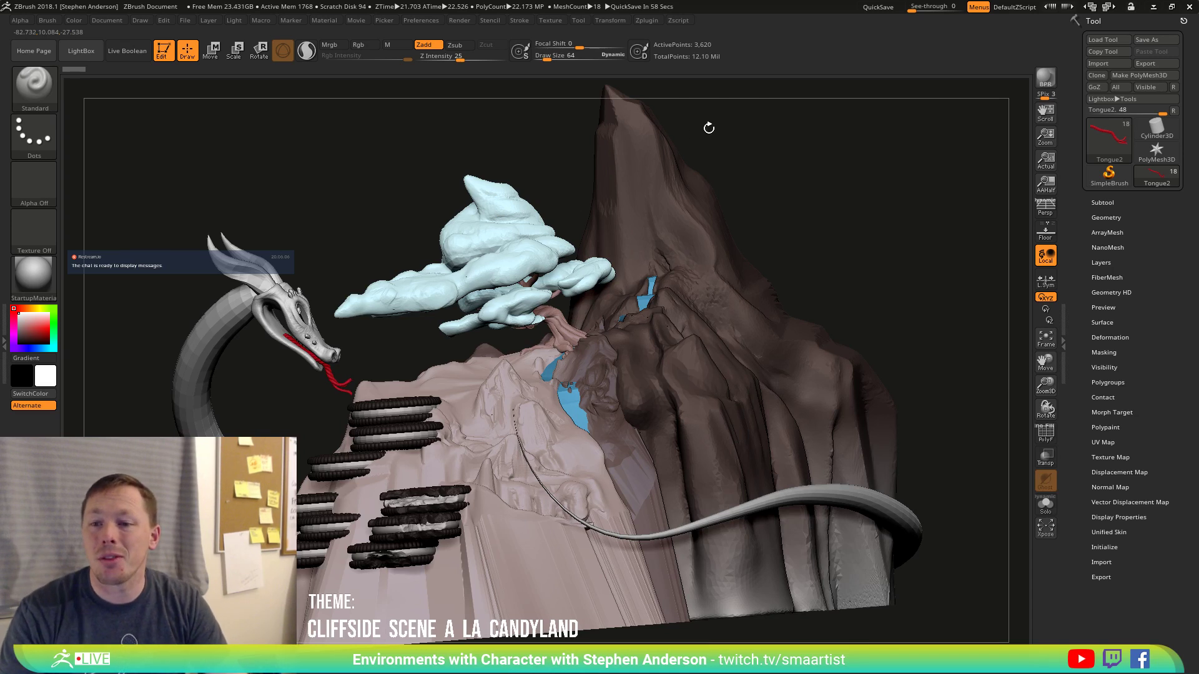
# Turn on polyframe display and inspect the polygroups of the dragon head and cliff, finishing with the topmost Oreo as the active subtool.
pyautogui.moveTo(844, 228); pyautogui.dragTo(833, 230)
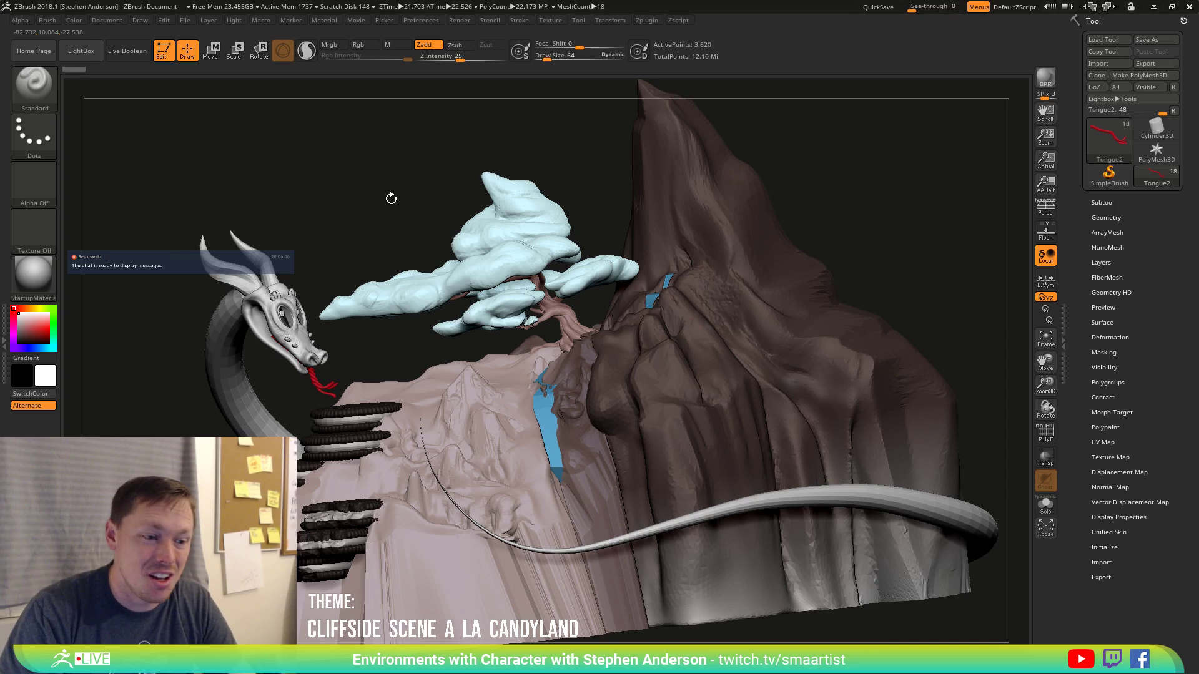
pyautogui.moveTo(391, 199)
pyautogui.mouseDown()
pyautogui.moveTo(412, 184)
pyautogui.moveTo(422, 198)
pyautogui.moveTo(374, 205)
pyautogui.mouseUp()
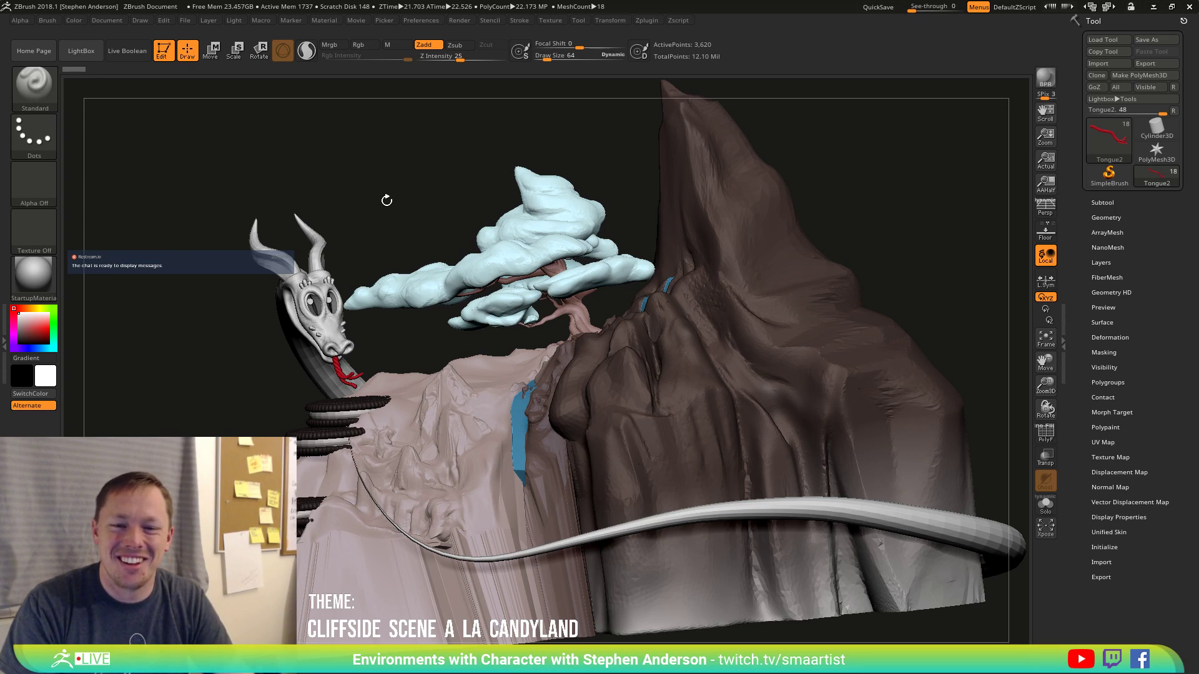
pyautogui.moveTo(401, 204); pyautogui.dragTo(558, 233)
pyautogui.moveTo(489, 313)
pyautogui.keyDown('alt'); pyautogui.mouseDown(button='right')
pyautogui.moveTo(556, 341)
pyautogui.moveTo(592, 379)
pyautogui.mouseUp(button='right'); pyautogui.keyUp('alt')
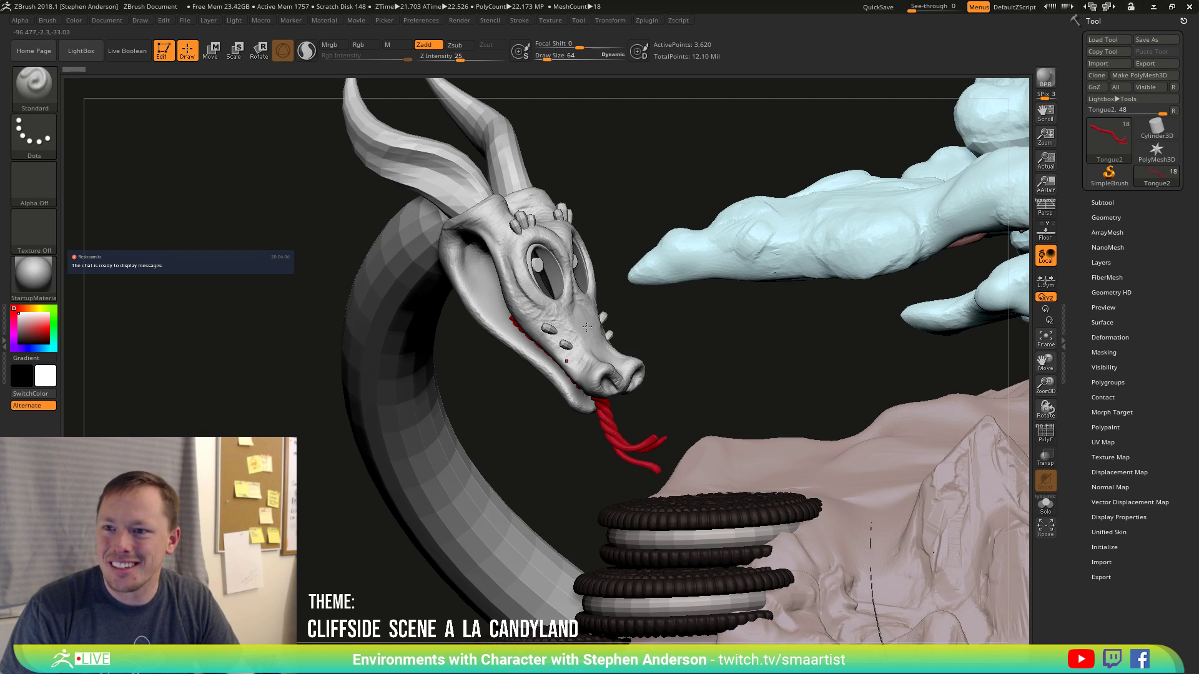
pyautogui.hotkey('shift', 'f')
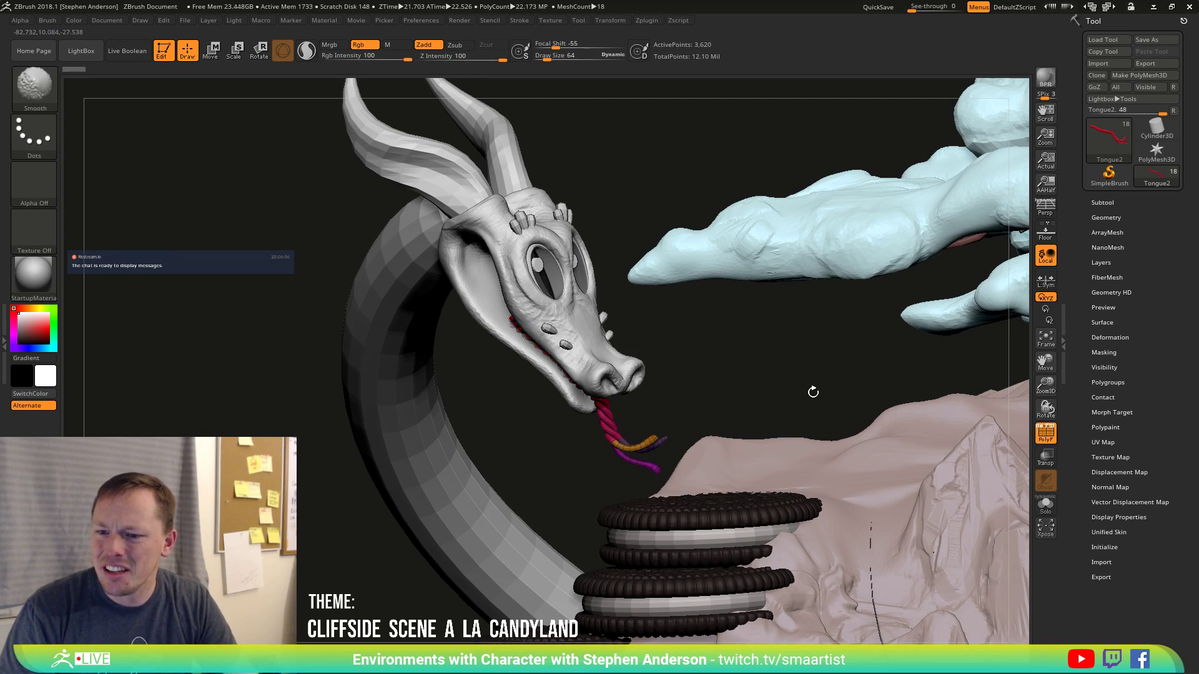
pyautogui.keyDown('alt'); pyautogui.click(581, 316); pyautogui.keyUp('alt')
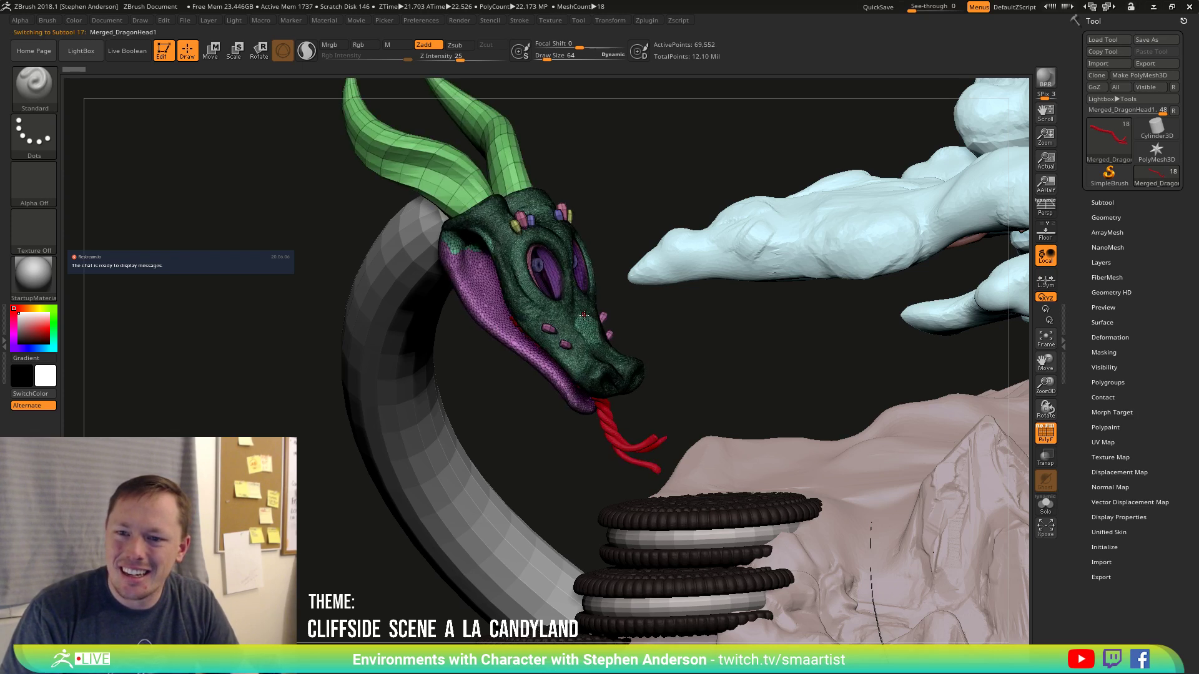
pyautogui.keyDown('alt'); pyautogui.click(863, 477); pyautogui.keyUp('alt')
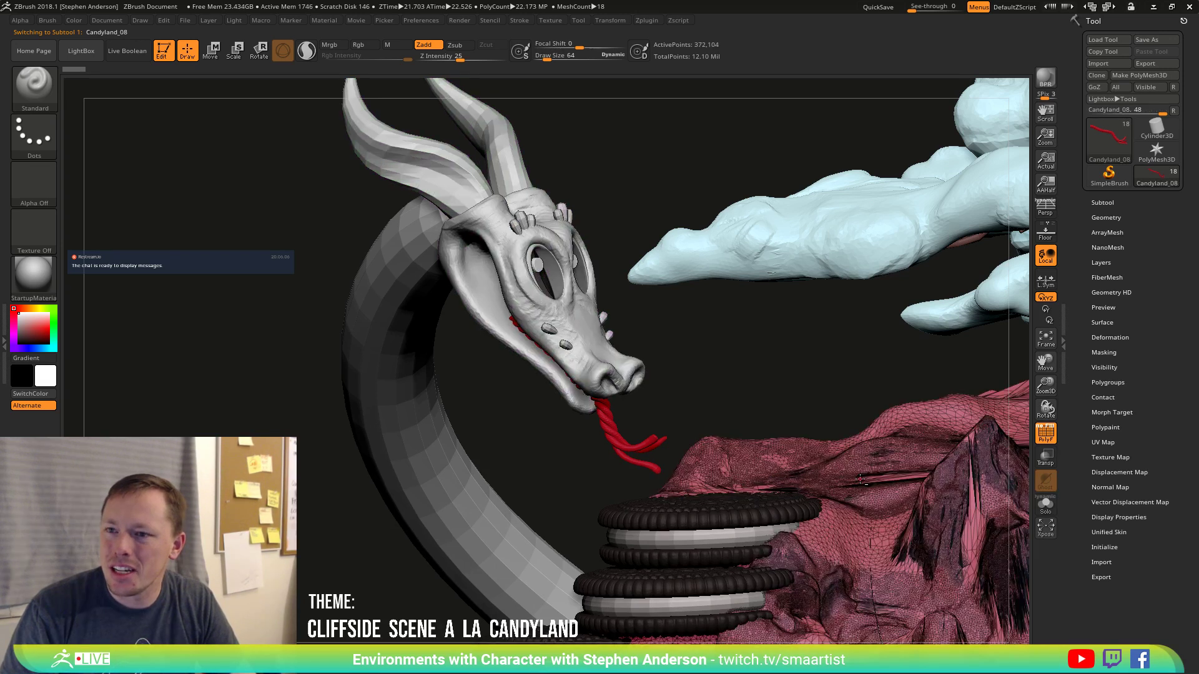
pyautogui.keyDown('alt'); pyautogui.click(705, 517); pyautogui.keyUp('alt')
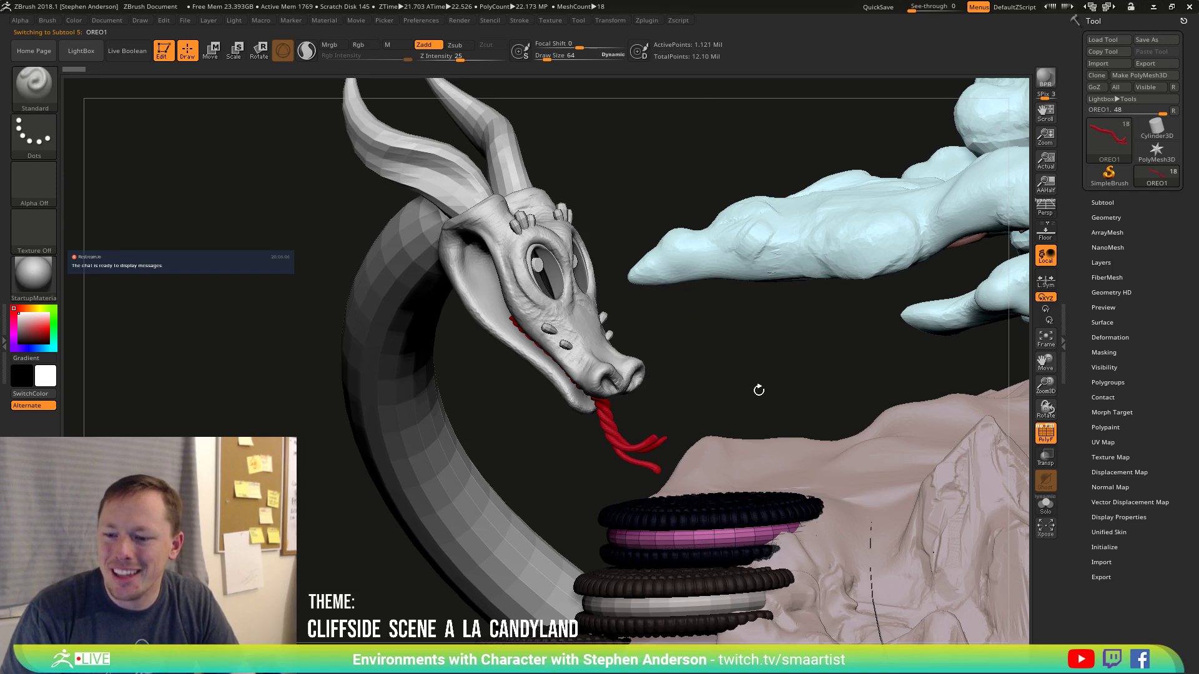
# Isolate the topmost Oreo's cream filling polygroups and invert the visibility so only the cream is hidden.
pyautogui.moveTo(743, 373)
pyautogui.mouseDown()
pyautogui.moveTo(748, 402)
pyautogui.moveTo(687, 537)
pyautogui.mouseUp()
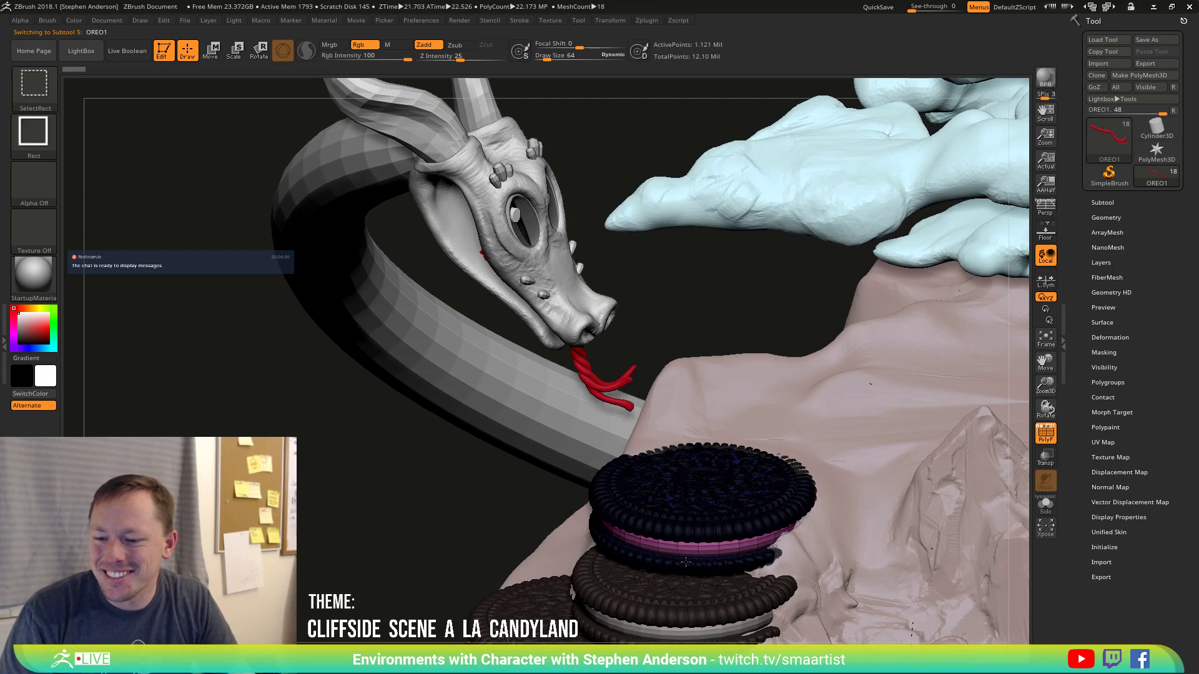
pyautogui.keyDown('ctrl'); pyautogui.keyDown('shift'); pyautogui.click(678, 549); pyautogui.keyUp('shift'); pyautogui.keyUp('ctrl')
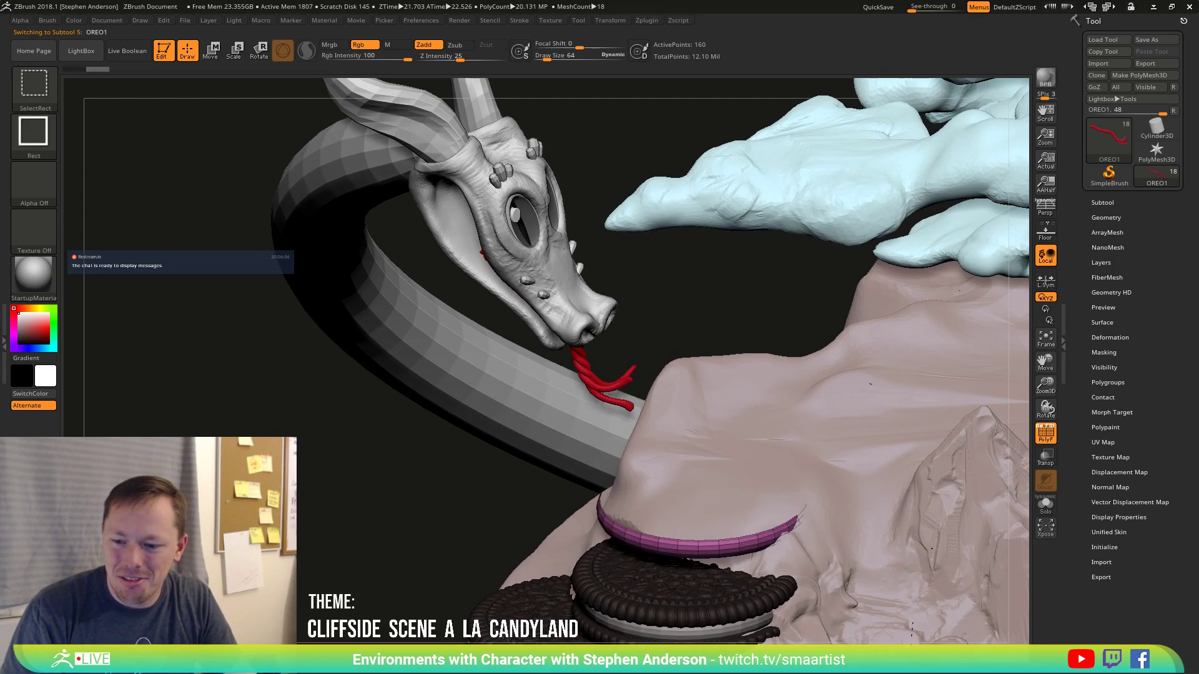
pyautogui.keyDown('ctrl'); pyautogui.keyDown('shift'); pyautogui.click(512, 524); pyautogui.keyUp('shift'); pyautogui.keyUp('ctrl')
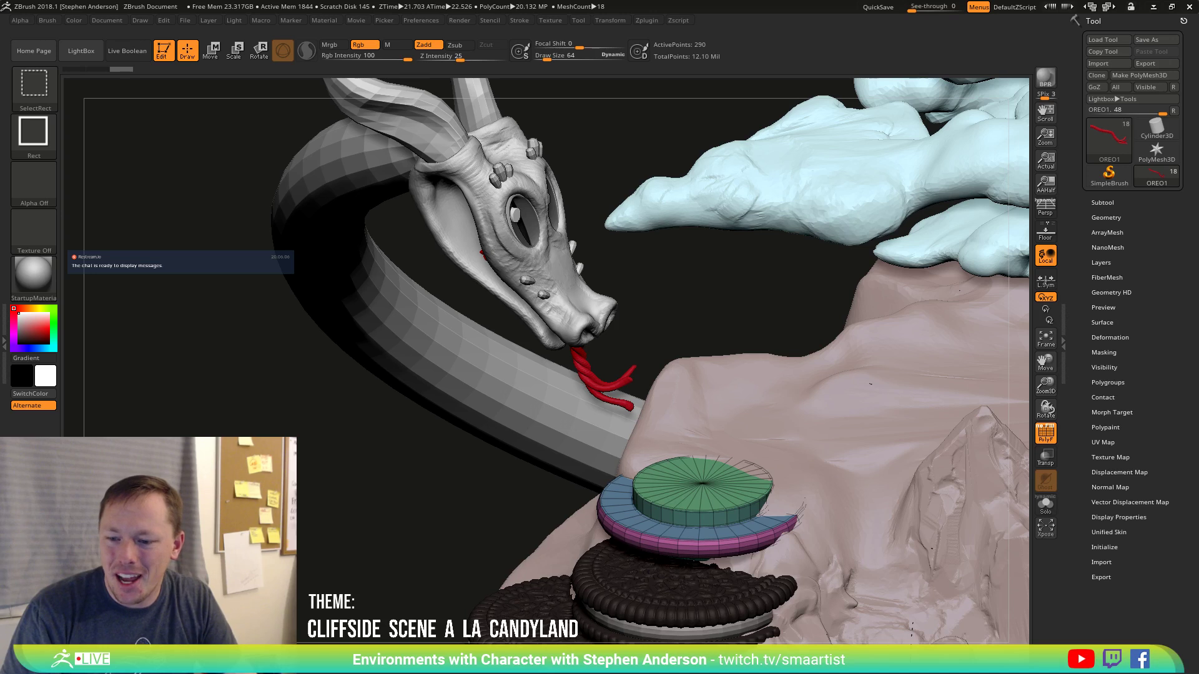
pyautogui.keyDown('ctrl'); pyautogui.keyDown('shift'); pyautogui.click(693, 351); pyautogui.keyUp('shift'); pyautogui.keyUp('ctrl')
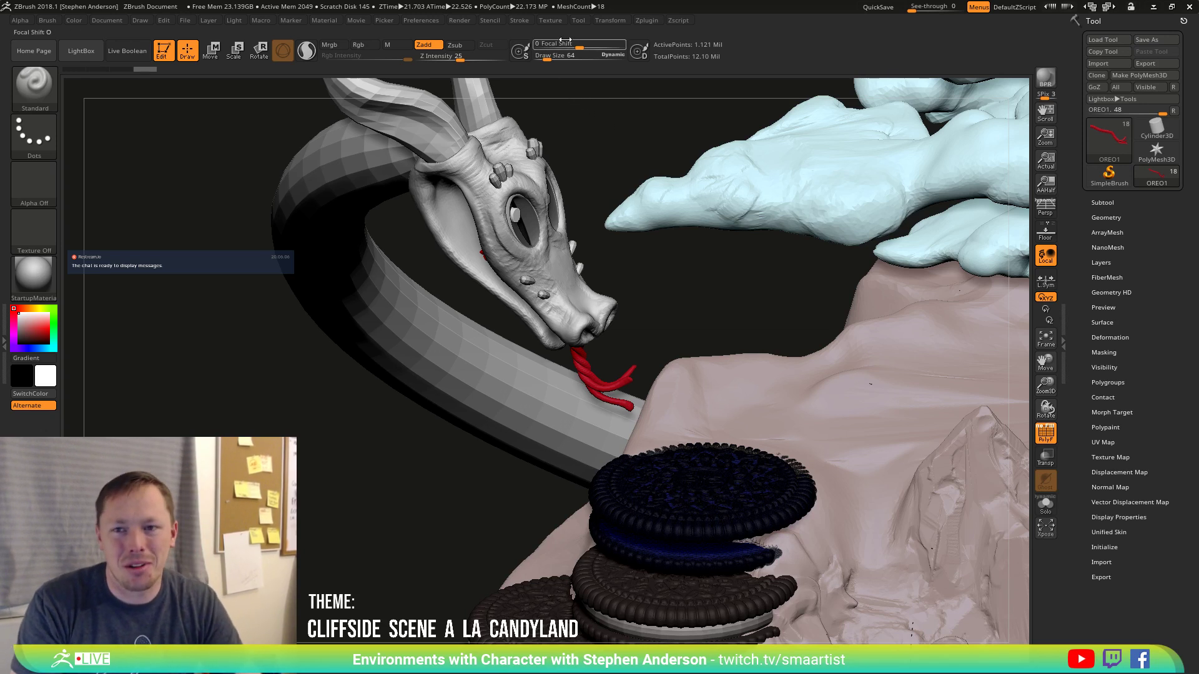
# Try to decimate the partially hidden top Oreo with the Decimation Master 150k preset.
pyautogui.click(651, 18)
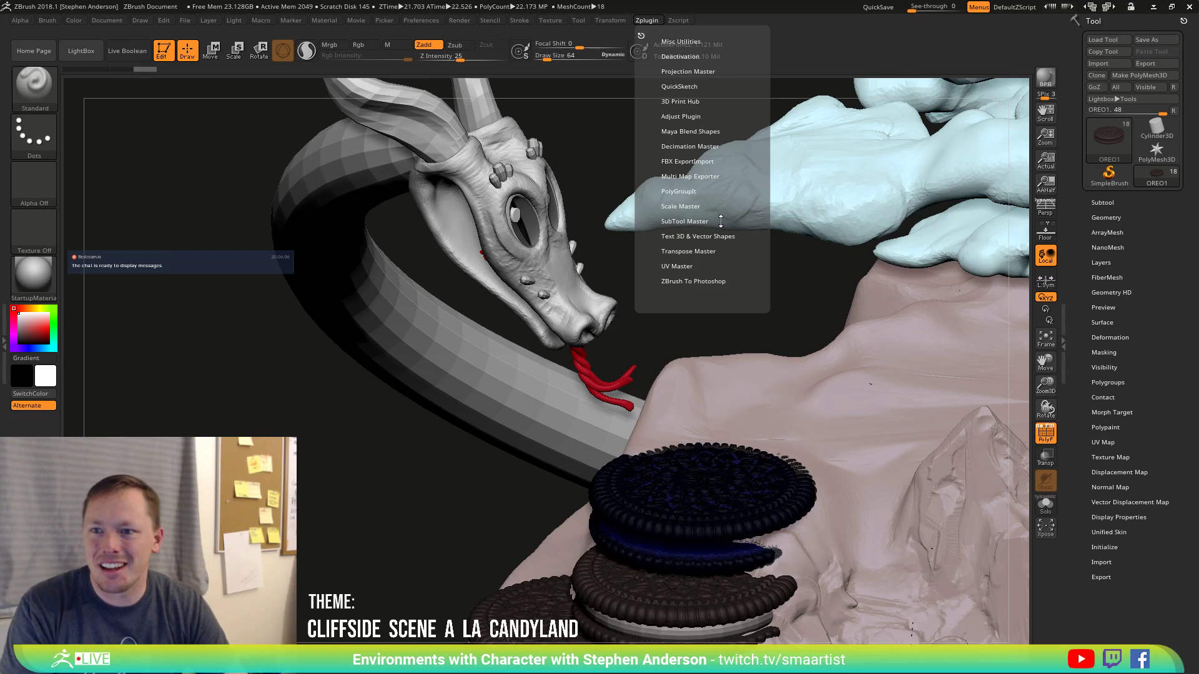
pyautogui.click(698, 146)
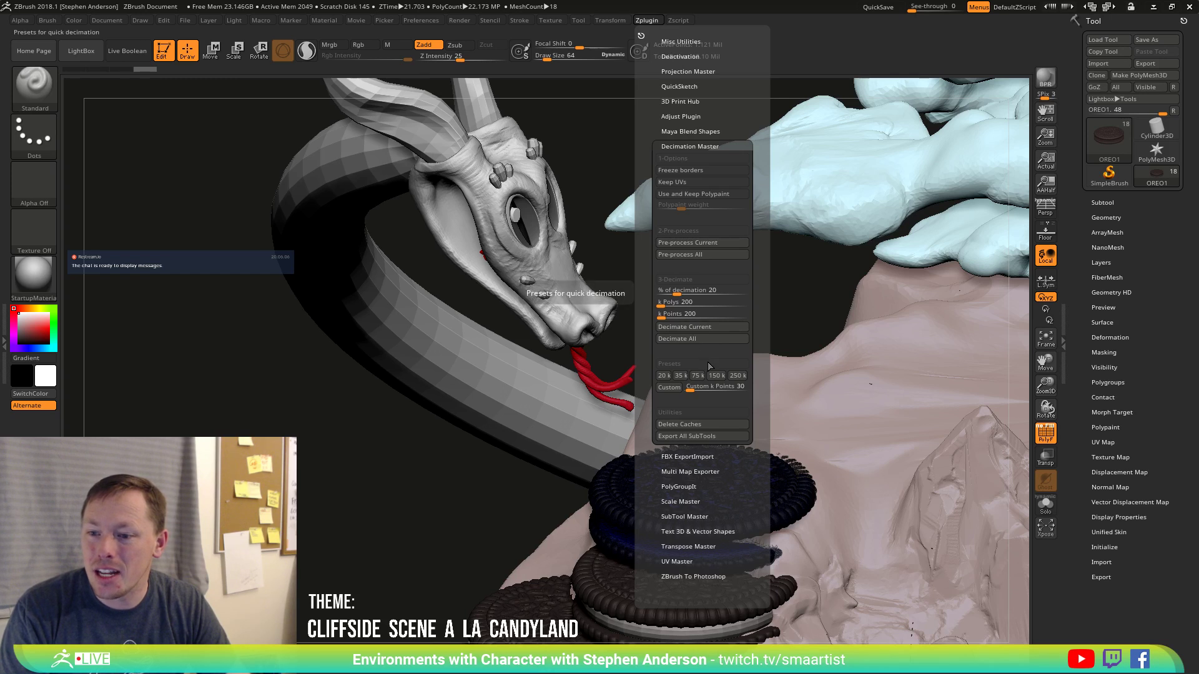
pyautogui.click(716, 376)
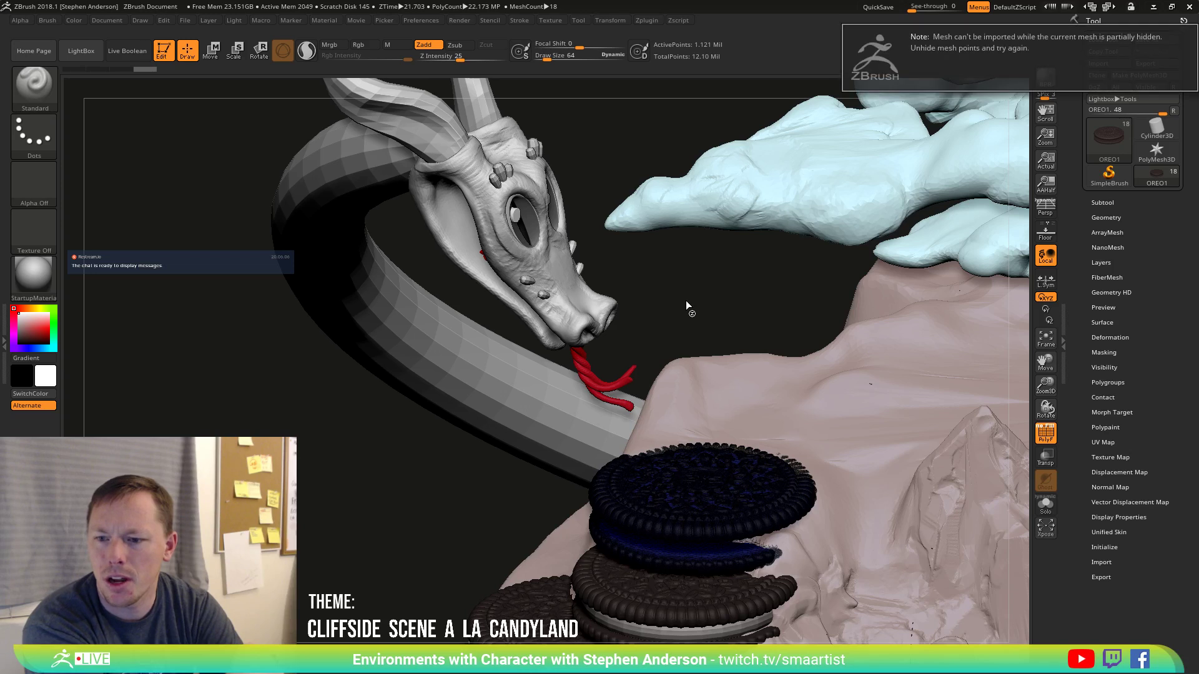
pyautogui.click(685, 301)
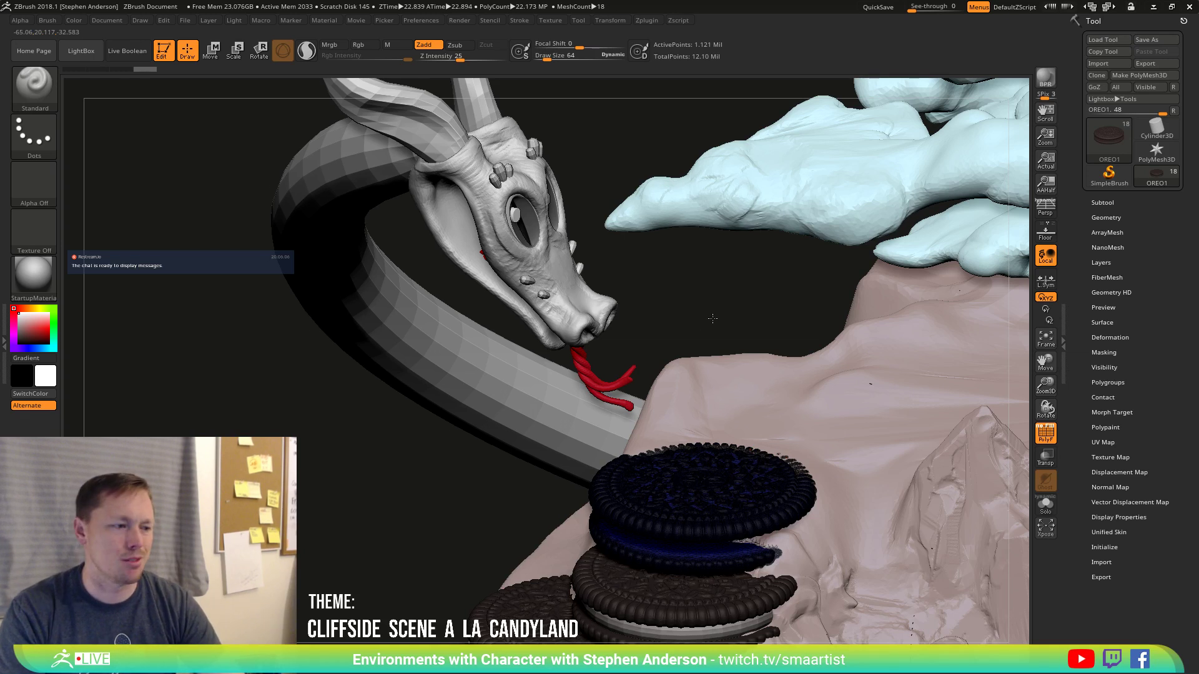
# Invert the top Oreo's visibility and restore all its hidden parts.
pyautogui.moveTo(713, 318); pyautogui.dragTo(709, 319)
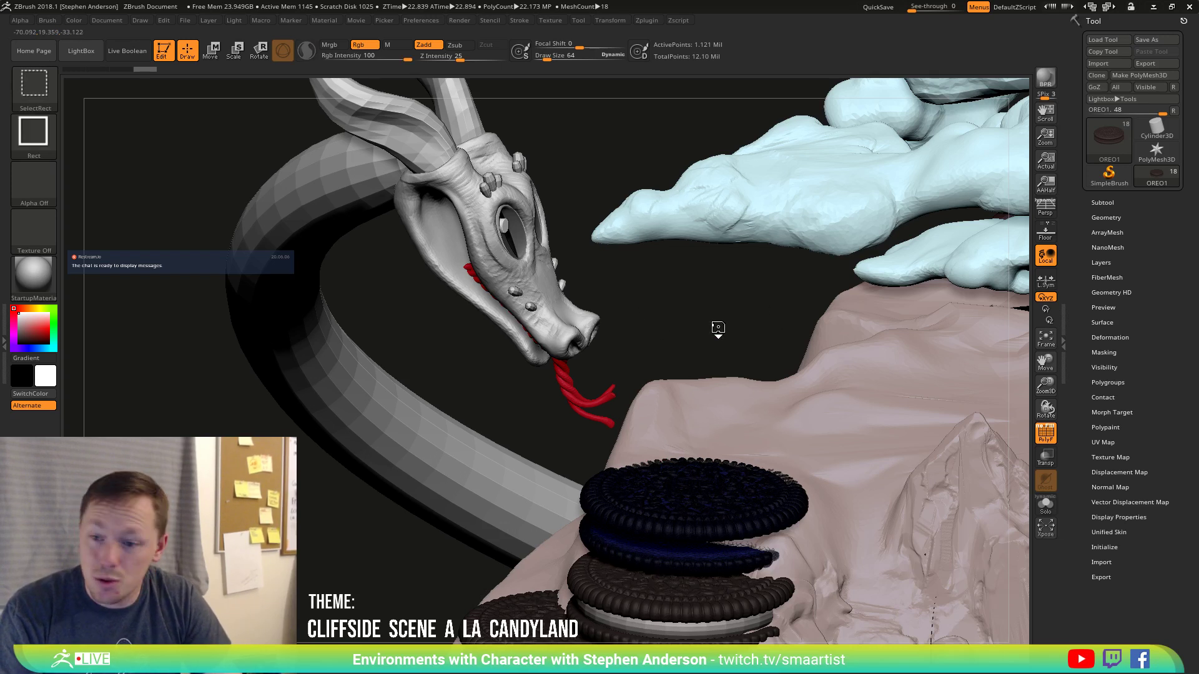
pyautogui.keyDown('ctrl'); pyautogui.keyDown('shift'); pyautogui.moveTo(678, 296); pyautogui.dragTo(733, 339); pyautogui.keyUp('shift'); pyautogui.keyUp('ctrl')
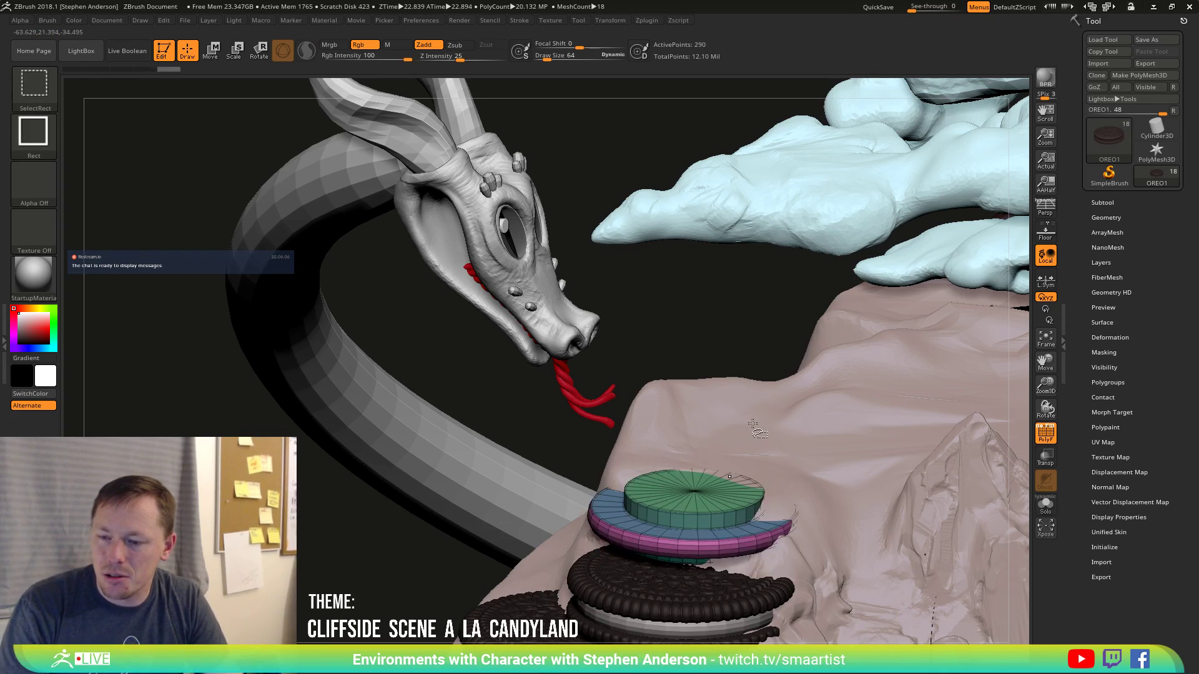
pyautogui.hotkey('ctrl', 'shift')
pyautogui.keyDown('ctrl'); pyautogui.keyDown('shift'); pyautogui.click(699, 309); pyautogui.keyUp('shift'); pyautogui.keyUp('ctrl')
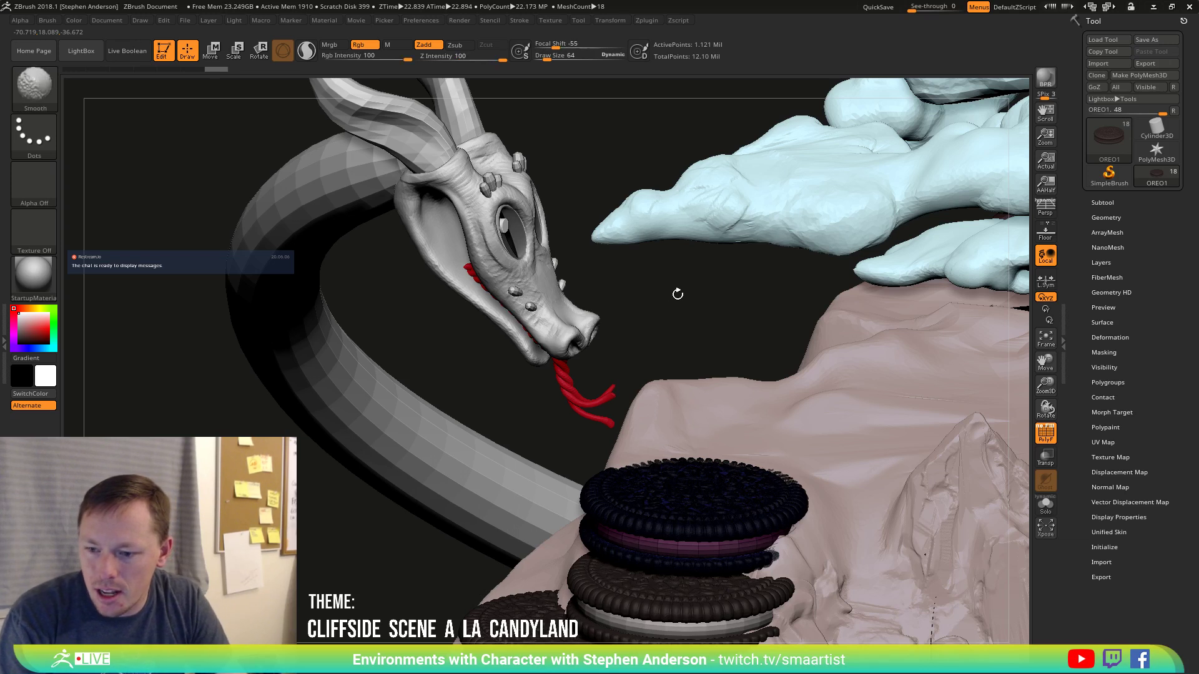
# Try decimating the complete top Oreo, cream included, with the 150k preset, check the mesh and undo the decimation.
pyautogui.hotkey('shift', 'f')
pyautogui.hotkey('shift', 'f')
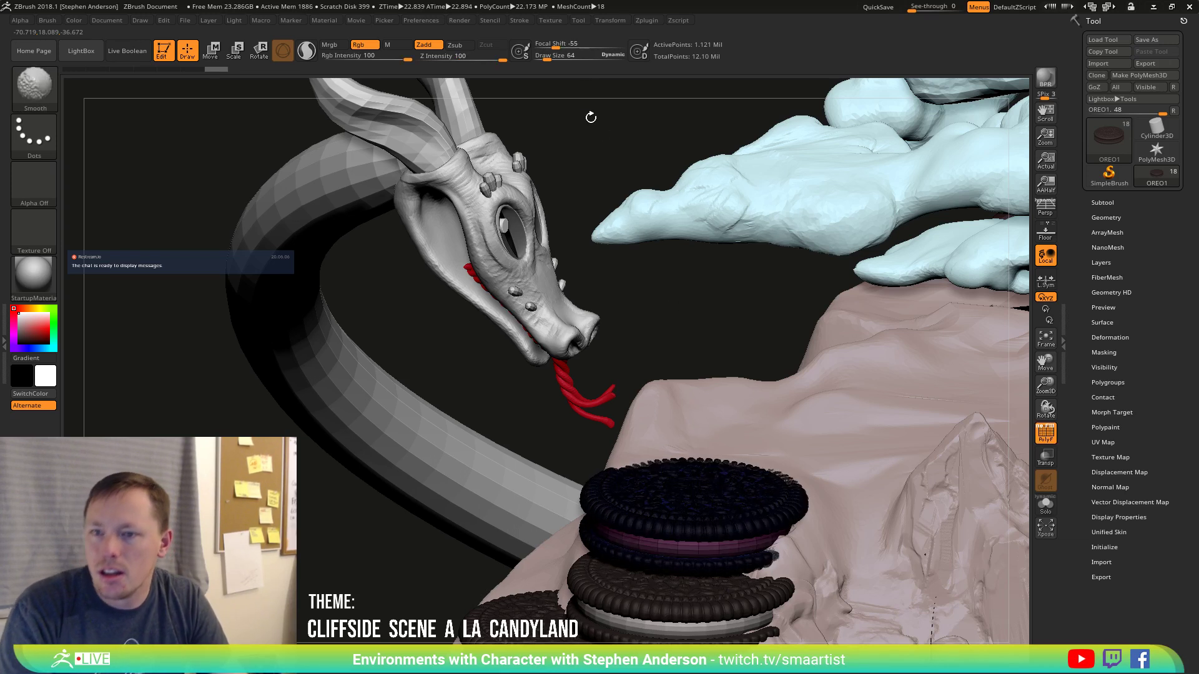
pyautogui.click(523, 23)
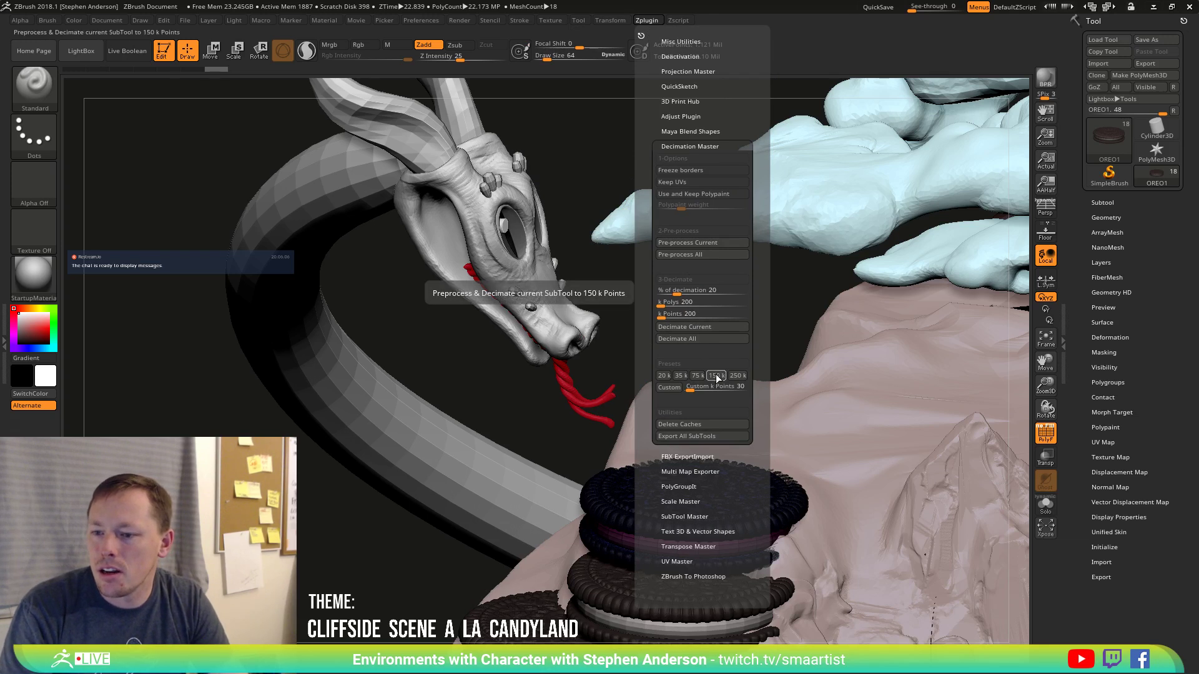
pyautogui.click(716, 376)
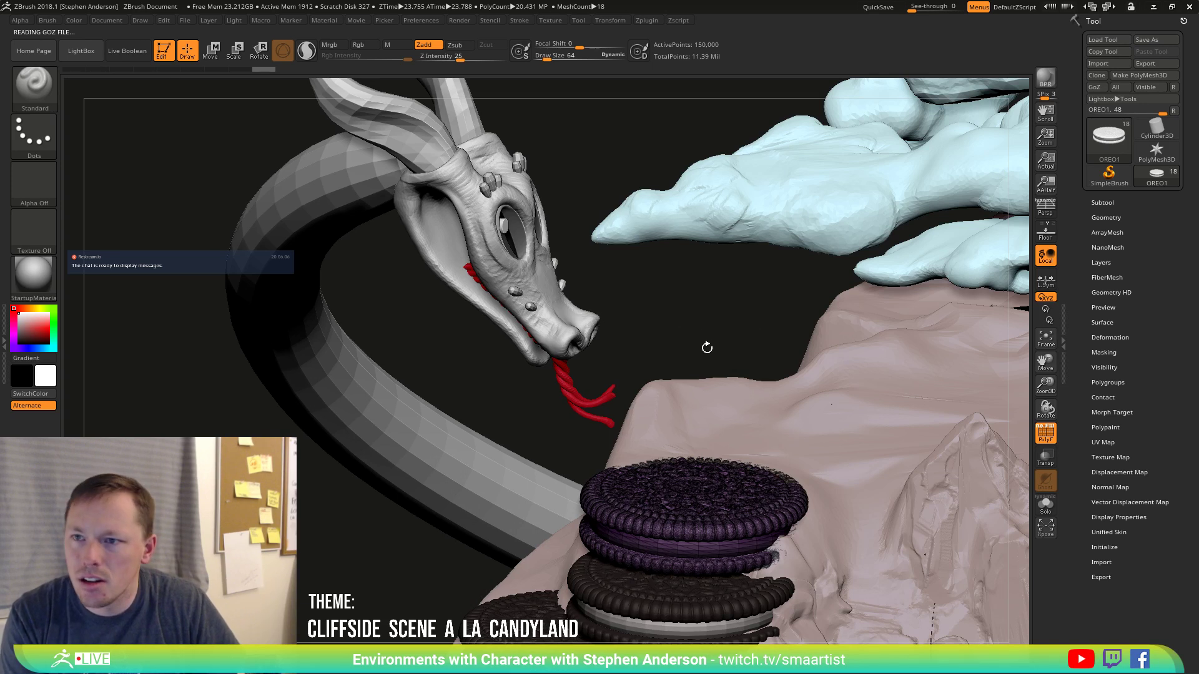
pyautogui.moveTo(712, 541); pyautogui.dragTo(713, 488, button='right')
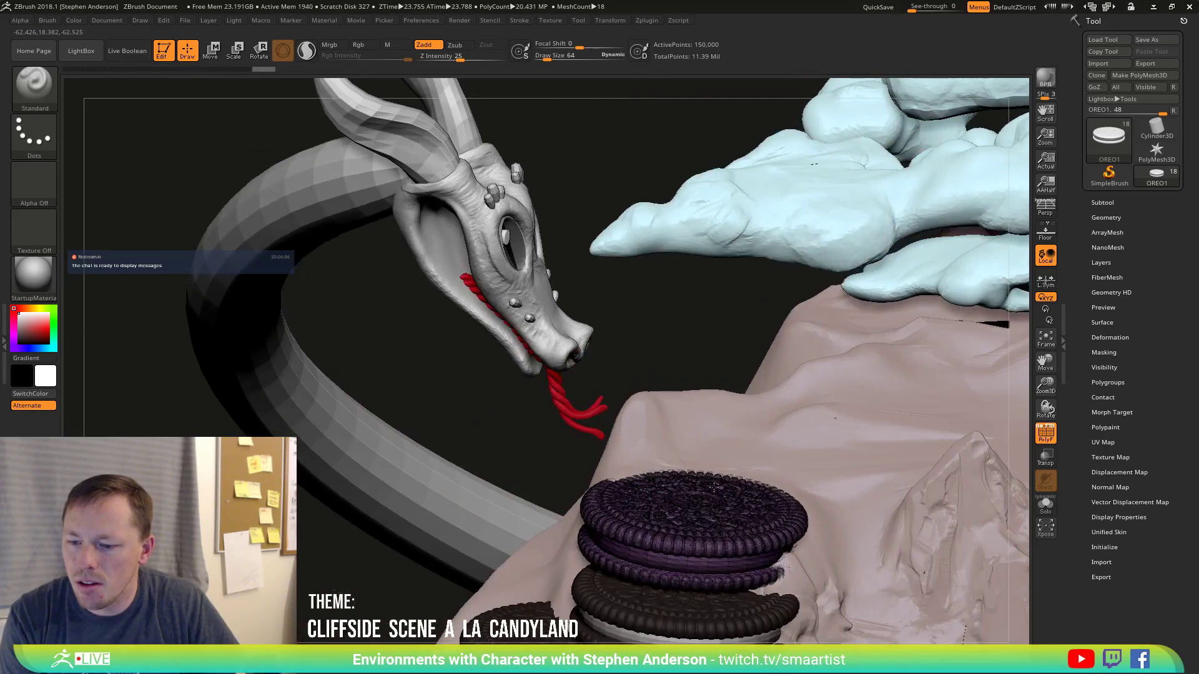
pyautogui.hotkey('ctrl', 'z')
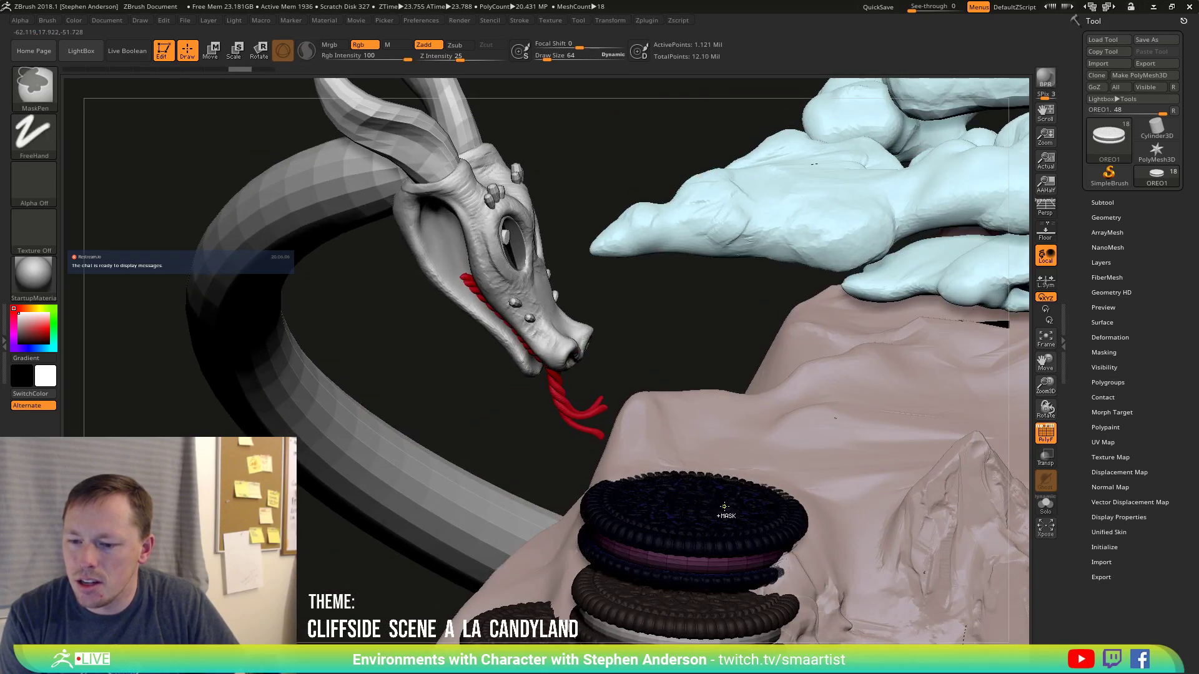
# Hide the top Oreo's cream filling and split the hidden part into a separate subtool.
pyautogui.hotkey('ctrl', 'shift')
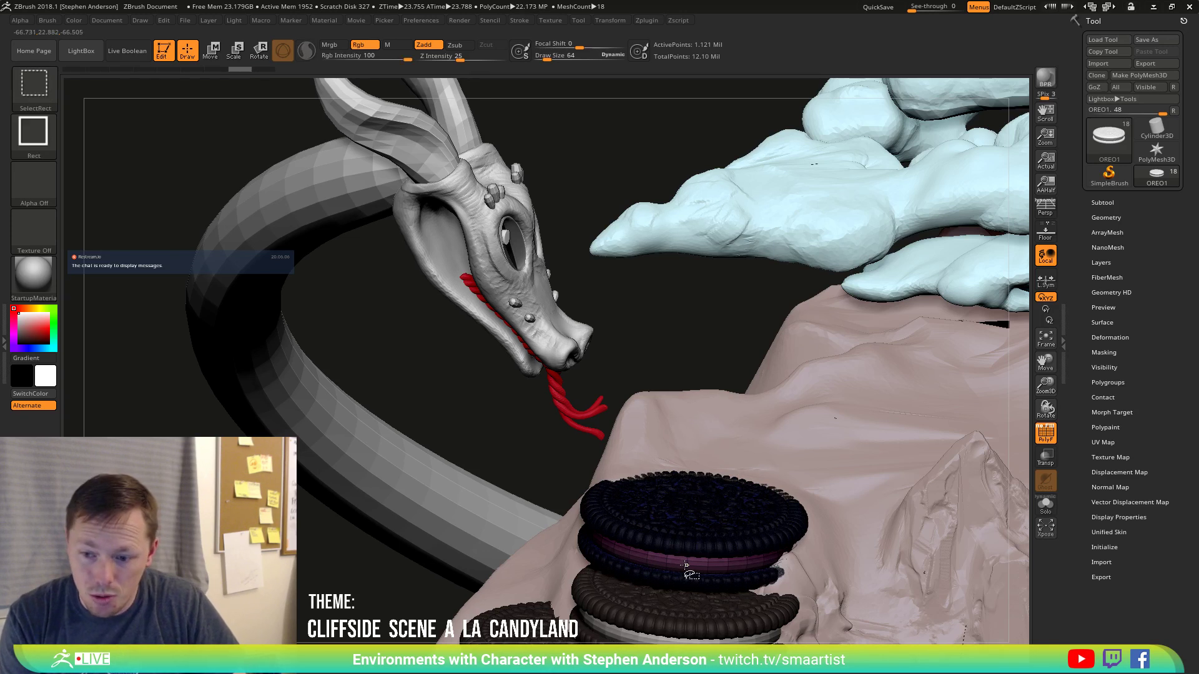
pyautogui.keyDown('ctrl'); pyautogui.keyDown('shift'); pyautogui.click(698, 561); pyautogui.keyUp('shift'); pyautogui.keyUp('ctrl')
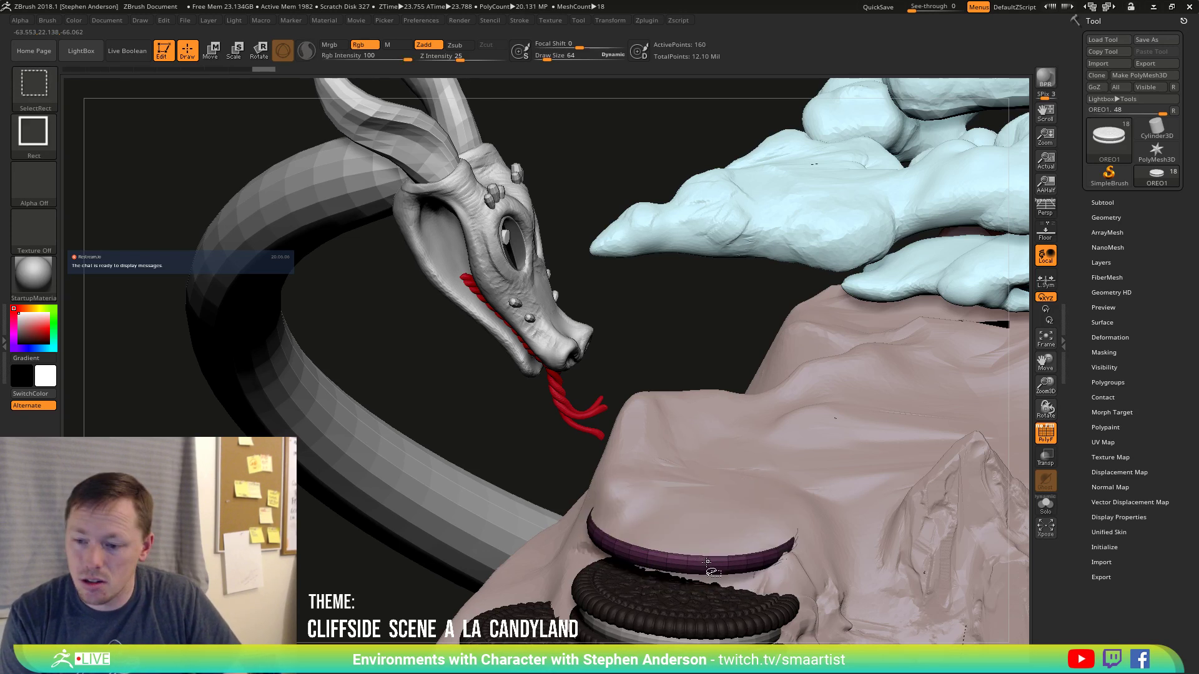
pyautogui.keyDown('ctrl'); pyautogui.keyDown('shift'); pyautogui.click(707, 562); pyautogui.keyUp('shift'); pyautogui.keyUp('ctrl')
pyautogui.keyDown('ctrl'); pyautogui.keyDown('shift'); pyautogui.moveTo(628, 293); pyautogui.dragTo(686, 324); pyautogui.keyUp('shift'); pyautogui.keyUp('ctrl')
pyautogui.click(1102, 202)
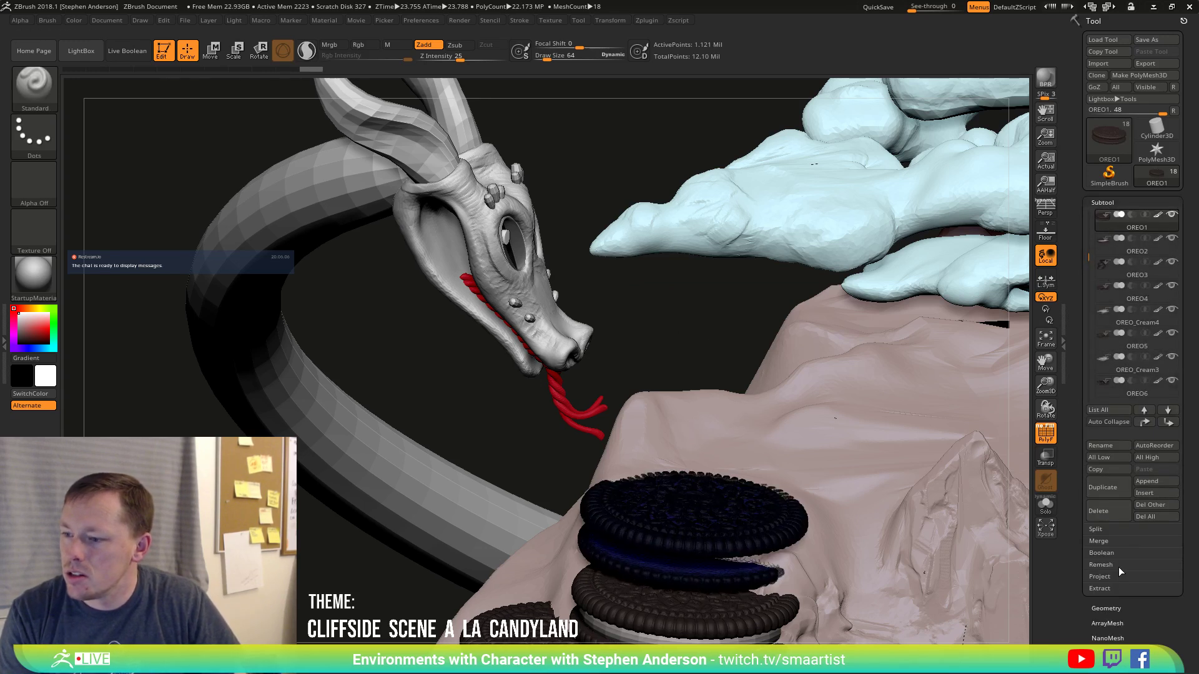
pyautogui.click(1097, 529)
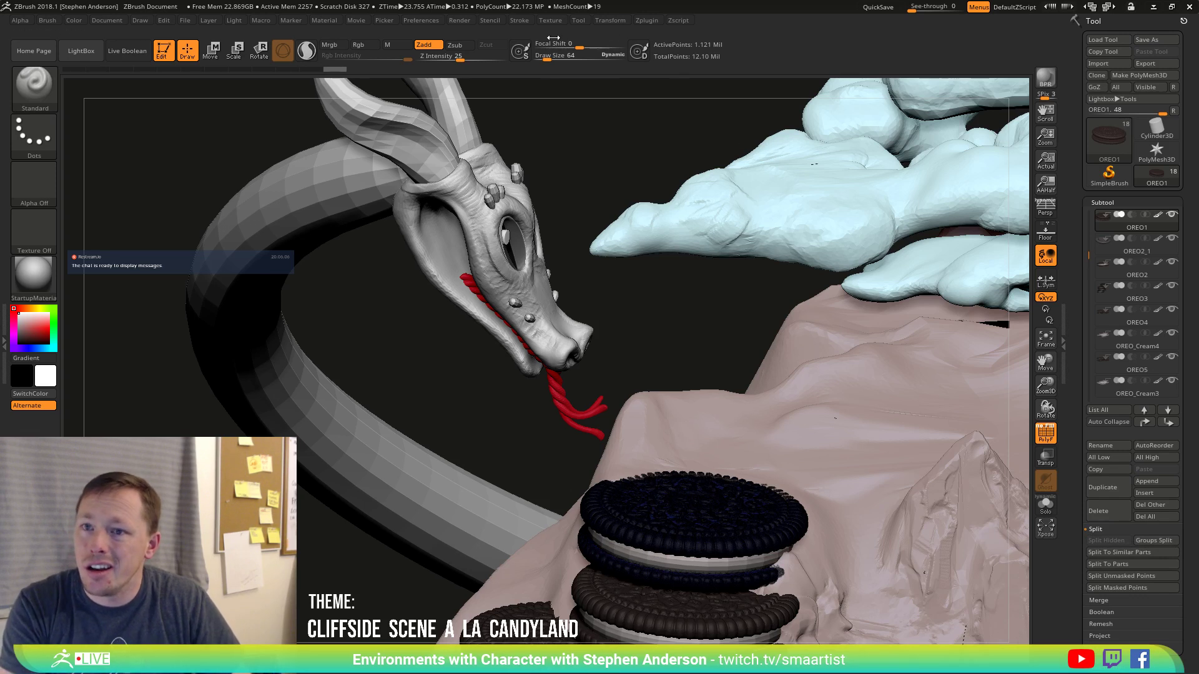
# Dock the Zplugin palette beside the canvas and decimate the top Oreo's cookie subtool with the 150k preset.
pyautogui.click(646, 20)
pyautogui.moveTo(641, 36)
pyautogui.mouseDown()
pyautogui.moveTo(1033, 47)
pyautogui.moveTo(361, 103)
pyautogui.moveTo(5, 87)
pyautogui.moveTo(36, 118)
pyautogui.moveTo(6, 107)
pyautogui.moveTo(3, 345)
pyautogui.mouseUp()
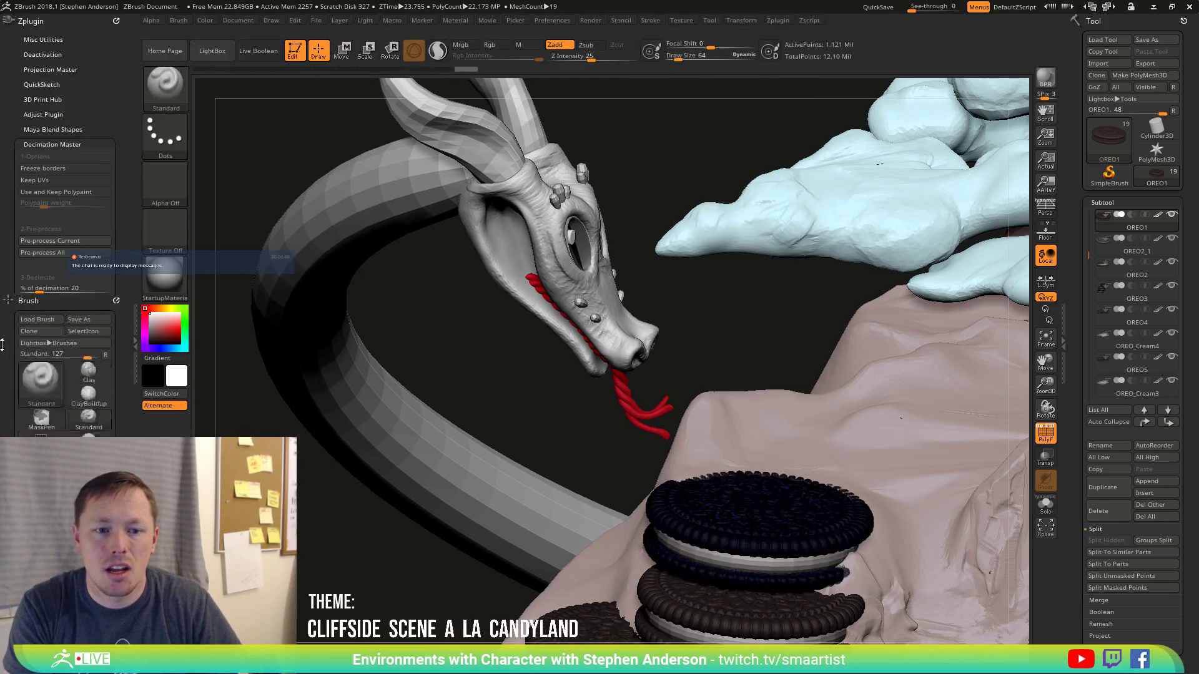
pyautogui.click(87, 375)
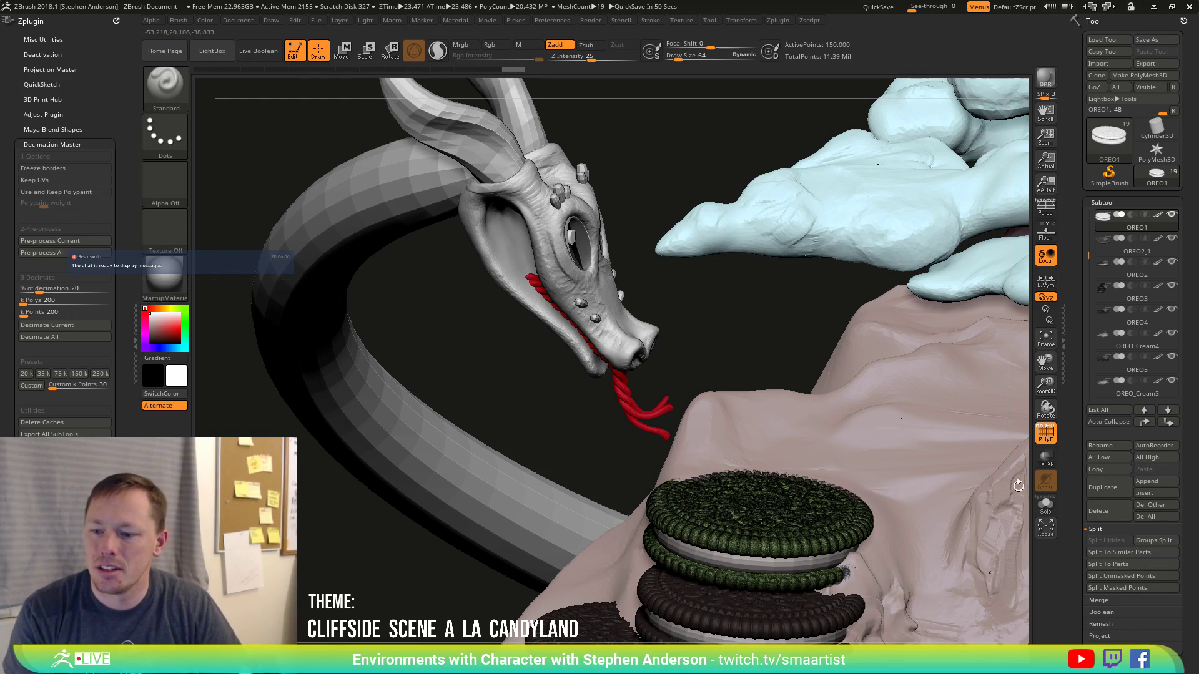
# Make OREO2 below the top cookie active, hide its cream filling and split the hidden part into its own subtool.
pyautogui.moveTo(770, 533)
pyautogui.mouseDown(button='right')
pyautogui.moveTo(763, 557)
pyautogui.moveTo(774, 558)
pyautogui.moveTo(781, 517)
pyautogui.mouseUp(button='right')
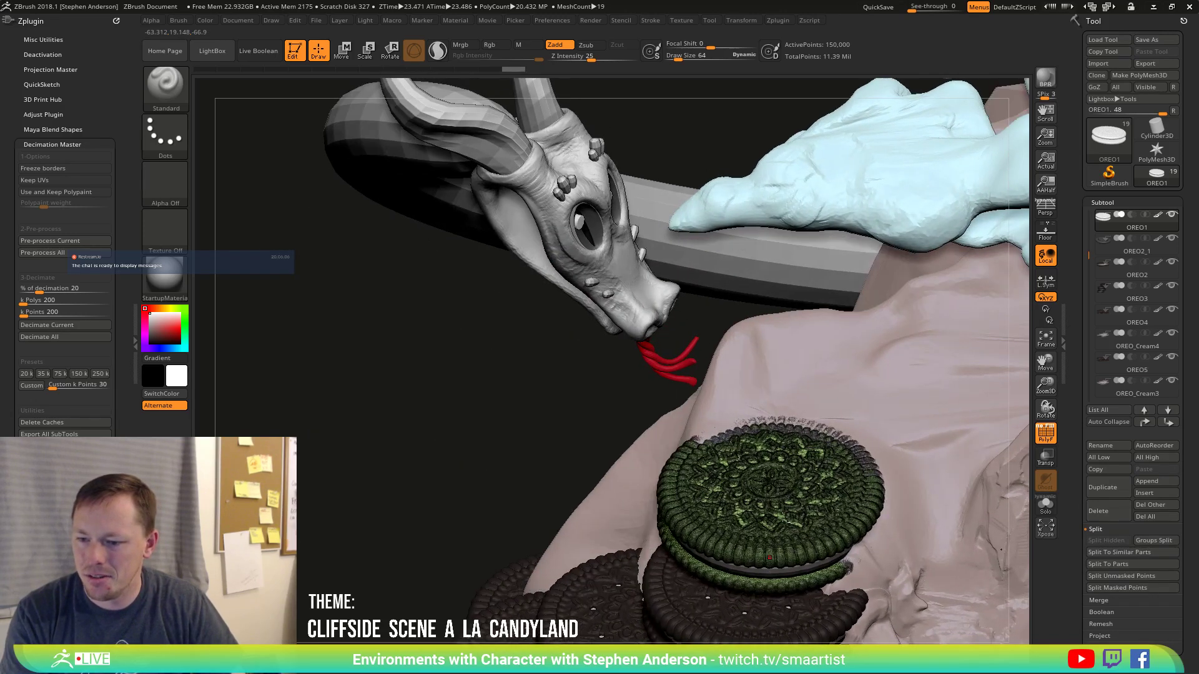
pyautogui.moveTo(758, 418); pyautogui.dragTo(672, 486, button='right')
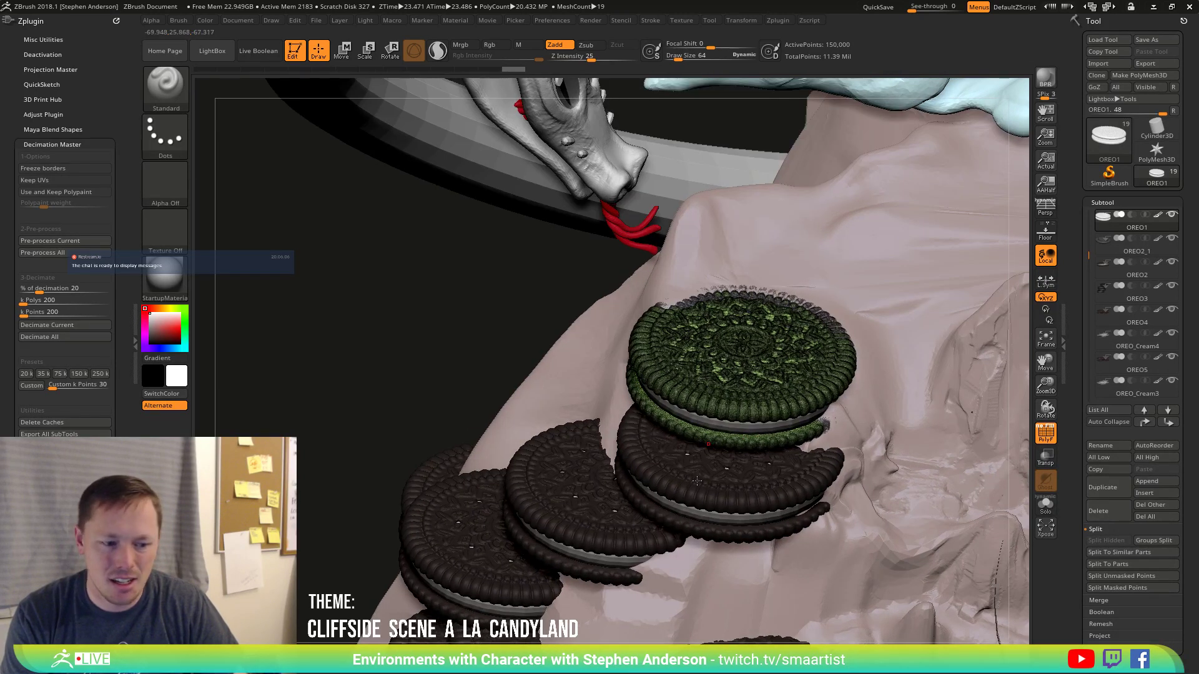
pyautogui.keyDown('alt'); pyautogui.click(689, 482); pyautogui.keyUp('alt')
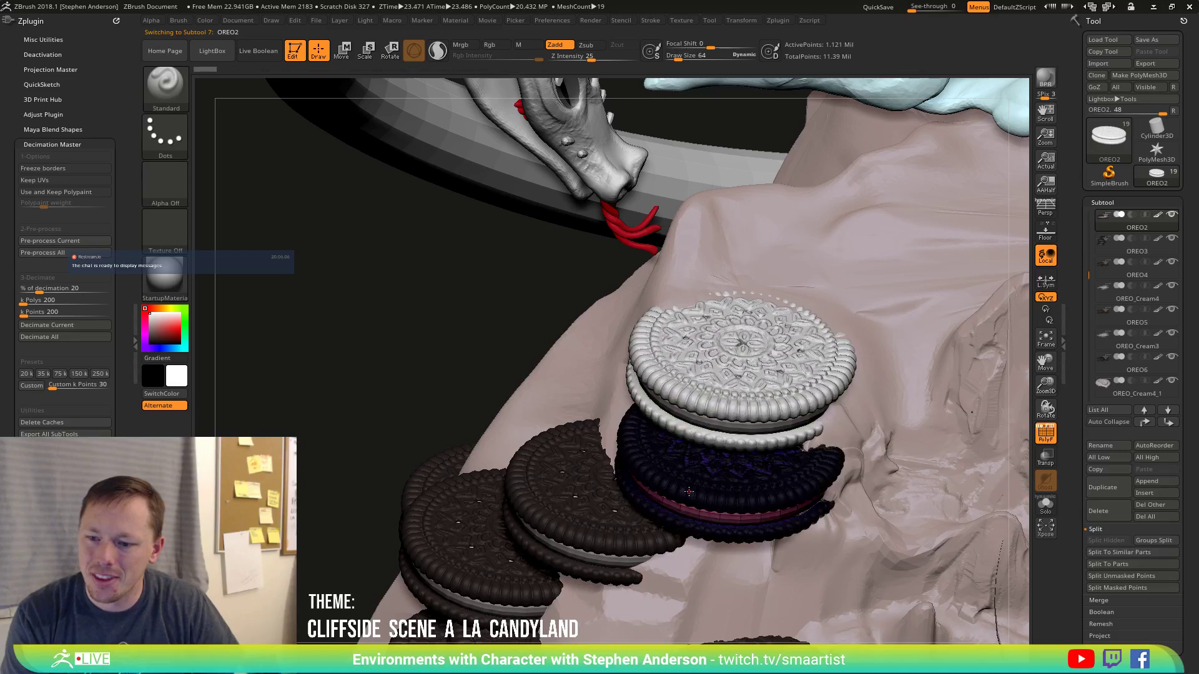
pyautogui.moveTo(689, 473); pyautogui.dragTo(685, 452, button='right')
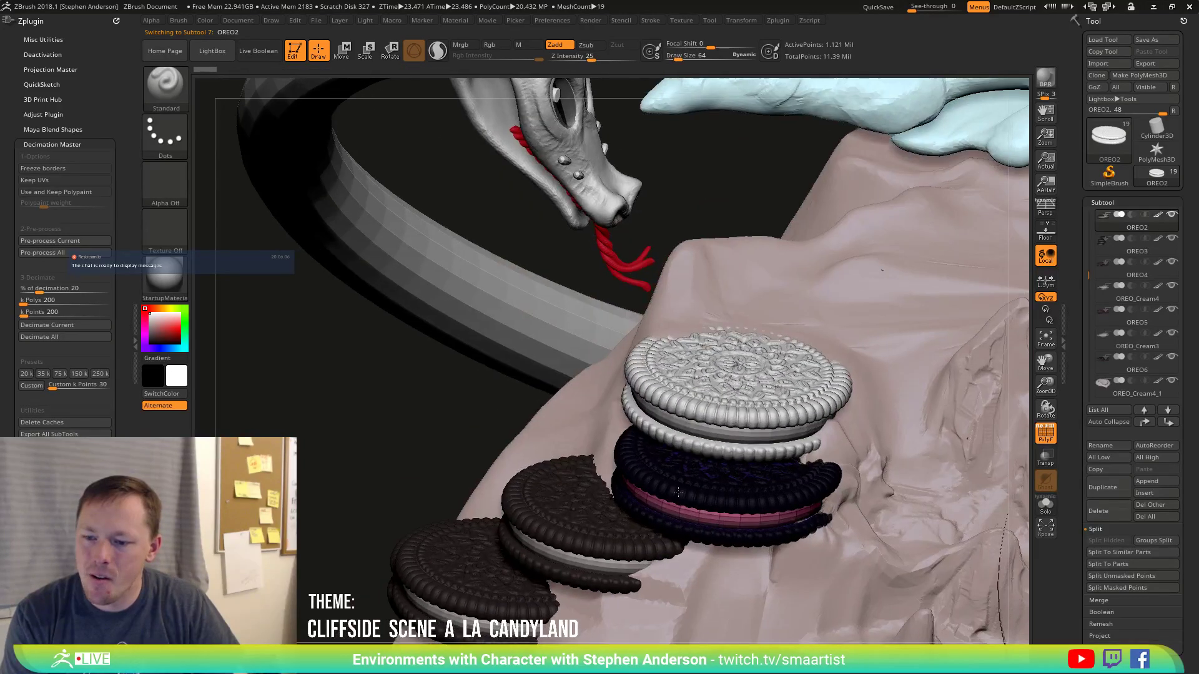
pyautogui.keyDown('ctrl'); pyautogui.keyDown('shift'); pyautogui.click(680, 491); pyautogui.keyUp('shift'); pyautogui.keyUp('ctrl')
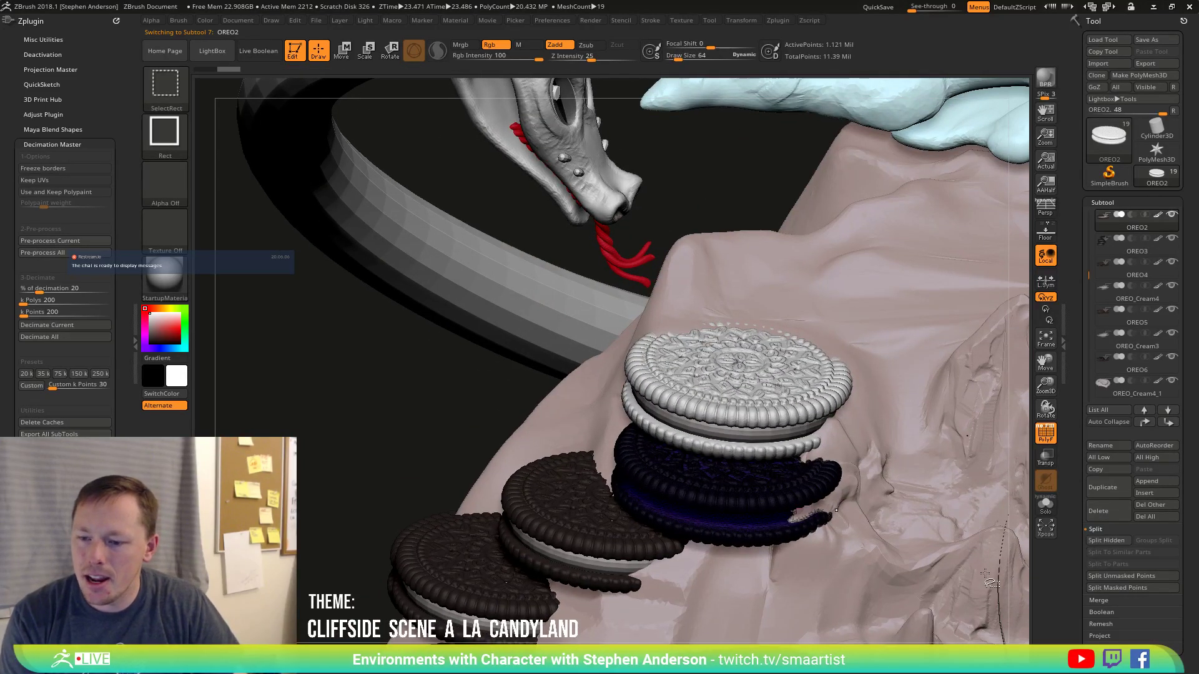
pyautogui.click(1103, 541)
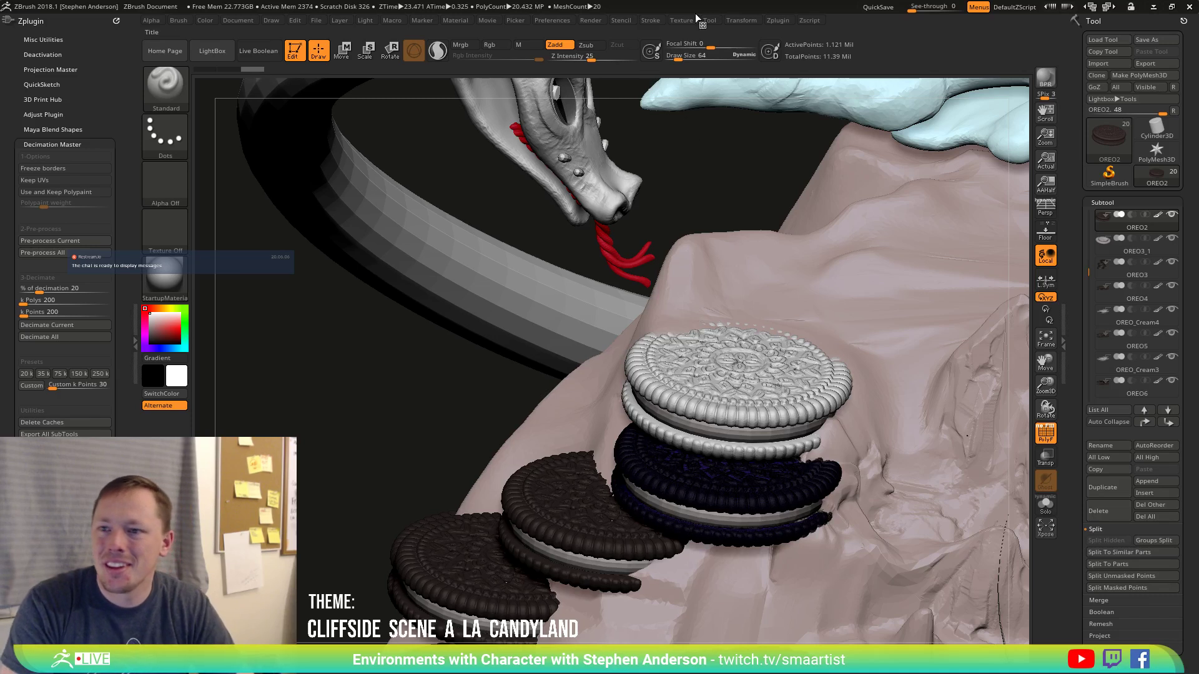
# Decimate the OREO2 cookie subtool with the 75k preset and check the resulting mesh without wireframe.
pyautogui.click(61, 373)
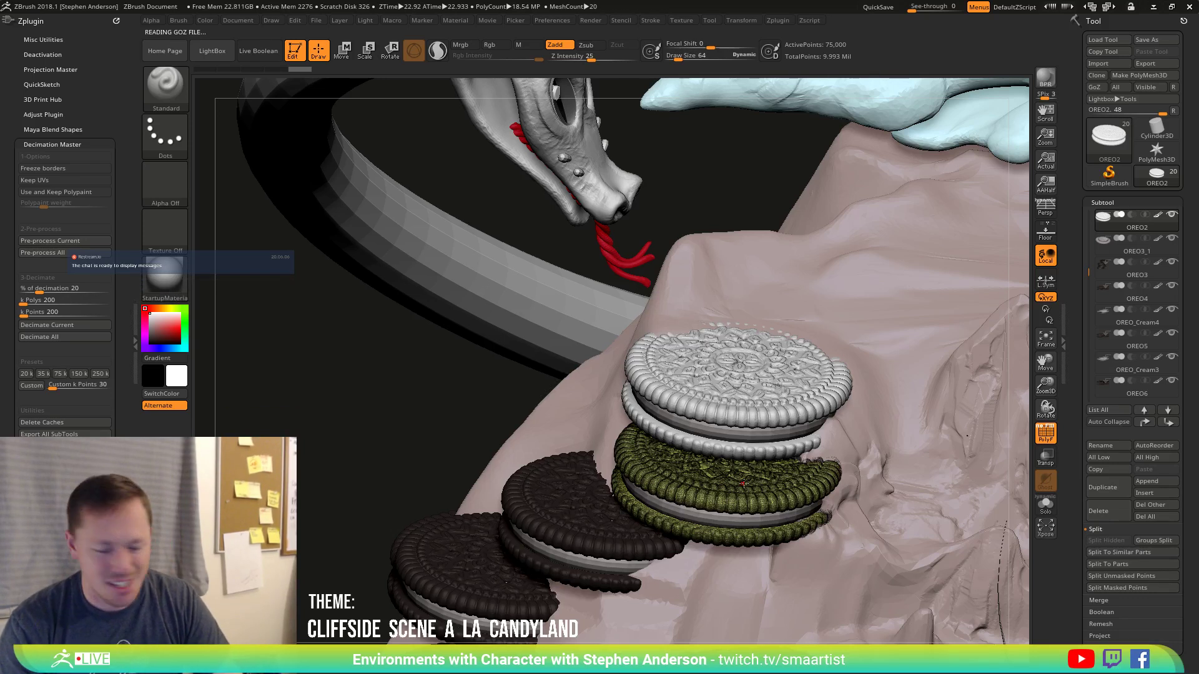
pyautogui.hotkey('shift', 'f')
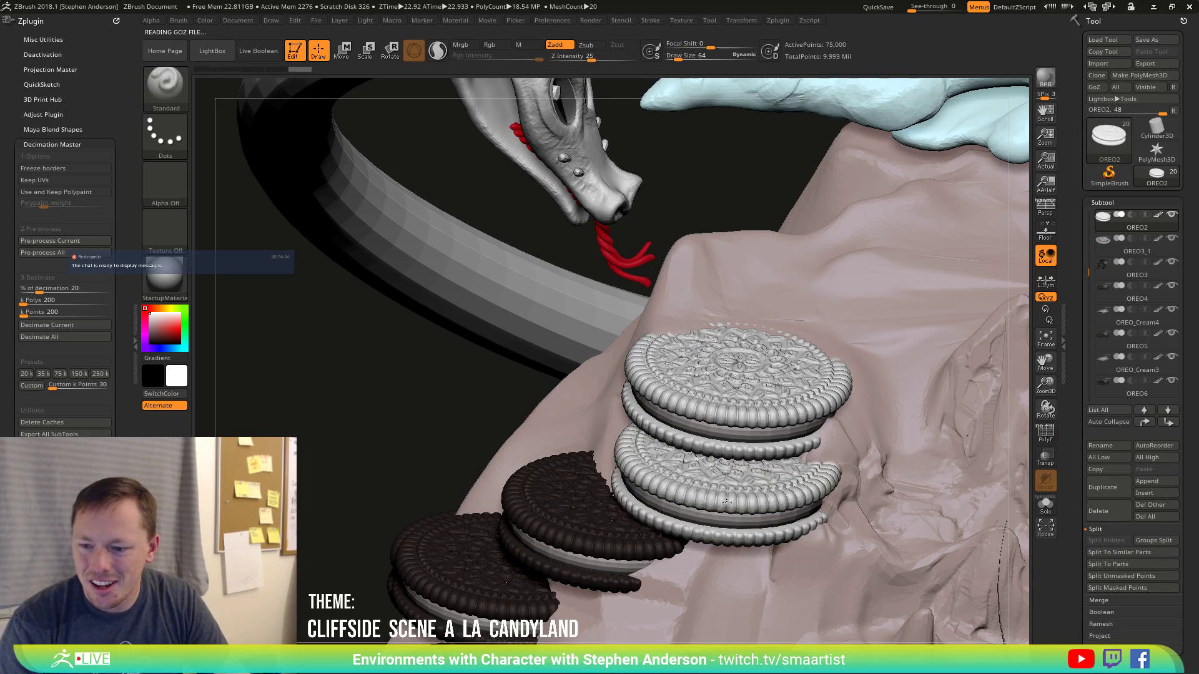
pyautogui.moveTo(730, 505); pyautogui.dragTo(735, 498, button='right')
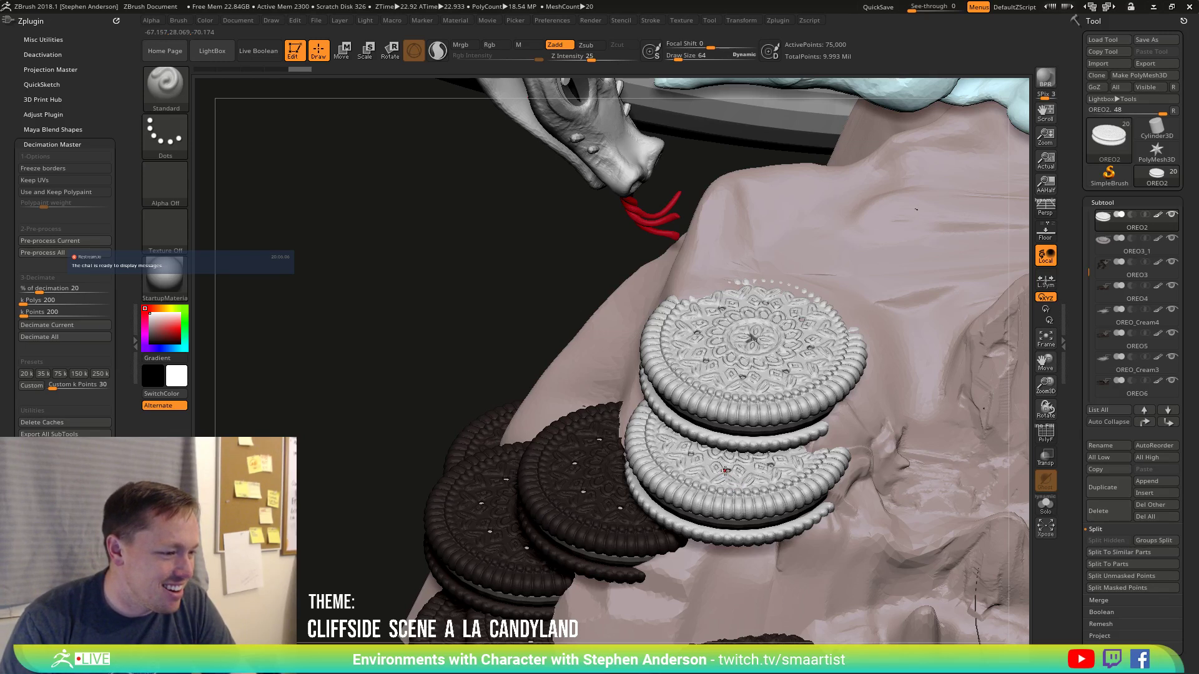
pyautogui.moveTo(729, 465); pyautogui.dragTo(732, 462, button='right')
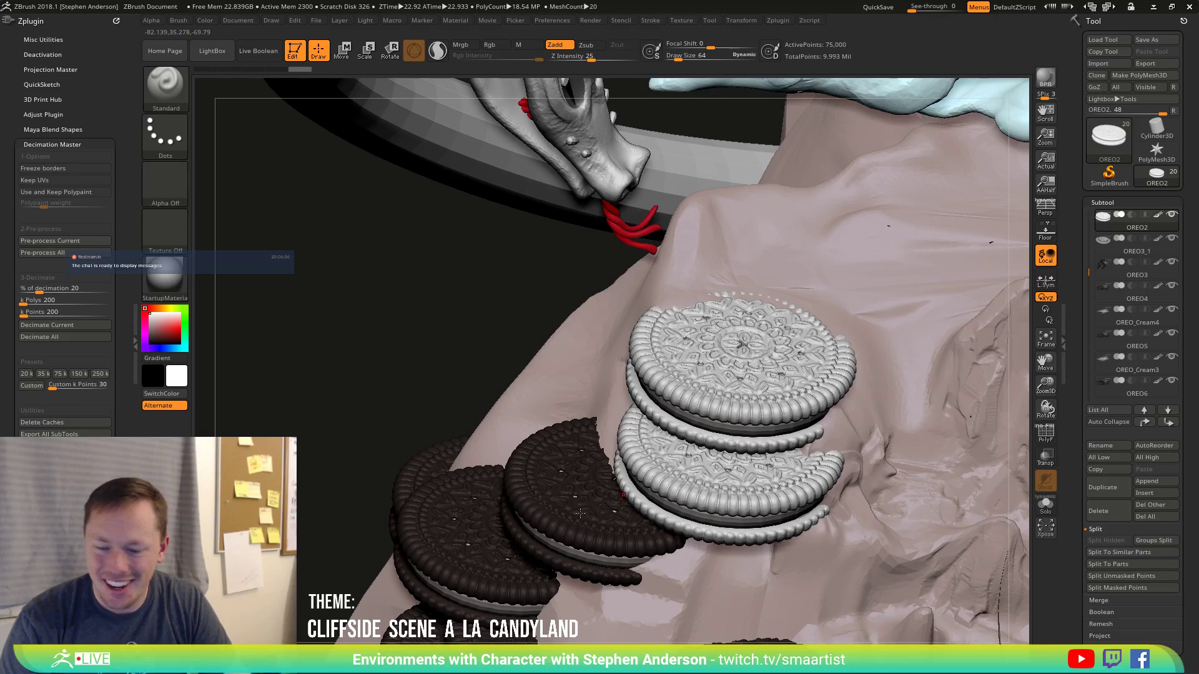
# Sample the dark brown of an undecimated Oreo (R 52, G 42, B 40) and fill the OREO2 and OREO1 subtools with it.
pyautogui.press('c')
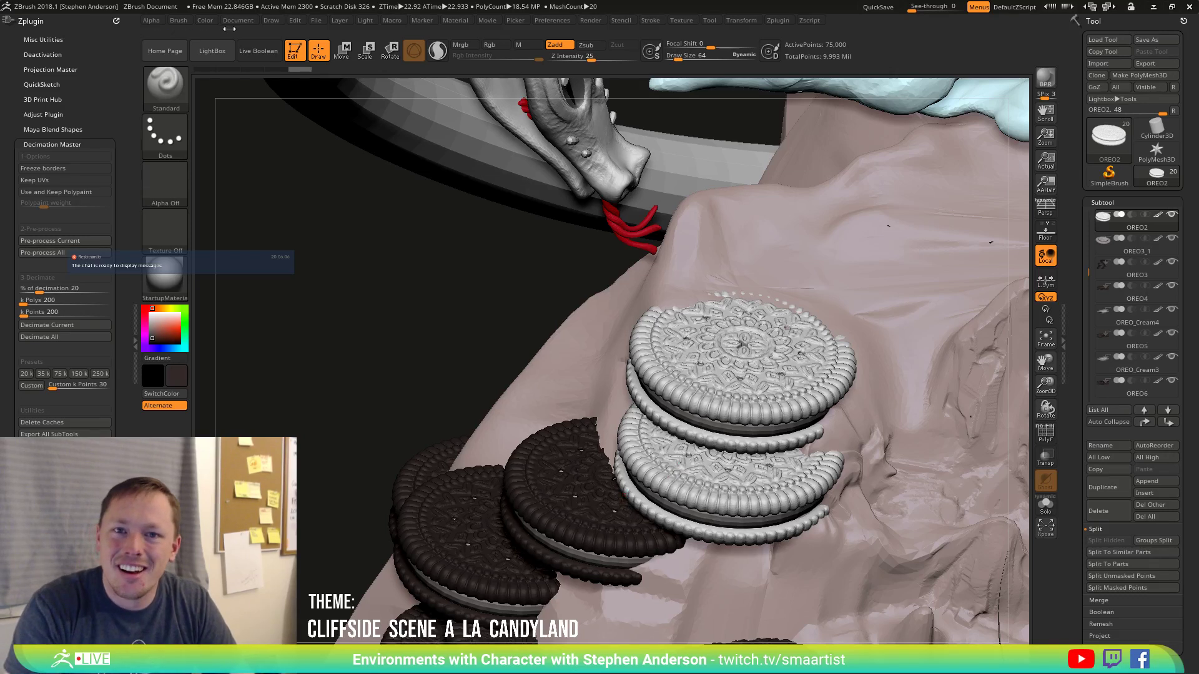
pyautogui.click(204, 20)
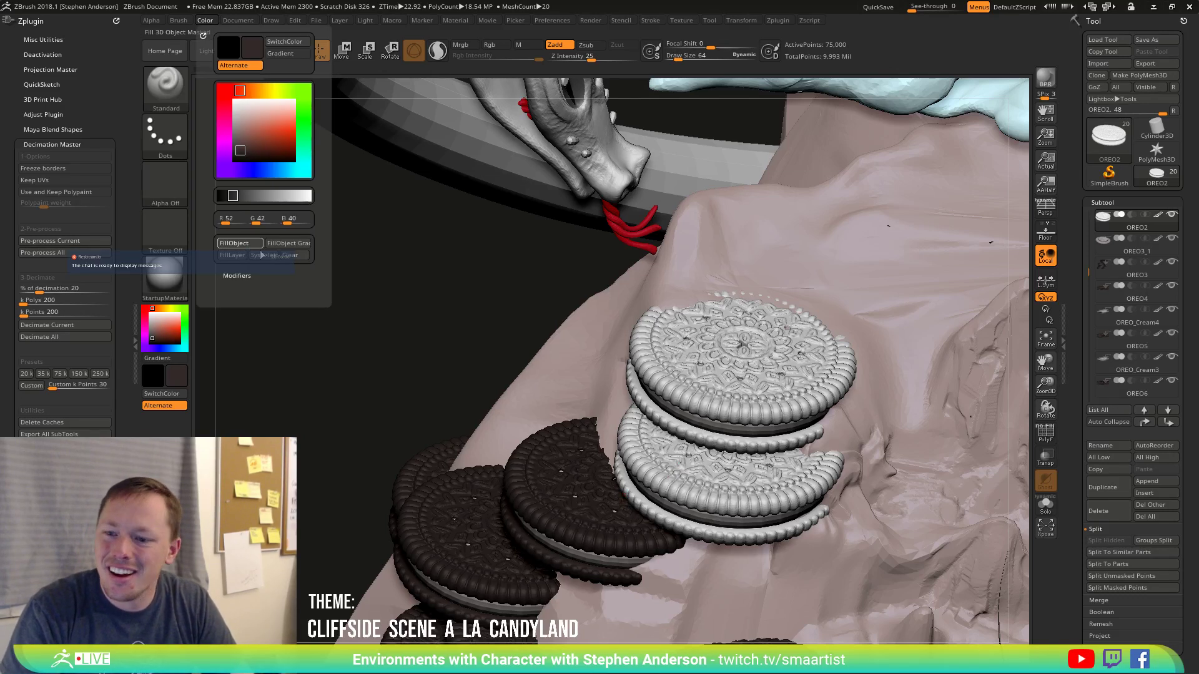
pyautogui.click(235, 246)
pyautogui.keyDown('alt'); pyautogui.click(703, 388); pyautogui.keyUp('alt')
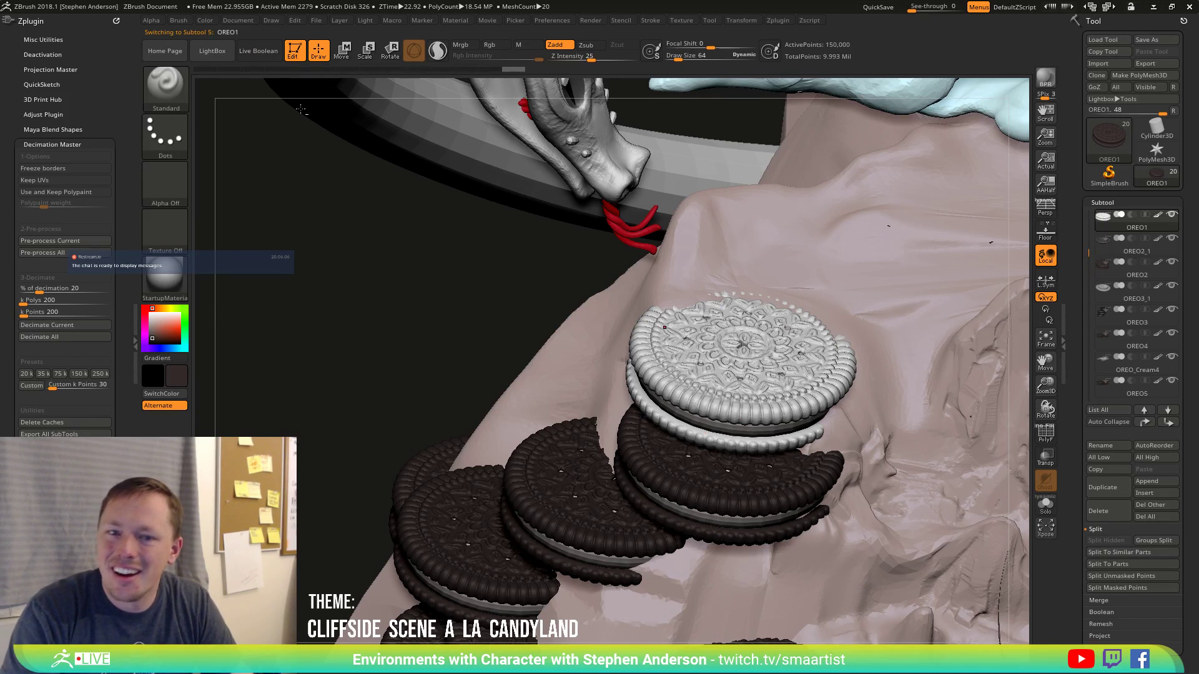
pyautogui.click(212, 20)
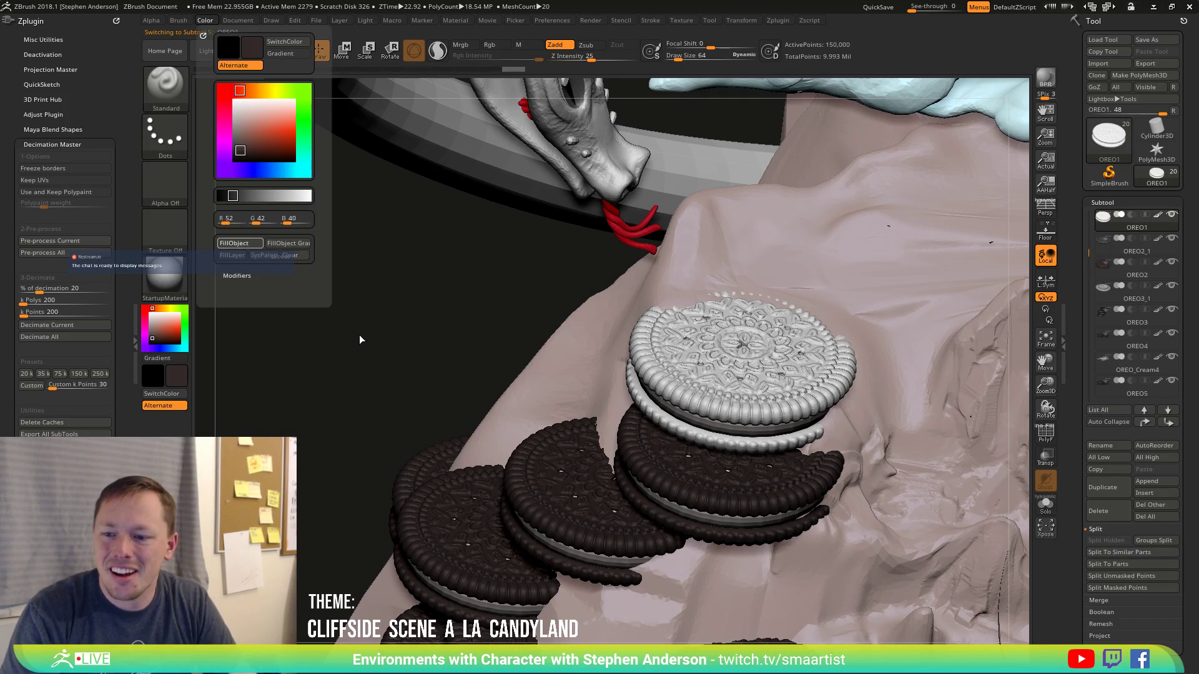
pyautogui.click(238, 245)
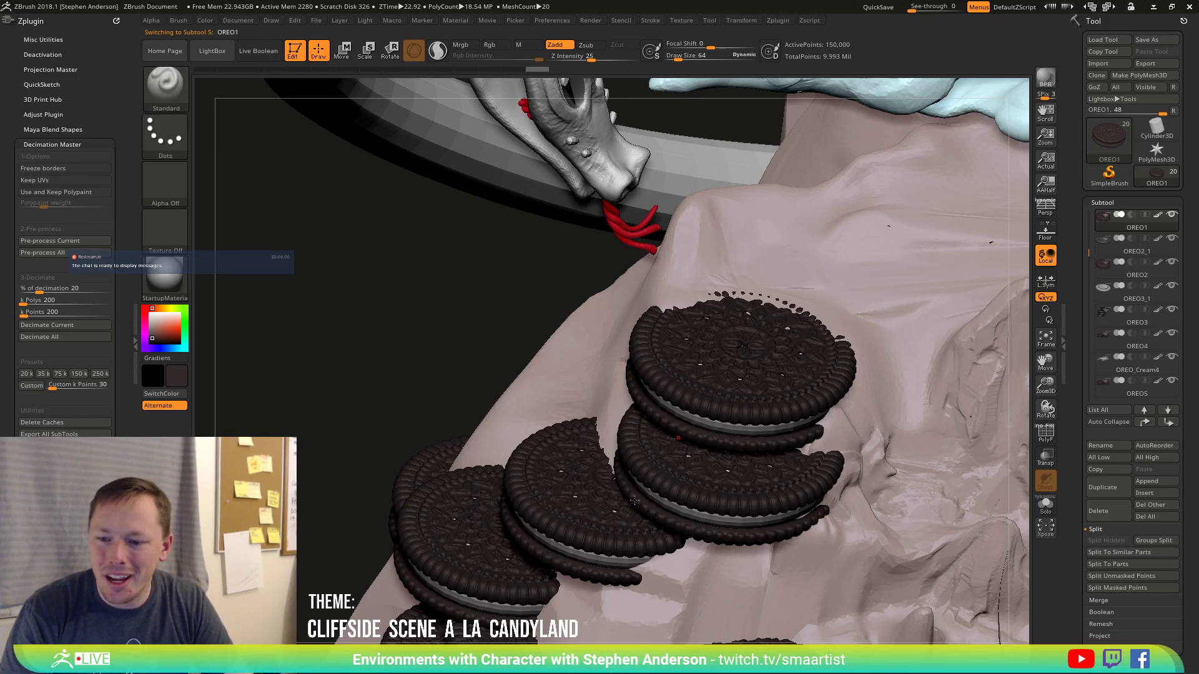
# Make the OREO3 stack active, hide its cream fillings and split the hidden parts into a separate subtool.
pyautogui.keyDown('alt'); pyautogui.click(560, 506); pyautogui.keyUp('alt')
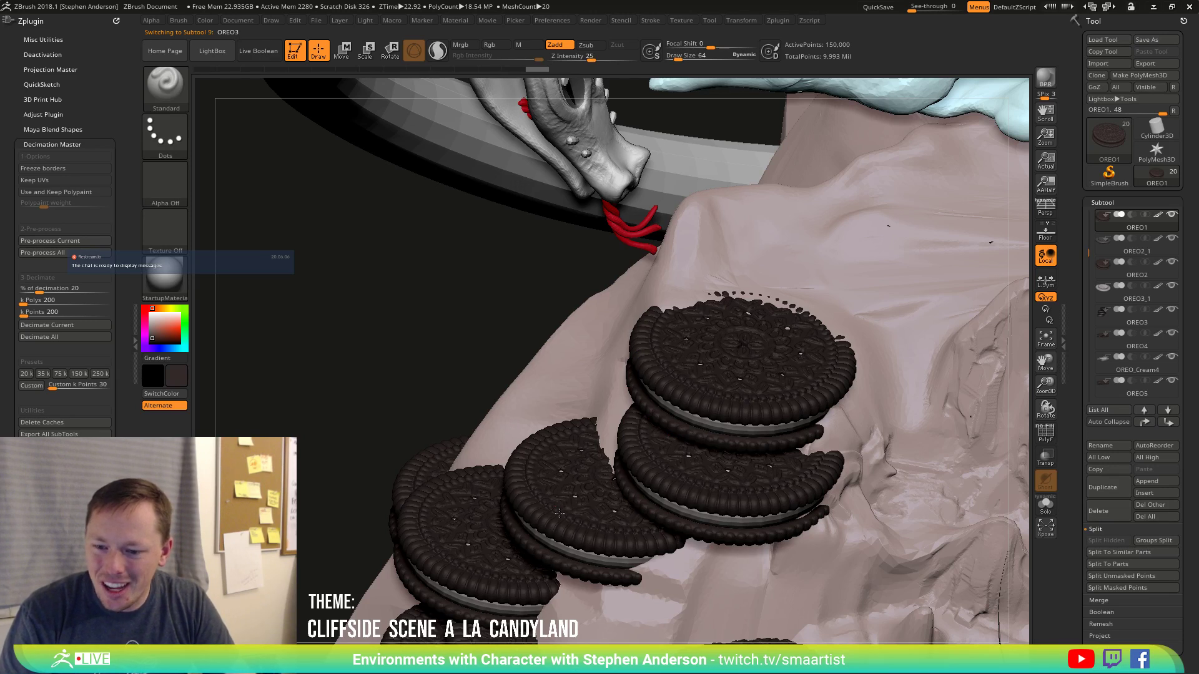
pyautogui.hotkey('shift', 'f')
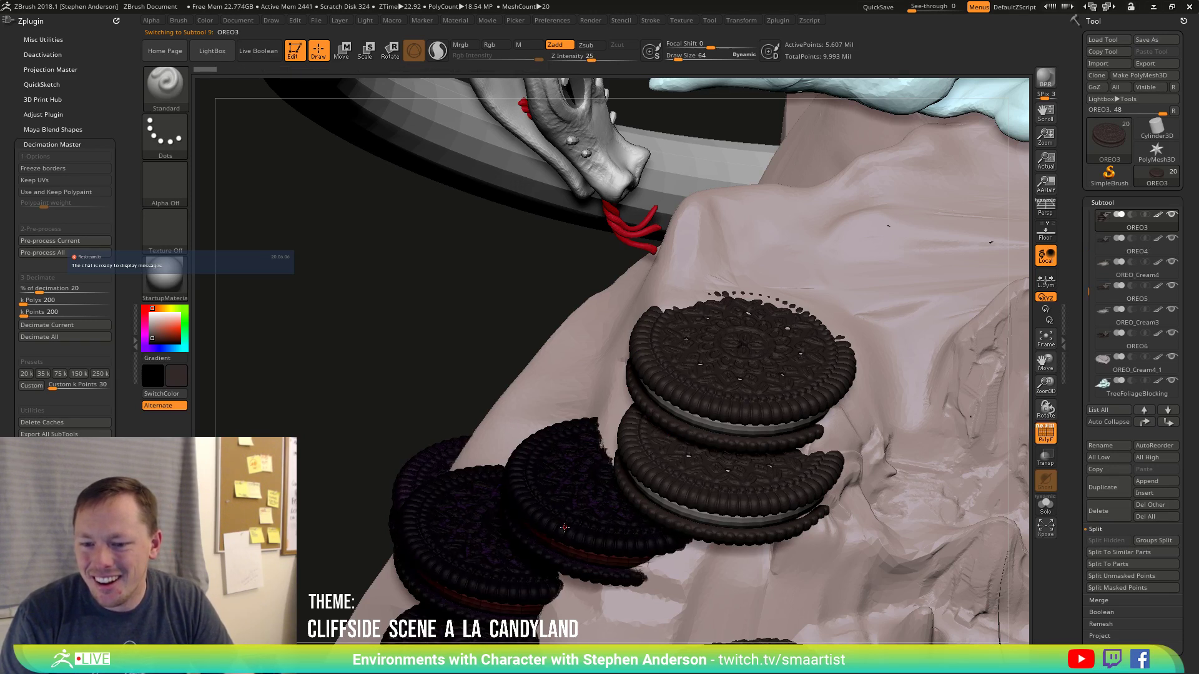
pyautogui.keyDown('alt'); pyautogui.moveTo(591, 470); pyautogui.dragTo(618, 395, button='right'); pyautogui.keyUp('alt')
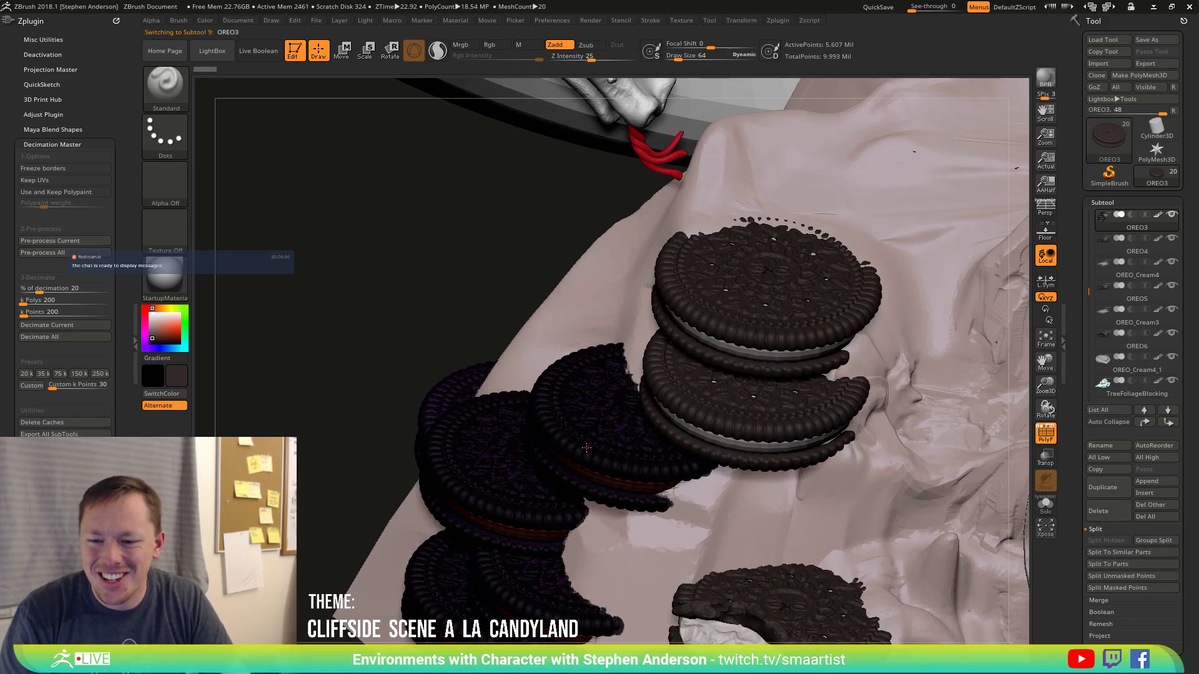
pyautogui.hotkey('ctrl', 'shift')
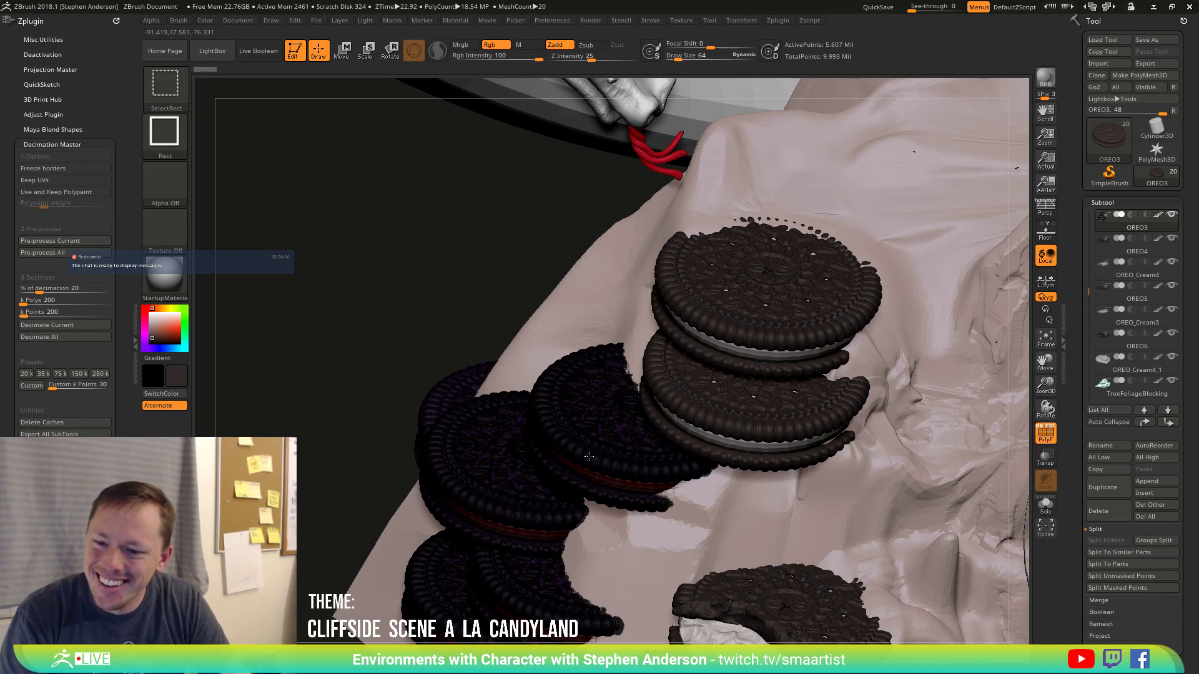
pyautogui.keyDown('ctrl'); pyautogui.keyDown('alt'); pyautogui.keyDown('shift'); pyautogui.click(474, 517); pyautogui.keyUp('shift'); pyautogui.keyUp('alt'); pyautogui.keyUp('ctrl')
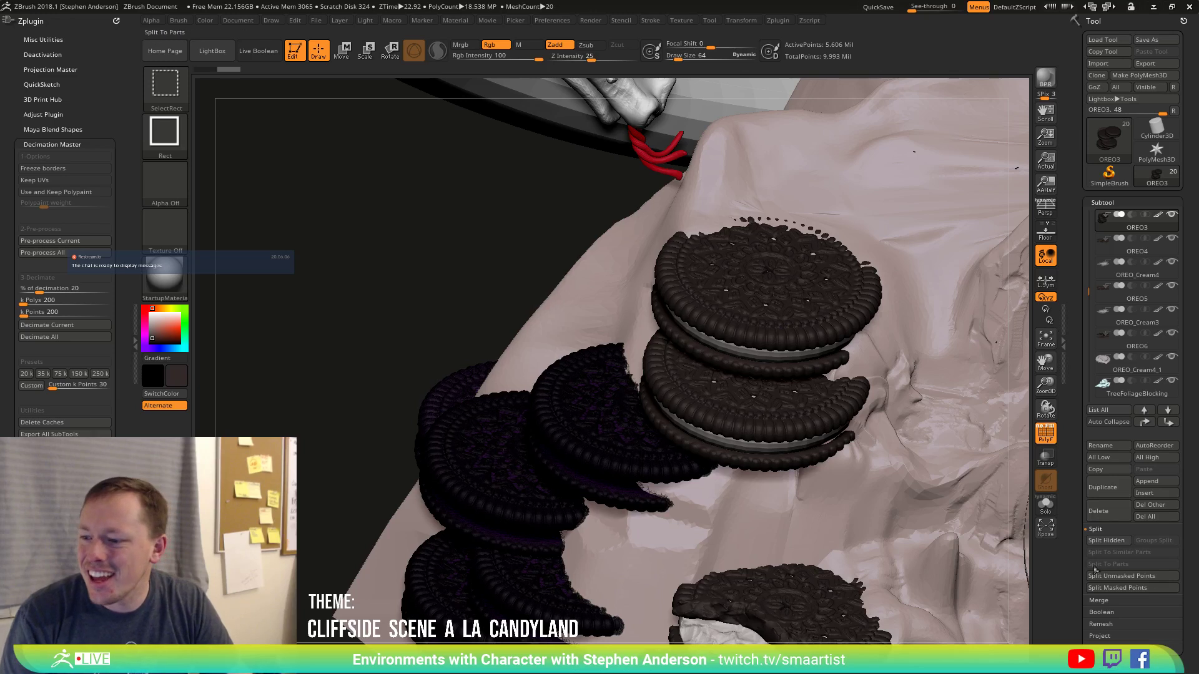
pyautogui.click(1106, 541)
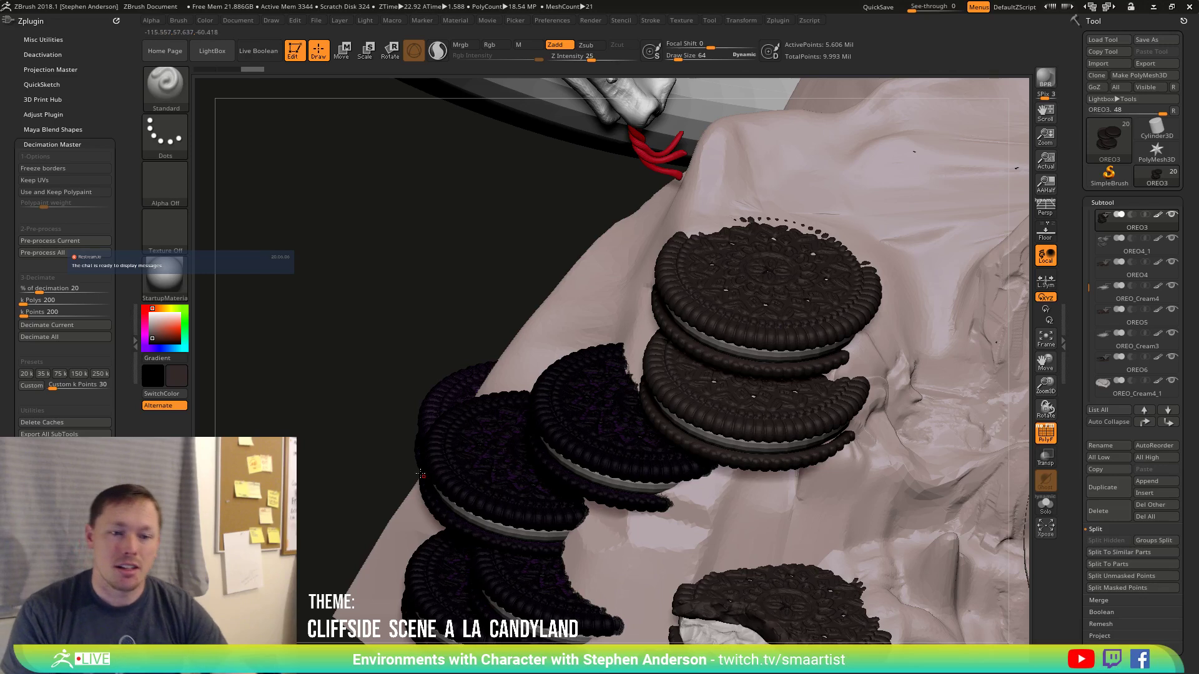
# Try decimating the OREO3 cookies with the 250k preset and undo the decimation.
pyautogui.click(102, 374)
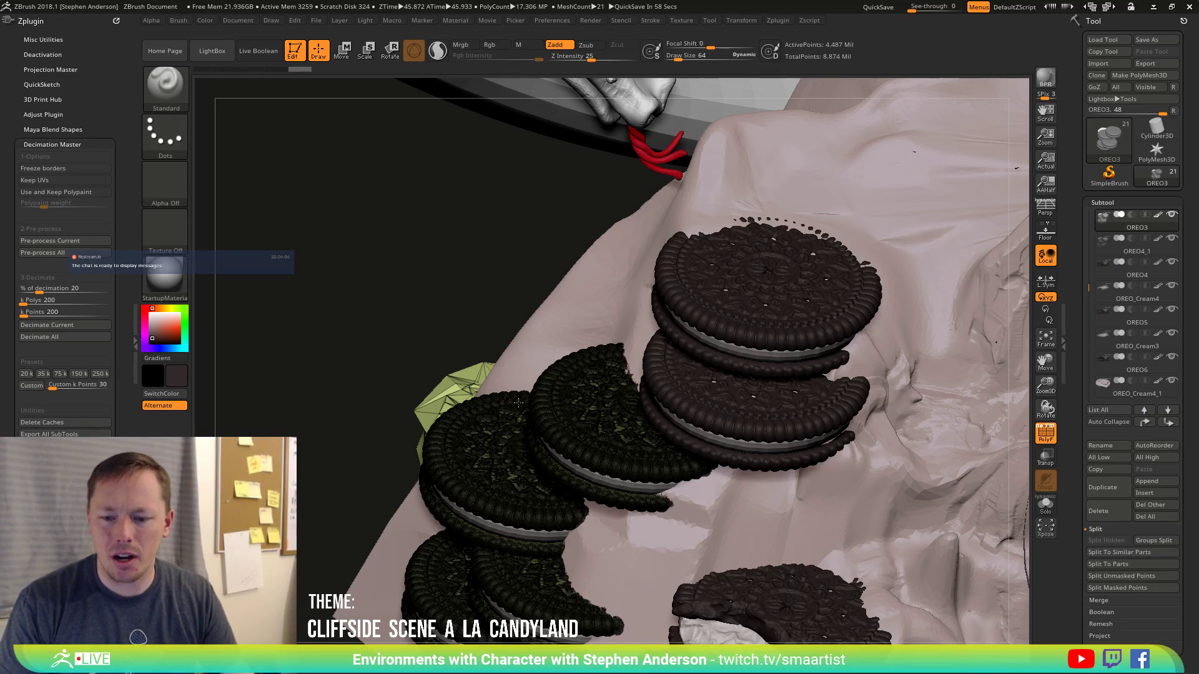
pyautogui.press('ctrl')
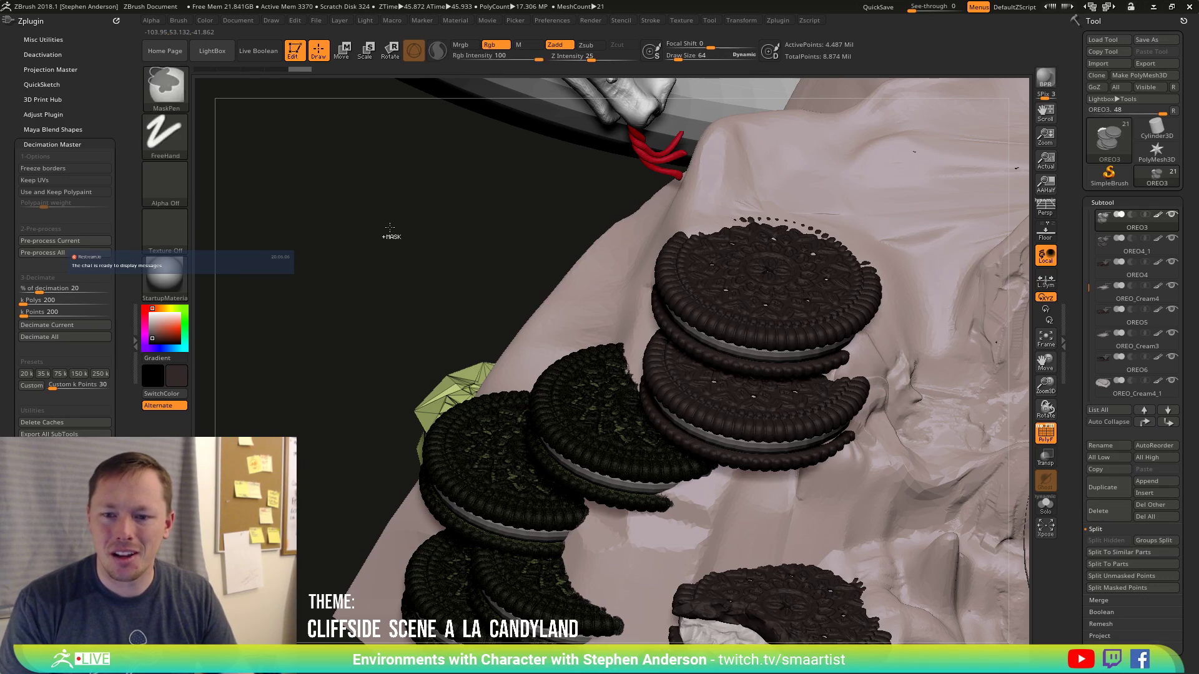
pyautogui.keyDown('ctrl'); pyautogui.moveTo(429, 290); pyautogui.dragTo(431, 294); pyautogui.keyUp('ctrl')
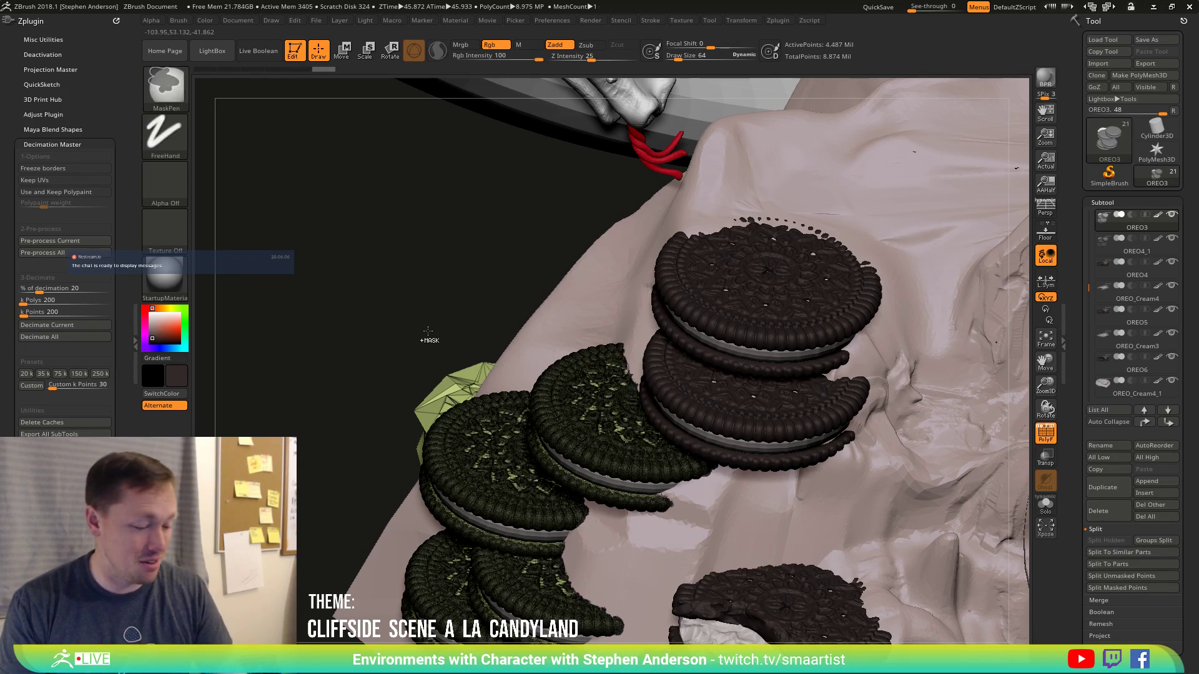
pyautogui.keyDown('ctrl'); pyautogui.click(427, 329); pyautogui.keyUp('ctrl')
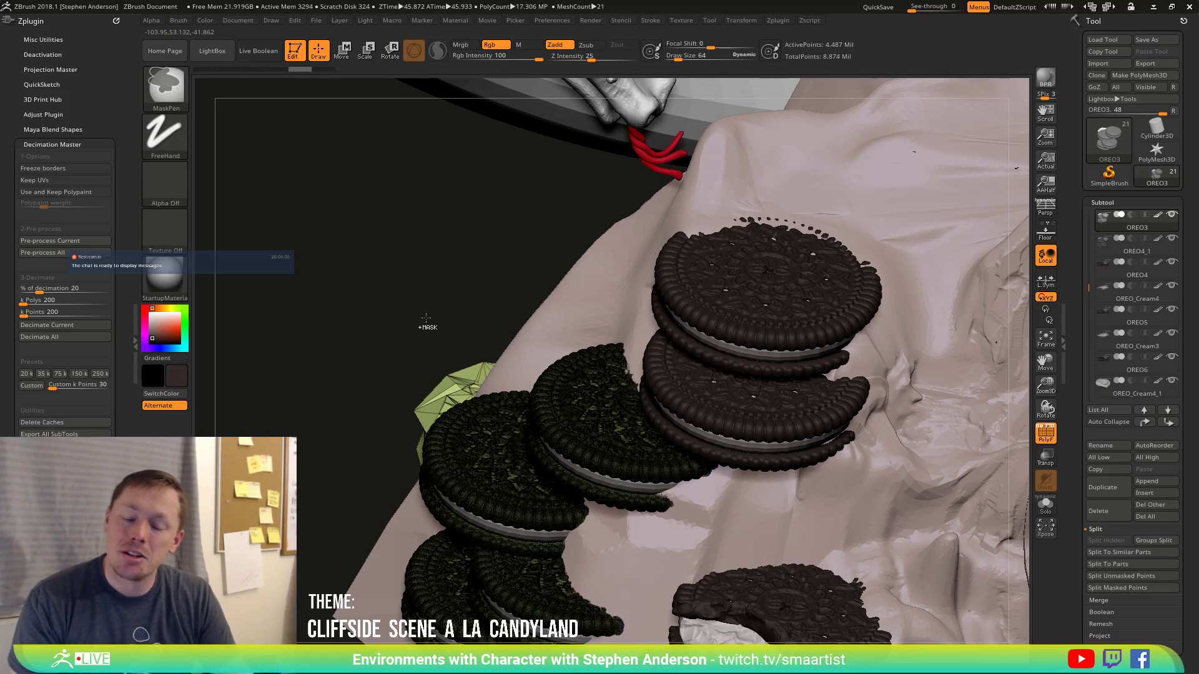
pyautogui.hotkey('ctrl', 'z')
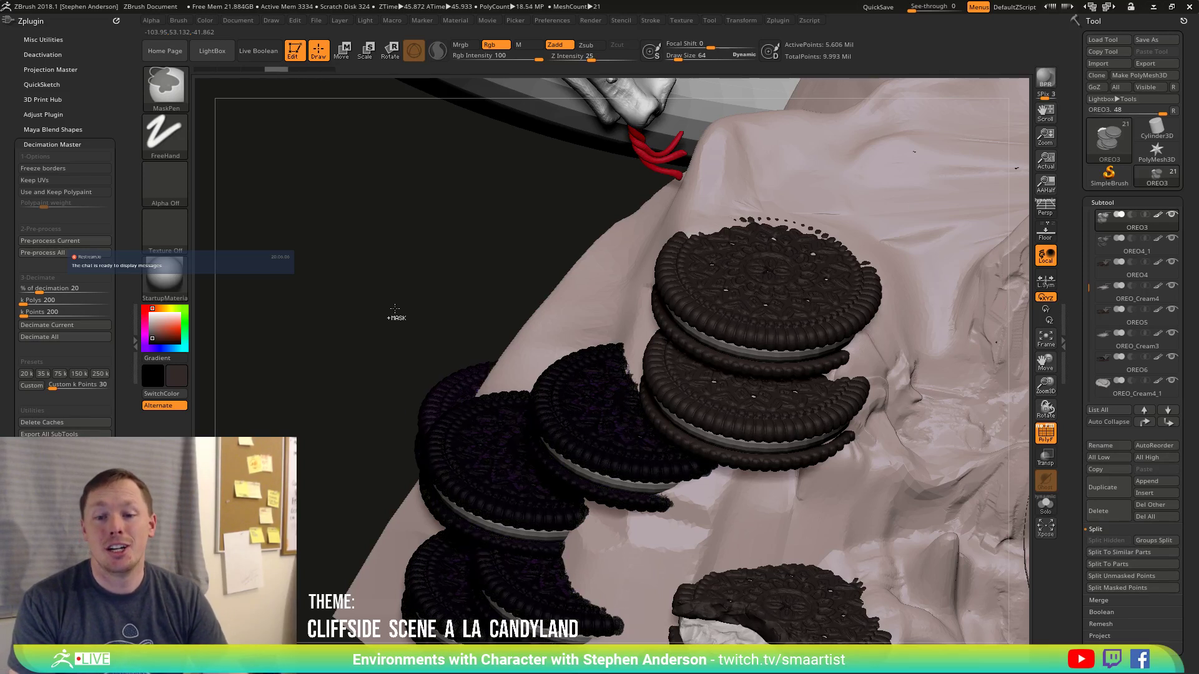
# Clear any mask on OREO3, decimate its cookies with the 250k preset and turn off the wireframe display.
pyautogui.keyDown('ctrl'); pyautogui.moveTo(369, 228); pyautogui.dragTo(427, 285); pyautogui.keyUp('ctrl')
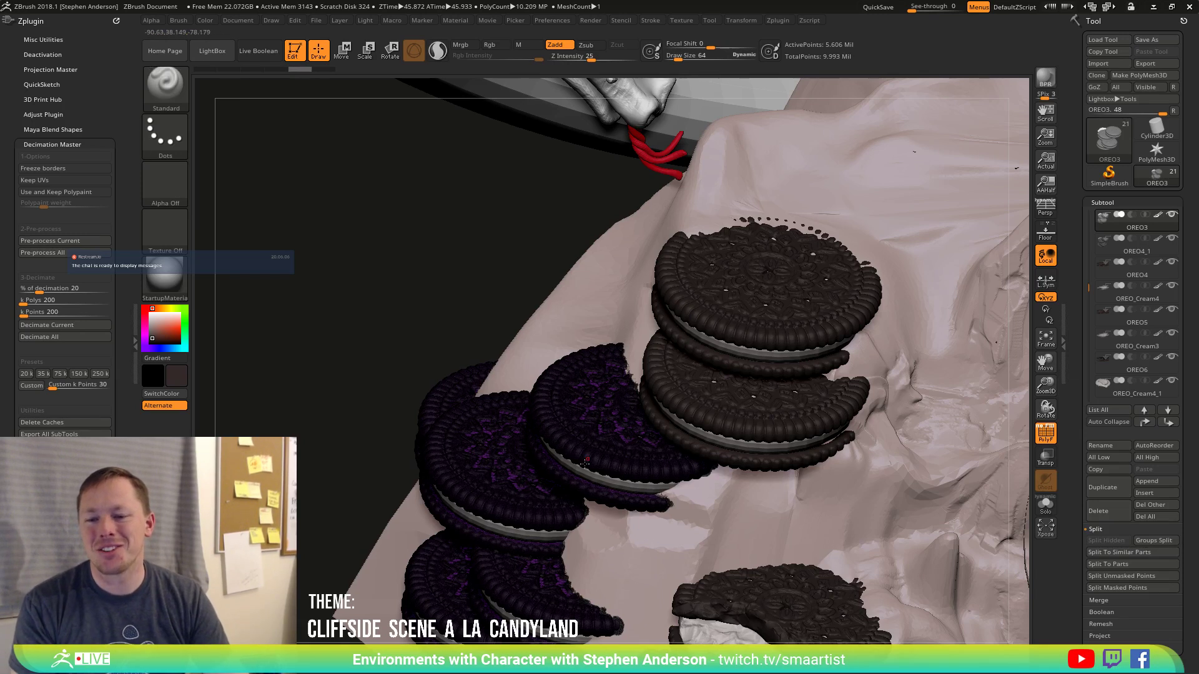
pyautogui.click(100, 374)
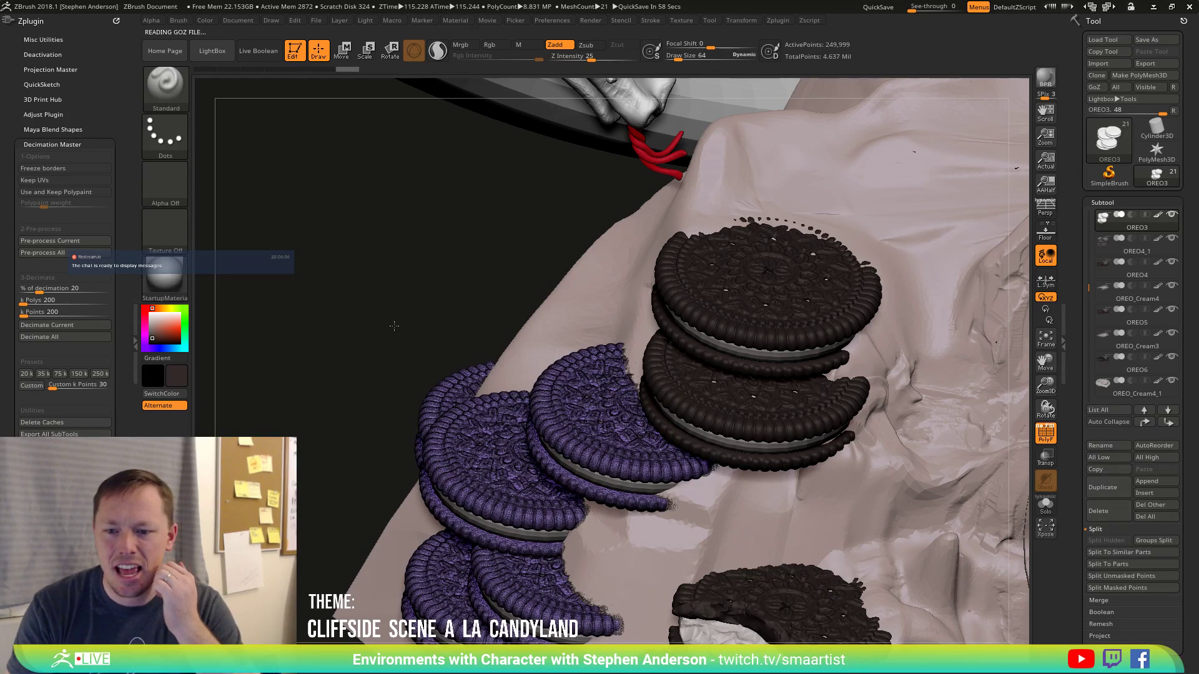
pyautogui.press('shift')
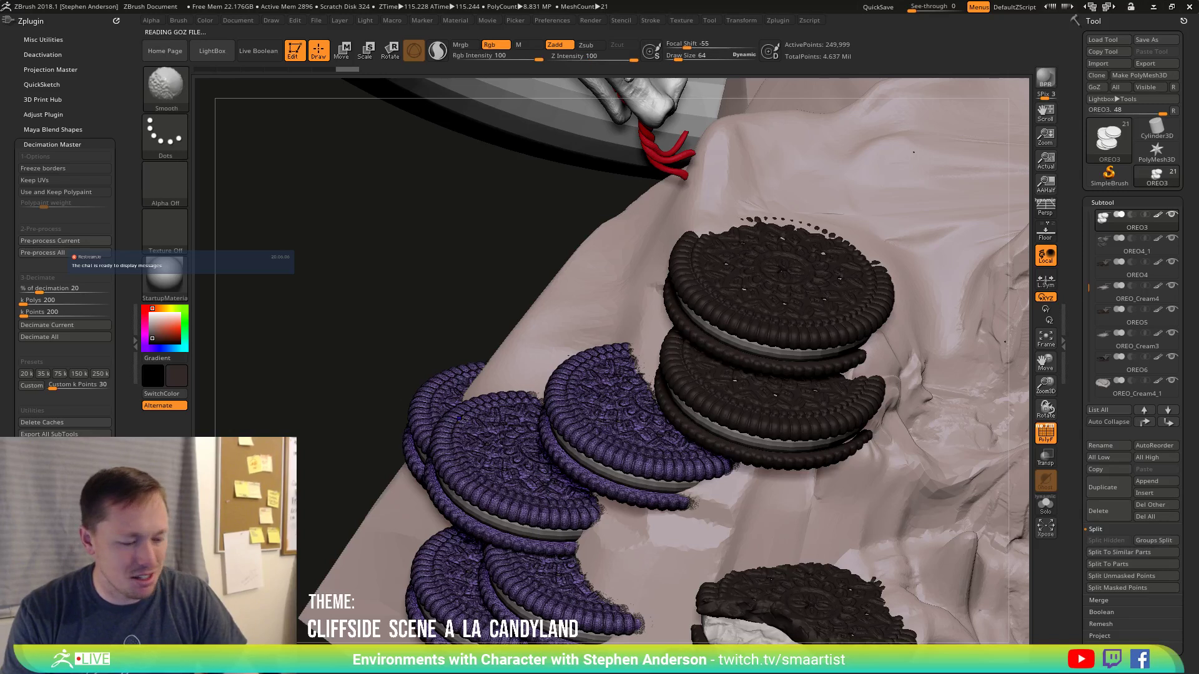
pyautogui.hotkey('shift', 'f')
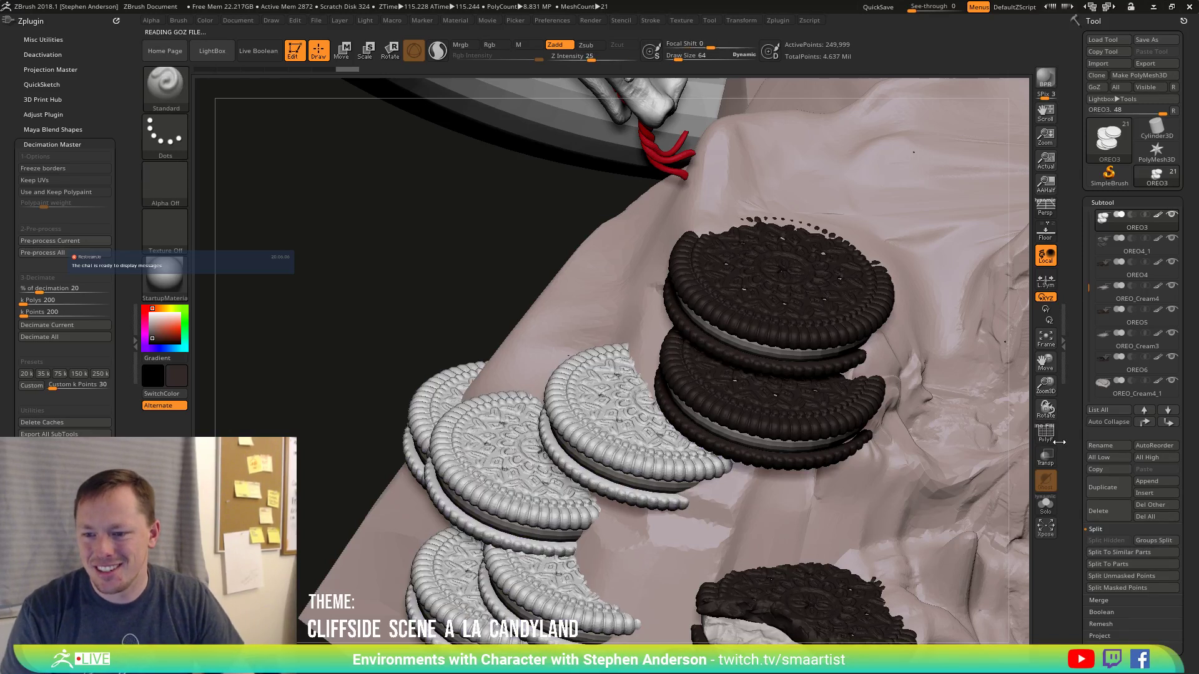
# Isolate the decimated OREO3 cookies and examine their rims and embossed tops up close, with and without wireframe.
pyautogui.keyDown('ctrl'); pyautogui.moveTo(519, 462); pyautogui.dragTo(578, 540, button='right'); pyautogui.keyUp('ctrl')
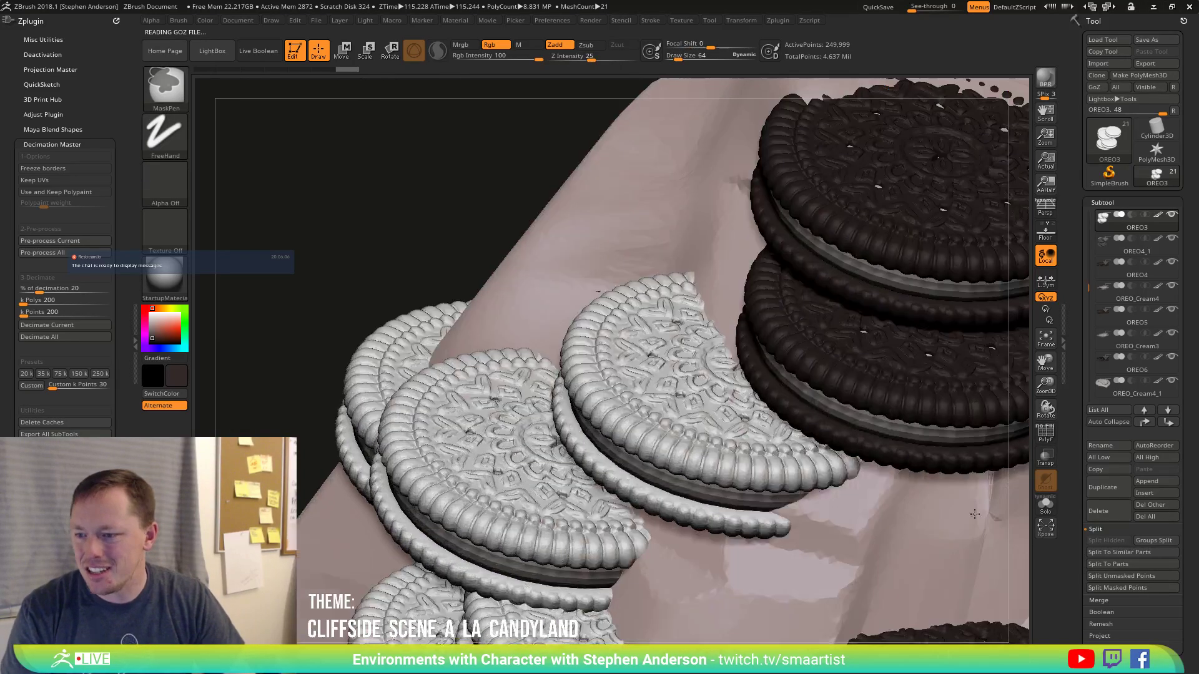
pyautogui.click(1045, 504)
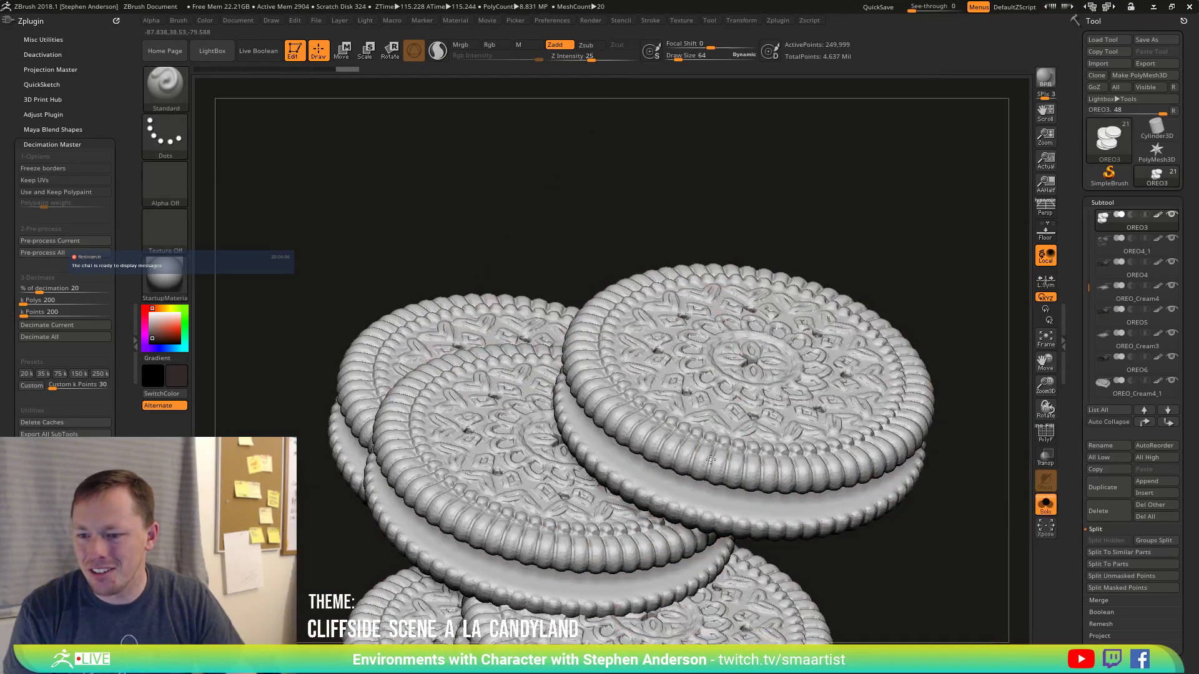
pyautogui.moveTo(965, 519)
pyautogui.mouseDown()
pyautogui.moveTo(719, 416)
pyautogui.moveTo(736, 509)
pyautogui.moveTo(738, 450)
pyautogui.mouseUp()
pyautogui.hotkey('shift', 'f')
pyautogui.keyDown('ctrl'); pyautogui.moveTo(742, 458); pyautogui.dragTo(849, 491, button='right'); pyautogui.keyUp('ctrl')
pyautogui.moveTo(848, 492); pyautogui.dragTo(824, 437)
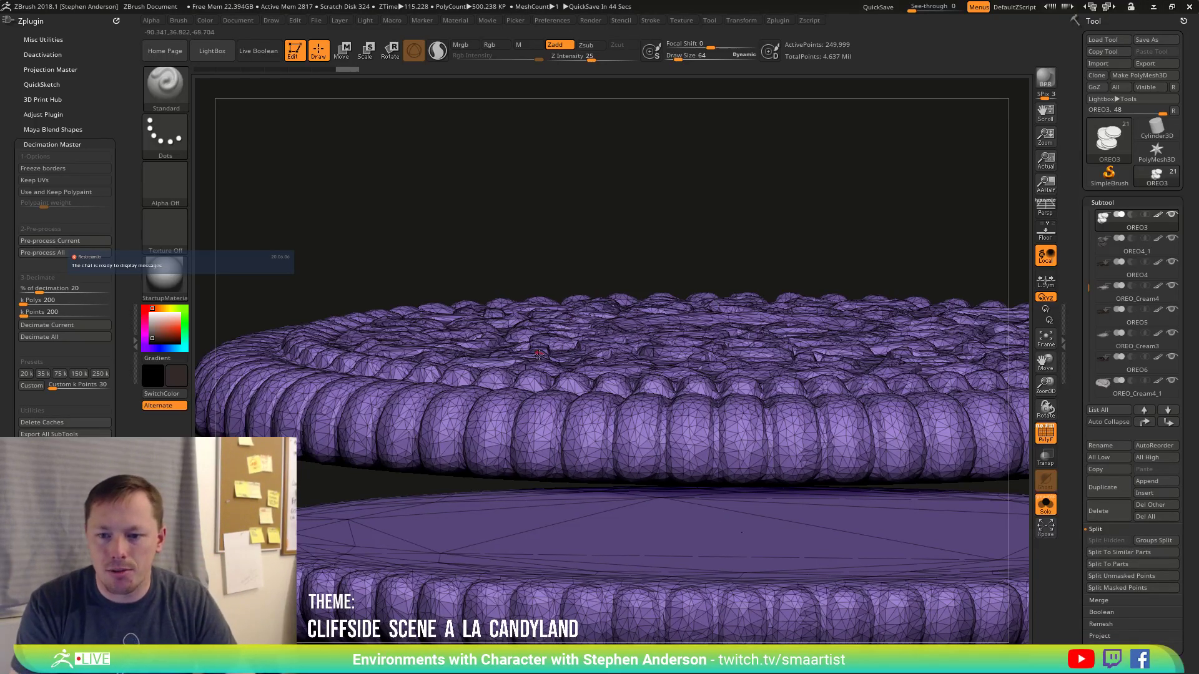
pyautogui.moveTo(537, 358)
pyautogui.mouseDown(button='right')
pyautogui.moveTo(540, 385)
pyautogui.moveTo(644, 292)
pyautogui.mouseUp(button='right')
pyautogui.hotkey('shift', 'f')
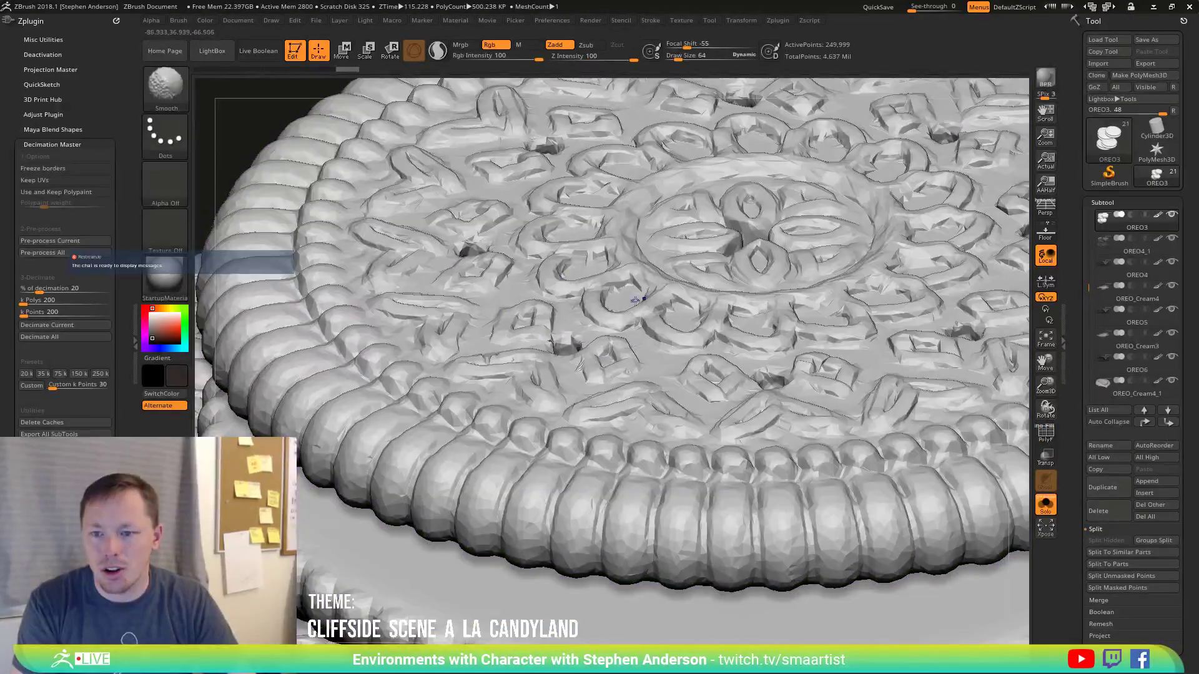
pyautogui.moveTo(632, 436)
pyautogui.mouseDown(button='right')
pyautogui.moveTo(489, 581)
pyautogui.moveTo(472, 580)
pyautogui.mouseUp(button='right')
pyautogui.hotkey('shift', 'f')
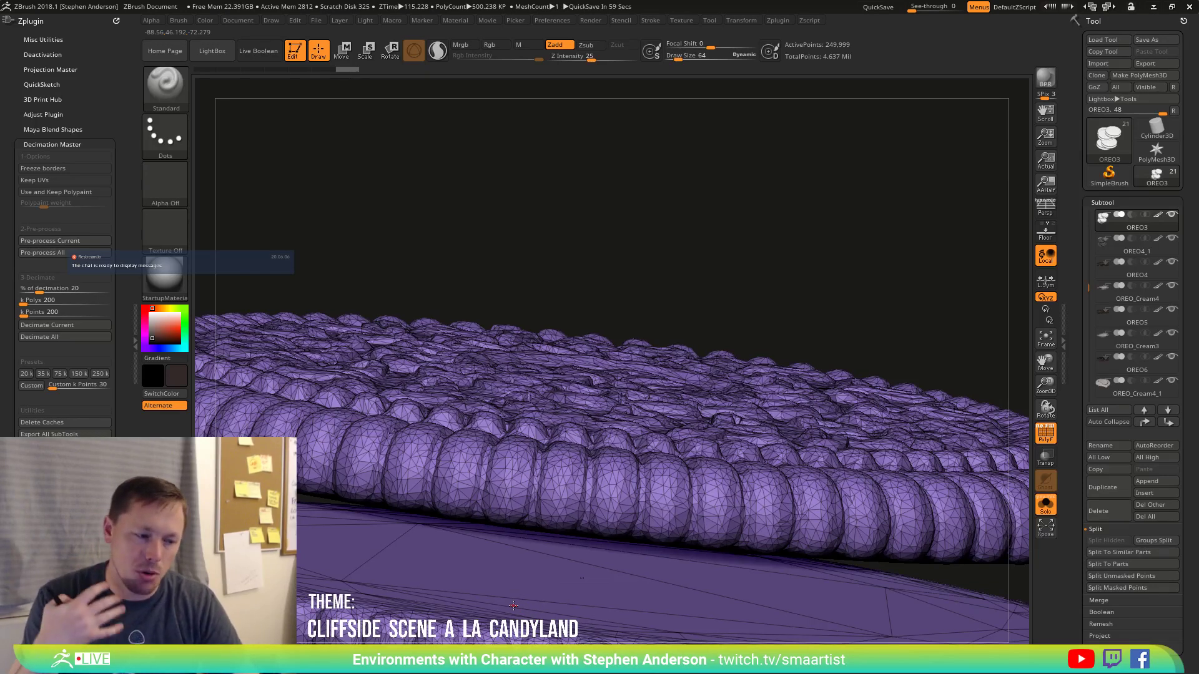
pyautogui.moveTo(513, 605)
pyautogui.keyDown('ctrl'); pyautogui.mouseDown(button='right')
pyautogui.moveTo(558, 497)
pyautogui.moveTo(561, 554)
pyautogui.moveTo(587, 519)
pyautogui.moveTo(594, 396)
pyautogui.moveTo(523, 480)
pyautogui.moveTo(559, 462)
pyautogui.moveTo(599, 467)
pyautogui.moveTo(565, 441)
pyautogui.moveTo(618, 455)
pyautogui.moveTo(595, 442)
pyautogui.moveTo(540, 500)
pyautogui.moveTo(603, 507)
pyautogui.moveTo(581, 471)
pyautogui.moveTo(549, 477)
pyautogui.moveTo(534, 447)
pyautogui.moveTo(562, 475)
pyautogui.moveTo(619, 492)
pyautogui.mouseUp(button='right'); pyautogui.keyUp('ctrl')
pyautogui.hotkey('shift', 'f')
pyautogui.hotkey('shift', 'f')
pyautogui.hotkey('shift', 'f')
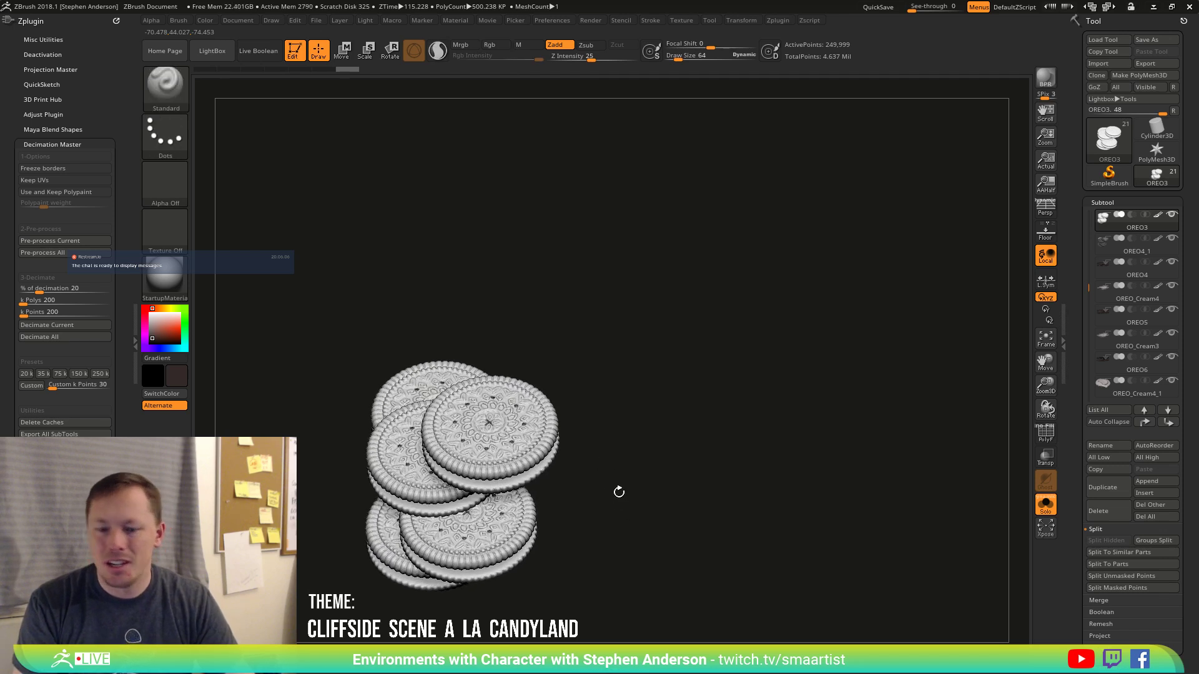
# Fill the OREO3 cookies with the sampled dark brown and bring the rest of the scene back into display.
pyautogui.click(203, 20)
pyautogui.click(234, 243)
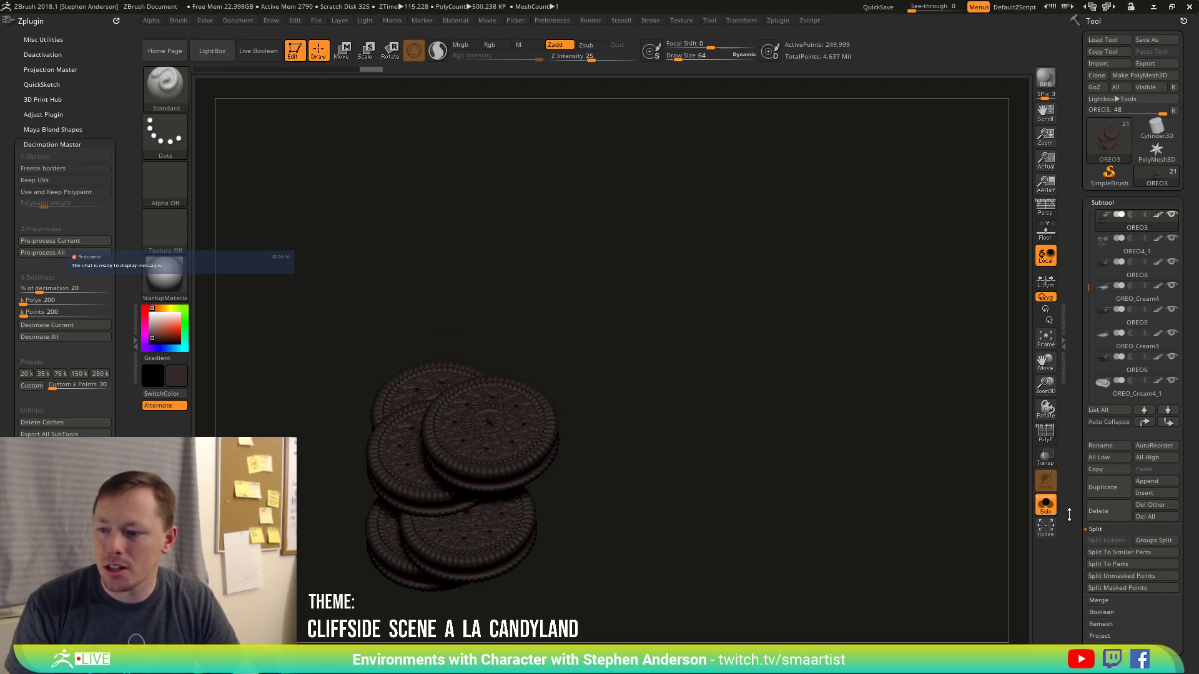
pyautogui.click(1045, 507)
pyautogui.moveTo(463, 466); pyautogui.dragTo(467, 463, button='right')
# Select the bitten OREO6 cookie, turn on the wireframe display and try decimating it with the 75k preset.
pyautogui.keyDown('alt'); pyautogui.click(593, 565); pyautogui.keyUp('alt')
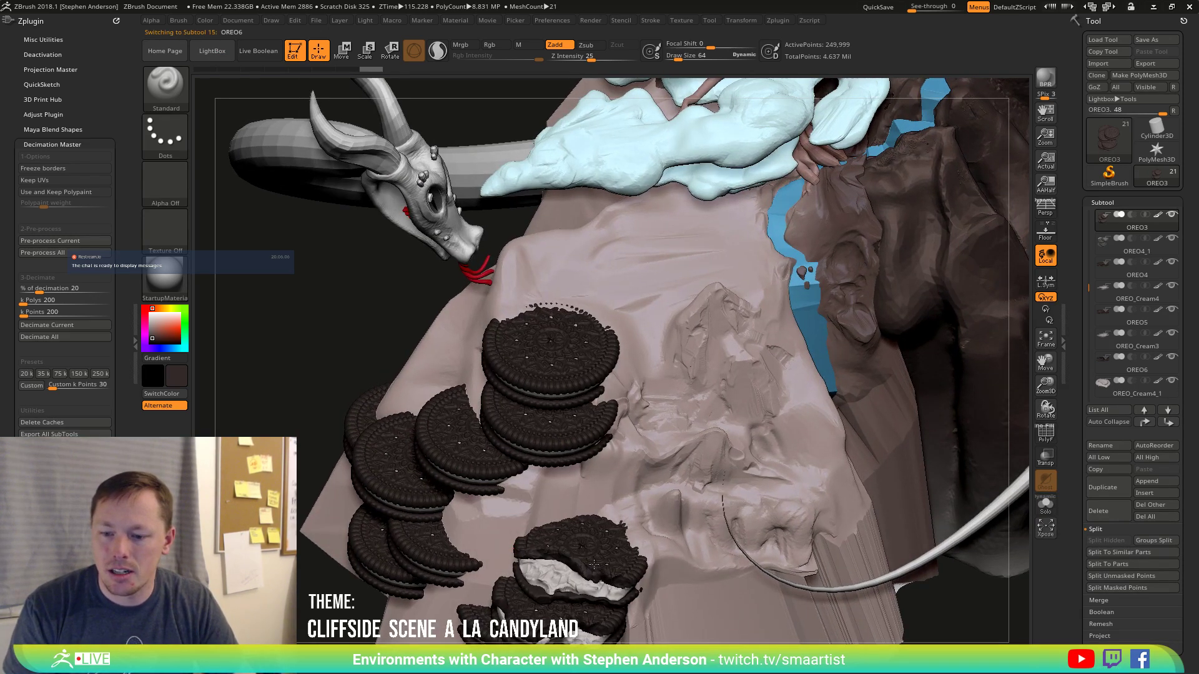
pyautogui.hotkey('ctrl', 'a')
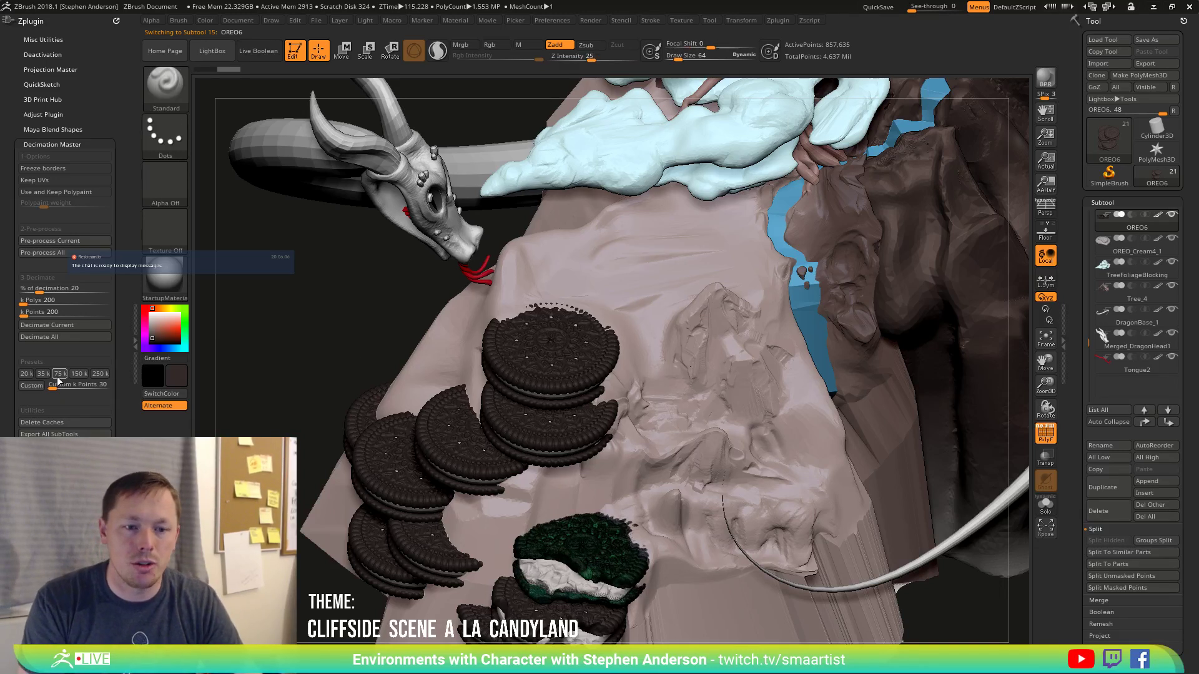
pyautogui.click(58, 373)
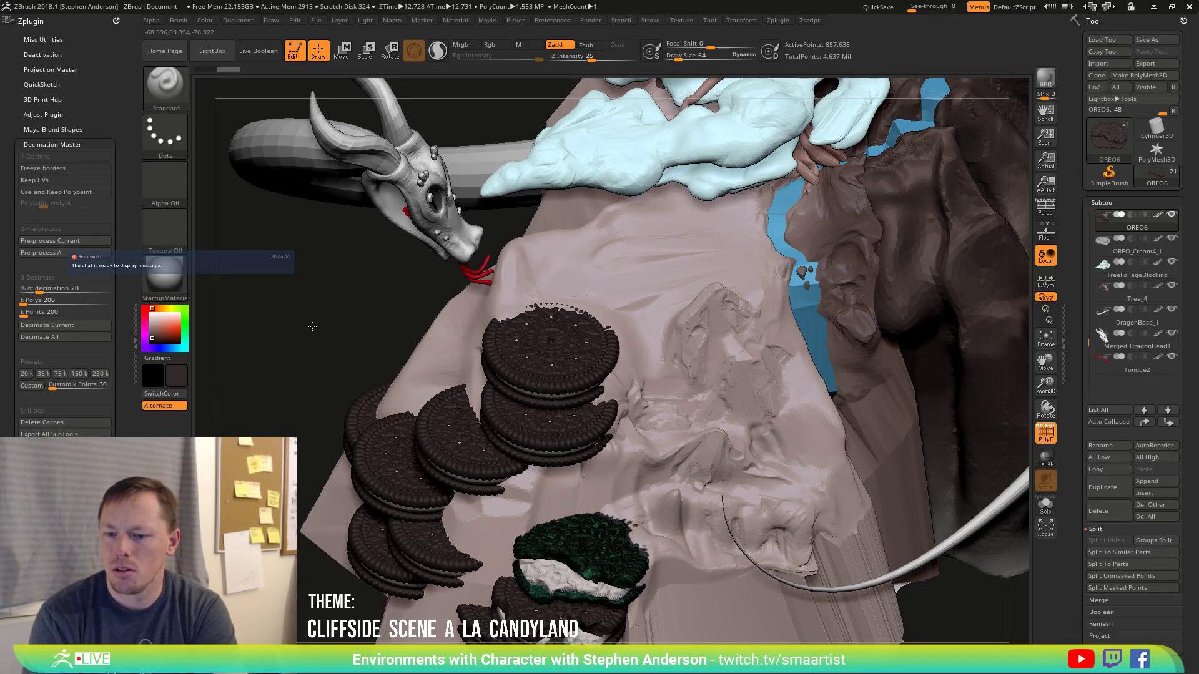
# Isolate the OREO6 cookie and examine its bitten edge, ridged rim and embossed top up close.
pyautogui.moveTo(305, 317); pyautogui.dragTo(323, 319)
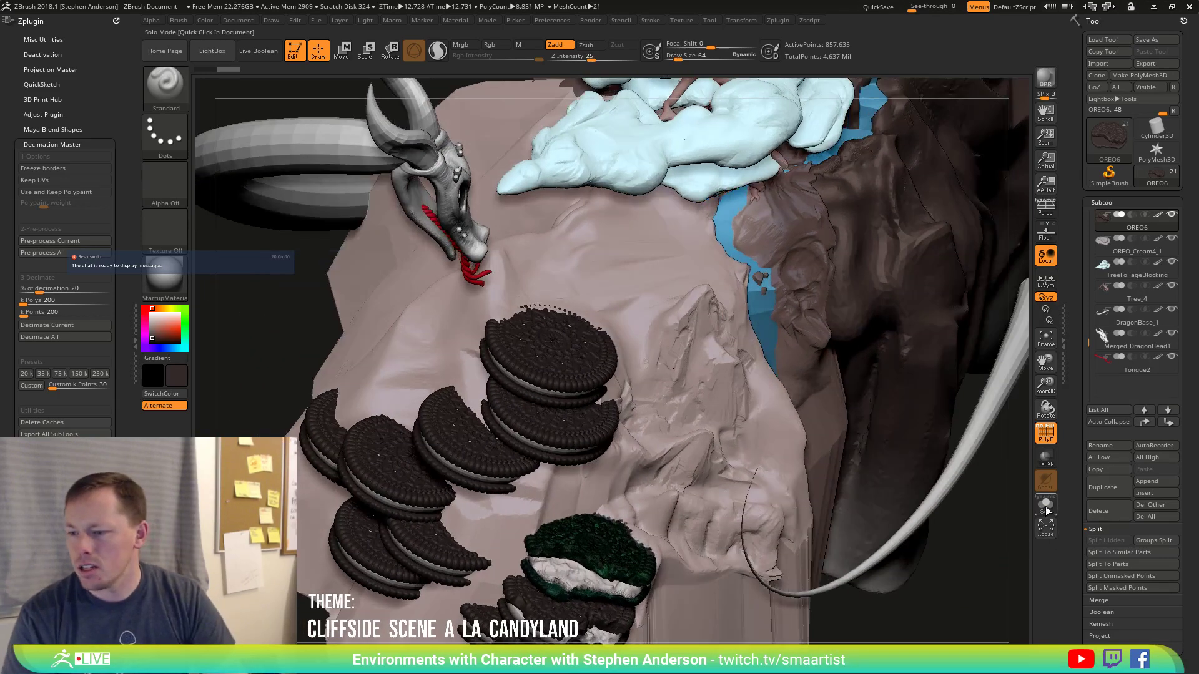
pyautogui.click(1045, 504)
pyautogui.moveTo(743, 561); pyautogui.dragTo(749, 543)
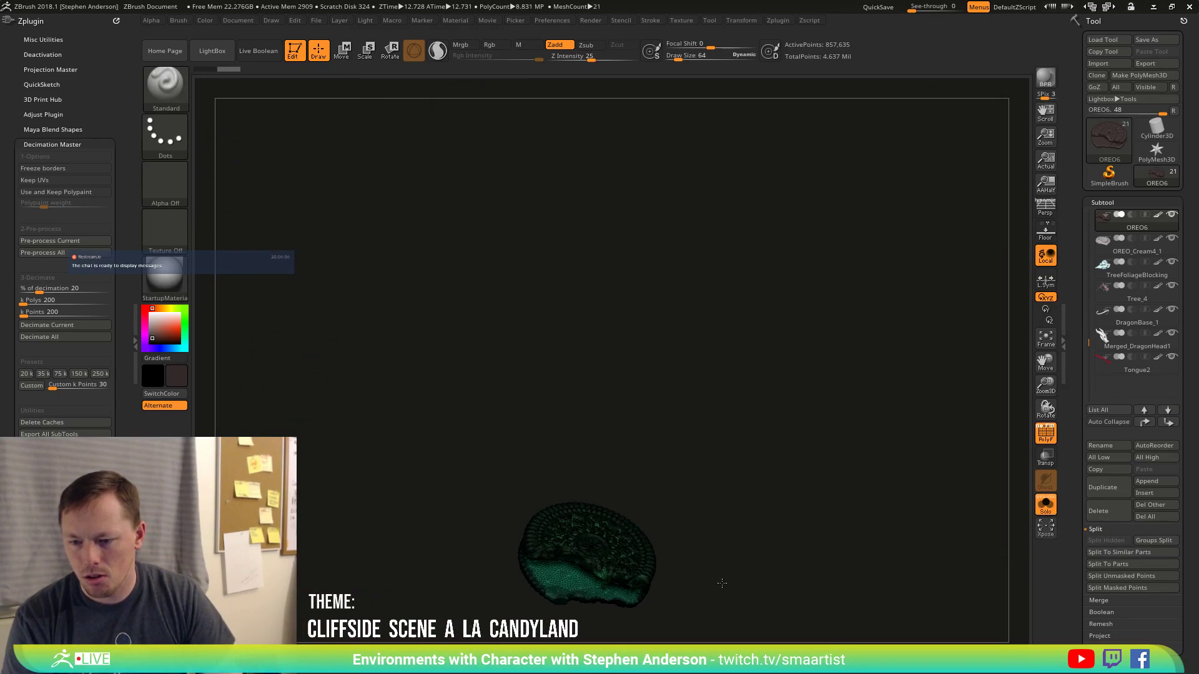
pyautogui.press('ctrl')
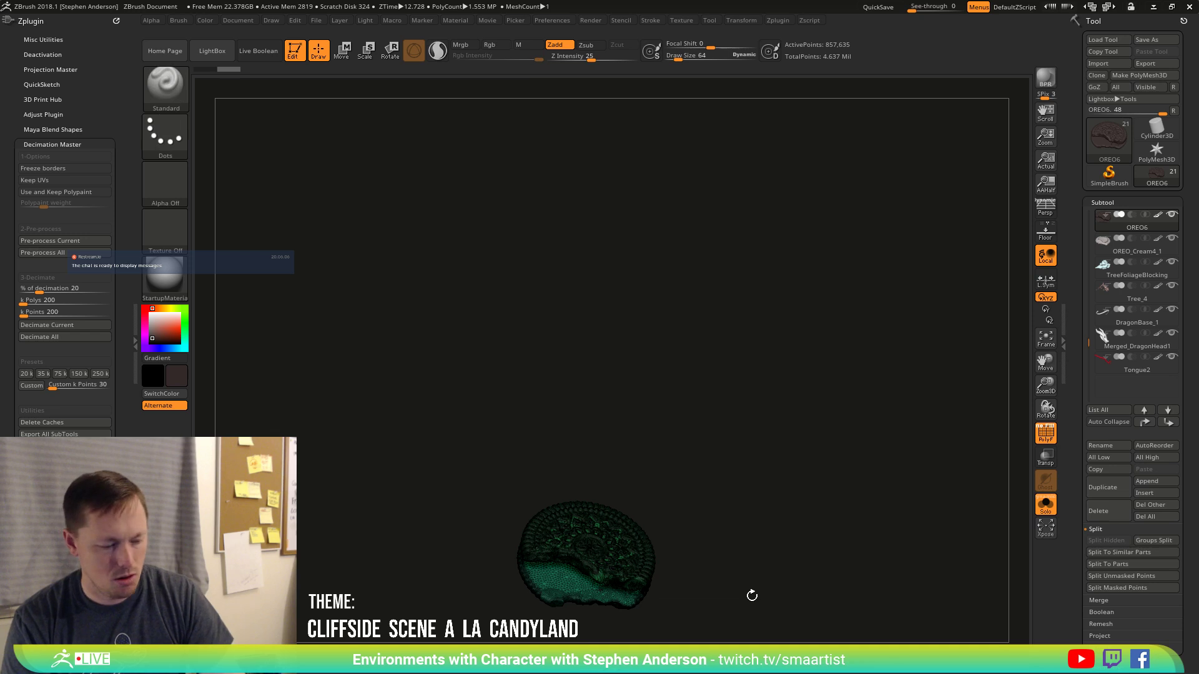
pyautogui.press('f')
pyautogui.moveTo(757, 590)
pyautogui.mouseDown()
pyautogui.moveTo(805, 518)
pyautogui.moveTo(784, 424)
pyautogui.moveTo(805, 324)
pyautogui.mouseUp()
pyautogui.press('ctrl')
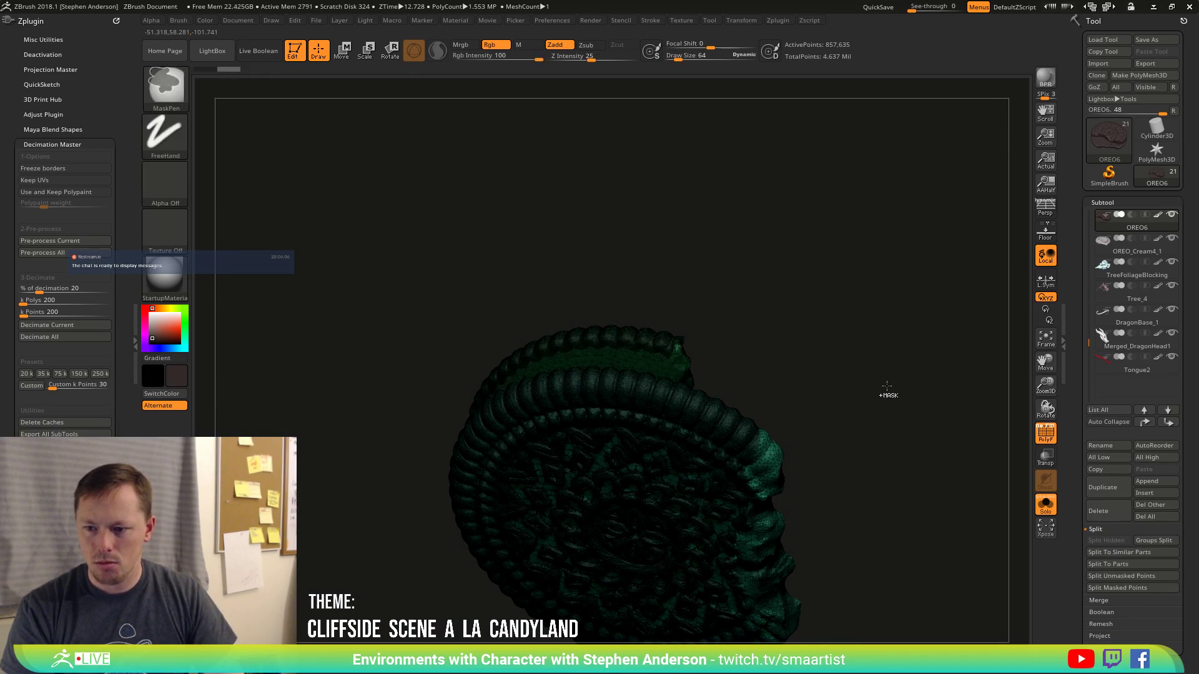
pyautogui.moveTo(853, 318); pyautogui.dragTo(801, 402)
pyautogui.press('ctrl')
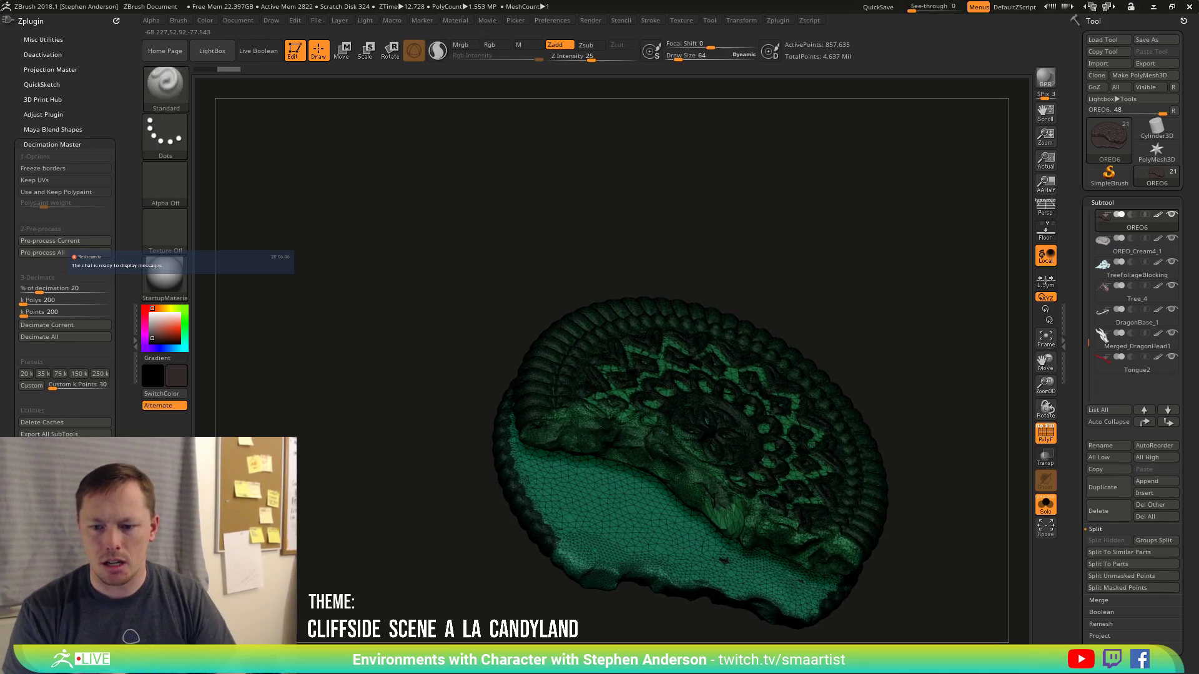
# Decimate OREO6 with the 75k preset, turn off the wireframe and bring the rest of the scene back into display.
pyautogui.click(72, 374)
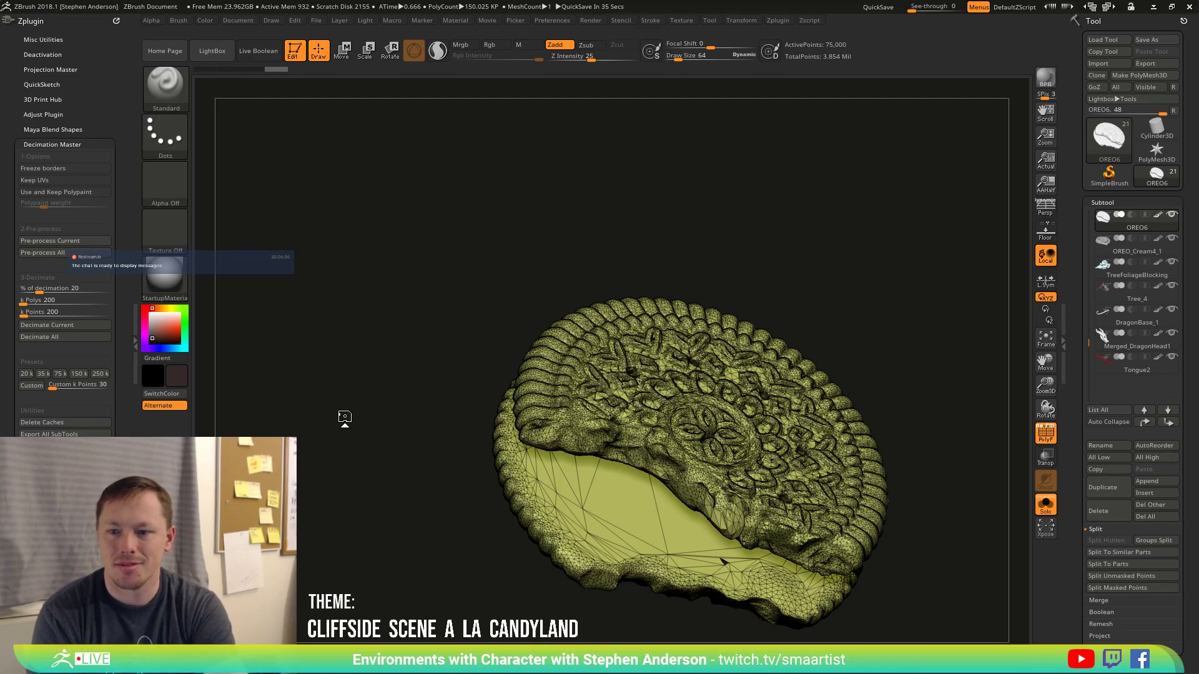
pyautogui.moveTo(718, 525)
pyautogui.mouseDown(button='right')
pyautogui.moveTo(679, 427)
pyautogui.moveTo(731, 522)
pyautogui.mouseUp(button='right')
pyautogui.hotkey('shift', 'f')
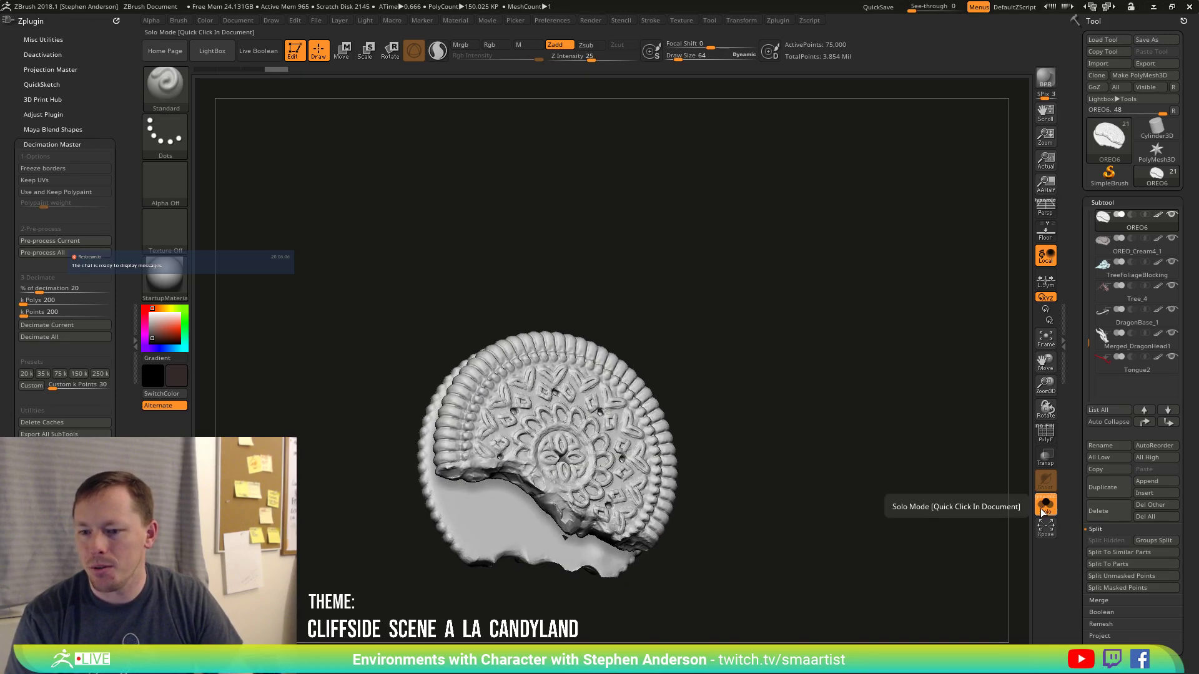
pyautogui.click(404, 267)
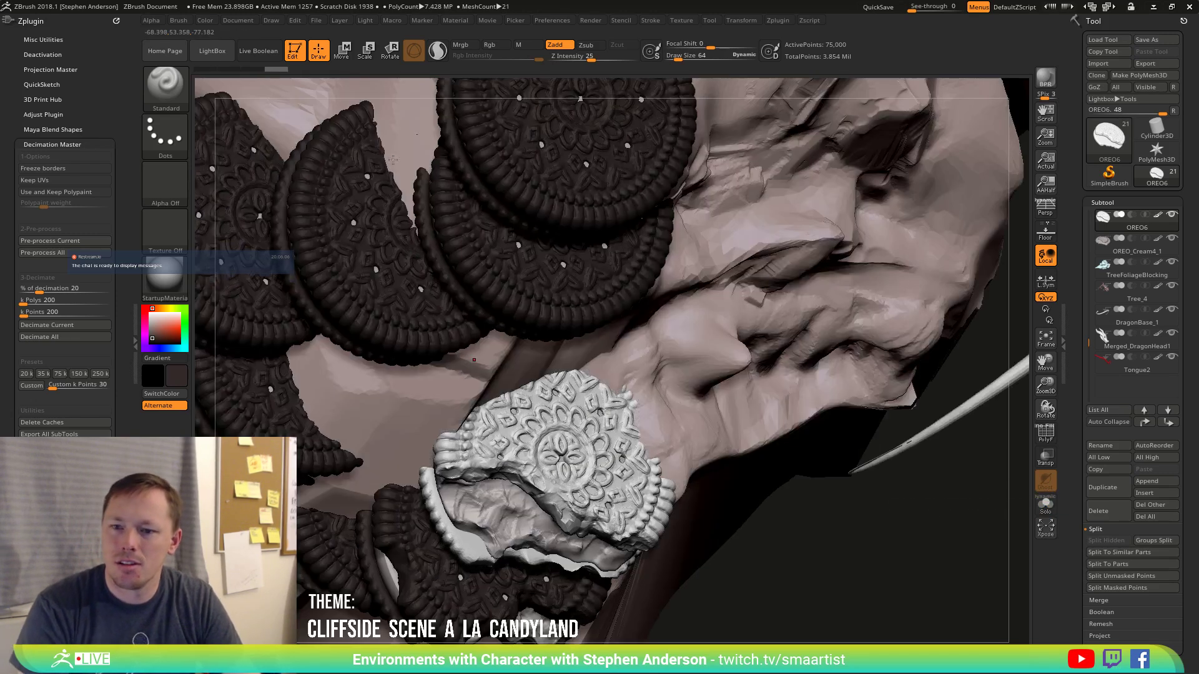
# Fill the decimated OREO6 cookie with the dark brown RGB 52, 42, 40.
pyautogui.click(205, 20)
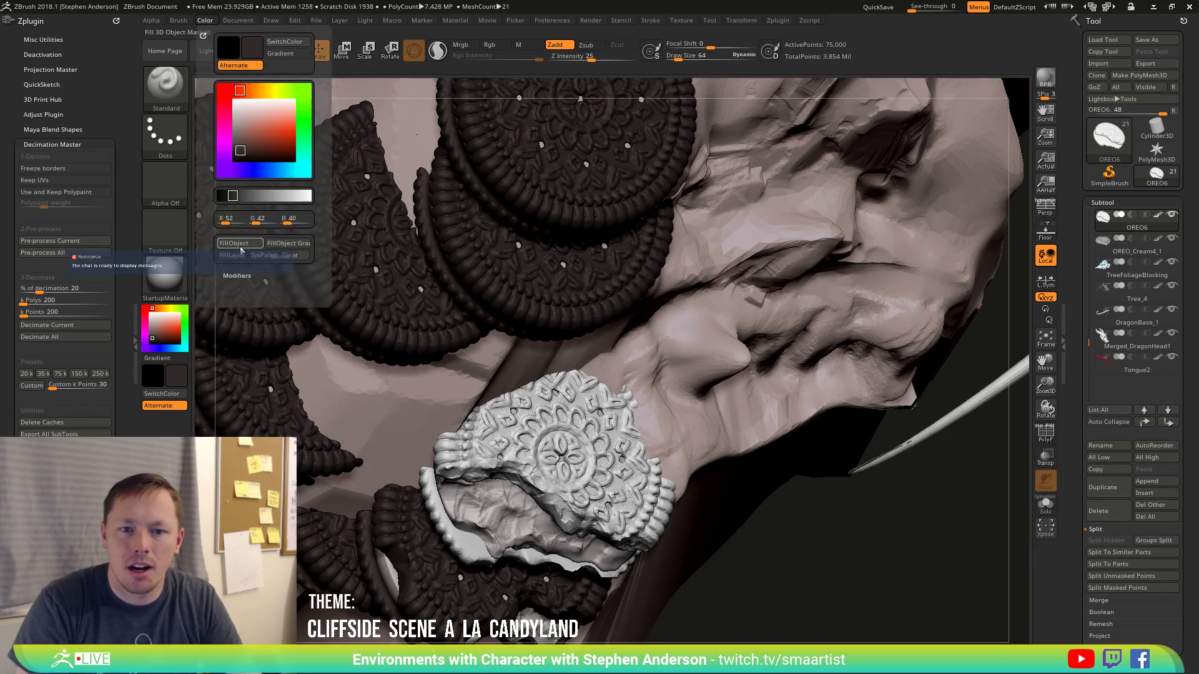
pyautogui.click(240, 243)
pyautogui.moveTo(648, 498); pyautogui.dragTo(621, 453, button='right')
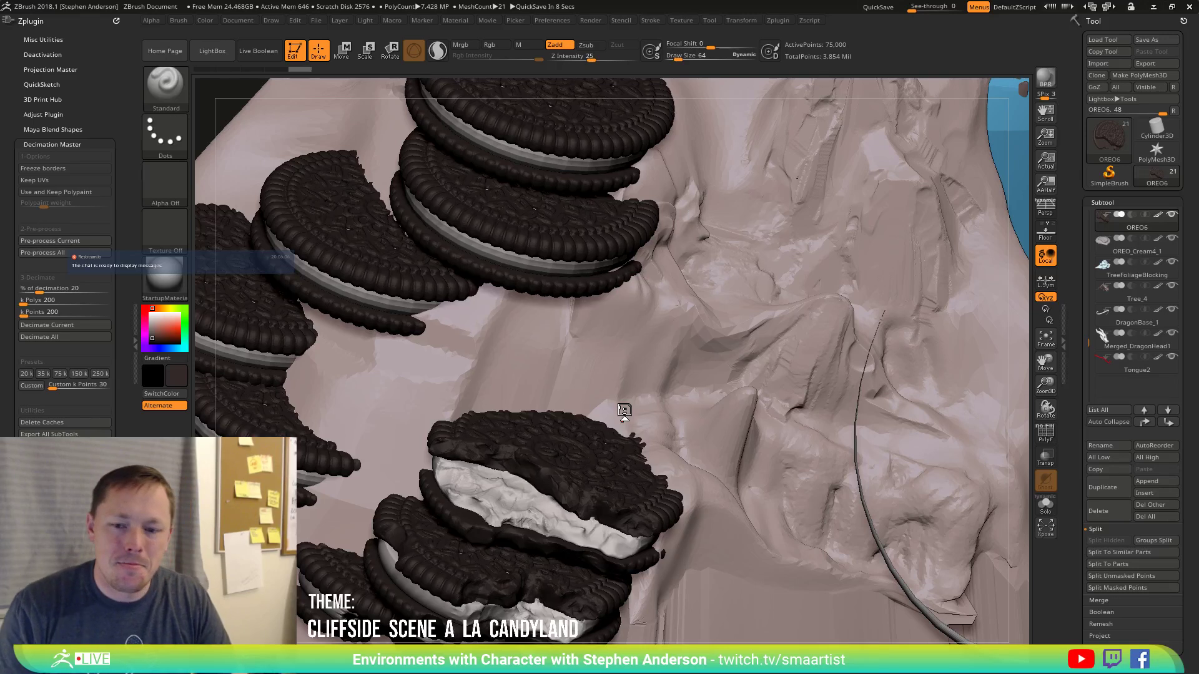
pyautogui.press('shift')
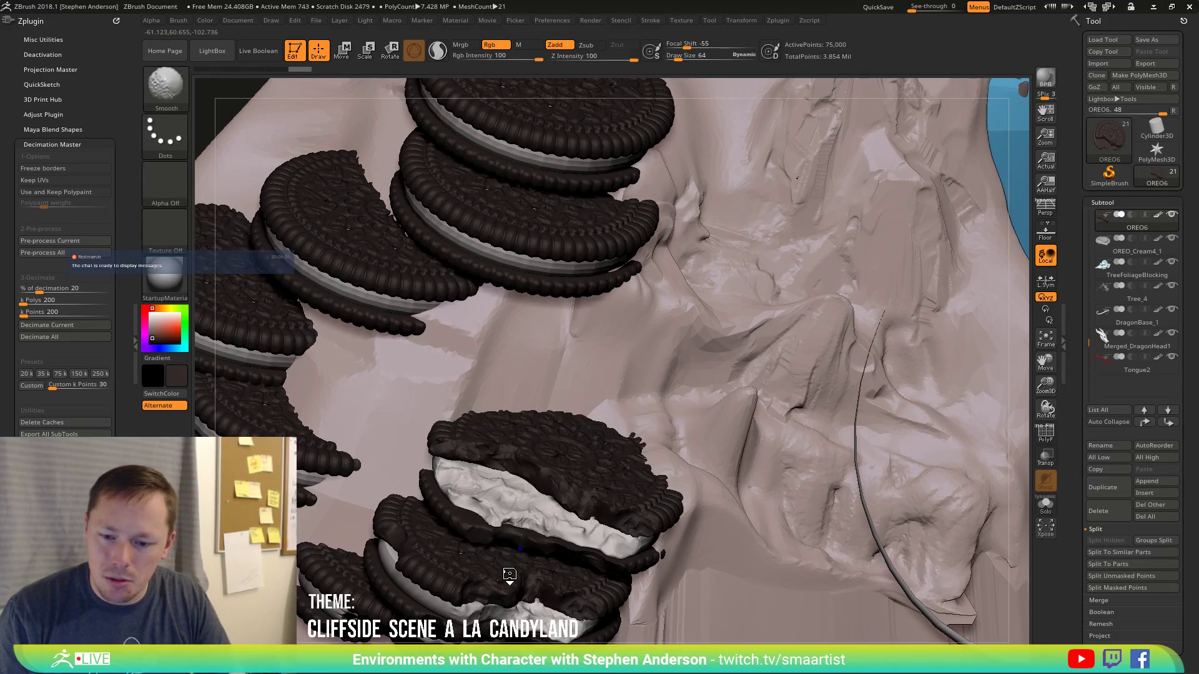
# Decimate the OREO5 and OREO4 cookies one after the other with the 75k preset.
pyautogui.keyDown('alt'); pyautogui.click(507, 571); pyautogui.keyUp('alt')
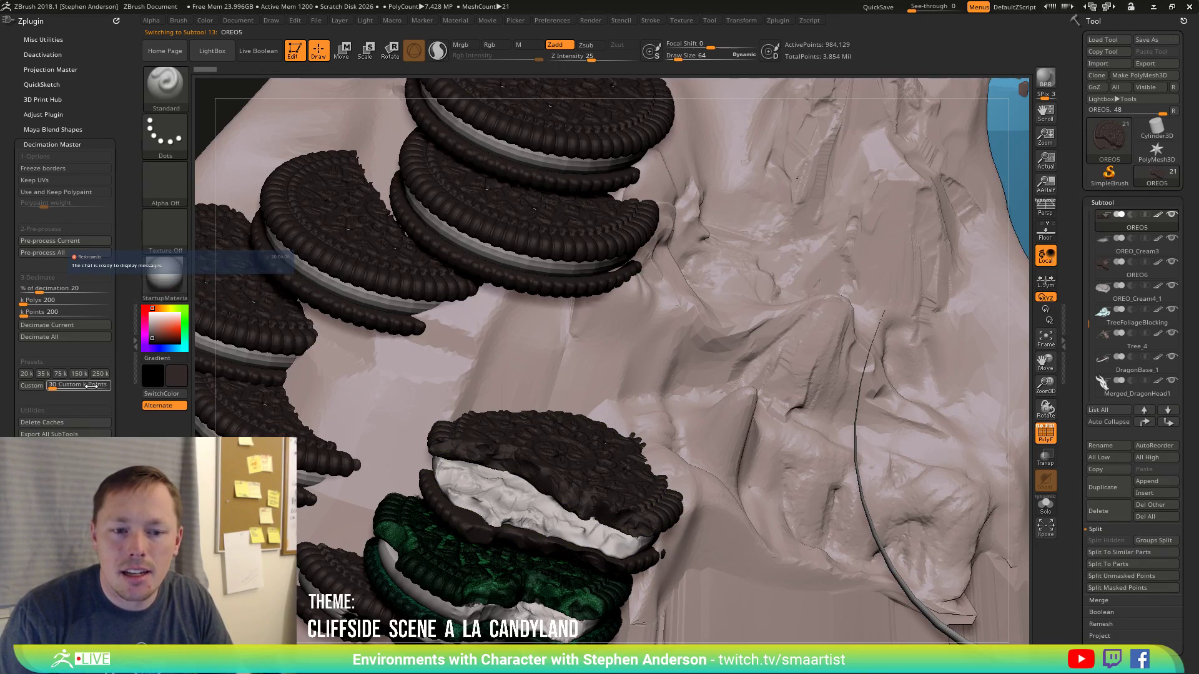
pyautogui.click(59, 374)
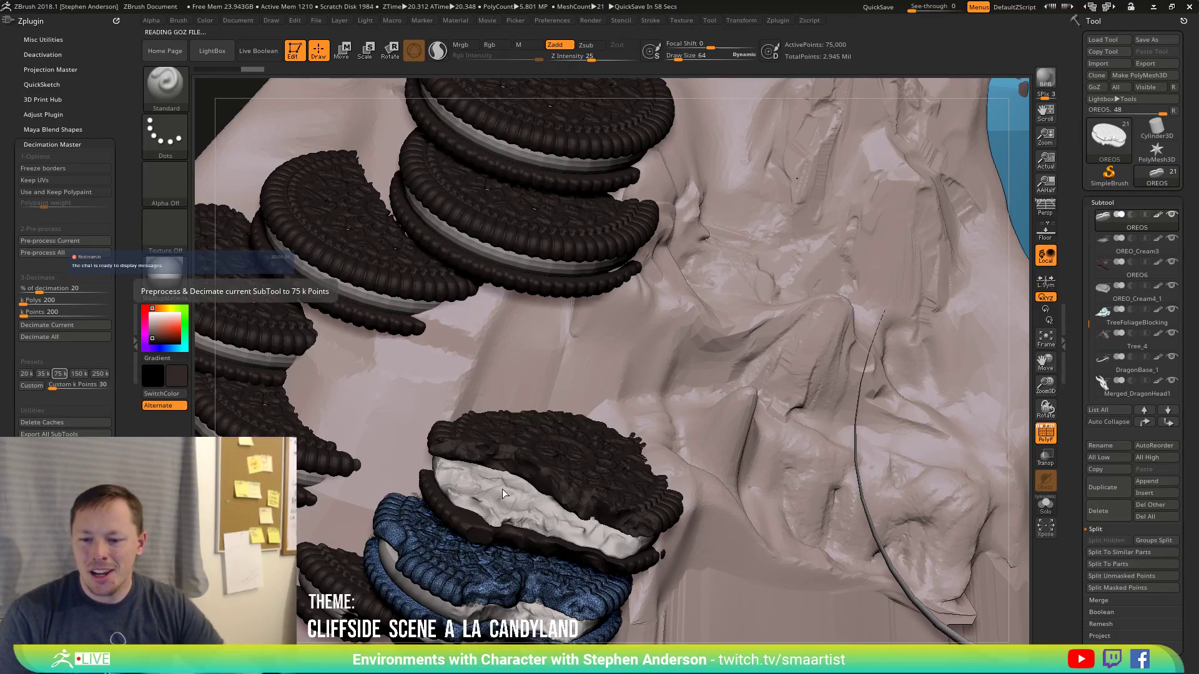
pyautogui.keyDown('alt'); pyautogui.click(342, 578); pyautogui.keyUp('alt')
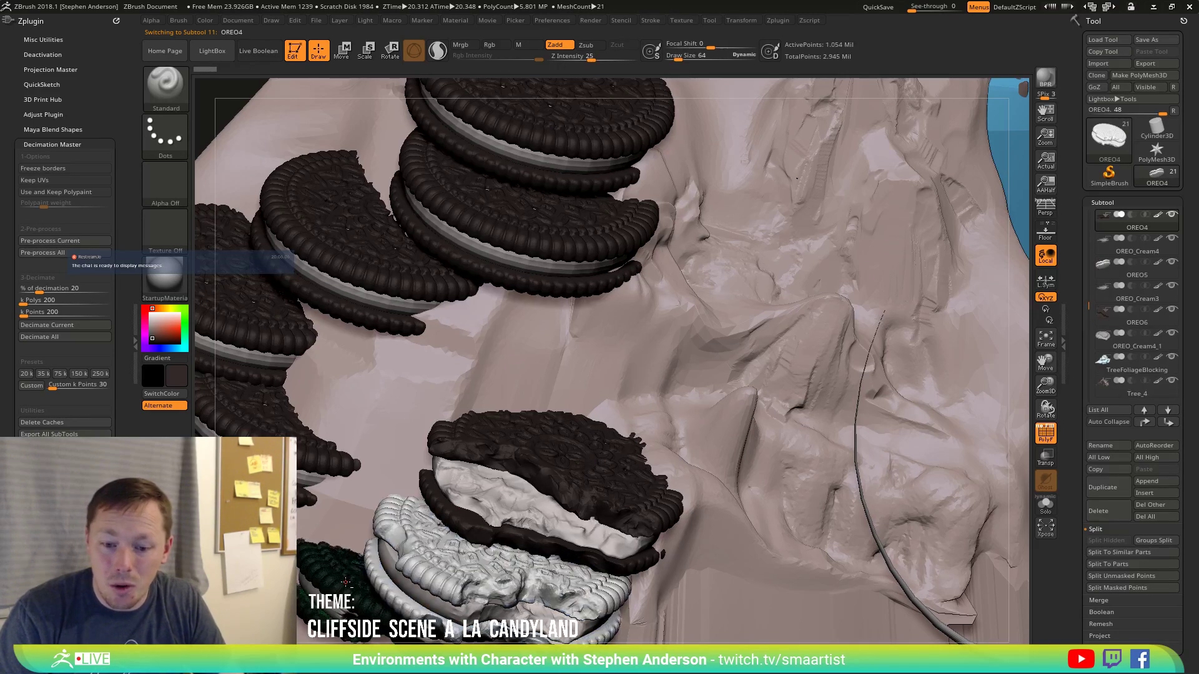
pyautogui.click(60, 373)
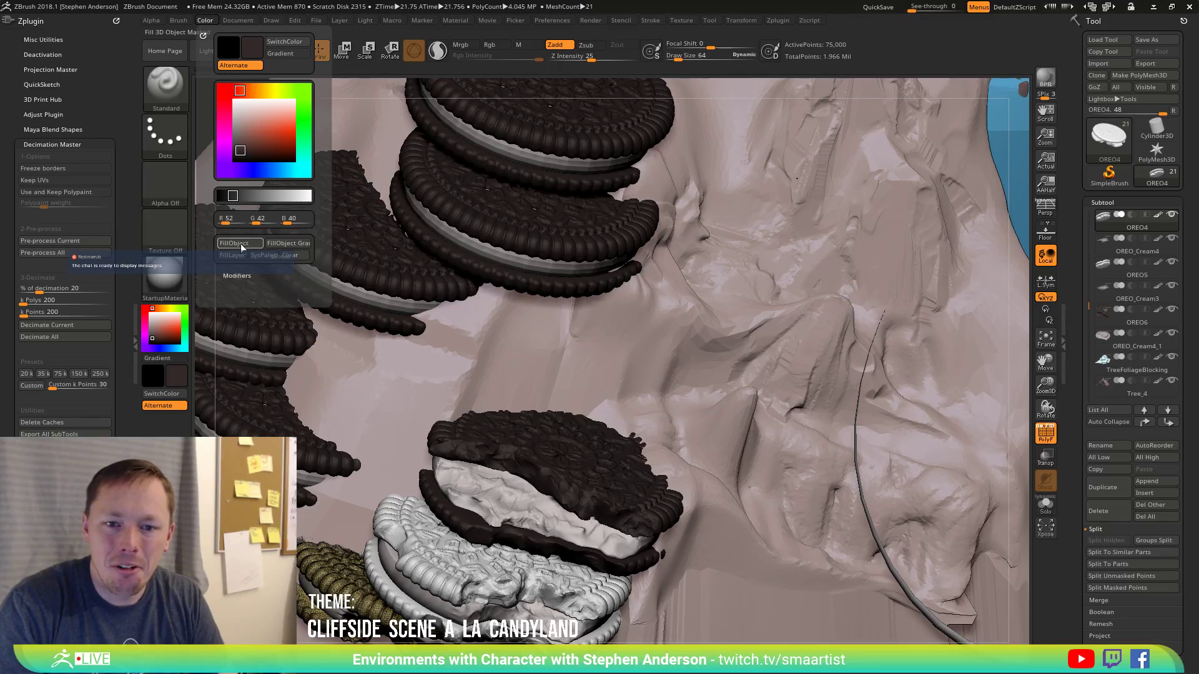
# Fill the decimated OREO4 and OREO5 cookies with the same dark brown and turn off the wireframe display.
pyautogui.keyDown('alt'); pyautogui.click(437, 558); pyautogui.keyUp('alt')
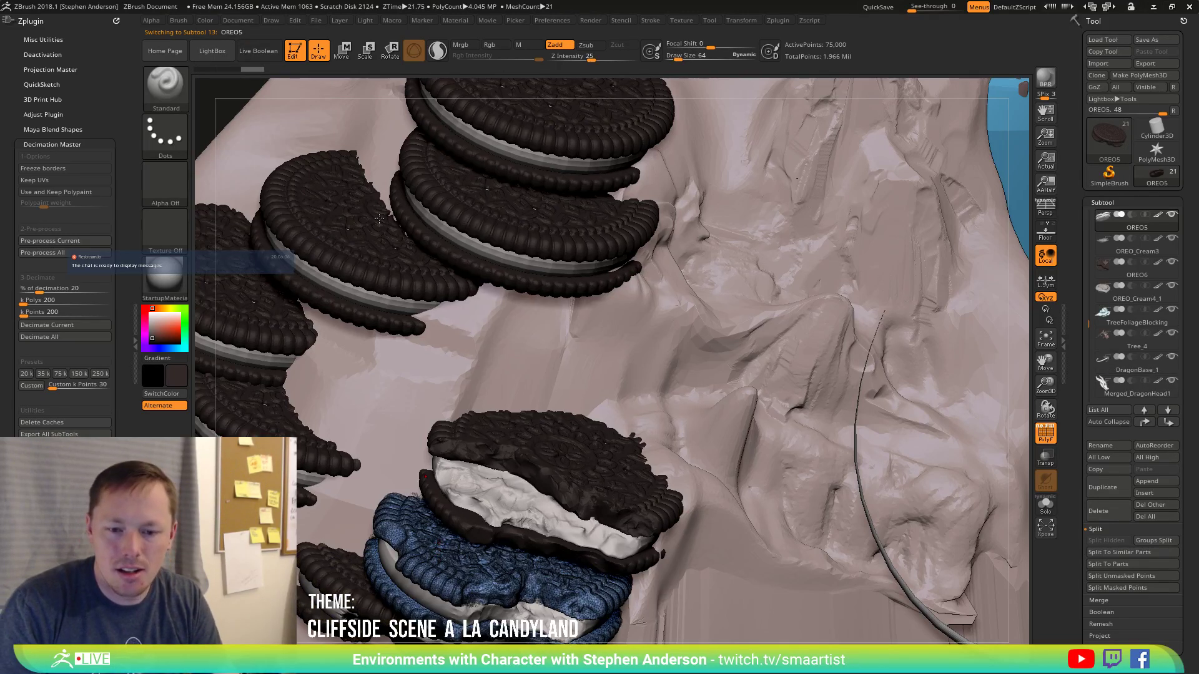
pyautogui.moveTo(206, 21)
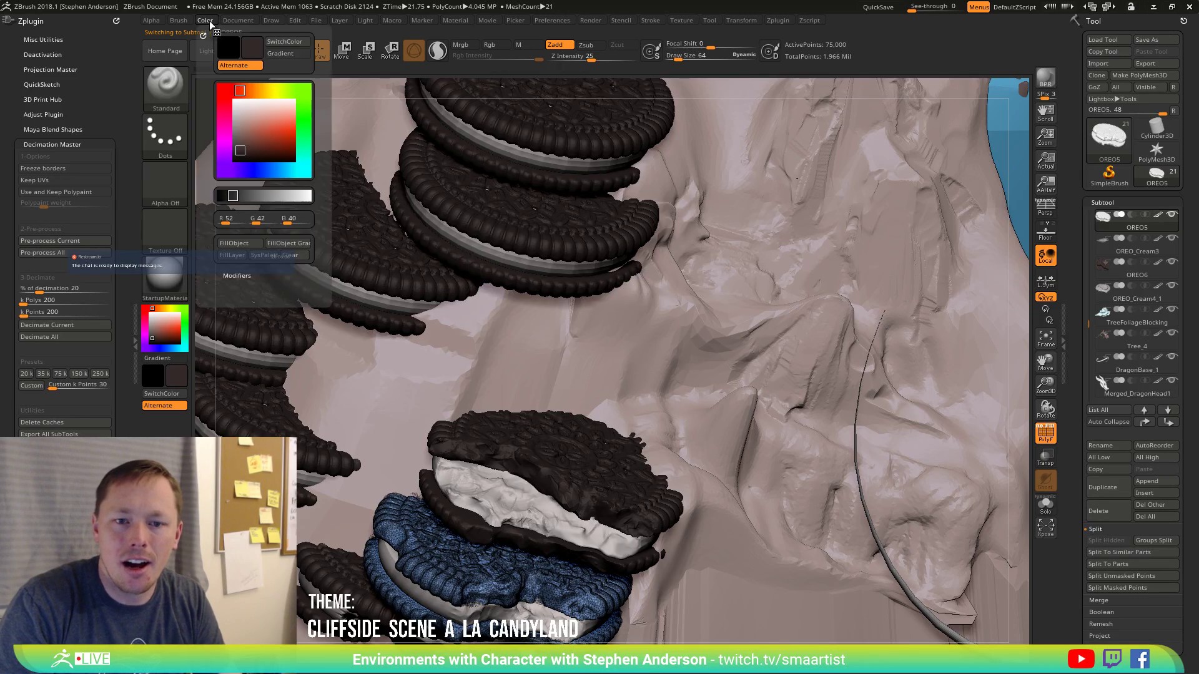
pyautogui.click(255, 249)
pyautogui.hotkey('shift', 'f')
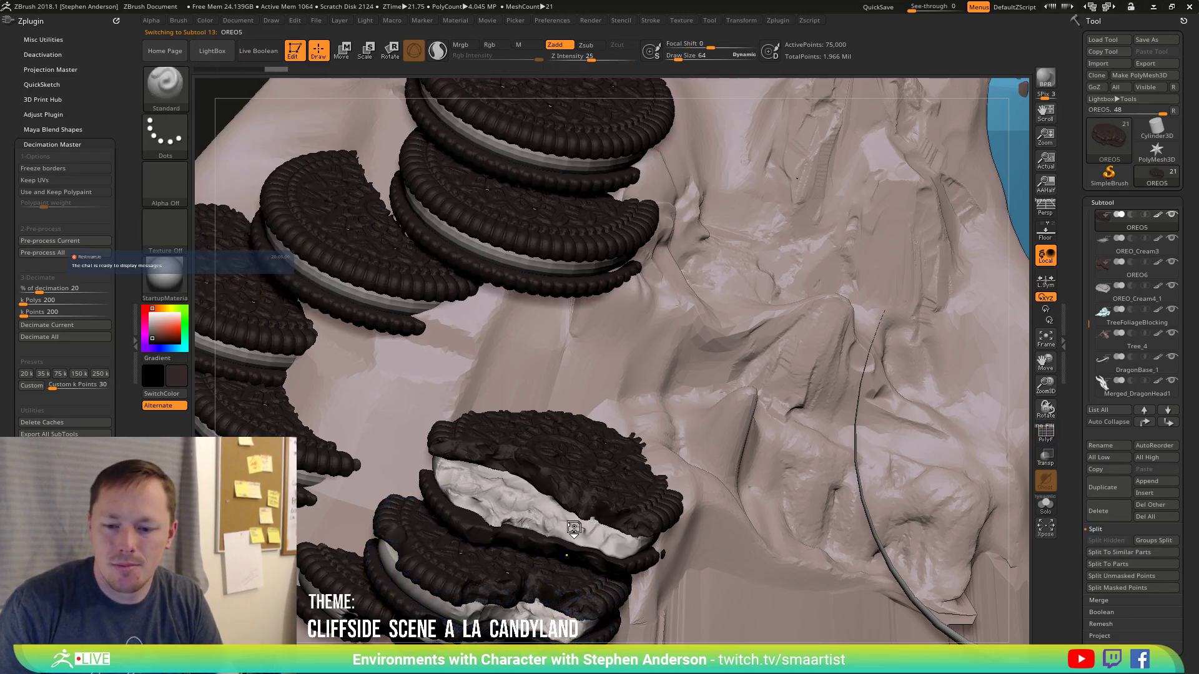
# Frame the whole cliff scene, clear the docked palettes from the side tray and collapse the tray.
pyautogui.press('f')
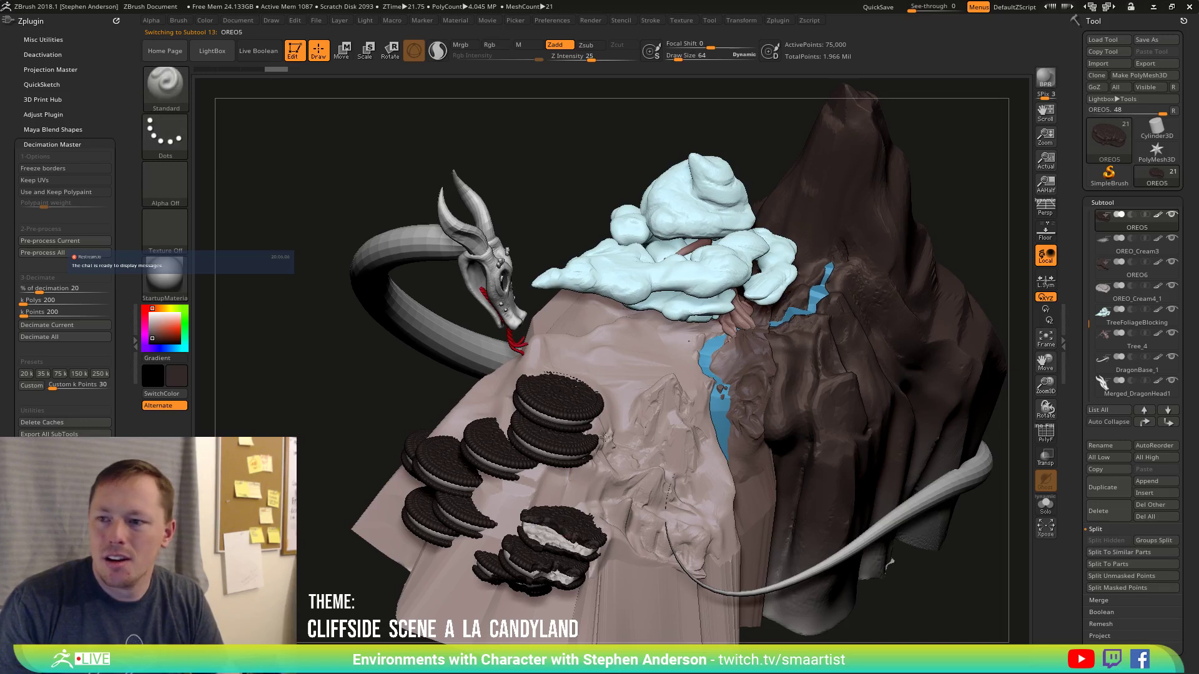
pyautogui.moveTo(604, 437); pyautogui.dragTo(653, 467, button='right')
pyautogui.press('f')
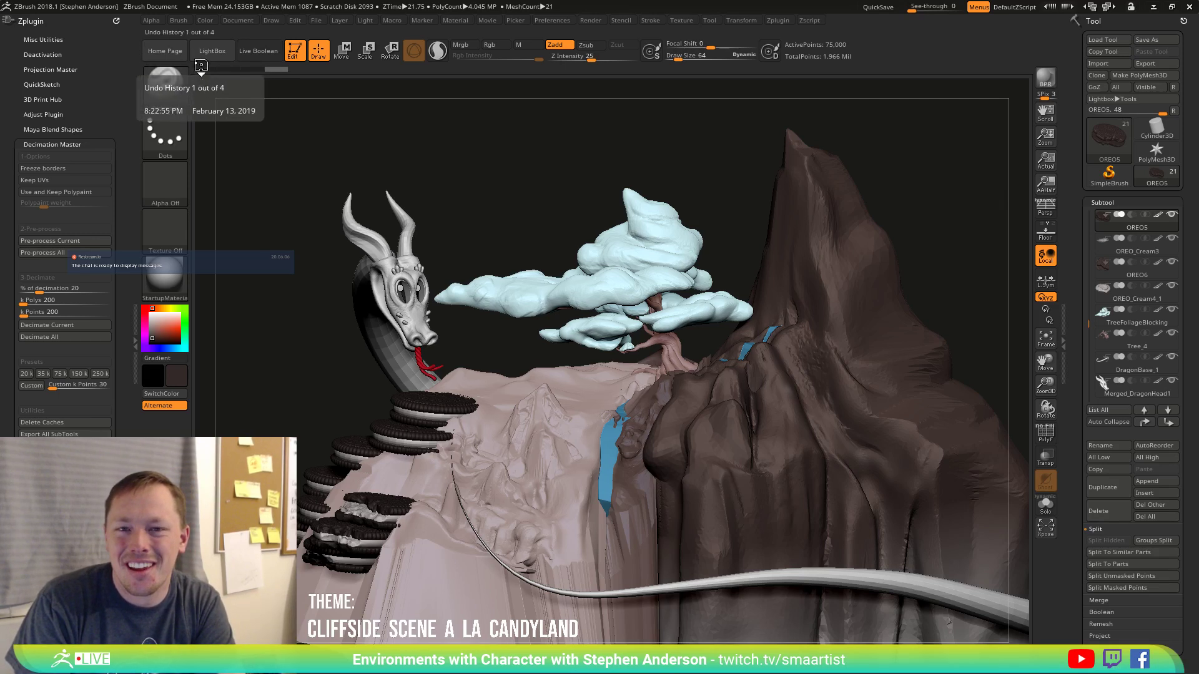
pyautogui.click(249, 22)
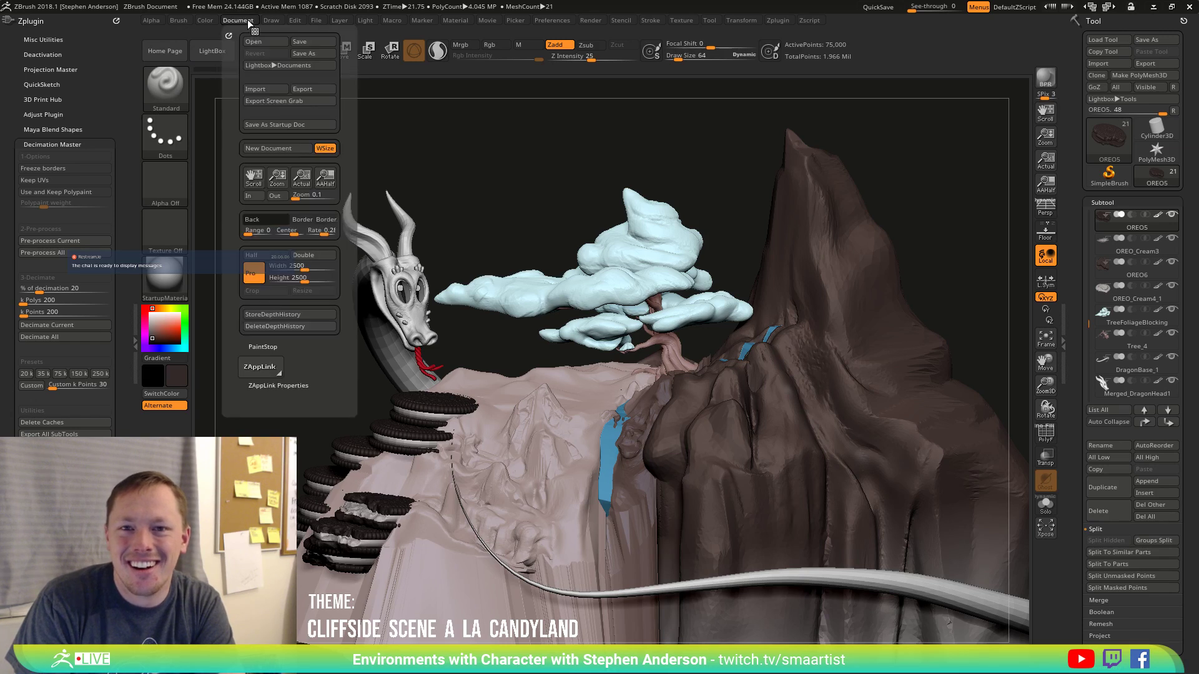
pyautogui.click(116, 22)
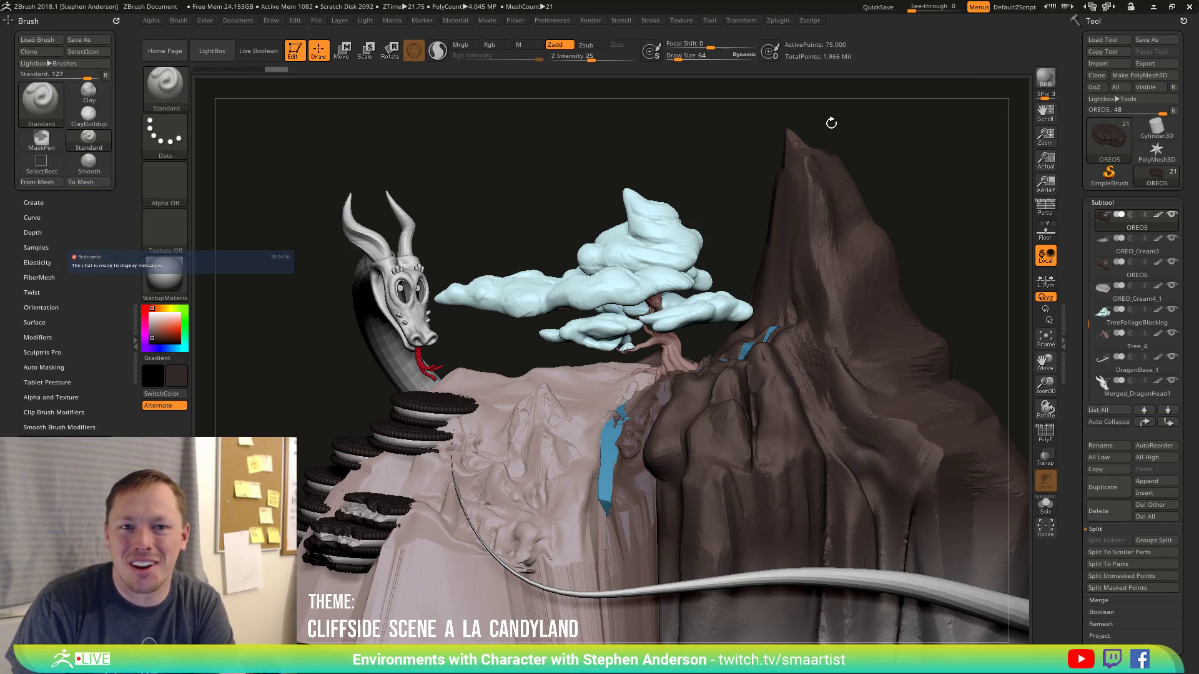
pyautogui.click(117, 21)
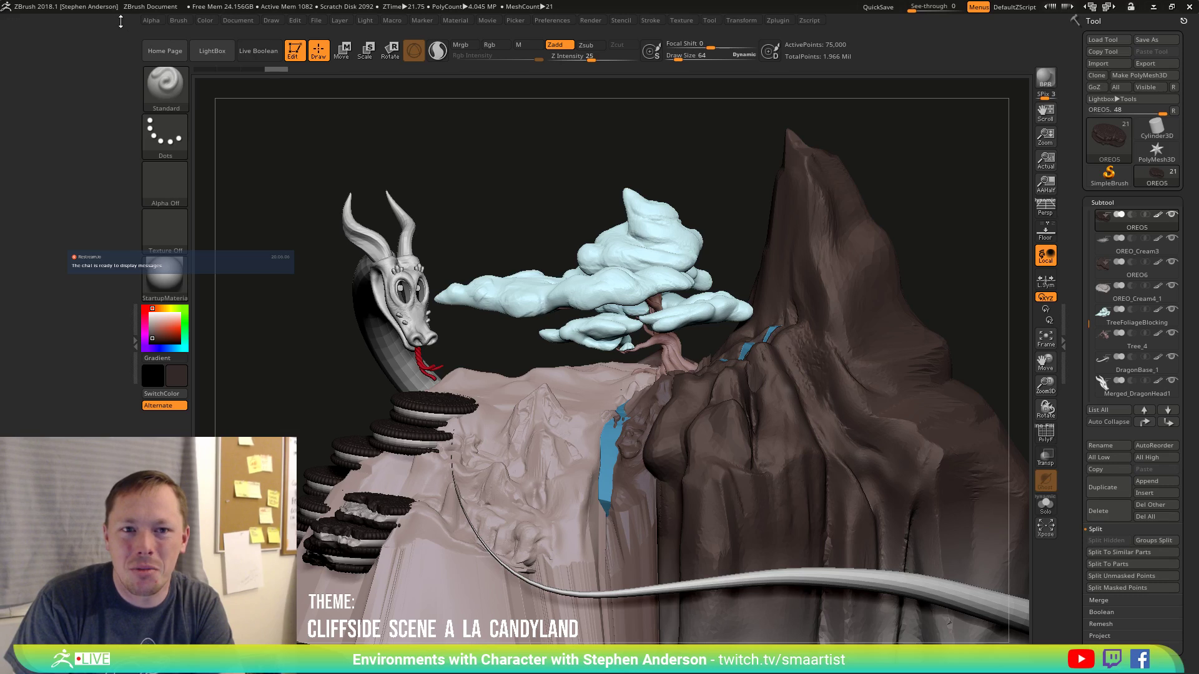
pyautogui.click(126, 333)
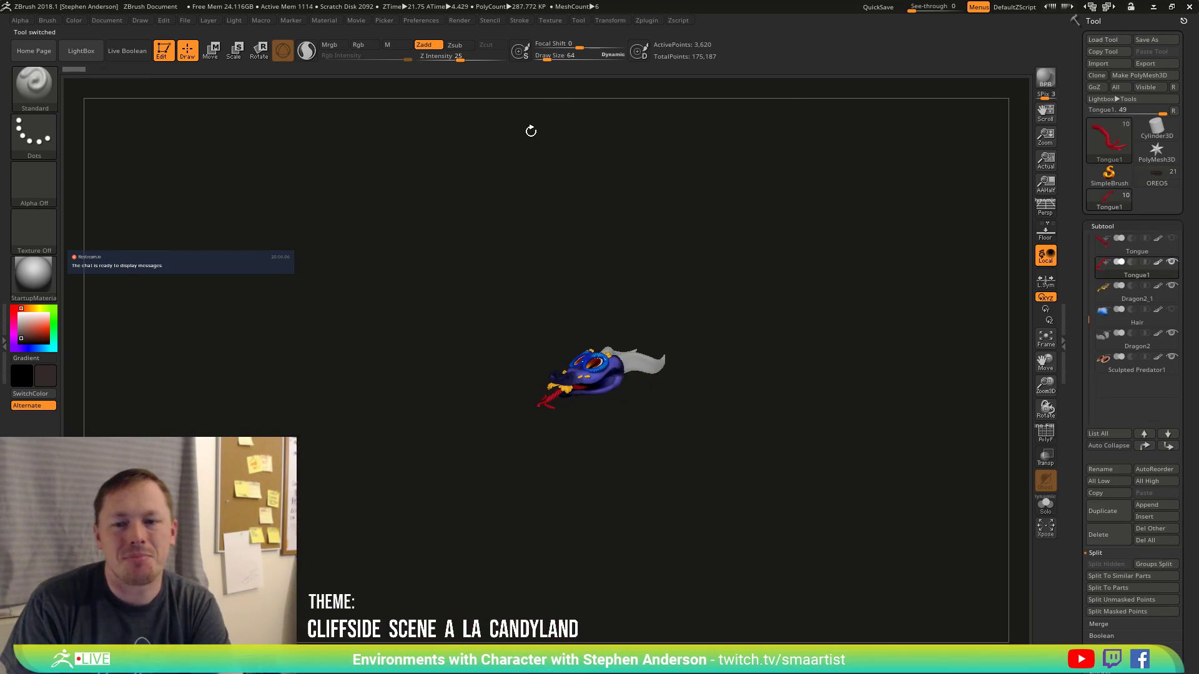
# Switch to the painted dragon head tool, frame the head from the front and review its subtools.
pyautogui.moveTo(583, 412); pyautogui.dragTo(806, 412)
pyautogui.press('f')
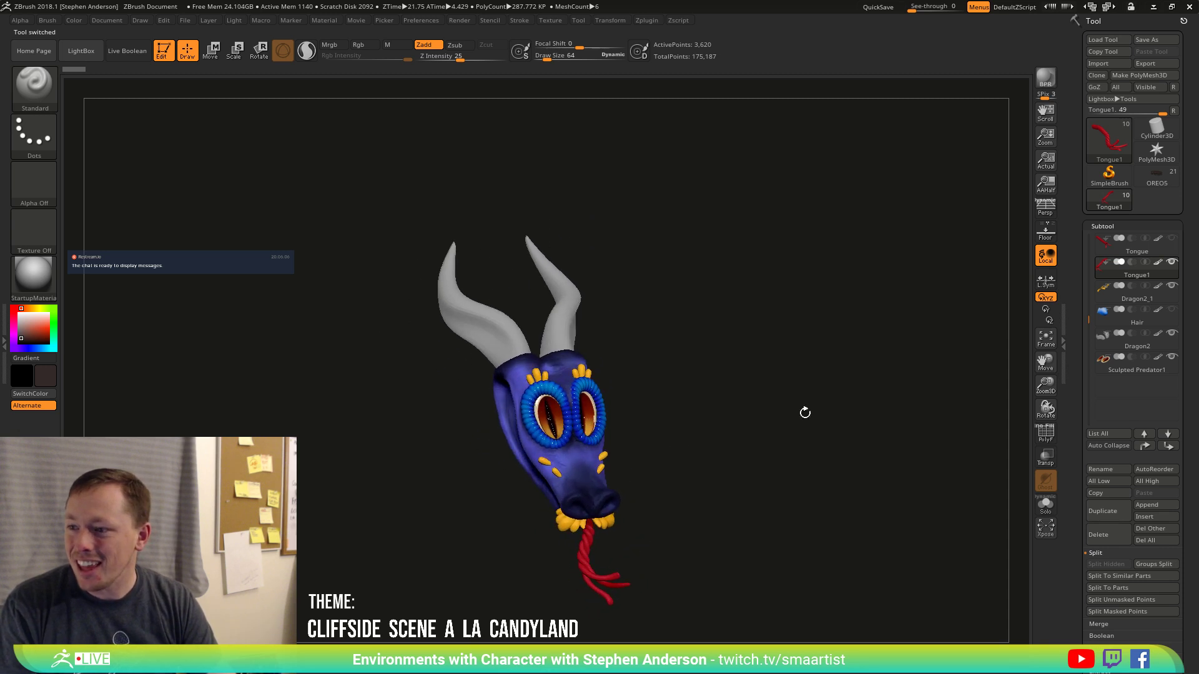
pyautogui.moveTo(1109, 321)
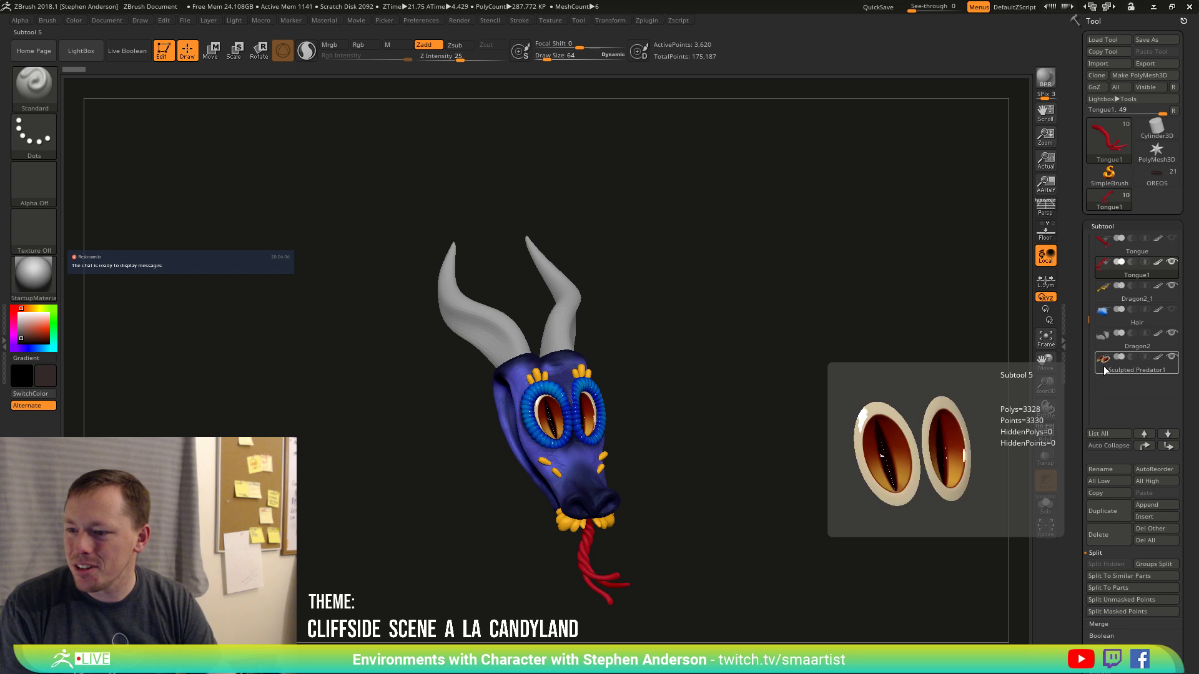
pyautogui.moveTo(1089, 321); pyautogui.dragTo(1090, 262)
pyautogui.moveTo(1104, 276)
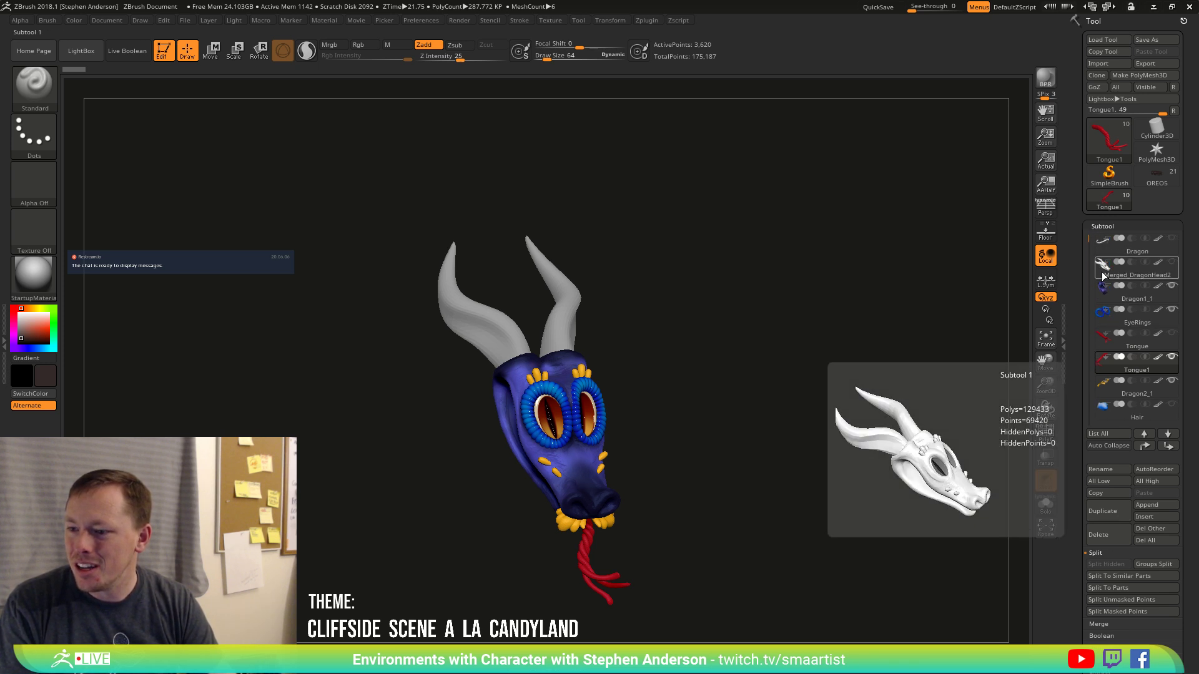
# Fill the Dragon1_1 head subtool with a light tan, RGB 199, 157, 121.
pyautogui.click(1103, 294)
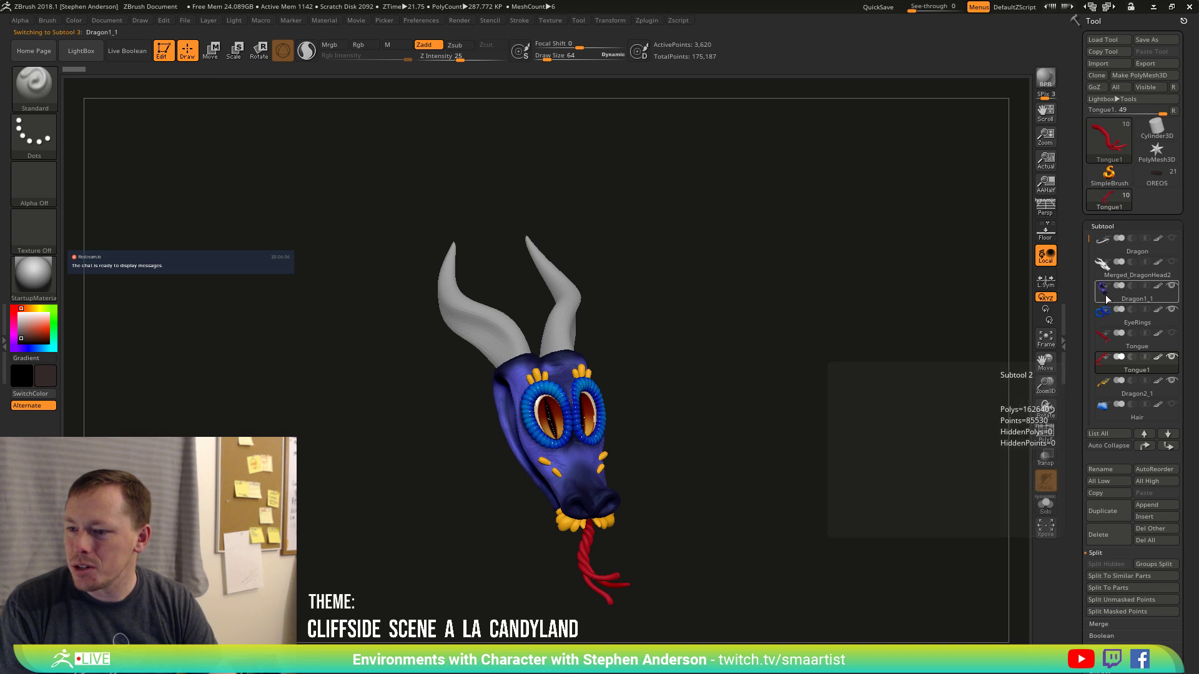
pyautogui.click(24, 327)
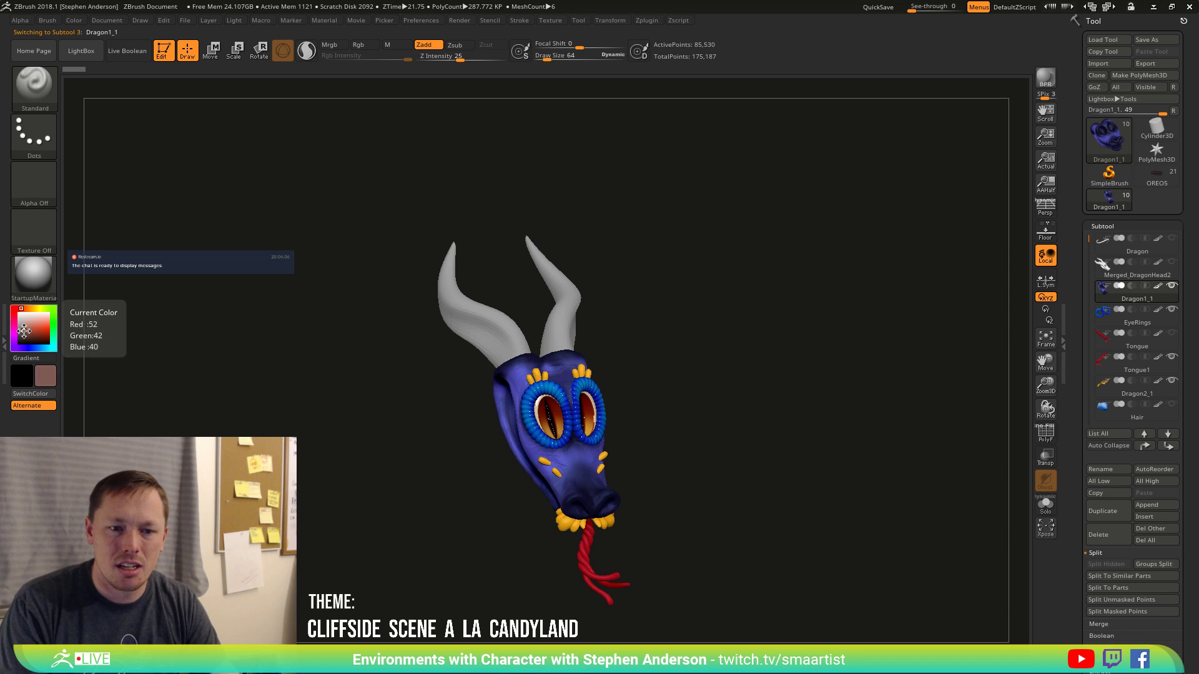
pyautogui.moveTo(25, 329); pyautogui.dragTo(27, 308)
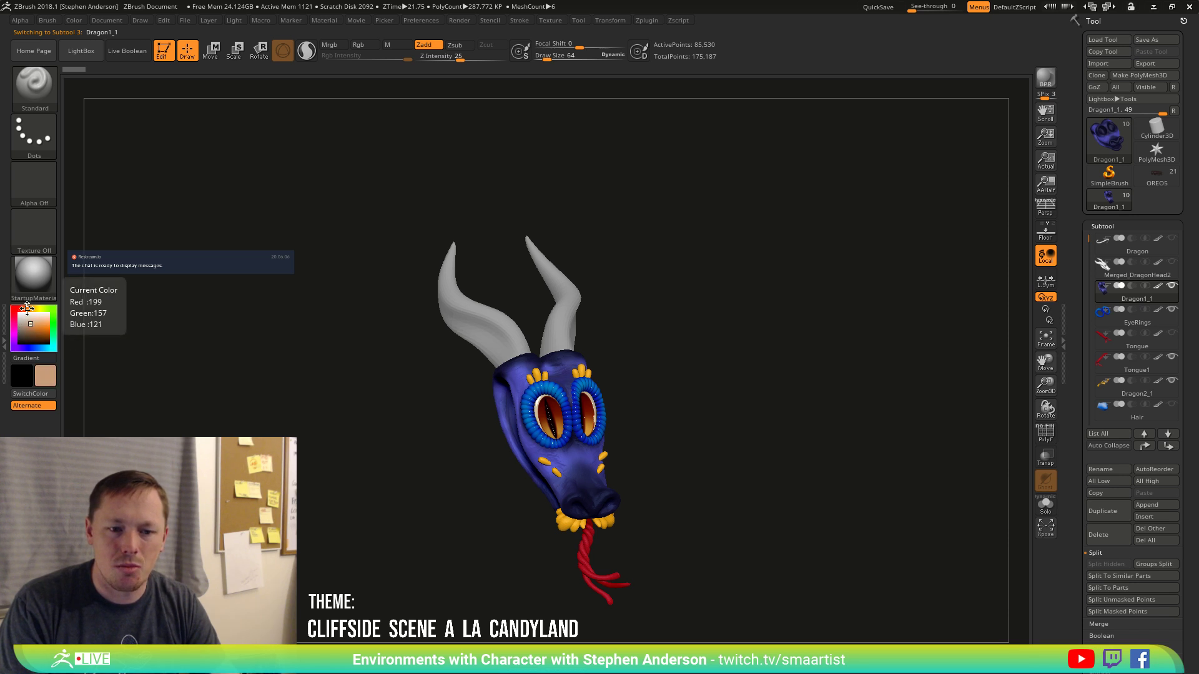
pyautogui.click(74, 20)
pyautogui.click(113, 253)
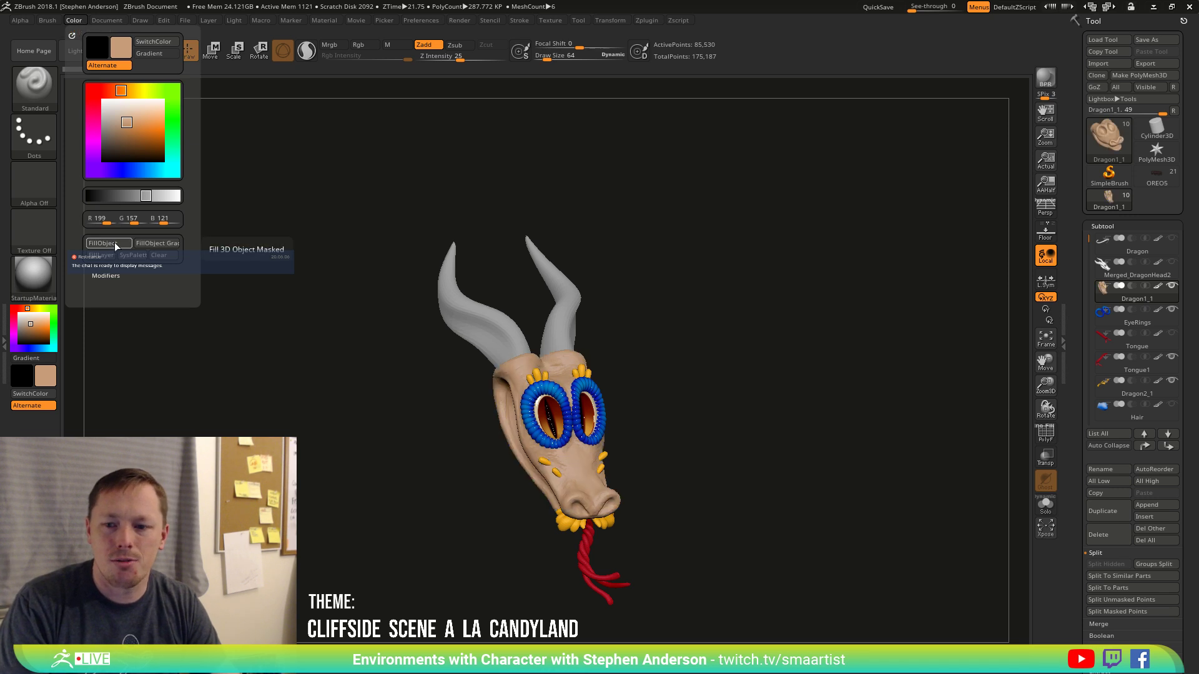
# Make the EyeRings subtool active and thin the rings with a negative Inflate deformation.
pyautogui.moveTo(378, 316); pyautogui.dragTo(710, 370)
pyautogui.click(1107, 322)
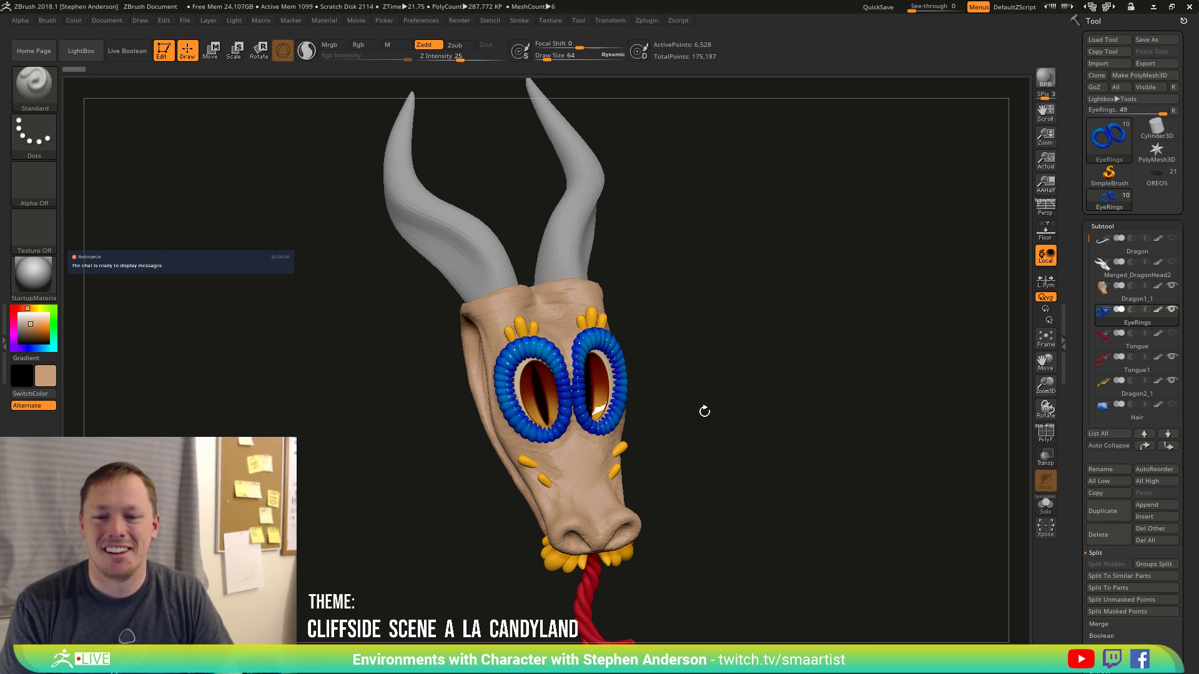
pyautogui.moveTo(704, 409); pyautogui.dragTo(592, 389)
pyautogui.moveTo(593, 388)
pyautogui.keyDown('ctrl'); pyautogui.mouseDown(button='right')
pyautogui.moveTo(586, 429)
pyautogui.moveTo(570, 442)
pyautogui.moveTo(537, 366)
pyautogui.mouseUp(button='right'); pyautogui.keyUp('ctrl')
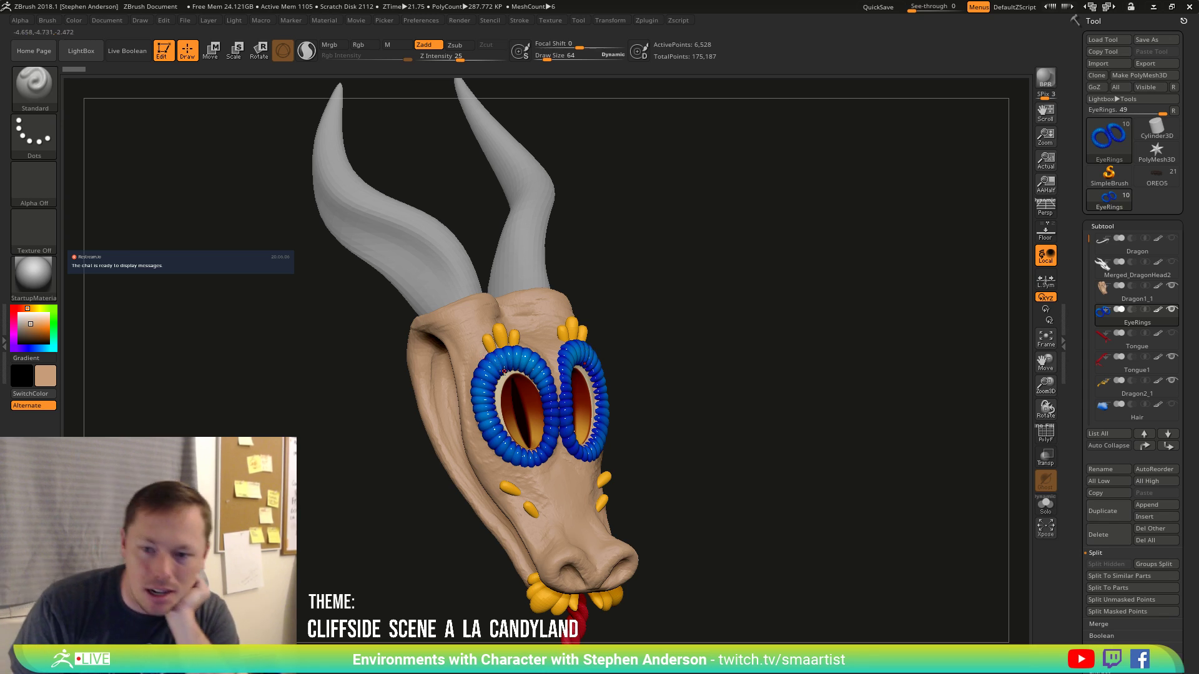
pyautogui.scroll(-5, 1181, 631)
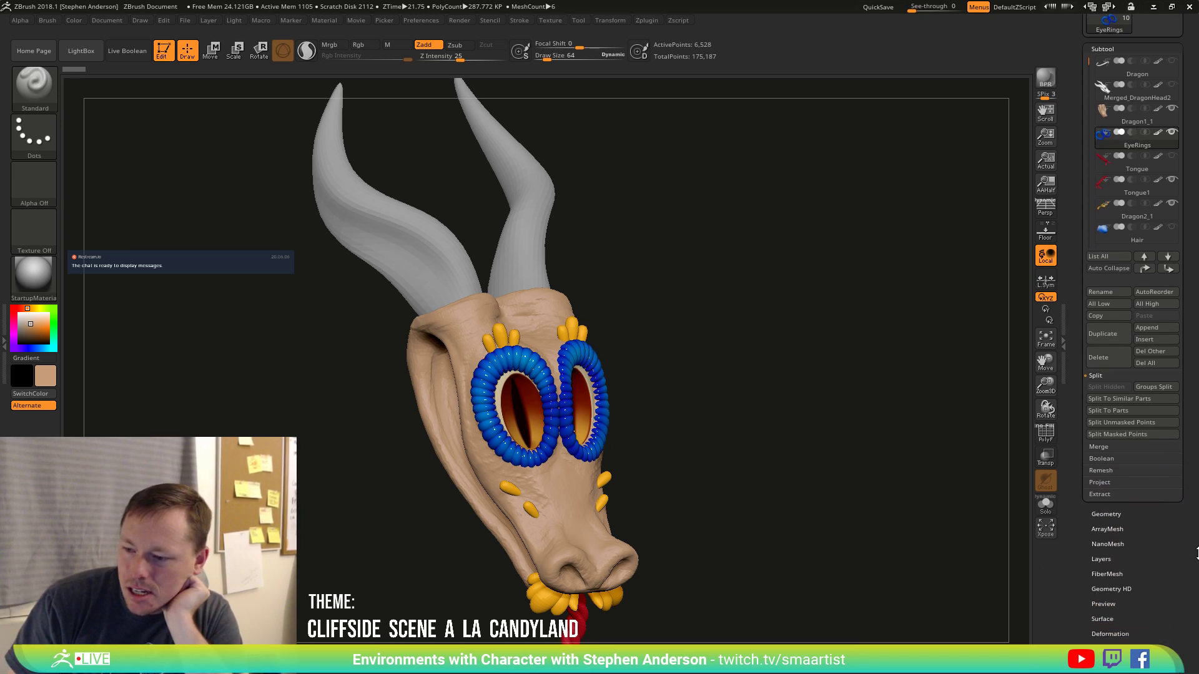
pyautogui.scroll(-2, 1196, 529)
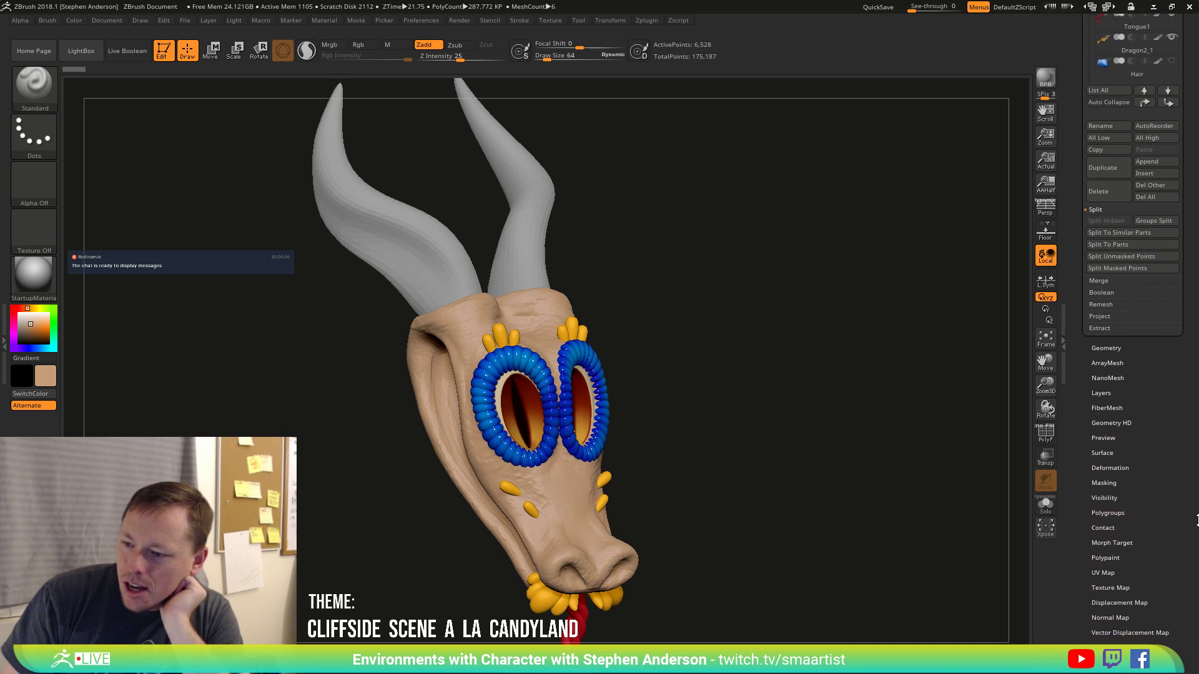
pyautogui.moveTo(786, 449); pyautogui.dragTo(837, 437)
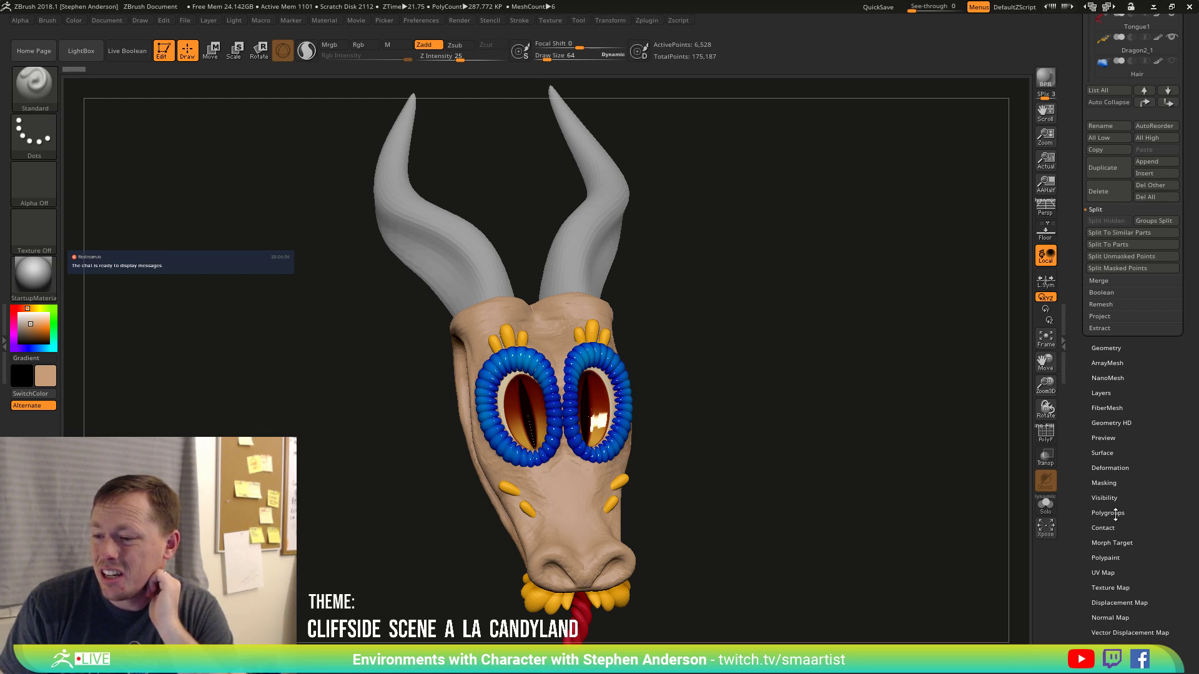
pyautogui.click(1110, 468)
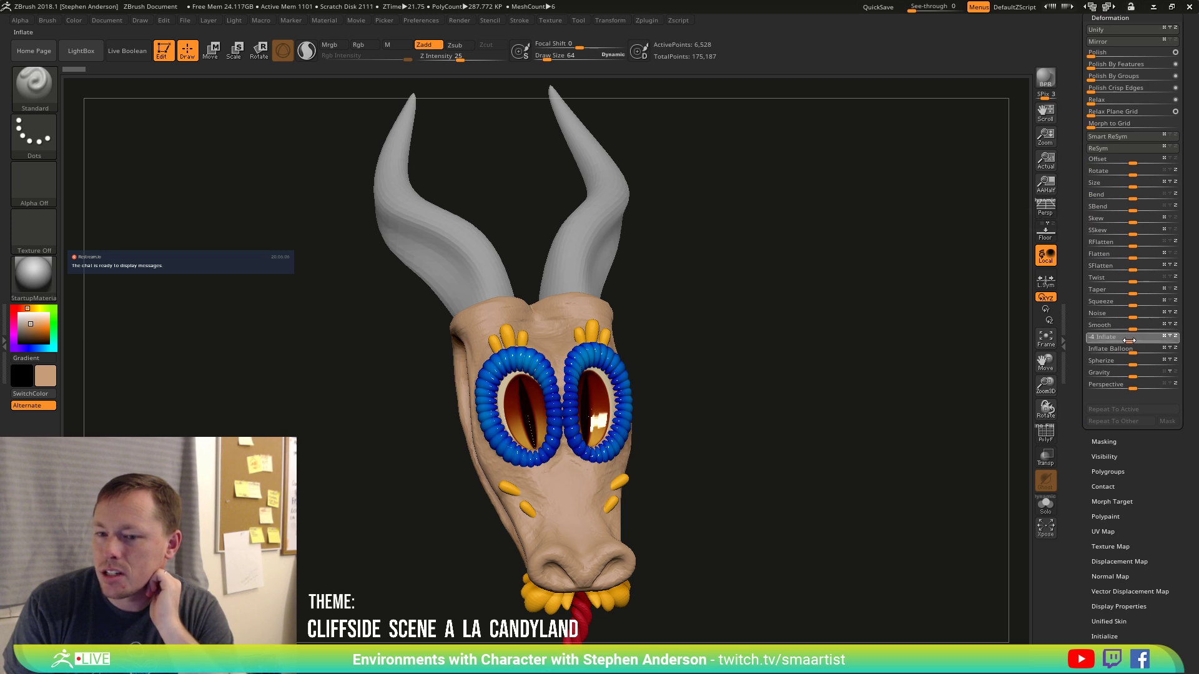
pyautogui.moveTo(1117, 338); pyautogui.dragTo(1080, 337)
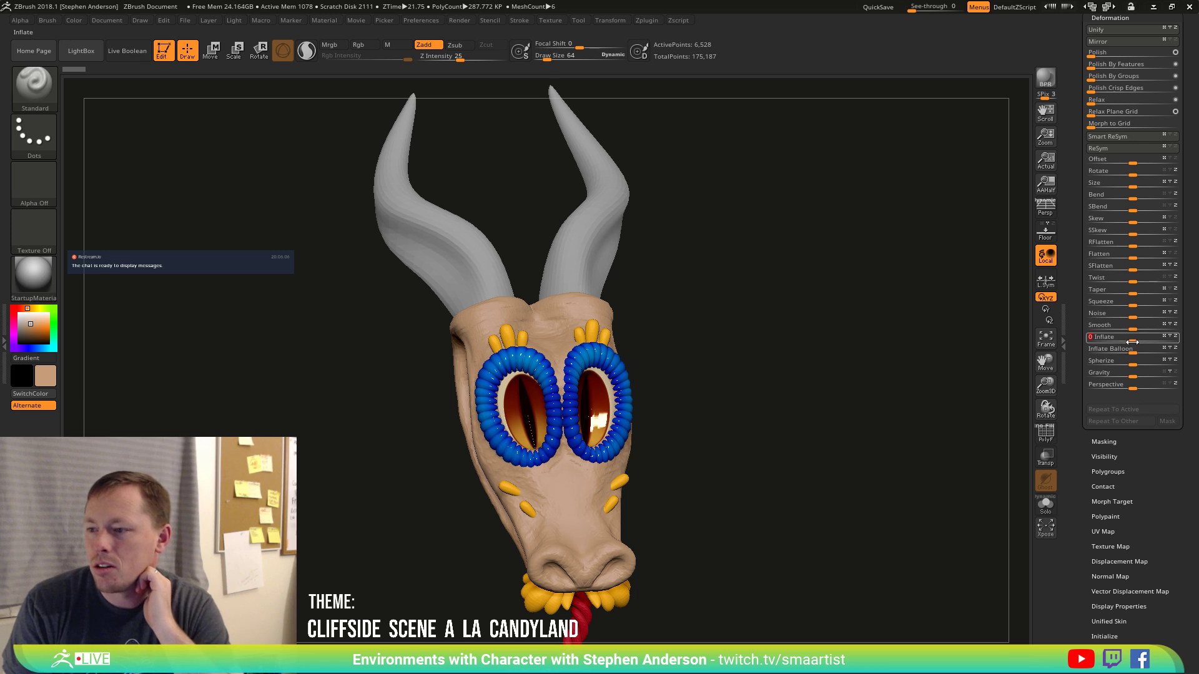
pyautogui.moveTo(1070, 342); pyautogui.dragTo(1063, 339)
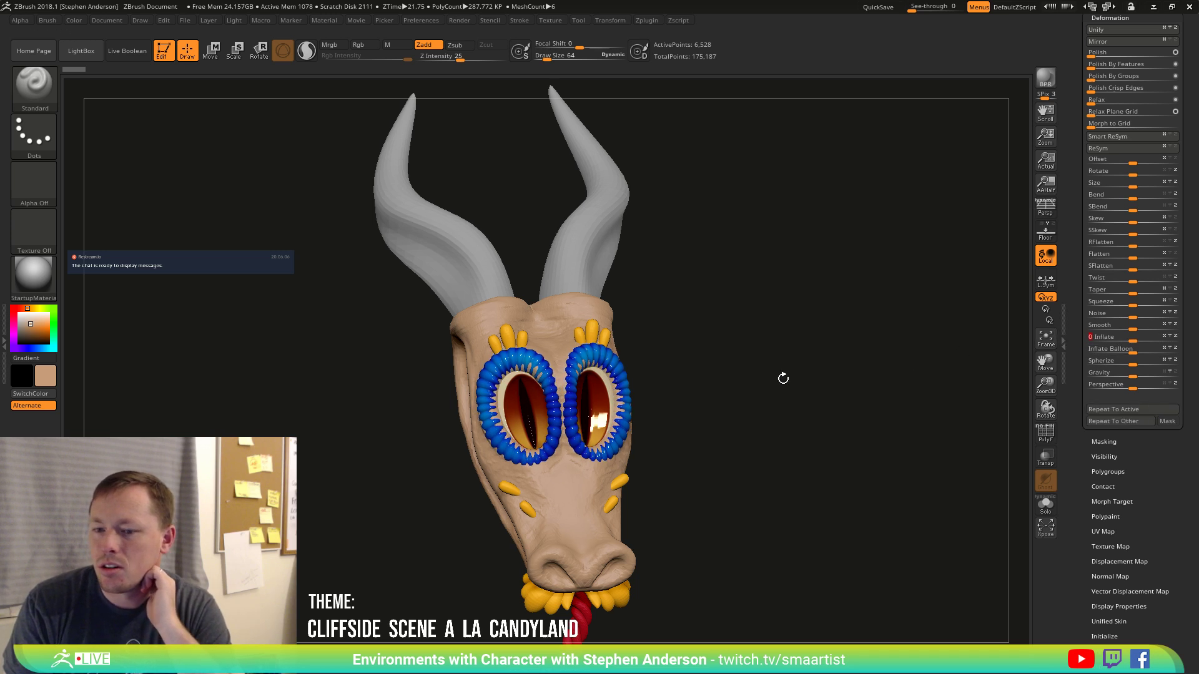
# Reposition the eye rings slightly against the dragon head with the Move gizmo, checking the fit from the side.
pyautogui.moveTo(728, 395); pyautogui.dragTo(714, 366)
pyautogui.moveTo(784, 388)
pyautogui.mouseDown()
pyautogui.moveTo(748, 377)
pyautogui.moveTo(803, 356)
pyautogui.moveTo(687, 370)
pyautogui.mouseUp()
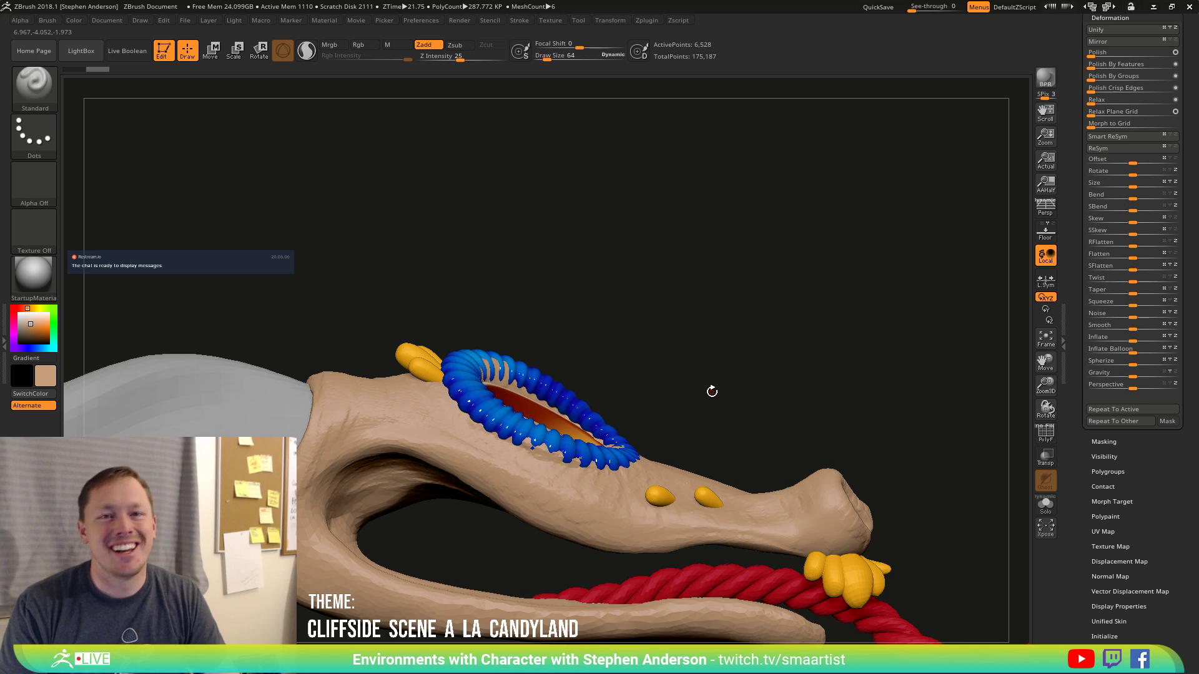
pyautogui.press('w')
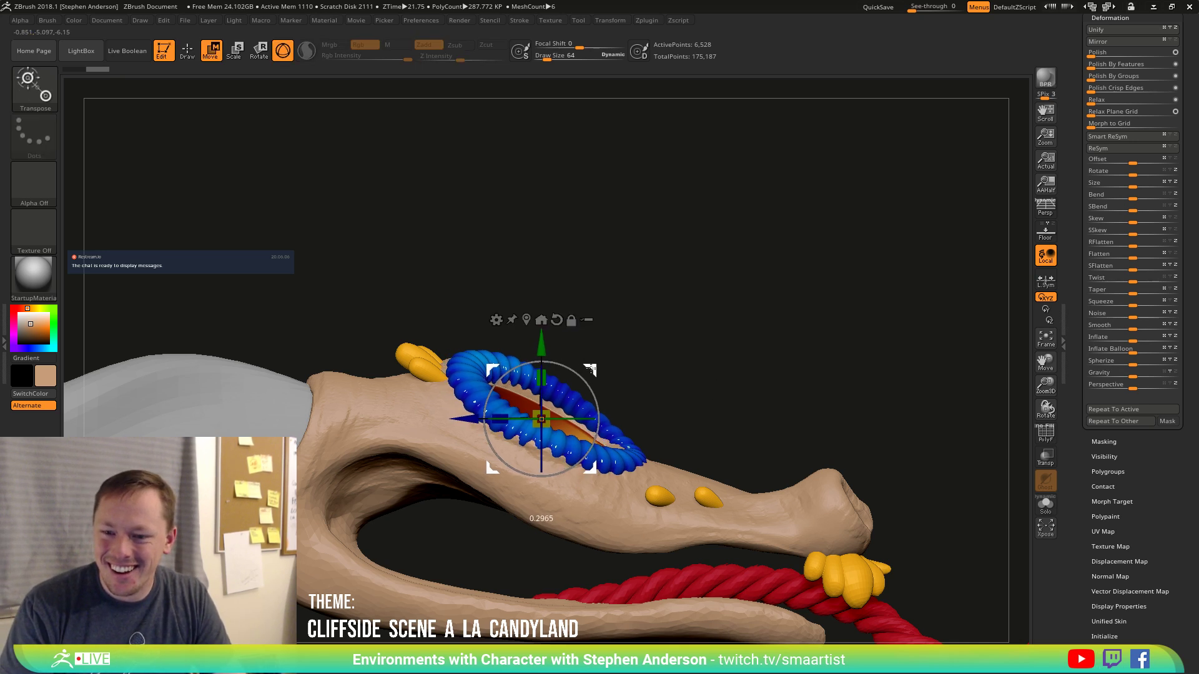
pyautogui.moveTo(724, 359)
pyautogui.mouseDown()
pyautogui.moveTo(715, 350)
pyautogui.moveTo(678, 382)
pyautogui.moveTo(704, 363)
pyautogui.moveTo(751, 376)
pyautogui.mouseUp()
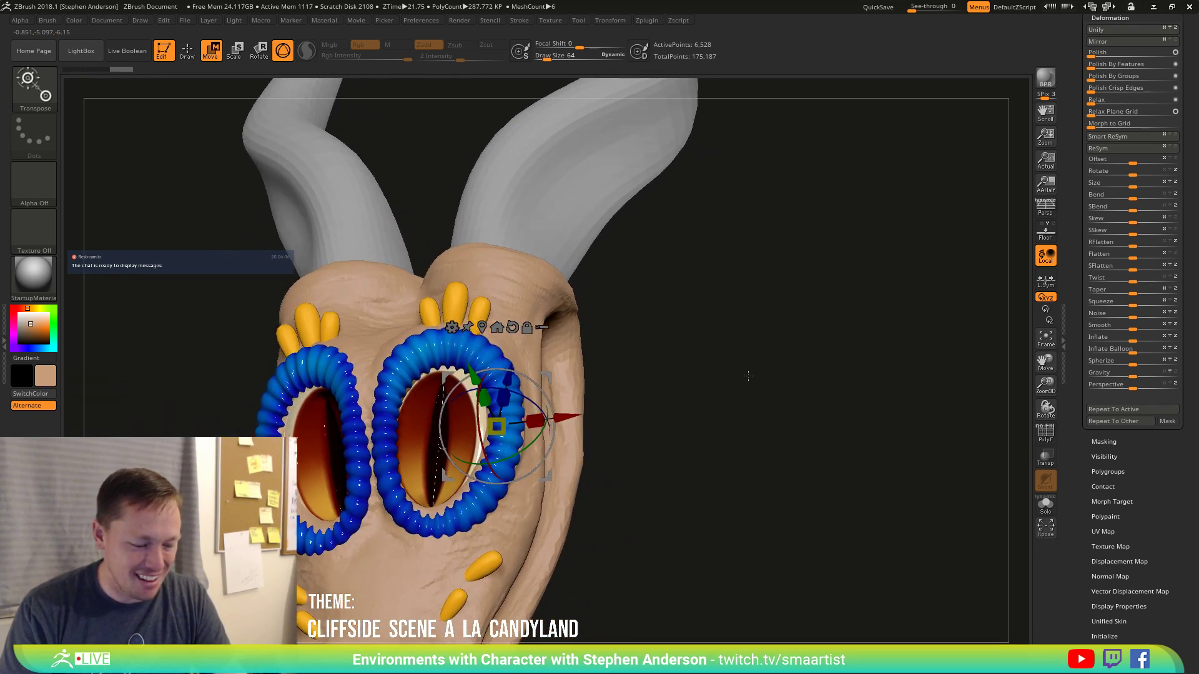
# Choose the Move brush, enlarge its draw size to 2256 and nudge the lower part of the eye rings into shape.
pyautogui.press('b')
pyautogui.press('m')
pyautogui.press('v')
pyautogui.press('s')
pyautogui.moveTo(465, 507); pyautogui.dragTo(484, 512)
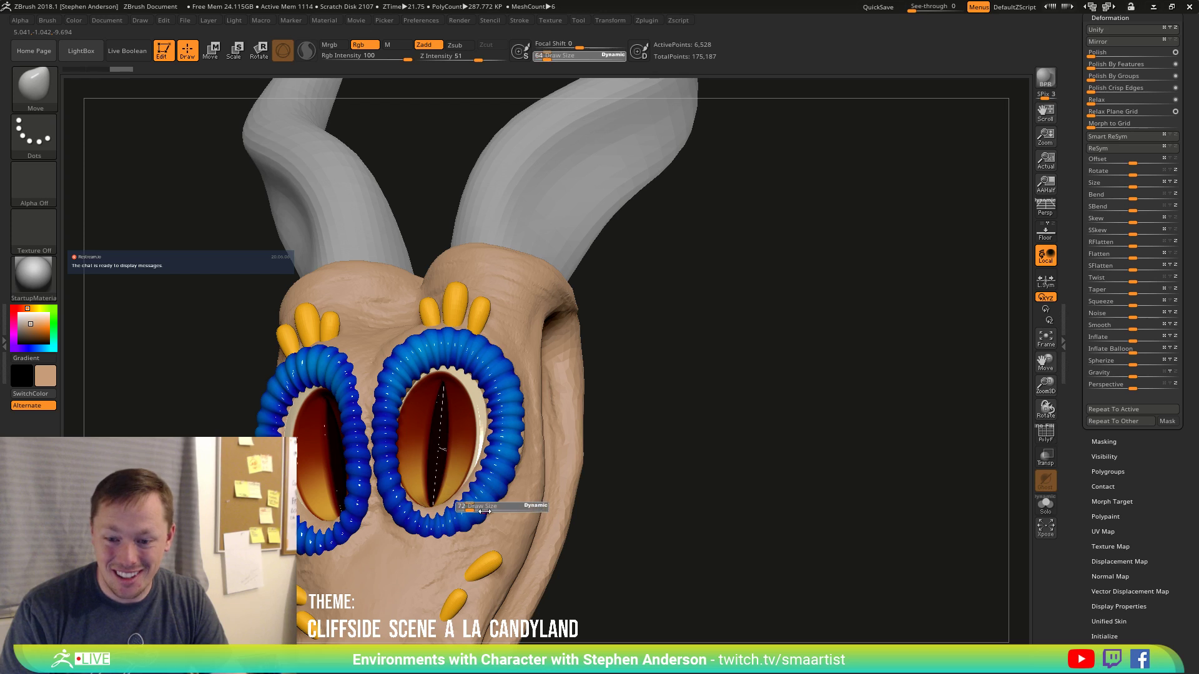
pyautogui.press('s')
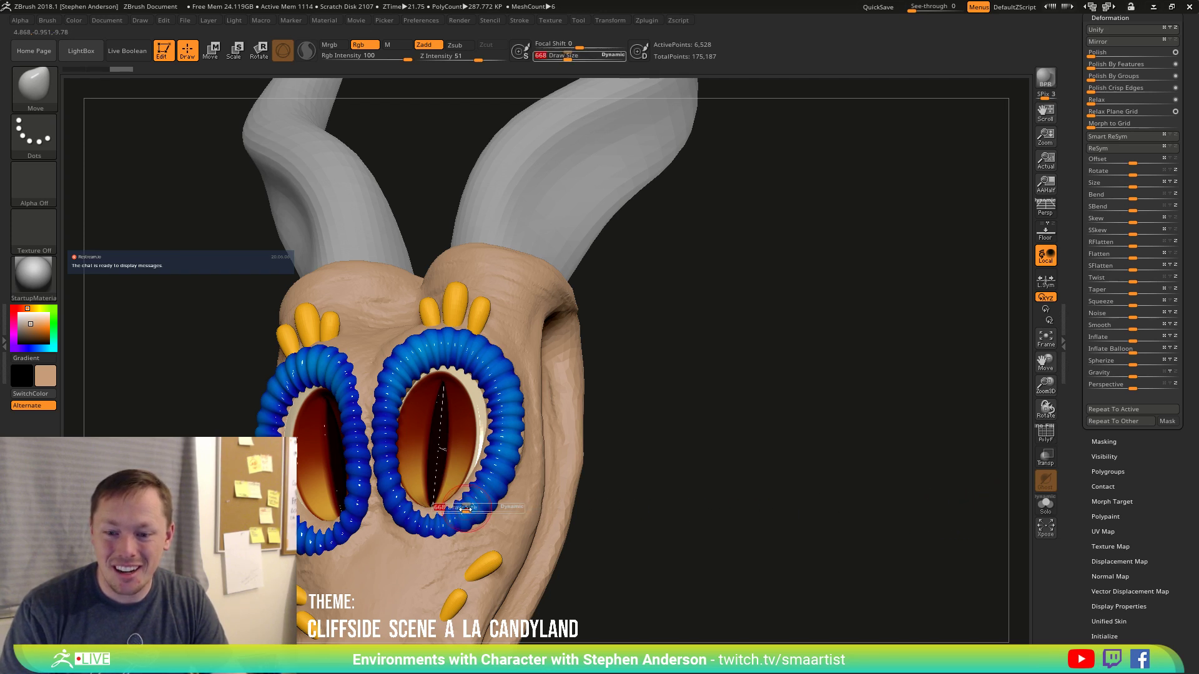
pyautogui.moveTo(466, 511); pyautogui.dragTo(471, 512)
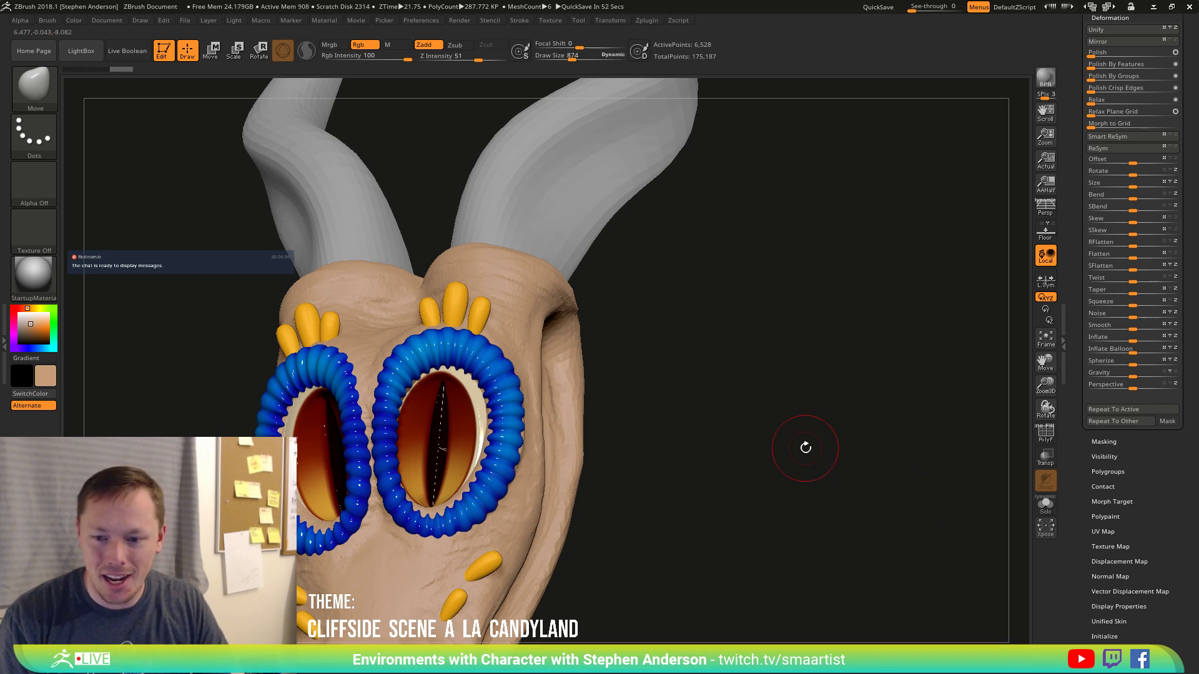
pyautogui.press('s')
pyautogui.moveTo(424, 524); pyautogui.dragTo(451, 513)
pyautogui.press('s')
pyautogui.moveTo(451, 514); pyautogui.dragTo(474, 521, button='right')
pyautogui.moveTo(425, 524); pyautogui.dragTo(415, 520)
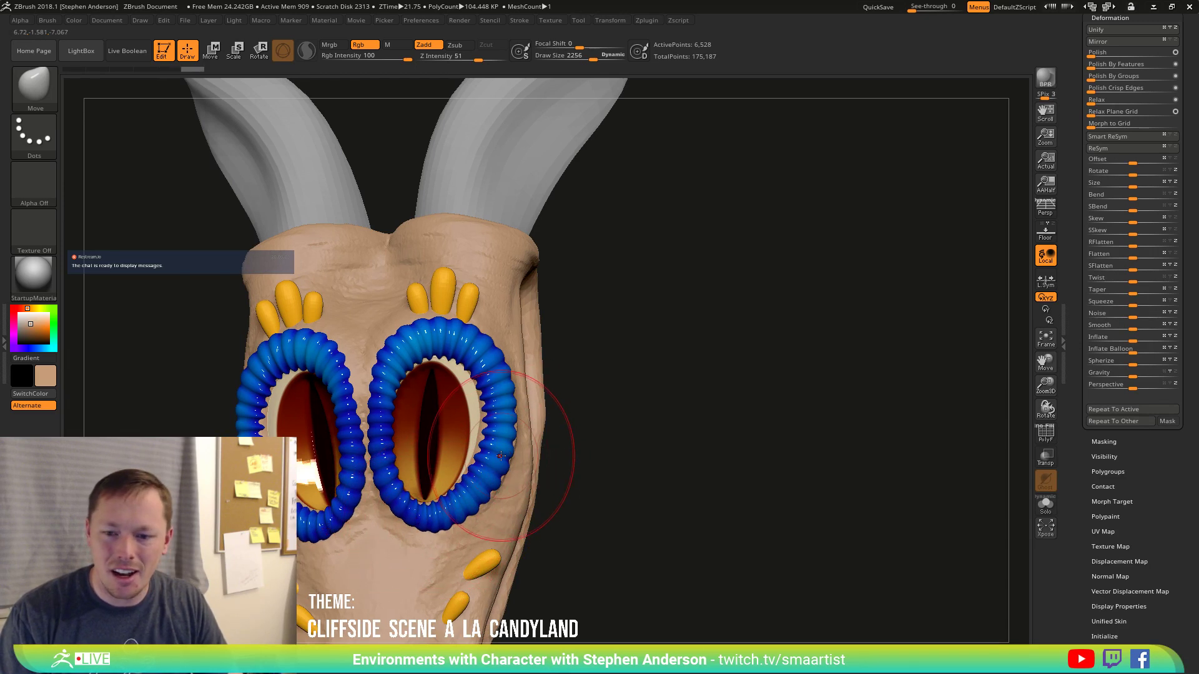
# Fit the outer and upper parts of the eye rings to the head's contour with the Move brush.
pyautogui.moveTo(504, 439); pyautogui.dragTo(497, 437)
pyautogui.moveTo(538, 441)
pyautogui.mouseDown(button='right')
pyautogui.moveTo(441, 436)
pyautogui.moveTo(503, 424)
pyautogui.mouseUp(button='right')
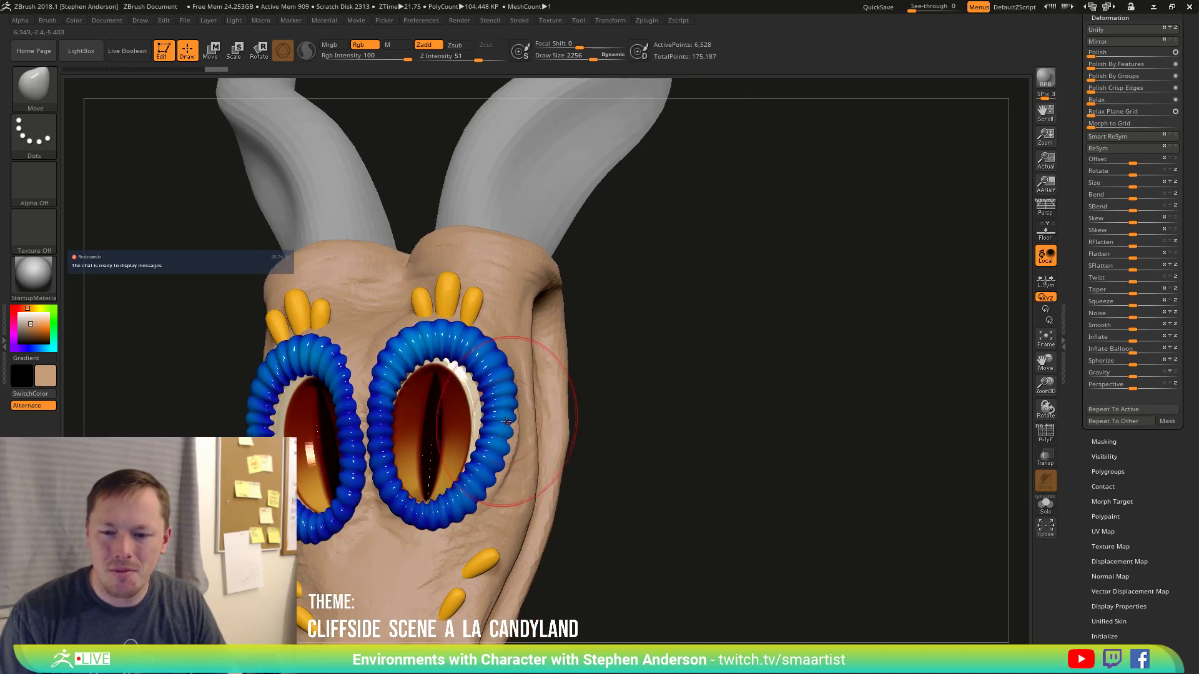
pyautogui.moveTo(507, 423); pyautogui.dragTo(497, 407)
pyautogui.moveTo(397, 373); pyautogui.dragTo(350, 274, button='right')
pyautogui.moveTo(437, 312); pyautogui.dragTo(450, 345, button='right')
pyautogui.moveTo(400, 426)
pyautogui.mouseDown(button='right')
pyautogui.moveTo(376, 414)
pyautogui.moveTo(415, 407)
pyautogui.moveTo(373, 394)
pyautogui.moveTo(268, 424)
pyautogui.moveTo(329, 406)
pyautogui.mouseUp(button='right')
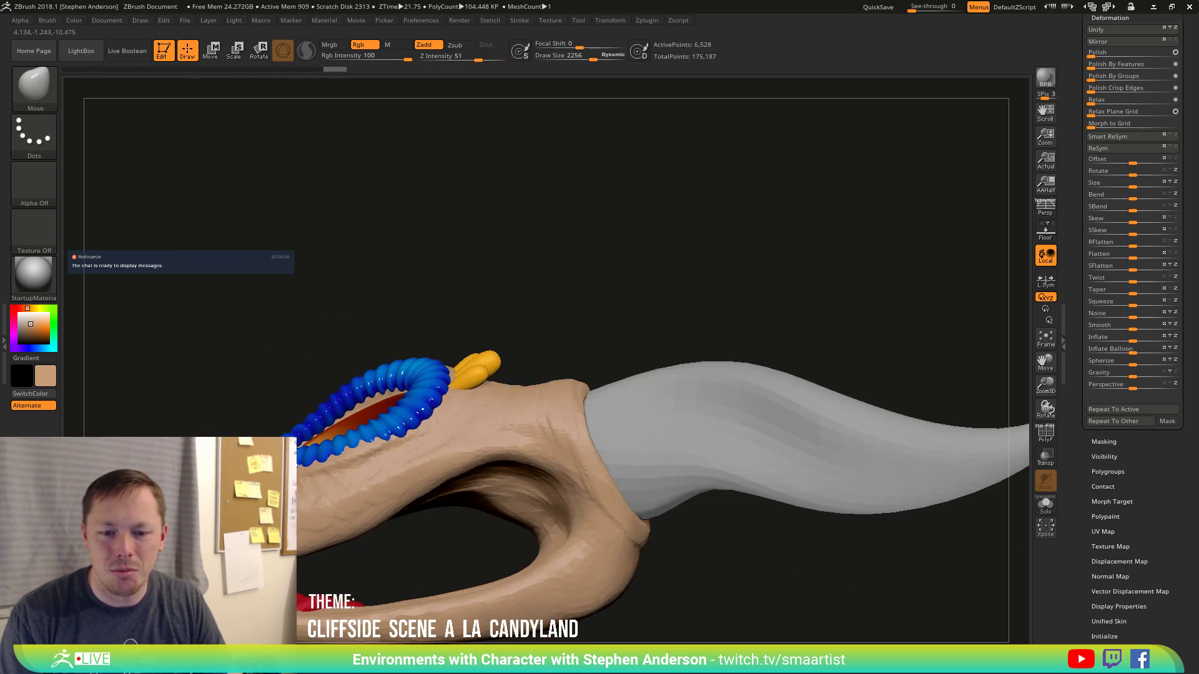
pyautogui.moveTo(361, 450); pyautogui.dragTo(334, 378, button='right')
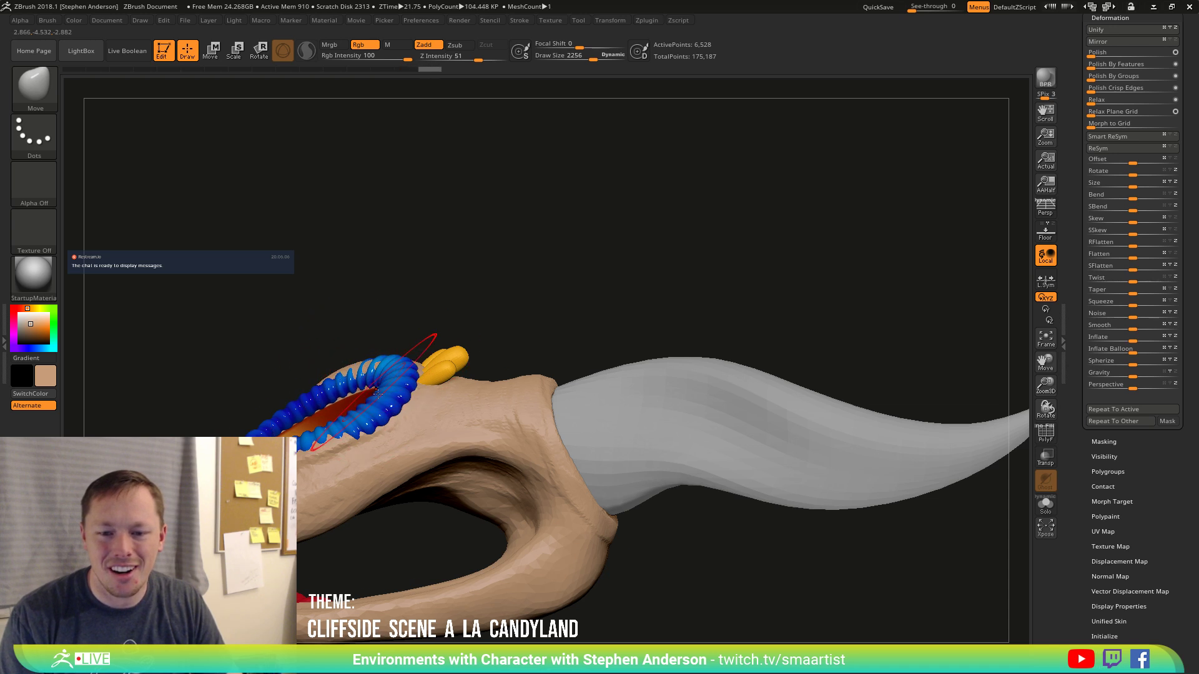
pyautogui.moveTo(377, 392); pyautogui.dragTo(456, 401, button='right')
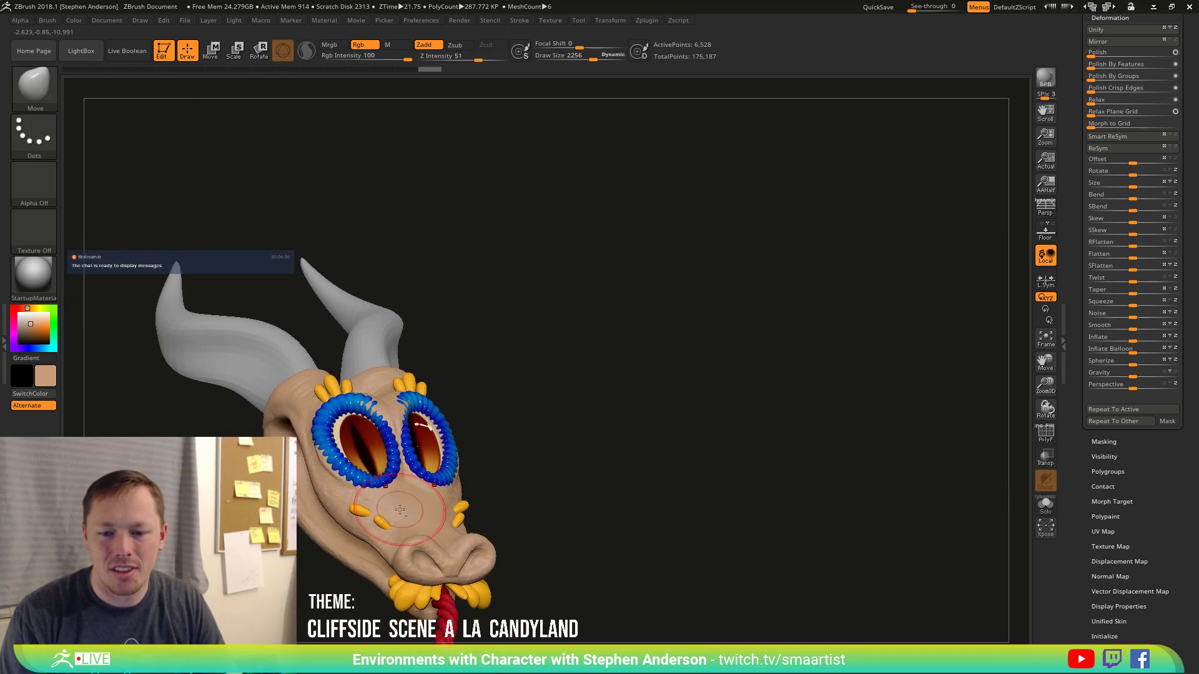
# Switch to the Dragon1_1 head subtool and adjust its overall form with the Move brush at draw size 3317.
pyautogui.keyDown('alt'); pyautogui.click(412, 417); pyautogui.keyUp('alt')
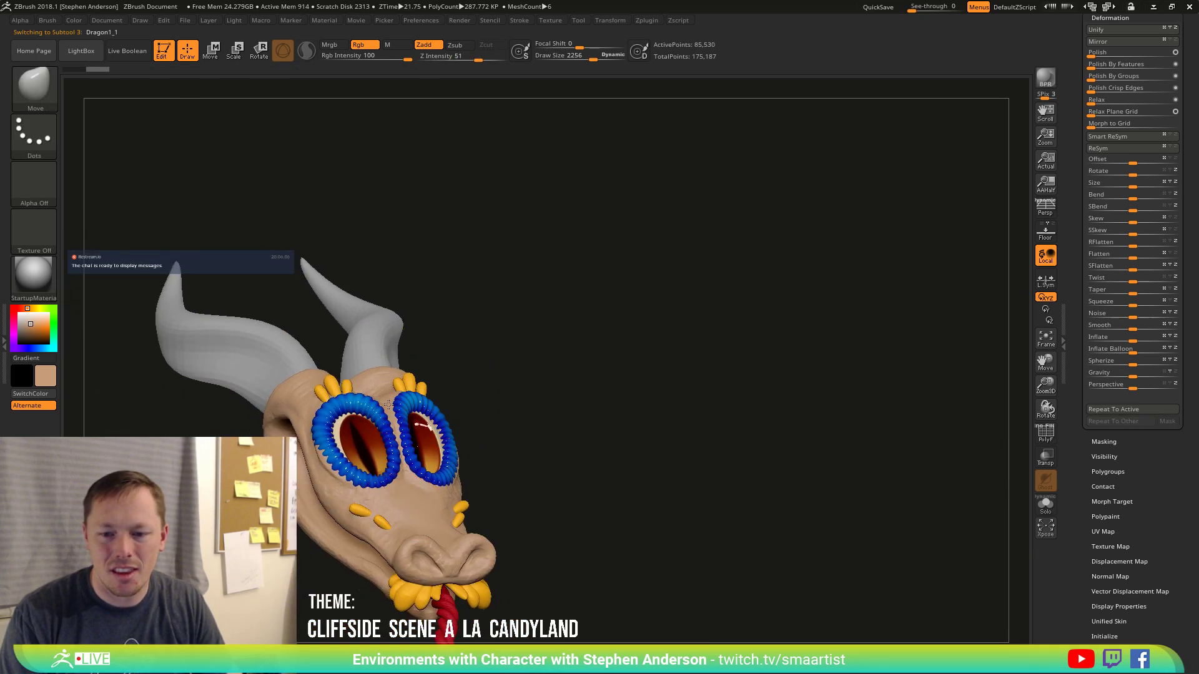
pyautogui.moveTo(400, 457); pyautogui.dragTo(364, 477, button='right')
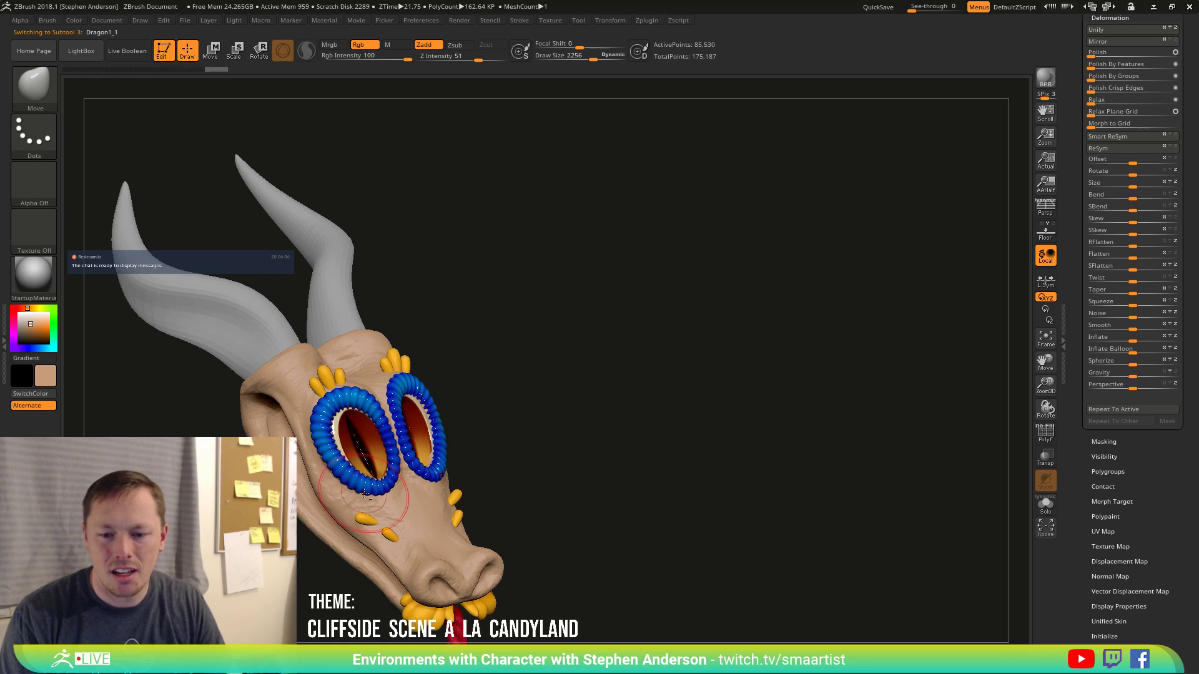
pyautogui.moveTo(415, 493)
pyautogui.mouseDown(button='right')
pyautogui.moveTo(535, 513)
pyautogui.moveTo(503, 423)
pyautogui.moveTo(490, 455)
pyautogui.moveTo(439, 427)
pyautogui.mouseUp(button='right')
pyautogui.press('s')
pyautogui.moveTo(439, 426)
pyautogui.mouseDown()
pyautogui.moveTo(444, 402)
pyautogui.moveTo(653, 375)
pyautogui.mouseUp()
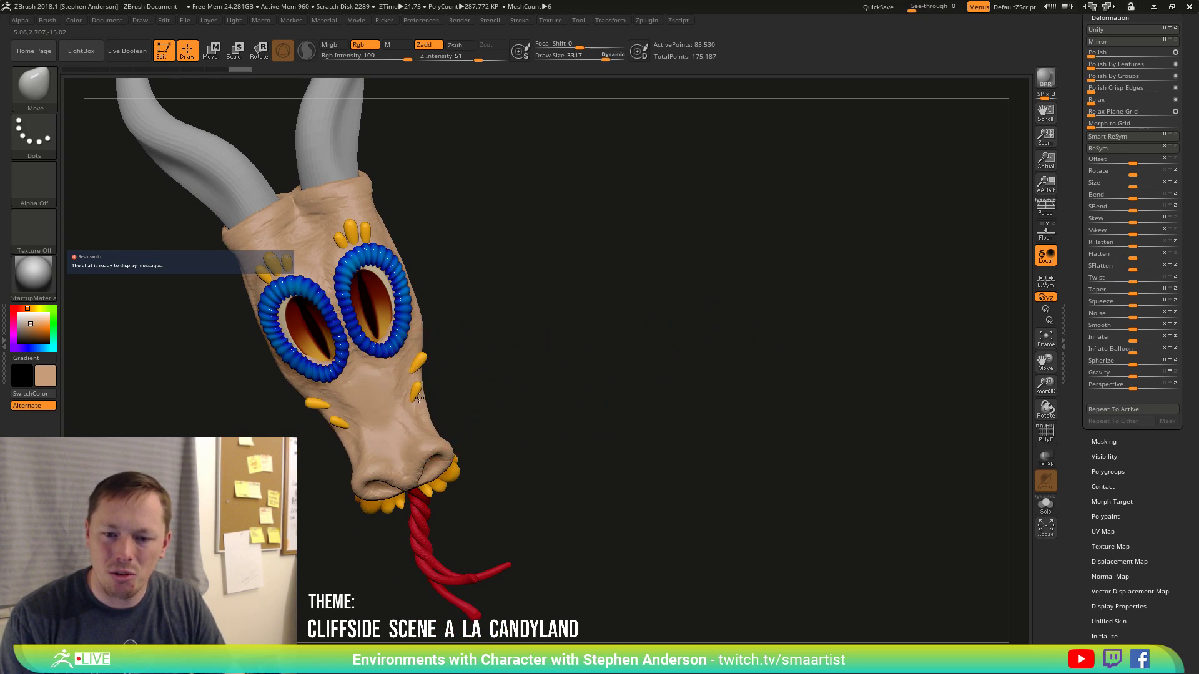
pyautogui.moveTo(452, 442)
pyautogui.mouseDown()
pyautogui.moveTo(417, 420)
pyautogui.moveTo(436, 329)
pyautogui.moveTo(460, 407)
pyautogui.moveTo(409, 427)
pyautogui.mouseUp()
pyautogui.press('space')
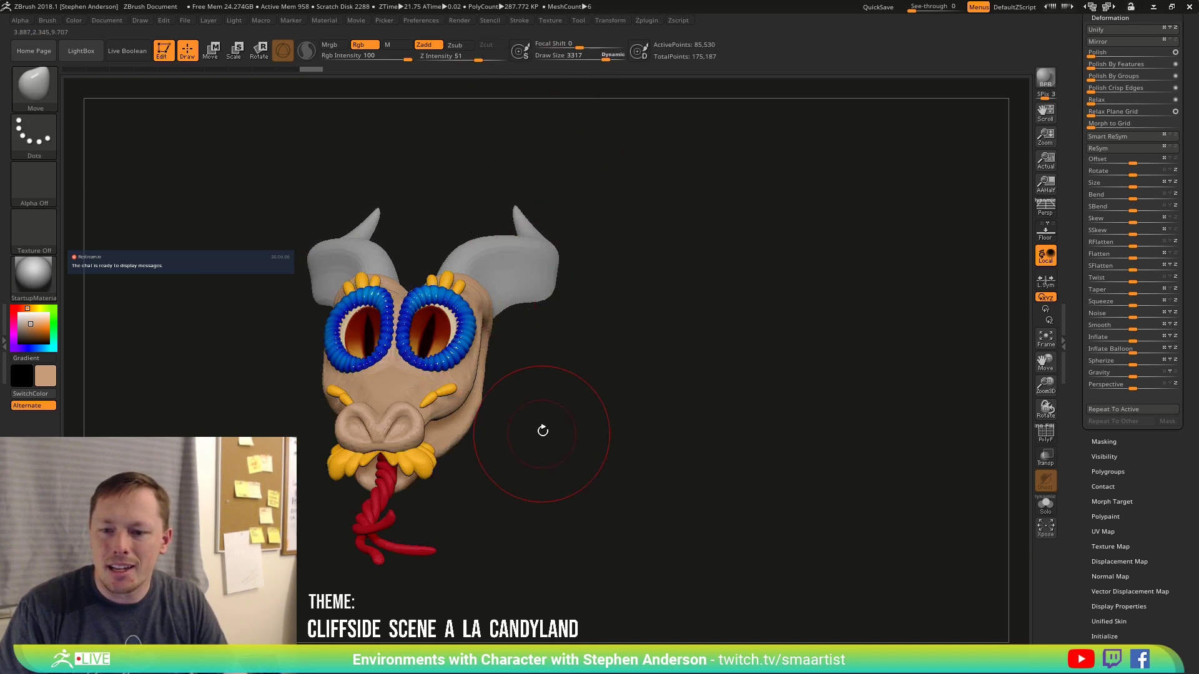
# Set the Move brush to focal shift 40 and draw size 1288, then reshape the sides and top of the snout.
pyautogui.click(597, 48)
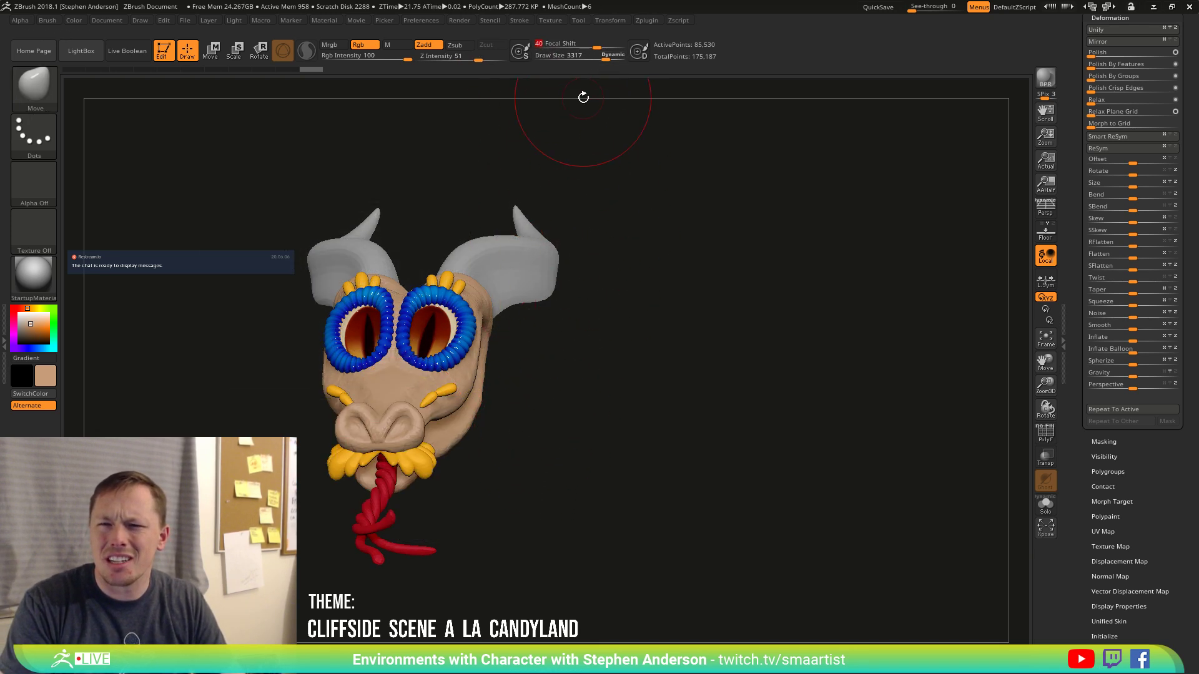
pyautogui.press('[')
pyautogui.press('[')
pyautogui.press('[')
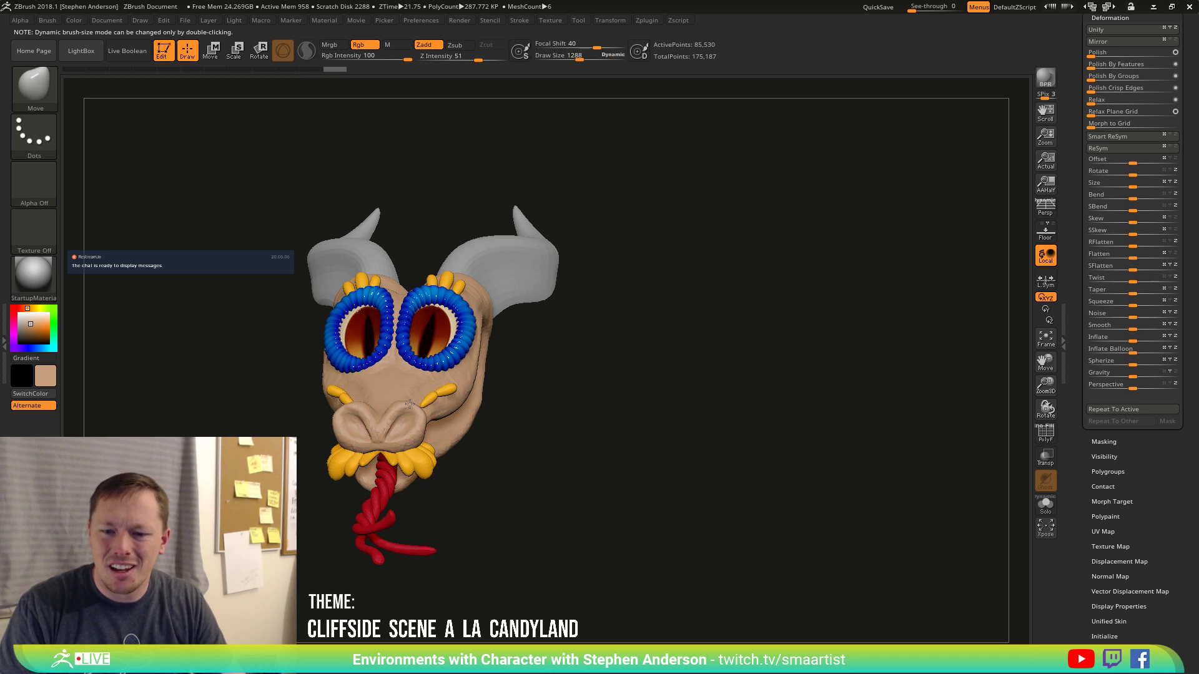
pyautogui.click(419, 431)
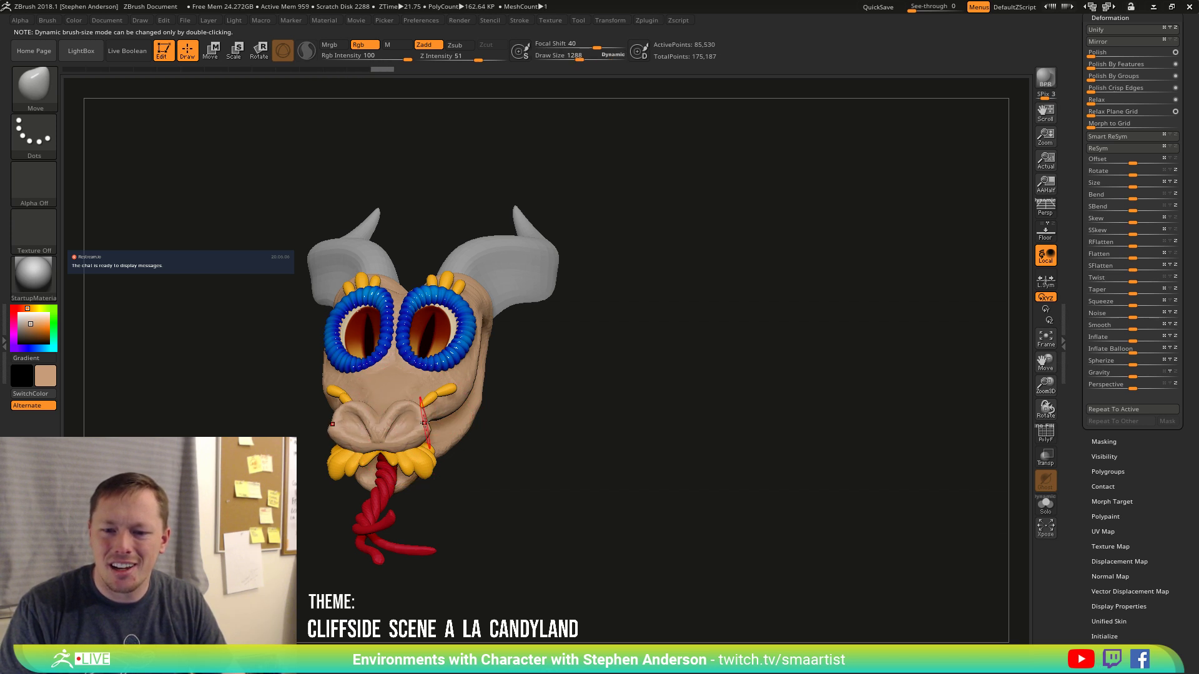
pyautogui.moveTo(427, 422); pyautogui.dragTo(409, 408)
pyautogui.moveTo(391, 414)
pyautogui.mouseDown(button='right')
pyautogui.moveTo(437, 410)
pyautogui.moveTo(401, 406)
pyautogui.moveTo(407, 417)
pyautogui.mouseUp(button='right')
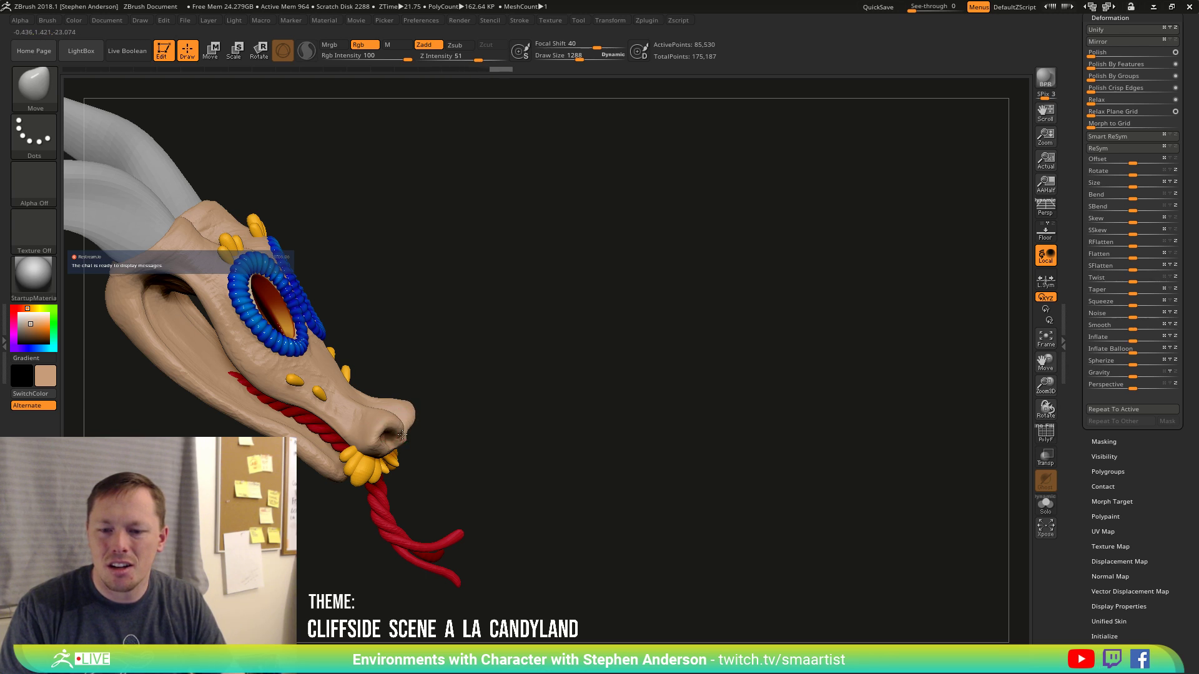
pyautogui.moveTo(391, 427); pyautogui.dragTo(418, 400, button='right')
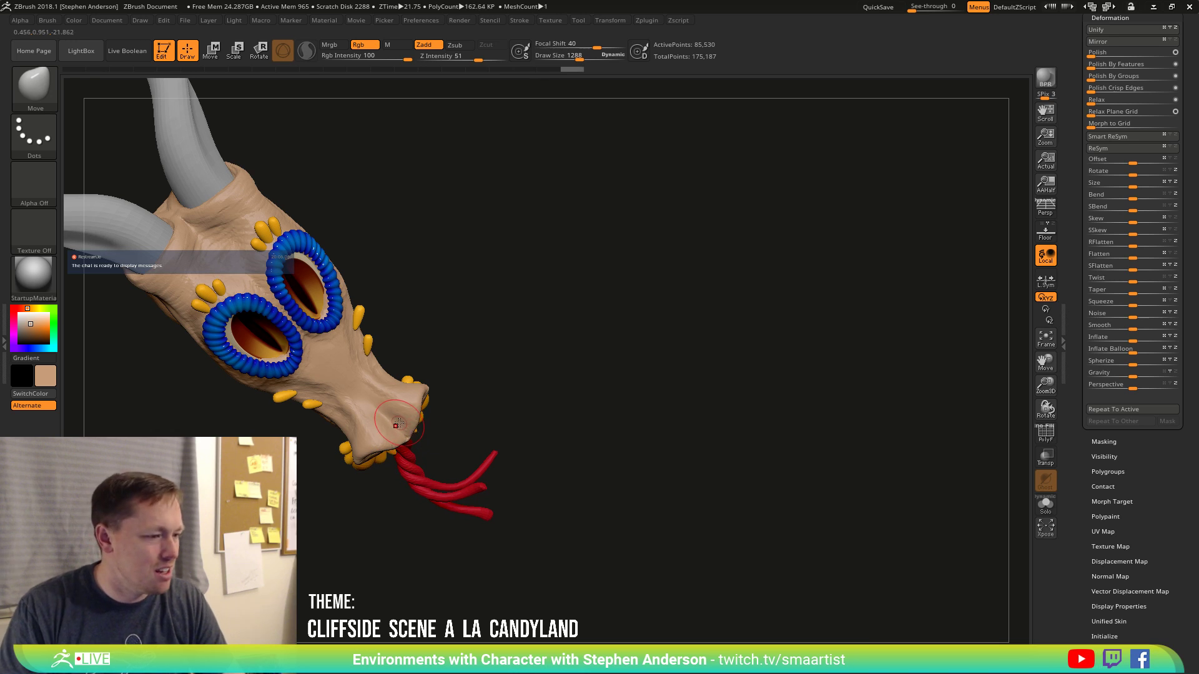
pyautogui.moveTo(394, 424); pyautogui.dragTo(396, 391, button='right')
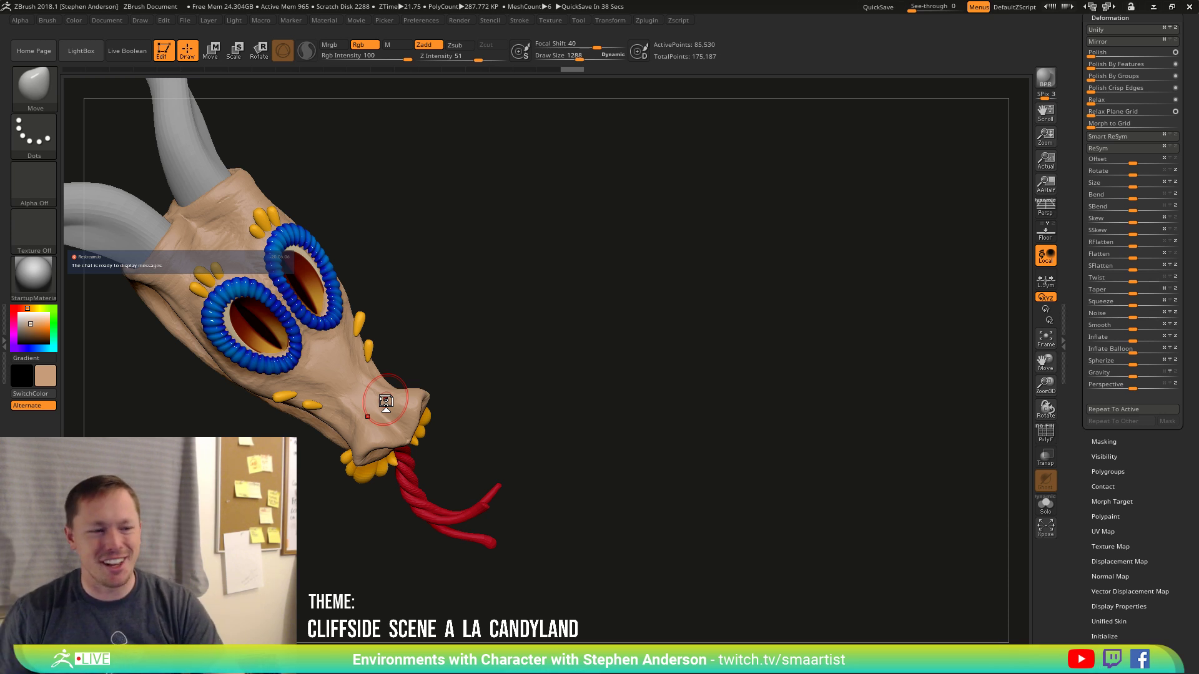
# Undo the last snout stroke and refine the nose tip and nostril rims with the Move brush.
pyautogui.moveTo(470, 462)
pyautogui.mouseDown()
pyautogui.moveTo(489, 488)
pyautogui.moveTo(430, 409)
pyautogui.moveTo(481, 420)
pyautogui.moveTo(428, 403)
pyautogui.moveTo(429, 431)
pyautogui.moveTo(500, 397)
pyautogui.moveTo(480, 395)
pyautogui.mouseUp()
pyautogui.press('ctrl')
pyautogui.hotkey('ctrl', 'z')
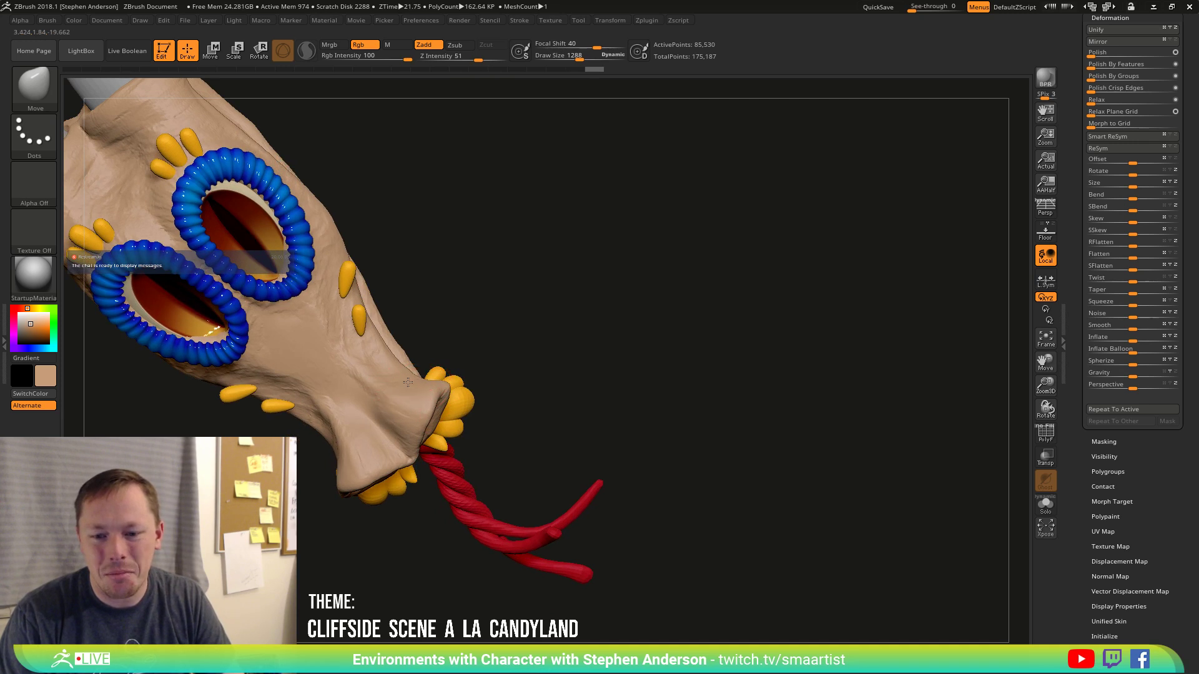
pyautogui.moveTo(408, 382); pyautogui.dragTo(414, 379)
pyautogui.moveTo(473, 470)
pyautogui.mouseDown()
pyautogui.moveTo(420, 375)
pyautogui.moveTo(378, 395)
pyautogui.moveTo(370, 497)
pyautogui.moveTo(397, 501)
pyautogui.mouseUp()
pyautogui.moveTo(303, 484)
pyautogui.mouseDown()
pyautogui.moveTo(347, 478)
pyautogui.moveTo(350, 427)
pyautogui.moveTo(362, 432)
pyautogui.mouseUp()
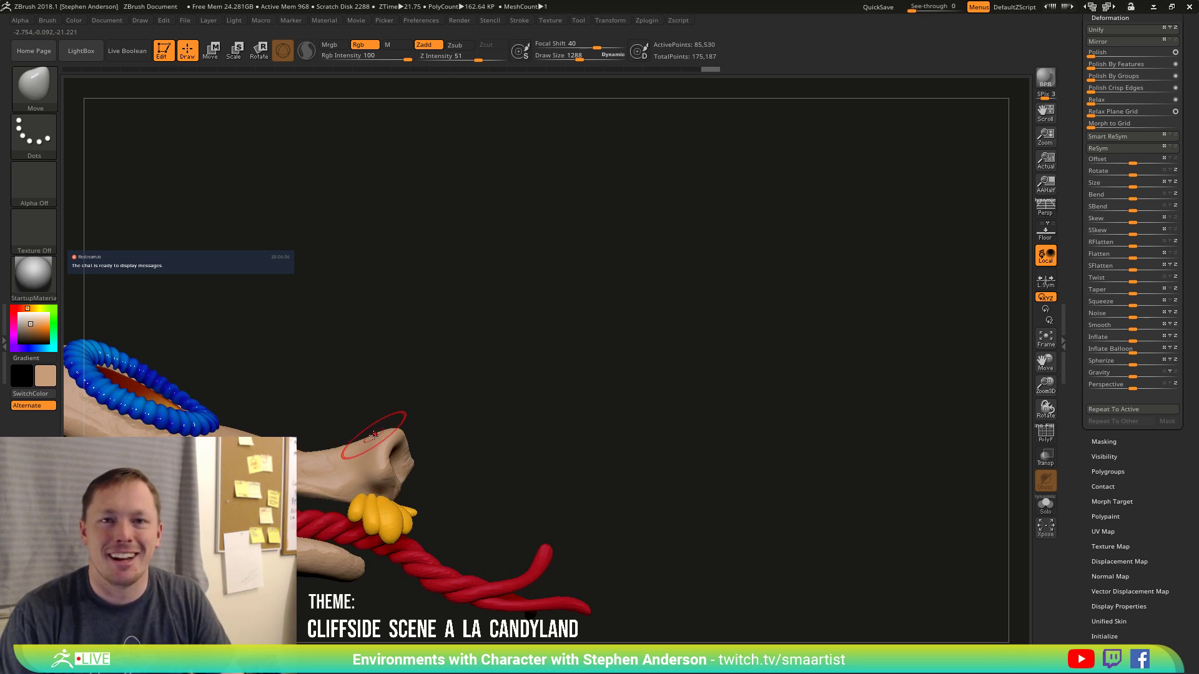
pyautogui.moveTo(397, 425)
pyautogui.mouseDown(button='right')
pyautogui.moveTo(439, 431)
pyautogui.moveTo(422, 483)
pyautogui.moveTo(403, 437)
pyautogui.mouseUp(button='right')
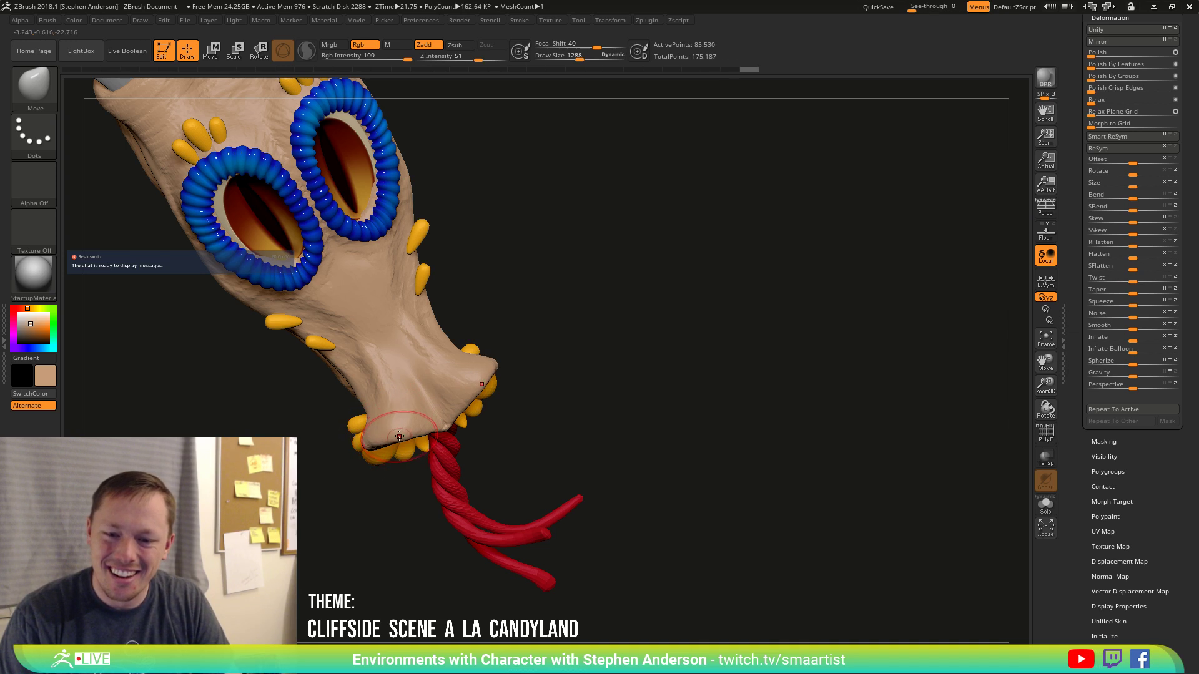
pyautogui.moveTo(440, 413); pyautogui.dragTo(373, 424, button='right')
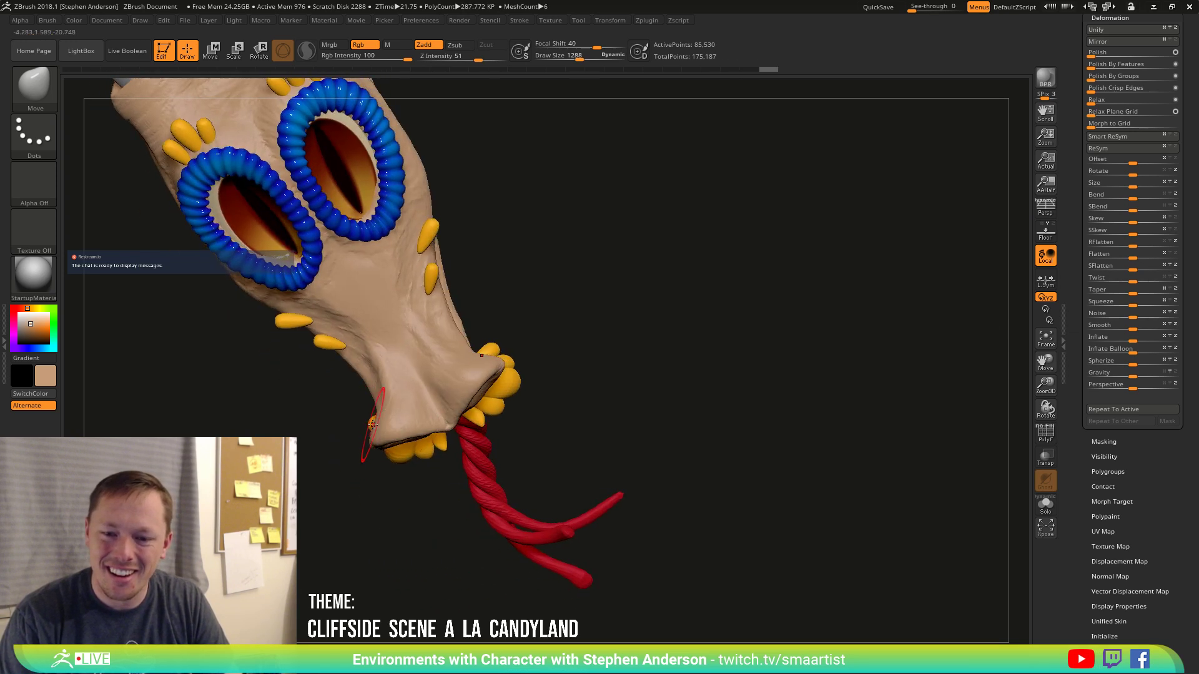
pyautogui.moveTo(378, 415)
pyautogui.mouseDown(button='right')
pyautogui.moveTo(358, 431)
pyautogui.moveTo(411, 429)
pyautogui.moveTo(428, 382)
pyautogui.moveTo(491, 472)
pyautogui.moveTo(469, 492)
pyautogui.moveTo(487, 460)
pyautogui.mouseUp(button='right')
# Make the Dragon2_1 subtool active for editing.
pyautogui.press('ctrl')
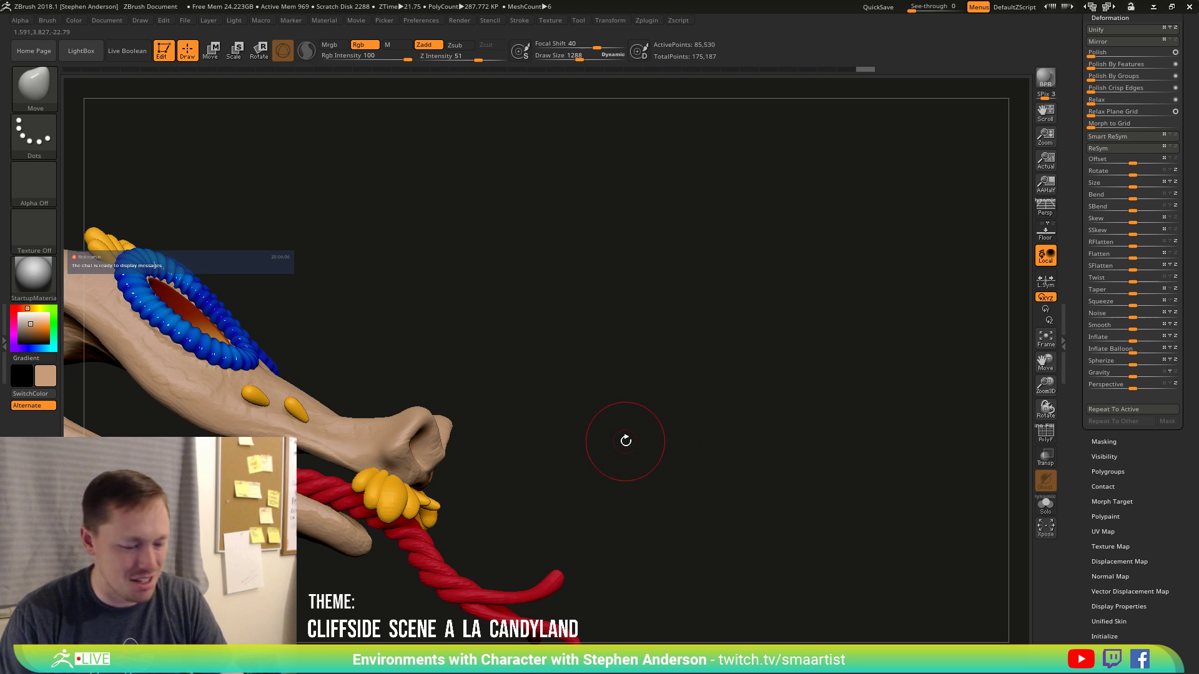
pyautogui.press('n')
pyautogui.click(708, 486)
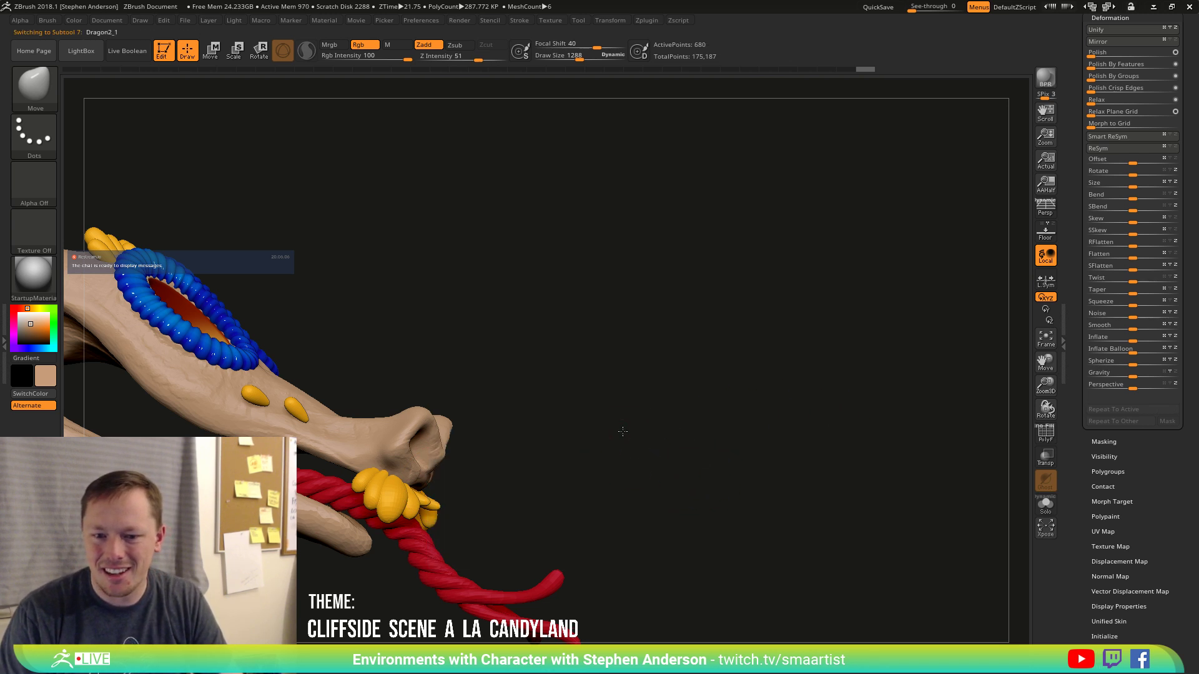
# Mask the brow and cheek candies of the Dragon2_1 subtool and rotate the unmasked candy cluster beneath the snout.
pyautogui.moveTo(662, 465)
pyautogui.mouseDown(button='right')
pyautogui.moveTo(538, 395)
pyautogui.moveTo(366, 340)
pyautogui.mouseUp(button='right')
pyautogui.hotkey('shift', 'f')
pyautogui.moveTo(263, 276)
pyautogui.keyDown('ctrl'); pyautogui.mouseDown()
pyautogui.moveTo(329, 359)
pyautogui.moveTo(517, 494)
pyautogui.mouseUp(); pyautogui.keyUp('ctrl')
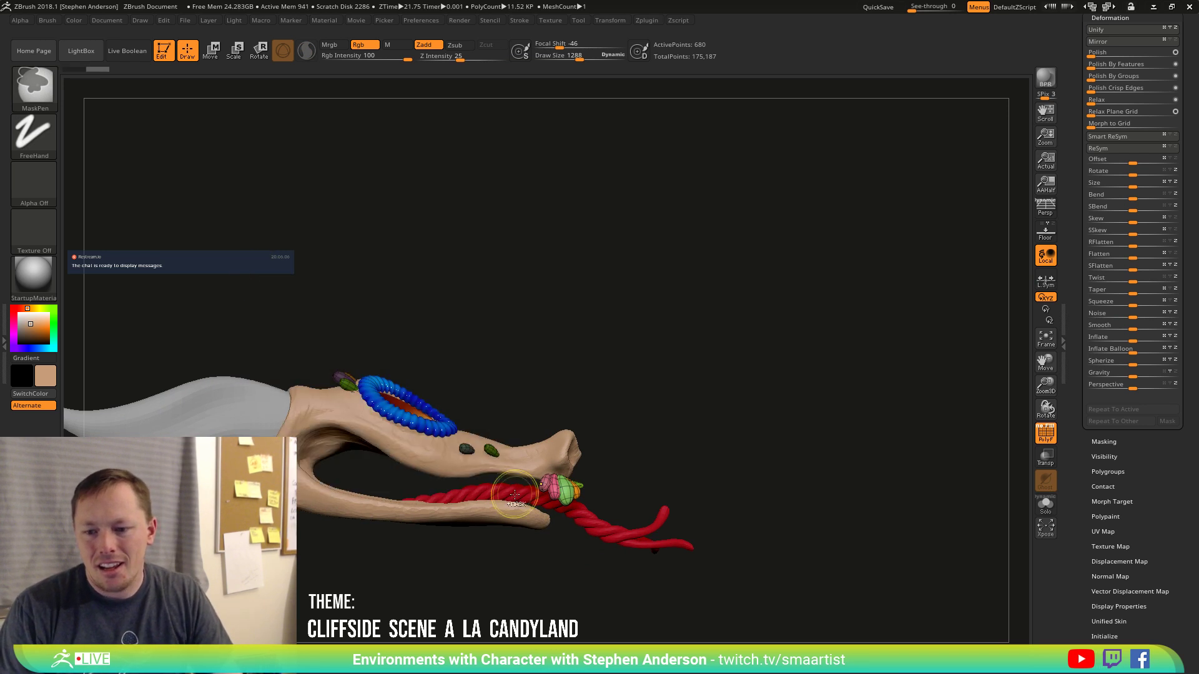
pyautogui.moveTo(665, 460)
pyautogui.keyDown('ctrl'); pyautogui.mouseDown(button='right')
pyautogui.moveTo(696, 501)
pyautogui.moveTo(695, 528)
pyautogui.mouseUp(button='right'); pyautogui.keyUp('ctrl')
pyautogui.press('w')
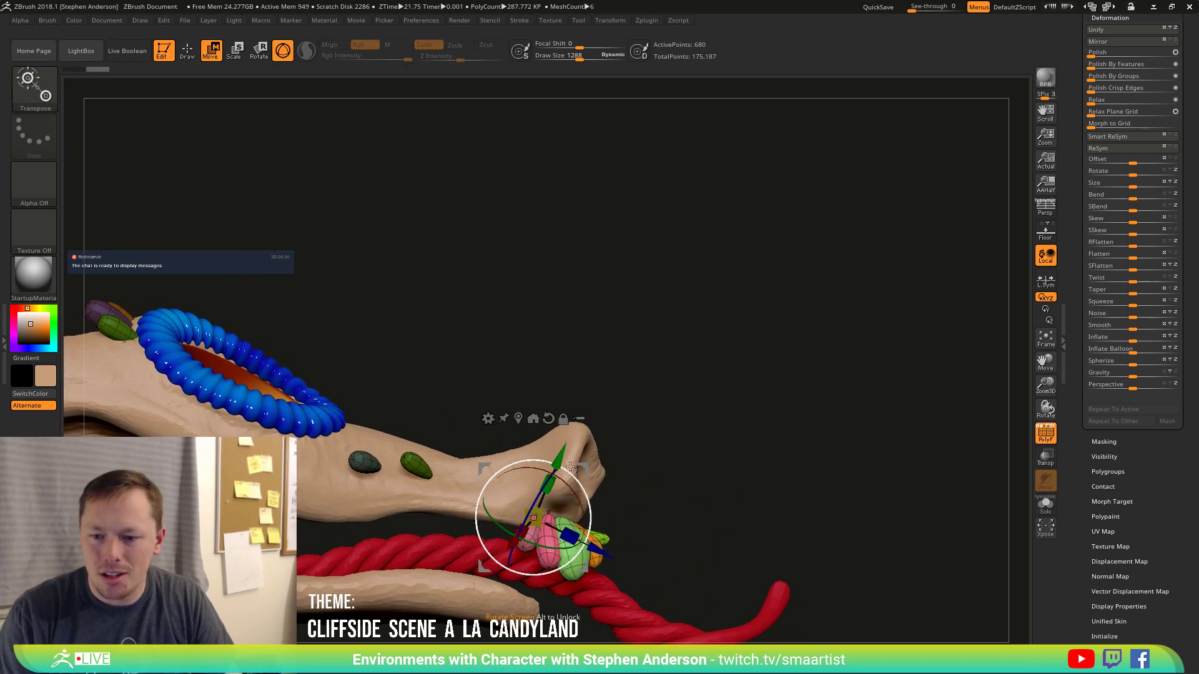
pyautogui.moveTo(581, 484); pyautogui.dragTo(587, 493)
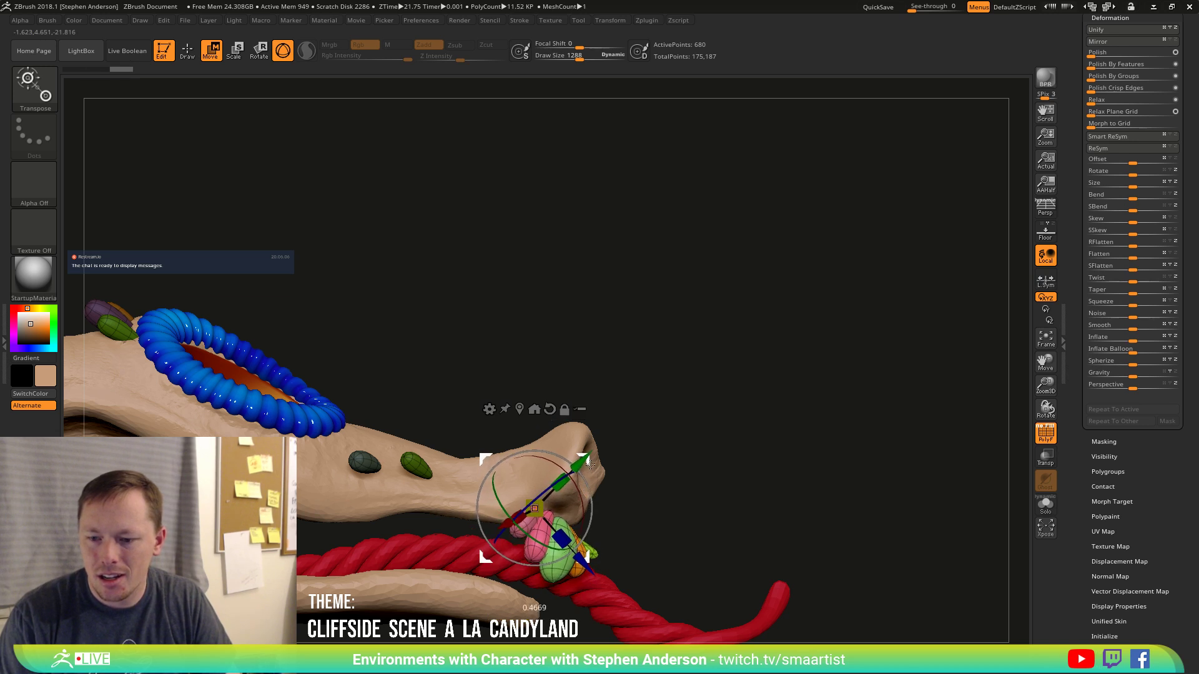
pyautogui.moveTo(590, 473)
pyautogui.mouseDown(button='right')
pyautogui.moveTo(665, 476)
pyautogui.moveTo(692, 461)
pyautogui.moveTo(590, 541)
pyautogui.mouseUp(button='right')
# Reshape the candy cluster beneath the snout with the Move brush at draw size 1965 and check its fit.
pyautogui.press('b')
pyautogui.press('m')
pyautogui.press('v')
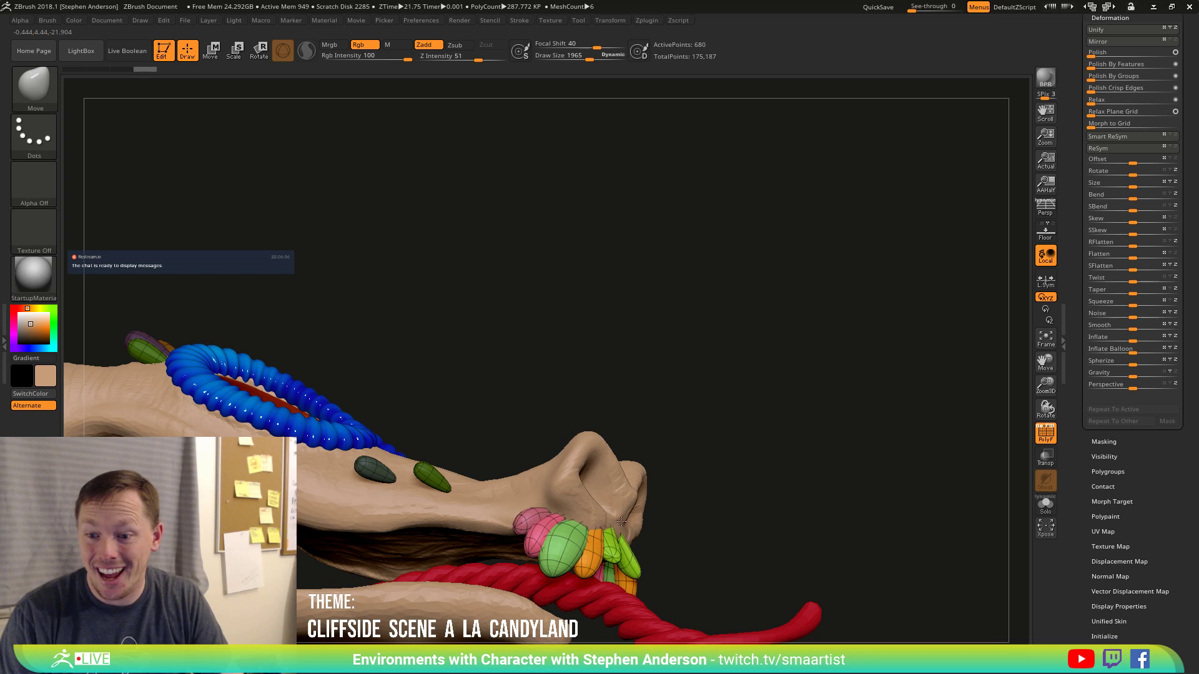
pyautogui.moveTo(666, 488); pyautogui.dragTo(589, 520, button='right')
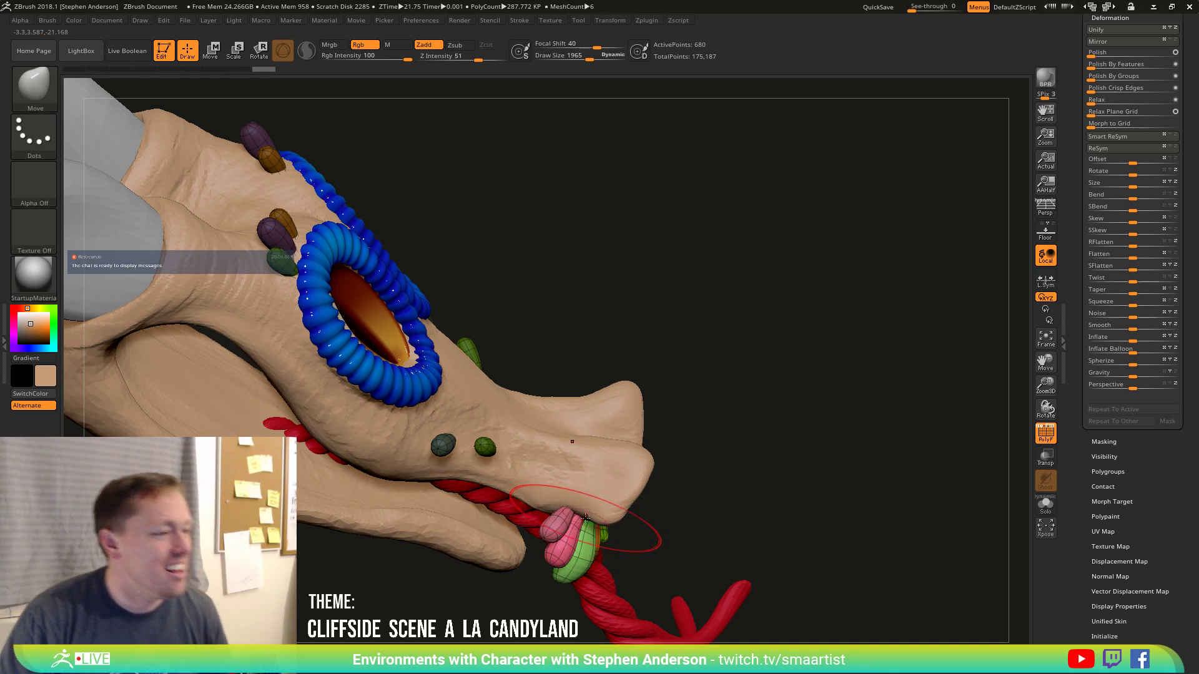
pyautogui.moveTo(605, 308); pyautogui.dragTo(631, 305)
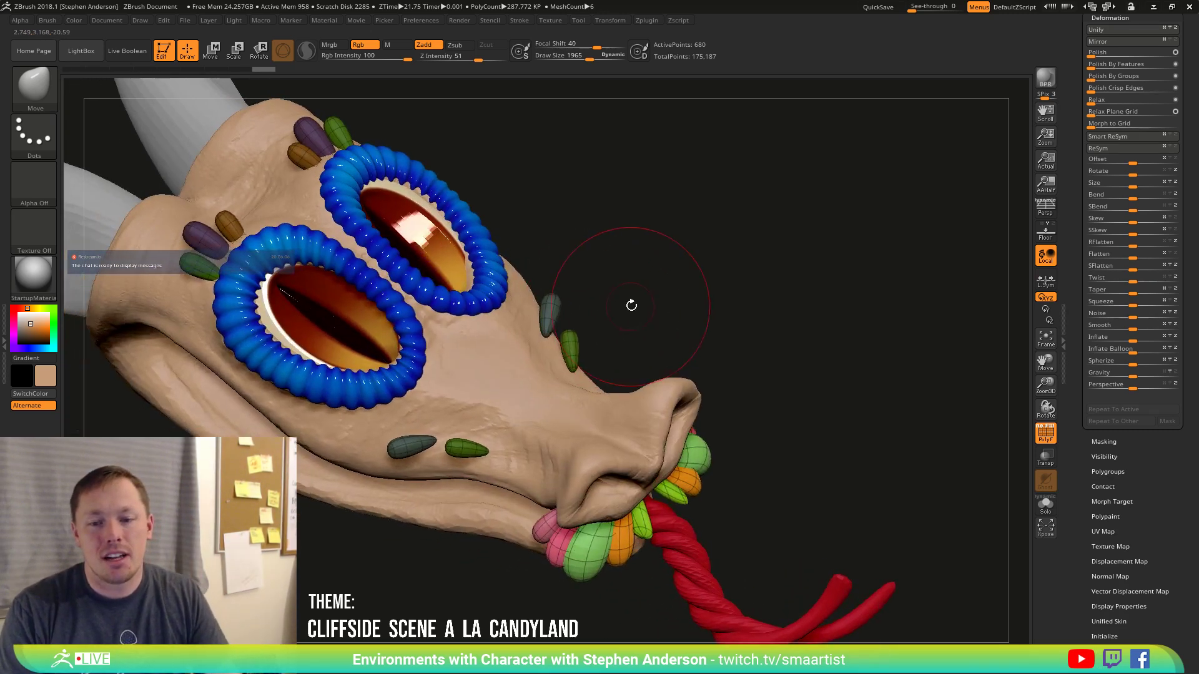
pyautogui.moveTo(636, 279)
pyautogui.keyDown('alt'); pyautogui.mouseDown(button='right')
pyautogui.moveTo(655, 396)
pyautogui.moveTo(677, 440)
pyautogui.mouseUp(button='right'); pyautogui.keyUp('alt')
pyautogui.moveTo(479, 457); pyautogui.dragTo(427, 476, button='right')
pyautogui.keyDown('alt'); pyautogui.moveTo(406, 432); pyautogui.dragTo(445, 474, button='right'); pyautogui.keyUp('alt')
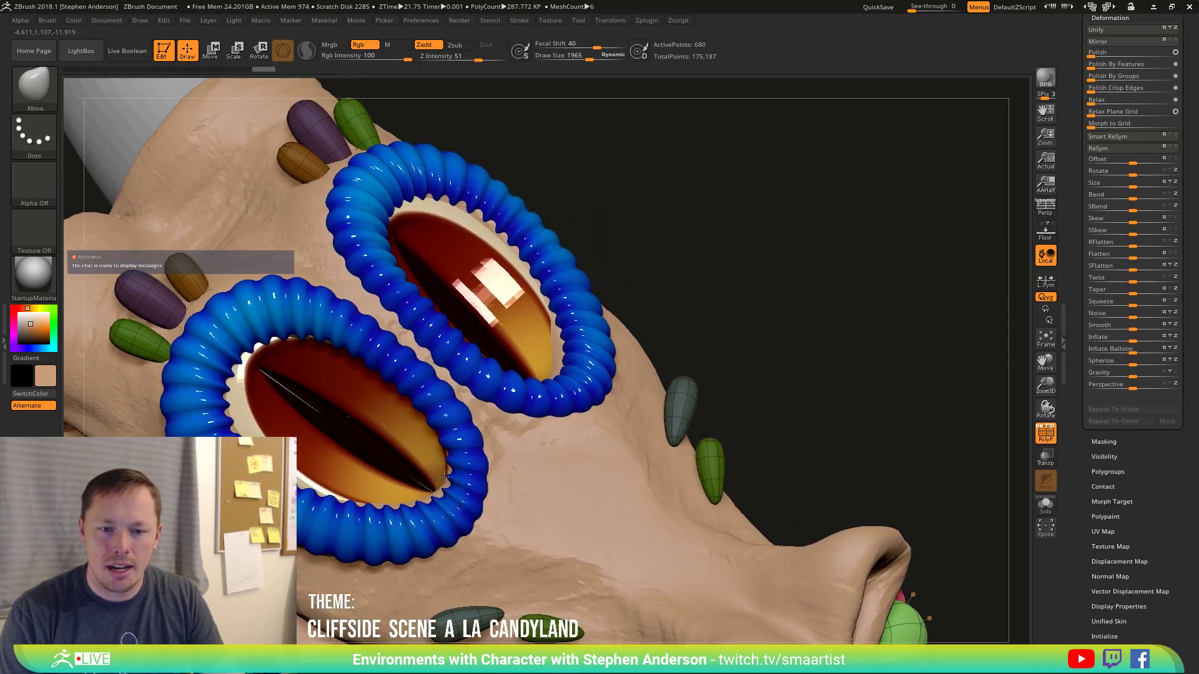
# Make the EyeRings subtool active and fill its polypaint from polygroups at an RGB intensity of 24.
pyautogui.hotkey('shift', 'f')
pyautogui.hotkey('shift', 'f')
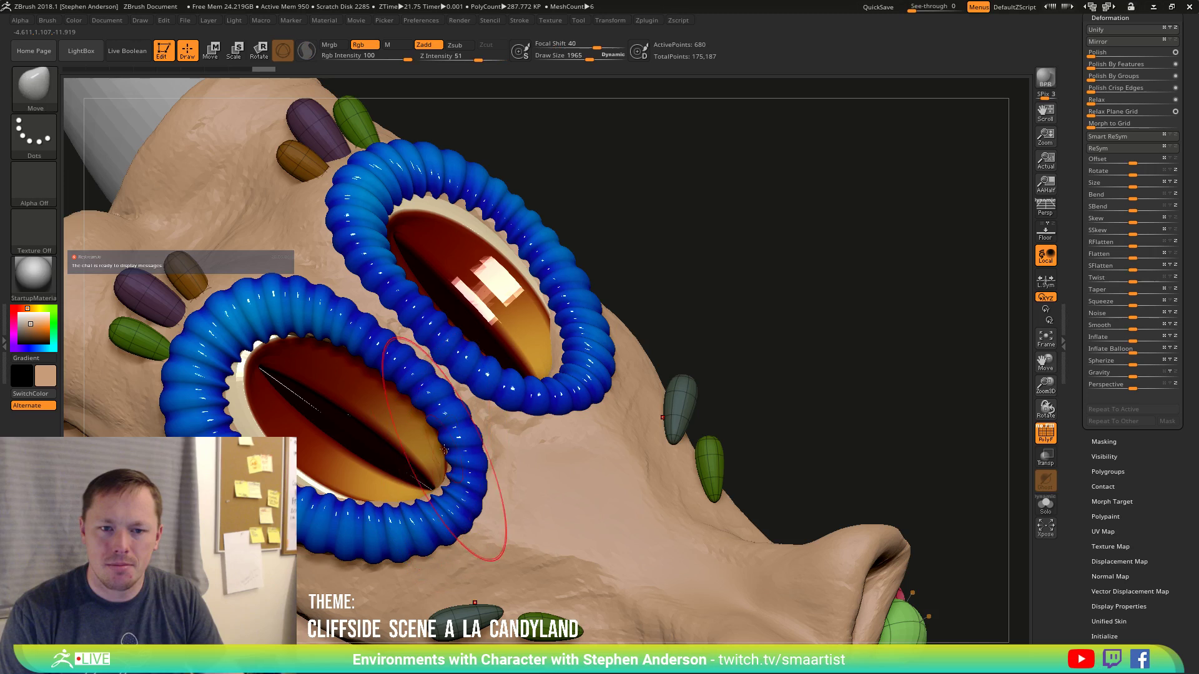
pyautogui.keyDown('alt'); pyautogui.click(467, 471); pyautogui.keyUp('alt')
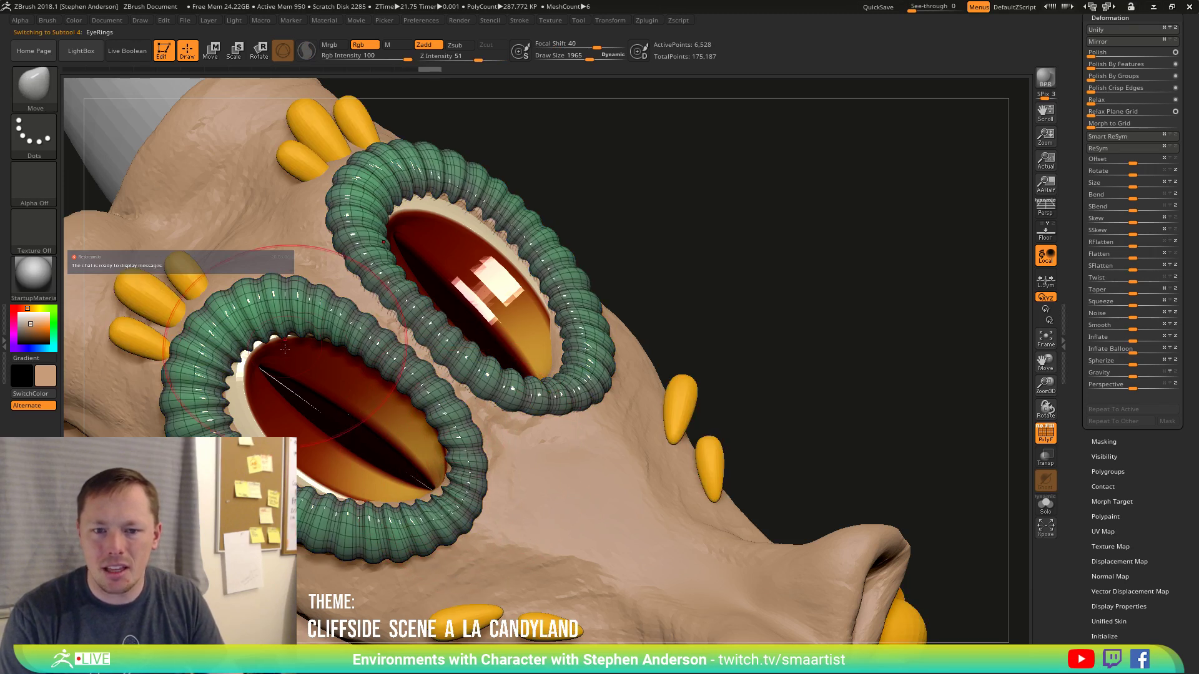
pyautogui.moveTo(397, 444)
pyautogui.keyDown('ctrl'); pyautogui.mouseDown(button='right')
pyautogui.moveTo(258, 329)
pyautogui.moveTo(527, 372)
pyautogui.moveTo(506, 366)
pyautogui.moveTo(524, 404)
pyautogui.moveTo(939, 525)
pyautogui.mouseUp(button='right'); pyautogui.keyUp('ctrl')
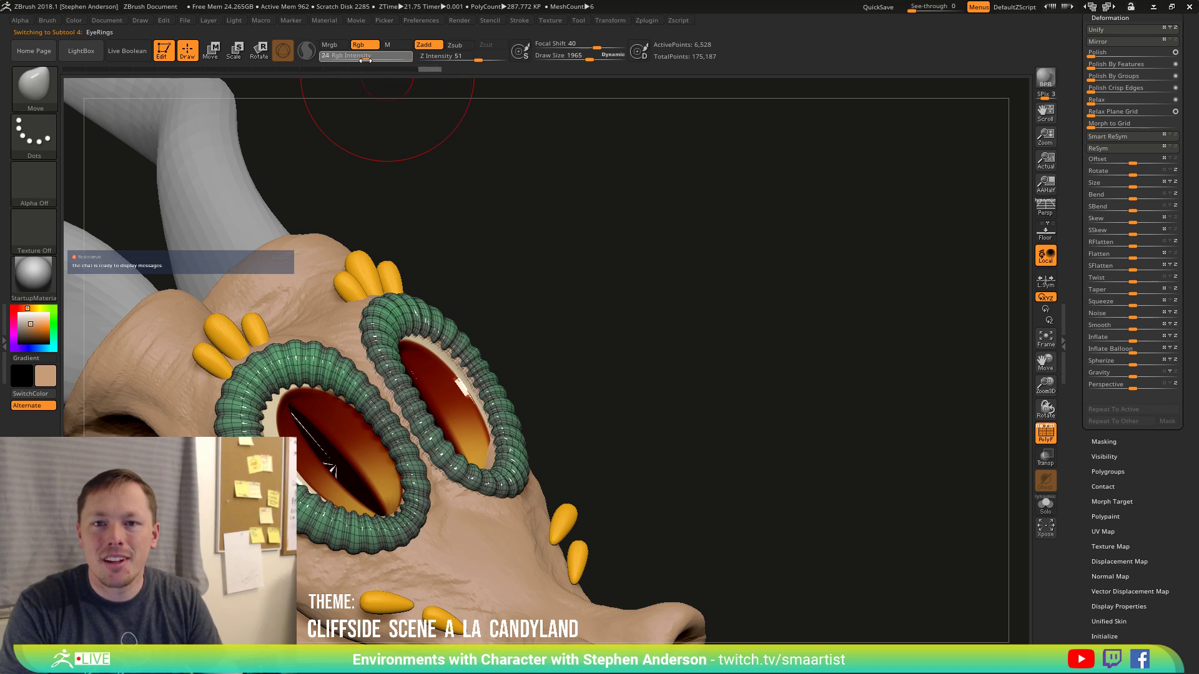
pyautogui.moveTo(405, 63); pyautogui.dragTo(373, 66)
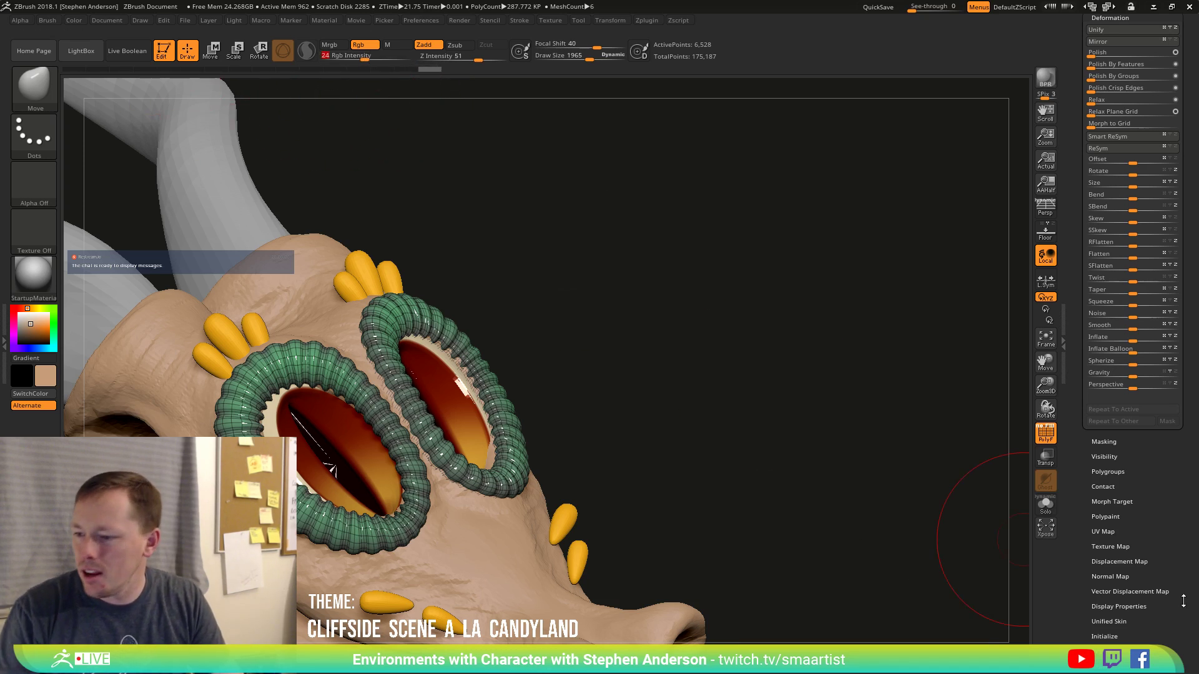
pyautogui.moveTo(1183, 600); pyautogui.dragTo(1162, 547)
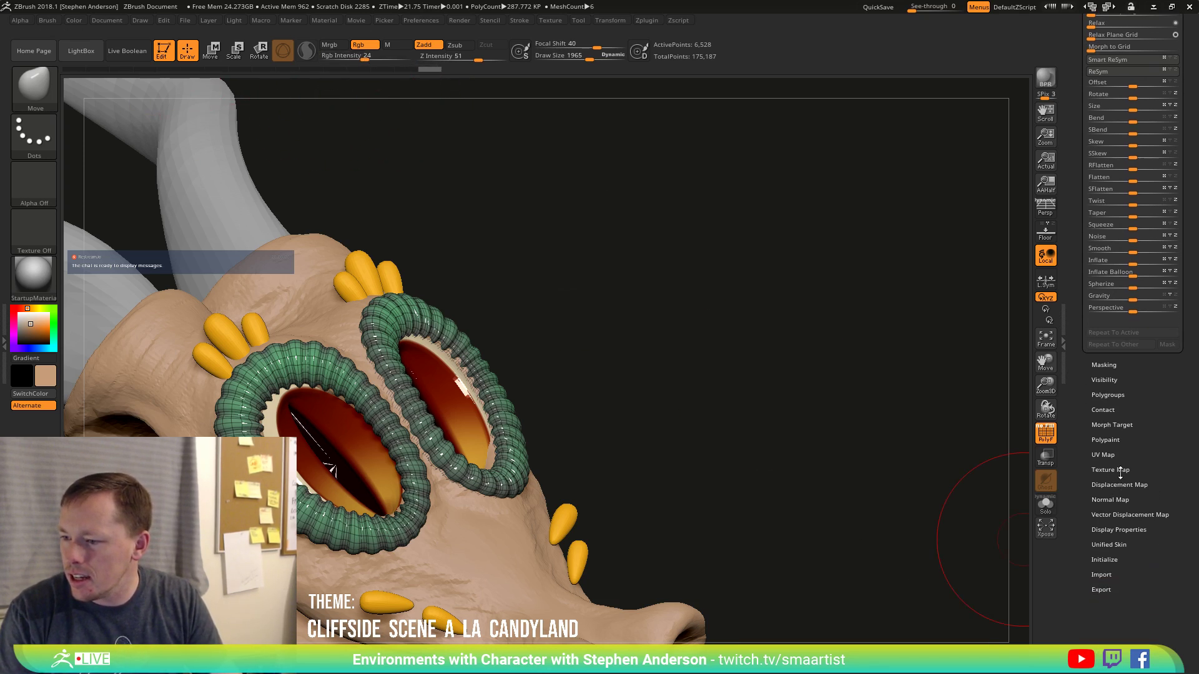
pyautogui.click(1117, 439)
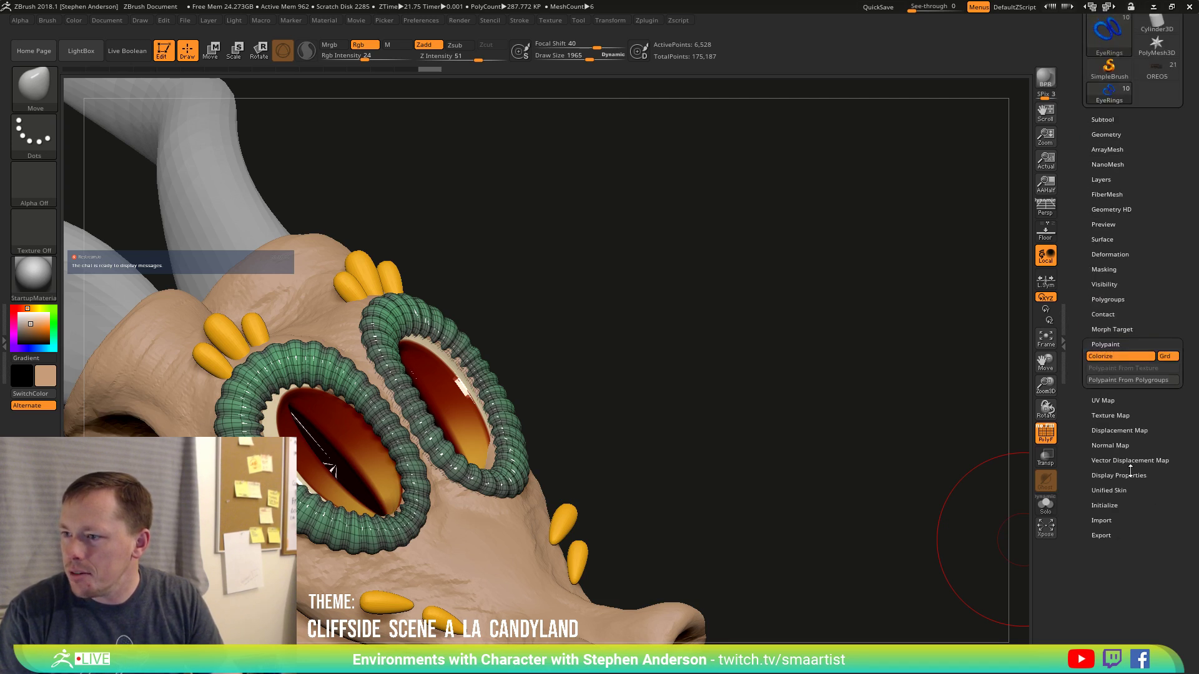
pyautogui.click(1134, 384)
pyautogui.hotkey('shift', 'f')
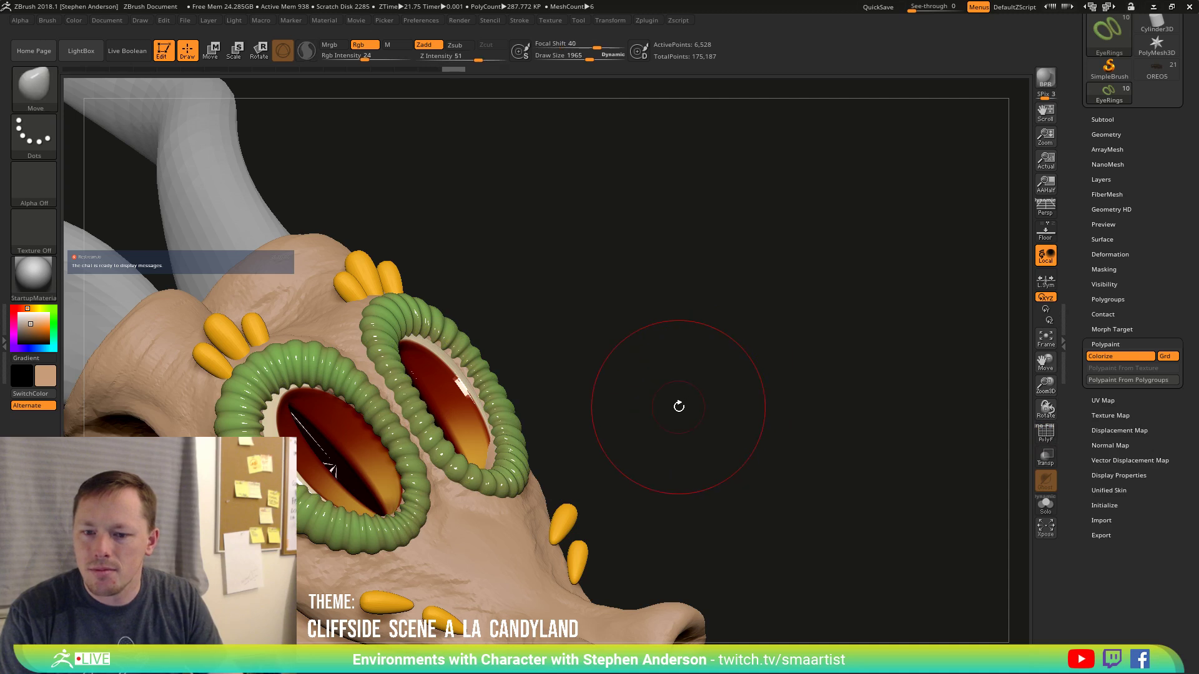
# Sample the ToyPlastic material from an eye ring as the current material.
pyautogui.moveTo(678, 407); pyautogui.dragTo(612, 479)
pyautogui.keyDown('ctrl'); pyautogui.moveTo(612, 478); pyautogui.dragTo(517, 493, button='right'); pyautogui.keyUp('ctrl')
pyautogui.moveTo(516, 493)
pyautogui.keyDown('alt'); pyautogui.mouseDown()
pyautogui.moveTo(539, 444)
pyautogui.moveTo(533, 473)
pyautogui.mouseUp(); pyautogui.keyUp('alt')
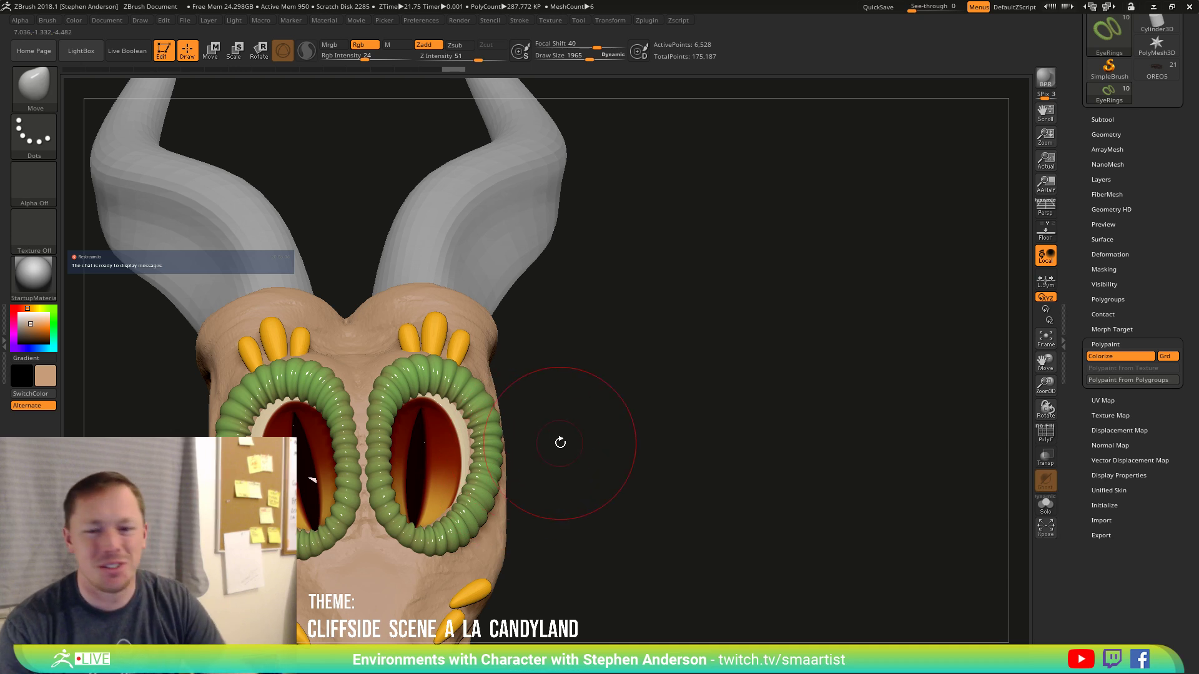
pyautogui.moveTo(592, 456)
pyautogui.mouseDown()
pyautogui.moveTo(598, 490)
pyautogui.moveTo(613, 479)
pyautogui.mouseUp()
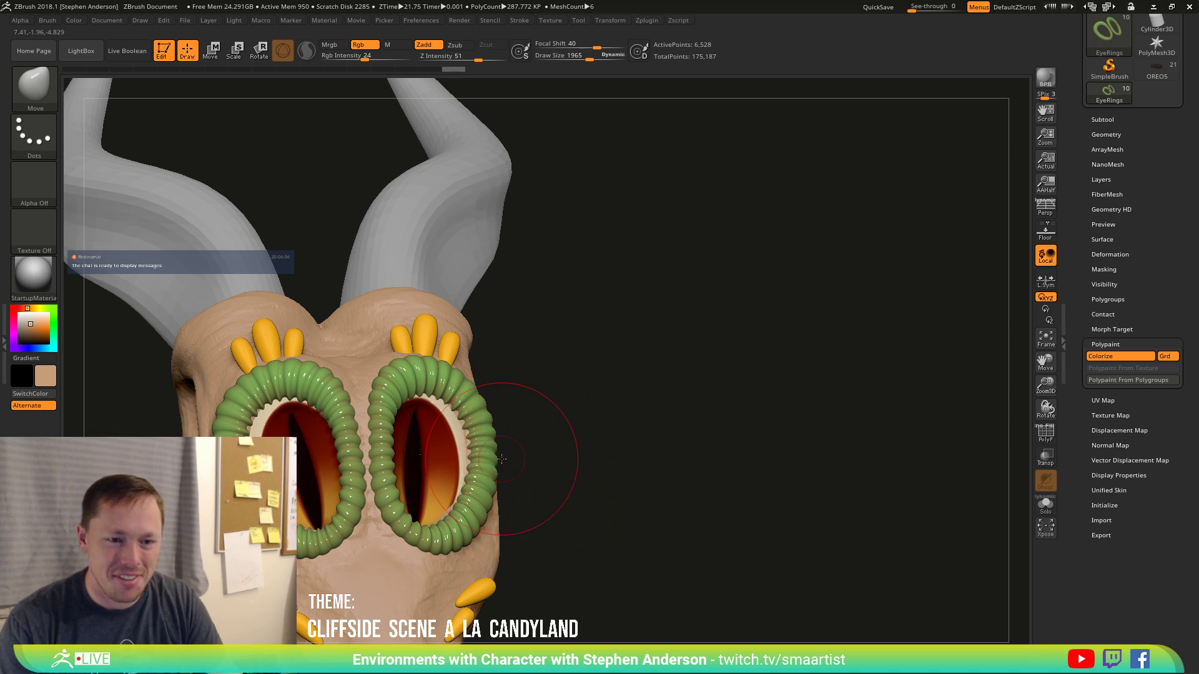
pyautogui.moveTo(236, 355); pyautogui.dragTo(280, 377)
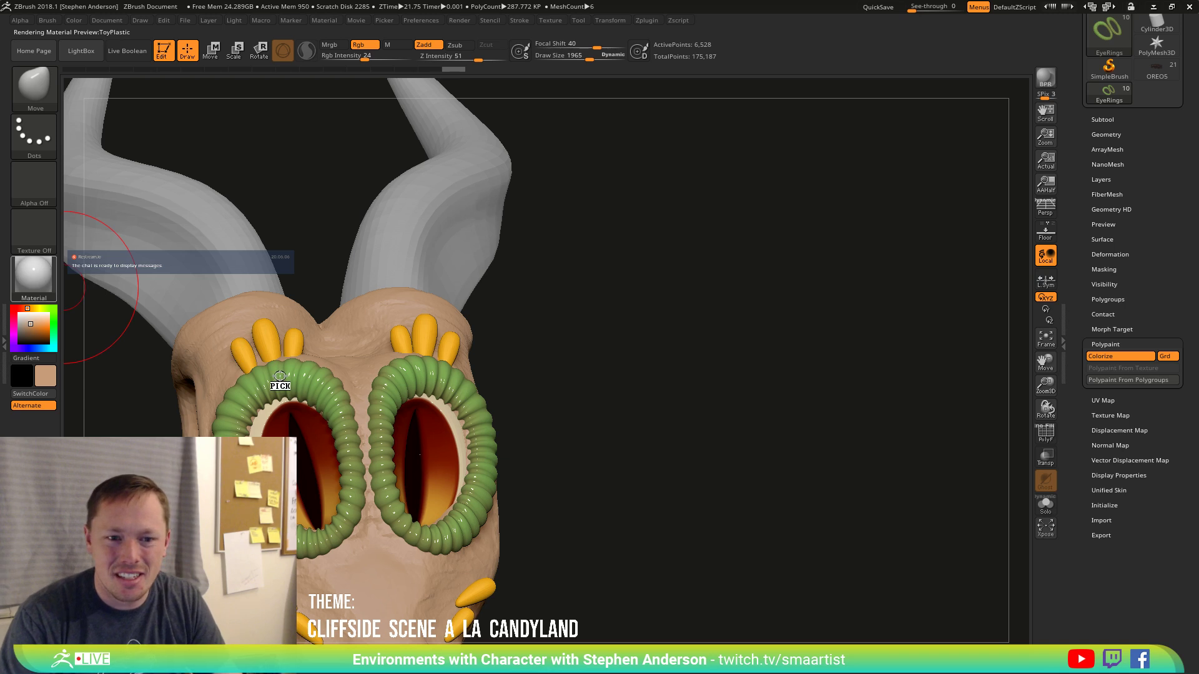
# Isolate the EyeRings subtool and examine its coloring and ribbed surface up close.
pyautogui.moveTo(610, 428)
pyautogui.mouseDown(button='right')
pyautogui.moveTo(635, 445)
pyautogui.moveTo(636, 487)
pyautogui.mouseUp(button='right')
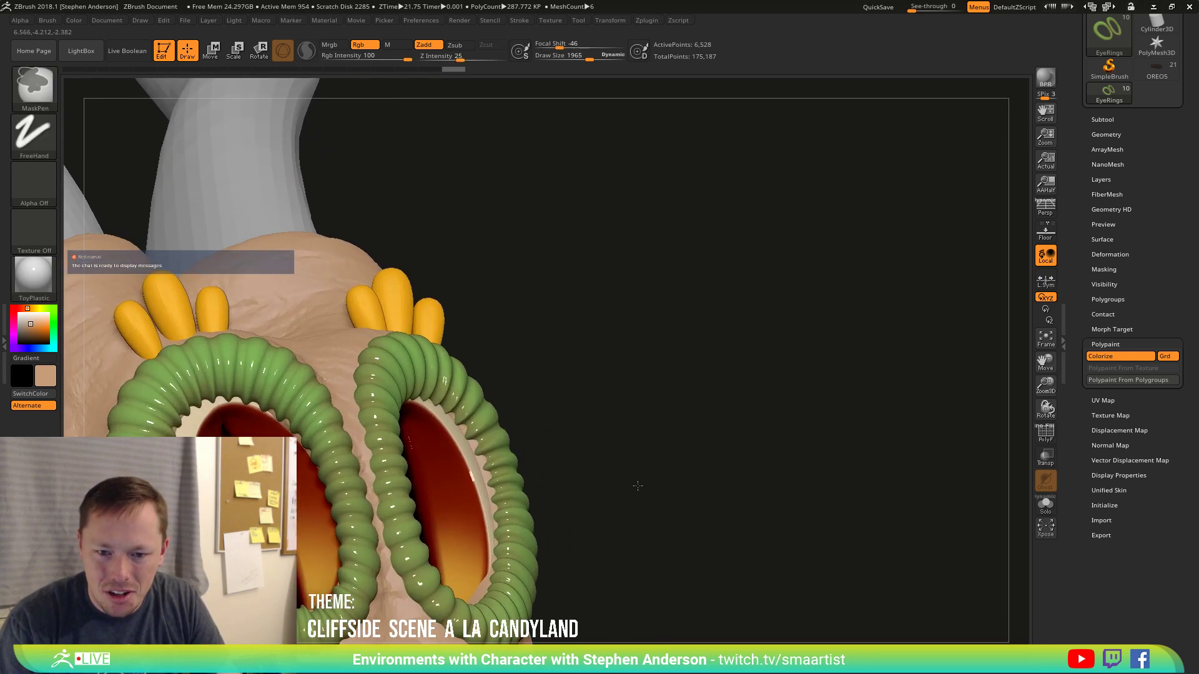
pyautogui.moveTo(705, 412)
pyautogui.keyDown('alt'); pyautogui.mouseDown(button='right')
pyautogui.moveTo(731, 385)
pyautogui.moveTo(776, 404)
pyautogui.moveTo(767, 392)
pyautogui.moveTo(749, 399)
pyautogui.mouseUp(button='right'); pyautogui.keyUp('alt')
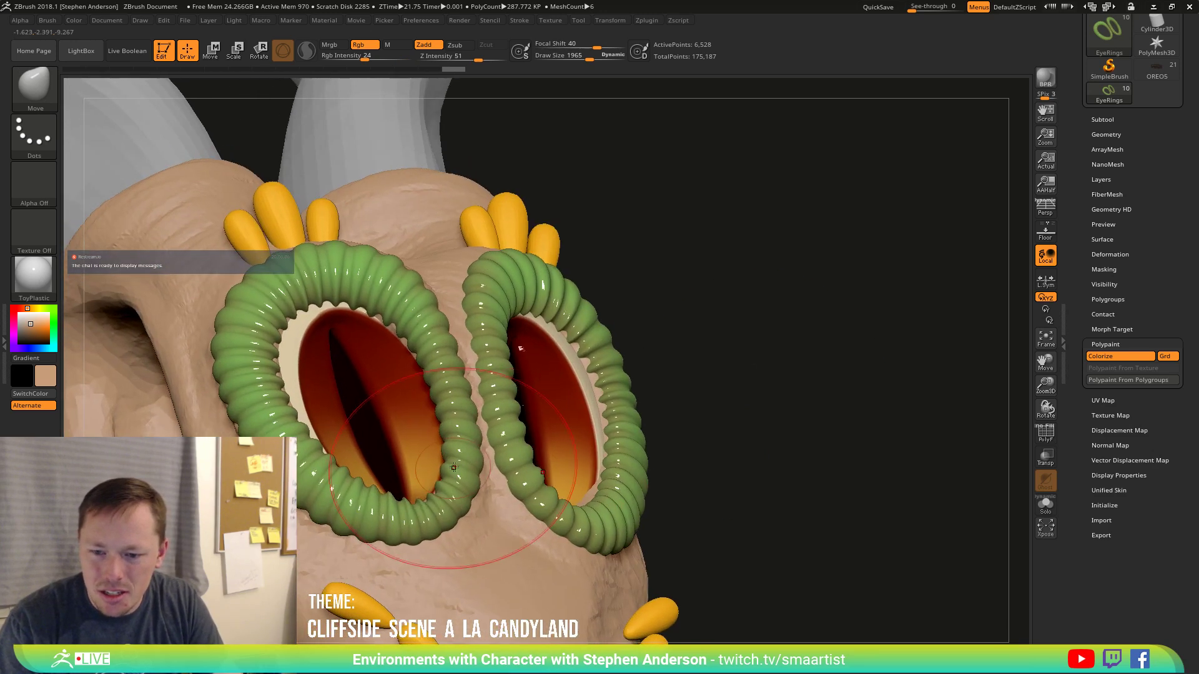
pyautogui.click(1045, 504)
pyautogui.moveTo(823, 452)
pyautogui.mouseDown(button='right')
pyautogui.moveTo(868, 419)
pyautogui.moveTo(849, 431)
pyautogui.mouseUp(button='right')
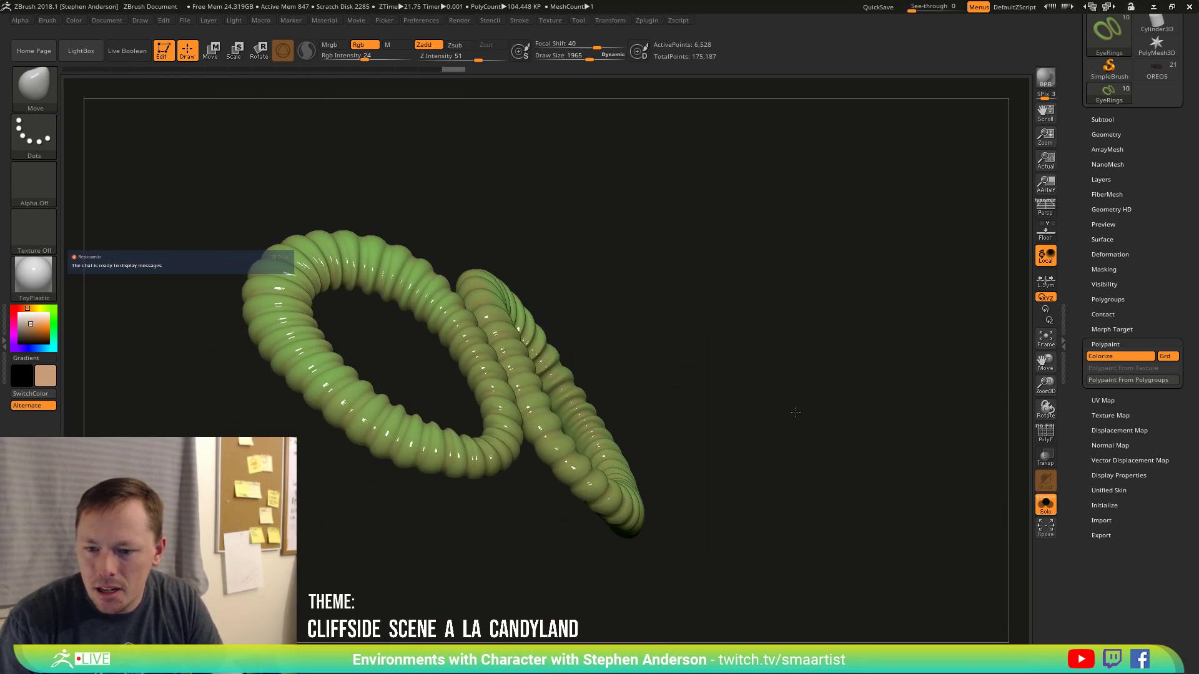
pyautogui.moveTo(464, 424)
pyautogui.keyDown('ctrl'); pyautogui.mouseDown(button='right')
pyautogui.moveTo(464, 462)
pyautogui.moveTo(381, 512)
pyautogui.moveTo(401, 477)
pyautogui.moveTo(376, 551)
pyautogui.moveTo(322, 424)
pyautogui.mouseUp(button='right'); pyautogui.keyUp('ctrl')
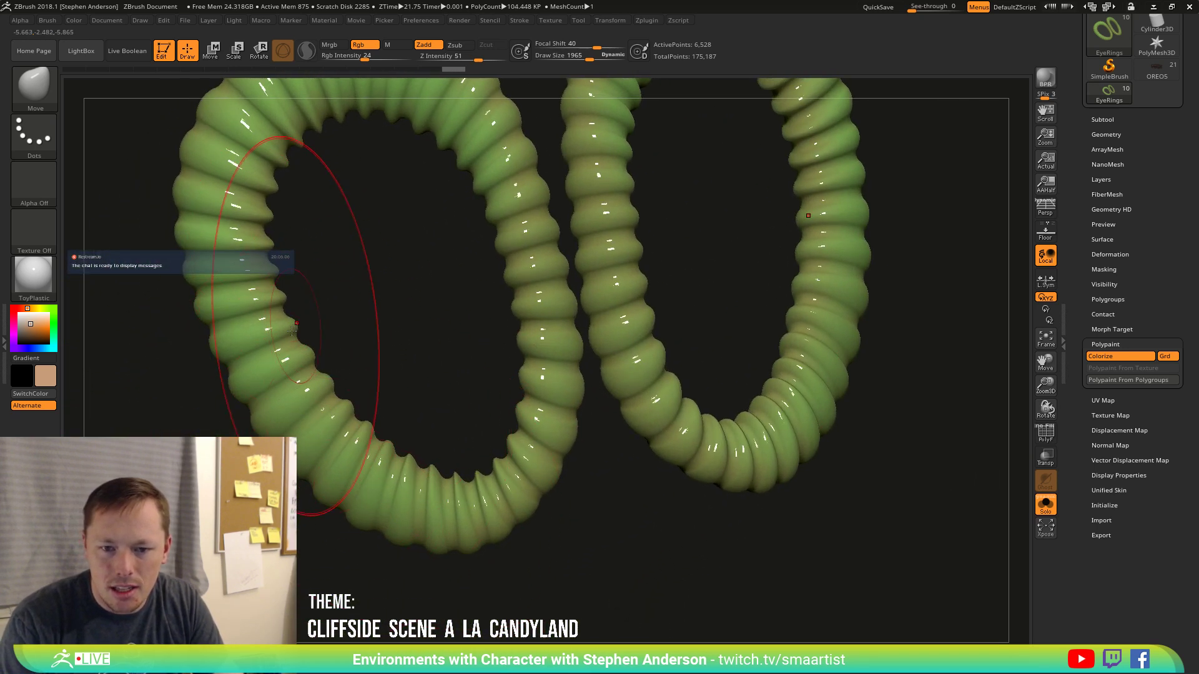
pyautogui.moveTo(270, 242); pyautogui.dragTo(125, 275, button='right')
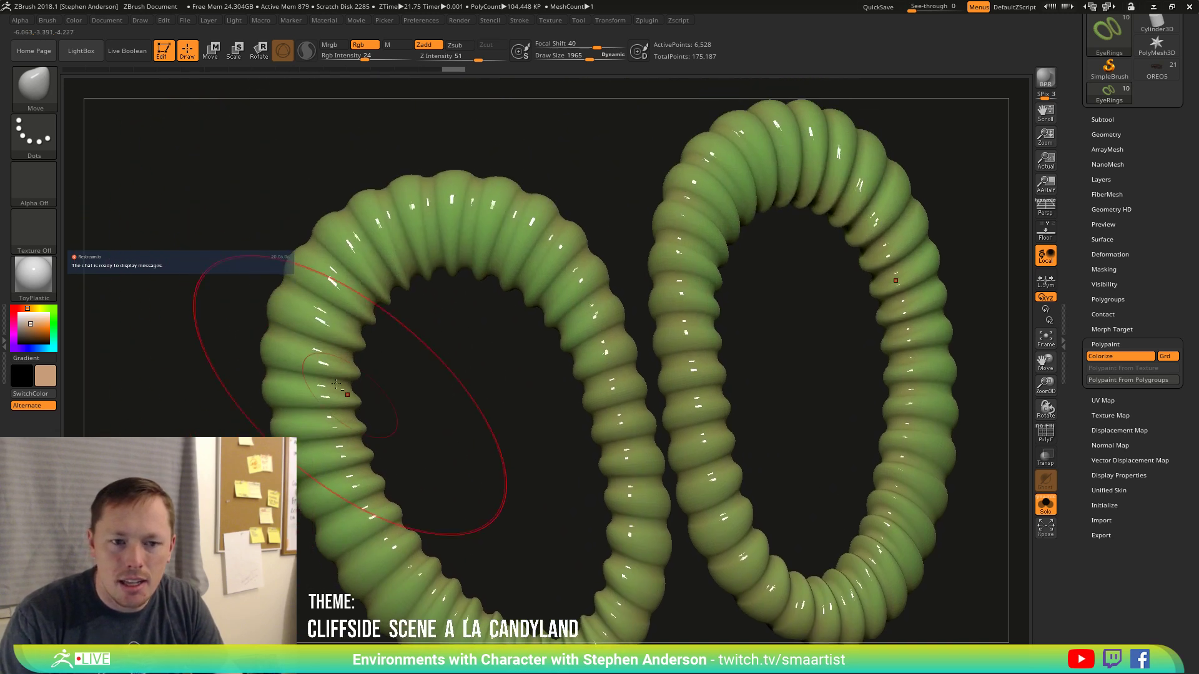
# Dock the Material palette and review the ToyPlastic material's modifier settings.
pyautogui.click(33, 277)
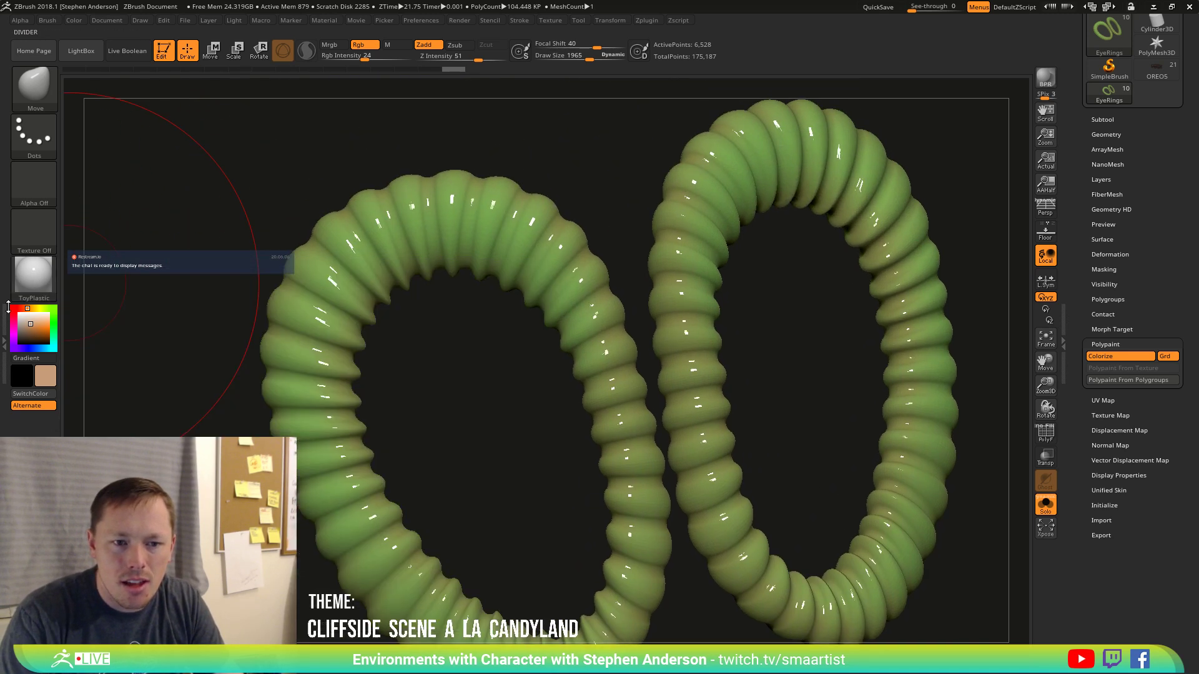
pyautogui.click(326, 21)
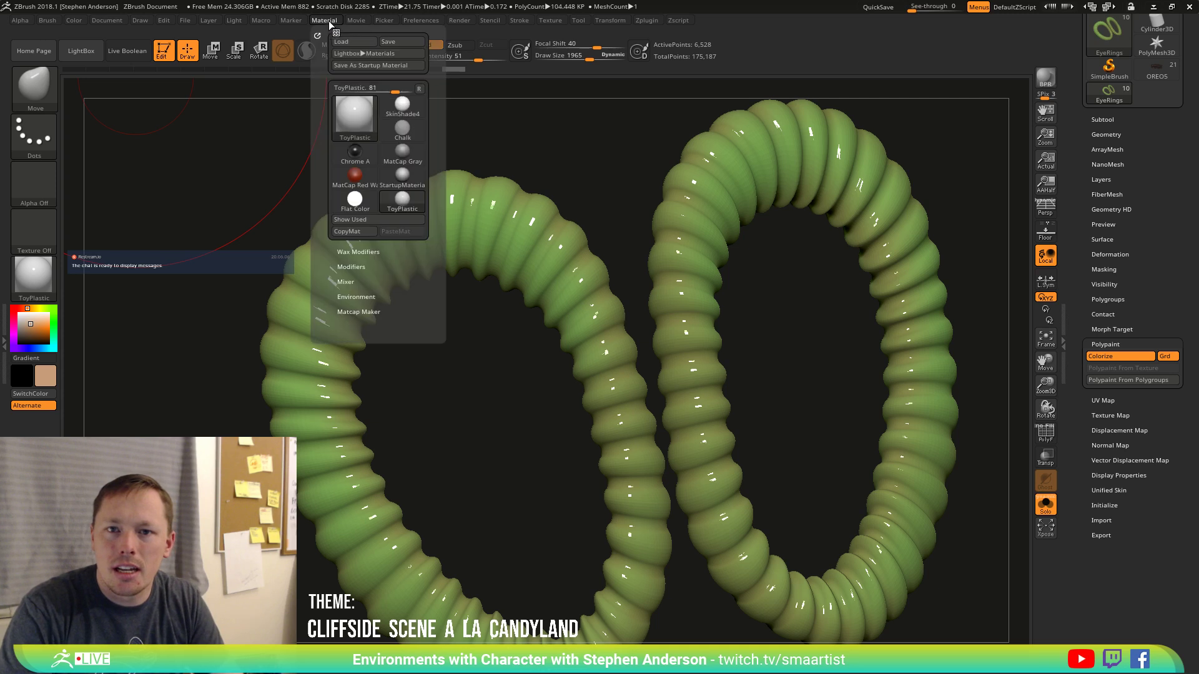
pyautogui.click(318, 34)
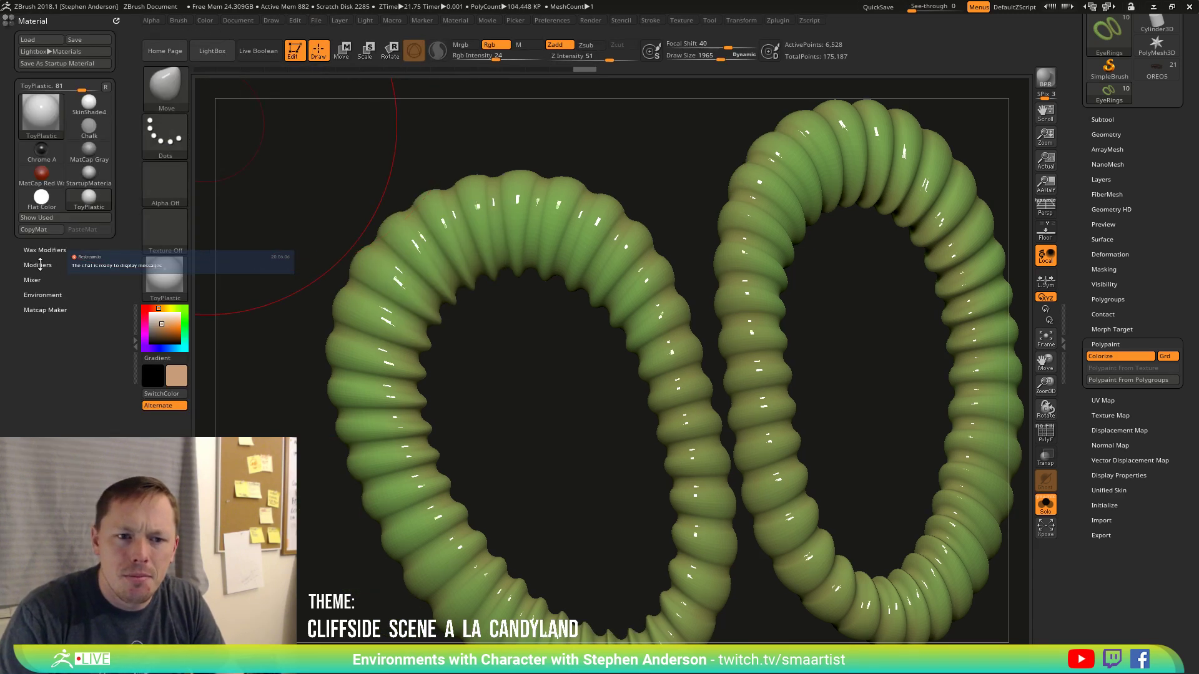
pyautogui.click(39, 264)
pyautogui.scroll(-5, 118, 417)
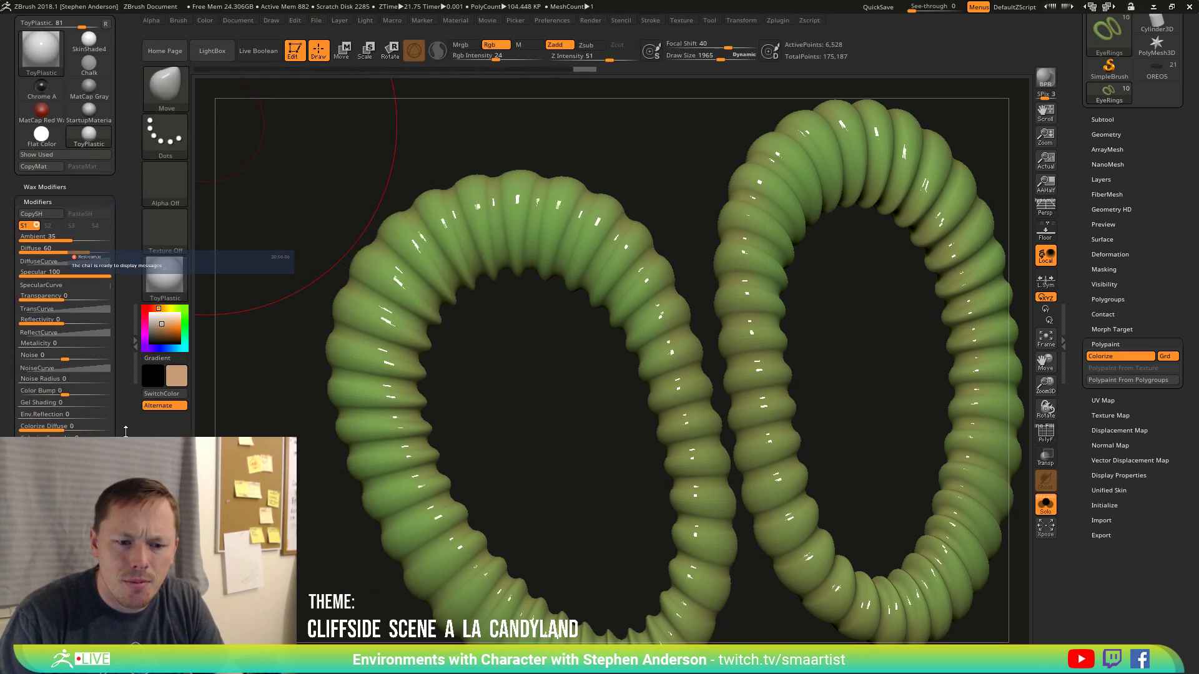
pyautogui.scroll(2, 118, 417)
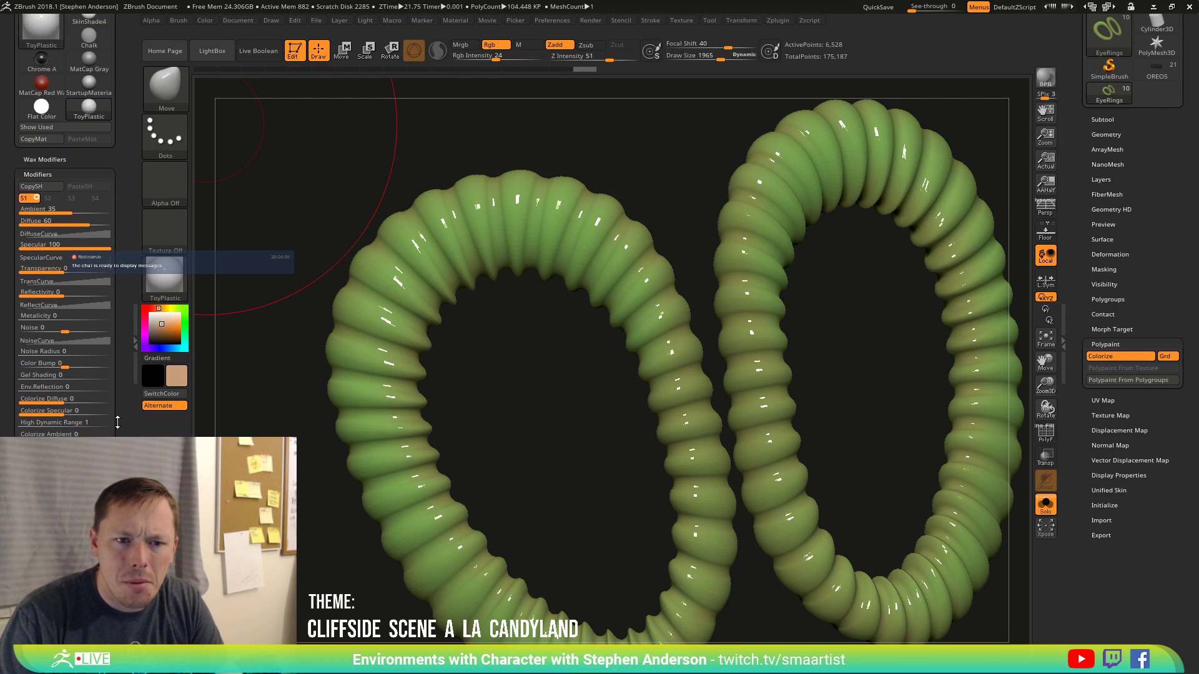
pyautogui.scroll(1, 118, 424)
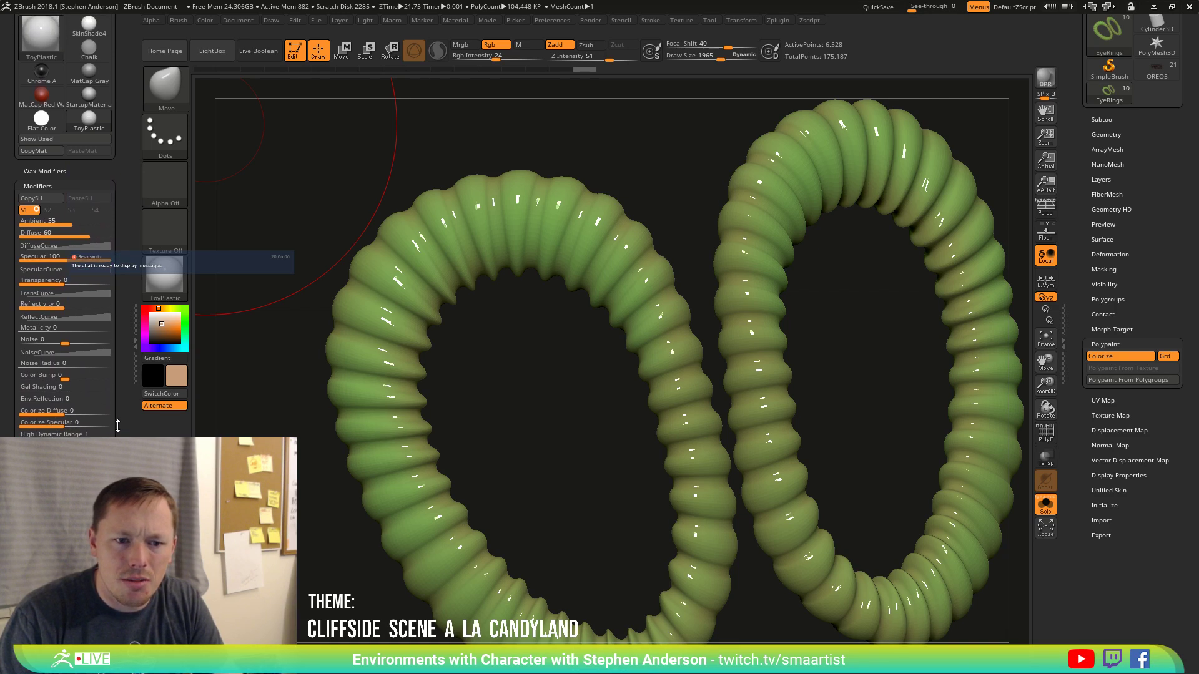
pyautogui.scroll(1, 117, 425)
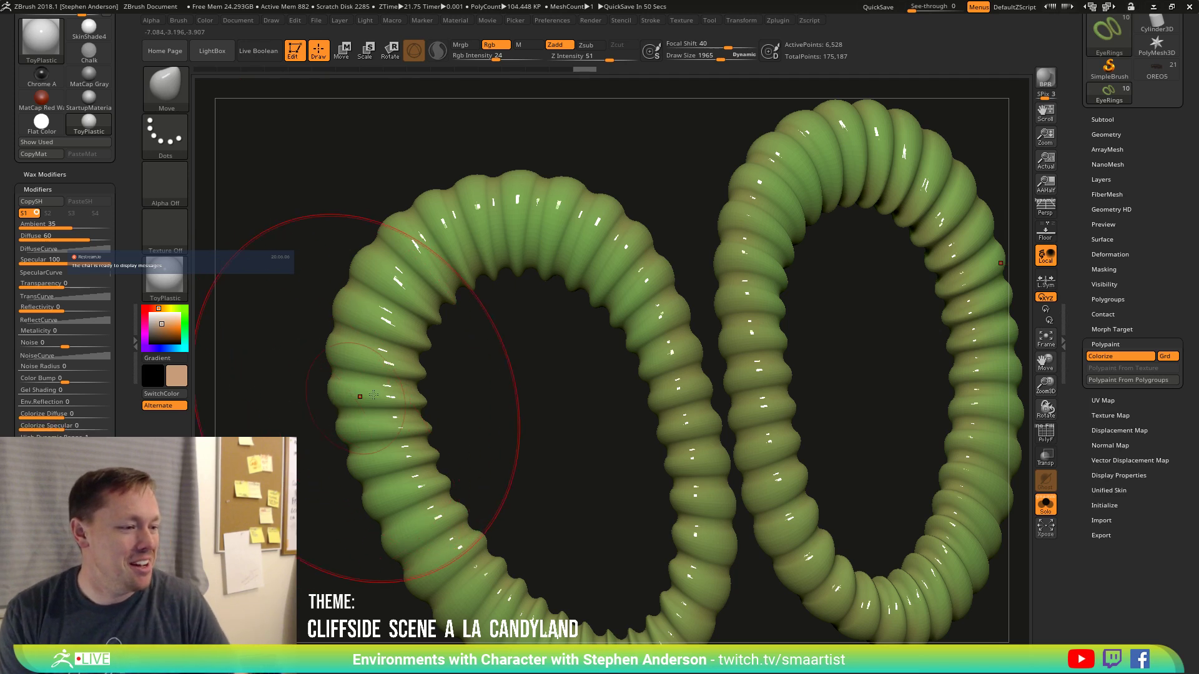
# Show the full dragon again and delete an edge loop near the top of an eye ring with ZModeler at draw size 469.
pyautogui.click(1052, 516)
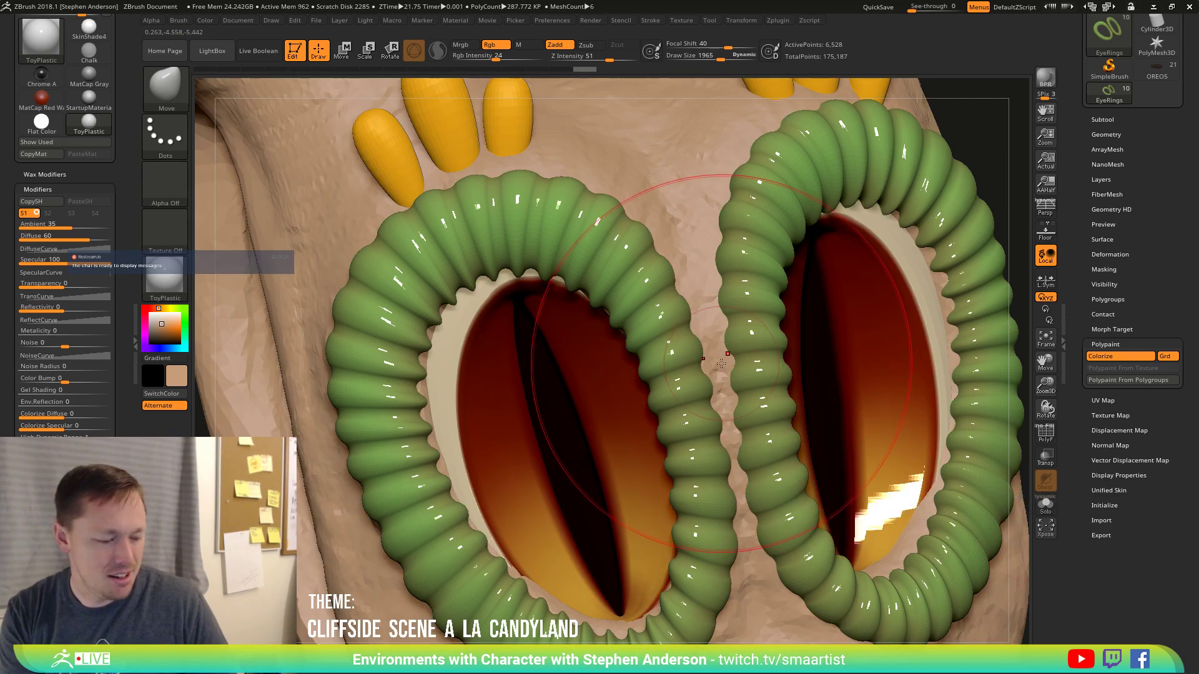
pyautogui.hotkey('shift', 'f')
pyautogui.keyDown('ctrl'); pyautogui.moveTo(589, 242); pyautogui.dragTo(608, 255, button='right'); pyautogui.keyUp('ctrl')
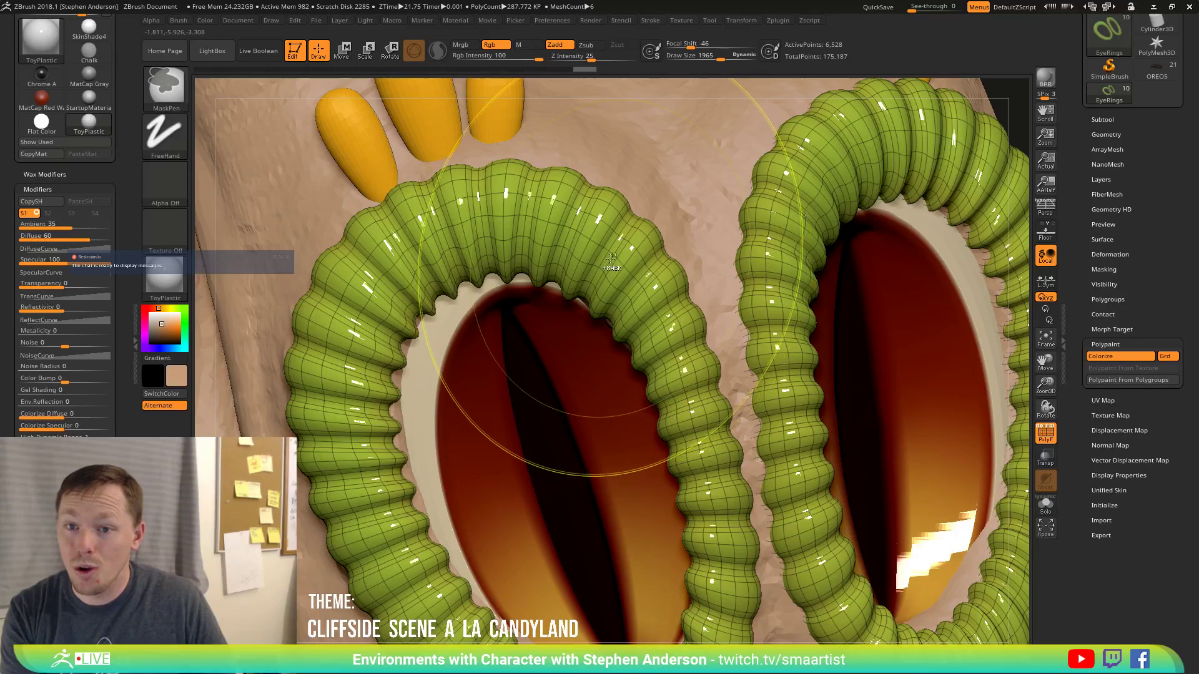
pyautogui.press('b')
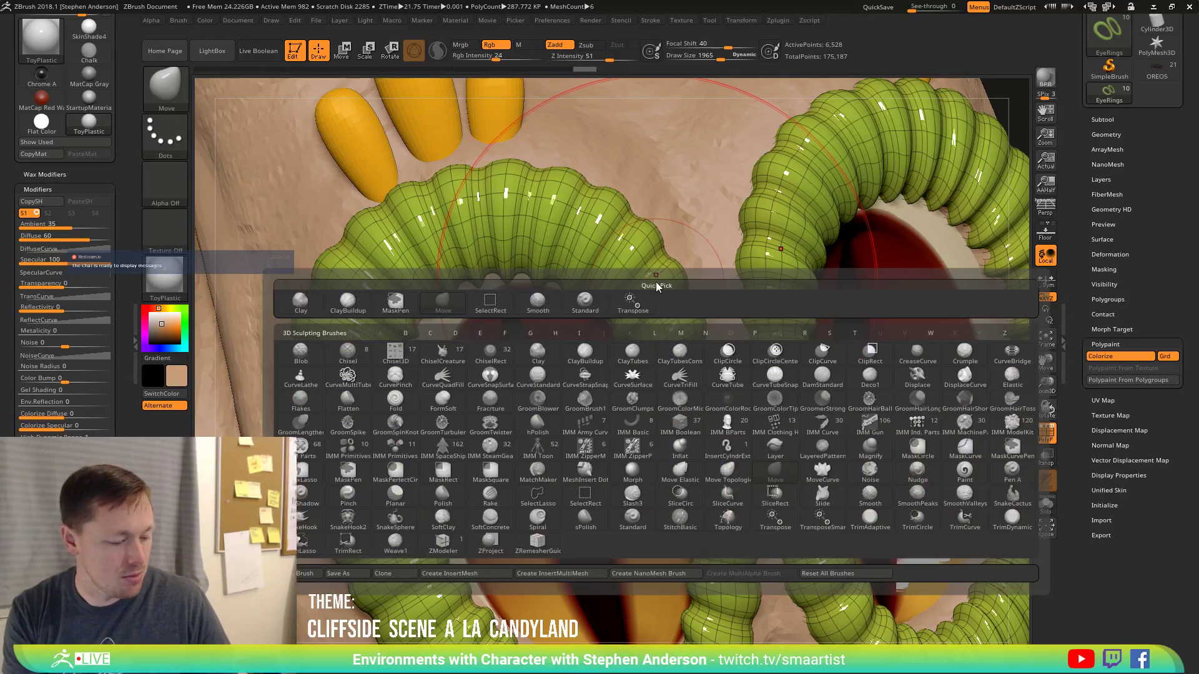
pyautogui.press('z')
pyautogui.press('m')
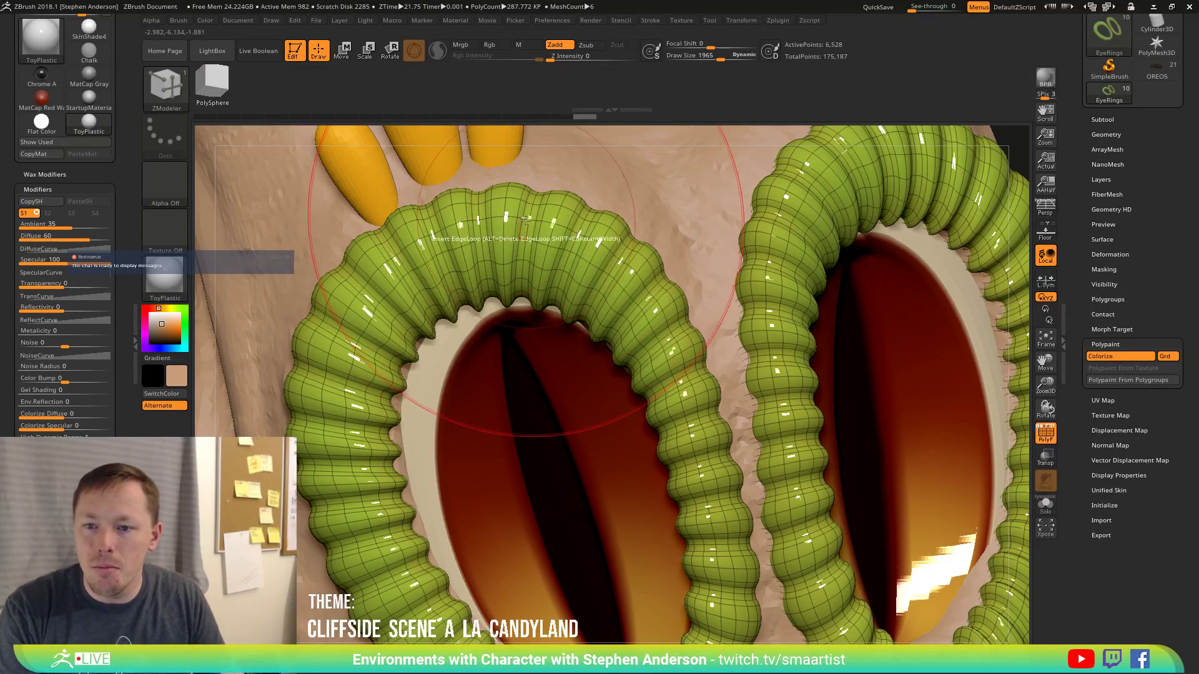
pyautogui.press('b')
pyautogui.press('m')
pyautogui.press('v')
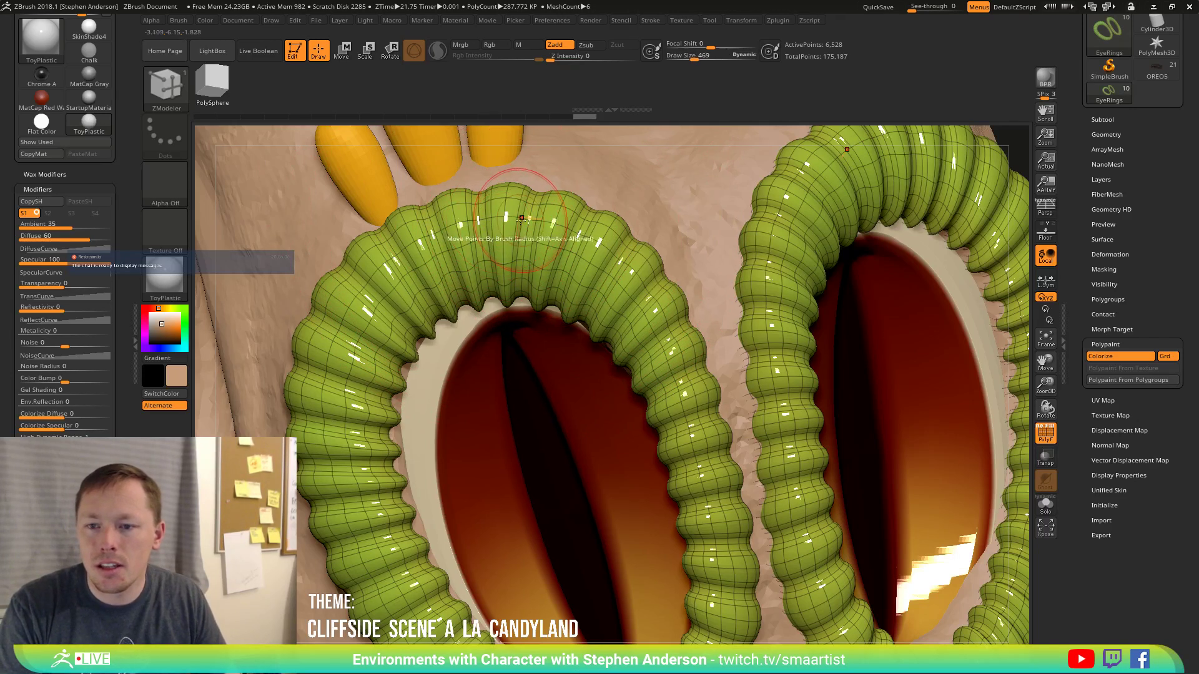
pyautogui.keyDown('alt'); pyautogui.click(520, 227); pyautogui.keyUp('alt')
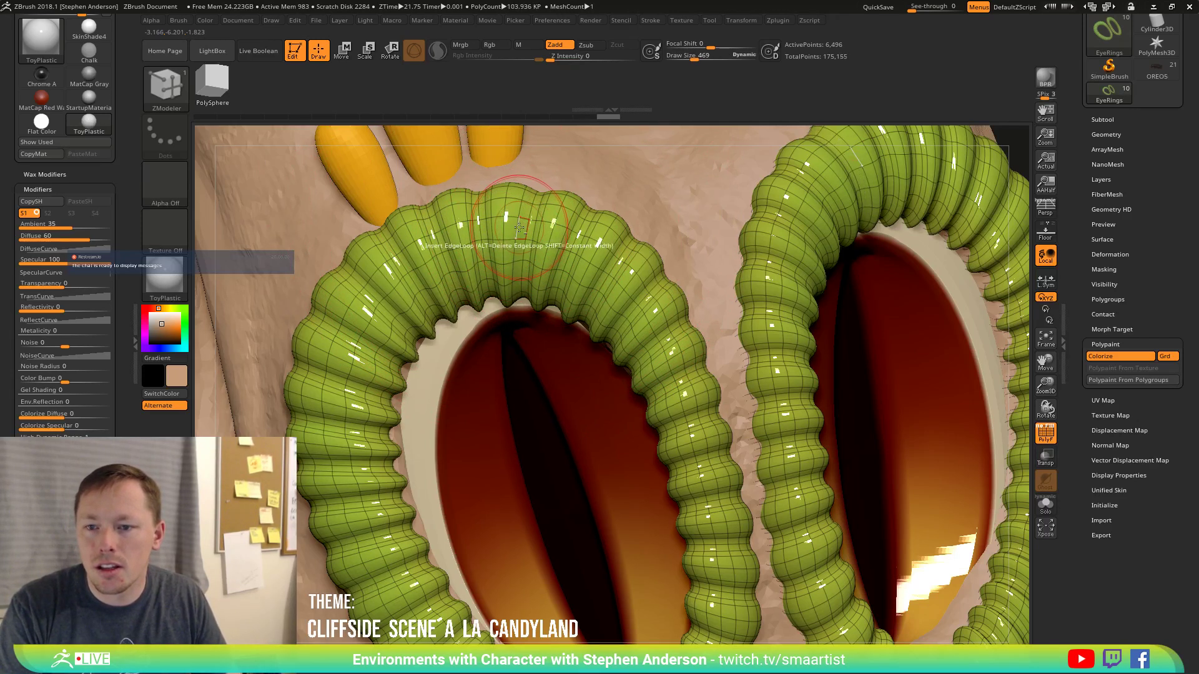
# Delete an edge loop at the top of the eye ring, and show the EyeRings subtool alone without the smoothed subdivision preview.
pyautogui.click(537, 232)
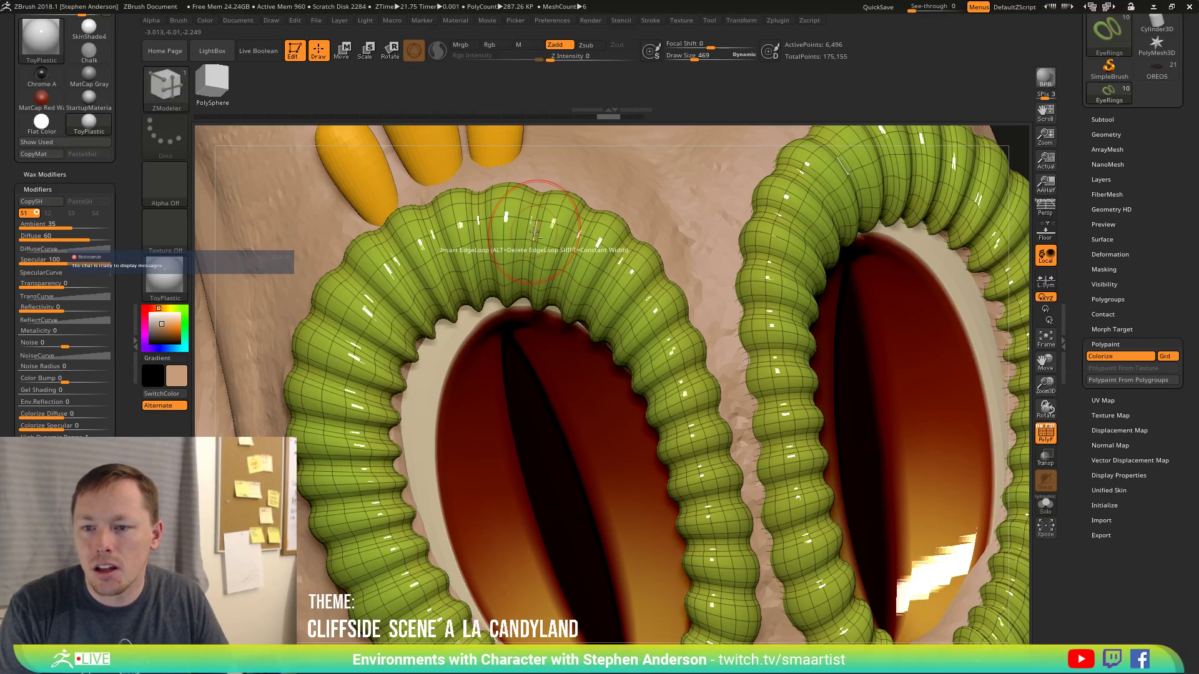
pyautogui.keyDown('alt'); pyautogui.click(535, 232); pyautogui.keyUp('alt')
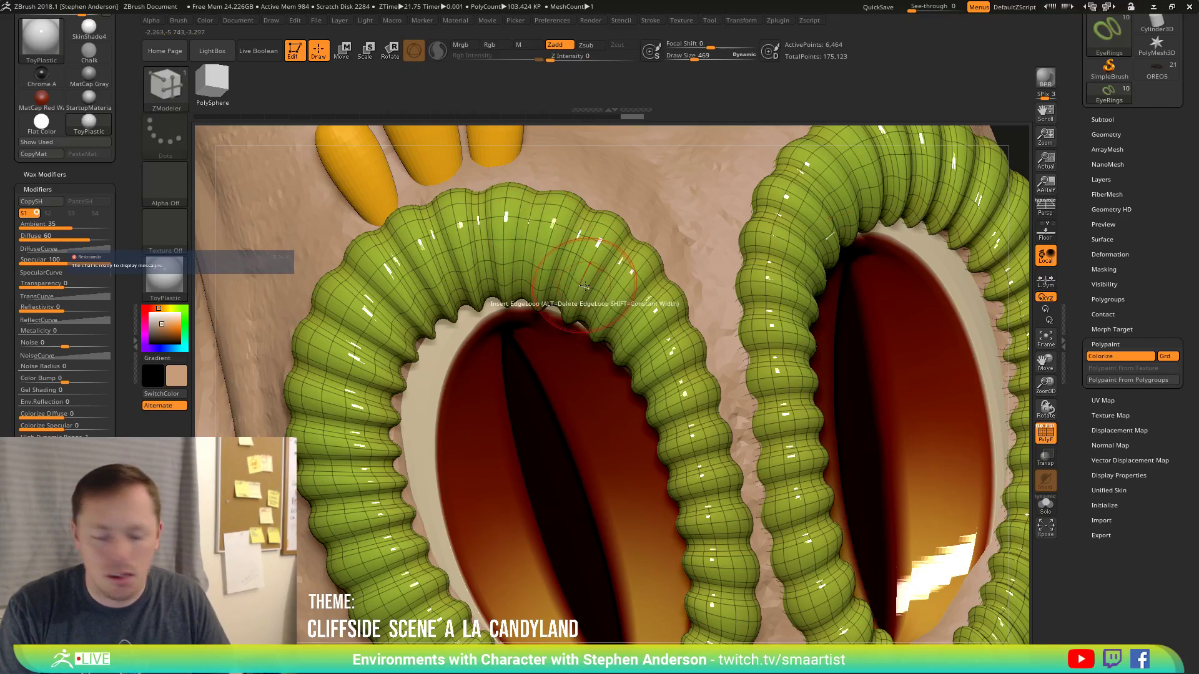
pyautogui.hotkey('shift', 'd')
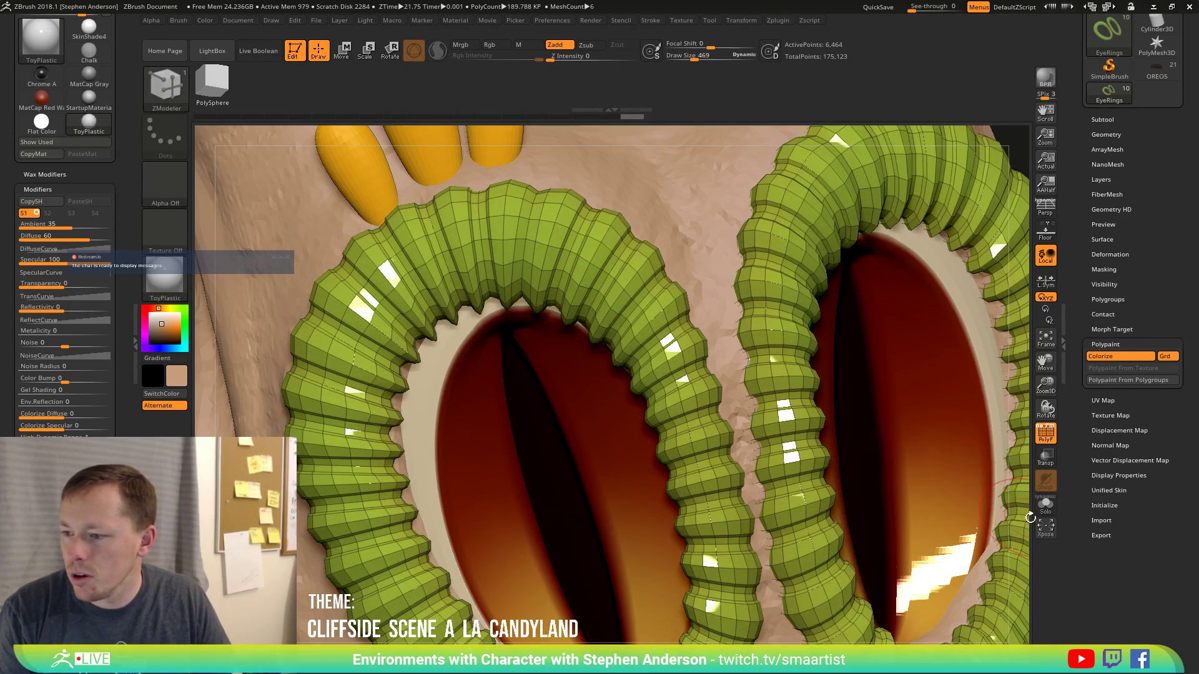
pyautogui.click(1045, 504)
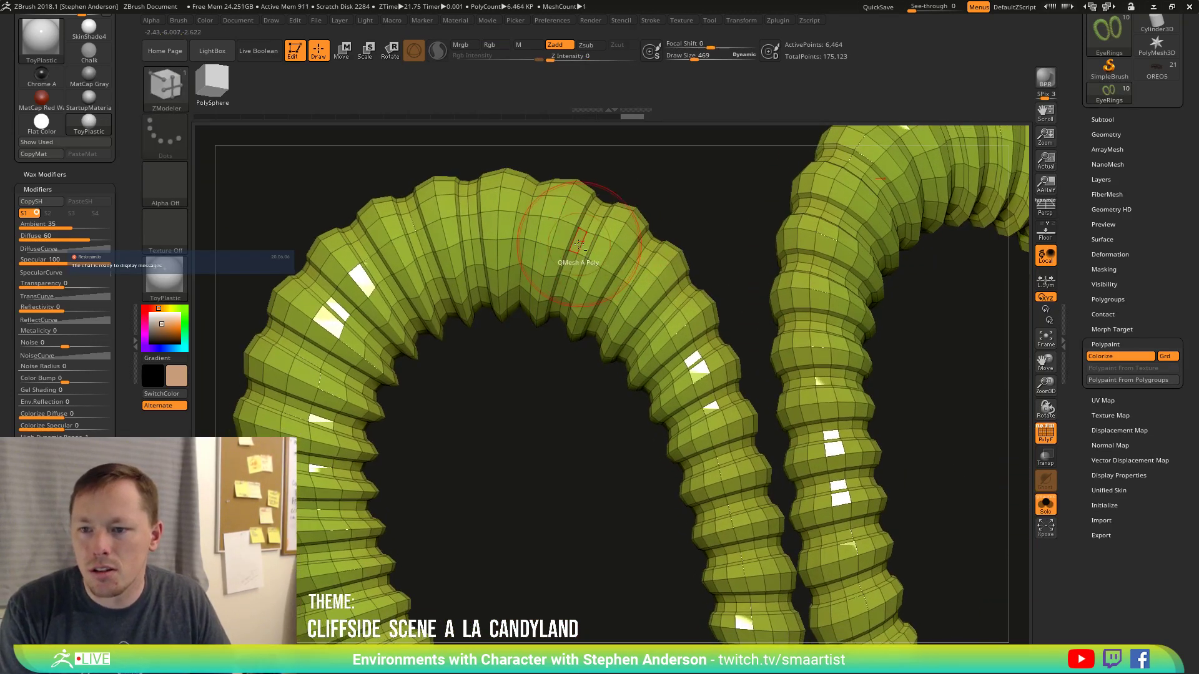
# Delete five extra edge loops along the eye ring's upper shoulder nearest the other ring.
pyautogui.keyDown('alt'); pyautogui.click(575, 240); pyautogui.keyUp('alt')
pyautogui.keyDown('alt'); pyautogui.click(589, 246); pyautogui.keyUp('alt')
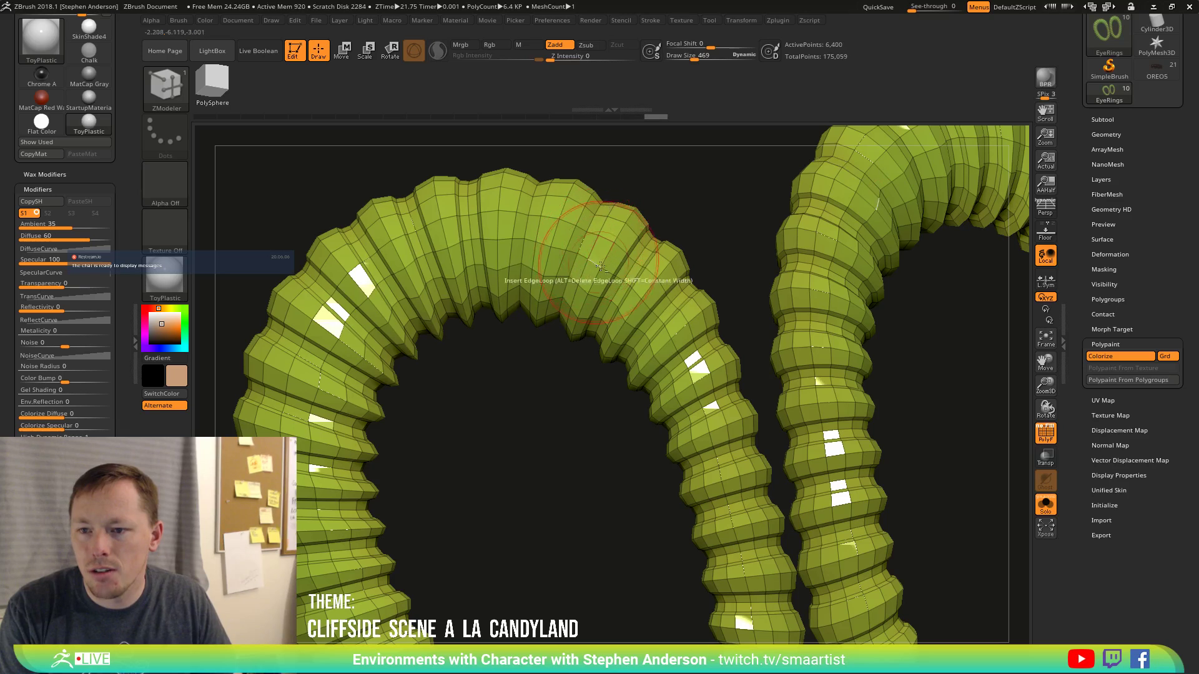
pyautogui.keyDown('alt'); pyautogui.click(612, 287); pyautogui.keyUp('alt')
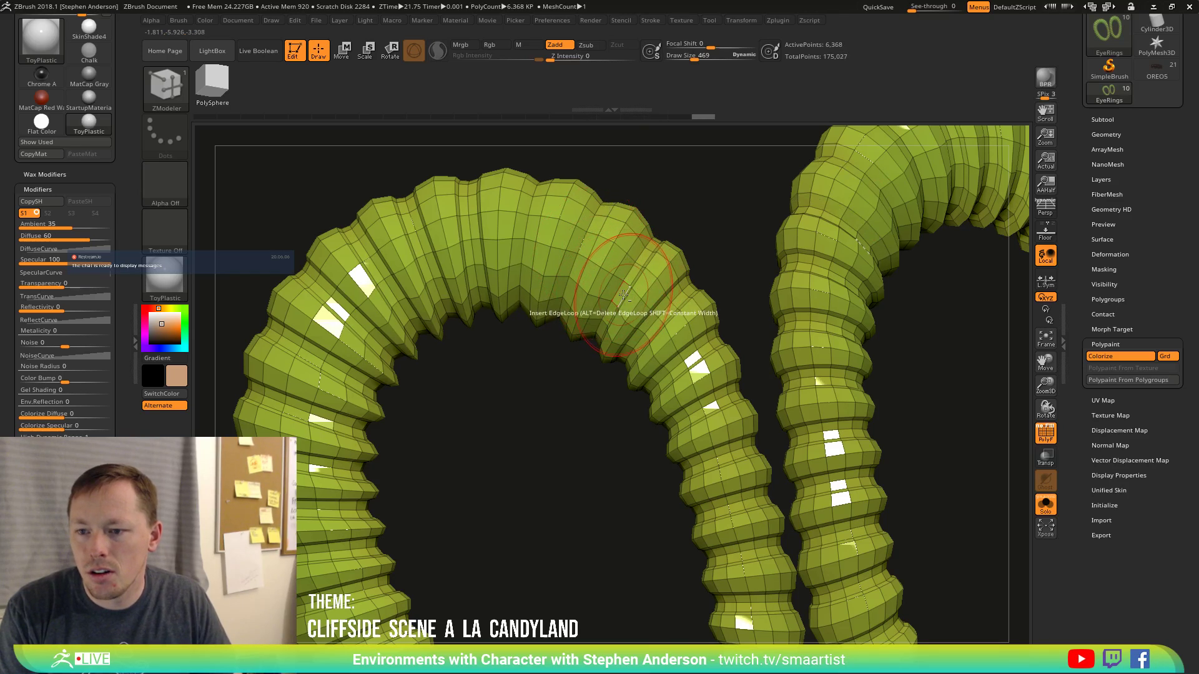
pyautogui.keyDown('alt'); pyautogui.click(631, 306); pyautogui.keyUp('alt')
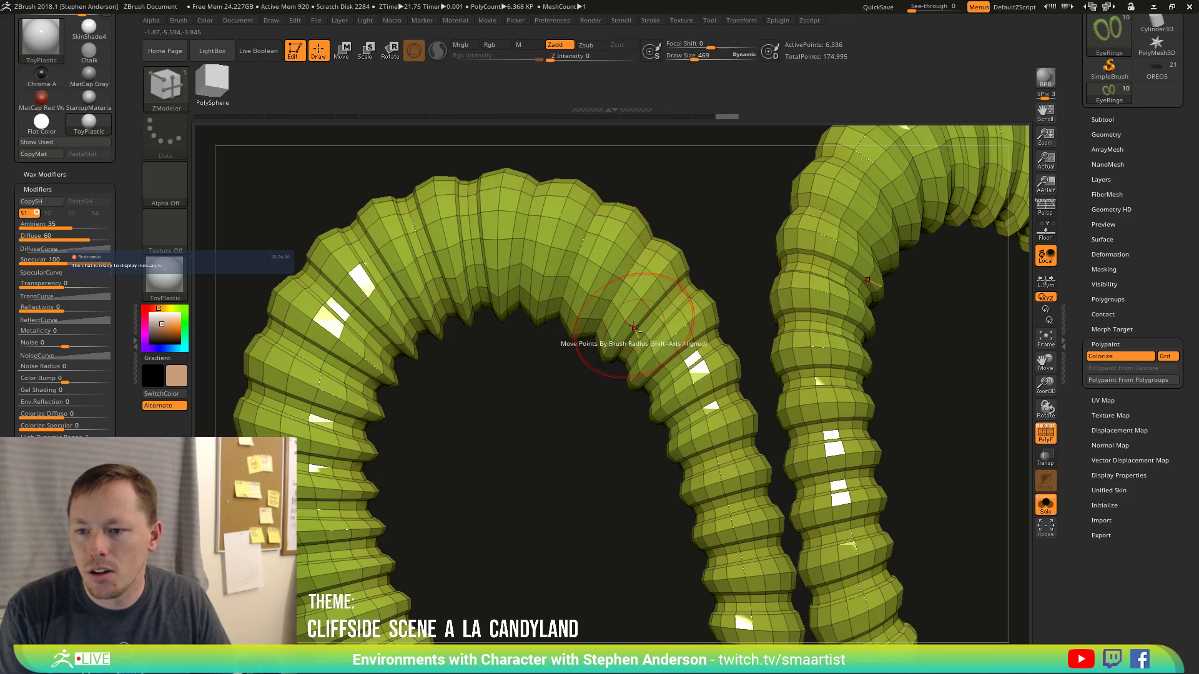
pyautogui.keyDown('alt'); pyautogui.click(678, 355); pyautogui.keyUp('alt')
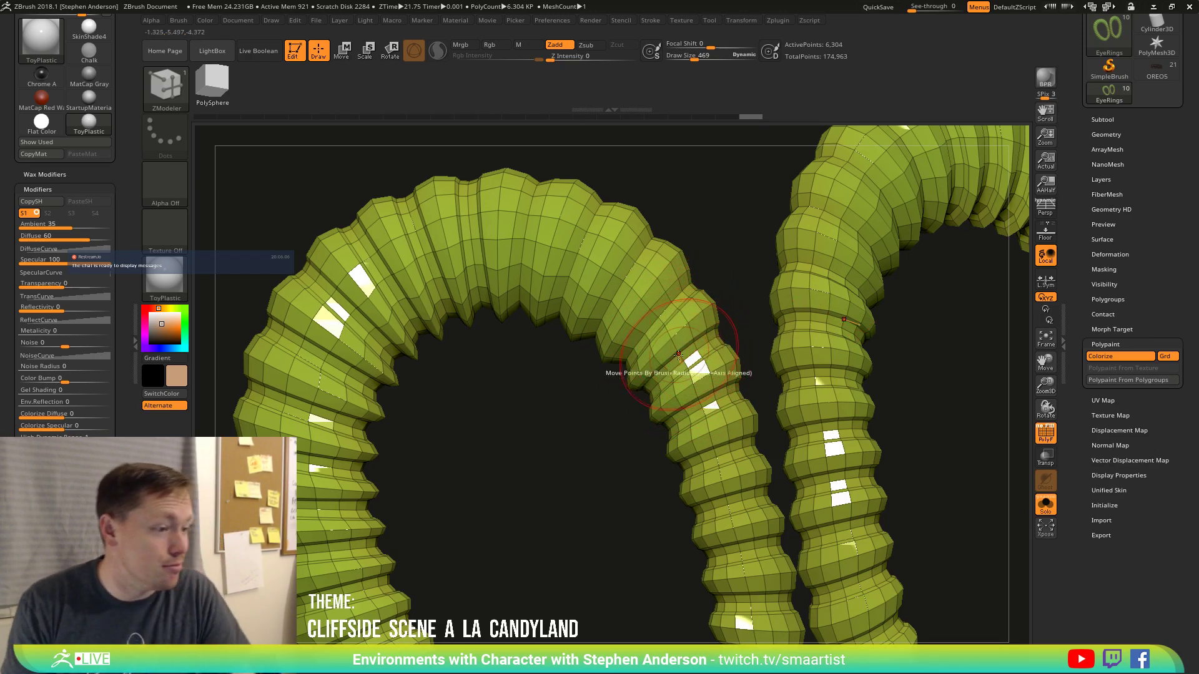
# Delete the extra edge loops along the eye ring's outer upper shoulder, away from the other ring.
pyautogui.keyDown('alt'); pyautogui.click(462, 229); pyautogui.keyUp('alt')
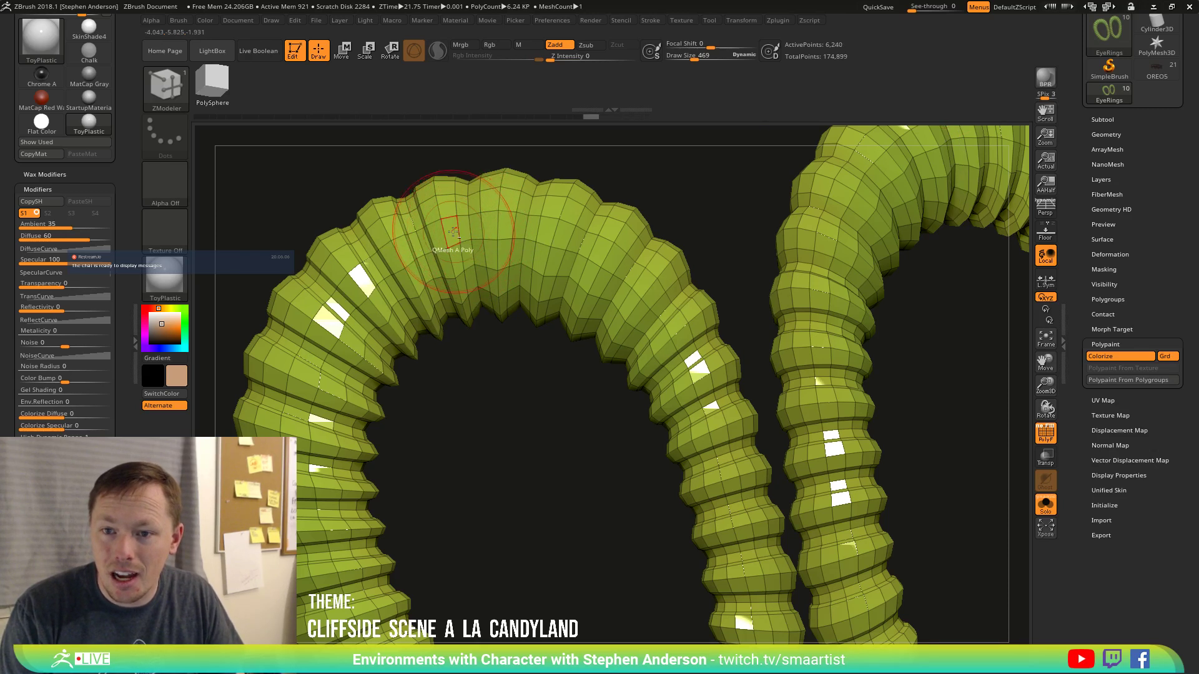
pyautogui.keyDown('alt'); pyautogui.click(412, 244); pyautogui.keyUp('alt')
pyautogui.keyDown('alt'); pyautogui.click(377, 266); pyautogui.keyUp('alt')
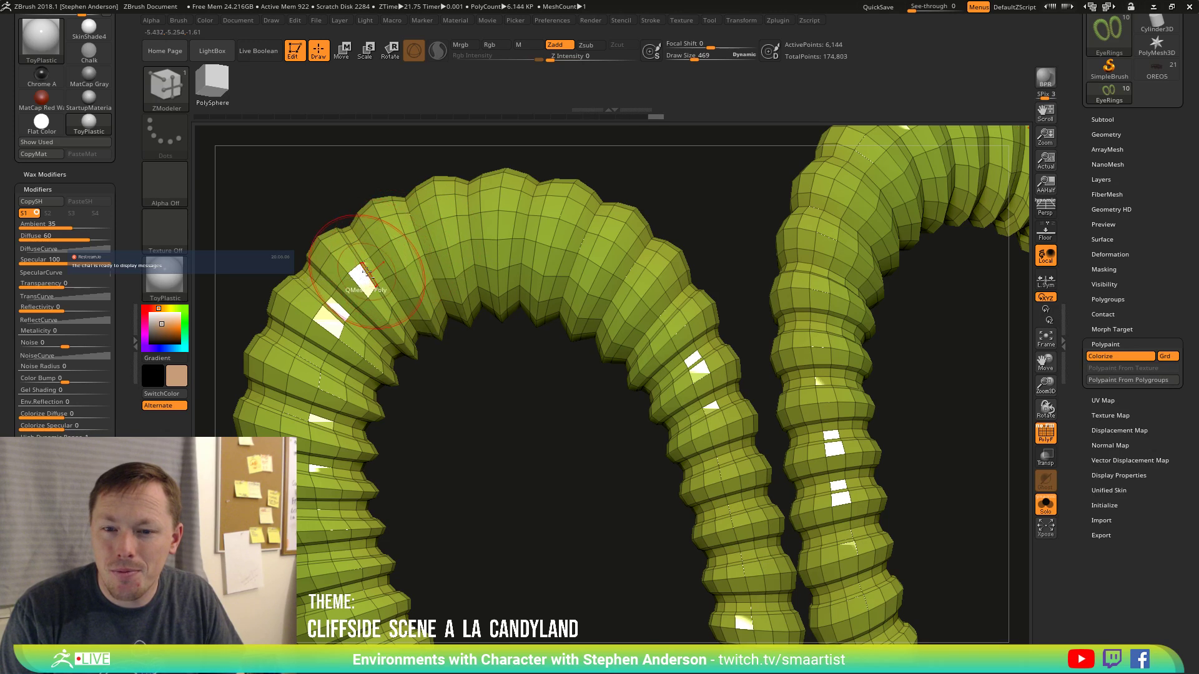
pyautogui.keyDown('alt'); pyautogui.click(367, 274); pyautogui.keyUp('alt')
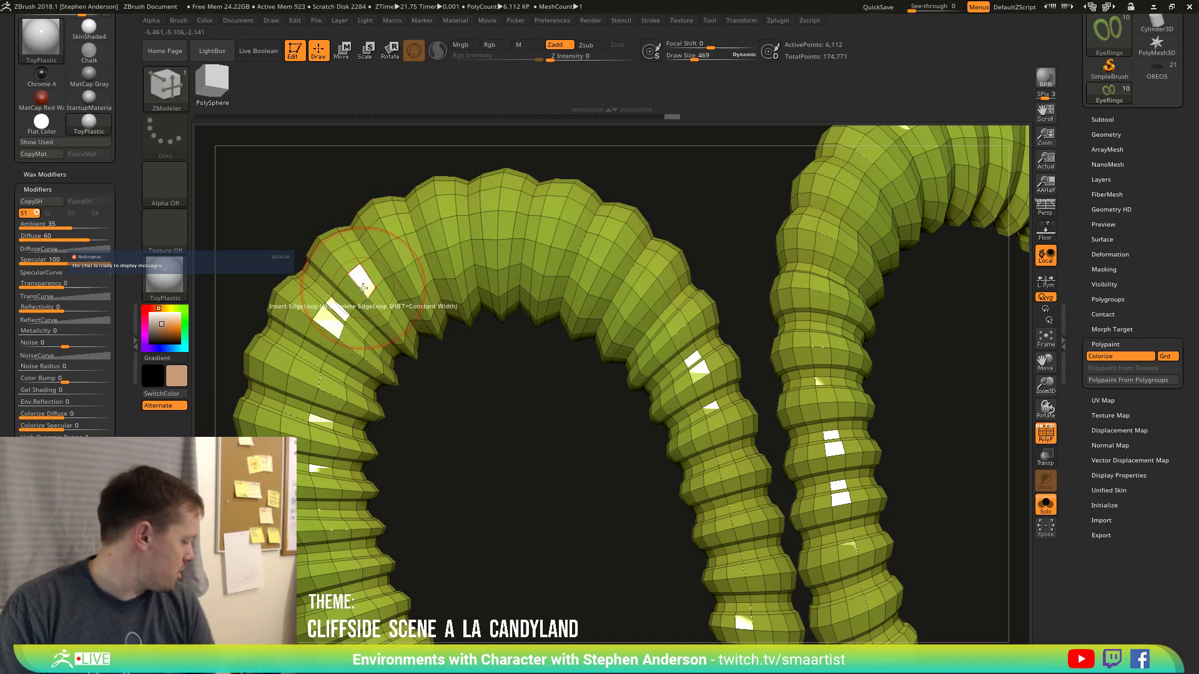
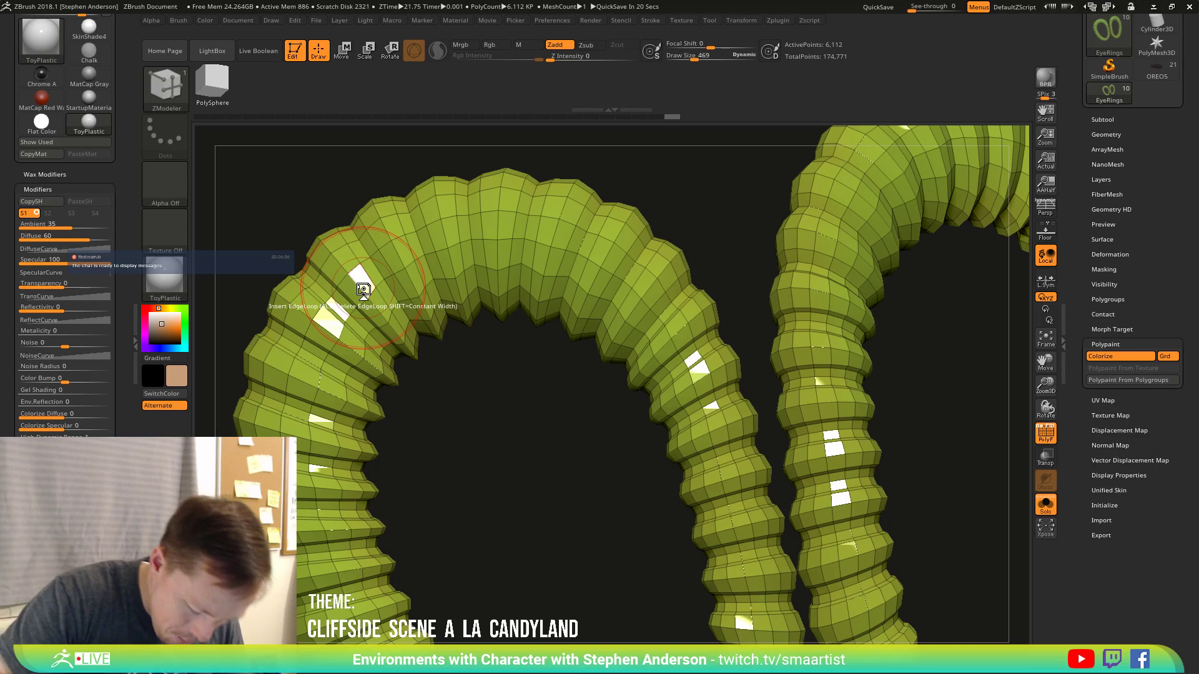
# Choose SelectLasso as the selection brush for hiding polygon loops on the EyeRings.
pyautogui.scroll(-2, 364, 289)
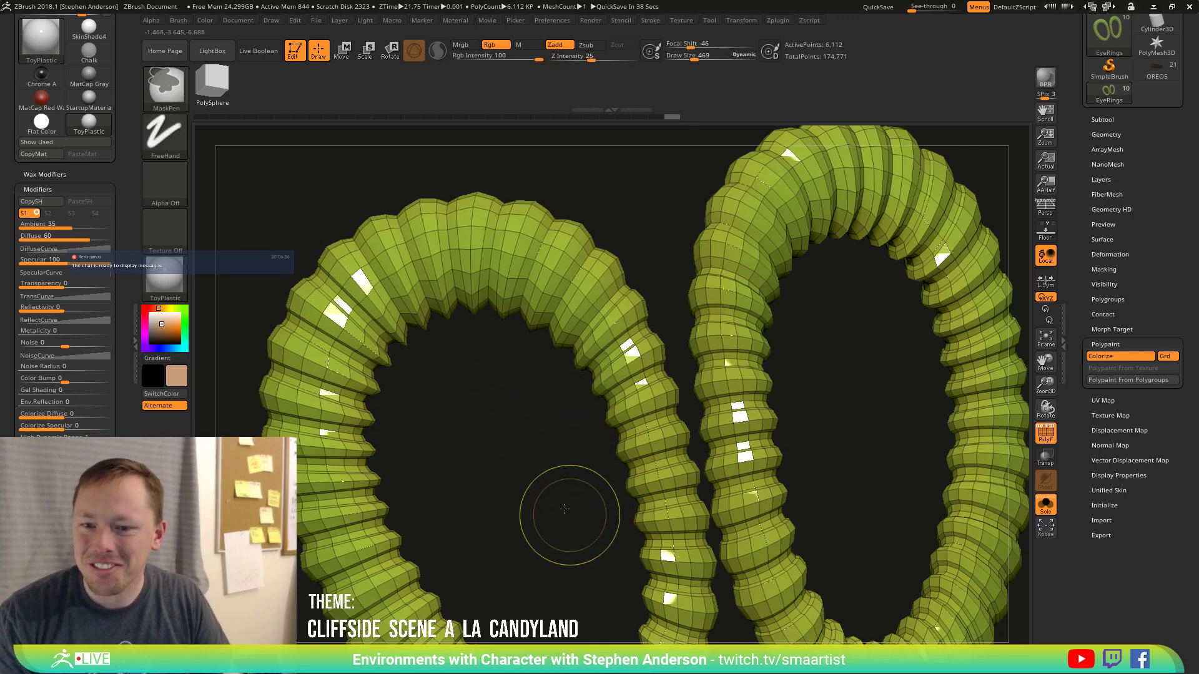
pyautogui.moveTo(564, 508)
pyautogui.keyDown('ctrl'); pyautogui.mouseDown(button='right')
pyautogui.moveTo(450, 400)
pyautogui.moveTo(511, 468)
pyautogui.moveTo(487, 424)
pyautogui.moveTo(490, 458)
pyautogui.moveTo(571, 465)
pyautogui.moveTo(543, 452)
pyautogui.mouseUp(button='right'); pyautogui.keyUp('ctrl')
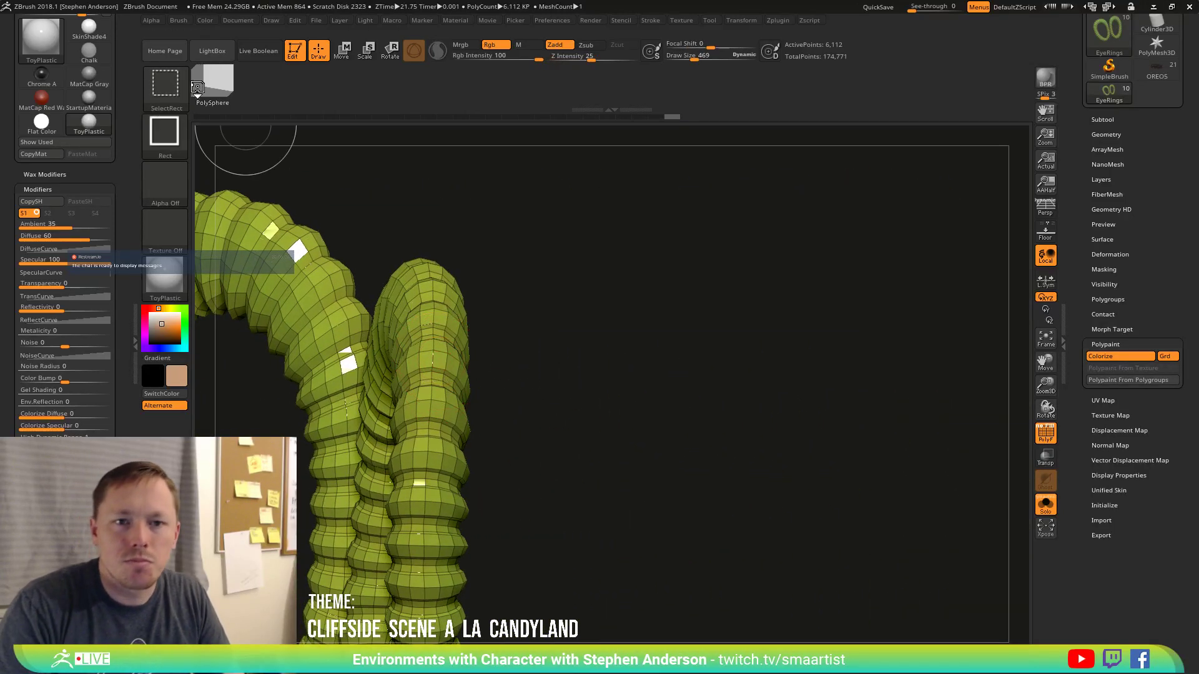
pyautogui.keyDown('ctrl'); pyautogui.keyDown('shift'); pyautogui.click(166, 84); pyautogui.keyUp('shift'); pyautogui.keyUp('ctrl')
pyautogui.keyDown('ctrl'); pyautogui.keyDown('shift'); pyautogui.click(232, 136); pyautogui.keyUp('shift'); pyautogui.keyUp('ctrl')
pyautogui.click(167, 88)
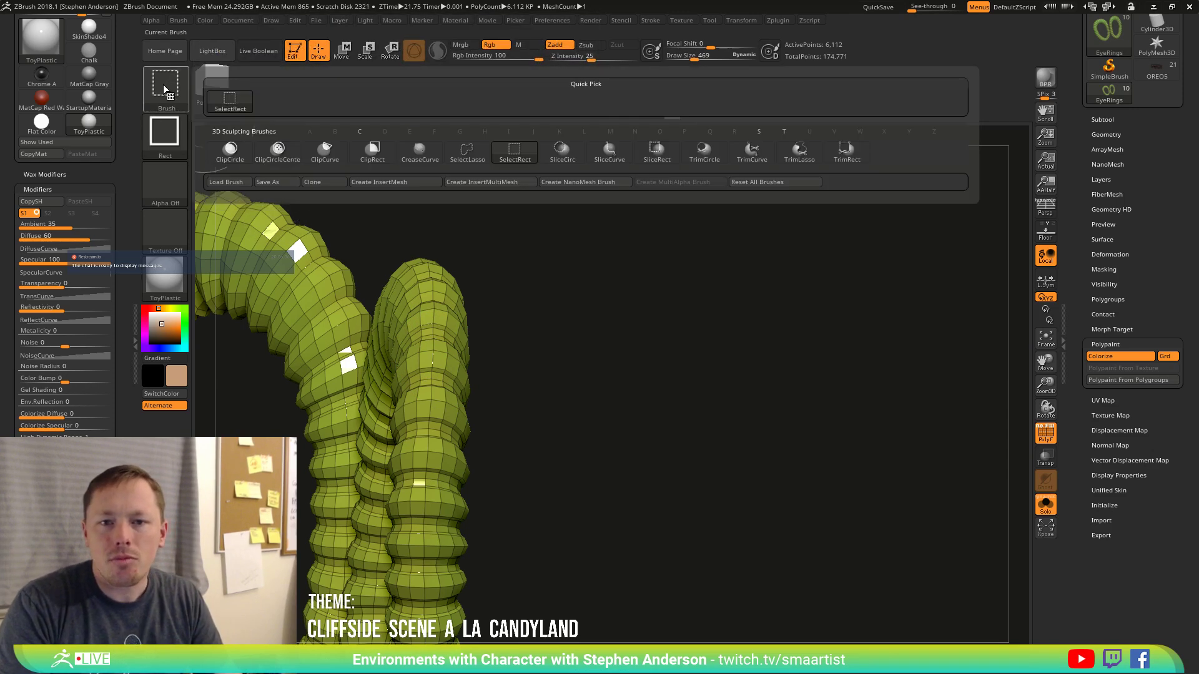
pyautogui.keyDown('ctrl'); pyautogui.keyDown('shift'); pyautogui.click(467, 151); pyautogui.keyUp('shift'); pyautogui.keyUp('ctrl')
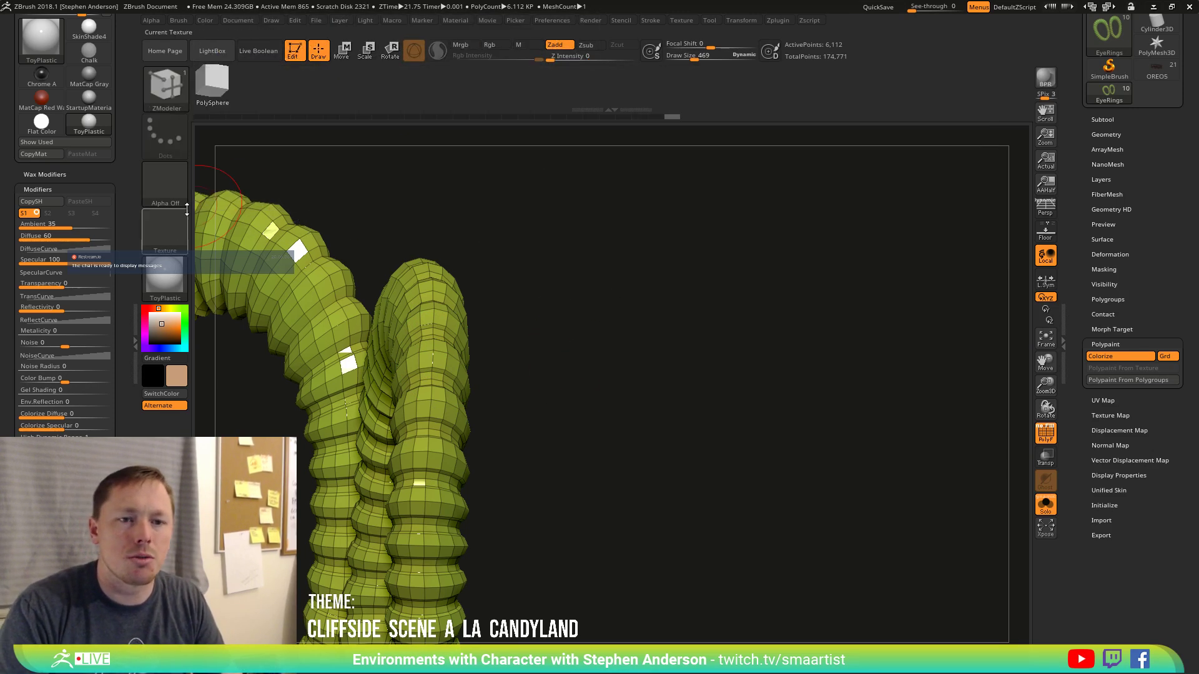
# Hide two lengthwise polygon loops around the eye rings to separate their surface into sections.
pyautogui.keyDown('ctrl'); pyautogui.keyDown('shift'); pyautogui.click(431, 346); pyautogui.keyUp('shift'); pyautogui.keyUp('ctrl')
pyautogui.moveTo(518, 333); pyautogui.dragTo(564, 422)
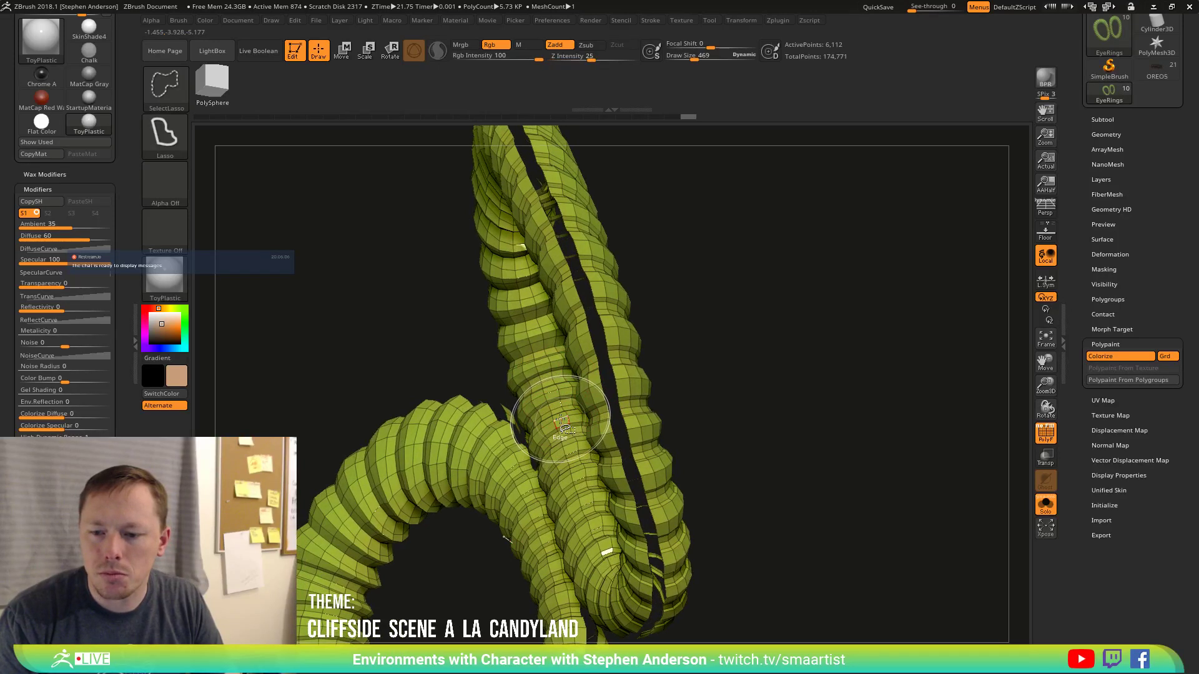
pyautogui.keyDown('ctrl'); pyautogui.keyDown('shift'); pyautogui.click(562, 424); pyautogui.keyUp('shift'); pyautogui.keyUp('ctrl')
pyautogui.moveTo(563, 419)
pyautogui.mouseDown()
pyautogui.moveTo(385, 460)
pyautogui.moveTo(550, 431)
pyautogui.mouseUp()
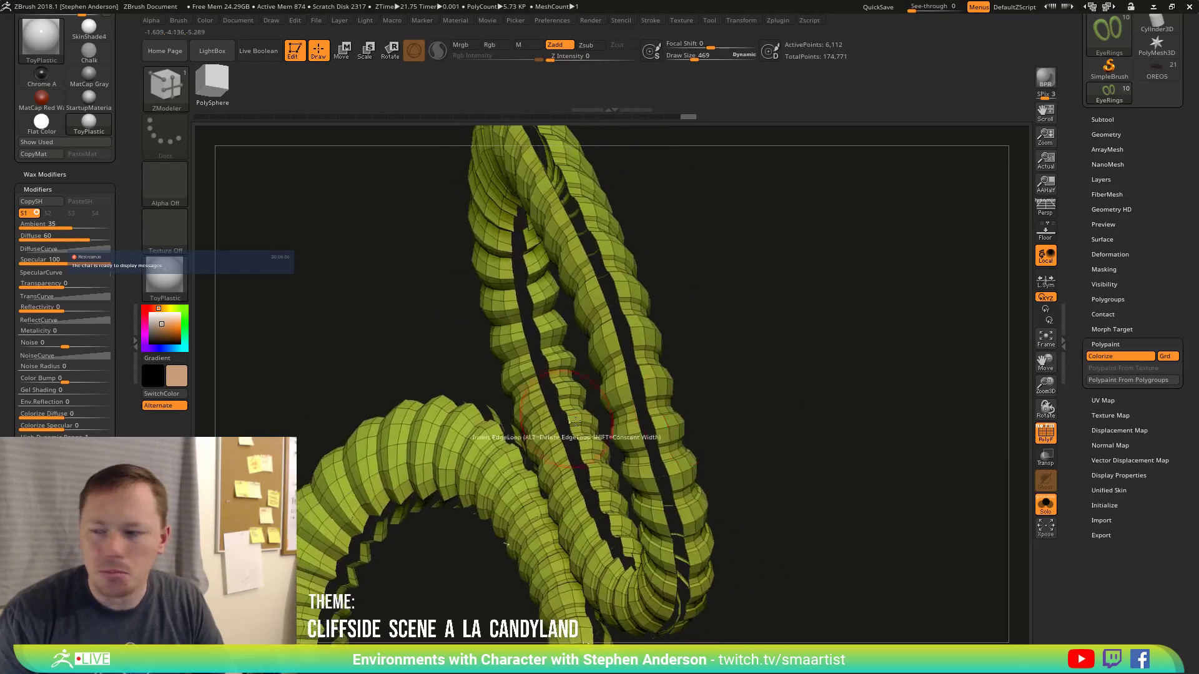
# Assign a separate polygroup to each disconnected section of the EyeRings with Auto Groups.
pyautogui.click(1106, 134)
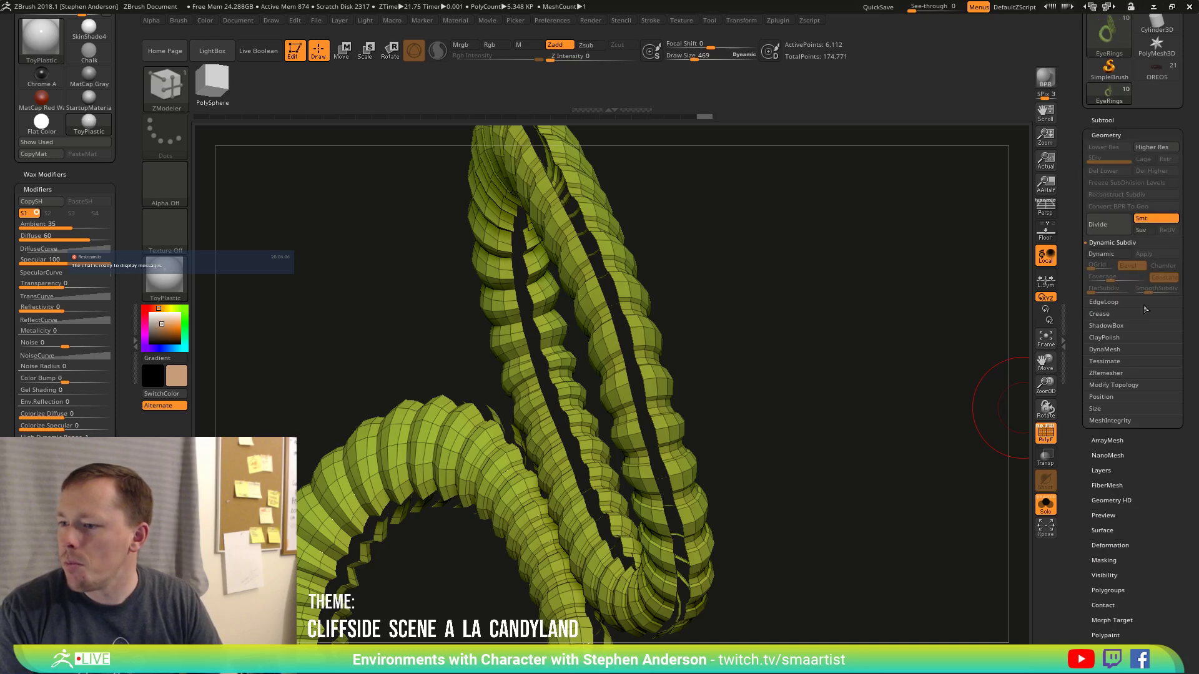
pyautogui.click(1113, 588)
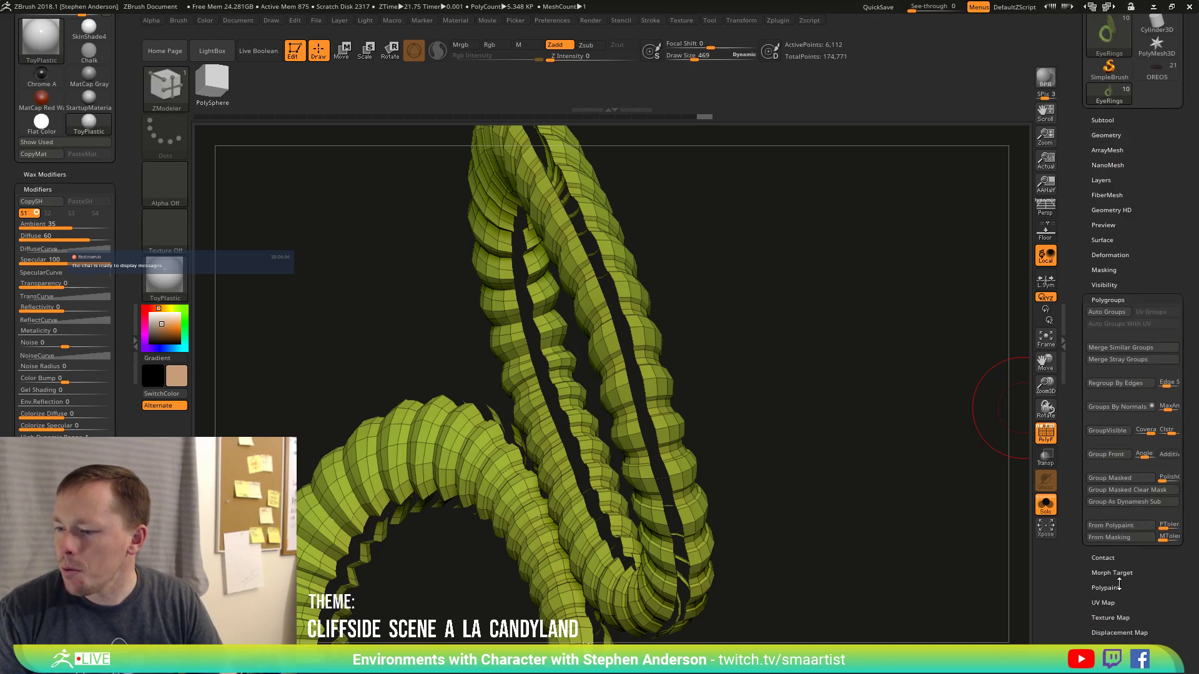
pyautogui.click(1106, 311)
pyautogui.moveTo(875, 321); pyautogui.dragTo(790, 325)
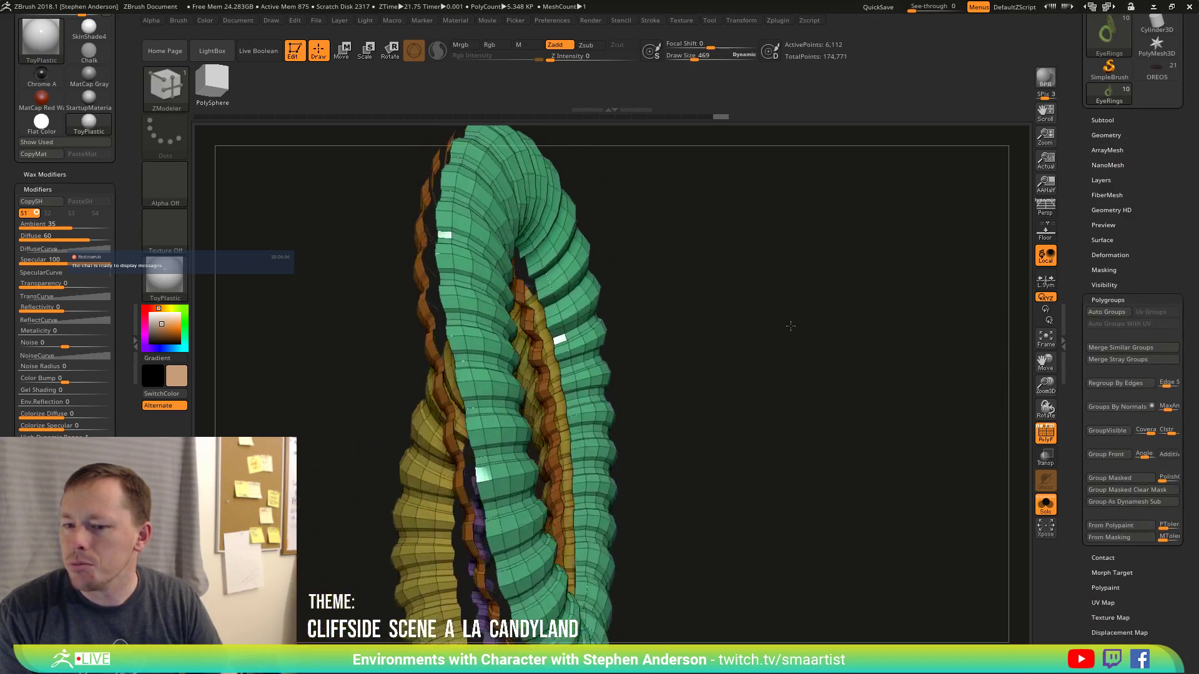
pyautogui.keyDown('ctrl'); pyautogui.moveTo(821, 374); pyautogui.dragTo(749, 292, button='right'); pyautogui.keyUp('ctrl')
pyautogui.moveTo(749, 292); pyautogui.dragTo(838, 402)
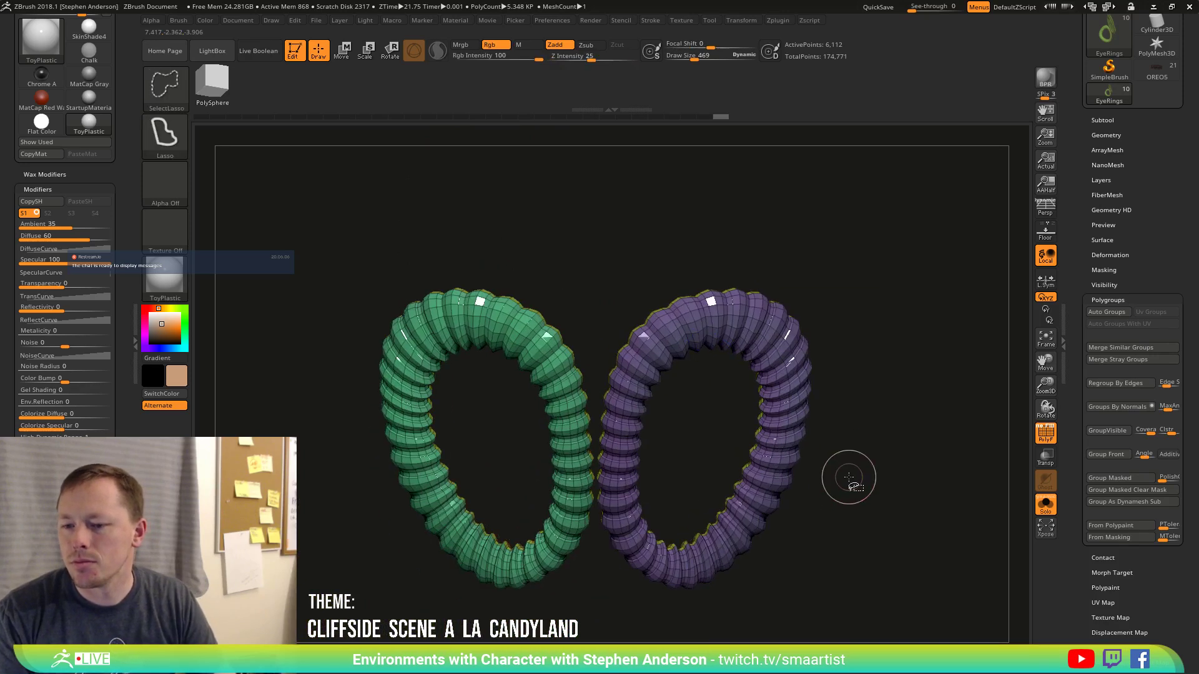
# Unhide the complete EyeRings mesh and apply Mirror And Weld so both rings share matching polygroups.
pyautogui.keyDown('ctrl'); pyautogui.keyDown('shift'); pyautogui.click(898, 488); pyautogui.keyUp('shift'); pyautogui.keyUp('ctrl')
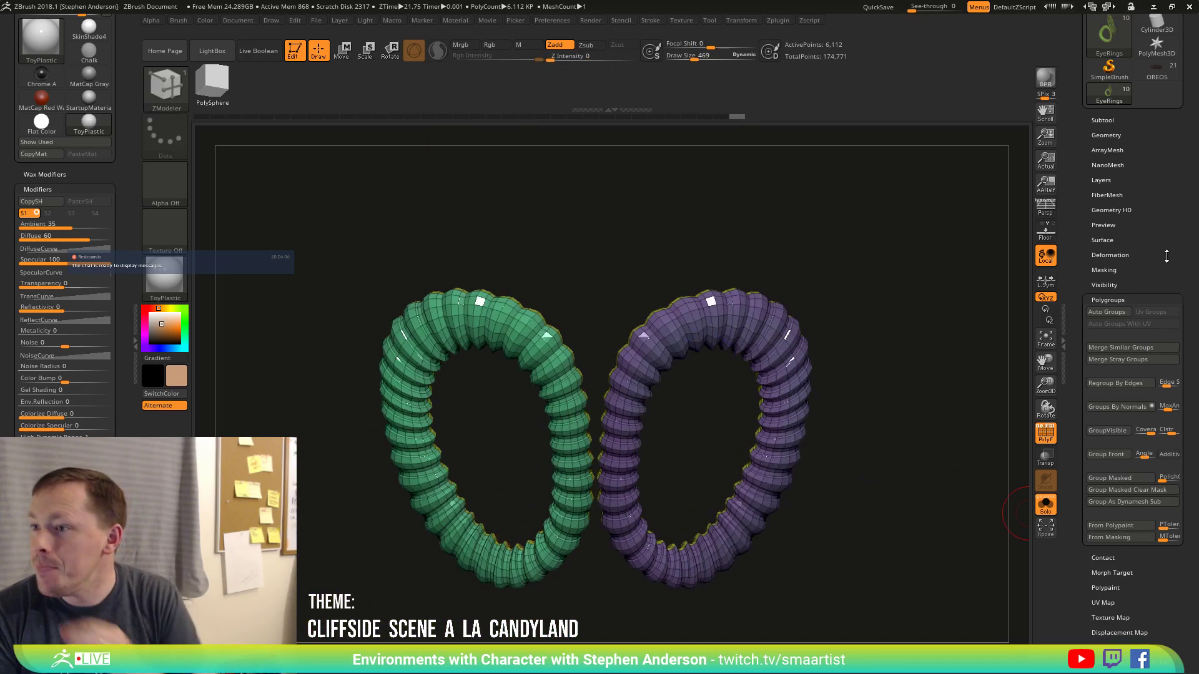
pyautogui.keyDown('shift'); pyautogui.click(1108, 136); pyautogui.keyUp('shift')
pyautogui.click(1113, 385)
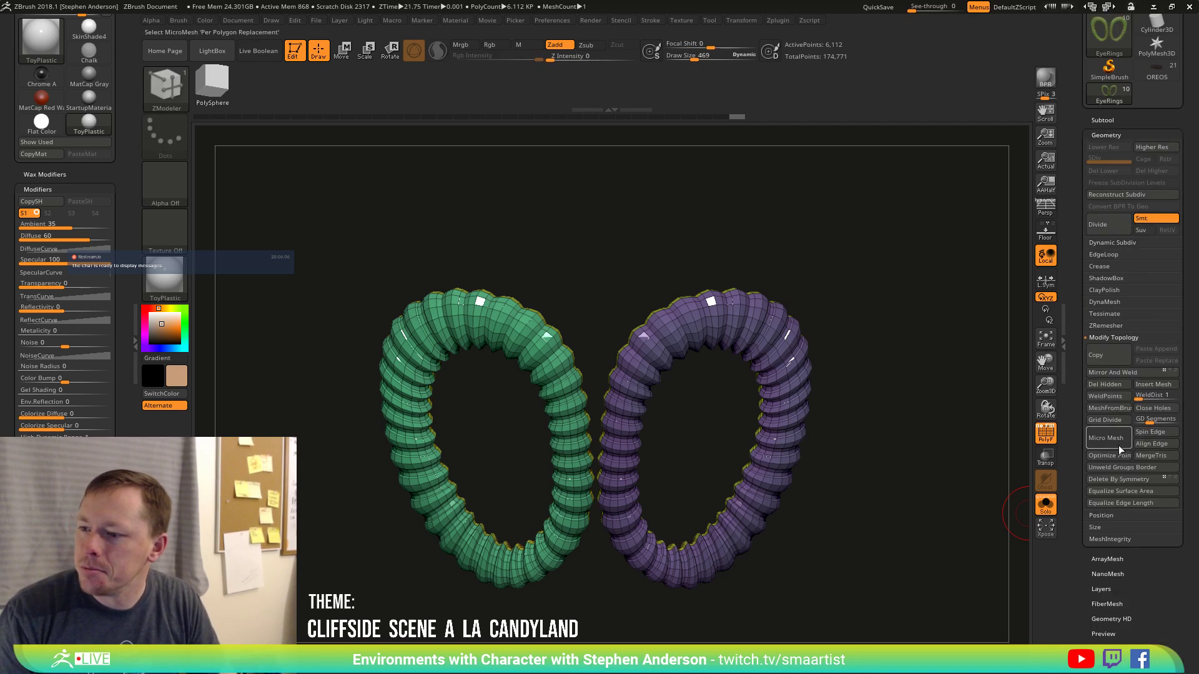
pyautogui.click(1105, 384)
pyautogui.moveTo(828, 533)
pyautogui.mouseDown(button='right')
pyautogui.moveTo(819, 493)
pyautogui.moveTo(589, 522)
pyautogui.moveTo(631, 412)
pyautogui.mouseUp(button='right')
pyautogui.keyDown('ctrl'); pyautogui.moveTo(631, 412); pyautogui.dragTo(615, 477, button='right'); pyautogui.keyUp('ctrl')
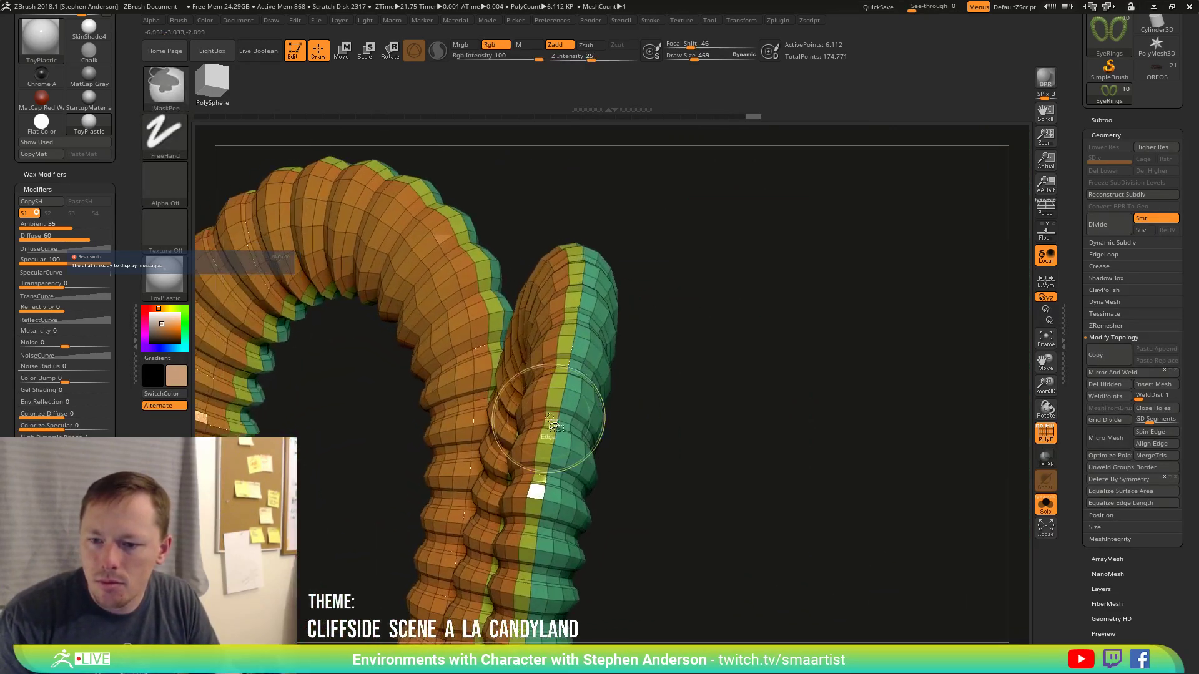
# Hide one polygroup section of the eye rings, regroup the visible polygons, and bring the whole mesh back.
pyautogui.keyDown('ctrl'); pyautogui.keyDown('shift'); pyautogui.click(547, 406); pyautogui.keyUp('shift'); pyautogui.keyUp('ctrl')
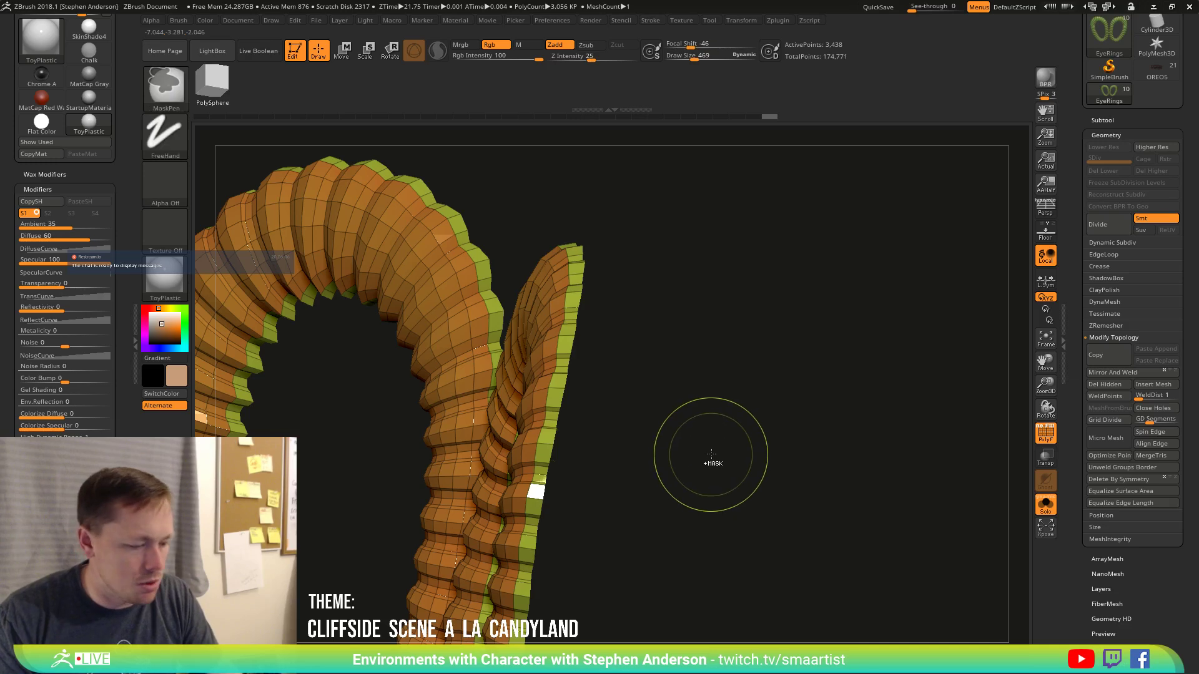
pyautogui.hotkey('ctrl', 'w')
pyautogui.keyDown('ctrl'); pyautogui.keyDown('shift'); pyautogui.click(774, 425); pyautogui.keyUp('shift'); pyautogui.keyUp('ctrl')
pyautogui.keyDown('ctrl'); pyautogui.moveTo(768, 429); pyautogui.dragTo(693, 409, button='right'); pyautogui.keyUp('ctrl')
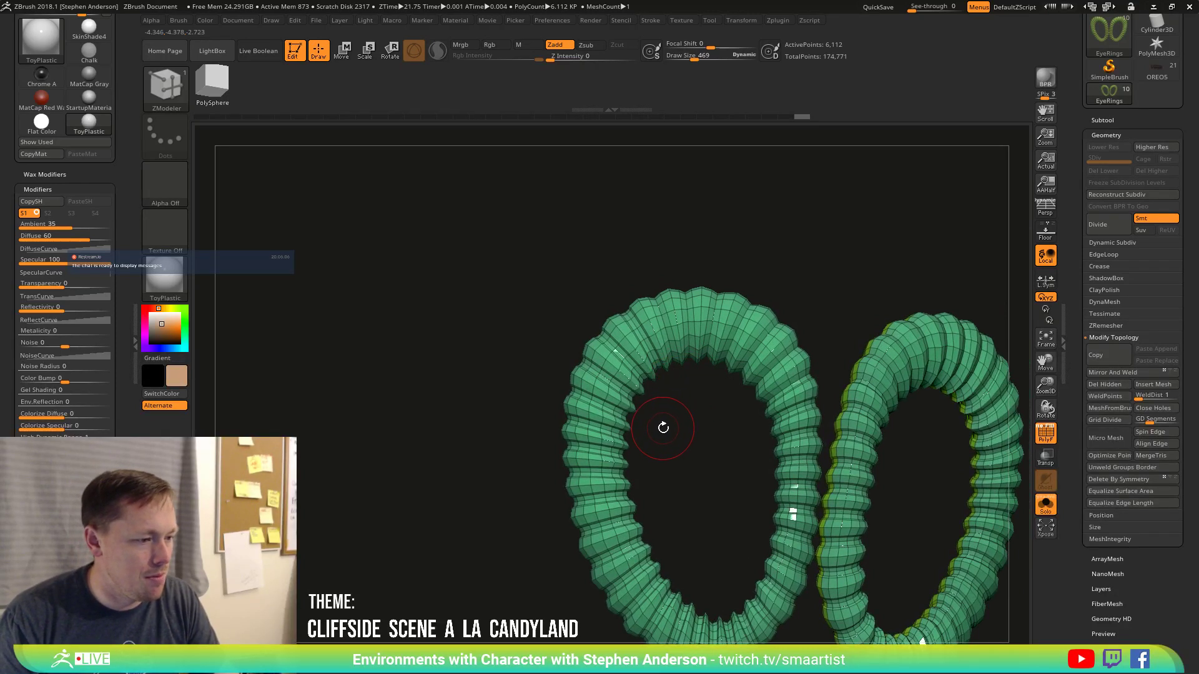
# Undo the regrouping, mirroring, Auto Groups and loop hiding on the EyeRings.
pyautogui.moveTo(638, 394)
pyautogui.mouseDown(button='right')
pyautogui.moveTo(671, 417)
pyautogui.moveTo(687, 468)
pyautogui.moveTo(817, 410)
pyautogui.moveTo(717, 430)
pyautogui.mouseUp(button='right')
pyautogui.hotkey('ctrl', 'z')
pyautogui.hotkey('ctrl', 'z')
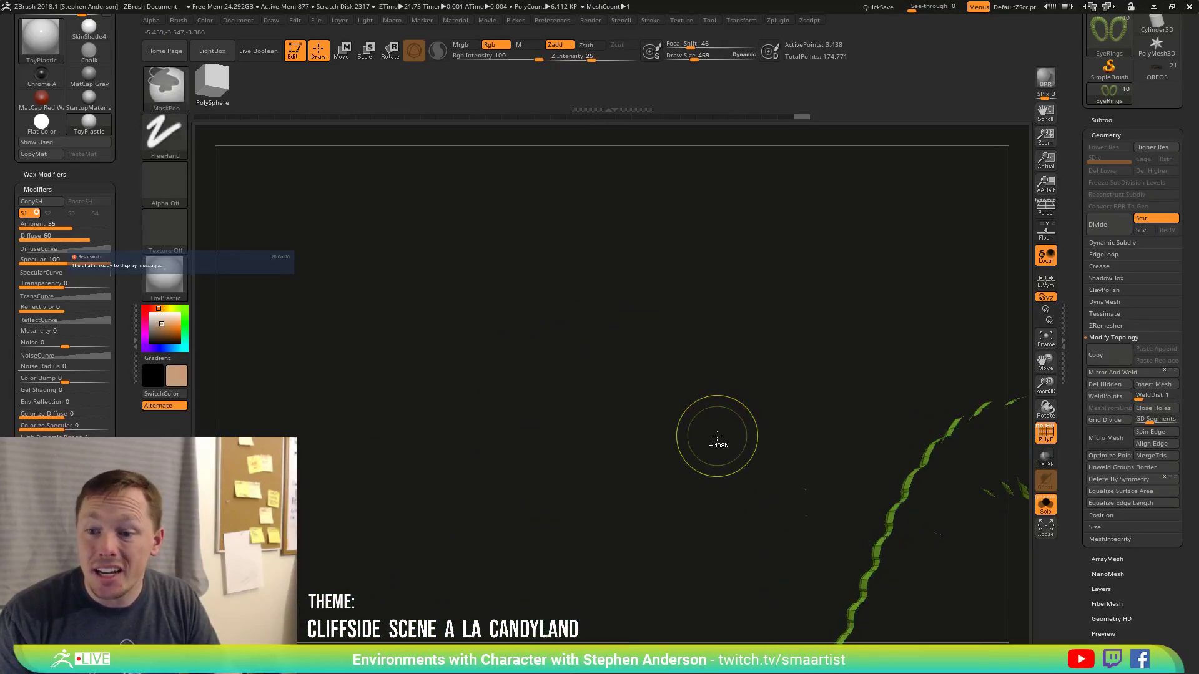
pyautogui.hotkey('ctrl', 'z')
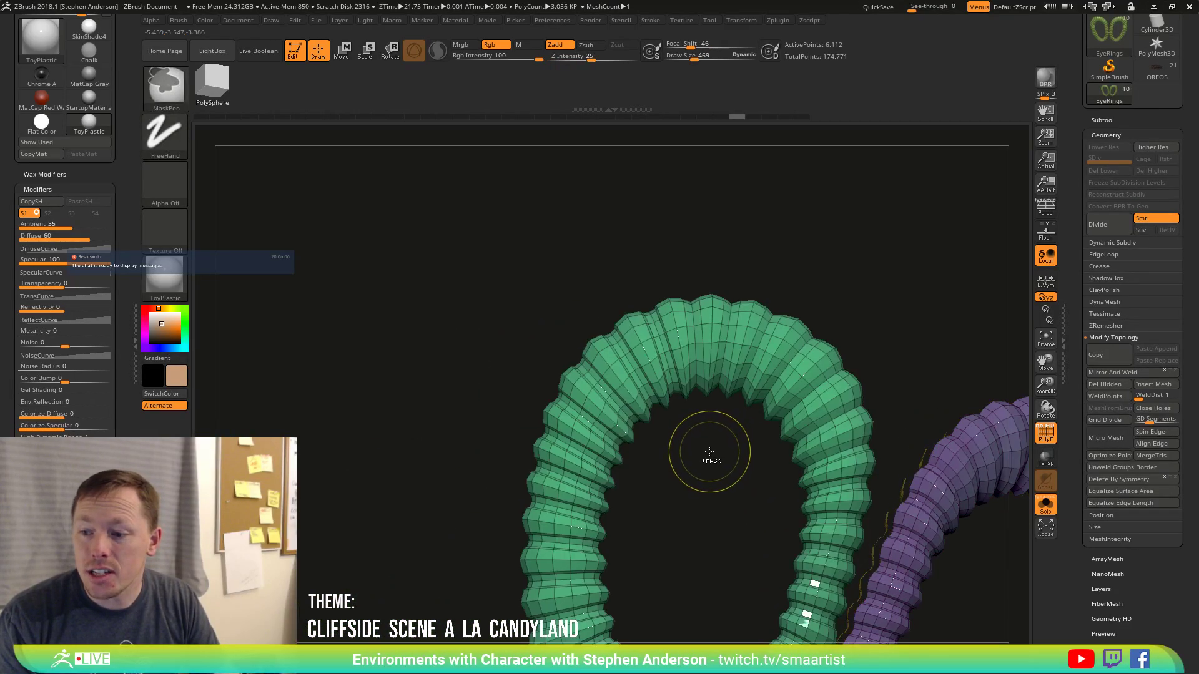
pyautogui.hotkey('ctrl', 'z')
# Hide lengthwise polygon loops on the front and back faces of the eye rings to split them into separate strips.
pyautogui.moveTo(700, 463); pyautogui.dragTo(614, 461, button='right')
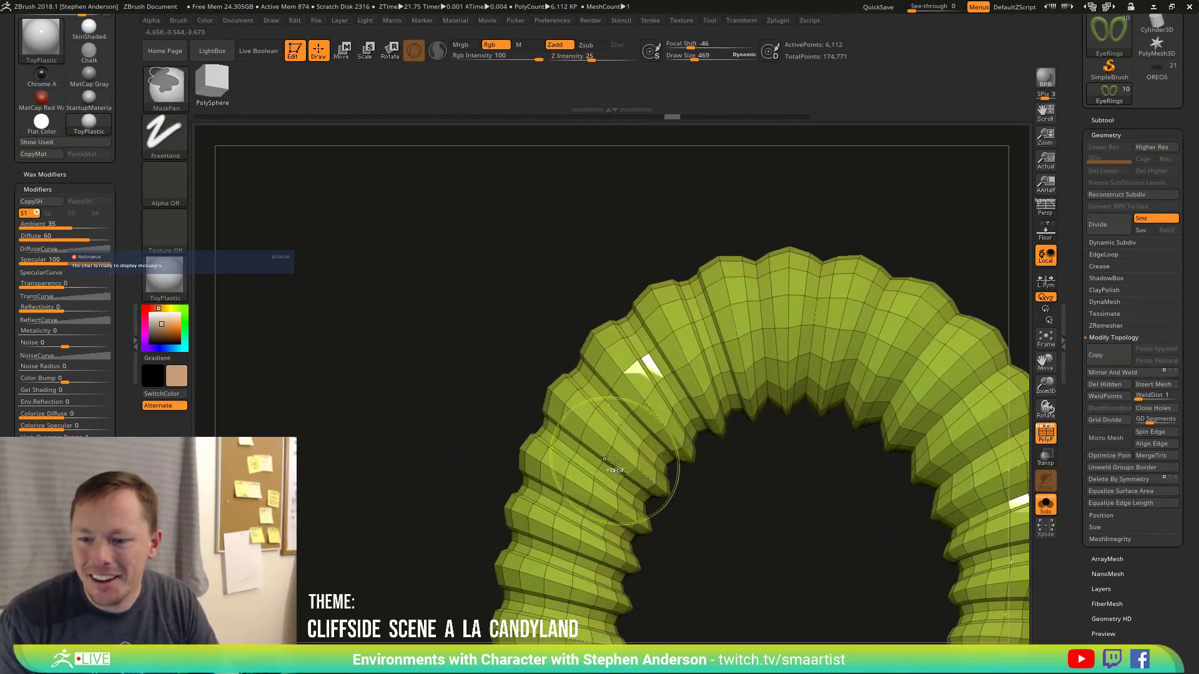
pyautogui.hotkey('ctrl', 'shift')
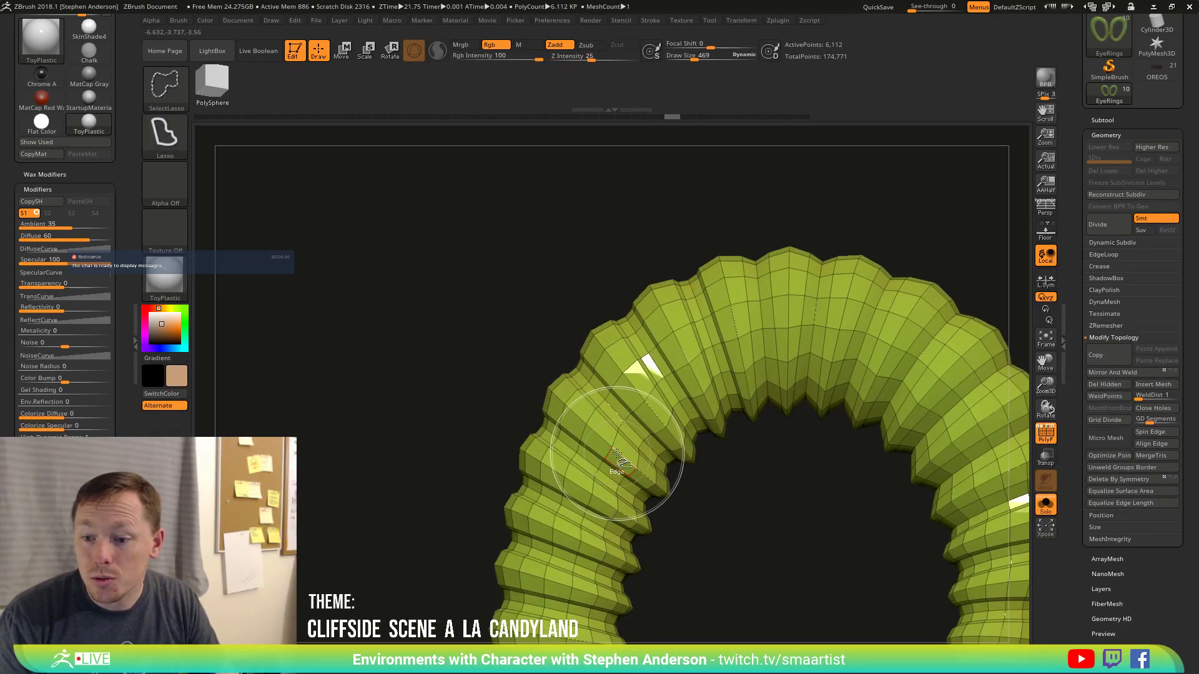
pyautogui.keyDown('ctrl'); pyautogui.keyDown('shift'); pyautogui.click(603, 441); pyautogui.keyUp('shift'); pyautogui.keyUp('ctrl')
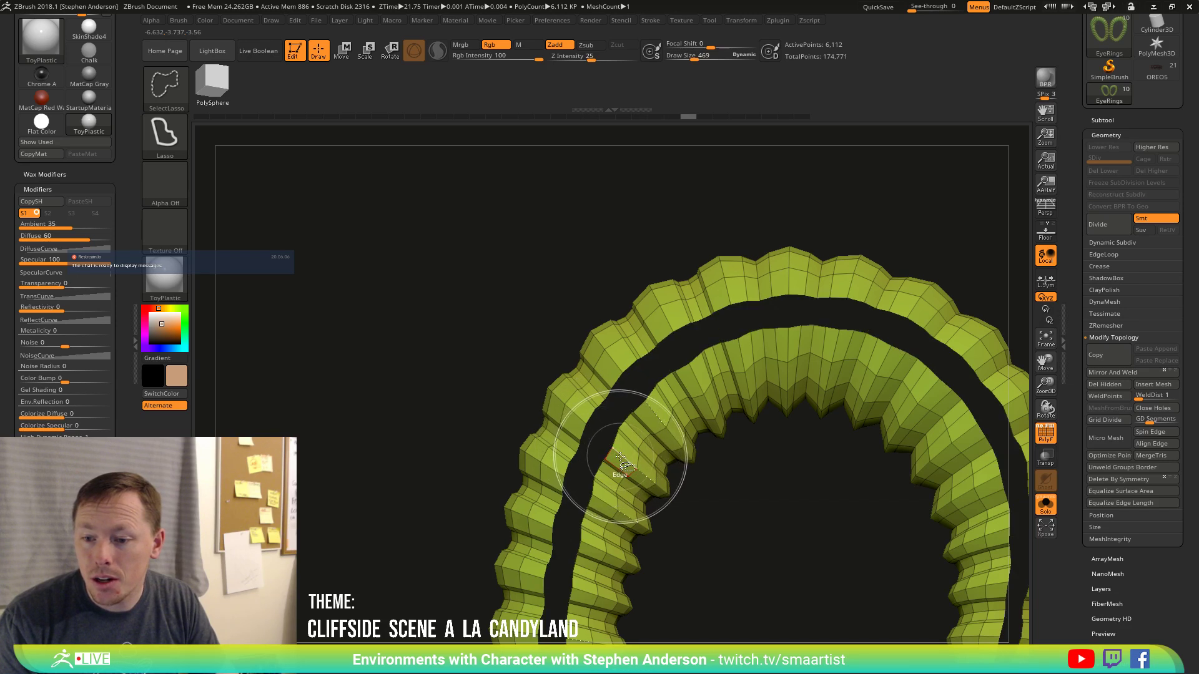
pyautogui.press('b')
pyautogui.press('z')
pyautogui.press('m')
pyautogui.moveTo(627, 461)
pyautogui.mouseDown()
pyautogui.moveTo(741, 466)
pyautogui.moveTo(593, 437)
pyautogui.mouseUp()
pyautogui.hotkey('ctrl', 'shift')
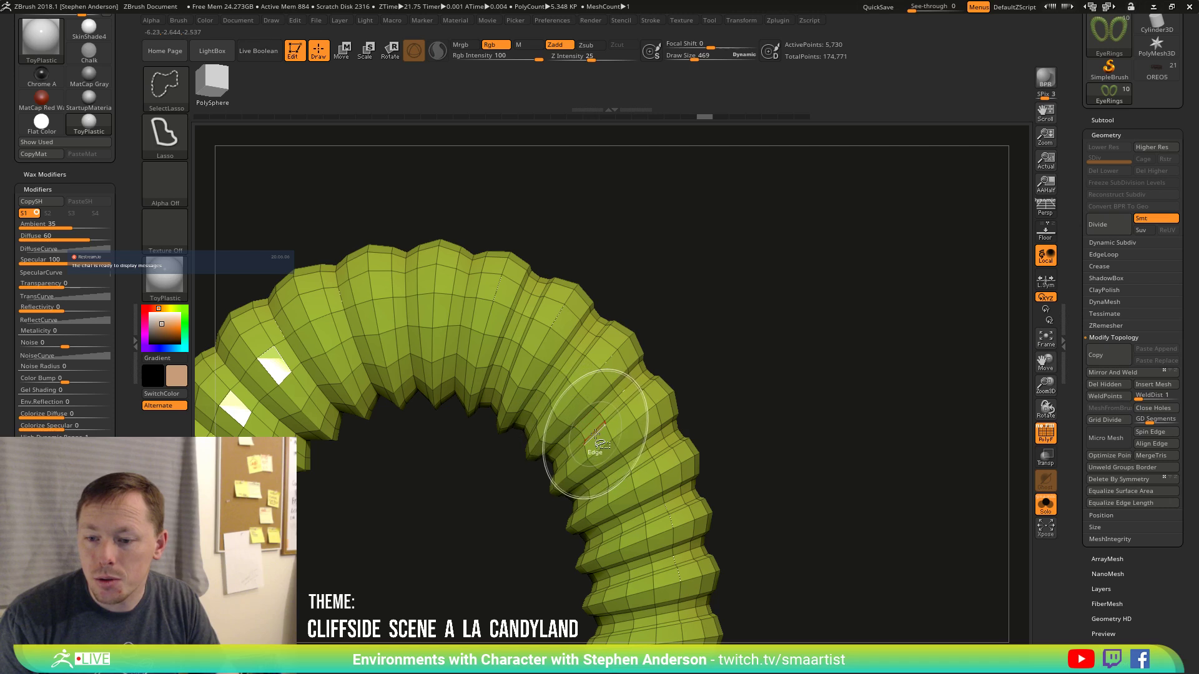
pyautogui.keyDown('ctrl'); pyautogui.keyDown('shift'); pyautogui.click(595, 432); pyautogui.keyUp('shift'); pyautogui.keyUp('ctrl')
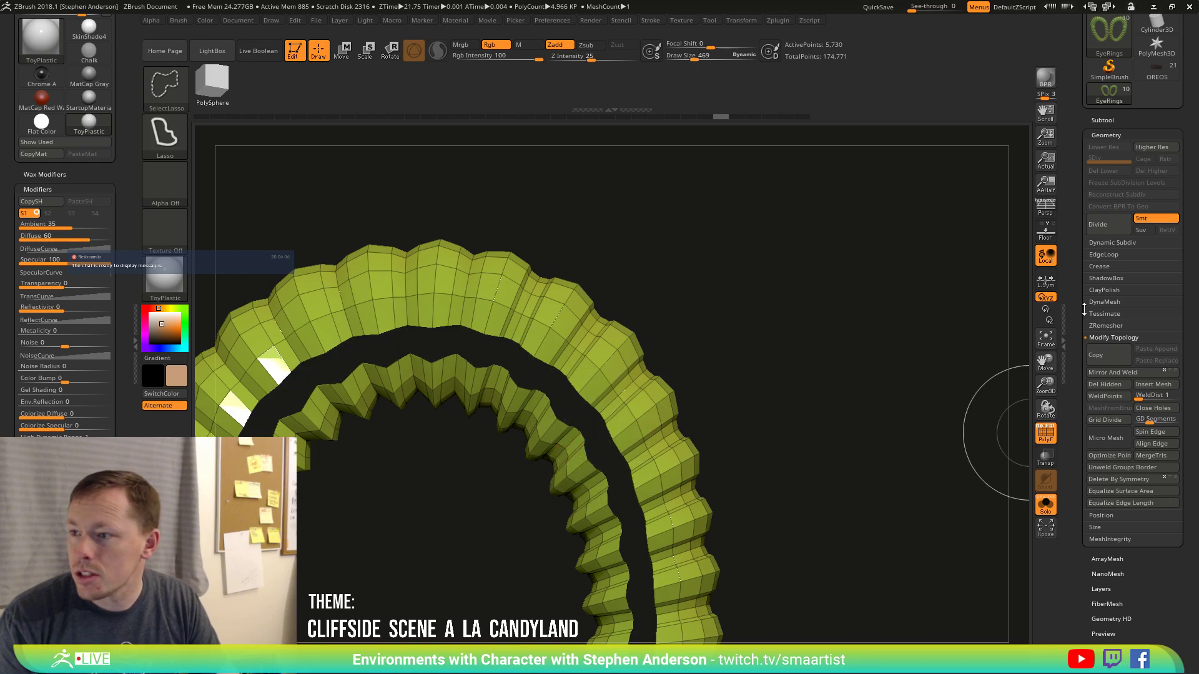
# Apply Auto Groups to the split eye-ring strips and unhide the complete EyeRings mesh.
pyautogui.scroll(-2, 1145, 641)
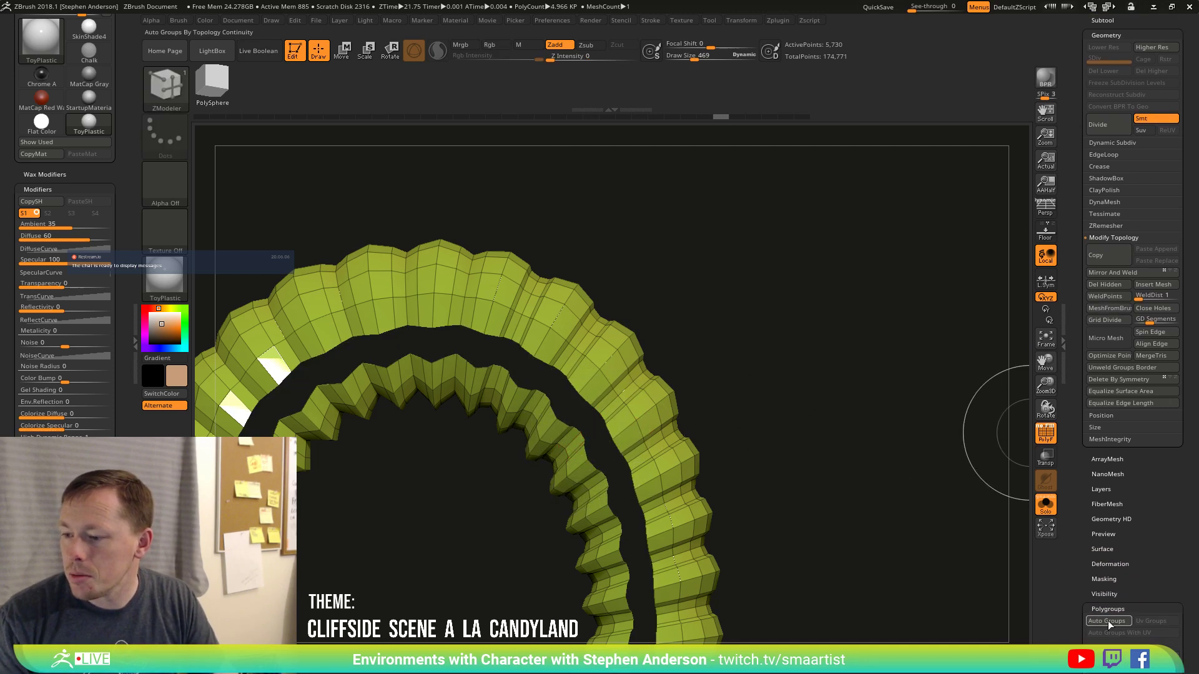
pyautogui.click(1109, 621)
pyautogui.moveTo(791, 472); pyautogui.dragTo(793, 286, button='right')
pyautogui.keyDown('ctrl'); pyautogui.keyDown('shift'); pyautogui.click(882, 382); pyautogui.keyUp('shift'); pyautogui.keyUp('ctrl')
pyautogui.keyDown('ctrl'); pyautogui.keyDown('shift'); pyautogui.click(776, 360); pyautogui.keyUp('shift'); pyautogui.keyUp('ctrl')
pyautogui.keyDown('ctrl'); pyautogui.keyDown('shift'); pyautogui.click(815, 298); pyautogui.keyUp('shift'); pyautogui.keyUp('ctrl')
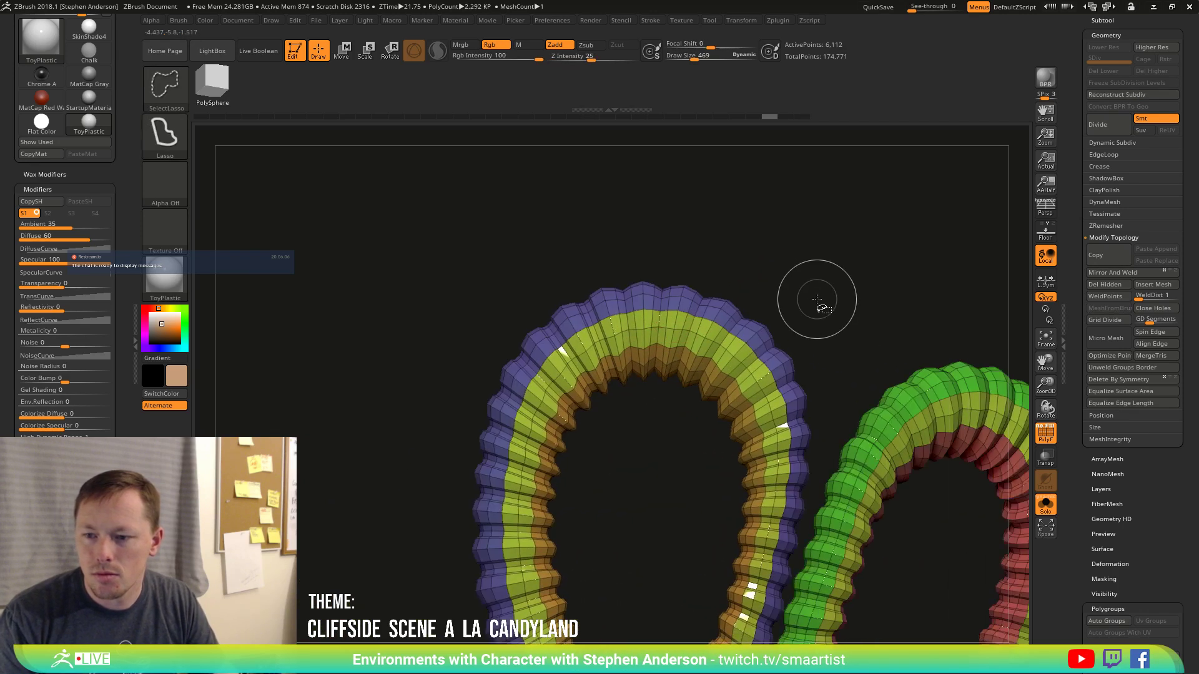
# Try to merge the outer and front strips of the eye rings into one polygroup with the inner strips hidden.
pyautogui.keyDown('ctrl'); pyautogui.keyDown('shift'); pyautogui.click(714, 299); pyautogui.keyUp('shift'); pyautogui.keyUp('ctrl')
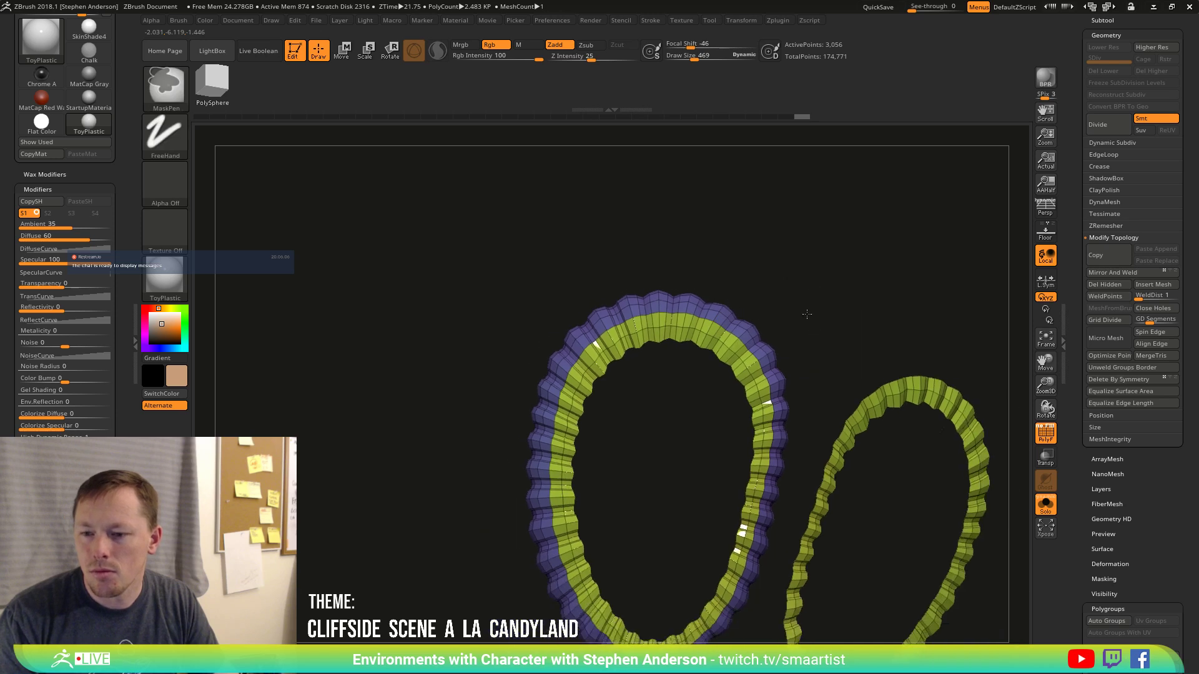
pyautogui.moveTo(806, 314)
pyautogui.keyDown('ctrl'); pyautogui.mouseDown(button='right')
pyautogui.moveTo(816, 326)
pyautogui.moveTo(725, 343)
pyautogui.mouseUp(button='right'); pyautogui.keyUp('ctrl')
pyautogui.hotkey('ctrl', 'w')
pyautogui.keyDown('ctrl'); pyautogui.keyDown('shift'); pyautogui.click(743, 331); pyautogui.keyUp('shift'); pyautogui.keyUp('ctrl')
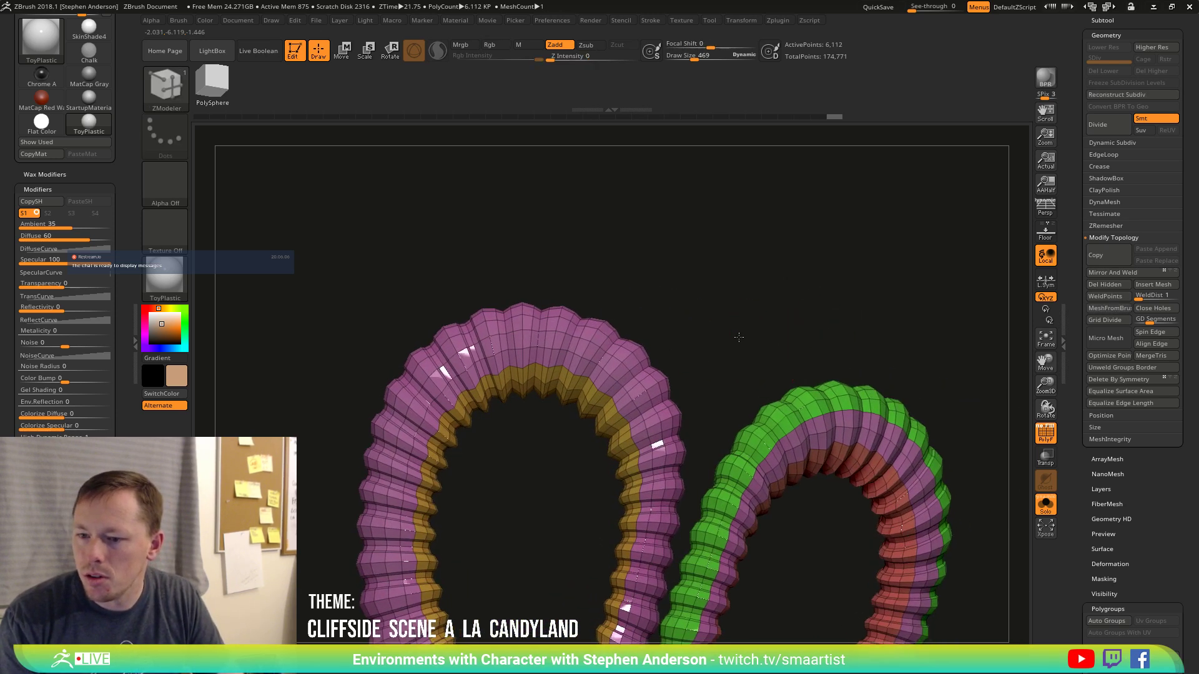
pyautogui.keyDown('ctrl'); pyautogui.keyDown('shift'); pyautogui.click(742, 324); pyautogui.keyUp('shift'); pyautogui.keyUp('ctrl')
pyautogui.keyDown('ctrl'); pyautogui.keyDown('shift'); pyautogui.click(743, 327); pyautogui.keyUp('shift'); pyautogui.keyUp('ctrl')
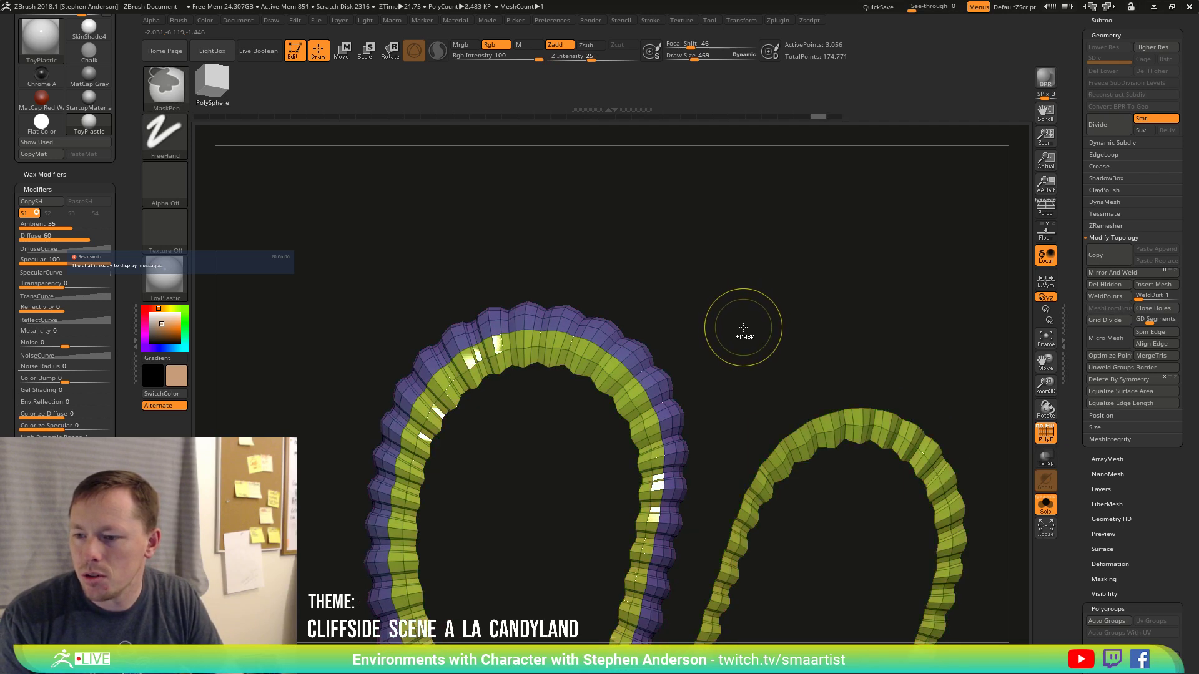
# Apply Mirror And Weld to the EyeRings so both rings share the same strip polygroups.
pyautogui.moveTo(773, 329); pyautogui.dragTo(743, 268)
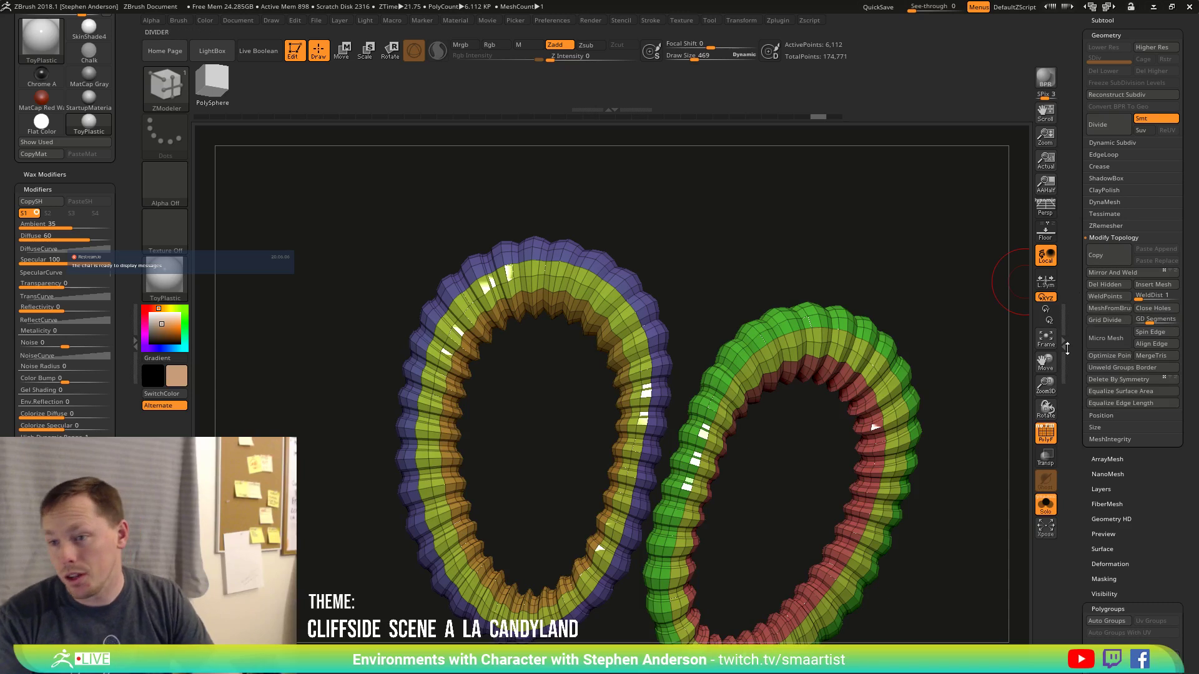
pyautogui.click(1114, 271)
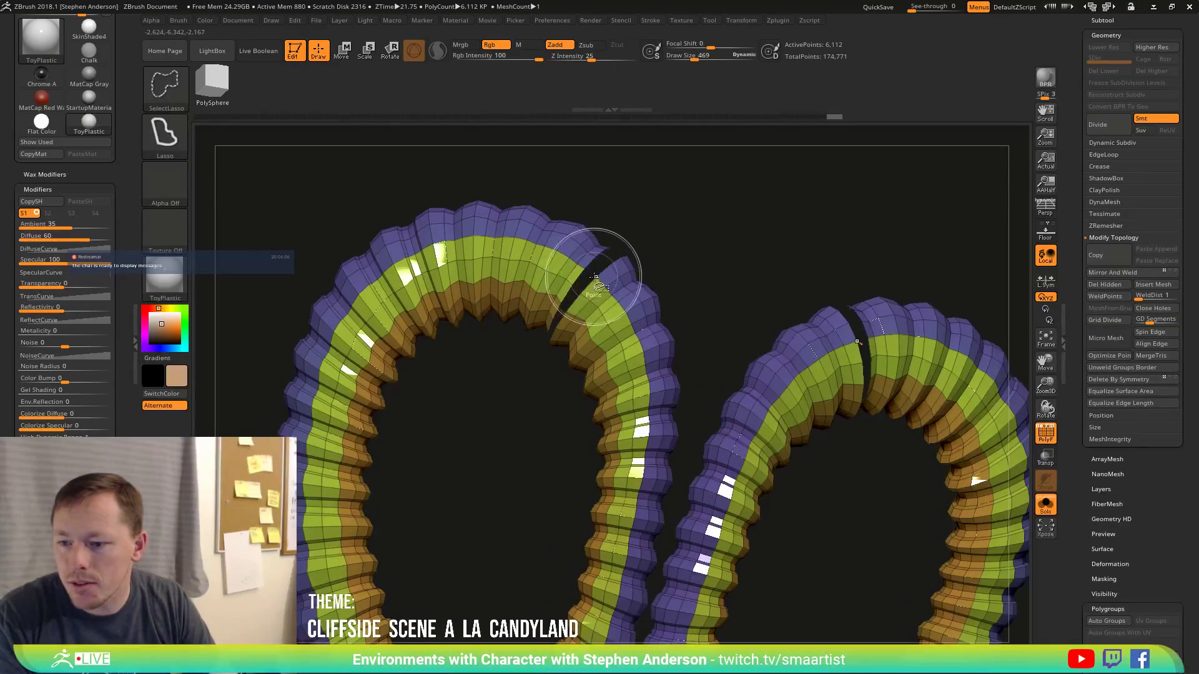
pyautogui.hotkey('ctrl', 'z')
# Hide the inner strips of both eye rings, merge the visible outer and front strips into one polygroup, and unhide the mesh.
pyautogui.keyDown('ctrl'); pyautogui.keyDown('shift'); pyautogui.click(596, 279); pyautogui.keyUp('shift'); pyautogui.keyUp('ctrl')
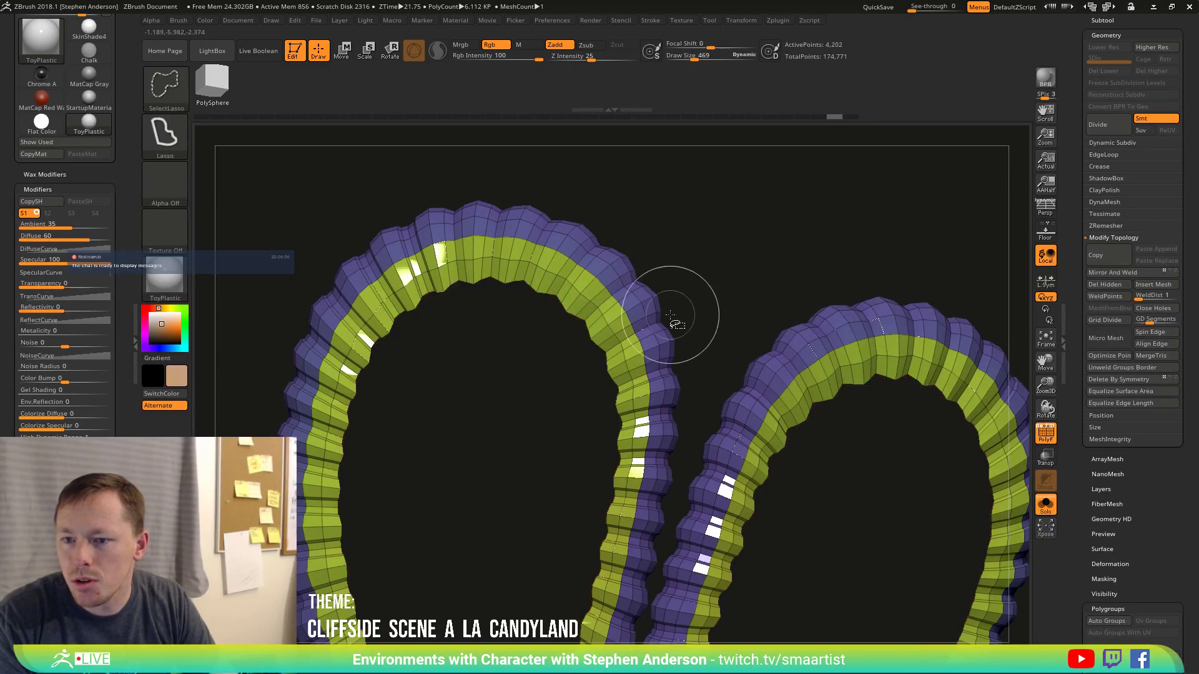
pyautogui.moveTo(715, 368)
pyautogui.keyDown('alt'); pyautogui.mouseDown()
pyautogui.moveTo(693, 291)
pyautogui.moveTo(562, 275)
pyautogui.moveTo(299, 306)
pyautogui.moveTo(622, 341)
pyautogui.moveTo(661, 310)
pyautogui.moveTo(683, 359)
pyautogui.moveTo(677, 447)
pyautogui.moveTo(687, 362)
pyautogui.mouseUp(); pyautogui.keyUp('alt')
pyautogui.hotkey('ctrl', 'w')
pyautogui.keyDown('ctrl'); pyautogui.keyDown('shift'); pyautogui.click(692, 258); pyautogui.keyUp('shift'); pyautogui.keyUp('ctrl')
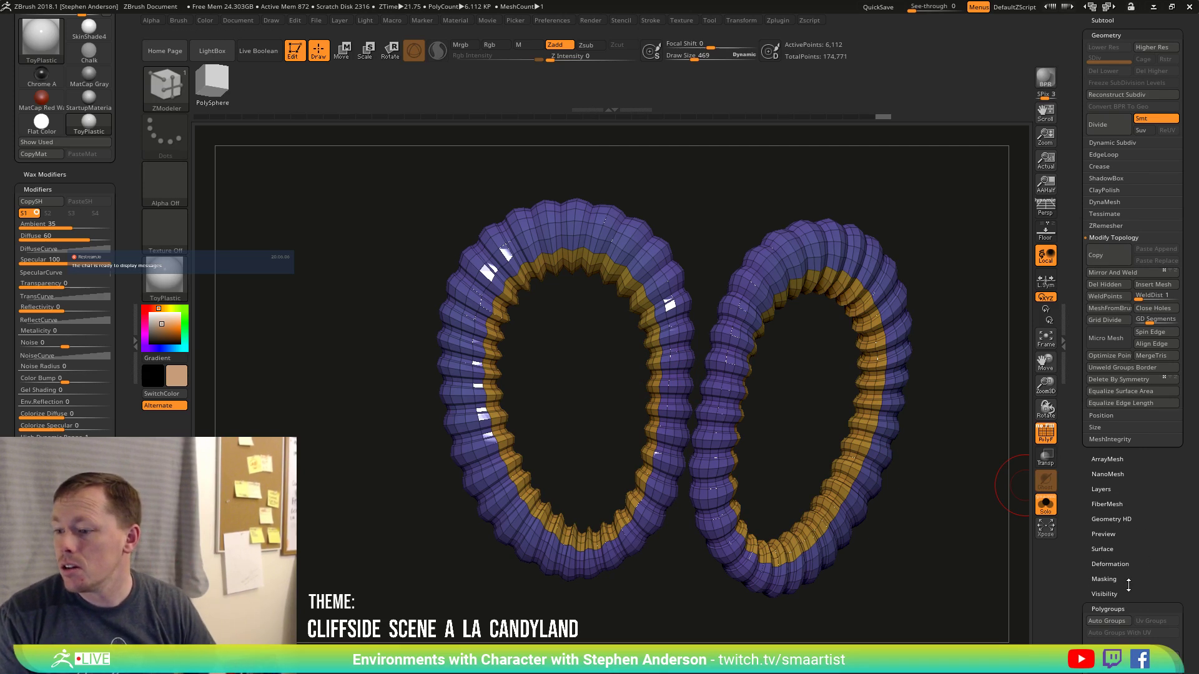
# Smooth the ridges out of both eye rings with a strong Polish By Groups deformation.
pyautogui.click(1112, 565)
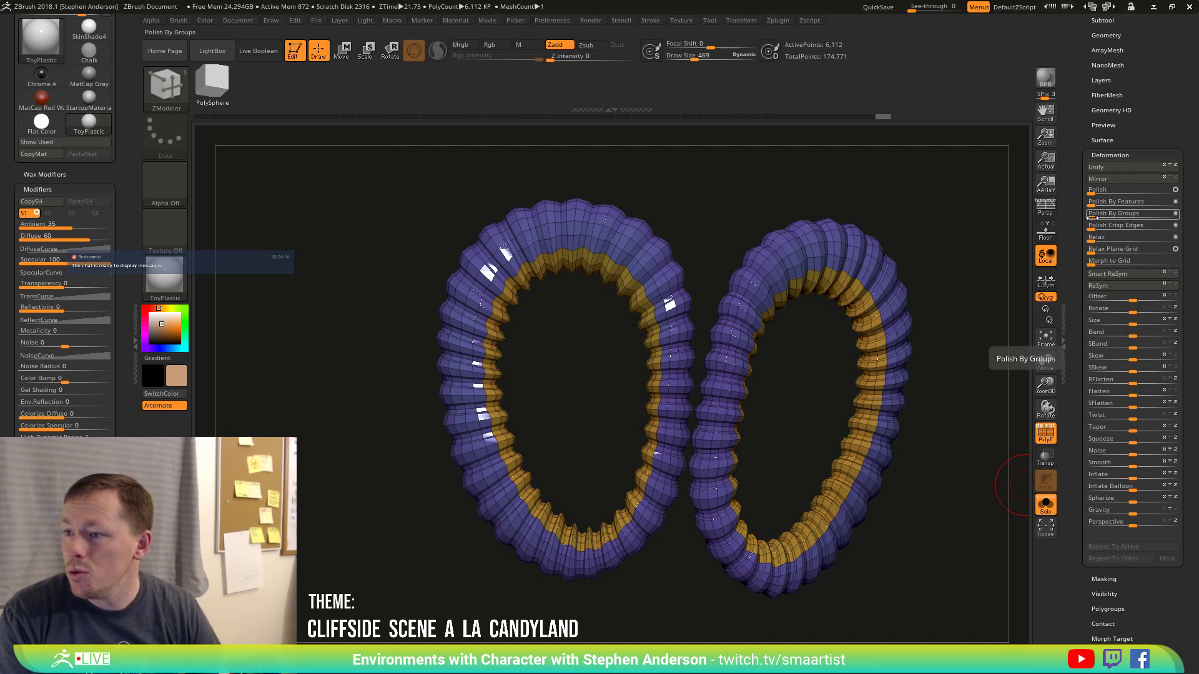
pyautogui.moveTo(1075, 217); pyautogui.dragTo(1155, 217)
pyautogui.moveTo(819, 329); pyautogui.dragTo(833, 317)
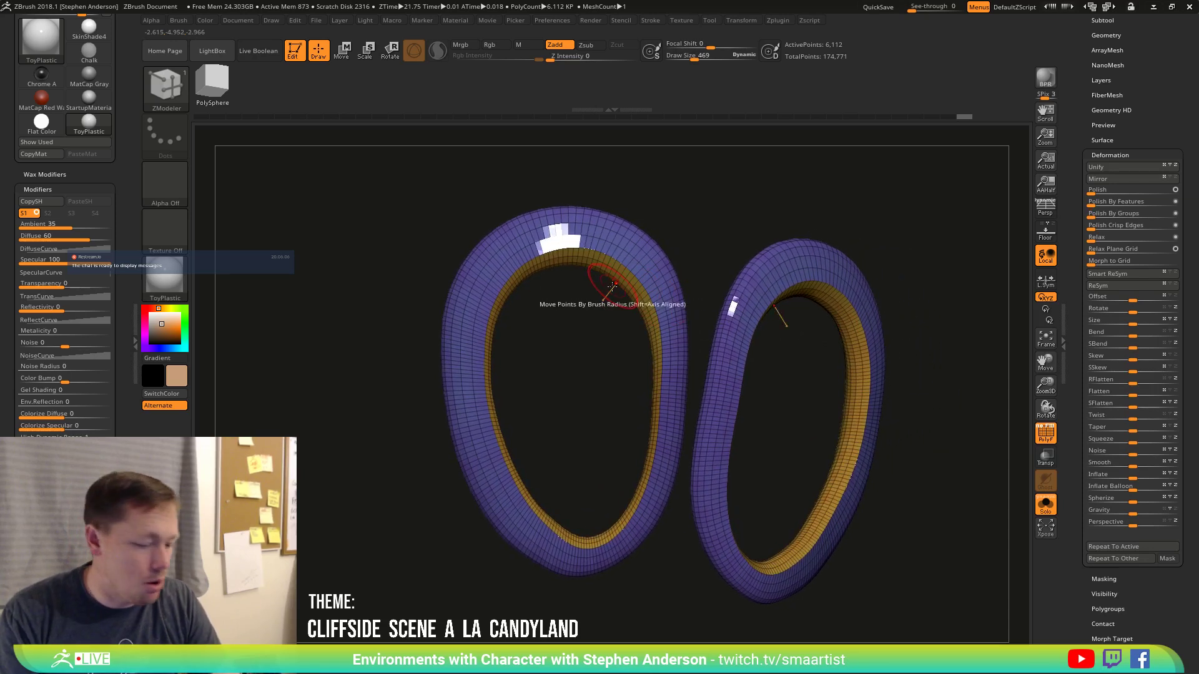
# Turn off the polyframe display, inspect the smoothed eye rings, and sample their green as the current color.
pyautogui.hotkey('shift', 'f')
pyautogui.moveTo(573, 294); pyautogui.dragTo(650, 326)
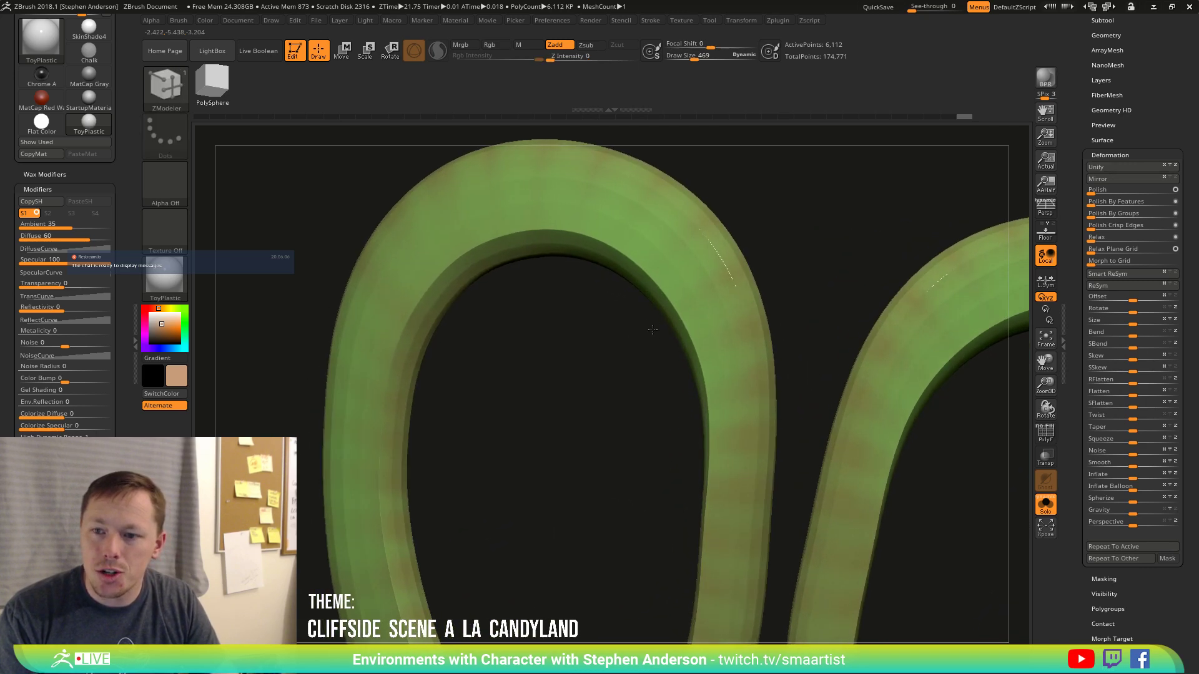
pyautogui.moveTo(555, 241); pyautogui.dragTo(498, 195)
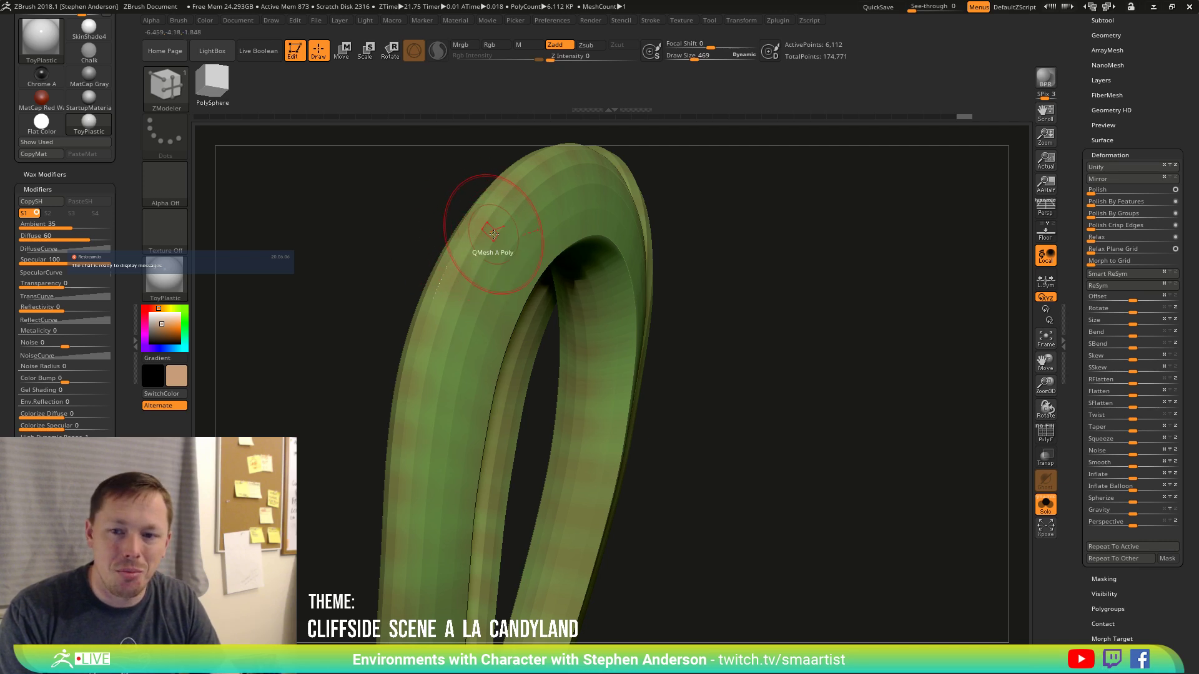
pyautogui.moveTo(494, 233); pyautogui.dragTo(509, 312)
pyautogui.press('f')
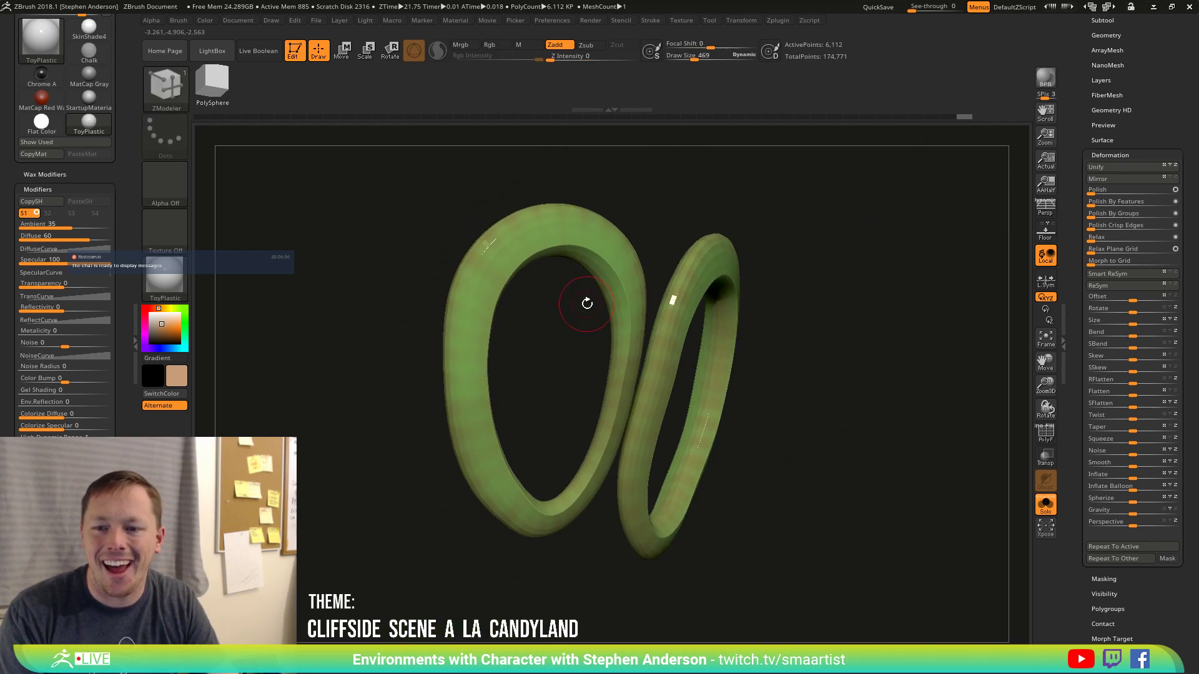
pyautogui.moveTo(586, 302); pyautogui.dragTo(613, 335)
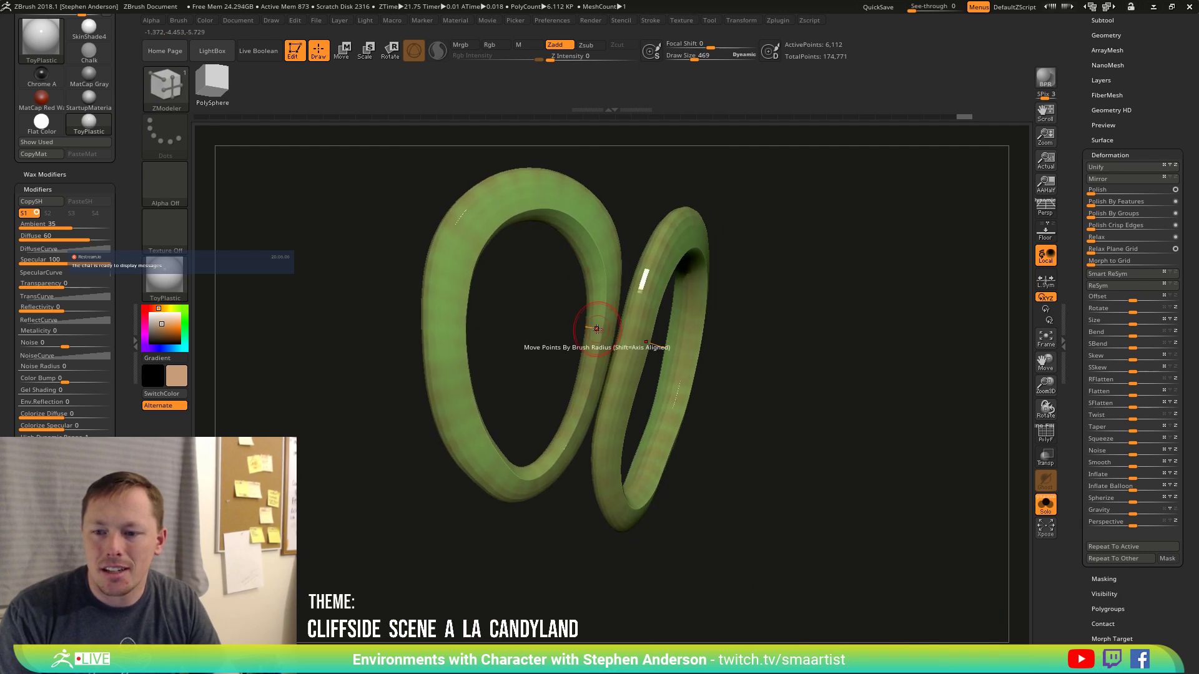
pyautogui.press('c')
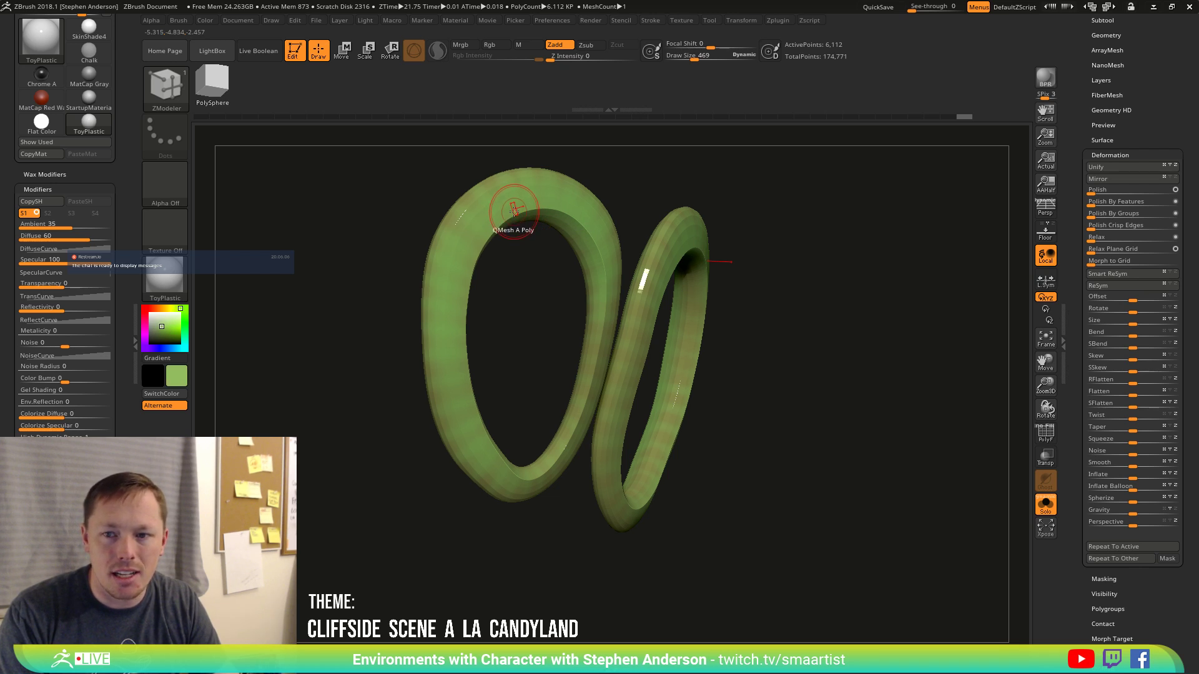
pyautogui.moveTo(513, 249); pyautogui.dragTo(506, 283)
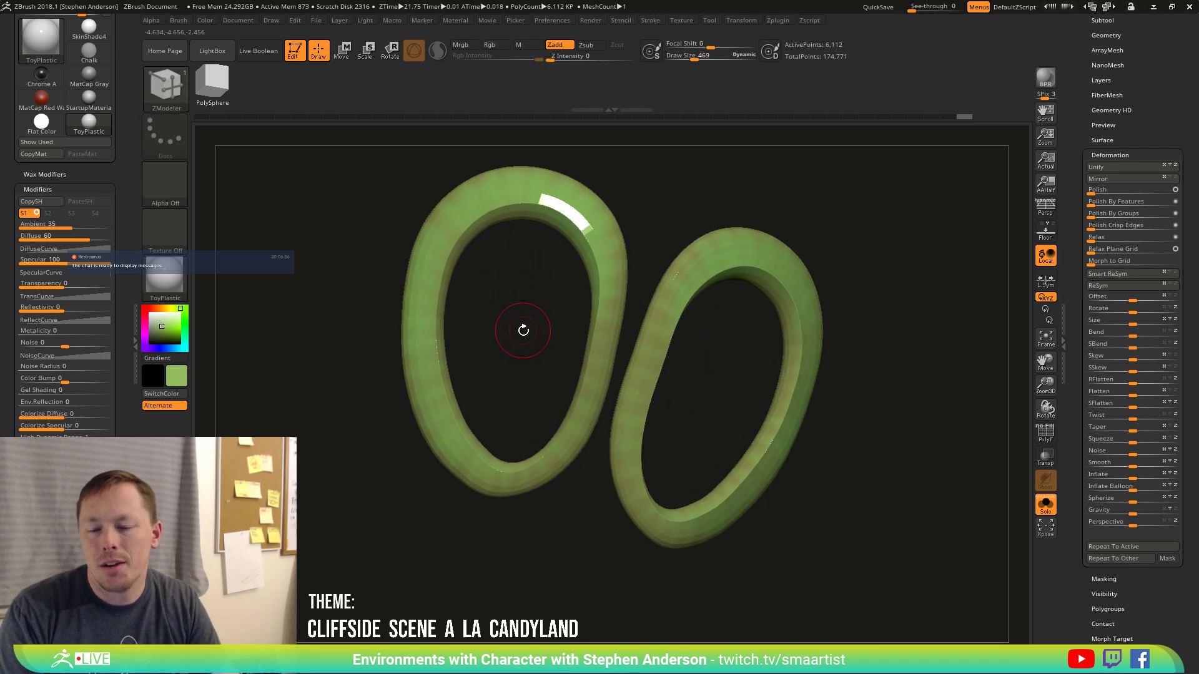
pyautogui.moveTo(524, 330); pyautogui.dragTo(500, 293)
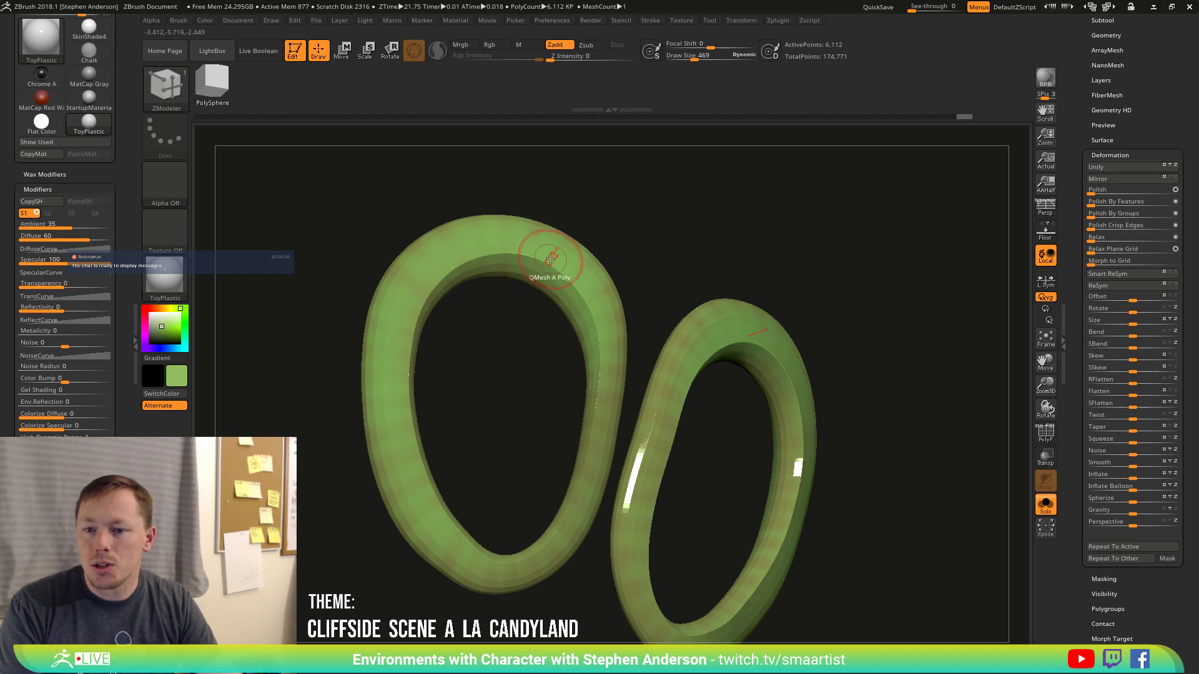
# Hide the inner polygroup of the eye rings and load the SMA gummy insert brush with its third GummyChain mesh.
pyautogui.keyDown('ctrl'); pyautogui.keyDown('shift'); pyautogui.click(541, 240); pyautogui.keyUp('shift'); pyautogui.keyUp('ctrl')
pyautogui.moveTo(534, 269)
pyautogui.mouseDown()
pyautogui.moveTo(557, 273)
pyautogui.moveTo(550, 253)
pyautogui.mouseUp()
pyautogui.press('b')
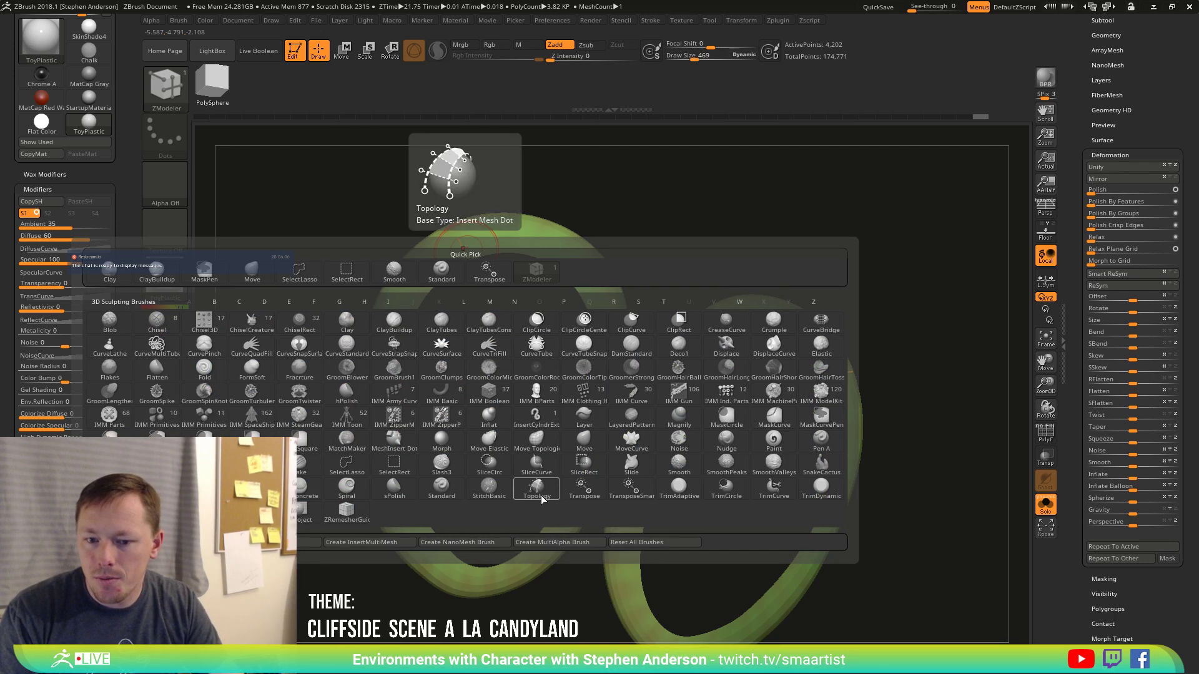
pyautogui.press('m')
pyautogui.press('v')
pyautogui.press('b')
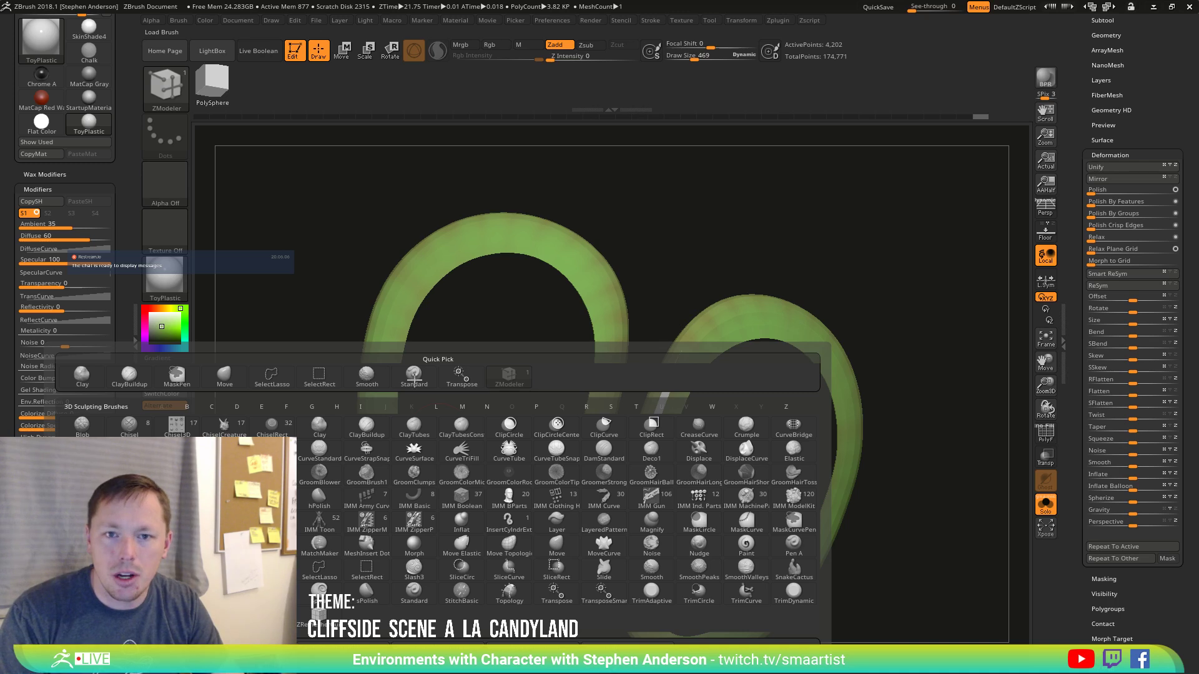
pyautogui.doubleClick(497, 103)
pyautogui.moveTo(494, 383); pyautogui.dragTo(495, 387)
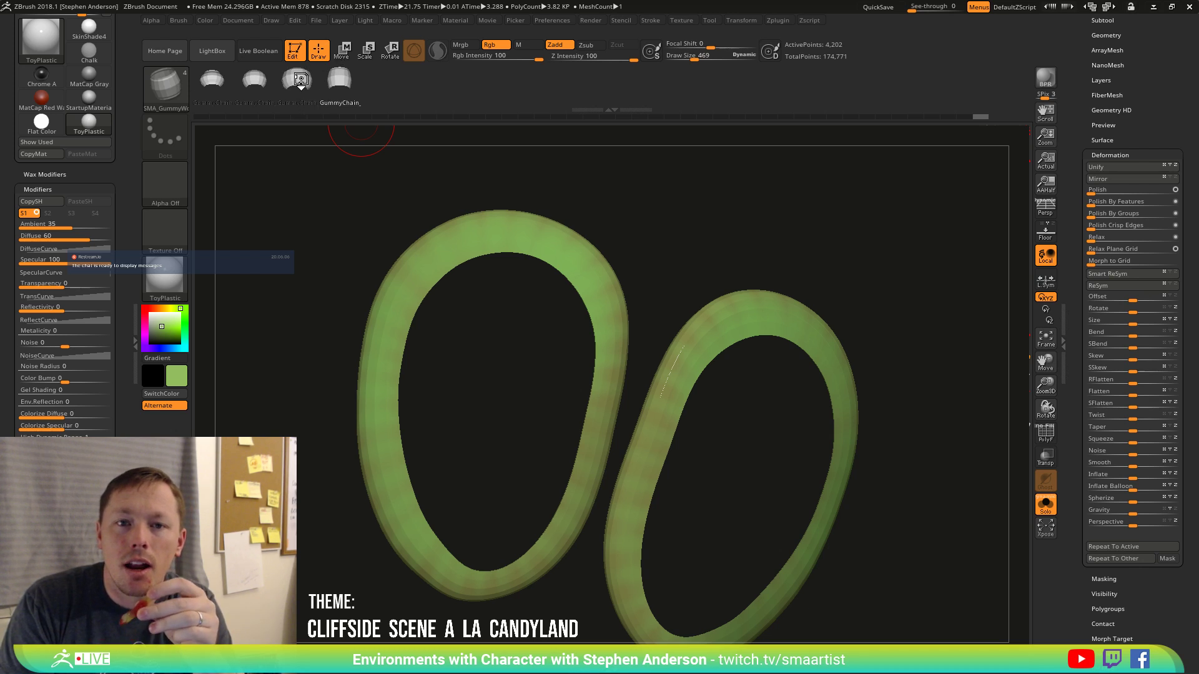
pyautogui.click(299, 79)
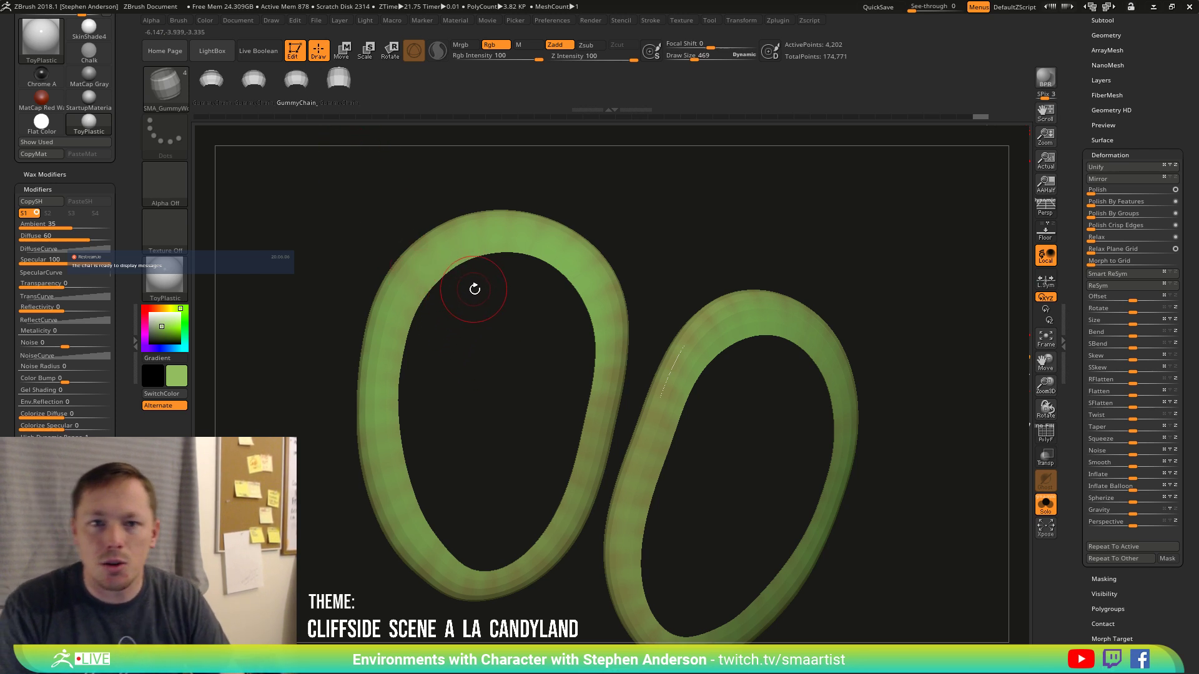
# Draw a gummy chain along the open inner edge of both eye rings.
pyautogui.moveTo(482, 285); pyautogui.dragTo(477, 260)
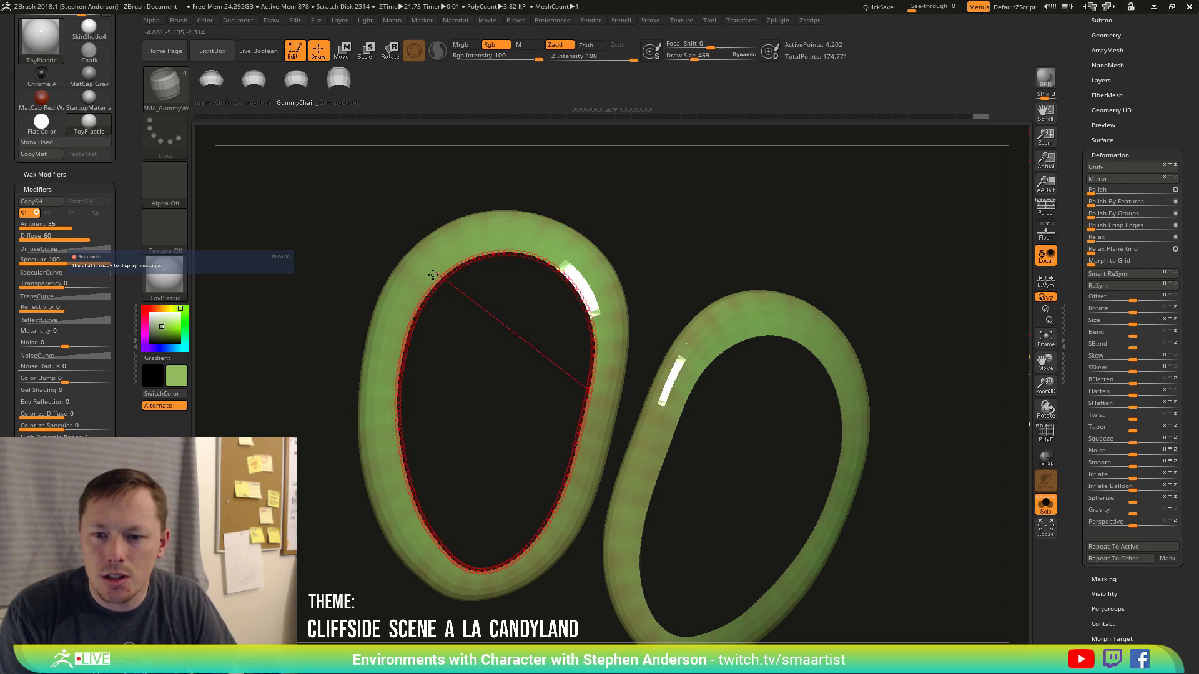
pyautogui.click(407, 294)
pyautogui.moveTo(564, 356); pyautogui.dragTo(580, 348)
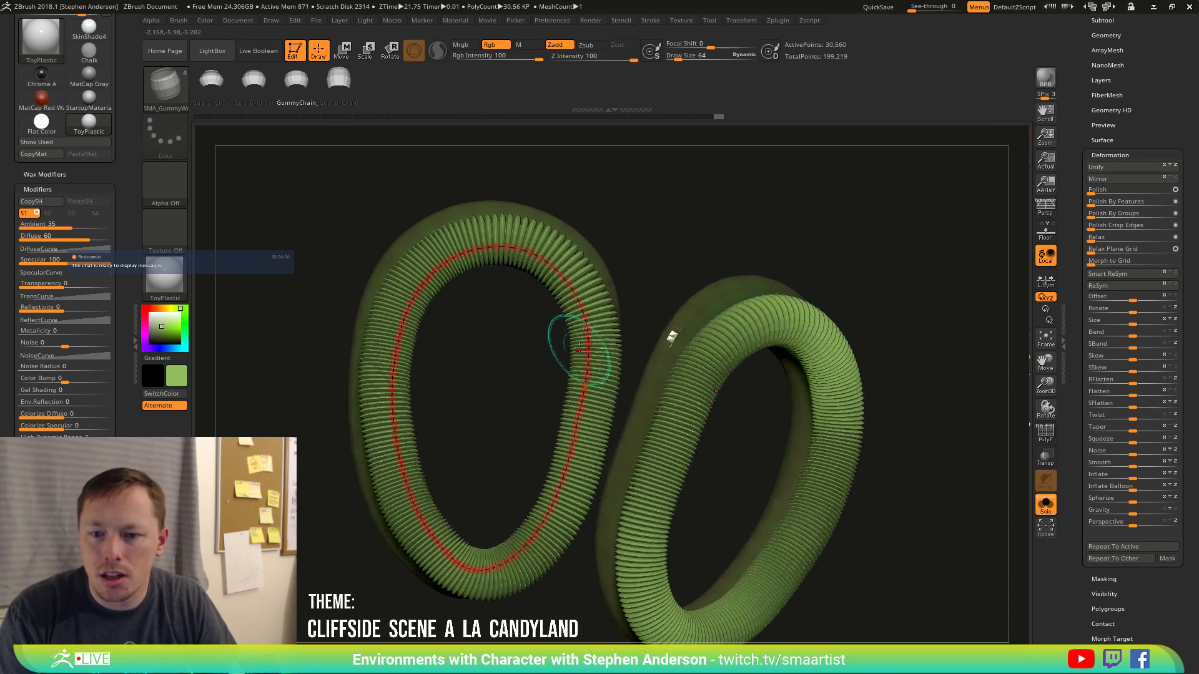
# Adjust the stroke's curve settings and update the gummy chains into fewer, larger segments.
pyautogui.click(620, 21)
pyautogui.click(674, 221)
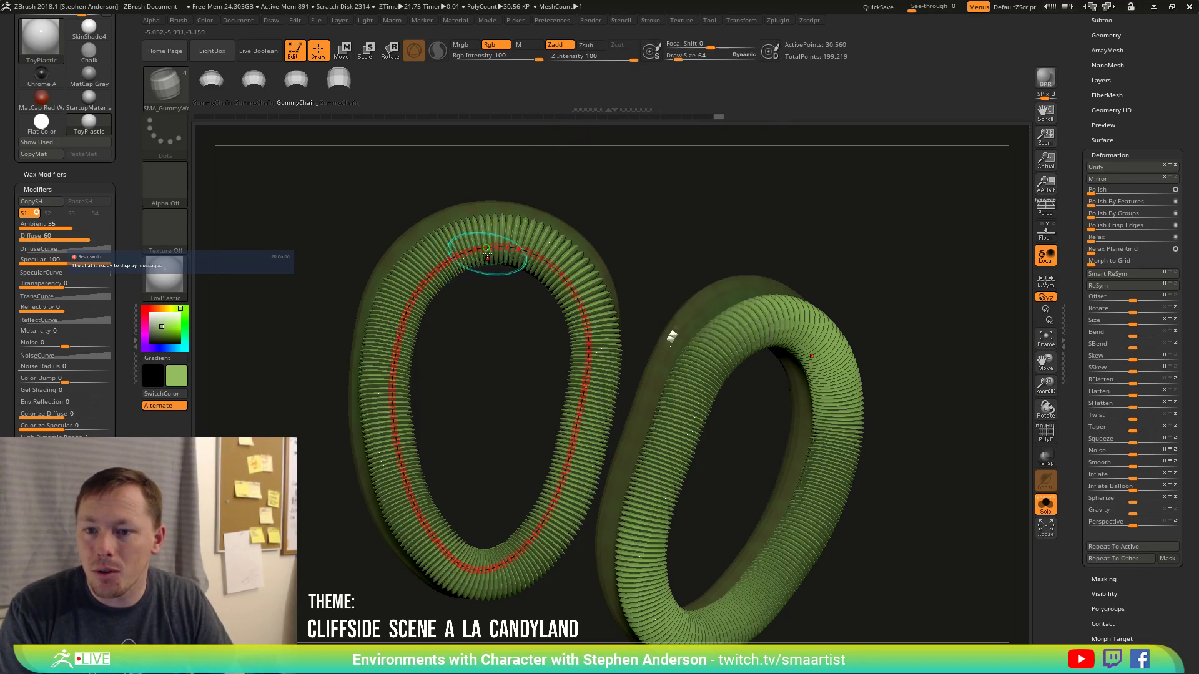
pyautogui.click(487, 251)
pyautogui.click(562, 248)
pyautogui.moveTo(633, 222)
pyautogui.mouseDown()
pyautogui.moveTo(665, 194)
pyautogui.moveTo(618, 181)
pyautogui.mouseUp()
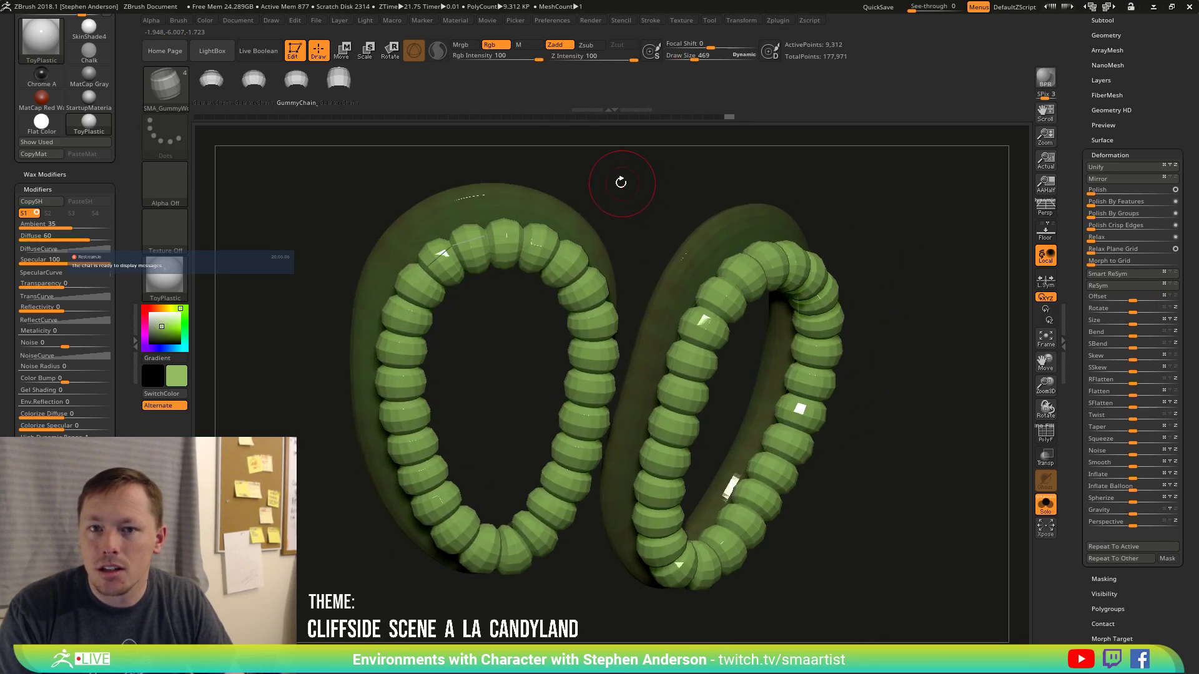
# Try the fourth GummyChain mesh and the second one along the eye-ring curves.
pyautogui.click(338, 78)
pyautogui.click(474, 242)
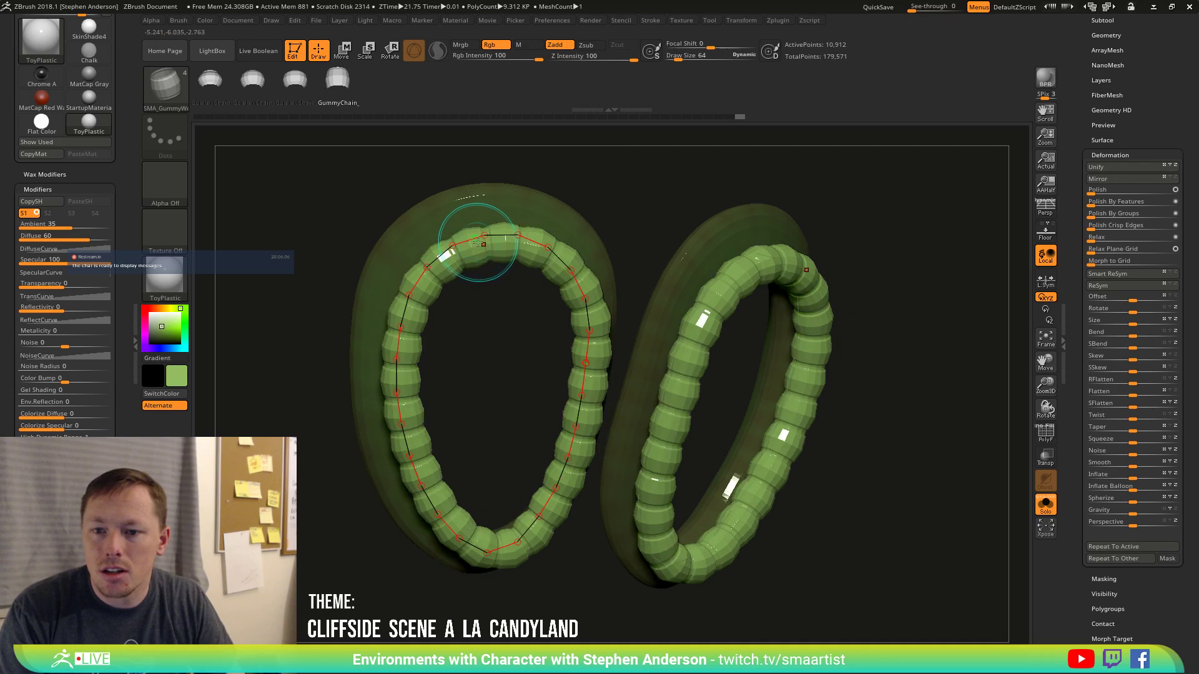
pyautogui.moveTo(618, 187)
pyautogui.mouseDown()
pyautogui.moveTo(613, 172)
pyautogui.moveTo(599, 201)
pyautogui.mouseUp()
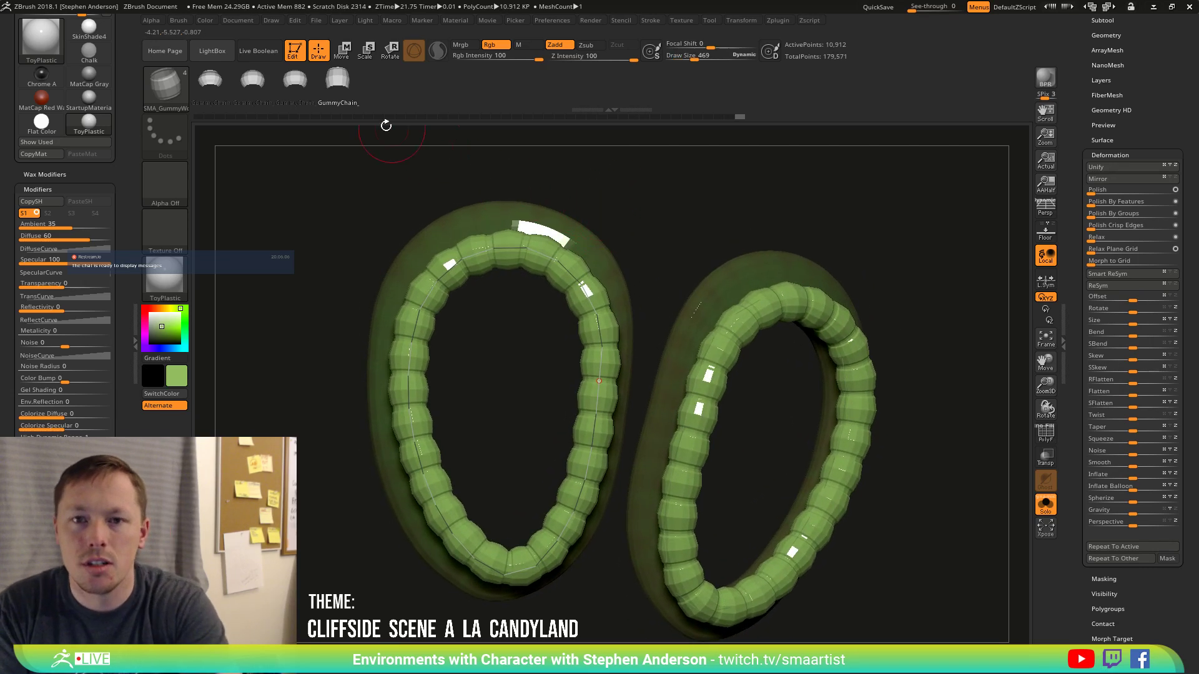
pyautogui.click(253, 78)
pyautogui.click(452, 268)
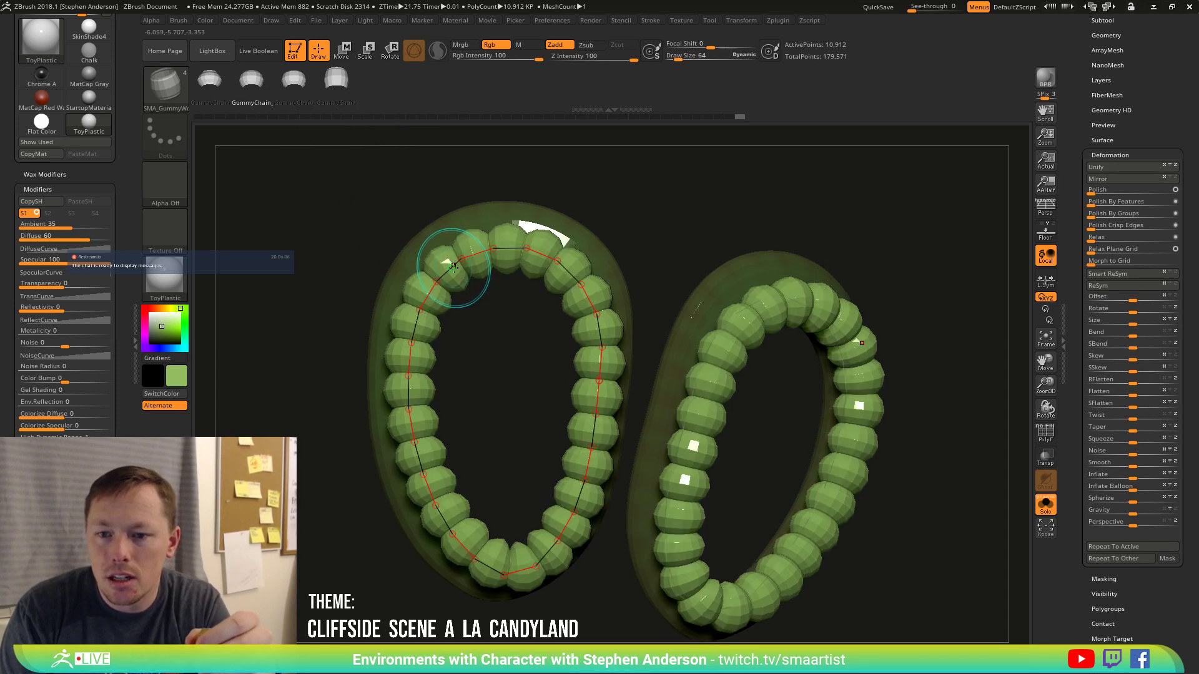
# Compare the third and first GummyChain meshes along the eye-ring curves and finish with the second one.
pyautogui.click(300, 81)
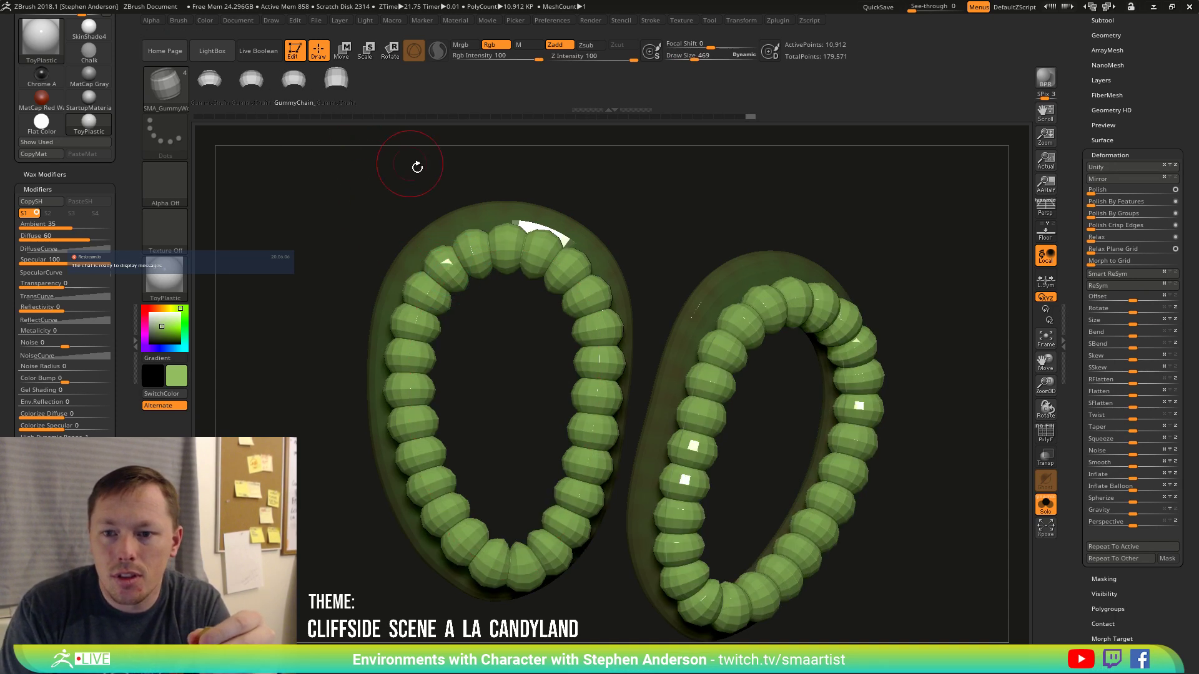
pyautogui.click(252, 80)
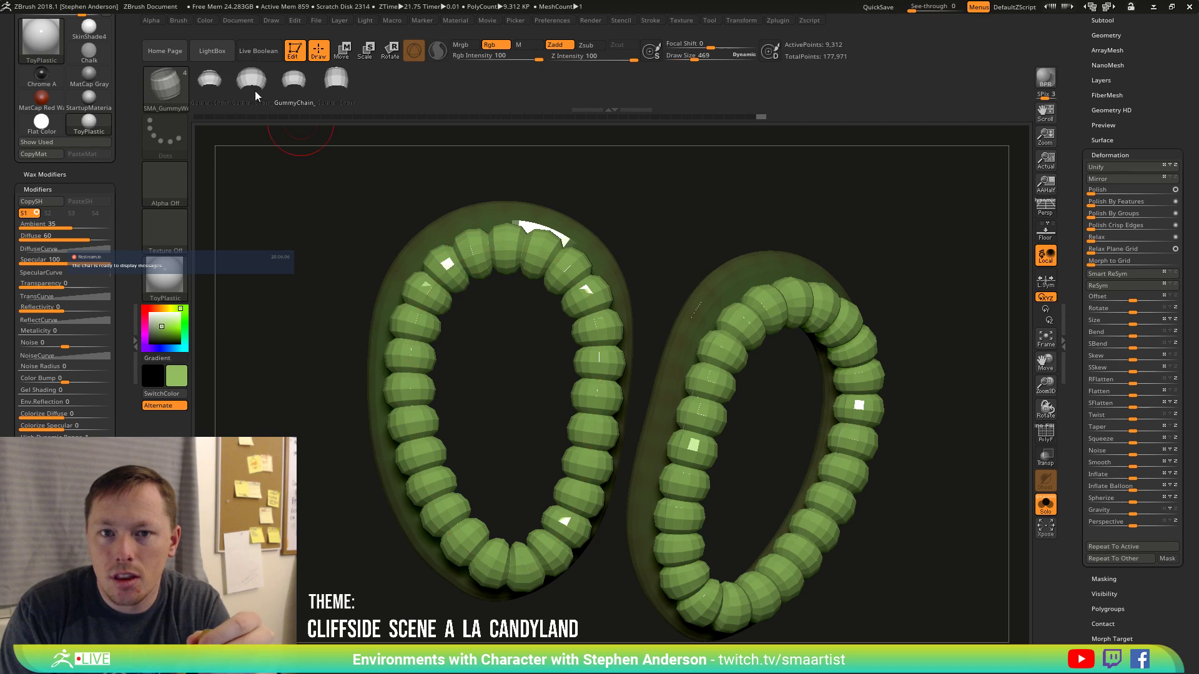
pyautogui.click(495, 252)
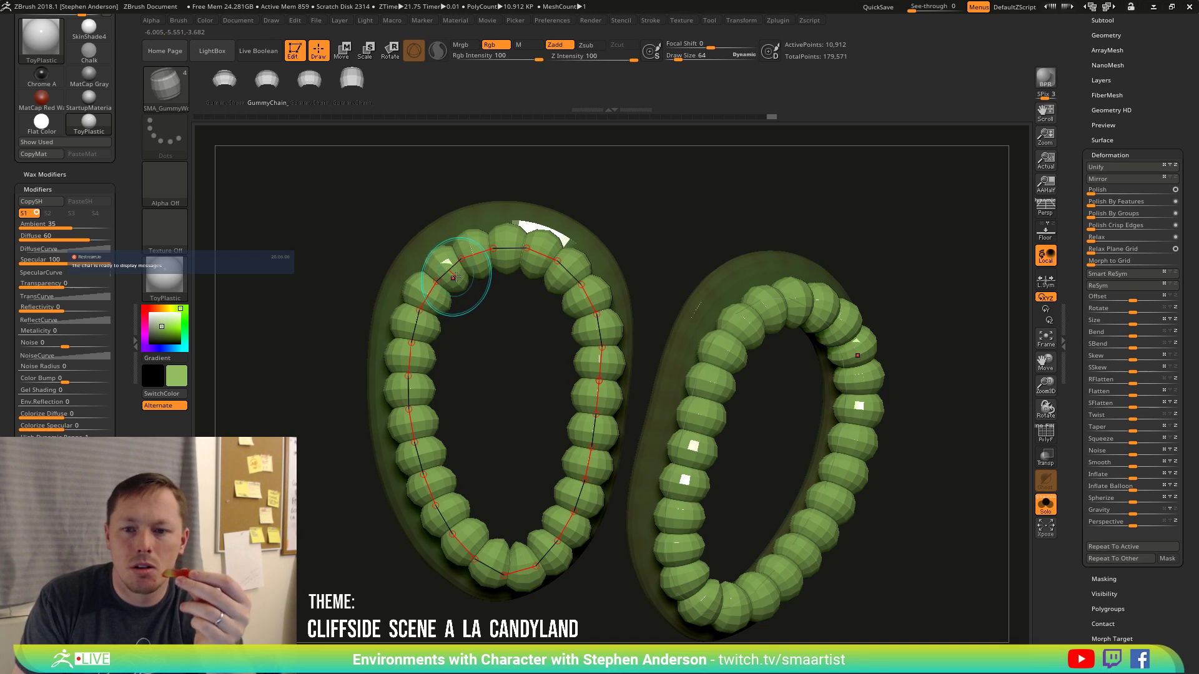
pyautogui.hotkey('ctrl', 'z')
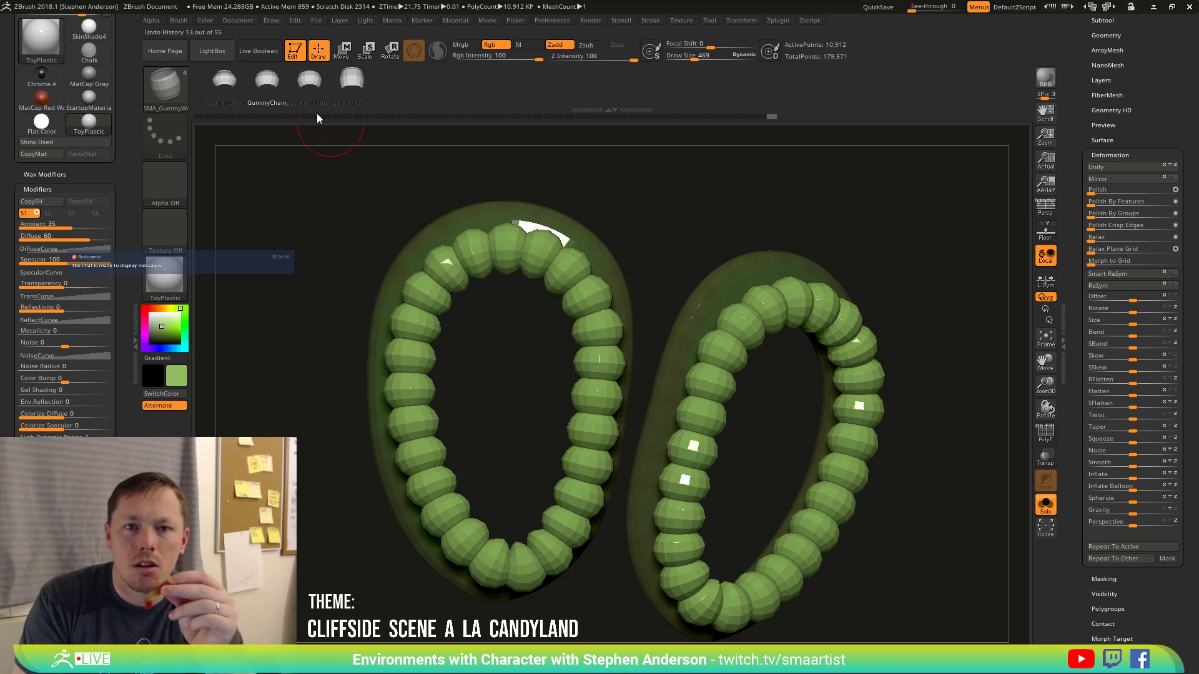
pyautogui.click(226, 82)
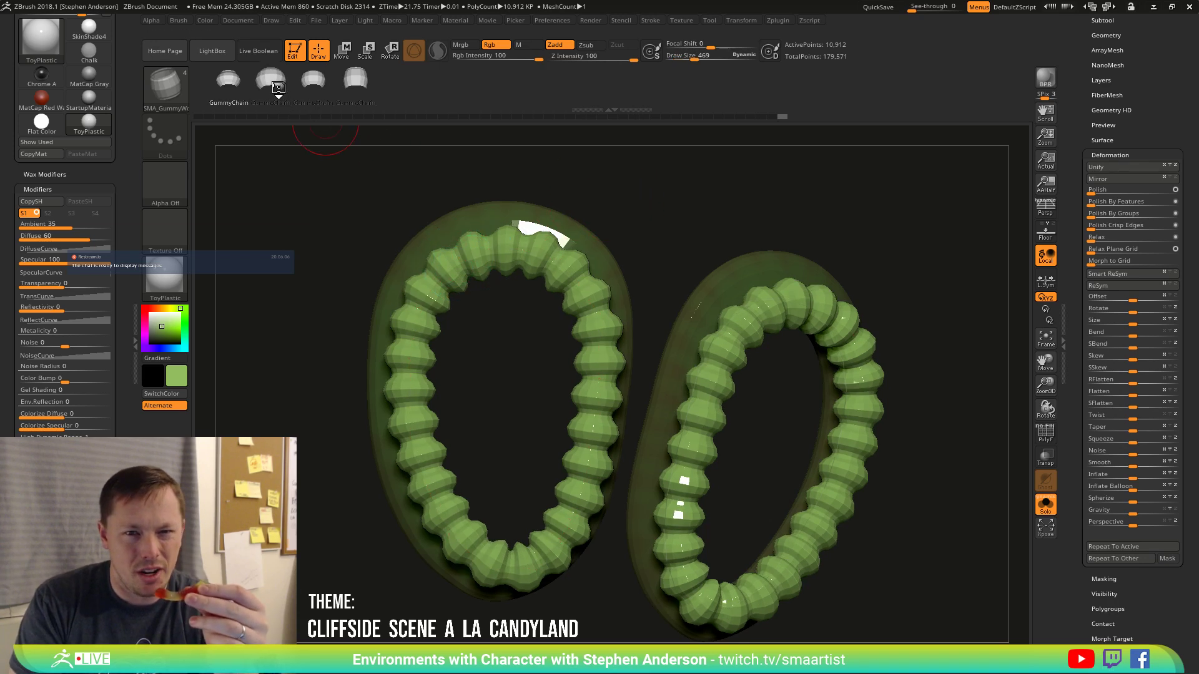
pyautogui.click(274, 82)
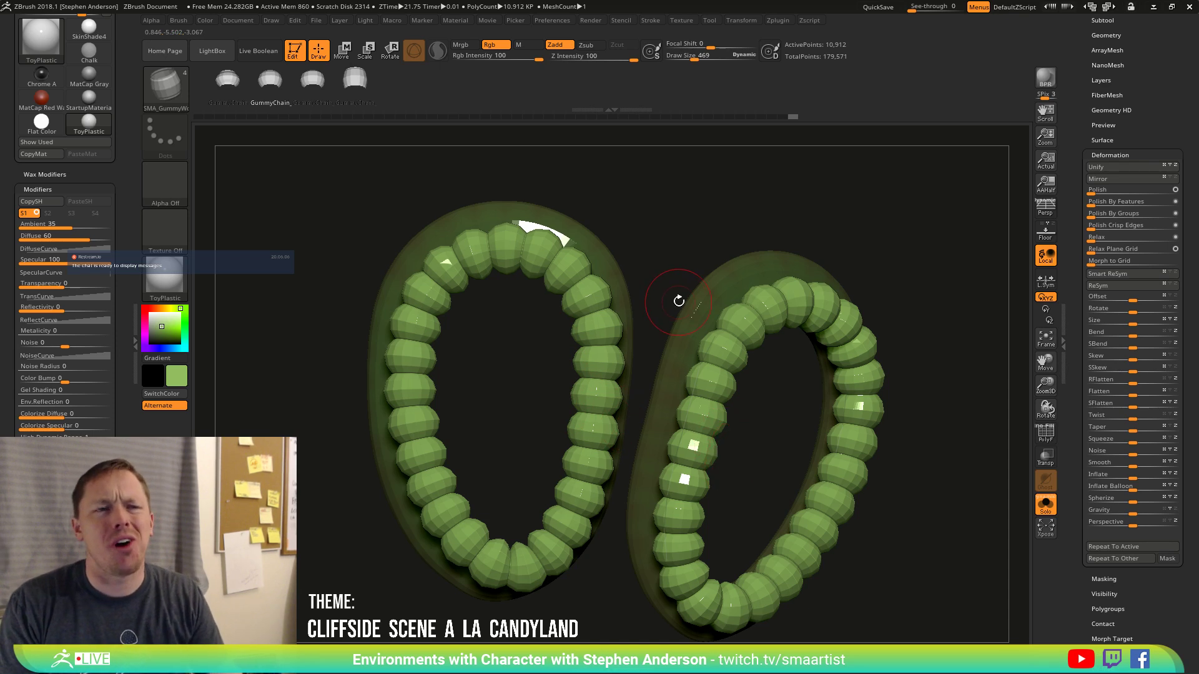
# Turn off Solo mode and bring the whole dragon head into view around the eye rings.
pyautogui.click(1047, 507)
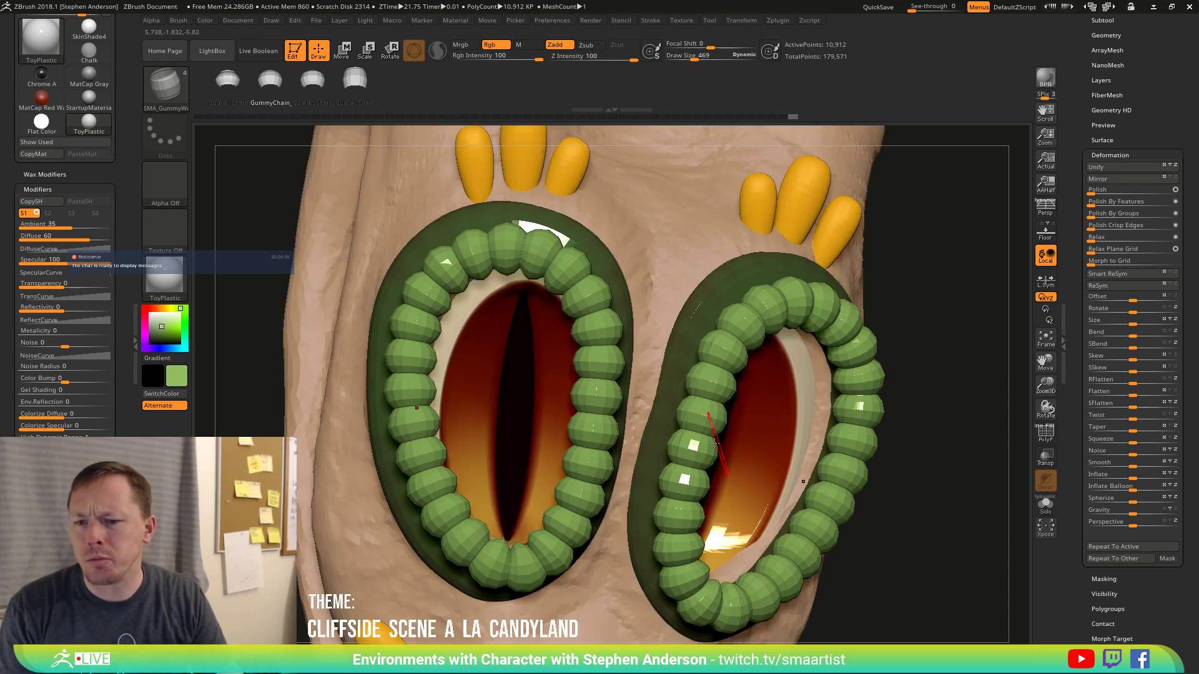
pyautogui.moveTo(653, 325)
pyautogui.mouseDown(button='right')
pyautogui.moveTo(765, 326)
pyautogui.moveTo(690, 327)
pyautogui.moveTo(698, 422)
pyautogui.moveTo(645, 443)
pyautogui.mouseUp(button='right')
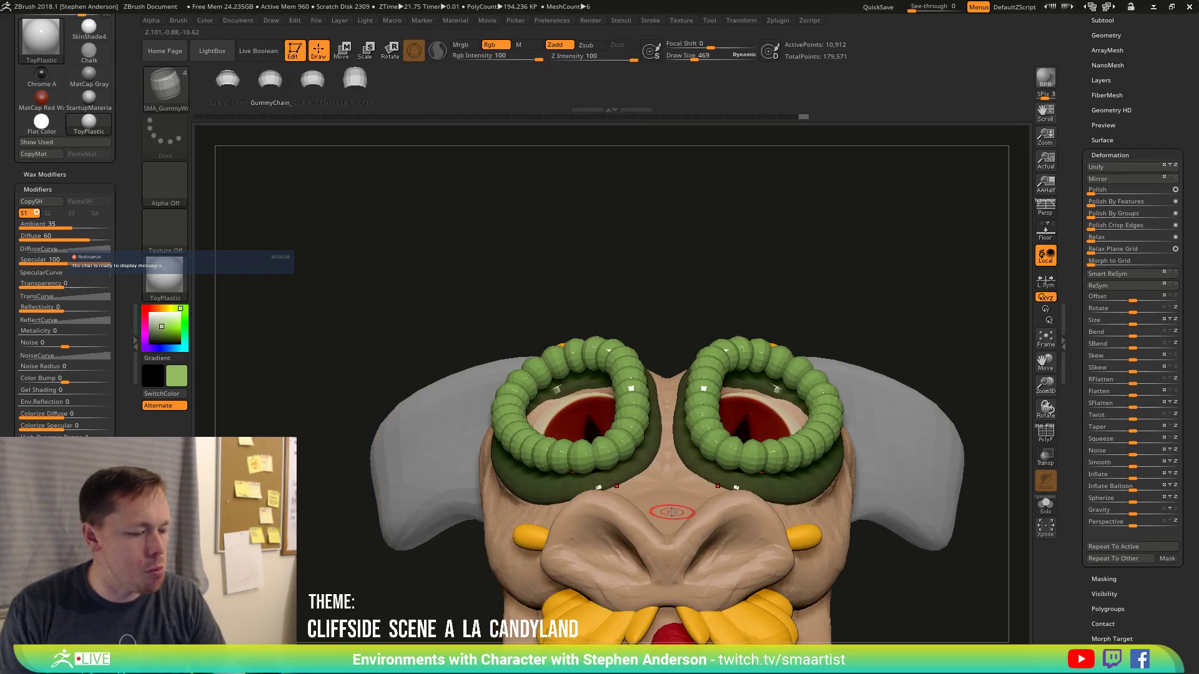
pyautogui.press('w')
pyautogui.moveTo(578, 267); pyautogui.dragTo(654, 304)
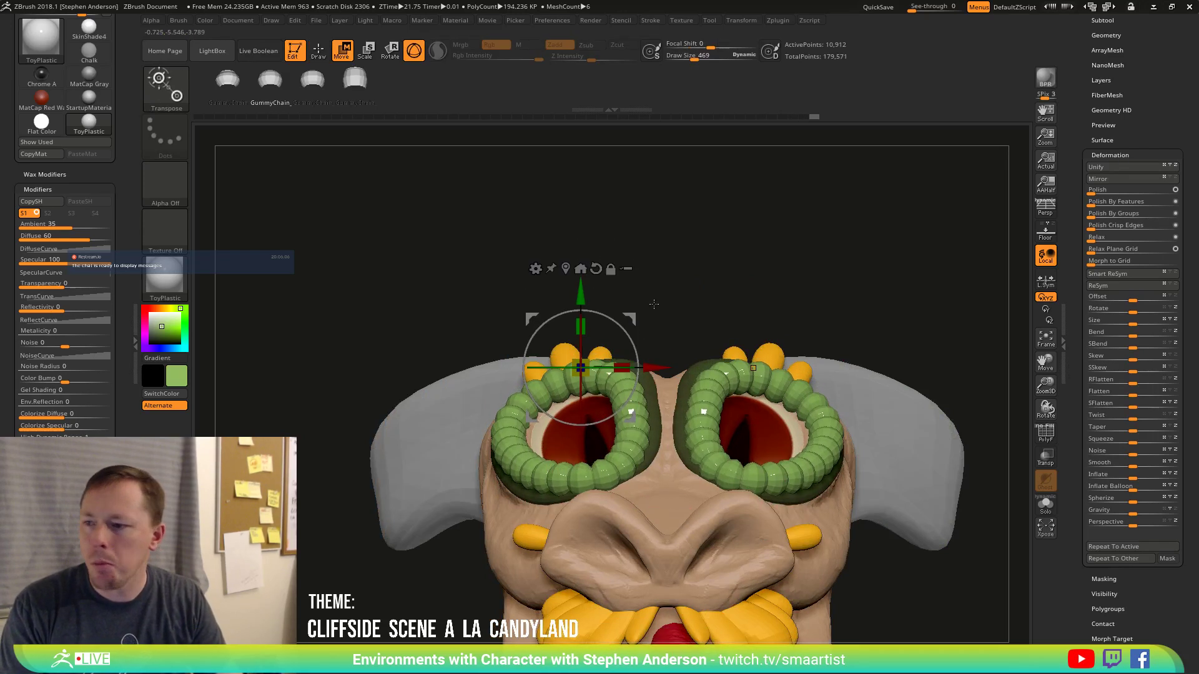
pyautogui.moveTo(1129, 123); pyautogui.dragTo(1129, 272)
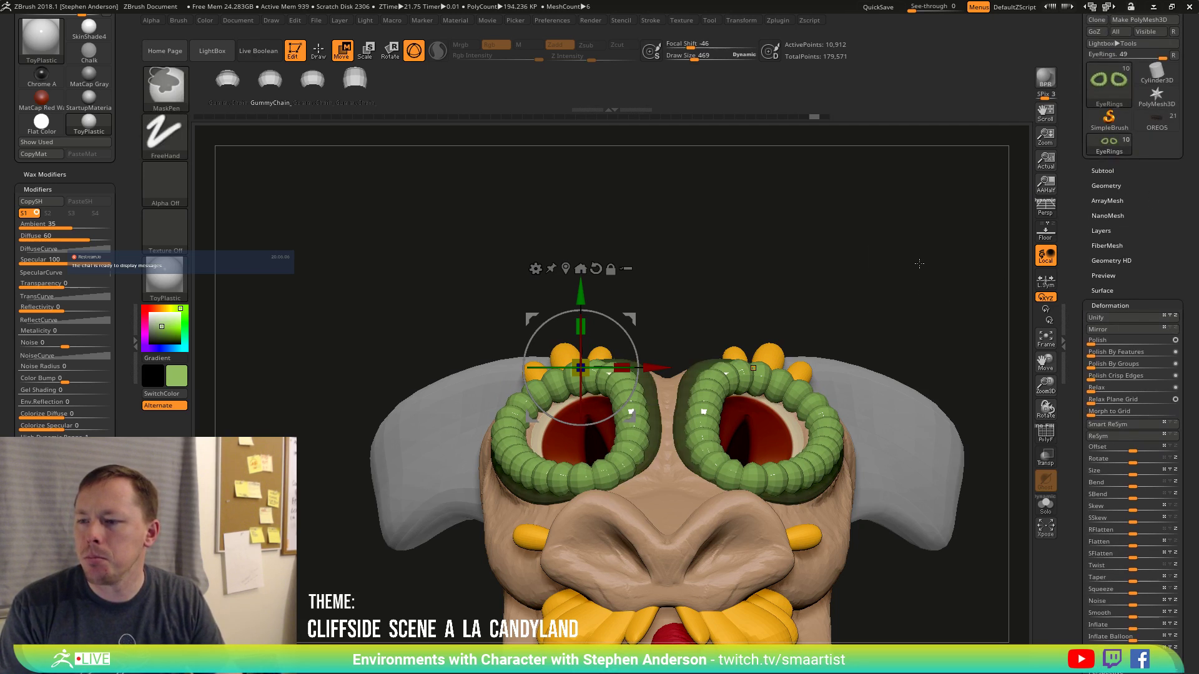
pyautogui.press('q')
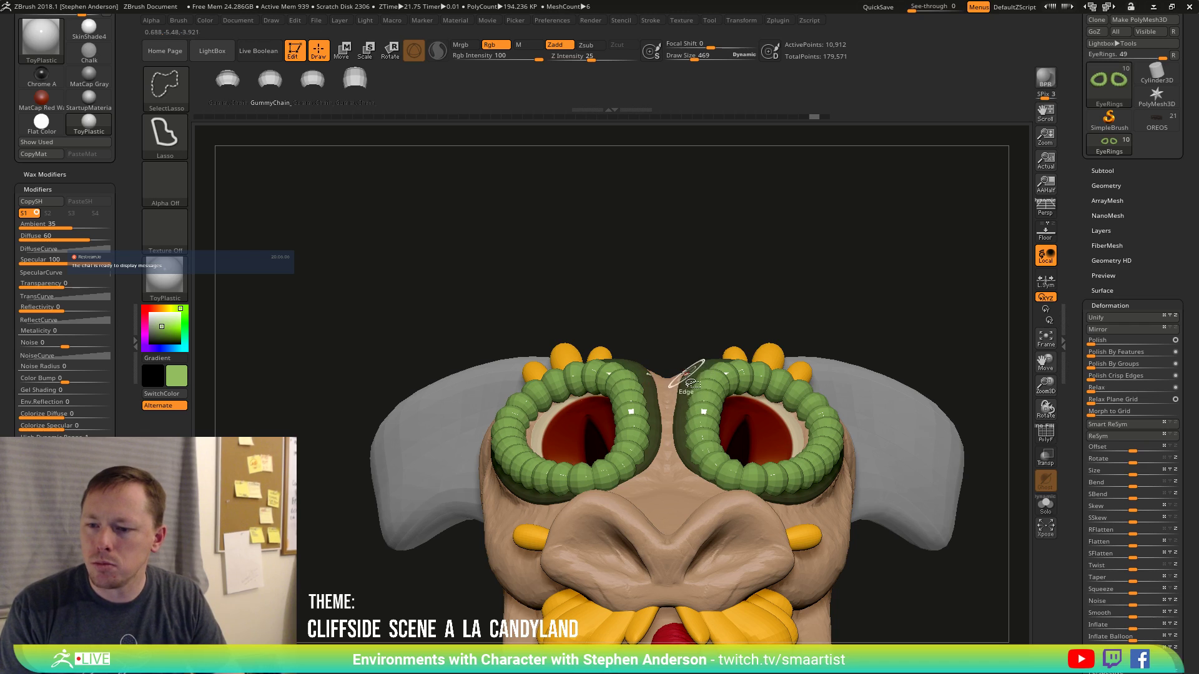
# Switch to rectangular selection and isolate the gummy chains by hiding the smooth eye rings beneath them.
pyautogui.keyDown('ctrl'); pyautogui.keyDown('shift'); pyautogui.click(685, 373); pyautogui.keyUp('shift'); pyautogui.keyUp('ctrl')
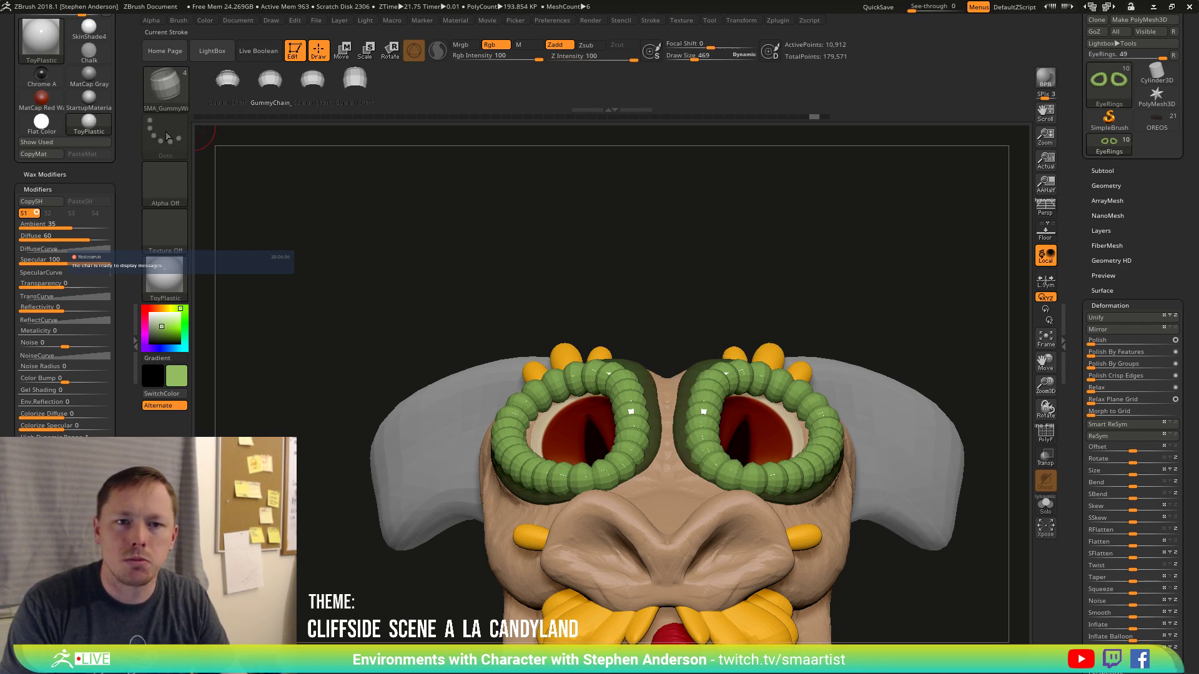
pyautogui.keyDown('ctrl'); pyautogui.keyDown('shift'); pyautogui.click(163, 88); pyautogui.keyUp('shift'); pyautogui.keyUp('ctrl')
pyautogui.click(396, 155)
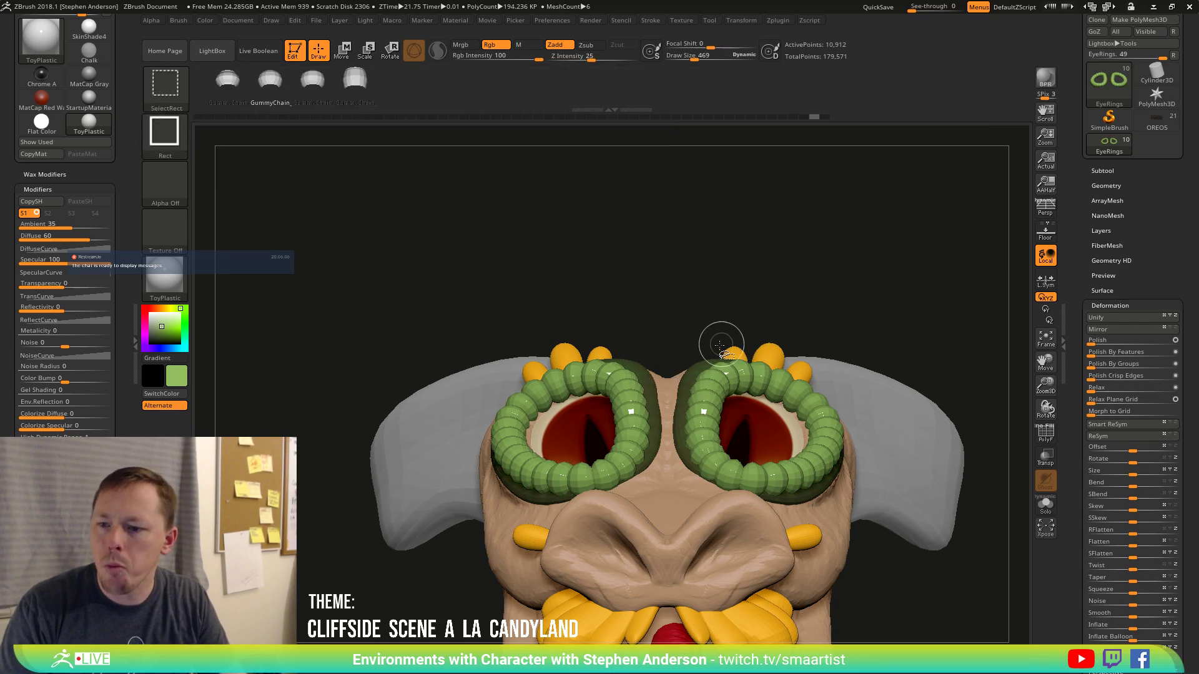
pyautogui.keyDown('ctrl'); pyautogui.keyDown('shift'); pyautogui.click(706, 357); pyautogui.keyUp('shift'); pyautogui.keyUp('ctrl')
pyautogui.keyDown('ctrl'); pyautogui.keyDown('shift'); pyautogui.click(808, 301); pyautogui.keyUp('shift'); pyautogui.keyUp('ctrl')
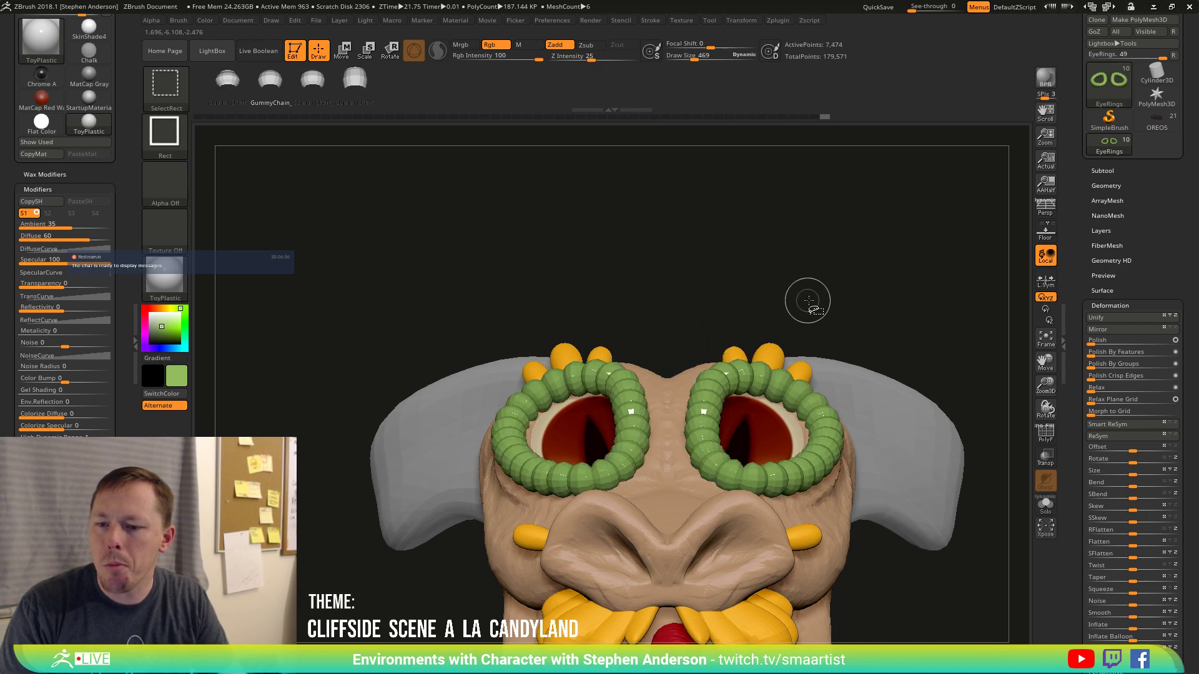
pyautogui.keyDown('ctrl'); pyautogui.keyDown('shift'); pyautogui.click(808, 301); pyautogui.keyUp('shift'); pyautogui.keyUp('ctrl')
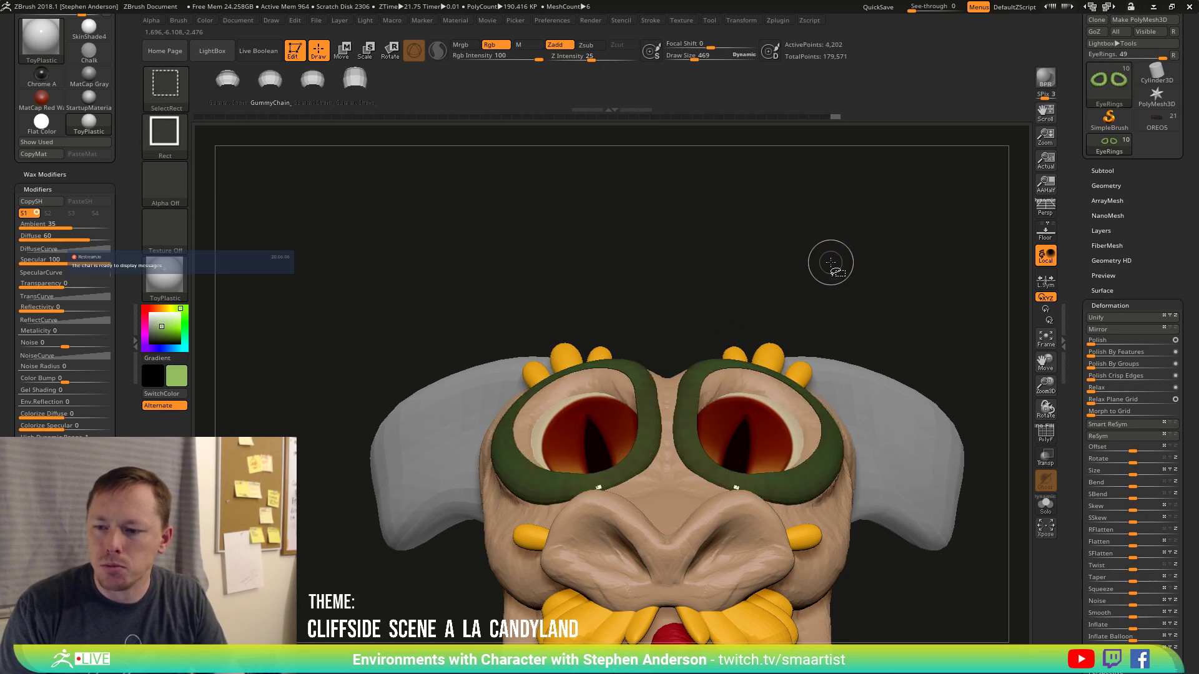
pyautogui.keyDown('ctrl'); pyautogui.keyDown('shift'); pyautogui.moveTo(822, 275); pyautogui.dragTo(885, 235); pyautogui.keyUp('shift'); pyautogui.keyUp('ctrl')
# Try to bend the inner sides of both gummy chains with the Move brush at draw size 2620, and undo it.
pyautogui.moveTo(797, 246)
pyautogui.mouseDown()
pyautogui.moveTo(799, 337)
pyautogui.moveTo(573, 341)
pyautogui.moveTo(621, 343)
pyautogui.moveTo(584, 315)
pyautogui.moveTo(520, 328)
pyautogui.mouseUp()
pyautogui.press('b')
pyautogui.press('m')
pyautogui.press('v')
pyautogui.press('s')
pyautogui.moveTo(620, 367)
pyautogui.mouseDown()
pyautogui.moveTo(618, 260)
pyautogui.moveTo(578, 353)
pyautogui.moveTo(635, 409)
pyautogui.mouseUp()
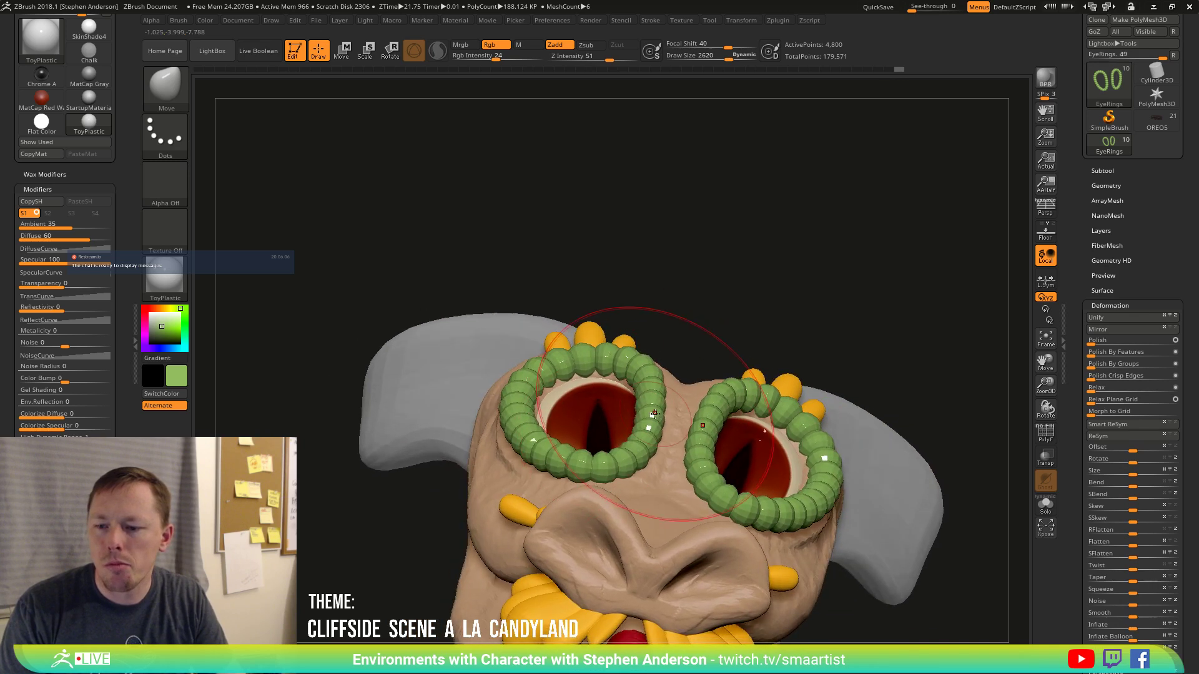
pyautogui.keyDown('ctrl'); pyautogui.moveTo(694, 407); pyautogui.dragTo(743, 453, button='right'); pyautogui.keyUp('ctrl')
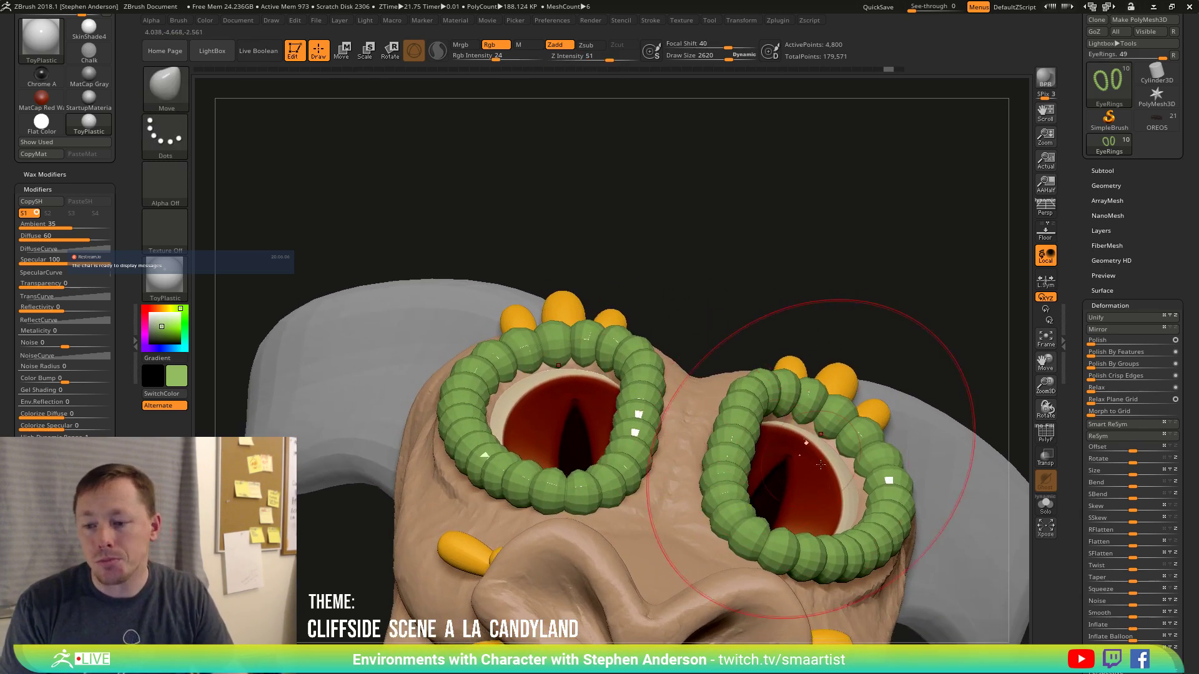
pyautogui.keyDown('ctrl'); pyautogui.moveTo(821, 464); pyautogui.dragTo(918, 468, button='right'); pyautogui.keyUp('ctrl')
pyautogui.moveTo(883, 375)
pyautogui.mouseDown()
pyautogui.moveTo(778, 389)
pyautogui.moveTo(861, 356)
pyautogui.moveTo(815, 404)
pyautogui.moveTo(848, 359)
pyautogui.moveTo(816, 364)
pyautogui.mouseUp()
pyautogui.keyDown('ctrl'); pyautogui.moveTo(816, 365); pyautogui.dragTo(749, 370, button='right'); pyautogui.keyUp('ctrl')
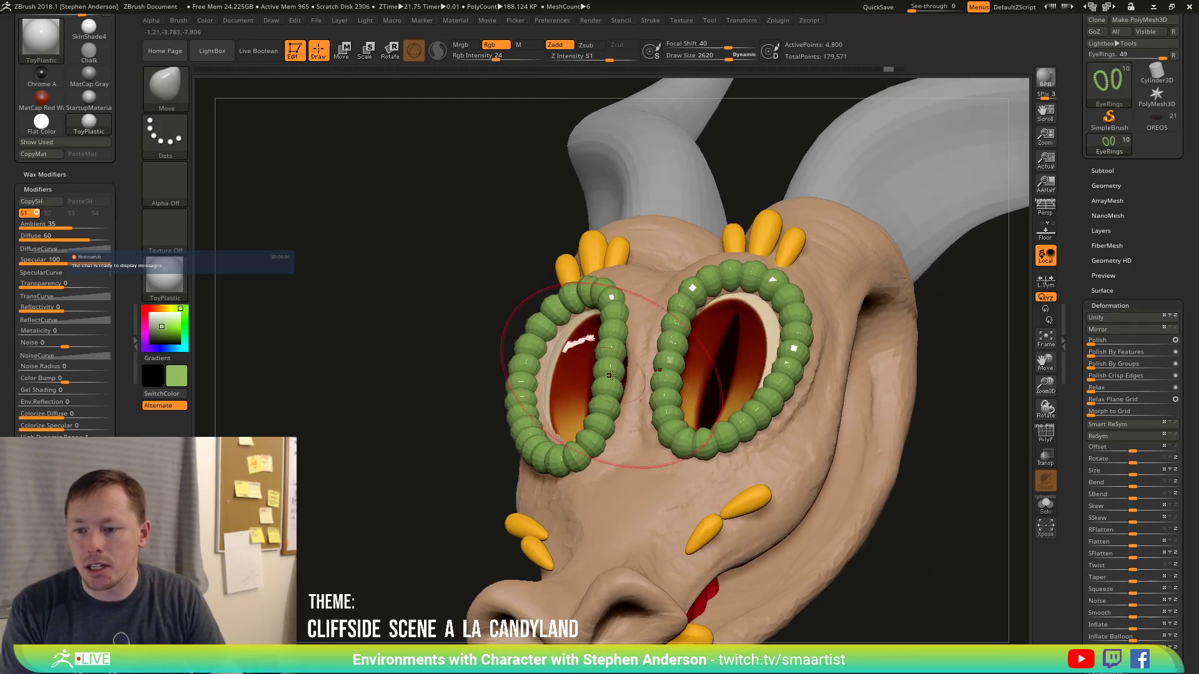
pyautogui.moveTo(681, 380); pyautogui.dragTo(669, 380)
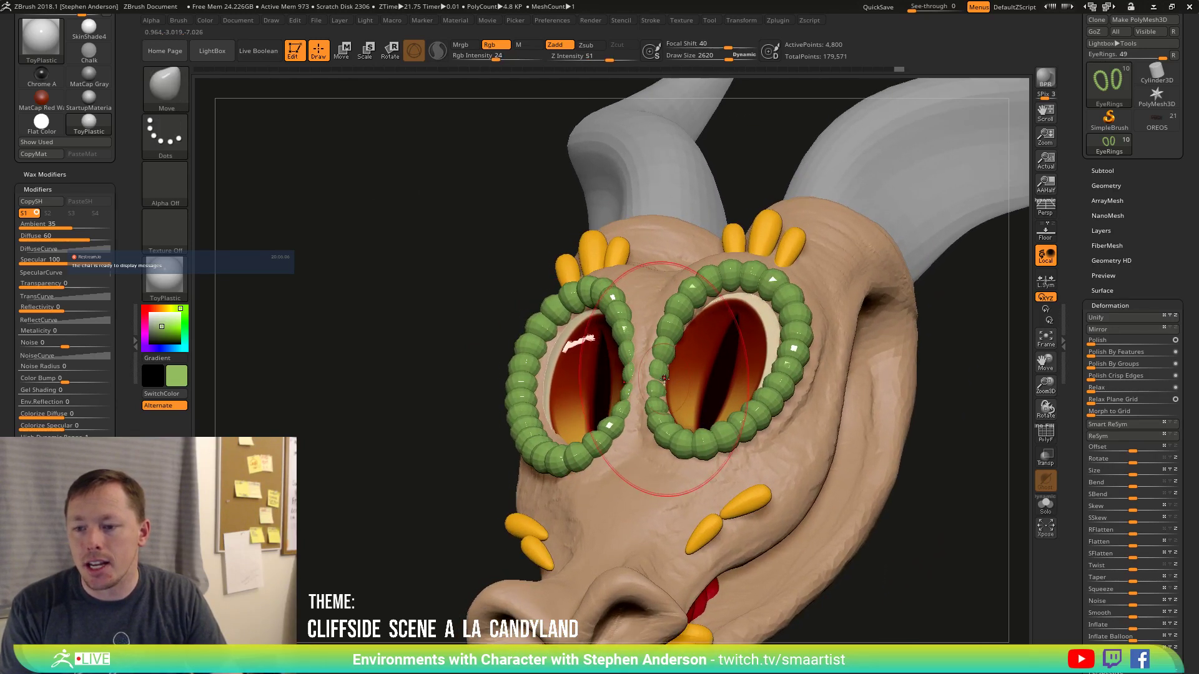
pyautogui.moveTo(669, 380)
pyautogui.mouseDown(button='right')
pyautogui.moveTo(765, 383)
pyautogui.moveTo(701, 392)
pyautogui.mouseUp(button='right')
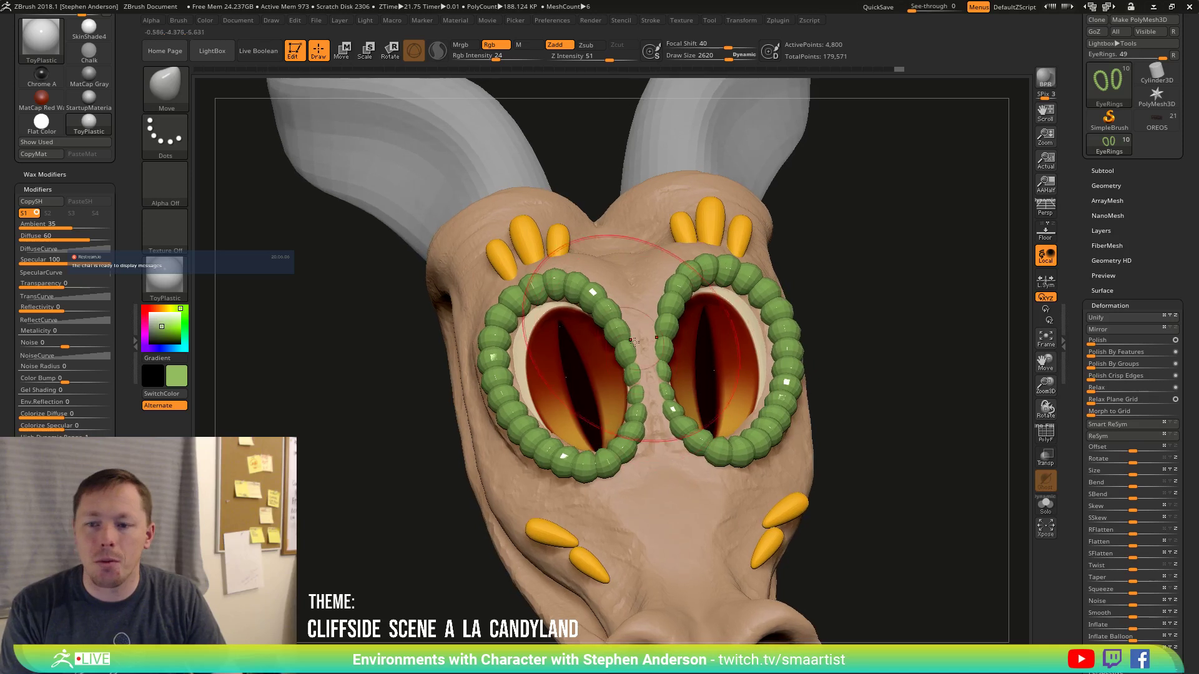
pyautogui.hotkey('ctrl', 'z')
pyautogui.hotkey('ctrl', 'z')
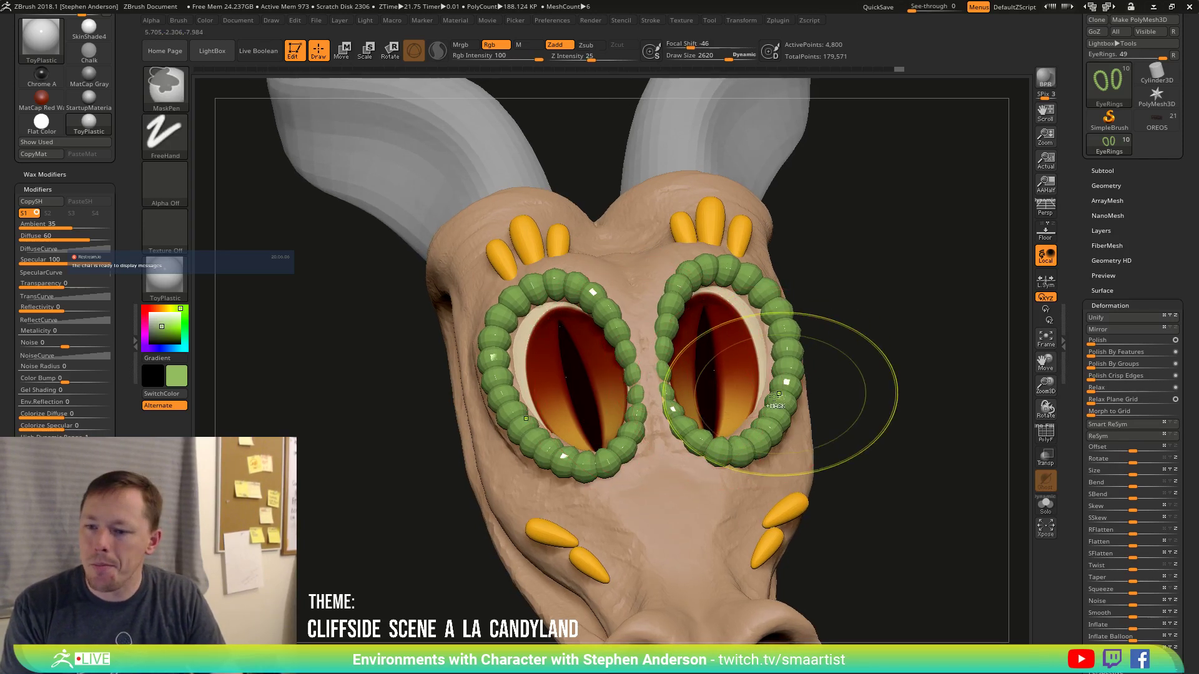
# Split the hidden smooth eye rings into their own subtool and delete that subtool.
pyautogui.click(1098, 171)
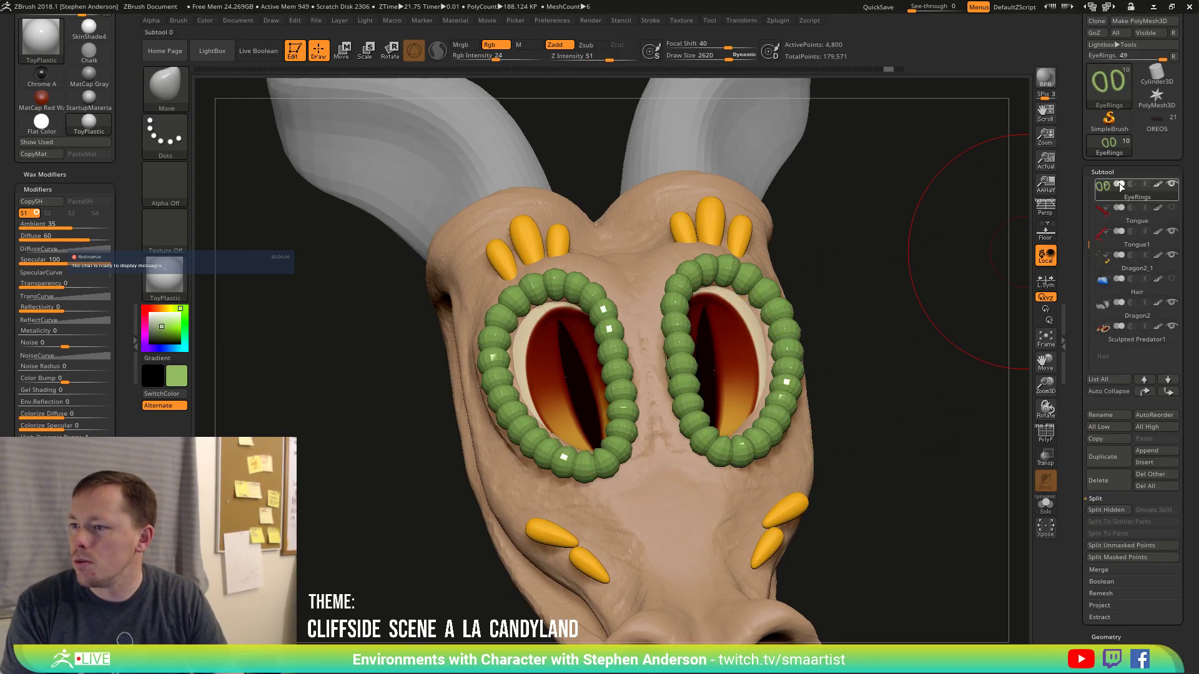
pyautogui.click(1111, 534)
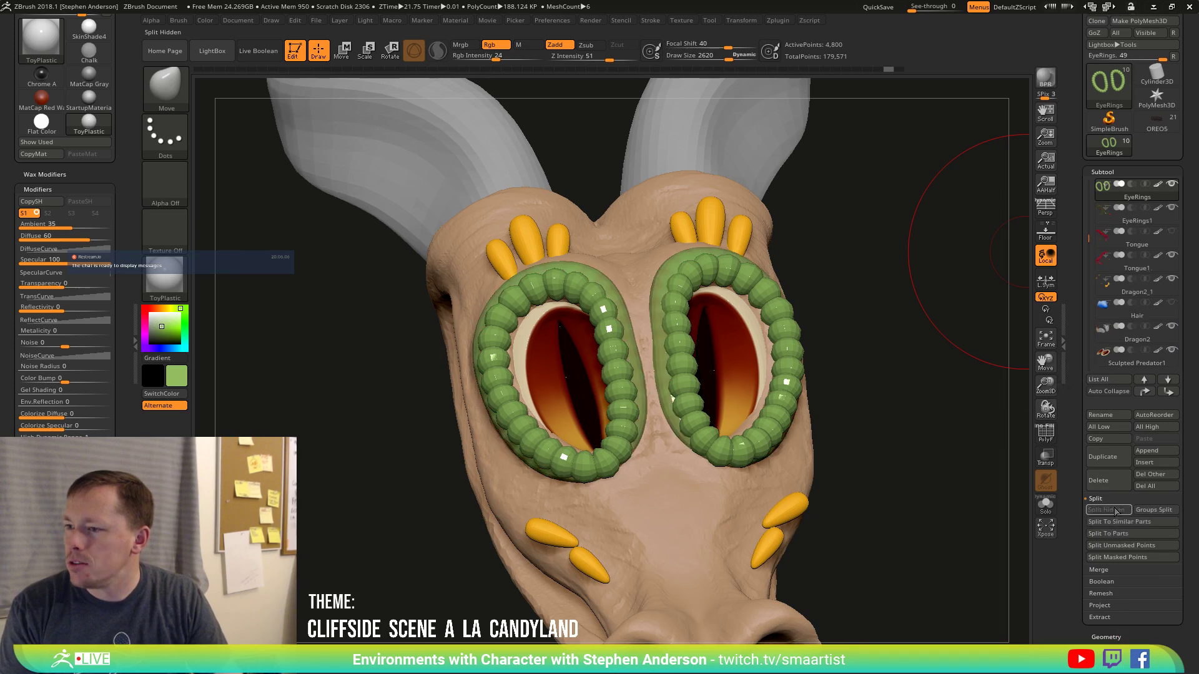
pyautogui.click(1111, 213)
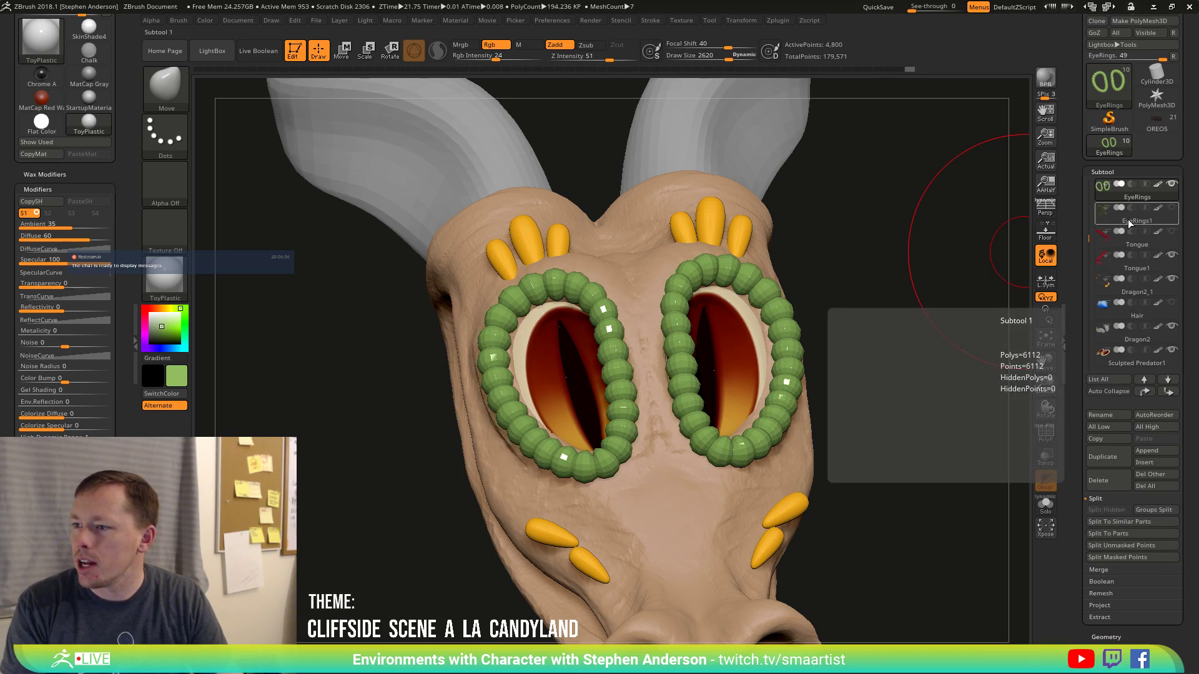
pyautogui.click(1128, 196)
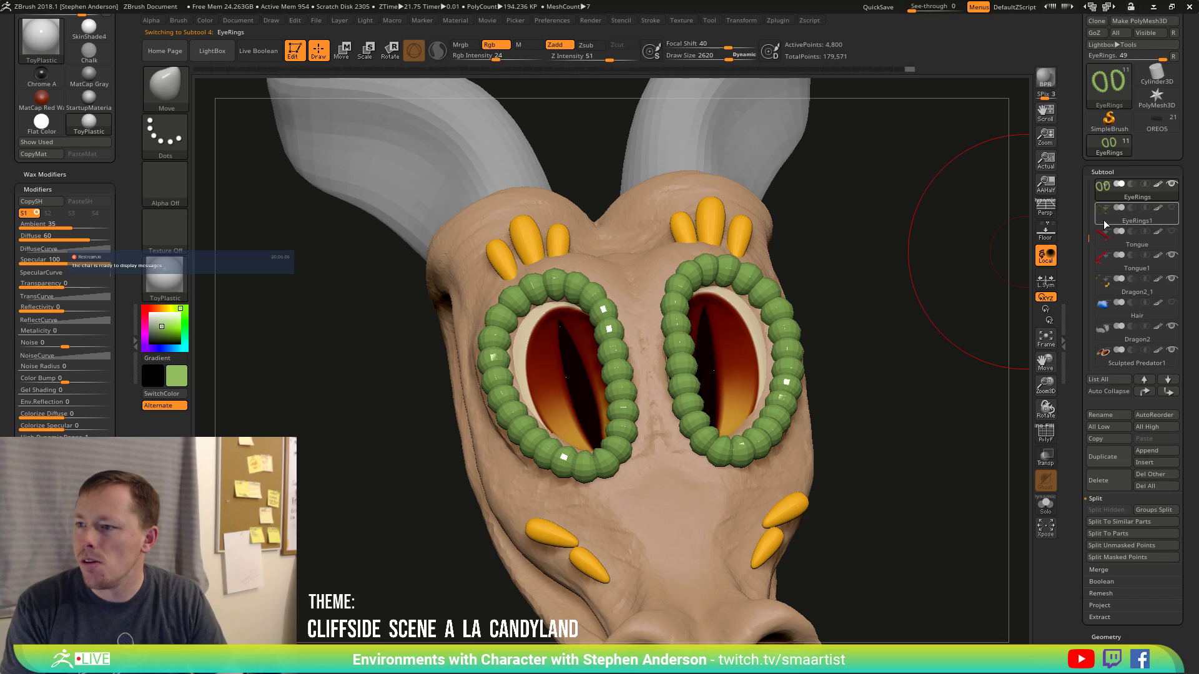
pyautogui.click(1112, 214)
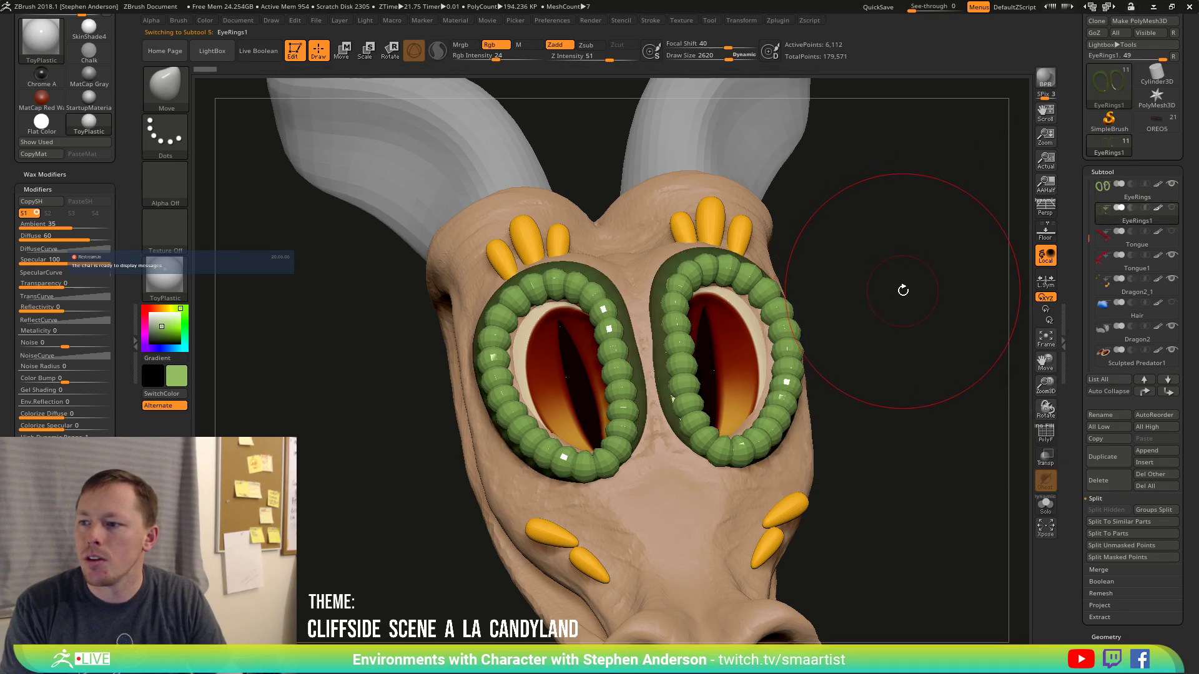
pyautogui.click(1110, 479)
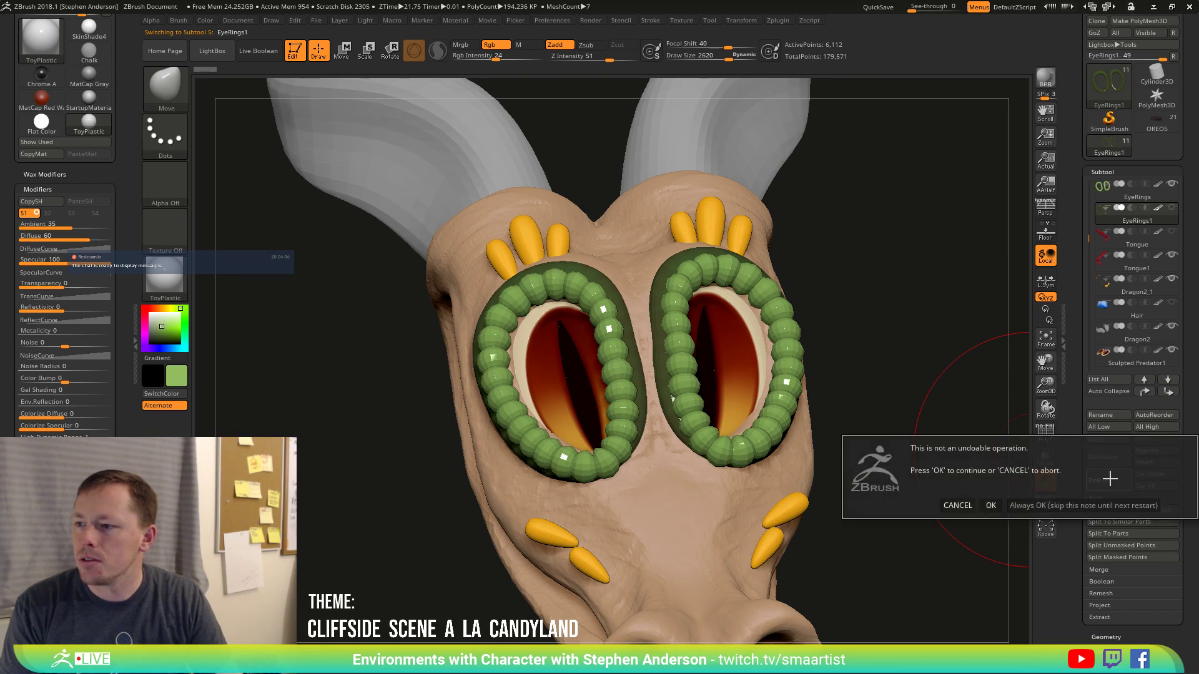
pyautogui.click(991, 506)
# Duplicate the EyeRings gummy-chain subtool and return to the original.
pyautogui.click(1097, 199)
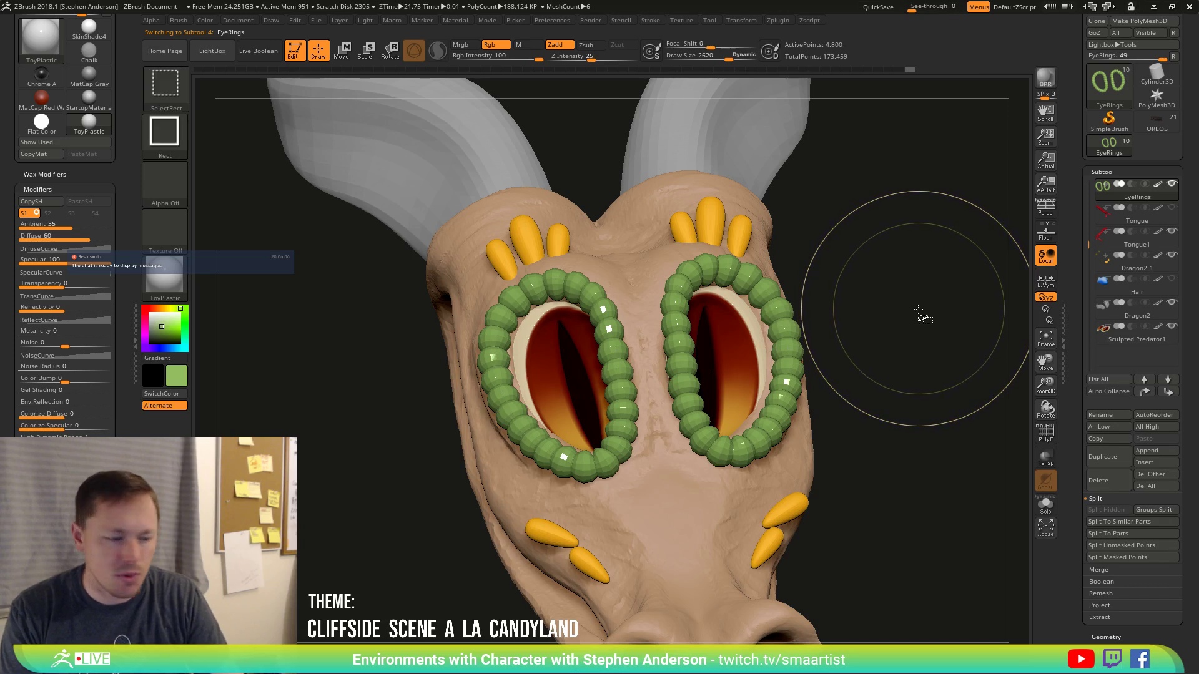
pyautogui.hotkey('ctrl', 'shift', 'd')
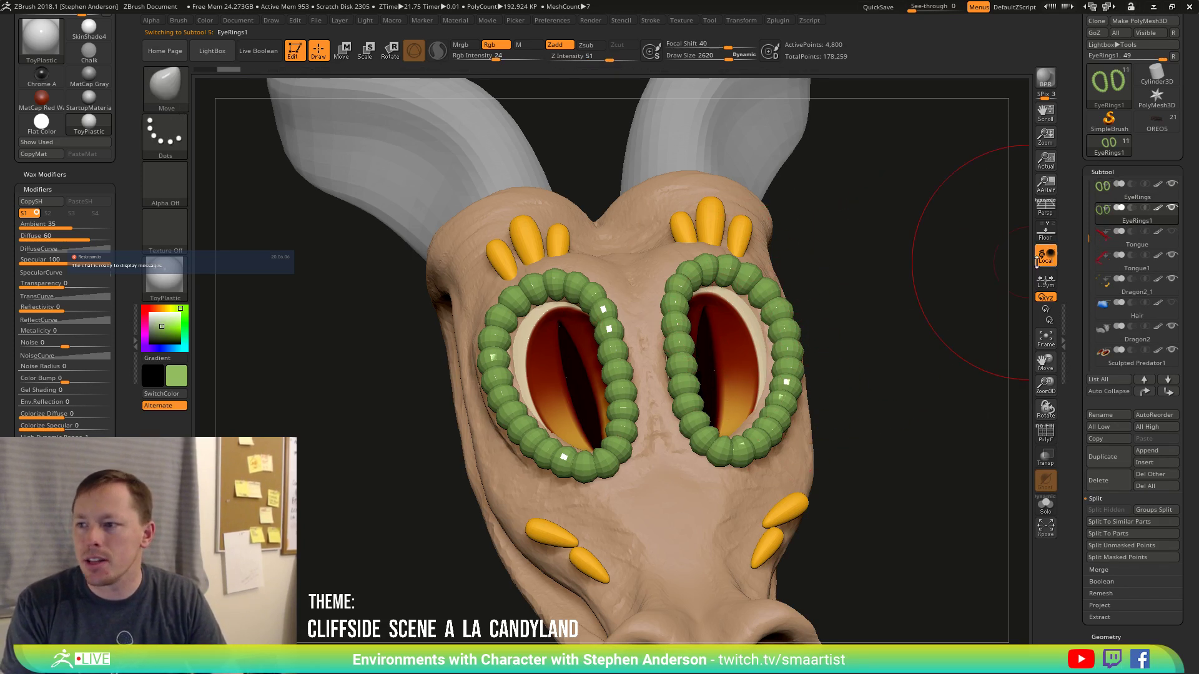
pyautogui.click(1106, 199)
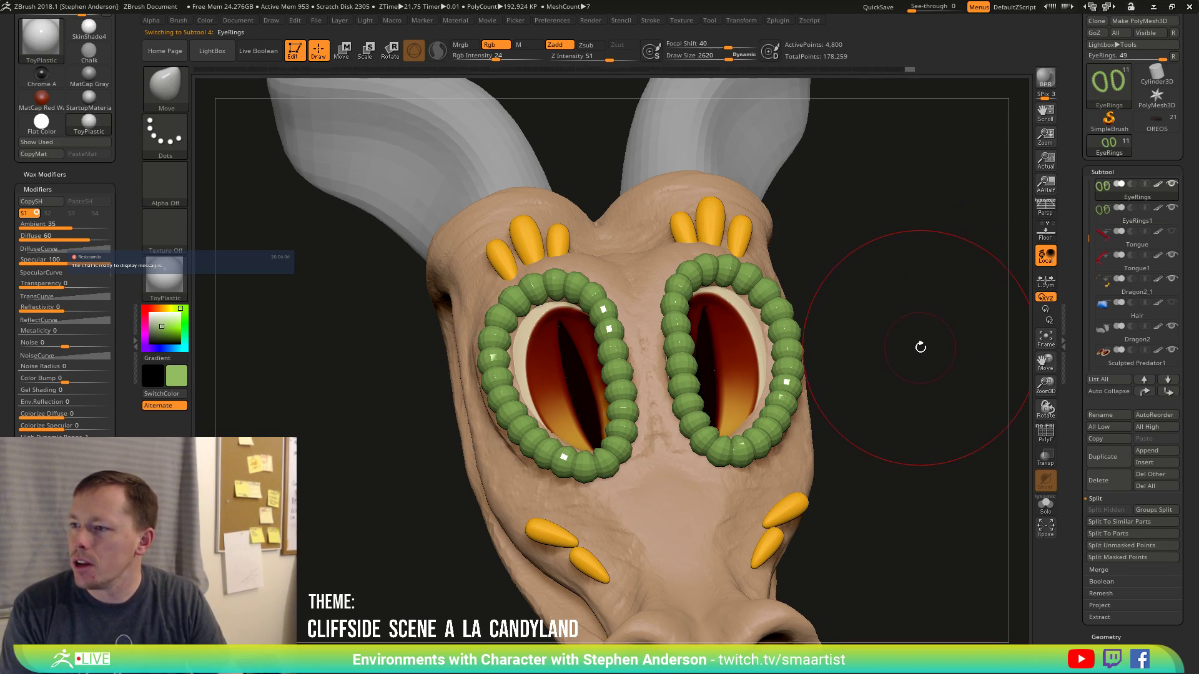
# Rewind the original subtool's undo history to its finely ribbed eye rings and hide the EyeRings1 duplicate.
pyautogui.press('ctrl')
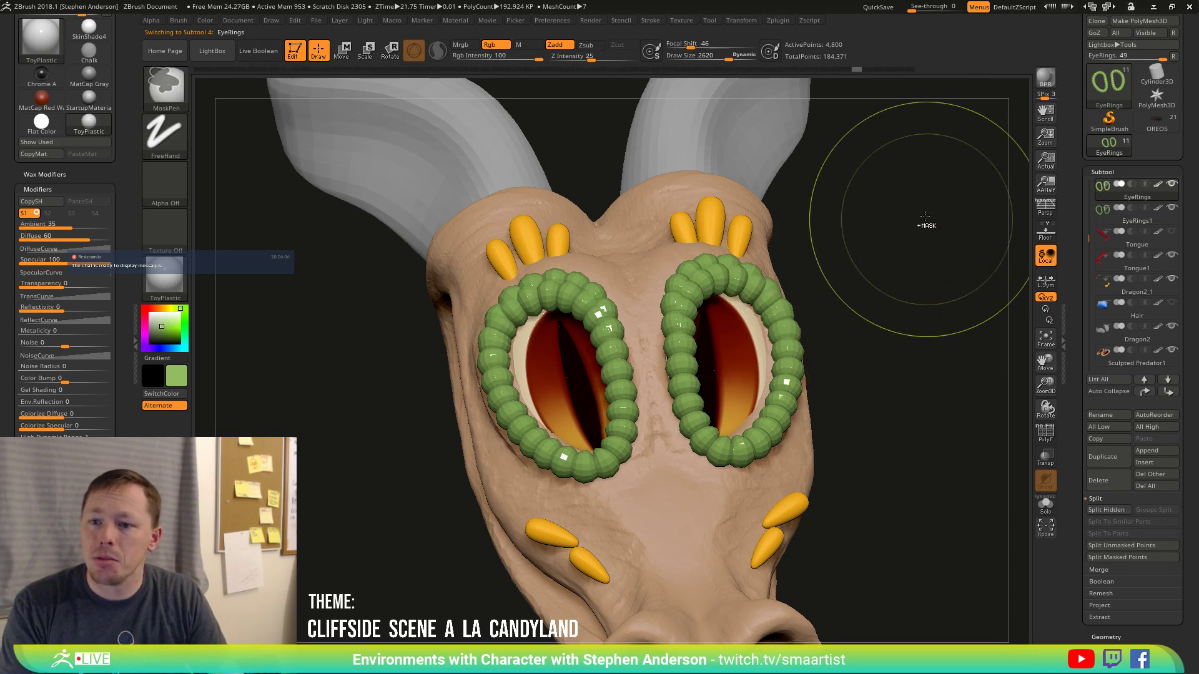
pyautogui.keyDown('ctrl'); pyautogui.keyDown('shift'); pyautogui.click(863, 174); pyautogui.keyUp('shift'); pyautogui.keyUp('ctrl')
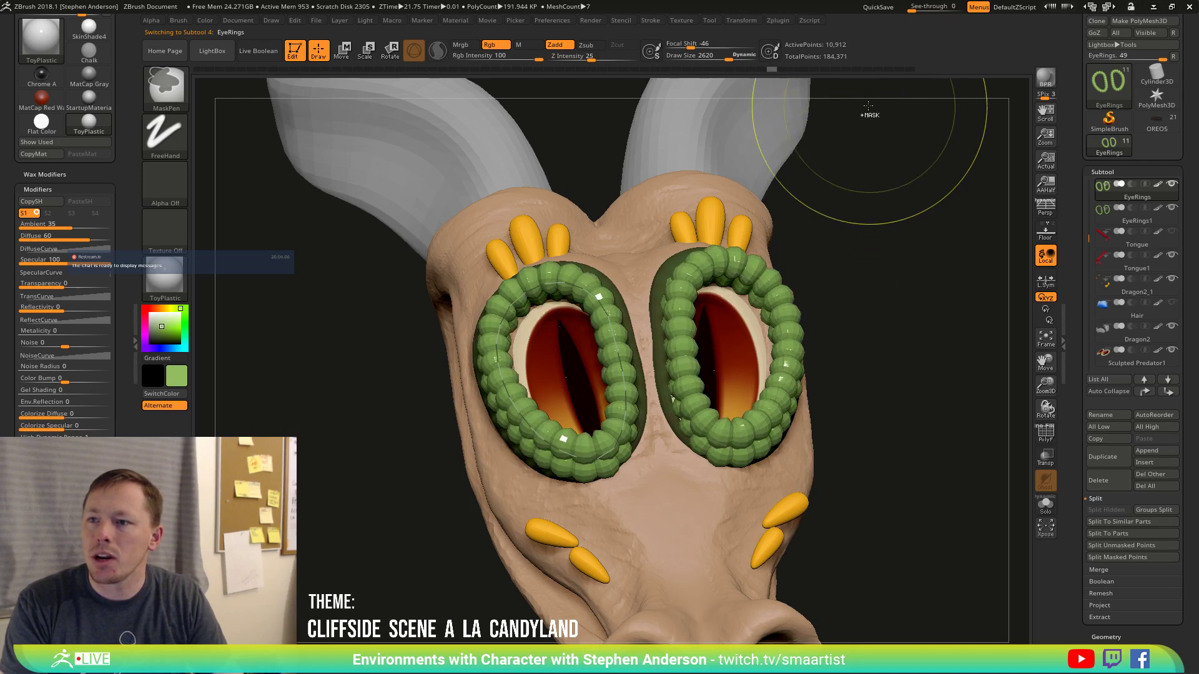
pyautogui.moveTo(769, 69)
pyautogui.mouseDown()
pyautogui.moveTo(487, 69)
pyautogui.moveTo(607, 70)
pyautogui.mouseUp()
pyautogui.click(1174, 208)
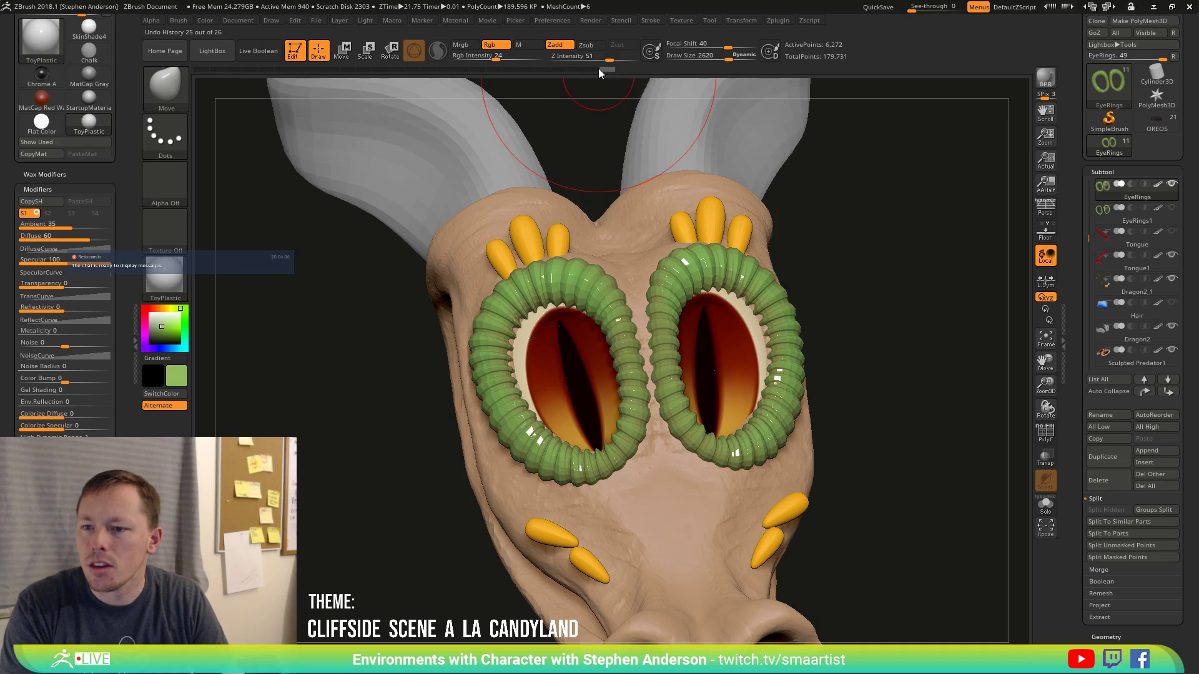
pyautogui.moveTo(510, 68); pyautogui.dragTo(640, 65)
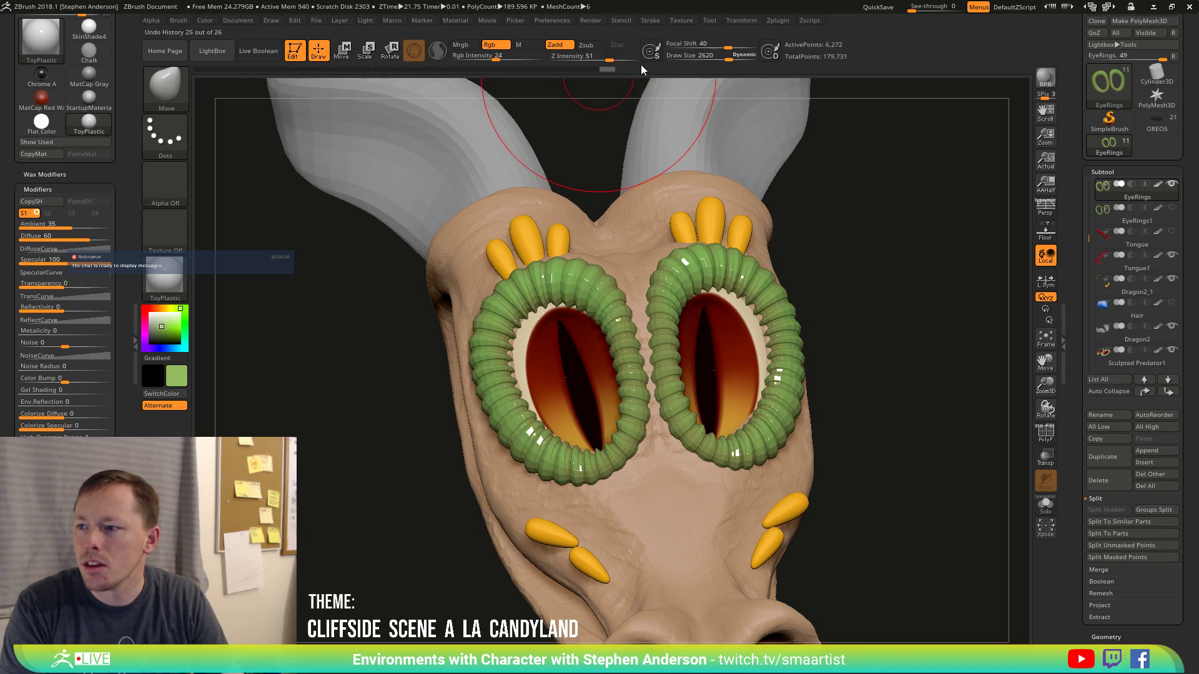
pyautogui.moveTo(486, 69)
pyautogui.mouseDown()
pyautogui.moveTo(391, 67)
pyautogui.moveTo(470, 66)
pyautogui.mouseUp()
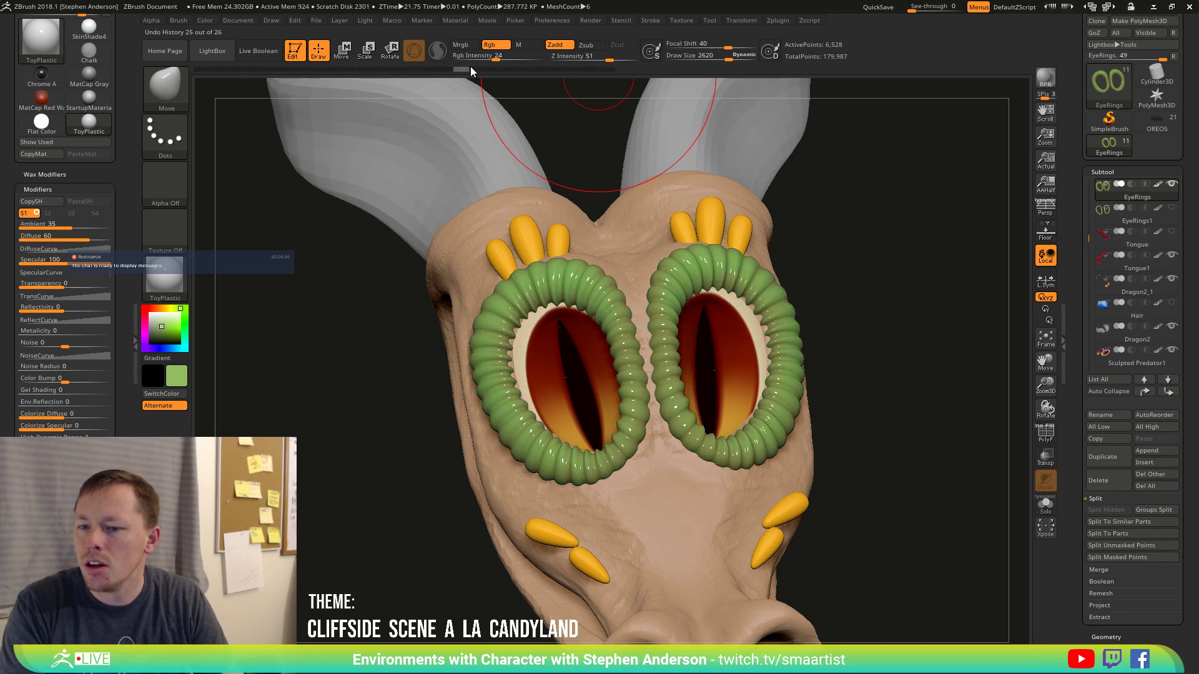
# Hide the ribbed EyeRings subtool, show the EyeRings1 gummy chains and make them the active subtool.
pyautogui.moveTo(830, 269)
pyautogui.mouseDown()
pyautogui.moveTo(882, 308)
pyautogui.moveTo(845, 291)
pyautogui.moveTo(991, 294)
pyautogui.mouseUp()
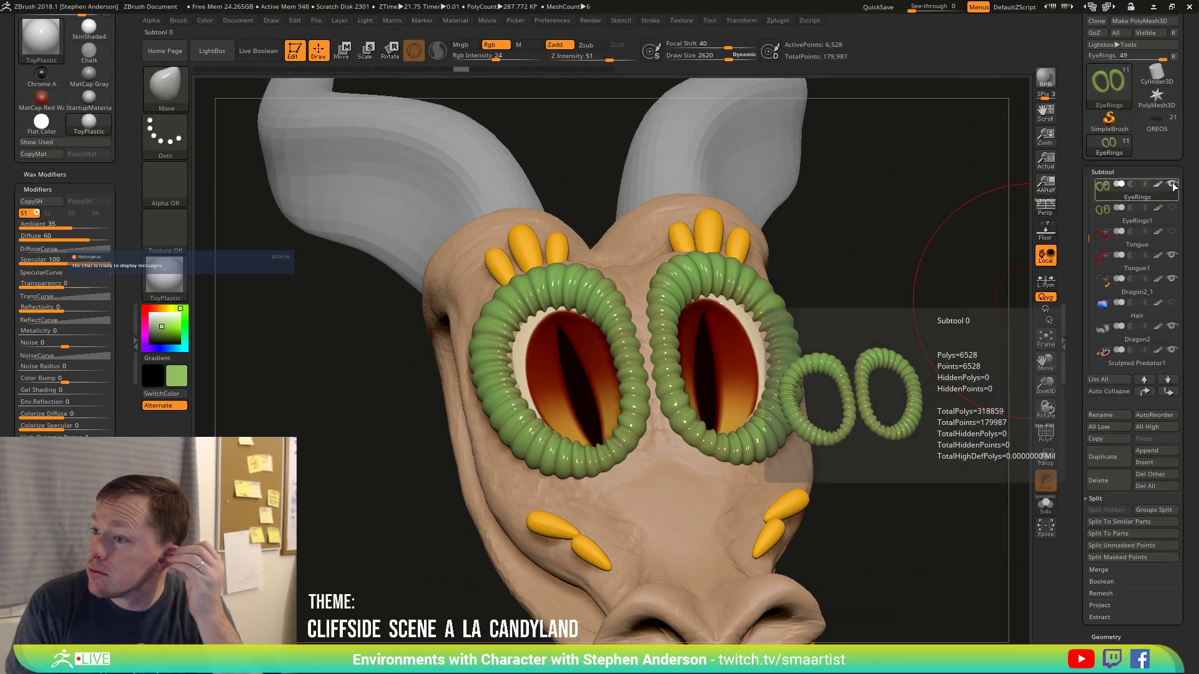
pyautogui.click(1172, 208)
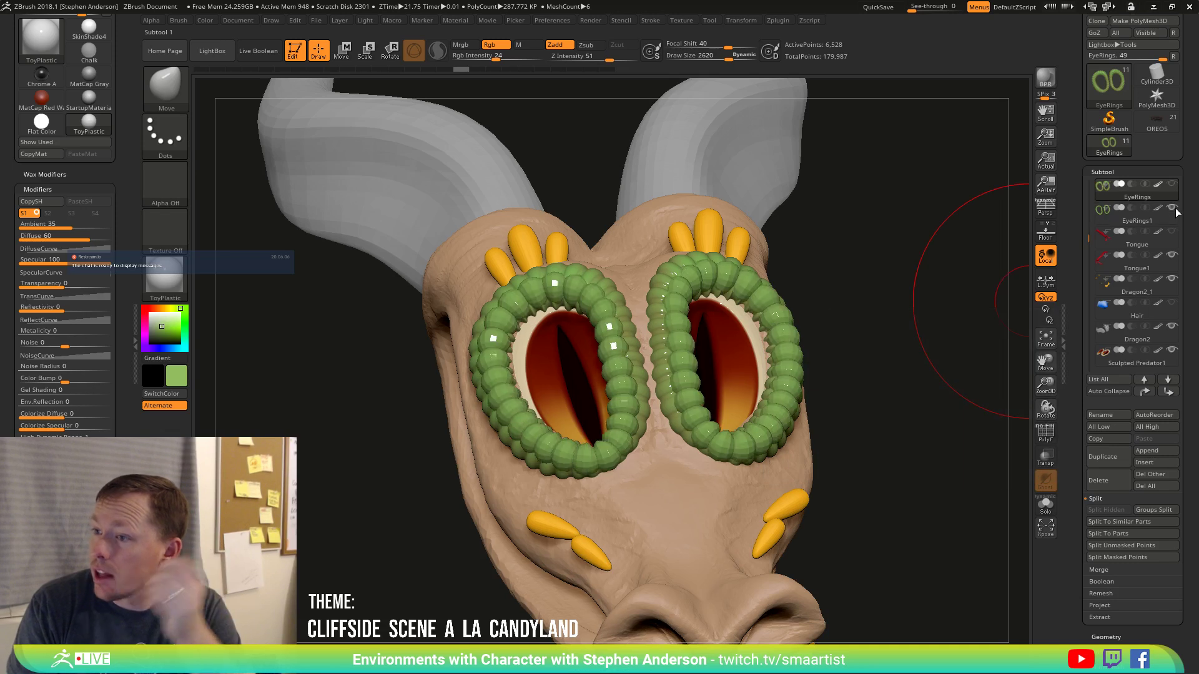
pyautogui.click(1114, 221)
# Turn on the polyframe display in a front view and hide the gummy chain around one eye, keeping the other.
pyautogui.moveTo(814, 326)
pyautogui.mouseDown()
pyautogui.moveTo(837, 375)
pyautogui.moveTo(874, 353)
pyautogui.moveTo(867, 343)
pyautogui.mouseUp()
pyautogui.hotkey('shift', 'f')
pyautogui.moveTo(889, 213)
pyautogui.keyDown('ctrl'); pyautogui.keyDown('shift'); pyautogui.mouseDown()
pyautogui.moveTo(641, 513)
pyautogui.moveTo(643, 549)
pyautogui.mouseUp(); pyautogui.keyUp('shift'); pyautogui.keyUp('ctrl')
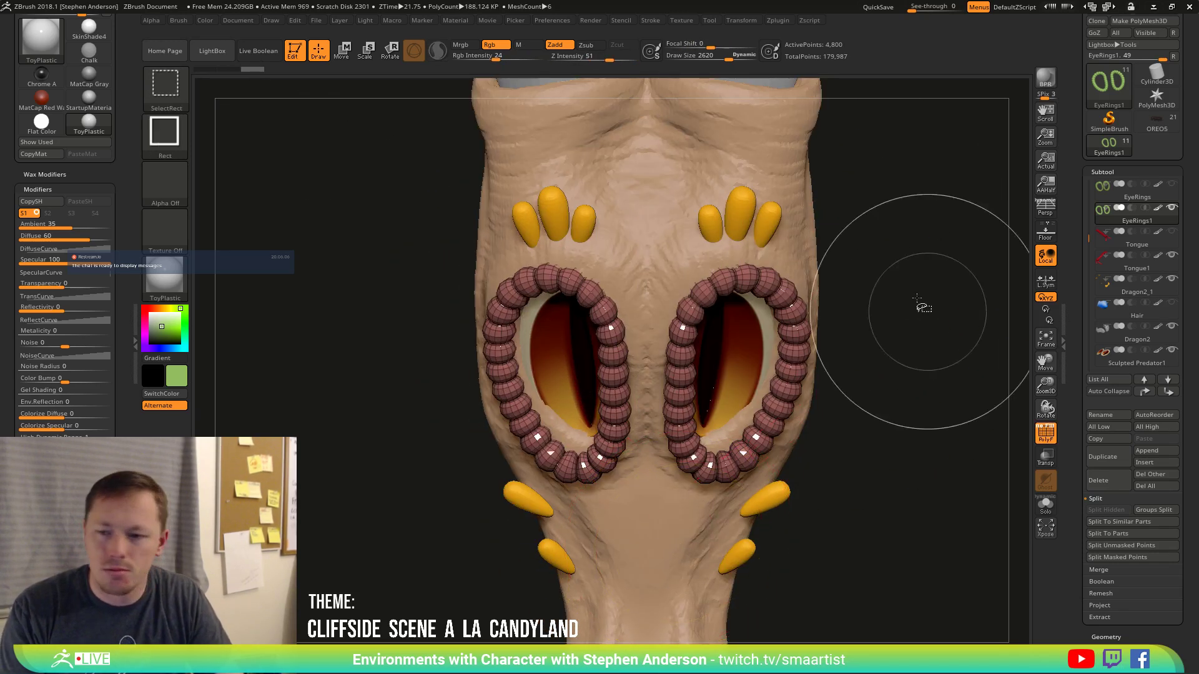
pyautogui.keyDown('ctrl'); pyautogui.keyDown('shift'); pyautogui.moveTo(889, 216); pyautogui.dragTo(650, 583); pyautogui.keyUp('shift'); pyautogui.keyUp('ctrl')
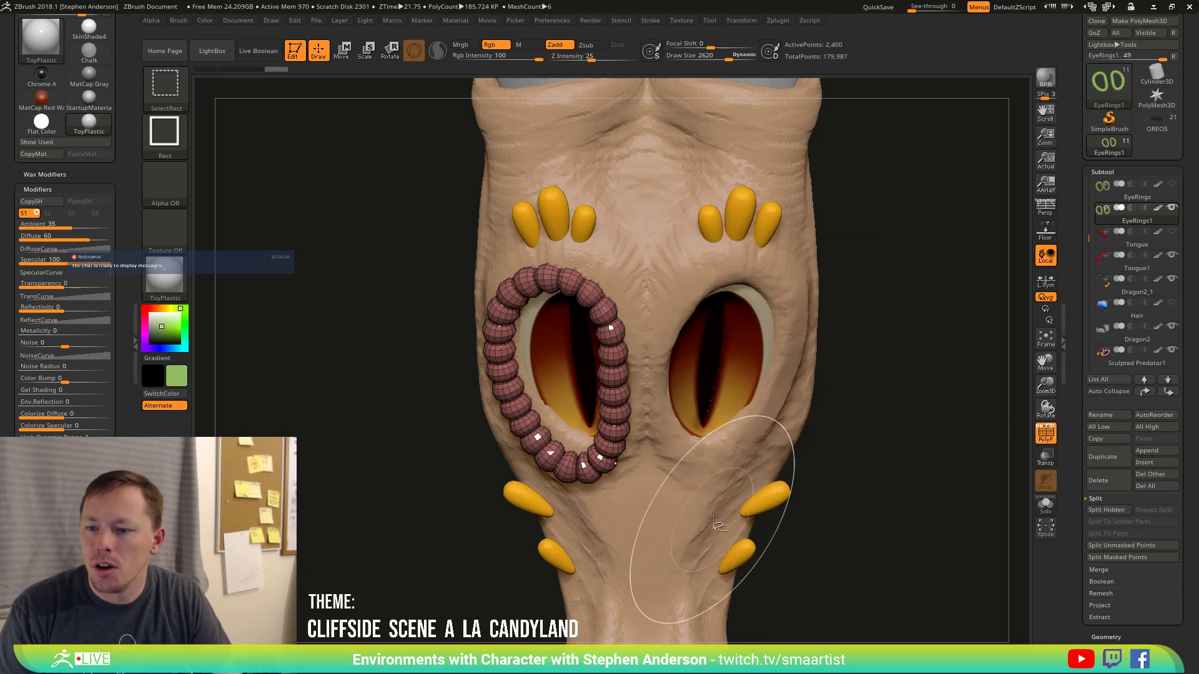
# Delete the hidden gummy chain from the EyeRings1 subtool, leaving only the chain around one eye.
pyautogui.moveTo(893, 300); pyautogui.dragTo(912, 468)
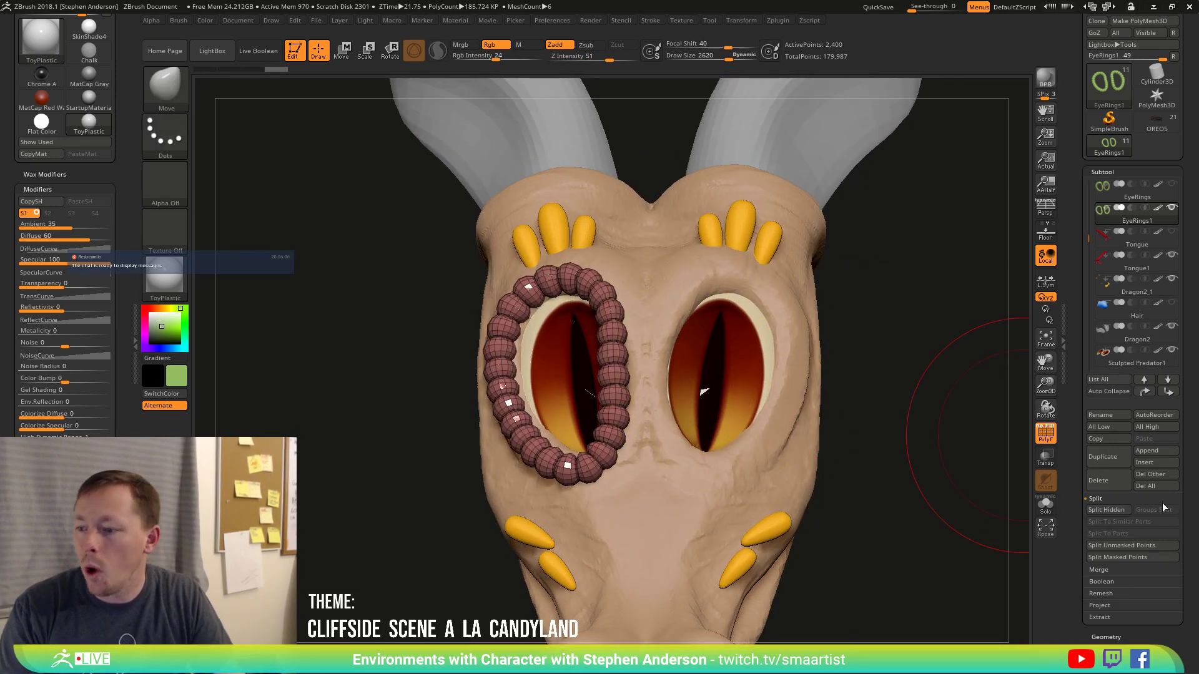
pyautogui.click(1119, 638)
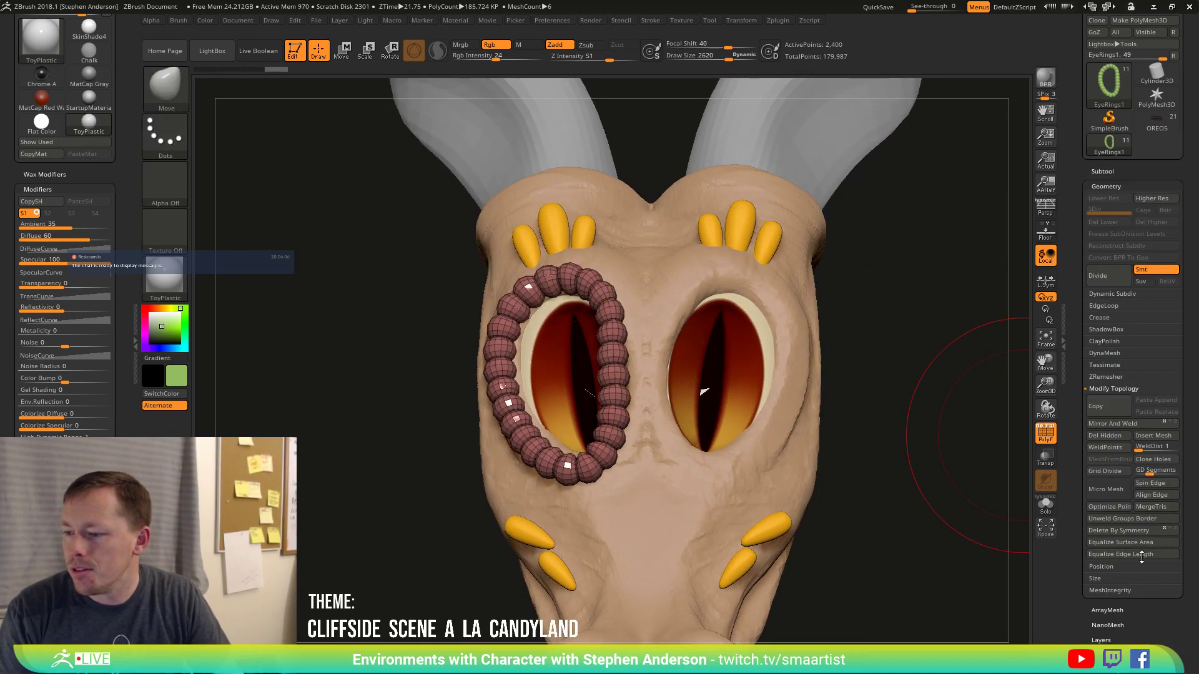
pyautogui.click(1107, 436)
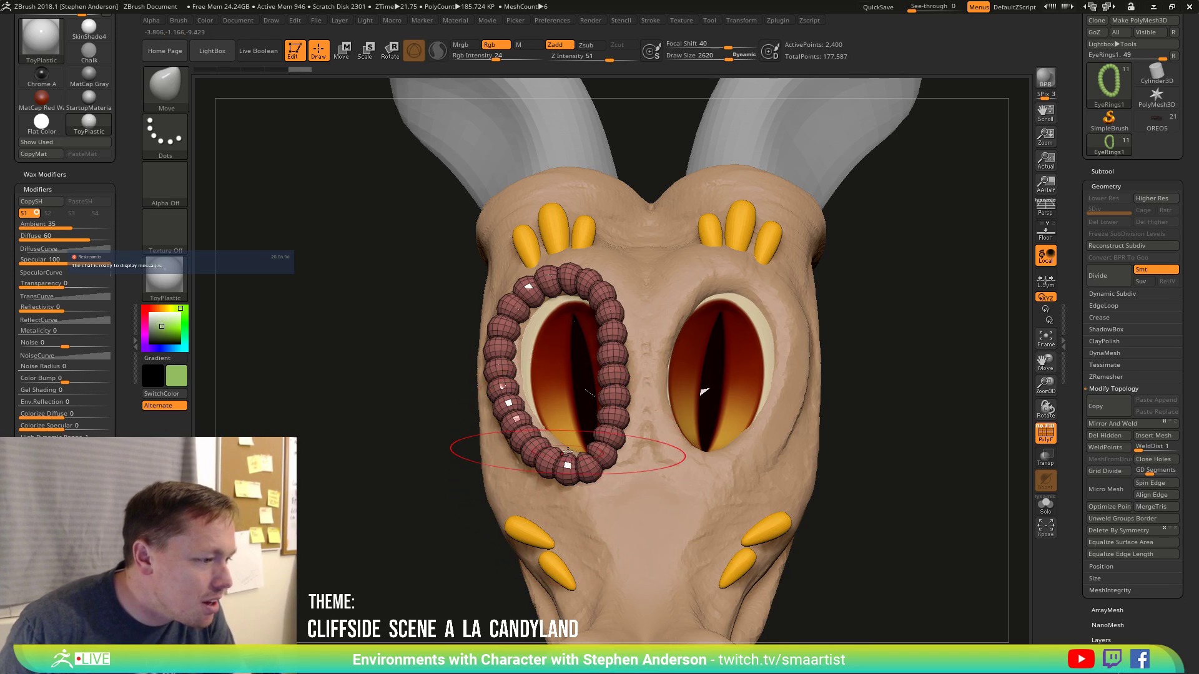
# Fit the remaining gummy chain around the eye socket with the Move brush, working from front, side and three-quarter angles.
pyautogui.moveTo(568, 450)
pyautogui.mouseDown(button='right')
pyautogui.moveTo(574, 474)
pyautogui.moveTo(587, 426)
pyautogui.moveTo(571, 417)
pyautogui.mouseUp(button='right')
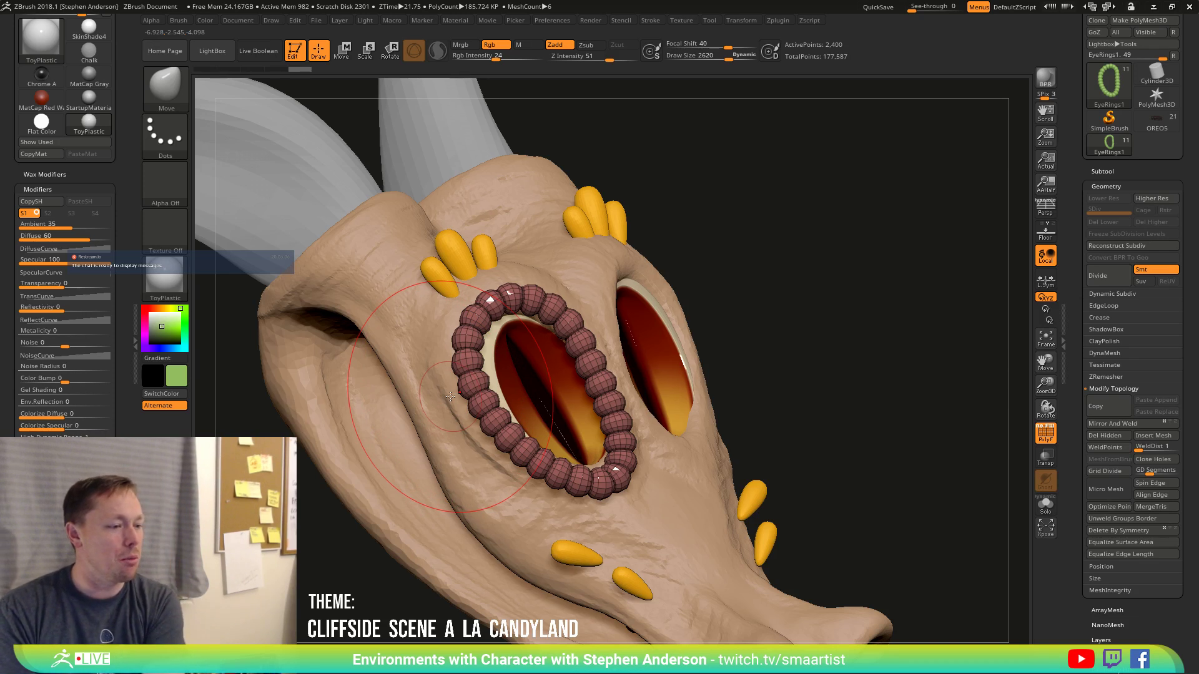
pyautogui.moveTo(624, 475)
pyautogui.mouseDown(button='right')
pyautogui.moveTo(595, 415)
pyautogui.moveTo(638, 384)
pyautogui.moveTo(686, 407)
pyautogui.mouseUp(button='right')
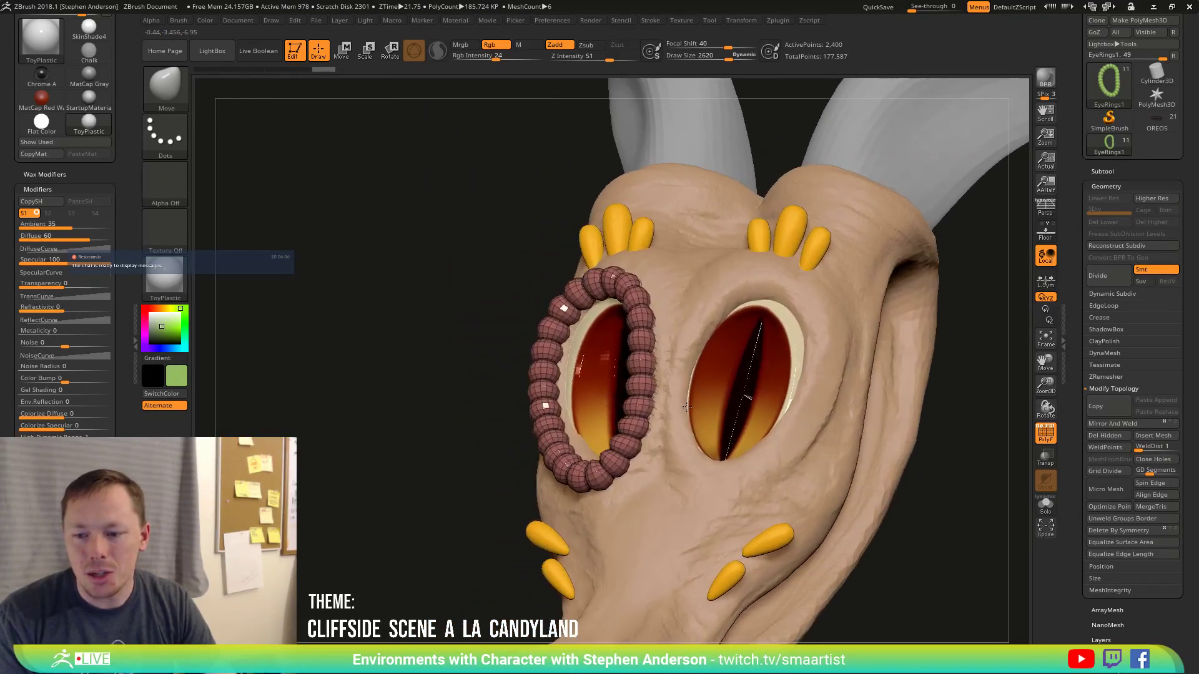
pyautogui.moveTo(544, 402)
pyautogui.mouseDown(button='right')
pyautogui.moveTo(613, 476)
pyautogui.moveTo(598, 481)
pyautogui.mouseUp(button='right')
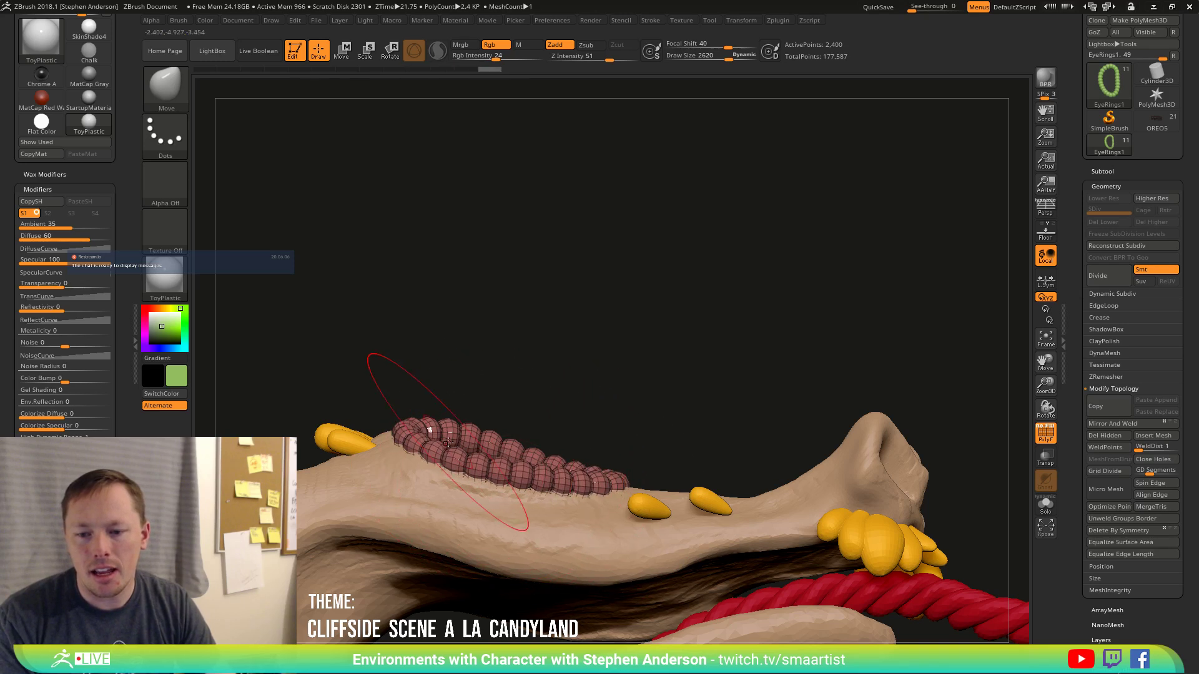
pyautogui.moveTo(497, 421)
pyautogui.mouseDown(button='right')
pyautogui.moveTo(525, 435)
pyautogui.moveTo(476, 461)
pyautogui.moveTo(483, 510)
pyautogui.moveTo(463, 535)
pyautogui.mouseUp(button='right')
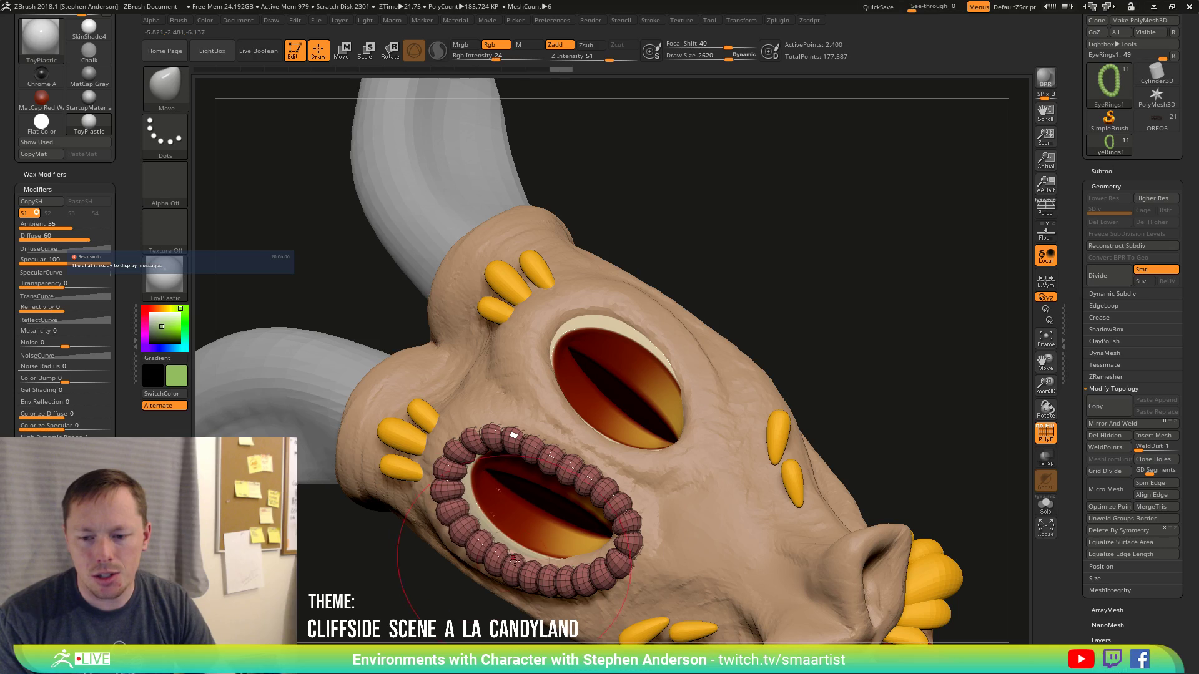
pyautogui.moveTo(565, 570); pyautogui.dragTo(642, 399, button='right')
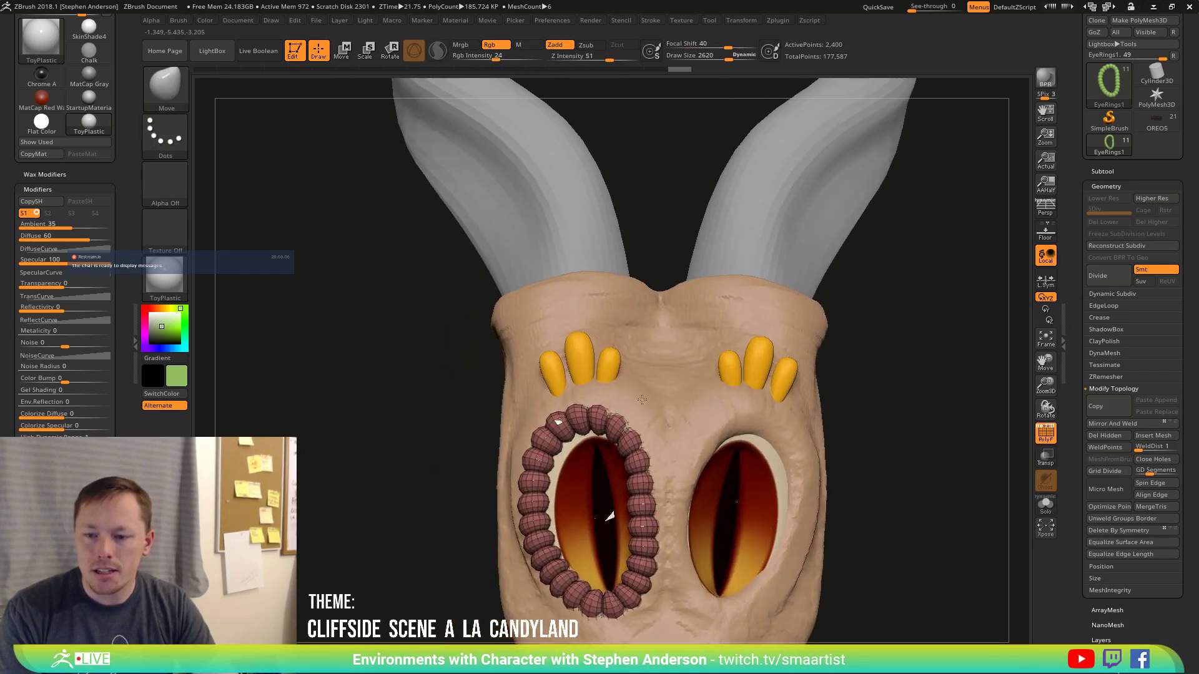
# Reduce the Move brush's draw size to 1919 and nudge the chain's upper and inner beads closer to the eye socket.
pyautogui.press('[')
pyautogui.press('[')
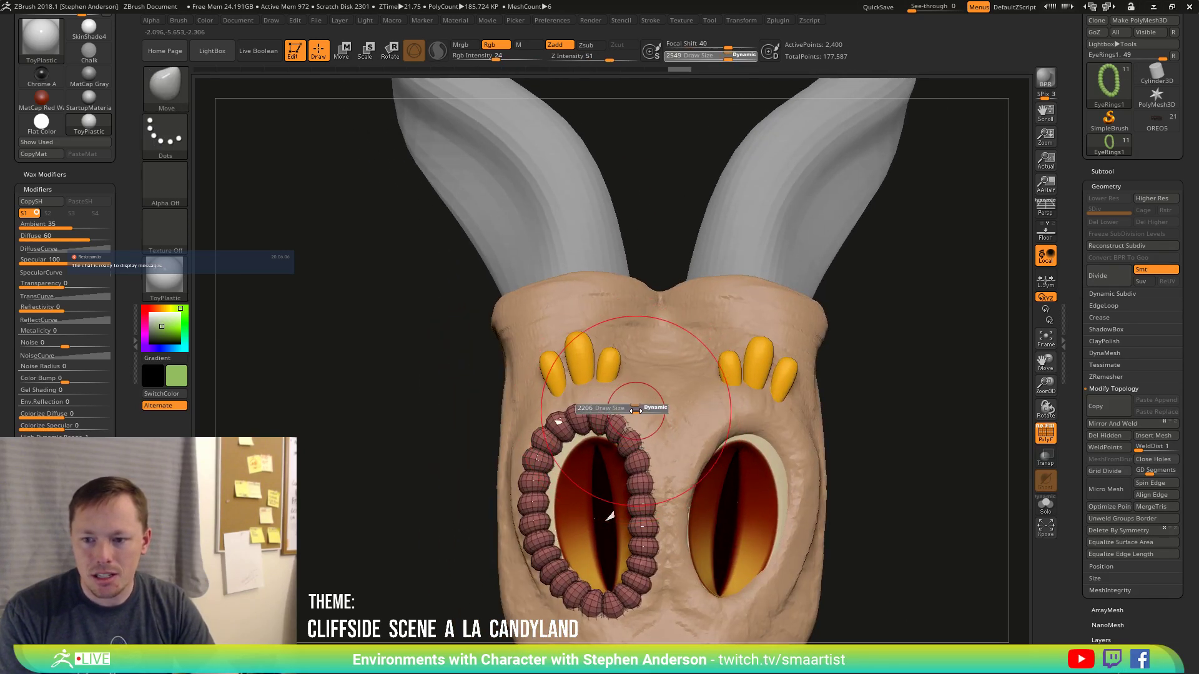
pyautogui.moveTo(631, 410); pyautogui.dragTo(648, 410)
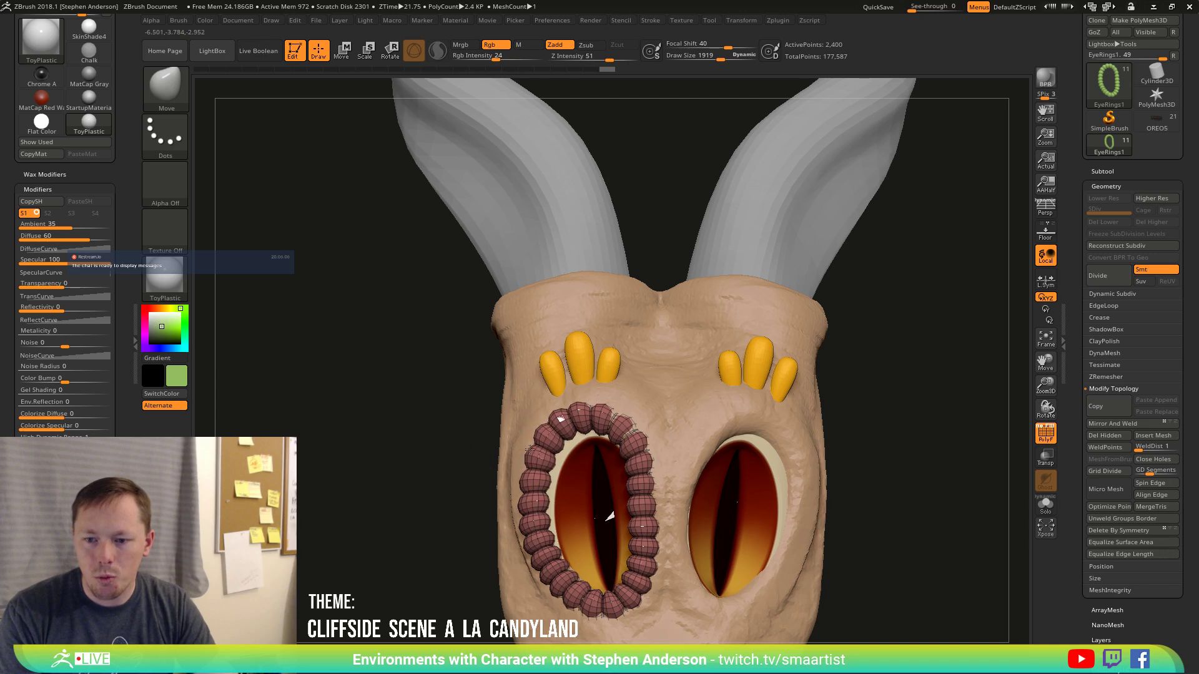
pyautogui.moveTo(518, 492); pyautogui.dragTo(547, 516, button='right')
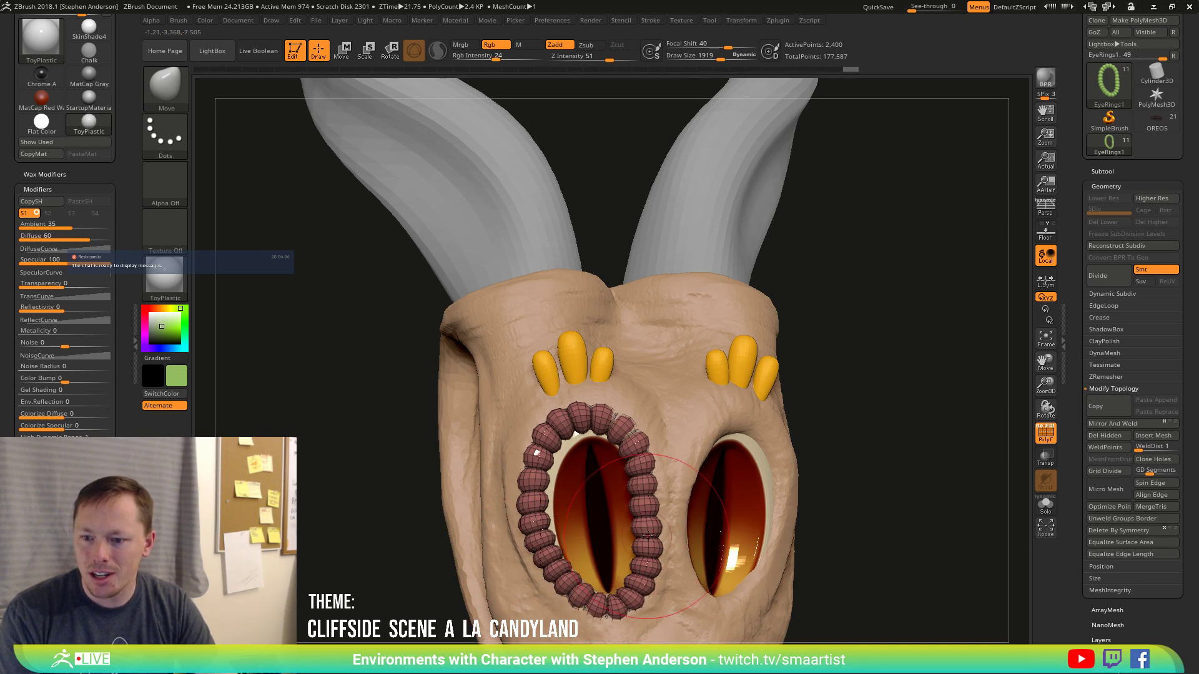
pyautogui.moveTo(634, 500)
pyautogui.mouseDown(button='right')
pyautogui.moveTo(686, 507)
pyautogui.moveTo(651, 506)
pyautogui.mouseUp(button='right')
pyautogui.moveTo(643, 494); pyautogui.dragTo(646, 494)
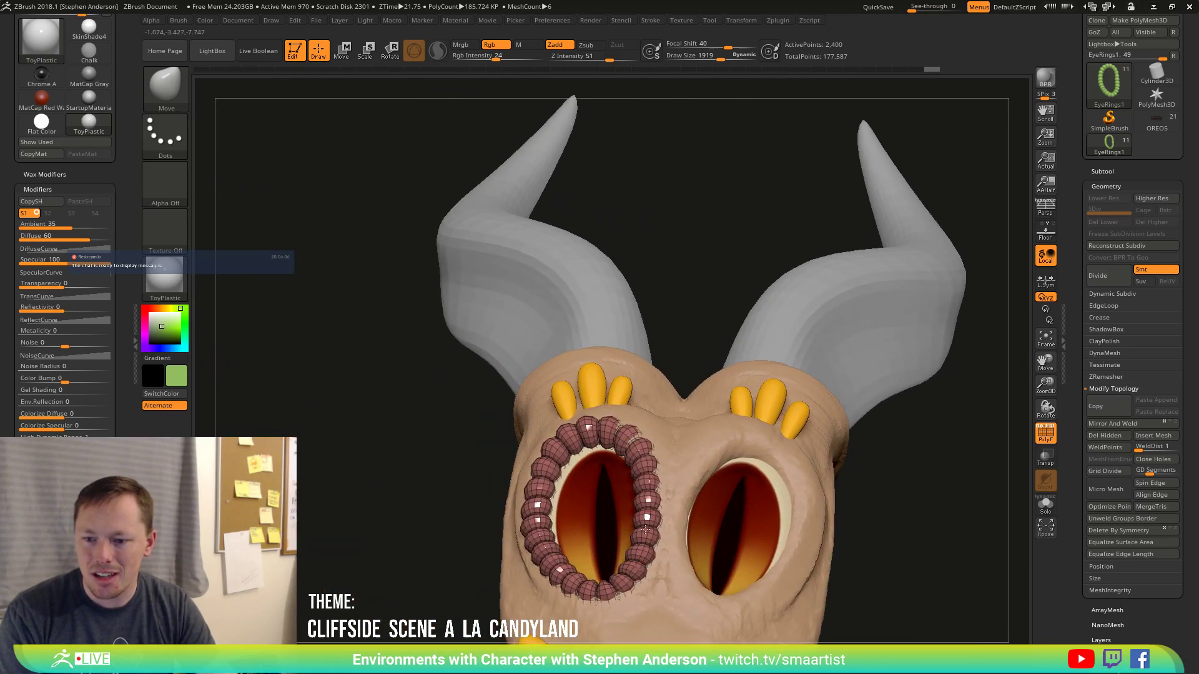
# Reduce the draw size to 1288, refine the chain's inner side from above and turn off the polyframe display.
pyautogui.moveTo(644, 530); pyautogui.dragTo(656, 545, button='right')
pyautogui.press('s')
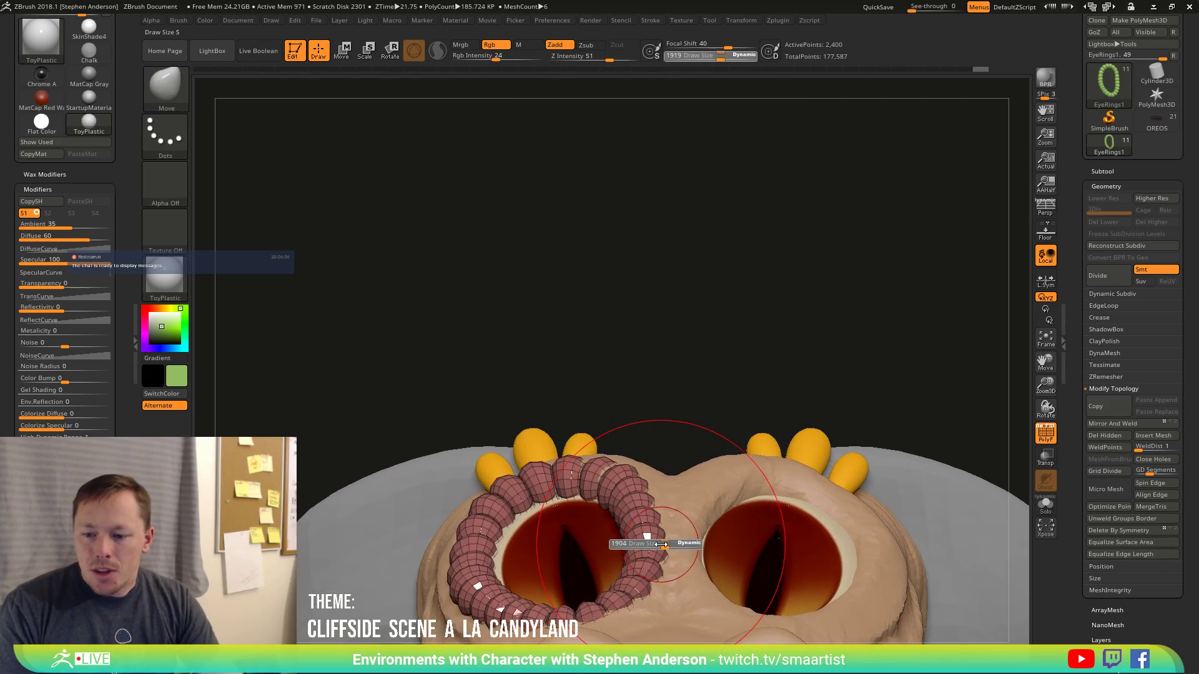
pyautogui.moveTo(661, 544); pyautogui.dragTo(659, 542)
pyautogui.press('s')
pyautogui.press('shift')
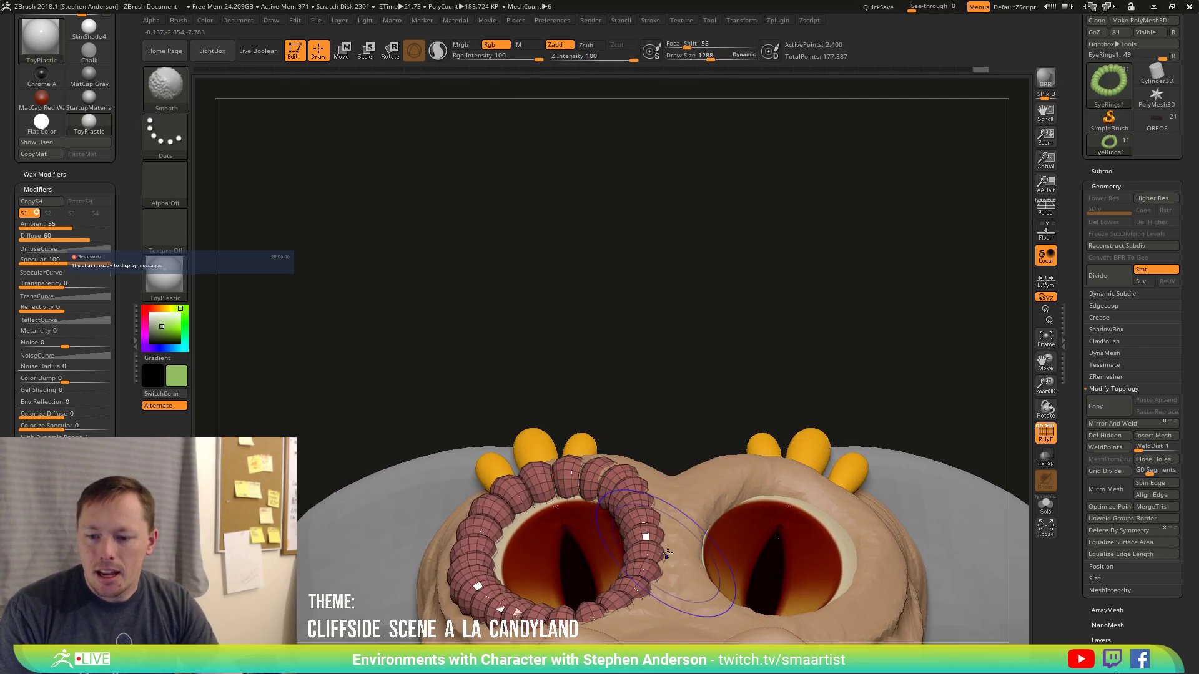
pyautogui.hotkey('shift', 'f')
pyautogui.press('ctrl')
pyautogui.moveTo(667, 553)
pyautogui.mouseDown(button='right')
pyautogui.moveTo(617, 467)
pyautogui.moveTo(604, 529)
pyautogui.moveTo(655, 580)
pyautogui.mouseUp(button='right')
pyautogui.moveTo(586, 522); pyautogui.dragTo(517, 548, button='right')
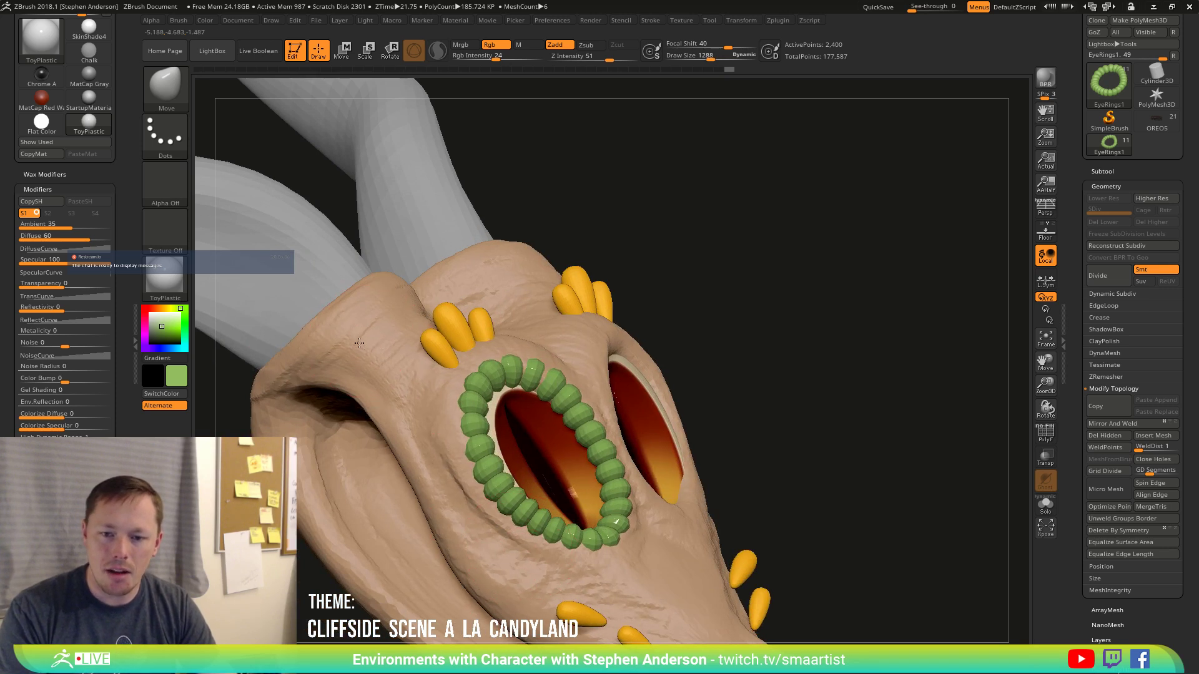
# Make the dragon's head the active subtool and choose the ClayBuildup brush with a draw size of 906.
pyautogui.keyDown('alt'); pyautogui.click(390, 349); pyautogui.keyUp('alt')
pyautogui.press('b')
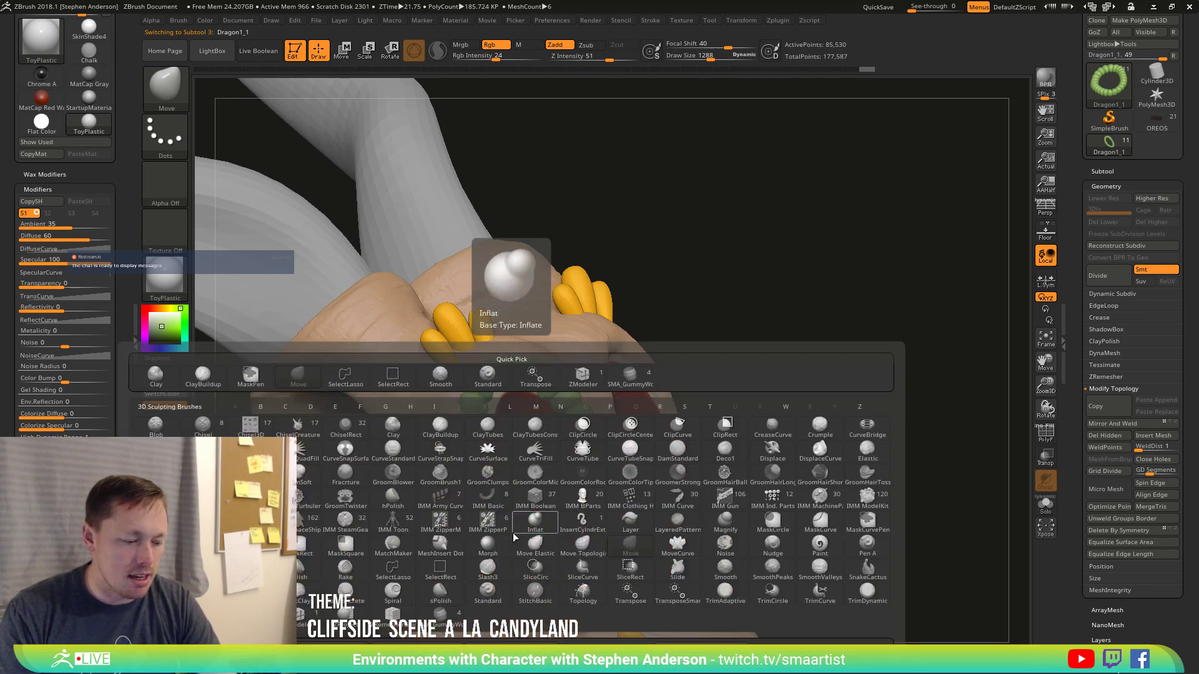
pyautogui.press('c')
pyautogui.press('b')
pyautogui.press('s')
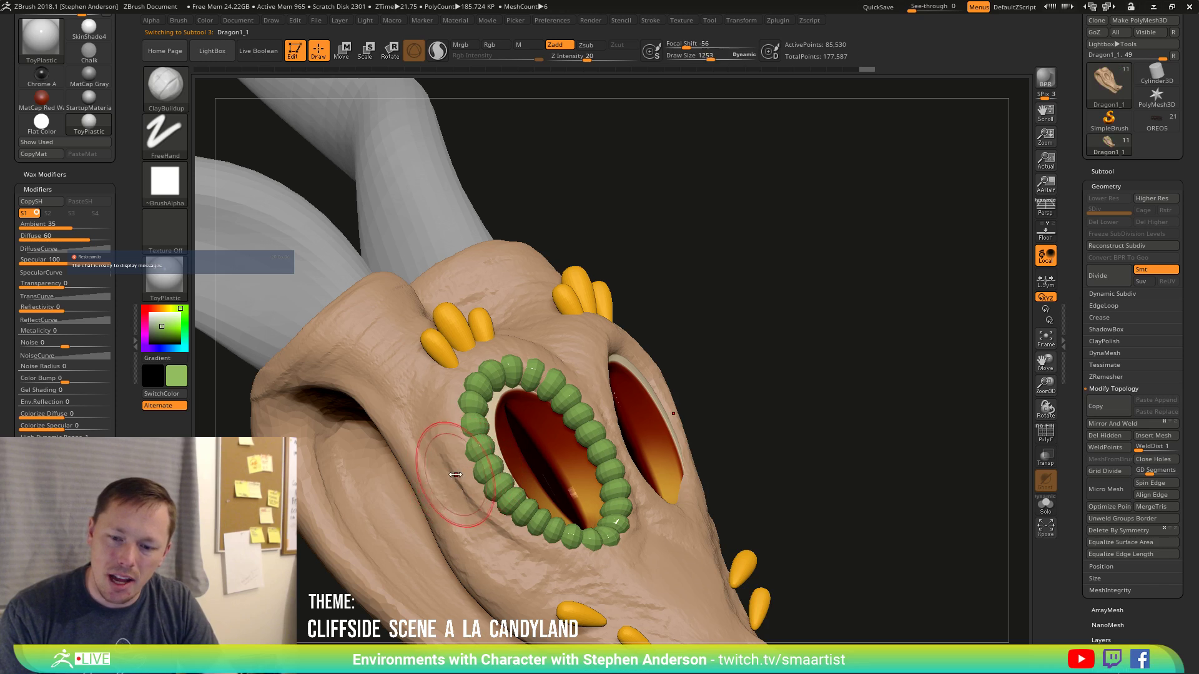
pyautogui.press('s')
pyautogui.moveTo(469, 478); pyautogui.dragTo(462, 479)
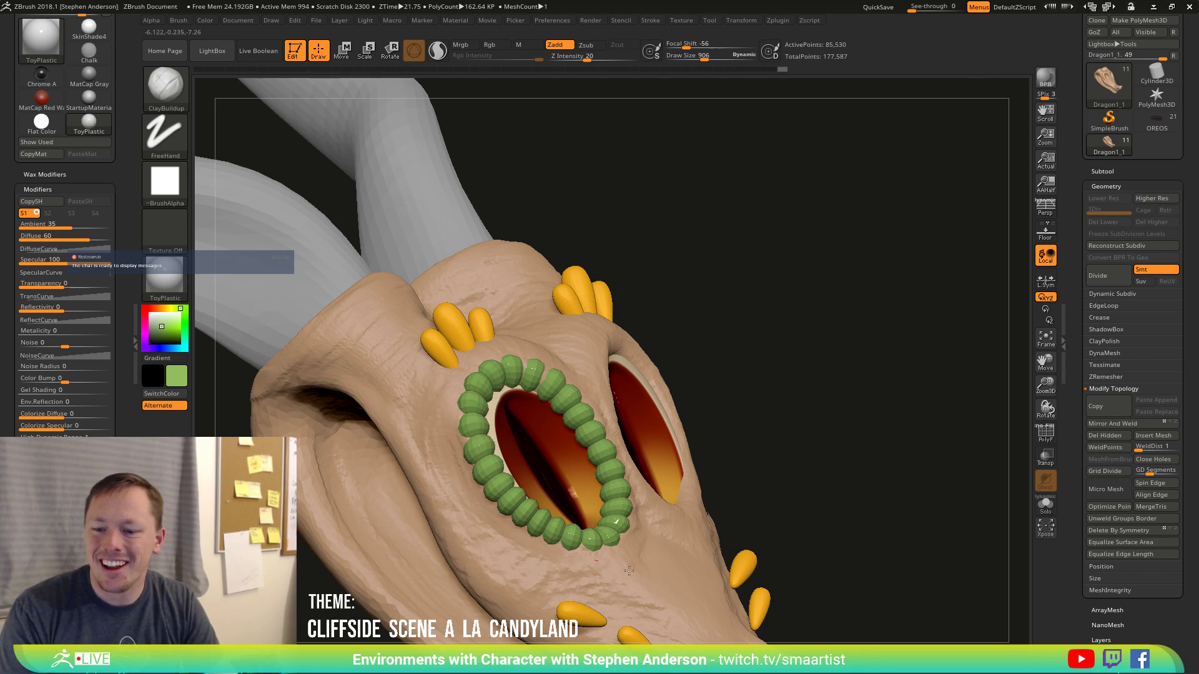
# Sculpt the snout bridge and the skin below the ringed eye with ClayBuildup, building up and carving the forms.
pyautogui.moveTo(629, 569); pyautogui.dragTo(565, 569, button='right')
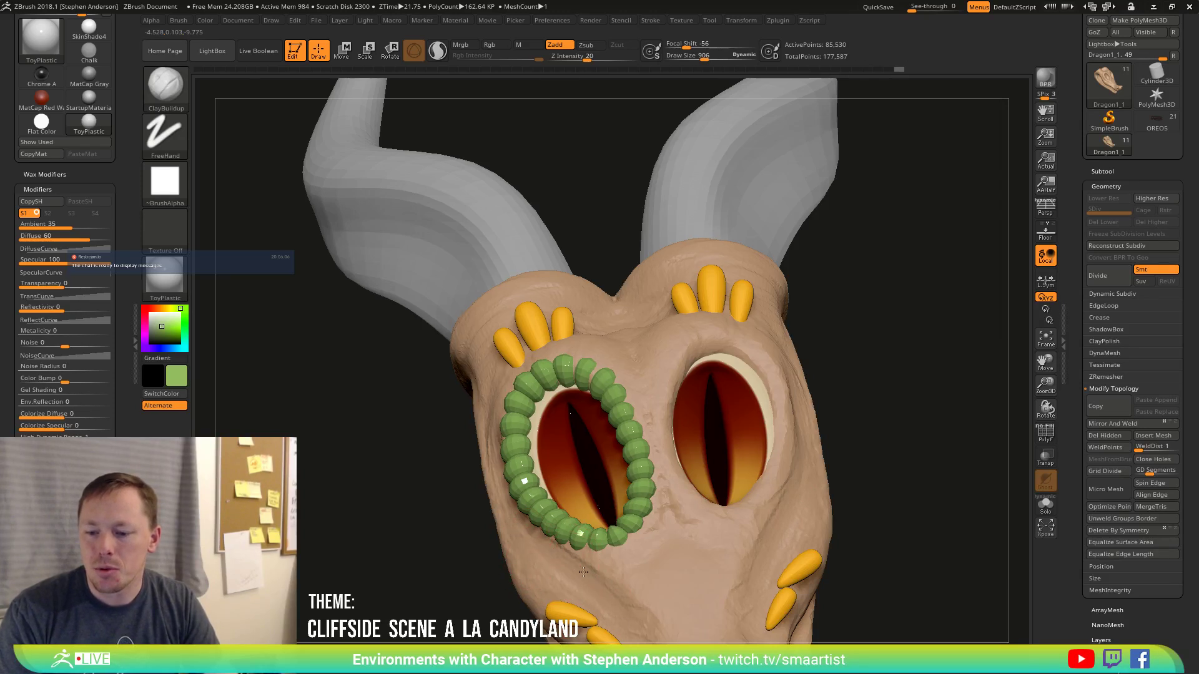
pyautogui.moveTo(583, 572); pyautogui.dragTo(597, 482, button='right')
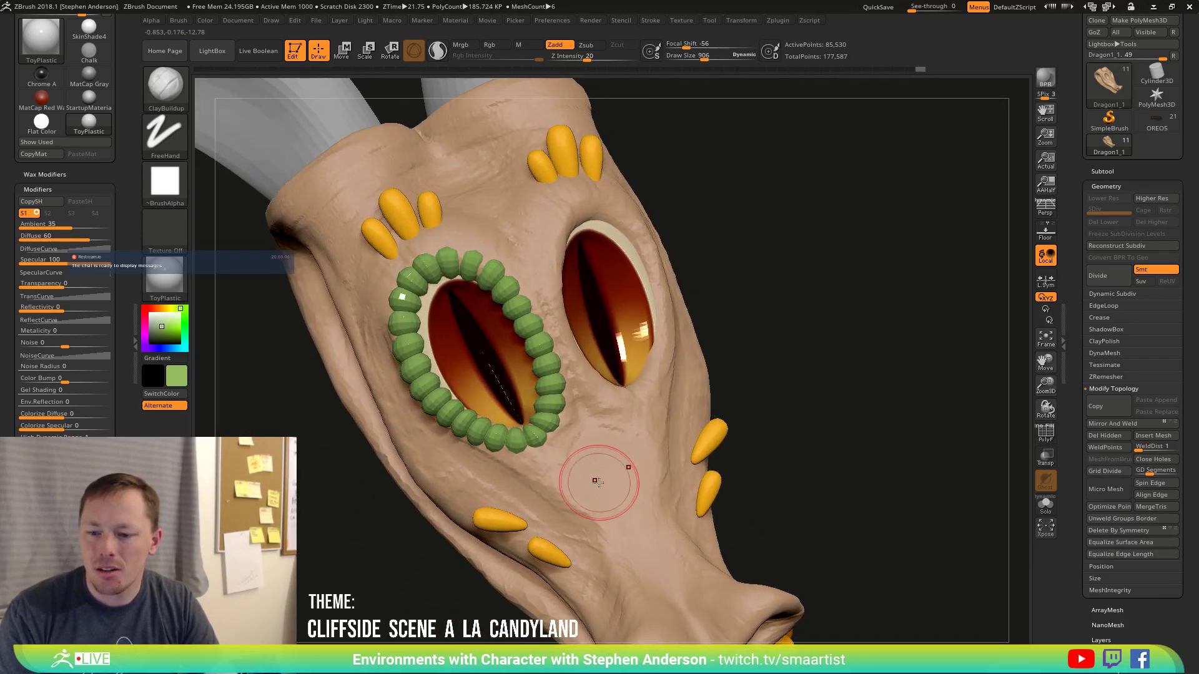
pyautogui.moveTo(573, 465)
pyautogui.keyDown('alt'); pyautogui.mouseDown()
pyautogui.moveTo(581, 413)
pyautogui.moveTo(567, 443)
pyautogui.moveTo(582, 453)
pyautogui.moveTo(588, 434)
pyautogui.mouseUp(); pyautogui.keyUp('alt')
pyautogui.moveTo(600, 459); pyautogui.dragTo(571, 445, button='right')
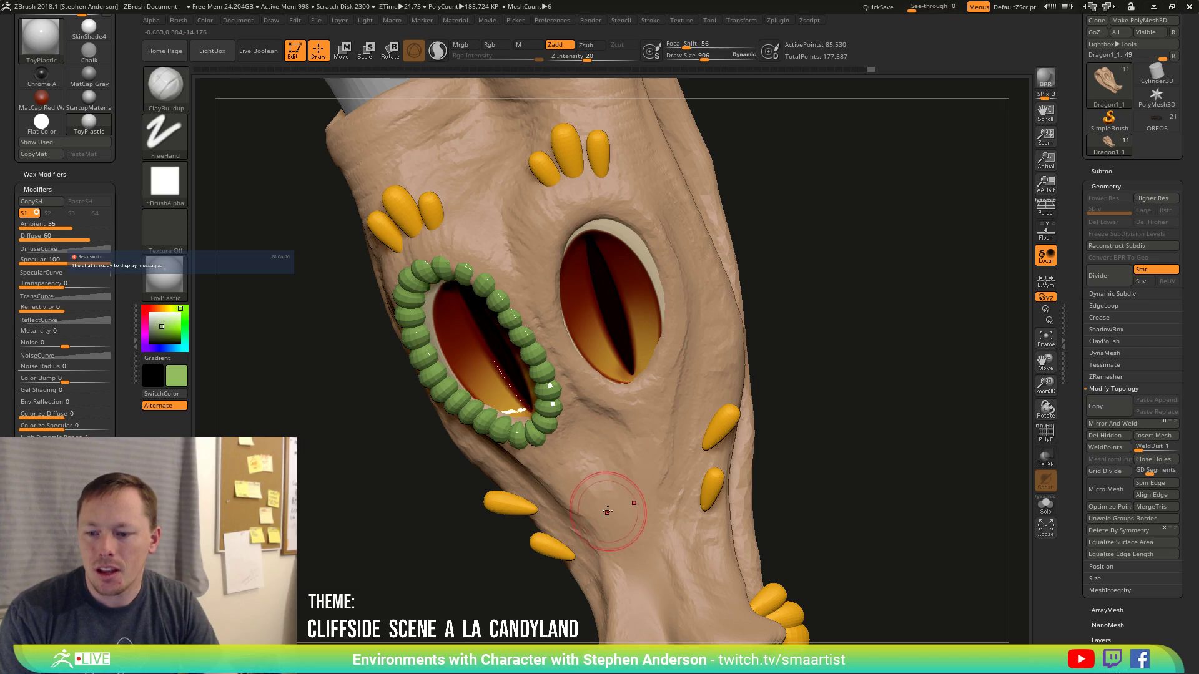
pyautogui.moveTo(607, 511); pyautogui.dragTo(567, 452, button='right')
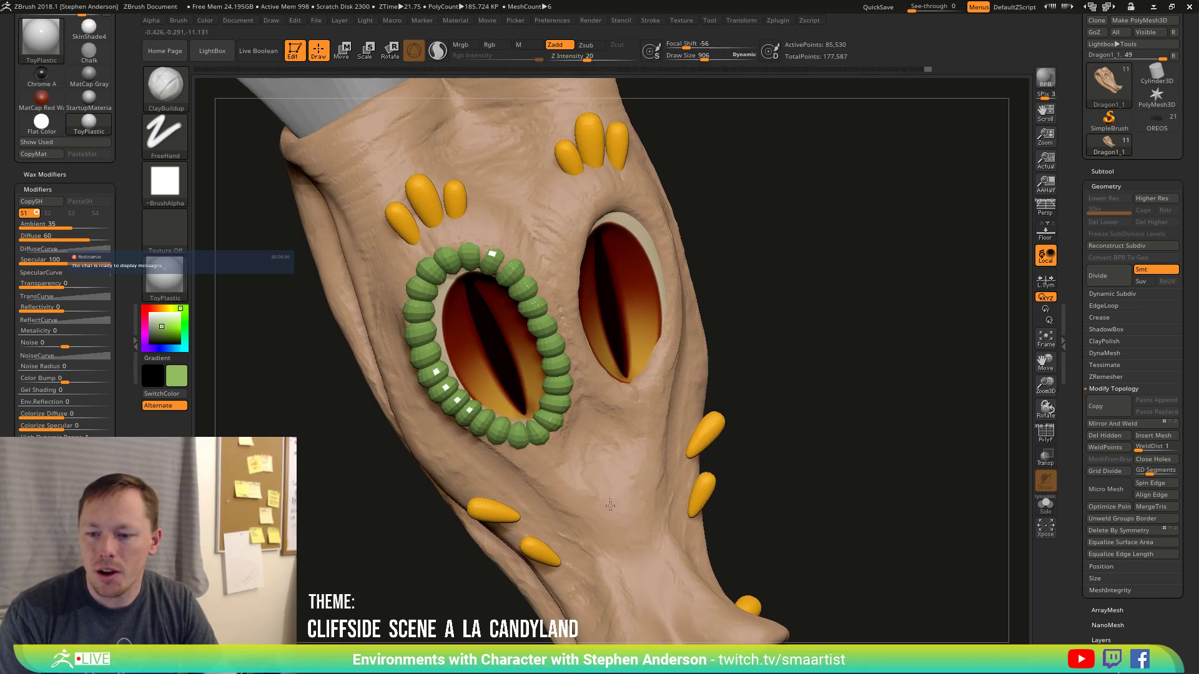
pyautogui.moveTo(598, 495); pyautogui.dragTo(575, 485)
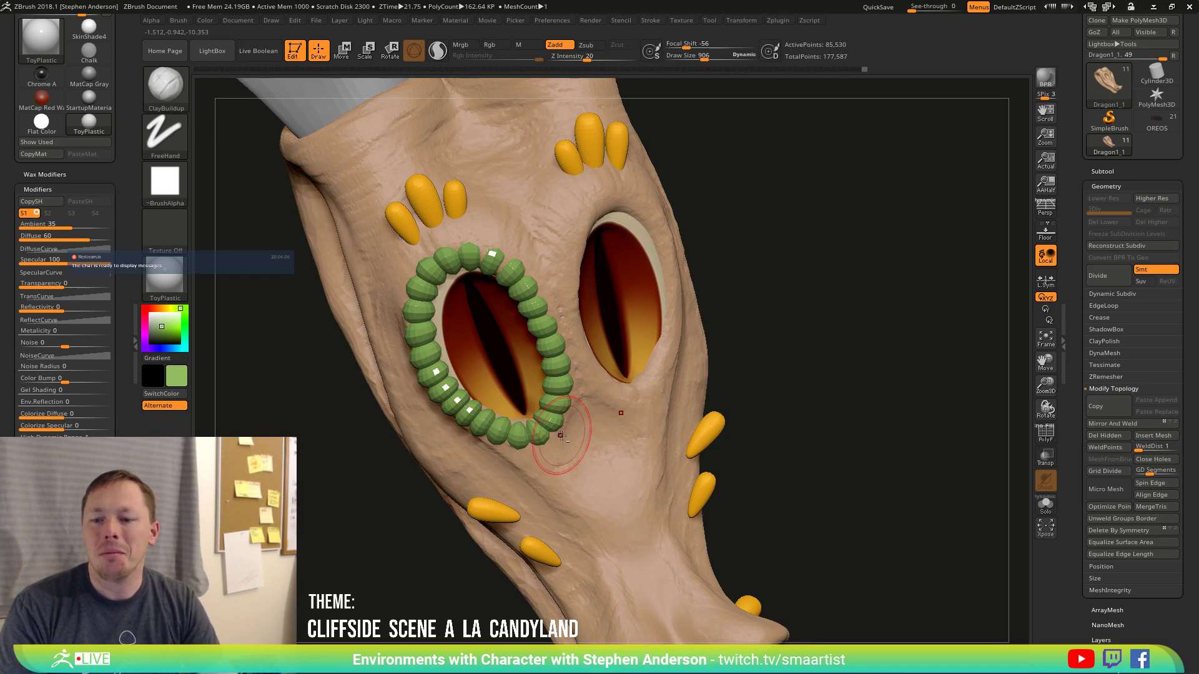
pyautogui.moveTo(572, 400); pyautogui.dragTo(572, 419)
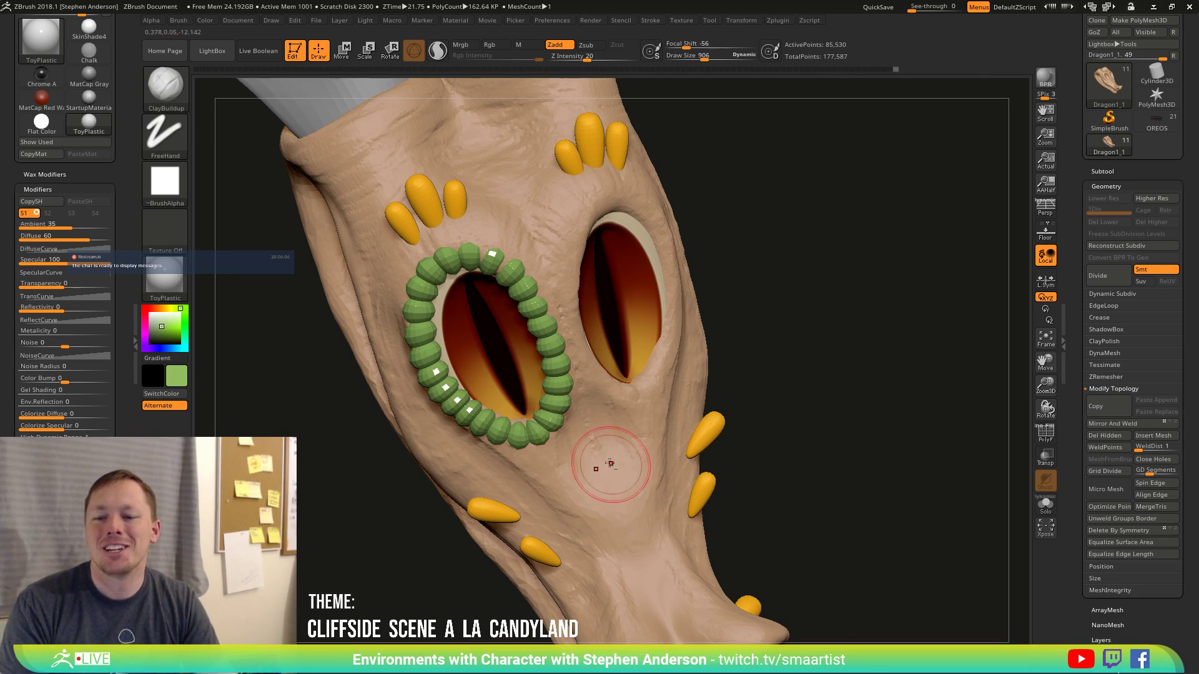
pyautogui.moveTo(605, 509)
pyautogui.mouseDown(button='right')
pyautogui.moveTo(597, 407)
pyautogui.moveTo(513, 445)
pyautogui.mouseUp(button='right')
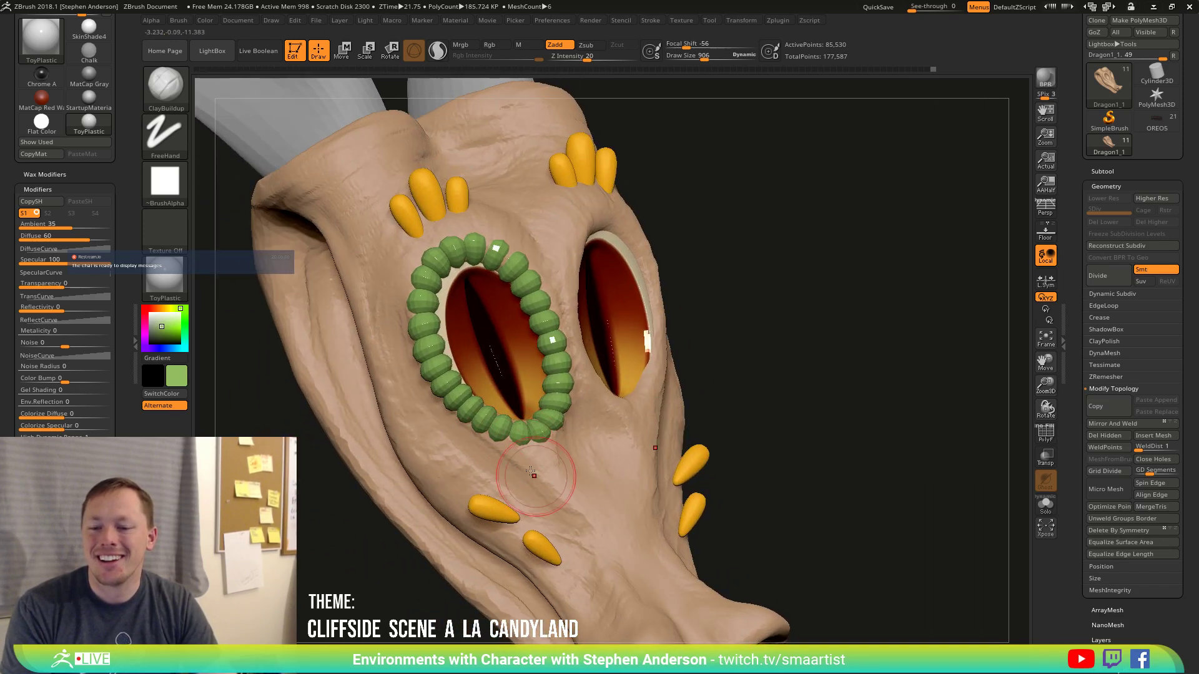
pyautogui.moveTo(591, 512); pyautogui.dragTo(500, 461, button='right')
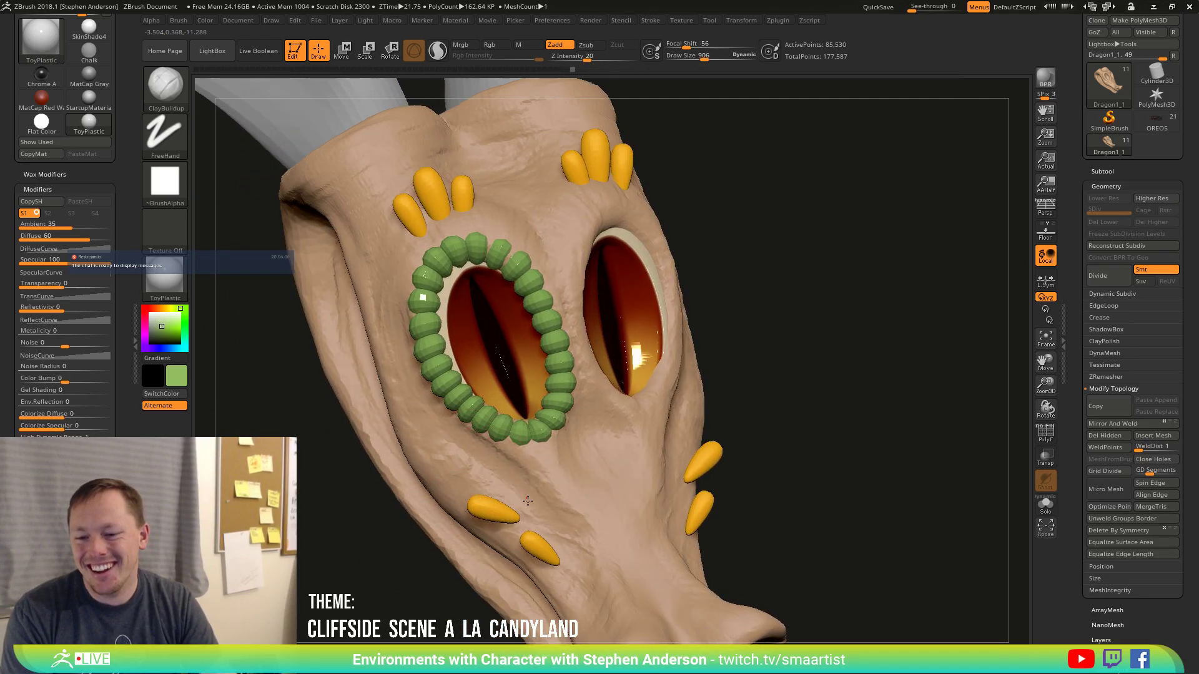
# Sculpt the skin along the outer side of the ringed eye's socket and below the brow spikes with ClayBuildup.
pyautogui.moveTo(530, 466)
pyautogui.keyDown('ctrl'); pyautogui.mouseDown(button='right')
pyautogui.moveTo(528, 431)
pyautogui.moveTo(469, 450)
pyautogui.moveTo(580, 528)
pyautogui.moveTo(469, 415)
pyautogui.mouseUp(button='right'); pyautogui.keyUp('ctrl')
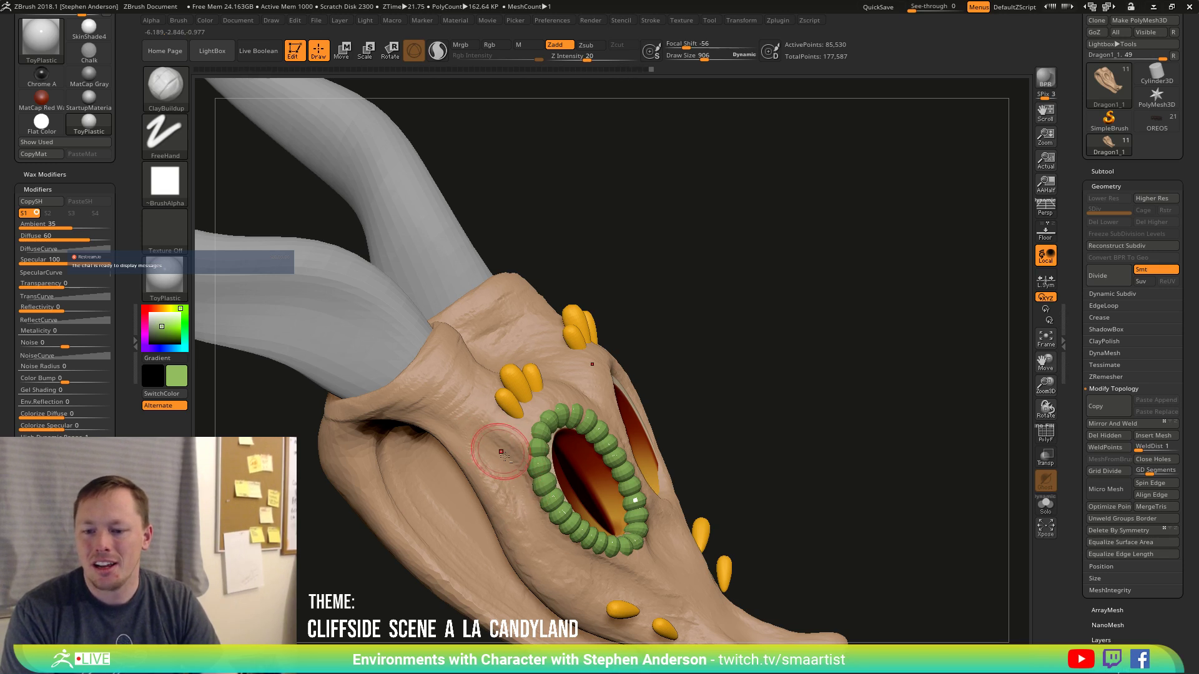
pyautogui.moveTo(509, 467); pyautogui.dragTo(499, 478, button='right')
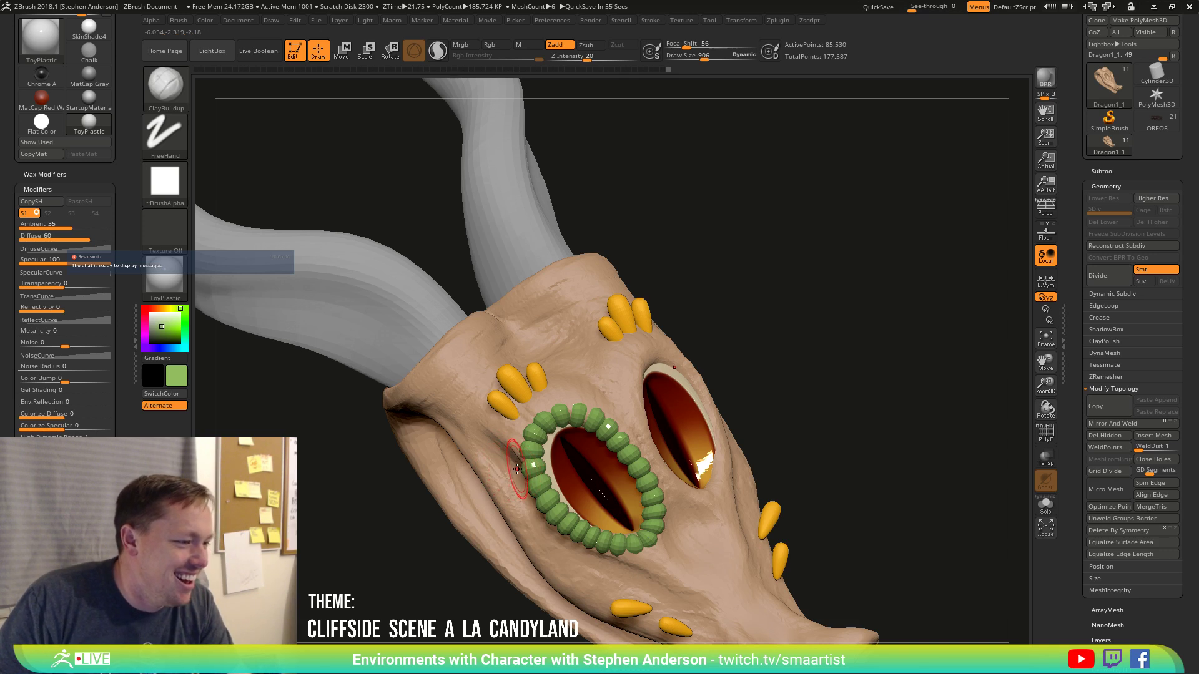
pyautogui.moveTo(542, 452)
pyautogui.mouseDown(button='right')
pyautogui.moveTo(535, 469)
pyautogui.moveTo(553, 362)
pyautogui.moveTo(538, 482)
pyautogui.mouseUp(button='right')
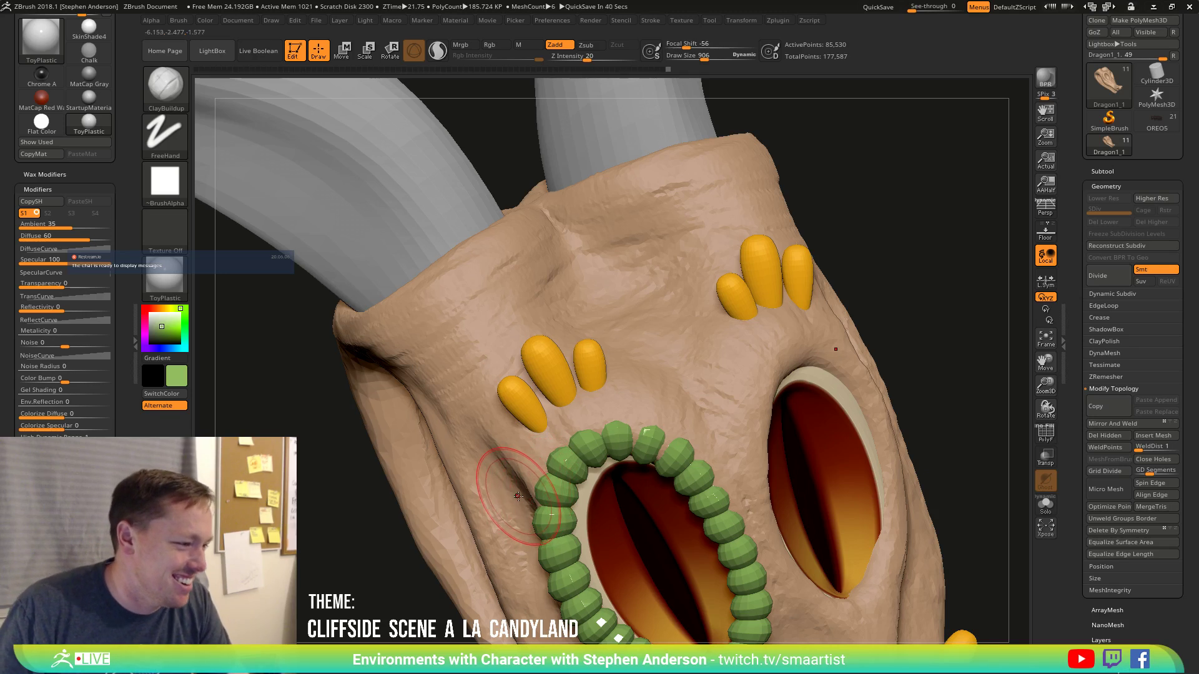
pyautogui.moveTo(539, 464); pyautogui.dragTo(480, 407, button='right')
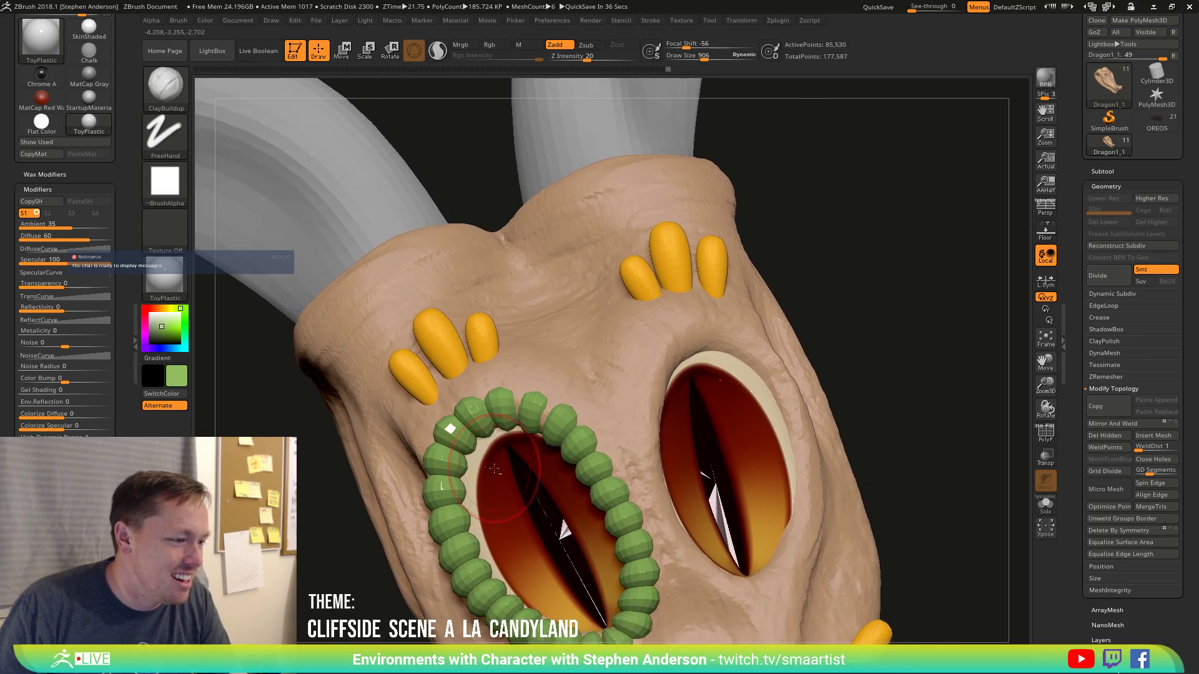
# Build up the forehead above the brow spikes and the temple beside them with ClayBuildup.
pyautogui.moveTo(497, 477)
pyautogui.mouseDown(button='right')
pyautogui.moveTo(528, 476)
pyautogui.moveTo(546, 493)
pyautogui.mouseUp(button='right')
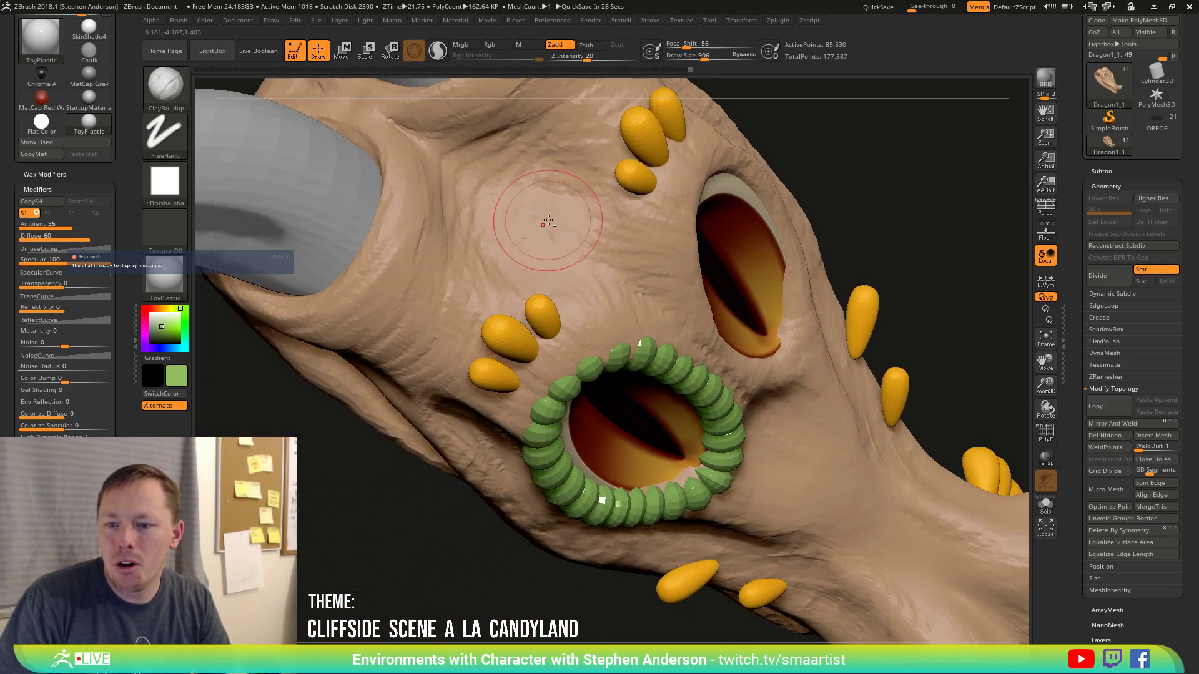
pyautogui.moveTo(598, 328); pyautogui.dragTo(545, 223, button='right')
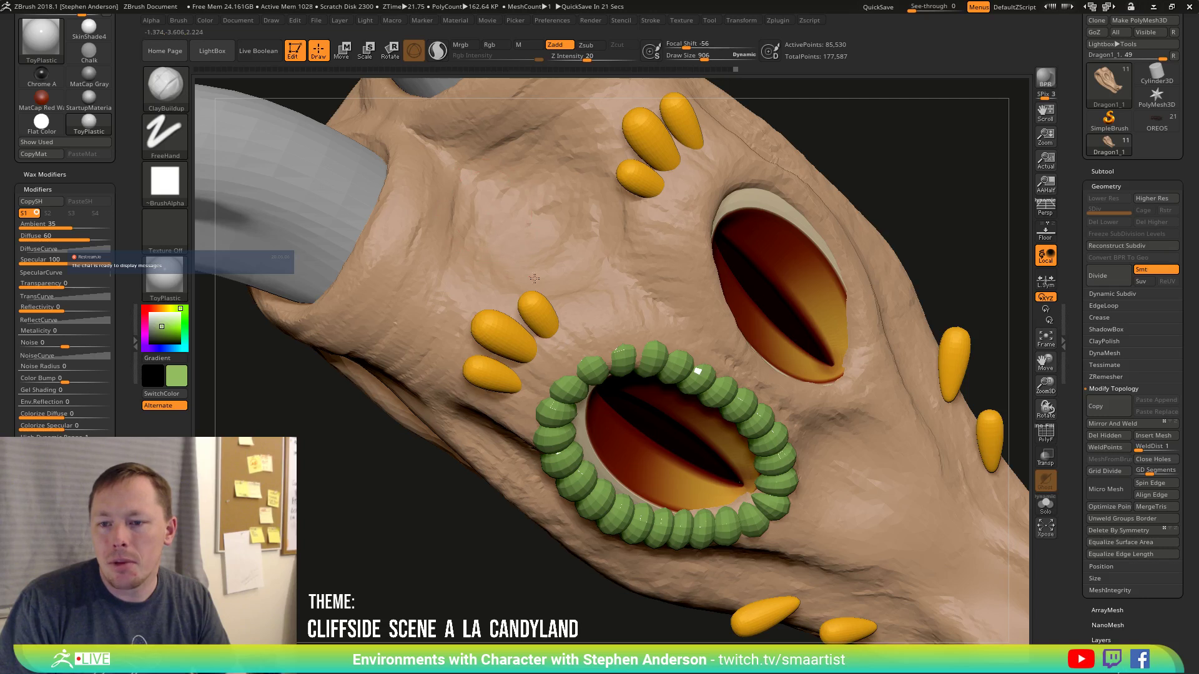
pyautogui.moveTo(608, 284); pyautogui.dragTo(522, 353, button='right')
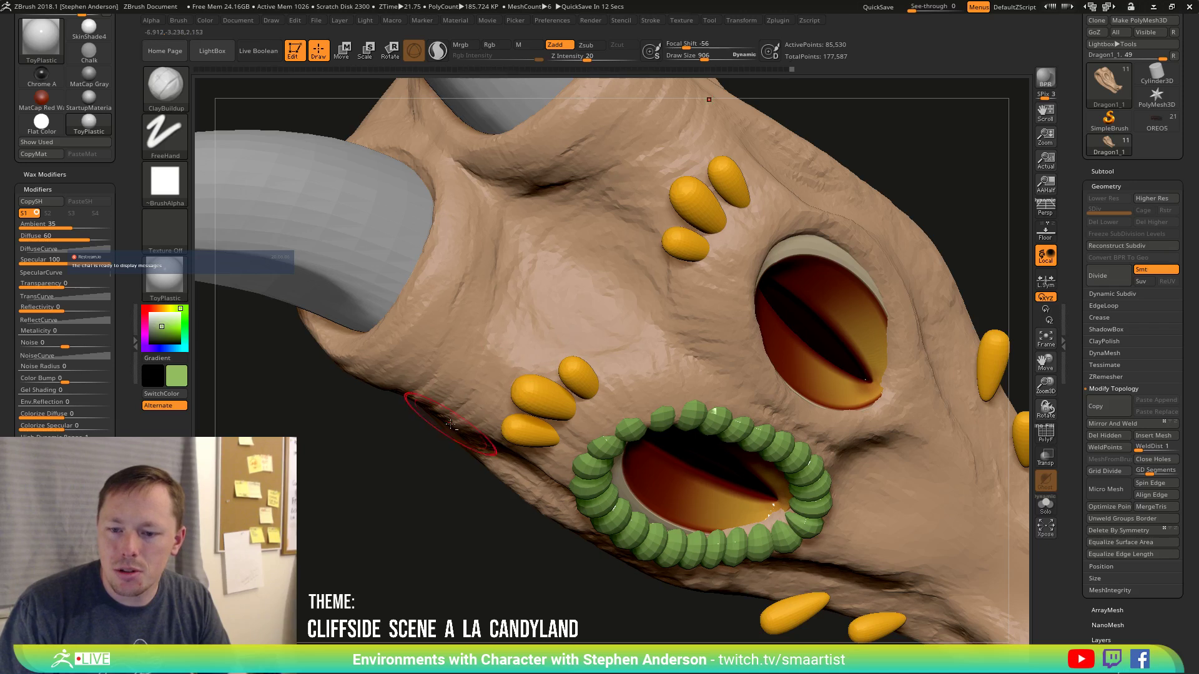
pyautogui.moveTo(490, 403); pyautogui.dragTo(444, 419, button='right')
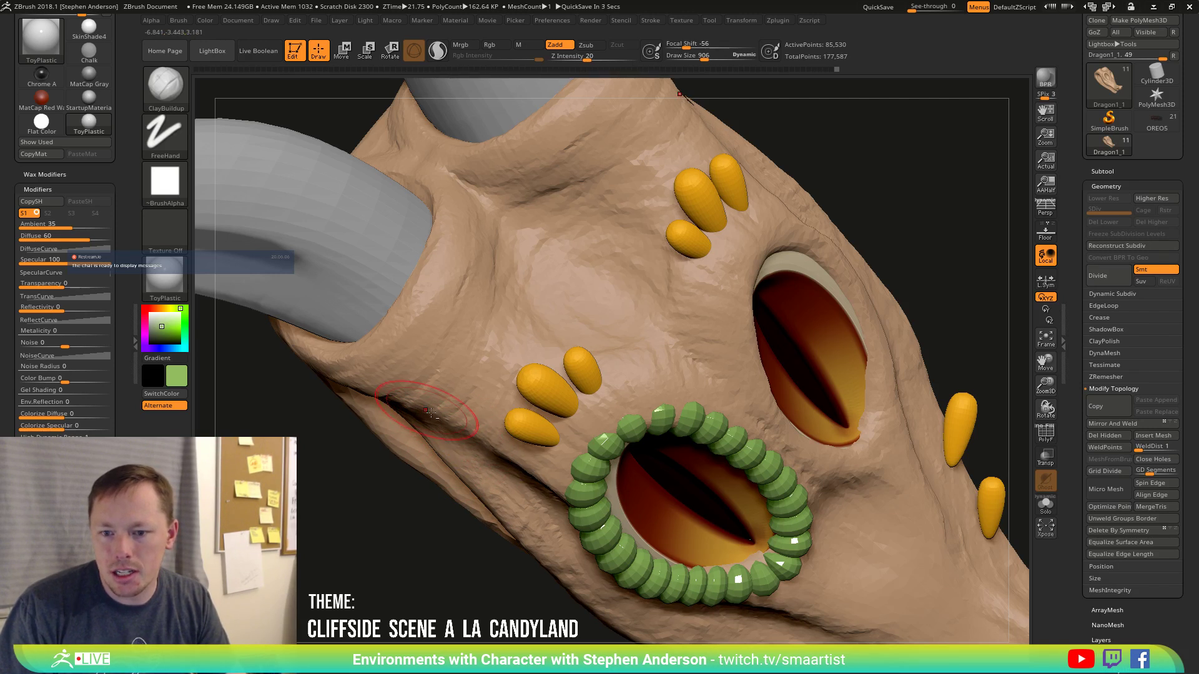
pyautogui.moveTo(489, 467); pyautogui.dragTo(515, 374, button='right')
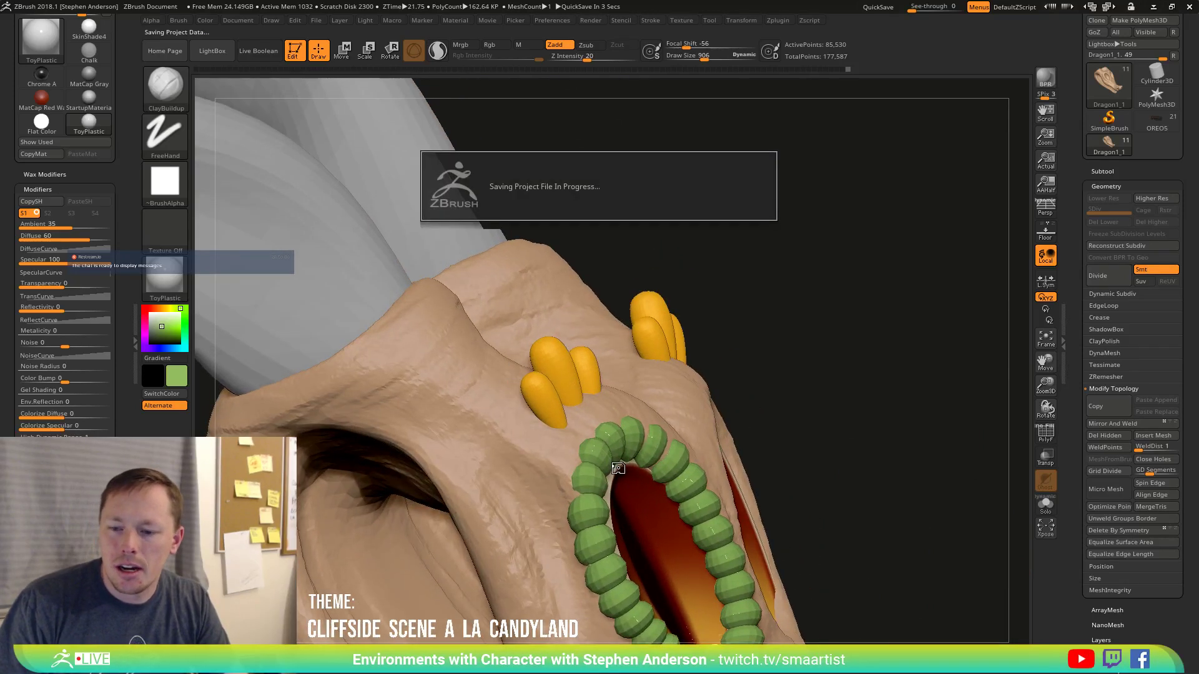
# Choose the Move brush and reshape the skin around both of the dragon's eye sockets and the side of the head.
pyautogui.moveTo(440, 352)
pyautogui.mouseDown(button='right')
pyautogui.moveTo(460, 351)
pyautogui.moveTo(610, 428)
pyautogui.moveTo(562, 459)
pyautogui.moveTo(571, 478)
pyautogui.moveTo(548, 462)
pyautogui.moveTo(575, 444)
pyautogui.moveTo(585, 410)
pyautogui.moveTo(673, 420)
pyautogui.moveTo(663, 368)
pyautogui.moveTo(561, 406)
pyautogui.moveTo(578, 374)
pyautogui.moveTo(545, 576)
pyautogui.mouseUp(button='right')
pyautogui.moveTo(594, 489)
pyautogui.mouseDown(button='right')
pyautogui.moveTo(549, 493)
pyautogui.moveTo(562, 487)
pyautogui.mouseUp(button='right')
pyautogui.press('b')
pyautogui.press('m')
pyautogui.press('v')
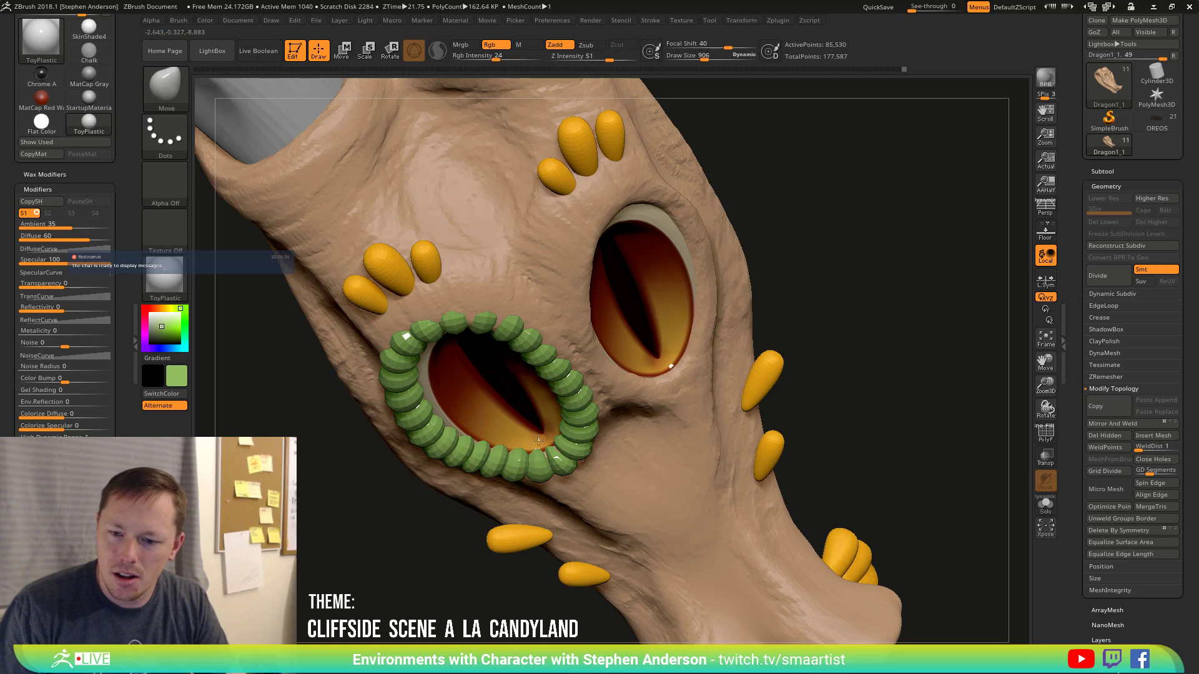
pyautogui.moveTo(555, 451)
pyautogui.mouseDown(button='right')
pyautogui.moveTo(545, 431)
pyautogui.moveTo(552, 445)
pyautogui.moveTo(481, 437)
pyautogui.mouseUp(button='right')
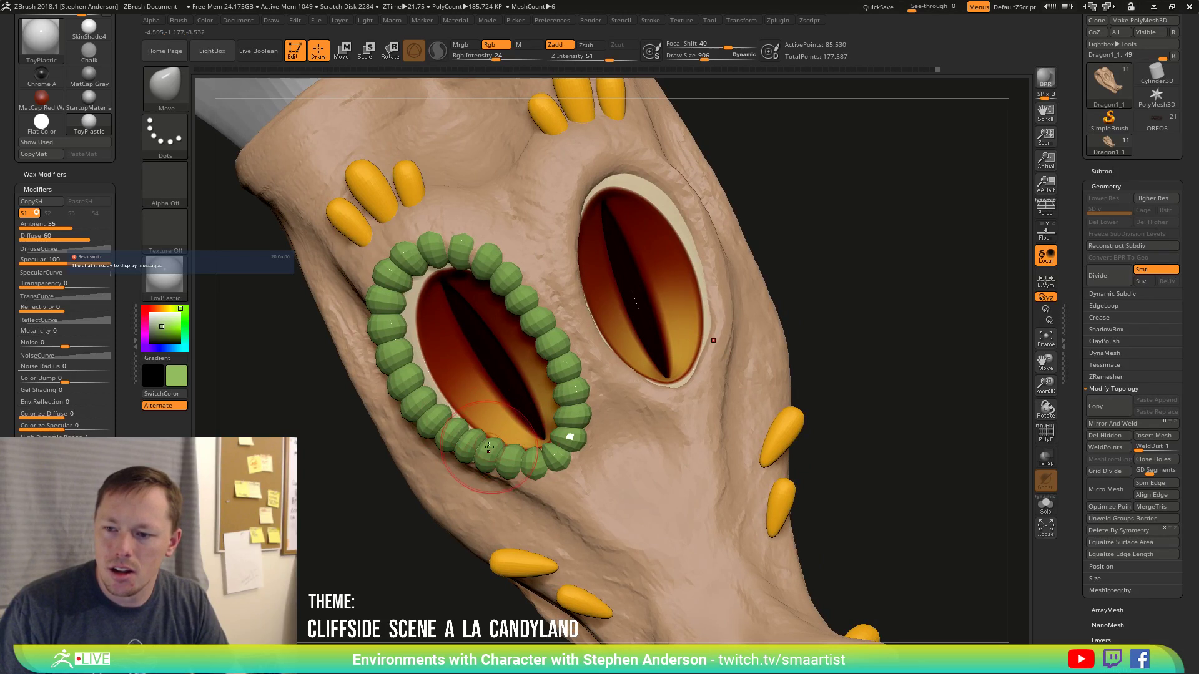
pyautogui.moveTo(721, 389); pyautogui.dragTo(685, 357, button='right')
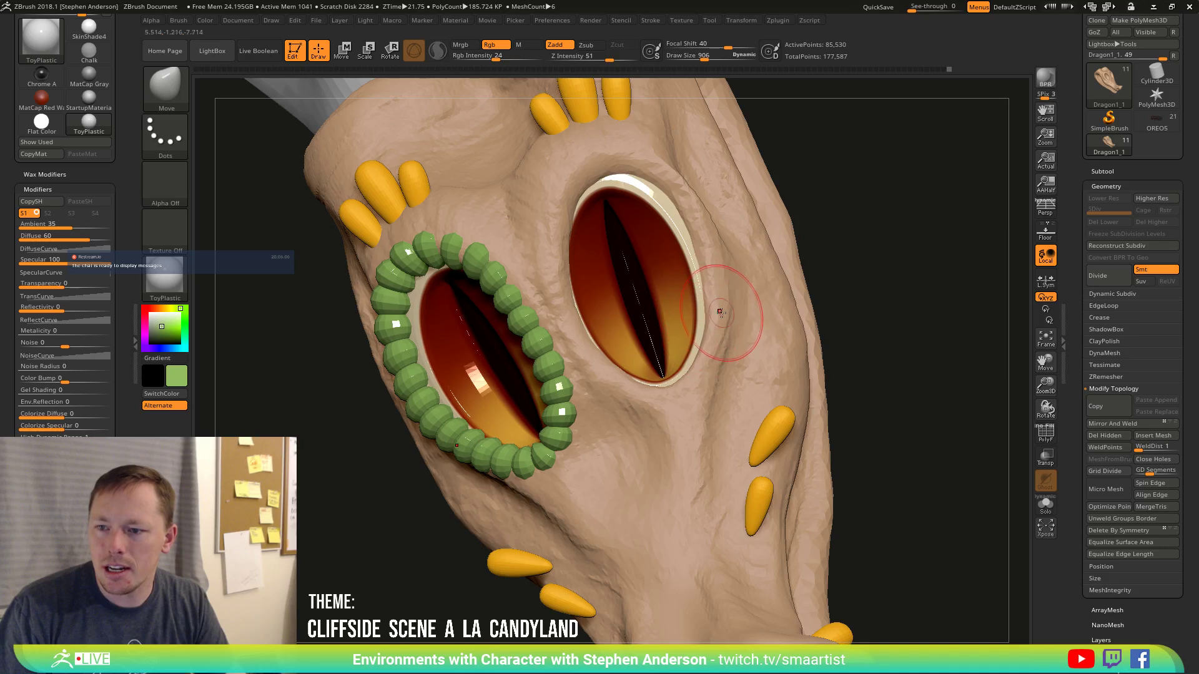
pyautogui.moveTo(721, 312)
pyautogui.mouseDown(button='right')
pyautogui.moveTo(488, 391)
pyautogui.moveTo(481, 445)
pyautogui.mouseUp(button='right')
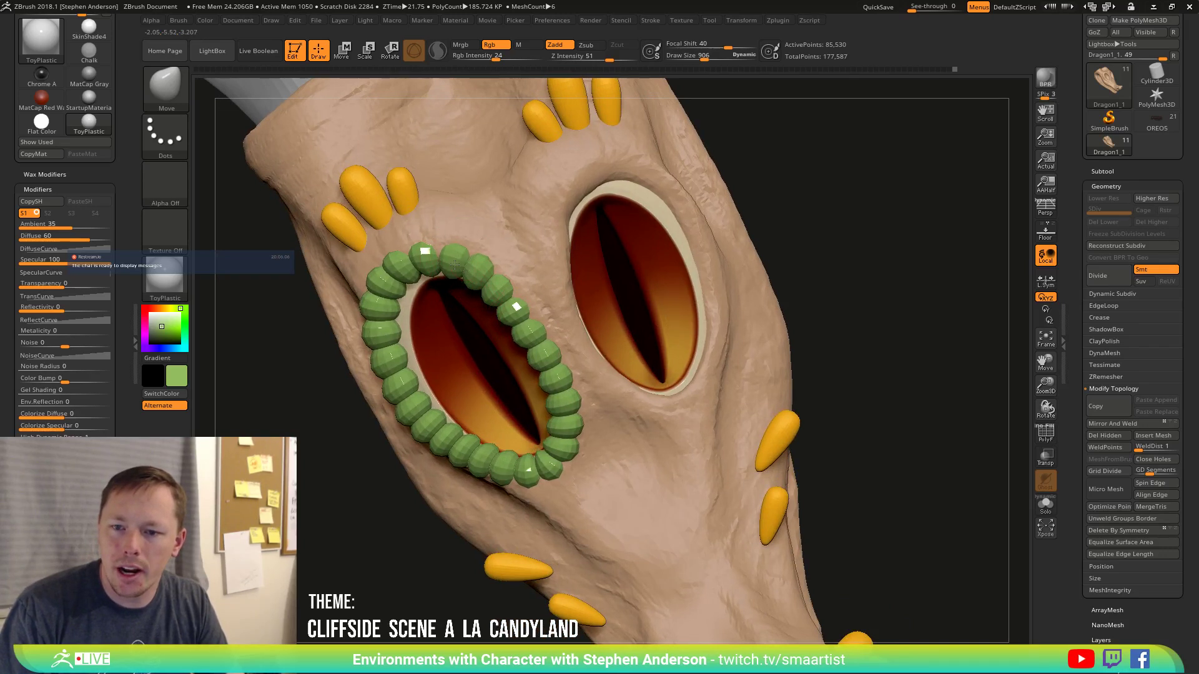
pyautogui.moveTo(432, 265); pyautogui.dragTo(497, 293, button='right')
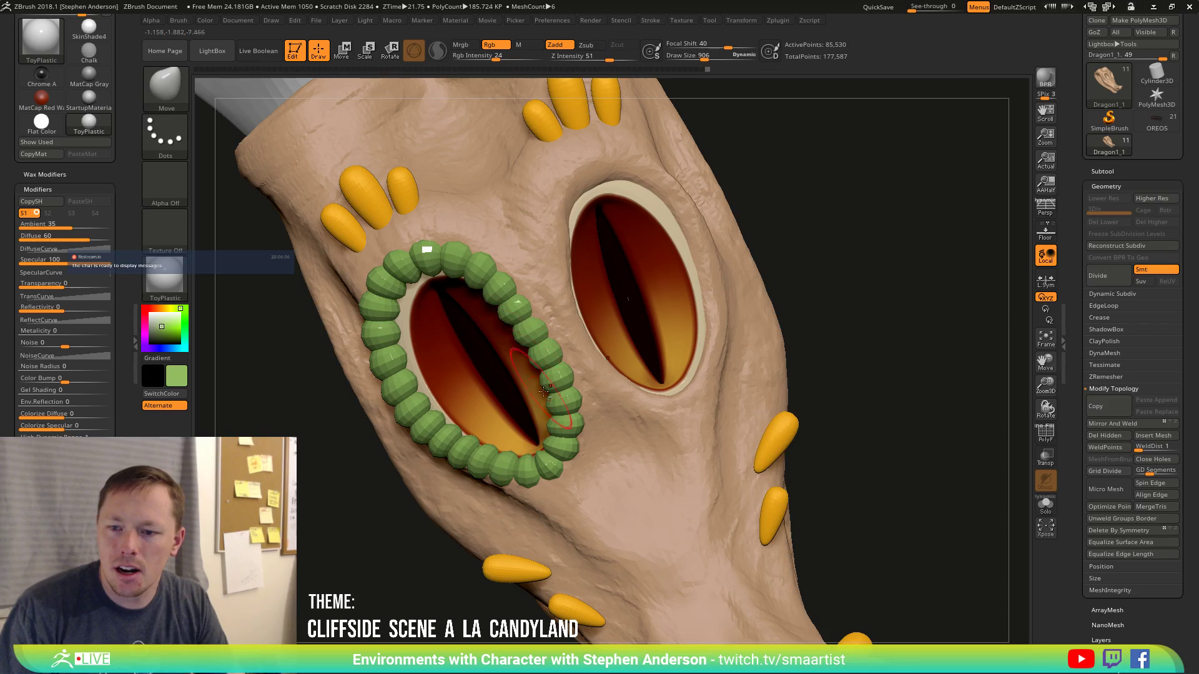
pyautogui.moveTo(587, 424)
pyautogui.mouseDown(button='right')
pyautogui.moveTo(600, 431)
pyautogui.moveTo(704, 368)
pyautogui.moveTo(734, 414)
pyautogui.moveTo(725, 388)
pyautogui.moveTo(699, 497)
pyautogui.moveTo(691, 473)
pyautogui.mouseUp(button='right')
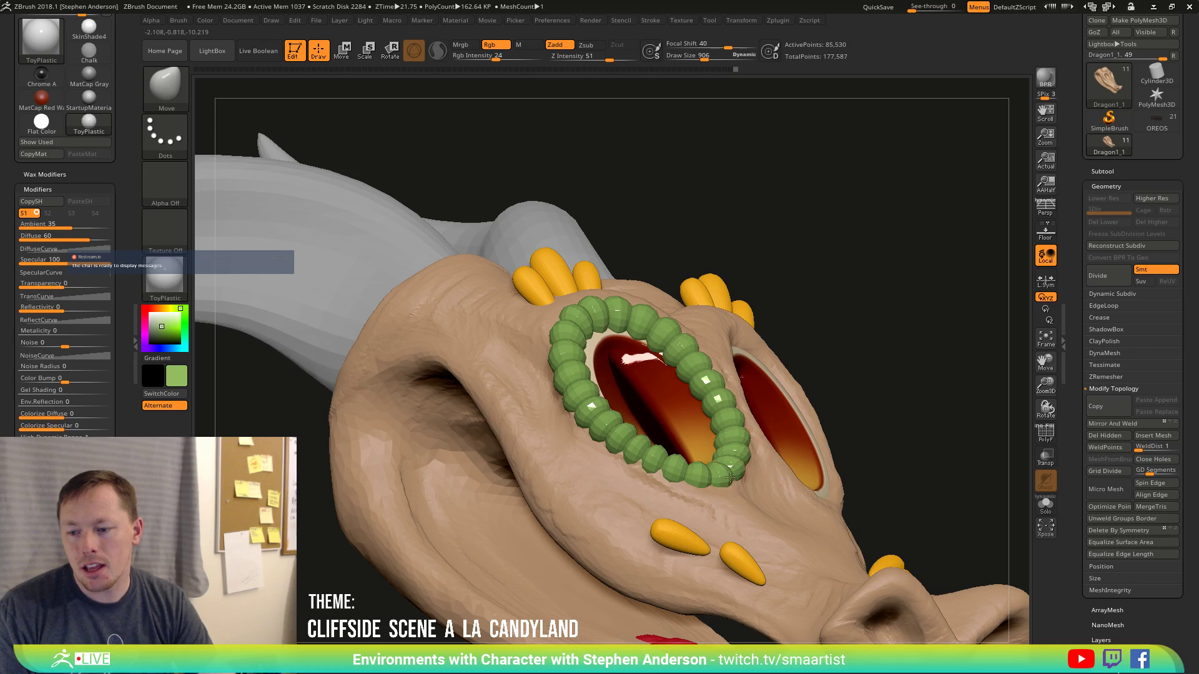
pyautogui.moveTo(735, 477)
pyautogui.keyDown('ctrl'); pyautogui.mouseDown(button='right')
pyautogui.moveTo(723, 491)
pyautogui.moveTo(702, 415)
pyautogui.moveTo(708, 454)
pyautogui.mouseUp(button='right'); pyautogui.keyUp('ctrl')
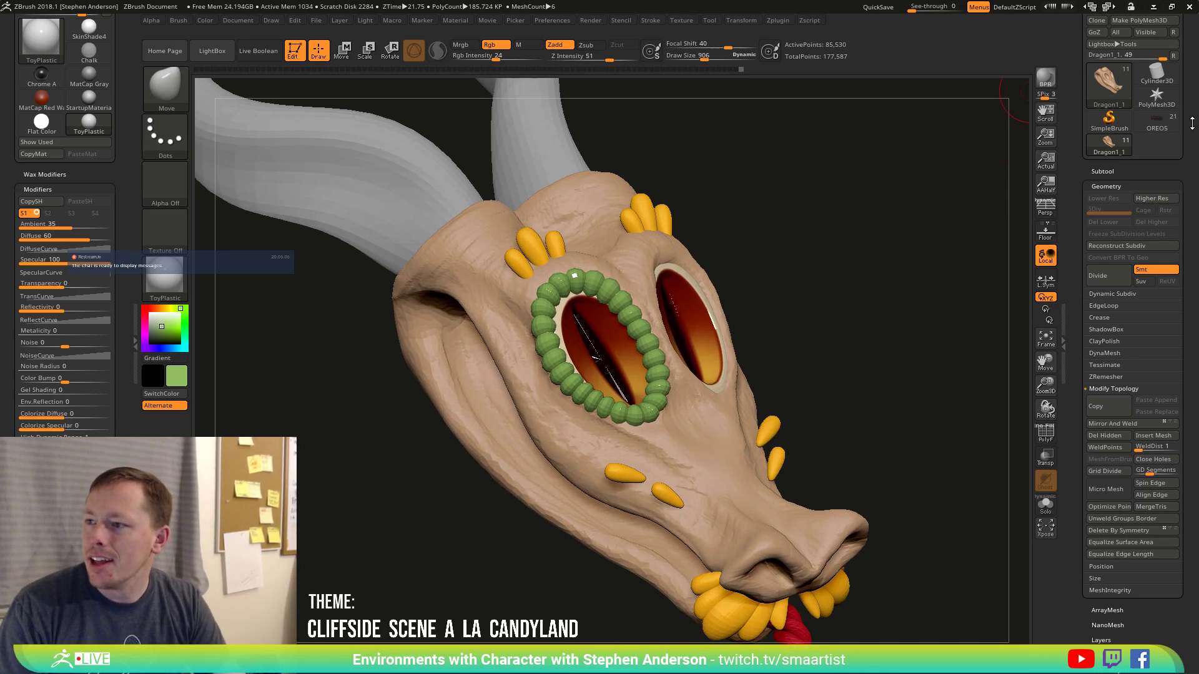
# Switch from the dragon to the shark tool with the ice cream sign and frame the whole model.
pyautogui.moveTo(1191, 123); pyautogui.dragTo(1184, 153)
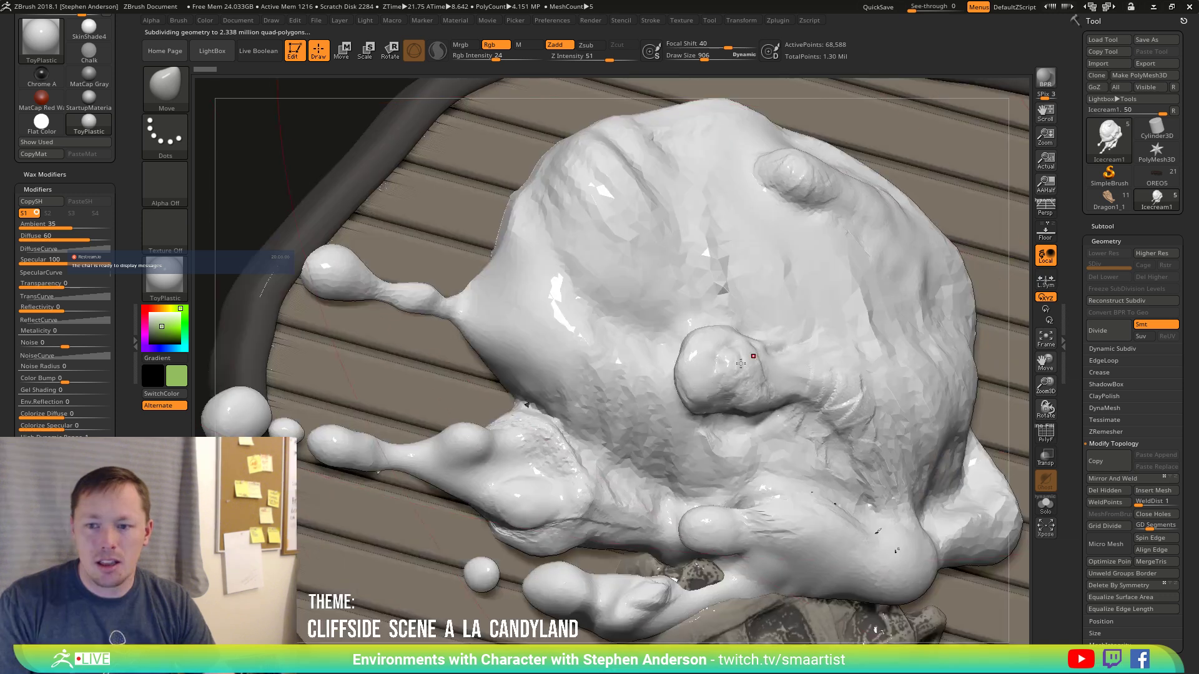
pyautogui.keyDown('ctrl'); pyautogui.moveTo(740, 363); pyautogui.dragTo(723, 263, button='right'); pyautogui.keyUp('ctrl')
pyautogui.press('f')
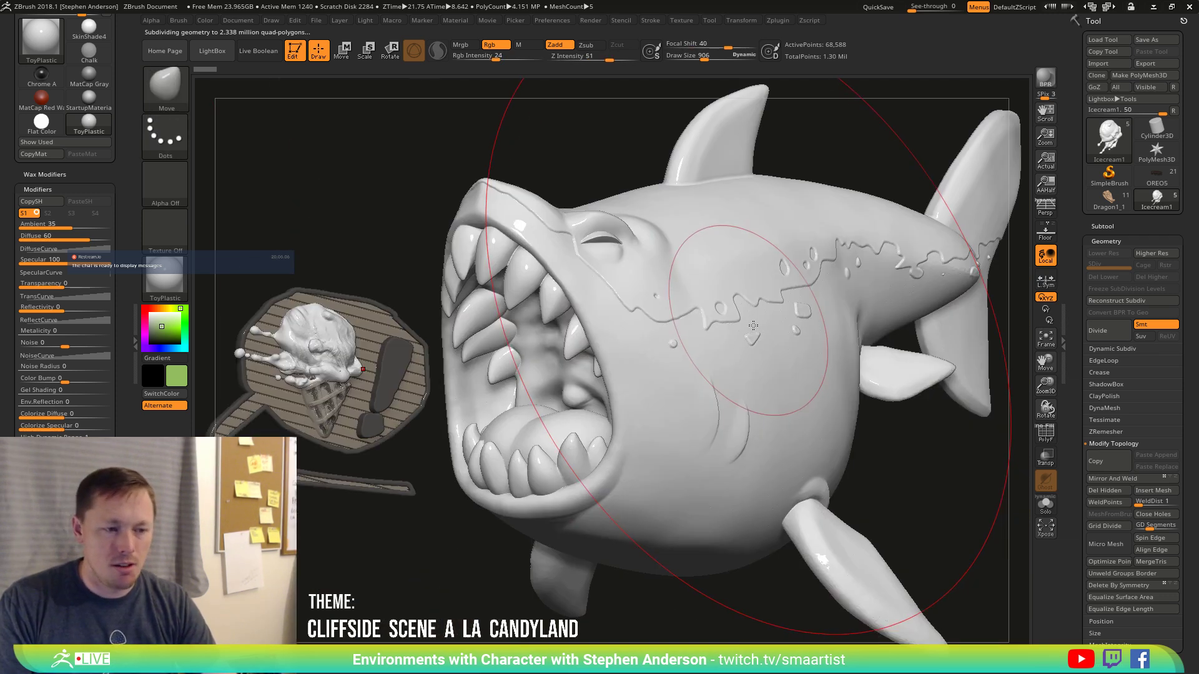
pyautogui.moveTo(753, 326)
pyautogui.keyDown('ctrl'); pyautogui.mouseDown(button='right')
pyautogui.moveTo(634, 317)
pyautogui.moveTo(723, 302)
pyautogui.moveTo(701, 298)
pyautogui.moveTo(705, 357)
pyautogui.moveTo(613, 379)
pyautogui.mouseUp(button='right'); pyautogui.keyUp('ctrl')
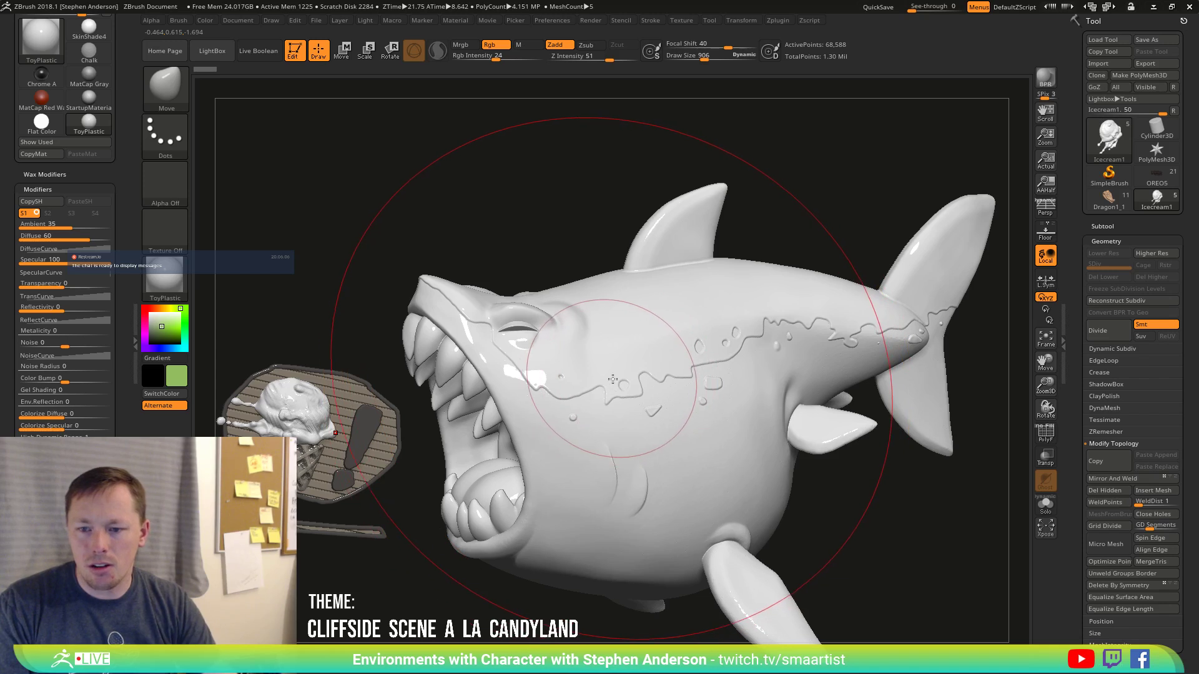
# Reduce the Move brush's draw size to 124 and make the shark's body, Tiburon_03, the active subtool.
pyautogui.press('s')
pyautogui.moveTo(612, 379); pyautogui.dragTo(478, 375)
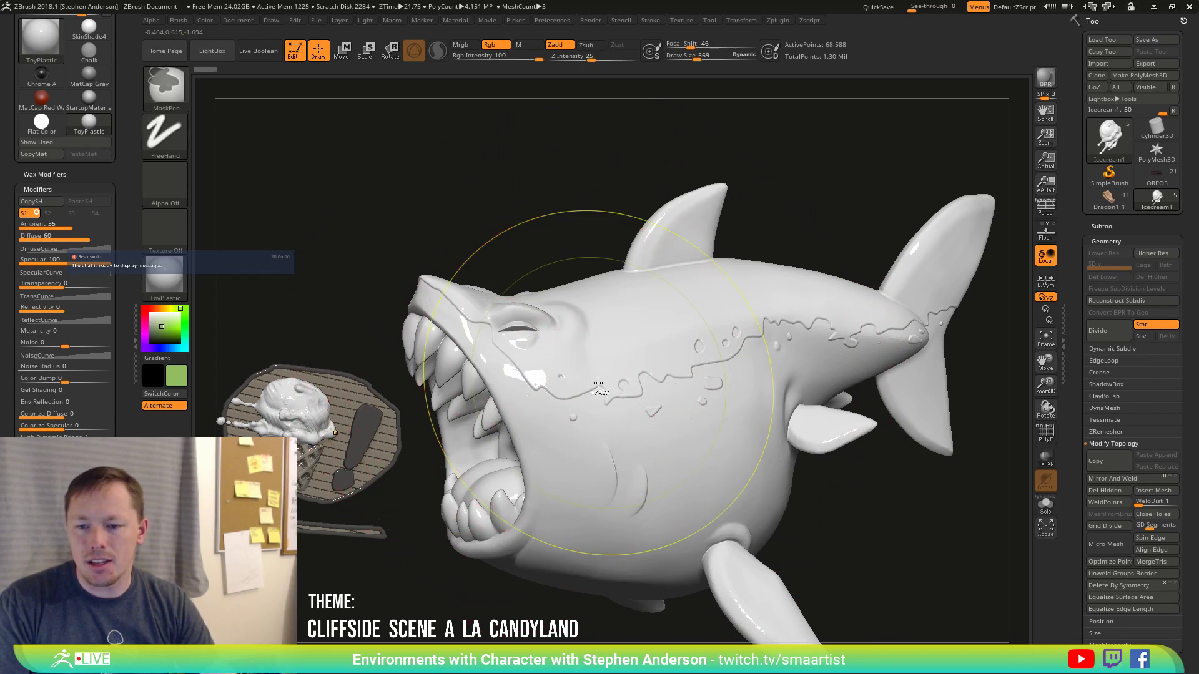
pyautogui.moveTo(598, 383)
pyautogui.keyDown('ctrl'); pyautogui.mouseDown(button='right')
pyautogui.moveTo(757, 343)
pyautogui.moveTo(649, 421)
pyautogui.mouseUp(button='right'); pyautogui.keyUp('ctrl')
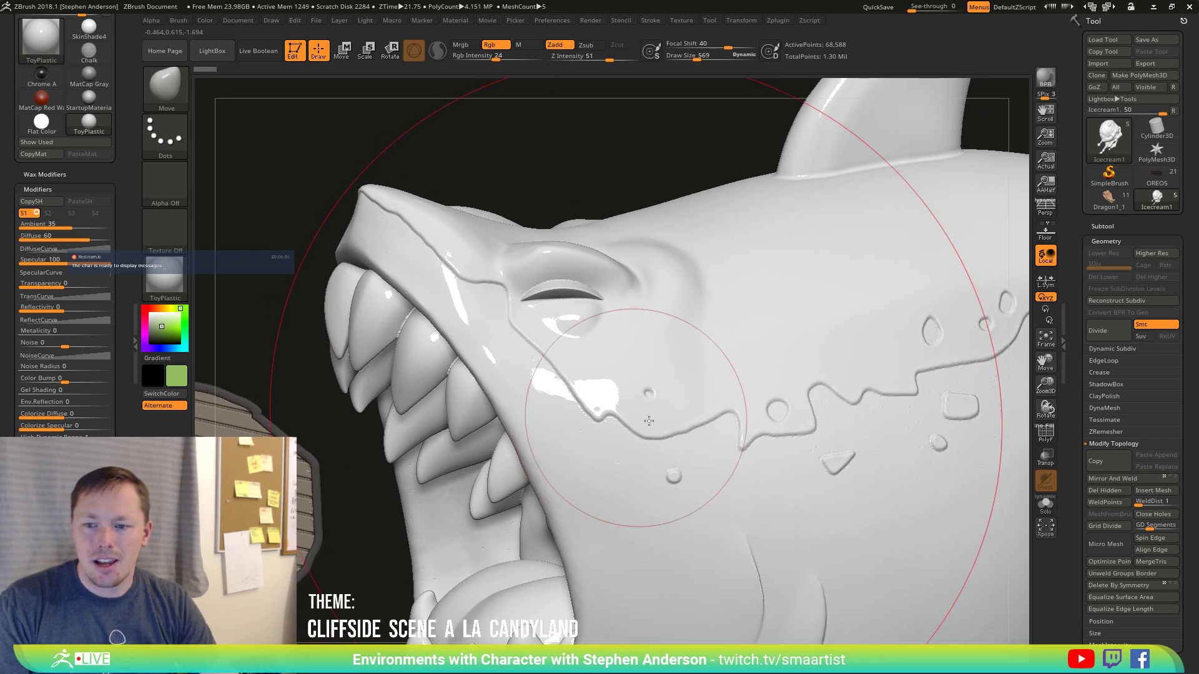
pyautogui.press('s')
pyautogui.moveTo(649, 420)
pyautogui.mouseDown()
pyautogui.moveTo(618, 409)
pyautogui.moveTo(625, 418)
pyautogui.mouseUp()
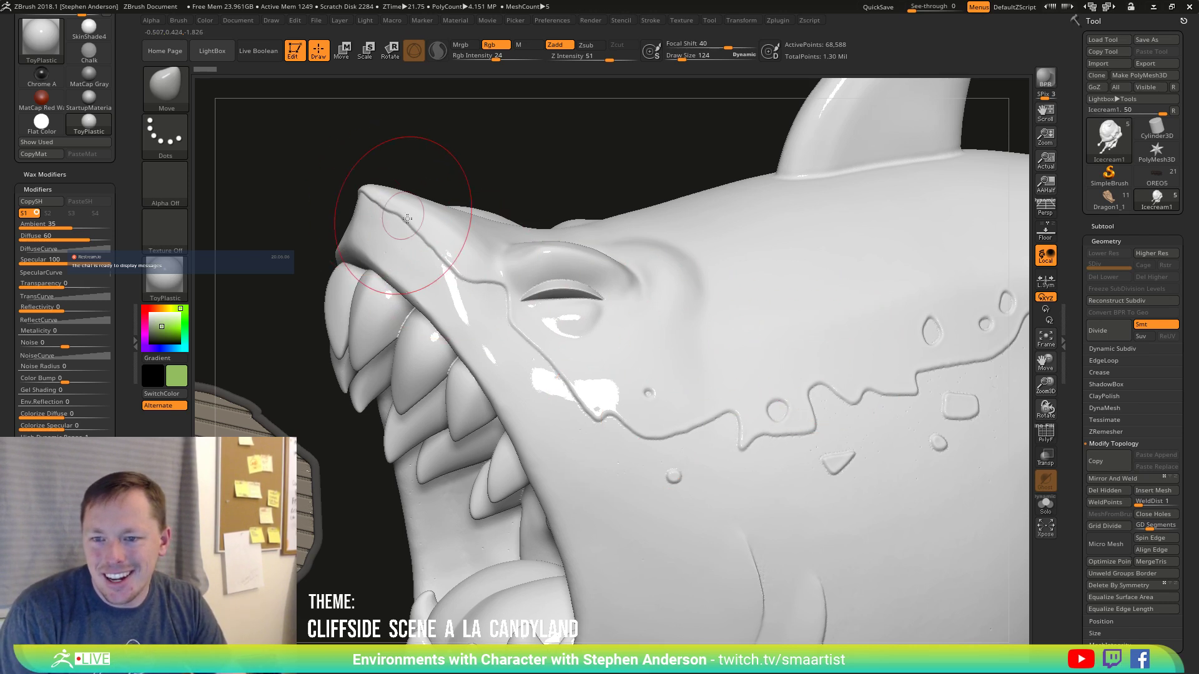
pyautogui.keyDown('alt'); pyautogui.moveTo(831, 418); pyautogui.dragTo(601, 396, button='right'); pyautogui.keyUp('alt')
pyautogui.keyDown('alt'); pyautogui.moveTo(522, 442); pyautogui.dragTo(902, 423, button='right'); pyautogui.keyUp('alt')
pyautogui.keyDown('alt'); pyautogui.moveTo(890, 382); pyautogui.dragTo(618, 395, button='right'); pyautogui.keyUp('alt')
pyautogui.keyDown('alt'); pyautogui.click(603, 399); pyautogui.keyUp('alt')
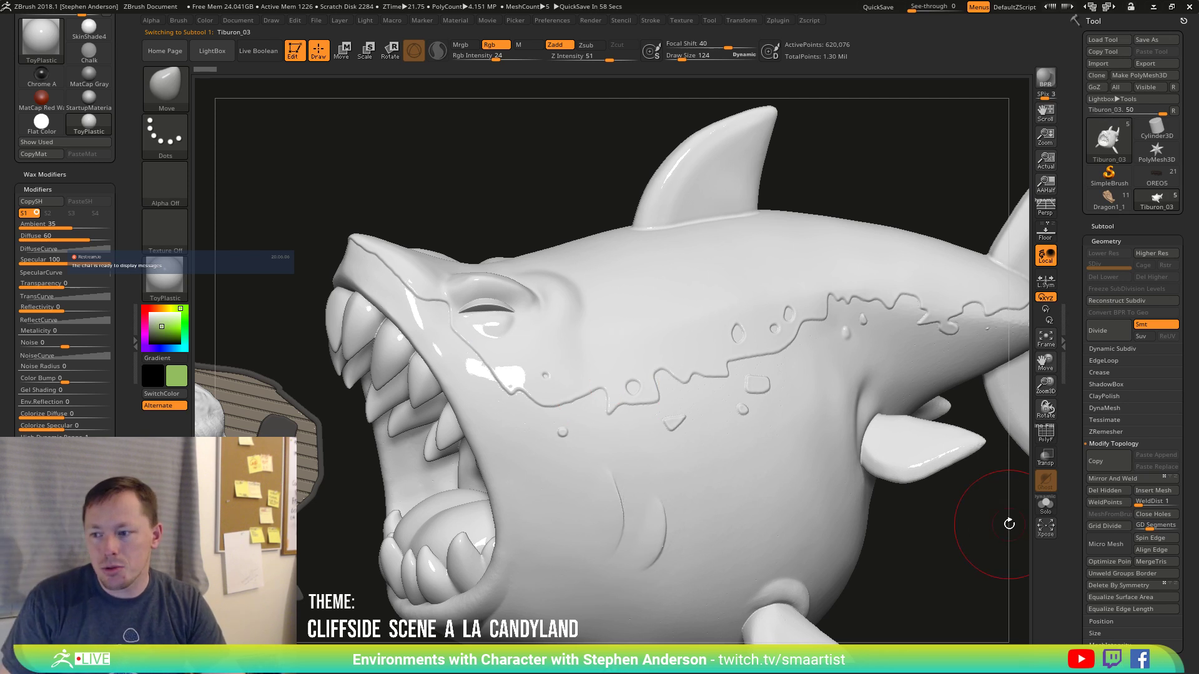
# Open the EdgeLoop settings and examine the shark body's topology with the polyframe shown, ending with the polyframe off.
pyautogui.click(1110, 360)
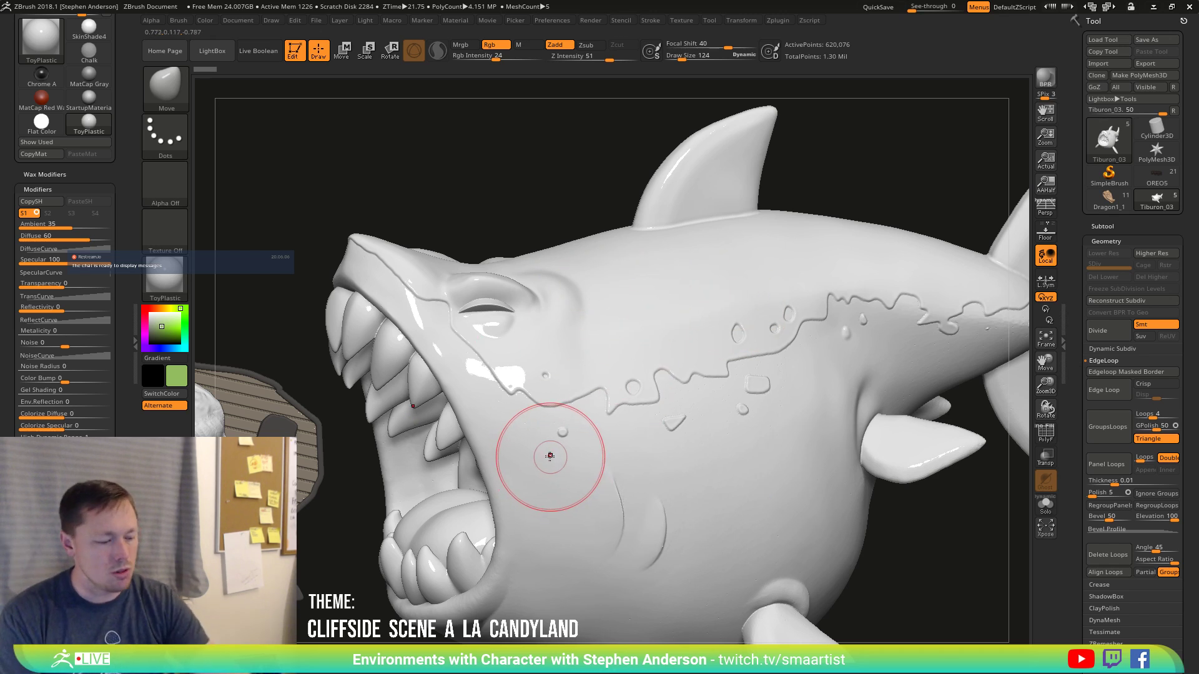
pyautogui.hotkey('shift', 'f')
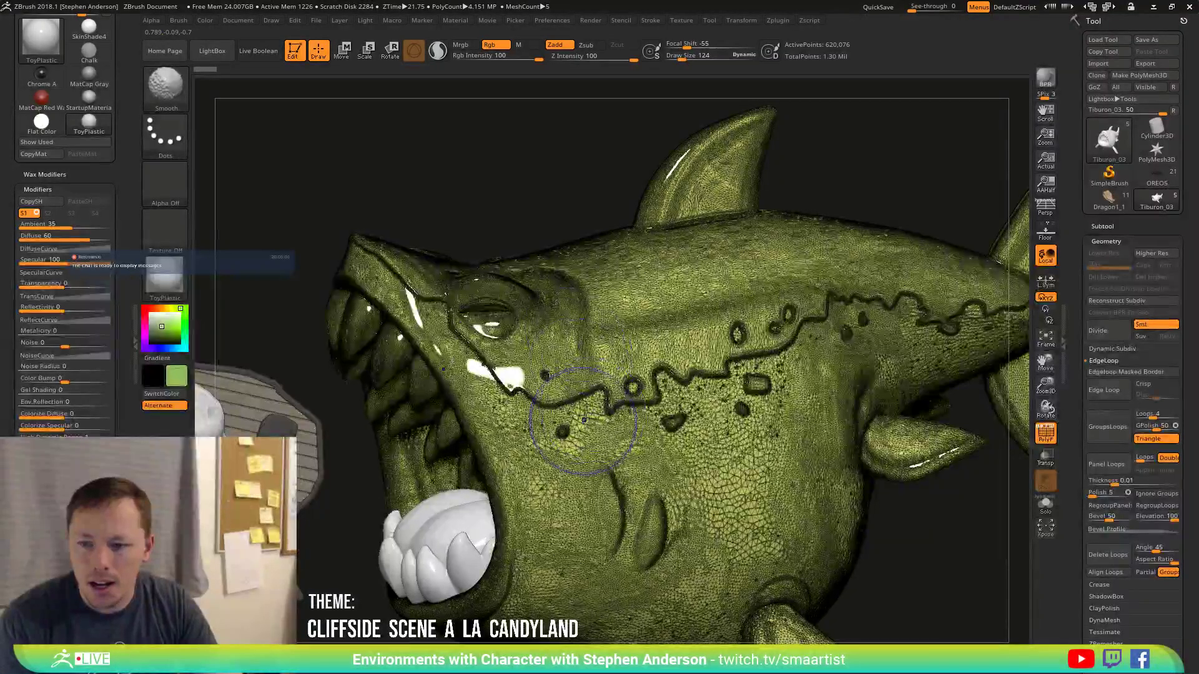
pyautogui.hotkey('shift', 'f')
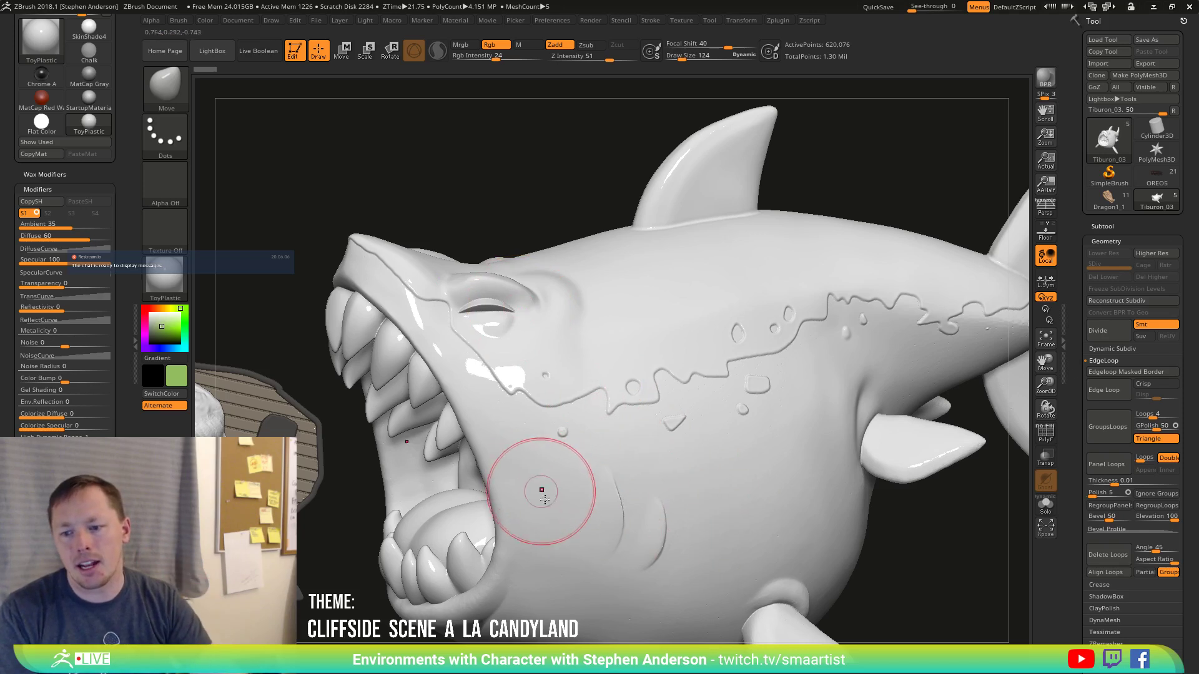
pyautogui.moveTo(881, 517); pyautogui.dragTo(933, 519)
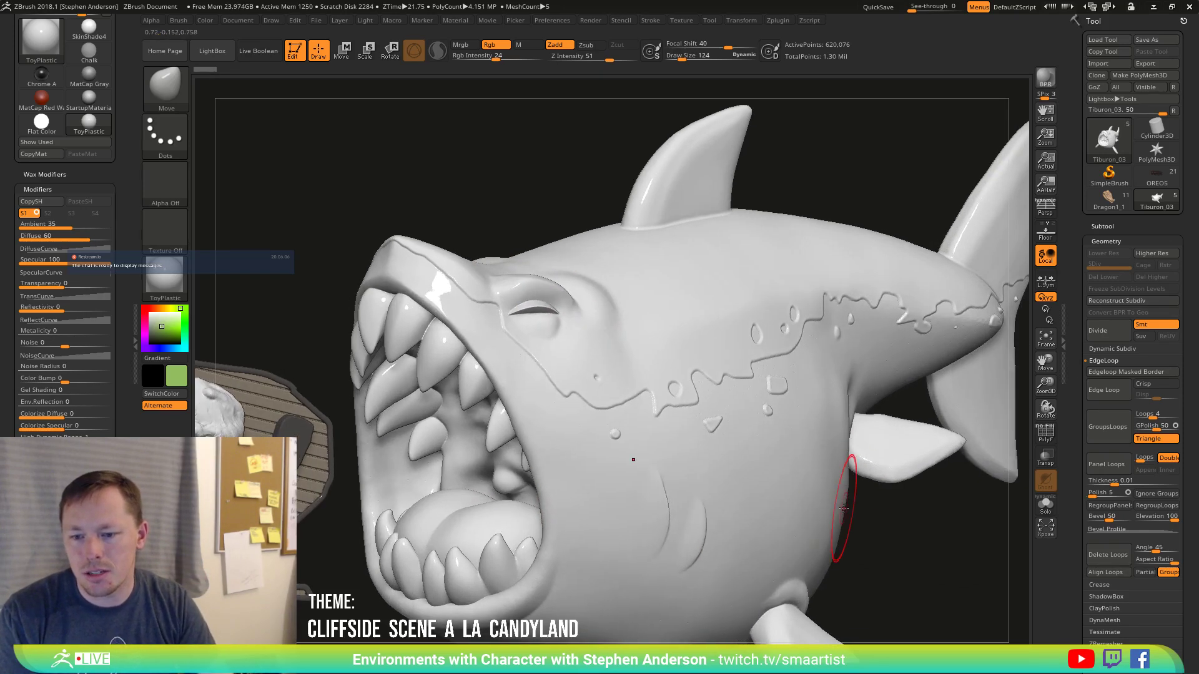
pyautogui.keyDown('ctrl'); pyautogui.moveTo(835, 505); pyautogui.dragTo(768, 452, button='right'); pyautogui.keyUp('ctrl')
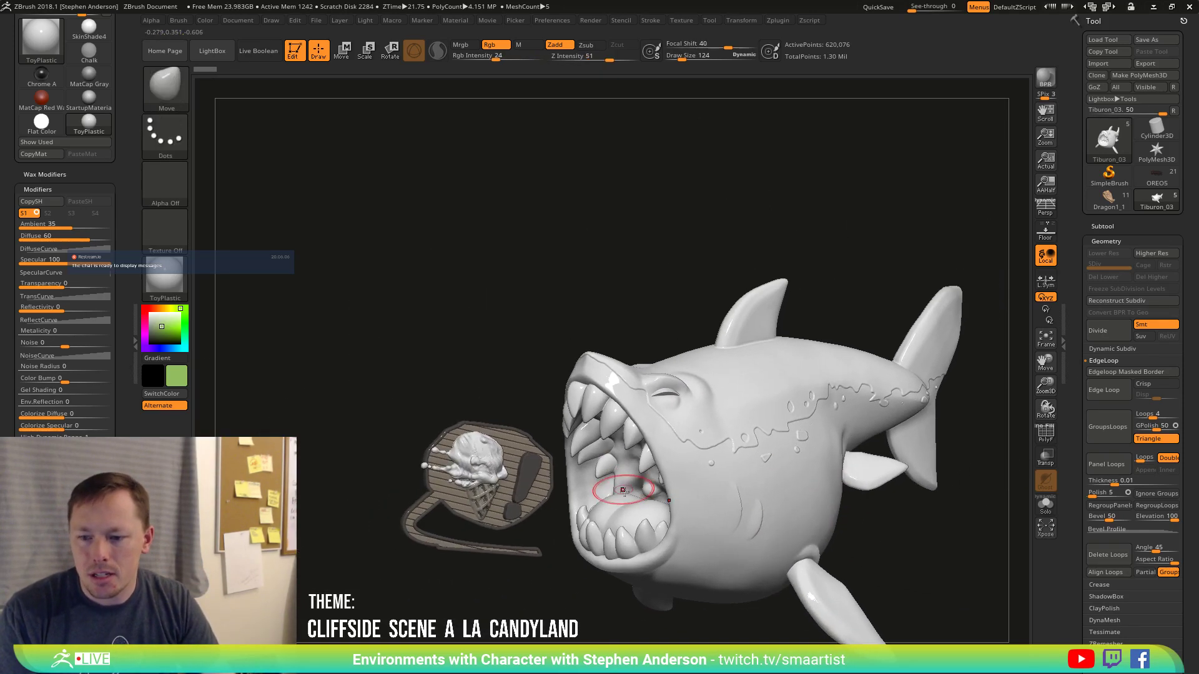
# Isolate the shark's body to examine its open mouth, expand the subtool list and show all subtools again.
pyautogui.moveTo(860, 520); pyautogui.dragTo(957, 431)
pyautogui.click(1045, 506)
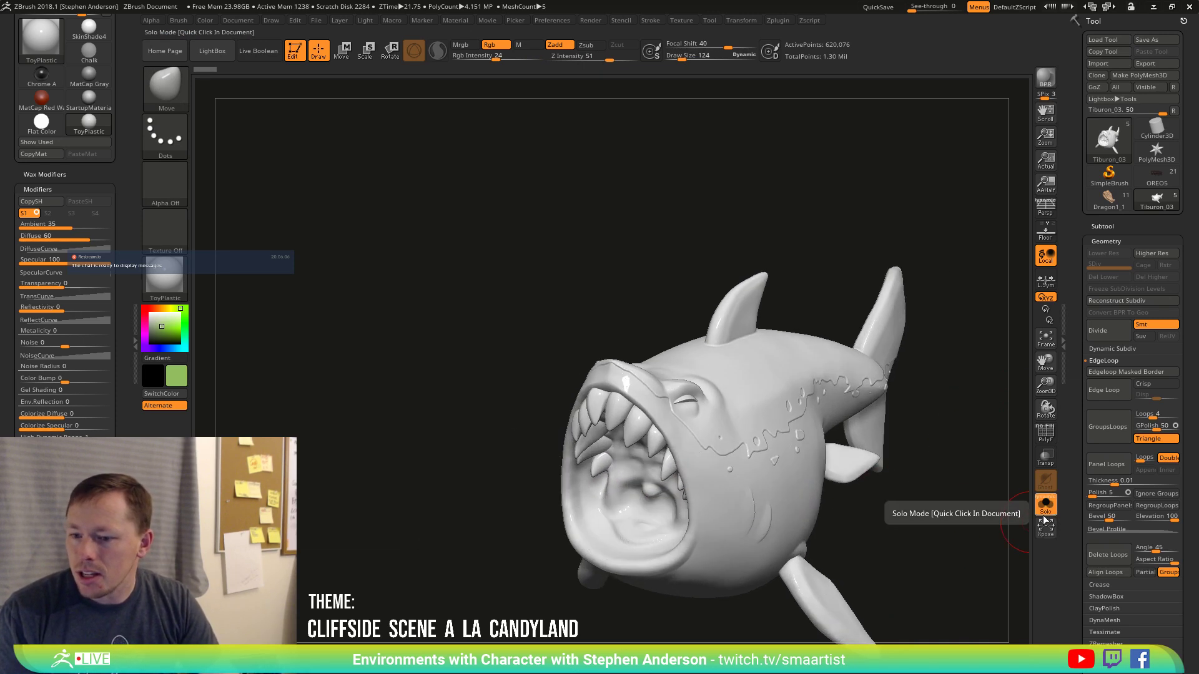
pyautogui.moveTo(690, 518); pyautogui.dragTo(718, 519, button='right')
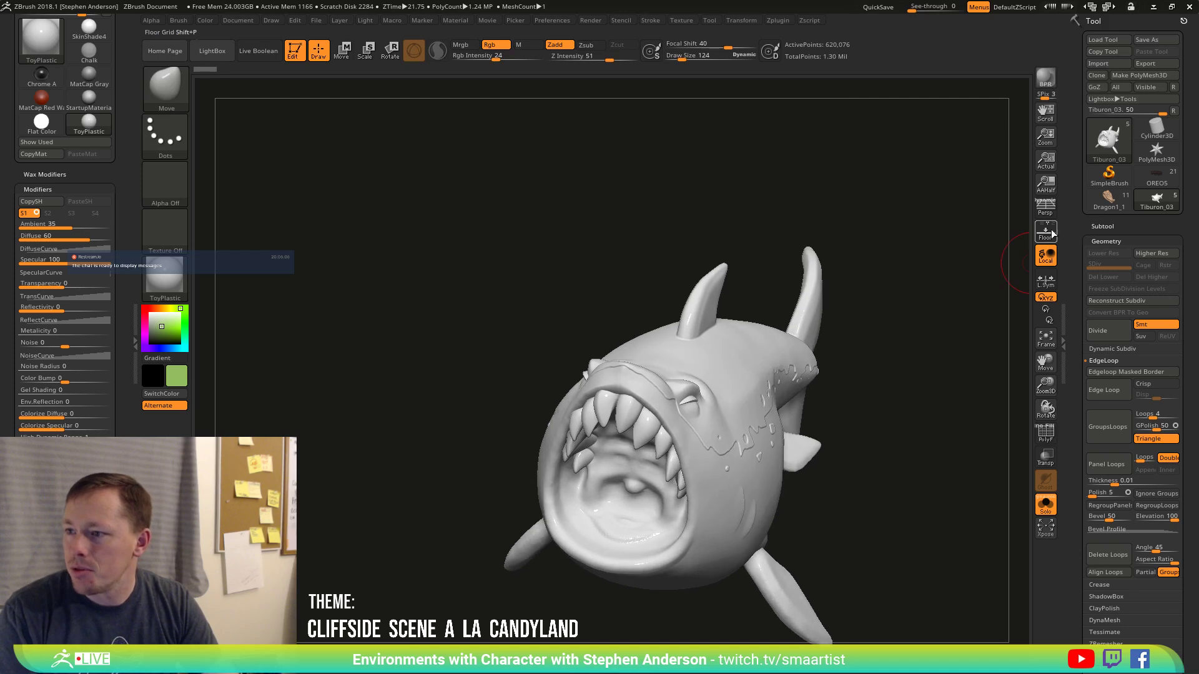
pyautogui.click(1103, 226)
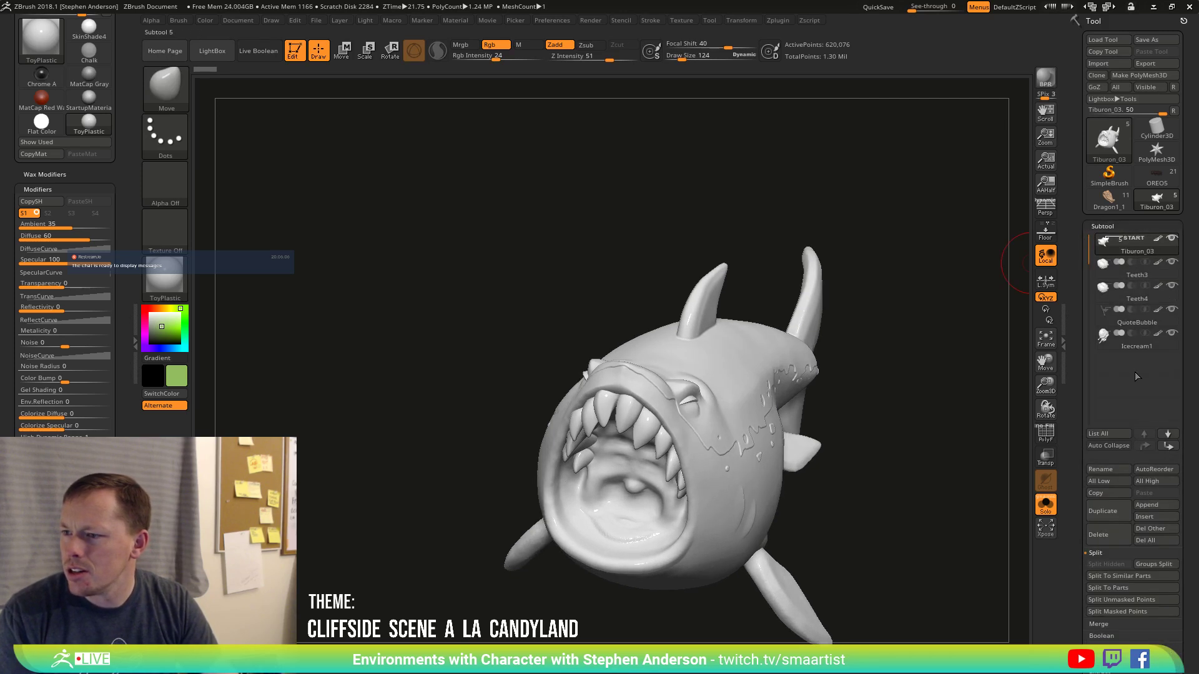
pyautogui.click(1045, 503)
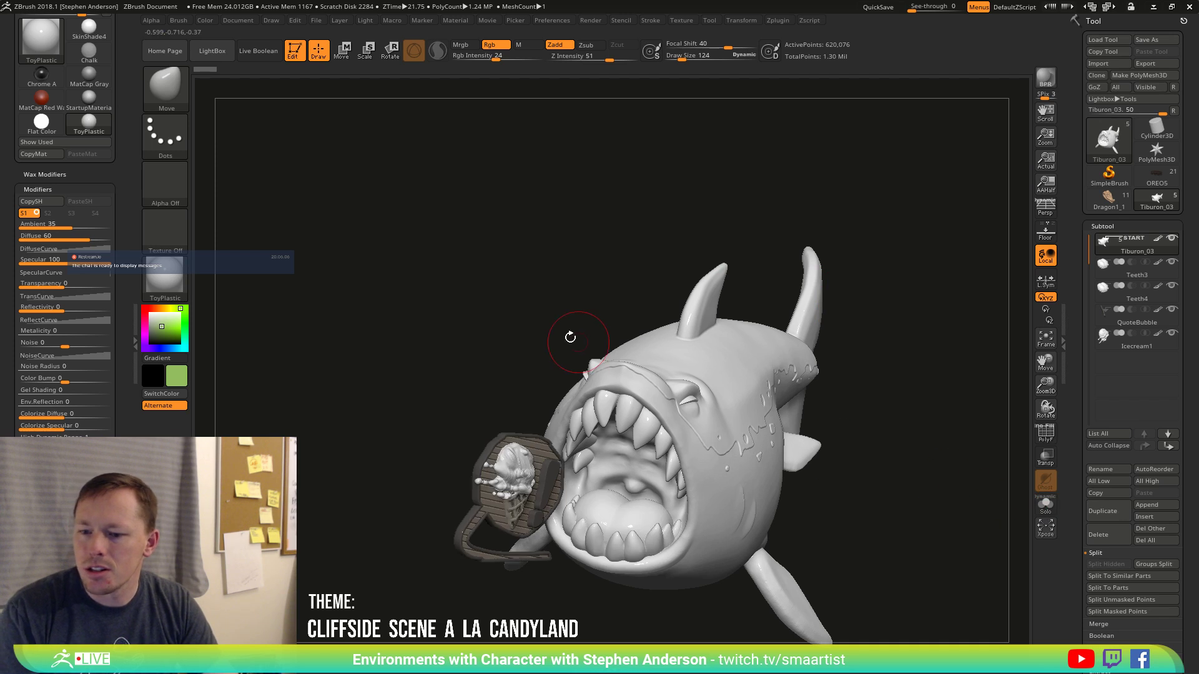
# Turn on Live Boolean and check the Icecream1 subtool by hiding it and showing it again.
pyautogui.click(257, 54)
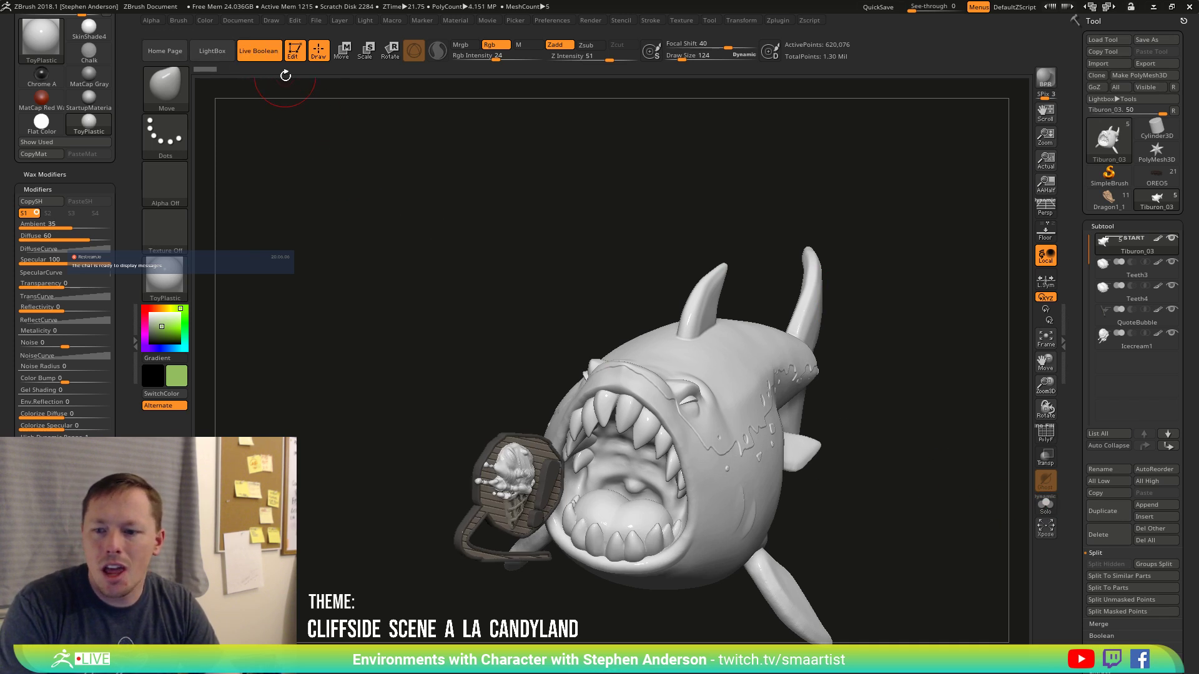
pyautogui.click(1171, 333)
pyautogui.moveTo(823, 468); pyautogui.dragTo(1017, 415)
pyautogui.click(1172, 333)
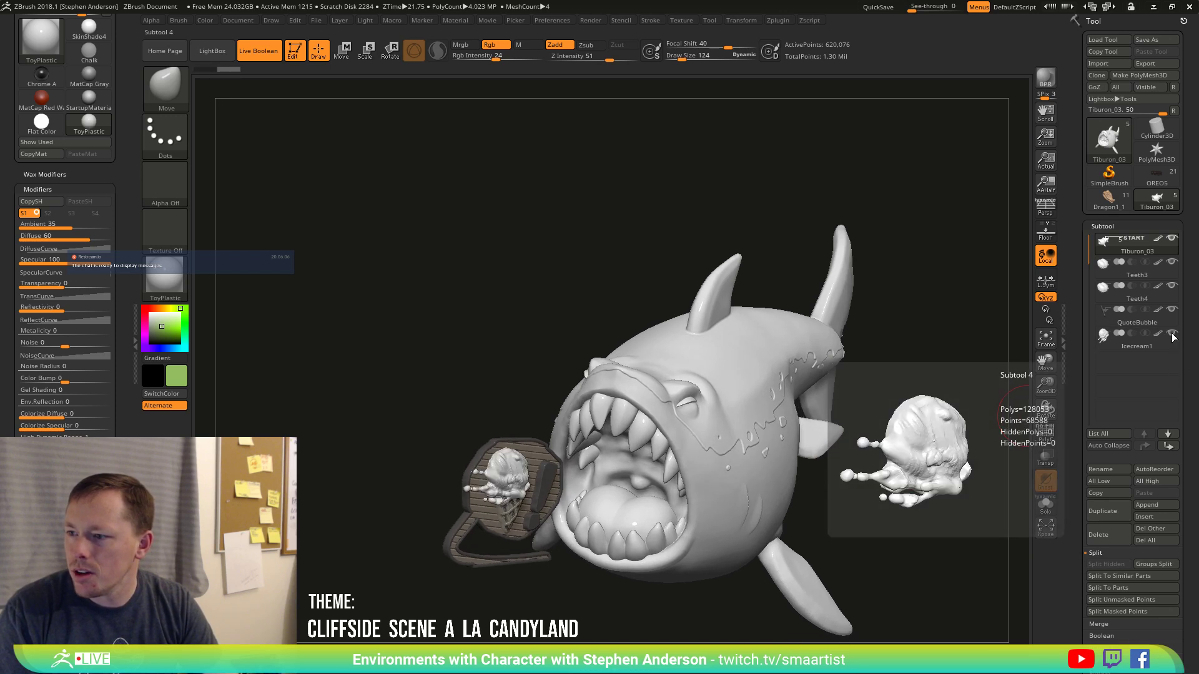
# Set the Teeth3 subtool to subtraction and hide the Teeth4, QuoteBubble and Icecream1 subtools.
pyautogui.click(1171, 286)
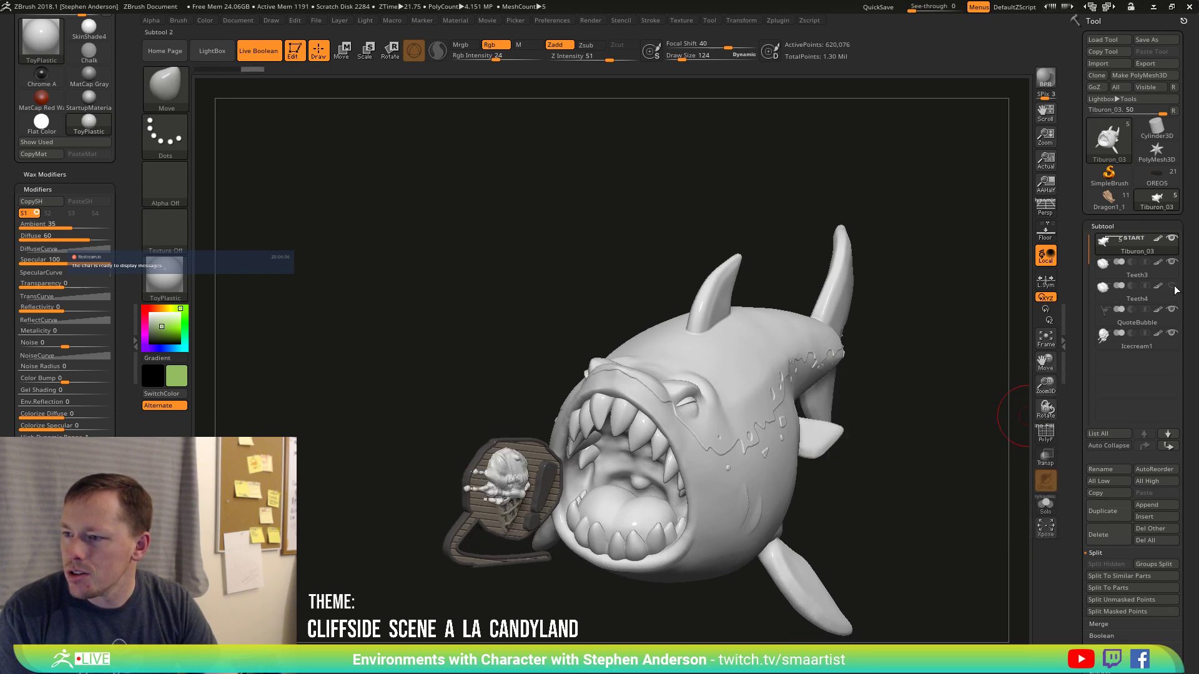
pyautogui.click(1130, 263)
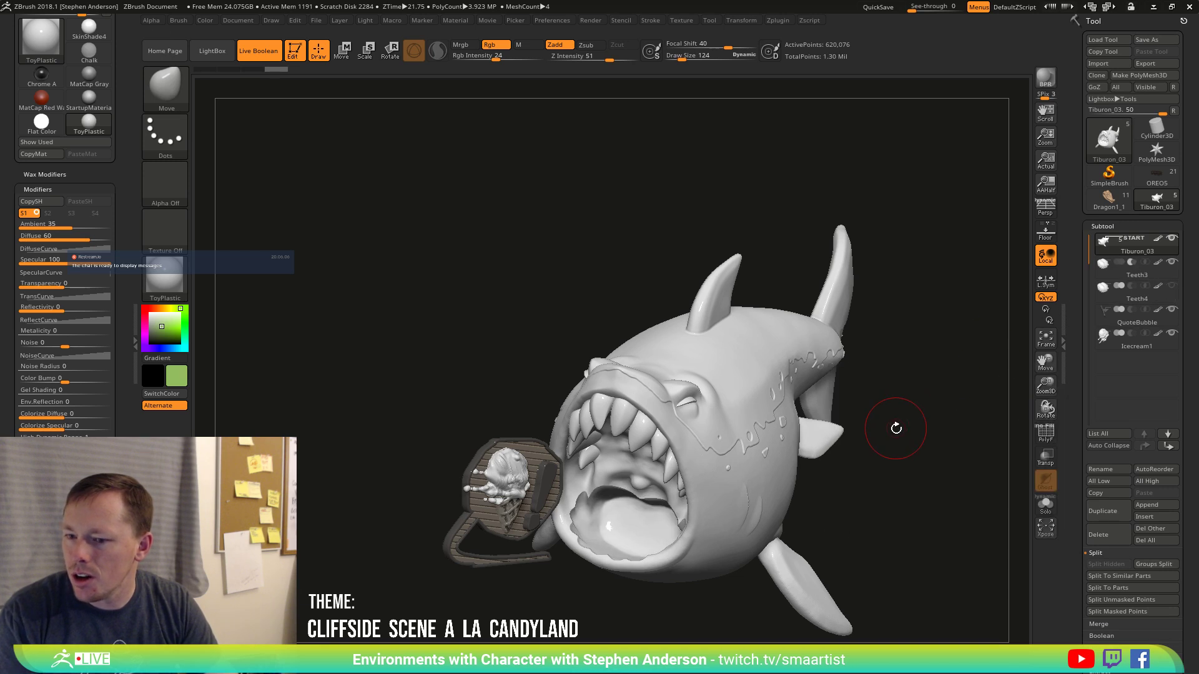
pyautogui.moveTo(896, 429); pyautogui.dragTo(919, 439)
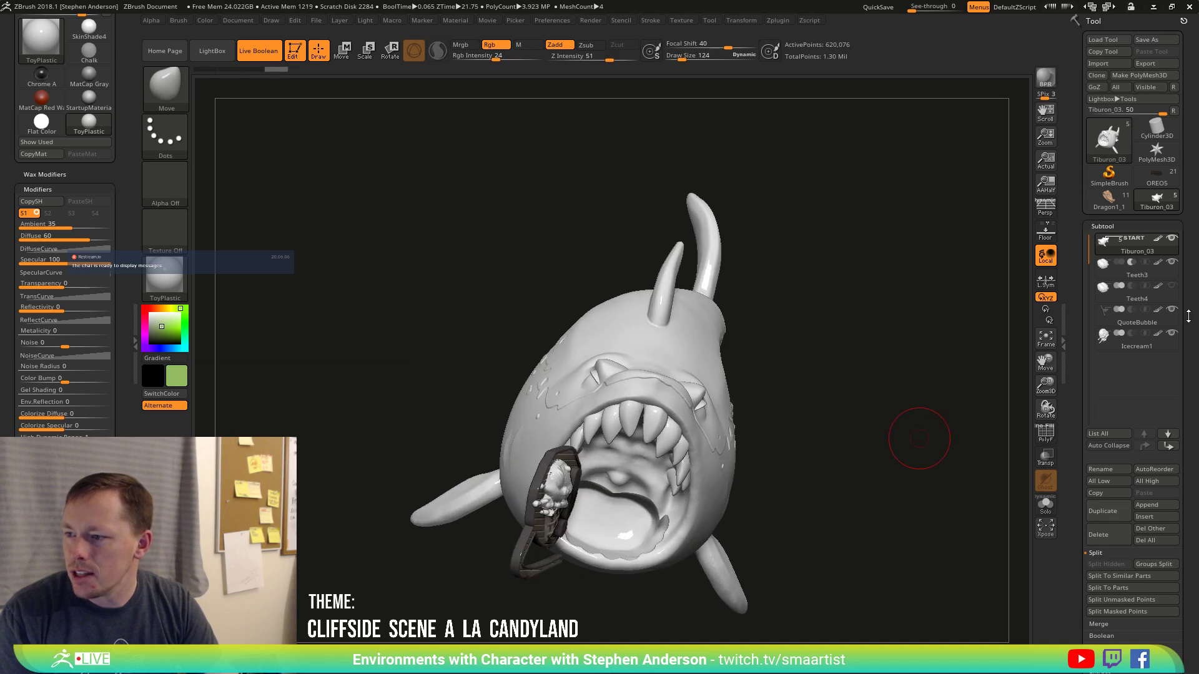
pyautogui.click(1172, 333)
pyautogui.moveTo(613, 493); pyautogui.dragTo(583, 493, button='right')
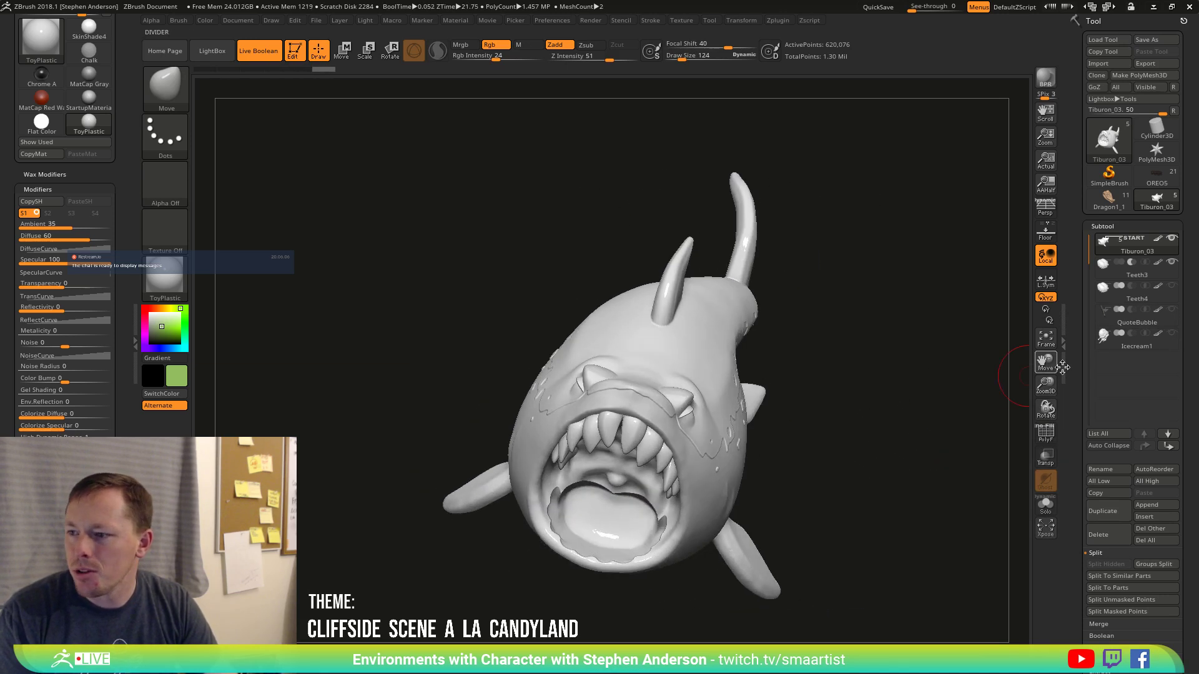
# Show the shark's Teeth4, QuoteBubble and Icecream1 subtools and turn off the Live Boolean preview.
pyautogui.click(1171, 287)
pyautogui.moveTo(763, 454)
pyautogui.mouseDown(button='right')
pyautogui.moveTo(706, 452)
pyautogui.moveTo(767, 458)
pyautogui.moveTo(687, 524)
pyautogui.moveTo(618, 511)
pyautogui.moveTo(673, 508)
pyautogui.mouseUp(button='right')
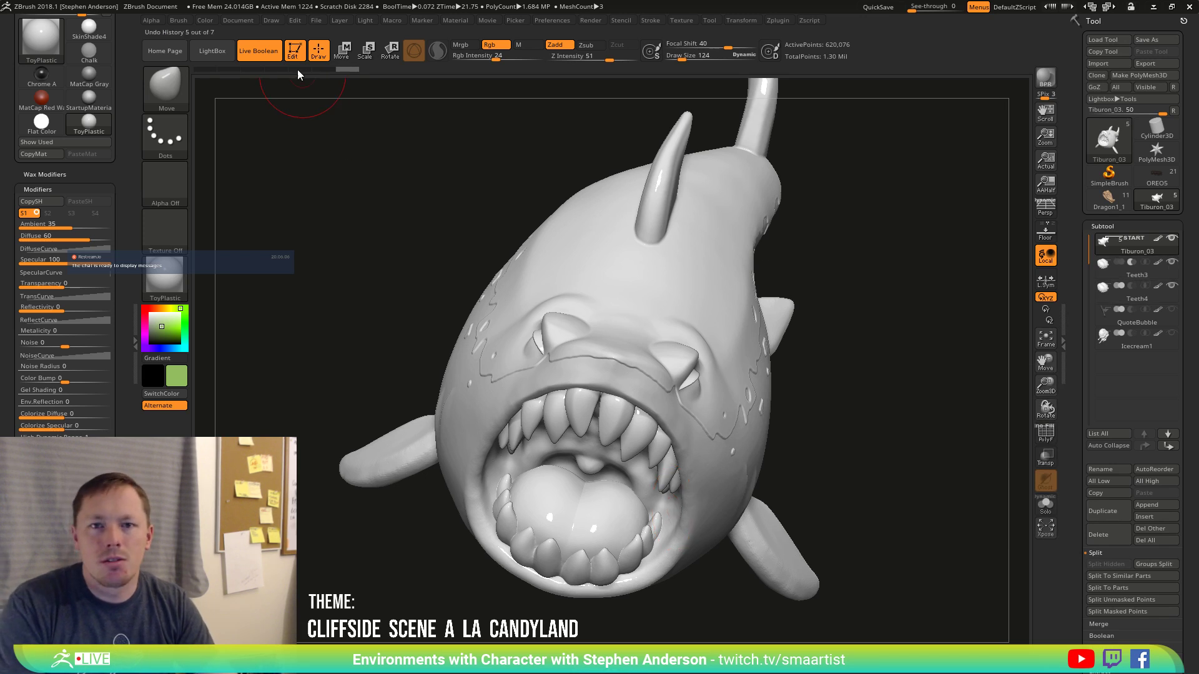
pyautogui.click(258, 51)
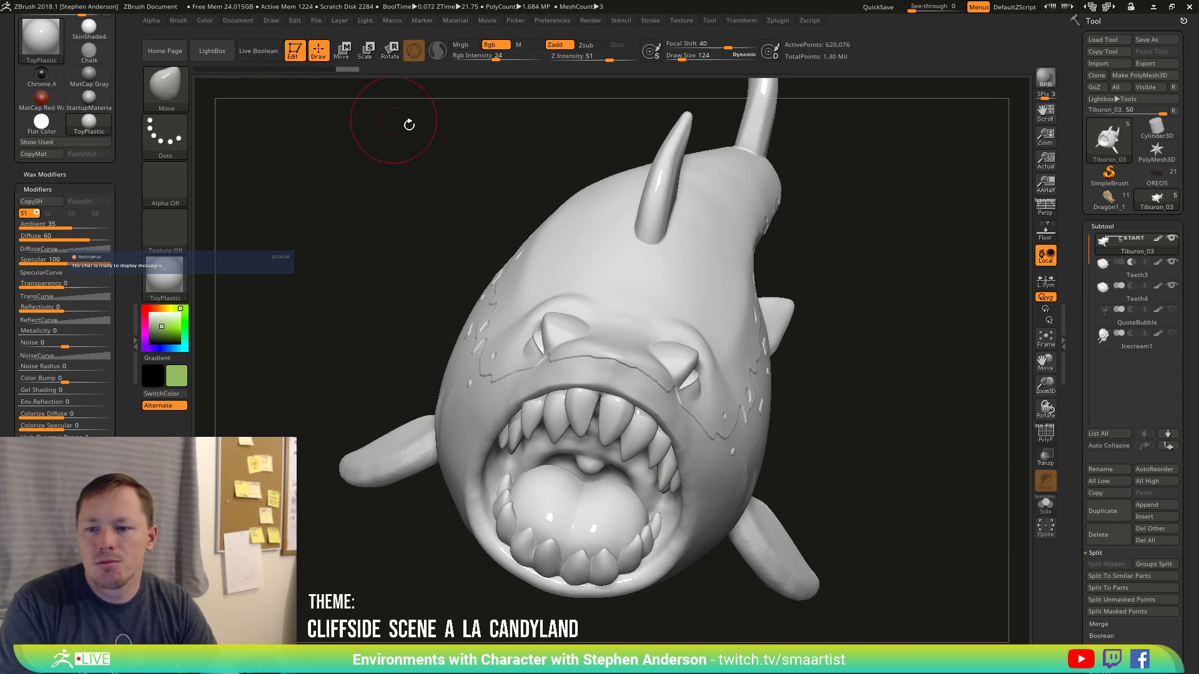
pyautogui.click(1171, 309)
pyautogui.click(1171, 333)
pyautogui.moveTo(770, 445); pyautogui.dragTo(960, 276, button='right')
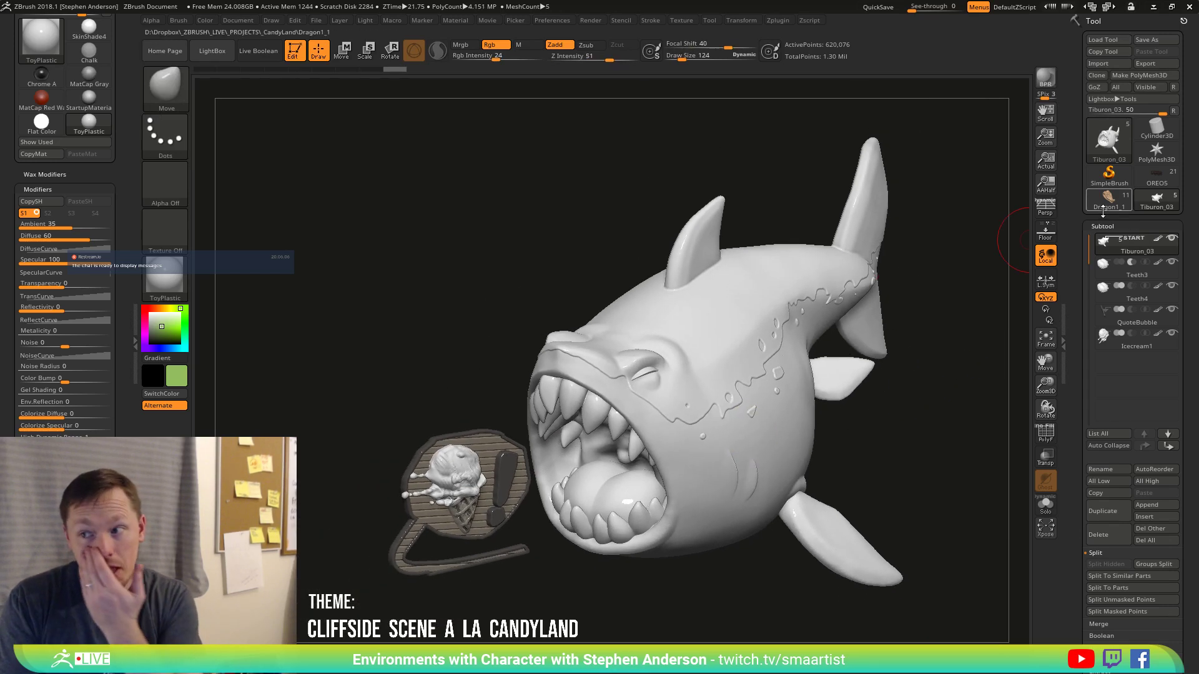
pyautogui.moveTo(717, 396)
pyautogui.mouseDown(button='right')
pyautogui.moveTo(704, 406)
pyautogui.moveTo(602, 388)
pyautogui.mouseUp(button='right')
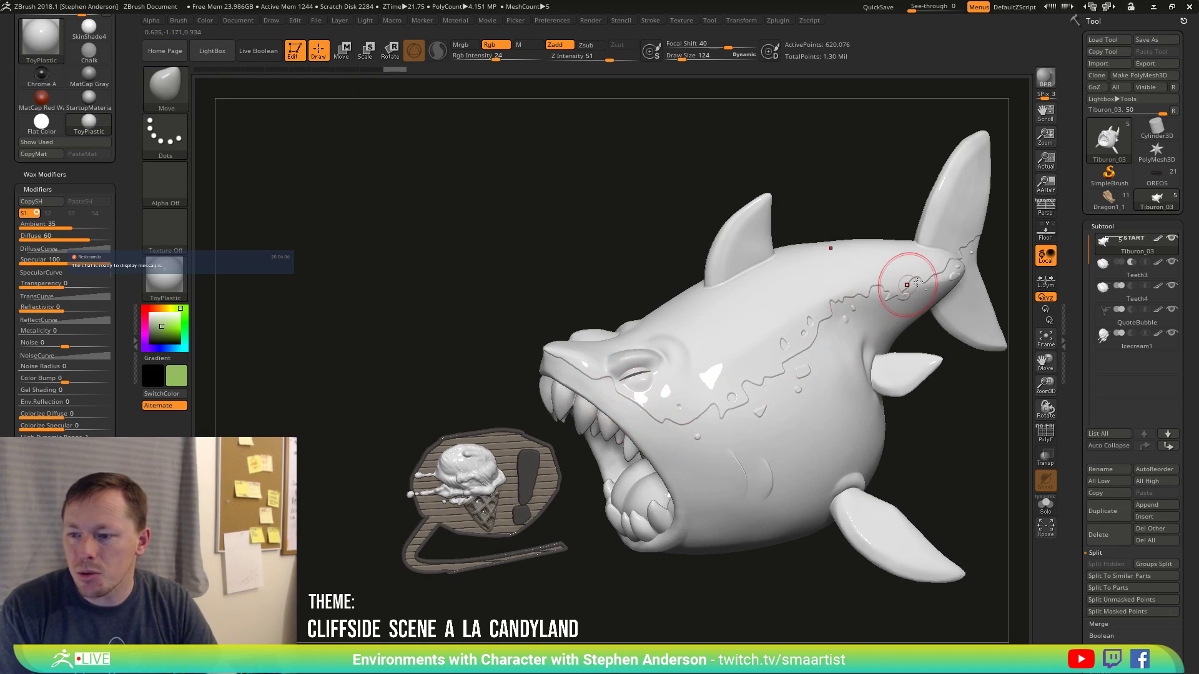
# Switch to the Dragon1_1 tool, frame the dragon head and make the EyeRings1 subtool active.
pyautogui.click(1111, 201)
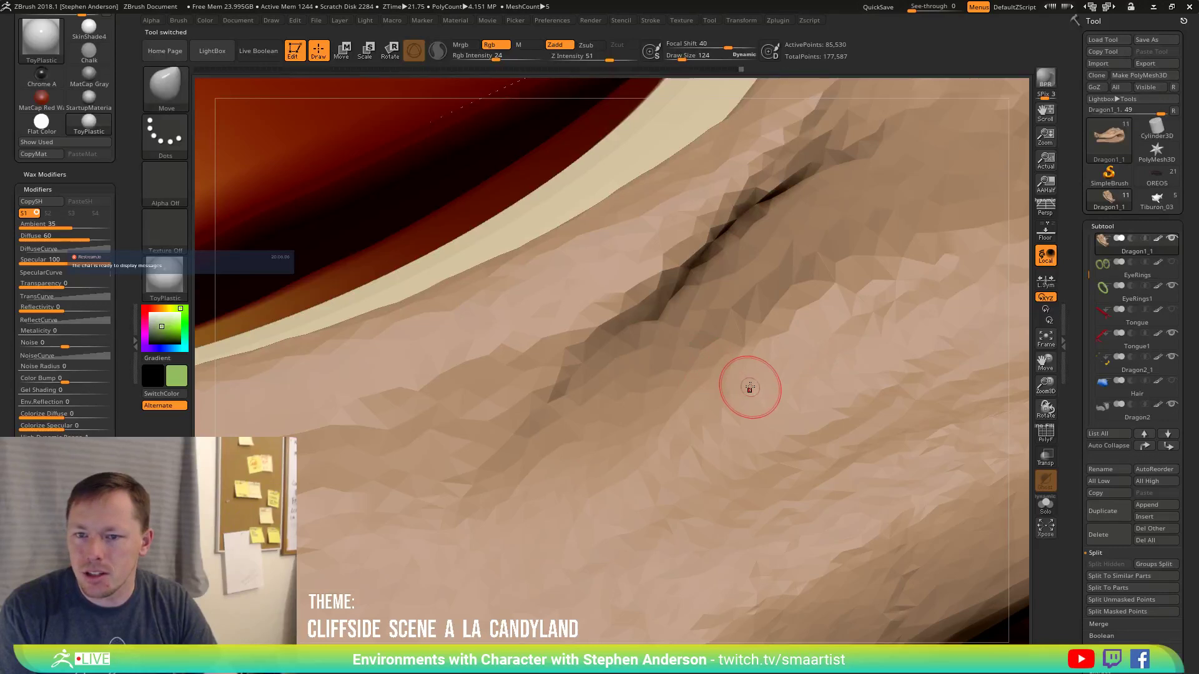
pyautogui.press('f')
pyautogui.moveTo(749, 391)
pyautogui.mouseDown(button='right')
pyautogui.moveTo(663, 372)
pyautogui.moveTo(750, 402)
pyautogui.moveTo(739, 398)
pyautogui.mouseUp(button='right')
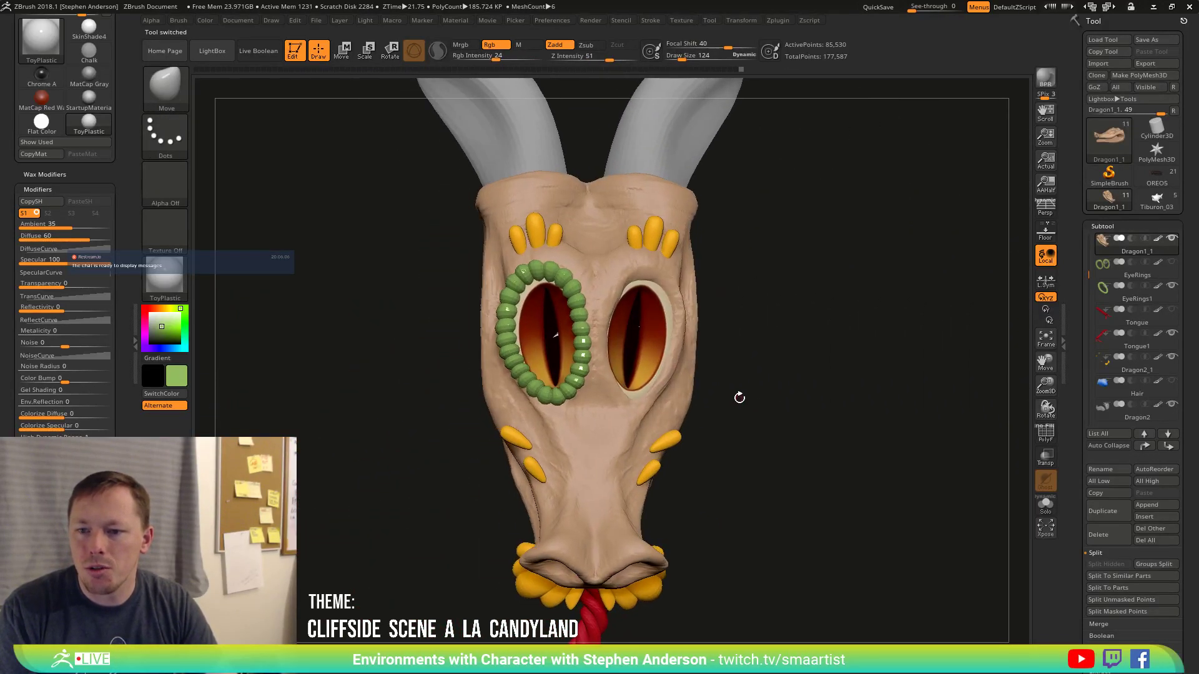
pyautogui.press('n')
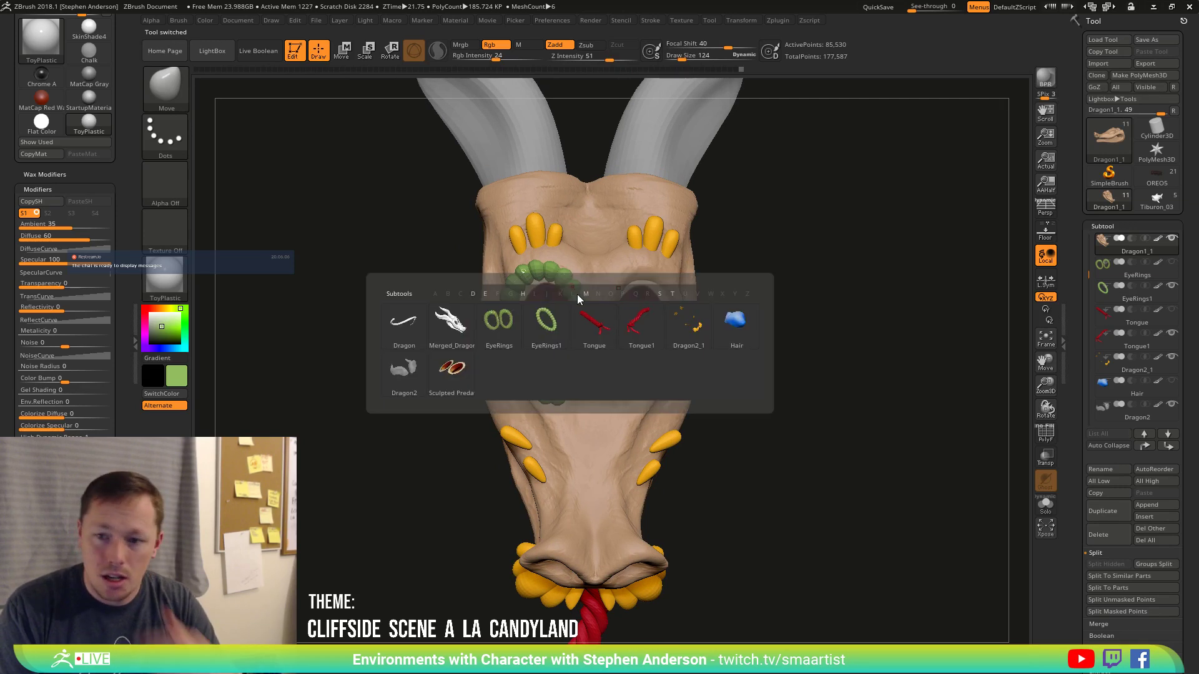
pyautogui.click(549, 332)
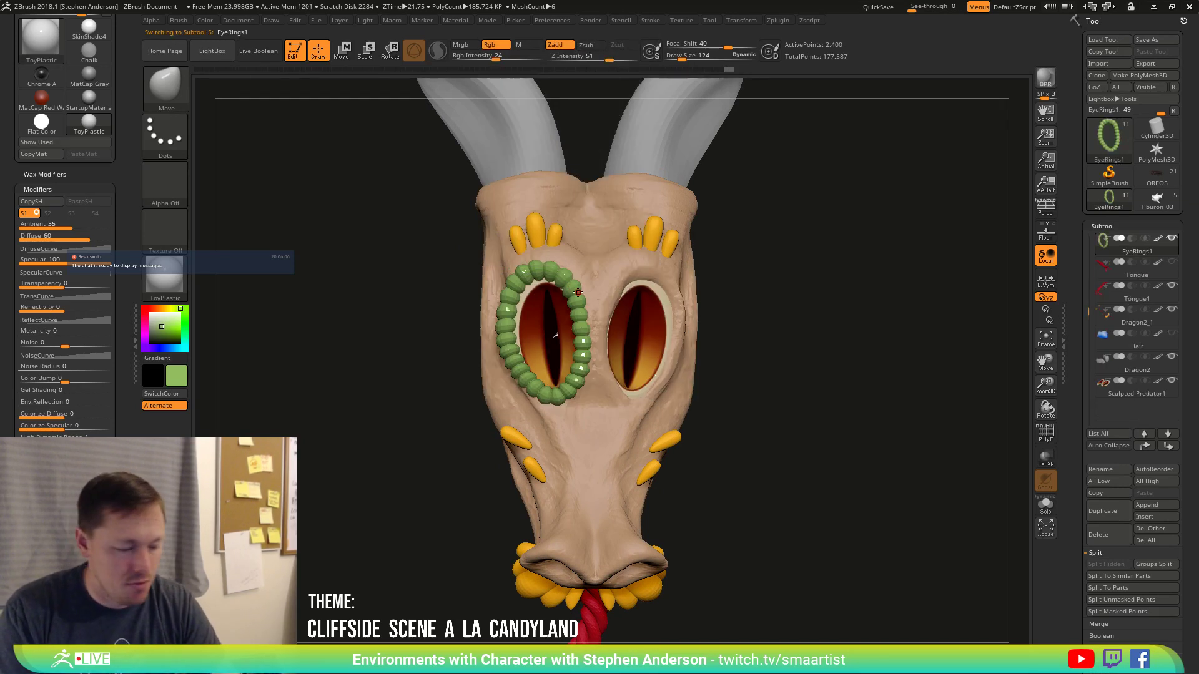
# Turn on ghosted transparency around the green eye ring and set the Move brush's draw size to 906.
pyautogui.press('b')
pyautogui.press('Escape')
pyautogui.press('s')
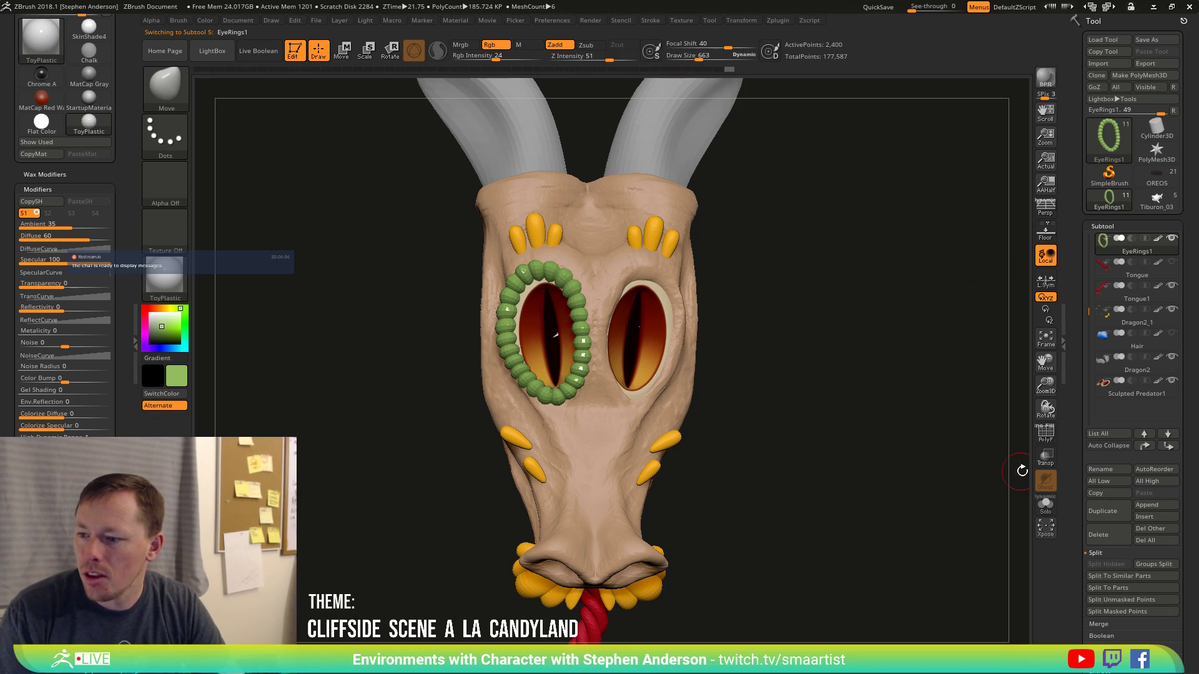
pyautogui.click(1045, 456)
pyautogui.moveTo(835, 362)
pyautogui.keyDown('ctrl'); pyautogui.mouseDown(button='right')
pyautogui.moveTo(625, 305)
pyautogui.moveTo(507, 335)
pyautogui.mouseUp(button='right'); pyautogui.keyUp('ctrl')
pyautogui.press('s')
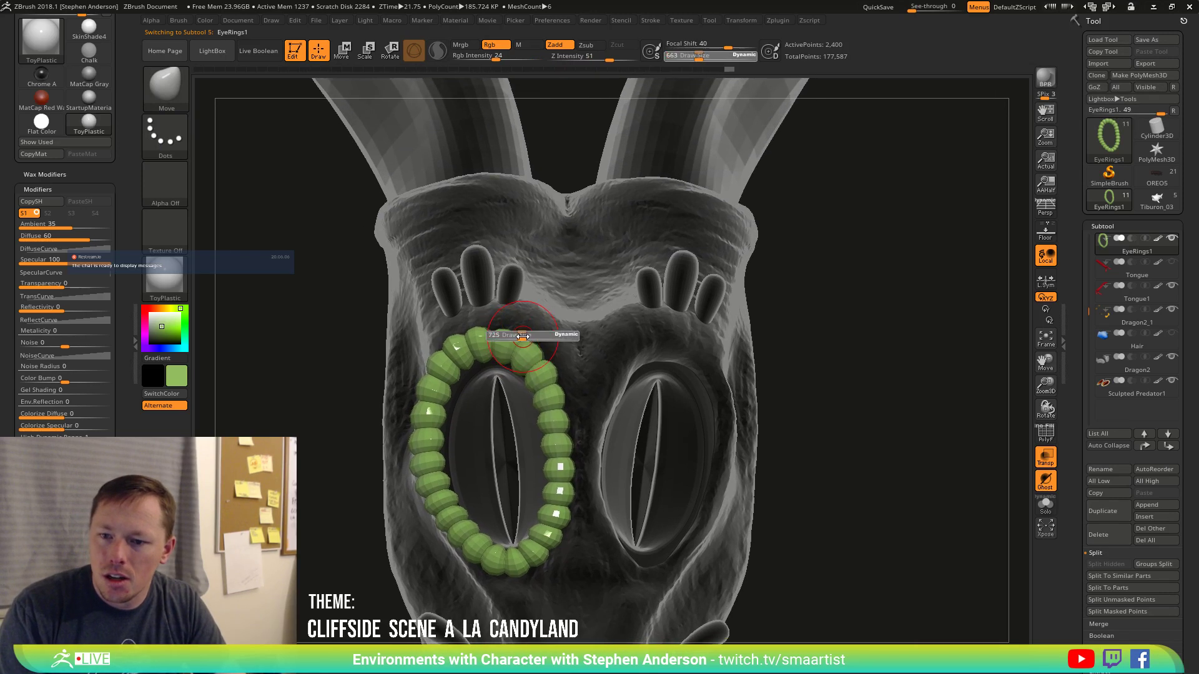
pyautogui.click(527, 331)
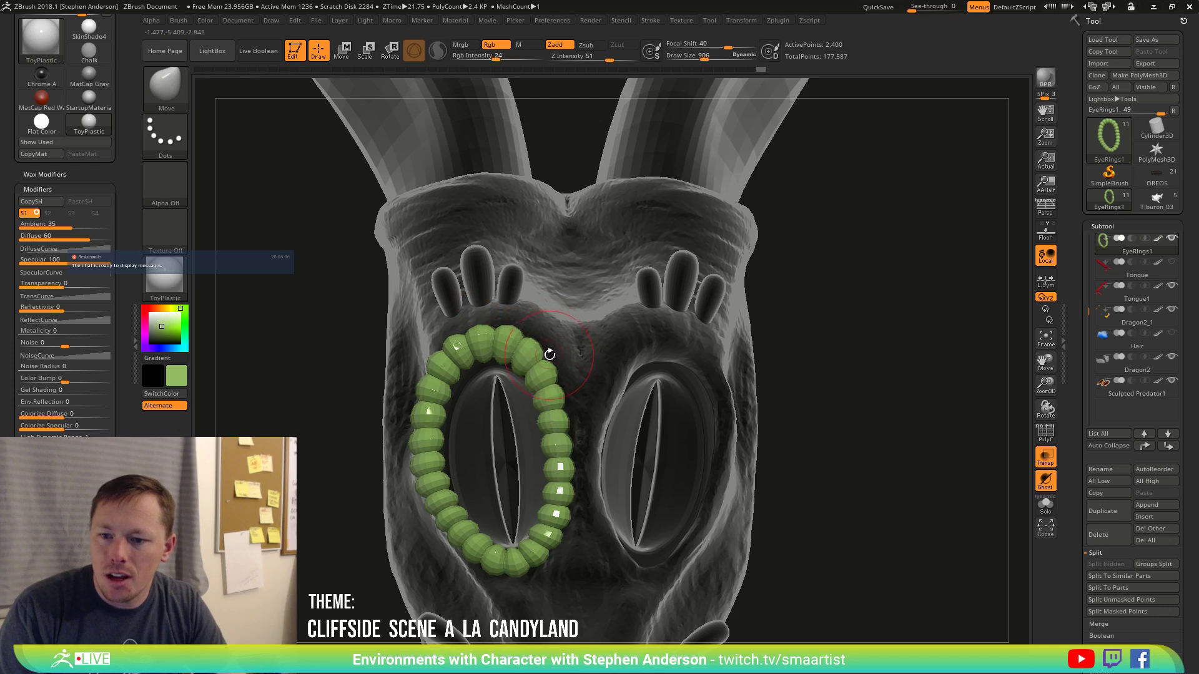
# Nudge the green bead ring into place around the eye with the Move brush, raising the draw size to 2157.
pyautogui.moveTo(550, 354); pyautogui.dragTo(547, 356, button='right')
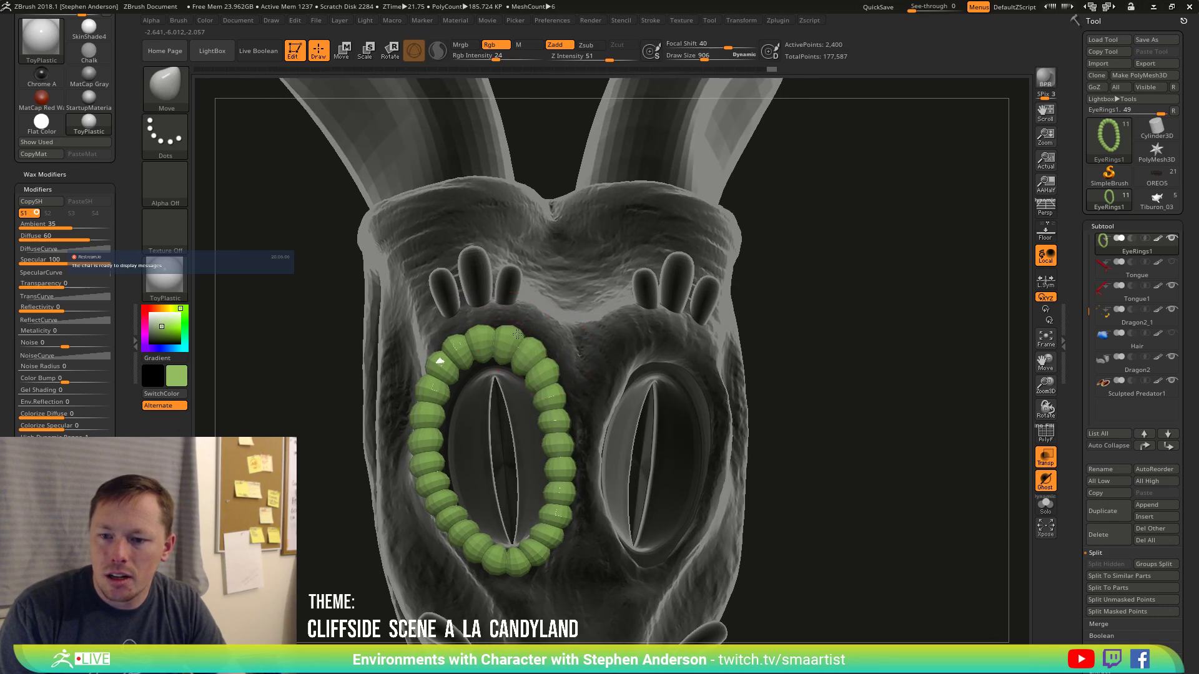
pyautogui.moveTo(495, 326); pyautogui.dragTo(464, 331, button='right')
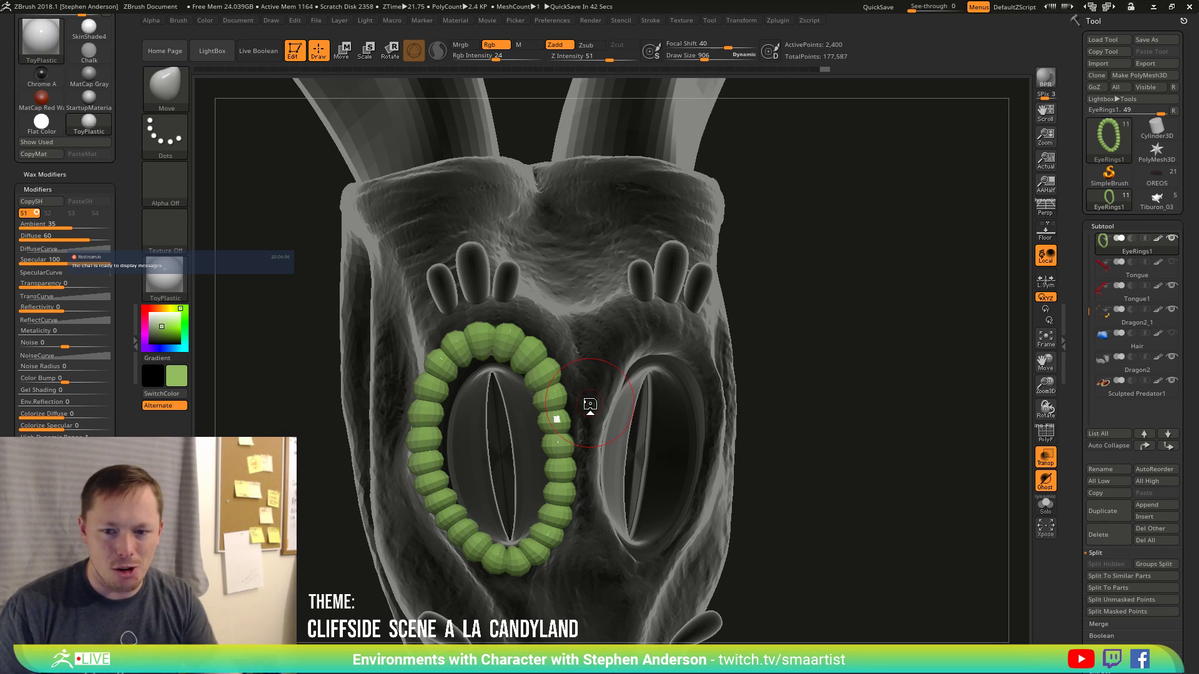
pyautogui.moveTo(419, 465); pyautogui.dragTo(430, 456, button='right')
pyautogui.press('s')
pyautogui.moveTo(424, 457); pyautogui.dragTo(443, 456)
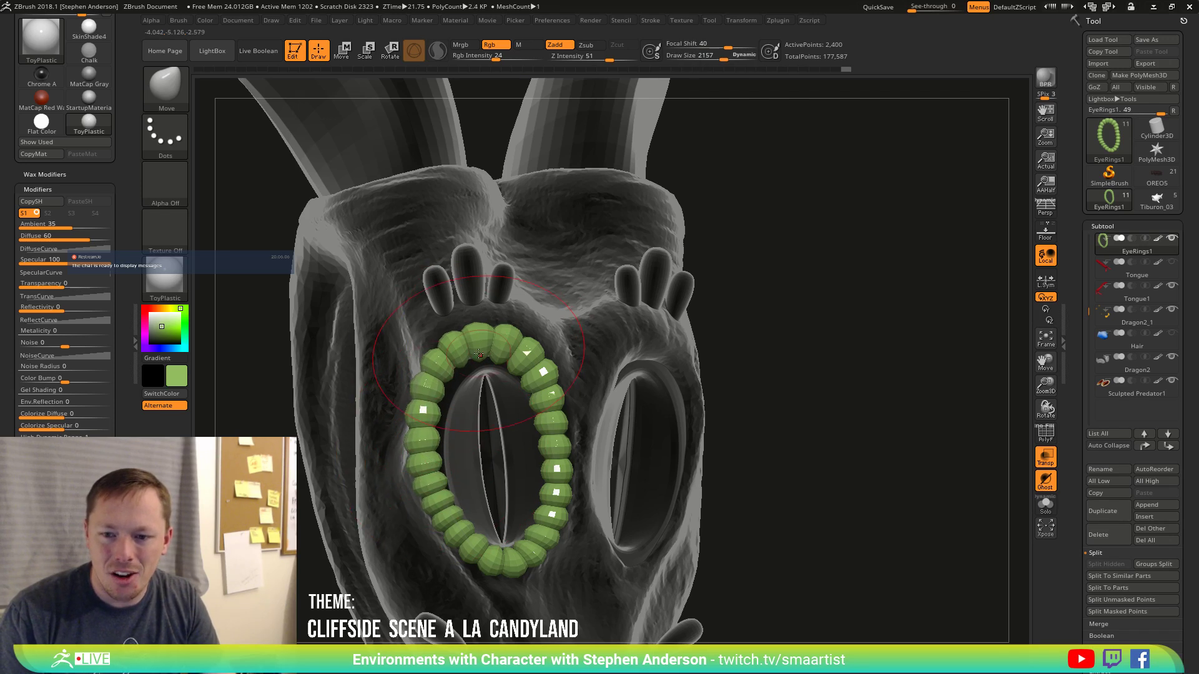
pyautogui.moveTo(478, 353); pyautogui.dragTo(475, 360)
# Refine the ring's fit along the upper, lower and outer edges of the eye with the Move brush at draw size 783.
pyautogui.moveTo(512, 364); pyautogui.dragTo(497, 368, button='right')
pyautogui.press('s')
pyautogui.moveTo(497, 367); pyautogui.dragTo(482, 365)
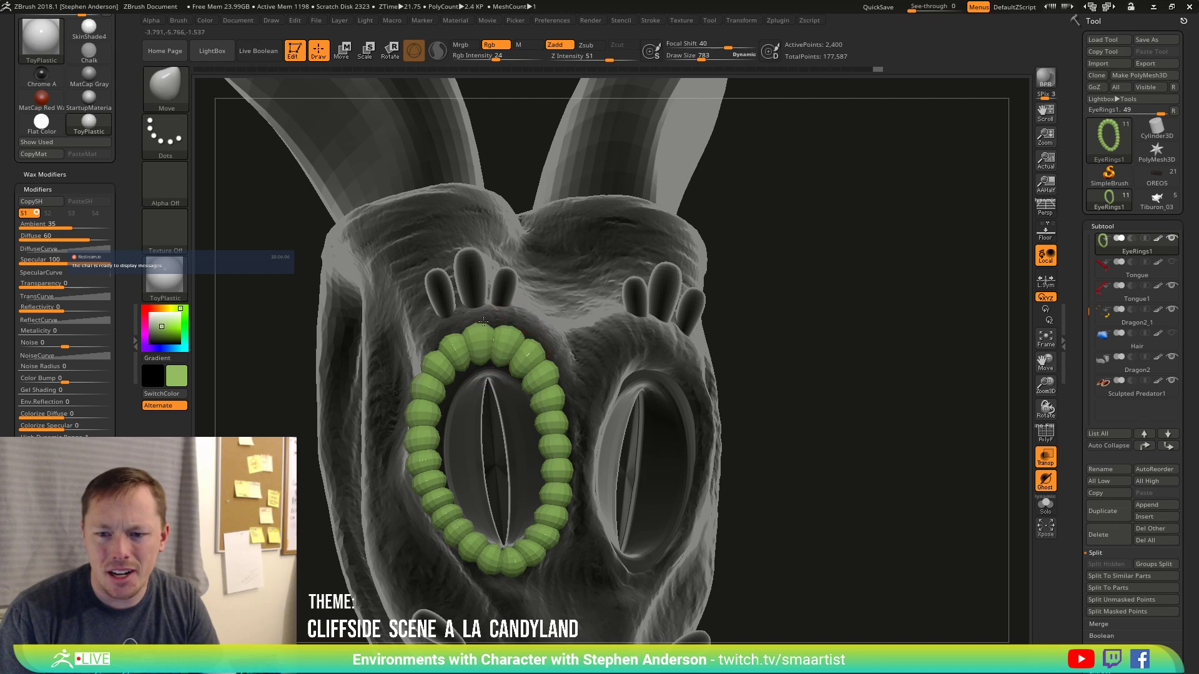
pyautogui.moveTo(563, 357); pyautogui.dragTo(512, 538, button='right')
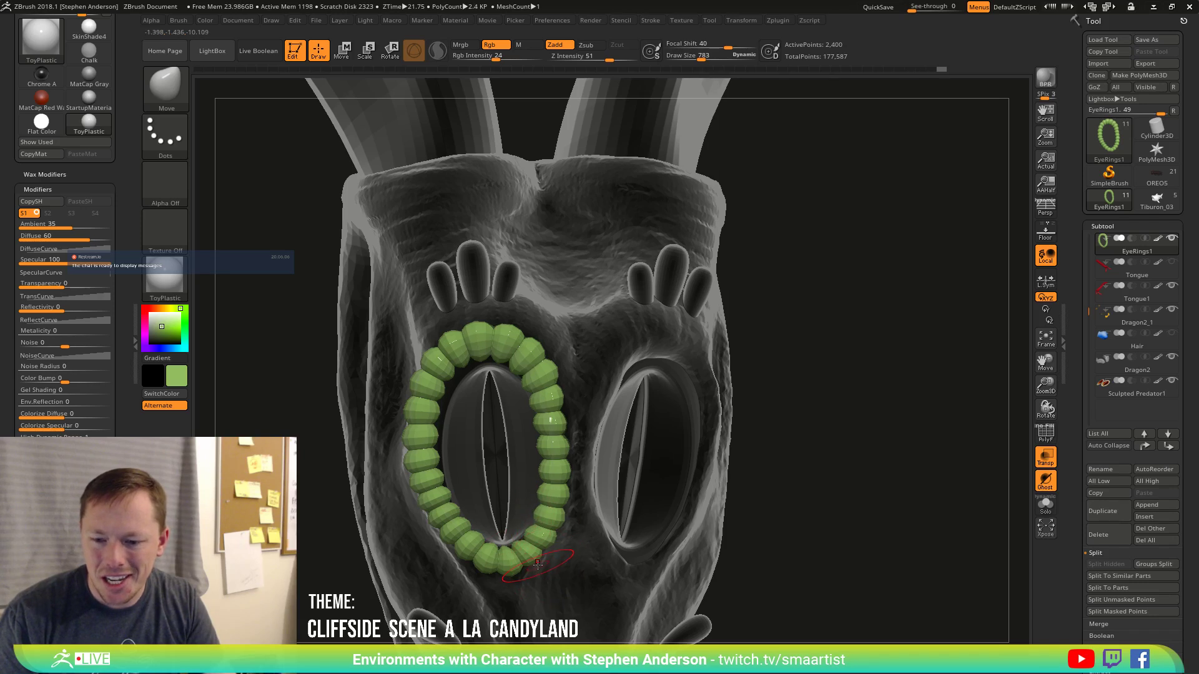
pyautogui.moveTo(537, 565); pyautogui.dragTo(541, 551, button='right')
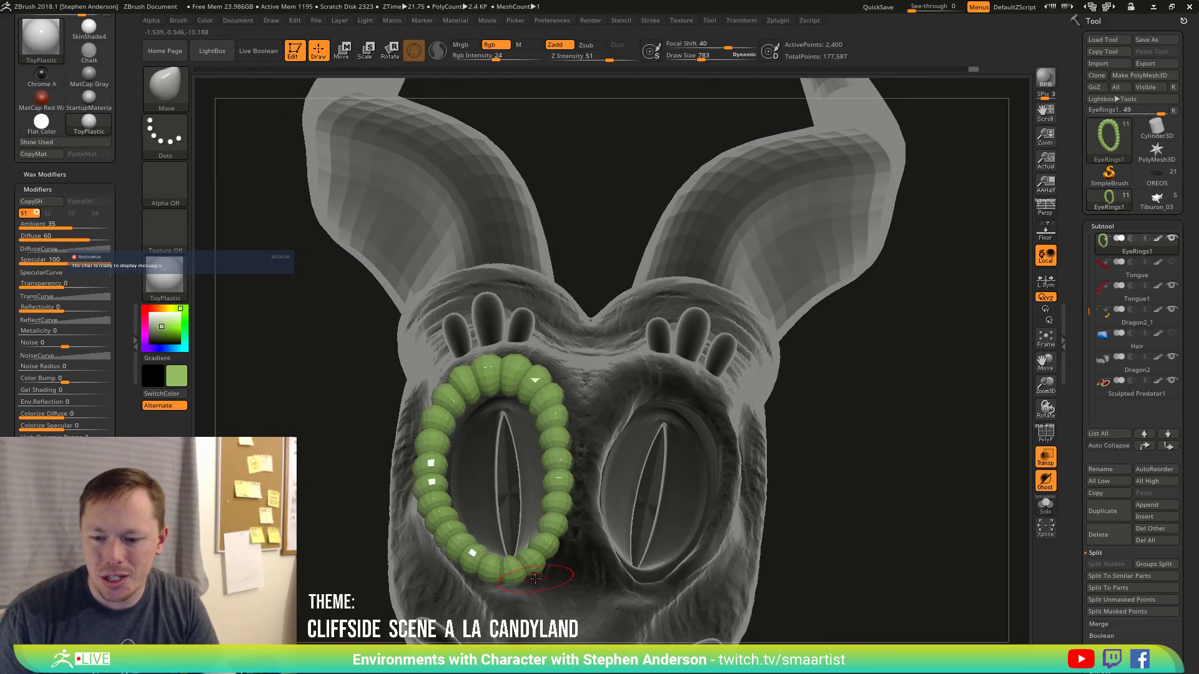
pyautogui.moveTo(534, 576); pyautogui.dragTo(481, 571, button='right')
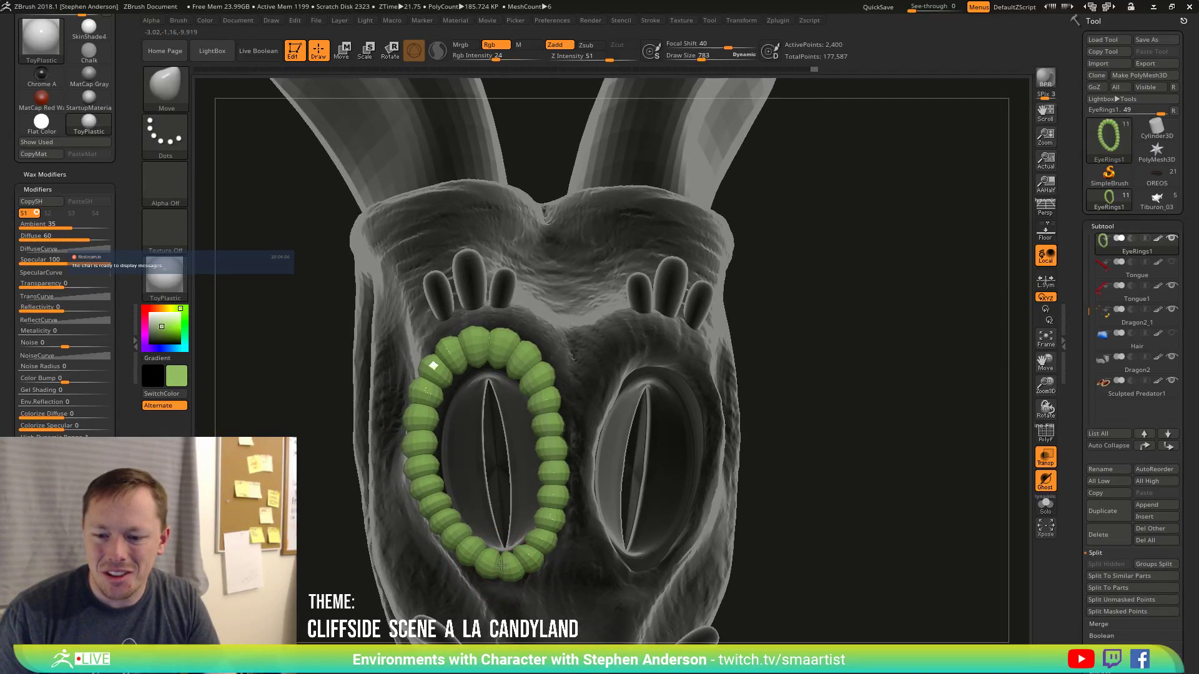
pyautogui.moveTo(502, 565); pyautogui.dragTo(468, 572, button='right')
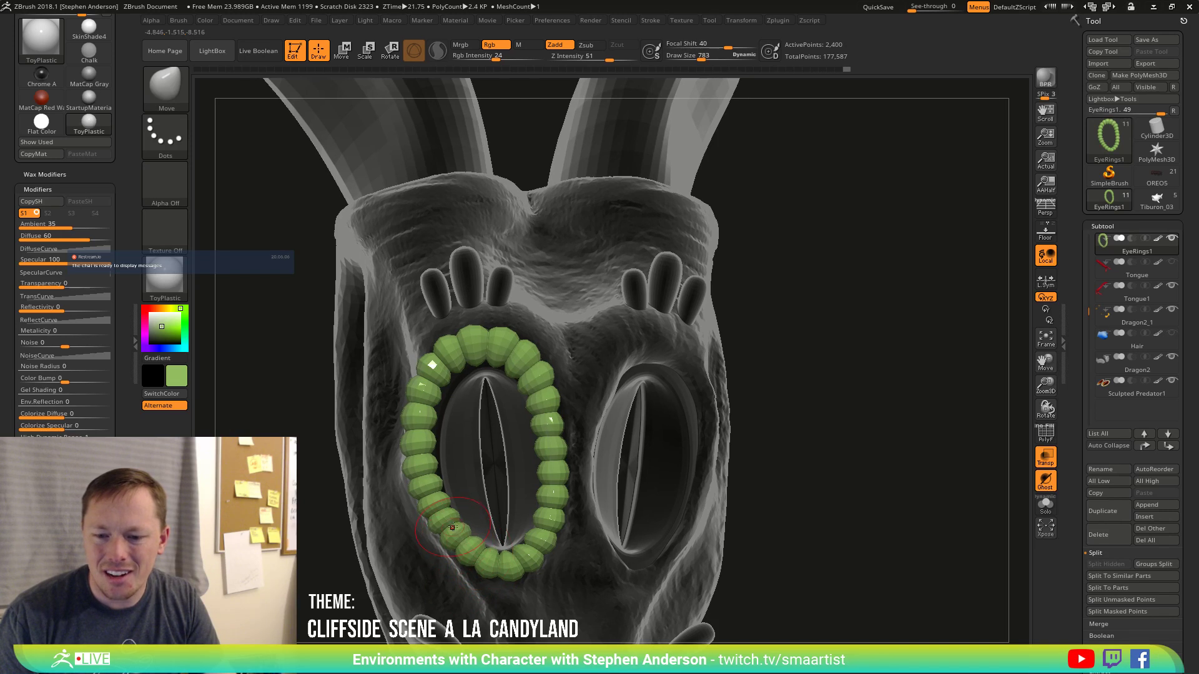
pyautogui.moveTo(424, 479); pyautogui.dragTo(401, 470, button='right')
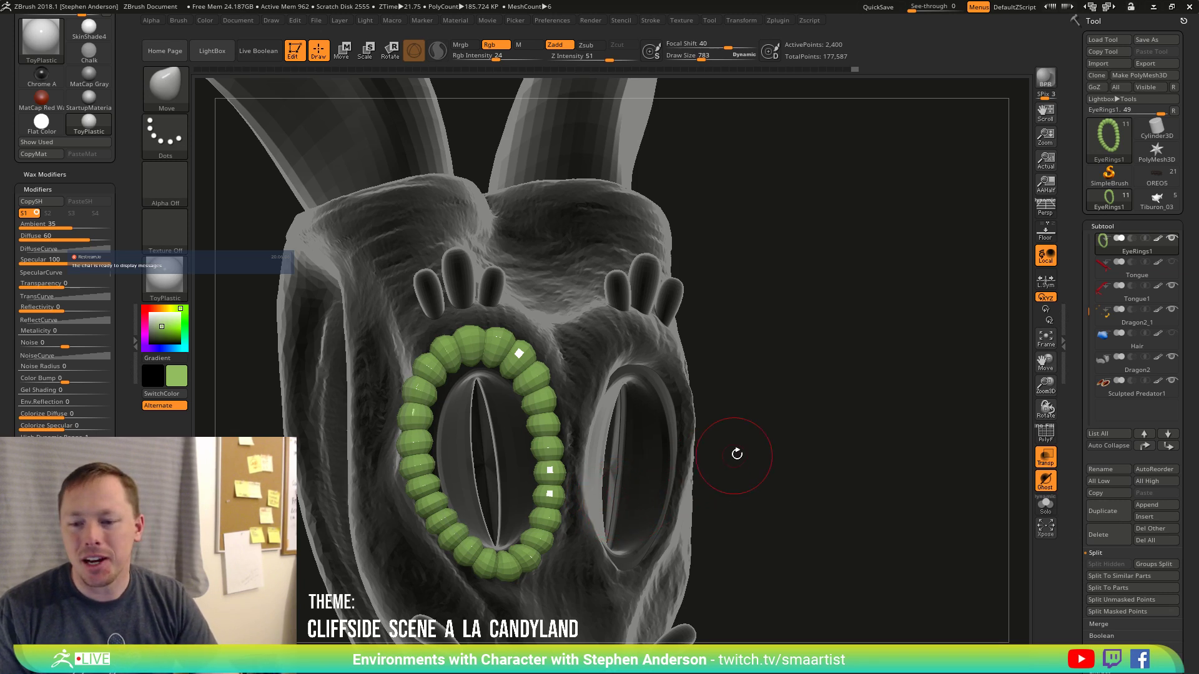
# Turn off transparency and make the Dragon1_1 head the active subtool.
pyautogui.moveTo(737, 454); pyautogui.dragTo(999, 481)
pyautogui.click(1043, 456)
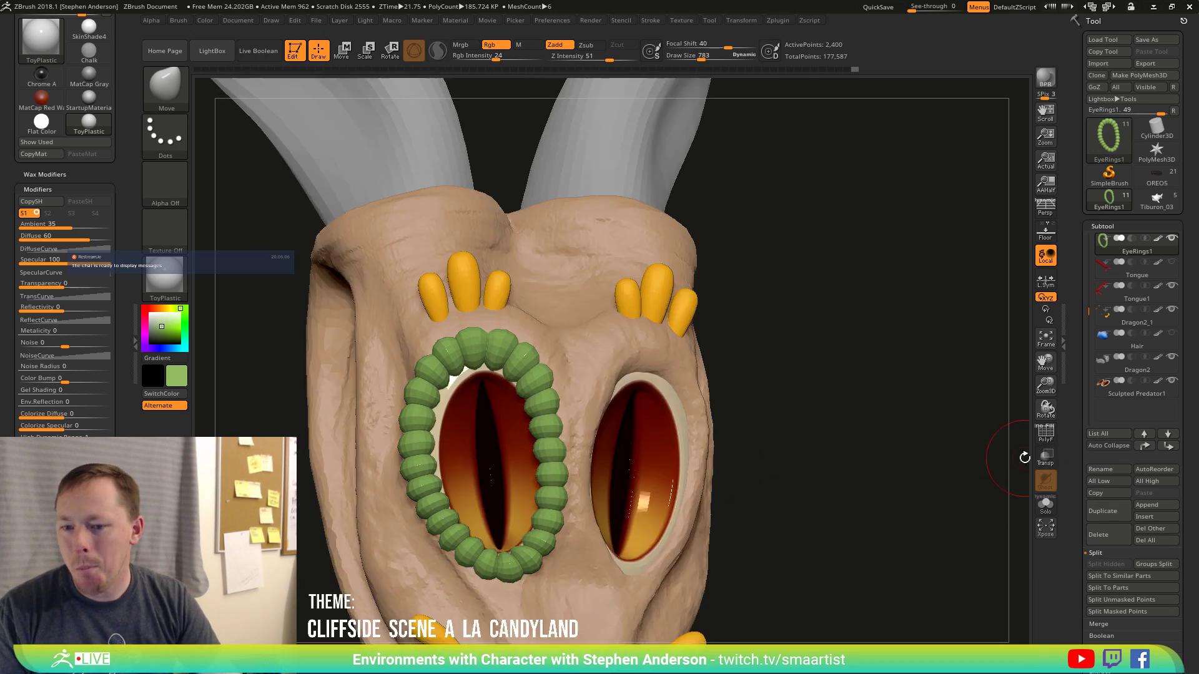
pyautogui.moveTo(814, 423)
pyautogui.mouseDown()
pyautogui.moveTo(717, 369)
pyautogui.moveTo(758, 383)
pyautogui.moveTo(669, 440)
pyautogui.moveTo(718, 431)
pyautogui.moveTo(795, 469)
pyautogui.moveTo(833, 450)
pyautogui.moveTo(825, 529)
pyautogui.moveTo(412, 375)
pyautogui.moveTo(504, 474)
pyautogui.mouseUp()
pyautogui.keyDown('alt'); pyautogui.click(668, 440); pyautogui.keyUp('alt')
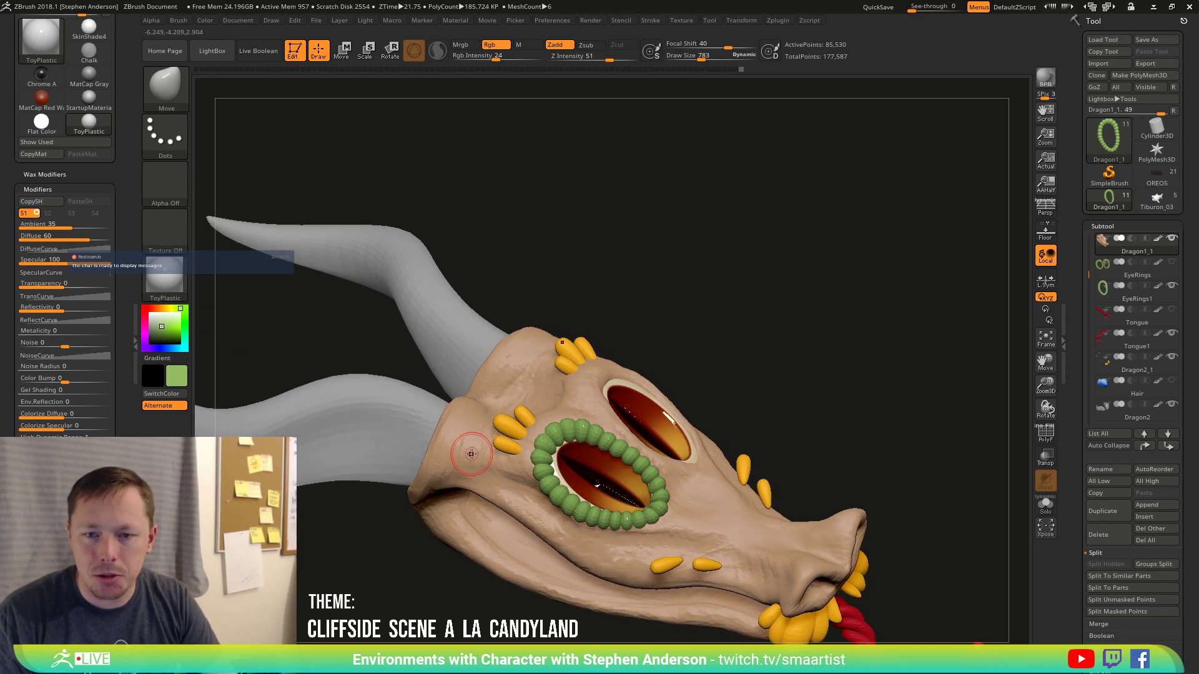
# Paint a broad MaskPen mask over the top of the dragon's head, around both eyes and down the bridge of the snout.
pyautogui.moveTo(474, 454)
pyautogui.keyDown('ctrl'); pyautogui.mouseDown()
pyautogui.moveTo(544, 496)
pyautogui.moveTo(542, 432)
pyautogui.moveTo(615, 432)
pyautogui.moveTo(568, 417)
pyautogui.moveTo(559, 378)
pyautogui.moveTo(519, 403)
pyautogui.moveTo(481, 369)
pyautogui.moveTo(495, 417)
pyautogui.moveTo(489, 402)
pyautogui.moveTo(456, 437)
pyautogui.moveTo(453, 462)
pyautogui.moveTo(512, 488)
pyautogui.mouseUp(); pyautogui.keyUp('ctrl')
pyautogui.moveTo(416, 565); pyautogui.dragTo(393, 531)
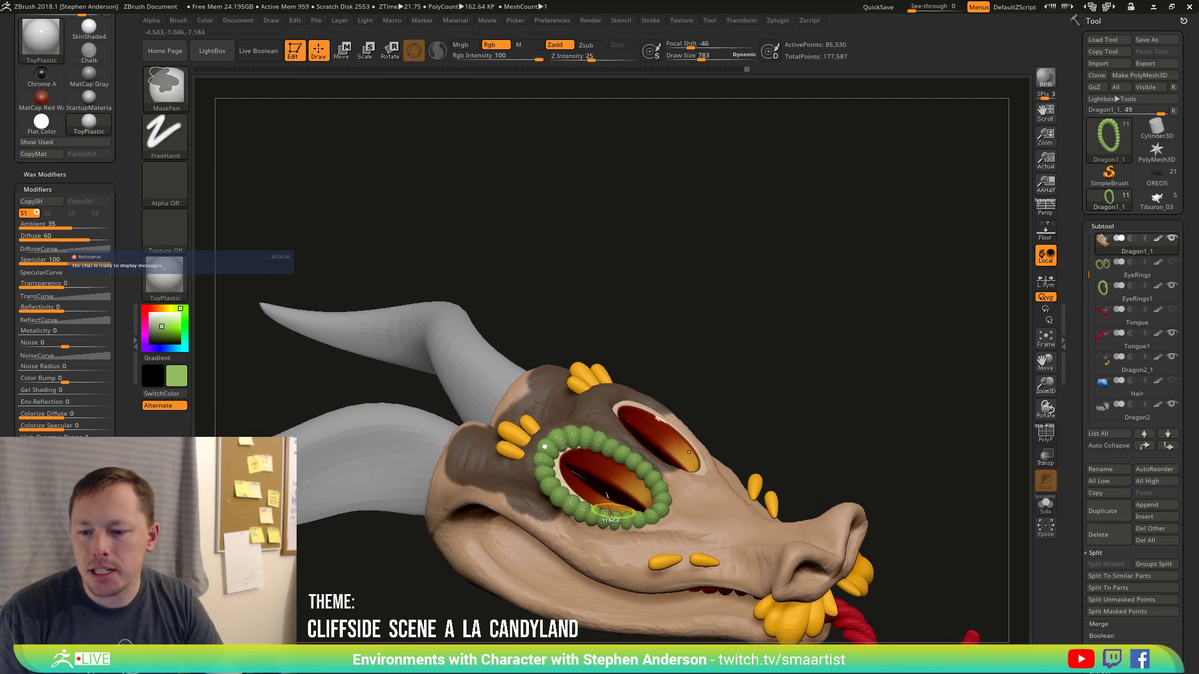
pyautogui.keyDown('ctrl'); pyautogui.moveTo(544, 499); pyautogui.dragTo(656, 553); pyautogui.keyUp('ctrl')
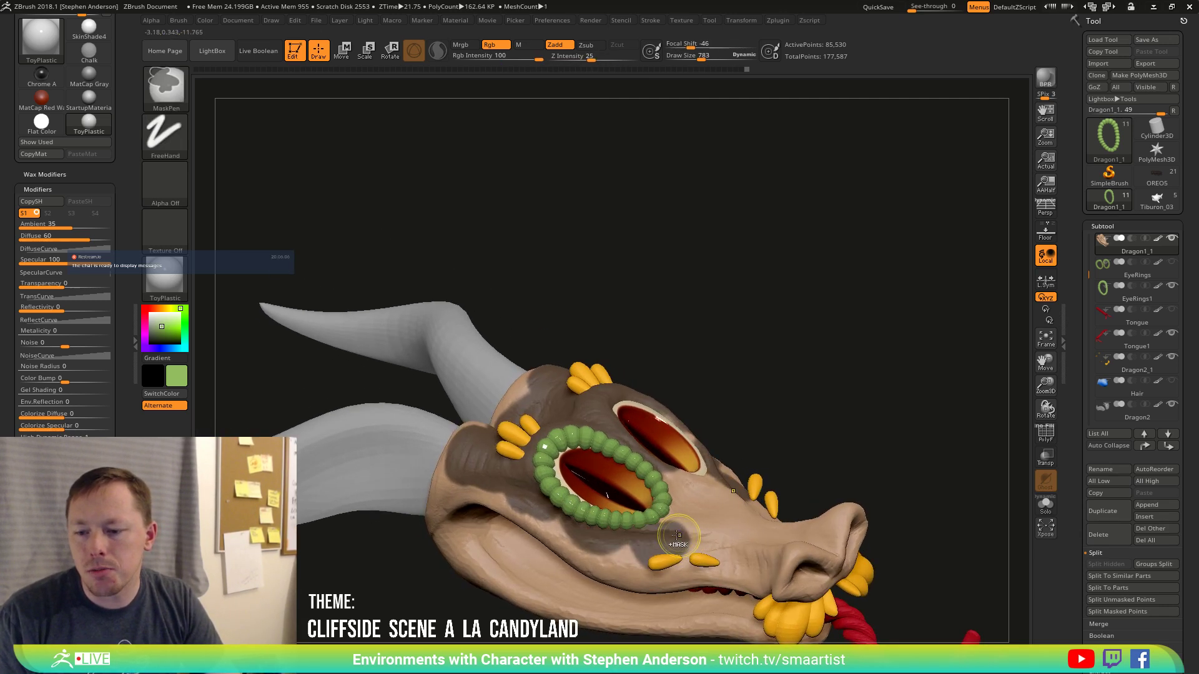
pyautogui.moveTo(658, 535); pyautogui.dragTo(689, 545, button='right')
pyautogui.moveTo(690, 545)
pyautogui.keyDown('ctrl'); pyautogui.mouseDown()
pyautogui.moveTo(779, 534)
pyautogui.moveTo(668, 470)
pyautogui.moveTo(709, 500)
pyautogui.mouseUp(); pyautogui.keyUp('ctrl')
pyautogui.moveTo(710, 499); pyautogui.dragTo(687, 389, button='right')
pyautogui.moveTo(690, 456); pyautogui.dragTo(646, 496, button='right')
pyautogui.moveTo(552, 462); pyautogui.dragTo(637, 490, button='right')
# Reduce the draw size to 252 and paint drip shapes along the mask's edge below the ringed eye and toward the back of the head.
pyautogui.press('s')
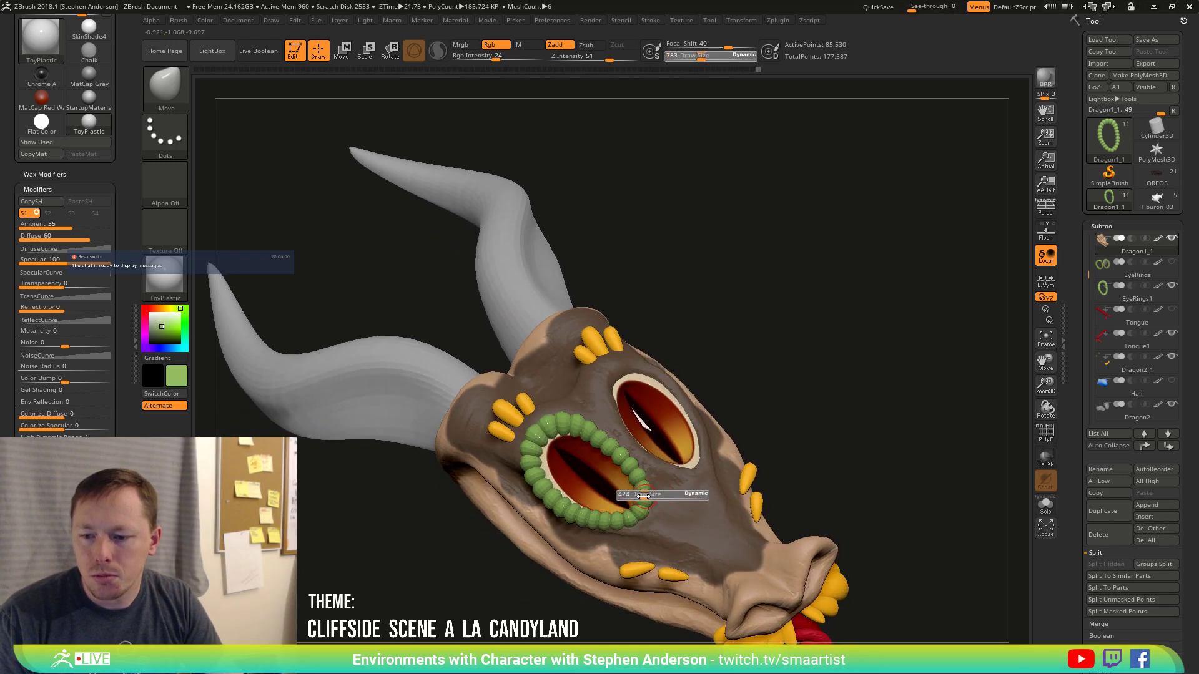
pyautogui.moveTo(643, 497); pyautogui.dragTo(643, 494)
pyautogui.moveTo(645, 496); pyautogui.dragTo(649, 484, button='right')
pyautogui.keyDown('ctrl'); pyautogui.moveTo(625, 486); pyautogui.dragTo(602, 551, button='right'); pyautogui.keyUp('ctrl')
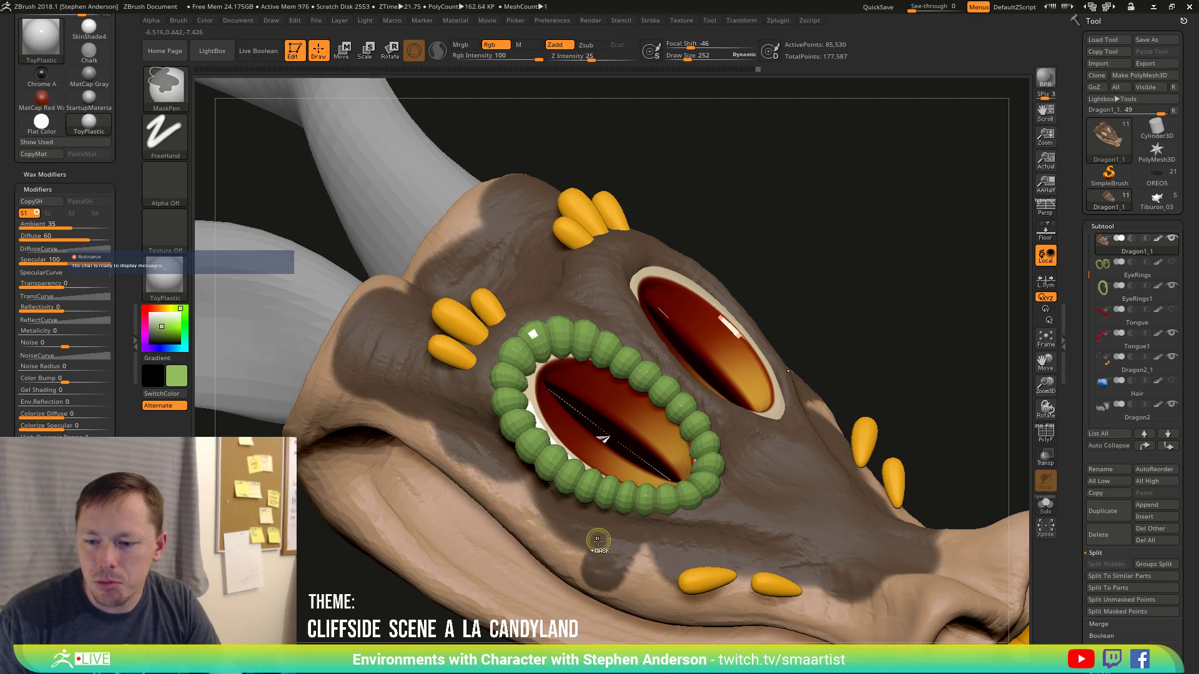
pyautogui.moveTo(599, 537); pyautogui.dragTo(560, 519, button='right')
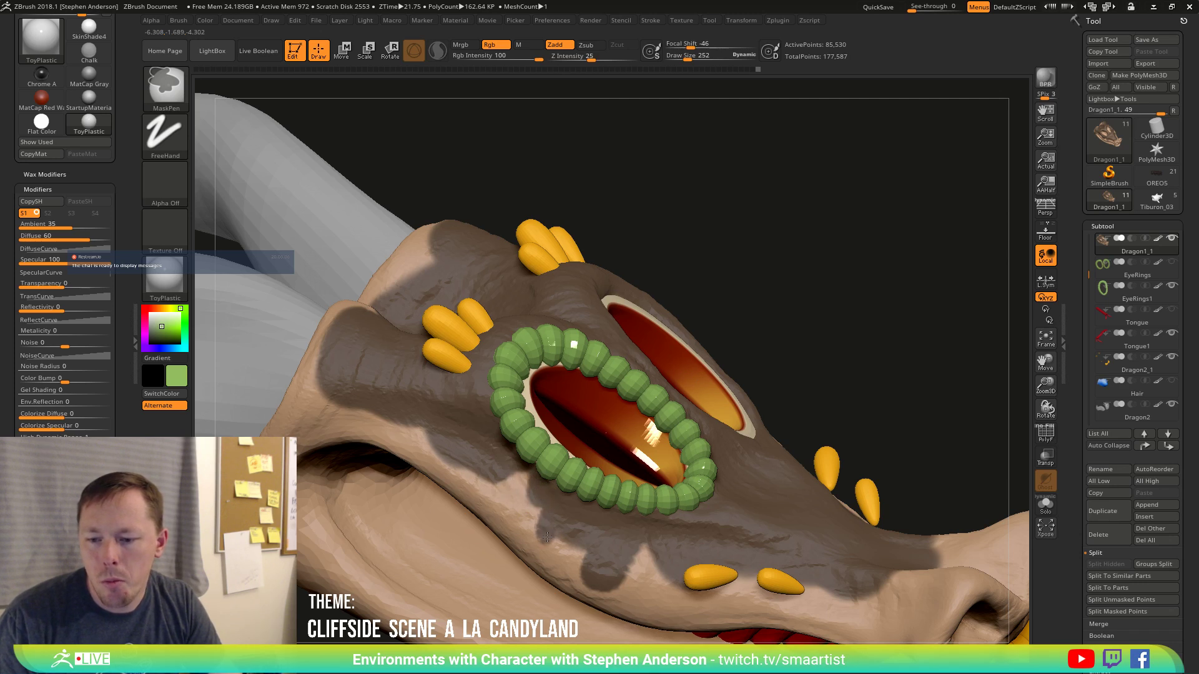
pyautogui.moveTo(604, 538)
pyautogui.keyDown('ctrl'); pyautogui.mouseDown(button='right')
pyautogui.moveTo(538, 487)
pyautogui.moveTo(604, 528)
pyautogui.mouseUp(button='right'); pyautogui.keyUp('ctrl')
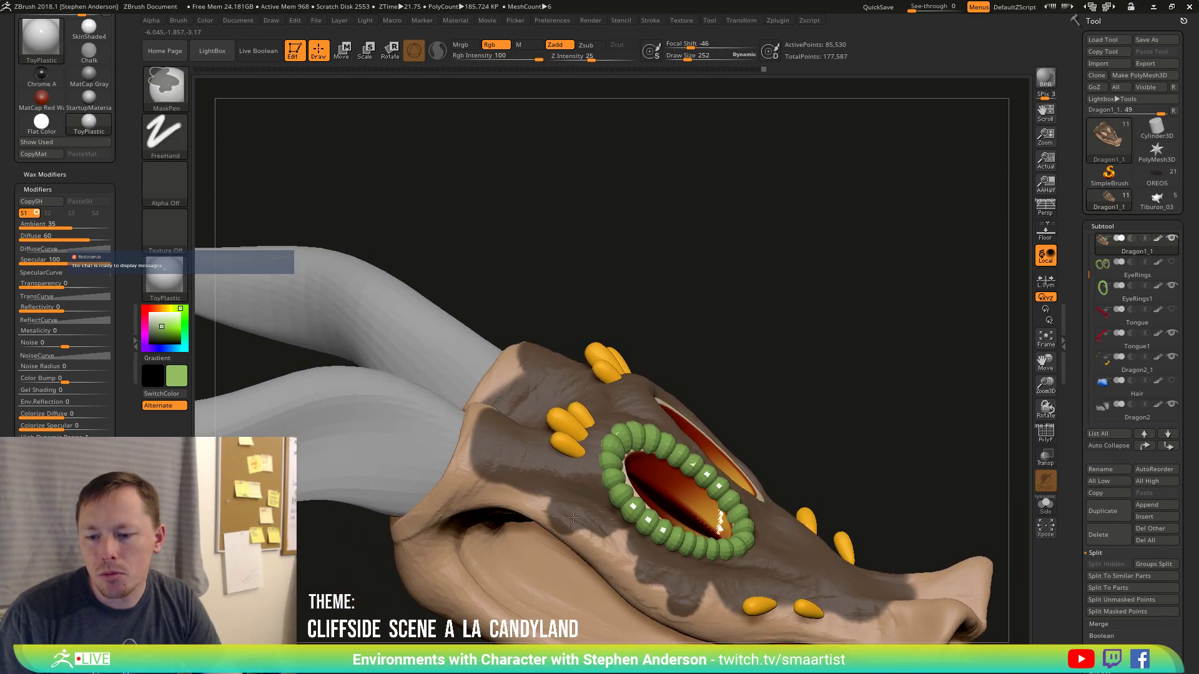
# Extend the mask down the bridge of the snout and shape its lower end into uneven drips behind the nostrils.
pyautogui.moveTo(573, 518)
pyautogui.mouseDown(button='right')
pyautogui.moveTo(656, 487)
pyautogui.moveTo(618, 445)
pyautogui.mouseUp(button='right')
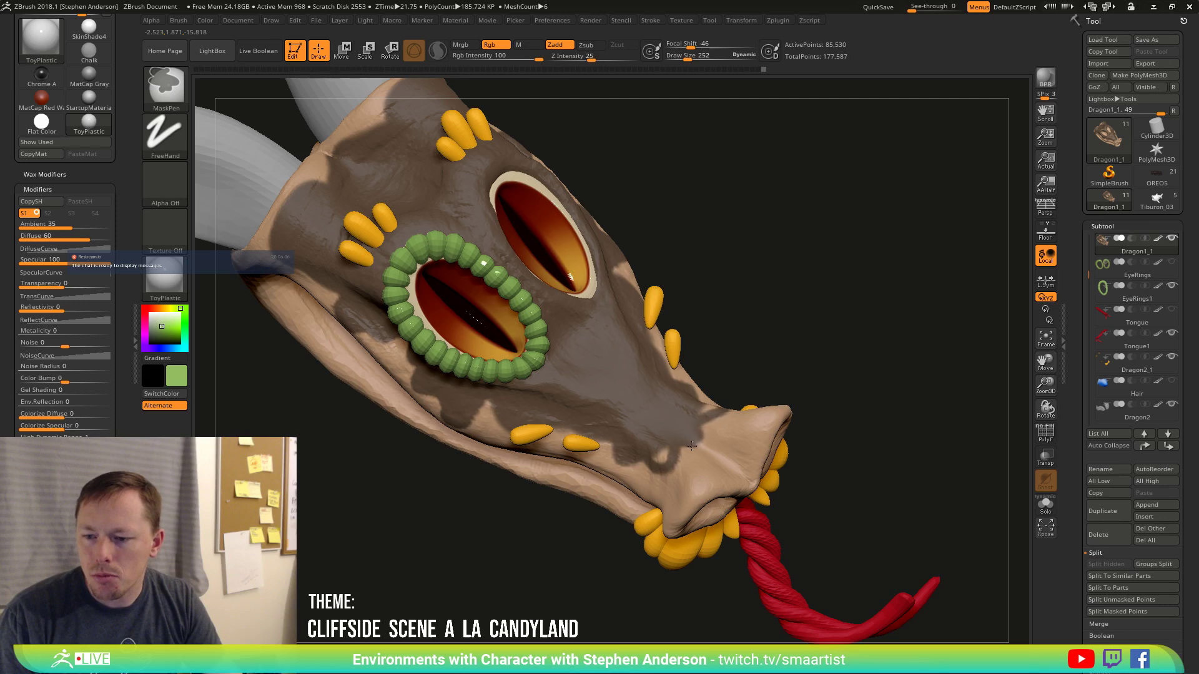
pyautogui.moveTo(669, 427); pyautogui.dragTo(670, 442, button='right')
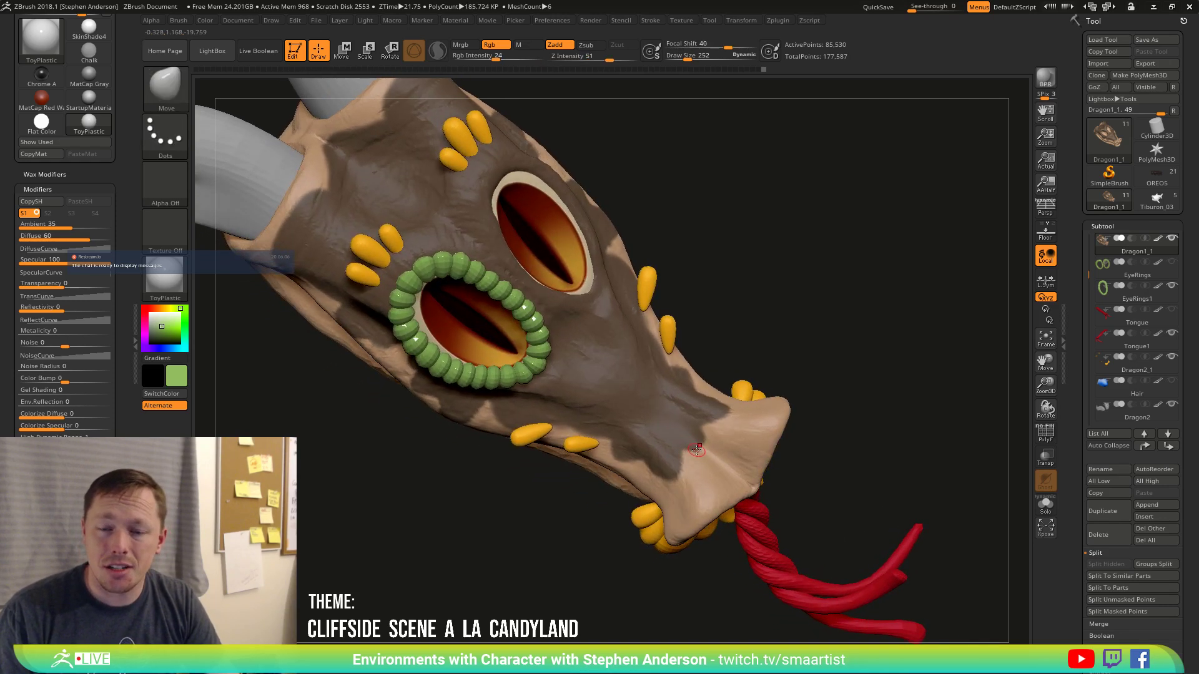
pyautogui.moveTo(337, 147); pyautogui.dragTo(509, 393, button='right')
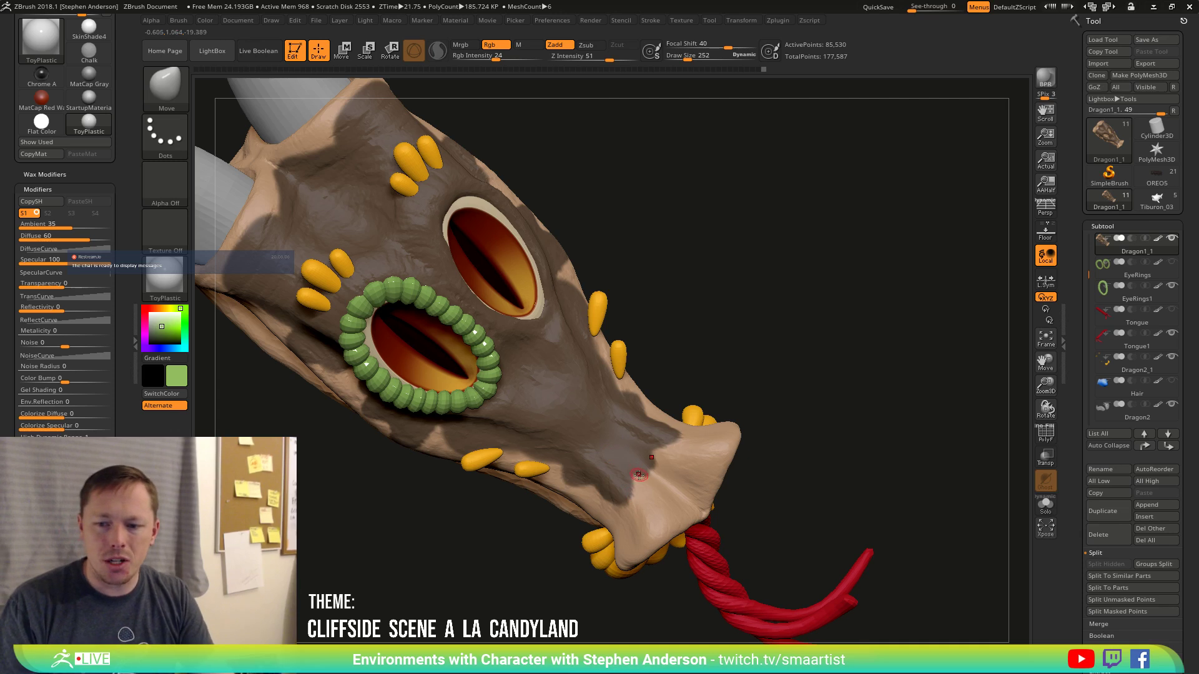
pyautogui.press('ctrl')
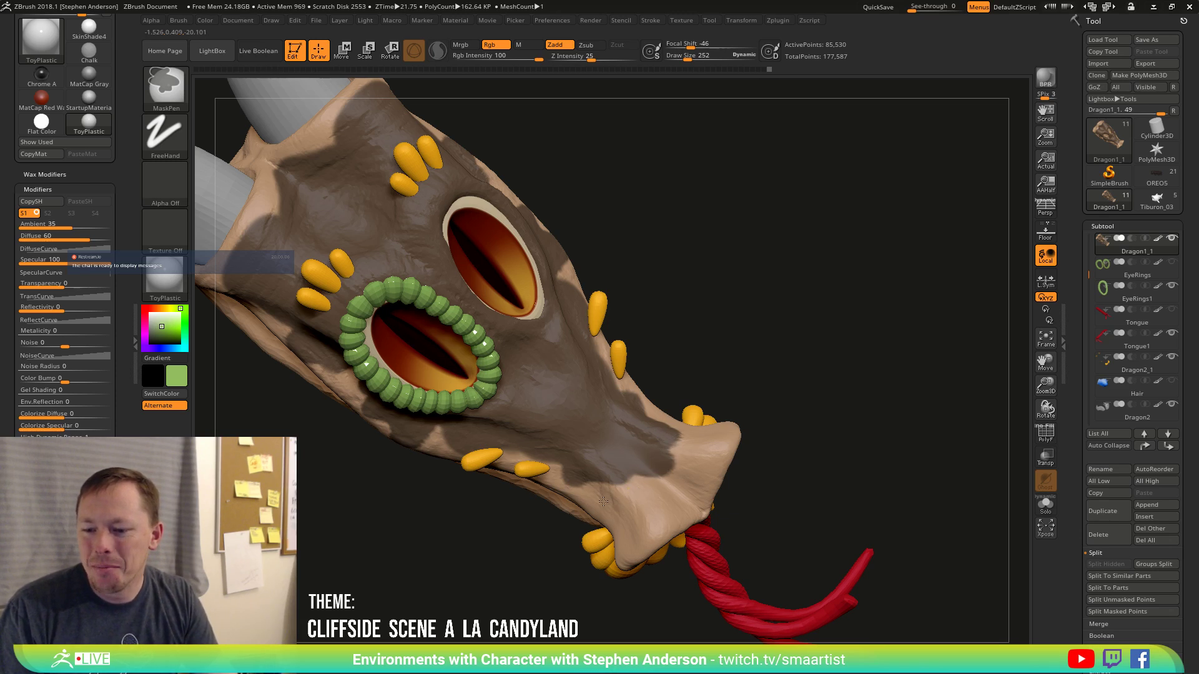
pyautogui.moveTo(631, 499)
pyautogui.mouseDown(button='right')
pyautogui.moveTo(687, 490)
pyautogui.moveTo(606, 509)
pyautogui.moveTo(615, 517)
pyautogui.moveTo(598, 524)
pyautogui.mouseUp(button='right')
pyautogui.press('ctrl')
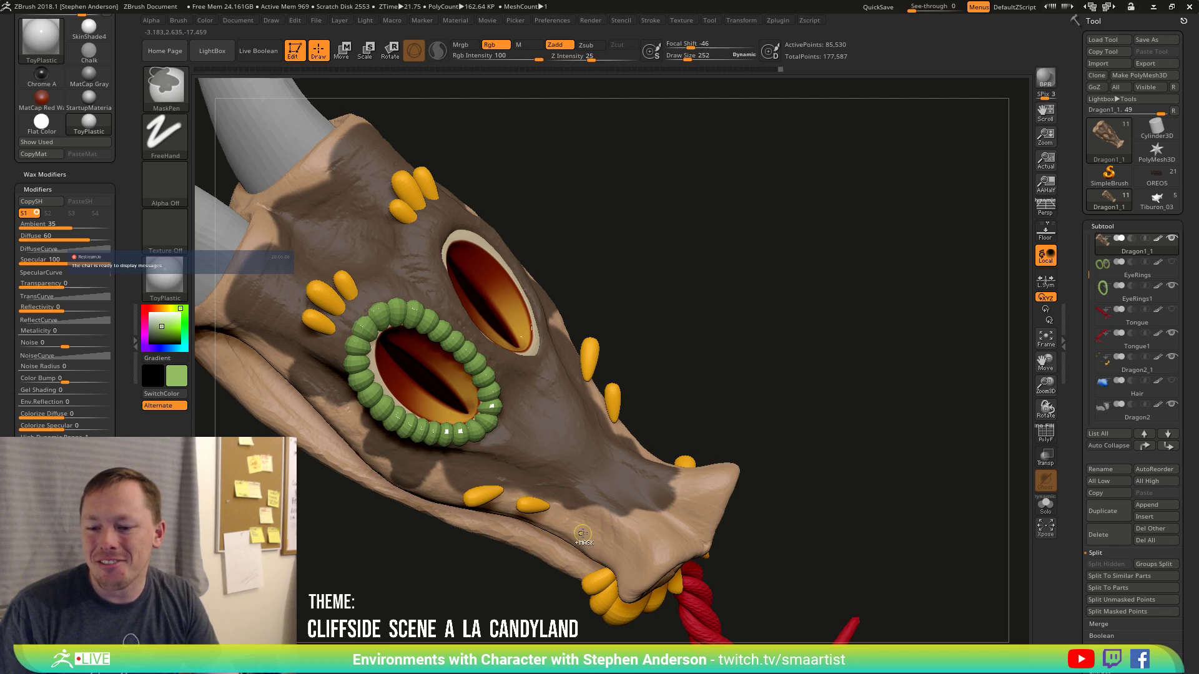
# Fill out the mask edge around the two yellow spikes between the ringed eye and the snout.
pyautogui.moveTo(583, 534)
pyautogui.mouseDown(button='right')
pyautogui.moveTo(562, 521)
pyautogui.moveTo(565, 494)
pyautogui.moveTo(512, 490)
pyautogui.mouseUp(button='right')
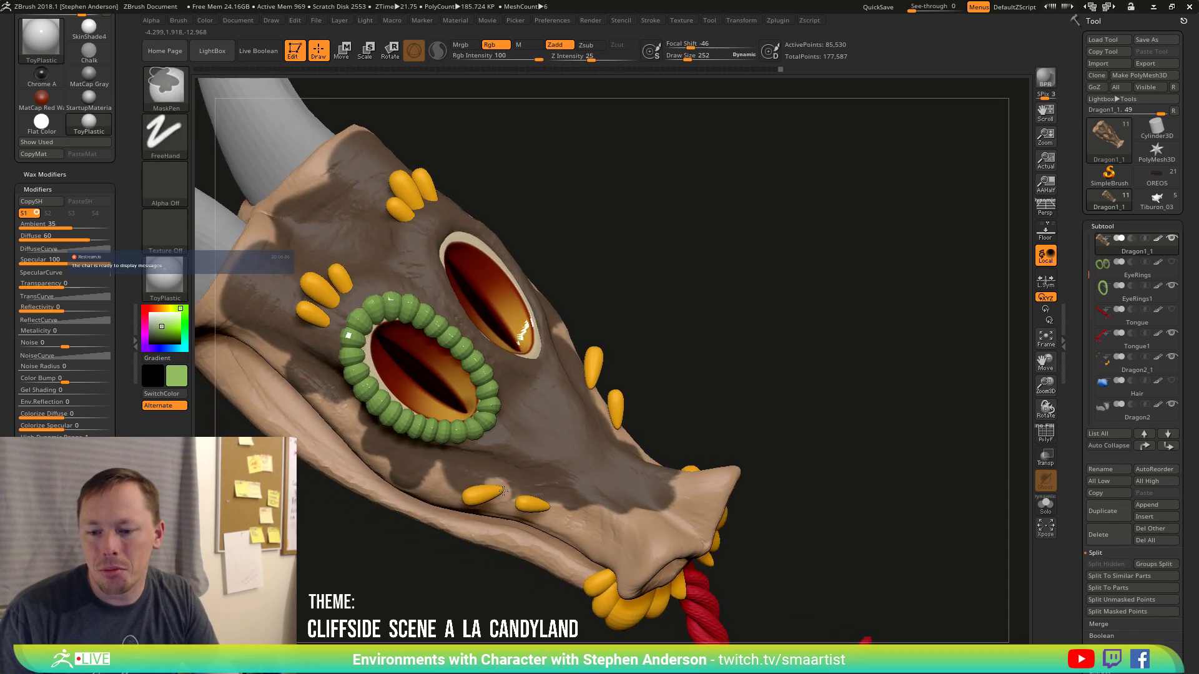
pyautogui.moveTo(503, 491); pyautogui.dragTo(516, 491, button='right')
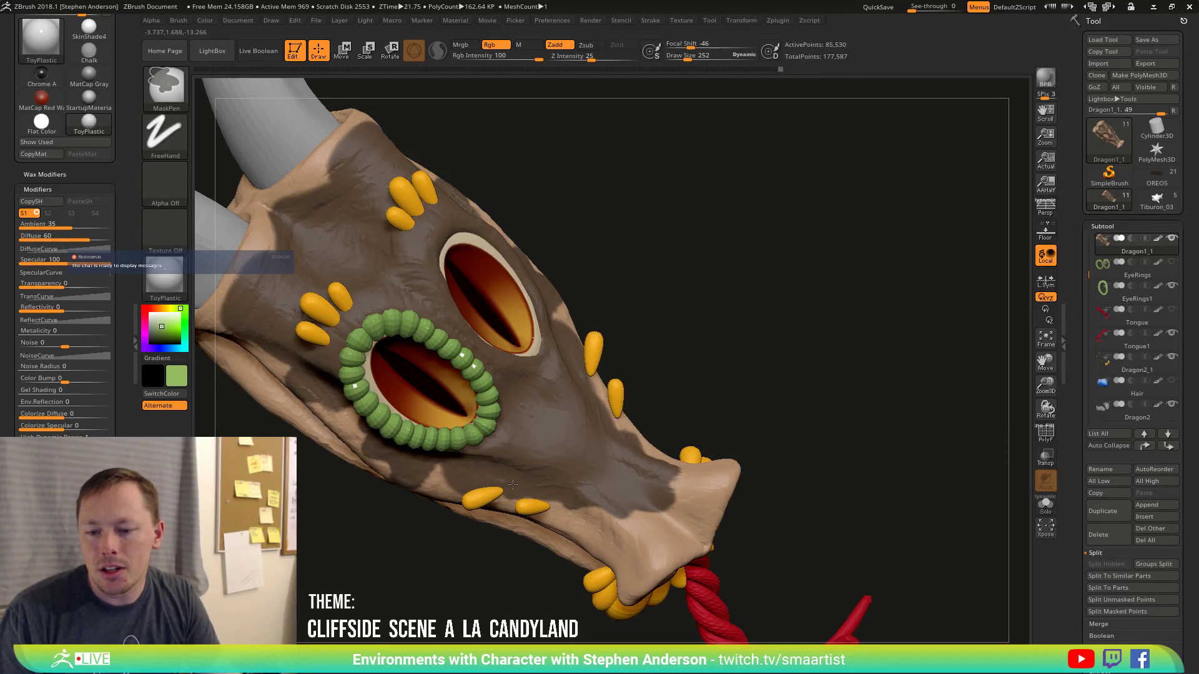
pyautogui.moveTo(513, 485)
pyautogui.mouseDown(button='right')
pyautogui.moveTo(590, 352)
pyautogui.moveTo(536, 493)
pyautogui.moveTo(500, 399)
pyautogui.mouseUp(button='right')
pyautogui.press('ctrl')
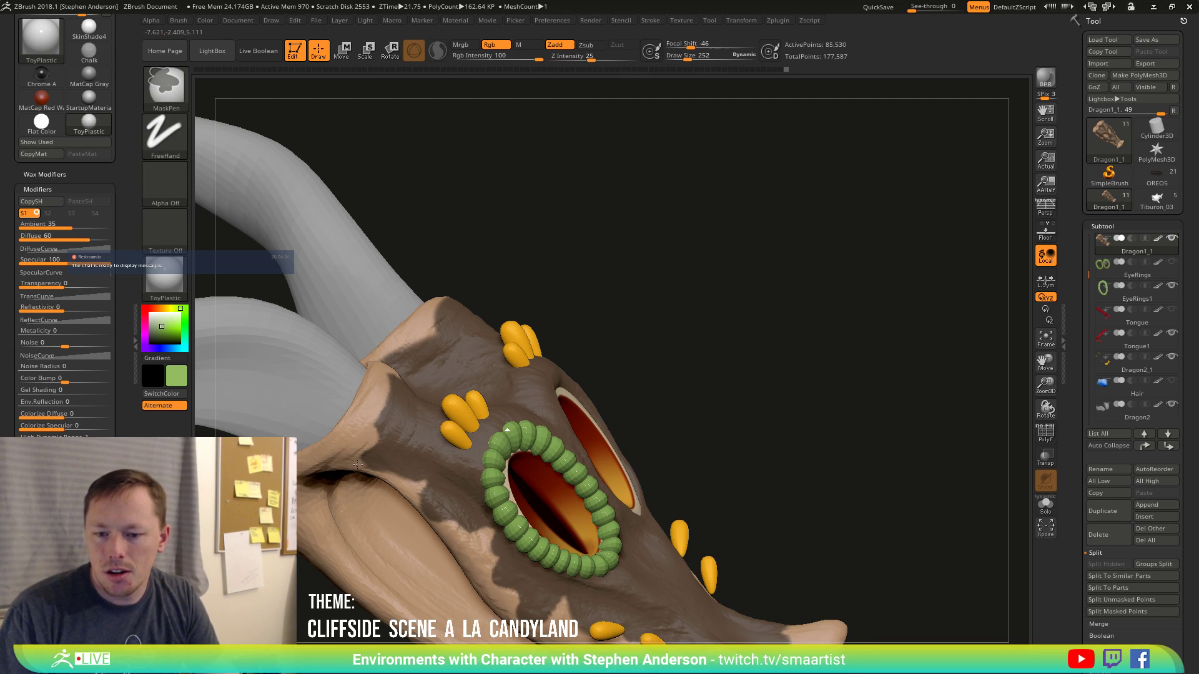
# Paint irregular mask drips across the back of the head, reaching toward the bases of both horns.
pyautogui.moveTo(357, 469)
pyautogui.mouseDown(button='right')
pyautogui.moveTo(461, 492)
pyautogui.moveTo(605, 481)
pyautogui.mouseUp(button='right')
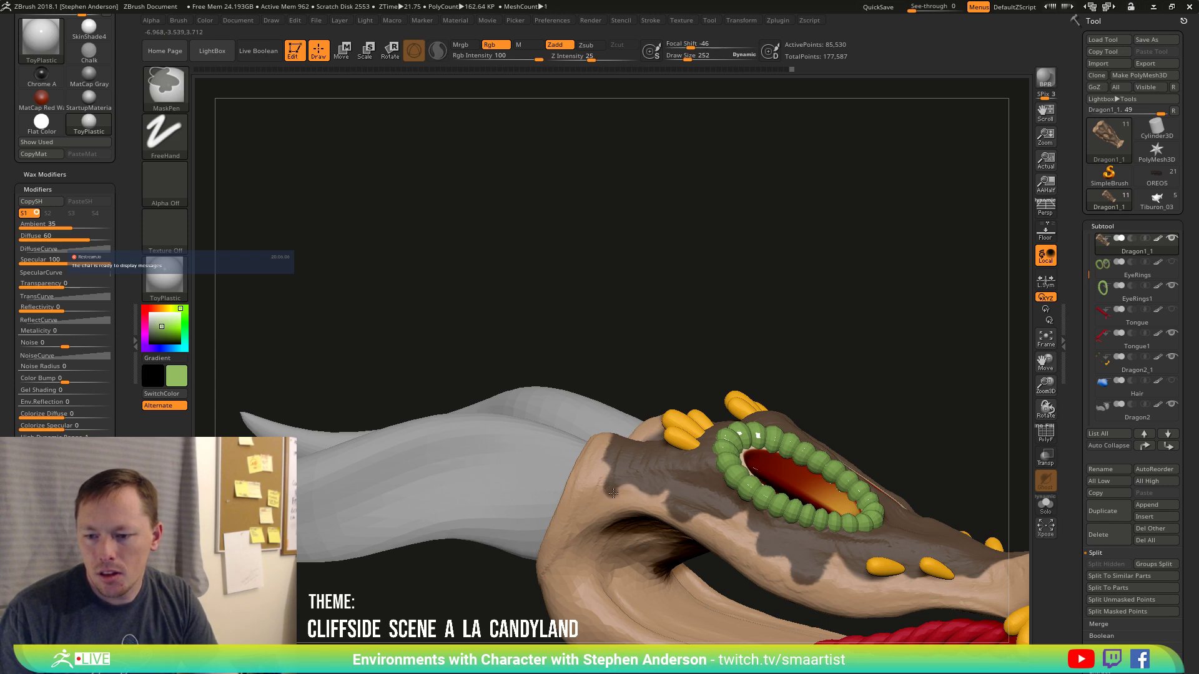
pyautogui.moveTo(642, 477)
pyautogui.mouseDown(button='right')
pyautogui.moveTo(599, 449)
pyautogui.moveTo(542, 487)
pyautogui.mouseUp(button='right')
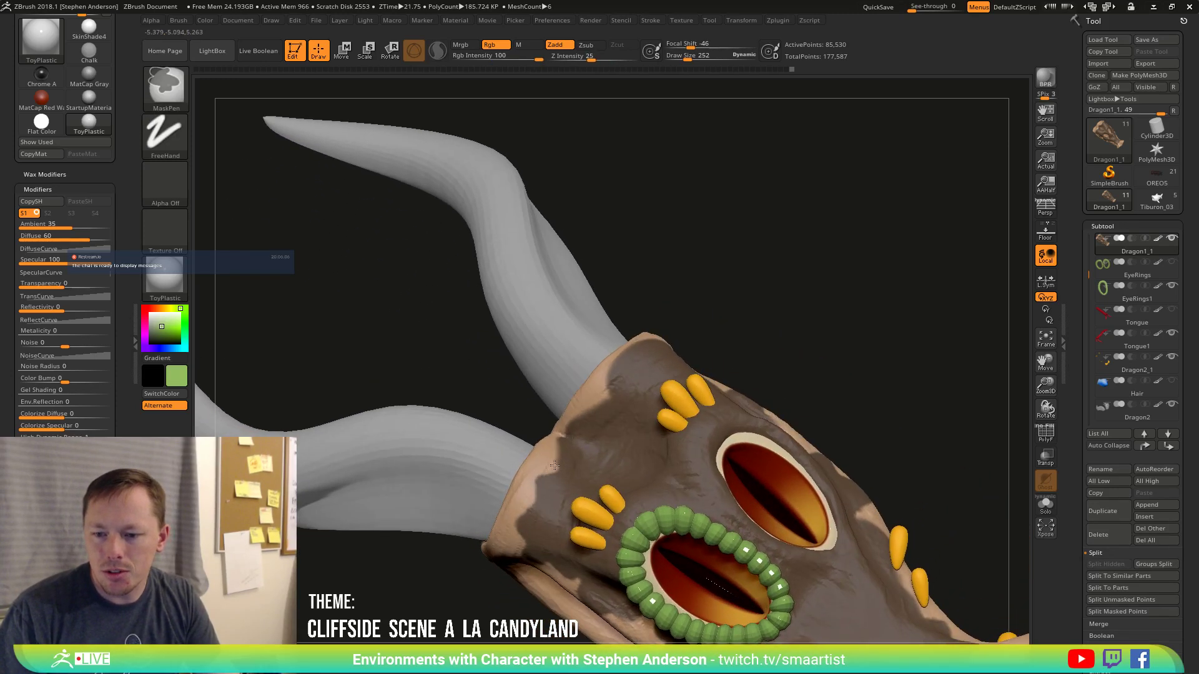
pyautogui.moveTo(569, 437); pyautogui.dragTo(566, 459, button='right')
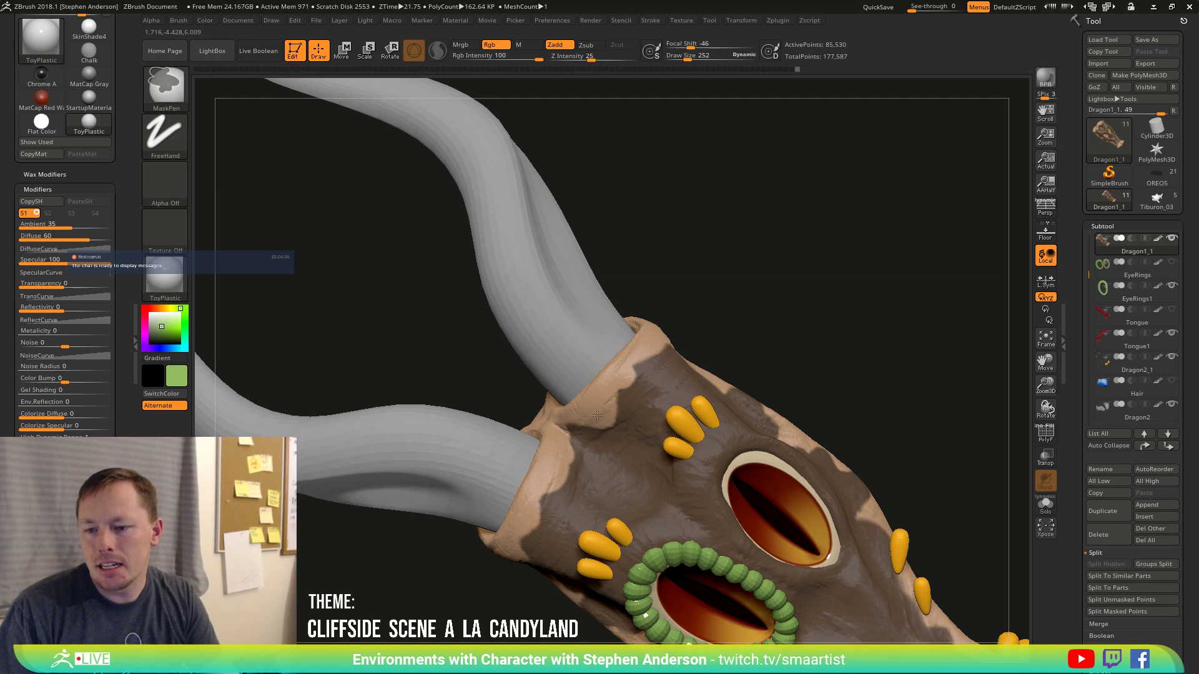
pyautogui.moveTo(597, 415); pyautogui.dragTo(565, 431, button='right')
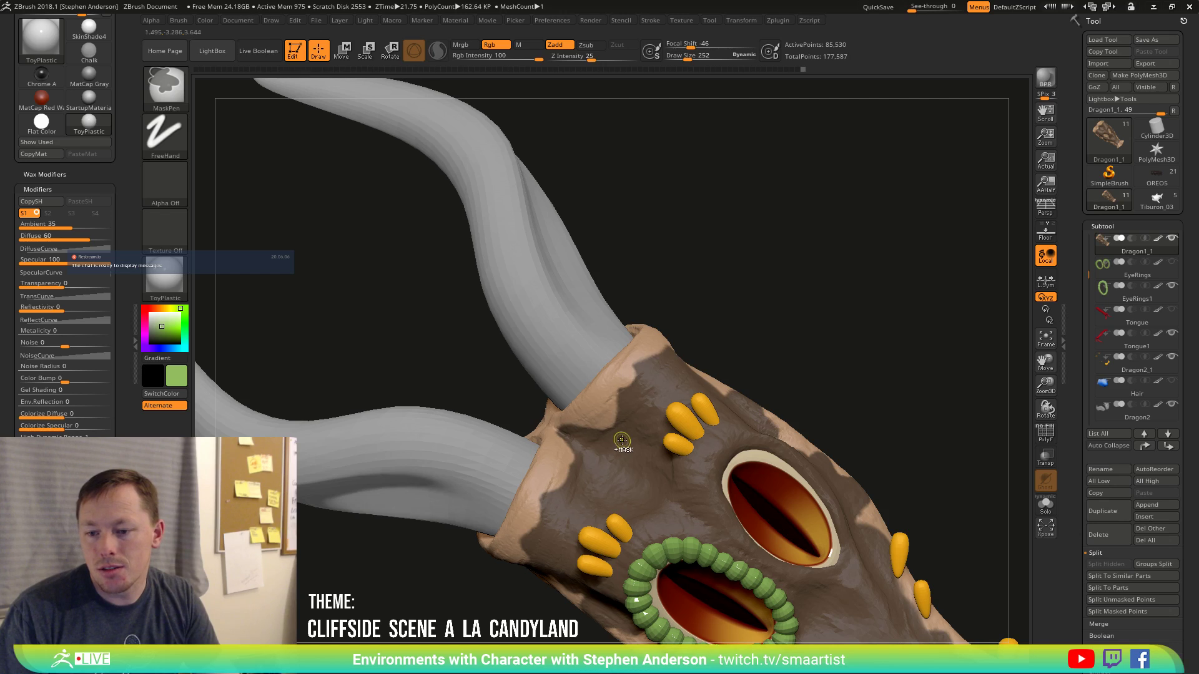
pyautogui.moveTo(618, 437); pyautogui.dragTo(636, 452, button='right')
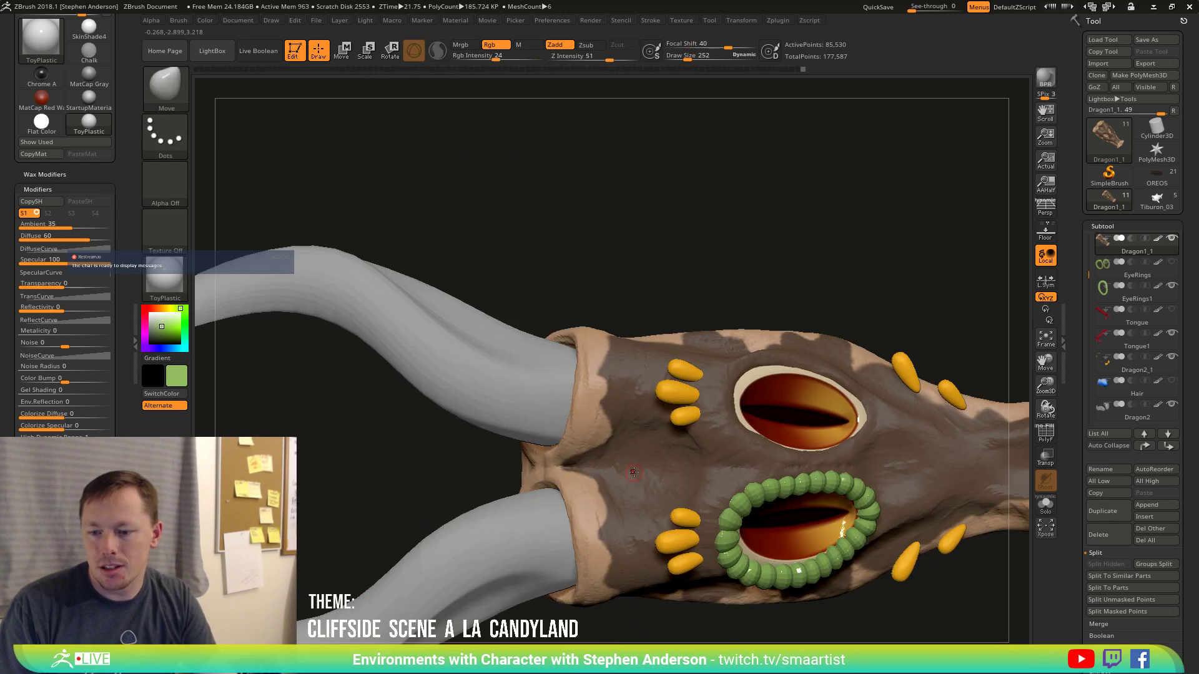
# Paint mask drips behind the yellow spikes on the unringed eye's side, reaching toward the horn base and jaw corner.
pyautogui.press('ctrl')
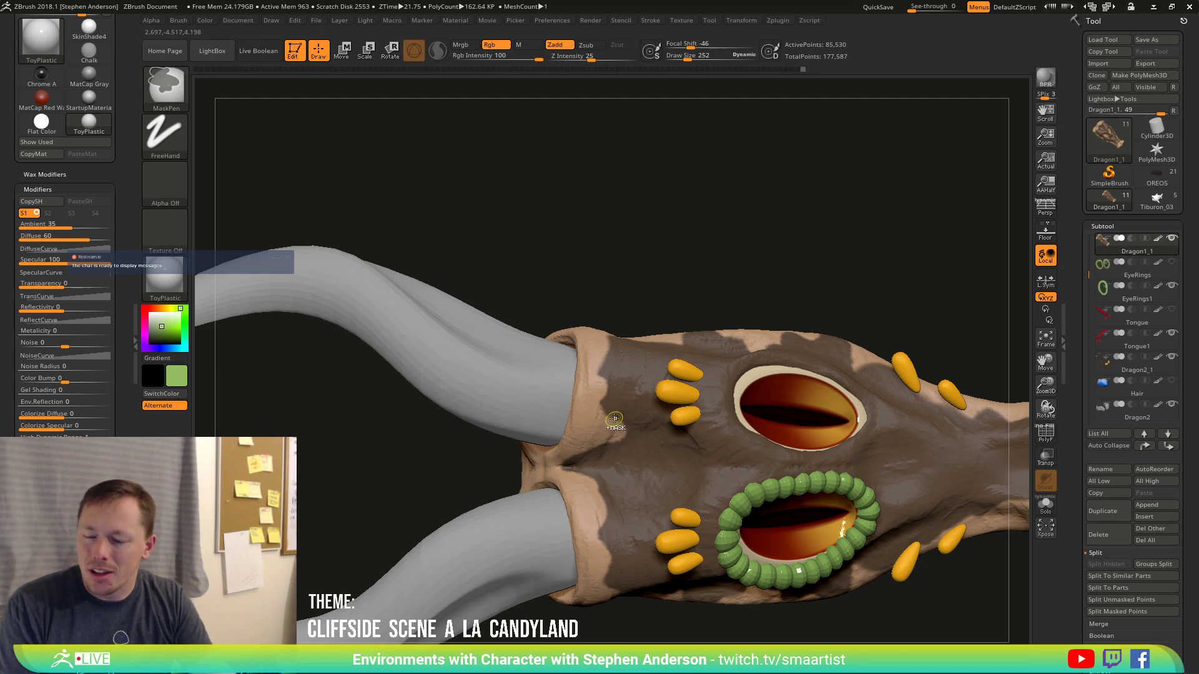
pyautogui.moveTo(643, 403)
pyautogui.mouseDown(button='right')
pyautogui.moveTo(623, 424)
pyautogui.moveTo(621, 348)
pyautogui.mouseUp(button='right')
pyautogui.press('ctrl')
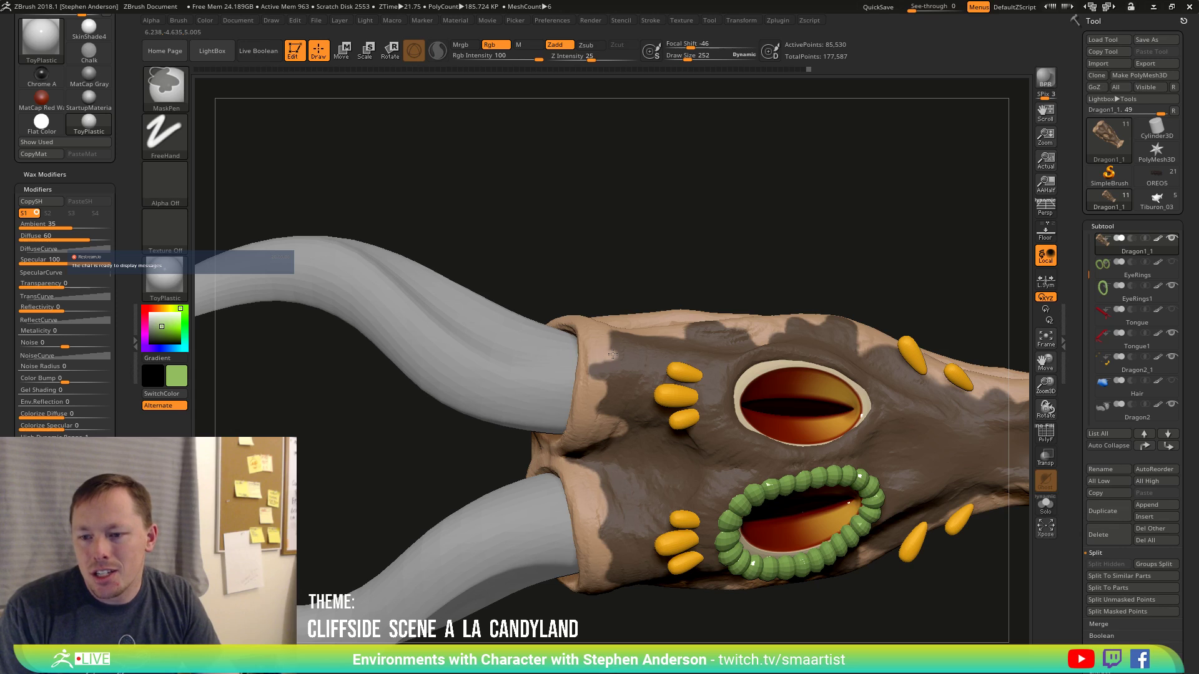
pyautogui.moveTo(595, 354)
pyautogui.mouseDown(button='right')
pyautogui.moveTo(649, 346)
pyautogui.moveTo(625, 345)
pyautogui.mouseUp(button='right')
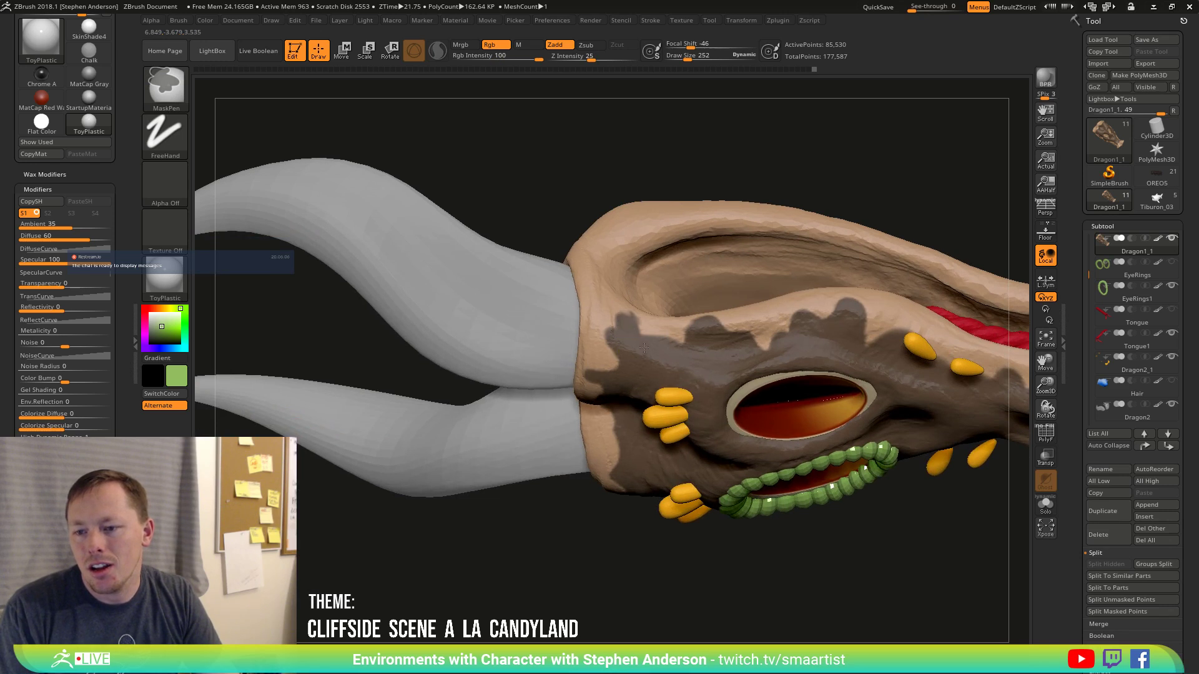
pyautogui.moveTo(625, 331); pyautogui.dragTo(650, 332, button='right')
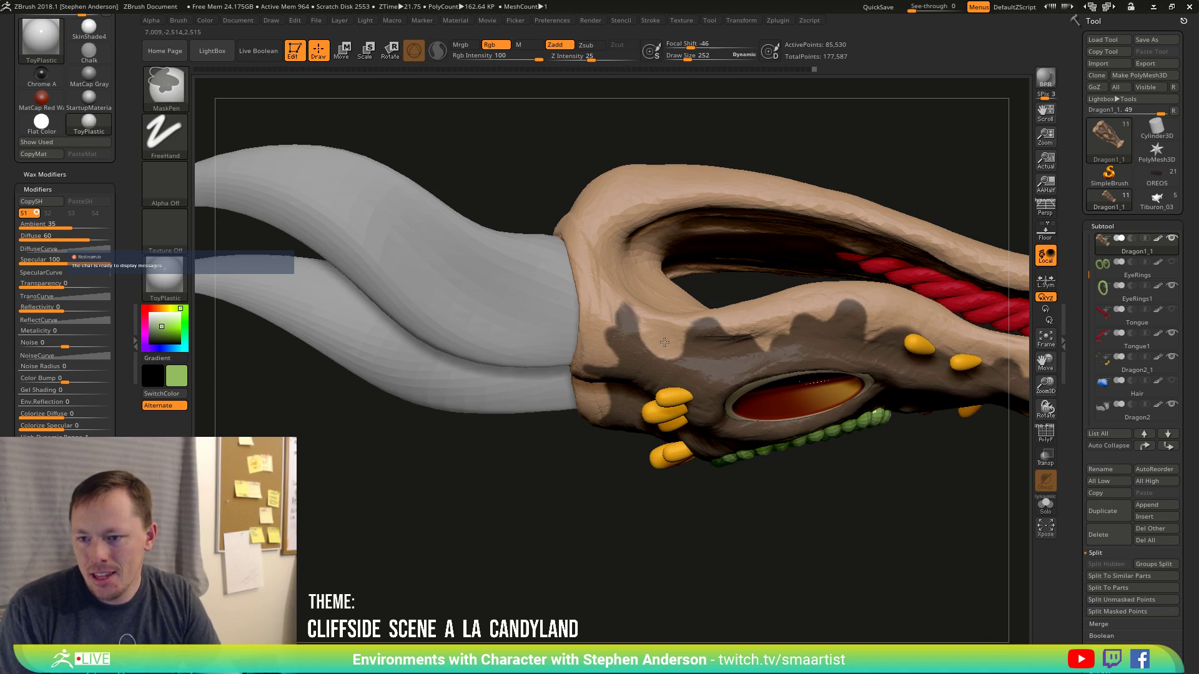
pyautogui.moveTo(664, 342); pyautogui.dragTo(629, 322, button='right')
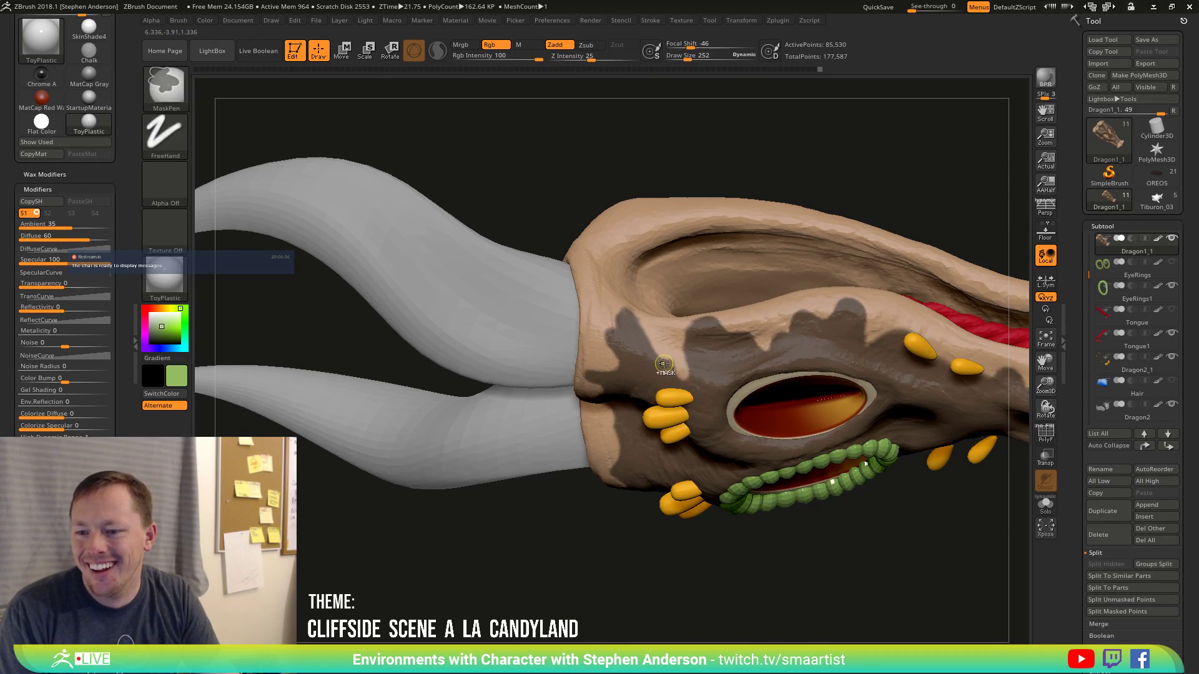
pyautogui.moveTo(663, 388)
pyautogui.keyDown('ctrl'); pyautogui.mouseDown(button='right')
pyautogui.moveTo(664, 459)
pyautogui.moveTo(672, 358)
pyautogui.moveTo(636, 462)
pyautogui.moveTo(624, 440)
pyautogui.mouseUp(button='right'); pyautogui.keyUp('ctrl')
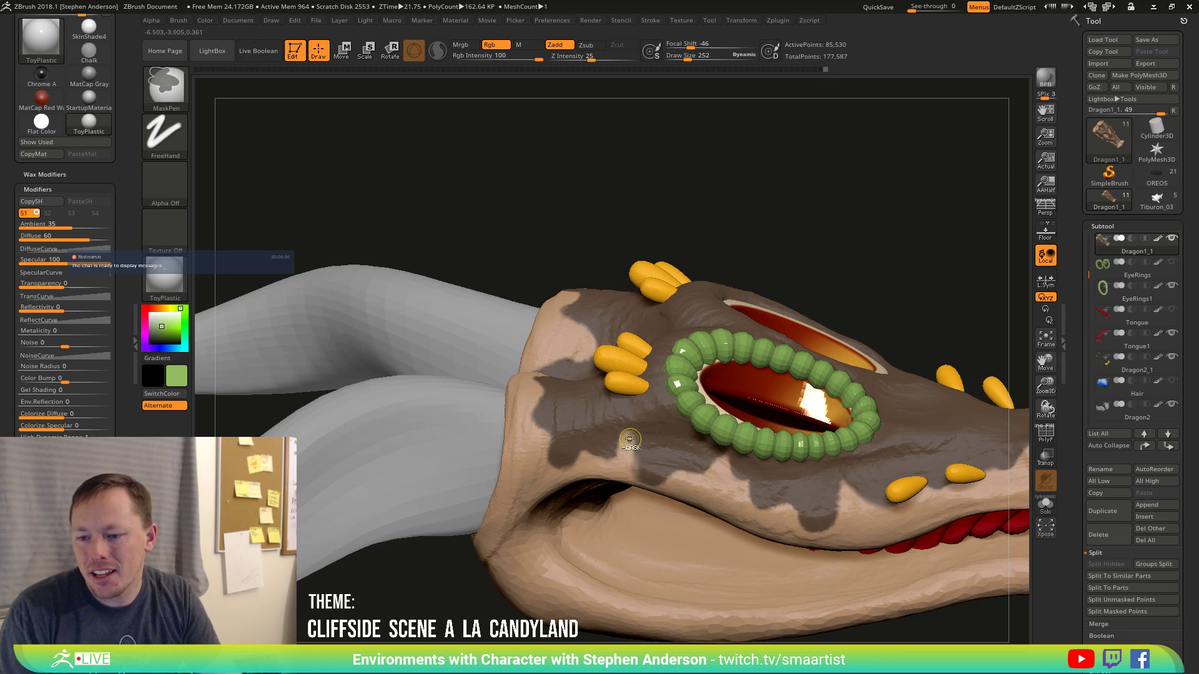
# Refine the mask drips above the jaw hinge and below the horn on the ringed eye's side.
pyautogui.keyDown('ctrl'); pyautogui.moveTo(691, 472); pyautogui.dragTo(575, 535, button='right'); pyautogui.keyUp('ctrl')
pyautogui.moveTo(635, 484); pyautogui.dragTo(556, 487, button='right')
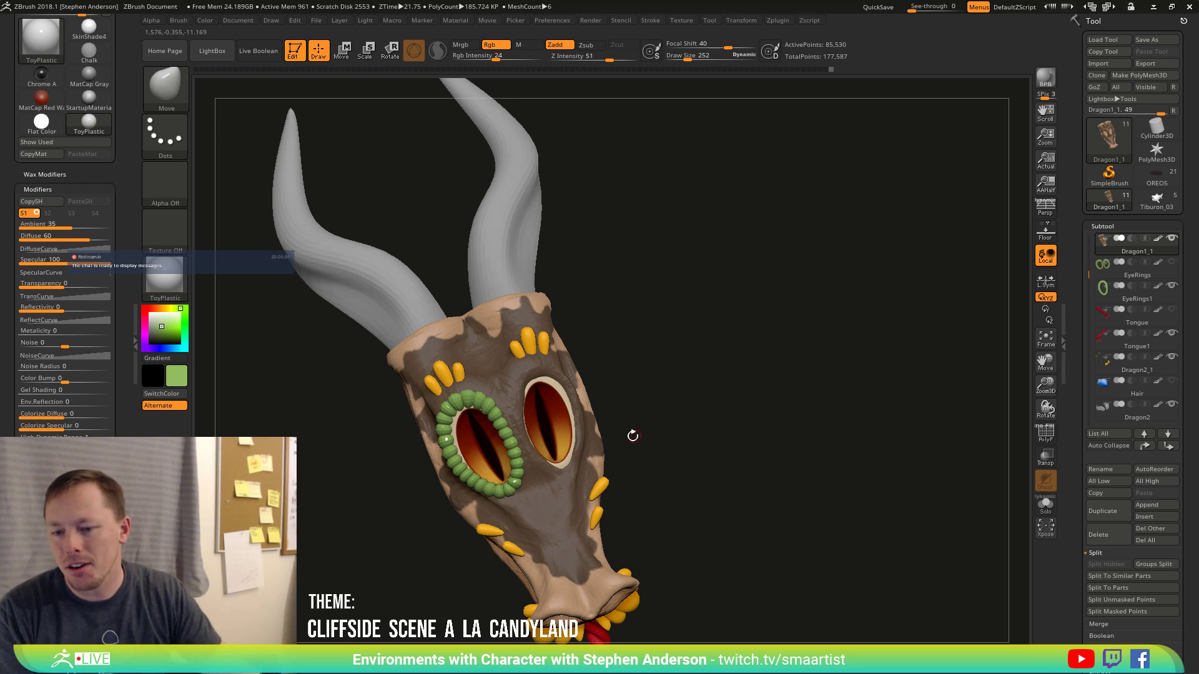
pyautogui.moveTo(656, 453); pyautogui.dragTo(574, 373)
pyautogui.moveTo(574, 373)
pyautogui.keyDown('ctrl'); pyautogui.mouseDown(button='right')
pyautogui.moveTo(470, 328)
pyautogui.moveTo(429, 331)
pyautogui.mouseUp(button='right'); pyautogui.keyUp('ctrl')
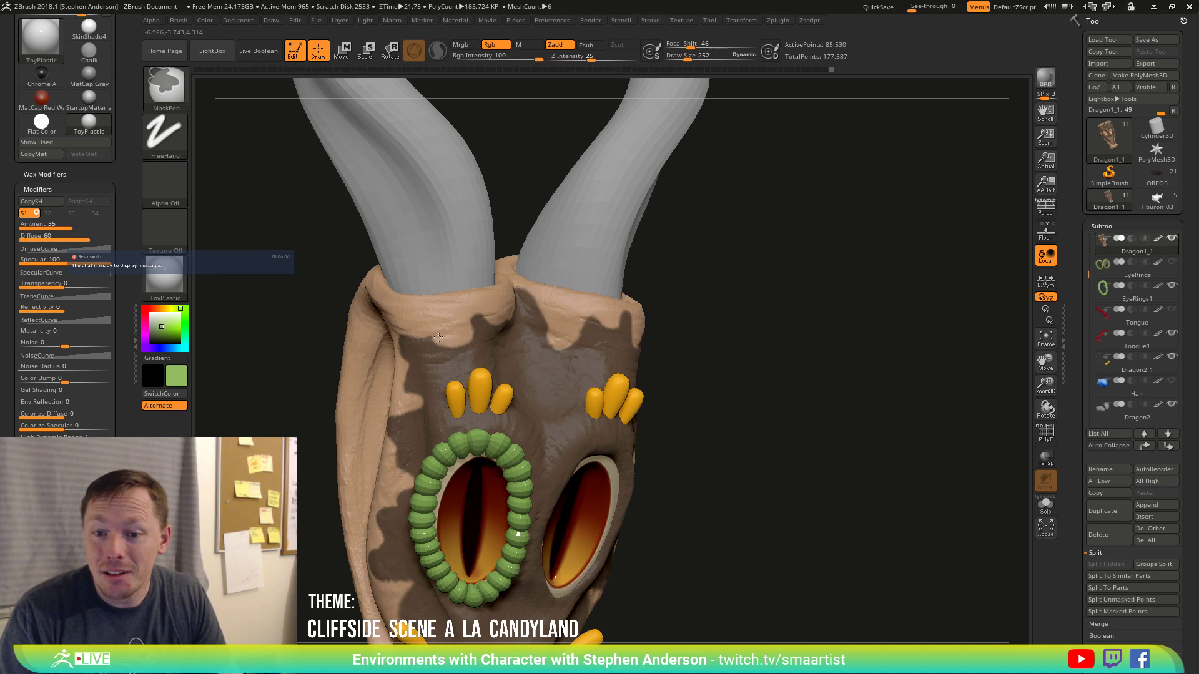
pyautogui.moveTo(417, 334)
pyautogui.mouseDown(button='right')
pyautogui.moveTo(456, 333)
pyautogui.moveTo(417, 334)
pyautogui.mouseUp(button='right')
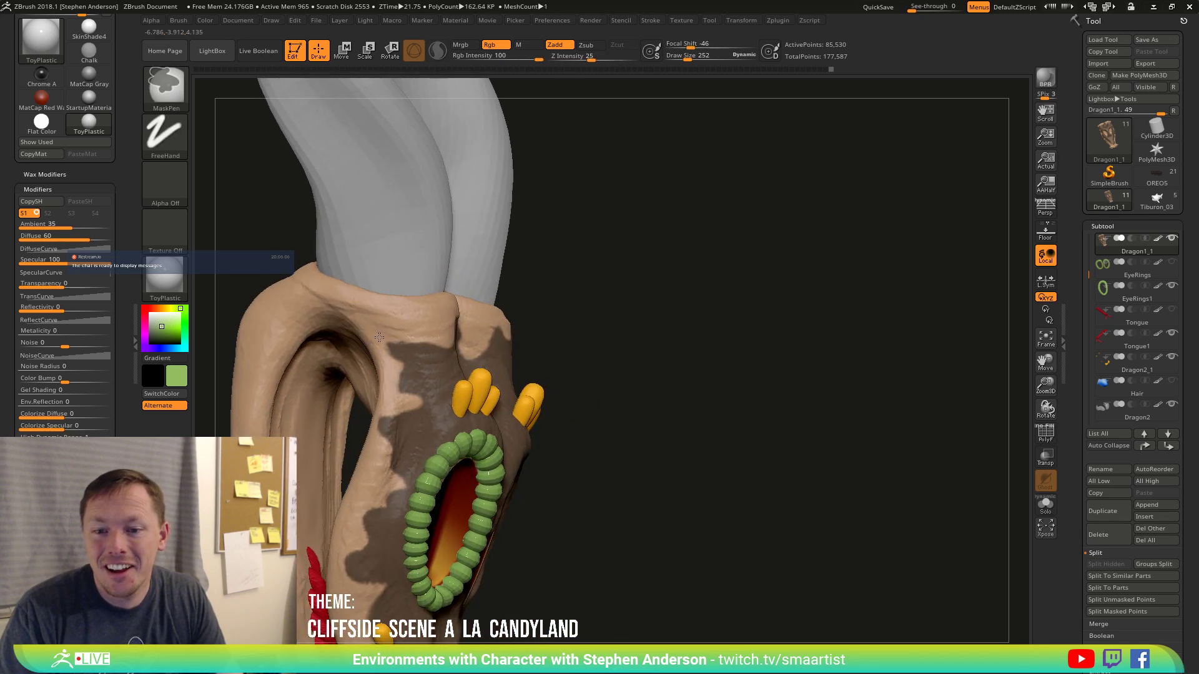
pyautogui.moveTo(389, 339)
pyautogui.mouseDown(button='right')
pyautogui.moveTo(457, 359)
pyautogui.moveTo(497, 327)
pyautogui.mouseUp(button='right')
pyautogui.press('ctrl')
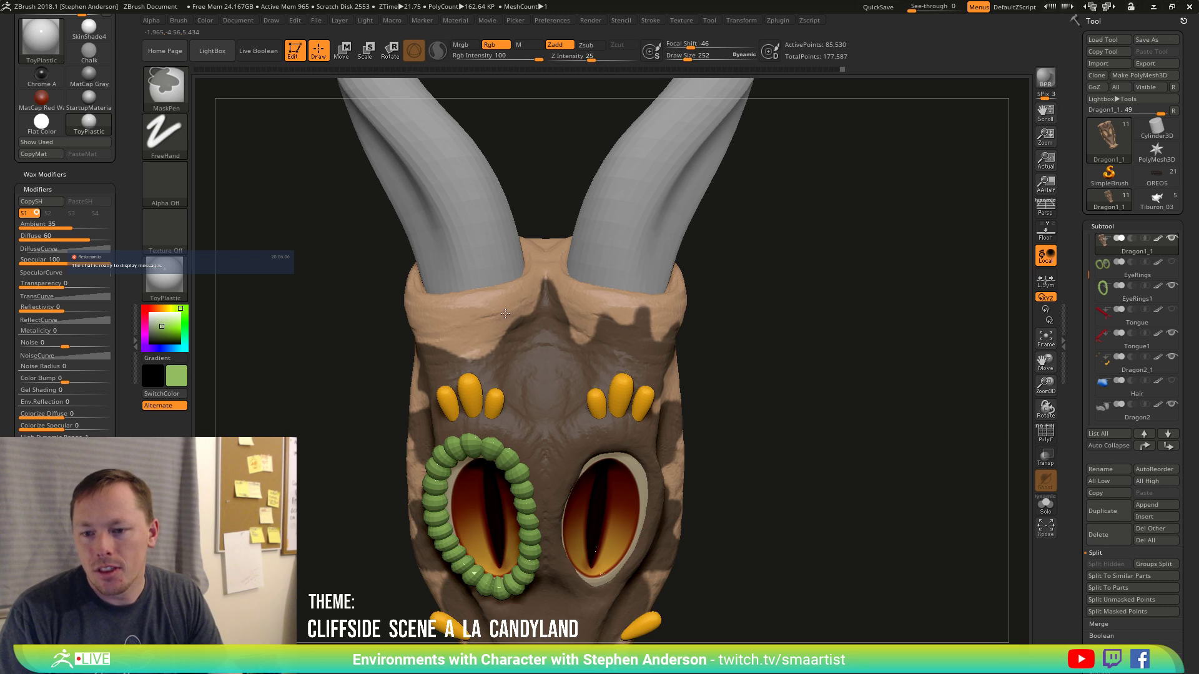
pyautogui.moveTo(510, 324)
pyautogui.keyDown('ctrl'); pyautogui.mouseDown(button='right')
pyautogui.moveTo(513, 265)
pyautogui.moveTo(521, 385)
pyautogui.mouseUp(button='right'); pyautogui.keyUp('ctrl')
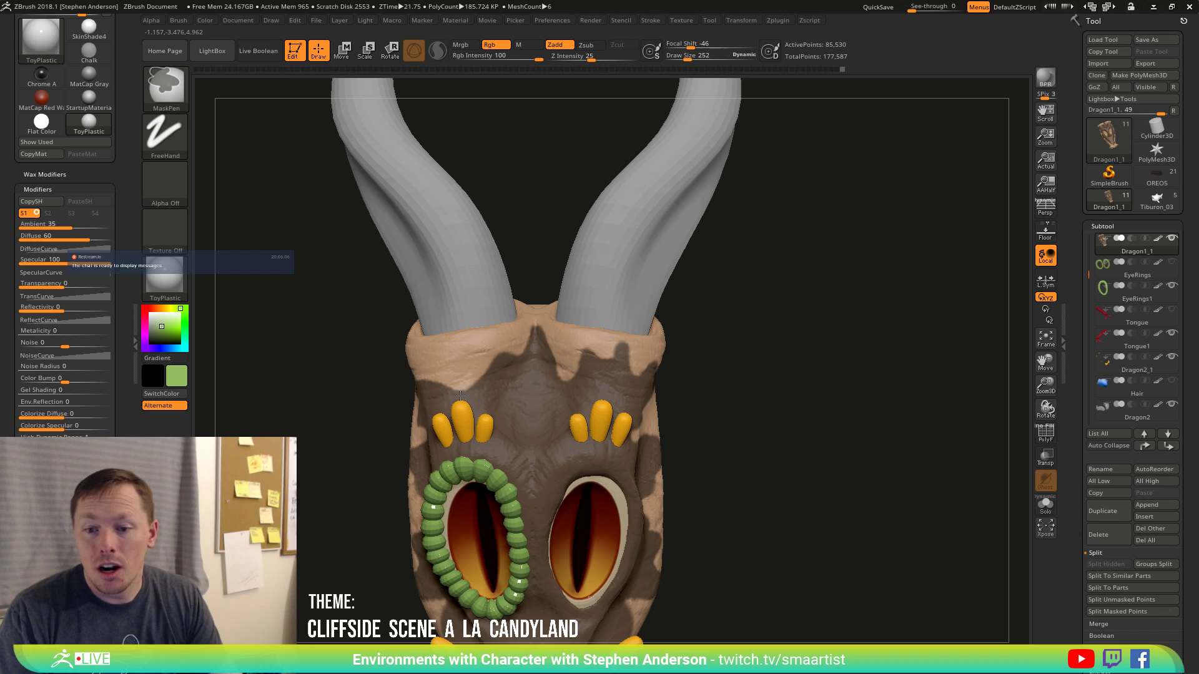
pyautogui.press('ctrl')
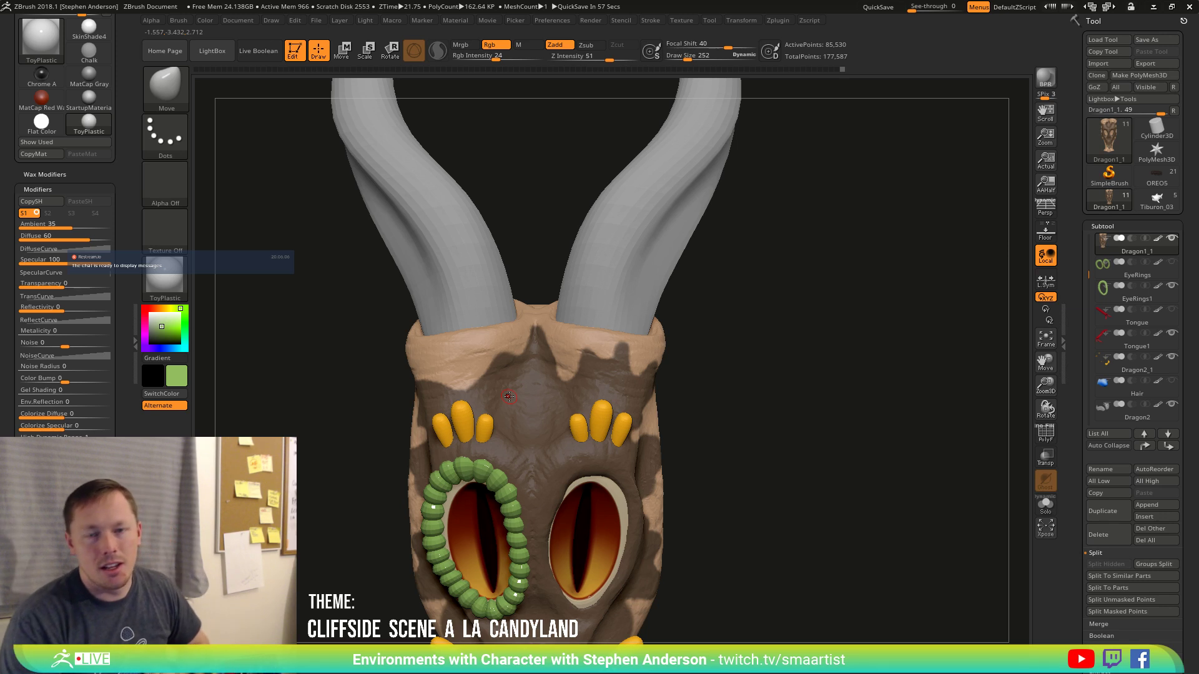
# Shape the mask's outer edge beside the unringed eye into rounded drips running down the cheek.
pyautogui.moveTo(593, 369); pyautogui.dragTo(566, 422, button='right')
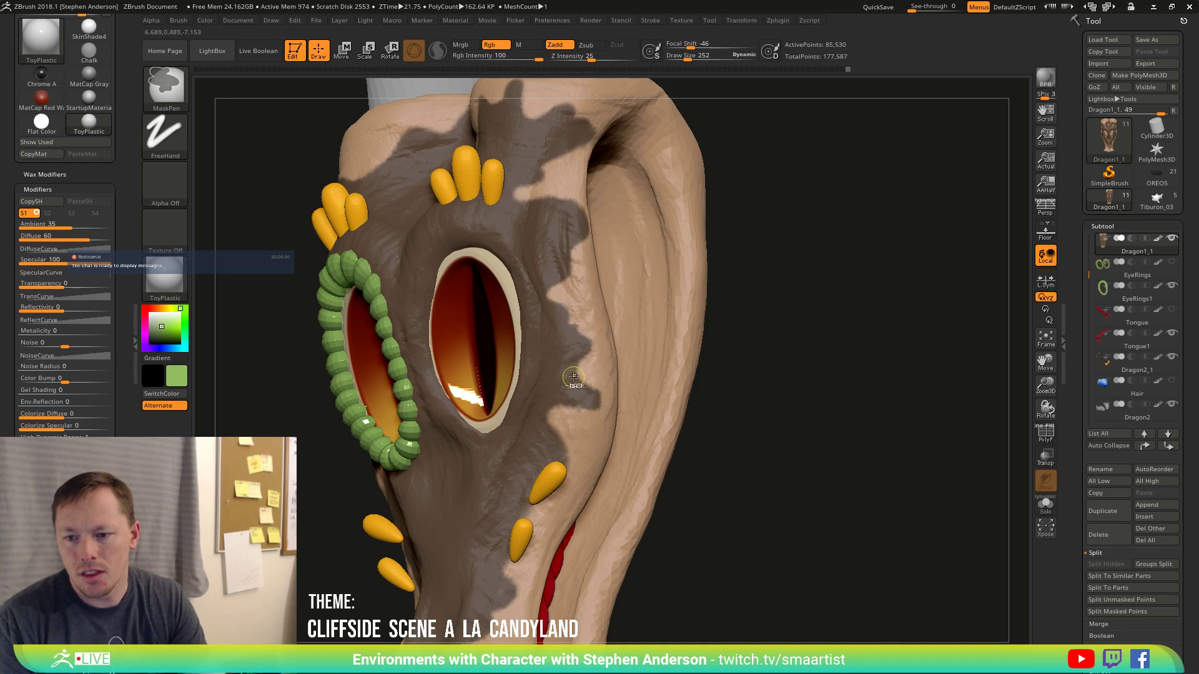
pyautogui.moveTo(598, 350)
pyautogui.mouseDown(button='right')
pyautogui.moveTo(605, 393)
pyautogui.moveTo(585, 384)
pyautogui.mouseUp(button='right')
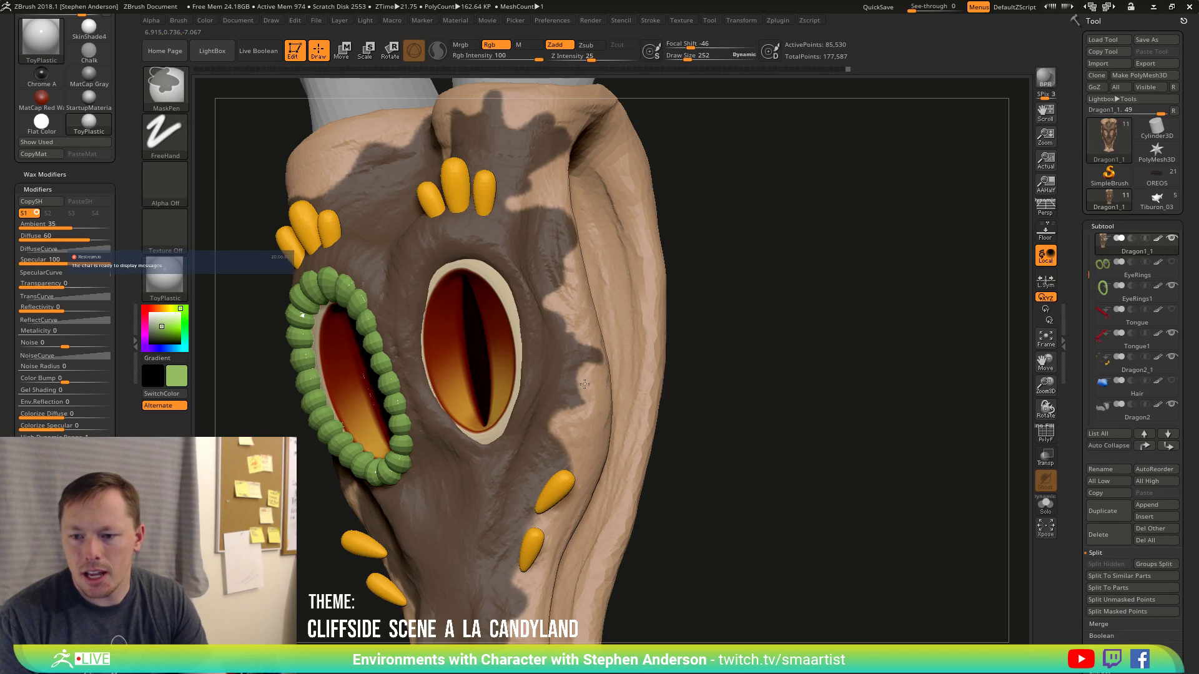
pyautogui.moveTo(594, 422); pyautogui.dragTo(544, 414, button='right')
pyautogui.moveTo(614, 438); pyautogui.dragTo(642, 407, button='right')
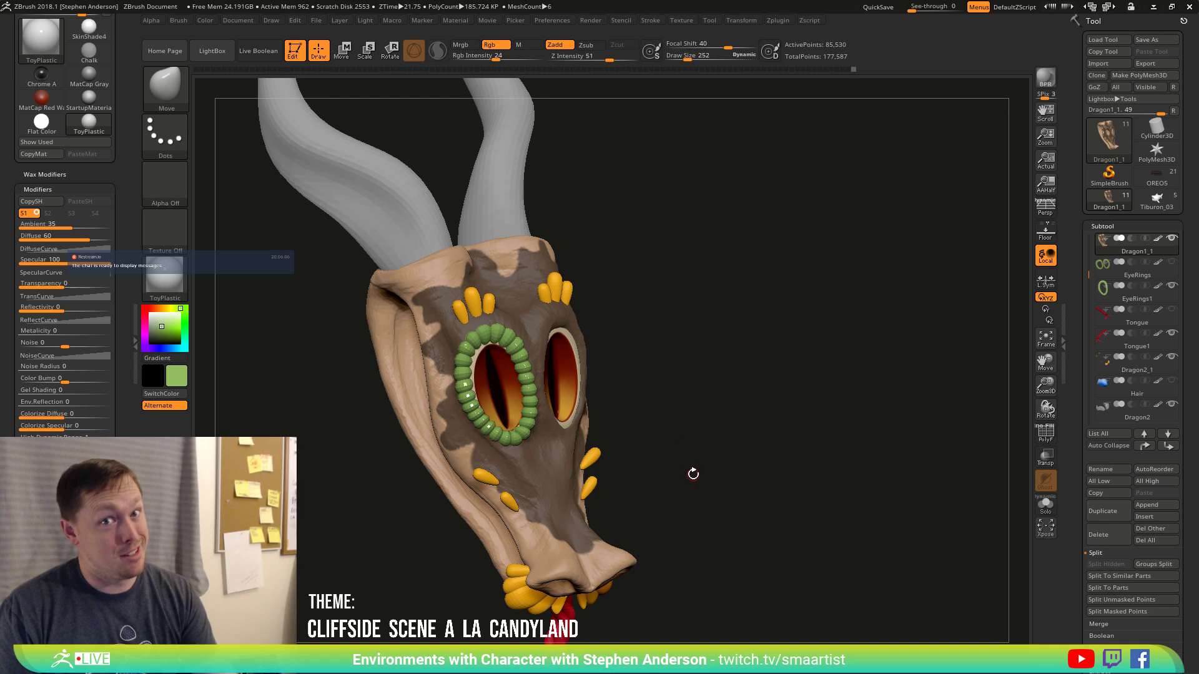
# Check the masked coating from the front and open the subtool's Extract settings.
pyautogui.moveTo(705, 445)
pyautogui.mouseDown()
pyautogui.moveTo(693, 442)
pyautogui.moveTo(725, 439)
pyautogui.mouseUp()
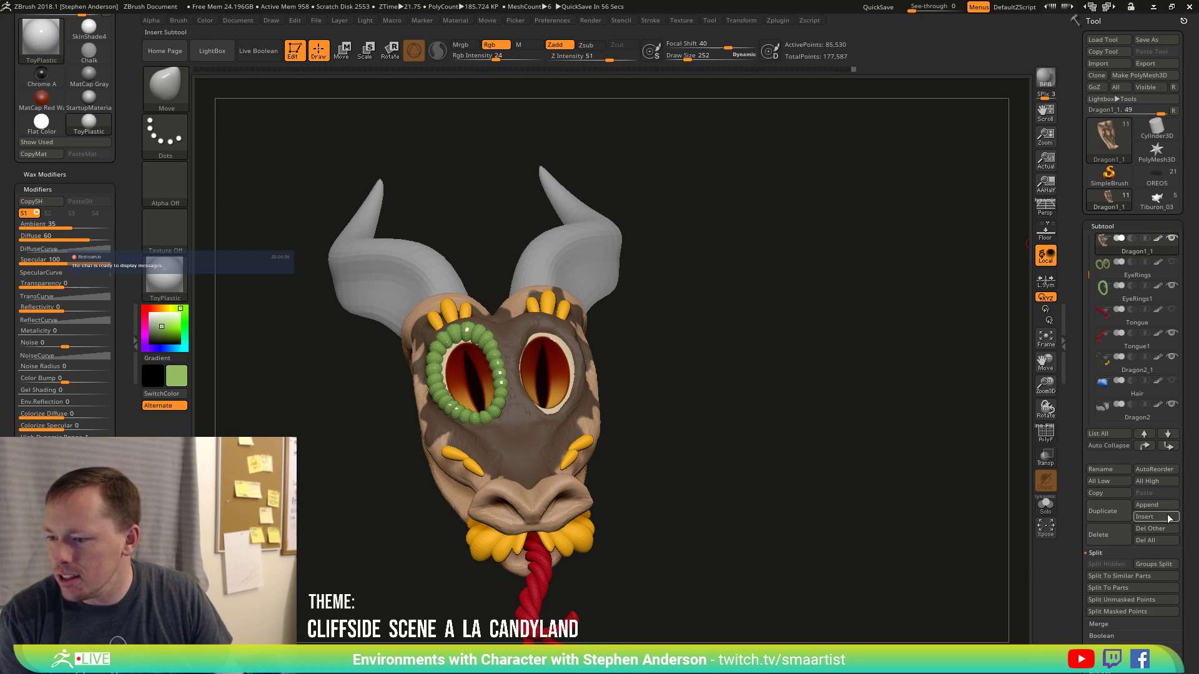
pyautogui.moveTo(1194, 612); pyautogui.dragTo(1195, 555)
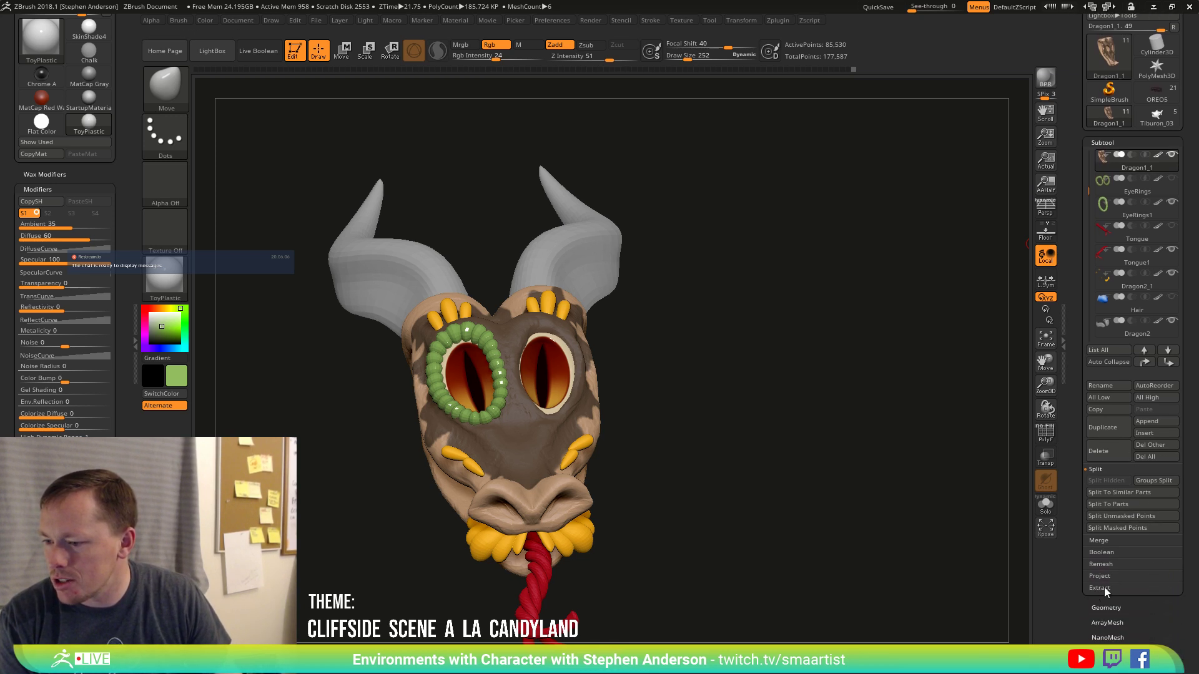
pyautogui.click(1100, 588)
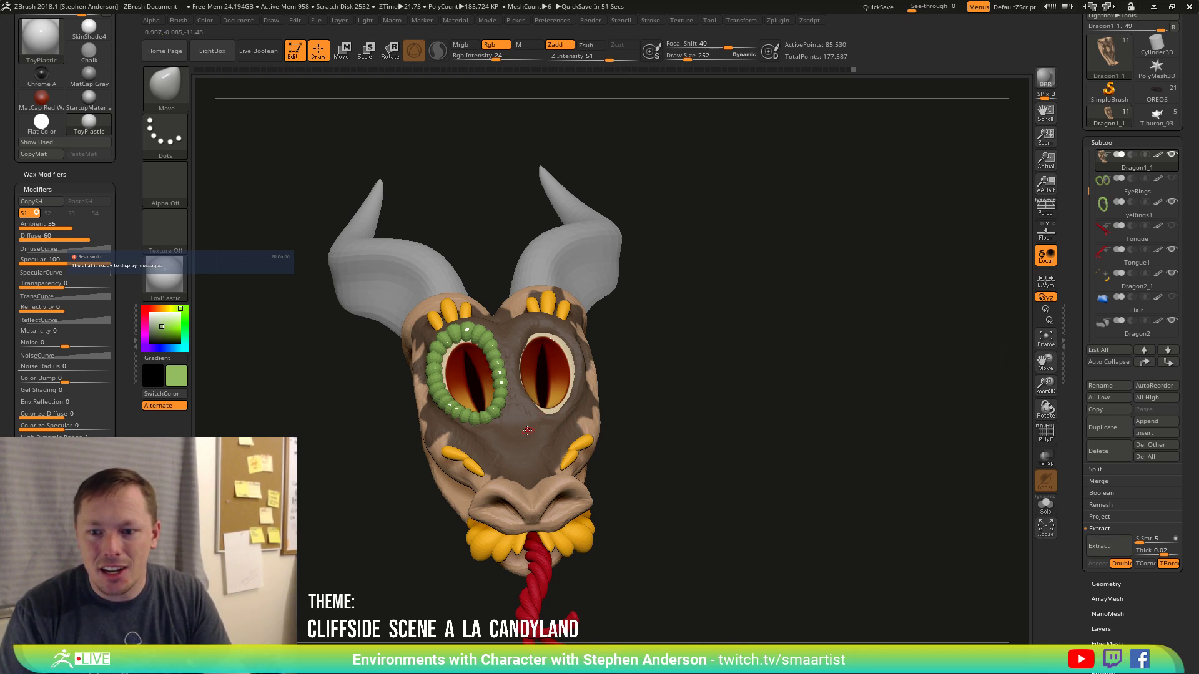
# Extend the painted mask down the bridge of the snout toward the nose, giving it an uneven dripping edge.
pyautogui.moveTo(531, 349)
pyautogui.mouseDown(button='right')
pyautogui.moveTo(533, 530)
pyautogui.moveTo(531, 516)
pyautogui.moveTo(493, 531)
pyautogui.moveTo(487, 491)
pyautogui.moveTo(450, 483)
pyautogui.moveTo(487, 481)
pyautogui.moveTo(498, 464)
pyautogui.moveTo(502, 479)
pyautogui.moveTo(525, 474)
pyautogui.moveTo(578, 437)
pyautogui.moveTo(489, 432)
pyautogui.moveTo(370, 265)
pyautogui.moveTo(355, 376)
pyautogui.moveTo(399, 370)
pyautogui.moveTo(604, 481)
pyautogui.mouseUp(button='right')
pyautogui.press('ctrl')
pyautogui.press('ctrl')
pyautogui.press('ctrl')
pyautogui.press('ctrl')
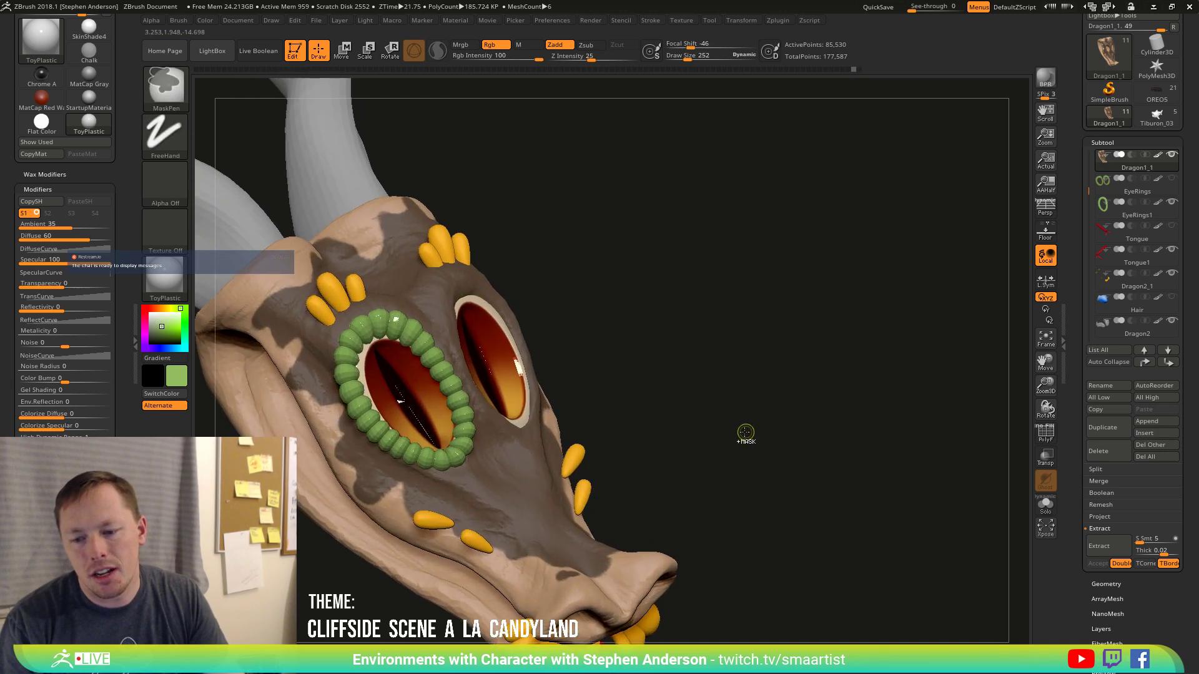
pyautogui.moveTo(714, 402)
pyautogui.mouseDown(button='right')
pyautogui.moveTo(690, 450)
pyautogui.moveTo(663, 467)
pyautogui.mouseUp(button='right')
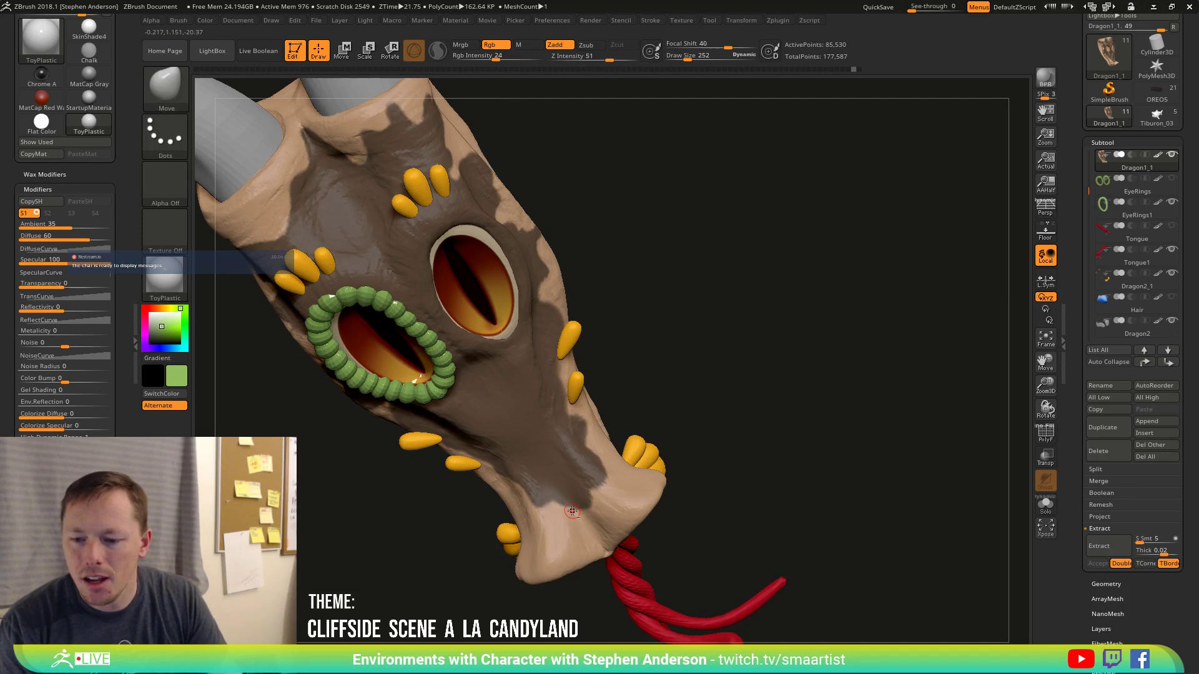
pyautogui.press('ctrl')
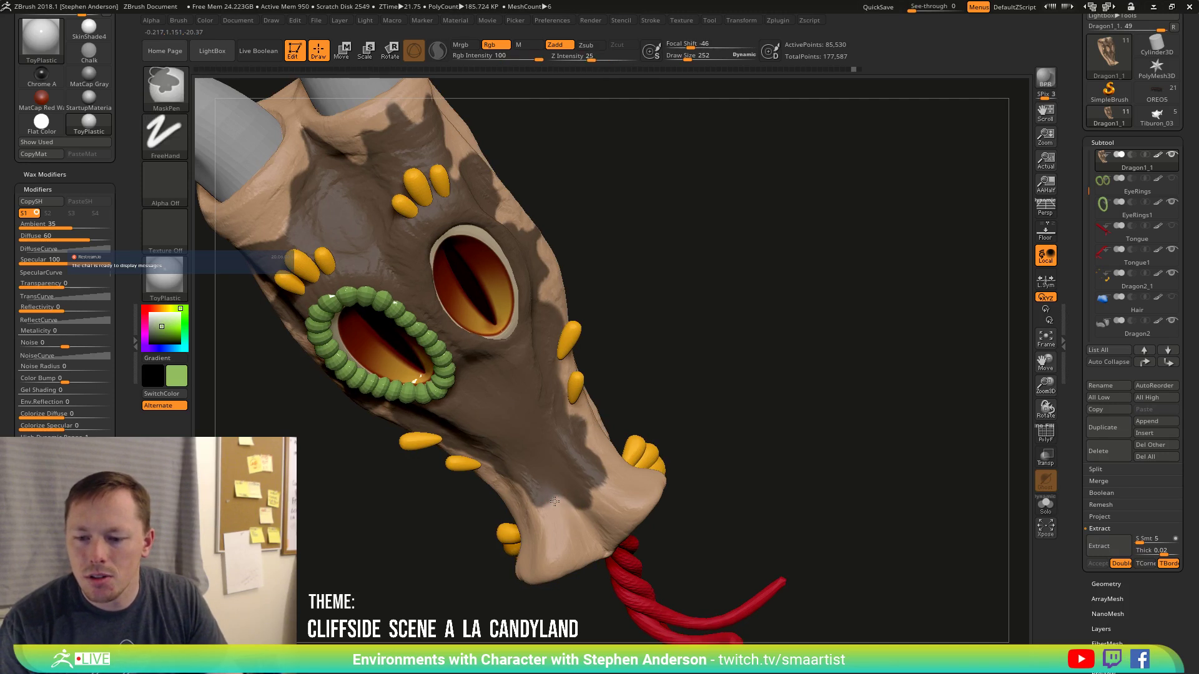
# Shape the mask's lower end on the snout into irregular drips that taper to a point above the nostrils.
pyautogui.moveTo(531, 517)
pyautogui.mouseDown(button='right')
pyautogui.moveTo(557, 478)
pyautogui.moveTo(616, 482)
pyautogui.moveTo(595, 496)
pyautogui.mouseUp(button='right')
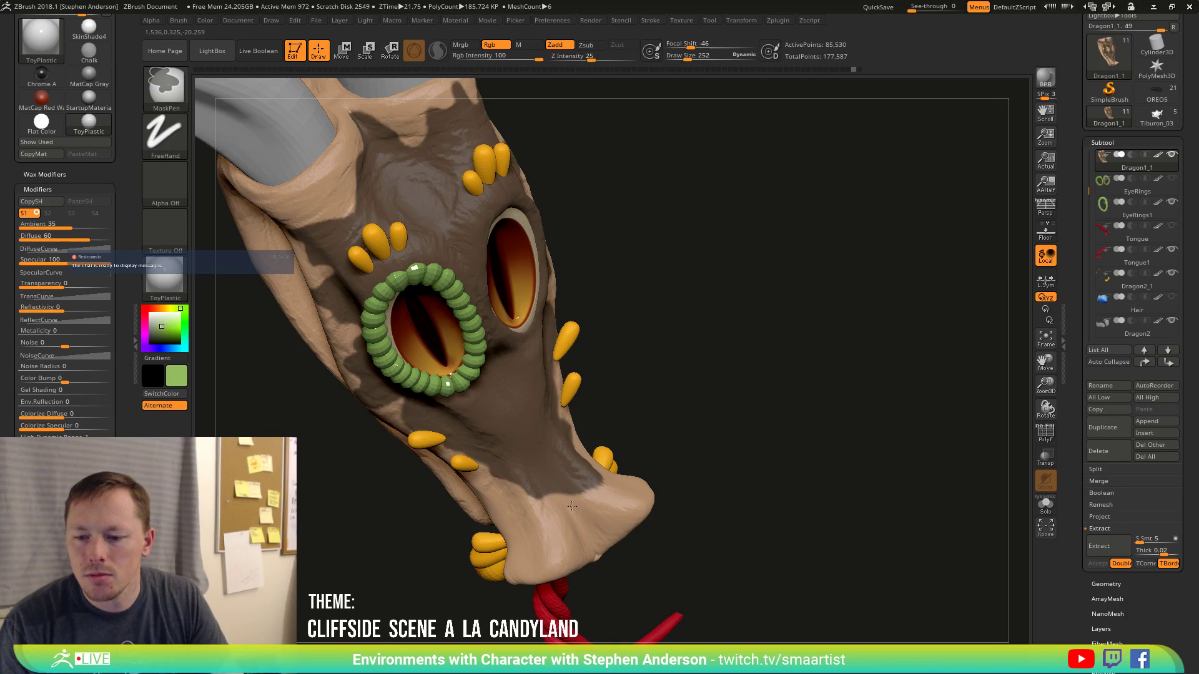
pyautogui.moveTo(537, 478); pyautogui.dragTo(569, 491, button='right')
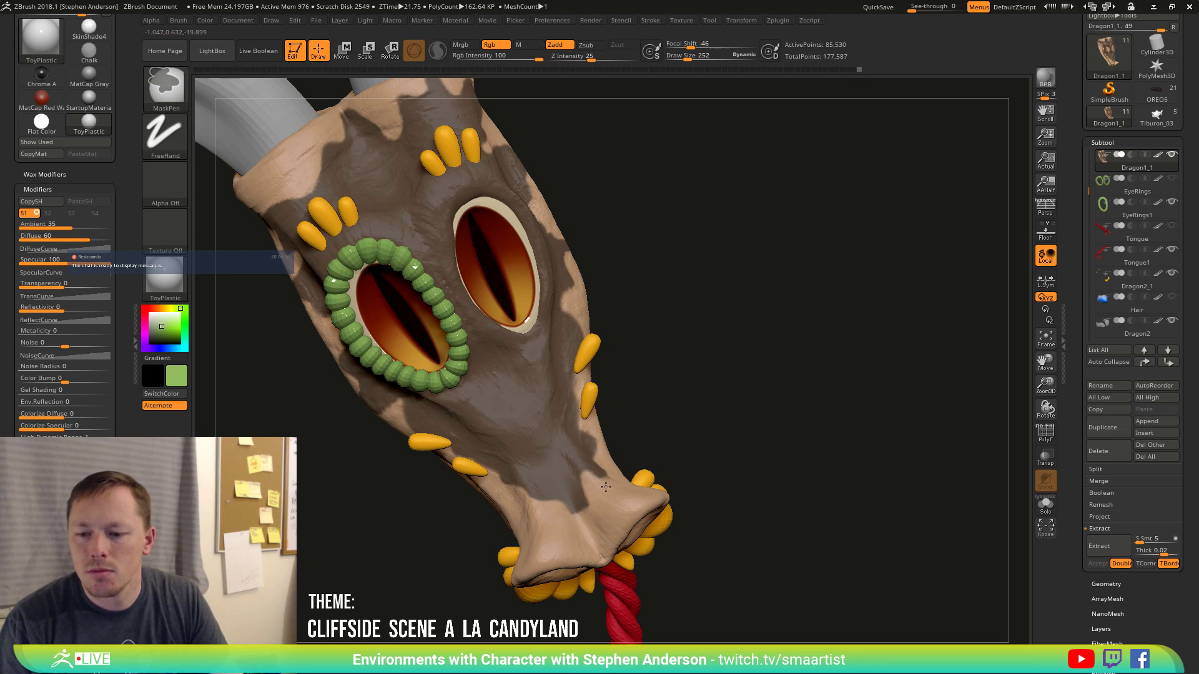
pyautogui.moveTo(606, 487)
pyautogui.mouseDown(button='right')
pyautogui.moveTo(587, 490)
pyautogui.moveTo(587, 477)
pyautogui.mouseUp(button='right')
pyautogui.press('ctrl')
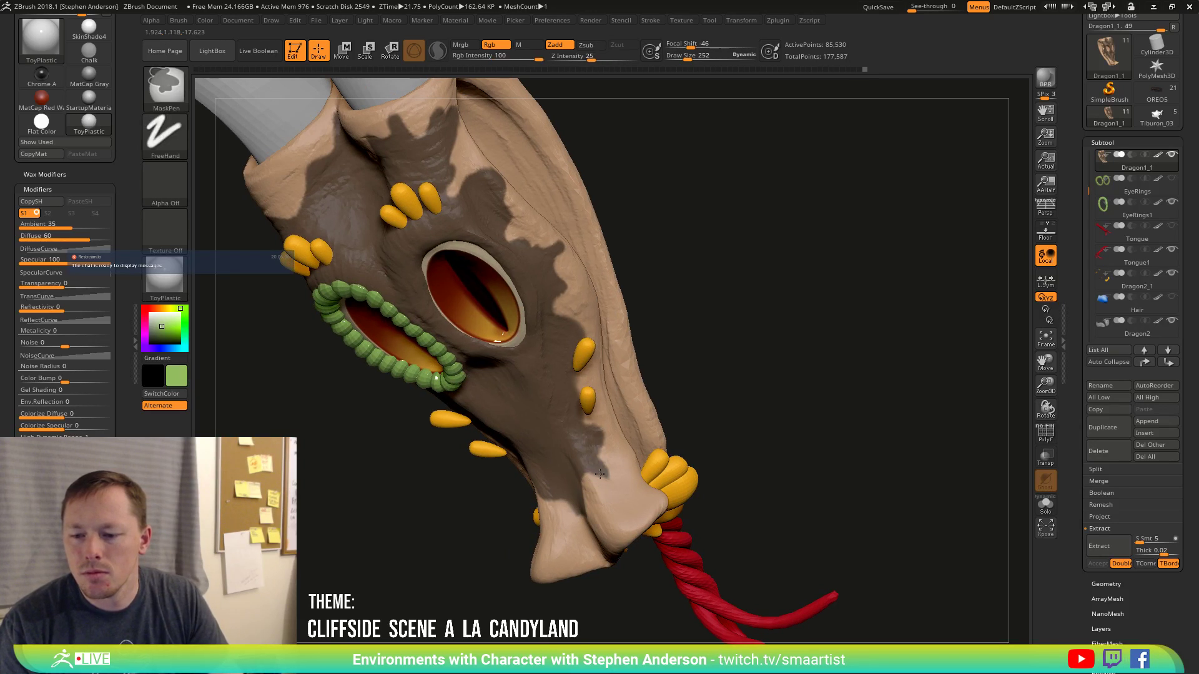
pyautogui.moveTo(591, 464); pyautogui.dragTo(599, 524, button='right')
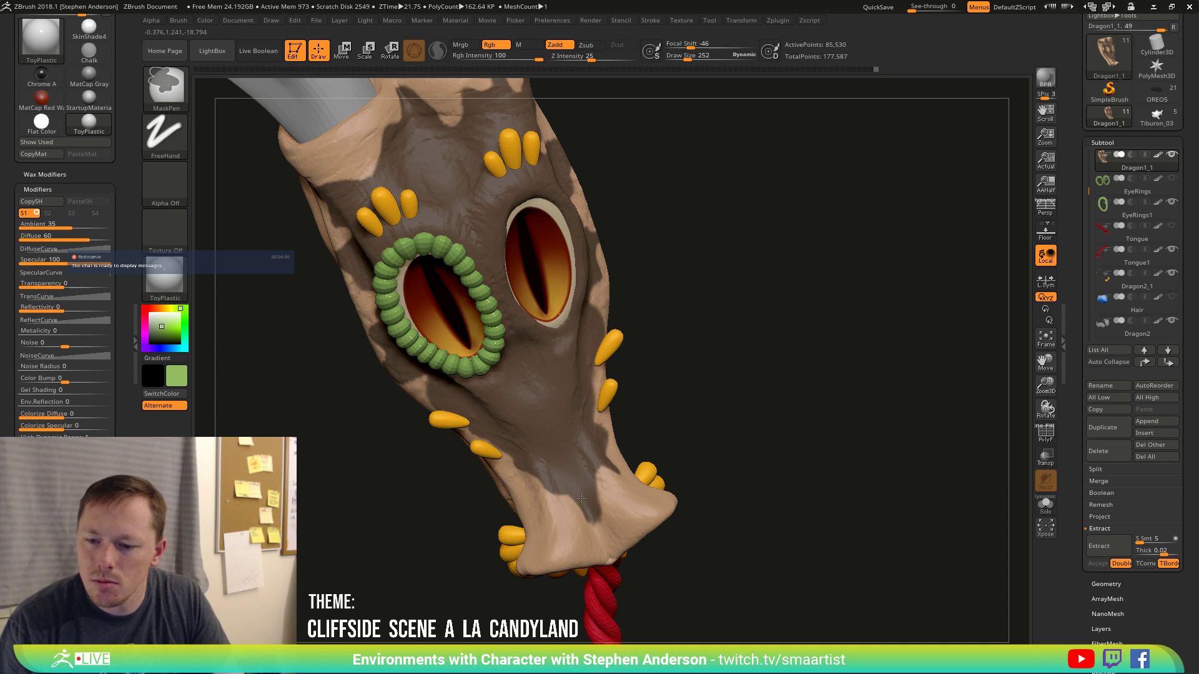
pyautogui.moveTo(581, 497)
pyautogui.mouseDown(button='right')
pyautogui.moveTo(579, 473)
pyautogui.moveTo(610, 433)
pyautogui.moveTo(603, 513)
pyautogui.moveTo(503, 495)
pyautogui.moveTo(556, 486)
pyautogui.mouseUp(button='right')
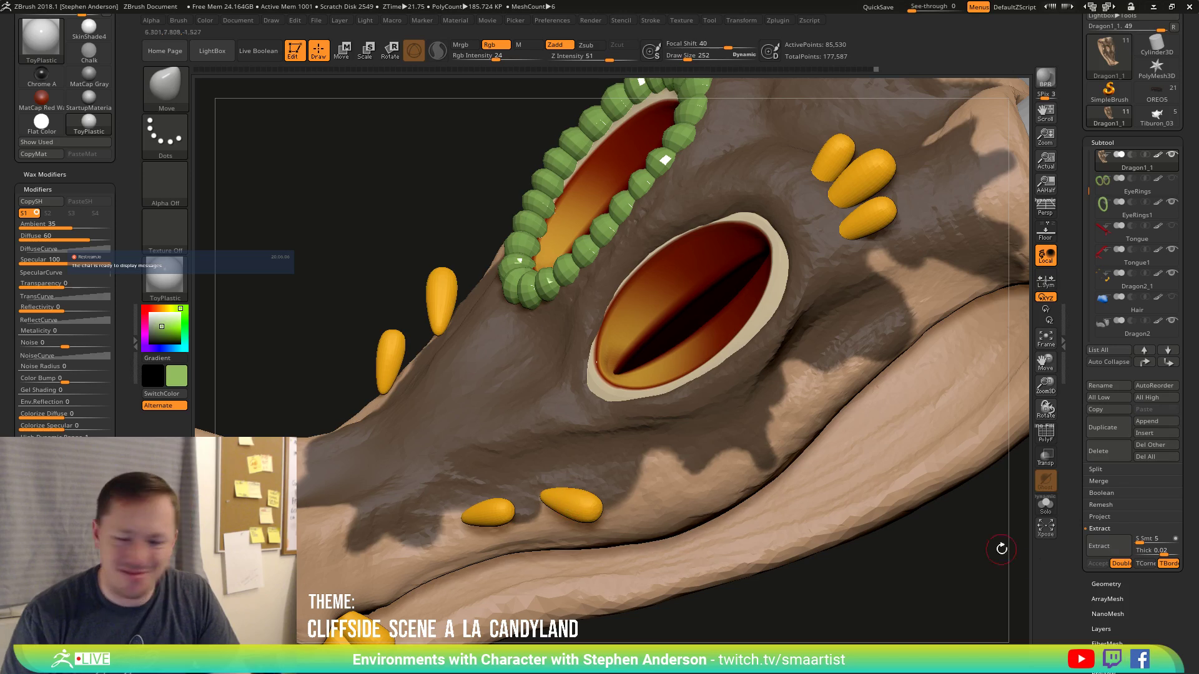
# Isolate the head subtool and paint longer mask drips along the upper lip on the unringed eye's side.
pyautogui.click(1045, 504)
pyautogui.moveTo(479, 491); pyautogui.dragTo(544, 495, button='right')
pyautogui.press('ctrl')
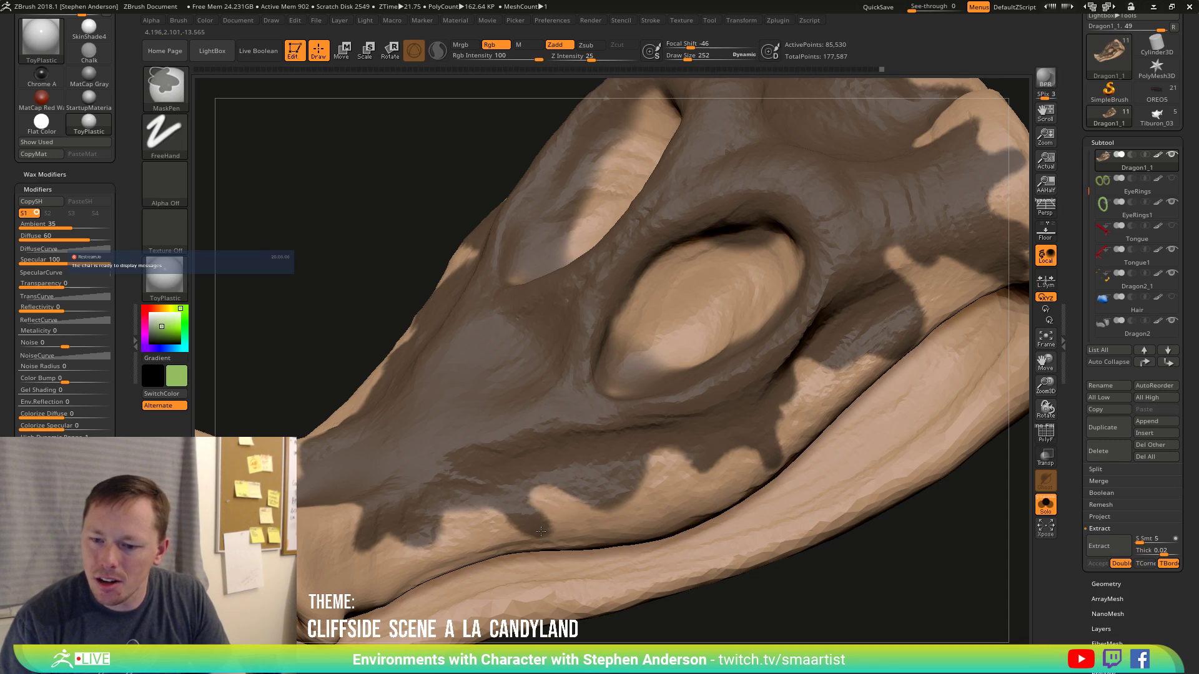
pyautogui.moveTo(541, 531); pyautogui.dragTo(437, 530, button='right')
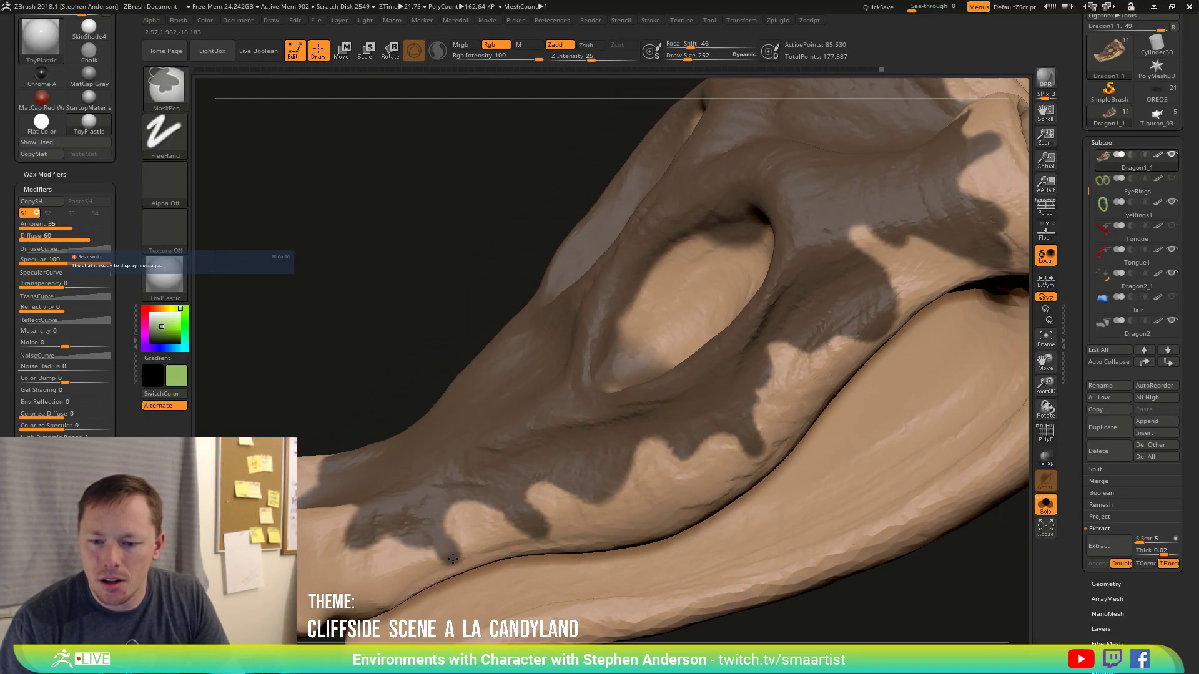
pyautogui.press('f')
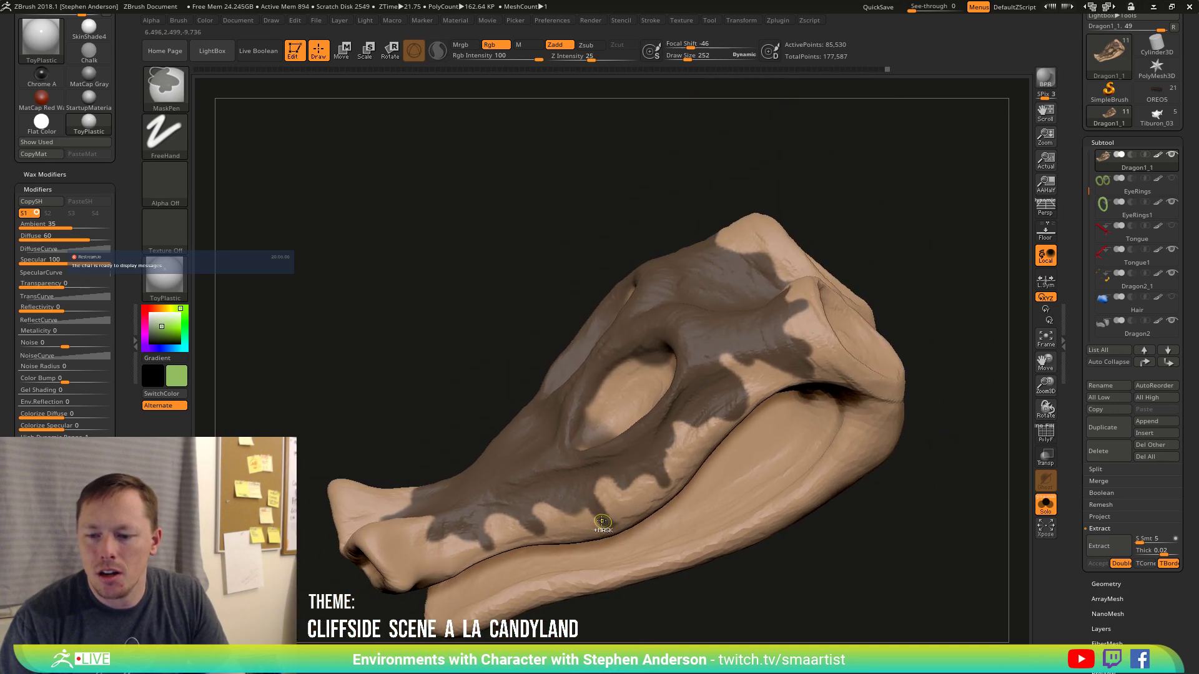
# Refine the mask drips along the upper lip and cheek on the ringed eye's side of the isolated head.
pyautogui.moveTo(593, 501); pyautogui.dragTo(531, 541, button='right')
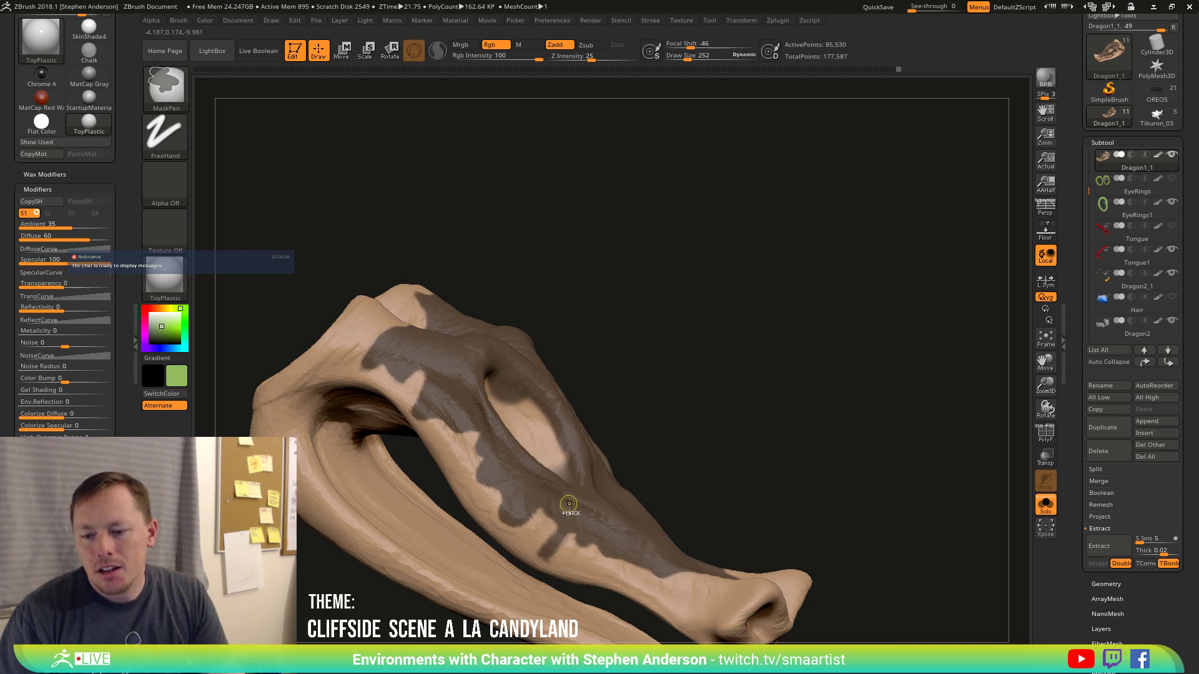
pyautogui.moveTo(550, 508); pyautogui.dragTo(545, 517, button='right')
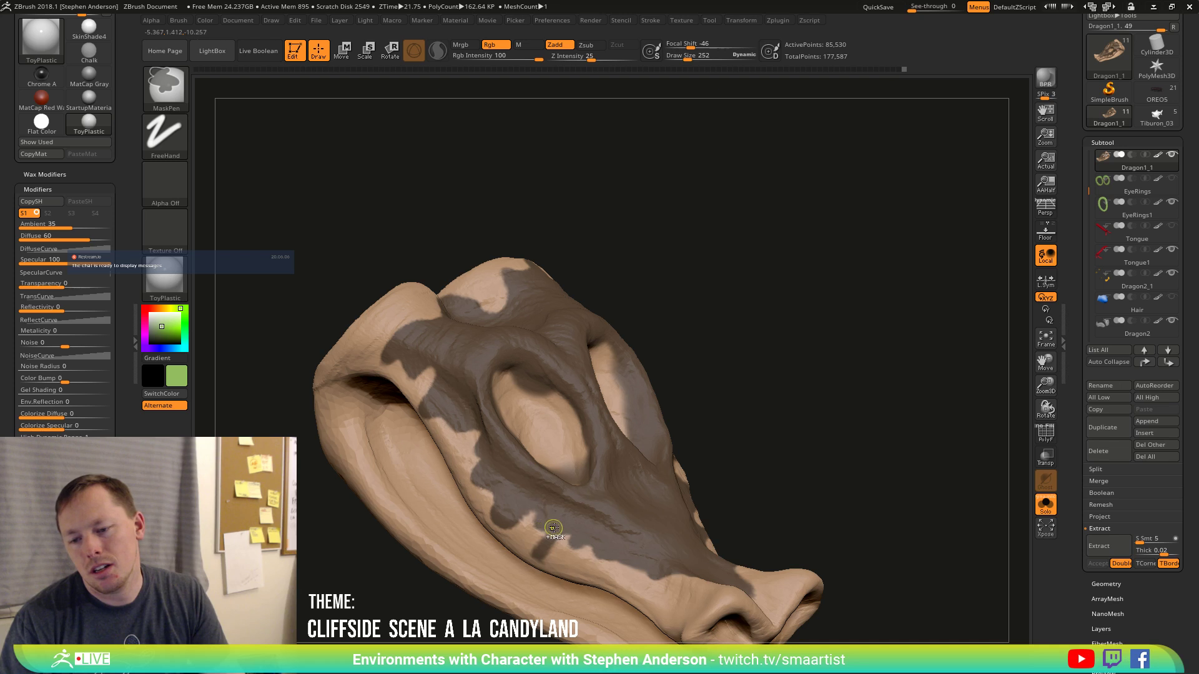
pyautogui.moveTo(595, 547)
pyautogui.keyDown('ctrl'); pyautogui.mouseDown(button='right')
pyautogui.moveTo(688, 477)
pyautogui.moveTo(651, 515)
pyautogui.moveTo(530, 526)
pyautogui.mouseUp(button='right'); pyautogui.keyUp('ctrl')
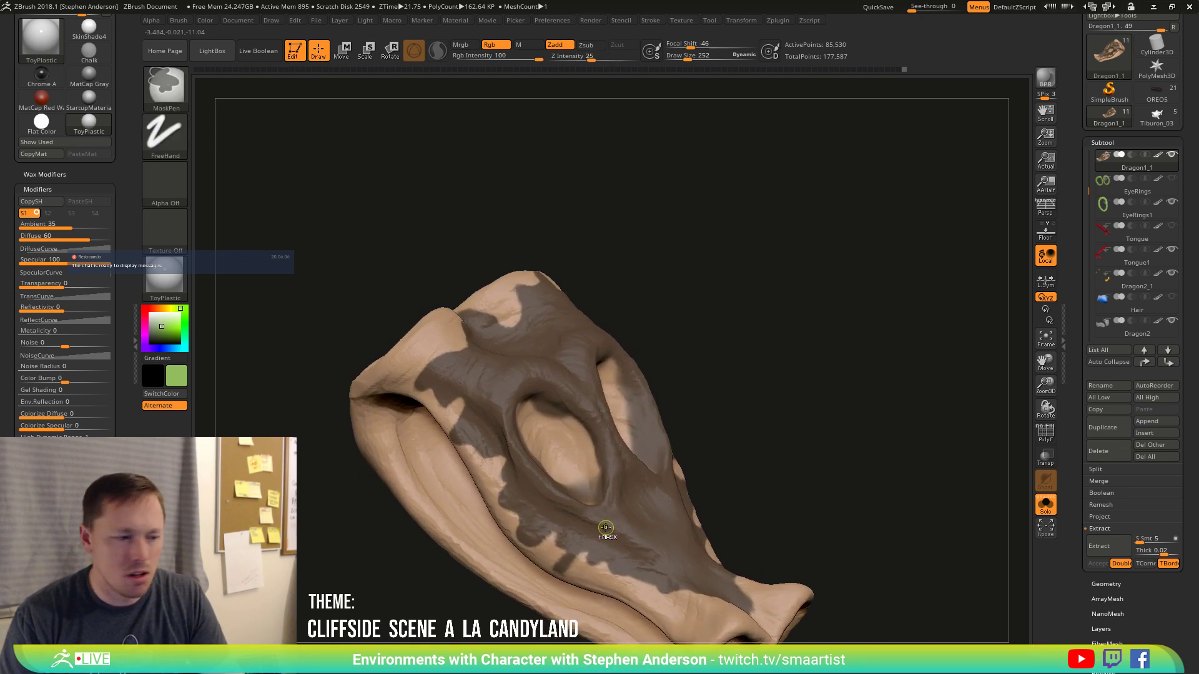
pyautogui.moveTo(604, 545); pyautogui.dragTo(740, 496, button='right')
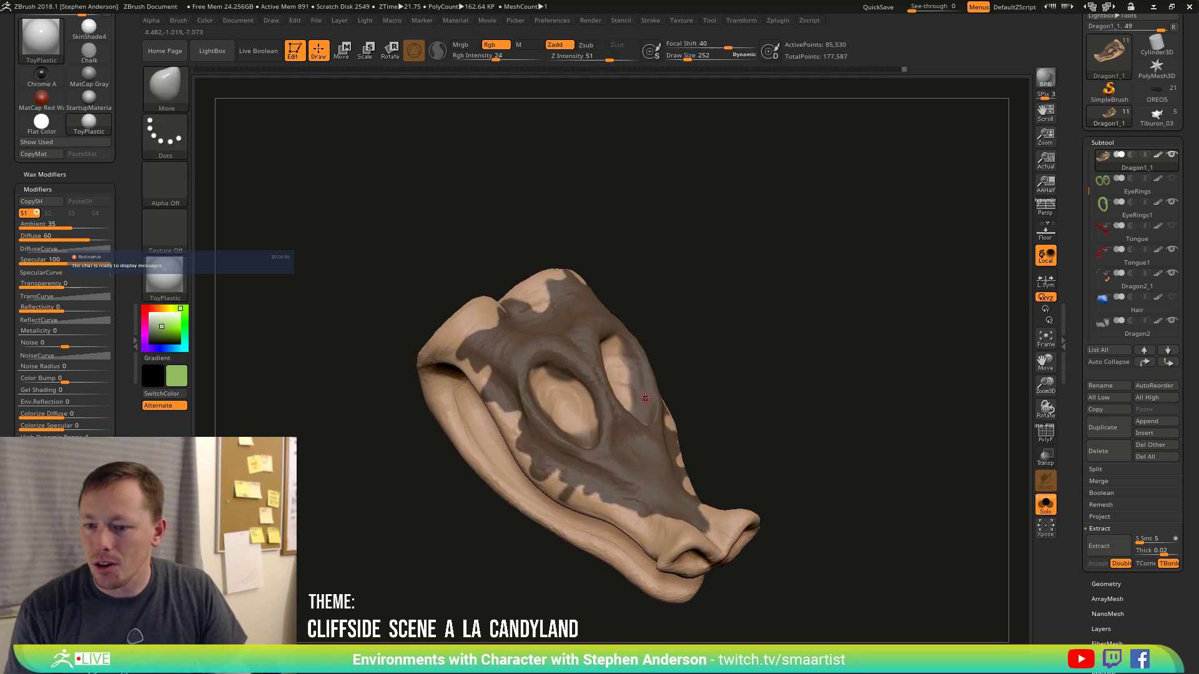
# Enlarge the brush to a draw size of 843 and fill both eye sockets with mask.
pyautogui.moveTo(645, 398); pyautogui.dragTo(578, 426, button='right')
pyautogui.press('s')
pyautogui.moveTo(579, 426)
pyautogui.mouseDown()
pyautogui.moveTo(590, 427)
pyautogui.moveTo(540, 369)
pyautogui.moveTo(643, 427)
pyautogui.mouseUp()
pyautogui.press('ctrl')
pyautogui.keyDown('ctrl'); pyautogui.moveTo(621, 380); pyautogui.dragTo(624, 340); pyautogui.keyUp('ctrl')
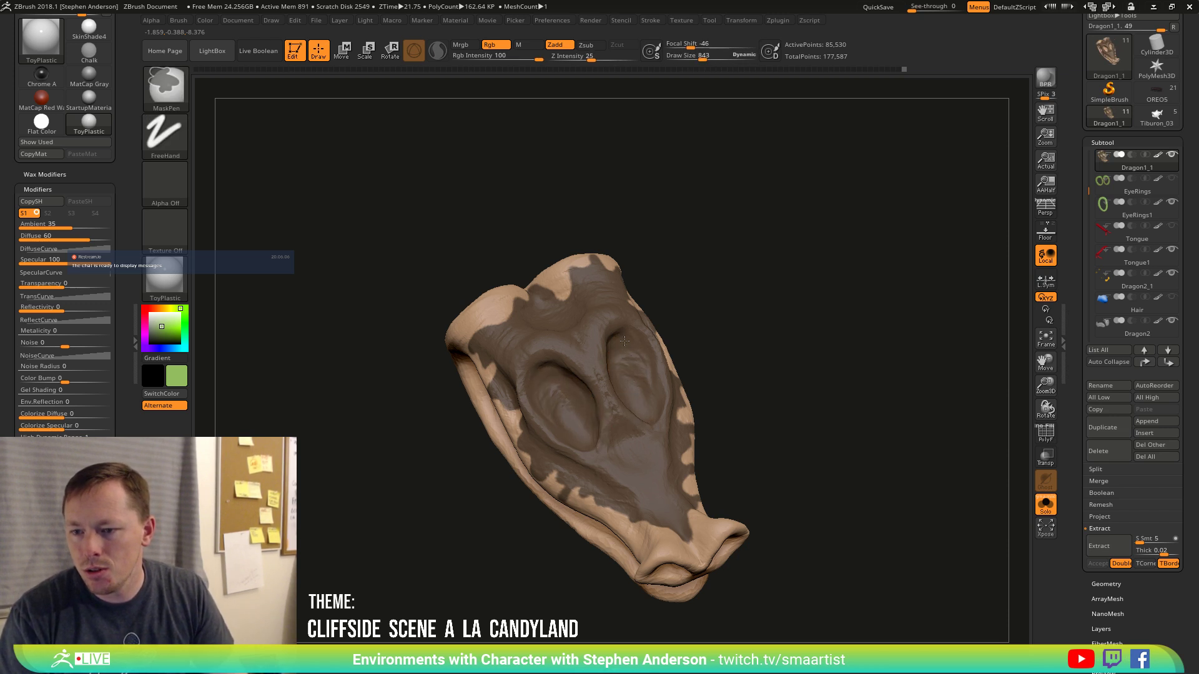
pyautogui.moveTo(630, 346)
pyautogui.mouseDown(button='right')
pyautogui.moveTo(599, 387)
pyautogui.moveTo(623, 382)
pyautogui.moveTo(719, 422)
pyautogui.moveTo(796, 410)
pyautogui.moveTo(607, 465)
pyautogui.moveTo(693, 452)
pyautogui.moveTo(642, 482)
pyautogui.moveTo(659, 435)
pyautogui.moveTo(629, 469)
pyautogui.moveTo(693, 381)
pyautogui.mouseUp(button='right')
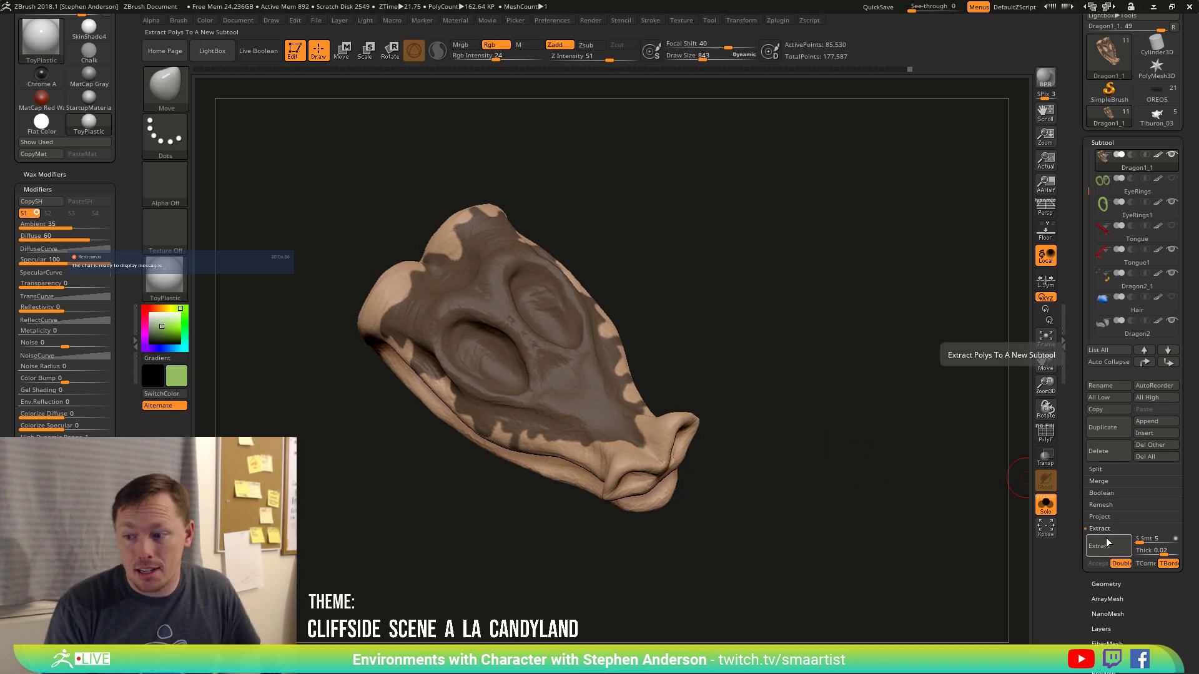
# Turn off double-sided extraction and preview the masked coating's extraction at 0.02 thickness.
pyautogui.click(1115, 564)
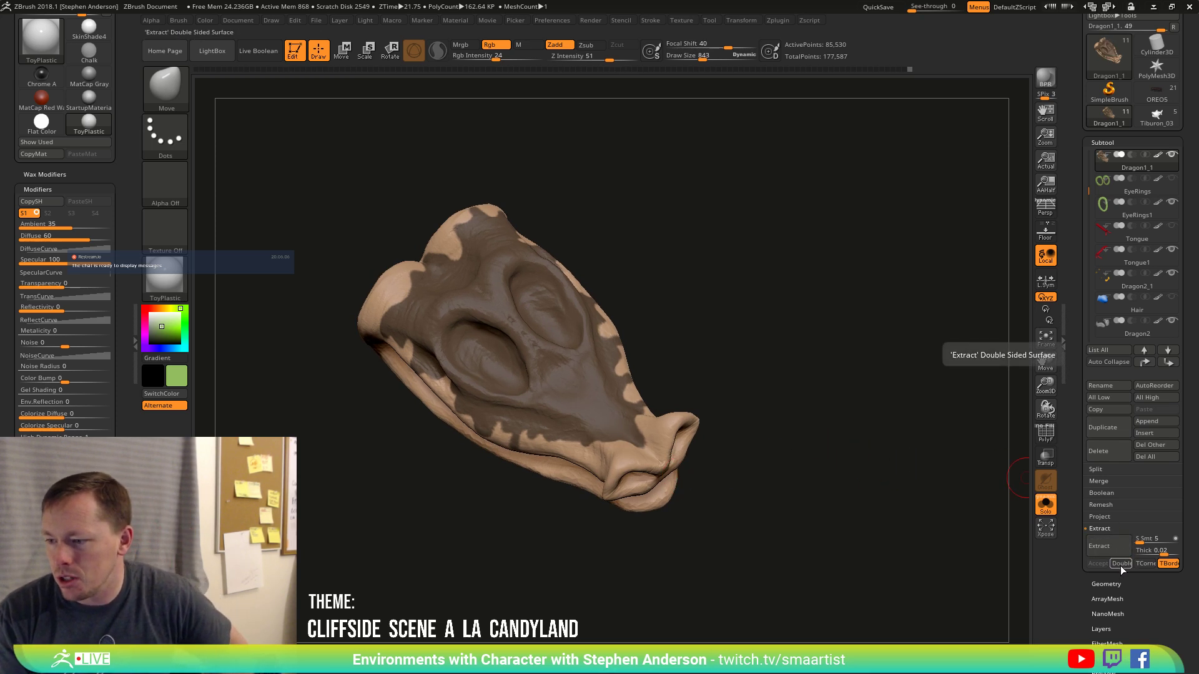
pyautogui.click(1153, 550)
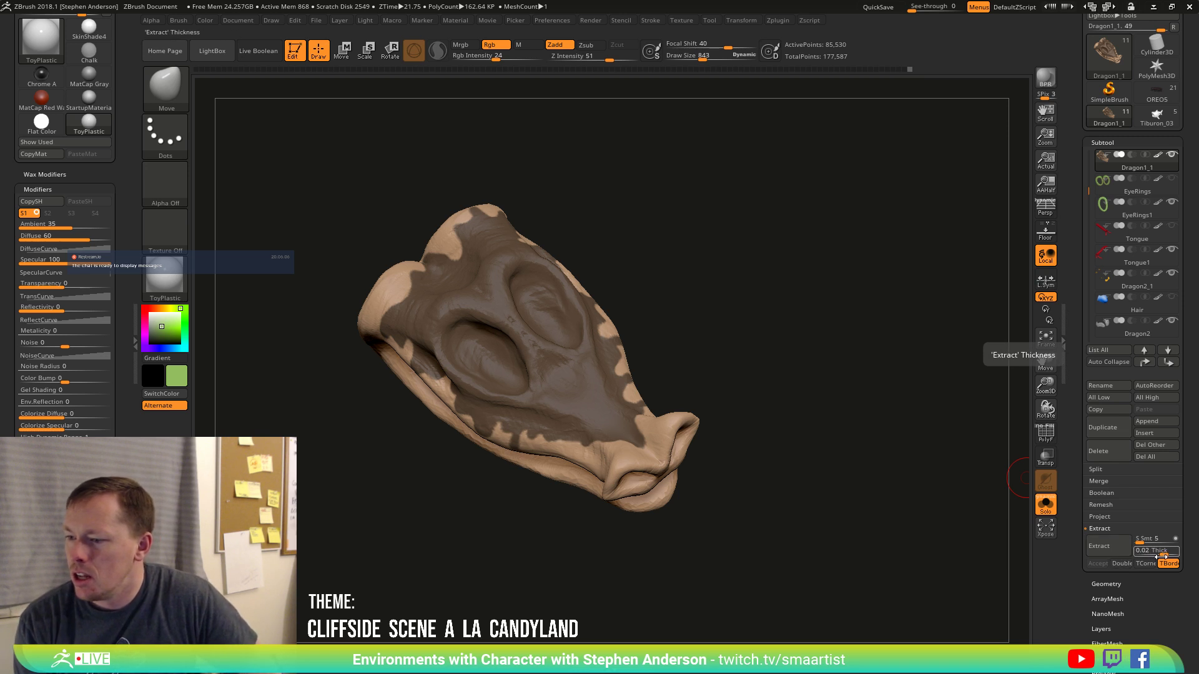
pyautogui.click(1112, 552)
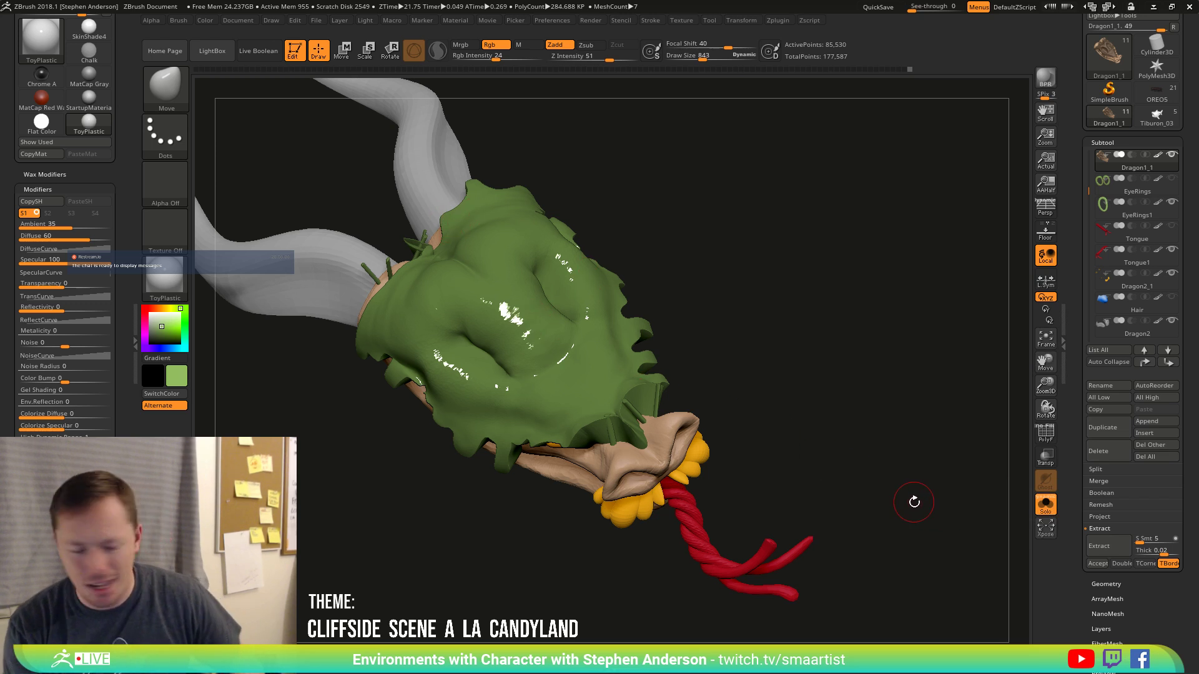
pyautogui.moveTo(849, 467)
pyautogui.mouseDown()
pyautogui.moveTo(872, 479)
pyautogui.moveTo(843, 467)
pyautogui.mouseUp()
pyautogui.rightClick(646, 398)
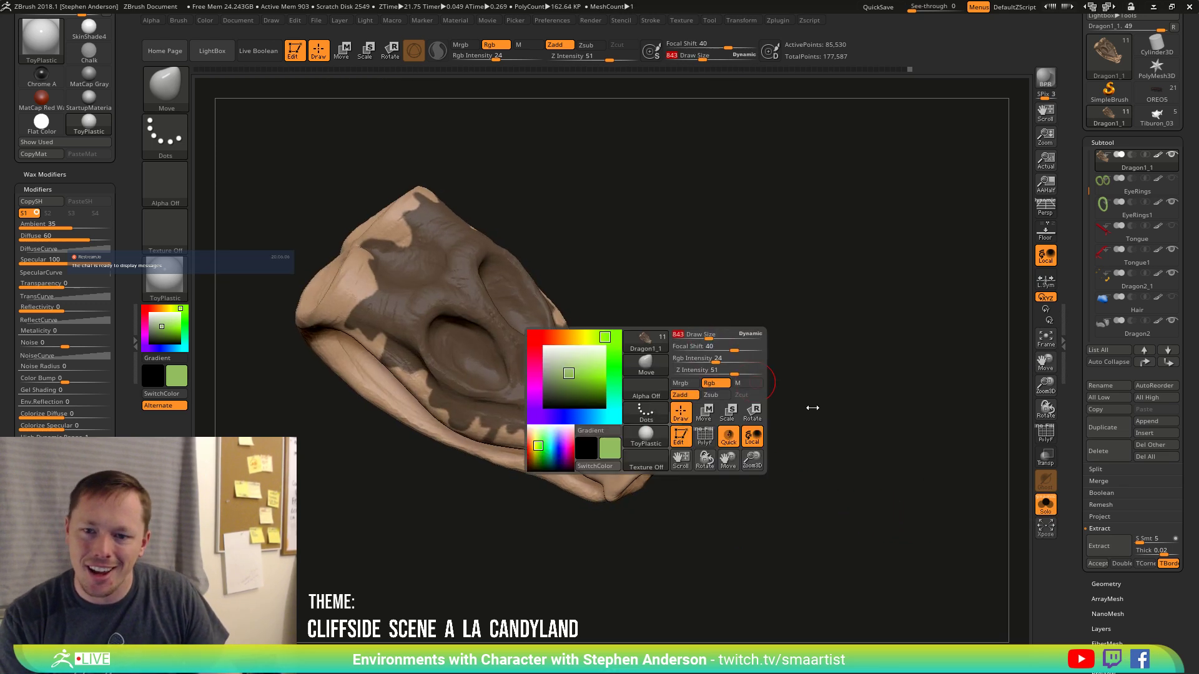
# Try hiding a small patch of polygons inside the horn socket and restore the head's full visibility.
pyautogui.moveTo(811, 407); pyautogui.dragTo(610, 531)
pyautogui.moveTo(610, 531)
pyautogui.mouseDown(button='right')
pyautogui.moveTo(656, 521)
pyautogui.moveTo(558, 497)
pyautogui.moveTo(488, 454)
pyautogui.mouseUp(button='right')
pyautogui.hotkey('ctrl', 'shift')
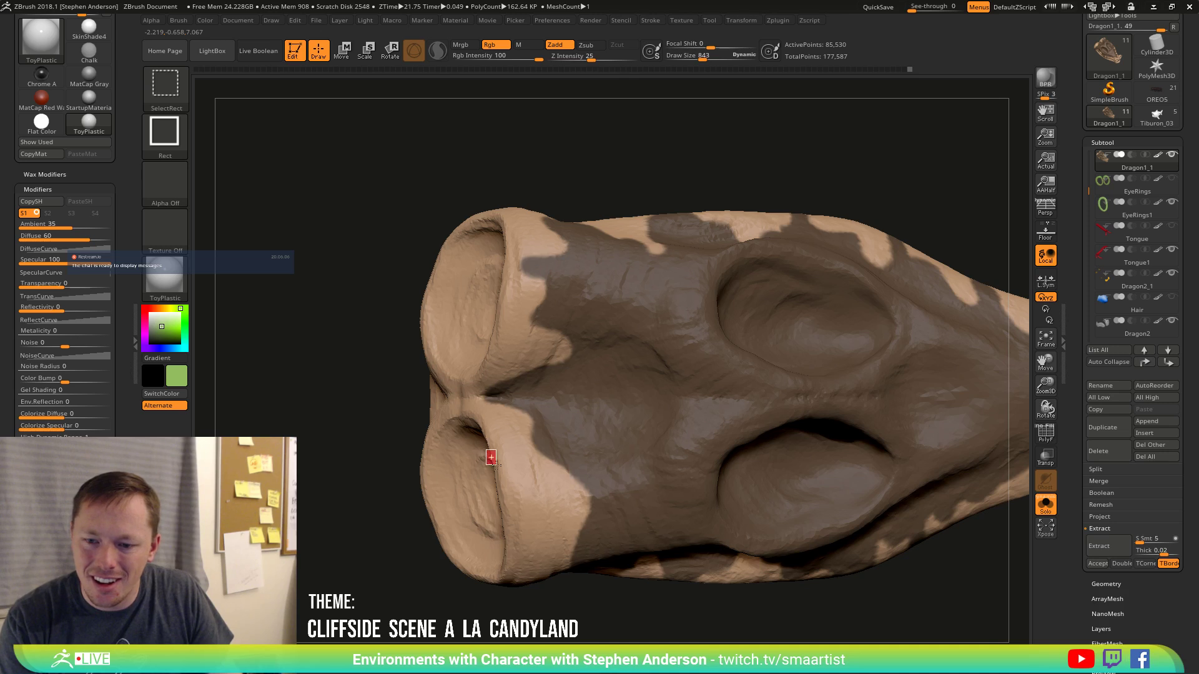
pyautogui.keyDown('ctrl'); pyautogui.keyDown('alt'); pyautogui.keyDown('shift'); pyautogui.moveTo(497, 503); pyautogui.dragTo(497, 502); pyautogui.keyUp('shift'); pyautogui.keyUp('alt'); pyautogui.keyUp('ctrl')
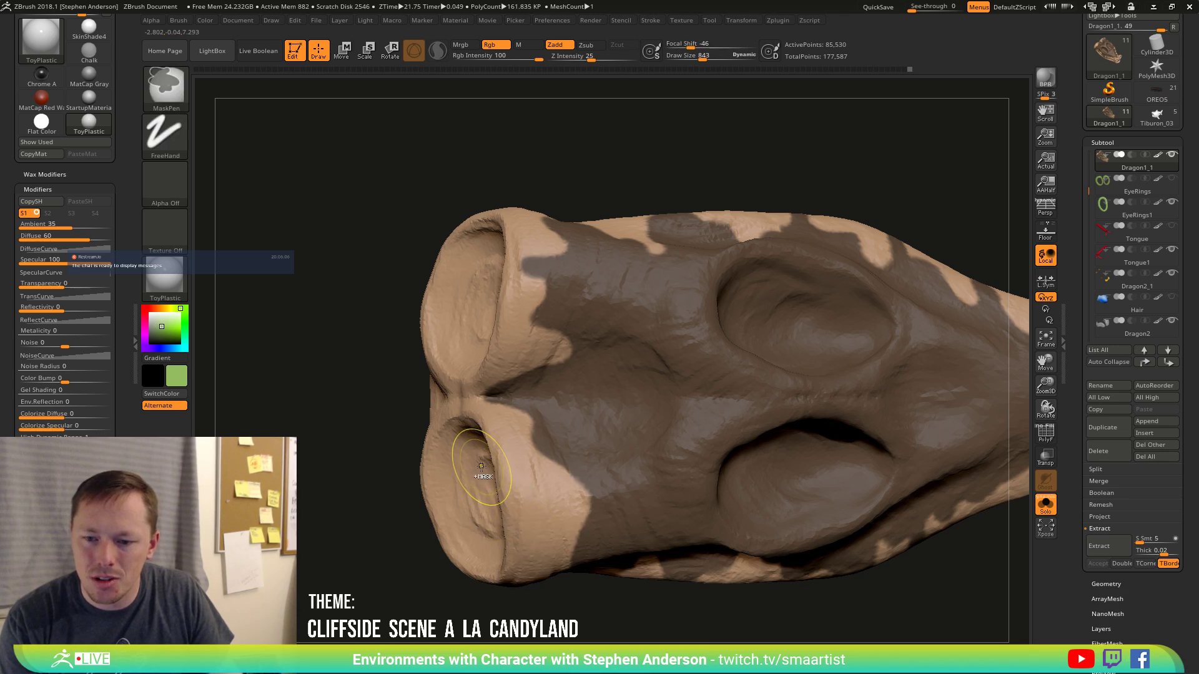
pyautogui.keyDown('ctrl'); pyautogui.keyDown('shift'); pyautogui.click(497, 478); pyautogui.keyUp('shift'); pyautogui.keyUp('ctrl')
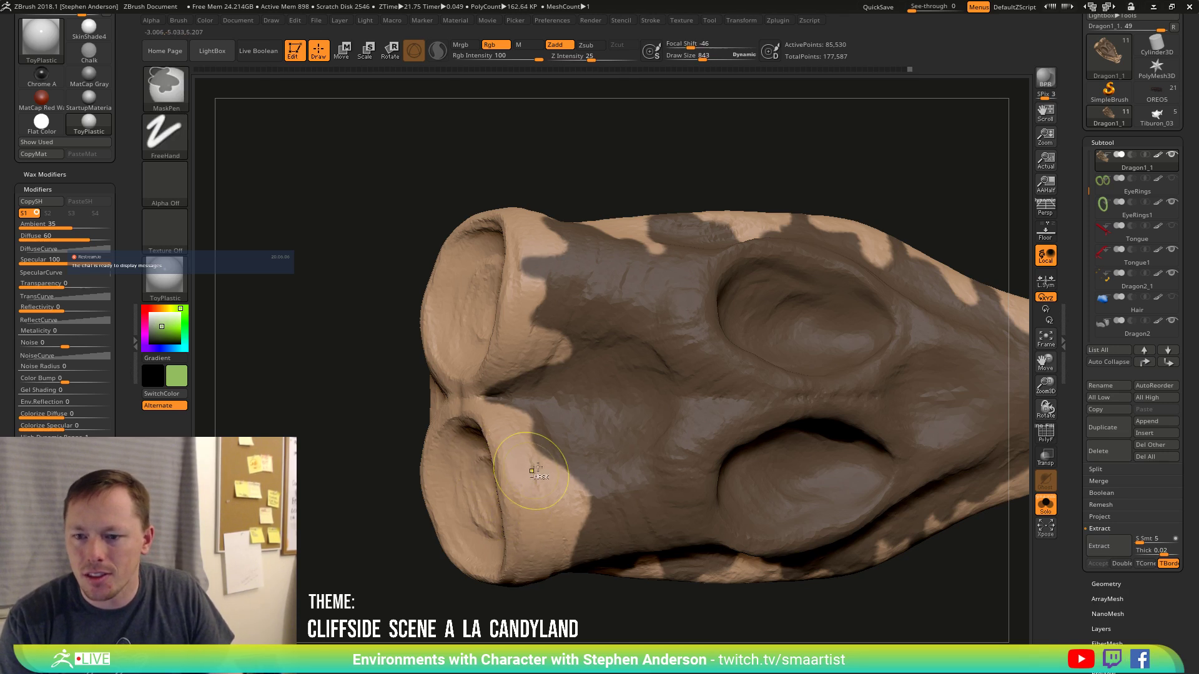
pyautogui.moveTo(496, 478)
pyautogui.mouseDown(button='right')
pyautogui.moveTo(587, 487)
pyautogui.moveTo(437, 482)
pyautogui.moveTo(400, 493)
pyautogui.moveTo(412, 509)
pyautogui.mouseUp(button='right')
pyautogui.keyDown('ctrl'); pyautogui.click(491, 482); pyautogui.keyUp('ctrl')
pyautogui.moveTo(548, 500)
pyautogui.keyDown('ctrl'); pyautogui.mouseDown(button='right')
pyautogui.moveTo(622, 457)
pyautogui.moveTo(1018, 487)
pyautogui.mouseUp(button='right'); pyautogui.keyUp('ctrl')
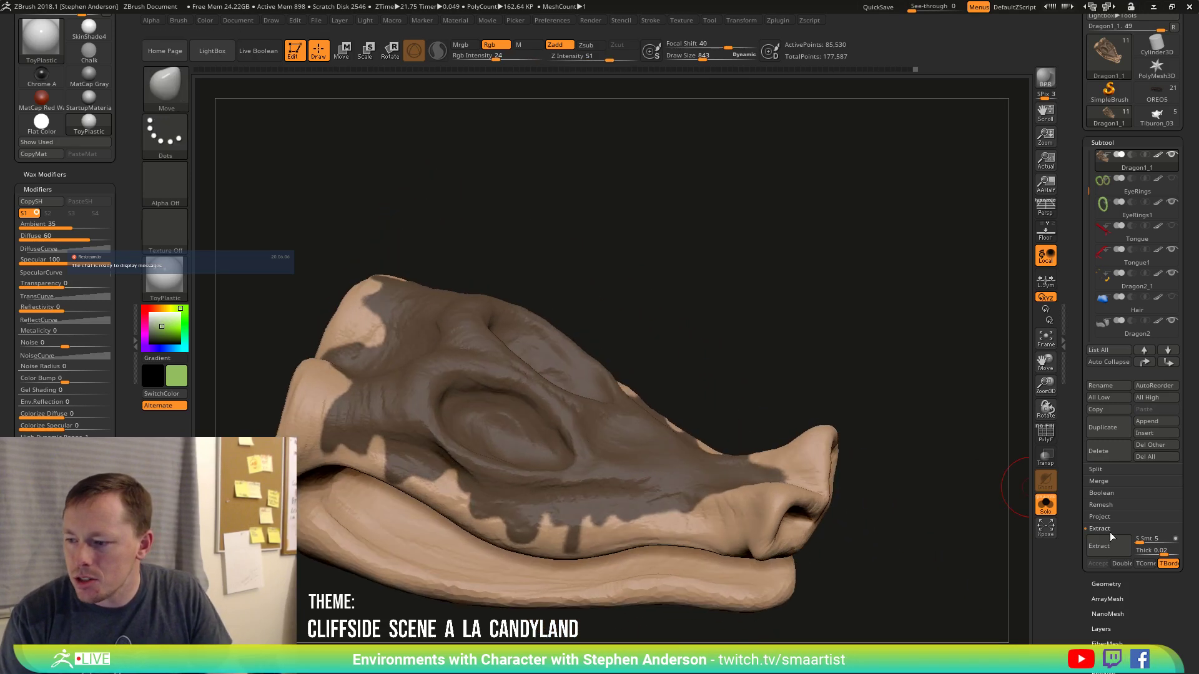
# Preview the masked coating's extraction with the thickness set to 0.005.
pyautogui.click(1149, 551)
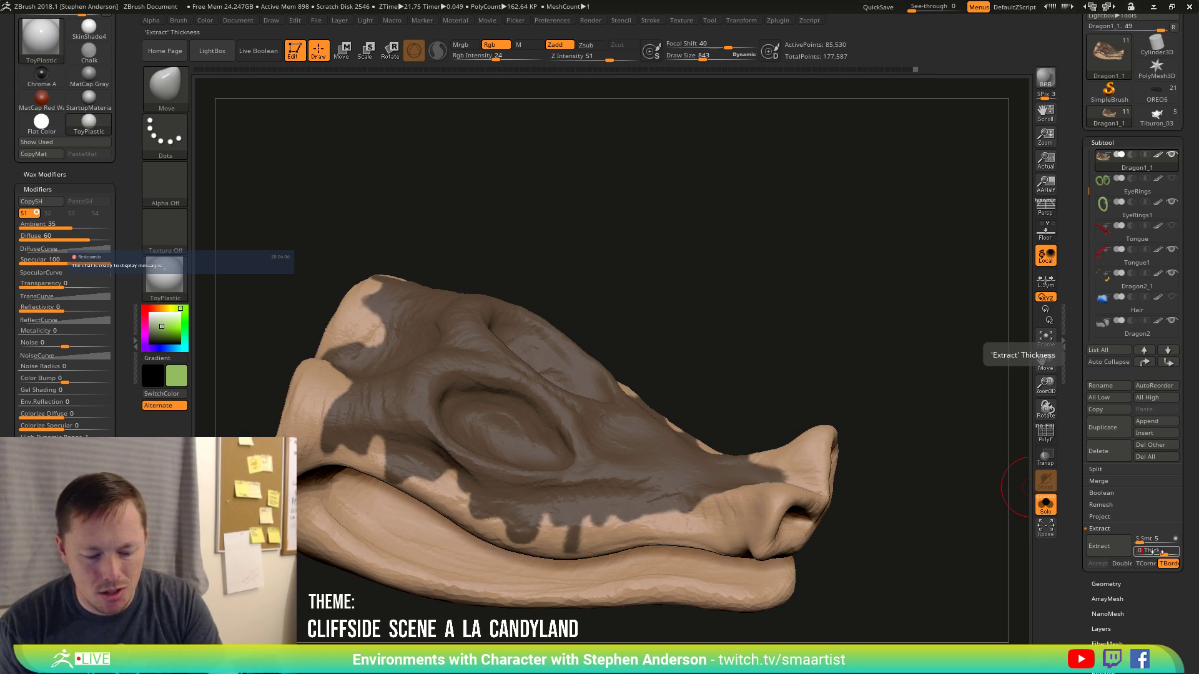
pyautogui.press('Return')
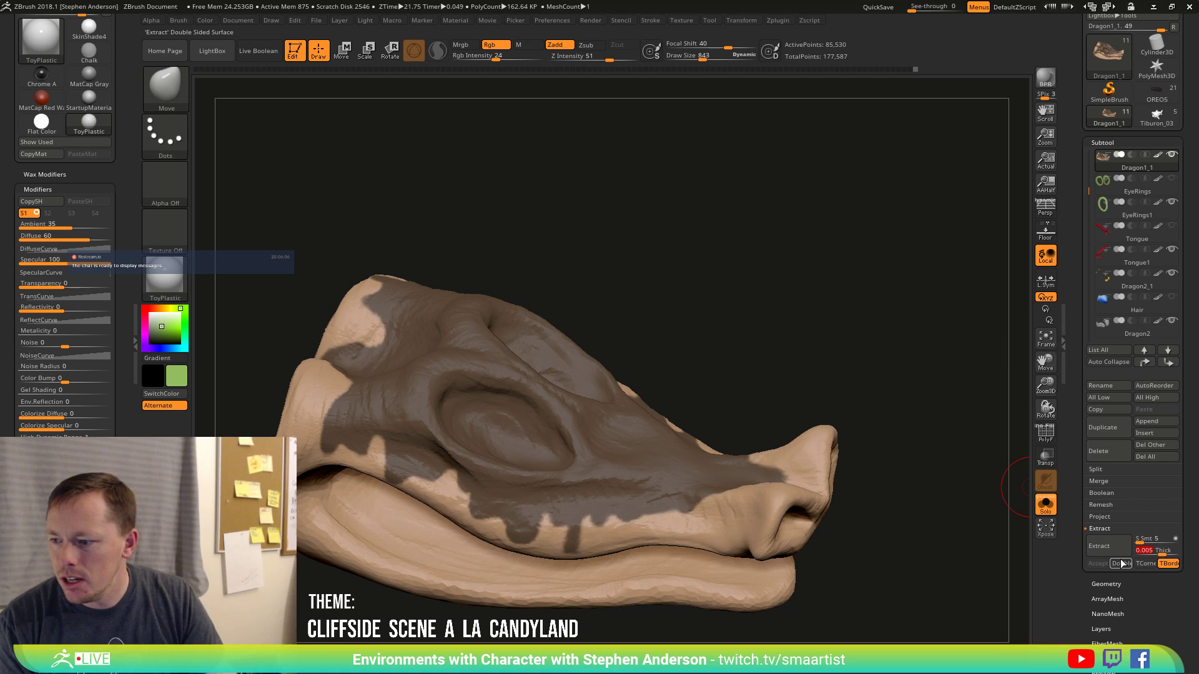
pyautogui.click(1118, 547)
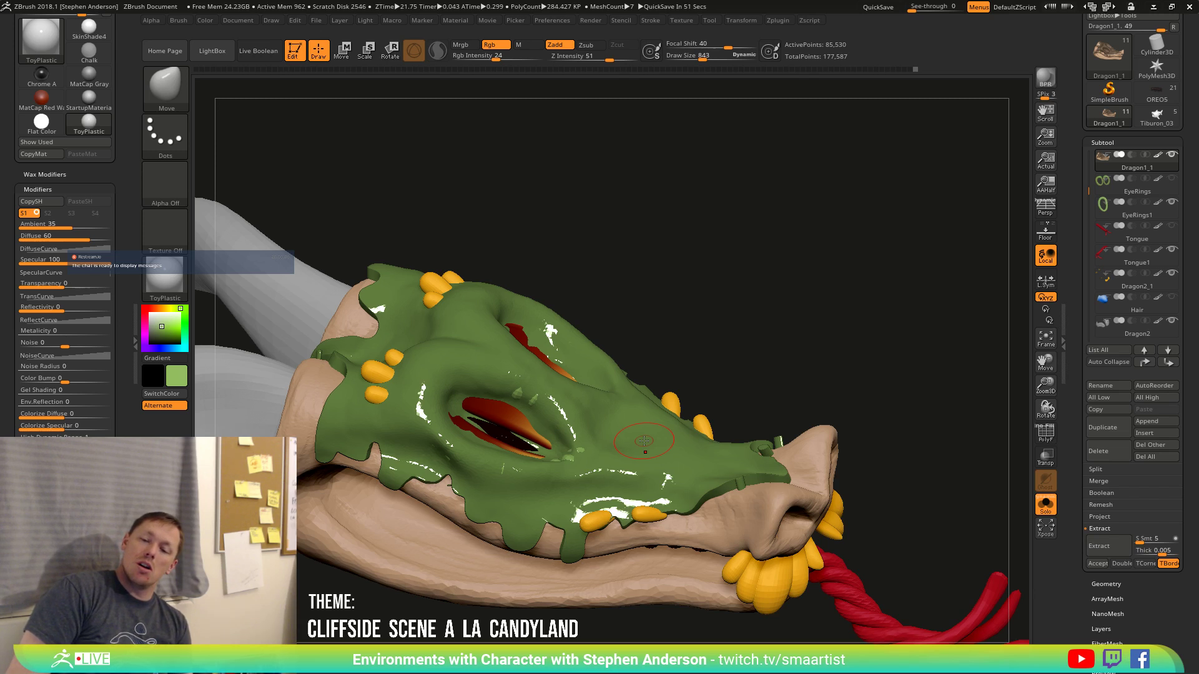
# Set the extraction thickness to 0.0025 and preview the thinner coating over the head.
pyautogui.click(1155, 551)
pyautogui.write('-0.00001')
pyautogui.press('Return')
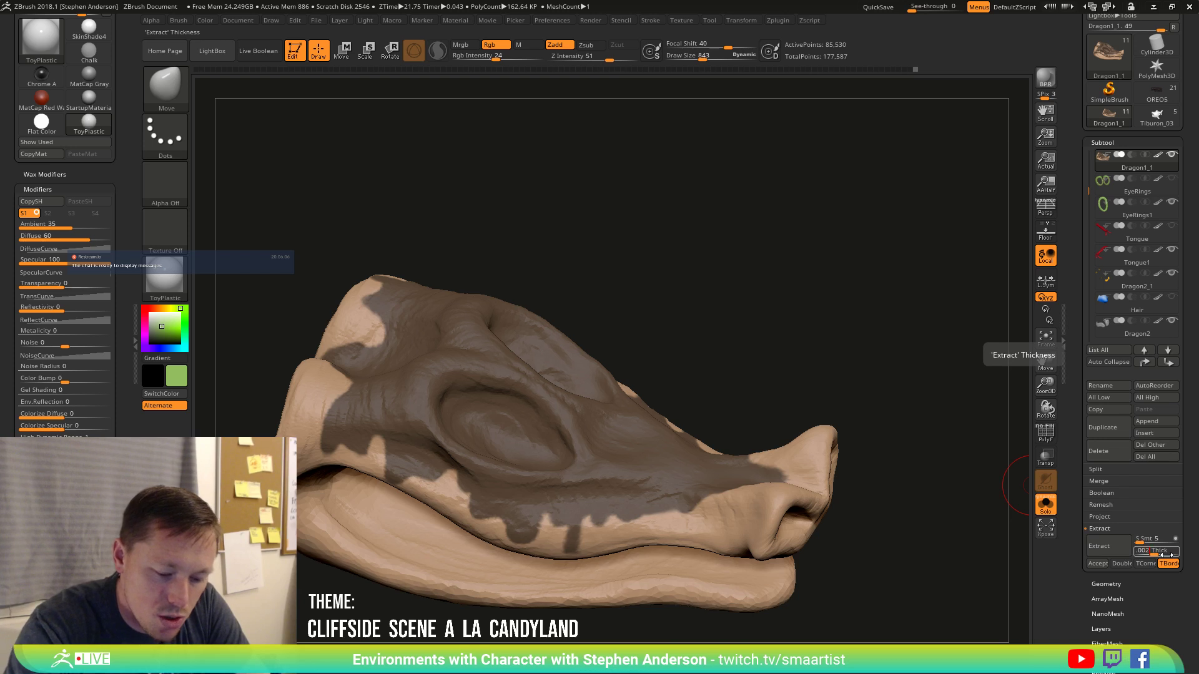
pyautogui.moveTo(1165, 554); pyautogui.dragTo(1165, 554)
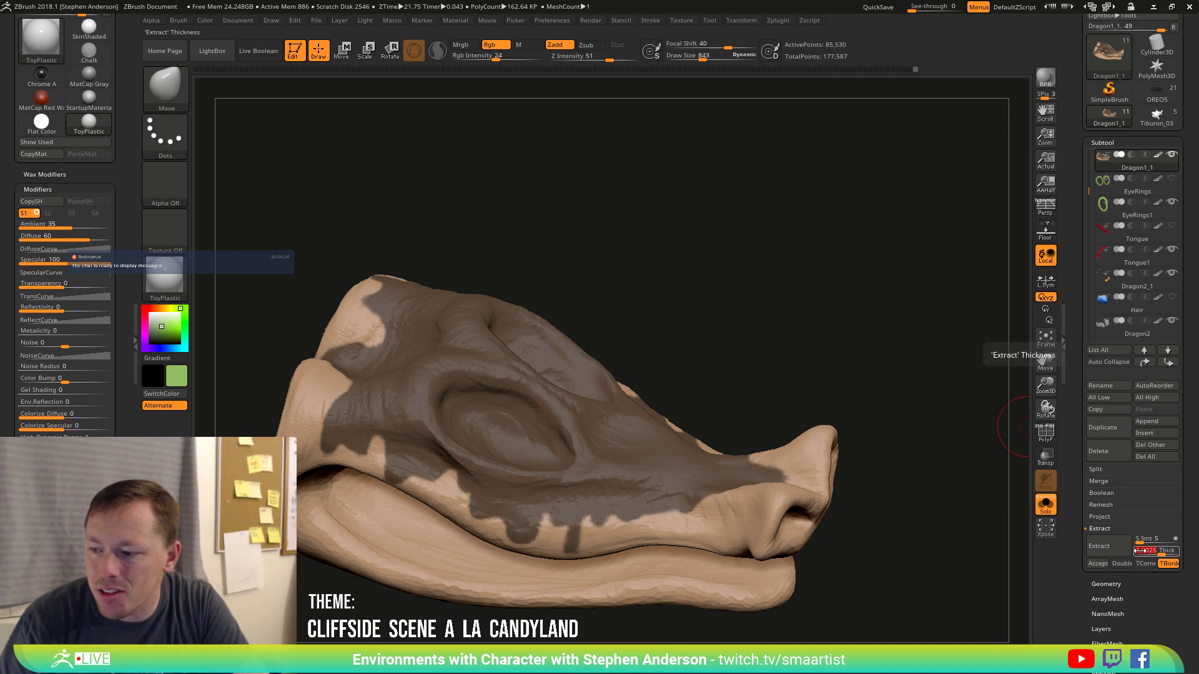
pyautogui.click(1112, 547)
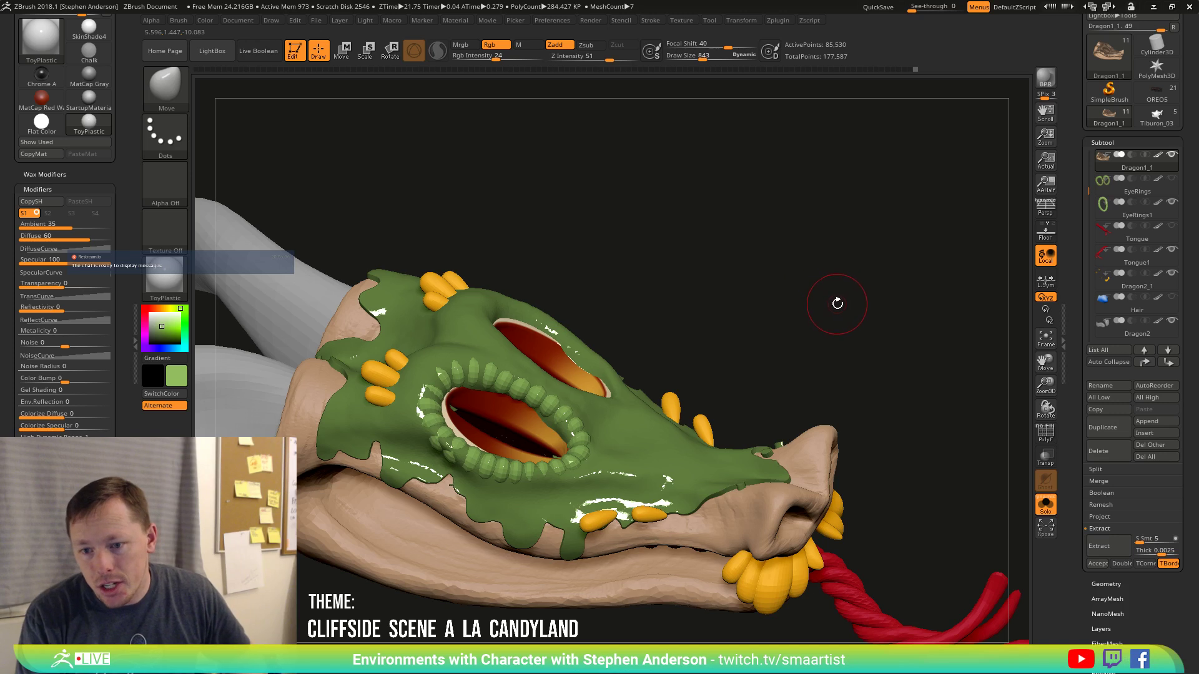
# Extract the coating again at 0.0025 thickness, accept it as a new subtool and inspect it from the front.
pyautogui.moveTo(838, 303); pyautogui.dragTo(830, 313)
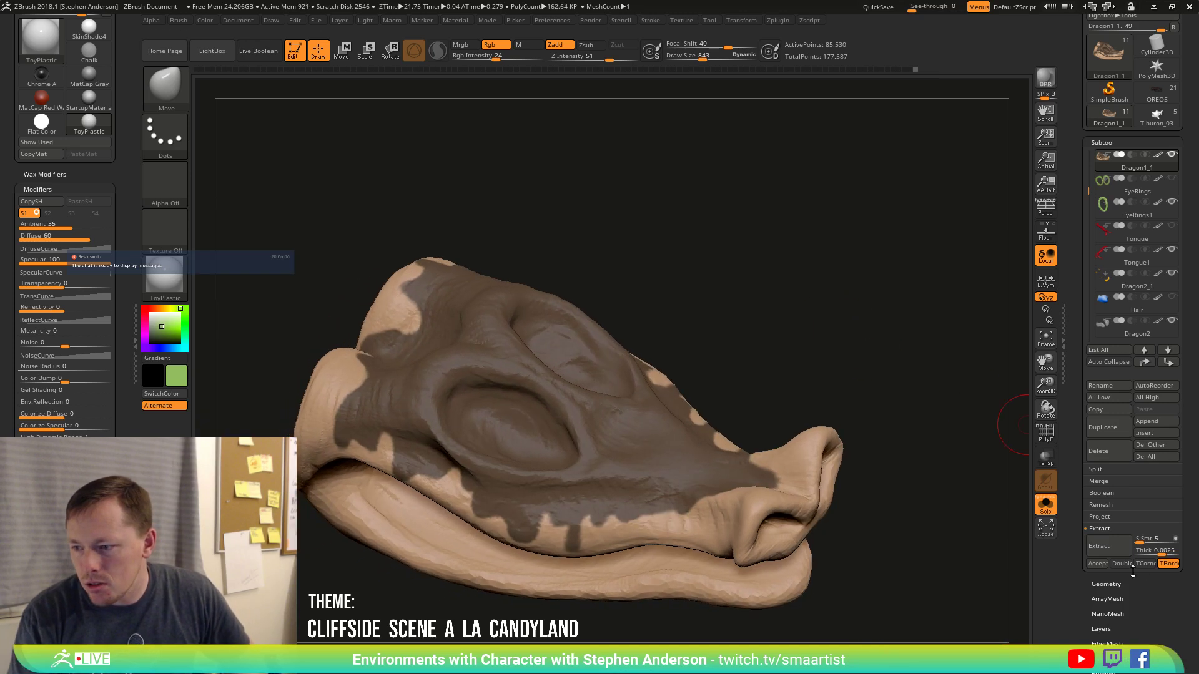
pyautogui.click(1116, 552)
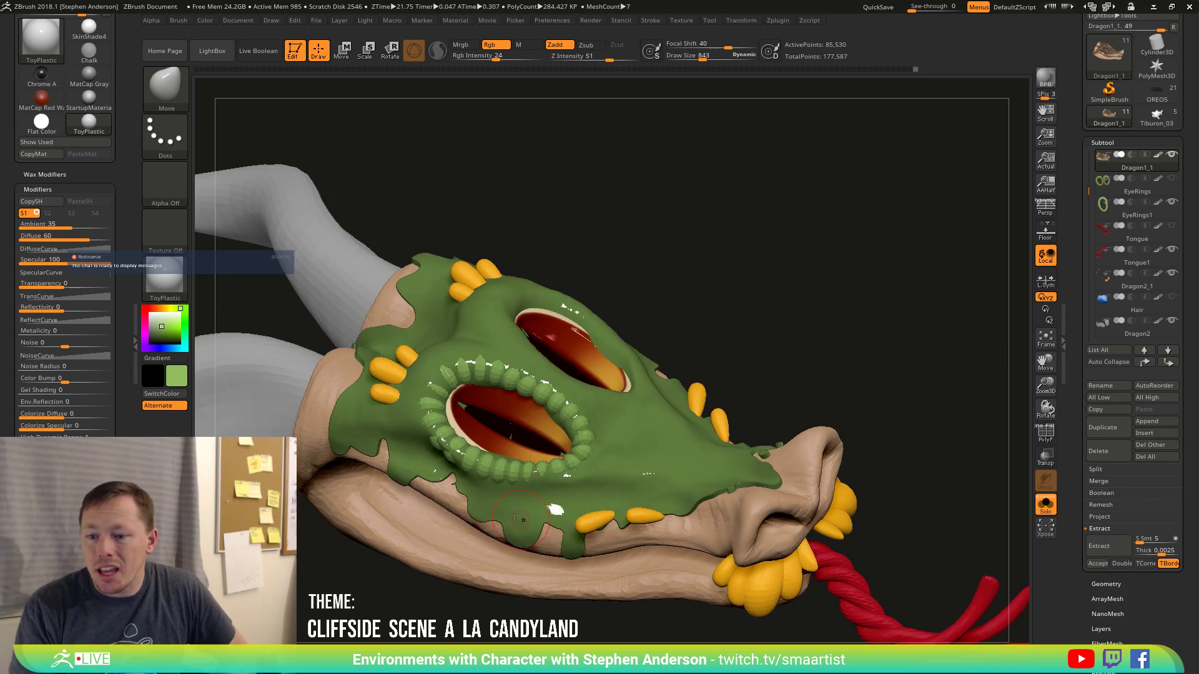
pyautogui.click(1098, 563)
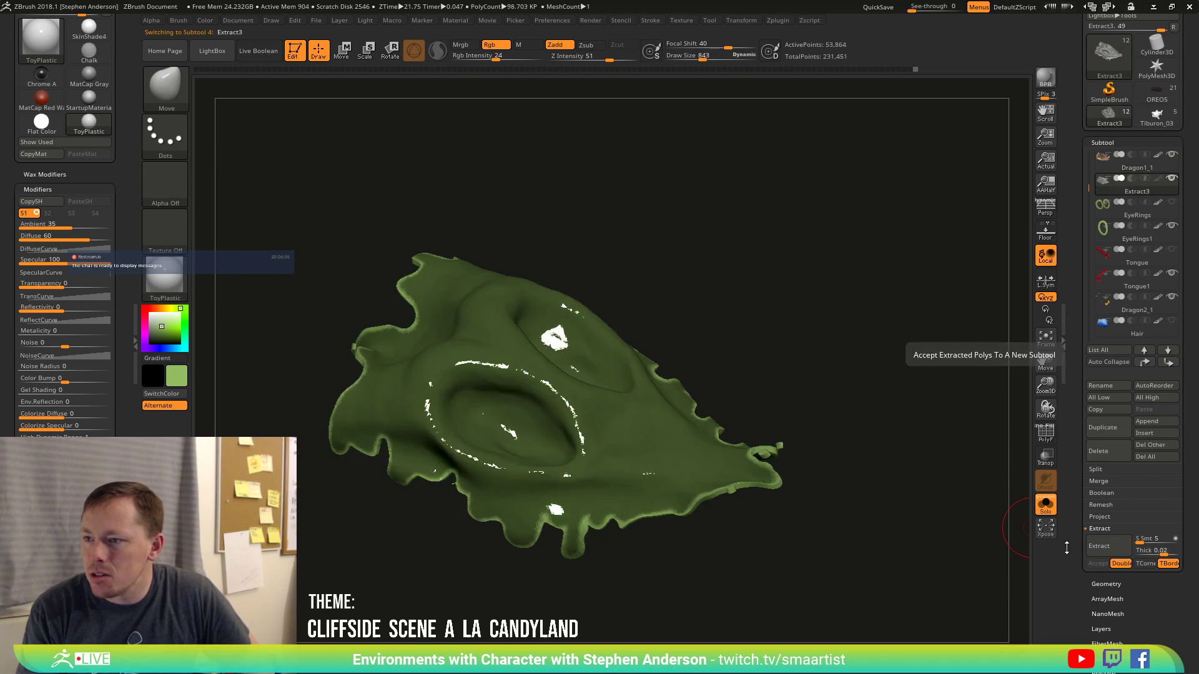
pyautogui.moveTo(702, 370); pyautogui.dragTo(791, 566)
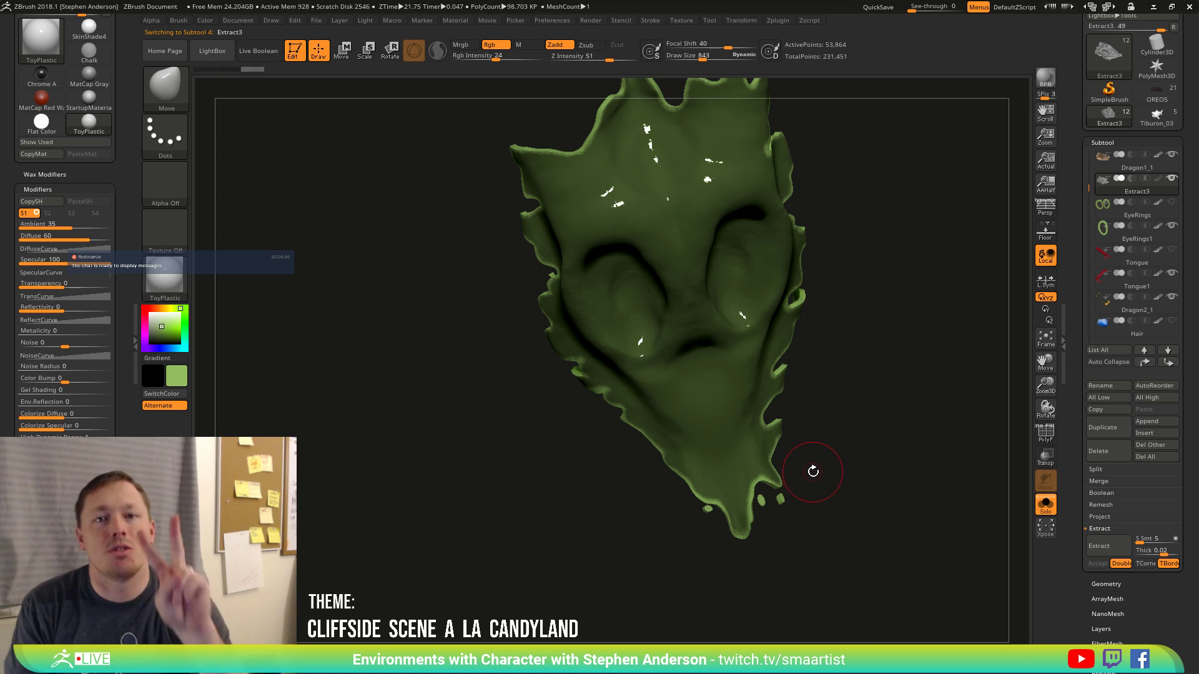
# Clear the mask from the extracted coating shell and bring the area around its eye socket up close.
pyautogui.moveTo(862, 423)
pyautogui.mouseDown()
pyautogui.moveTo(869, 324)
pyautogui.moveTo(871, 383)
pyautogui.moveTo(811, 432)
pyautogui.mouseUp()
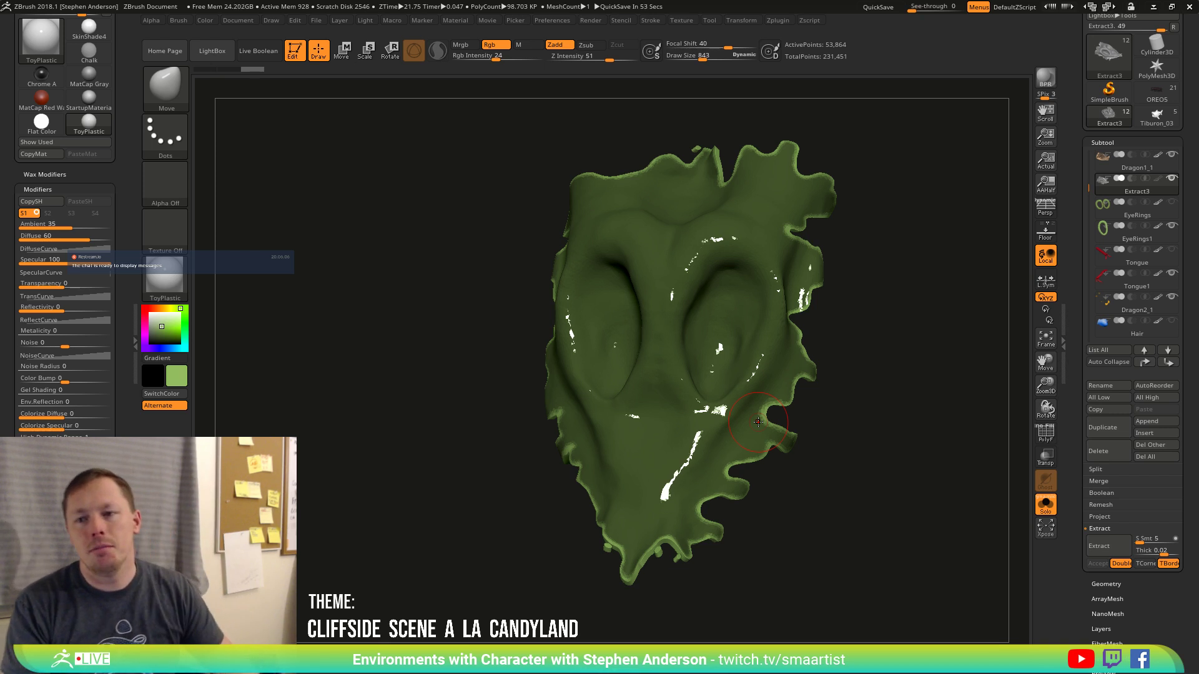
pyautogui.moveTo(758, 422); pyautogui.dragTo(705, 425, button='right')
pyautogui.keyDown('ctrl'); pyautogui.moveTo(839, 409); pyautogui.dragTo(890, 531); pyautogui.keyUp('ctrl')
pyautogui.moveTo(862, 545)
pyautogui.mouseDown(button='right')
pyautogui.moveTo(859, 489)
pyautogui.moveTo(920, 387)
pyautogui.moveTo(861, 259)
pyautogui.moveTo(830, 360)
pyautogui.moveTo(843, 527)
pyautogui.moveTo(860, 500)
pyautogui.moveTo(846, 455)
pyautogui.moveTo(742, 427)
pyautogui.mouseUp(button='right')
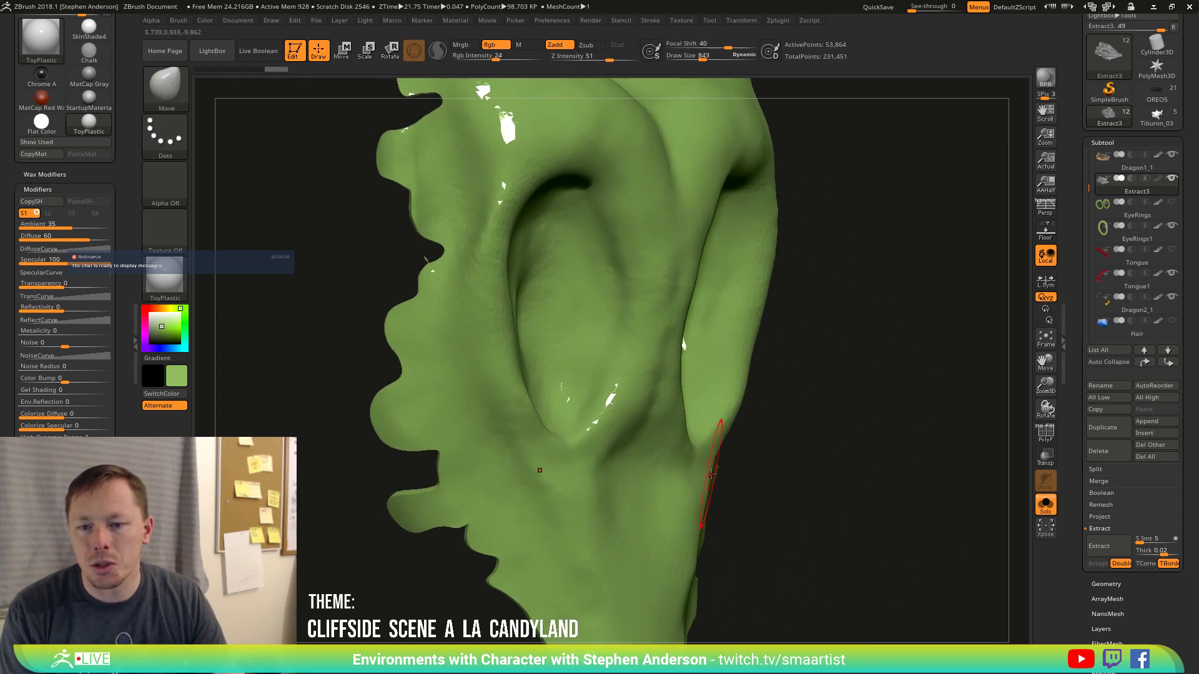
# Display the coating's polygroup wireframe and isolate the polygroup of its outer surface.
pyautogui.hotkey('shift', 'f')
pyautogui.moveTo(549, 465)
pyautogui.mouseDown(button='right')
pyautogui.moveTo(596, 453)
pyautogui.moveTo(552, 447)
pyautogui.moveTo(542, 468)
pyautogui.moveTo(612, 481)
pyautogui.moveTo(548, 482)
pyautogui.mouseUp(button='right')
pyautogui.keyDown('ctrl'); pyautogui.keyDown('shift'); pyautogui.click(528, 515); pyautogui.keyUp('shift'); pyautogui.keyUp('ctrl')
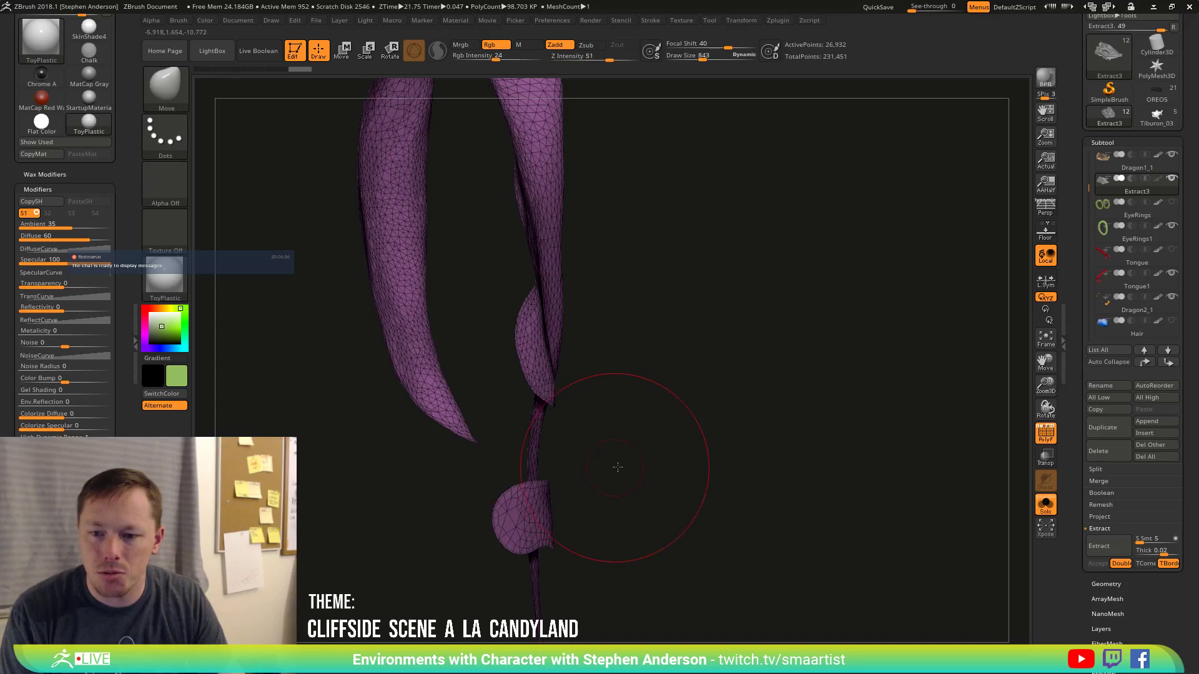
pyautogui.moveTo(620, 460); pyautogui.dragTo(587, 433, button='right')
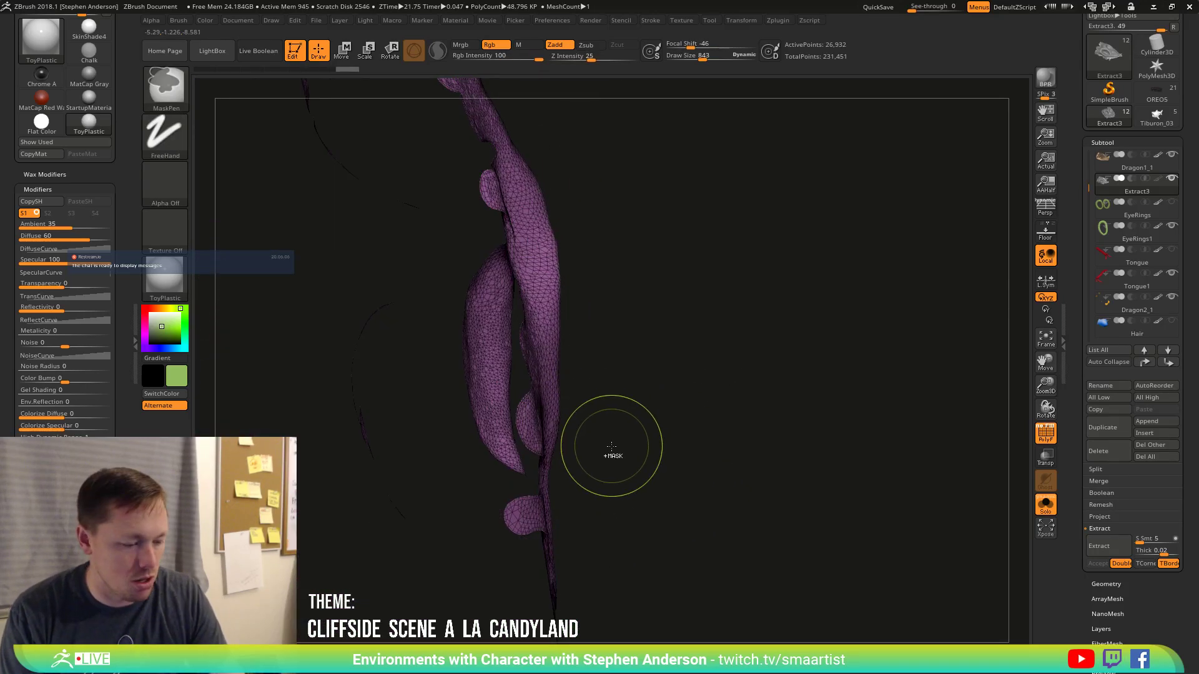
pyautogui.keyDown('ctrl'); pyautogui.keyDown('shift'); pyautogui.click(677, 451); pyautogui.keyUp('shift'); pyautogui.keyUp('ctrl')
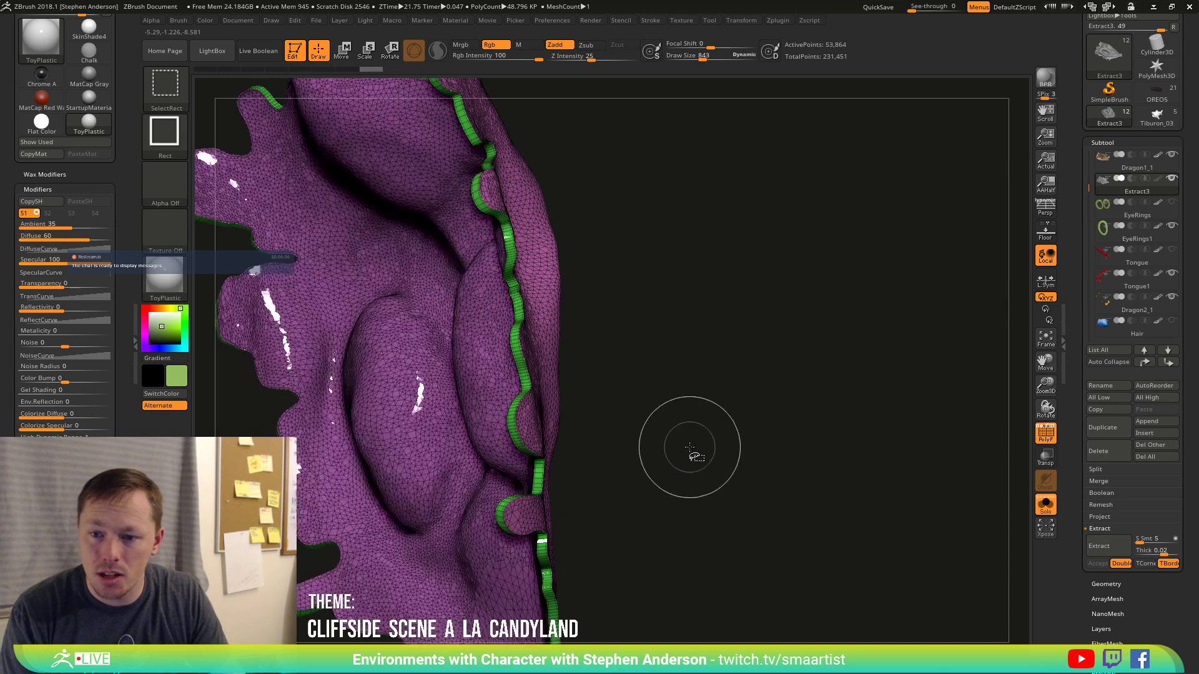
pyautogui.keyDown('ctrl'); pyautogui.keyDown('shift'); pyautogui.click(558, 425); pyautogui.keyUp('shift'); pyautogui.keyUp('ctrl')
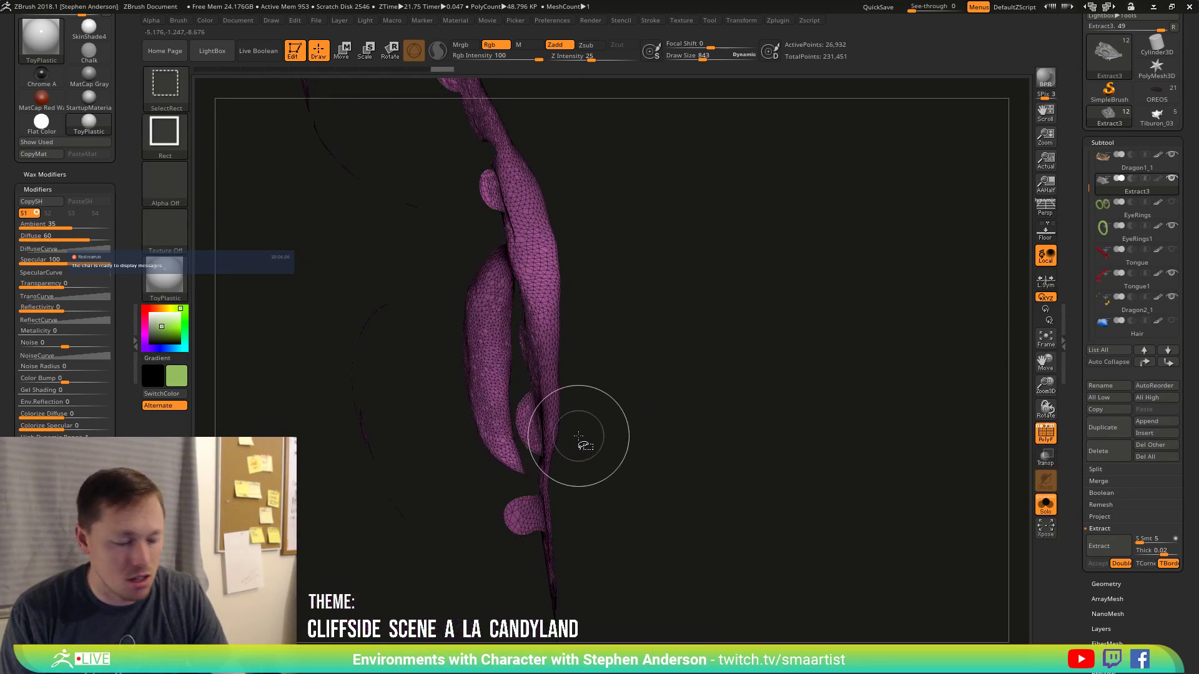
# Assign the isolated outer surface its own teal polygroup and restore the coating's full visibility.
pyautogui.press('ctrl')
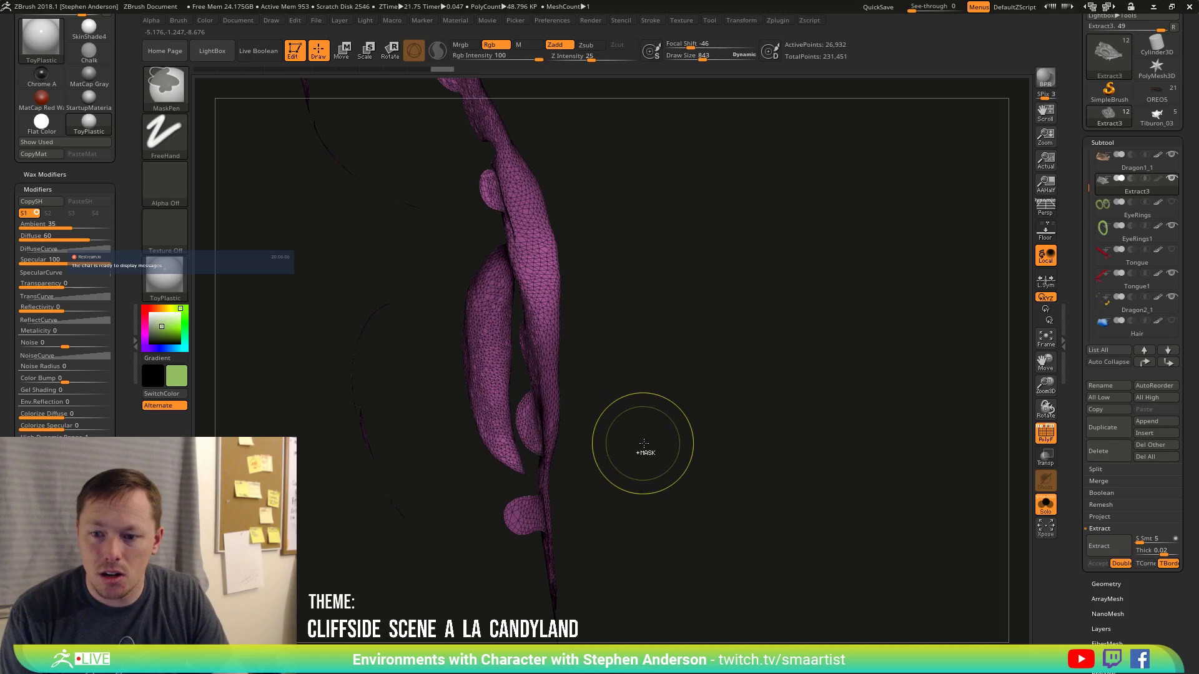
pyautogui.moveTo(642, 449); pyautogui.dragTo(697, 462)
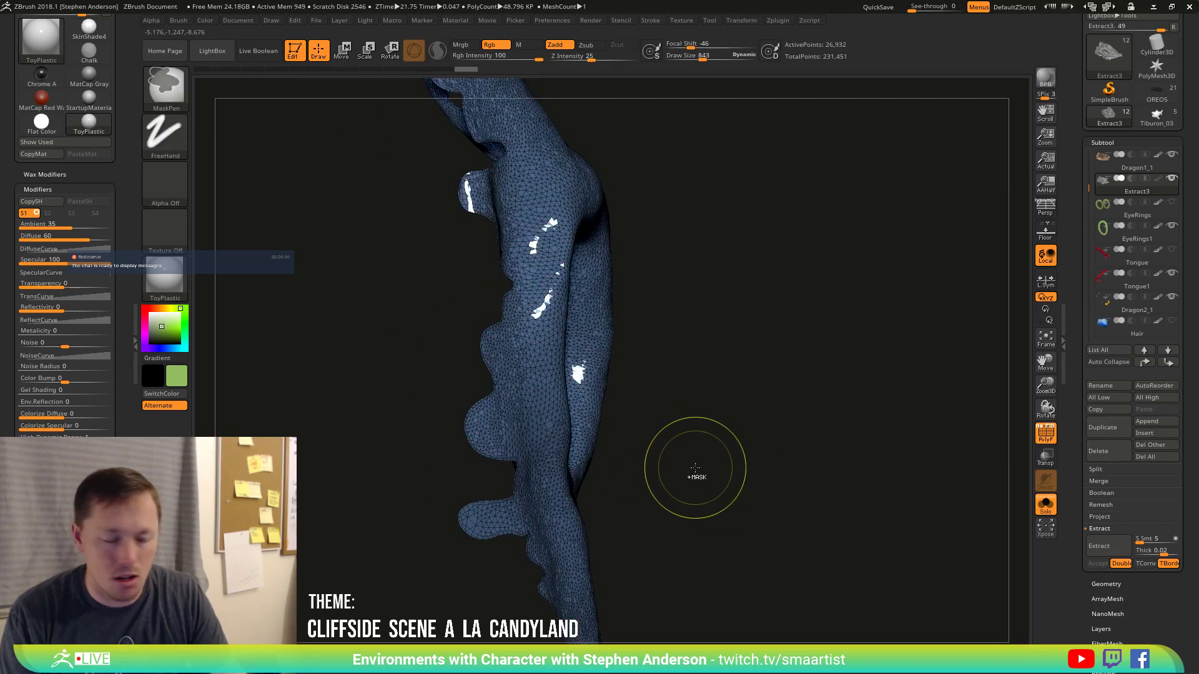
pyautogui.hotkey('ctrl', 'w')
pyautogui.hotkey('ctrl', 'w')
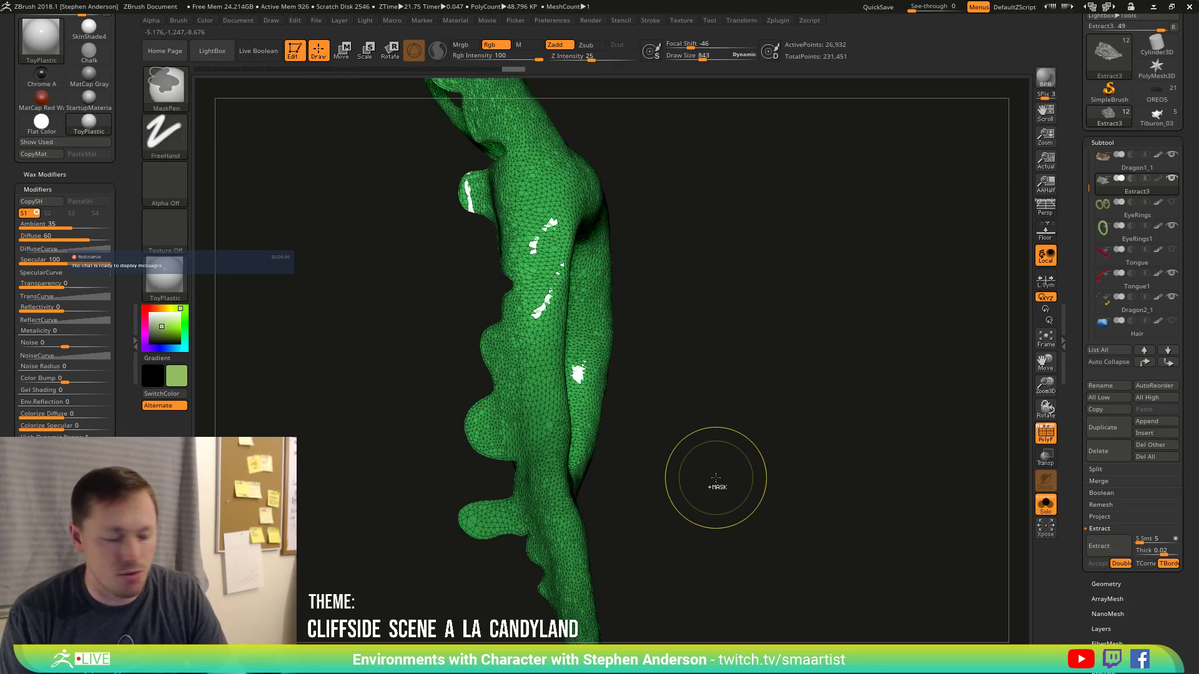
pyautogui.hotkey('ctrl', 'w')
pyautogui.keyDown('ctrl'); pyautogui.keyDown('shift'); pyautogui.click(716, 467); pyautogui.keyUp('shift'); pyautogui.keyUp('ctrl')
pyautogui.moveTo(716, 467)
pyautogui.mouseDown()
pyautogui.moveTo(755, 444)
pyautogui.moveTo(749, 455)
pyautogui.moveTo(746, 413)
pyautogui.moveTo(466, 267)
pyautogui.mouseUp()
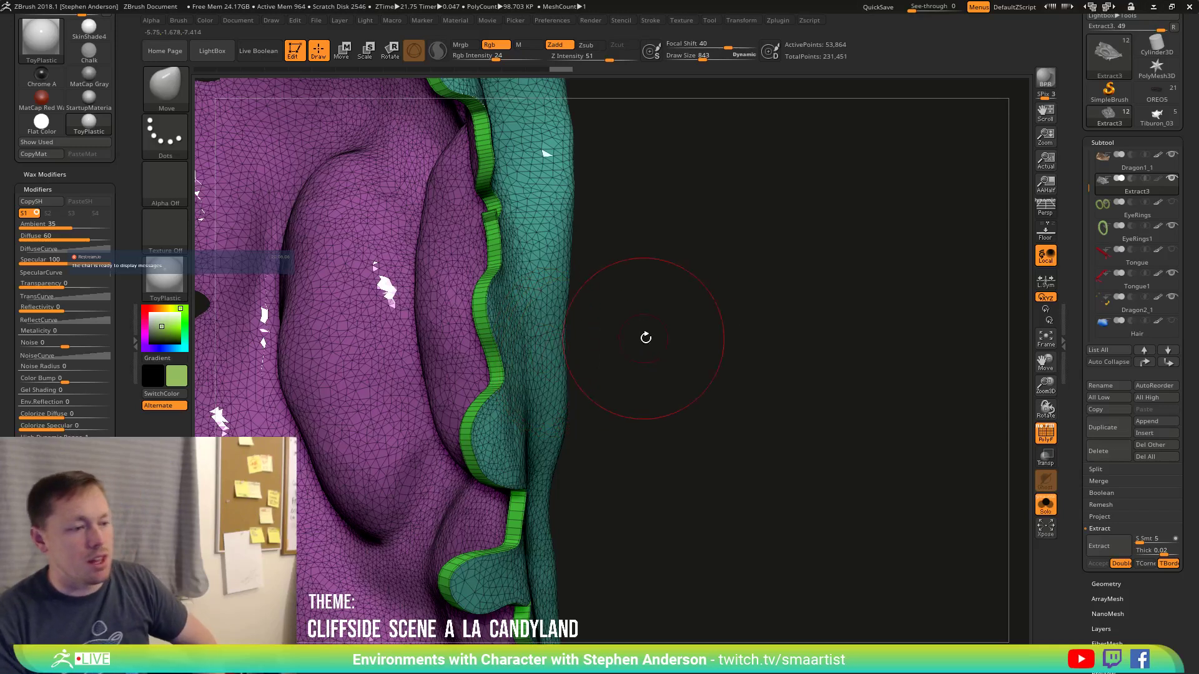
# Examine the regrouped coating against the whole dragon head, including the eye rings, and isolate the coating again.
pyautogui.moveTo(675, 360); pyautogui.dragTo(757, 429)
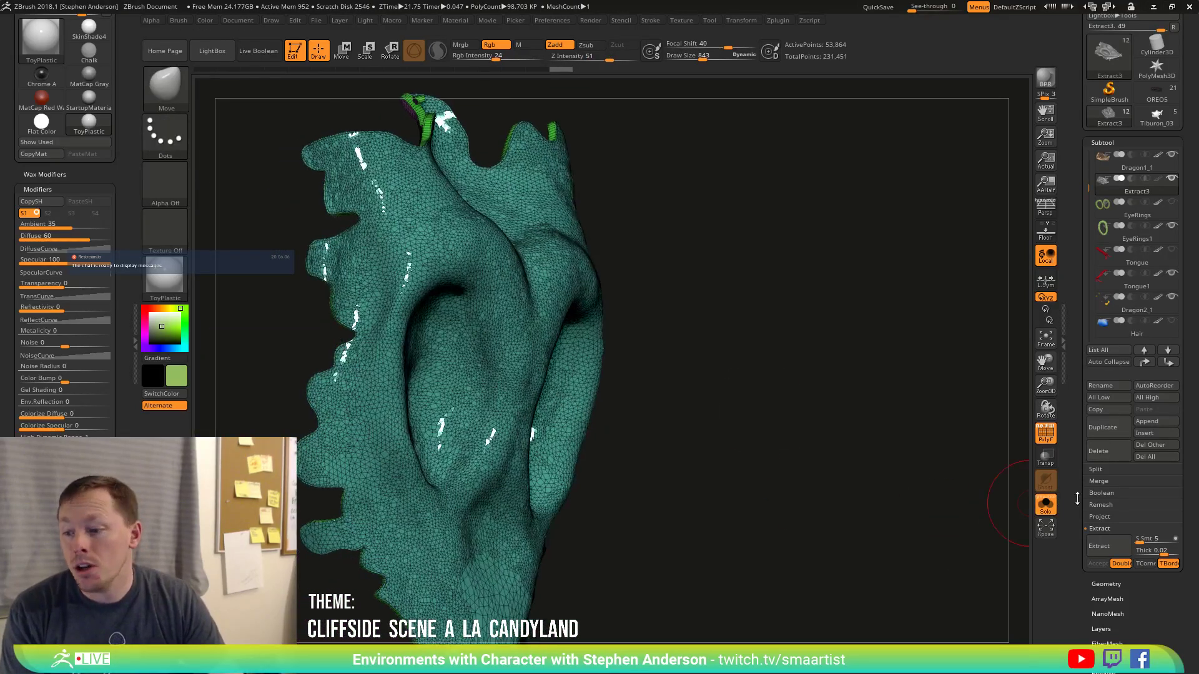
pyautogui.click(1048, 511)
pyautogui.moveTo(822, 481)
pyautogui.mouseDown()
pyautogui.moveTo(789, 468)
pyautogui.moveTo(824, 483)
pyautogui.moveTo(379, 507)
pyautogui.moveTo(322, 444)
pyautogui.mouseUp()
pyautogui.press('ctrl')
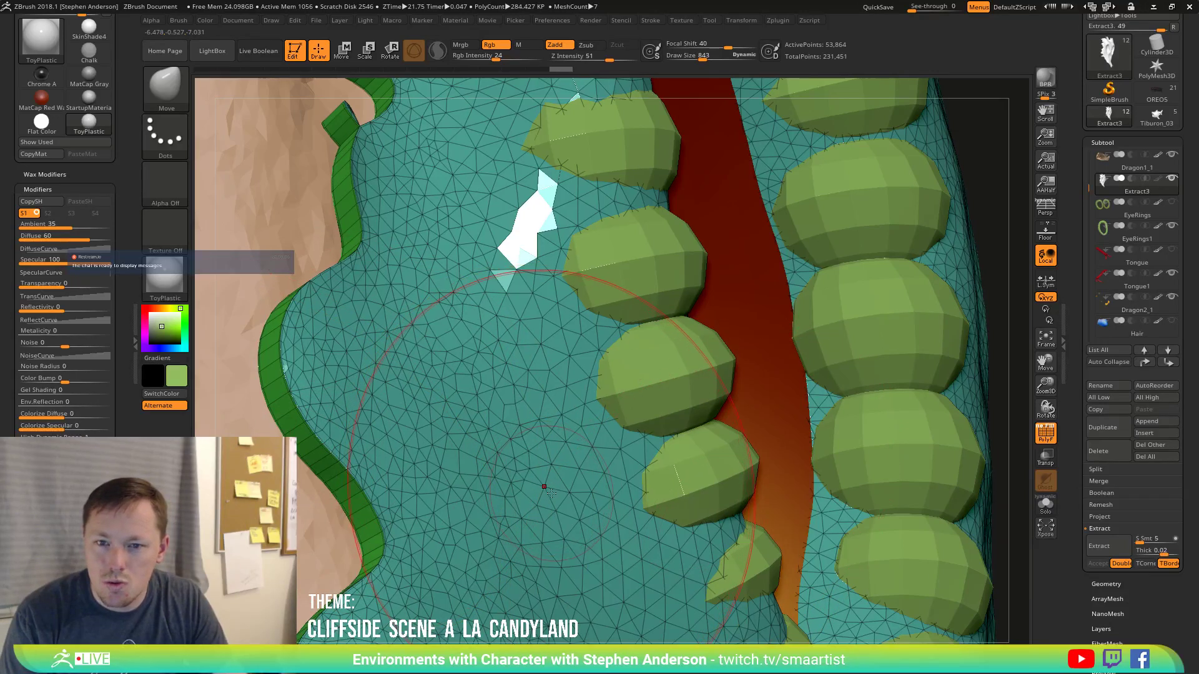
pyautogui.keyDown('ctrl'); pyautogui.moveTo(553, 490); pyautogui.dragTo(1018, 535, button='right'); pyautogui.keyUp('ctrl')
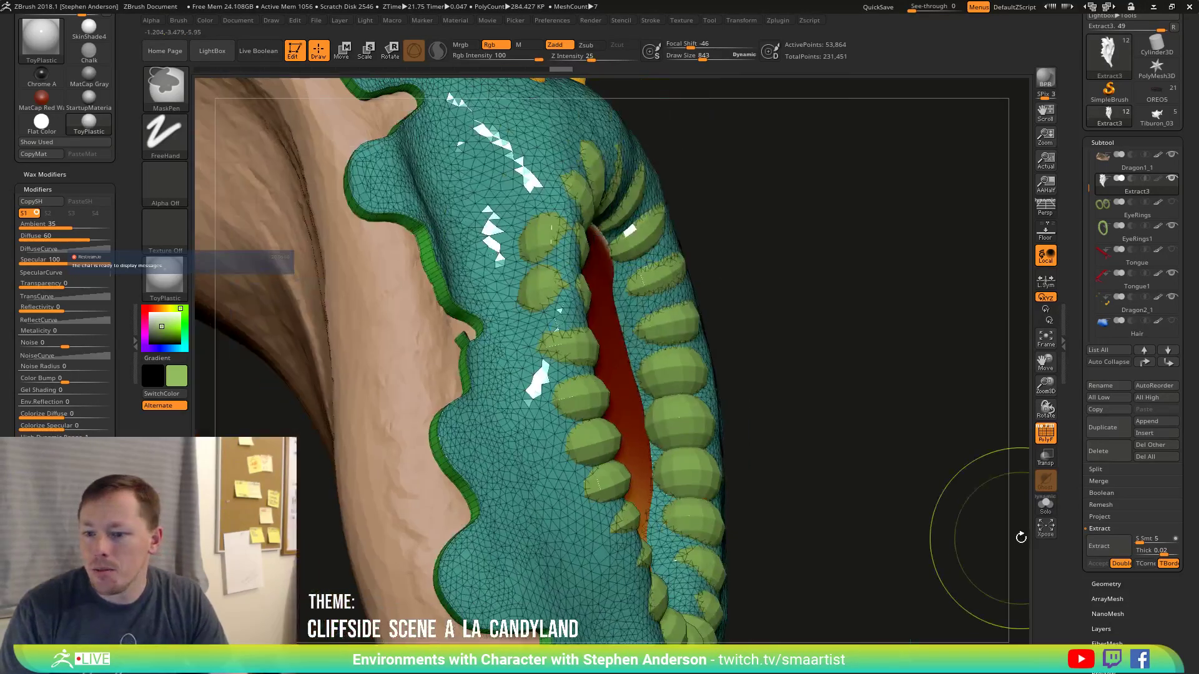
pyautogui.click(1048, 514)
# Hide the coating's inner surface, merge the outer surface and border strip into one polygroup, and unhide everything.
pyautogui.moveTo(487, 400); pyautogui.dragTo(688, 410, button='right')
pyautogui.keyDown('ctrl'); pyautogui.keyDown('shift'); pyautogui.click(681, 410); pyautogui.keyUp('shift'); pyautogui.keyUp('ctrl')
pyautogui.keyDown('ctrl'); pyautogui.keyDown('shift'); pyautogui.click(921, 410); pyautogui.keyUp('shift'); pyautogui.keyUp('ctrl')
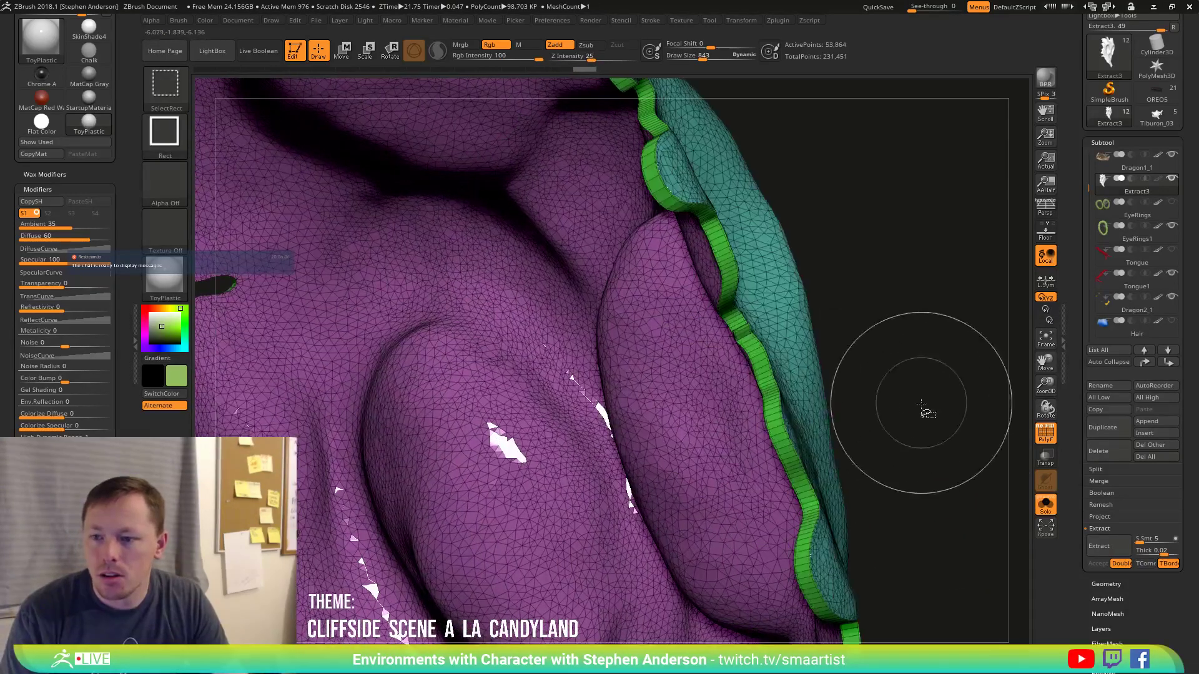
pyautogui.moveTo(909, 420)
pyautogui.keyDown('ctrl'); pyautogui.mouseDown(button='right')
pyautogui.moveTo(870, 328)
pyautogui.moveTo(845, 383)
pyautogui.moveTo(643, 331)
pyautogui.moveTo(731, 348)
pyautogui.moveTo(682, 346)
pyautogui.moveTo(693, 345)
pyautogui.mouseUp(button='right'); pyautogui.keyUp('ctrl')
pyautogui.keyDown('ctrl'); pyautogui.keyDown('shift'); pyautogui.click(634, 323); pyautogui.keyUp('shift'); pyautogui.keyUp('ctrl')
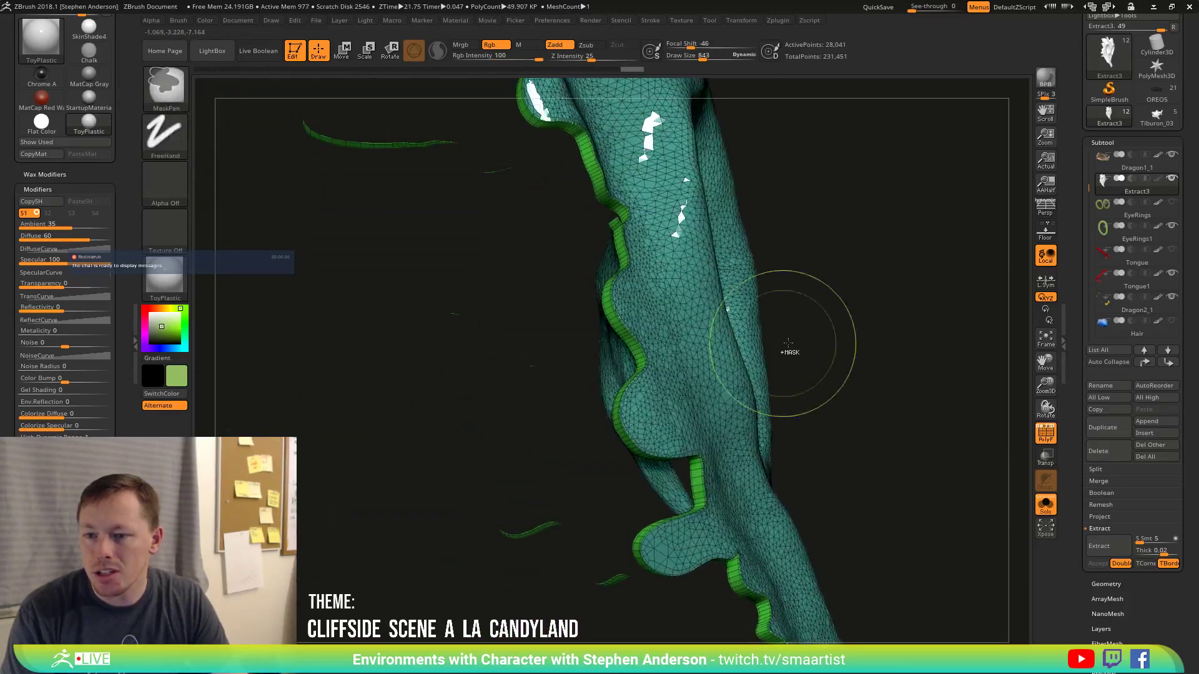
pyautogui.hotkey('ctrl', 'w')
pyautogui.moveTo(862, 383)
pyautogui.keyDown('ctrl'); pyautogui.mouseDown(button='right')
pyautogui.moveTo(810, 329)
pyautogui.moveTo(761, 328)
pyautogui.moveTo(805, 340)
pyautogui.moveTo(723, 371)
pyautogui.moveTo(727, 389)
pyautogui.moveTo(676, 395)
pyautogui.mouseUp(button='right'); pyautogui.keyUp('ctrl')
pyautogui.keyDown('ctrl'); pyautogui.keyDown('shift'); pyautogui.click(721, 360); pyautogui.keyUp('shift'); pyautogui.keyUp('ctrl')
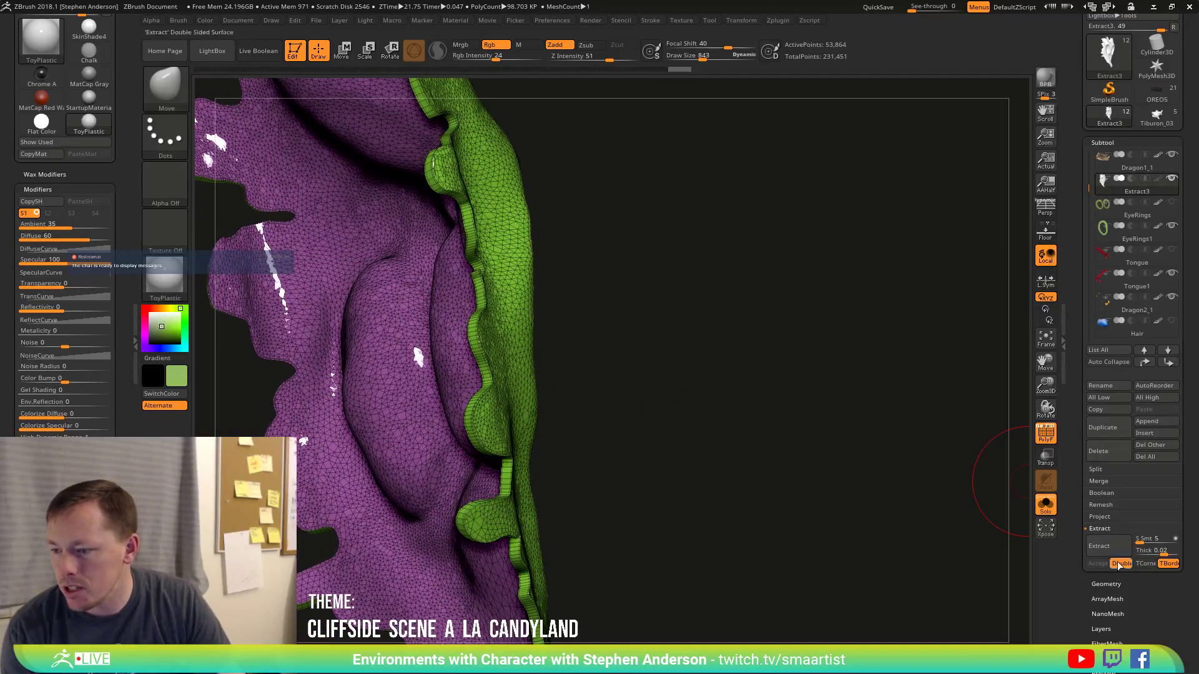
# Hide a small stray patch of polygons at the coating's border and delete the hidden geometry.
pyautogui.click(1115, 583)
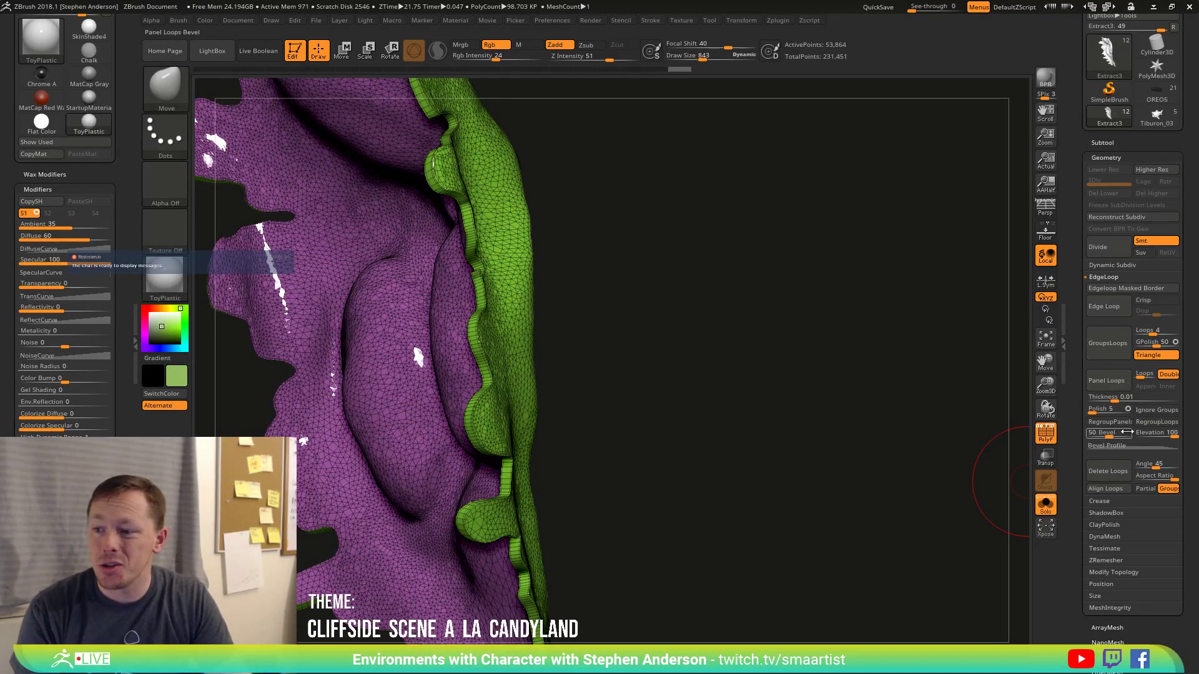
pyautogui.click(1101, 502)
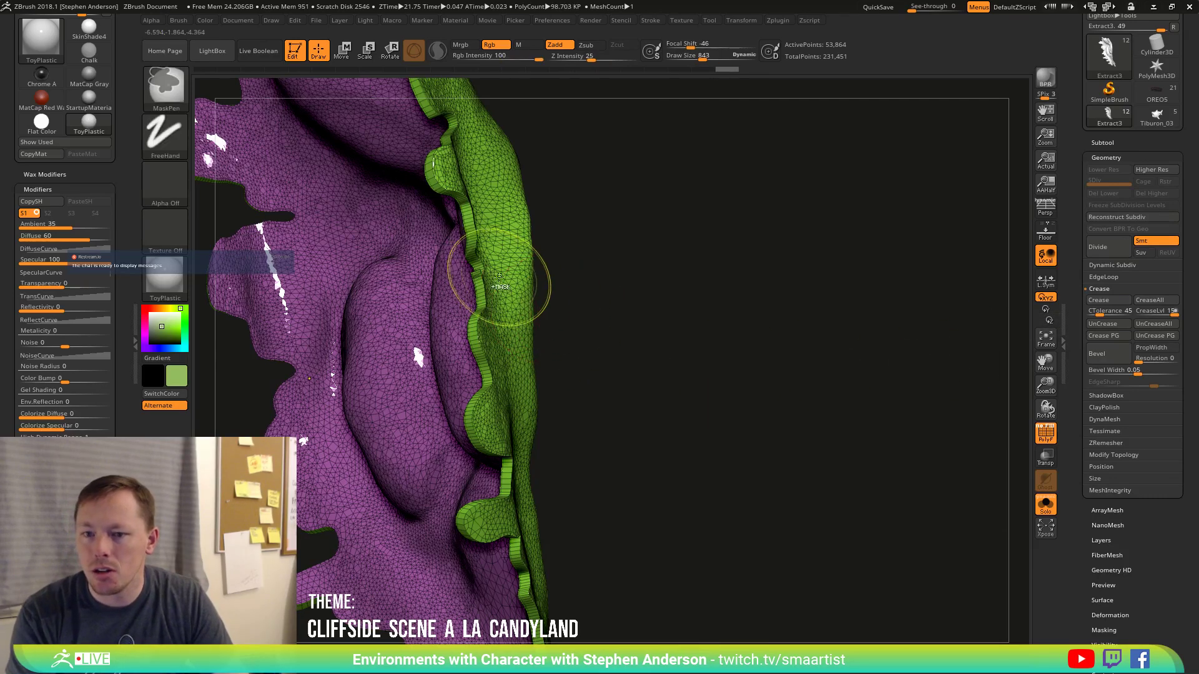
pyautogui.moveTo(500, 281)
pyautogui.keyDown('ctrl'); pyautogui.mouseDown(button='right')
pyautogui.moveTo(618, 415)
pyautogui.moveTo(633, 475)
pyautogui.mouseUp(button='right'); pyautogui.keyUp('ctrl')
pyautogui.moveTo(411, 279)
pyautogui.mouseDown(button='right')
pyautogui.moveTo(468, 287)
pyautogui.moveTo(389, 256)
pyautogui.mouseUp(button='right')
pyautogui.keyDown('ctrl'); pyautogui.keyDown('alt'); pyautogui.keyDown('shift'); pyautogui.moveTo(385, 250); pyautogui.dragTo(417, 284); pyautogui.keyUp('shift'); pyautogui.keyUp('alt'); pyautogui.keyUp('ctrl')
pyautogui.moveTo(415, 275)
pyautogui.mouseDown(button='right')
pyautogui.moveTo(458, 309)
pyautogui.moveTo(1075, 522)
pyautogui.moveTo(1089, 493)
pyautogui.mouseUp(button='right')
pyautogui.click(1113, 454)
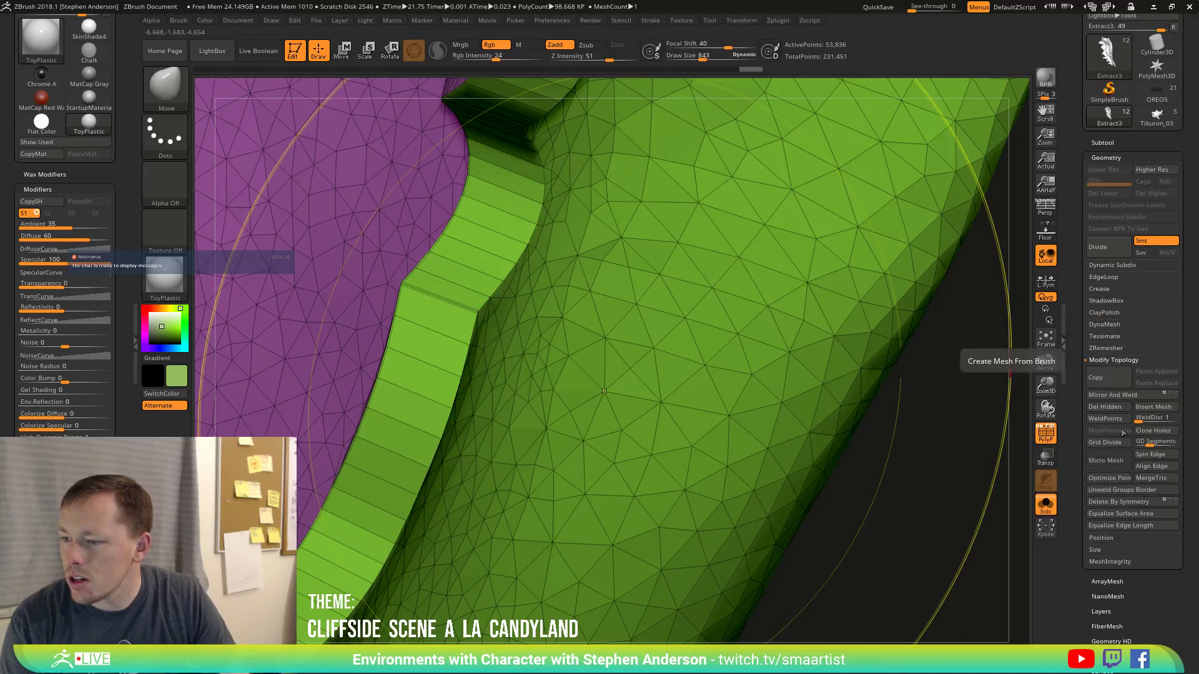
pyautogui.click(1115, 408)
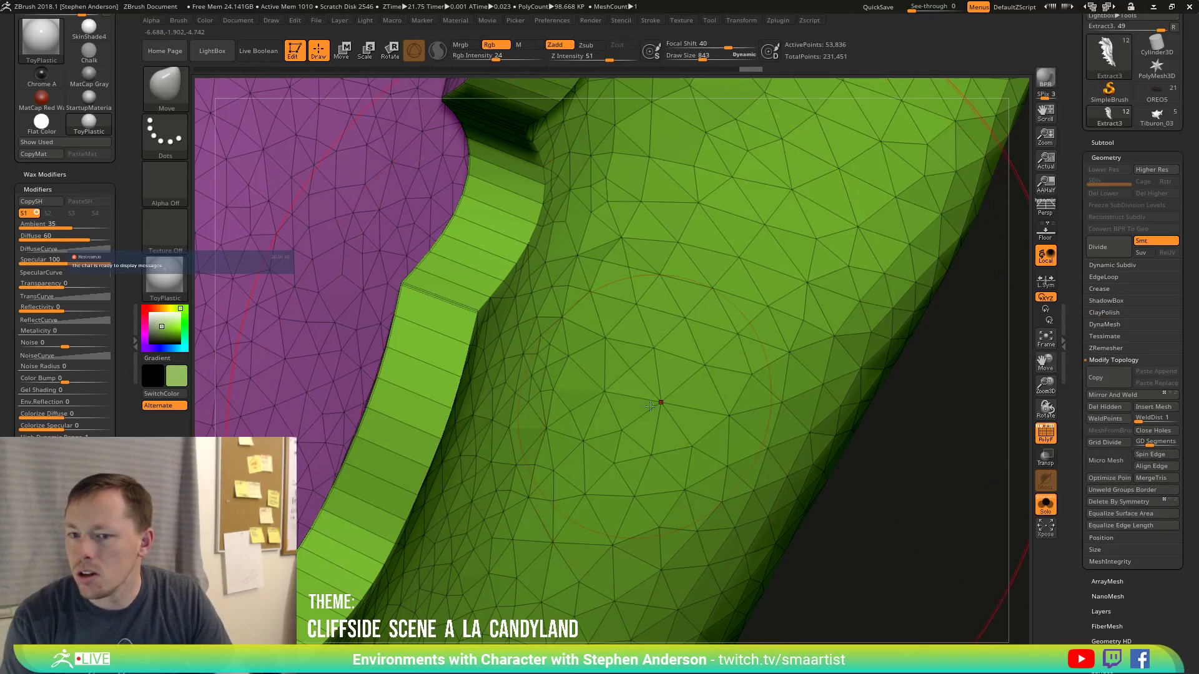
pyautogui.moveTo(659, 380)
pyautogui.keyDown('ctrl'); pyautogui.mouseDown(button='right')
pyautogui.moveTo(647, 440)
pyautogui.moveTo(624, 437)
pyautogui.moveTo(824, 399)
pyautogui.mouseUp(button='right'); pyautogui.keyUp('ctrl')
pyautogui.press('ctrl')
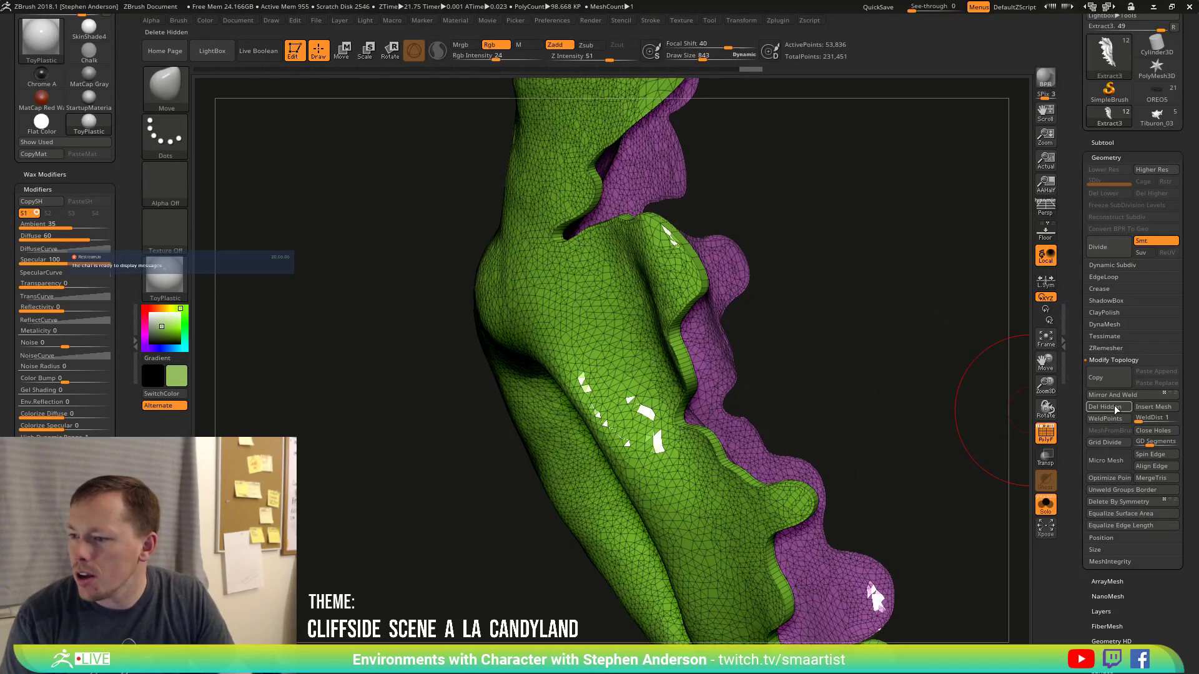
# Activate Dynamic Subdiv on the coating with the Always YES option and turn off the polygroup wireframe.
pyautogui.moveTo(861, 450)
pyautogui.mouseDown(button='right')
pyautogui.moveTo(890, 409)
pyautogui.moveTo(391, 454)
pyautogui.moveTo(437, 431)
pyautogui.mouseUp(button='right')
pyautogui.press('ctrl')
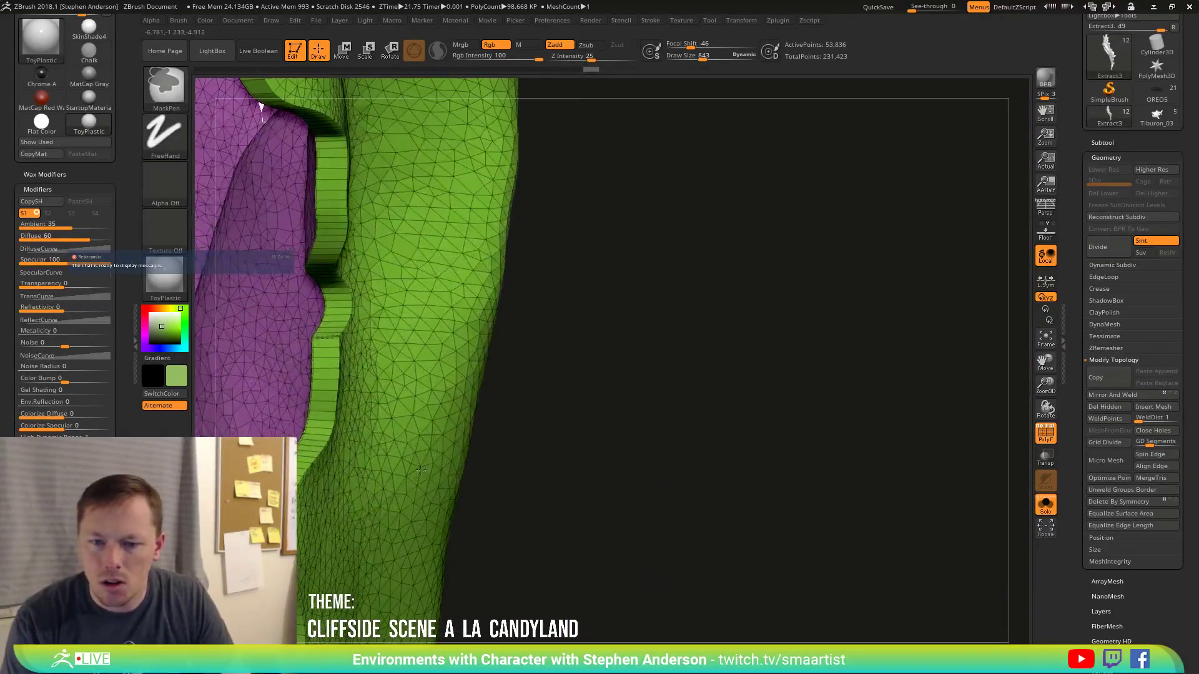
pyautogui.press('d')
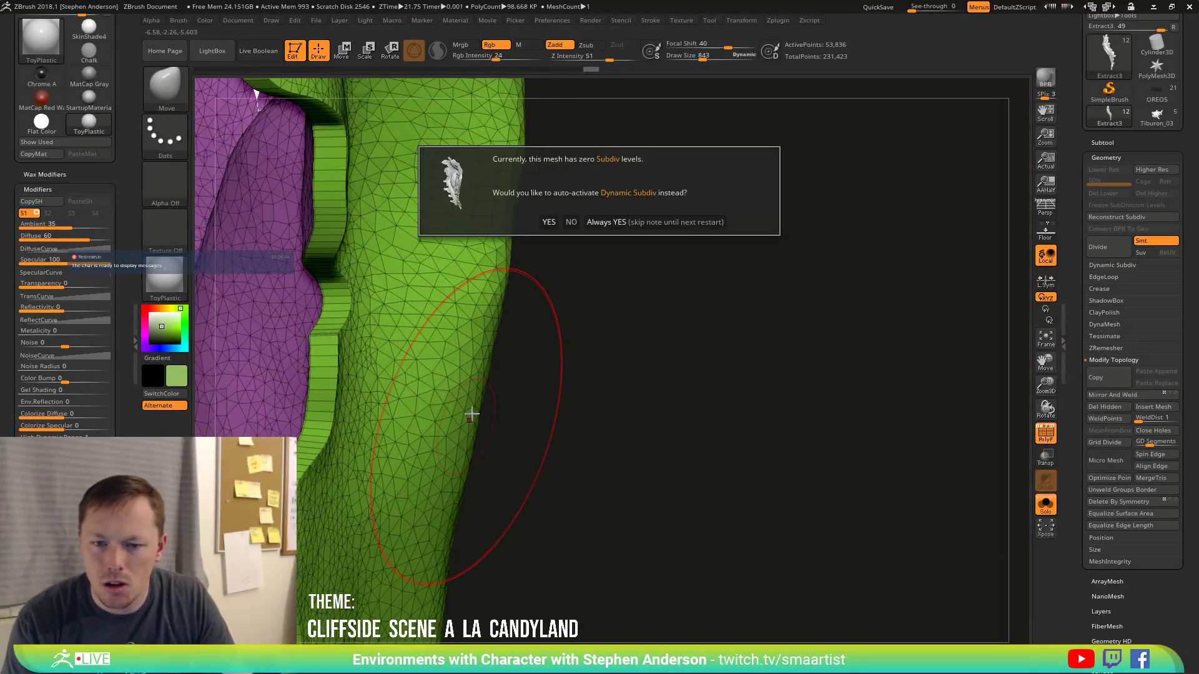
pyautogui.click(601, 223)
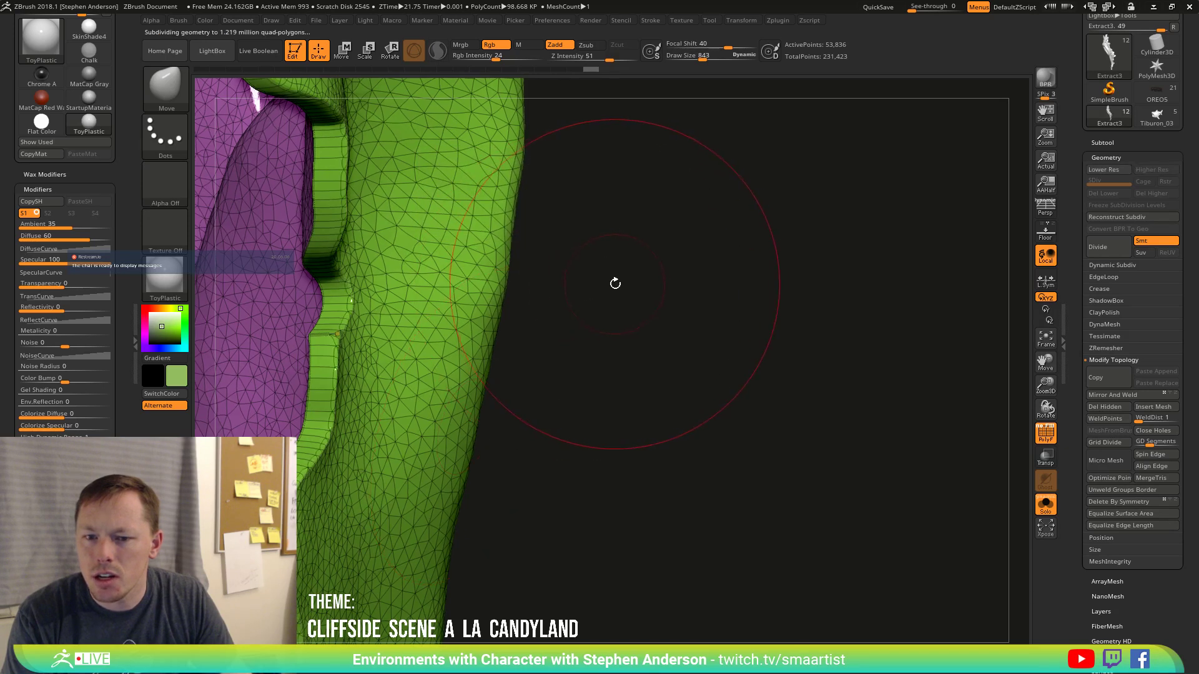
pyautogui.hotkey('shift', 'f')
pyautogui.moveTo(653, 284); pyautogui.dragTo(523, 400, button='right')
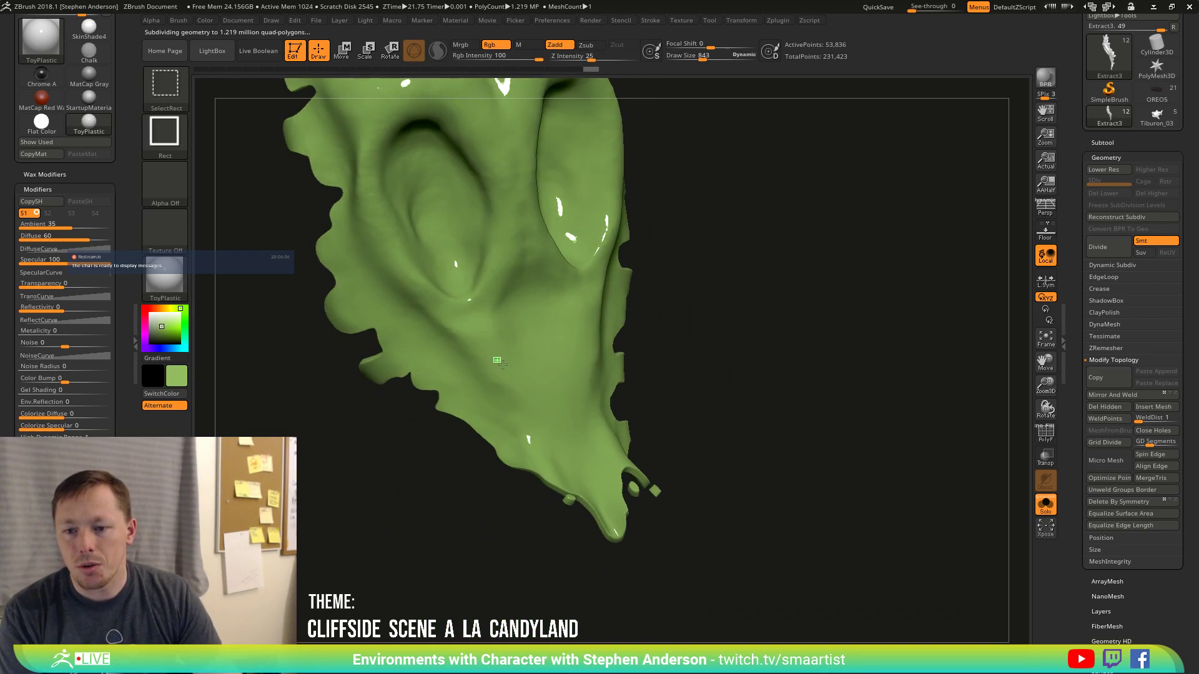
# Isolate the main coating shell and delete the hidden loose droplets, keeping the shell's smooth subdivided display.
pyautogui.keyDown('ctrl'); pyautogui.keyDown('shift'); pyautogui.click(509, 375); pyautogui.keyUp('shift'); pyautogui.keyUp('ctrl')
pyautogui.keyDown('ctrl'); pyautogui.keyDown('shift'); pyautogui.click(770, 490); pyautogui.keyUp('shift'); pyautogui.keyUp('ctrl')
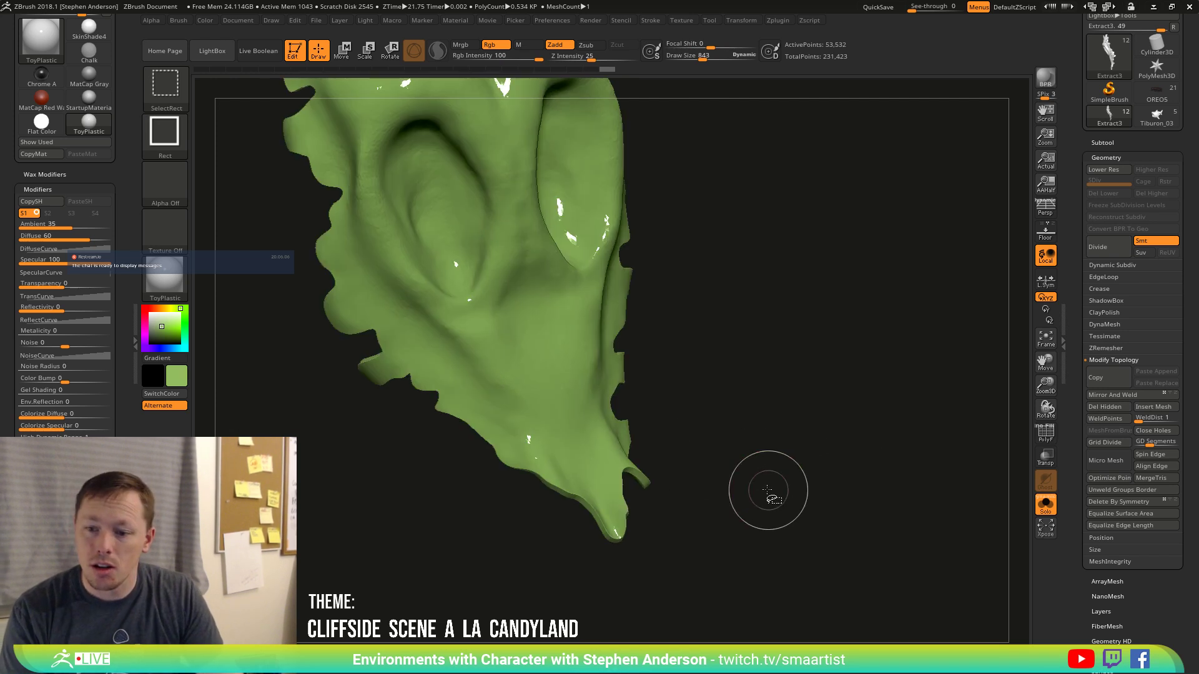
pyautogui.keyDown('ctrl'); pyautogui.keyDown('shift'); pyautogui.click(766, 508); pyautogui.keyUp('shift'); pyautogui.keyUp('ctrl')
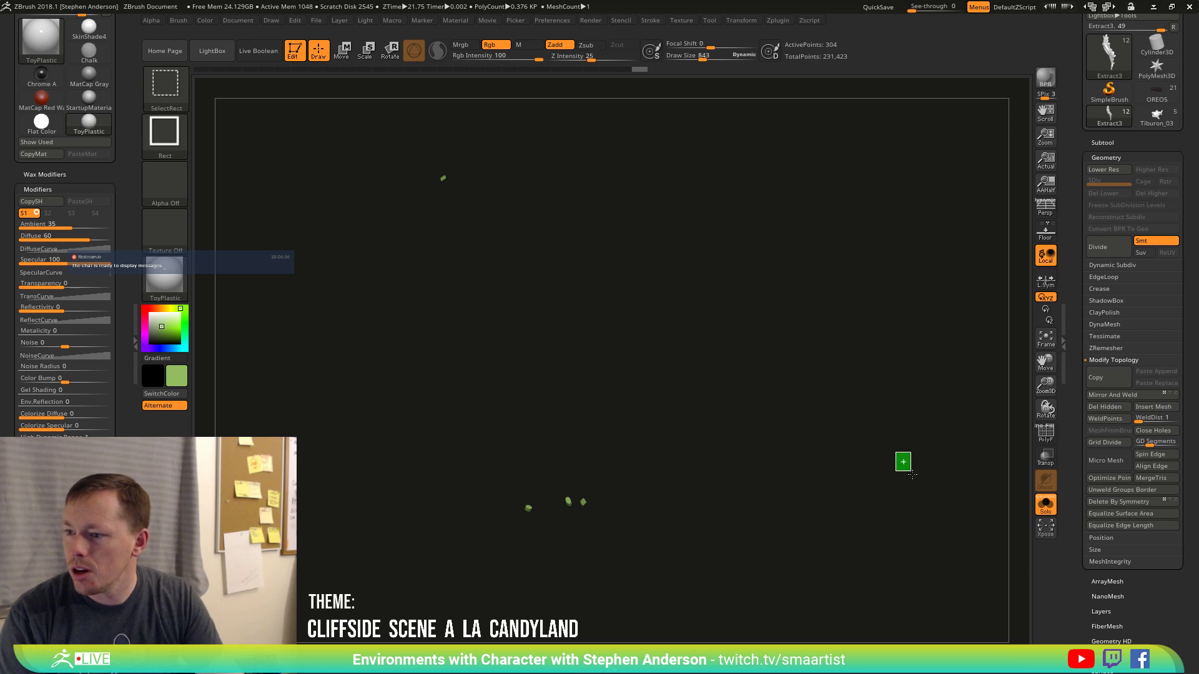
pyautogui.keyDown('ctrl'); pyautogui.keyDown('shift'); pyautogui.click(902, 460); pyautogui.keyUp('shift'); pyautogui.keyUp('ctrl')
pyautogui.click(1095, 409)
pyautogui.moveTo(610, 441)
pyautogui.mouseDown()
pyautogui.moveTo(650, 361)
pyautogui.moveTo(691, 420)
pyautogui.moveTo(790, 433)
pyautogui.moveTo(703, 460)
pyautogui.mouseUp()
pyautogui.hotkey('ctrl', 'd')
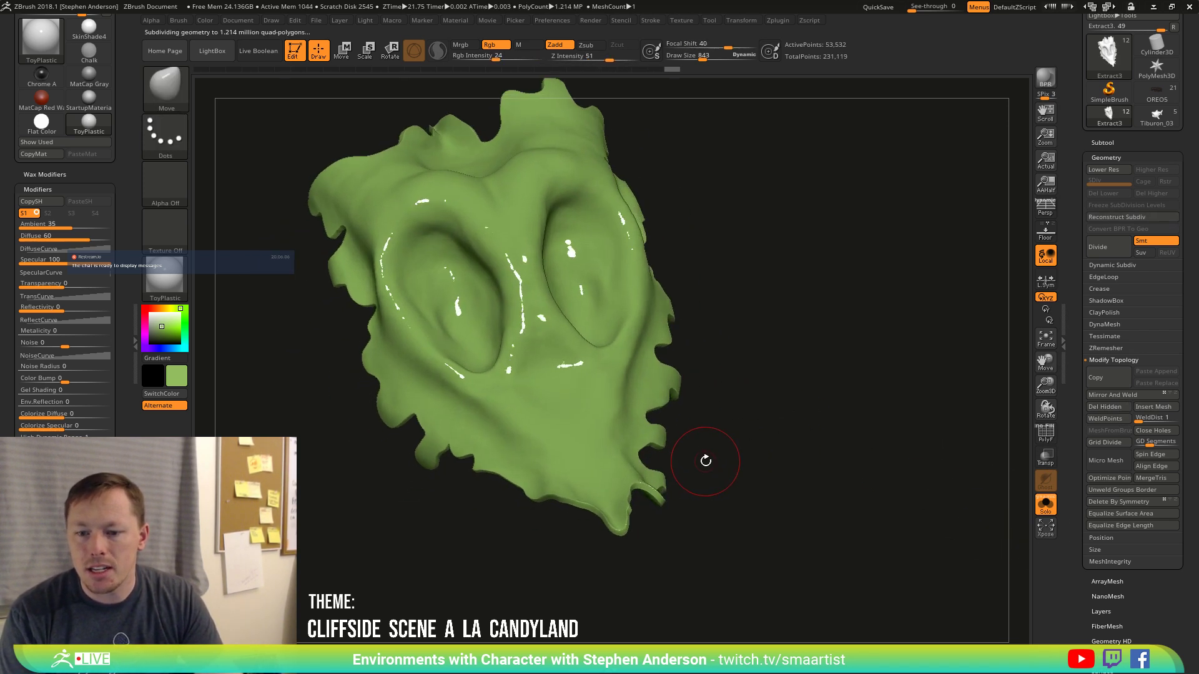
# Isolate the coating's snout tip briefly, restore the full shell and show it together with the whole dragon head.
pyautogui.moveTo(684, 566)
pyautogui.keyDown('ctrl'); pyautogui.keyDown('shift'); pyautogui.mouseDown()
pyautogui.moveTo(587, 455)
pyautogui.moveTo(771, 455)
pyautogui.mouseUp(); pyautogui.keyUp('shift'); pyautogui.keyUp('ctrl')
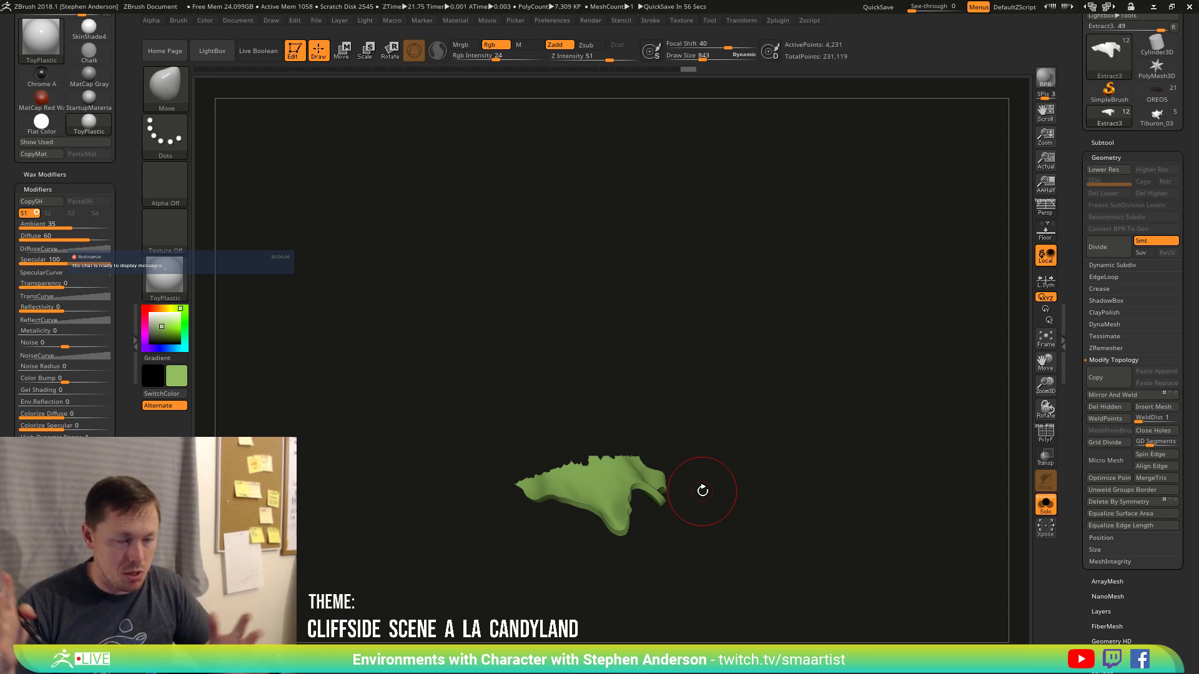
pyautogui.keyDown('ctrl'); pyautogui.keyDown('shift'); pyautogui.click(702, 491); pyautogui.keyUp('shift'); pyautogui.keyUp('ctrl')
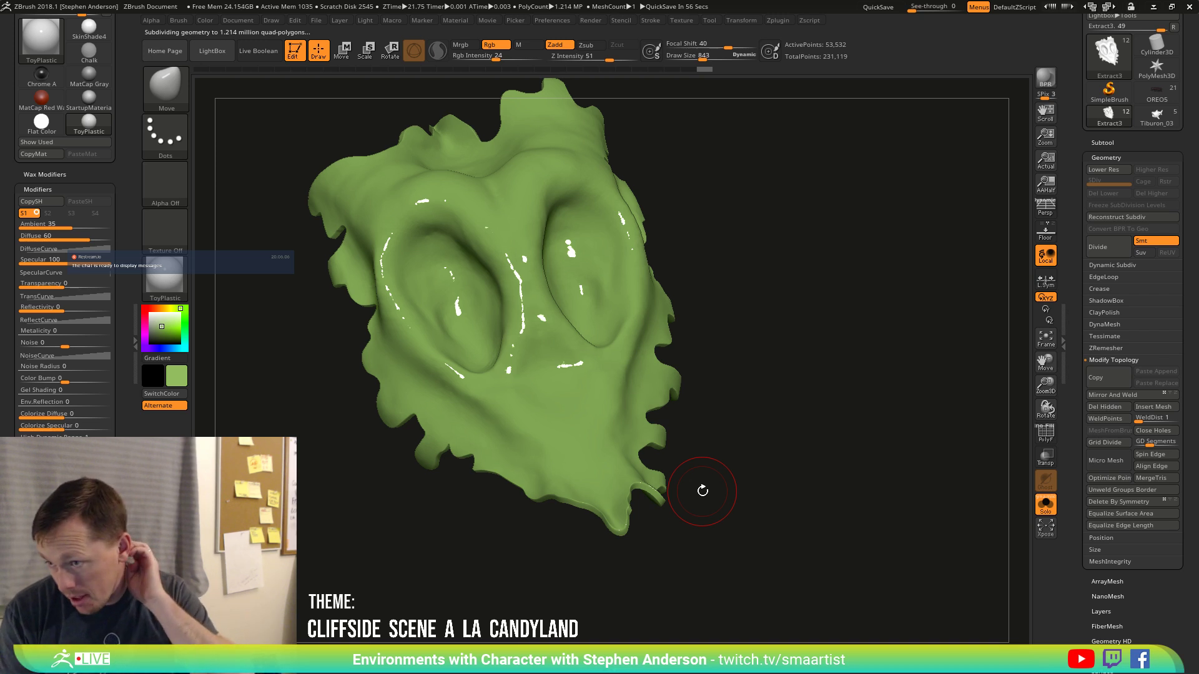
pyautogui.click(1051, 511)
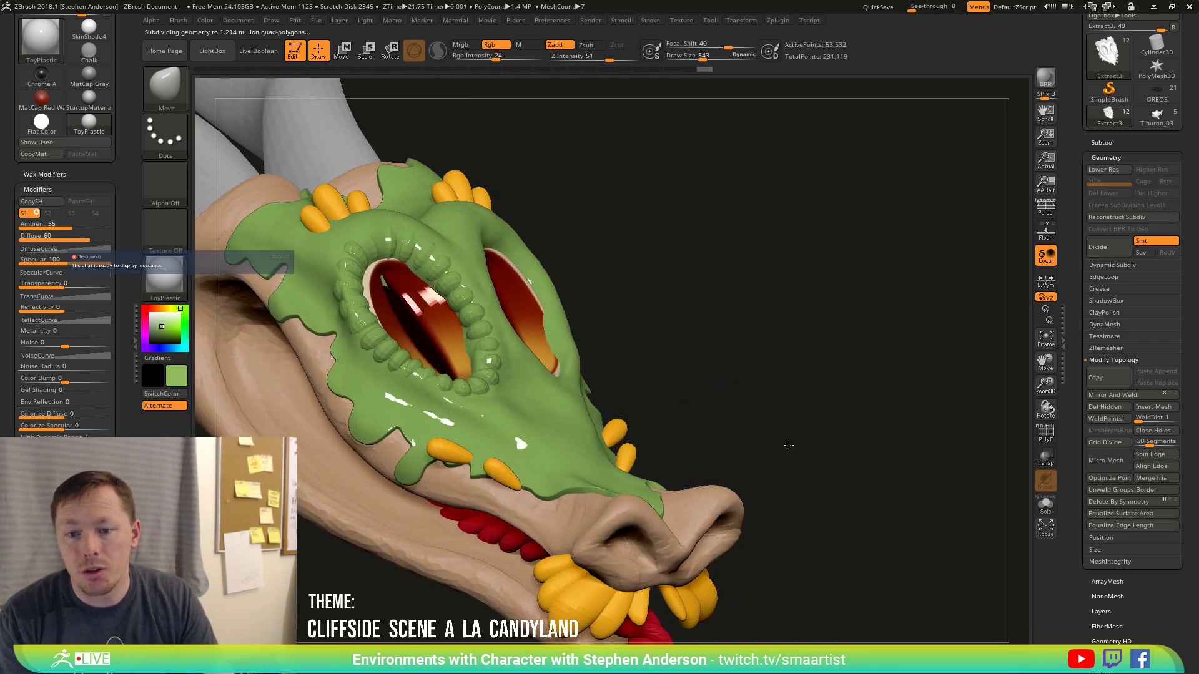
# Color the coating a very dark chocolate brown with Red 30, Green 13 and Blue 10.
pyautogui.moveTo(160, 329)
pyautogui.mouseDown()
pyautogui.moveTo(154, 347)
pyautogui.moveTo(144, 334)
pyautogui.mouseUp()
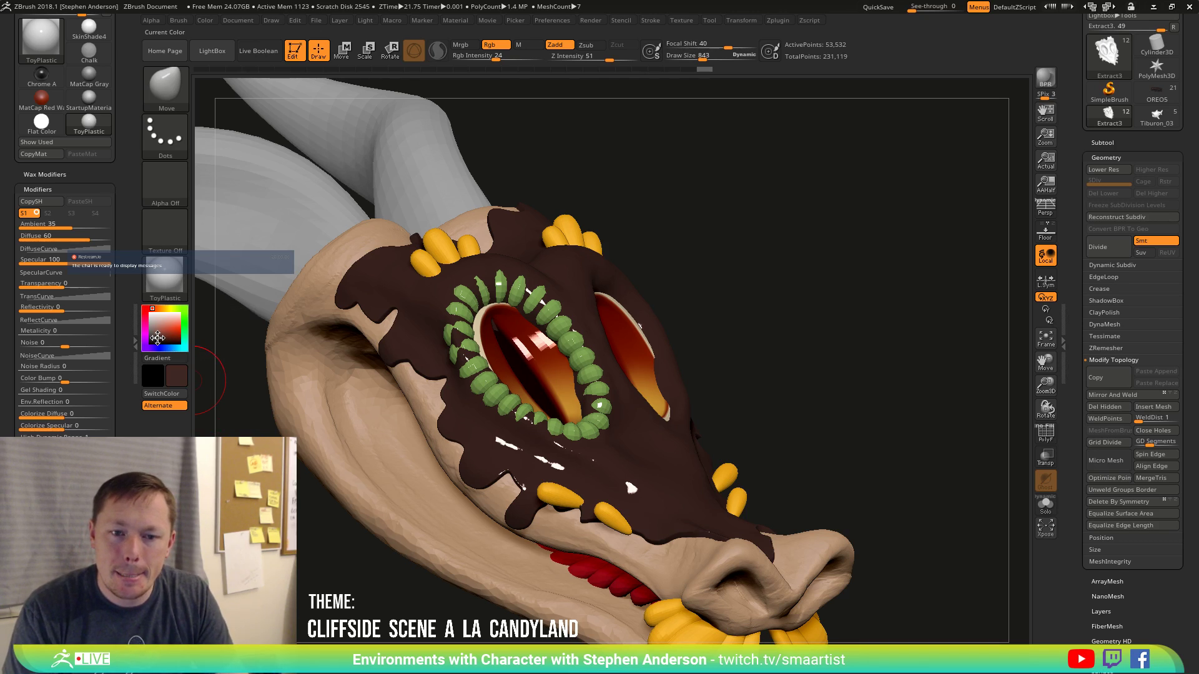
pyautogui.click(157, 339)
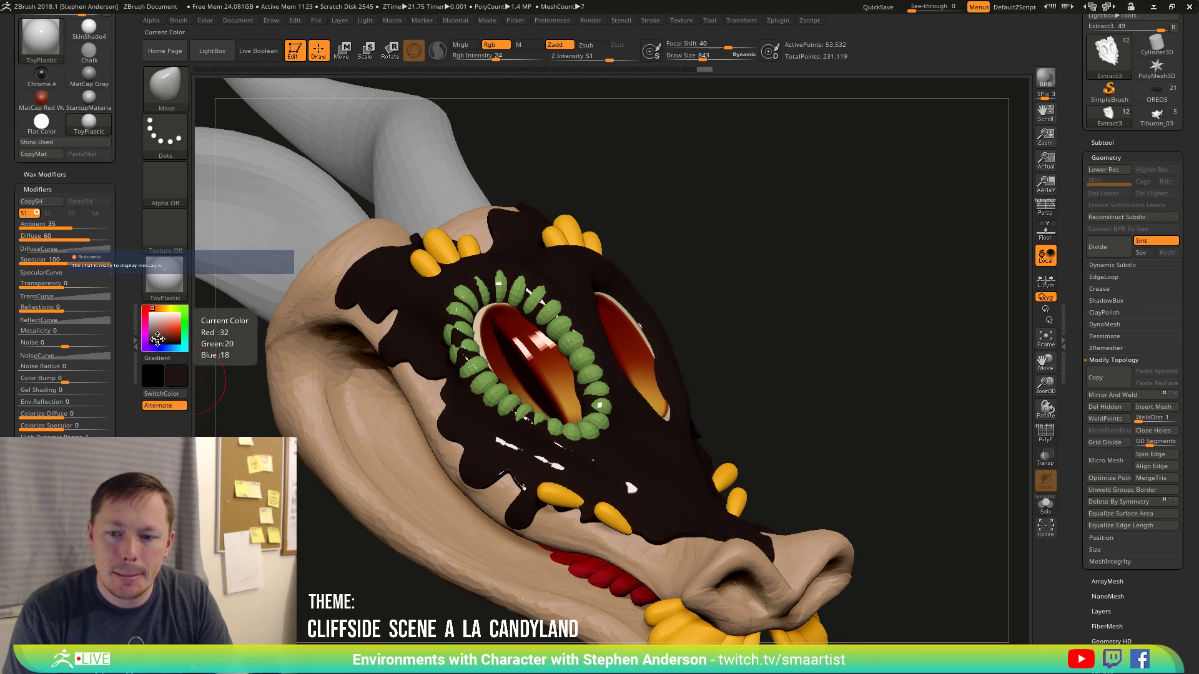
pyautogui.click(166, 340)
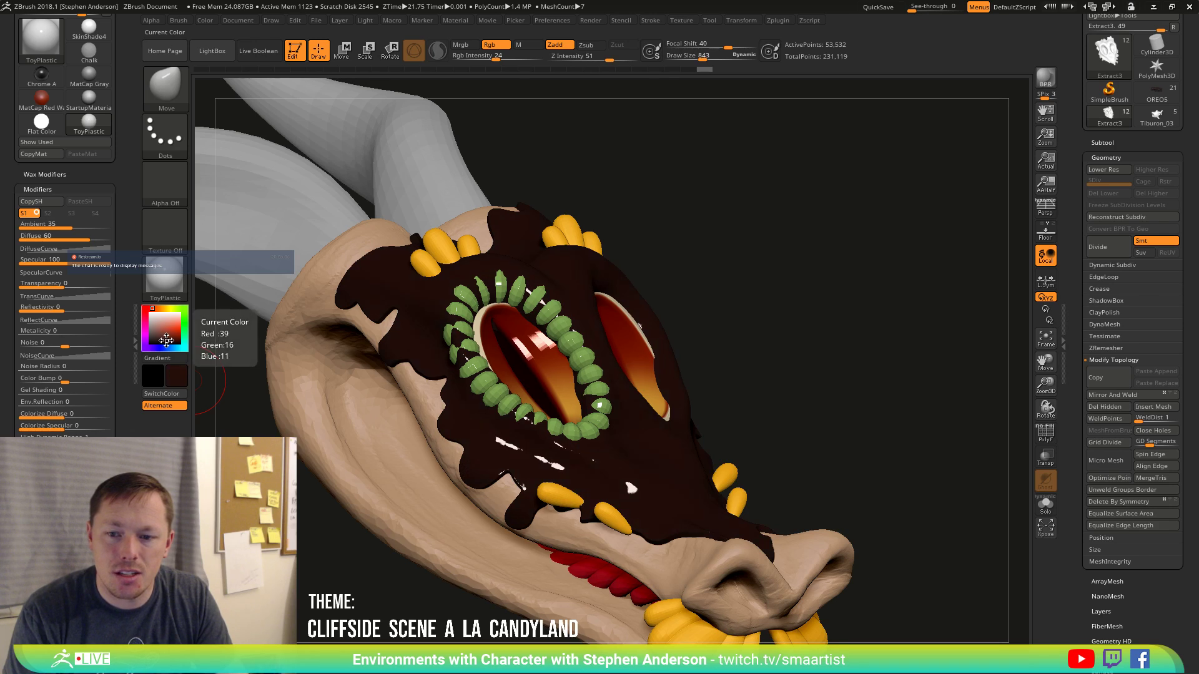
pyautogui.click(163, 341)
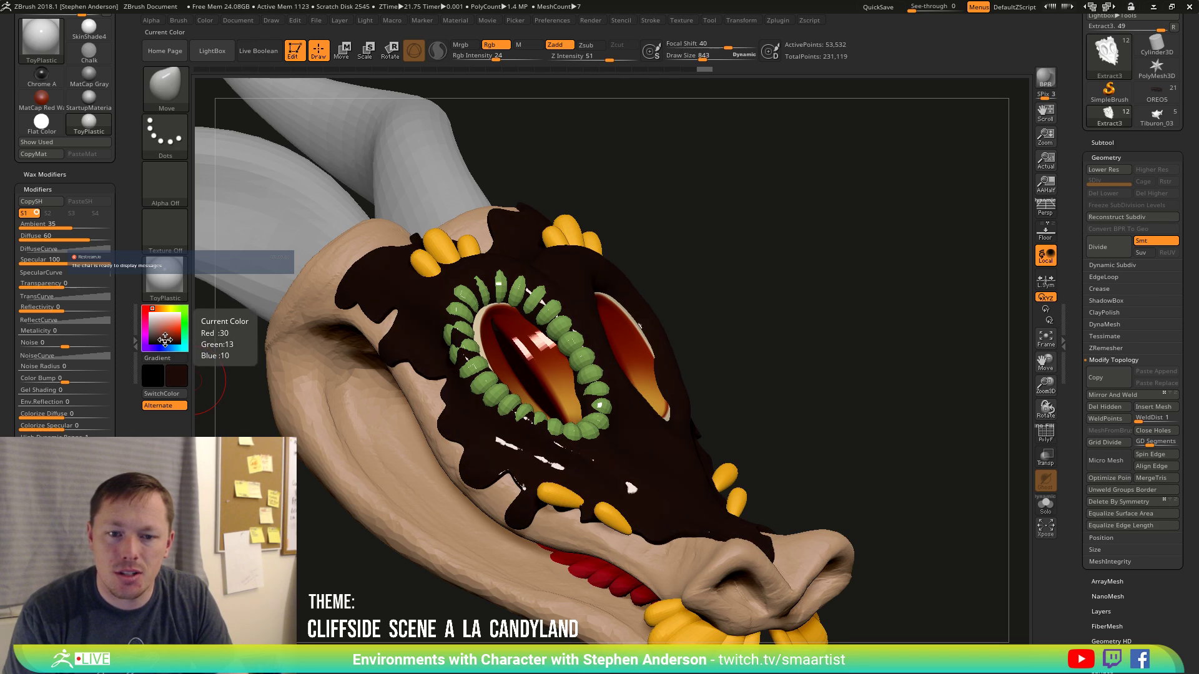
# Lighten the coating's color to a chocolate brown with Red 49, Green 26 and Blue 21.
pyautogui.click(164, 338)
pyautogui.click(162, 339)
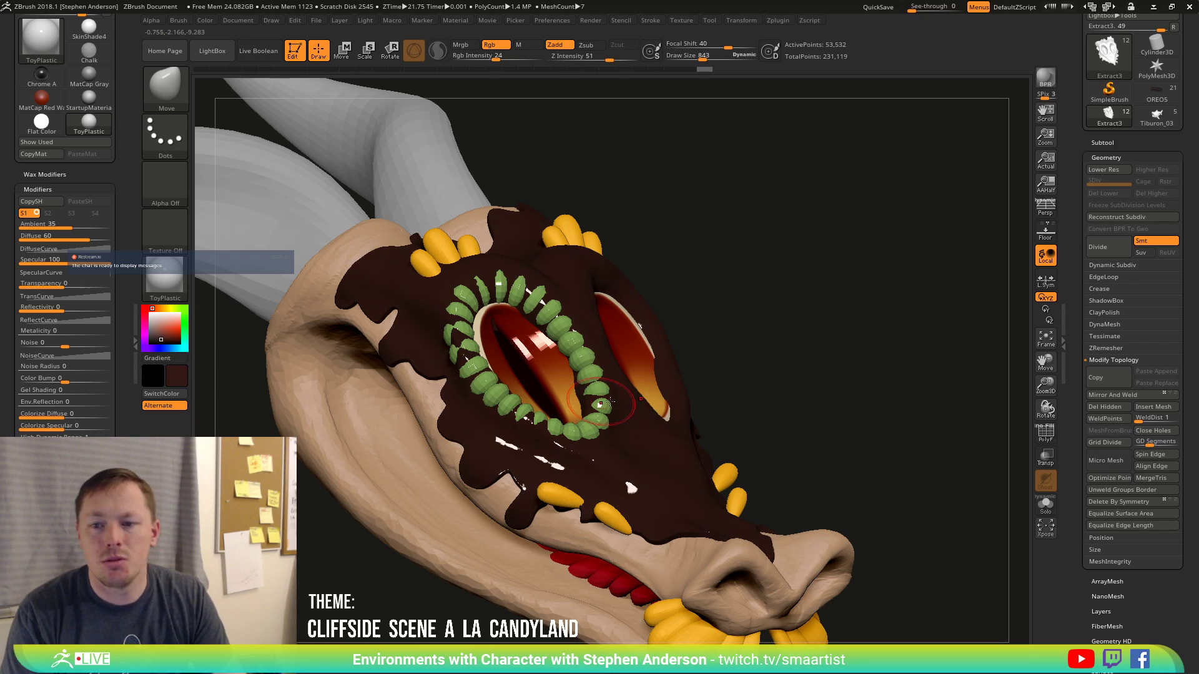
pyautogui.moveTo(603, 403); pyautogui.dragTo(589, 423, button='right')
pyautogui.keyDown('ctrl'); pyautogui.moveTo(728, 417); pyautogui.dragTo(669, 369, button='right'); pyautogui.keyUp('ctrl')
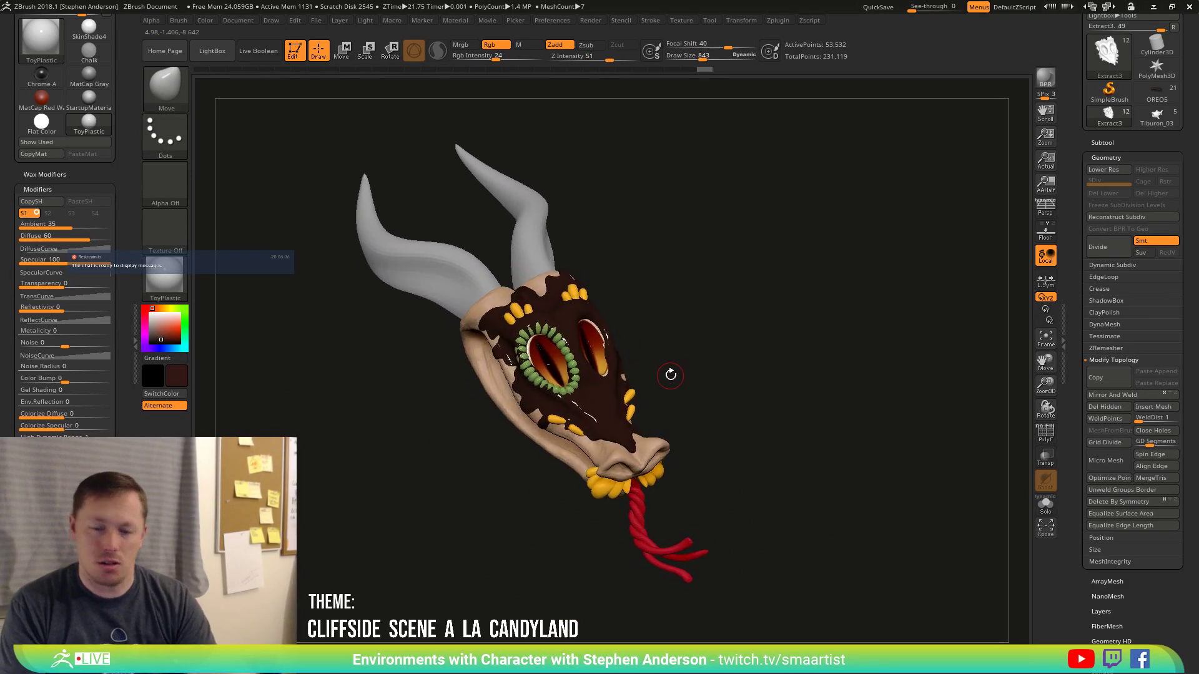
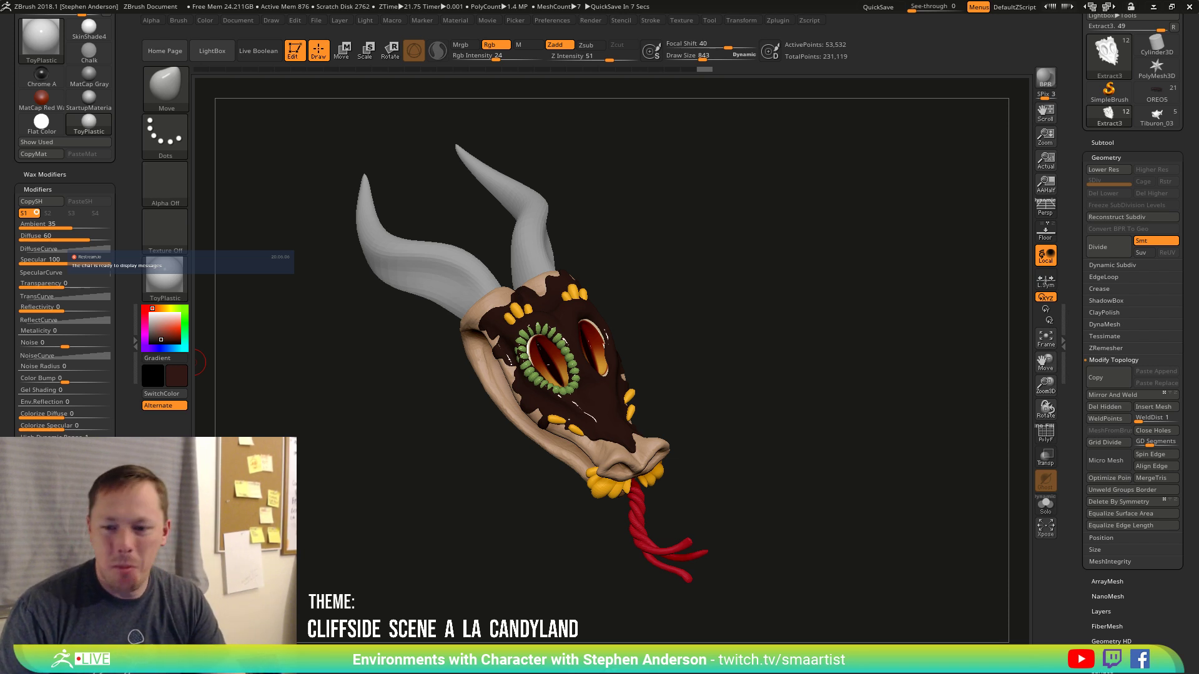
# Examine the chocolate-coated head from the side and front, and briefly check the coating's polygroup wireframe.
pyautogui.moveTo(197, 362)
pyautogui.mouseDown()
pyautogui.moveTo(784, 410)
pyautogui.moveTo(743, 423)
pyautogui.mouseUp()
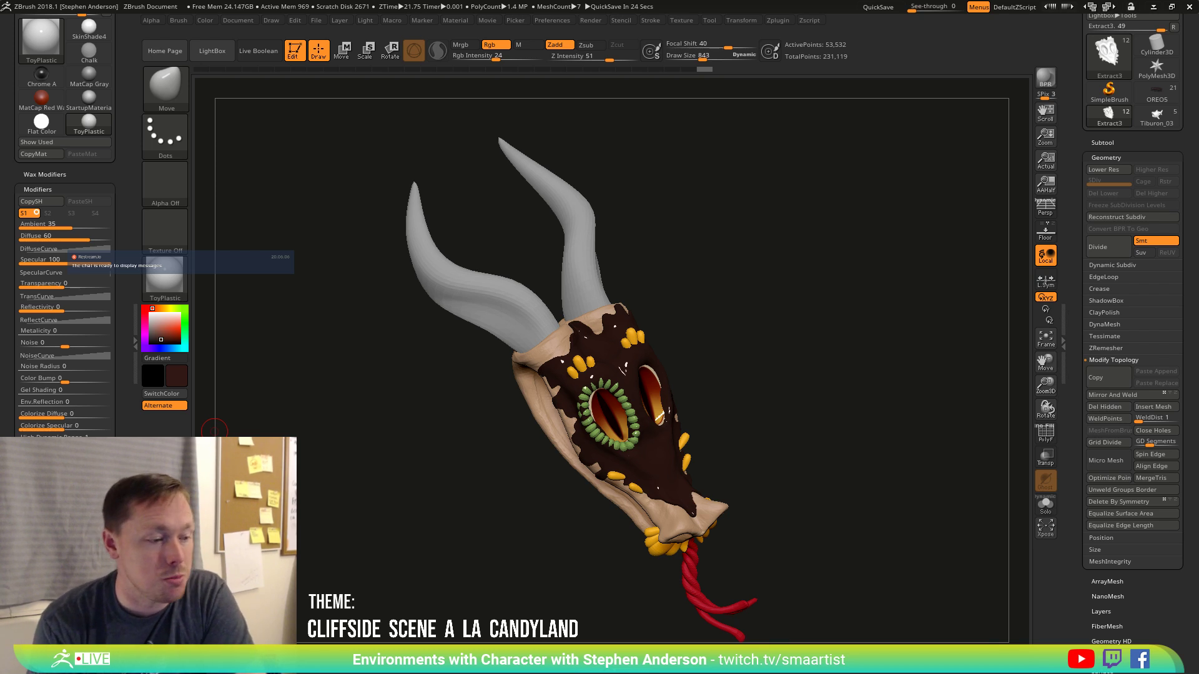
pyautogui.moveTo(212, 429)
pyautogui.mouseDown()
pyautogui.moveTo(749, 350)
pyautogui.moveTo(810, 414)
pyautogui.mouseUp()
pyautogui.moveTo(756, 452)
pyautogui.keyDown('alt'); pyautogui.mouseDown()
pyautogui.moveTo(728, 353)
pyautogui.moveTo(740, 394)
pyautogui.mouseUp(); pyautogui.keyUp('alt')
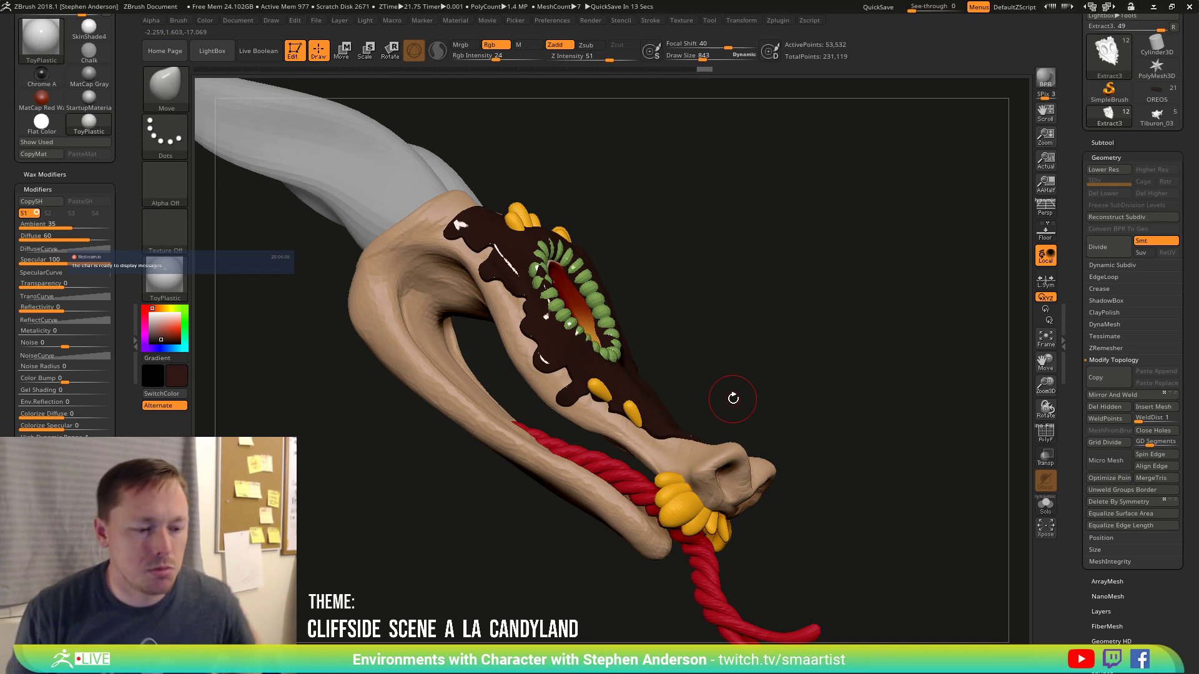
pyautogui.moveTo(661, 361); pyautogui.dragTo(780, 419)
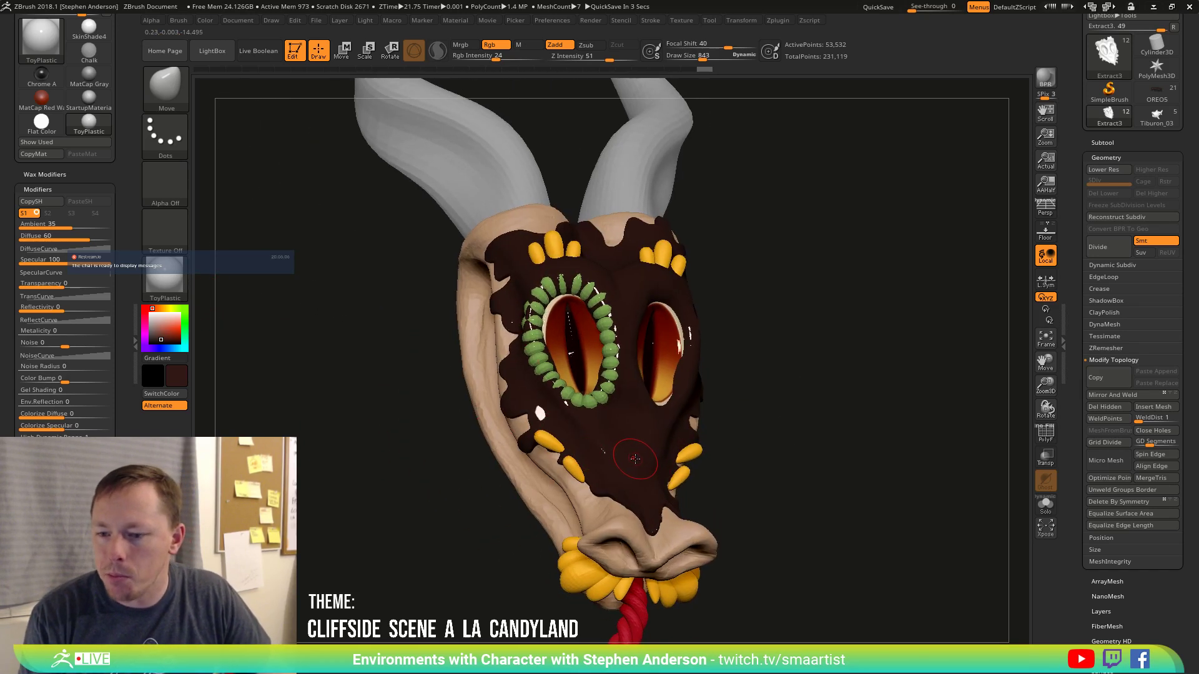
pyautogui.press('shift')
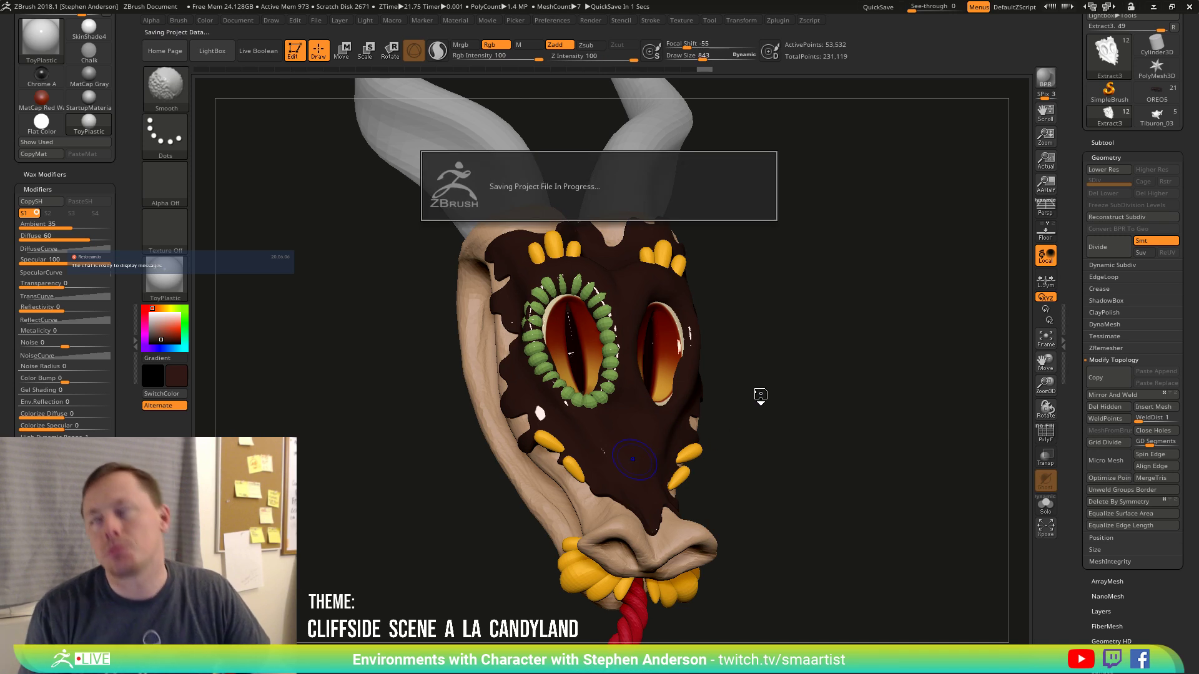
pyautogui.hotkey('shift', 'f')
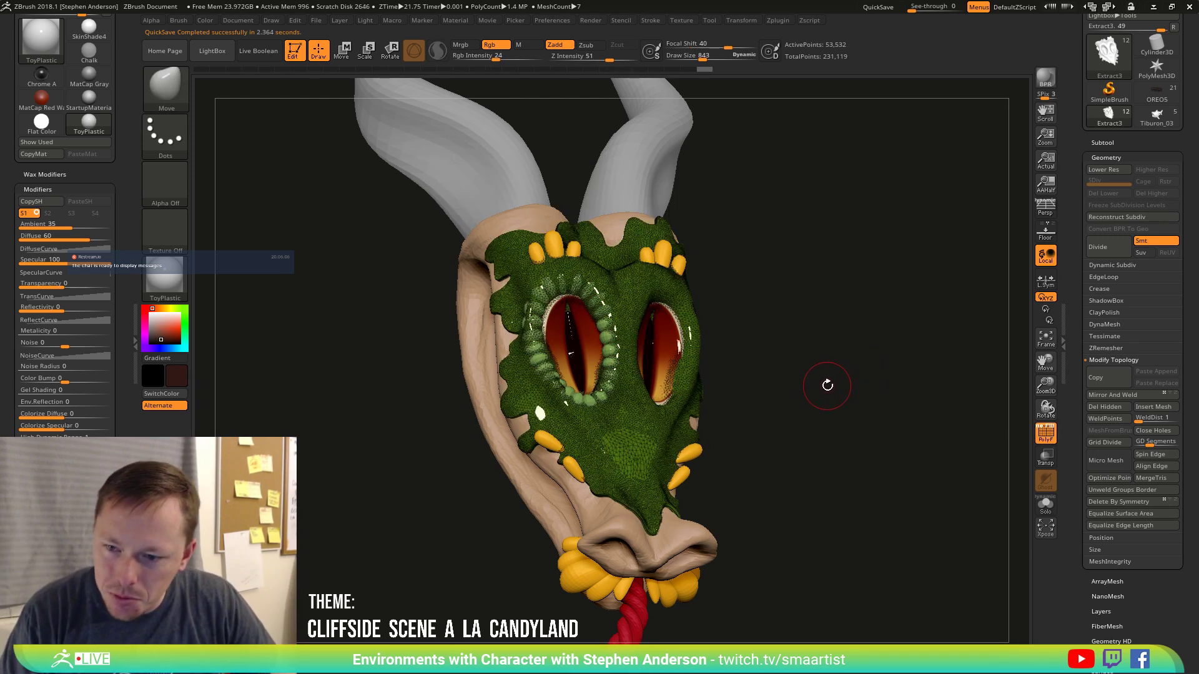
pyautogui.hotkey('shift', 'f')
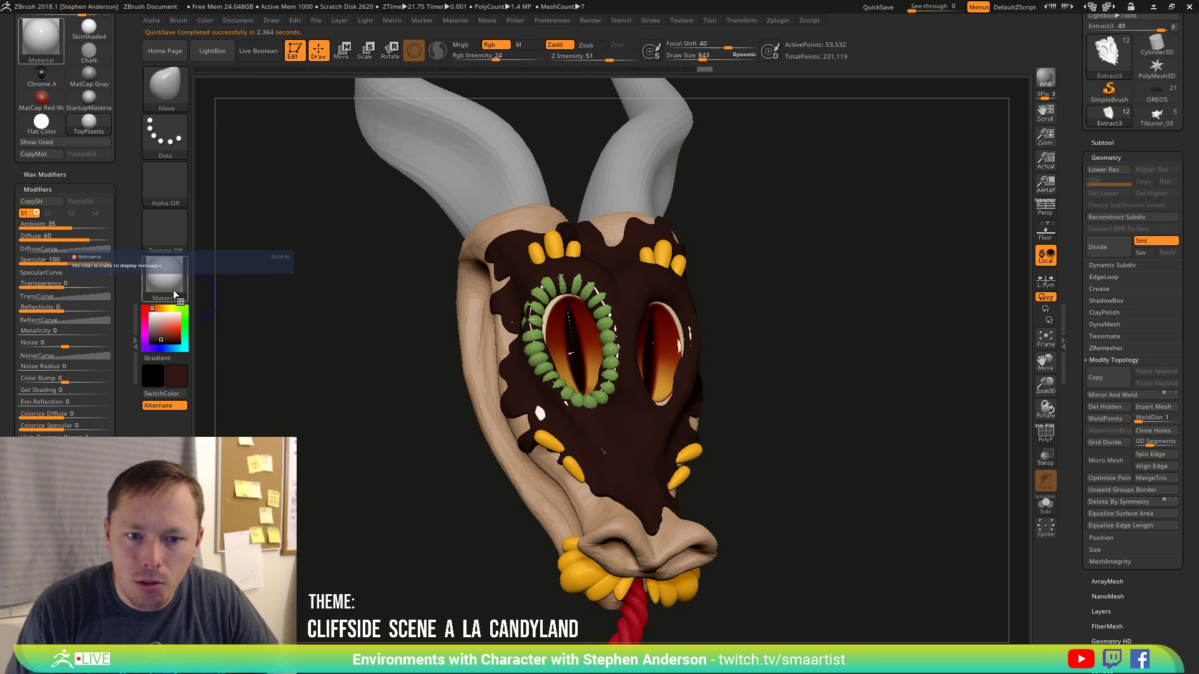
# Choose BasicMaterial for the coating and fill it with material and dark brown color in Mrgb mode.
pyautogui.click(178, 277)
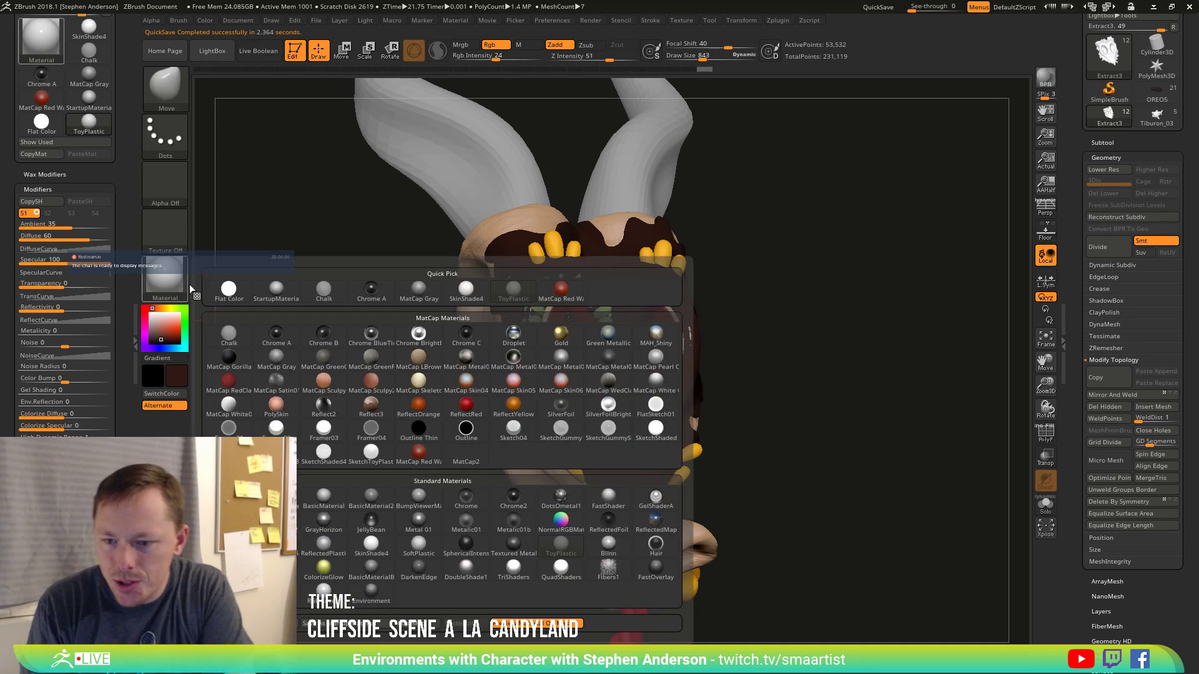
pyautogui.moveTo(395, 385)
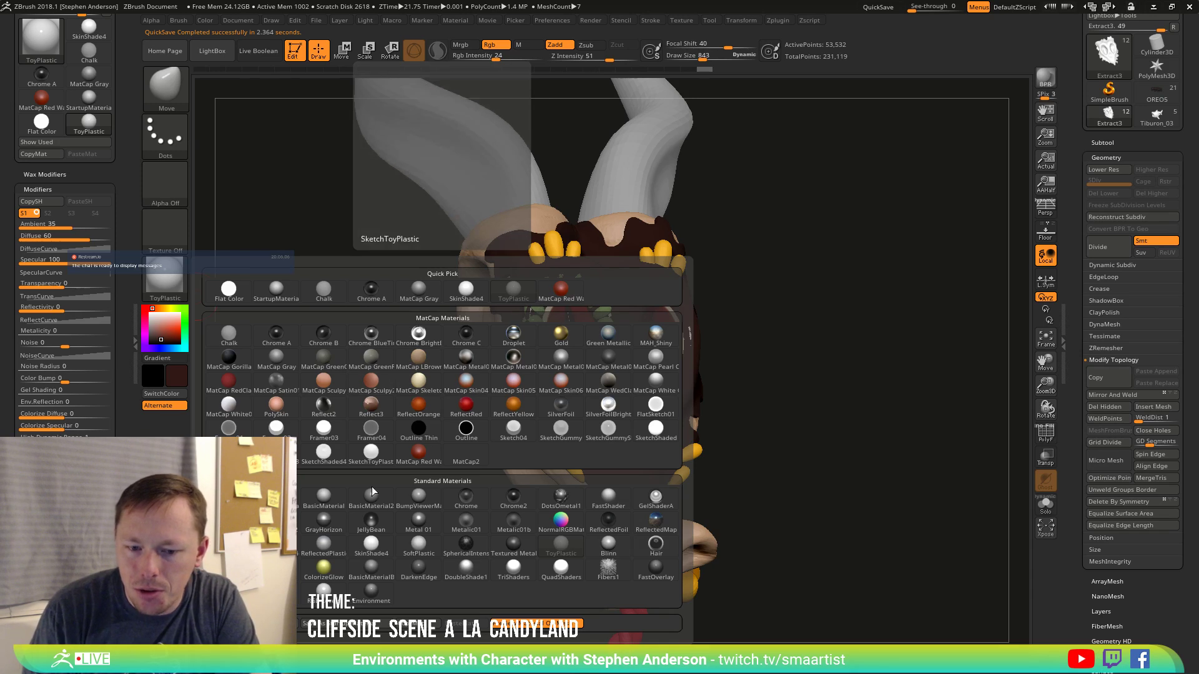
pyautogui.click(324, 499)
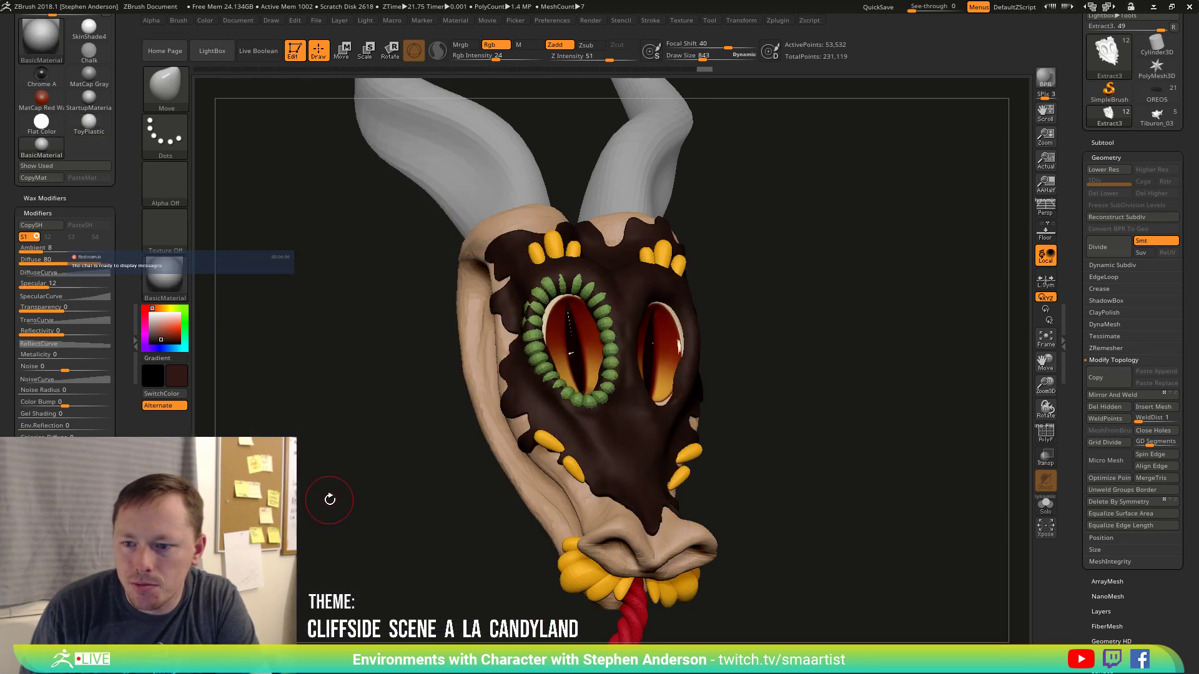
pyautogui.moveTo(722, 409); pyautogui.dragTo(235, 387)
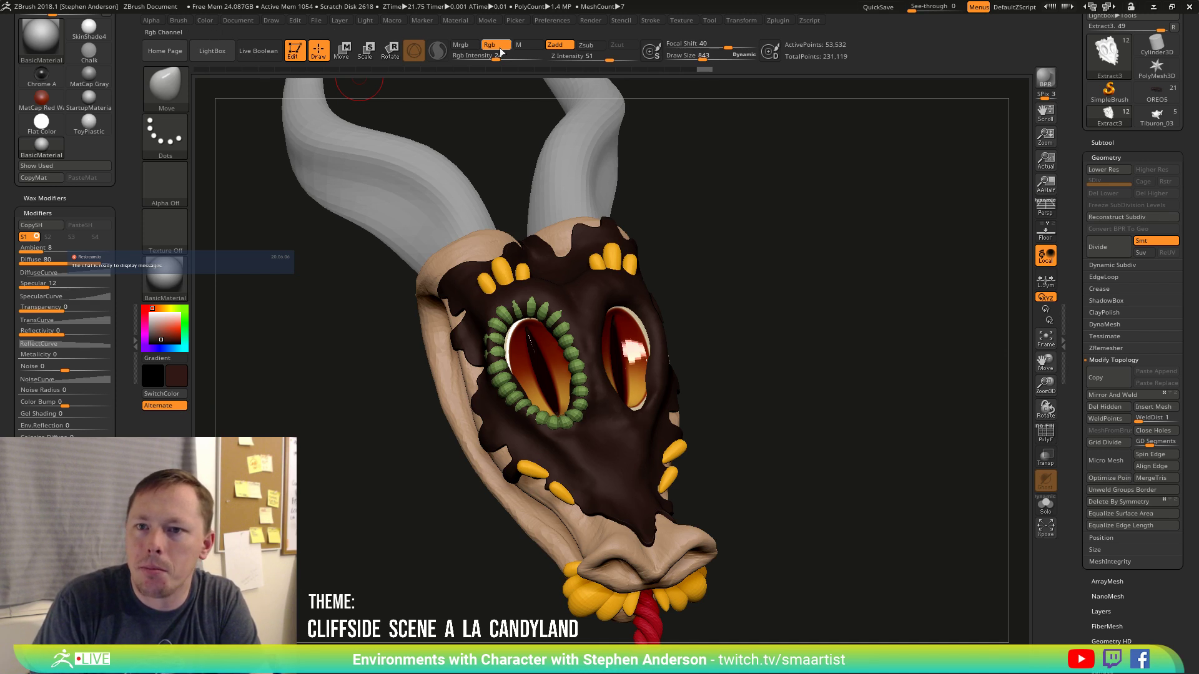
pyautogui.click(460, 45)
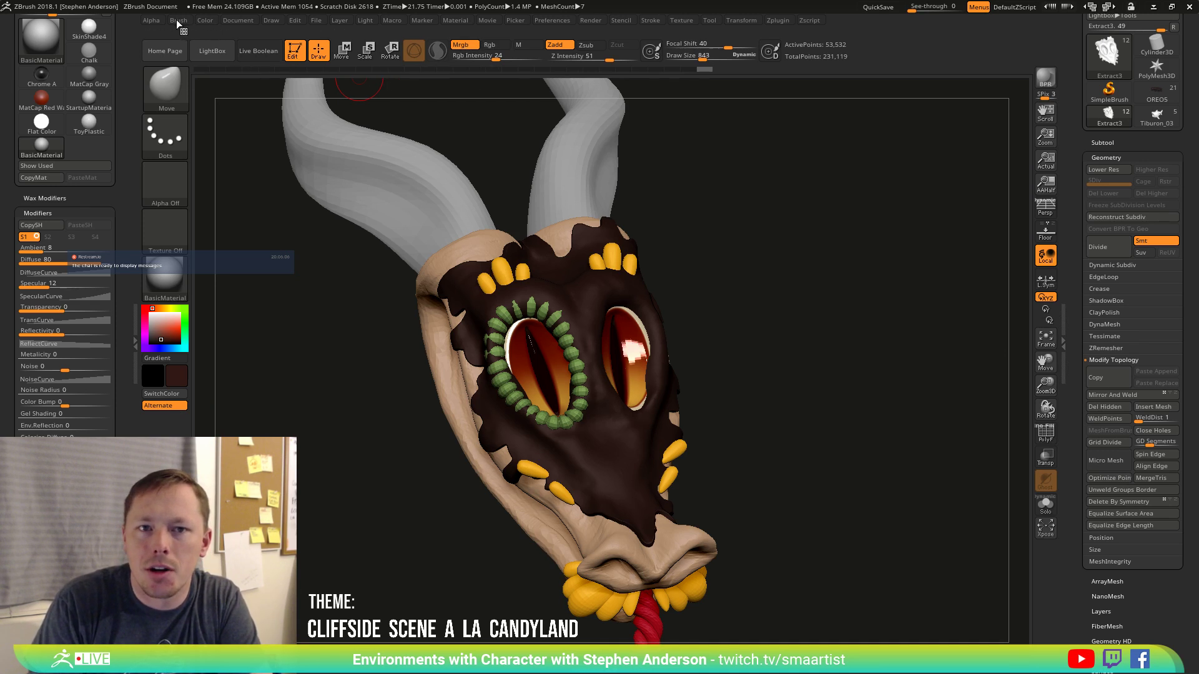
pyautogui.click(202, 20)
pyautogui.click(236, 244)
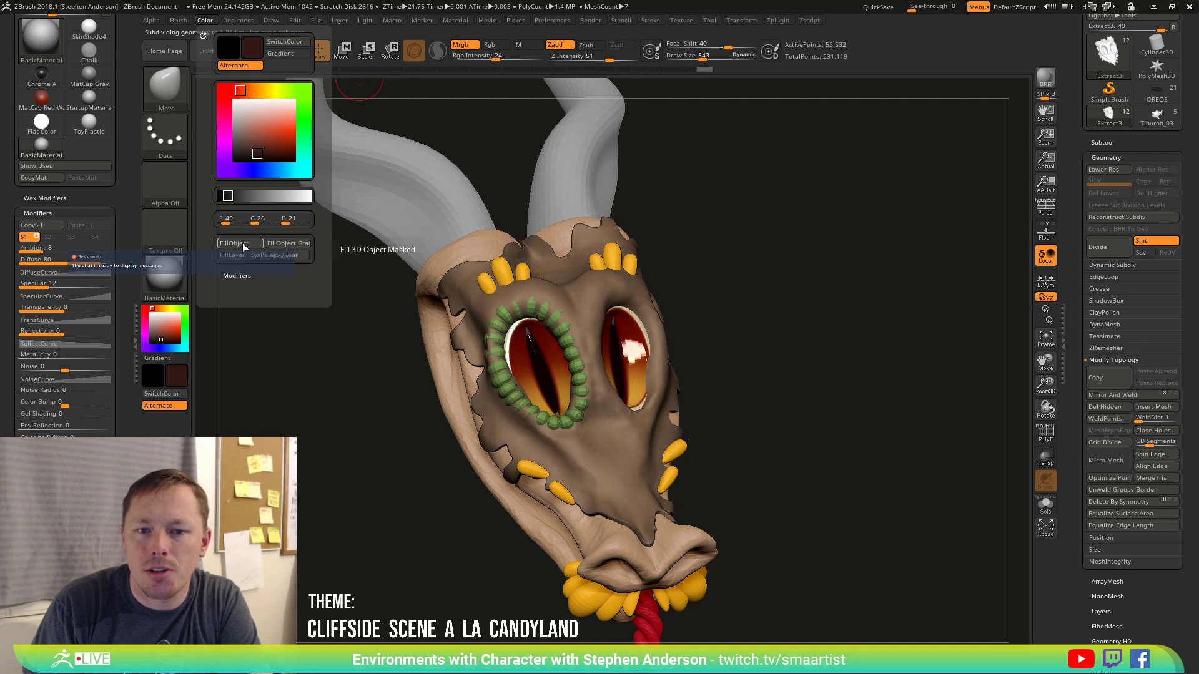
# Raise Rgb Intensity to 100 and fill the coating again with BasicMaterial and the dark brown.
pyautogui.moveTo(725, 433); pyautogui.dragTo(725, 313)
pyautogui.moveTo(500, 58); pyautogui.dragTo(542, 58)
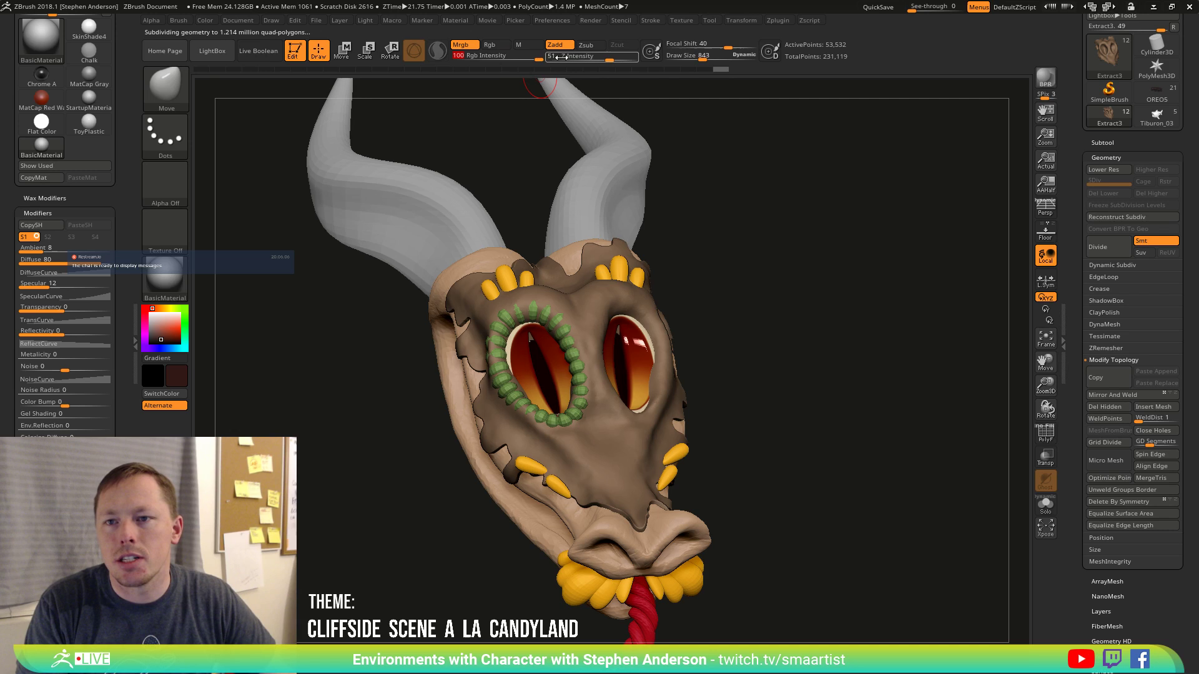
pyautogui.click(204, 19)
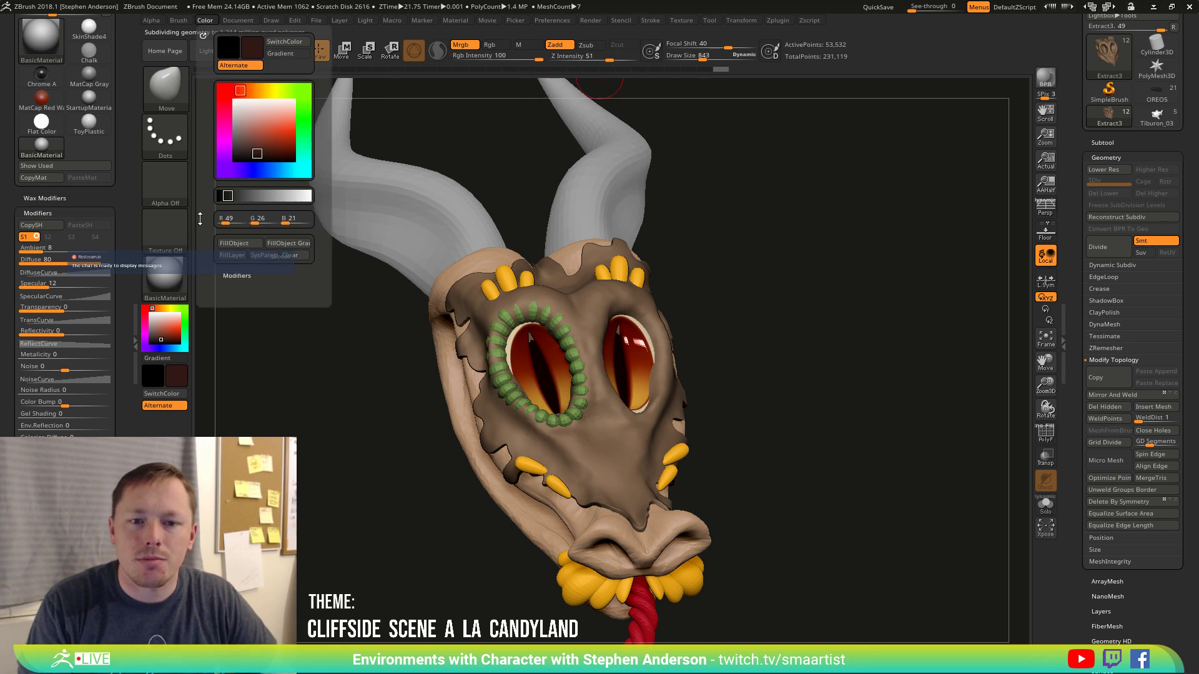
pyautogui.click(234, 244)
pyautogui.moveTo(409, 316); pyautogui.dragTo(678, 403)
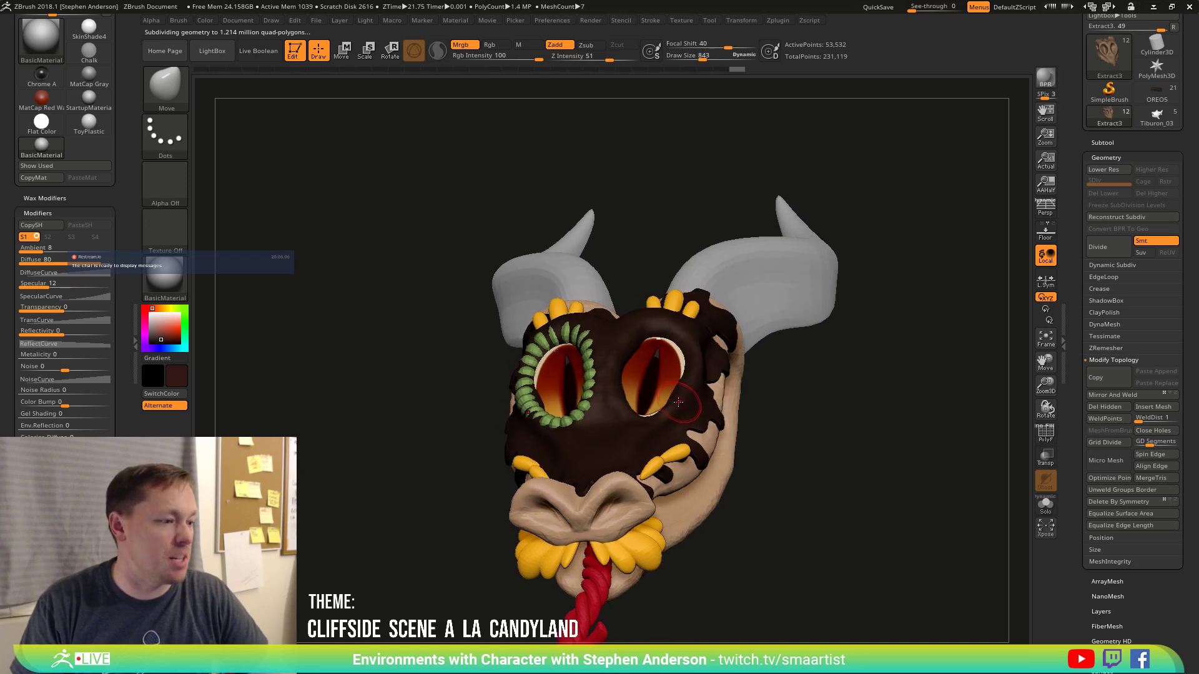
pyautogui.moveTo(678, 403)
pyautogui.mouseDown(button='right')
pyautogui.moveTo(649, 406)
pyautogui.moveTo(667, 408)
pyautogui.mouseUp(button='right')
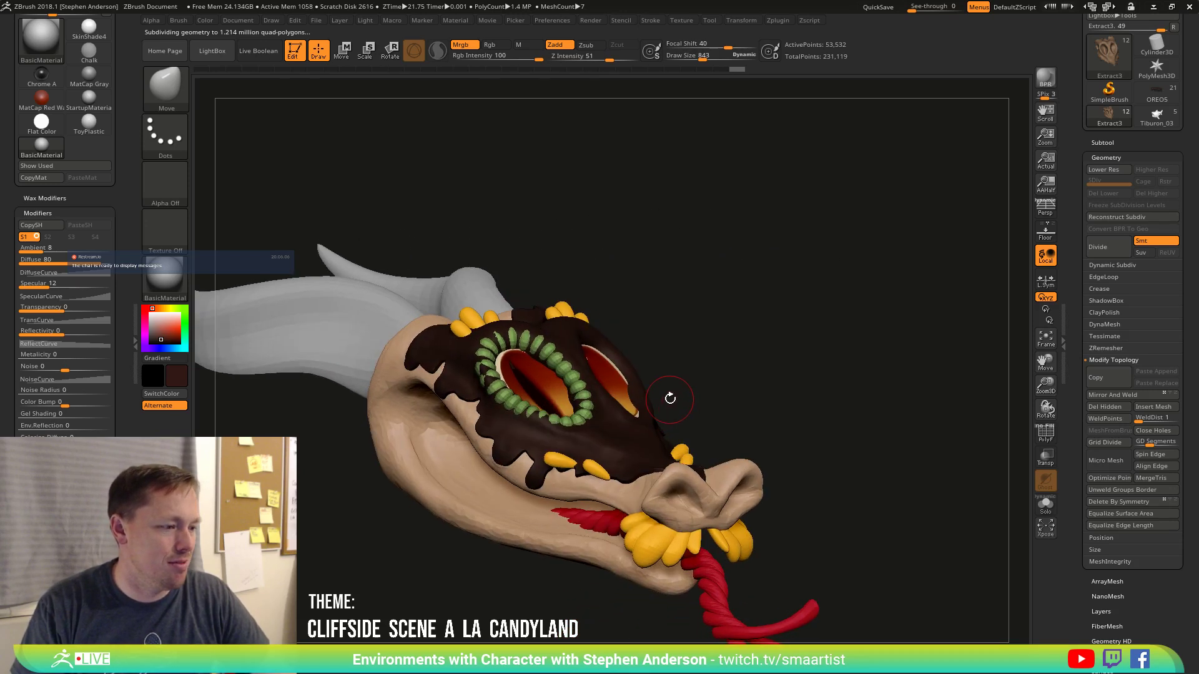
pyautogui.moveTo(703, 370); pyautogui.dragTo(709, 399)
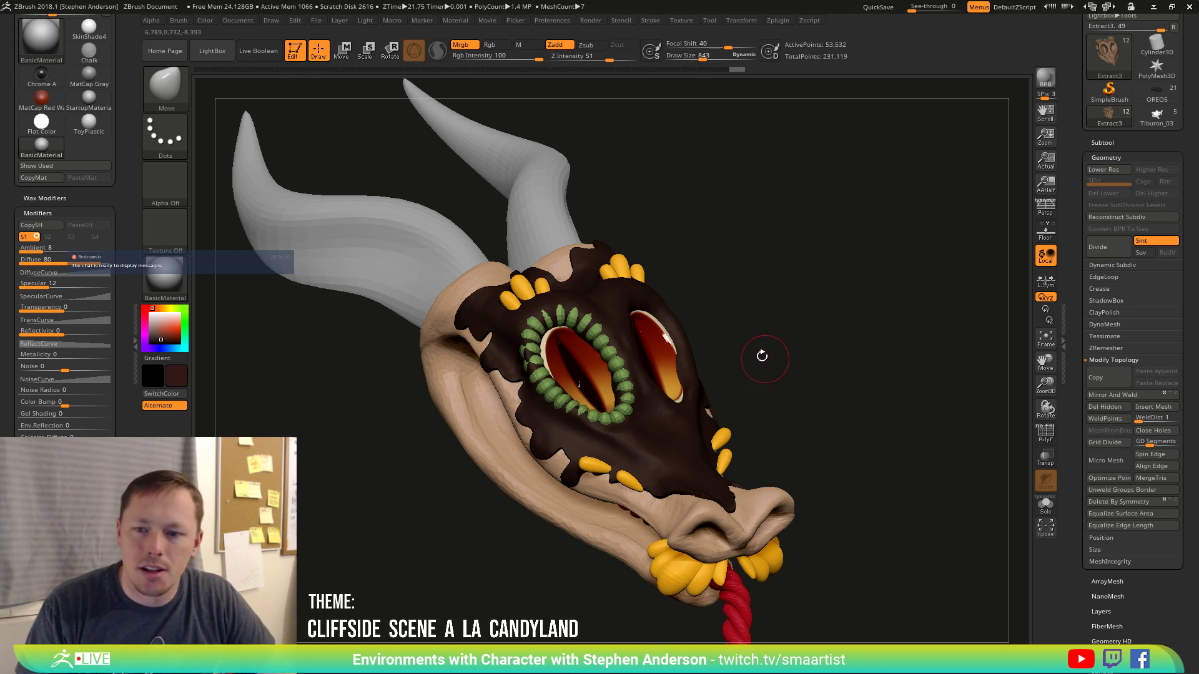
# Change the document background to light gray.
pyautogui.click(249, 21)
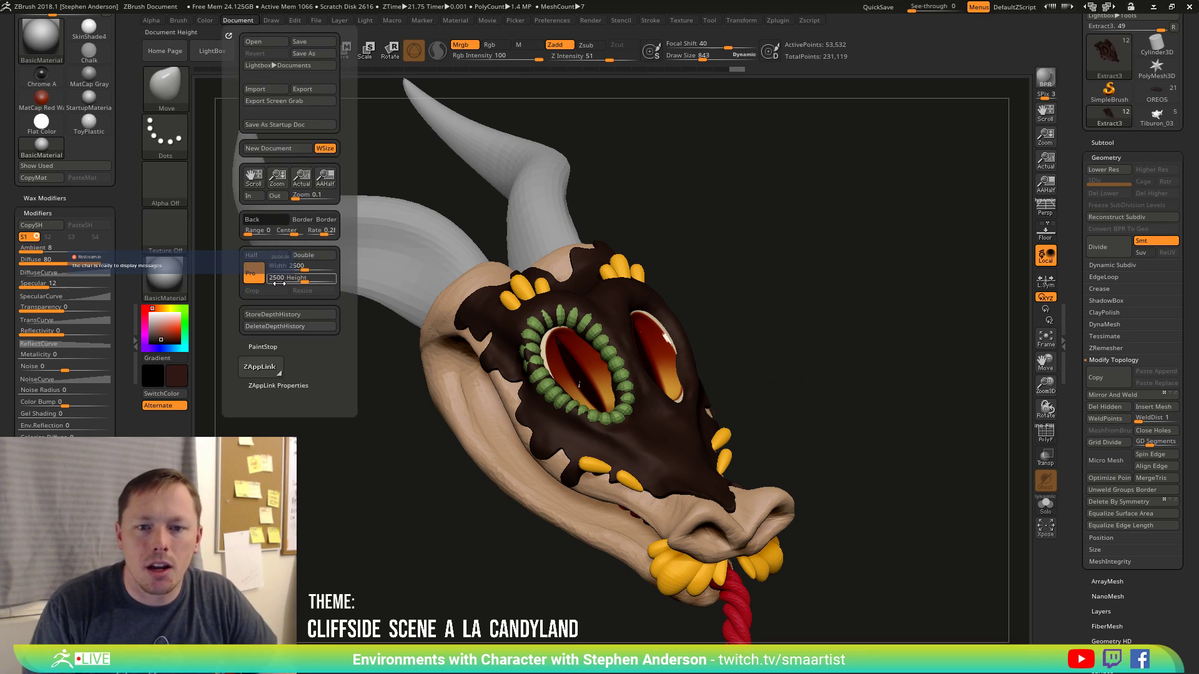
pyautogui.moveTo(269, 219); pyautogui.dragTo(251, 180)
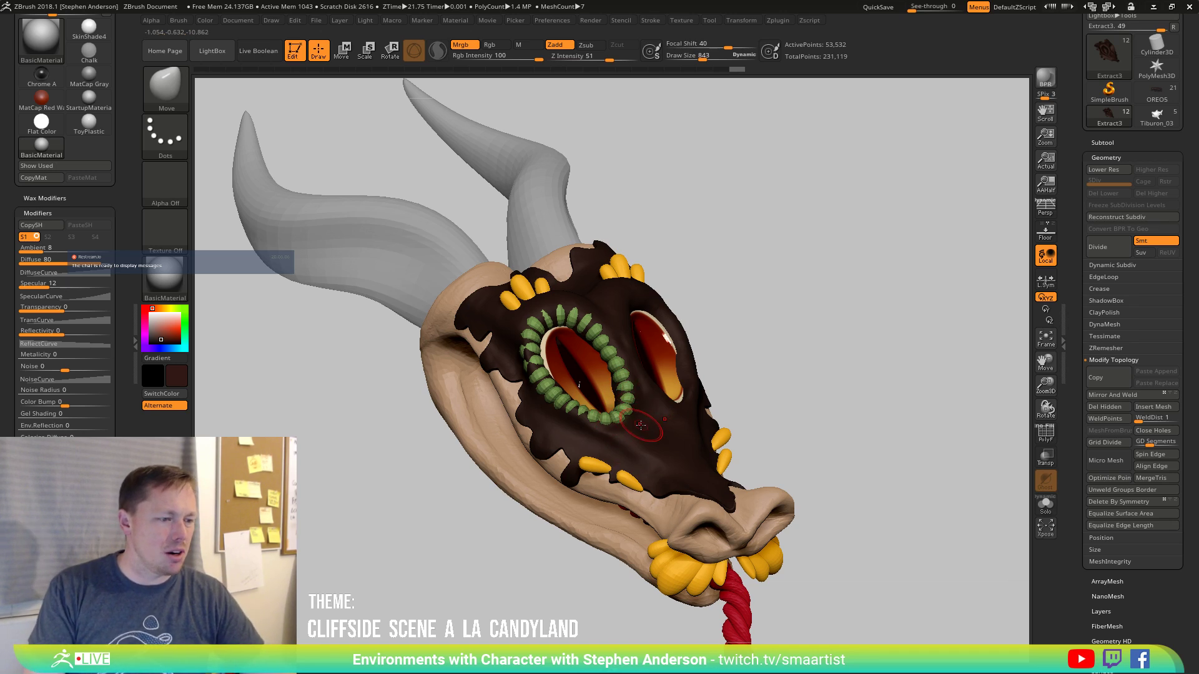
pyautogui.moveTo(640, 409)
pyautogui.keyDown('alt'); pyautogui.mouseDown(button='right')
pyautogui.moveTo(690, 385)
pyautogui.moveTo(723, 423)
pyautogui.moveTo(715, 415)
pyautogui.moveTo(734, 472)
pyautogui.moveTo(726, 465)
pyautogui.mouseUp(button='right'); pyautogui.keyUp('alt')
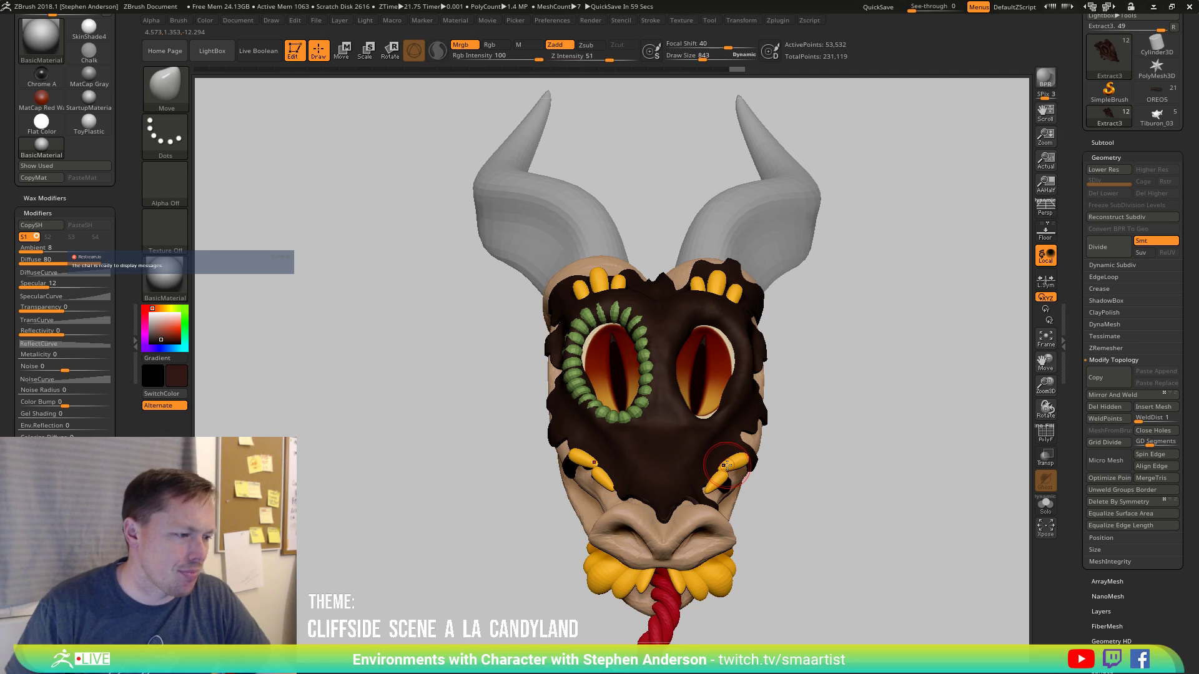
pyautogui.moveTo(726, 465)
pyautogui.mouseDown(button='right')
pyautogui.moveTo(783, 504)
pyautogui.moveTo(626, 468)
pyautogui.mouseUp(button='right')
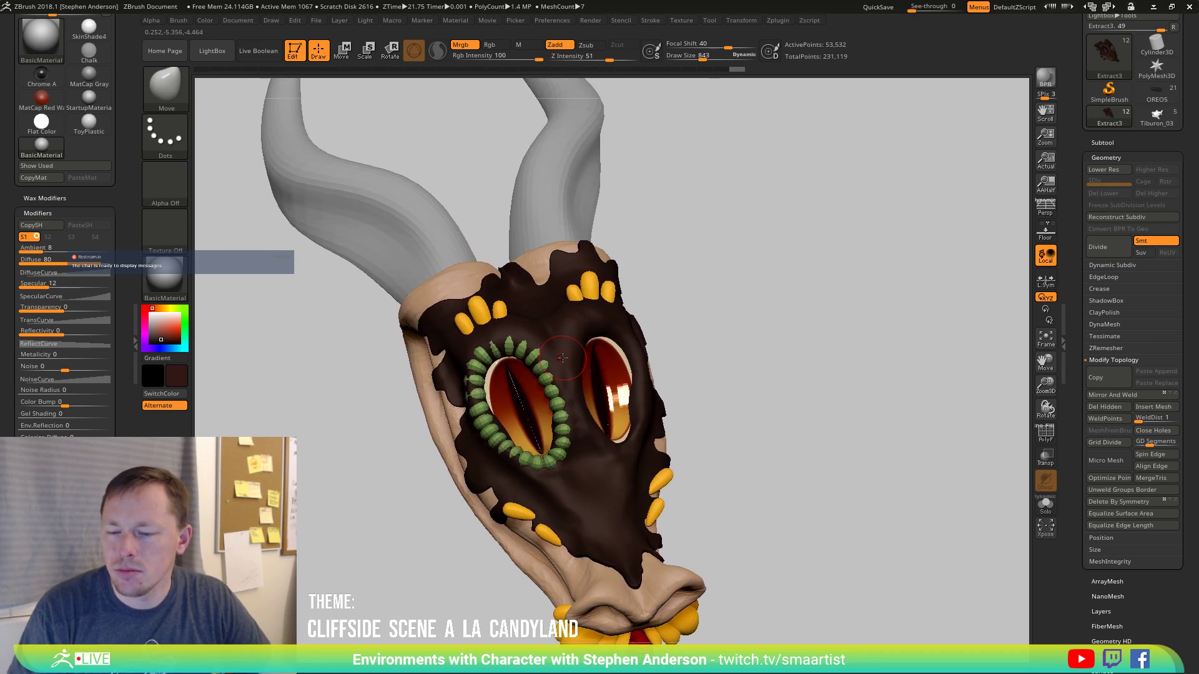
# Push the coating down around the eyes with the Move brush at Draw Size 1444, exposing the green beads and eye rims.
pyautogui.keyDown('alt'); pyautogui.moveTo(562, 374); pyautogui.dragTo(502, 370, button='right'); pyautogui.keyUp('alt')
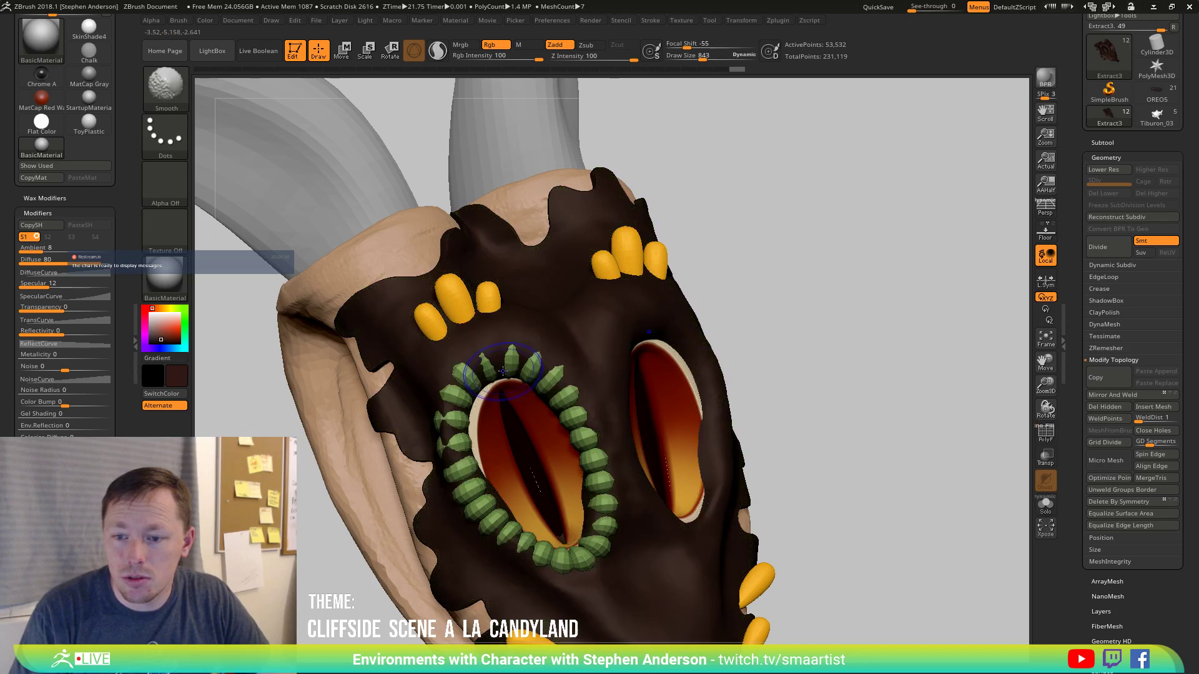
pyautogui.press('s')
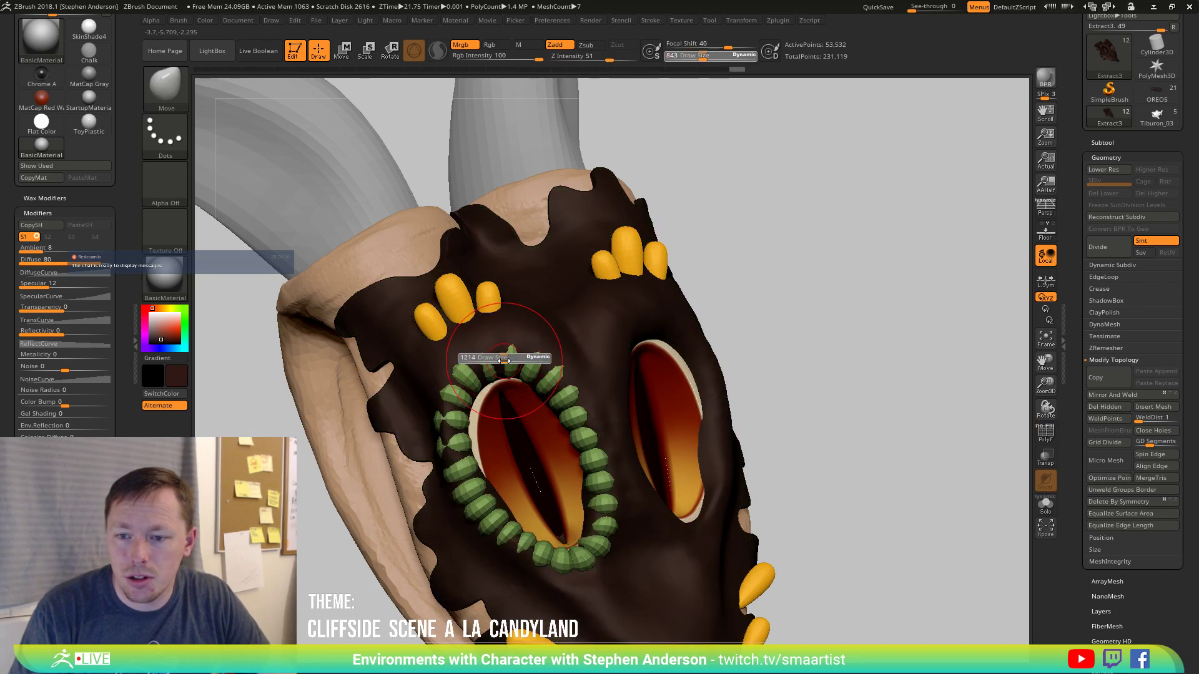
pyautogui.click(493, 357)
pyautogui.hotkey('ctrl', 'd')
pyautogui.keyDown('alt'); pyautogui.moveTo(490, 359); pyautogui.dragTo(487, 358); pyautogui.keyUp('alt')
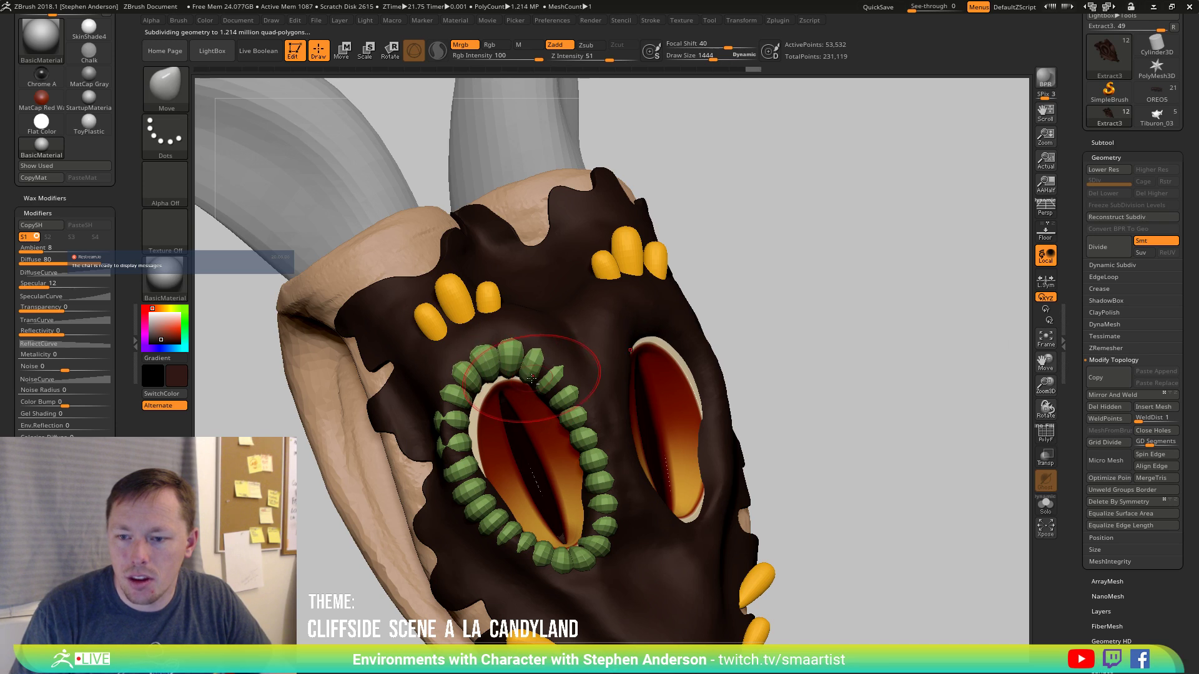
pyautogui.moveTo(517, 378)
pyautogui.mouseDown()
pyautogui.moveTo(475, 389)
pyautogui.moveTo(454, 433)
pyautogui.moveTo(428, 432)
pyautogui.mouseUp()
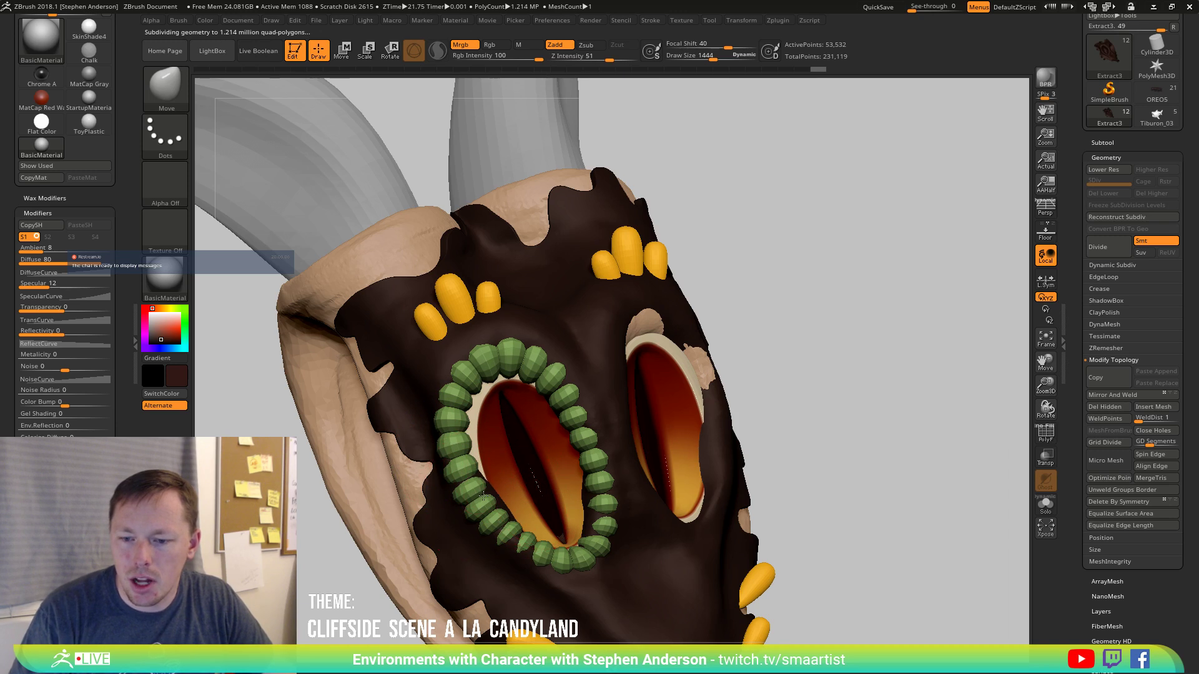
pyautogui.moveTo(484, 497); pyautogui.dragTo(487, 504)
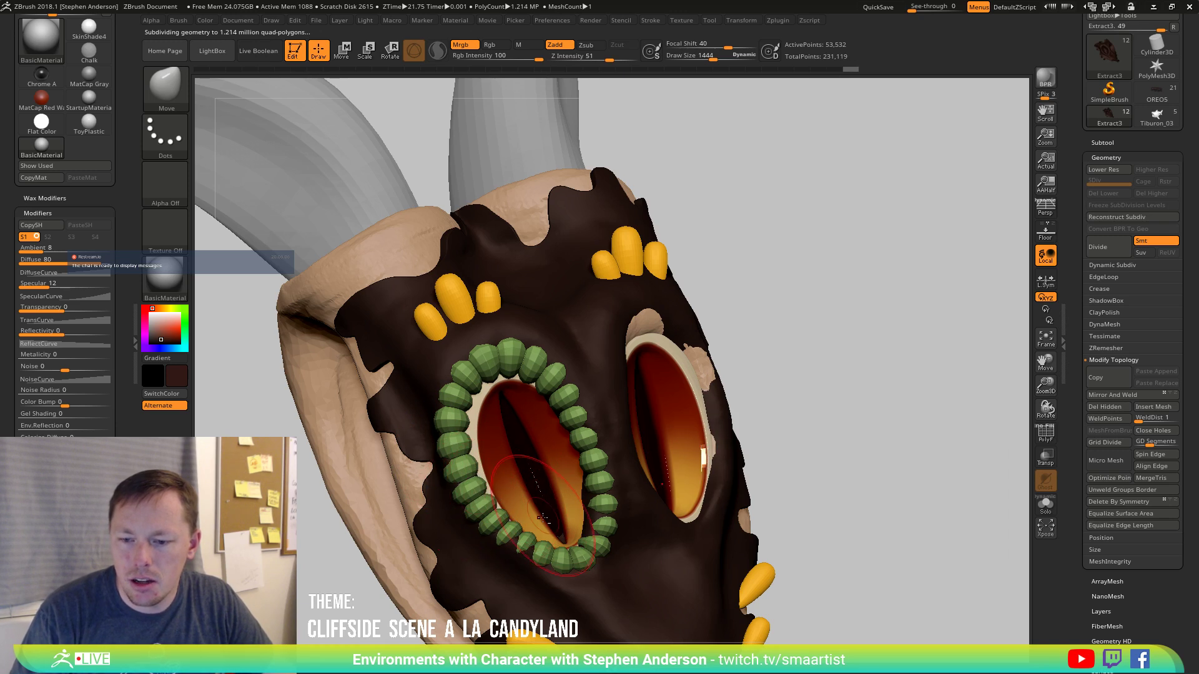
pyautogui.moveTo(546, 532)
pyautogui.mouseDown()
pyautogui.moveTo(589, 510)
pyautogui.moveTo(562, 478)
pyautogui.mouseUp()
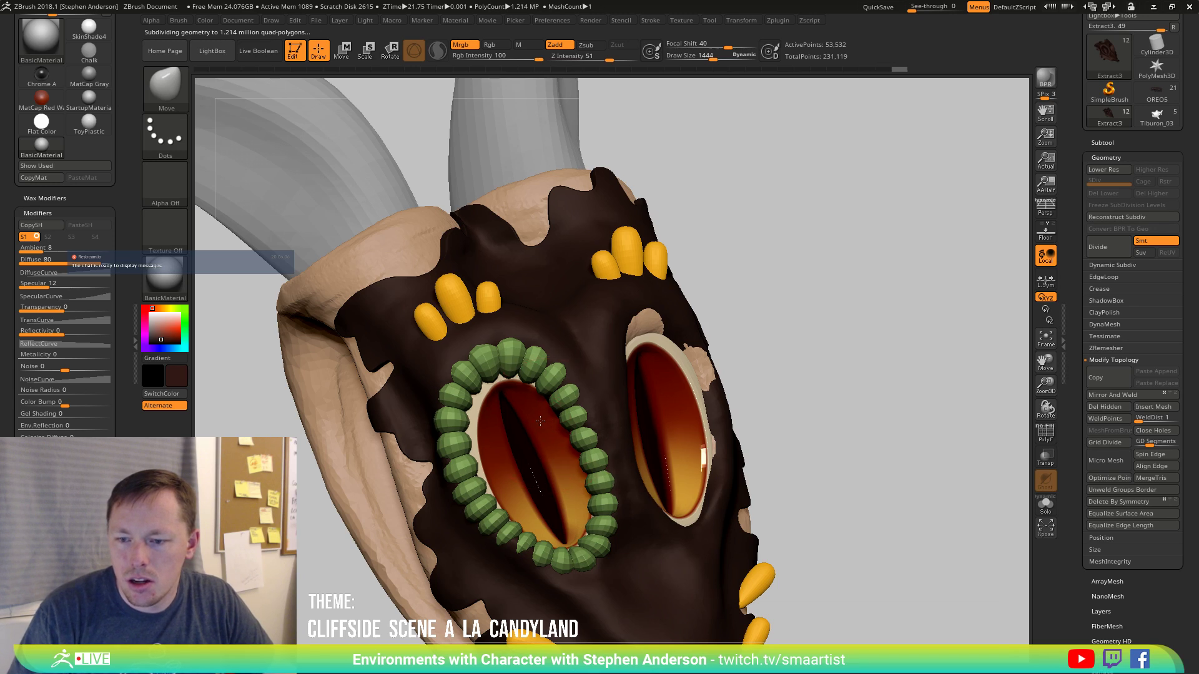
pyautogui.moveTo(535, 420); pyautogui.dragTo(538, 417)
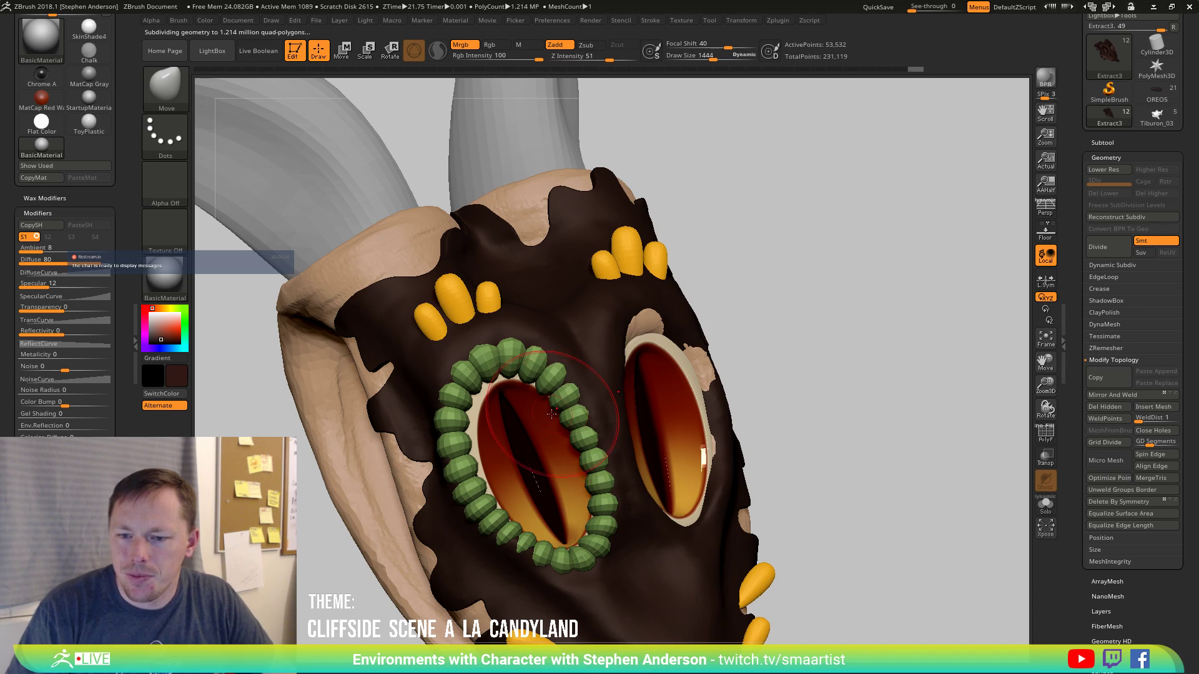
# Switch to the ClayBuildup brush for sculpting the chocolate coating beside the beaded eye.
pyautogui.moveTo(578, 418)
pyautogui.mouseDown(button='right')
pyautogui.moveTo(534, 426)
pyautogui.moveTo(521, 546)
pyautogui.mouseUp(button='right')
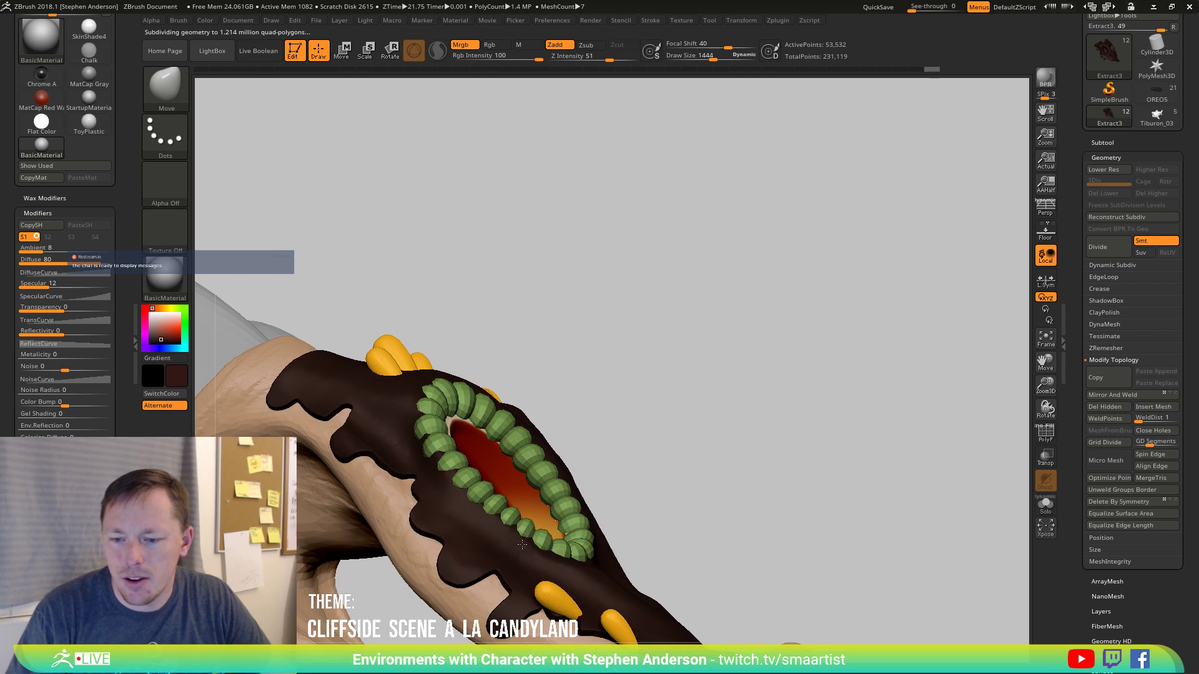
pyautogui.moveTo(522, 545); pyautogui.dragTo(490, 462, button='right')
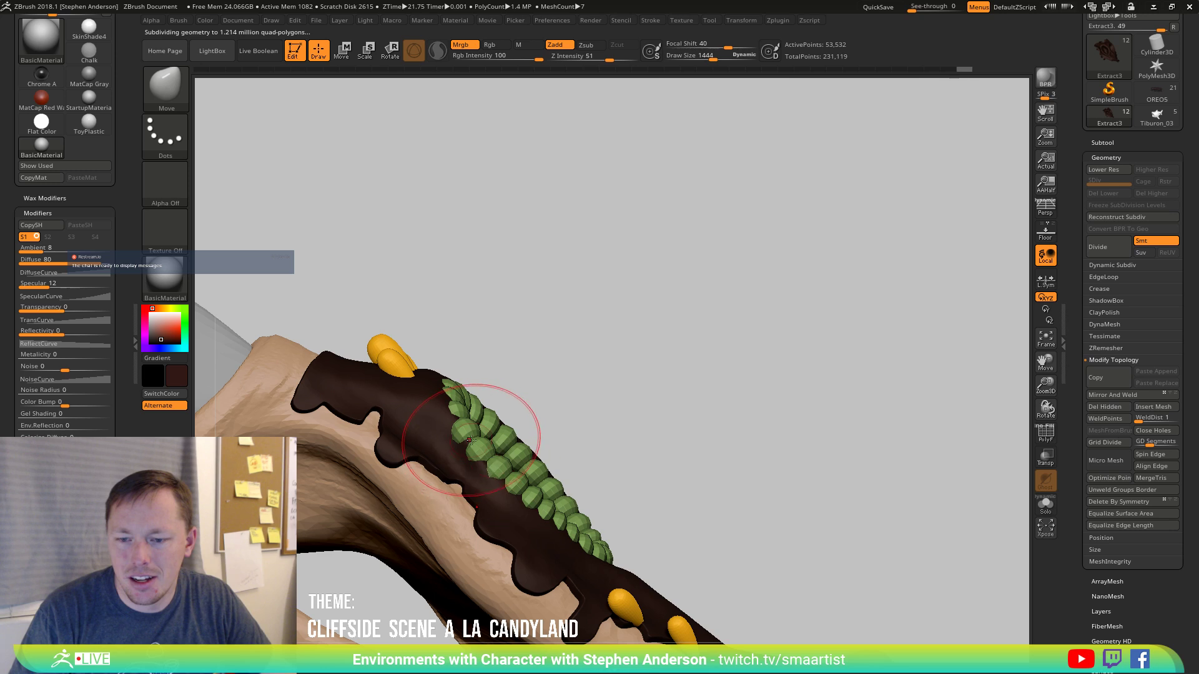
pyautogui.moveTo(489, 471); pyautogui.dragTo(466, 483, button='right')
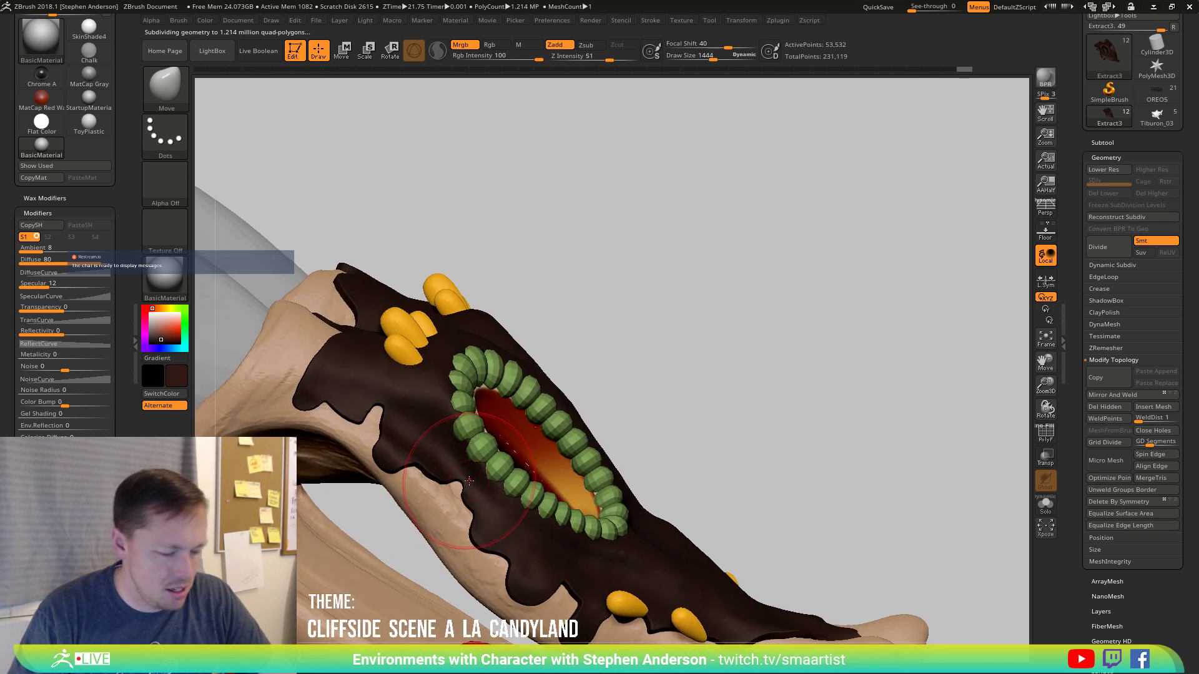
pyautogui.press('b')
pyautogui.press('c')
pyautogui.press('b')
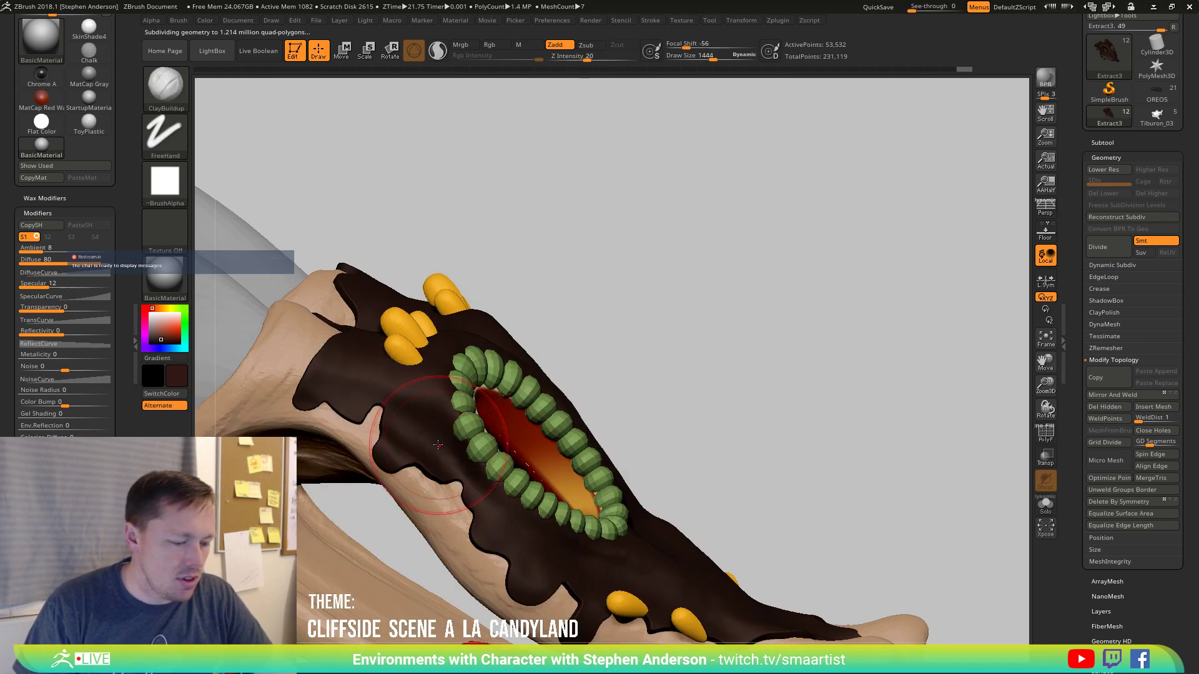
# Isolate the coating with its polyframe shown, examine its inner and outer surfaces, and bring the whole head back without the polyframe.
pyautogui.press('w')
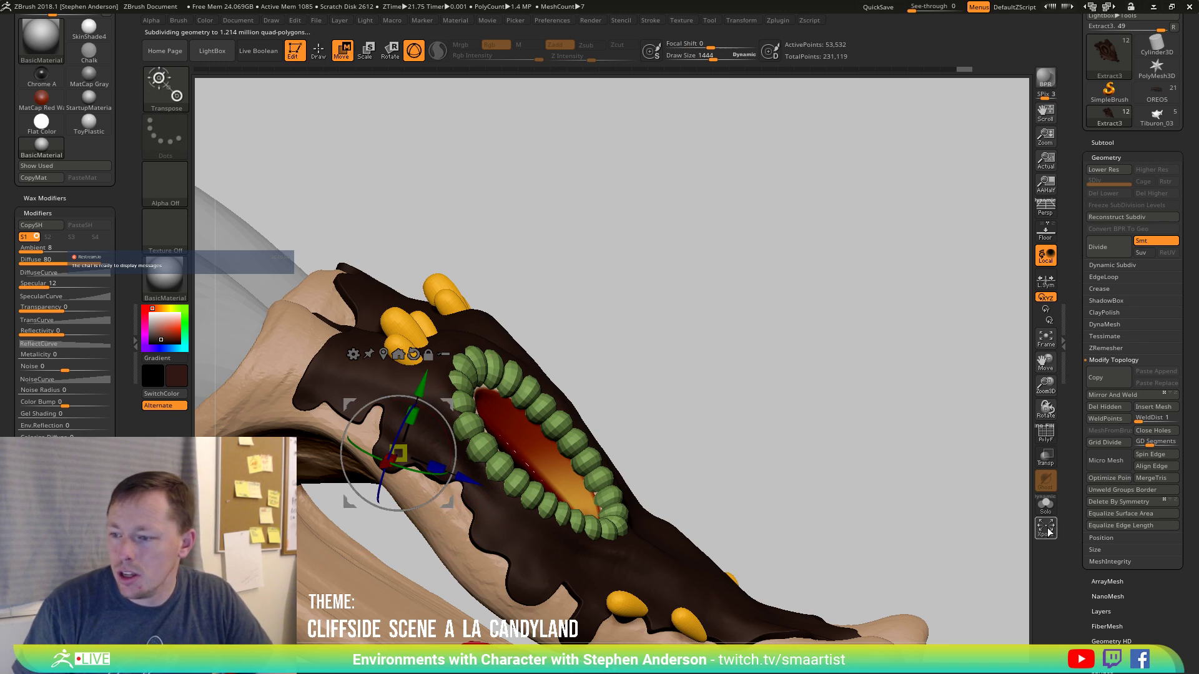
pyautogui.click(1045, 505)
pyautogui.moveTo(737, 374); pyautogui.dragTo(437, 430, button='right')
pyautogui.hotkey('shift', 'f')
pyautogui.click(428, 407)
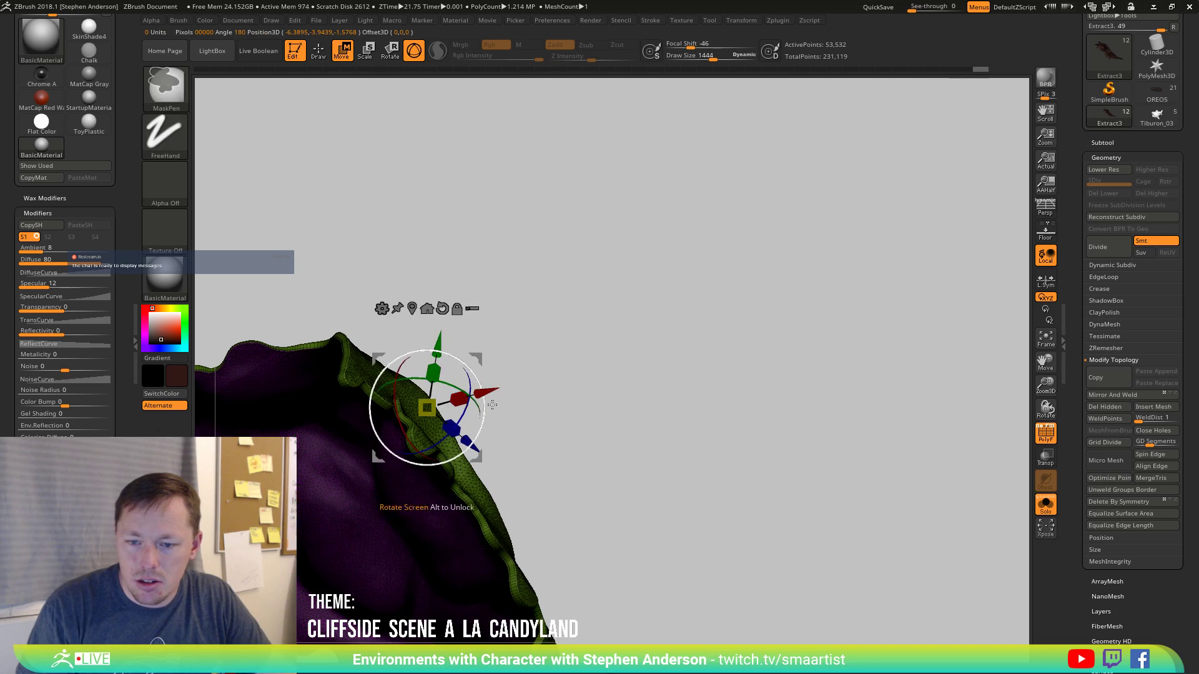
pyautogui.moveTo(683, 420); pyautogui.dragTo(647, 434, button='right')
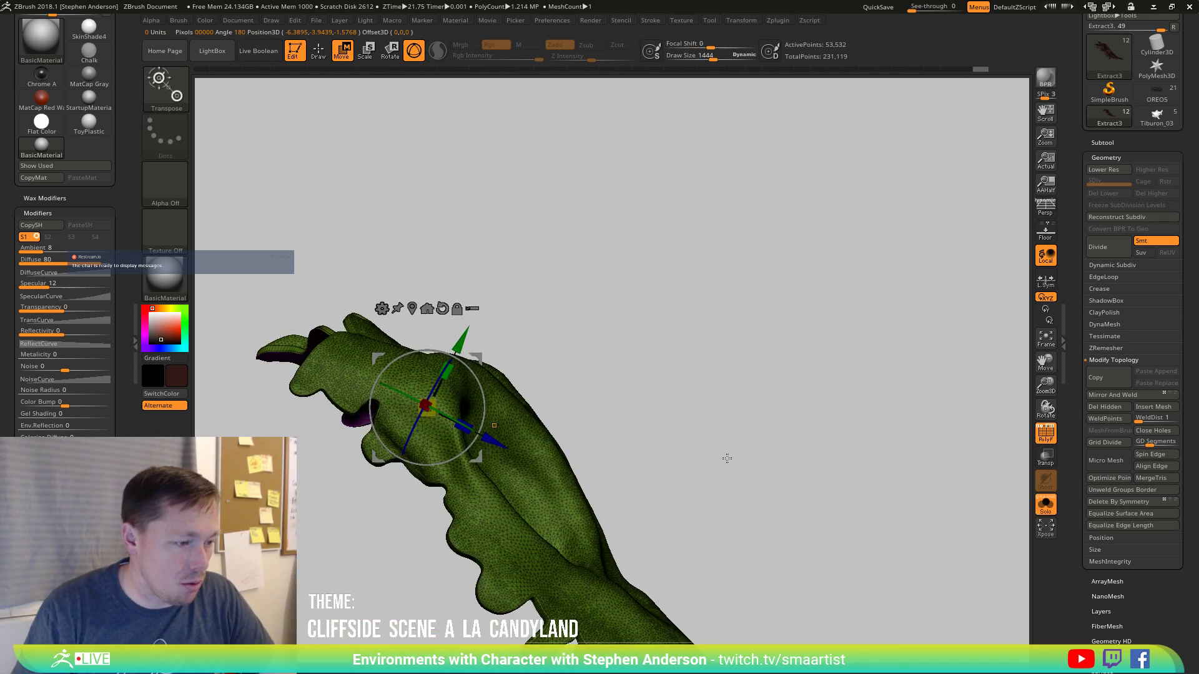
pyautogui.press('q')
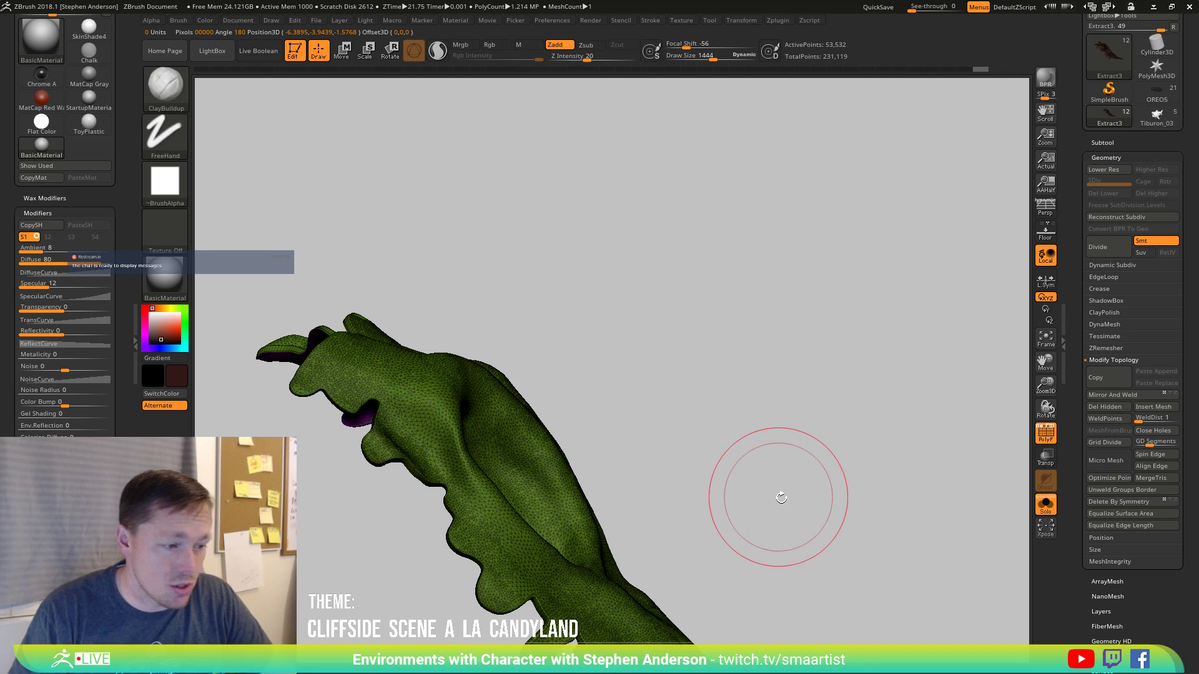
pyautogui.click(1046, 505)
pyautogui.moveTo(655, 382); pyautogui.dragTo(468, 388, button='right')
pyautogui.hotkey('shift', 'f')
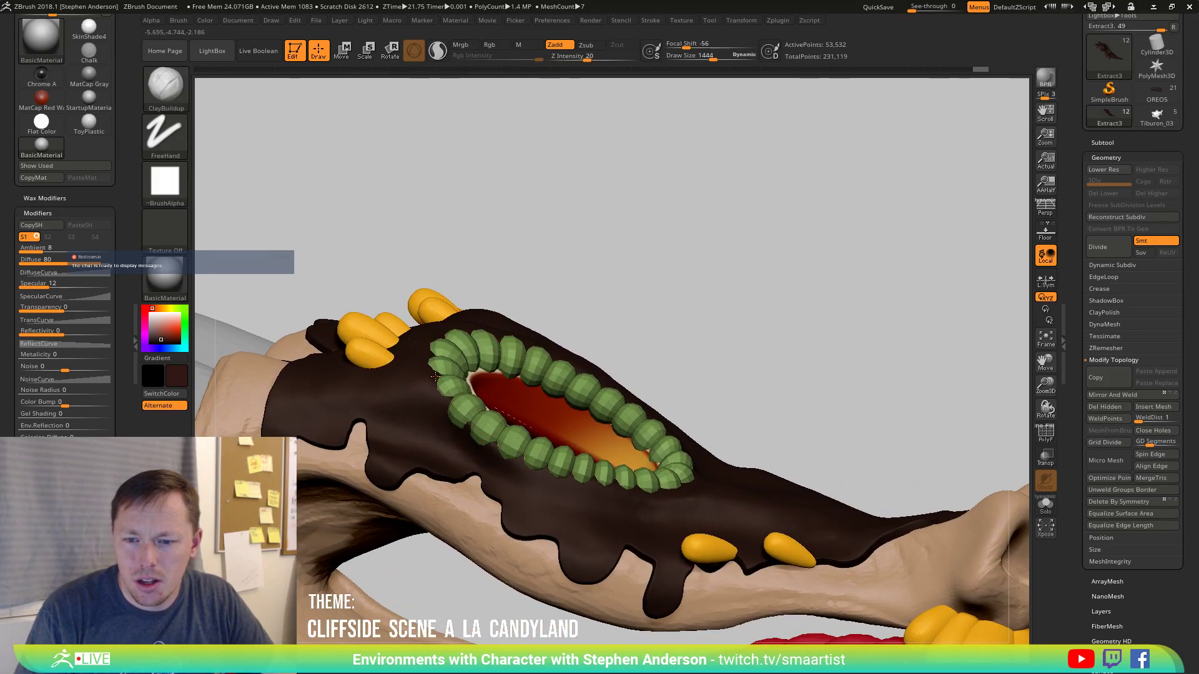
# Reduce the ClayBuildup Draw Size to 204 and build up the coating along the lower edge of the green beads.
pyautogui.press('s')
pyautogui.moveTo(462, 398); pyautogui.dragTo(427, 401)
pyautogui.hotkey('ctrl', 'd')
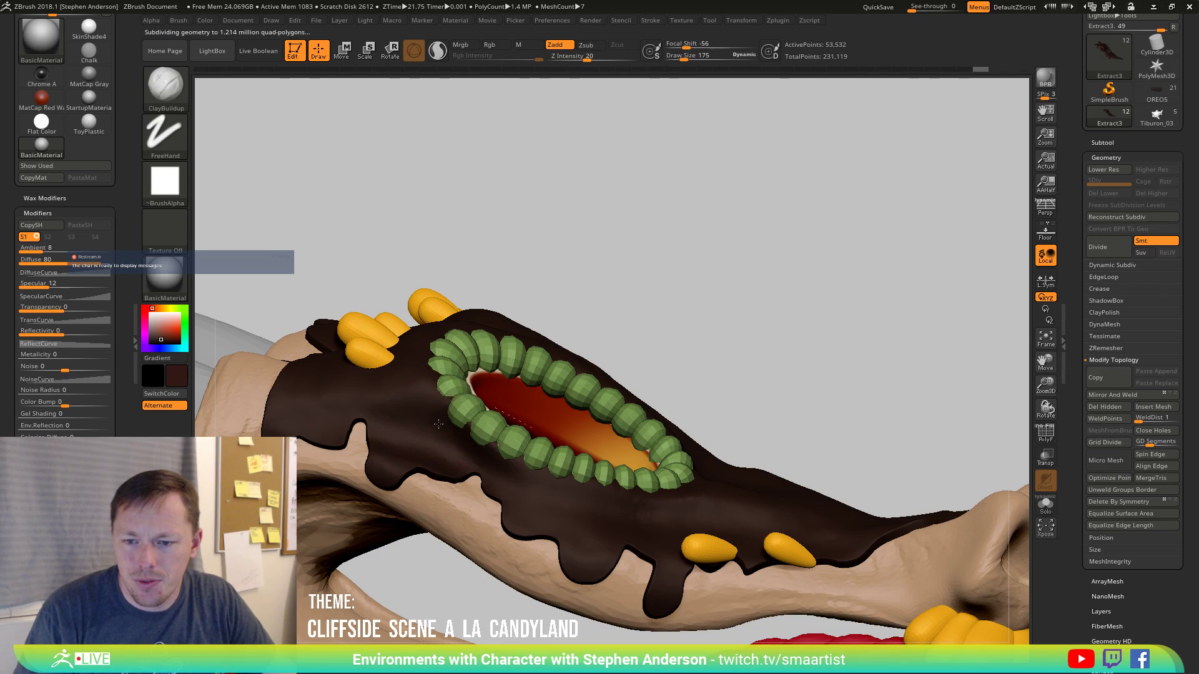
pyautogui.moveTo(447, 397)
pyautogui.mouseDown(button='right')
pyautogui.moveTo(458, 418)
pyautogui.moveTo(449, 403)
pyautogui.mouseUp(button='right')
pyautogui.press('s')
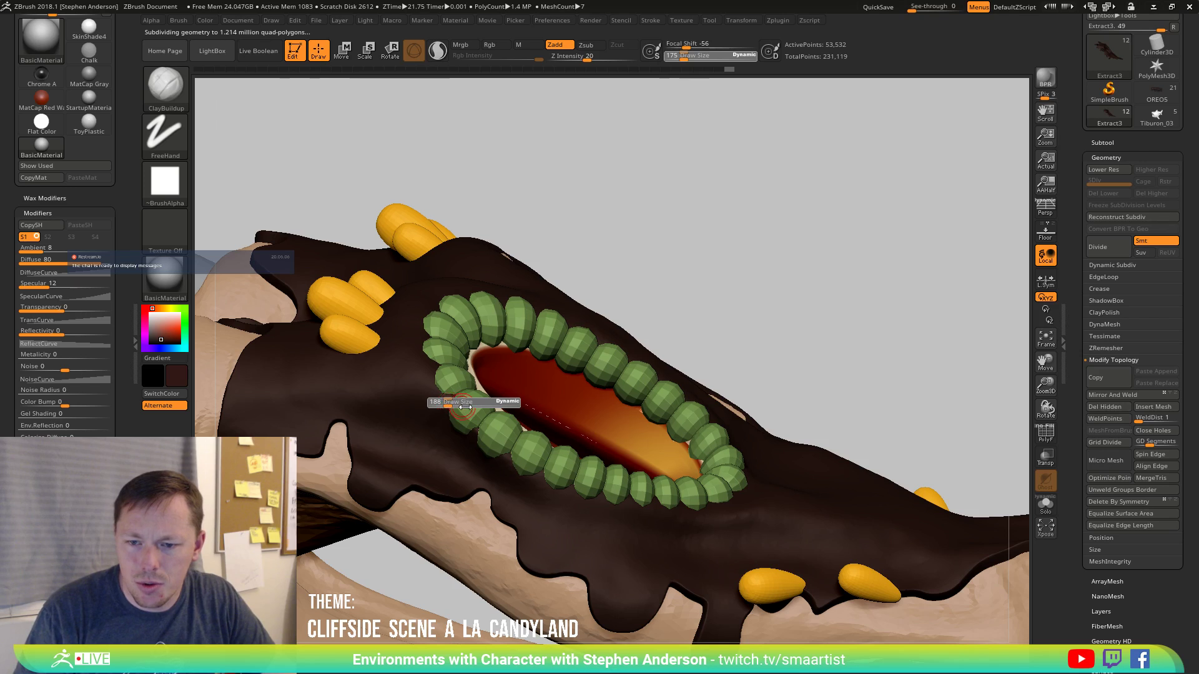
pyautogui.moveTo(465, 407); pyautogui.dragTo(450, 403)
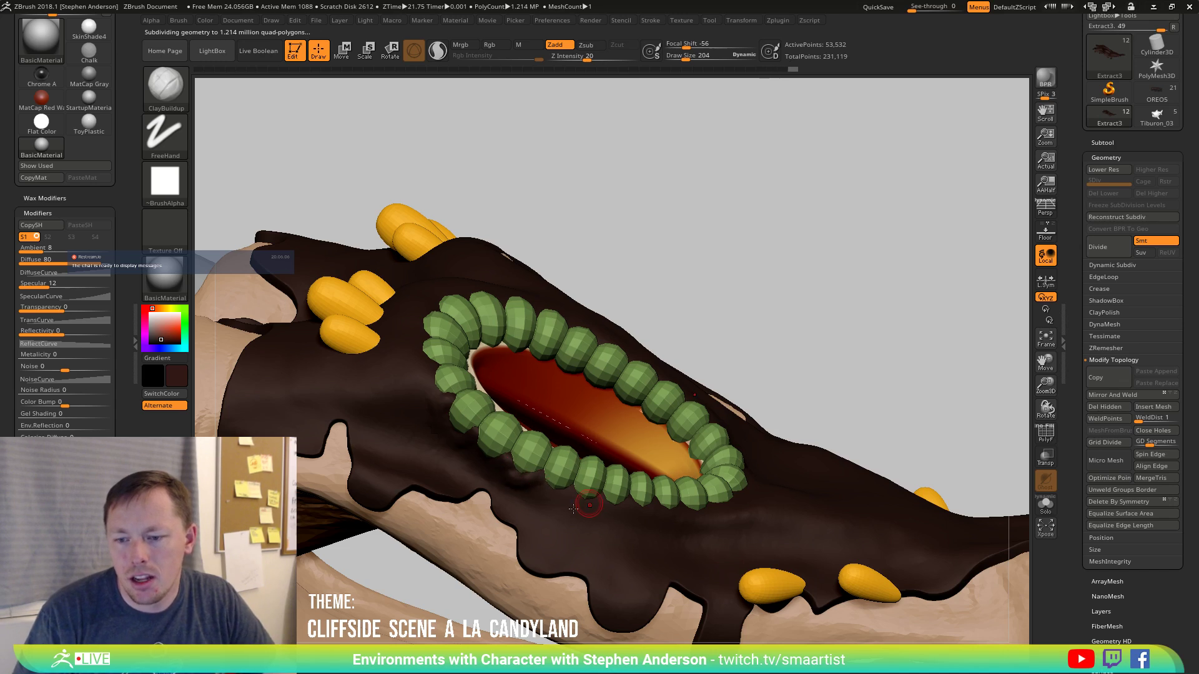
# Set the Draw Size to 232 and continue building up and smoothing the coating around the green bead ring.
pyautogui.moveTo(580, 494)
pyautogui.mouseDown(button='right')
pyautogui.moveTo(550, 529)
pyautogui.moveTo(565, 496)
pyautogui.mouseUp(button='right')
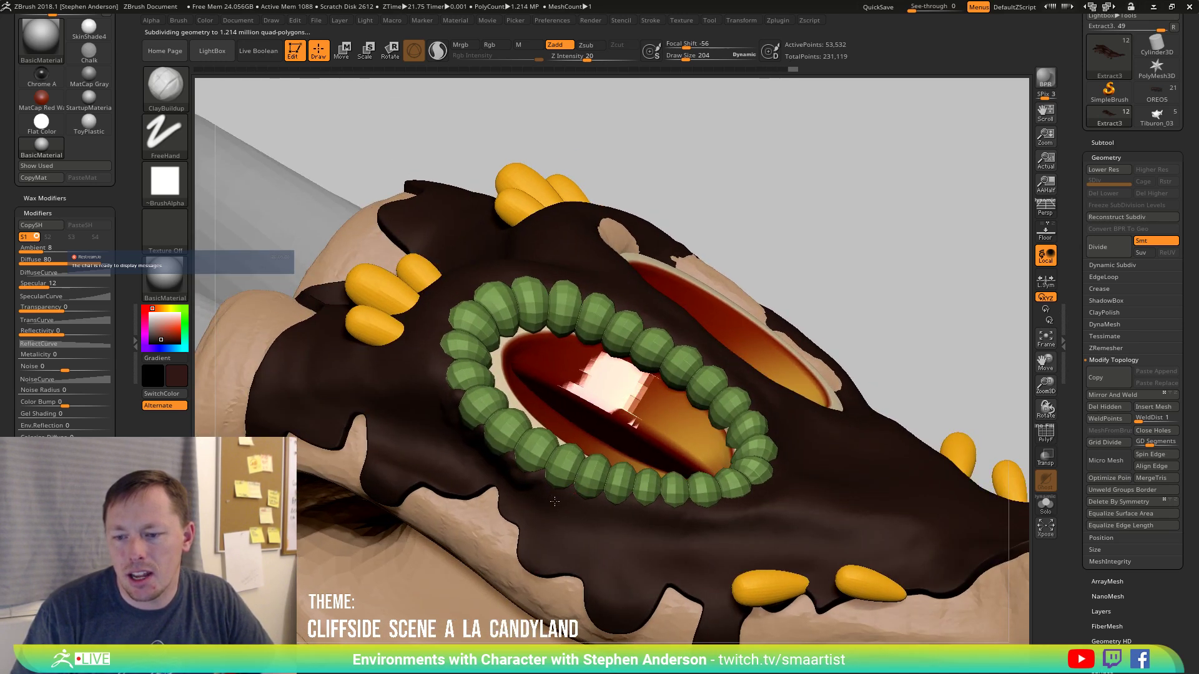
pyautogui.press('s')
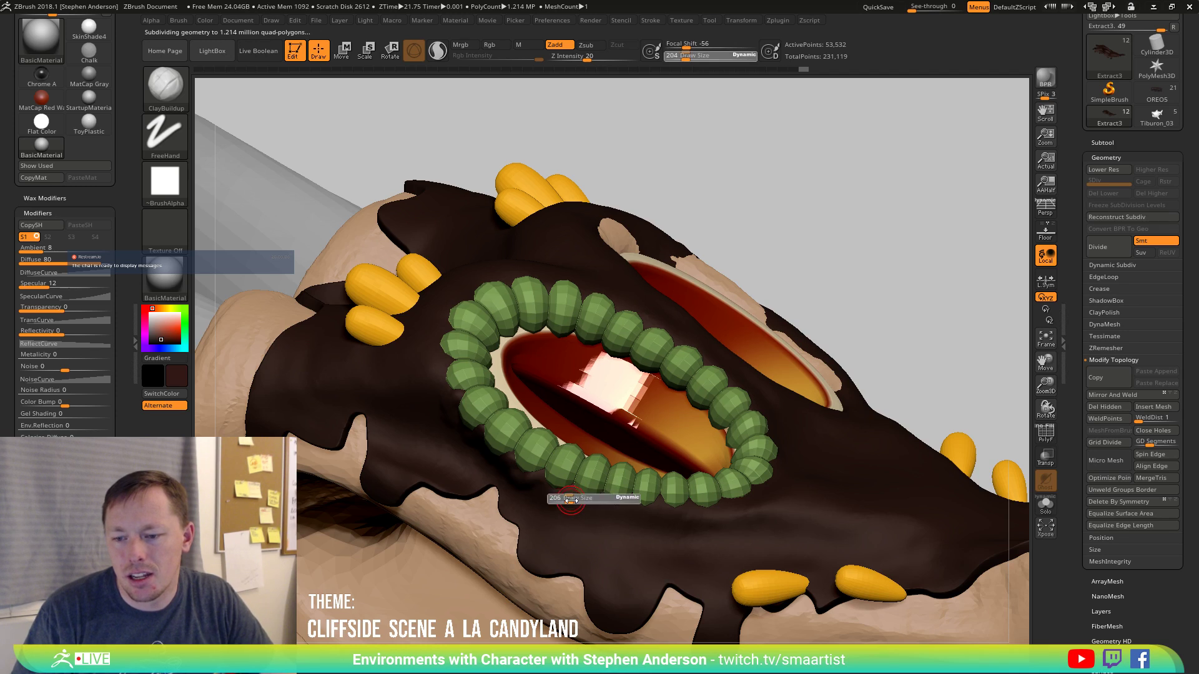
pyautogui.moveTo(581, 503); pyautogui.dragTo(597, 506)
pyautogui.press('shift')
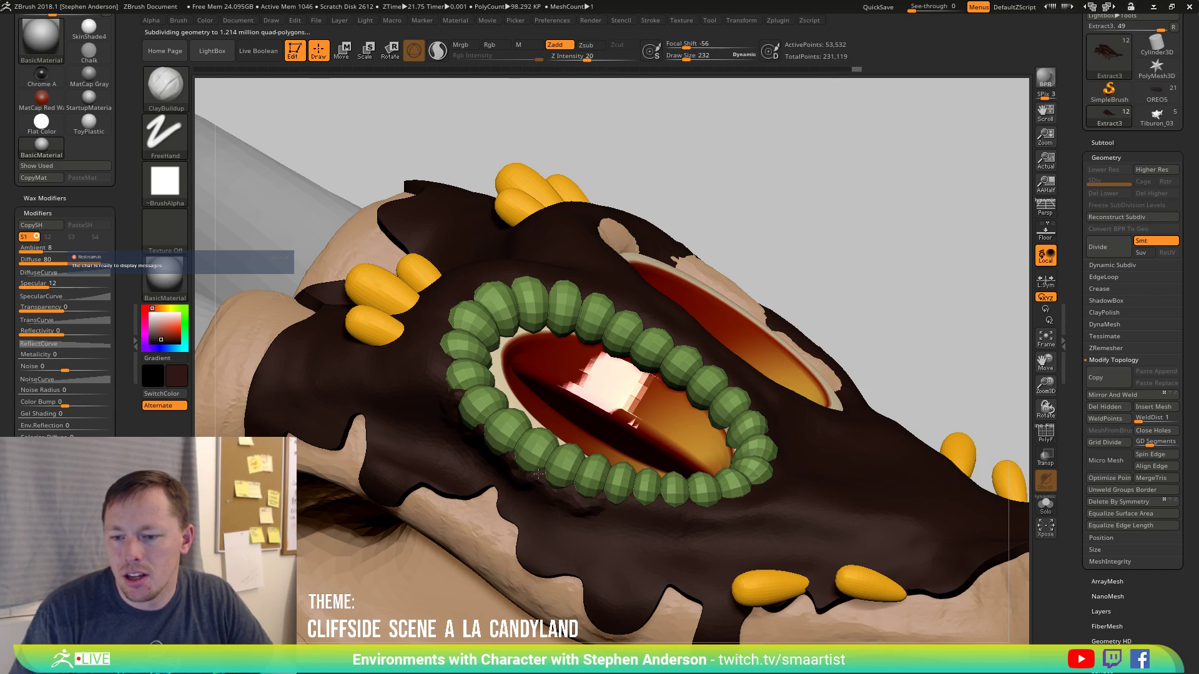
pyautogui.moveTo(543, 461)
pyautogui.mouseDown(button='right')
pyautogui.moveTo(444, 362)
pyautogui.moveTo(445, 383)
pyautogui.moveTo(417, 394)
pyautogui.moveTo(439, 366)
pyautogui.mouseUp(button='right')
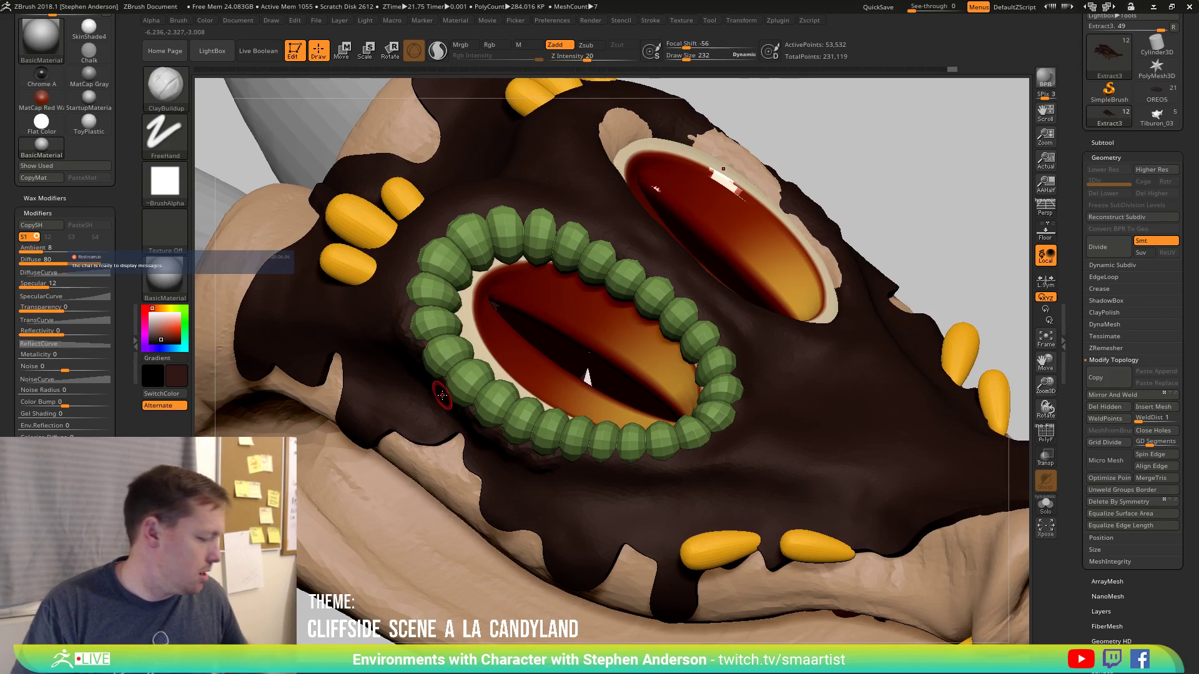
# Examine the coating around the beaded eye, the drips and the snout from several angles.
pyautogui.moveTo(793, 526)
pyautogui.mouseDown(button='right')
pyautogui.moveTo(804, 510)
pyautogui.moveTo(812, 542)
pyautogui.moveTo(785, 465)
pyautogui.moveTo(679, 439)
pyautogui.moveTo(593, 482)
pyautogui.mouseUp(button='right')
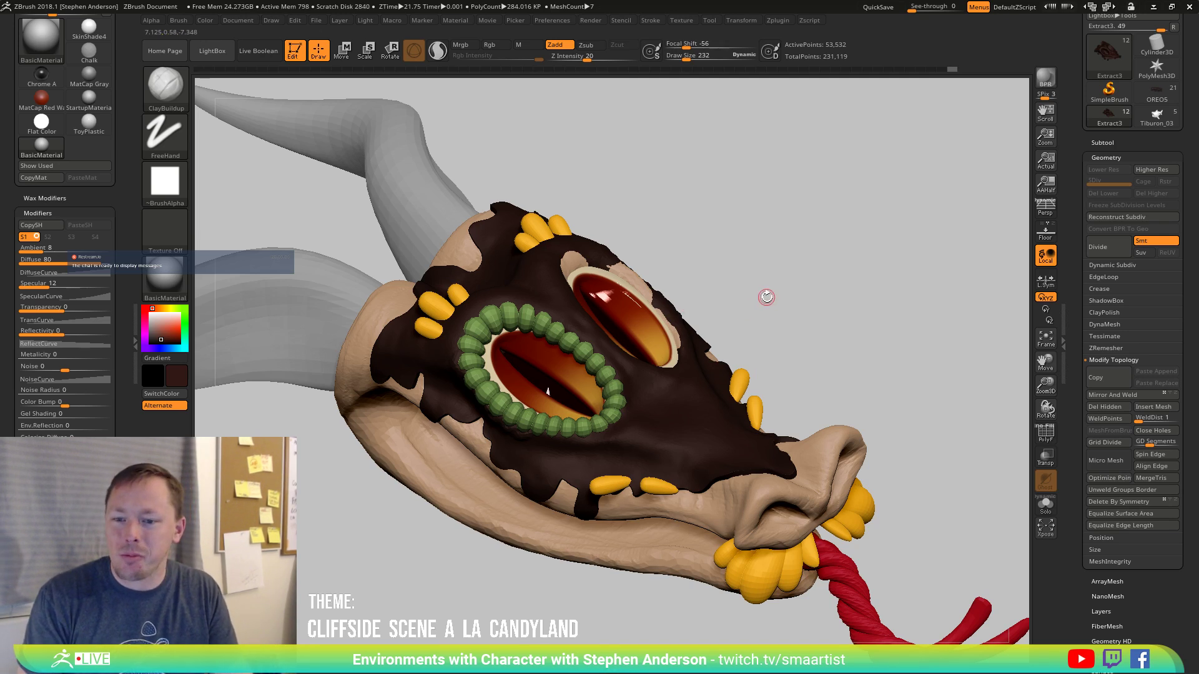
pyautogui.moveTo(794, 317)
pyautogui.mouseDown(button='right')
pyautogui.moveTo(821, 279)
pyautogui.moveTo(817, 293)
pyautogui.mouseUp(button='right')
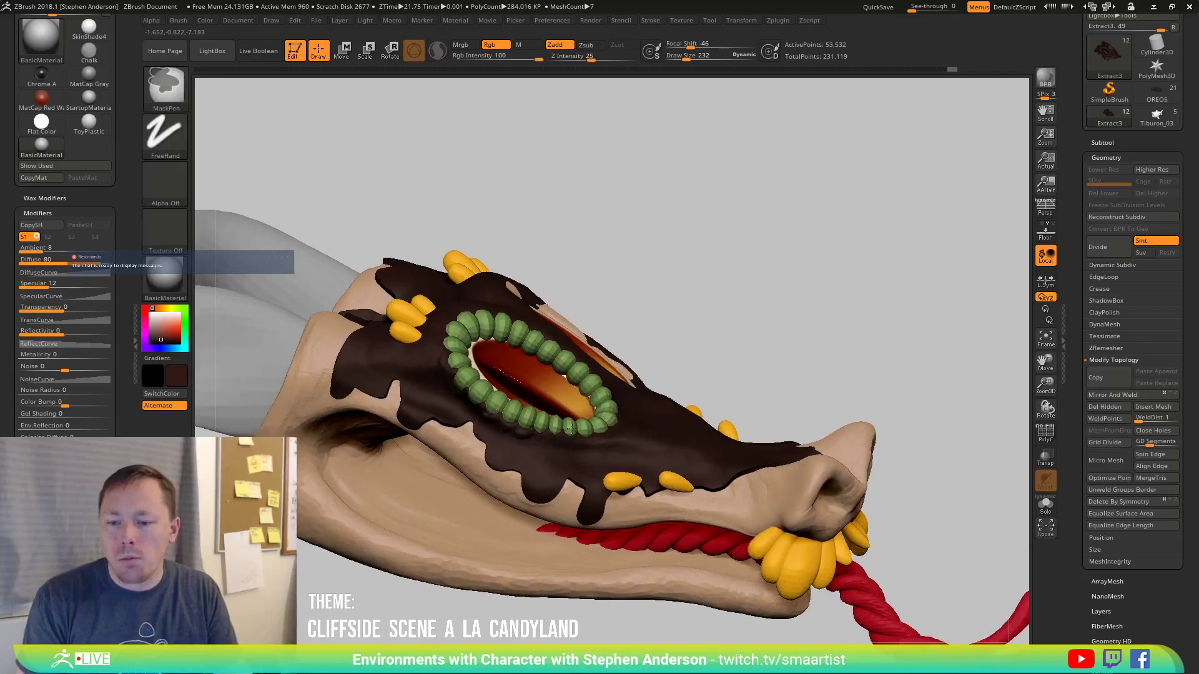
pyautogui.moveTo(624, 375)
pyautogui.keyDown('ctrl'); pyautogui.mouseDown(button='right')
pyautogui.moveTo(617, 446)
pyautogui.moveTo(539, 453)
pyautogui.mouseUp(button='right'); pyautogui.keyUp('ctrl')
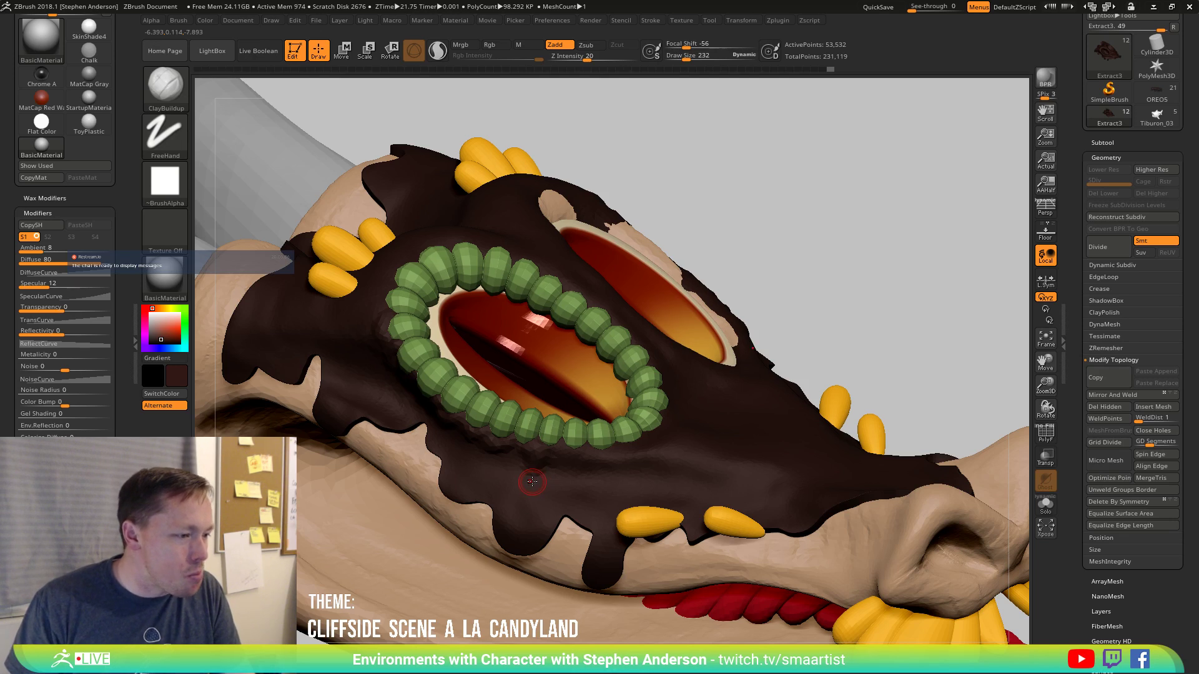
pyautogui.moveTo(532, 481); pyautogui.dragTo(509, 484, button='right')
pyautogui.keyDown('alt'); pyautogui.moveTo(599, 468); pyautogui.dragTo(625, 429, button='right'); pyautogui.keyUp('alt')
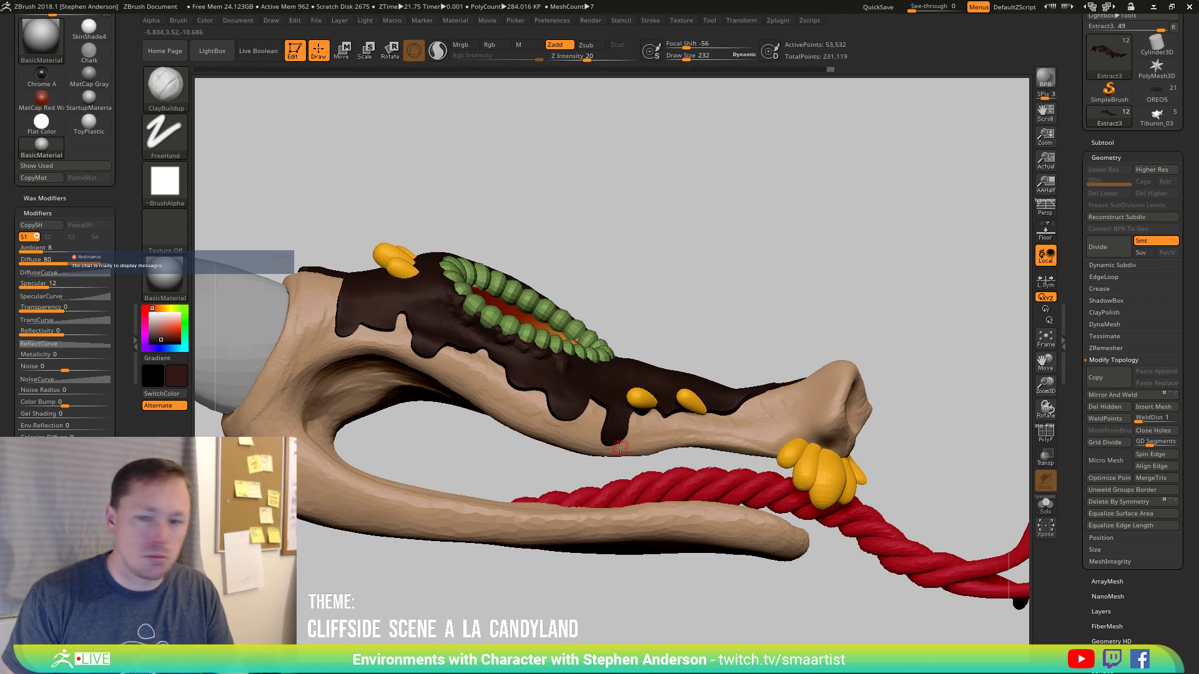
pyautogui.moveTo(671, 381); pyautogui.dragTo(663, 467, button='right')
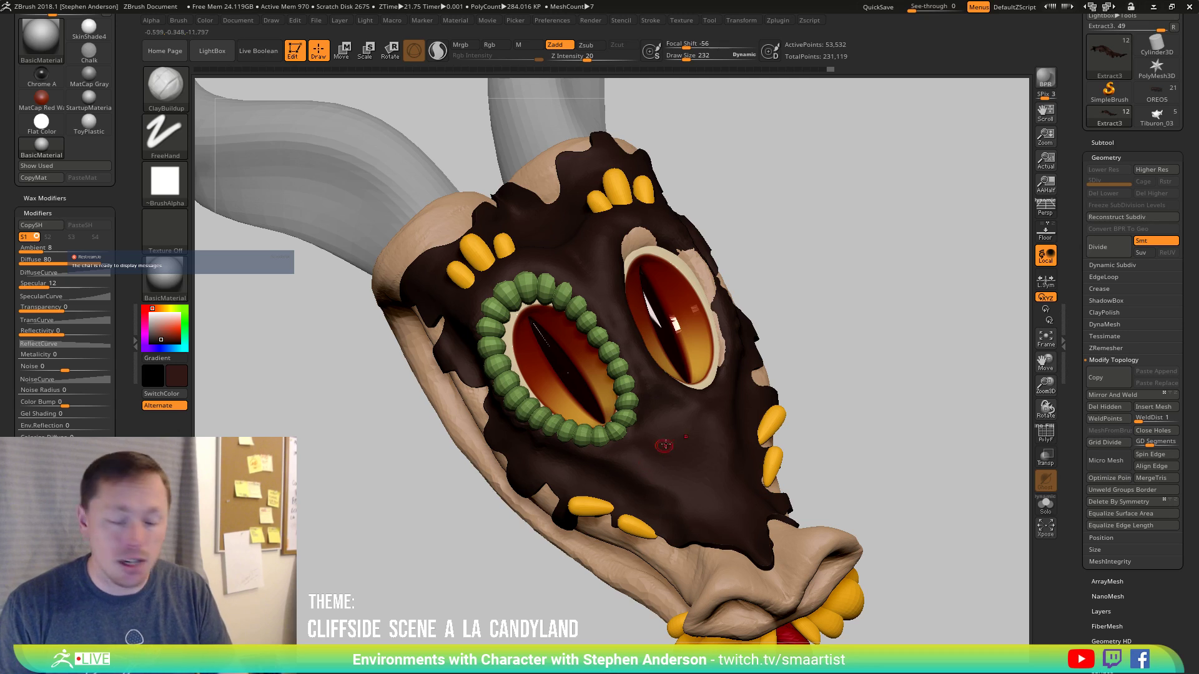
pyautogui.moveTo(667, 452); pyautogui.dragTo(663, 437, button='right')
# Reveal the shelf of custom candy brushes above the canvas and choose the SMA_Gumdrops brush.
pyautogui.press('b')
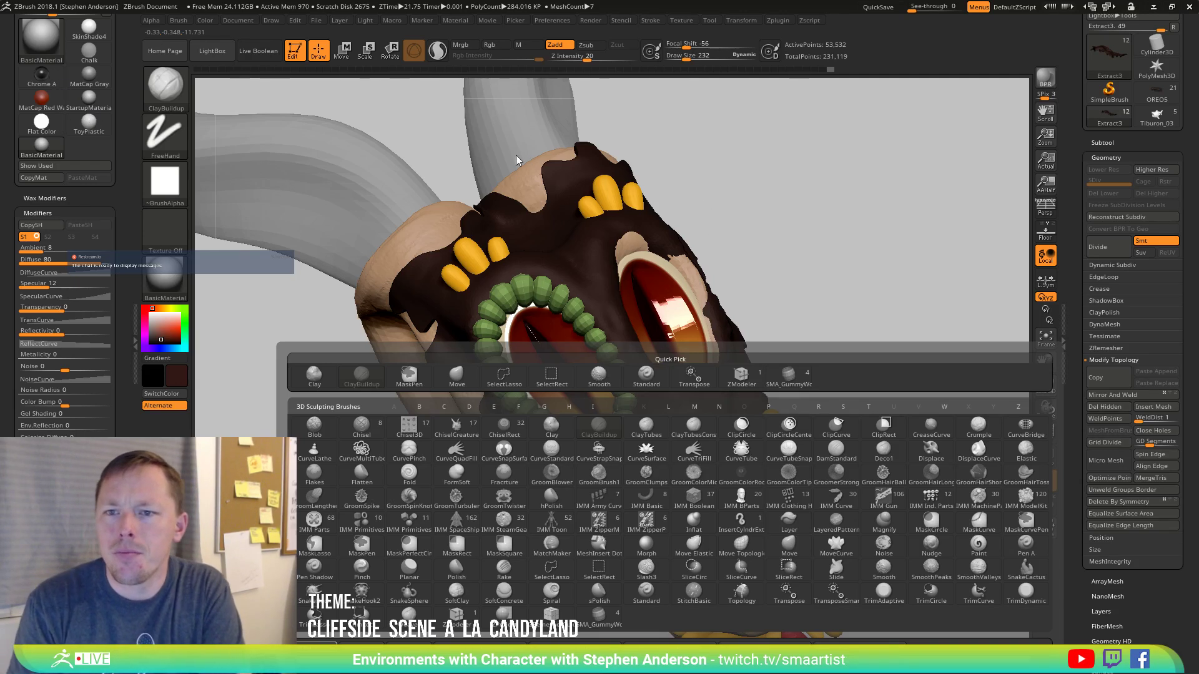
pyautogui.doubleClick(418, 98)
pyautogui.moveTo(868, 312)
pyautogui.mouseDown()
pyautogui.moveTo(877, 300)
pyautogui.moveTo(780, 248)
pyautogui.moveTo(776, 312)
pyautogui.moveTo(803, 302)
pyautogui.moveTo(693, 484)
pyautogui.mouseUp()
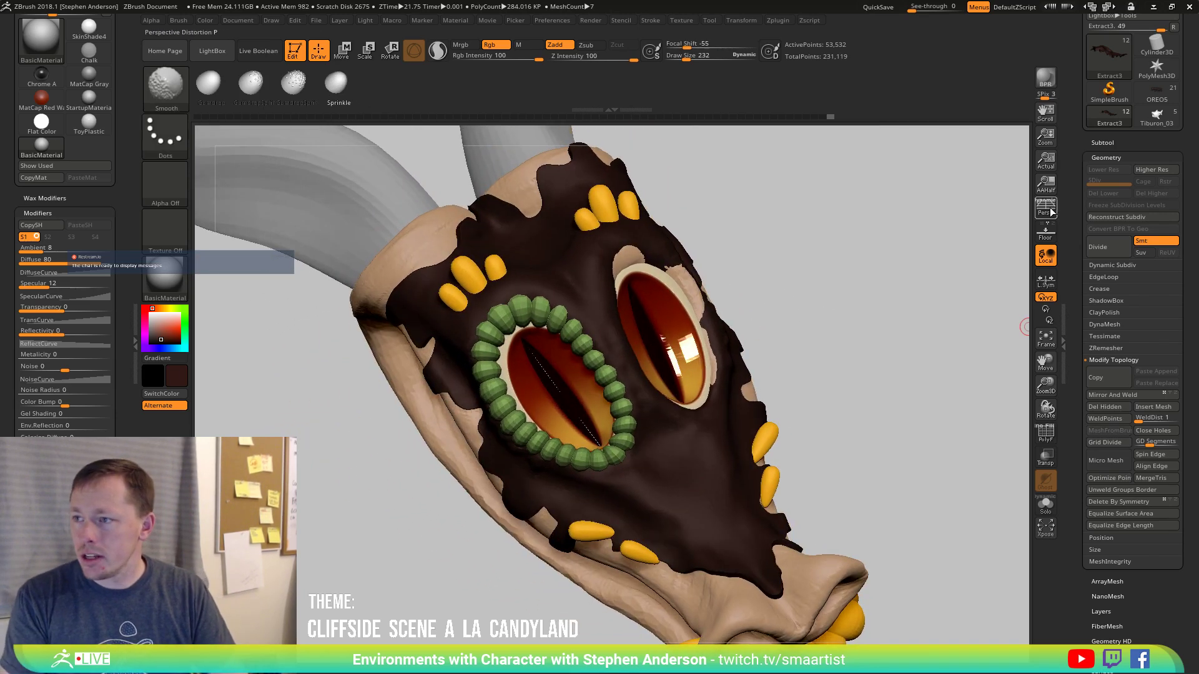
# Show the coating's polyframe, check its outer polygroup on its own, and duplicate the full coating subtool.
pyautogui.hotkey('shift', 'f')
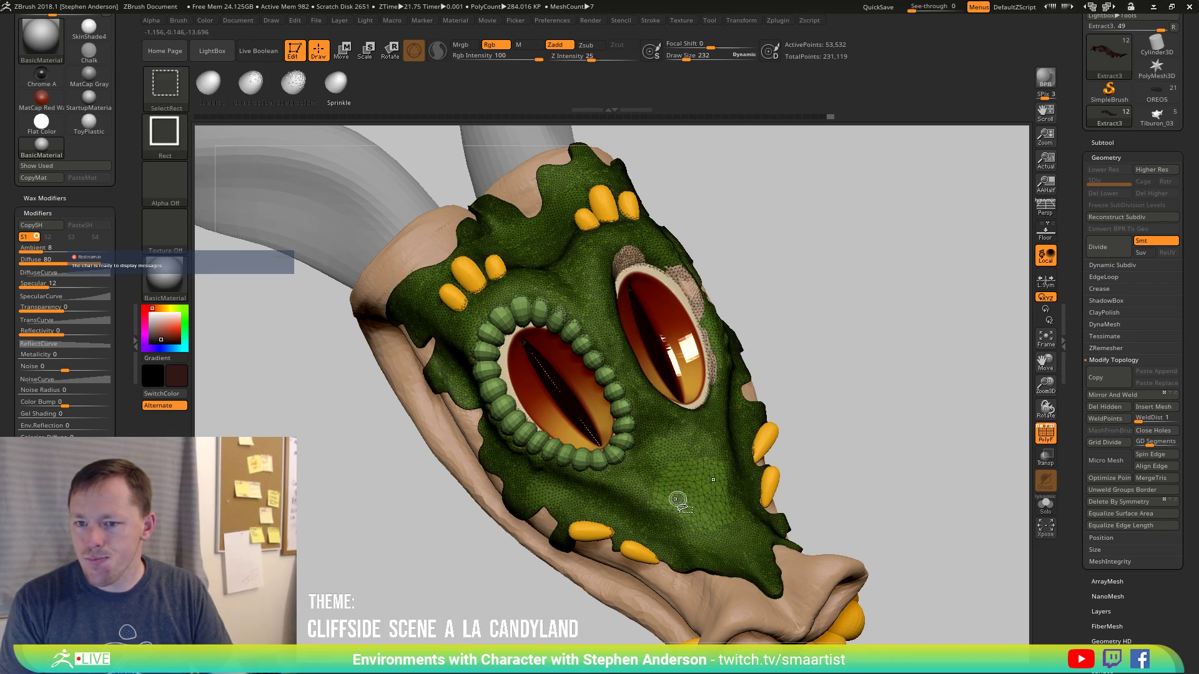
pyautogui.keyDown('ctrl'); pyautogui.keyDown('shift'); pyautogui.click(680, 500); pyautogui.keyUp('shift'); pyautogui.keyUp('ctrl')
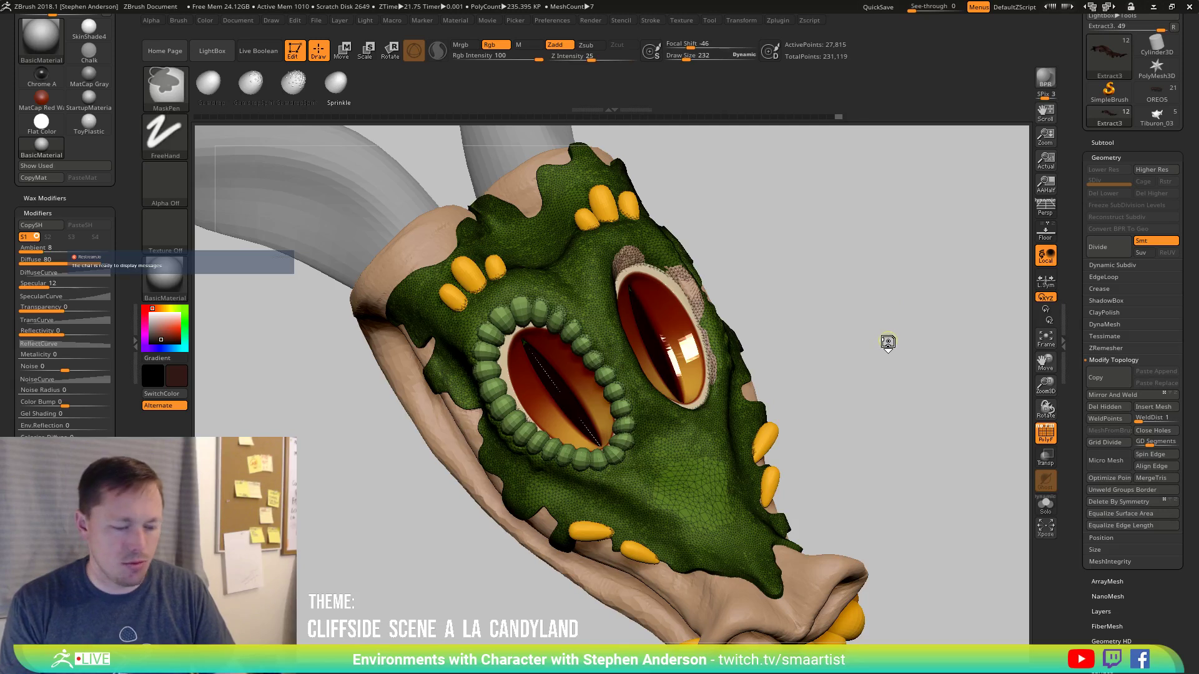
pyautogui.keyDown('ctrl'); pyautogui.keyDown('shift'); pyautogui.click(888, 343); pyautogui.keyUp('shift'); pyautogui.keyUp('ctrl')
pyautogui.hotkey('ctrl', 'shift', 'd')
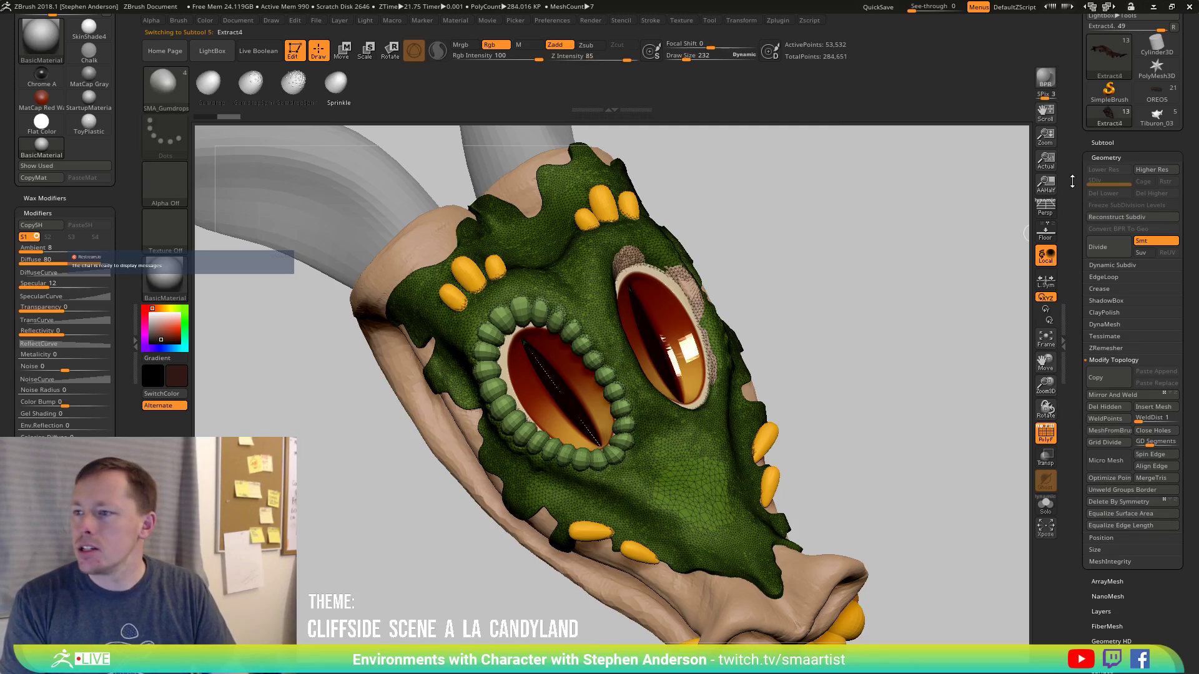
# Isolate the outer polygroup of the duplicated coating, solo it, and delete the hidden geometry.
pyautogui.click(1102, 143)
pyautogui.moveTo(955, 412); pyautogui.dragTo(970, 370)
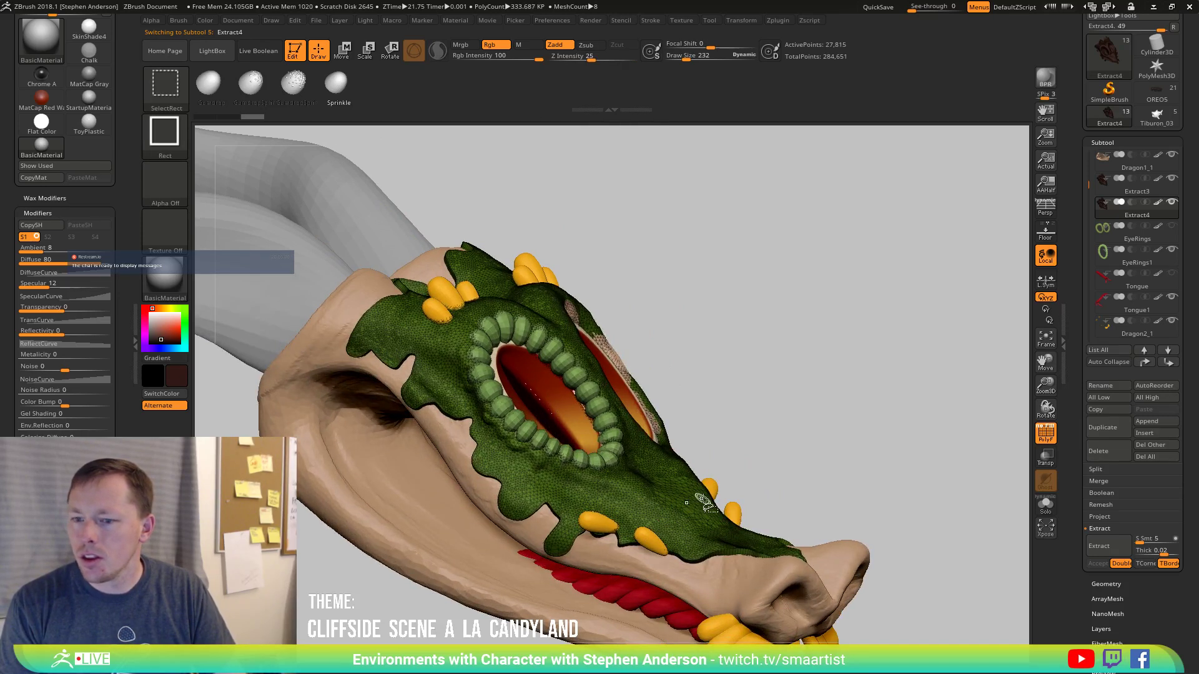
pyautogui.click(1045, 503)
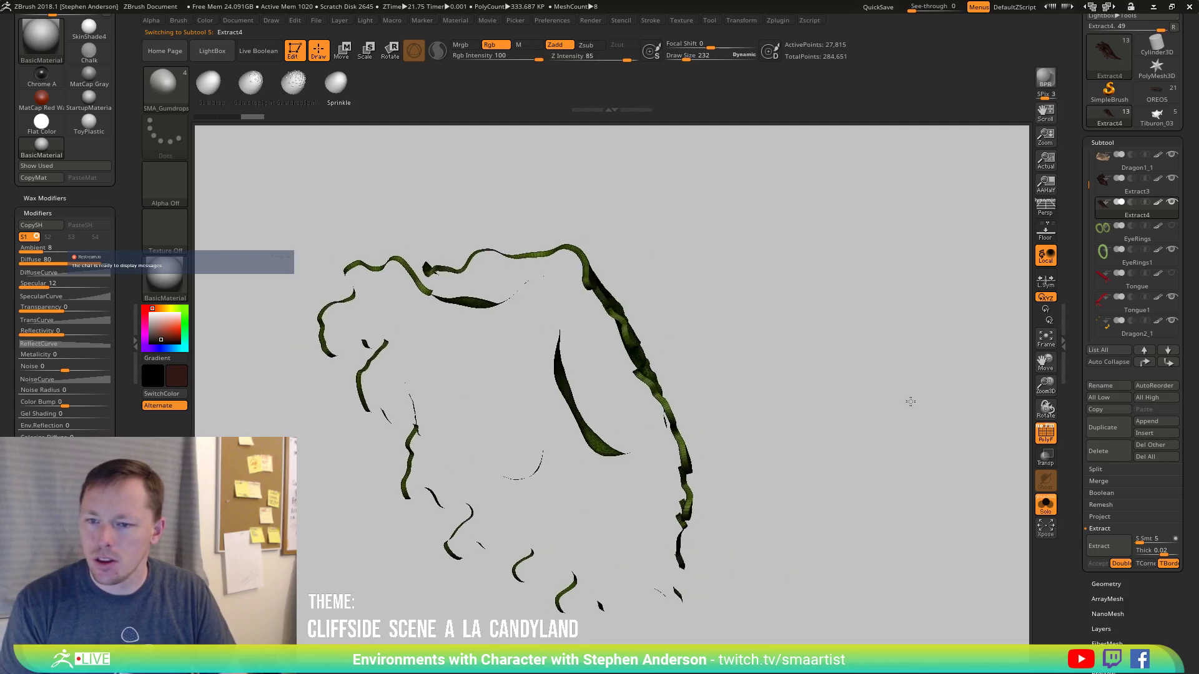
pyautogui.moveTo(812, 493); pyautogui.dragTo(861, 459)
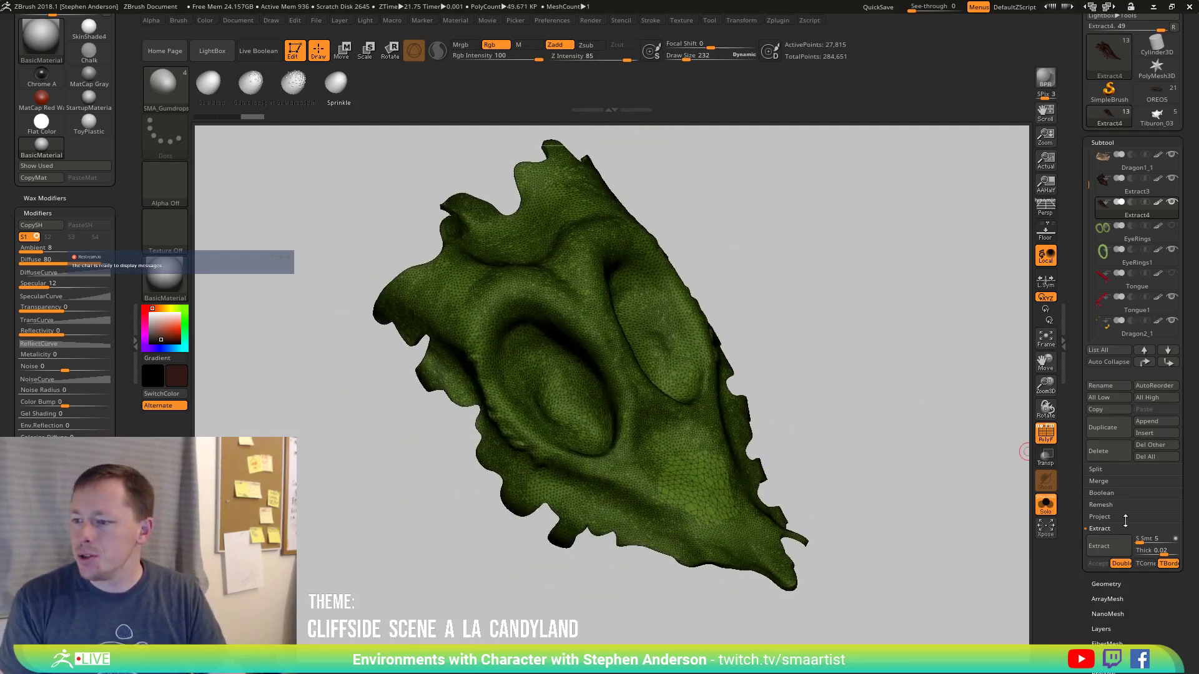
pyautogui.click(1106, 584)
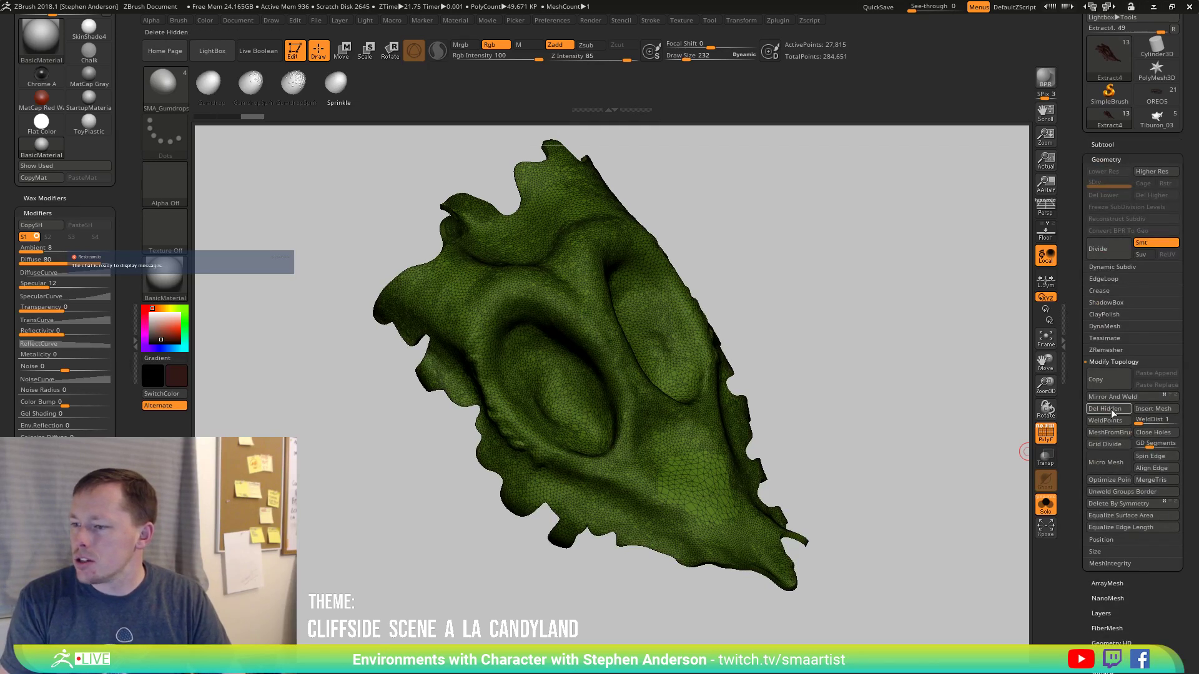
pyautogui.click(1110, 410)
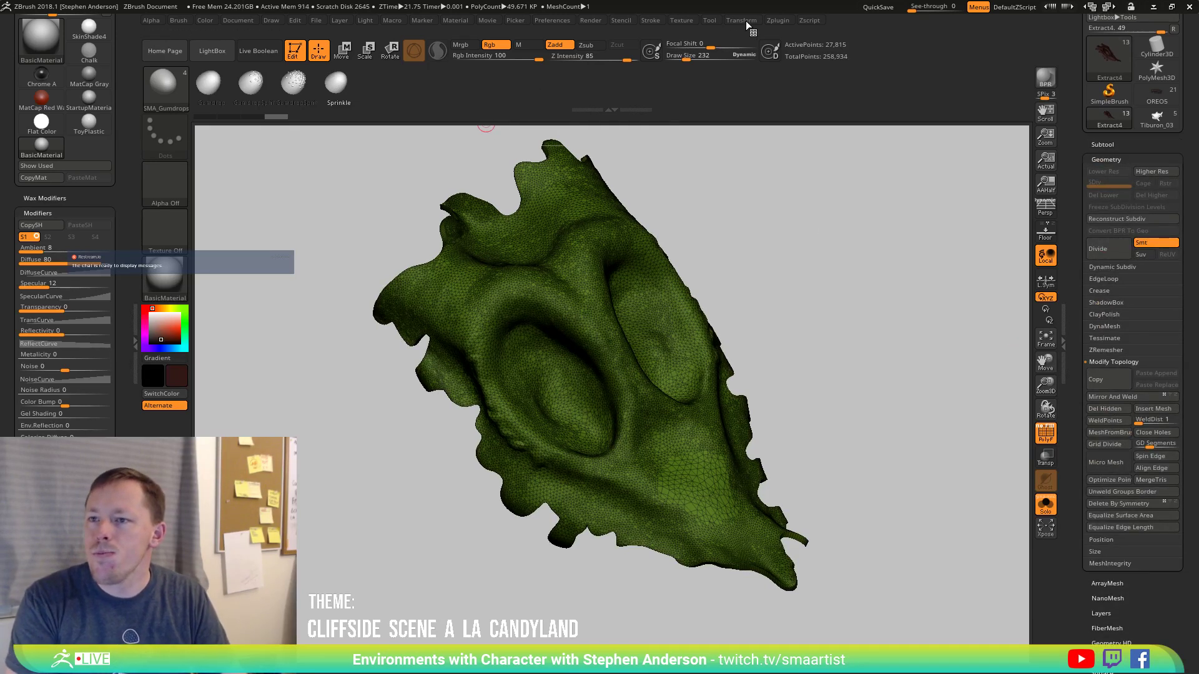
# Hide the polyframe and set the ZRemesher target polygon count to 3 for the isolated outer surface.
pyautogui.hotkey('shift', 'f')
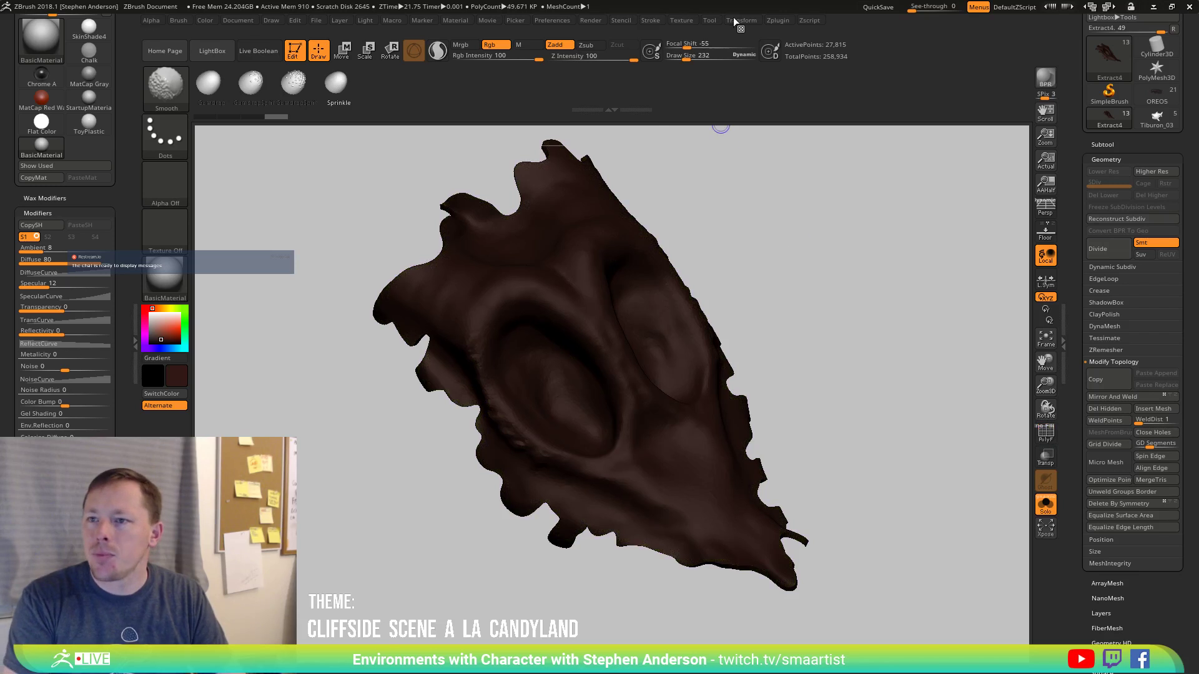
pyautogui.click(780, 19)
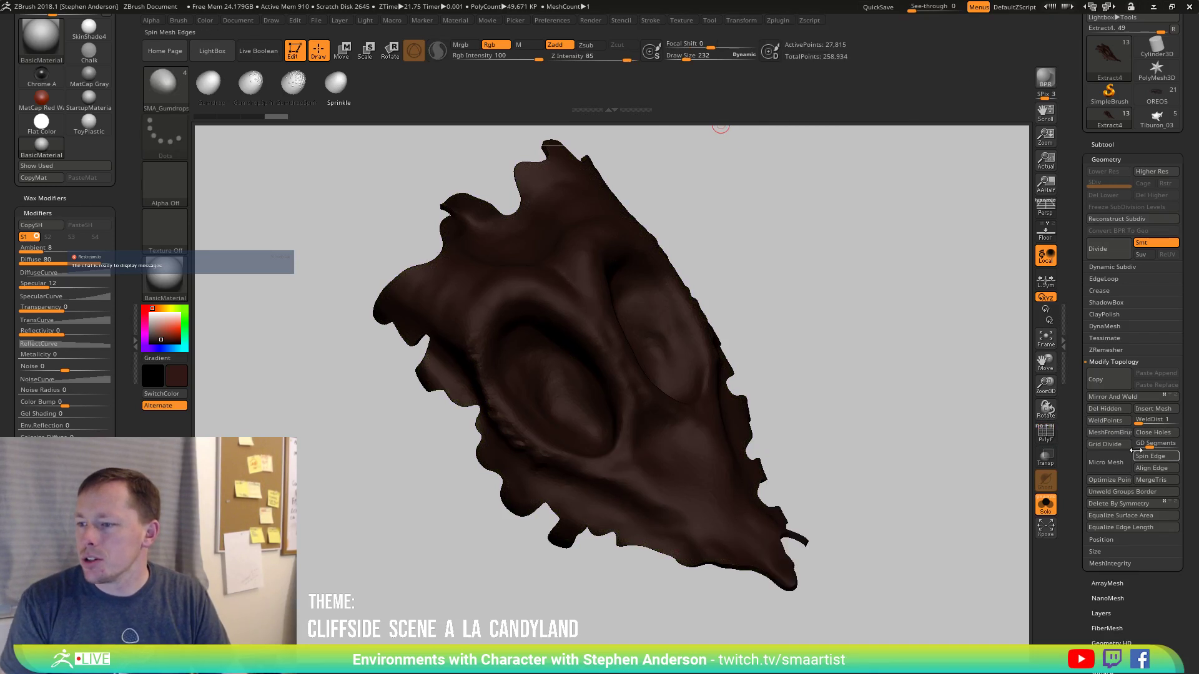
pyautogui.click(1106, 348)
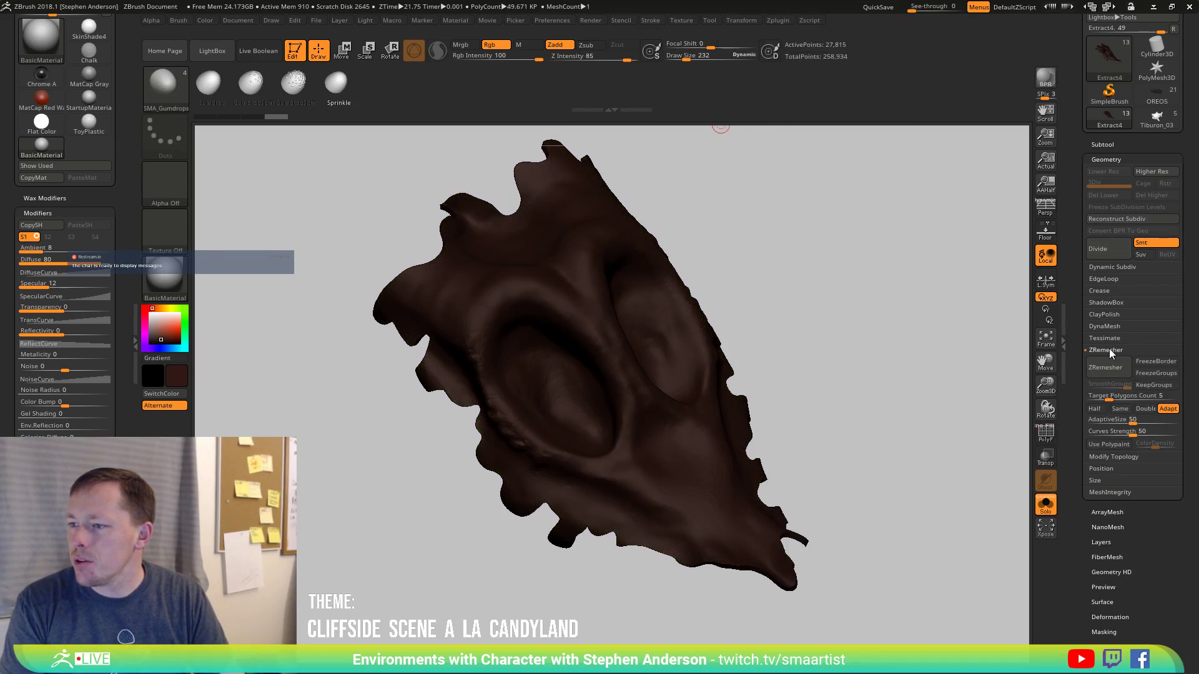
pyautogui.click(1100, 396)
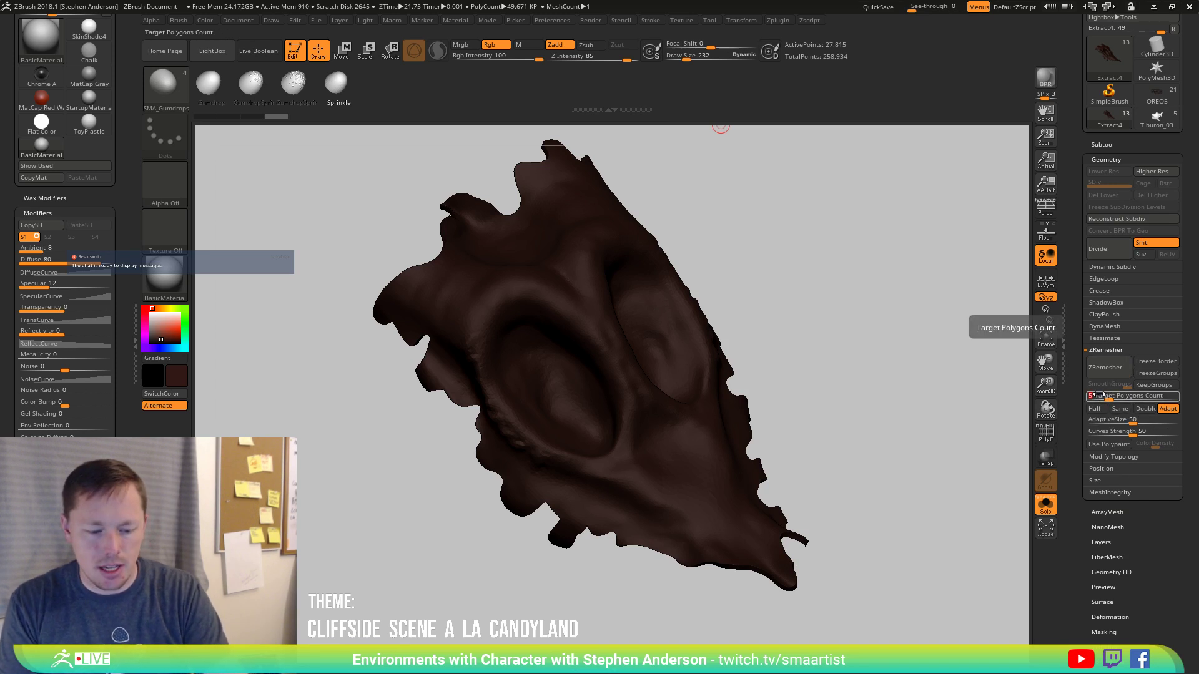
pyautogui.press('Return')
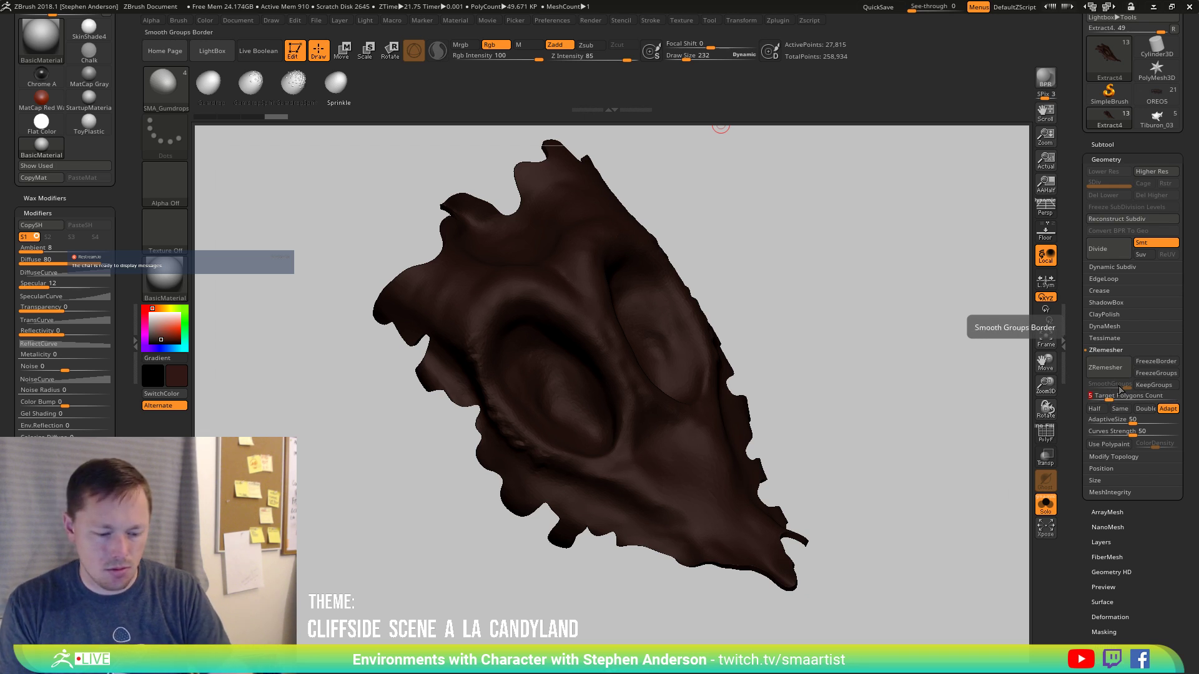
pyautogui.click(1114, 397)
pyautogui.write('3')
pyautogui.press('Return')
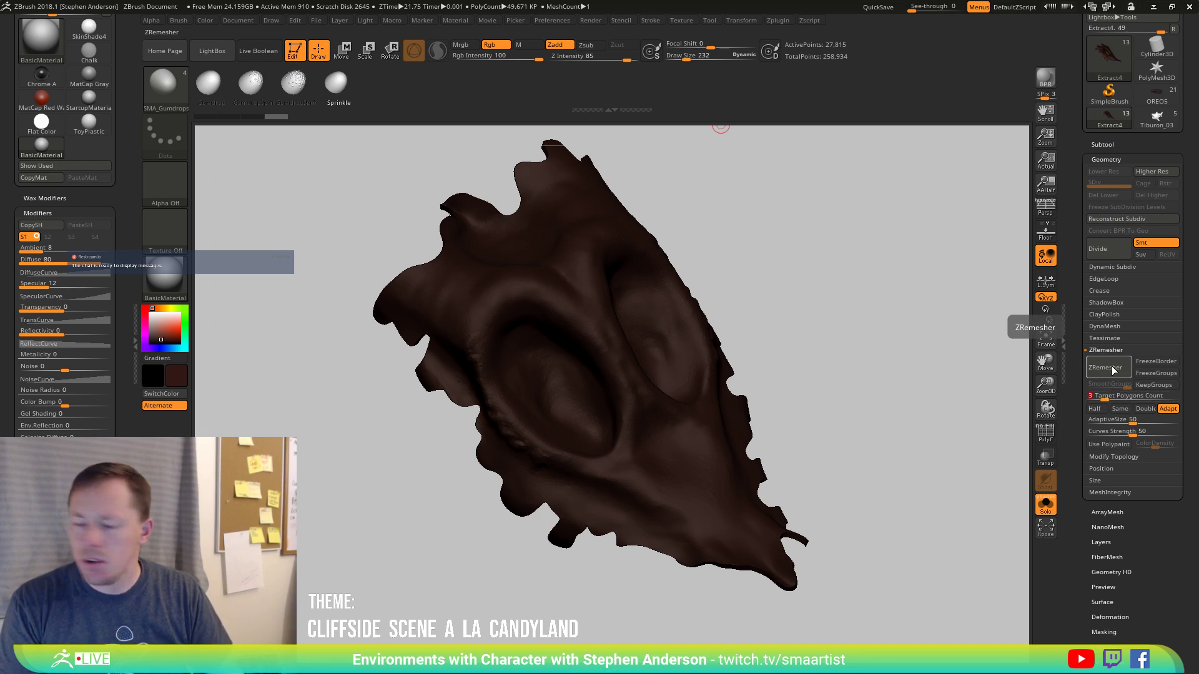
# Try to ZRemesh the outer surface with symmetry, examine its polyframe from the front, and undo the remesh.
pyautogui.click(1115, 369)
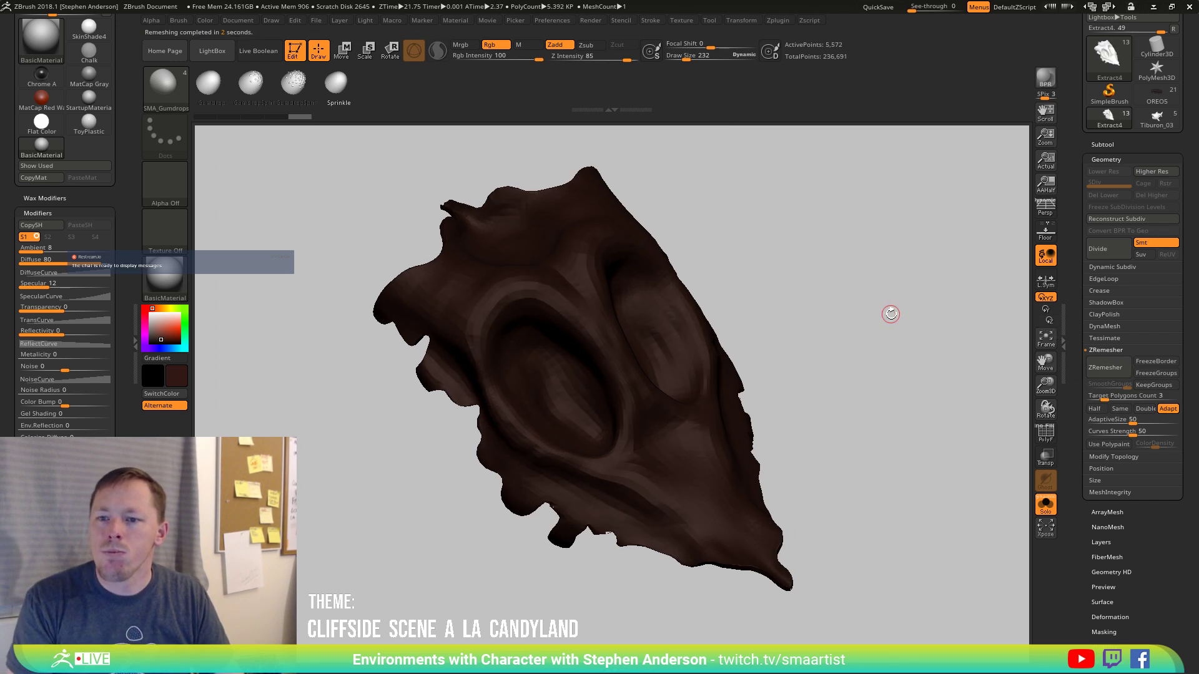
pyautogui.press('shift')
pyautogui.moveTo(872, 332)
pyautogui.keyDown('shift'); pyautogui.mouseDown()
pyautogui.moveTo(862, 313)
pyautogui.moveTo(861, 335)
pyautogui.mouseUp(); pyautogui.keyUp('shift')
pyautogui.hotkey('shift', 'f')
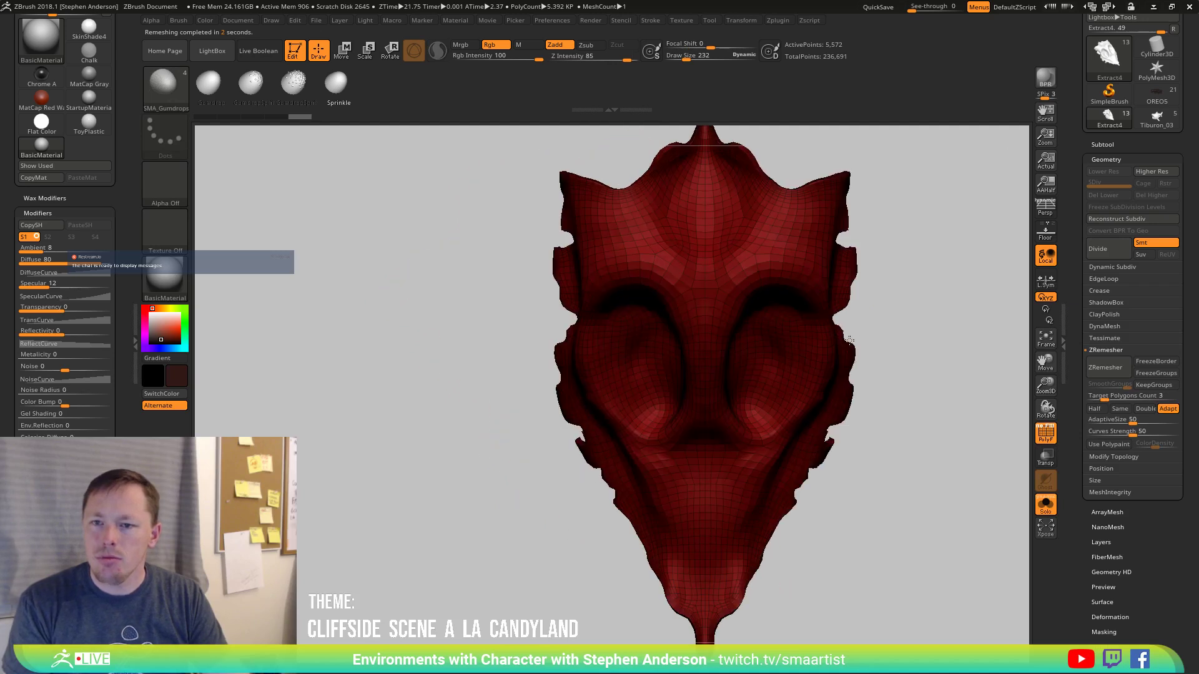
pyautogui.keyDown('alt'); pyautogui.moveTo(948, 338); pyautogui.dragTo(799, 308, button='right'); pyautogui.keyUp('alt')
pyautogui.hotkey('ctrl', 'z')
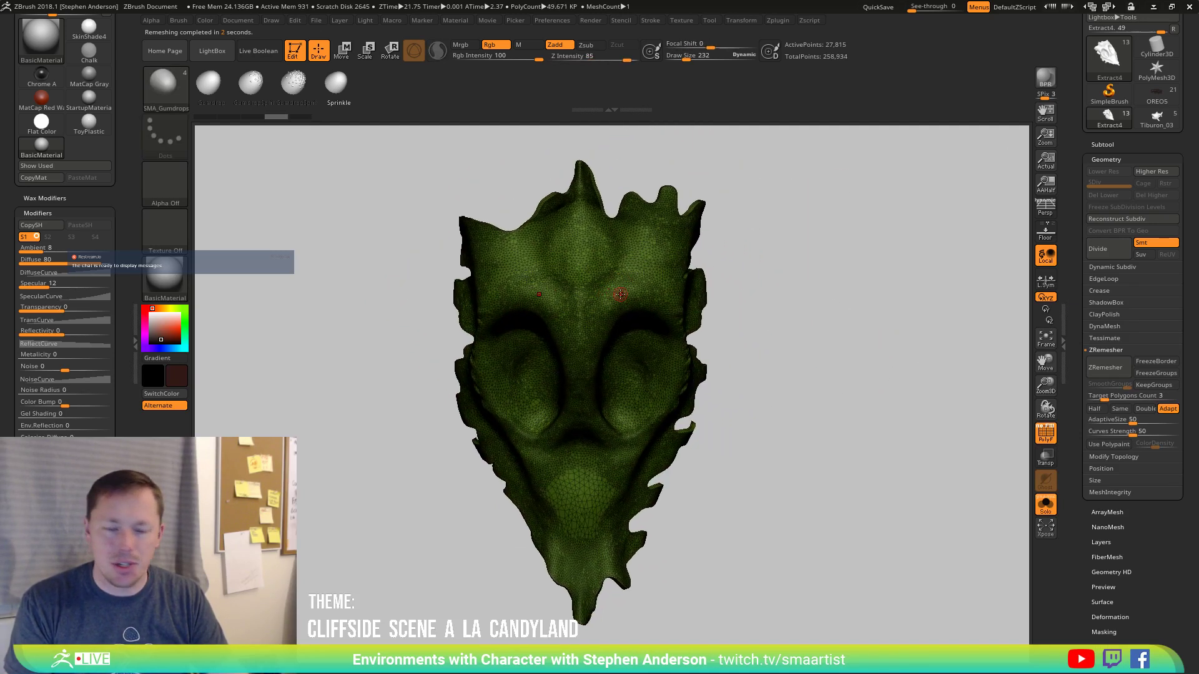
# ZRemesh the outer surface without symmetry and inspect the eye sockets and ragged edges with the polyframe hidden.
pyautogui.click(1108, 369)
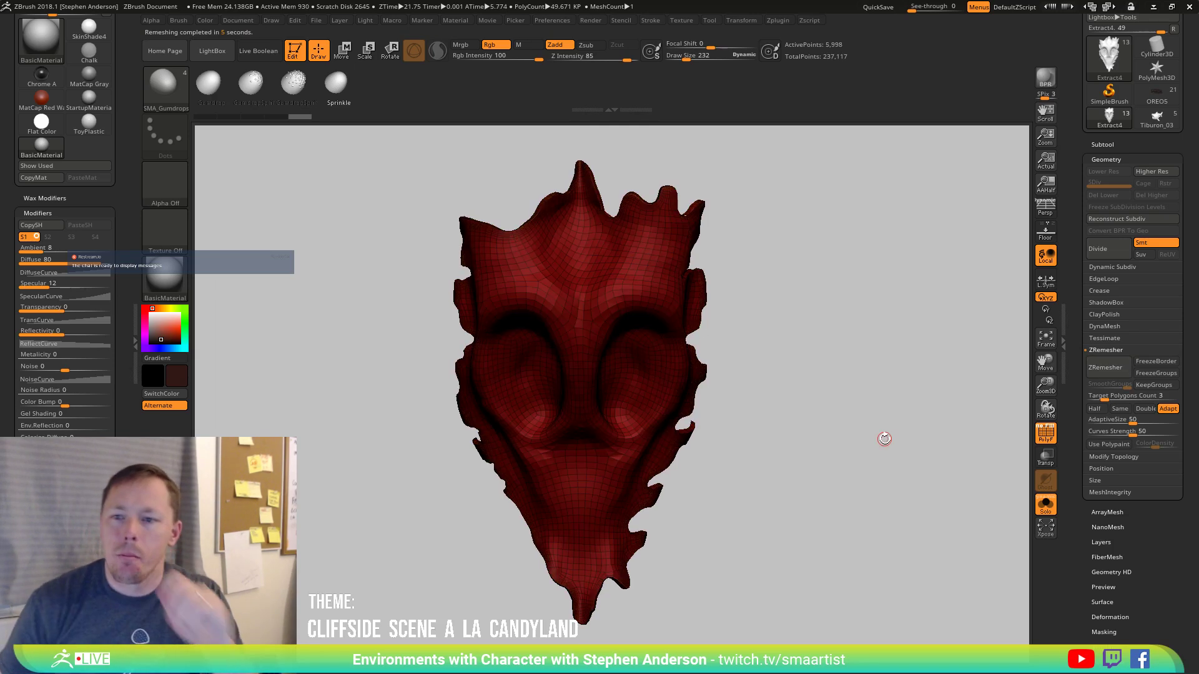
pyautogui.moveTo(729, 437)
pyautogui.mouseDown()
pyautogui.moveTo(737, 364)
pyautogui.moveTo(749, 372)
pyautogui.moveTo(749, 410)
pyautogui.moveTo(717, 425)
pyautogui.mouseUp()
pyautogui.hotkey('shift', 'f')
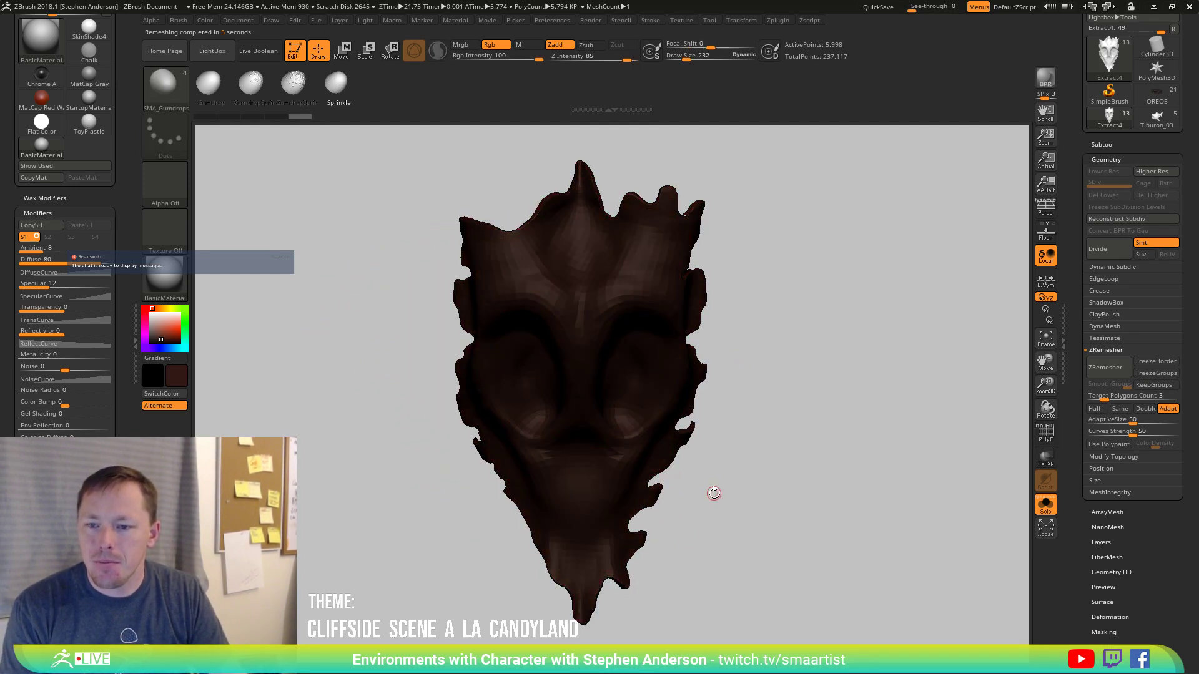
pyautogui.moveTo(713, 492); pyautogui.dragTo(754, 452)
pyautogui.keyDown('ctrl'); pyautogui.moveTo(754, 452); pyautogui.dragTo(739, 486, button='right'); pyautogui.keyUp('ctrl')
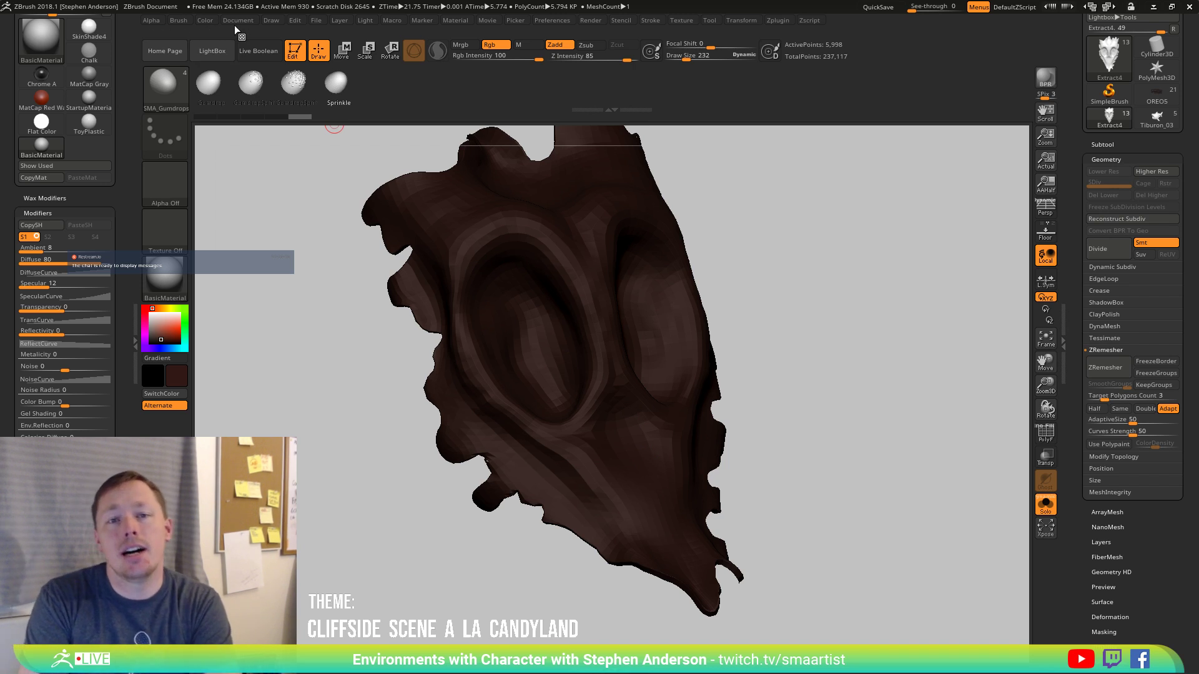
# Create a mesh from the SMA_Gumdrops brush and examine the gumdrop's polyframe from the side and top.
pyautogui.click(179, 21)
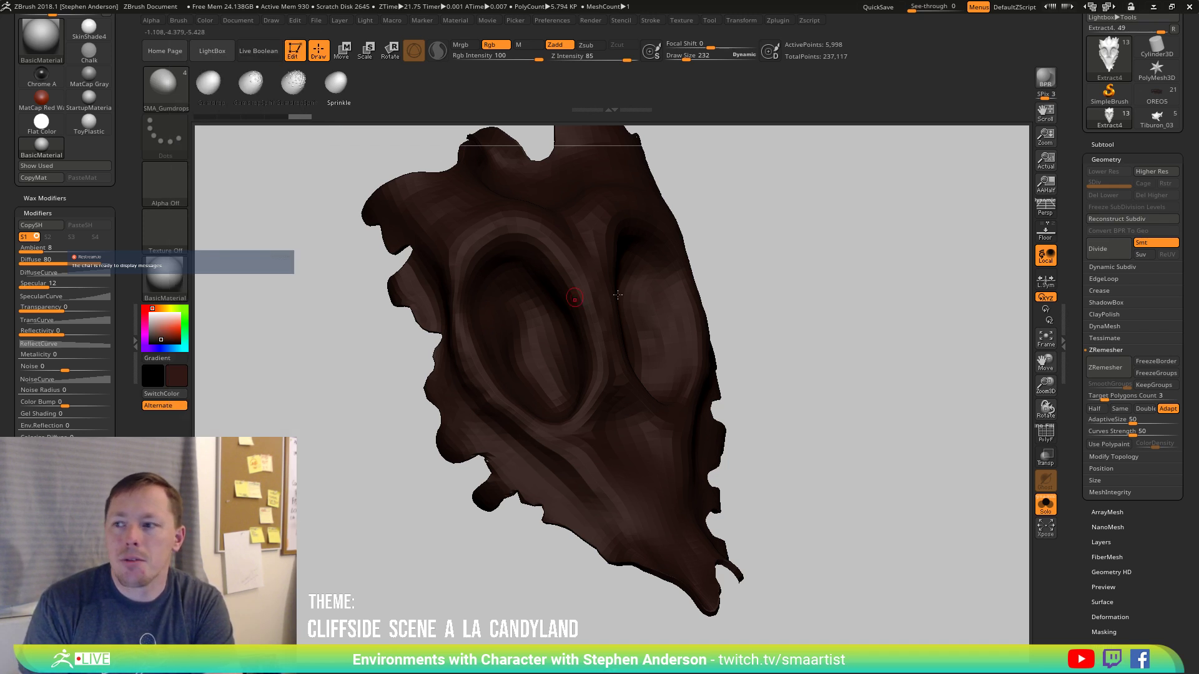
pyautogui.click(178, 21)
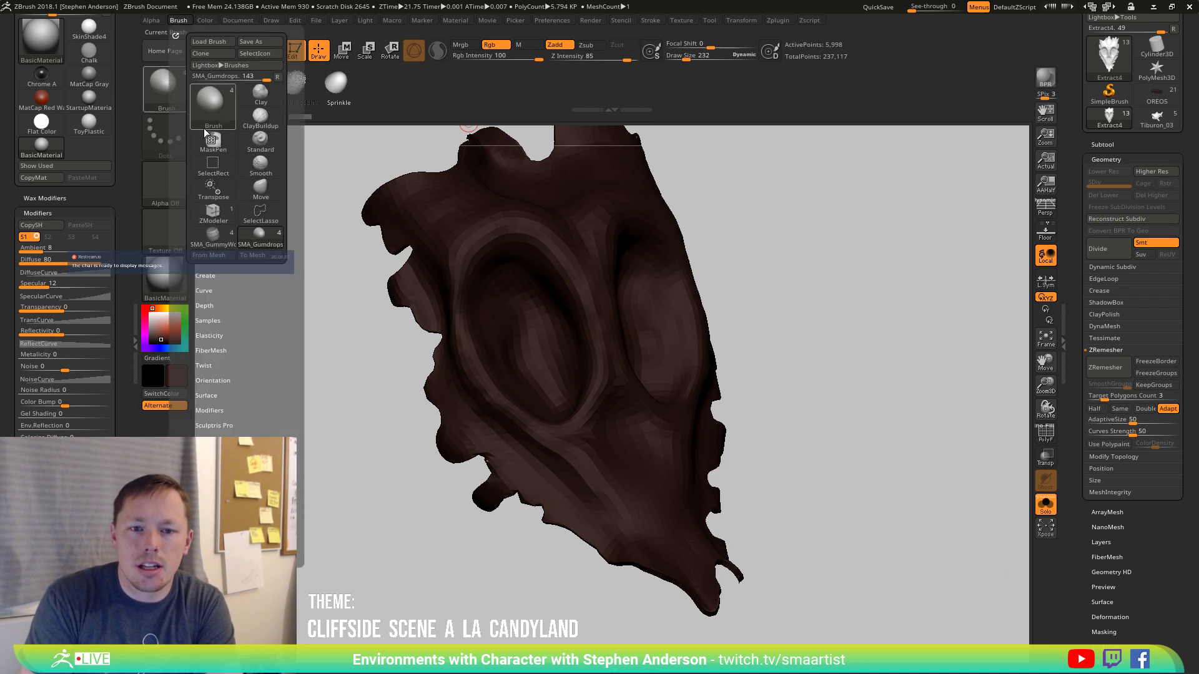
pyautogui.click(265, 256)
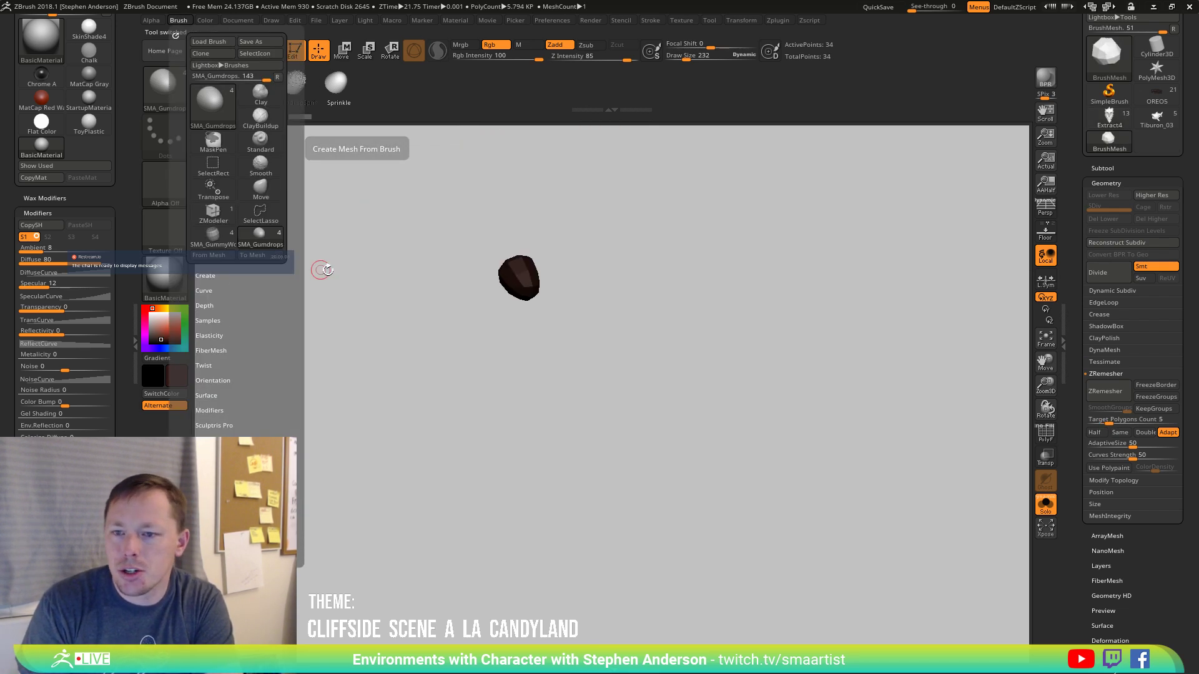
pyautogui.moveTo(639, 361)
pyautogui.mouseDown()
pyautogui.moveTo(612, 283)
pyautogui.moveTo(607, 307)
pyautogui.moveTo(620, 204)
pyautogui.moveTo(624, 215)
pyautogui.mouseUp()
pyautogui.press('f')
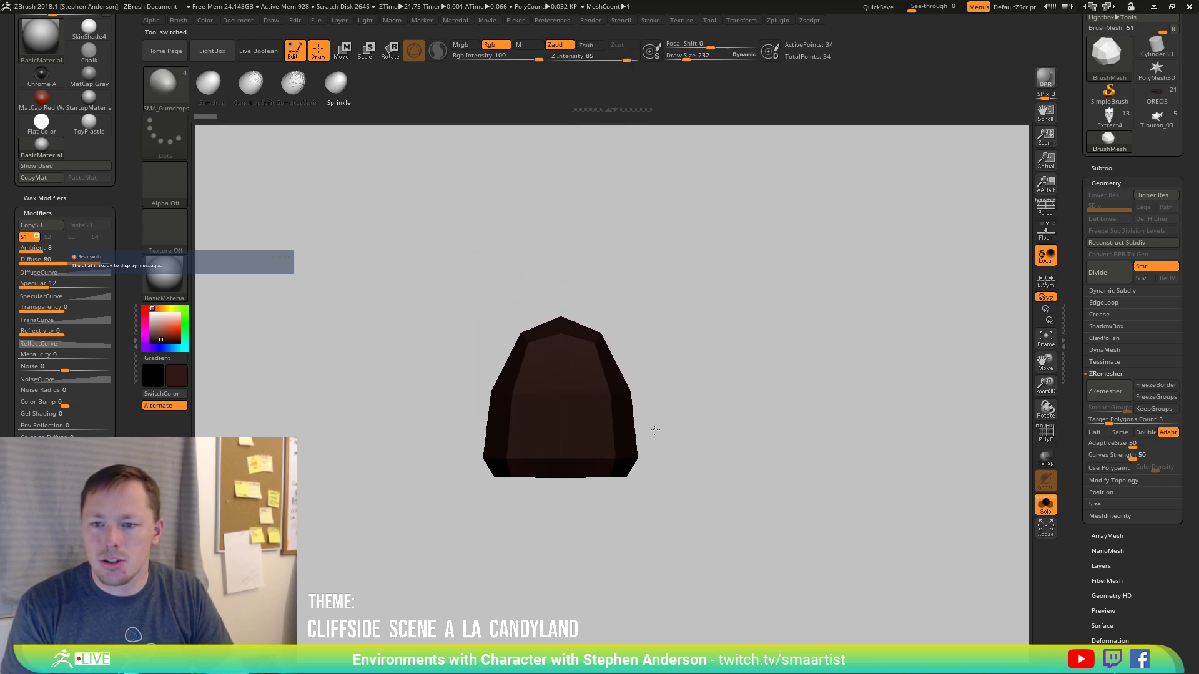
pyautogui.hotkey('shift', 'f')
pyautogui.moveTo(704, 396)
pyautogui.mouseDown()
pyautogui.moveTo(710, 428)
pyautogui.moveTo(683, 447)
pyautogui.moveTo(680, 356)
pyautogui.moveTo(683, 422)
pyautogui.moveTo(676, 402)
pyautogui.moveTo(716, 295)
pyautogui.moveTo(661, 477)
pyautogui.moveTo(664, 391)
pyautogui.moveTo(661, 479)
pyautogui.moveTo(640, 536)
pyautogui.moveTo(656, 509)
pyautogui.moveTo(703, 490)
pyautogui.mouseUp()
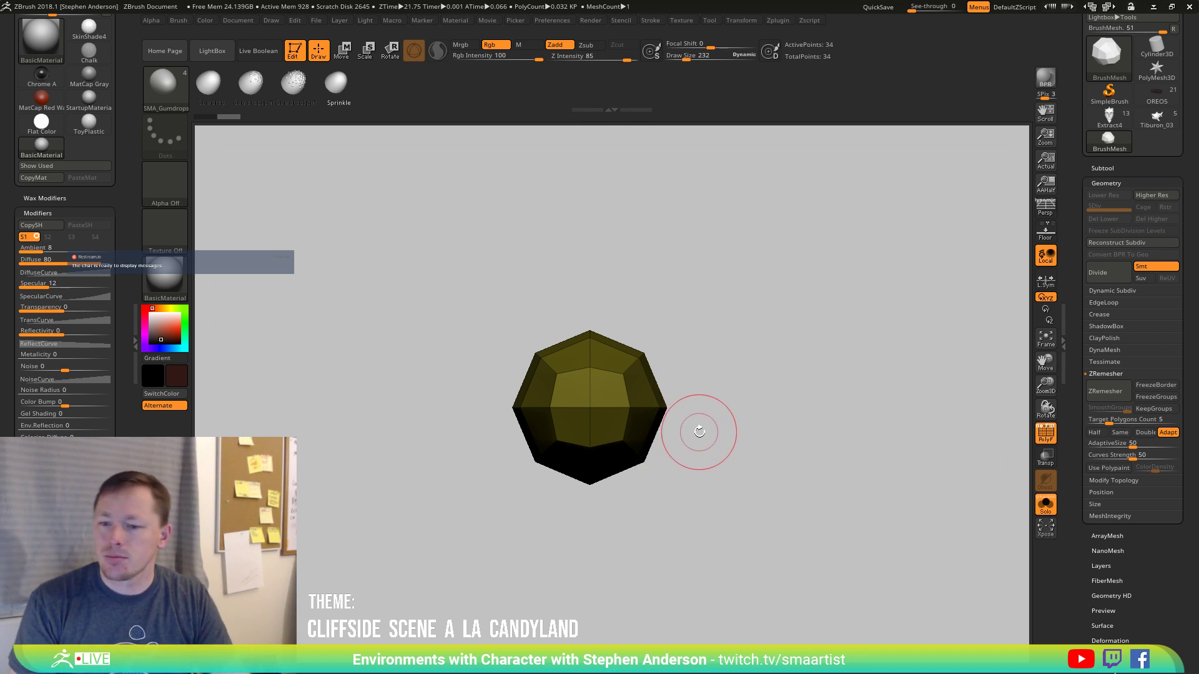
pyautogui.moveTo(727, 441)
pyautogui.mouseDown()
pyautogui.moveTo(703, 364)
pyautogui.moveTo(725, 300)
pyautogui.moveTo(723, 420)
pyautogui.mouseUp()
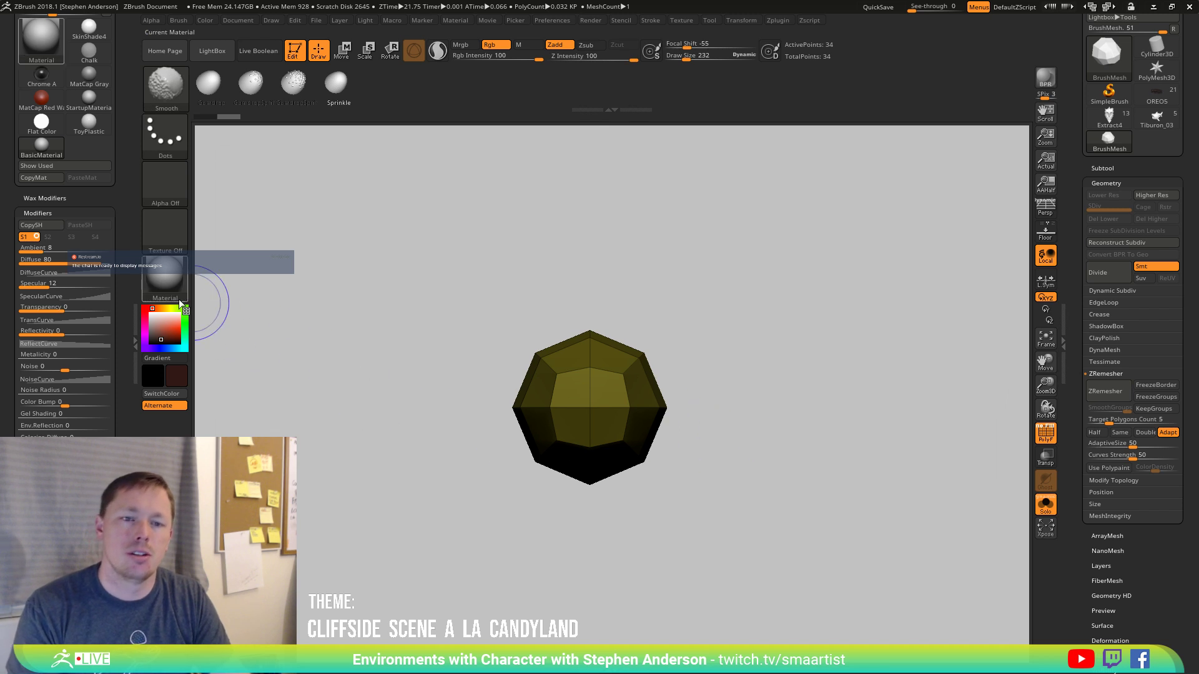
# Create a NanoMesh brush from the gumdrop mesh.
pyautogui.click(179, 21)
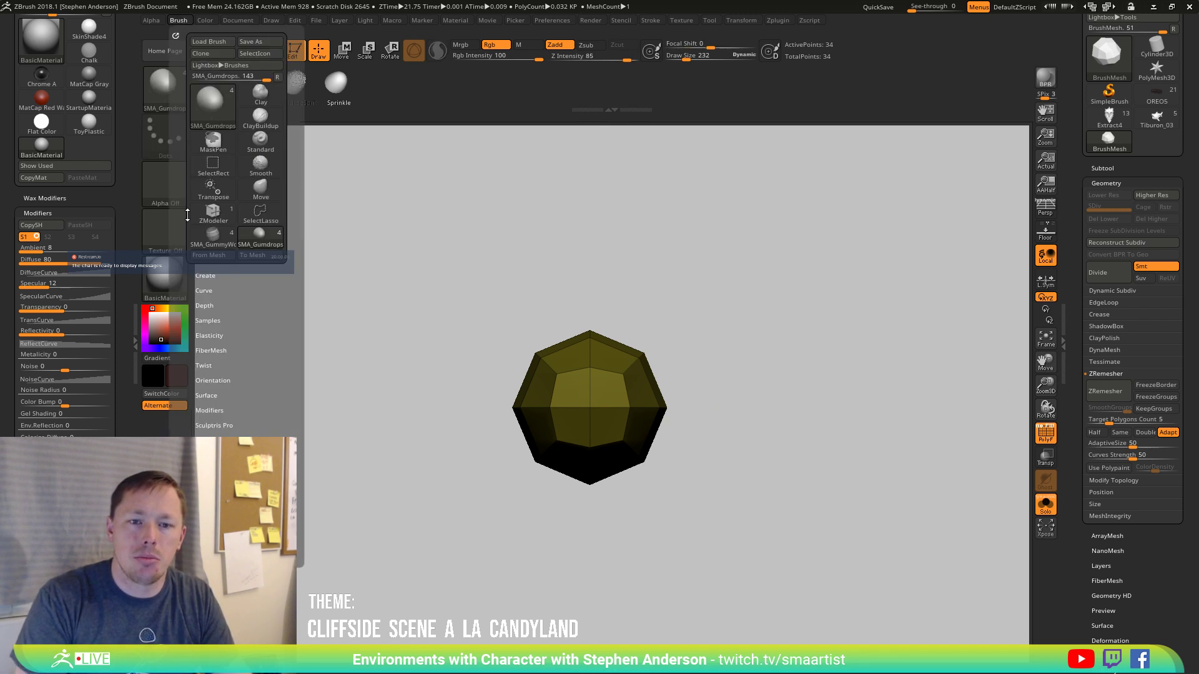
pyautogui.click(207, 276)
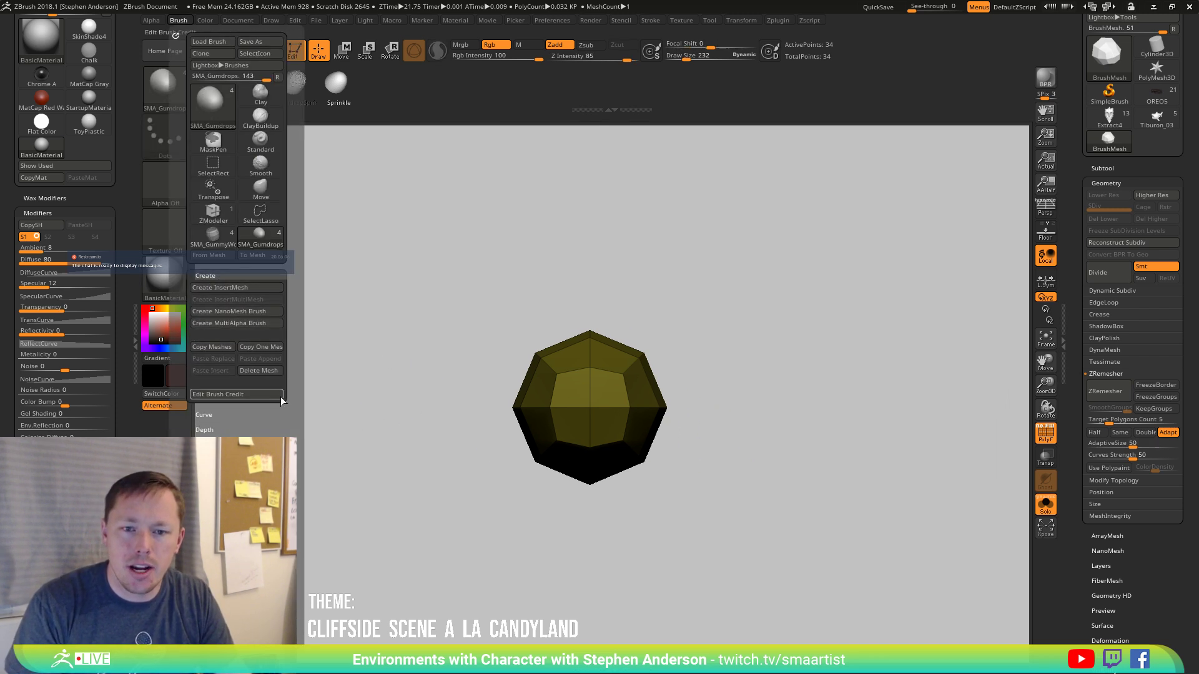
pyautogui.click(256, 312)
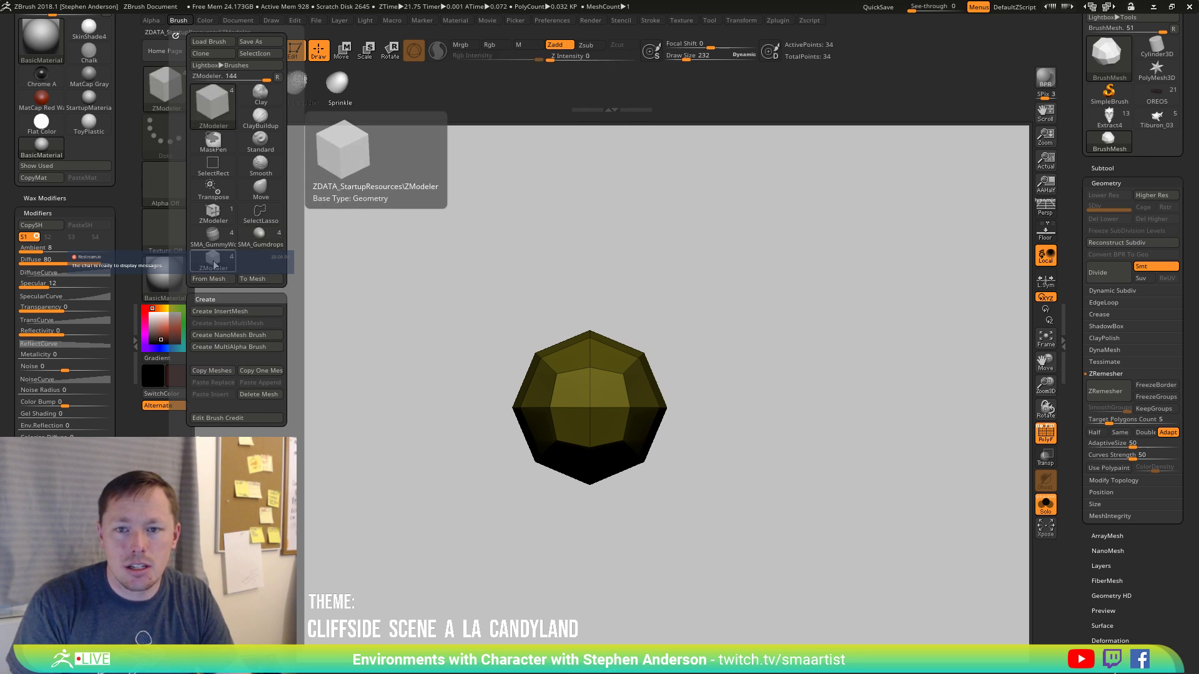
pyautogui.click(218, 260)
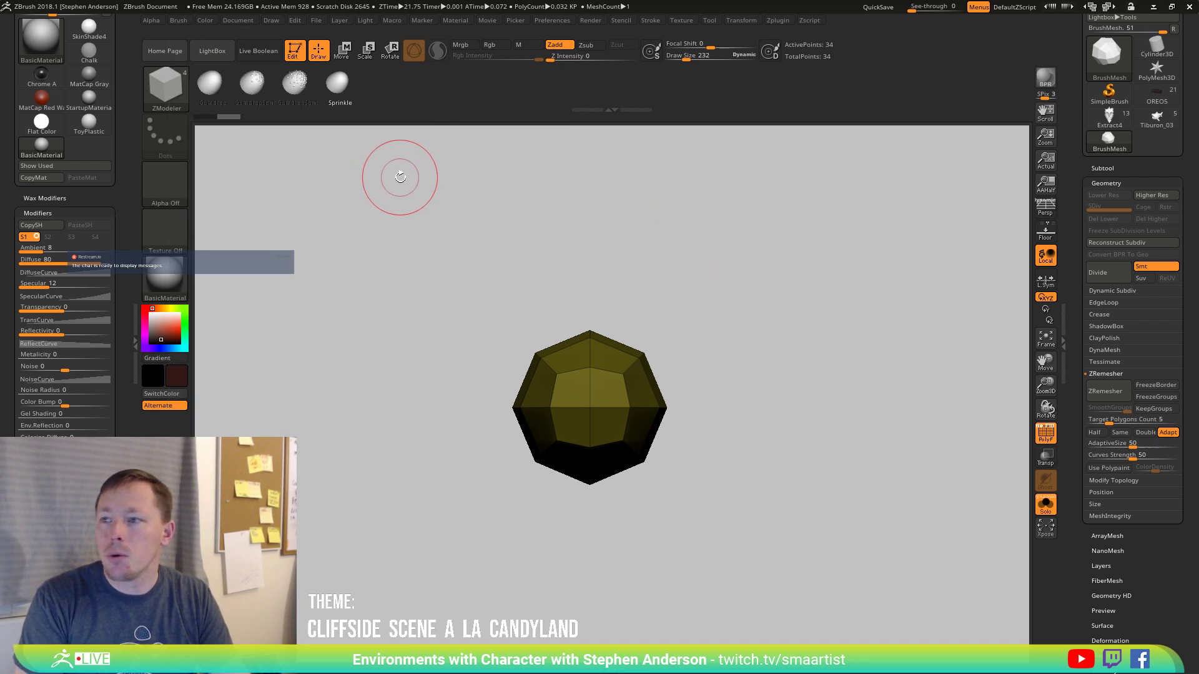
# Return to the remeshed Extract4 surface and set ZModeler's polygon action to Insert NanoMesh on All Polygons.
pyautogui.click(1109, 122)
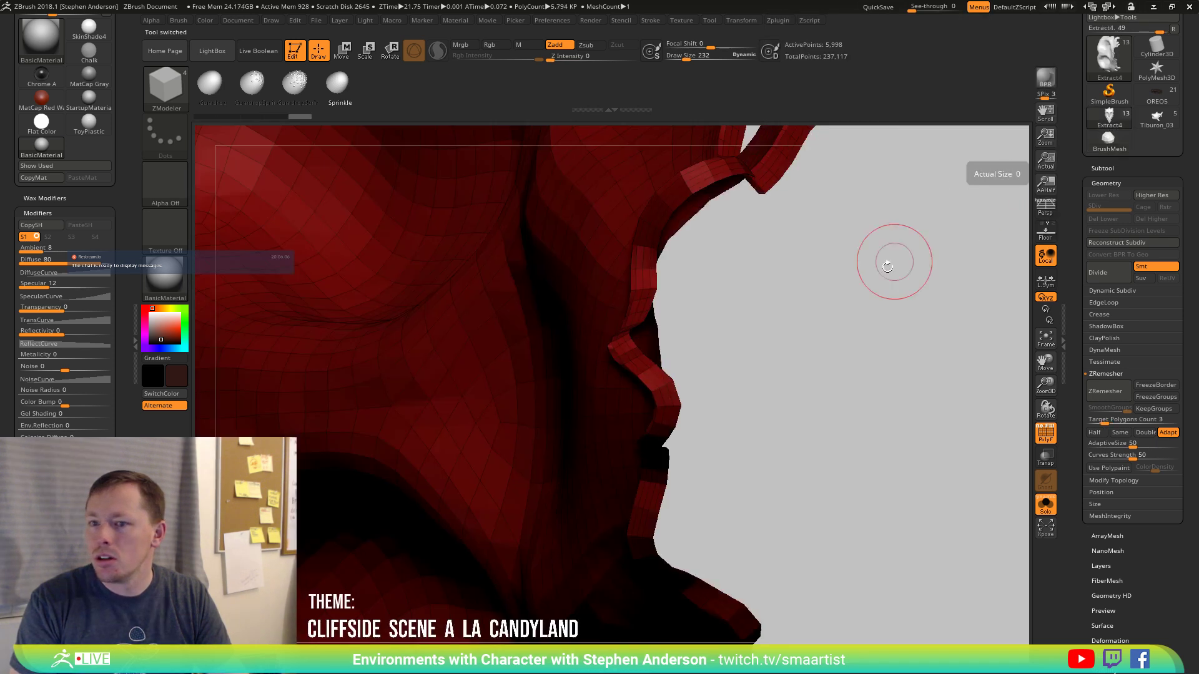
pyautogui.moveTo(896, 259); pyautogui.dragTo(780, 300)
pyautogui.keyDown('ctrl'); pyautogui.moveTo(780, 300); pyautogui.dragTo(735, 353, button='right'); pyautogui.keyUp('ctrl')
pyautogui.press('b')
pyautogui.press('z')
pyautogui.press('m')
pyautogui.press('space')
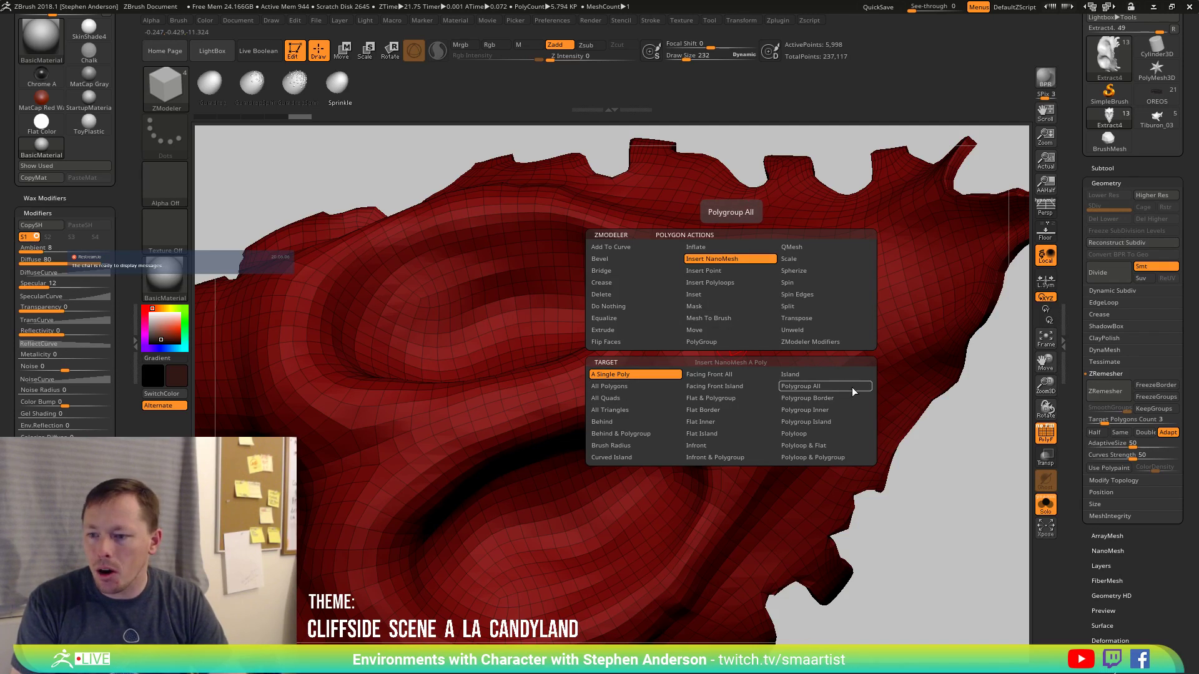
pyautogui.click(633, 386)
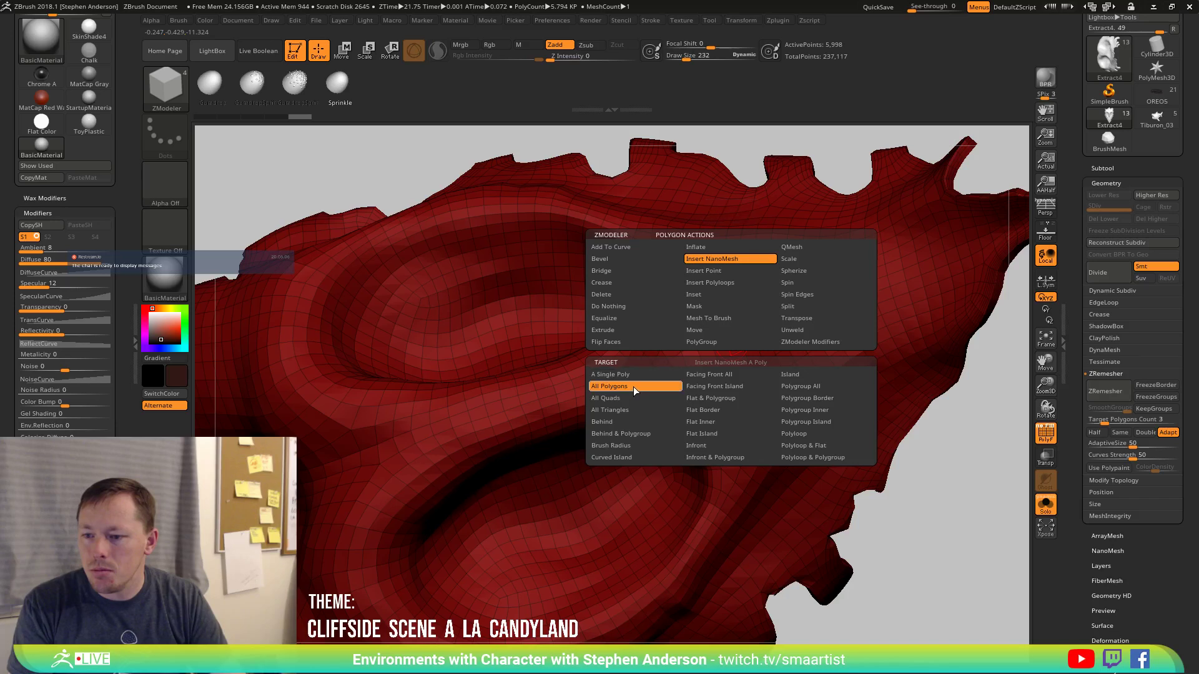
# Insert the gumdrop NanoMesh across all polygons of the surface and open the NanoMesh settings.
pyautogui.moveTo(744, 374)
pyautogui.mouseDown()
pyautogui.moveTo(767, 382)
pyautogui.moveTo(756, 385)
pyautogui.mouseUp()
pyautogui.moveTo(758, 388)
pyautogui.mouseDown(button='right')
pyautogui.moveTo(743, 372)
pyautogui.moveTo(793, 318)
pyautogui.mouseUp(button='right')
pyautogui.click(1107, 550)
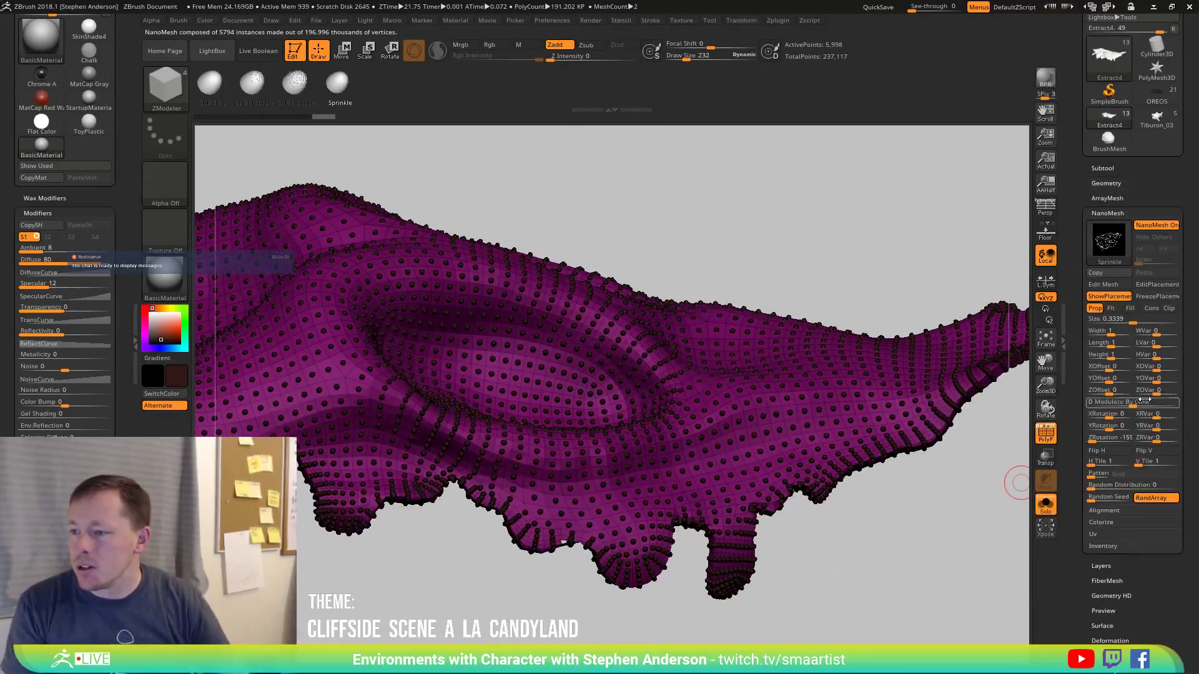
pyautogui.moveTo(901, 434)
pyautogui.mouseDown(button='right')
pyautogui.moveTo(835, 442)
pyautogui.moveTo(811, 468)
pyautogui.moveTo(813, 492)
pyautogui.moveTo(842, 443)
pyautogui.moveTo(833, 437)
pyautogui.moveTo(871, 465)
pyautogui.moveTo(903, 516)
pyautogui.moveTo(893, 528)
pyautogui.moveTo(912, 512)
pyautogui.mouseUp(button='right')
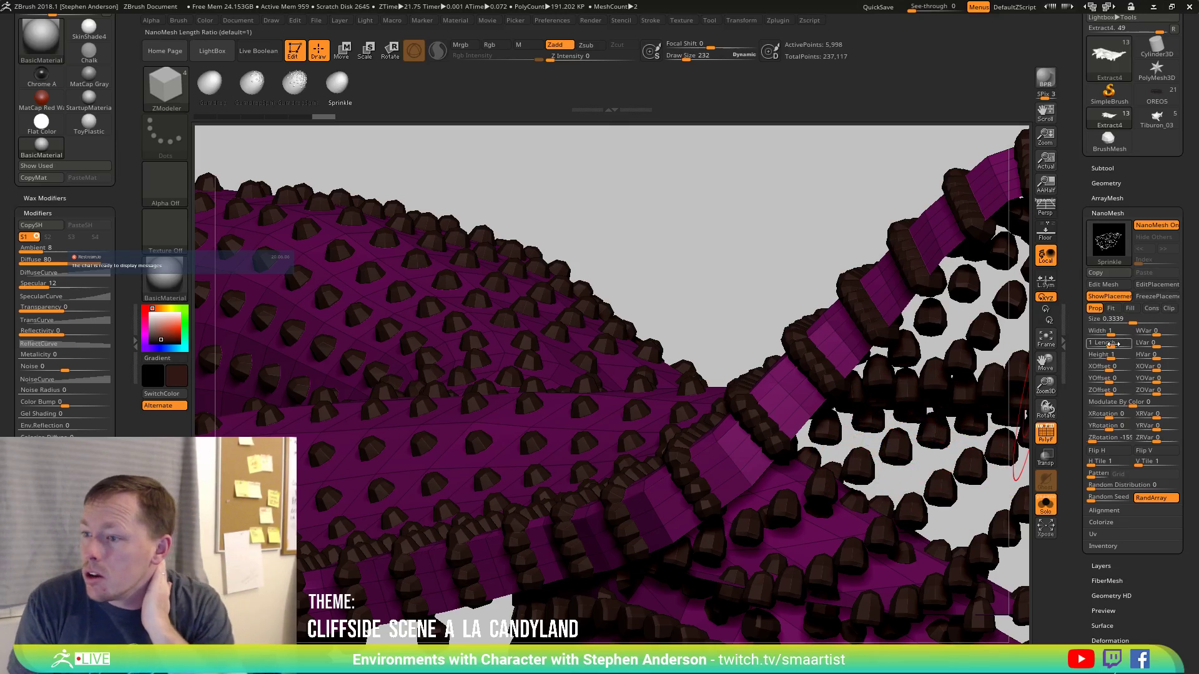
# Undo a trial change of the NanoMesh length and set the gumdrops' height to about 2.76.
pyautogui.moveTo(1118, 347); pyautogui.dragTo(1115, 348)
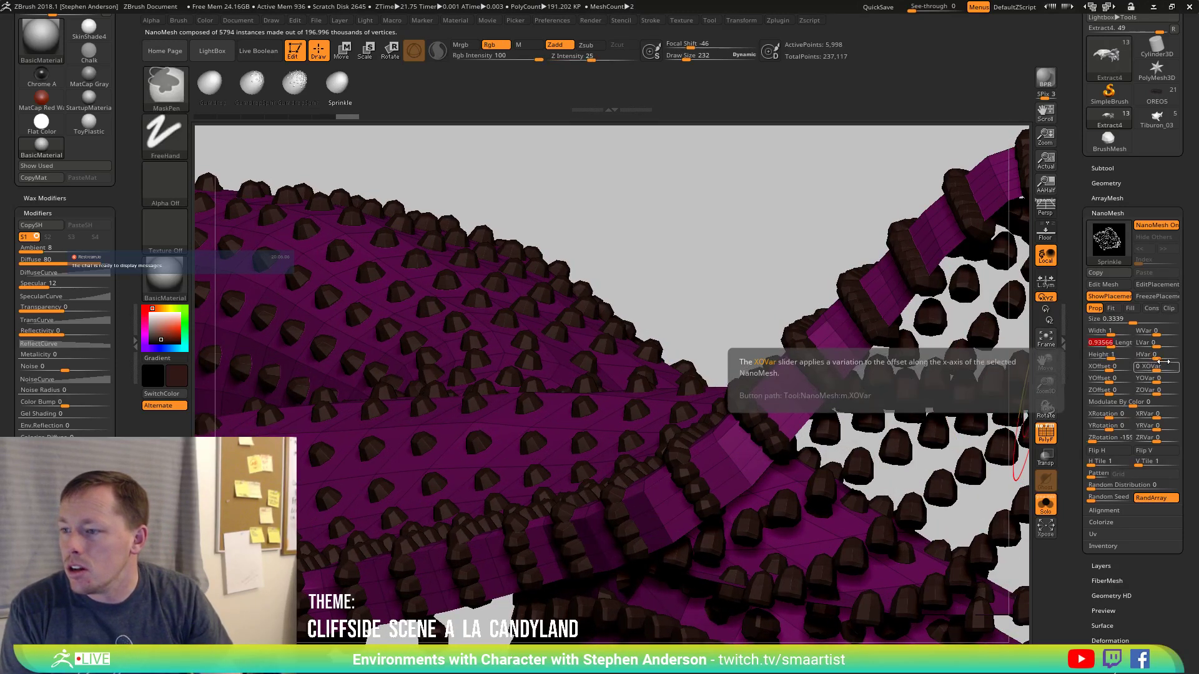
pyautogui.hotkey('ctrl', 'z')
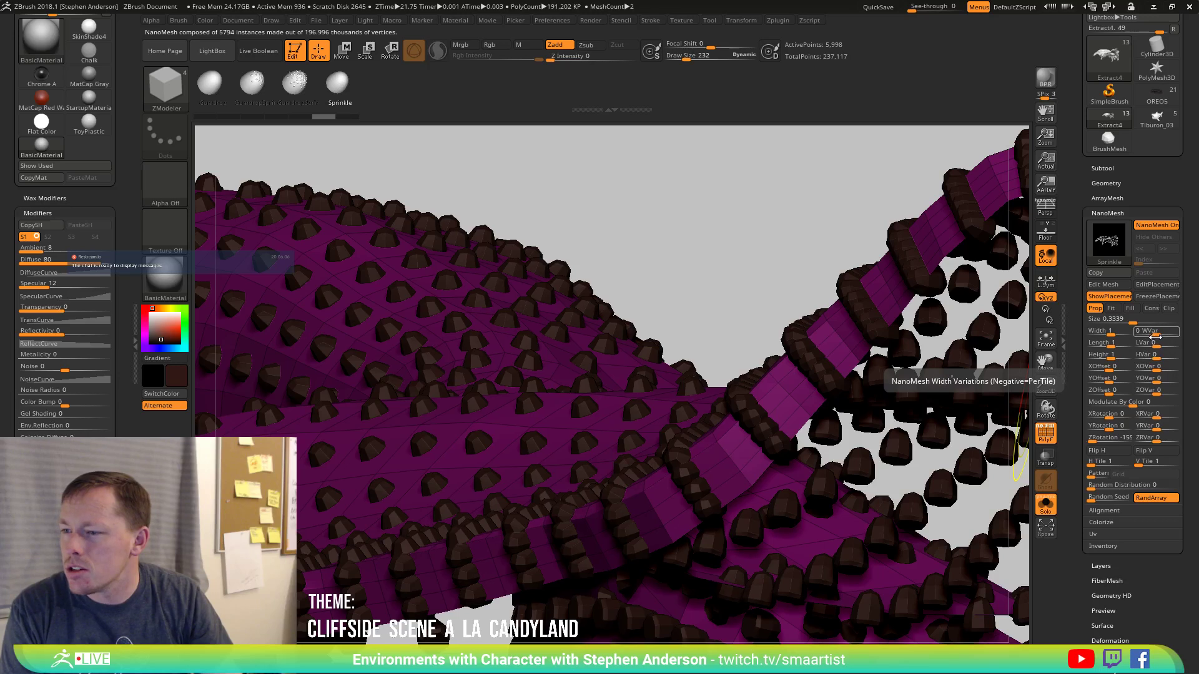
pyautogui.moveTo(1102, 354); pyautogui.dragTo(1115, 359)
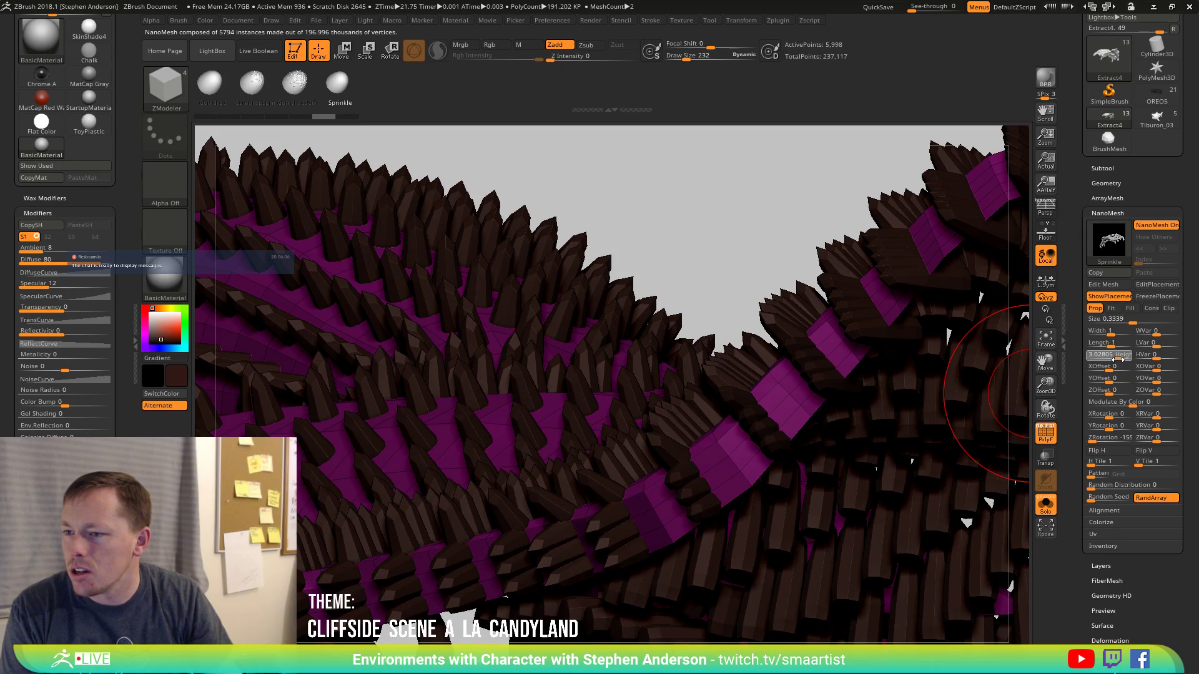
pyautogui.moveTo(1100, 359); pyautogui.dragTo(1099, 360)
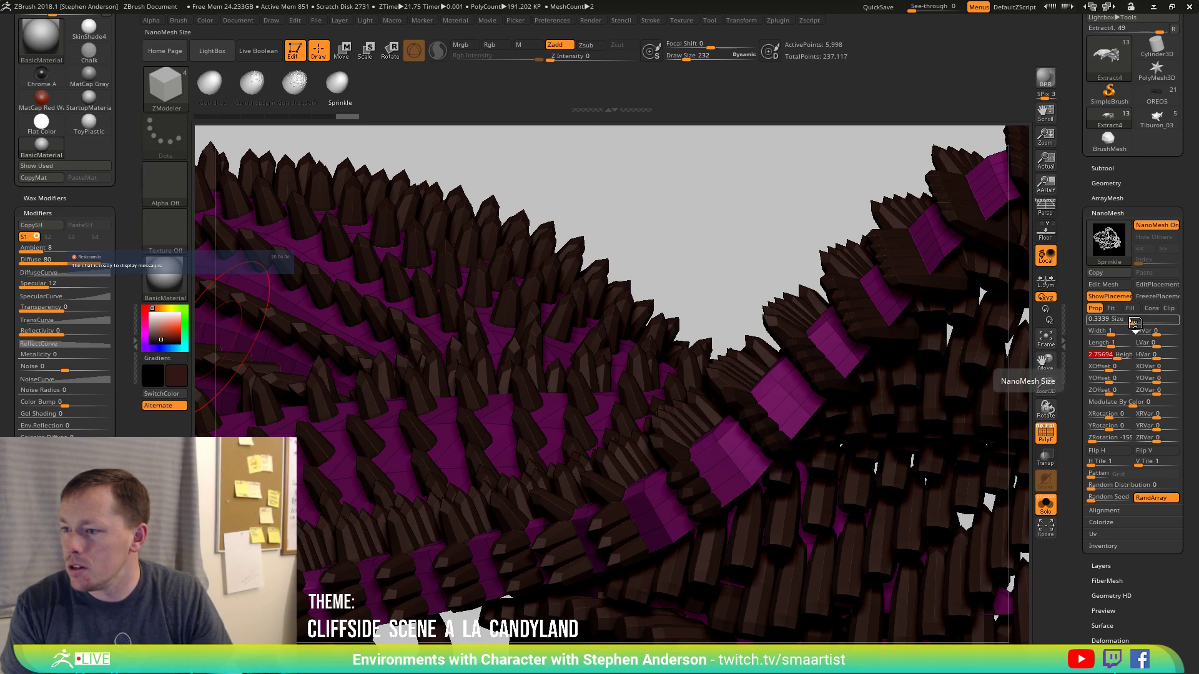
# Adjust the NanoMesh size to about 0.36 and check the elongated candies along the snout and the surface edges.
pyautogui.moveTo(1134, 322); pyautogui.dragTo(1127, 321)
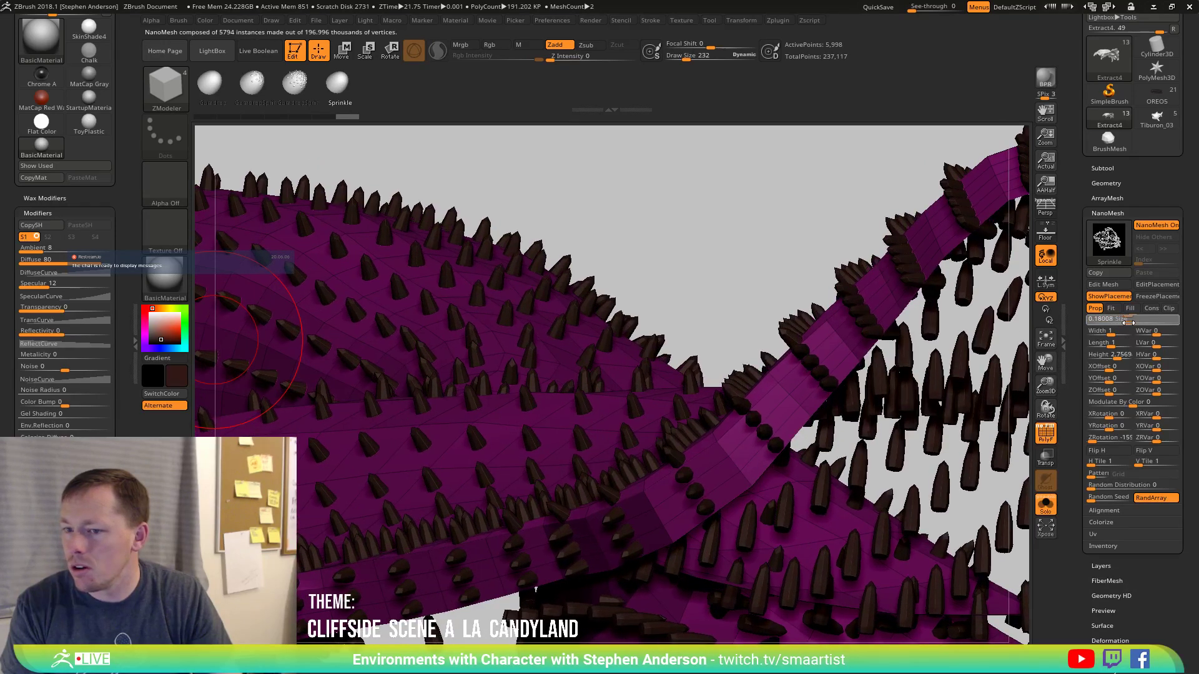
pyautogui.press('space')
pyautogui.moveTo(751, 481)
pyautogui.keyDown('ctrl'); pyautogui.mouseDown(button='right')
pyautogui.moveTo(663, 329)
pyautogui.moveTo(666, 467)
pyautogui.moveTo(634, 448)
pyautogui.mouseUp(button='right'); pyautogui.keyUp('ctrl')
pyautogui.moveTo(1124, 321); pyautogui.dragTo(1117, 322)
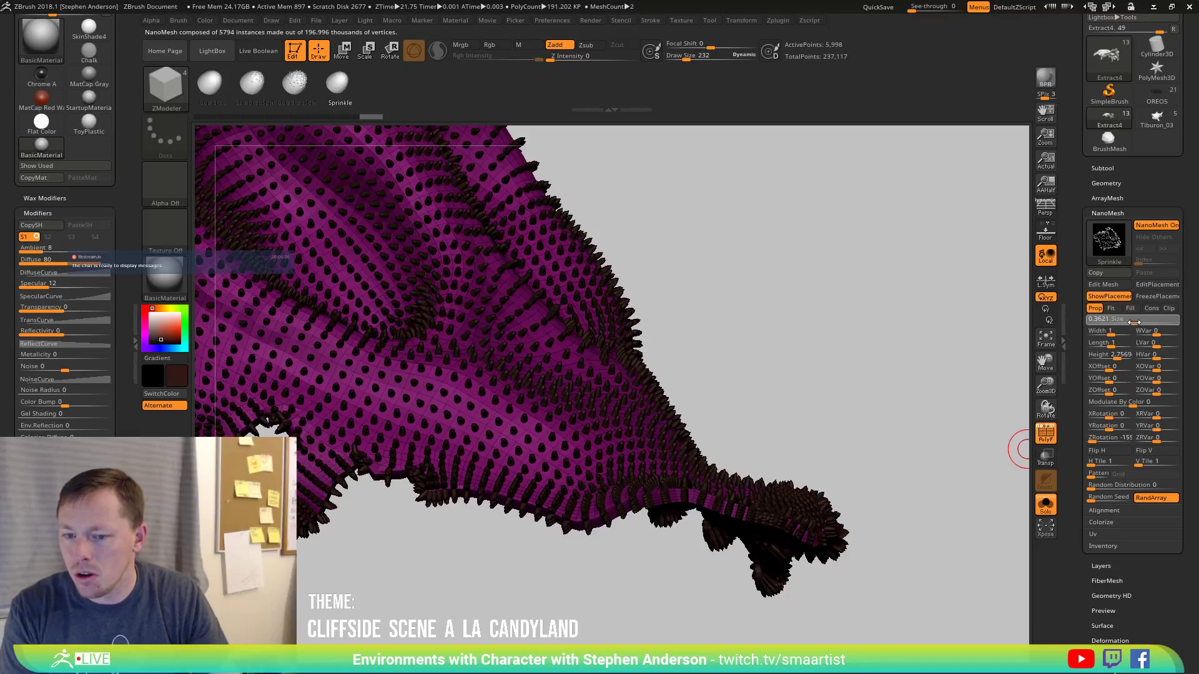
pyautogui.moveTo(812, 437)
pyautogui.mouseDown(button='right')
pyautogui.moveTo(749, 440)
pyautogui.moveTo(824, 543)
pyautogui.moveTo(859, 562)
pyautogui.moveTo(600, 475)
pyautogui.mouseUp(button='right')
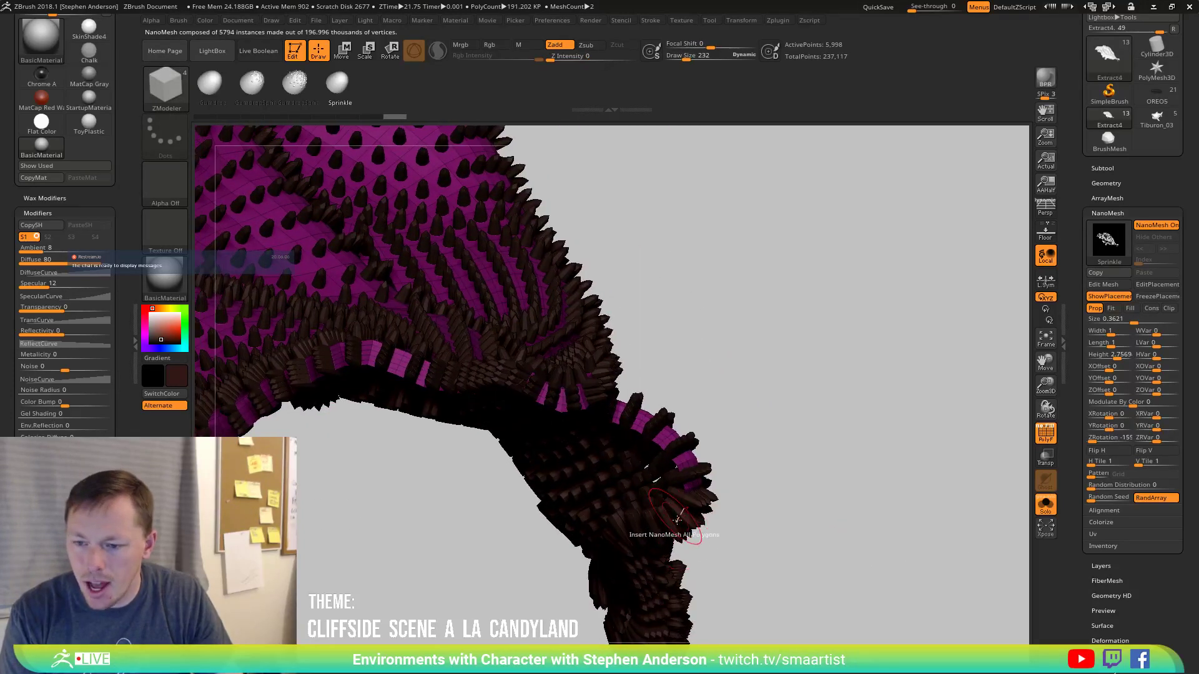
pyautogui.click(1127, 352)
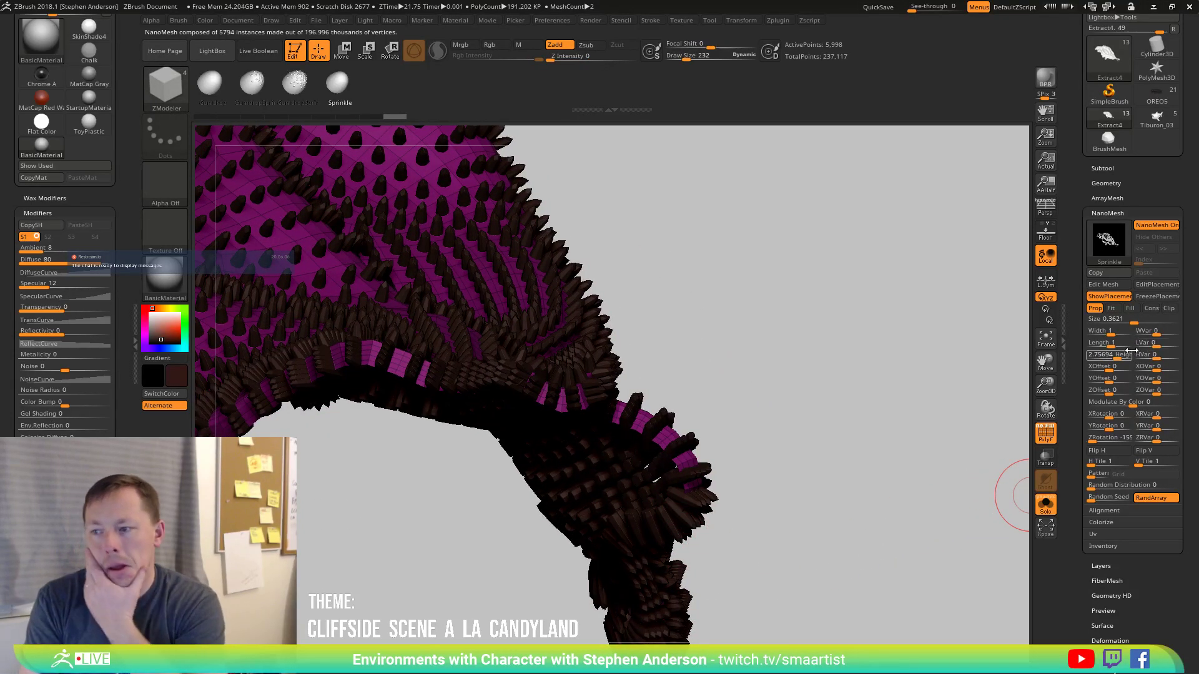
# Set the NanoMesh height to about 3.63 and thin out the candies with a random distribution of about 0.044.
pyautogui.moveTo(1117, 358); pyautogui.dragTo(1119, 358)
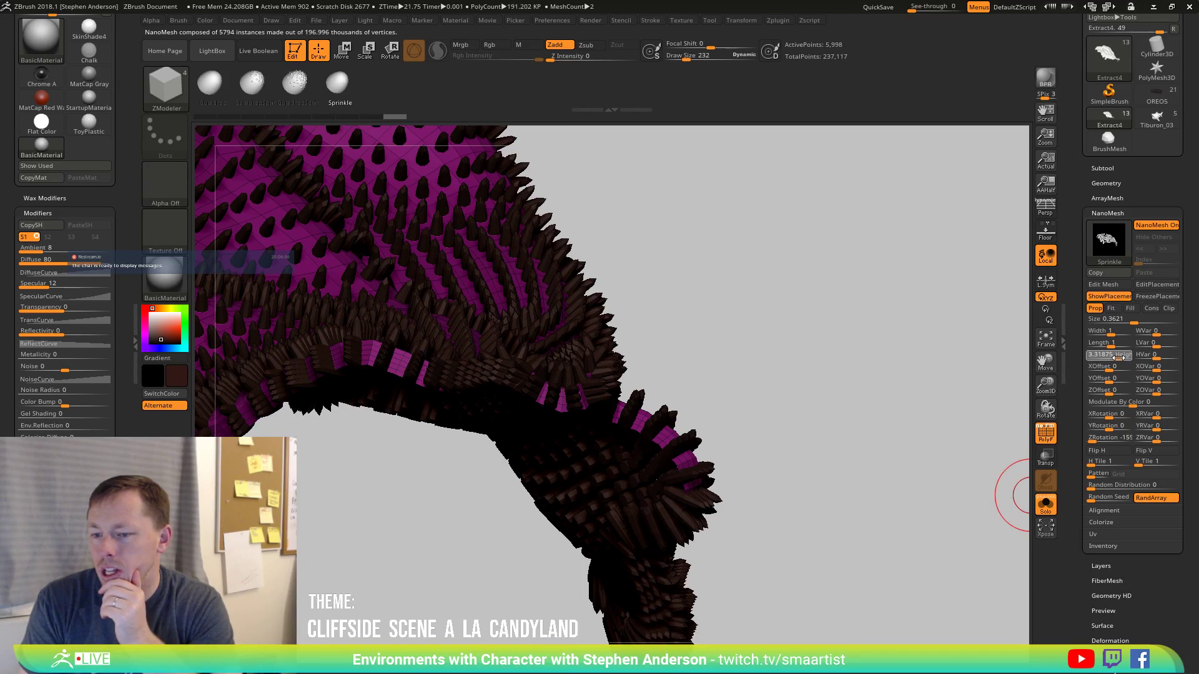
pyautogui.moveTo(1119, 358); pyautogui.dragTo(1121, 358)
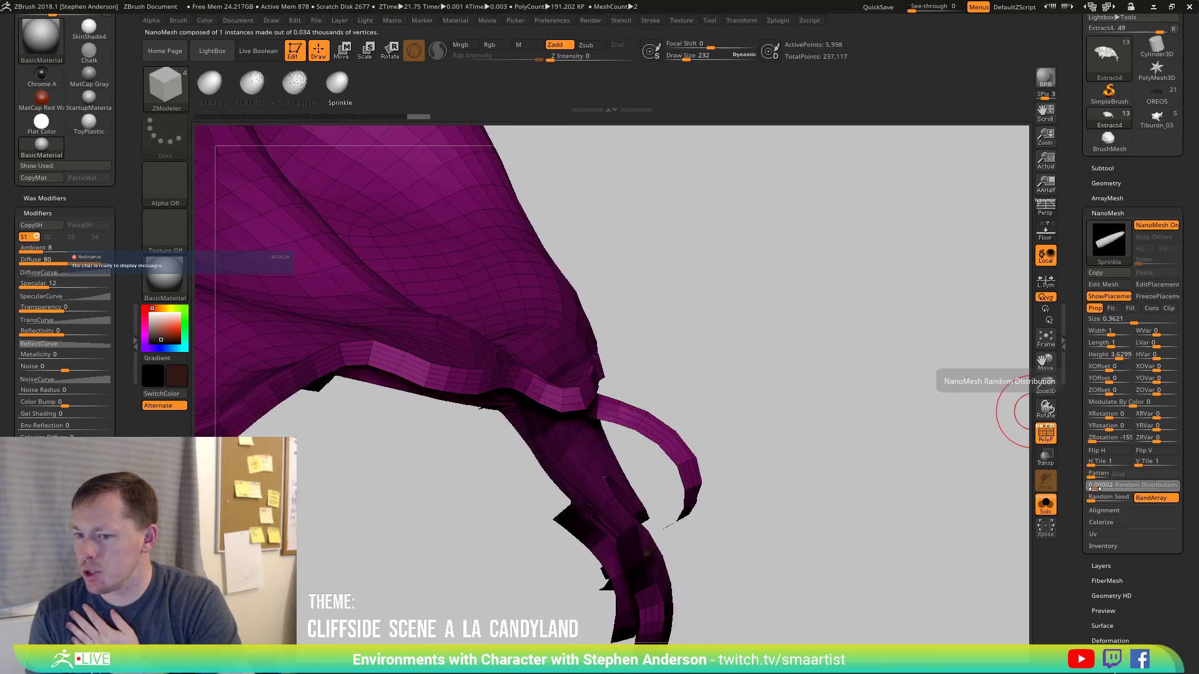
pyautogui.moveTo(1095, 486); pyautogui.dragTo(1101, 490)
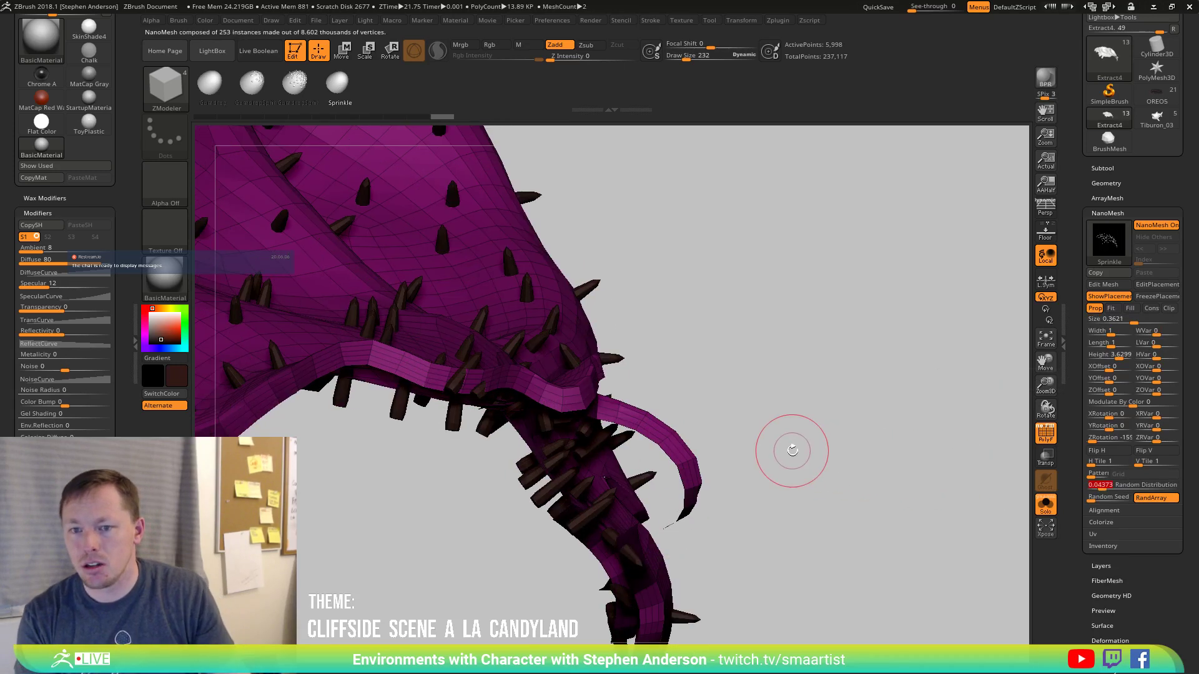
pyautogui.moveTo(743, 390)
pyautogui.mouseDown()
pyautogui.moveTo(789, 423)
pyautogui.moveTo(755, 355)
pyautogui.moveTo(758, 409)
pyautogui.moveTo(758, 387)
pyautogui.moveTo(776, 438)
pyautogui.mouseUp()
pyautogui.hotkey('shift', 'f')
pyautogui.keyDown('ctrl'); pyautogui.moveTo(776, 438); pyautogui.dragTo(777, 399, button='right'); pyautogui.keyUp('ctrl')
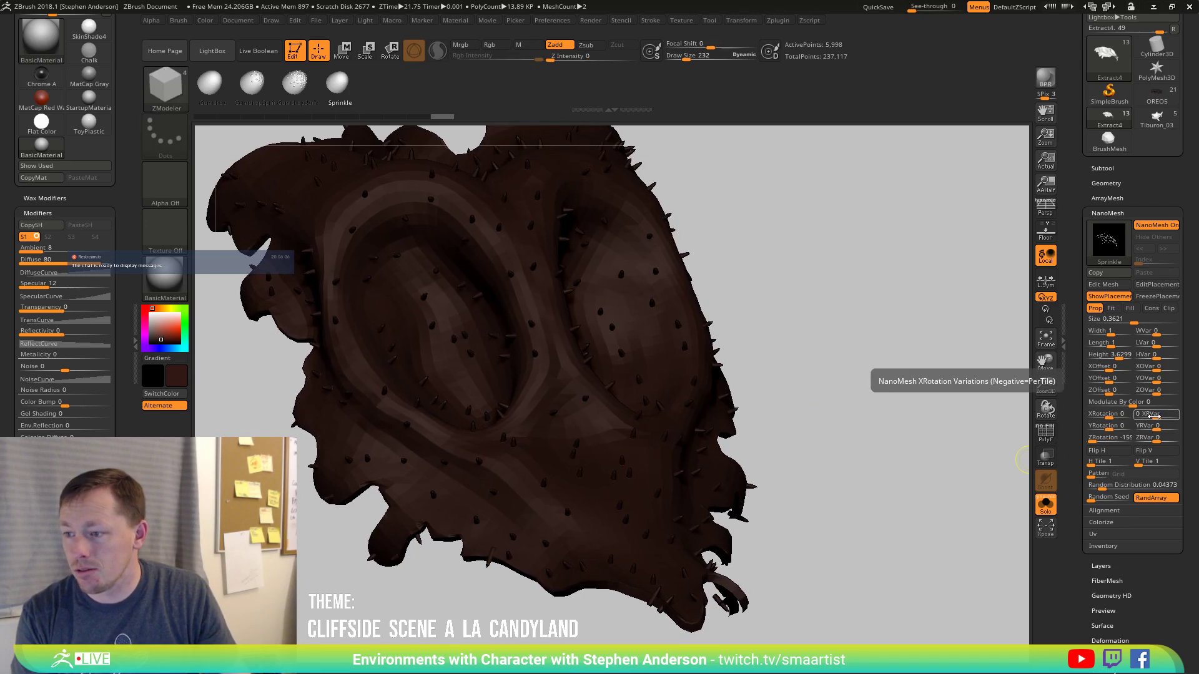
# Set the NanoMesh X, Y and Z rotation variations to 100, the random seed to about 57626 and the Y rotation to 51.
pyautogui.moveTo(1153, 415); pyautogui.dragTo(1181, 433)
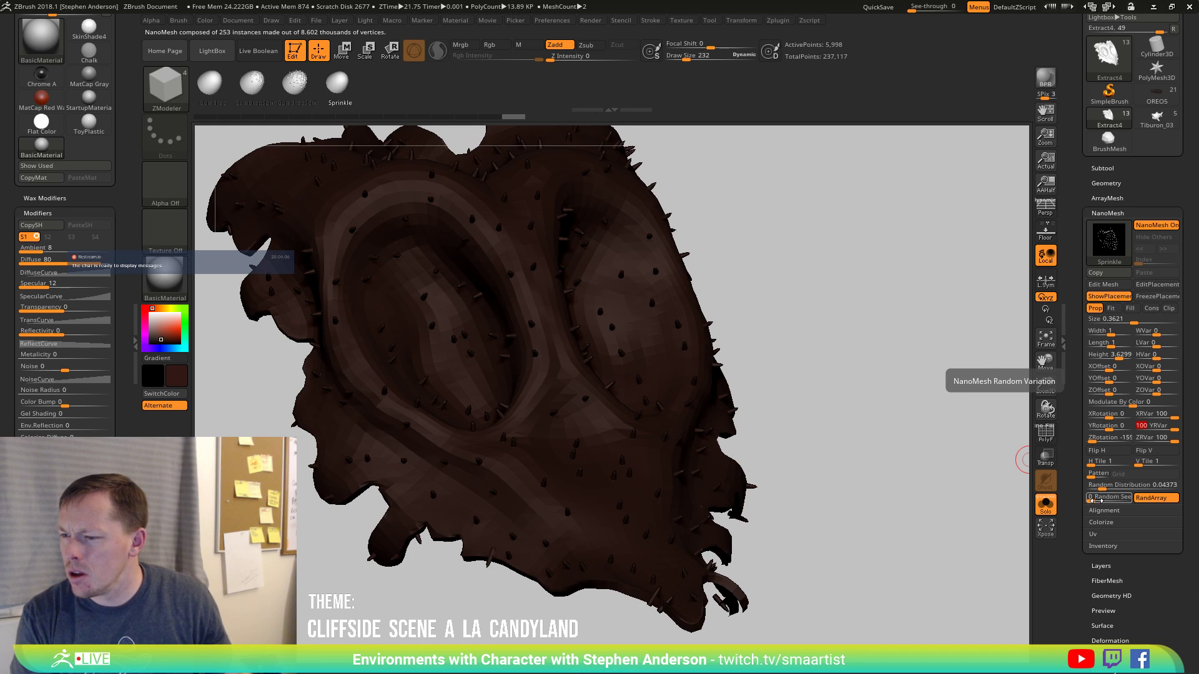
pyautogui.moveTo(1097, 501); pyautogui.dragTo(1123, 498)
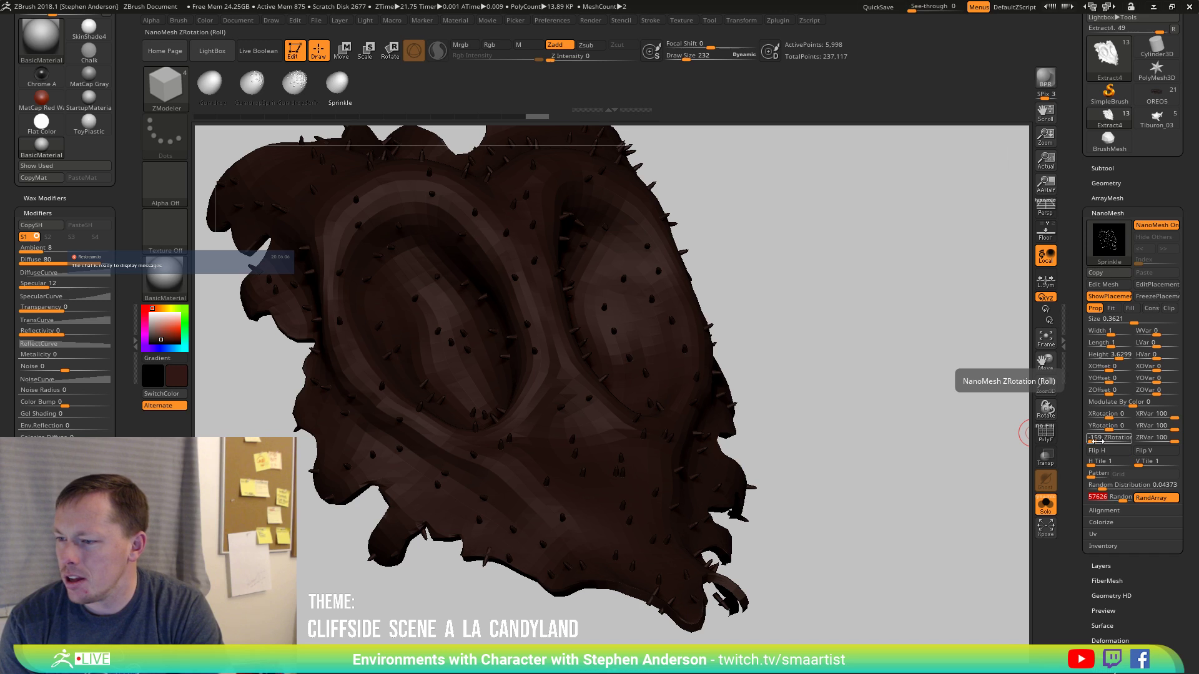
pyautogui.moveTo(1091, 426); pyautogui.dragTo(1115, 429)
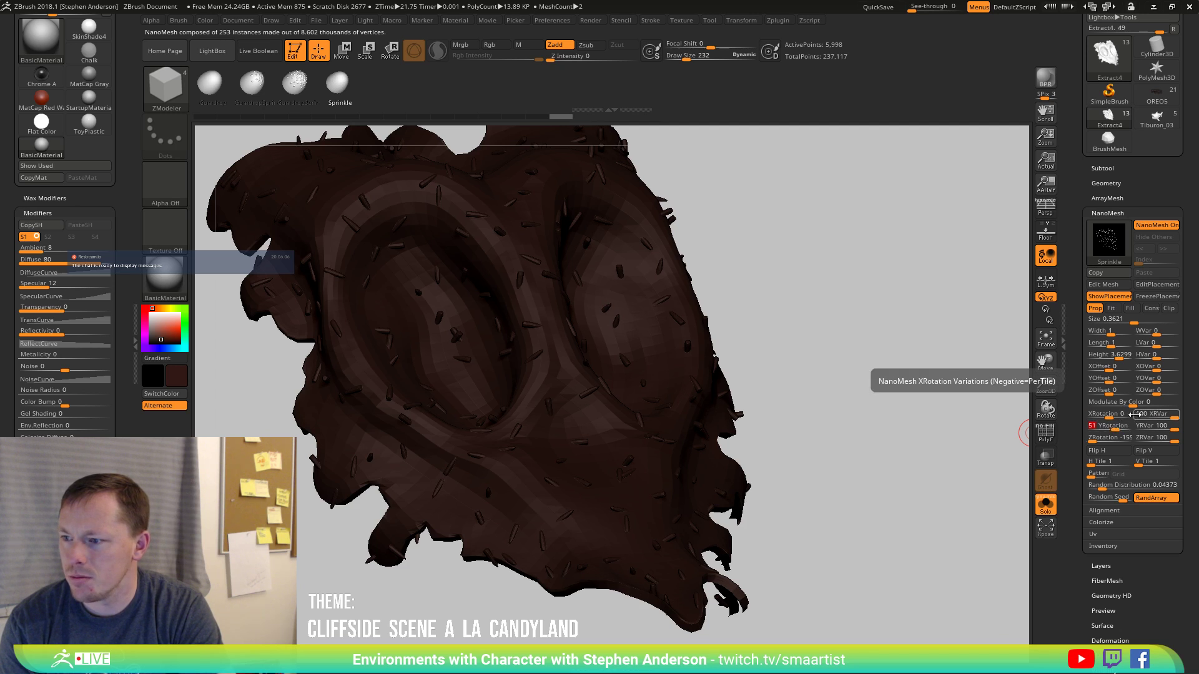
pyautogui.moveTo(1109, 417); pyautogui.dragTo(1107, 418)
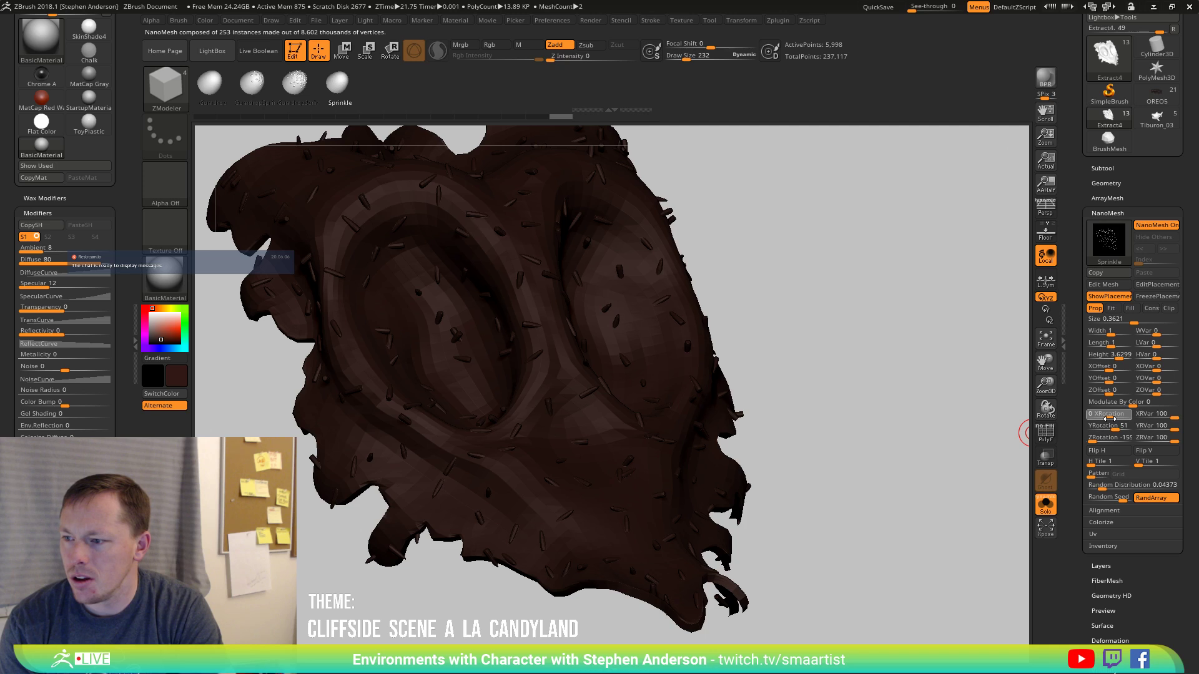
pyautogui.moveTo(845, 481); pyautogui.dragTo(959, 497)
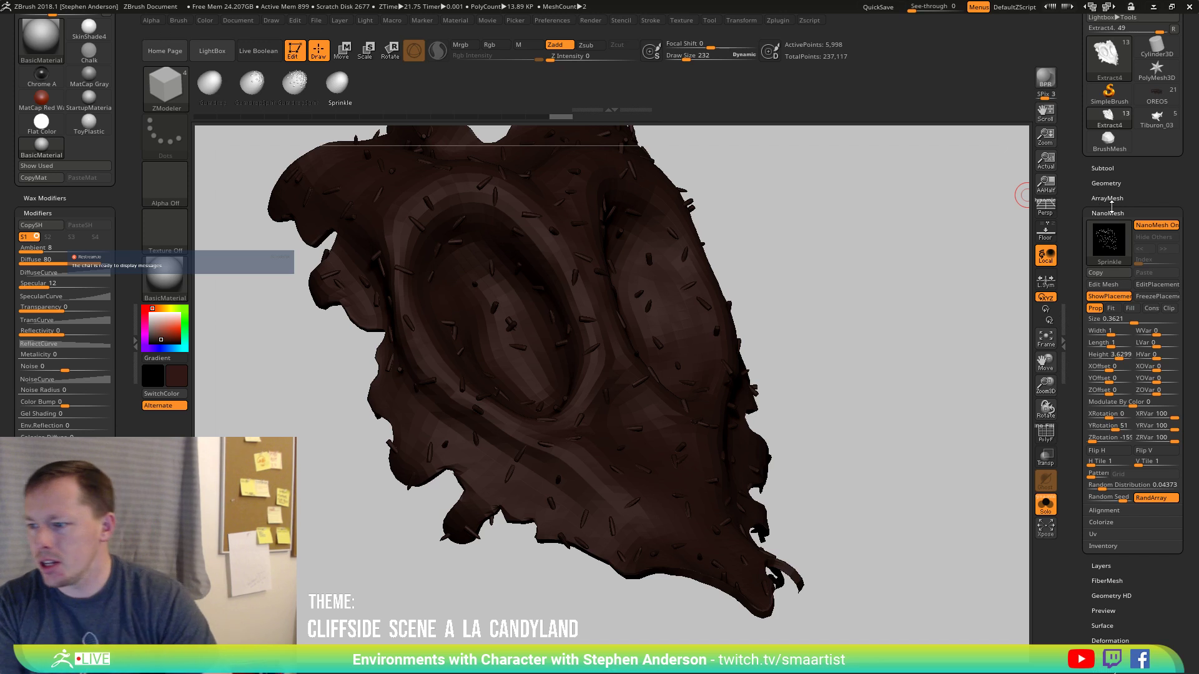
# Convert the NanoMesh instances to real geometry with One To Mesh and inspect the polygroups around the eye socket.
pyautogui.click(1111, 546)
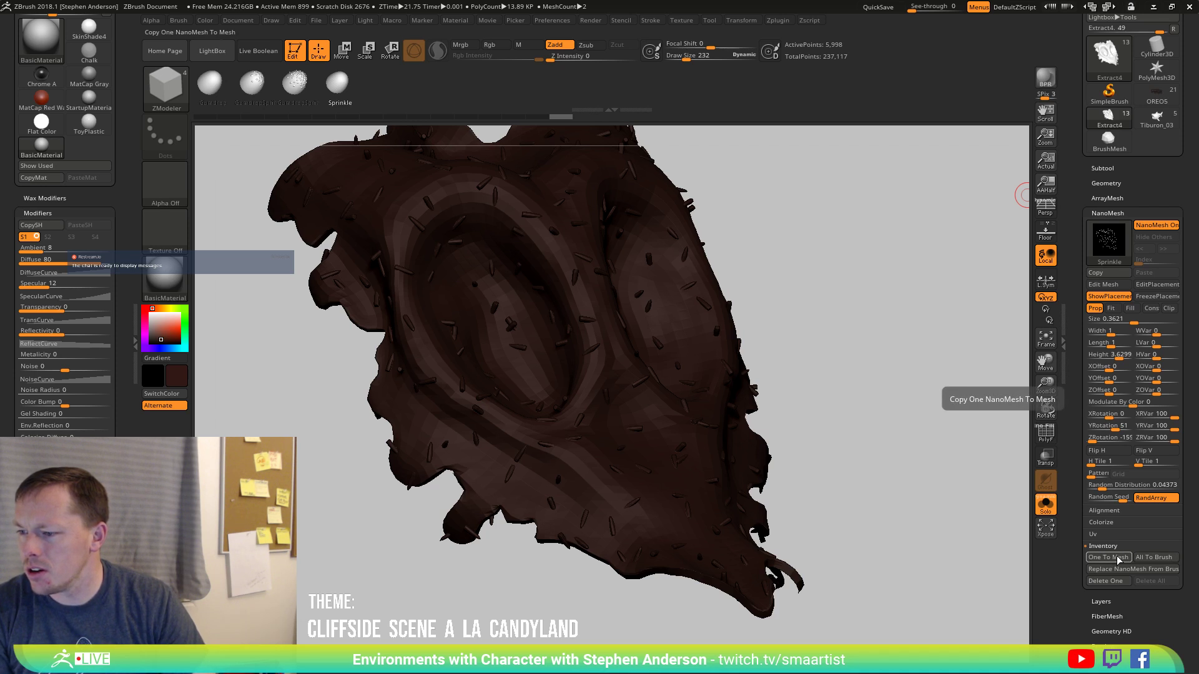
pyautogui.click(1115, 557)
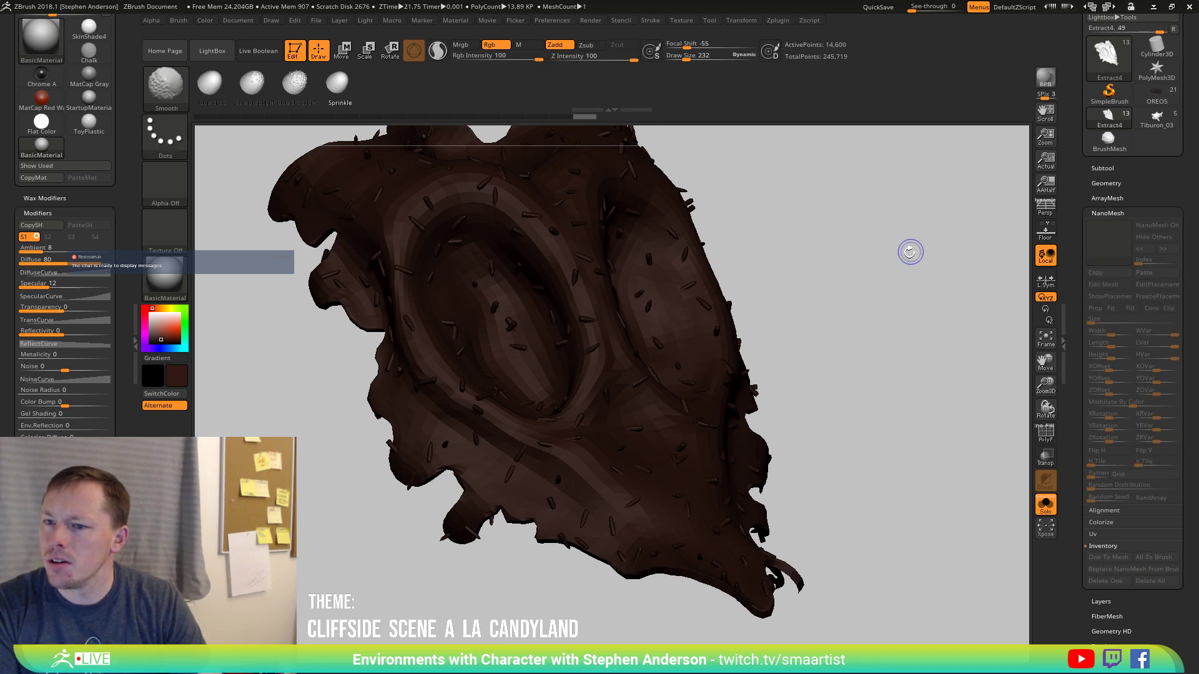
pyautogui.hotkey('shift', 'f')
pyautogui.keyDown('ctrl'); pyautogui.moveTo(425, 237); pyautogui.dragTo(535, 348, button='right'); pyautogui.keyUp('ctrl')
pyautogui.keyDown('ctrl'); pyautogui.moveTo(535, 308); pyautogui.dragTo(459, 219, button='right'); pyautogui.keyUp('ctrl')
pyautogui.keyDown('alt'); pyautogui.moveTo(812, 428); pyautogui.dragTo(684, 421, button='right'); pyautogui.keyUp('alt')
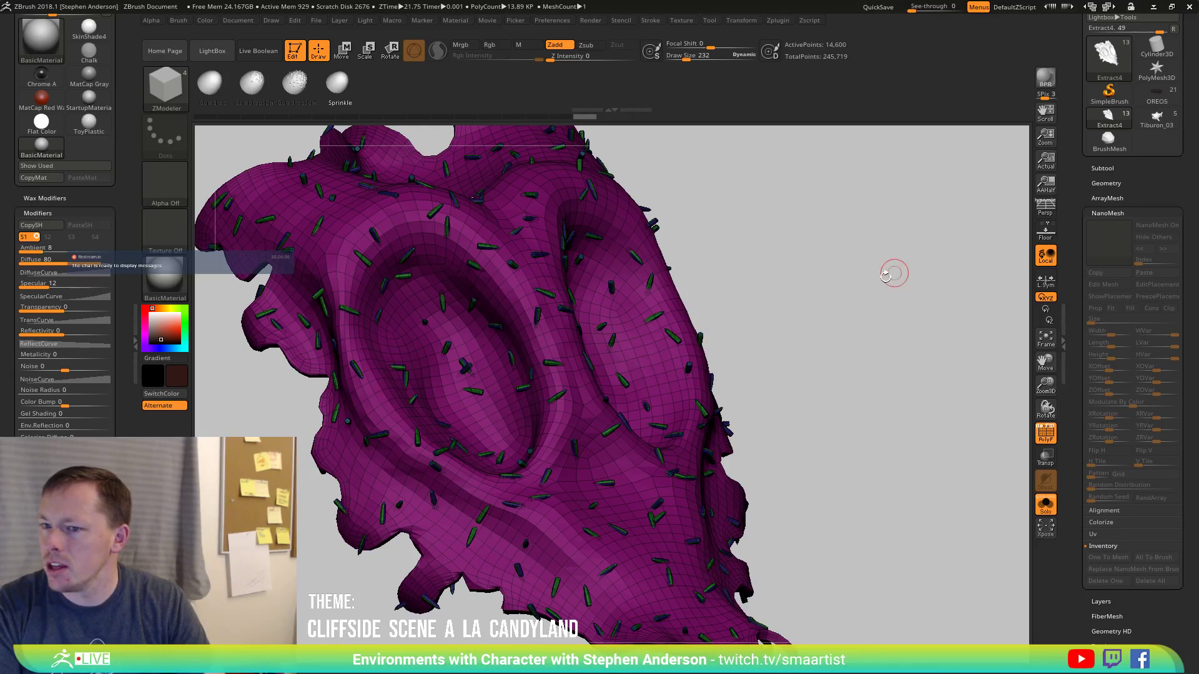
# Hide the surface's polygroup so that only the scattered sprinkles stay in view, and check them with and without polyframe.
pyautogui.keyDown('ctrl'); pyautogui.keyDown('shift'); pyautogui.click(584, 409); pyautogui.keyUp('shift'); pyautogui.keyUp('ctrl')
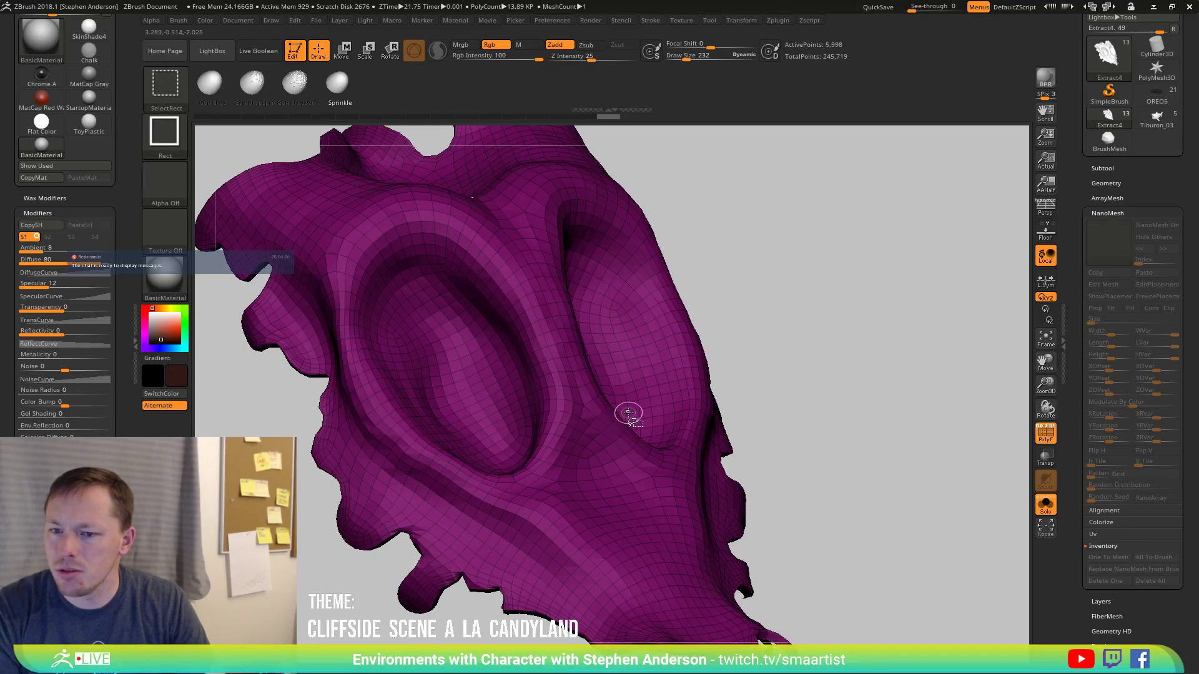
pyautogui.keyDown('ctrl'); pyautogui.keyDown('shift'); pyautogui.click(581, 406); pyautogui.keyUp('shift'); pyautogui.keyUp('ctrl')
pyautogui.press('f')
pyautogui.moveTo(781, 349)
pyautogui.mouseDown(button='right')
pyautogui.moveTo(825, 341)
pyautogui.moveTo(815, 359)
pyautogui.moveTo(830, 374)
pyautogui.mouseUp(button='right')
pyautogui.hotkey('shift', 'f')
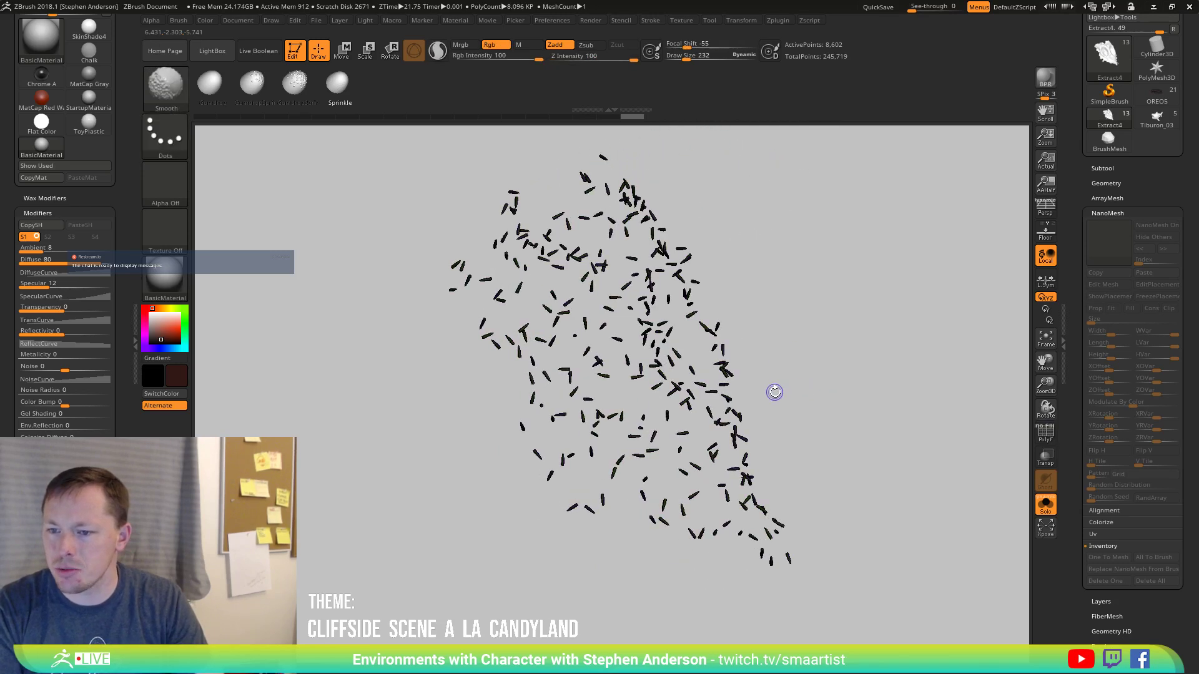
pyautogui.hotkey('shift', 'f')
pyautogui.keyDown('ctrl'); pyautogui.moveTo(728, 394); pyautogui.dragTo(740, 509, button='right'); pyautogui.keyUp('ctrl')
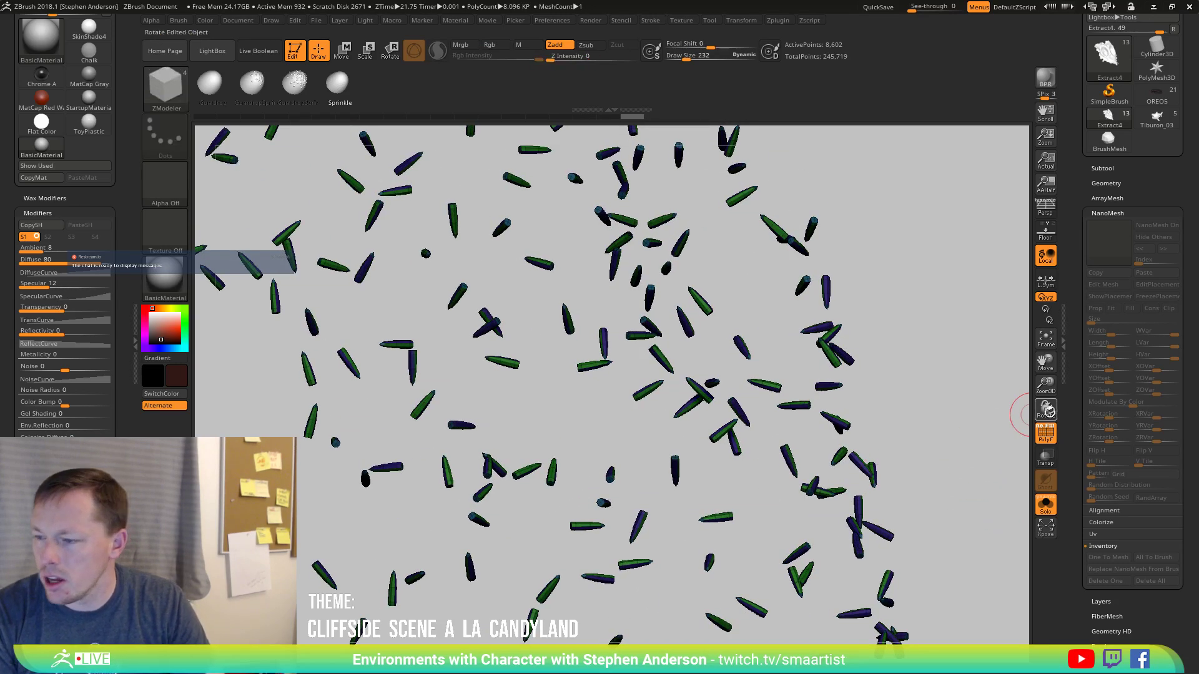
# Give every sprinkle its own polygroup with Auto Groups.
pyautogui.scroll(-3, 1110, 601)
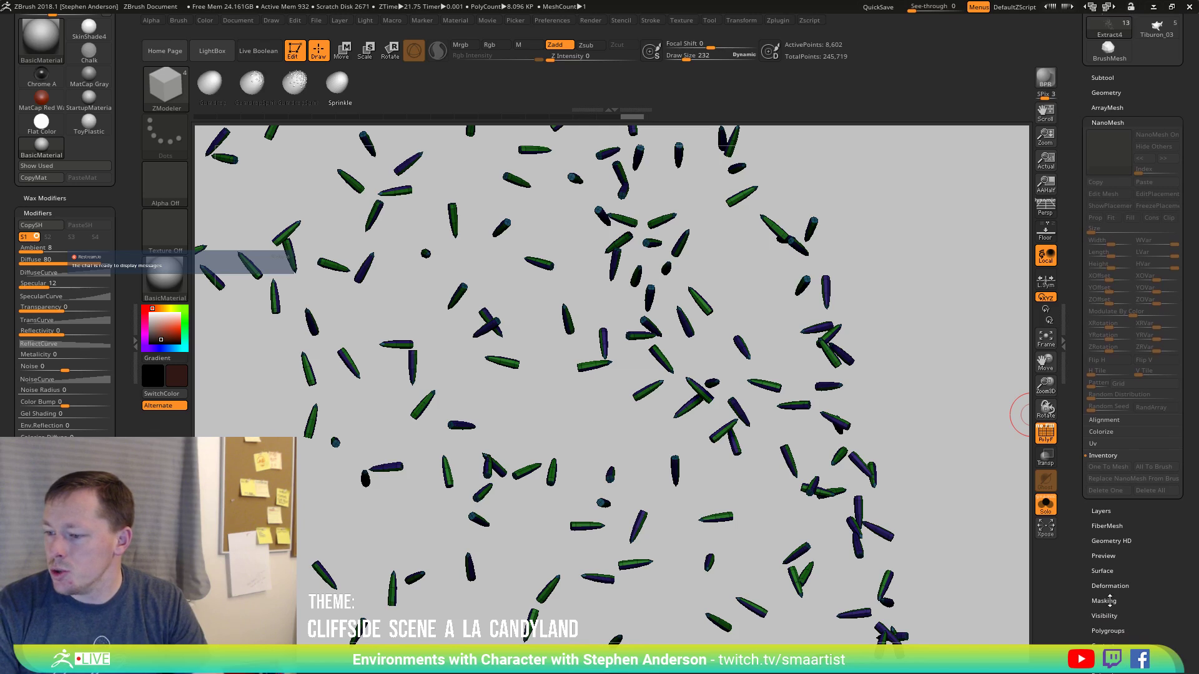
pyautogui.click(1115, 631)
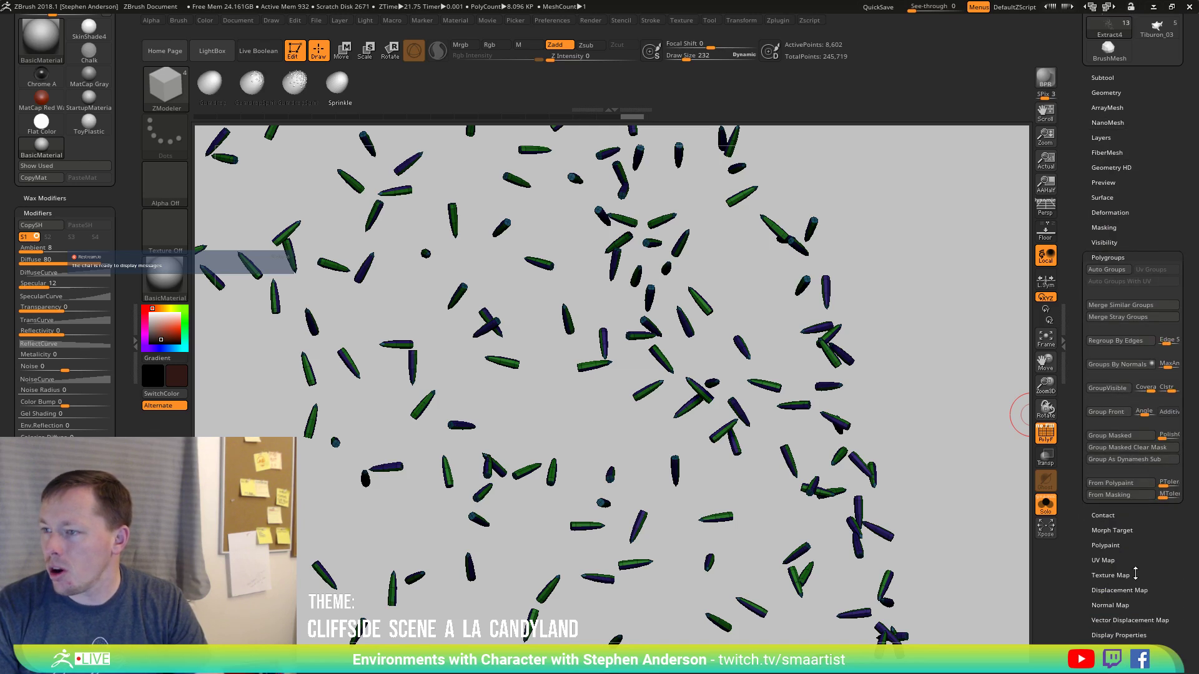
pyautogui.click(1106, 269)
pyautogui.keyDown('ctrl'); pyautogui.moveTo(982, 281); pyautogui.dragTo(805, 298, button='right'); pyautogui.keyUp('ctrl')
pyautogui.moveTo(805, 298); pyautogui.dragTo(910, 455)
# Colour the sprinkles with Polypaint From Polygroups, turn off polyframe and Solo, and view them on the whole dragon head.
pyautogui.moveTo(1158, 594); pyautogui.dragTo(1157, 544)
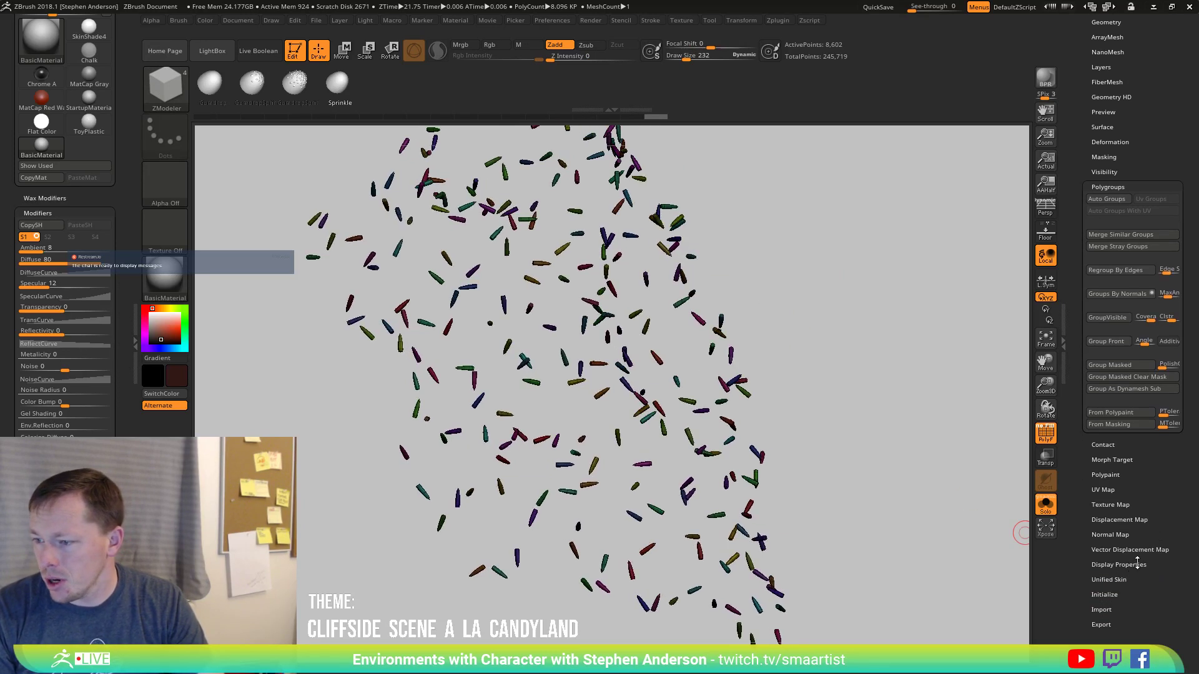
pyautogui.scroll(3, 1145, 500)
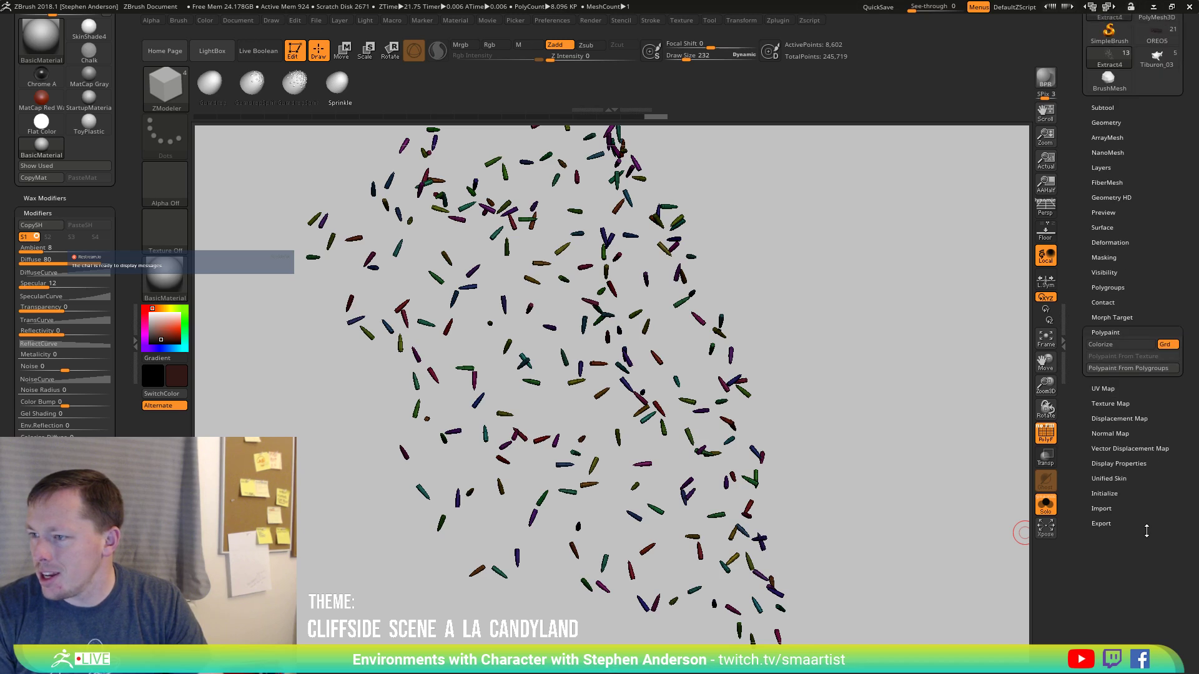
pyautogui.click(1149, 372)
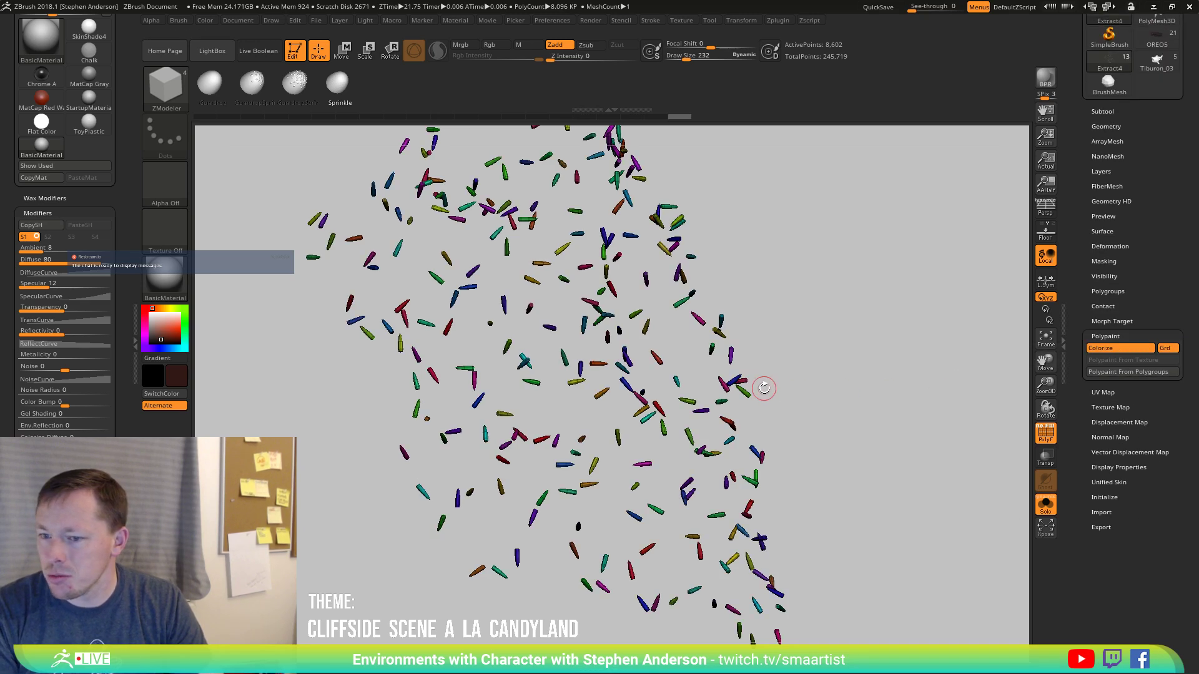
pyautogui.hotkey('shift', 'f')
pyautogui.moveTo(815, 374); pyautogui.dragTo(817, 377)
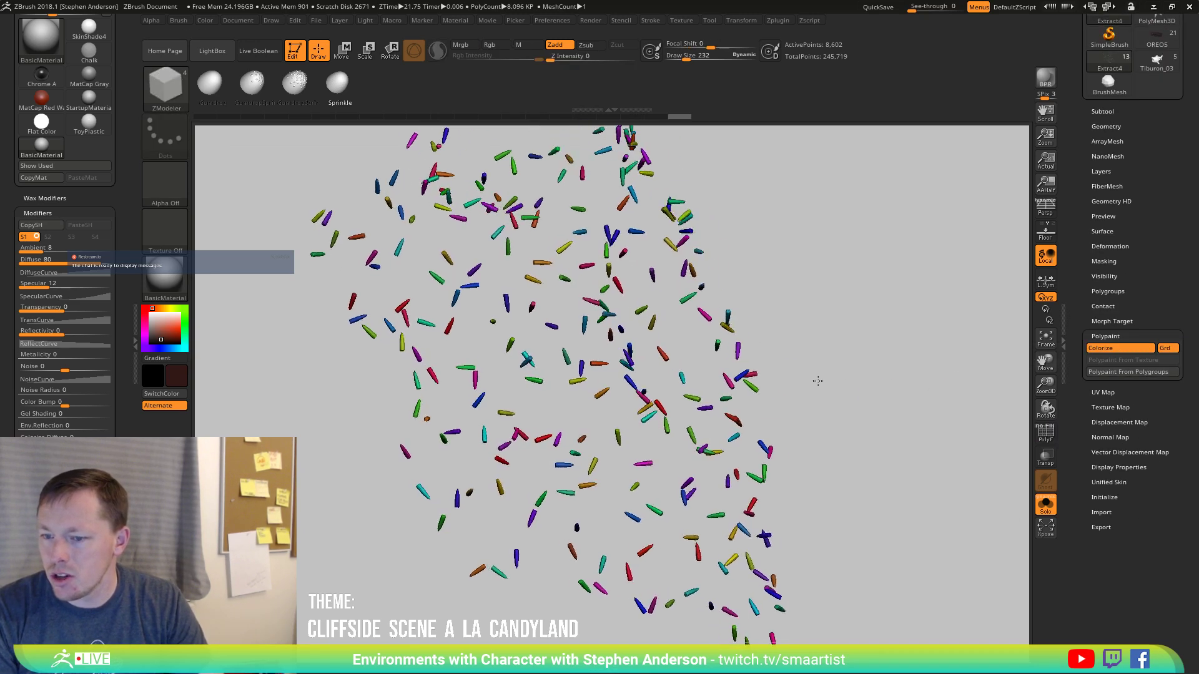
pyautogui.click(1045, 506)
pyautogui.moveTo(850, 335)
pyautogui.mouseDown()
pyautogui.moveTo(837, 348)
pyautogui.moveTo(813, 319)
pyautogui.moveTo(814, 335)
pyautogui.moveTo(768, 323)
pyautogui.moveTo(786, 343)
pyautogui.moveTo(802, 335)
pyautogui.moveTo(790, 311)
pyautogui.moveTo(816, 343)
pyautogui.moveTo(729, 412)
pyautogui.mouseUp()
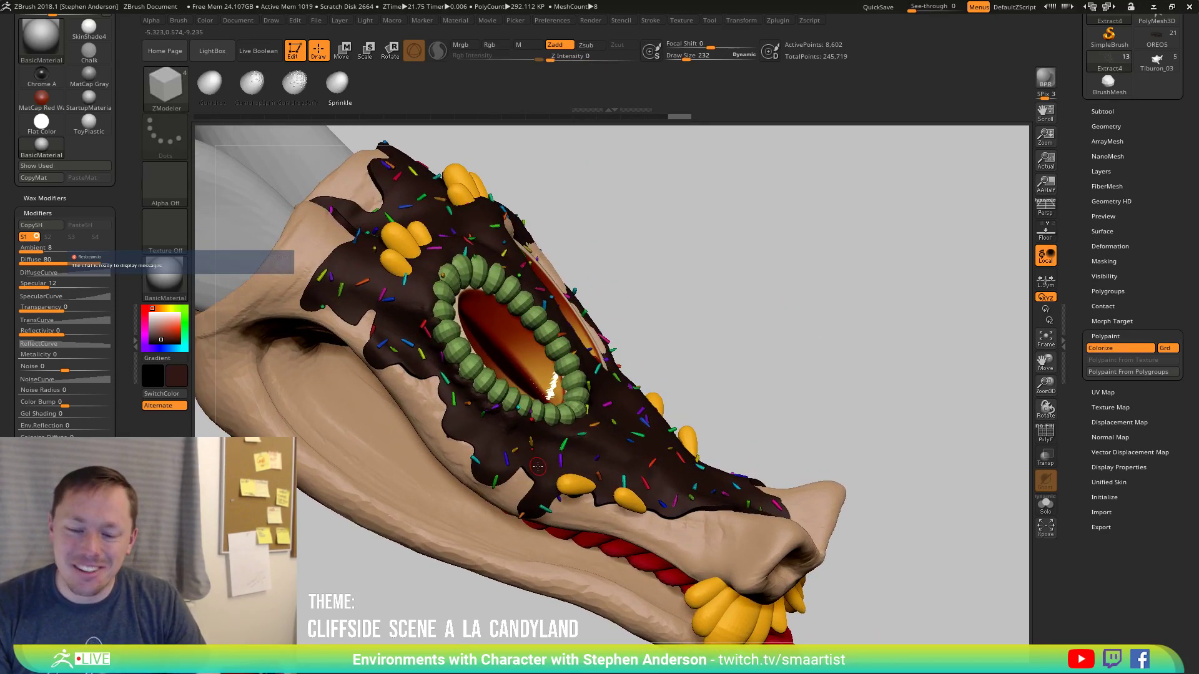
# Switch to the Extract3 chocolate coating subtool, check its polyframe and isolate it in Solo mode.
pyautogui.press('n')
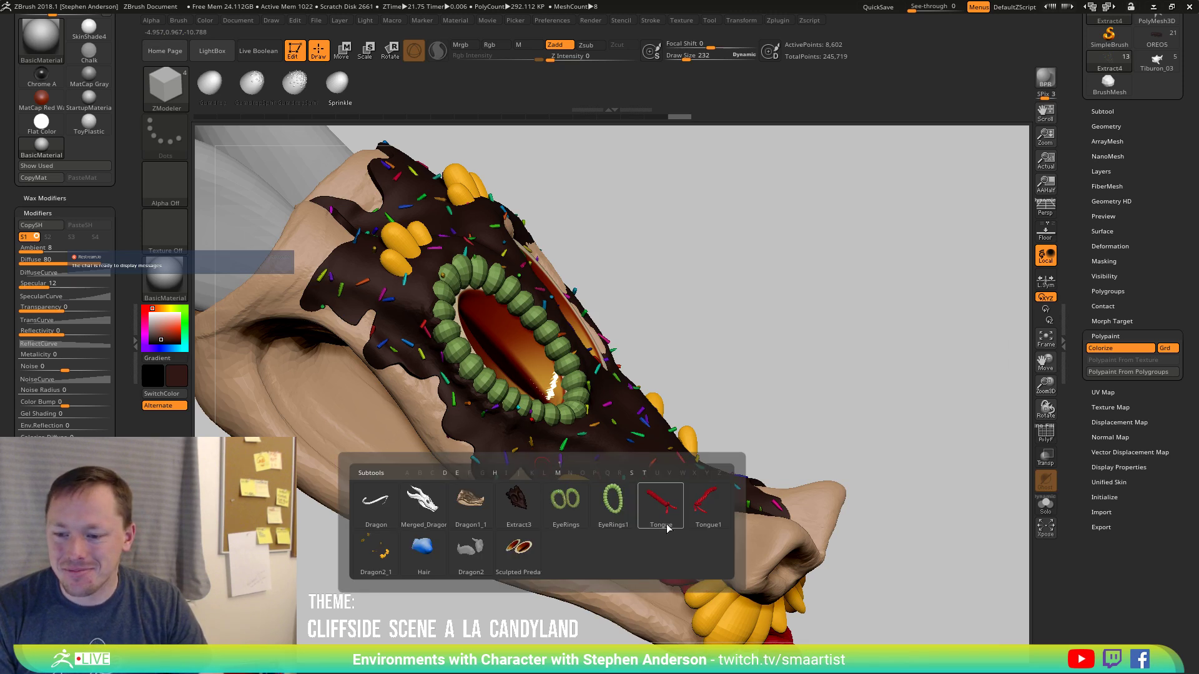
pyautogui.click(517, 503)
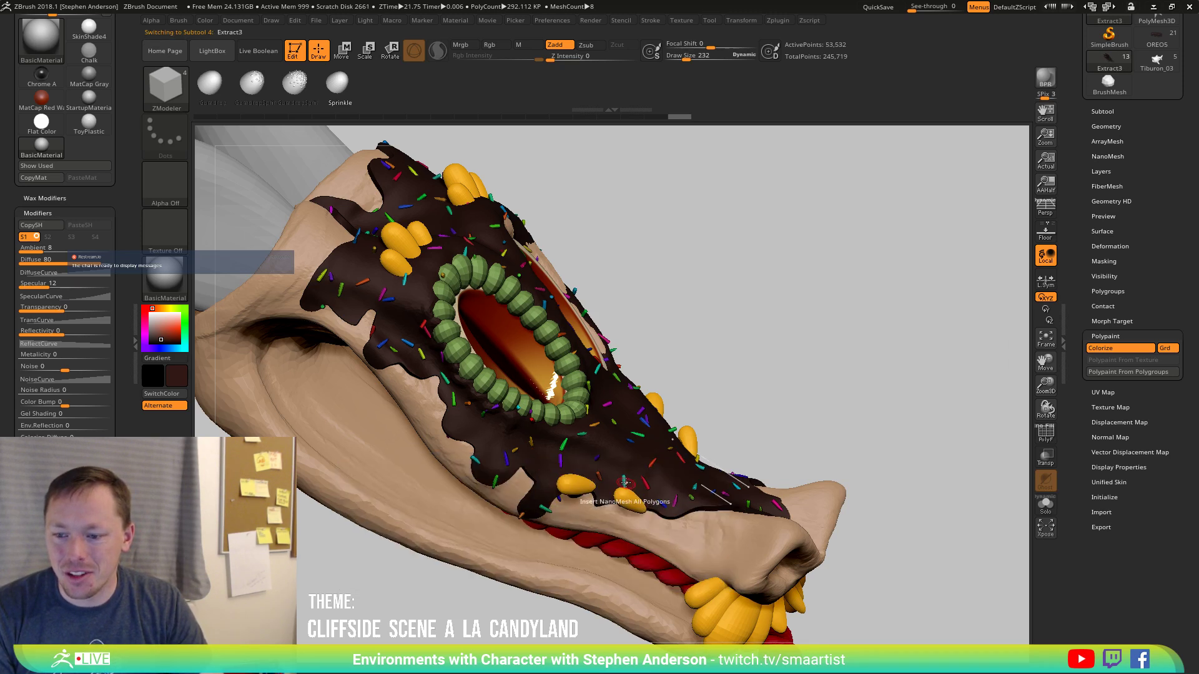
pyautogui.moveTo(625, 482); pyautogui.dragTo(649, 464, button='right')
pyautogui.hotkey('shift', 'f')
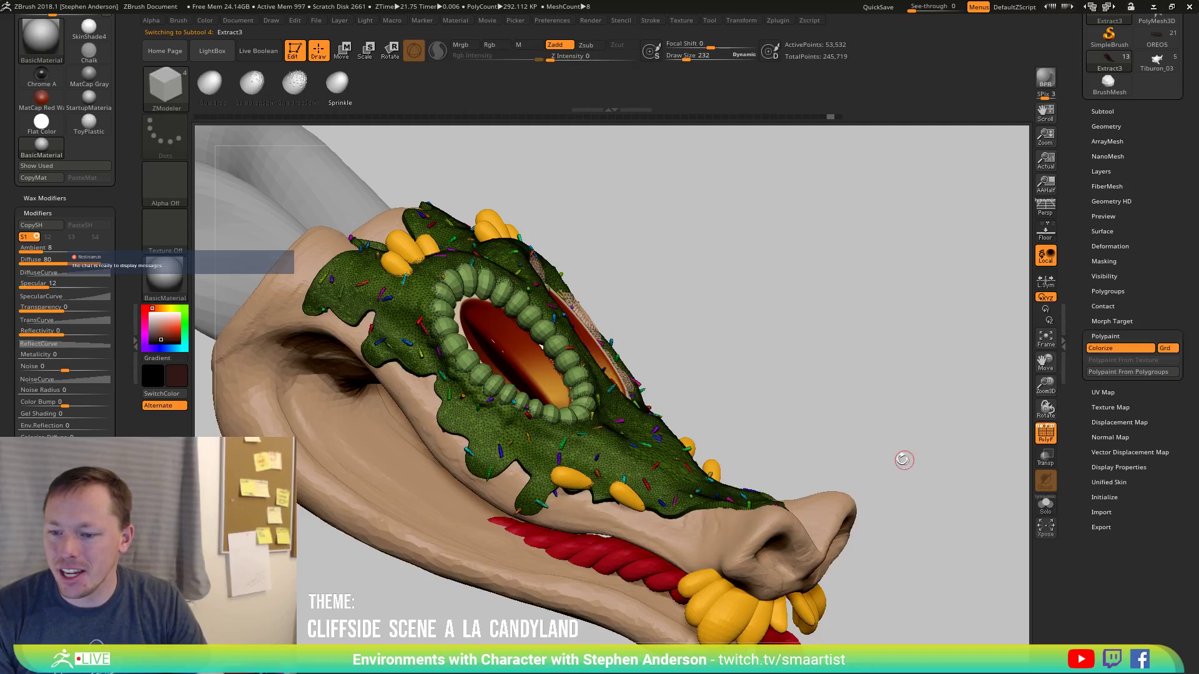
pyautogui.moveTo(903, 460); pyautogui.dragTo(931, 450, button='right')
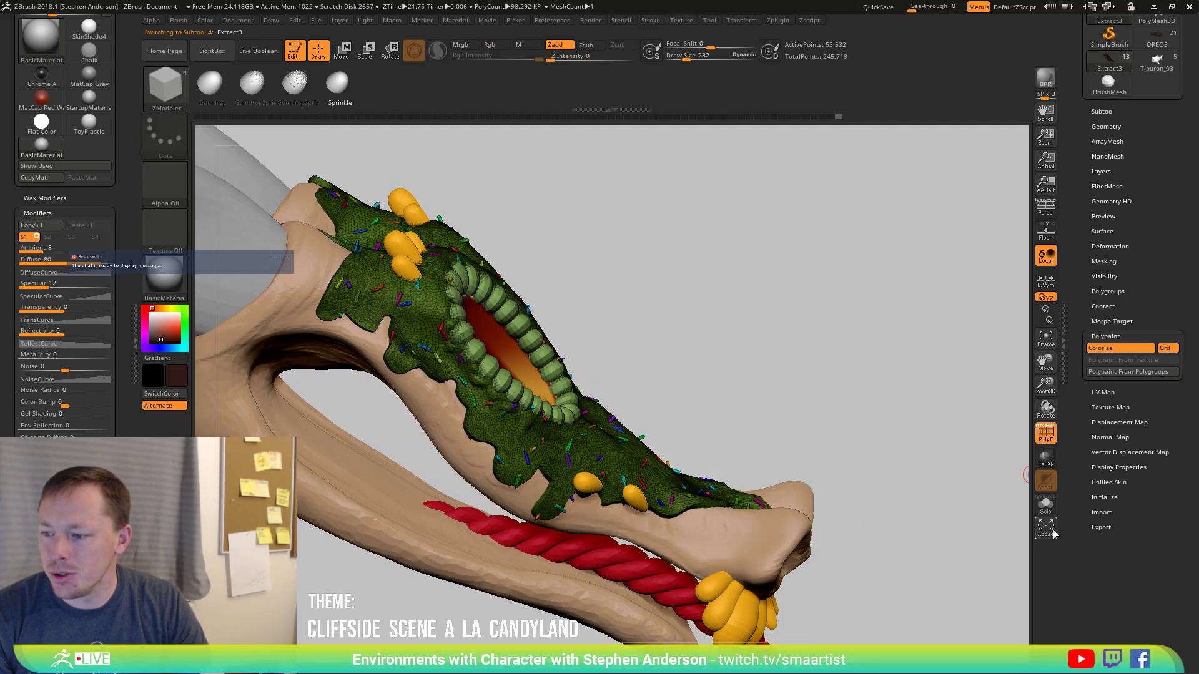
pyautogui.click(1046, 507)
pyautogui.moveTo(701, 385); pyautogui.dragTo(631, 500, button='right')
pyautogui.hotkey('shift', 'f')
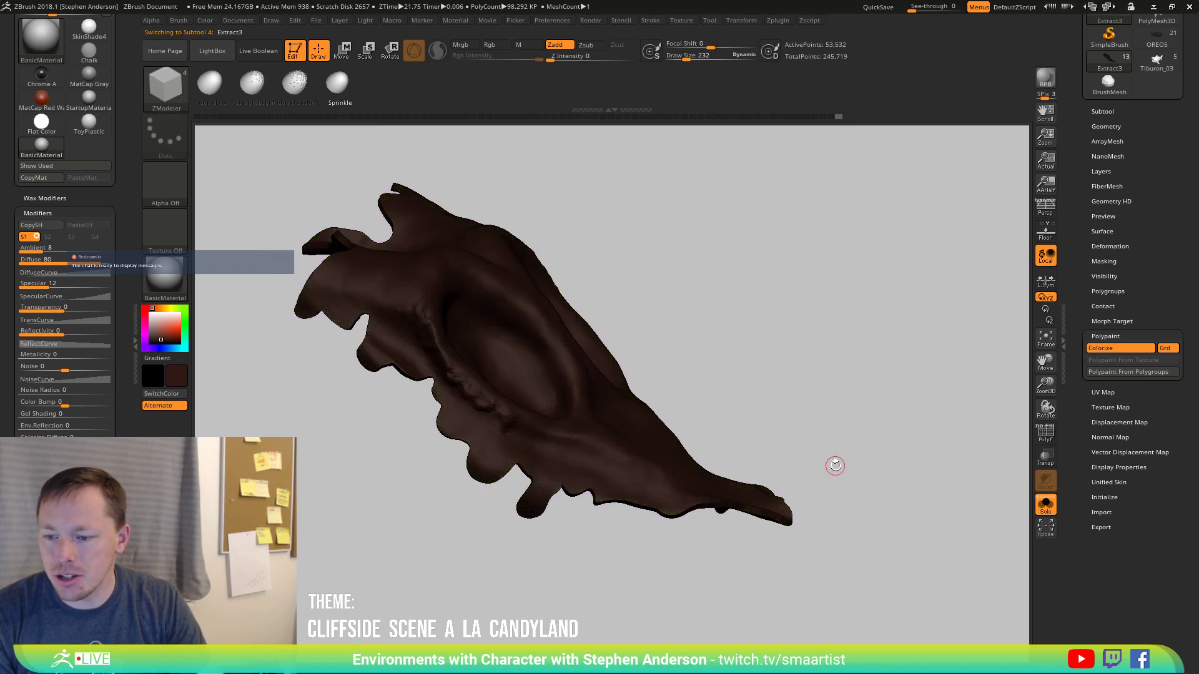
pyautogui.moveTo(819, 481); pyautogui.dragTo(845, 461, button='right')
# Reposition the transform gizmo onto the coating's snout area and turn the mesh to face both eye sockets.
pyautogui.press('w')
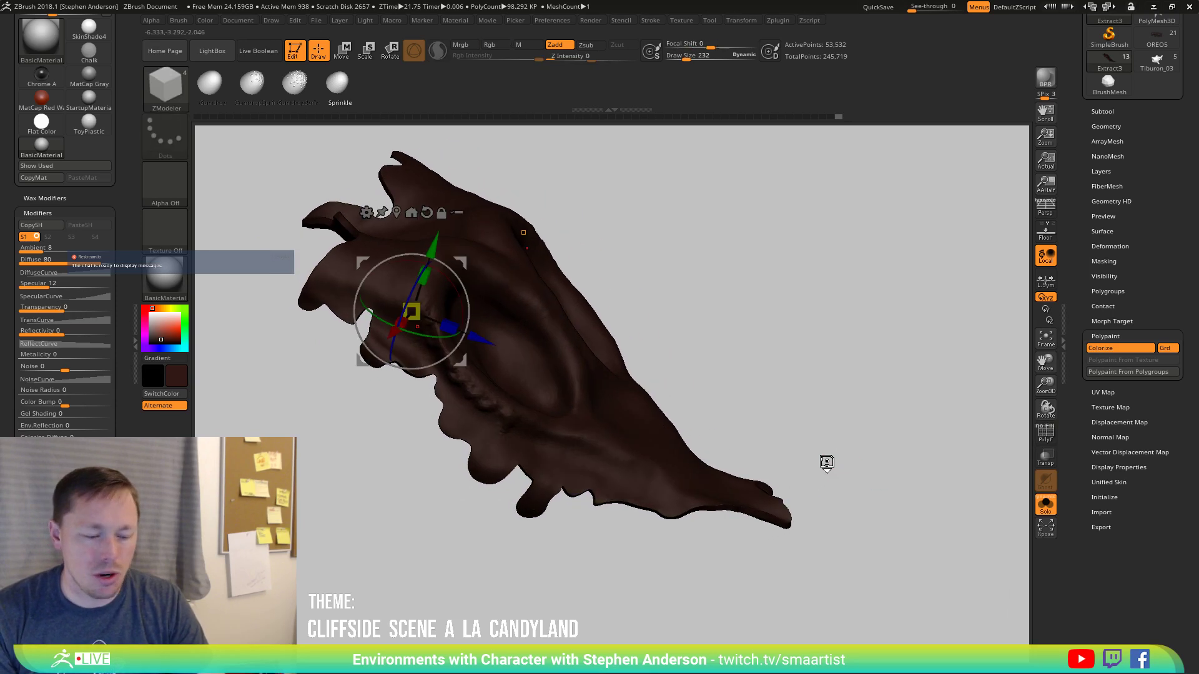
pyautogui.keyDown('alt'); pyautogui.click(643, 462); pyautogui.keyUp('alt')
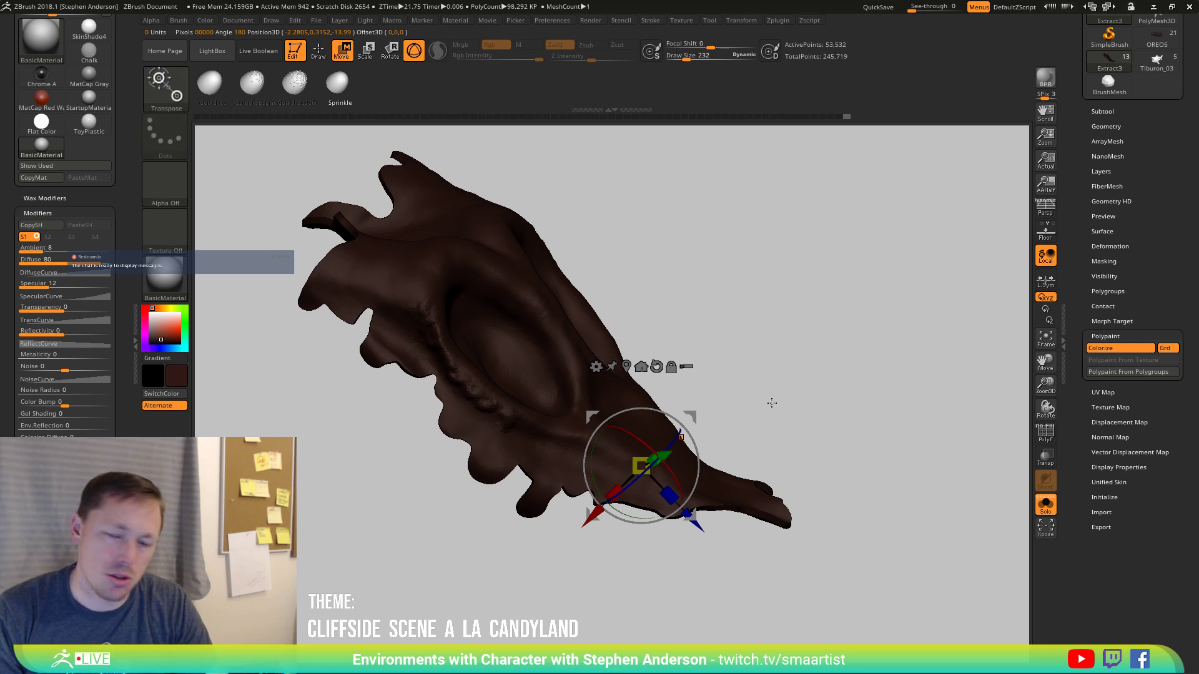
pyautogui.moveTo(773, 404); pyautogui.dragTo(496, 278, button='right')
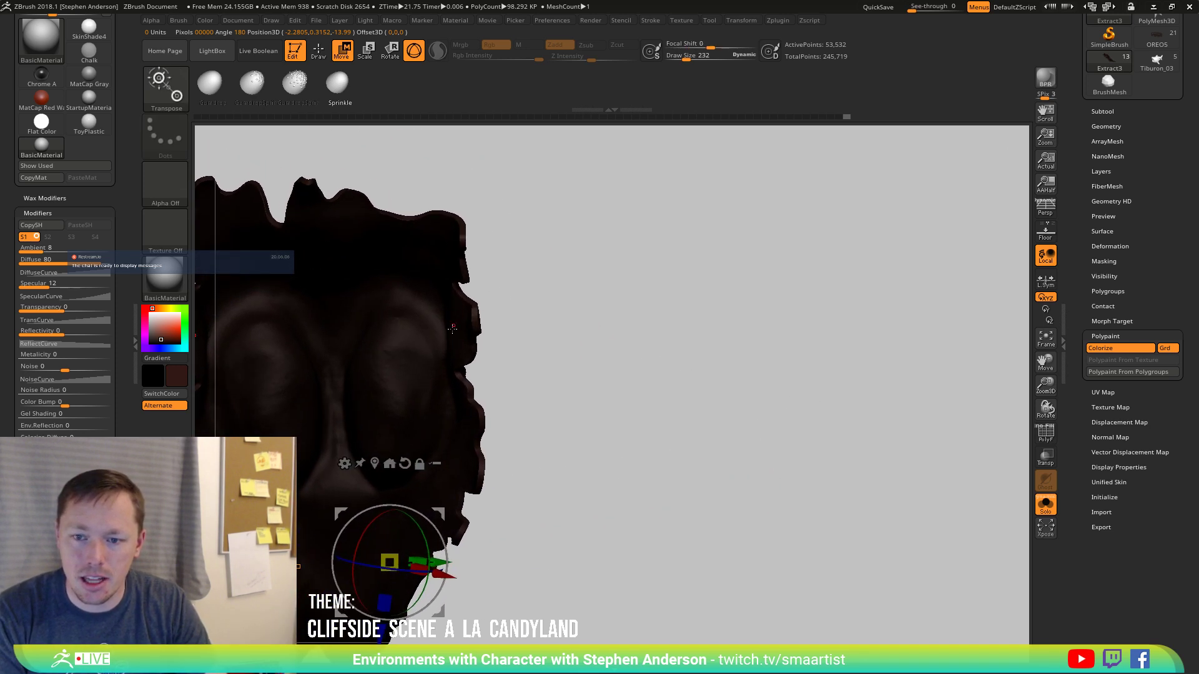
pyautogui.moveTo(452, 328)
pyautogui.mouseDown(button='right')
pyautogui.moveTo(560, 297)
pyautogui.moveTo(537, 316)
pyautogui.moveTo(576, 293)
pyautogui.mouseUp(button='right')
# Return to drawing with the ZModeler brush and try isolating one polygroup of the chocolate coating.
pyautogui.press('b')
pyautogui.press('z')
pyautogui.press('m')
pyautogui.press('q')
pyautogui.keyDown('ctrl'); pyautogui.keyDown('shift'); pyautogui.click(444, 412); pyautogui.keyUp('shift'); pyautogui.keyUp('ctrl')
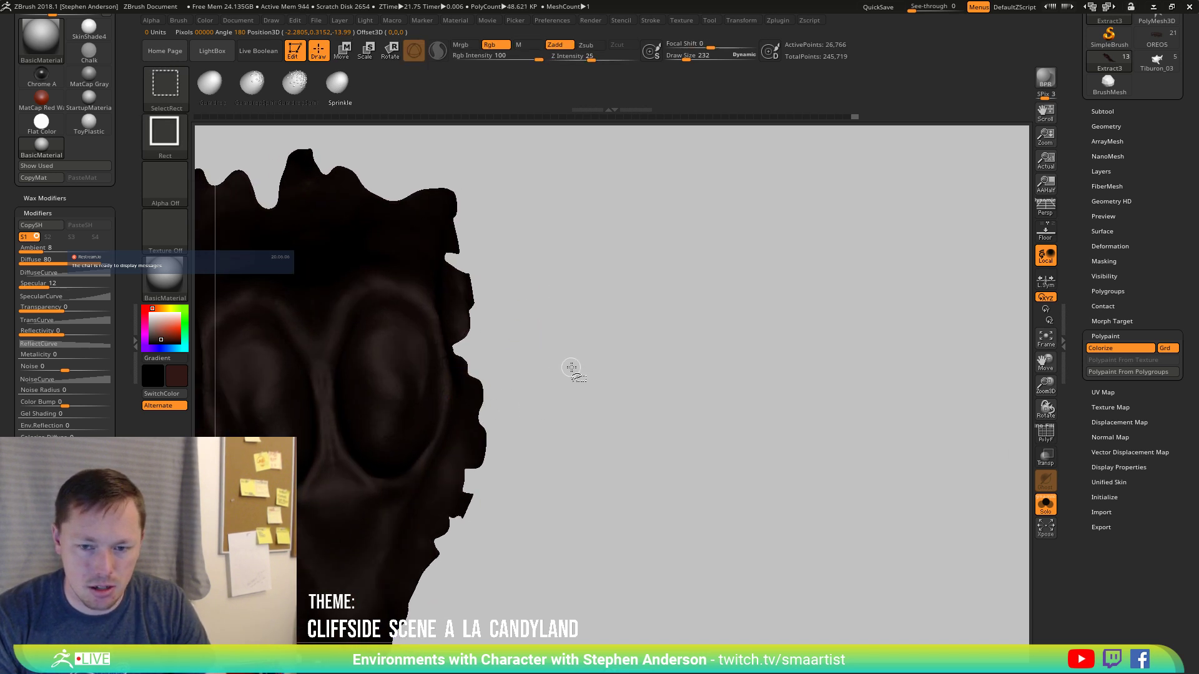
pyautogui.press('ctrl')
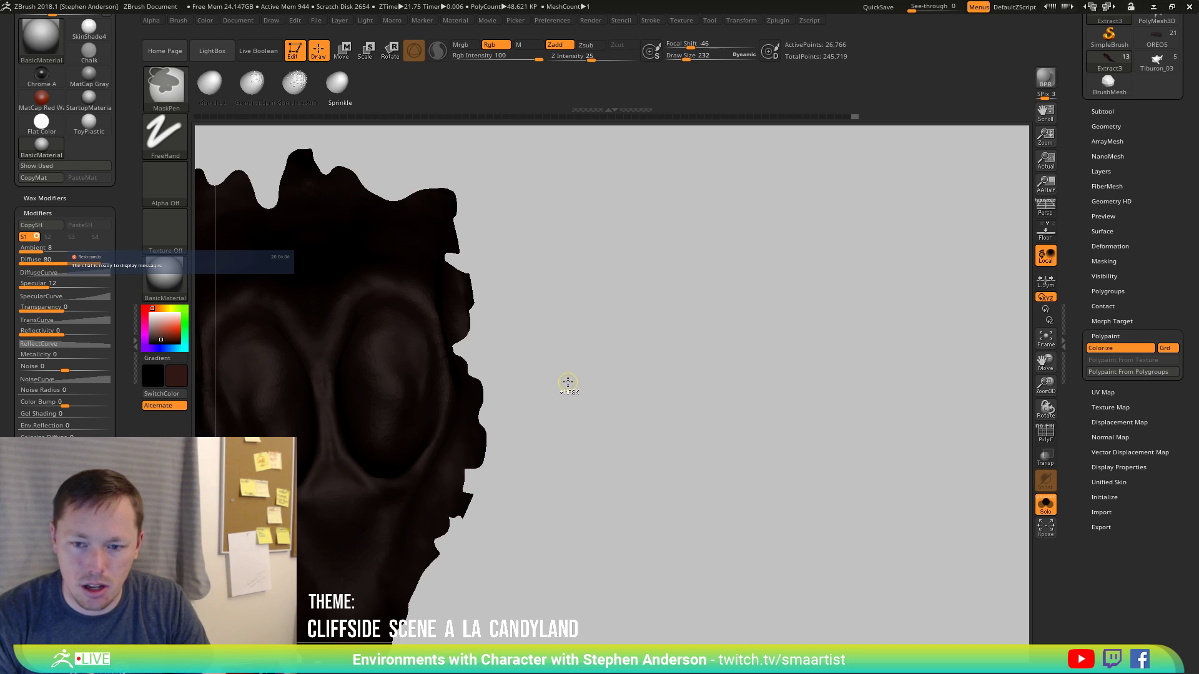
pyautogui.keyDown('ctrl'); pyautogui.keyDown('shift'); pyautogui.click(602, 368); pyautogui.keyUp('shift'); pyautogui.keyUp('ctrl')
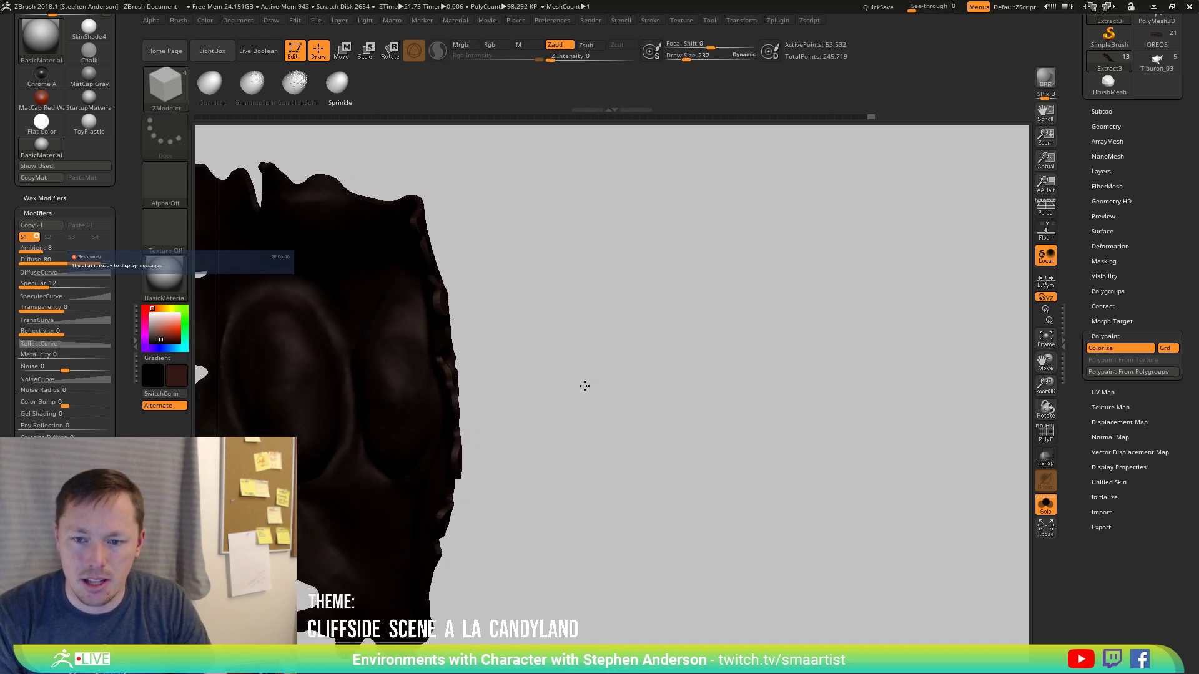
# Show the coating's polyframe with ZModeler active, examine its thick rim up close and isolate the purple inner polygroup.
pyautogui.moveTo(584, 389)
pyautogui.mouseDown(button='right')
pyautogui.moveTo(546, 415)
pyautogui.moveTo(620, 382)
pyautogui.moveTo(666, 316)
pyautogui.moveTo(645, 327)
pyautogui.moveTo(627, 374)
pyautogui.moveTo(567, 313)
pyautogui.moveTo(519, 313)
pyautogui.moveTo(530, 317)
pyautogui.moveTo(538, 293)
pyautogui.mouseUp(button='right')
pyautogui.press('ctrl')
pyautogui.moveTo(539, 293)
pyautogui.keyDown('alt'); pyautogui.mouseDown(button='right')
pyautogui.moveTo(628, 503)
pyautogui.moveTo(631, 567)
pyautogui.moveTo(531, 409)
pyautogui.moveTo(521, 462)
pyautogui.moveTo(484, 420)
pyautogui.mouseUp(button='right'); pyautogui.keyUp('alt')
pyautogui.hotkey('shift', 'f')
pyautogui.press('b')
pyautogui.press('z')
pyautogui.press('m')
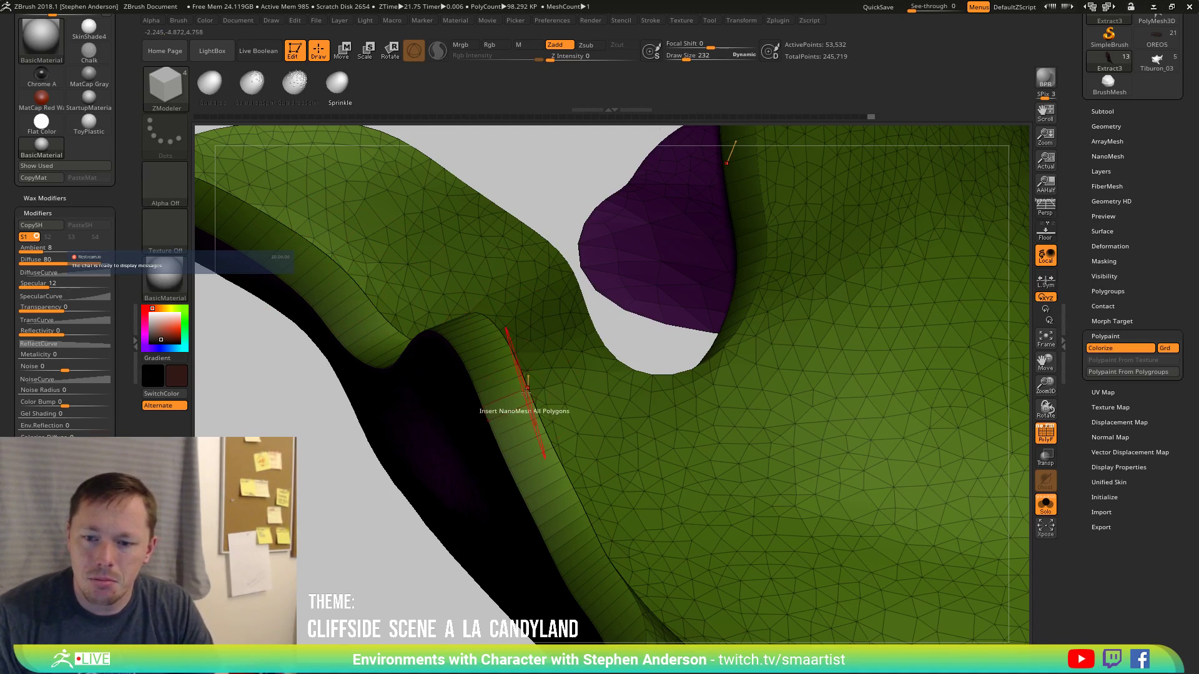
pyautogui.moveTo(479, 418); pyautogui.dragTo(453, 427, button='right')
pyautogui.keyDown('ctrl'); pyautogui.keyDown('shift'); pyautogui.click(465, 427); pyautogui.keyUp('shift'); pyautogui.keyUp('ctrl')
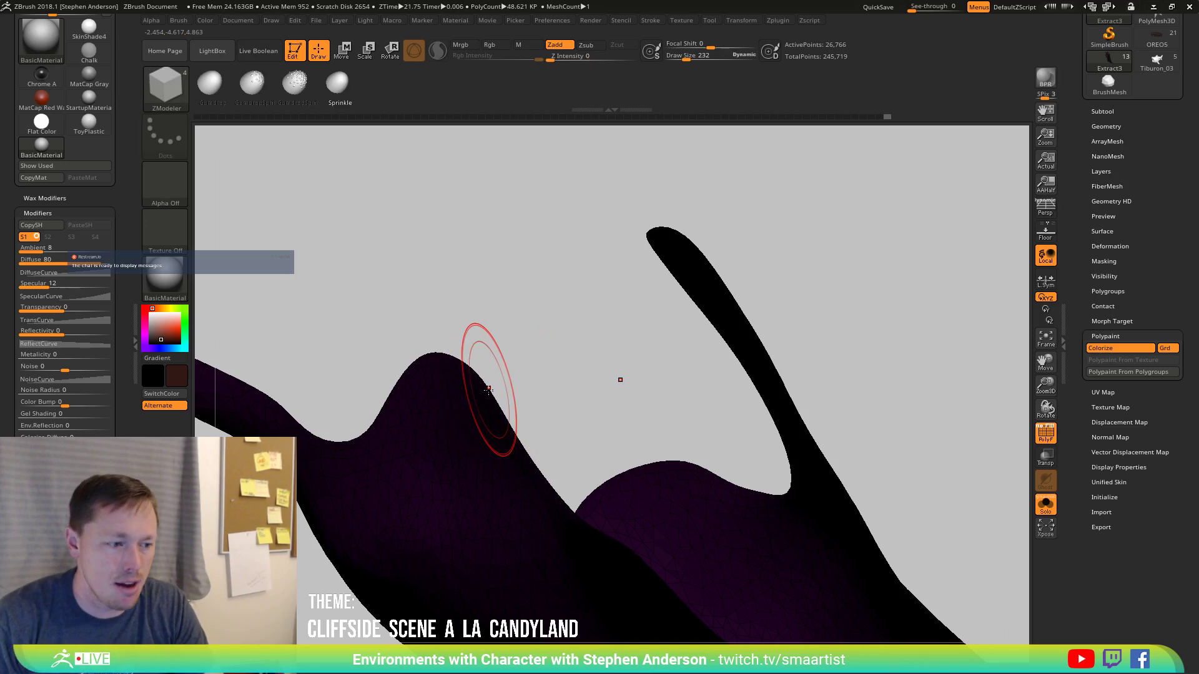
# Unhide the whole chocolate coating and soften its thick rim with two passes of the Polish deformation.
pyautogui.keyDown('ctrl'); pyautogui.keyDown('shift'); pyautogui.click(578, 366); pyautogui.keyUp('shift'); pyautogui.keyUp('ctrl')
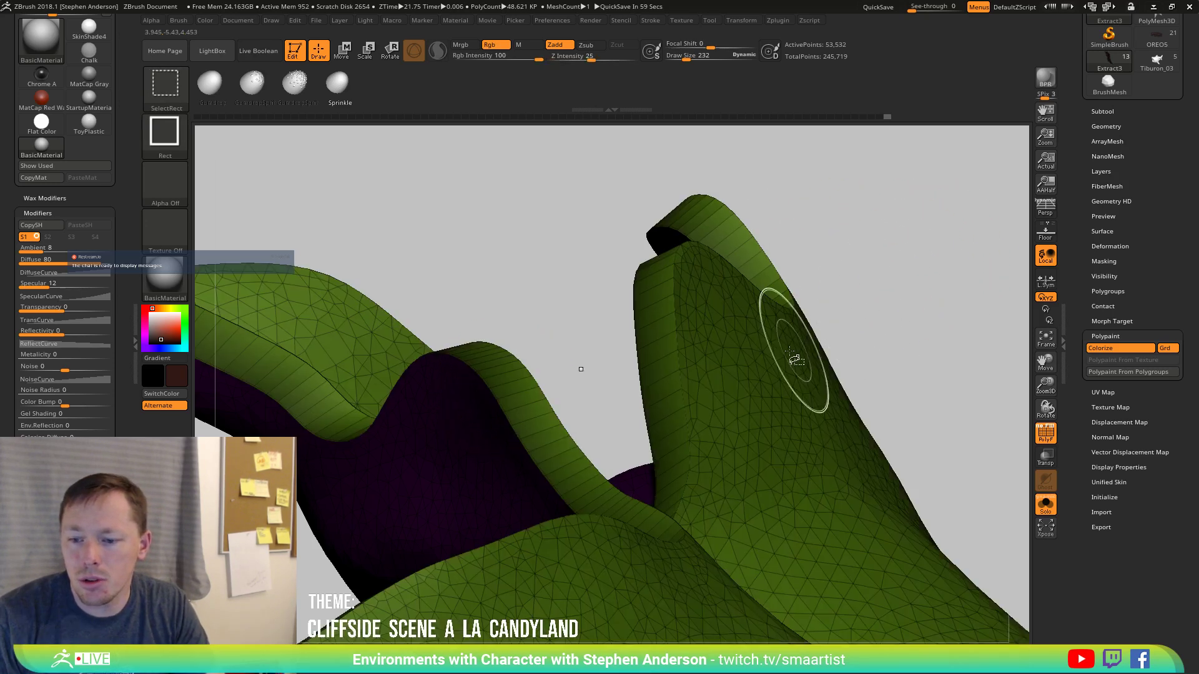
pyautogui.moveTo(651, 375)
pyautogui.mouseDown(button='right')
pyautogui.moveTo(625, 405)
pyautogui.moveTo(736, 447)
pyautogui.moveTo(613, 307)
pyautogui.mouseUp(button='right')
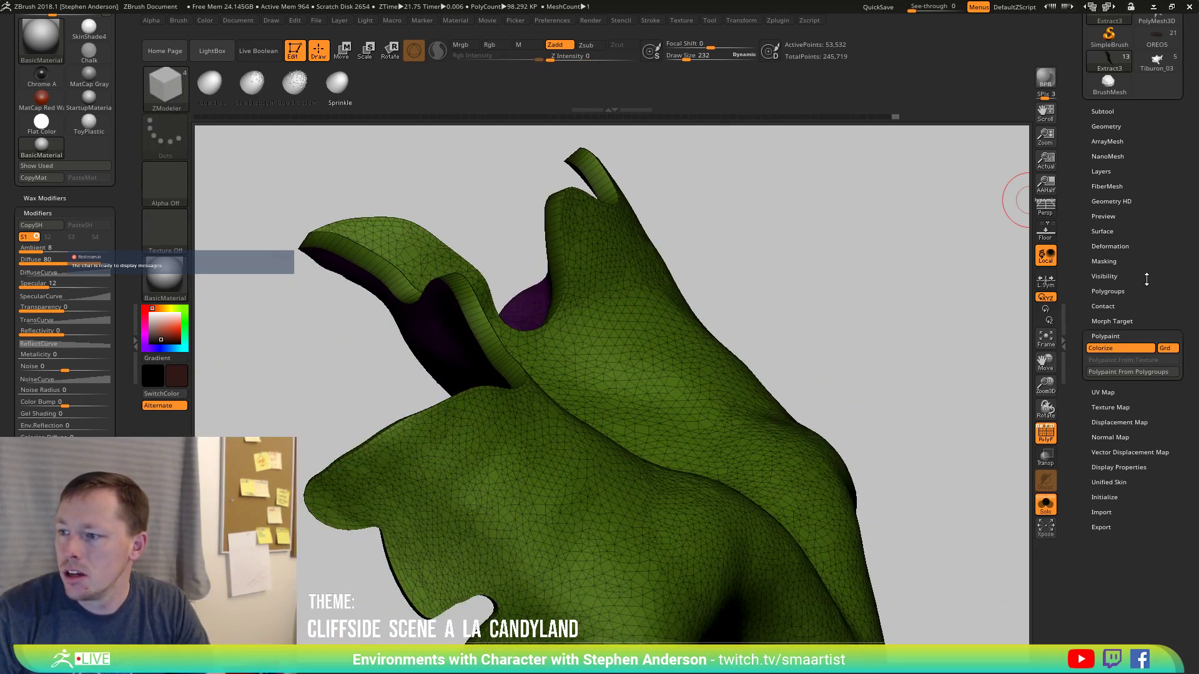
pyautogui.click(1111, 246)
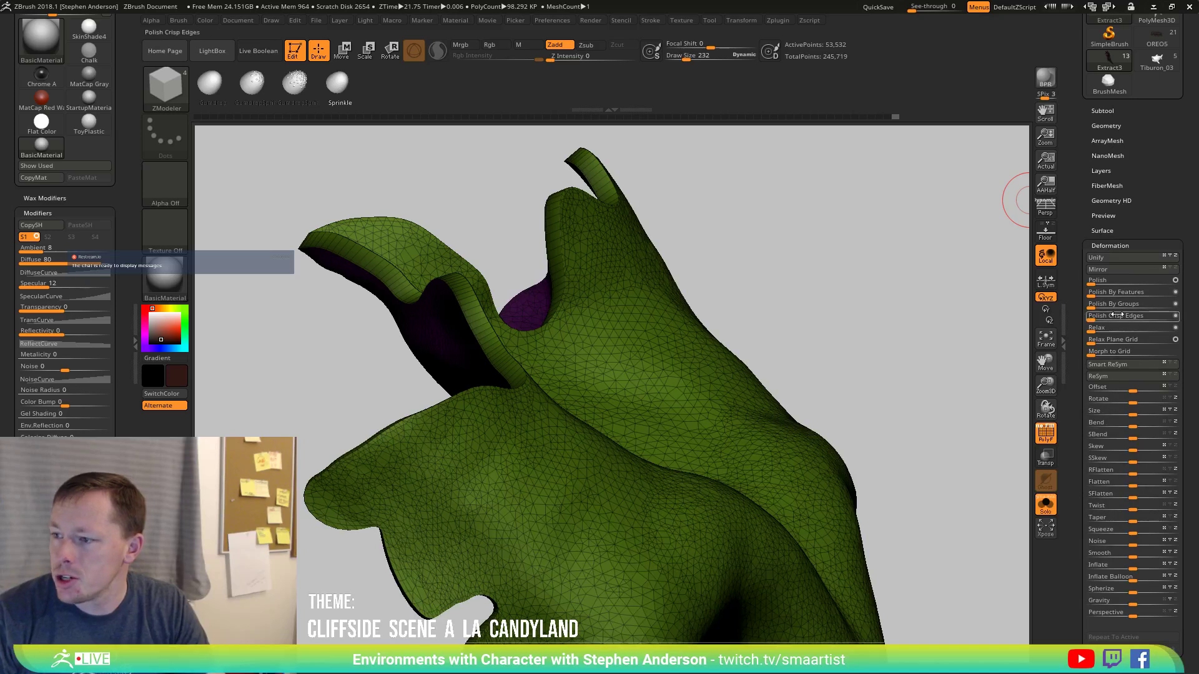
pyautogui.moveTo(1091, 281); pyautogui.dragTo(1136, 281)
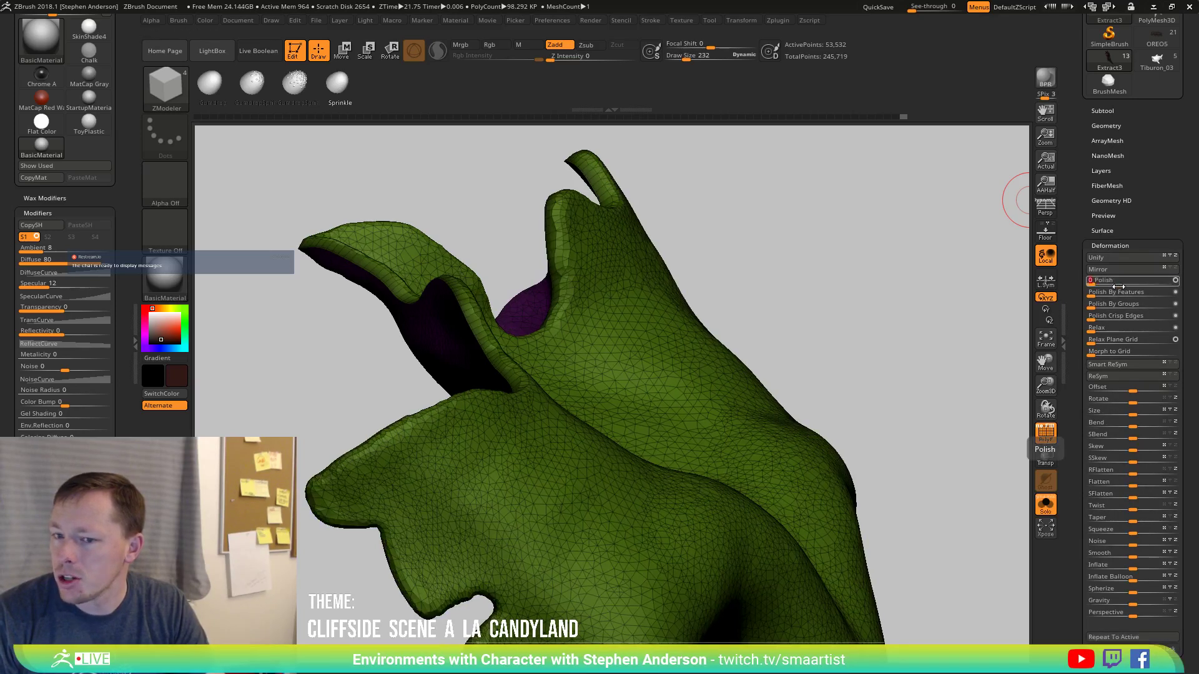
pyautogui.click(1108, 283)
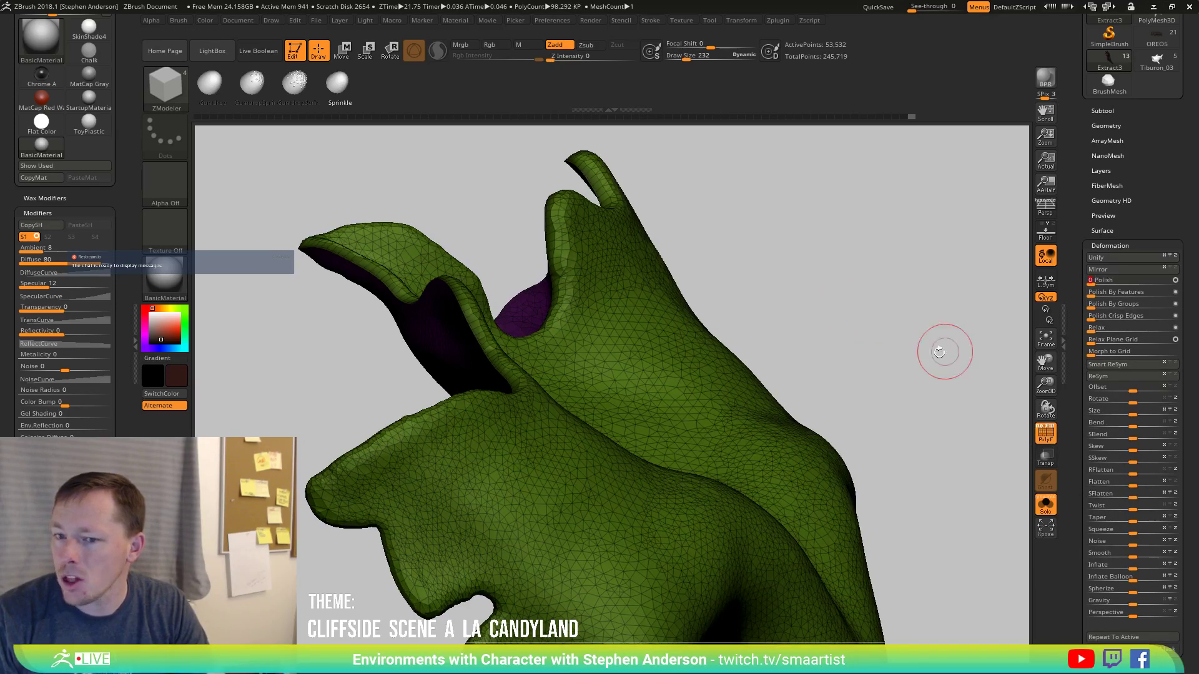
# Turn off the polyframe, check the polished coating as a whole and leave Solo mode to bring back the other subtools.
pyautogui.moveTo(840, 206)
pyautogui.keyDown('ctrl'); pyautogui.mouseDown(button='right')
pyautogui.moveTo(830, 339)
pyautogui.moveTo(774, 260)
pyautogui.moveTo(761, 305)
pyautogui.moveTo(647, 447)
pyautogui.moveTo(623, 439)
pyautogui.moveTo(649, 425)
pyautogui.moveTo(682, 361)
pyautogui.moveTo(825, 428)
pyautogui.mouseUp(button='right'); pyautogui.keyUp('ctrl')
pyautogui.hotkey('shift', 'f')
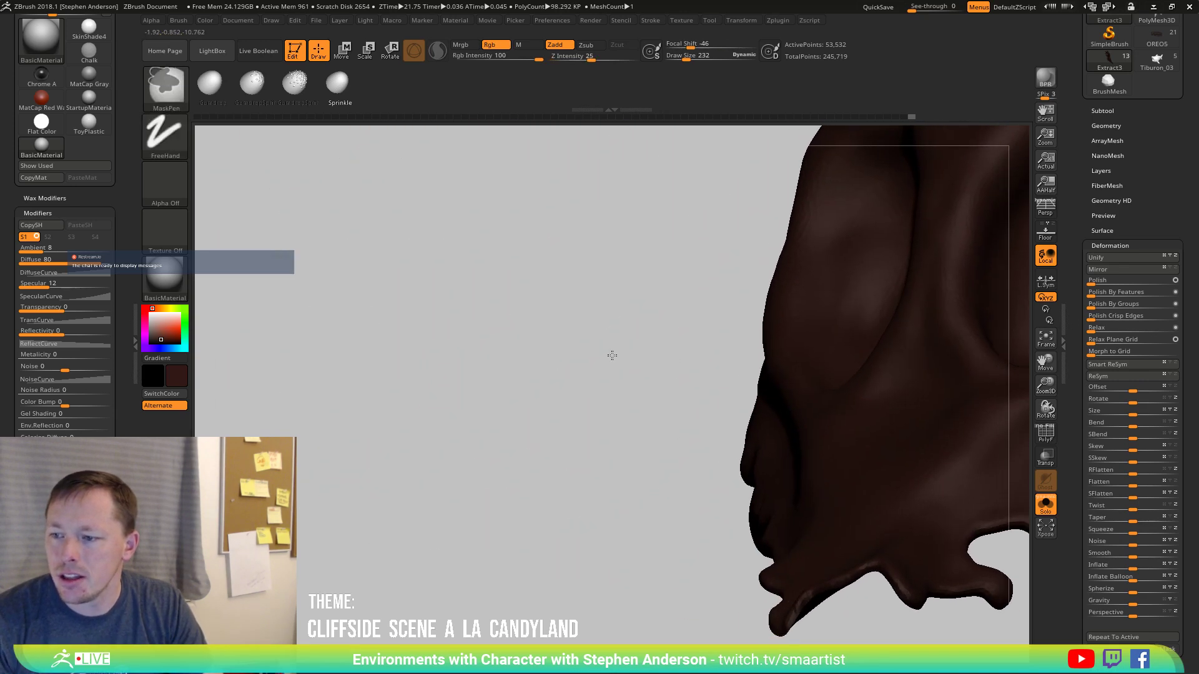
pyautogui.moveTo(612, 353)
pyautogui.keyDown('ctrl'); pyautogui.mouseDown(button='right')
pyautogui.moveTo(528, 445)
pyautogui.moveTo(550, 431)
pyautogui.moveTo(613, 479)
pyautogui.moveTo(521, 397)
pyautogui.moveTo(862, 449)
pyautogui.mouseUp(button='right'); pyautogui.keyUp('ctrl')
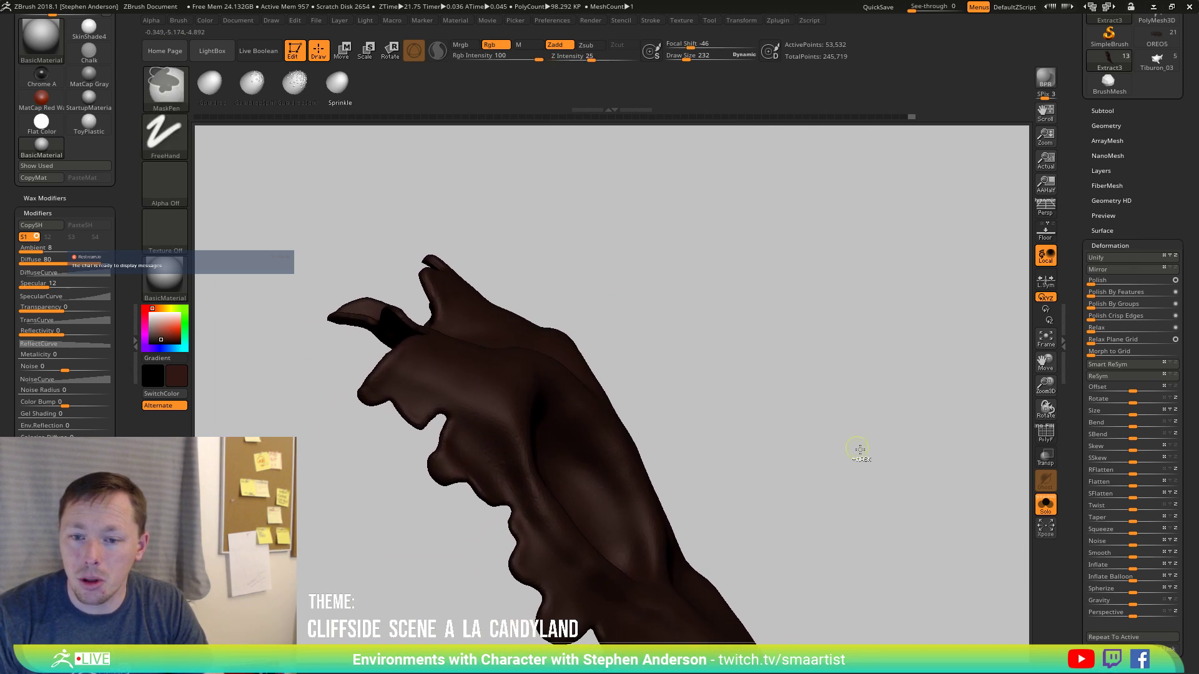
pyautogui.click(1048, 511)
# Switch to the Extract4 sprinkles subtool and show its polyframe.
pyautogui.moveTo(730, 476)
pyautogui.mouseDown(button='right')
pyautogui.moveTo(676, 414)
pyautogui.moveTo(701, 356)
pyautogui.moveTo(612, 337)
pyautogui.moveTo(572, 312)
pyautogui.moveTo(643, 381)
pyautogui.moveTo(626, 409)
pyautogui.moveTo(512, 359)
pyautogui.moveTo(502, 340)
pyautogui.moveTo(533, 590)
pyautogui.mouseUp(button='right')
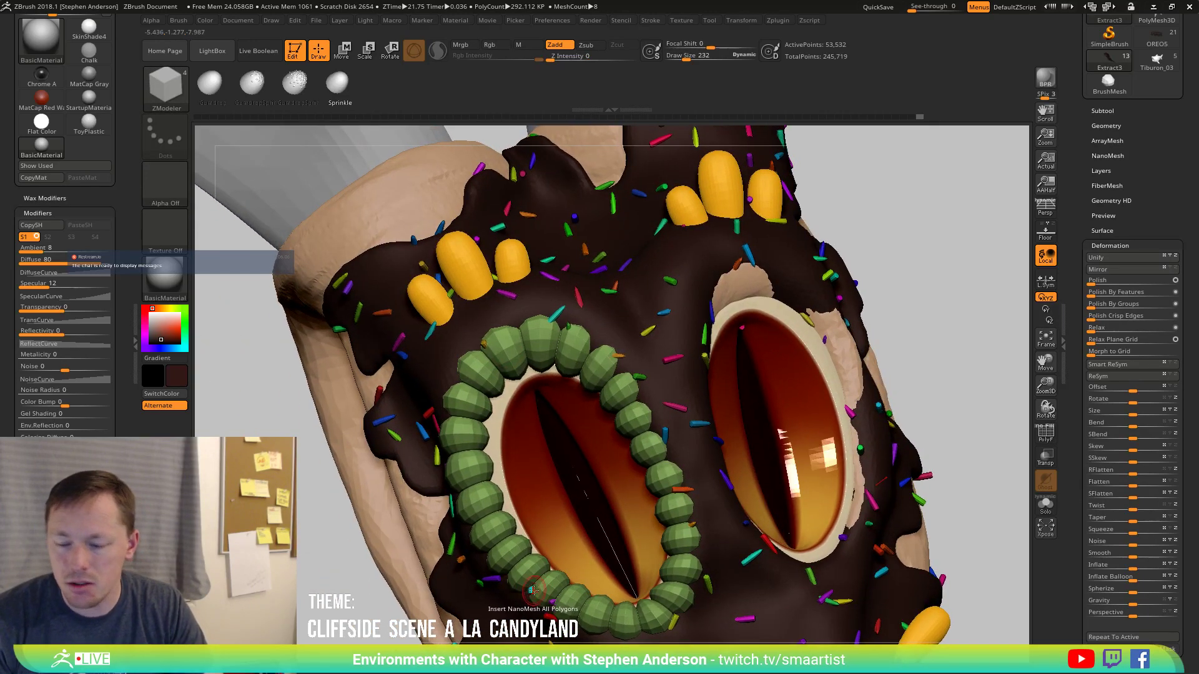
pyautogui.press('n')
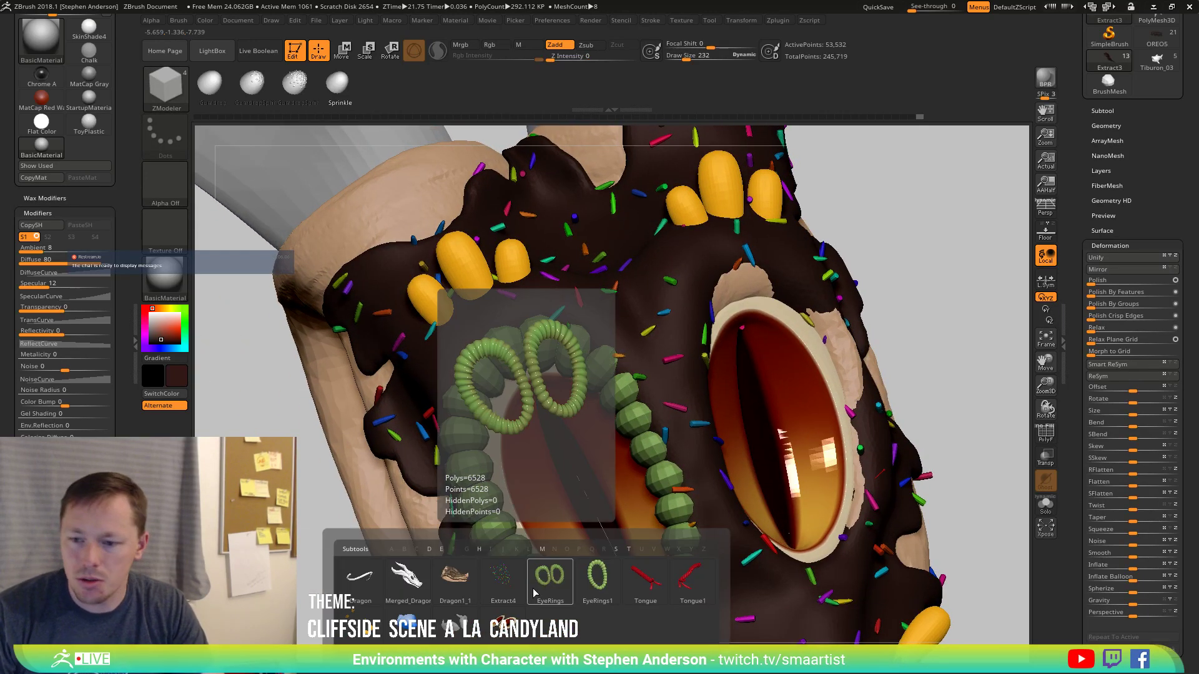
pyautogui.click(503, 581)
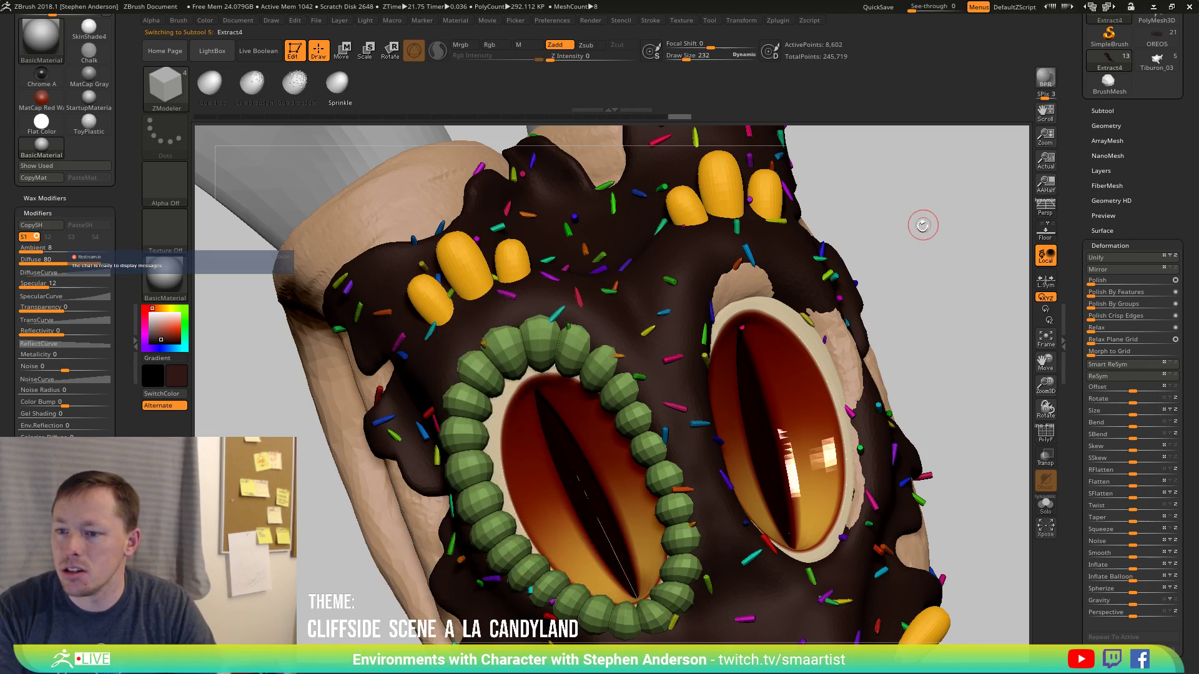
pyautogui.hotkey('shift', 'f')
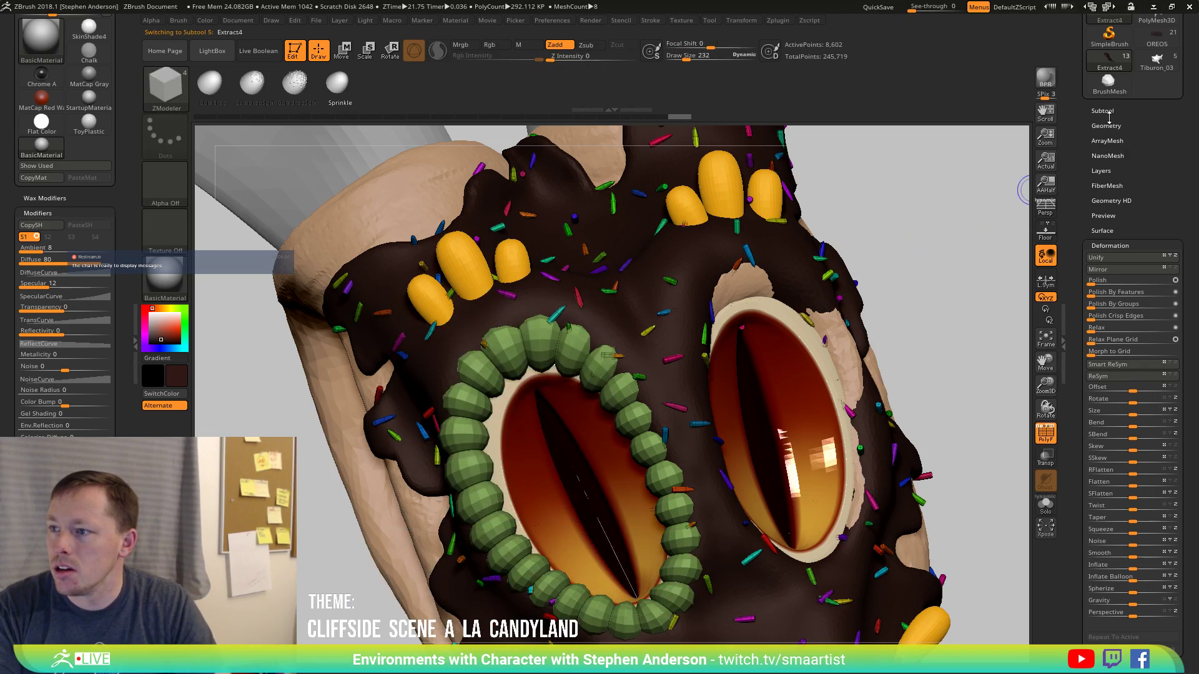
# Split the hidden coating geometry off the sprinkles into its own subtool and hide that subtool.
pyautogui.click(1107, 126)
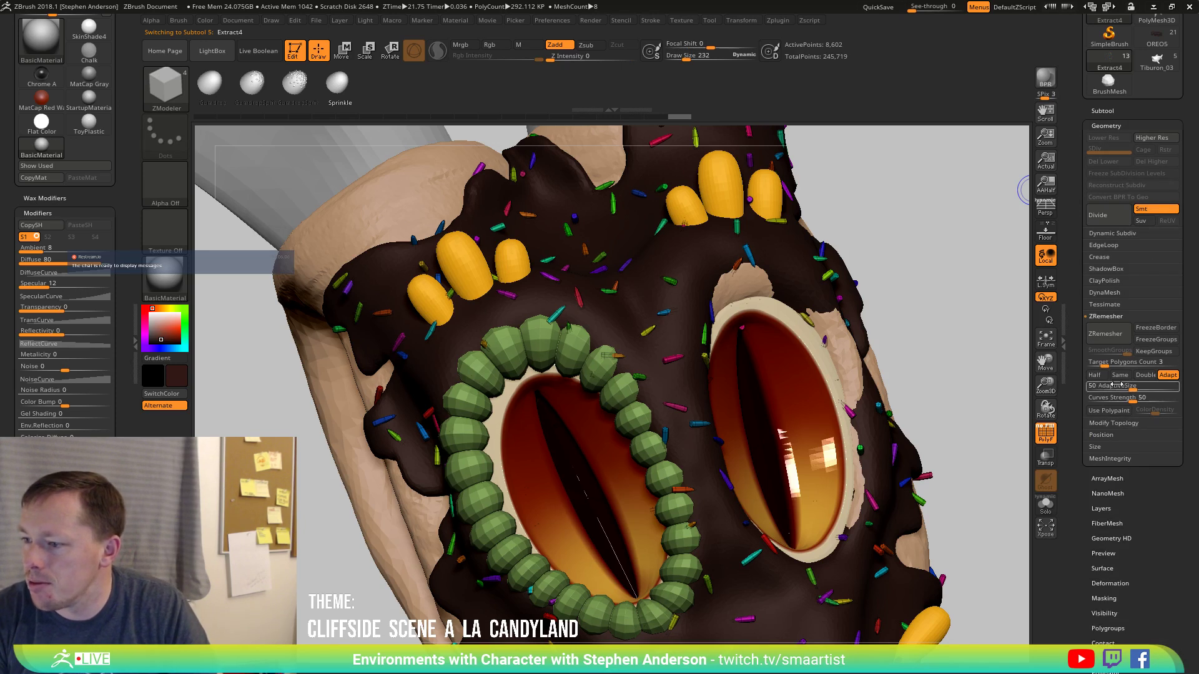
pyautogui.click(1107, 111)
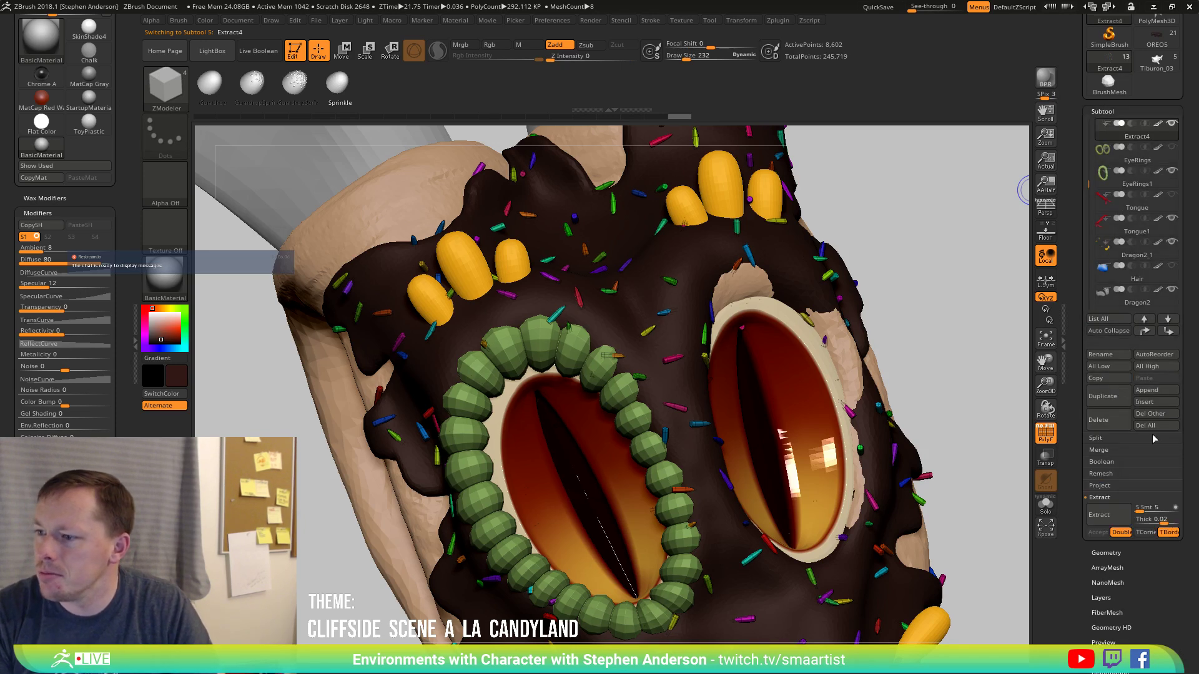
pyautogui.click(1097, 438)
pyautogui.click(1110, 451)
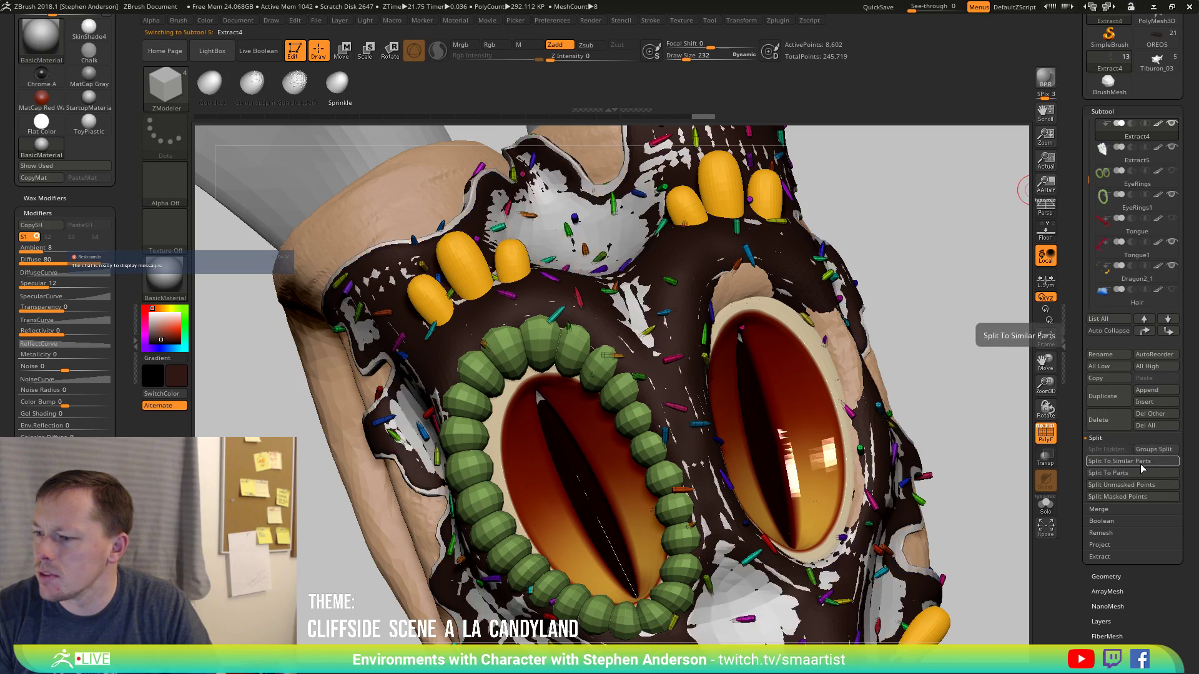
pyautogui.click(1173, 149)
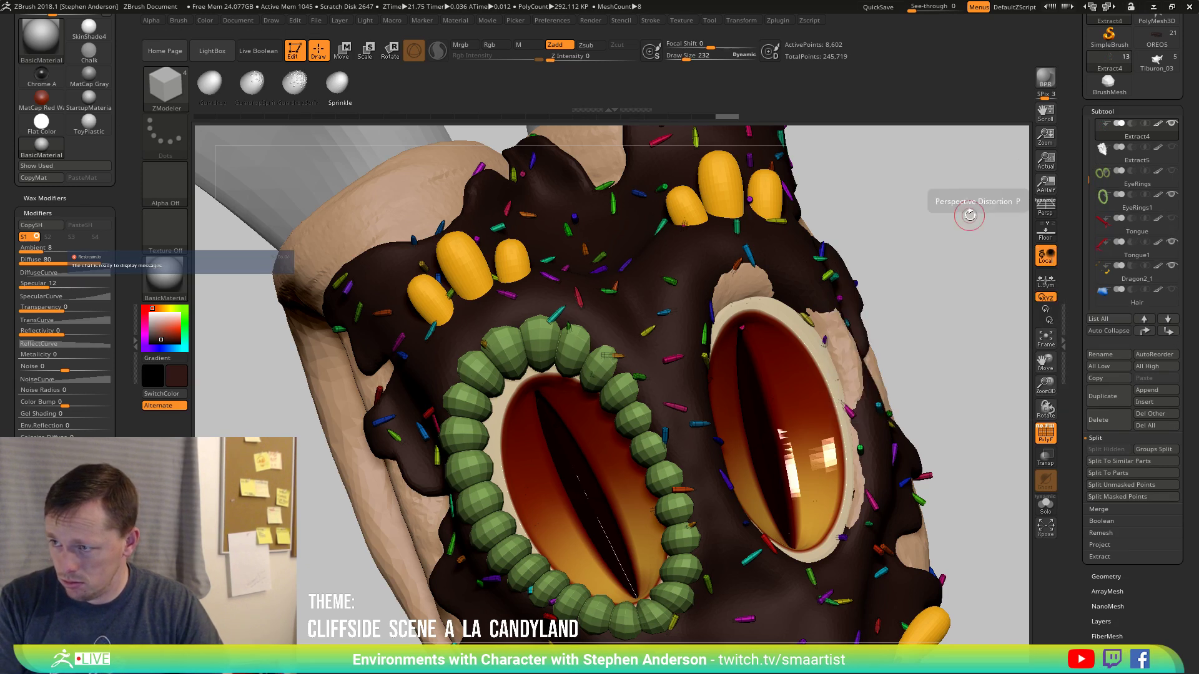
# Rename the sprinkles subtool to Sprinkles.
pyautogui.click(1111, 359)
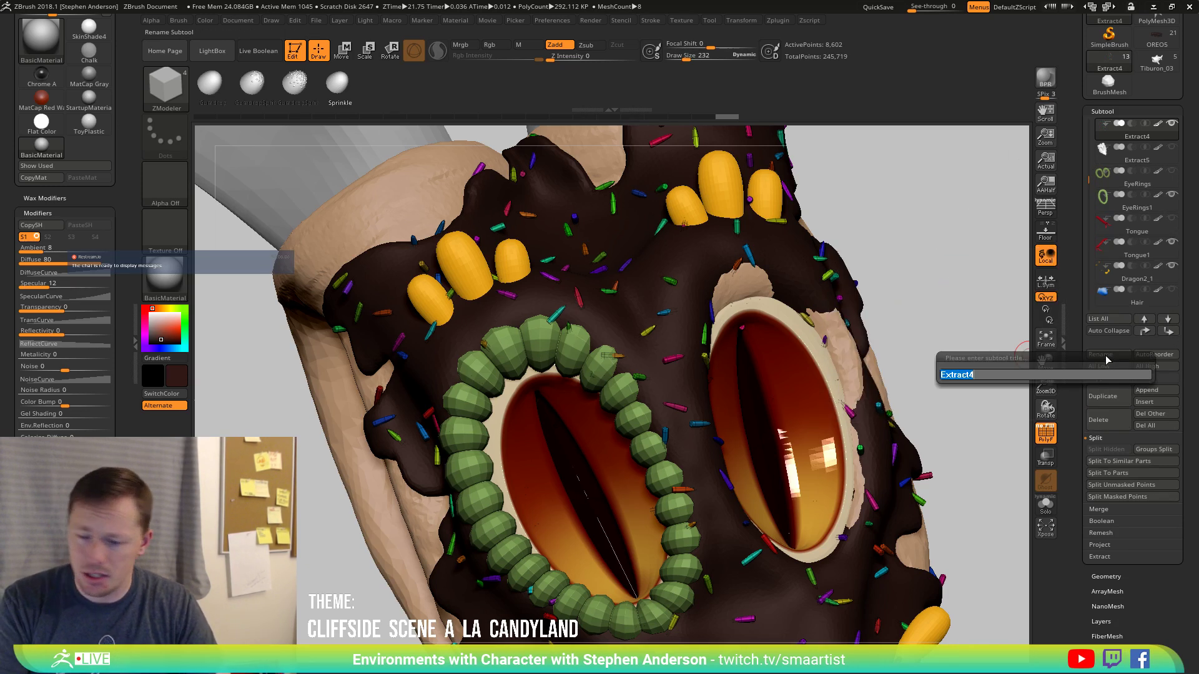
pyautogui.write('Sprinkl')
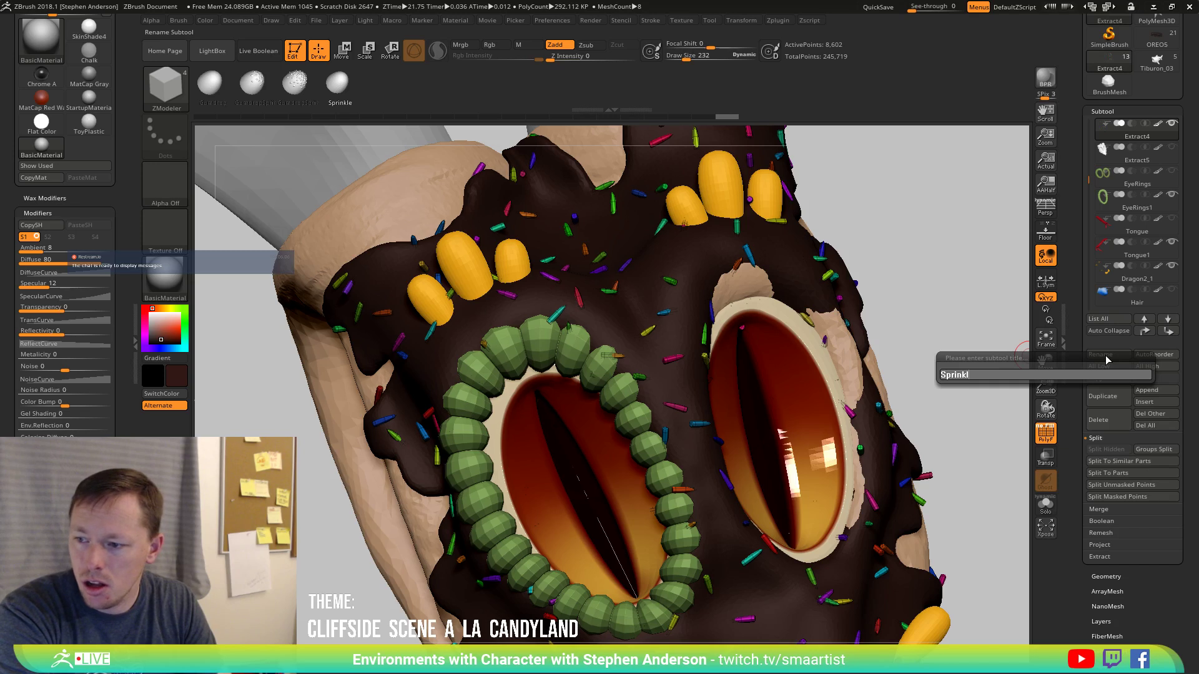
pyautogui.write('es')
pyautogui.press('Return')
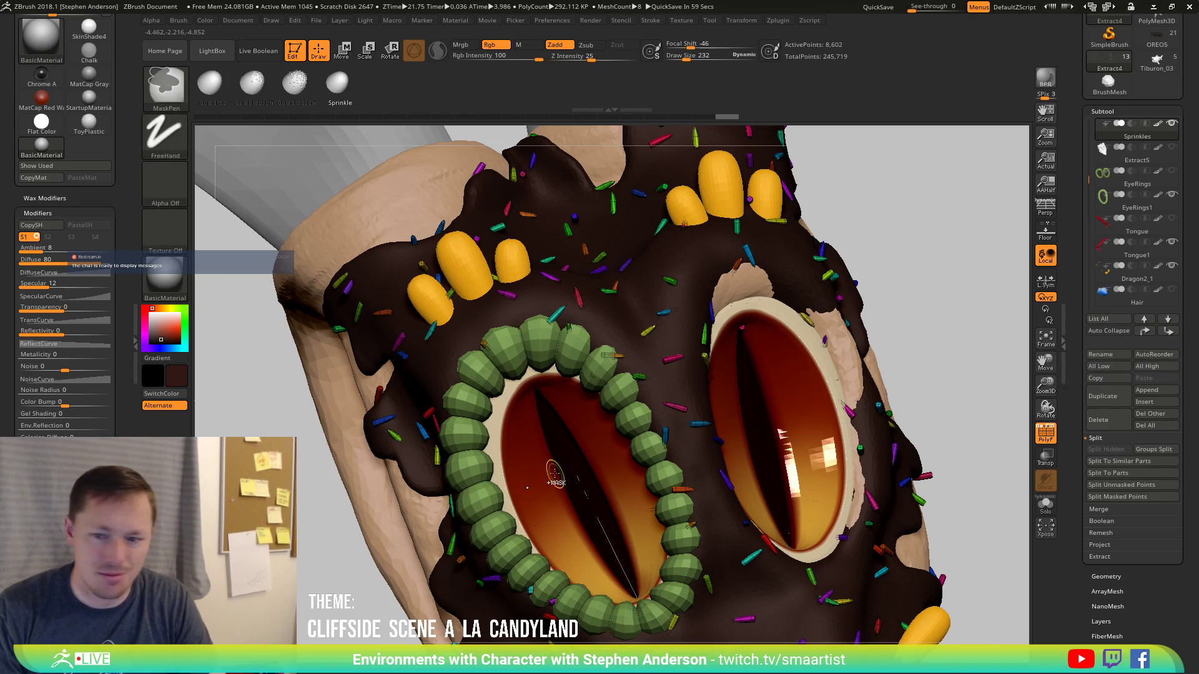
pyautogui.moveTo(553, 474)
pyautogui.keyDown('ctrl'); pyautogui.mouseDown(button='right')
pyautogui.moveTo(624, 437)
pyautogui.moveTo(615, 447)
pyautogui.moveTo(620, 402)
pyautogui.moveTo(677, 422)
pyautogui.mouseUp(button='right'); pyautogui.keyUp('ctrl')
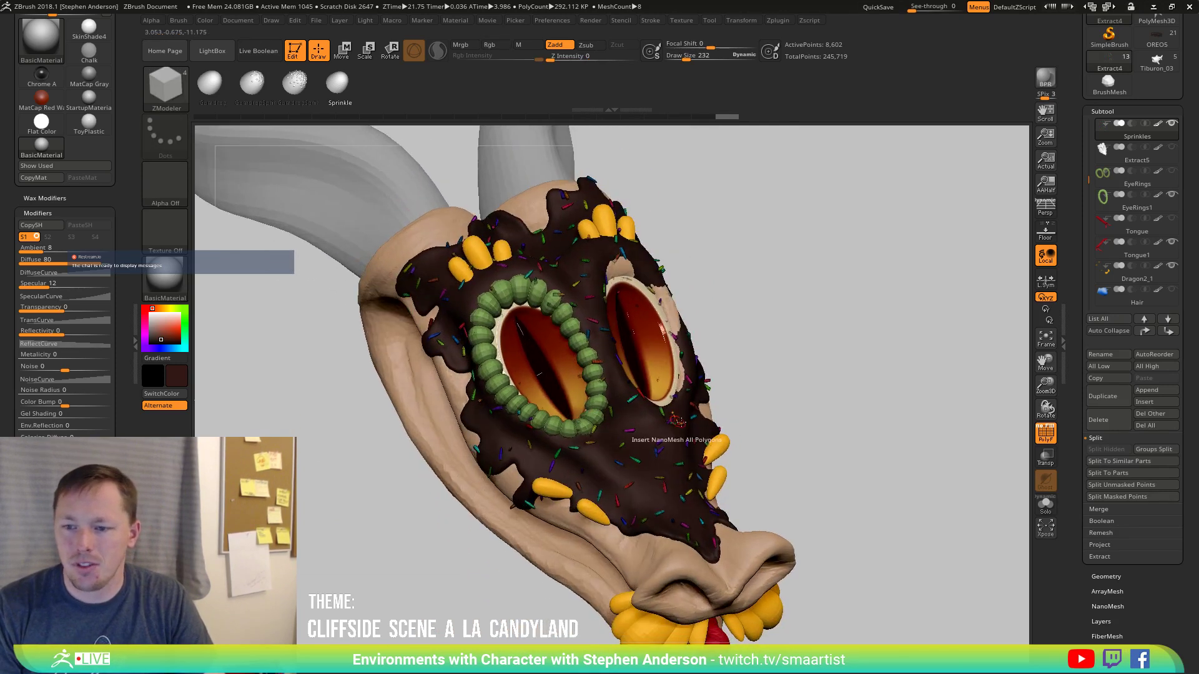
pyautogui.press('n')
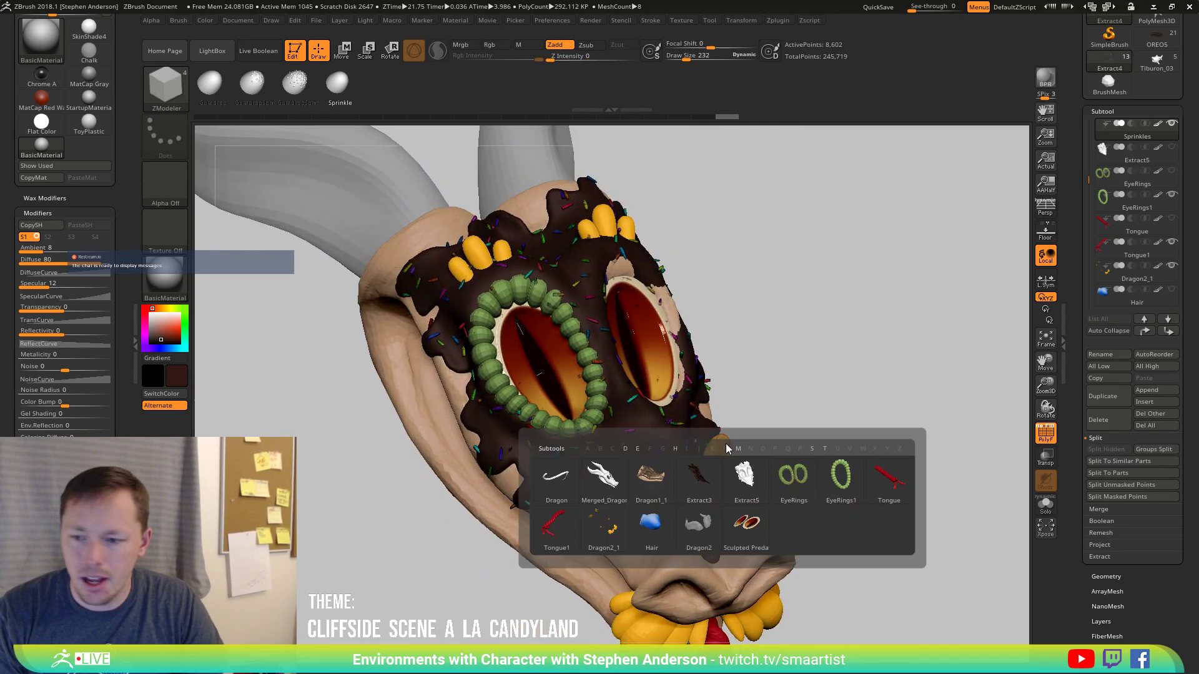
pyautogui.click(832, 477)
pyautogui.moveTo(813, 420)
pyautogui.mouseDown(button='right')
pyautogui.moveTo(864, 367)
pyautogui.moveTo(856, 460)
pyautogui.mouseUp(button='right')
pyautogui.press('b')
pyautogui.press('z')
pyautogui.press('m')
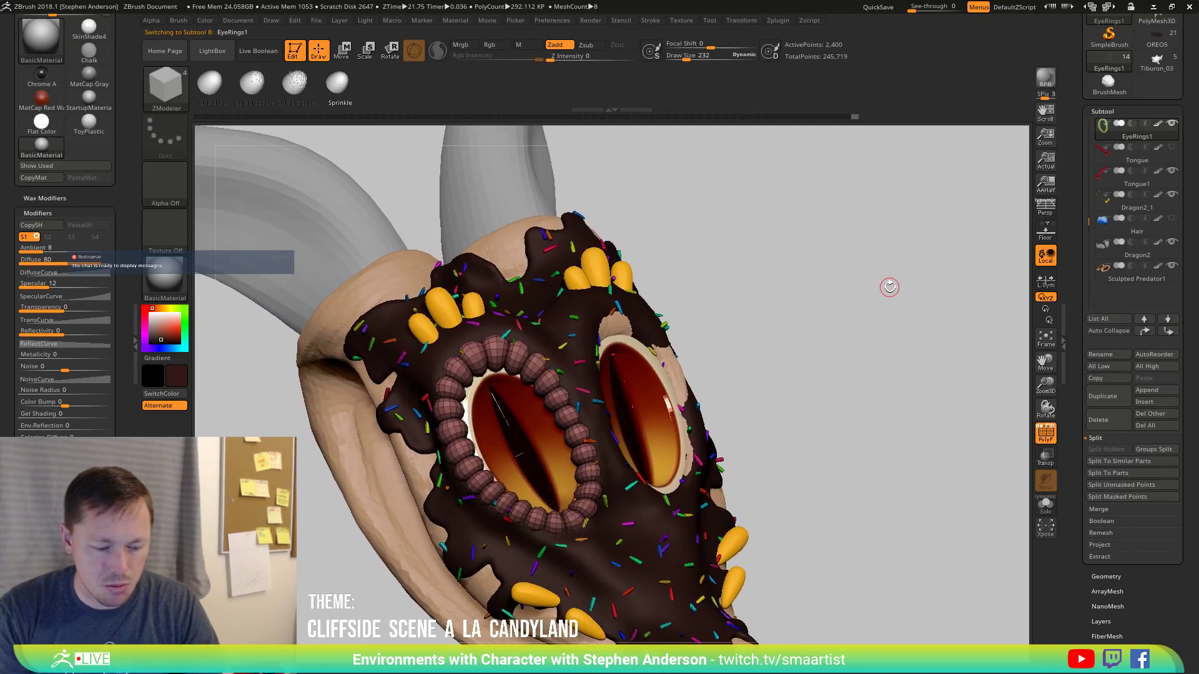
# Select the Sprinkles subtool, choose the Move Topological brush and set its draw size to 1141.
pyautogui.press('n')
pyautogui.click(909, 334)
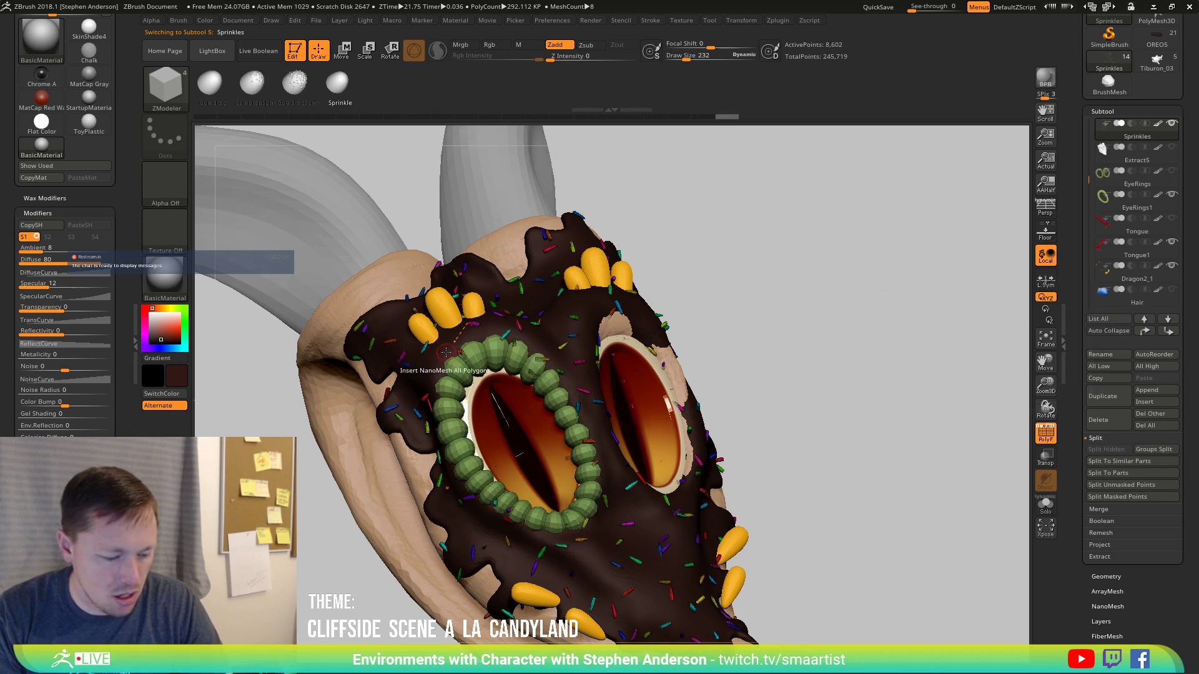
pyautogui.press('b')
pyautogui.press('m')
pyautogui.press('p')
pyautogui.keyDown('alt'); pyautogui.moveTo(456, 349); pyautogui.dragTo(499, 330, button='right'); pyautogui.keyUp('alt')
pyautogui.press('b')
pyautogui.press('m')
pyautogui.press('t')
pyautogui.press('s')
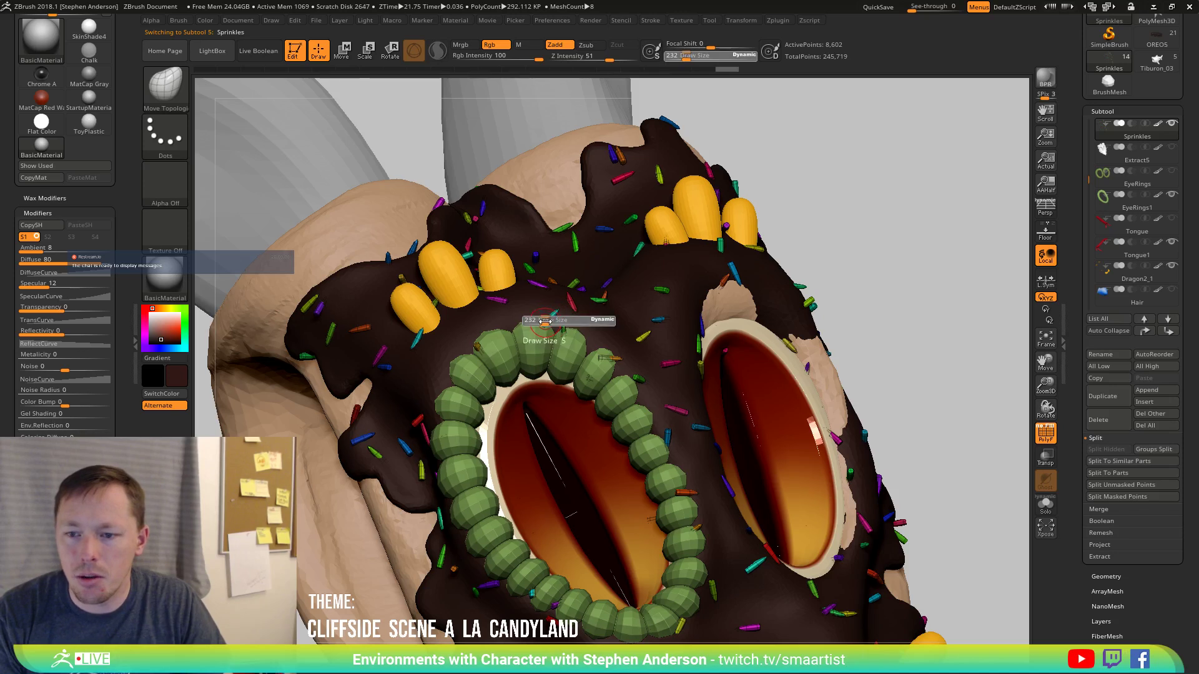
pyautogui.moveTo(559, 324); pyautogui.dragTo(560, 325)
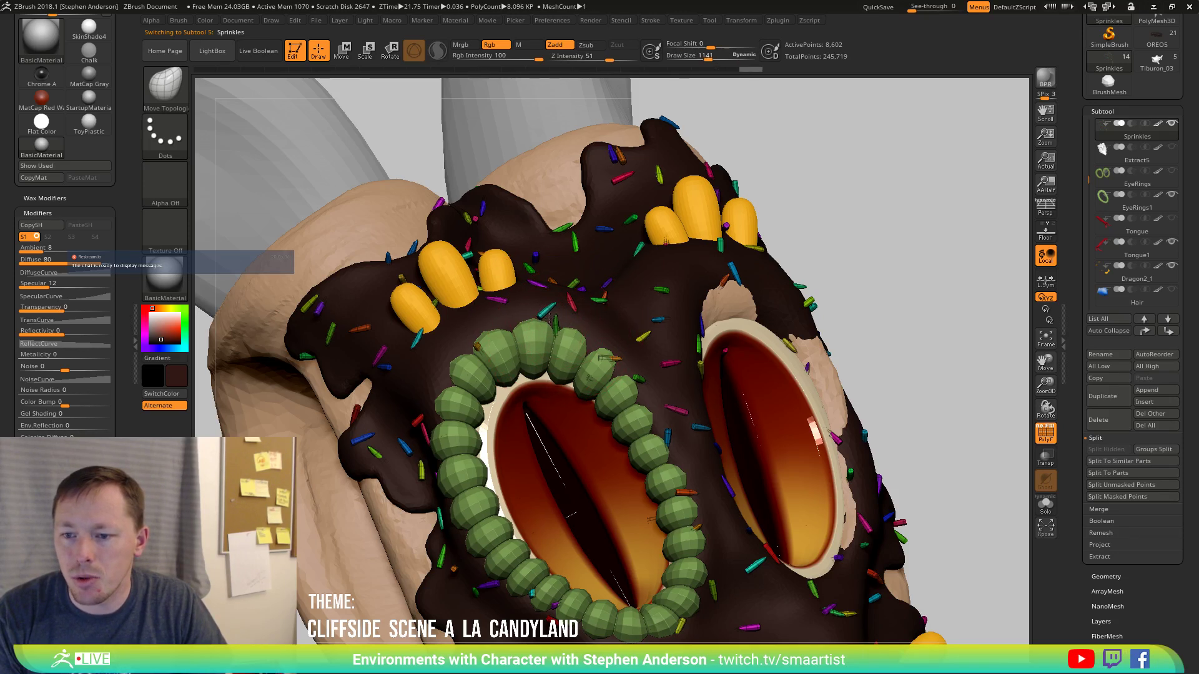
# Reposition individual sprinkles around the beaded eye with Move Topological, working around the ring from several angles.
pyautogui.moveTo(550, 316); pyautogui.dragTo(591, 357, button='right')
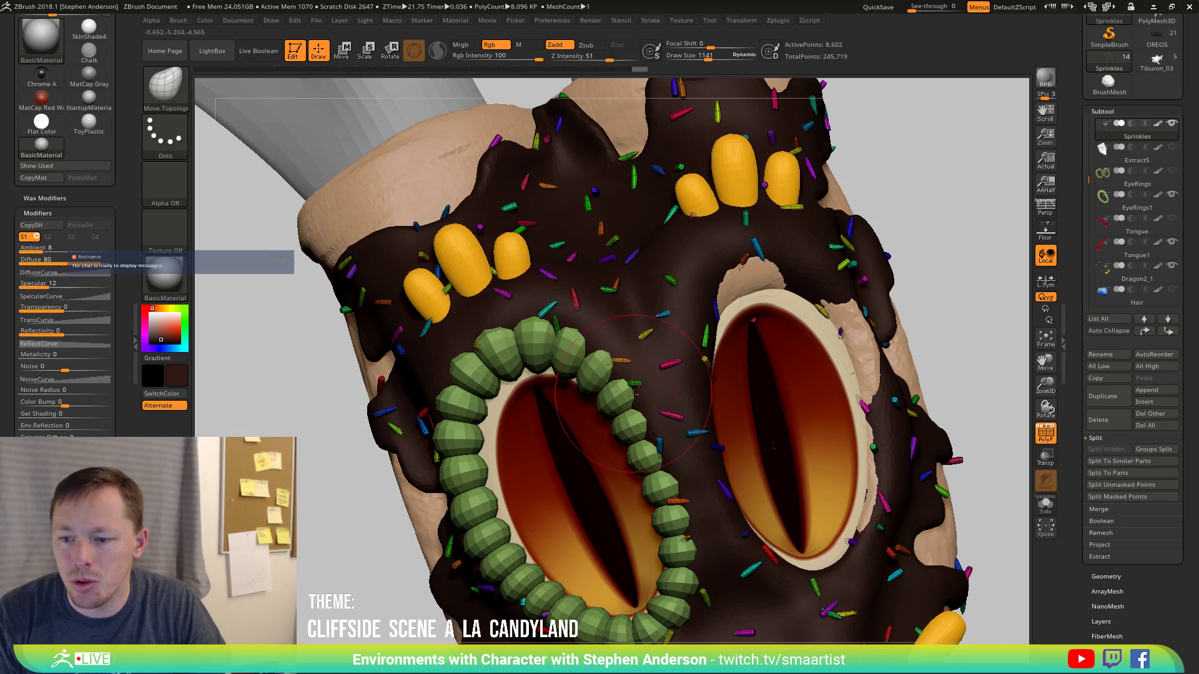
pyautogui.moveTo(634, 394); pyautogui.dragTo(659, 459, button='right')
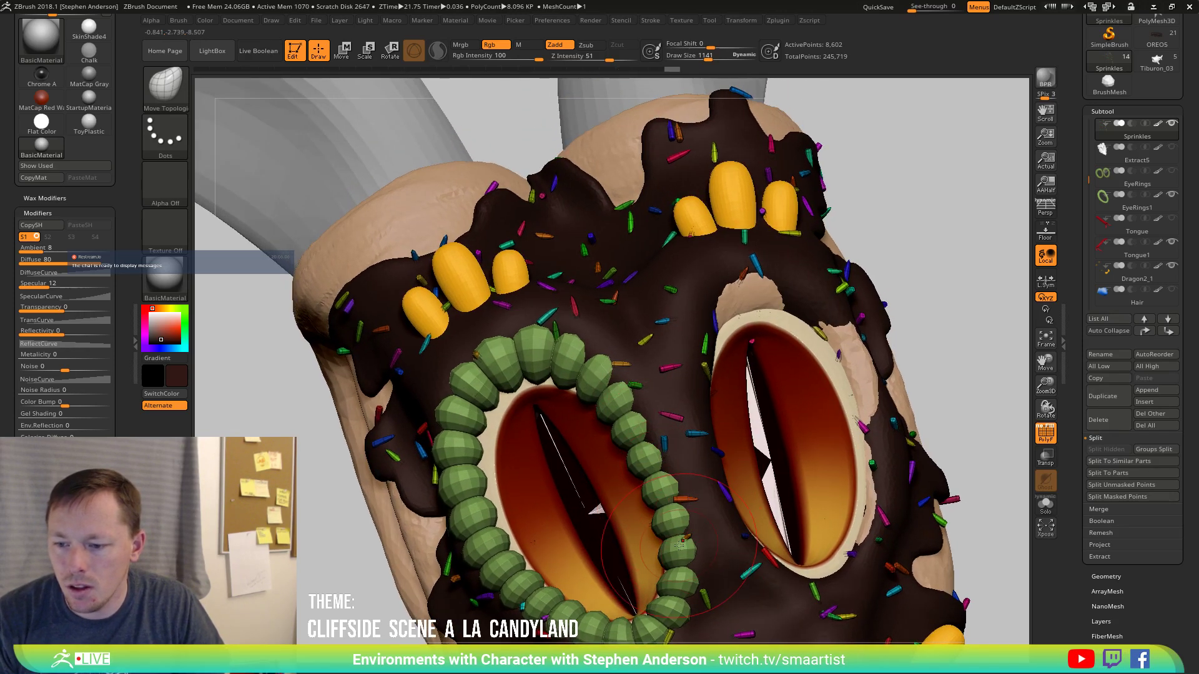
pyautogui.moveTo(693, 528)
pyautogui.mouseDown(button='right')
pyautogui.moveTo(685, 441)
pyautogui.moveTo(588, 459)
pyautogui.mouseUp(button='right')
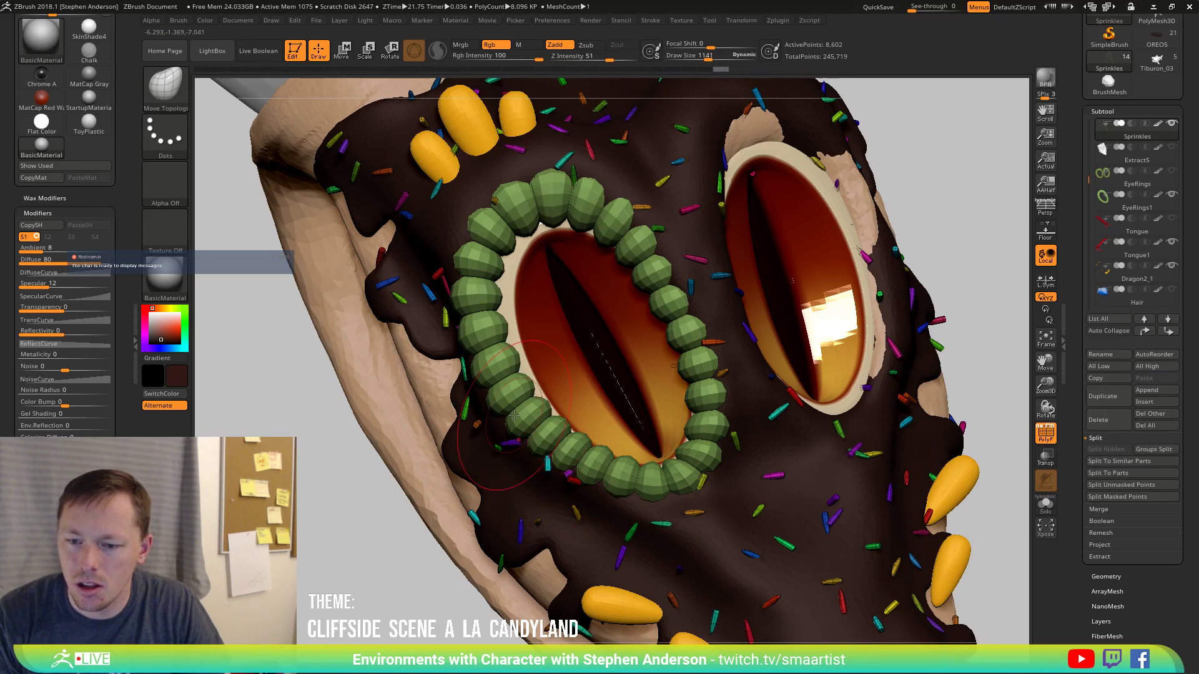
pyautogui.moveTo(514, 415)
pyautogui.mouseDown(button='right')
pyautogui.moveTo(562, 332)
pyautogui.moveTo(530, 406)
pyautogui.mouseUp(button='right')
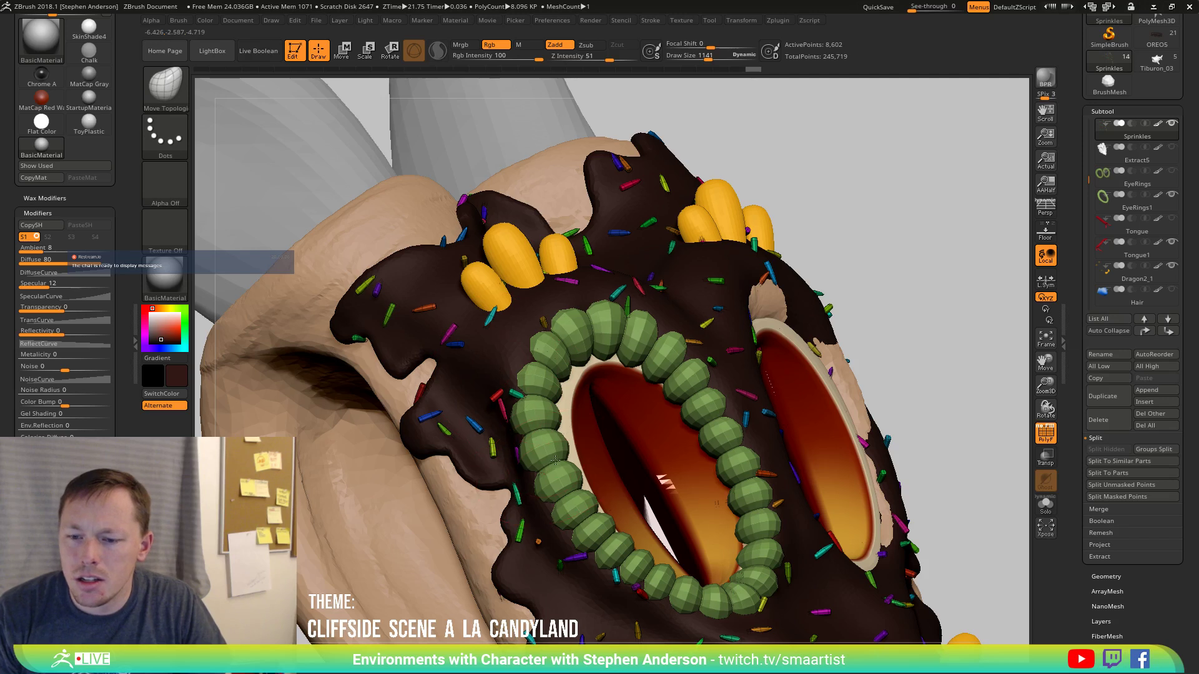
pyautogui.moveTo(555, 460); pyautogui.dragTo(544, 477, button='right')
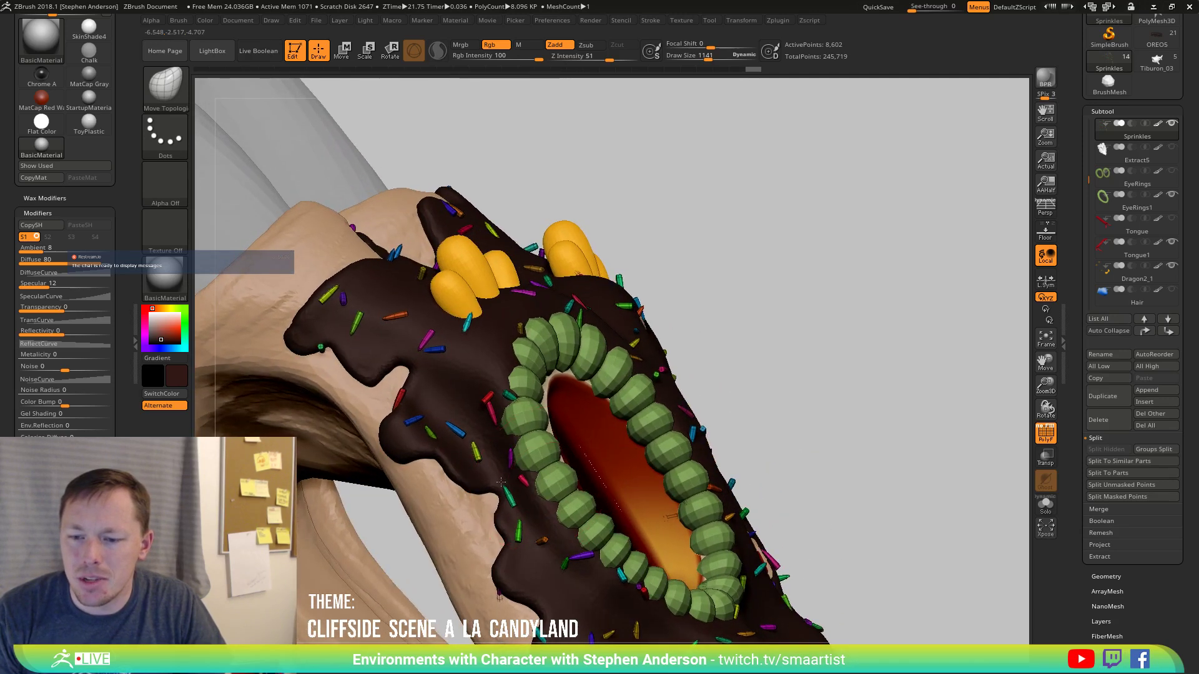
pyautogui.moveTo(596, 540)
pyautogui.mouseDown(button='right')
pyautogui.moveTo(818, 545)
pyautogui.moveTo(651, 588)
pyautogui.mouseUp(button='right')
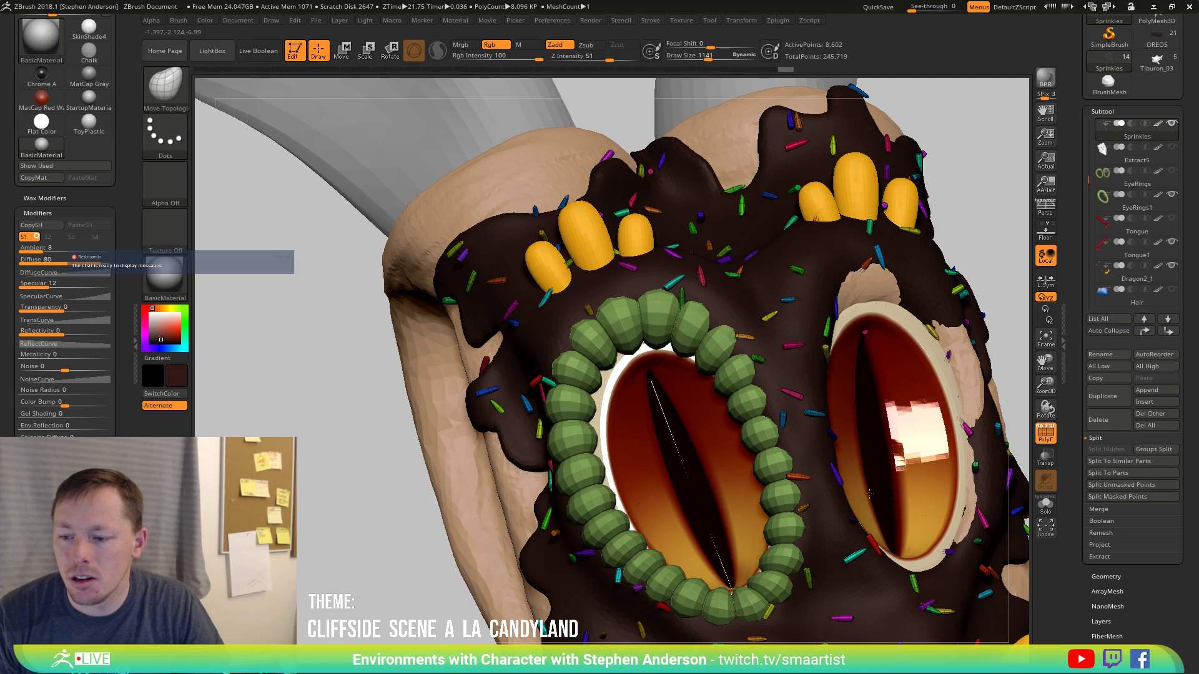
pyautogui.moveTo(783, 530); pyautogui.dragTo(666, 510, button='right')
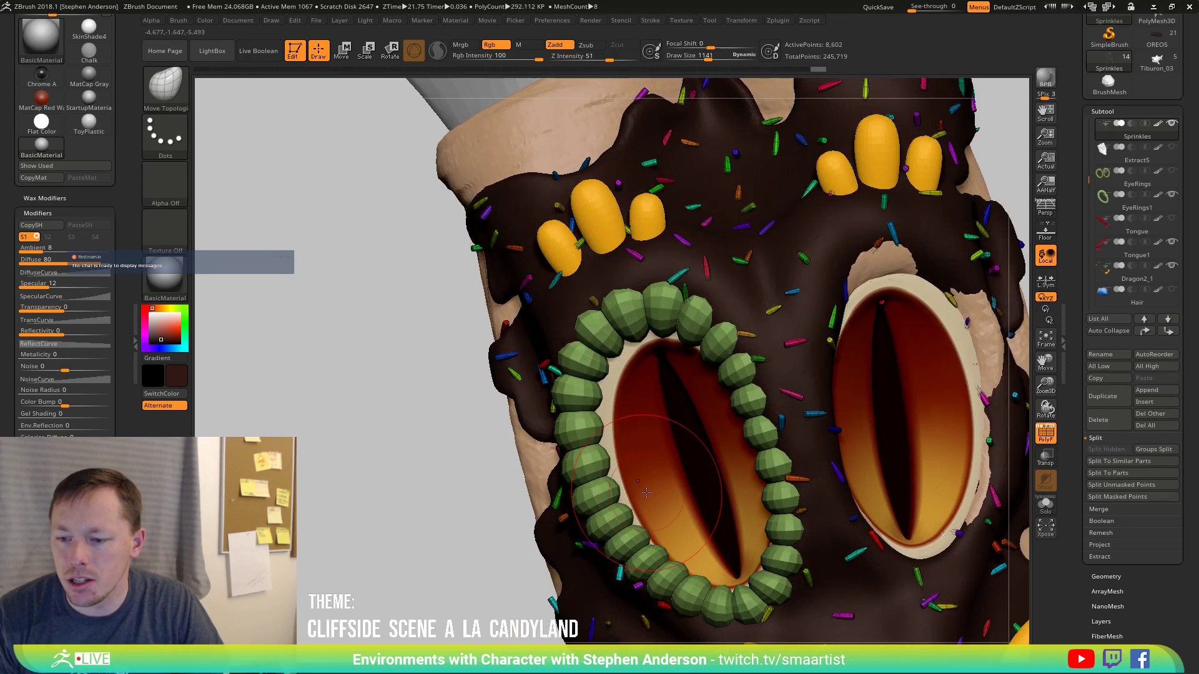
# Check the Sprinkles subtool in solo, make the other subtools transparent and set the Move Topological draw size to 1919.
pyautogui.click(1046, 506)
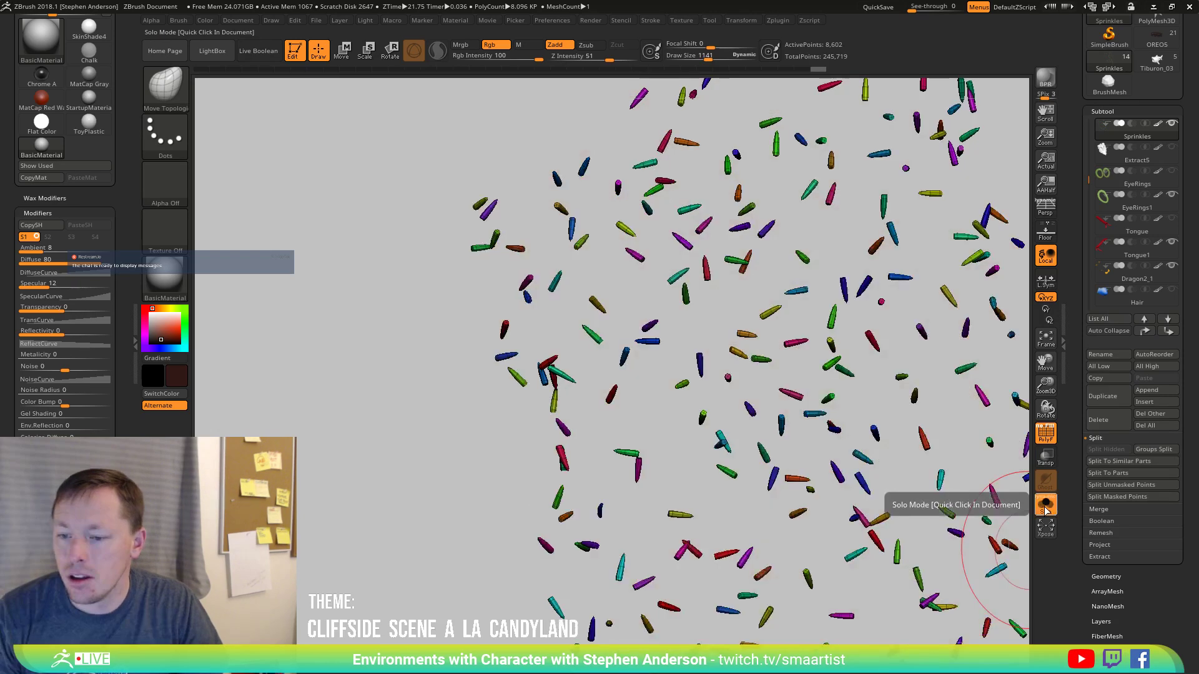
pyautogui.click(1047, 507)
pyautogui.click(1047, 462)
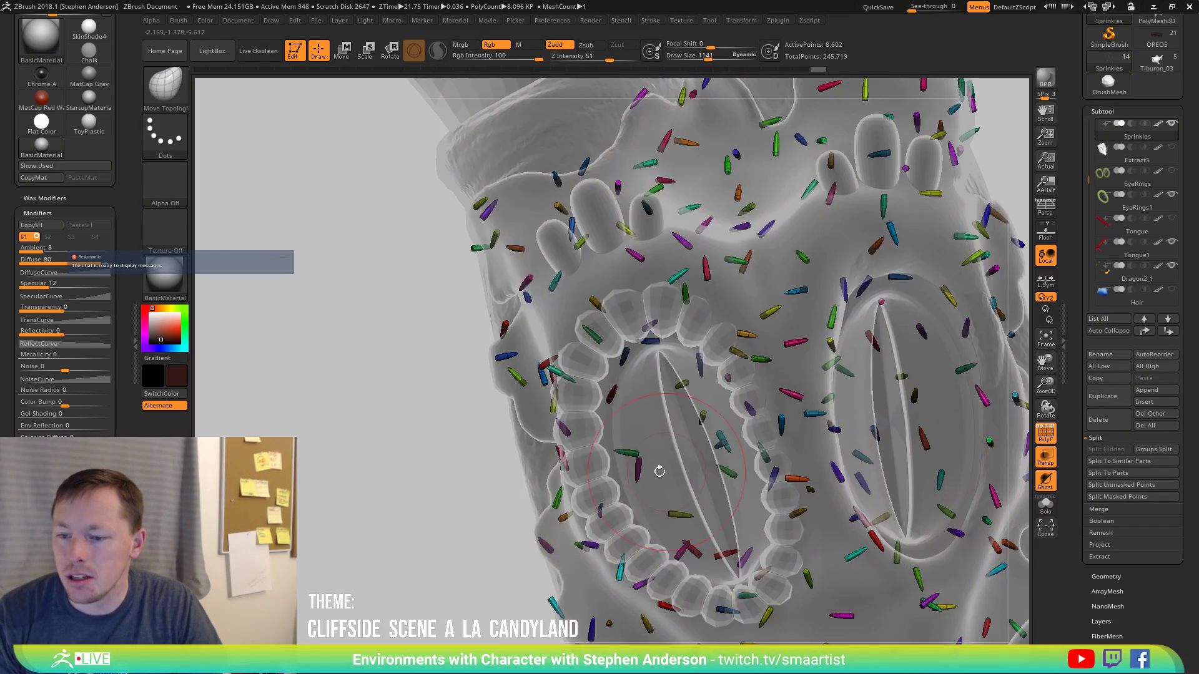
pyautogui.moveTo(635, 460); pyautogui.dragTo(643, 455, button='right')
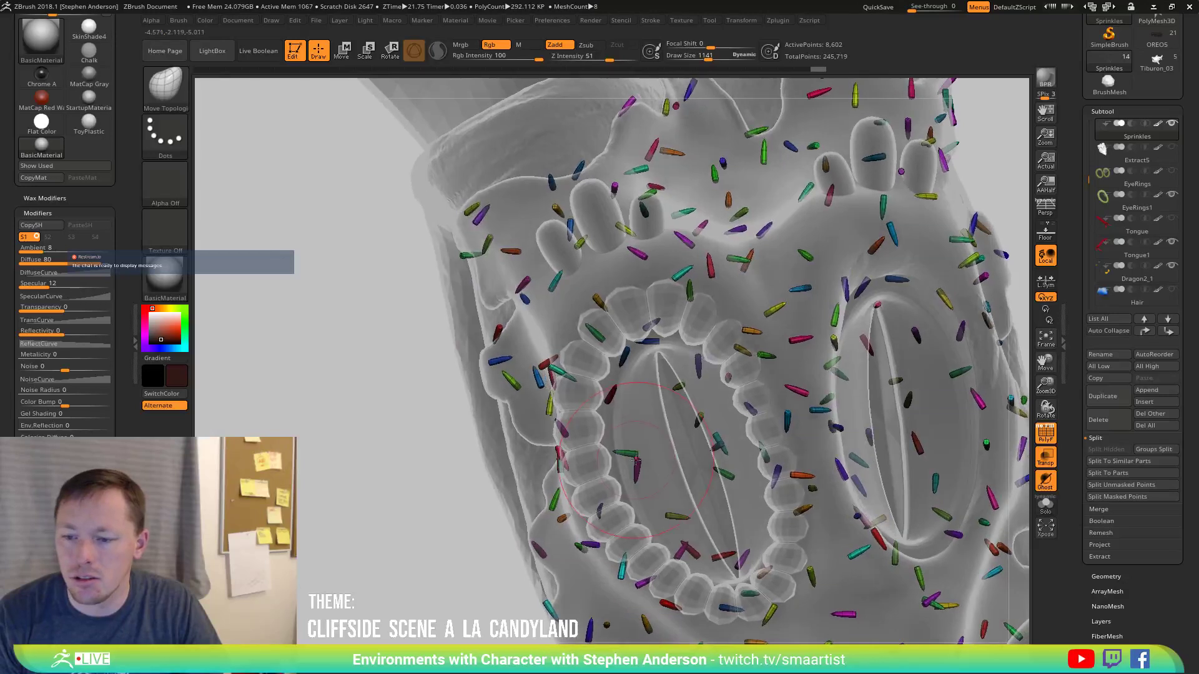
pyautogui.press('s')
pyautogui.moveTo(649, 468); pyautogui.dragTo(638, 469)
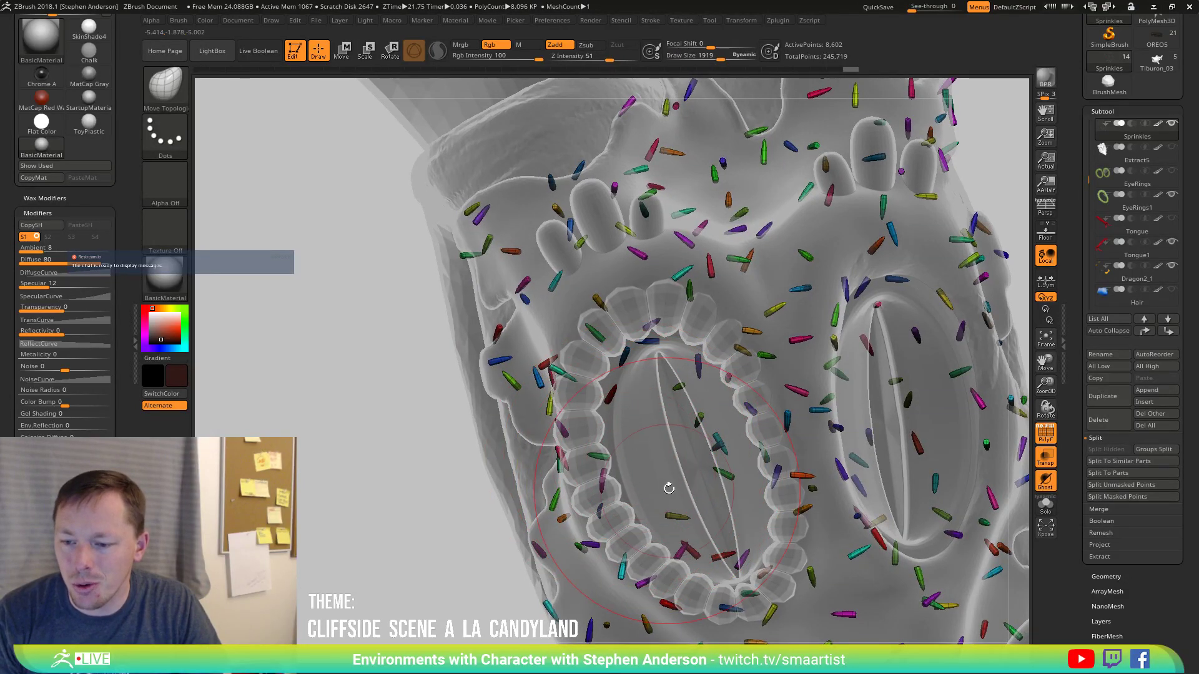
# Reposition stray sprinkles in and around the eyes through the transparent view, then restore the opaque display.
pyautogui.moveTo(669, 487); pyautogui.dragTo(796, 476, button='right')
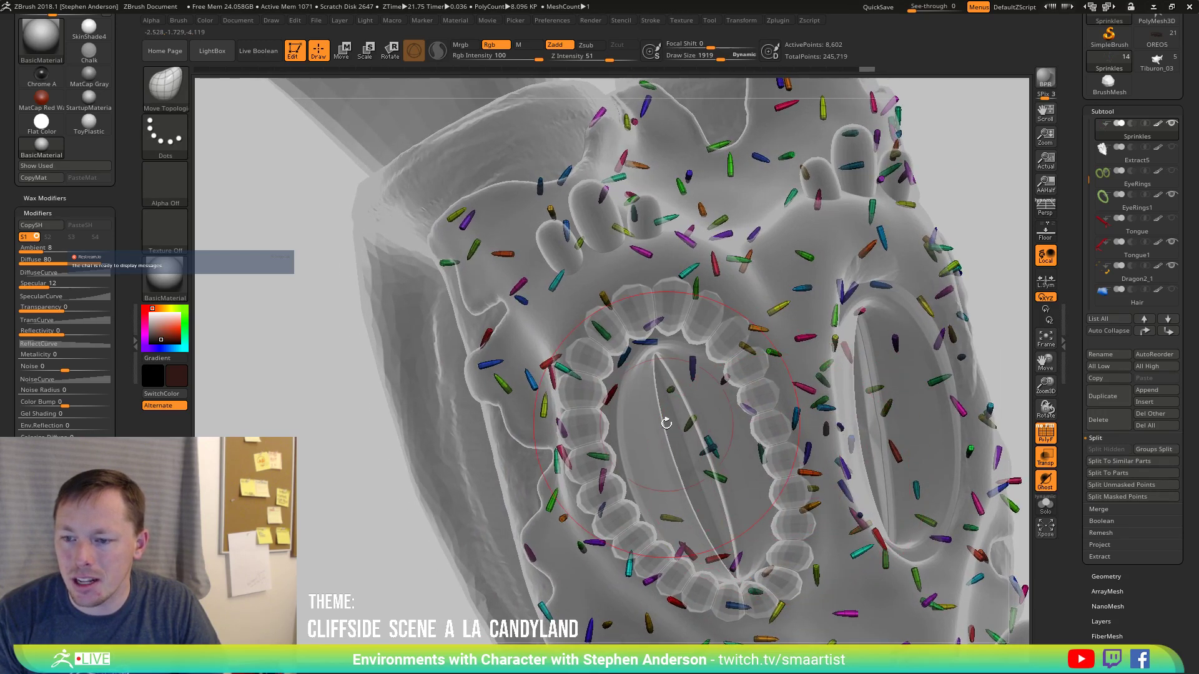
pyautogui.moveTo(667, 421)
pyautogui.mouseDown(button='right')
pyautogui.moveTo(737, 400)
pyautogui.moveTo(671, 412)
pyautogui.moveTo(620, 350)
pyautogui.moveTo(637, 337)
pyautogui.moveTo(575, 373)
pyautogui.moveTo(576, 462)
pyautogui.moveTo(598, 459)
pyautogui.moveTo(588, 453)
pyautogui.moveTo(694, 505)
pyautogui.moveTo(664, 504)
pyautogui.moveTo(684, 538)
pyautogui.moveTo(696, 532)
pyautogui.moveTo(682, 490)
pyautogui.mouseUp(button='right')
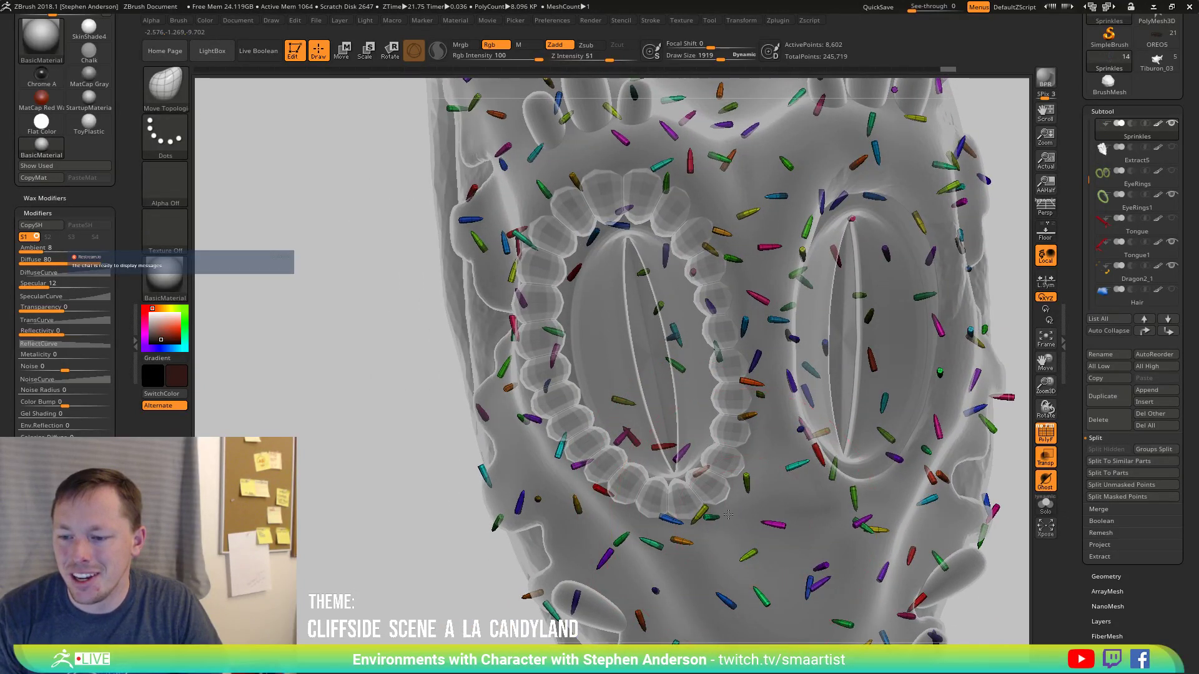
pyautogui.moveTo(738, 544); pyautogui.dragTo(704, 518, button='right')
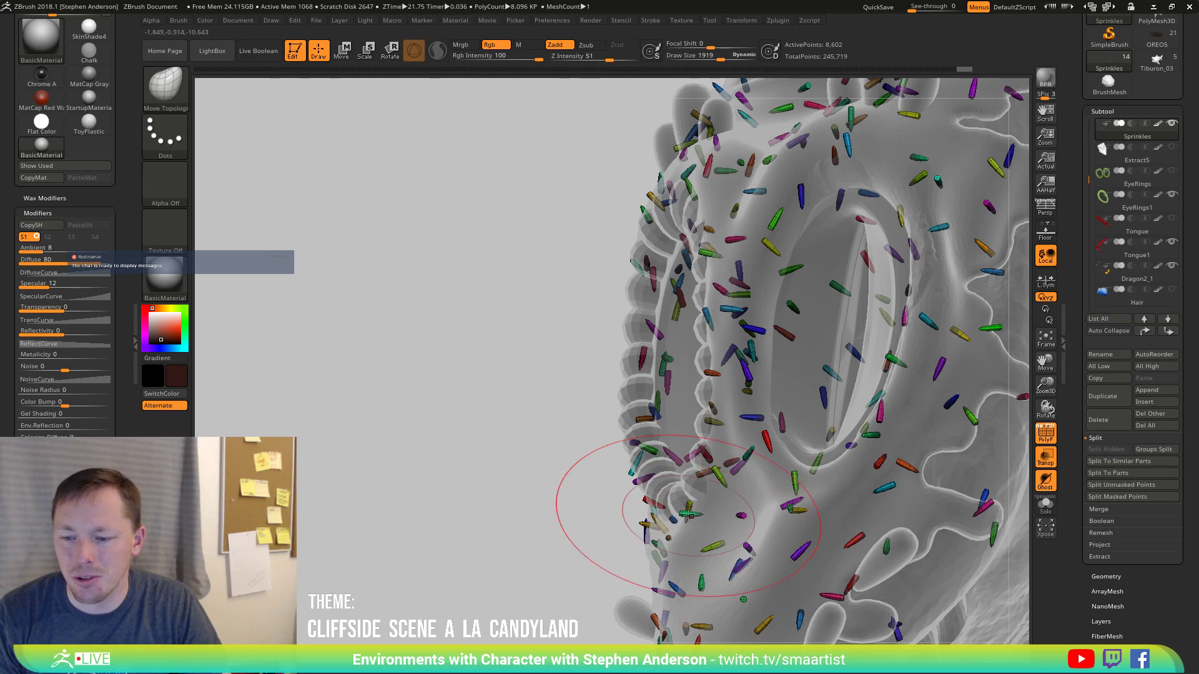
pyautogui.moveTo(687, 515)
pyautogui.mouseDown(button='right')
pyautogui.moveTo(737, 526)
pyautogui.moveTo(668, 489)
pyautogui.mouseUp(button='right')
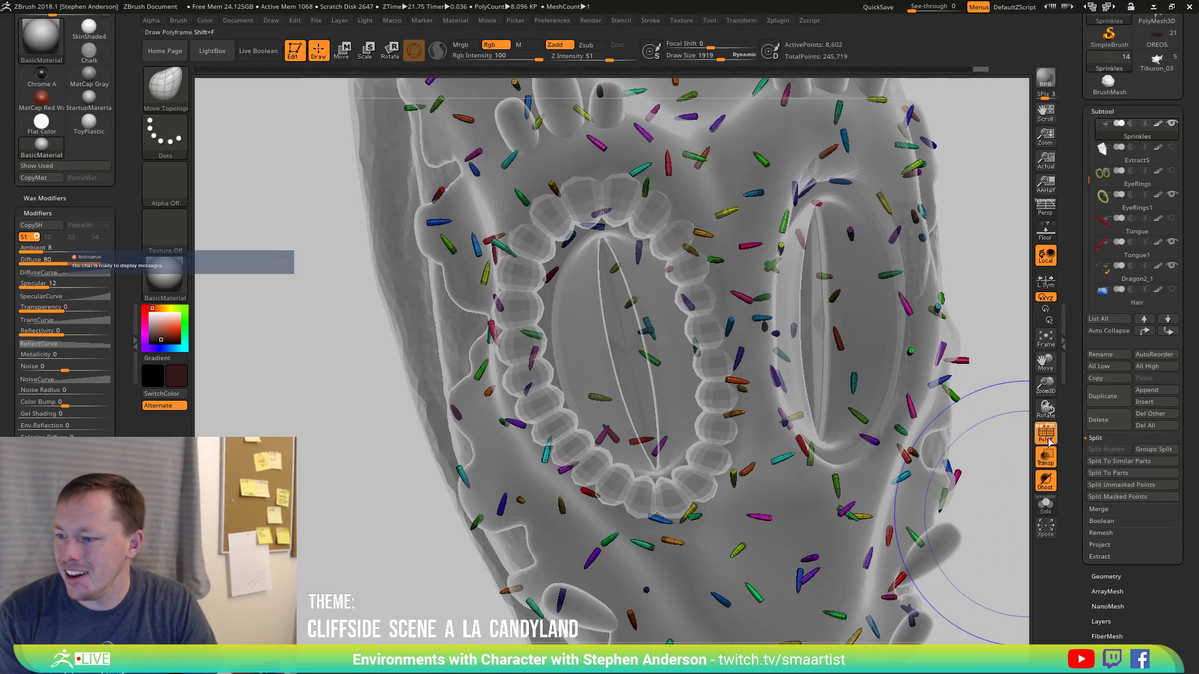
pyautogui.click(1046, 458)
# Turn off the polyframe display and select the EyeRings1 subtool.
pyautogui.press('f')
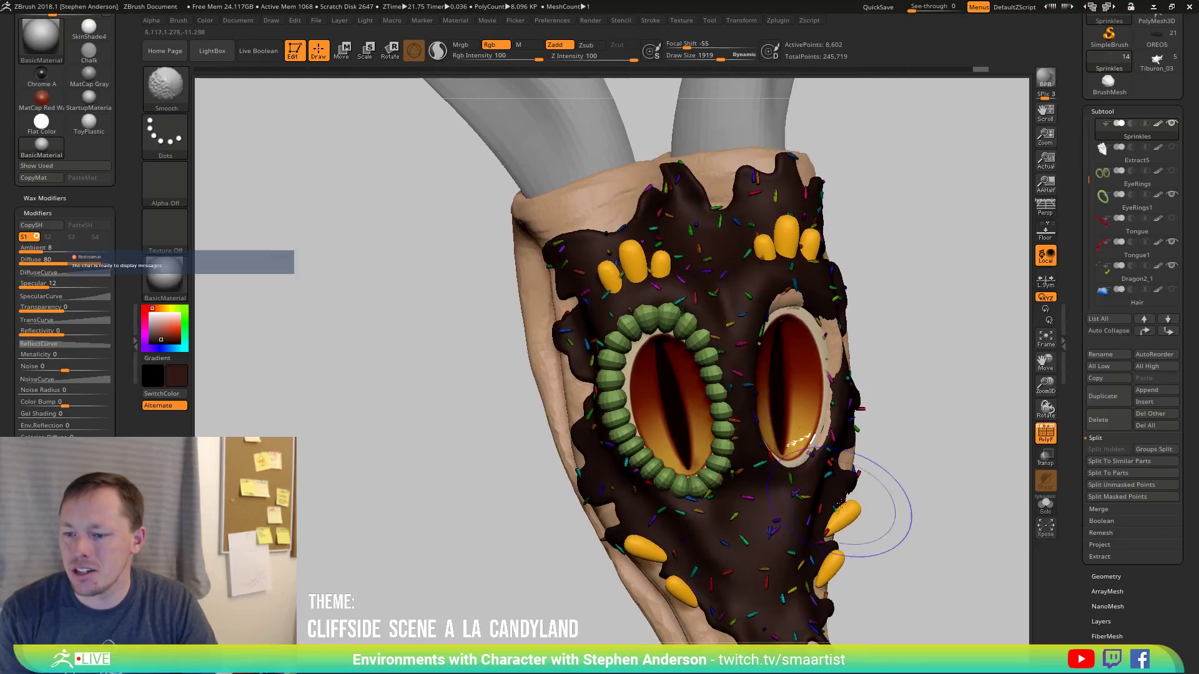
pyautogui.hotkey('shift', 'f')
pyautogui.moveTo(916, 535)
pyautogui.mouseDown(button='right')
pyautogui.moveTo(888, 461)
pyautogui.moveTo(760, 480)
pyautogui.moveTo(781, 453)
pyautogui.moveTo(863, 423)
pyautogui.moveTo(964, 323)
pyautogui.mouseUp(button='right')
pyautogui.click(1107, 206)
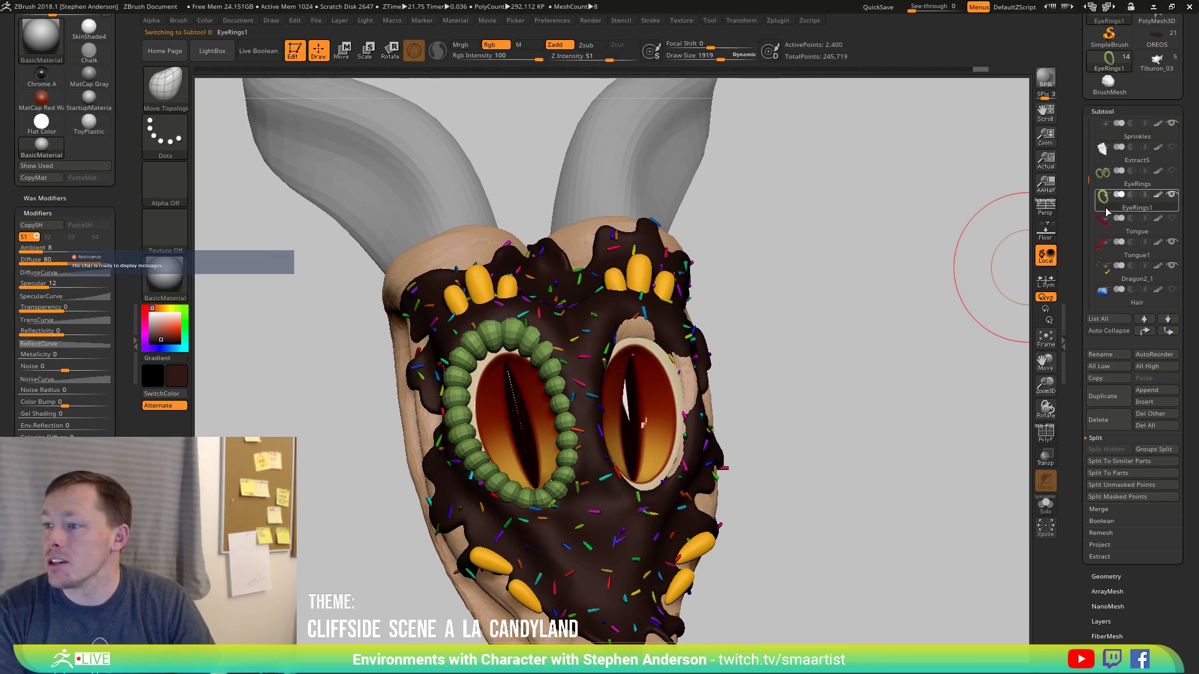
# Isolate the beaded eye ring, duplicate it onto the other eye with Mirror And Weld, and show the whole head again.
pyautogui.moveTo(803, 362)
pyautogui.mouseDown(button='right')
pyautogui.moveTo(795, 375)
pyautogui.moveTo(803, 362)
pyautogui.mouseUp(button='right')
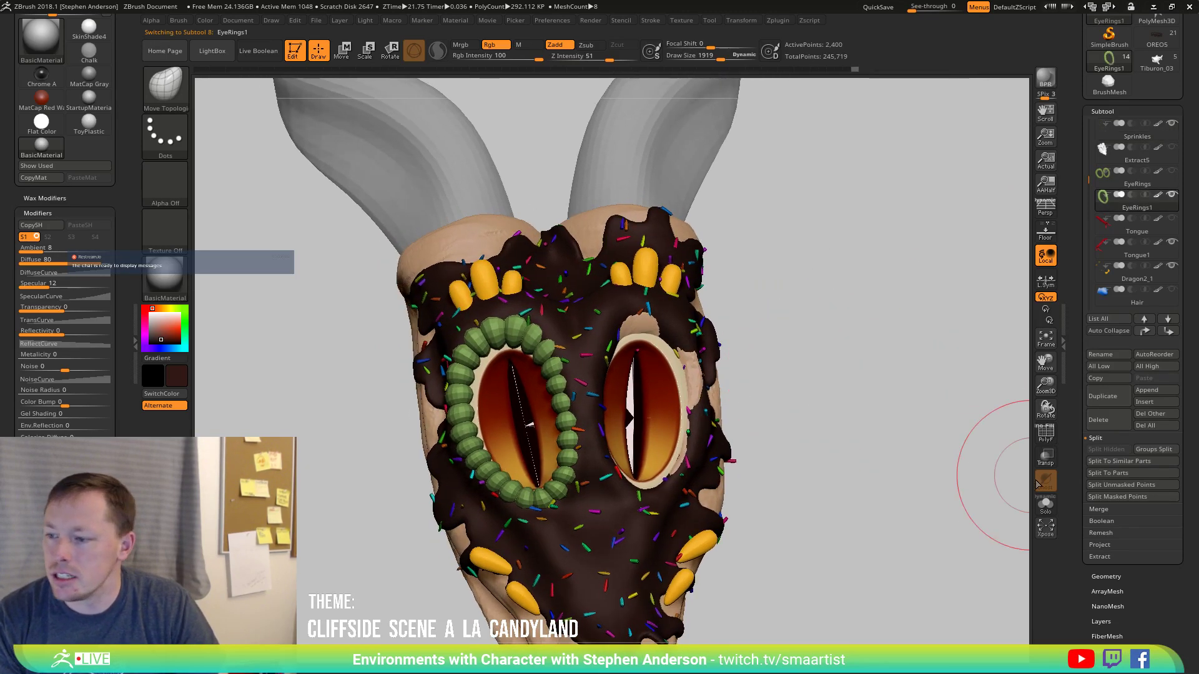
pyautogui.click(1045, 504)
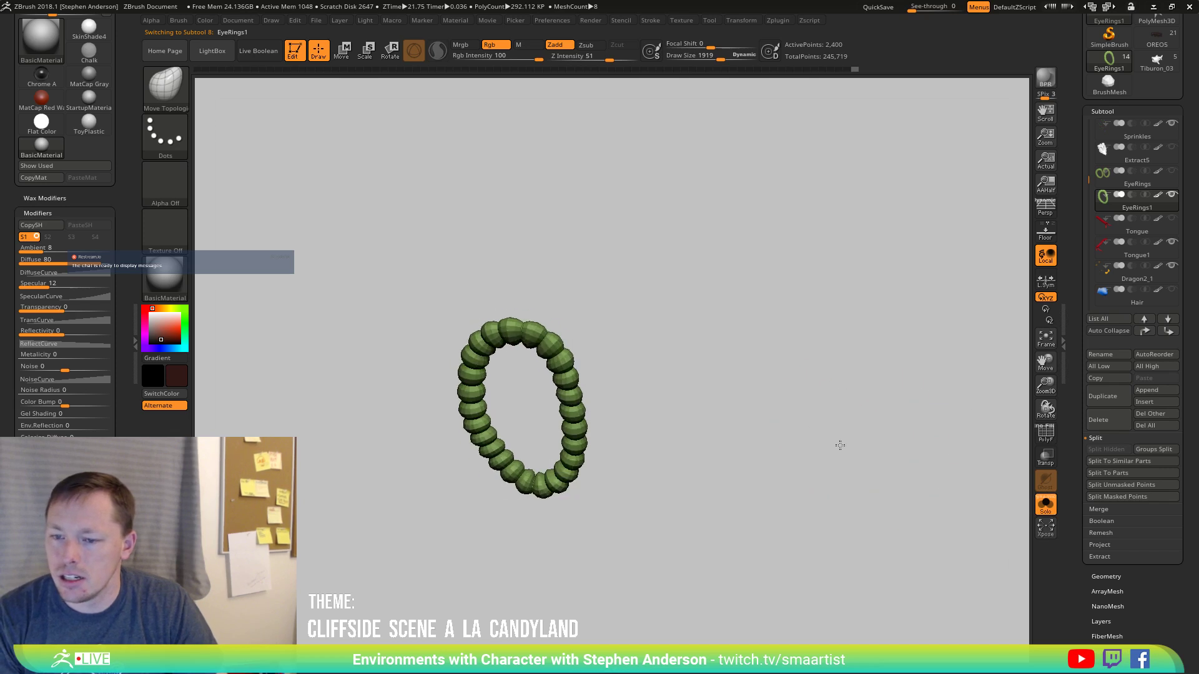
pyautogui.hotkey('shift', 'p')
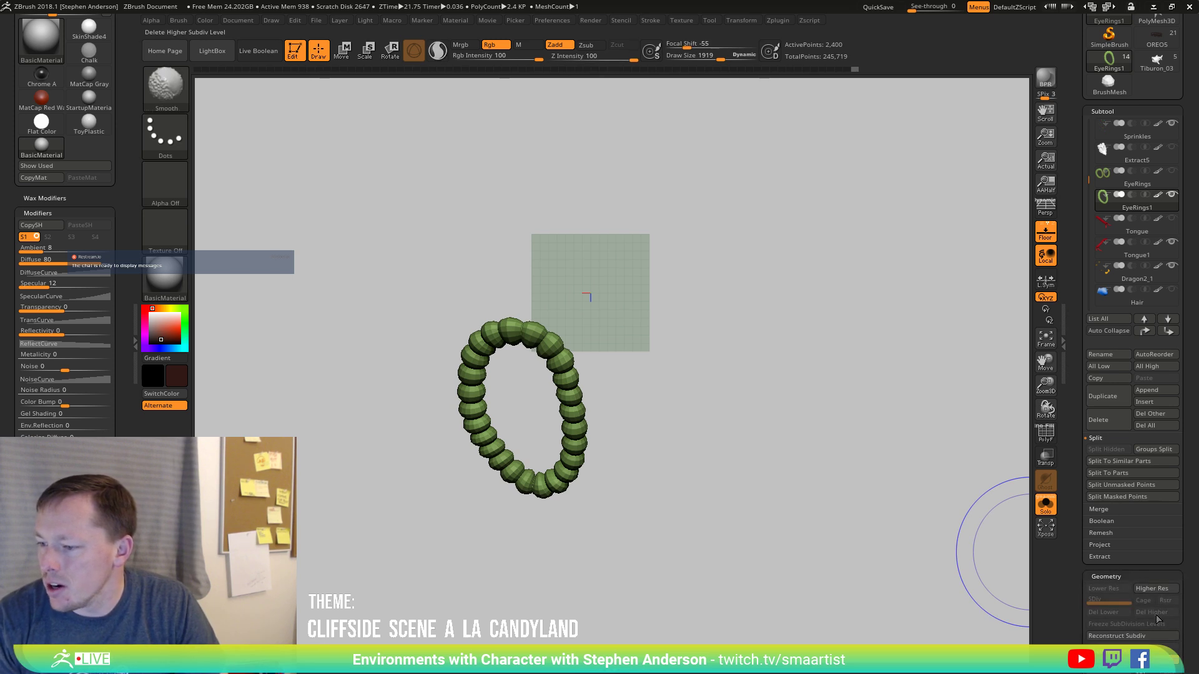
pyautogui.click(1106, 576)
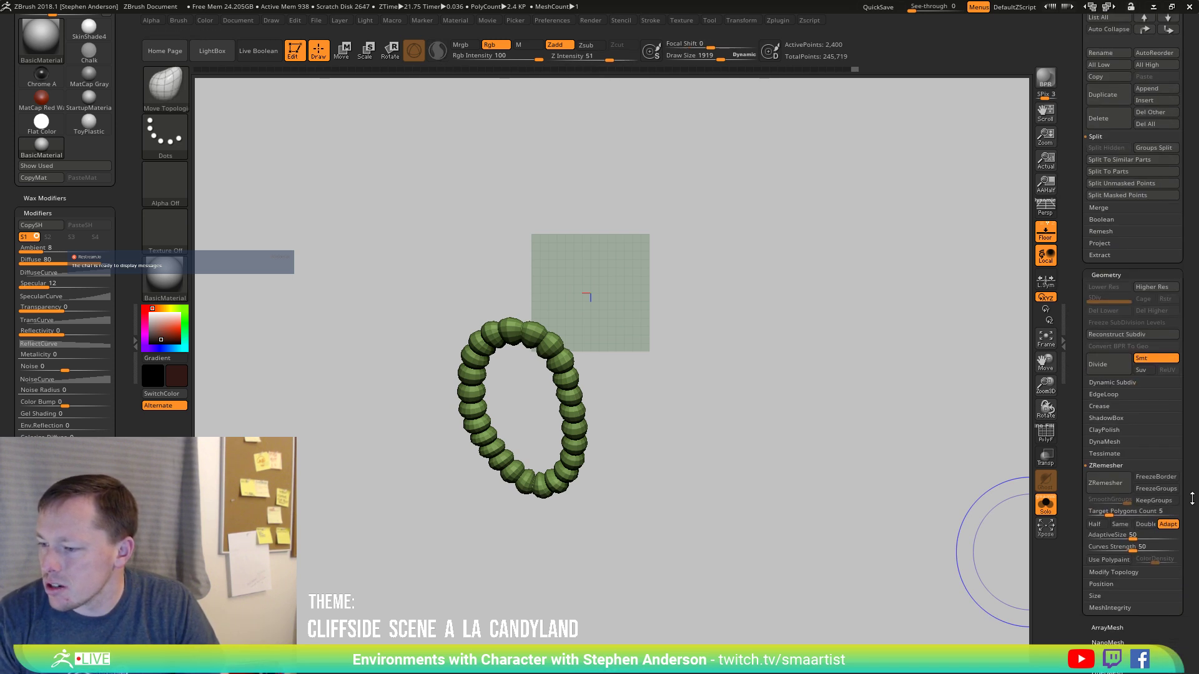
pyautogui.click(1113, 571)
pyautogui.click(1123, 508)
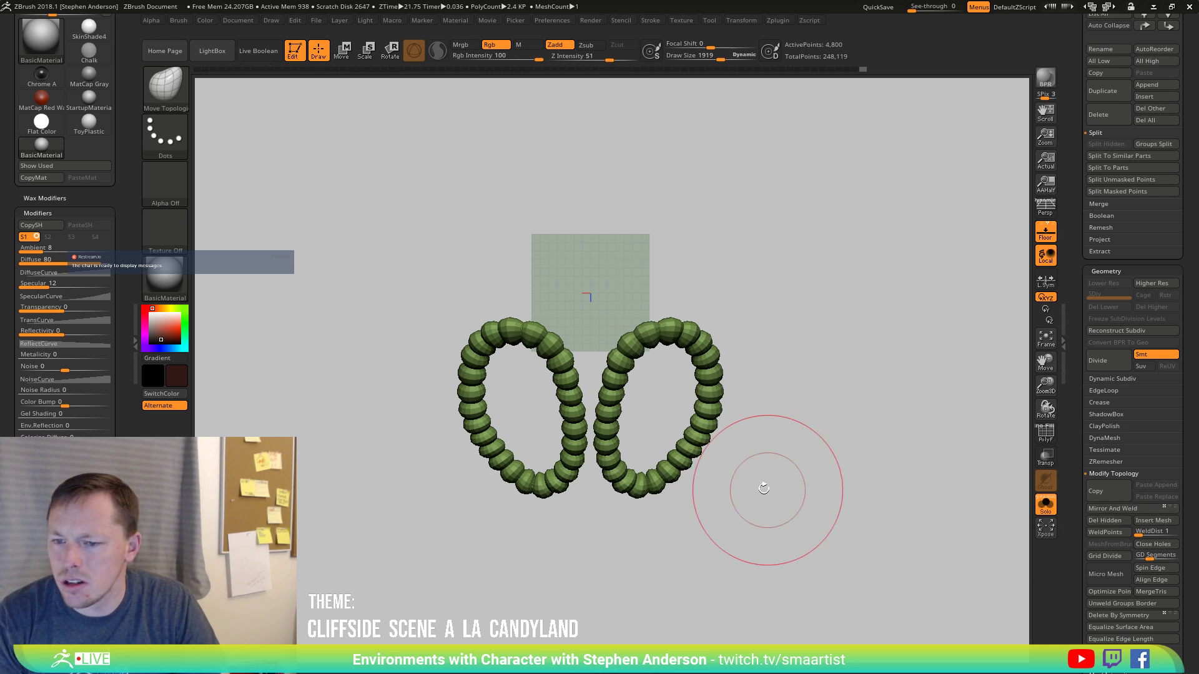
pyautogui.click(1042, 514)
# Choose the Move Topological brush and smooth the beads of both eye rings with Dynamic Subdiv.
pyautogui.moveTo(814, 488); pyautogui.dragTo(779, 382)
pyautogui.keyDown('ctrl'); pyautogui.moveTo(730, 437); pyautogui.dragTo(601, 465, button='right'); pyautogui.keyUp('ctrl')
pyautogui.press('b')
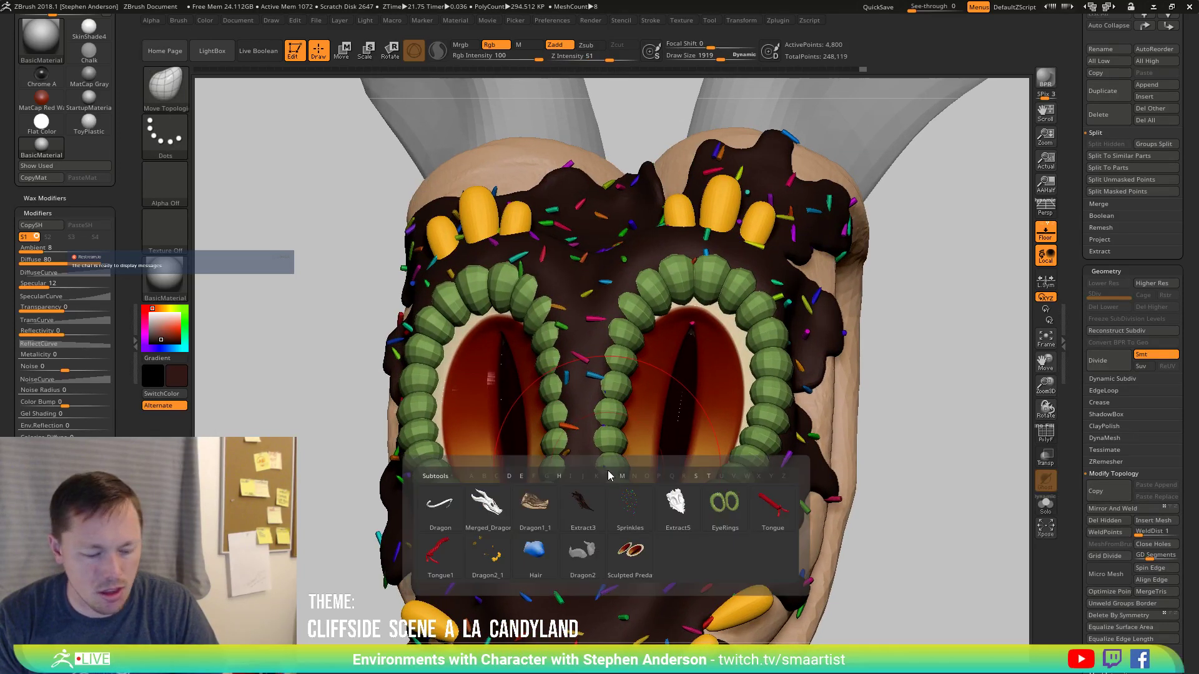
pyautogui.press('m')
pyautogui.press('t')
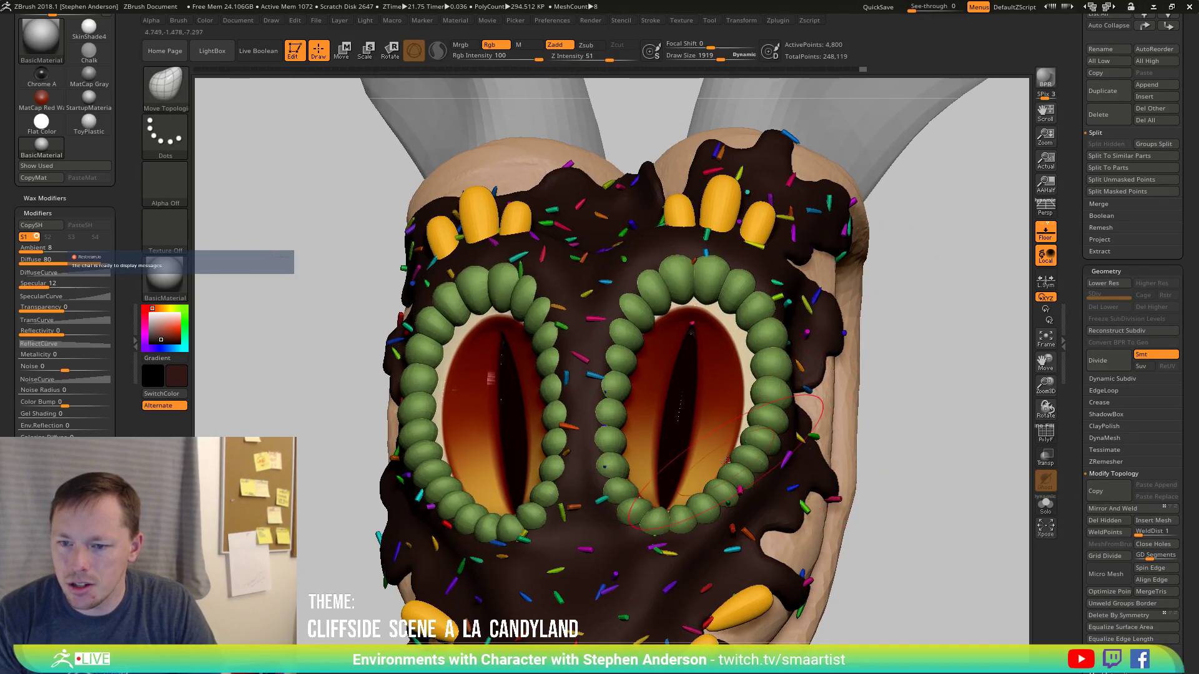
pyautogui.press('d')
pyautogui.moveTo(809, 412); pyautogui.dragTo(672, 488)
pyautogui.moveTo(673, 489)
pyautogui.keyDown('ctrl'); pyautogui.mouseDown(button='right')
pyautogui.moveTo(751, 456)
pyautogui.moveTo(702, 399)
pyautogui.moveTo(717, 450)
pyautogui.moveTo(744, 455)
pyautogui.moveTo(715, 440)
pyautogui.moveTo(670, 459)
pyautogui.moveTo(716, 491)
pyautogui.moveTo(640, 448)
pyautogui.moveTo(701, 415)
pyautogui.mouseUp(button='right'); pyautogui.keyUp('ctrl')
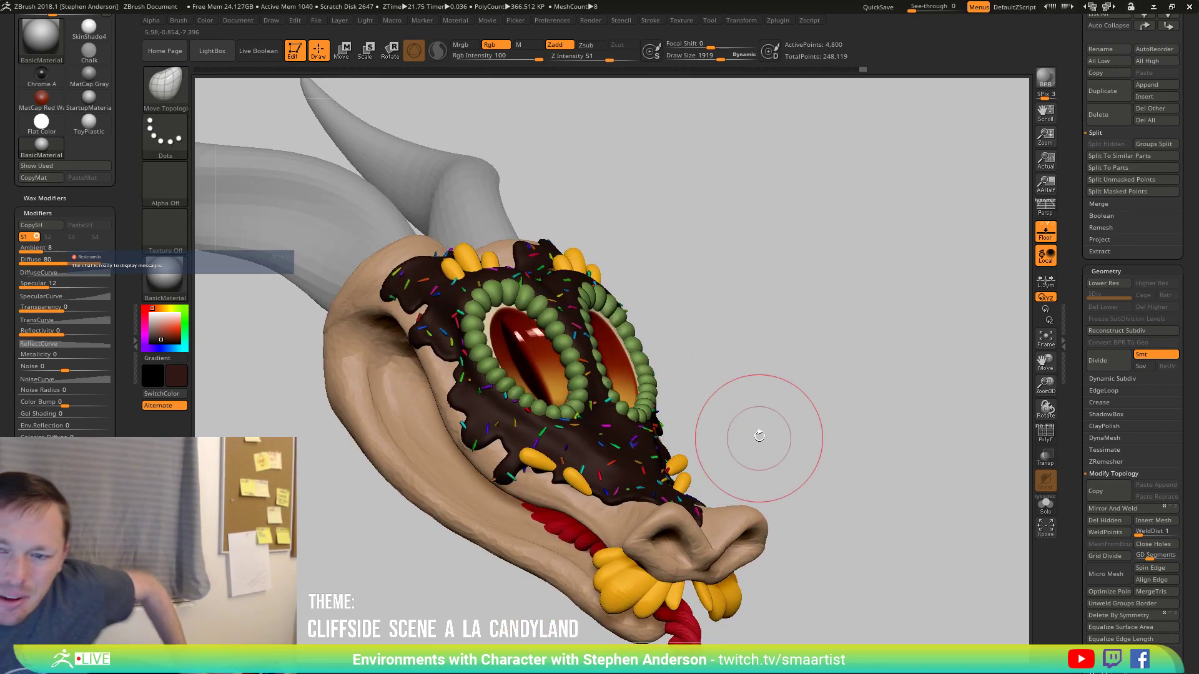
# Switch the current material to ToyPlastic for a shiny candy look.
pyautogui.click(165, 278)
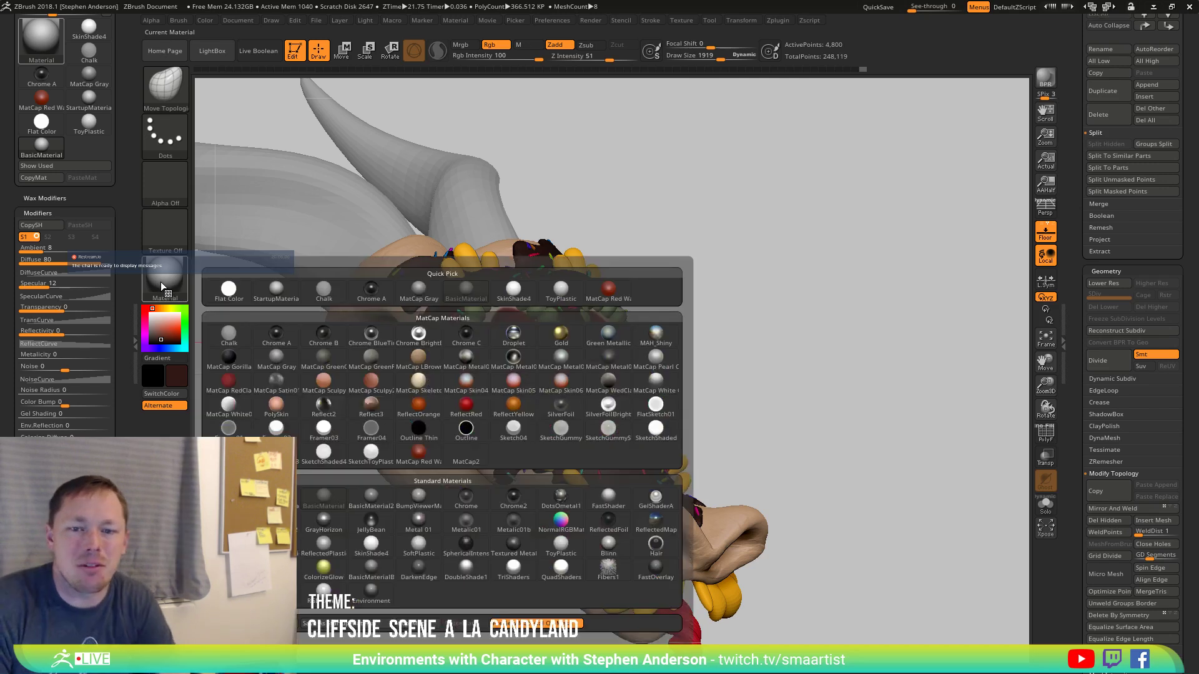
pyautogui.click(561, 297)
pyautogui.moveTo(682, 321)
pyautogui.mouseDown(button='right')
pyautogui.moveTo(803, 415)
pyautogui.moveTo(798, 394)
pyautogui.mouseUp(button='right')
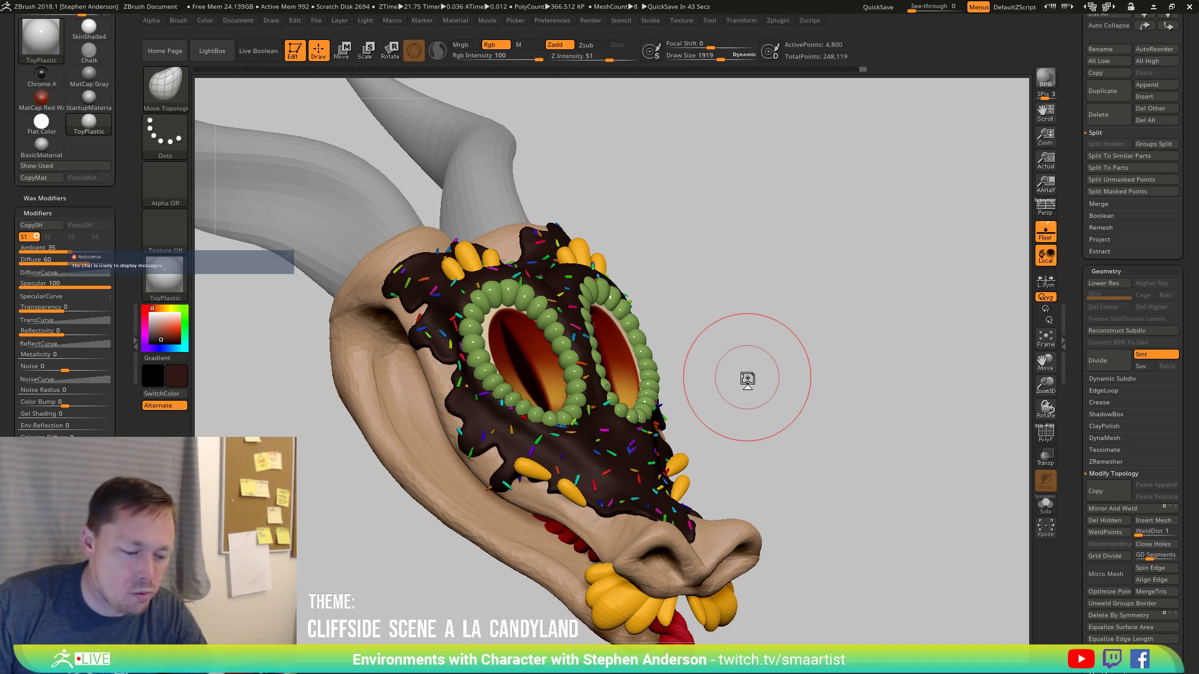
# Select the Sprinkles subtool and reposition sprinkles around both beaded eye rings with Move Topological, working from several angles.
pyautogui.moveTo(556, 354); pyautogui.dragTo(556, 409, button='right')
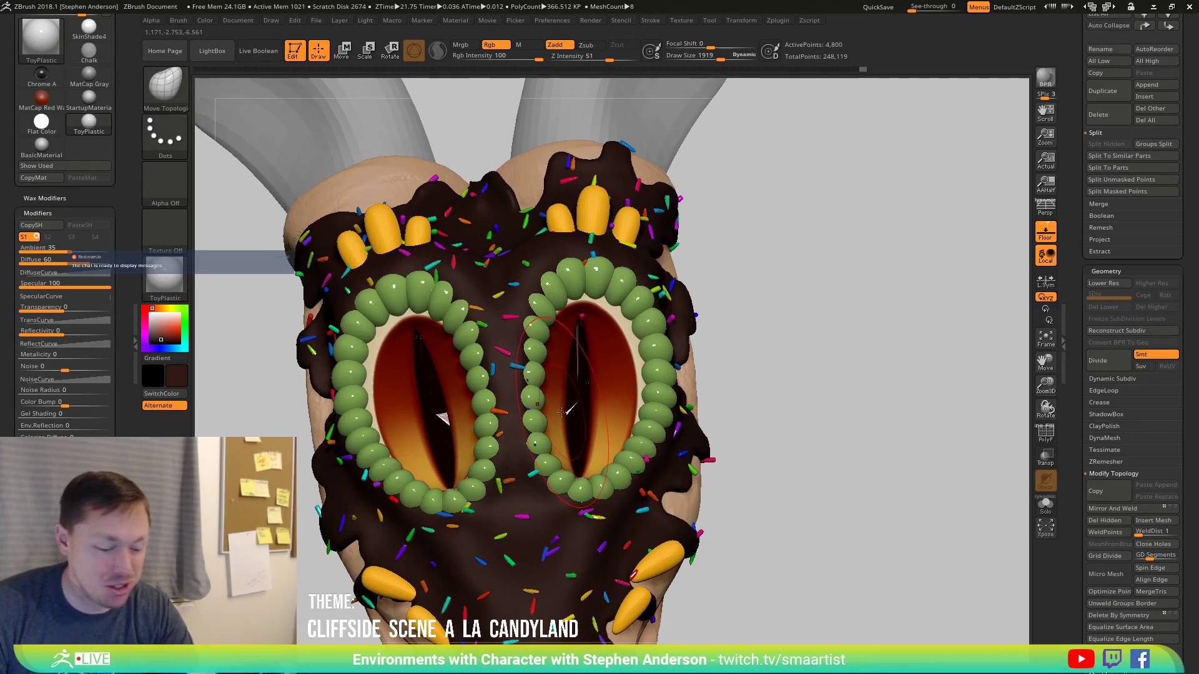
pyautogui.press('n')
pyautogui.click(586, 451)
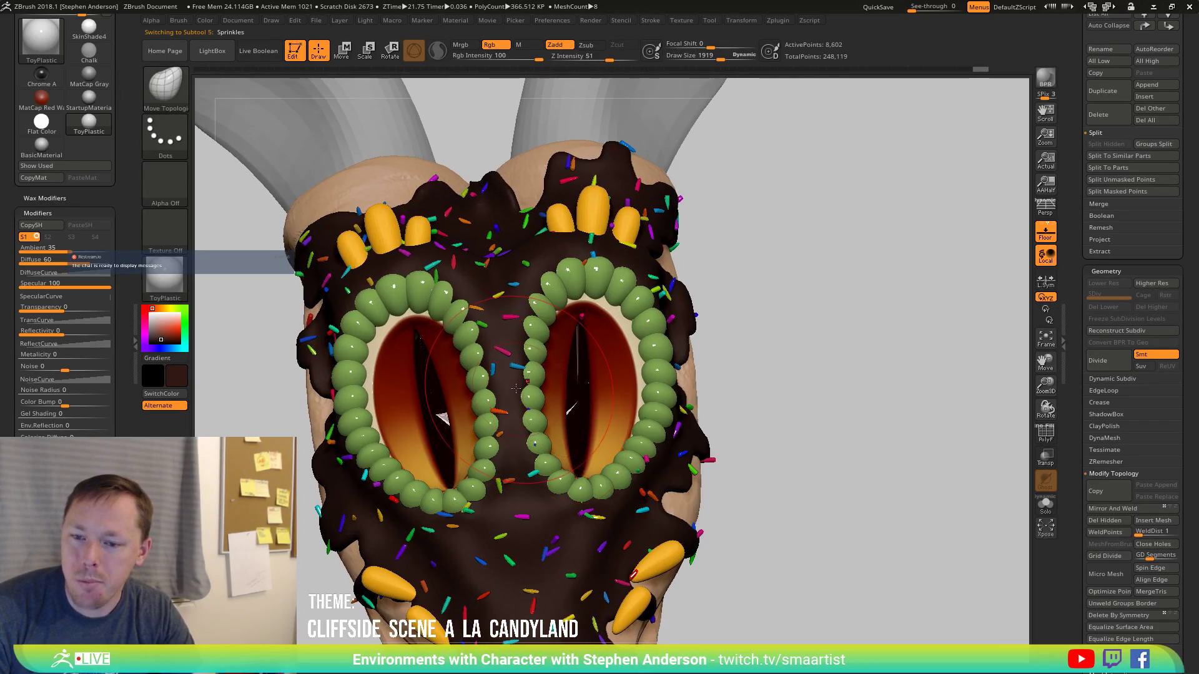
pyautogui.moveTo(515, 388); pyautogui.dragTo(523, 278, button='right')
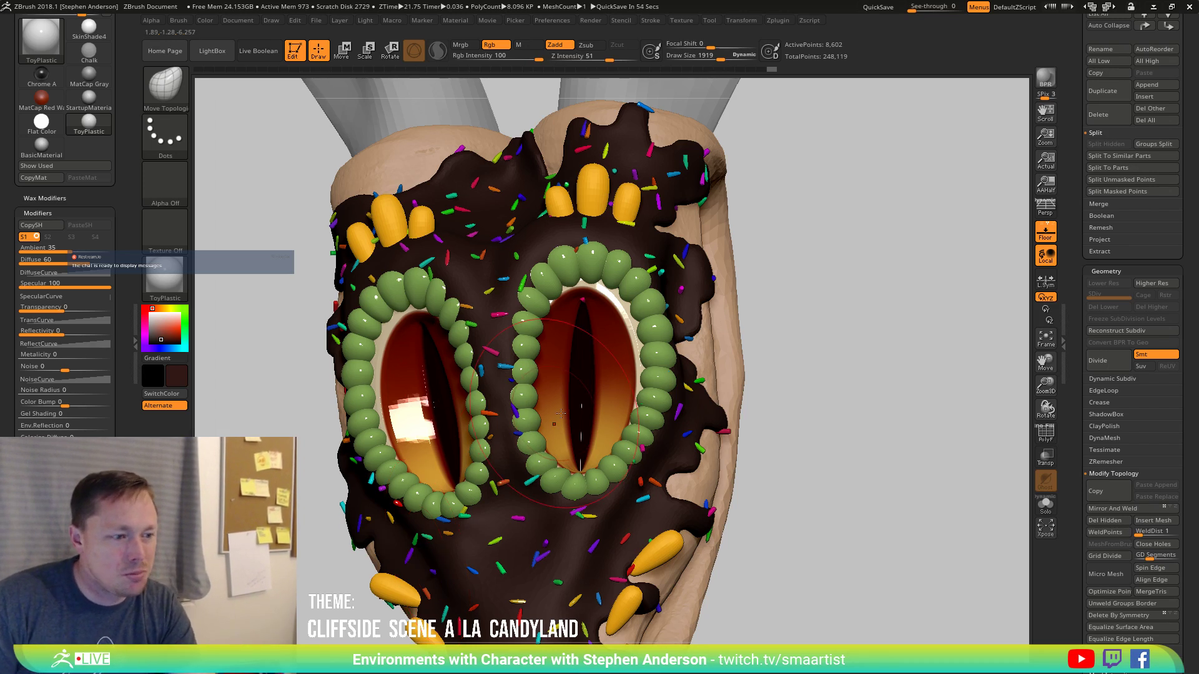
pyautogui.moveTo(604, 312); pyautogui.dragTo(580, 303, button='right')
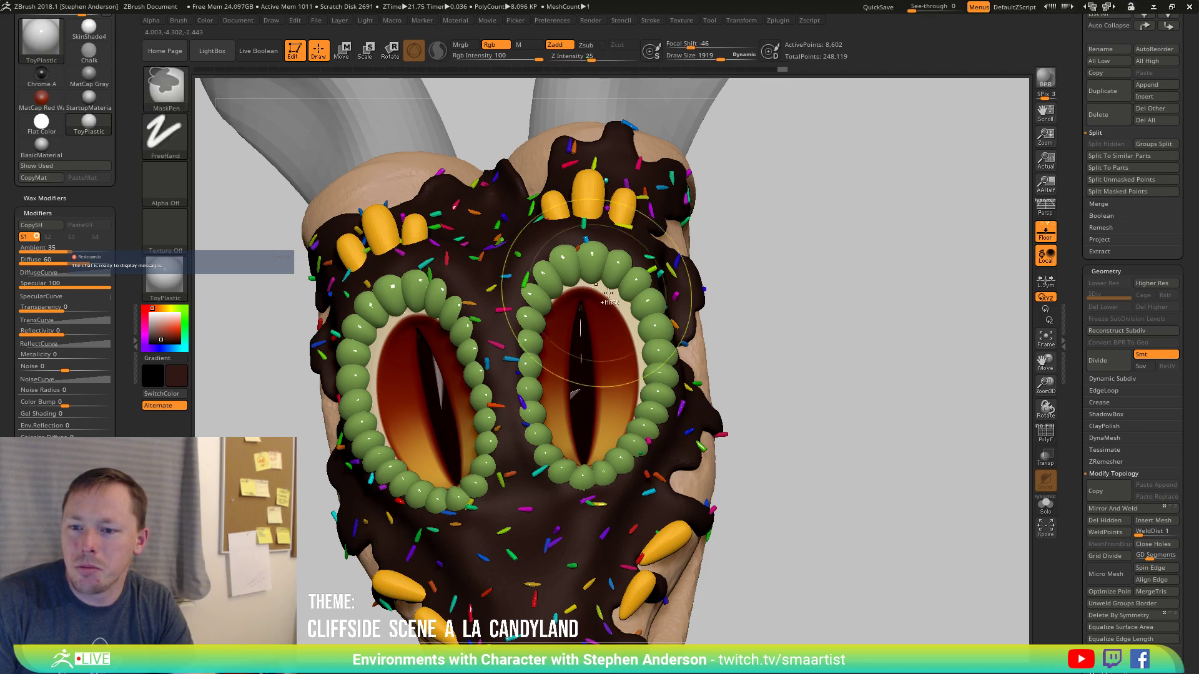
pyautogui.moveTo(571, 265); pyautogui.dragTo(615, 220, button='right')
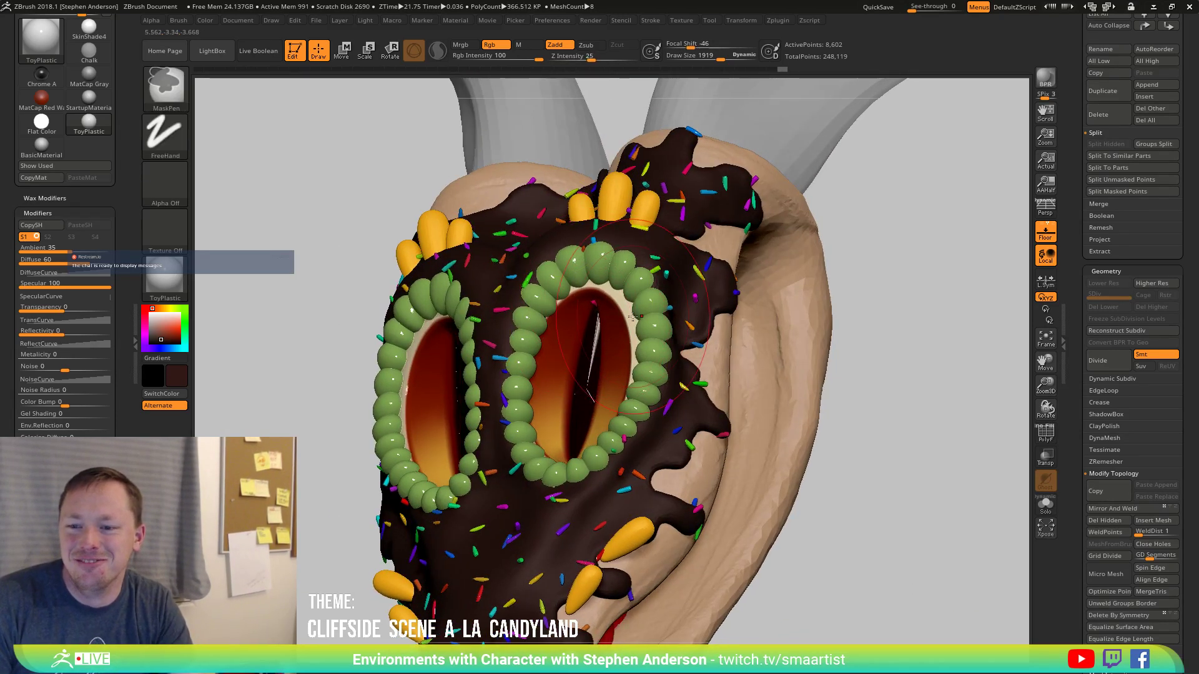
pyautogui.moveTo(533, 225); pyautogui.dragTo(587, 304, button='right')
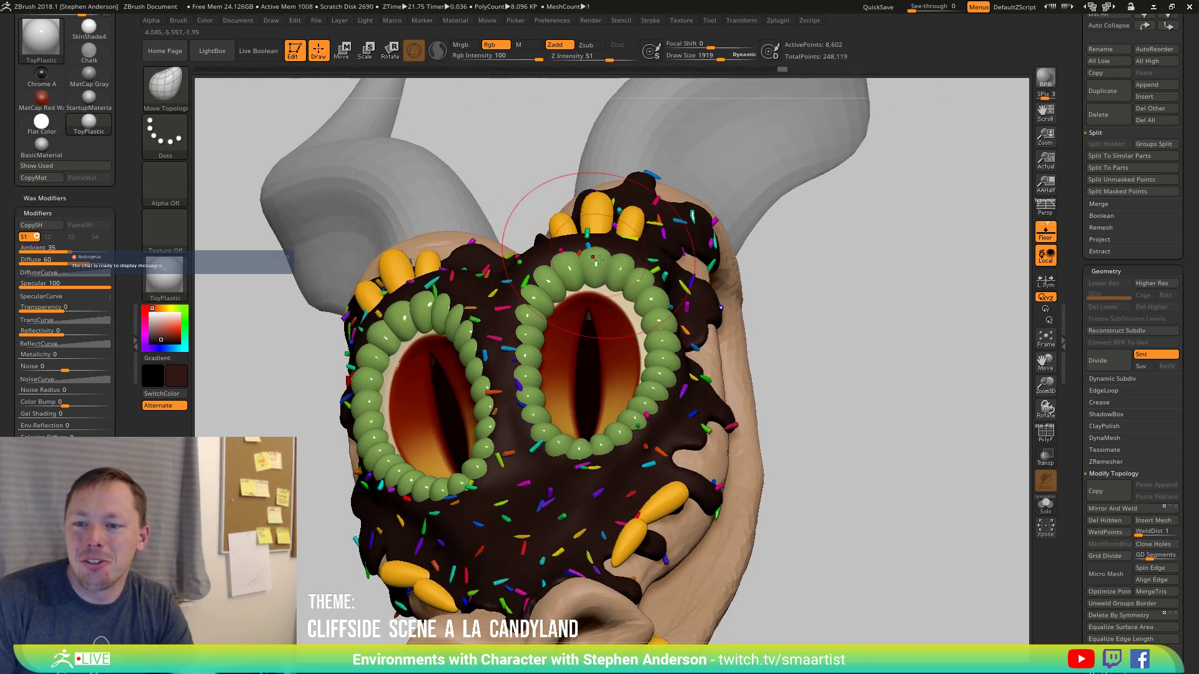
pyautogui.moveTo(570, 200)
pyautogui.mouseDown(button='right')
pyautogui.moveTo(598, 267)
pyautogui.moveTo(627, 255)
pyautogui.moveTo(592, 257)
pyautogui.moveTo(588, 242)
pyautogui.mouseUp(button='right')
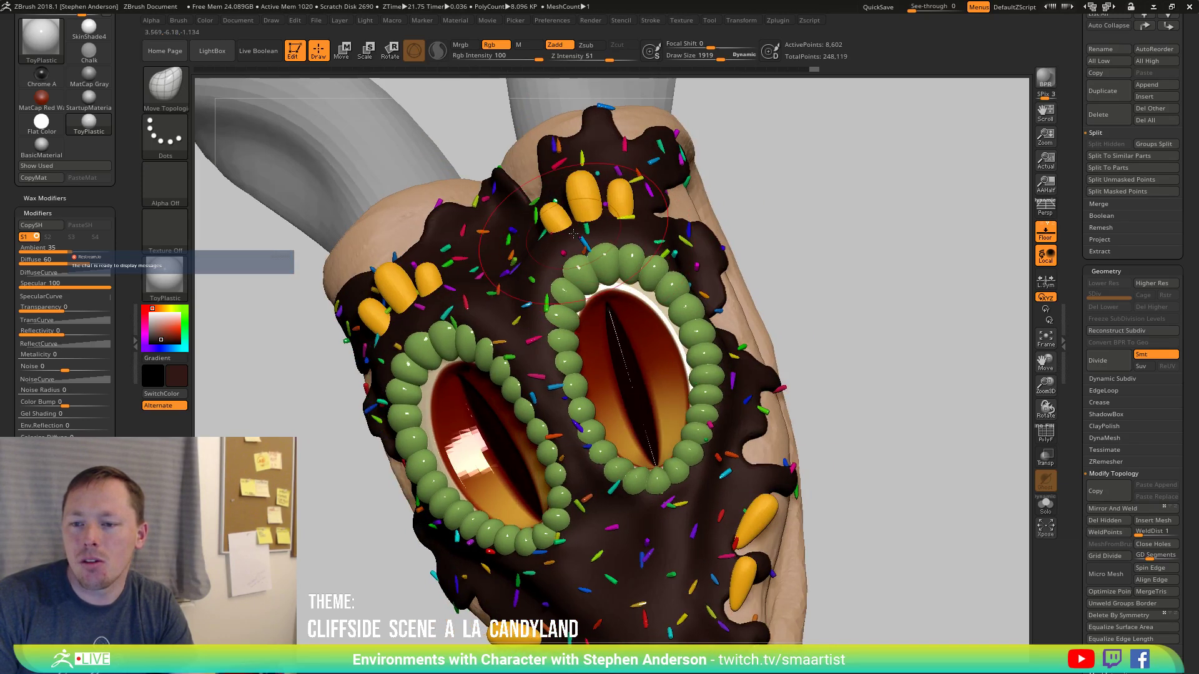
pyautogui.moveTo(572, 238)
pyautogui.mouseDown(button='right')
pyautogui.moveTo(584, 247)
pyautogui.moveTo(567, 236)
pyautogui.moveTo(527, 275)
pyautogui.moveTo(515, 317)
pyautogui.mouseUp(button='right')
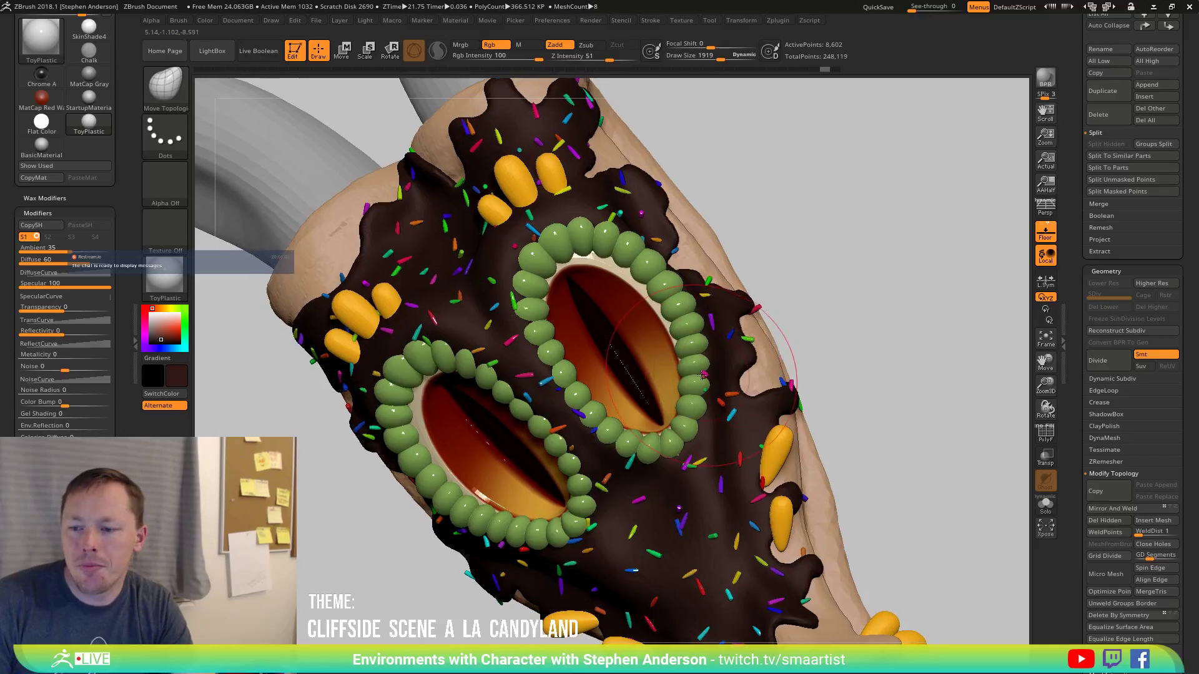
pyautogui.moveTo(712, 382)
pyautogui.mouseDown(button='right')
pyautogui.moveTo(701, 374)
pyautogui.moveTo(650, 470)
pyautogui.moveTo(537, 406)
pyautogui.moveTo(538, 395)
pyautogui.moveTo(574, 422)
pyautogui.mouseUp(button='right')
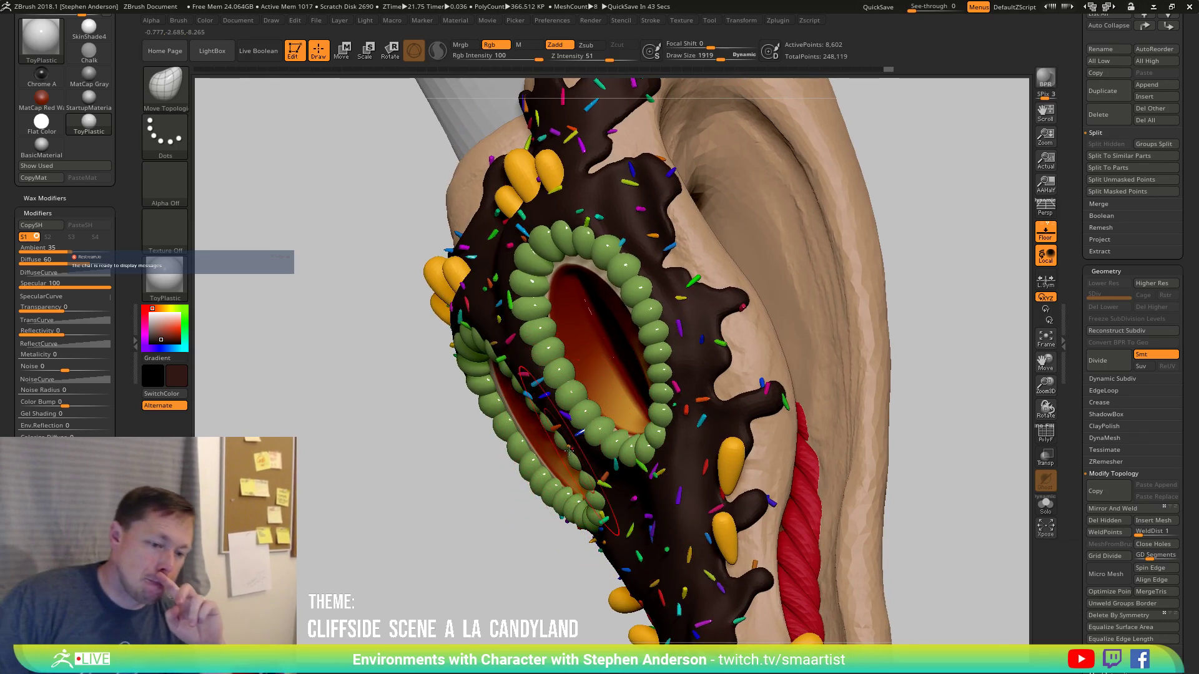
pyautogui.moveTo(547, 465)
pyautogui.mouseDown(button='right')
pyautogui.moveTo(620, 400)
pyautogui.moveTo(590, 484)
pyautogui.moveTo(711, 382)
pyautogui.moveTo(759, 224)
pyautogui.moveTo(680, 213)
pyautogui.moveTo(738, 248)
pyautogui.moveTo(664, 261)
pyautogui.moveTo(691, 305)
pyautogui.moveTo(733, 309)
pyautogui.moveTo(633, 314)
pyautogui.moveTo(598, 361)
pyautogui.moveTo(643, 349)
pyautogui.moveTo(601, 336)
pyautogui.moveTo(542, 357)
pyautogui.mouseUp(button='right')
pyautogui.moveTo(673, 534)
pyautogui.mouseDown(button='right')
pyautogui.moveTo(659, 481)
pyautogui.moveTo(604, 495)
pyautogui.mouseUp(button='right')
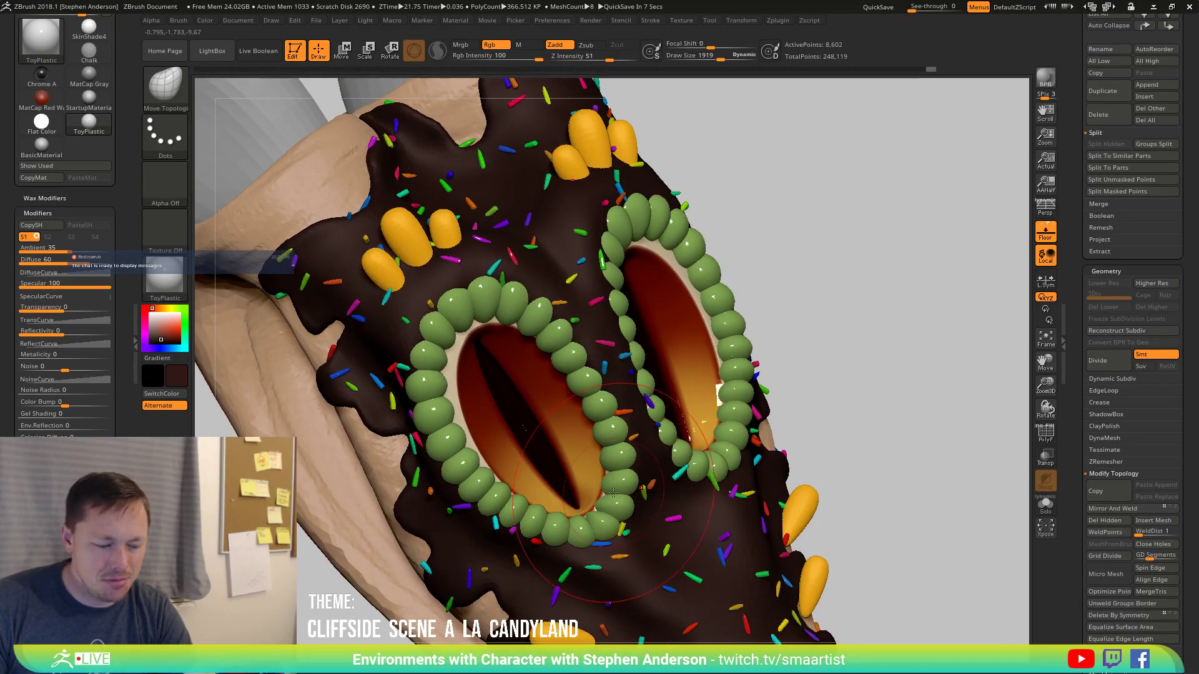
# Select the EyeRings1 subtool and set the Move Topological draw size to 403.
pyautogui.keyDown('alt'); pyautogui.click(617, 500); pyautogui.keyUp('alt')
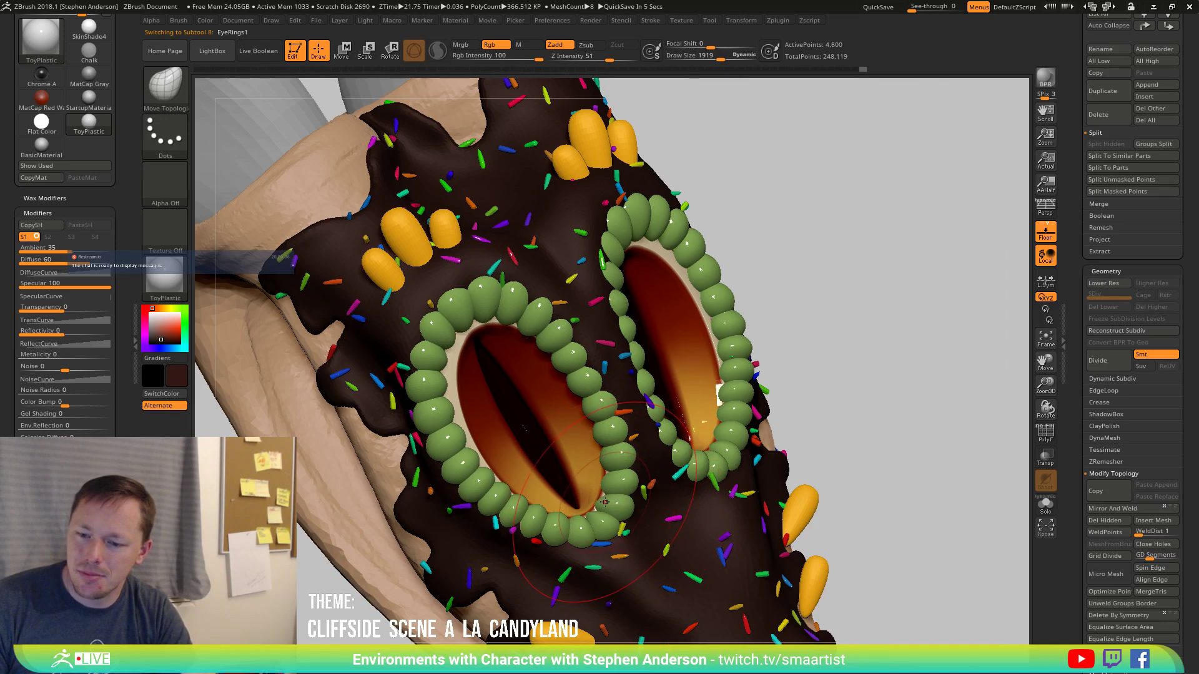
pyautogui.press('s')
pyautogui.moveTo(600, 502); pyautogui.dragTo(585, 502)
pyautogui.press('s')
pyautogui.press('shift')
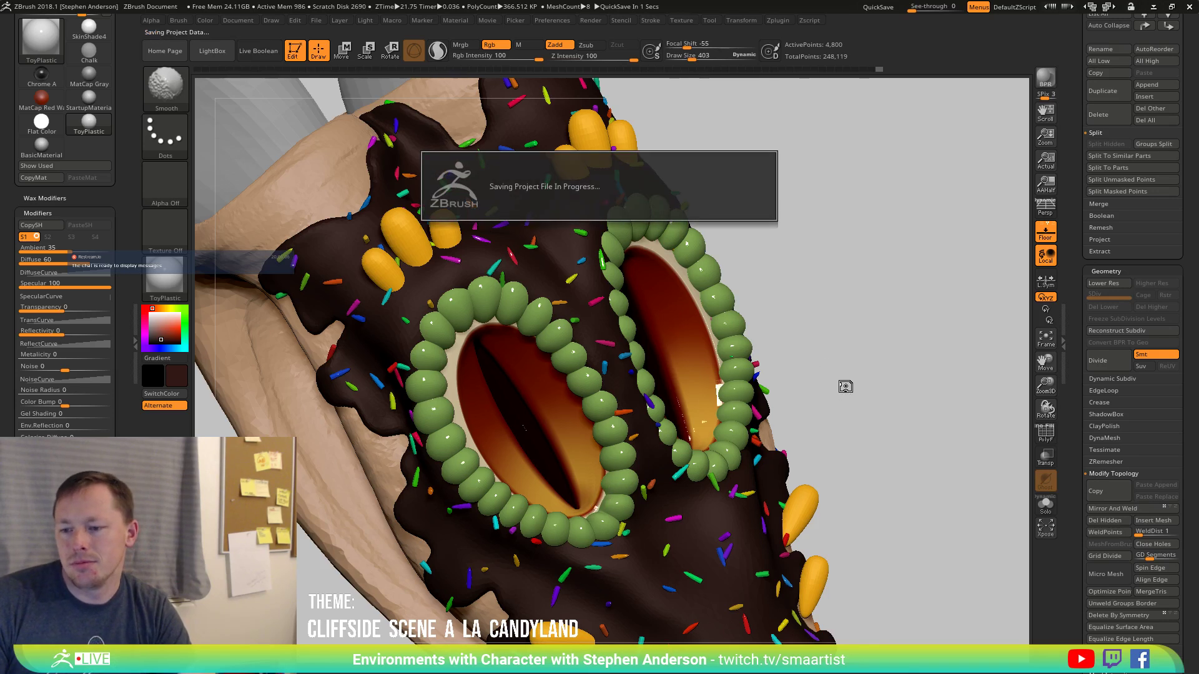
pyautogui.moveTo(846, 385)
pyautogui.mouseDown()
pyautogui.moveTo(865, 388)
pyautogui.moveTo(843, 386)
pyautogui.mouseUp()
# Smooth the green beads of both eye rings slightly with the Polish deformation.
pyautogui.hotkey('shift', 'd')
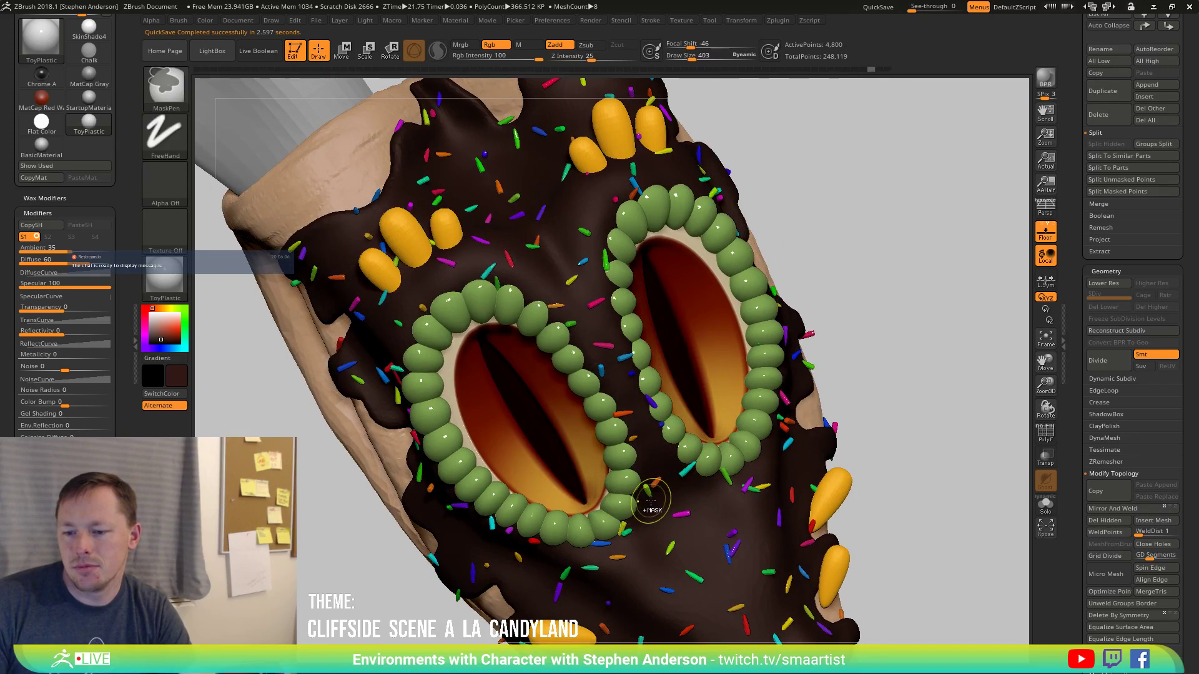
pyautogui.press('d')
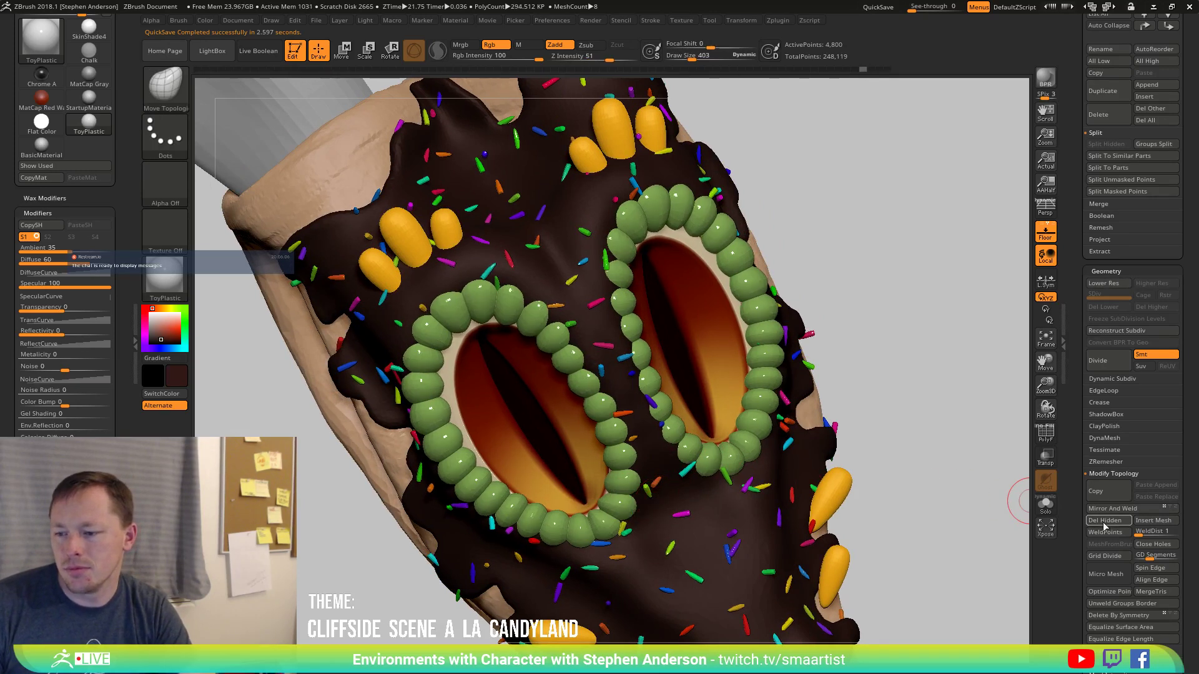
pyautogui.scroll(-5, 1117, 547)
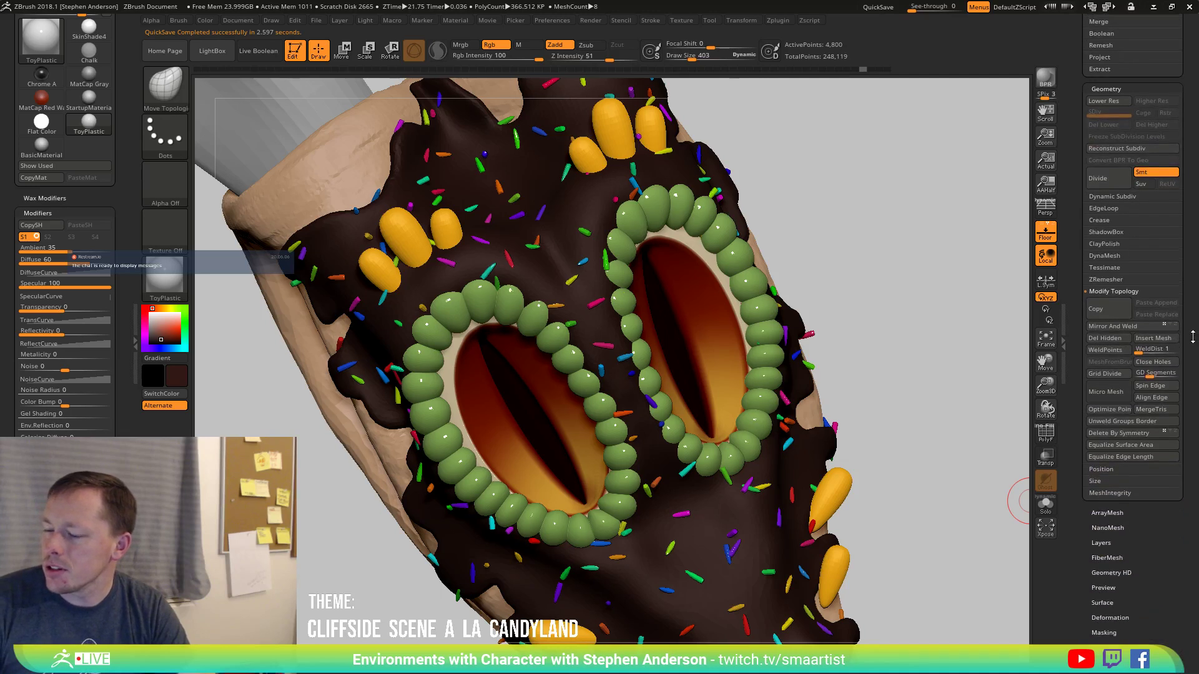
pyautogui.click(1110, 546)
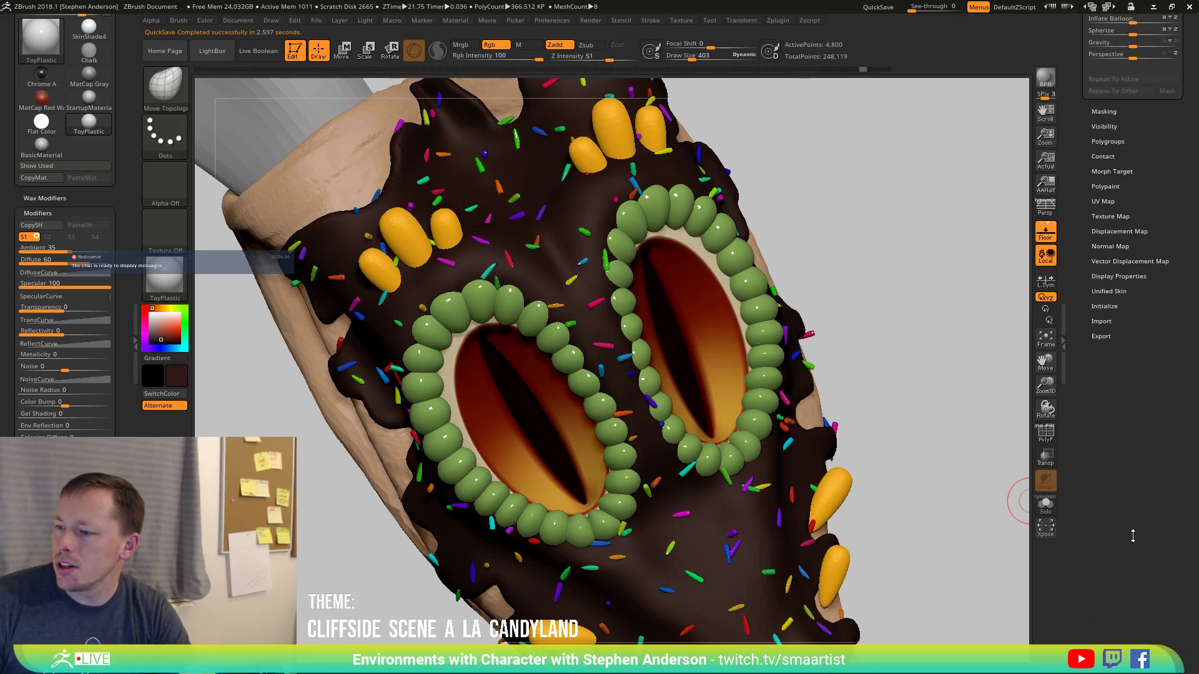
pyautogui.moveTo(1092, 175); pyautogui.dragTo(1104, 175)
# Examine the eye rings, sprinkles and overall dragon head from the front and side at different distances.
pyautogui.moveTo(883, 308)
pyautogui.mouseDown()
pyautogui.moveTo(886, 262)
pyautogui.moveTo(733, 396)
pyautogui.moveTo(730, 361)
pyautogui.moveTo(737, 400)
pyautogui.moveTo(699, 424)
pyautogui.moveTo(573, 470)
pyautogui.mouseUp()
pyautogui.keyDown('ctrl'); pyautogui.moveTo(573, 470); pyautogui.dragTo(601, 487, button='right'); pyautogui.keyUp('ctrl')
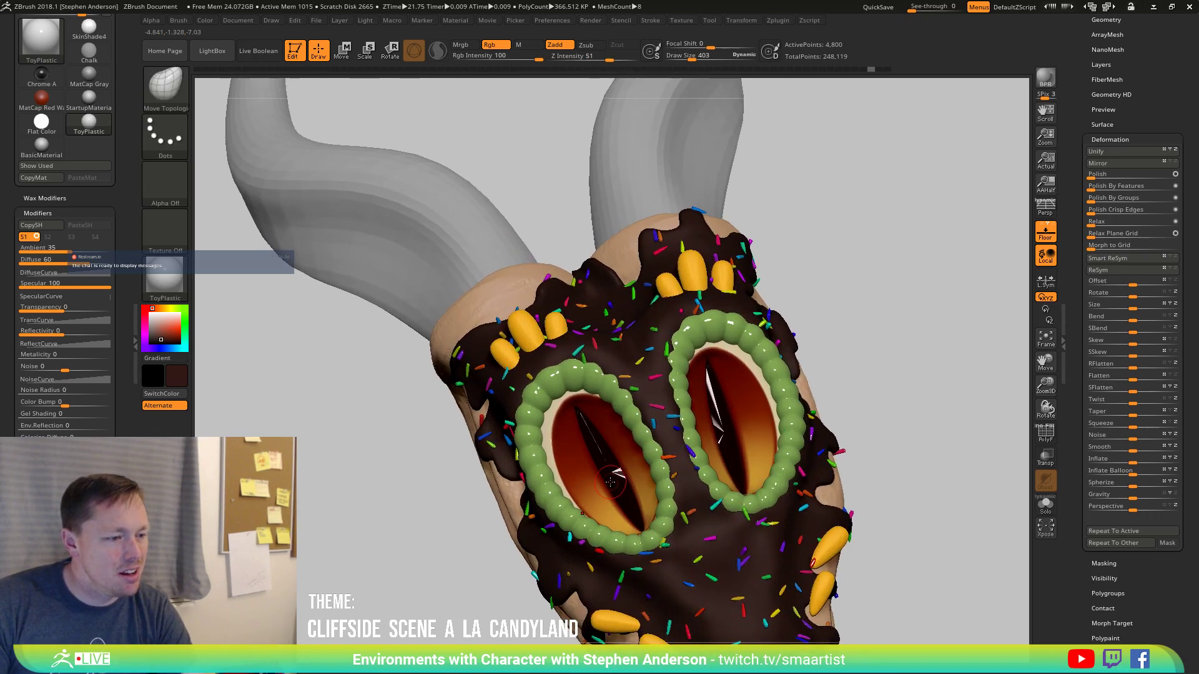
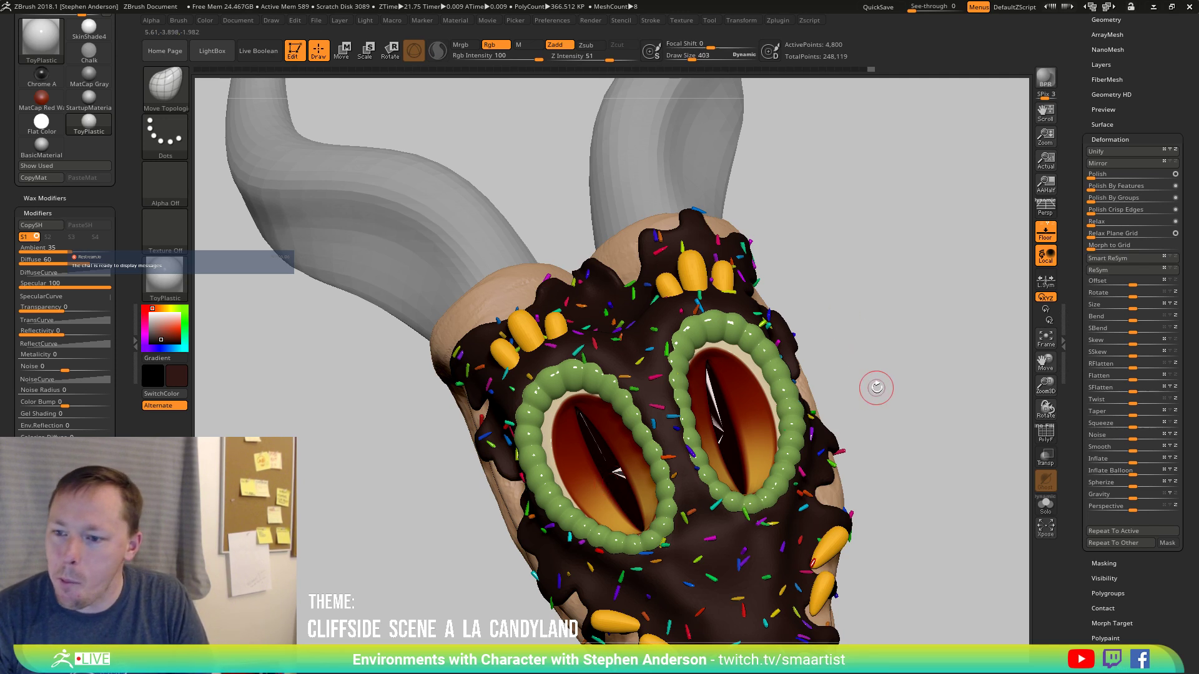
pyautogui.moveTo(874, 385)
pyautogui.mouseDown()
pyautogui.moveTo(860, 383)
pyautogui.moveTo(862, 366)
pyautogui.moveTo(818, 319)
pyautogui.moveTo(743, 311)
pyautogui.moveTo(719, 354)
pyautogui.moveTo(743, 314)
pyautogui.moveTo(730, 401)
pyautogui.moveTo(757, 396)
pyautogui.moveTo(725, 342)
pyautogui.moveTo(744, 362)
pyautogui.moveTo(732, 382)
pyautogui.mouseUp()
pyautogui.press('ctrl')
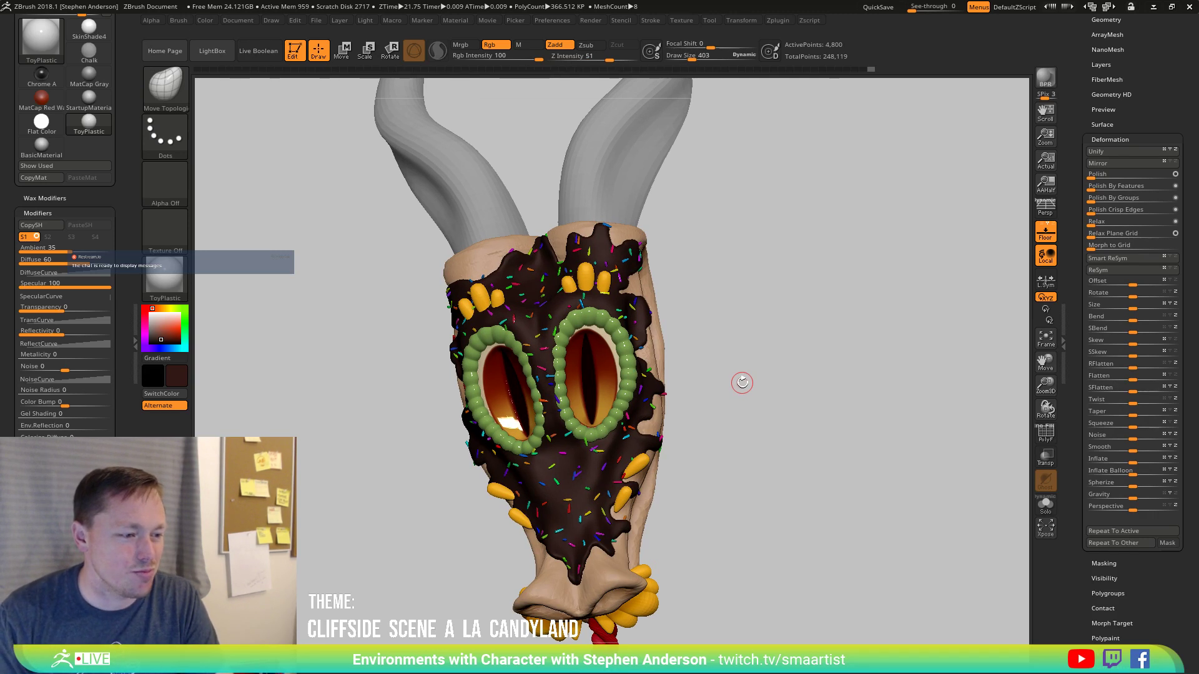
pyautogui.moveTo(650, 286); pyautogui.dragTo(663, 295)
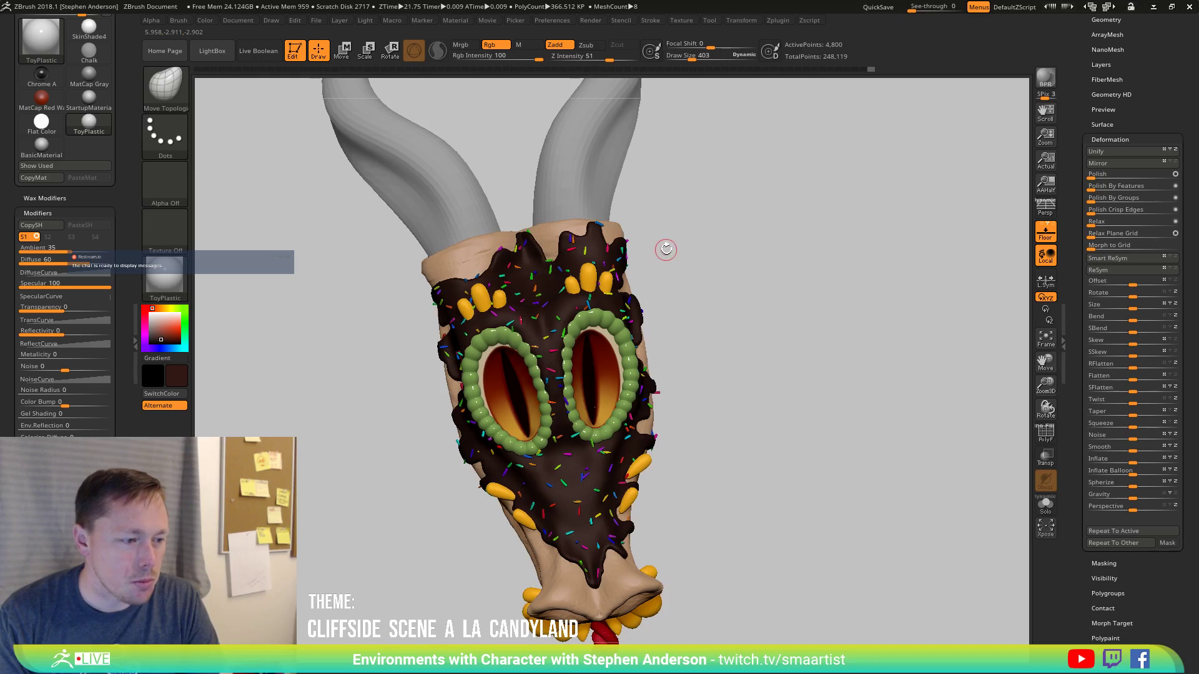
pyautogui.keyDown('alt'); pyautogui.moveTo(666, 250); pyautogui.dragTo(611, 307); pyautogui.keyUp('alt')
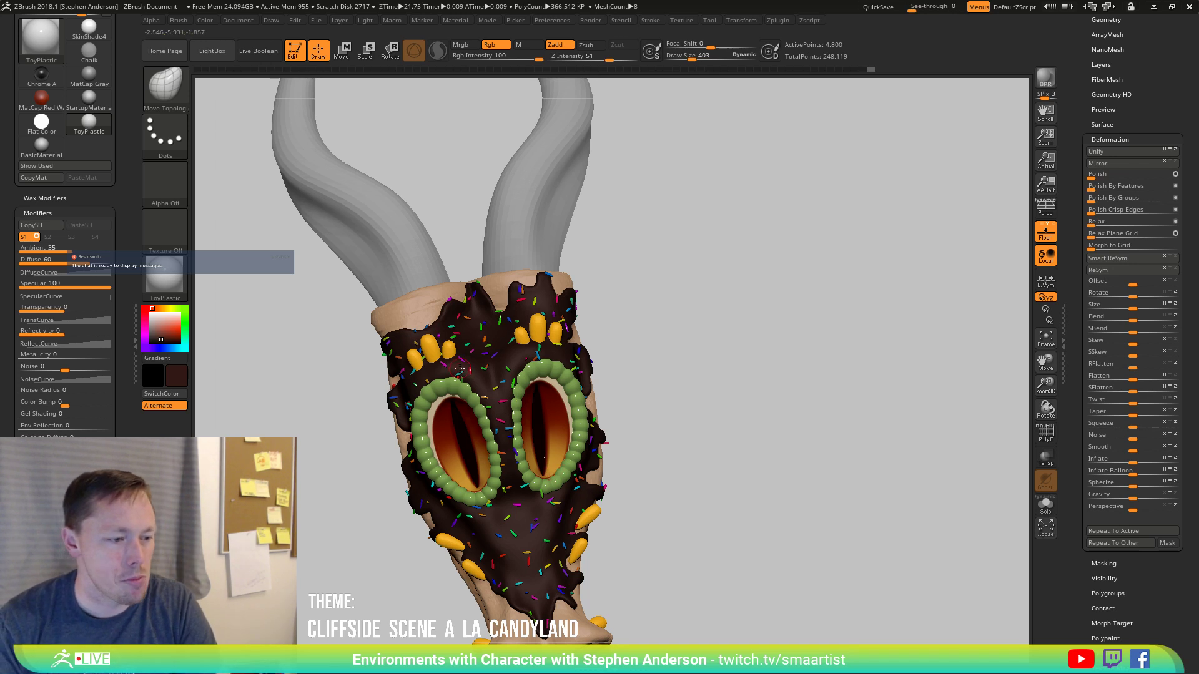
pyautogui.moveTo(488, 361)
pyautogui.mouseDown(button='right')
pyautogui.moveTo(507, 343)
pyautogui.moveTo(631, 404)
pyautogui.mouseUp(button='right')
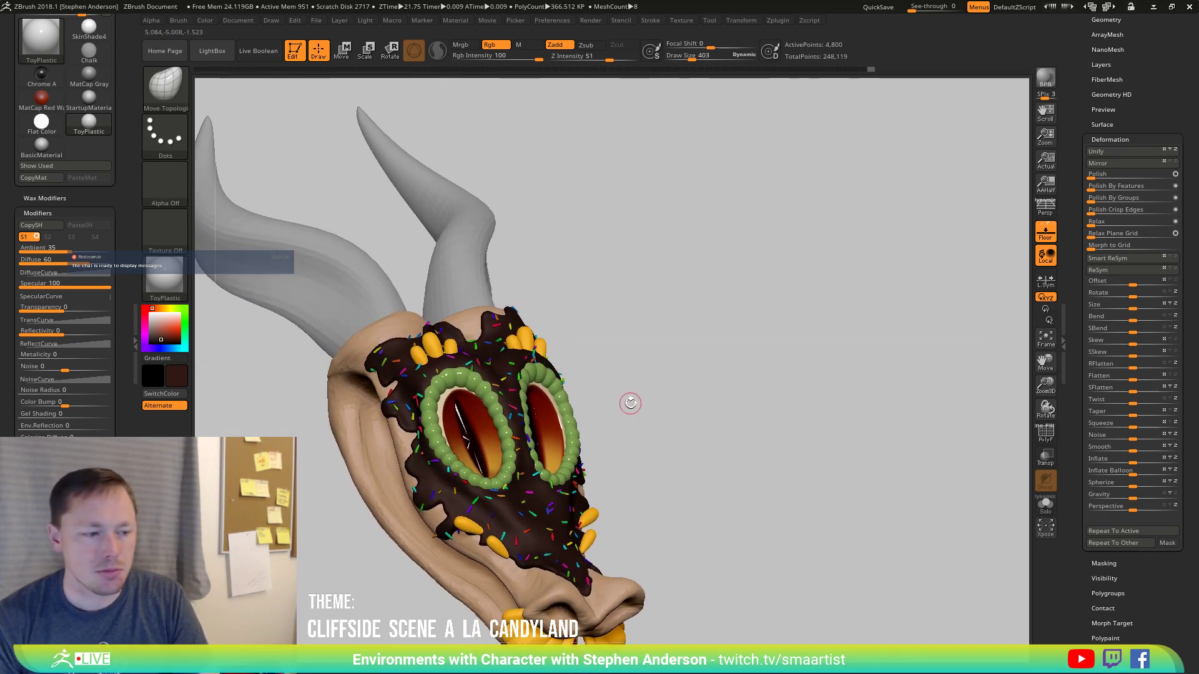
pyautogui.moveTo(685, 447); pyautogui.dragTo(754, 455, button='right')
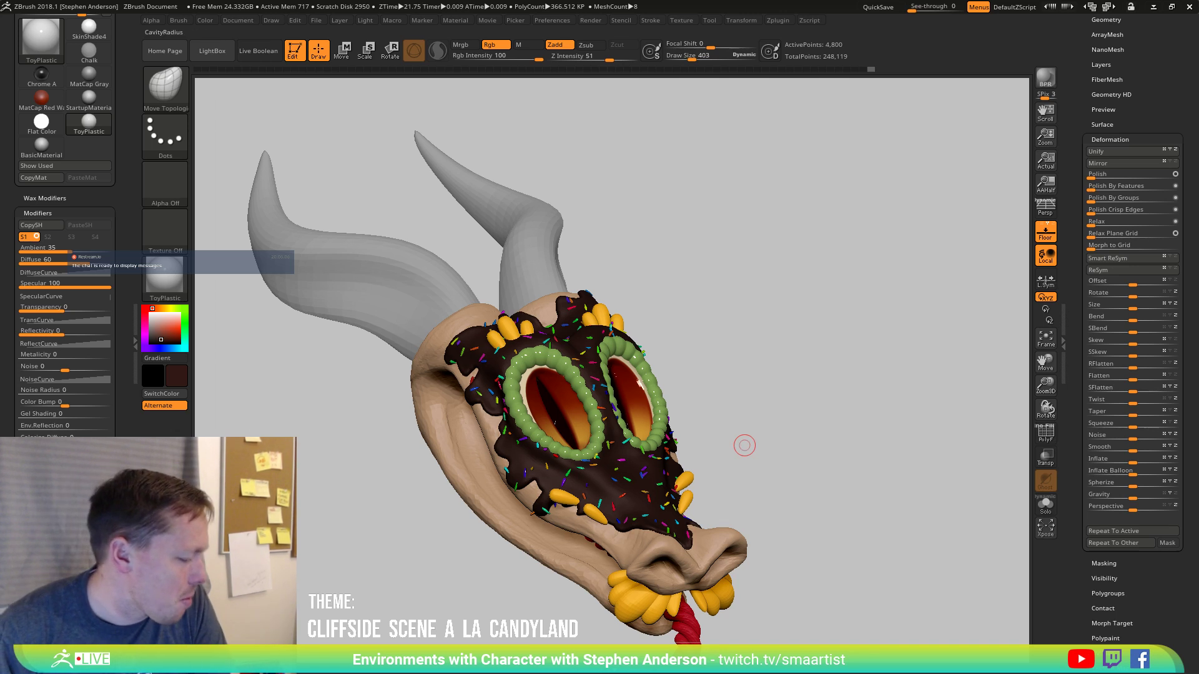
pyautogui.moveTo(634, 486)
pyautogui.mouseDown(button='right')
pyautogui.moveTo(611, 500)
pyautogui.moveTo(634, 489)
pyautogui.mouseUp(button='right')
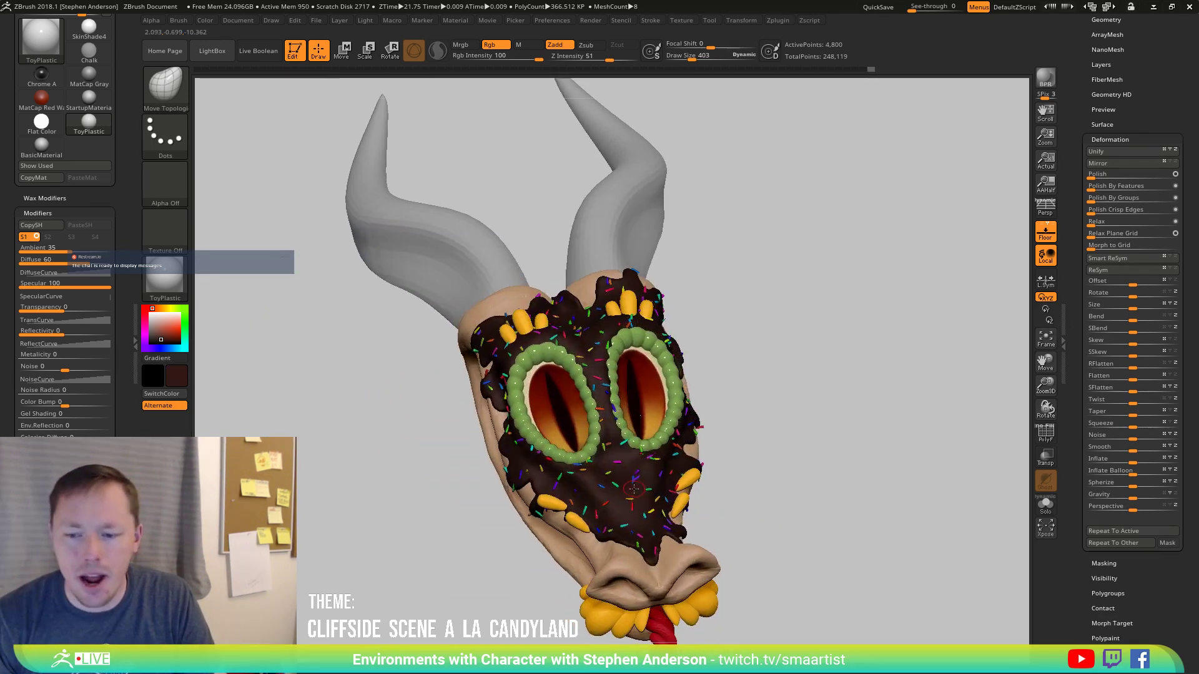
# Open the subtool list for choosing another part of the dragon head.
pyautogui.press('n')
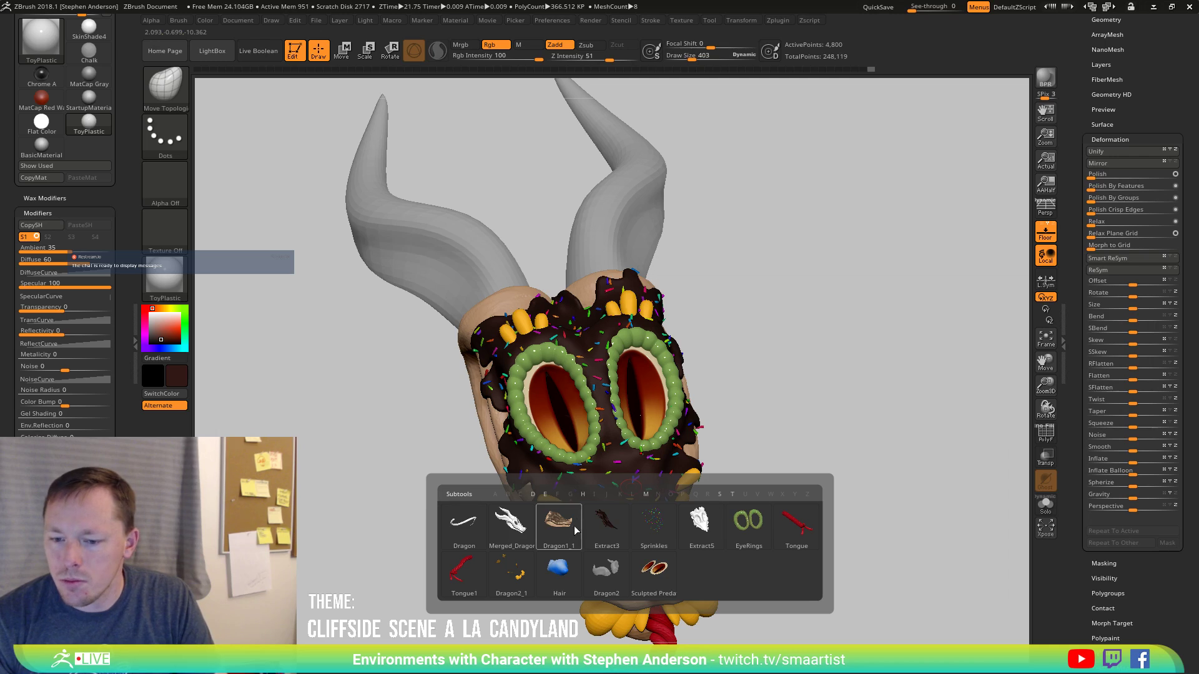
# Select the Dragon2_1 subtool and mask its candy pieces except the clusters above the eyes.
pyautogui.click(516, 576)
pyautogui.moveTo(774, 446)
pyautogui.mouseDown(button='right')
pyautogui.moveTo(811, 438)
pyautogui.moveTo(800, 393)
pyautogui.mouseUp(button='right')
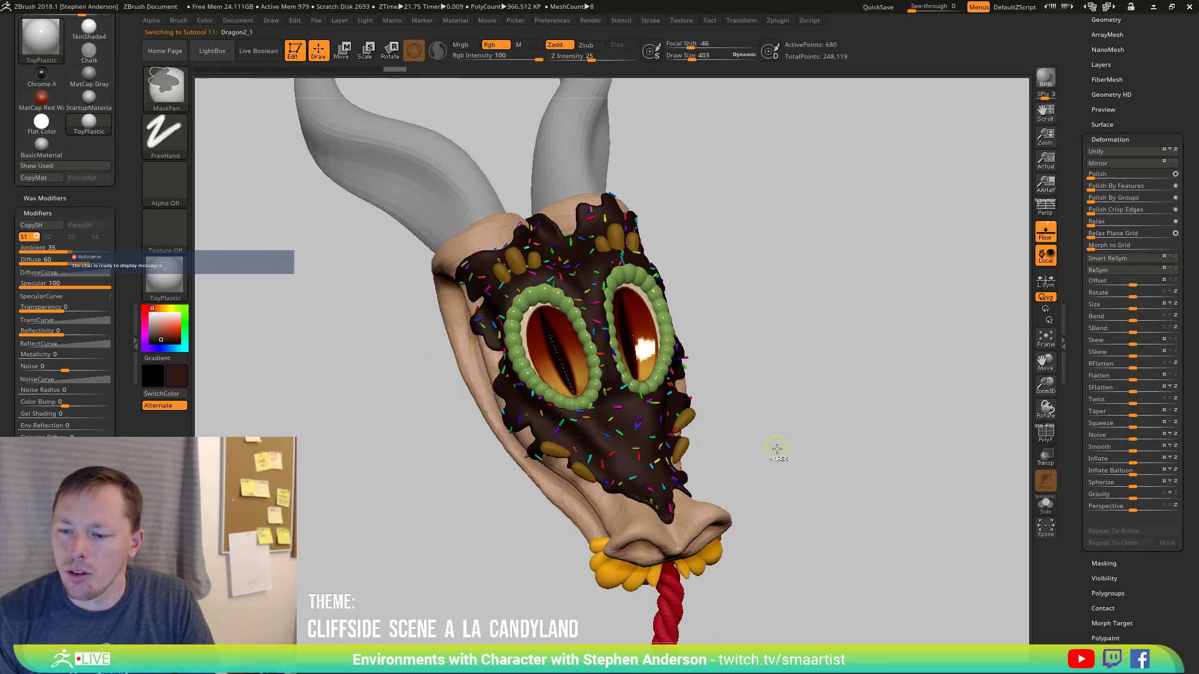
pyautogui.keyDown('ctrl'); pyautogui.moveTo(835, 445); pyautogui.dragTo(496, 645); pyautogui.keyUp('ctrl')
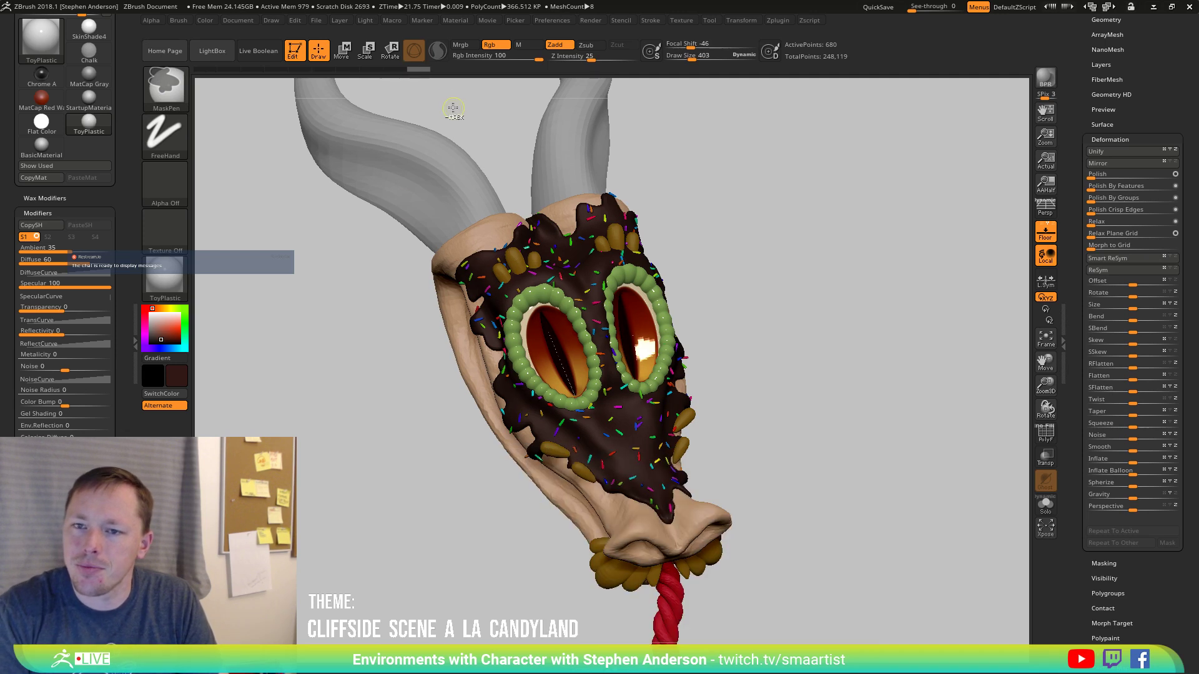
pyautogui.keyDown('ctrl'); pyautogui.keyDown('alt'); pyautogui.moveTo(429, 95); pyautogui.dragTo(585, 318); pyautogui.keyUp('alt'); pyautogui.keyUp('ctrl')
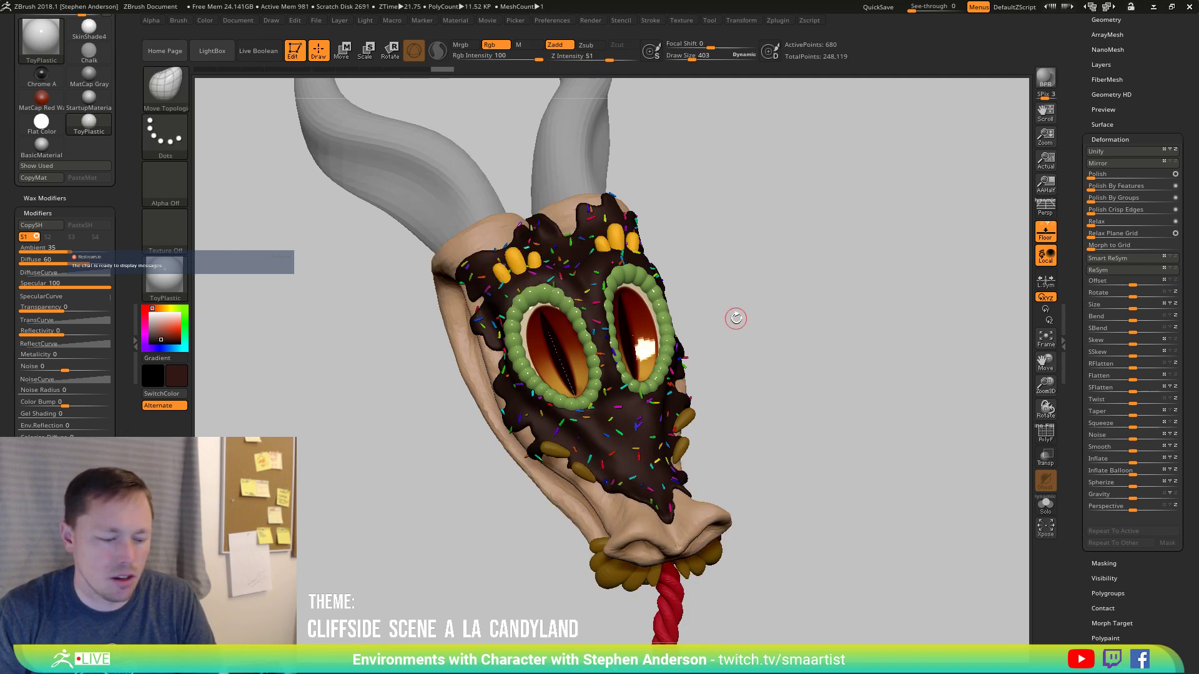
# Reposition and rotate the unmasked brow candies with the transform gizmo centered on one cluster.
pyautogui.press('w')
pyautogui.moveTo(735, 319)
pyautogui.mouseDown()
pyautogui.moveTo(722, 332)
pyautogui.moveTo(730, 323)
pyautogui.mouseUp()
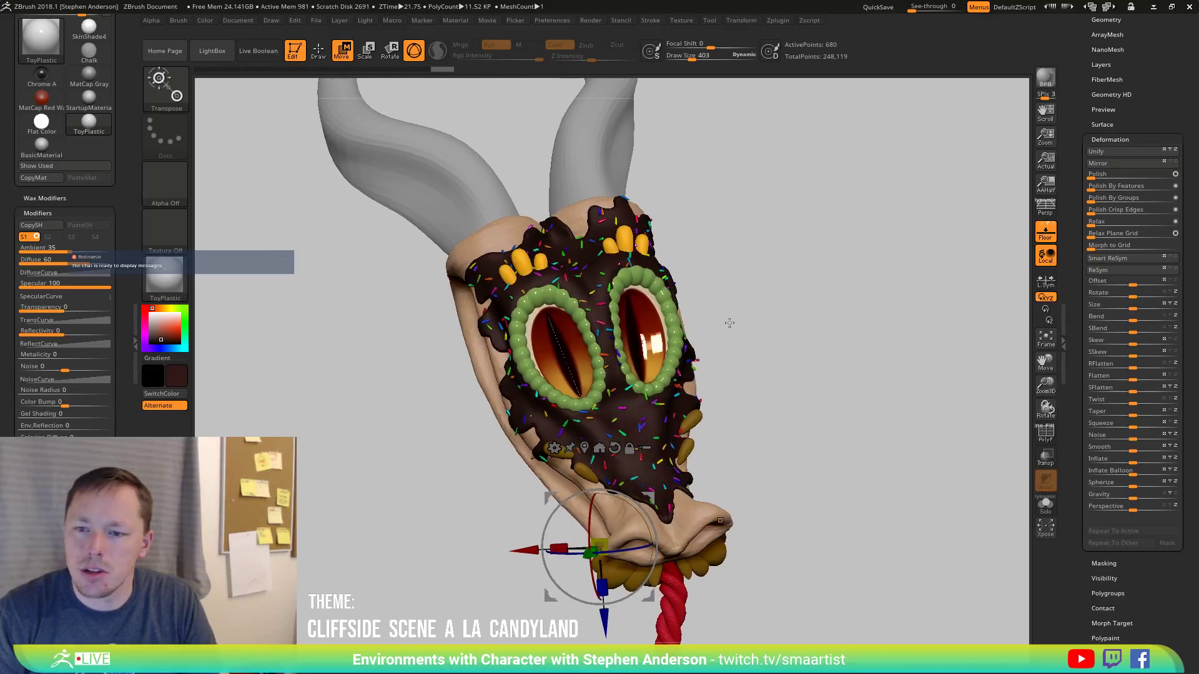
pyautogui.moveTo(652, 498); pyautogui.dragTo(650, 489)
pyautogui.moveTo(705, 362); pyautogui.dragTo(706, 400)
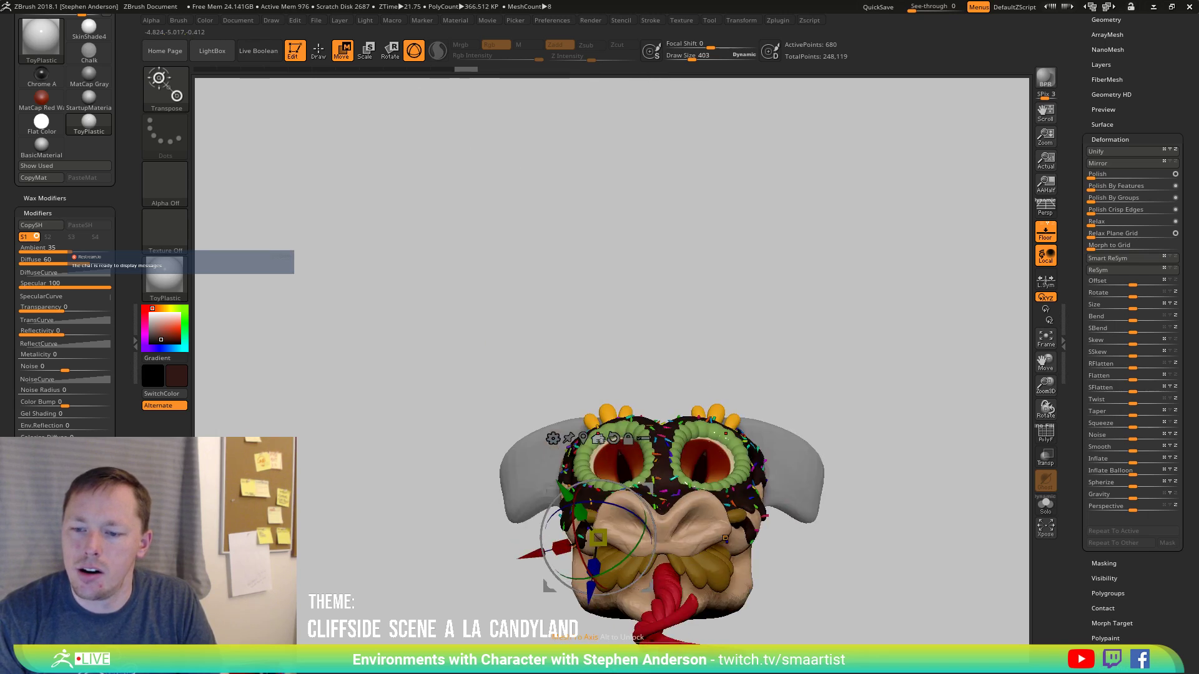
pyautogui.moveTo(631, 462); pyautogui.dragTo(631, 517)
pyautogui.click(607, 413)
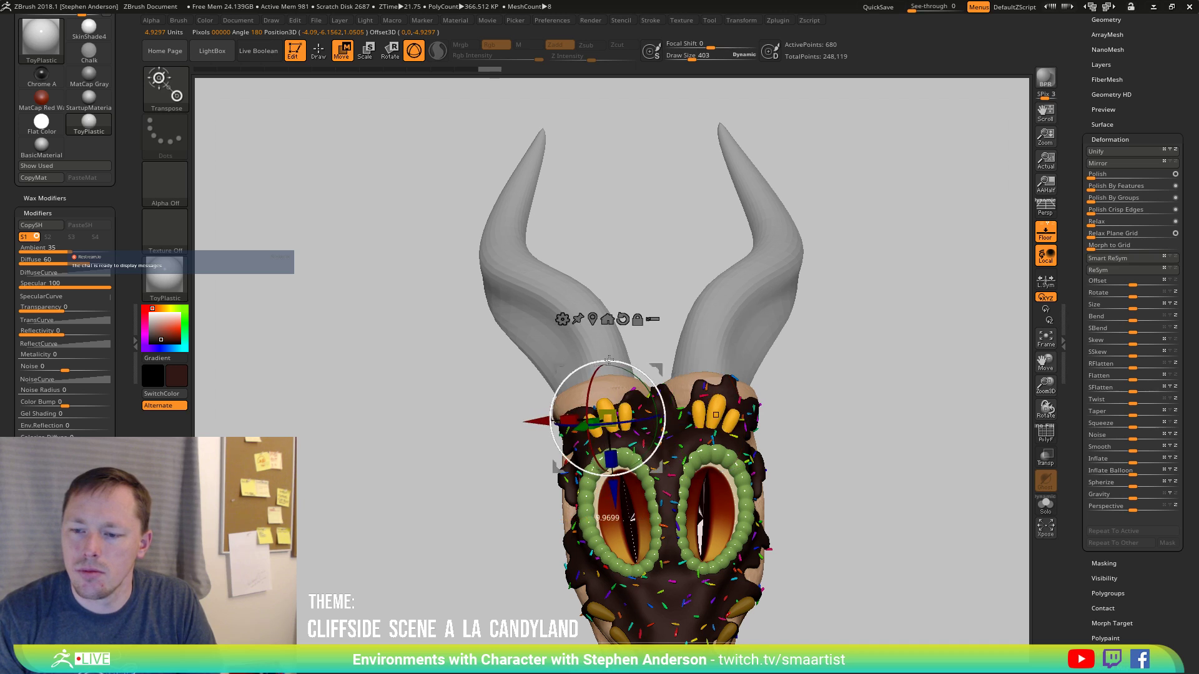
pyautogui.moveTo(658, 368)
pyautogui.mouseDown()
pyautogui.moveTo(703, 366)
pyautogui.moveTo(700, 426)
pyautogui.moveTo(720, 414)
pyautogui.moveTo(649, 417)
pyautogui.moveTo(641, 429)
pyautogui.mouseUp()
# Reshape the brow candy clusters using the Move Topological brush at draw size 2567.
pyautogui.press('q')
pyautogui.press('b')
pyautogui.press('m')
pyautogui.press('t')
pyautogui.press('s')
pyautogui.moveTo(594, 469); pyautogui.dragTo(625, 479)
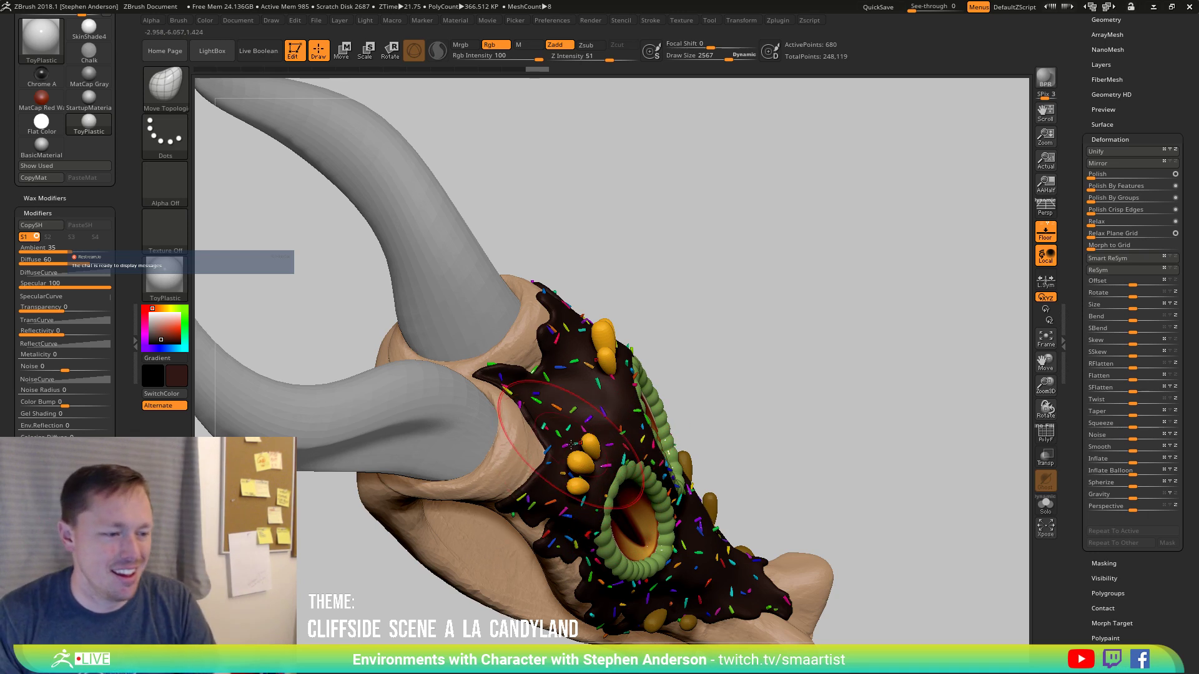
pyautogui.moveTo(624, 482)
pyautogui.mouseDown()
pyautogui.moveTo(565, 443)
pyautogui.moveTo(553, 454)
pyautogui.moveTo(598, 467)
pyautogui.moveTo(567, 463)
pyautogui.mouseUp()
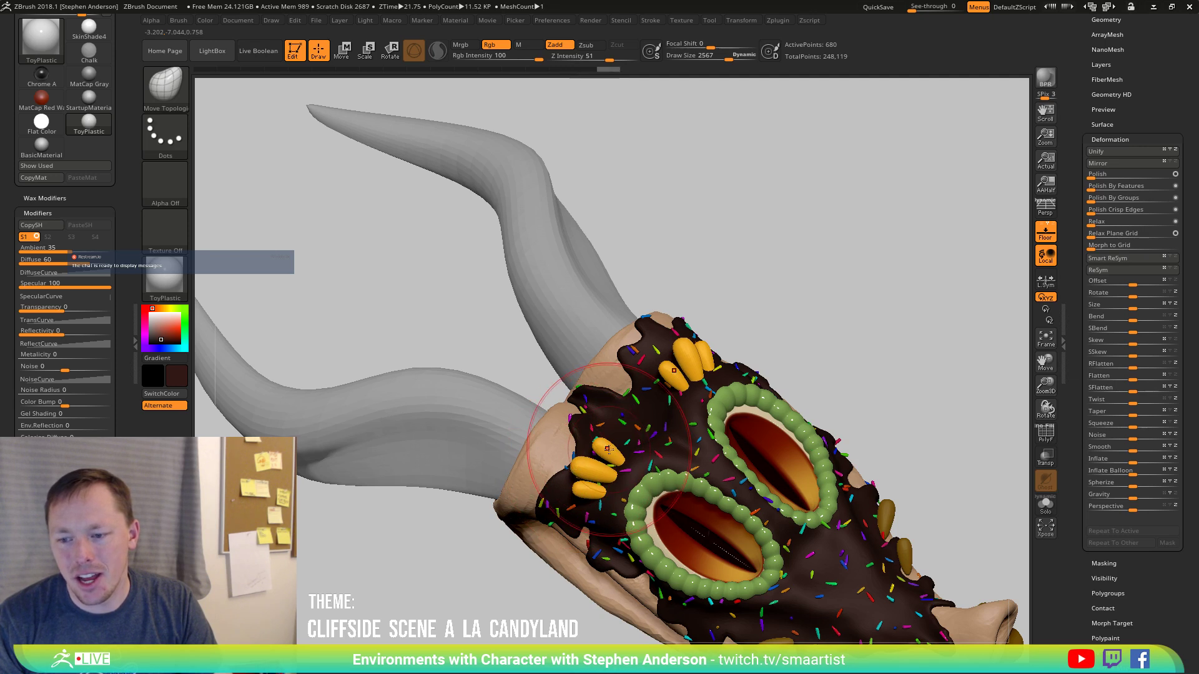
pyautogui.moveTo(612, 445)
pyautogui.mouseDown()
pyautogui.moveTo(603, 480)
pyautogui.moveTo(562, 384)
pyautogui.mouseUp()
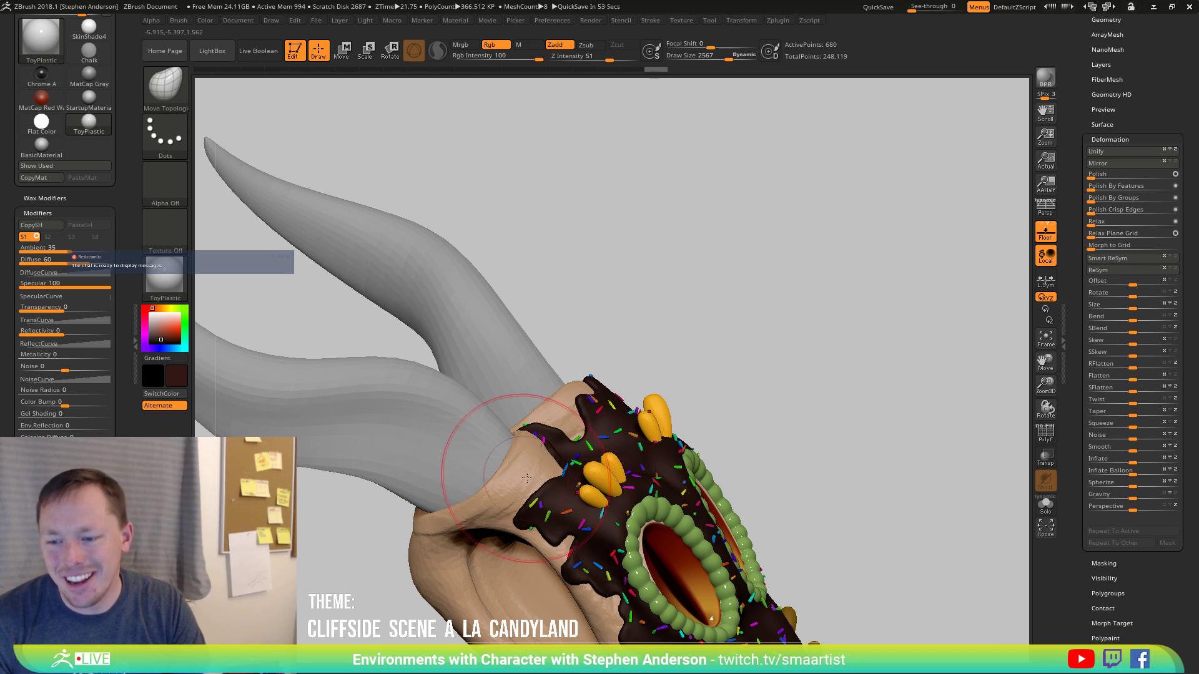
pyautogui.moveTo(705, 480)
pyautogui.mouseDown(button='right')
pyautogui.moveTo(622, 495)
pyautogui.moveTo(655, 465)
pyautogui.moveTo(645, 486)
pyautogui.mouseUp(button='right')
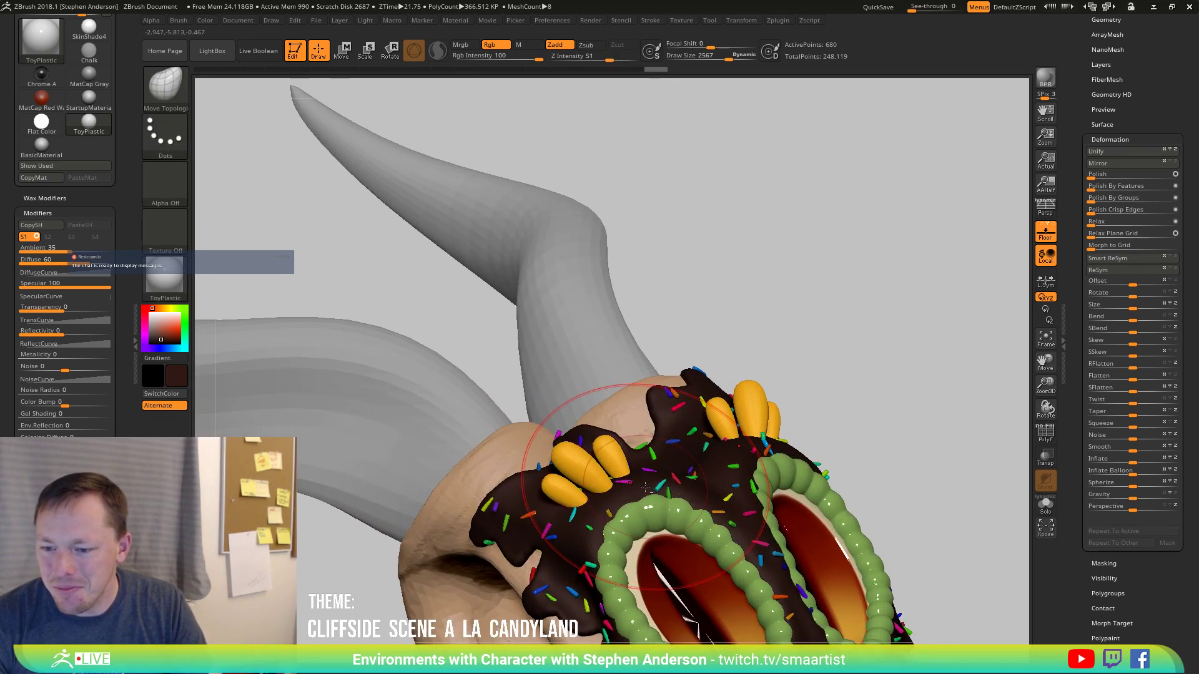
# Select the Extract3 chocolate icing subtool and adjust it around the brow with the Move Topological brush at draw size 1365.
pyautogui.keyDown('alt'); pyautogui.click(718, 465); pyautogui.keyUp('alt')
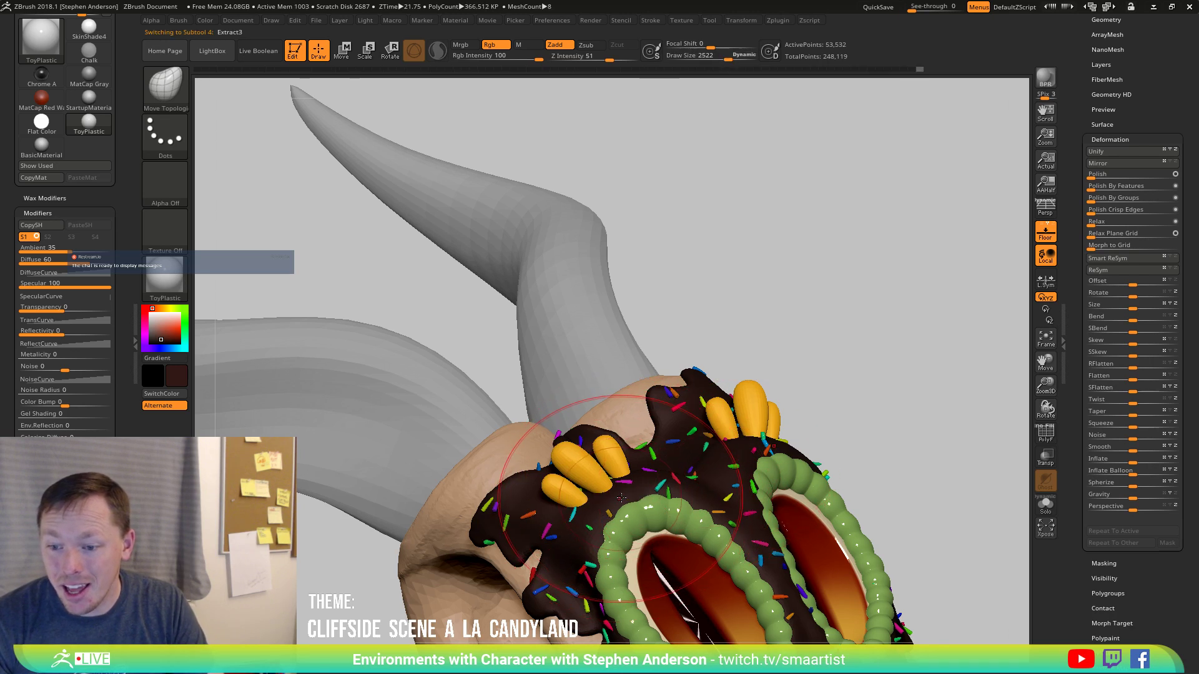
pyautogui.press('s')
pyautogui.moveTo(622, 498); pyautogui.dragTo(610, 501)
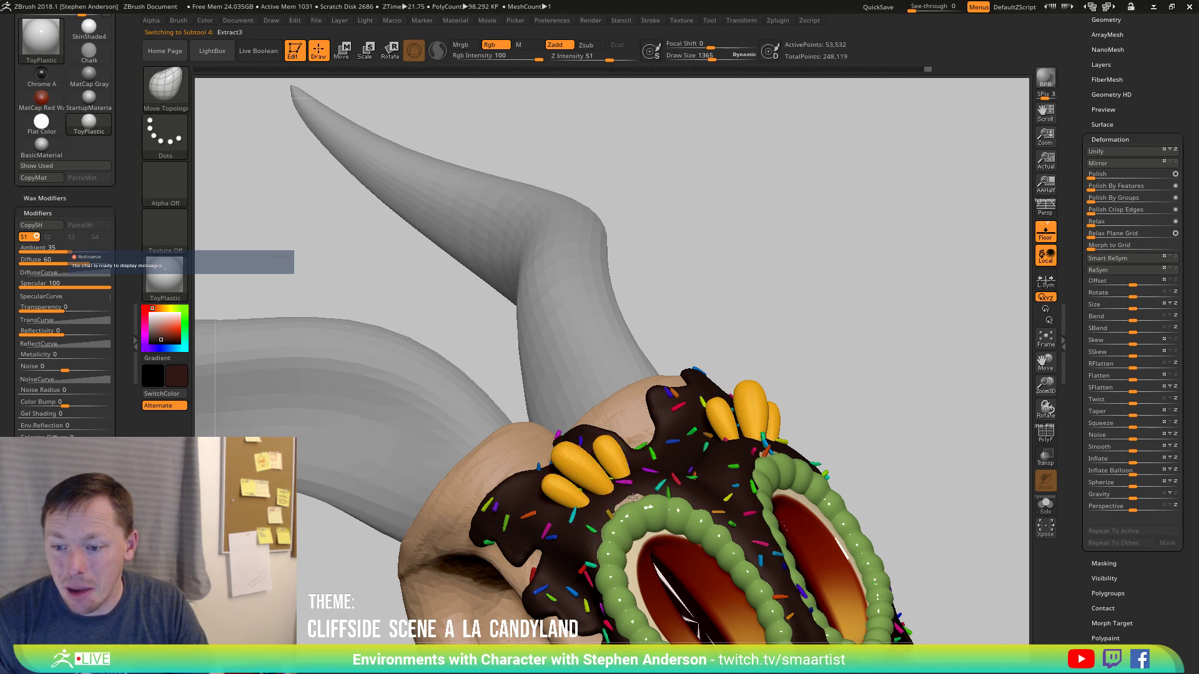
pyautogui.moveTo(638, 495); pyautogui.dragTo(668, 538)
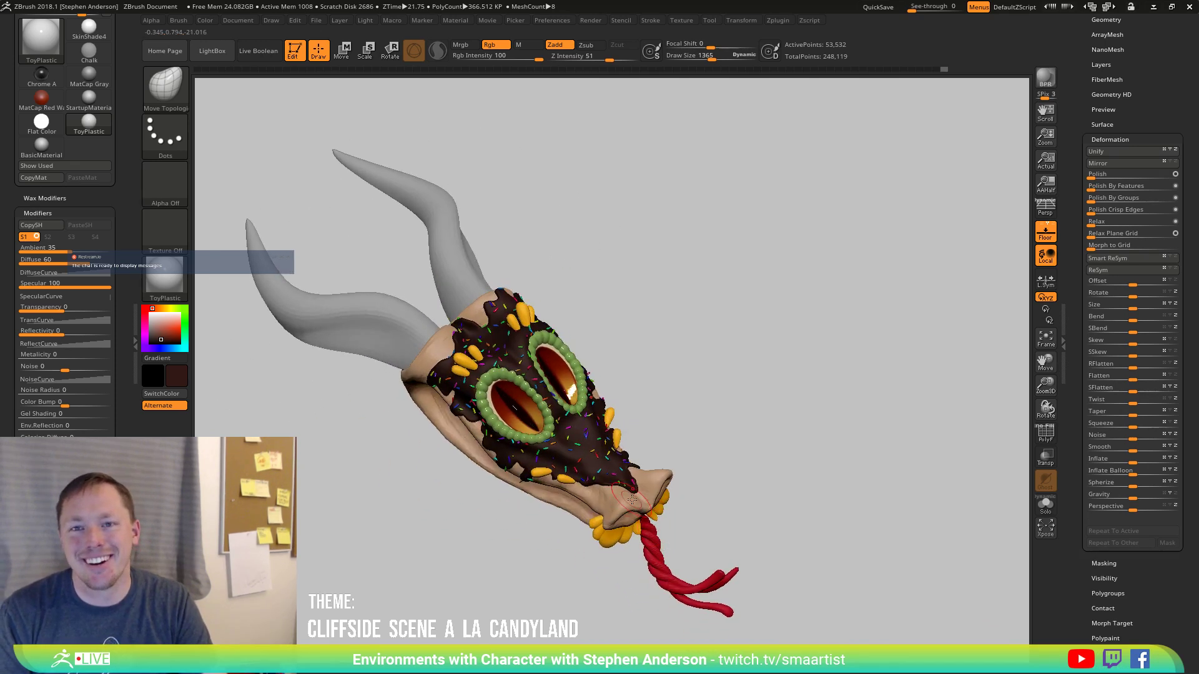
pyautogui.moveTo(632, 499)
pyautogui.mouseDown()
pyautogui.moveTo(637, 462)
pyautogui.moveTo(617, 526)
pyautogui.mouseUp()
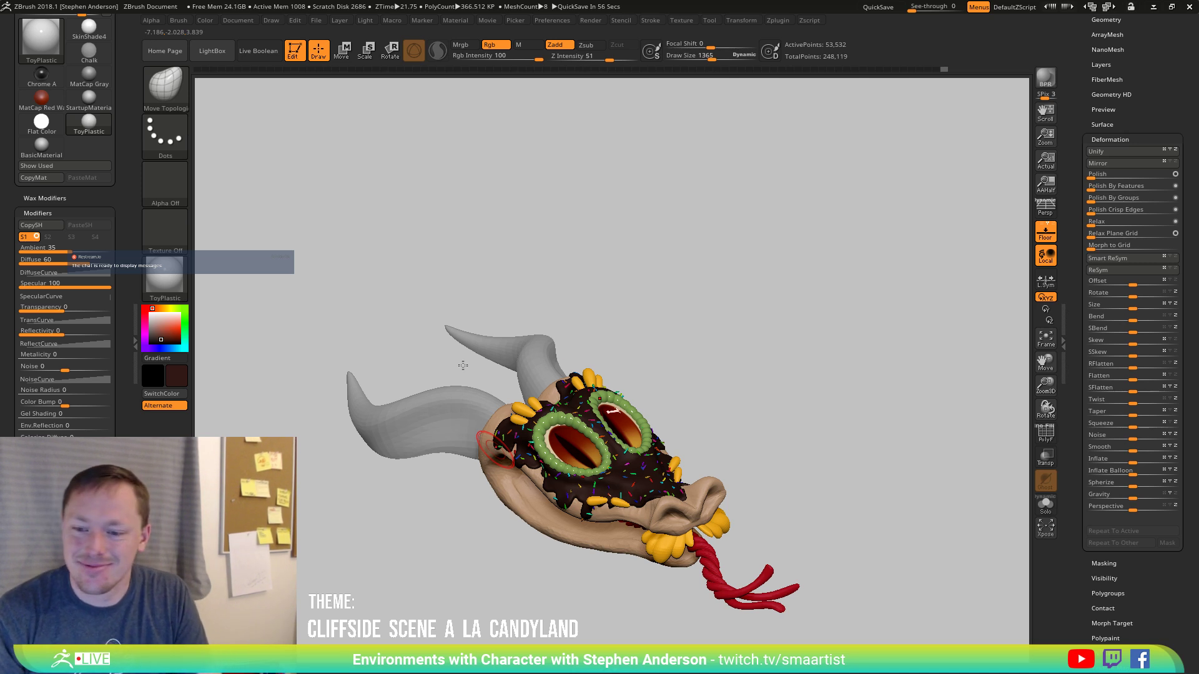
pyautogui.moveTo(783, 463)
pyautogui.mouseDown()
pyautogui.moveTo(770, 498)
pyautogui.moveTo(666, 401)
pyautogui.moveTo(730, 414)
pyautogui.moveTo(694, 384)
pyautogui.moveTo(714, 369)
pyautogui.moveTo(669, 543)
pyautogui.mouseUp()
# Select the yellow candy subtool, clear its mask, and inspect its polygroups in isolation with the polyframe shown.
pyautogui.hotkey('shift', 'f')
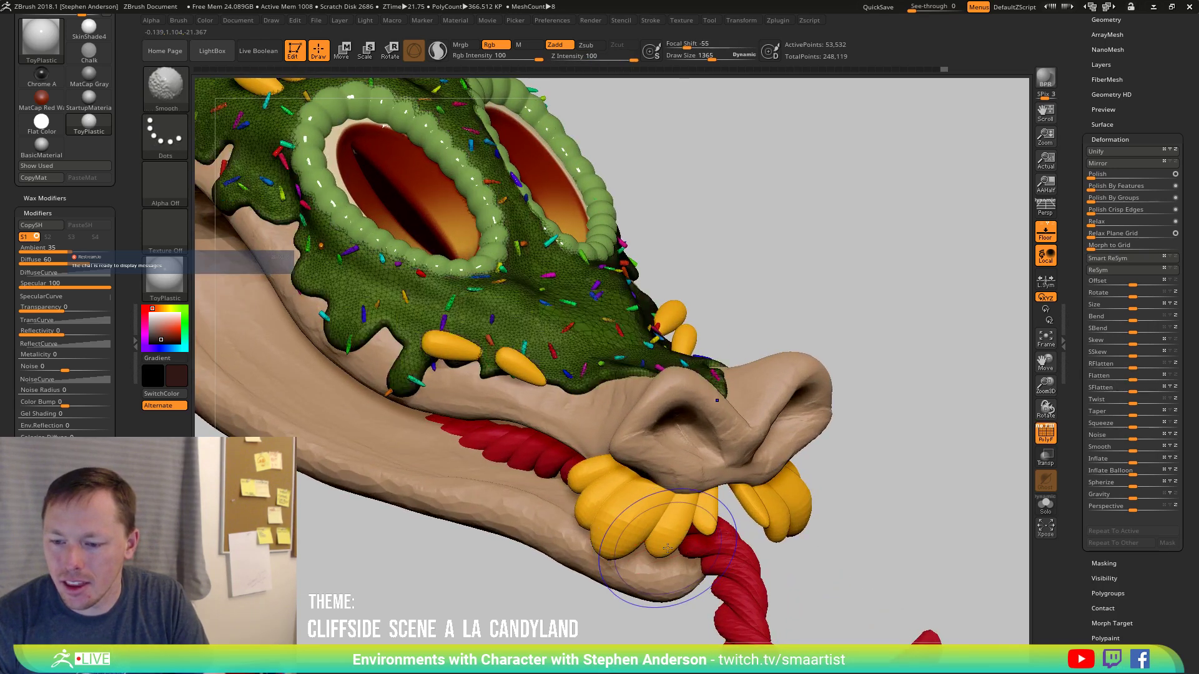
pyautogui.keyDown('alt'); pyautogui.click(629, 528); pyautogui.keyUp('alt')
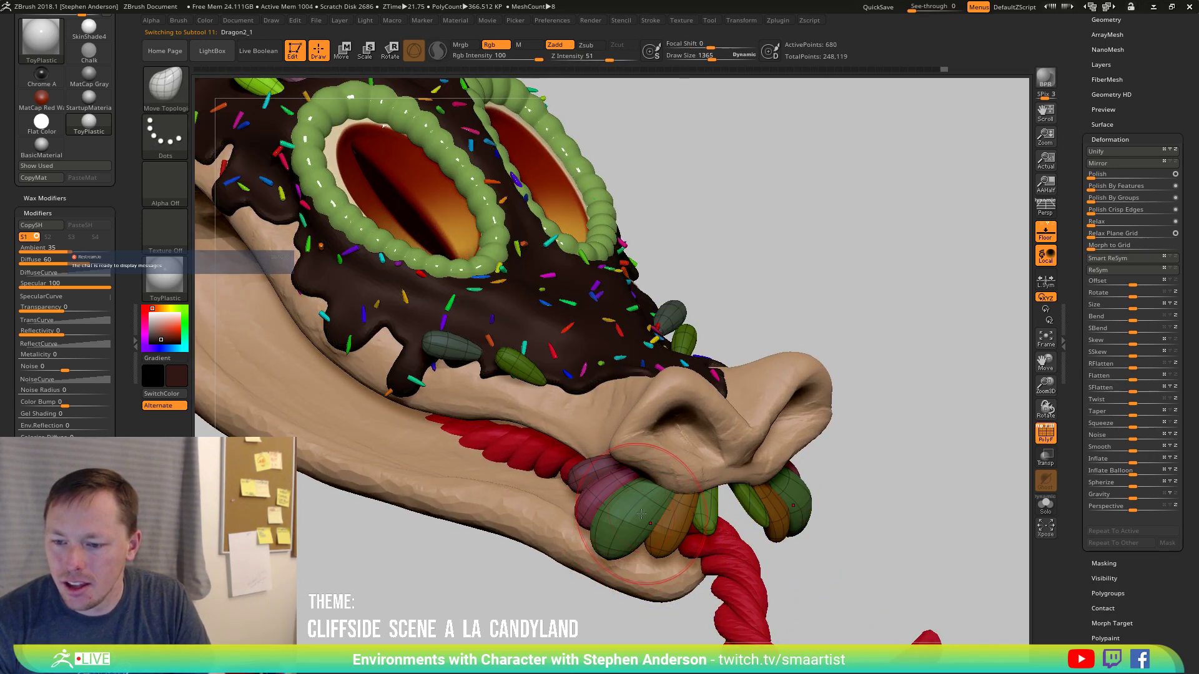
pyautogui.keyDown('ctrl'); pyautogui.moveTo(910, 321); pyautogui.dragTo(950, 377); pyautogui.keyUp('ctrl')
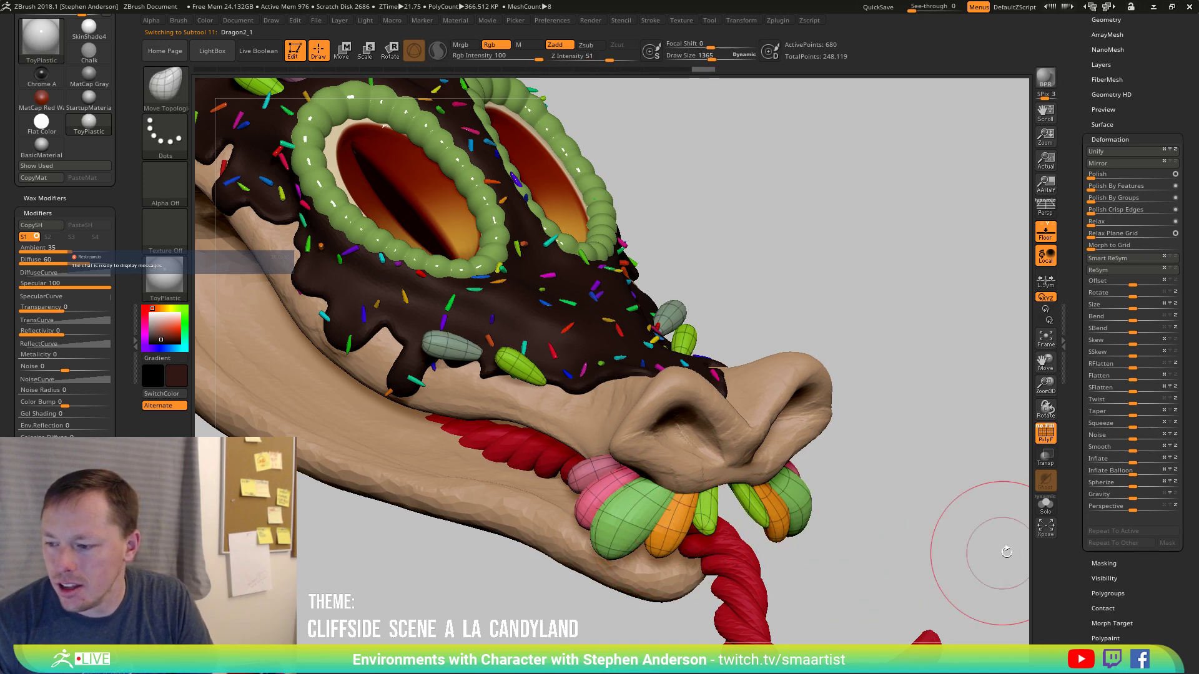
pyautogui.click(1045, 504)
pyautogui.moveTo(856, 503); pyautogui.dragTo(746, 493)
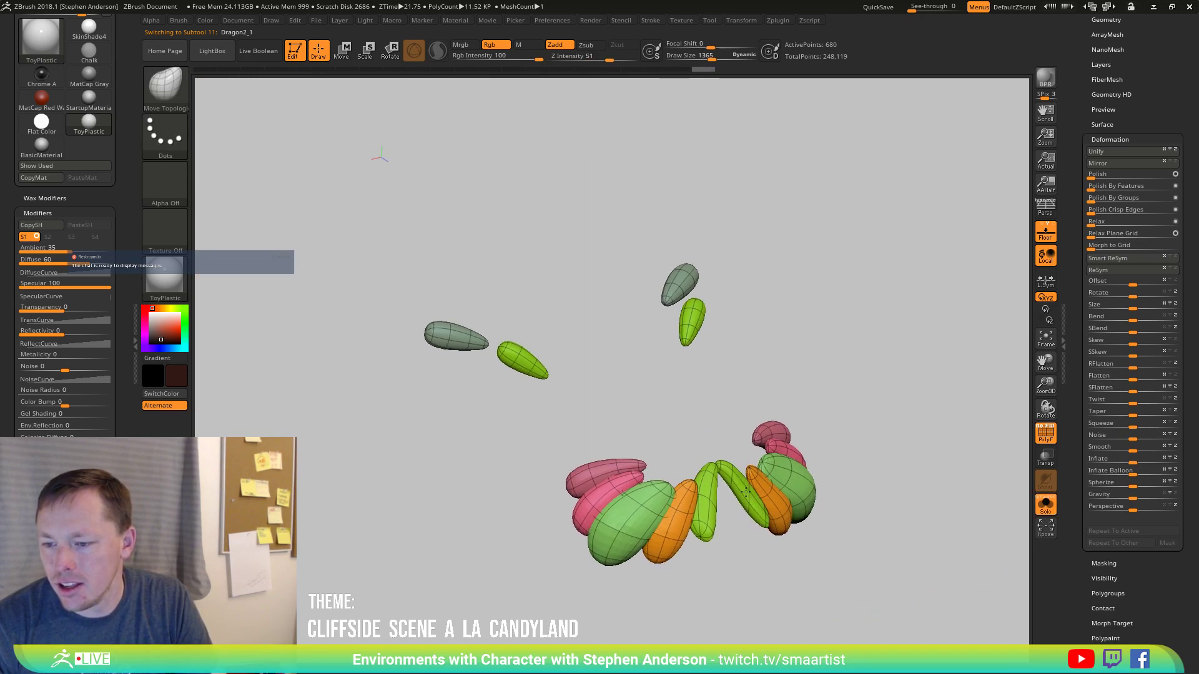
pyautogui.click(1044, 507)
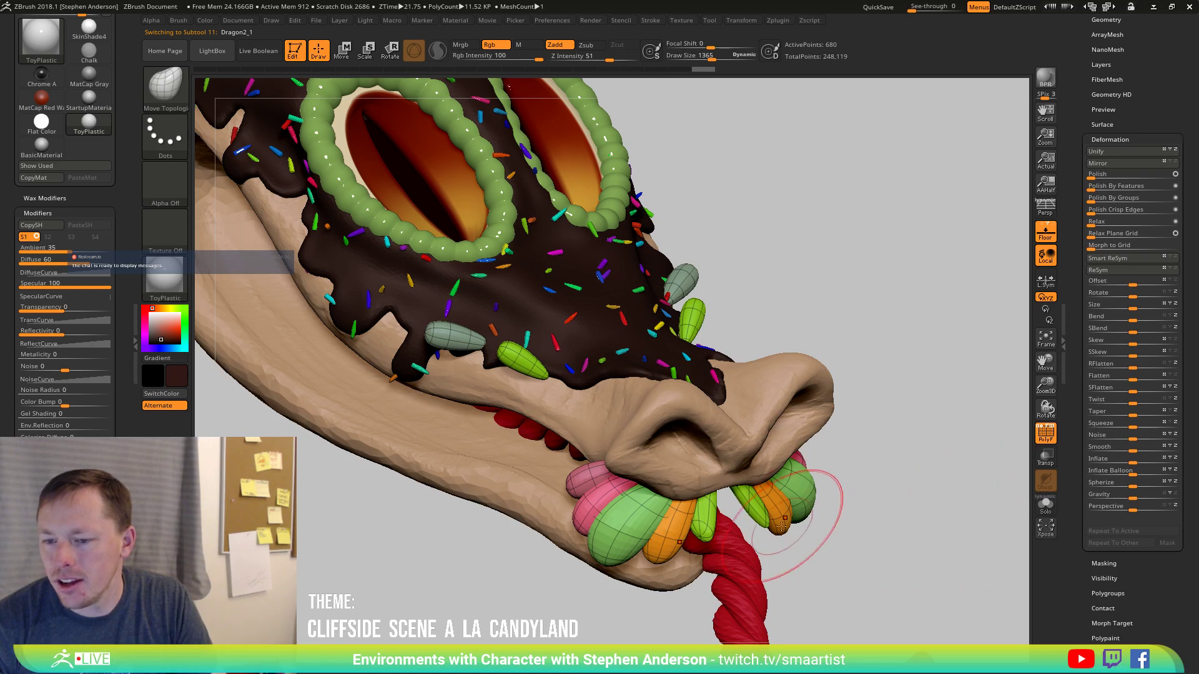
pyautogui.keyDown('ctrl'); pyautogui.moveTo(815, 493); pyautogui.dragTo(722, 517, button='right'); pyautogui.keyUp('ctrl')
pyautogui.keyDown('alt'); pyautogui.moveTo(670, 548); pyautogui.dragTo(657, 575, button='right'); pyautogui.keyUp('alt')
pyautogui.hotkey('shift', 'f')
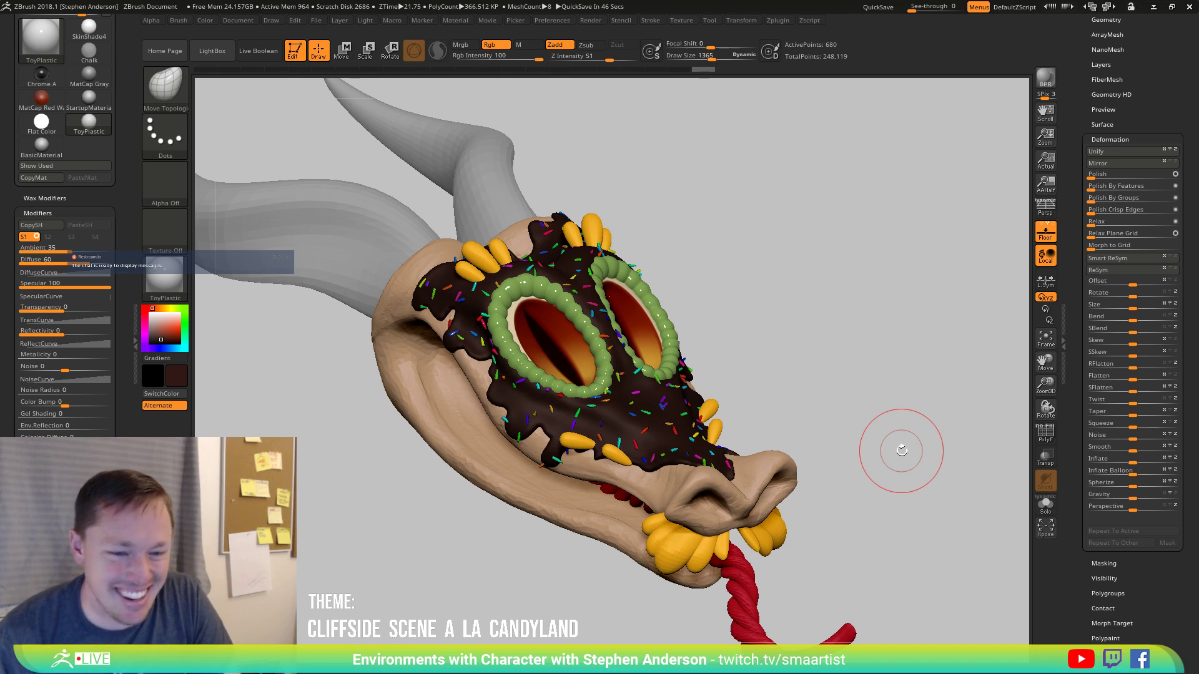
# Show the candies' polyframe and mask the mouth and cheek pieces, leaving the brow clusters unmasked.
pyautogui.moveTo(575, 336)
pyautogui.mouseDown()
pyautogui.moveTo(564, 372)
pyautogui.moveTo(531, 400)
pyautogui.moveTo(499, 353)
pyautogui.moveTo(493, 405)
pyautogui.mouseUp()
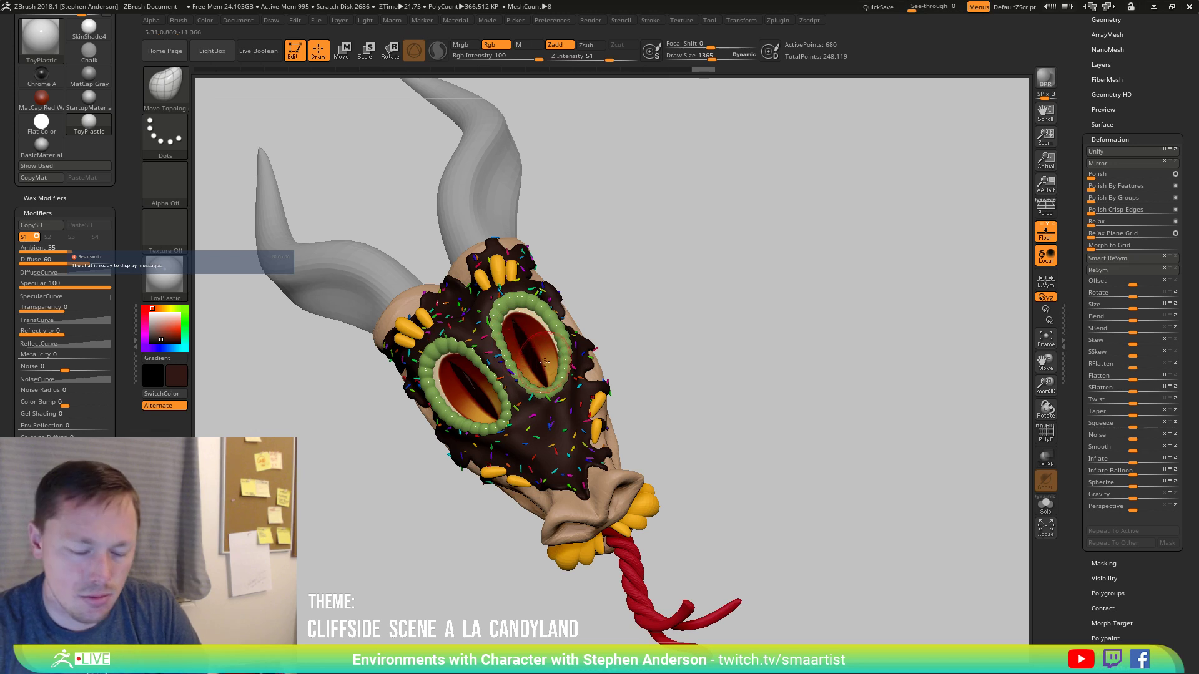
pyautogui.press('n')
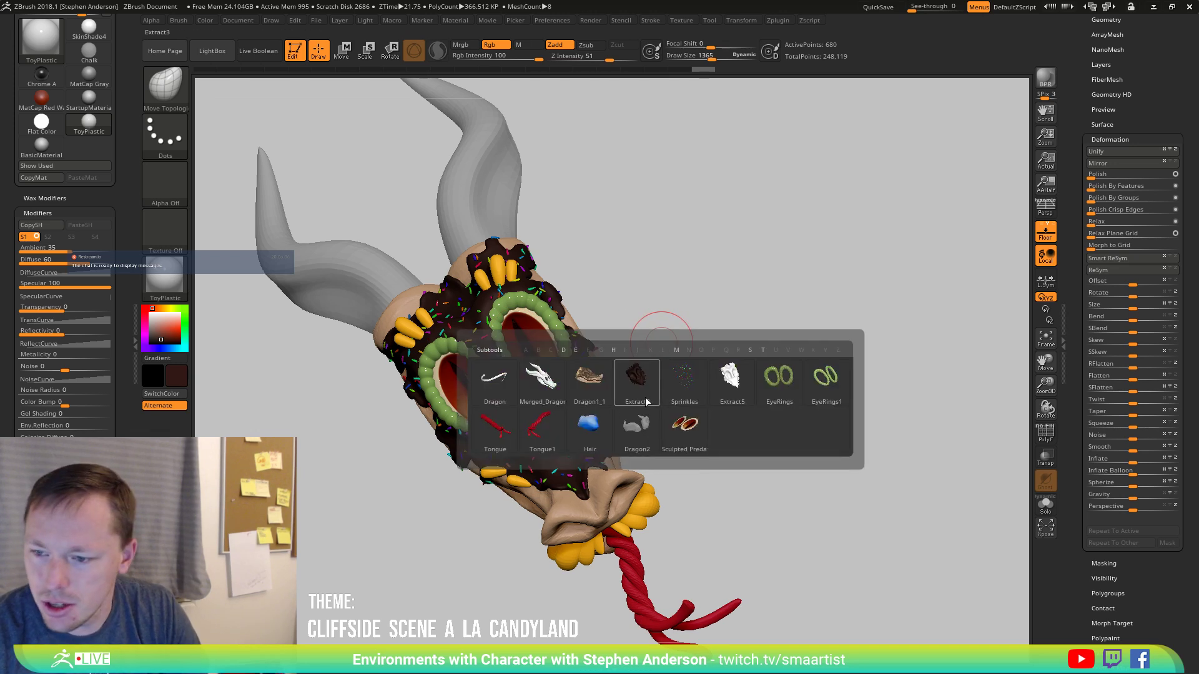
pyautogui.hotkey('shift', 'f')
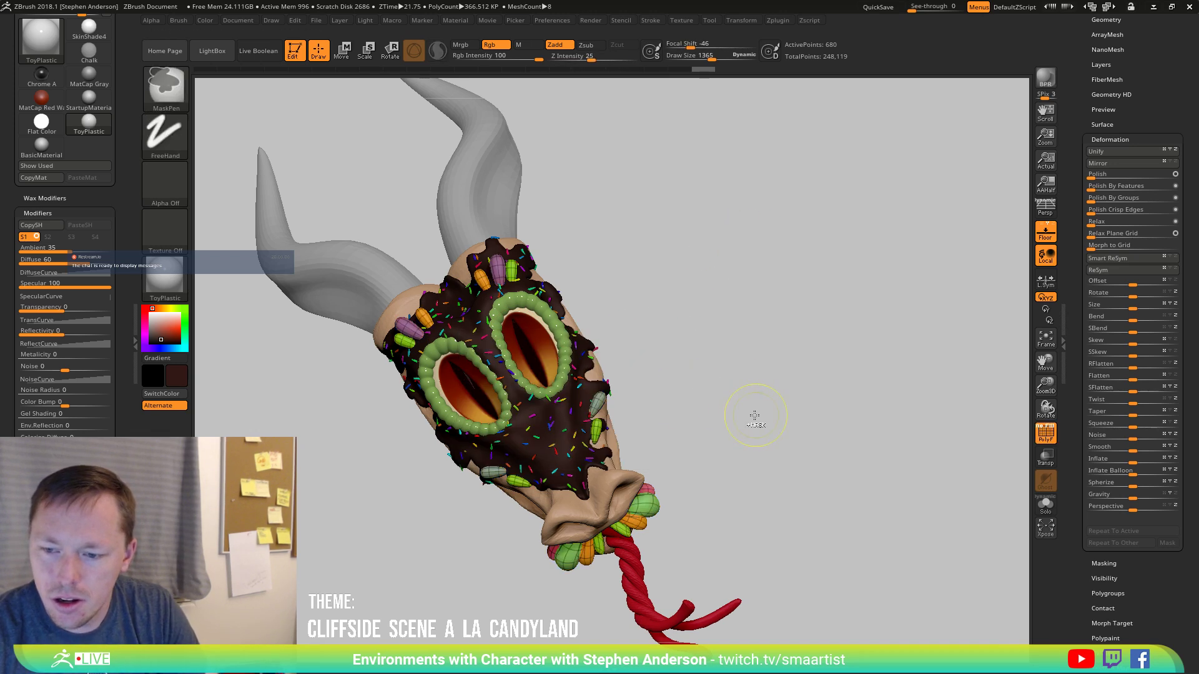
pyautogui.moveTo(755, 415)
pyautogui.mouseDown()
pyautogui.moveTo(656, 495)
pyautogui.moveTo(928, 300)
pyautogui.mouseUp()
pyautogui.moveTo(789, 554)
pyautogui.keyDown('ctrl'); pyautogui.mouseDown()
pyautogui.moveTo(442, 460)
pyautogui.moveTo(384, 400)
pyautogui.mouseUp(); pyautogui.keyUp('ctrl')
pyautogui.press('b')
pyautogui.press('m')
pyautogui.press('t')
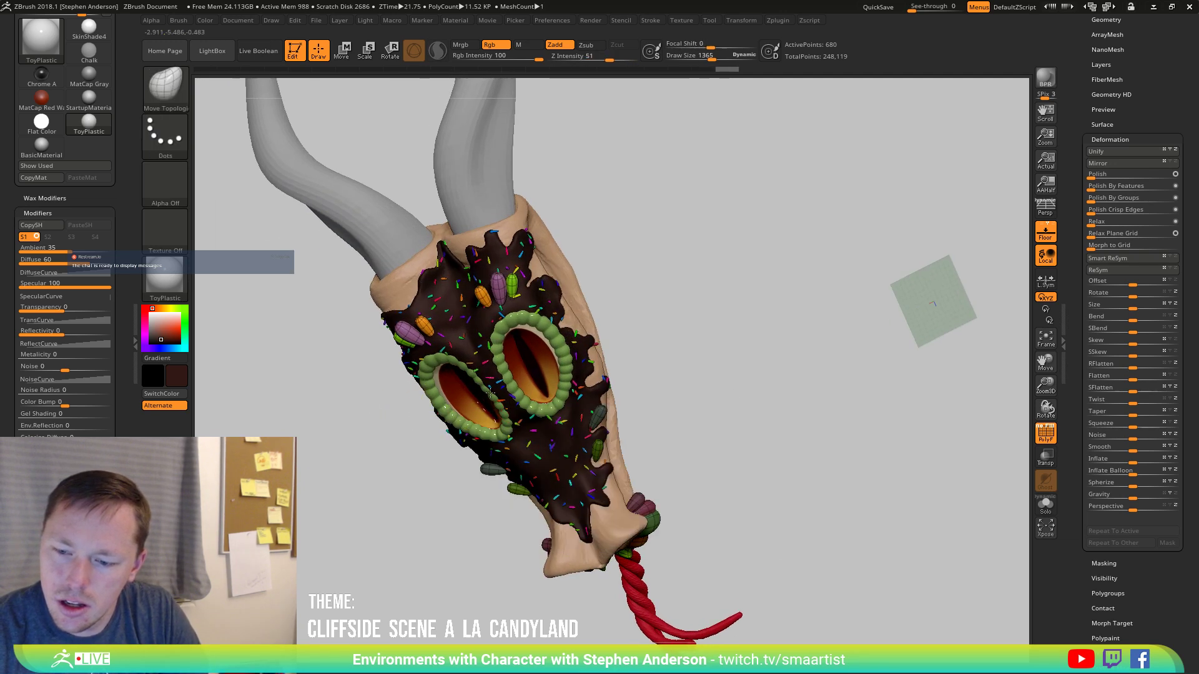
pyautogui.moveTo(677, 603)
pyautogui.mouseDown()
pyautogui.moveTo(740, 582)
pyautogui.moveTo(394, 446)
pyautogui.moveTo(442, 462)
pyautogui.mouseUp()
# Rotate and reposition the brow candy clusters with the transform gizmo, using local symmetry.
pyautogui.moveTo(590, 405)
pyautogui.mouseDown()
pyautogui.moveTo(663, 402)
pyautogui.moveTo(635, 337)
pyautogui.moveTo(543, 281)
pyautogui.moveTo(544, 267)
pyautogui.mouseUp()
pyautogui.press('w')
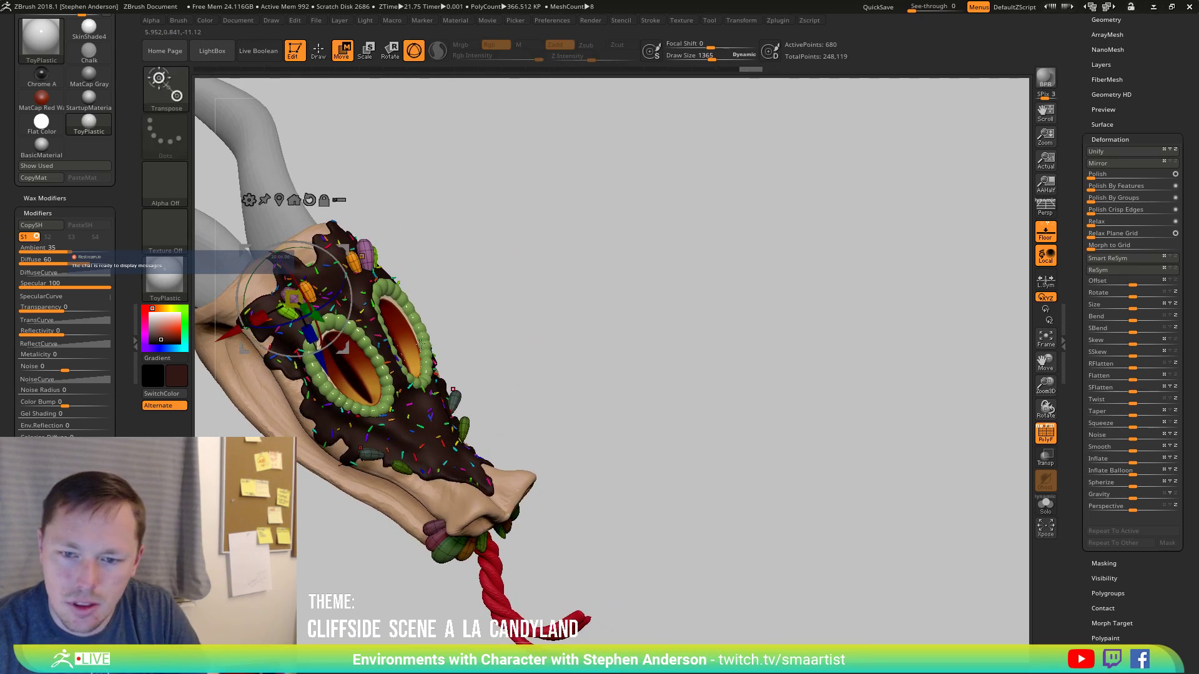
pyautogui.moveTo(397, 337); pyautogui.dragTo(609, 369)
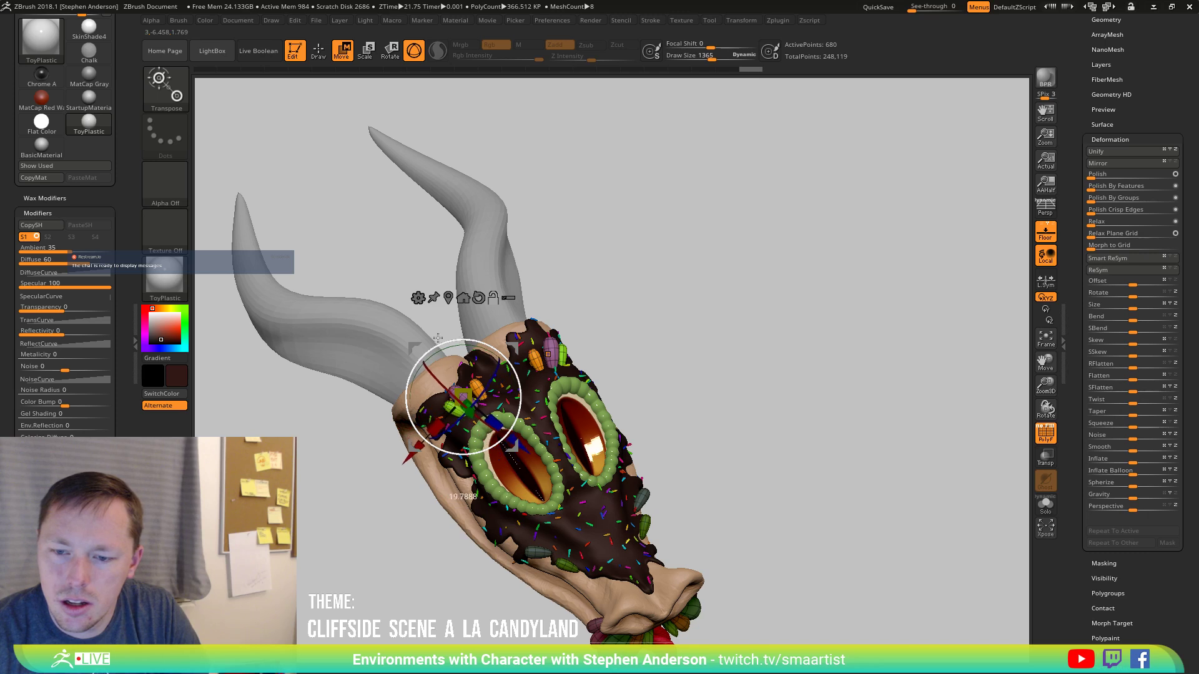
pyautogui.moveTo(438, 338); pyautogui.dragTo(552, 403)
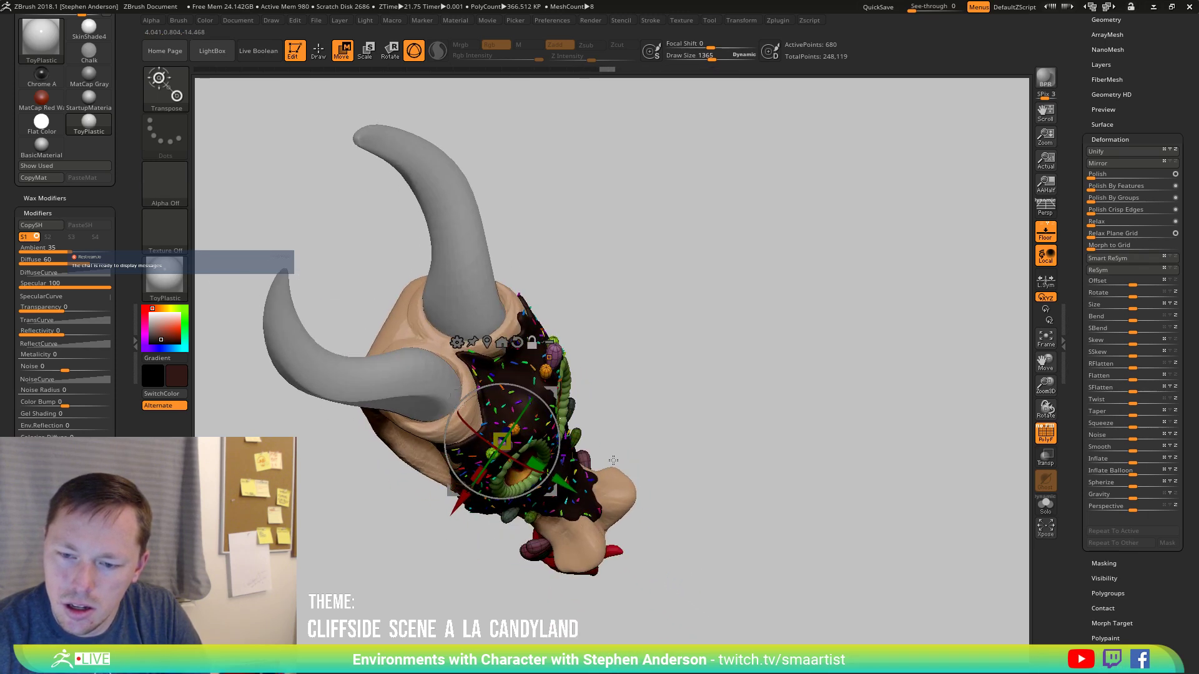
pyautogui.moveTo(613, 460); pyautogui.dragTo(573, 495)
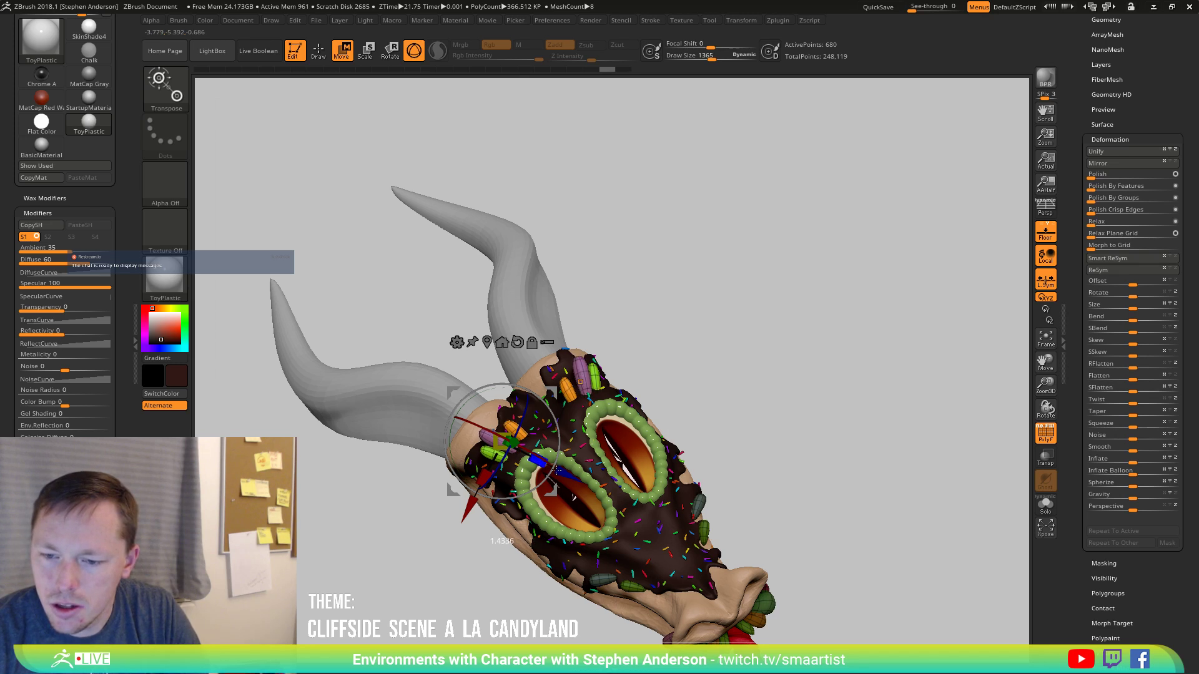
pyautogui.moveTo(560, 471); pyautogui.dragTo(554, 466)
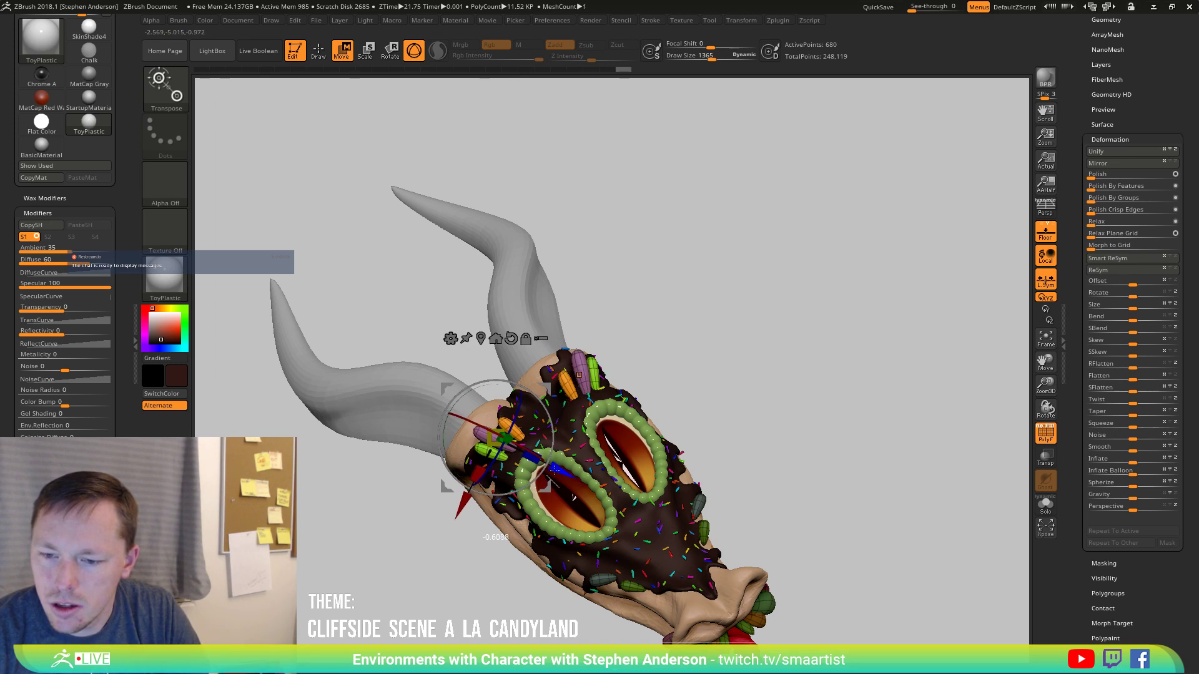
pyautogui.moveTo(555, 468)
pyautogui.mouseDown(button='right')
pyautogui.moveTo(636, 394)
pyautogui.moveTo(637, 345)
pyautogui.moveTo(699, 358)
pyautogui.moveTo(640, 417)
pyautogui.moveTo(558, 462)
pyautogui.moveTo(606, 381)
pyautogui.mouseUp(button='right')
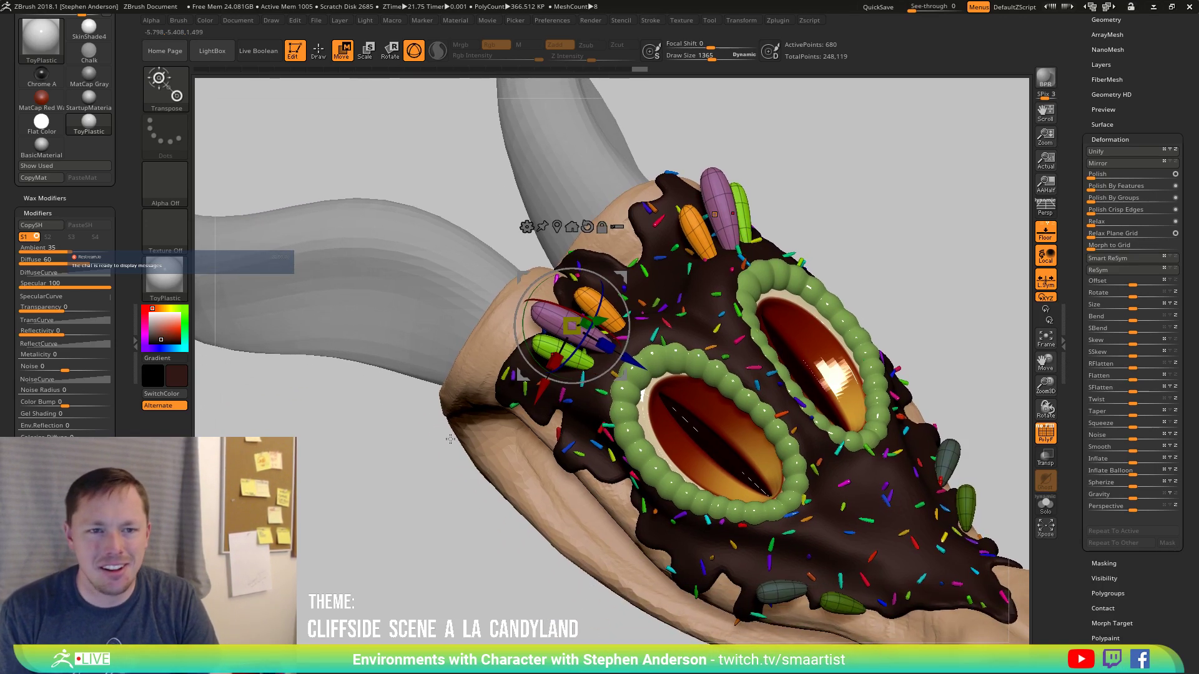
# Switch the masking brush to MaskLasso and shift the brow candies along the gizmo's Y axis.
pyautogui.press('ctrl')
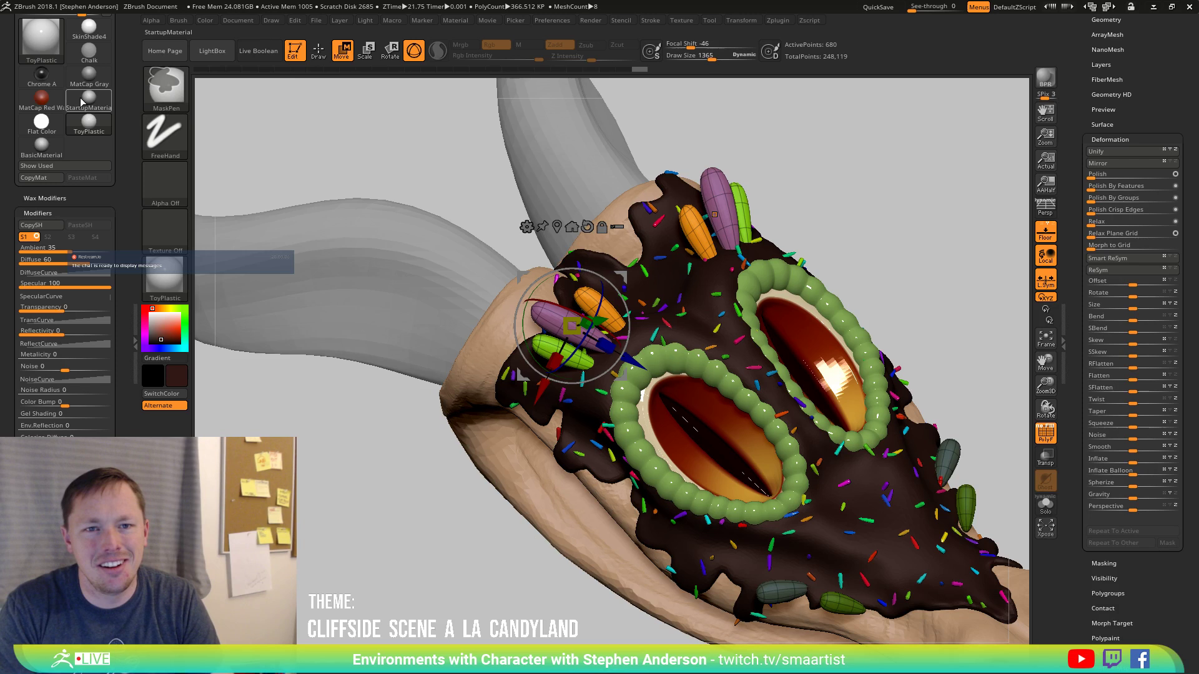
pyautogui.click(166, 91)
pyautogui.click(372, 151)
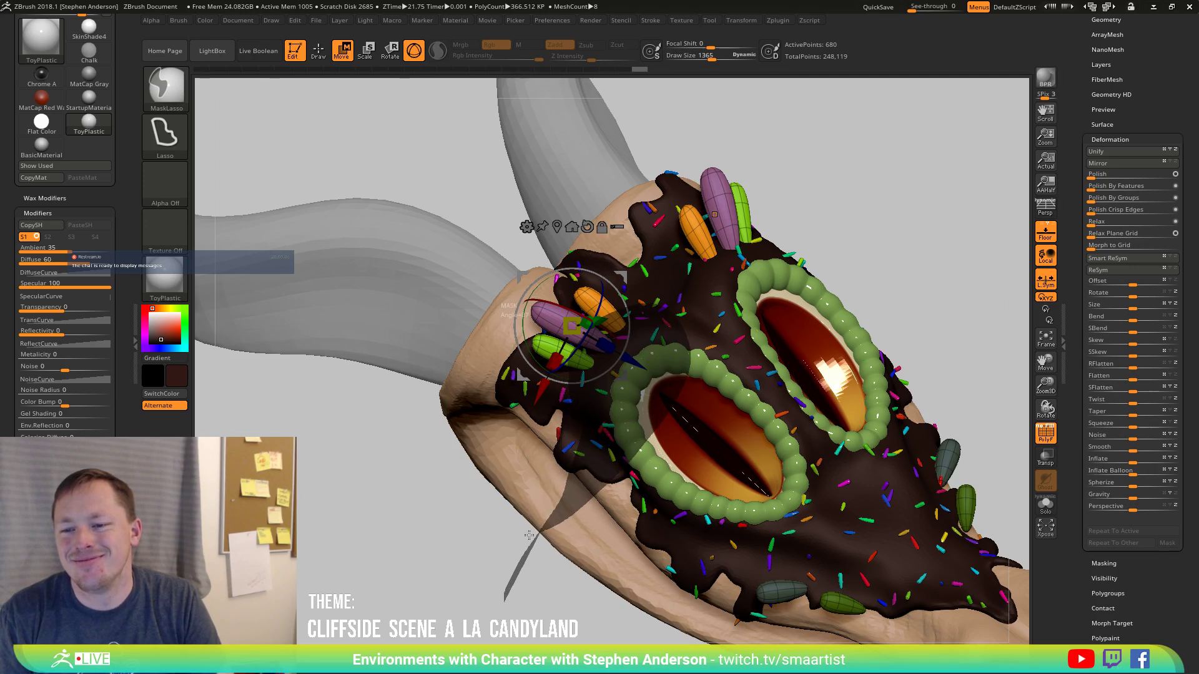
pyautogui.keyDown('alt'); pyautogui.click(520, 493); pyautogui.keyUp('alt')
pyautogui.moveTo(514, 441); pyautogui.dragTo(593, 275)
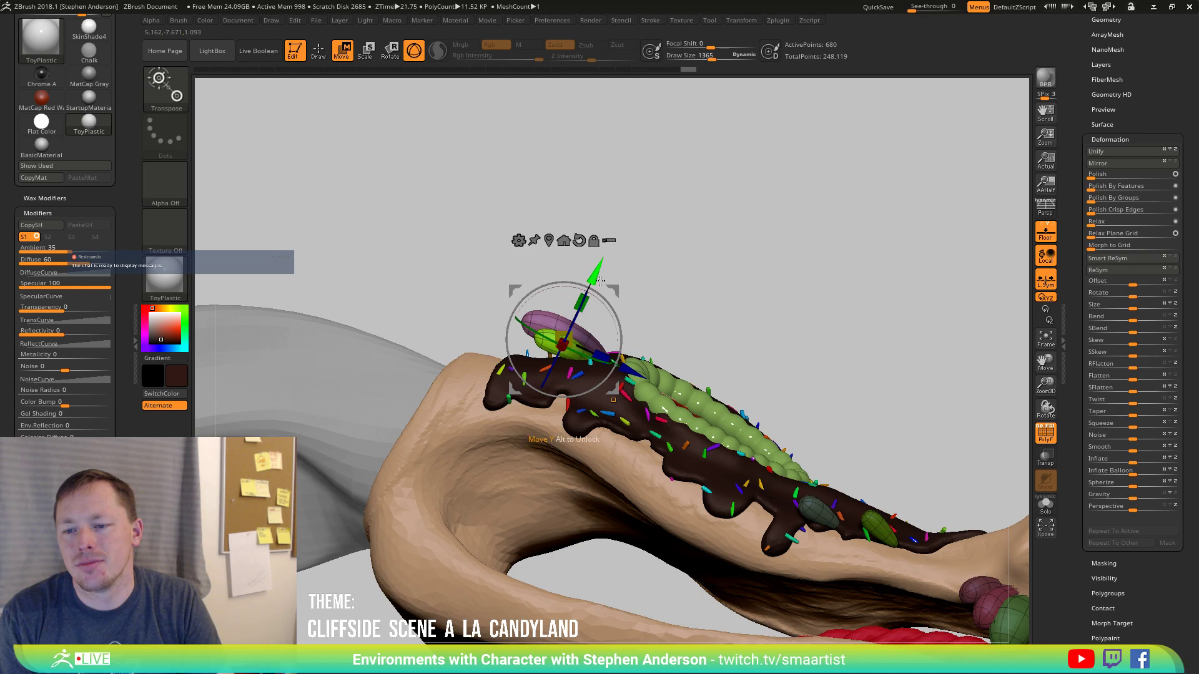
# Clear the candies' mask and return to the Move Topological brush with the polyframe hidden.
pyautogui.press('q')
pyautogui.moveTo(700, 268); pyautogui.dragTo(716, 309)
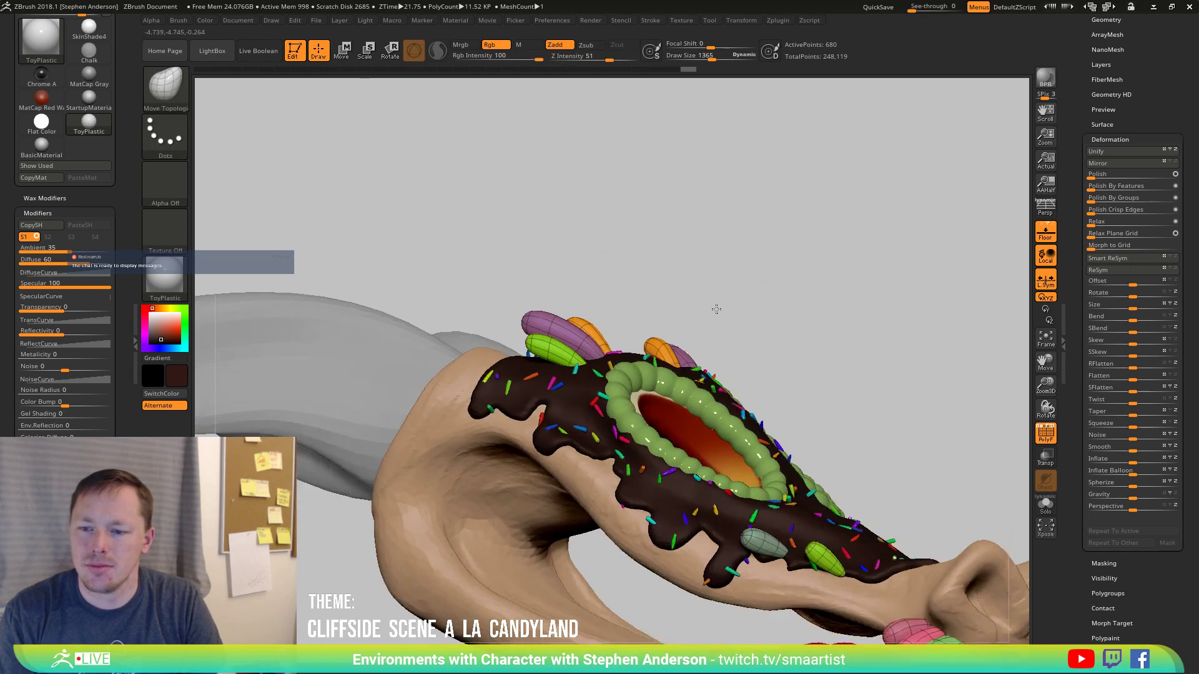
pyautogui.moveTo(716, 309); pyautogui.dragTo(646, 349, button='right')
pyautogui.hotkey('shift', 'f')
pyautogui.moveTo(646, 400)
pyautogui.keyDown('ctrl'); pyautogui.mouseDown(button='right')
pyautogui.moveTo(646, 356)
pyautogui.moveTo(620, 380)
pyautogui.moveTo(709, 364)
pyautogui.mouseUp(button='right'); pyautogui.keyUp('ctrl')
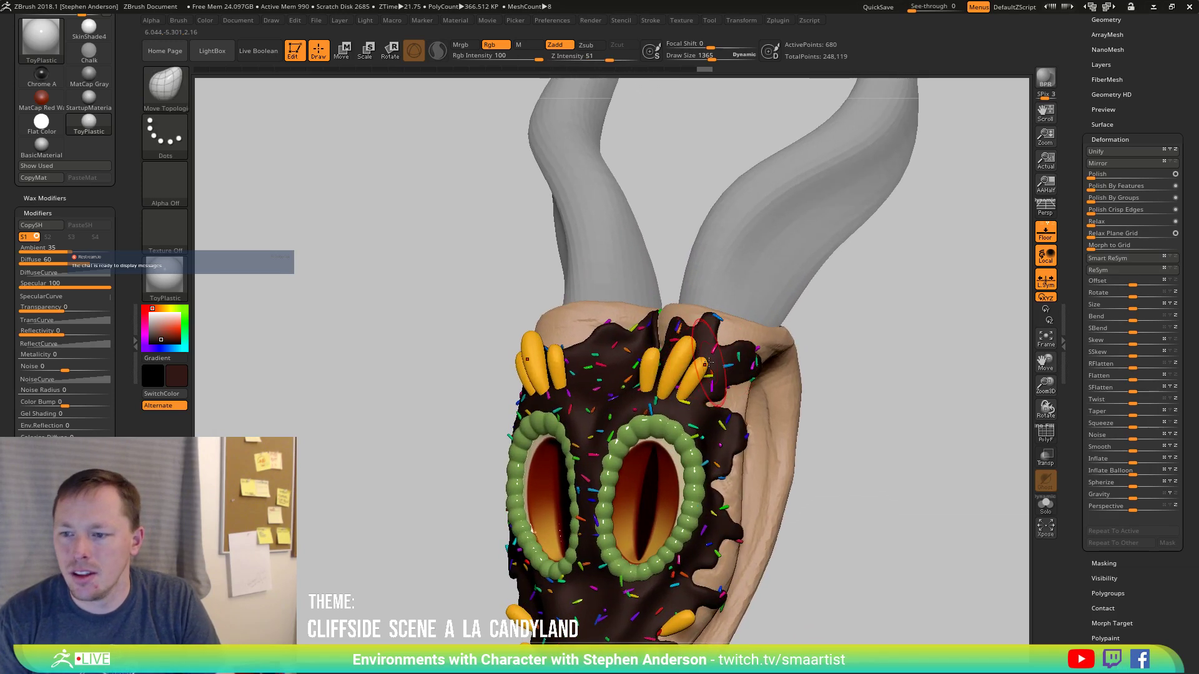
# Nudge the outer brow candies into place with Move Topological, enlarging the brush's draw size to 3188.
pyautogui.moveTo(712, 364); pyautogui.dragTo(718, 366)
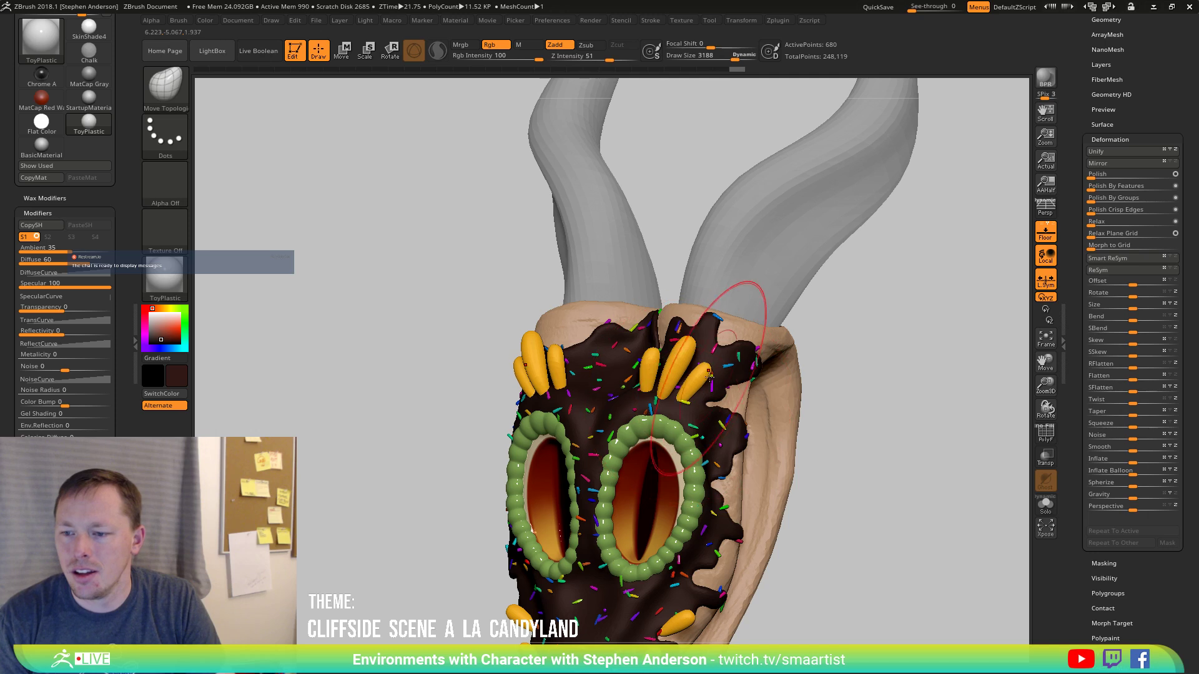
pyautogui.moveTo(712, 375); pyautogui.dragTo(690, 397, button='right')
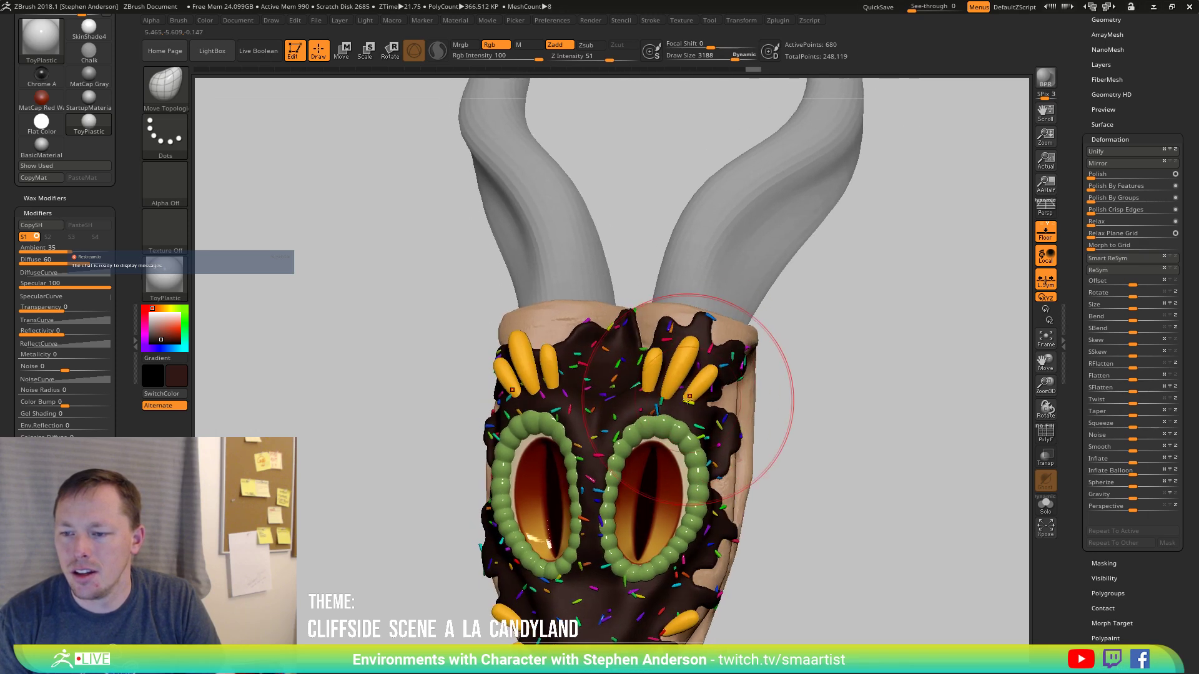
pyautogui.moveTo(618, 420)
pyautogui.mouseDown(button='right')
pyautogui.moveTo(579, 427)
pyautogui.moveTo(597, 427)
pyautogui.mouseUp(button='right')
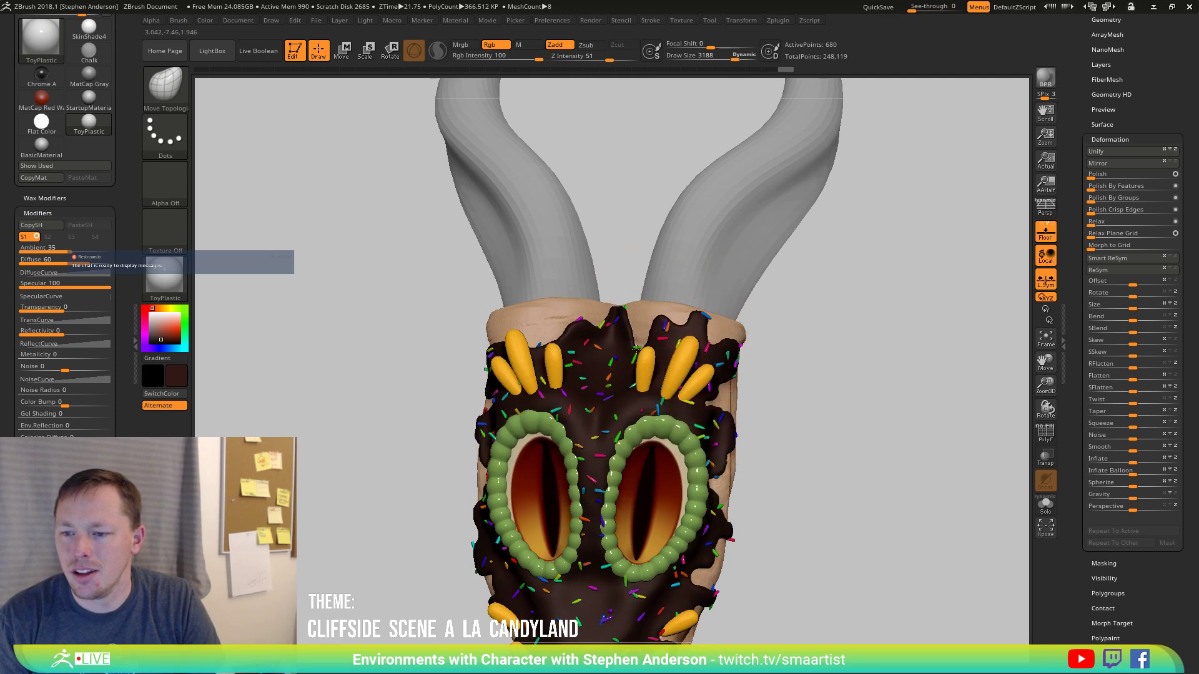
pyautogui.moveTo(646, 361)
pyautogui.mouseDown(button='right')
pyautogui.moveTo(722, 396)
pyautogui.moveTo(736, 388)
pyautogui.moveTo(666, 378)
pyautogui.moveTo(752, 434)
pyautogui.moveTo(752, 447)
pyautogui.mouseUp(button='right')
pyautogui.press('ctrl')
pyautogui.moveTo(690, 374)
pyautogui.keyDown('ctrl'); pyautogui.mouseDown(button='right')
pyautogui.moveTo(727, 380)
pyautogui.moveTo(688, 359)
pyautogui.mouseUp(button='right'); pyautogui.keyUp('ctrl')
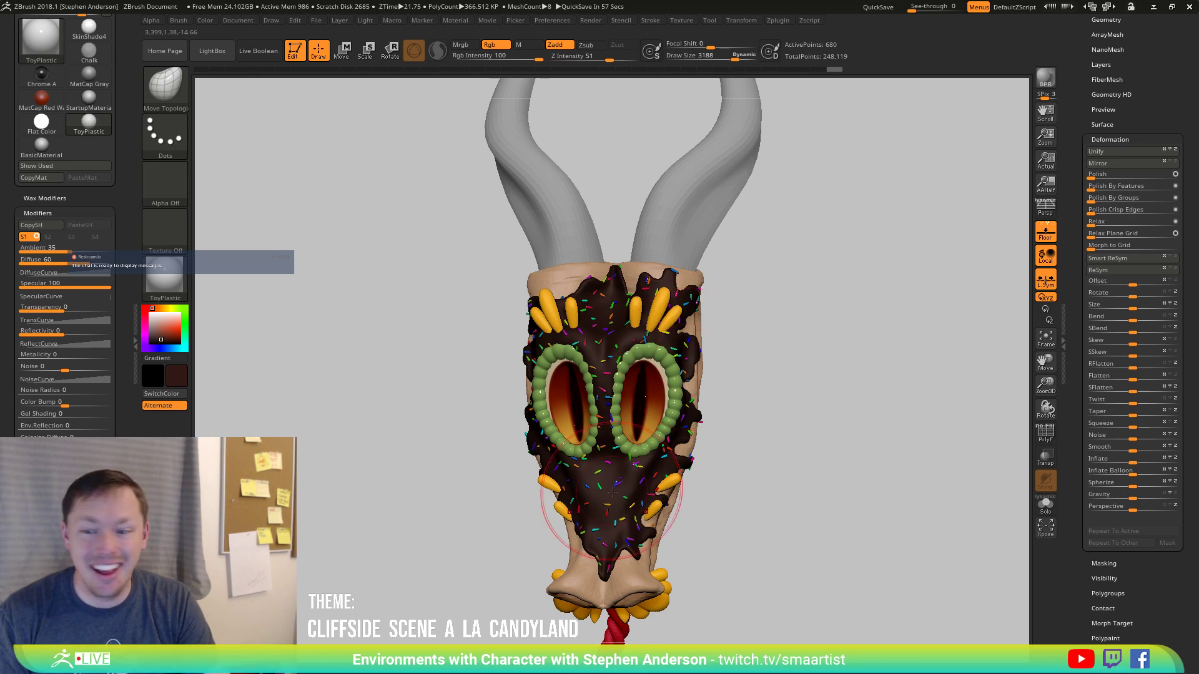
pyautogui.moveTo(612, 492); pyautogui.dragTo(738, 422, button='right')
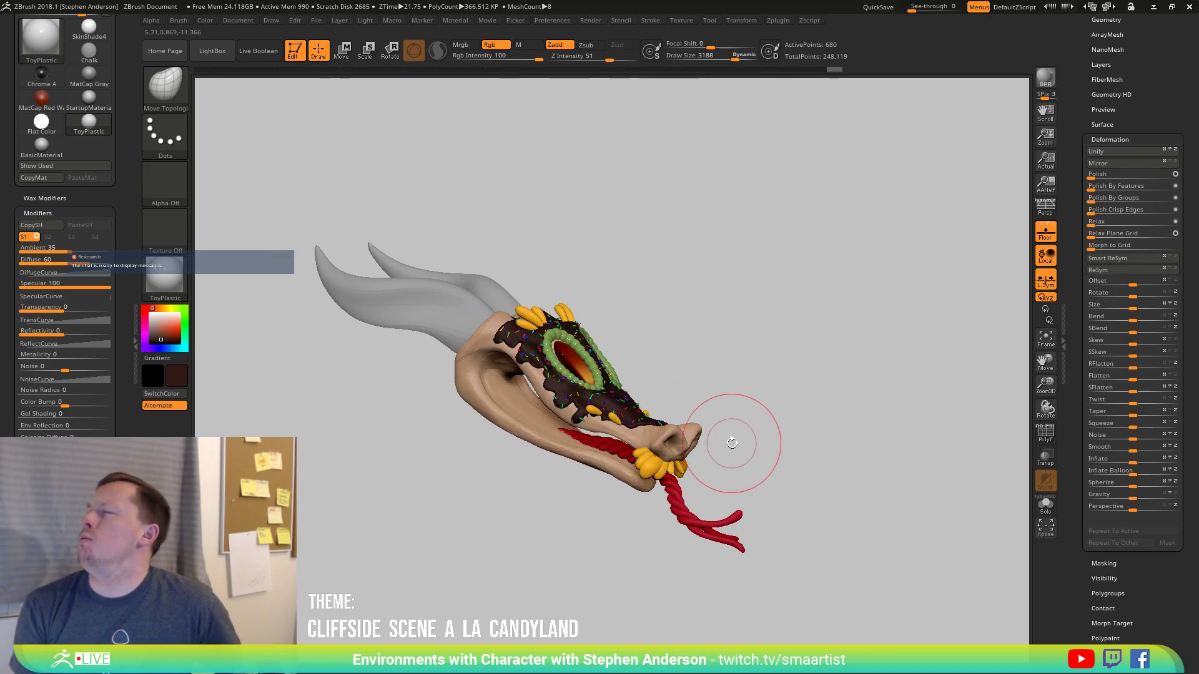
# Select the dragon head subtool, isolate its lower jaw and solo it to inspect the shape.
pyautogui.moveTo(733, 388); pyautogui.dragTo(708, 391, button='right')
pyautogui.moveTo(495, 441)
pyautogui.keyDown('ctrl'); pyautogui.mouseDown(button='right')
pyautogui.moveTo(511, 459)
pyautogui.moveTo(502, 454)
pyautogui.mouseUp(button='right'); pyautogui.keyUp('ctrl')
pyautogui.keyDown('ctrl'); pyautogui.keyDown('shift'); pyautogui.click(510, 460); pyautogui.keyUp('shift'); pyautogui.keyUp('ctrl')
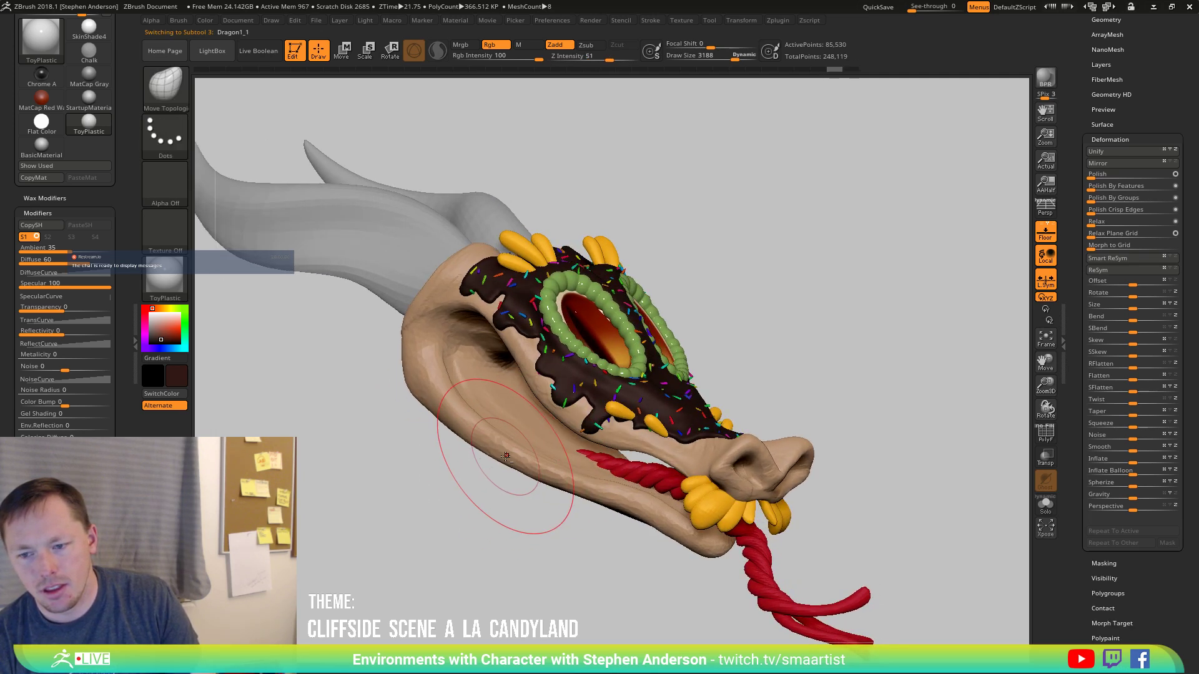
pyautogui.keyDown('ctrl'); pyautogui.keyDown('alt'); pyautogui.keyDown('shift'); pyautogui.click(506, 457); pyautogui.keyUp('shift'); pyautogui.keyUp('alt'); pyautogui.keyUp('ctrl')
pyautogui.keyDown('ctrl'); pyautogui.keyDown('alt'); pyautogui.keyDown('shift'); pyautogui.click(521, 459); pyautogui.keyUp('shift'); pyautogui.keyUp('alt'); pyautogui.keyUp('ctrl')
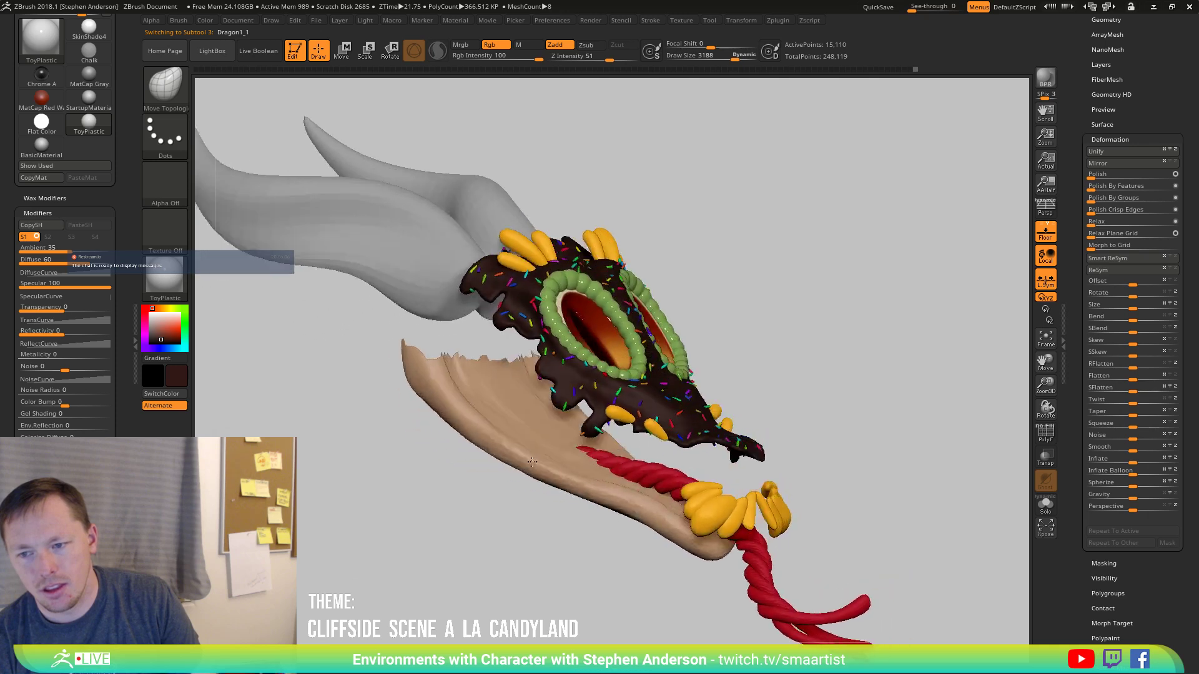
pyautogui.moveTo(532, 462); pyautogui.dragTo(550, 469, button='right')
pyautogui.click(1047, 508)
pyautogui.moveTo(575, 429); pyautogui.dragTo(535, 406, button='right')
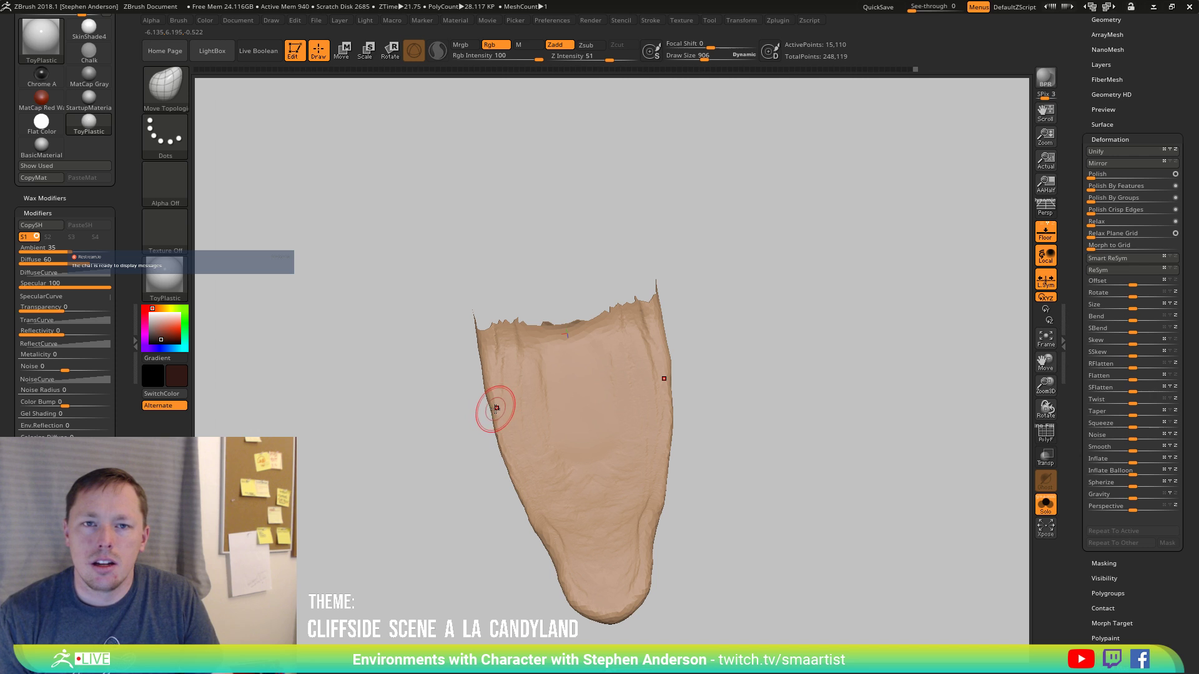
# Unhide the rest of the dragon head and clear its mask.
pyautogui.keyDown('ctrl'); pyautogui.keyDown('shift'); pyautogui.click(814, 480); pyautogui.keyUp('shift'); pyautogui.keyUp('ctrl')
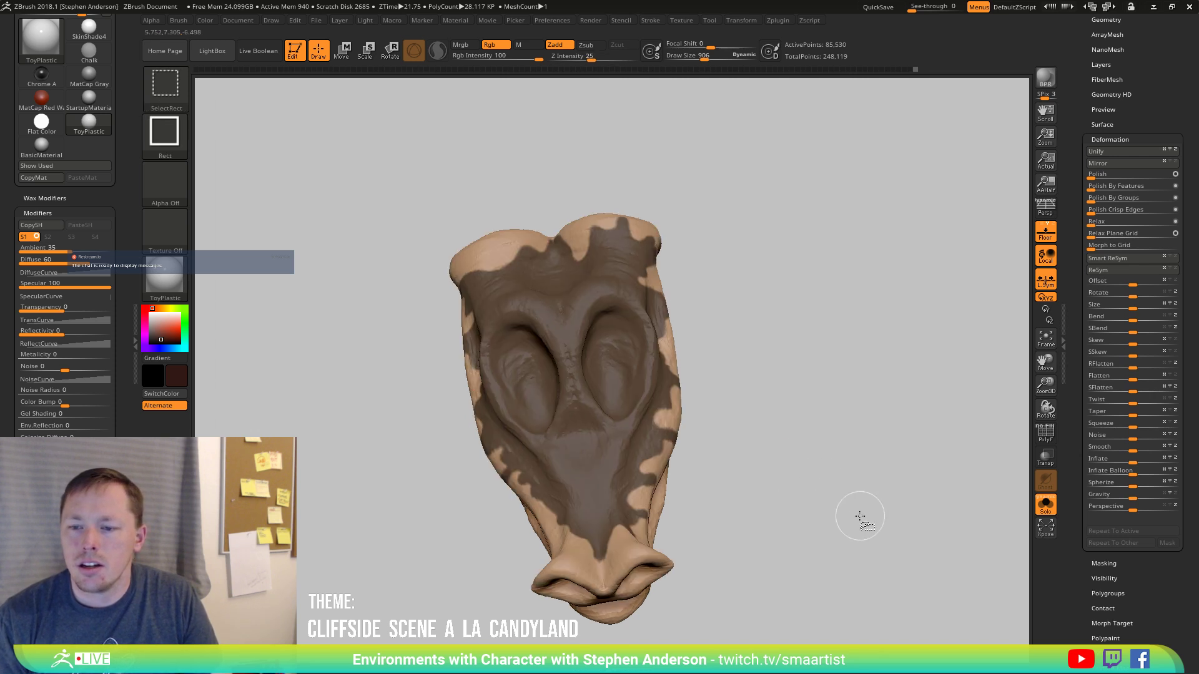
pyautogui.moveTo(862, 517); pyautogui.dragTo(914, 463)
pyautogui.keyDown('ctrl'); pyautogui.moveTo(883, 365); pyautogui.dragTo(917, 445); pyautogui.keyUp('ctrl')
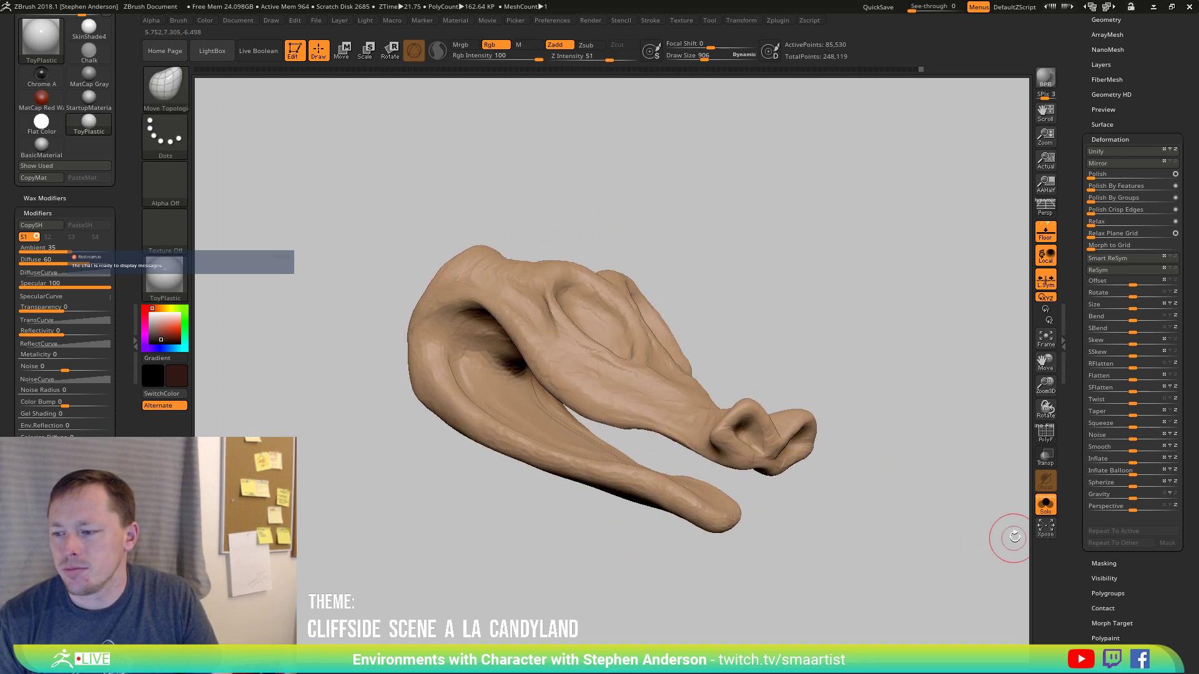
# Turn off Solo to bring back the other subtools, frame the head from the front and hide the floor grid.
pyautogui.click(1046, 506)
pyautogui.moveTo(803, 332)
pyautogui.mouseDown()
pyautogui.moveTo(830, 367)
pyautogui.moveTo(816, 367)
pyautogui.moveTo(782, 310)
pyautogui.moveTo(833, 331)
pyautogui.moveTo(917, 498)
pyautogui.moveTo(831, 362)
pyautogui.moveTo(808, 434)
pyautogui.mouseUp()
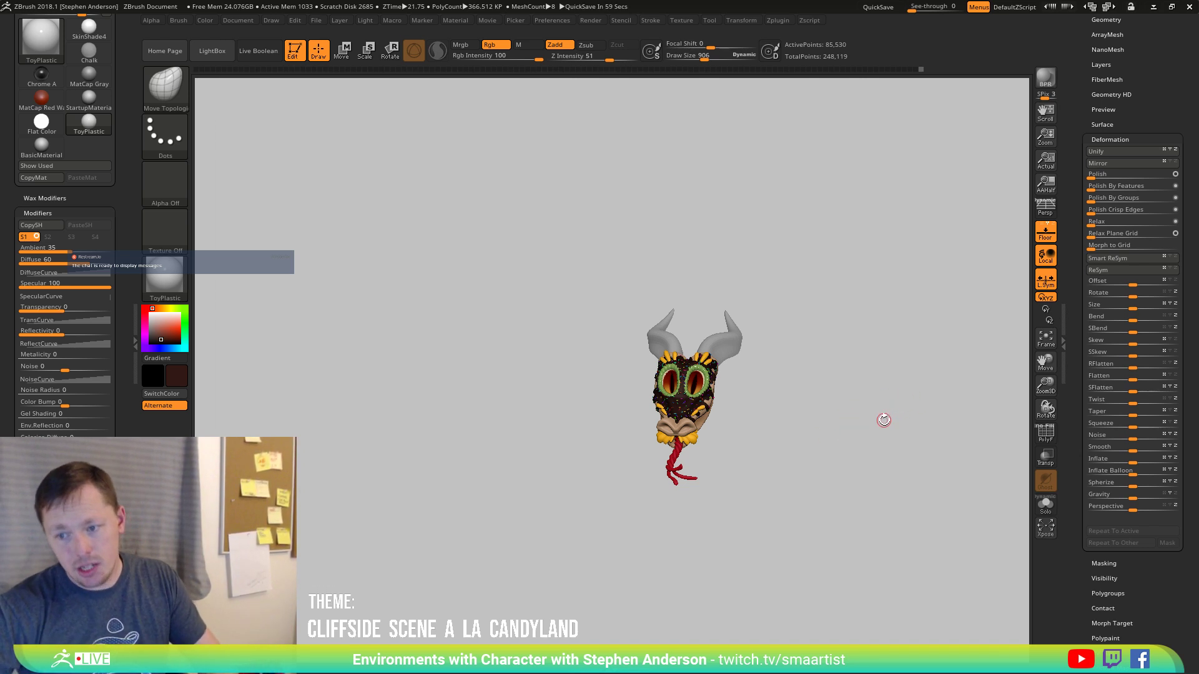
pyautogui.moveTo(609, 376); pyautogui.dragTo(899, 527)
pyautogui.press('f')
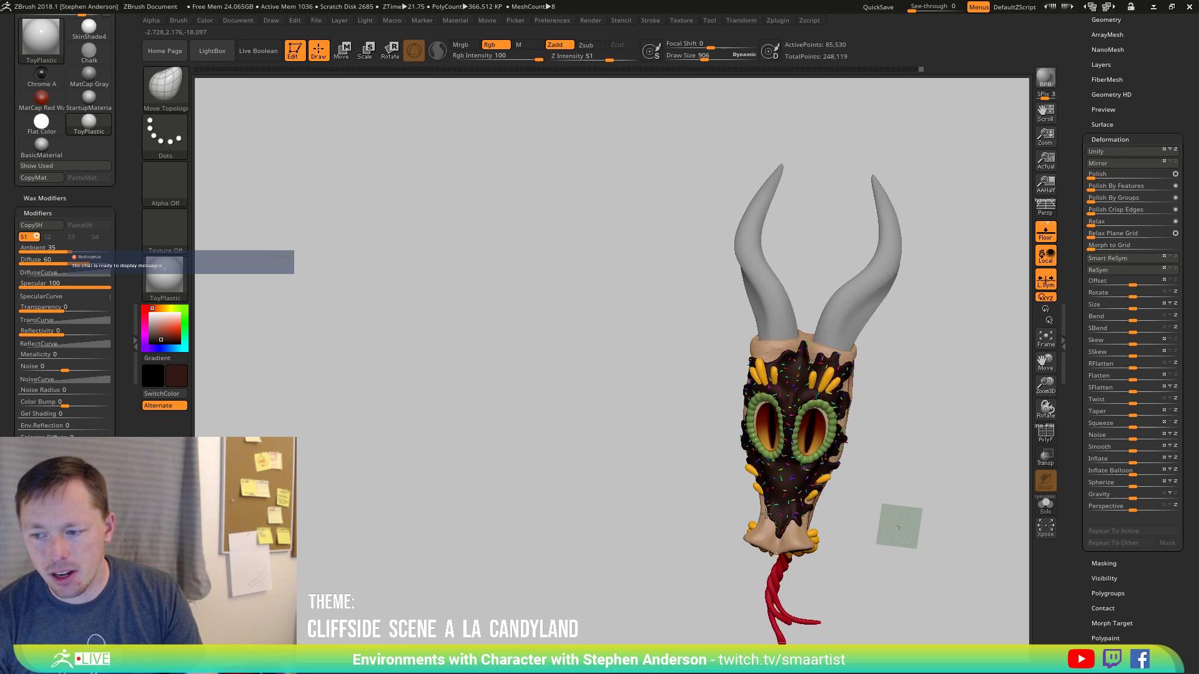
pyautogui.hotkey('shift', 'p')
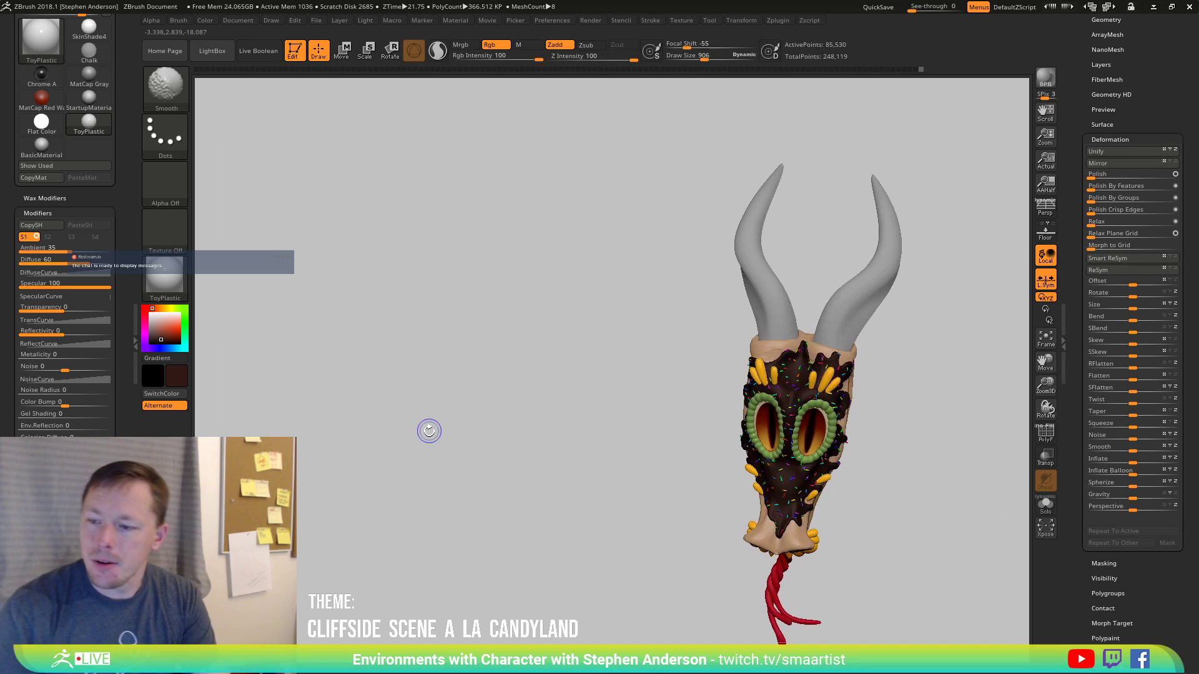
# Select the horns subtool, show its polyframe and turn off its dynamic subdivision preview.
pyautogui.moveTo(656, 507)
pyautogui.keyDown('ctrl'); pyautogui.mouseDown(button='right')
pyautogui.moveTo(749, 503)
pyautogui.moveTo(576, 484)
pyautogui.moveTo(590, 506)
pyautogui.moveTo(631, 500)
pyautogui.moveTo(616, 603)
pyautogui.moveTo(605, 491)
pyautogui.moveTo(516, 451)
pyautogui.moveTo(632, 489)
pyautogui.moveTo(559, 513)
pyautogui.moveTo(562, 556)
pyautogui.moveTo(582, 540)
pyautogui.mouseUp(button='right'); pyautogui.keyUp('ctrl')
pyautogui.keyDown('alt'); pyautogui.click(557, 508); pyautogui.keyUp('alt')
pyautogui.hotkey('shift', 'f')
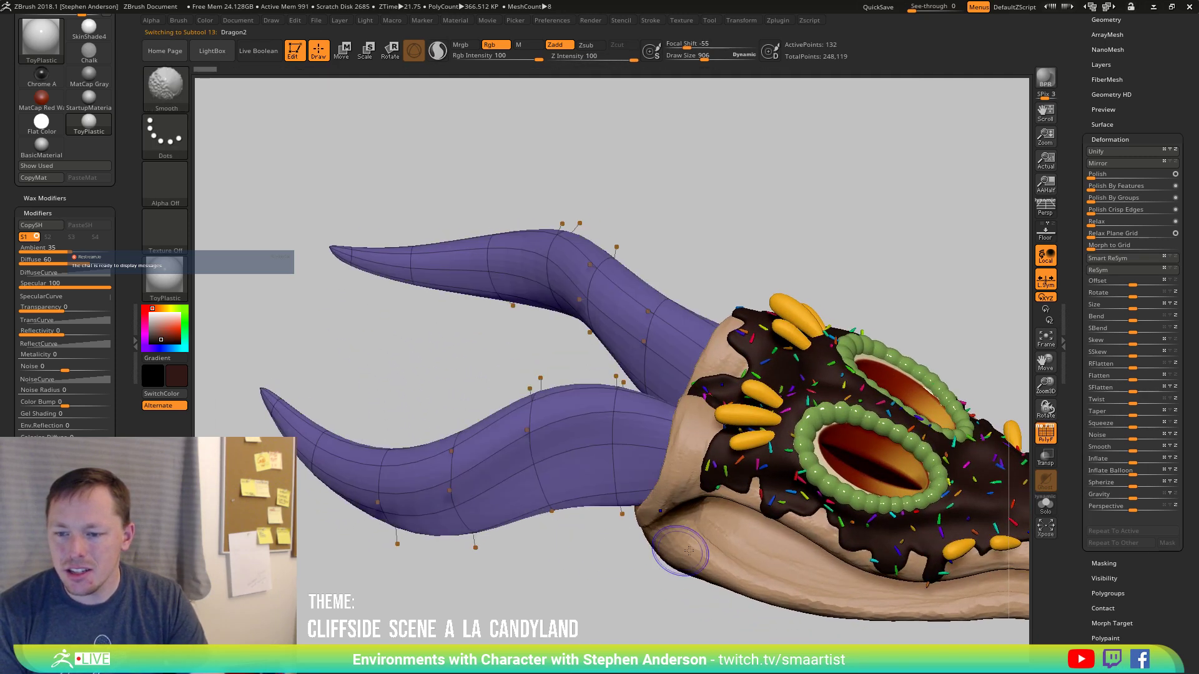
pyautogui.hotkey('shift', 'd')
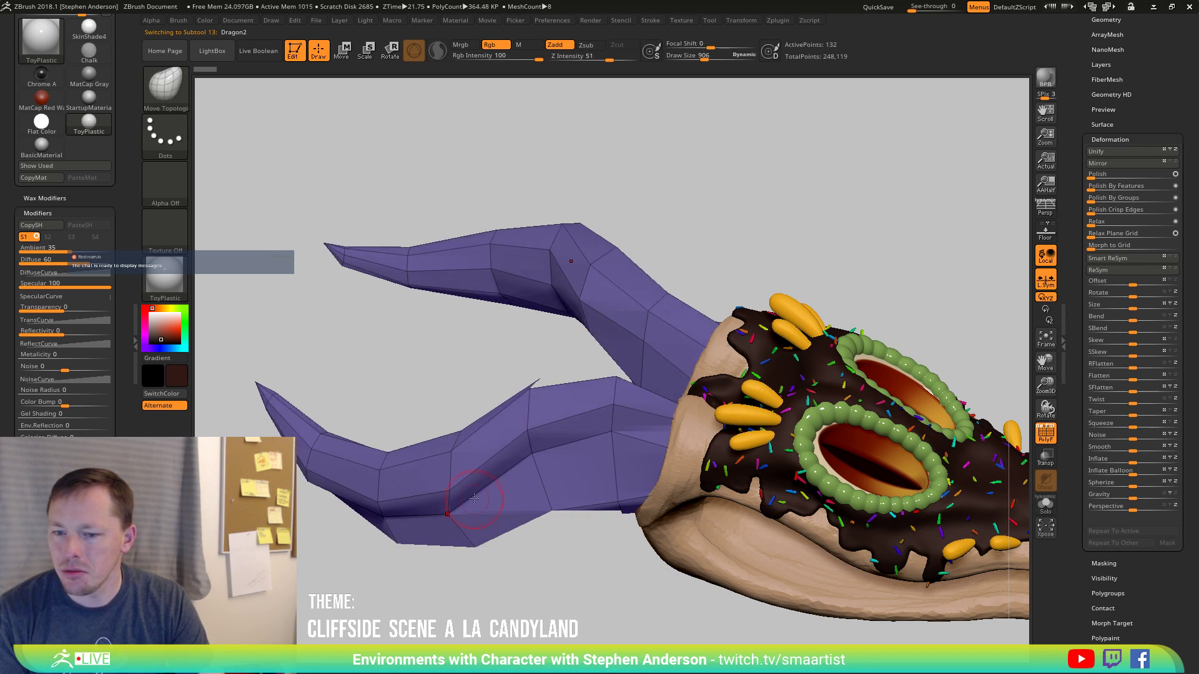
# Switch to the ZModeler brush and set its edge action to Bevel with the EdgeLoop Complete target.
pyautogui.moveTo(474, 498); pyautogui.dragTo(527, 451, button='right')
pyautogui.press('b')
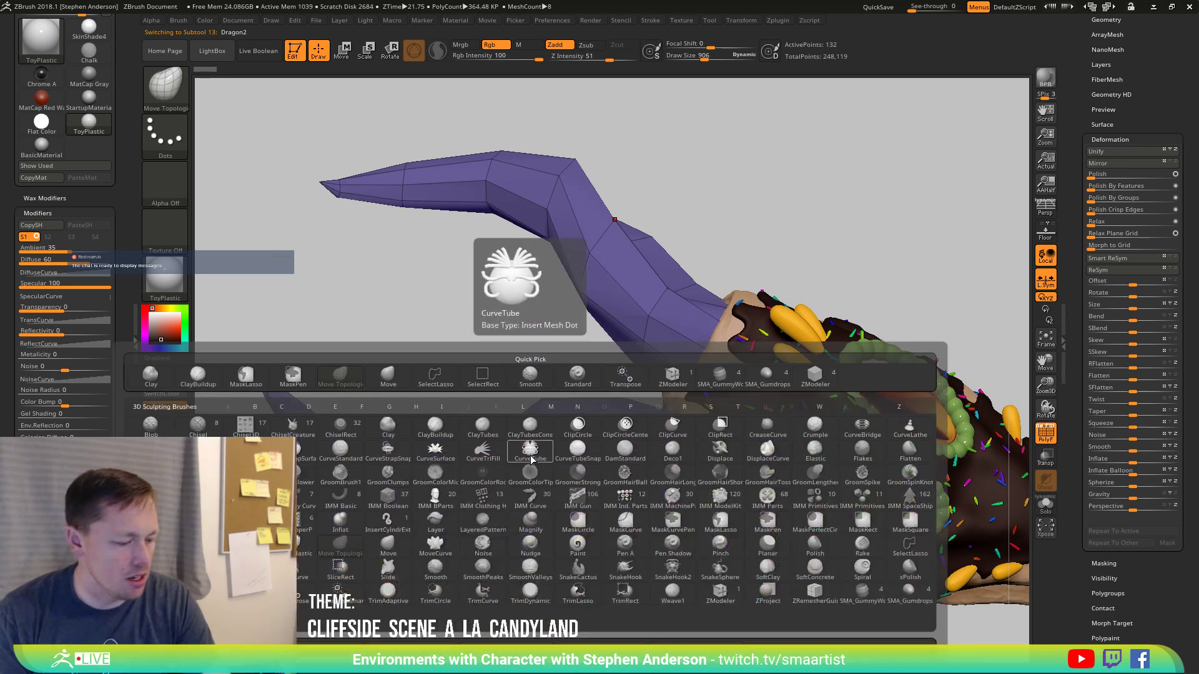
pyautogui.press('z')
pyautogui.press('m')
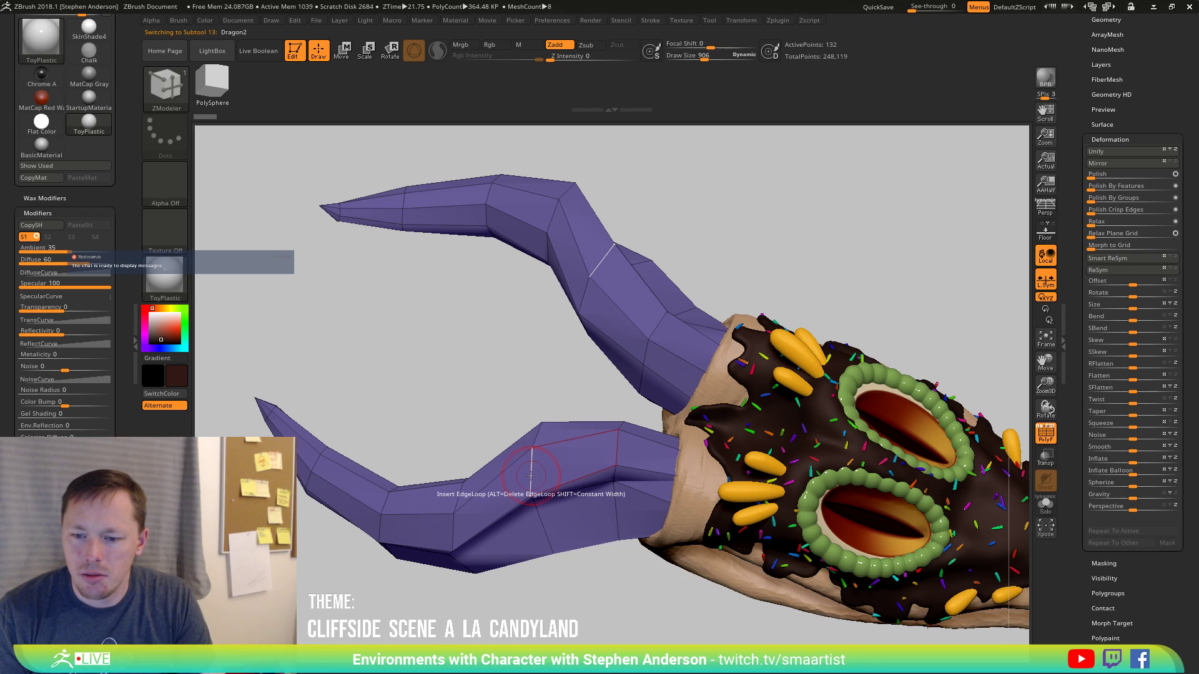
pyautogui.press('space')
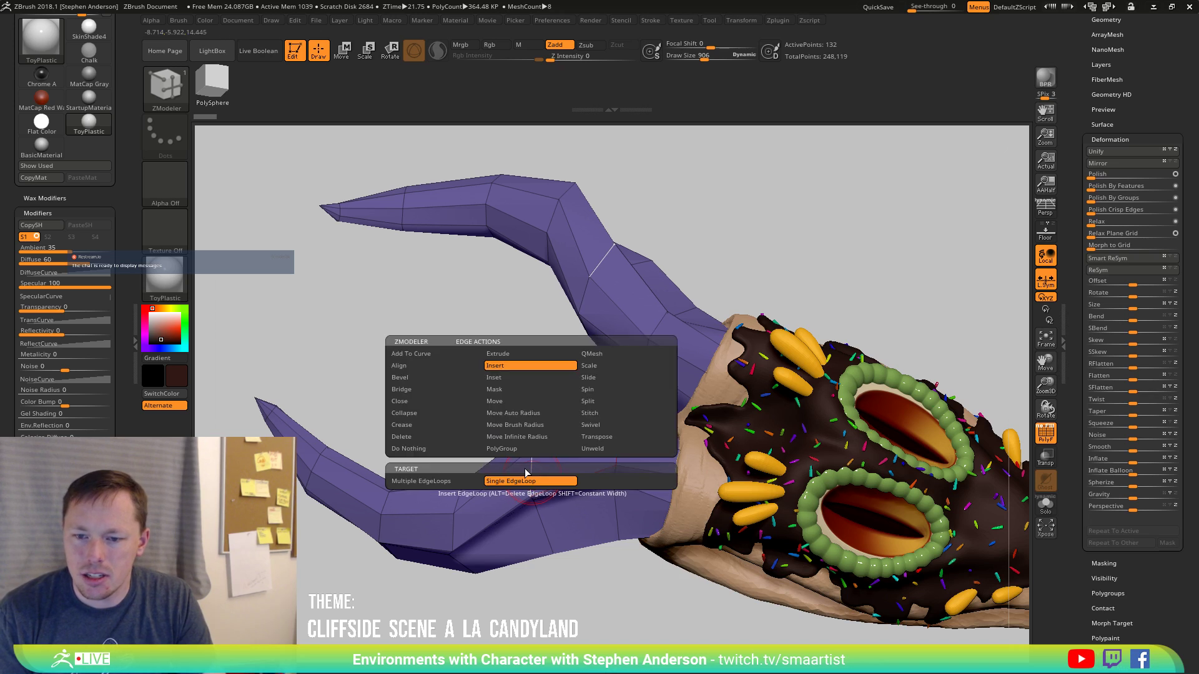
pyautogui.click(422, 378)
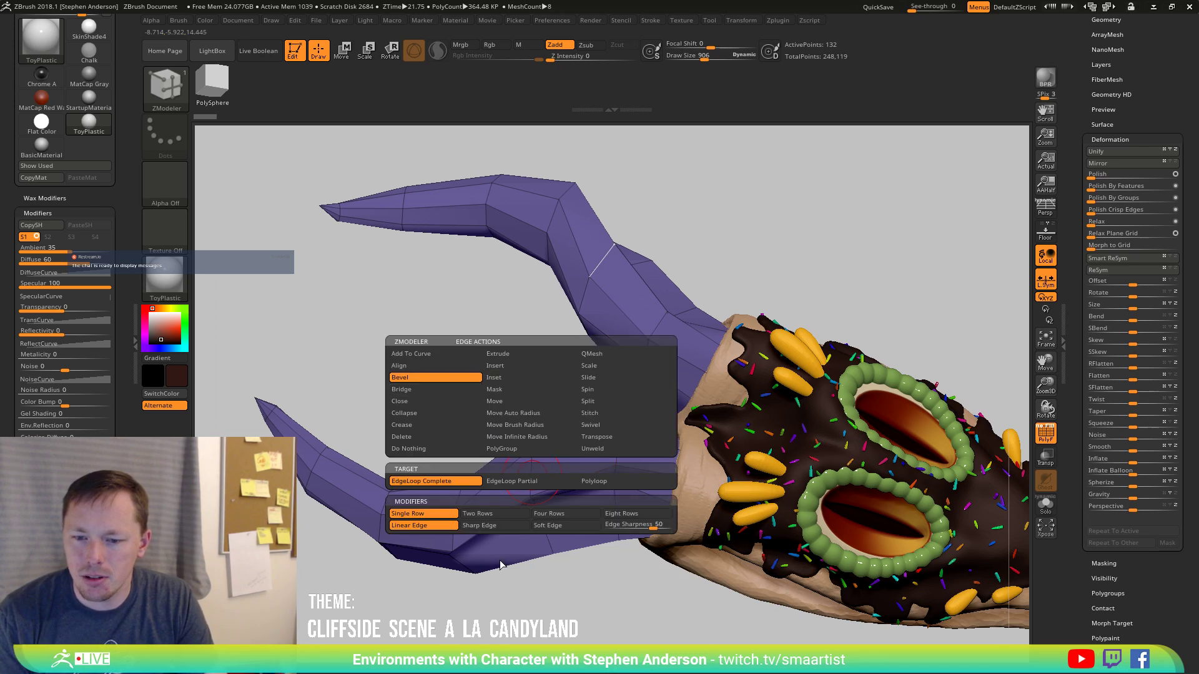
pyautogui.moveTo(531, 480); pyautogui.dragTo(534, 463)
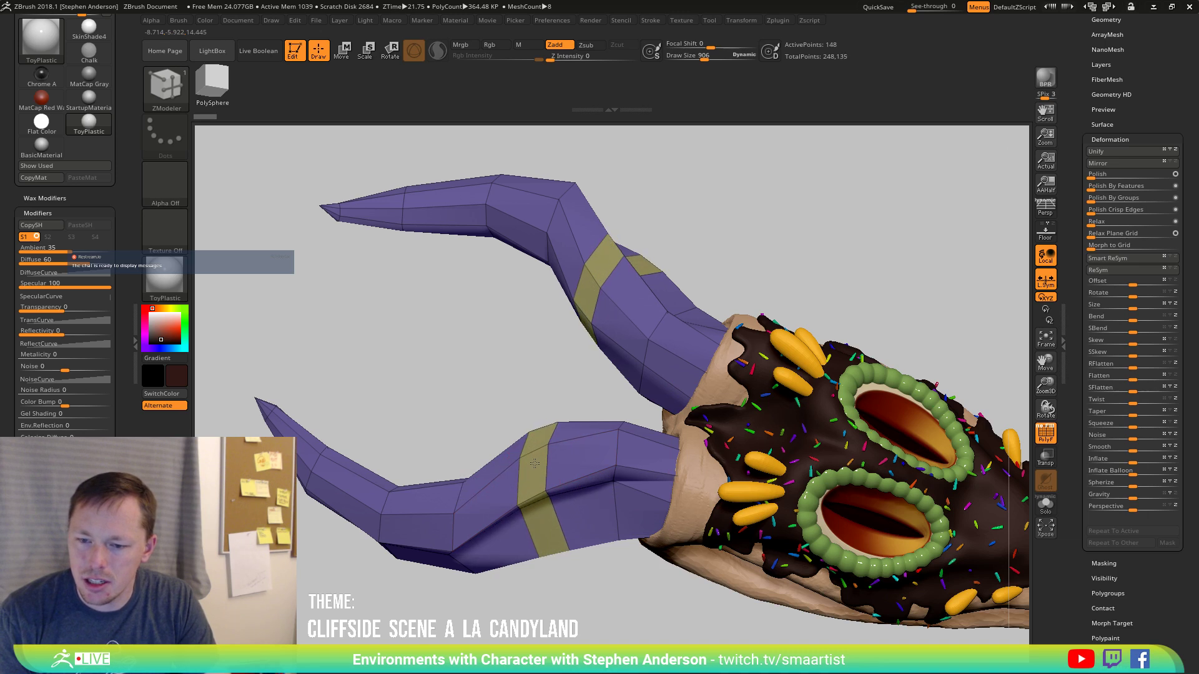
pyautogui.click(622, 453)
pyautogui.press('ctrl')
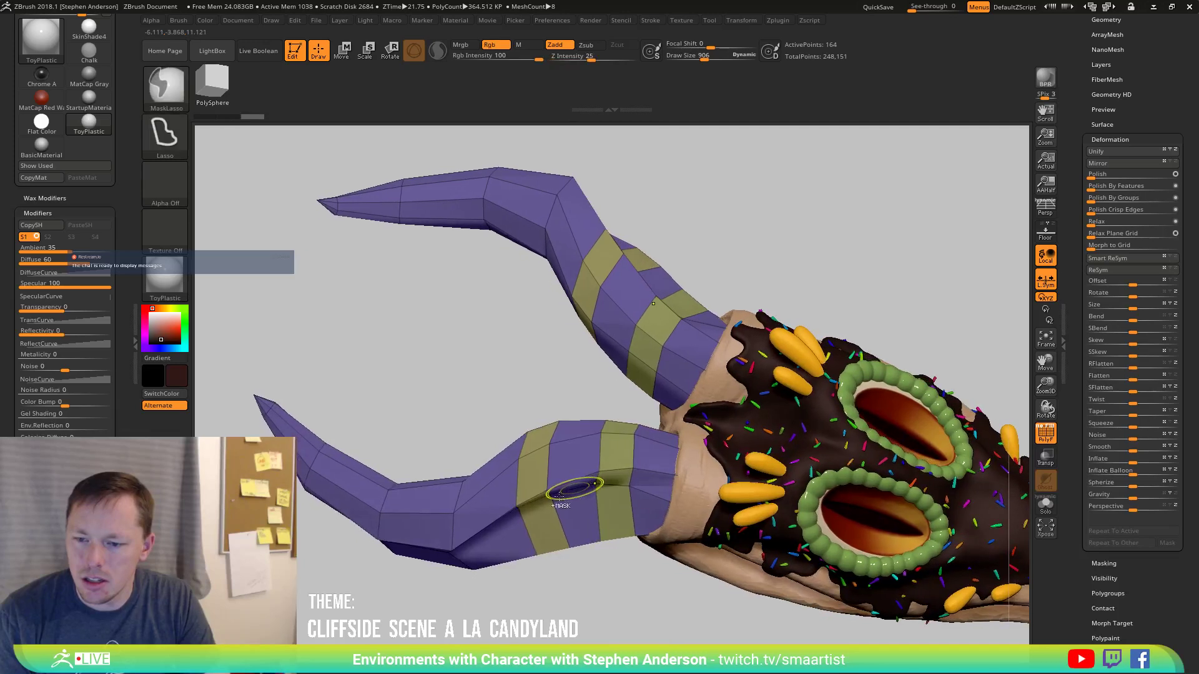
pyautogui.hotkey('ctrl', 'z')
pyautogui.press('d')
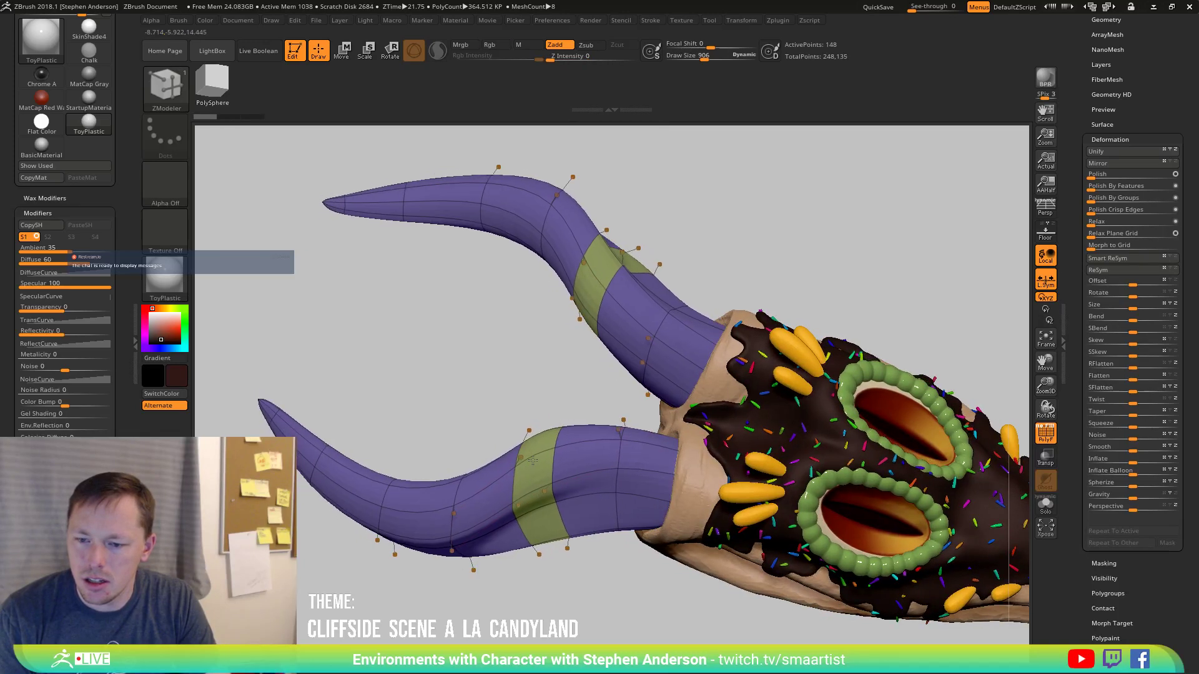
pyautogui.moveTo(533, 460); pyautogui.dragTo(533, 456)
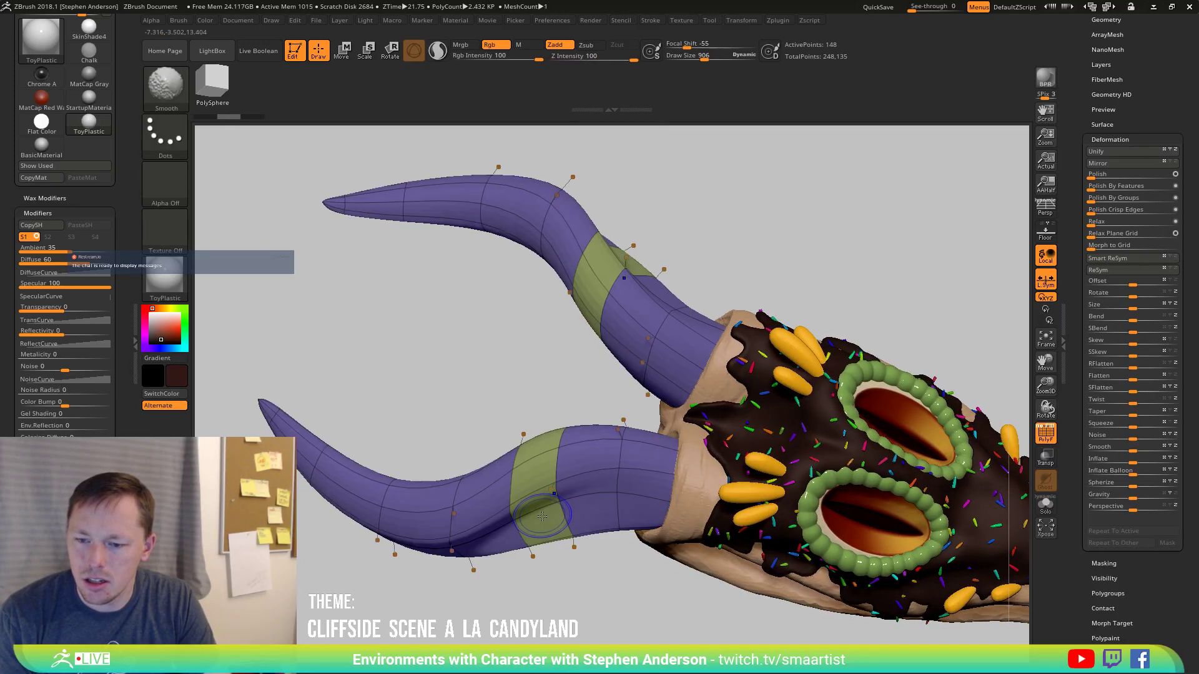
pyautogui.hotkey('shift', 'd')
pyautogui.hotkey('ctrl', 'z')
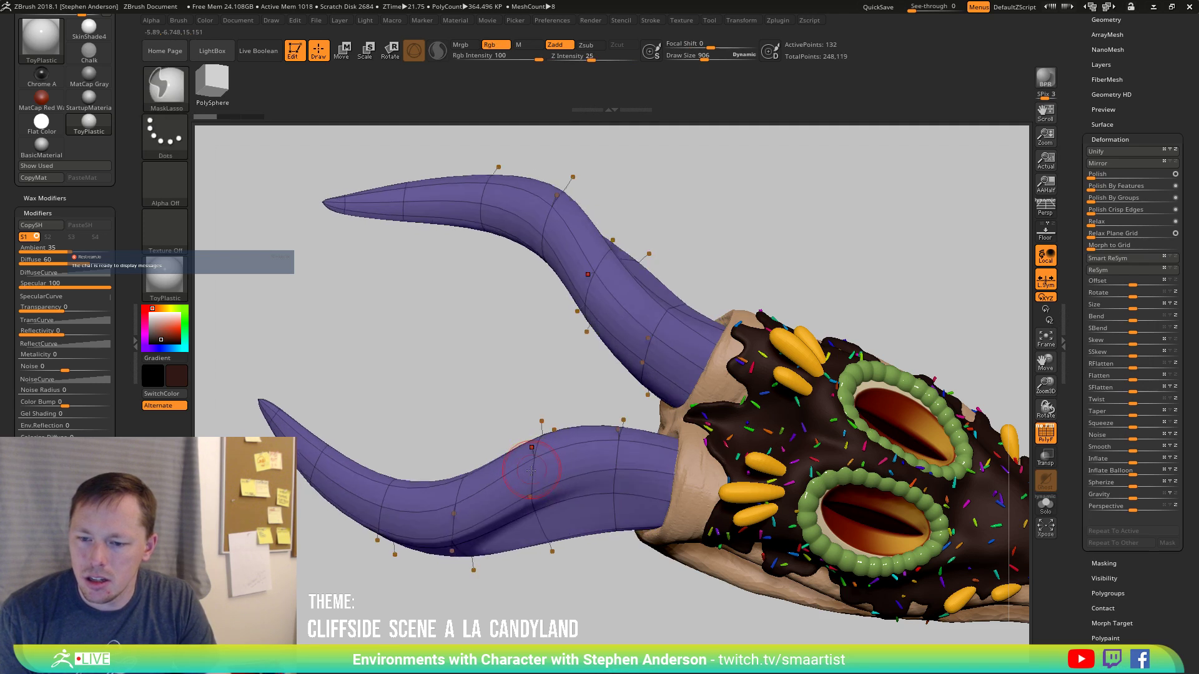
pyautogui.hotkey('shift', 'd')
pyautogui.moveTo(531, 471); pyautogui.dragTo(531, 447)
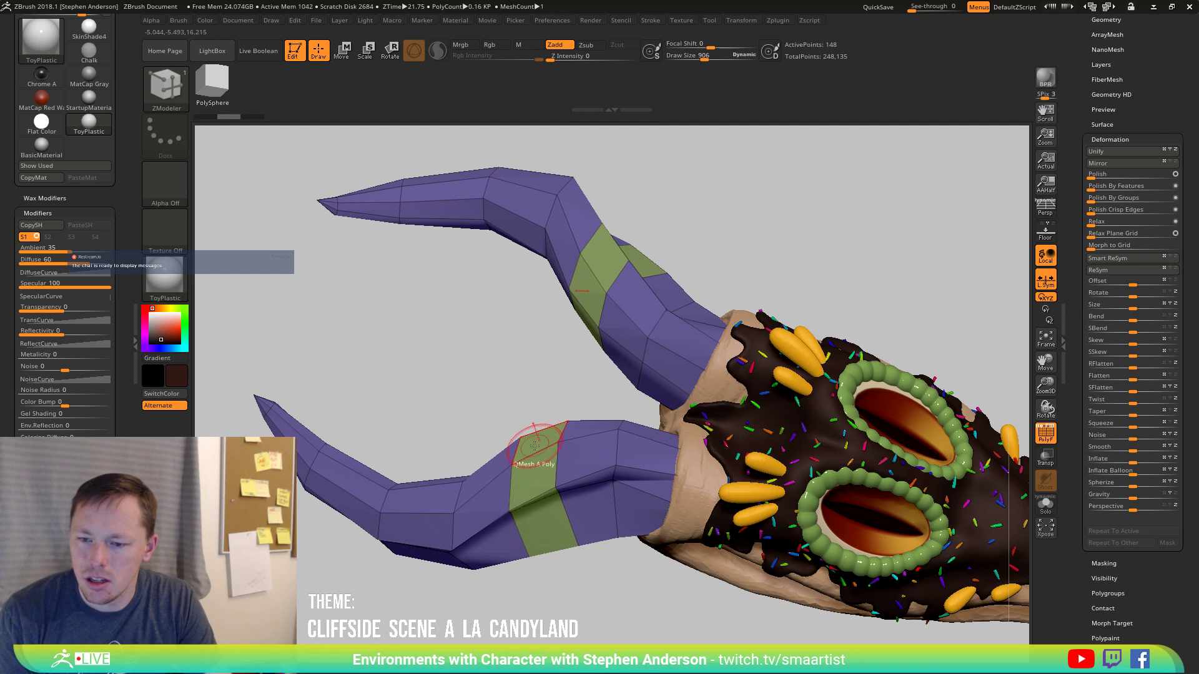
pyautogui.click(616, 457)
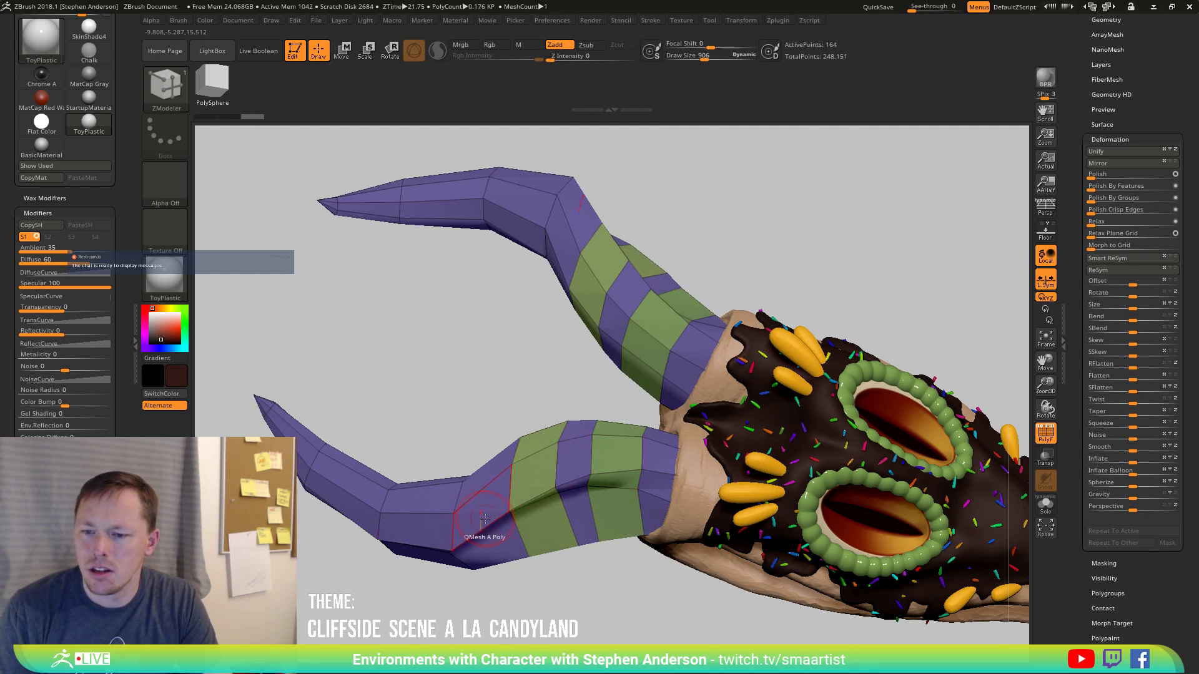
pyautogui.hotkey('ctrl', 'z')
pyautogui.hotkey('ctrl', 'z')
pyautogui.hotkey('shift', 'd')
pyautogui.hotkey('shift', 'd')
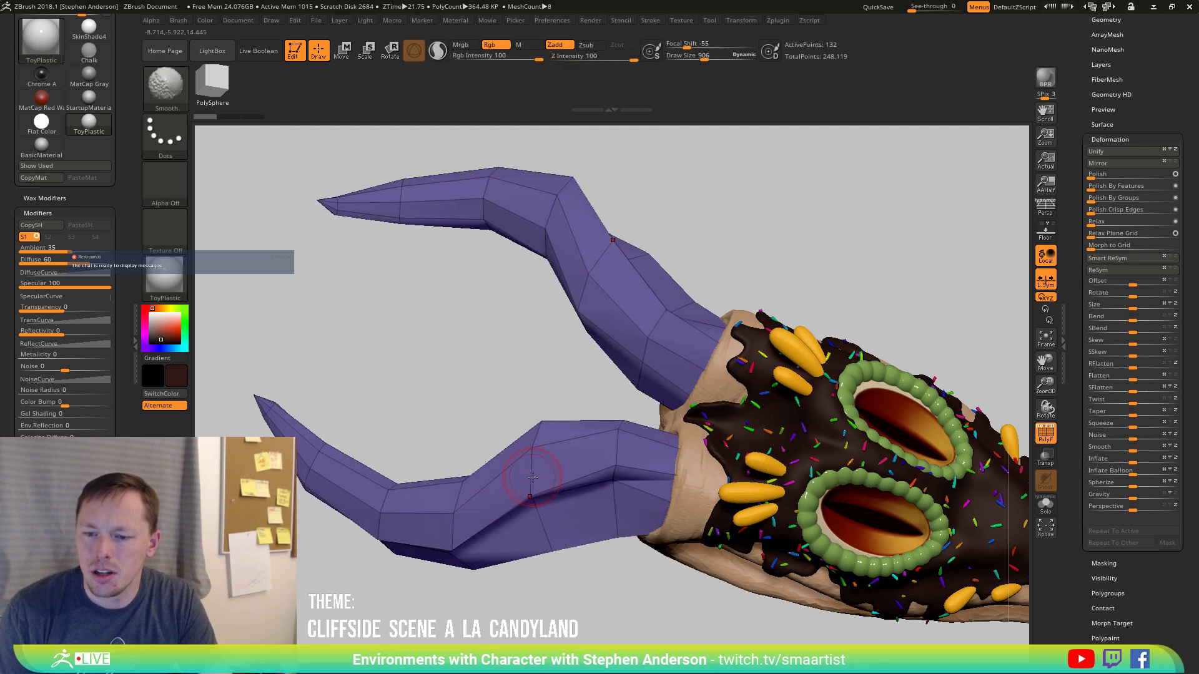
# Bevel the edge loops one after another from near the horns' bases toward their tips to form alternating stripe bands.
pyautogui.click(523, 455)
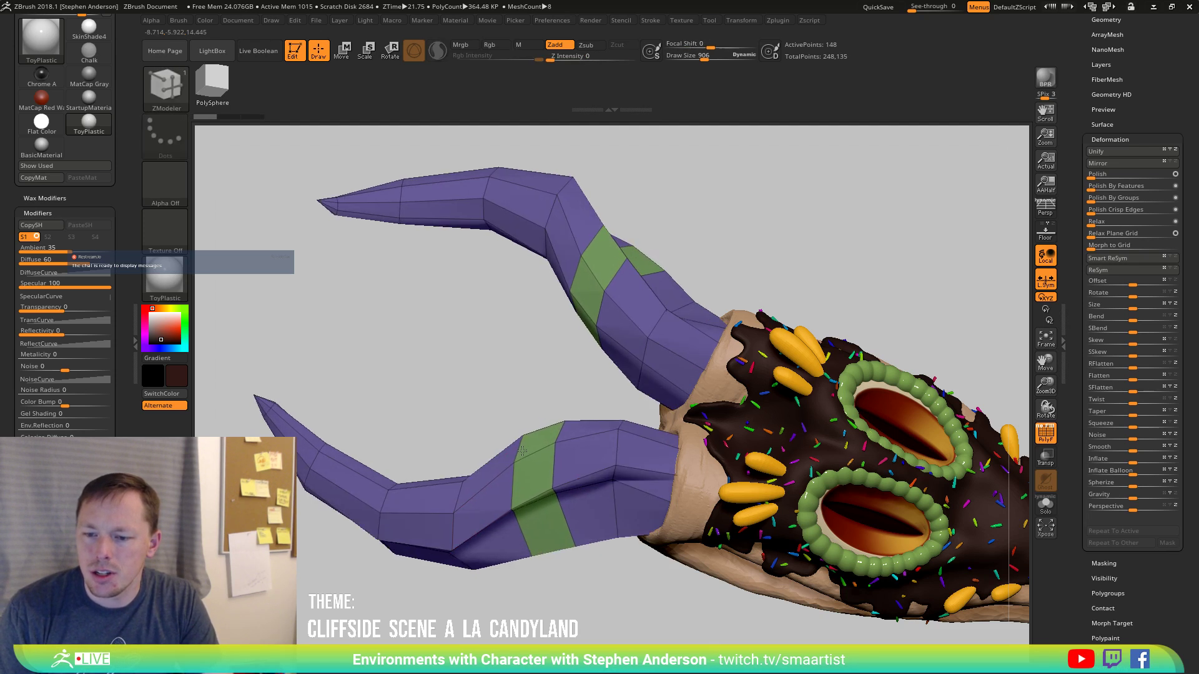
pyautogui.click(619, 456)
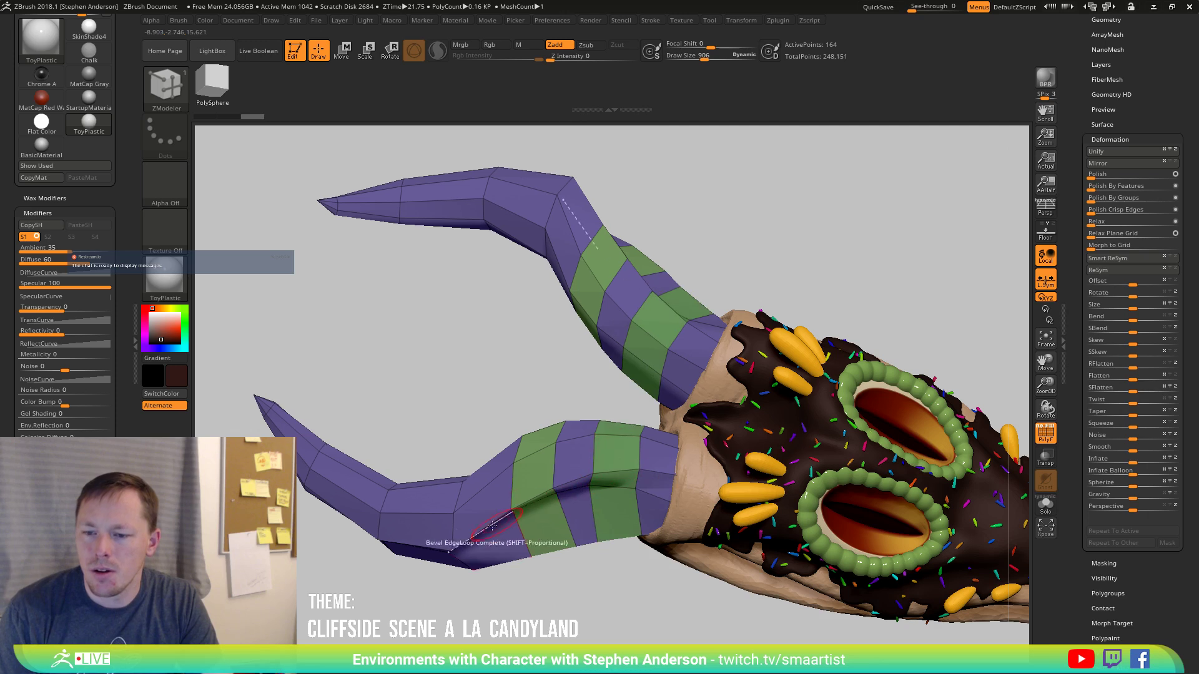
pyautogui.click(465, 520)
pyautogui.moveTo(437, 593); pyautogui.dragTo(522, 502)
pyautogui.click(521, 502)
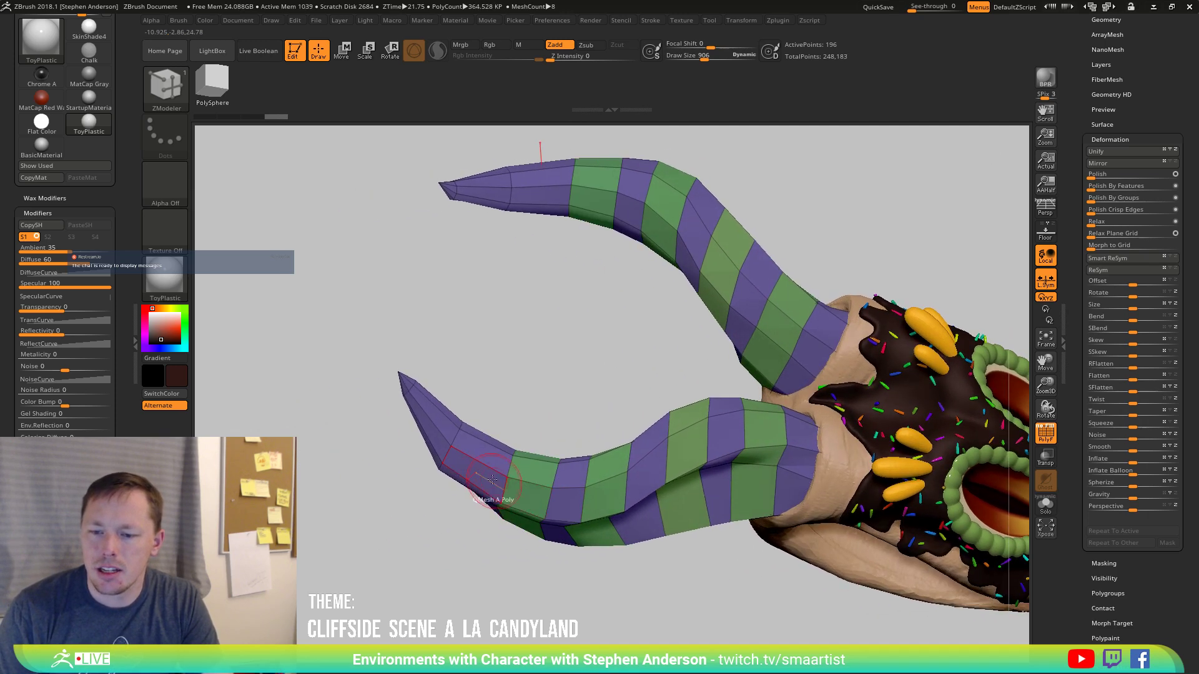
pyautogui.click(445, 452)
pyautogui.keyDown('alt'); pyautogui.moveTo(445, 453); pyautogui.dragTo(467, 509, button='right'); pyautogui.keyUp('alt')
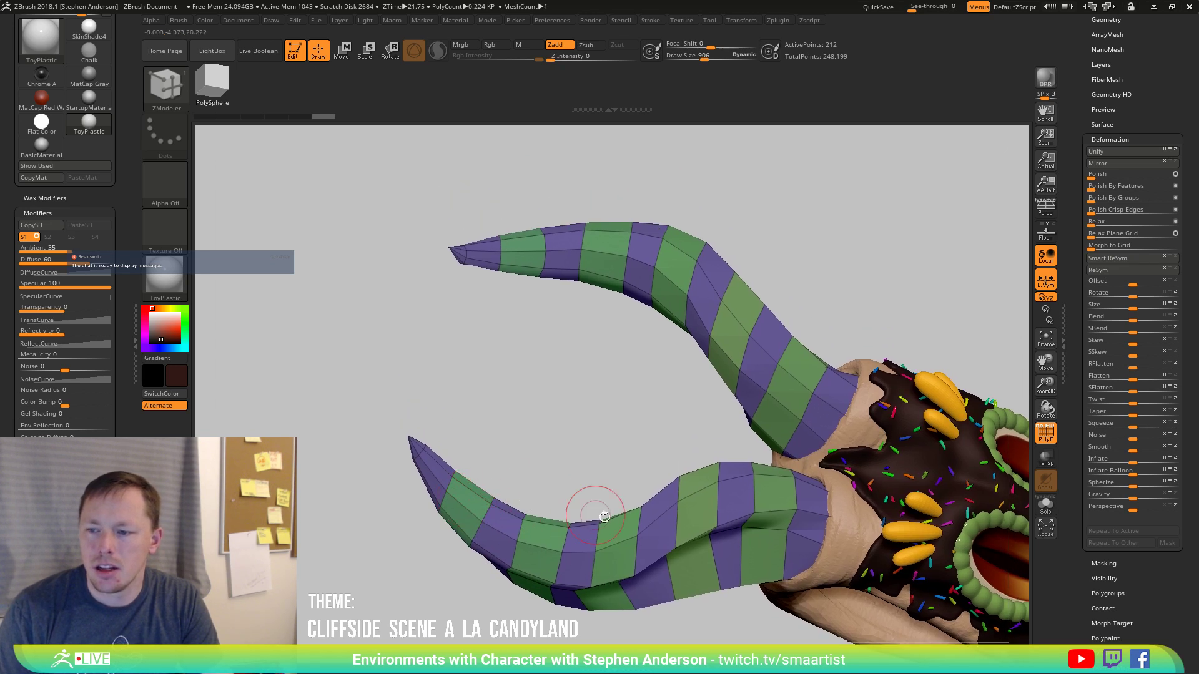
# Solo the horns, bevel the edge loop around their base ends and check the stripes from several angles.
pyautogui.click(1045, 504)
pyautogui.moveTo(824, 449)
pyautogui.mouseDown(button='right')
pyautogui.moveTo(764, 502)
pyautogui.moveTo(835, 532)
pyautogui.moveTo(841, 573)
pyautogui.moveTo(845, 553)
pyautogui.moveTo(788, 528)
pyautogui.moveTo(708, 560)
pyautogui.mouseUp(button='right')
pyautogui.click(834, 528)
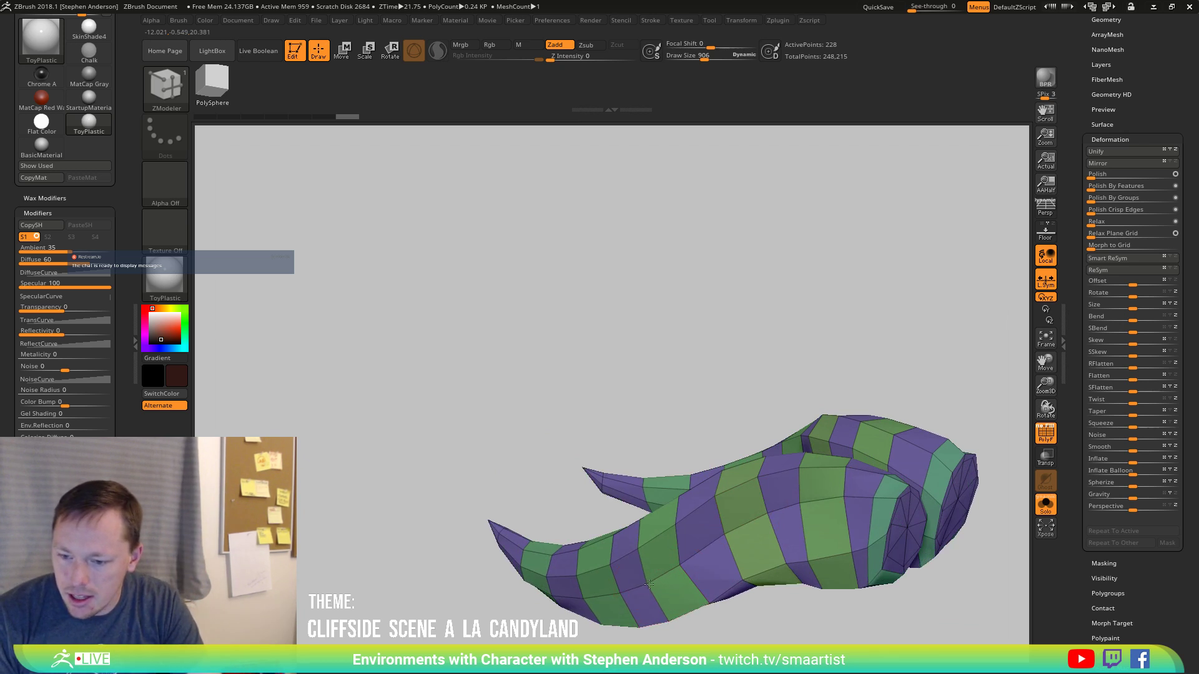
pyautogui.moveTo(661, 577); pyautogui.dragTo(520, 599, button='right')
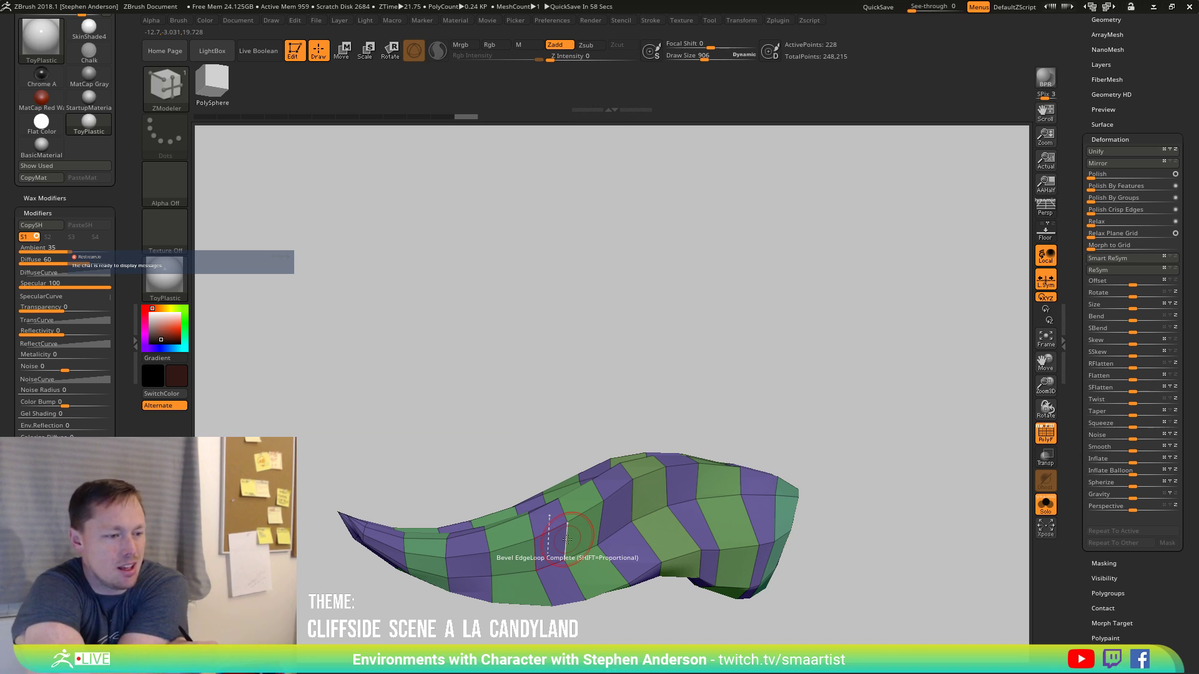
pyautogui.moveTo(710, 517)
pyautogui.mouseDown(button='right')
pyautogui.moveTo(688, 581)
pyautogui.moveTo(702, 569)
pyautogui.moveTo(686, 514)
pyautogui.moveTo(722, 450)
pyautogui.moveTo(708, 495)
pyautogui.moveTo(631, 459)
pyautogui.moveTo(711, 471)
pyautogui.moveTo(717, 510)
pyautogui.mouseUp(button='right')
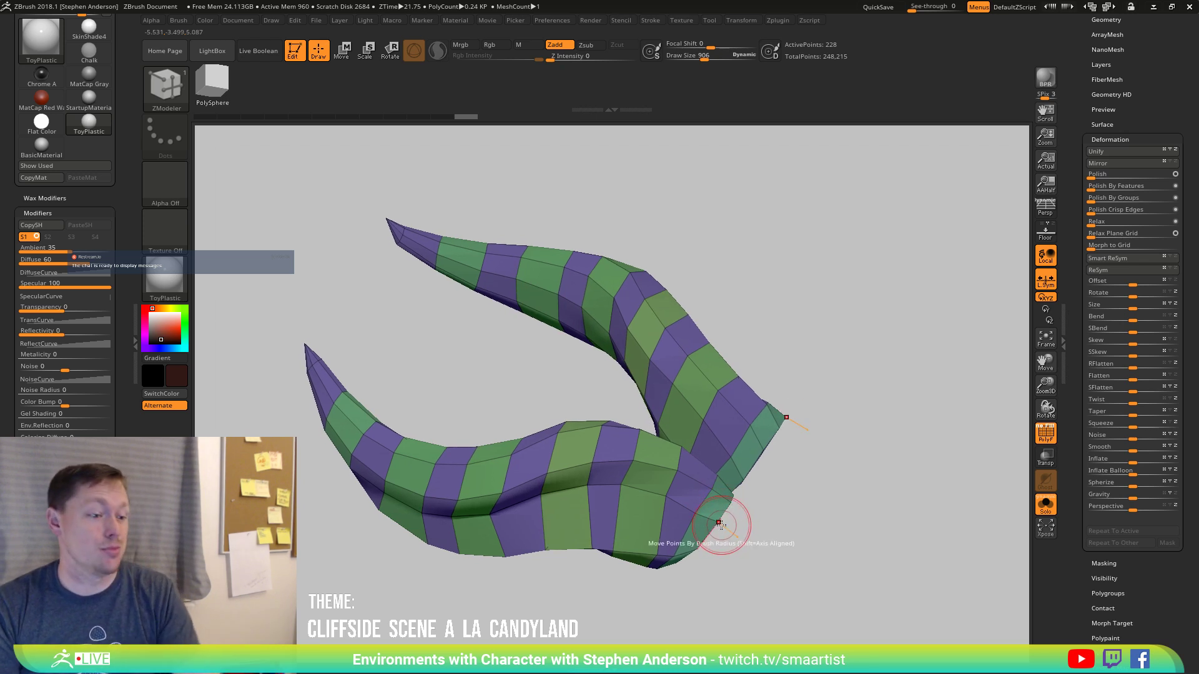
pyautogui.moveTo(711, 466); pyautogui.dragTo(850, 482, button='right')
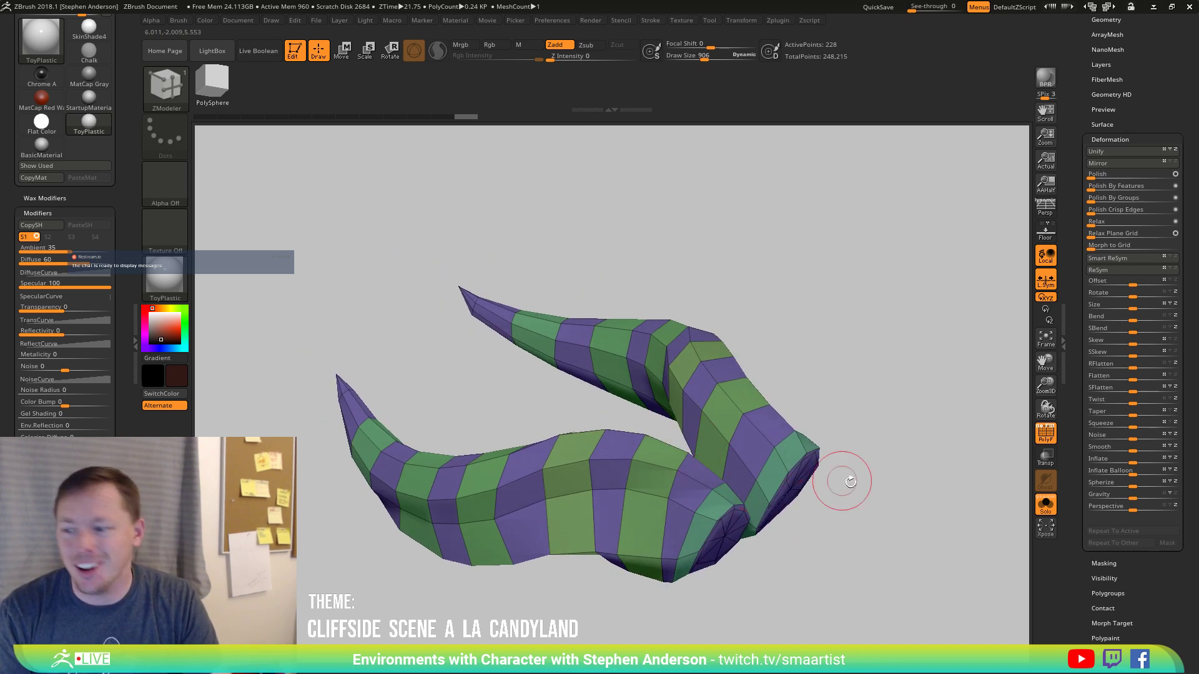
# Show the full dragon head again with the polyframe hidden and save the work to disk.
pyautogui.click(1042, 509)
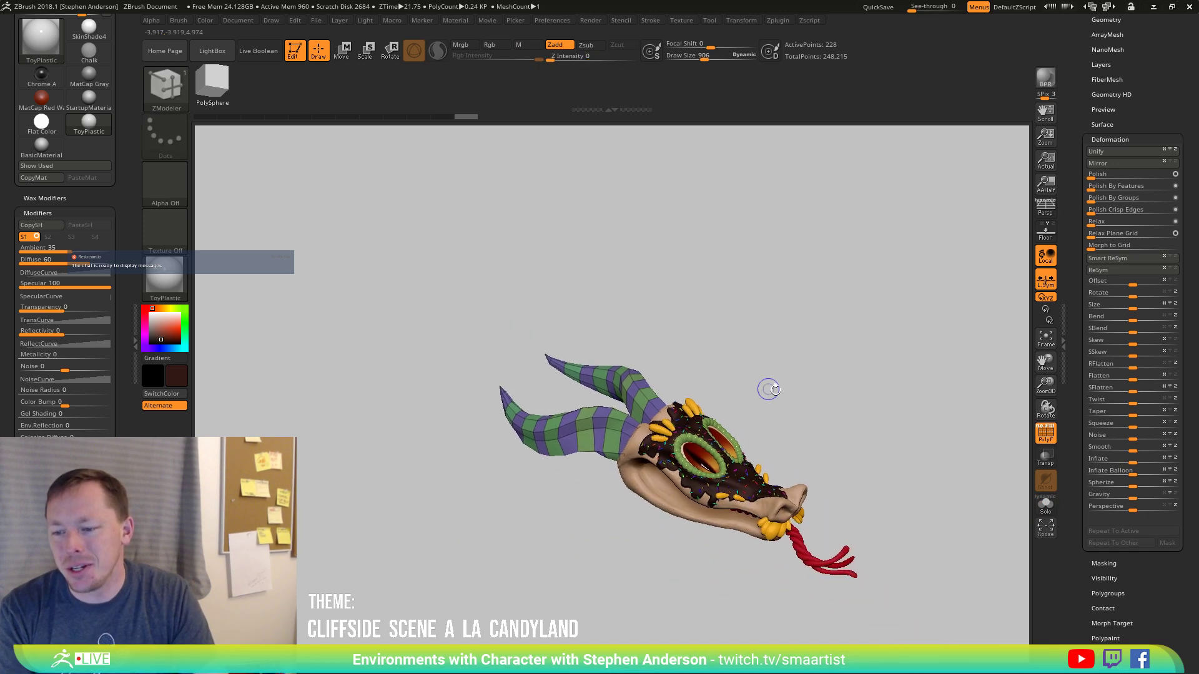
pyautogui.hotkey('shift', 'f')
pyautogui.moveTo(774, 389); pyautogui.dragTo(800, 406, button='right')
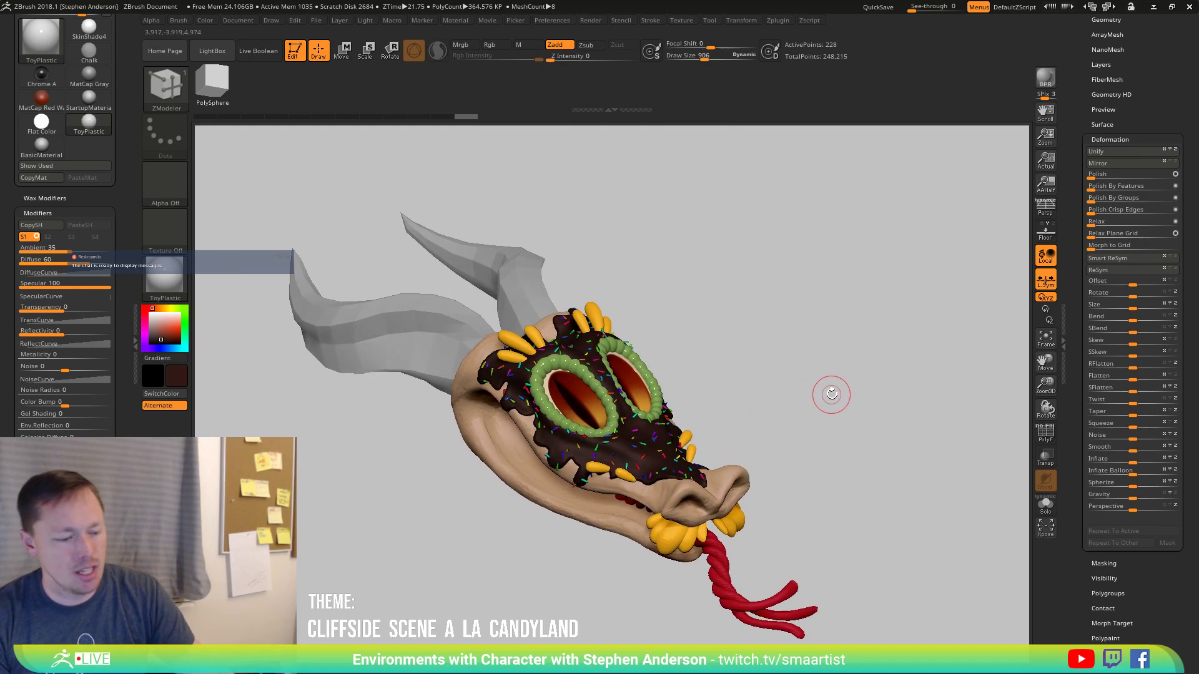
pyautogui.scroll(5, 1162, 181)
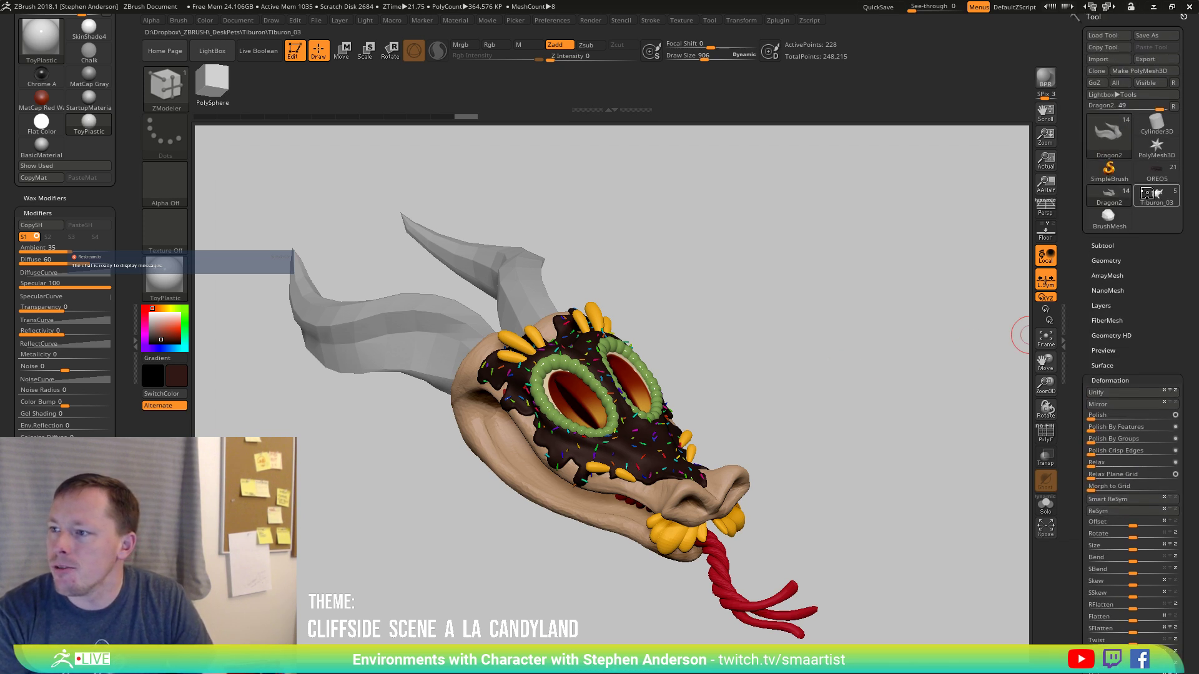
pyautogui.moveTo(1158, 179)
pyautogui.press('ctrl')
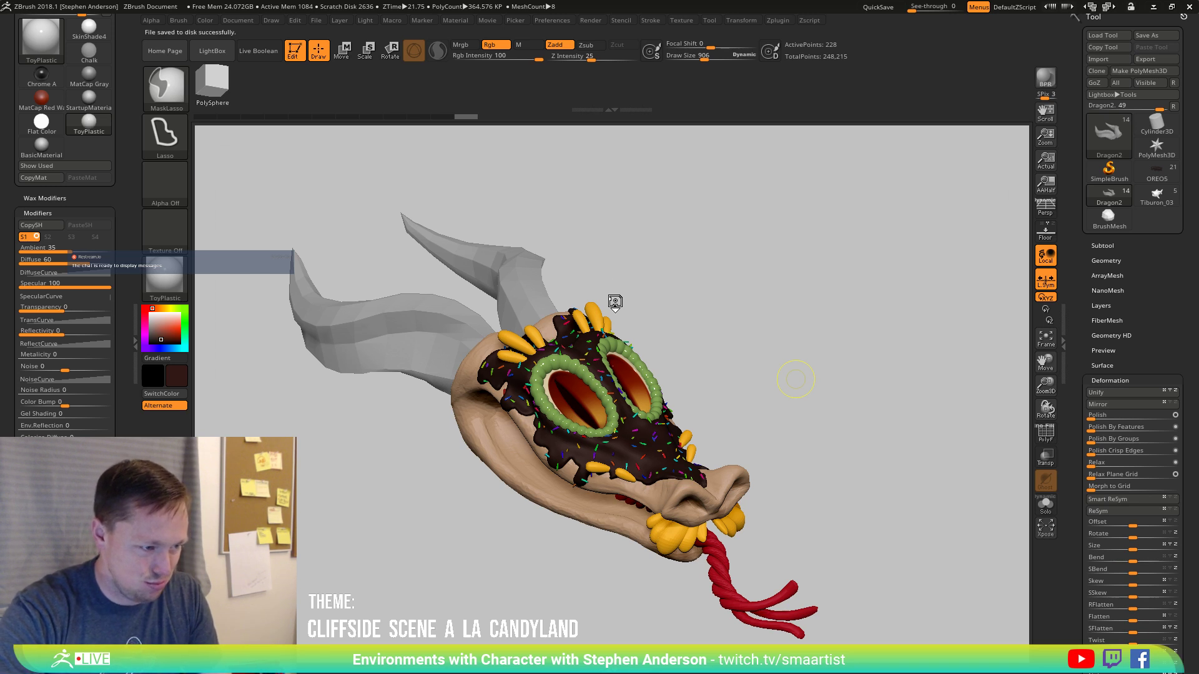
pyautogui.press('b')
pyautogui.press('z')
pyautogui.press('m')
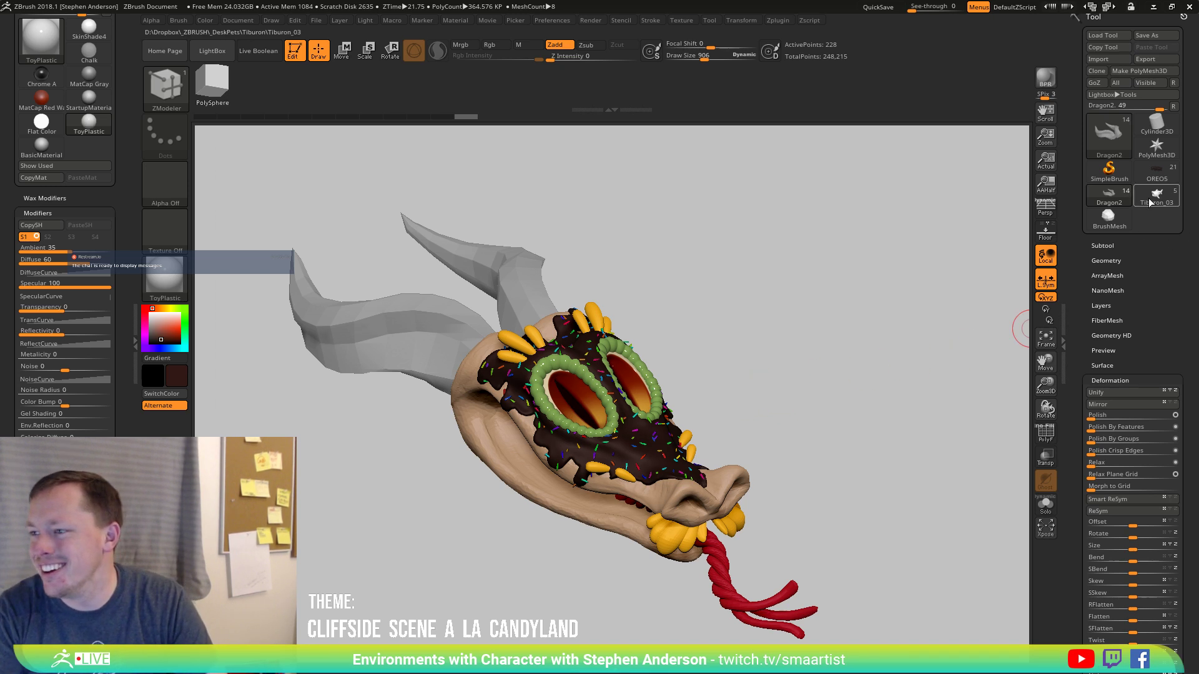
# Switch to the OREOS tool, view the dragon within the cliffside scene from several angles and return to the dragon head tool.
pyautogui.moveTo(1114, 200)
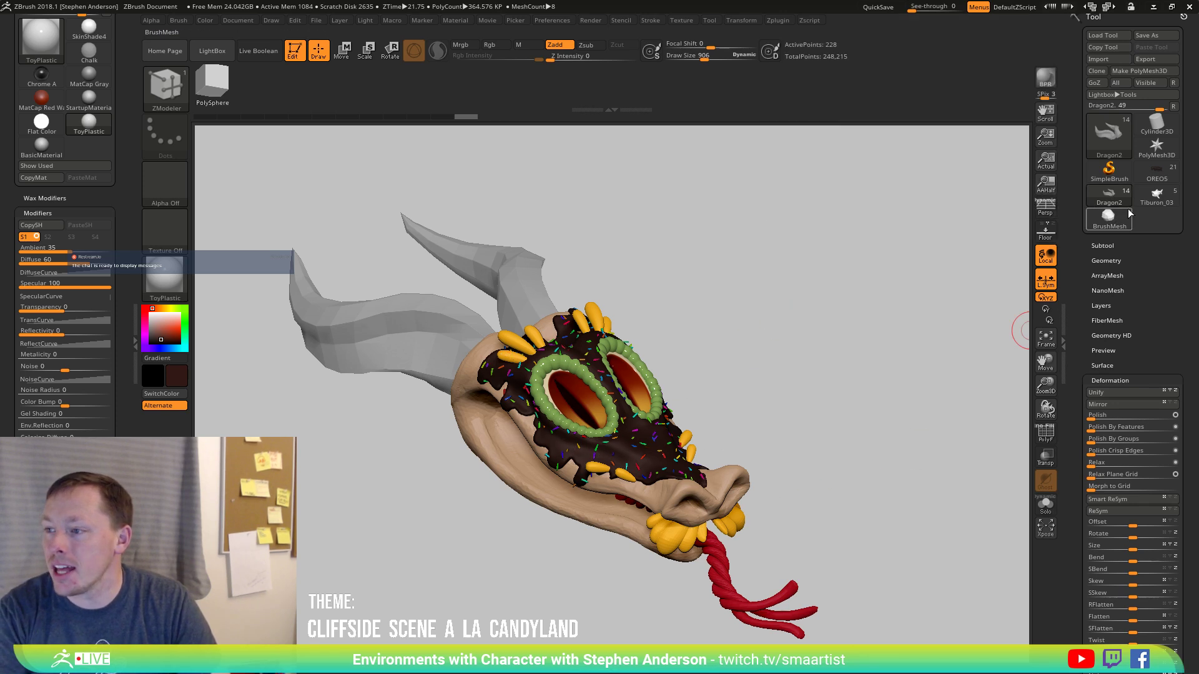
pyautogui.moveTo(1162, 177)
pyautogui.moveTo(883, 292); pyautogui.dragTo(840, 338)
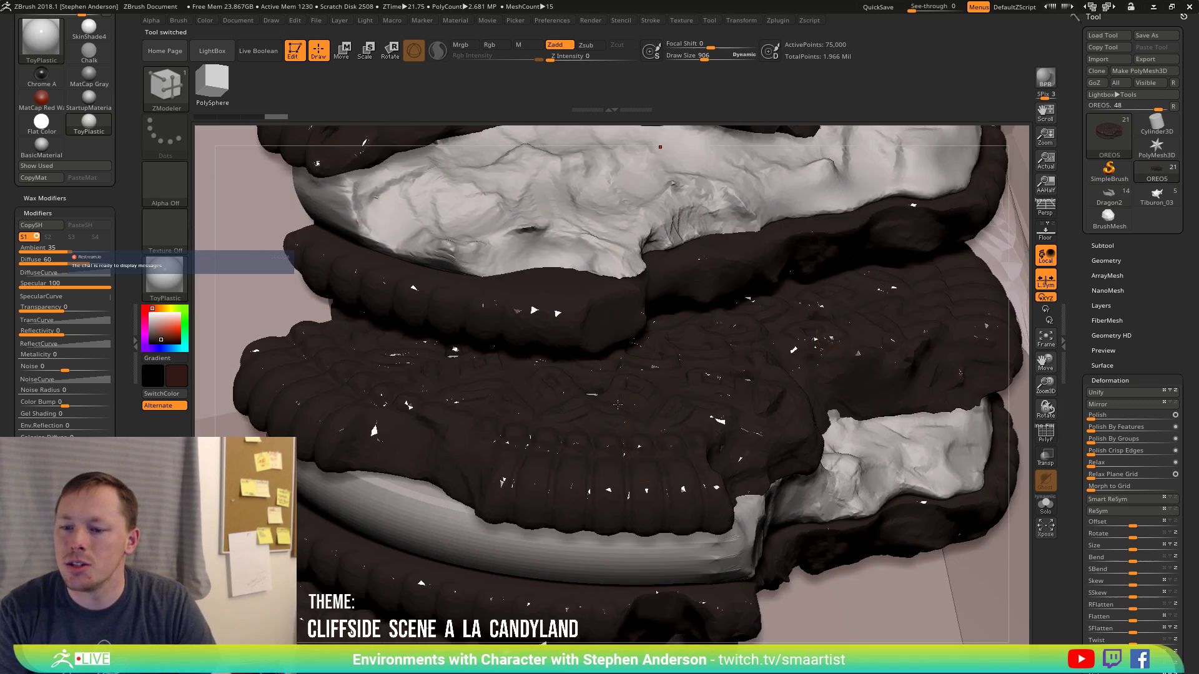
pyautogui.moveTo(618, 405); pyautogui.dragTo(619, 397, button='right')
pyautogui.keyDown('alt'); pyautogui.moveTo(335, 365); pyautogui.dragTo(412, 387, button='right'); pyautogui.keyUp('alt')
pyautogui.press('f')
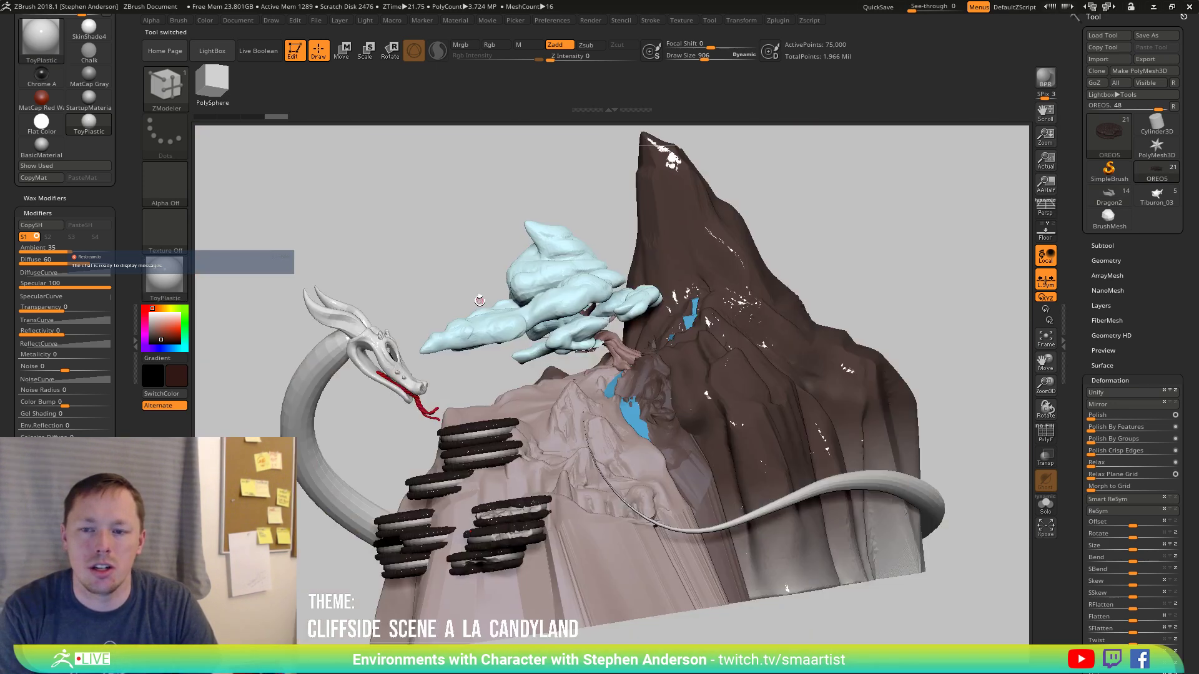
pyautogui.moveTo(618, 404); pyautogui.dragTo(486, 289, button='right')
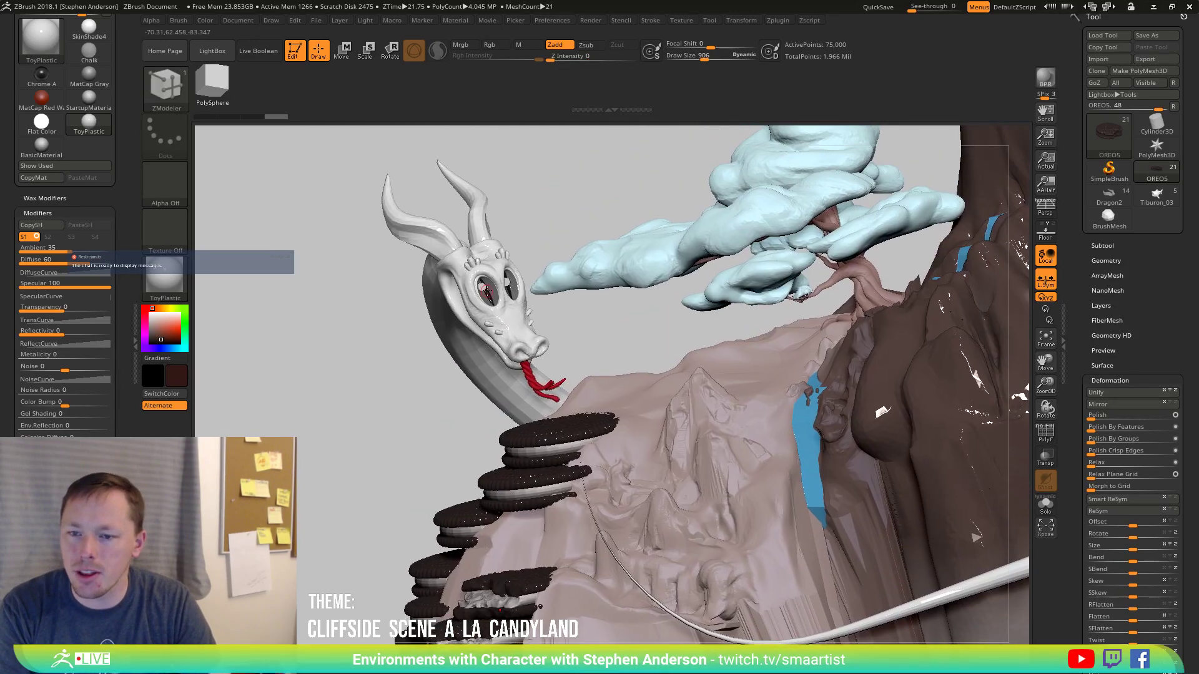
pyautogui.click(1109, 198)
pyautogui.moveTo(764, 362); pyautogui.dragTo(604, 435, button='right')
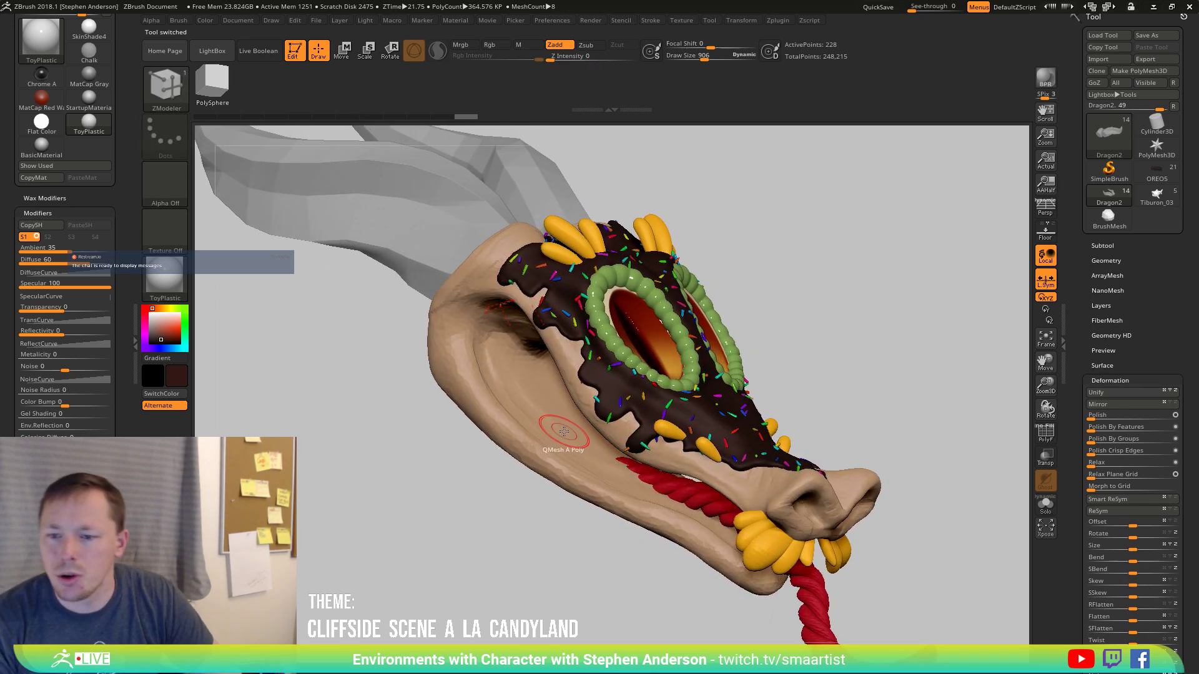
# Select the tan head subtool, solo it and inspect the mouth and jaw.
pyautogui.moveTo(524, 374)
pyautogui.mouseDown(button='right')
pyautogui.moveTo(515, 323)
pyautogui.moveTo(496, 335)
pyautogui.mouseUp(button='right')
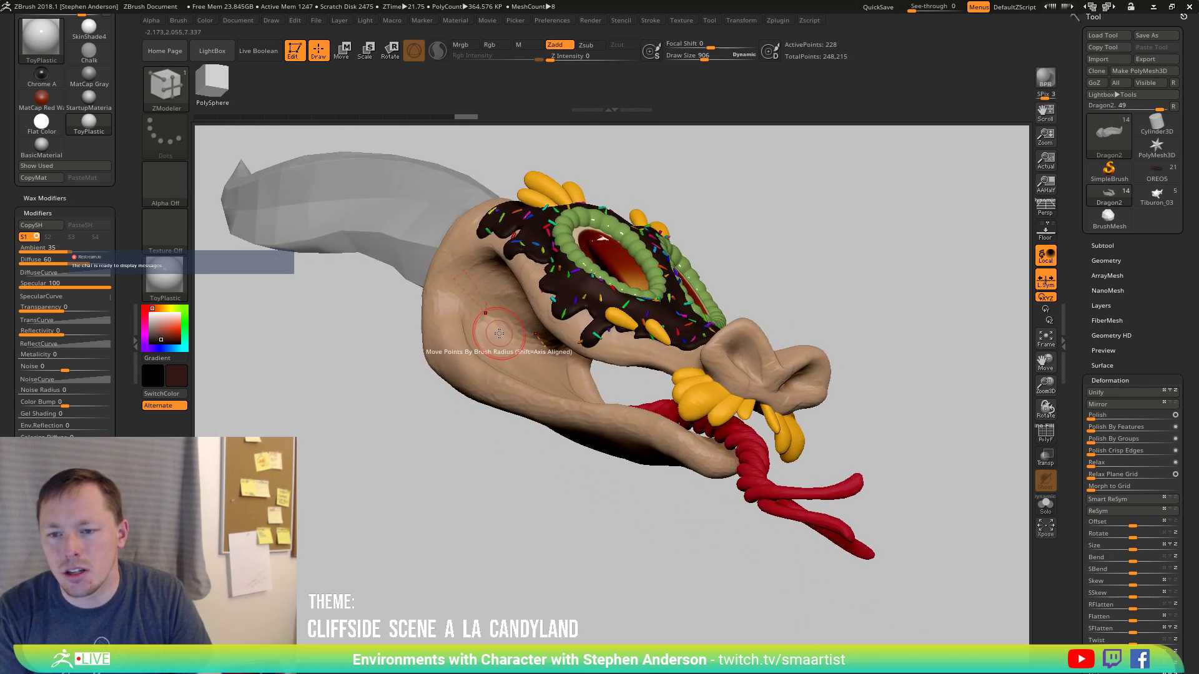
pyautogui.keyDown('alt'); pyautogui.click(494, 379); pyautogui.keyUp('alt')
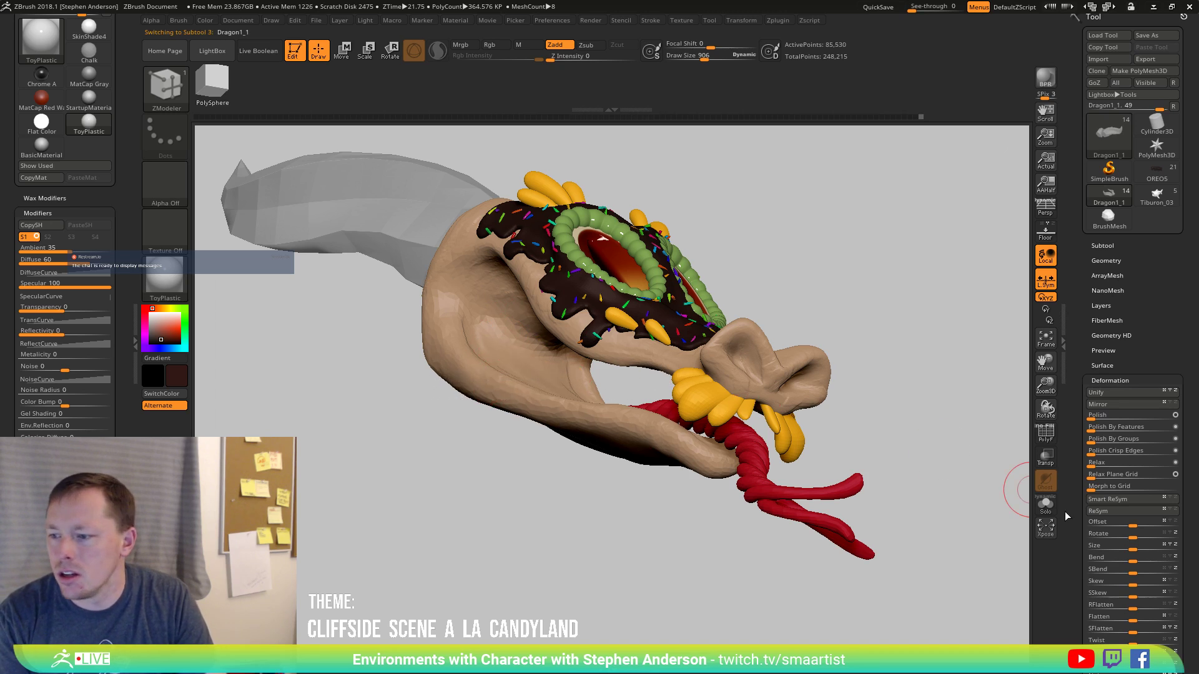
pyautogui.click(1046, 506)
pyautogui.moveTo(771, 460)
pyautogui.mouseDown()
pyautogui.moveTo(614, 402)
pyautogui.moveTo(633, 427)
pyautogui.mouseUp()
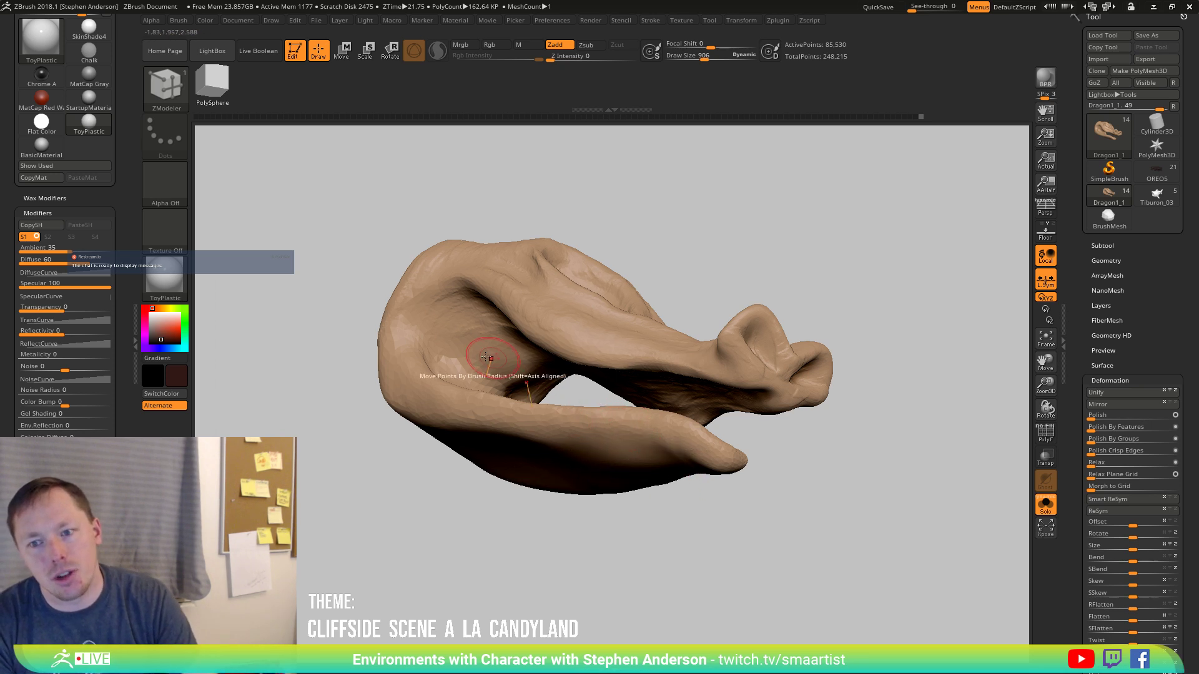
pyautogui.moveTo(487, 357); pyautogui.dragTo(462, 408, button='right')
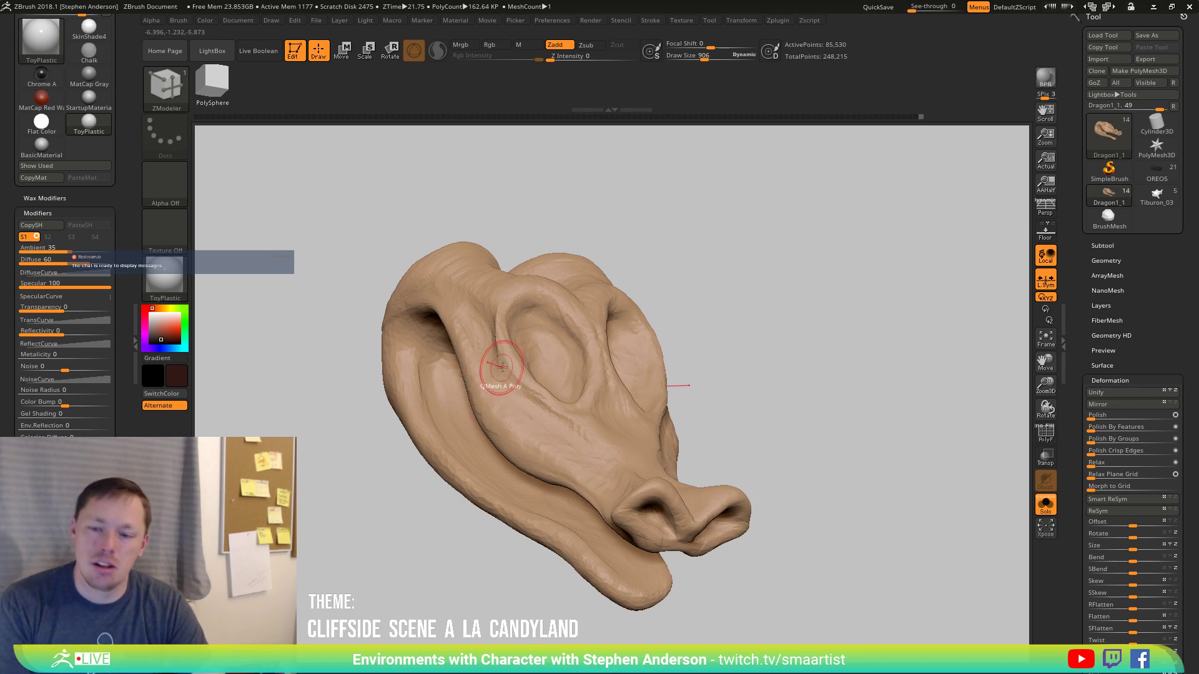
pyautogui.moveTo(441, 413)
pyautogui.mouseDown(button='right')
pyautogui.moveTo(465, 399)
pyautogui.moveTo(468, 358)
pyautogui.moveTo(454, 422)
pyautogui.moveTo(509, 428)
pyautogui.moveTo(437, 462)
pyautogui.mouseUp(button='right')
# Show the head's polyframe and isolate the lower jaw polygroup.
pyautogui.keyDown('ctrl'); pyautogui.keyDown('shift'); pyautogui.click(453, 424); pyautogui.keyUp('shift'); pyautogui.keyUp('ctrl')
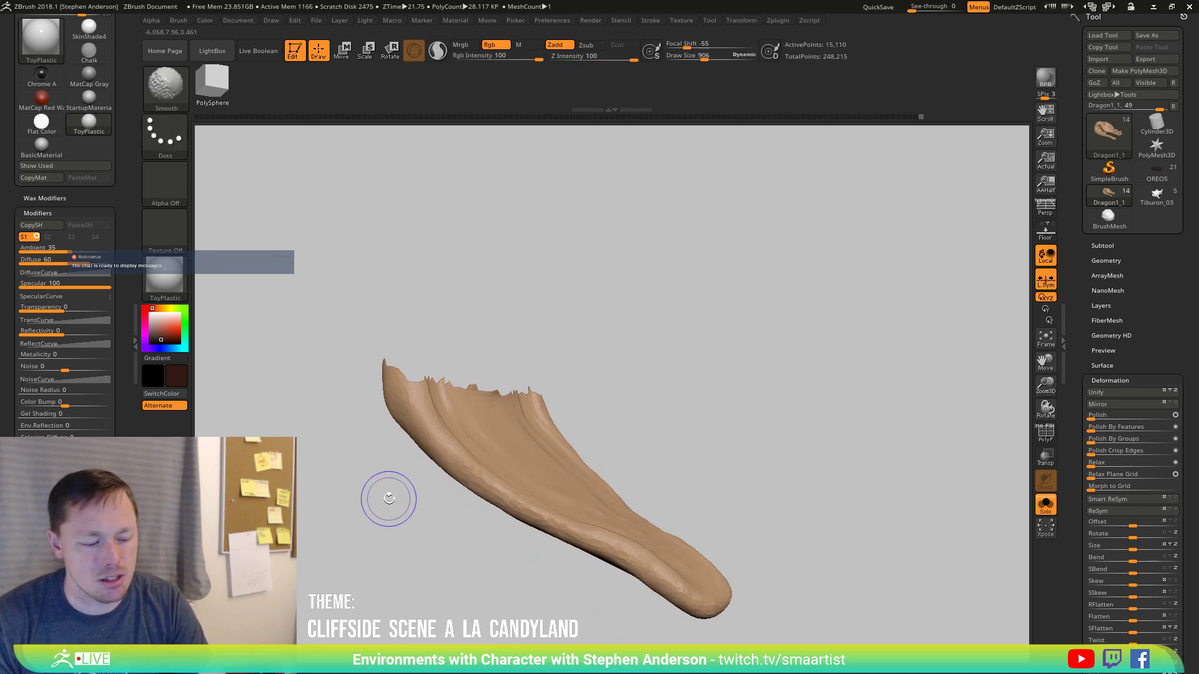
pyautogui.hotkey('shift', 'f')
pyautogui.press('b')
pyautogui.press('z')
pyautogui.press('m')
pyautogui.keyDown('ctrl'); pyautogui.keyDown('shift'); pyautogui.click(355, 515); pyautogui.keyUp('shift'); pyautogui.keyUp('ctrl')
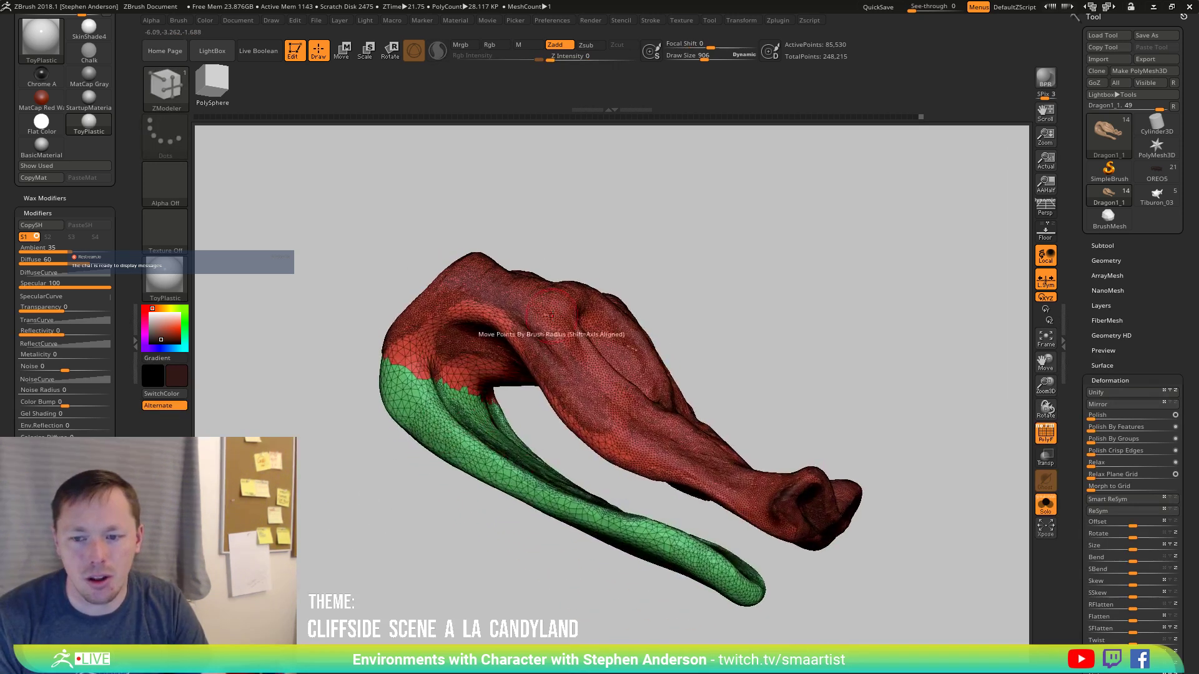
pyautogui.moveTo(463, 412)
pyautogui.mouseDown(button='right')
pyautogui.moveTo(480, 468)
pyautogui.moveTo(430, 364)
pyautogui.moveTo(427, 396)
pyautogui.mouseUp(button='right')
pyautogui.keyDown('ctrl'); pyautogui.keyDown('shift'); pyautogui.click(460, 415); pyautogui.keyUp('shift'); pyautogui.keyUp('ctrl')
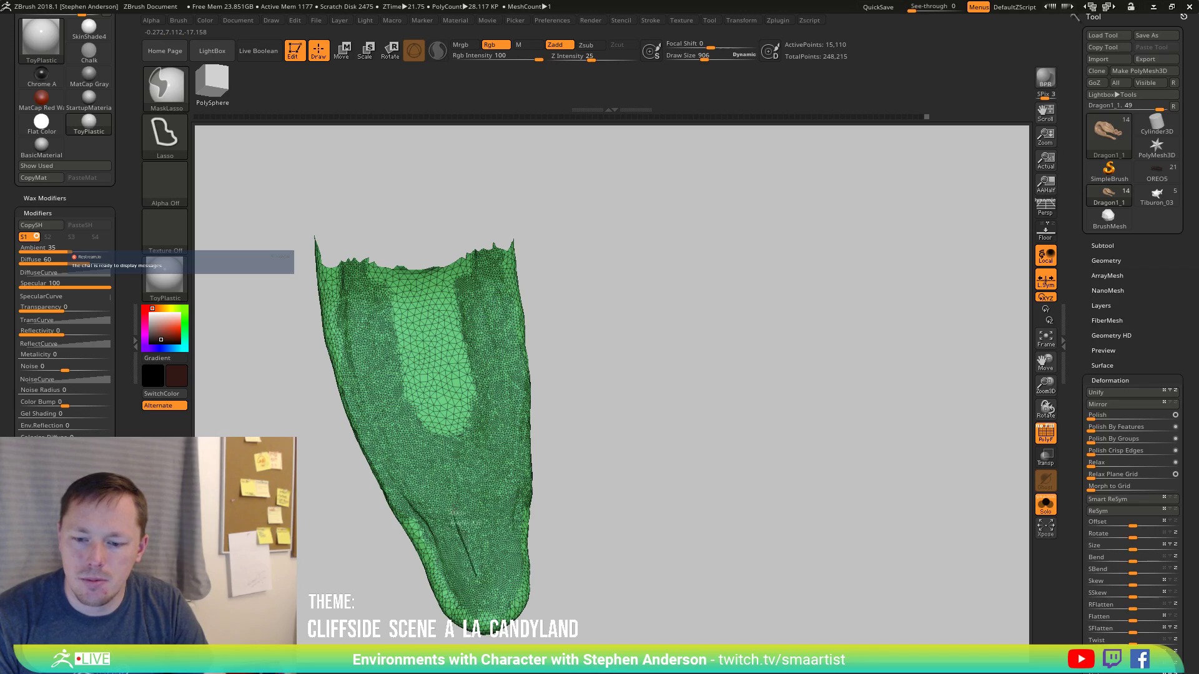
# Mask the inside surface of the lower jaw with the MaskPen brush and hide the polyframe.
pyautogui.keyDown('ctrl'); pyautogui.click(148, 81); pyautogui.keyUp('ctrl')
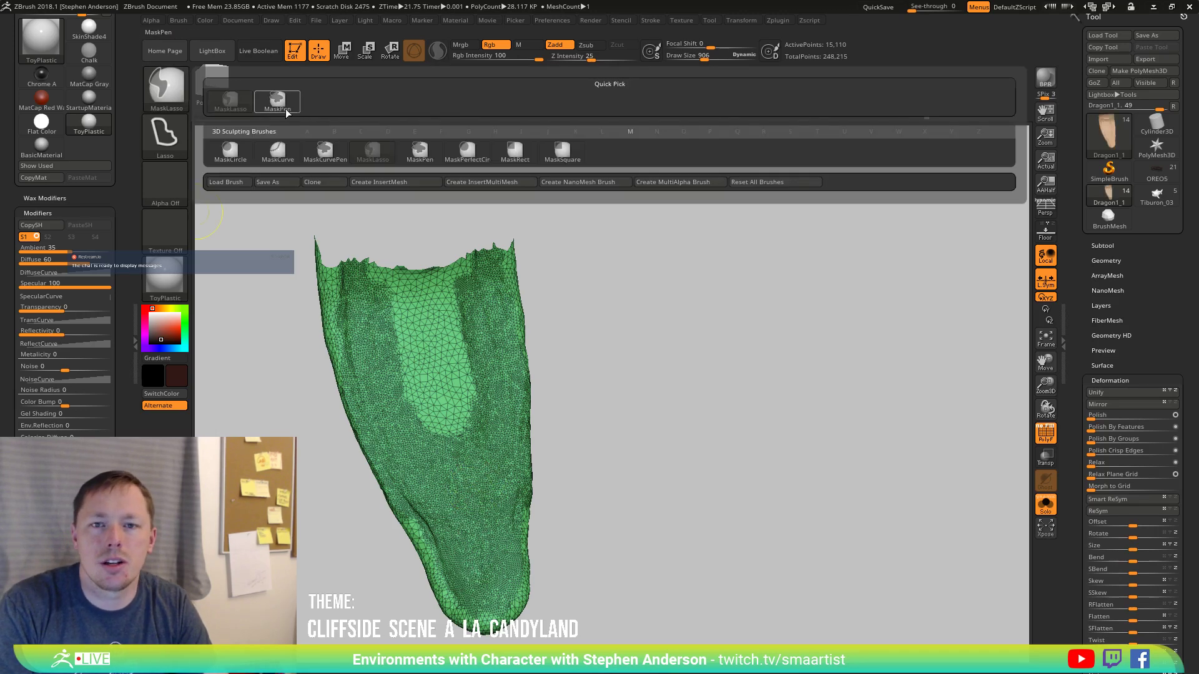
pyautogui.keyDown('ctrl'); pyautogui.click(286, 109); pyautogui.keyUp('ctrl')
pyautogui.moveTo(482, 571)
pyautogui.keyDown('ctrl'); pyautogui.mouseDown()
pyautogui.moveTo(456, 499)
pyautogui.moveTo(412, 459)
pyautogui.moveTo(367, 279)
pyautogui.moveTo(431, 287)
pyautogui.moveTo(415, 312)
pyautogui.moveTo(431, 337)
pyautogui.moveTo(401, 349)
pyautogui.moveTo(451, 463)
pyautogui.mouseUp(); pyautogui.keyUp('ctrl')
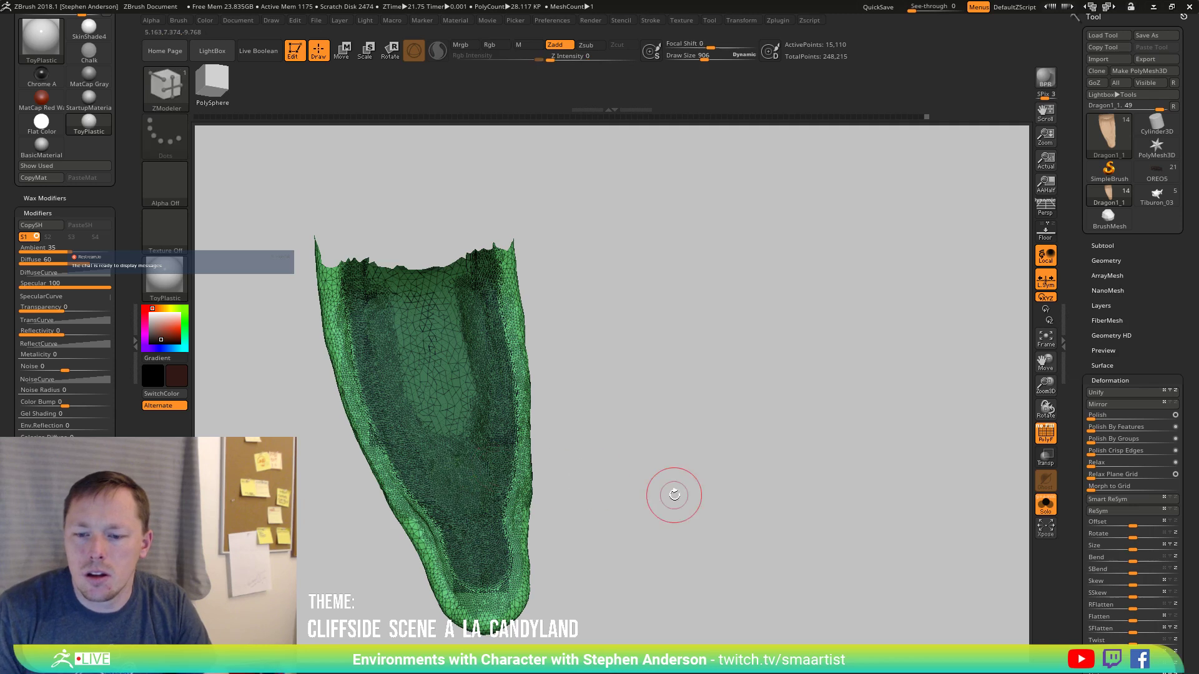
pyautogui.hotkey('shift', 'f')
pyautogui.moveTo(666, 508); pyautogui.dragTo(682, 467)
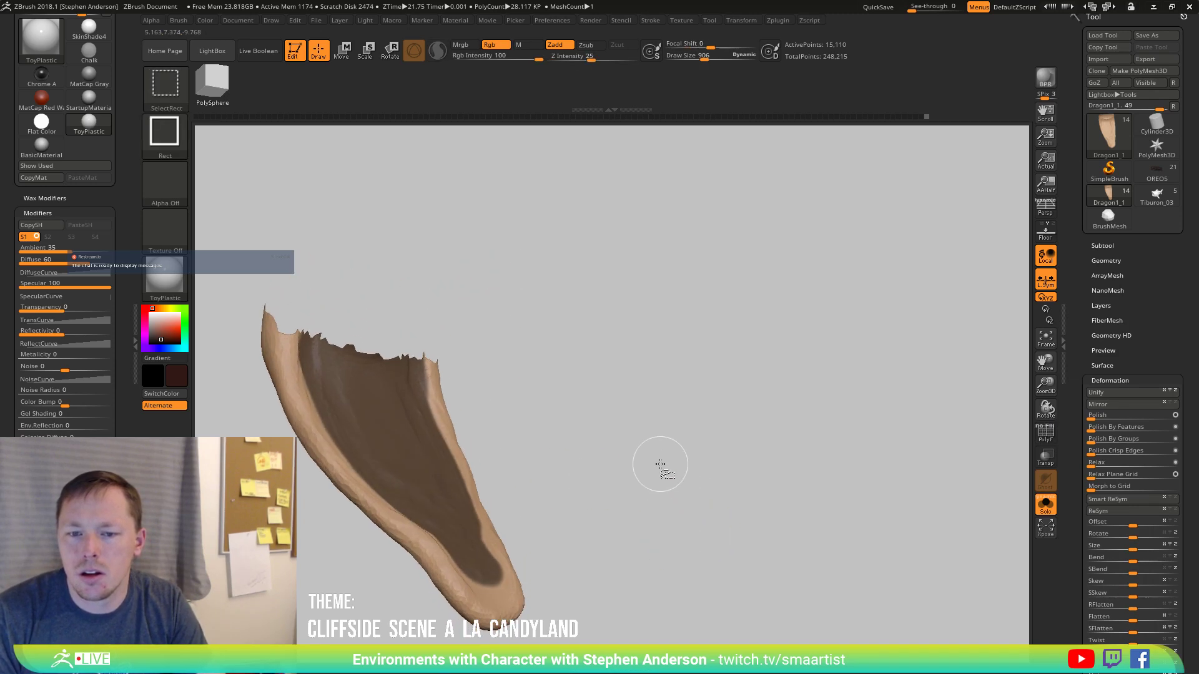
# Invert the visibility to show only the upper head and mask the roof of the mouth with MaskPen.
pyautogui.keyDown('ctrl'); pyautogui.keyDown('shift'); pyautogui.click(673, 509); pyautogui.keyUp('shift'); pyautogui.keyUp('ctrl')
pyautogui.moveTo(674, 517); pyautogui.dragTo(827, 297)
pyautogui.moveTo(389, 477); pyautogui.dragTo(391, 484)
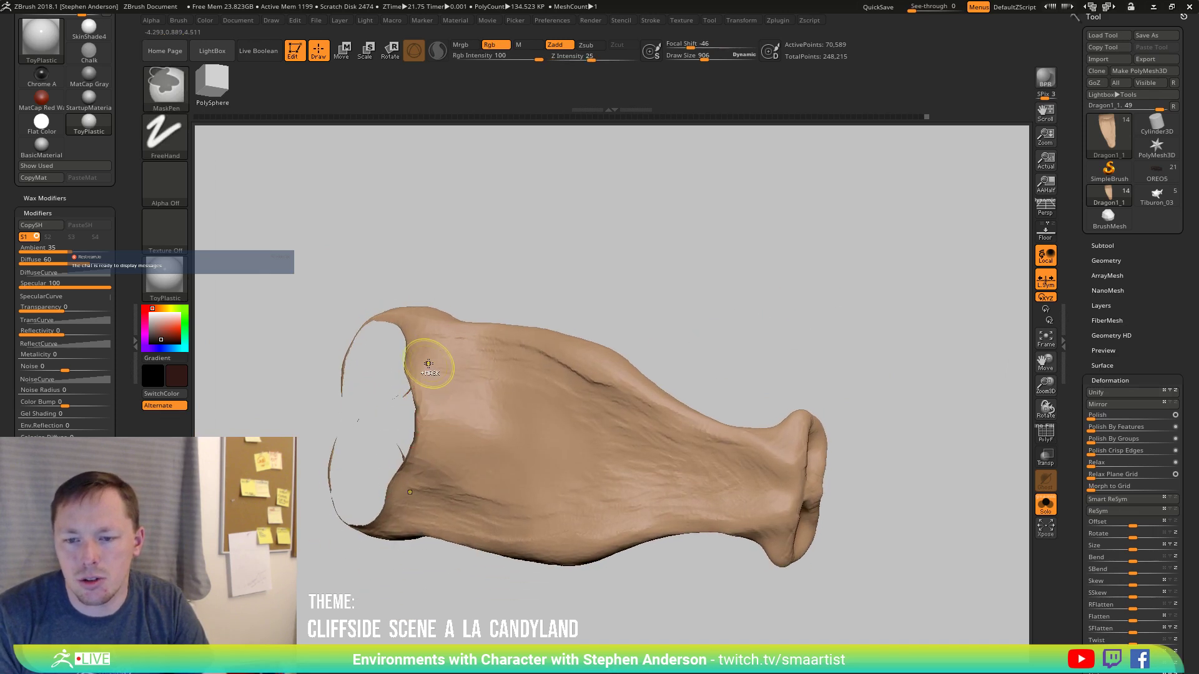
pyautogui.keyDown('ctrl'); pyautogui.moveTo(415, 371); pyautogui.dragTo(471, 369); pyautogui.keyUp('ctrl')
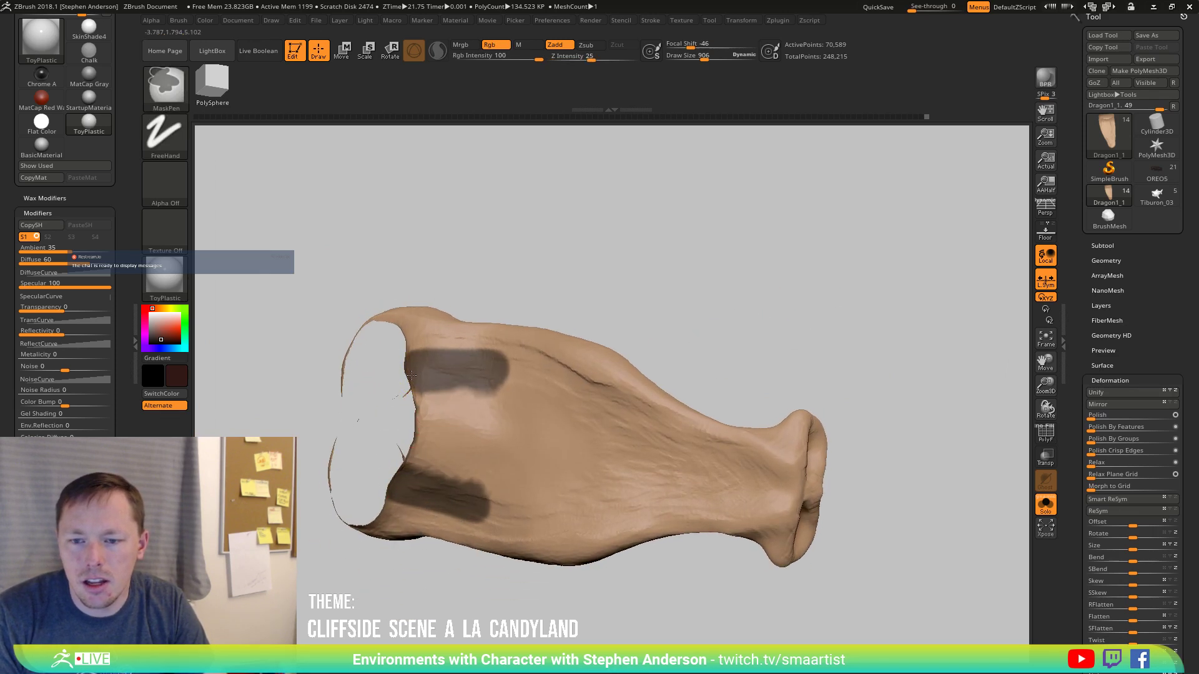
pyautogui.moveTo(418, 421)
pyautogui.keyDown('ctrl'); pyautogui.mouseDown()
pyautogui.moveTo(456, 437)
pyautogui.moveTo(543, 412)
pyautogui.moveTo(506, 443)
pyautogui.moveTo(556, 466)
pyautogui.moveTo(515, 390)
pyautogui.moveTo(733, 474)
pyautogui.mouseUp(); pyautogui.keyUp('ctrl')
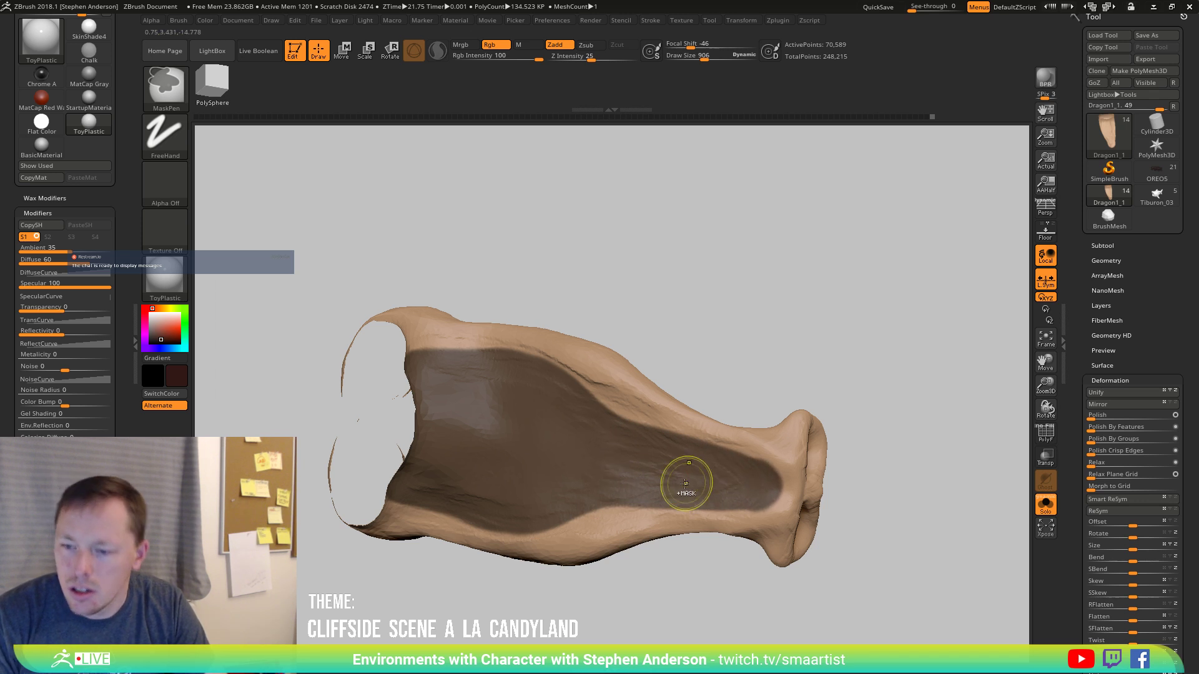
pyautogui.moveTo(687, 481); pyautogui.dragTo(749, 472, button='right')
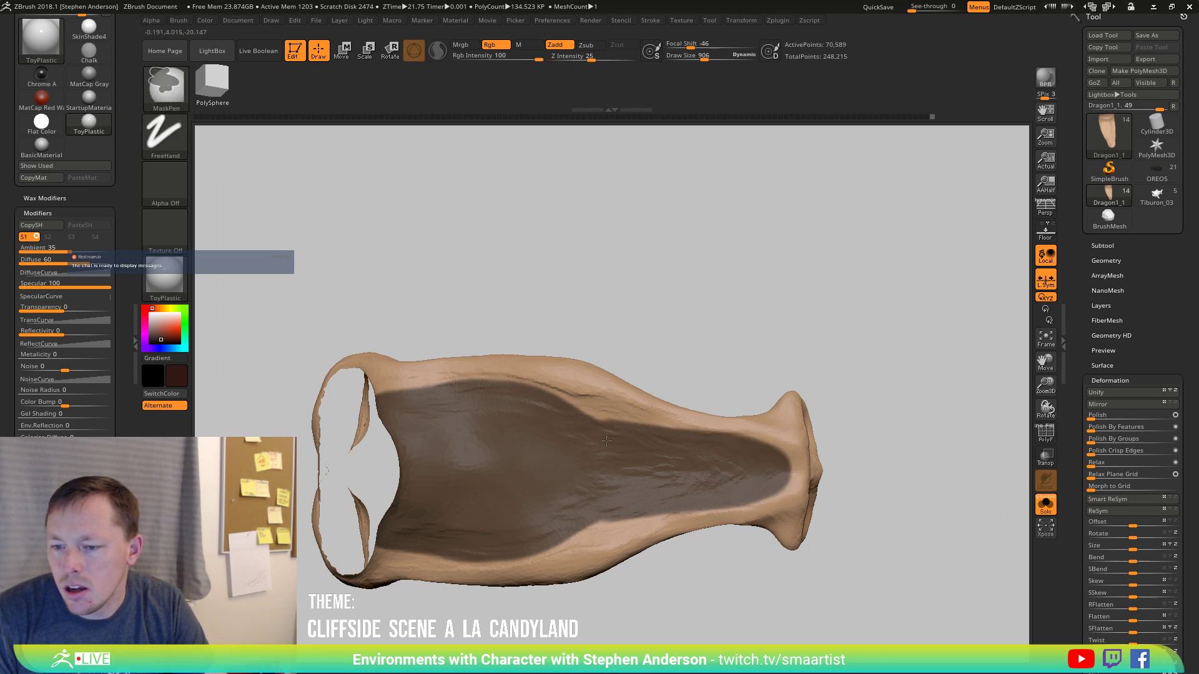
# Unhide the whole head and check the masked mouth interior from the side.
pyautogui.press('b')
pyautogui.press('z')
pyautogui.press('m')
pyautogui.moveTo(529, 429)
pyautogui.mouseDown(button='right')
pyautogui.moveTo(524, 526)
pyautogui.moveTo(562, 554)
pyautogui.moveTo(587, 481)
pyautogui.moveTo(631, 460)
pyautogui.moveTo(682, 490)
pyautogui.moveTo(709, 489)
pyautogui.moveTo(682, 484)
pyautogui.moveTo(663, 522)
pyautogui.mouseUp(button='right')
pyautogui.hotkey('ctrl', 'shift')
pyautogui.keyDown('ctrl'); pyautogui.keyDown('shift'); pyautogui.click(667, 565); pyautogui.keyUp('shift'); pyautogui.keyUp('ctrl')
pyautogui.moveTo(667, 565)
pyautogui.mouseDown(button='right')
pyautogui.moveTo(655, 487)
pyautogui.moveTo(631, 519)
pyautogui.moveTo(673, 396)
pyautogui.moveTo(650, 548)
pyautogui.moveTo(658, 468)
pyautogui.moveTo(615, 431)
pyautogui.mouseUp(button='right')
pyautogui.moveTo(479, 344)
pyautogui.keyDown('ctrl'); pyautogui.mouseDown(button='right')
pyautogui.moveTo(507, 373)
pyautogui.moveTo(415, 357)
pyautogui.moveTo(300, 362)
pyautogui.moveTo(561, 377)
pyautogui.moveTo(600, 400)
pyautogui.moveTo(543, 387)
pyautogui.moveTo(566, 399)
pyautogui.moveTo(650, 340)
pyautogui.moveTo(615, 257)
pyautogui.mouseUp(button='right'); pyautogui.keyUp('ctrl')
pyautogui.press('f')
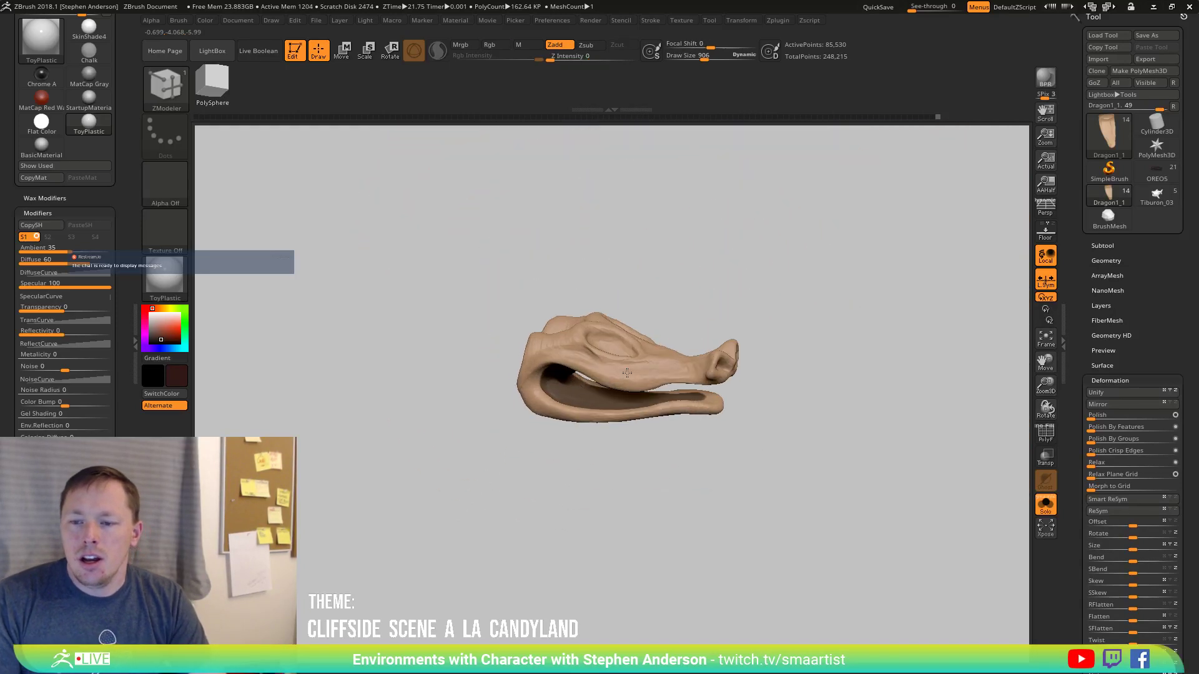
pyautogui.keyDown('ctrl'); pyautogui.moveTo(627, 372); pyautogui.dragTo(660, 361, button='right'); pyautogui.keyUp('ctrl')
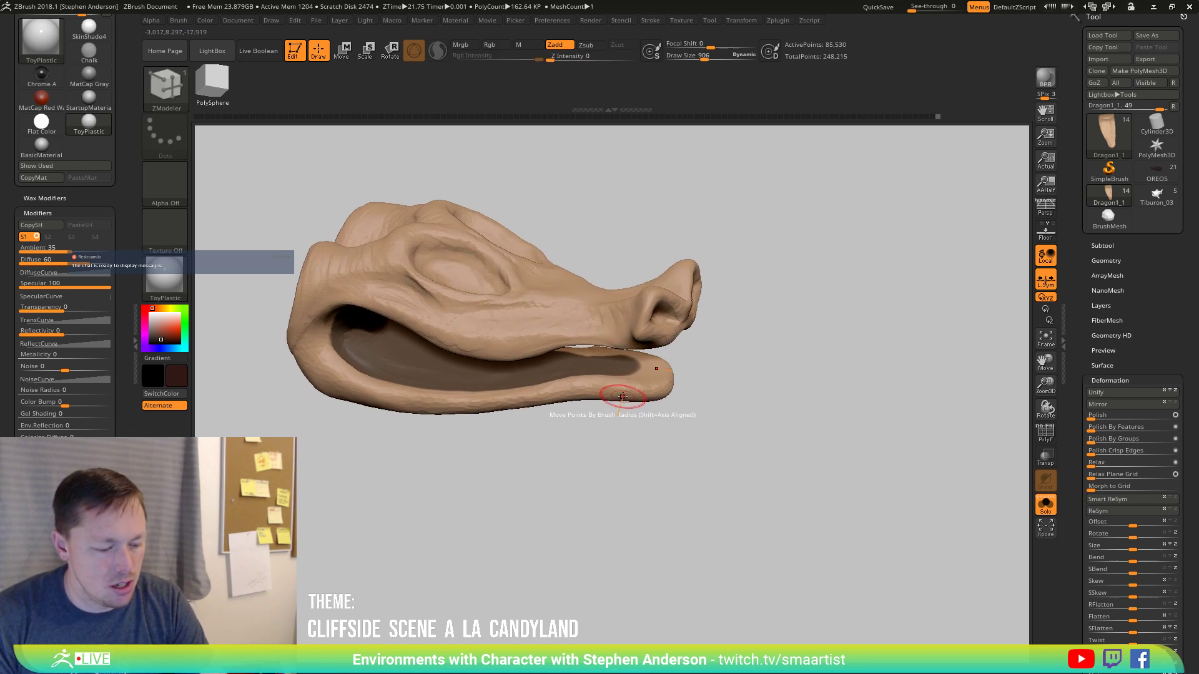
# Show the polyframe and turn the masked mouth interior into its own polygroup.
pyautogui.hotkey('shift', 'f')
pyautogui.moveTo(601, 436)
pyautogui.mouseDown(button='right')
pyautogui.moveTo(578, 387)
pyautogui.moveTo(588, 420)
pyautogui.mouseUp(button='right')
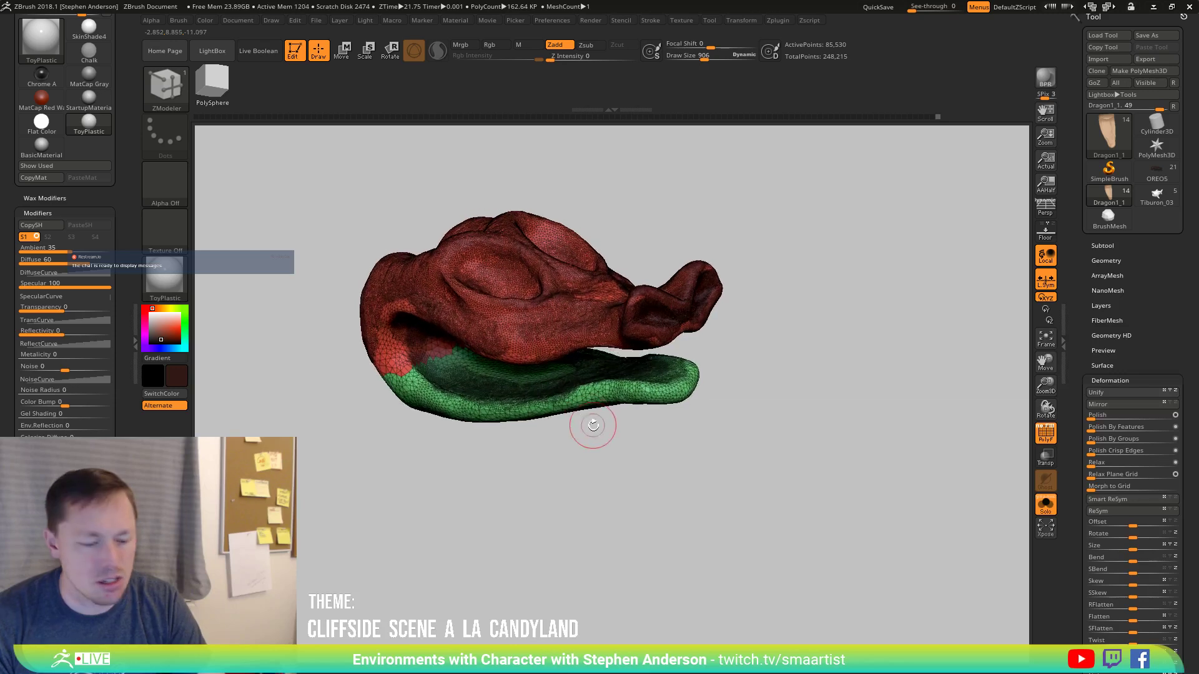
pyautogui.press('ctrl')
pyautogui.moveTo(559, 474)
pyautogui.mouseDown(button='right')
pyautogui.moveTo(581, 460)
pyautogui.moveTo(556, 486)
pyautogui.moveTo(605, 455)
pyautogui.moveTo(557, 421)
pyautogui.moveTo(642, 504)
pyautogui.moveTo(430, 396)
pyautogui.mouseUp(button='right')
pyautogui.hotkey('ctrl', 'shift')
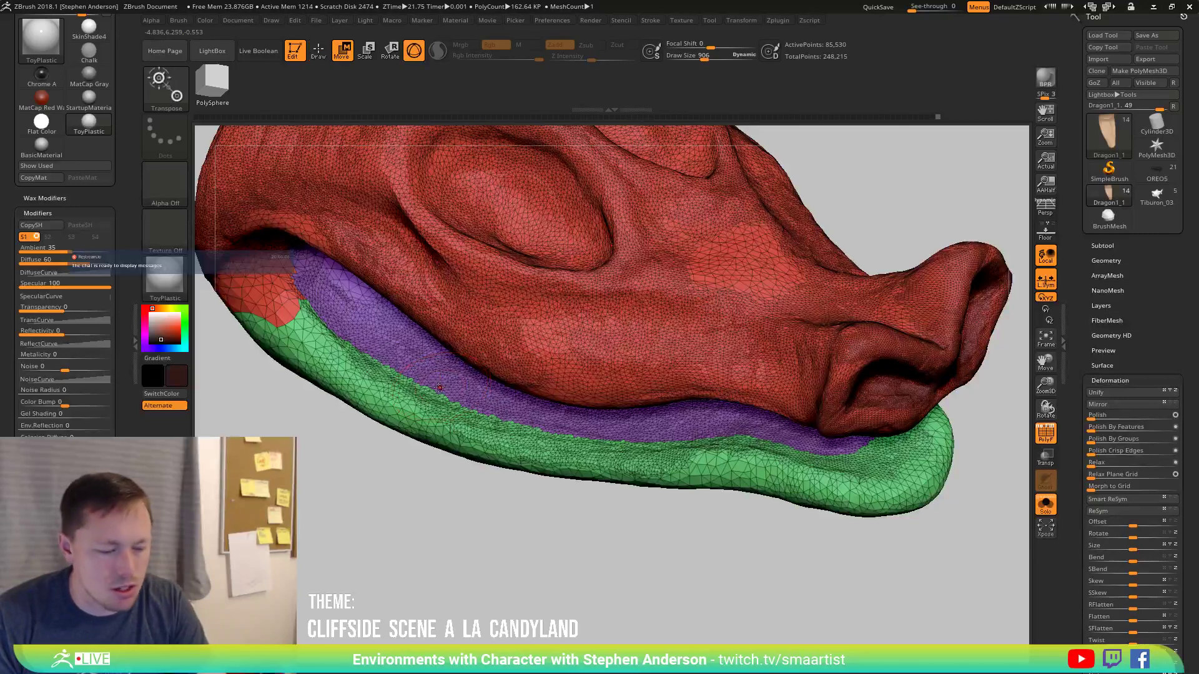
# Mask everything except the mouth-interior polygroup and switch to the Move brush.
pyautogui.press('w')
pyautogui.keyDown('ctrl'); pyautogui.keyDown('shift'); pyautogui.click(442, 384); pyautogui.keyUp('shift'); pyautogui.keyUp('ctrl')
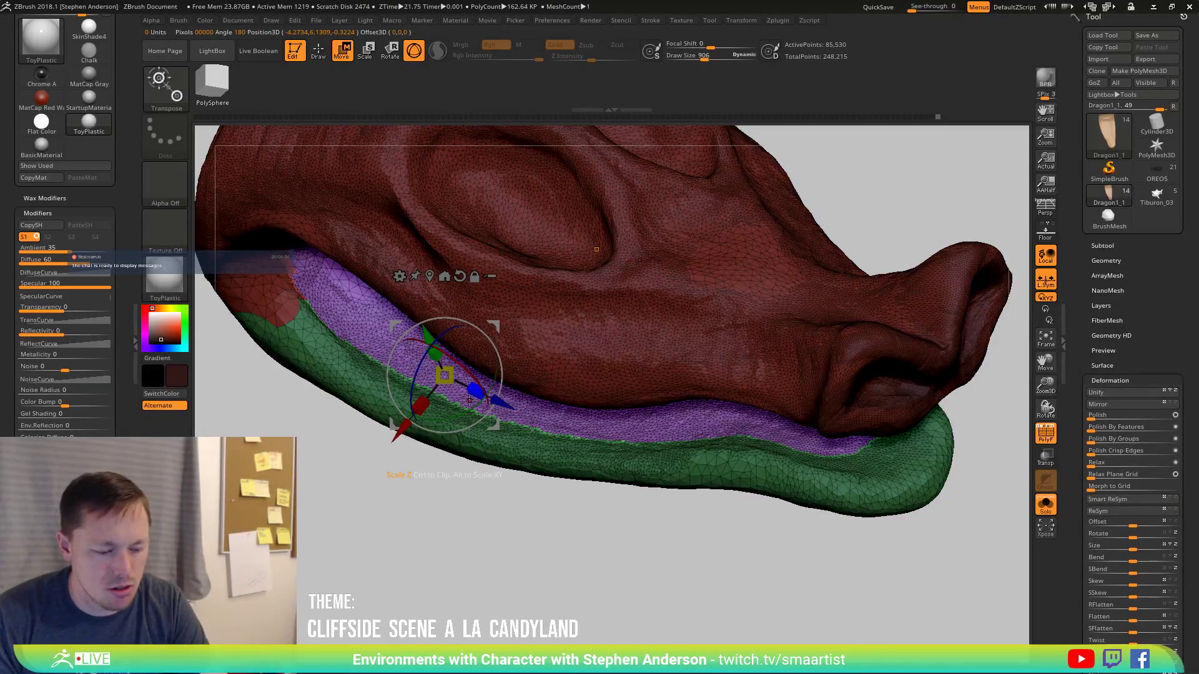
pyautogui.press('b')
pyautogui.press('m')
pyautogui.press('v')
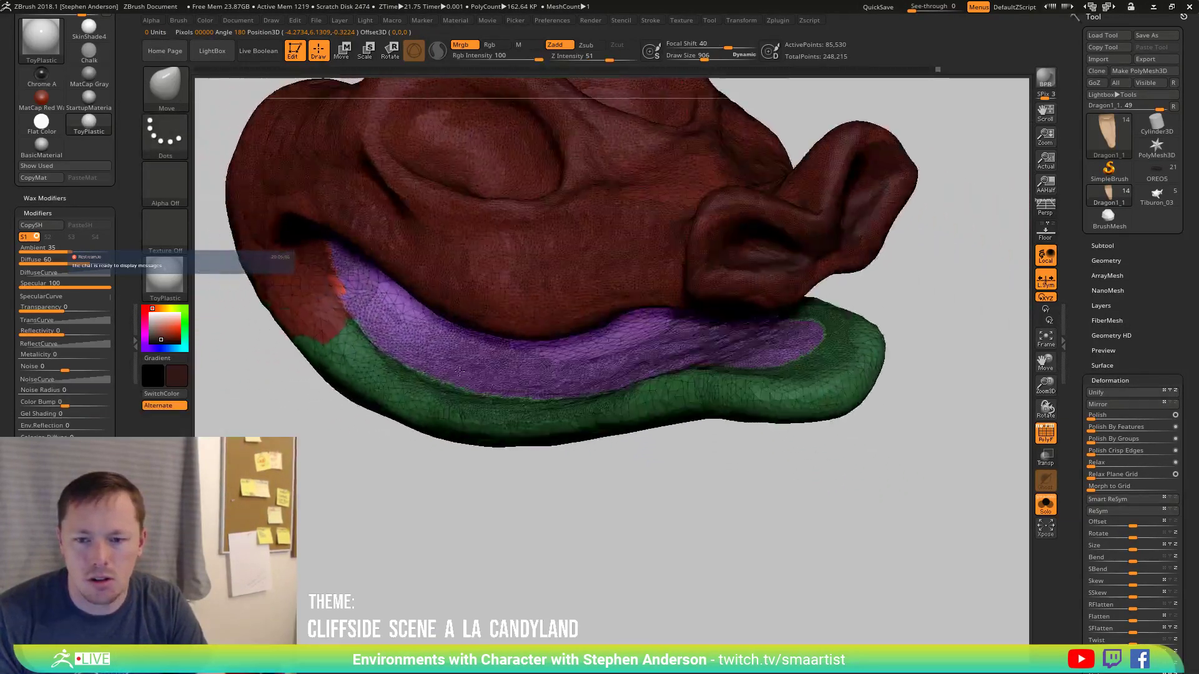
# Hide the polyframe, smooth the lower inner-mouth edge and build up the lower gum surface with the ClayBuildup brush.
pyautogui.moveTo(459, 371)
pyautogui.mouseDown(button='right')
pyautogui.moveTo(415, 365)
pyautogui.moveTo(421, 351)
pyautogui.moveTo(437, 357)
pyautogui.moveTo(399, 347)
pyautogui.mouseUp(button='right')
pyautogui.press('b')
pyautogui.press('c')
pyautogui.press('b')
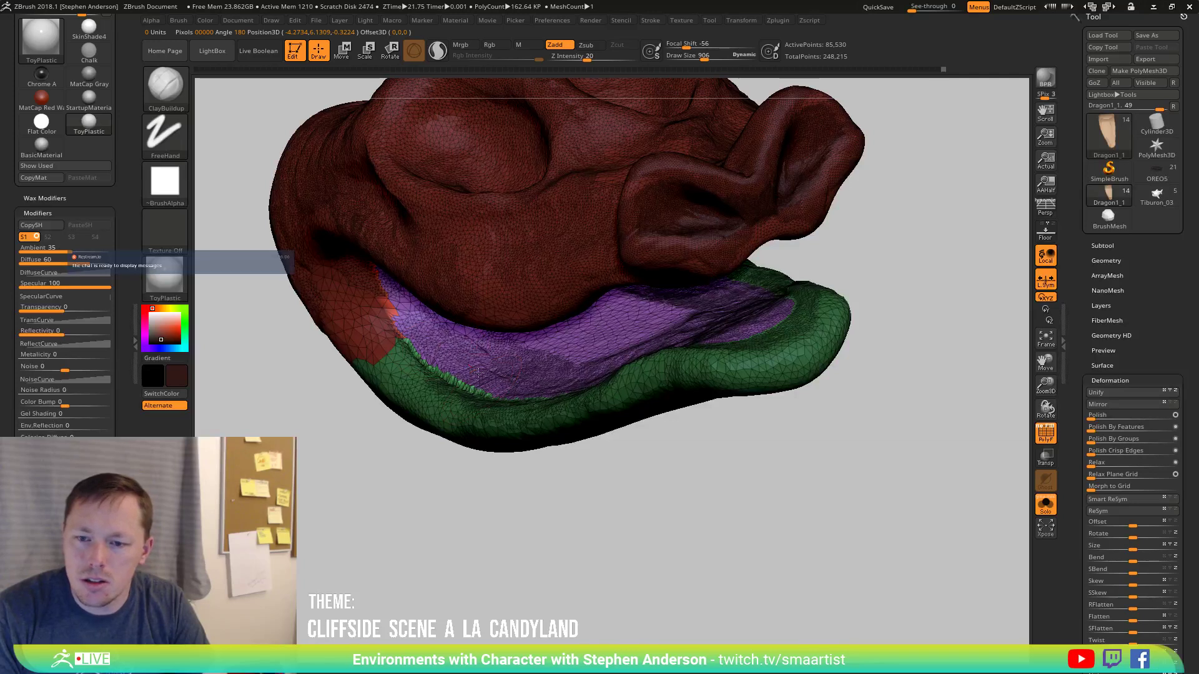
pyautogui.hotkey('shift', 'f')
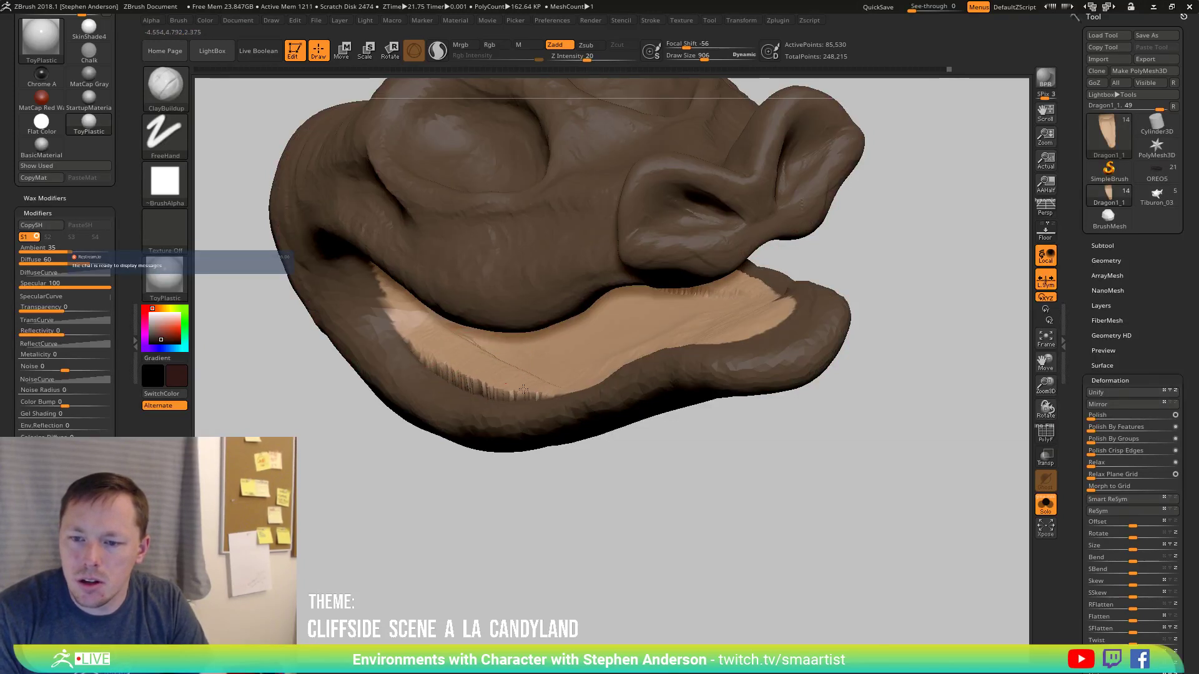
pyautogui.moveTo(585, 386); pyautogui.dragTo(606, 354, button='right')
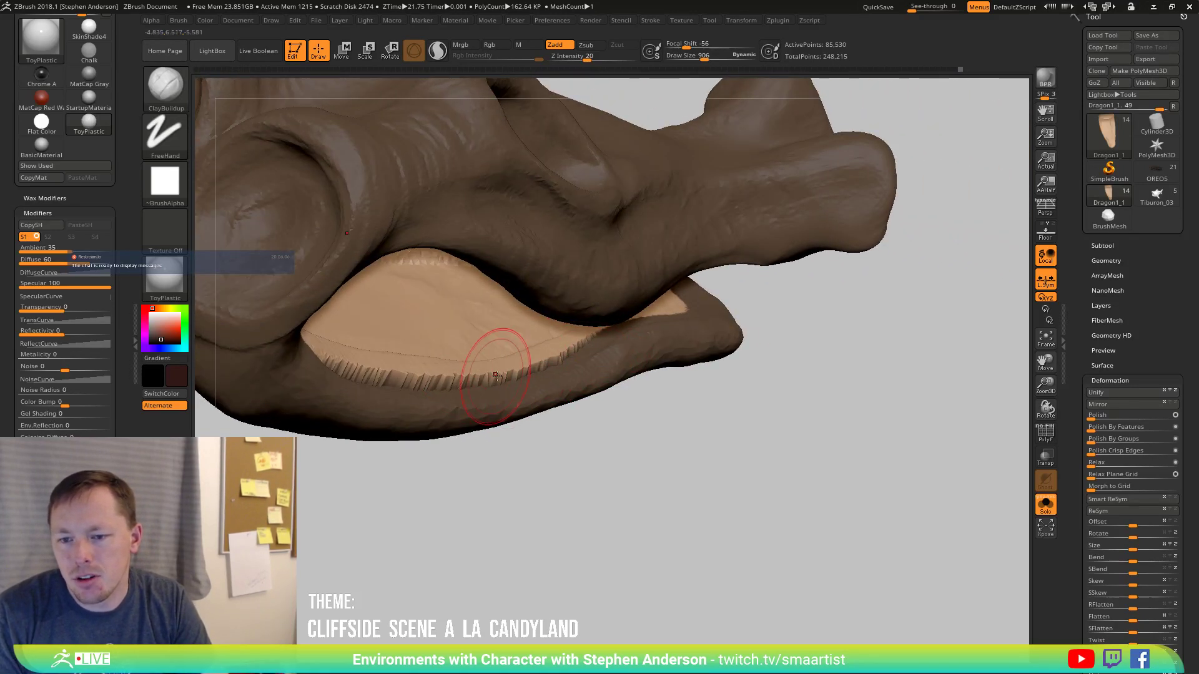
pyautogui.keyDown('shift'); pyautogui.moveTo(496, 375); pyautogui.dragTo(505, 377); pyautogui.keyUp('shift')
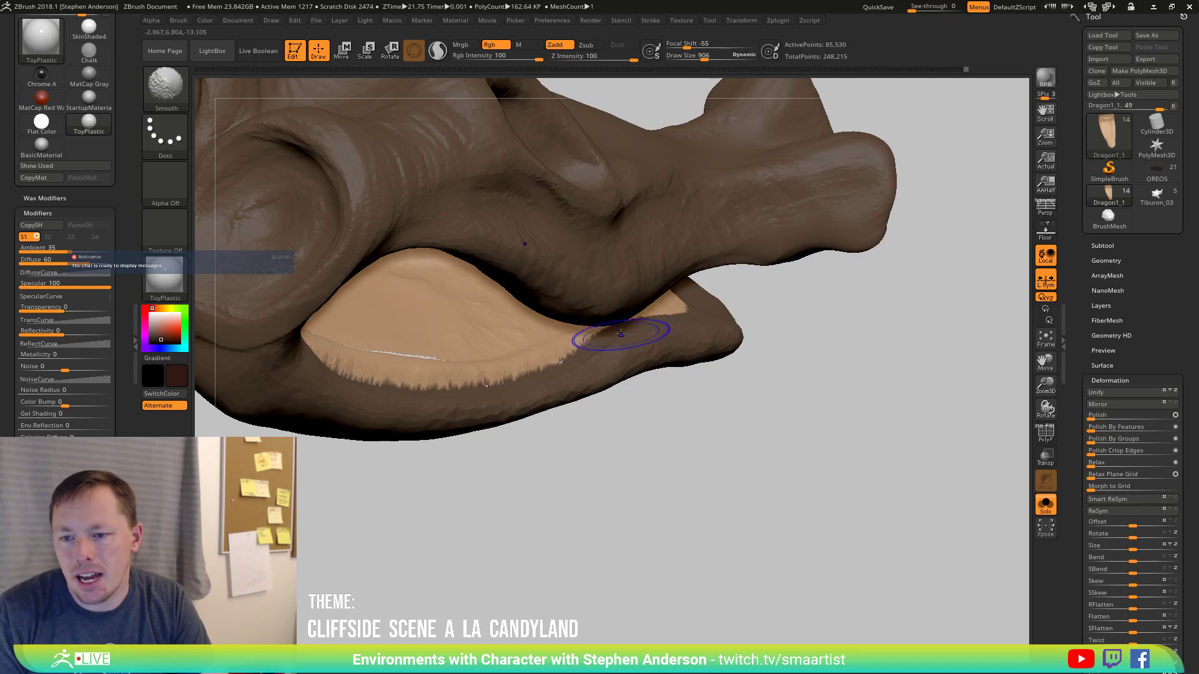
pyautogui.moveTo(609, 360); pyautogui.dragTo(535, 364, button='right')
pyautogui.moveTo(522, 370); pyautogui.dragTo(217, 383)
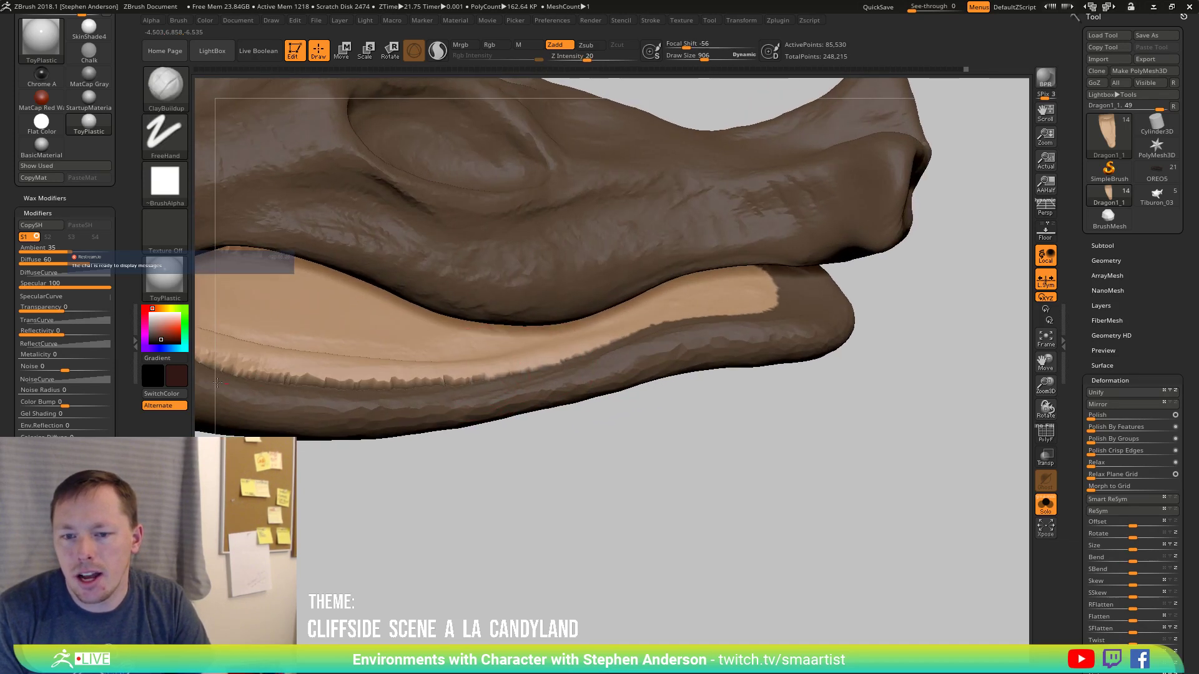
pyautogui.moveTo(297, 350); pyautogui.dragTo(482, 354, button='right')
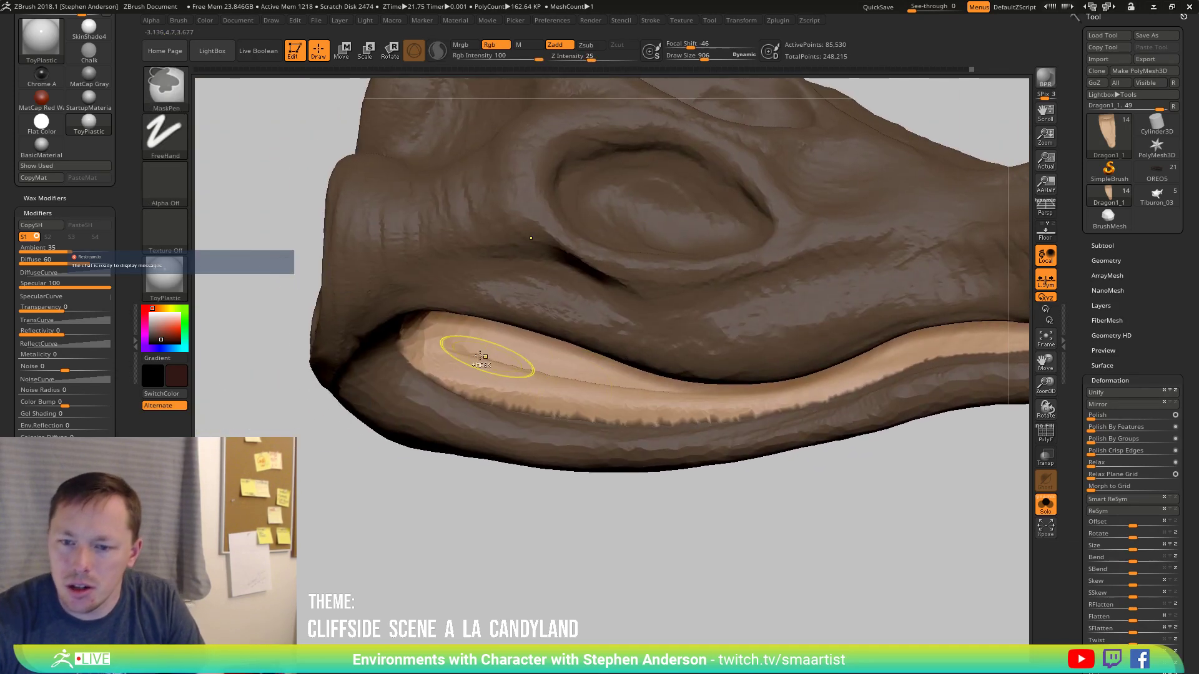
pyautogui.moveTo(528, 376)
pyautogui.mouseDown()
pyautogui.moveTo(809, 400)
pyautogui.moveTo(893, 373)
pyautogui.moveTo(468, 392)
pyautogui.moveTo(622, 410)
pyautogui.mouseUp()
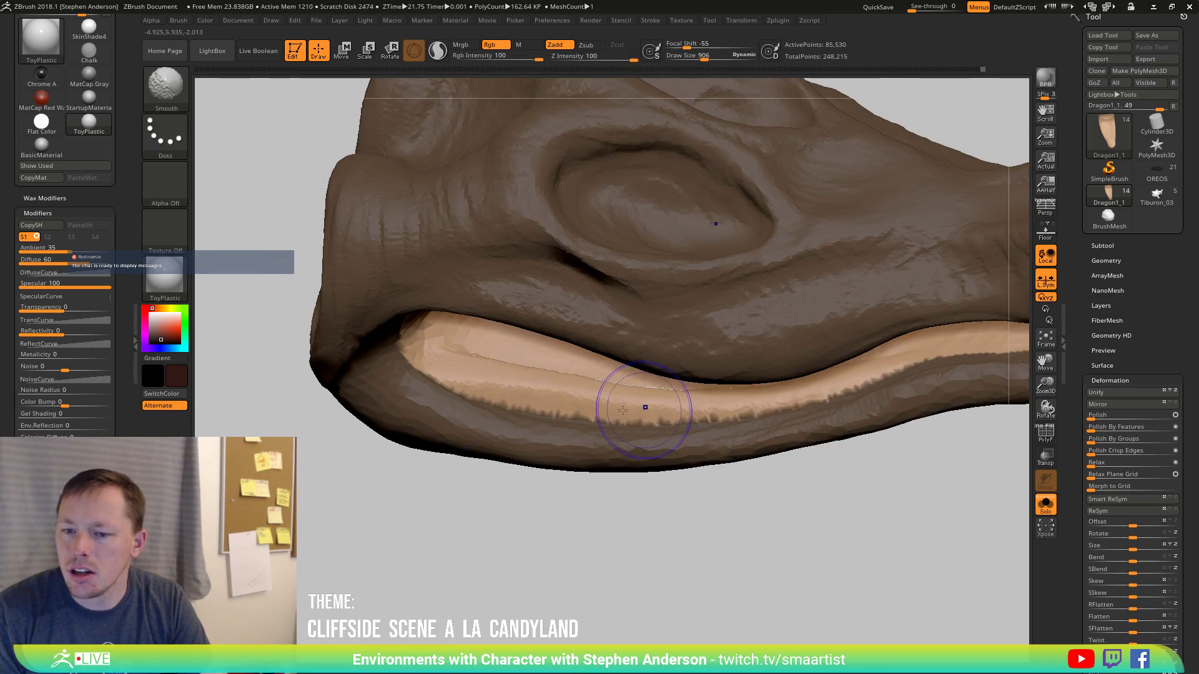
# Clear the mask to check the whole head, and mask everything outside the mouth interior again.
pyautogui.keyDown('ctrl'); pyautogui.moveTo(777, 441); pyautogui.dragTo(805, 387, button='right'); pyautogui.keyUp('ctrl')
pyautogui.keyDown('alt'); pyautogui.moveTo(899, 462); pyautogui.dragTo(727, 483, button='right'); pyautogui.keyUp('alt')
pyautogui.hotkey('shift', 'f')
pyautogui.hotkey('shift', 'f')
pyautogui.keyDown('ctrl'); pyautogui.moveTo(796, 459); pyautogui.dragTo(778, 533); pyautogui.keyUp('ctrl')
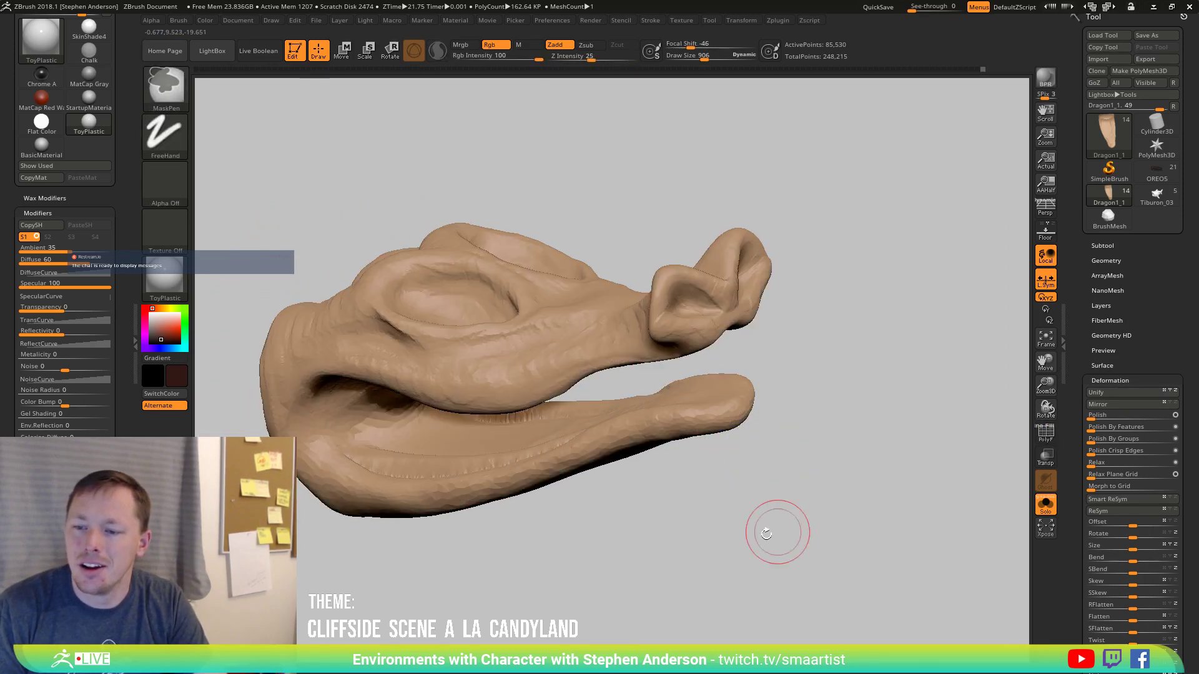
pyautogui.moveTo(778, 534)
pyautogui.mouseDown(button='right')
pyautogui.moveTo(767, 504)
pyautogui.moveTo(593, 494)
pyautogui.moveTo(570, 455)
pyautogui.moveTo(606, 469)
pyautogui.moveTo(609, 456)
pyautogui.mouseUp(button='right')
pyautogui.hotkey('ctrl', 'i')
# Sculpt the roof and rear of the mouth interior with ClayBuildup strokes from several angles.
pyautogui.moveTo(693, 462); pyautogui.dragTo(605, 468)
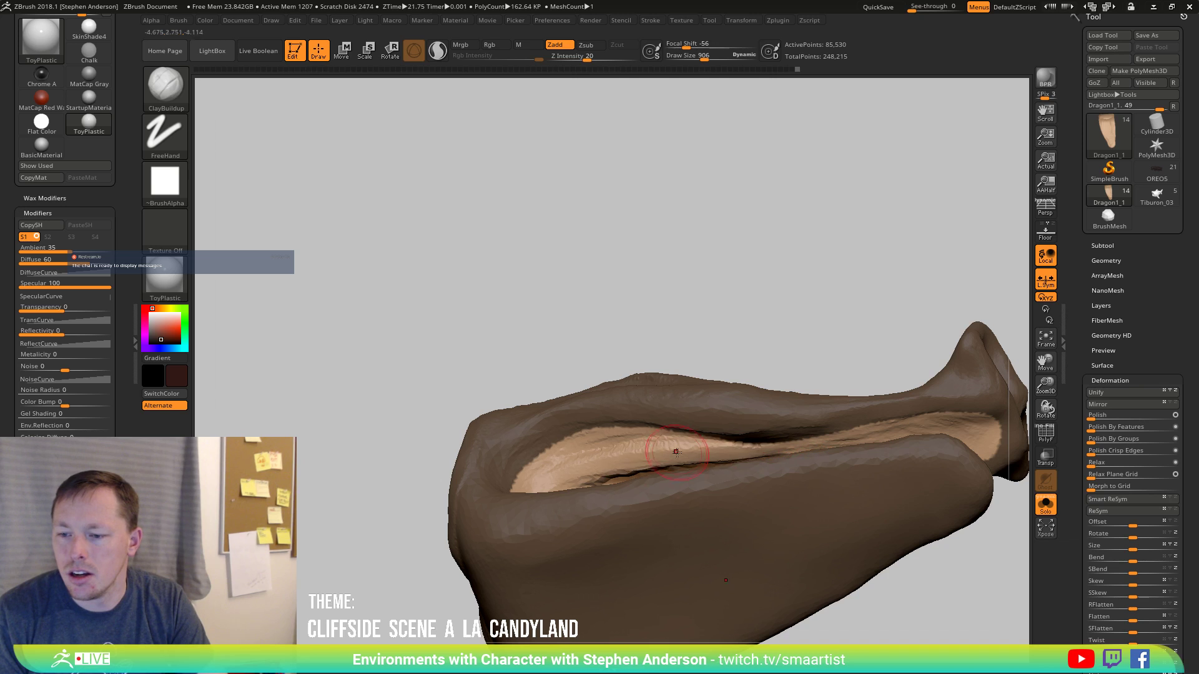
pyautogui.moveTo(527, 501); pyautogui.dragTo(674, 483, button='right')
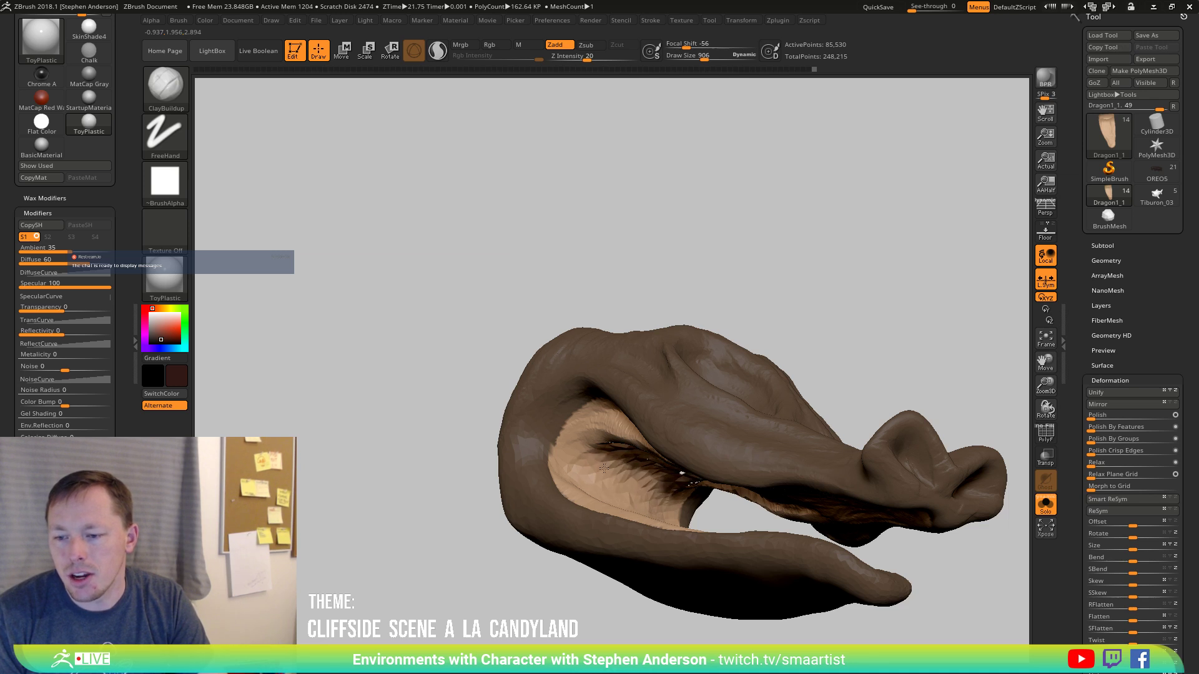
pyautogui.moveTo(615, 481); pyautogui.dragTo(633, 481, button='right')
pyautogui.moveTo(617, 512); pyautogui.dragTo(616, 528, button='right')
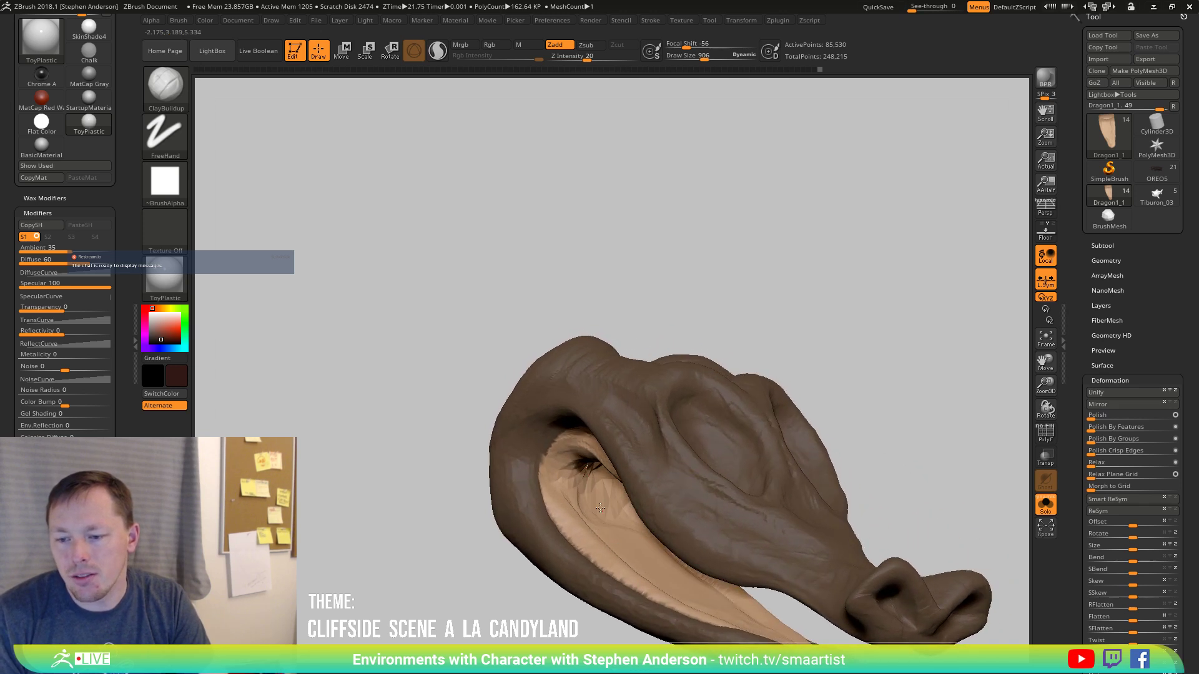
pyautogui.moveTo(598, 509); pyautogui.dragTo(591, 498, button='right')
pyautogui.press('shift')
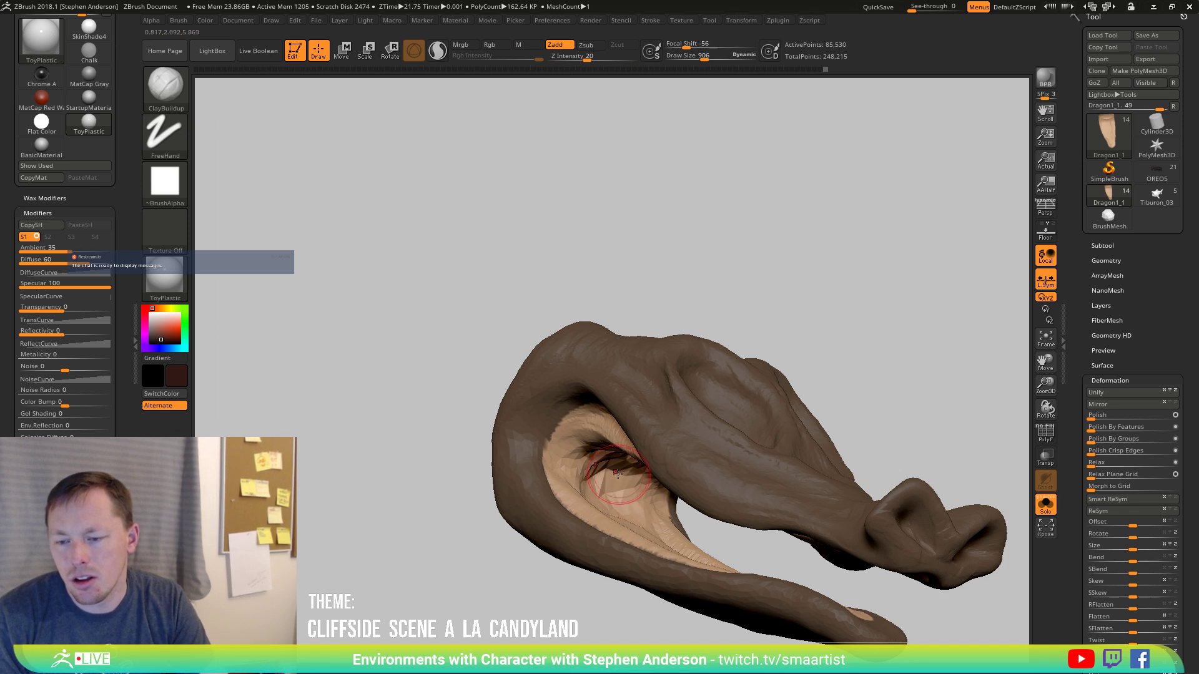
pyautogui.moveTo(610, 475); pyautogui.dragTo(603, 453, button='right')
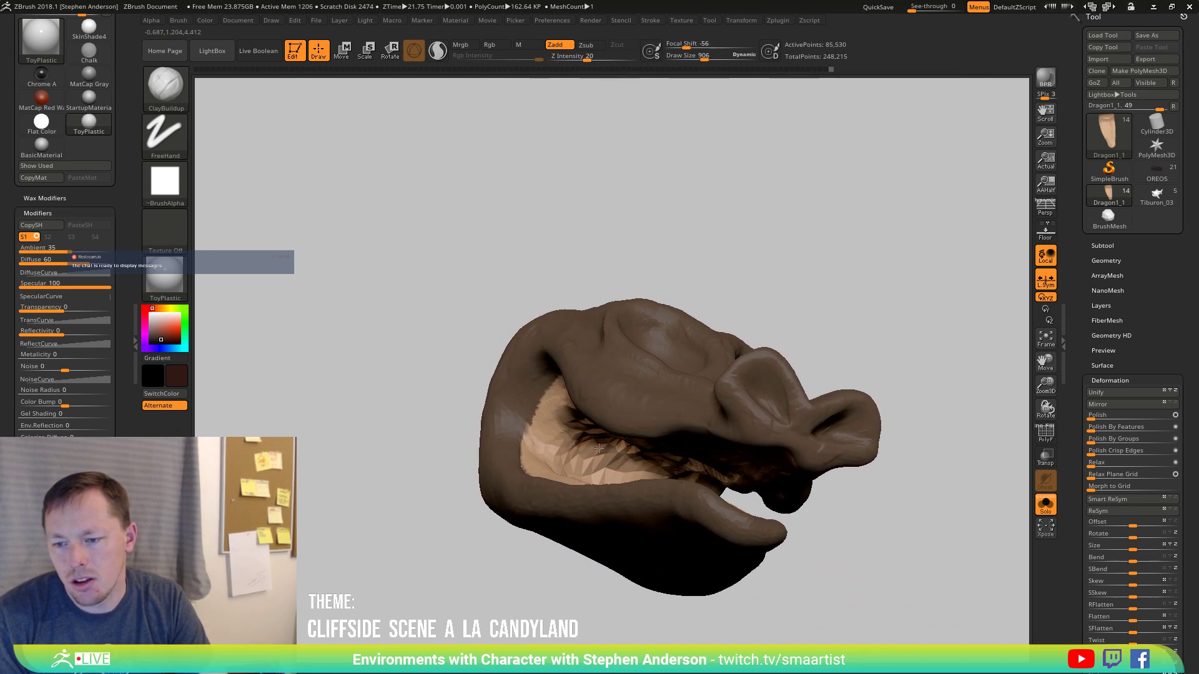
# Turn on Sculptris Pro, smooth the rear mouth surface and build up folds inside the mouth corner with ClayBuildup.
pyautogui.press('shift')
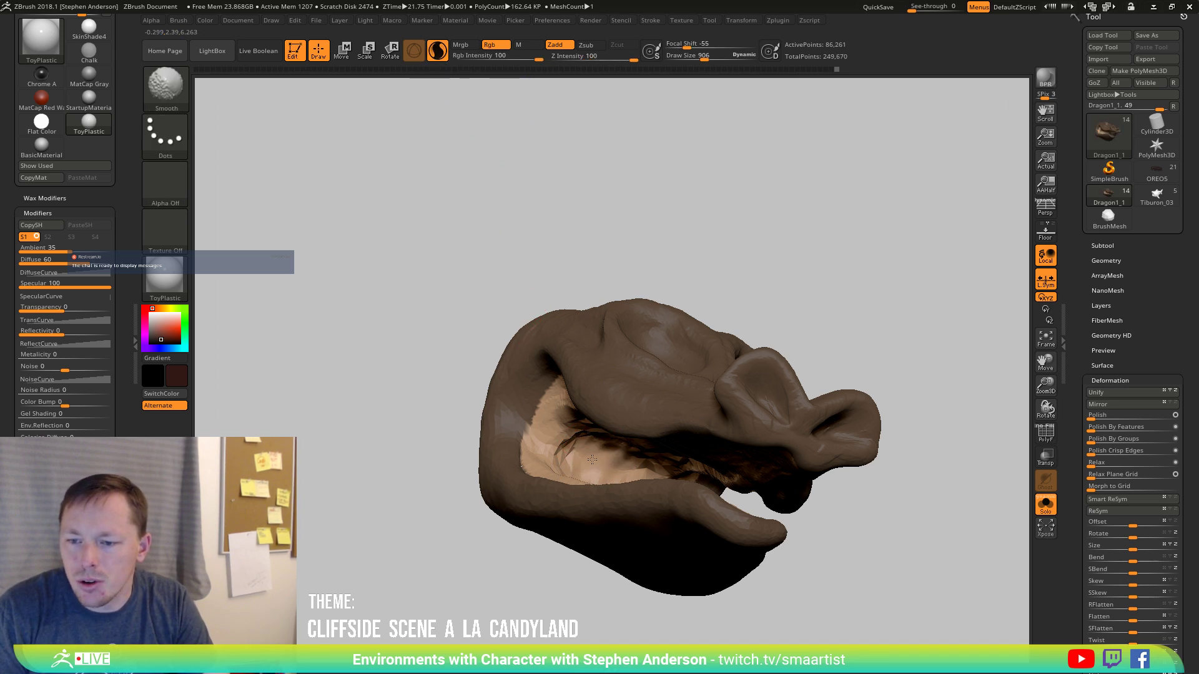
pyautogui.moveTo(583, 446); pyautogui.dragTo(537, 416, button='right')
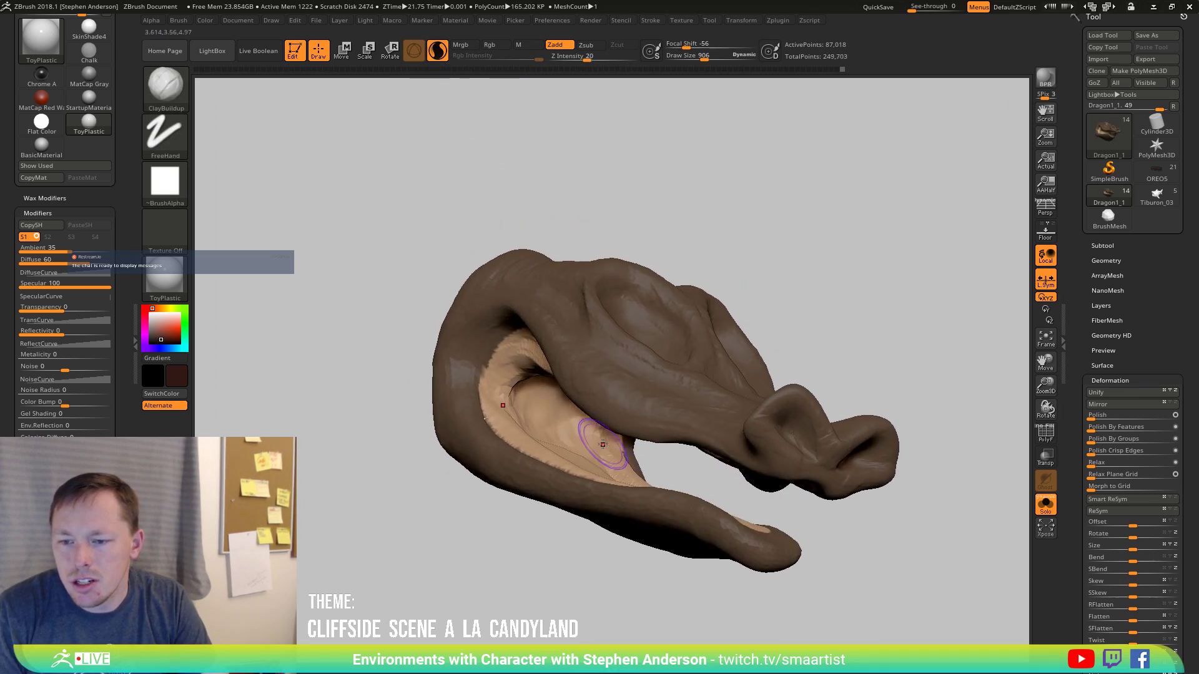
pyautogui.moveTo(535, 416)
pyautogui.mouseDown()
pyautogui.moveTo(513, 425)
pyautogui.moveTo(571, 469)
pyautogui.mouseUp()
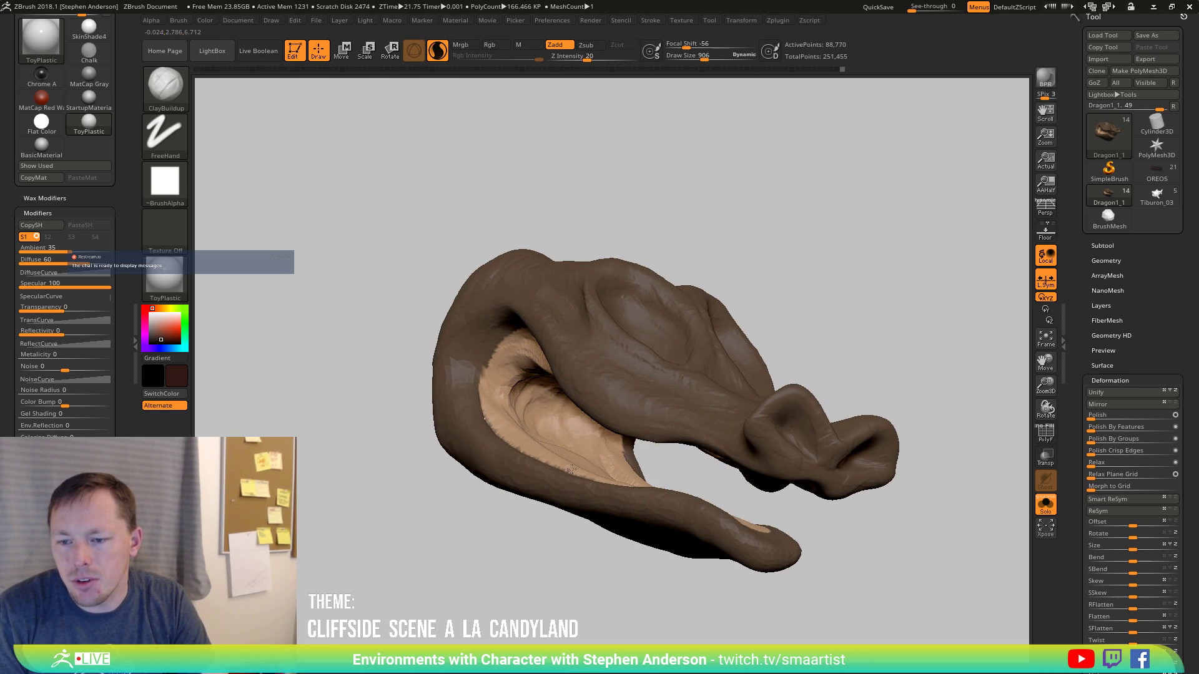
pyautogui.moveTo(599, 465)
pyautogui.mouseDown(button='right')
pyautogui.moveTo(564, 400)
pyautogui.moveTo(590, 413)
pyautogui.mouseUp(button='right')
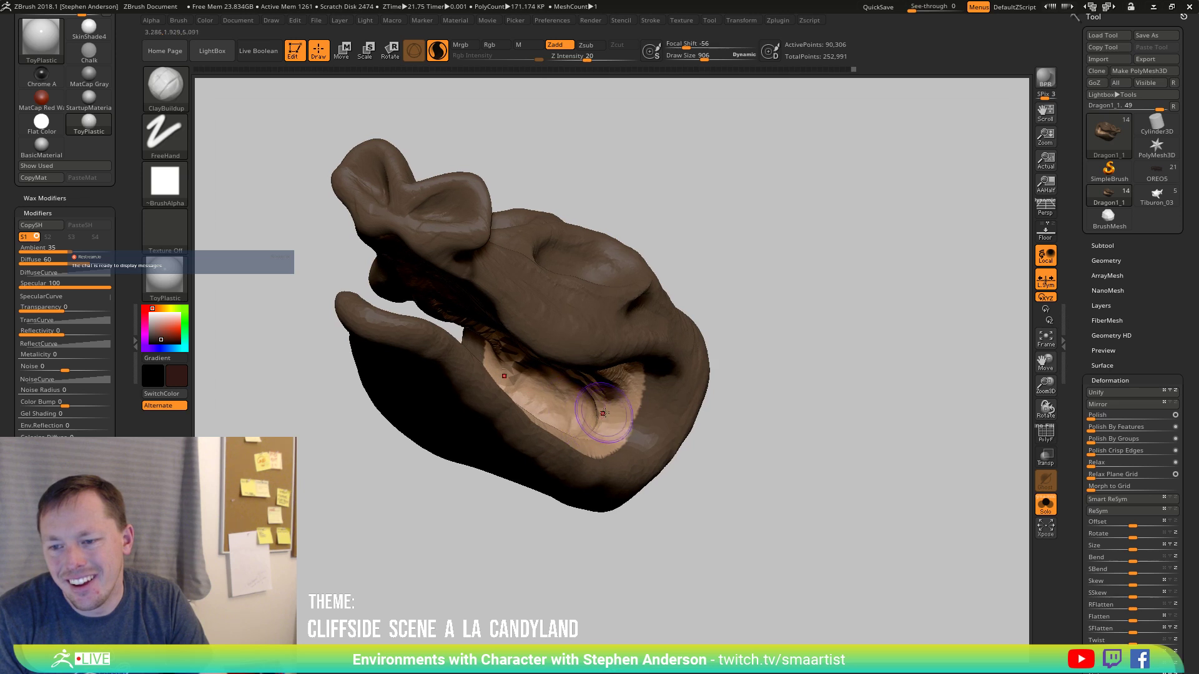
pyautogui.moveTo(594, 415)
pyautogui.mouseDown()
pyautogui.moveTo(590, 427)
pyautogui.moveTo(568, 412)
pyautogui.mouseUp()
pyautogui.moveTo(568, 411); pyautogui.dragTo(535, 348, button='right')
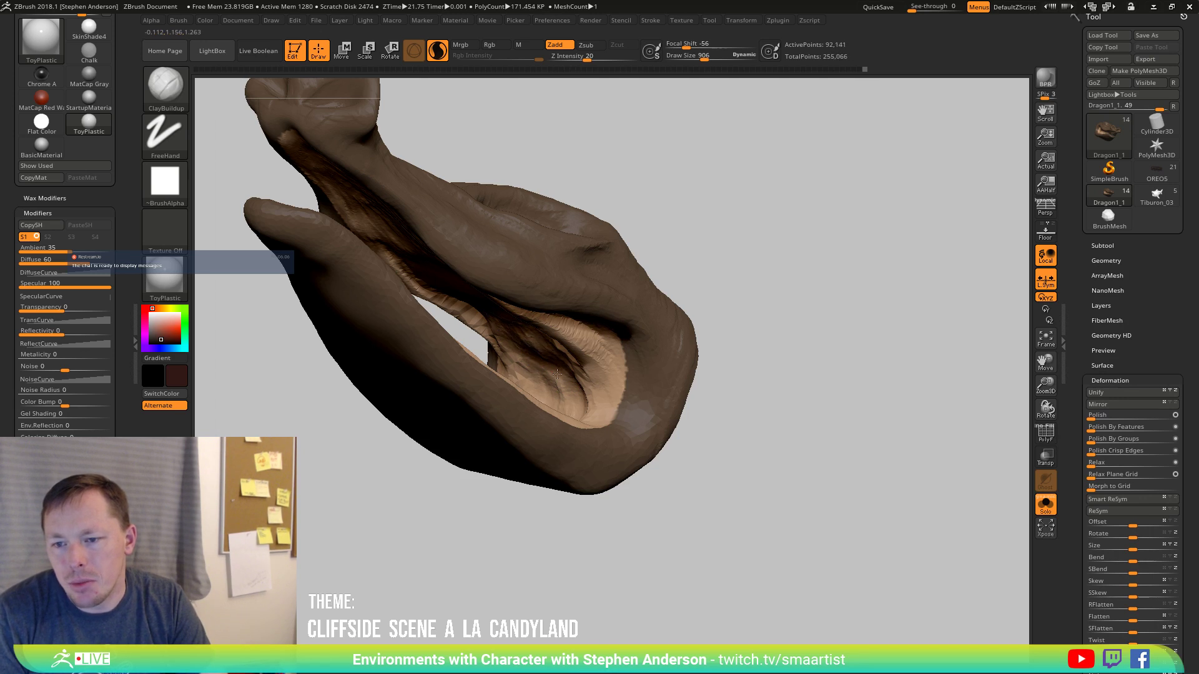
pyautogui.moveTo(547, 345); pyautogui.dragTo(557, 340, button='right')
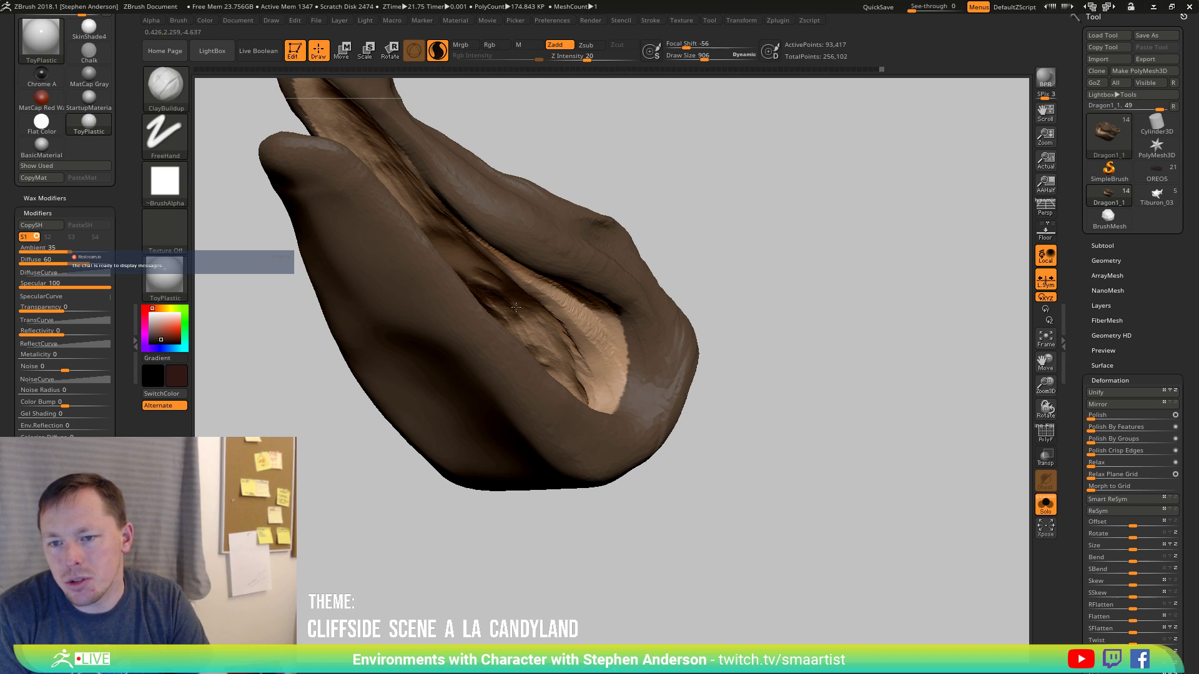
# Build up fleshy ridges along the inner lower jaw and toward the throat with ClayBuildup.
pyautogui.moveTo(515, 307); pyautogui.dragTo(485, 281, button='right')
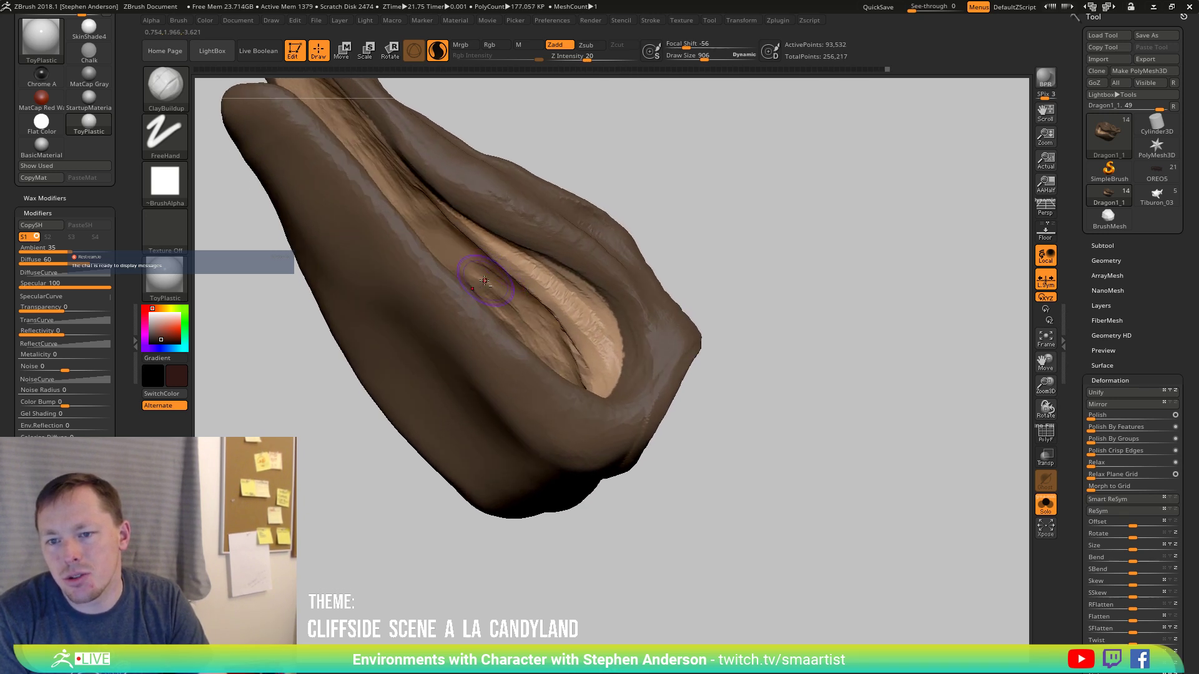
pyautogui.moveTo(488, 284); pyautogui.dragTo(502, 302)
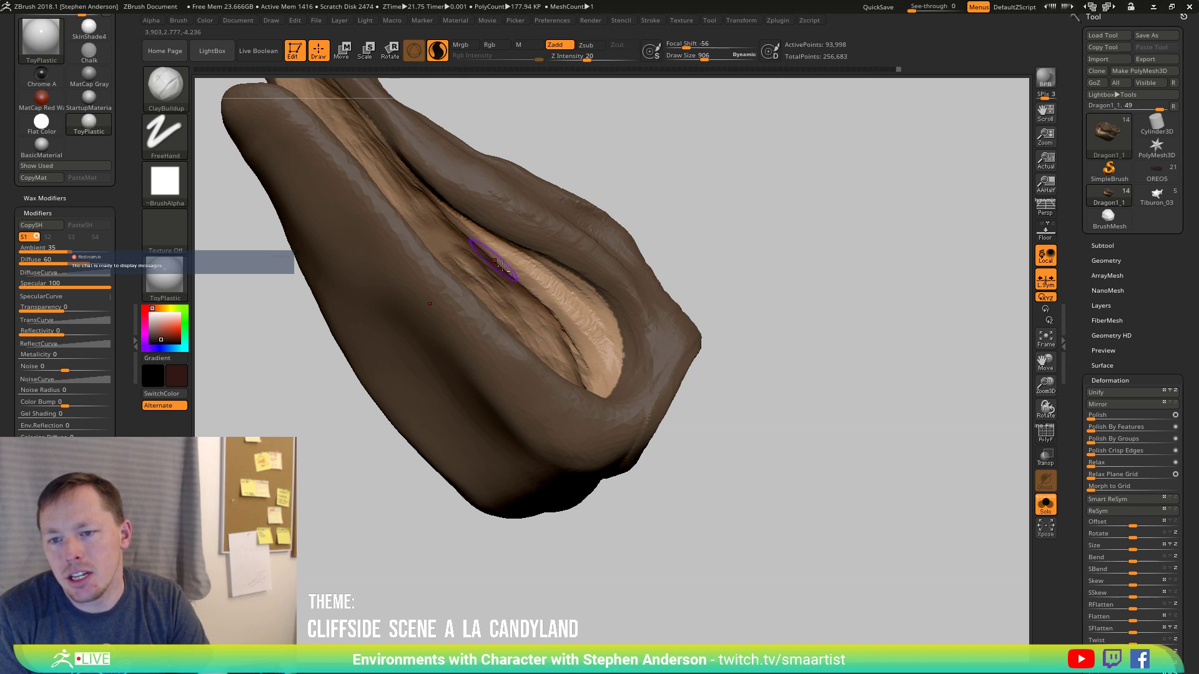
pyautogui.moveTo(502, 267); pyautogui.dragTo(540, 316)
pyautogui.moveTo(542, 318); pyautogui.dragTo(582, 364, button='right')
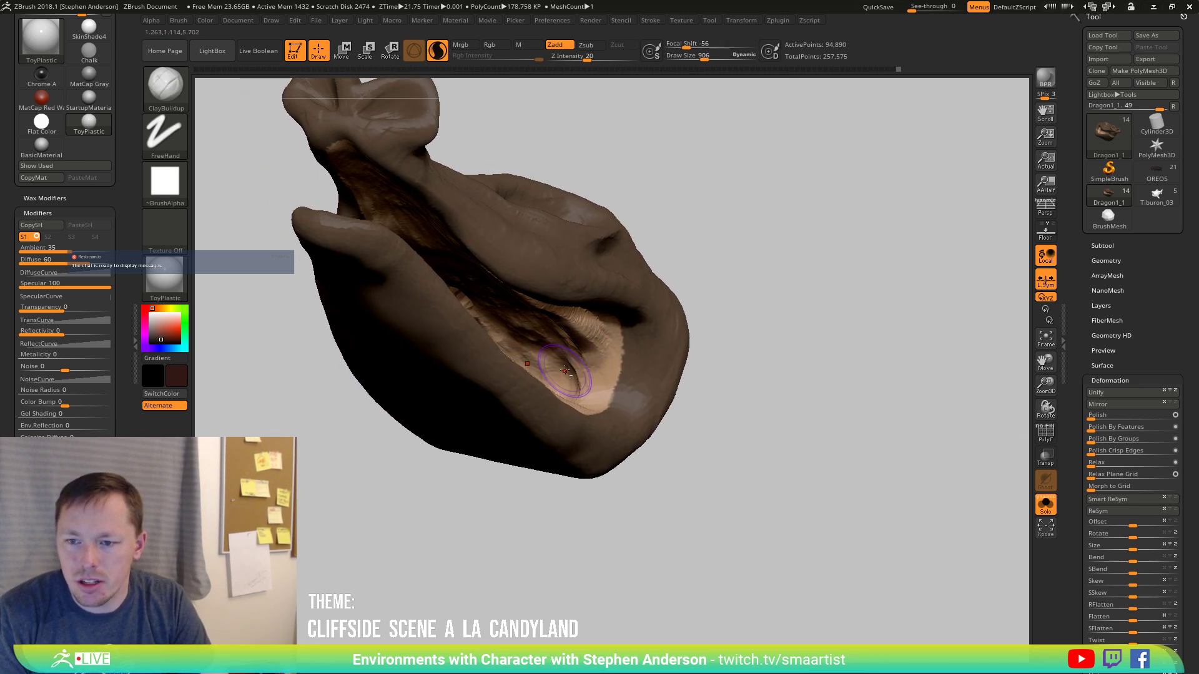
pyautogui.moveTo(565, 371); pyautogui.dragTo(565, 328)
pyautogui.moveTo(571, 380); pyautogui.dragTo(522, 320)
pyautogui.moveTo(522, 319)
pyautogui.mouseDown(button='right')
pyautogui.moveTo(578, 344)
pyautogui.moveTo(445, 336)
pyautogui.moveTo(412, 368)
pyautogui.moveTo(417, 346)
pyautogui.moveTo(471, 347)
pyautogui.mouseUp(button='right')
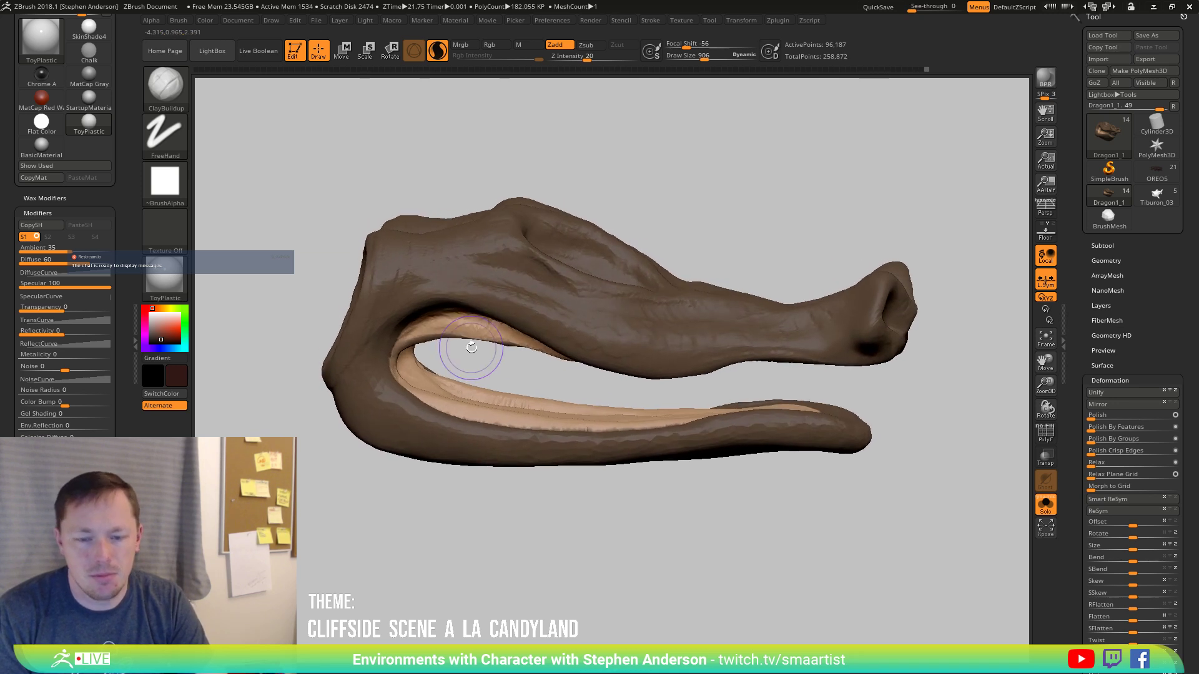
# Pull the upper and lower gum edges into wavy tooth-root bumps with the Move brush.
pyautogui.press('b')
pyautogui.press('m')
pyautogui.press('v')
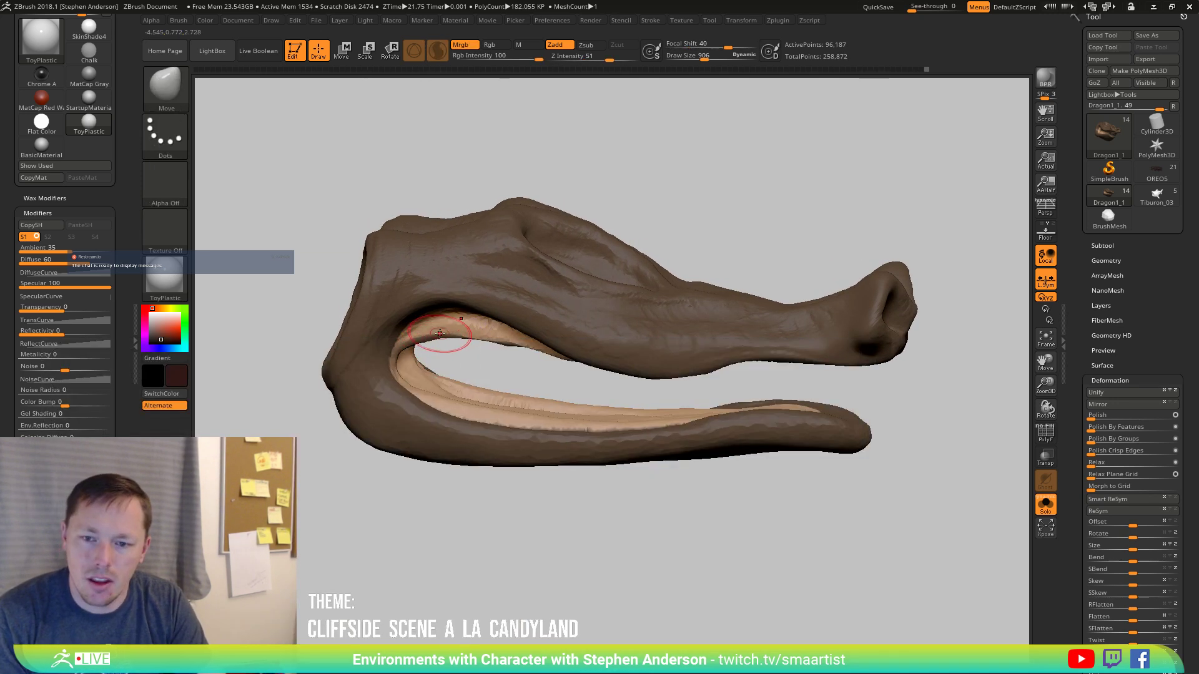
pyautogui.moveTo(477, 342); pyautogui.dragTo(471, 339, button='right')
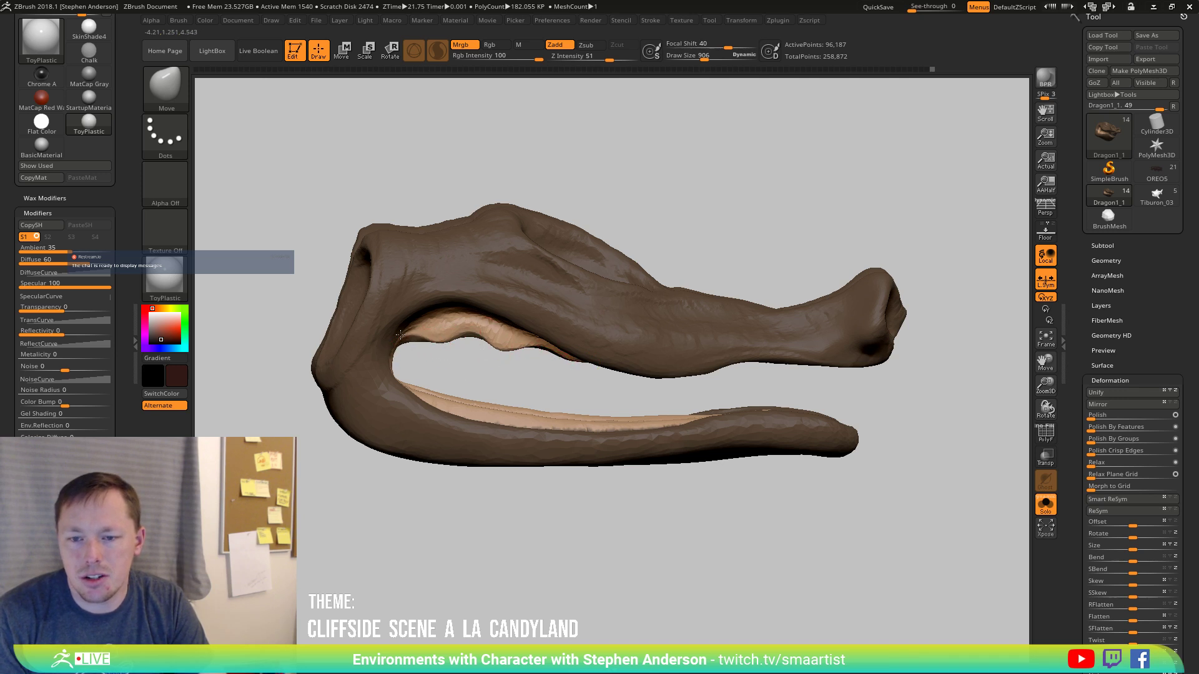
pyautogui.moveTo(452, 337)
pyautogui.mouseDown(button='right')
pyautogui.moveTo(458, 389)
pyautogui.moveTo(399, 394)
pyautogui.mouseUp(button='right')
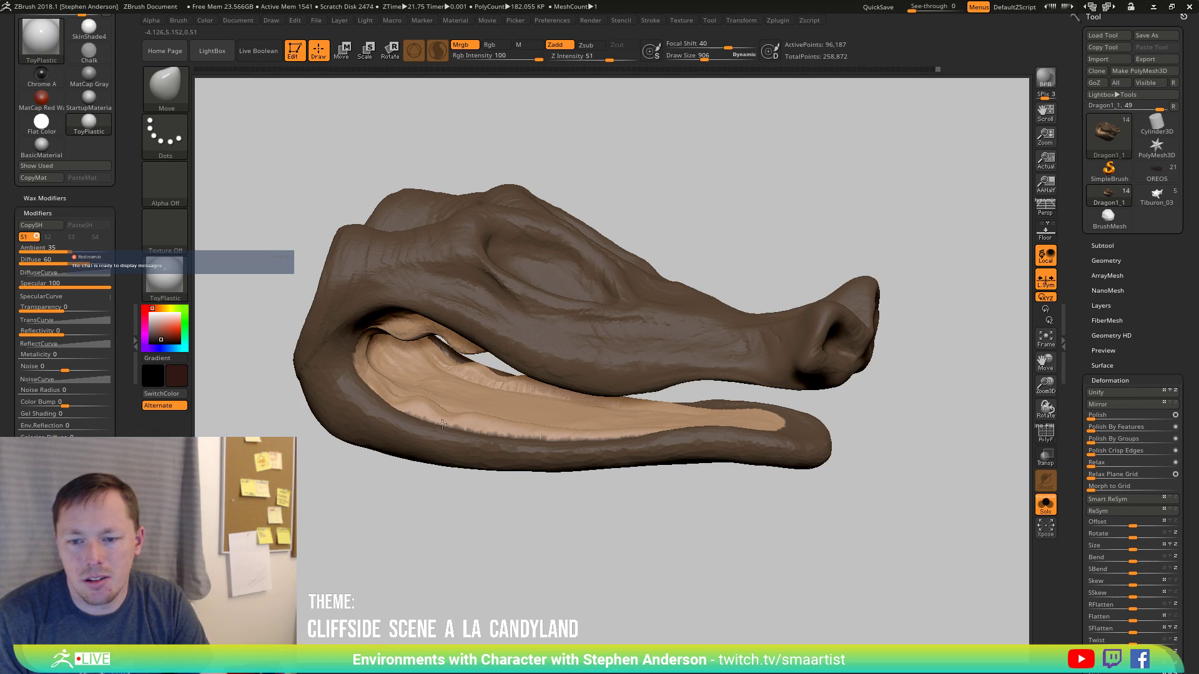
pyautogui.moveTo(501, 425); pyautogui.dragTo(500, 426)
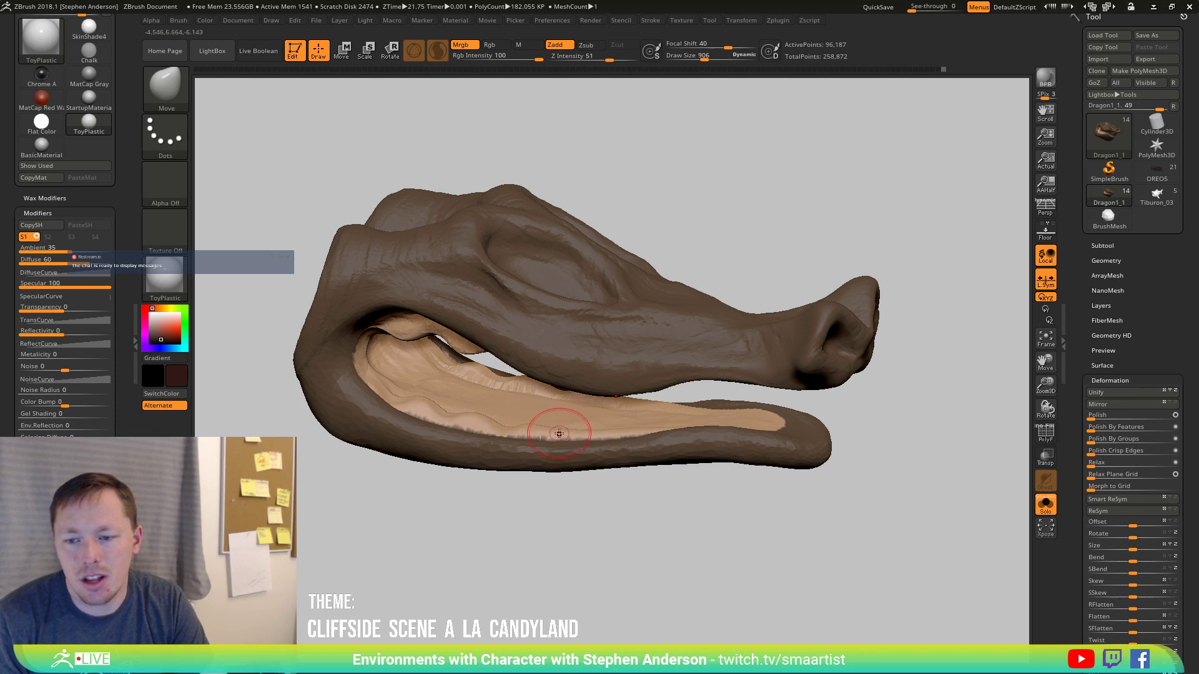
pyautogui.moveTo(538, 432)
pyautogui.mouseDown(button='right')
pyautogui.moveTo(487, 453)
pyautogui.moveTo(462, 413)
pyautogui.mouseUp(button='right')
# Build up a row of round tooth sockets along the lower gum using ClayBuildup at draw size 469.
pyautogui.press('b')
pyautogui.press('c')
pyautogui.press('b')
pyautogui.press('s')
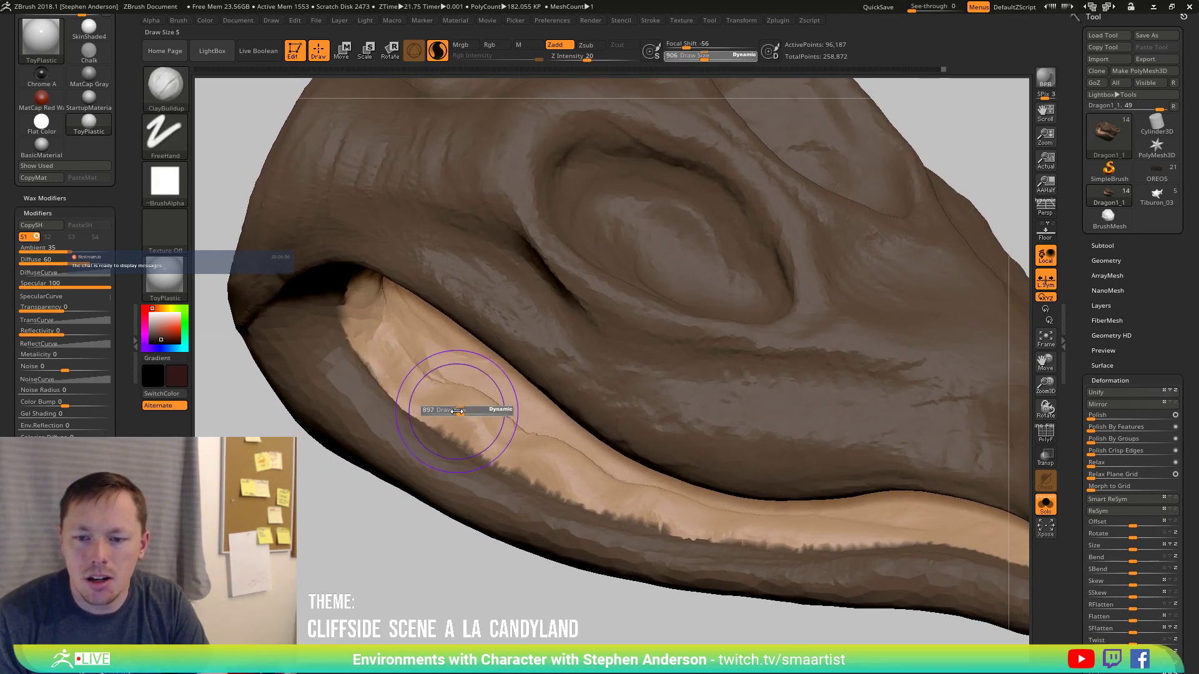
pyautogui.moveTo(461, 412)
pyautogui.mouseDown()
pyautogui.moveTo(444, 409)
pyautogui.moveTo(469, 401)
pyautogui.moveTo(530, 463)
pyautogui.moveTo(659, 509)
pyautogui.mouseUp()
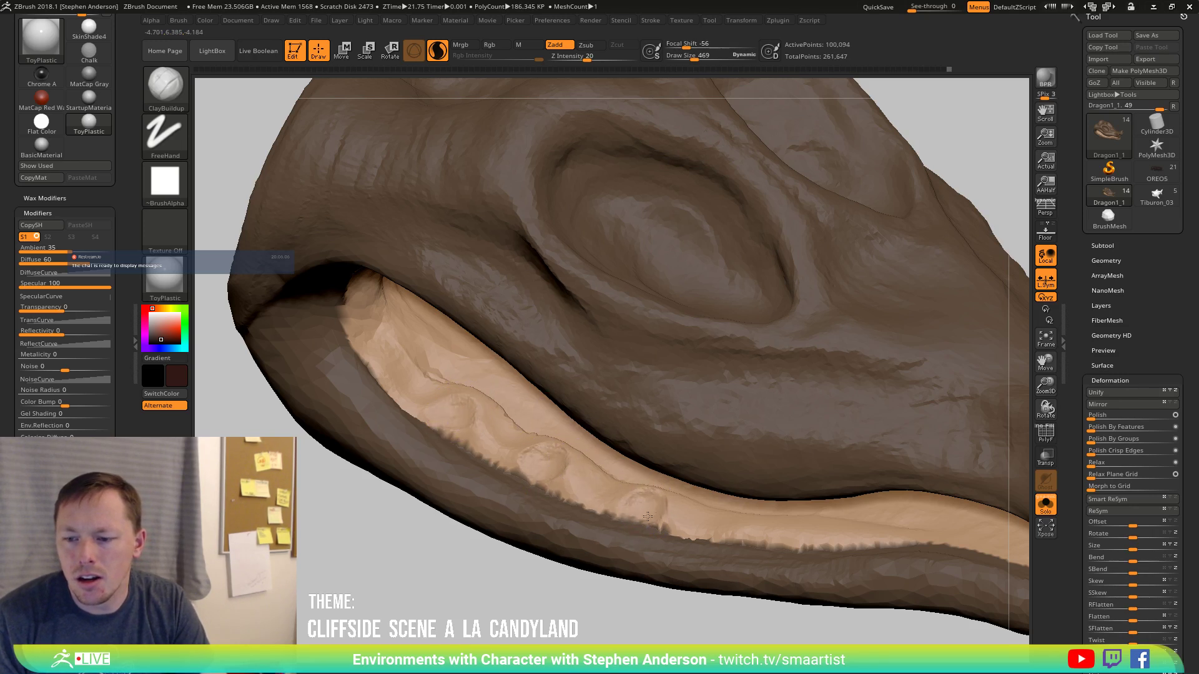
pyautogui.moveTo(760, 542)
pyautogui.mouseDown()
pyautogui.moveTo(776, 527)
pyautogui.moveTo(621, 497)
pyautogui.moveTo(676, 516)
pyautogui.moveTo(618, 496)
pyautogui.moveTo(687, 514)
pyautogui.moveTo(512, 446)
pyautogui.moveTo(570, 475)
pyautogui.moveTo(510, 467)
pyautogui.moveTo(535, 428)
pyautogui.moveTo(428, 393)
pyautogui.moveTo(459, 397)
pyautogui.moveTo(474, 437)
pyautogui.mouseUp()
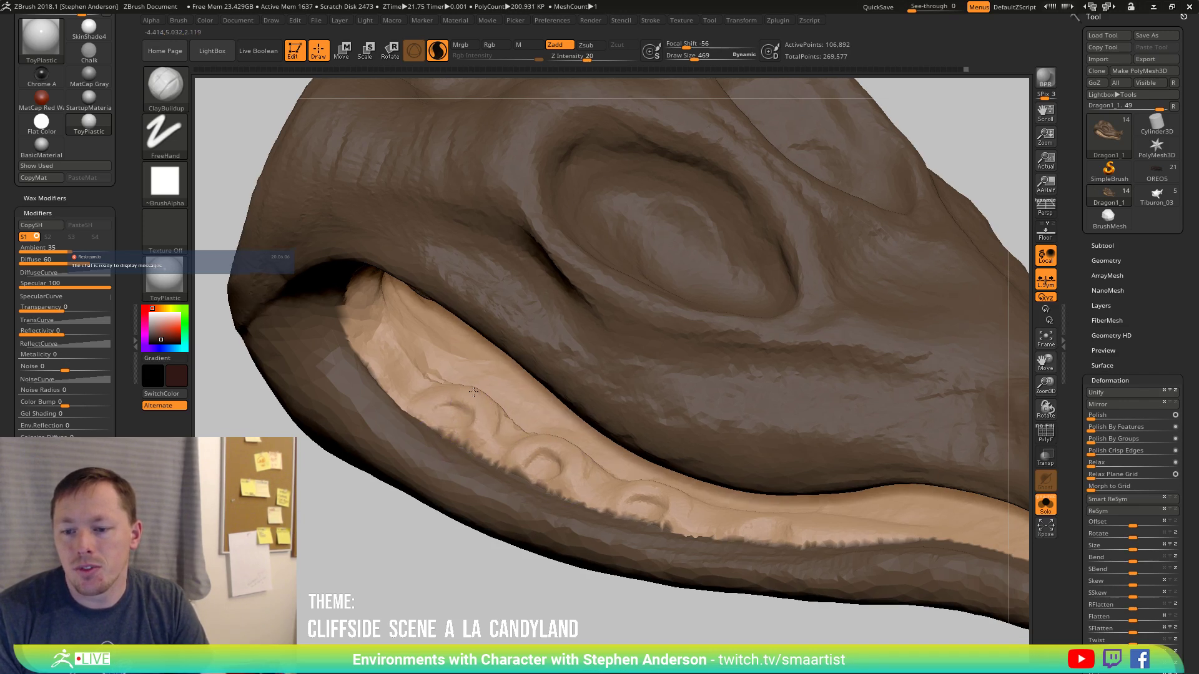
# Build up a round tooth socket at the rear of the upper gum with ClayBuildup and define its surrounding rim.
pyautogui.moveTo(474, 437)
pyautogui.mouseDown(button='right')
pyautogui.moveTo(449, 310)
pyautogui.moveTo(437, 346)
pyautogui.mouseUp(button='right')
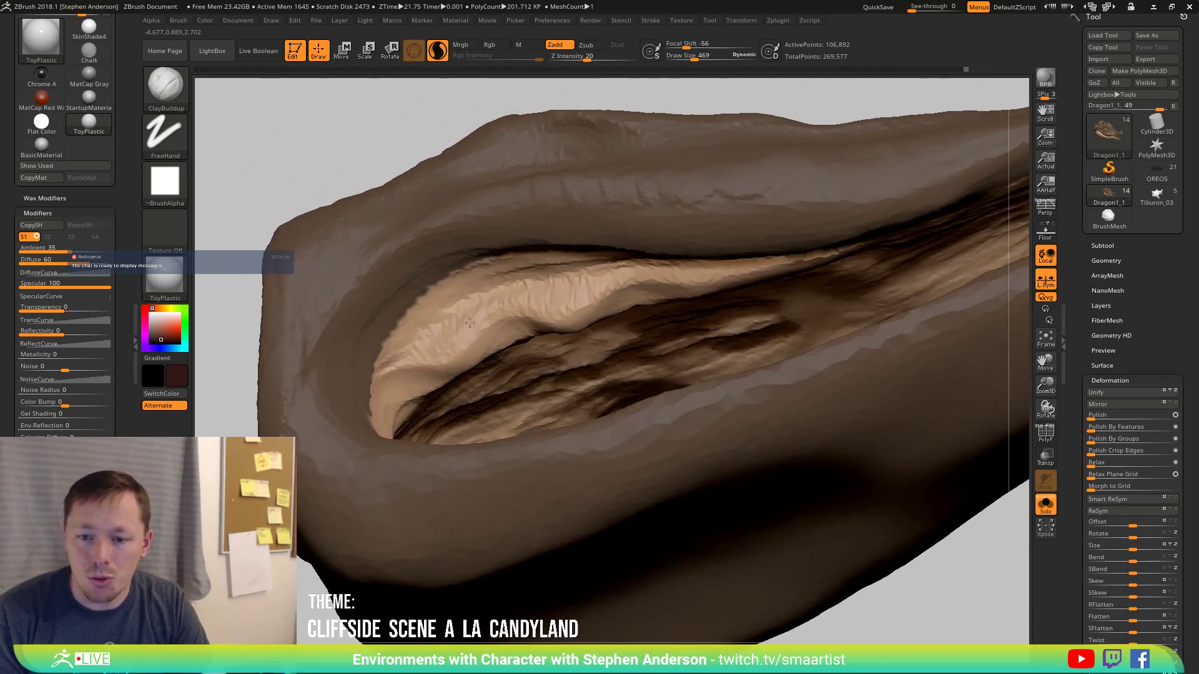
pyautogui.moveTo(431, 337)
pyautogui.mouseDown()
pyautogui.moveTo(450, 352)
pyautogui.moveTo(439, 357)
pyautogui.moveTo(431, 343)
pyautogui.moveTo(460, 327)
pyautogui.moveTo(397, 356)
pyautogui.moveTo(461, 337)
pyautogui.mouseUp()
pyautogui.moveTo(477, 336)
pyautogui.mouseDown(button='right')
pyautogui.moveTo(447, 394)
pyautogui.moveTo(424, 344)
pyautogui.mouseUp(button='right')
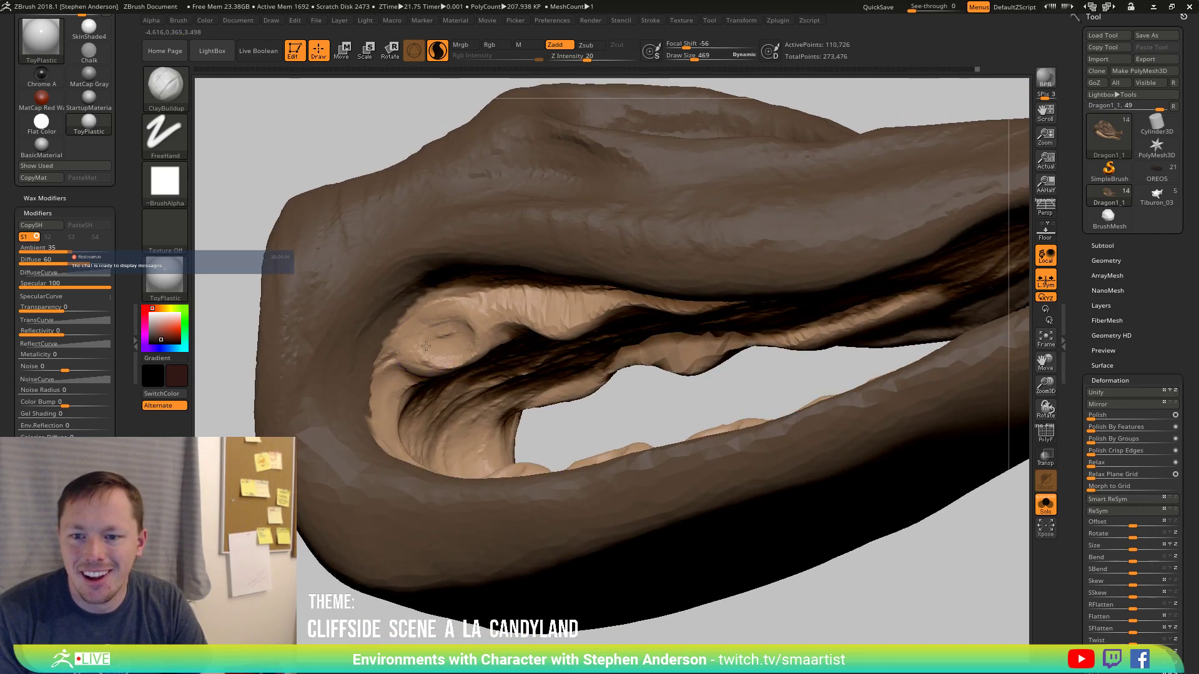
pyautogui.moveTo(426, 345); pyautogui.dragTo(452, 325)
pyautogui.moveTo(453, 324); pyautogui.dragTo(407, 345, button='right')
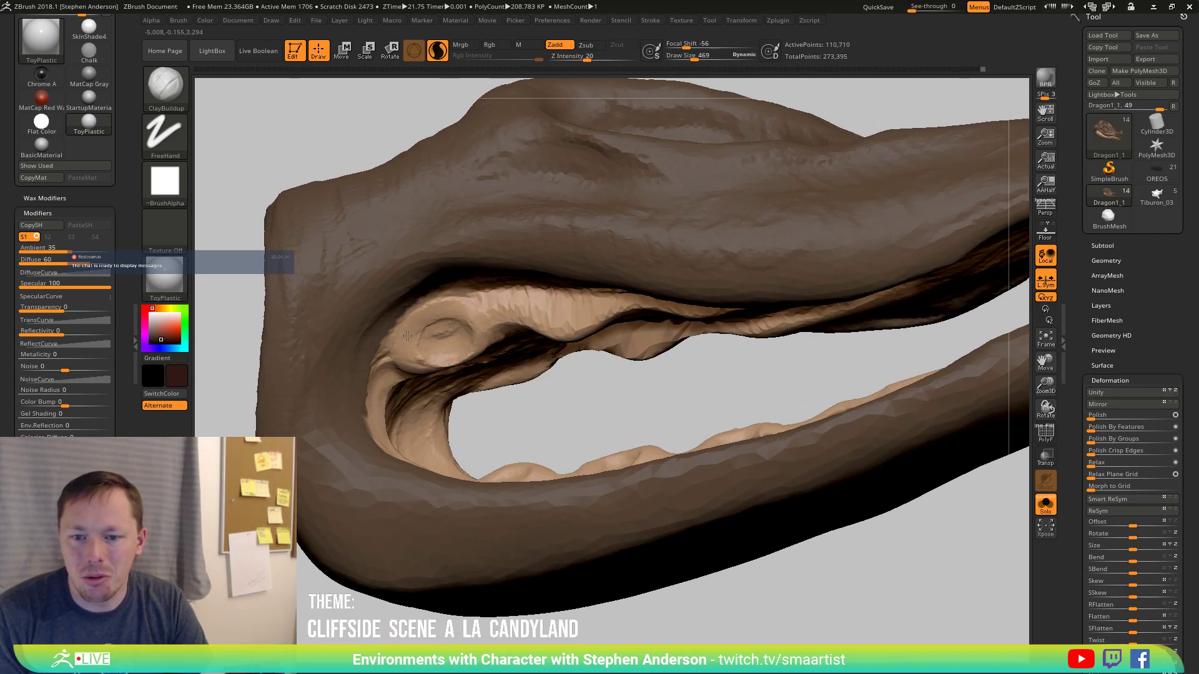
pyautogui.moveTo(466, 356); pyautogui.dragTo(493, 328)
pyautogui.moveTo(493, 328)
pyautogui.mouseDown(button='right')
pyautogui.moveTo(474, 340)
pyautogui.moveTo(482, 329)
pyautogui.mouseUp(button='right')
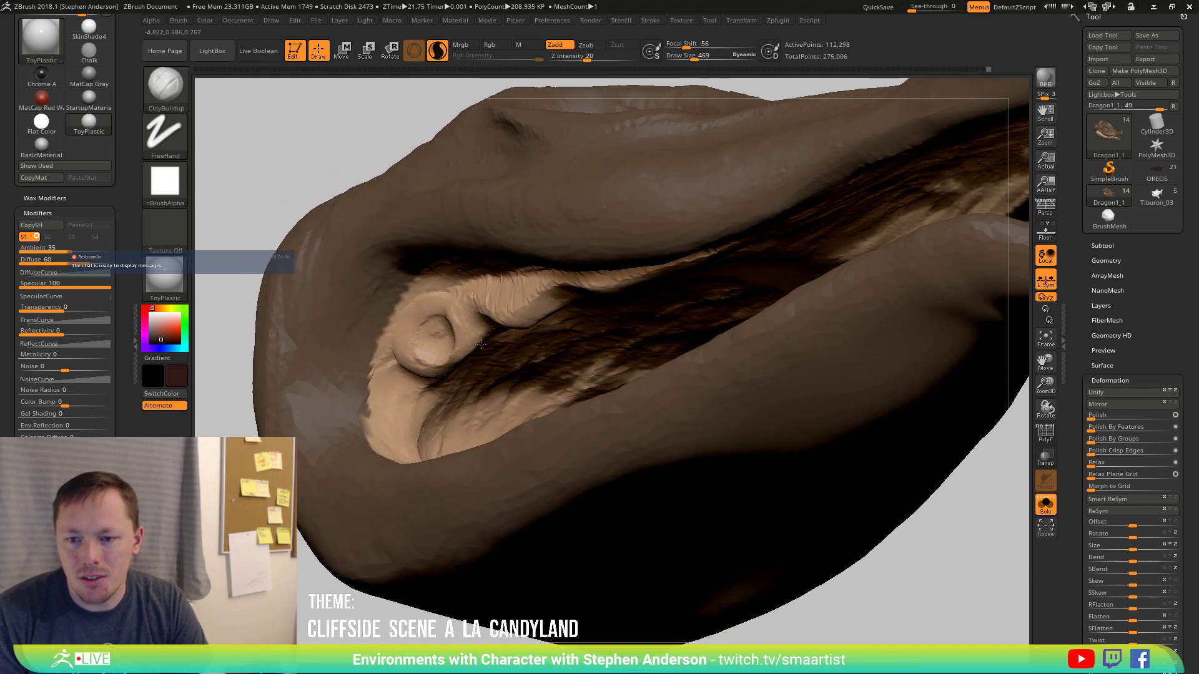
pyautogui.moveTo(460, 372); pyautogui.dragTo(390, 380)
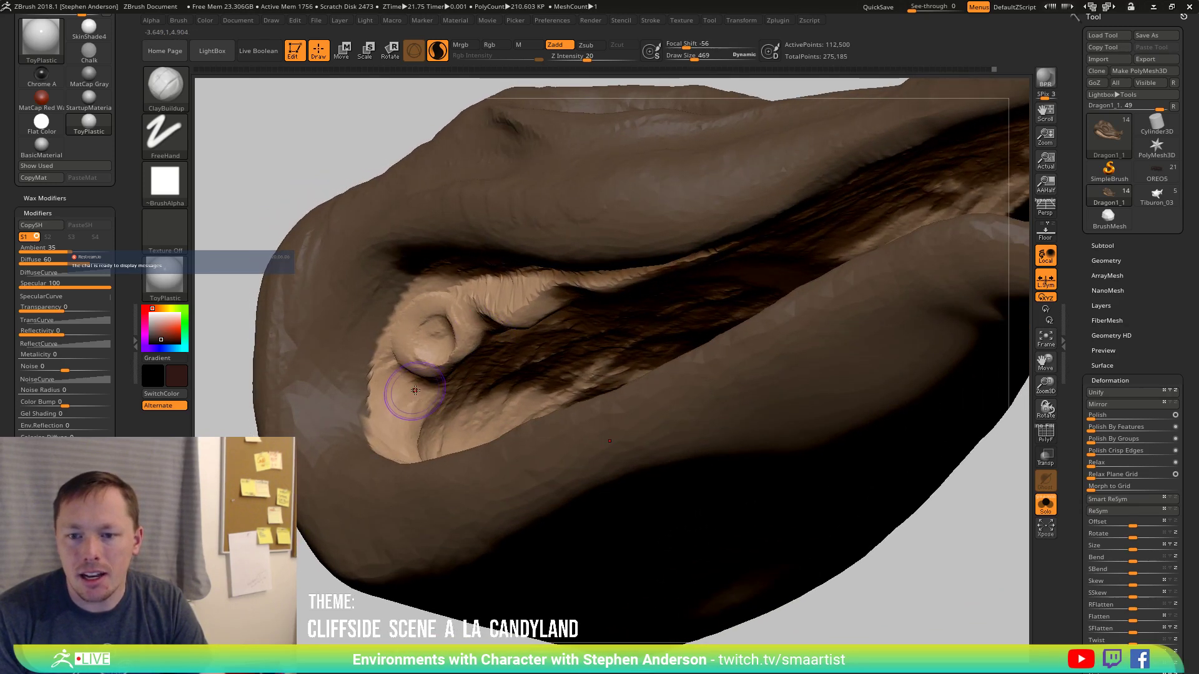
# Sculpt a second round tooth socket farther forward on the upper gum with ClayBuildup and smooth its surface.
pyautogui.moveTo(416, 390)
pyautogui.mouseDown(button='right')
pyautogui.moveTo(556, 302)
pyautogui.moveTo(583, 317)
pyautogui.mouseUp(button='right')
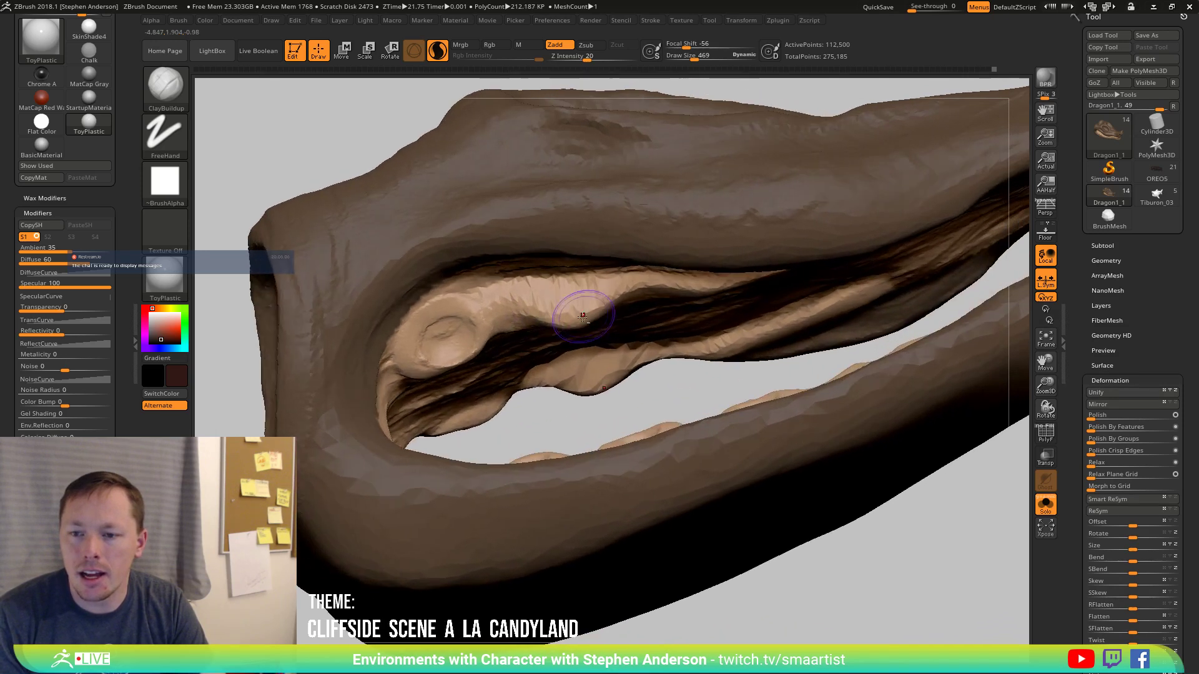
pyautogui.moveTo(582, 317)
pyautogui.mouseDown()
pyautogui.moveTo(552, 306)
pyautogui.moveTo(579, 293)
pyautogui.mouseUp()
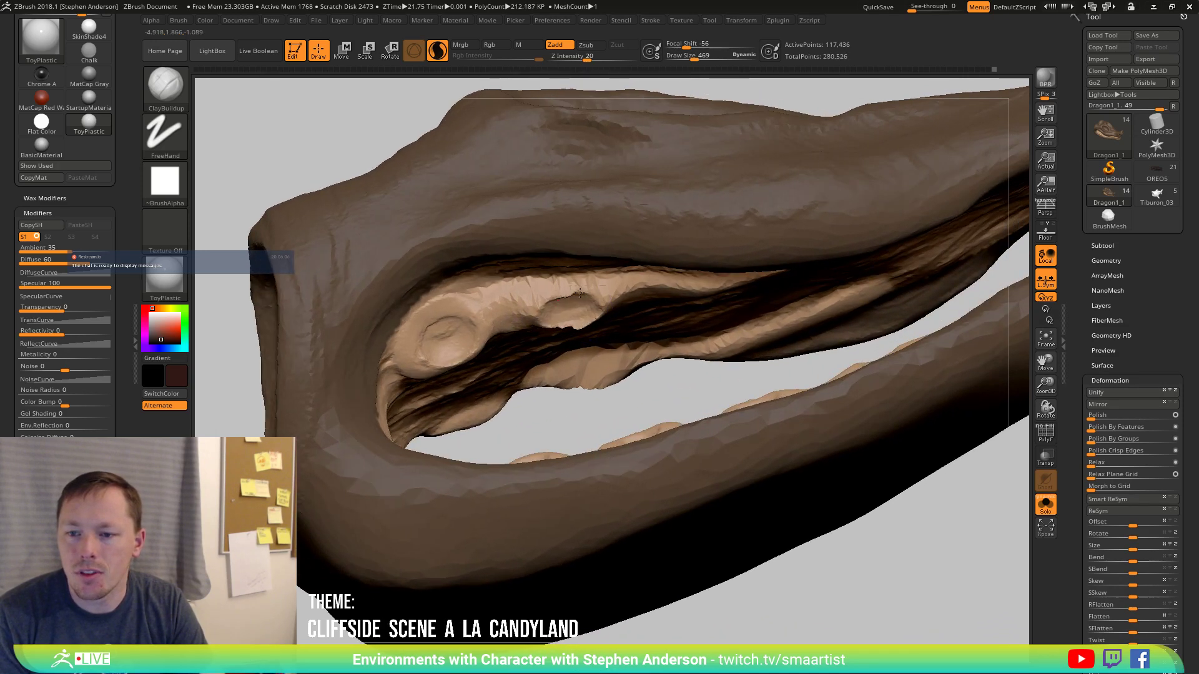
pyautogui.moveTo(579, 292); pyautogui.dragTo(576, 319, button='right')
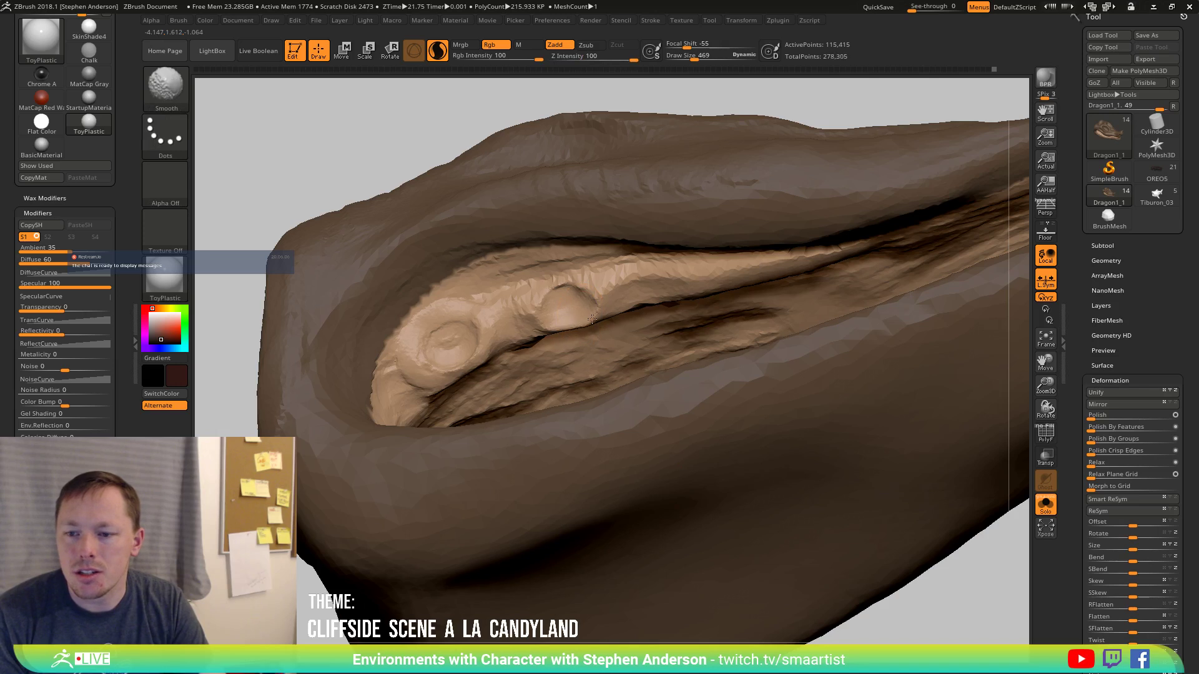
pyautogui.moveTo(565, 295)
pyautogui.mouseDown()
pyautogui.moveTo(580, 282)
pyautogui.moveTo(531, 284)
pyautogui.moveTo(493, 313)
pyautogui.moveTo(515, 337)
pyautogui.mouseUp()
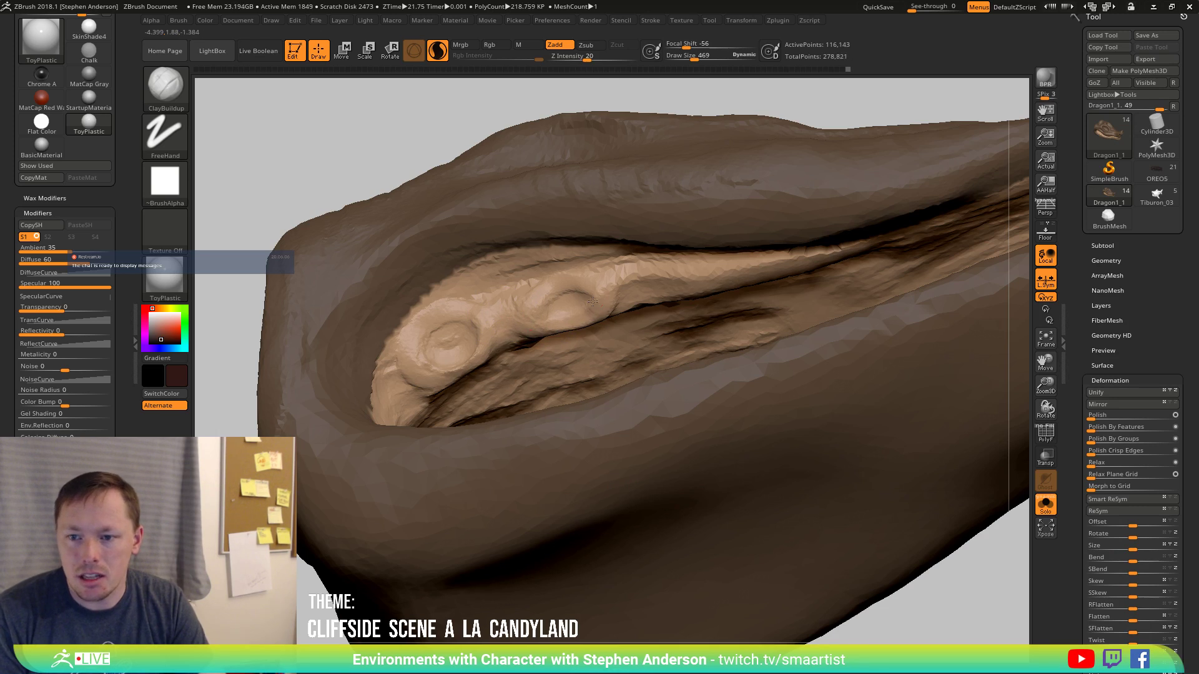
pyautogui.moveTo(592, 301)
pyautogui.mouseDown()
pyautogui.moveTo(553, 285)
pyautogui.moveTo(536, 304)
pyautogui.moveTo(565, 291)
pyautogui.mouseUp()
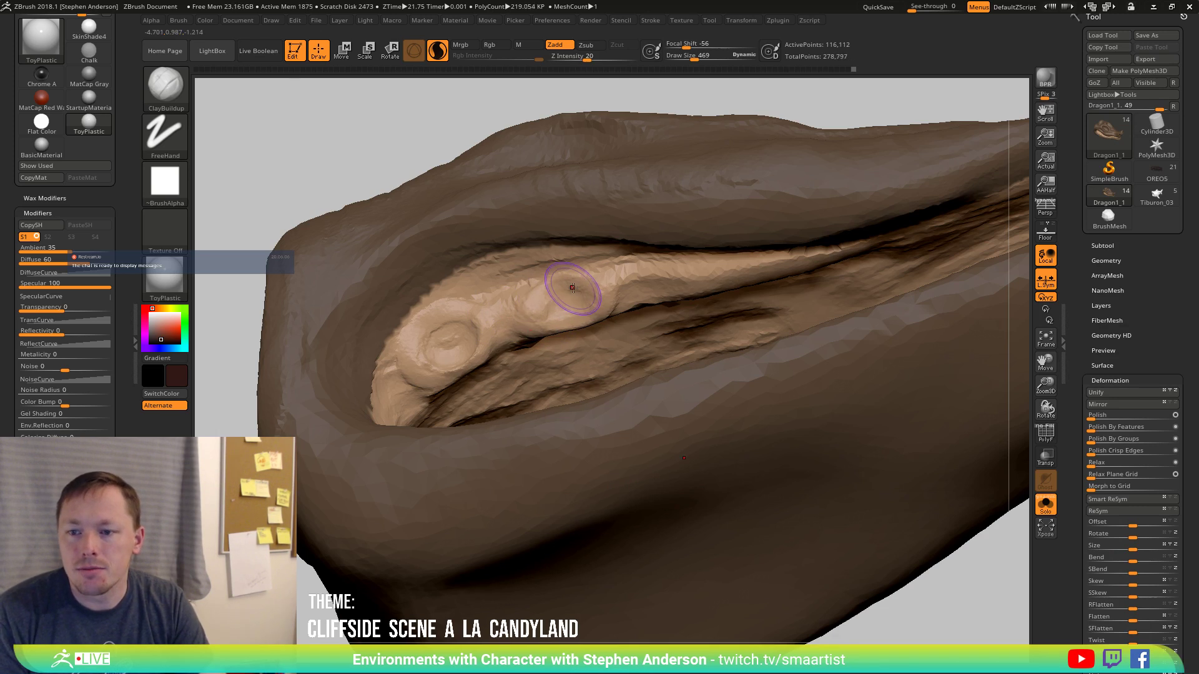
# Add another tooth socket toward the front of the upper gum and refine the gum between the rear sockets.
pyautogui.moveTo(565, 290)
pyautogui.mouseDown(button='right')
pyautogui.moveTo(656, 266)
pyautogui.moveTo(650, 273)
pyautogui.mouseUp(button='right')
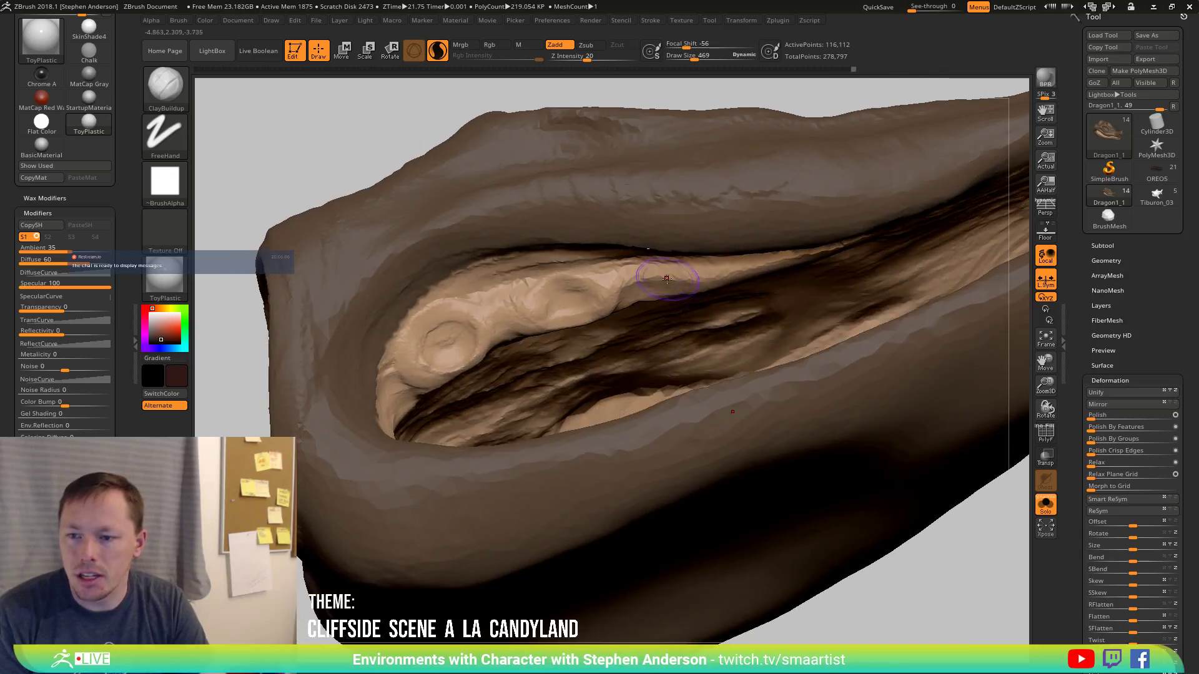
pyautogui.moveTo(644, 268); pyautogui.dragTo(669, 279)
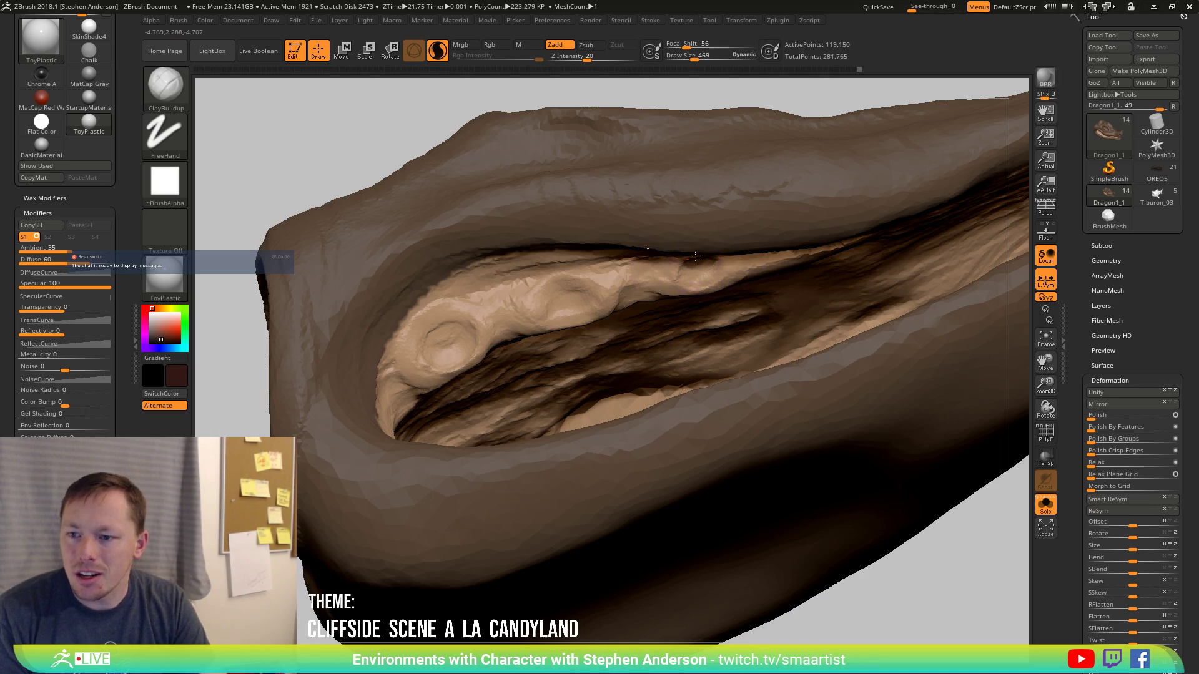
pyautogui.moveTo(695, 256)
pyautogui.mouseDown()
pyautogui.moveTo(675, 276)
pyautogui.moveTo(712, 265)
pyautogui.mouseUp()
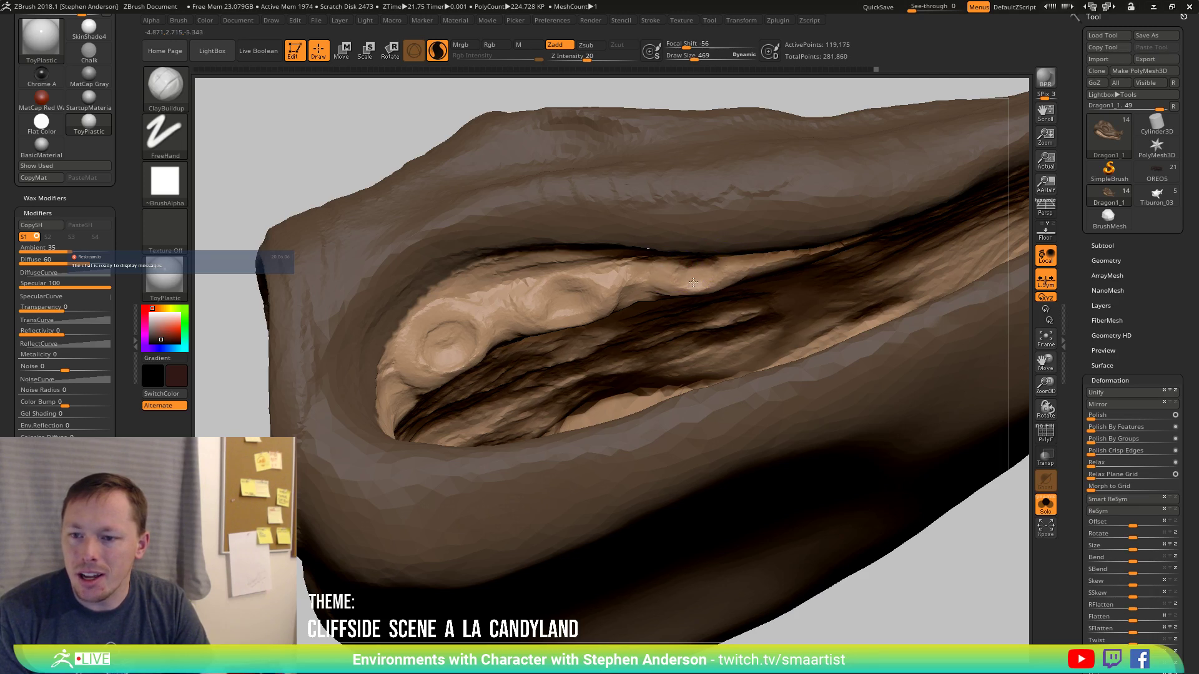
pyautogui.moveTo(507, 325); pyautogui.dragTo(509, 302)
pyautogui.moveTo(512, 301)
pyautogui.mouseDown(button='right')
pyautogui.moveTo(549, 274)
pyautogui.moveTo(568, 318)
pyautogui.moveTo(584, 295)
pyautogui.mouseUp(button='right')
pyautogui.keyDown('alt'); pyautogui.moveTo(564, 306); pyautogui.dragTo(592, 317); pyautogui.keyUp('alt')
# Clear the mask on the outer head and isolate the mouth interior polygroup.
pyautogui.moveTo(599, 312)
pyautogui.keyDown('ctrl'); pyautogui.mouseDown(button='right')
pyautogui.moveTo(624, 263)
pyautogui.moveTo(607, 288)
pyautogui.moveTo(604, 353)
pyautogui.moveTo(590, 345)
pyautogui.mouseUp(button='right'); pyautogui.keyUp('ctrl')
pyautogui.press('ctrl')
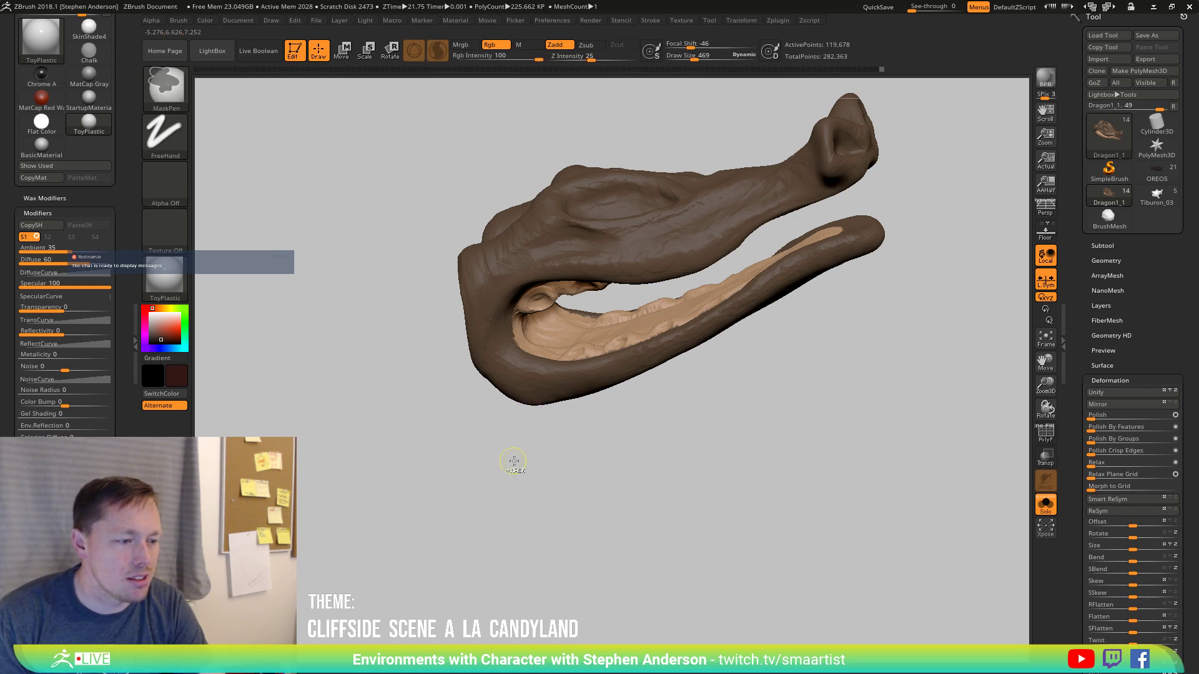
pyautogui.keyDown('ctrl'); pyautogui.click(629, 462); pyautogui.keyUp('ctrl')
pyautogui.moveTo(602, 409)
pyautogui.mouseDown(button='right')
pyautogui.moveTo(615, 402)
pyautogui.moveTo(582, 339)
pyautogui.moveTo(601, 332)
pyautogui.moveTo(593, 354)
pyautogui.mouseUp(button='right')
pyautogui.keyDown('ctrl'); pyautogui.keyDown('shift'); pyautogui.click(585, 357); pyautogui.keyUp('shift'); pyautogui.keyUp('ctrl')
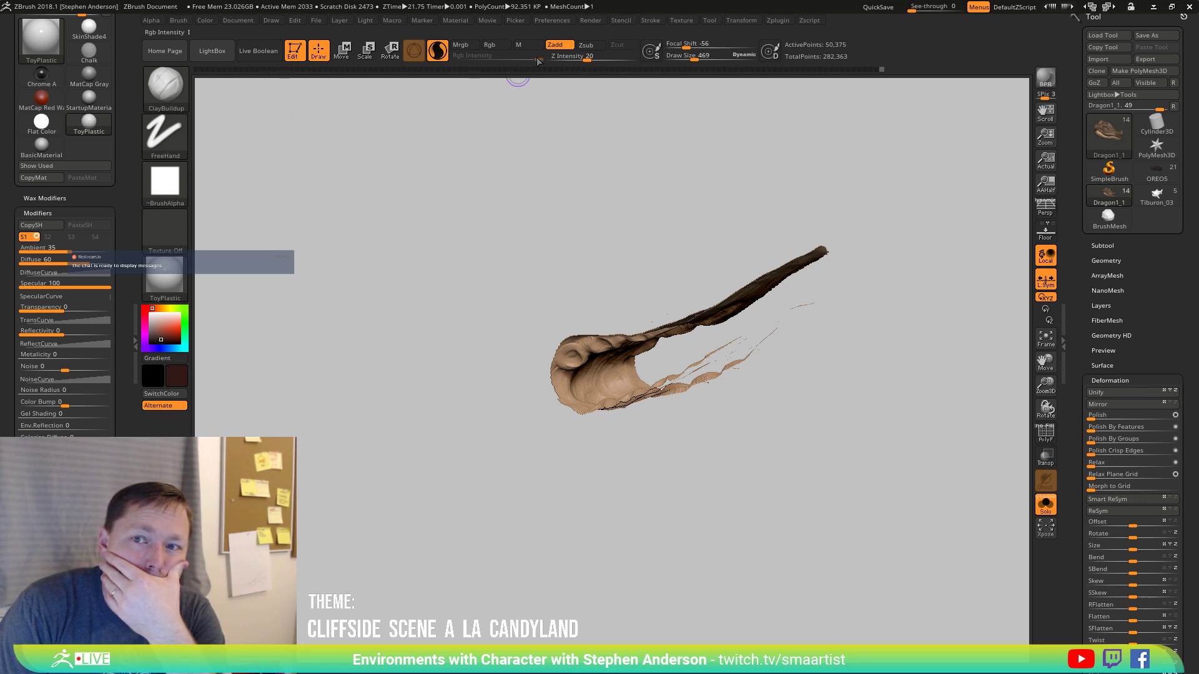
# Fill the isolated mouth interior with the dark red-brown colour at Rgb Intensity 28 and show the whole head again.
pyautogui.click(497, 44)
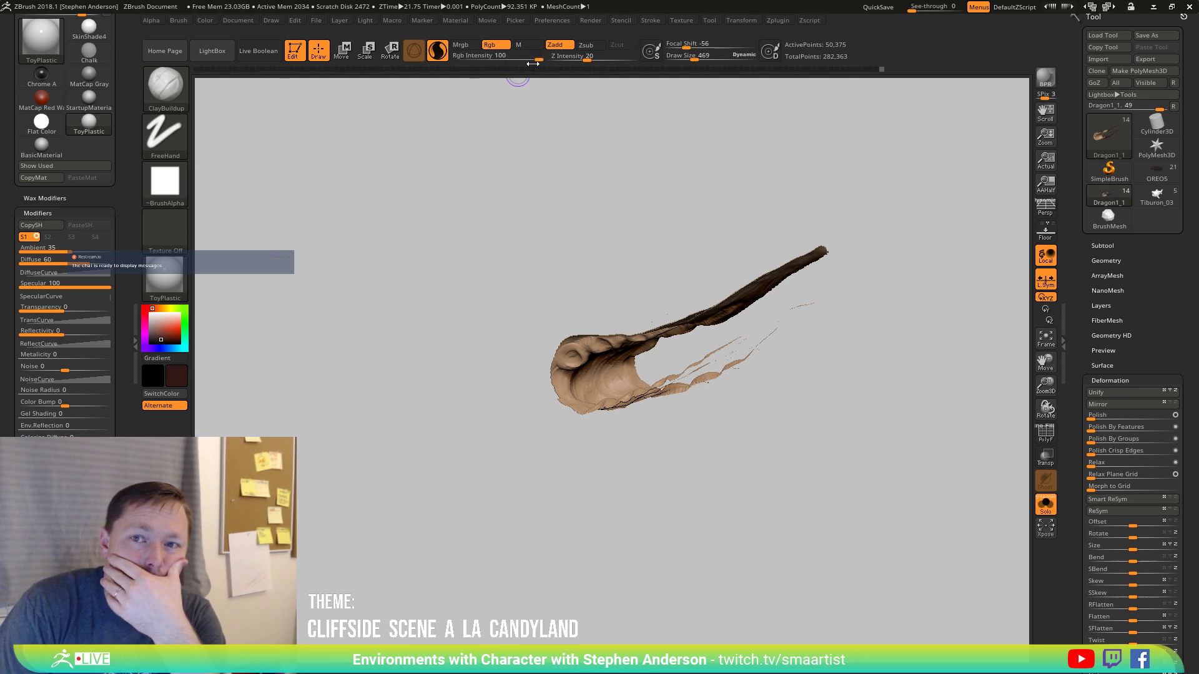
pyautogui.moveTo(533, 63); pyautogui.dragTo(498, 58)
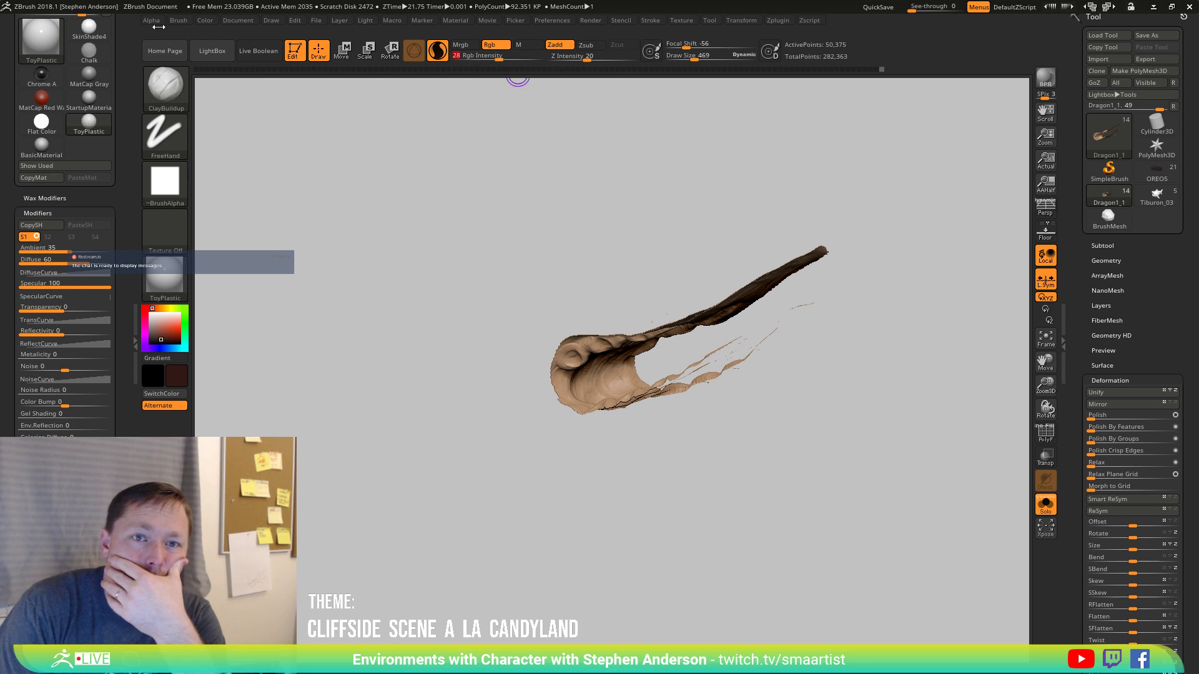
pyautogui.click(201, 21)
pyautogui.click(236, 244)
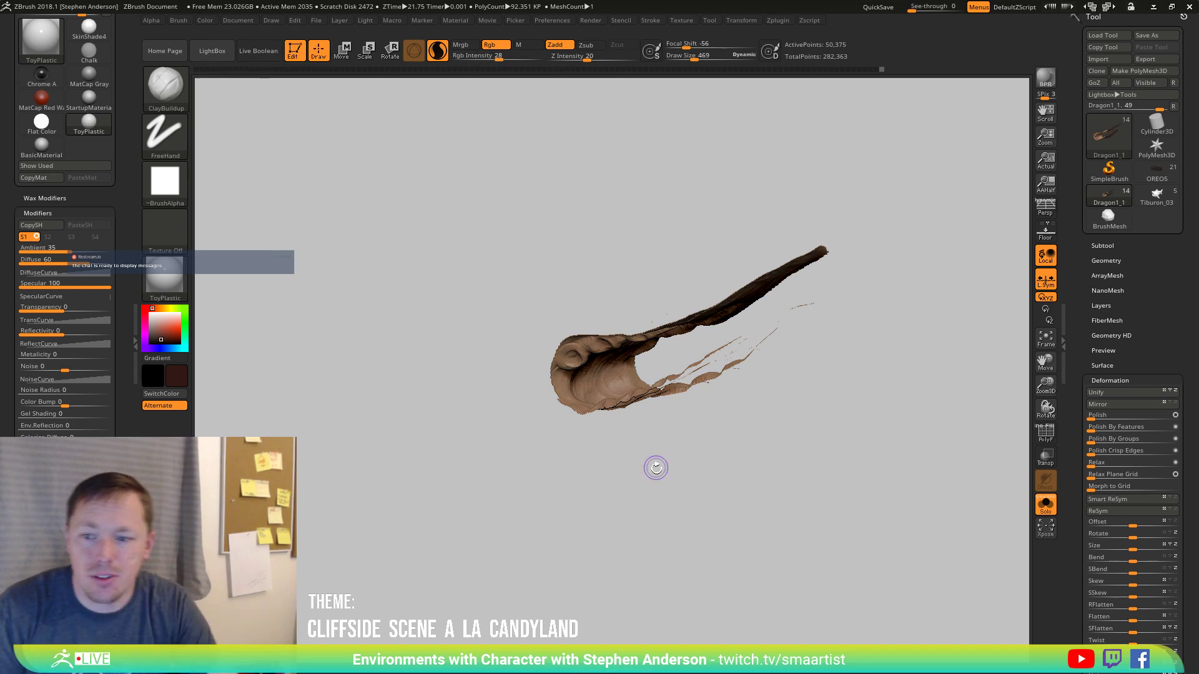
pyautogui.keyDown('ctrl'); pyautogui.keyDown('shift'); pyautogui.click(655, 485); pyautogui.keyUp('shift'); pyautogui.keyUp('ctrl')
# Isolate the mouth interior again, try a second fill with the dark red-brown, and undo it.
pyautogui.moveTo(653, 487); pyautogui.dragTo(524, 385)
pyautogui.keyDown('ctrl'); pyautogui.keyDown('shift'); pyautogui.click(535, 396); pyautogui.keyUp('shift'); pyautogui.keyUp('ctrl')
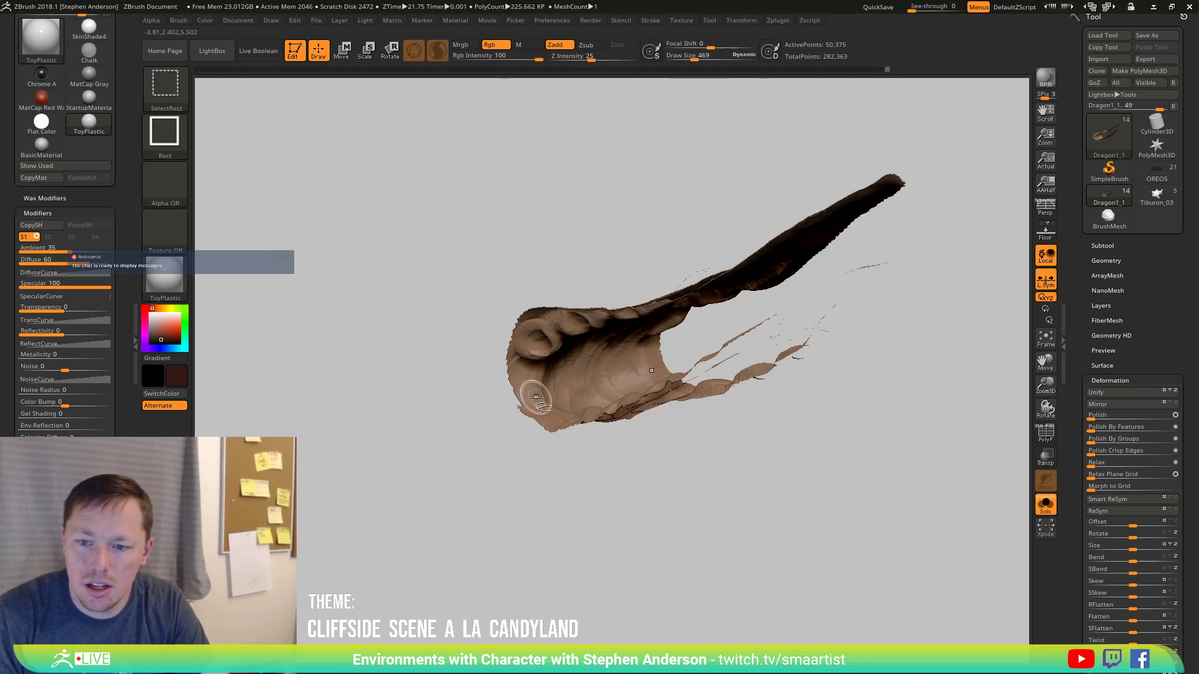
pyautogui.click(205, 20)
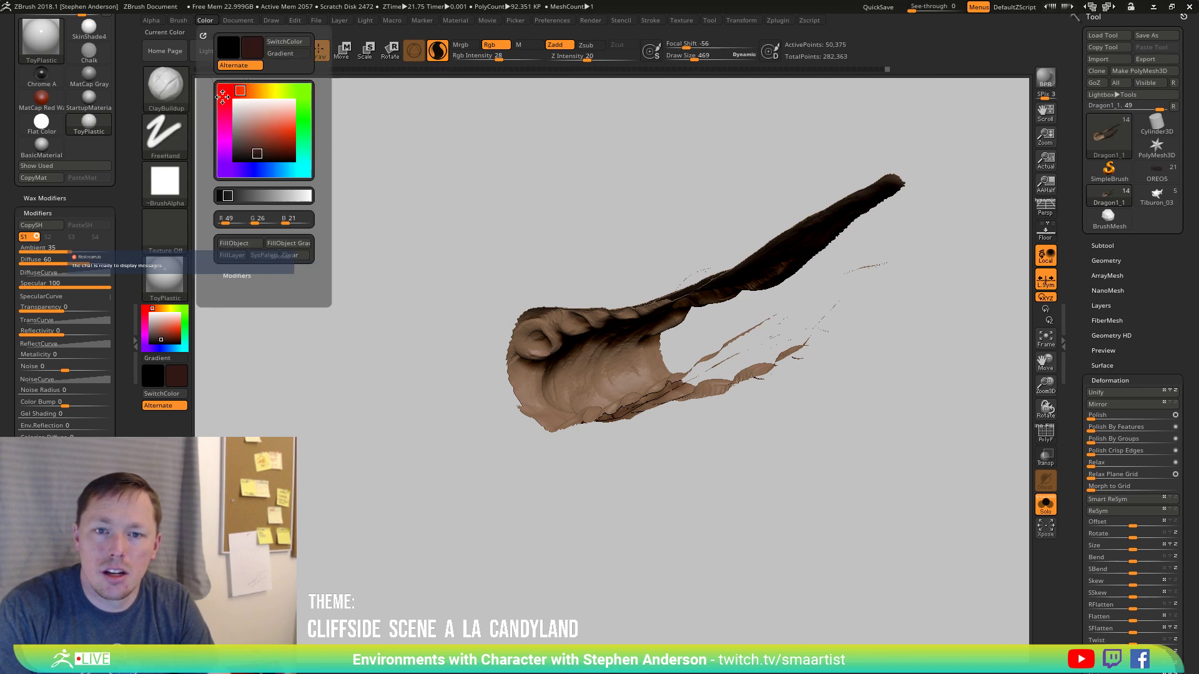
pyautogui.click(236, 244)
pyautogui.hotkey('ctrl', 'z')
pyautogui.hotkey('ctrl', 'z')
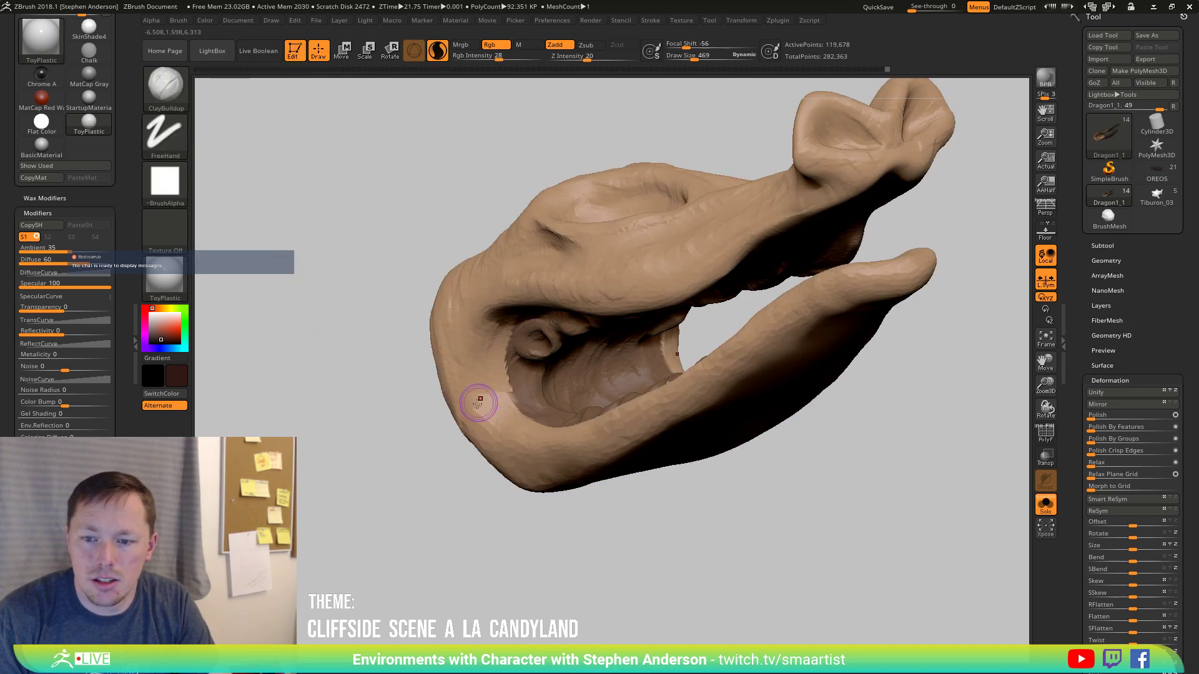
# Smooth the lip edge around the rear mouth corner where the skin meets the mouth interior.
pyautogui.press('shift')
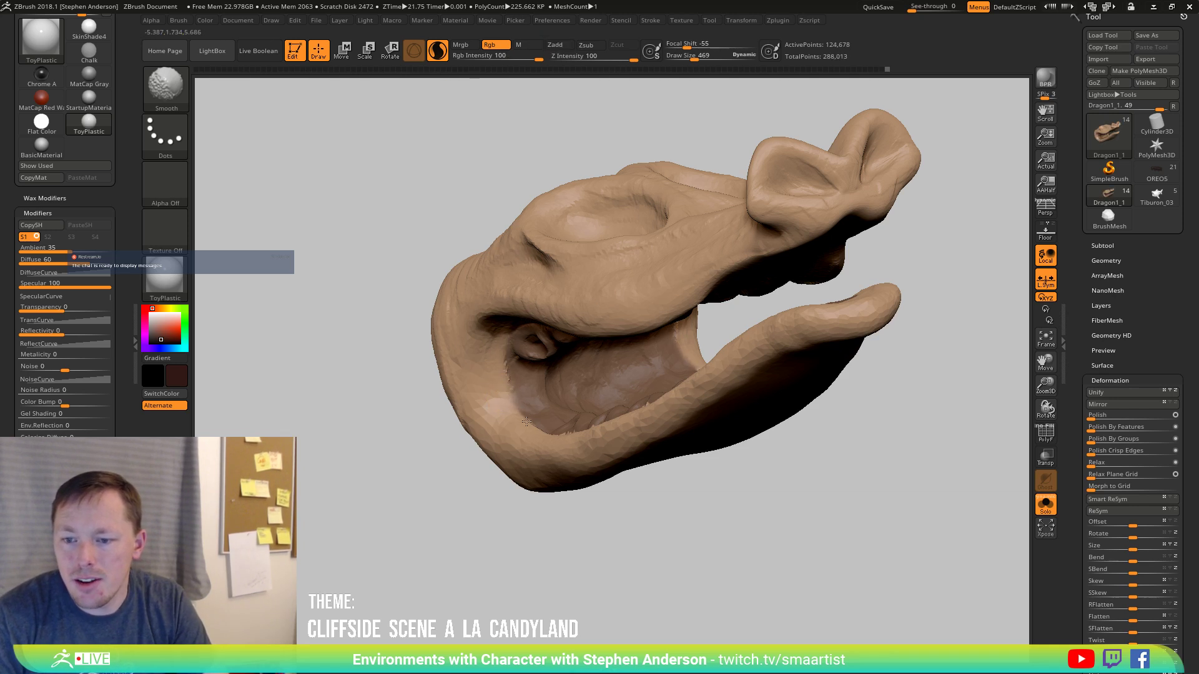
pyautogui.keyDown('shift'); pyautogui.moveTo(511, 386); pyautogui.dragTo(519, 399); pyautogui.keyUp('shift')
pyautogui.moveTo(668, 536); pyautogui.dragTo(687, 362)
pyautogui.keyDown('shift'); pyautogui.moveTo(522, 299); pyautogui.dragTo(501, 321); pyautogui.keyUp('shift')
pyautogui.keyDown('shift'); pyautogui.moveTo(538, 256); pyautogui.dragTo(522, 286); pyautogui.keyUp('shift')
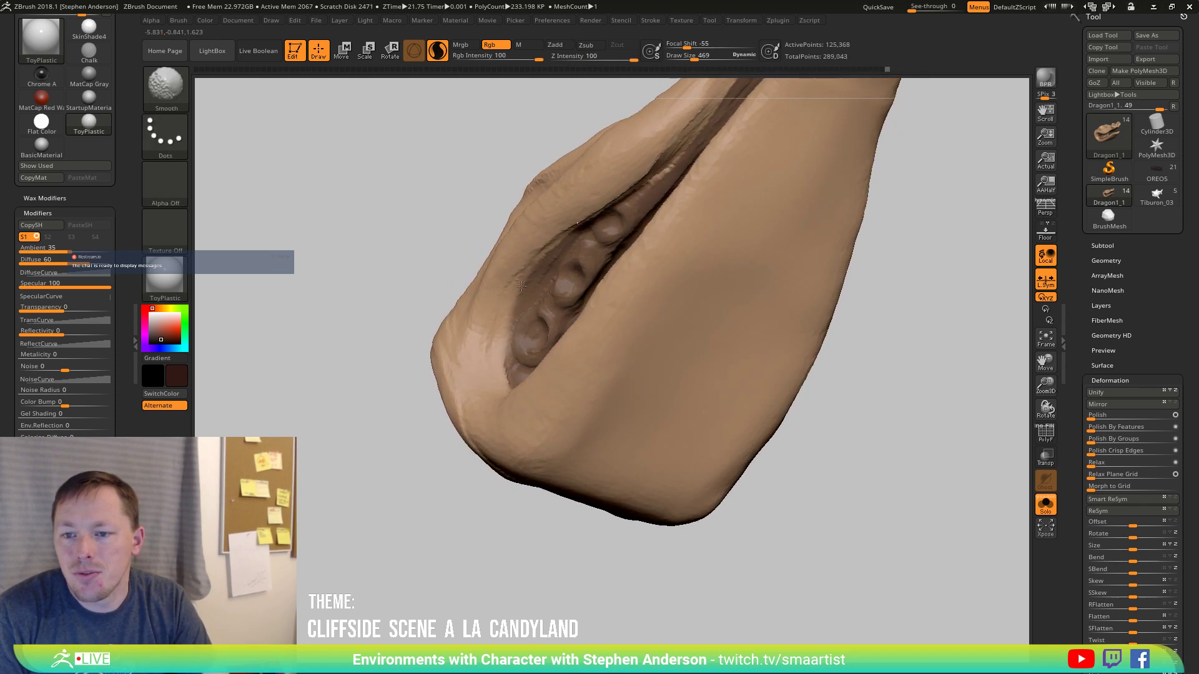
# Continue smoothing the border of the mouth interior forward along the jaws to the snout and lower lip.
pyautogui.moveTo(776, 219); pyautogui.dragTo(582, 291)
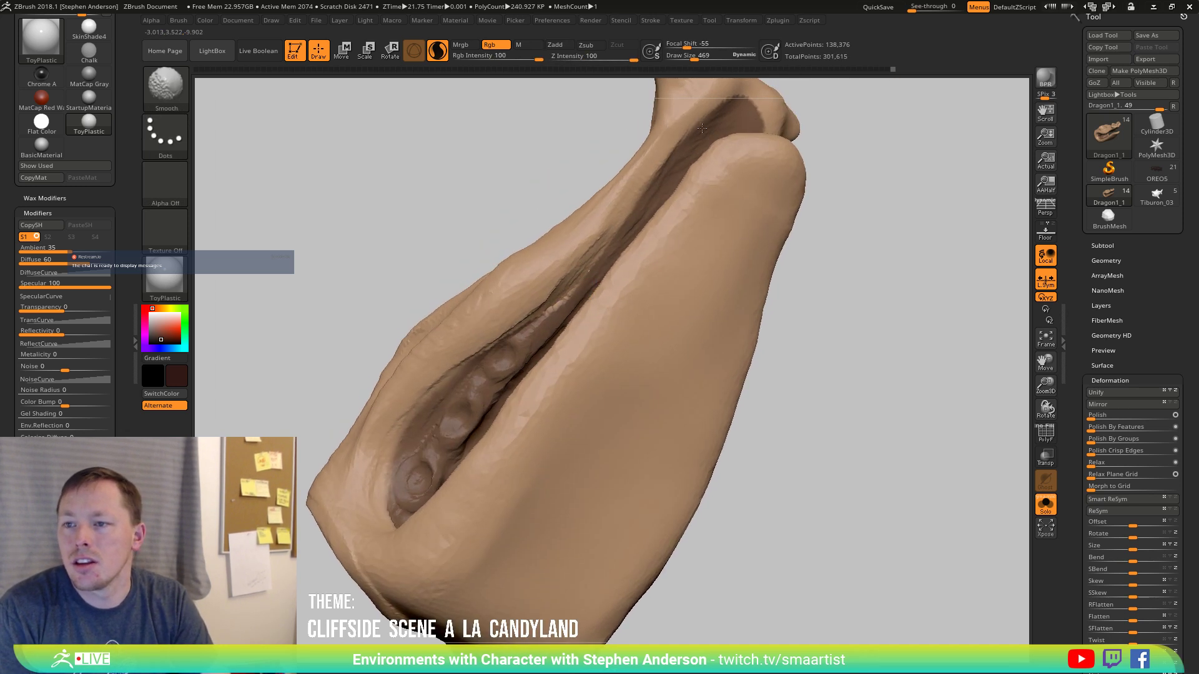
pyautogui.moveTo(701, 128); pyautogui.dragTo(559, 229)
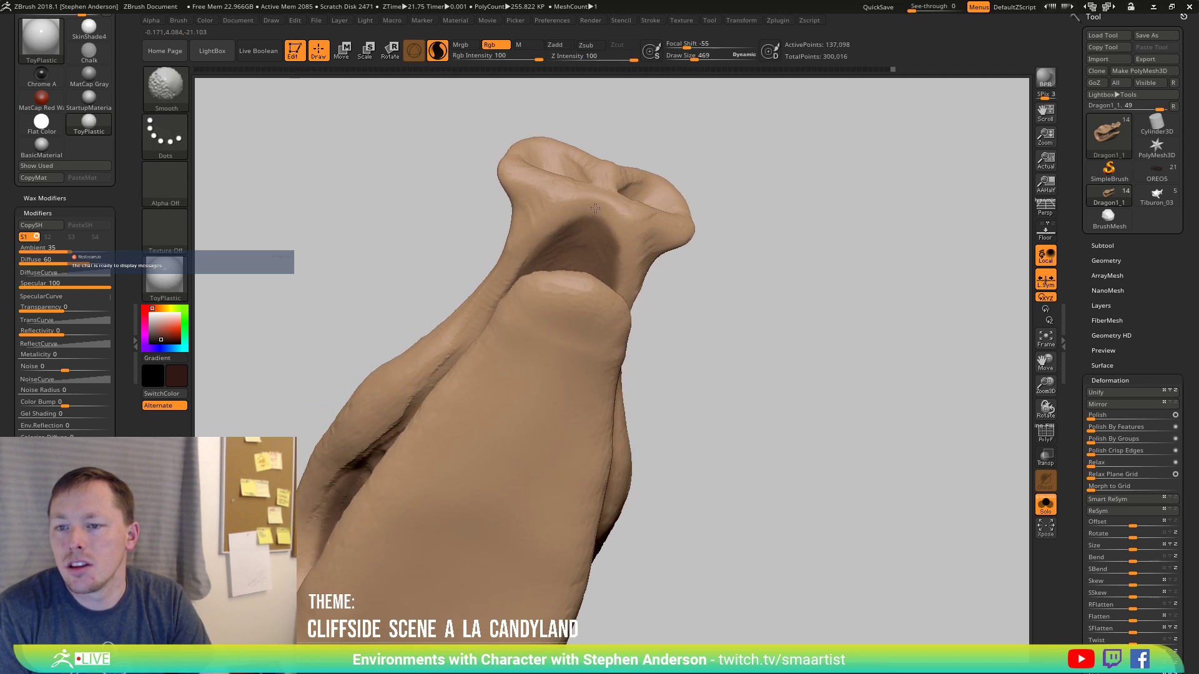
pyautogui.moveTo(693, 281)
pyautogui.mouseDown()
pyautogui.moveTo(543, 385)
pyautogui.moveTo(495, 348)
pyautogui.moveTo(537, 291)
pyautogui.moveTo(737, 236)
pyautogui.mouseUp()
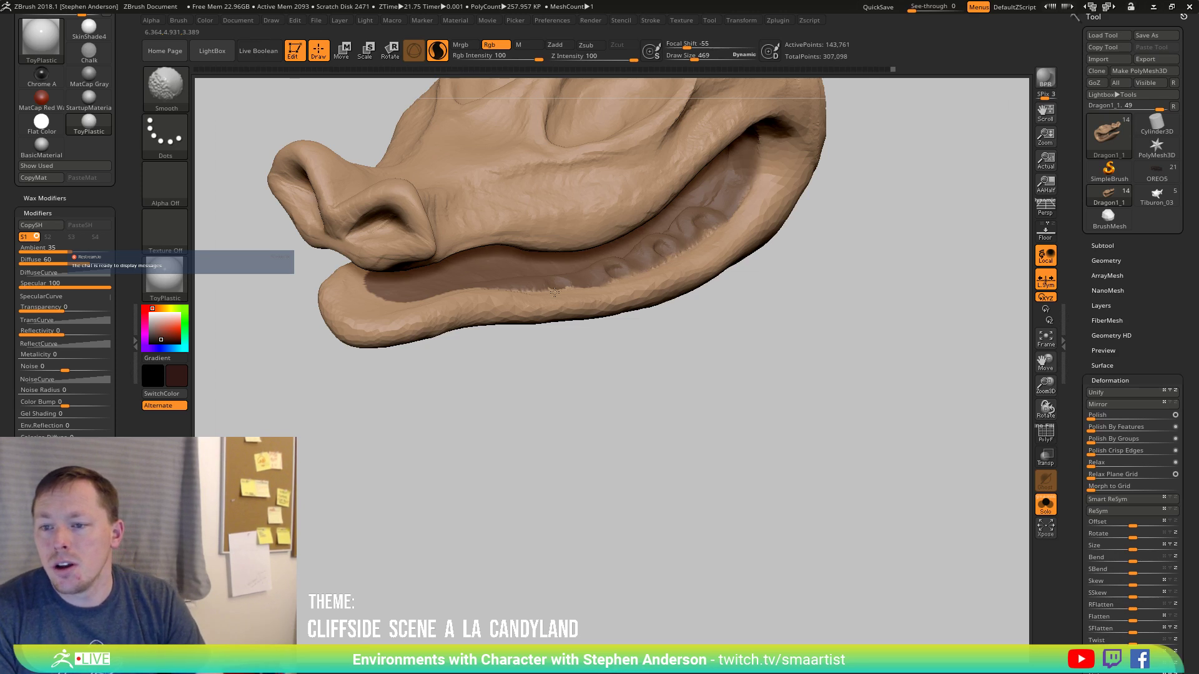
pyautogui.moveTo(485, 290); pyautogui.dragTo(450, 302)
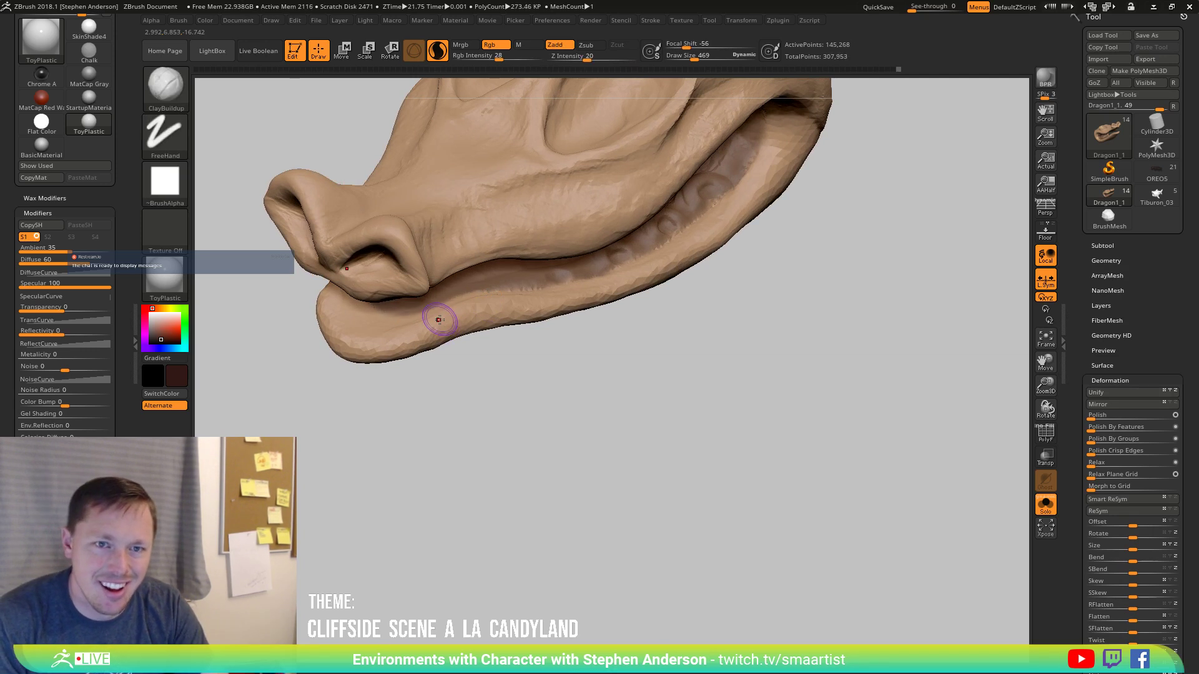
# Paint the inner front of the lower lip brown with the Standard brush in Rgb-only mode at draw size 537, with Sculptris Pro off.
pyautogui.press('b')
pyautogui.press('s')
pyautogui.press('t')
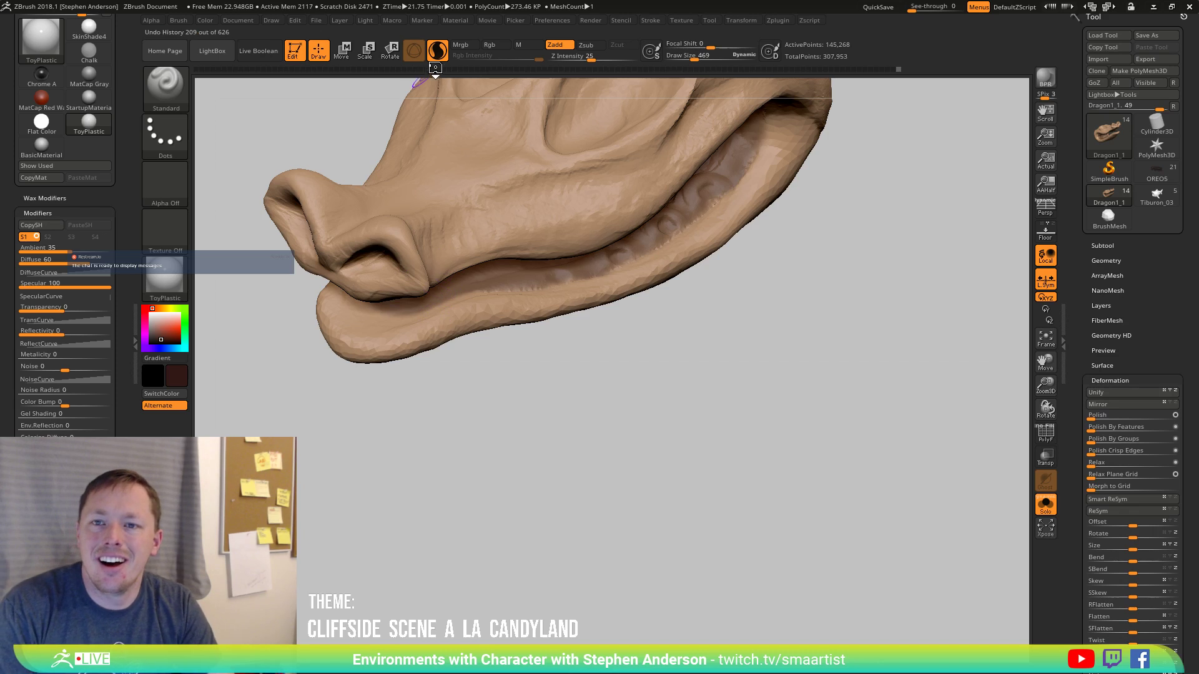
pyautogui.click(489, 44)
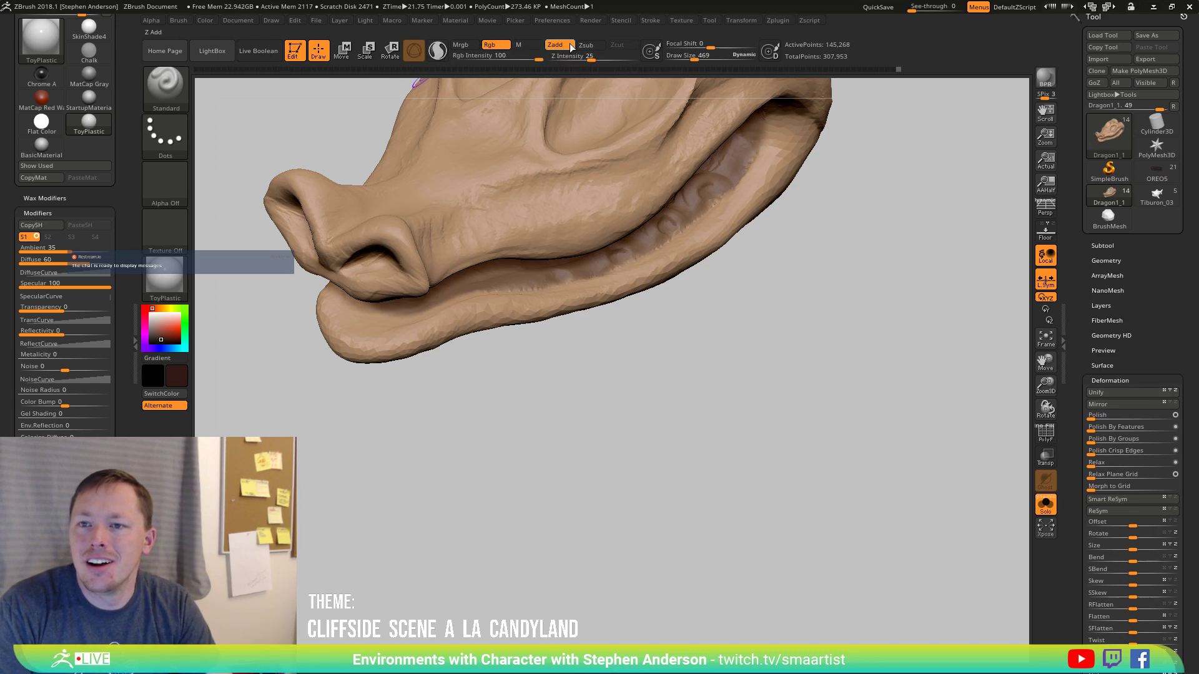
pyautogui.moveTo(389, 314); pyautogui.dragTo(401, 313, button='right')
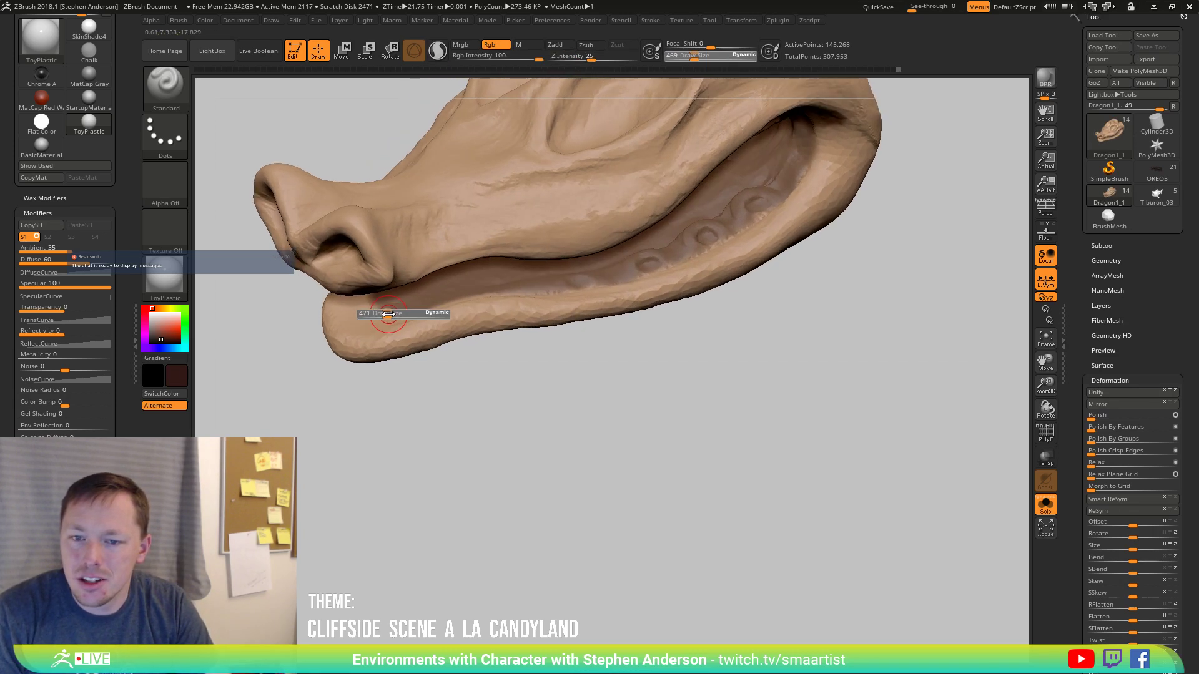
pyautogui.moveTo(417, 305)
pyautogui.mouseDown()
pyautogui.moveTo(368, 321)
pyautogui.moveTo(365, 309)
pyautogui.moveTo(400, 293)
pyautogui.moveTo(455, 317)
pyautogui.moveTo(446, 287)
pyautogui.moveTo(408, 304)
pyautogui.moveTo(398, 290)
pyautogui.moveTo(506, 293)
pyautogui.mouseUp()
pyautogui.press('c')
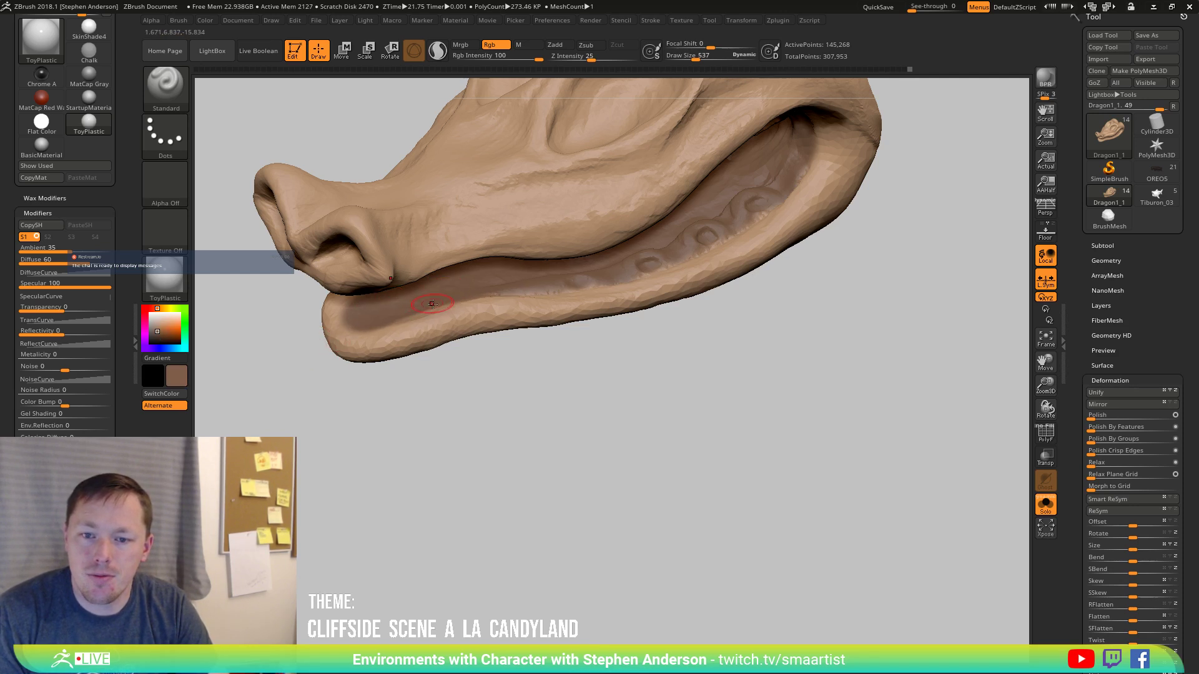
pyautogui.moveTo(432, 304)
pyautogui.mouseDown(button='right')
pyautogui.moveTo(414, 350)
pyautogui.moveTo(427, 325)
pyautogui.moveTo(476, 360)
pyautogui.moveTo(506, 305)
pyautogui.moveTo(468, 350)
pyautogui.moveTo(449, 460)
pyautogui.moveTo(521, 366)
pyautogui.moveTo(621, 375)
pyautogui.mouseUp(button='right')
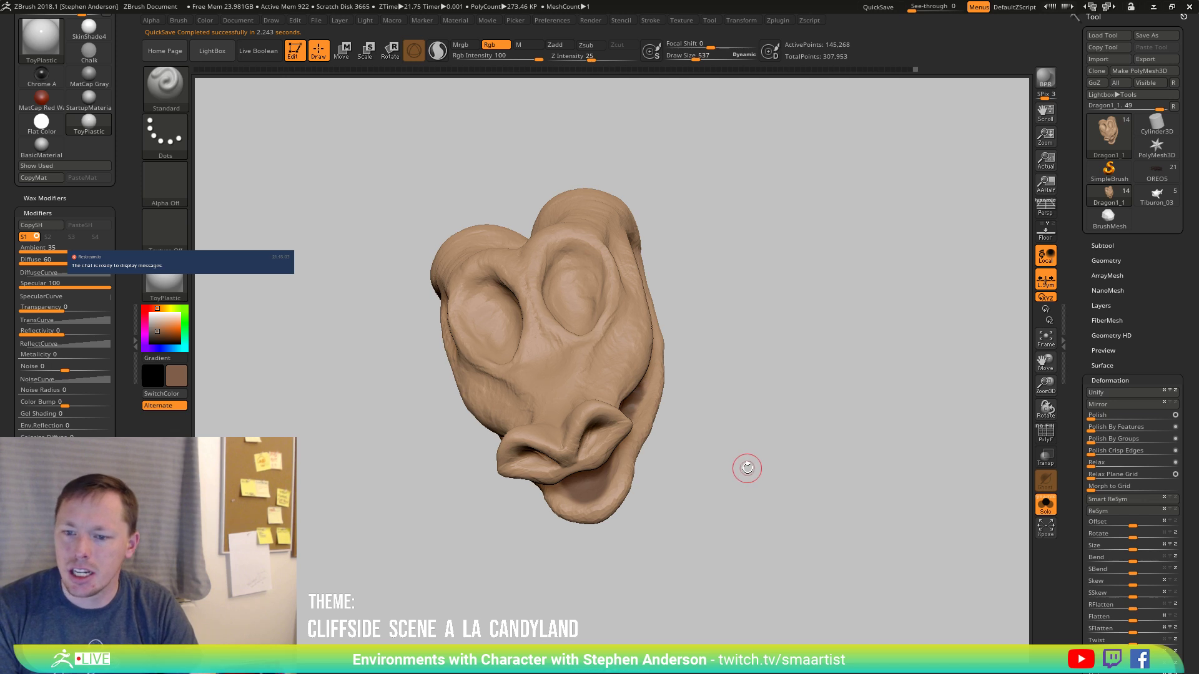
# Turn off Solo to bring back the other subtools and inspect the mouth interior on the complete dragon head.
pyautogui.moveTo(747, 466); pyautogui.dragTo(812, 475)
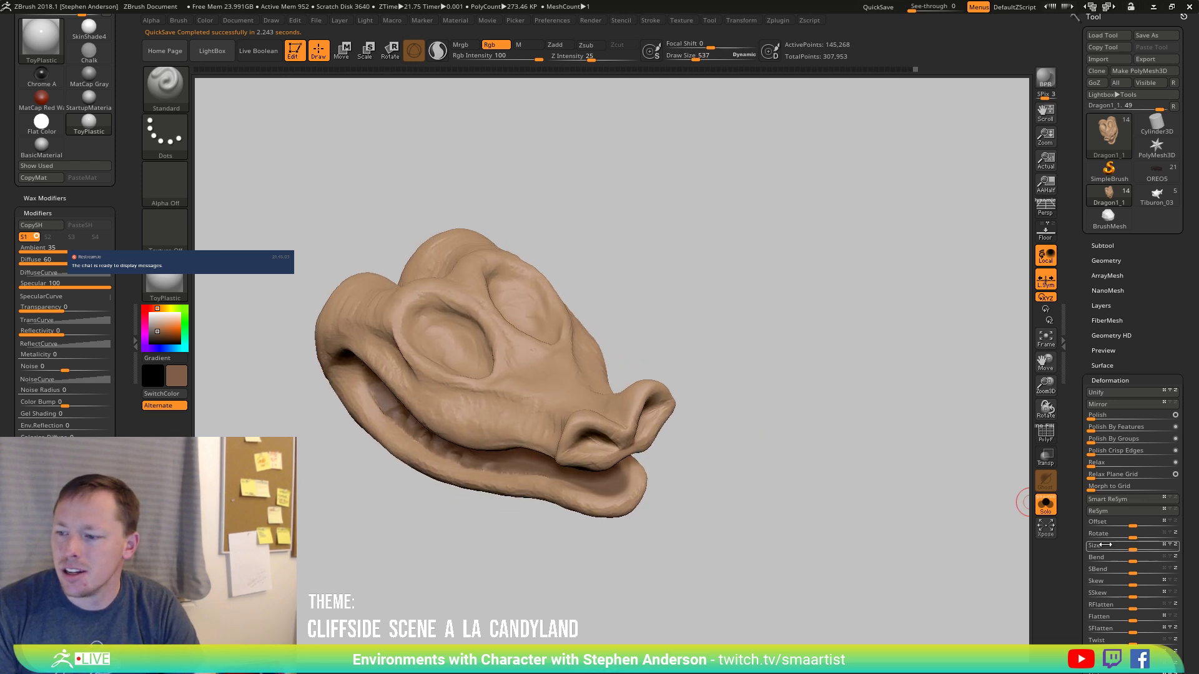
pyautogui.click(1045, 504)
pyautogui.moveTo(701, 482)
pyautogui.mouseDown()
pyautogui.moveTo(675, 455)
pyautogui.moveTo(781, 475)
pyautogui.moveTo(429, 391)
pyautogui.moveTo(431, 459)
pyautogui.moveTo(437, 444)
pyautogui.mouseUp()
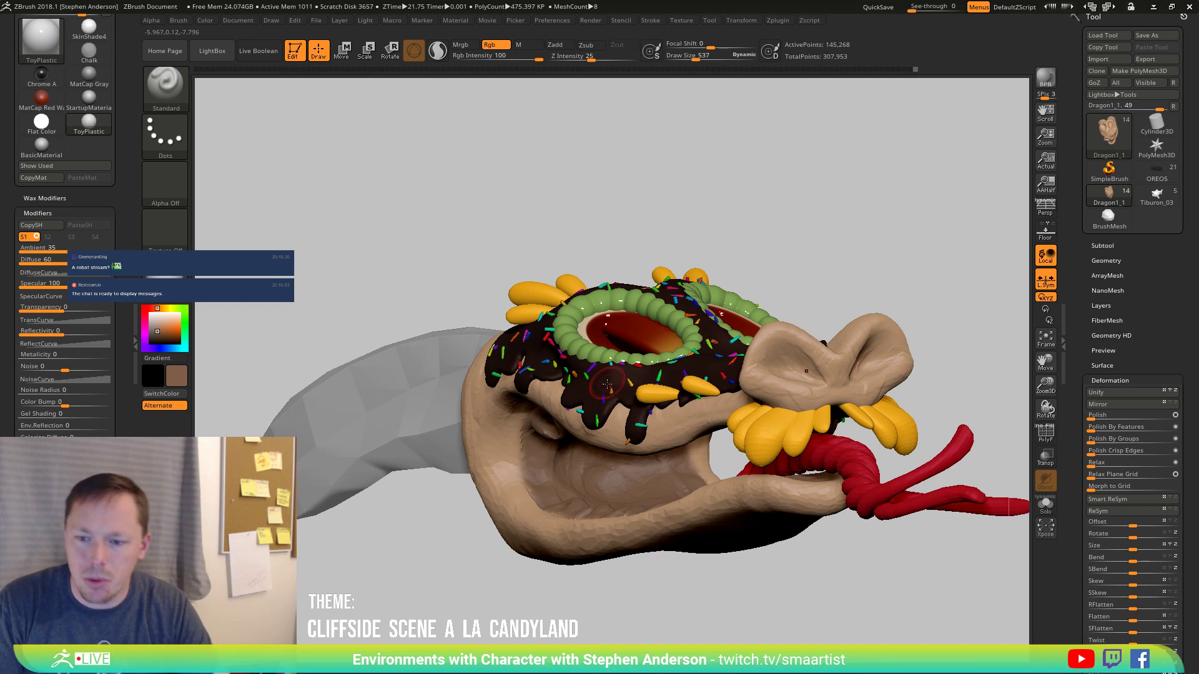
pyautogui.moveTo(504, 435); pyautogui.dragTo(524, 412, button='right')
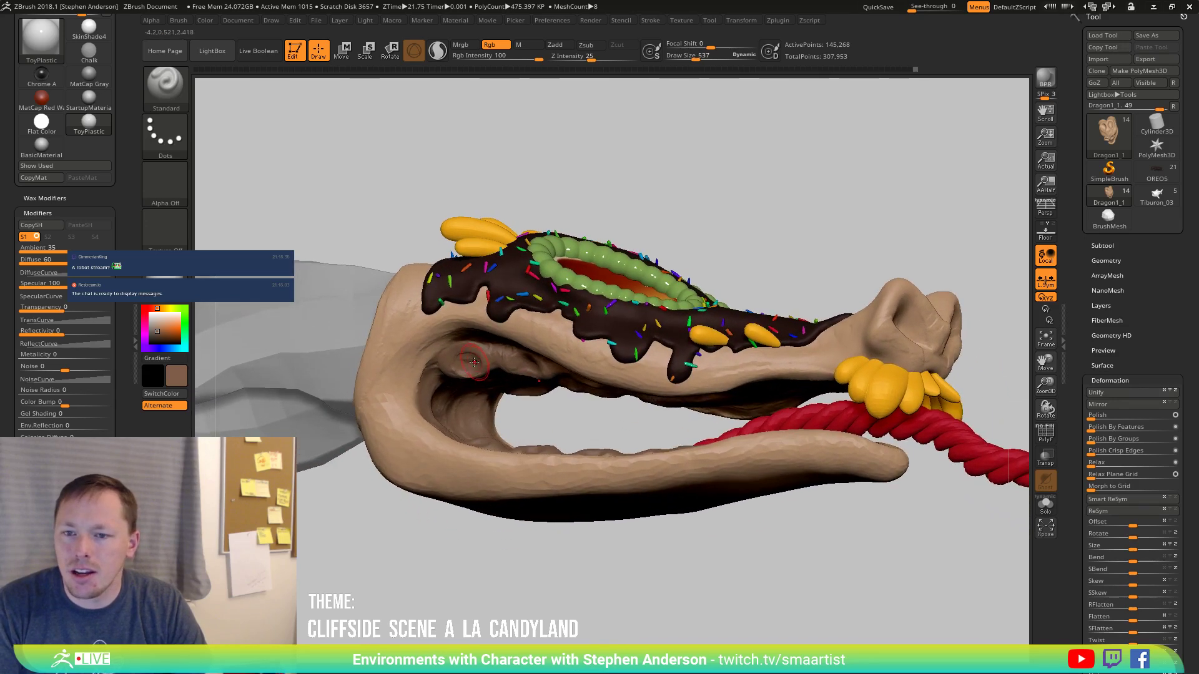
# Insert a PolySphere into the rear upper tooth socket with the IMM Primitives brush.
pyautogui.moveTo(473, 369)
pyautogui.mouseDown(button='right')
pyautogui.moveTo(465, 412)
pyautogui.moveTo(465, 369)
pyautogui.mouseUp(button='right')
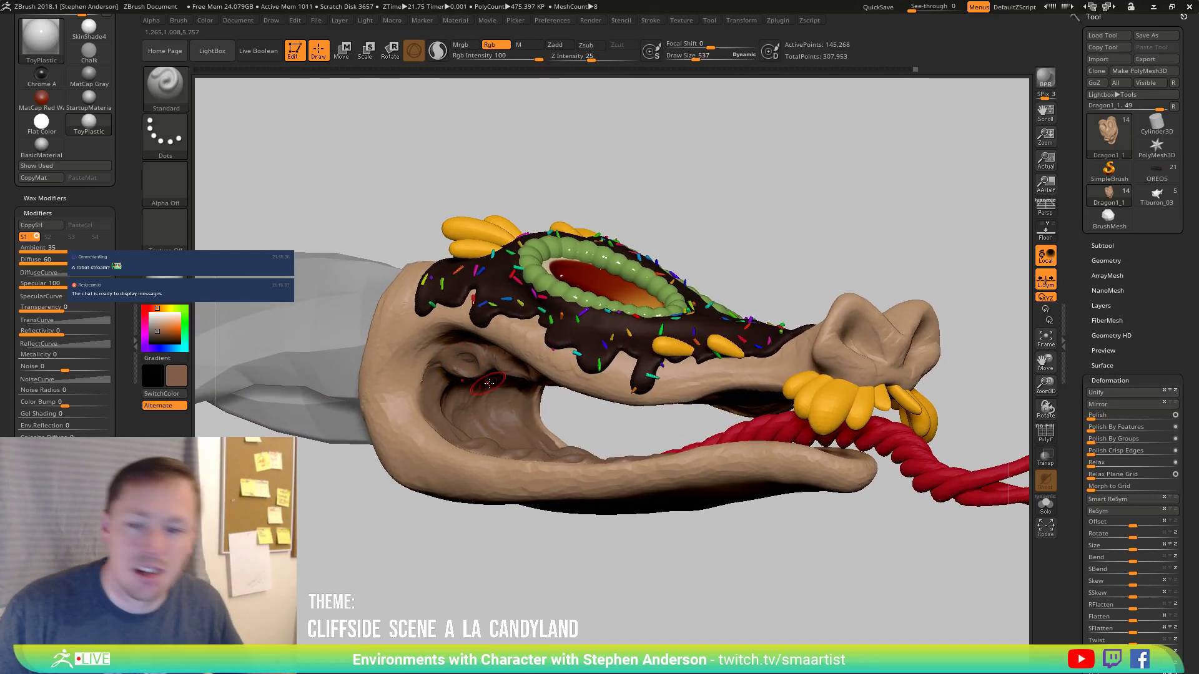
pyautogui.moveTo(464, 360)
pyautogui.mouseDown(button='right')
pyautogui.moveTo(475, 342)
pyautogui.moveTo(467, 359)
pyautogui.mouseUp(button='right')
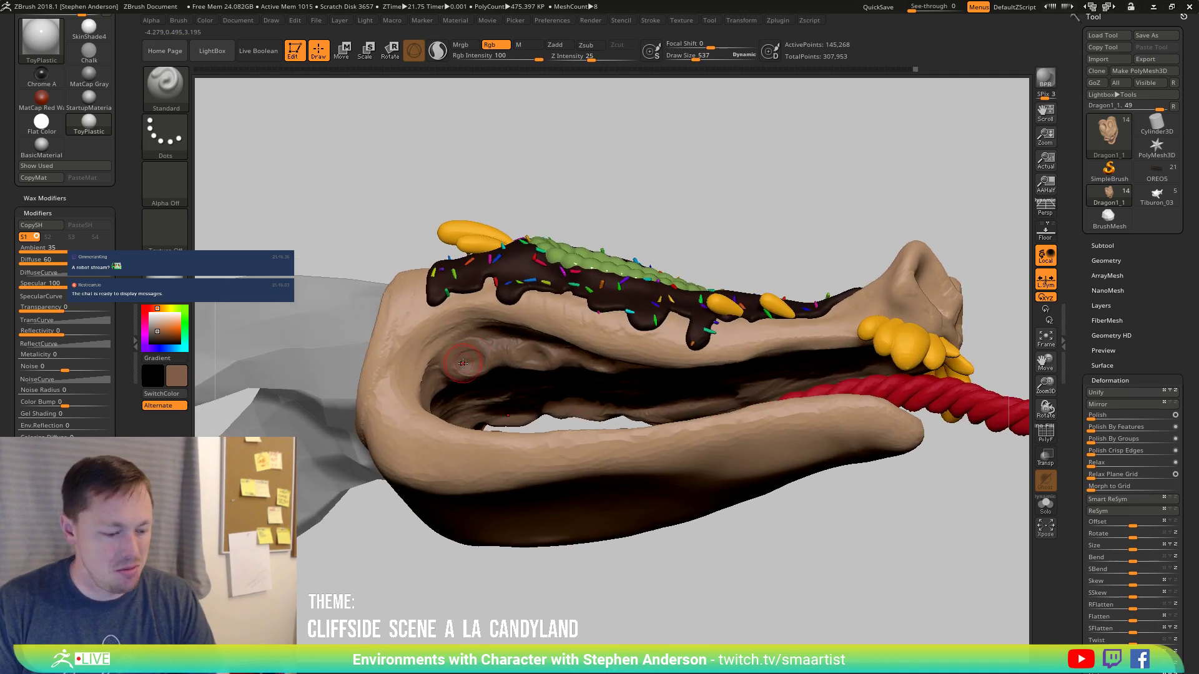
pyautogui.press('b')
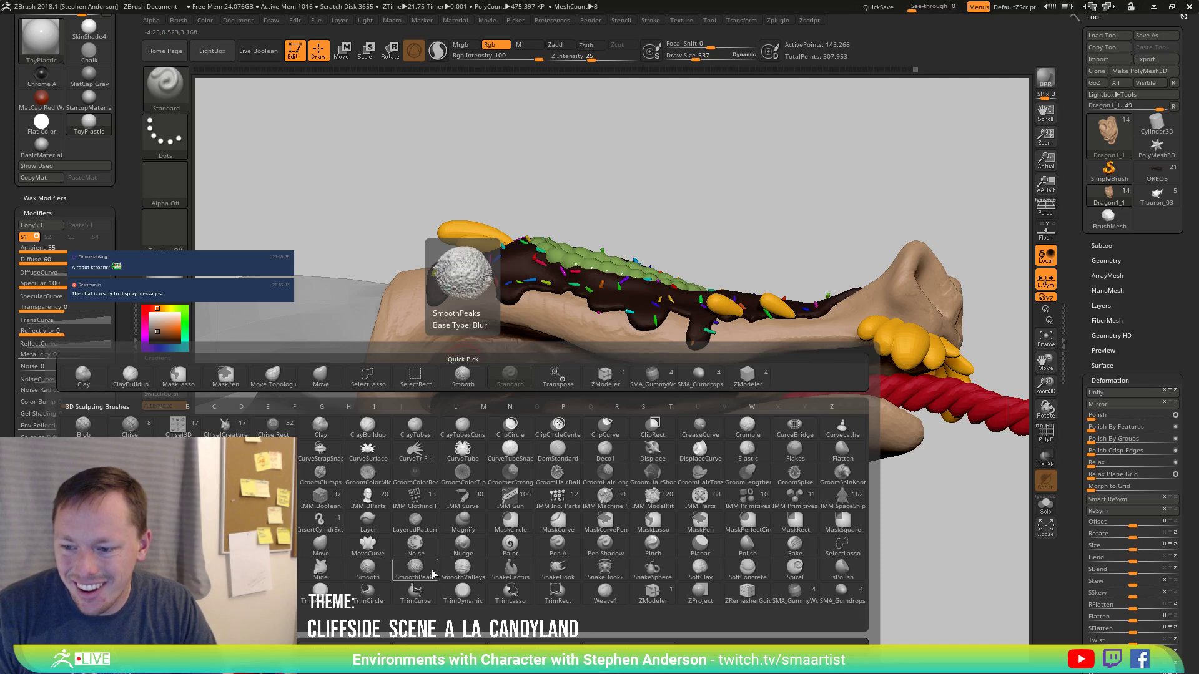
pyautogui.click(752, 504)
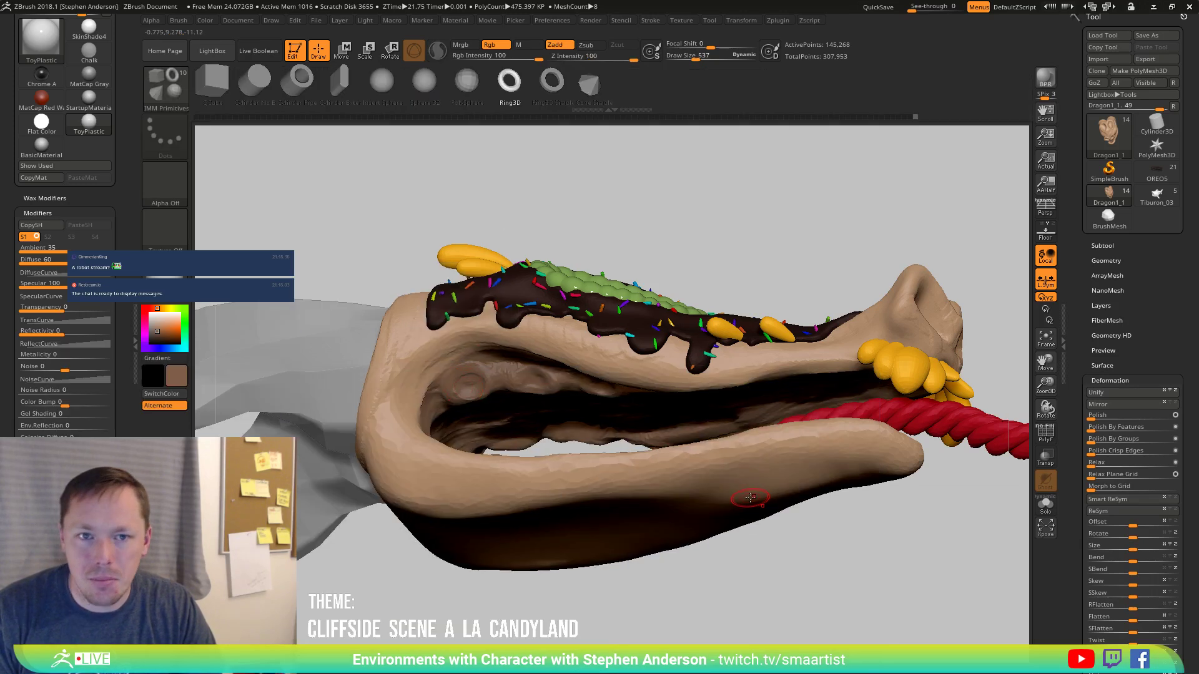
pyautogui.click(275, 84)
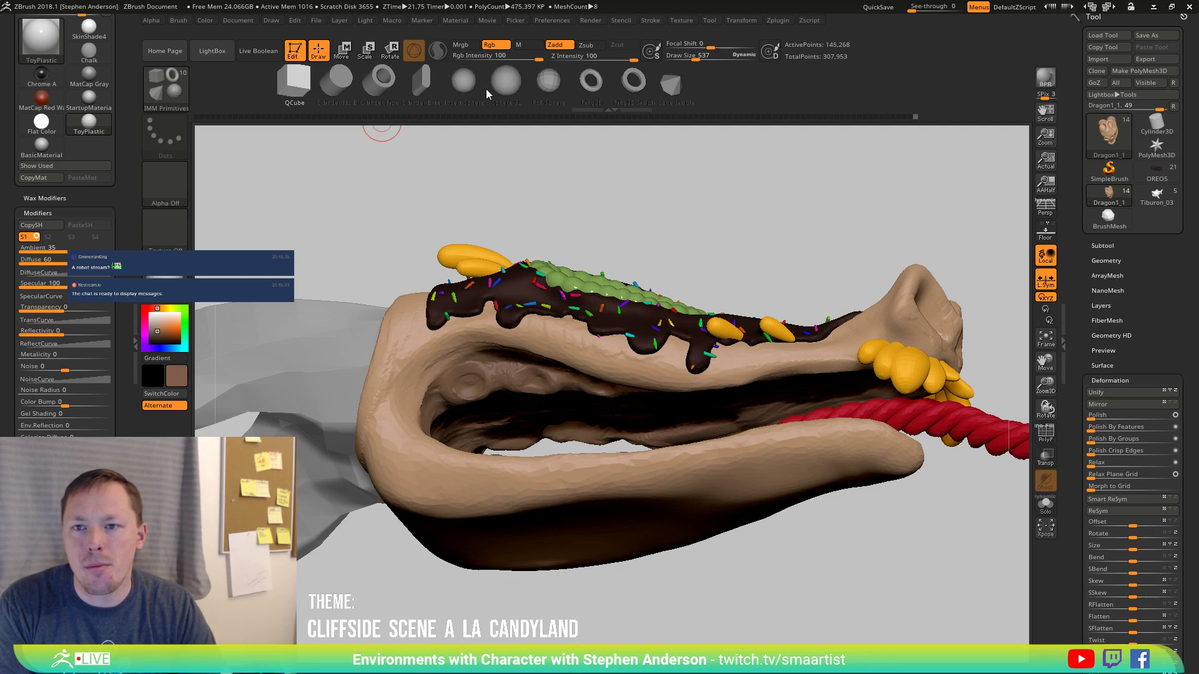
pyautogui.click(543, 84)
pyautogui.moveTo(504, 411); pyautogui.dragTo(465, 379, button='right')
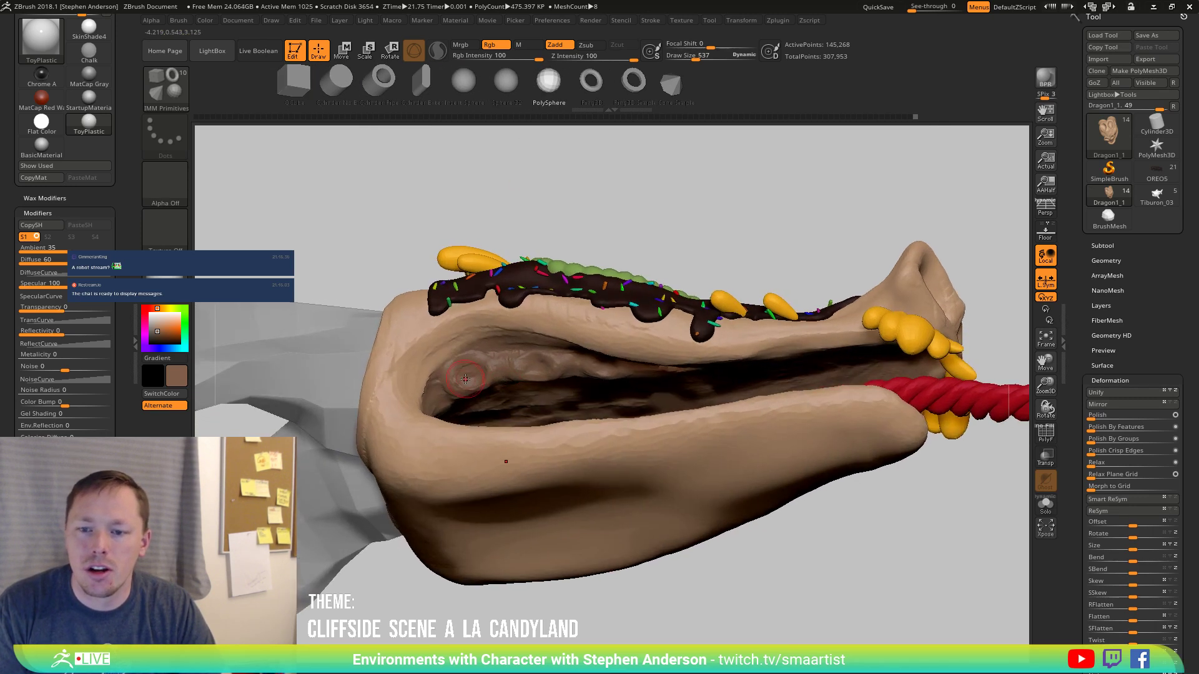
pyautogui.moveTo(470, 375); pyautogui.dragTo(496, 373)
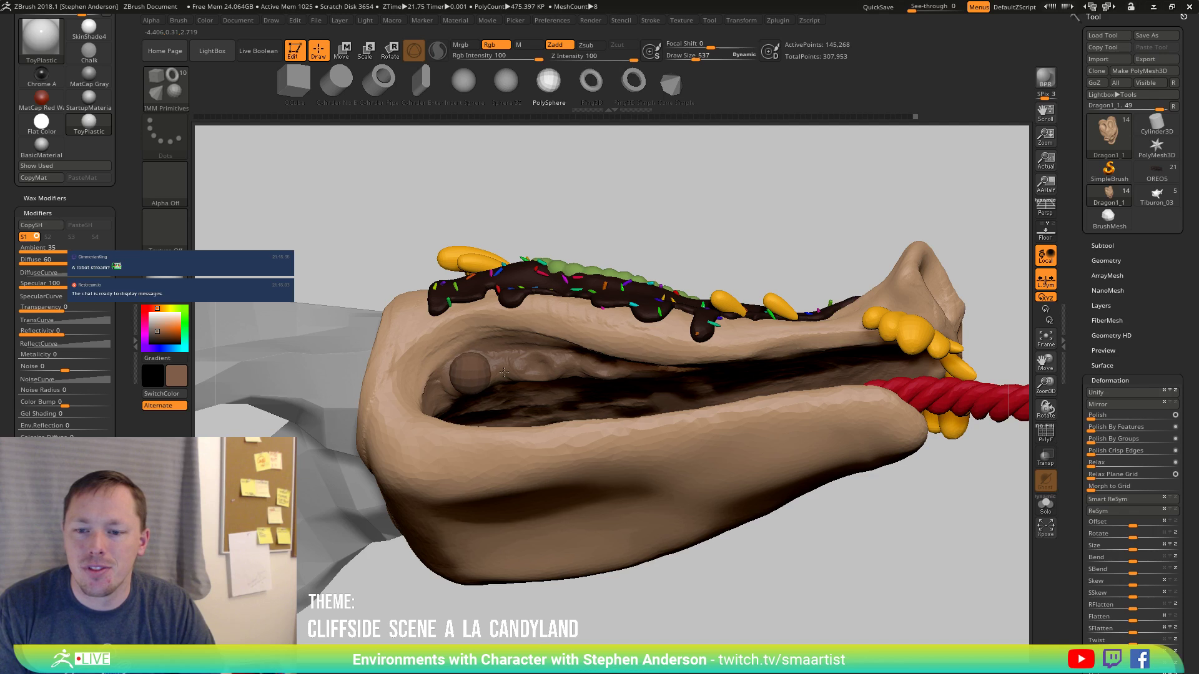
# Apply a Bend Curve deformer to the inserted sphere and change the axis its curve follows.
pyautogui.moveTo(503, 372); pyautogui.dragTo(506, 427, button='right')
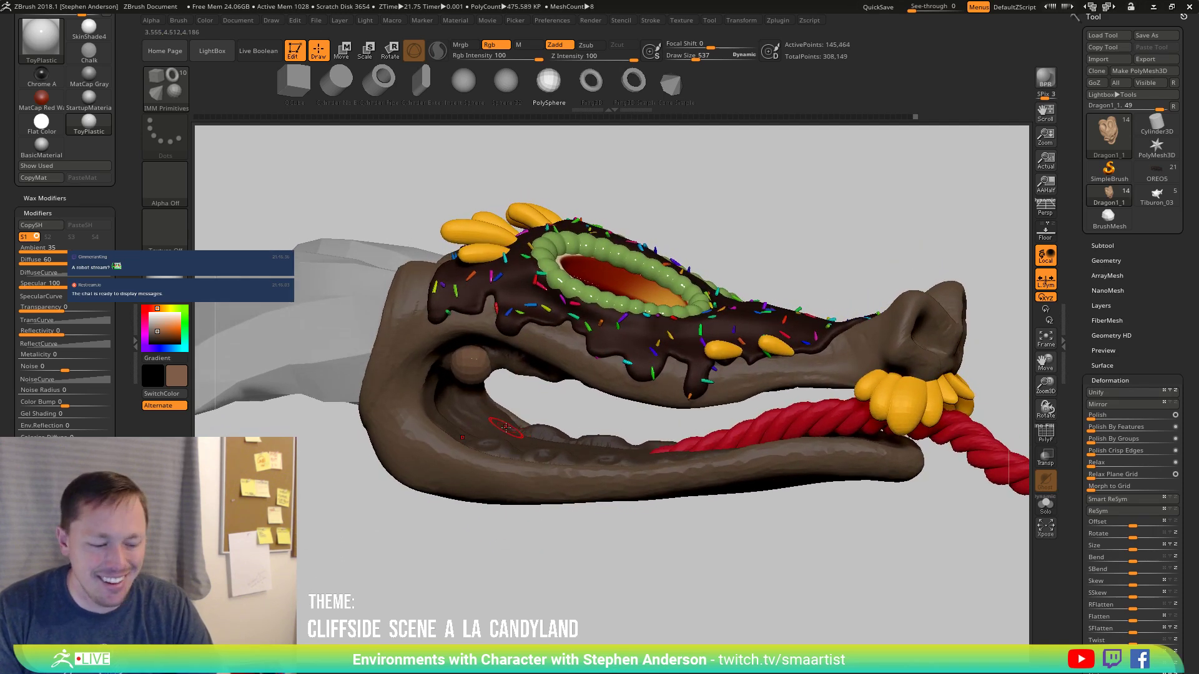
pyautogui.press('w')
pyautogui.keyDown('ctrl'); pyautogui.moveTo(466, 375); pyautogui.dragTo(432, 320, button='right'); pyautogui.keyUp('ctrl')
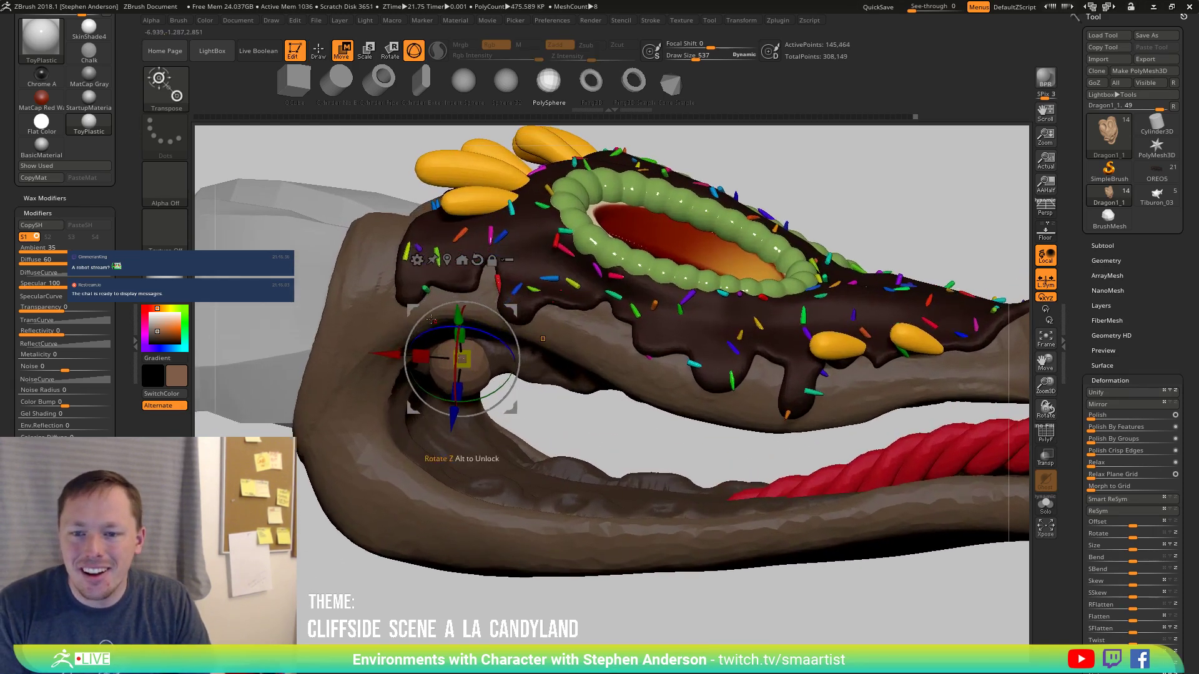
pyautogui.click(417, 260)
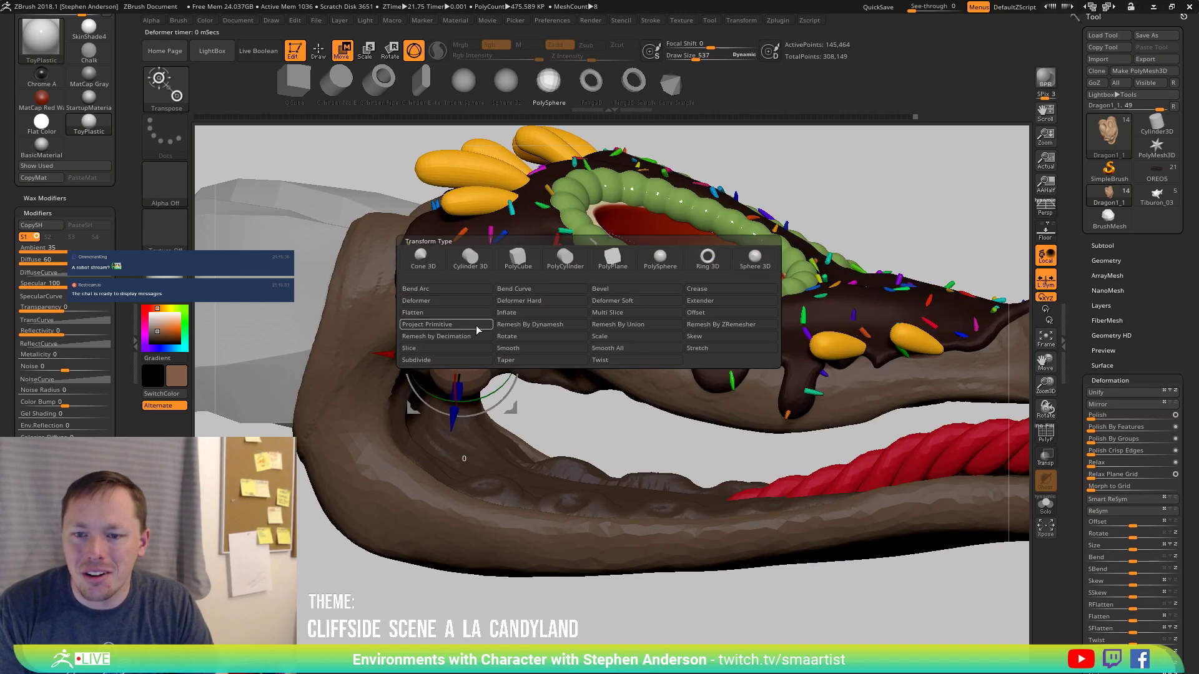
pyautogui.click(511, 289)
pyautogui.moveTo(537, 350); pyautogui.dragTo(437, 362, button='right')
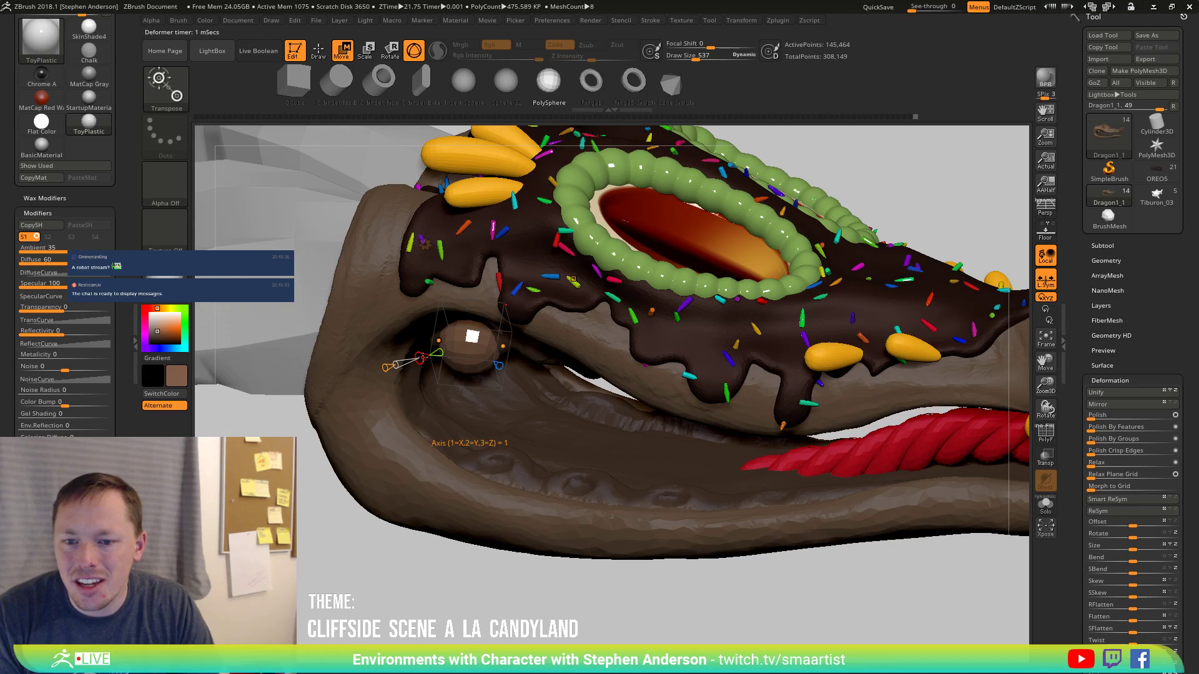
pyautogui.moveTo(423, 357); pyautogui.dragTo(396, 366)
pyautogui.moveTo(600, 362); pyautogui.dragTo(494, 365, button='right')
pyautogui.moveTo(321, 344); pyautogui.dragTo(387, 342, button='right')
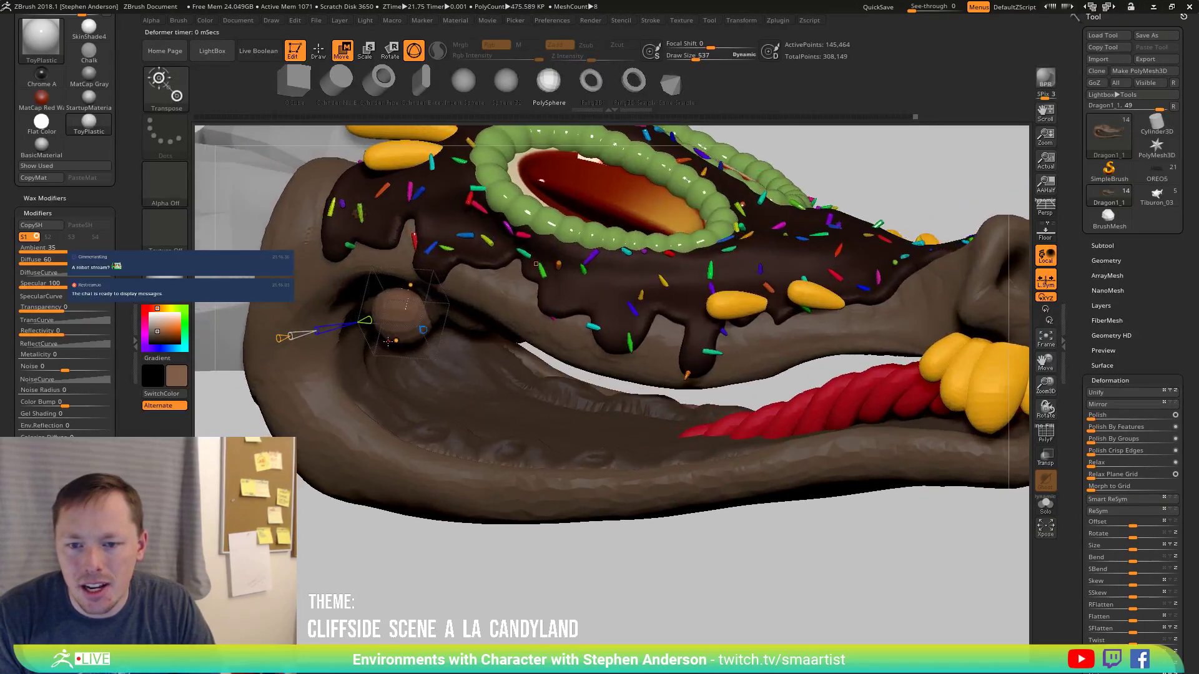
# Stretch, taper and bend the sphere through its curve points into a curved, pointed fang hanging from the upper gum.
pyautogui.moveTo(396, 341); pyautogui.dragTo(409, 391)
pyautogui.moveTo(549, 562); pyautogui.dragTo(362, 559)
pyautogui.moveTo(335, 383); pyautogui.dragTo(336, 328)
pyautogui.moveTo(706, 531)
pyautogui.mouseDown()
pyautogui.moveTo(817, 506)
pyautogui.moveTo(967, 431)
pyautogui.moveTo(691, 401)
pyautogui.moveTo(734, 402)
pyautogui.moveTo(702, 367)
pyautogui.moveTo(767, 389)
pyautogui.moveTo(717, 363)
pyautogui.mouseUp()
pyautogui.press('f')
pyautogui.press('q')
pyautogui.moveTo(715, 375)
pyautogui.mouseDown(button='right')
pyautogui.moveTo(594, 398)
pyautogui.moveTo(610, 407)
pyautogui.moveTo(575, 398)
pyautogui.moveTo(572, 417)
pyautogui.mouseUp(button='right')
pyautogui.press('w')
pyautogui.moveTo(572, 418); pyautogui.dragTo(570, 417)
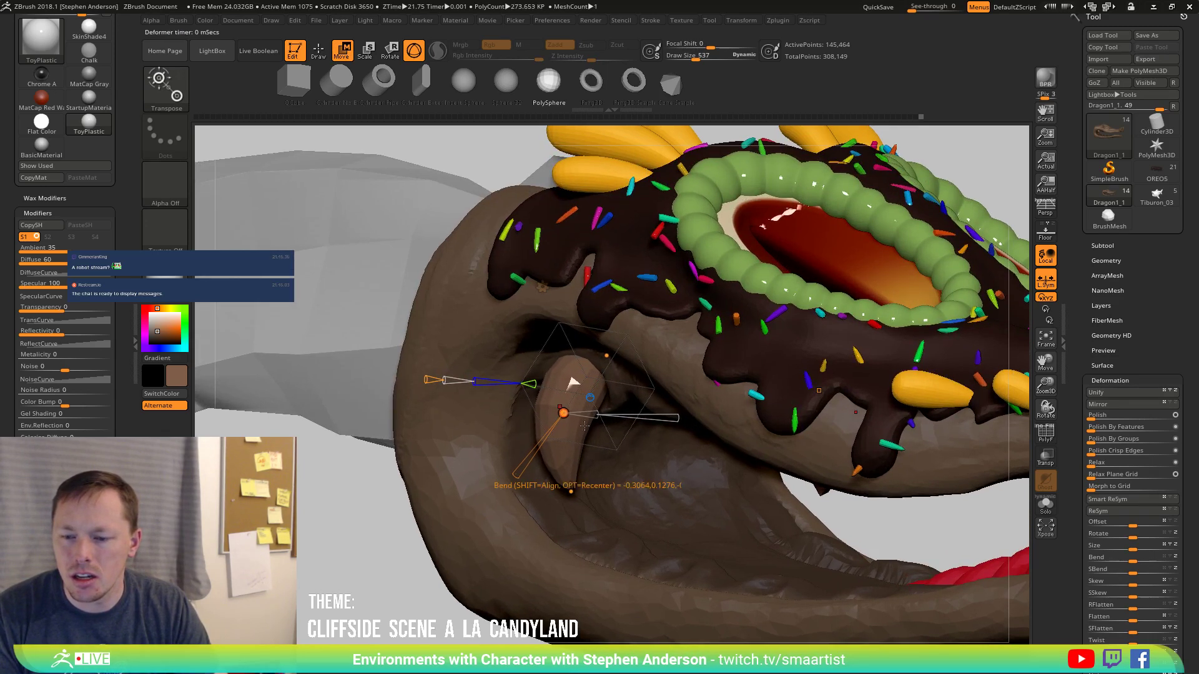
# Adjust the scale and bend at the fang's curve points to refine its thickness and curvature.
pyautogui.moveTo(564, 413); pyautogui.dragTo(581, 424, button='right')
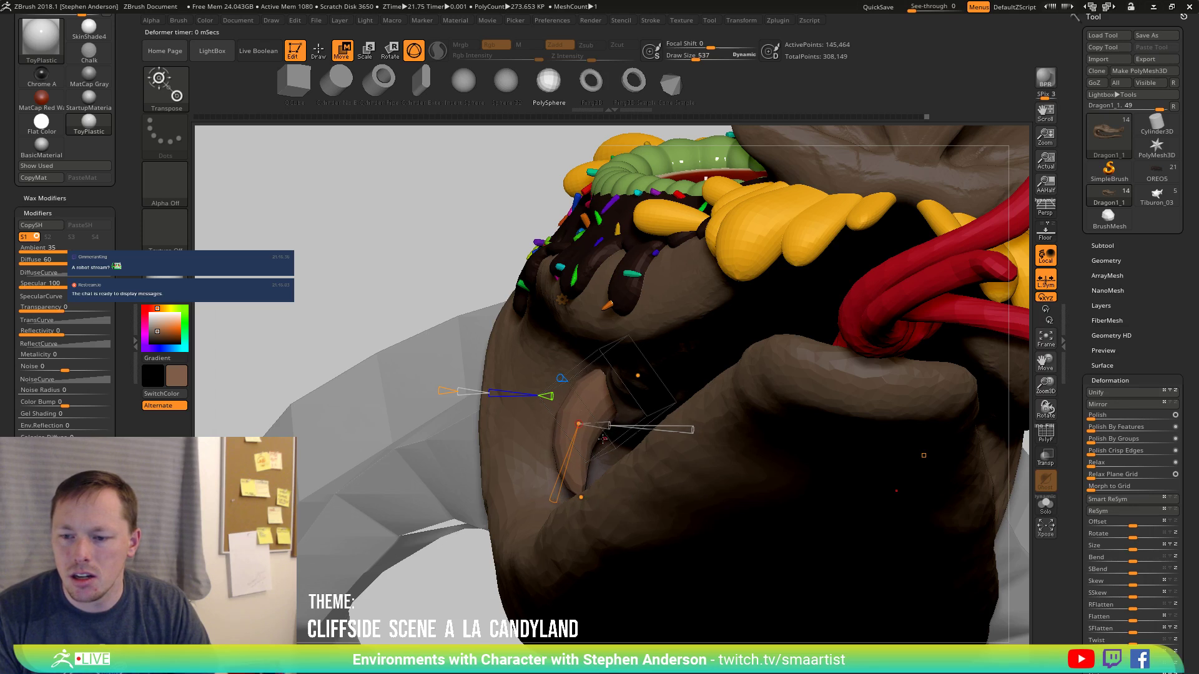
pyautogui.moveTo(603, 439); pyautogui.dragTo(661, 415, button='right')
pyautogui.click(655, 391)
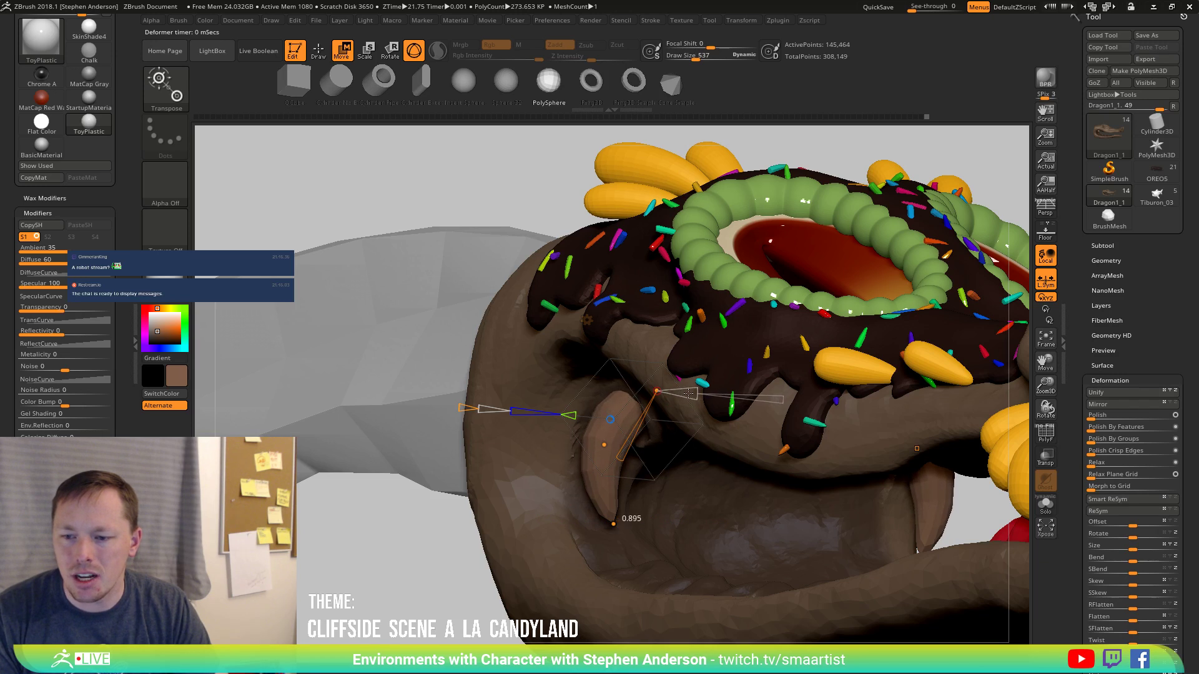
pyautogui.moveTo(689, 394)
pyautogui.mouseDown()
pyautogui.moveTo(668, 387)
pyautogui.moveTo(703, 378)
pyautogui.mouseUp()
pyautogui.moveTo(655, 413); pyautogui.dragTo(608, 520, button='right')
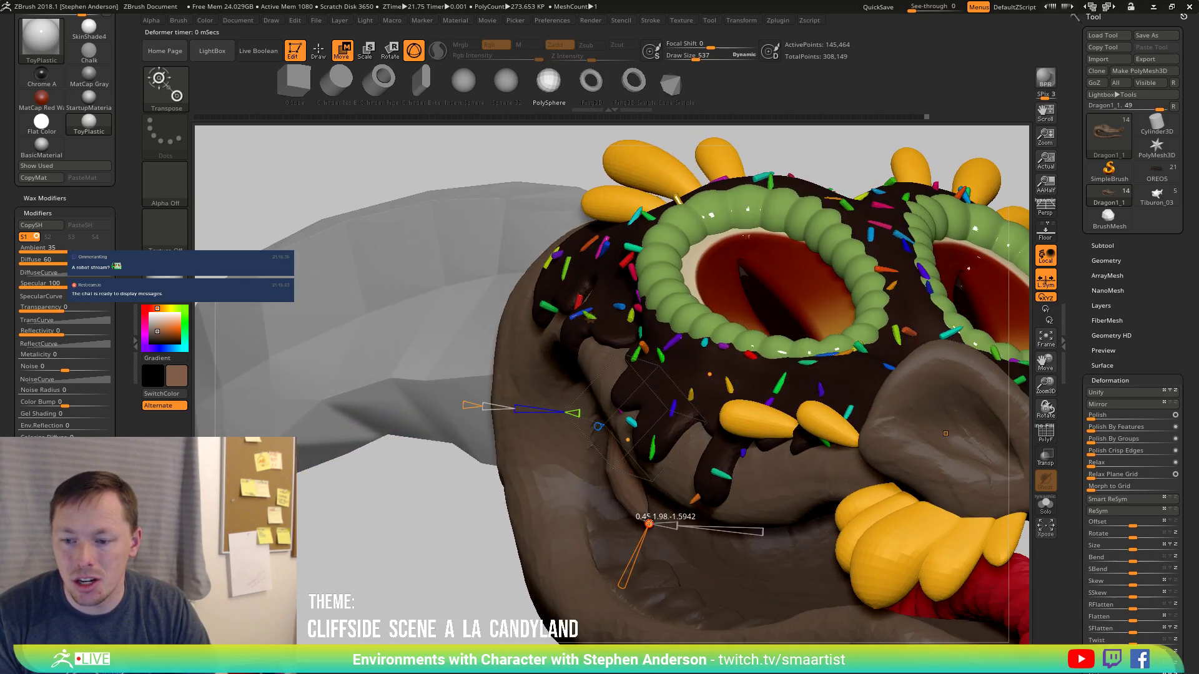
pyautogui.moveTo(756, 532); pyautogui.dragTo(630, 523, button='right')
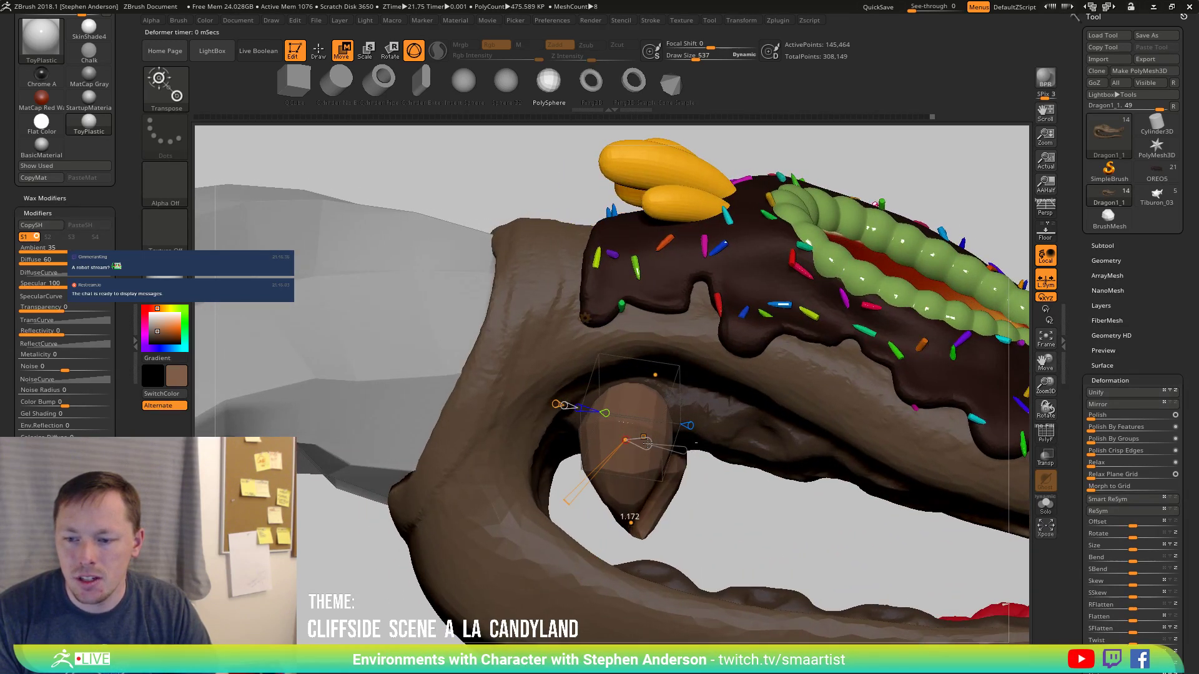
pyautogui.moveTo(631, 523); pyautogui.dragTo(713, 428, button='right')
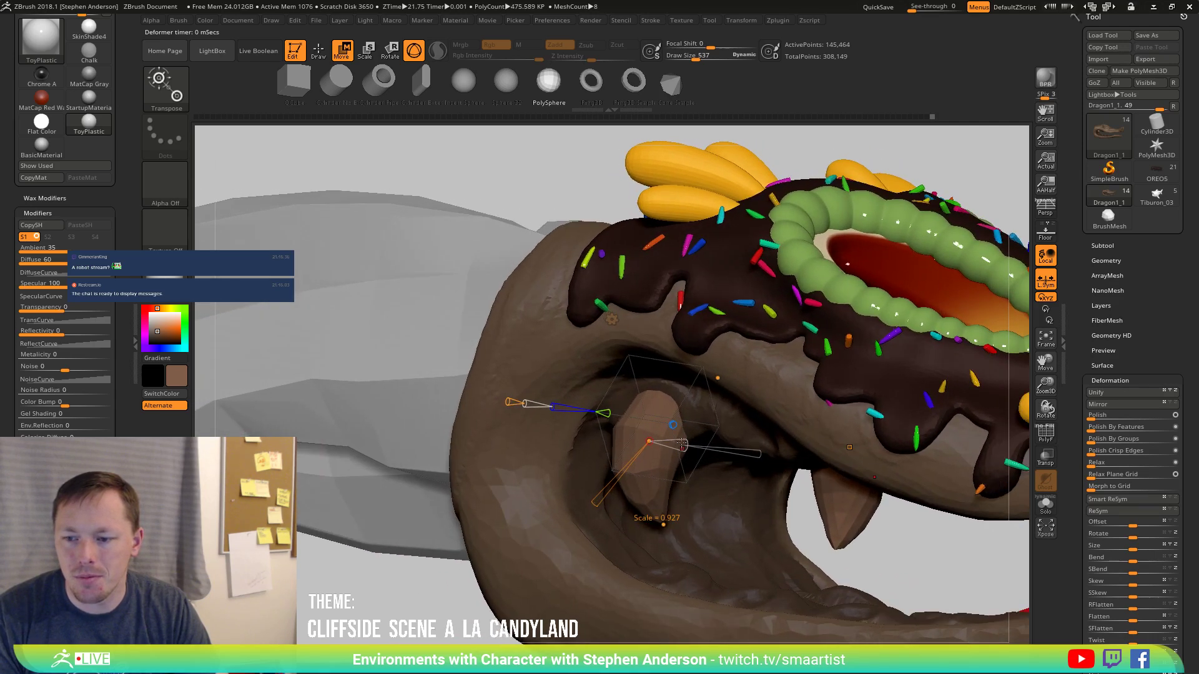
pyautogui.moveTo(682, 443); pyautogui.dragTo(676, 444)
# Reposition the fang's tip and middle with the curve points, checking its silhouette against the whole head.
pyautogui.moveTo(682, 445)
pyautogui.keyDown('ctrl'); pyautogui.mouseDown(button='right')
pyautogui.moveTo(703, 399)
pyautogui.moveTo(658, 445)
pyautogui.mouseUp(button='right'); pyautogui.keyUp('ctrl')
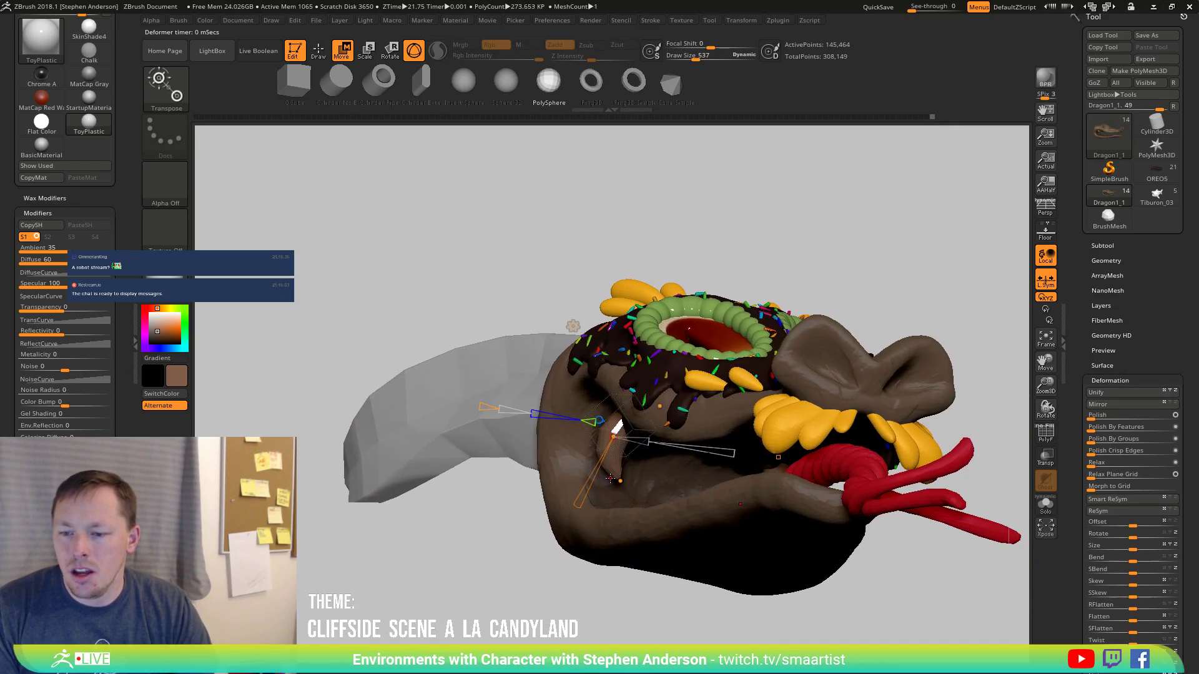
pyautogui.moveTo(613, 431); pyautogui.dragTo(680, 473, button='right')
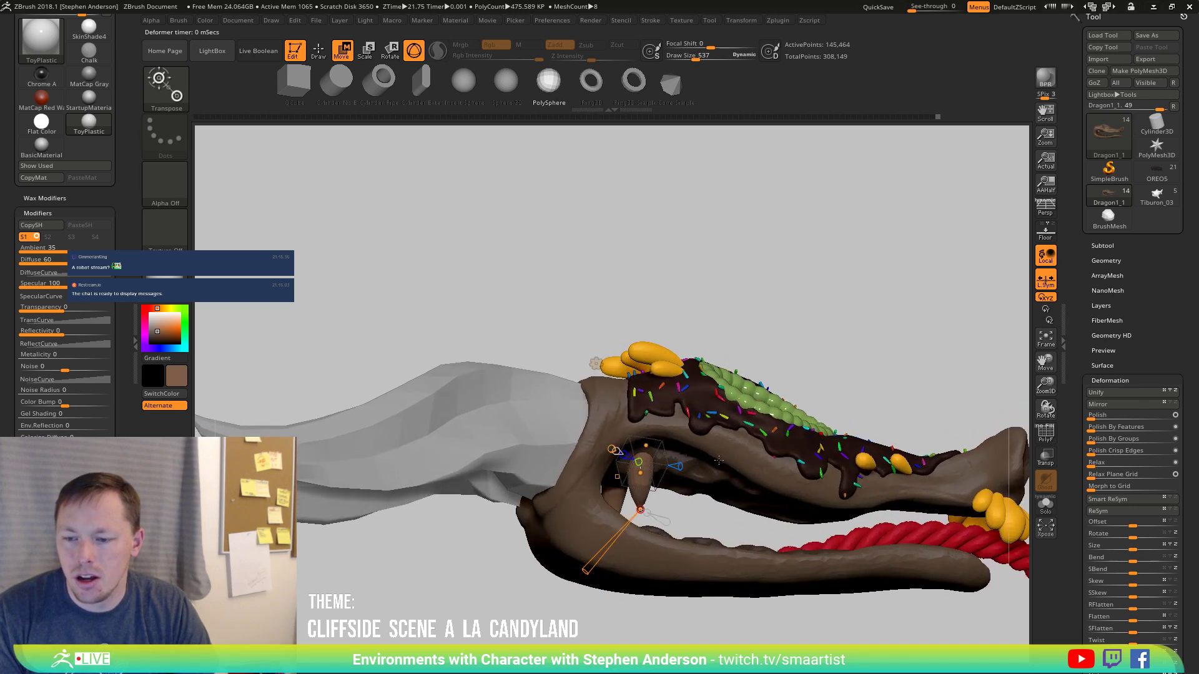
pyautogui.moveTo(637, 474); pyautogui.dragTo(660, 494)
pyautogui.moveTo(661, 494); pyautogui.dragTo(654, 506, button='right')
pyautogui.moveTo(614, 456); pyautogui.dragTo(605, 455)
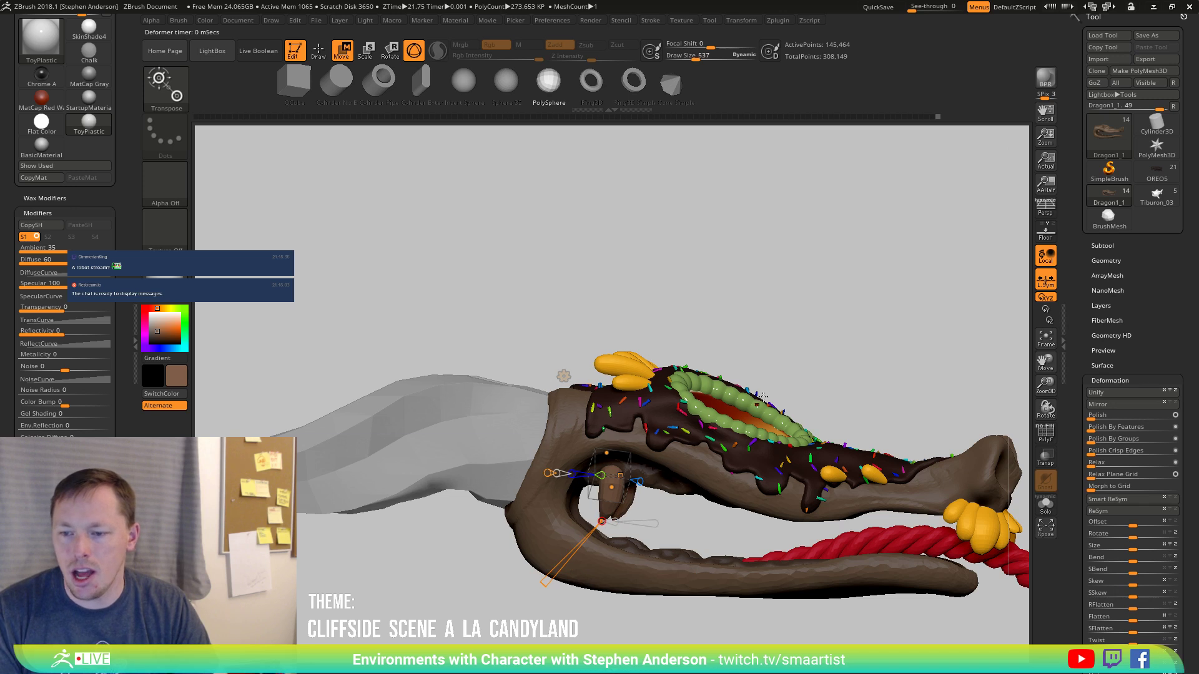
pyautogui.press('q')
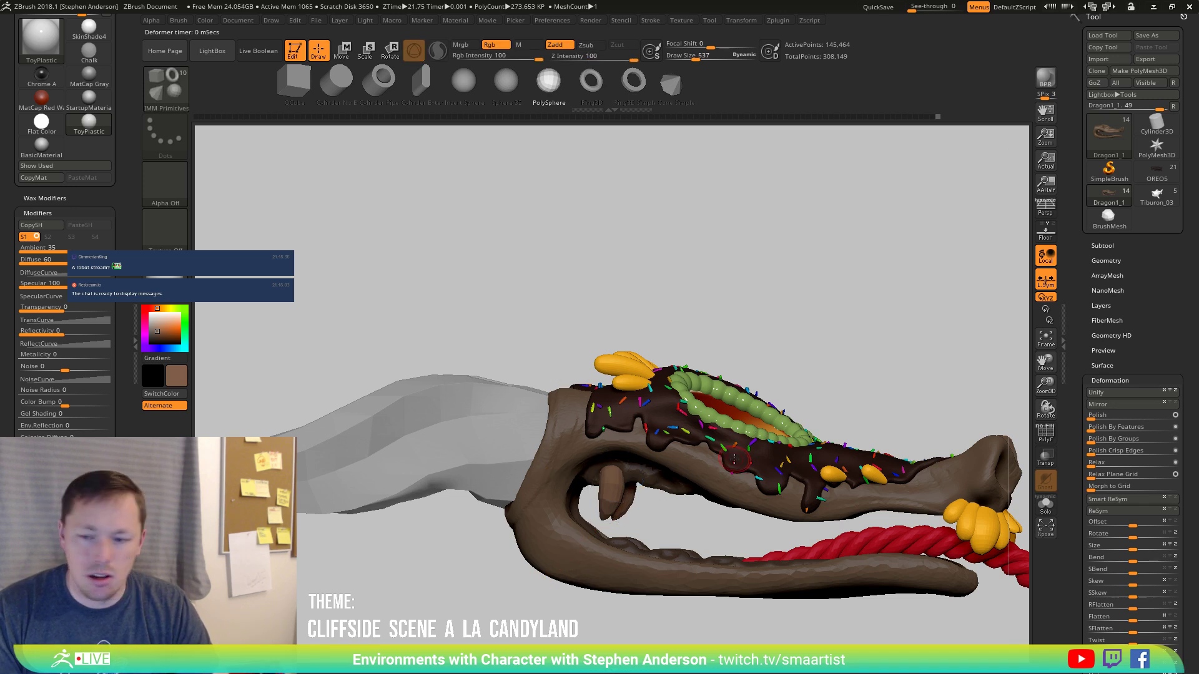
pyautogui.moveTo(735, 459)
pyautogui.mouseDown(button='right')
pyautogui.moveTo(724, 413)
pyautogui.moveTo(737, 418)
pyautogui.mouseUp(button='right')
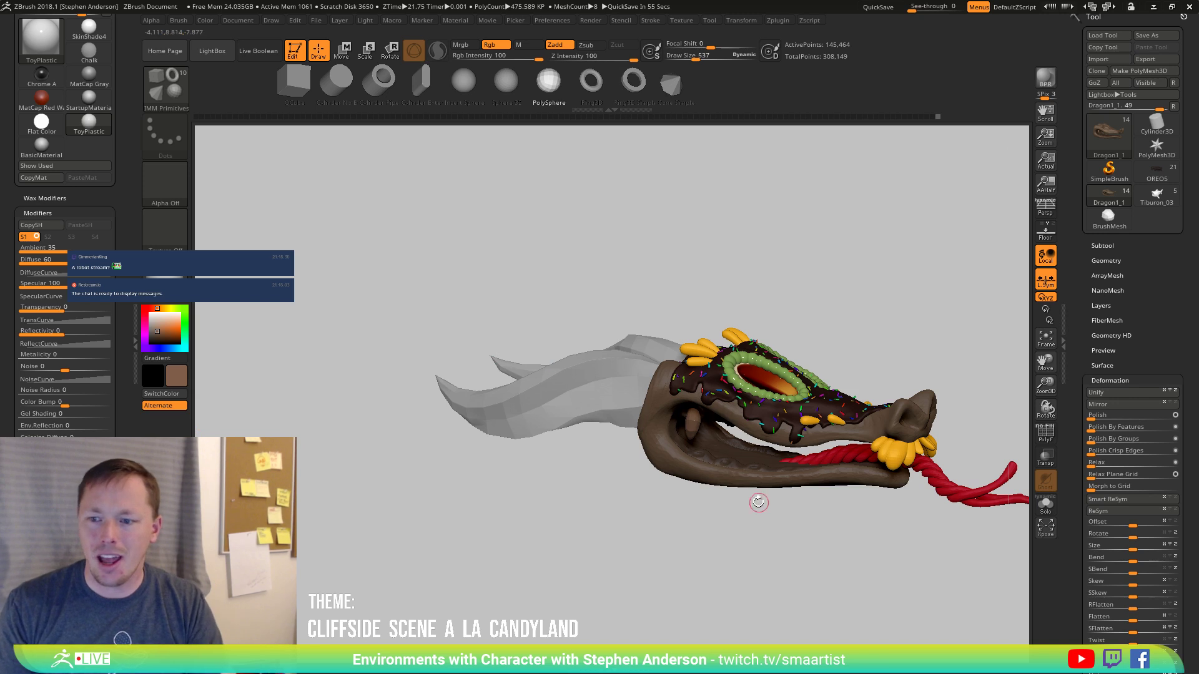
pyautogui.moveTo(758, 502)
pyautogui.mouseDown(button='right')
pyautogui.moveTo(691, 499)
pyautogui.moveTo(768, 493)
pyautogui.moveTo(701, 521)
pyautogui.moveTo(709, 437)
pyautogui.mouseUp(button='right')
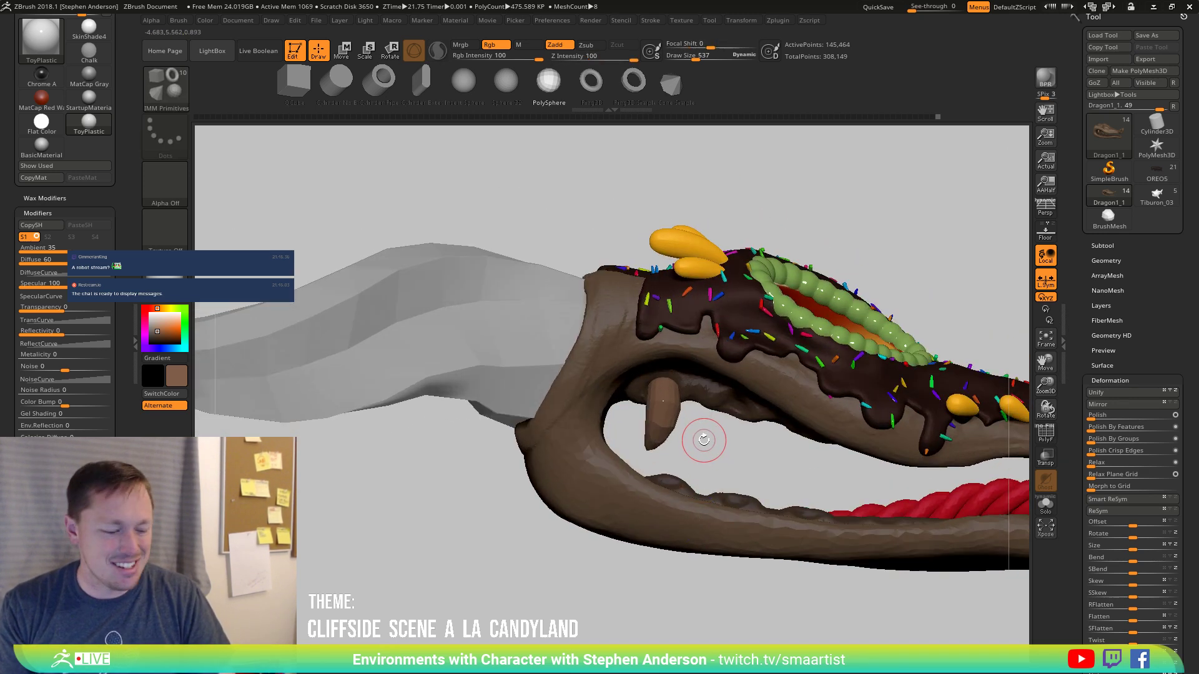
# Rescale the fang's middle and tip with the Bend Curve handles to refine its taper.
pyautogui.press('e')
pyautogui.moveTo(693, 411); pyautogui.dragTo(661, 399, button='right')
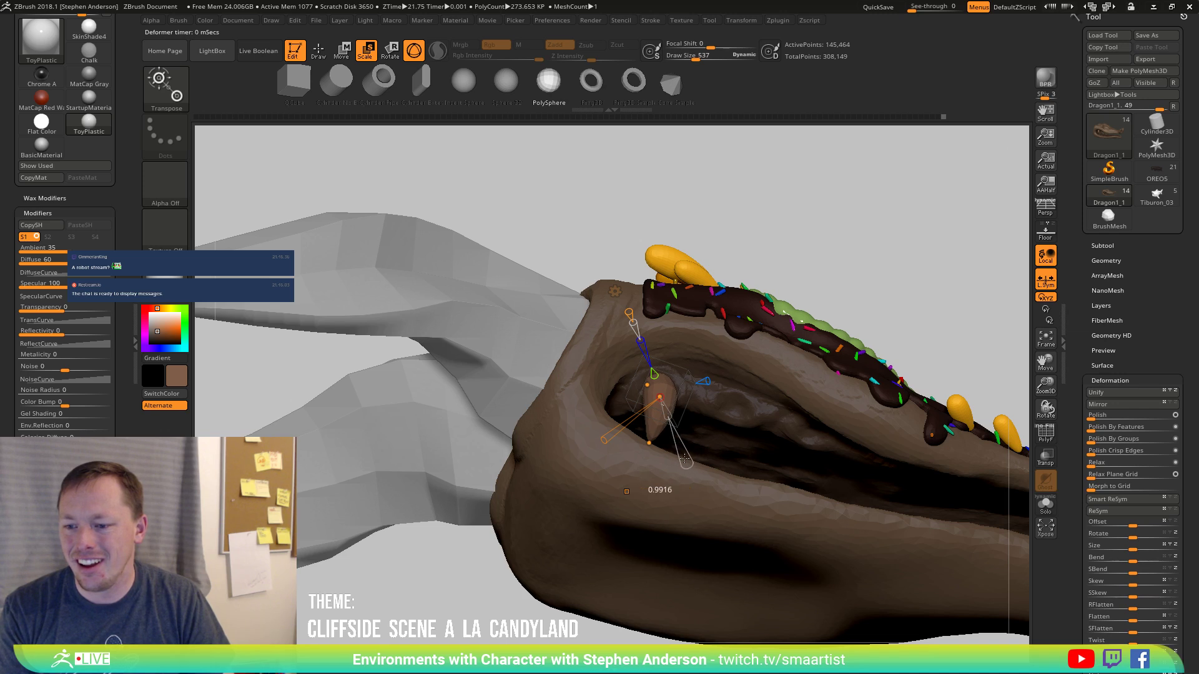
pyautogui.moveTo(677, 441); pyautogui.dragTo(728, 446, button='right')
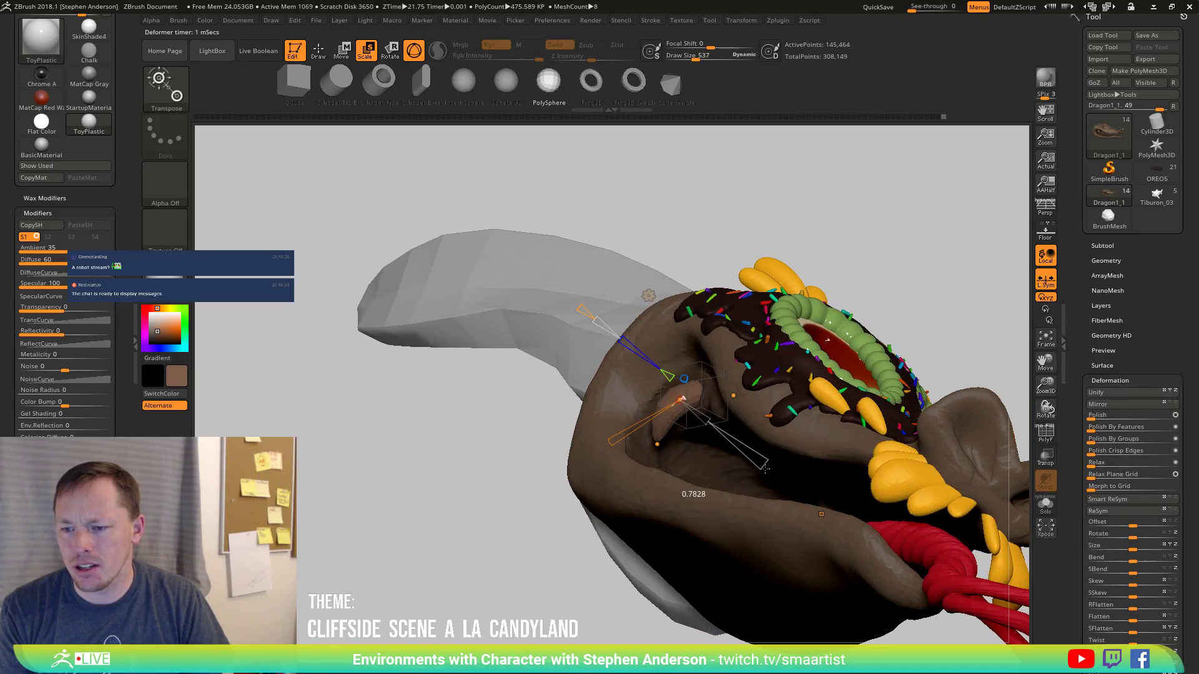
pyautogui.moveTo(733, 462); pyautogui.dragTo(707, 466, button='right')
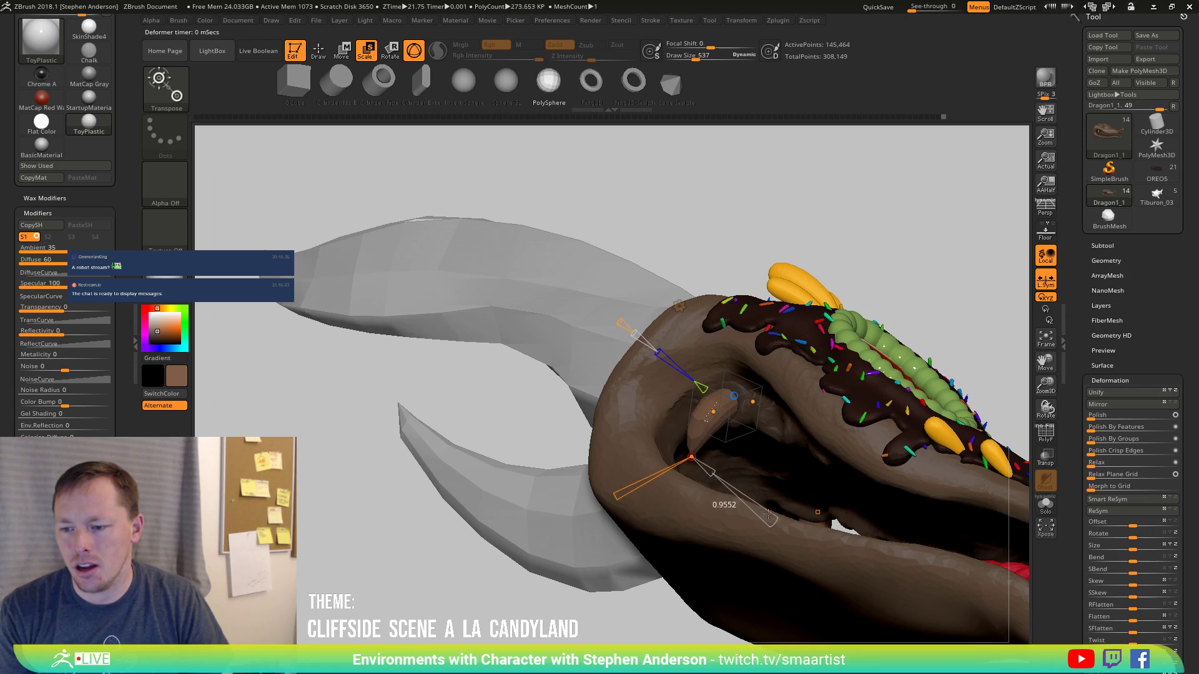
pyautogui.moveTo(771, 519); pyautogui.dragTo(798, 547)
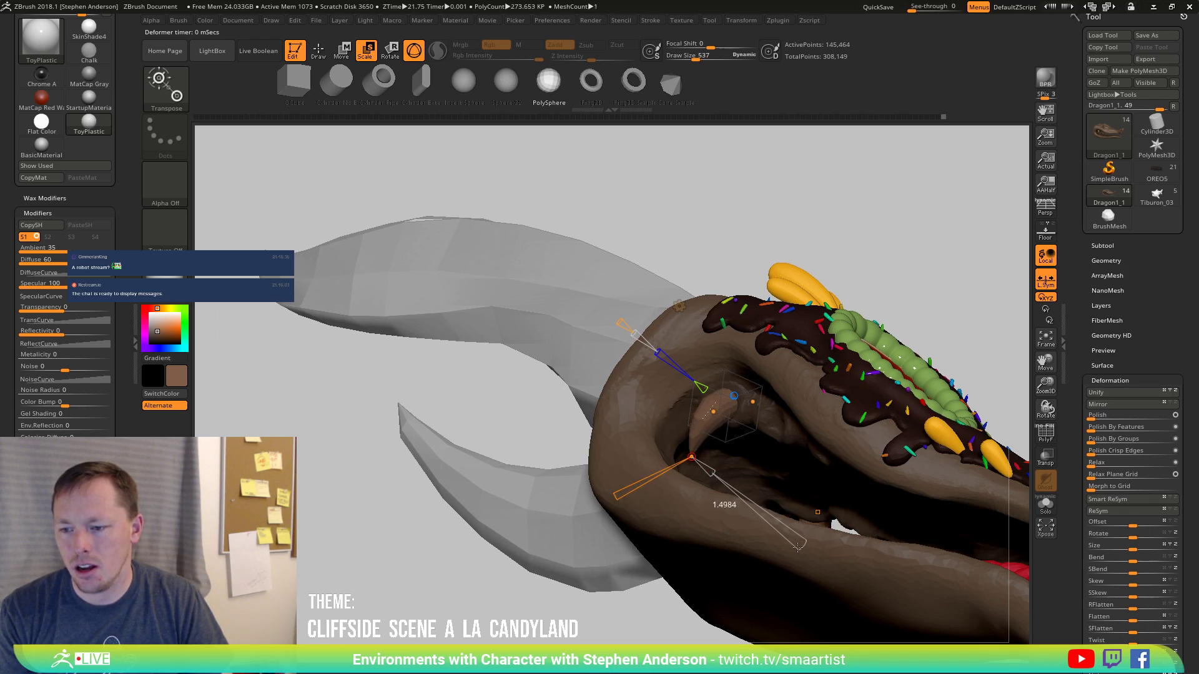
pyautogui.moveTo(763, 447)
pyautogui.mouseDown(button='right')
pyautogui.moveTo(796, 442)
pyautogui.moveTo(712, 438)
pyautogui.moveTo(809, 451)
pyautogui.moveTo(771, 444)
pyautogui.mouseUp(button='right')
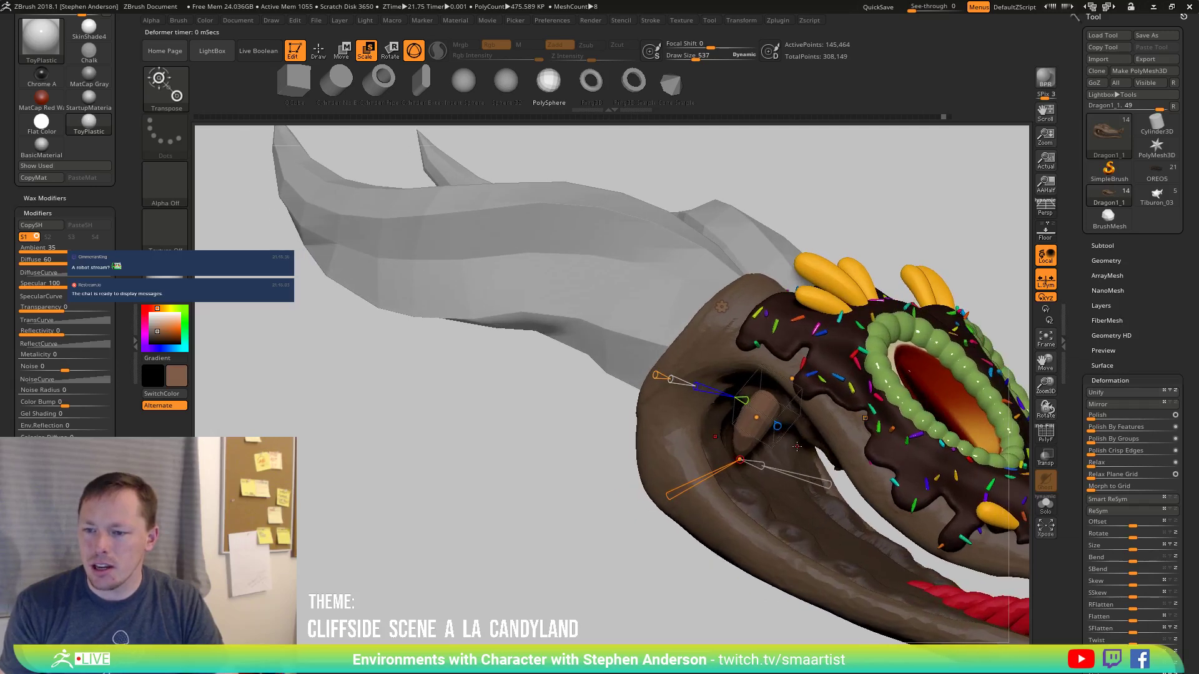
# Accept the Bend Curve deformation and nudge the fang slightly within its socket using the Gizmo 3D.
pyautogui.click(721, 307)
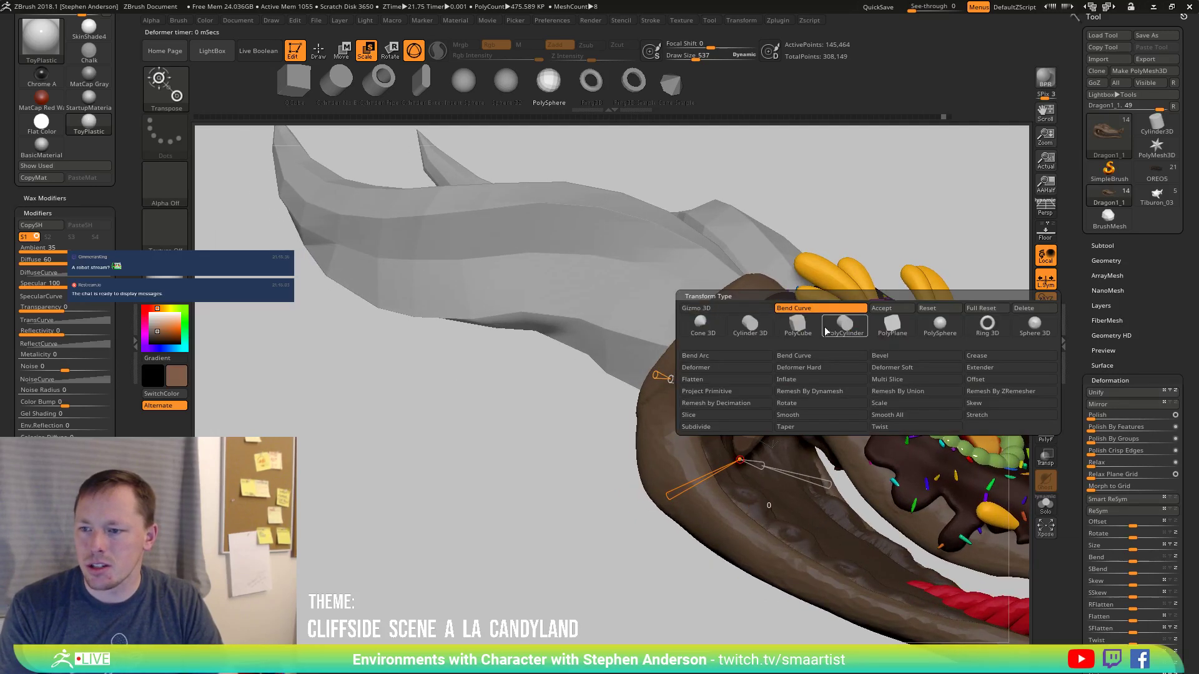
pyautogui.click(893, 318)
pyautogui.moveTo(810, 448); pyautogui.dragTo(754, 391, button='right')
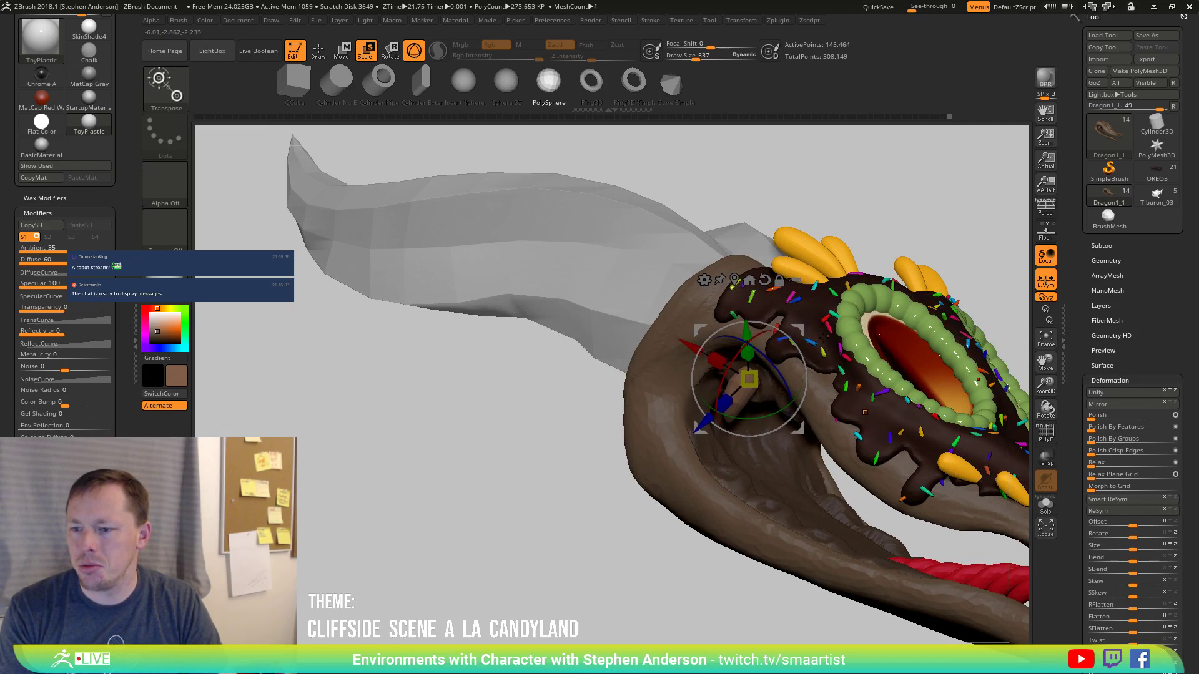
pyautogui.moveTo(804, 329); pyautogui.dragTo(807, 332)
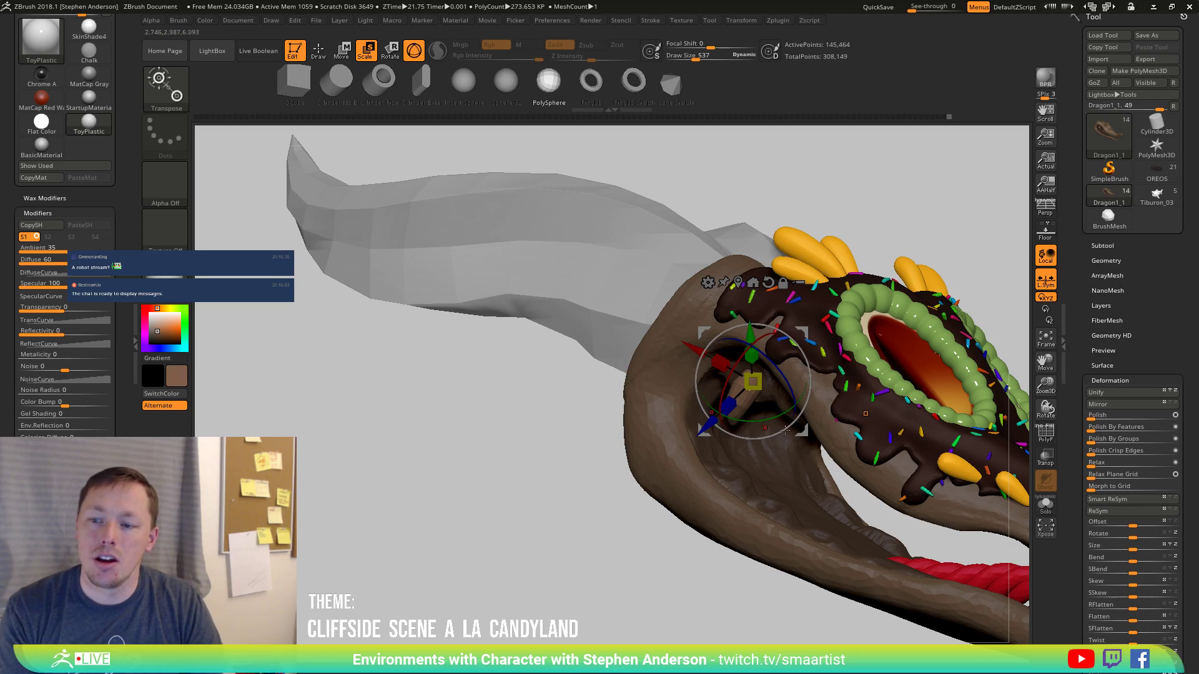
# Split the unmasked fang geometry off the dragon head into its own subtool and rename it Teeth.
pyautogui.click(1102, 245)
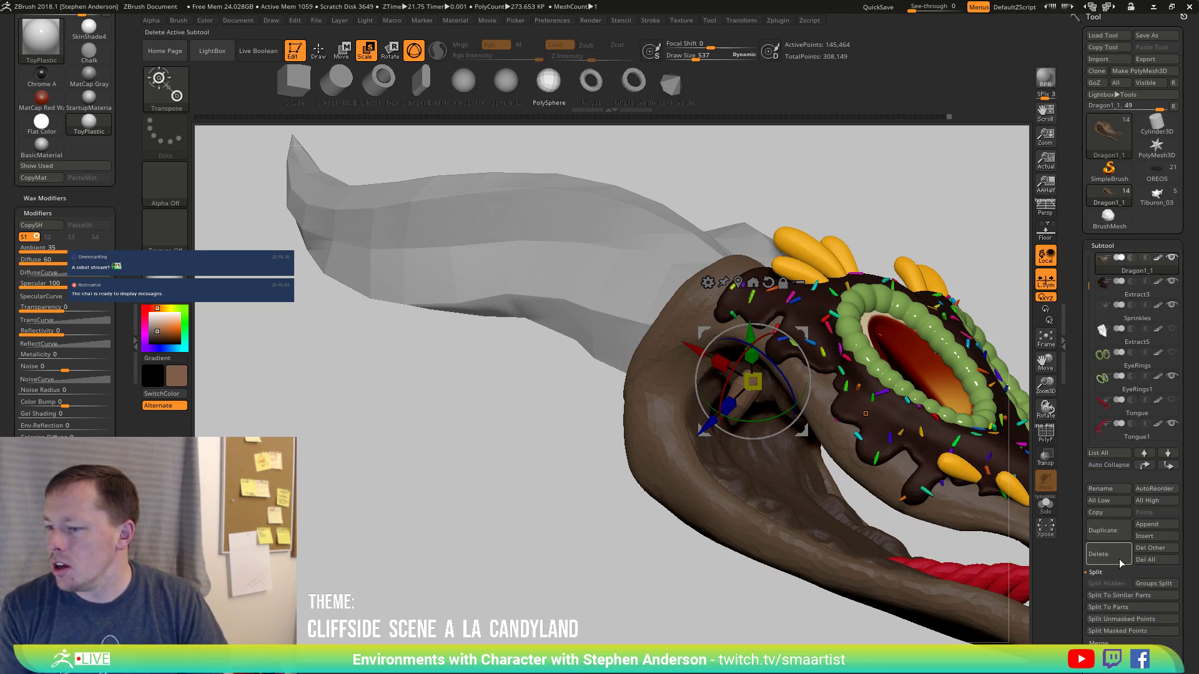
pyautogui.click(1107, 584)
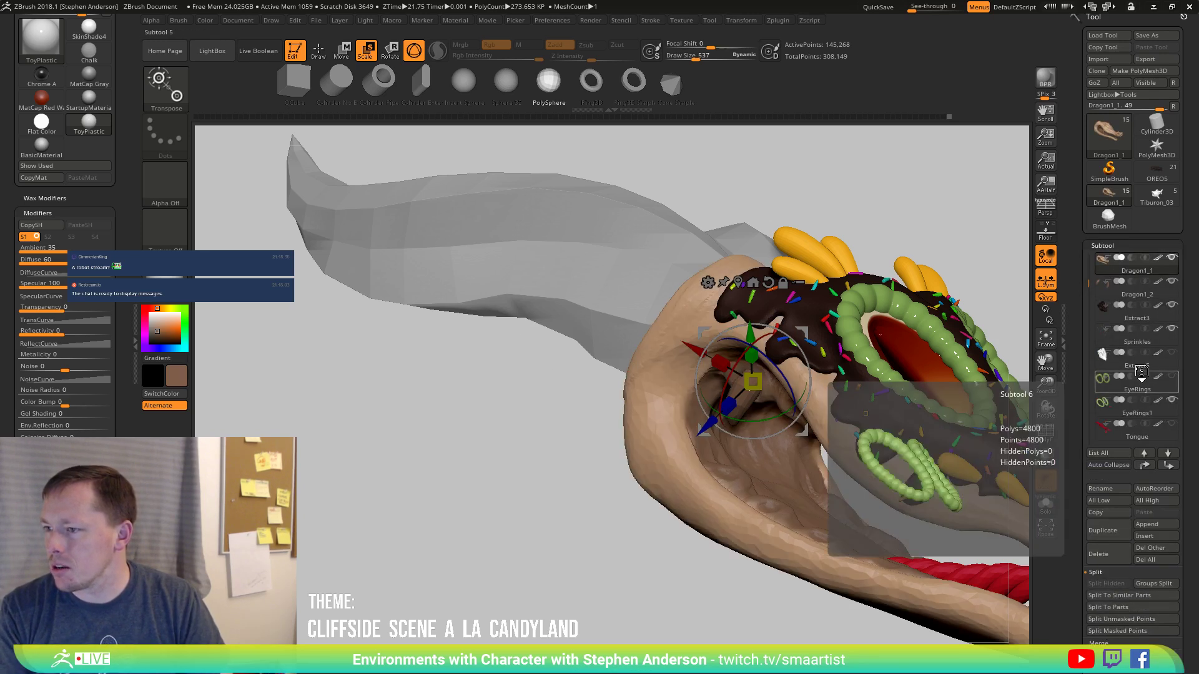
pyautogui.click(1130, 289)
pyautogui.click(1101, 489)
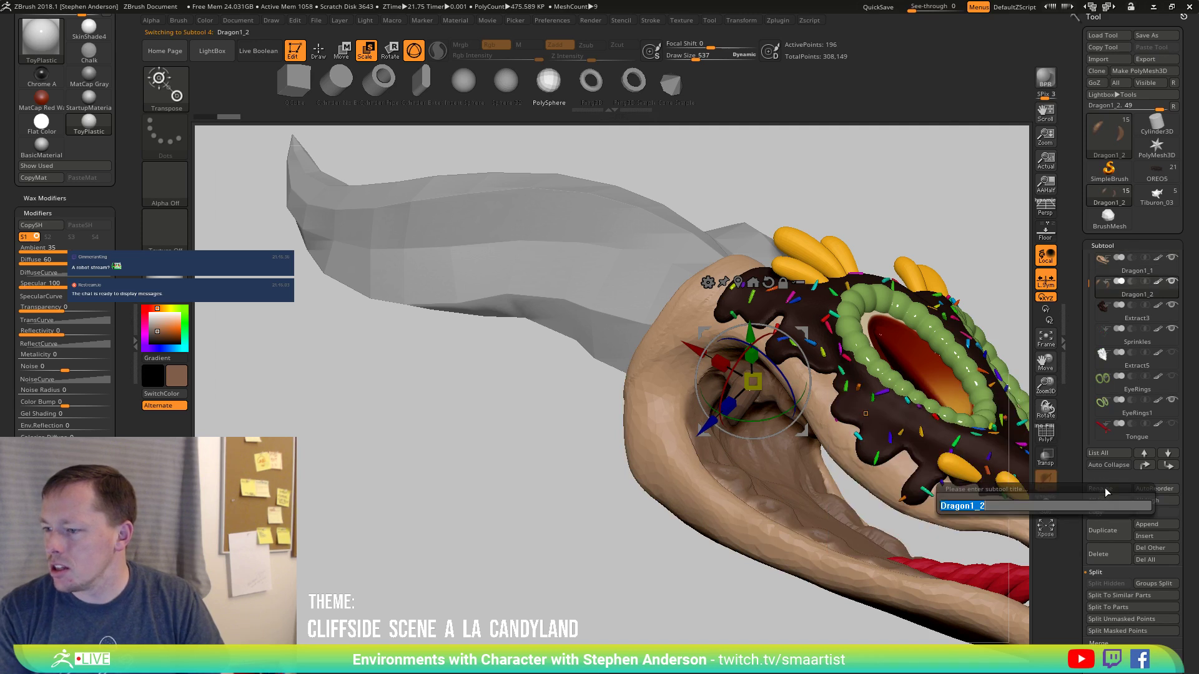
pyautogui.write('Teeth')
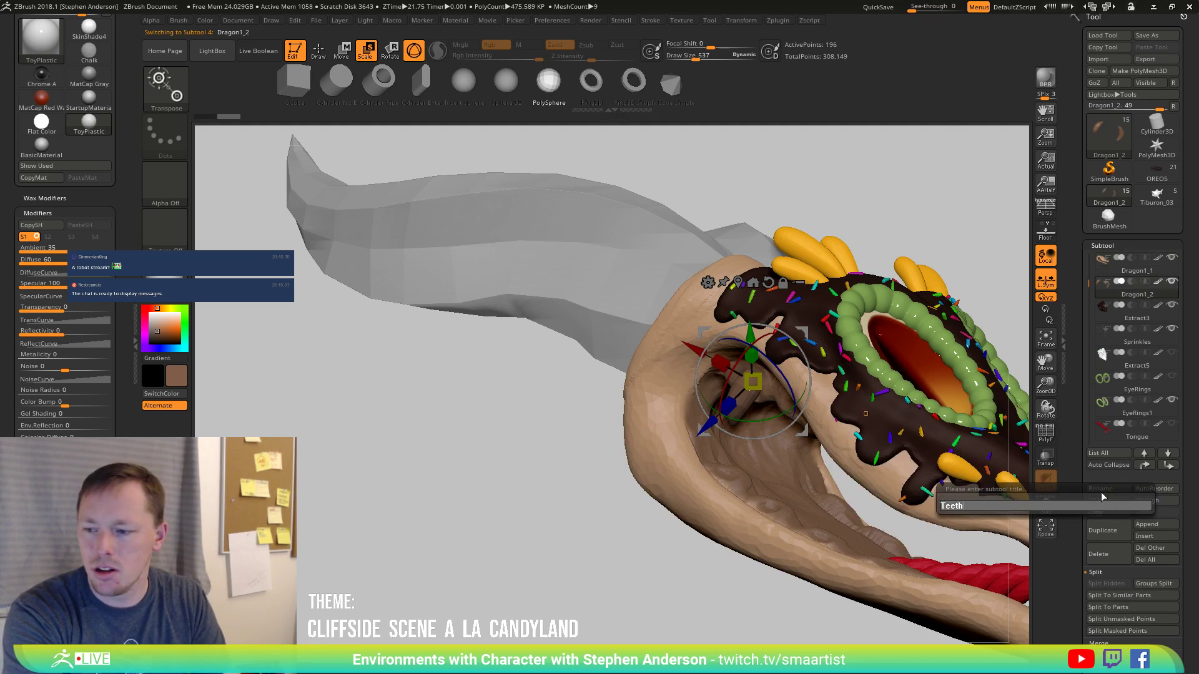
pyautogui.press('Return')
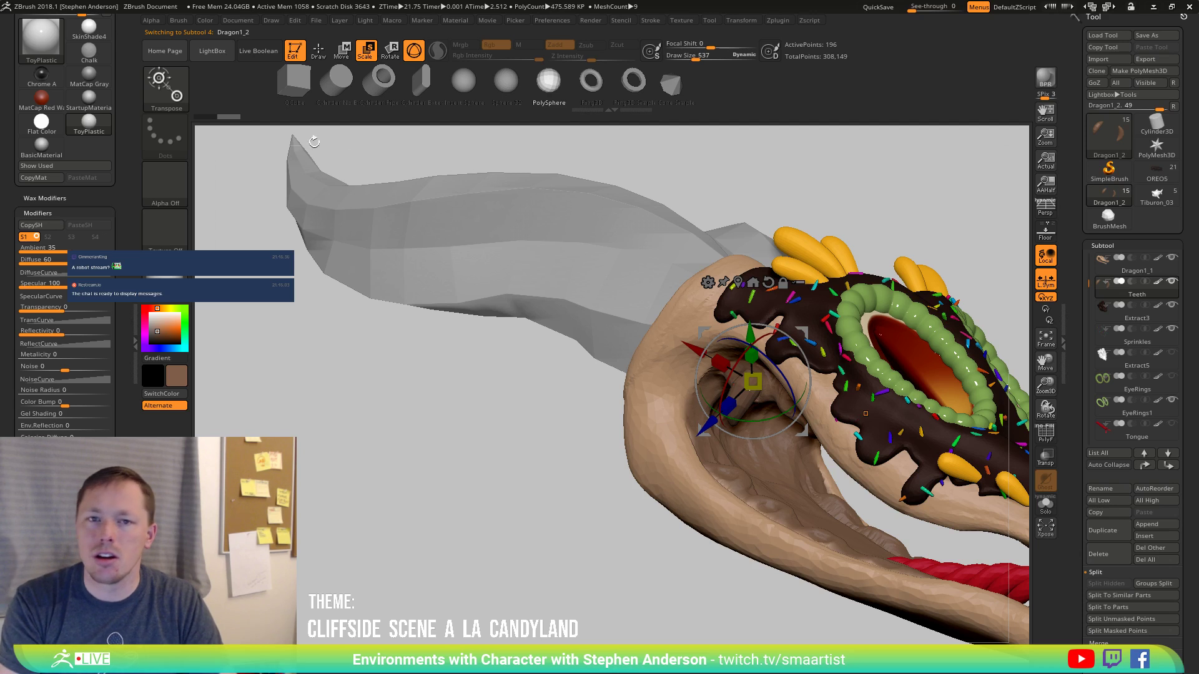
# Sample a cream colour (R 245, G 225, B 184) from the model and fill the Teeth subtool with it.
pyautogui.click(205, 18)
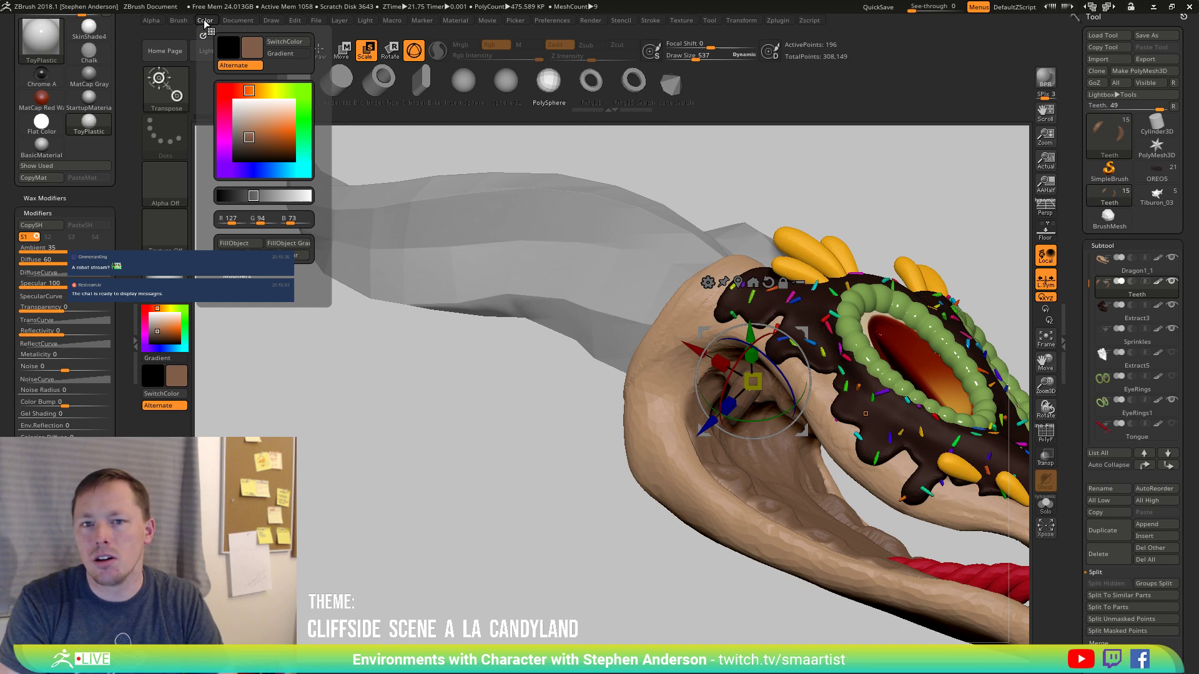
pyautogui.moveTo(922, 309); pyautogui.dragTo(844, 344)
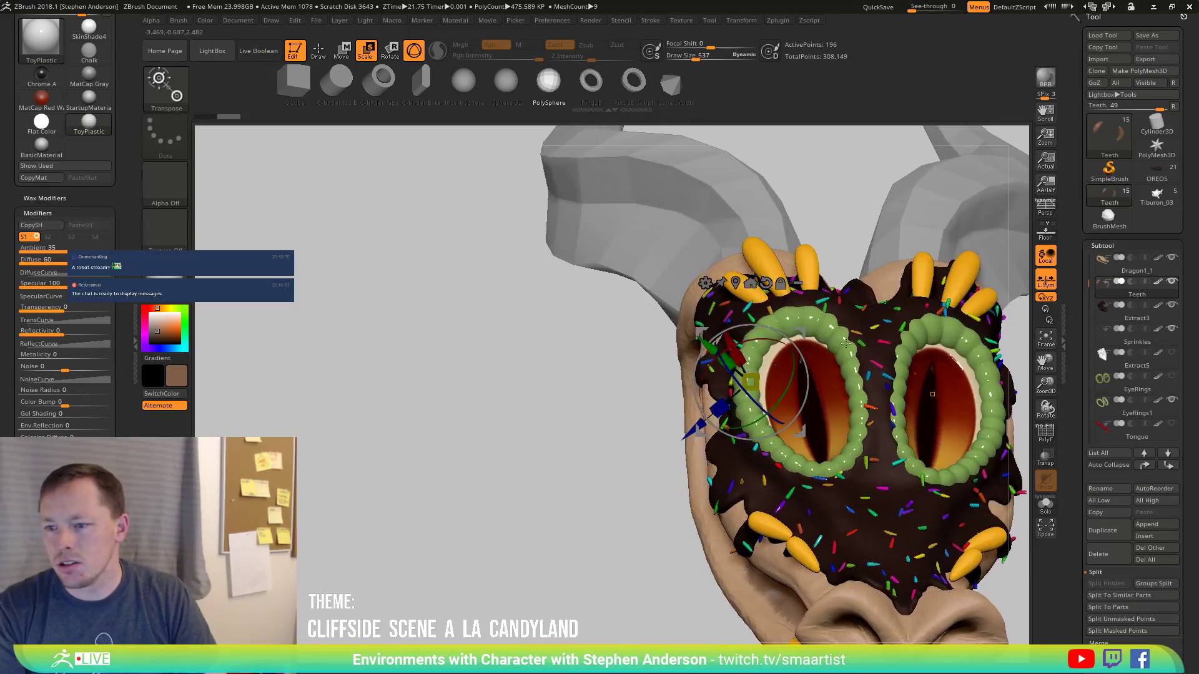
pyautogui.press('q')
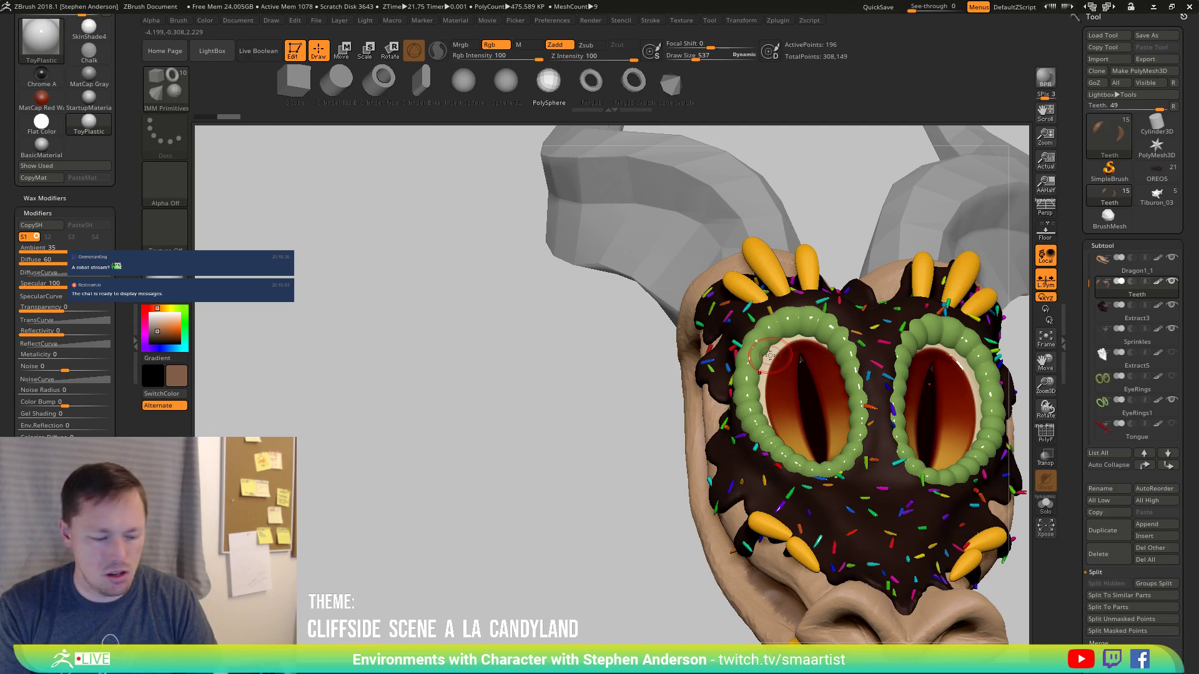
pyautogui.press('c')
pyautogui.moveTo(625, 369); pyautogui.dragTo(705, 349)
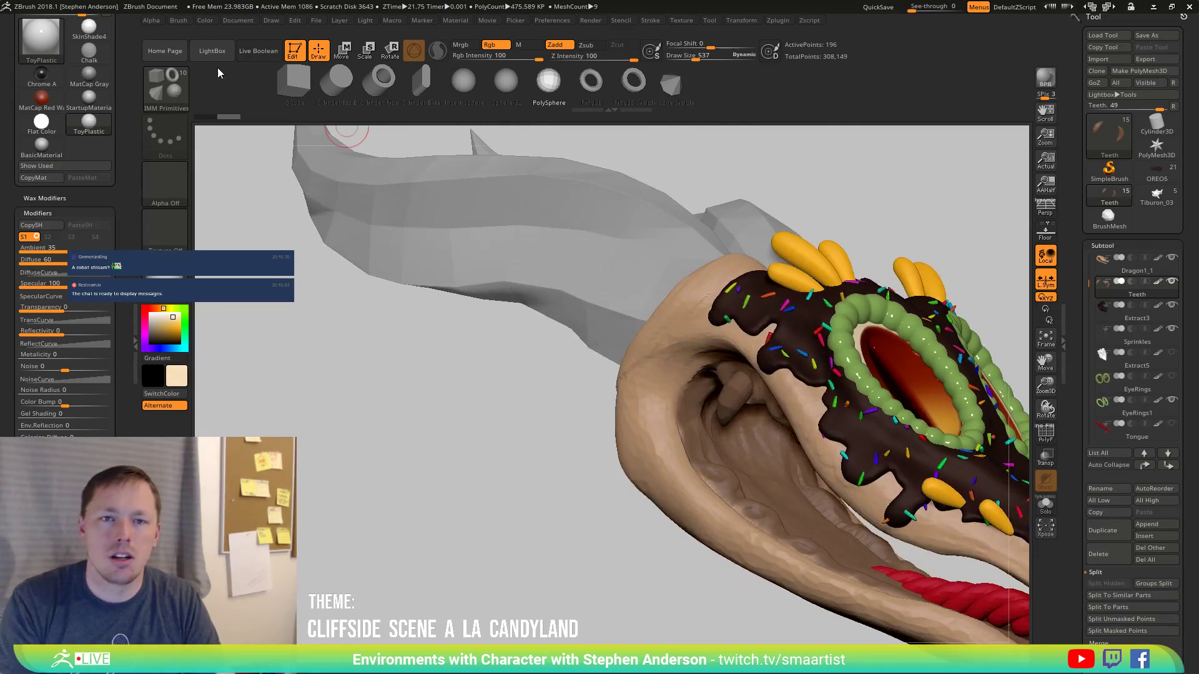
pyautogui.click(205, 19)
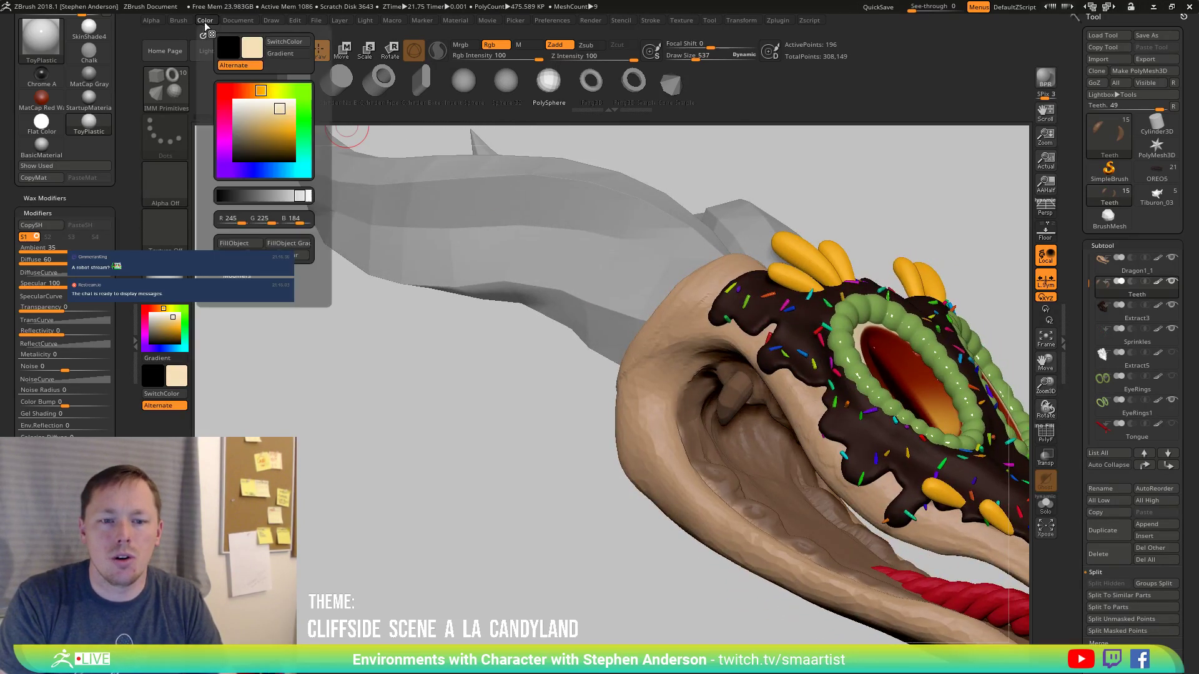
pyautogui.click(244, 244)
# Adjust the fang's placement in its gum socket with the Gizmo 3D.
pyautogui.moveTo(602, 406)
pyautogui.mouseDown()
pyautogui.moveTo(662, 387)
pyautogui.moveTo(749, 451)
pyautogui.moveTo(684, 439)
pyautogui.moveTo(642, 496)
pyautogui.moveTo(643, 400)
pyautogui.moveTo(621, 369)
pyautogui.moveTo(624, 397)
pyautogui.mouseUp()
pyautogui.press('w')
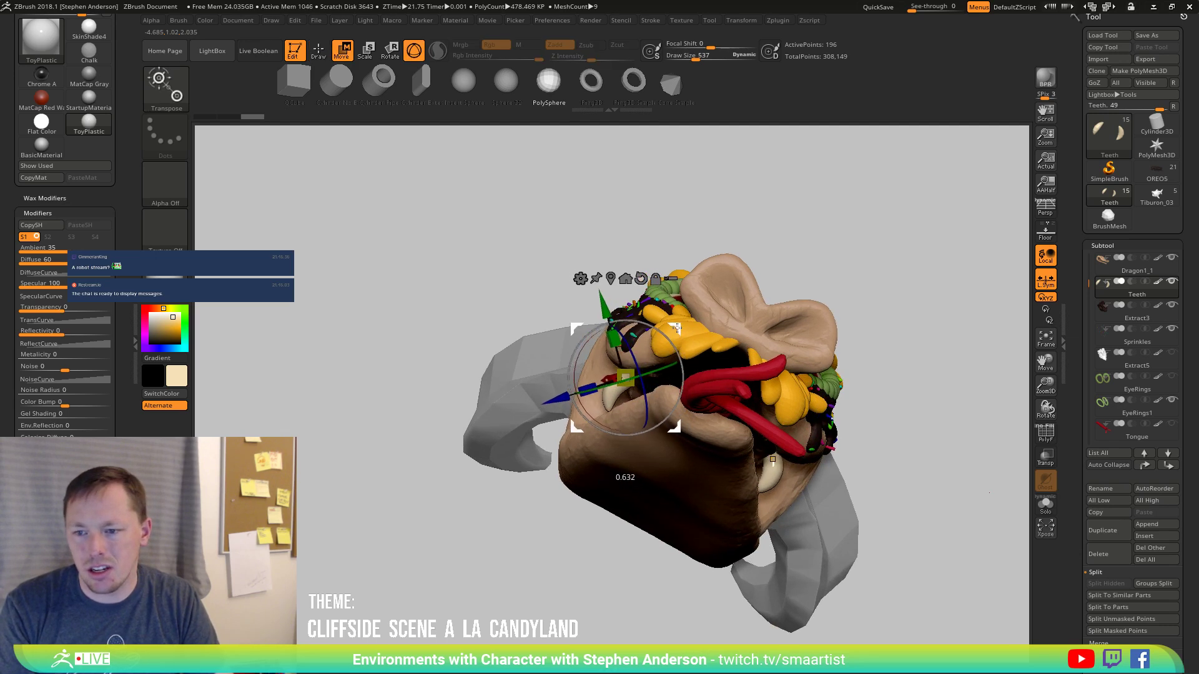
pyautogui.moveTo(663, 320); pyautogui.dragTo(693, 391)
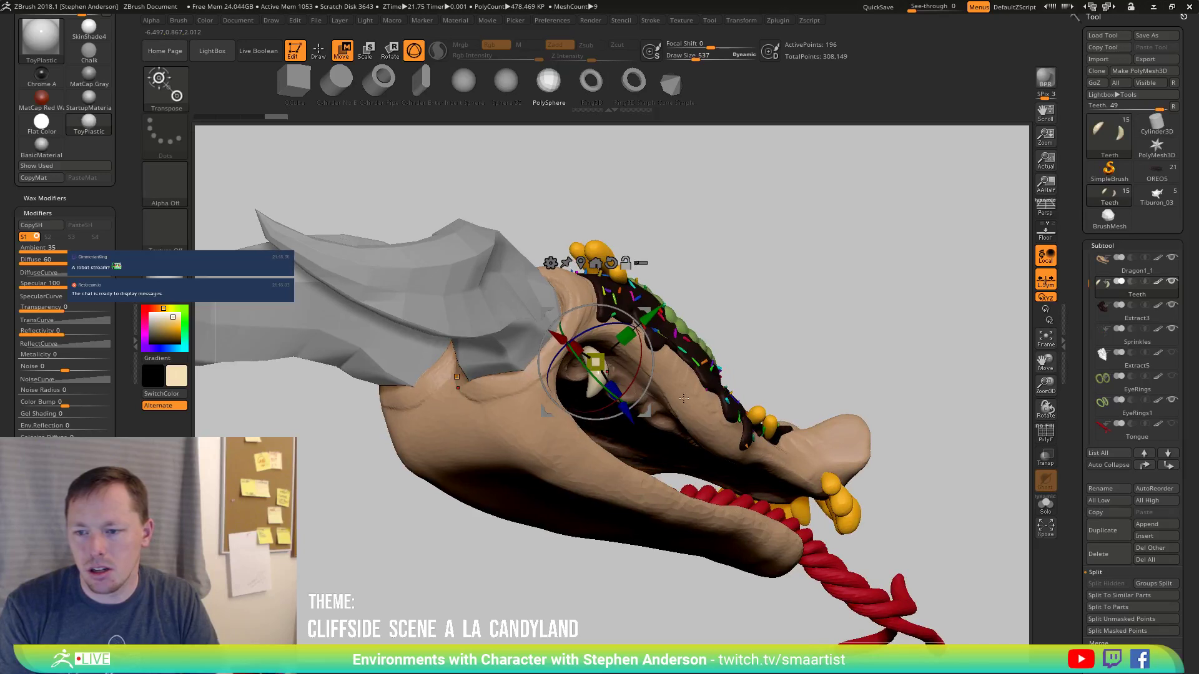
# Select the dragon head subtool and mask everything except the mouth interior polygroup.
pyautogui.keyDown('alt'); pyautogui.click(684, 397); pyautogui.keyUp('alt')
pyautogui.press('q')
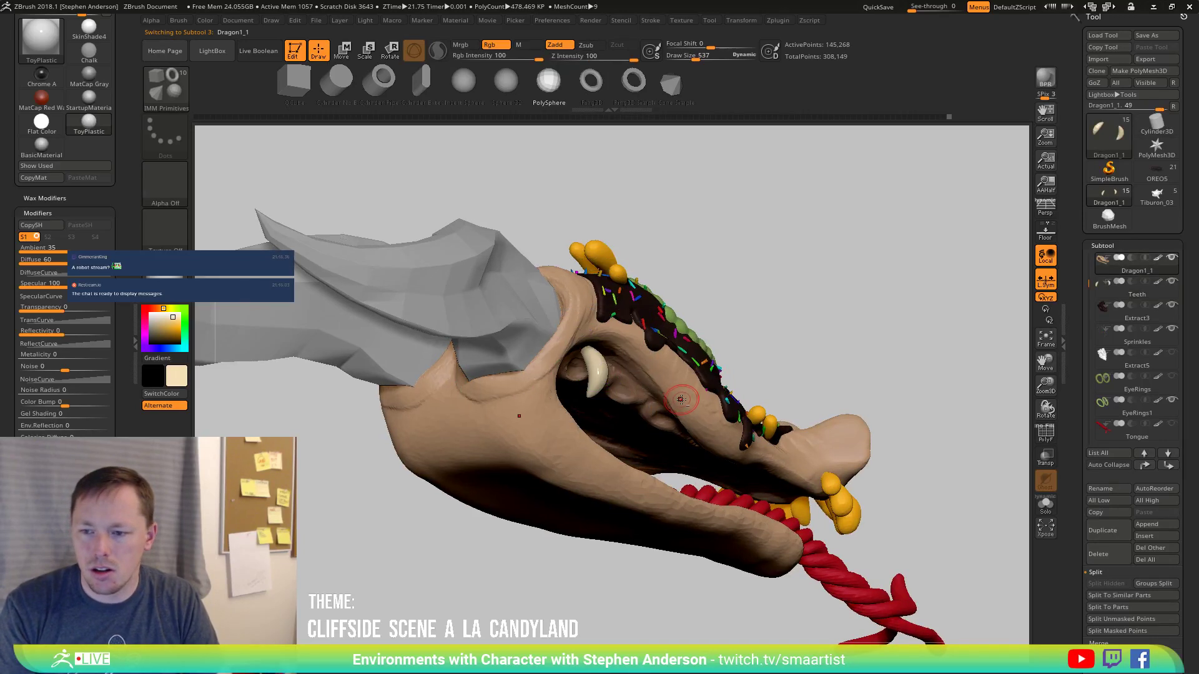
pyautogui.press('b')
pyautogui.moveTo(795, 324)
pyautogui.mouseDown()
pyautogui.moveTo(651, 360)
pyautogui.moveTo(606, 405)
pyautogui.mouseUp()
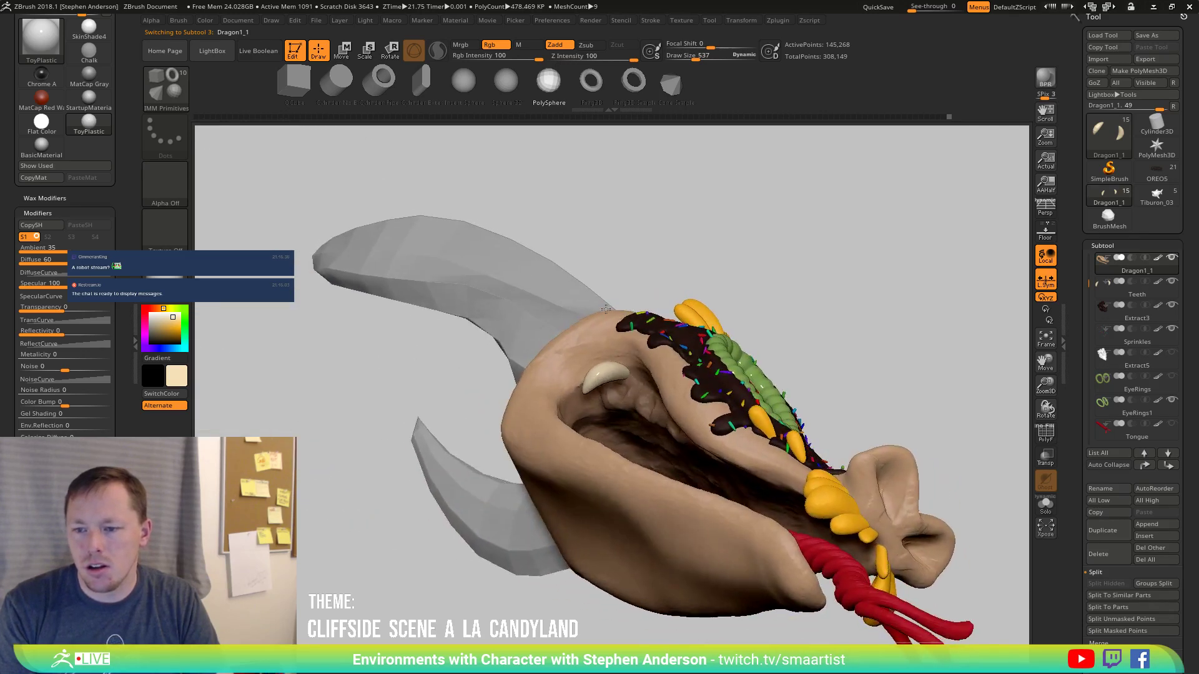
pyautogui.press('w')
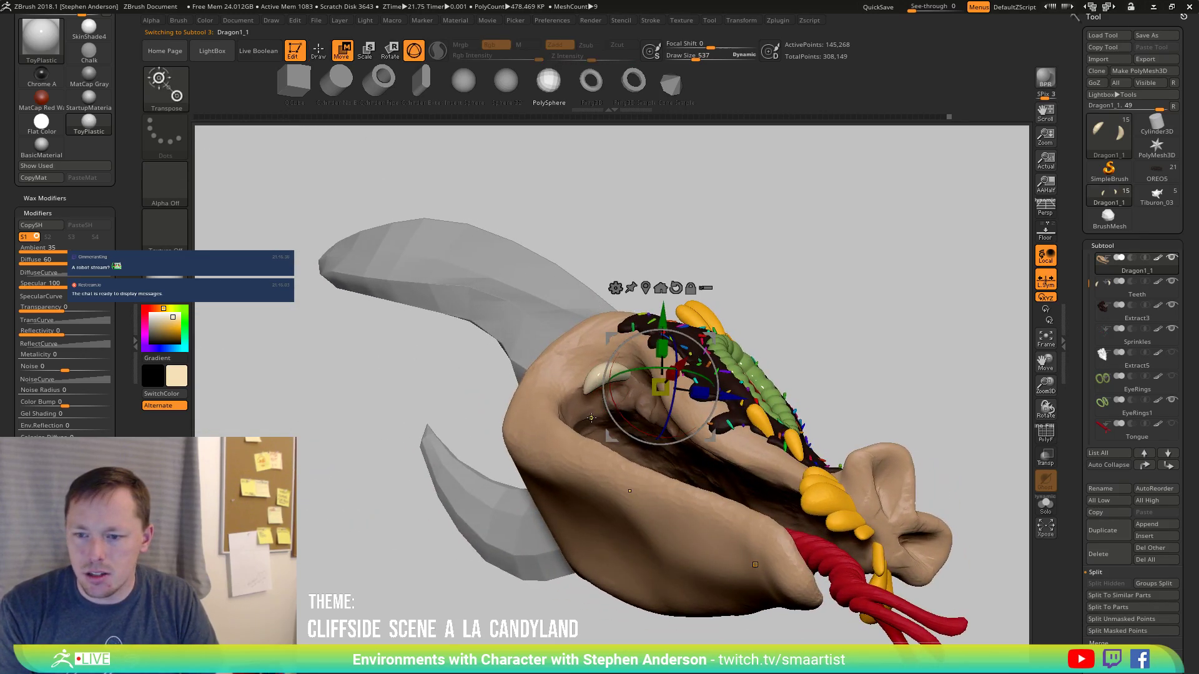
pyautogui.click(591, 418)
pyautogui.press('q')
pyautogui.press('ctrl')
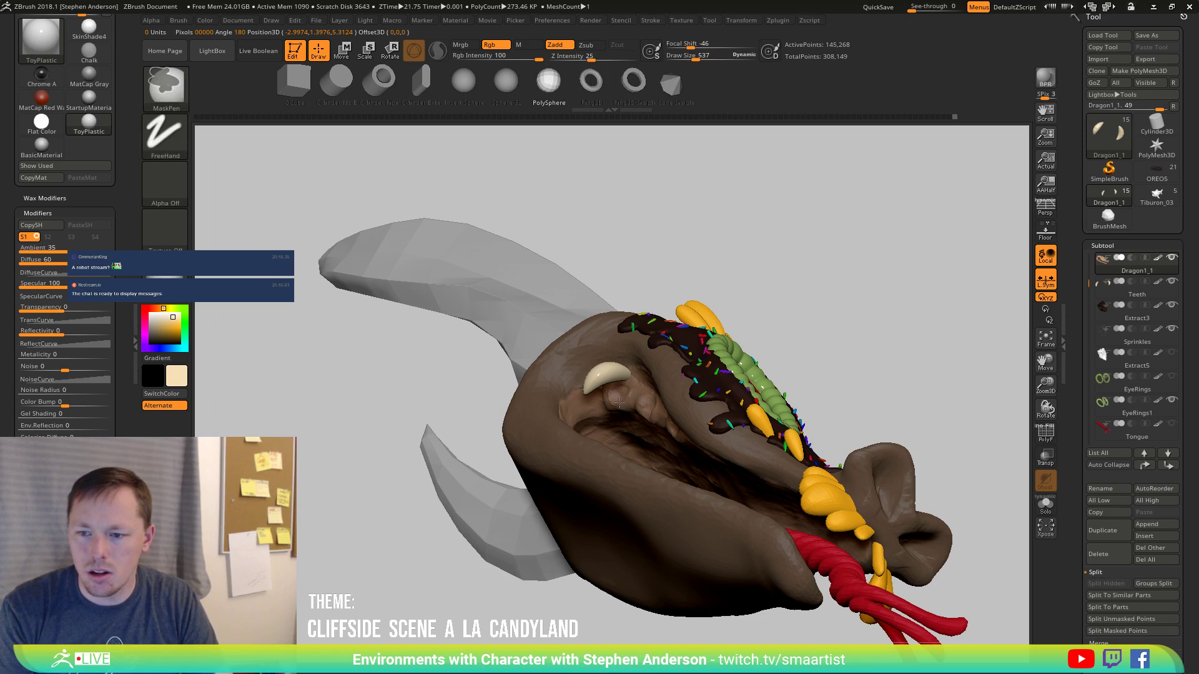
pyautogui.keyDown('ctrl'); pyautogui.click(801, 315); pyautogui.keyUp('ctrl')
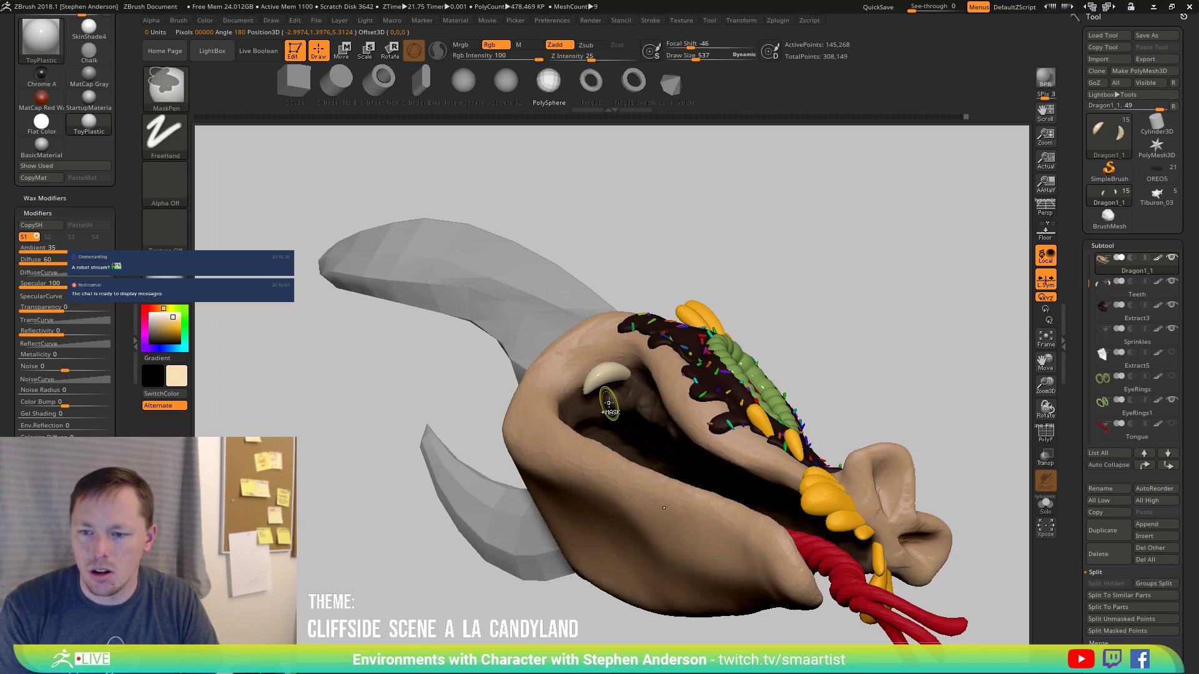
pyautogui.keyDown('ctrl'); pyautogui.click(799, 304); pyautogui.keyUp('ctrl')
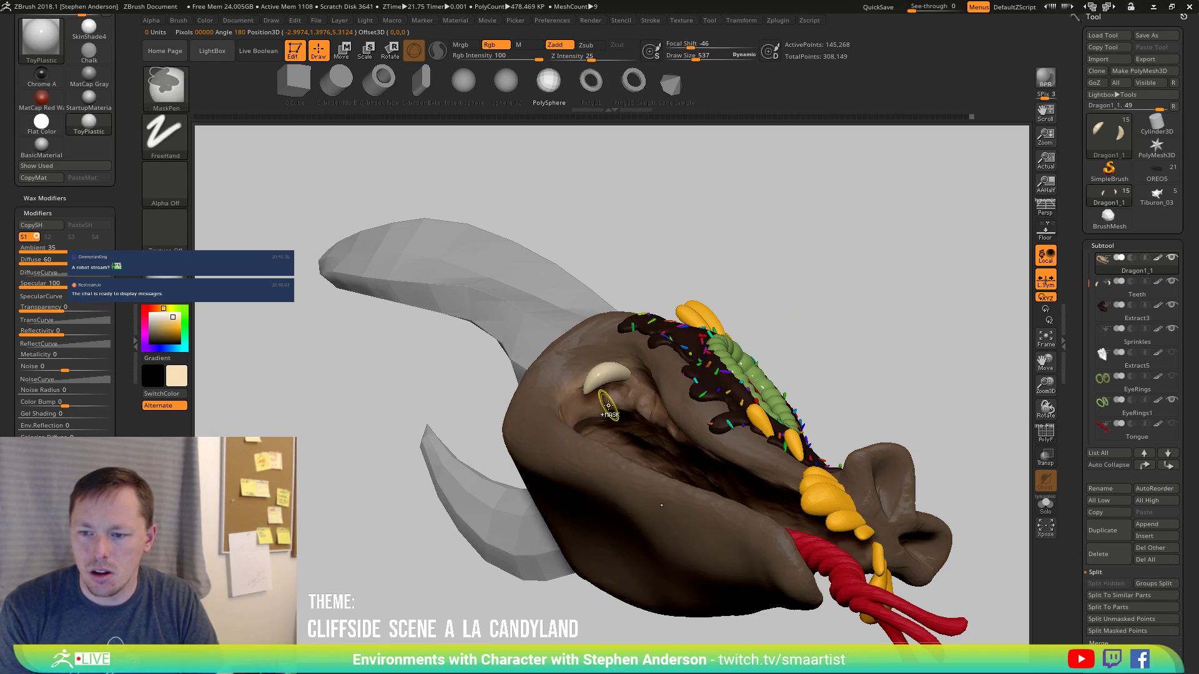
pyautogui.keyDown('ctrl'); pyautogui.click(631, 393); pyautogui.keyUp('ctrl')
# Switch to the Move brush and enlarge its draw size to 1965 for reshaping the unmasked mouth interior.
pyautogui.moveTo(631, 481); pyautogui.dragTo(625, 388, button='right')
pyautogui.press('s')
pyautogui.press('s')
pyautogui.moveTo(632, 391); pyautogui.dragTo(633, 391)
pyautogui.press('b')
pyautogui.press('m')
pyautogui.press('v')
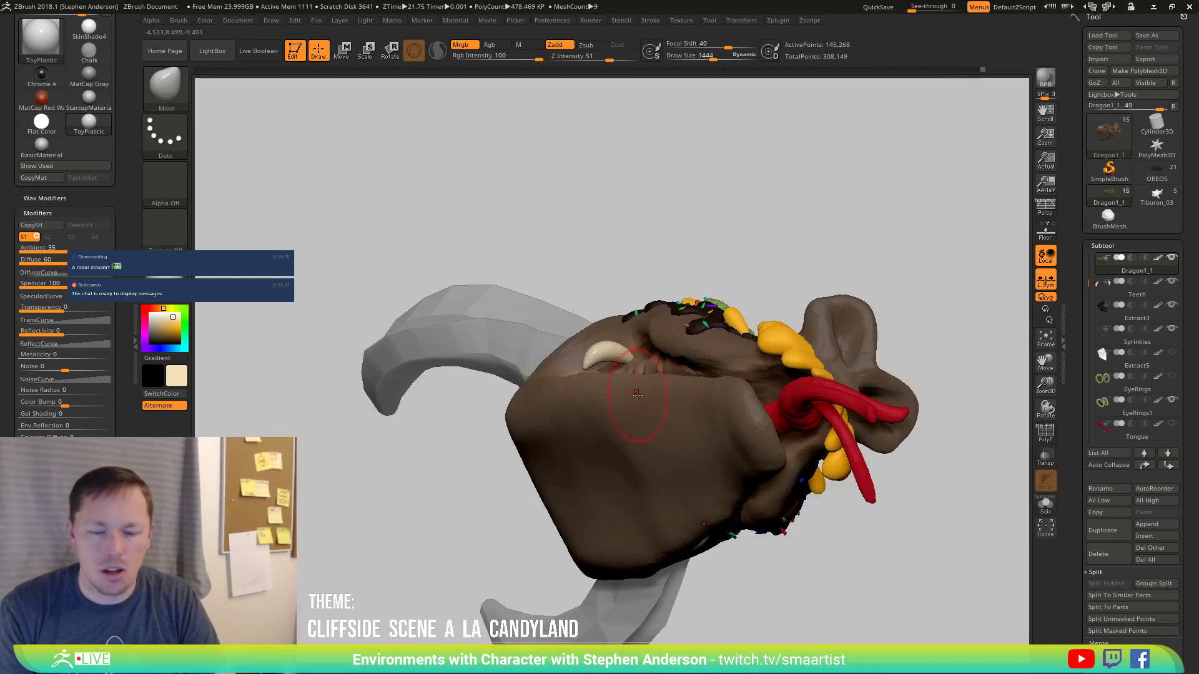
pyautogui.press('s')
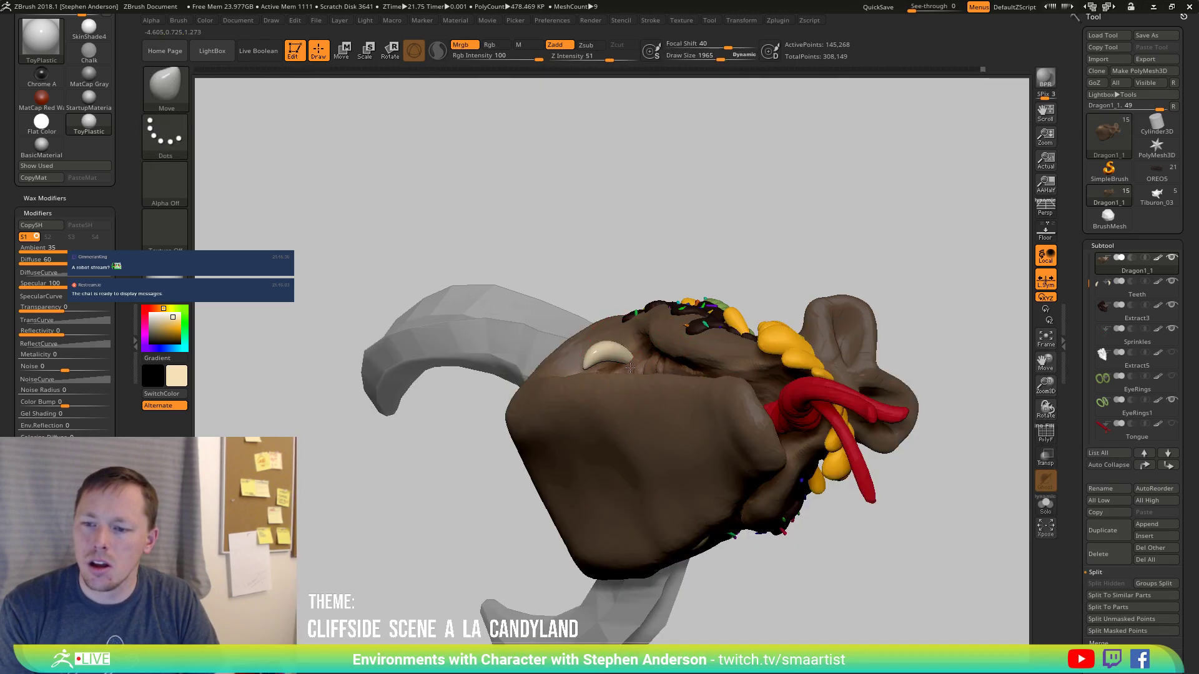
# Isolate the lower jaw's outer polygroup and invert the visibility to hide it and expose the mouth interior.
pyautogui.keyDown('ctrl'); pyautogui.keyDown('shift'); pyautogui.click(822, 440); pyautogui.keyUp('shift'); pyautogui.keyUp('ctrl')
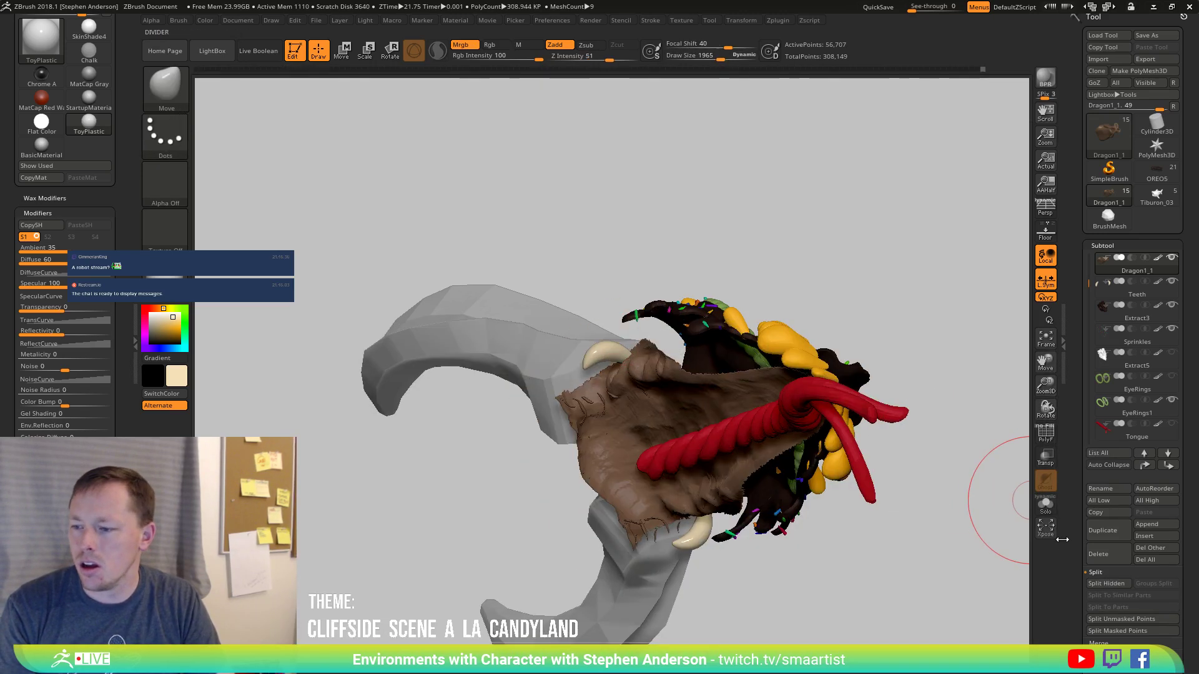
pyautogui.keyDown('ctrl'); pyautogui.keyDown('shift'); pyautogui.click(937, 341); pyautogui.keyUp('shift'); pyautogui.keyUp('ctrl')
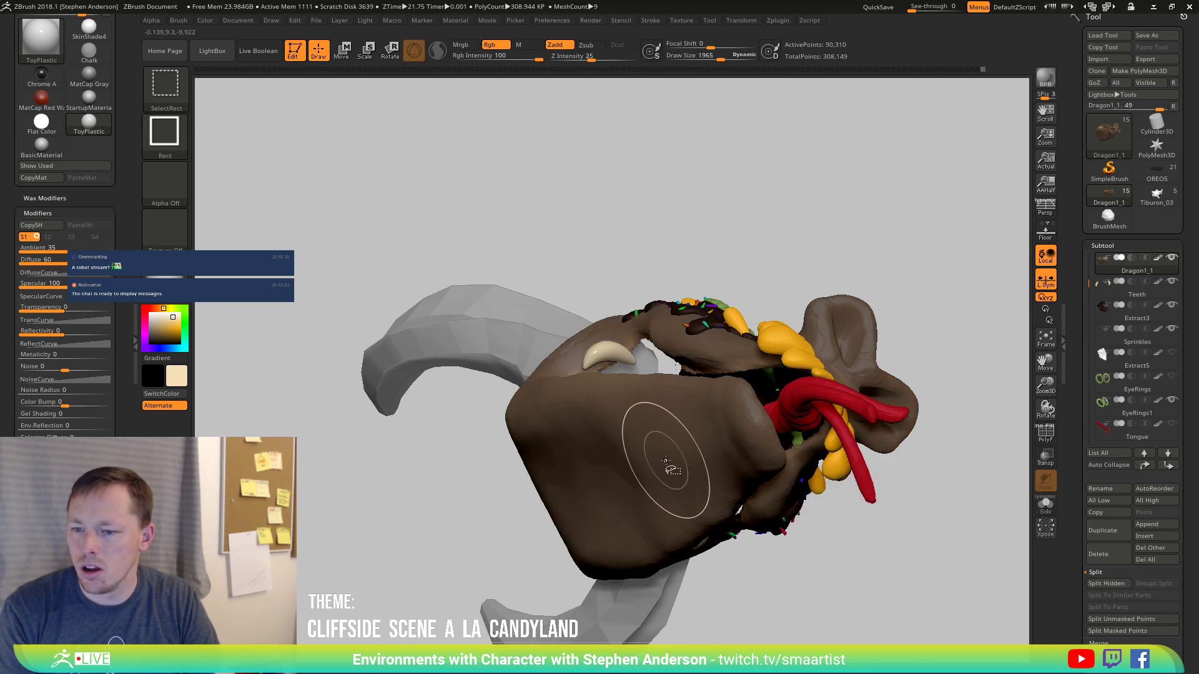
pyautogui.keyDown('ctrl'); pyautogui.keyDown('shift'); pyautogui.click(811, 502); pyautogui.keyUp('shift'); pyautogui.keyUp('ctrl')
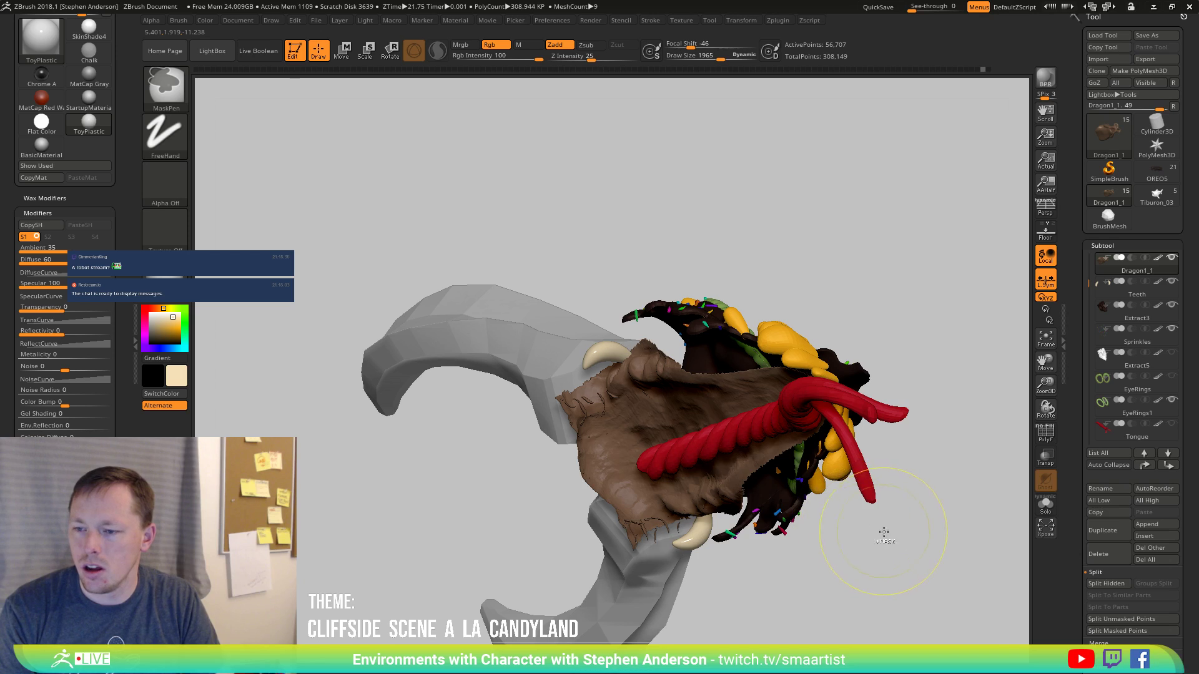
pyautogui.keyDown('ctrl'); pyautogui.keyDown('shift'); pyautogui.moveTo(924, 552); pyautogui.dragTo(930, 571); pyautogui.keyUp('shift'); pyautogui.keyUp('ctrl')
pyautogui.keyDown('ctrl'); pyautogui.keyDown('shift'); pyautogui.click(703, 359); pyautogui.keyUp('shift'); pyautogui.keyUp('ctrl')
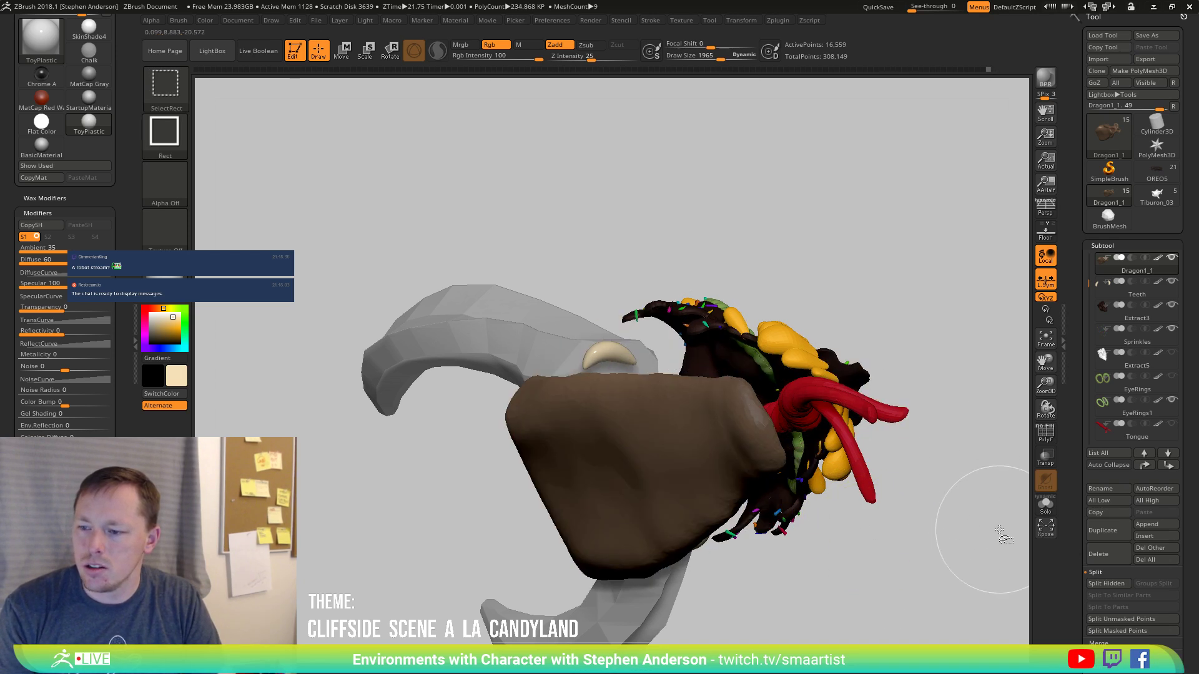
pyautogui.keyDown('ctrl'); pyautogui.keyDown('shift'); pyautogui.moveTo(946, 451); pyautogui.dragTo(962, 506); pyautogui.keyUp('shift'); pyautogui.keyUp('ctrl')
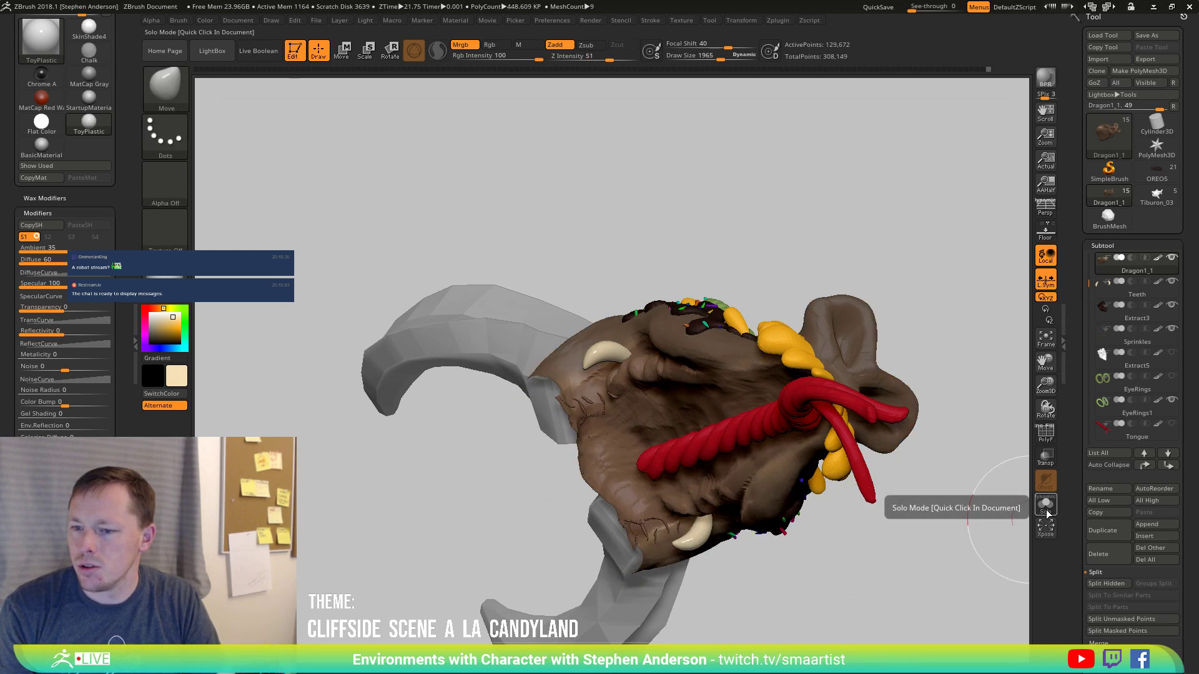
# Solo the head, hide its rear portion, and reshape the mouth interior using the Move brush at draw size 2027.
pyautogui.click(1047, 512)
pyautogui.moveTo(937, 262)
pyautogui.mouseDown()
pyautogui.moveTo(624, 375)
pyautogui.moveTo(637, 545)
pyautogui.moveTo(659, 511)
pyautogui.moveTo(662, 522)
pyautogui.mouseUp()
pyautogui.moveTo(974, 535)
pyautogui.keyDown('ctrl'); pyautogui.keyDown('shift'); pyautogui.mouseDown()
pyautogui.moveTo(944, 473)
pyautogui.moveTo(641, 421)
pyautogui.mouseUp(); pyautogui.keyUp('shift'); pyautogui.keyUp('ctrl')
pyautogui.keyDown('ctrl'); pyautogui.keyDown('shift'); pyautogui.moveTo(693, 492); pyautogui.dragTo(579, 400); pyautogui.keyUp('shift'); pyautogui.keyUp('ctrl')
pyautogui.moveTo(570, 503); pyautogui.dragTo(699, 364)
pyautogui.press('s')
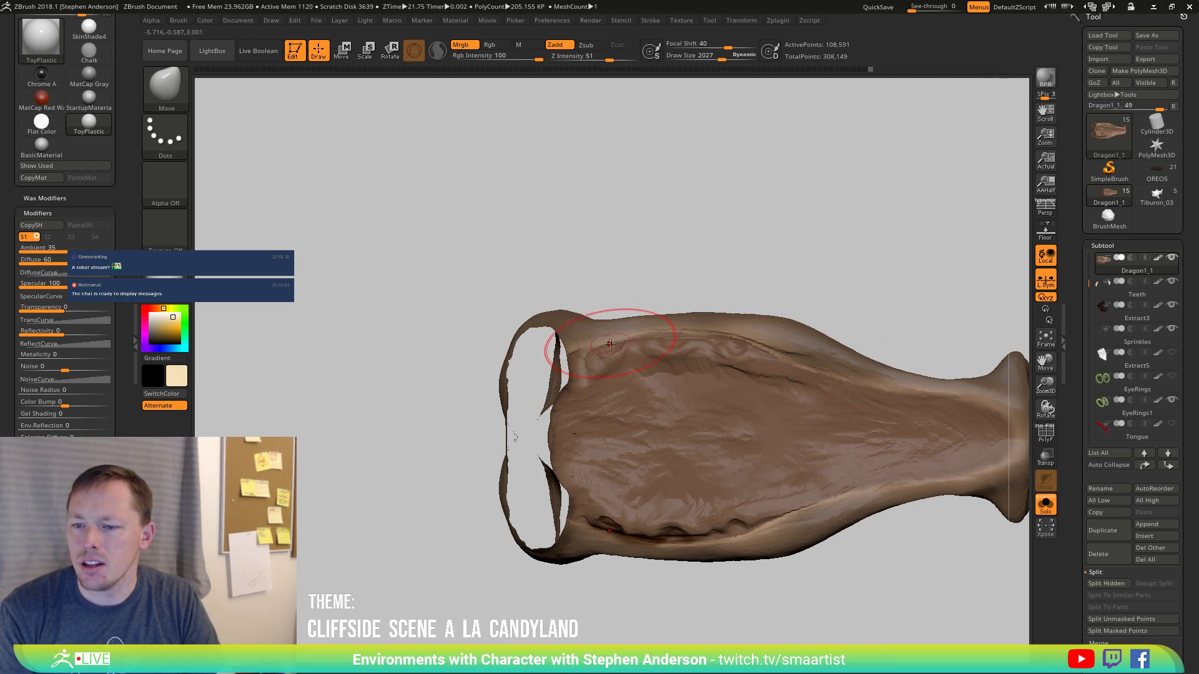
pyautogui.moveTo(680, 305); pyautogui.dragTo(1023, 493)
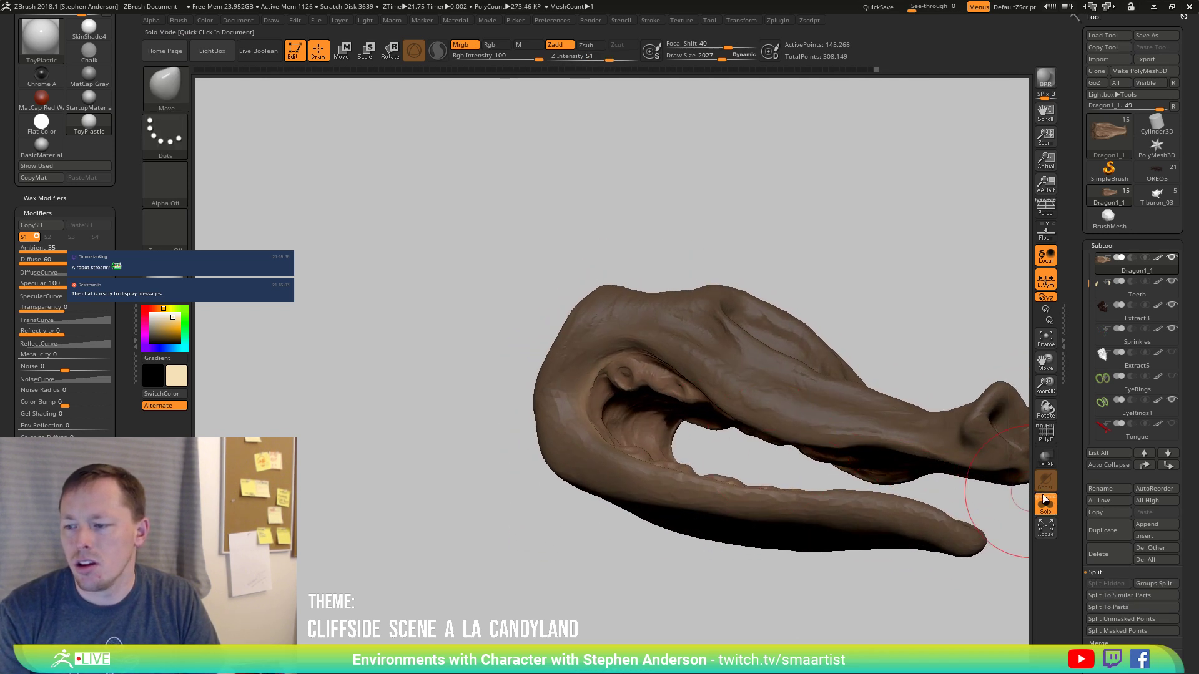
# Show all subtools again, clear the head's mask, and reshape the gums near the fang using the Move brush at draw size 1071.
pyautogui.click(1045, 504)
pyautogui.moveTo(781, 406)
pyautogui.mouseDown()
pyautogui.moveTo(675, 314)
pyautogui.moveTo(543, 280)
pyautogui.moveTo(524, 325)
pyautogui.moveTo(568, 331)
pyautogui.mouseUp()
pyautogui.press('ctrl')
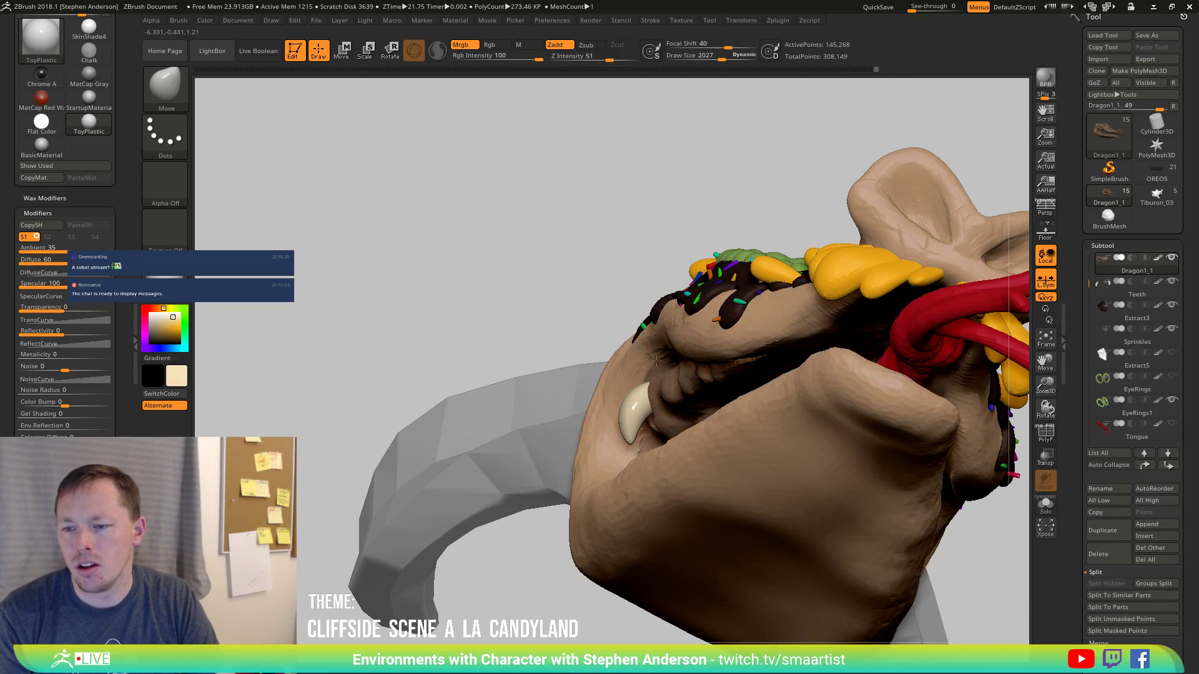
pyautogui.moveTo(957, 512); pyautogui.dragTo(702, 462)
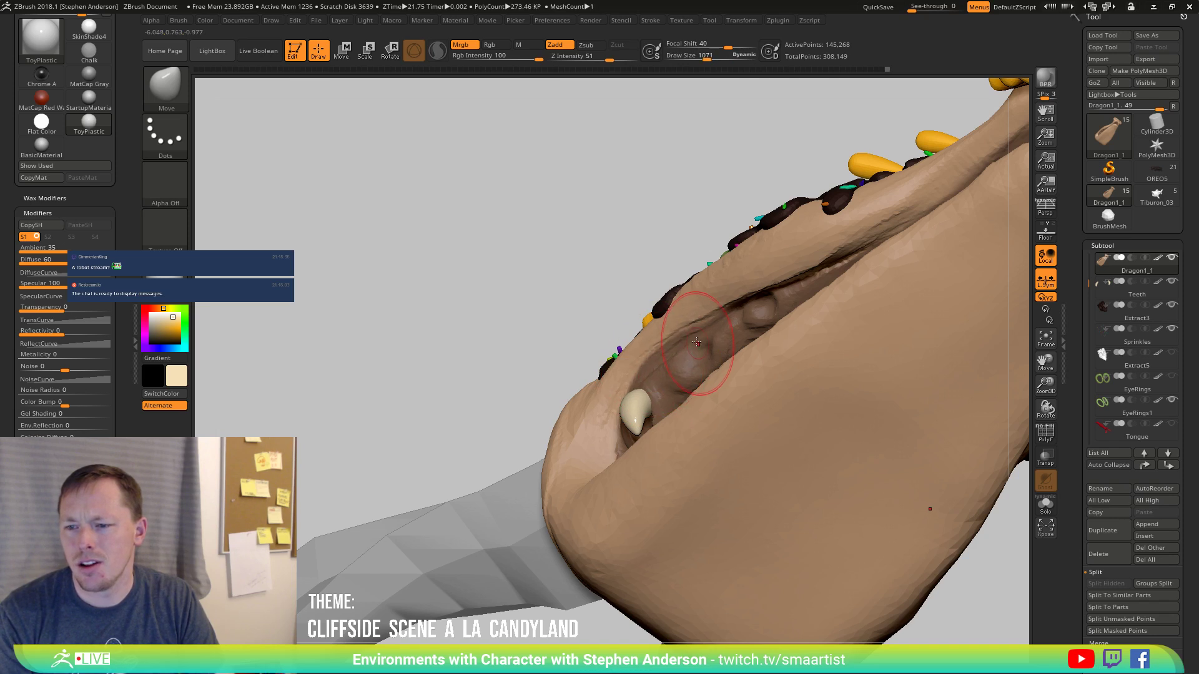
pyautogui.moveTo(696, 343); pyautogui.dragTo(643, 425, button='right')
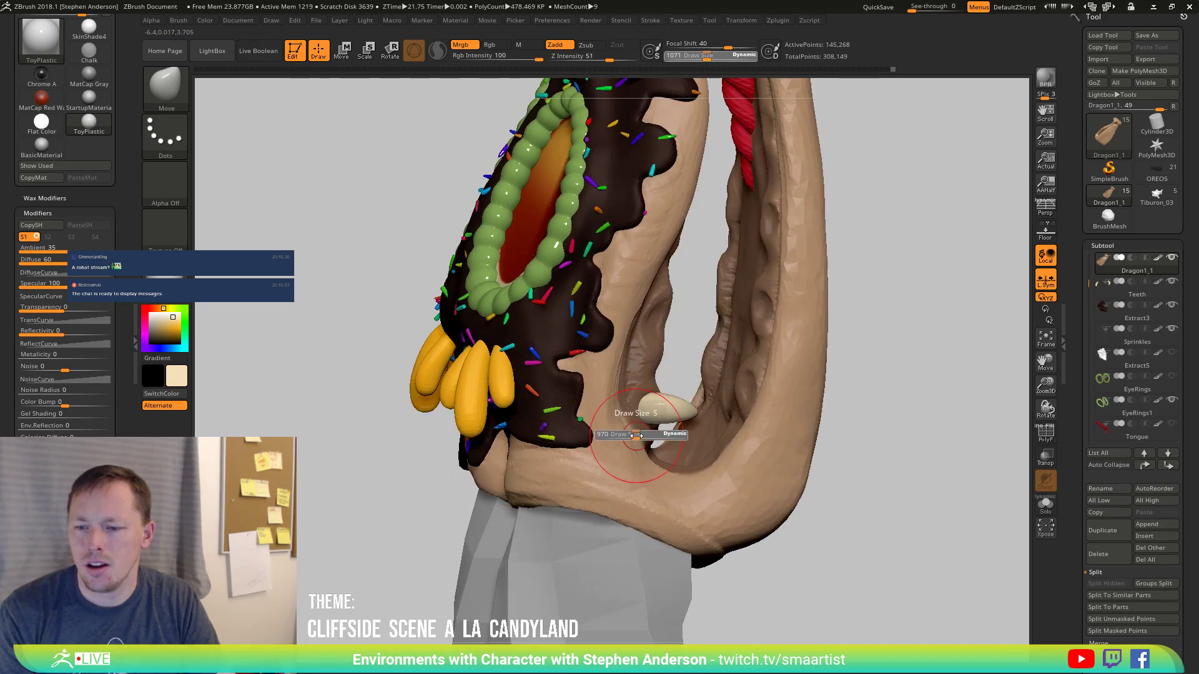
# Carve the crease along the inner lip beside the fang using the DamStandard brush at draw size 590.
pyautogui.moveTo(635, 435); pyautogui.dragTo(633, 435)
pyautogui.press('b')
pyautogui.press('d')
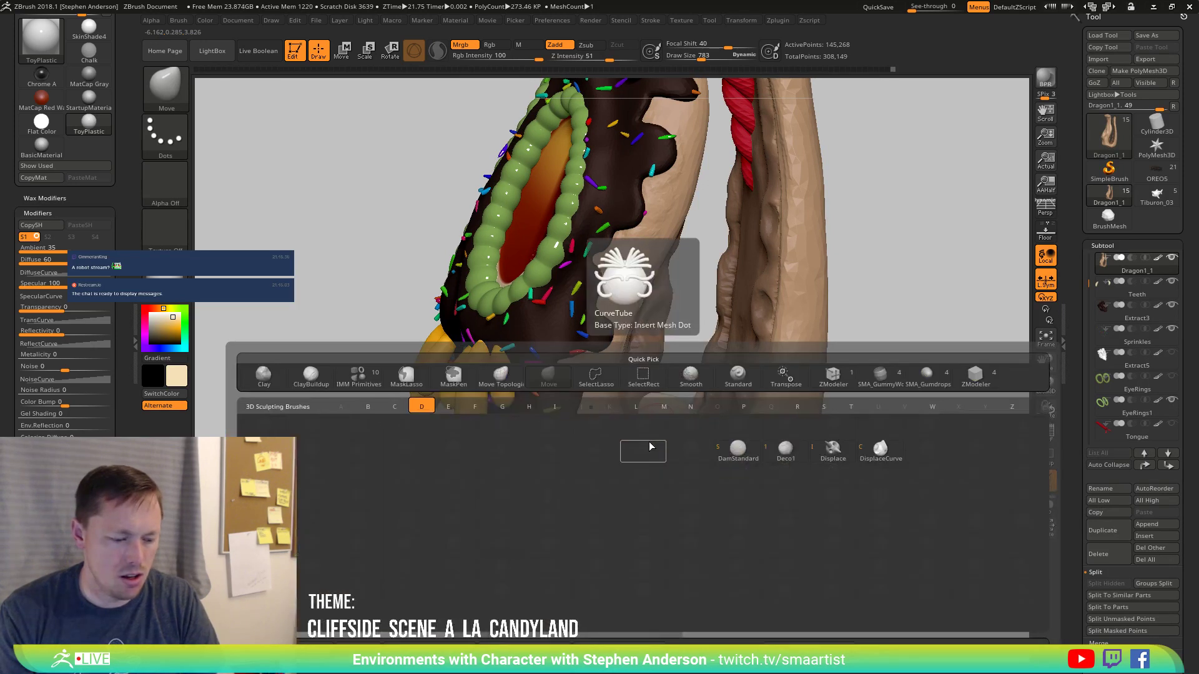
pyautogui.press('s')
pyautogui.moveTo(652, 446); pyautogui.dragTo(625, 435, button='right')
pyautogui.press('s')
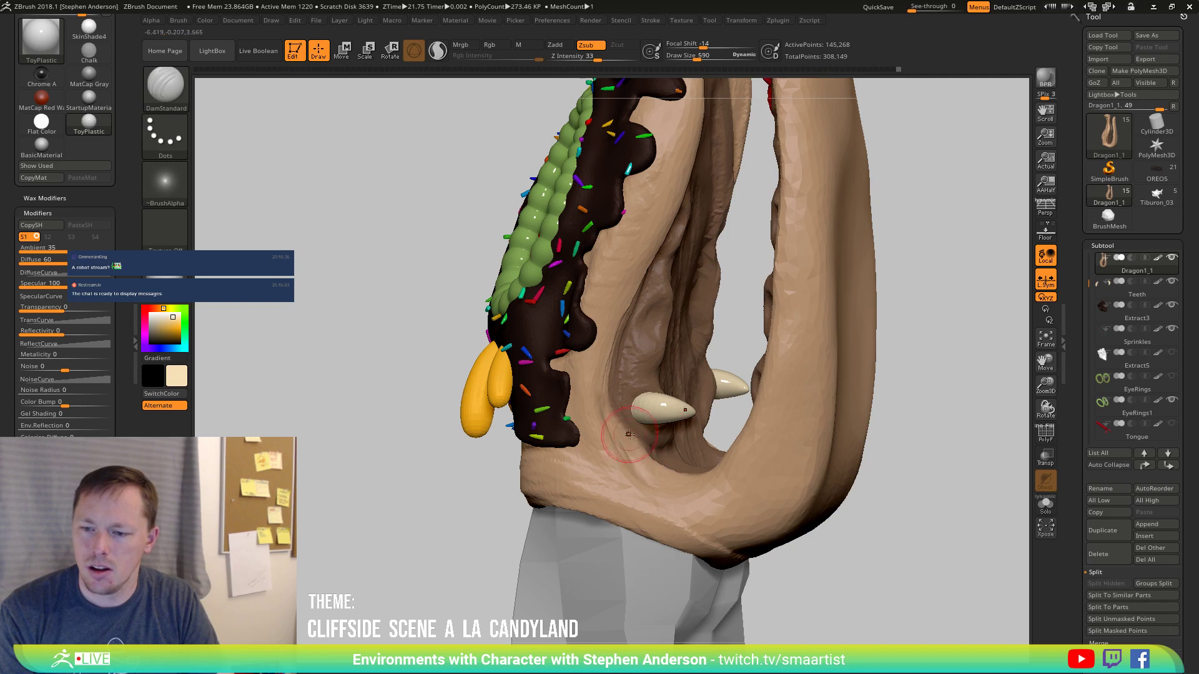
pyautogui.moveTo(643, 452); pyautogui.dragTo(617, 338)
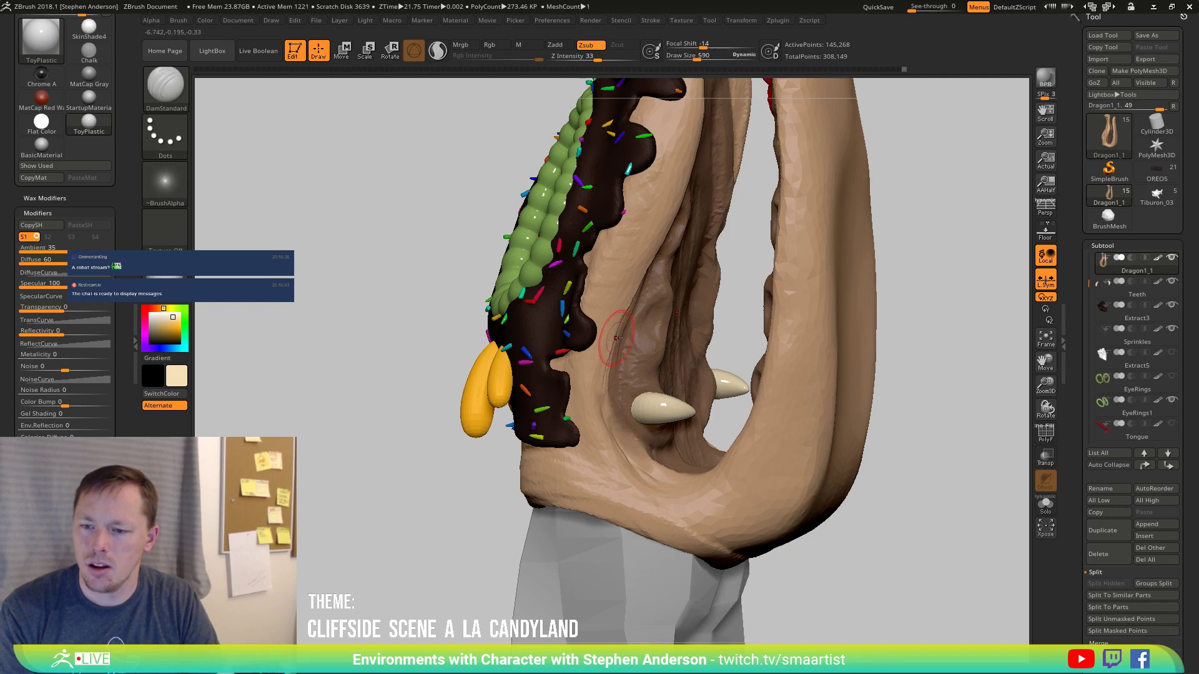
pyautogui.moveTo(632, 407); pyautogui.dragTo(615, 371, button='right')
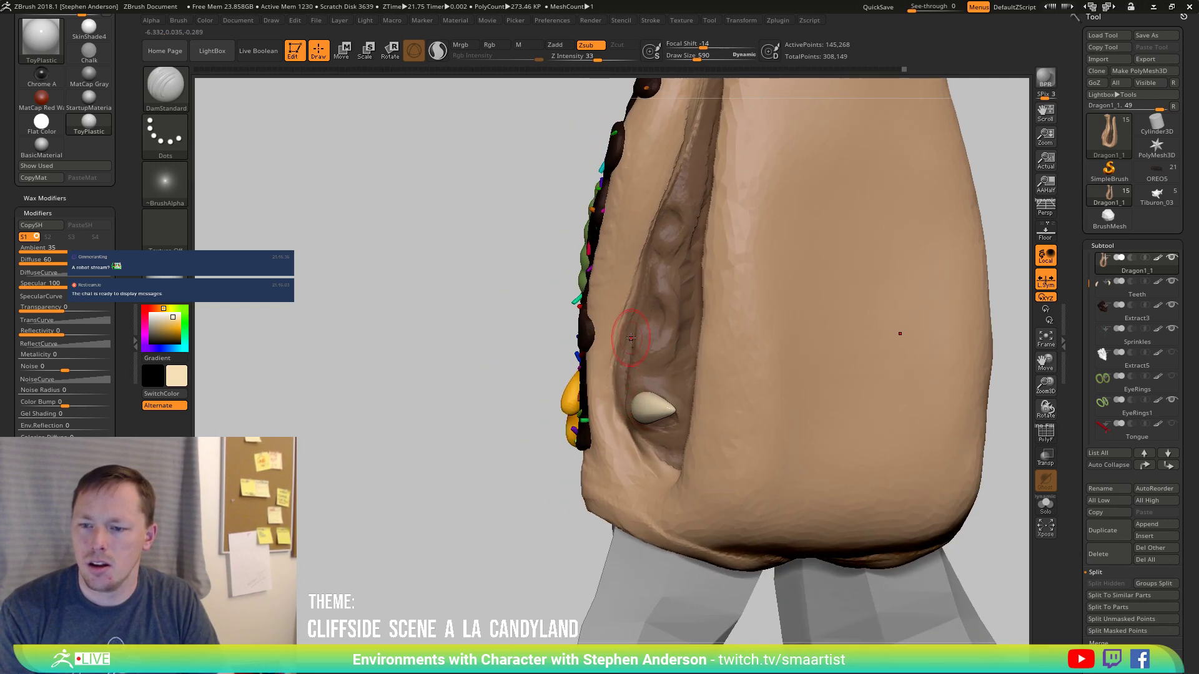
pyautogui.moveTo(634, 442)
pyautogui.mouseDown(button='right')
pyautogui.moveTo(621, 477)
pyautogui.moveTo(592, 461)
pyautogui.mouseUp(button='right')
pyautogui.press('b')
pyautogui.press('b')
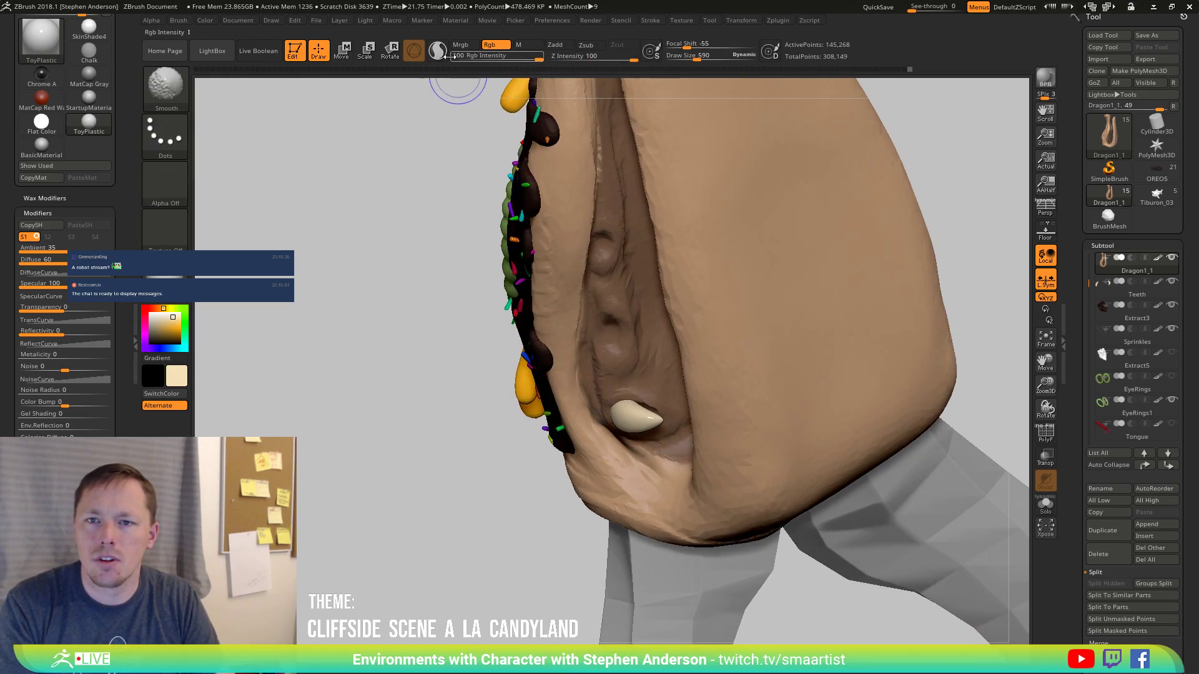
pyautogui.click(437, 50)
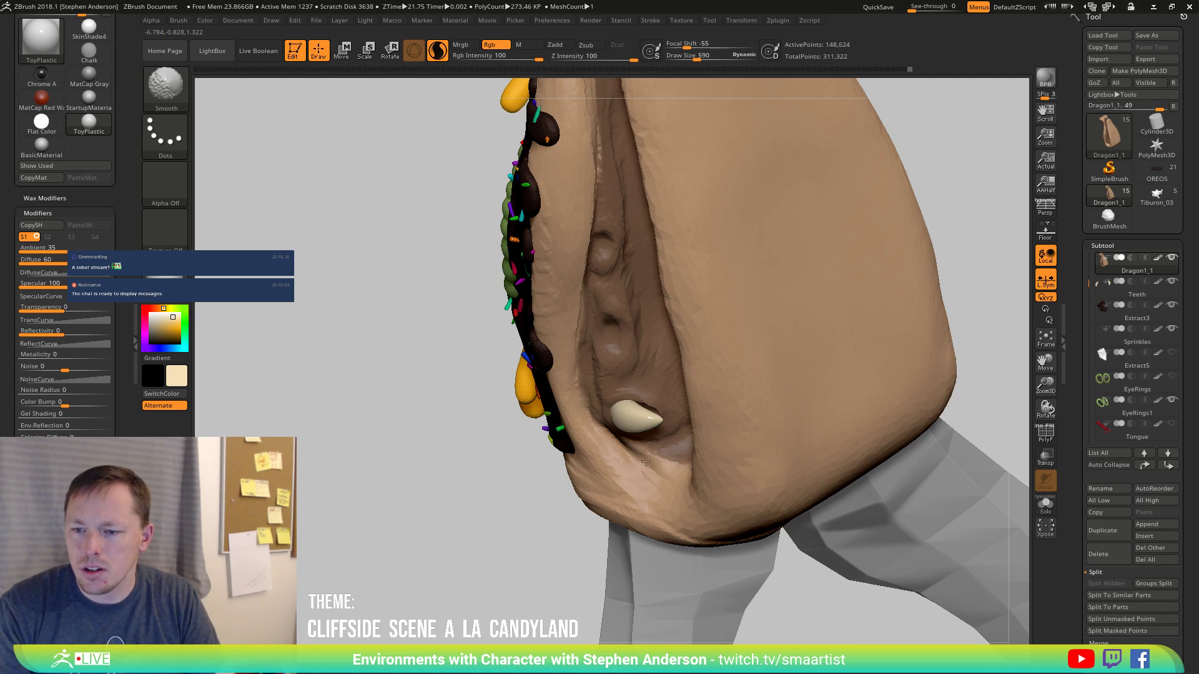
pyautogui.moveTo(646, 460)
pyautogui.mouseDown(button='right')
pyautogui.moveTo(621, 476)
pyautogui.moveTo(672, 472)
pyautogui.mouseUp(button='right')
pyautogui.moveTo(618, 490); pyautogui.dragTo(687, 501)
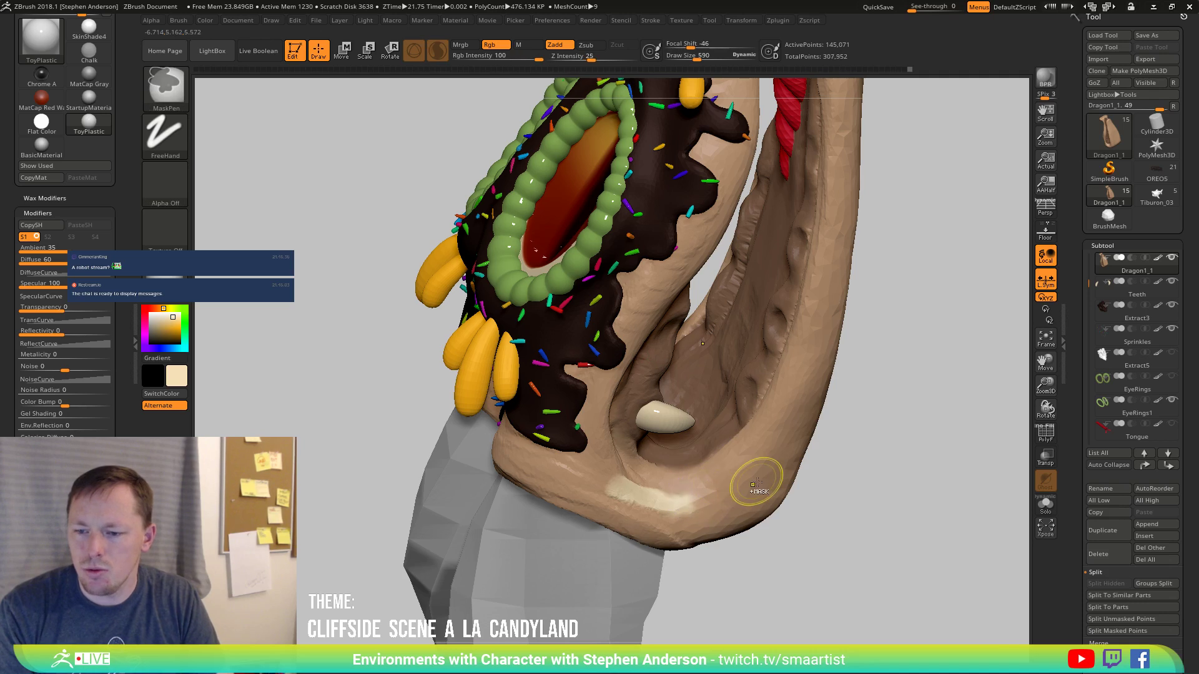
pyautogui.hotkey('ctrl', 'z')
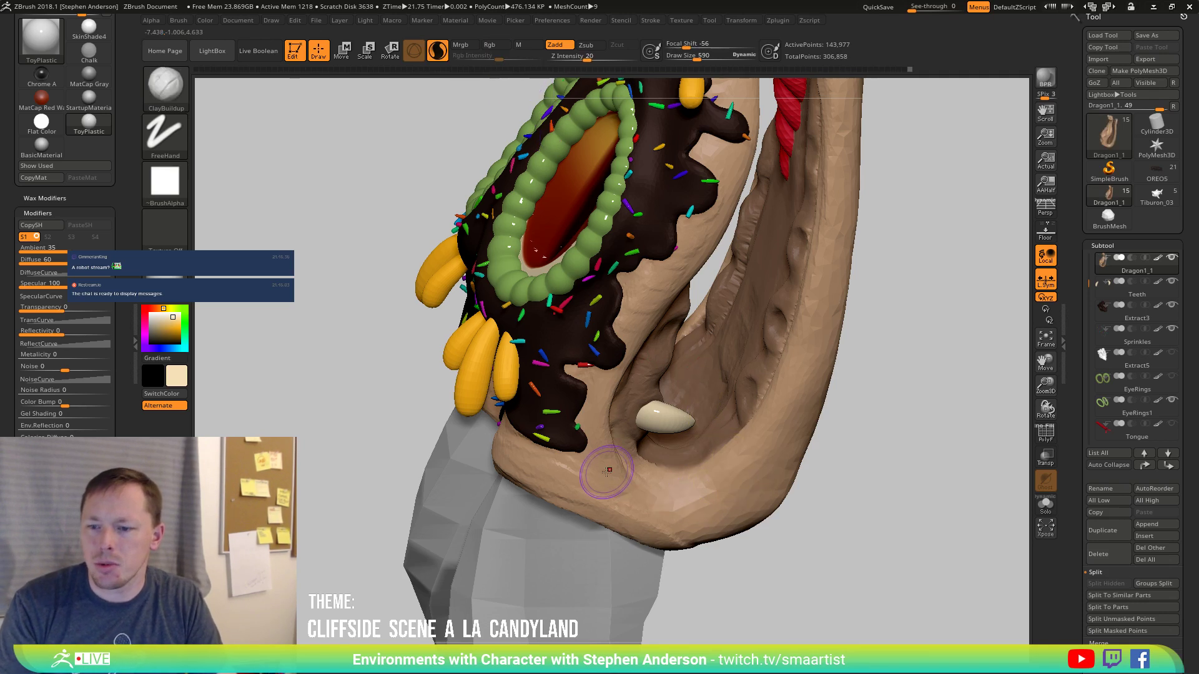
# Build up the skin around the mouth corner beside the fang using the ClayBuildup brush at draw size 590 without colour.
pyautogui.moveTo(607, 472); pyautogui.dragTo(648, 485, button='right')
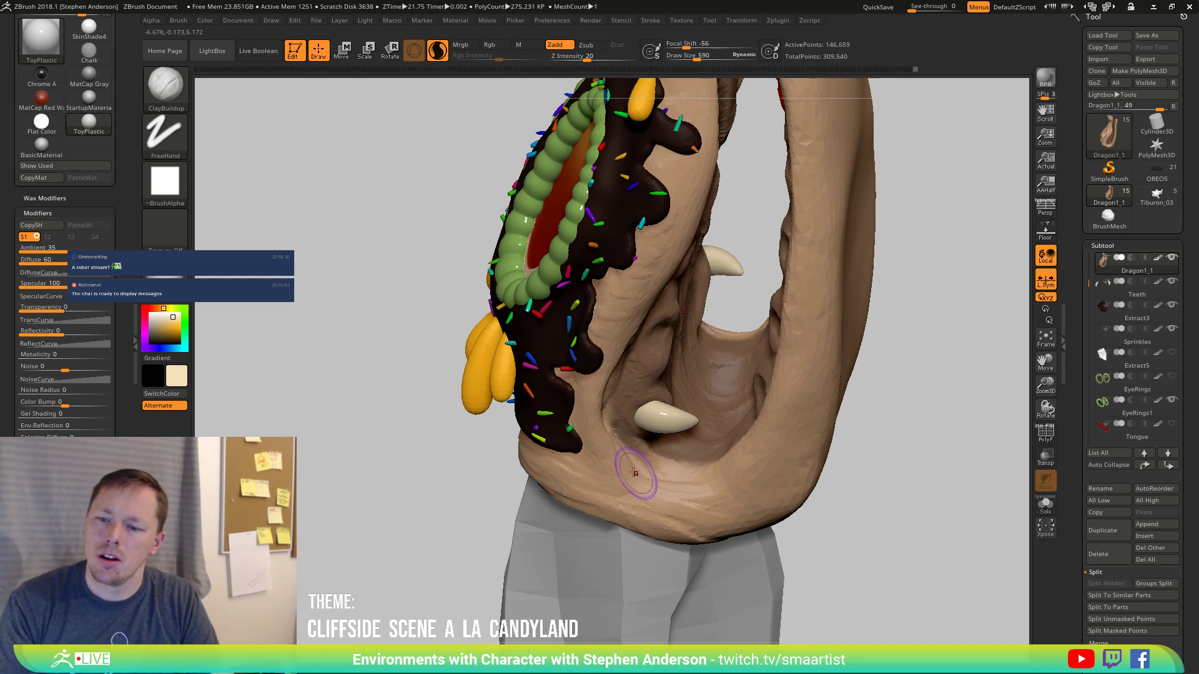
pyautogui.moveTo(615, 460); pyautogui.dragTo(575, 403, button='right')
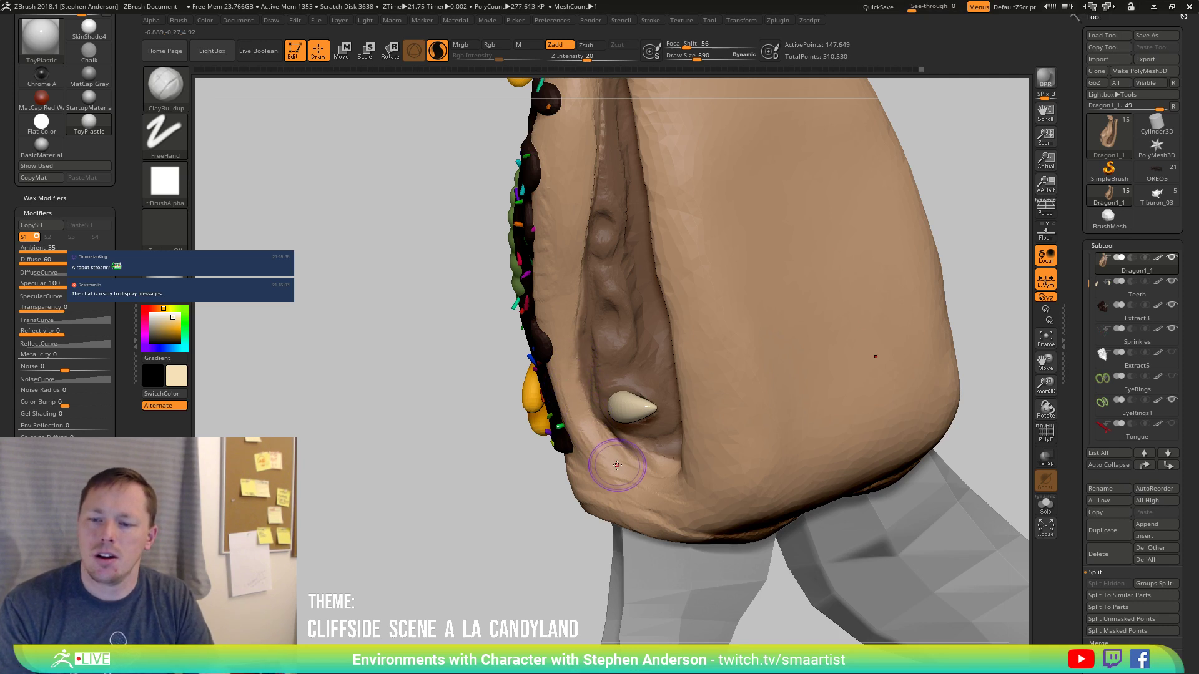
pyautogui.moveTo(617, 466); pyautogui.dragTo(534, 361, button='right')
pyautogui.moveTo(493, 321); pyautogui.dragTo(605, 361, button='right')
# Select the Teeth subtool, duplicate the fang farther forward along the upper gum, and position the copy against the gum.
pyautogui.press('n')
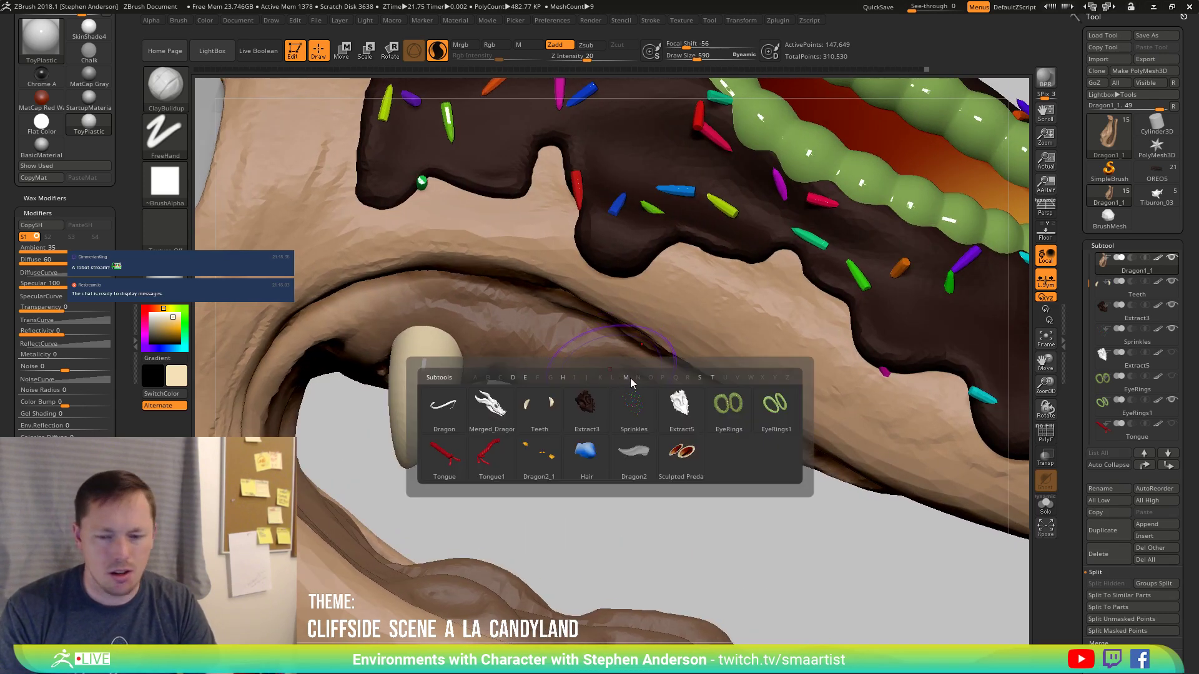
pyautogui.click(540, 412)
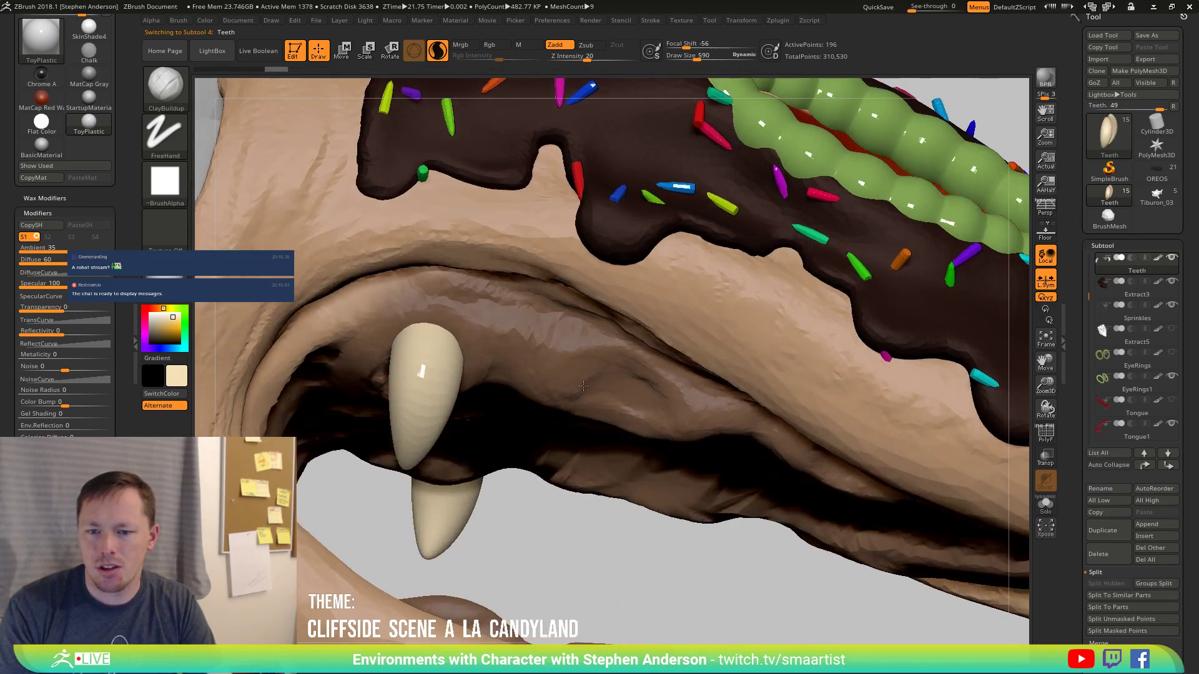
pyautogui.press('w')
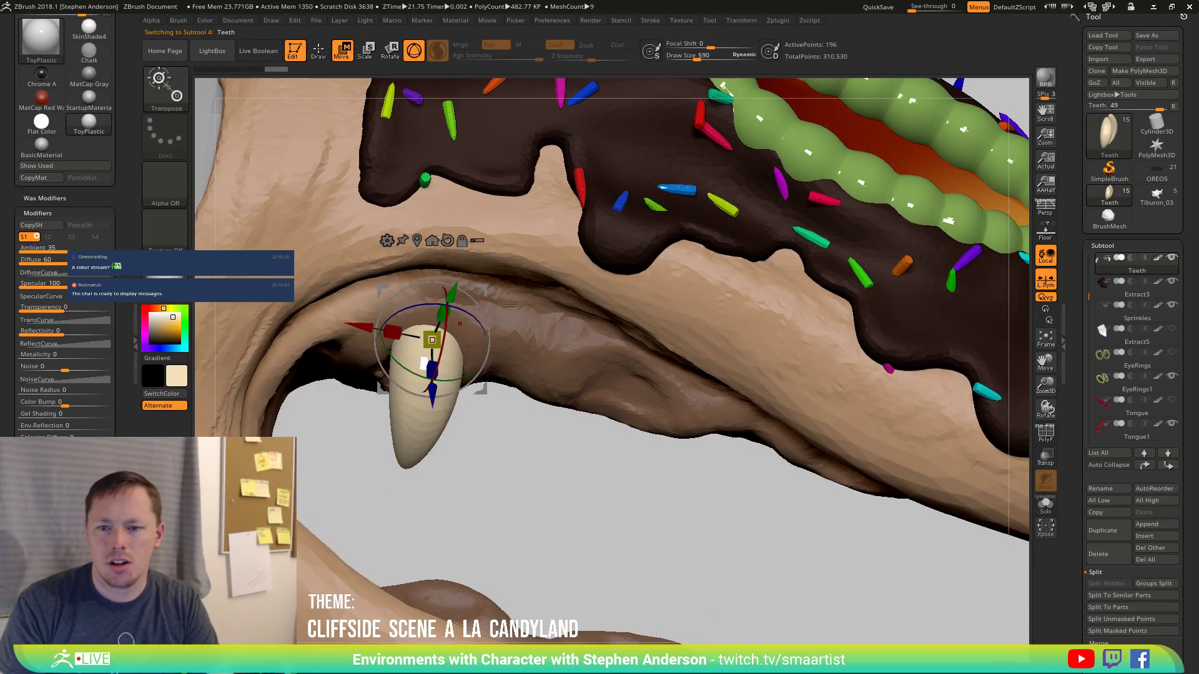
pyautogui.keyDown('ctrl'); pyautogui.moveTo(484, 291); pyautogui.dragTo(725, 263); pyautogui.keyUp('ctrl')
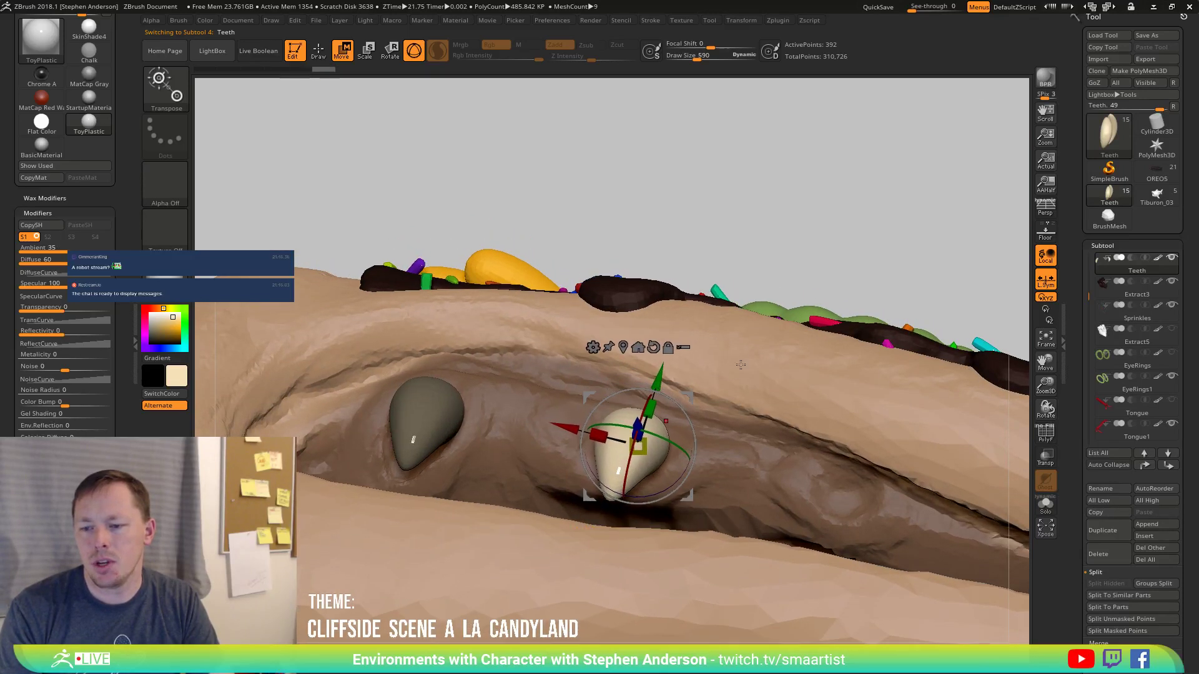
pyautogui.moveTo(740, 364); pyautogui.dragTo(634, 469)
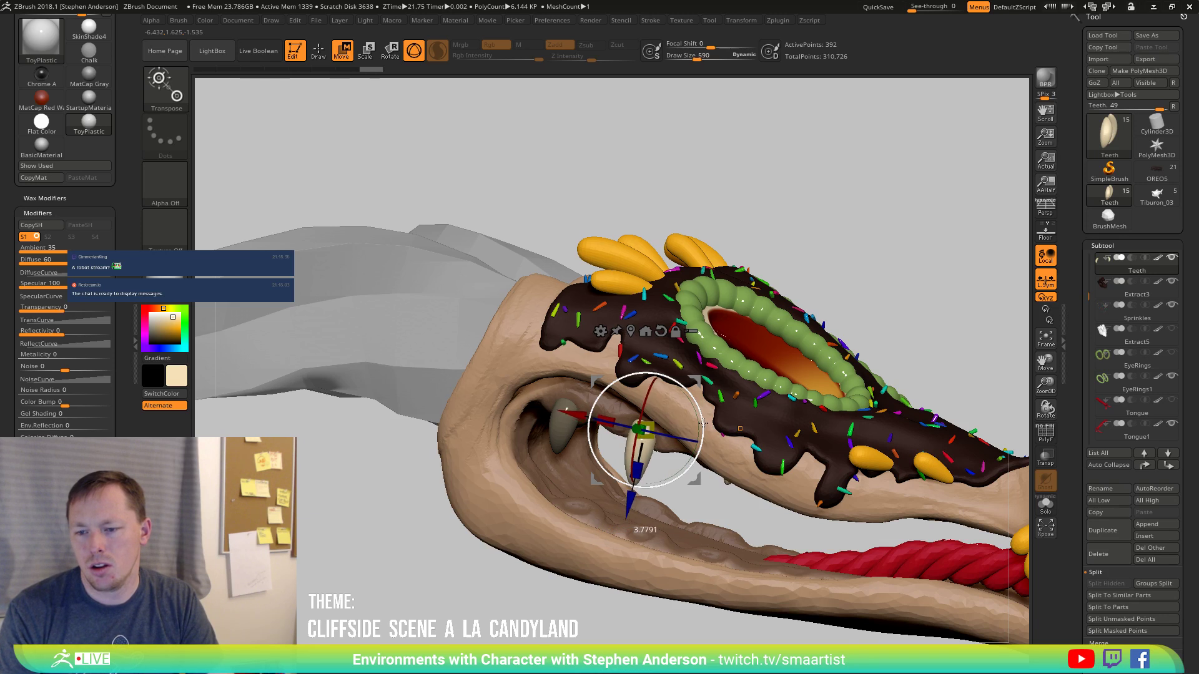
# Reshape the second upper fang using the Move brush at draw size 1873.
pyautogui.press('b')
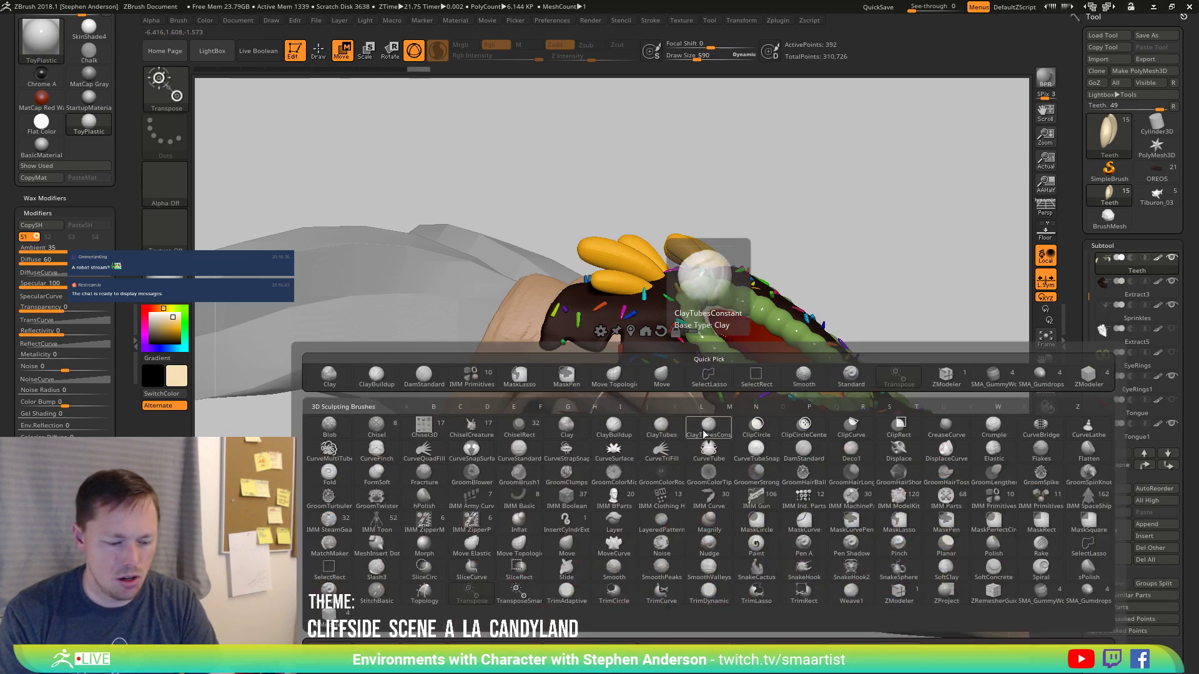
pyautogui.press('m')
pyautogui.press('v')
pyautogui.moveTo(703, 434)
pyautogui.mouseDown()
pyautogui.moveTo(668, 420)
pyautogui.moveTo(604, 427)
pyautogui.mouseUp()
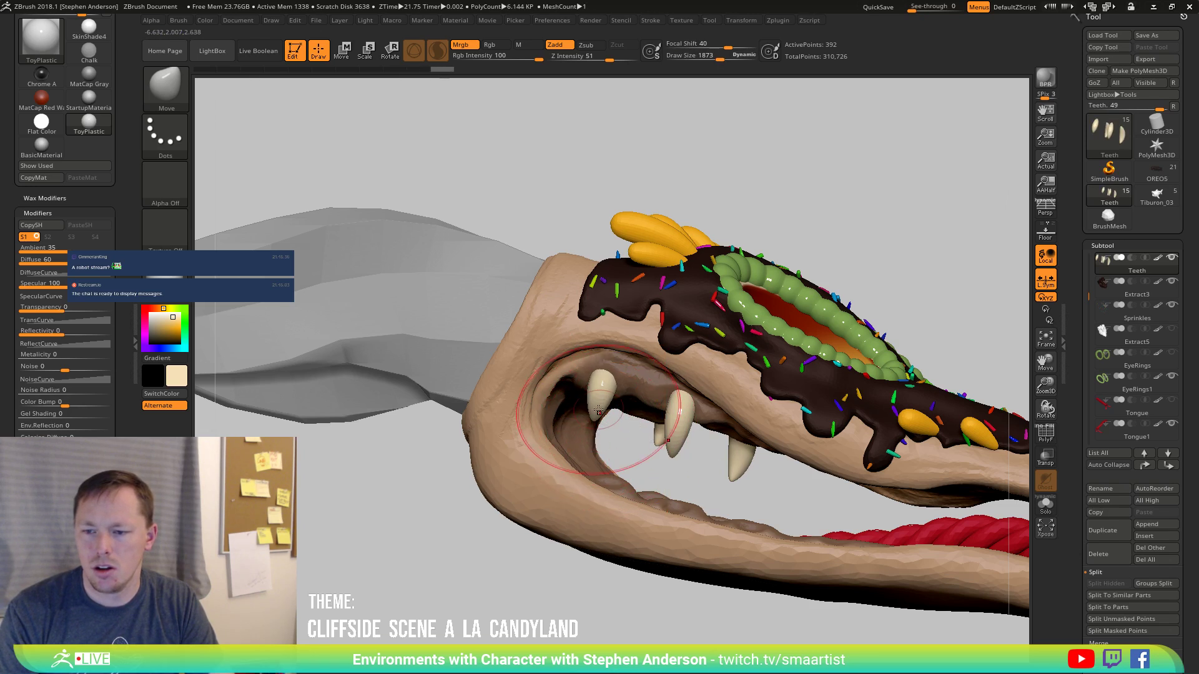
pyautogui.moveTo(616, 396); pyautogui.dragTo(544, 345, button='right')
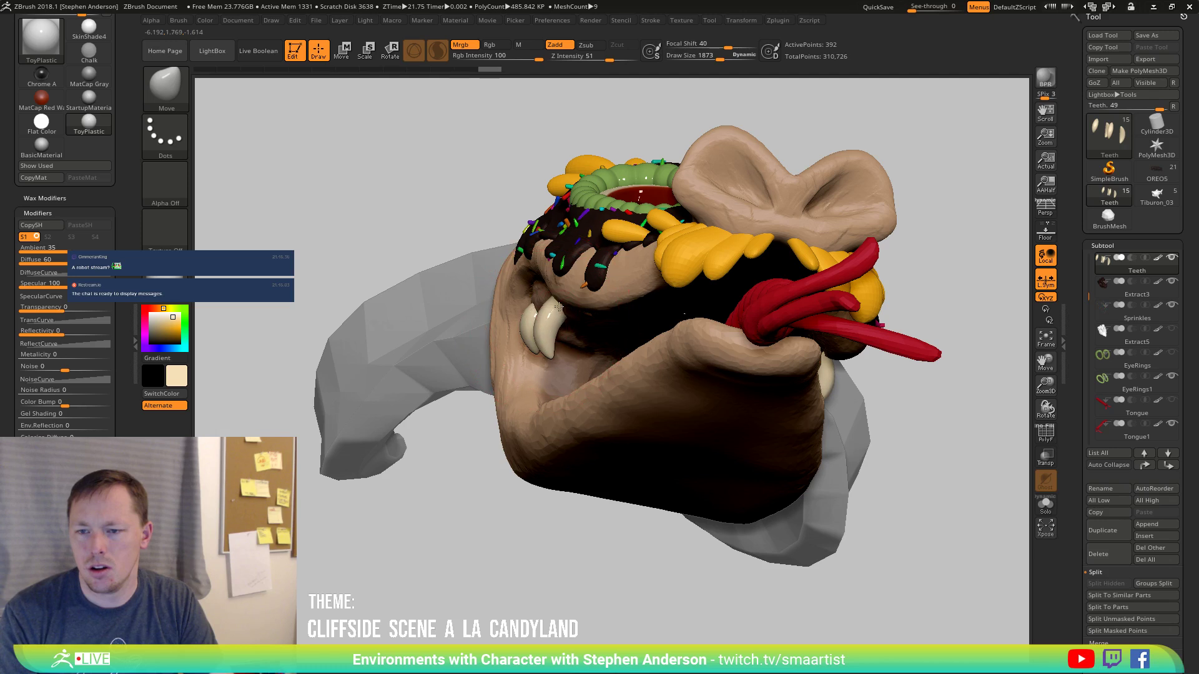
pyautogui.moveTo(562, 313); pyautogui.dragTo(651, 400, button='right')
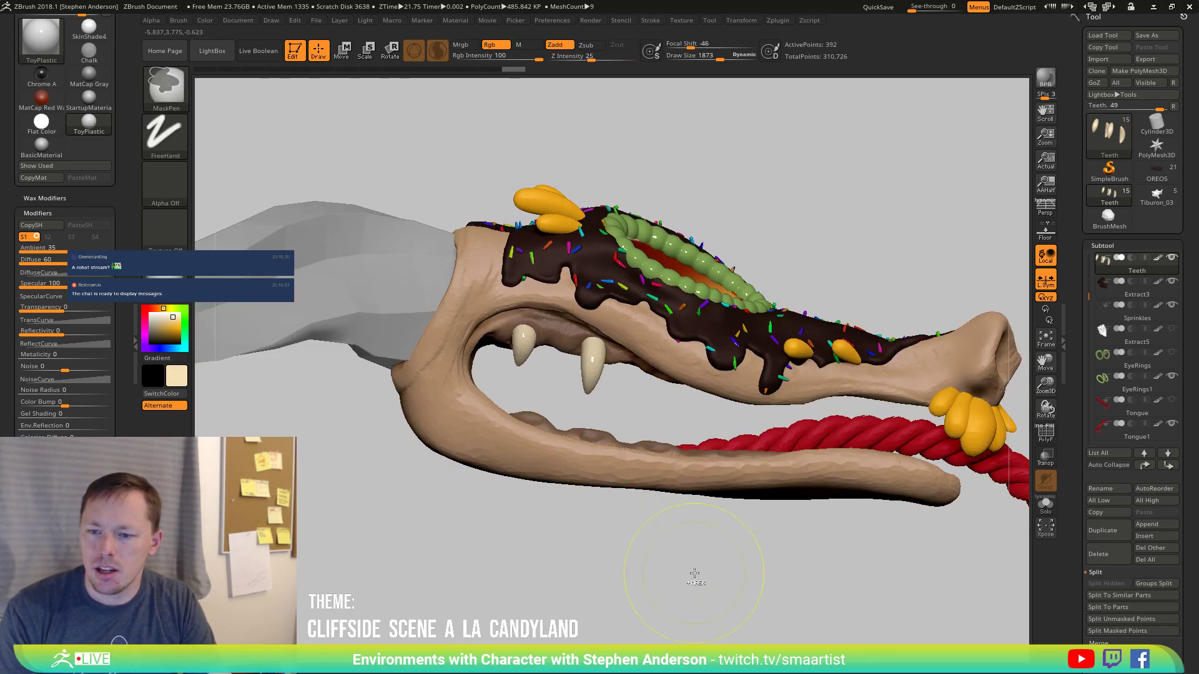
# Duplicate the second upper fang forward along the gum as a third fang and fit it into the gum line.
pyautogui.moveTo(692, 572)
pyautogui.keyDown('ctrl'); pyautogui.mouseDown()
pyautogui.moveTo(538, 253)
pyautogui.moveTo(557, 228)
pyautogui.mouseUp(); pyautogui.keyUp('ctrl')
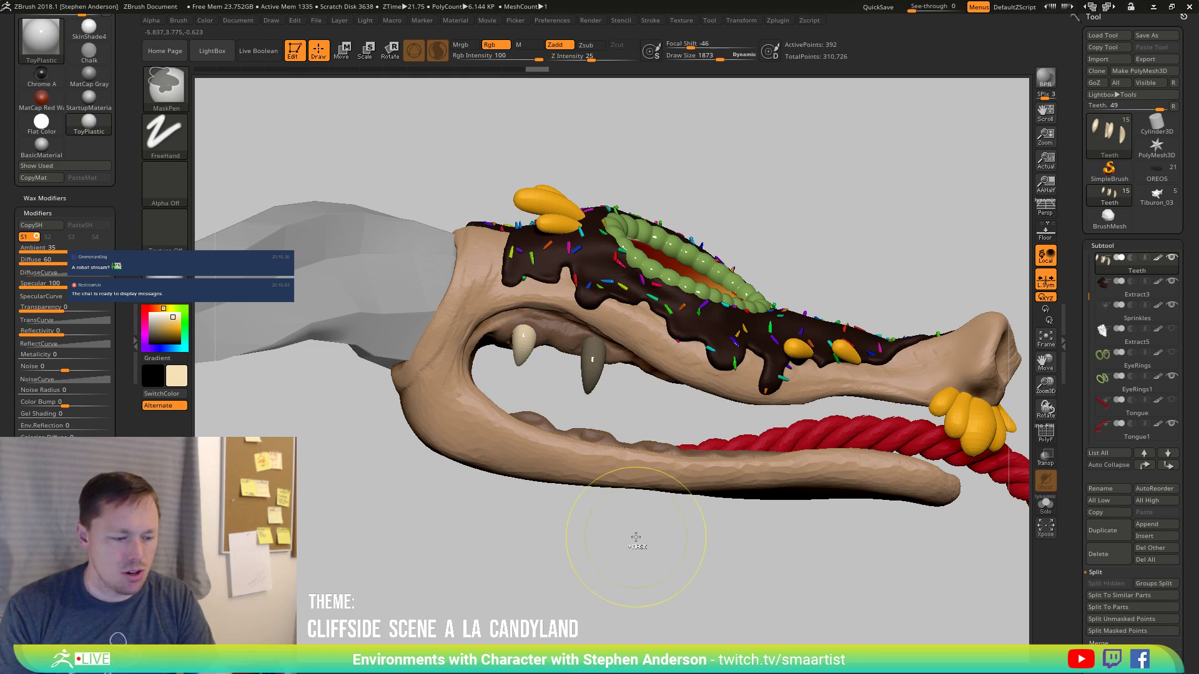
pyautogui.press('w')
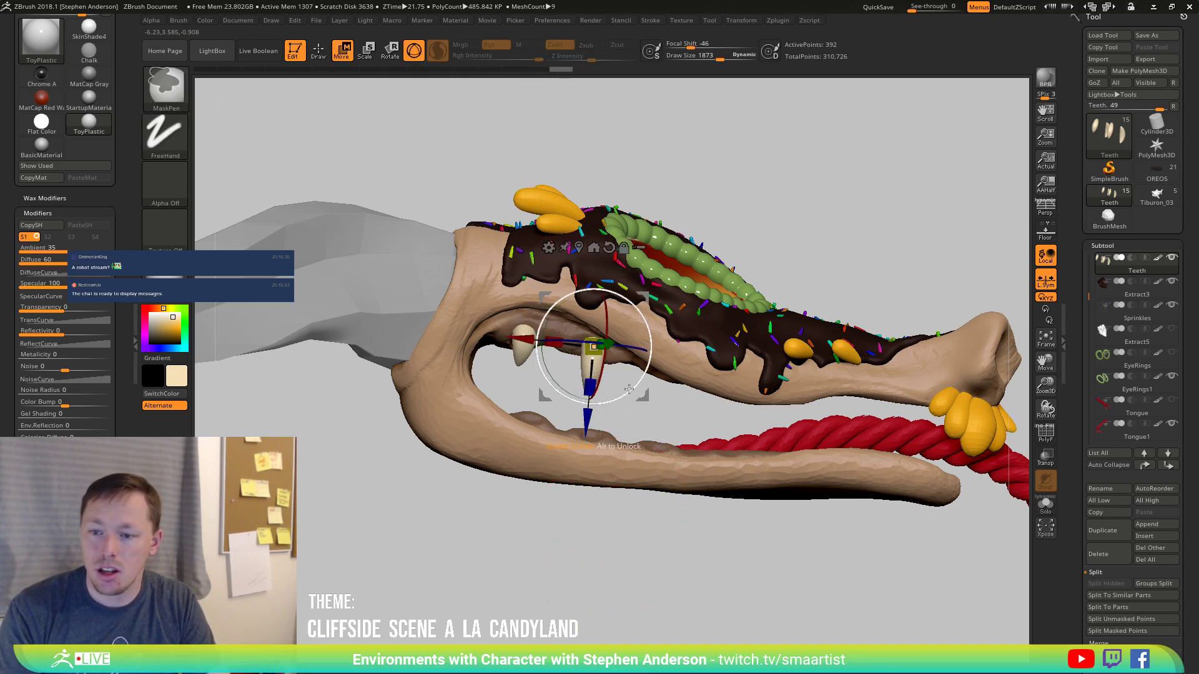
pyautogui.keyDown('ctrl'); pyautogui.moveTo(646, 395); pyautogui.dragTo(660, 406); pyautogui.keyUp('ctrl')
pyautogui.keyDown('ctrl'); pyautogui.click(592, 368); pyautogui.keyUp('ctrl')
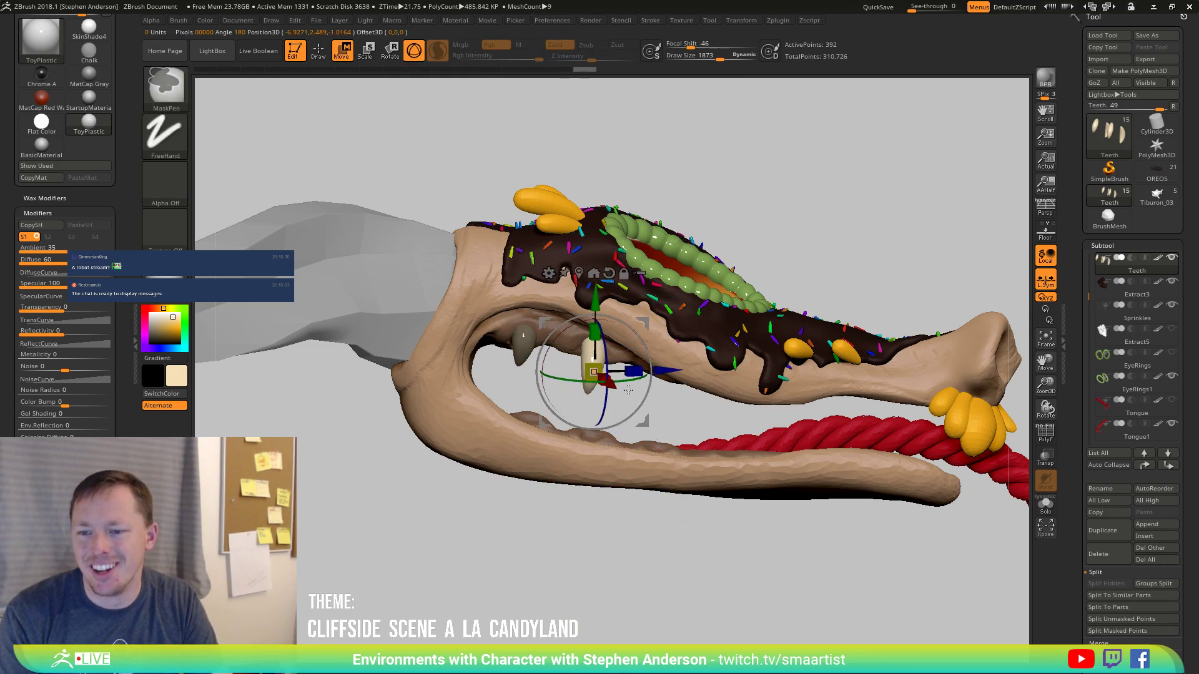
pyautogui.moveTo(711, 337); pyautogui.dragTo(766, 249)
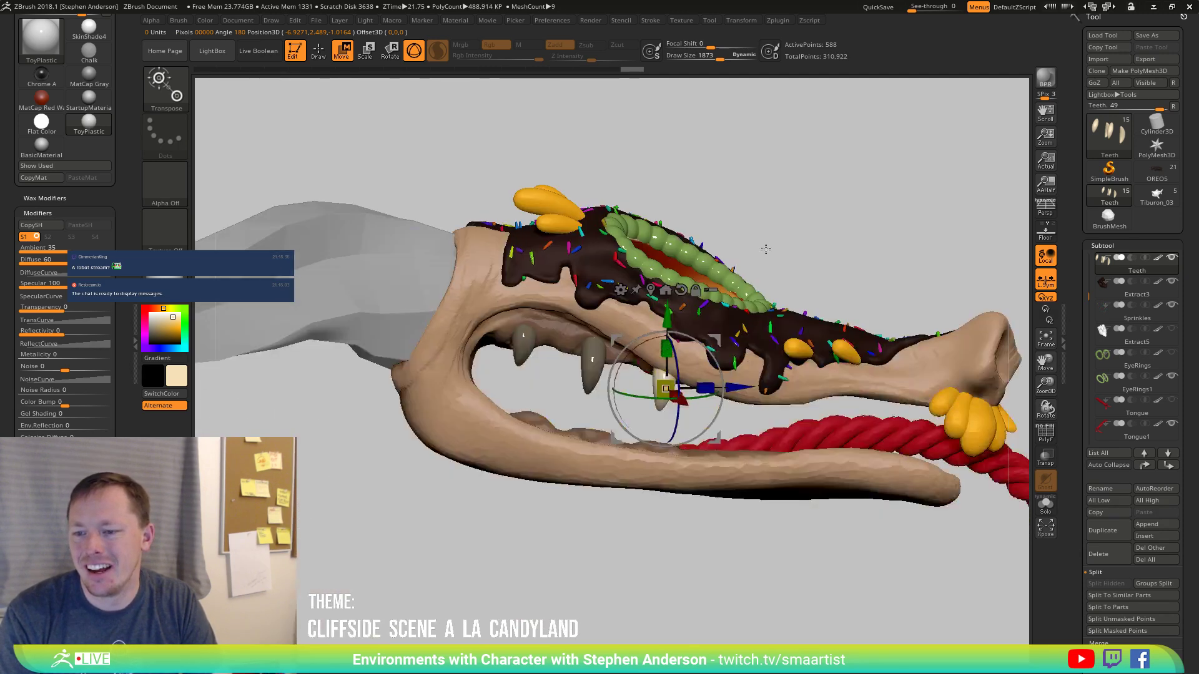
pyautogui.moveTo(737, 317); pyautogui.dragTo(666, 328)
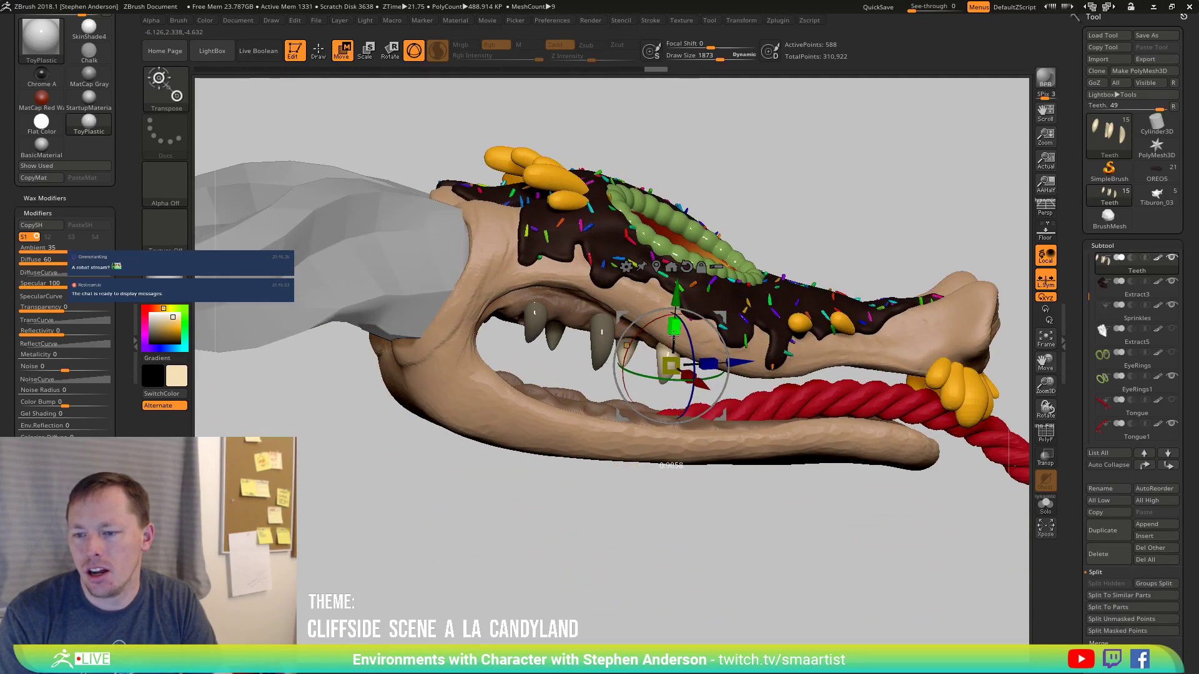
pyautogui.moveTo(687, 413); pyautogui.dragTo(654, 341)
pyautogui.moveTo(653, 341); pyautogui.dragTo(649, 343, button='right')
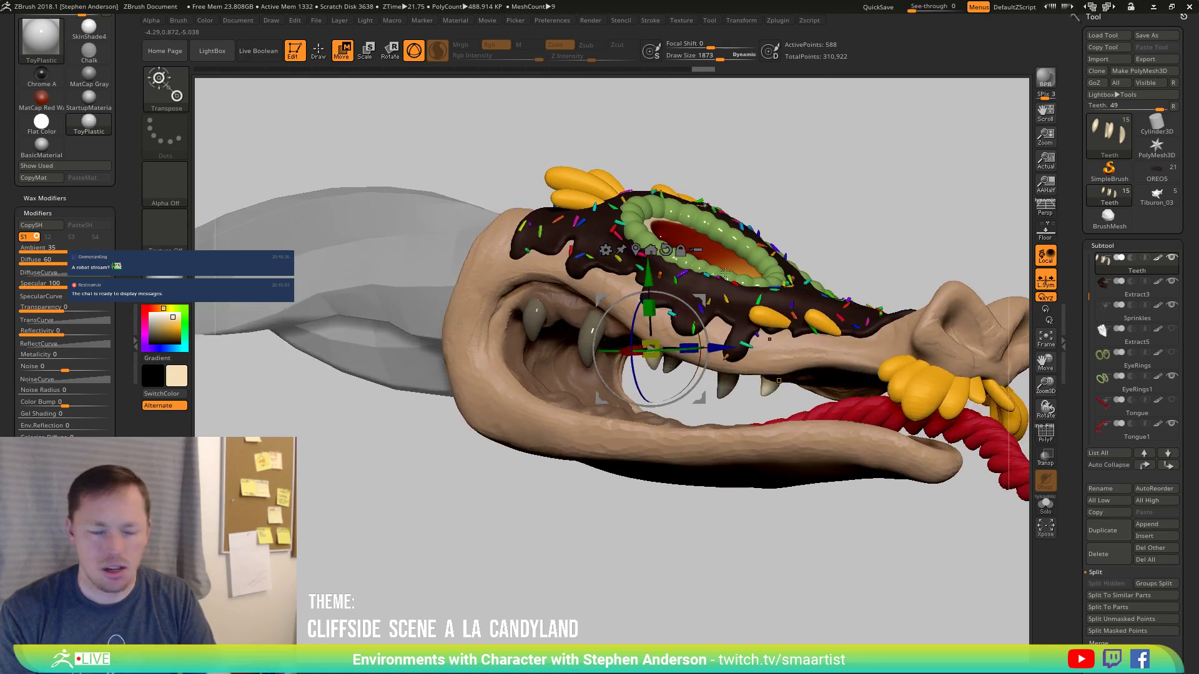
pyautogui.press('q')
# Select the EyeRings1 subtool, display its polygon wireframe, and isolate it from the other subtools.
pyautogui.moveTo(730, 324)
pyautogui.mouseDown(button='right')
pyautogui.moveTo(792, 286)
pyautogui.moveTo(823, 230)
pyautogui.moveTo(781, 312)
pyautogui.moveTo(678, 370)
pyautogui.moveTo(779, 375)
pyautogui.moveTo(830, 344)
pyautogui.moveTo(856, 374)
pyautogui.moveTo(890, 306)
pyautogui.moveTo(802, 291)
pyautogui.mouseUp(button='right')
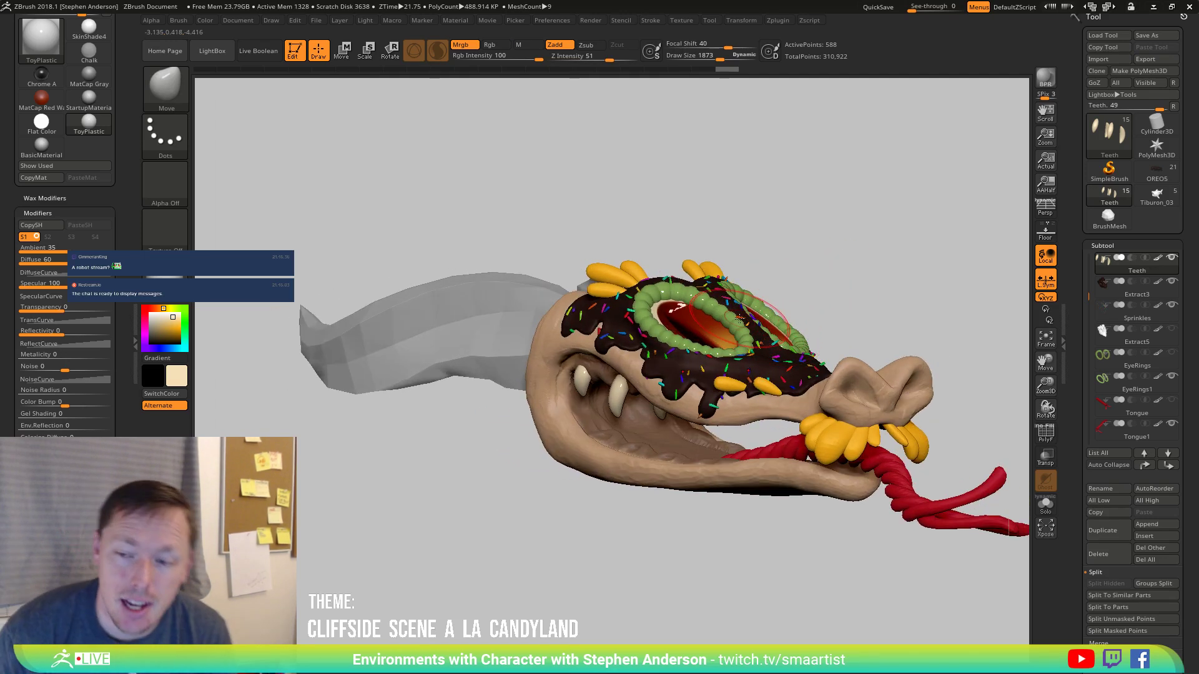
pyautogui.moveTo(880, 279); pyautogui.dragTo(889, 314, button='right')
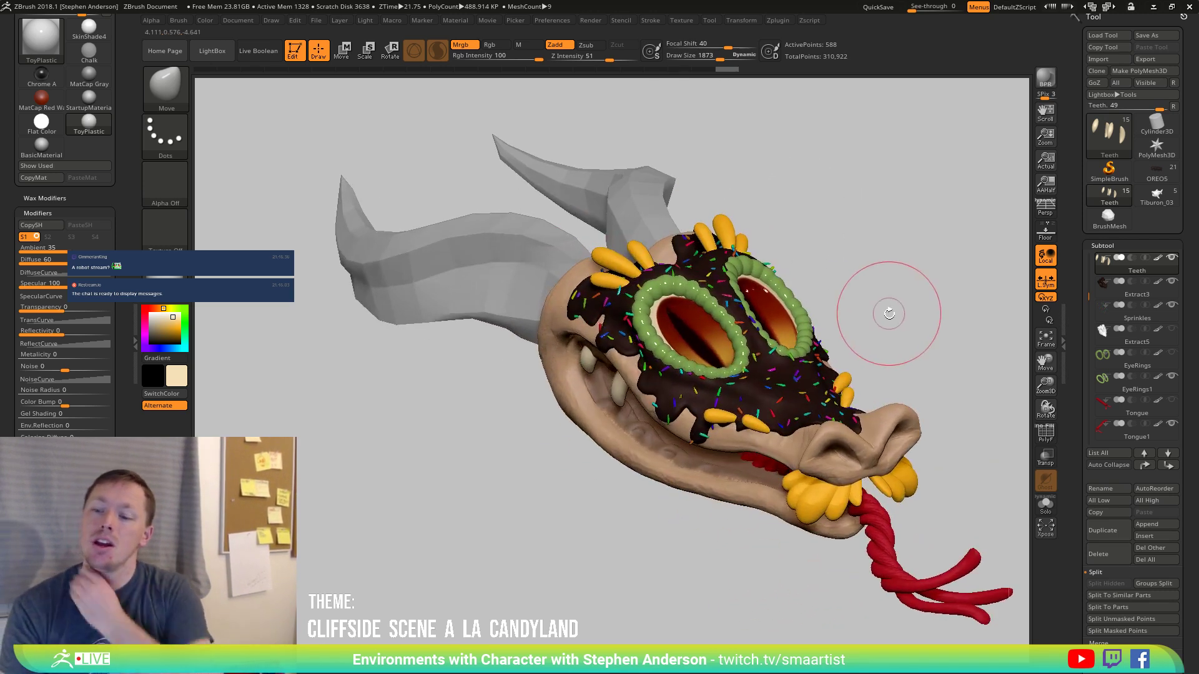
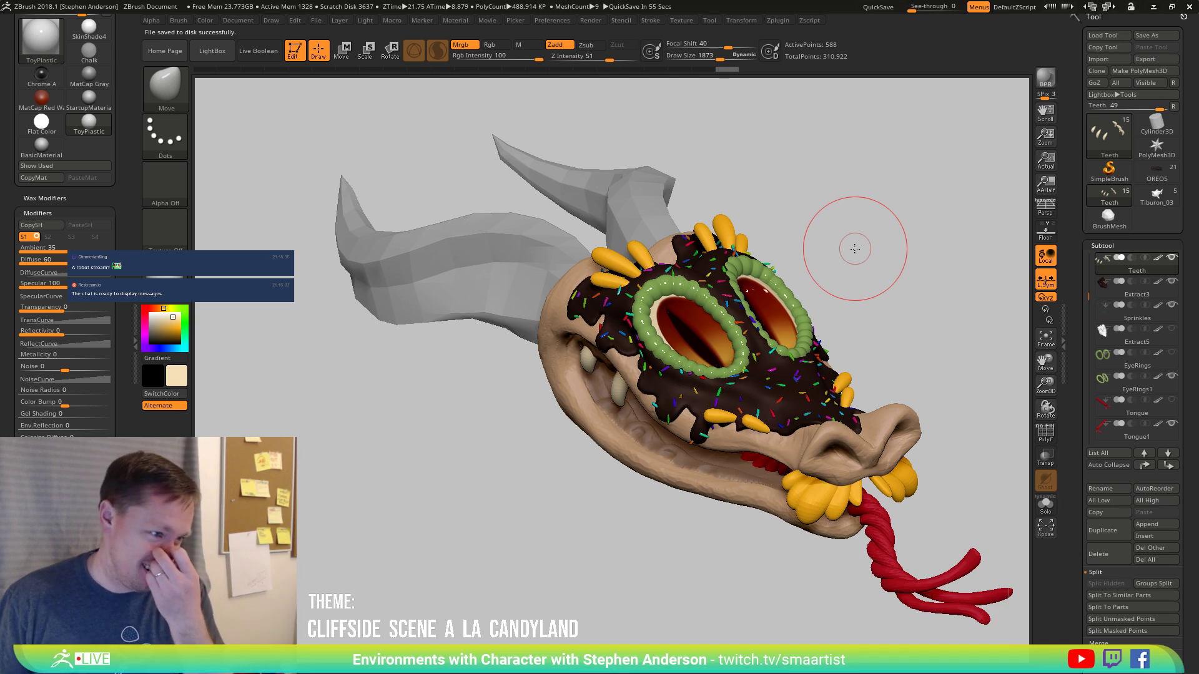
pyautogui.moveTo(839, 225)
pyautogui.mouseDown()
pyautogui.moveTo(872, 249)
pyautogui.moveTo(794, 311)
pyautogui.moveTo(787, 299)
pyautogui.moveTo(584, 319)
pyautogui.moveTo(577, 256)
pyautogui.moveTo(666, 244)
pyautogui.moveTo(717, 278)
pyautogui.moveTo(727, 232)
pyautogui.moveTo(768, 339)
pyautogui.moveTo(812, 376)
pyautogui.moveTo(1041, 364)
pyautogui.mouseUp()
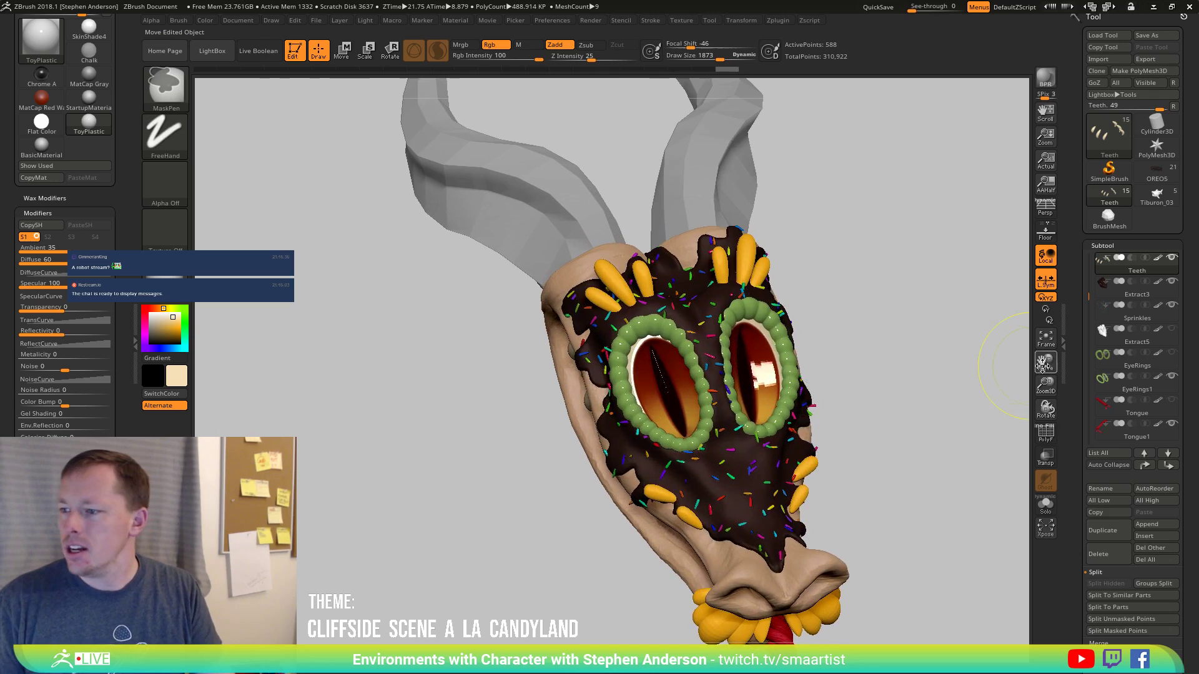
pyautogui.click(1106, 381)
pyautogui.moveTo(718, 406)
pyautogui.mouseDown()
pyautogui.moveTo(710, 437)
pyautogui.moveTo(739, 439)
pyautogui.mouseUp()
pyautogui.hotkey('shift', 'f')
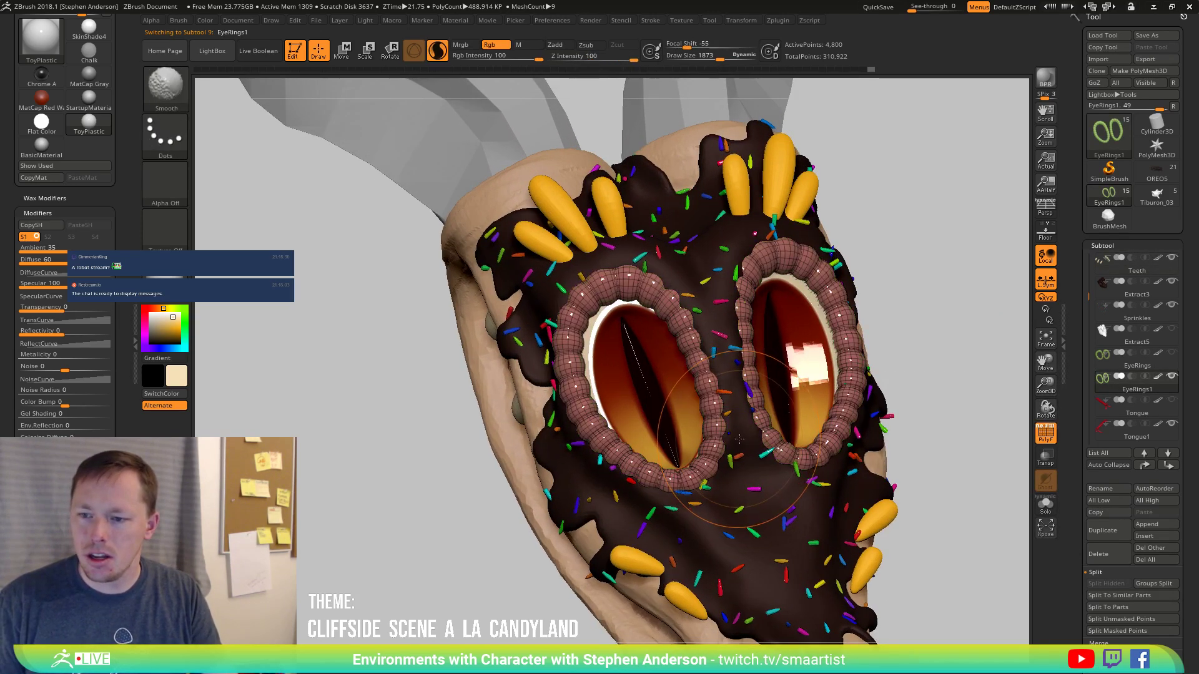
pyautogui.click(1046, 506)
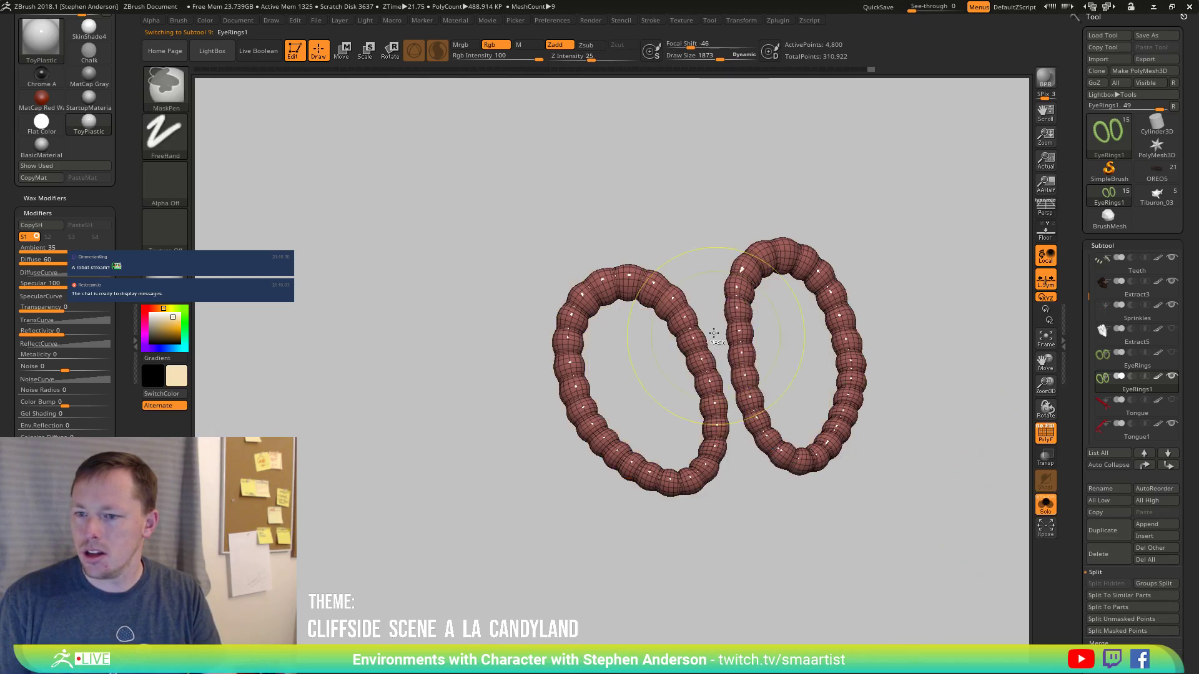
# Try hiding one edge loop across the top of a single eye ring with SelectLasso, and restore full visibility.
pyautogui.keyDown('shift'); pyautogui.moveTo(665, 299); pyautogui.dragTo(624, 253); pyautogui.keyUp('shift')
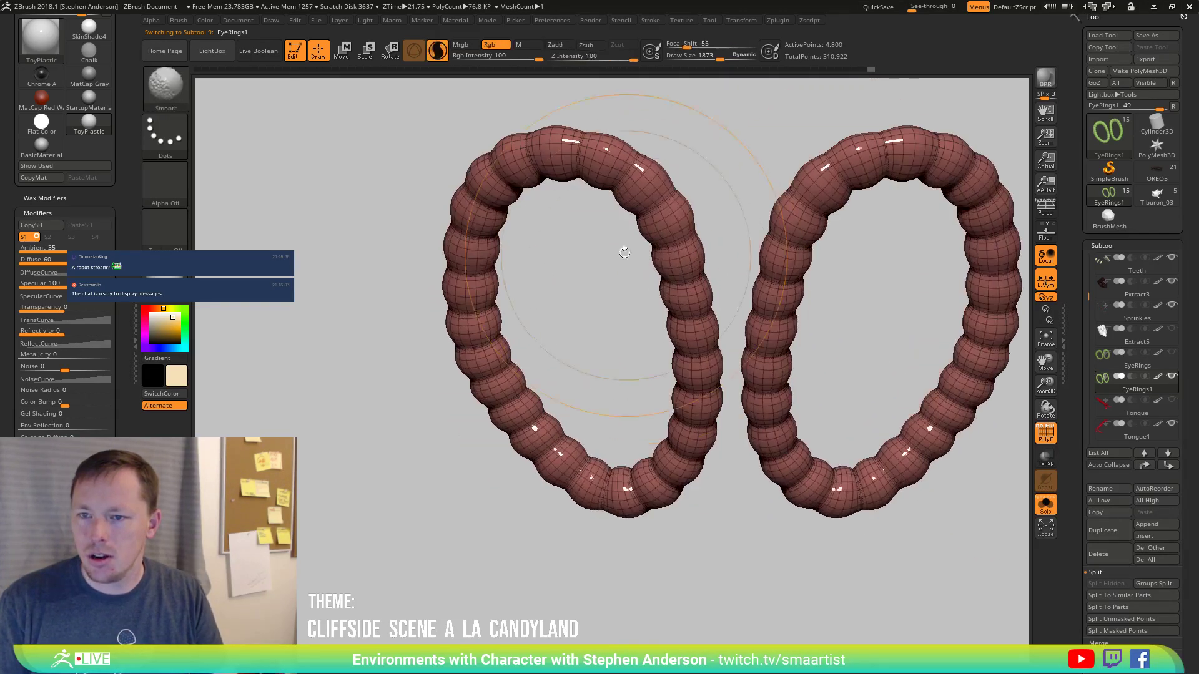
pyautogui.moveTo(553, 111); pyautogui.dragTo(582, 124)
pyautogui.click(156, 94)
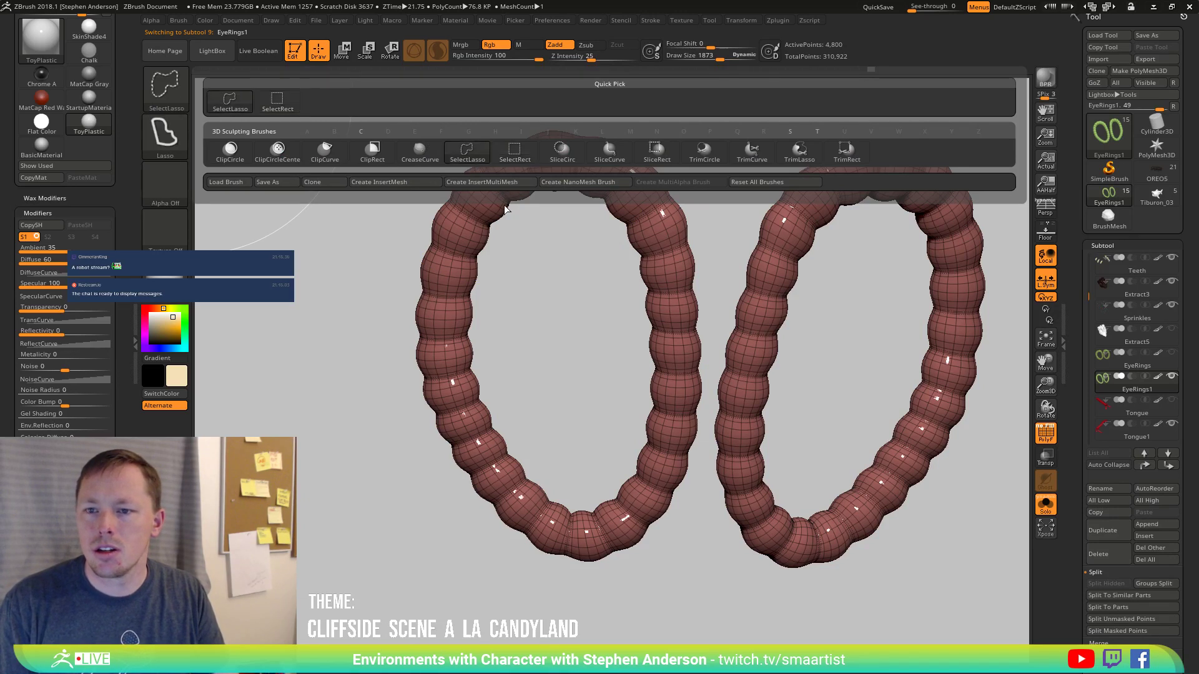
pyautogui.moveTo(538, 234)
pyautogui.mouseDown(button='right')
pyautogui.moveTo(554, 229)
pyautogui.moveTo(523, 330)
pyautogui.mouseUp(button='right')
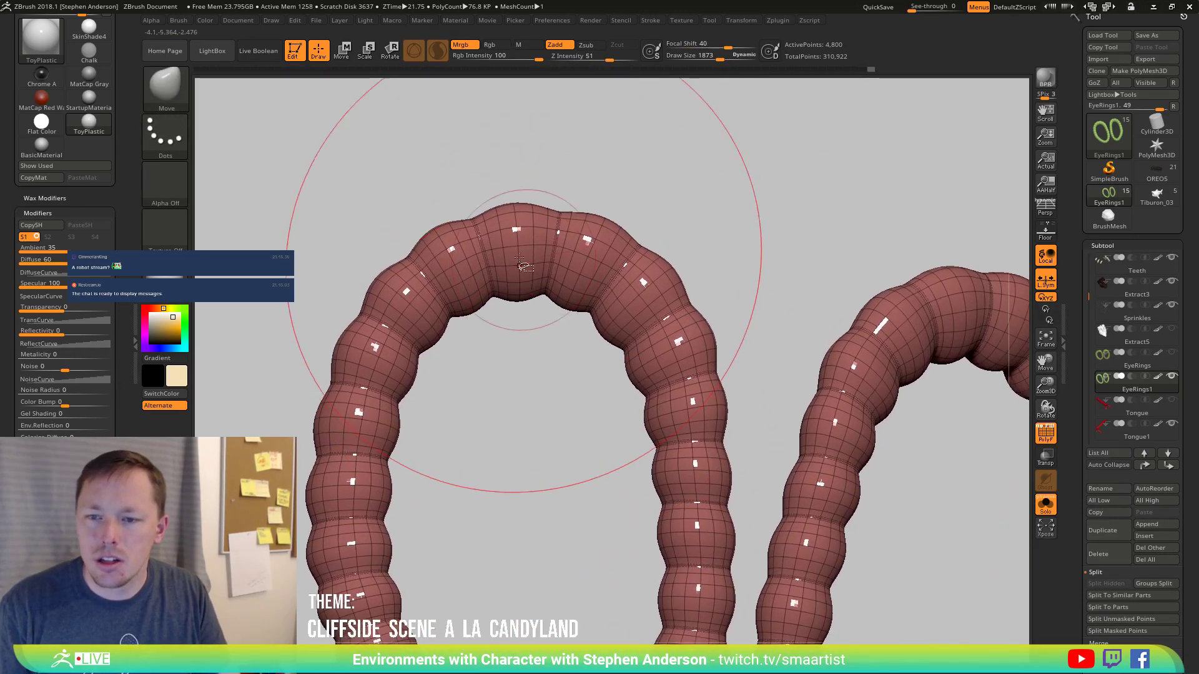
pyautogui.keyDown('ctrl'); pyautogui.keyDown('alt'); pyautogui.keyDown('shift'); pyautogui.click(510, 247); pyautogui.keyUp('shift'); pyautogui.keyUp('alt'); pyautogui.keyUp('ctrl')
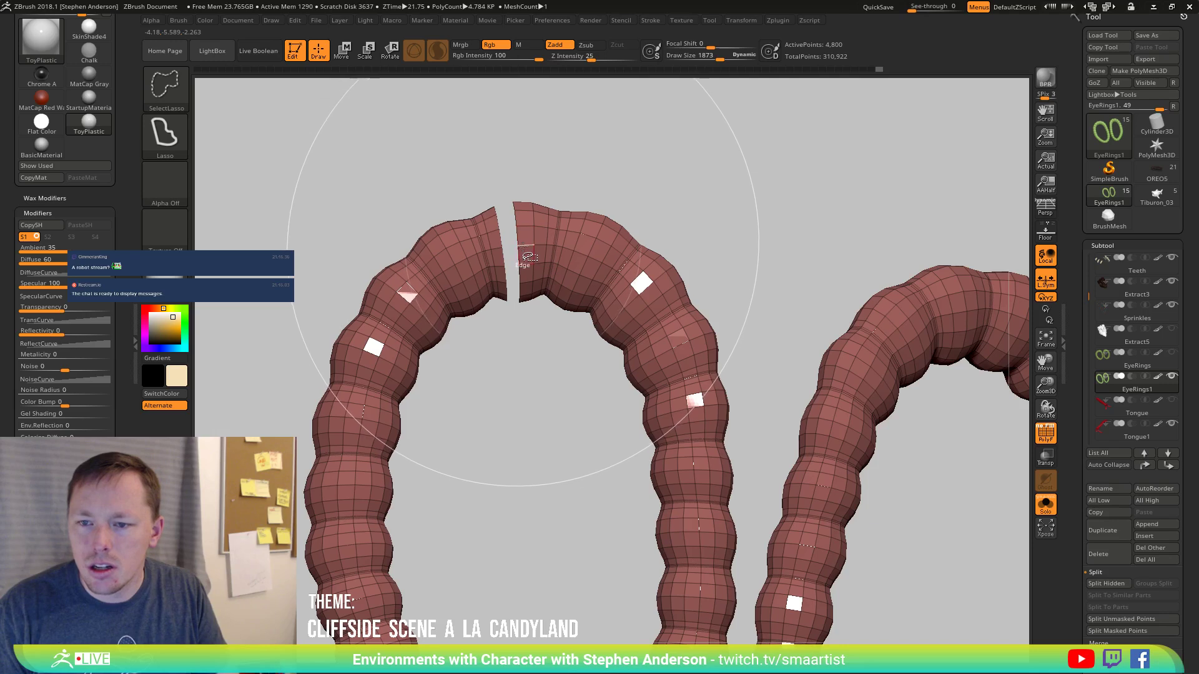
pyautogui.moveTo(522, 287)
pyautogui.keyDown('ctrl'); pyautogui.mouseDown(button='right')
pyautogui.moveTo(484, 270)
pyautogui.moveTo(531, 306)
pyautogui.mouseUp(button='right'); pyautogui.keyUp('ctrl')
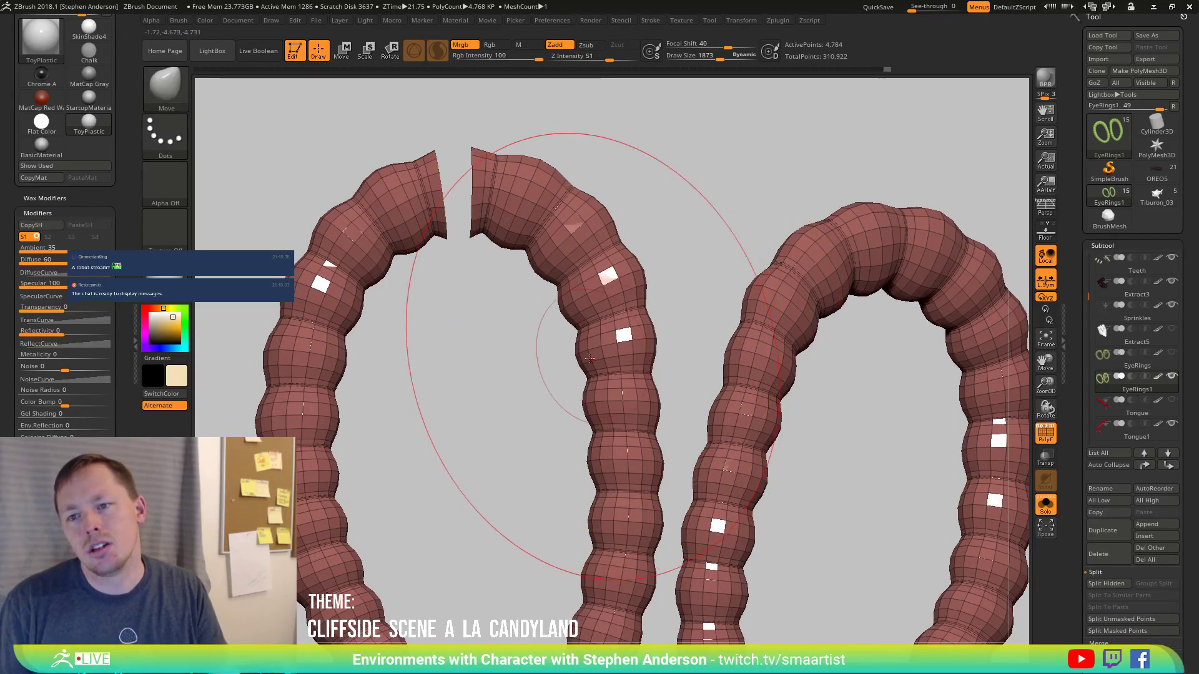
pyautogui.keyDown('ctrl'); pyautogui.moveTo(504, 403); pyautogui.dragTo(484, 379, button='right'); pyautogui.keyUp('ctrl')
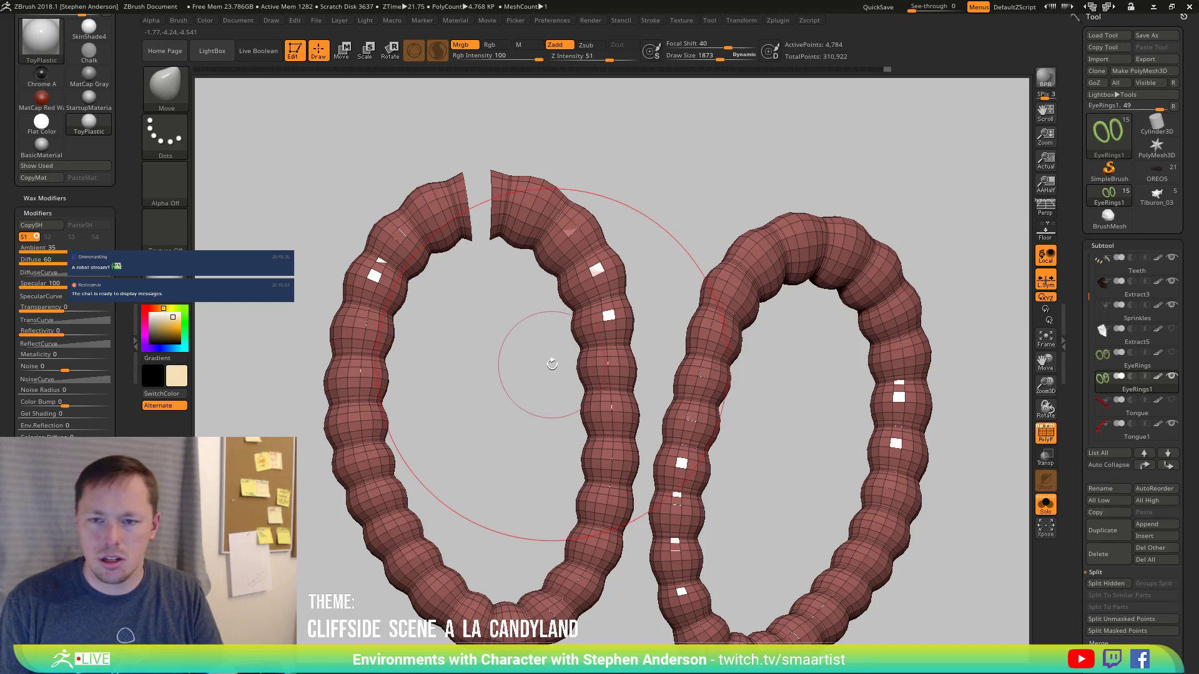
pyautogui.keyDown('ctrl'); pyautogui.keyDown('shift'); pyautogui.click(497, 387); pyautogui.keyUp('shift'); pyautogui.keyUp('ctrl')
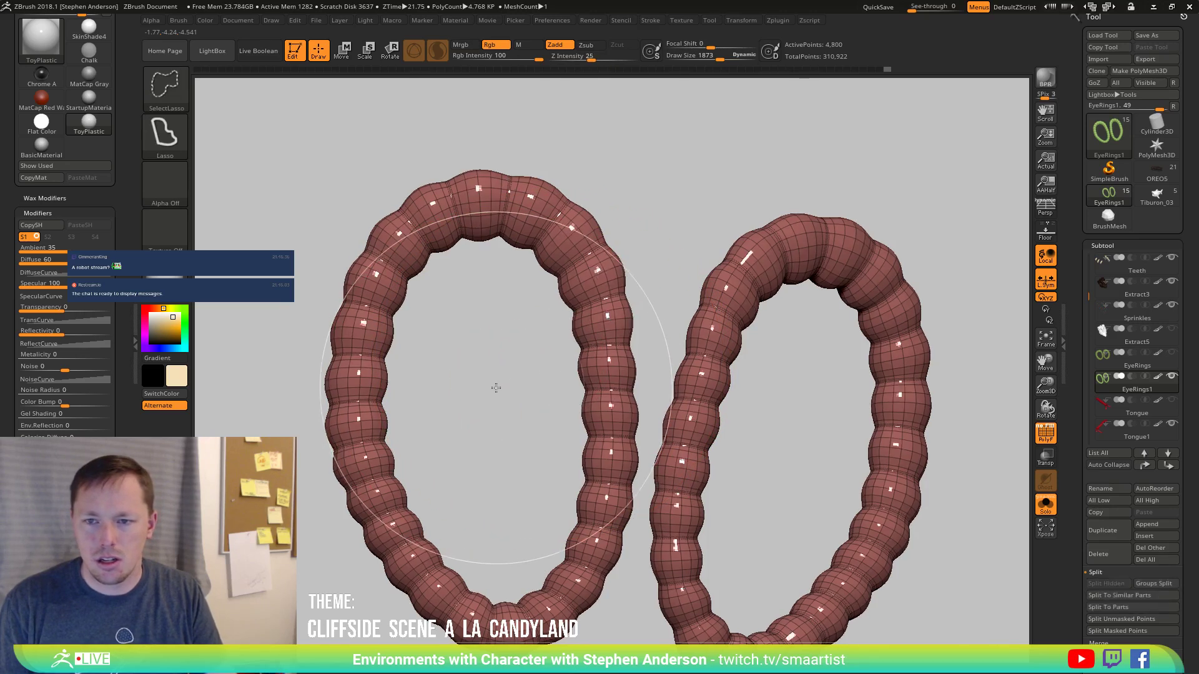
# Hide one edge loop across the top of each eye ring using SelectLasso.
pyautogui.moveTo(493, 341)
pyautogui.keyDown('alt'); pyautogui.mouseDown(button='right')
pyautogui.moveTo(486, 415)
pyautogui.moveTo(473, 340)
pyautogui.mouseUp(button='right'); pyautogui.keyUp('alt')
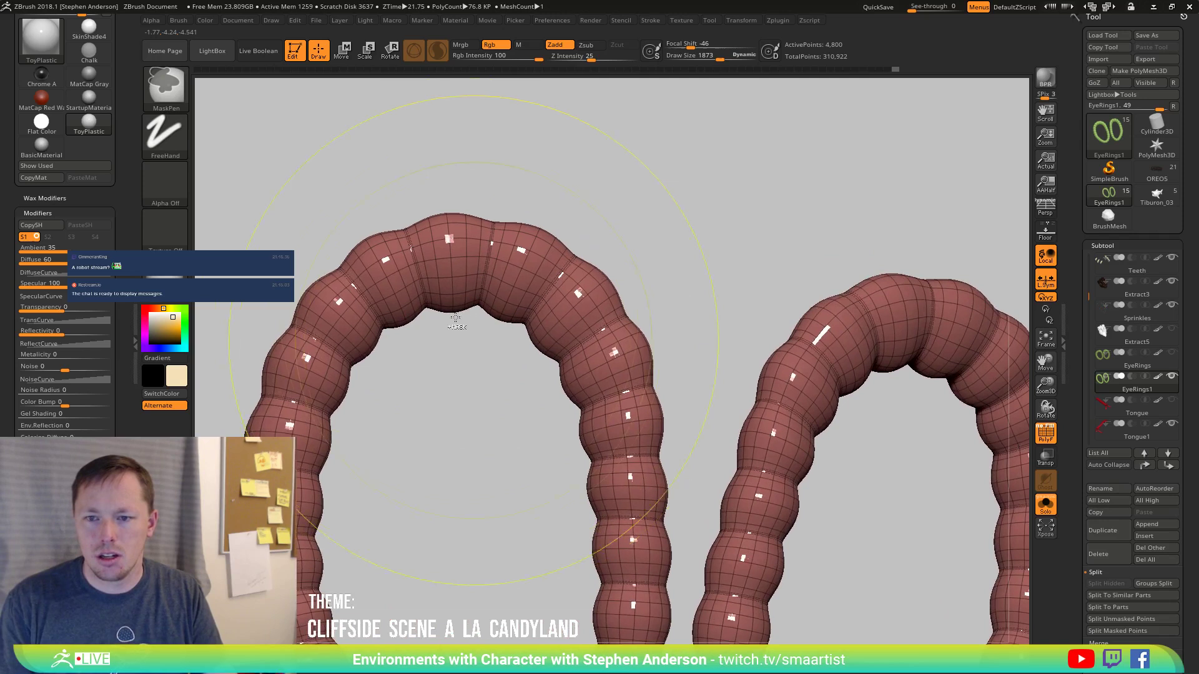
pyautogui.keyDown('ctrl'); pyautogui.keyDown('shift'); pyautogui.click(442, 257); pyautogui.keyUp('shift'); pyautogui.keyUp('ctrl')
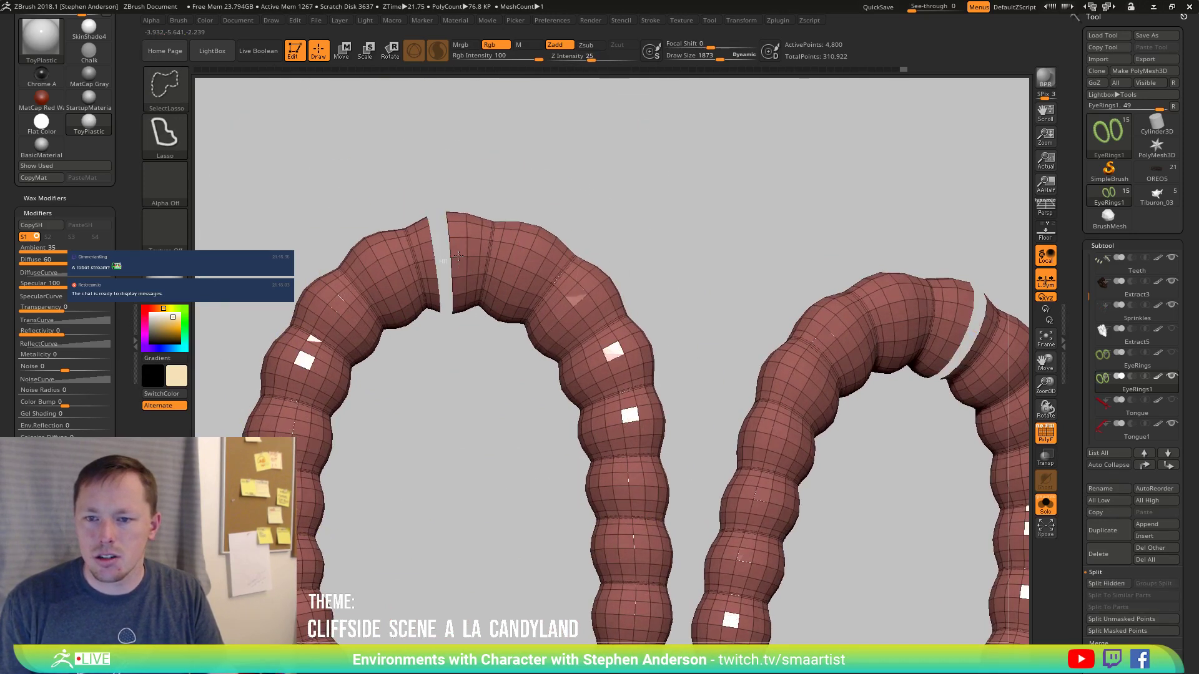
# Hide pairs of neighbouring edge loops at the top and down the outer side of both eye rings.
pyautogui.keyDown('ctrl'); pyautogui.keyDown('shift'); pyautogui.click(458, 256); pyautogui.keyUp('shift'); pyautogui.keyUp('ctrl')
pyautogui.keyDown('ctrl'); pyautogui.moveTo(462, 255); pyautogui.dragTo(480, 294, button='right'); pyautogui.keyUp('ctrl')
pyautogui.moveTo(480, 294)
pyautogui.keyDown('alt'); pyautogui.mouseDown(button='right')
pyautogui.moveTo(489, 249)
pyautogui.moveTo(485, 260)
pyautogui.mouseUp(button='right'); pyautogui.keyUp('alt')
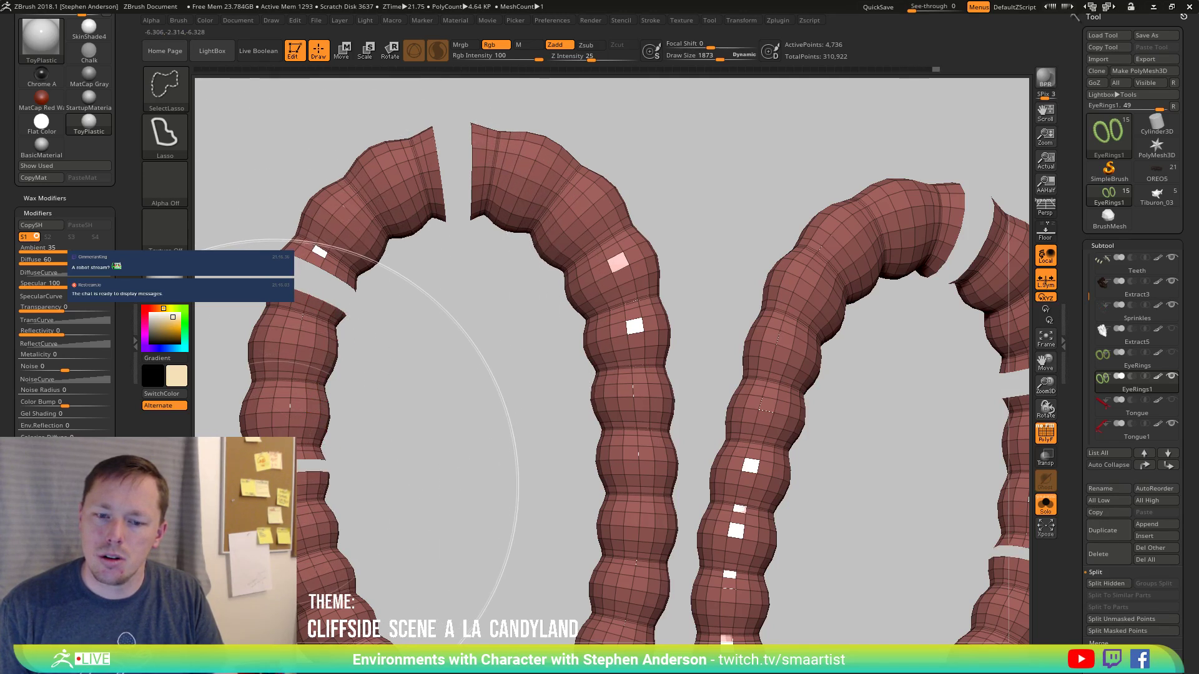
pyautogui.moveTo(372, 499)
pyautogui.mouseDown()
pyautogui.moveTo(407, 401)
pyautogui.moveTo(401, 455)
pyautogui.moveTo(445, 409)
pyautogui.mouseUp()
# Hide pairs of neighbouring edge loops at three spaced beads down the inner side of each eye ring.
pyautogui.keyDown('ctrl'); pyautogui.keyDown('shift'); pyautogui.click(582, 255); pyautogui.keyUp('shift'); pyautogui.keyUp('ctrl')
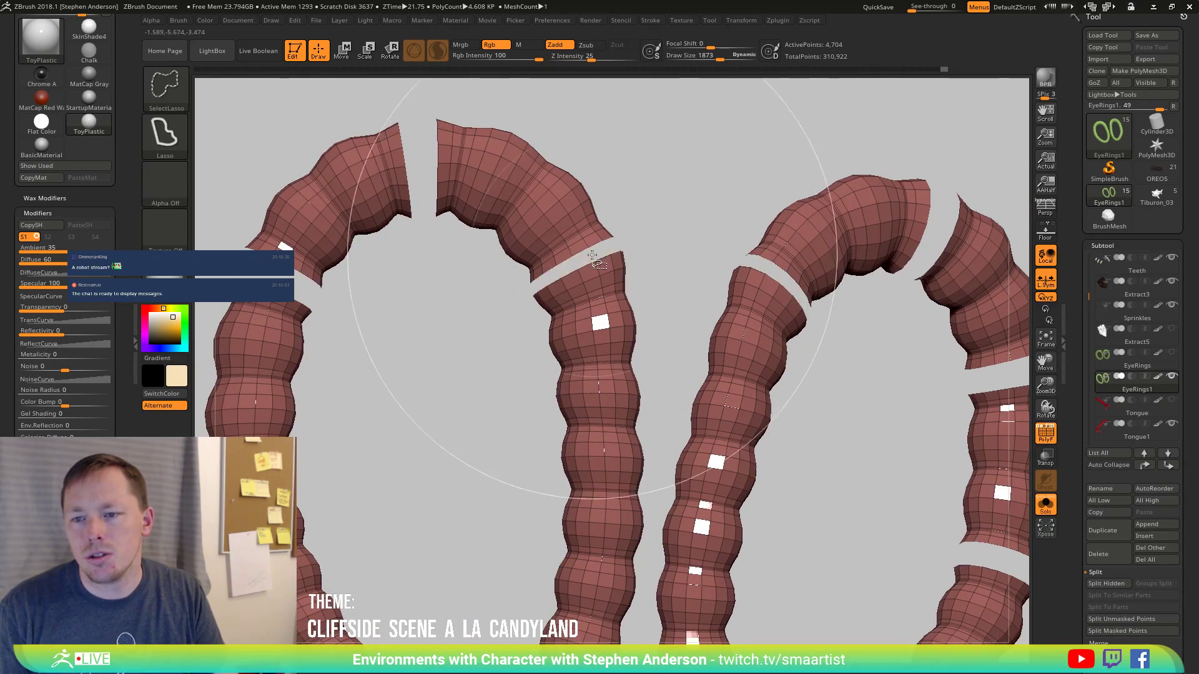
pyautogui.keyDown('ctrl'); pyautogui.keyDown('shift'); pyautogui.click(599, 274); pyautogui.keyUp('shift'); pyautogui.keyUp('ctrl')
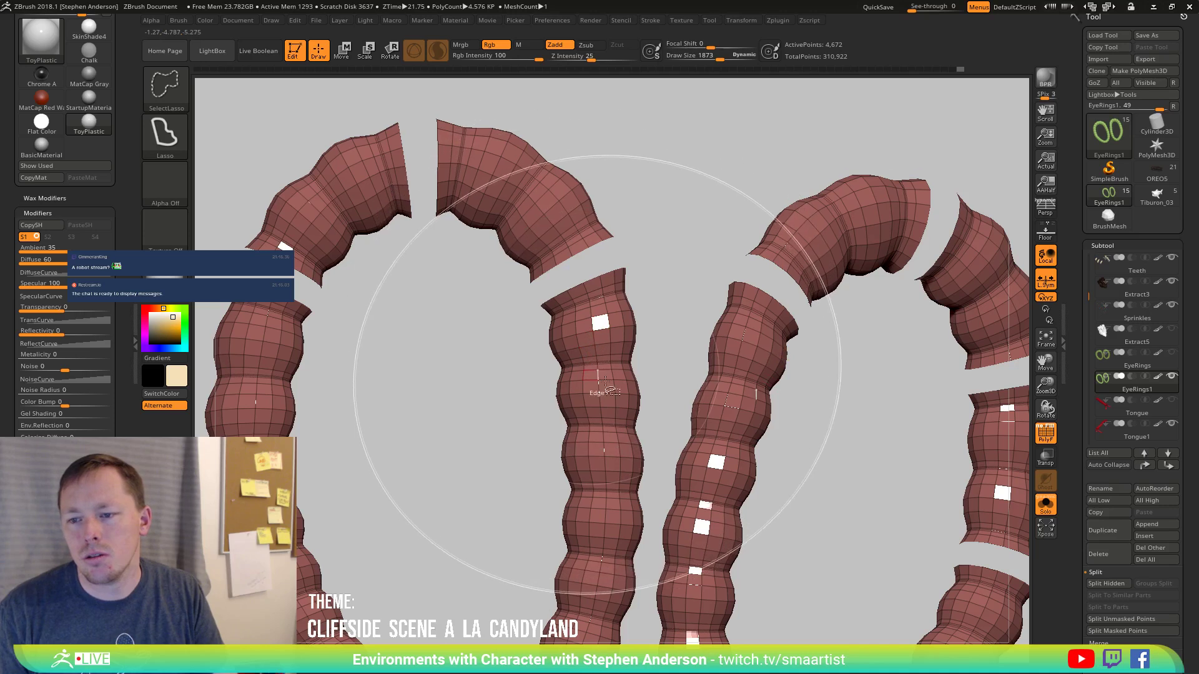
pyautogui.keyDown('ctrl'); pyautogui.keyDown('shift'); pyautogui.click(603, 452); pyautogui.keyUp('shift'); pyautogui.keyUp('ctrl')
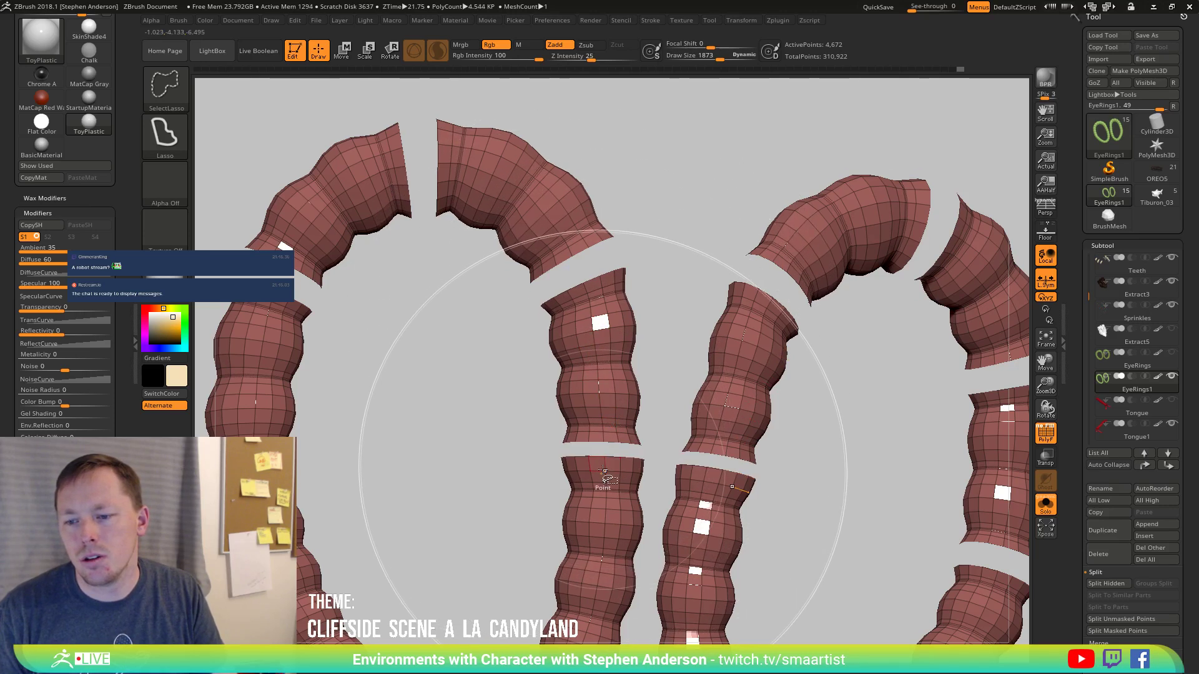
pyautogui.keyDown('ctrl'); pyautogui.keyDown('shift'); pyautogui.click(604, 467); pyautogui.keyUp('shift'); pyautogui.keyUp('ctrl')
pyautogui.keyDown('alt'); pyautogui.moveTo(650, 478); pyautogui.dragTo(646, 336); pyautogui.keyUp('alt')
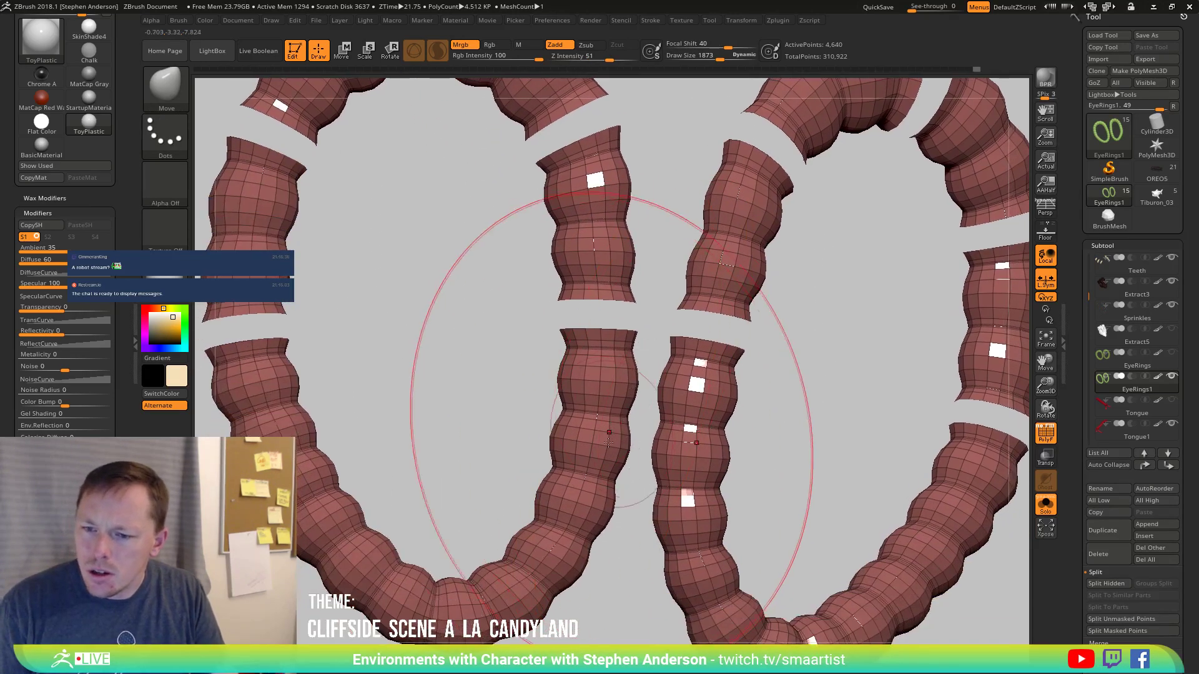
pyautogui.keyDown('ctrl'); pyautogui.keyDown('shift'); pyautogui.click(582, 513); pyautogui.keyUp('shift'); pyautogui.keyUp('ctrl')
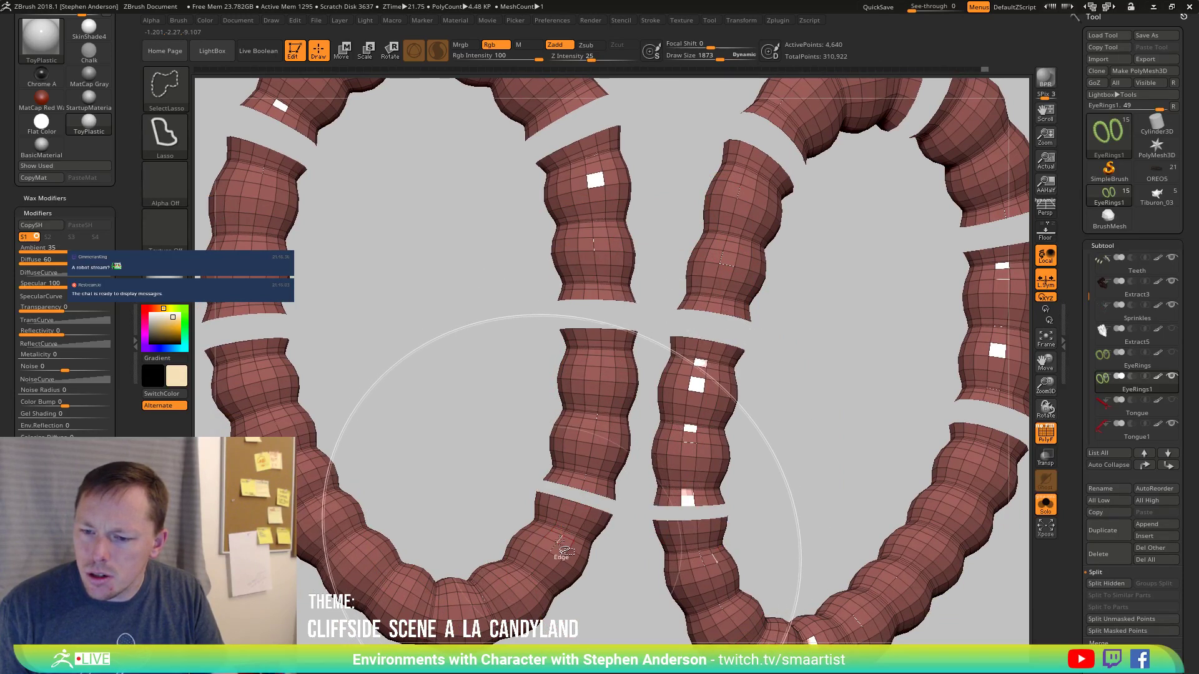
pyautogui.keyDown('ctrl'); pyautogui.keyDown('shift'); pyautogui.click(581, 518); pyautogui.keyUp('shift'); pyautogui.keyUp('ctrl')
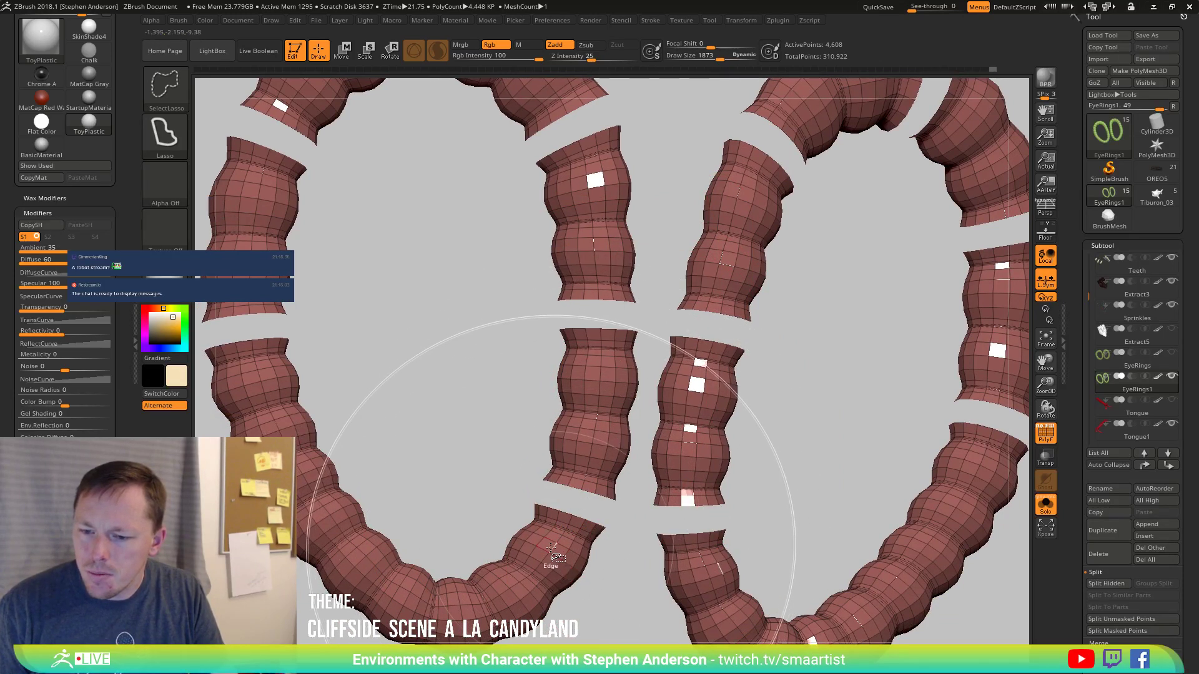
# Try hiding closely spaced edge loops along the bottom curve of the eye rings, and undo them.
pyautogui.keyDown('ctrl'); pyautogui.keyDown('shift'); pyautogui.click(553, 566); pyautogui.keyUp('shift'); pyautogui.keyUp('ctrl')
pyautogui.moveTo(553, 566)
pyautogui.keyDown('alt'); pyautogui.mouseDown()
pyautogui.moveTo(562, 521)
pyautogui.moveTo(538, 515)
pyautogui.moveTo(591, 445)
pyautogui.moveTo(546, 477)
pyautogui.mouseUp(); pyautogui.keyUp('alt')
pyautogui.keyDown('ctrl'); pyautogui.keyDown('shift'); pyautogui.click(537, 513); pyautogui.keyUp('shift'); pyautogui.keyUp('ctrl')
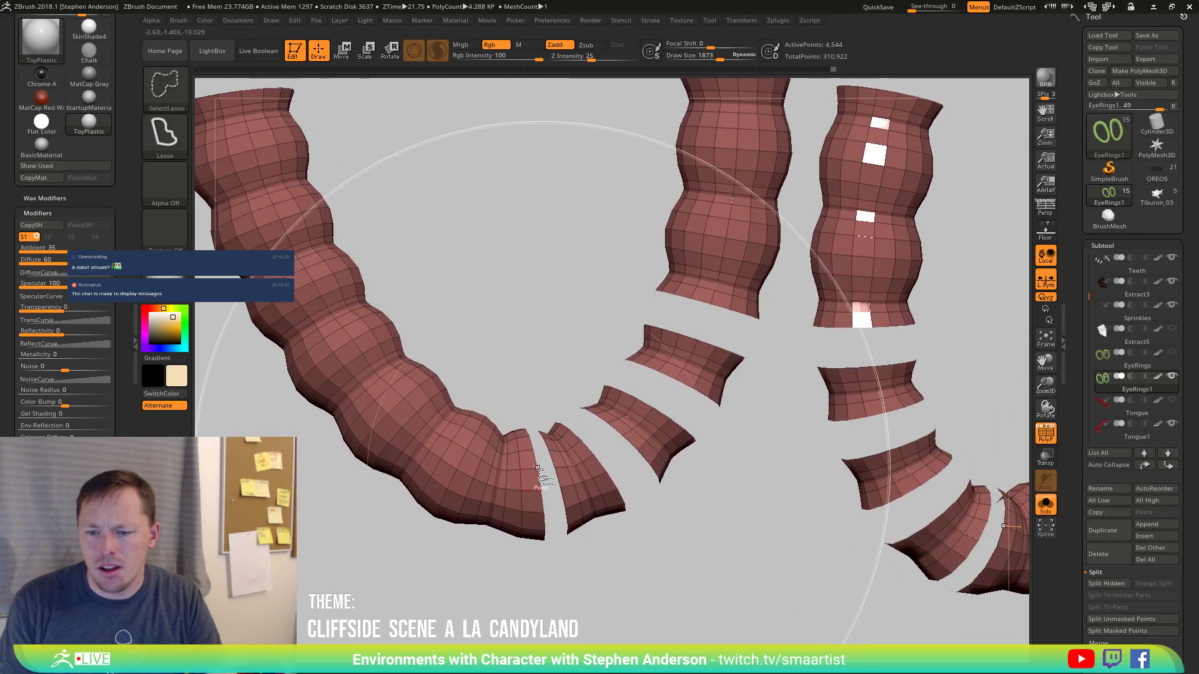
pyautogui.keyDown('ctrl'); pyautogui.keyDown('shift'); pyautogui.click(527, 469); pyautogui.keyUp('shift'); pyautogui.keyUp('ctrl')
pyautogui.keyDown('ctrl'); pyautogui.moveTo(587, 502); pyautogui.dragTo(522, 476, button='right'); pyautogui.keyUp('ctrl')
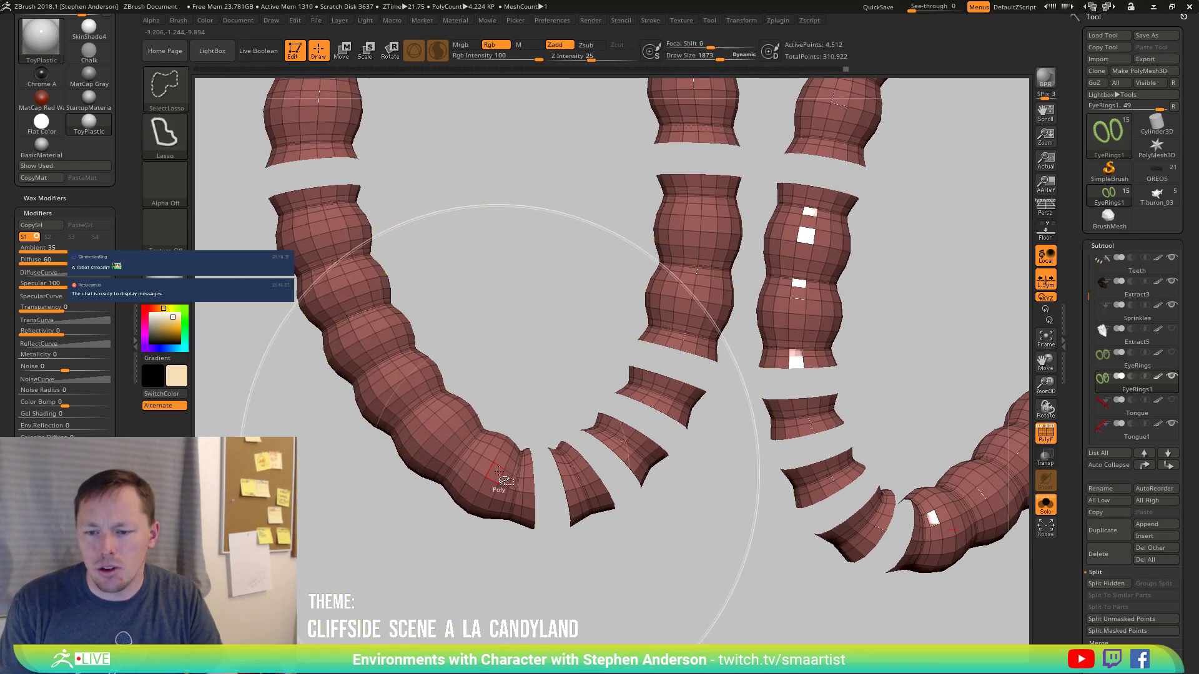
pyautogui.keyDown('ctrl'); pyautogui.keyDown('shift'); pyautogui.click(499, 467); pyautogui.keyUp('shift'); pyautogui.keyUp('ctrl')
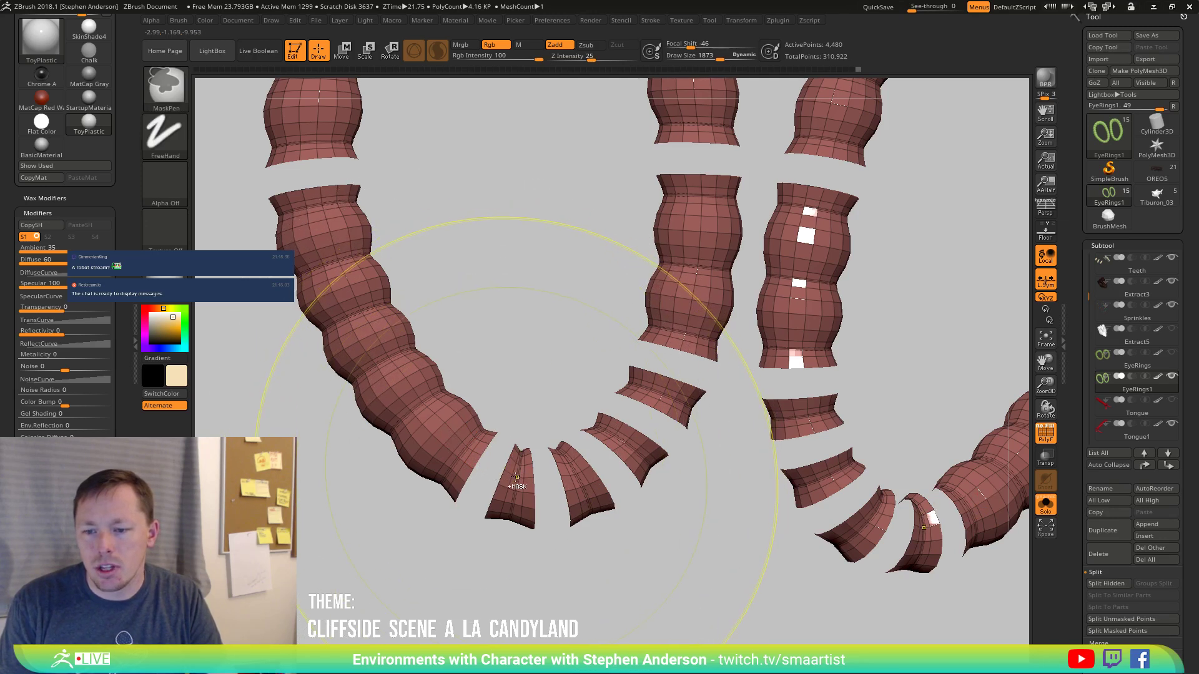
pyautogui.hotkey('ctrl', 'z')
pyautogui.hotkey('ctrl', 'z')
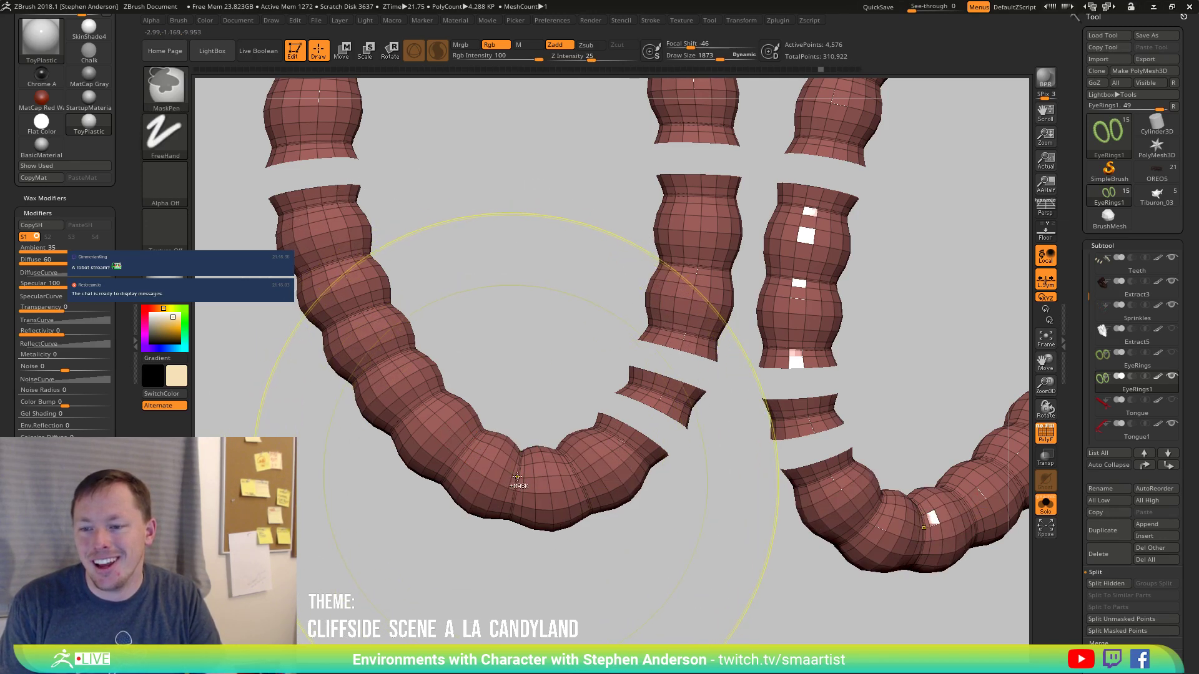
pyautogui.moveTo(518, 478); pyautogui.dragTo(512, 422)
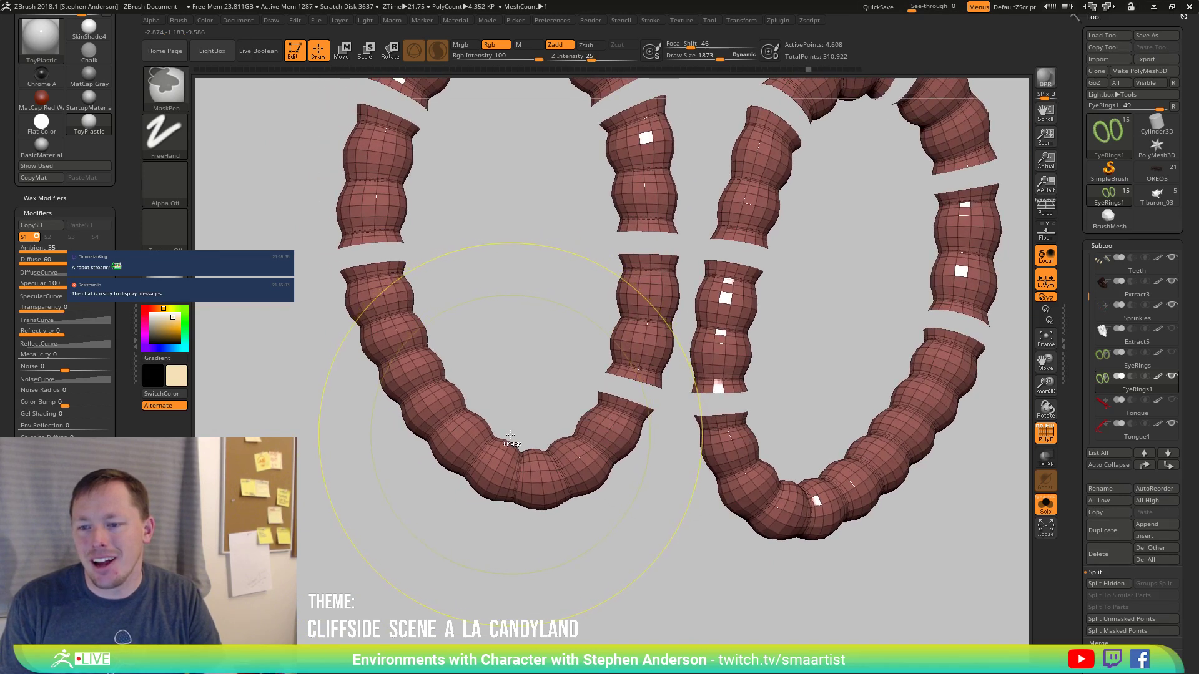
# Hide edge loops at the bottom center and lower outer side of each eye ring.
pyautogui.moveTo(682, 477); pyautogui.dragTo(690, 549)
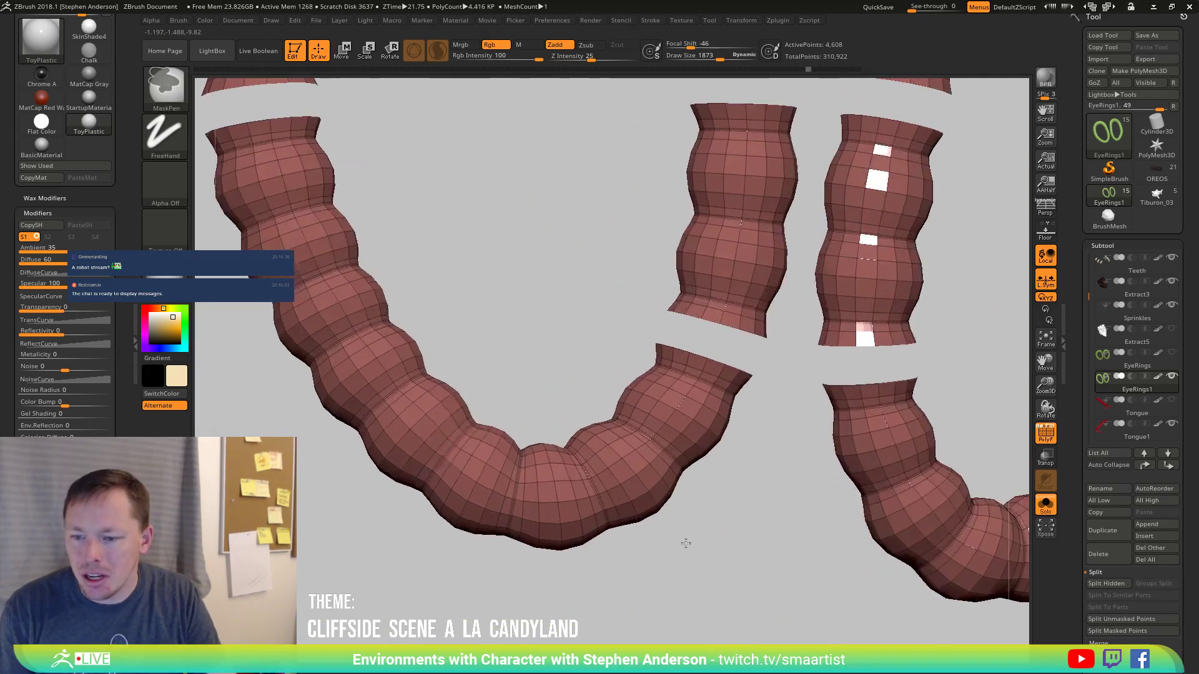
pyautogui.keyDown('ctrl'); pyautogui.keyDown('shift'); pyautogui.click(542, 509); pyautogui.keyUp('shift'); pyautogui.keyUp('ctrl')
pyautogui.moveTo(542, 509)
pyautogui.mouseDown()
pyautogui.moveTo(562, 502)
pyautogui.moveTo(491, 468)
pyautogui.mouseUp()
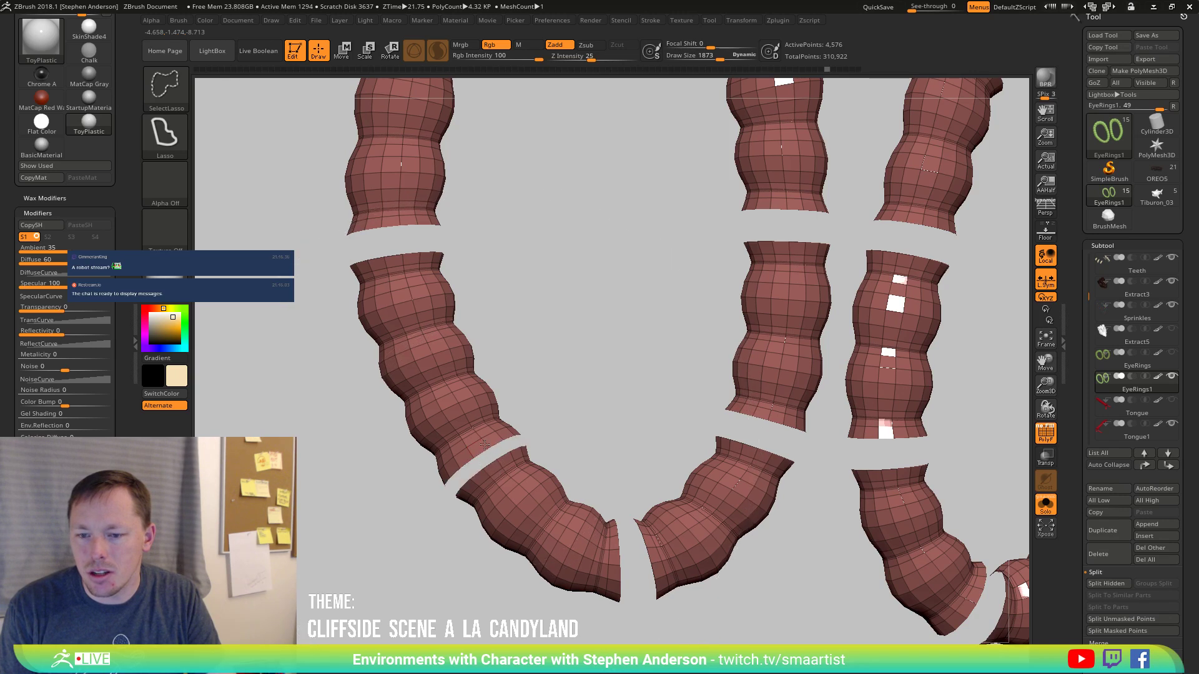
pyautogui.keyDown('ctrl'); pyautogui.moveTo(528, 509); pyautogui.dragTo(541, 437, button='right'); pyautogui.keyUp('ctrl')
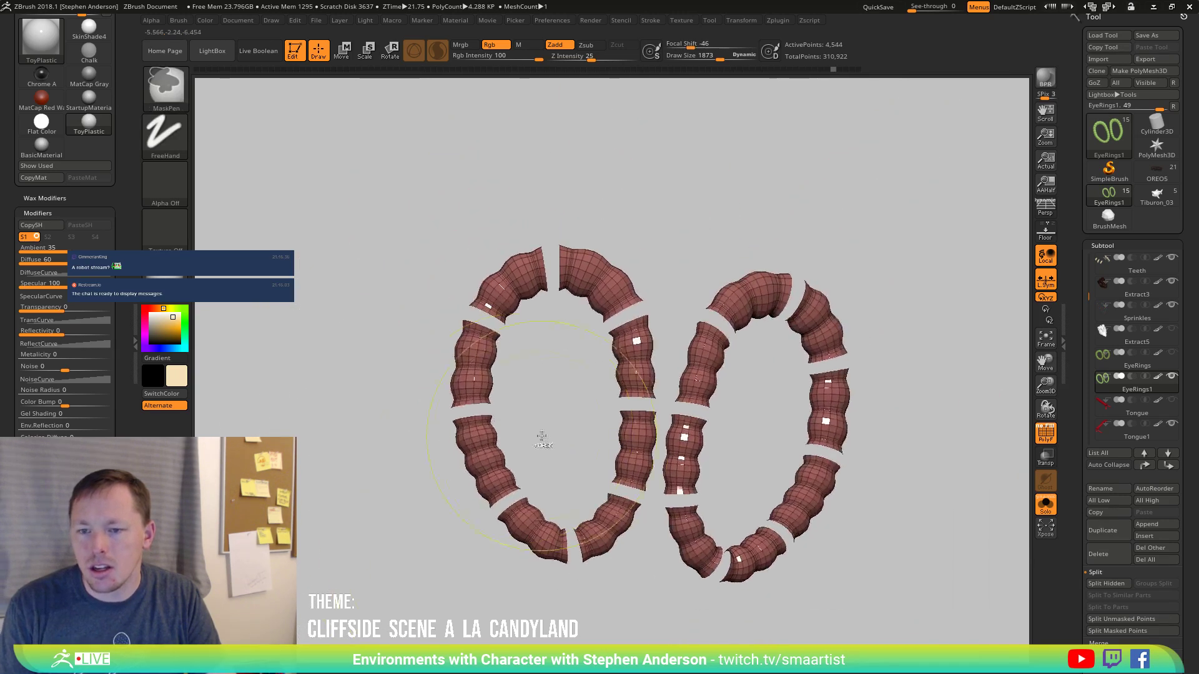
# Widen the hidden gaps to one bead each, assign the visible segments a separate polygroup, and show the full eye rings.
pyautogui.moveTo(568, 500); pyautogui.dragTo(538, 512, button='right')
pyautogui.moveTo(459, 479)
pyautogui.keyDown('ctrl'); pyautogui.mouseDown(button='right')
pyautogui.moveTo(507, 517)
pyautogui.moveTo(499, 505)
pyautogui.mouseUp(button='right'); pyautogui.keyUp('ctrl')
pyautogui.moveTo(524, 467)
pyautogui.keyDown('ctrl'); pyautogui.mouseDown(button='right')
pyautogui.moveTo(548, 508)
pyautogui.moveTo(559, 501)
pyautogui.moveTo(524, 468)
pyautogui.moveTo(513, 509)
pyautogui.moveTo(519, 495)
pyautogui.moveTo(530, 508)
pyautogui.moveTo(527, 463)
pyautogui.moveTo(510, 457)
pyautogui.moveTo(493, 402)
pyautogui.moveTo(479, 433)
pyautogui.moveTo(788, 395)
pyautogui.mouseUp(button='right'); pyautogui.keyUp('ctrl')
pyautogui.press('ctrl')
pyautogui.press('ctrl')
pyautogui.keyDown('ctrl'); pyautogui.keyDown('shift'); pyautogui.click(785, 392); pyautogui.keyUp('shift'); pyautogui.keyUp('ctrl')
pyautogui.moveTo(875, 402); pyautogui.dragTo(861, 431, button='right')
pyautogui.moveTo(556, 411)
pyautogui.keyDown('ctrl'); pyautogui.mouseDown(button='right')
pyautogui.moveTo(552, 432)
pyautogui.moveTo(601, 412)
pyautogui.mouseUp(button='right'); pyautogui.keyUp('ctrl')
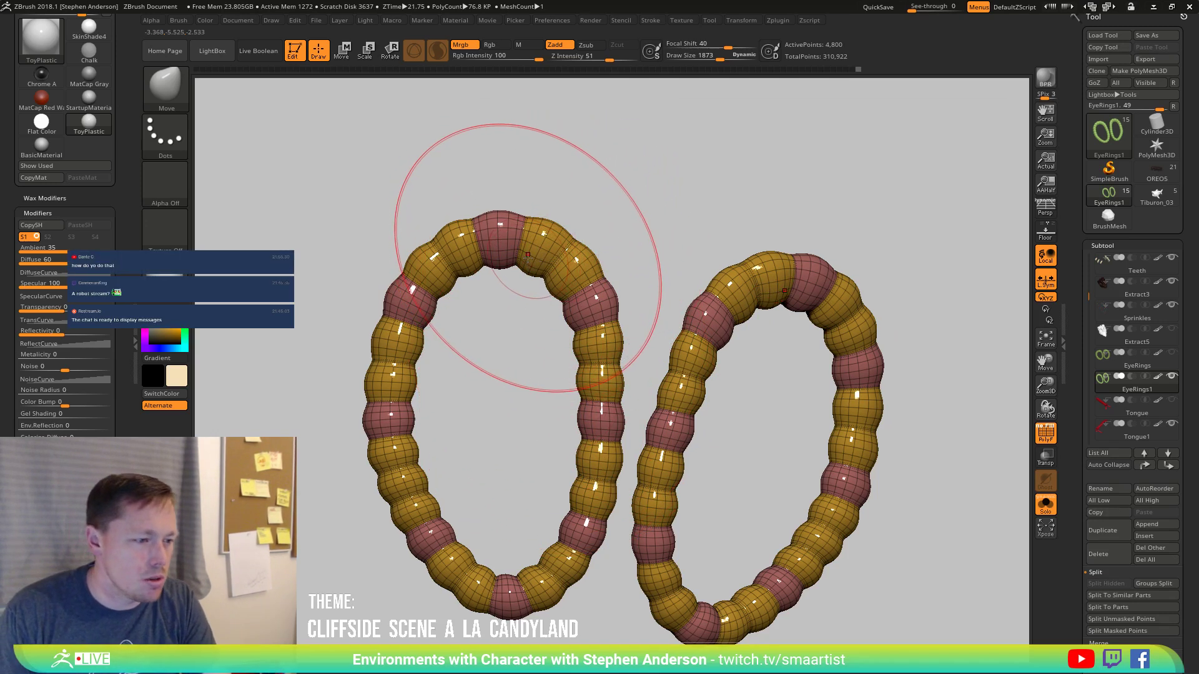
pyautogui.keyDown('ctrl'); pyautogui.moveTo(521, 259); pyautogui.dragTo(517, 281, button='right'); pyautogui.keyUp('ctrl')
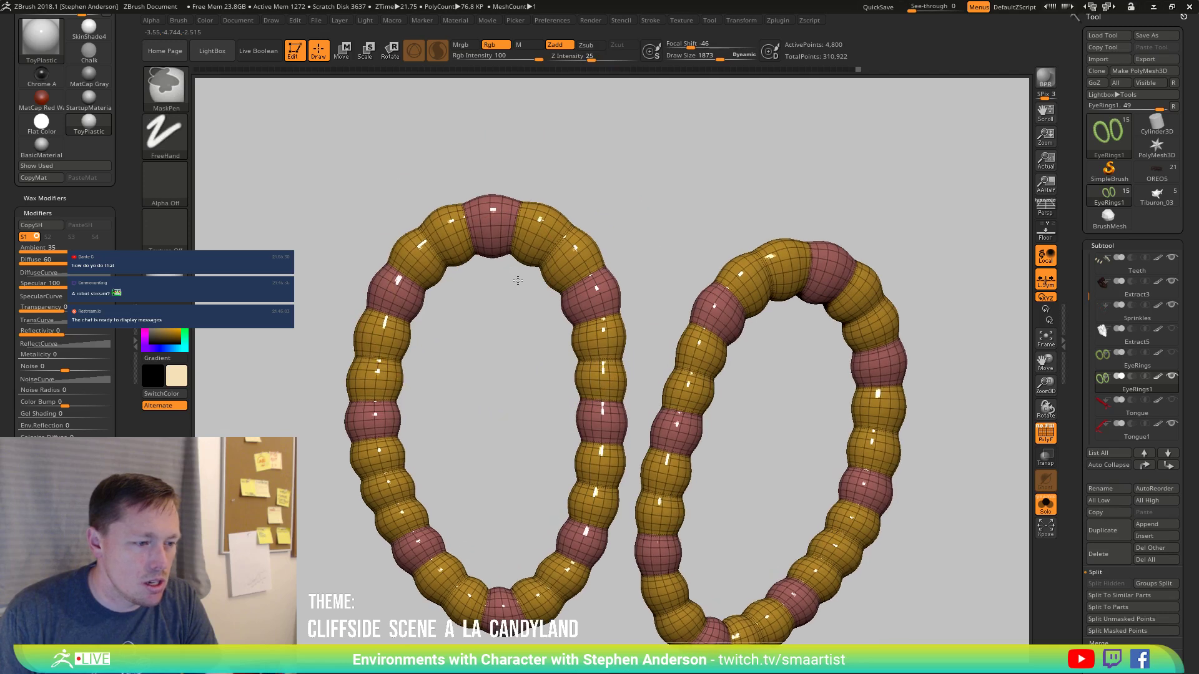
pyautogui.moveTo(496, 241); pyautogui.dragTo(519, 283, button='right')
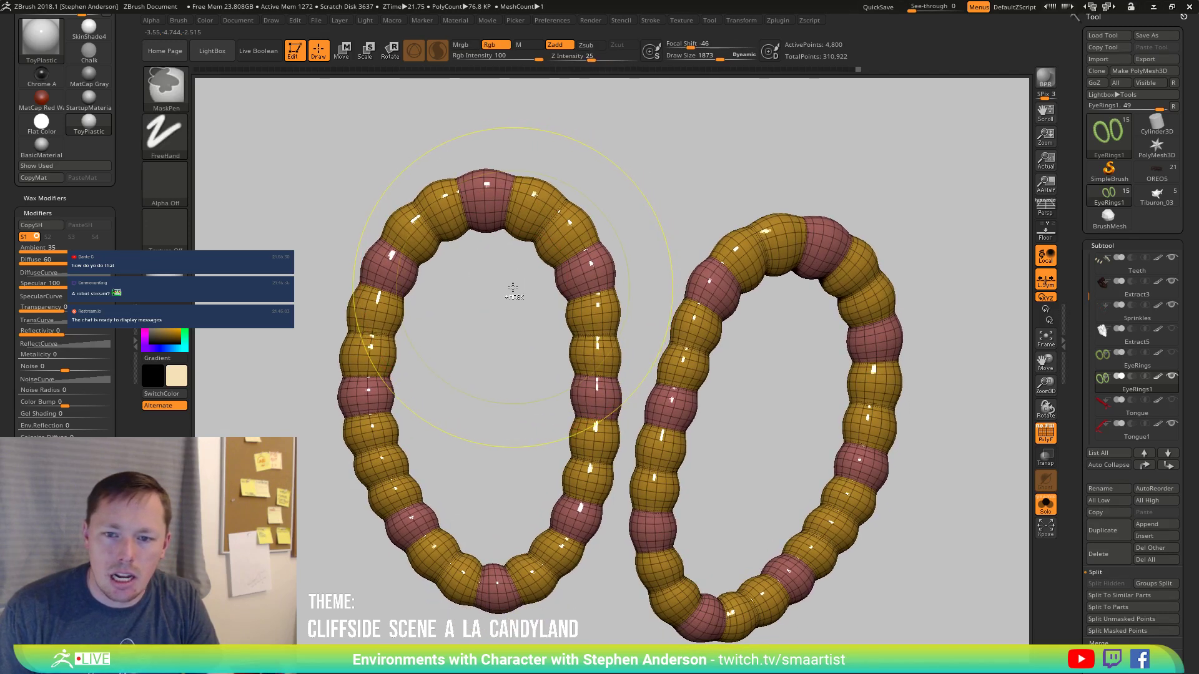
# Undo the polygrouping and the loop hiding, and restore full visibility of the eye rings.
pyautogui.keyDown('ctrl'); pyautogui.keyDown('shift'); pyautogui.click(510, 292); pyautogui.keyUp('shift'); pyautogui.keyUp('ctrl')
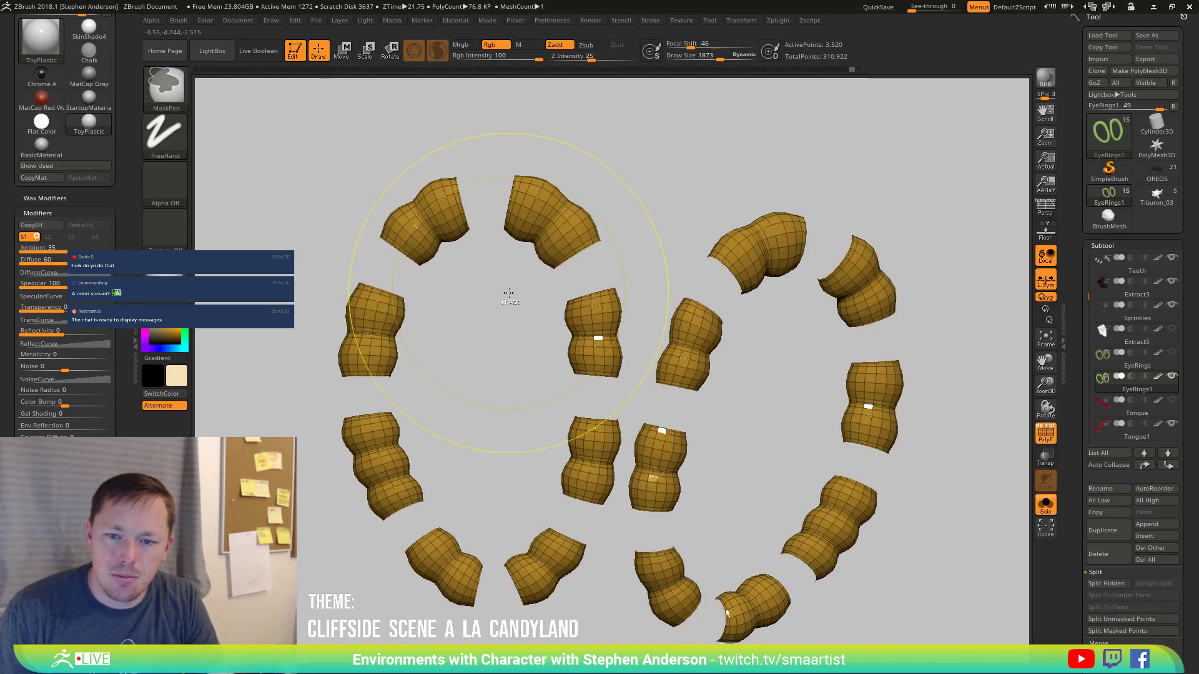
pyautogui.keyDown('ctrl'); pyautogui.keyDown('shift'); pyautogui.moveTo(508, 293); pyautogui.dragTo(509, 295); pyautogui.keyUp('shift'); pyautogui.keyUp('ctrl')
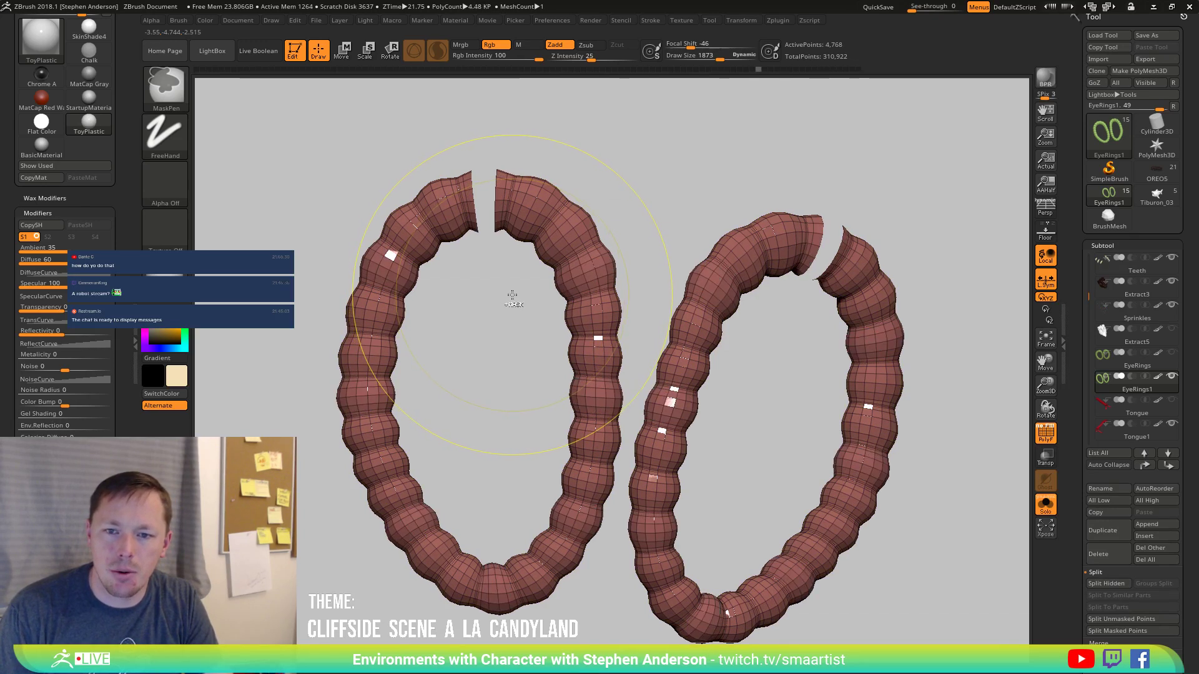
pyautogui.keyDown('ctrl'); pyautogui.keyDown('shift'); pyautogui.click(512, 296); pyautogui.keyUp('shift'); pyautogui.keyUp('ctrl')
# Try hiding two neighbouring edge loops at the top of each eye ring, and show the full mesh again.
pyautogui.keyDown('ctrl'); pyautogui.moveTo(498, 242); pyautogui.dragTo(543, 354, button='right'); pyautogui.keyUp('ctrl')
pyautogui.keyDown('ctrl'); pyautogui.keyDown('shift'); pyautogui.click(499, 231); pyautogui.keyUp('shift'); pyautogui.keyUp('ctrl')
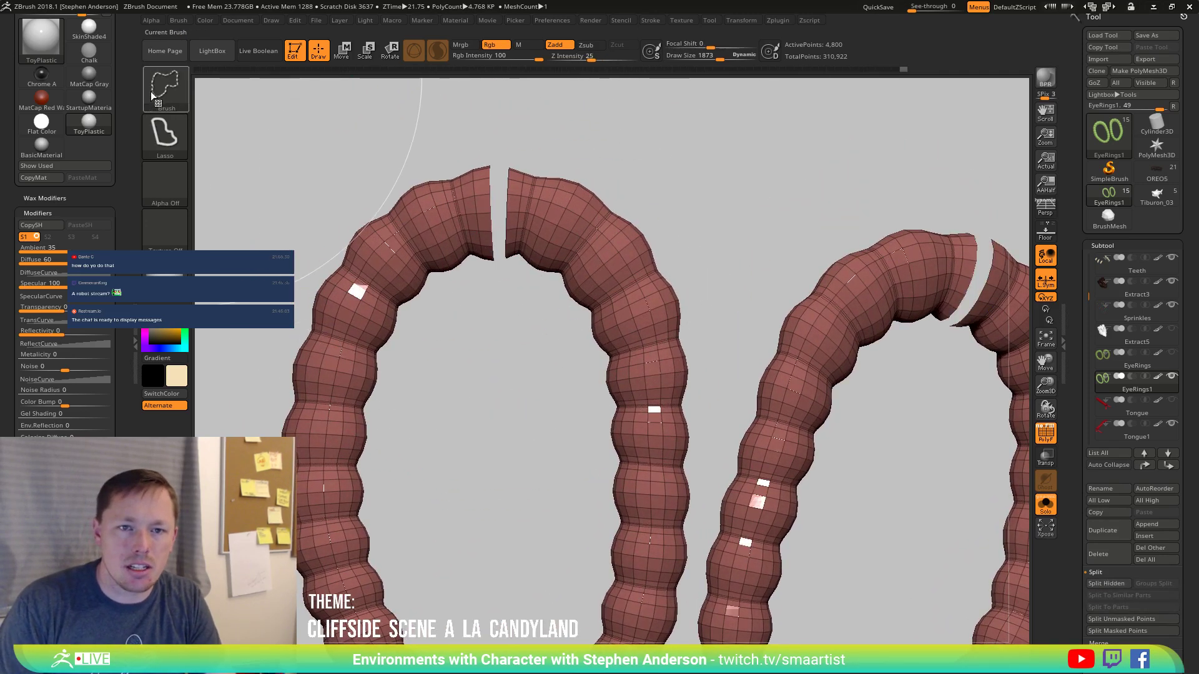
pyautogui.keyDown('ctrl'); pyautogui.keyDown('shift'); pyautogui.click(484, 231); pyautogui.keyUp('shift'); pyautogui.keyUp('ctrl')
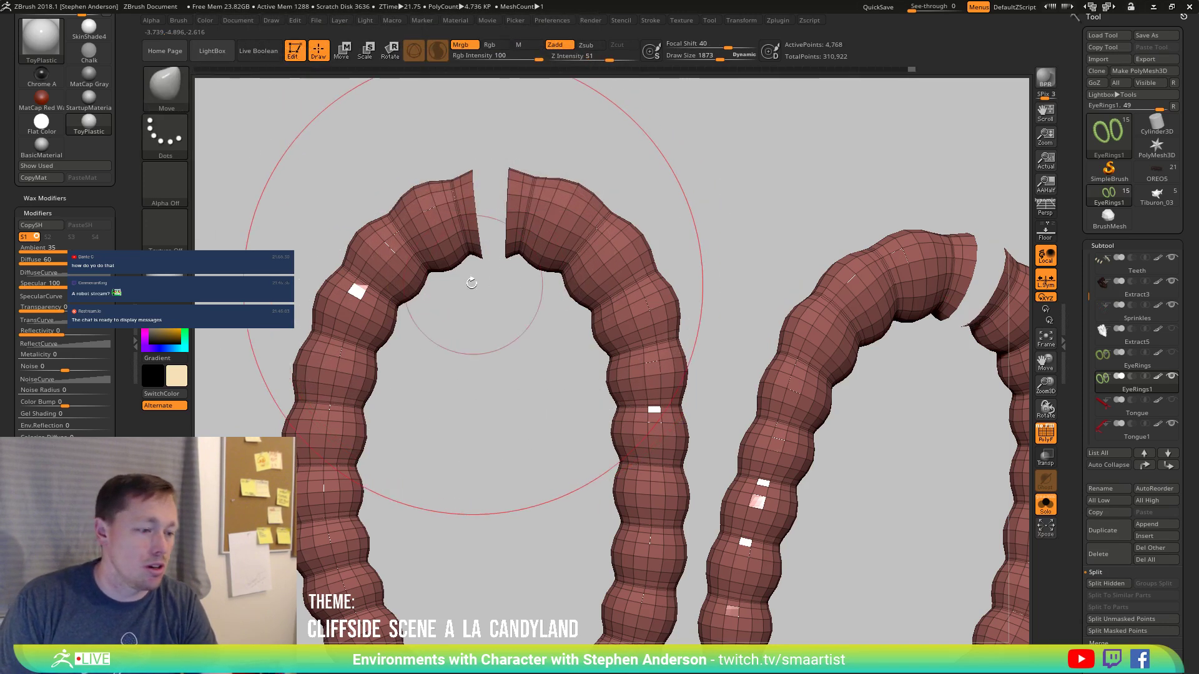
pyautogui.moveTo(496, 303)
pyautogui.keyDown('ctrl'); pyautogui.mouseDown(button='right')
pyautogui.moveTo(490, 286)
pyautogui.moveTo(493, 308)
pyautogui.mouseUp(button='right'); pyautogui.keyUp('ctrl')
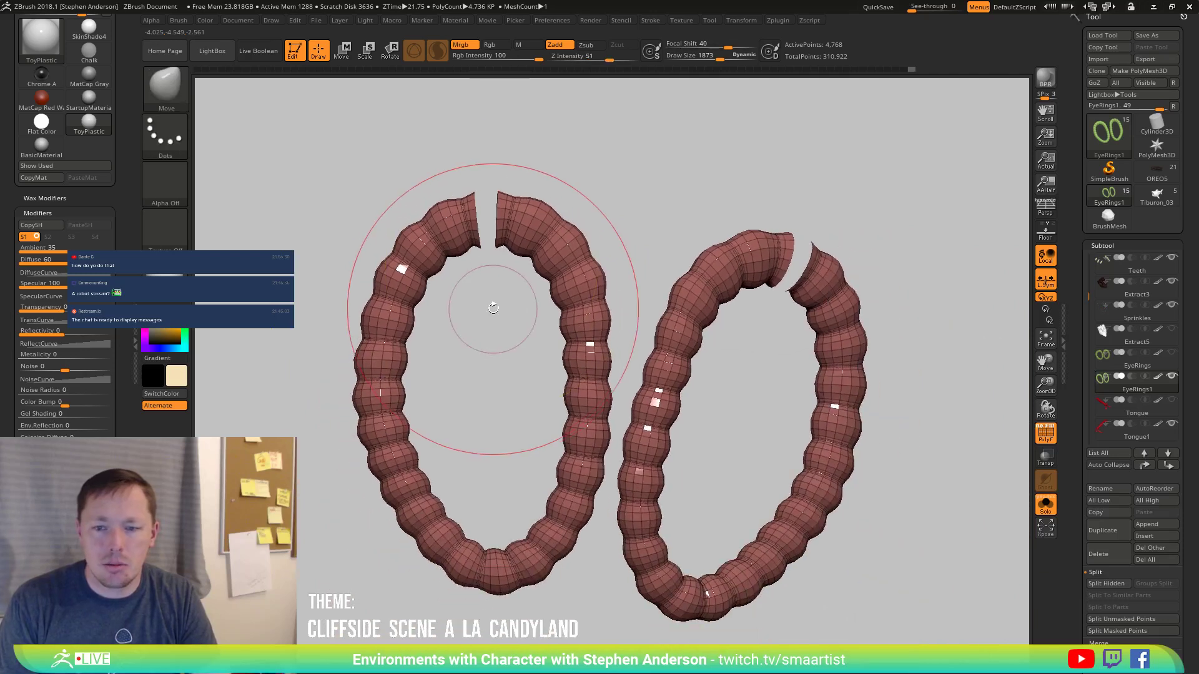
pyautogui.keyDown('ctrl'); pyautogui.moveTo(480, 240); pyautogui.dragTo(495, 268, button='right'); pyautogui.keyUp('ctrl')
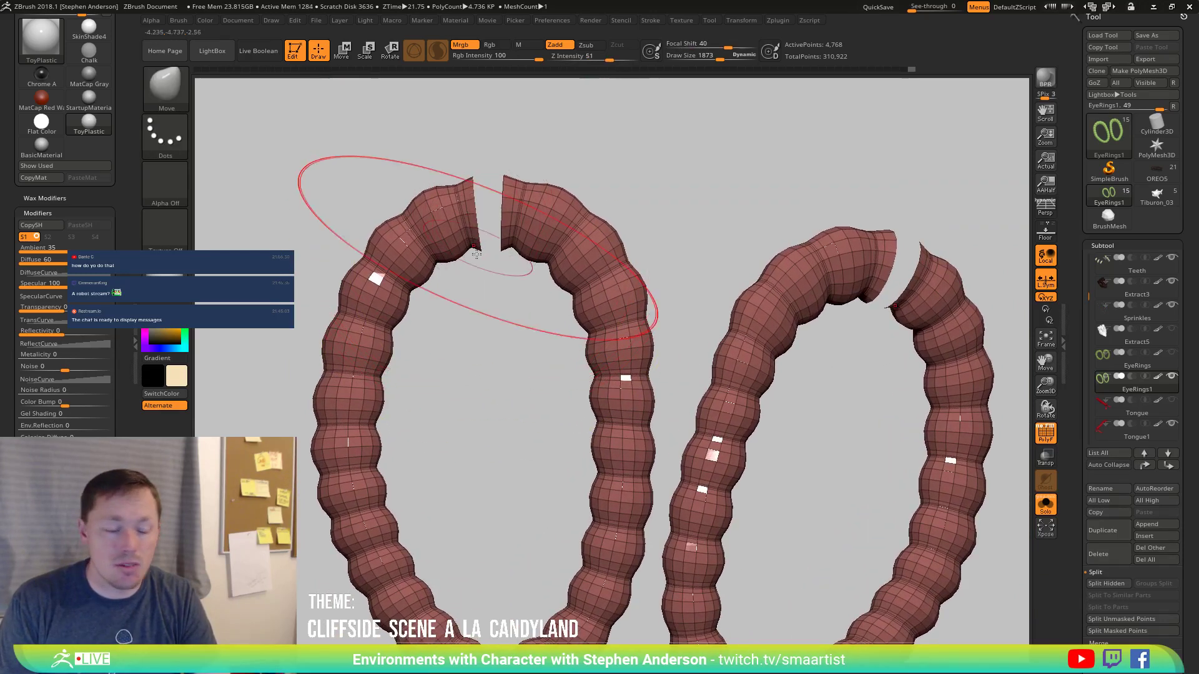
pyautogui.hotkey('ctrl', 'shift', 's')
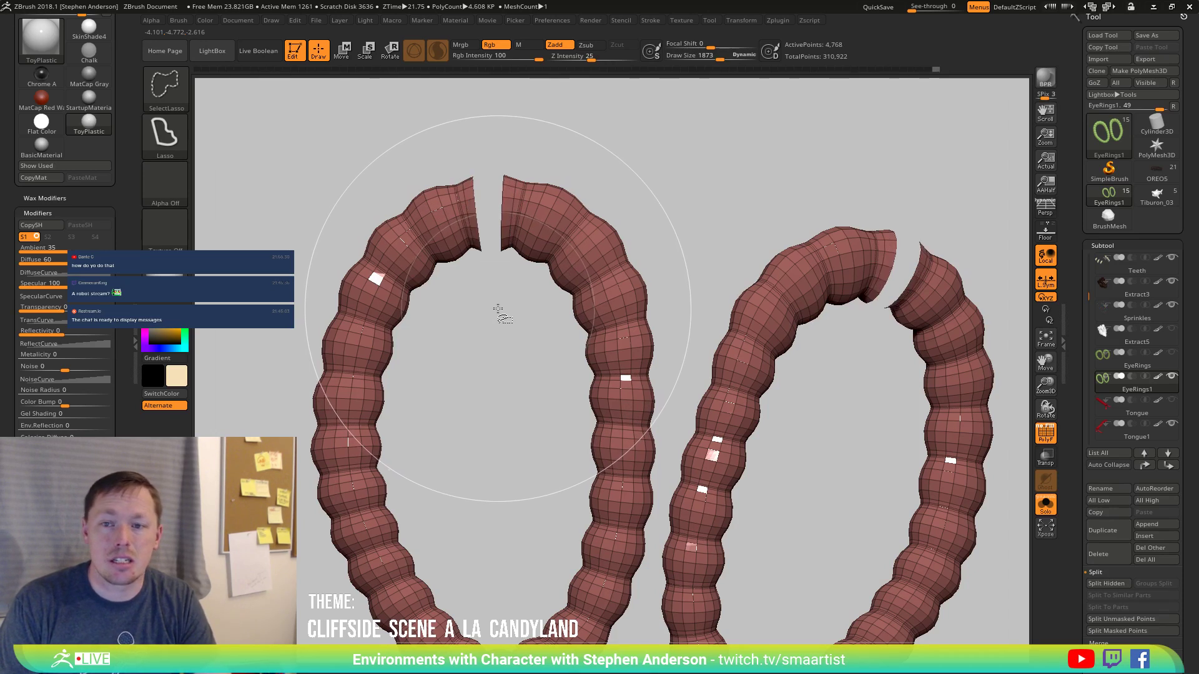
pyautogui.keyDown('ctrl'); pyautogui.keyDown('shift'); pyautogui.click(497, 309); pyautogui.keyUp('shift'); pyautogui.keyUp('ctrl')
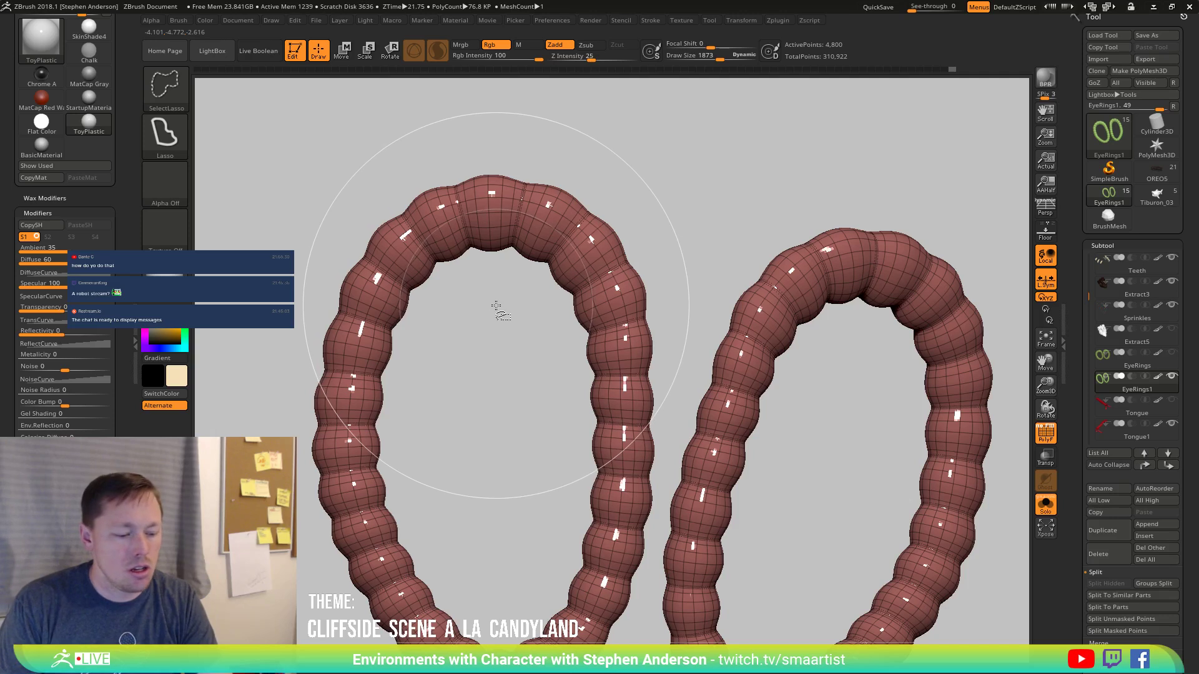
# Hide two neighbouring edge loops around the top bead and around the next bead inward on each eye ring.
pyautogui.moveTo(498, 309)
pyautogui.mouseDown()
pyautogui.moveTo(490, 246)
pyautogui.moveTo(488, 267)
pyautogui.mouseUp()
pyautogui.keyDown('ctrl'); pyautogui.keyDown('shift'); pyautogui.click(488, 239); pyautogui.keyUp('shift'); pyautogui.keyUp('ctrl')
pyautogui.hotkey('ctrl', 'shift')
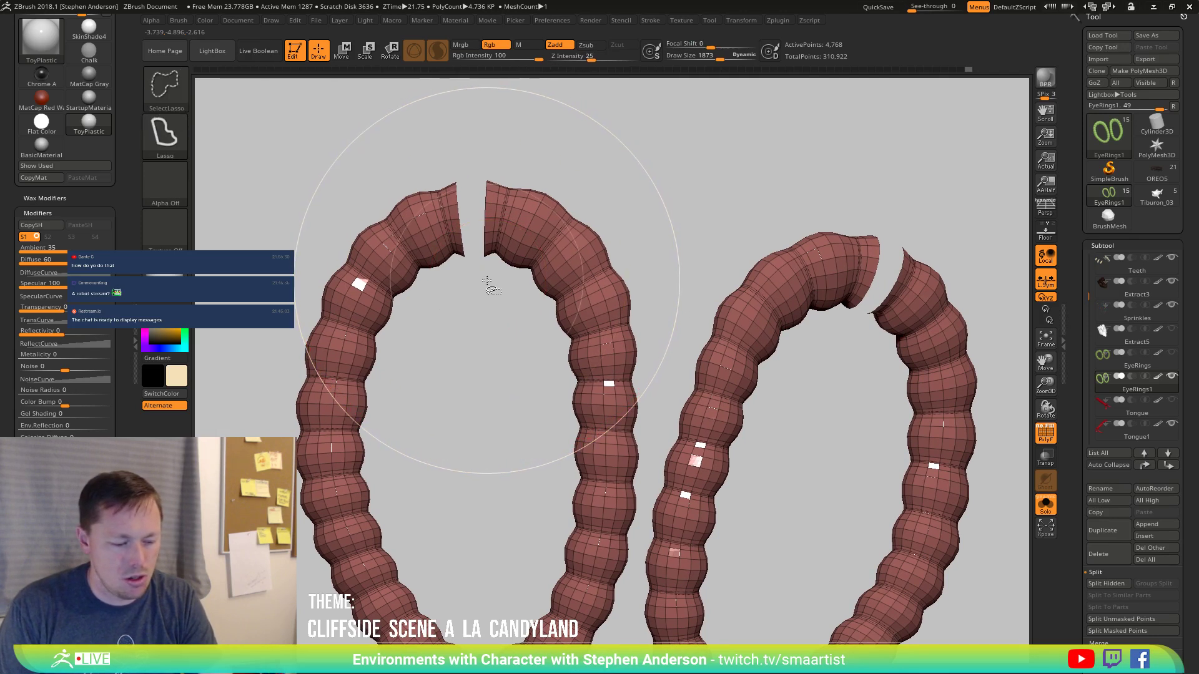
pyautogui.keyDown('ctrl'); pyautogui.keyDown('shift'); pyautogui.click(533, 233); pyautogui.keyUp('shift'); pyautogui.keyUp('ctrl')
pyautogui.moveTo(540, 269)
pyautogui.mouseDown()
pyautogui.moveTo(508, 289)
pyautogui.moveTo(428, 281)
pyautogui.mouseUp()
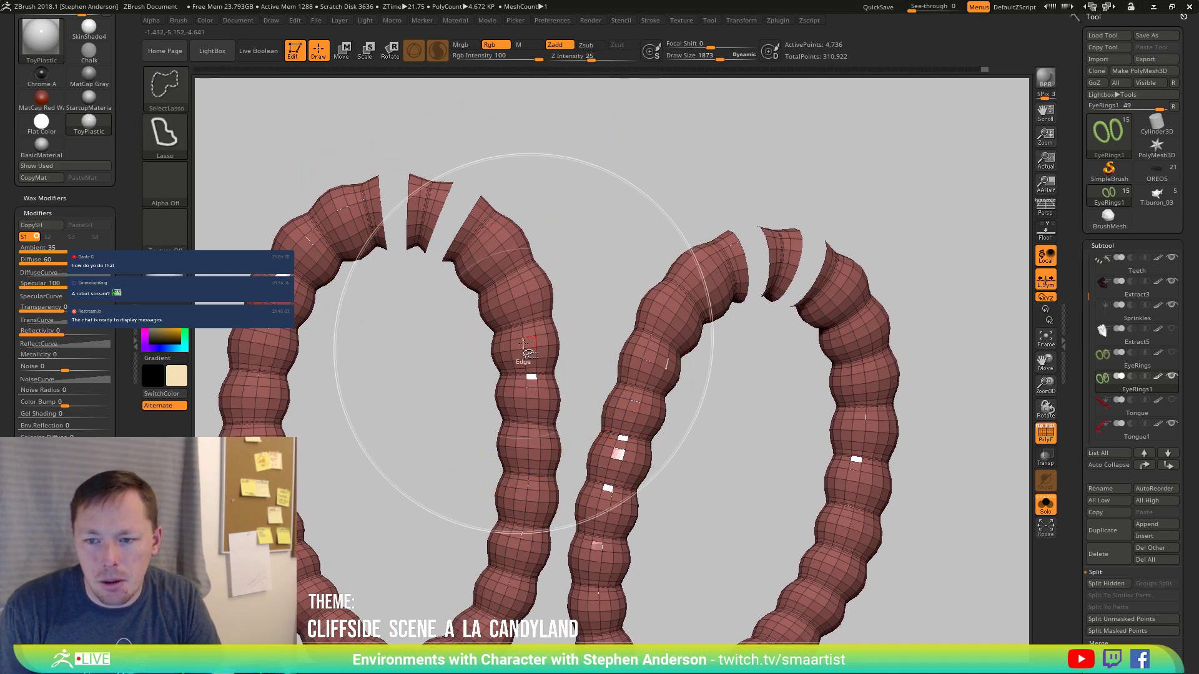
# Hide pairs of edge loops around two consecutive beads on the upper inner side of each eye ring.
pyautogui.keyDown('ctrl'); pyautogui.keyDown('alt'); pyautogui.keyDown('shift'); pyautogui.moveTo(684, 374); pyautogui.dragTo(494, 343); pyautogui.keyUp('shift'); pyautogui.keyUp('alt'); pyautogui.keyUp('ctrl')
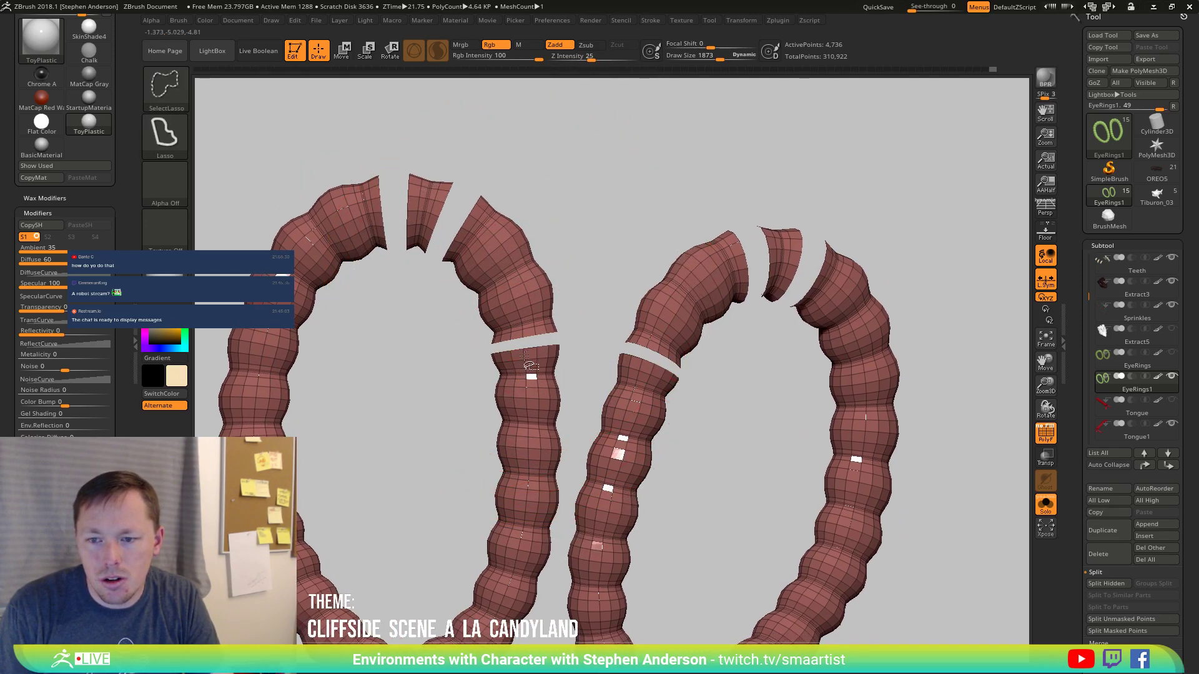
pyautogui.keyDown('ctrl'); pyautogui.keyDown('shift'); pyautogui.click(525, 356); pyautogui.keyUp('shift'); pyautogui.keyUp('ctrl')
pyautogui.keyDown('ctrl'); pyautogui.keyDown('shift'); pyautogui.click(526, 392); pyautogui.keyUp('shift'); pyautogui.keyUp('ctrl')
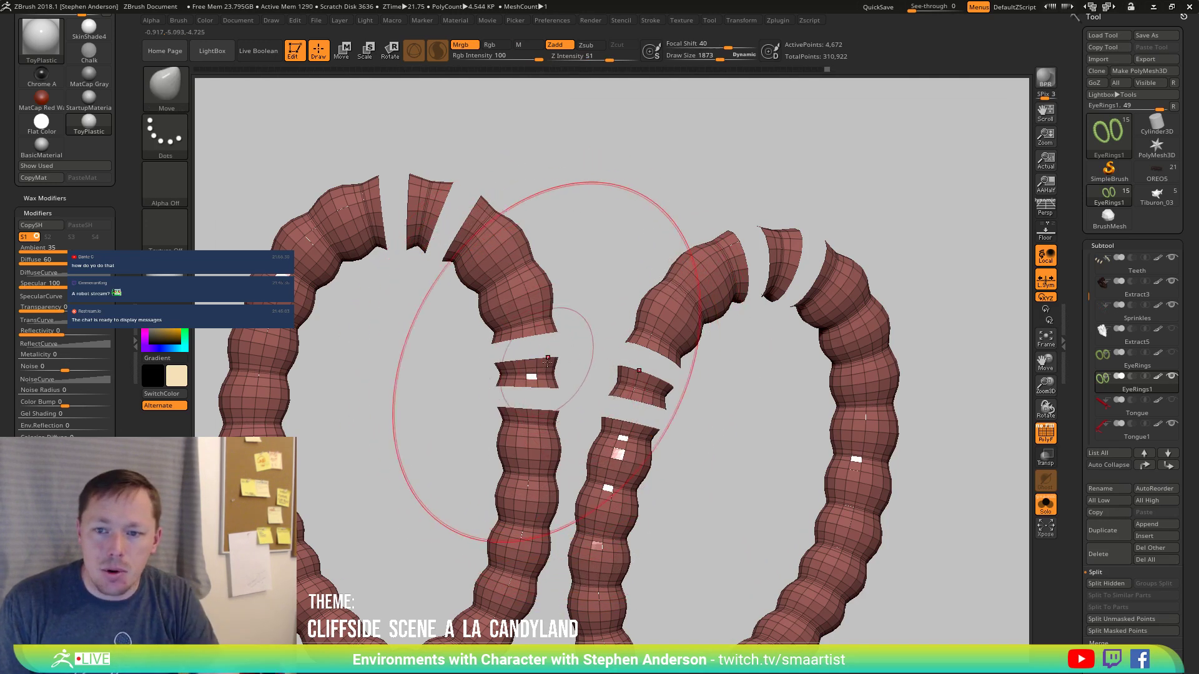
# Hide two neighbouring edge loops around a bead joint on the upper outer side of each eye ring.
pyautogui.hotkey('ctrl', 'shift')
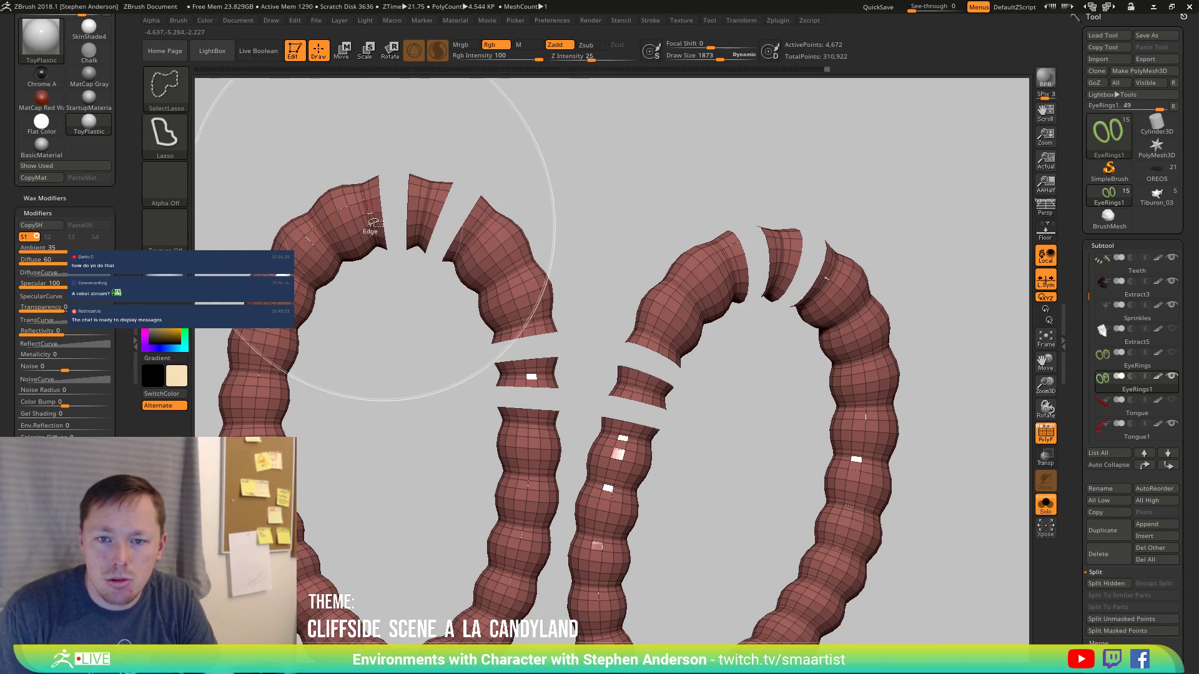
pyautogui.keyDown('ctrl'); pyautogui.keyDown('shift'); pyautogui.click(262, 289); pyautogui.keyUp('shift'); pyautogui.keyUp('ctrl')
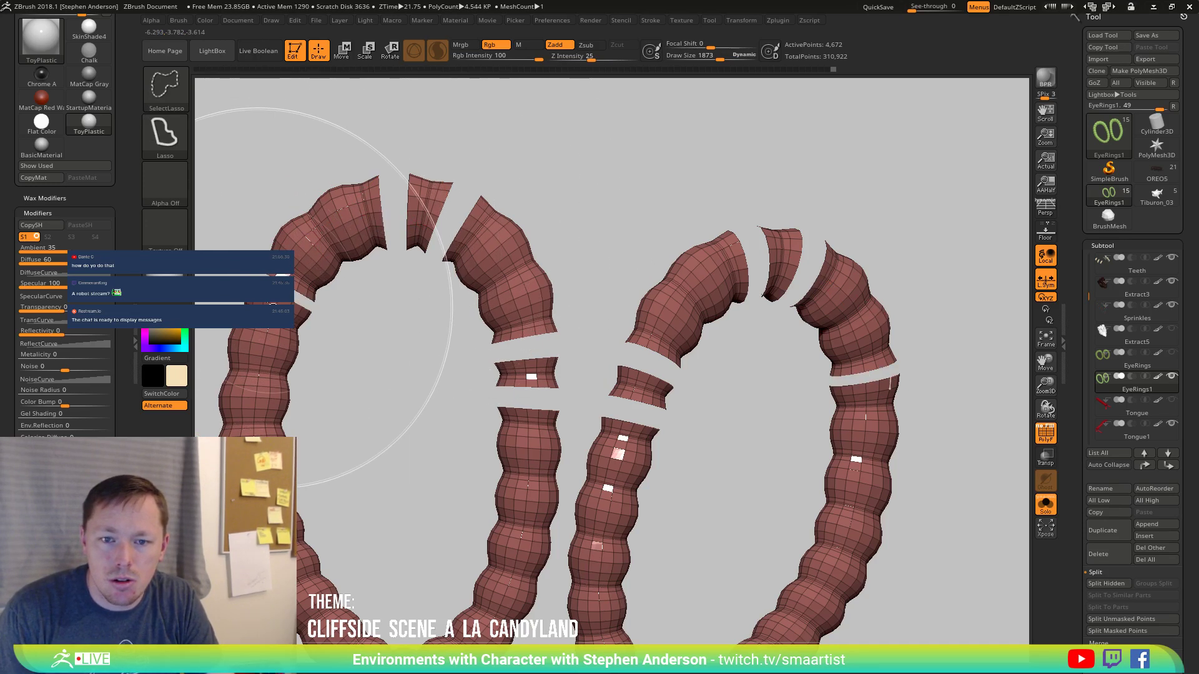
pyautogui.keyDown('ctrl'); pyautogui.keyDown('shift'); pyautogui.moveTo(264, 298); pyautogui.dragTo(267, 306); pyautogui.keyUp('shift'); pyautogui.keyUp('ctrl')
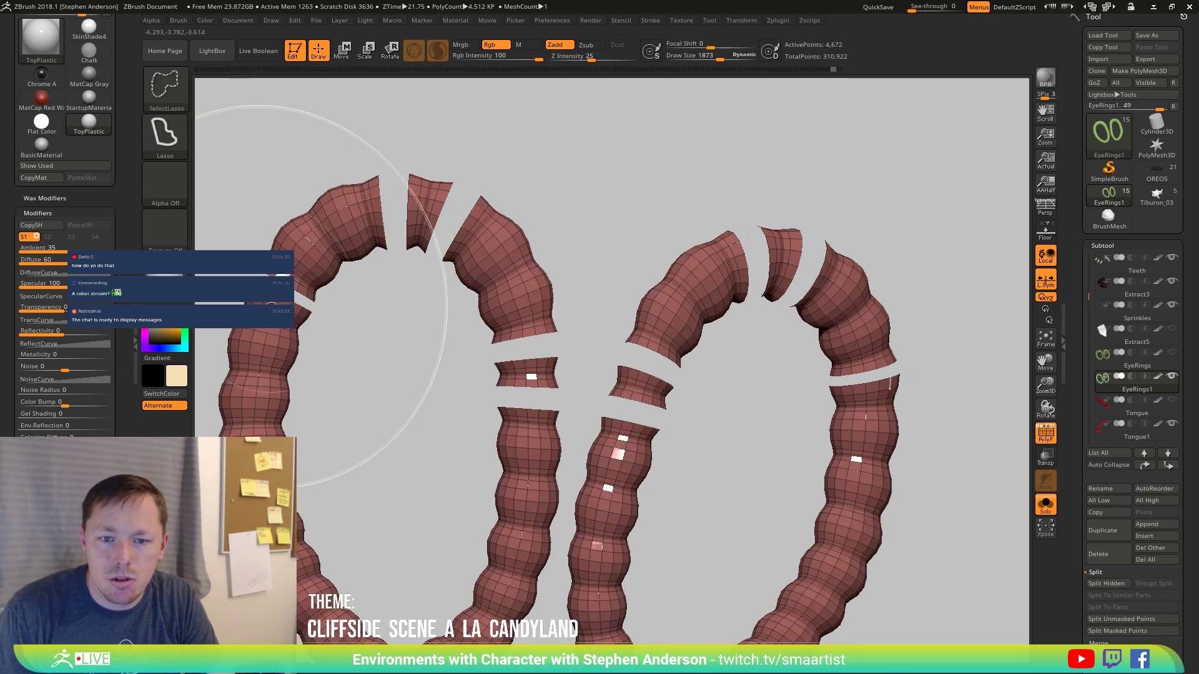
pyautogui.keyDown('ctrl'); pyautogui.keyDown('shift'); pyautogui.click(257, 324); pyautogui.keyUp('shift'); pyautogui.keyUp('ctrl')
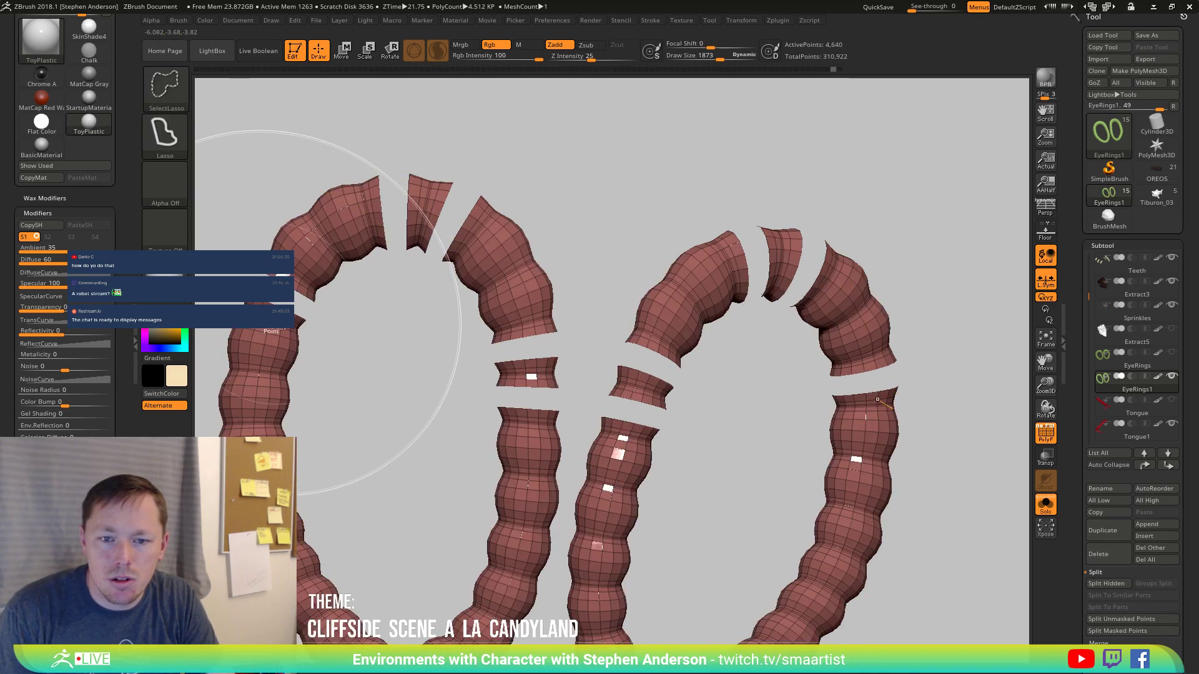
pyautogui.keyDown('ctrl'); pyautogui.keyDown('shift'); pyautogui.click(253, 342); pyautogui.keyUp('shift'); pyautogui.keyUp('ctrl')
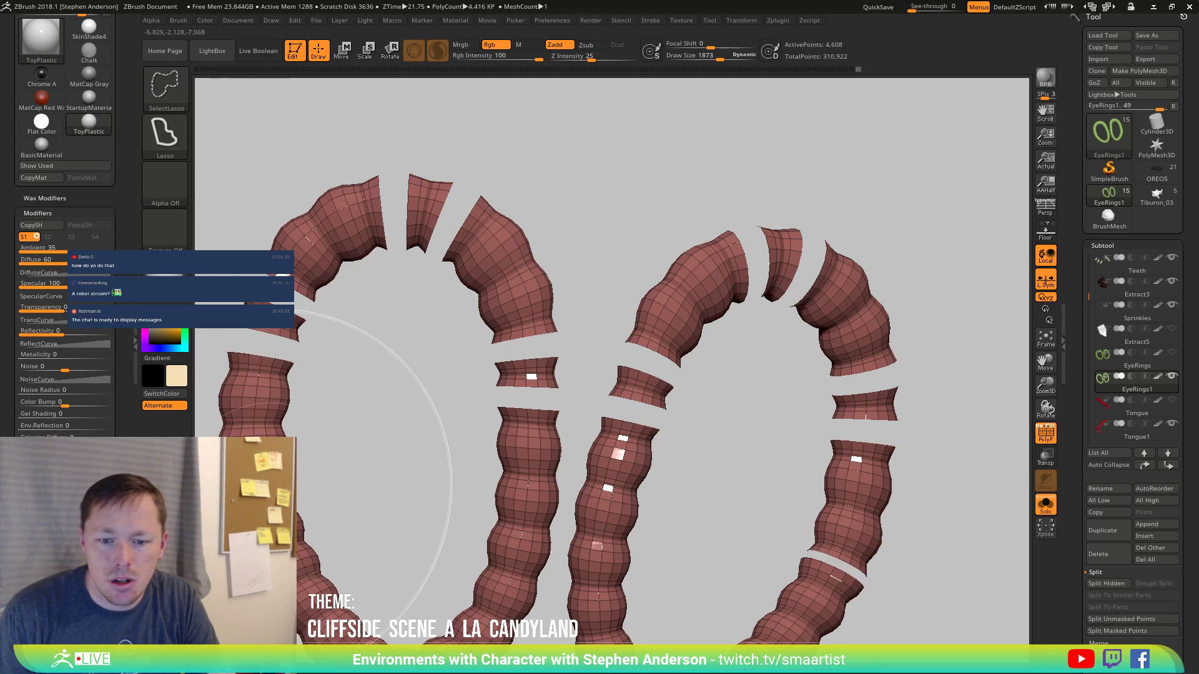
# Hide two neighbouring edge loops on the lower outer side of each eye ring.
pyautogui.keyDown('ctrl'); pyautogui.keyDown('shift'); pyautogui.click(298, 480); pyautogui.keyUp('shift'); pyautogui.keyUp('ctrl')
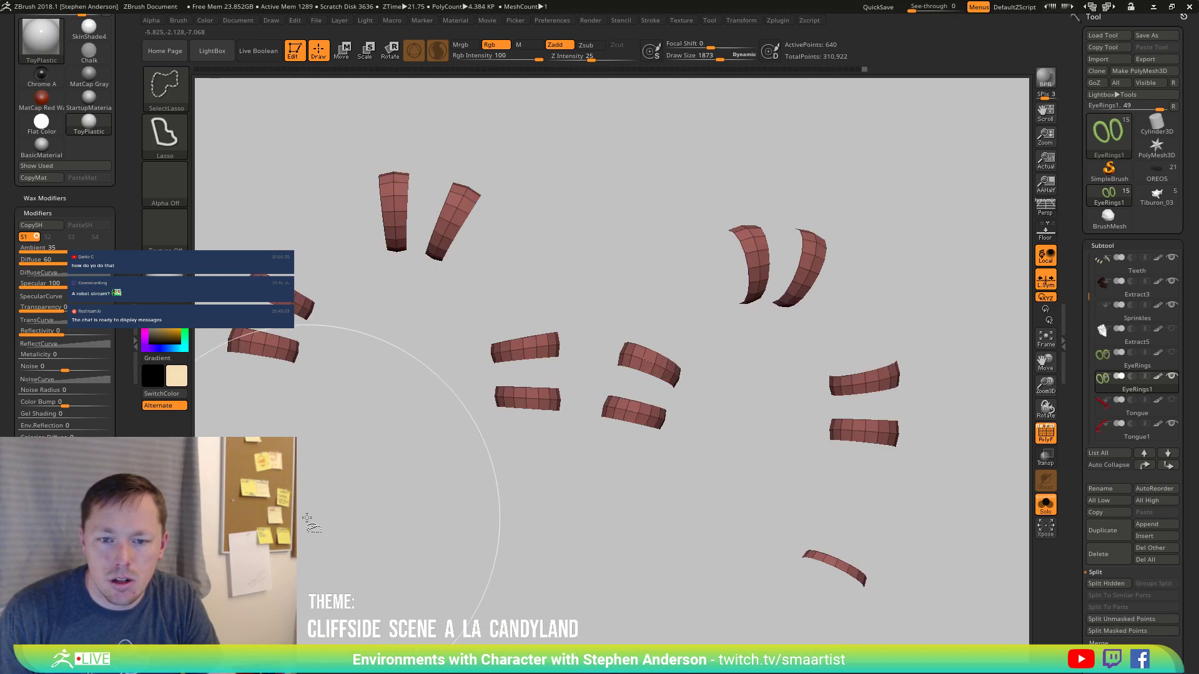
pyautogui.keyDown('ctrl'); pyautogui.keyDown('shift'); pyautogui.click(298, 481); pyautogui.keyUp('shift'); pyautogui.keyUp('ctrl')
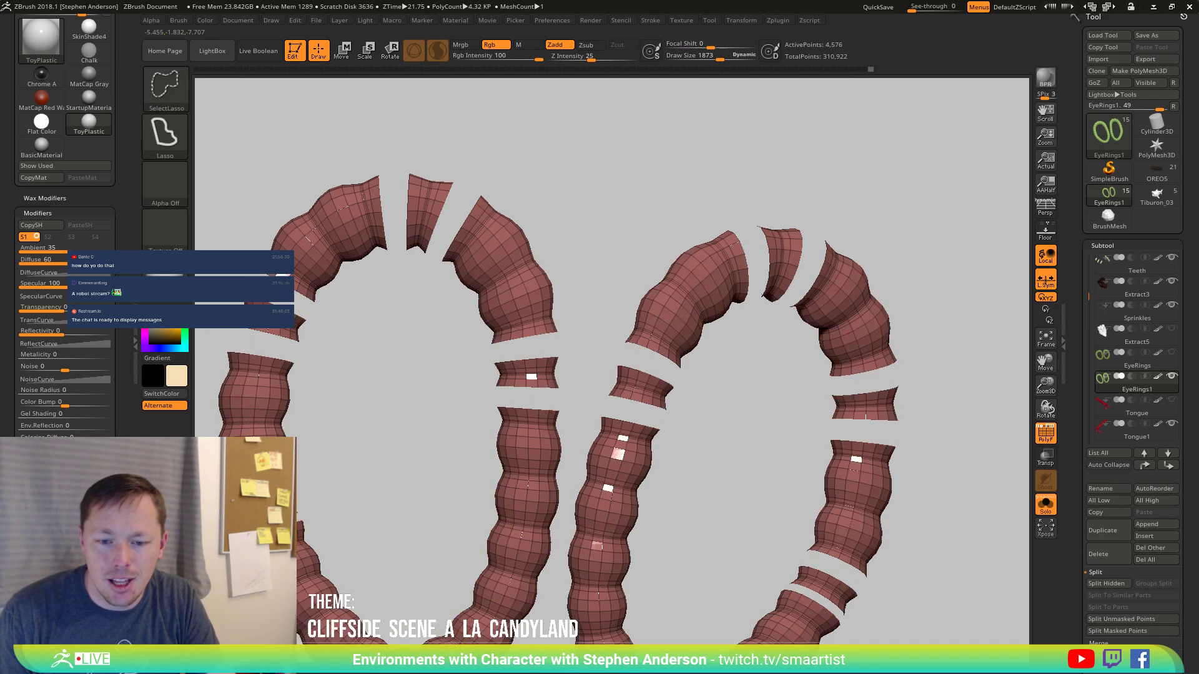
pyautogui.keyDown('ctrl'); pyautogui.keyDown('shift'); pyautogui.click(300, 528); pyautogui.keyUp('shift'); pyautogui.keyUp('ctrl')
pyautogui.keyDown('alt'); pyautogui.moveTo(326, 534); pyautogui.dragTo(352, 420); pyautogui.keyUp('alt')
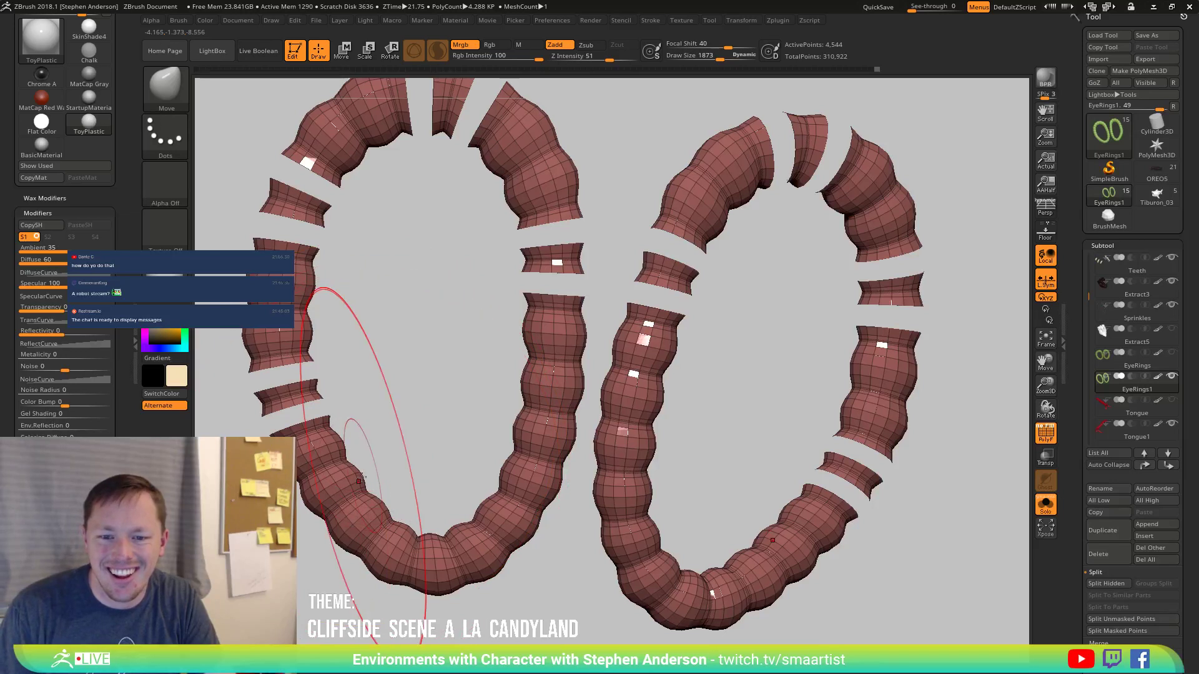
# Hide two neighbouring edge loops near the bottom of each eye ring, just below the previous outer pair.
pyautogui.hotkey('ctrl', 'shift')
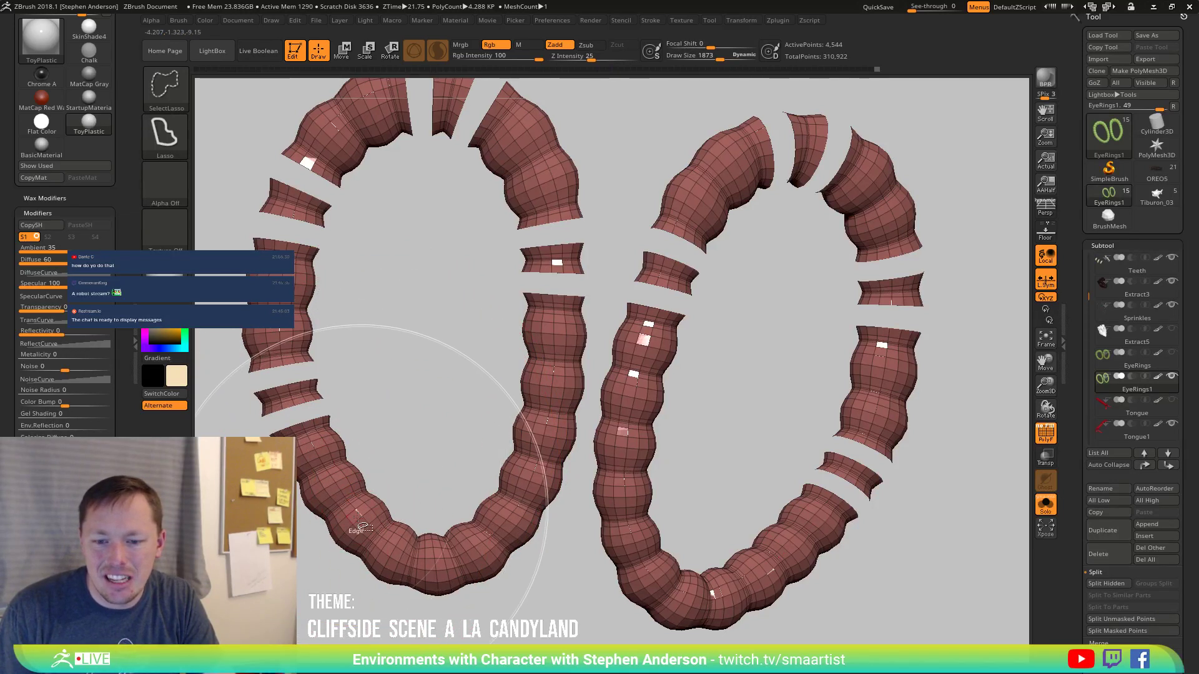
pyautogui.keyDown('ctrl'); pyautogui.keyDown('shift'); pyautogui.click(361, 517); pyautogui.keyUp('shift'); pyautogui.keyUp('ctrl')
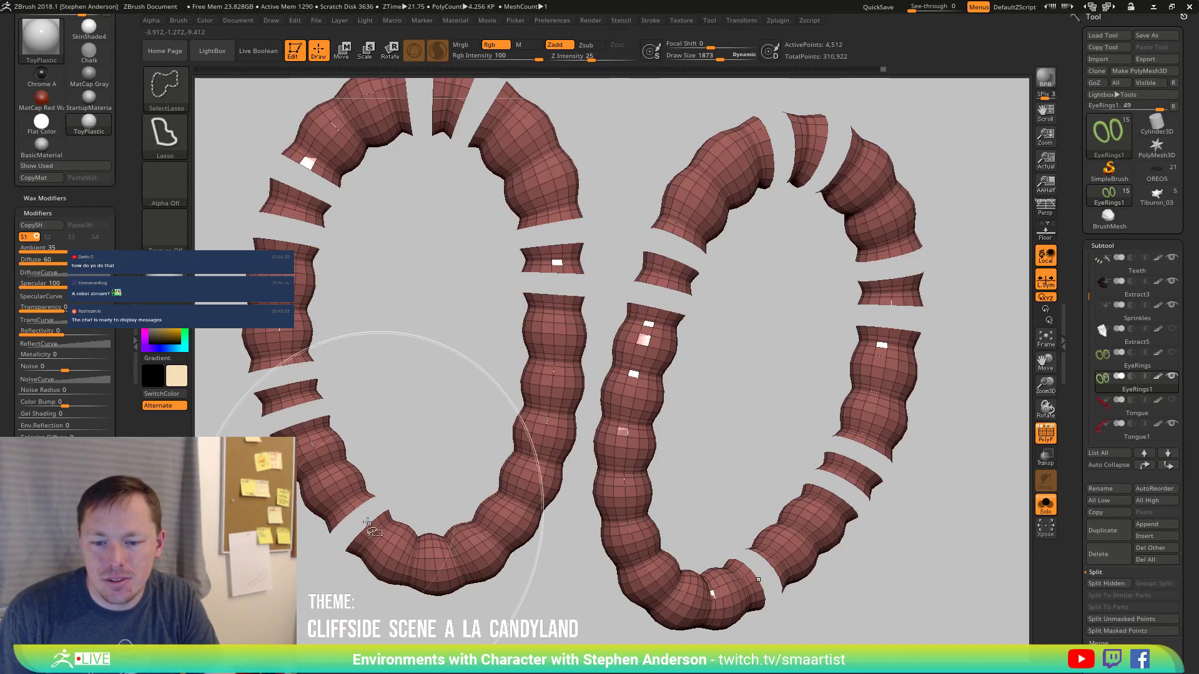
pyautogui.keyDown('ctrl'); pyautogui.keyDown('shift'); pyautogui.click(396, 548); pyautogui.keyUp('shift'); pyautogui.keyUp('ctrl')
pyautogui.keyDown('ctrl'); pyautogui.keyDown('shift'); pyautogui.click(399, 549); pyautogui.keyUp('shift'); pyautogui.keyUp('ctrl')
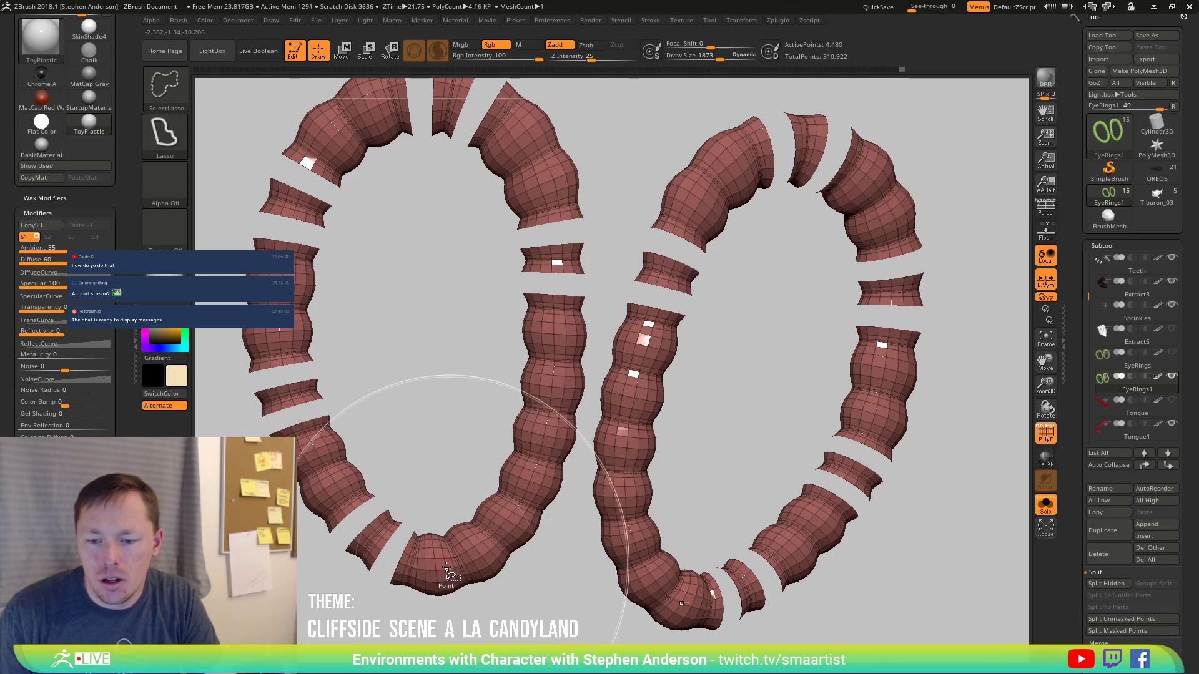
# Hide three consecutive edge loops along the lower inner side of each eye ring.
pyautogui.keyDown('ctrl'); pyautogui.keyDown('shift'); pyautogui.click(501, 525); pyautogui.keyUp('shift'); pyautogui.keyUp('ctrl')
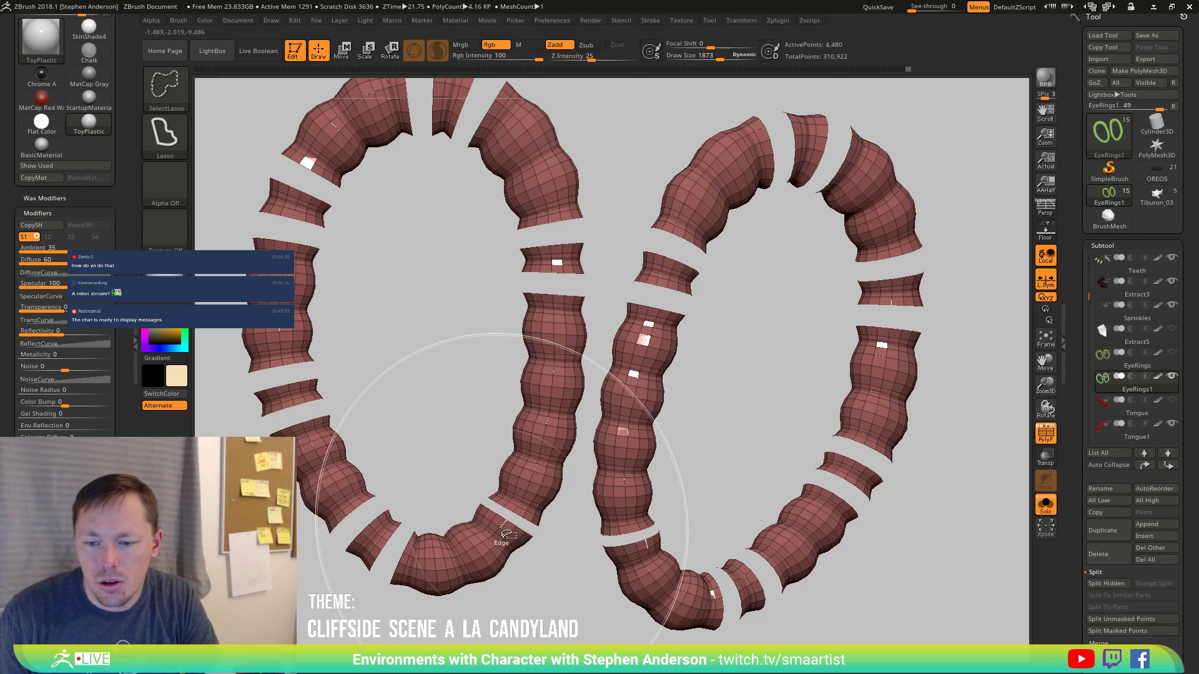
pyautogui.keyDown('ctrl'); pyautogui.keyDown('shift'); pyautogui.click(535, 485); pyautogui.keyUp('shift'); pyautogui.keyUp('ctrl')
pyautogui.keyDown('ctrl'); pyautogui.keyDown('shift'); pyautogui.click(538, 483); pyautogui.keyUp('shift'); pyautogui.keyUp('ctrl')
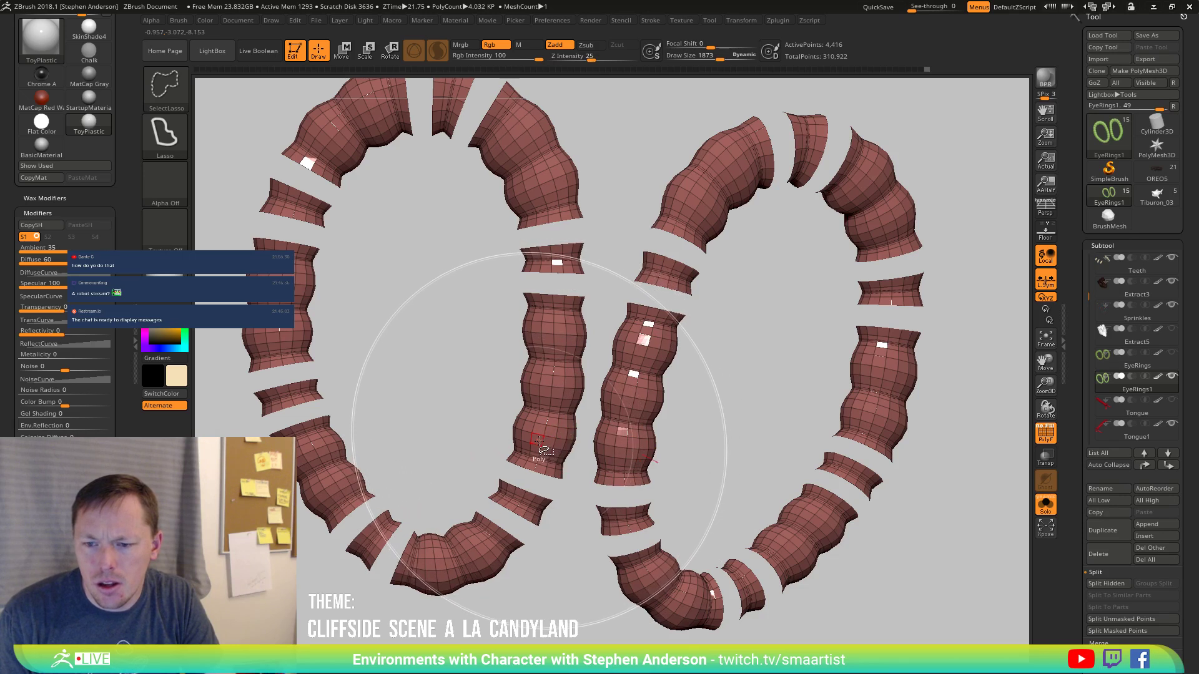
pyautogui.keyDown('ctrl'); pyautogui.keyDown('shift'); pyautogui.click(545, 437); pyautogui.keyUp('shift'); pyautogui.keyUp('ctrl')
pyautogui.keyDown('ctrl'); pyautogui.keyDown('shift'); pyautogui.click(544, 436); pyautogui.keyUp('shift'); pyautogui.keyUp('ctrl')
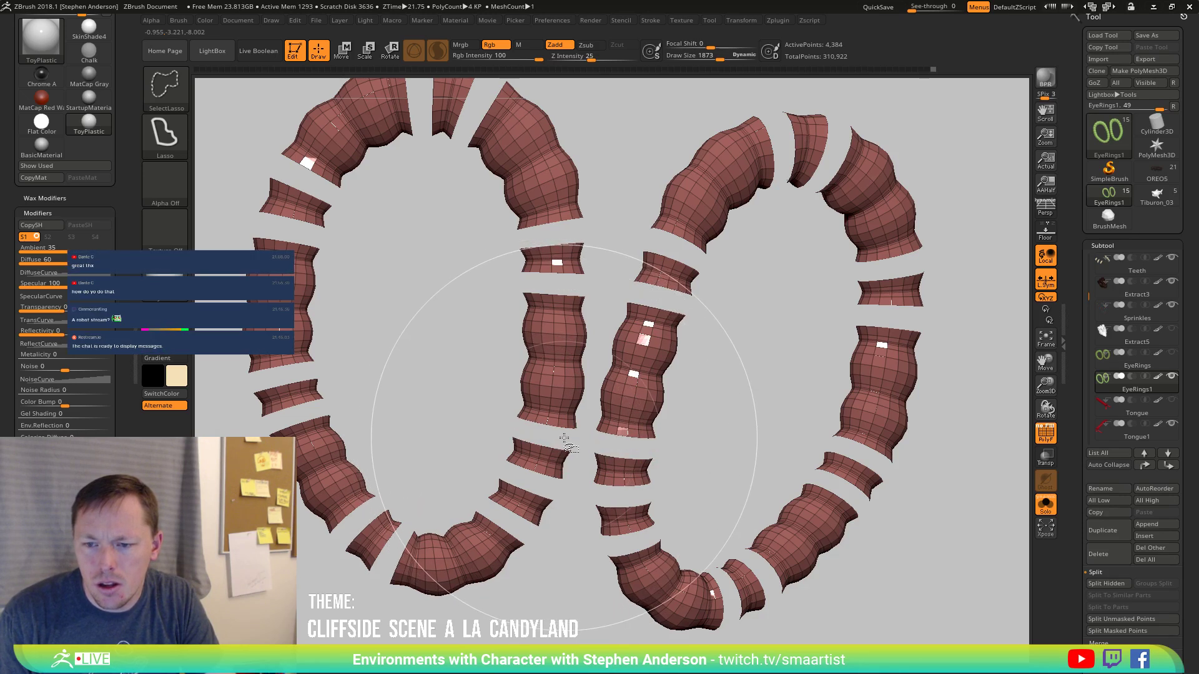
# Shrink the visible mesh until only the larger bead segments remain, give them a new polygroup, and show the full eye rings.
pyautogui.keyDown('ctrl'); pyautogui.moveTo(580, 464); pyautogui.dragTo(554, 448, button='right'); pyautogui.keyUp('ctrl')
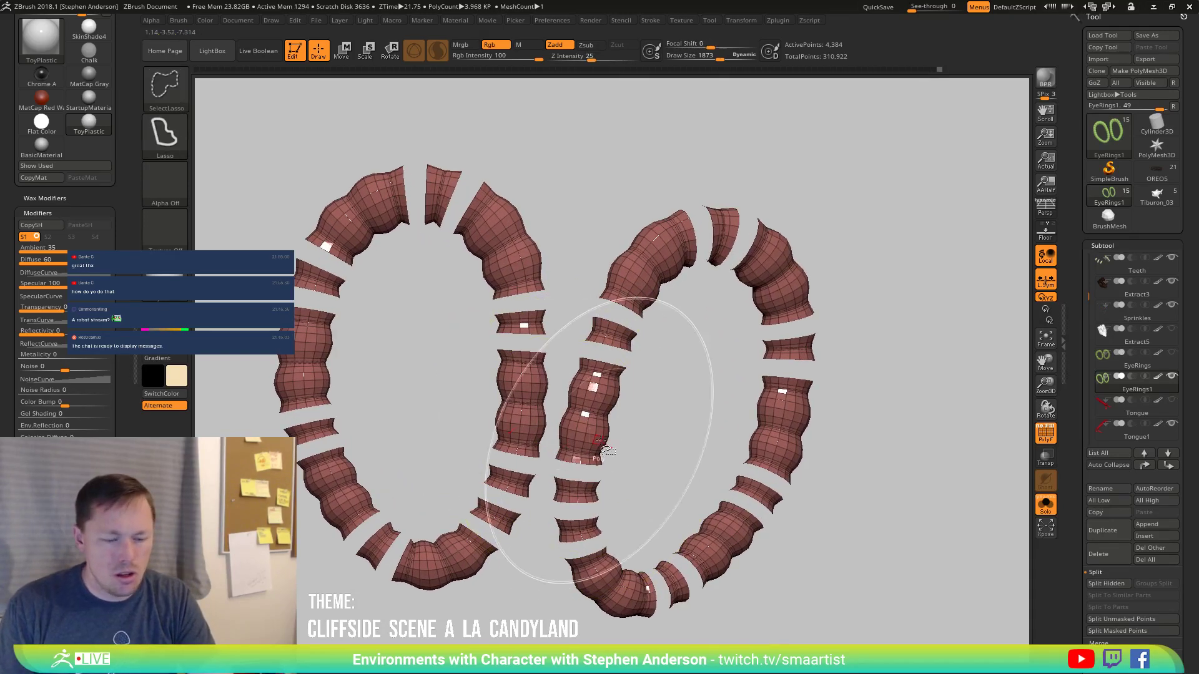
pyautogui.keyDown('ctrl'); pyautogui.keyDown('shift'); pyautogui.click(626, 451); pyautogui.keyUp('shift'); pyautogui.keyUp('ctrl')
pyautogui.hotkey('ctrl', 'z')
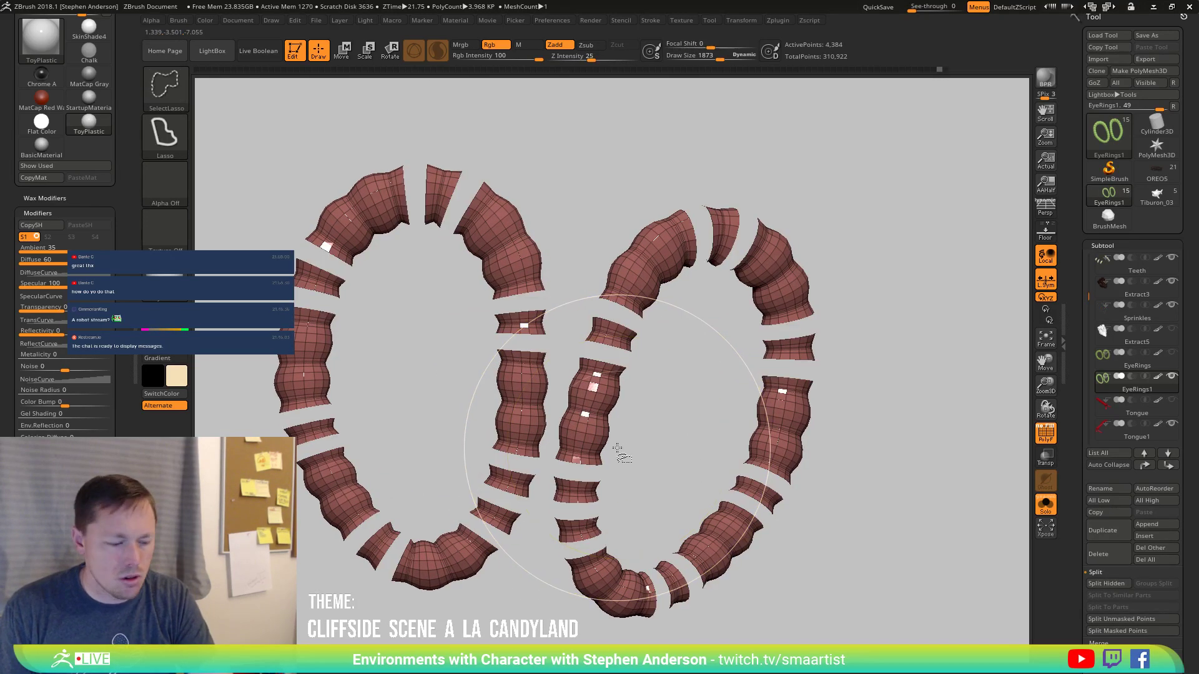
pyautogui.hotkey('ctrl', 'shift', 's')
pyautogui.hotkey('ctrl', 'shift', 's')
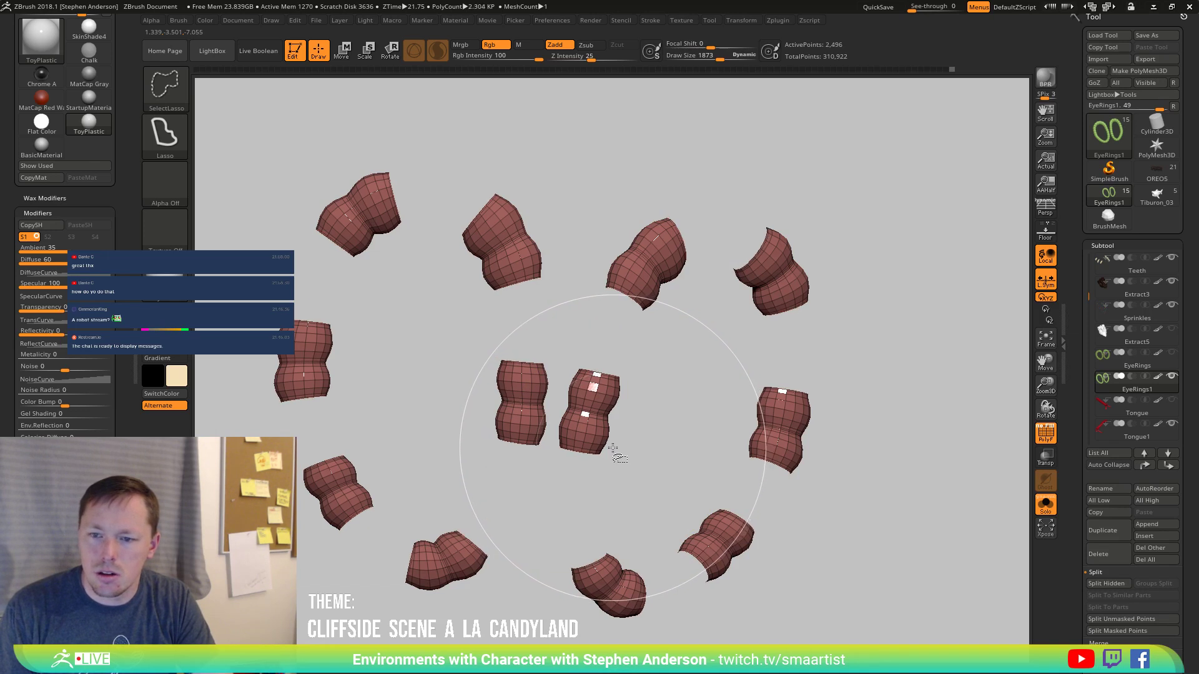
pyautogui.keyDown('ctrl'); pyautogui.moveTo(612, 448); pyautogui.dragTo(588, 435, button='right'); pyautogui.keyUp('ctrl')
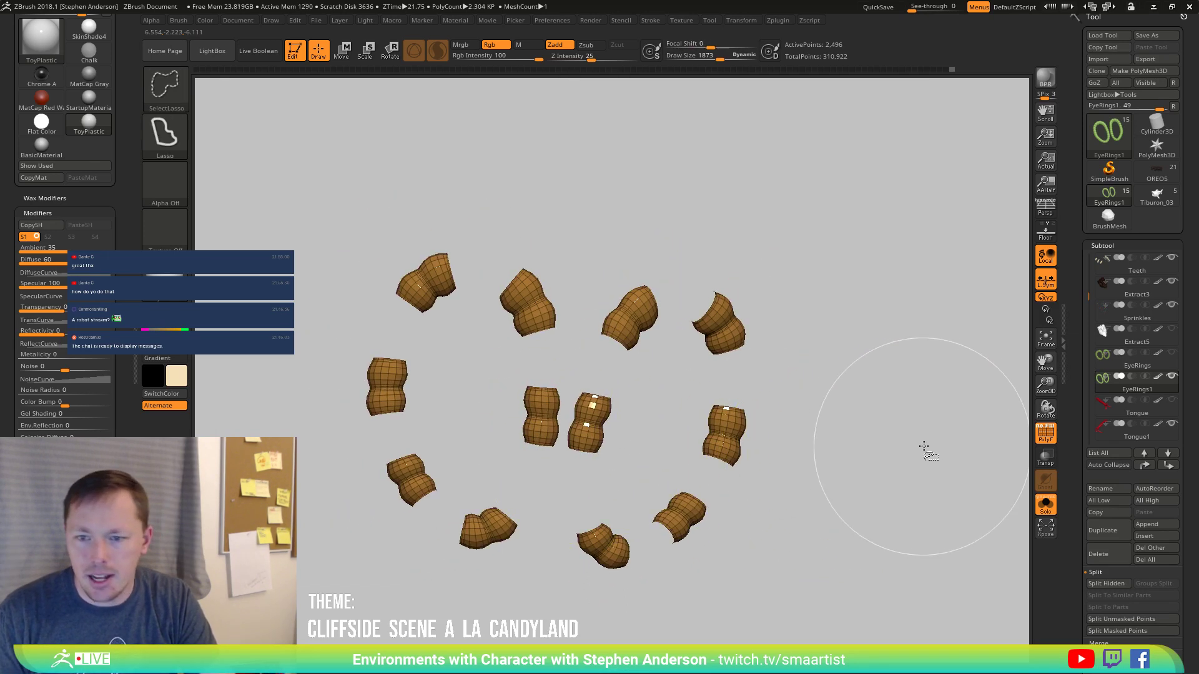
pyautogui.keyDown('ctrl'); pyautogui.keyDown('shift'); pyautogui.click(827, 485); pyautogui.keyUp('shift'); pyautogui.keyUp('ctrl')
# Isolate the new bead polygroup, check it without polyframe, and invert the visibility to the other bead group.
pyautogui.moveTo(825, 485)
pyautogui.mouseDown(button='right')
pyautogui.moveTo(790, 468)
pyautogui.moveTo(790, 428)
pyautogui.moveTo(712, 483)
pyautogui.moveTo(770, 471)
pyautogui.mouseUp(button='right')
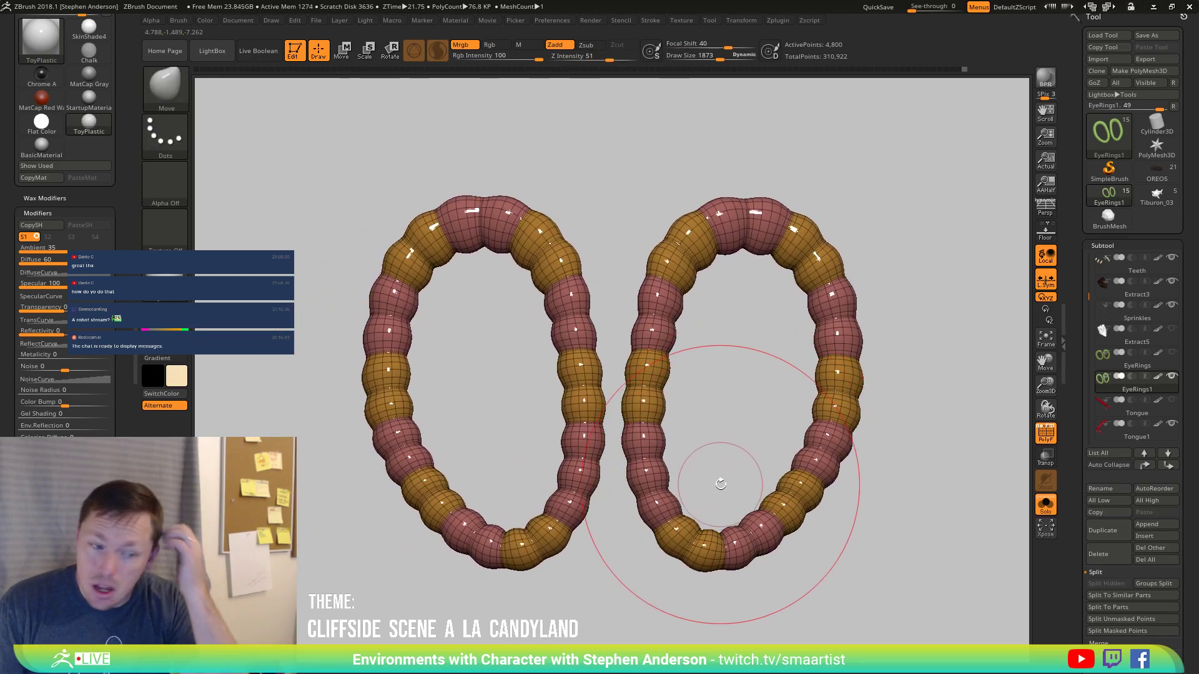
pyautogui.moveTo(722, 477)
pyautogui.mouseDown(button='right')
pyautogui.moveTo(709, 423)
pyautogui.moveTo(702, 460)
pyautogui.moveTo(731, 467)
pyautogui.moveTo(716, 441)
pyautogui.moveTo(634, 406)
pyautogui.moveTo(599, 435)
pyautogui.moveTo(633, 479)
pyautogui.moveTo(581, 453)
pyautogui.moveTo(606, 470)
pyautogui.moveTo(615, 508)
pyautogui.mouseUp(button='right')
pyautogui.hotkey('shift', 'f')
pyautogui.hotkey('shift', 'f')
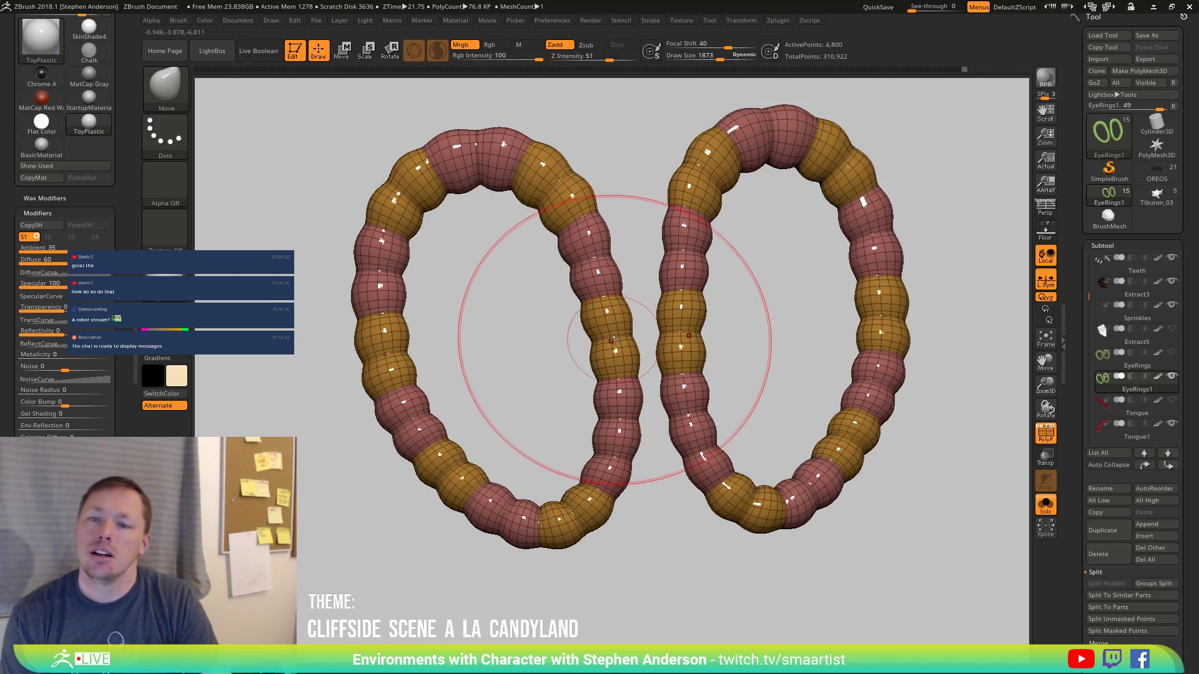
pyautogui.keyDown('ctrl'); pyautogui.keyDown('shift'); pyautogui.click(613, 342); pyautogui.keyUp('shift'); pyautogui.keyUp('ctrl')
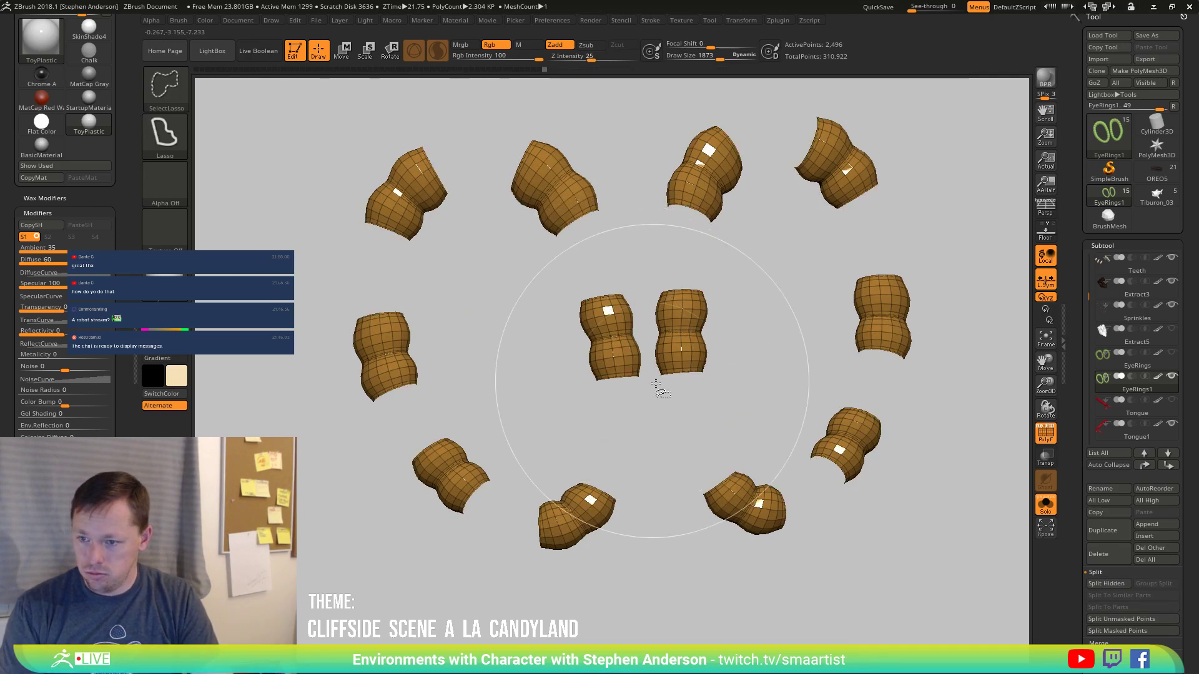
pyautogui.press('shift')
pyautogui.hotkey('shift', 'f')
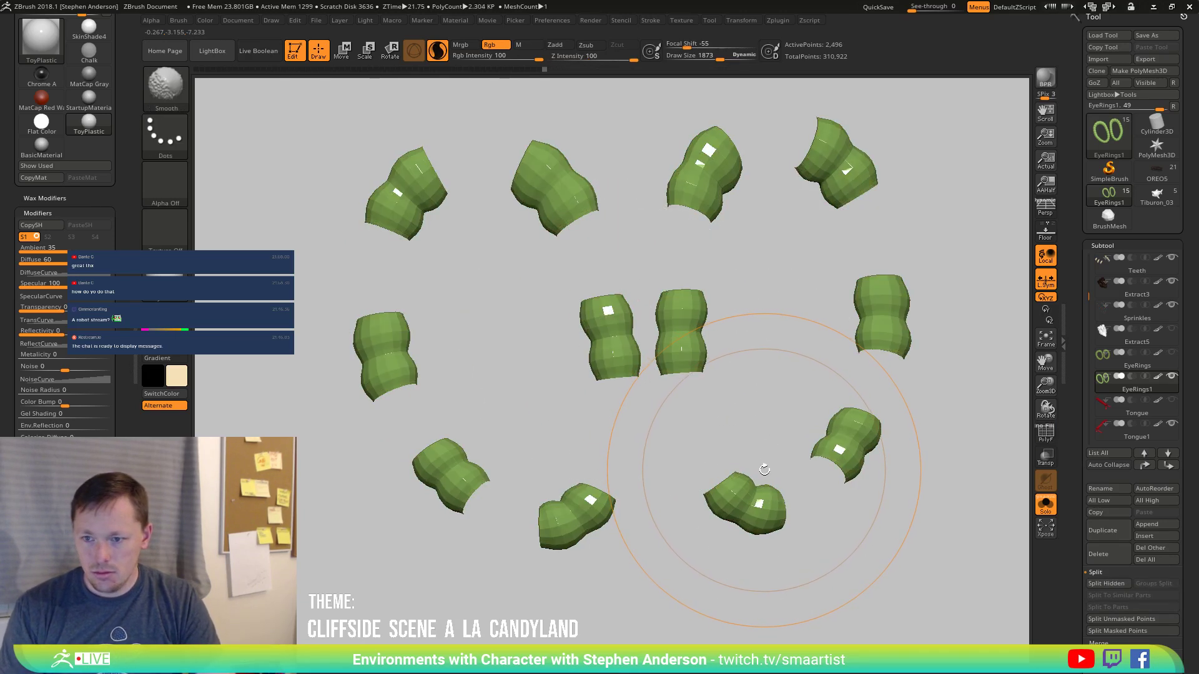
pyautogui.hotkey('shift', 'f')
pyautogui.keyDown('ctrl'); pyautogui.keyDown('shift'); pyautogui.moveTo(659, 555); pyautogui.dragTo(673, 588); pyautogui.keyUp('shift'); pyautogui.keyUp('ctrl')
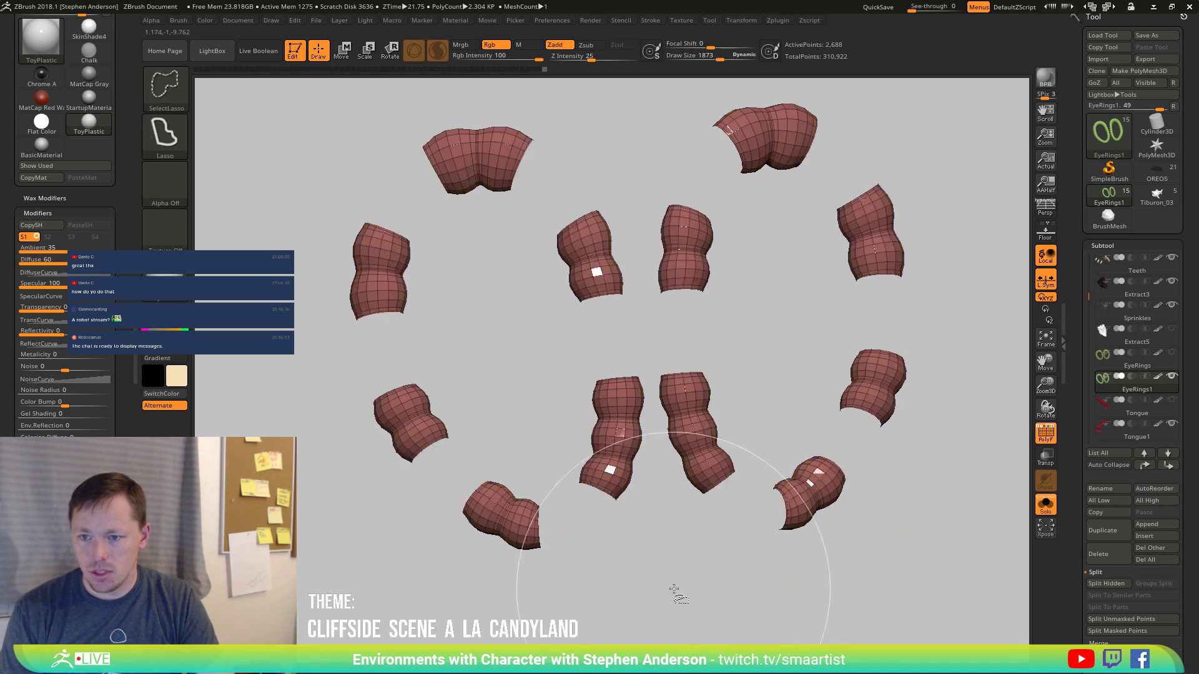
# Apply Polypaint From Polygroups to the visible beads, turn off the polyframe, and show the complete eye rings.
pyautogui.moveTo(1179, 655); pyautogui.dragTo(1193, 586)
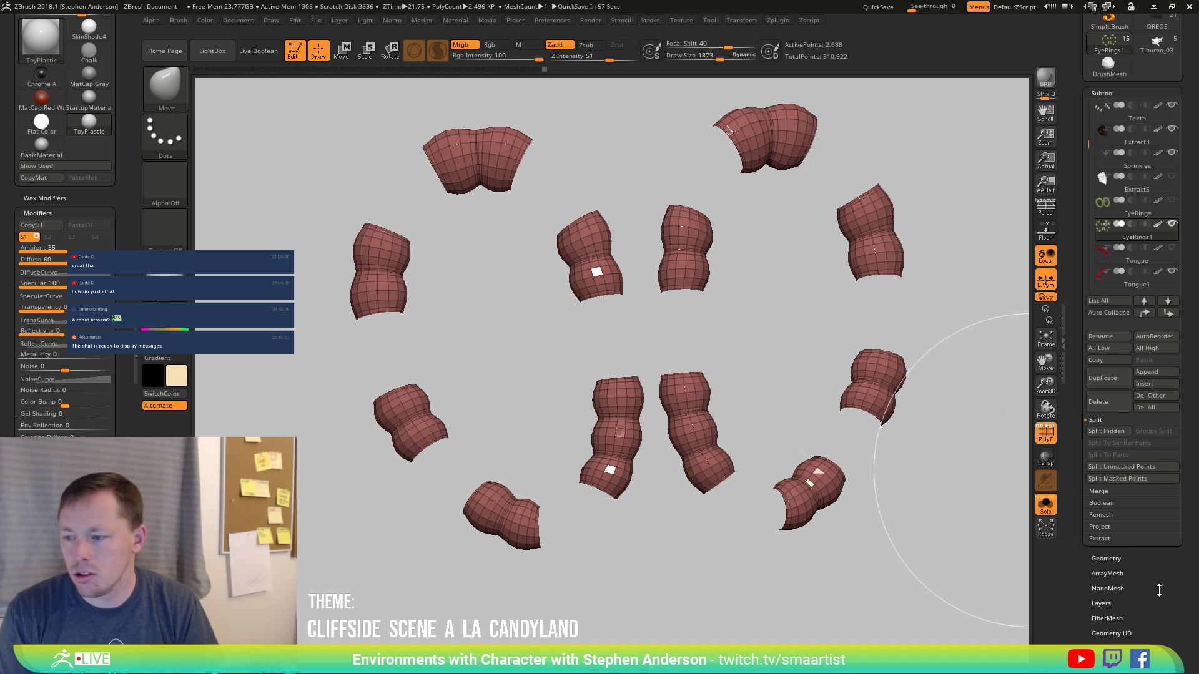
pyautogui.moveTo(1159, 589); pyautogui.dragTo(1156, 500)
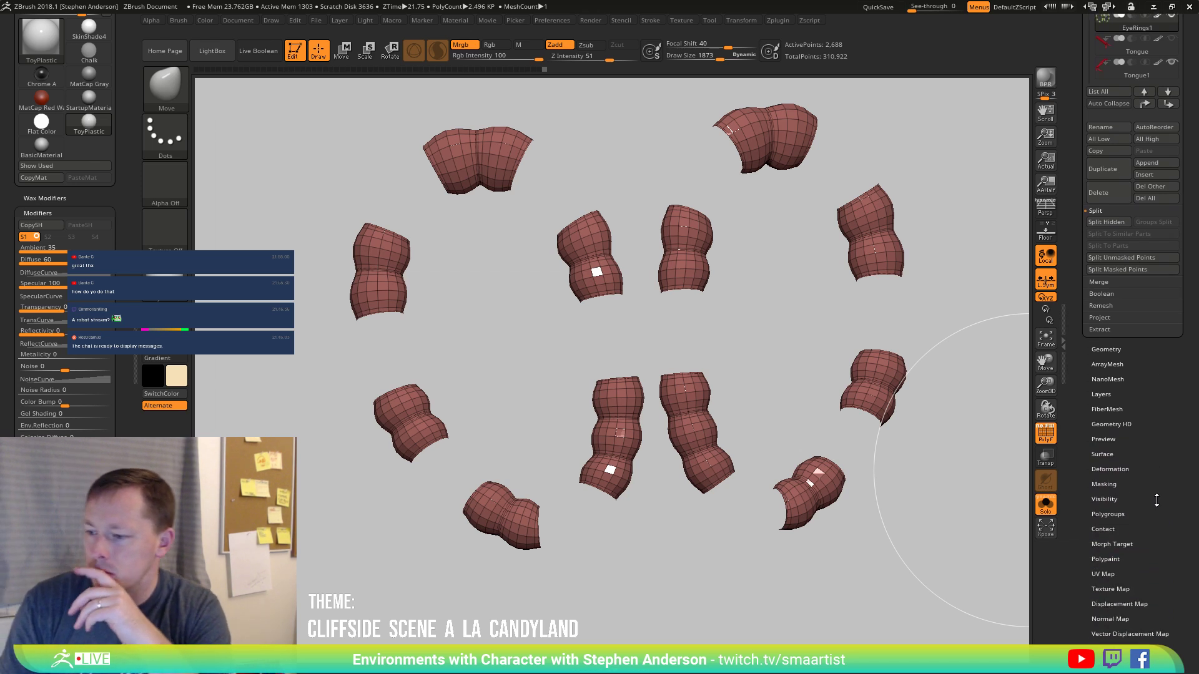
pyautogui.click(1108, 559)
pyautogui.moveTo(1188, 429); pyautogui.dragTo(1187, 580)
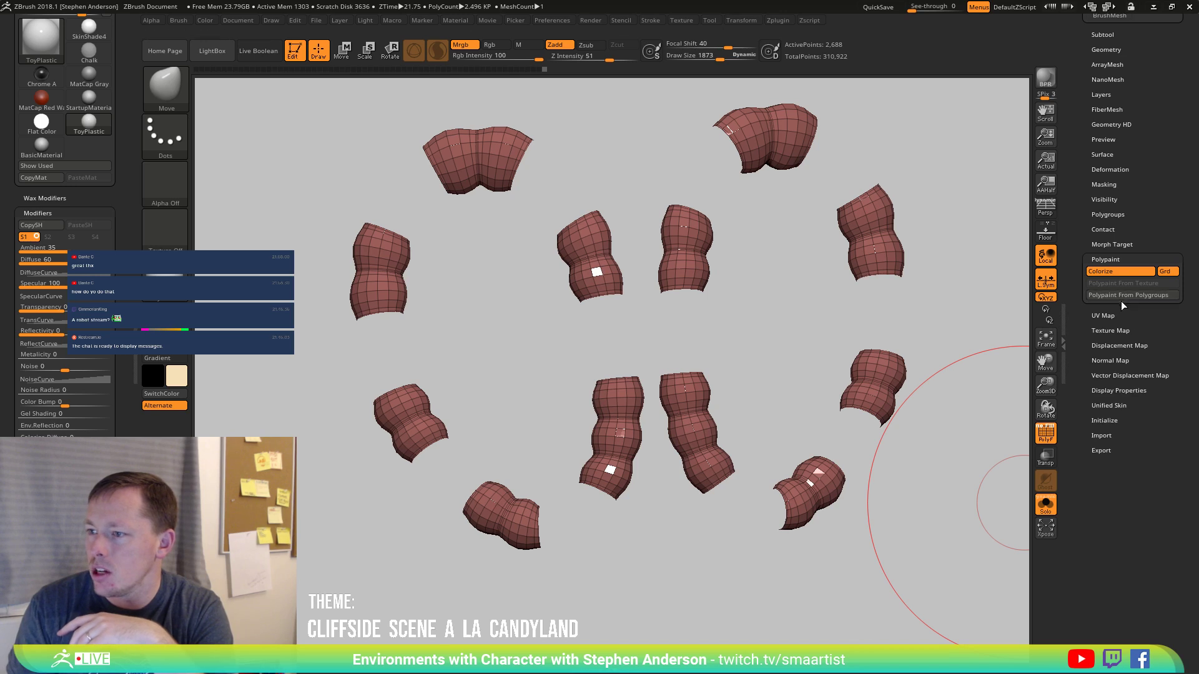
pyautogui.click(1127, 294)
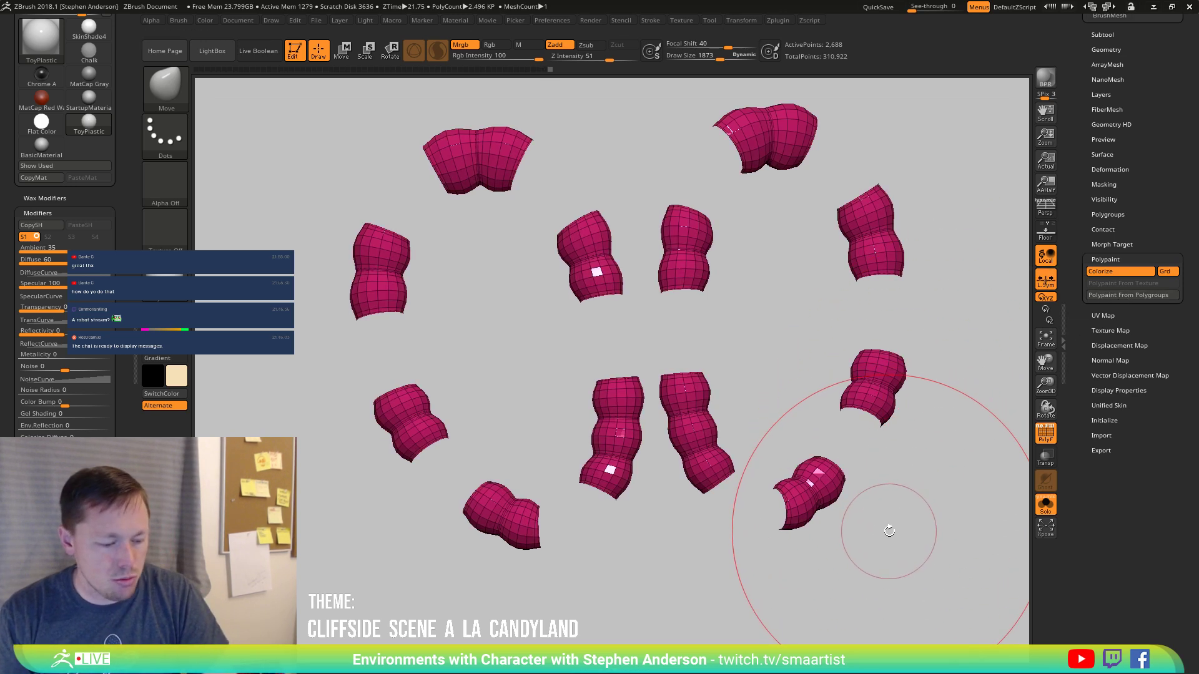
pyautogui.hotkey('shift', 'f')
pyautogui.keyDown('ctrl'); pyautogui.keyDown('shift'); pyautogui.click(911, 513); pyautogui.keyUp('shift'); pyautogui.keyUp('ctrl')
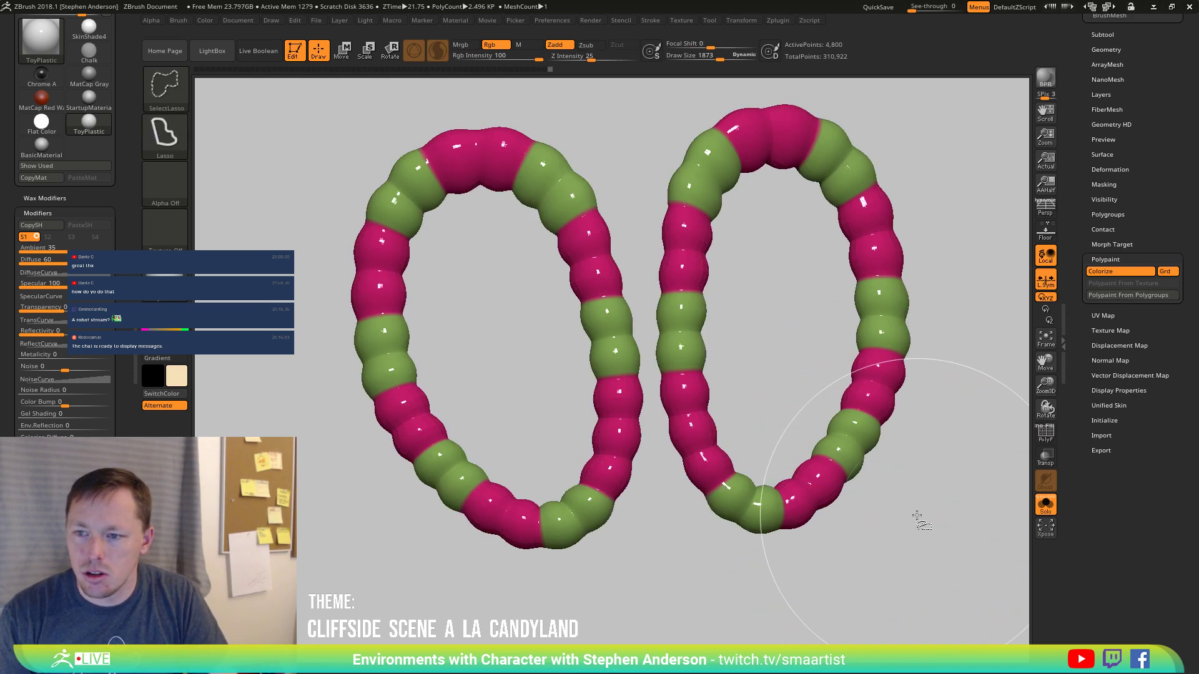
pyautogui.keyDown('ctrl'); pyautogui.moveTo(912, 514); pyautogui.dragTo(845, 437, button='right'); pyautogui.keyUp('ctrl')
pyautogui.keyDown('alt'); pyautogui.moveTo(845, 437); pyautogui.dragTo(796, 528, button='right'); pyautogui.keyUp('alt')
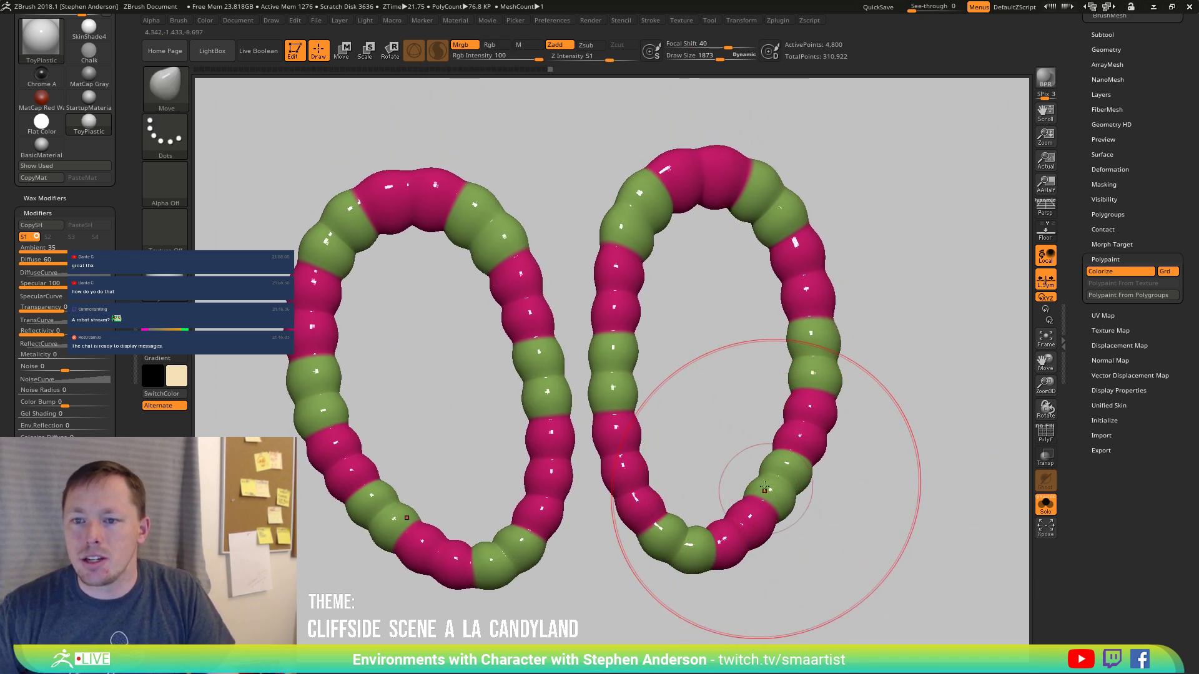
# Isolate the pink bead group, fill it with red using only the Rgb channel, and show the full rings.
pyautogui.keyDown('ctrl'); pyautogui.keyDown('alt'); pyautogui.keyDown('shift'); pyautogui.click(480, 225); pyautogui.keyUp('shift'); pyautogui.keyUp('alt'); pyautogui.keyUp('ctrl')
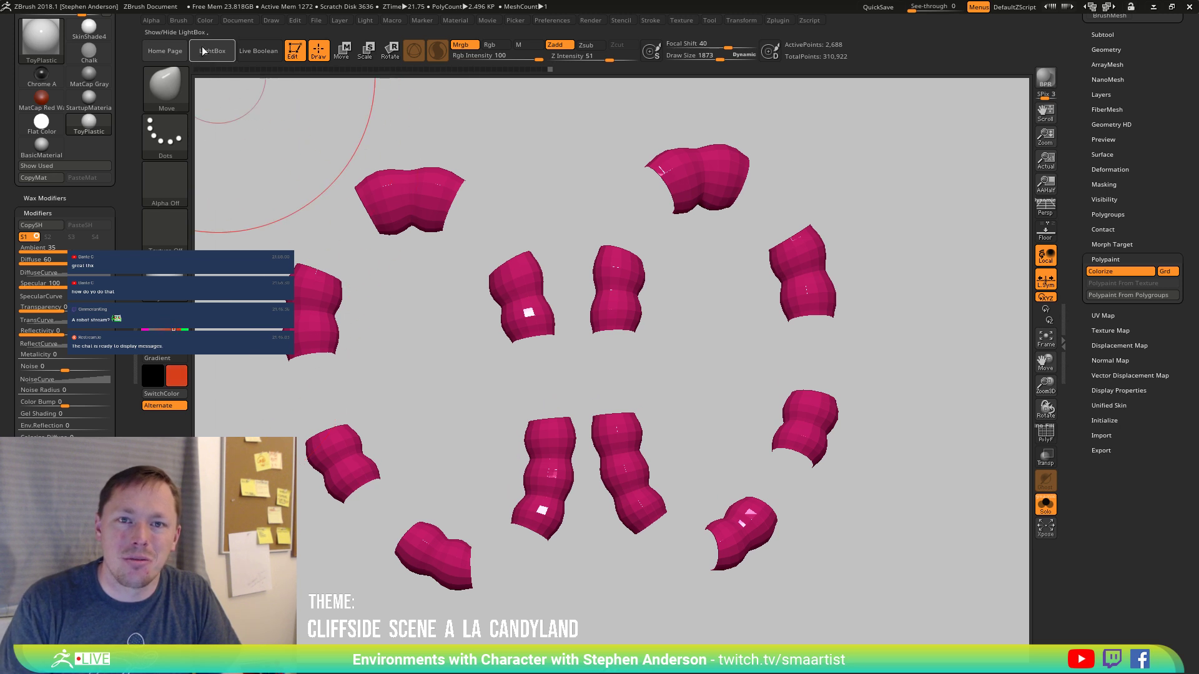
pyautogui.click(204, 20)
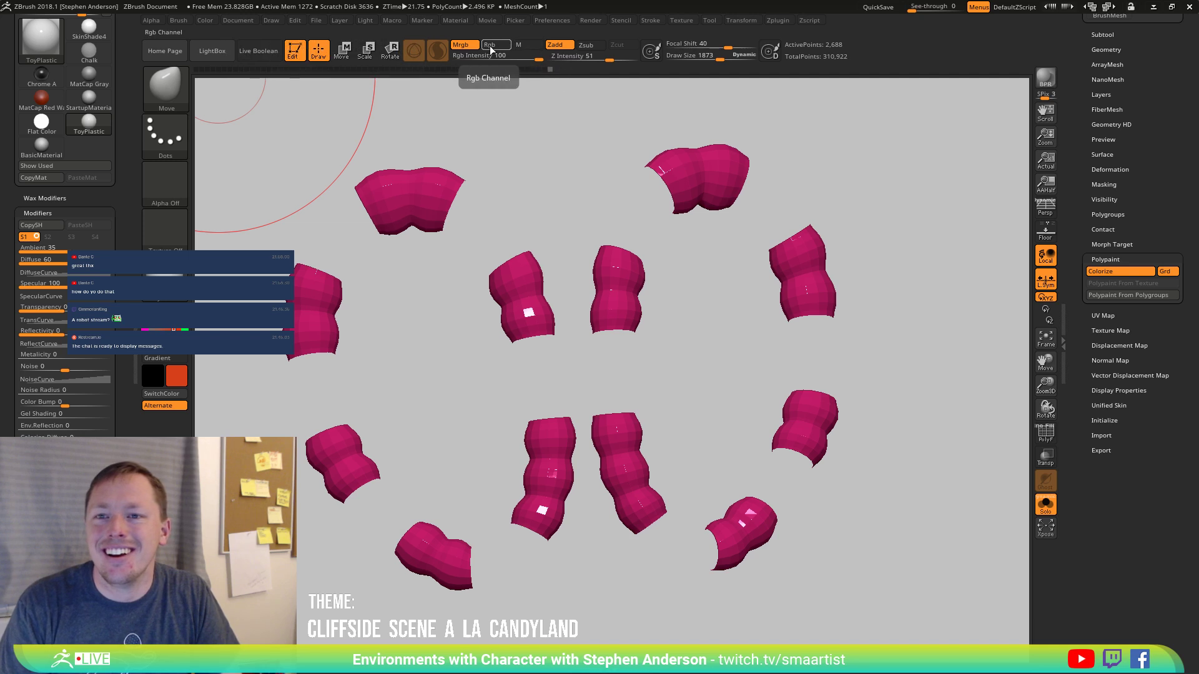
pyautogui.click(206, 21)
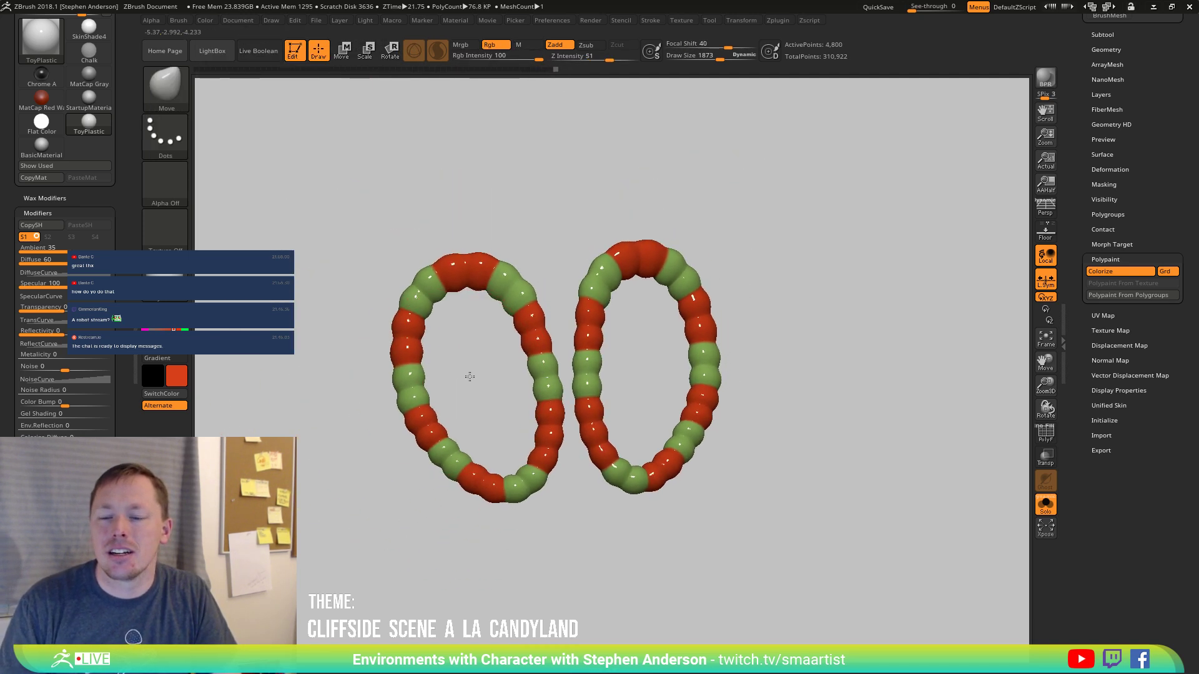
# Fill both eye rings with light green (R 146, G 188, B 94) at Rgb Intensity 16, and leave Solo mode.
pyautogui.keyDown('ctrl'); pyautogui.moveTo(471, 388); pyautogui.dragTo(475, 438, button='right'); pyautogui.keyUp('ctrl')
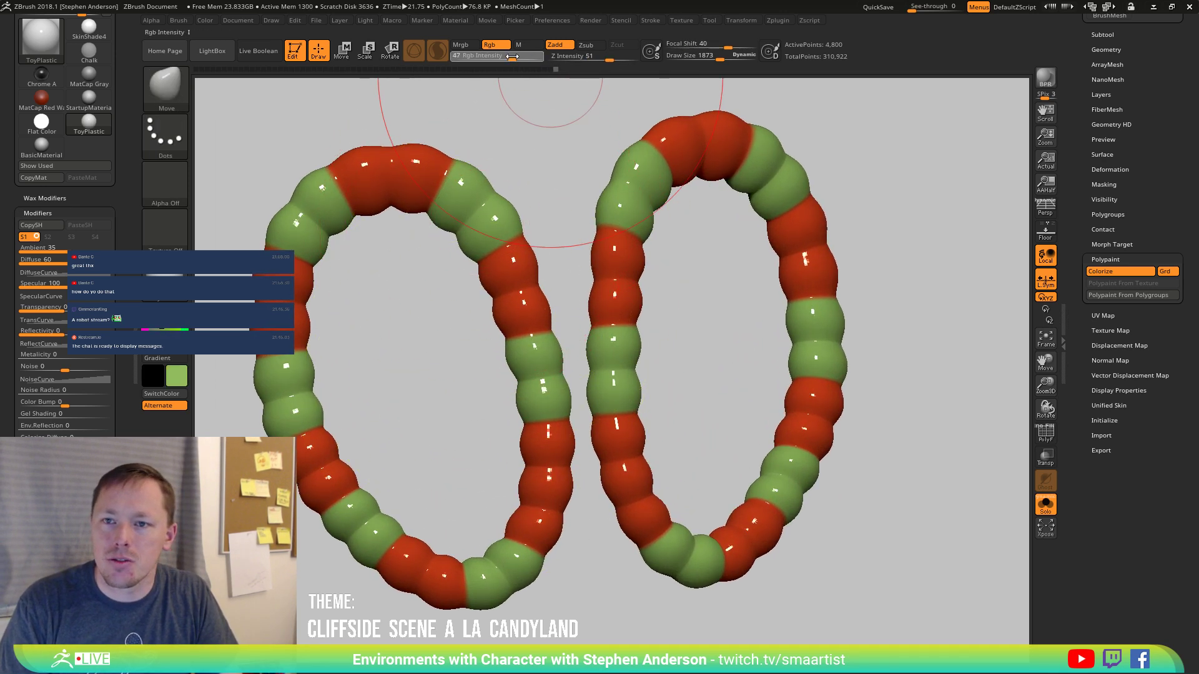
pyautogui.click(203, 21)
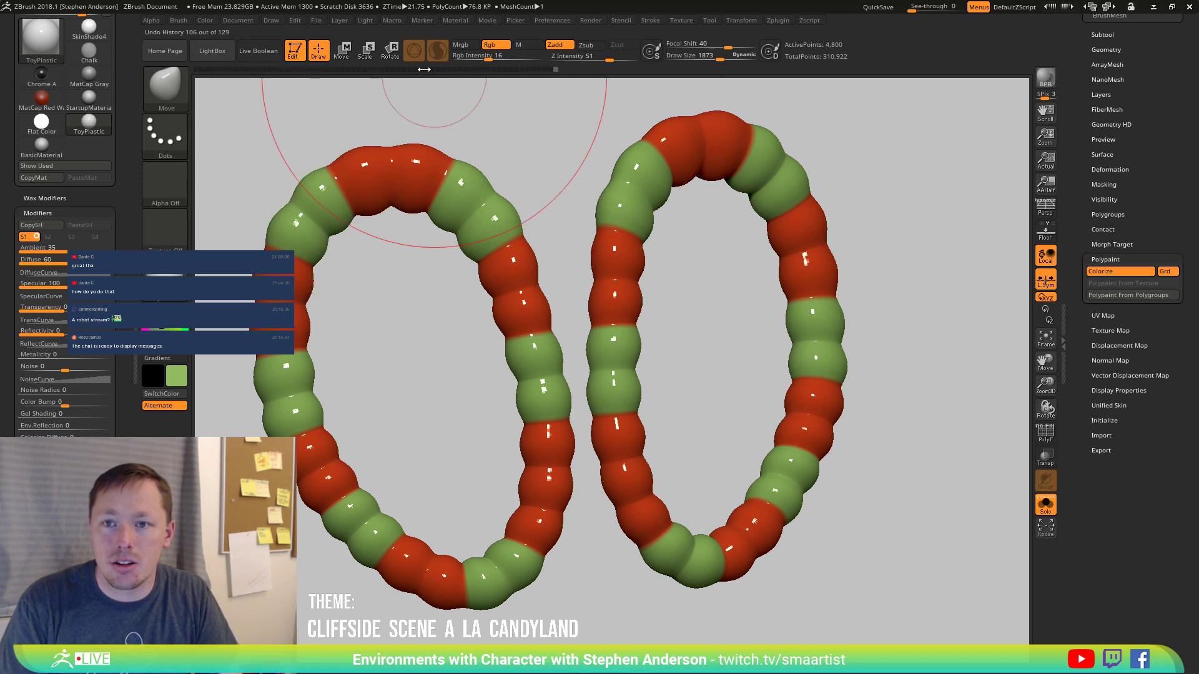
pyautogui.click(204, 21)
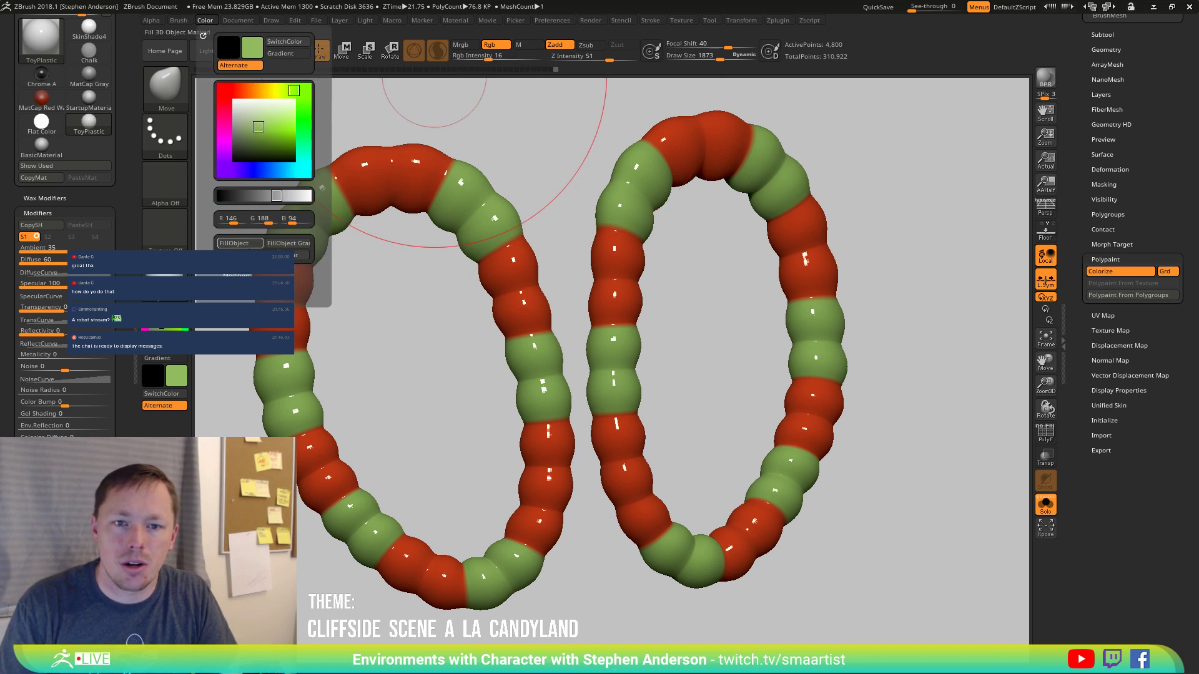
pyautogui.click(236, 243)
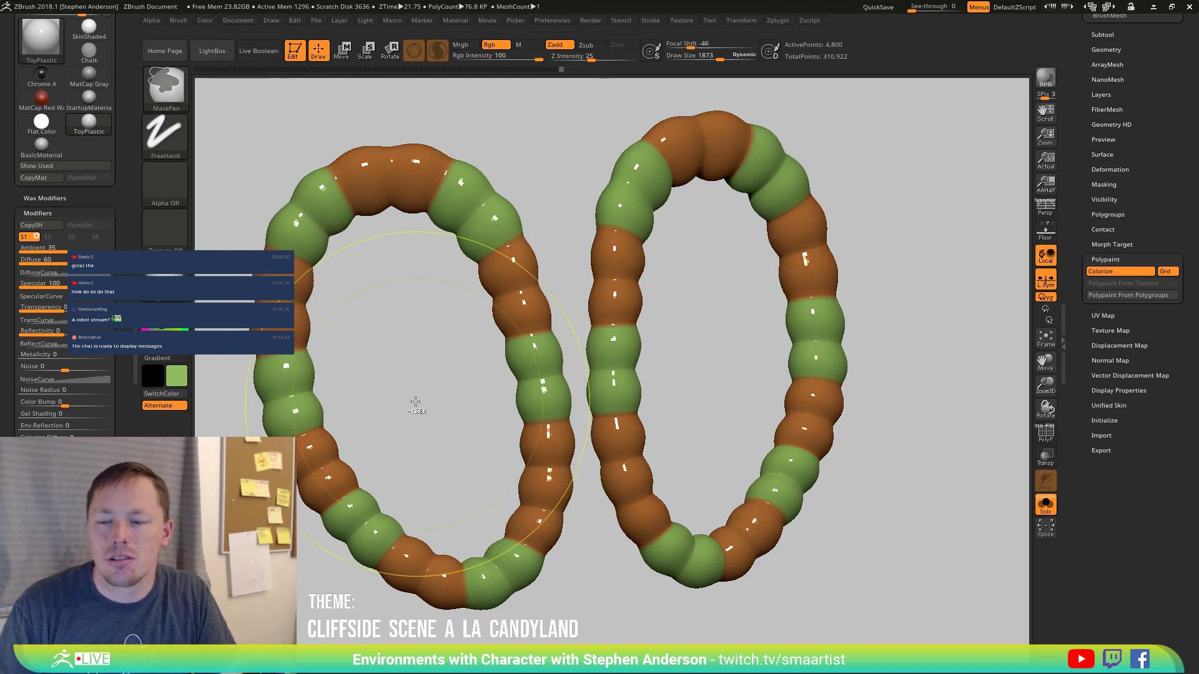
pyautogui.moveTo(418, 406)
pyautogui.keyDown('ctrl'); pyautogui.mouseDown(button='right')
pyautogui.moveTo(536, 392)
pyautogui.moveTo(647, 549)
pyautogui.moveTo(762, 516)
pyautogui.moveTo(723, 437)
pyautogui.moveTo(713, 323)
pyautogui.moveTo(666, 418)
pyautogui.moveTo(741, 393)
pyautogui.moveTo(765, 442)
pyautogui.moveTo(736, 414)
pyautogui.moveTo(788, 306)
pyautogui.moveTo(802, 343)
pyautogui.moveTo(720, 350)
pyautogui.moveTo(768, 312)
pyautogui.moveTo(841, 307)
pyautogui.moveTo(789, 348)
pyautogui.moveTo(718, 235)
pyautogui.moveTo(762, 316)
pyautogui.moveTo(741, 273)
pyautogui.moveTo(725, 268)
pyautogui.moveTo(733, 308)
pyautogui.moveTo(717, 299)
pyautogui.moveTo(744, 289)
pyautogui.moveTo(757, 254)
pyautogui.moveTo(751, 299)
pyautogui.moveTo(714, 283)
pyautogui.moveTo(691, 334)
pyautogui.moveTo(736, 399)
pyautogui.mouseUp(button='right'); pyautogui.keyUp('ctrl')
pyautogui.click(1047, 505)
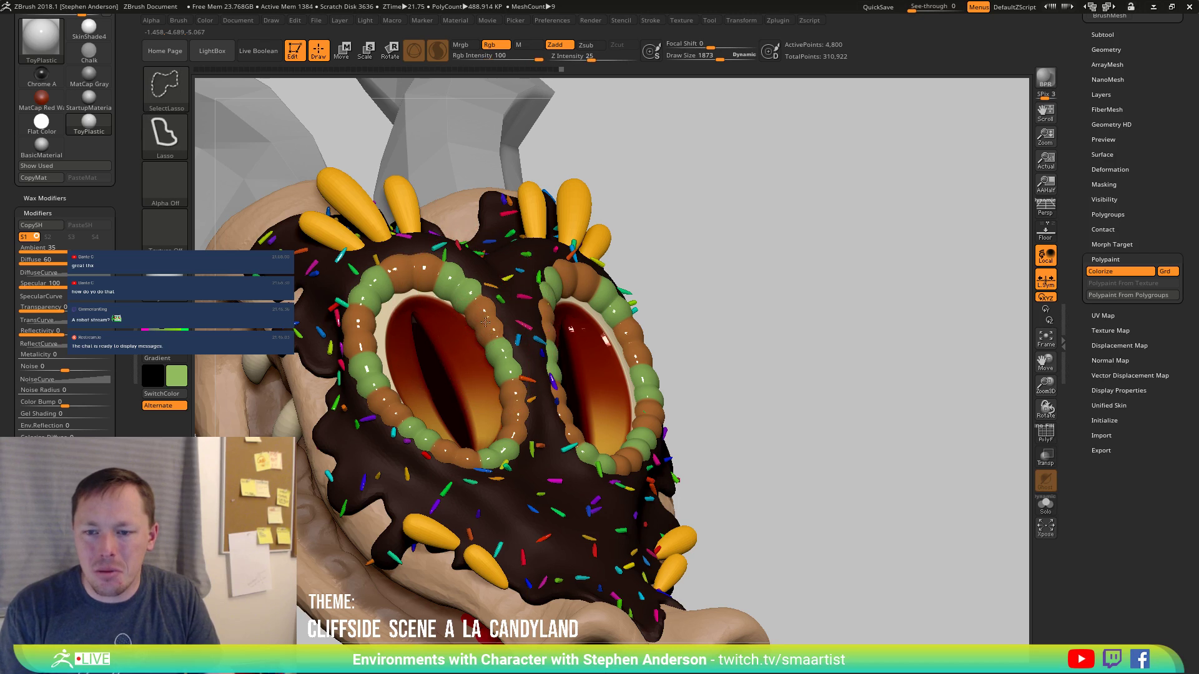
# Isolate the green bead group on the eye rings and fill it with darker green (R 72, G 120, B 60).
pyautogui.keyDown('ctrl'); pyautogui.keyDown('shift'); pyautogui.click(497, 335); pyautogui.keyUp('shift'); pyautogui.keyUp('ctrl')
pyautogui.moveTo(498, 335); pyautogui.dragTo(493, 302)
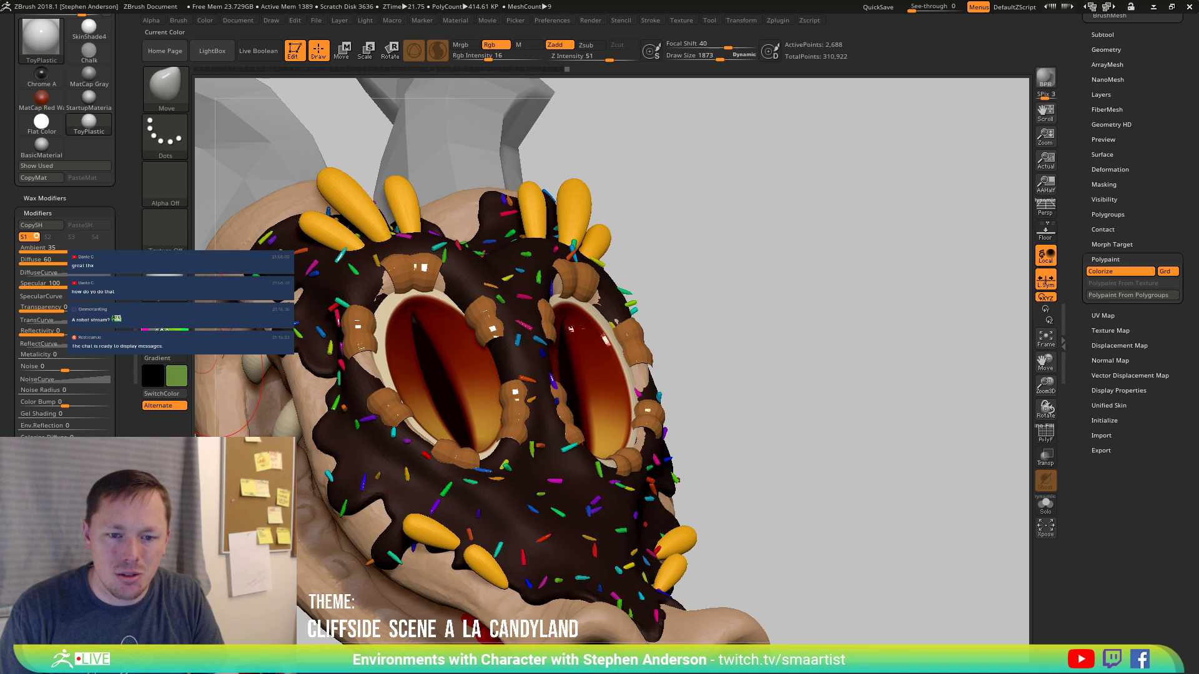
pyautogui.keyDown('ctrl'); pyautogui.keyDown('shift'); pyautogui.moveTo(757, 325); pyautogui.dragTo(774, 337); pyautogui.keyUp('shift'); pyautogui.keyUp('ctrl')
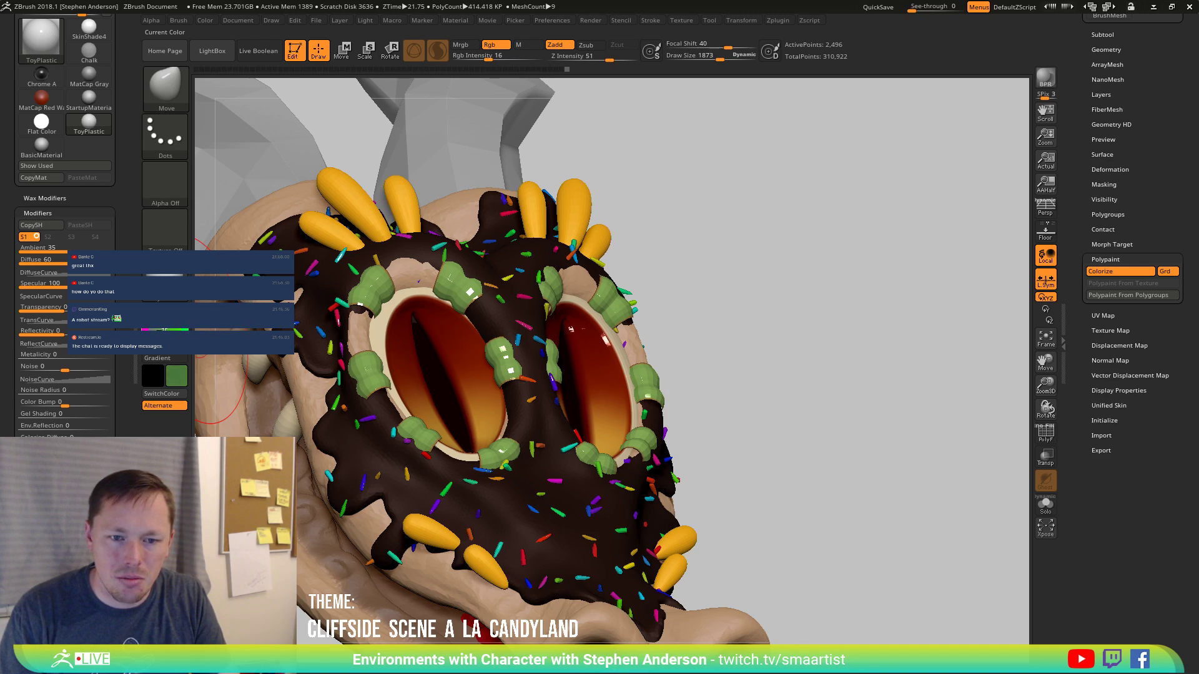
pyautogui.click(205, 21)
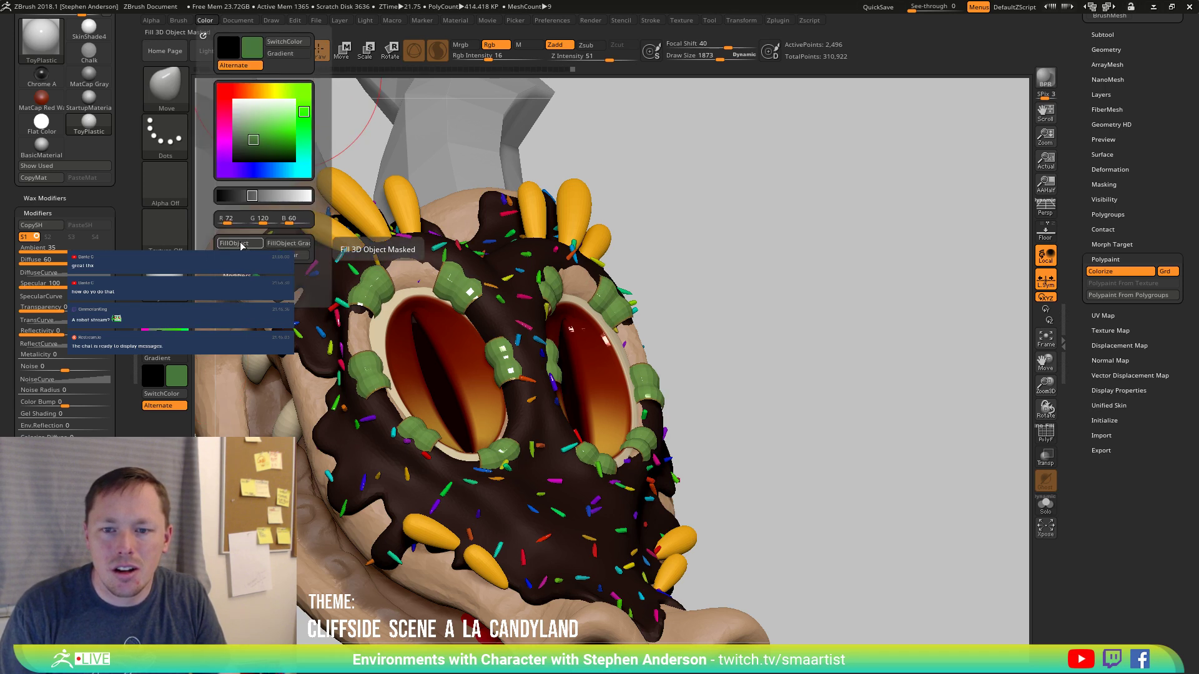
# Fill the alternate set of eye-ring beads with green (R 72, G 120, B 60) and unhide all the beads.
pyautogui.press('ctrl')
pyautogui.keyDown('ctrl'); pyautogui.keyDown('shift'); pyautogui.moveTo(754, 207); pyautogui.dragTo(801, 273); pyautogui.keyUp('shift'); pyautogui.keyUp('ctrl')
pyautogui.click(205, 23)
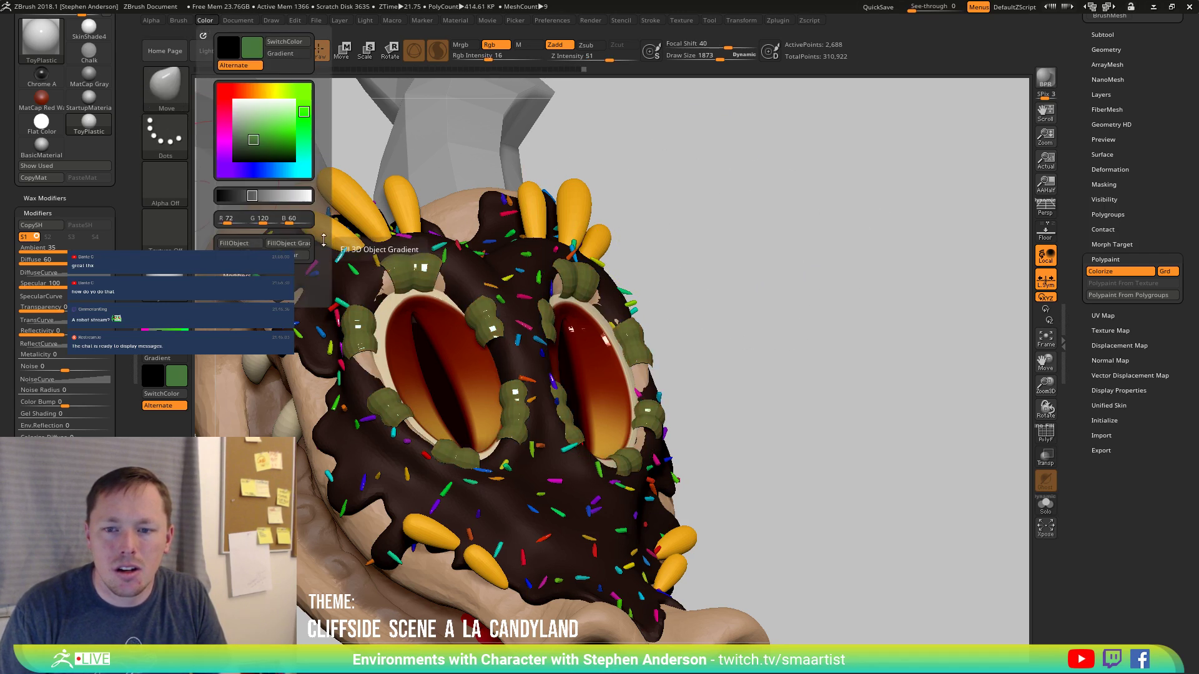
pyautogui.keyDown('ctrl'); pyautogui.keyDown('shift'); pyautogui.click(773, 272); pyautogui.keyUp('shift'); pyautogui.keyUp('ctrl')
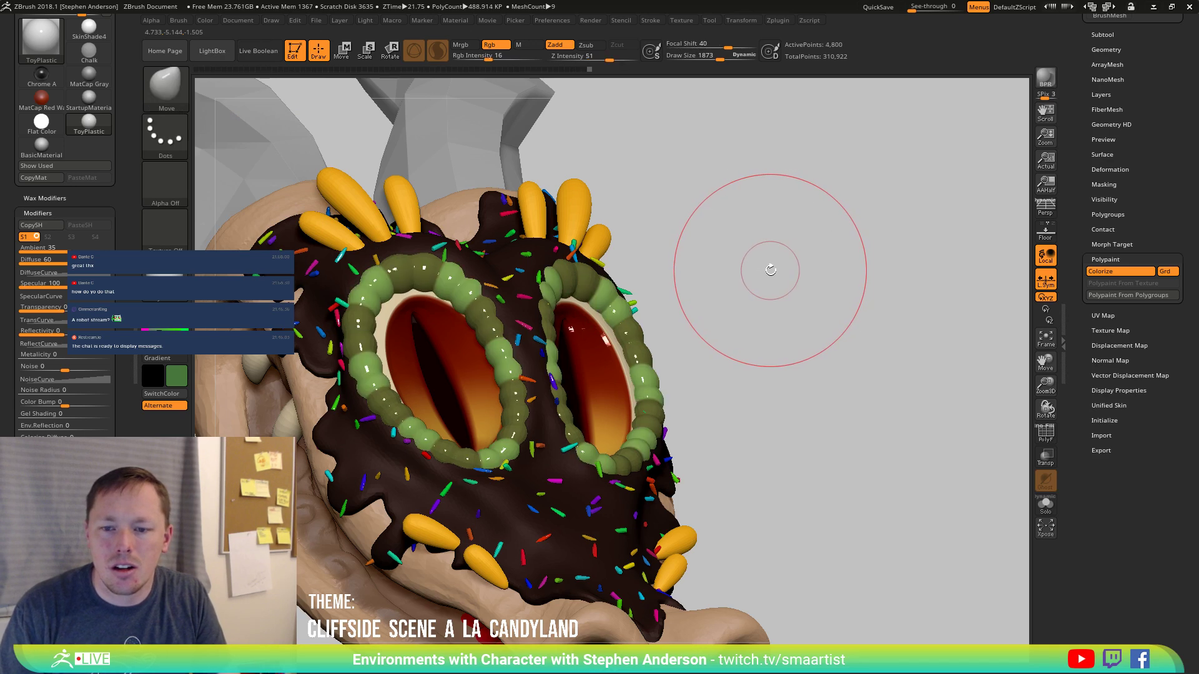
# Fill all the beads around both eyes with light green (R 146, G 188, B 94).
pyautogui.moveTo(770, 269); pyautogui.dragTo(728, 340, button='right')
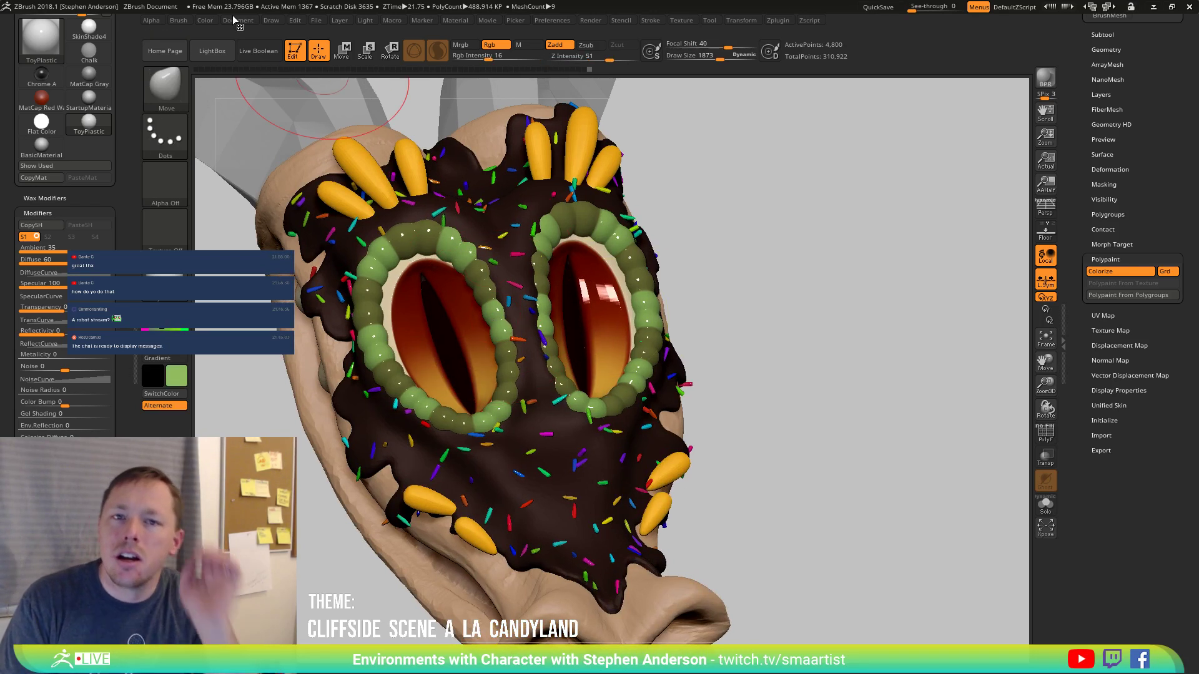
pyautogui.click(201, 20)
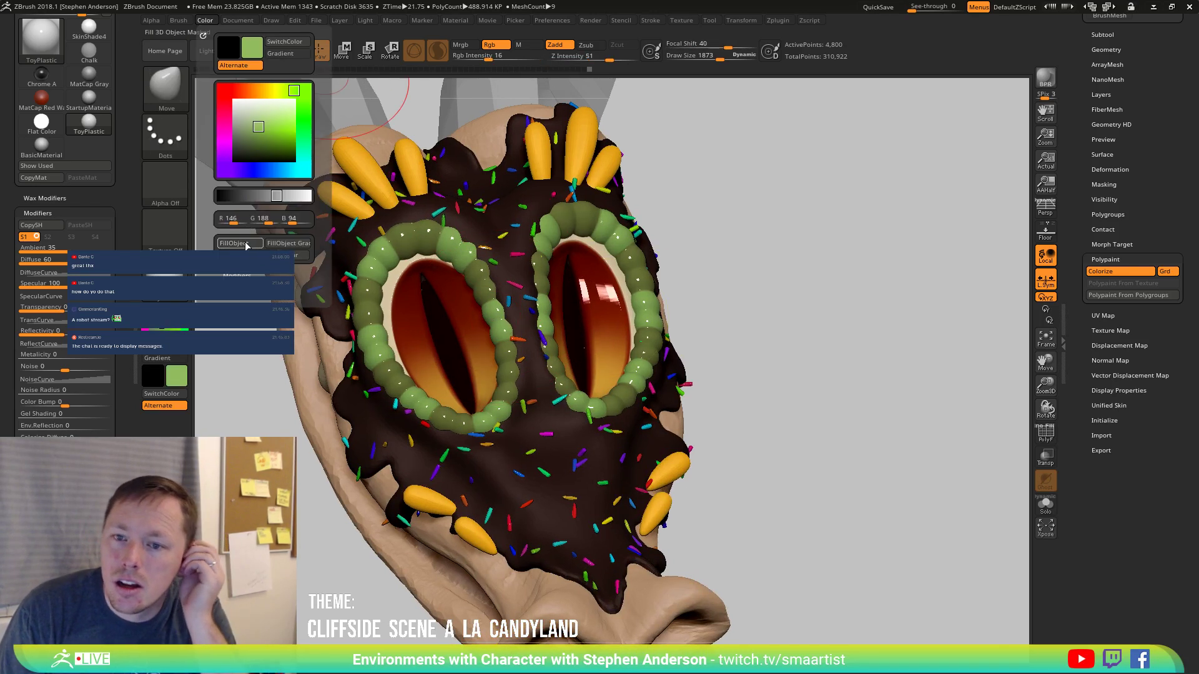
pyautogui.moveTo(709, 254)
pyautogui.mouseDown(button='right')
pyautogui.moveTo(794, 342)
pyautogui.moveTo(789, 361)
pyautogui.moveTo(766, 337)
pyautogui.mouseUp(button='right')
# Try masking the eye-ring beads by surface smoothness.
pyautogui.press('ctrl')
pyautogui.keyDown('ctrl'); pyautogui.moveTo(806, 346); pyautogui.dragTo(830, 361, button='right'); pyautogui.keyUp('ctrl')
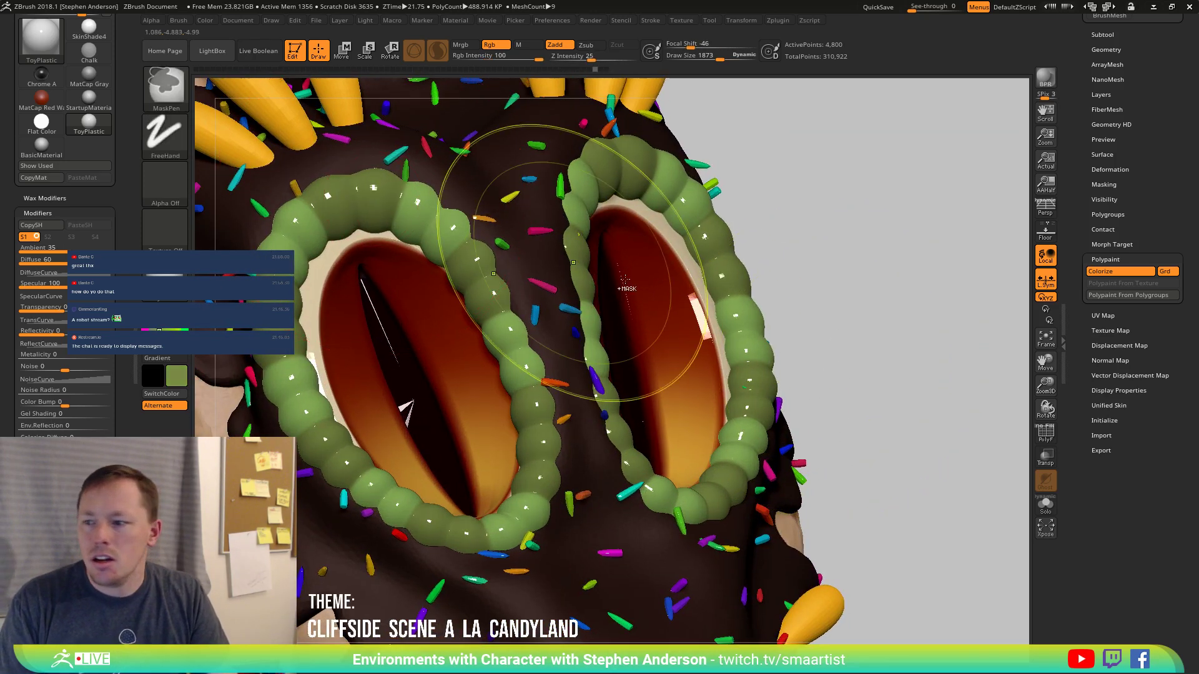
pyautogui.click(1103, 185)
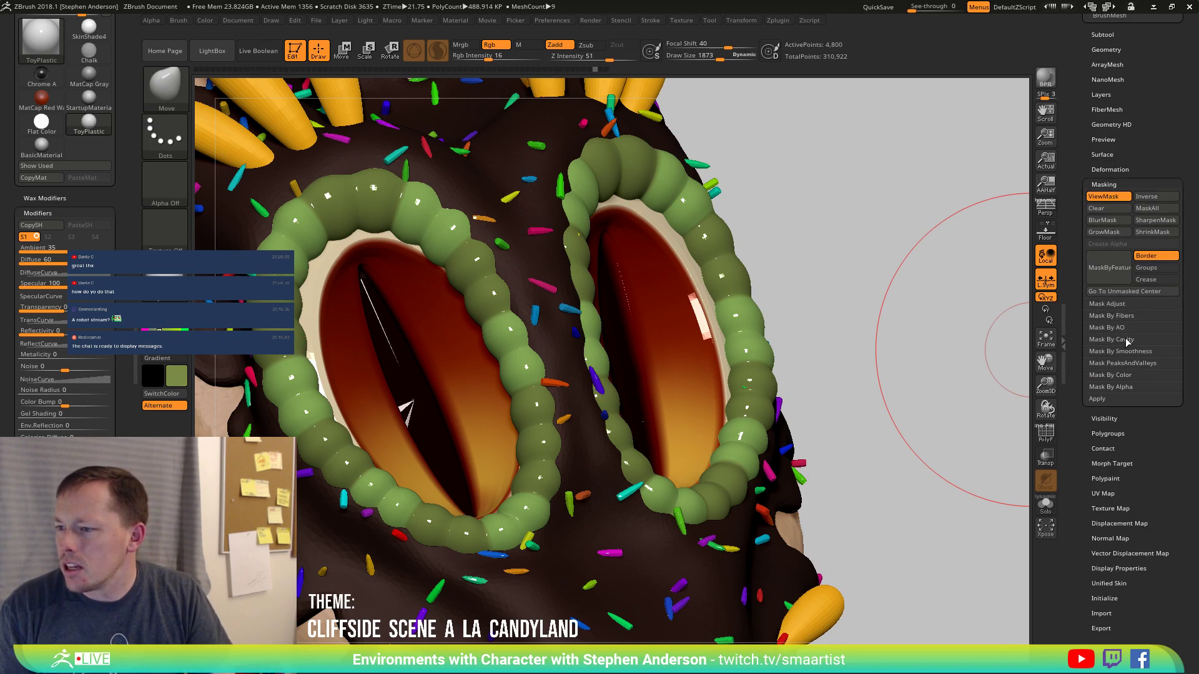
pyautogui.click(1125, 339)
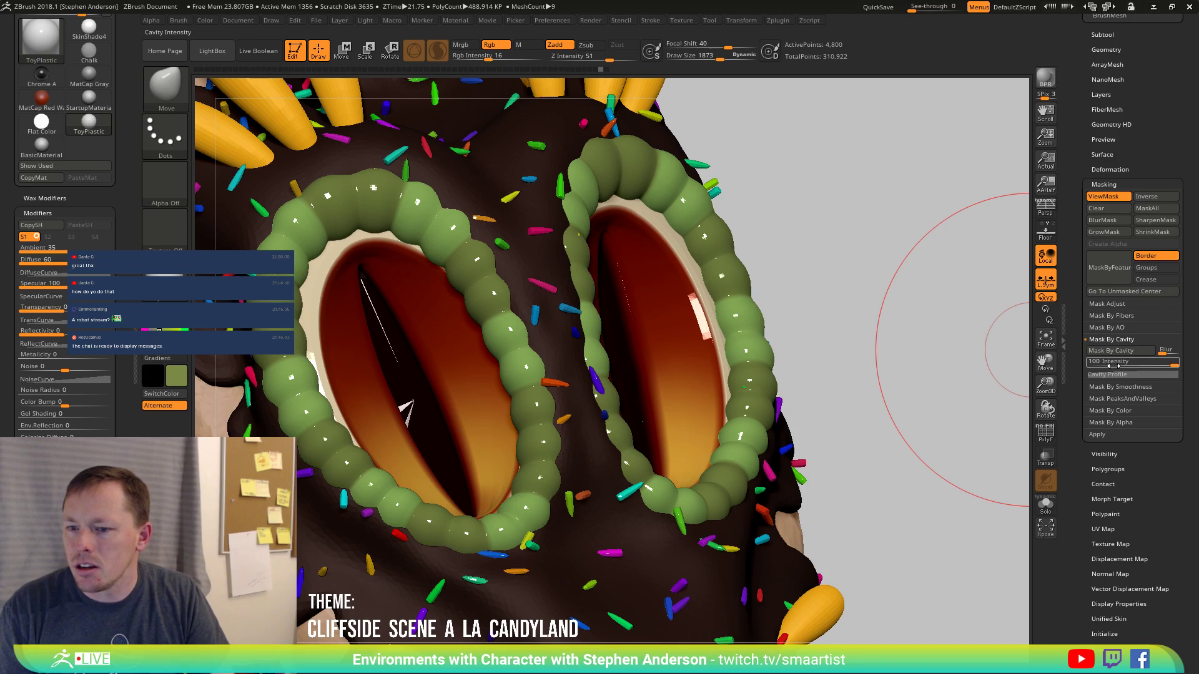
pyautogui.click(1115, 387)
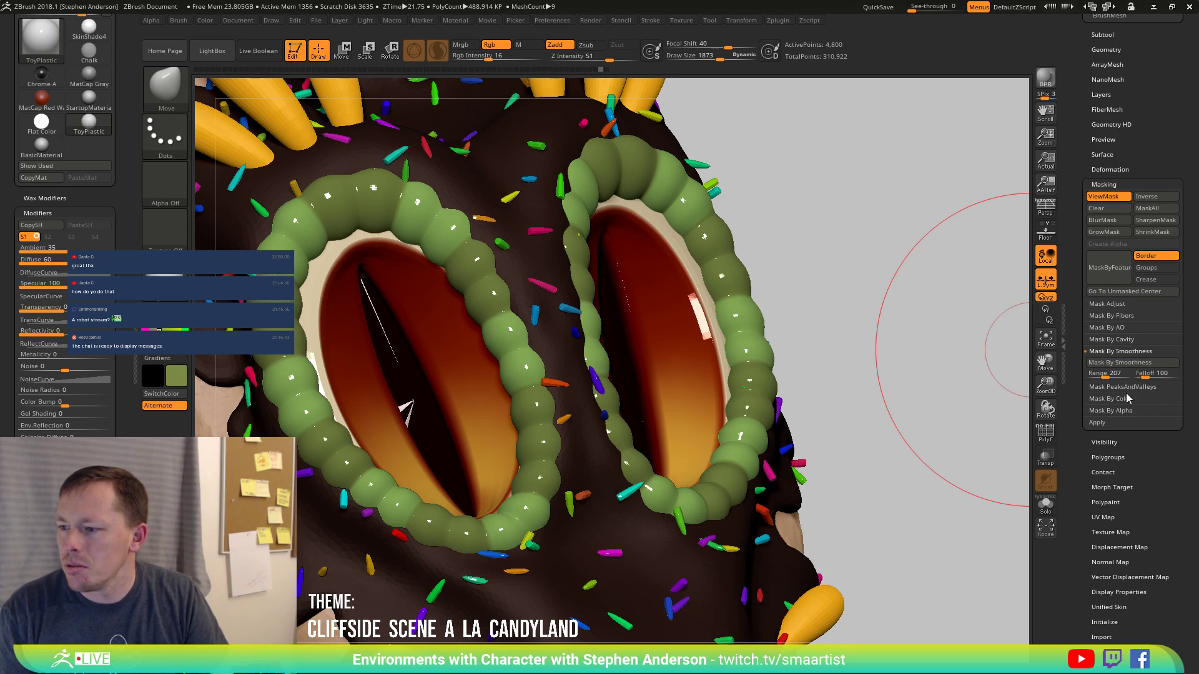
pyautogui.click(1121, 363)
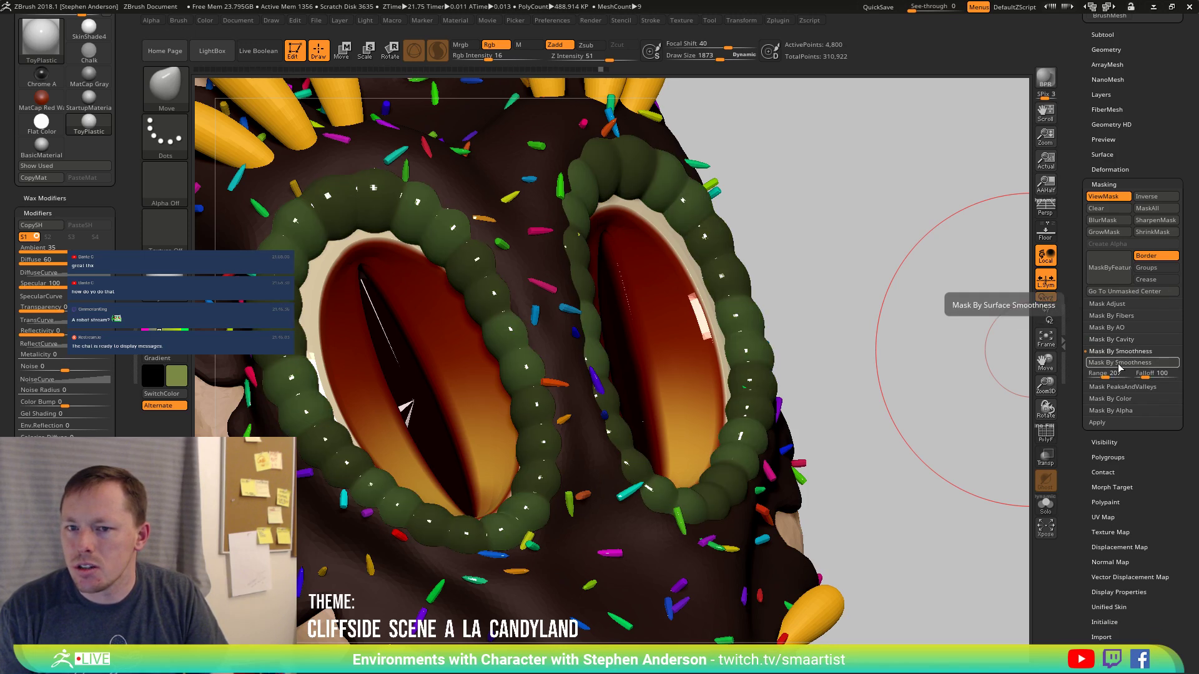
# Mask the eye-ring beads by their surface peaks and valleys.
pyautogui.click(1118, 387)
pyautogui.click(1124, 375)
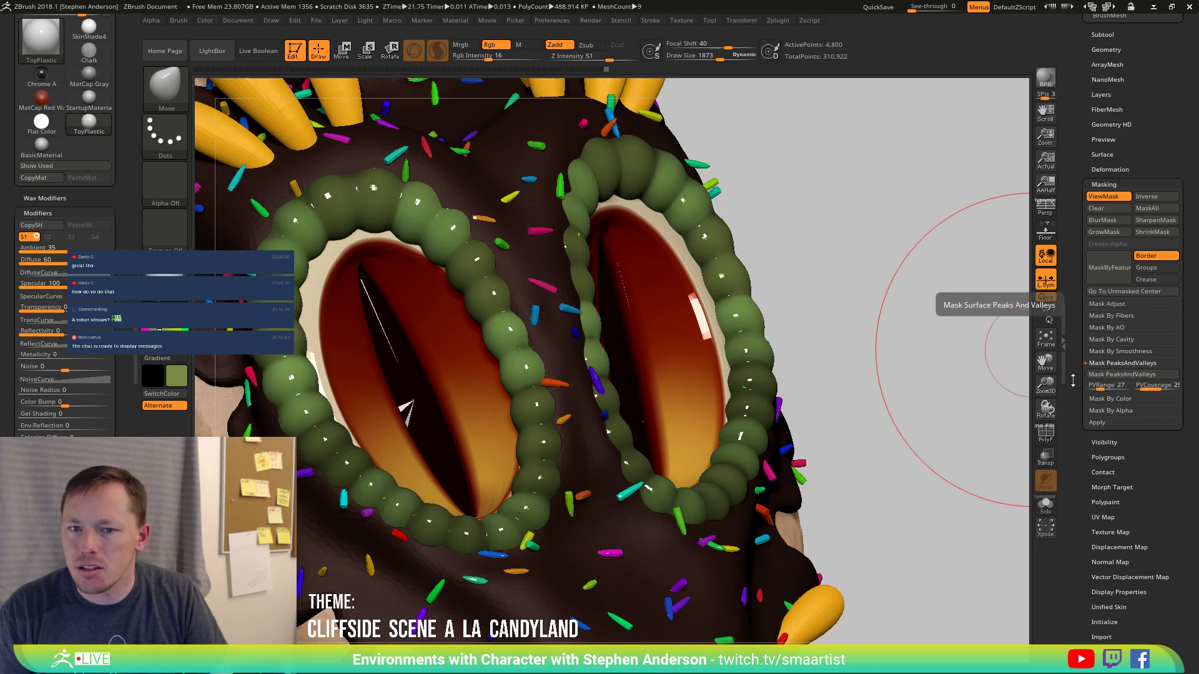
pyautogui.moveTo(846, 415)
pyautogui.keyDown('alt'); pyautogui.mouseDown()
pyautogui.moveTo(834, 312)
pyautogui.moveTo(859, 340)
pyautogui.moveTo(883, 300)
pyautogui.mouseUp(); pyautogui.keyUp('alt')
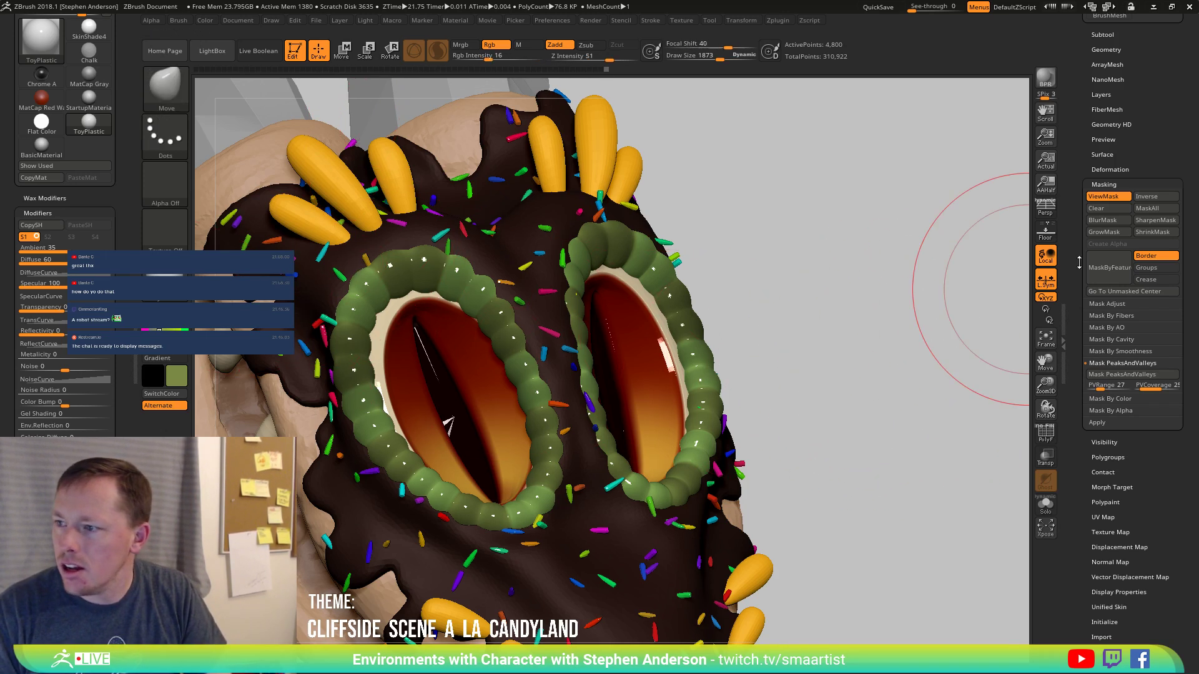
# Compare the eye-ring beads with the mask overlay hidden and shown.
pyautogui.click(1104, 196)
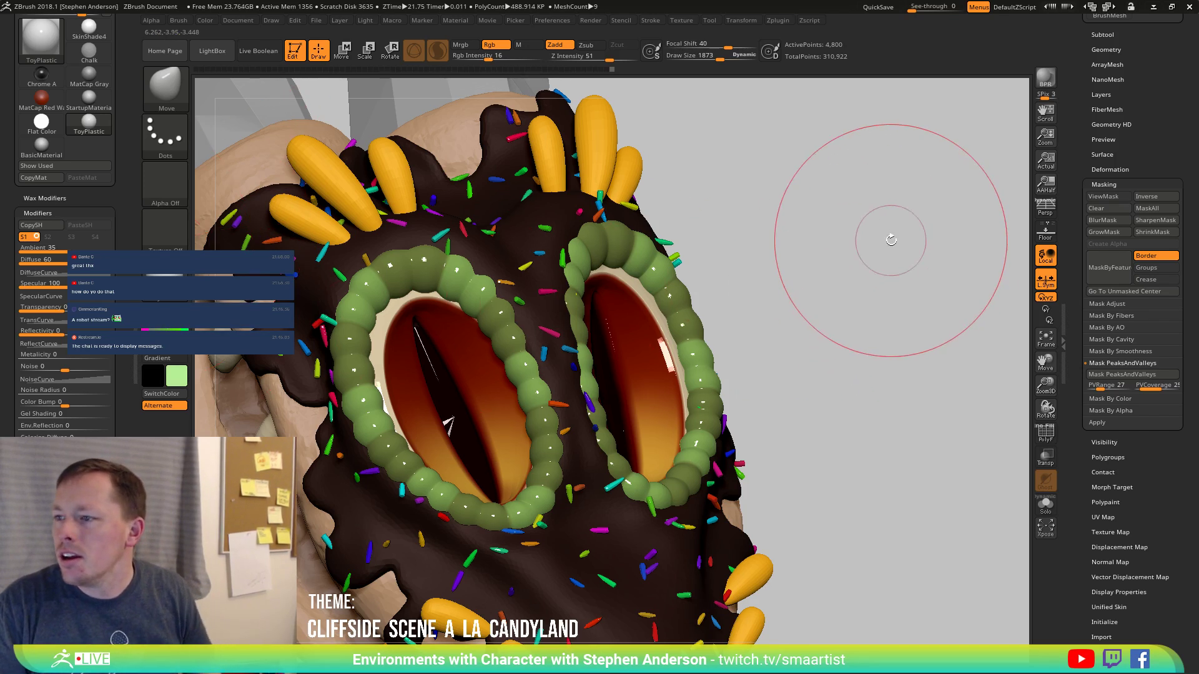
pyautogui.click(1102, 198)
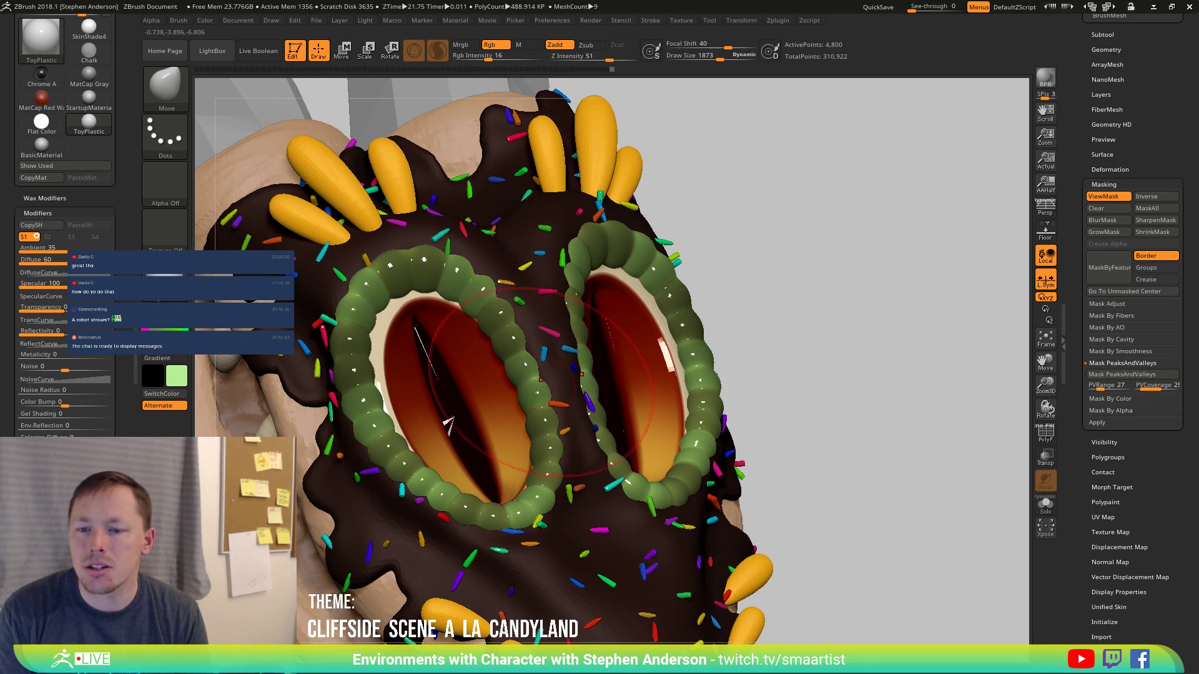
pyautogui.click(1115, 198)
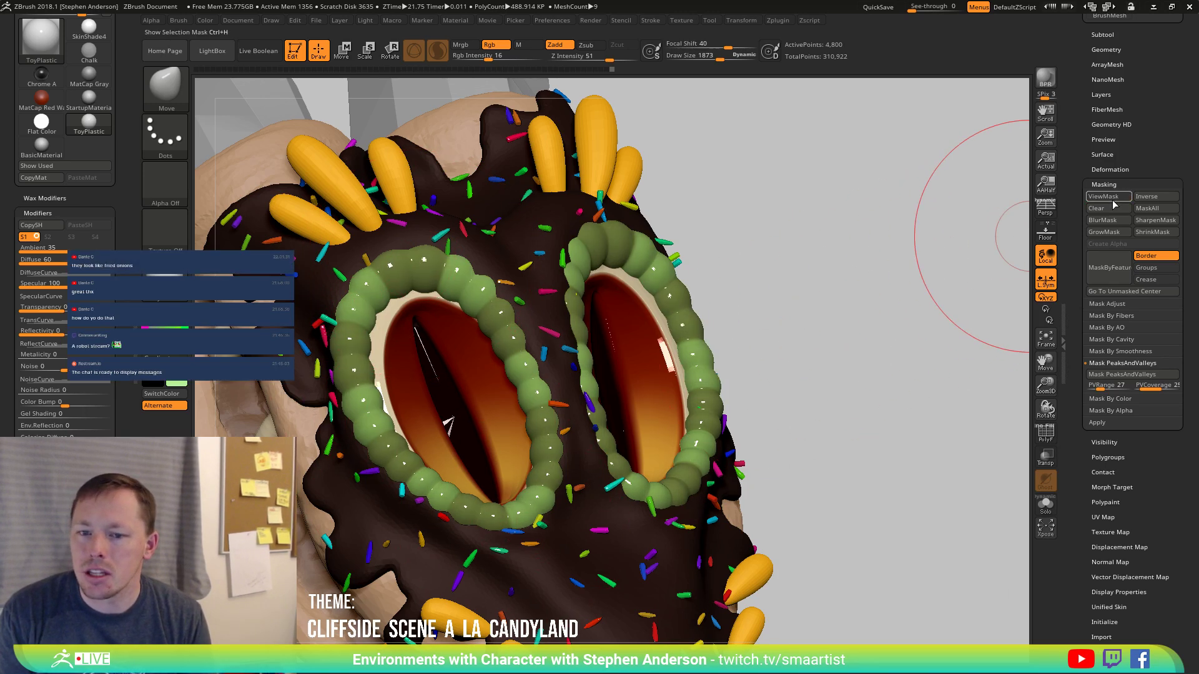
pyautogui.click(1098, 198)
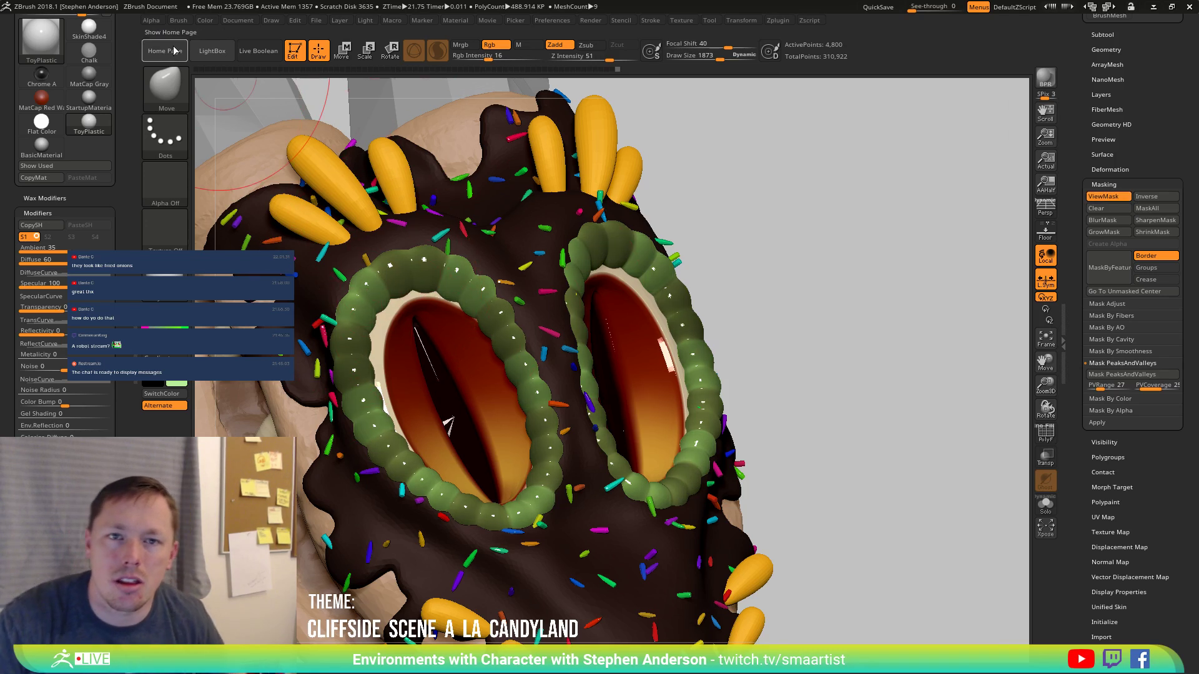
# Fill the unmasked parts of the eye-ring beads with pale green and invert the mask.
pyautogui.click(205, 21)
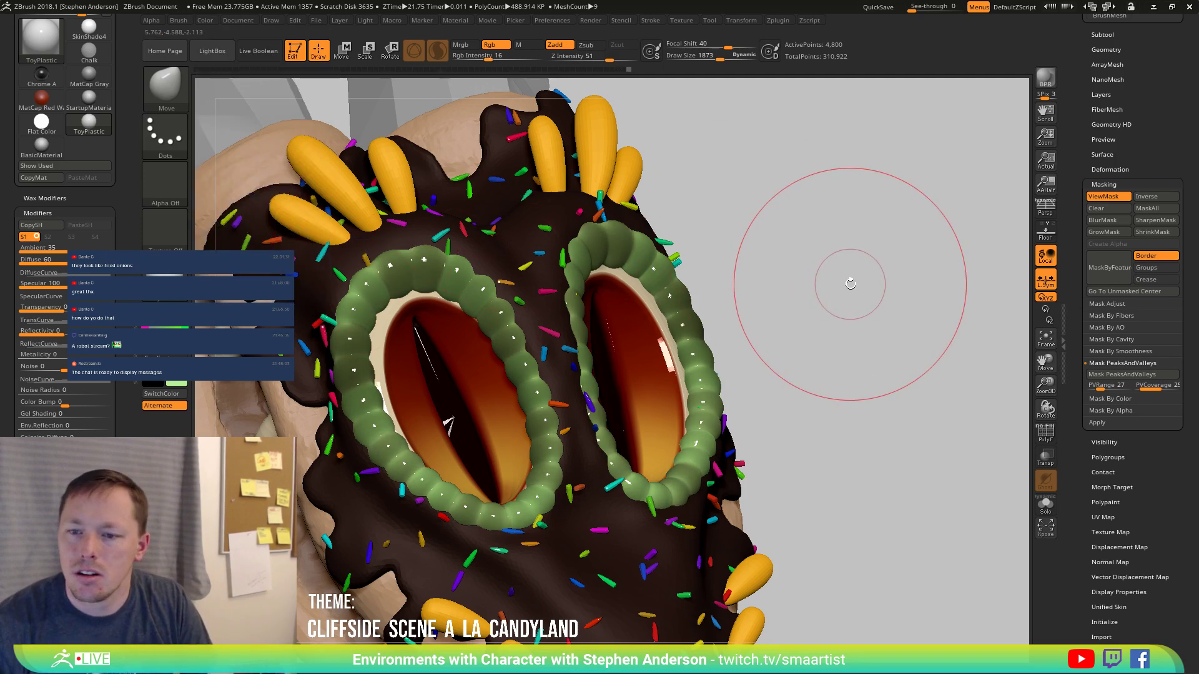
pyautogui.keyDown('ctrl'); pyautogui.moveTo(845, 255); pyautogui.dragTo(826, 369); pyautogui.keyUp('ctrl')
pyautogui.keyDown('ctrl'); pyautogui.click(868, 367); pyautogui.keyUp('ctrl')
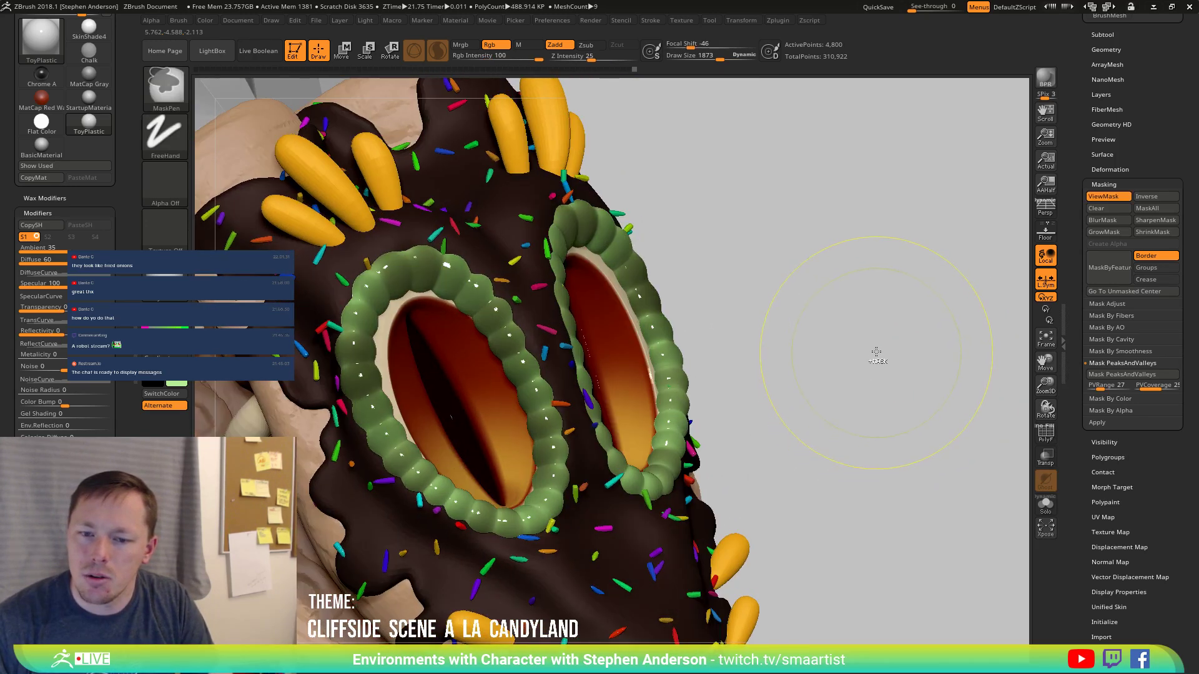
# Fill the unmasked bead areas with muted dark green (R 102, G 134, B 74) and hide the mask overlay.
pyautogui.moveTo(872, 335); pyautogui.dragTo(862, 332)
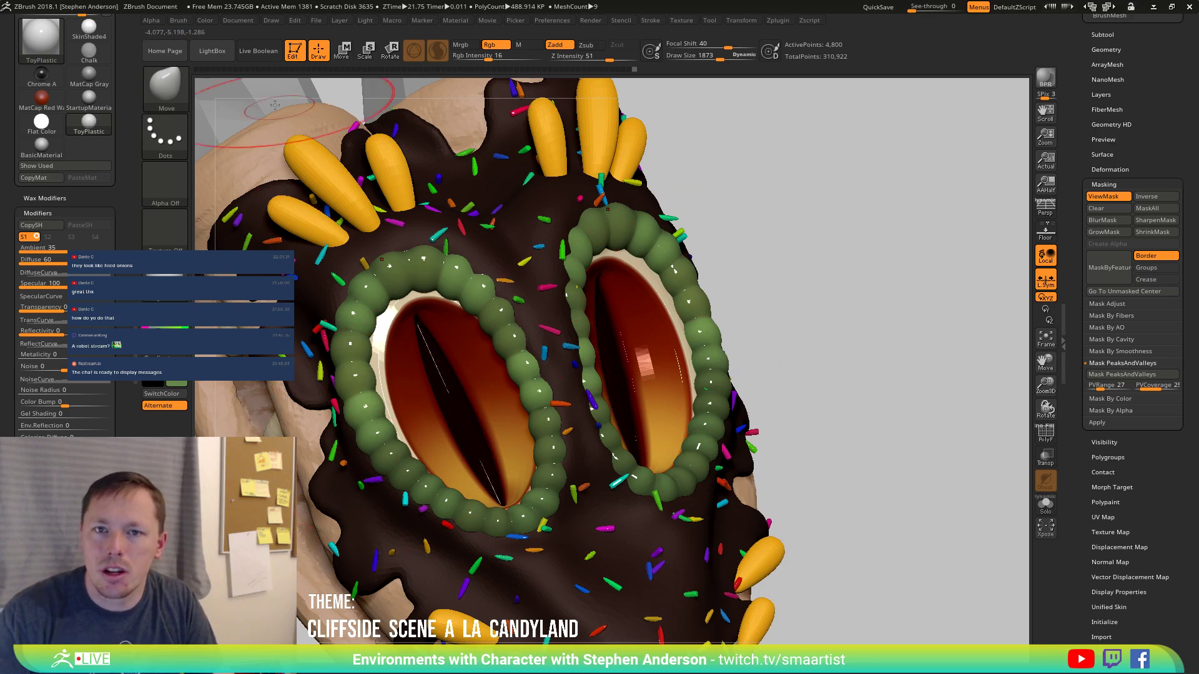
pyautogui.click(208, 24)
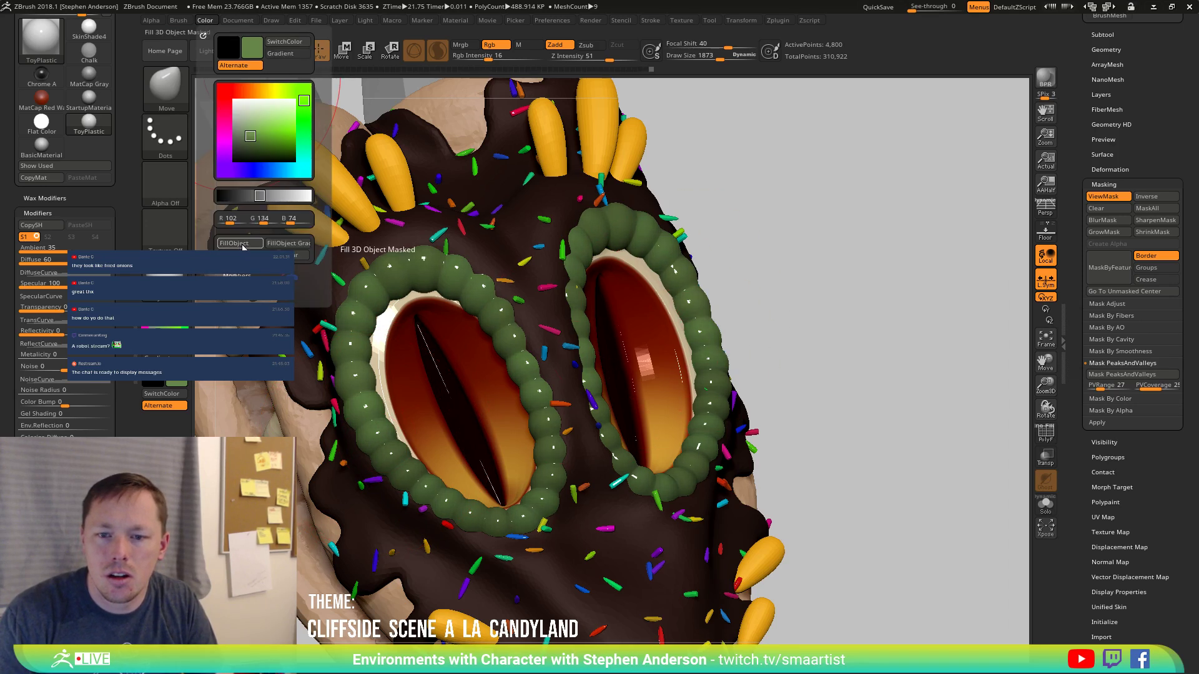
pyautogui.click(242, 245)
pyautogui.keyDown('ctrl'); pyautogui.moveTo(798, 249); pyautogui.dragTo(856, 283); pyautogui.keyUp('ctrl')
# Examine the shaded green eye rings on the dragon's head from several angles, both close up and at a distance.
pyautogui.keyDown('ctrl'); pyautogui.moveTo(825, 324); pyautogui.dragTo(770, 242, button='right'); pyautogui.keyUp('ctrl')
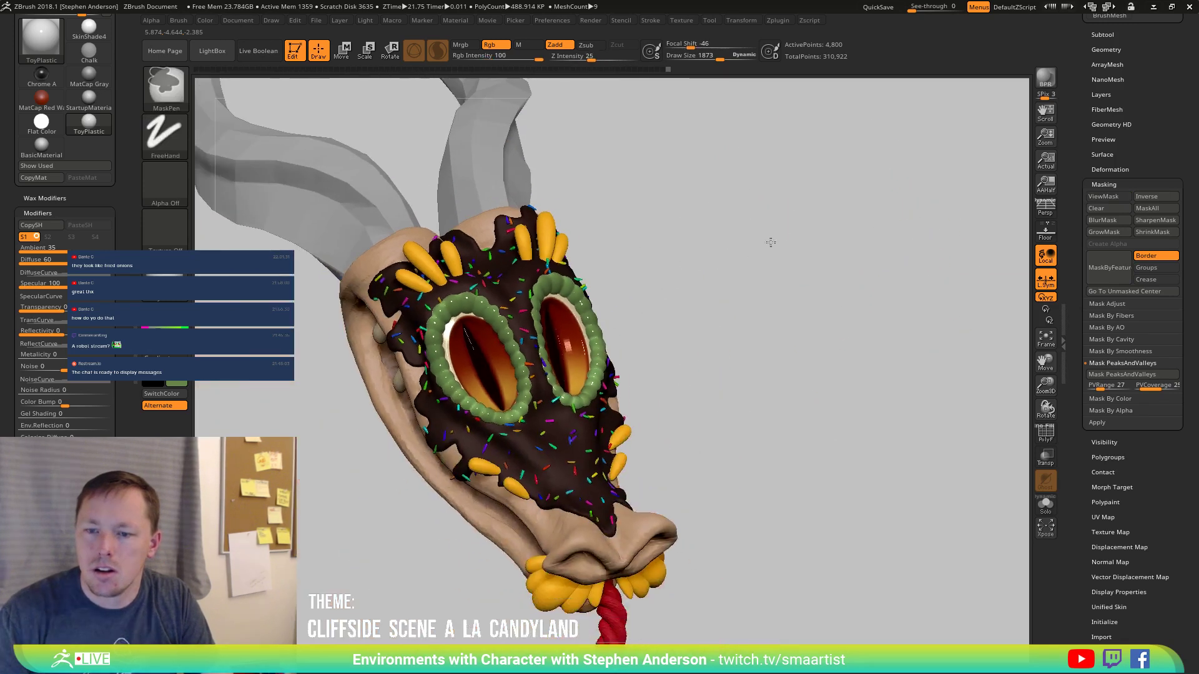
pyautogui.moveTo(770, 242); pyautogui.dragTo(707, 298)
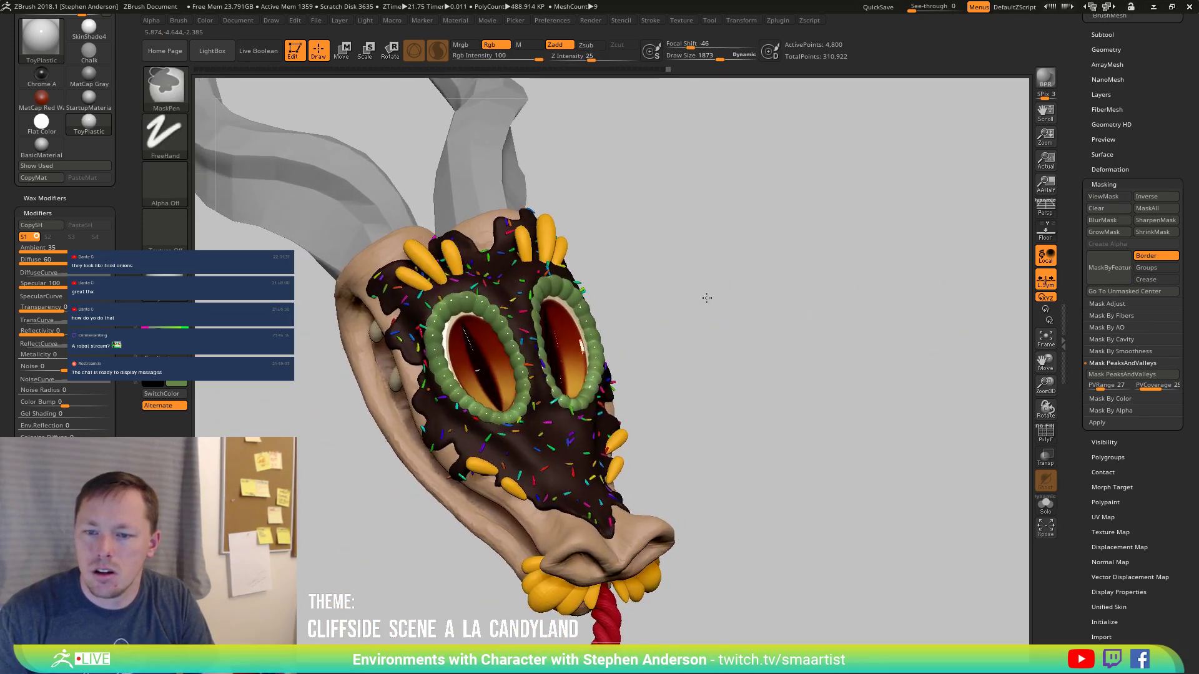
pyautogui.keyDown('ctrl'); pyautogui.moveTo(707, 298); pyautogui.dragTo(760, 348, button='right'); pyautogui.keyUp('ctrl')
pyautogui.moveTo(759, 327); pyautogui.dragTo(754, 353)
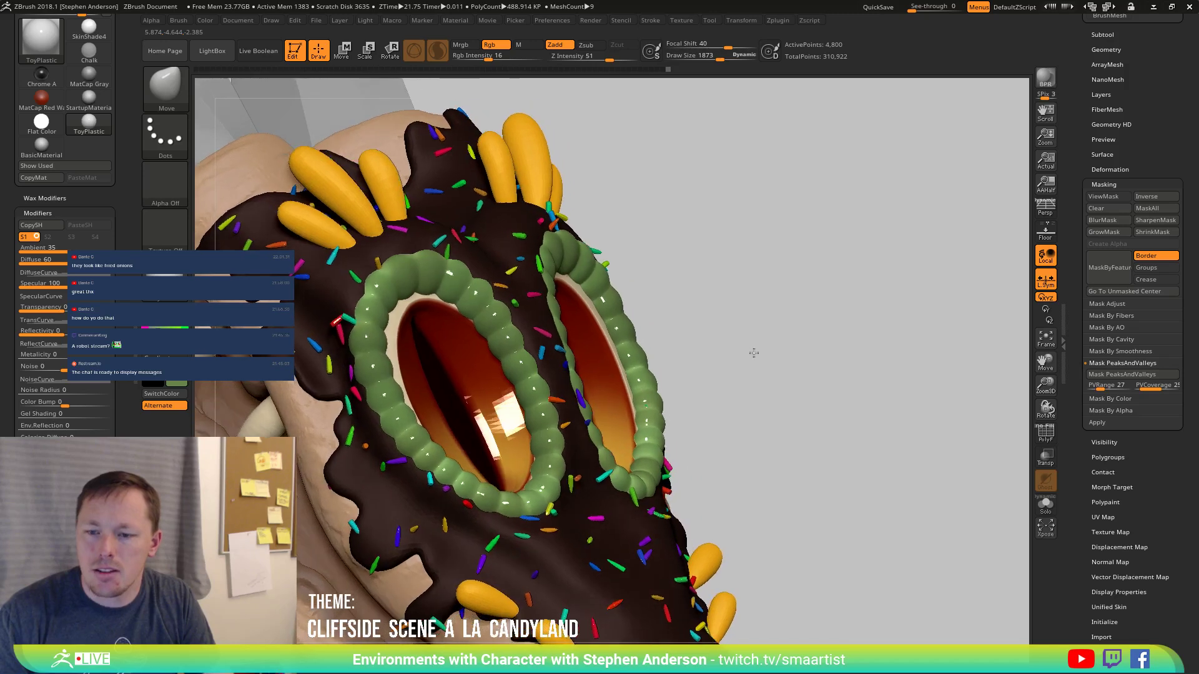
pyautogui.keyDown('ctrl'); pyautogui.moveTo(753, 353); pyautogui.dragTo(680, 315, button='right'); pyautogui.keyUp('ctrl')
pyautogui.moveTo(680, 316); pyautogui.dragTo(678, 363)
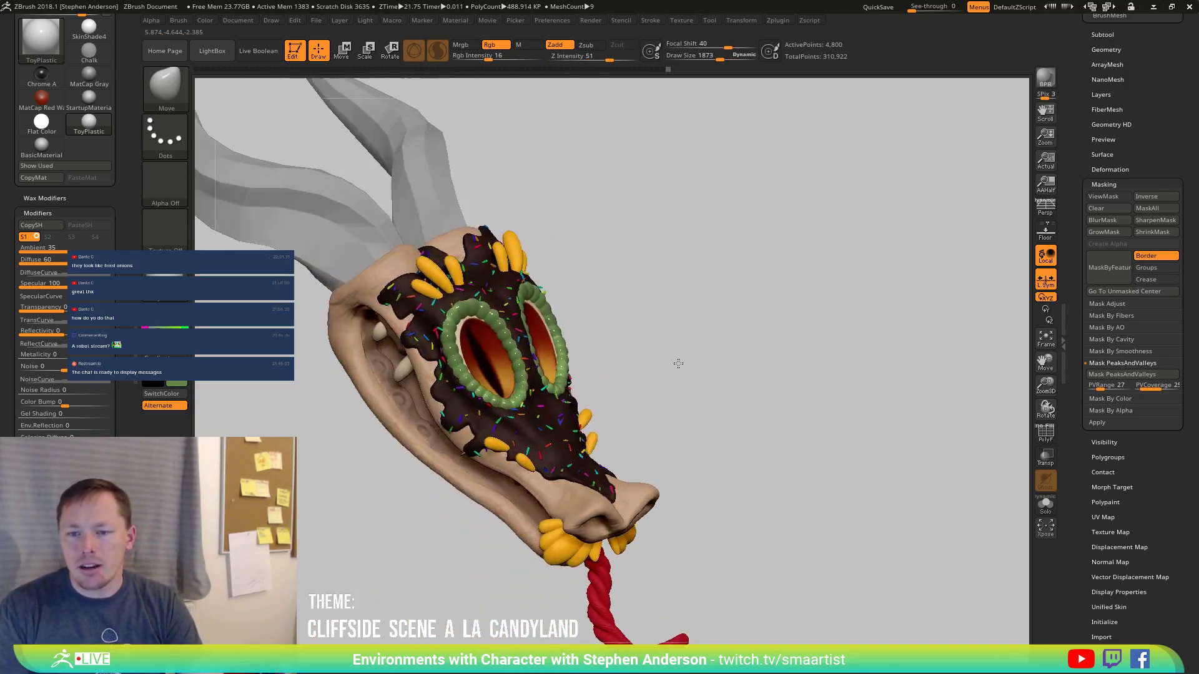
pyautogui.keyDown('ctrl'); pyautogui.moveTo(678, 363); pyautogui.dragTo(746, 414, button='right'); pyautogui.keyUp('ctrl')
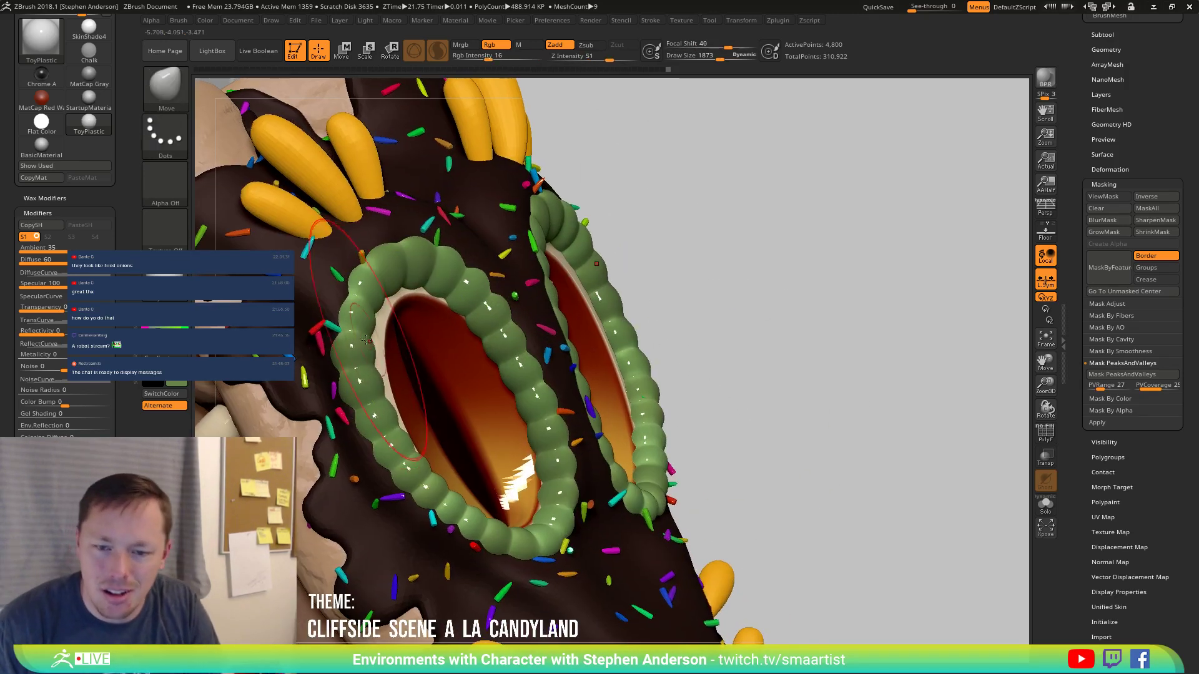
# Fill the unmasked parts of the eye-ring beads with medium green (R 117, G 167, B 73).
pyautogui.moveTo(365, 372); pyautogui.dragTo(401, 392, button='right')
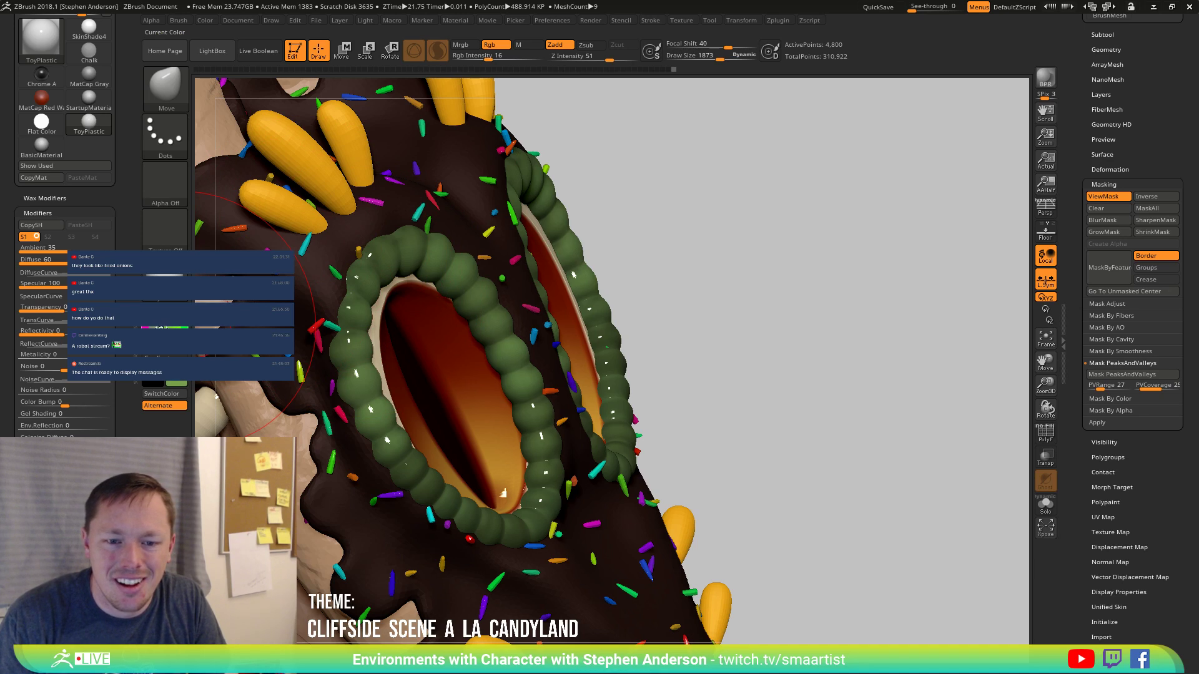
pyautogui.click(209, 21)
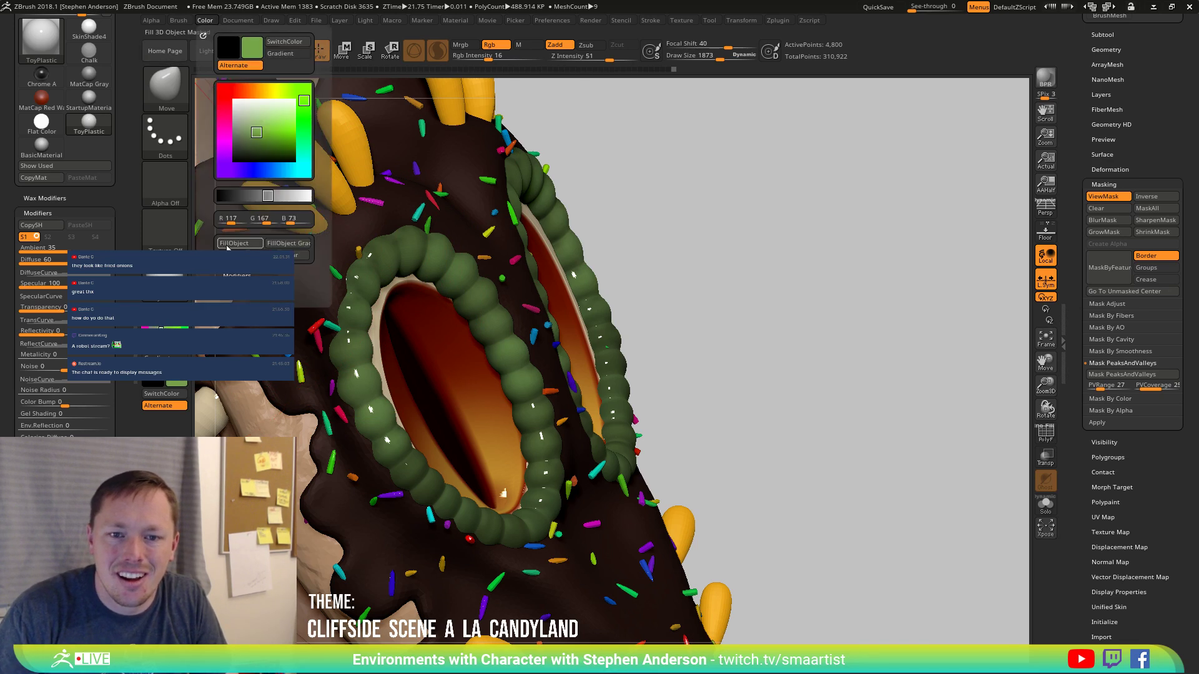
pyautogui.click(237, 245)
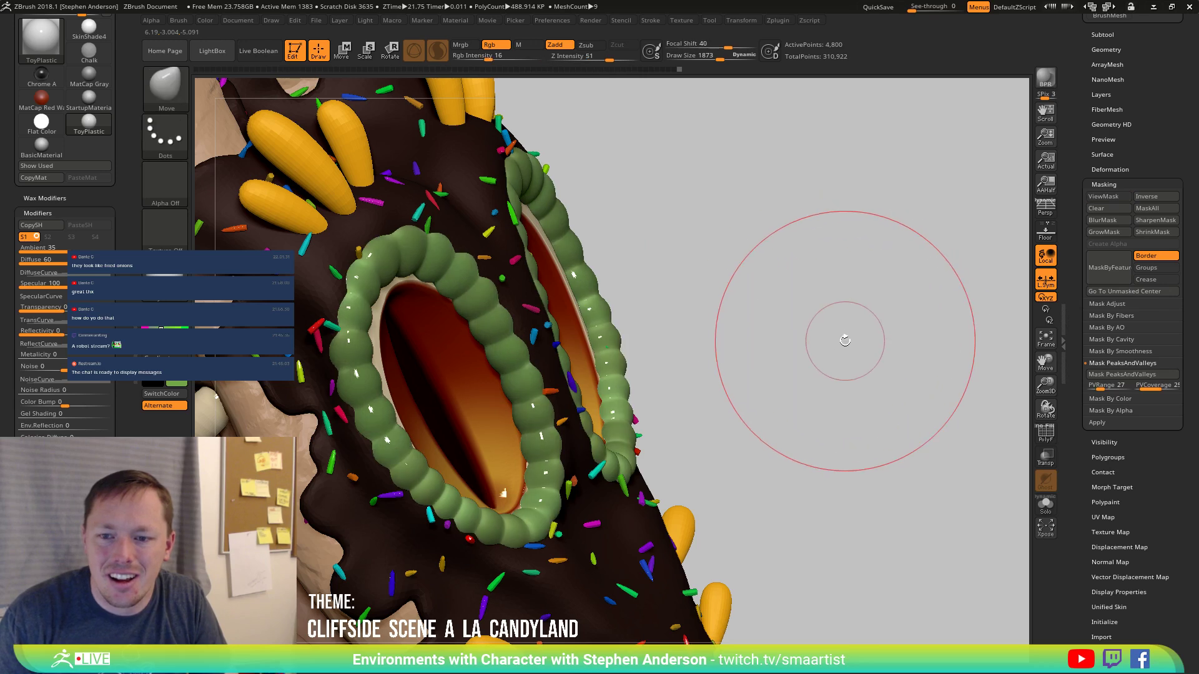
# Reapply the peaks-and-valleys mask to the eye-ring beads.
pyautogui.moveTo(847, 337)
pyautogui.mouseDown()
pyautogui.moveTo(827, 329)
pyautogui.moveTo(835, 340)
pyautogui.moveTo(816, 340)
pyautogui.moveTo(739, 259)
pyautogui.moveTo(664, 313)
pyautogui.moveTo(753, 383)
pyautogui.mouseUp()
pyautogui.keyDown('ctrl'); pyautogui.moveTo(753, 383); pyautogui.dragTo(759, 383, button='right'); pyautogui.keyUp('ctrl')
pyautogui.click(1130, 375)
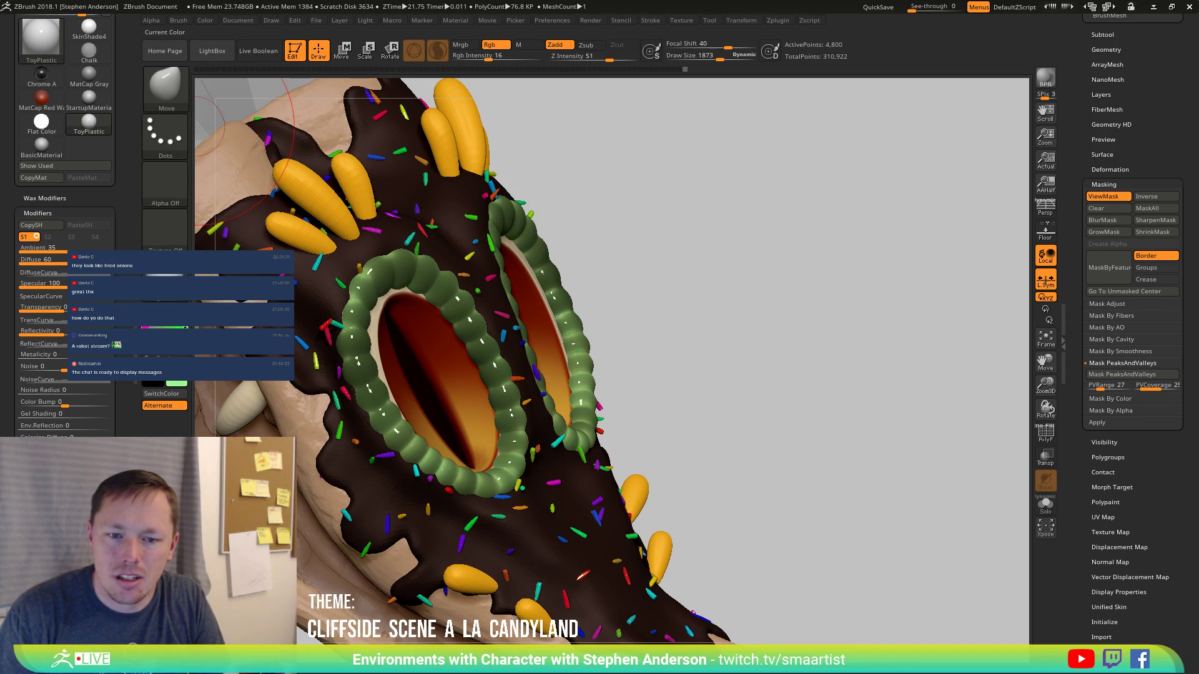
# Try filling the unmasked bead areas with bright light green (R 143, G 247, B 147), then undo the fill.
pyautogui.click(205, 20)
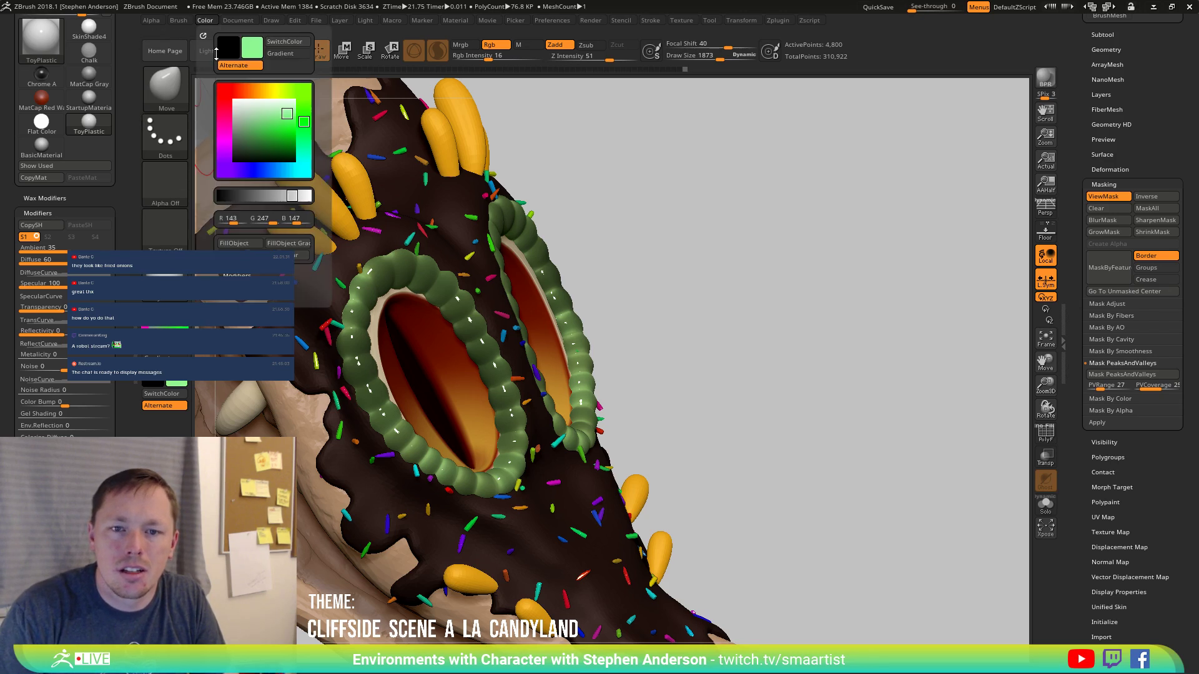
pyautogui.click(250, 247)
pyautogui.keyDown('ctrl'); pyautogui.moveTo(709, 268); pyautogui.dragTo(753, 375); pyautogui.keyUp('ctrl')
pyautogui.hotkey('ctrl', 'z')
pyautogui.hotkey('ctrl', 'z')
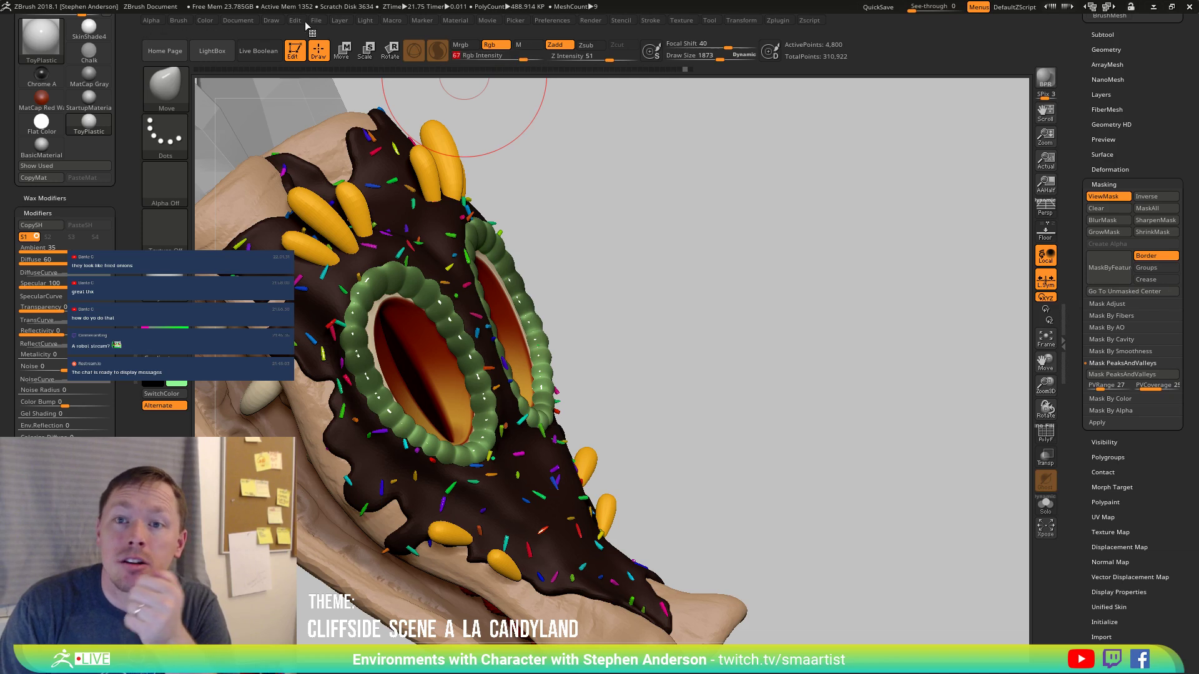
# Fill the unmasked bead areas with bright light green at an RGB intensity of 67.
pyautogui.click(205, 21)
pyautogui.click(237, 244)
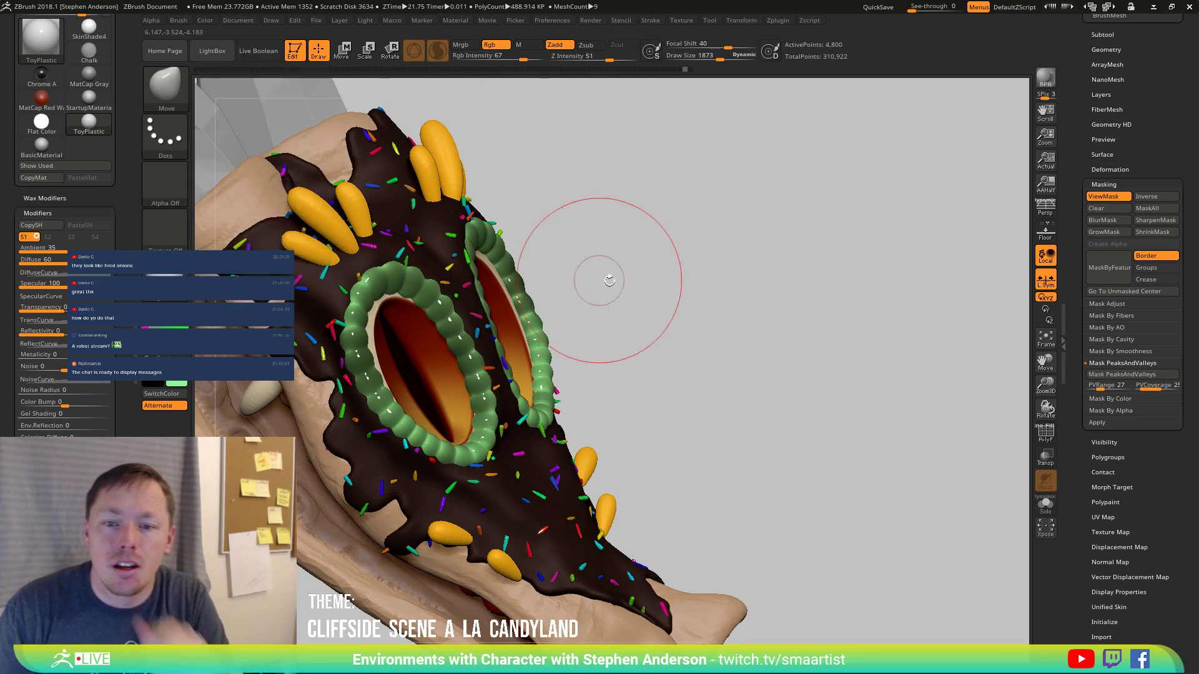
pyautogui.keyDown('ctrl'); pyautogui.moveTo(765, 260); pyautogui.dragTo(757, 394); pyautogui.keyUp('ctrl')
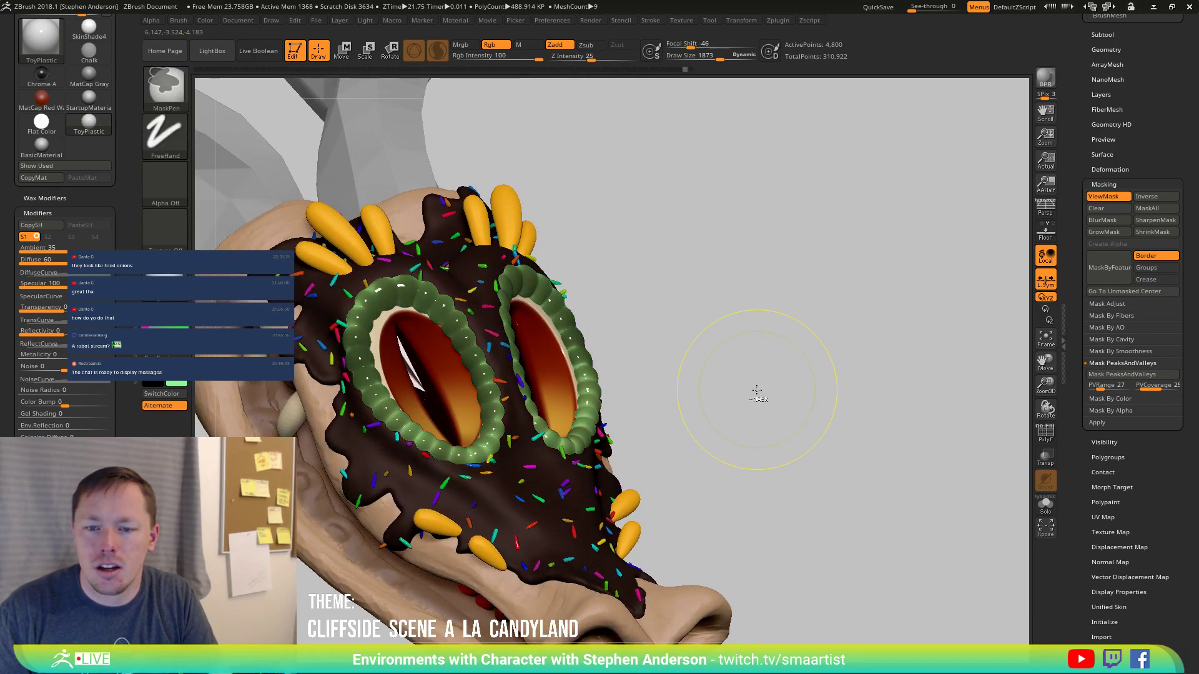
# Toggle the mask overlay to check the new highlight colour on the eye-ring beads.
pyautogui.hotkey('ctrl', 'h')
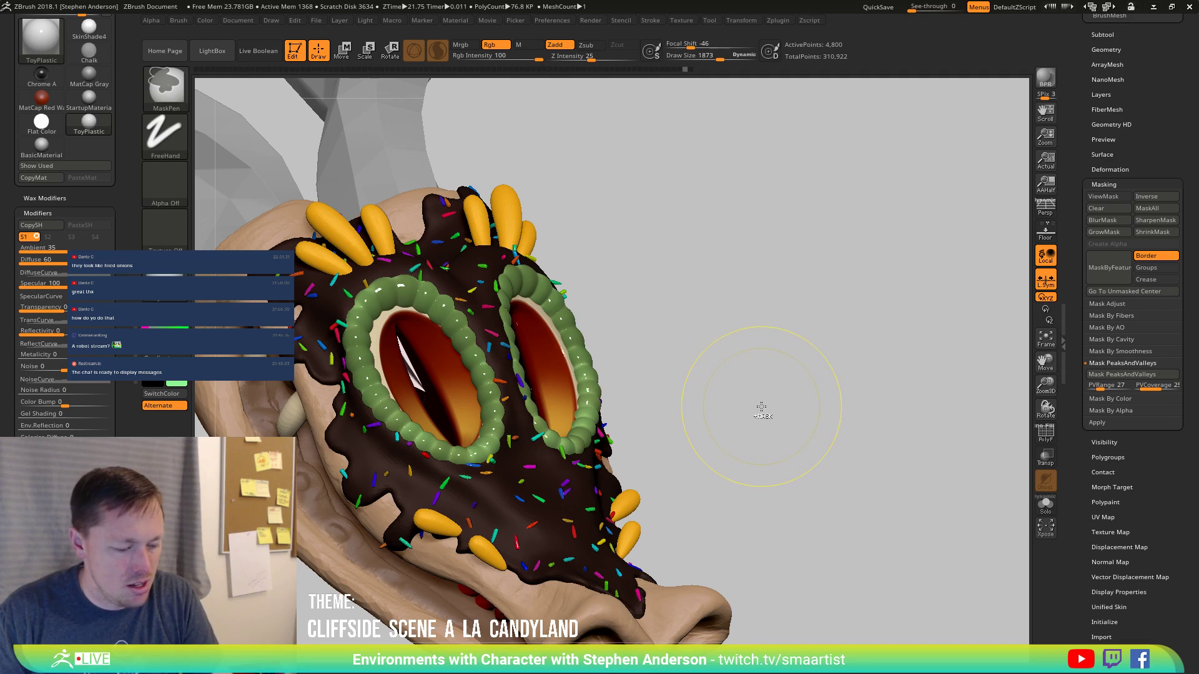
pyautogui.hotkey('ctrl', 'shift')
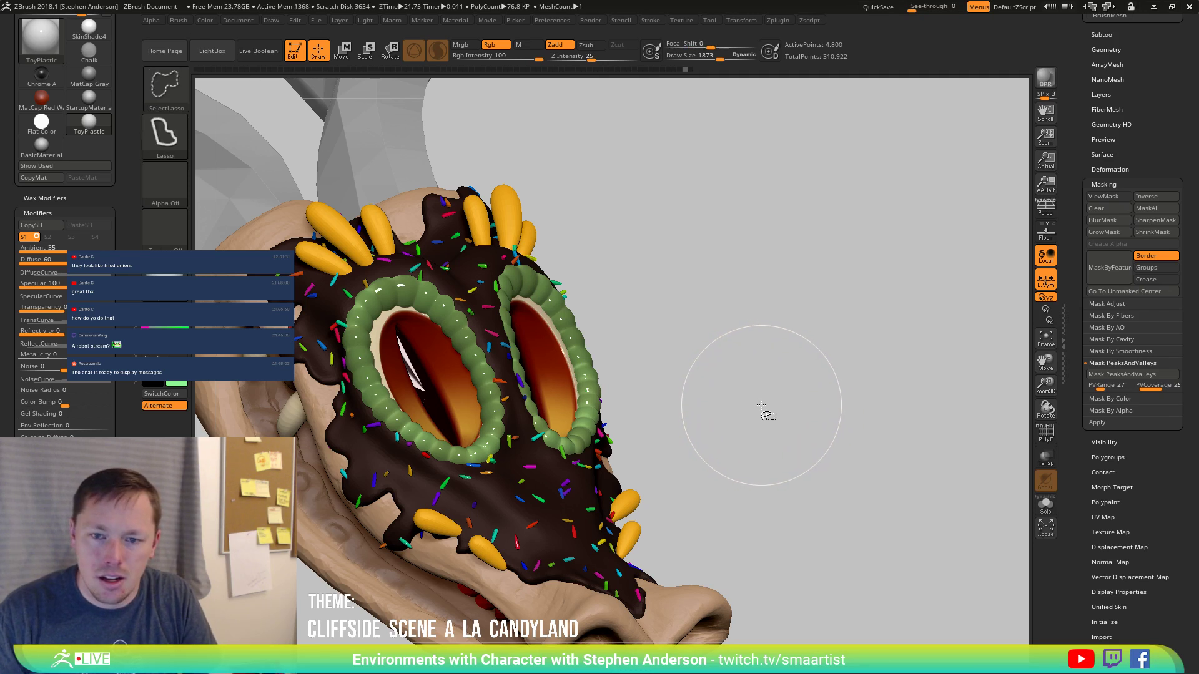
pyautogui.hotkey('ctrl', 'h')
pyautogui.moveTo(747, 404)
pyautogui.keyDown('ctrl'); pyautogui.mouseDown(button='right')
pyautogui.moveTo(729, 357)
pyautogui.moveTo(696, 393)
pyautogui.moveTo(666, 377)
pyautogui.moveTo(706, 404)
pyautogui.moveTo(723, 393)
pyautogui.mouseUp(button='right'); pyautogui.keyUp('ctrl')
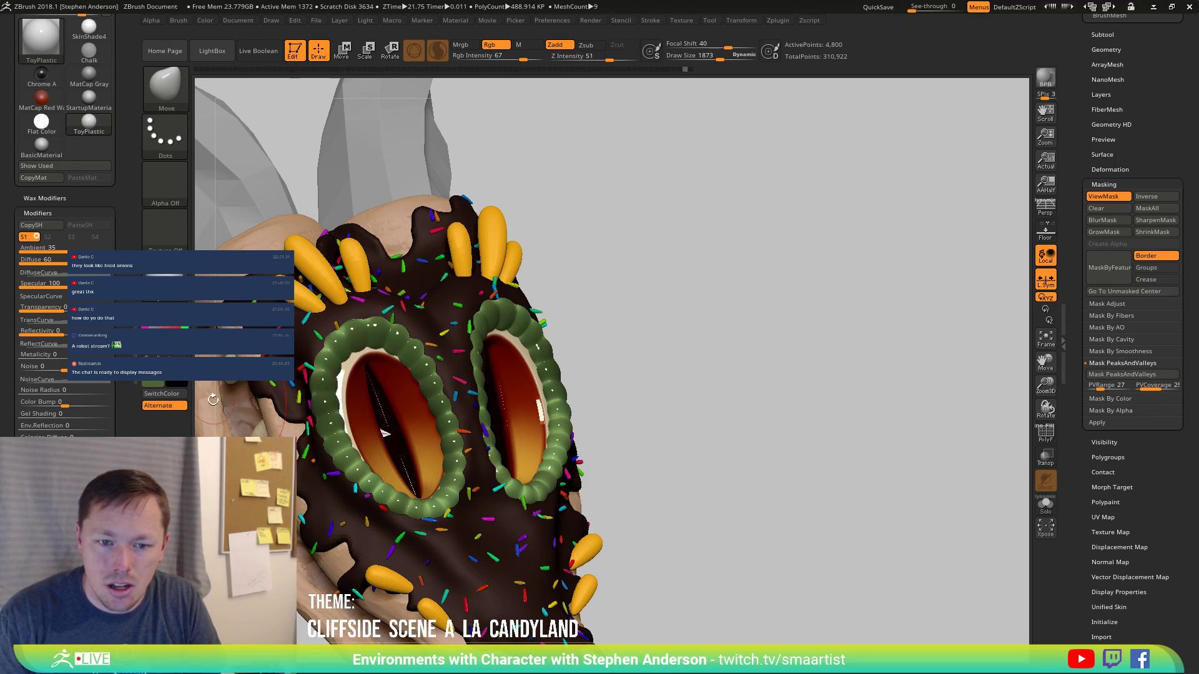
# Clear the mask on the eye-ring beads and fill them entirely with light green at an RGB intensity of 100.
pyautogui.keyDown('ctrl'); pyautogui.moveTo(415, 482); pyautogui.dragTo(449, 299, button='right'); pyautogui.keyUp('ctrl')
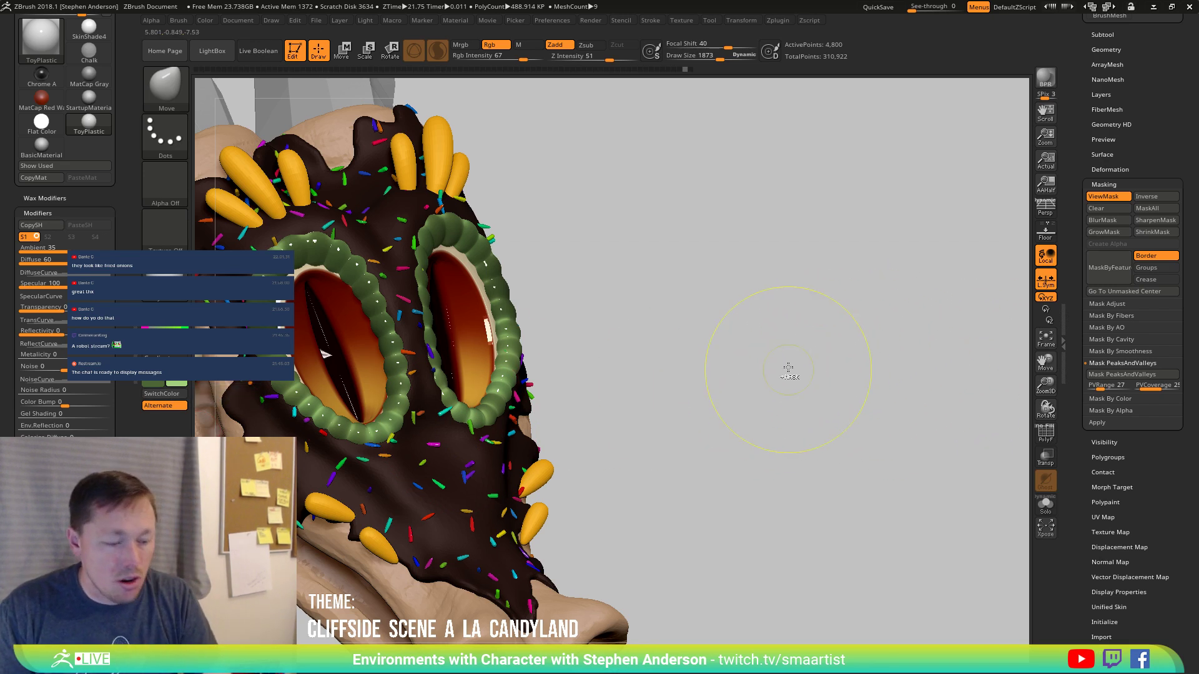
pyautogui.keyDown('ctrl'); pyautogui.moveTo(789, 369); pyautogui.dragTo(852, 444); pyautogui.keyUp('ctrl')
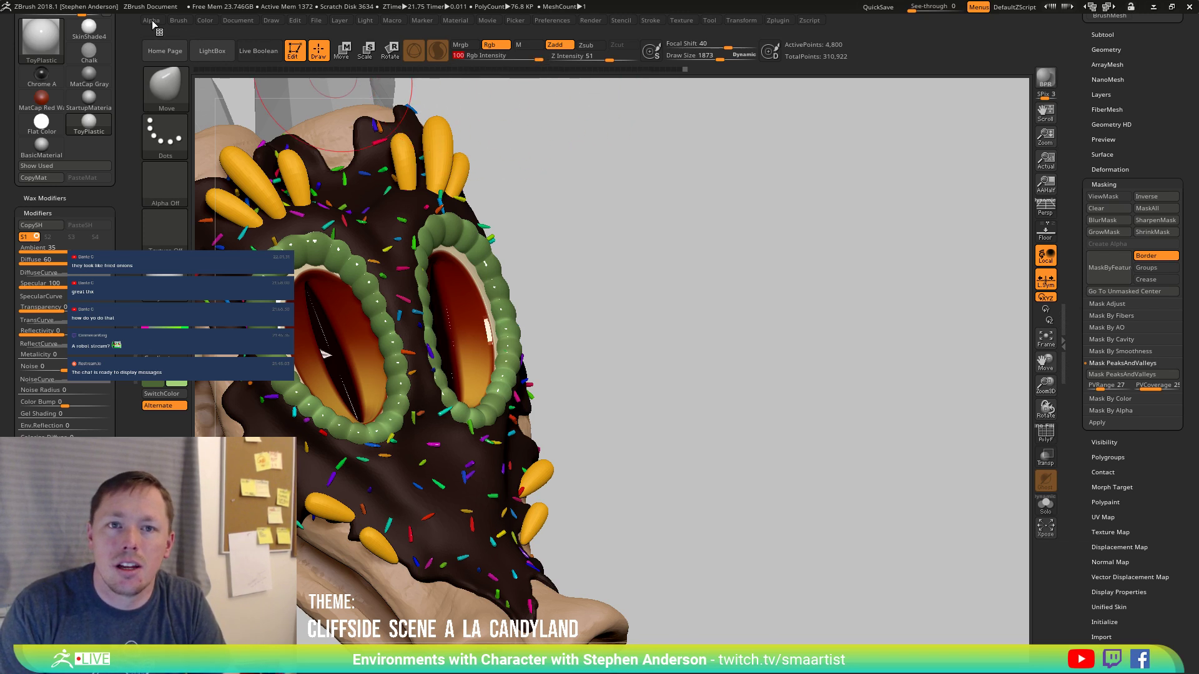
pyautogui.click(208, 21)
pyautogui.click(240, 243)
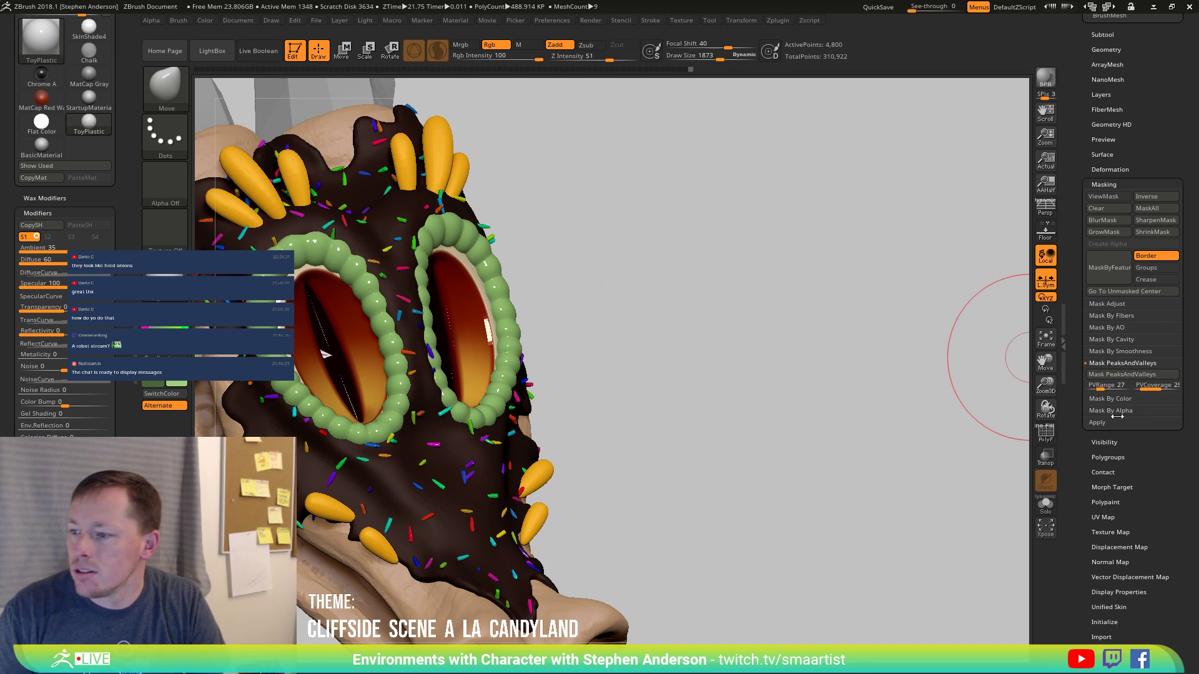
# Mask the eye-ring beads by peaks and valleys and fill the unmasked areas with dark green (R 76, G 101, B 54).
pyautogui.click(1123, 375)
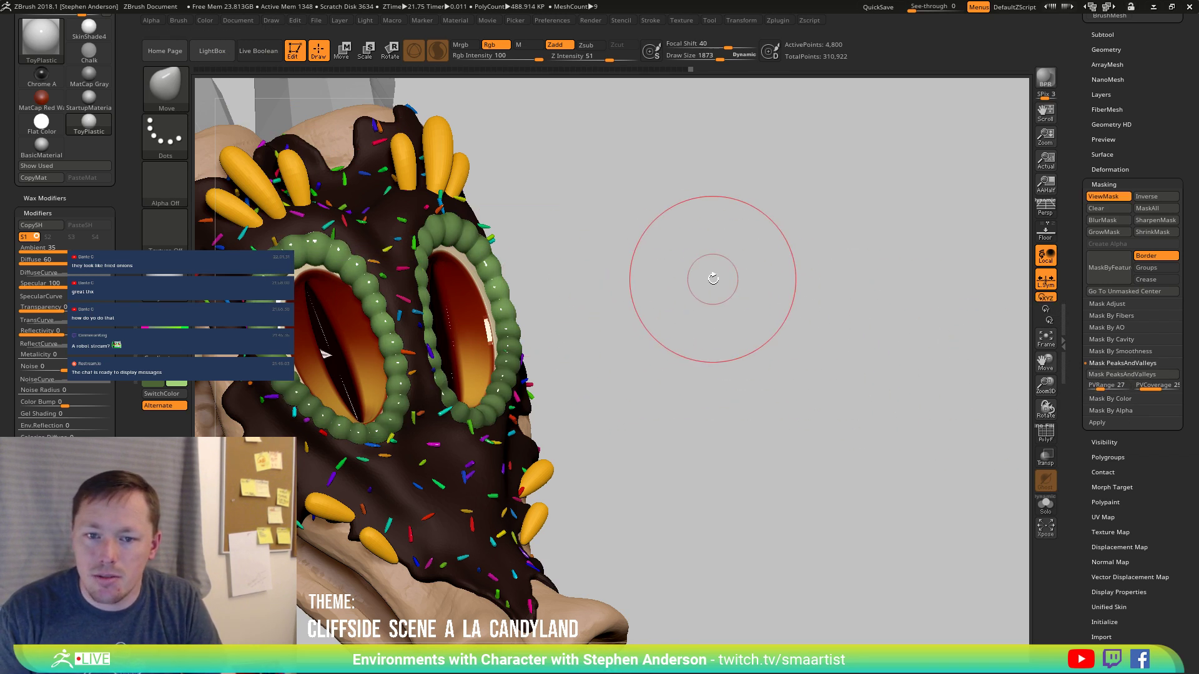
pyautogui.moveTo(715, 276); pyautogui.dragTo(756, 283)
pyautogui.keyDown('alt'); pyautogui.moveTo(756, 283); pyautogui.dragTo(731, 286, button='right'); pyautogui.keyUp('alt')
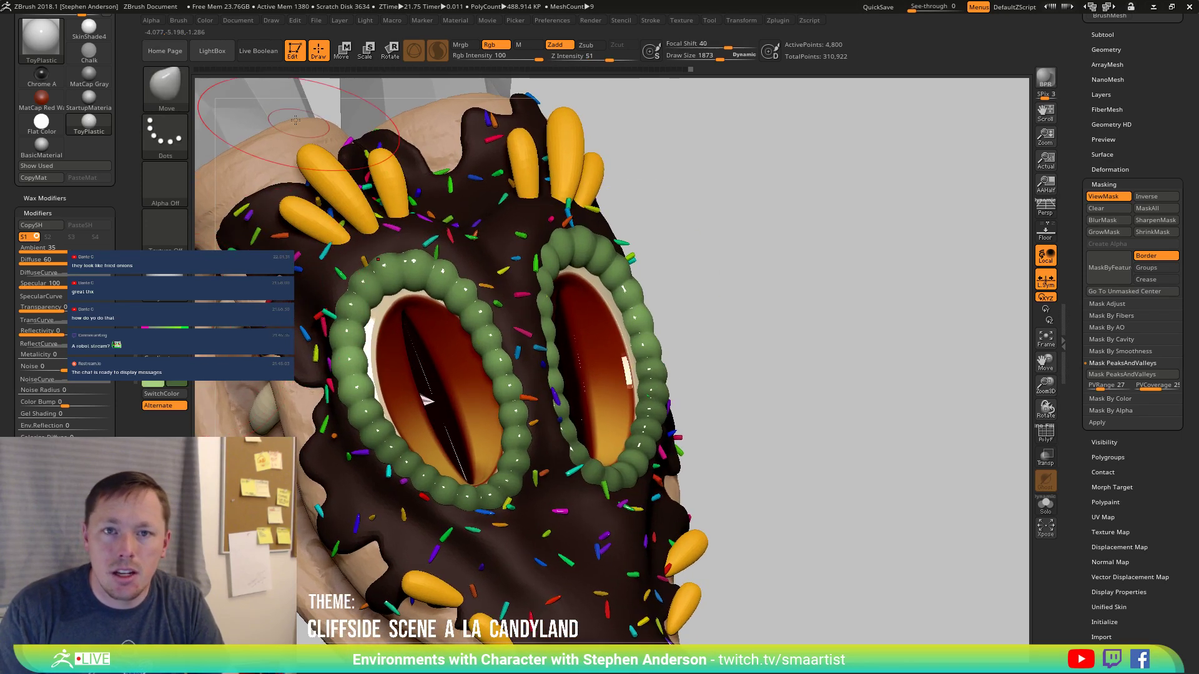
pyautogui.click(205, 20)
pyautogui.click(243, 244)
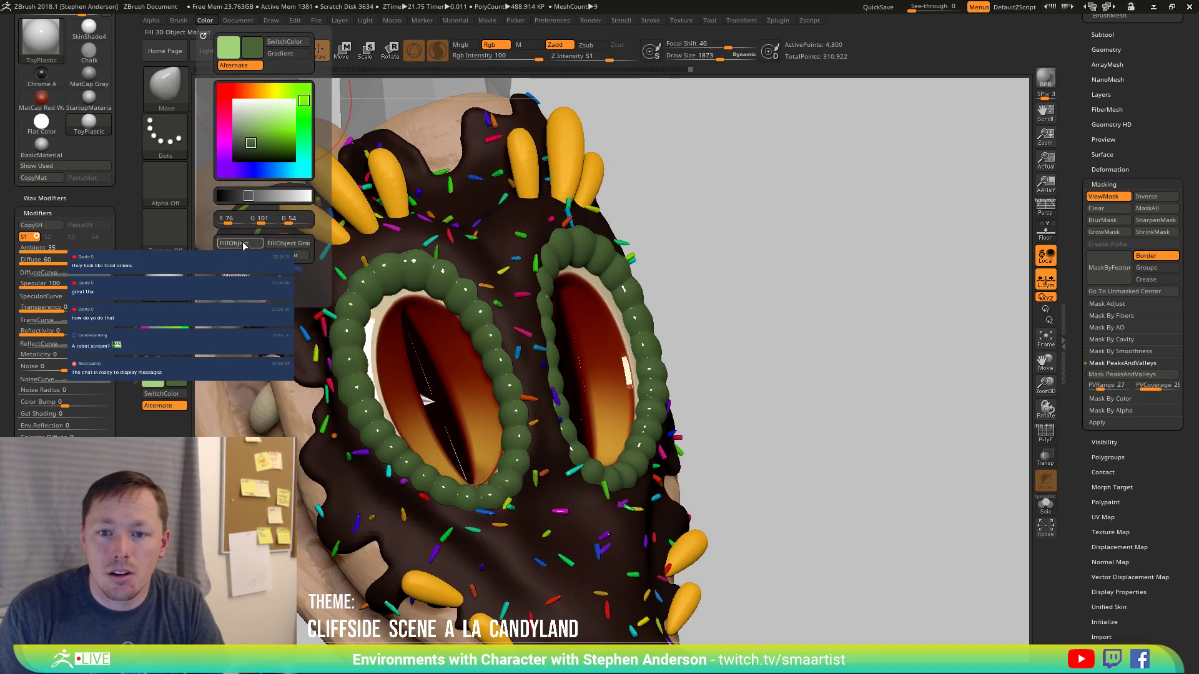
# Hide the mask overlay and examine the recoloured eye rings on the whole dragon head from several angles.
pyautogui.hotkey('ctrl', 'h')
pyautogui.keyDown('ctrl'); pyautogui.moveTo(809, 313); pyautogui.dragTo(782, 265, button='right'); pyautogui.keyUp('ctrl')
pyautogui.moveTo(685, 321); pyautogui.dragTo(671, 296, button='right')
pyautogui.moveTo(711, 296)
pyautogui.mouseDown(button='right')
pyautogui.moveTo(716, 319)
pyautogui.moveTo(696, 289)
pyautogui.moveTo(701, 337)
pyautogui.moveTo(794, 397)
pyautogui.moveTo(767, 399)
pyautogui.mouseUp(button='right')
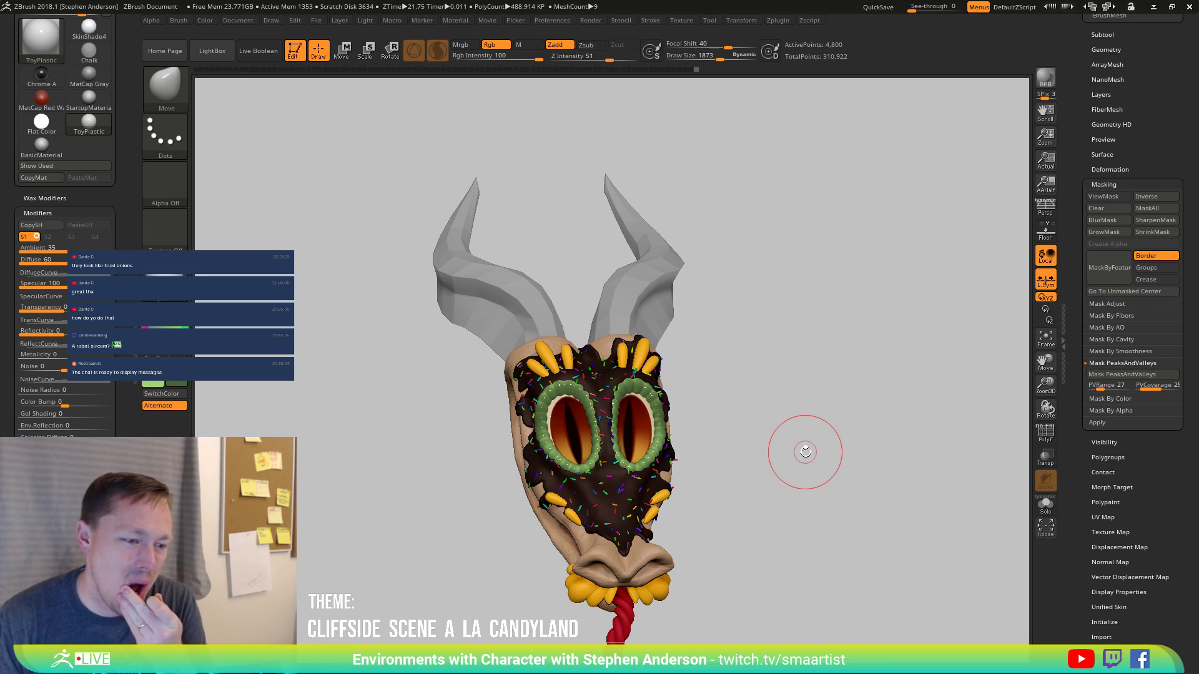
pyautogui.moveTo(808, 447); pyautogui.dragTo(772, 406, button='right')
pyautogui.moveTo(786, 417)
pyautogui.mouseDown()
pyautogui.moveTo(776, 441)
pyautogui.moveTo(758, 417)
pyautogui.moveTo(826, 441)
pyautogui.moveTo(824, 413)
pyautogui.moveTo(817, 422)
pyautogui.moveTo(774, 386)
pyautogui.mouseUp()
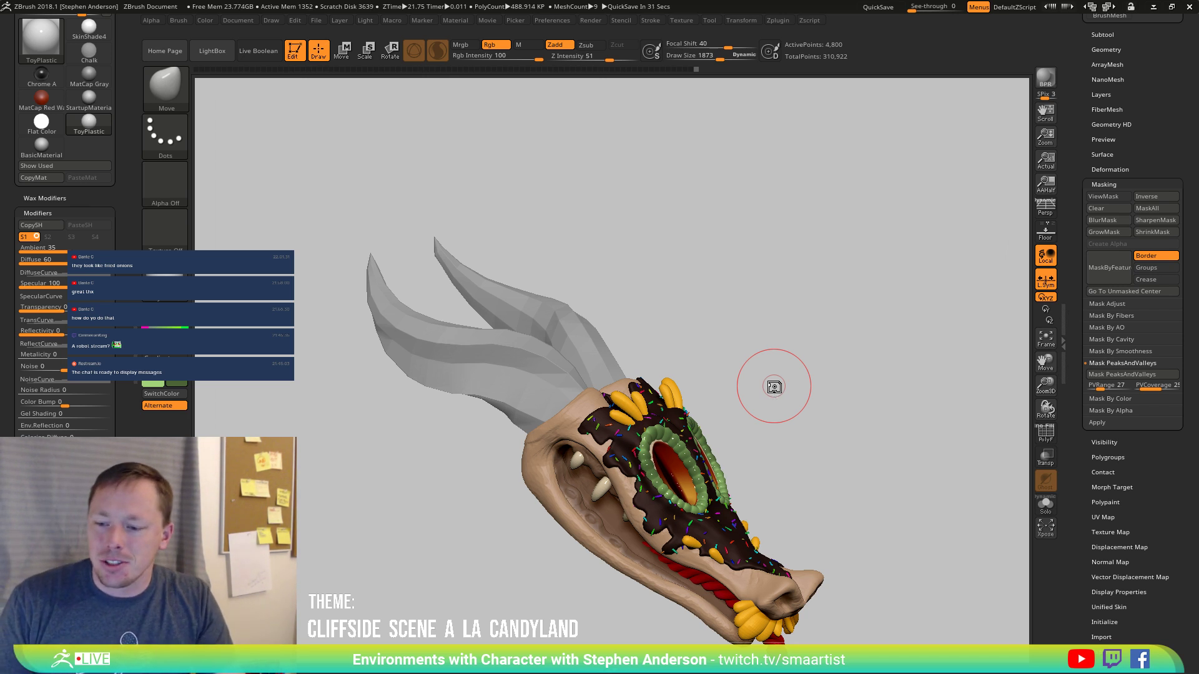
# Make the Dragon1_1 head active, reshape its inner mouth wall with the Move brush and smooth the mouth corner.
pyautogui.moveTo(825, 429)
pyautogui.mouseDown()
pyautogui.moveTo(834, 478)
pyautogui.moveTo(757, 356)
pyautogui.moveTo(736, 287)
pyautogui.moveTo(683, 296)
pyautogui.moveTo(563, 373)
pyautogui.moveTo(631, 369)
pyautogui.moveTo(590, 424)
pyautogui.moveTo(644, 420)
pyautogui.moveTo(522, 283)
pyautogui.mouseUp()
pyautogui.moveTo(623, 360); pyautogui.dragTo(729, 301, button='right')
pyautogui.moveTo(730, 299); pyautogui.dragTo(727, 297)
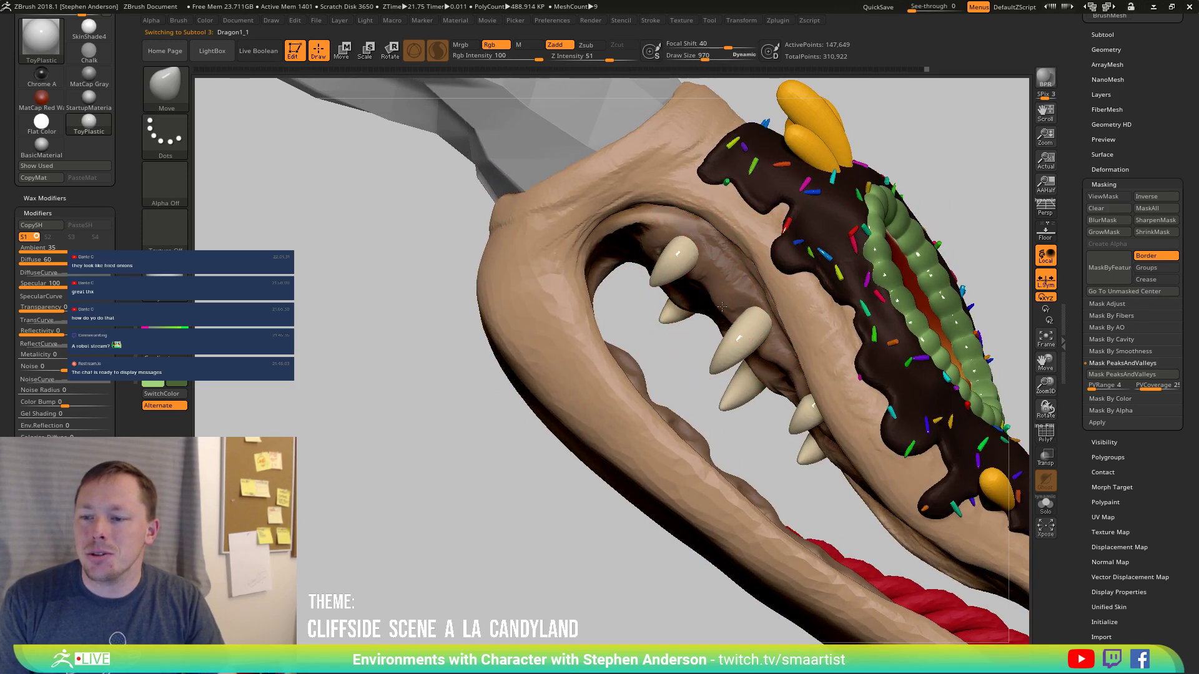
pyautogui.moveTo(744, 308)
pyautogui.mouseDown(button='right')
pyautogui.moveTo(821, 254)
pyautogui.moveTo(768, 286)
pyautogui.moveTo(767, 346)
pyautogui.moveTo(793, 338)
pyautogui.moveTo(776, 315)
pyautogui.moveTo(792, 311)
pyautogui.moveTo(751, 319)
pyautogui.moveTo(764, 313)
pyautogui.moveTo(714, 260)
pyautogui.moveTo(652, 278)
pyautogui.moveTo(665, 283)
pyautogui.moveTo(642, 272)
pyautogui.moveTo(703, 314)
pyautogui.moveTo(734, 309)
pyautogui.mouseUp(button='right')
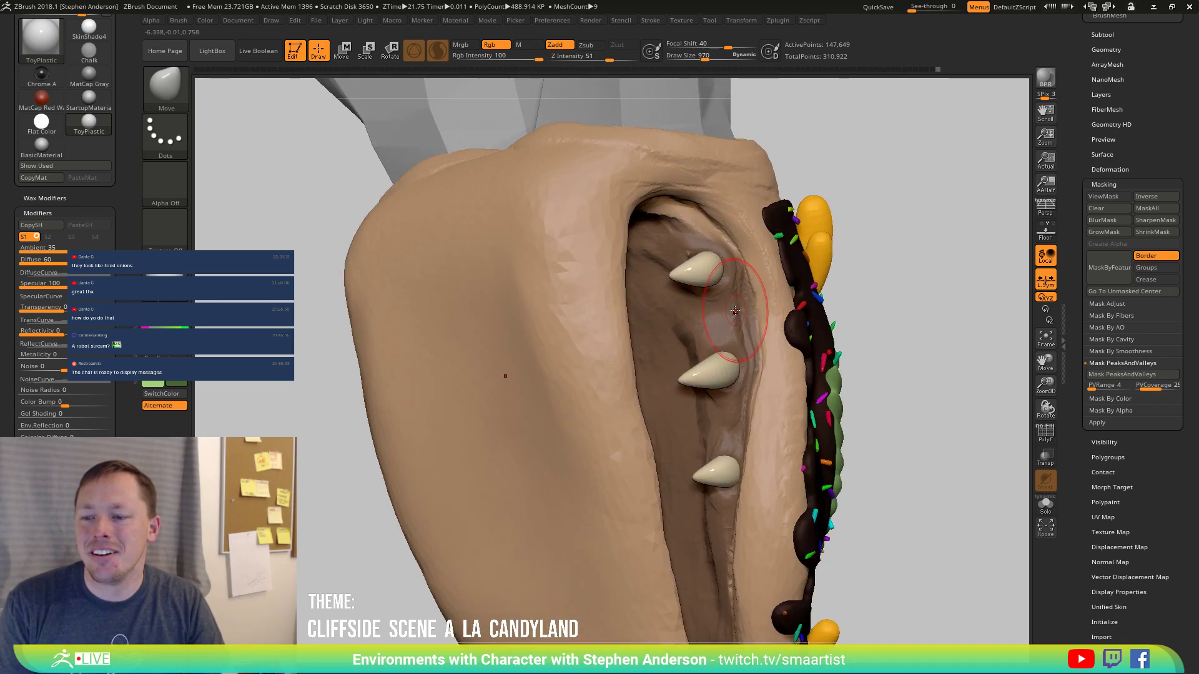
pyautogui.moveTo(733, 310); pyautogui.dragTo(687, 312)
pyautogui.moveTo(674, 313)
pyautogui.mouseDown(button='right')
pyautogui.moveTo(695, 316)
pyautogui.moveTo(685, 315)
pyautogui.moveTo(709, 401)
pyautogui.moveTo(758, 409)
pyautogui.moveTo(741, 414)
pyautogui.moveTo(750, 442)
pyautogui.moveTo(725, 348)
pyautogui.moveTo(739, 268)
pyautogui.moveTo(813, 287)
pyautogui.moveTo(804, 278)
pyautogui.moveTo(788, 292)
pyautogui.mouseUp(button='right')
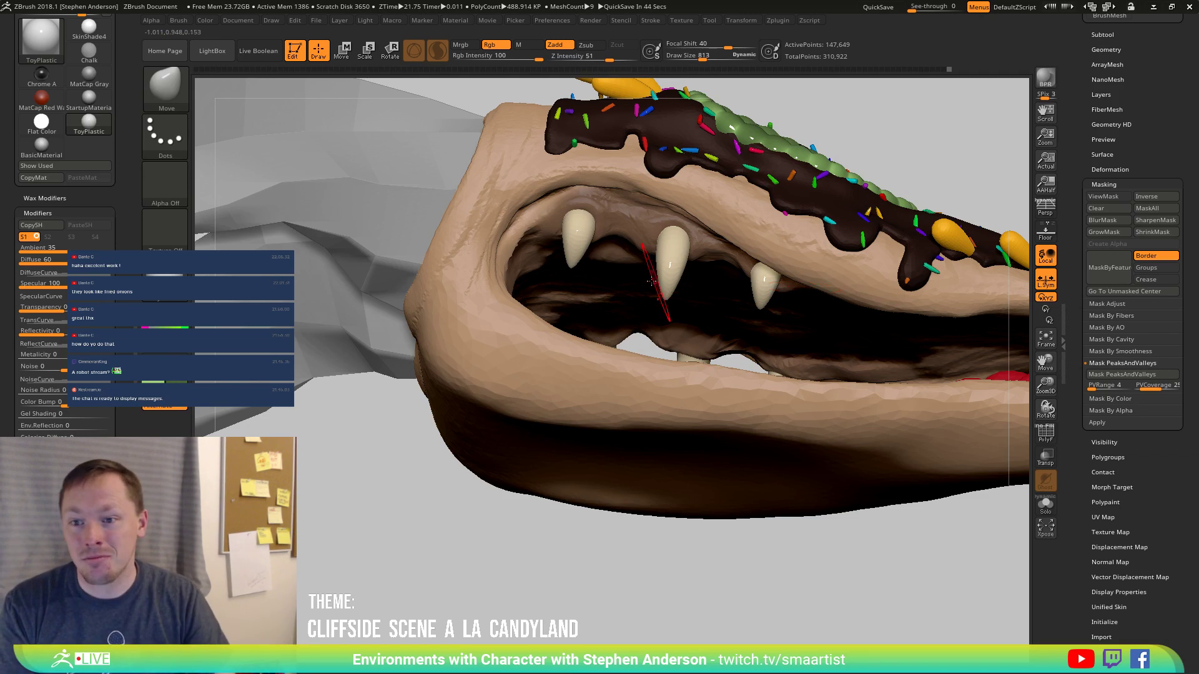
pyautogui.moveTo(651, 283); pyautogui.dragTo(488, 244, button='right')
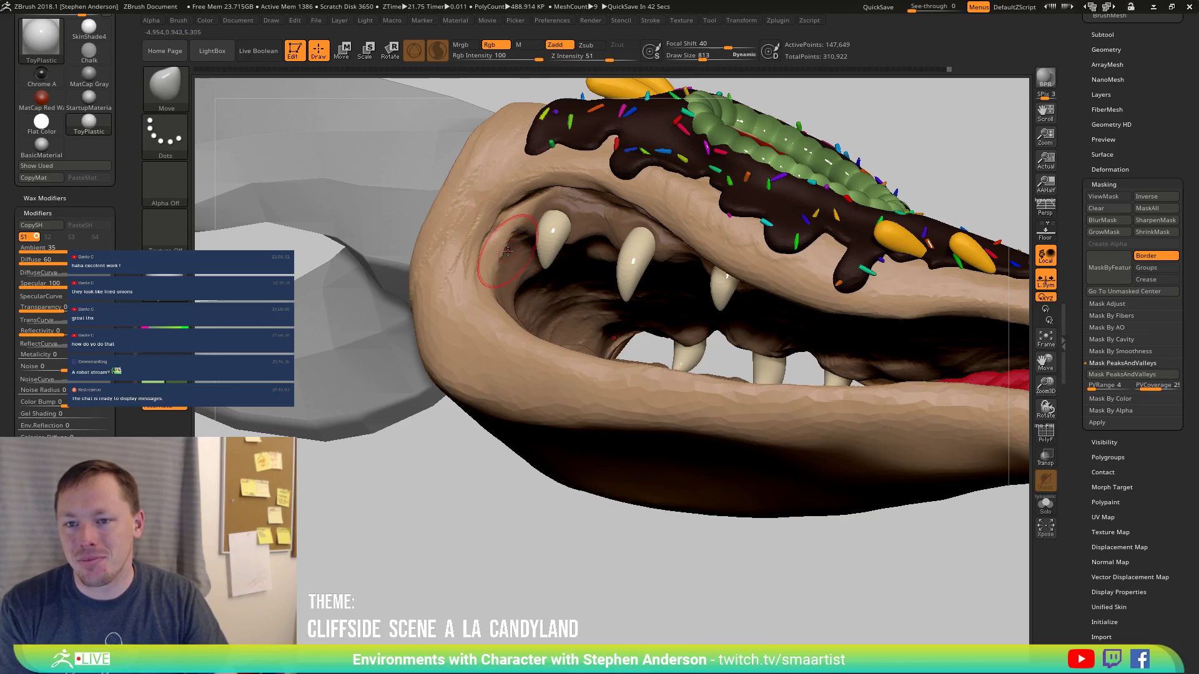
pyautogui.press('shift')
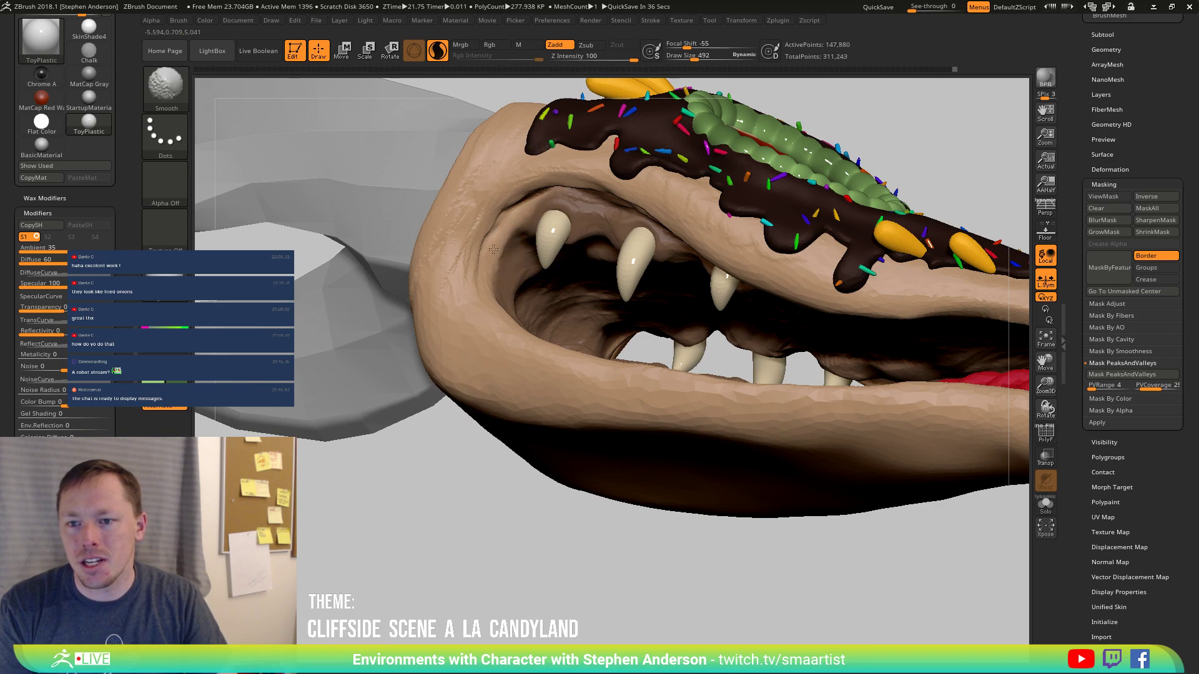
pyautogui.moveTo(494, 283)
pyautogui.mouseDown(button='right')
pyautogui.moveTo(499, 259)
pyautogui.moveTo(596, 279)
pyautogui.mouseUp(button='right')
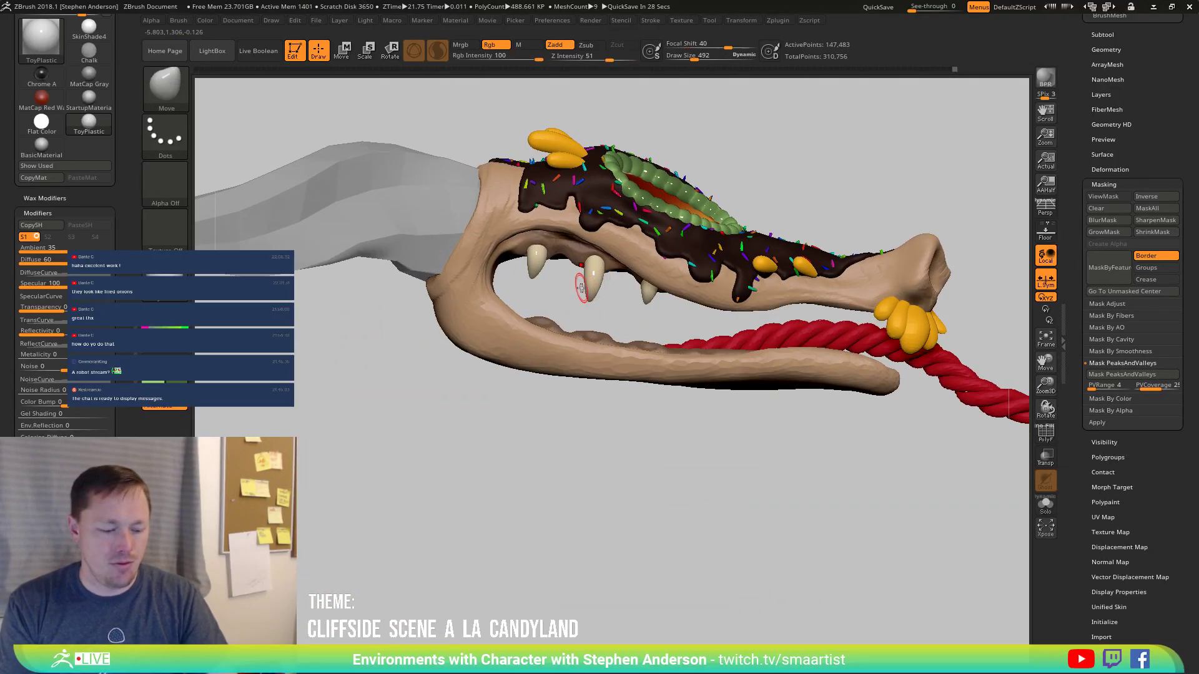
# Duplicate the upper teeth of the Teeth subtool and flip the copy upside down into the lower jaw.
pyautogui.press('n')
pyautogui.click(582, 320)
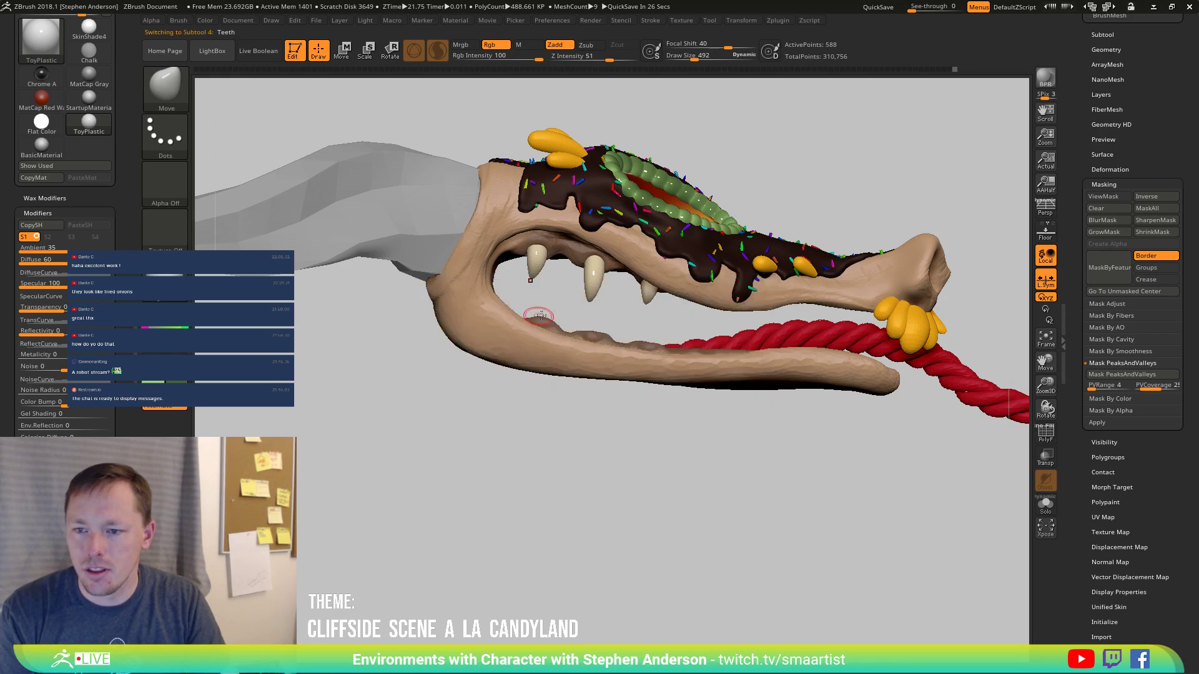
pyautogui.press('w')
pyautogui.keyDown('ctrl'); pyautogui.moveTo(704, 238); pyautogui.dragTo(701, 256); pyautogui.keyUp('ctrl')
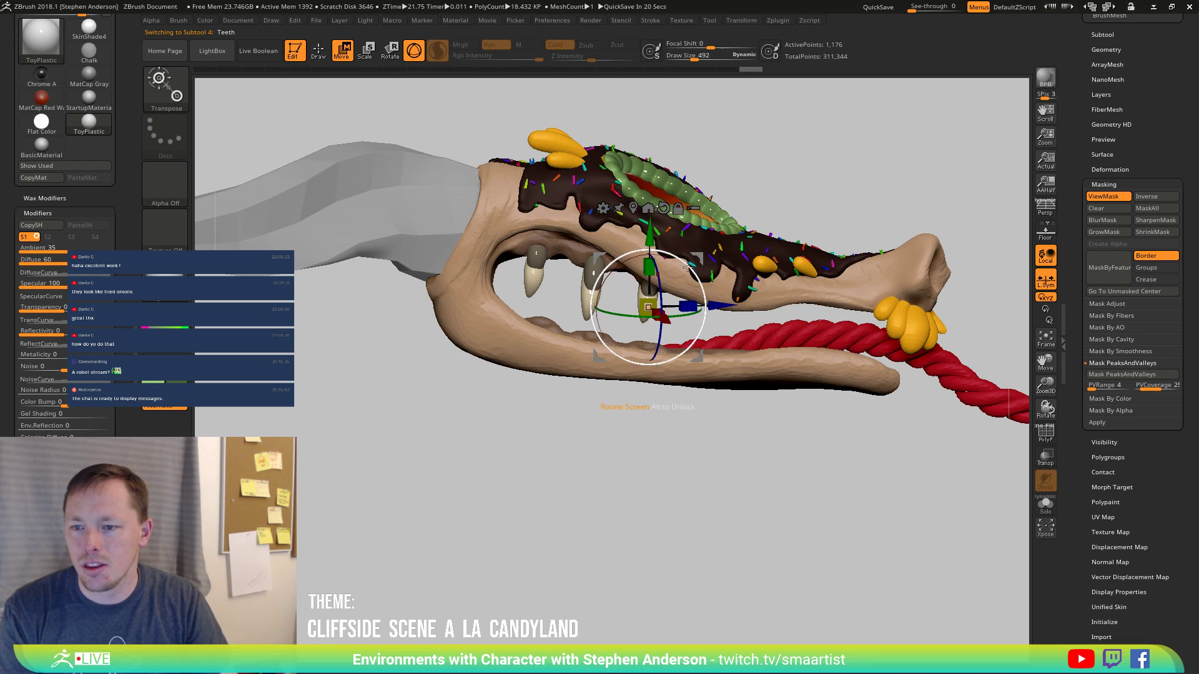
pyautogui.moveTo(692, 267); pyautogui.dragTo(507, 462)
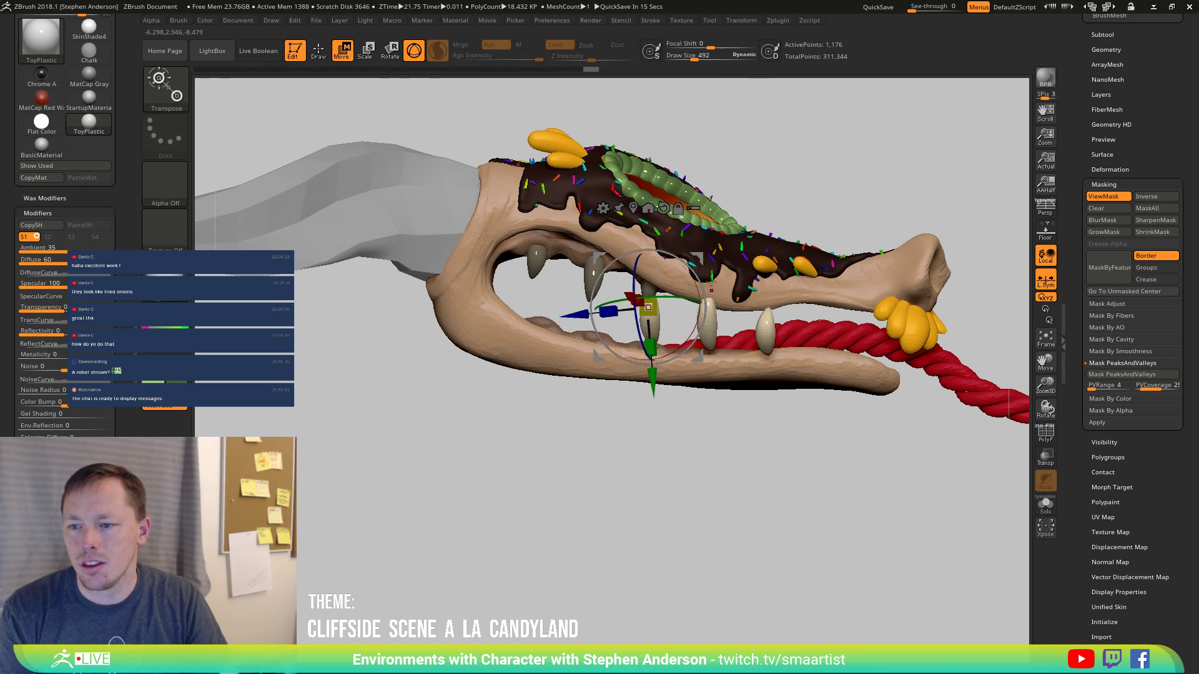
pyautogui.moveTo(698, 259); pyautogui.dragTo(582, 248)
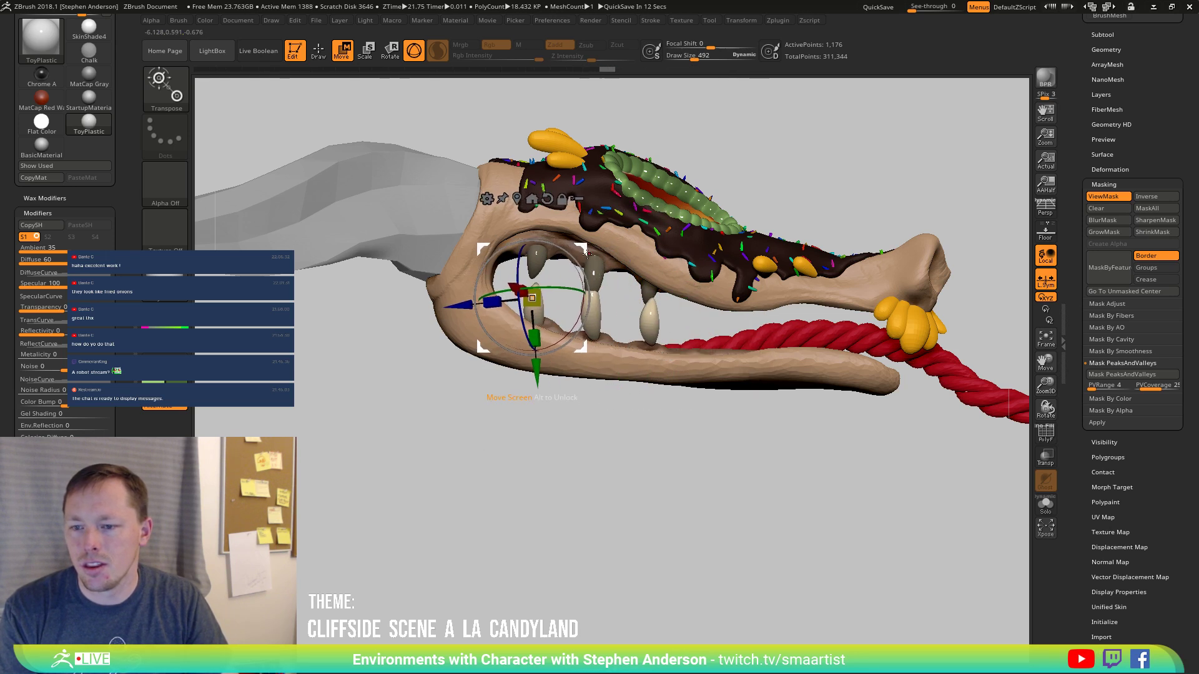
# Reposition the copied lower teeth along the jaw with the Move Topological brush at a draw size of 3188.
pyautogui.press('b')
pyautogui.press('m')
pyautogui.press('t')
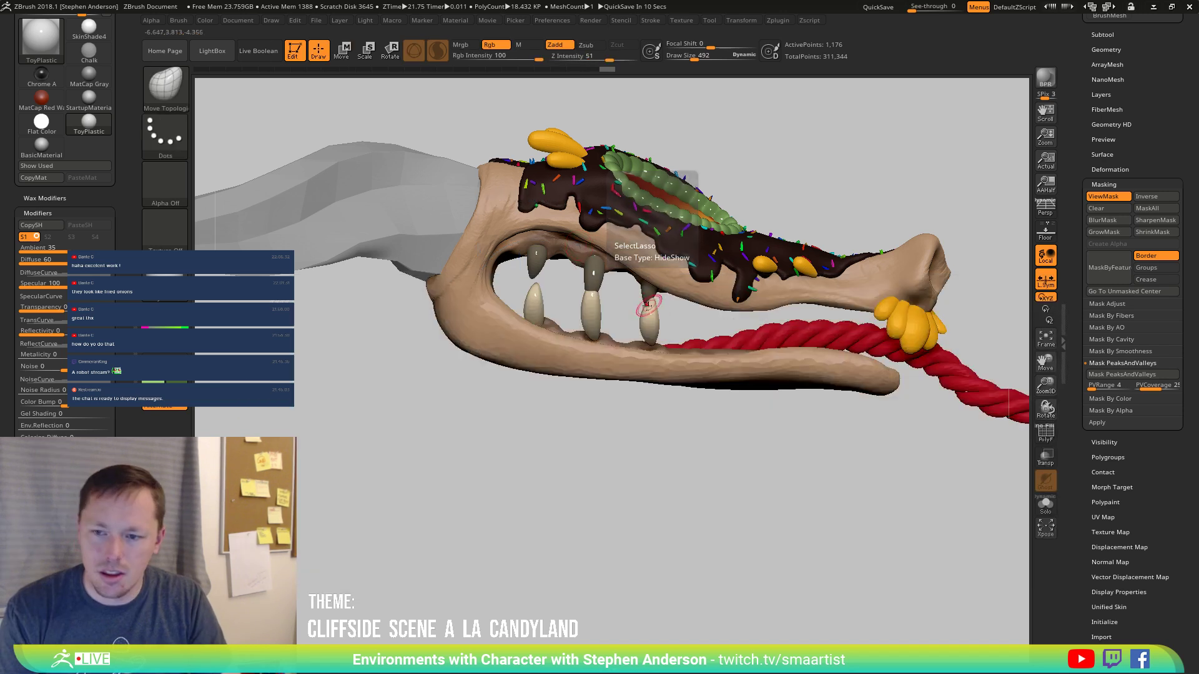
pyautogui.press('s')
pyautogui.moveTo(583, 307); pyautogui.dragTo(623, 316)
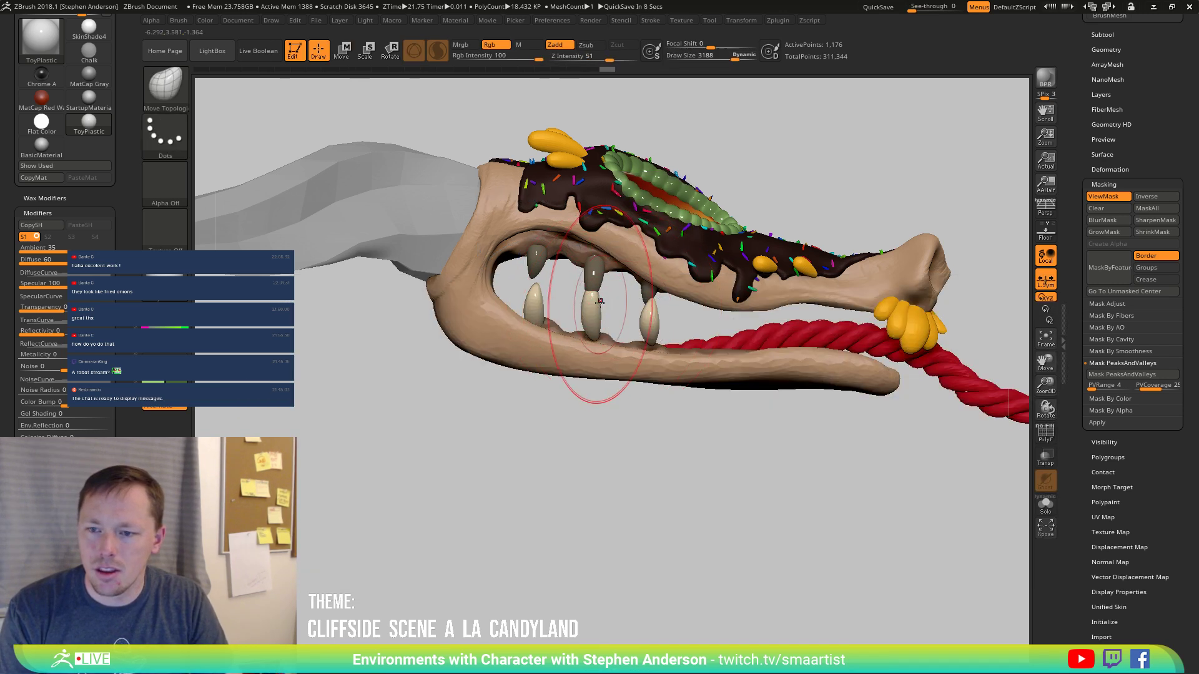
pyautogui.moveTo(593, 337)
pyautogui.mouseDown(button='right')
pyautogui.moveTo(605, 273)
pyautogui.moveTo(596, 293)
pyautogui.mouseUp(button='right')
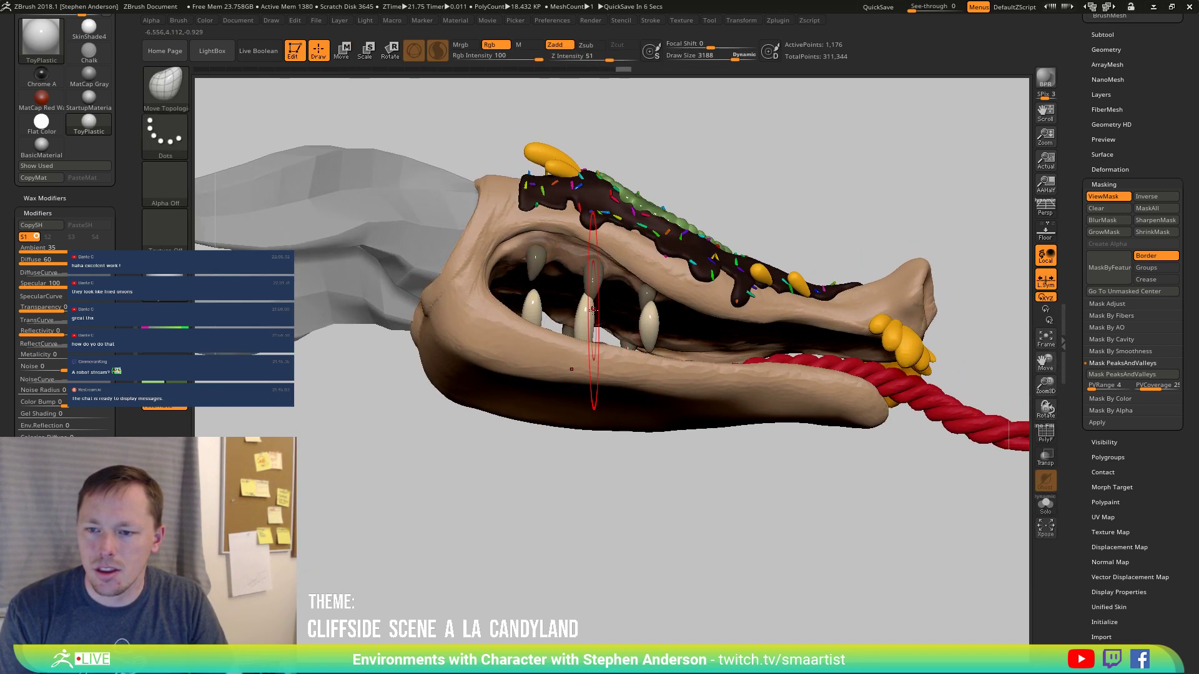
pyautogui.moveTo(593, 309); pyautogui.dragTo(603, 320)
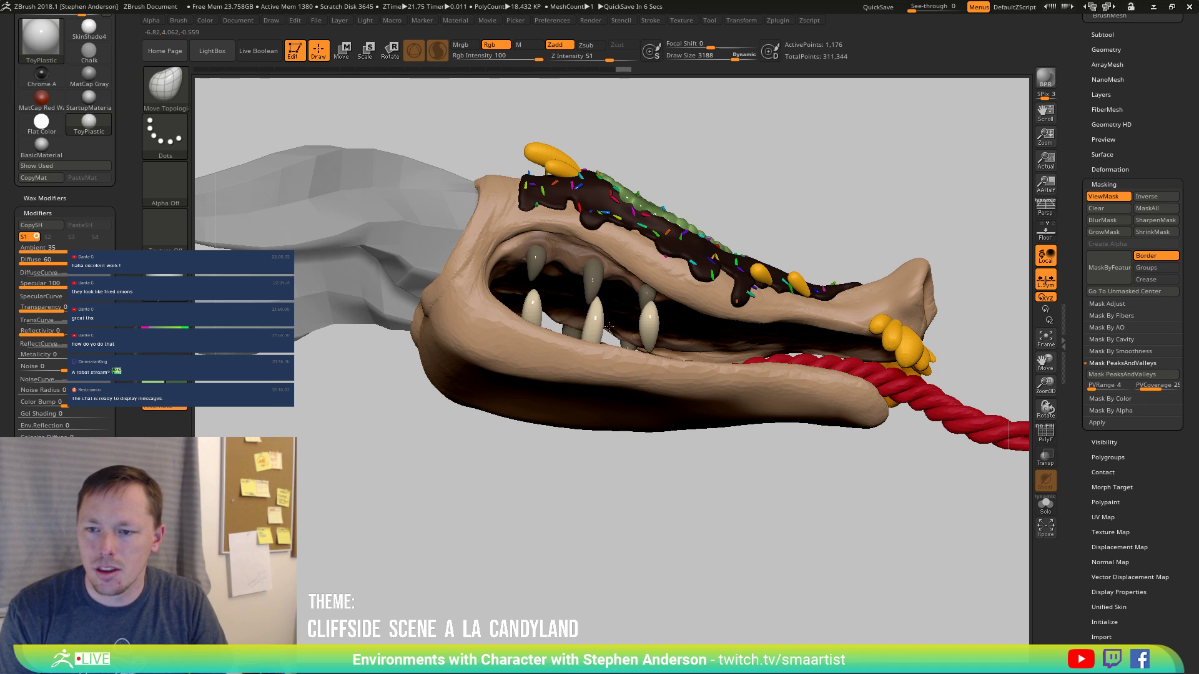
pyautogui.moveTo(562, 341); pyautogui.dragTo(606, 351)
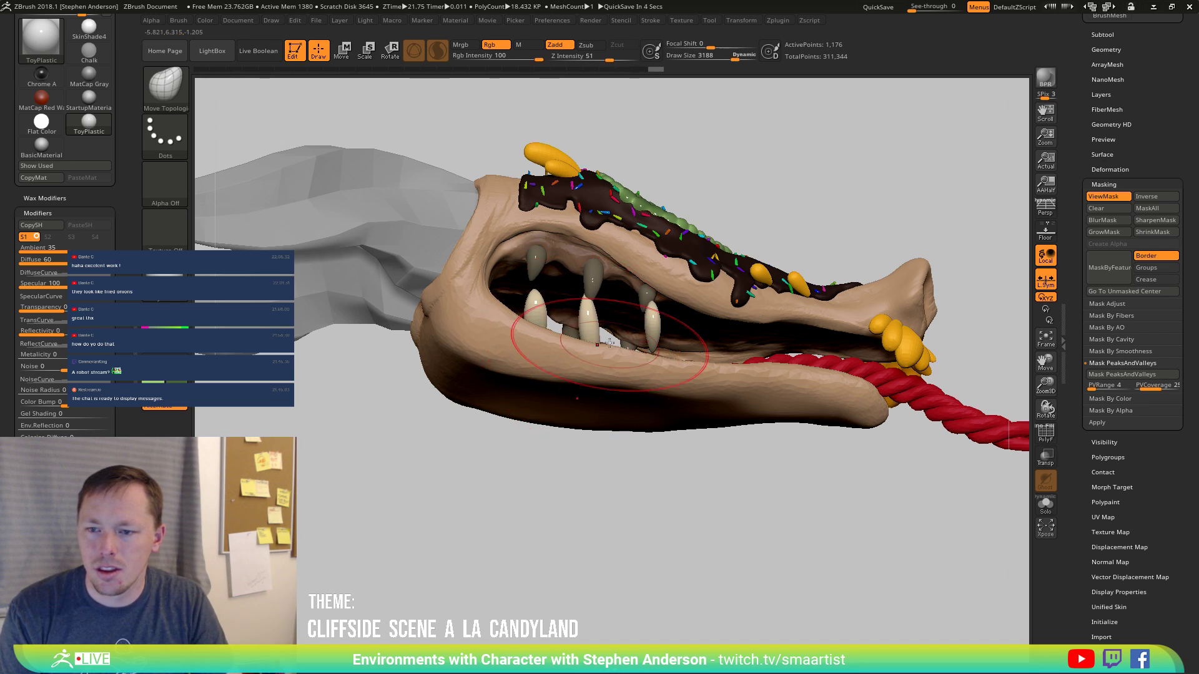
pyautogui.moveTo(585, 309); pyautogui.dragTo(603, 342, button='right')
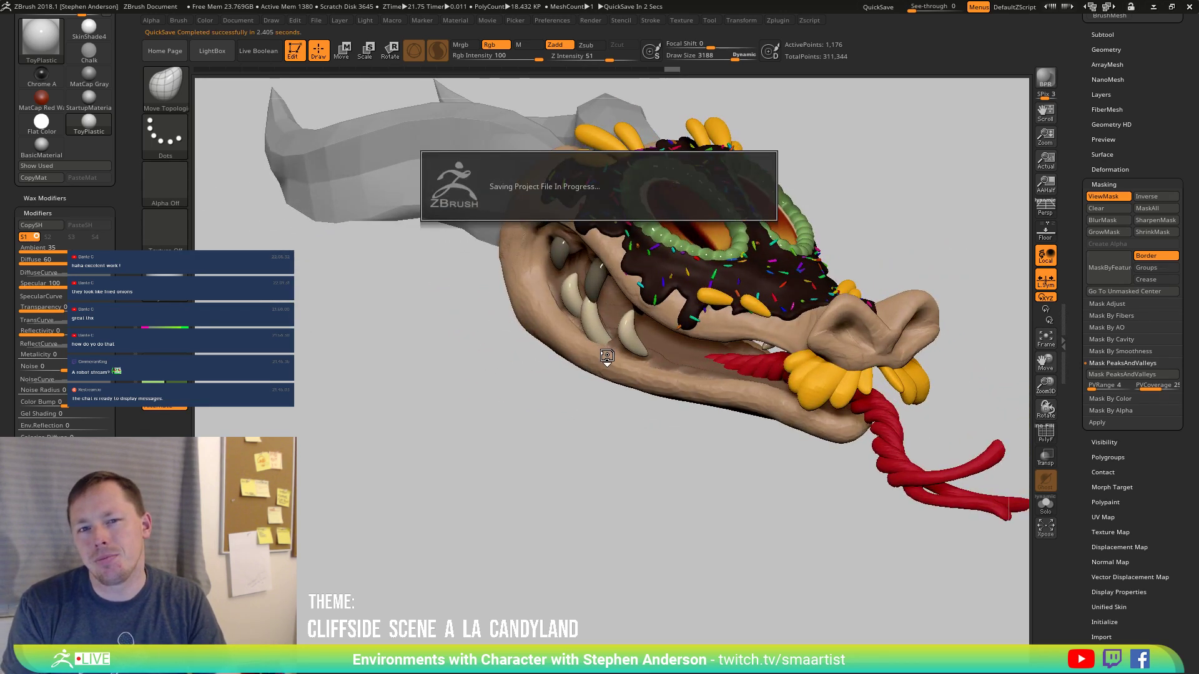
pyautogui.moveTo(593, 397)
pyautogui.mouseDown(button='right')
pyautogui.moveTo(631, 388)
pyautogui.moveTo(620, 358)
pyautogui.moveTo(627, 377)
pyautogui.mouseUp(button='right')
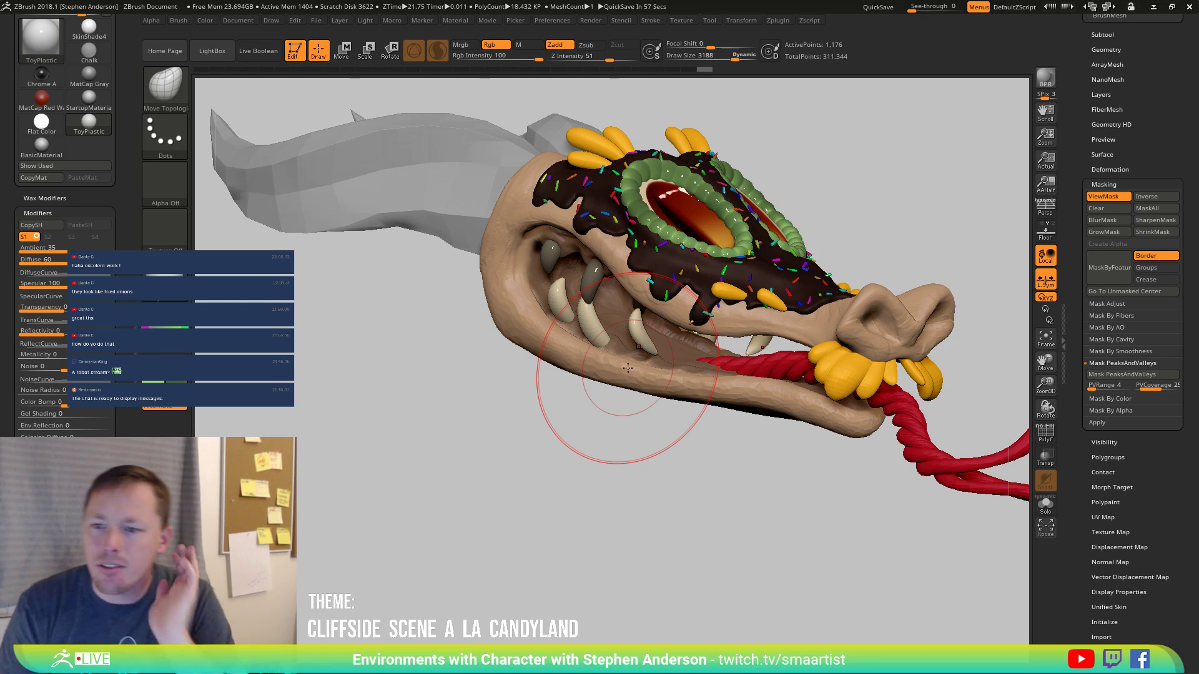
pyautogui.moveTo(495, 334); pyautogui.dragTo(561, 362)
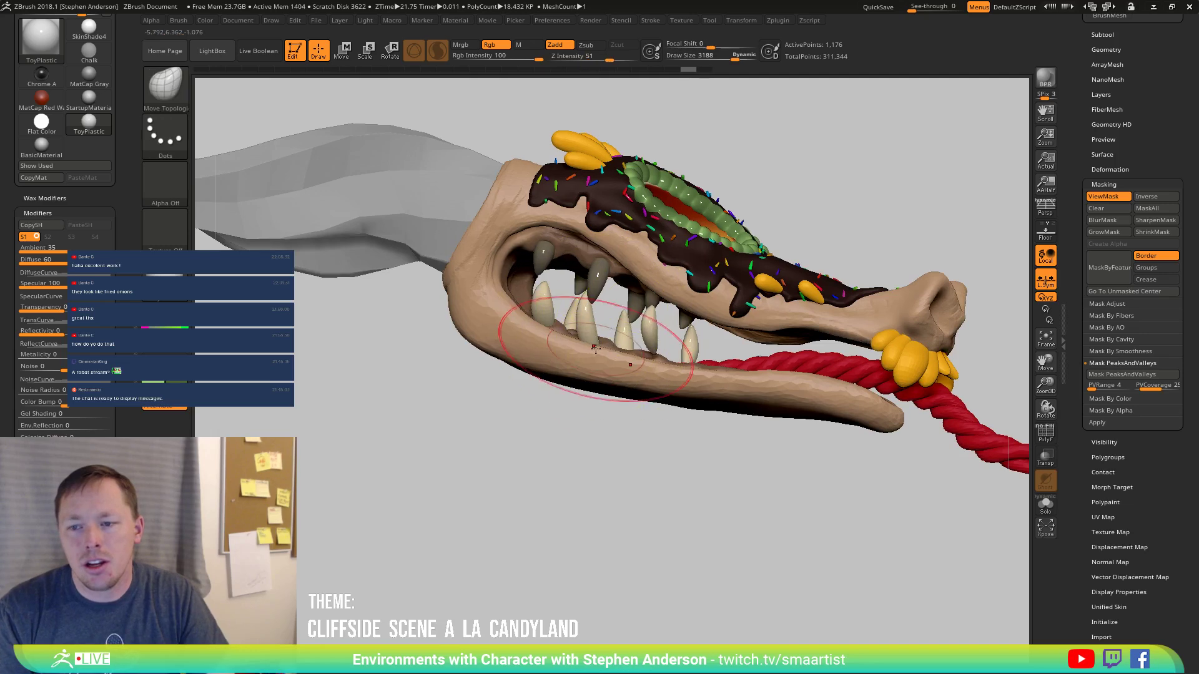
# Refine the placement of the individual lower teeth so their bases sit in the jaw from the side and front.
pyautogui.moveTo(595, 368)
pyautogui.mouseDown(button='right')
pyautogui.moveTo(630, 370)
pyautogui.moveTo(645, 402)
pyautogui.moveTo(575, 308)
pyautogui.moveTo(643, 474)
pyautogui.moveTo(647, 531)
pyautogui.moveTo(577, 450)
pyautogui.mouseUp(button='right')
pyautogui.keyDown('ctrl'); pyautogui.moveTo(575, 400); pyautogui.dragTo(560, 216, button='right'); pyautogui.keyUp('ctrl')
pyautogui.keyDown('alt'); pyautogui.moveTo(480, 295); pyautogui.dragTo(607, 392, button='right'); pyautogui.keyUp('alt')
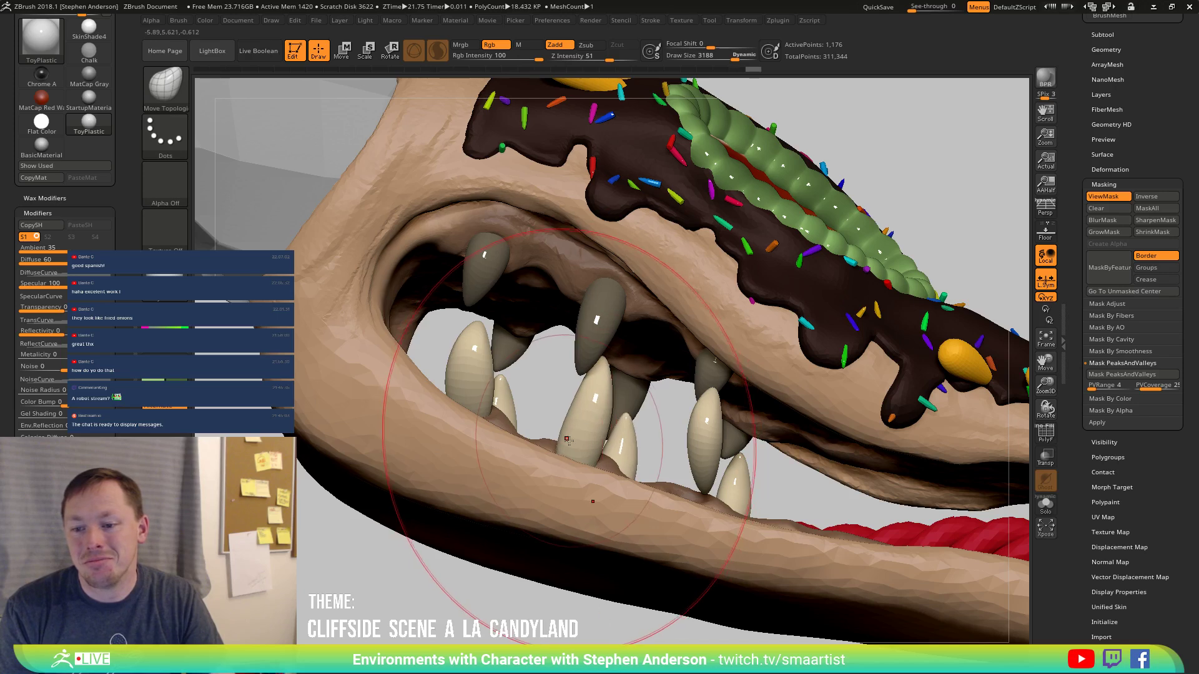
pyautogui.moveTo(596, 395); pyautogui.dragTo(538, 375, button='right')
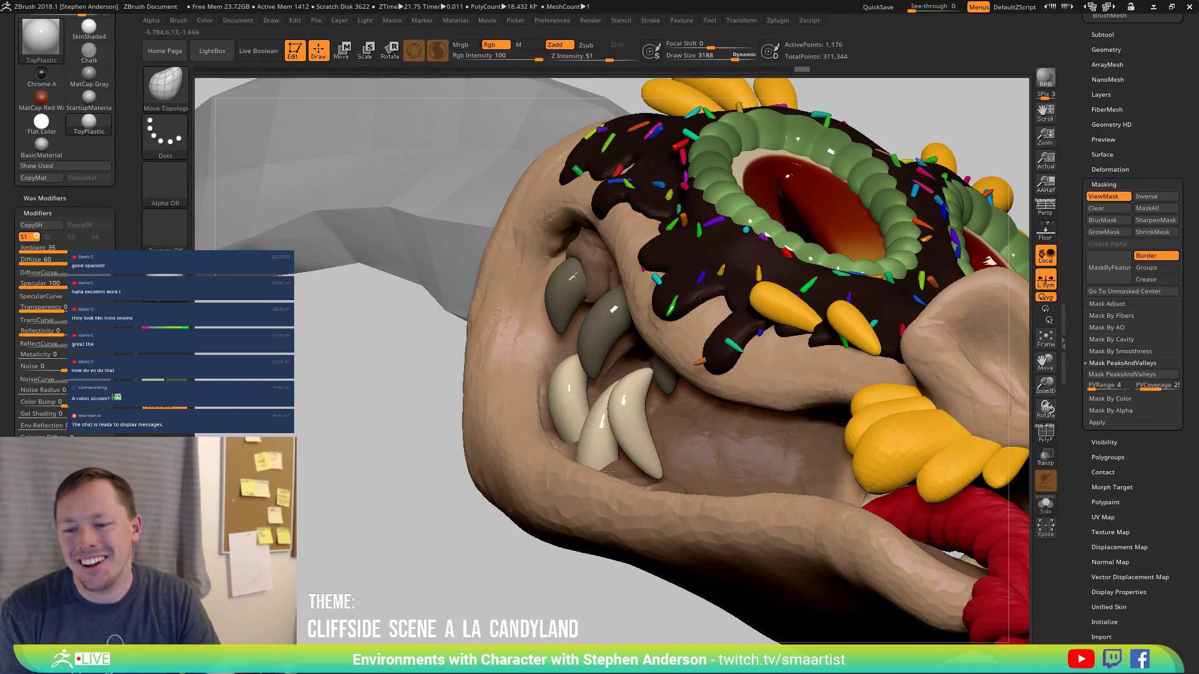
pyautogui.moveTo(581, 462)
pyautogui.mouseDown(button='right')
pyautogui.moveTo(613, 474)
pyautogui.moveTo(612, 458)
pyautogui.mouseUp(button='right')
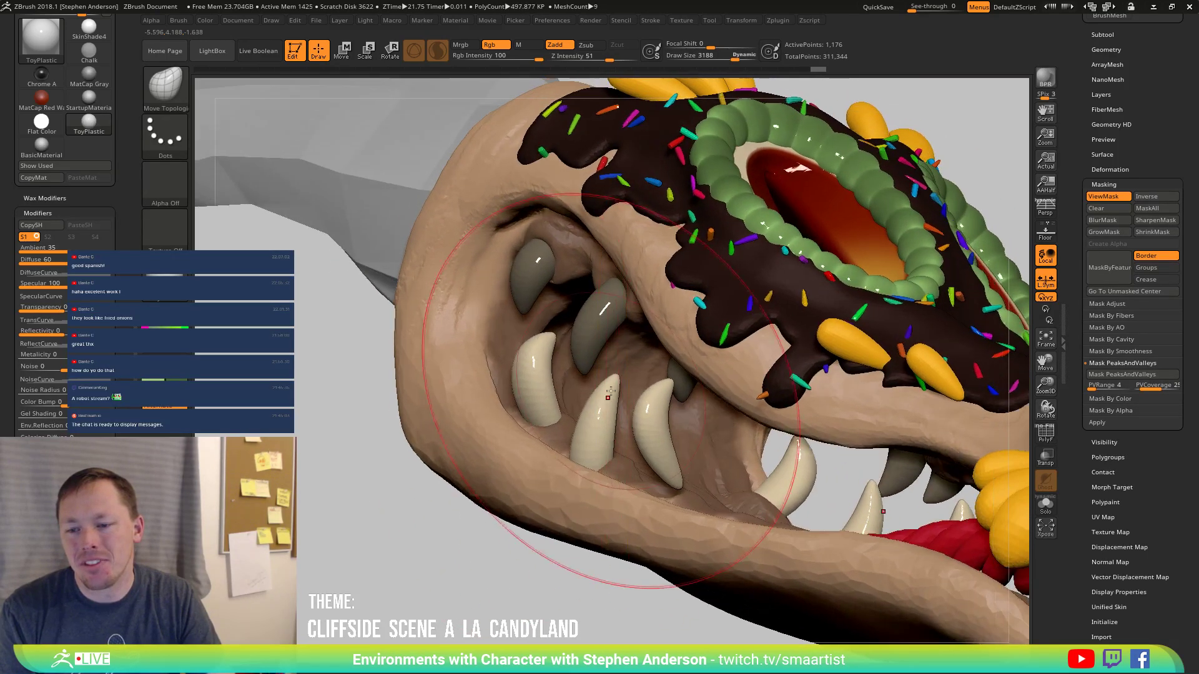
pyautogui.moveTo(576, 403); pyautogui.dragTo(550, 345, button='right')
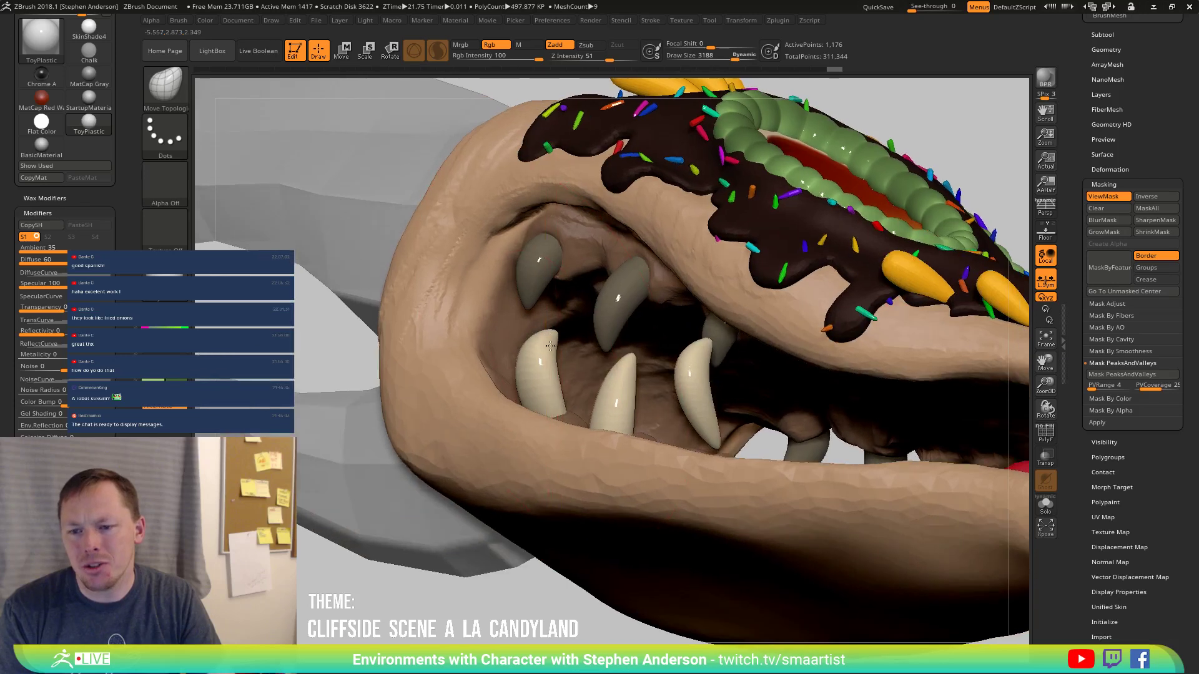
pyautogui.moveTo(535, 386)
pyautogui.mouseDown(button='right')
pyautogui.moveTo(599, 394)
pyautogui.moveTo(532, 377)
pyautogui.mouseUp(button='right')
pyautogui.moveTo(549, 431); pyautogui.dragTo(507, 435, button='right')
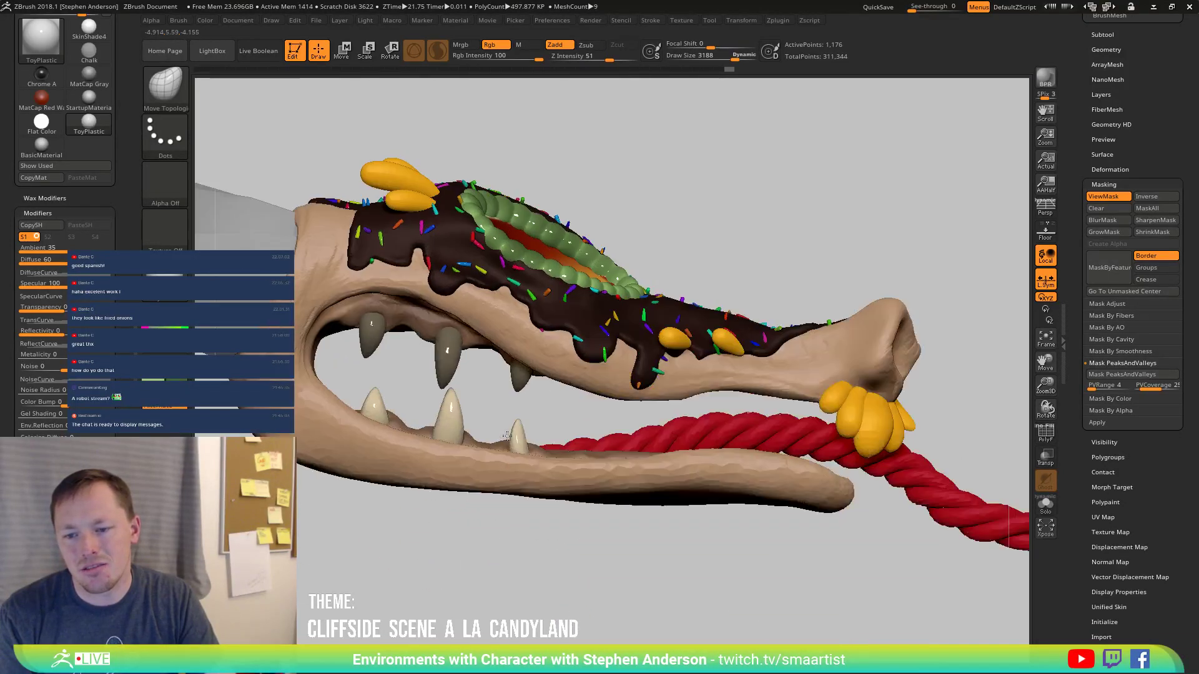
# Adjust the front lower tooth in the jaw, reduce the draw size to 1365 and clear the mask on the teeth.
pyautogui.moveTo(517, 445)
pyautogui.mouseDown()
pyautogui.moveTo(540, 454)
pyautogui.moveTo(516, 432)
pyautogui.mouseUp()
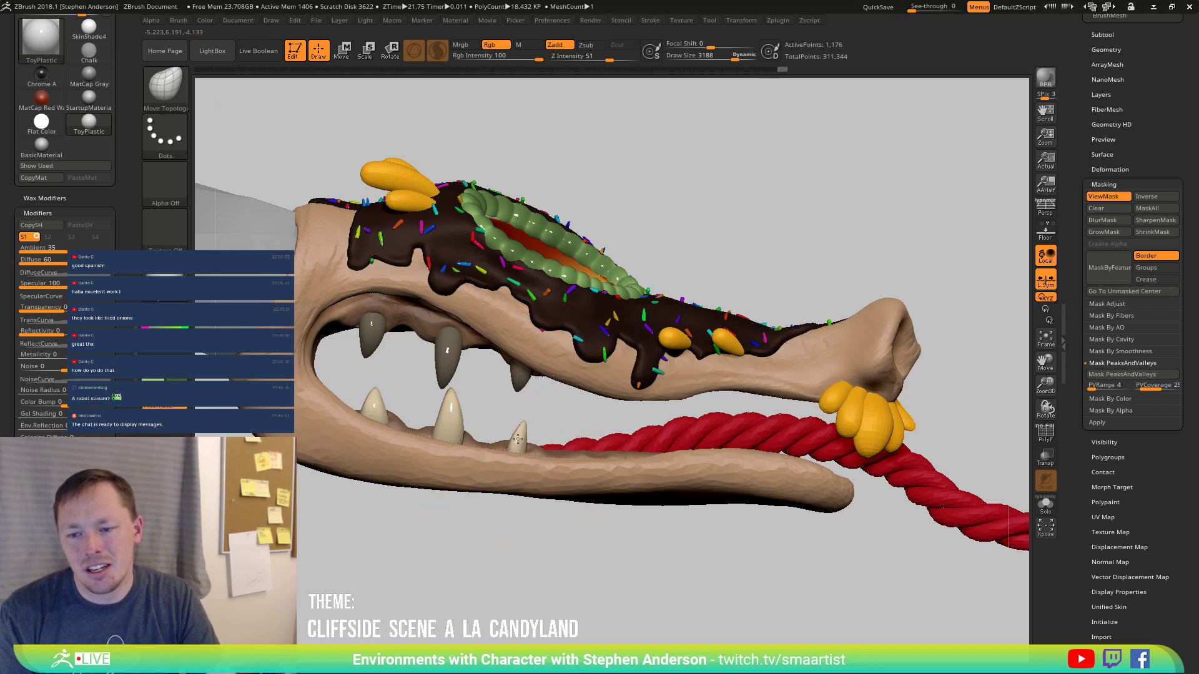
pyautogui.moveTo(517, 438)
pyautogui.mouseDown()
pyautogui.moveTo(531, 435)
pyautogui.moveTo(496, 446)
pyautogui.mouseUp()
pyautogui.press('s')
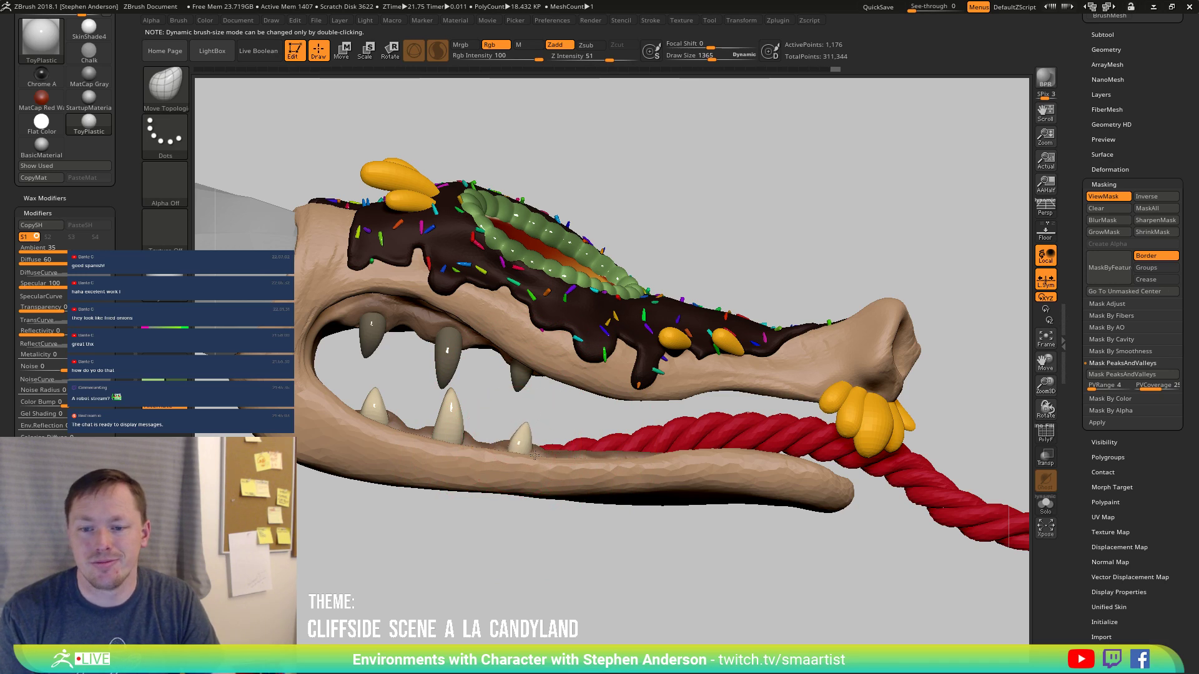
pyautogui.moveTo(534, 455); pyautogui.dragTo(454, 484, button='right')
pyautogui.keyDown('ctrl'); pyautogui.moveTo(470, 508); pyautogui.dragTo(479, 527); pyautogui.keyUp('ctrl')
# Select the dragon head subtool and pull the back corner of the mouth outward with the Move Topological brush.
pyautogui.moveTo(528, 496)
pyautogui.mouseDown(button='right')
pyautogui.moveTo(492, 483)
pyautogui.moveTo(503, 509)
pyautogui.moveTo(544, 438)
pyautogui.moveTo(554, 504)
pyautogui.moveTo(491, 426)
pyautogui.mouseUp(button='right')
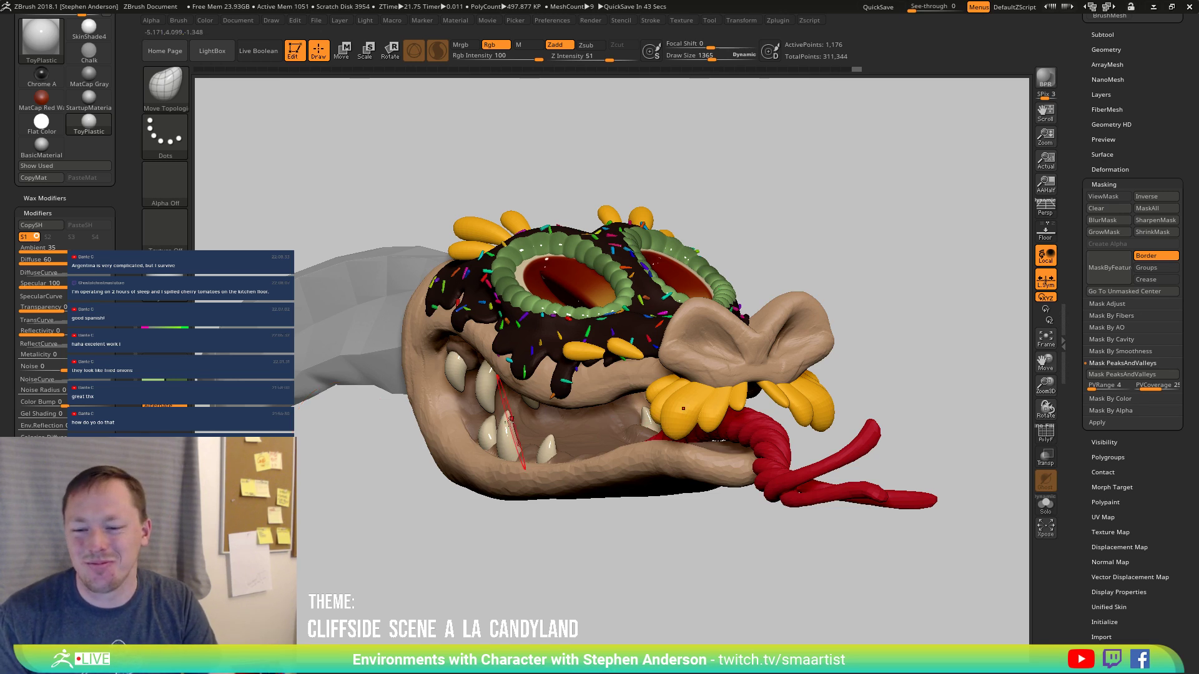
pyautogui.moveTo(513, 440)
pyautogui.mouseDown(button='right')
pyautogui.moveTo(548, 458)
pyautogui.moveTo(467, 425)
pyautogui.mouseUp(button='right')
pyautogui.moveTo(467, 427); pyautogui.dragTo(454, 425)
pyautogui.keyDown('alt'); pyautogui.click(406, 459); pyautogui.keyUp('alt')
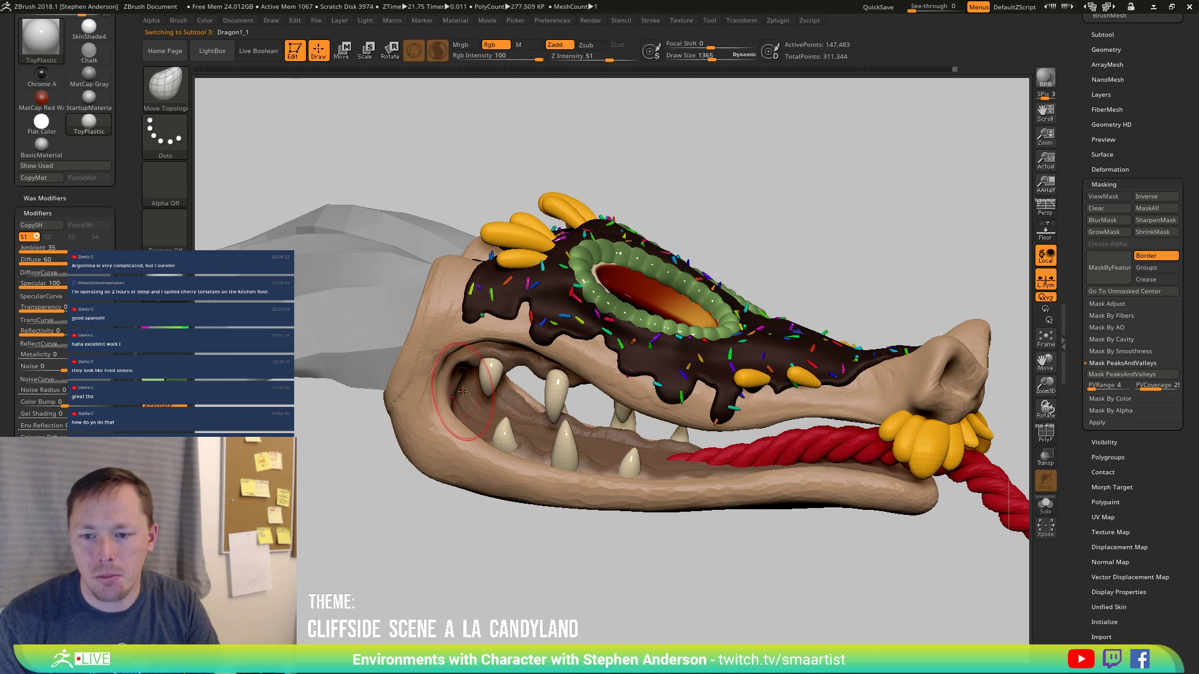
pyautogui.moveTo(470, 388); pyautogui.dragTo(470, 422, button='right')
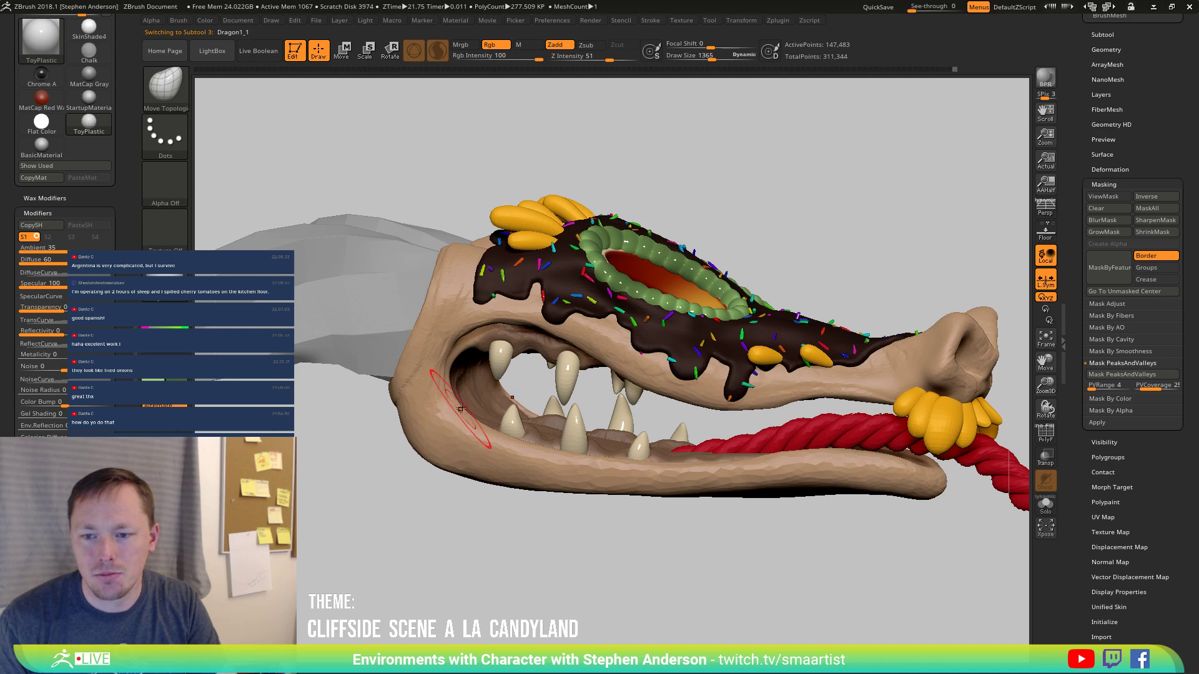
pyautogui.moveTo(487, 334); pyautogui.dragTo(460, 355, button='right')
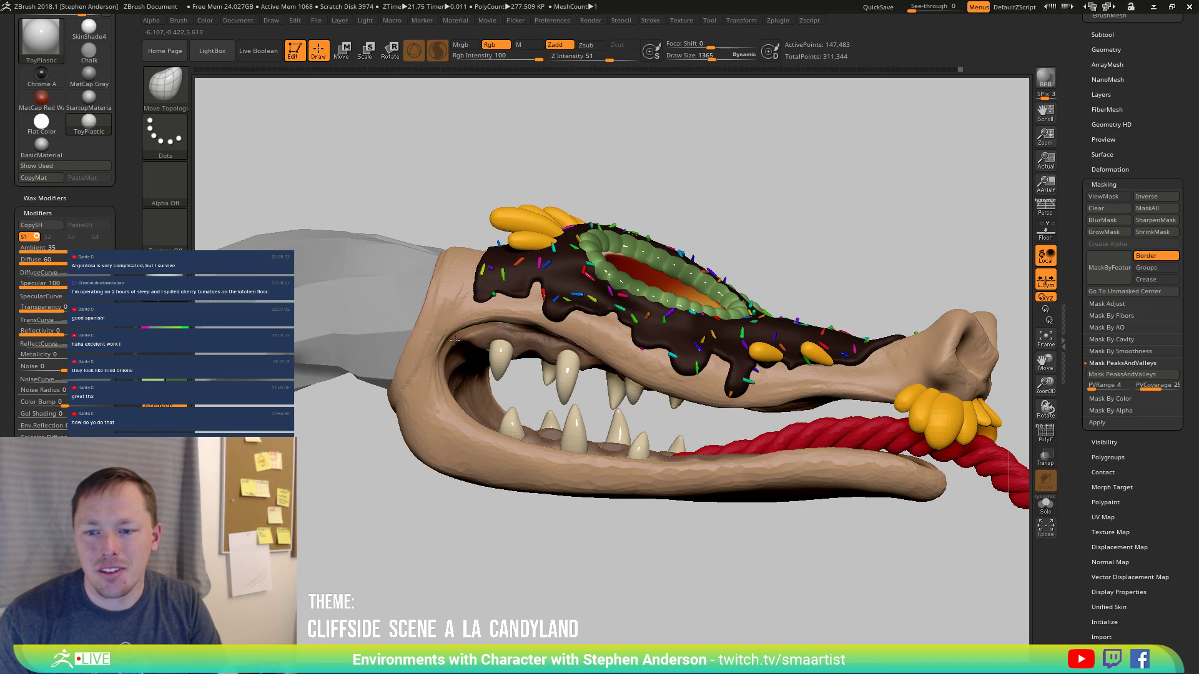
pyautogui.moveTo(477, 331)
pyautogui.mouseDown(button='right')
pyautogui.moveTo(552, 353)
pyautogui.moveTo(480, 337)
pyautogui.moveTo(478, 385)
pyautogui.moveTo(453, 354)
pyautogui.moveTo(489, 361)
pyautogui.moveTo(500, 331)
pyautogui.mouseUp(button='right')
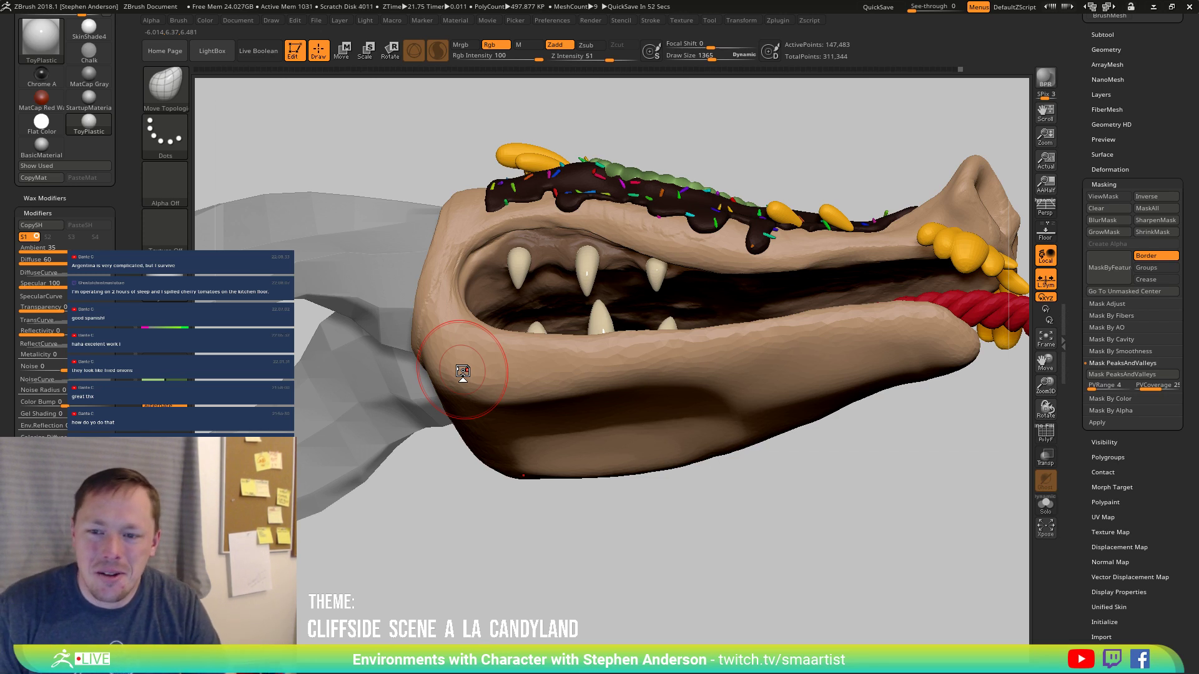
# Switch to the CurveTube brush and collapse the tray holding the material modifiers.
pyautogui.keyDown('ctrl'); pyautogui.moveTo(680, 403); pyautogui.dragTo(824, 406, button='right'); pyautogui.keyUp('ctrl')
pyautogui.moveTo(824, 406)
pyautogui.keyDown('alt'); pyautogui.mouseDown(button='right')
pyautogui.moveTo(673, 410)
pyautogui.moveTo(682, 455)
pyautogui.moveTo(701, 436)
pyautogui.moveTo(665, 486)
pyautogui.moveTo(602, 490)
pyautogui.moveTo(662, 475)
pyautogui.moveTo(683, 437)
pyautogui.moveTo(724, 429)
pyautogui.moveTo(702, 475)
pyautogui.mouseUp(button='right'); pyautogui.keyUp('alt')
pyautogui.press('b')
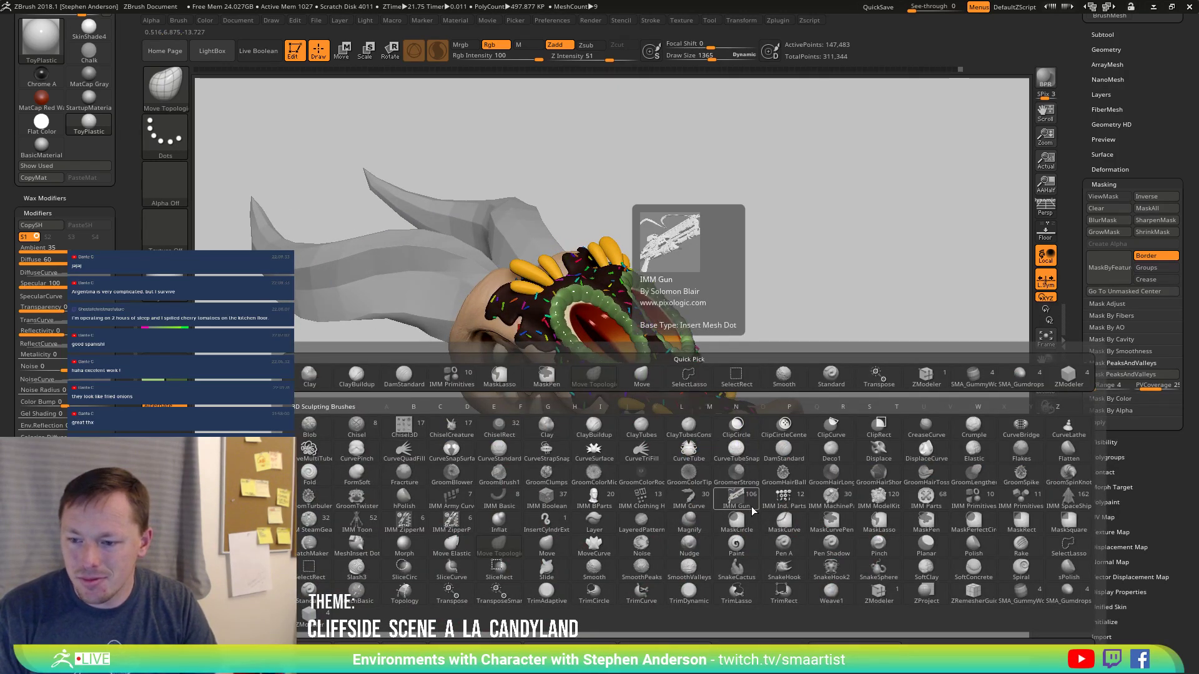
pyautogui.click(689, 454)
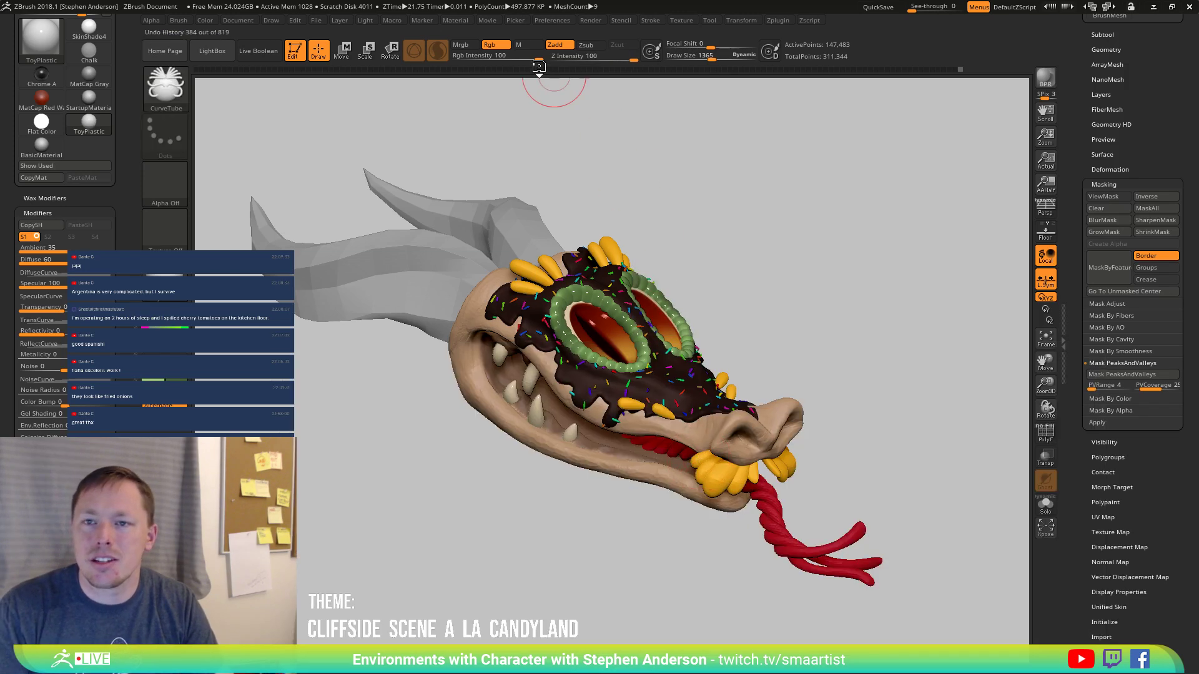
pyautogui.click(656, 21)
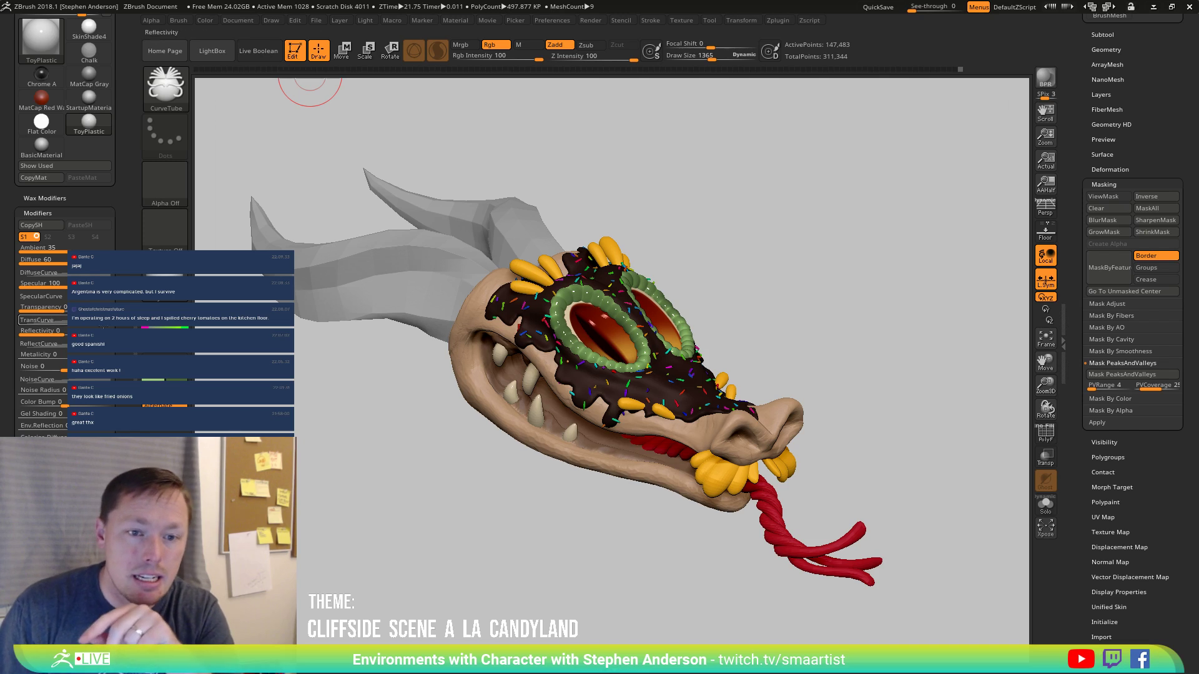
pyautogui.doubleClick(135, 327)
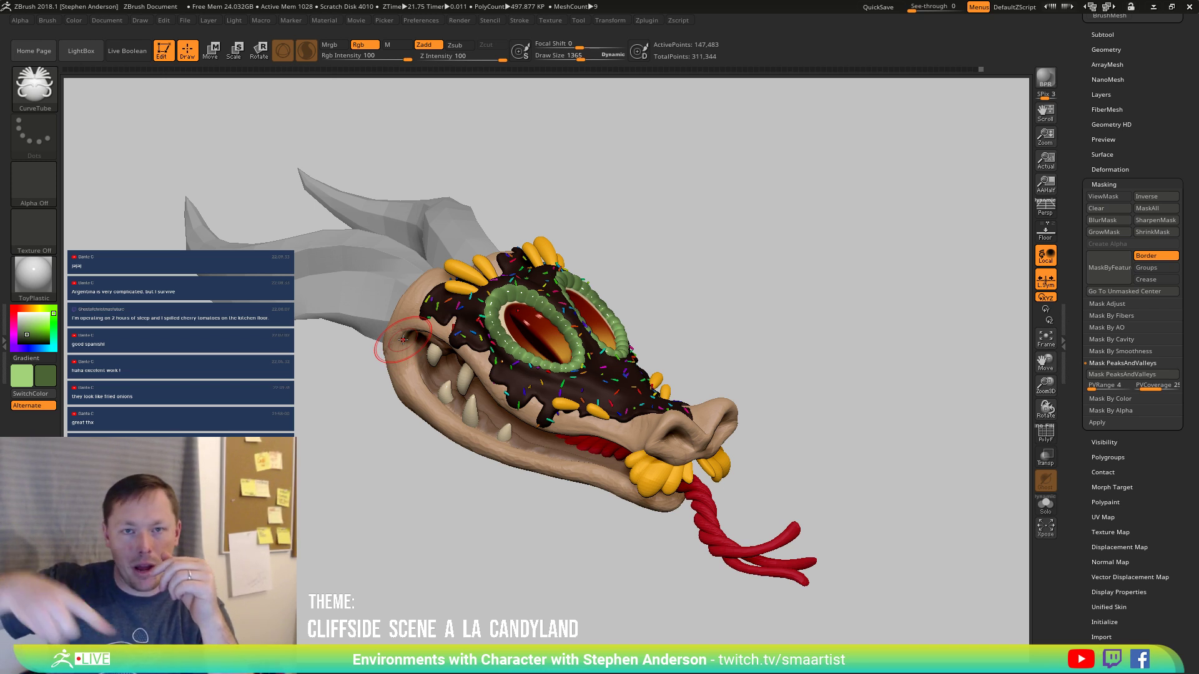
# Examine the CurveTube brush's modifiers and its stroke settings for curves and curve functions.
pyautogui.click(49, 21)
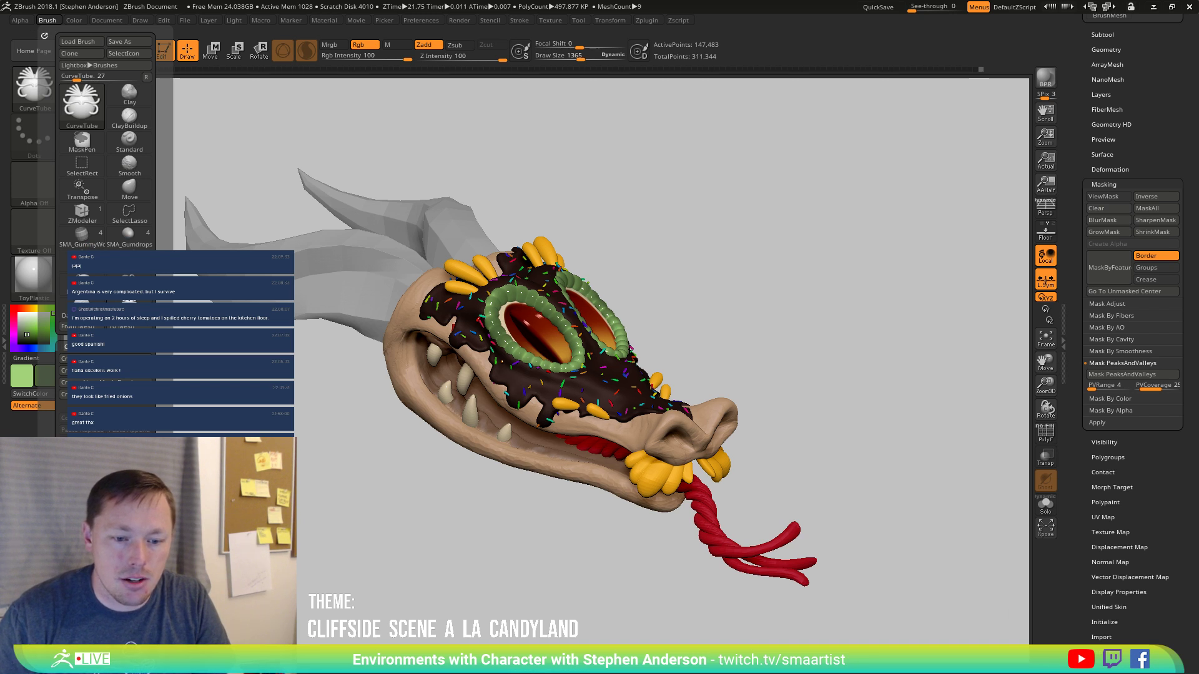
pyautogui.click(76, 346)
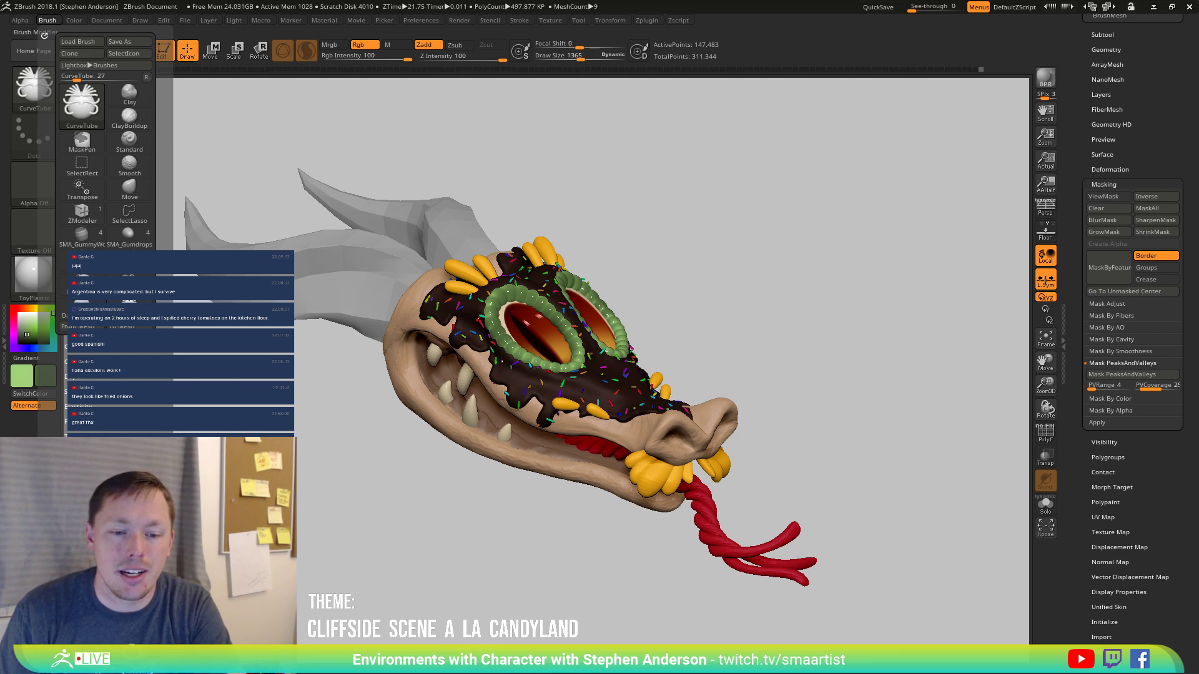
pyautogui.click(520, 22)
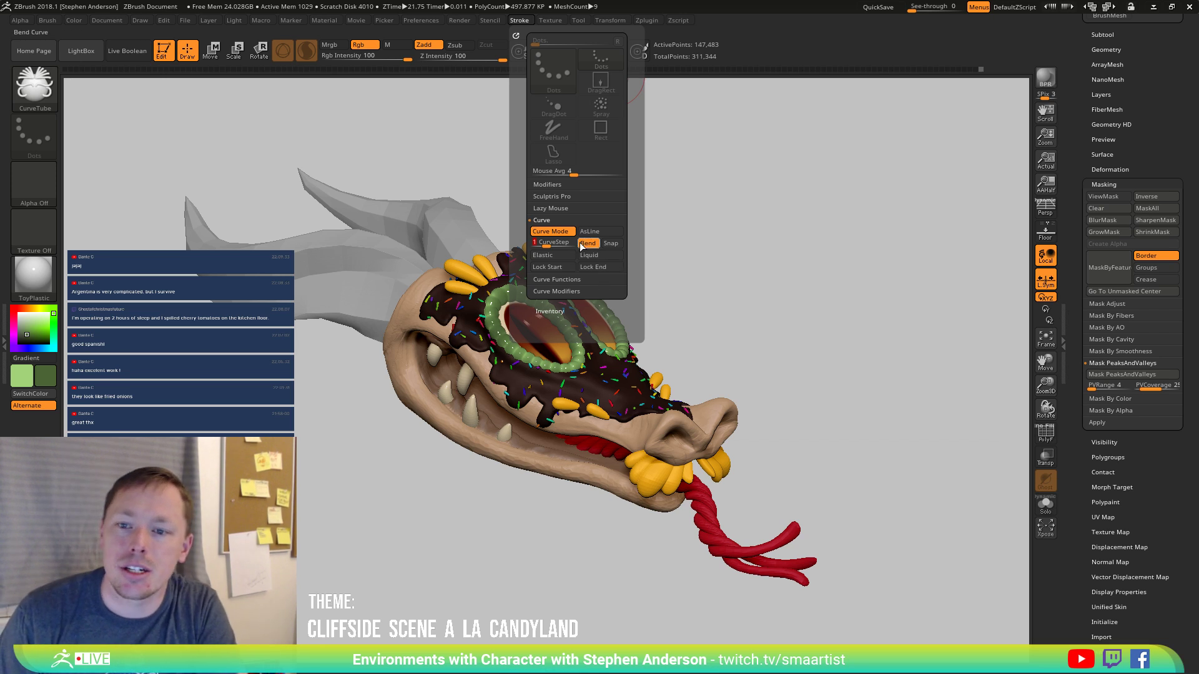
pyautogui.click(571, 279)
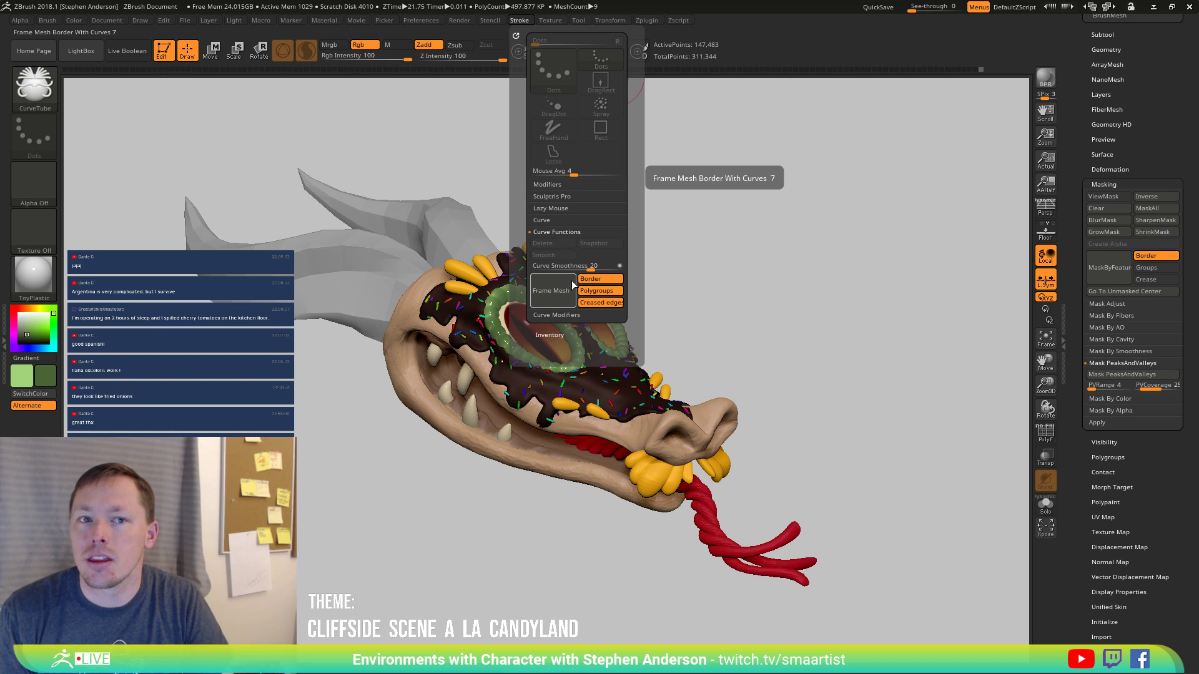
# Start saving the CurveTube brush as a preset and browse to Acer (C:) > Program Files > Pixologic > ZBrush 2018 > ZData > BrushPresets.
pyautogui.click(47, 20)
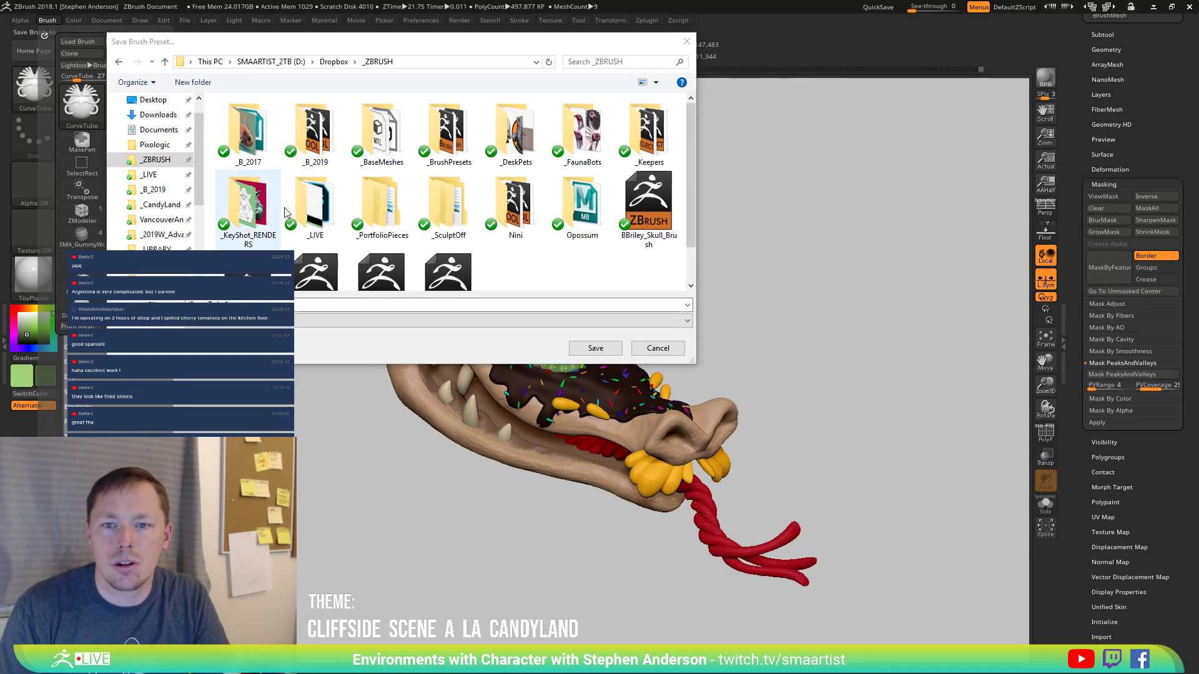
pyautogui.moveTo(436, 47)
pyautogui.mouseDown()
pyautogui.moveTo(717, 137)
pyautogui.moveTo(694, 151)
pyautogui.mouseUp()
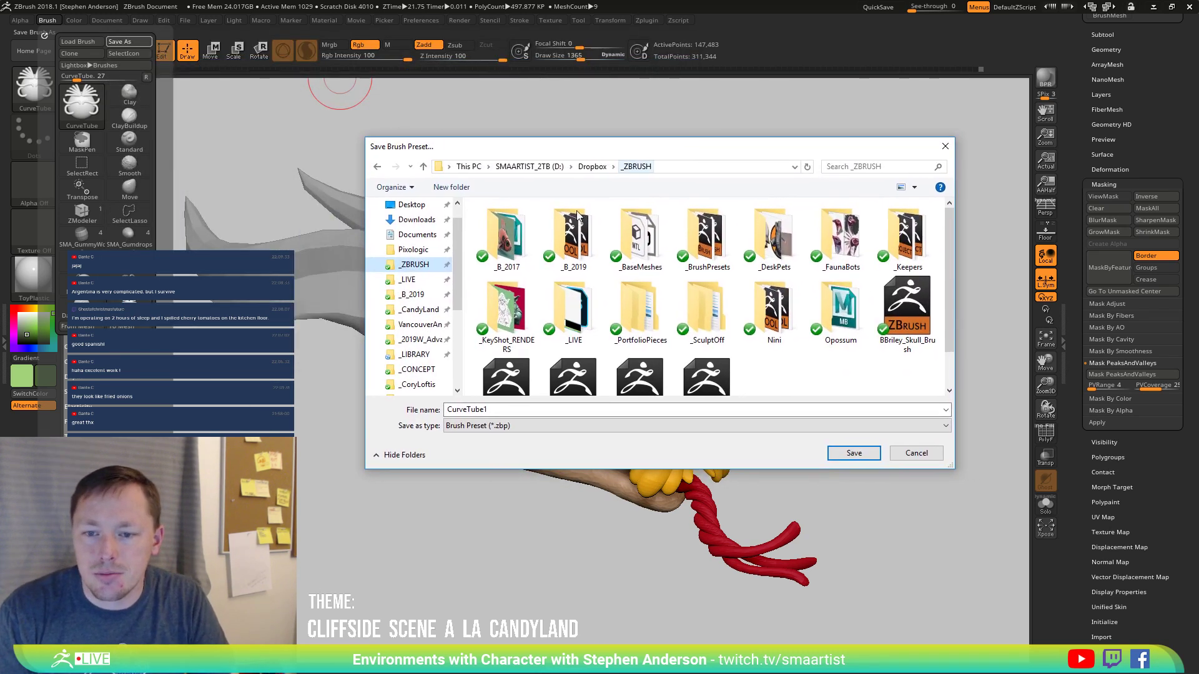
pyautogui.scroll(-4, 452, 284)
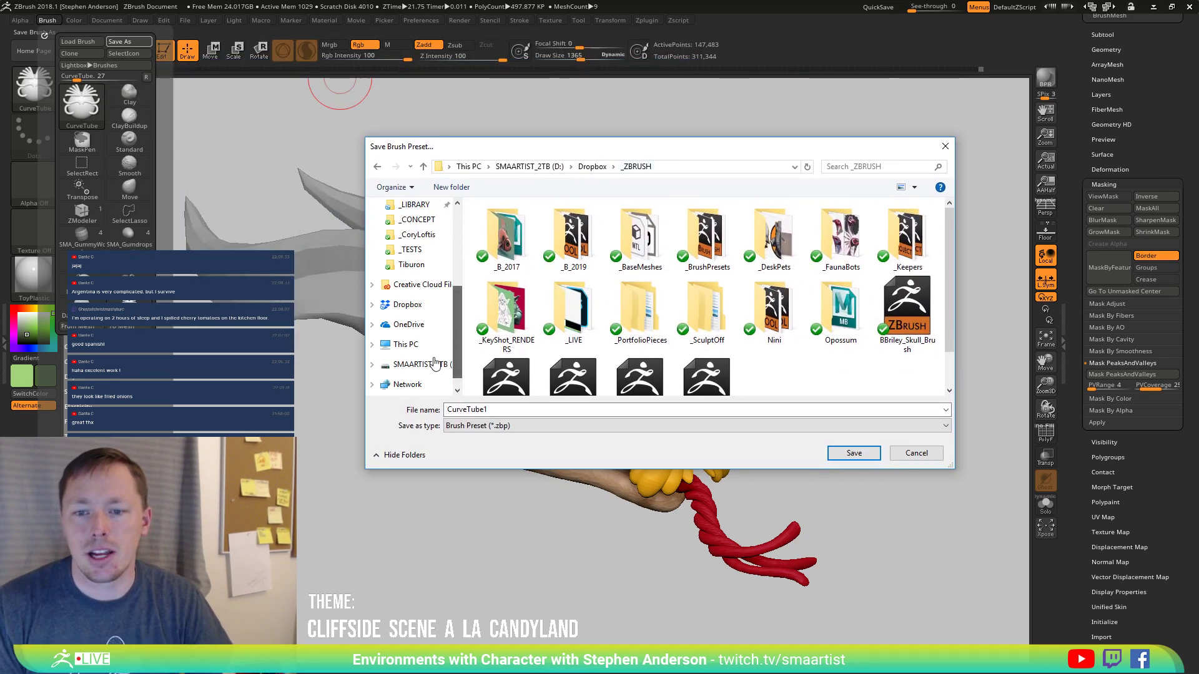
pyautogui.click(373, 345)
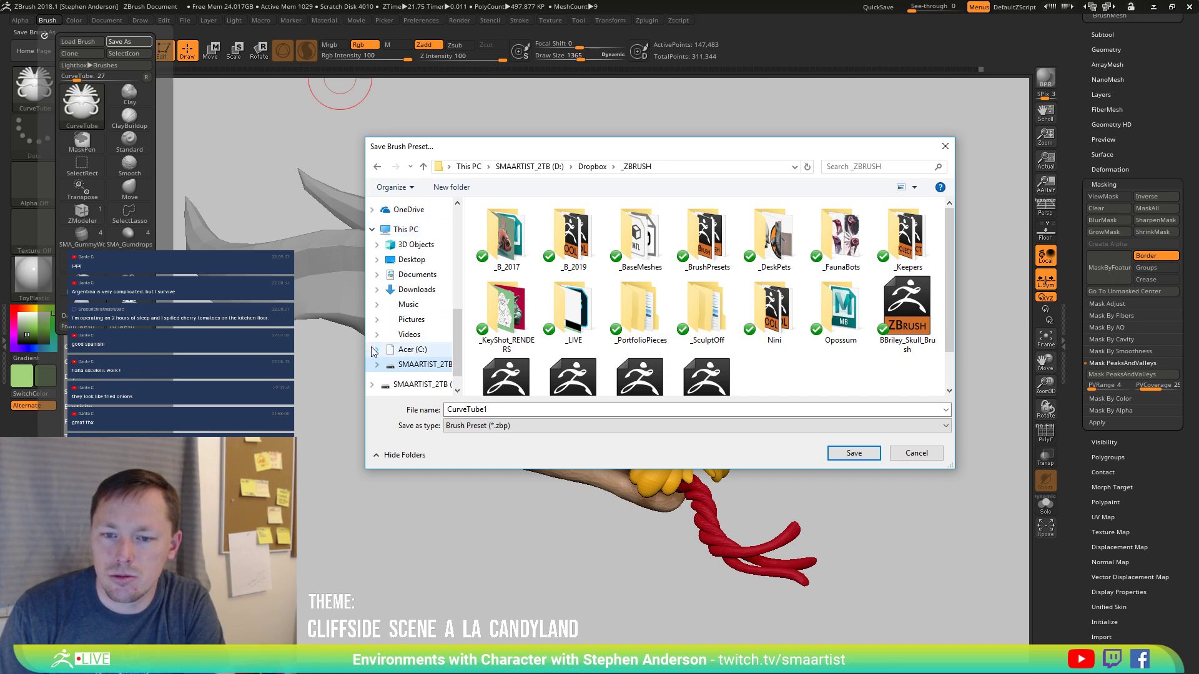
pyautogui.click(418, 350)
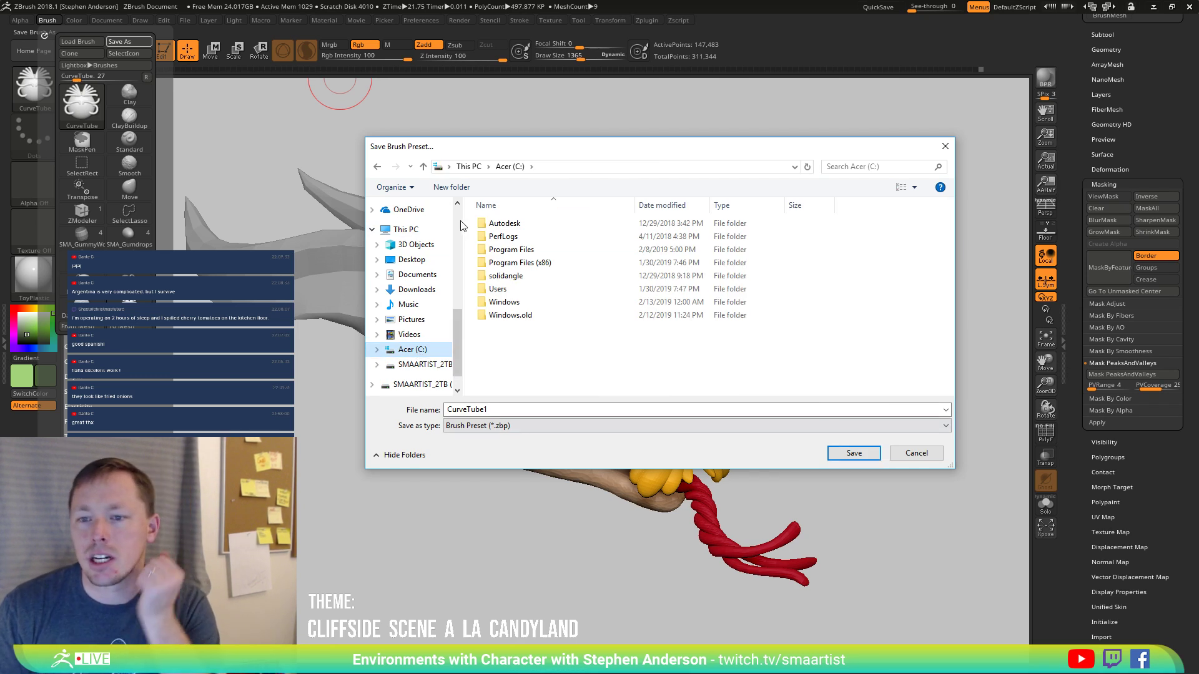
pyautogui.doubleClick(531, 249)
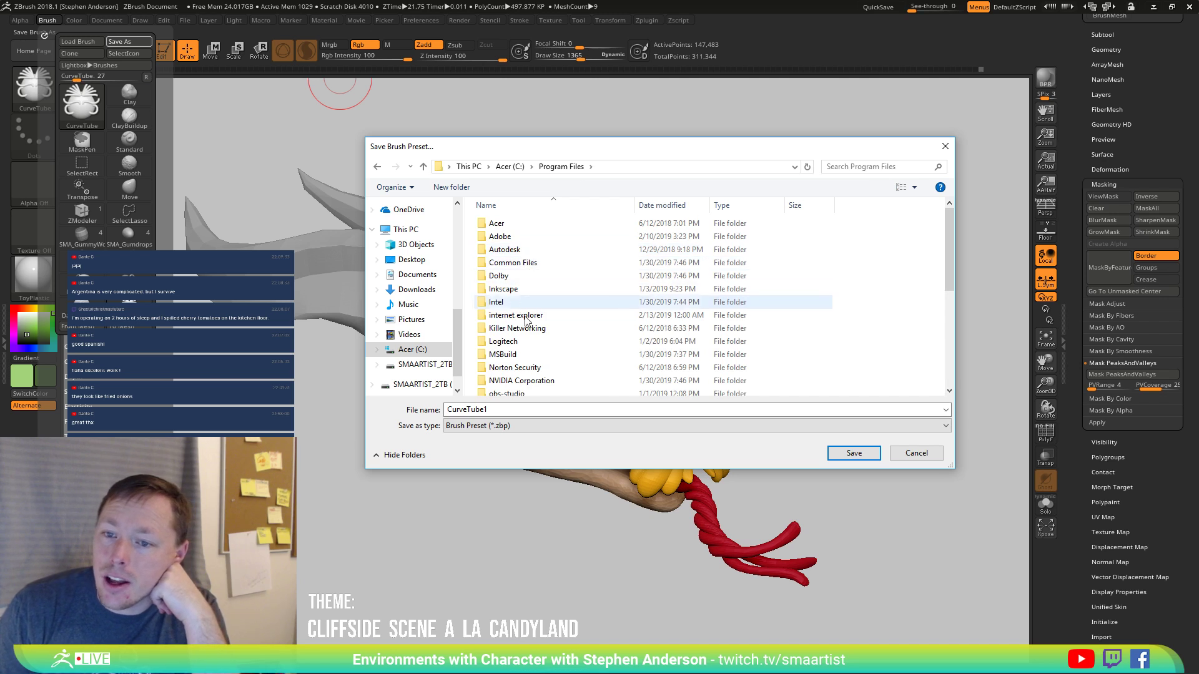
pyautogui.scroll(-2, 523, 369)
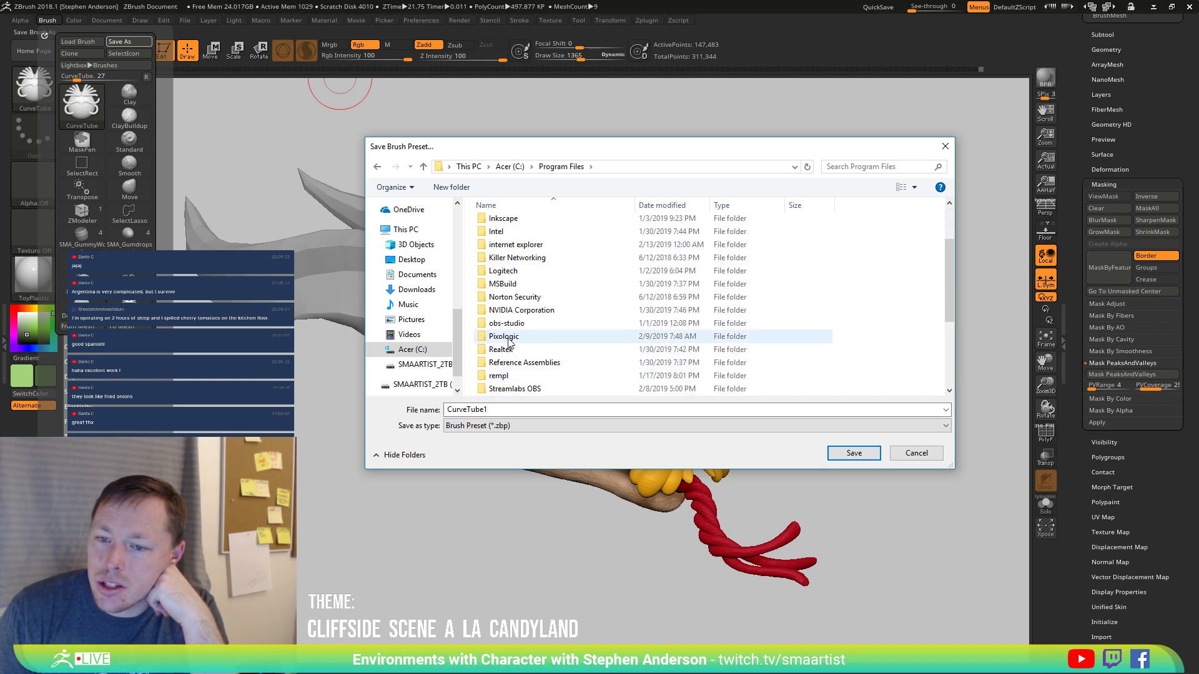
pyautogui.click(509, 337)
pyautogui.doubleClick(510, 338)
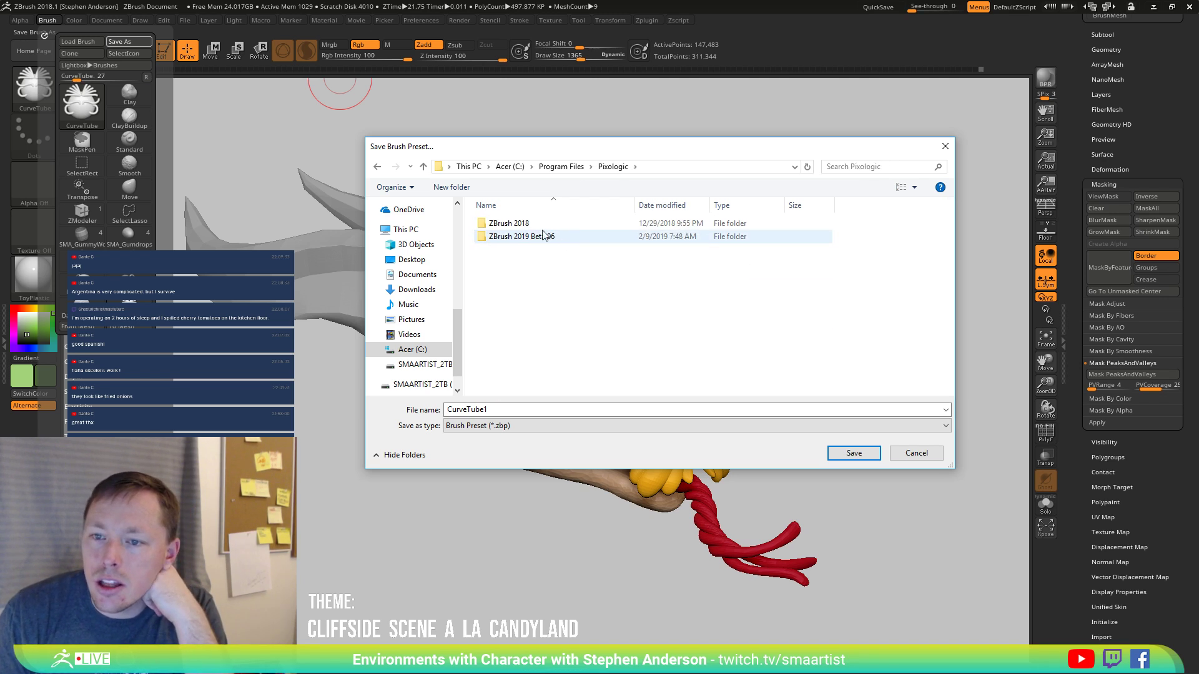
pyautogui.doubleClick(534, 225)
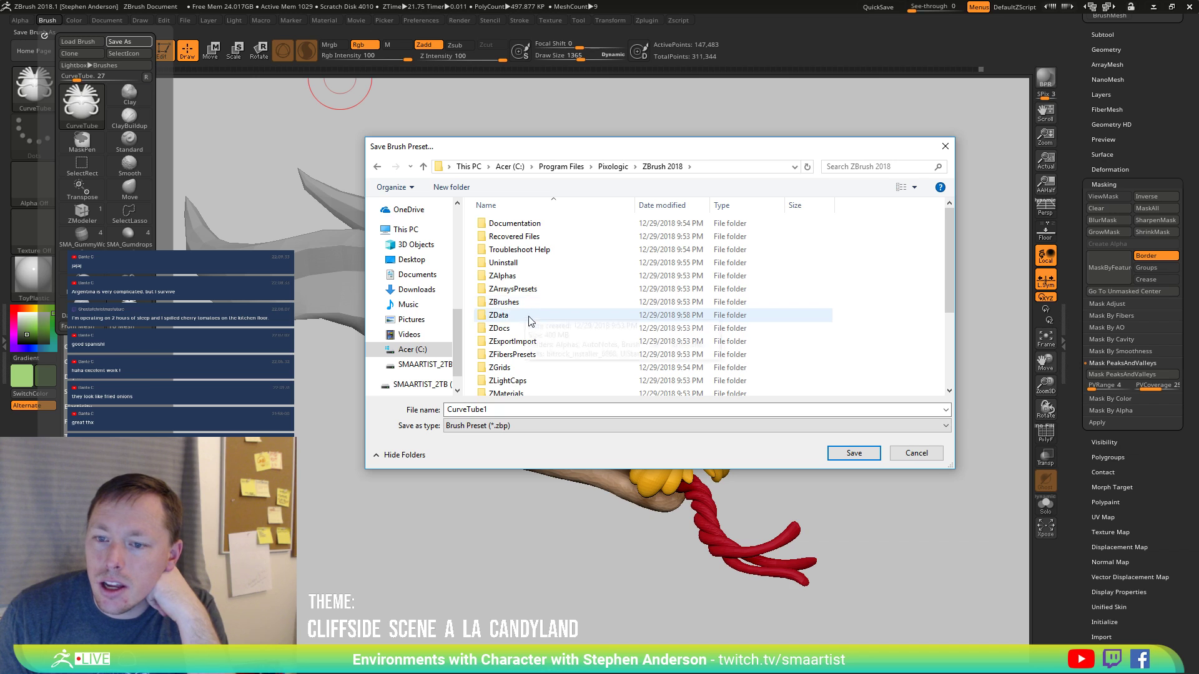
pyautogui.doubleClick(511, 318)
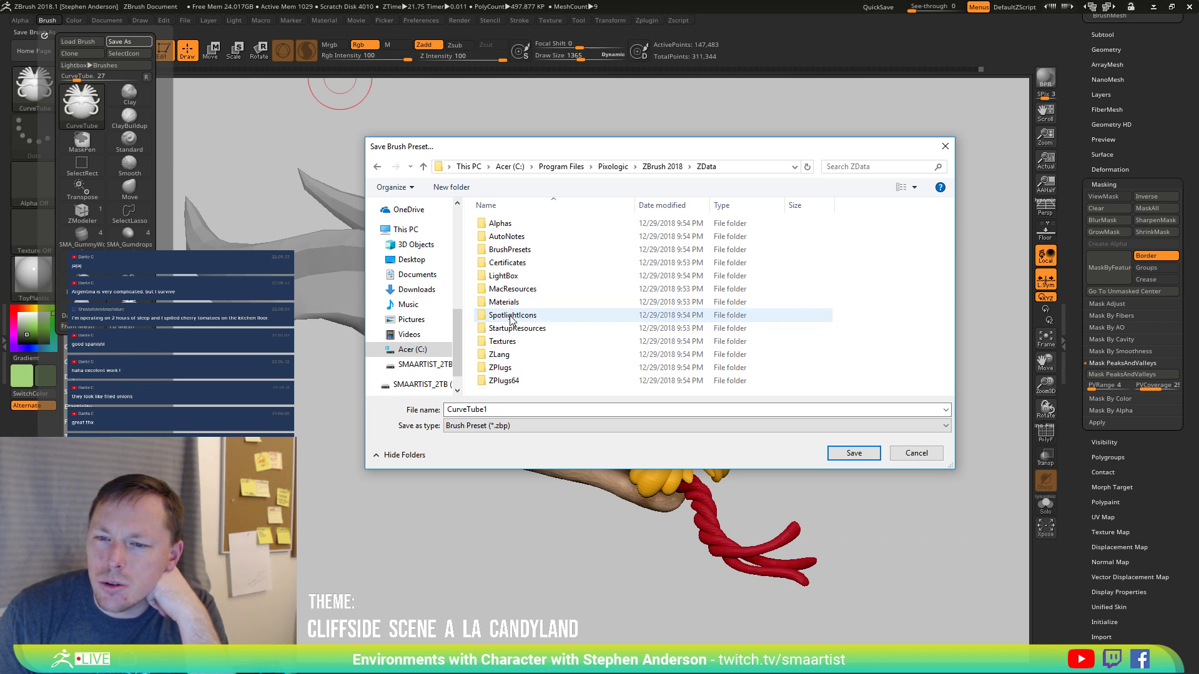
pyautogui.doubleClick(532, 251)
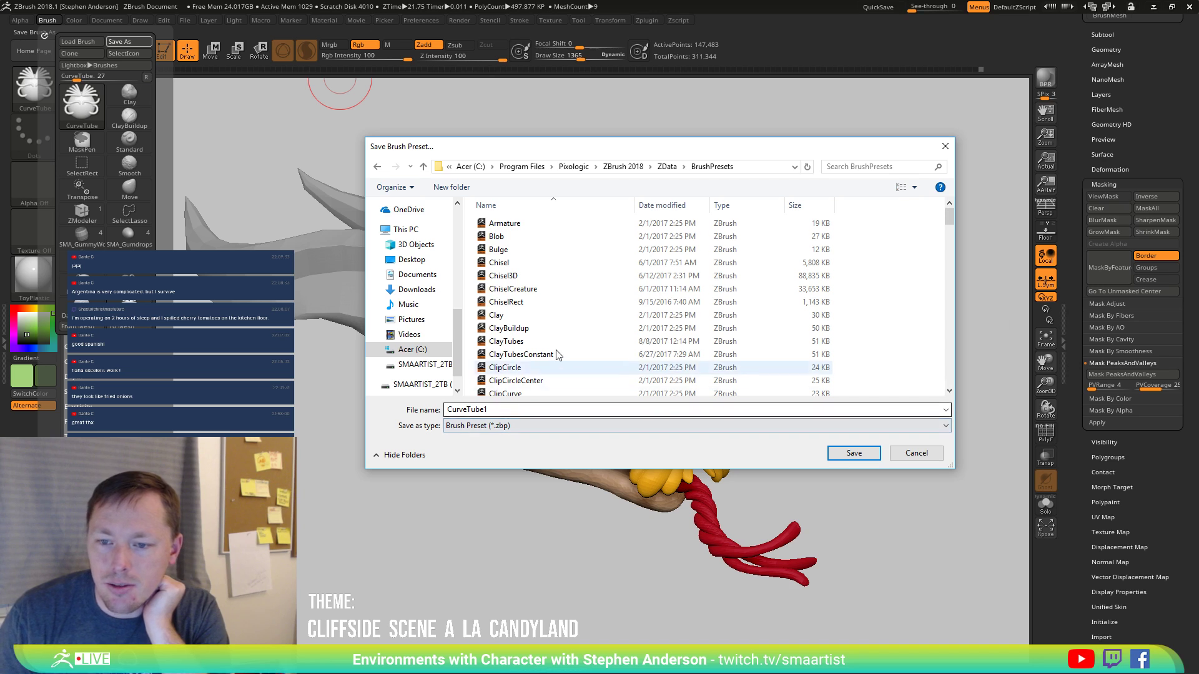
# Name the brush preset CurveTube and save it over the existing file.
pyautogui.click(505, 410)
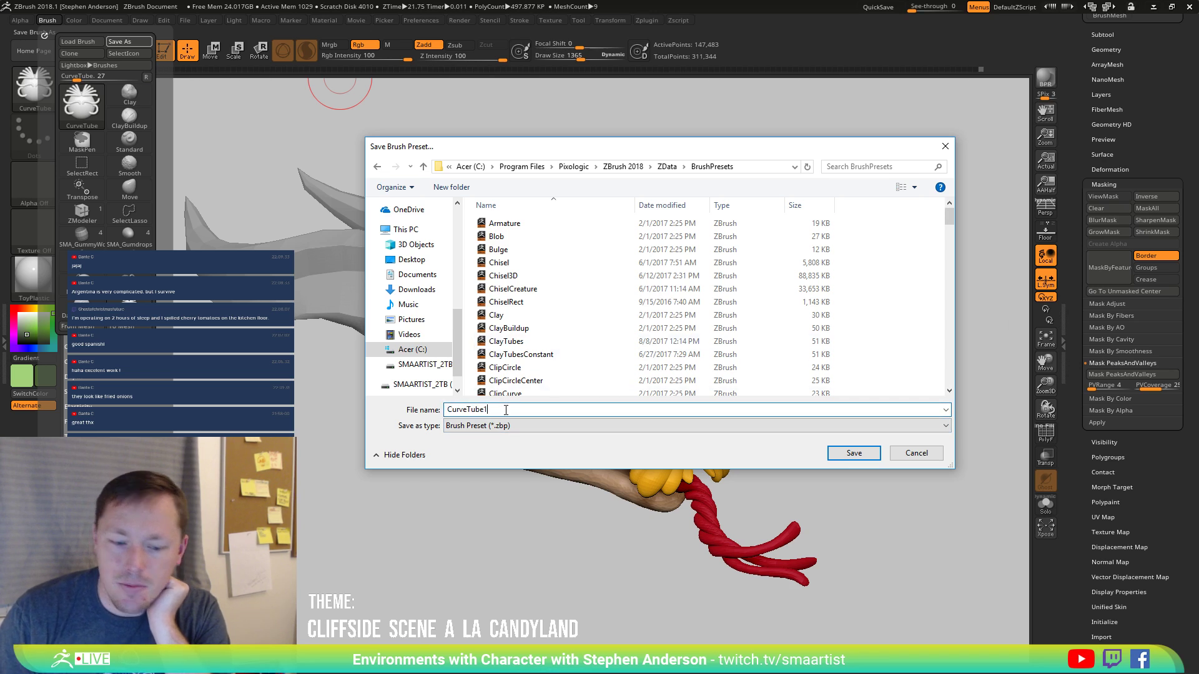
pyautogui.press('BackSpace')
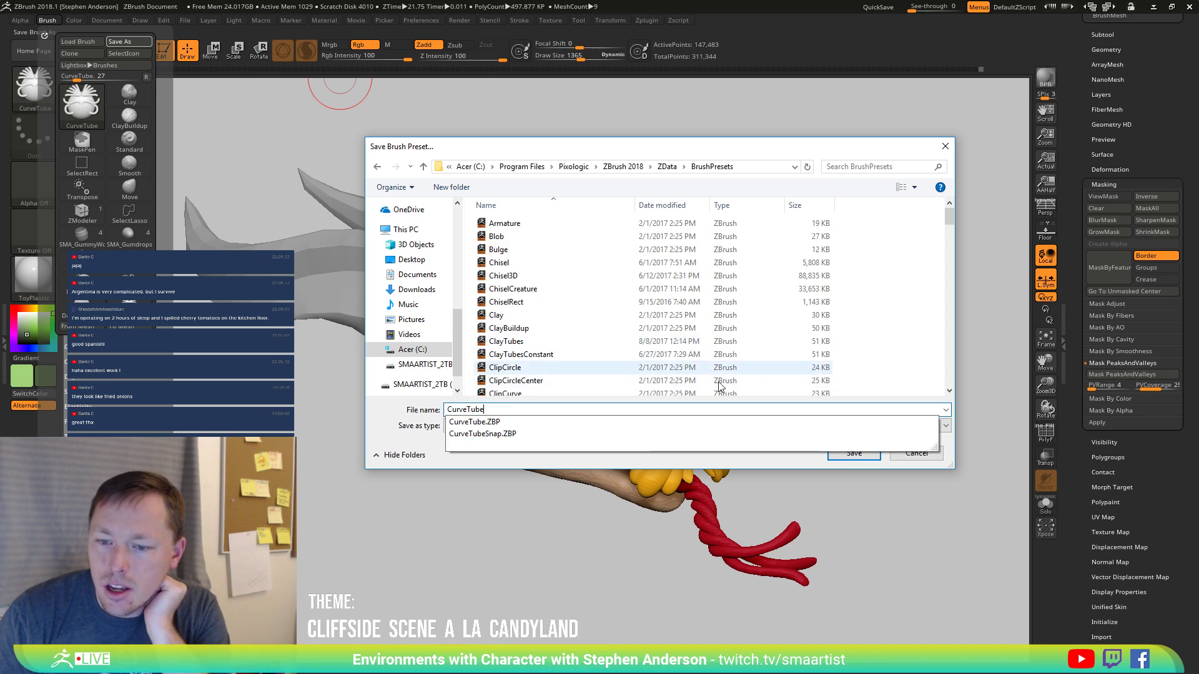
pyautogui.click(436, 458)
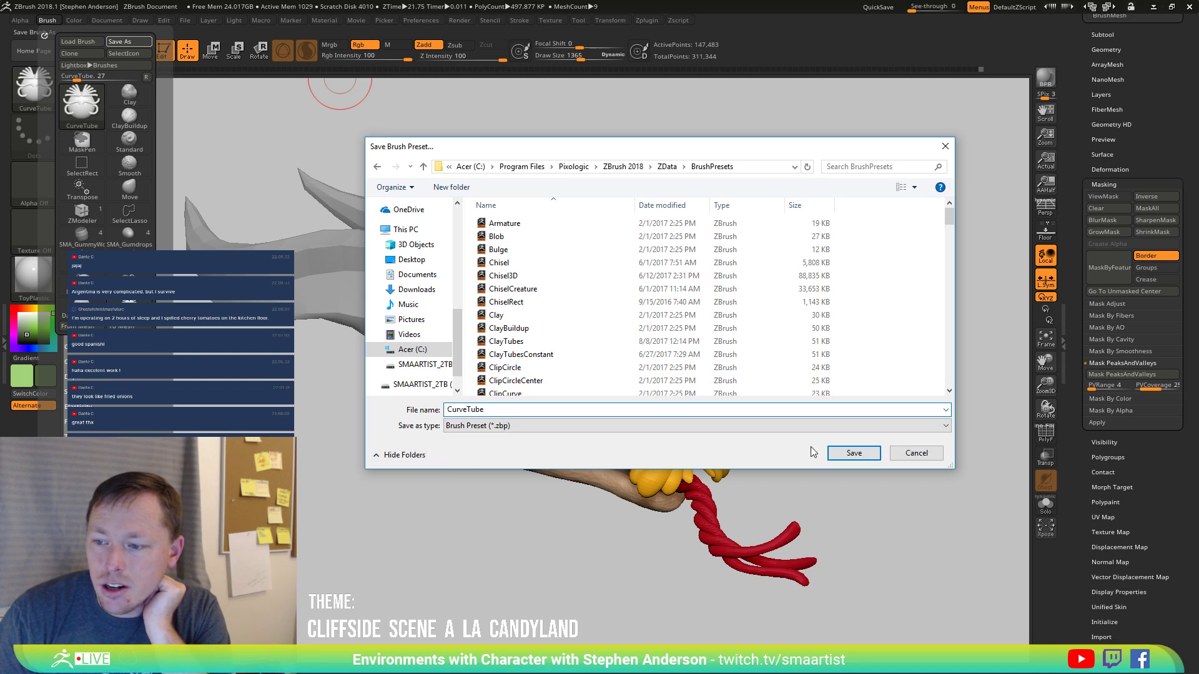
pyautogui.click(835, 453)
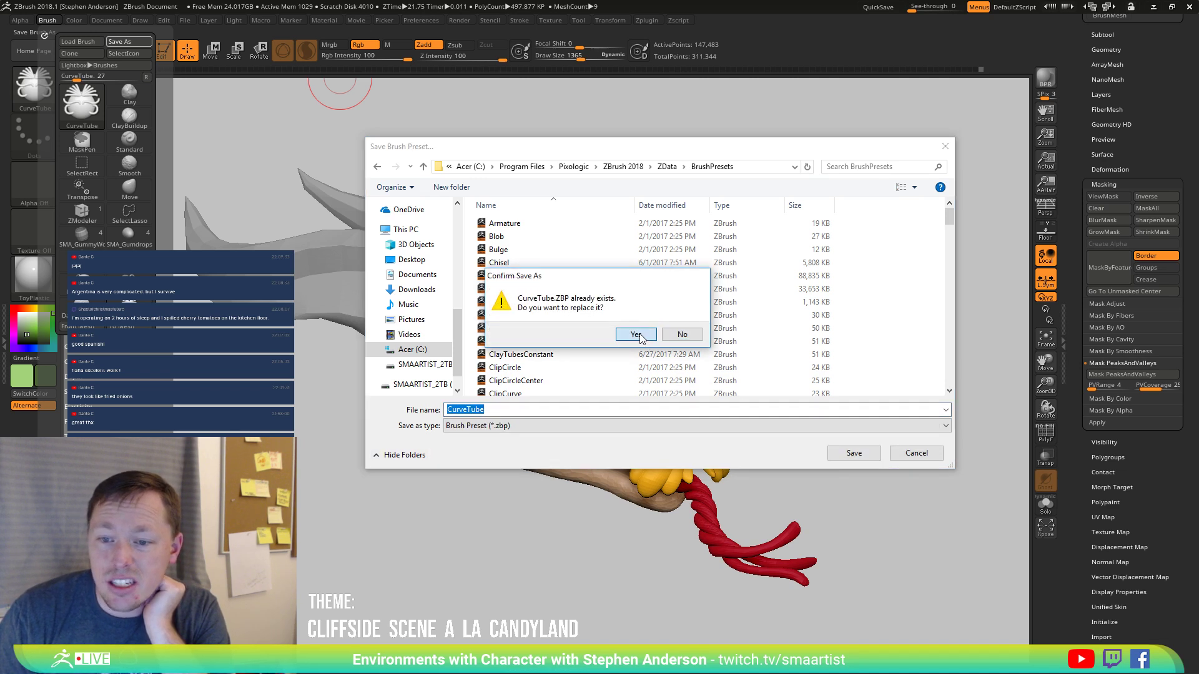
pyautogui.click(636, 335)
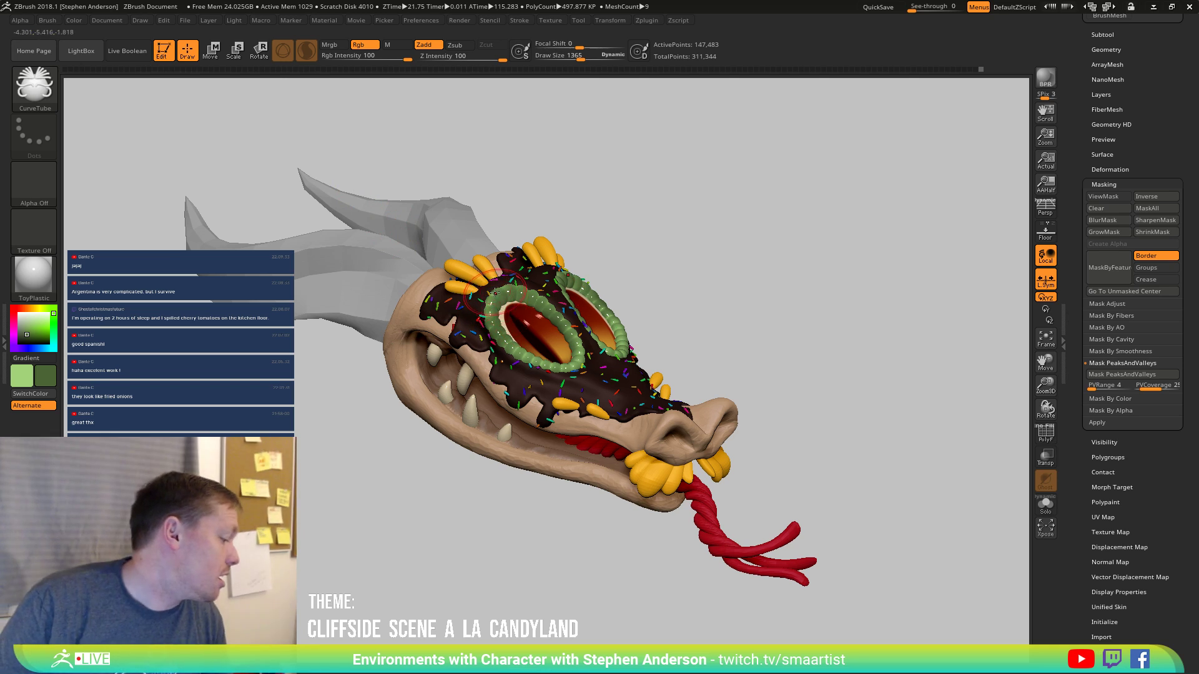
pyautogui.moveTo(686, 284); pyautogui.dragTo(664, 336)
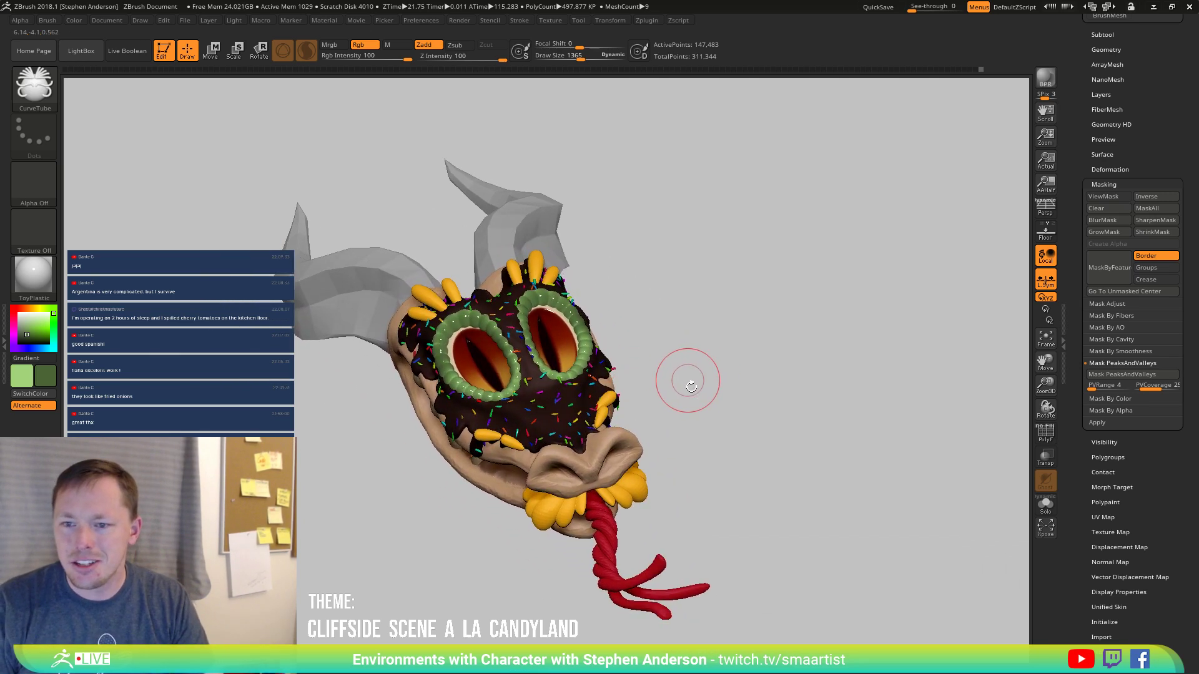
pyautogui.moveTo(691, 383); pyautogui.dragTo(717, 393)
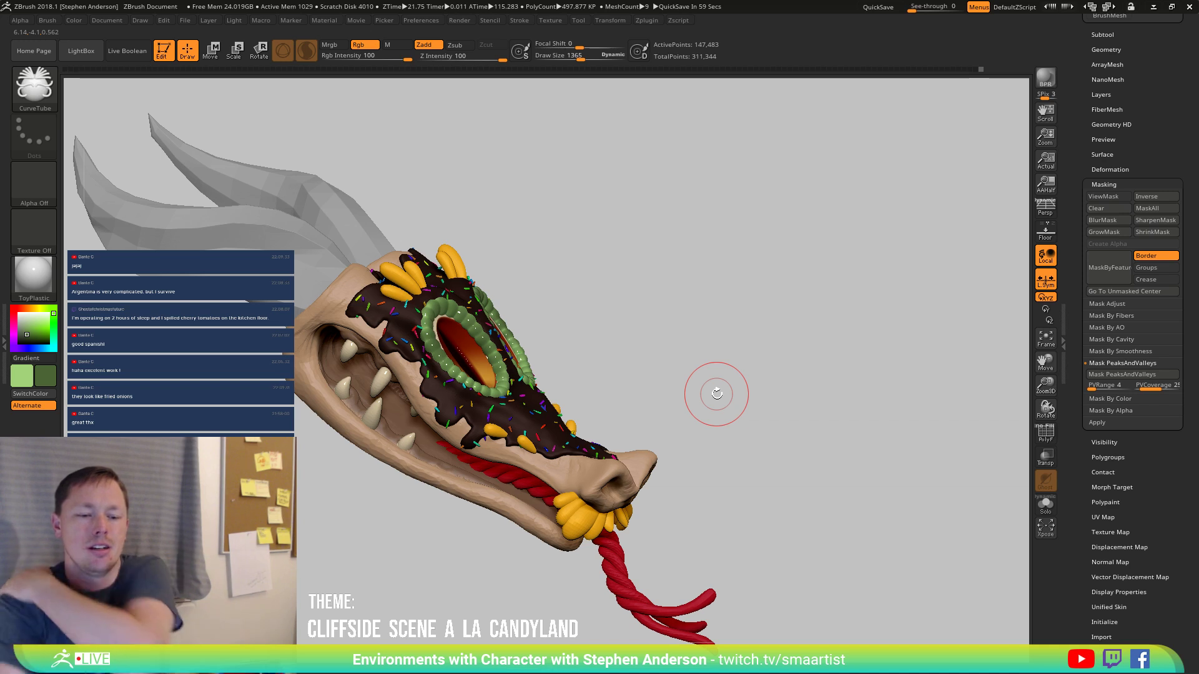
pyautogui.moveTo(648, 368)
pyautogui.mouseDown()
pyautogui.moveTo(633, 377)
pyautogui.moveTo(658, 420)
pyautogui.moveTo(717, 348)
pyautogui.moveTo(562, 431)
pyautogui.moveTo(544, 412)
pyautogui.moveTo(605, 310)
pyautogui.moveTo(564, 429)
pyautogui.moveTo(594, 430)
pyautogui.moveTo(585, 527)
pyautogui.mouseUp()
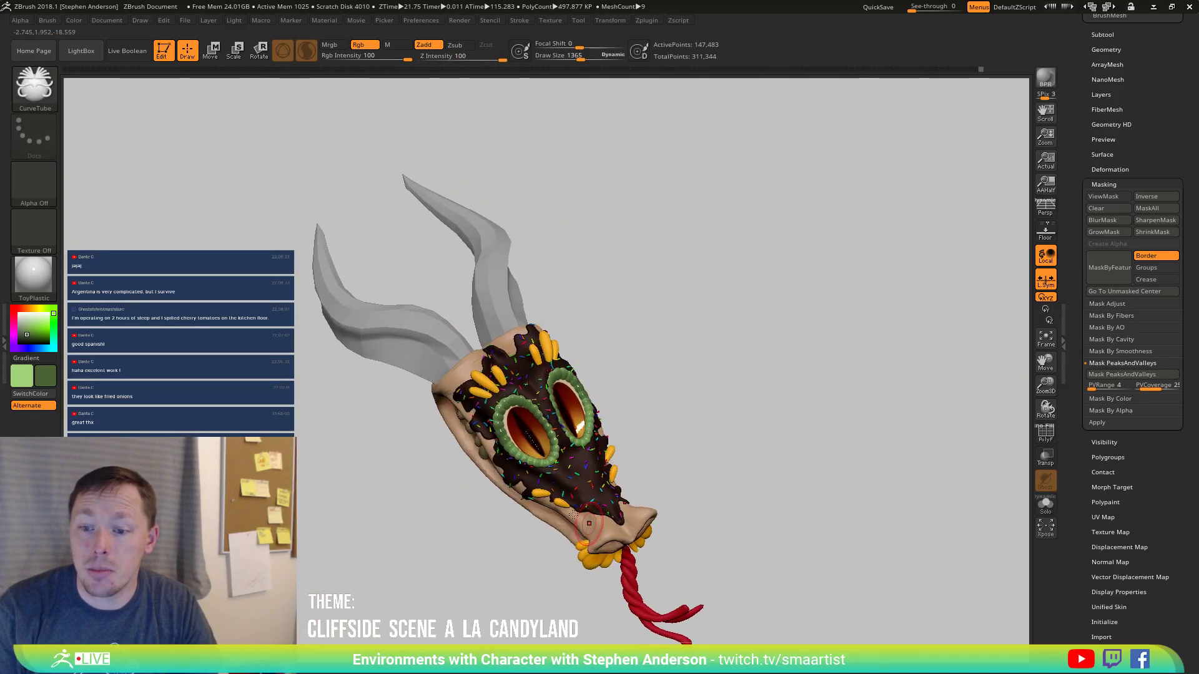
pyautogui.moveTo(411, 509)
pyautogui.mouseDown()
pyautogui.moveTo(512, 489)
pyautogui.moveTo(516, 115)
pyautogui.mouseUp()
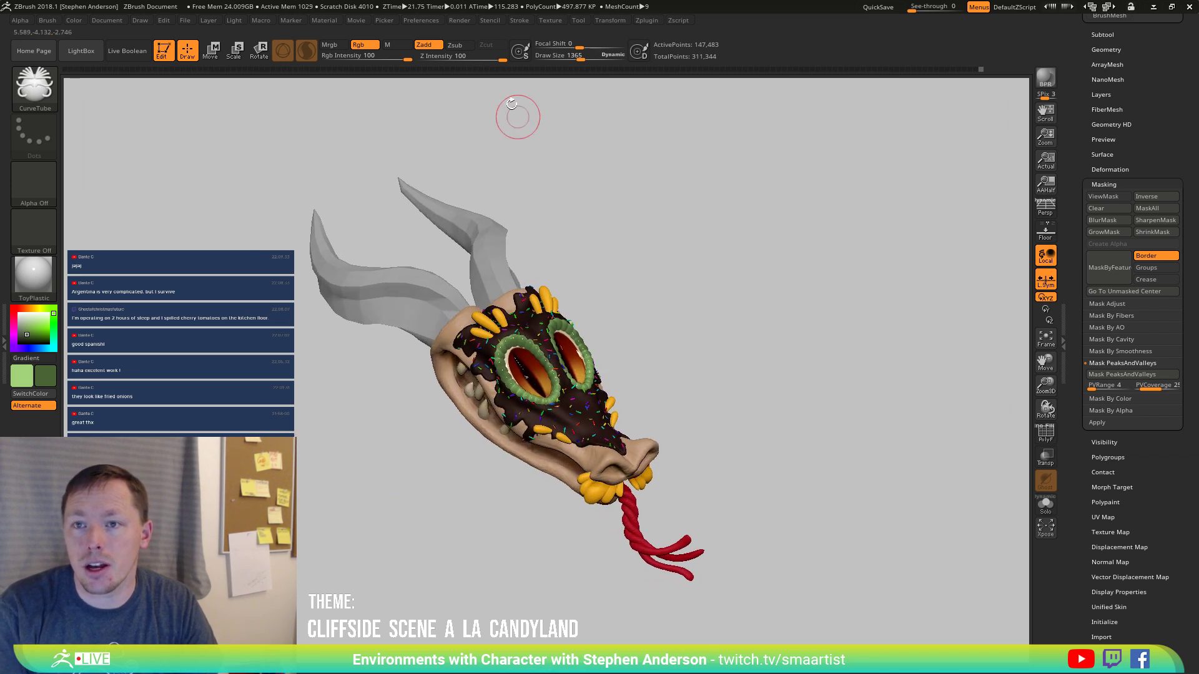
# Enable Size in the CurveTube's curve modifiers, then flip the curve falloff and raise its end point for a gentler taper.
pyautogui.click(523, 20)
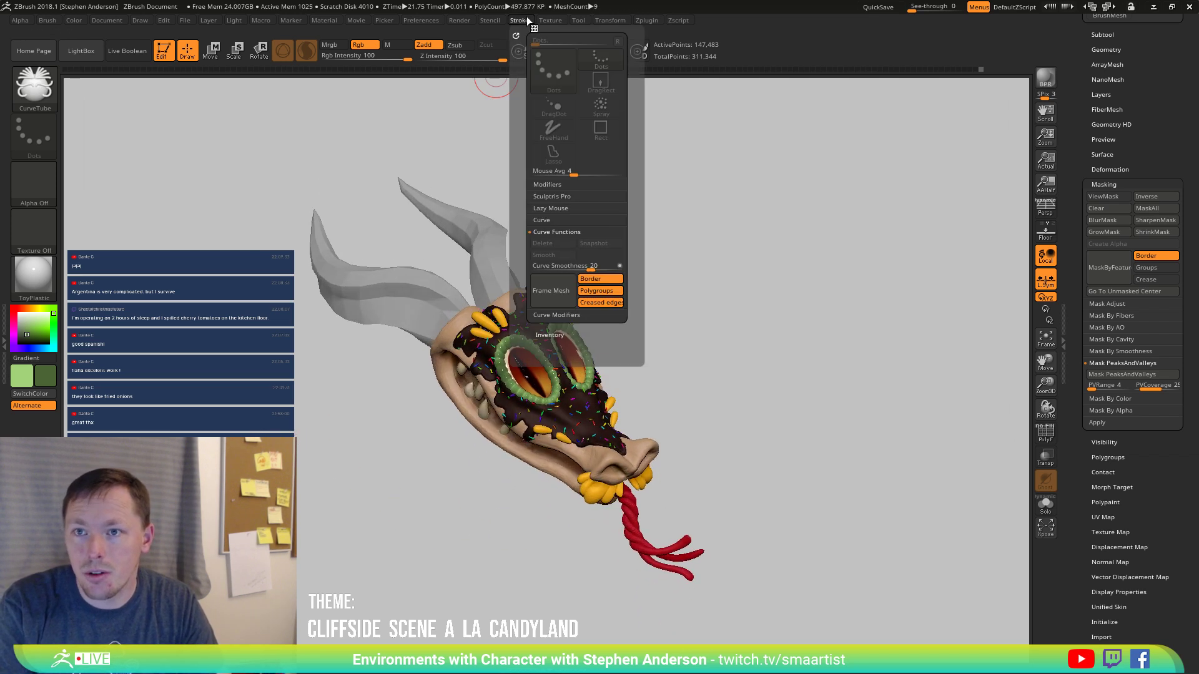
pyautogui.click(546, 220)
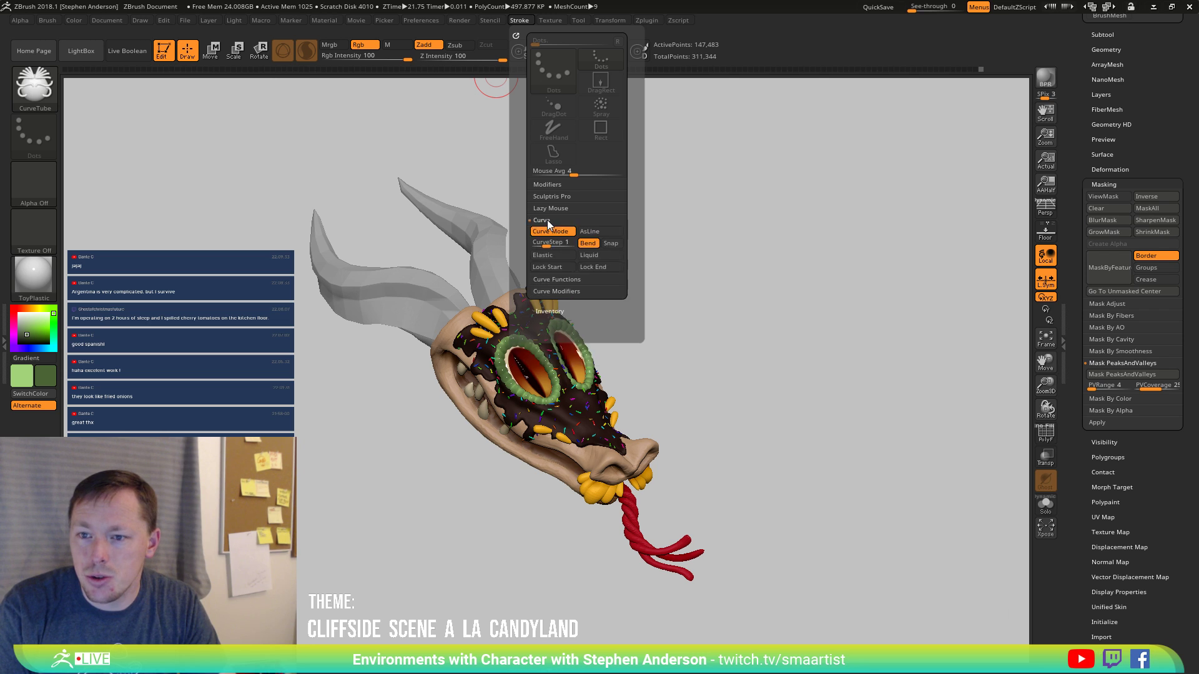
pyautogui.click(563, 292)
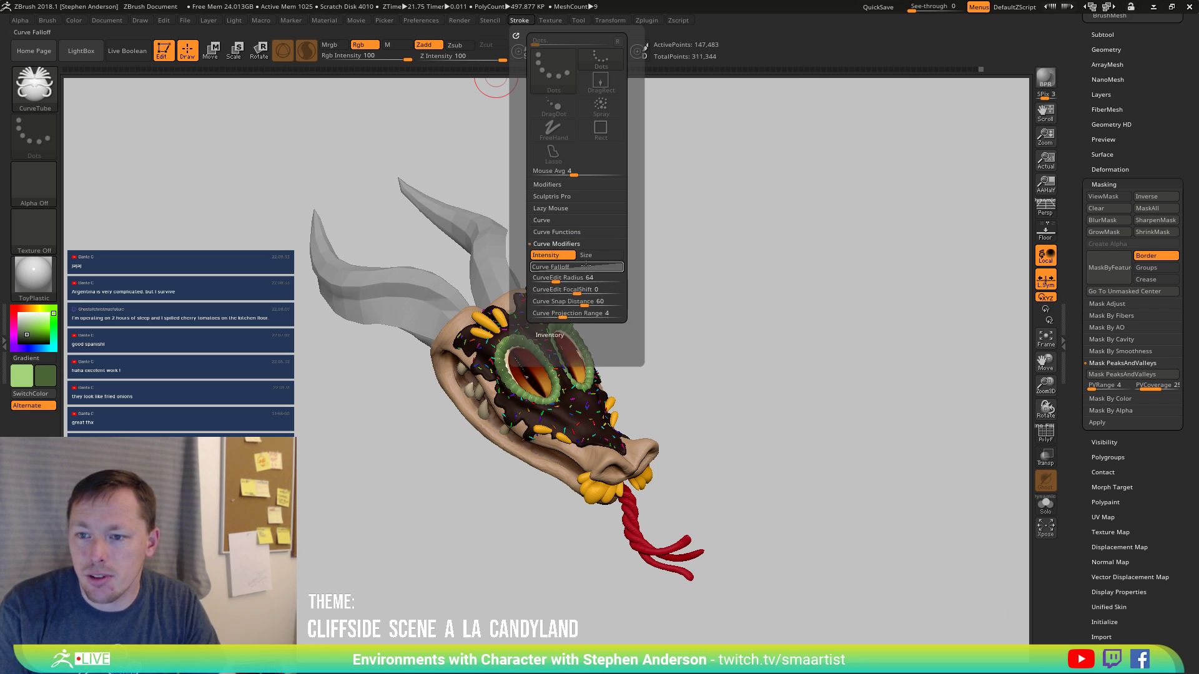
pyautogui.click(558, 267)
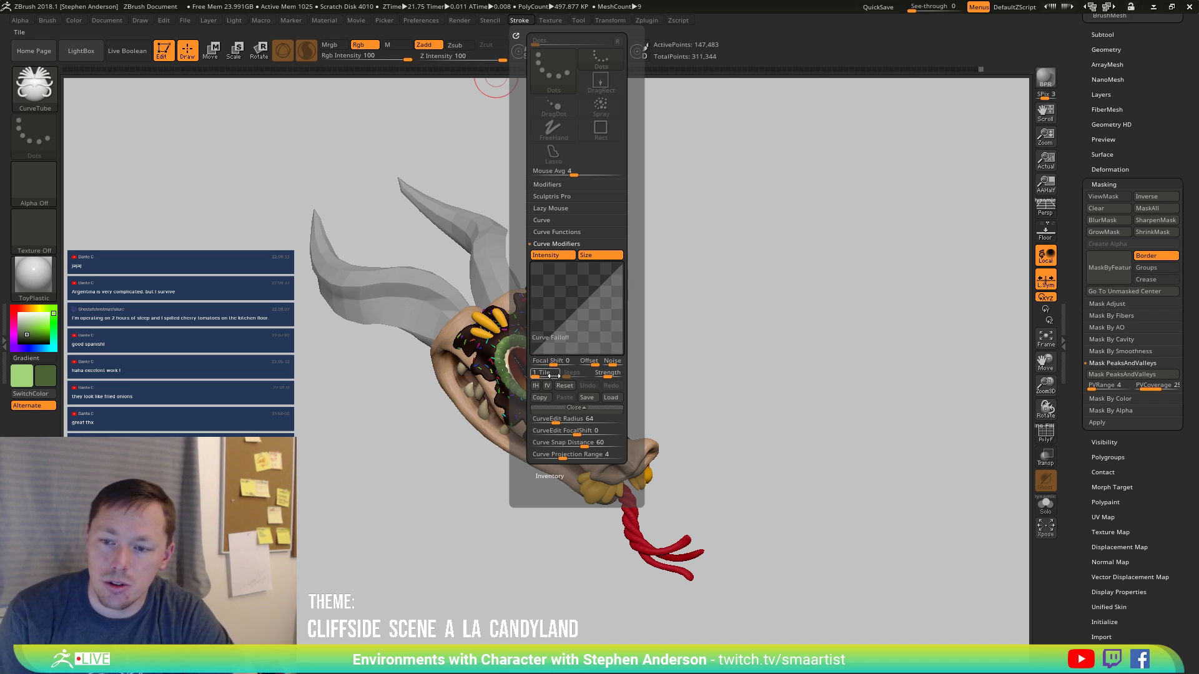
pyautogui.click(547, 385)
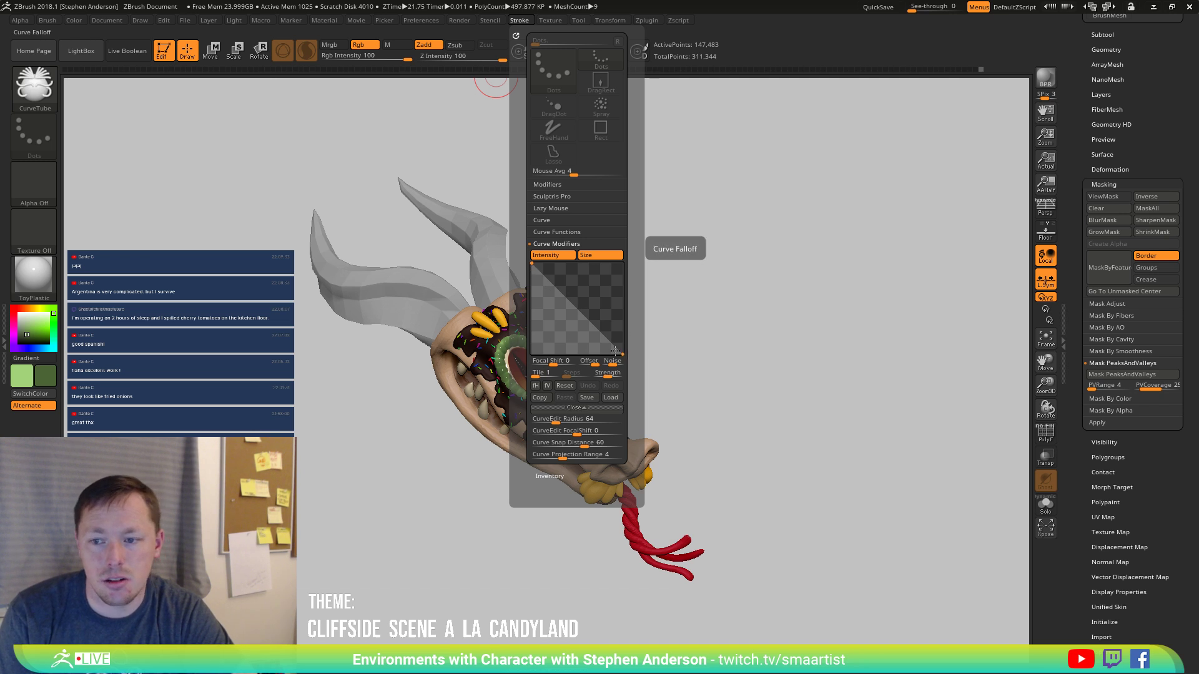
pyautogui.moveTo(621, 354); pyautogui.dragTo(628, 320)
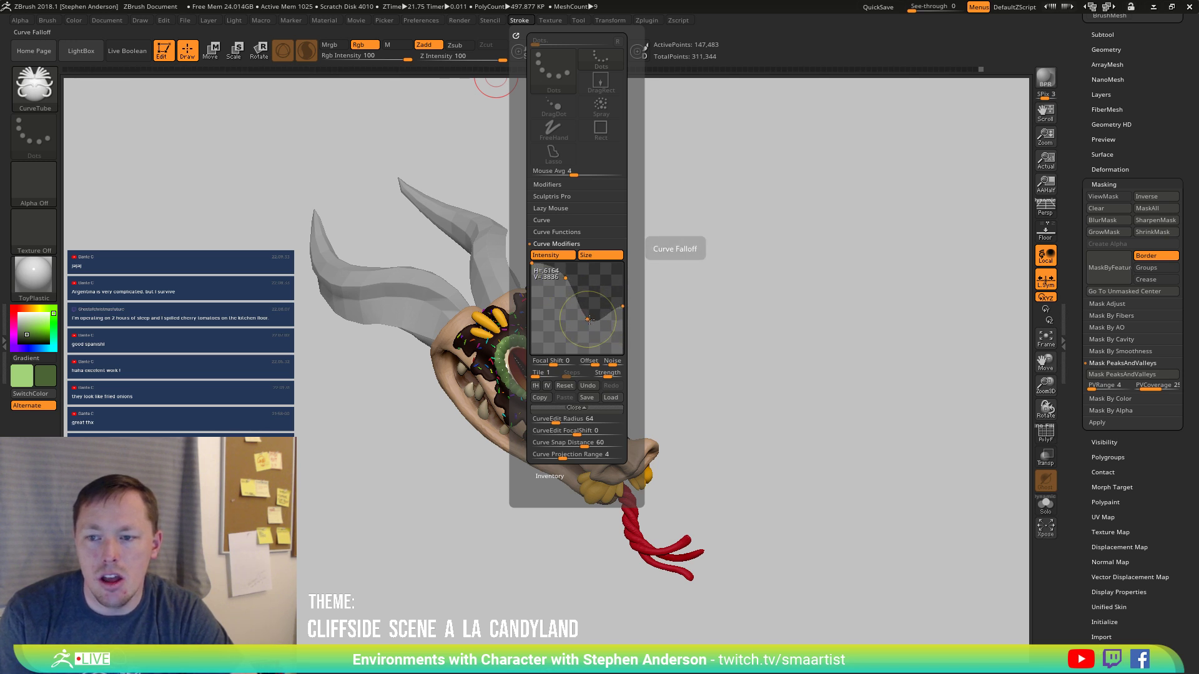
# Draw long mirrored, tapering CurveTube antennae outward from both sides of the dragon's snout at a draw size of 970.
pyautogui.moveTo(680, 456)
pyautogui.mouseDown()
pyautogui.moveTo(702, 489)
pyautogui.moveTo(691, 460)
pyautogui.moveTo(648, 445)
pyautogui.mouseUp()
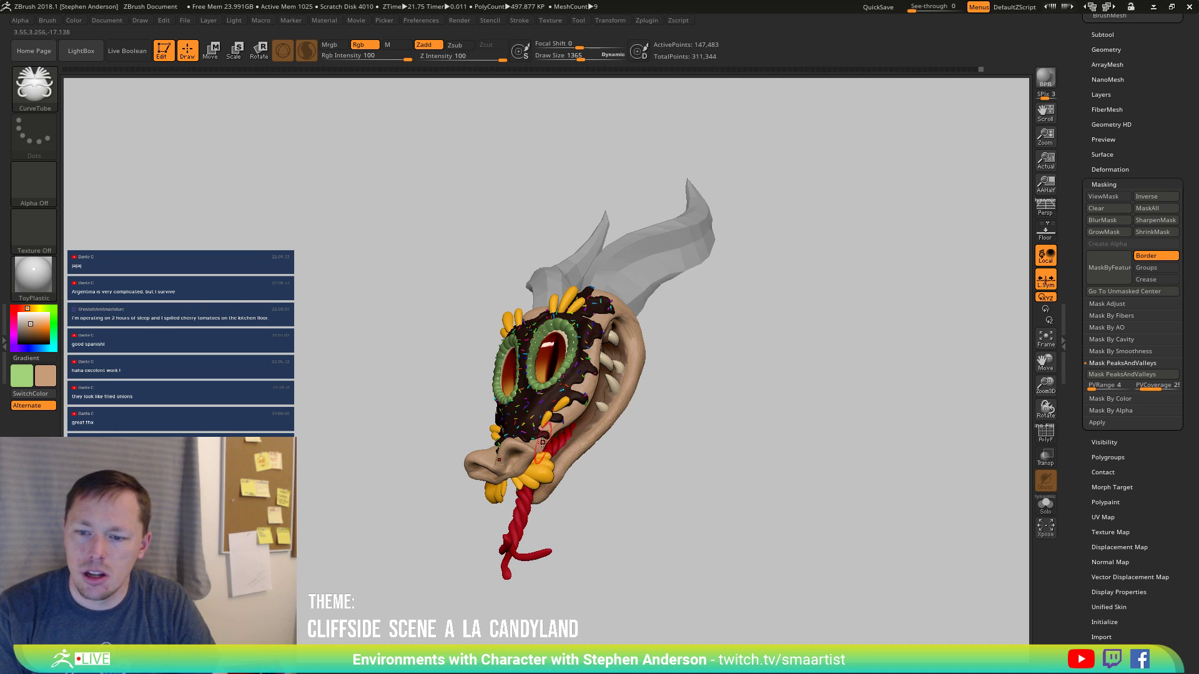
pyautogui.moveTo(826, 292); pyautogui.dragTo(824, 294)
pyautogui.moveTo(723, 490)
pyautogui.mouseDown()
pyautogui.moveTo(765, 516)
pyautogui.moveTo(797, 456)
pyautogui.moveTo(693, 450)
pyautogui.moveTo(806, 410)
pyautogui.moveTo(597, 503)
pyautogui.mouseUp()
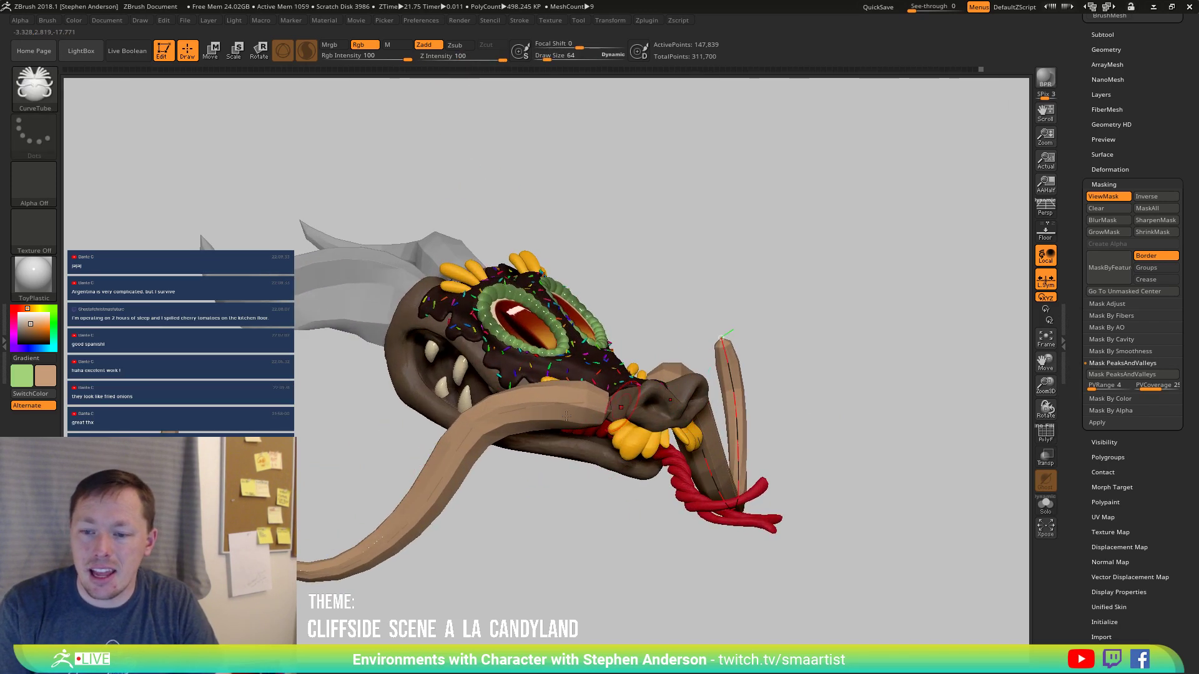
pyautogui.press('s')
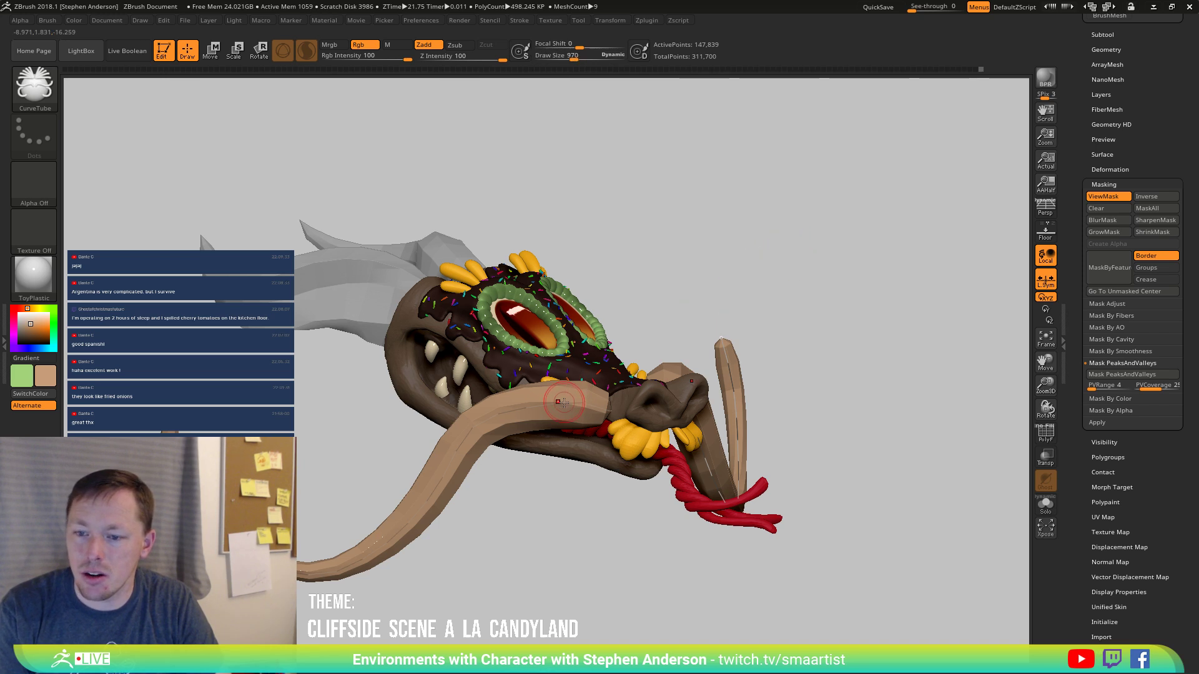
pyautogui.press('ctrl')
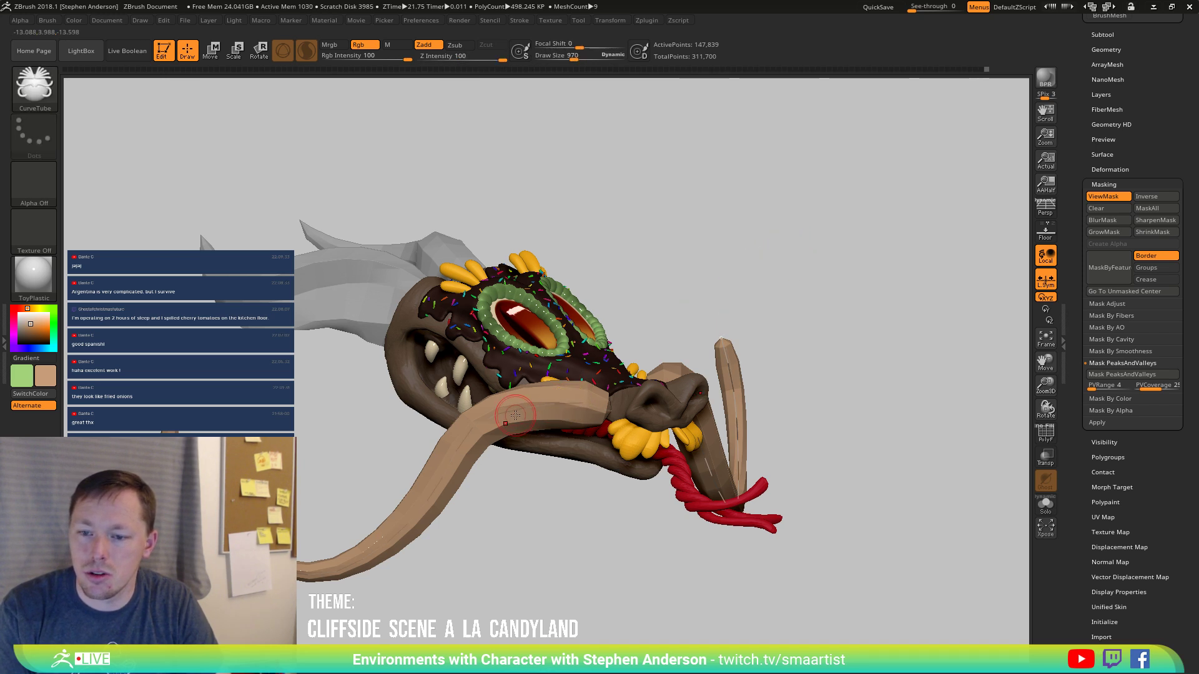
pyautogui.moveTo(607, 407); pyautogui.dragTo(701, 396, button='right')
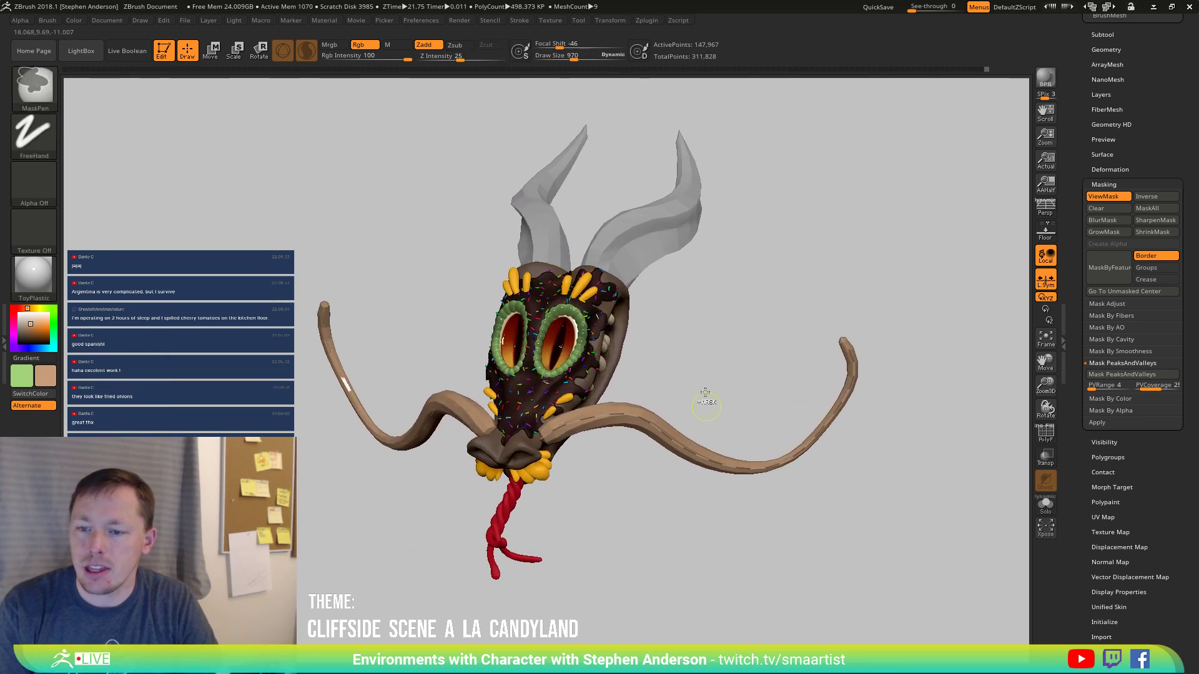
pyautogui.click(519, 20)
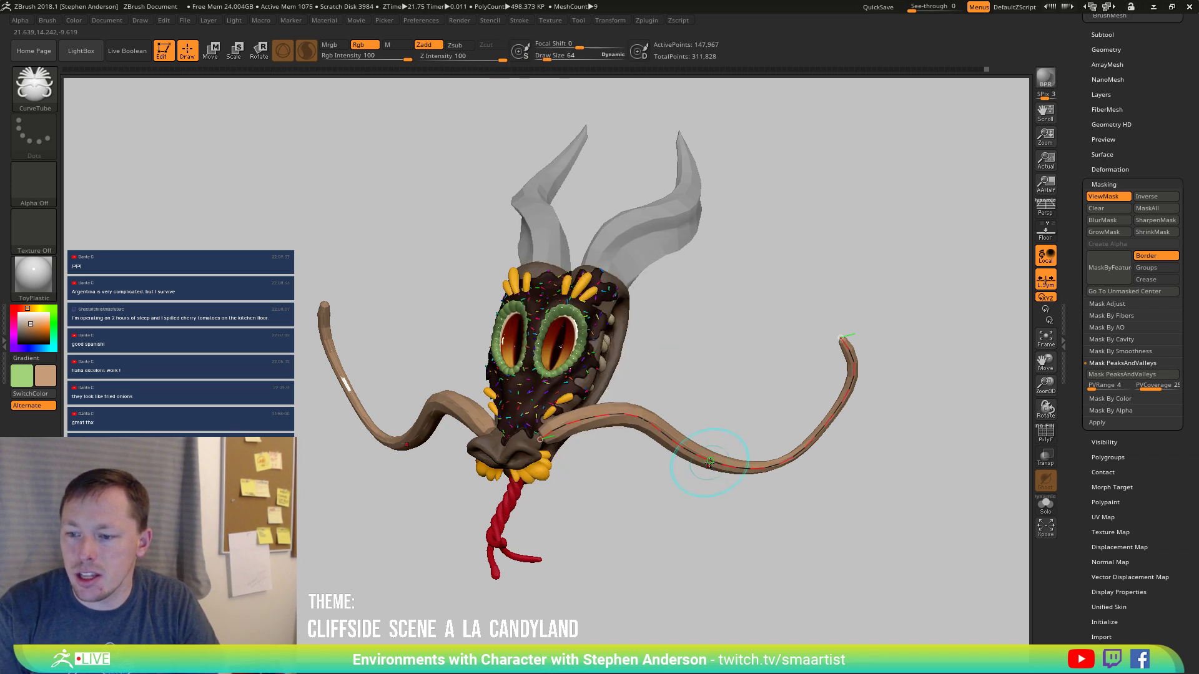
pyautogui.moveTo(723, 428); pyautogui.dragTo(741, 407, button='right')
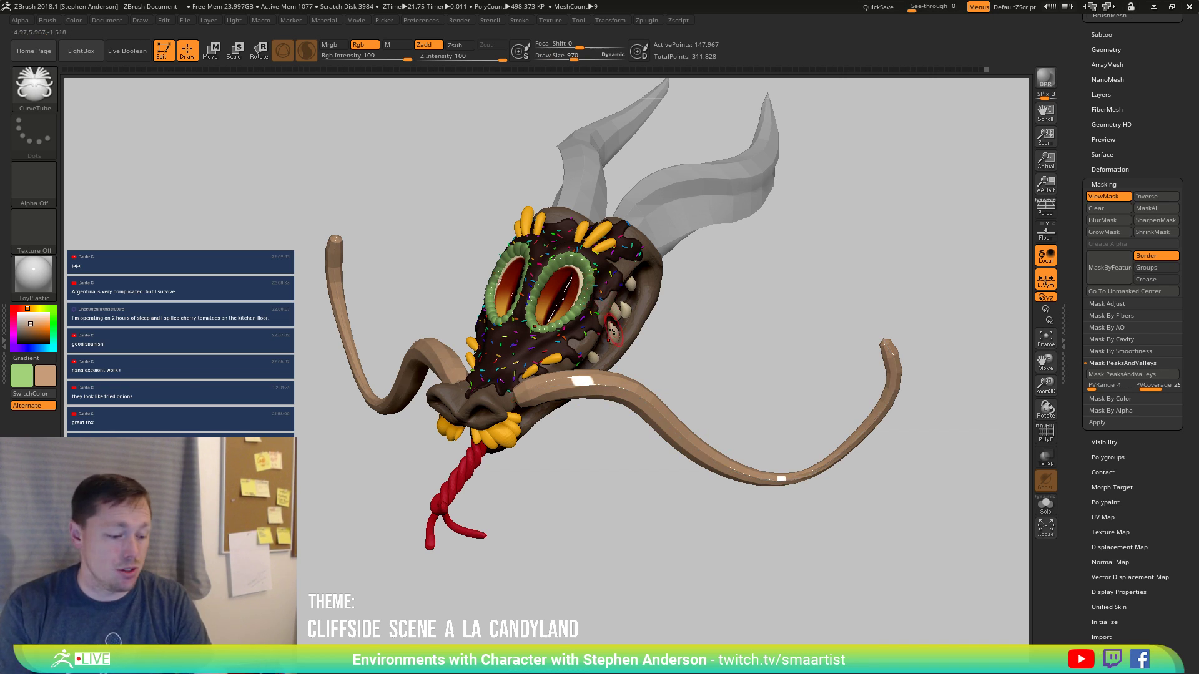
# Place the transform gizmo at the base of the antenna and scale both antennae down to about 0.548.
pyautogui.press('r')
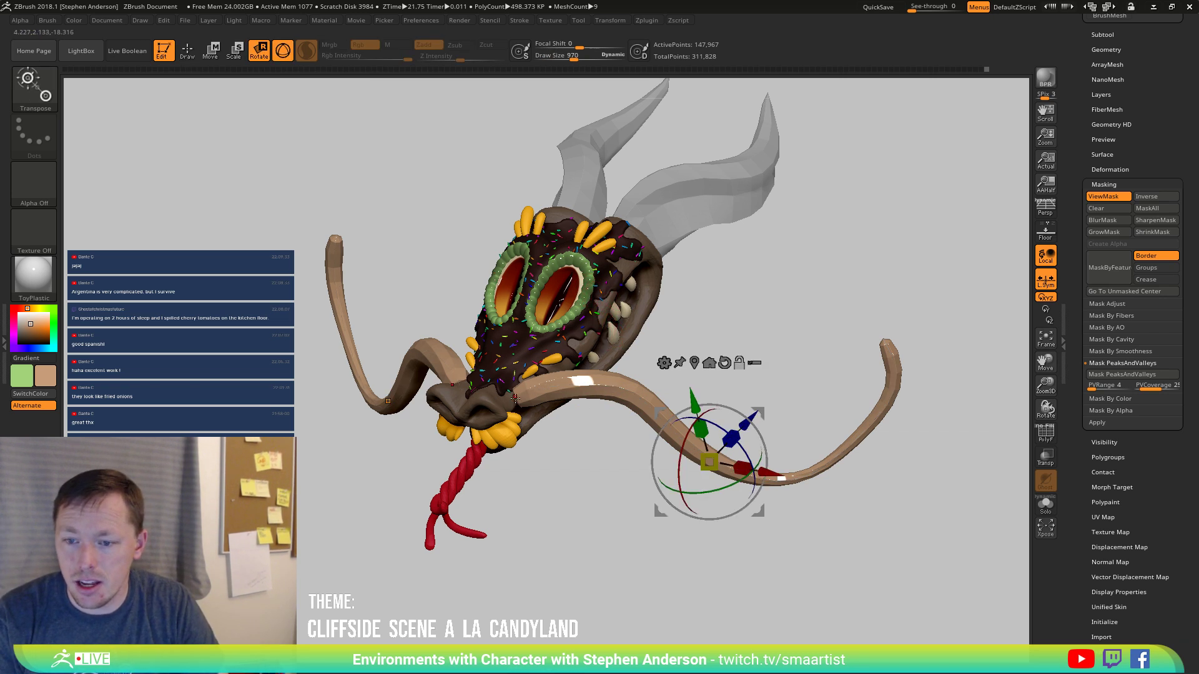
pyautogui.click(515, 397)
pyautogui.moveTo(515, 394); pyautogui.dragTo(350, 410)
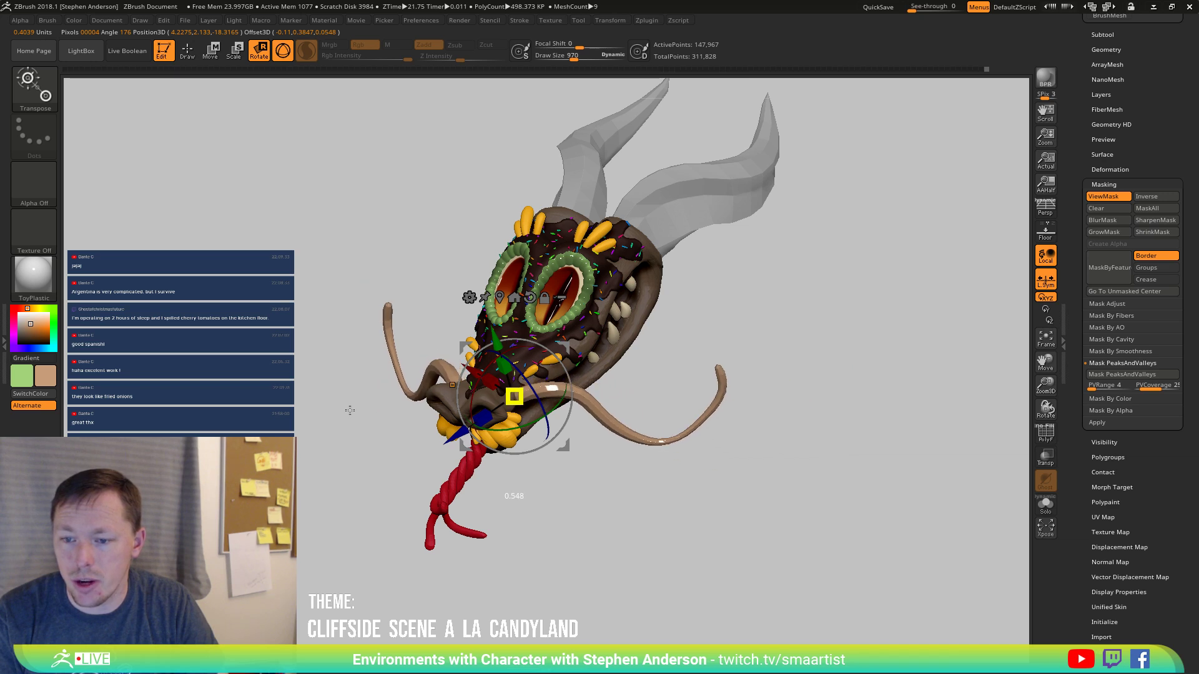
pyautogui.moveTo(470, 417)
pyautogui.keyDown('ctrl'); pyautogui.mouseDown(button='right')
pyautogui.moveTo(500, 368)
pyautogui.moveTo(589, 484)
pyautogui.moveTo(630, 419)
pyautogui.mouseUp(button='right'); pyautogui.keyUp('ctrl')
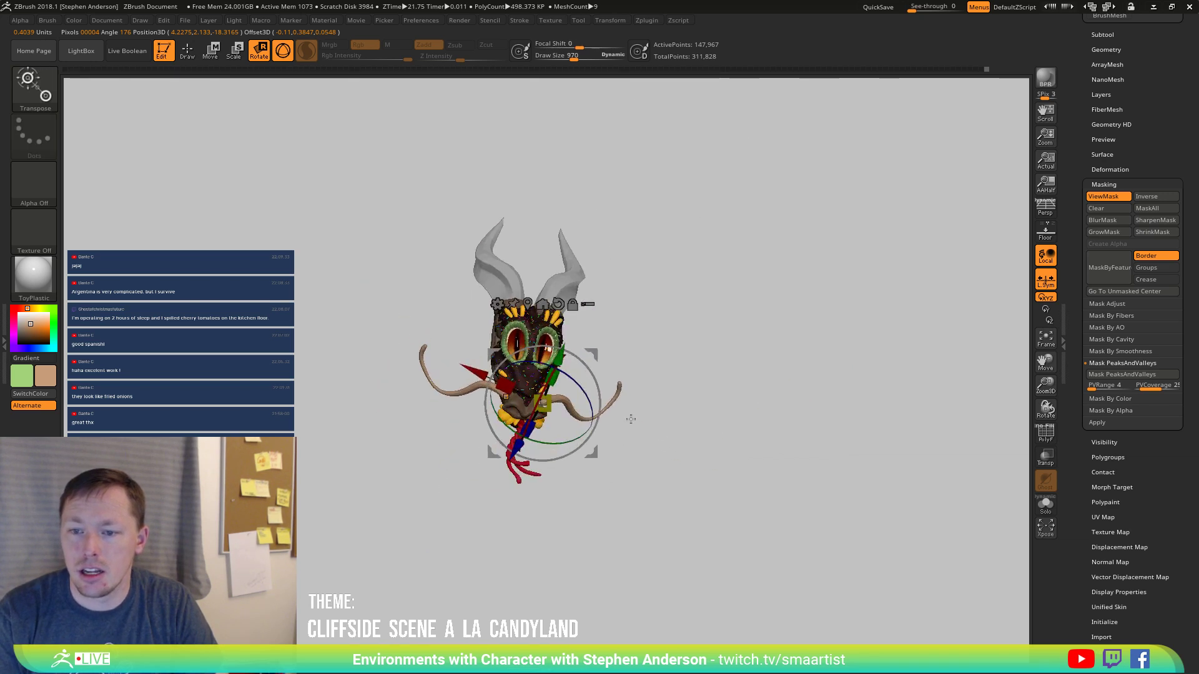
pyautogui.moveTo(685, 448)
pyautogui.keyDown('ctrl'); pyautogui.mouseDown(button='right')
pyautogui.moveTo(651, 450)
pyautogui.moveTo(648, 537)
pyautogui.moveTo(598, 550)
pyautogui.moveTo(620, 548)
pyautogui.moveTo(624, 363)
pyautogui.moveTo(597, 325)
pyautogui.moveTo(616, 284)
pyautogui.moveTo(575, 334)
pyautogui.moveTo(646, 350)
pyautogui.moveTo(587, 362)
pyautogui.moveTo(629, 406)
pyautogui.moveTo(539, 422)
pyautogui.mouseUp(button='right'); pyautogui.keyUp('ctrl')
# Rotate the antennae about their base so they sweep back from the snout, and return to drawing mode.
pyautogui.moveTo(482, 363); pyautogui.dragTo(496, 370)
pyautogui.moveTo(496, 370); pyautogui.dragTo(549, 419, button='right')
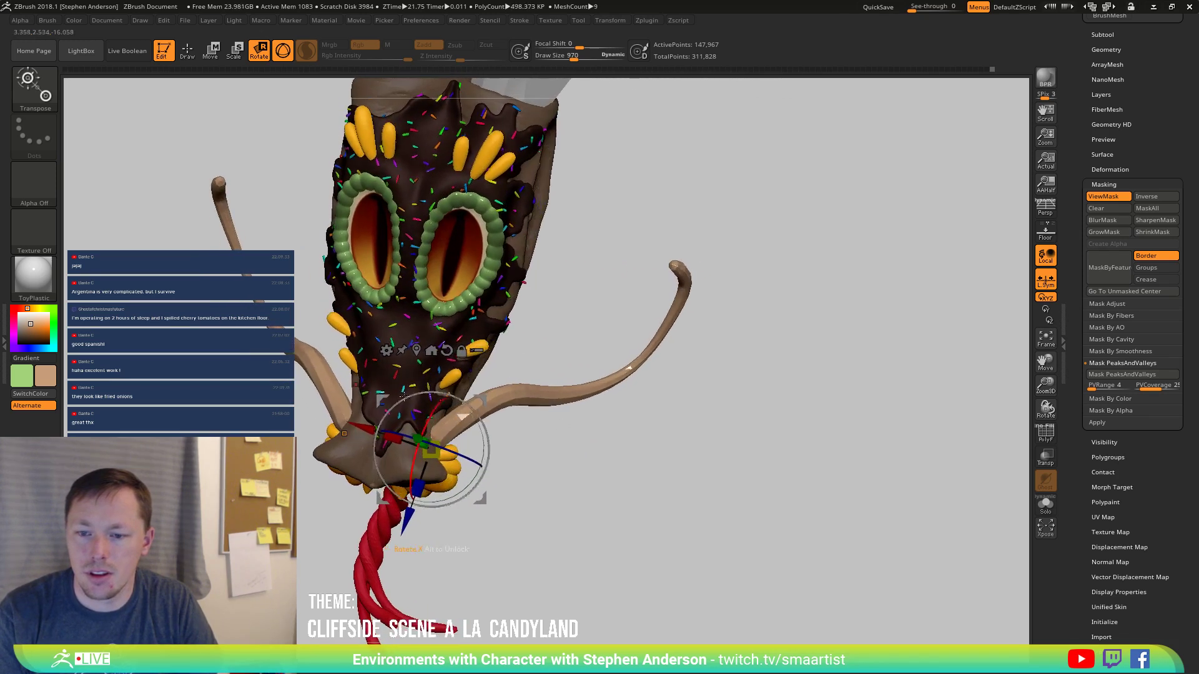
pyautogui.moveTo(478, 396); pyautogui.dragTo(478, 396)
pyautogui.moveTo(552, 445)
pyautogui.mouseDown(button='right')
pyautogui.moveTo(591, 485)
pyautogui.moveTo(525, 466)
pyautogui.moveTo(524, 393)
pyautogui.moveTo(552, 463)
pyautogui.moveTo(543, 444)
pyautogui.moveTo(572, 468)
pyautogui.moveTo(575, 458)
pyautogui.moveTo(615, 546)
pyautogui.moveTo(549, 437)
pyautogui.moveTo(532, 503)
pyautogui.mouseUp(button='right')
pyautogui.press('q')
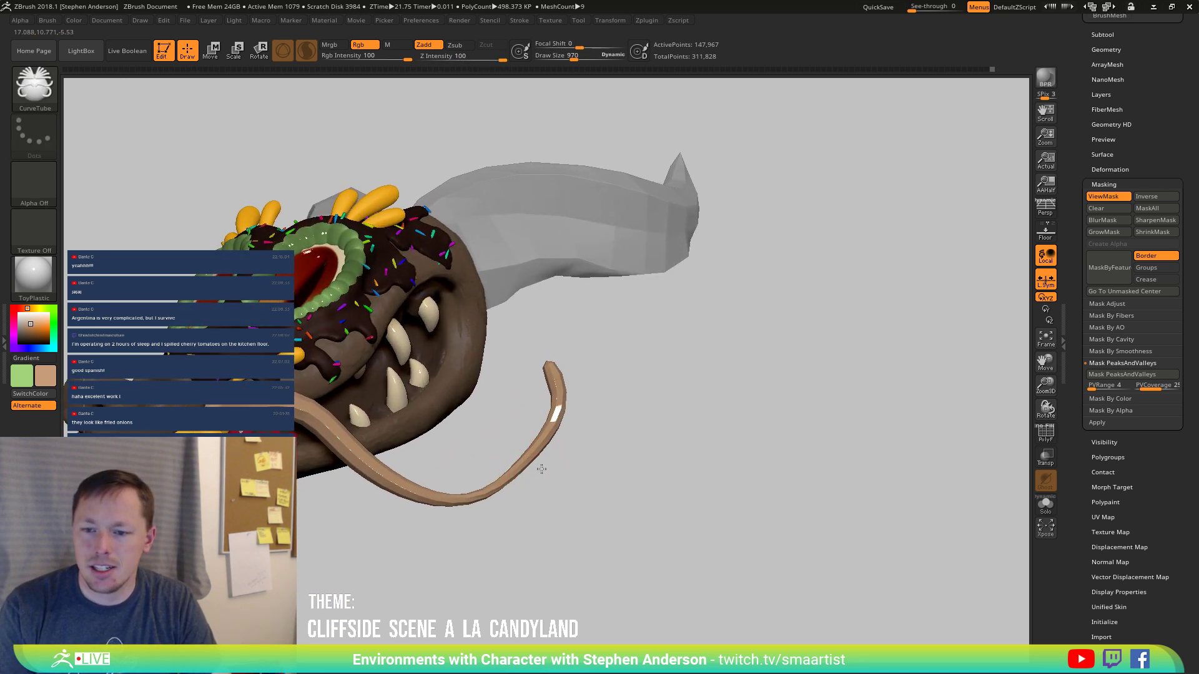
# Reshape the outer curve of the antennae with the Move brush.
pyautogui.moveTo(541, 469); pyautogui.dragTo(531, 456, button='right')
pyautogui.press('b')
pyautogui.press('m')
pyautogui.press('v')
pyautogui.moveTo(579, 463); pyautogui.dragTo(542, 471)
pyautogui.moveTo(542, 474); pyautogui.dragTo(520, 466, button='right')
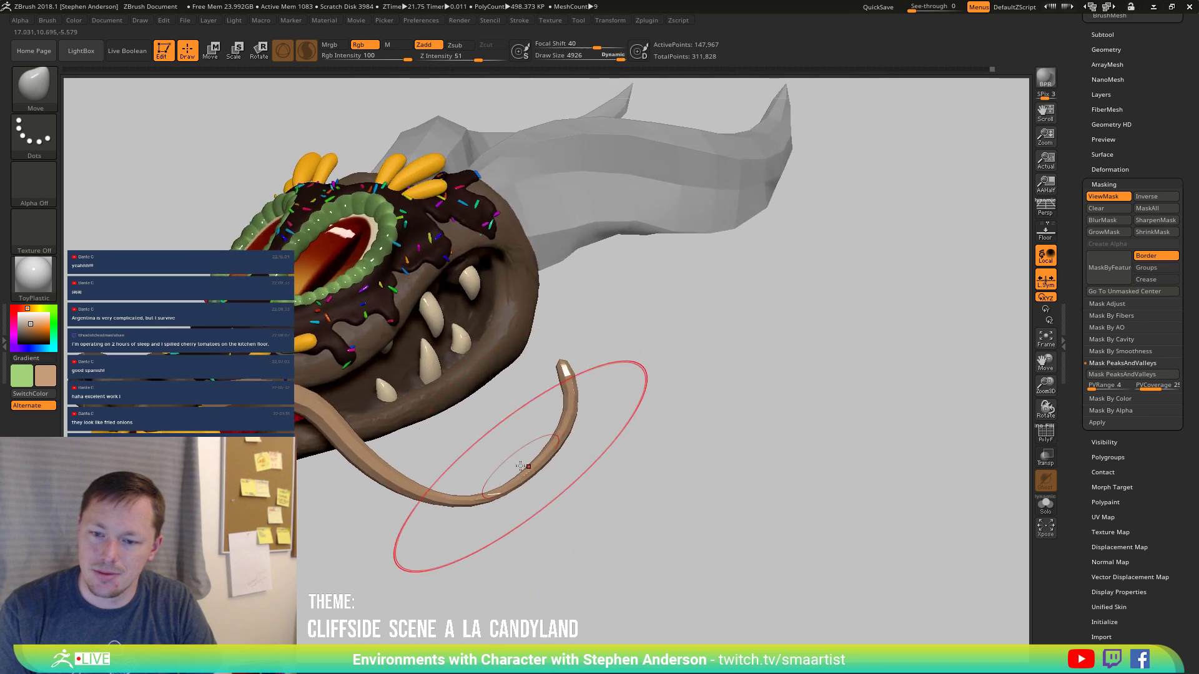
pyautogui.moveTo(301, 447)
pyautogui.mouseDown(button='right')
pyautogui.moveTo(667, 454)
pyautogui.moveTo(709, 477)
pyautogui.moveTo(688, 420)
pyautogui.moveTo(643, 484)
pyautogui.moveTo(709, 487)
pyautogui.moveTo(702, 470)
pyautogui.moveTo(734, 471)
pyautogui.moveTo(641, 469)
pyautogui.mouseUp(button='right')
# Split the unmasked antennae from the dragon head into their own subtool and rename it Antenae.
pyautogui.hotkey('shift', 'f')
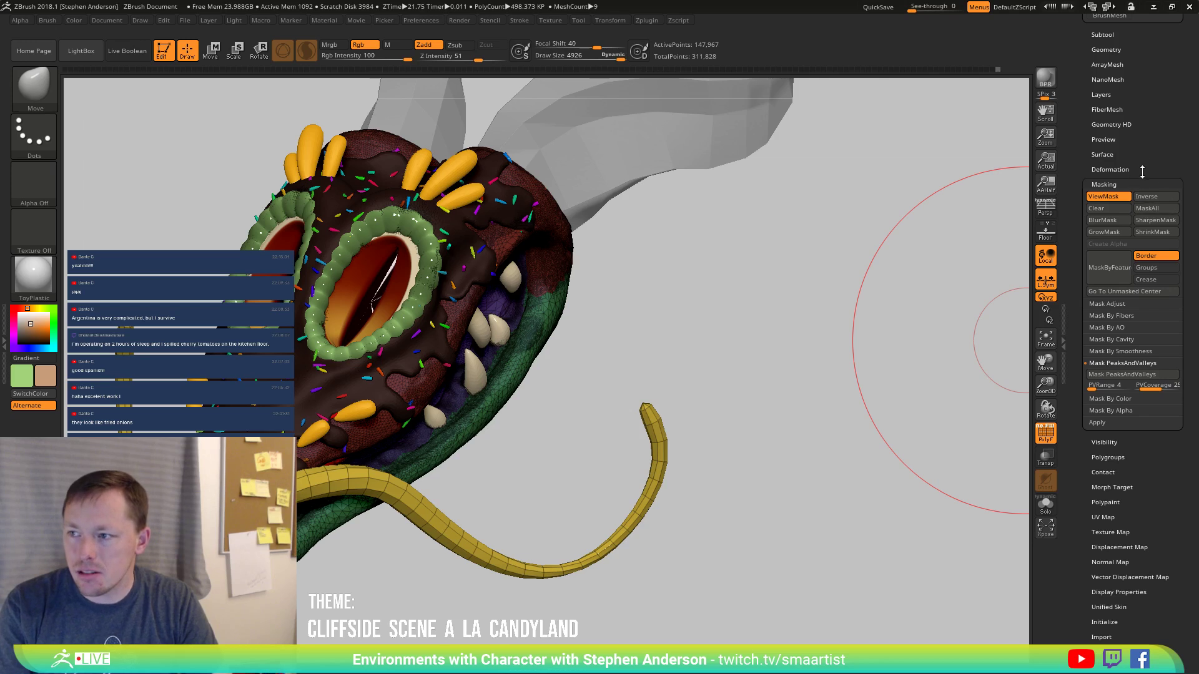
pyautogui.click(1109, 35)
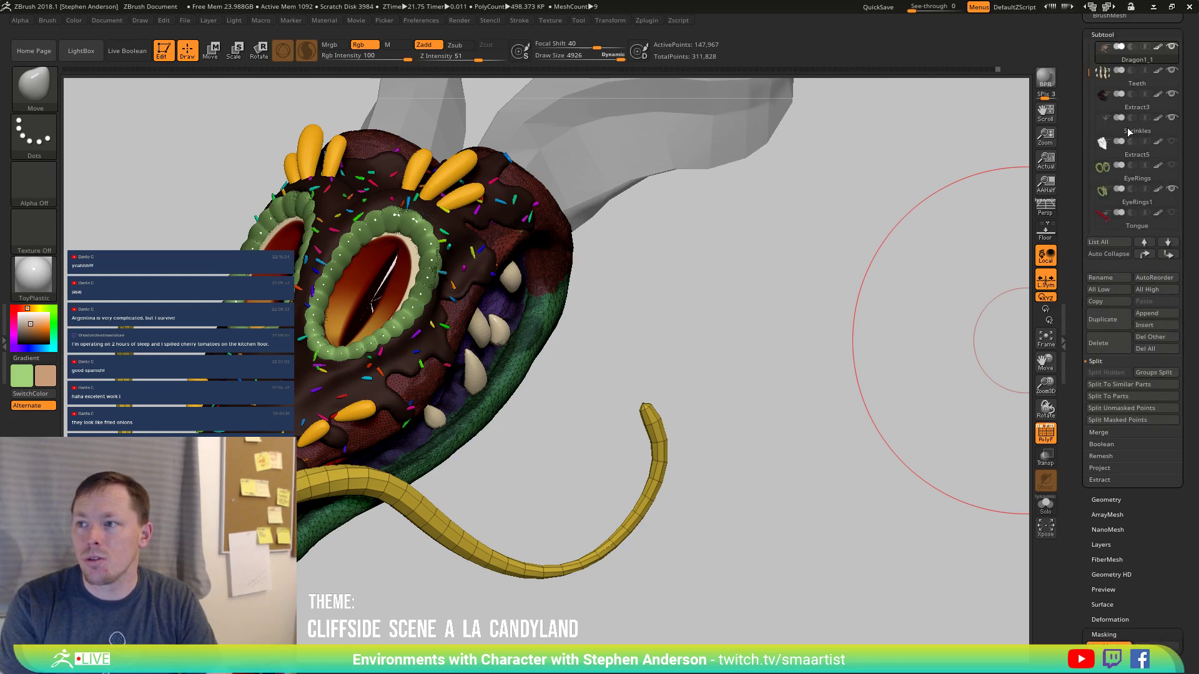
pyautogui.click(1105, 409)
pyautogui.click(1105, 81)
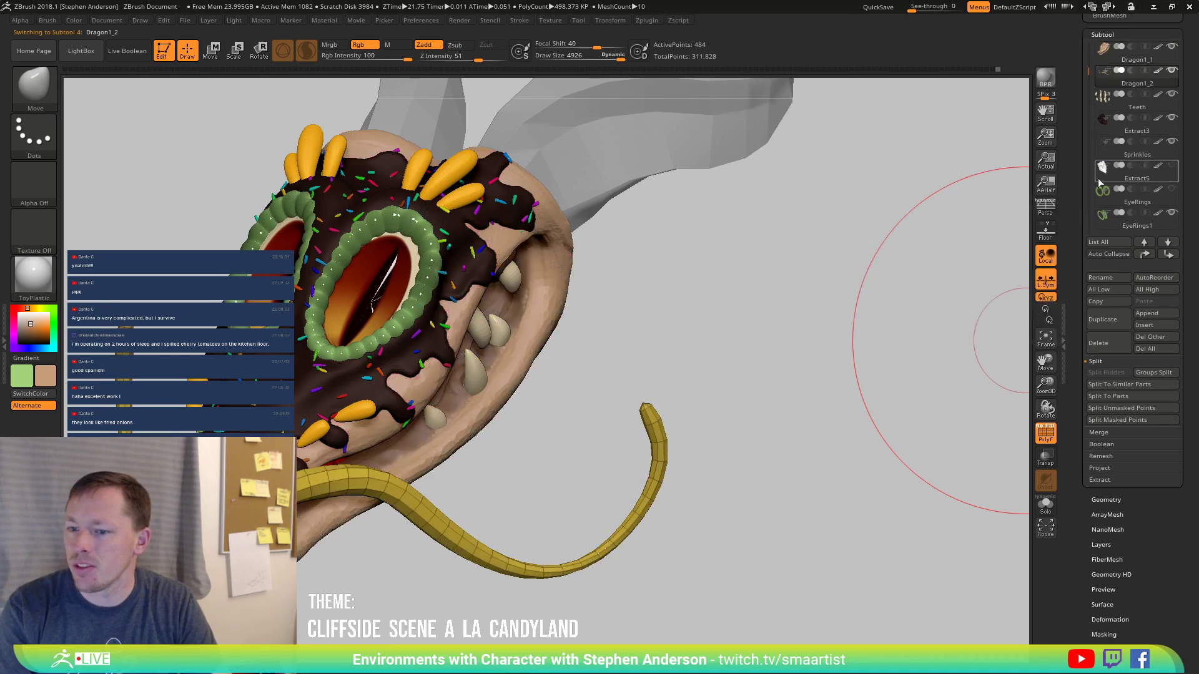
pyautogui.click(1100, 278)
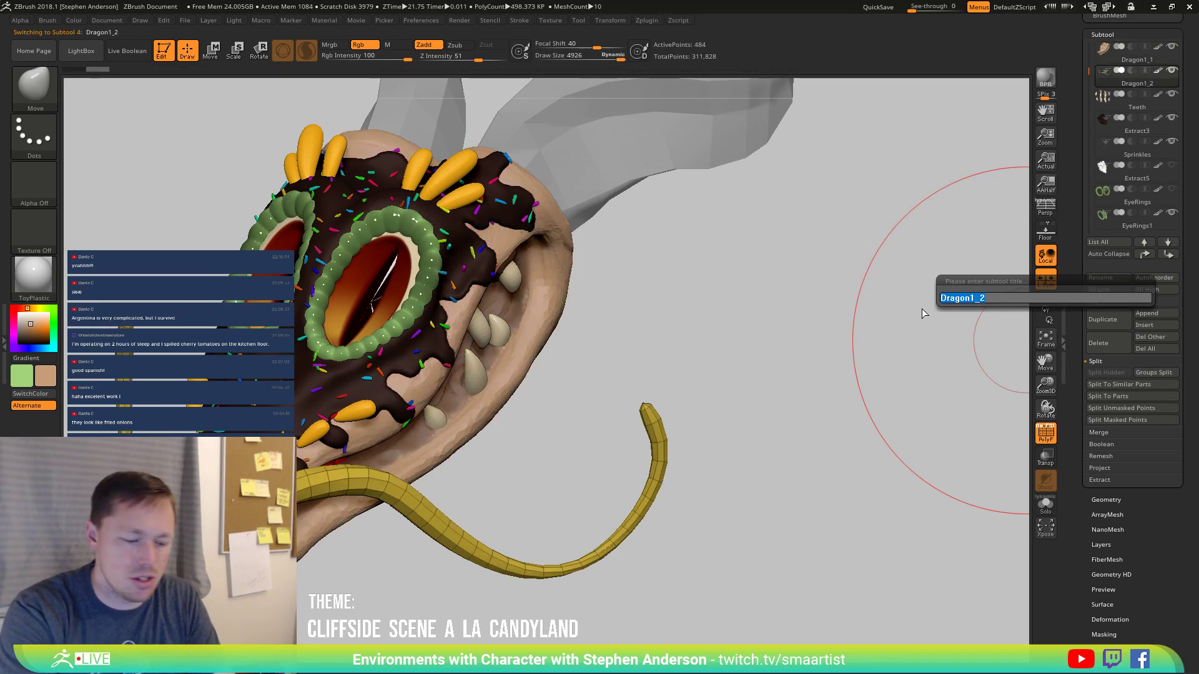
pyautogui.write('Antenae')
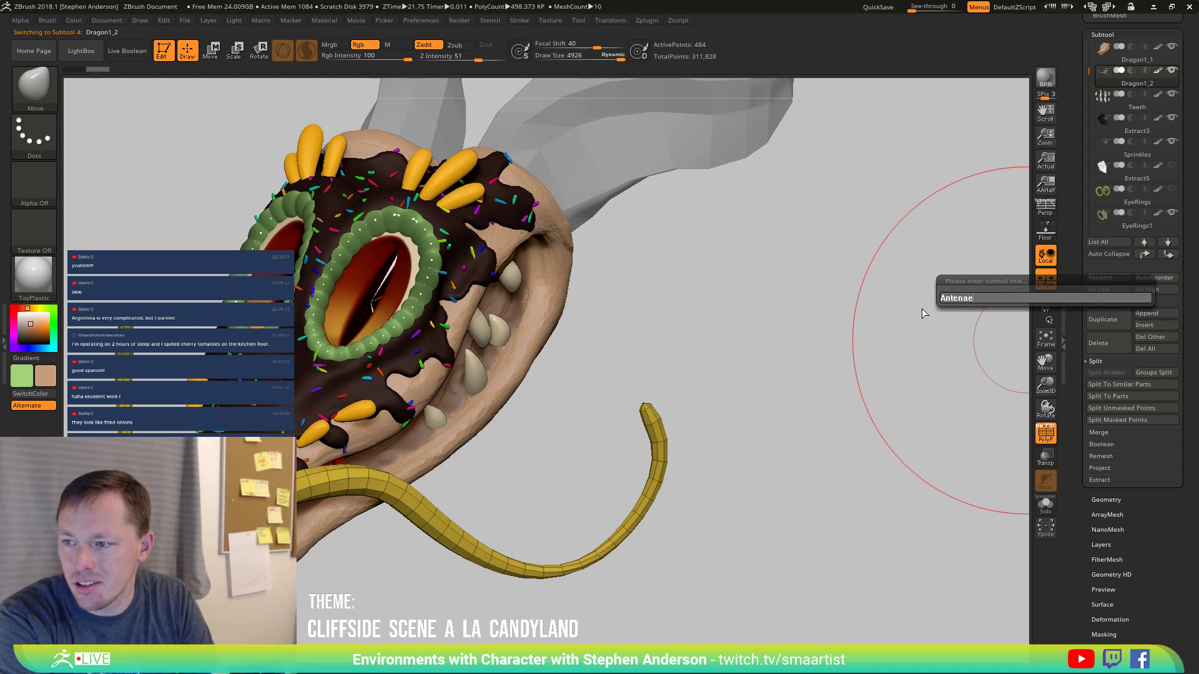
pyautogui.press('Return')
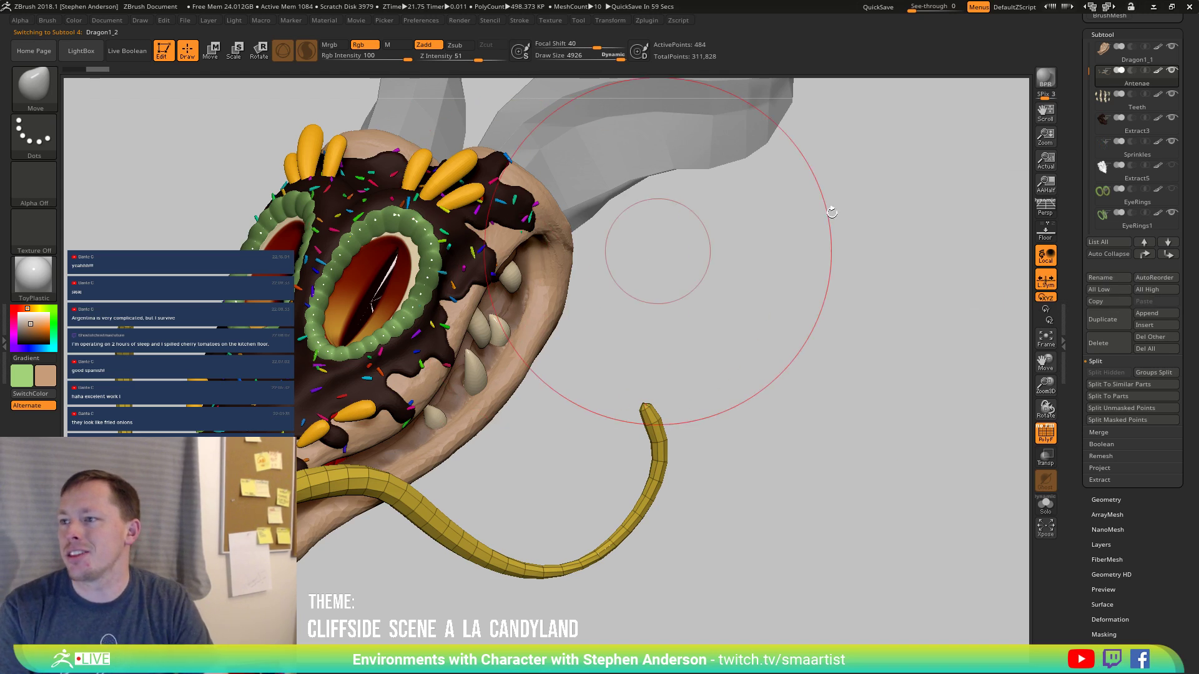
# Select the Teeth subtool and show its polygroups on the wireframe in a close side view.
pyautogui.keyDown('alt'); pyautogui.moveTo(843, 401); pyautogui.dragTo(1011, 193); pyautogui.keyUp('alt')
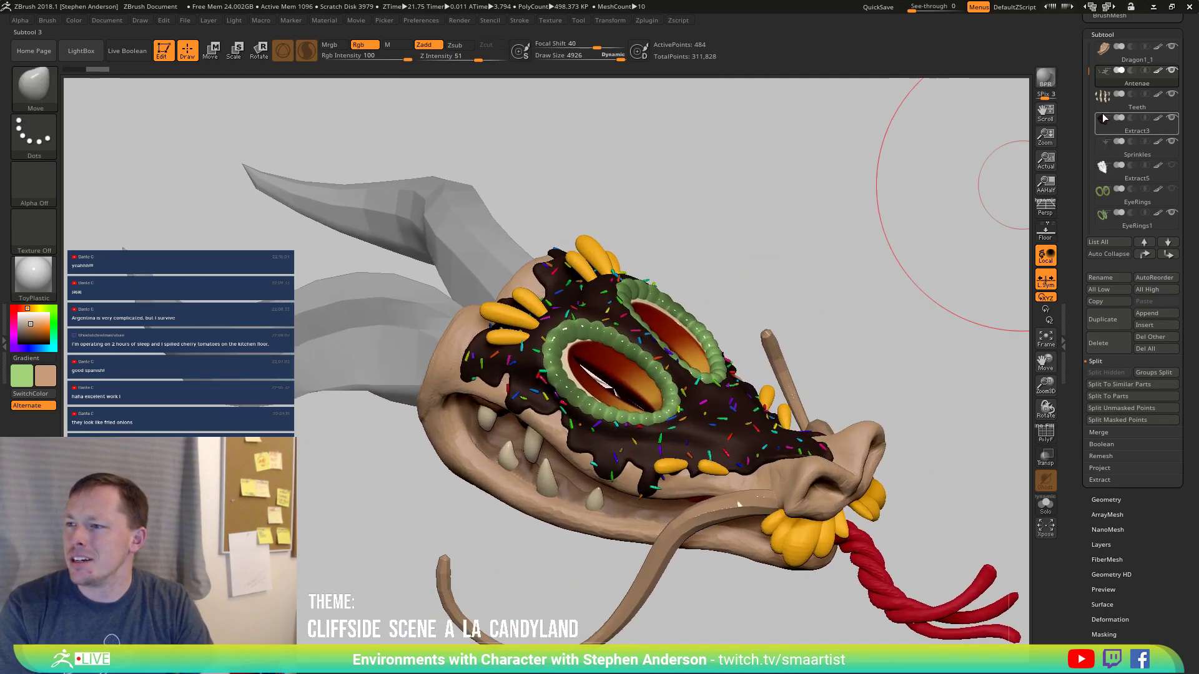
pyautogui.click(1103, 105)
pyautogui.moveTo(765, 396); pyautogui.dragTo(855, 349)
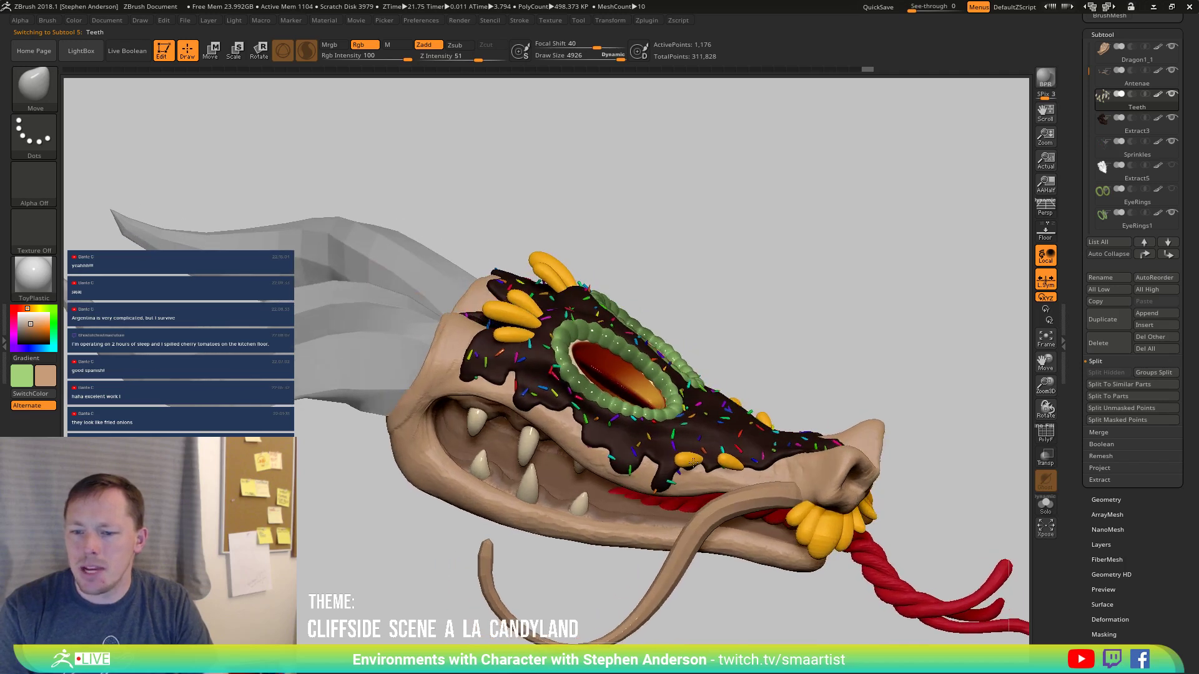
pyautogui.hotkey('shift', 'f')
pyautogui.moveTo(695, 479); pyautogui.dragTo(549, 546, button='right')
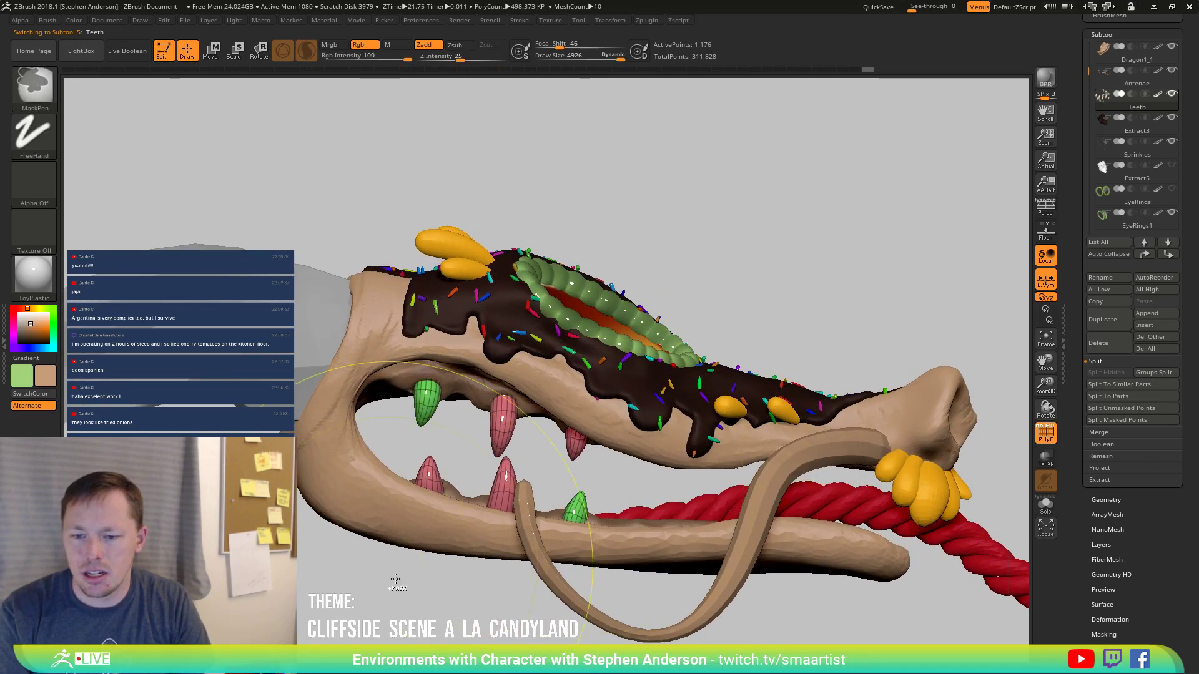
# Isolate the teeth and assign new polygroups to the rearmost lower tooth and the foremost upper tooth by masking them.
pyautogui.moveTo(457, 608)
pyautogui.keyDown('ctrl'); pyautogui.mouseDown()
pyautogui.moveTo(401, 461)
pyautogui.moveTo(369, 441)
pyautogui.mouseUp(); pyautogui.keyUp('ctrl')
pyautogui.click(1045, 505)
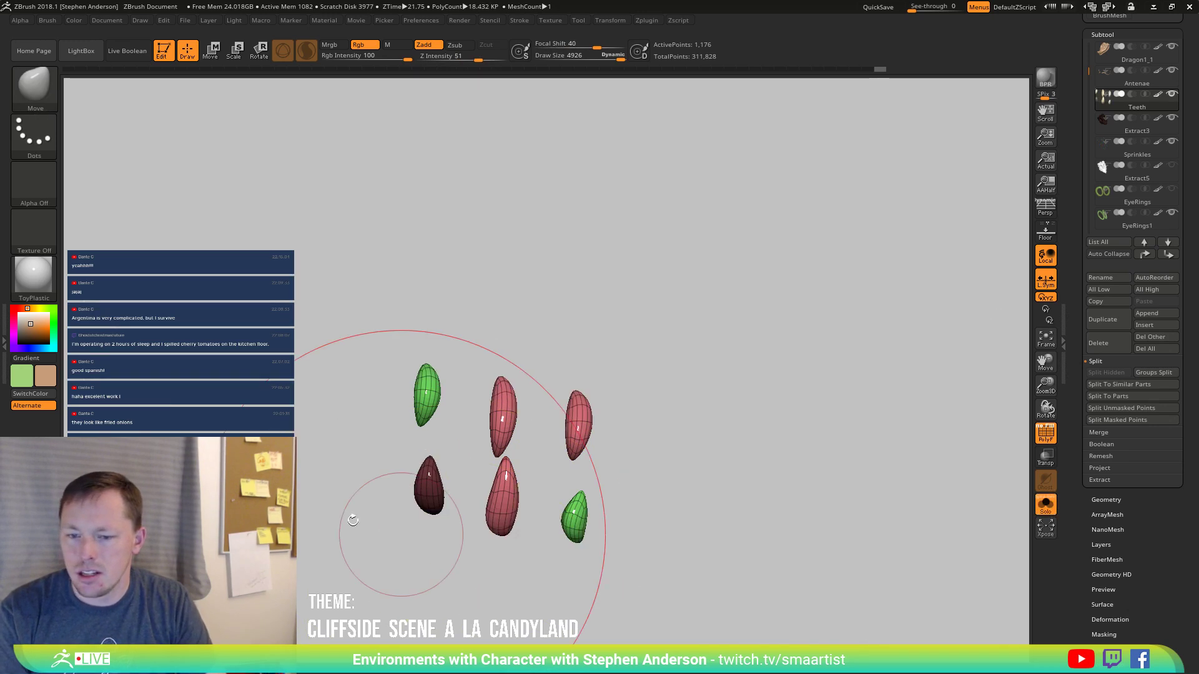
pyautogui.press('ctrl')
pyautogui.keyDown('ctrl'); pyautogui.moveTo(372, 458); pyautogui.dragTo(468, 568); pyautogui.keyUp('ctrl')
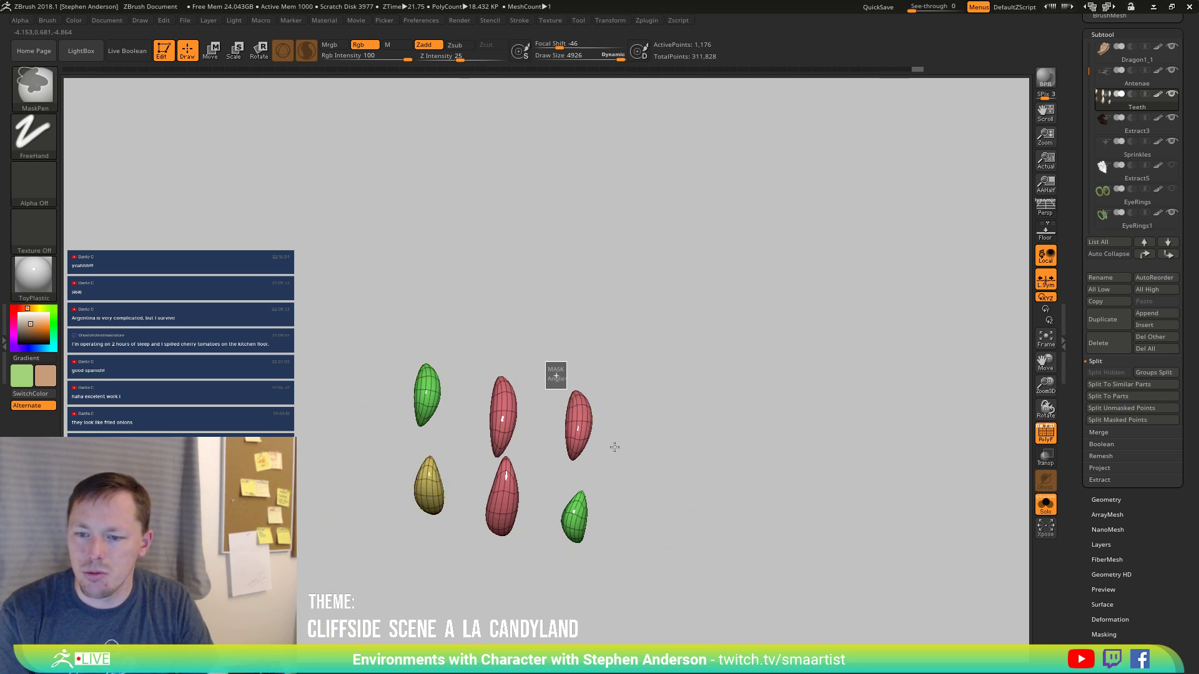
pyautogui.keyDown('ctrl'); pyautogui.moveTo(614, 447); pyautogui.dragTo(642, 472); pyautogui.keyUp('ctrl')
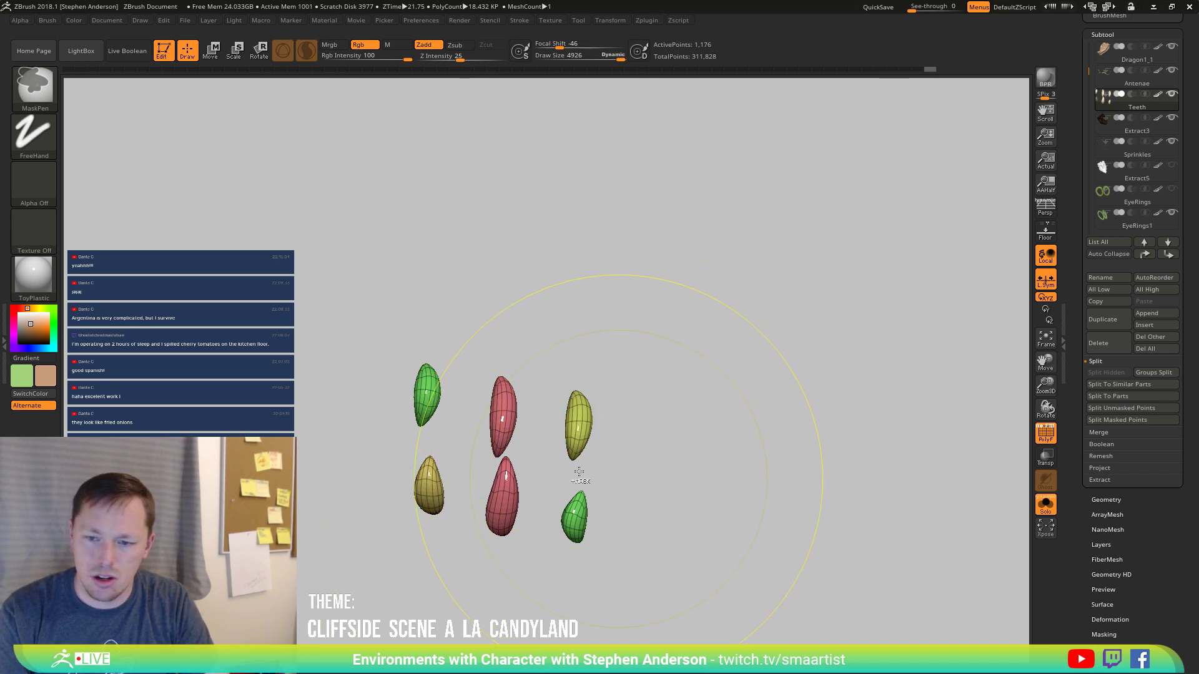
# Isolate the middle lower tooth, assign it its own polygroup, and bring all teeth back with smoothed subdivision.
pyautogui.moveTo(532, 402)
pyautogui.keyDown('ctrl'); pyautogui.mouseDown(button='right')
pyautogui.moveTo(530, 457)
pyautogui.moveTo(562, 545)
pyautogui.moveTo(555, 346)
pyautogui.mouseUp(button='right'); pyautogui.keyUp('ctrl')
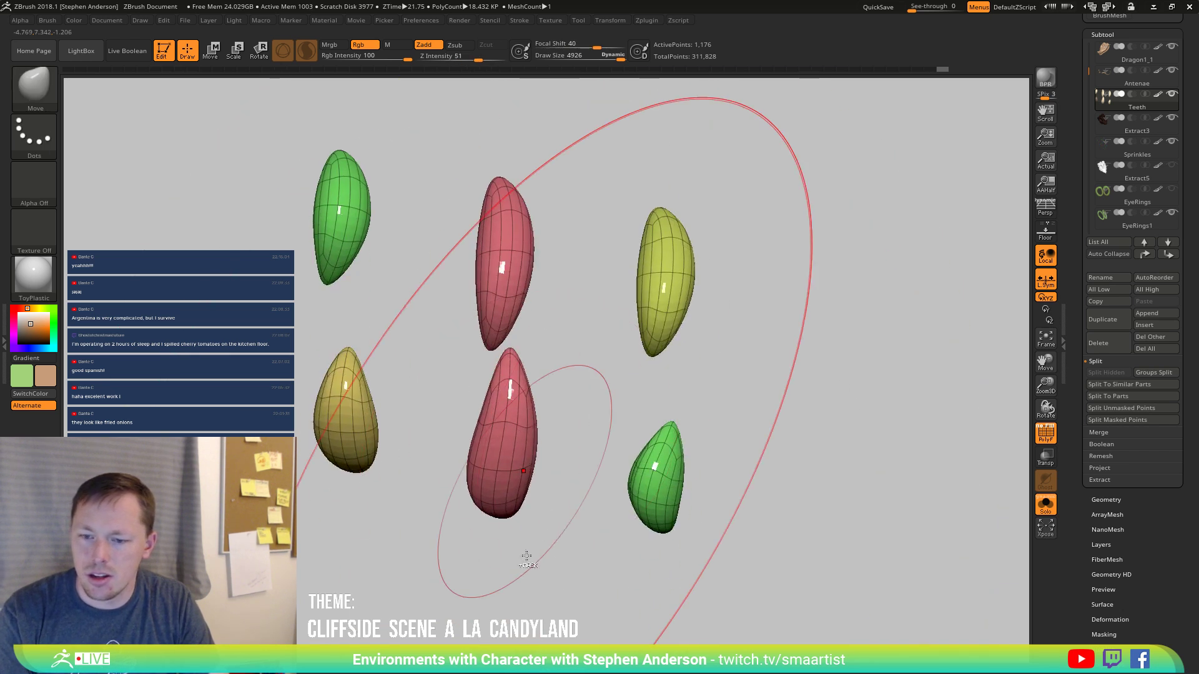
pyautogui.keyDown('ctrl'); pyautogui.keyDown('shift'); pyautogui.moveTo(518, 543); pyautogui.dragTo(437, 478); pyautogui.keyUp('shift'); pyautogui.keyUp('ctrl')
pyautogui.keyDown('ctrl'); pyautogui.keyDown('shift'); pyautogui.moveTo(547, 446); pyautogui.dragTo(544, 447); pyautogui.keyUp('shift'); pyautogui.keyUp('ctrl')
pyautogui.moveTo(549, 462); pyautogui.dragTo(559, 528)
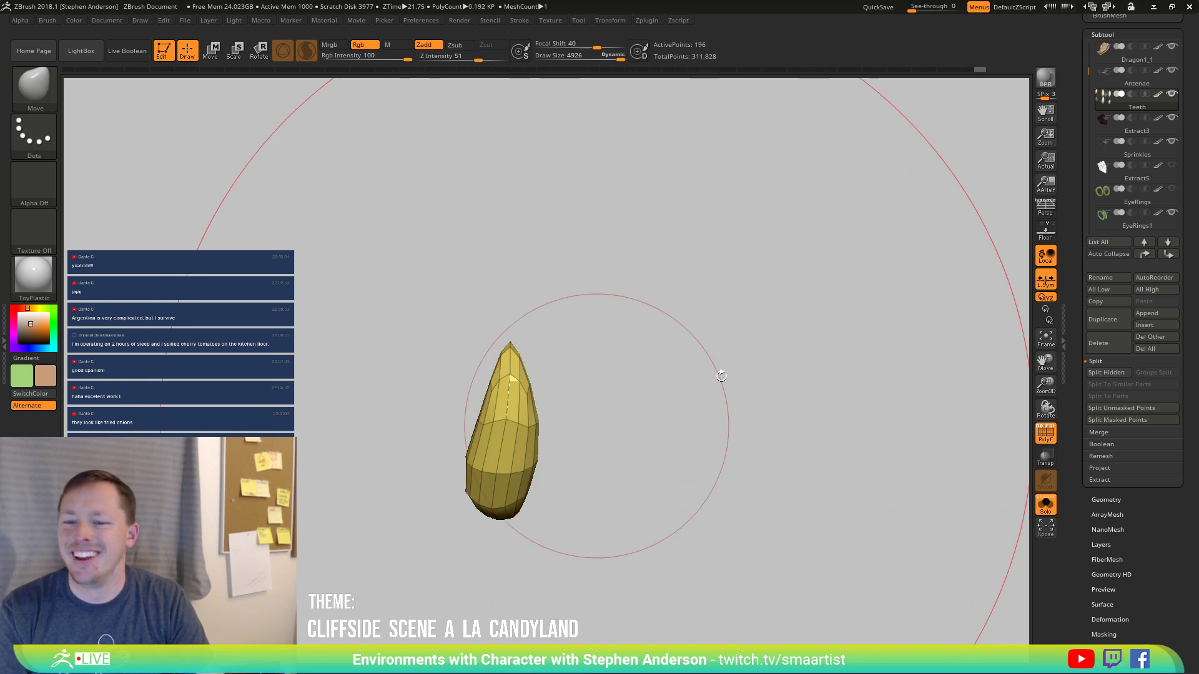
pyautogui.keyDown('ctrl'); pyautogui.keyDown('shift'); pyautogui.click(742, 437); pyautogui.keyUp('shift'); pyautogui.keyUp('ctrl')
pyautogui.press('d')
pyautogui.keyDown('alt'); pyautogui.moveTo(669, 414); pyautogui.dragTo(701, 446); pyautogui.keyUp('alt')
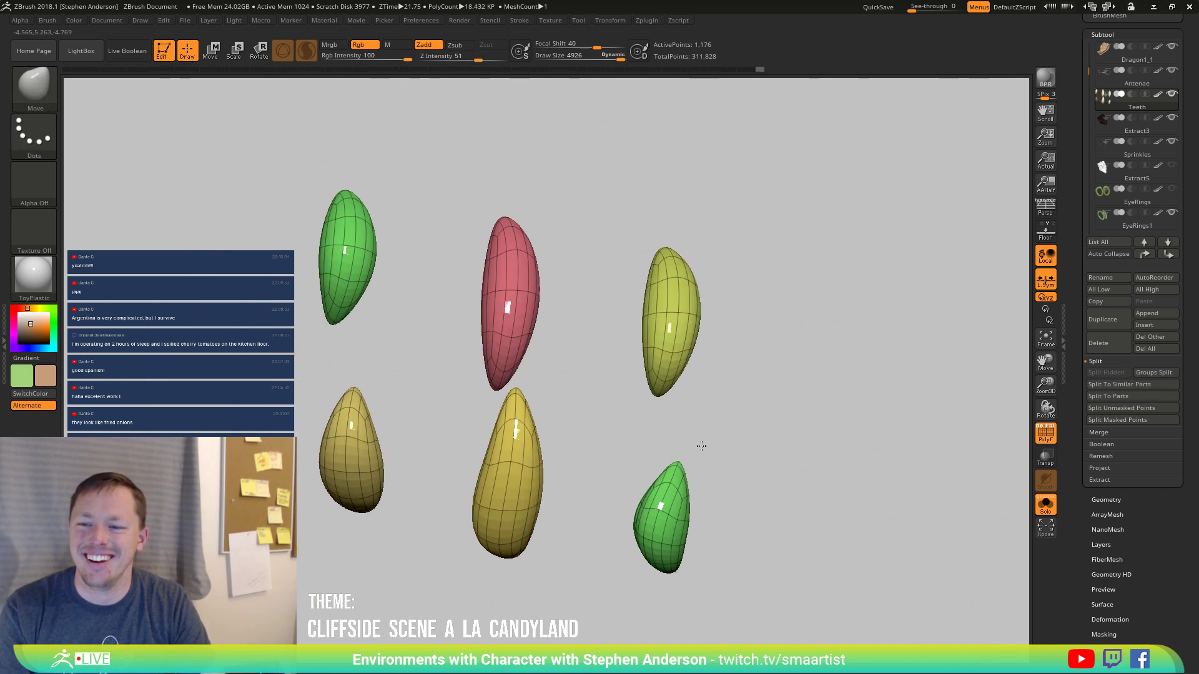
# Give the foremost lower tooth its own polygroup and turn off Solo mode to show the whole head.
pyautogui.keyDown('ctrl'); pyautogui.moveTo(696, 429); pyautogui.dragTo(690, 427, button='right'); pyautogui.keyUp('ctrl')
pyautogui.moveTo(687, 413)
pyautogui.keyDown('ctrl'); pyautogui.mouseDown()
pyautogui.moveTo(618, 400)
pyautogui.moveTo(552, 512)
pyautogui.moveTo(563, 507)
pyautogui.moveTo(545, 555)
pyautogui.moveTo(569, 557)
pyautogui.mouseUp(); pyautogui.keyUp('ctrl')
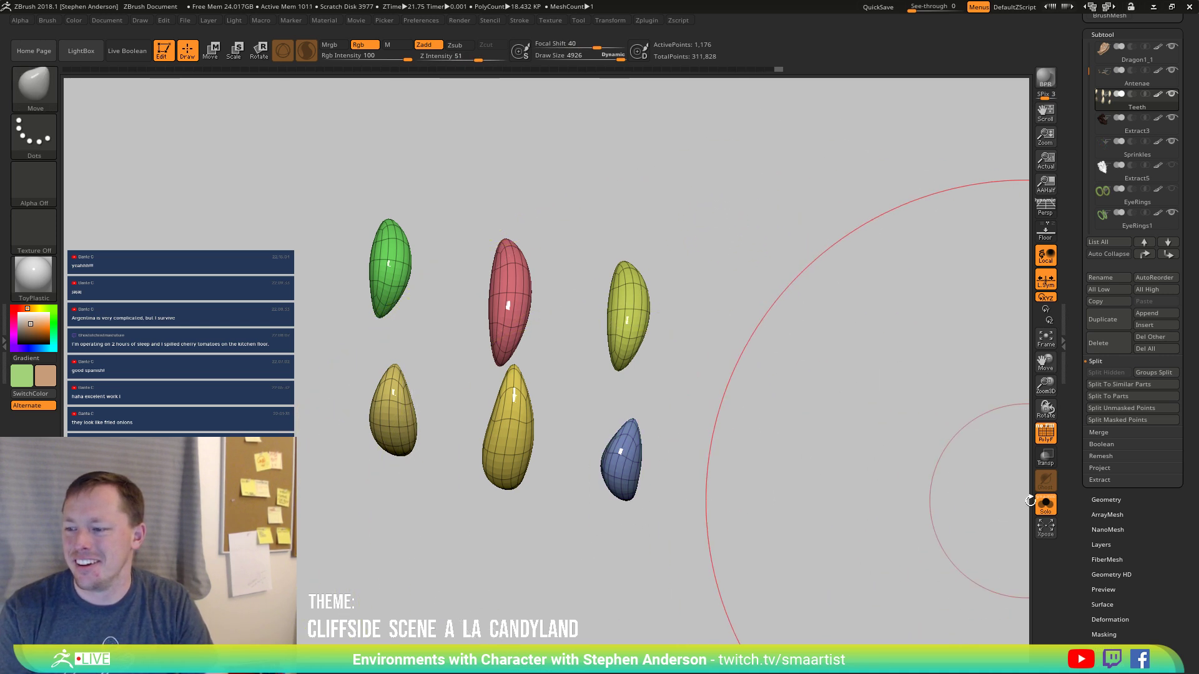
pyautogui.click(1050, 509)
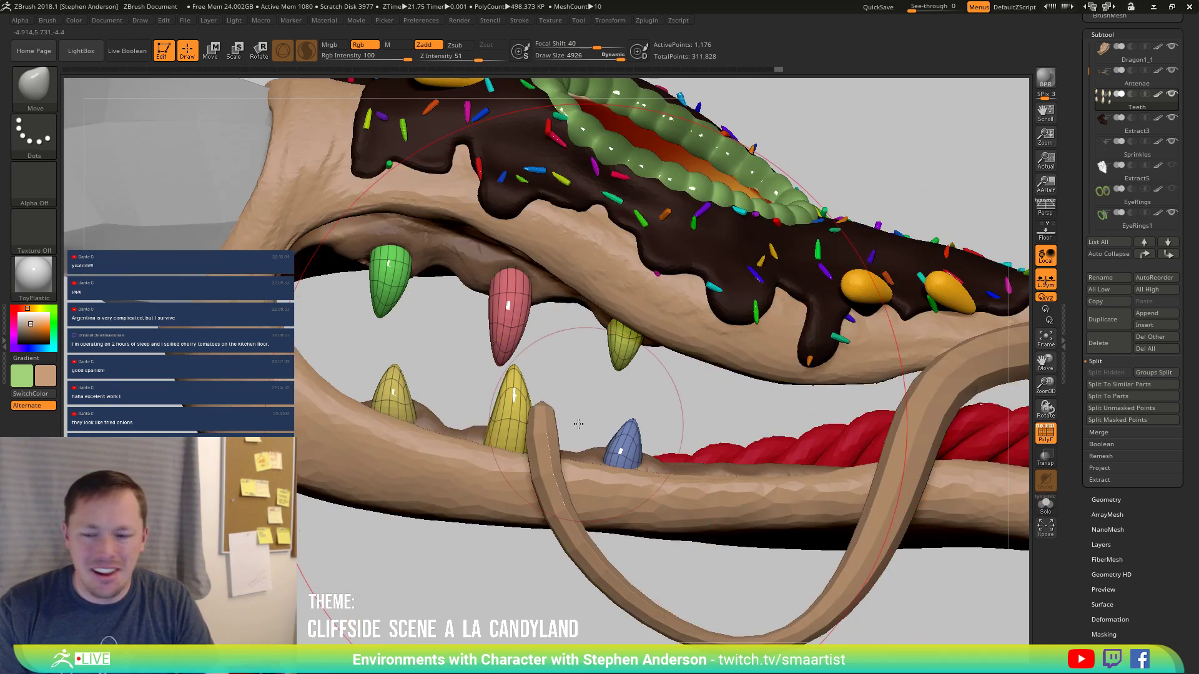
# Mask every tooth except the foremost lower one, duplicate it with the gizmo farther forward along the jaw, and rotate the copy.
pyautogui.press('w')
pyautogui.keyDown('ctrl'); pyautogui.click(633, 439); pyautogui.keyUp('ctrl')
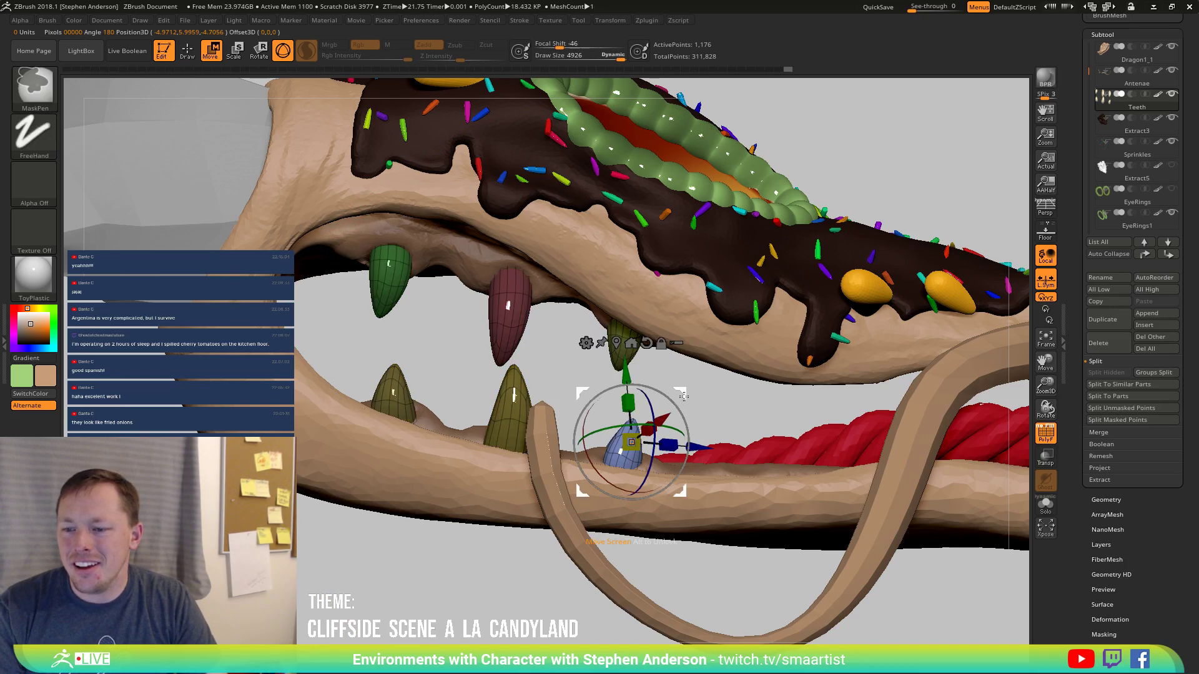
pyautogui.keyDown('ctrl'); pyautogui.moveTo(686, 446); pyautogui.dragTo(812, 447); pyautogui.keyUp('ctrl')
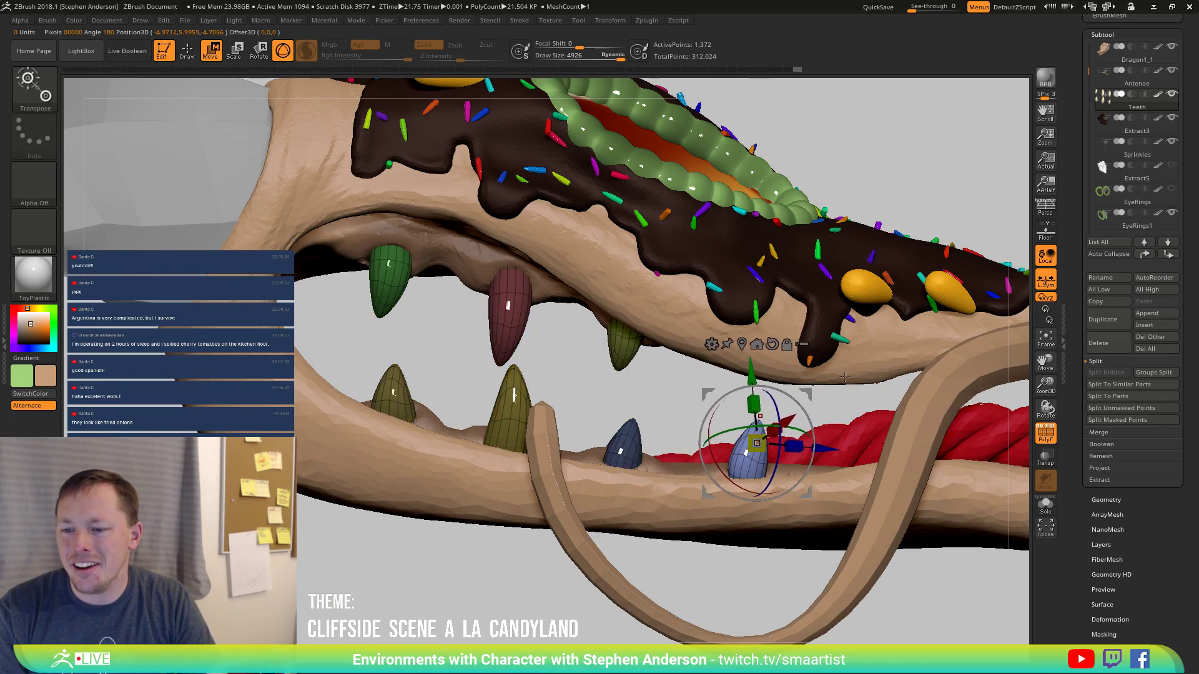
pyautogui.moveTo(863, 424); pyautogui.dragTo(816, 490, button='right')
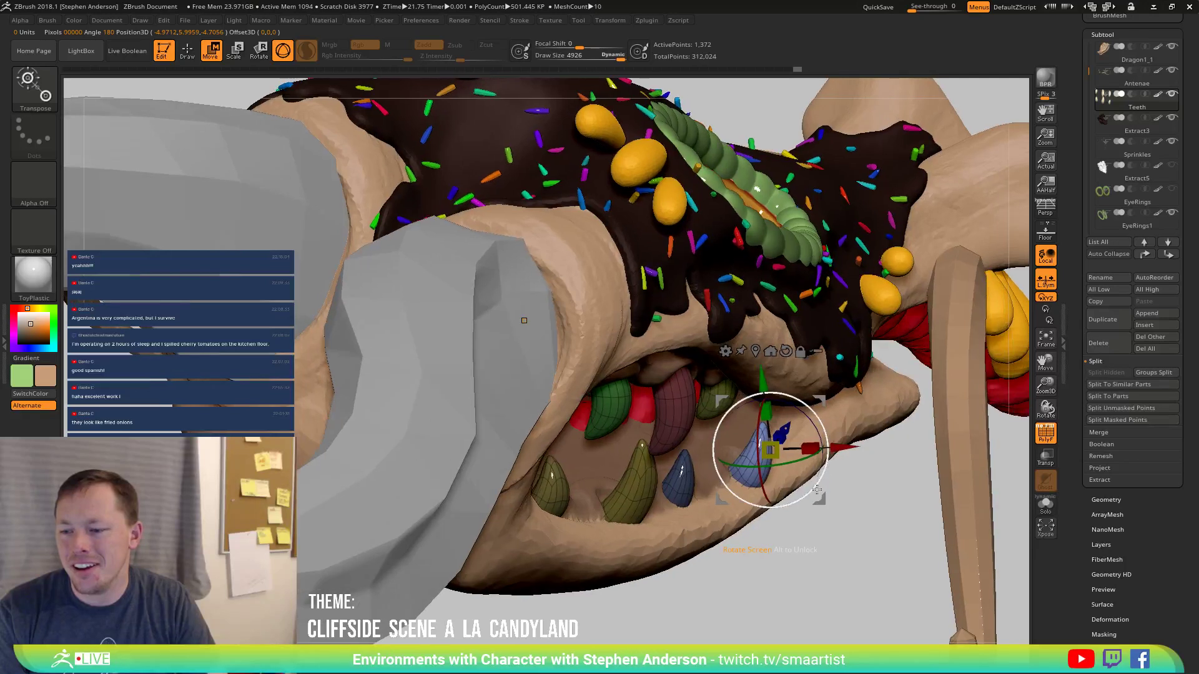
pyautogui.moveTo(724, 475); pyautogui.dragTo(752, 441, button='right')
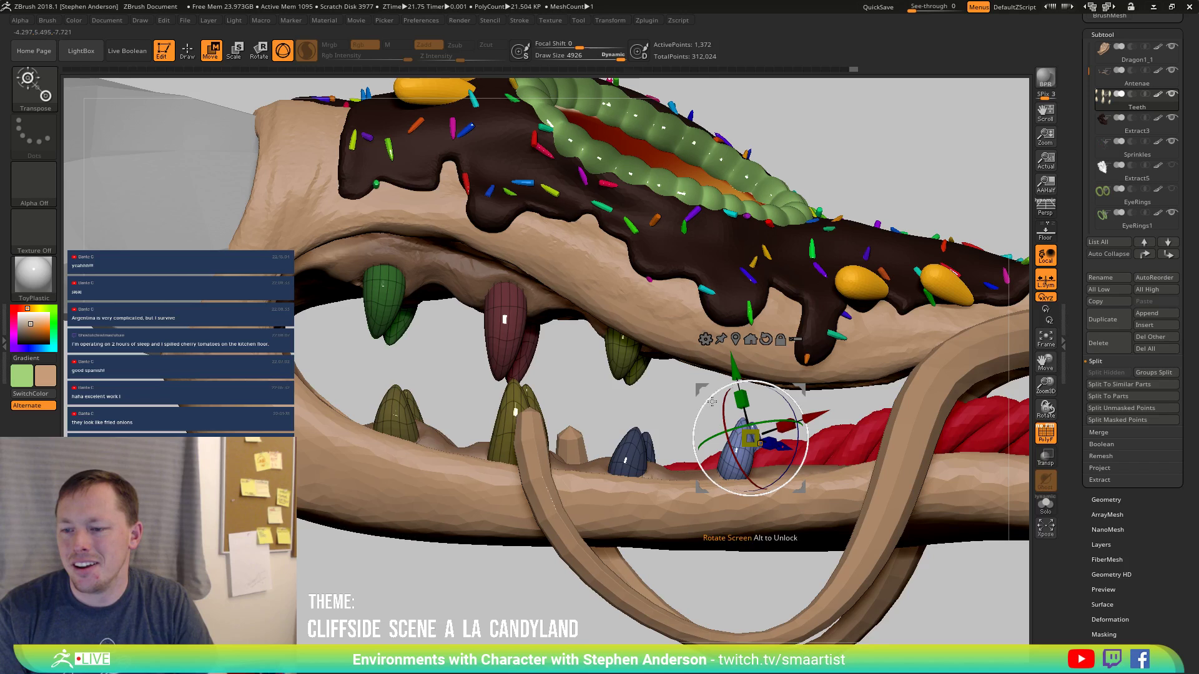
# Assign a new polygroup to the duplicated tooth, mask the other teeth, and adjust the copy's placement on the lower jaw.
pyautogui.keyDown('ctrl'); pyautogui.click(463, 595); pyautogui.keyUp('ctrl')
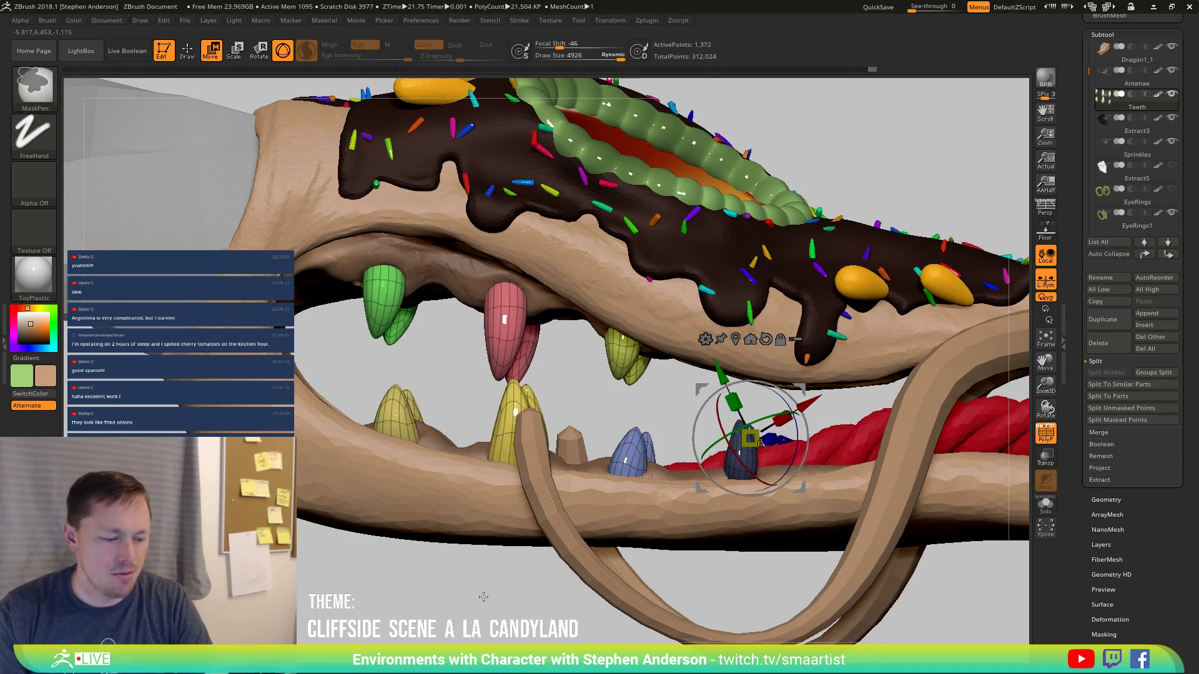
pyautogui.hotkey('ctrl', 'w')
pyautogui.keyDown('ctrl'); pyautogui.moveTo(805, 397); pyautogui.dragTo(827, 407); pyautogui.keyUp('ctrl')
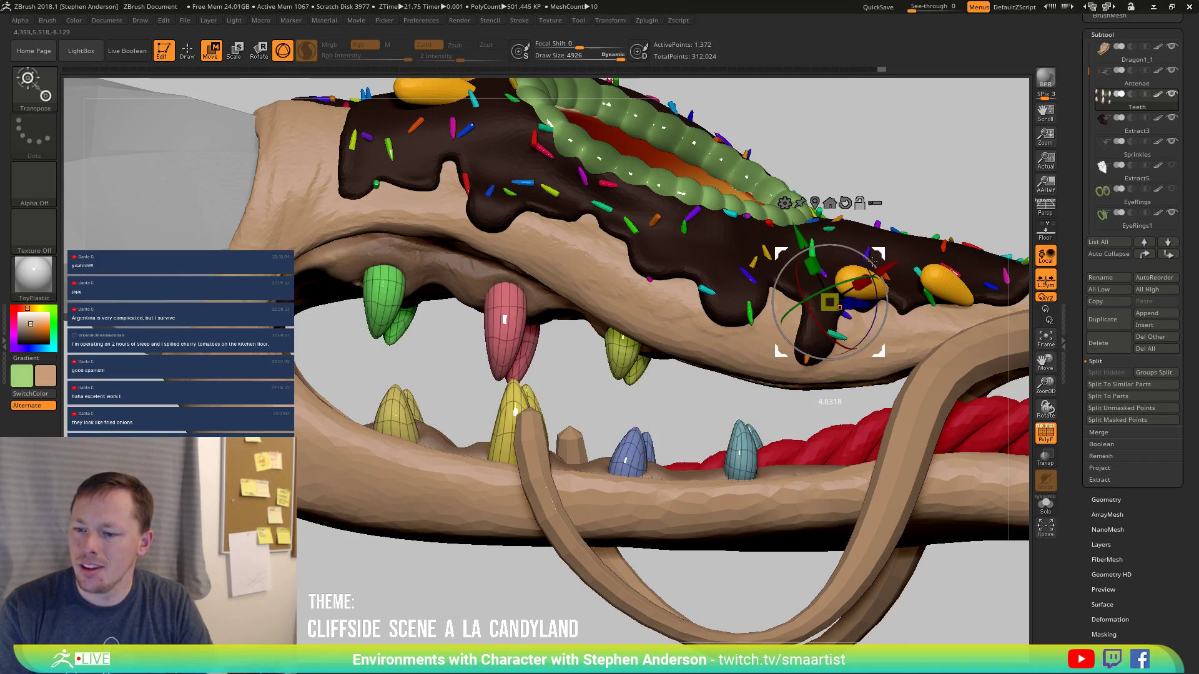
pyautogui.keyDown('ctrl'); pyautogui.click(747, 444); pyautogui.keyUp('ctrl')
pyautogui.moveTo(867, 468); pyautogui.dragTo(752, 447, button='right')
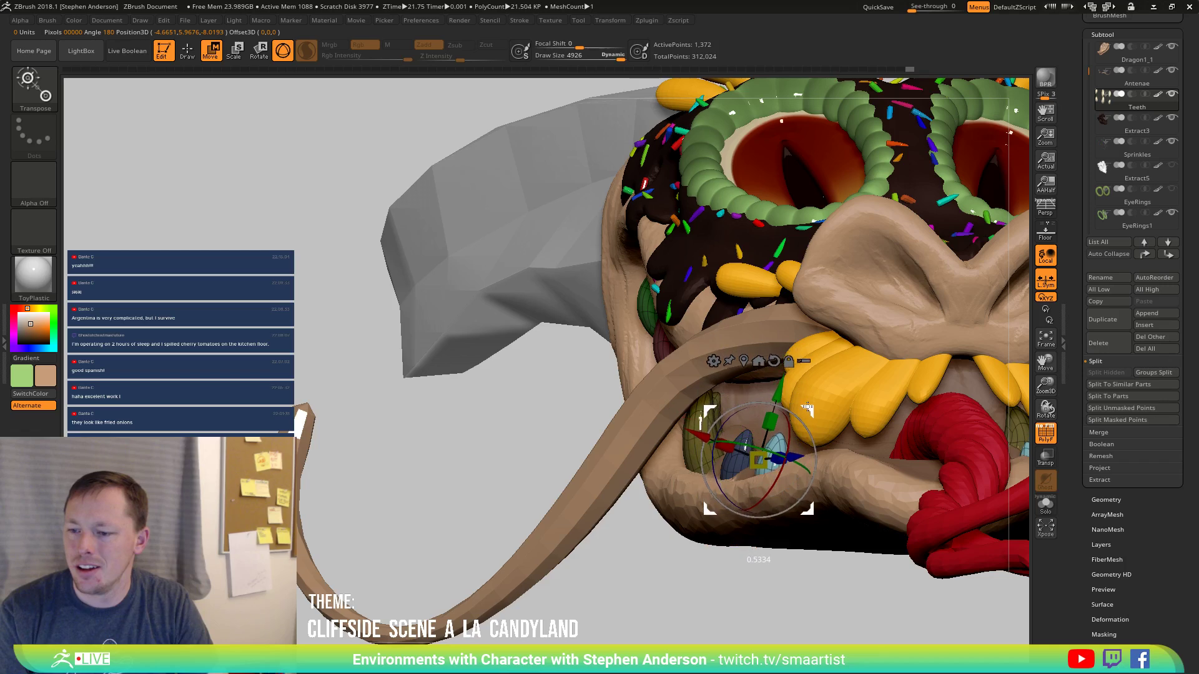
pyautogui.moveTo(829, 417)
pyautogui.mouseDown(button='right')
pyautogui.moveTo(897, 454)
pyautogui.moveTo(772, 504)
pyautogui.moveTo(791, 373)
pyautogui.mouseUp(button='right')
pyautogui.press('q')
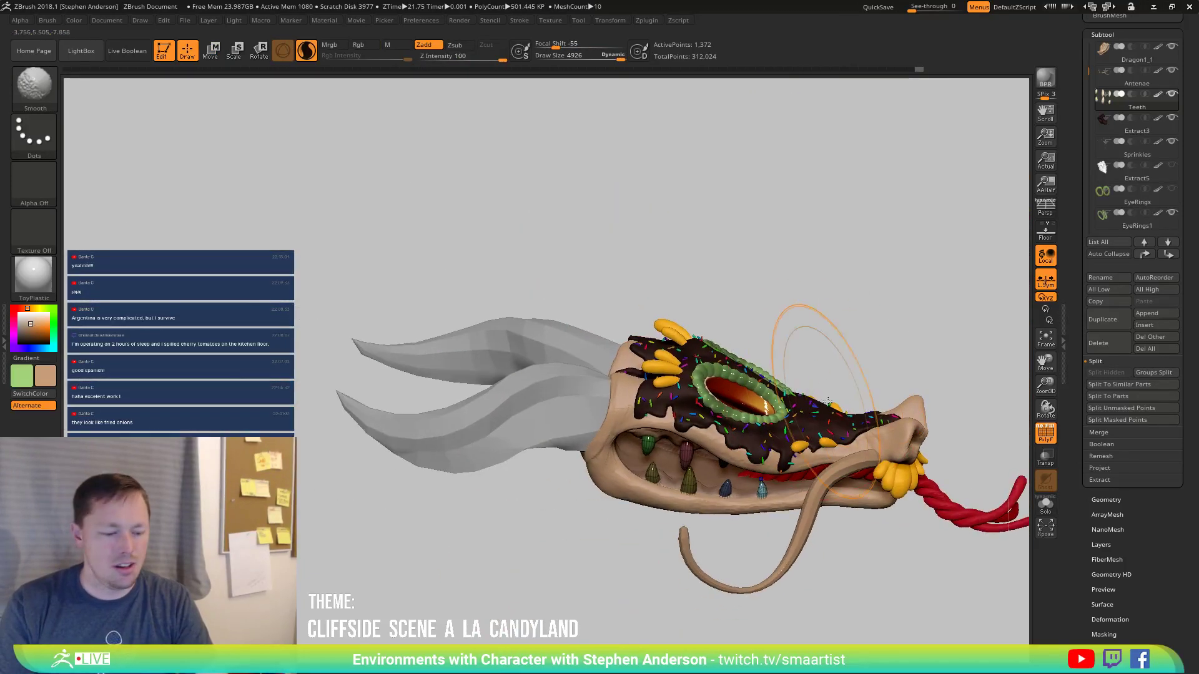
# Turn off the polygroup wireframe display and review the whole dragon head.
pyautogui.hotkey('shift', 'f')
pyautogui.moveTo(844, 415)
pyautogui.mouseDown(button='right')
pyautogui.moveTo(833, 362)
pyautogui.moveTo(856, 388)
pyautogui.moveTo(850, 417)
pyautogui.moveTo(844, 428)
pyautogui.moveTo(805, 418)
pyautogui.moveTo(846, 429)
pyautogui.mouseUp(button='right')
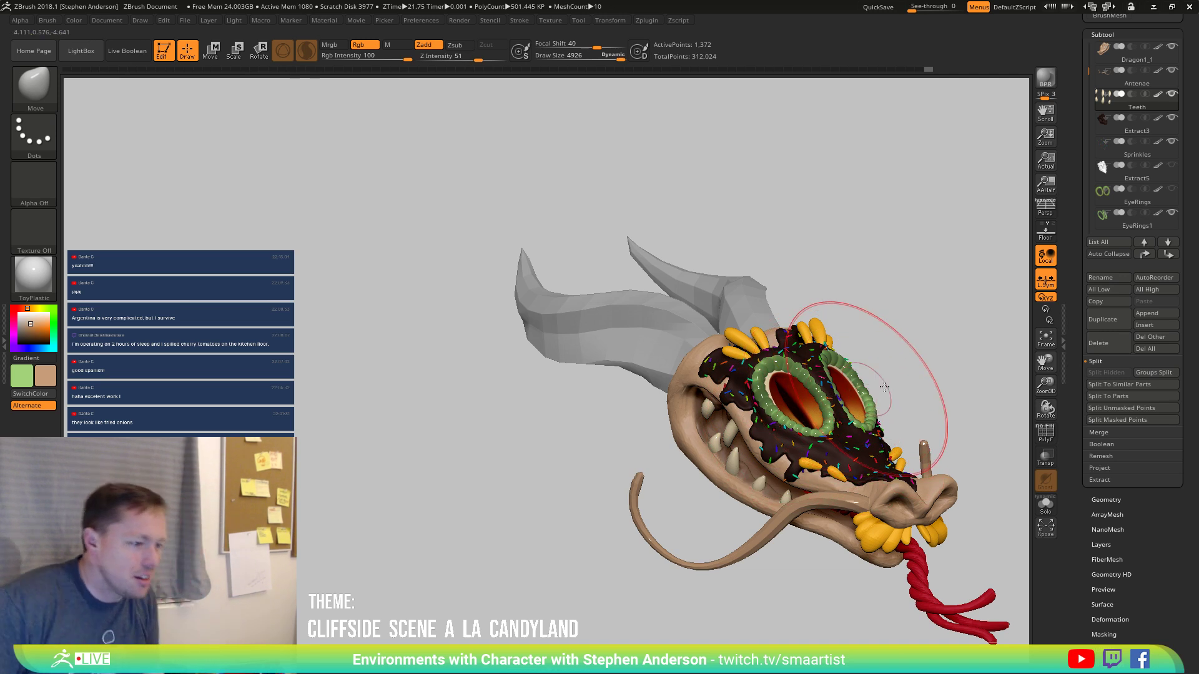
pyautogui.moveTo(849, 426); pyautogui.dragTo(854, 435, button='right')
pyautogui.moveTo(958, 417)
pyautogui.mouseDown()
pyautogui.moveTo(803, 396)
pyautogui.moveTo(816, 428)
pyautogui.moveTo(706, 510)
pyautogui.mouseUp()
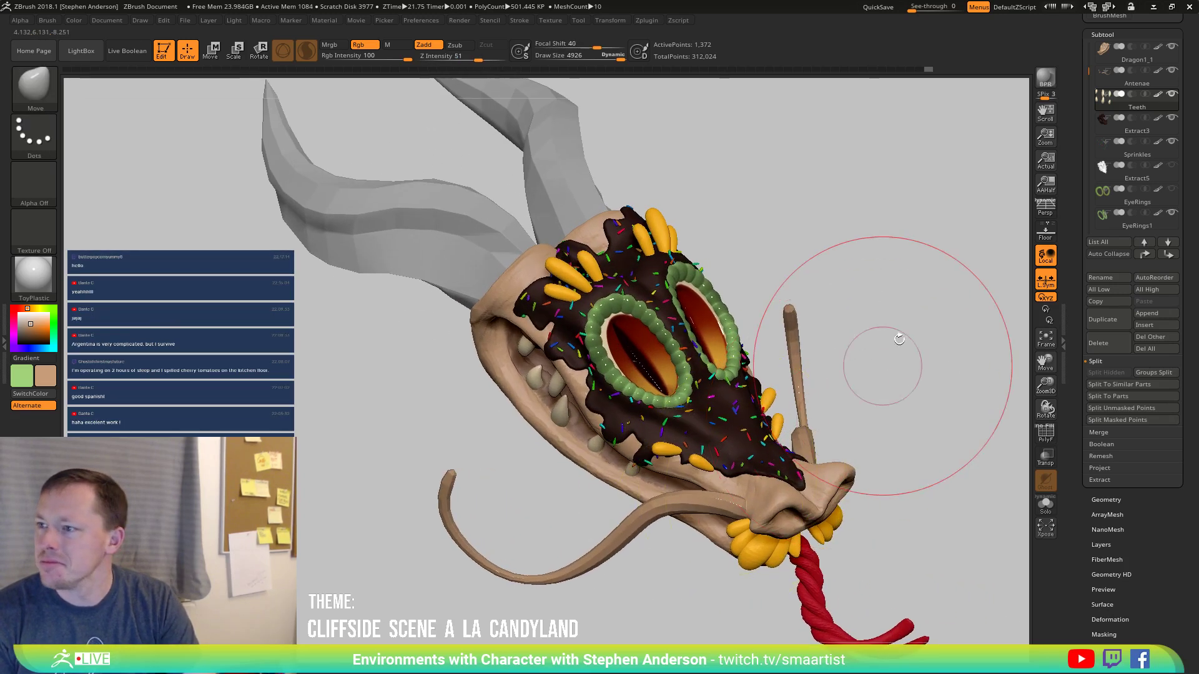
# Fill the Antenae subtool with the SkinShade4 material, using the Mrgb channel at RGB Intensity 100.
pyautogui.click(1117, 71)
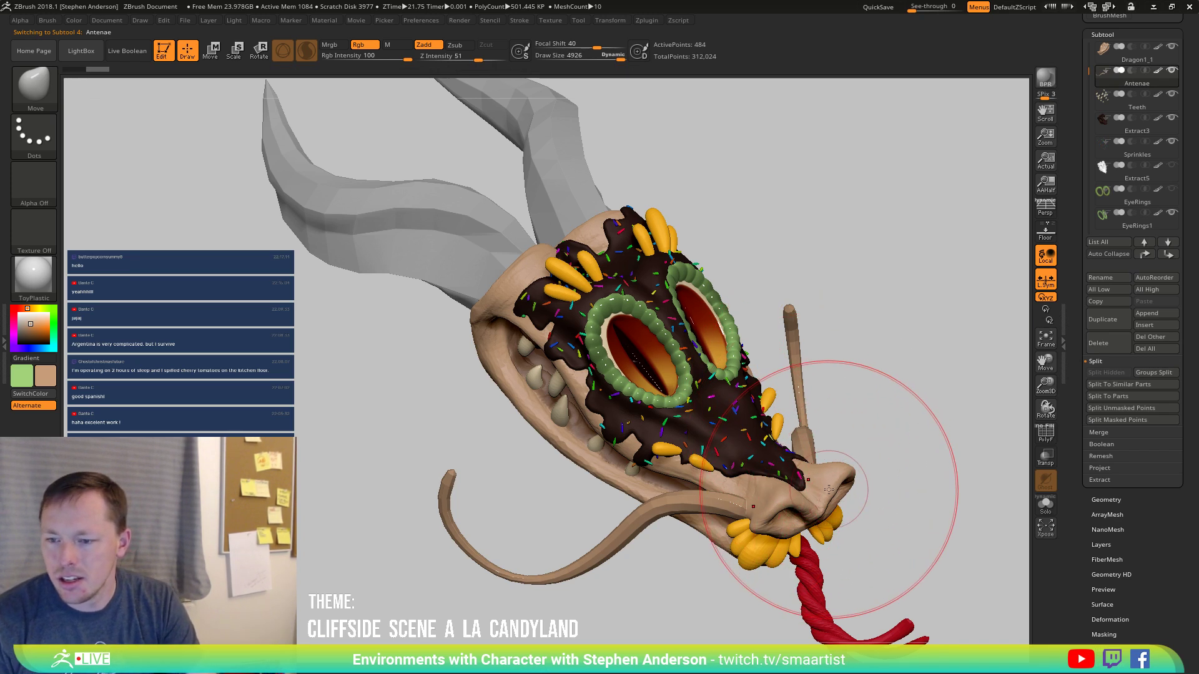
pyautogui.click(35, 275)
pyautogui.click(377, 301)
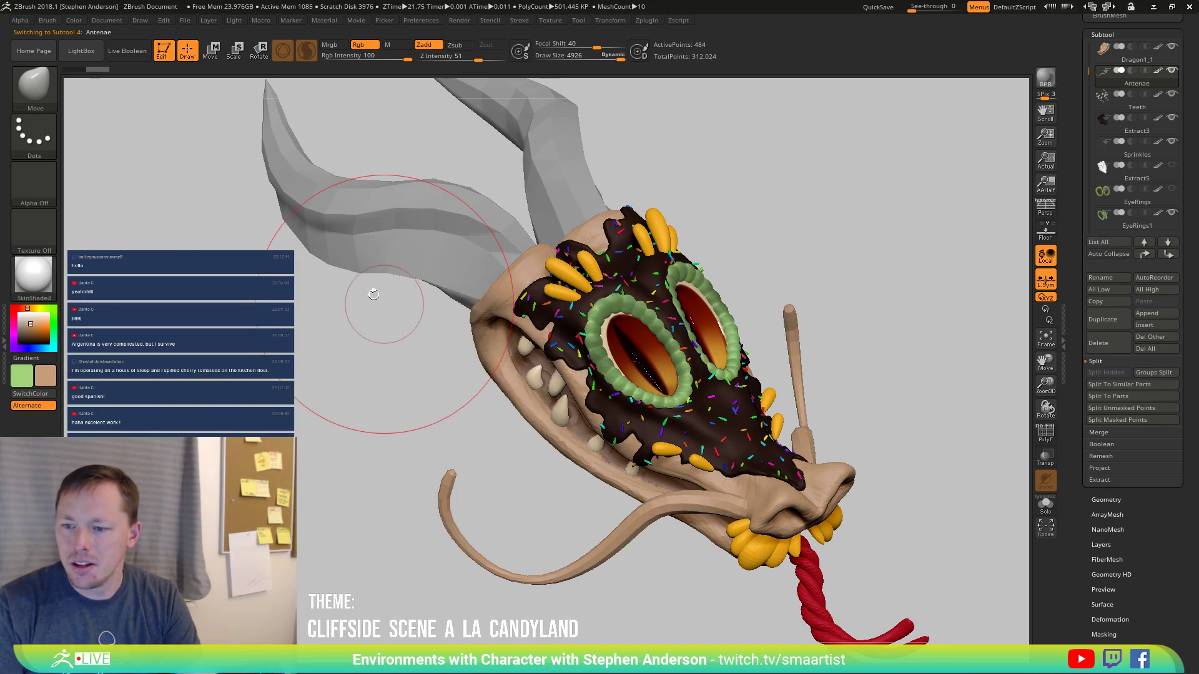
pyautogui.click(74, 20)
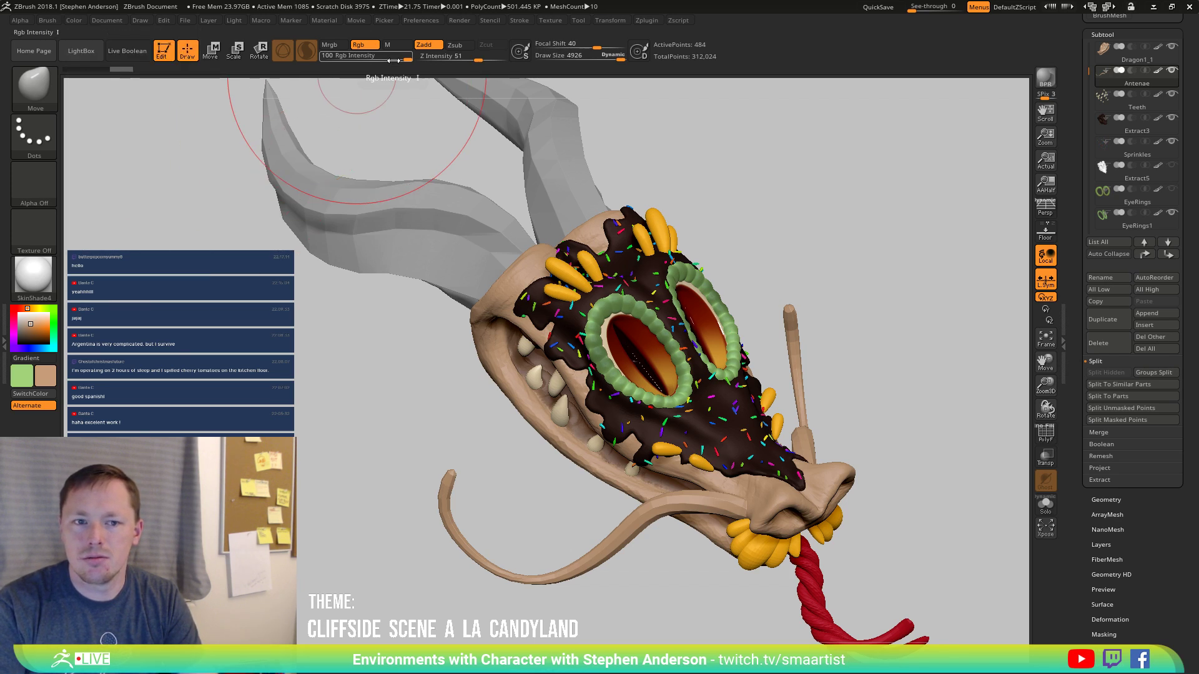
pyautogui.moveTo(396, 58); pyautogui.dragTo(319, 57)
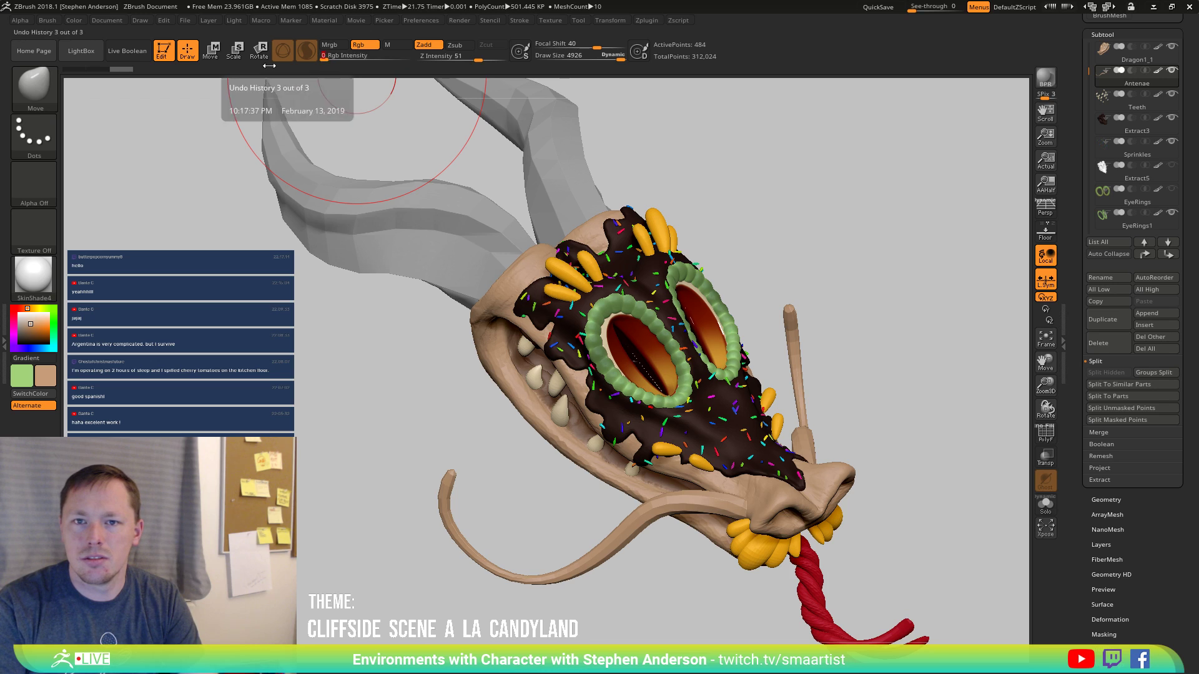
pyautogui.click(73, 20)
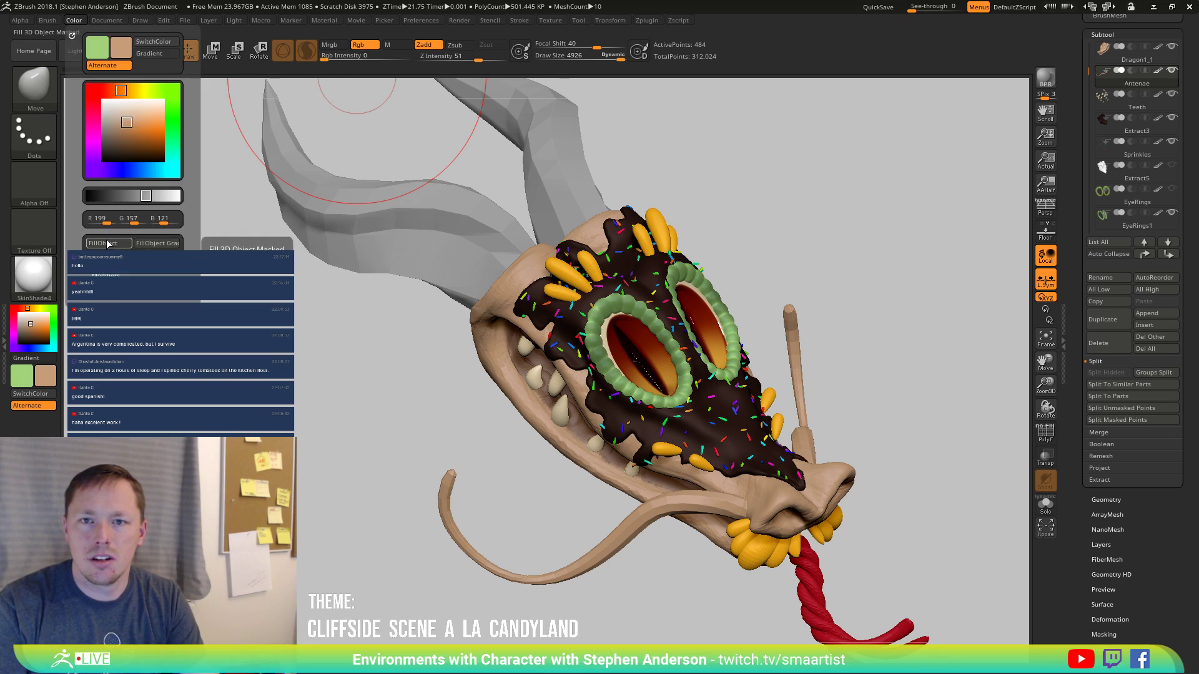
pyautogui.moveTo(349, 57); pyautogui.dragTo(412, 56)
pyautogui.click(329, 44)
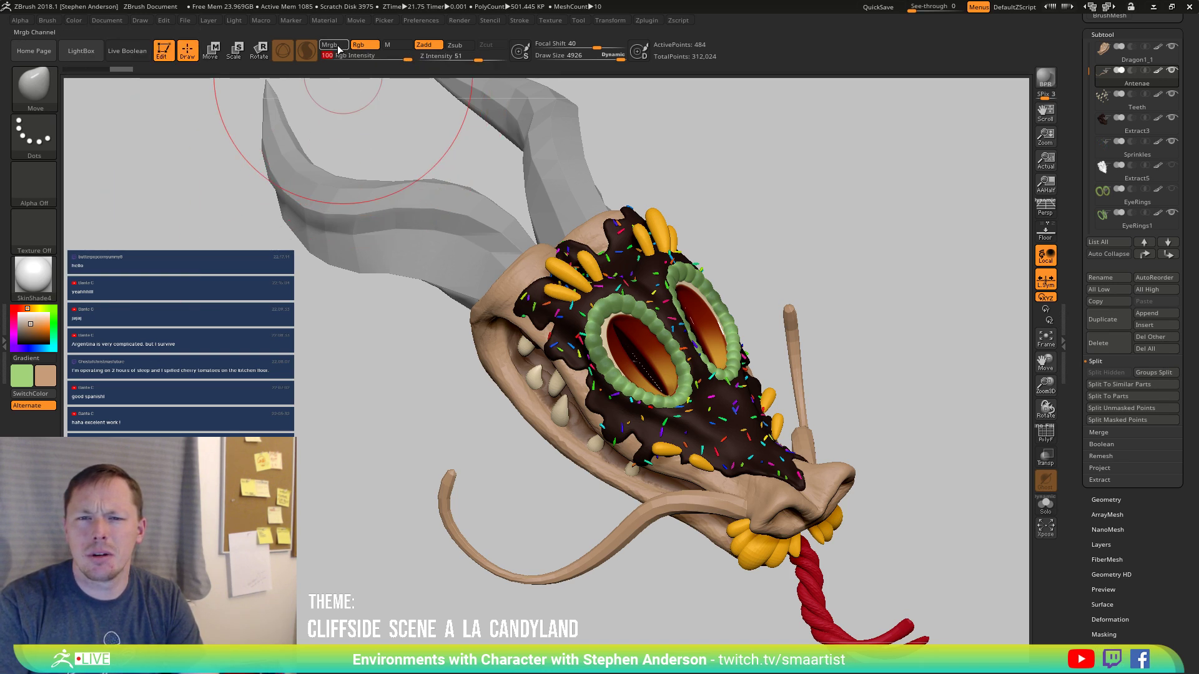
pyautogui.click(73, 20)
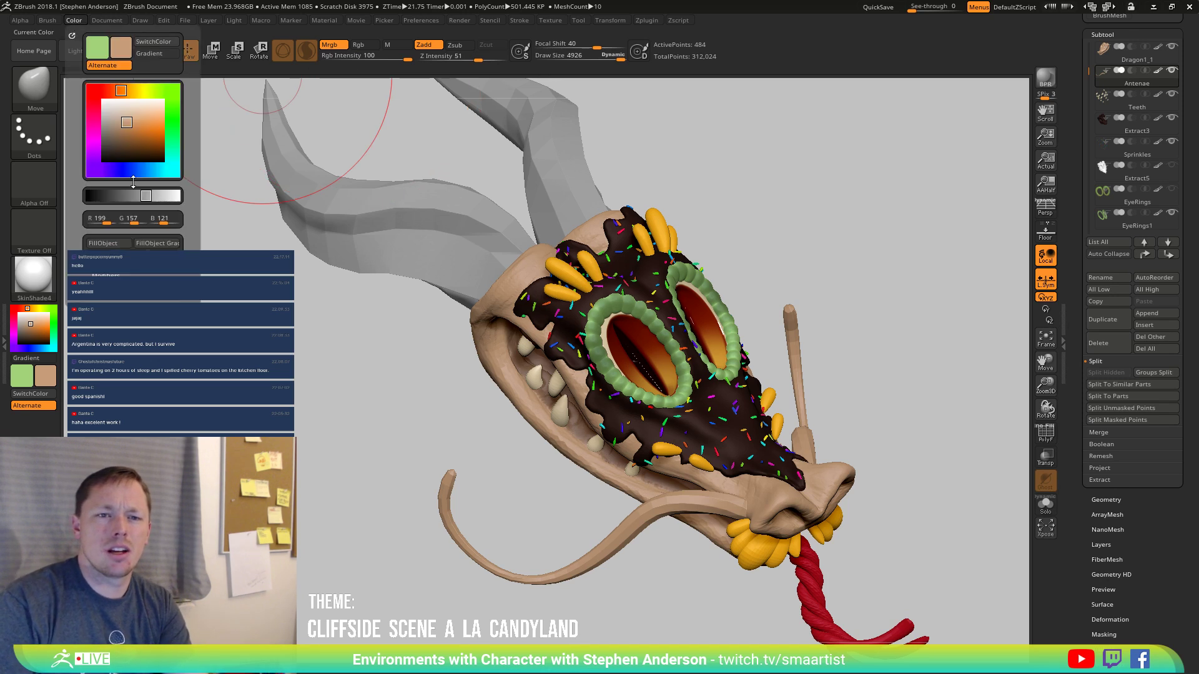
# Smooth the antennae with dynamic subdivision and make the Dragon1_1 head the active subtool.
pyautogui.keyDown('alt'); pyautogui.moveTo(794, 527); pyautogui.dragTo(640, 518, button='right'); pyautogui.keyUp('alt')
pyautogui.press('d')
pyautogui.moveTo(785, 435)
pyautogui.mouseDown()
pyautogui.moveTo(781, 420)
pyautogui.moveTo(793, 437)
pyautogui.moveTo(776, 490)
pyautogui.moveTo(806, 440)
pyautogui.moveTo(774, 374)
pyautogui.moveTo(771, 429)
pyautogui.moveTo(814, 449)
pyautogui.moveTo(803, 437)
pyautogui.mouseUp()
pyautogui.keyDown('alt'); pyautogui.click(743, 494); pyautogui.keyUp('alt')
pyautogui.keyDown('ctrl'); pyautogui.moveTo(802, 437); pyautogui.dragTo(842, 470, button='right'); pyautogui.keyUp('ctrl')
pyautogui.moveTo(843, 470)
pyautogui.mouseDown()
pyautogui.moveTo(838, 394)
pyautogui.moveTo(778, 399)
pyautogui.moveTo(512, 296)
pyautogui.mouseUp()
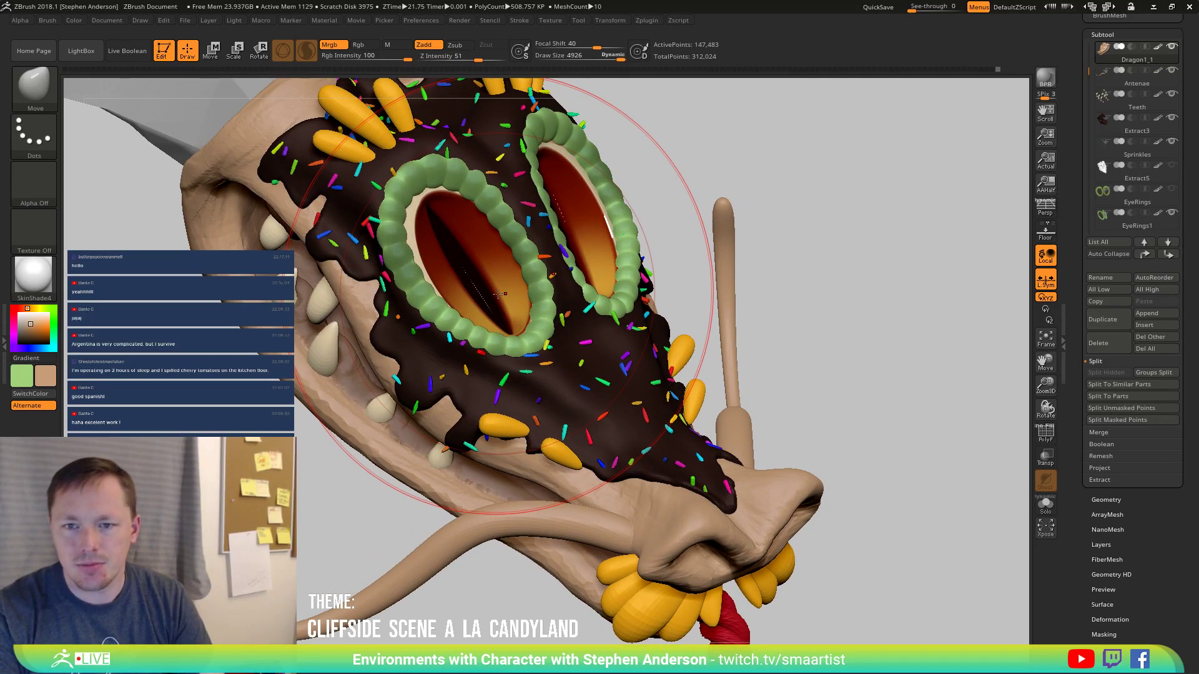
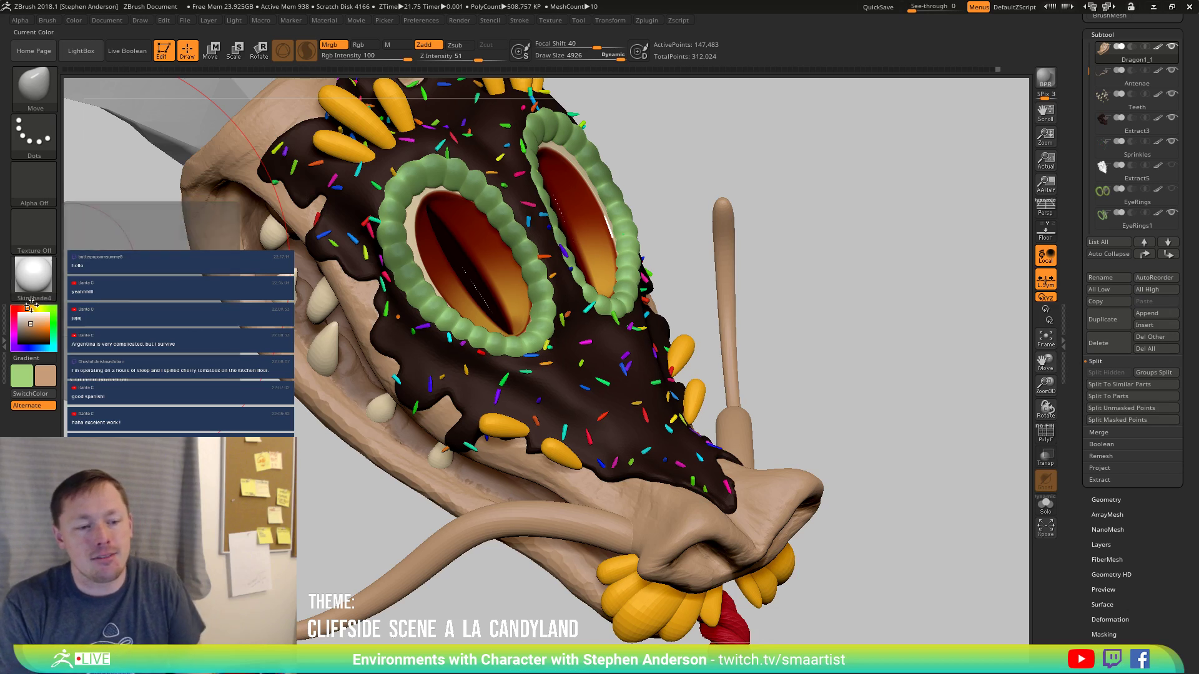
# Change the active material to ToyPlastic and check the shine on the head.
pyautogui.click(37, 280)
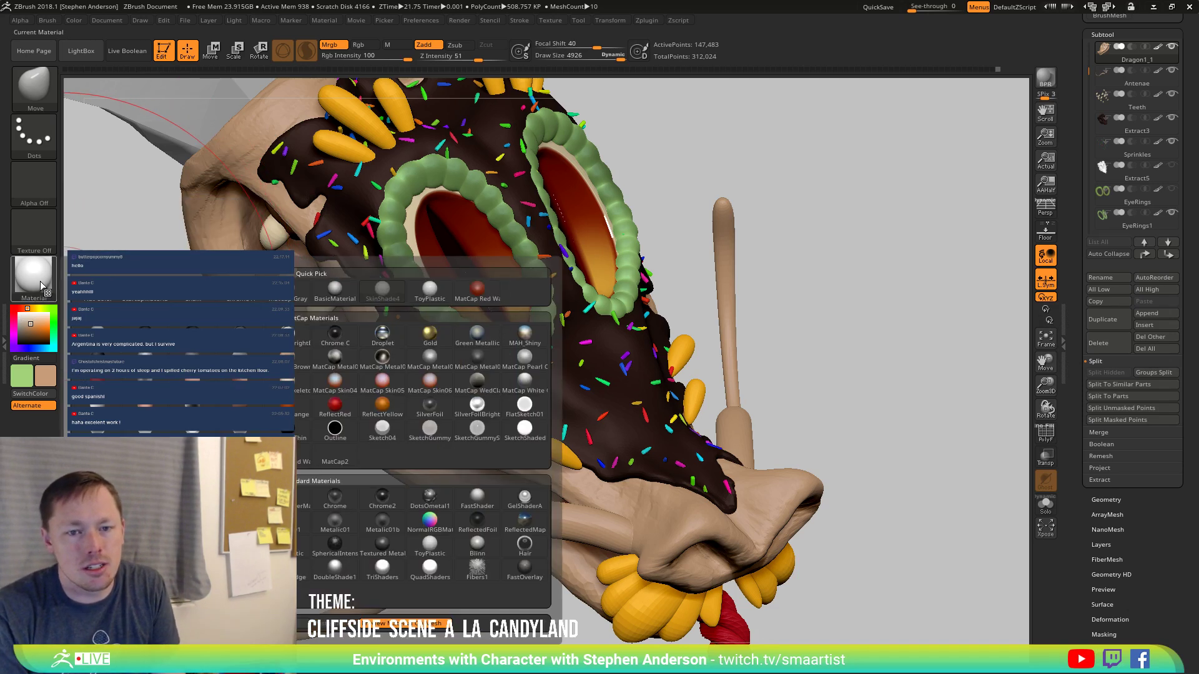
pyautogui.click(430, 290)
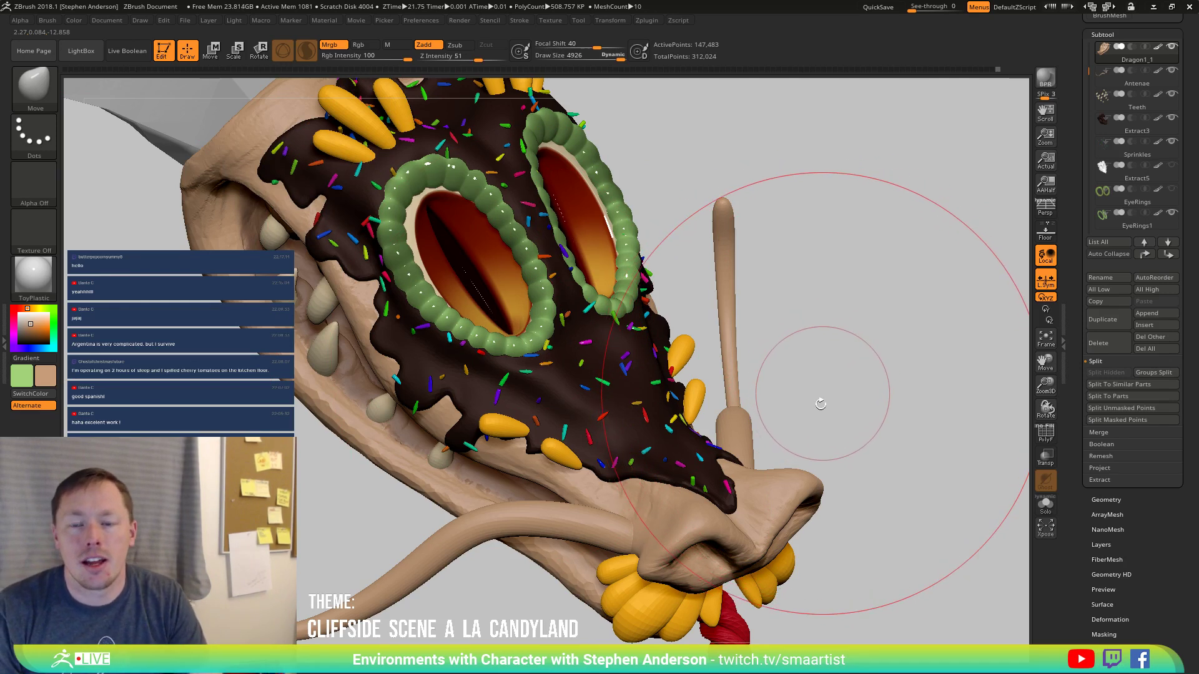
pyautogui.press('ctrl')
pyautogui.moveTo(807, 407)
pyautogui.keyDown('ctrl'); pyautogui.mouseDown(button='right')
pyautogui.moveTo(793, 391)
pyautogui.moveTo(795, 469)
pyautogui.moveTo(775, 445)
pyautogui.moveTo(789, 450)
pyautogui.moveTo(788, 439)
pyautogui.mouseUp(button='right'); pyautogui.keyUp('ctrl')
pyautogui.press('ctrl')
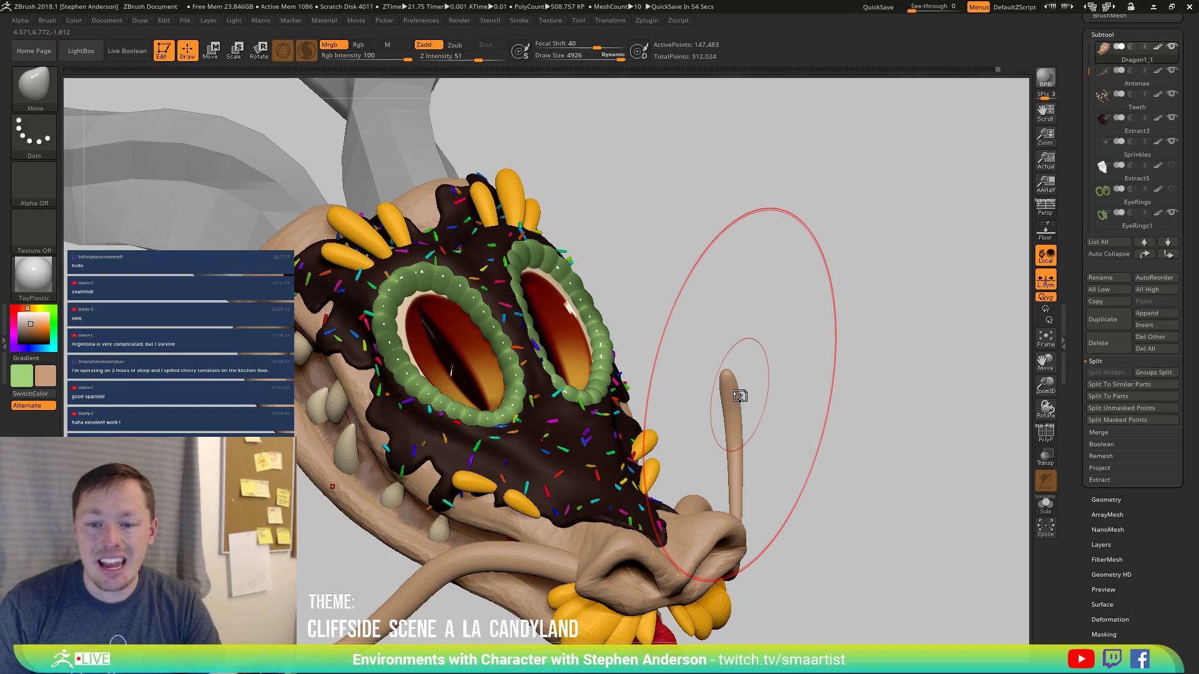
# Reduce the ToyPlastic material's Specular modifier to 25.
pyautogui.click(6, 331)
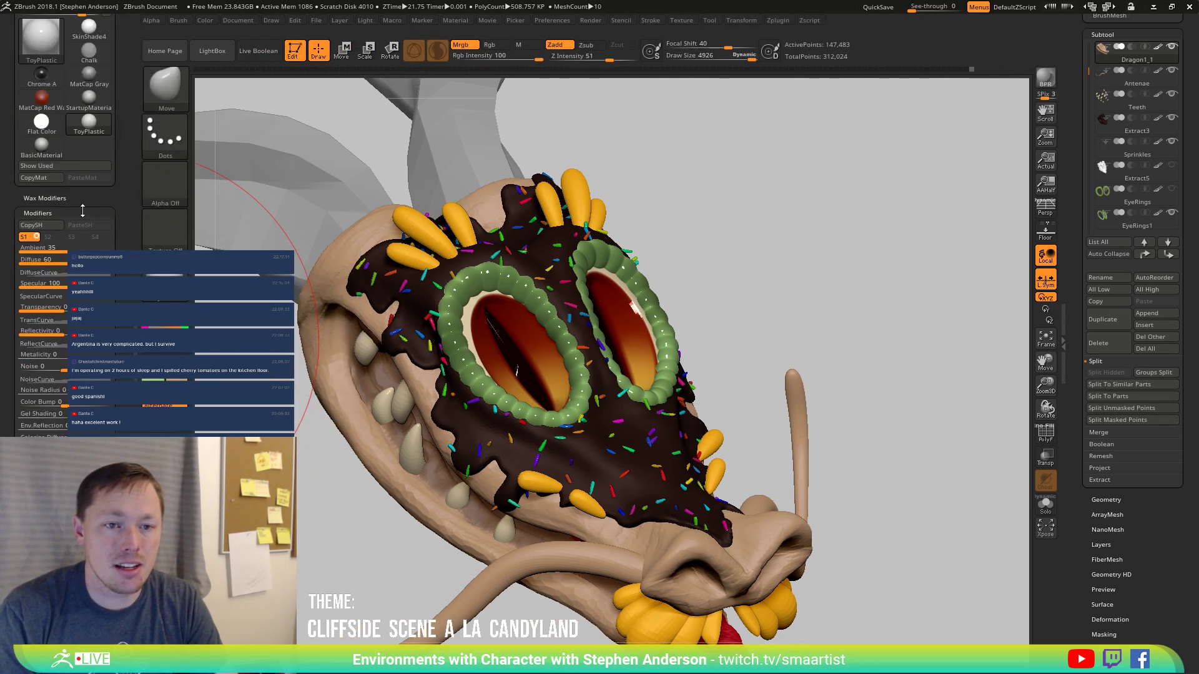
pyautogui.moveTo(101, 202); pyautogui.dragTo(102, 187)
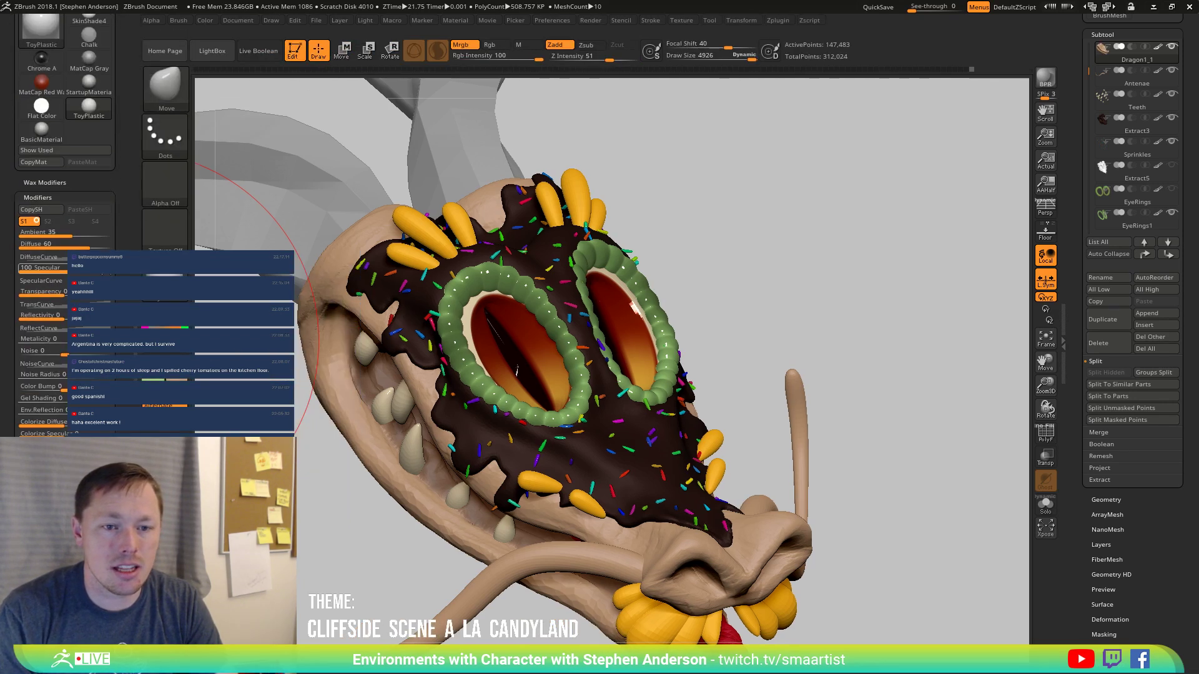
pyautogui.moveTo(59, 270); pyautogui.dragTo(56, 270)
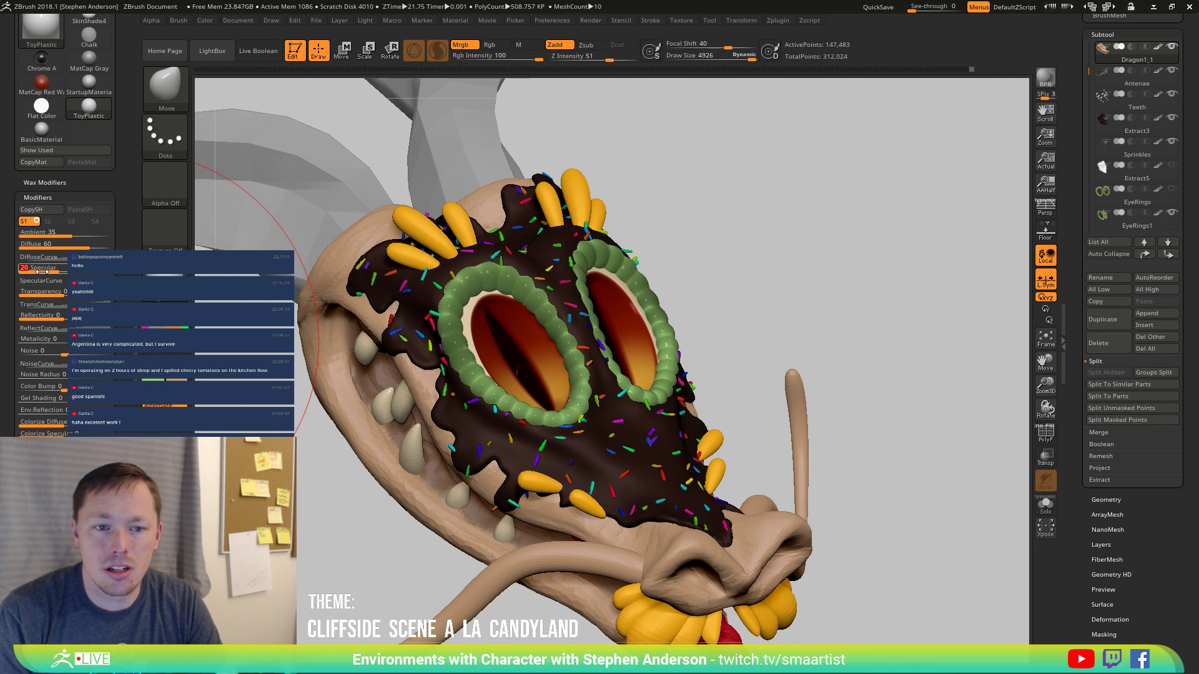
pyautogui.moveTo(60, 272); pyautogui.dragTo(63, 271)
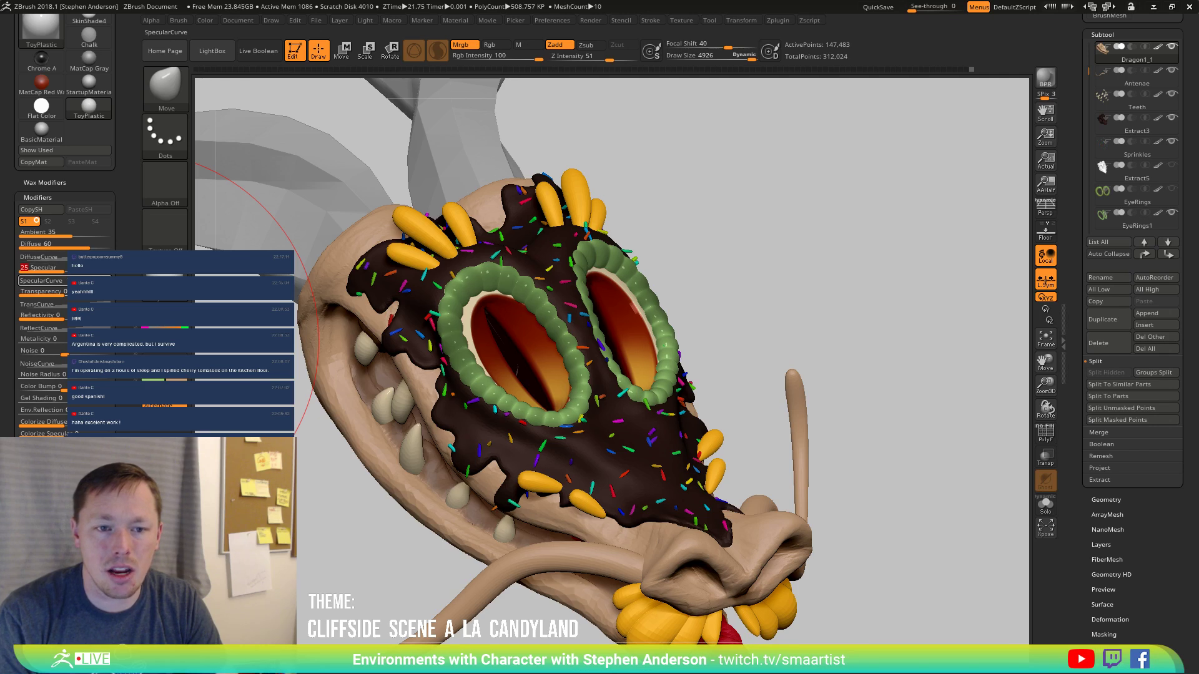
# Reshape the ToyPlastic material's specular curve, try a Focal Shift of -55, and set the Focal Shift back to 0.
pyautogui.click(62, 281)
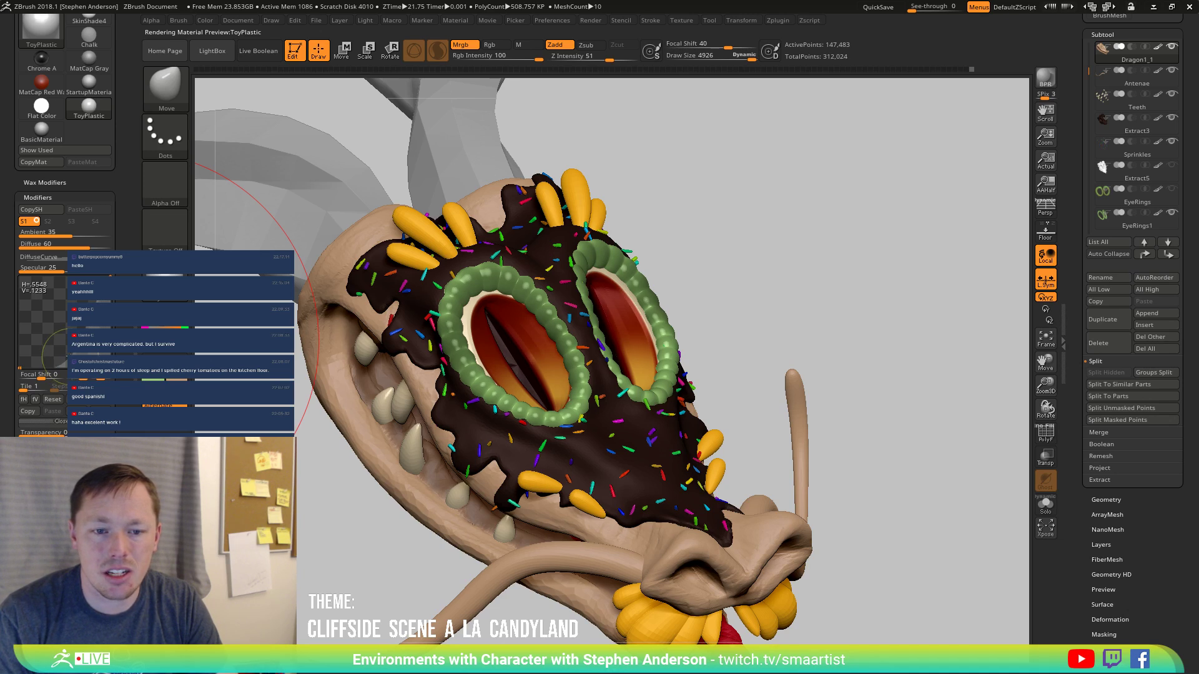
pyautogui.moveTo(96, 328); pyautogui.dragTo(95, 337)
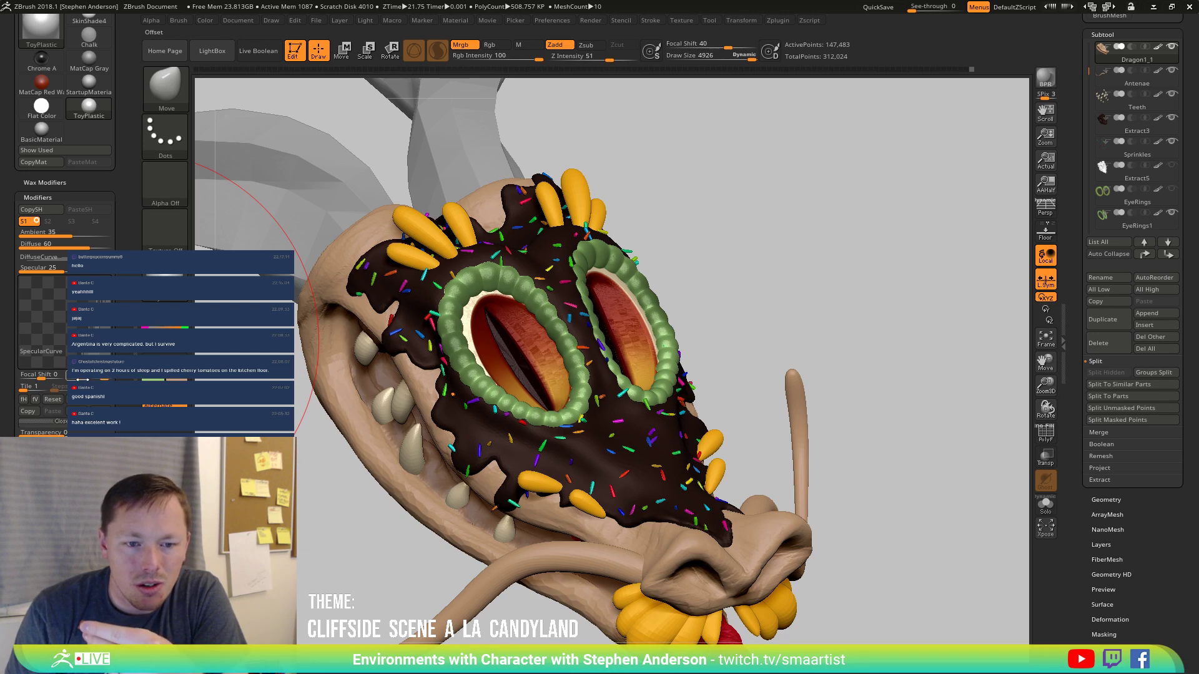
pyautogui.moveTo(41, 379); pyautogui.dragTo(35, 378)
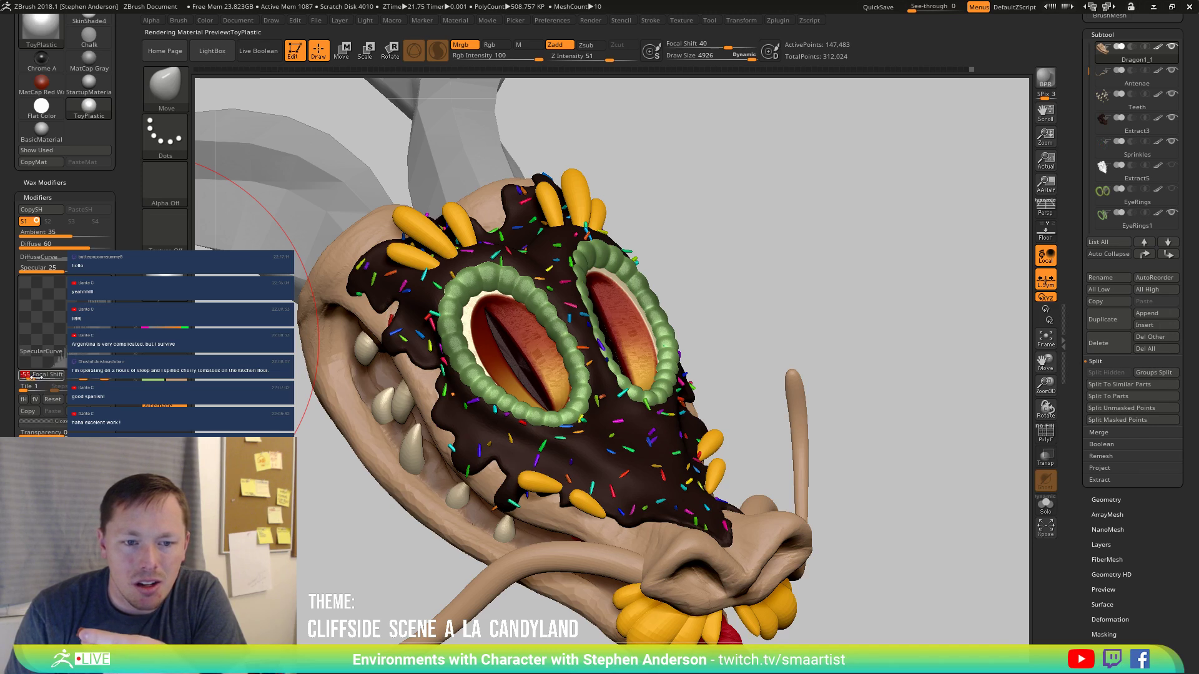
pyautogui.moveTo(33, 377); pyautogui.dragTo(40, 379)
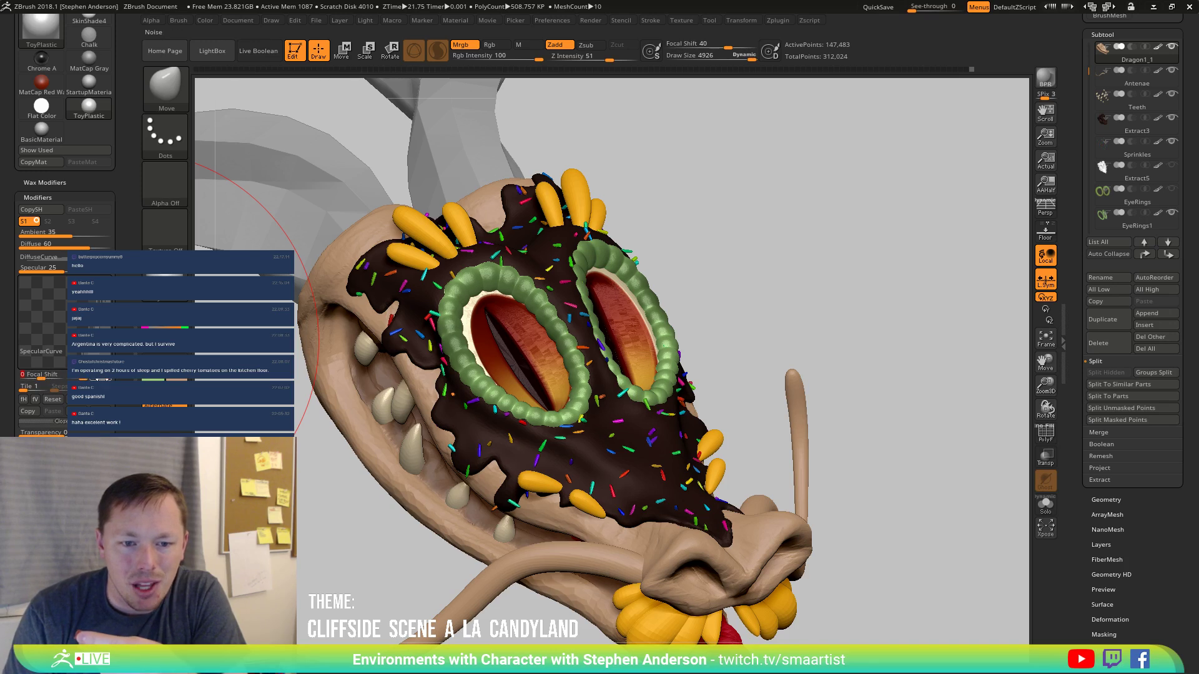
pyautogui.click(102, 379)
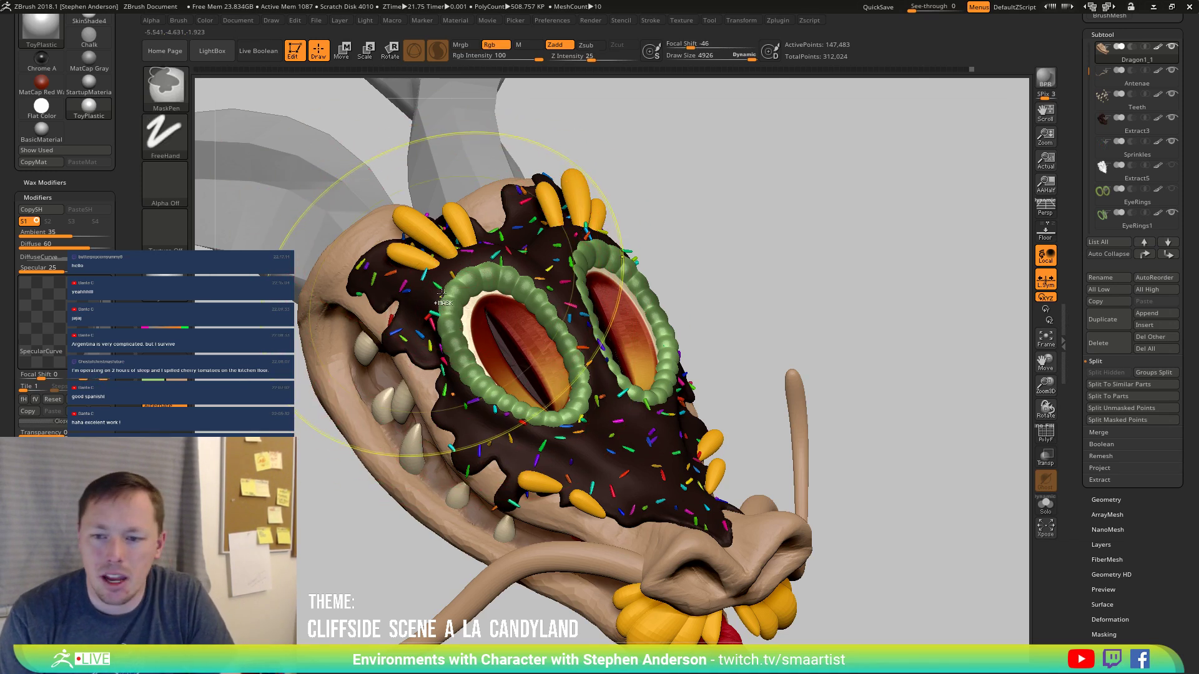
pyautogui.keyDown('ctrl'); pyautogui.moveTo(462, 317); pyautogui.dragTo(471, 430, button='right'); pyautogui.keyUp('ctrl')
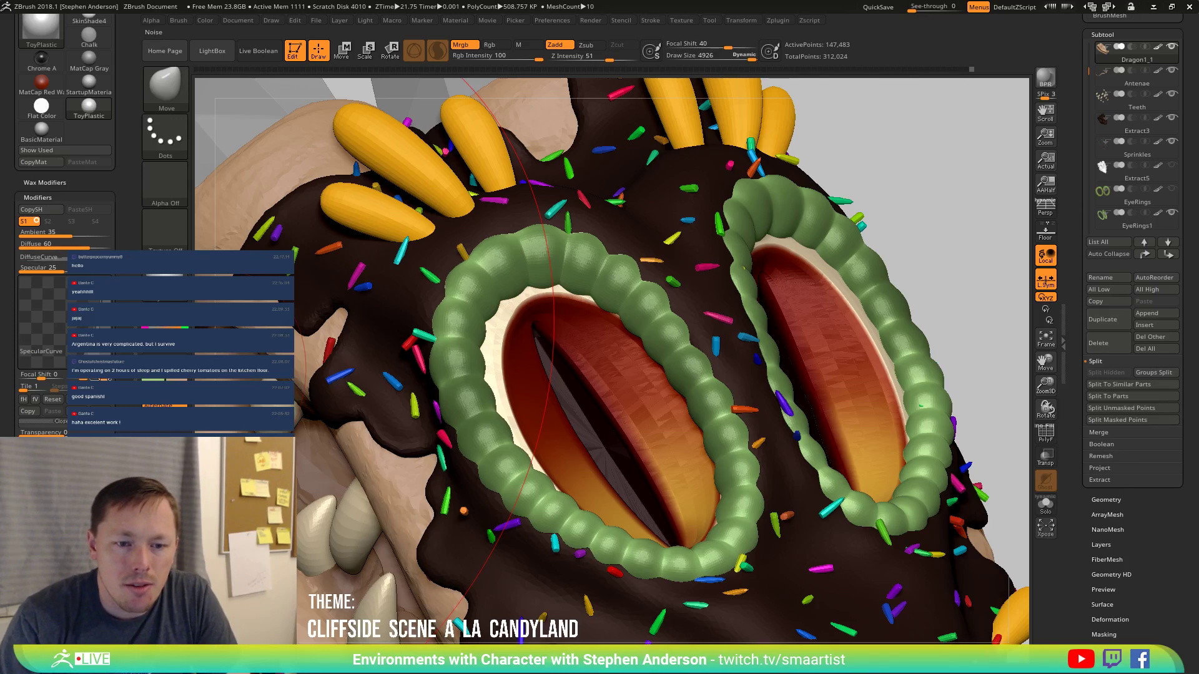
pyautogui.click(104, 378)
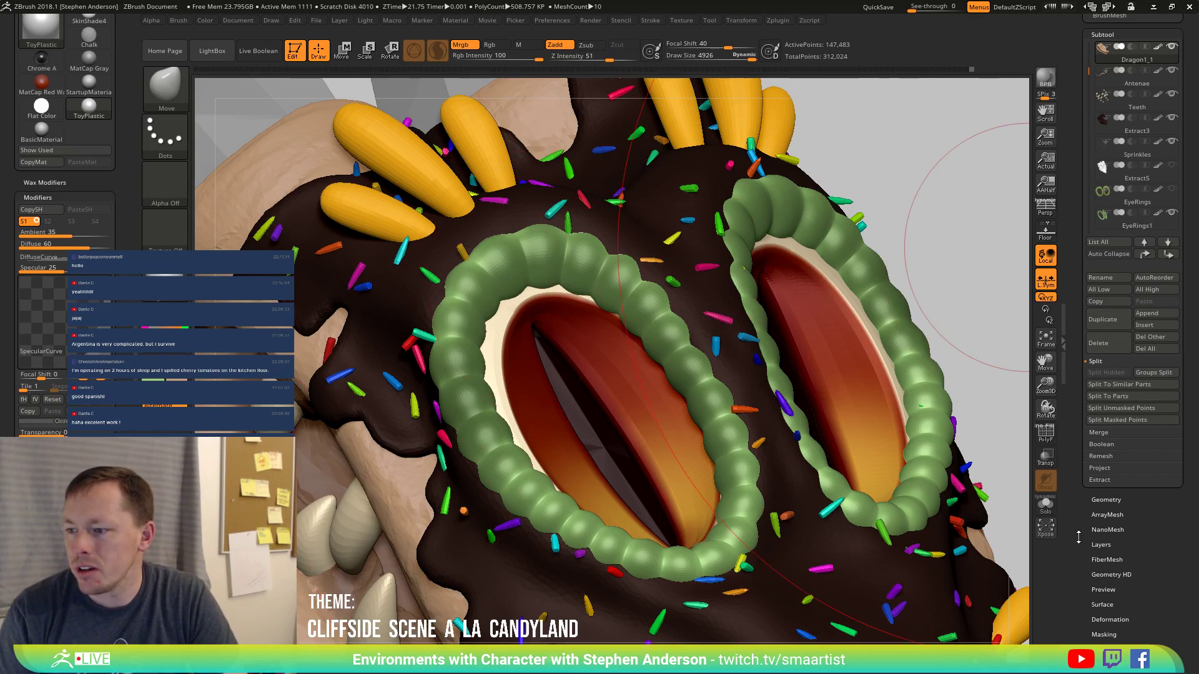
pyautogui.click(1114, 502)
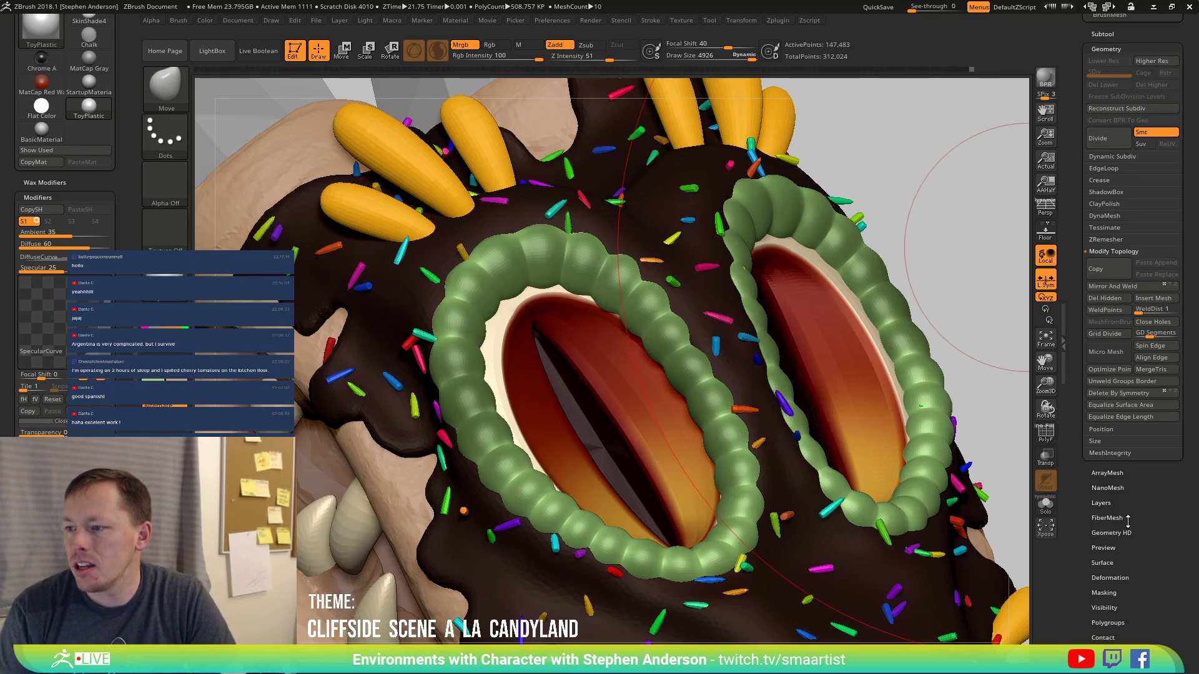
pyautogui.click(1132, 158)
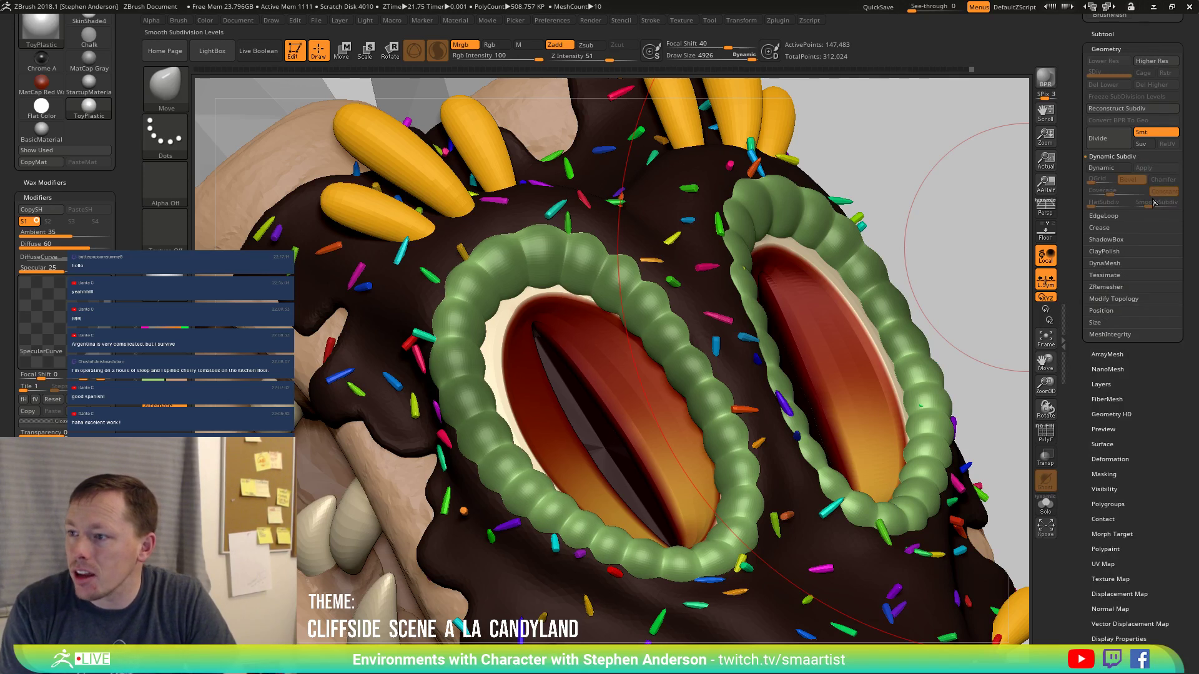
pyautogui.click(1111, 169)
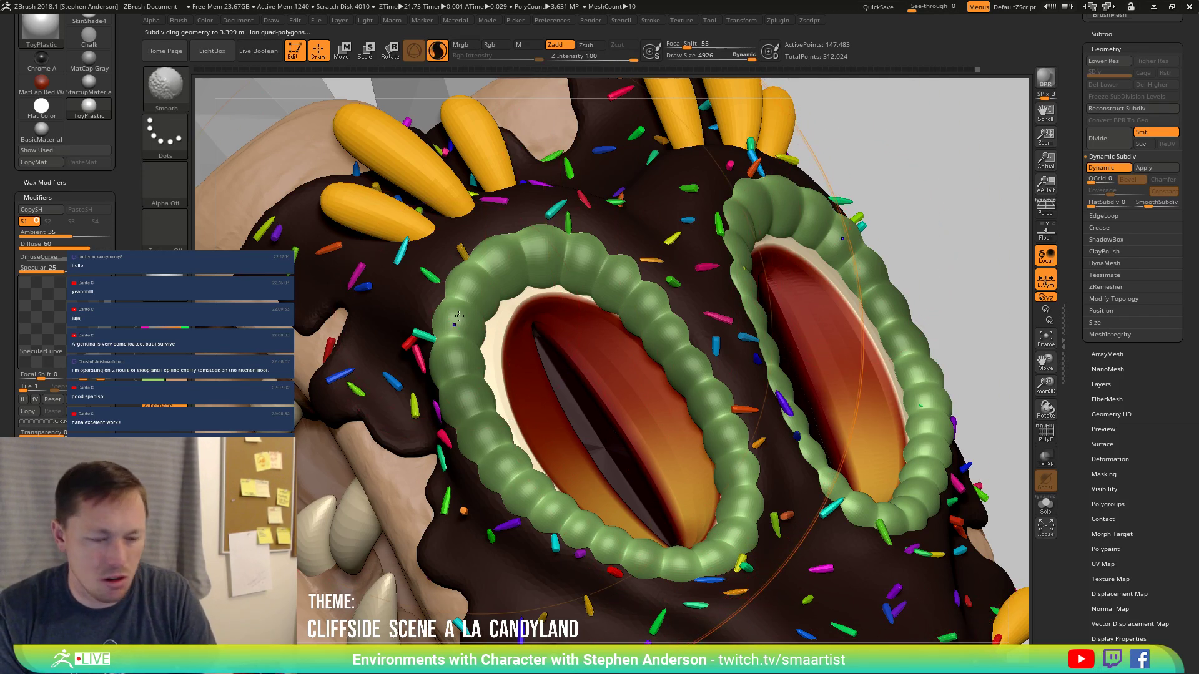
pyautogui.hotkey('shift', 'f')
pyautogui.press('shift')
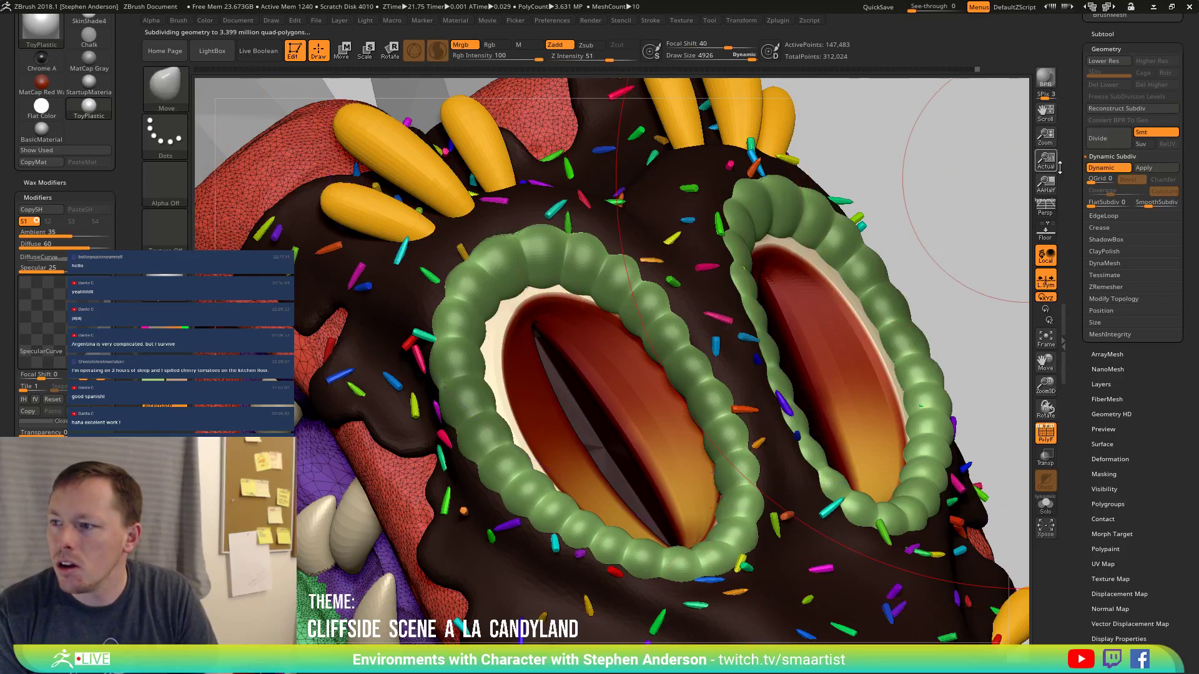
pyautogui.click(1104, 169)
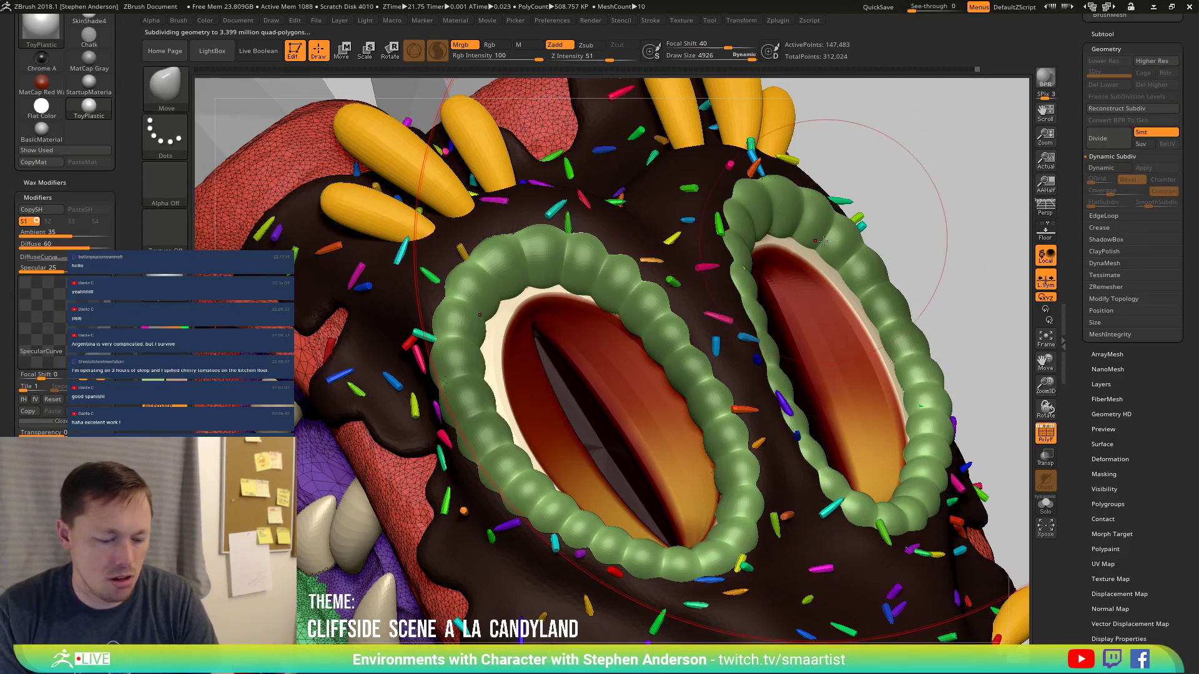
# Make EyeRings1 the active subtool, hide its wireframe, and set its dynamic SmoothSubdiv to 3.
pyautogui.press('n')
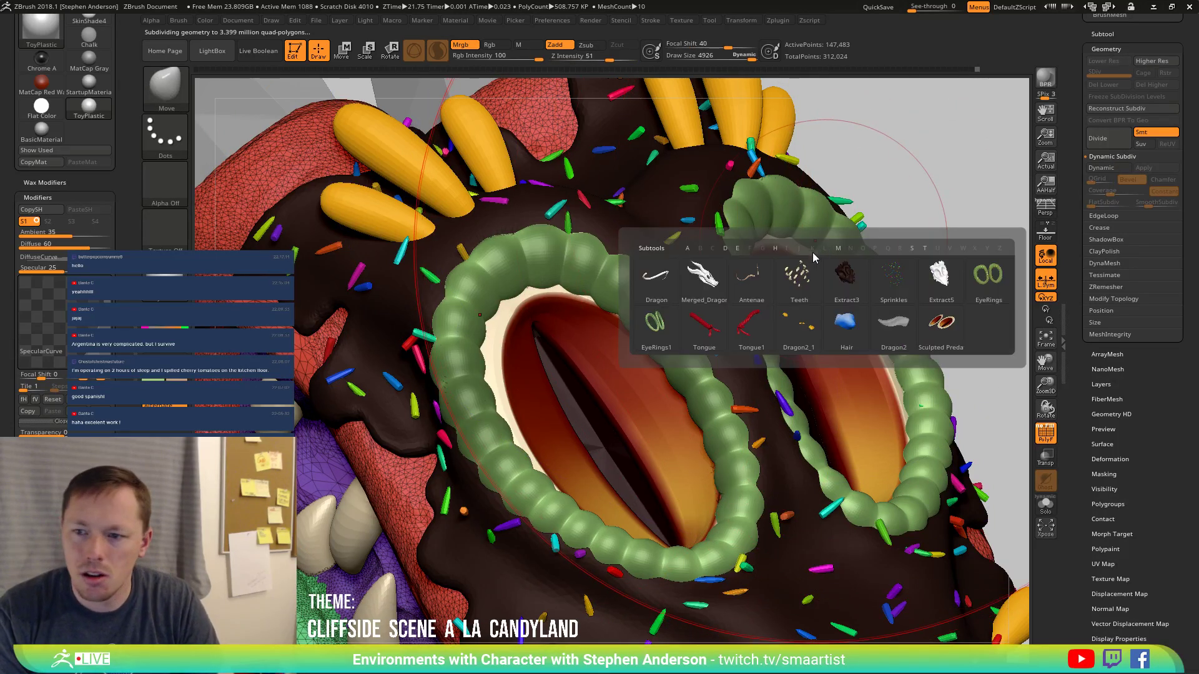
pyautogui.click(656, 328)
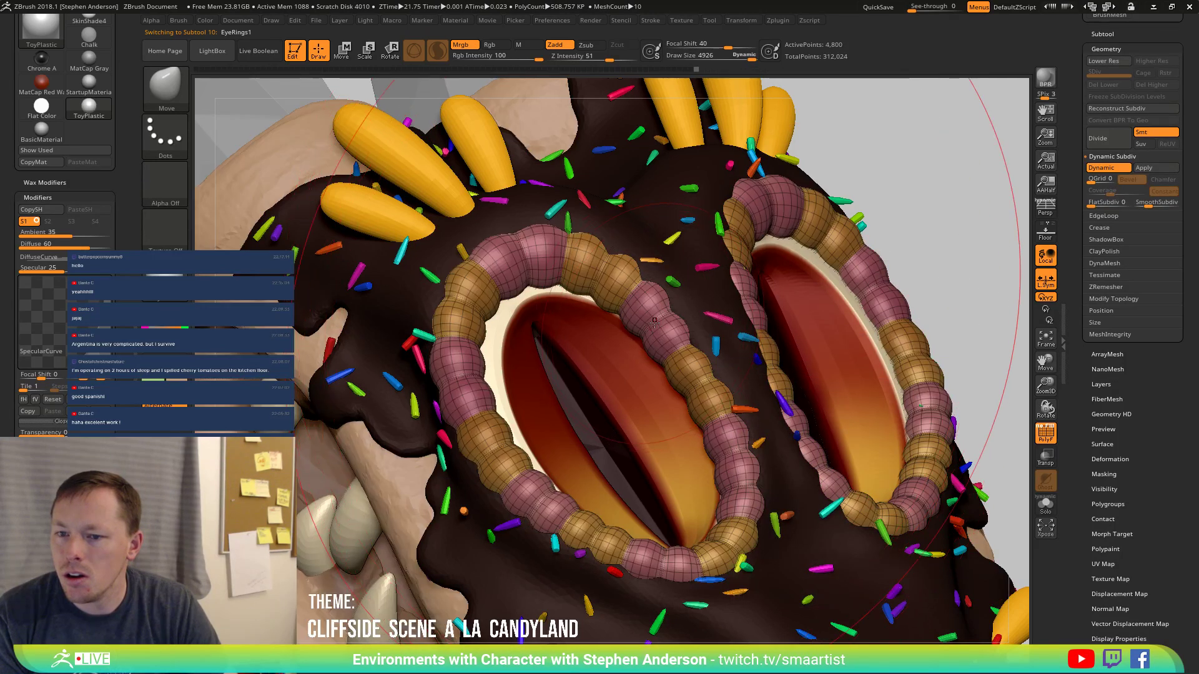
pyautogui.hotkey('shift', 'f')
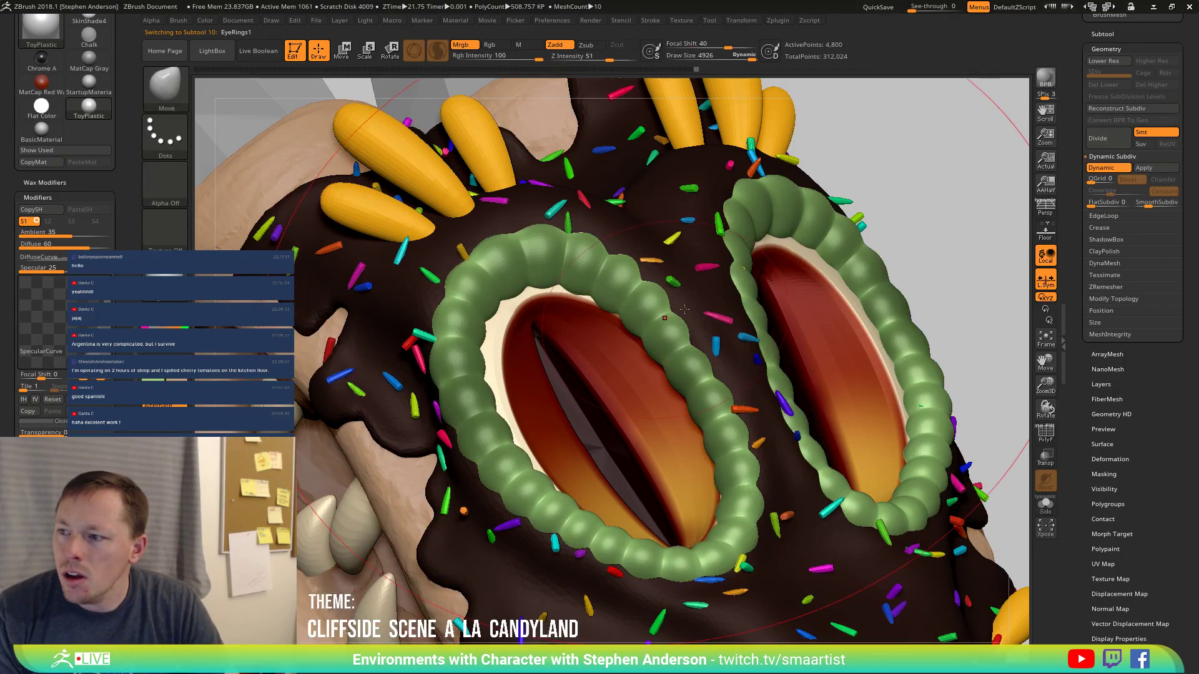
pyautogui.click(1155, 206)
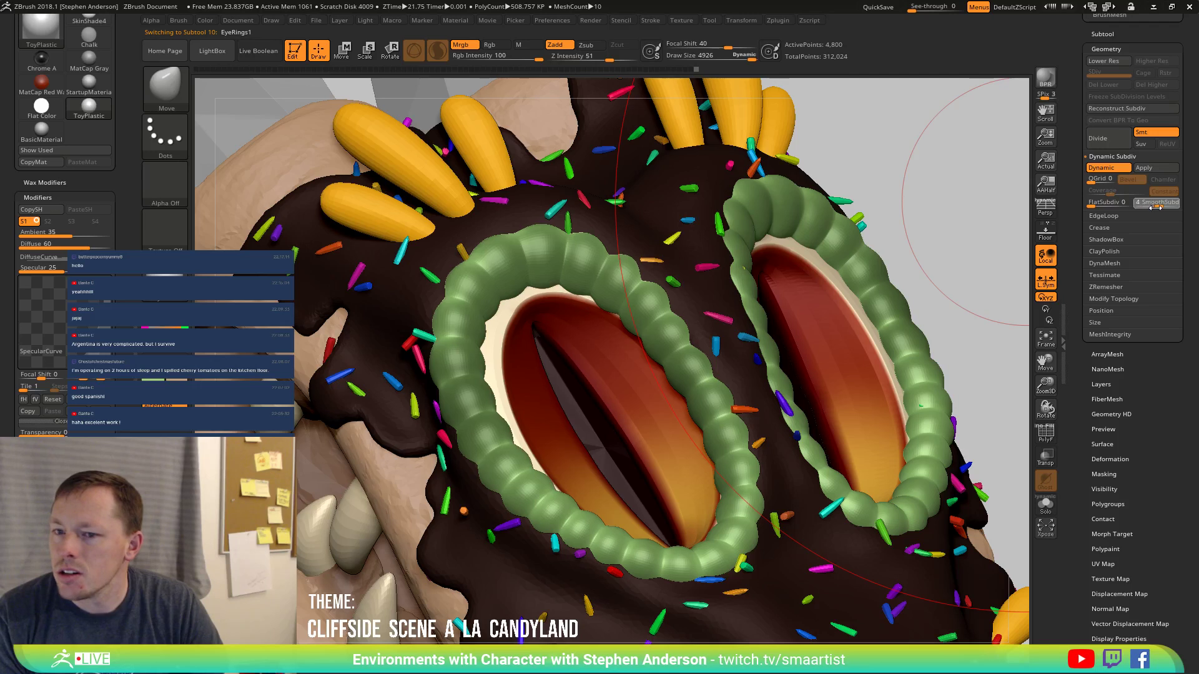
pyautogui.moveTo(1156, 207); pyautogui.dragTo(1154, 212)
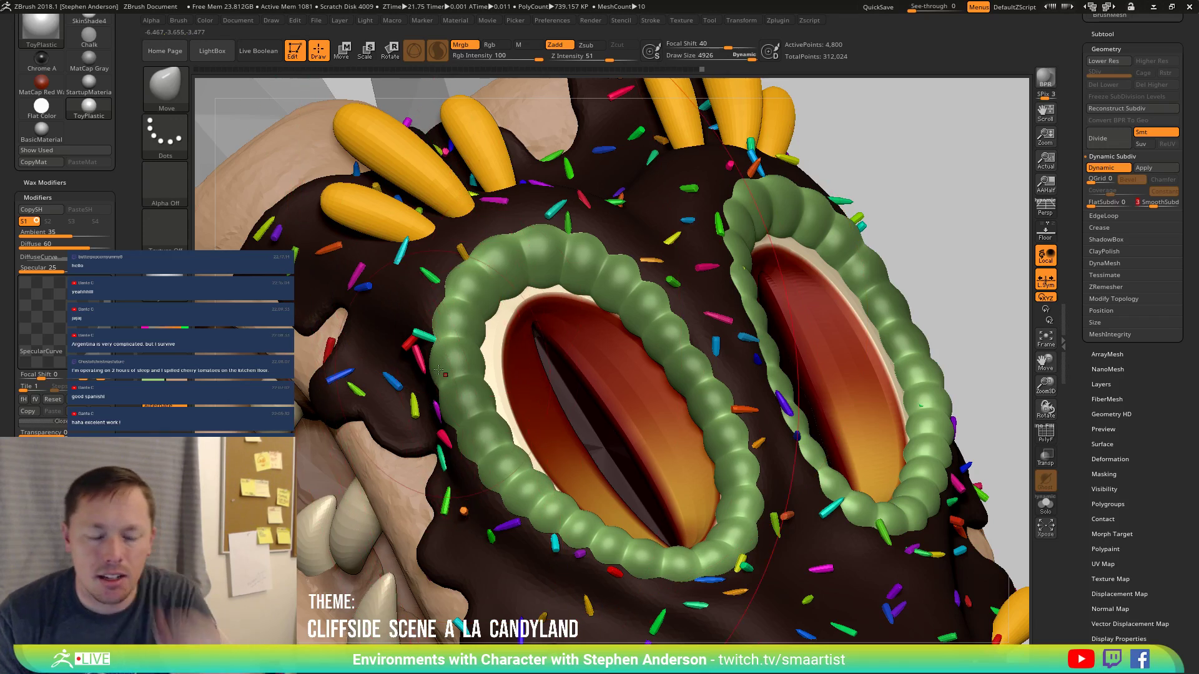
# Reduce the Draw Size to 362 and look over the eyes and head from several distances and angles.
pyautogui.press('s')
pyautogui.moveTo(455, 369); pyautogui.dragTo(393, 370)
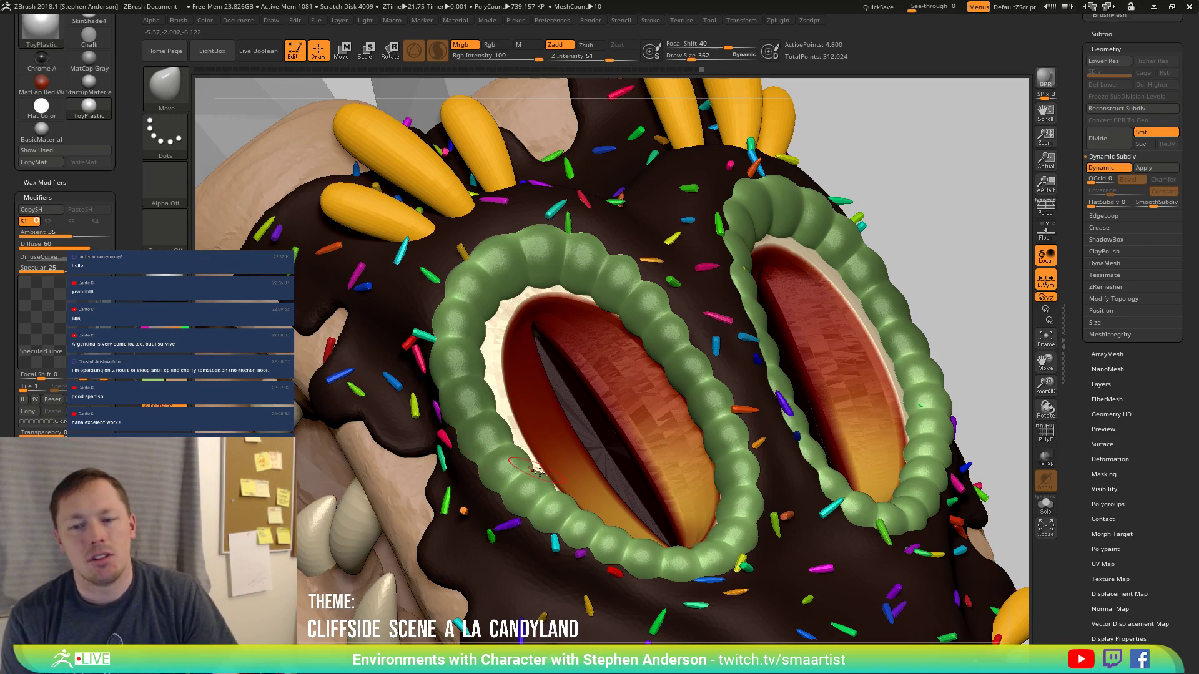
pyautogui.keyDown('ctrl'); pyautogui.moveTo(528, 517); pyautogui.dragTo(500, 425, button='right'); pyautogui.keyUp('ctrl')
pyautogui.keyDown('ctrl'); pyautogui.moveTo(577, 495); pyautogui.dragTo(554, 431, button='right'); pyautogui.keyUp('ctrl')
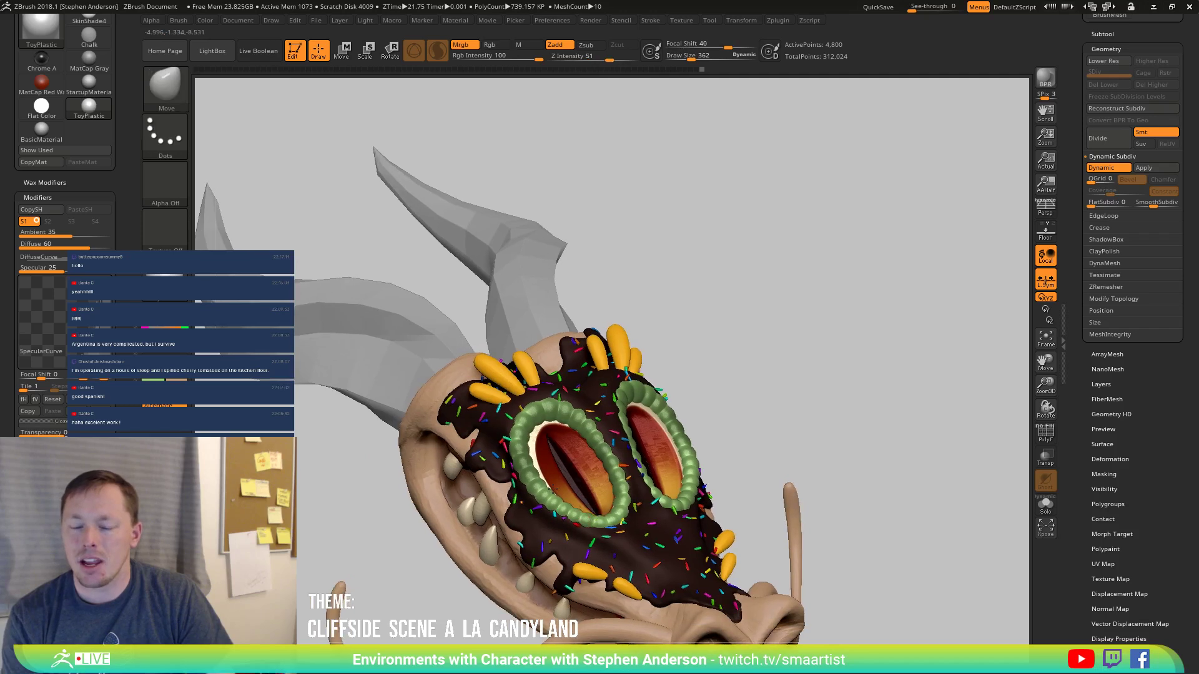
pyautogui.moveTo(595, 518)
pyautogui.keyDown('alt'); pyautogui.mouseDown(button='right')
pyautogui.moveTo(550, 456)
pyautogui.moveTo(539, 460)
pyautogui.moveTo(568, 473)
pyautogui.moveTo(590, 442)
pyautogui.moveTo(666, 410)
pyautogui.moveTo(653, 402)
pyautogui.moveTo(669, 383)
pyautogui.moveTo(605, 388)
pyautogui.moveTo(637, 350)
pyautogui.moveTo(653, 419)
pyautogui.moveTo(722, 372)
pyautogui.moveTo(704, 377)
pyautogui.moveTo(711, 356)
pyautogui.moveTo(686, 401)
pyautogui.moveTo(553, 488)
pyautogui.mouseUp(button='right'); pyautogui.keyUp('alt')
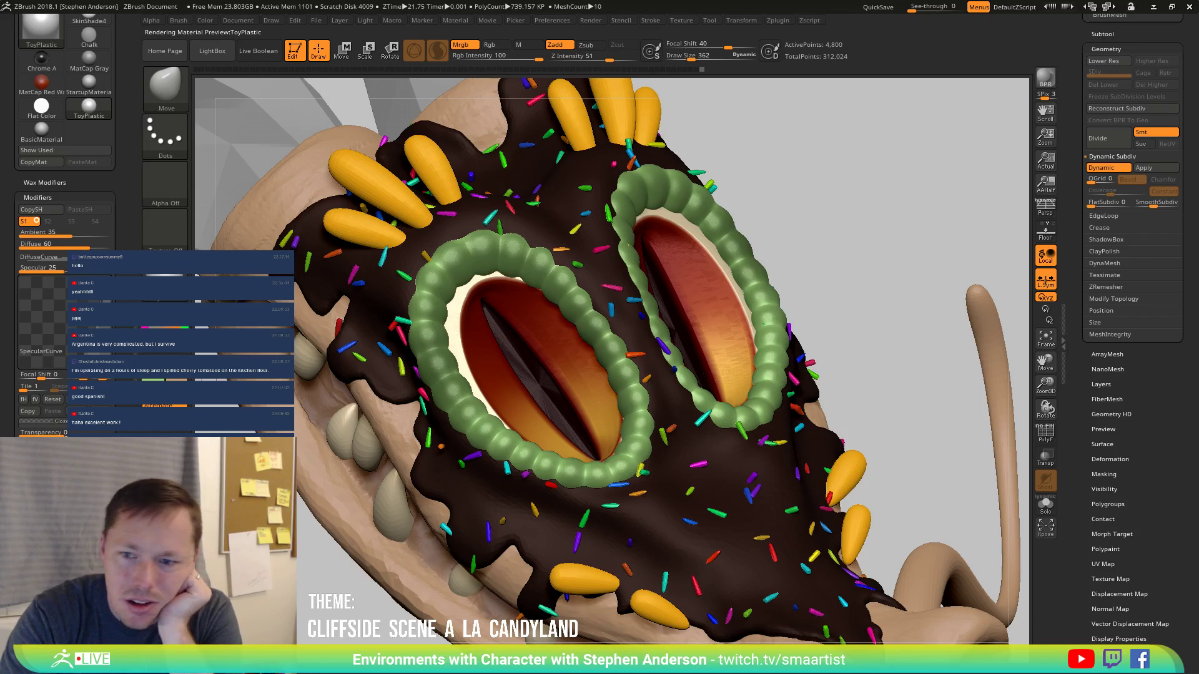
pyautogui.moveTo(813, 334)
pyautogui.mouseDown(button='right')
pyautogui.moveTo(818, 317)
pyautogui.moveTo(877, 347)
pyautogui.moveTo(823, 308)
pyautogui.moveTo(901, 302)
pyautogui.moveTo(867, 278)
pyautogui.moveTo(816, 287)
pyautogui.moveTo(799, 382)
pyautogui.moveTo(825, 377)
pyautogui.mouseUp(button='right')
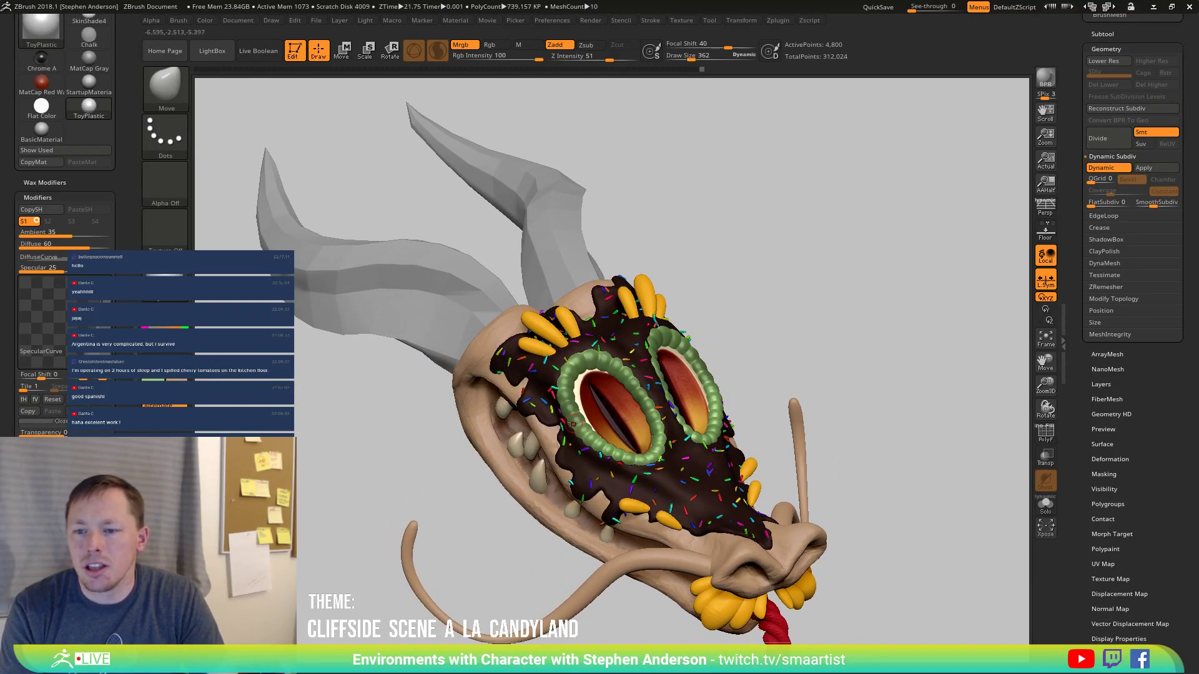
pyautogui.moveTo(573, 423); pyautogui.dragTo(481, 519, button='right')
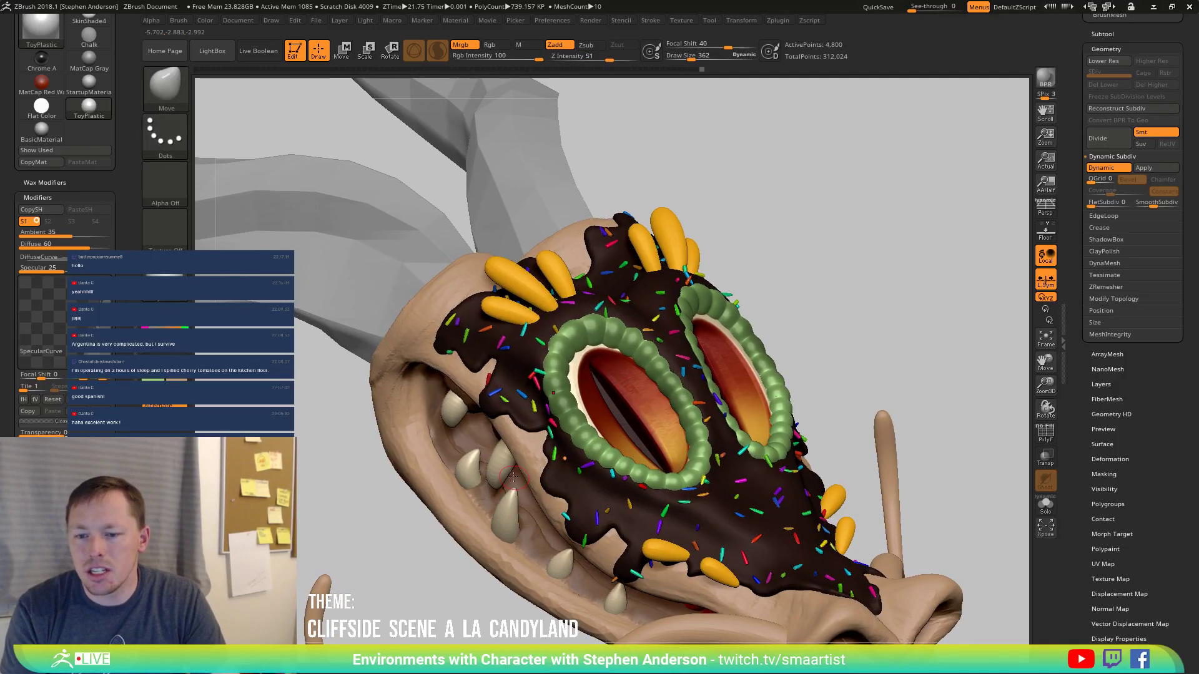
# Make Teeth the active subtool and set its dynamic SmoothSubdiv to 3.
pyautogui.press('n')
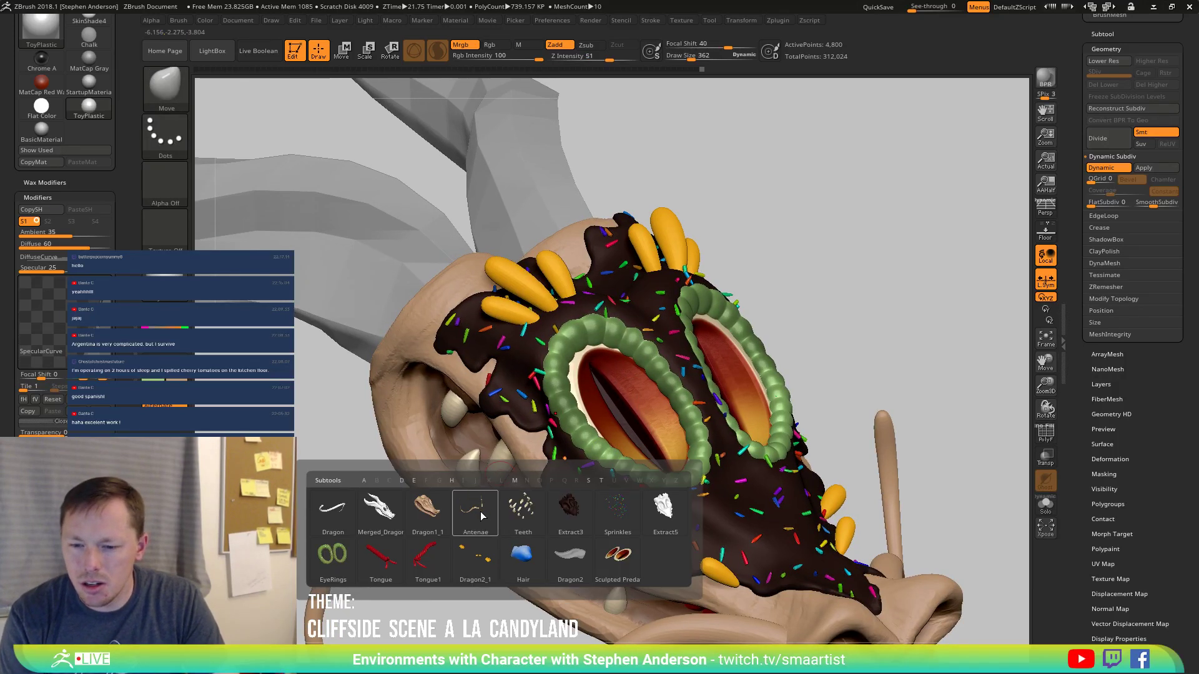
pyautogui.click(522, 509)
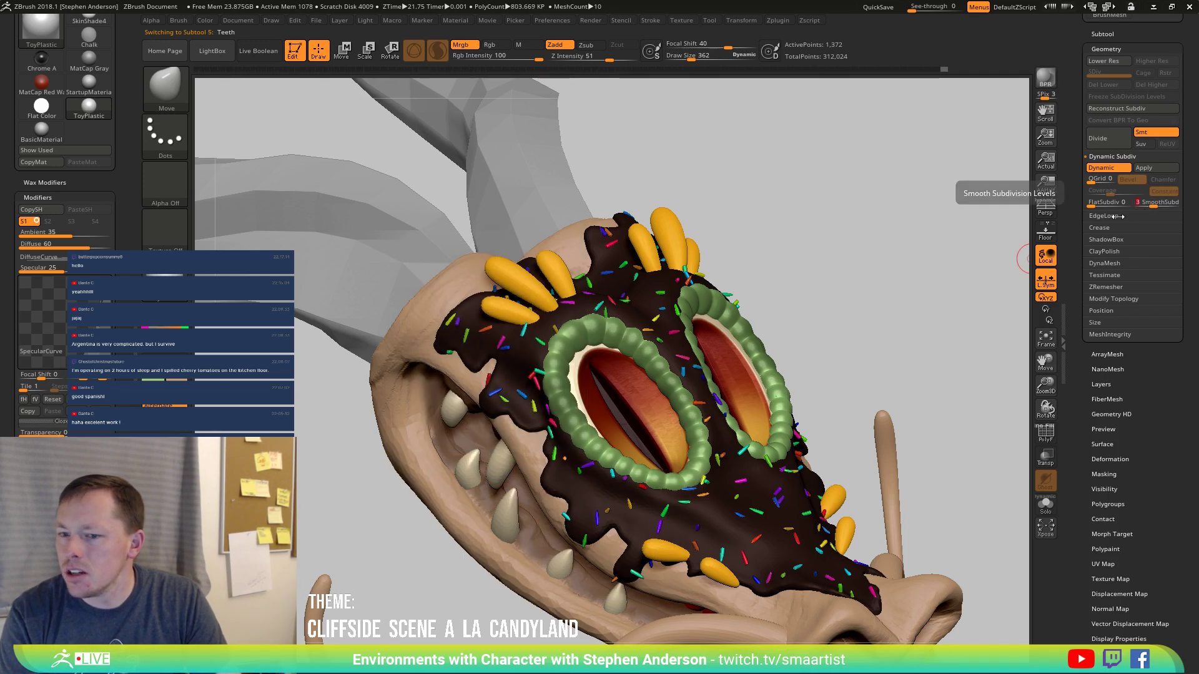
pyautogui.moveTo(843, 308)
pyautogui.mouseDown()
pyautogui.moveTo(808, 271)
pyautogui.moveTo(768, 298)
pyautogui.moveTo(808, 337)
pyautogui.moveTo(821, 331)
pyautogui.mouseUp()
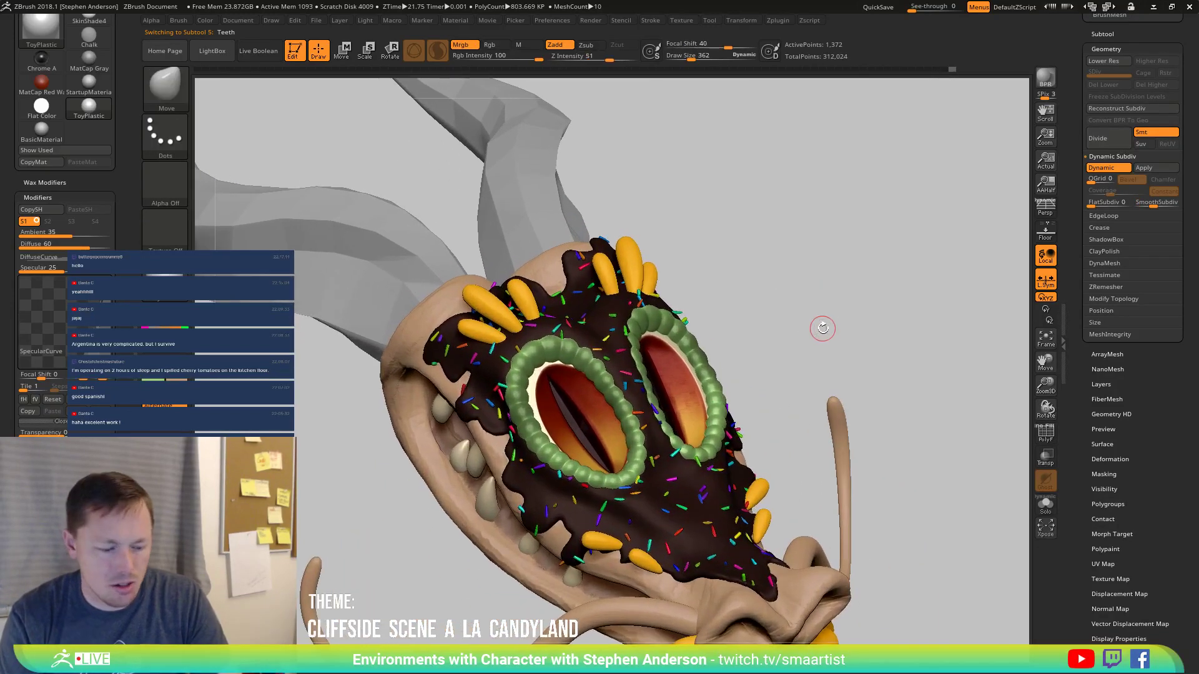
# Make the sculpted eyes the active subtool, check them in Solo mode, and smooth them with dynamic subdivision.
pyautogui.press('n')
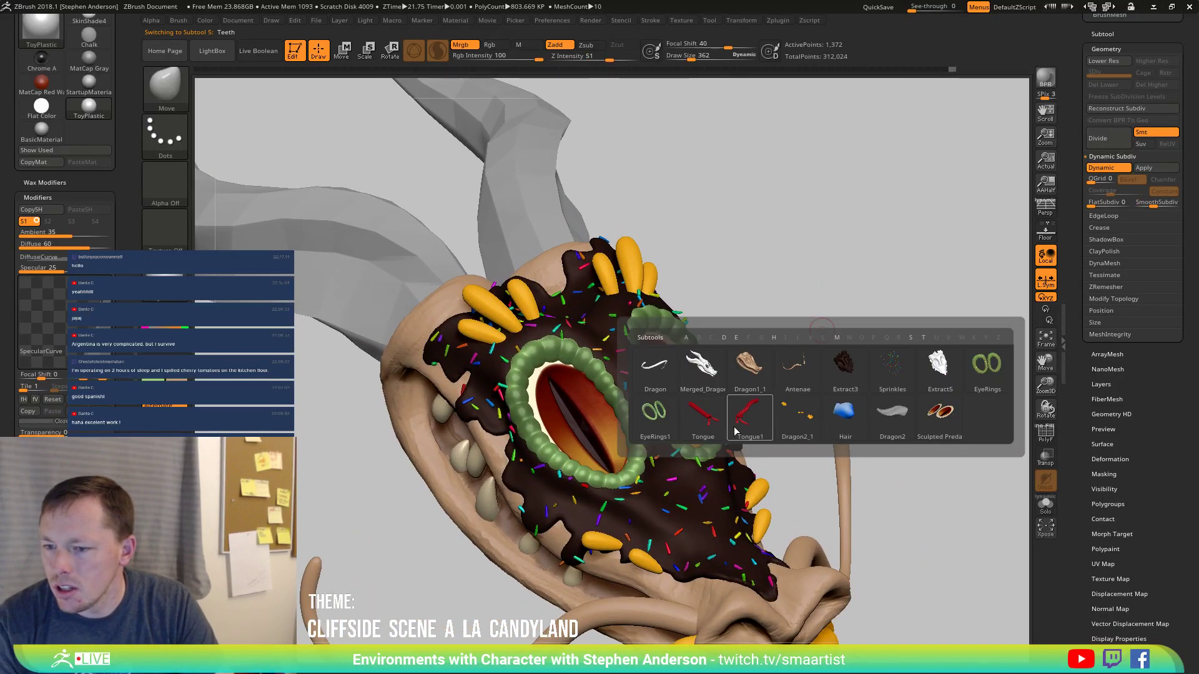
pyautogui.click(943, 413)
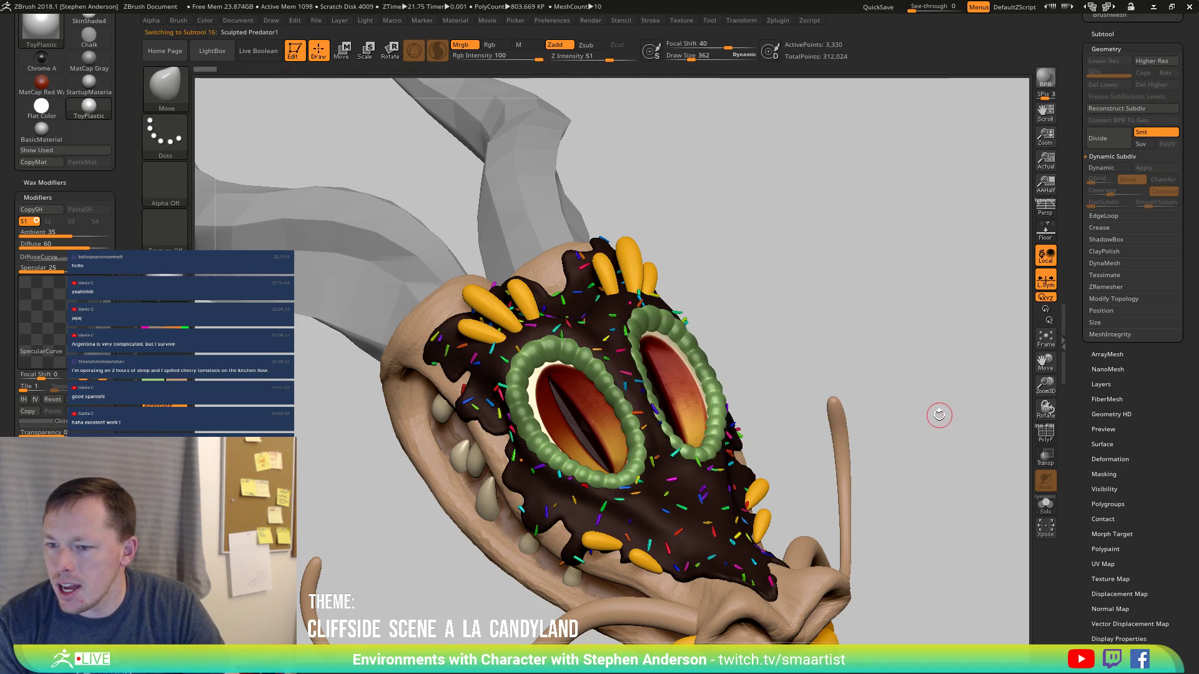
pyautogui.click(1045, 503)
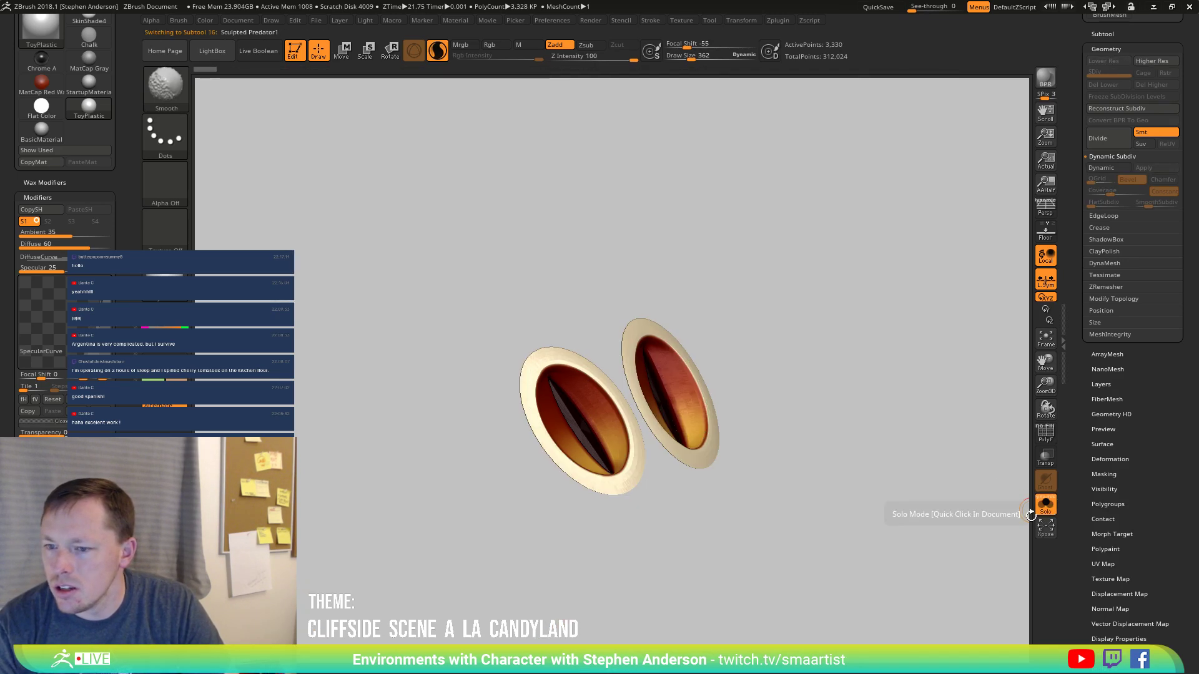
pyautogui.hotkey('shift', 'f')
pyautogui.hotkey('shift', 'f')
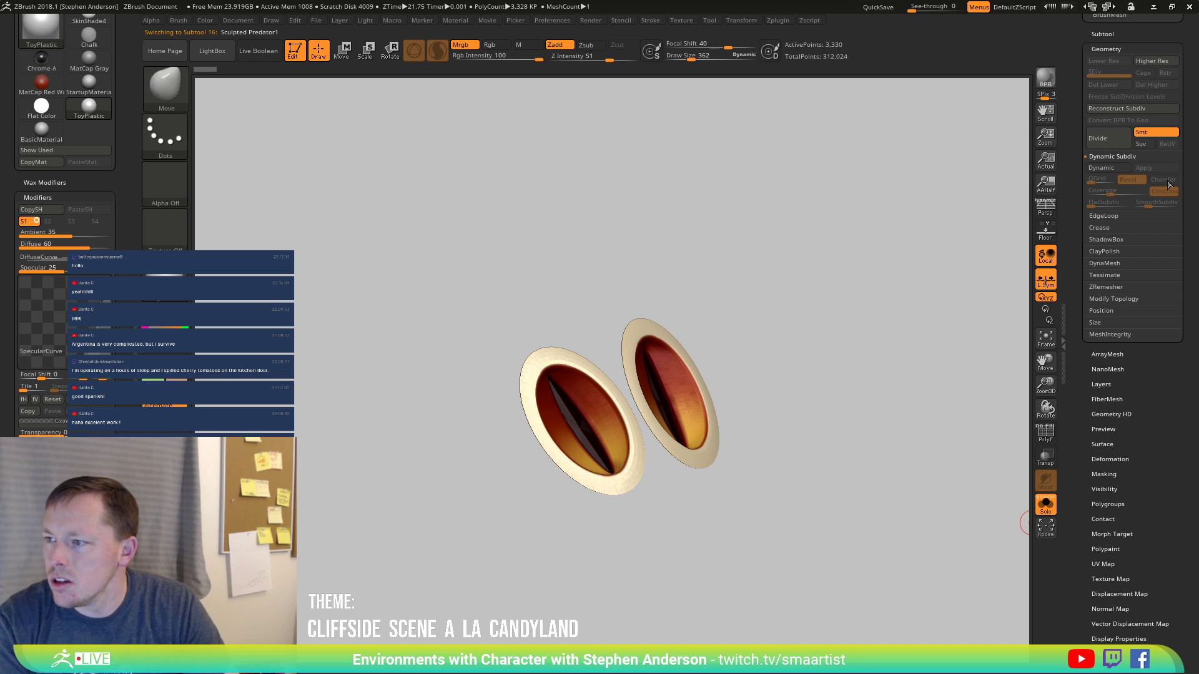
pyautogui.click(1113, 168)
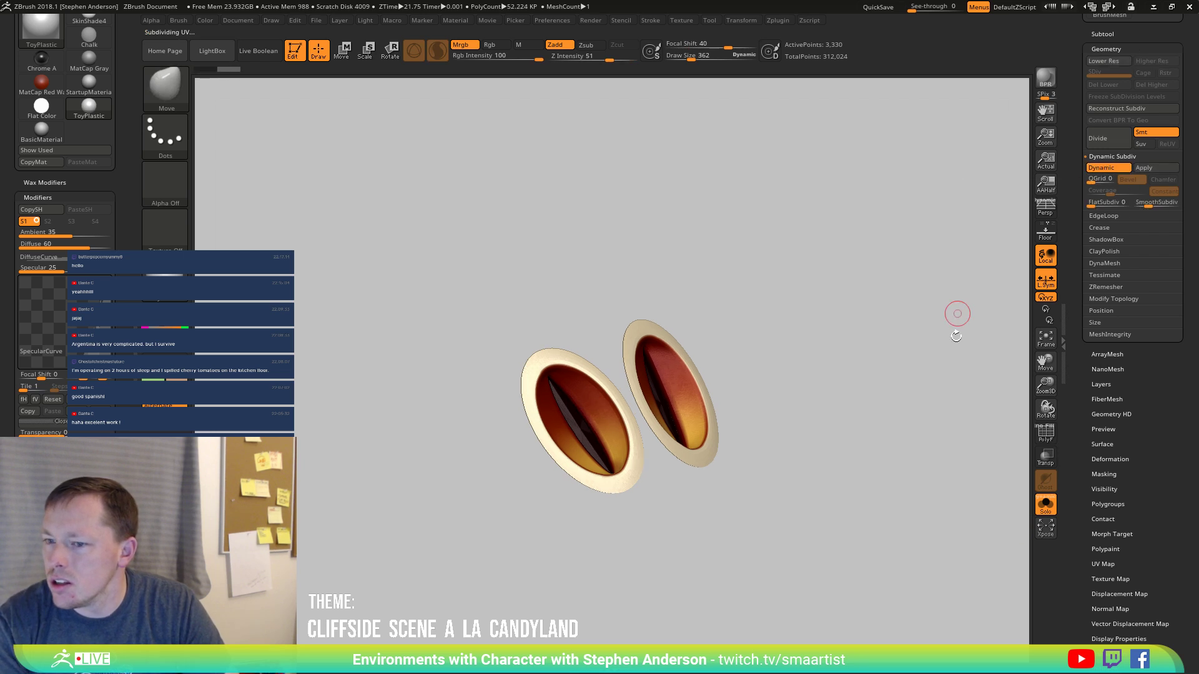
pyautogui.moveTo(936, 459); pyautogui.dragTo(1020, 495)
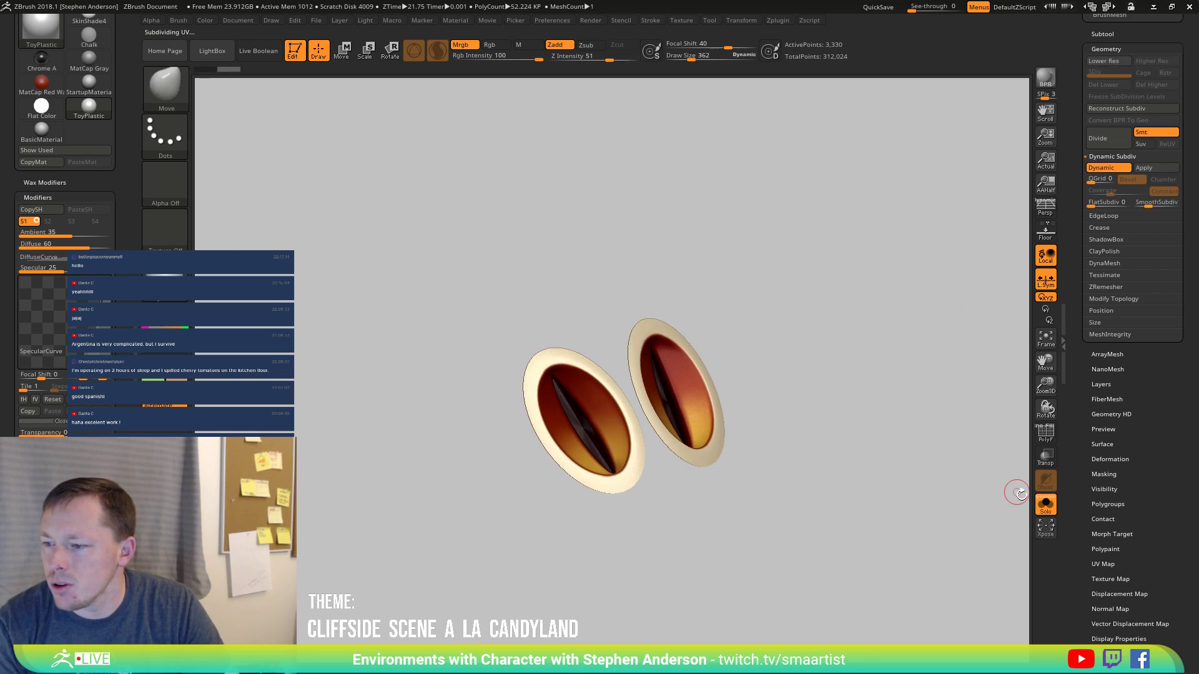
pyautogui.click(1046, 506)
# Hide the rest of the eyes subtool so that only a single slit pupil stays visible.
pyautogui.moveTo(831, 440); pyautogui.dragTo(785, 442)
pyautogui.keyDown('ctrl'); pyautogui.moveTo(784, 442); pyautogui.dragTo(698, 435, button='right'); pyautogui.keyUp('ctrl')
pyautogui.keyDown('ctrl'); pyautogui.keyDown('shift'); pyautogui.click(640, 424); pyautogui.keyUp('shift'); pyautogui.keyUp('ctrl')
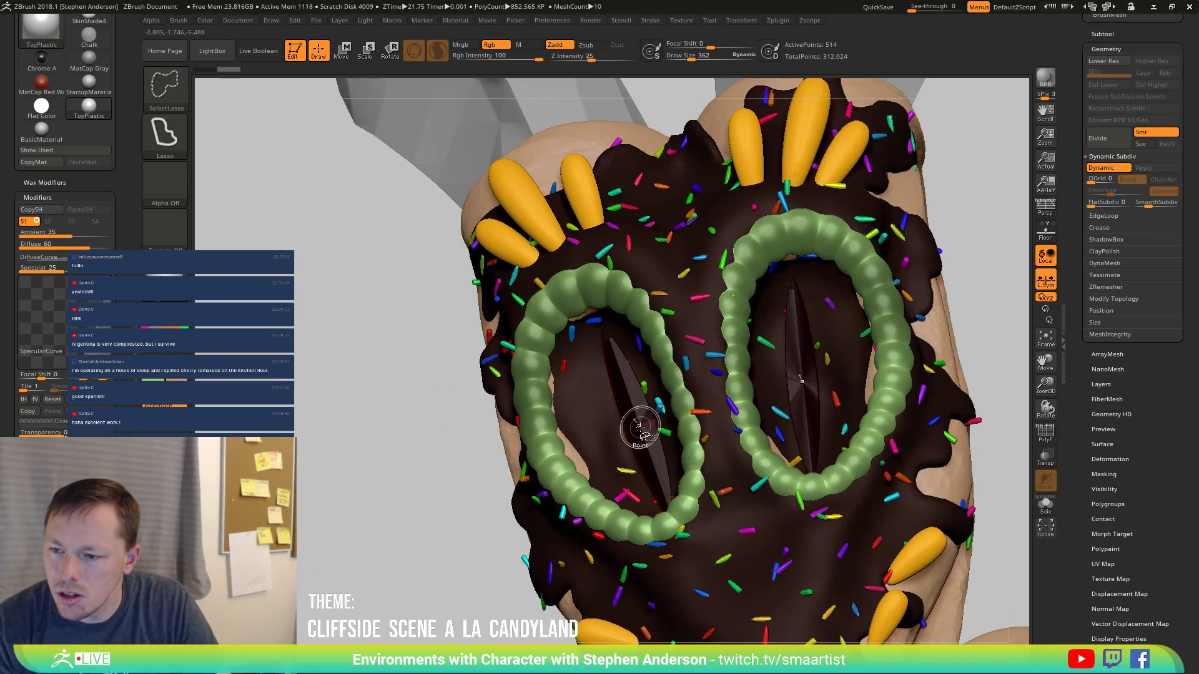
pyautogui.moveTo(669, 425)
pyautogui.mouseDown()
pyautogui.moveTo(694, 427)
pyautogui.moveTo(668, 445)
pyautogui.mouseUp()
pyautogui.keyDown('ctrl'); pyautogui.keyDown('shift'); pyautogui.click(693, 431); pyautogui.keyUp('shift'); pyautogui.keyUp('ctrl')
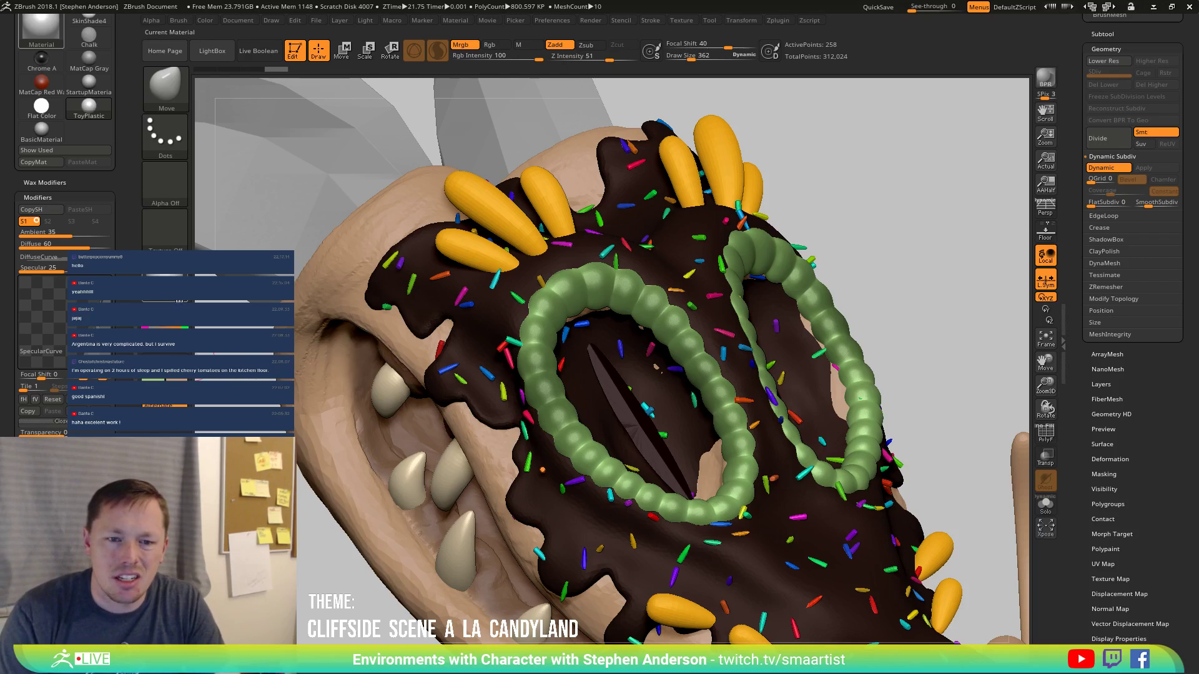
# Fill the isolated pupil with the Outline Thin material, applying material only and no color.
pyautogui.press('m')
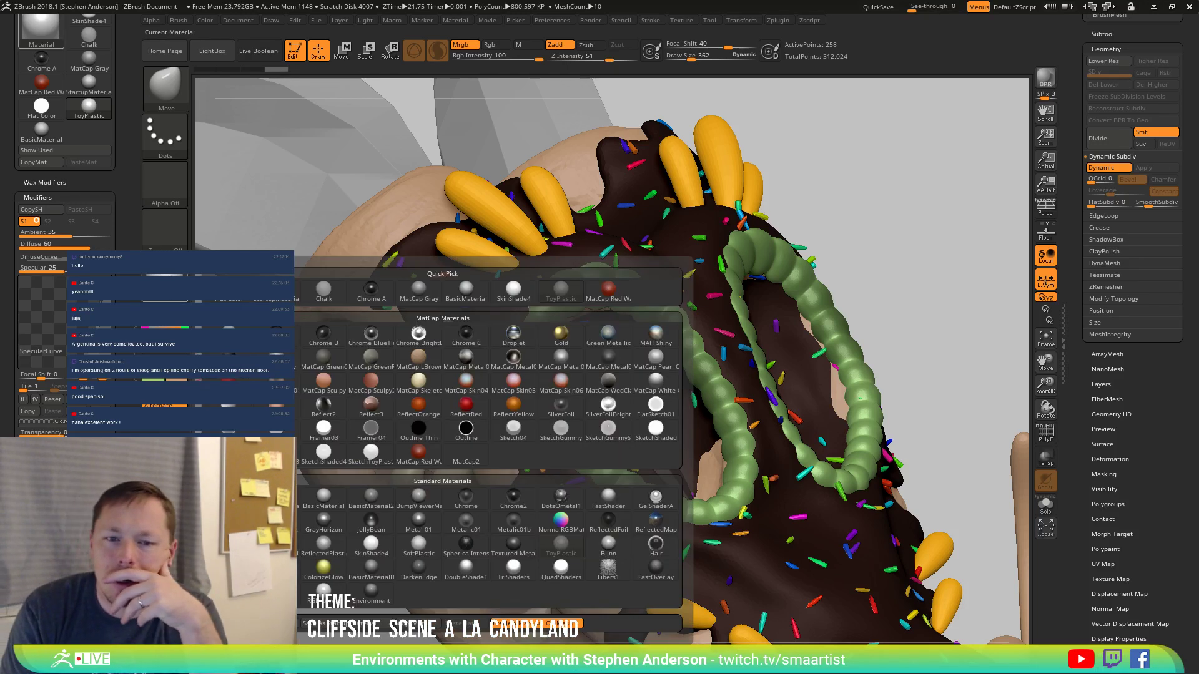
pyautogui.click(419, 431)
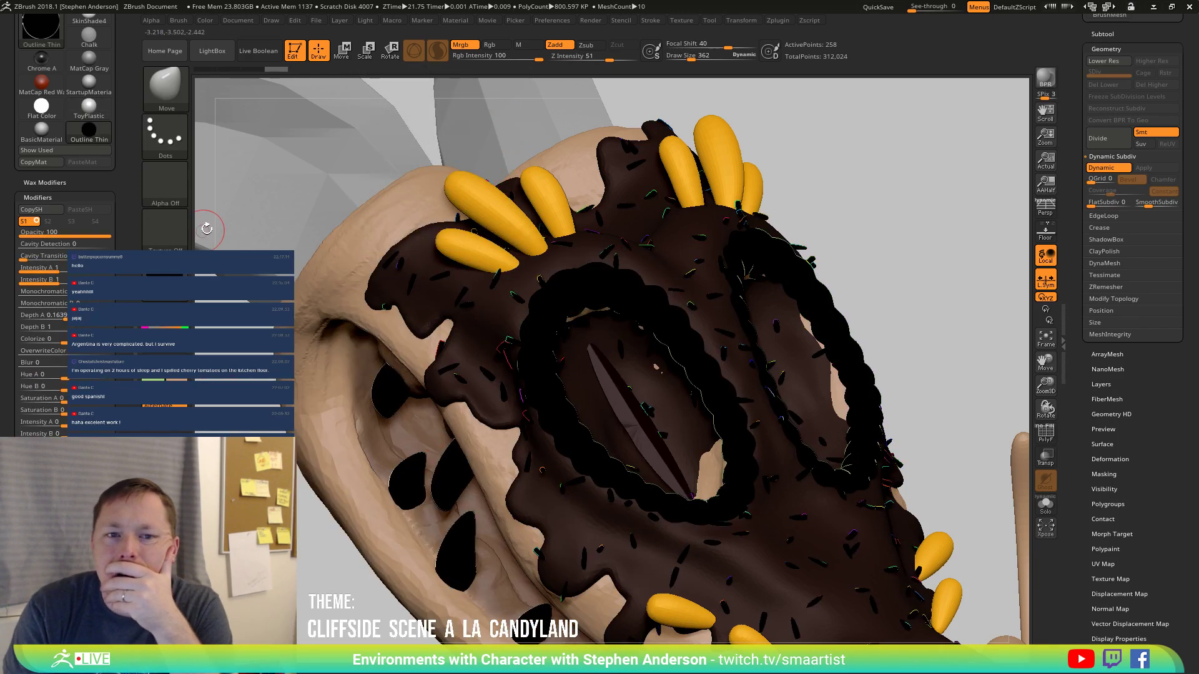
pyautogui.click(519, 45)
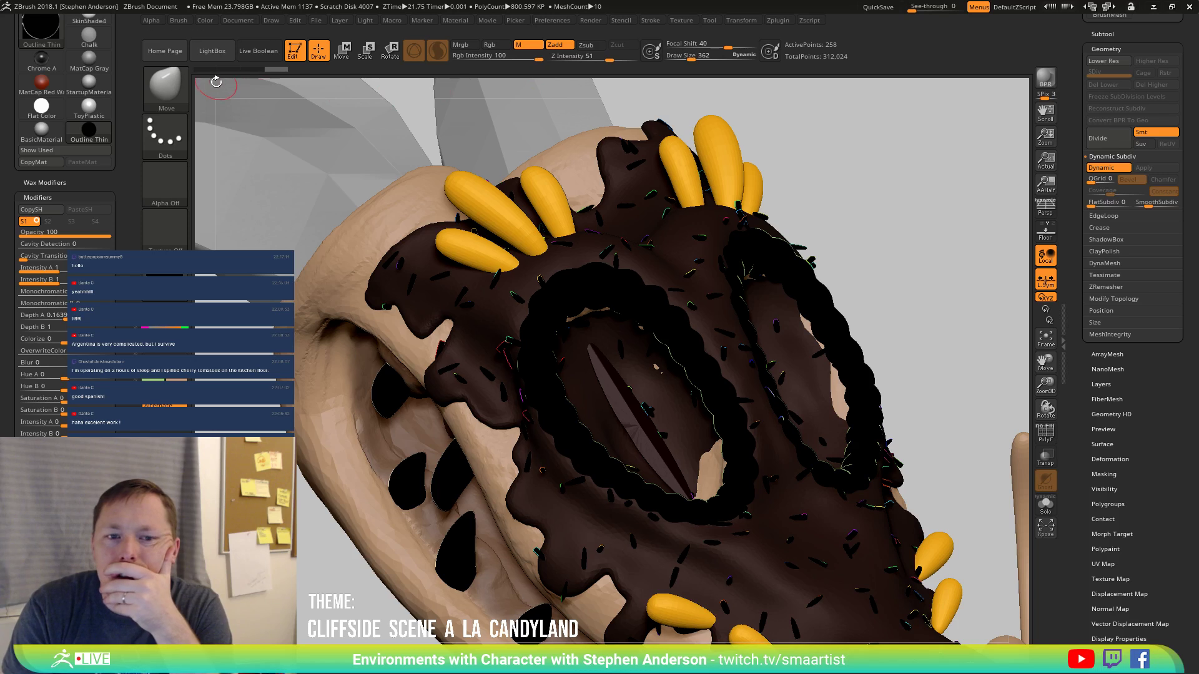
pyautogui.click(211, 21)
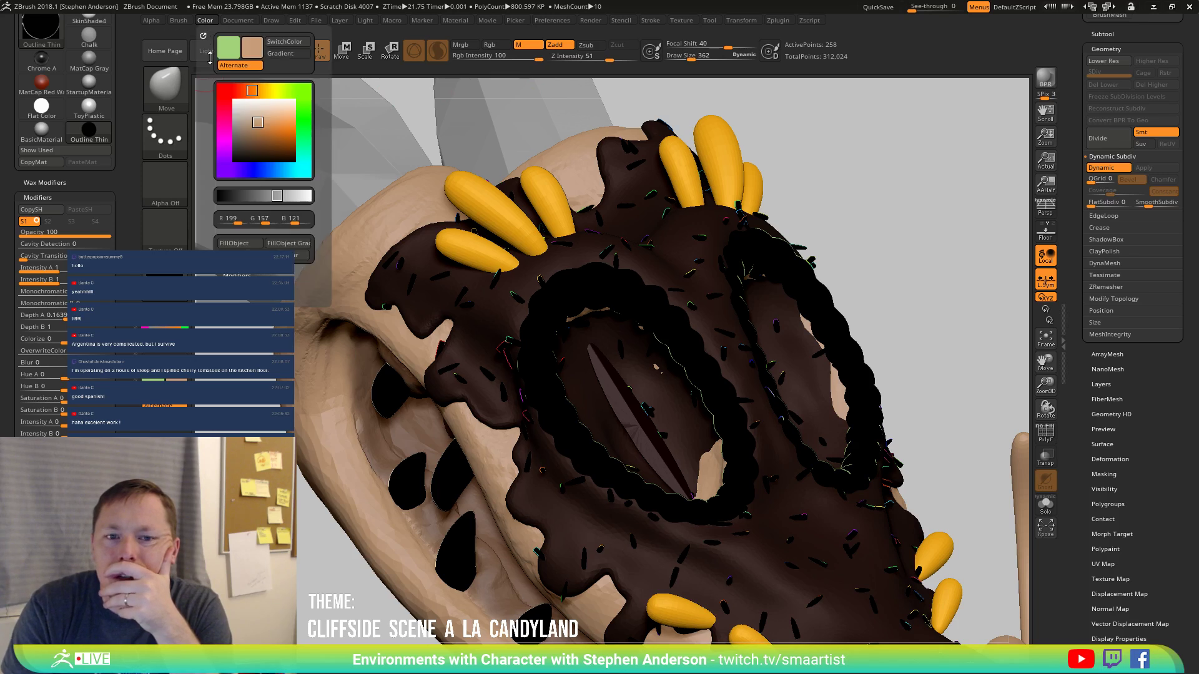
pyautogui.click(247, 244)
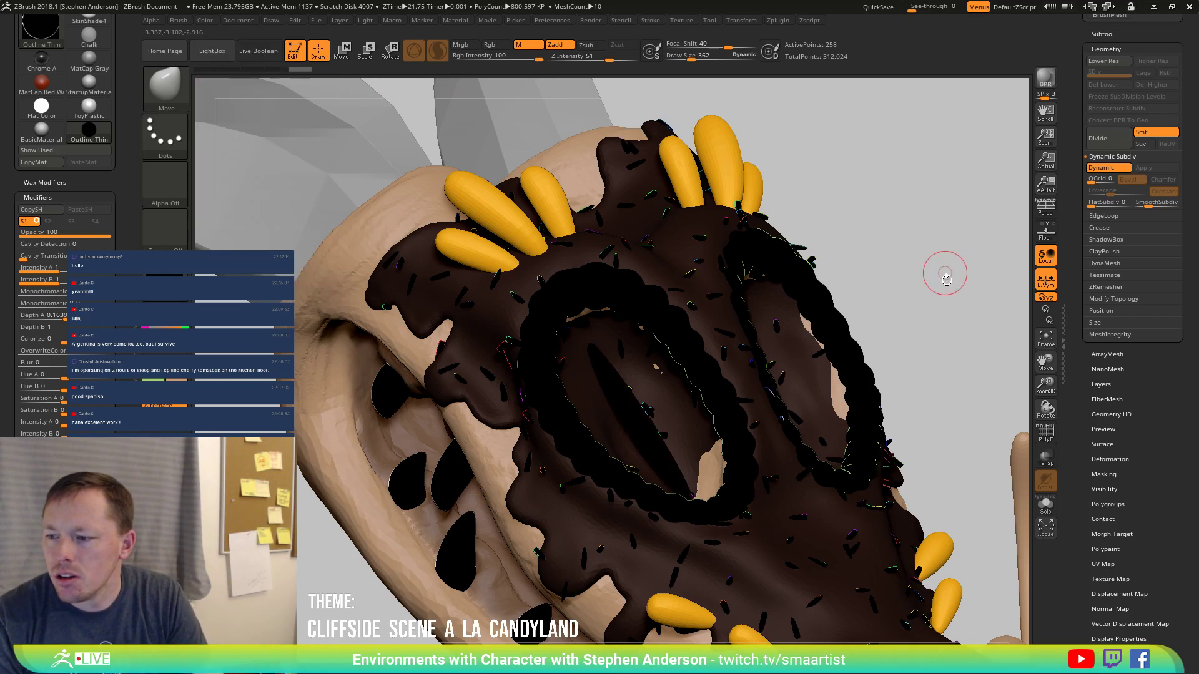
# Switch the active material back to SkinShade4 and restore the visibility of the complete sculpted eyes.
pyautogui.press('m')
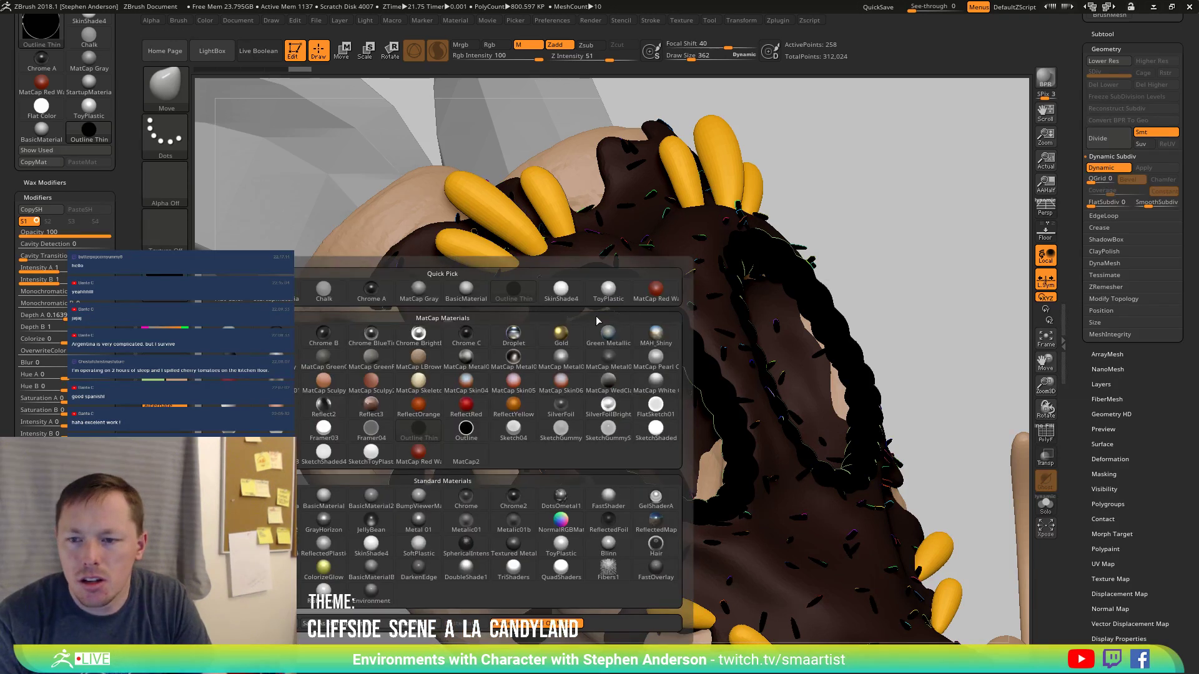
pyautogui.click(559, 294)
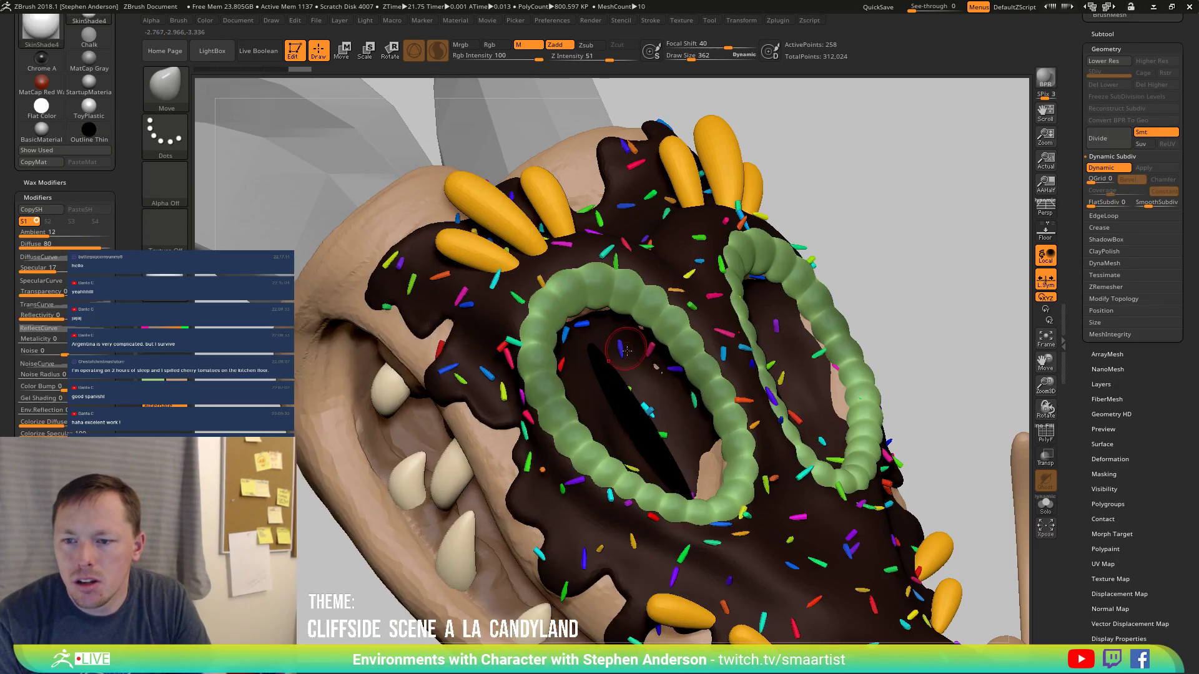
pyautogui.press('f')
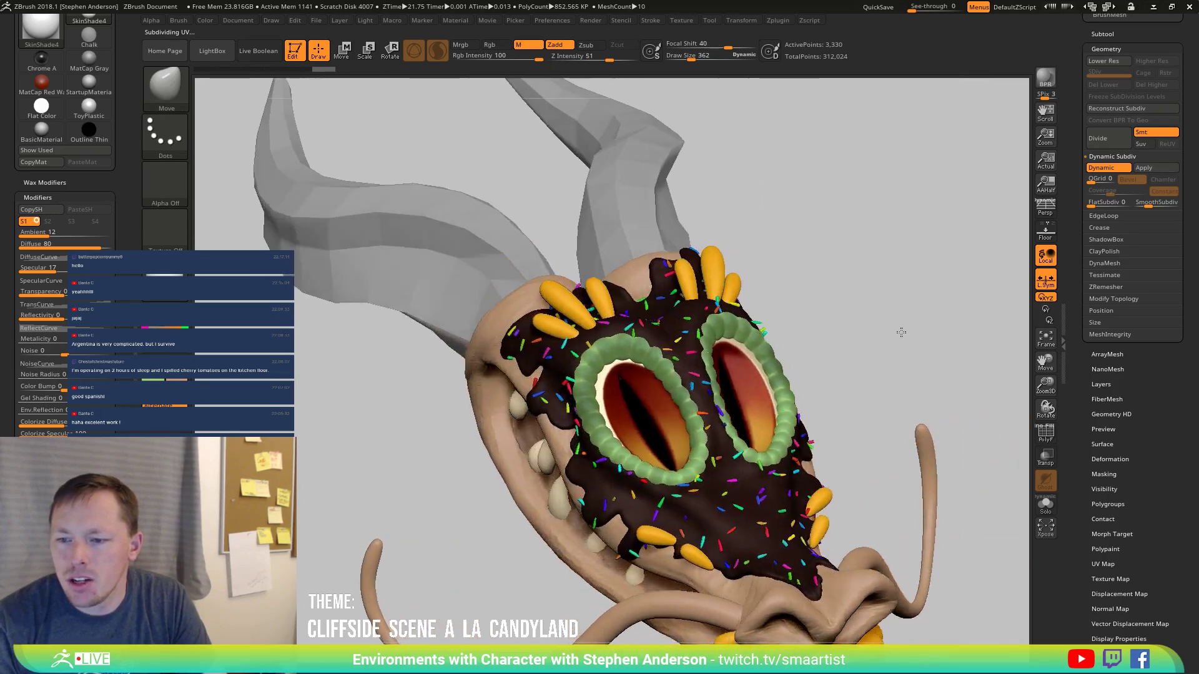
pyautogui.moveTo(901, 332)
pyautogui.mouseDown()
pyautogui.moveTo(870, 302)
pyautogui.moveTo(867, 343)
pyautogui.moveTo(905, 343)
pyautogui.moveTo(888, 367)
pyautogui.moveTo(896, 335)
pyautogui.moveTo(869, 319)
pyautogui.moveTo(830, 350)
pyautogui.moveTo(850, 406)
pyautogui.moveTo(861, 395)
pyautogui.moveTo(687, 437)
pyautogui.mouseUp()
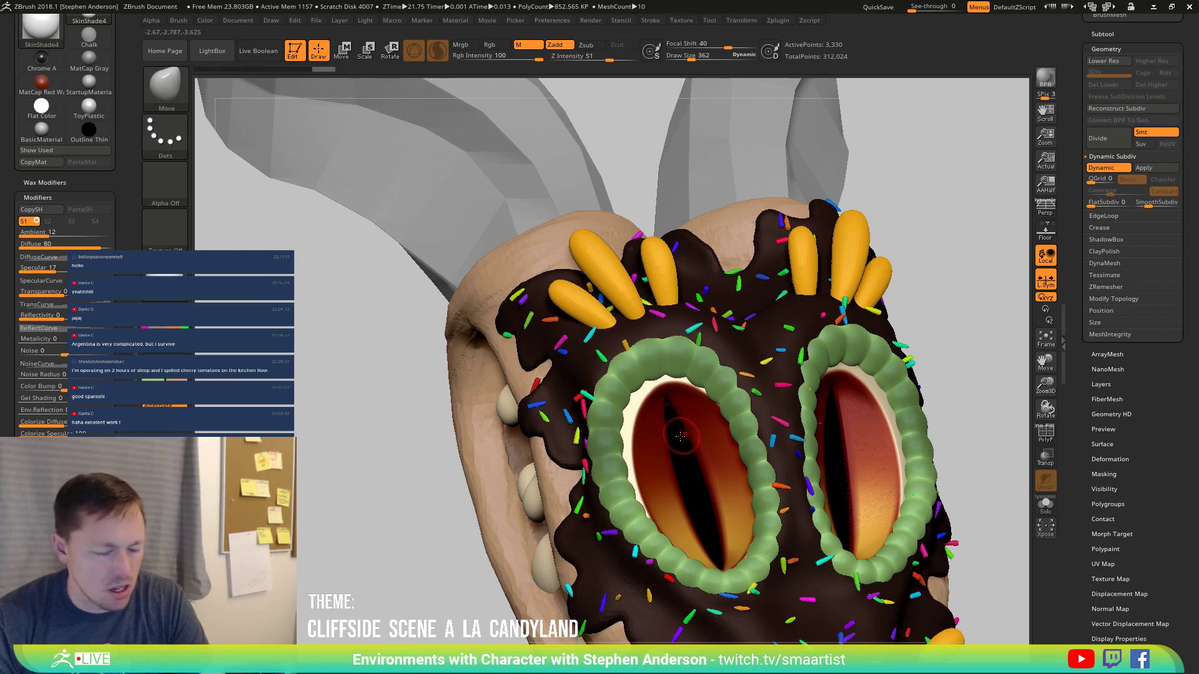
# Make the chocolate icing the active subtool and choose the Move brush with a draw size of 540.
pyautogui.keyDown('alt'); pyautogui.click(504, 268); pyautogui.keyUp('alt')
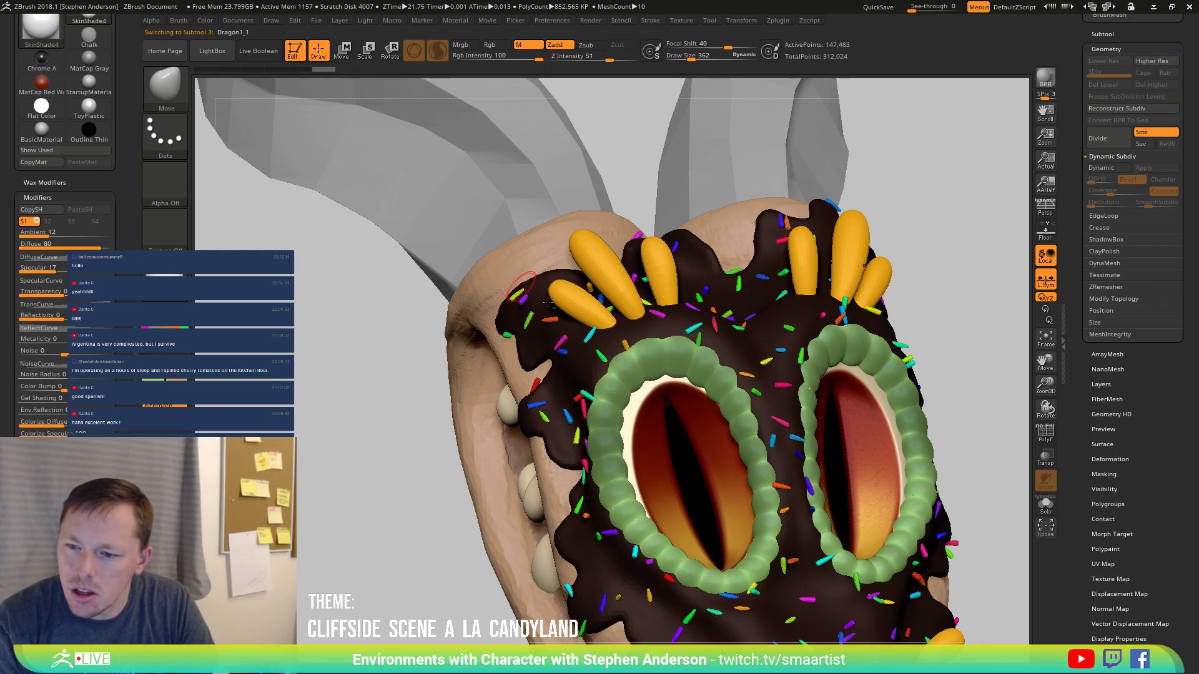
pyautogui.keyDown('ctrl'); pyautogui.moveTo(944, 287); pyautogui.dragTo(989, 340); pyautogui.keyUp('ctrl')
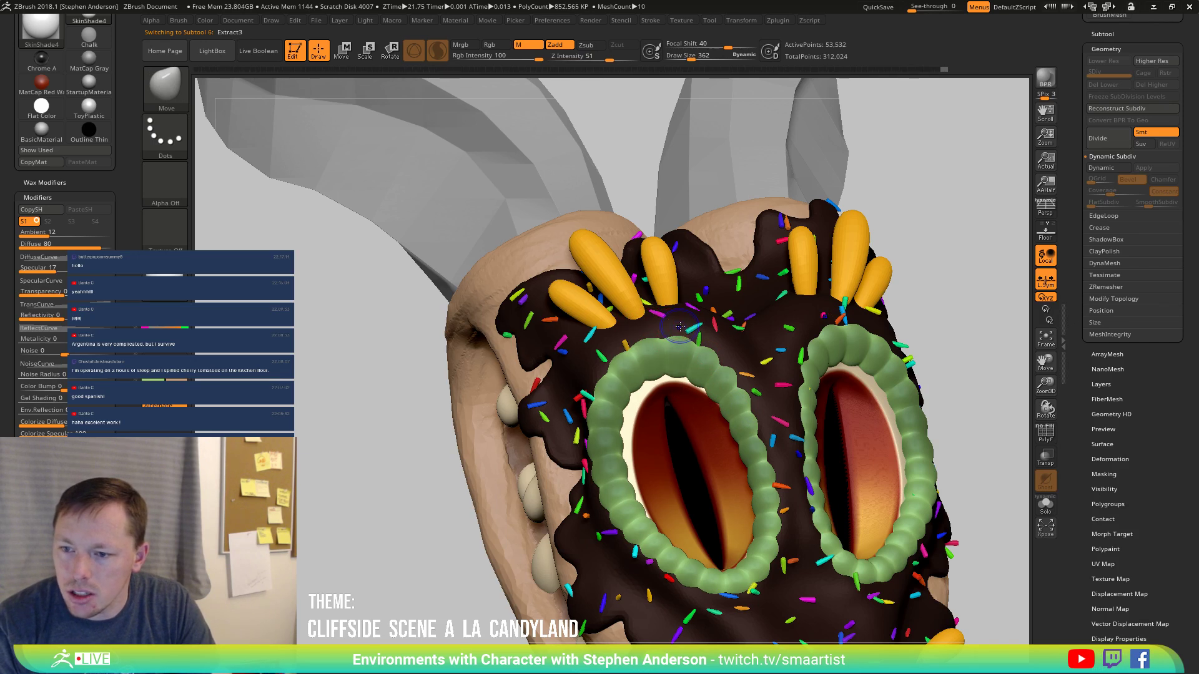
pyautogui.press('b')
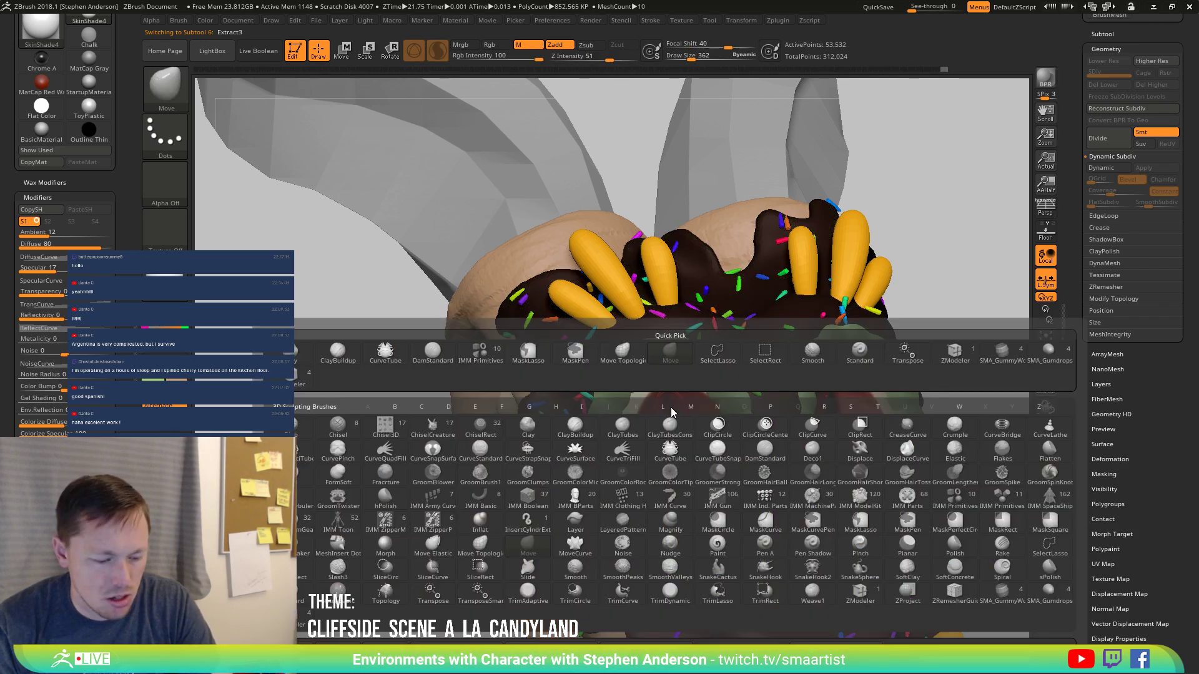
pyautogui.press('m')
pyautogui.press('v')
pyautogui.press(']')
pyautogui.press(']')
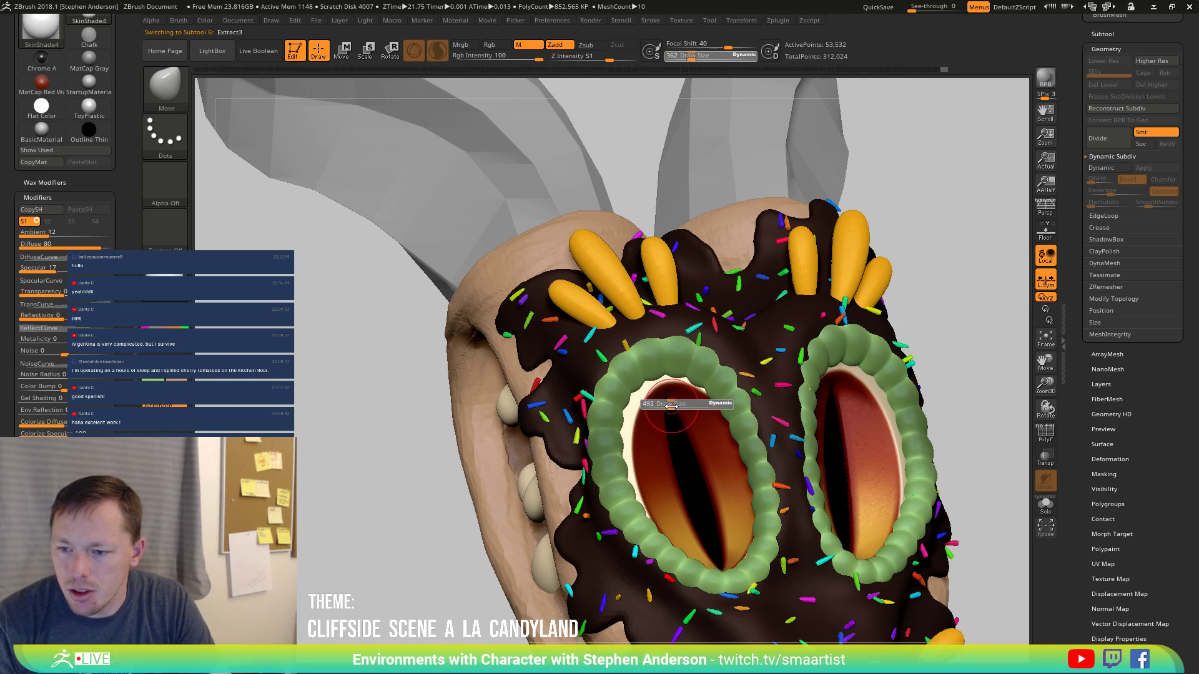
pyautogui.moveTo(652, 405); pyautogui.dragTo(773, 379, button='right')
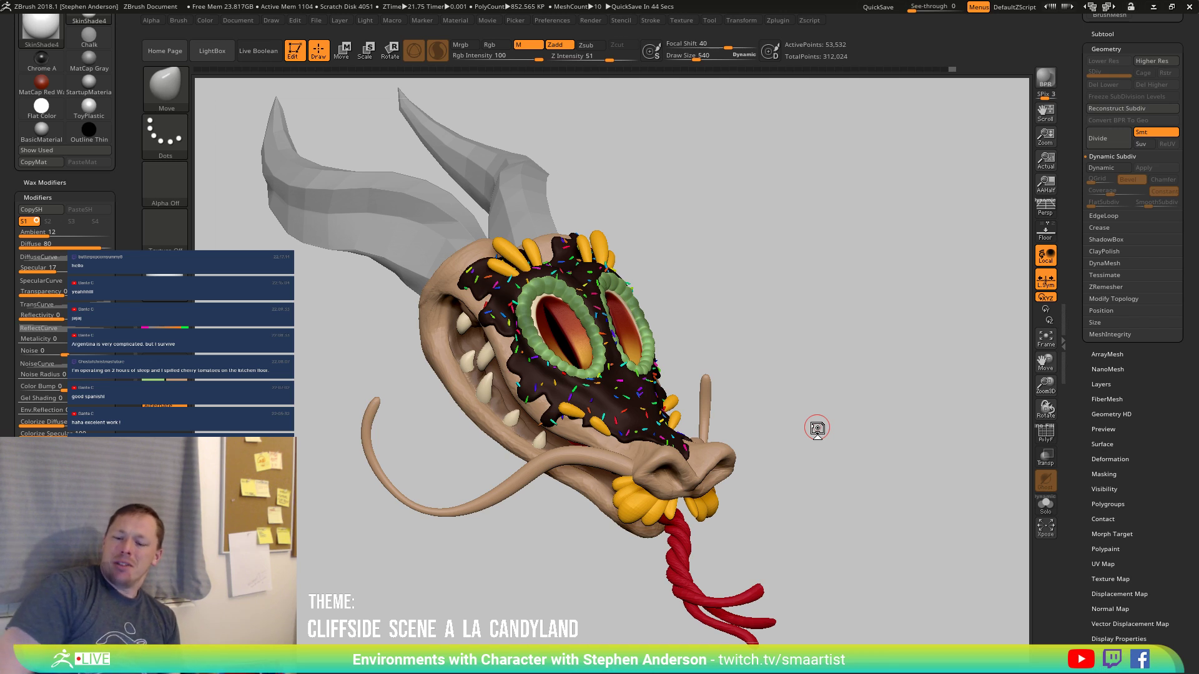
# Make the Dragon1_1 head the active subtool and open the library of NoiseMaker presets for its surface.
pyautogui.press('n')
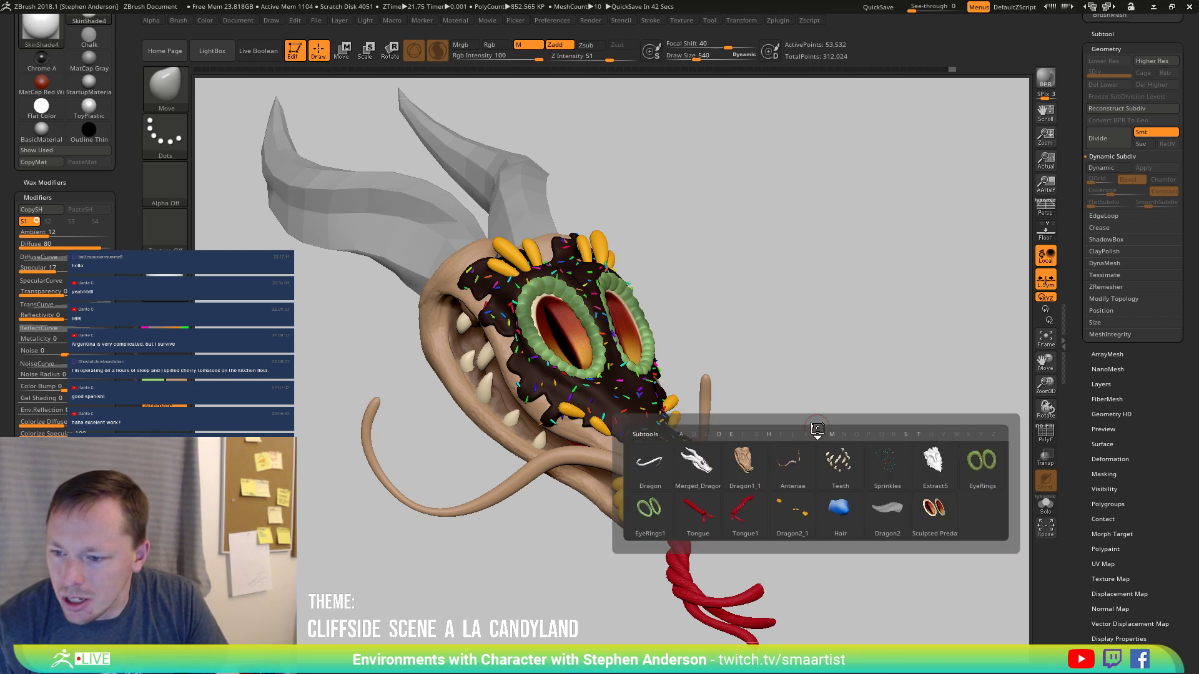
pyautogui.click(743, 464)
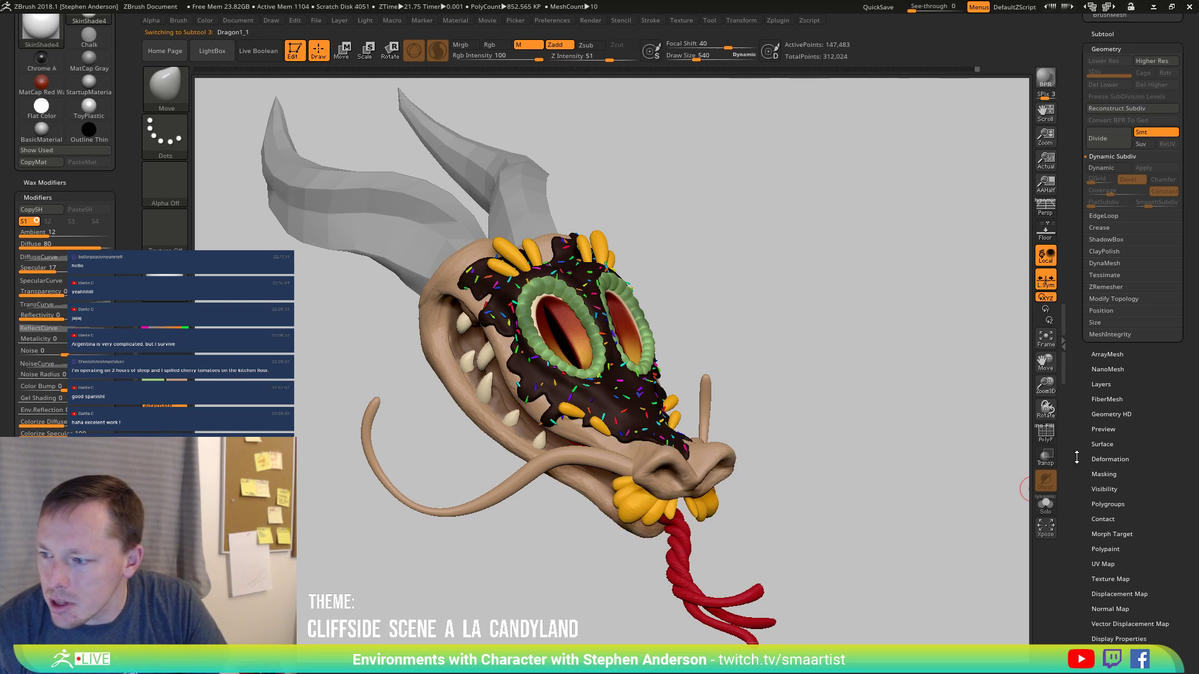
pyautogui.click(1109, 444)
pyautogui.click(1135, 377)
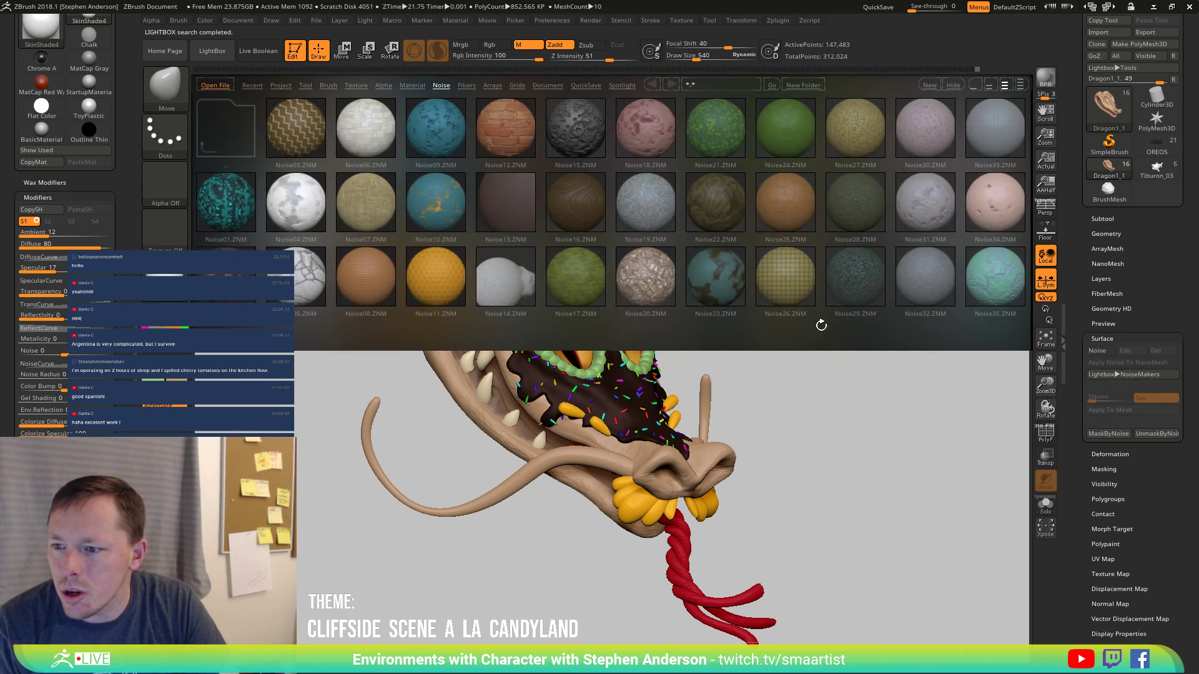
# Pick the Noise38 preset as surface noise for the dragon head and close the preset library.
pyautogui.hscroll(5, 812, 324)
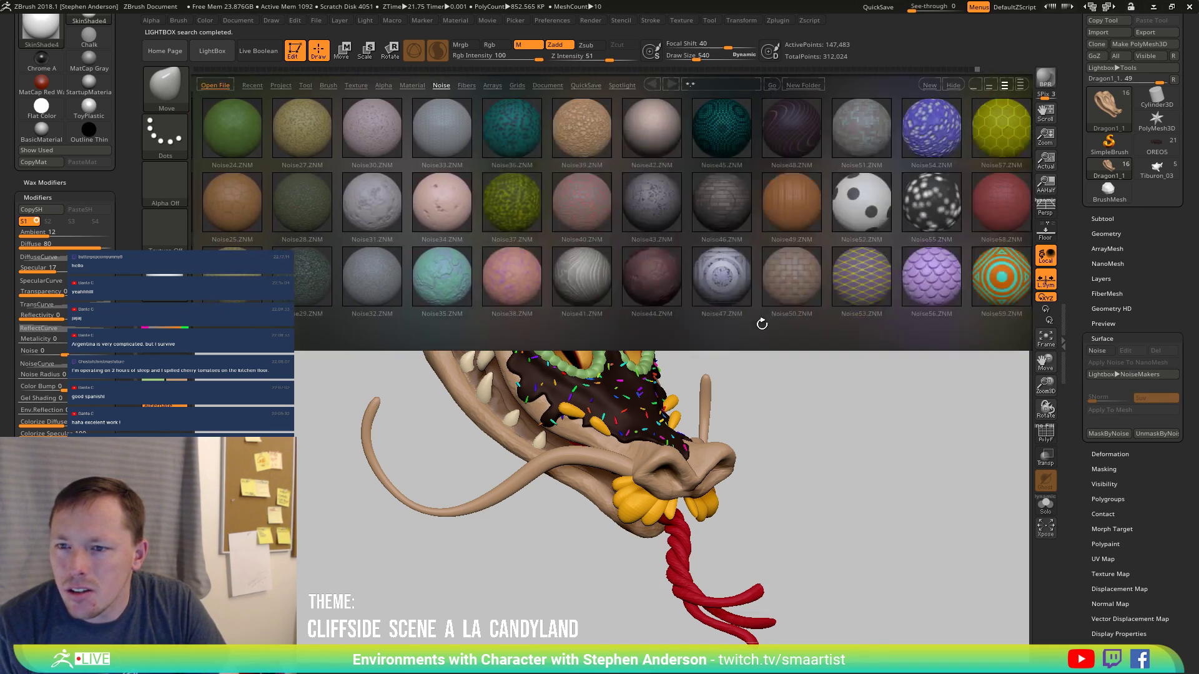
pyautogui.hscroll(5, 755, 327)
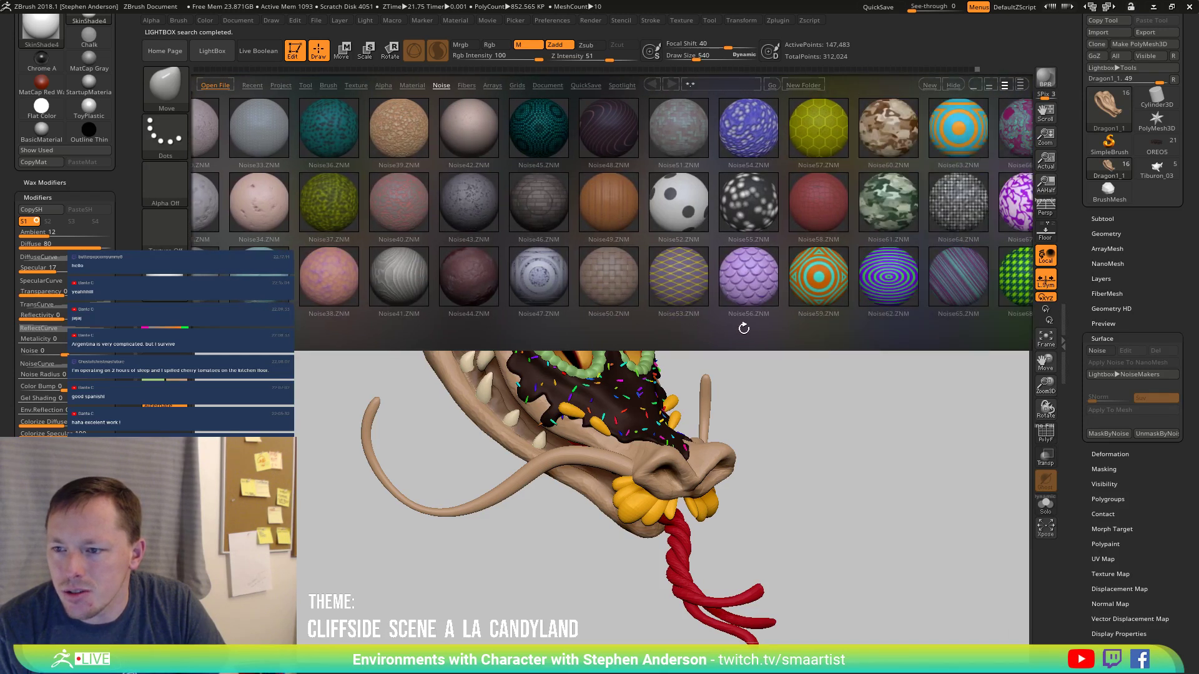
pyautogui.hscroll(3, 685, 335)
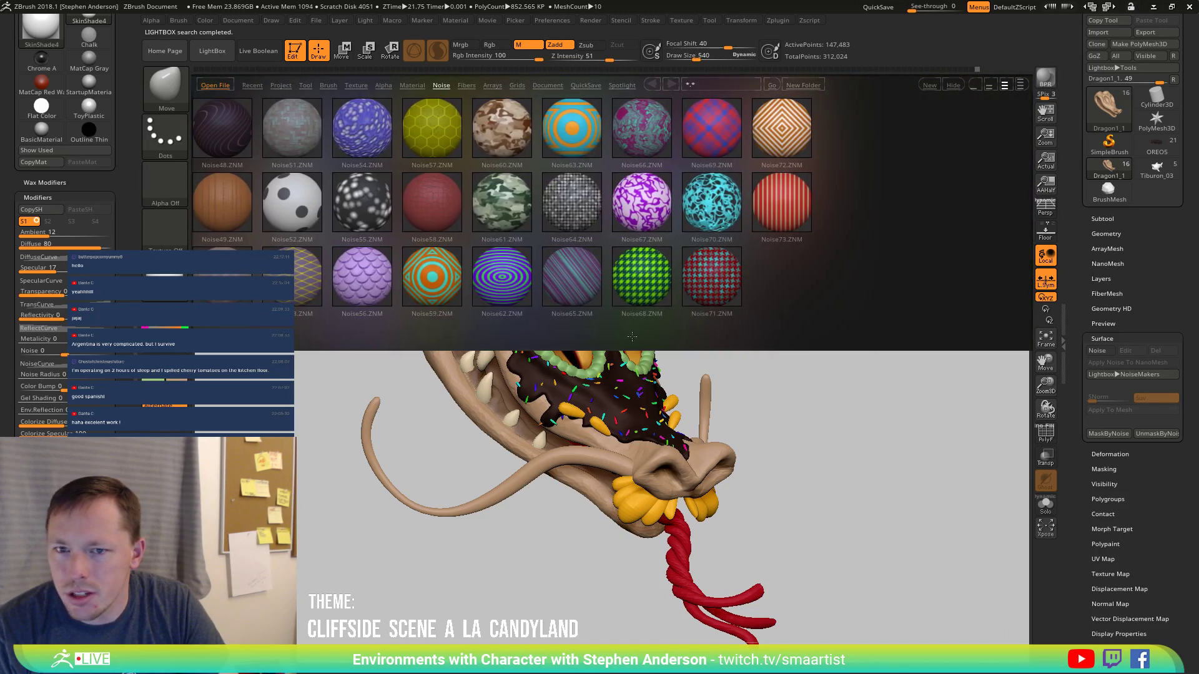
pyautogui.hscroll(-8, 608, 317)
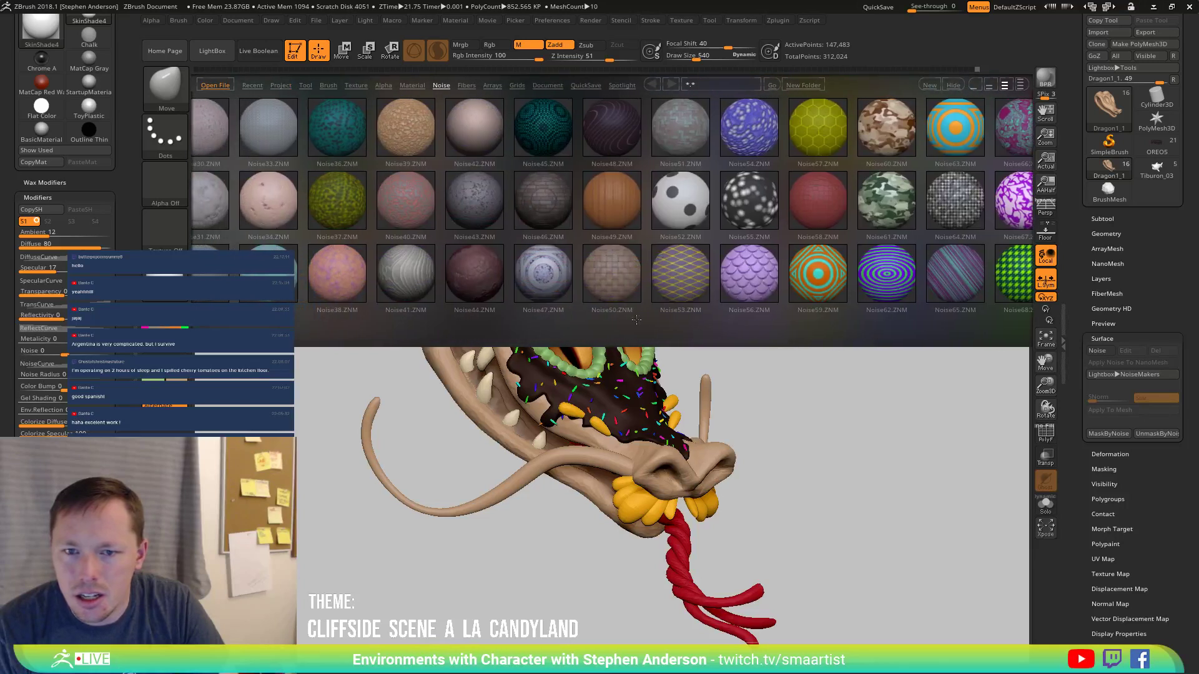
pyautogui.hscroll(-1, 617, 322)
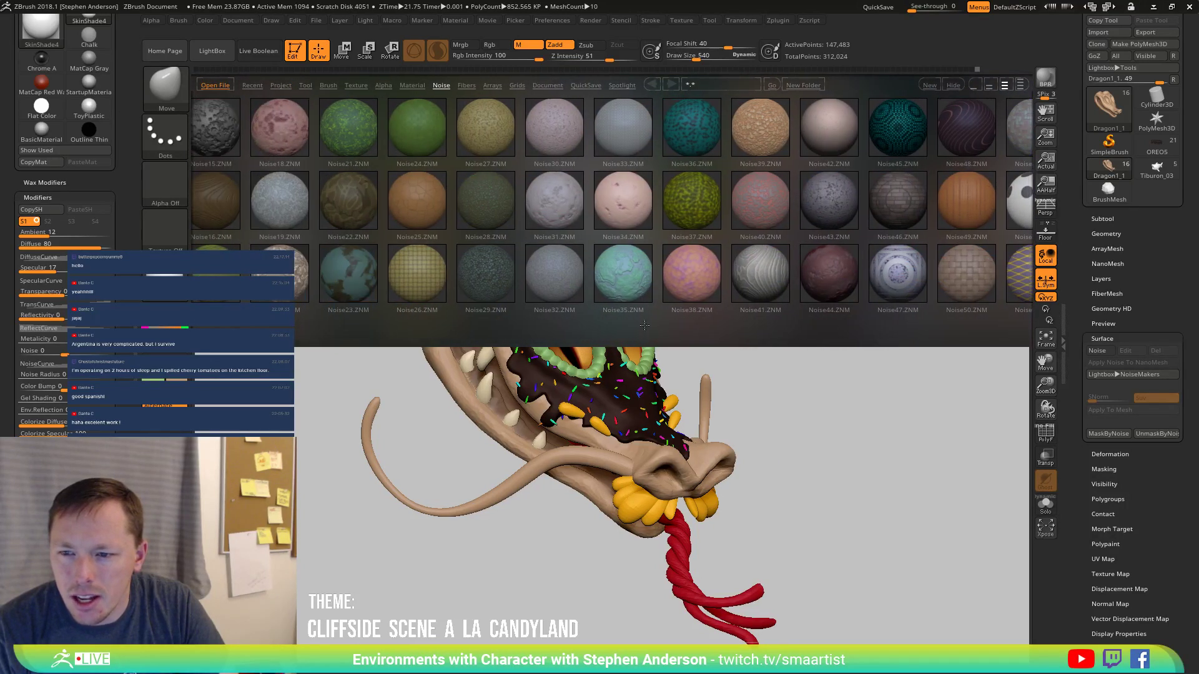
pyautogui.doubleClick(697, 279)
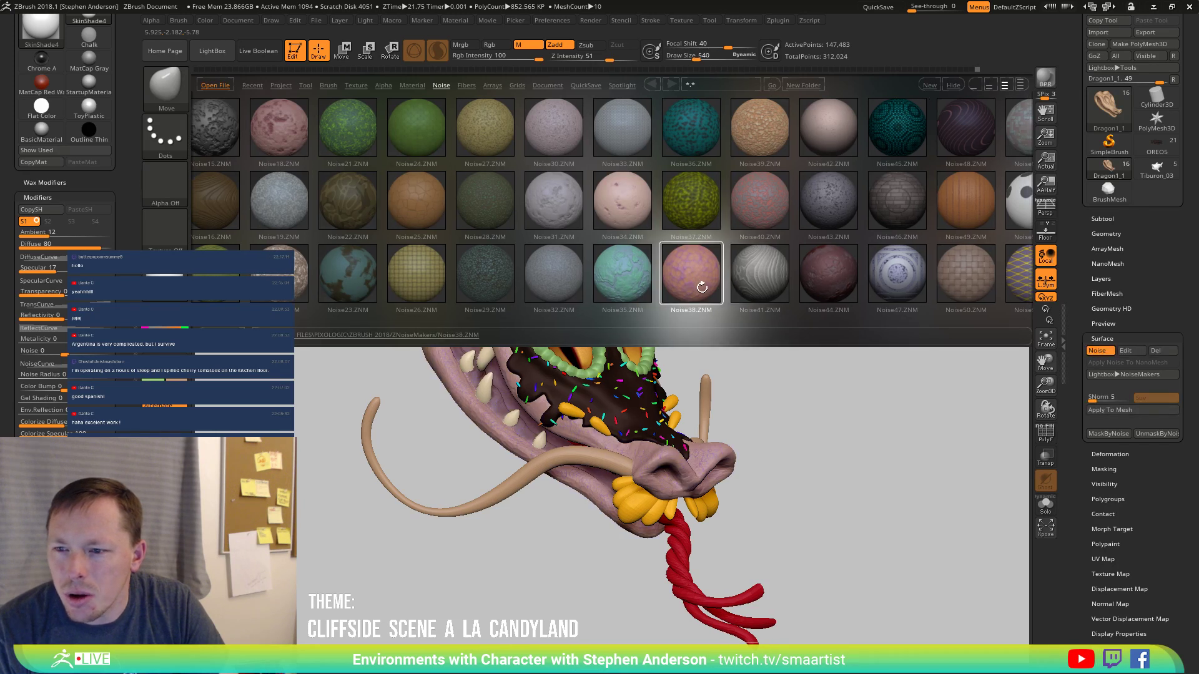
pyautogui.press(',')
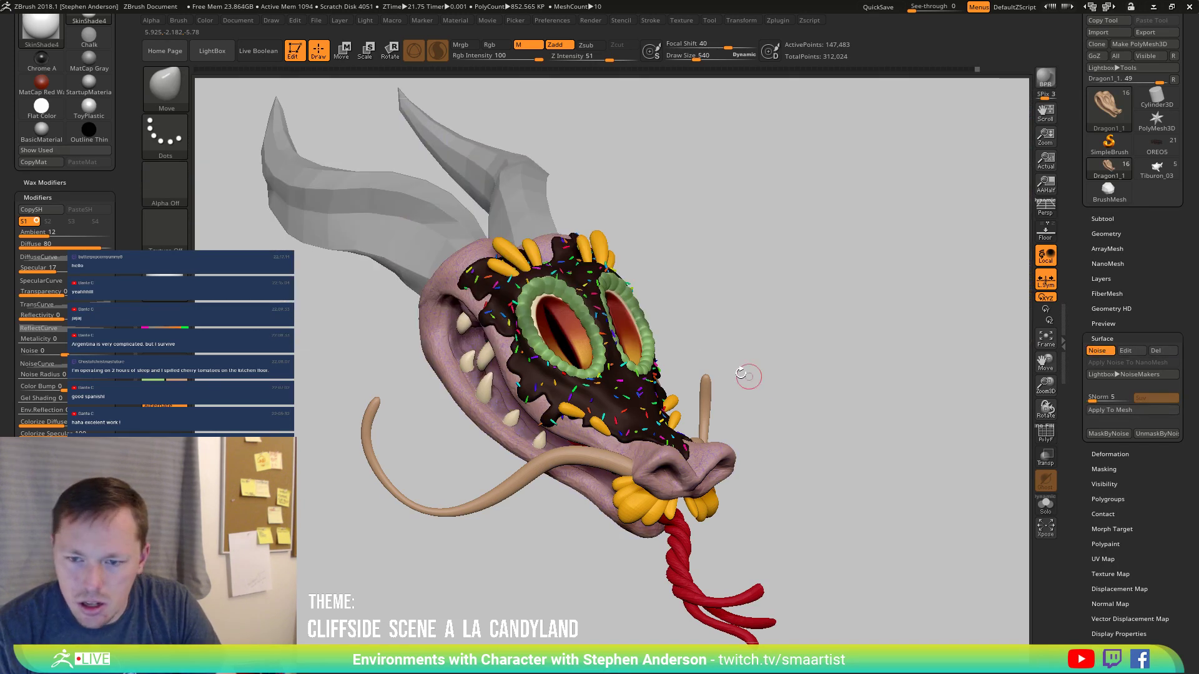
# Open the dragon head's surface noise for editing in NoiseMaker and frame the skin closely in its preview.
pyautogui.moveTo(710, 318); pyautogui.dragTo(771, 355)
pyautogui.scroll(8, 472, 288)
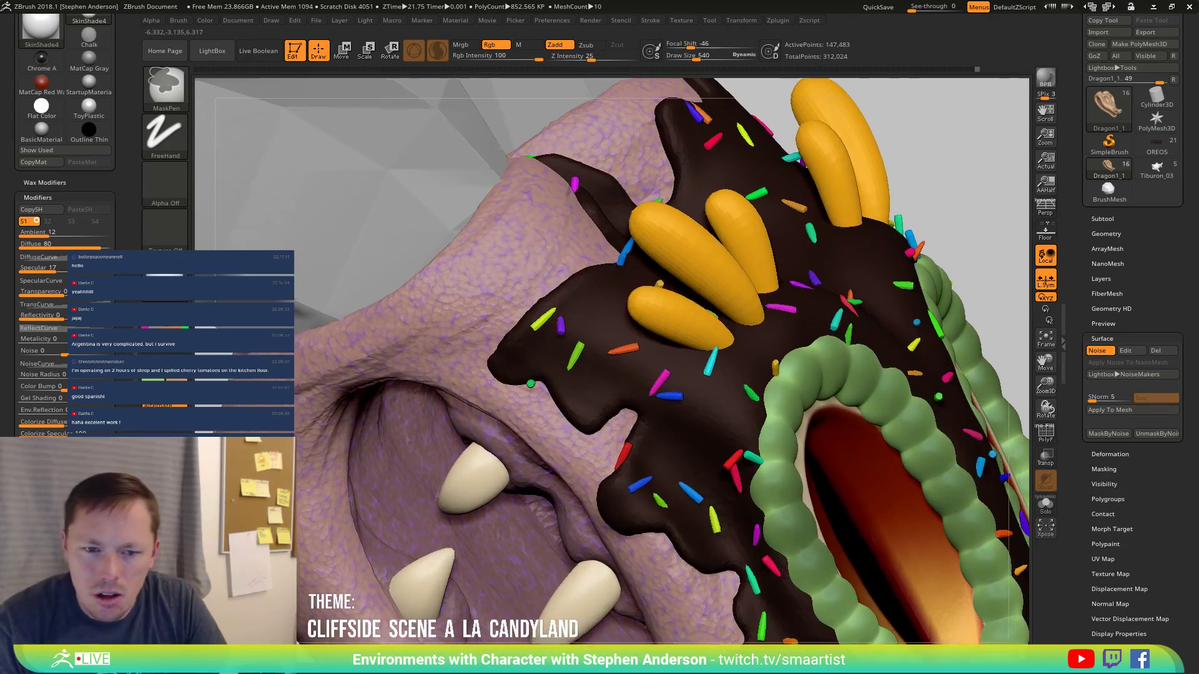
pyautogui.moveTo(476, 397)
pyautogui.keyDown('ctrl'); pyautogui.mouseDown(button='right')
pyautogui.moveTo(435, 384)
pyautogui.moveTo(430, 342)
pyautogui.mouseUp(button='right'); pyautogui.keyUp('ctrl')
pyautogui.click(135, 344)
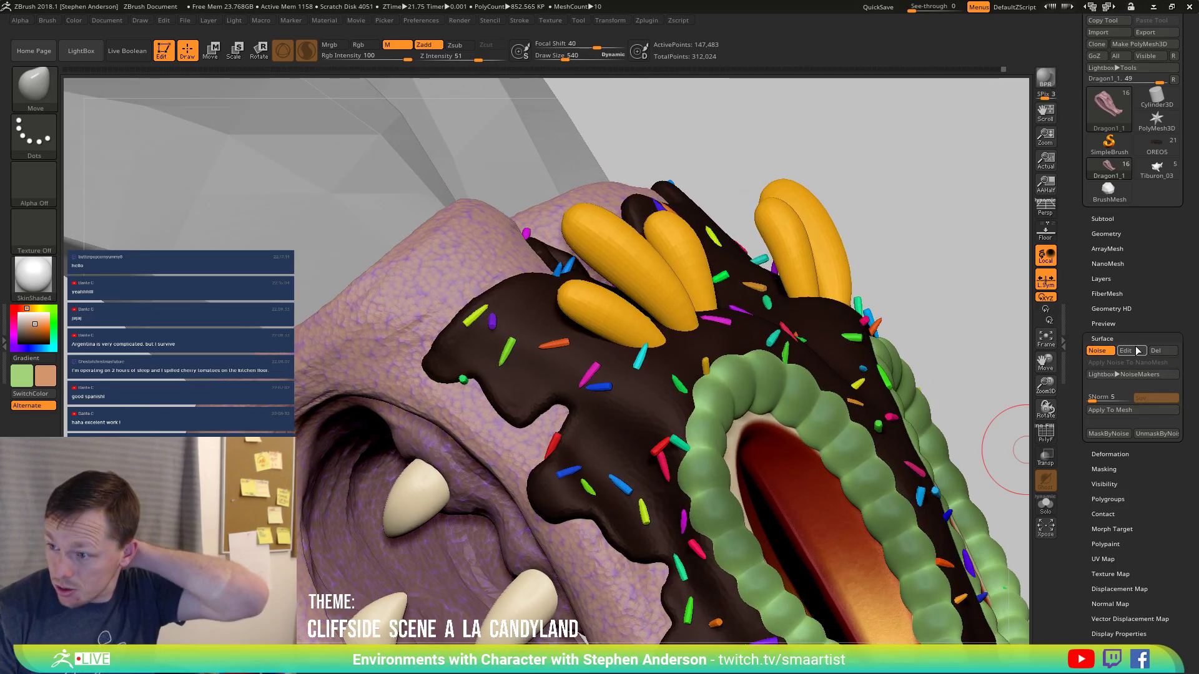
pyautogui.click(1127, 350)
pyautogui.moveTo(956, 410); pyautogui.dragTo(988, 452)
pyautogui.moveTo(988, 452); pyautogui.dragTo(988, 446, button='right')
pyautogui.keyDown('ctrl'); pyautogui.moveTo(887, 368); pyautogui.dragTo(885, 411, button='right'); pyautogui.keyUp('ctrl')
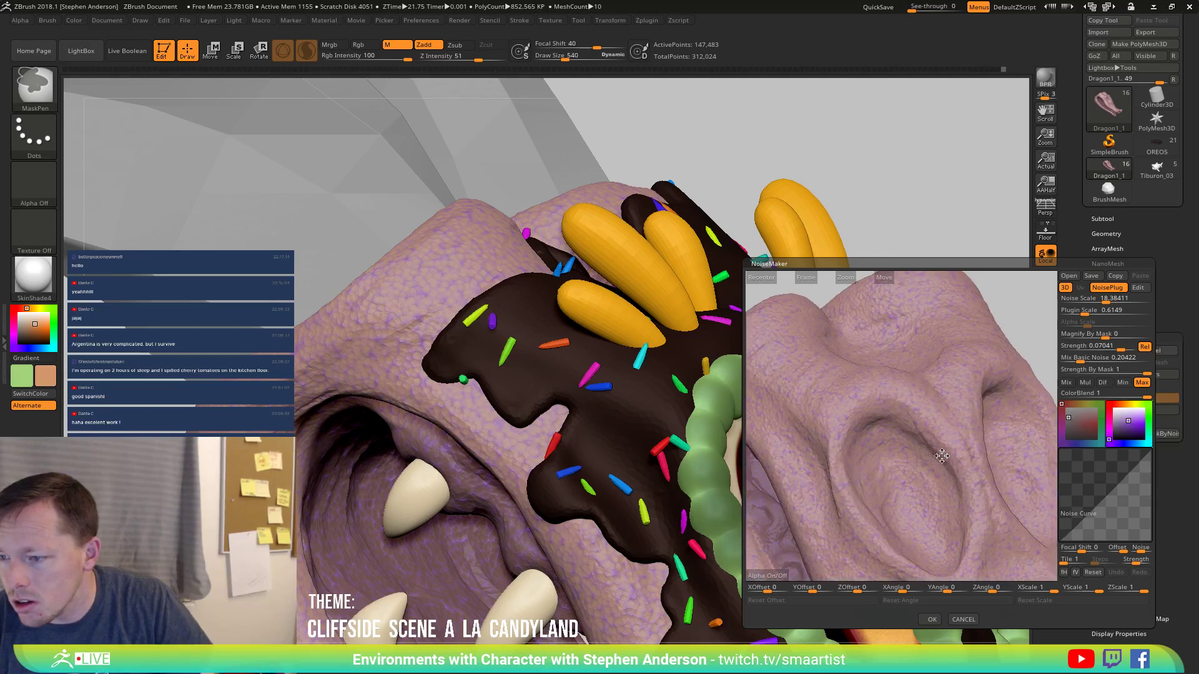
pyautogui.moveTo(941, 455)
pyautogui.keyDown('ctrl'); pyautogui.mouseDown(button='right')
pyautogui.moveTo(934, 475)
pyautogui.moveTo(891, 402)
pyautogui.moveTo(880, 415)
pyautogui.moveTo(1026, 400)
pyautogui.mouseUp(button='right'); pyautogui.keyUp('ctrl')
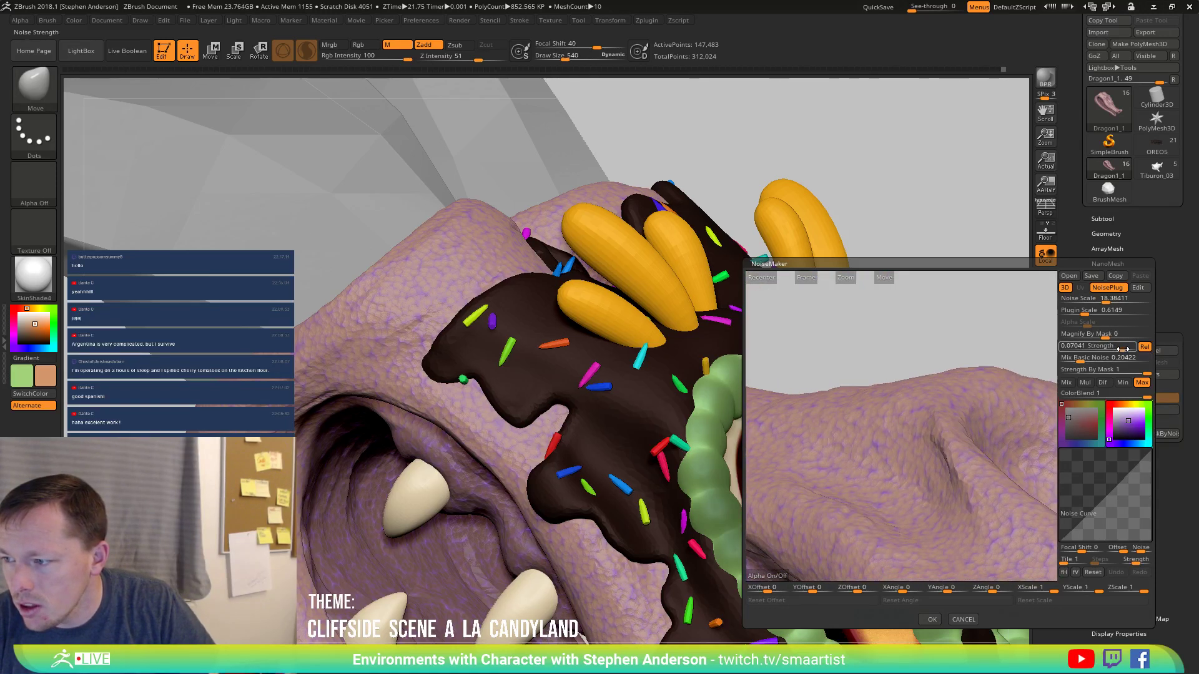
# Set the surface noise strength to 0.5 and its plugin scale to 0.20395.
pyautogui.moveTo(1122, 349); pyautogui.dragTo(1123, 350)
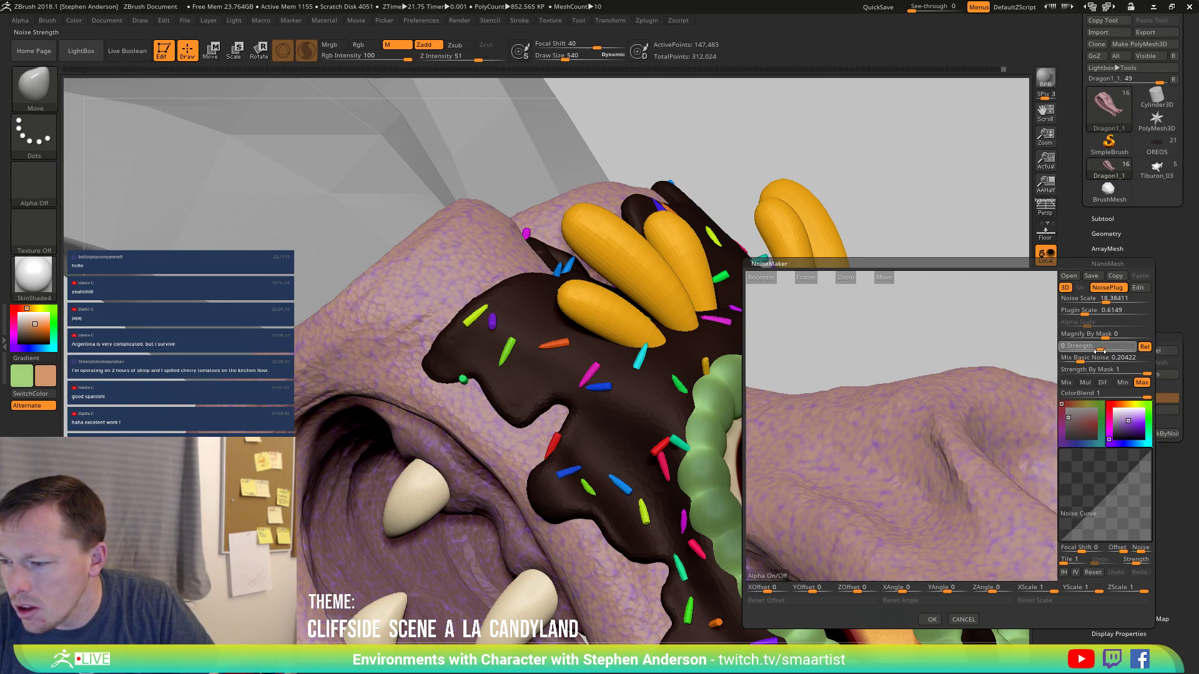
pyautogui.moveTo(1079, 352); pyautogui.dragTo(1147, 350)
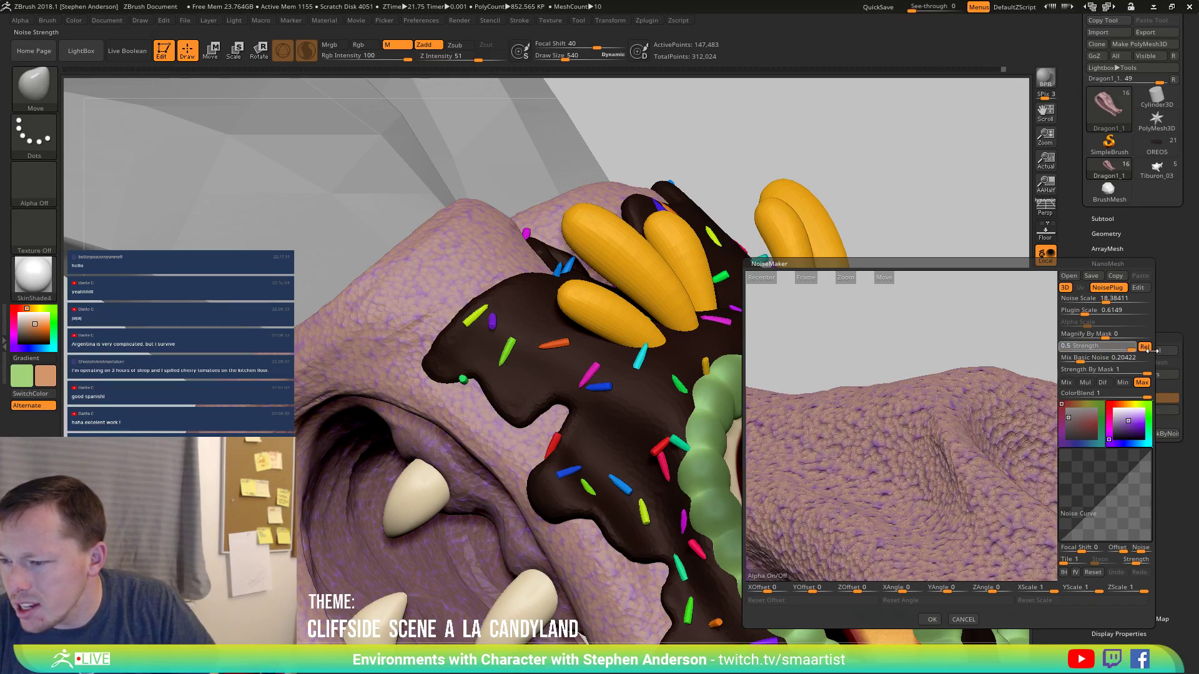
pyautogui.click(1100, 345)
pyautogui.moveTo(1090, 312); pyautogui.dragTo(1081, 315)
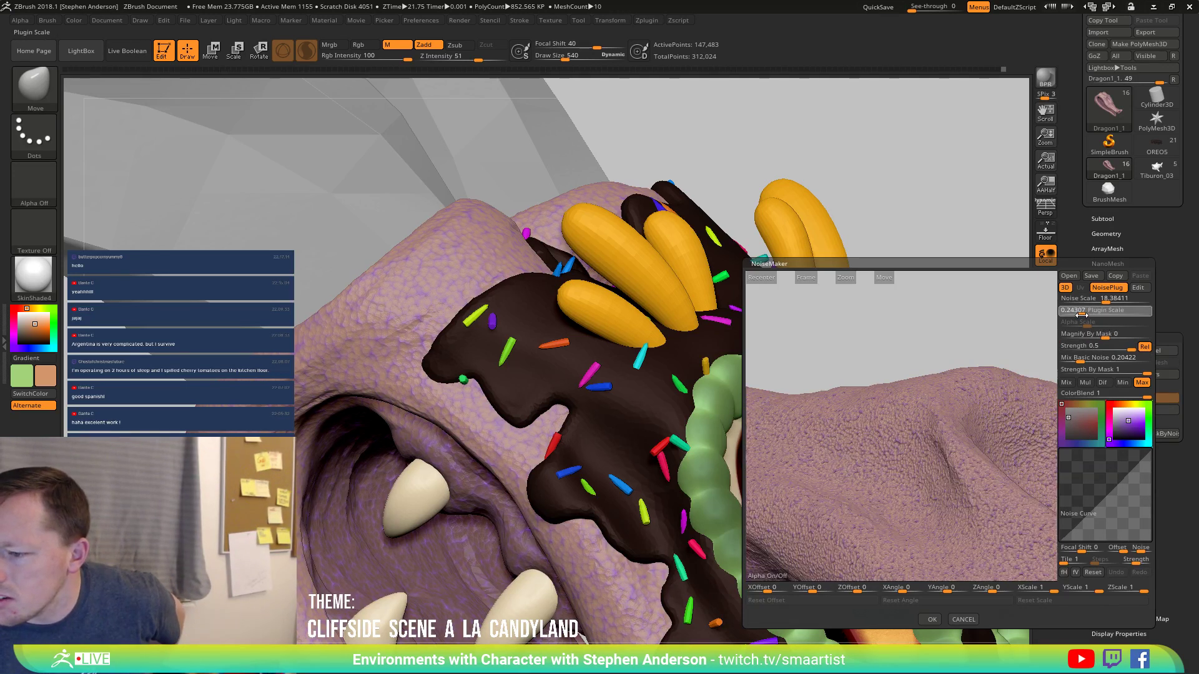
pyautogui.click(1081, 314)
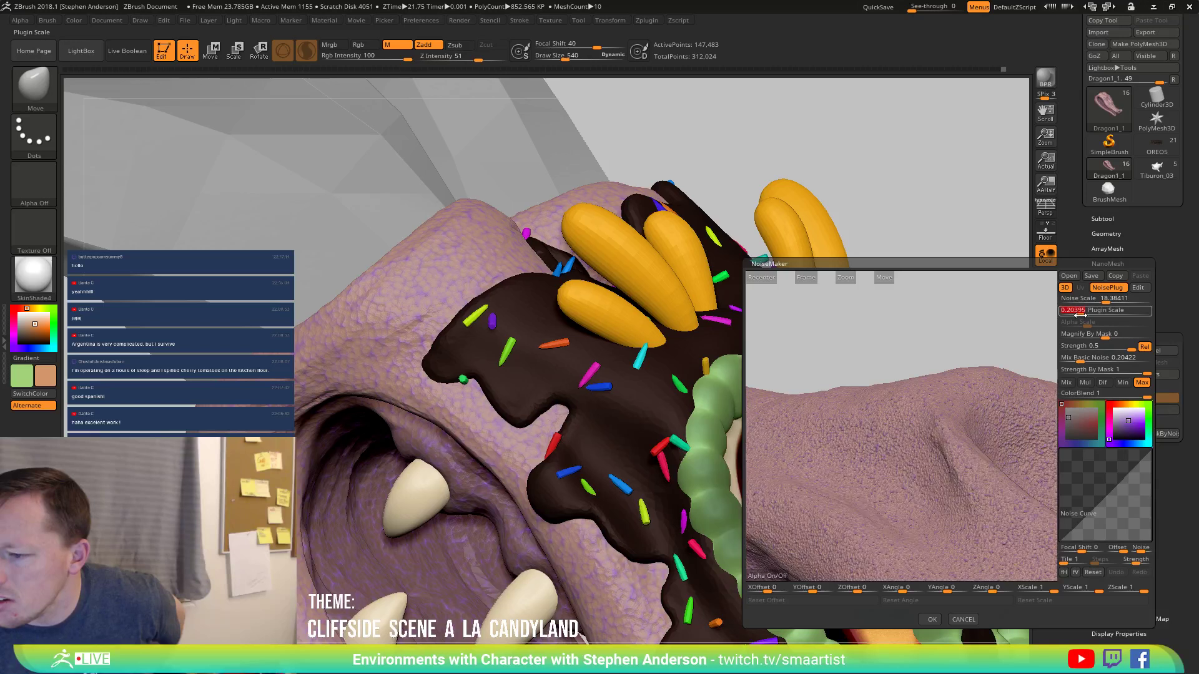
pyautogui.moveTo(1080, 315); pyautogui.dragTo(1080, 315)
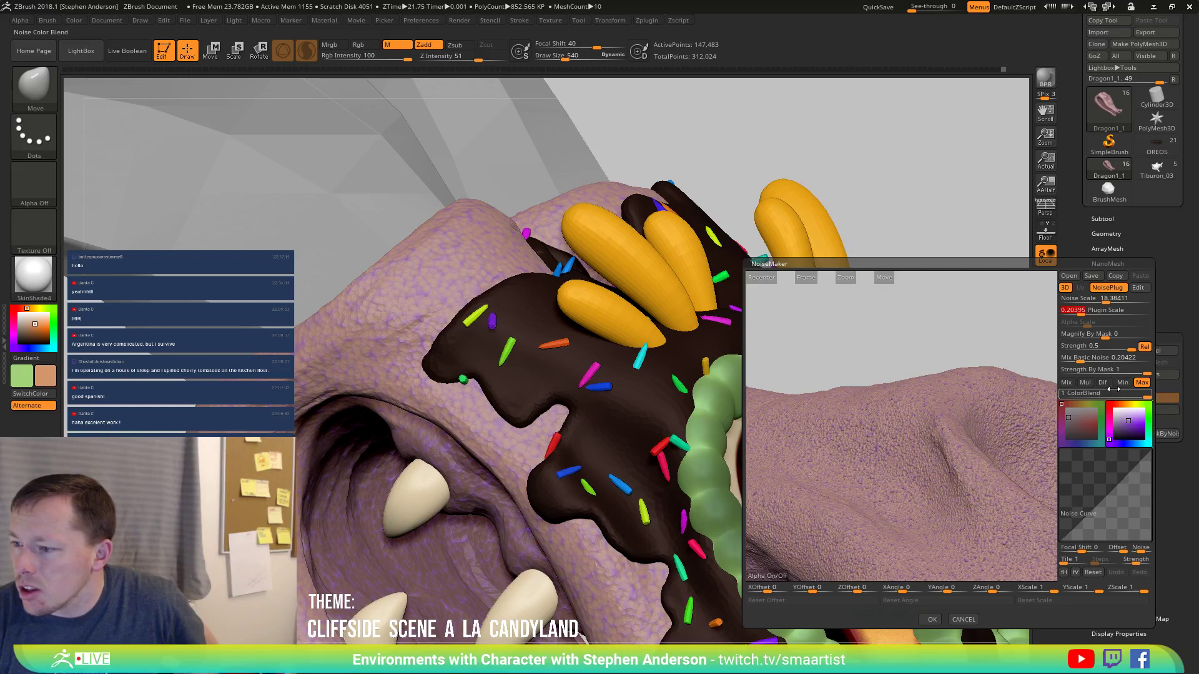
# Recolor the noise from purple to a light cookie-like tan, keeping ColorBlend at 1.
pyautogui.moveTo(1119, 394)
pyautogui.mouseDown()
pyautogui.moveTo(1109, 396)
pyautogui.moveTo(1129, 397)
pyautogui.mouseUp()
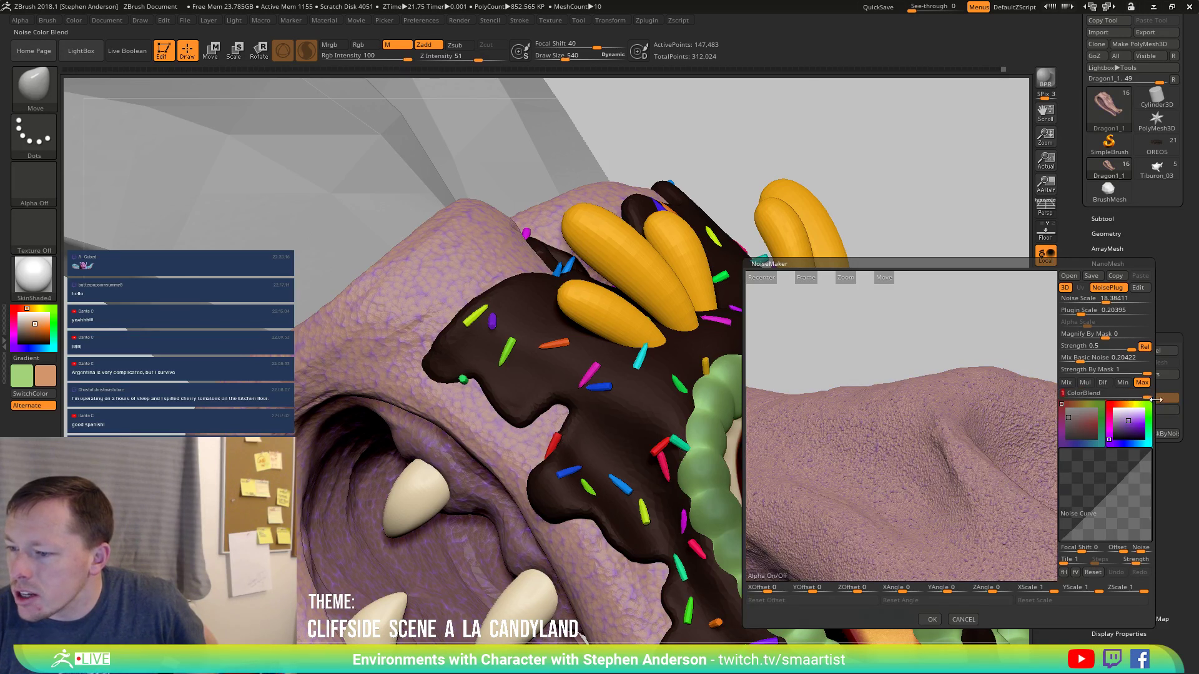
pyautogui.click(1124, 403)
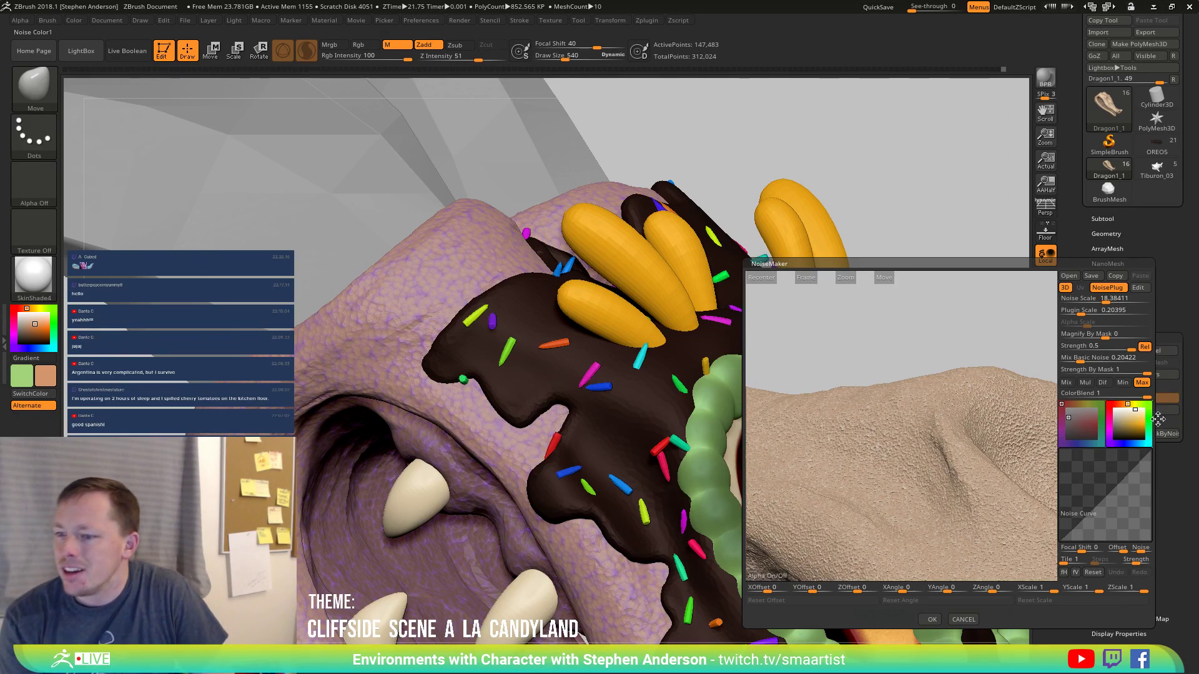
pyautogui.click(1089, 346)
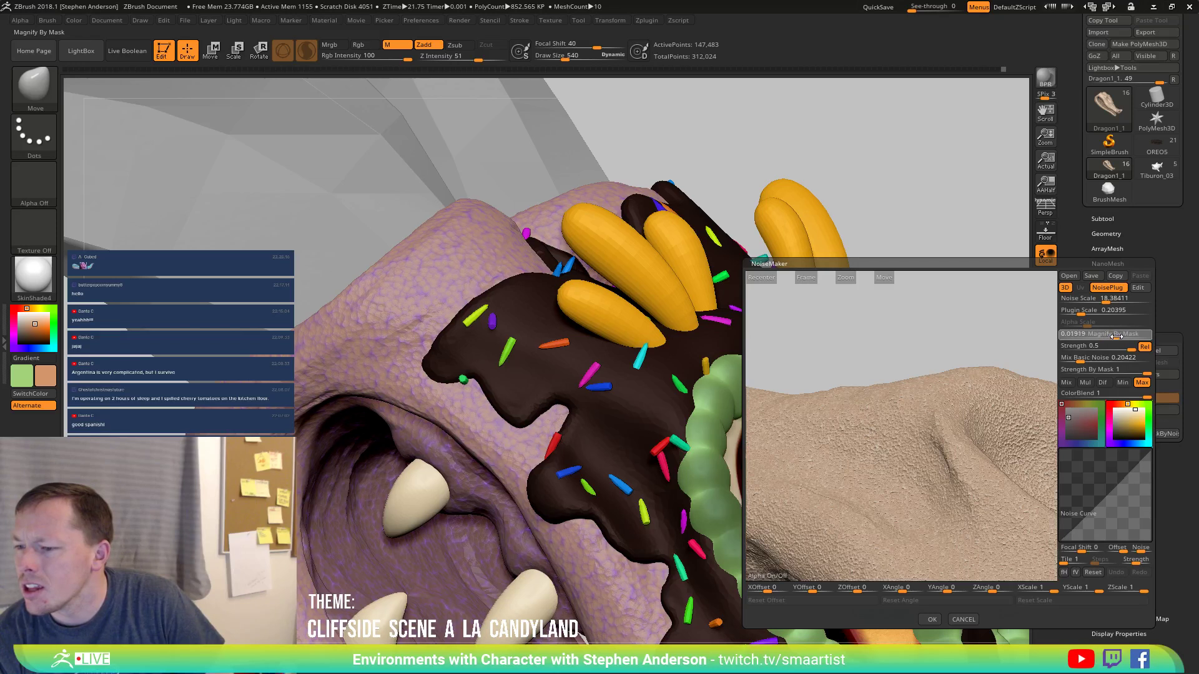
# Set Magnify By Mask to 0.00301 and Mix Basic Noise to 0, and accept the noise settings for the head.
pyautogui.moveTo(1130, 338); pyautogui.dragTo(1089, 341)
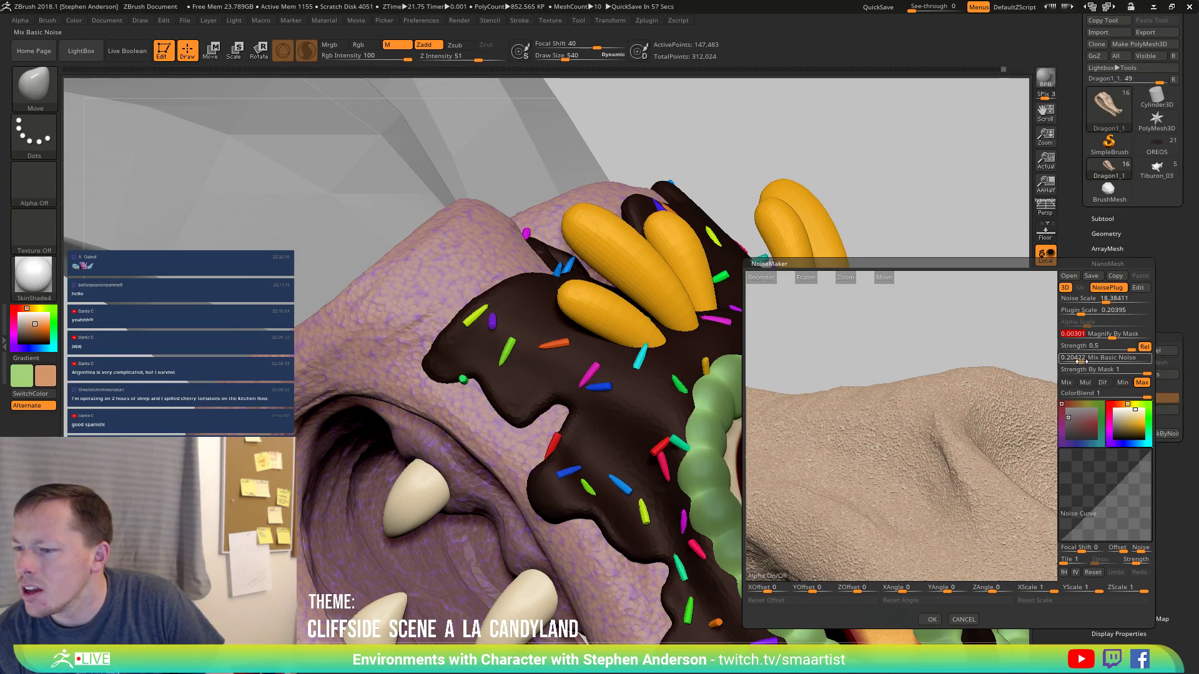
pyautogui.moveTo(1081, 362); pyautogui.dragTo(1053, 364)
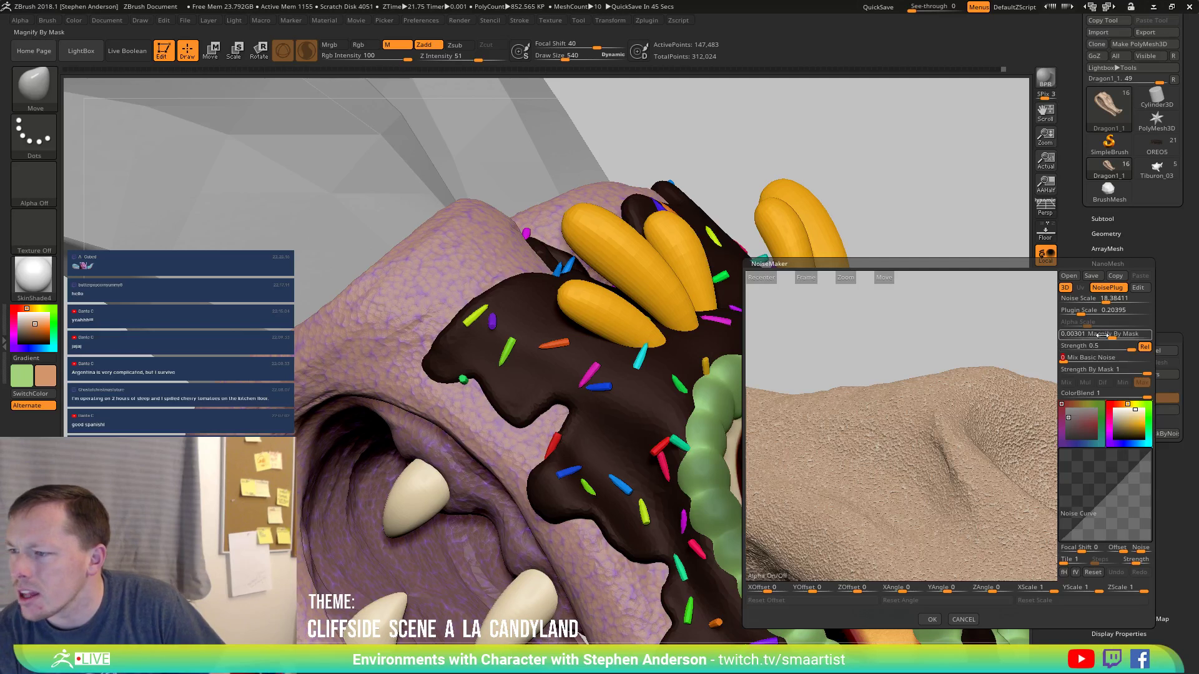
pyautogui.click(930, 621)
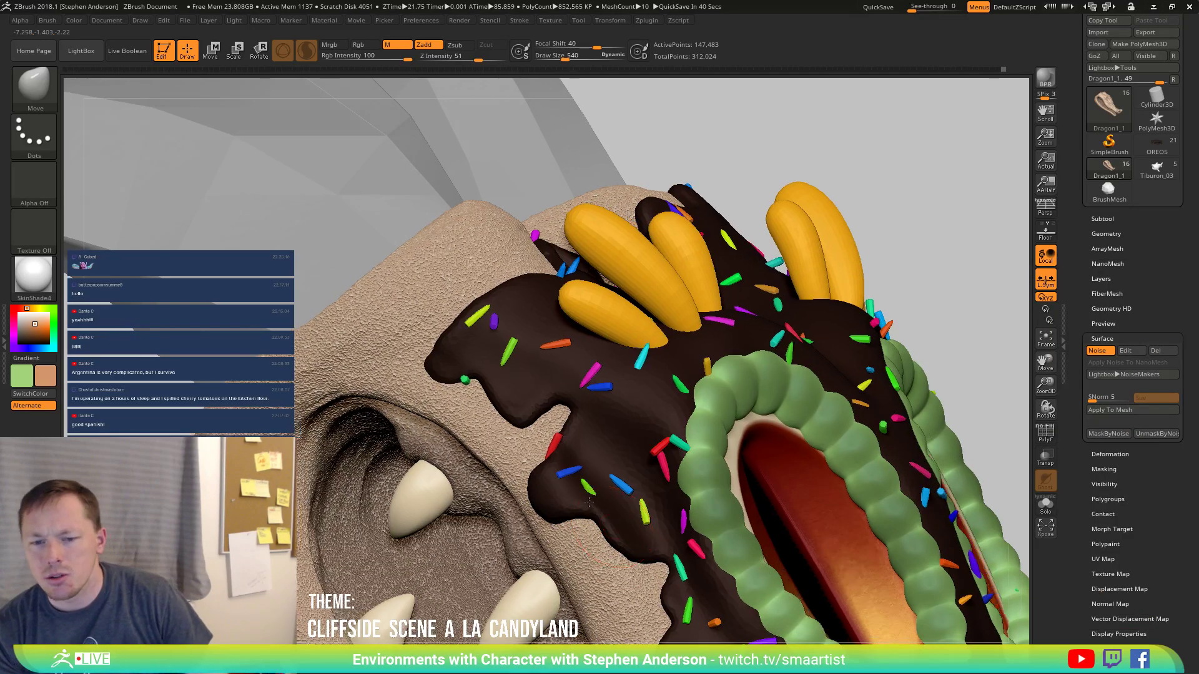
pyautogui.moveTo(589, 501)
pyautogui.mouseDown(button='right')
pyautogui.moveTo(582, 471)
pyautogui.moveTo(691, 486)
pyautogui.moveTo(663, 527)
pyautogui.moveTo(664, 510)
pyautogui.moveTo(864, 423)
pyautogui.moveTo(851, 417)
pyautogui.moveTo(843, 432)
pyautogui.mouseUp(button='right')
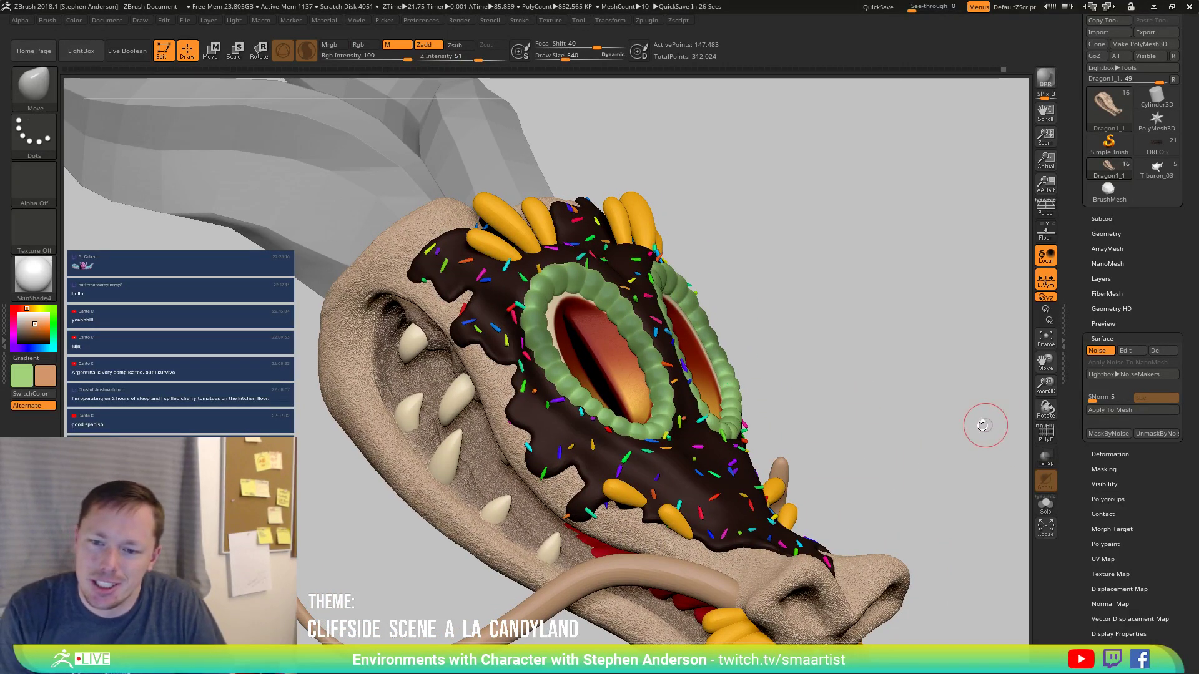
# Open the dragon head's surface noise for editing and set its Noise Scale to 21.38147.
pyautogui.moveTo(886, 369); pyautogui.dragTo(893, 396, button='right')
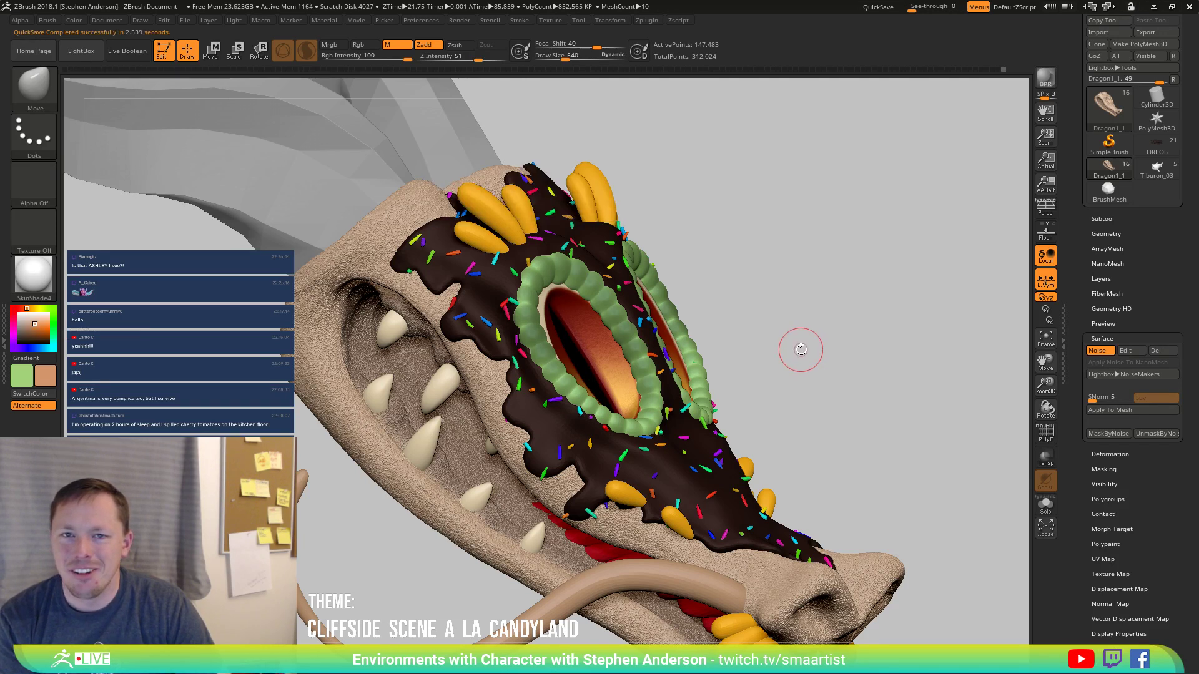
pyautogui.moveTo(815, 371)
pyautogui.mouseDown()
pyautogui.moveTo(795, 359)
pyautogui.moveTo(809, 366)
pyautogui.mouseUp()
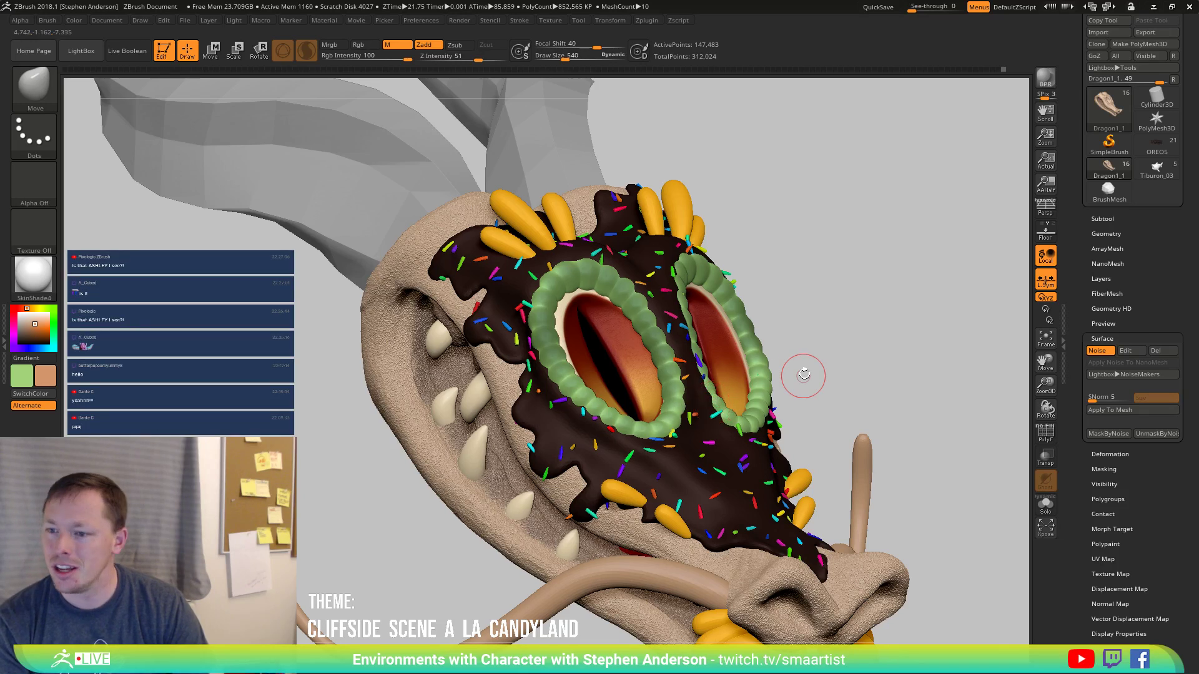
pyautogui.moveTo(786, 365)
pyautogui.mouseDown()
pyautogui.moveTo(811, 368)
pyautogui.moveTo(798, 368)
pyautogui.mouseUp()
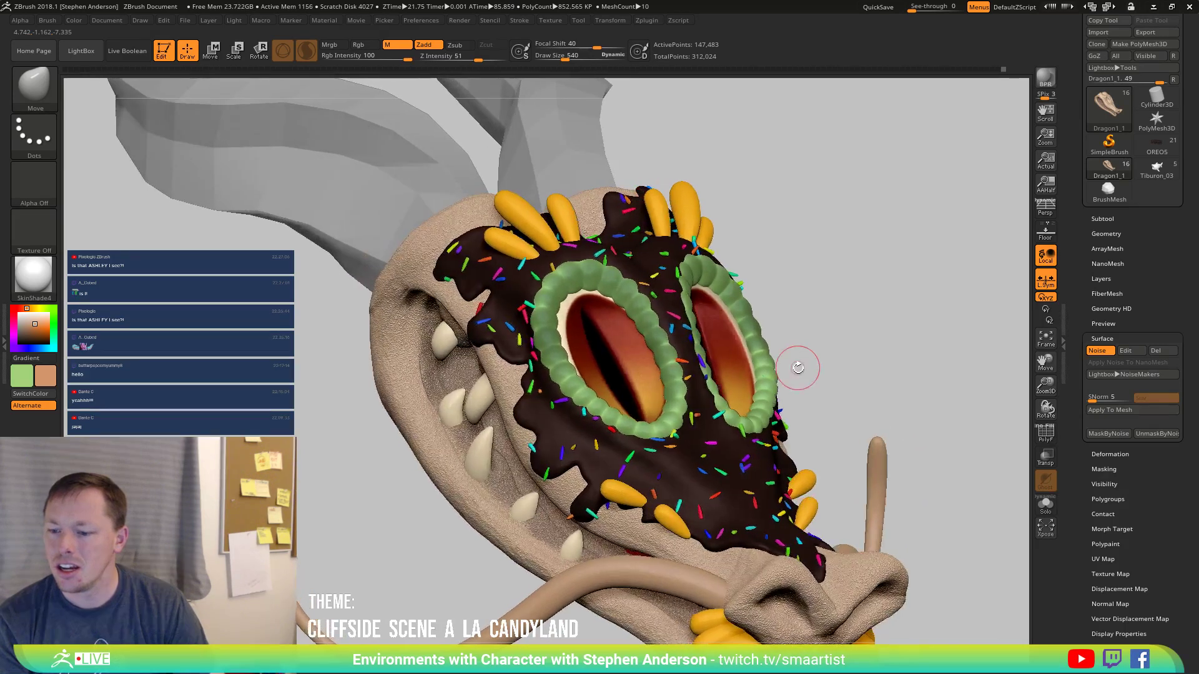
pyautogui.click(1125, 350)
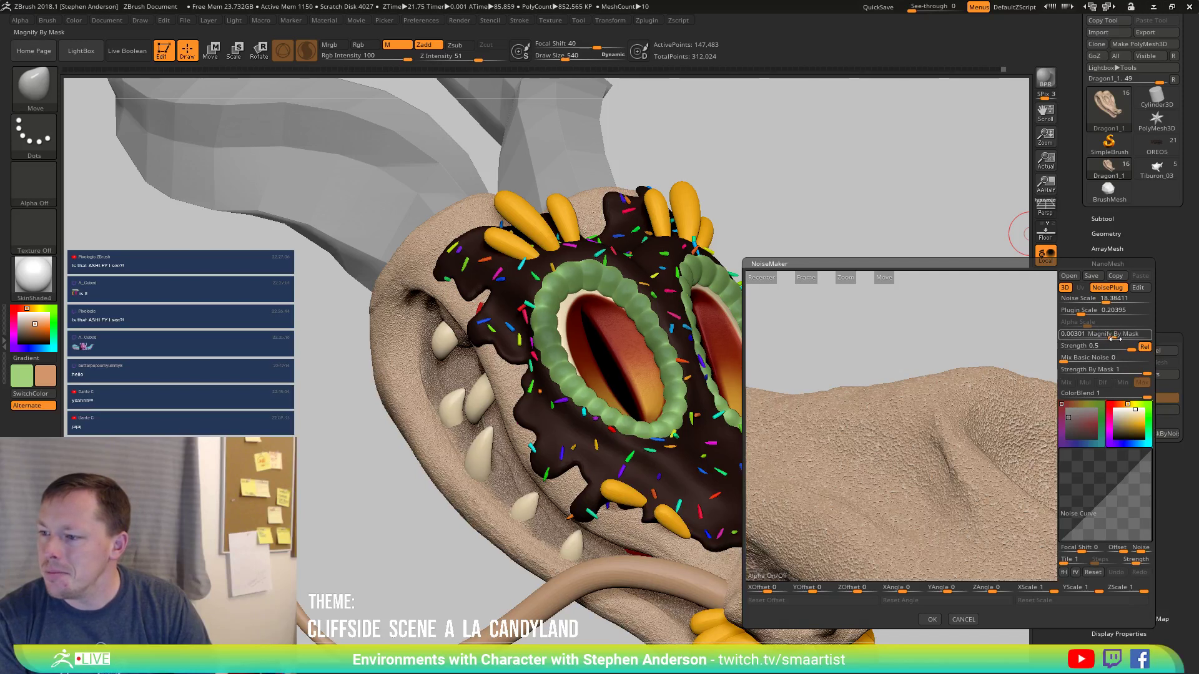
pyautogui.click(1097, 311)
pyautogui.click(1105, 300)
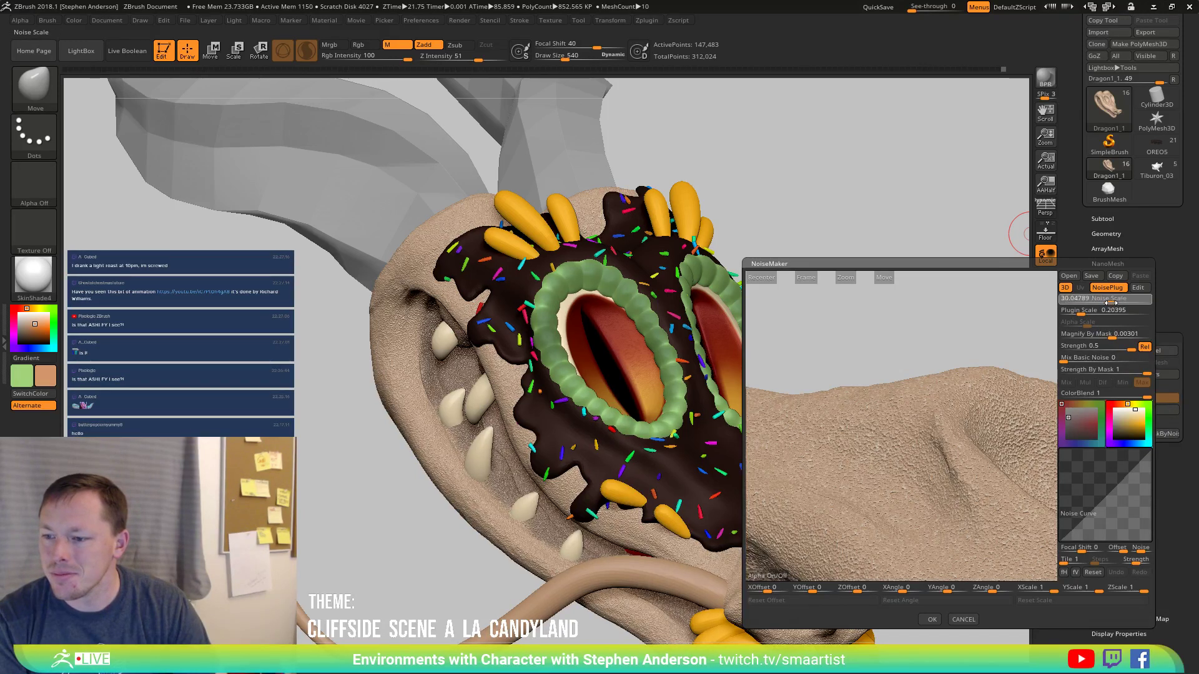
pyautogui.moveTo(1114, 302); pyautogui.dragTo(1110, 302)
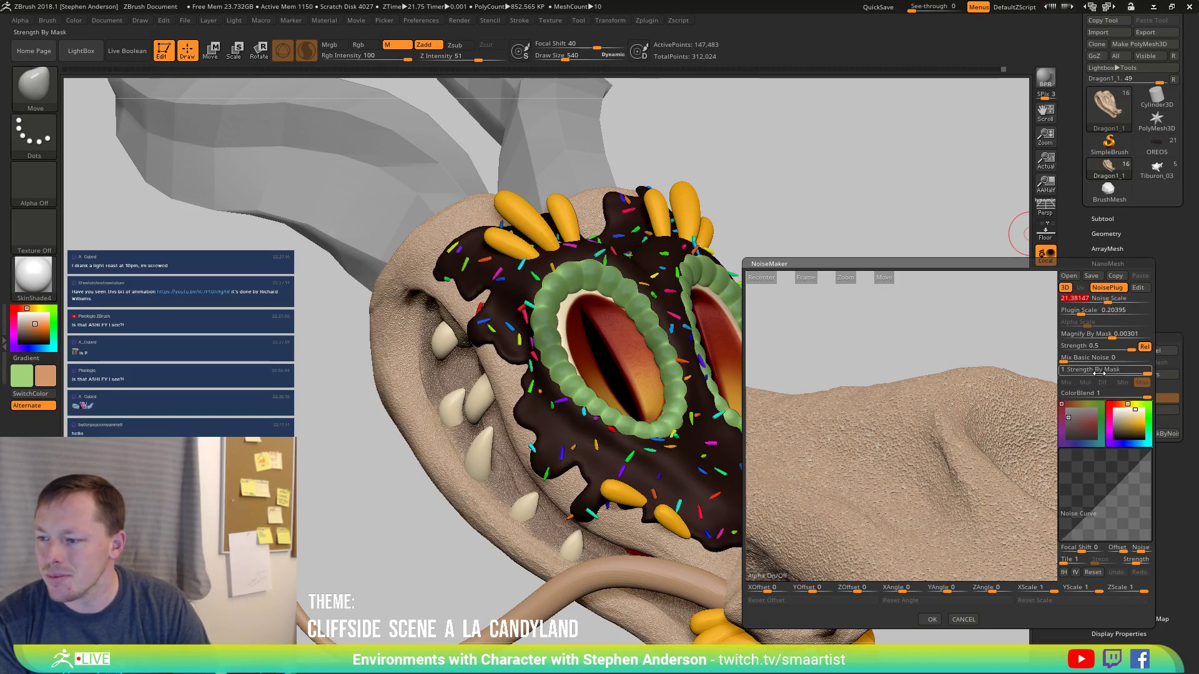
# Set the noise's Plugin Scale to 0.33927 and accept the settings for the head.
pyautogui.click(1082, 310)
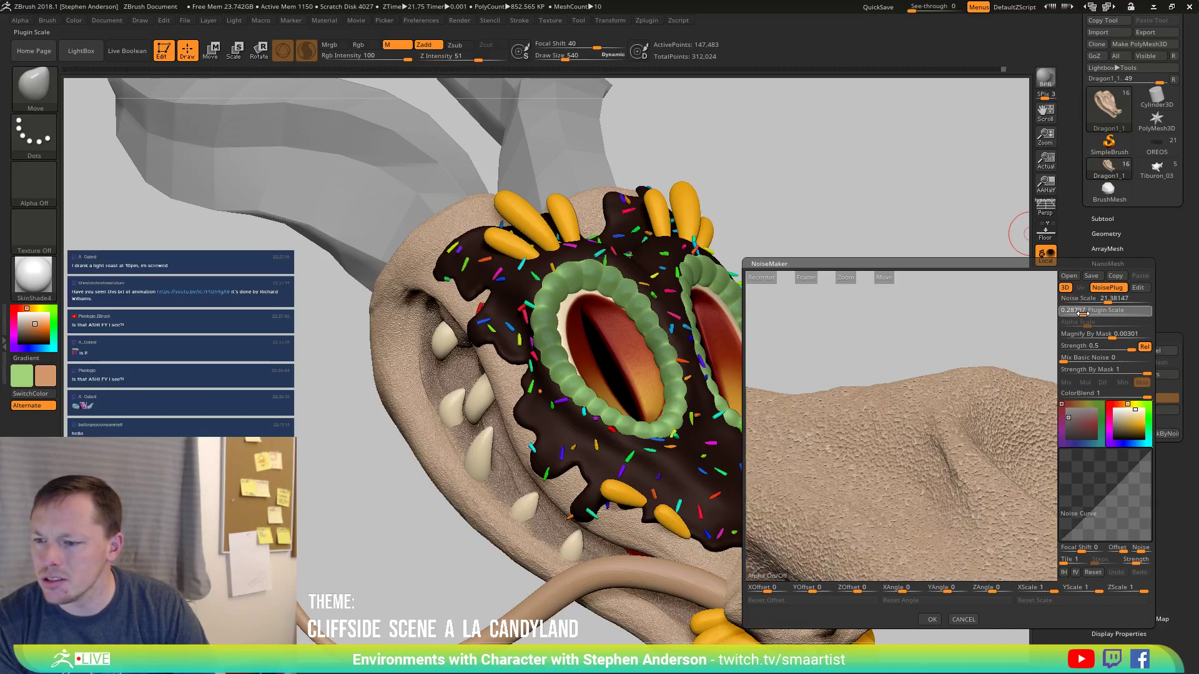
pyautogui.click(1083, 311)
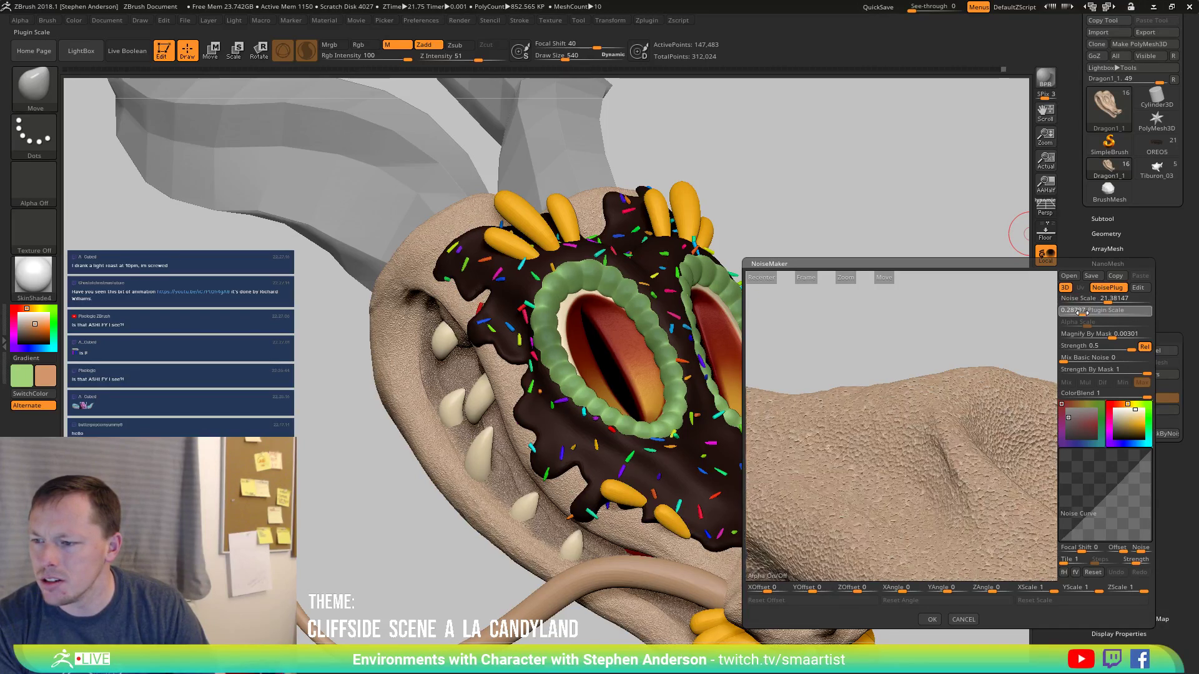
pyautogui.click(1081, 312)
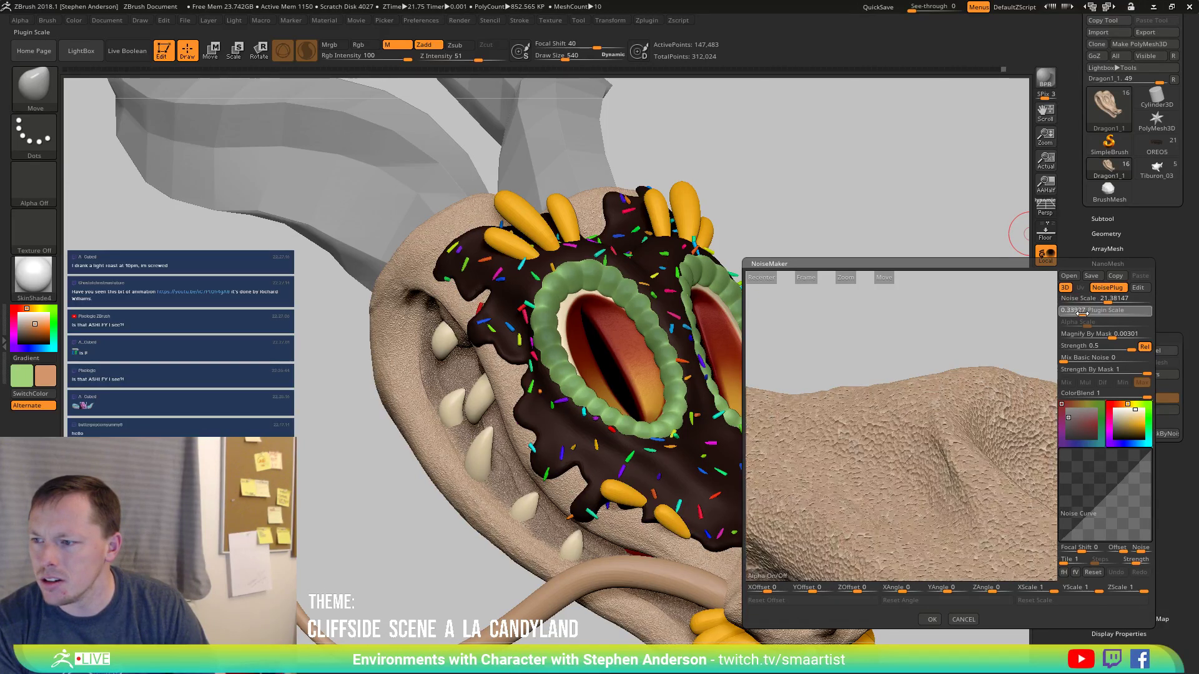
pyautogui.click(930, 620)
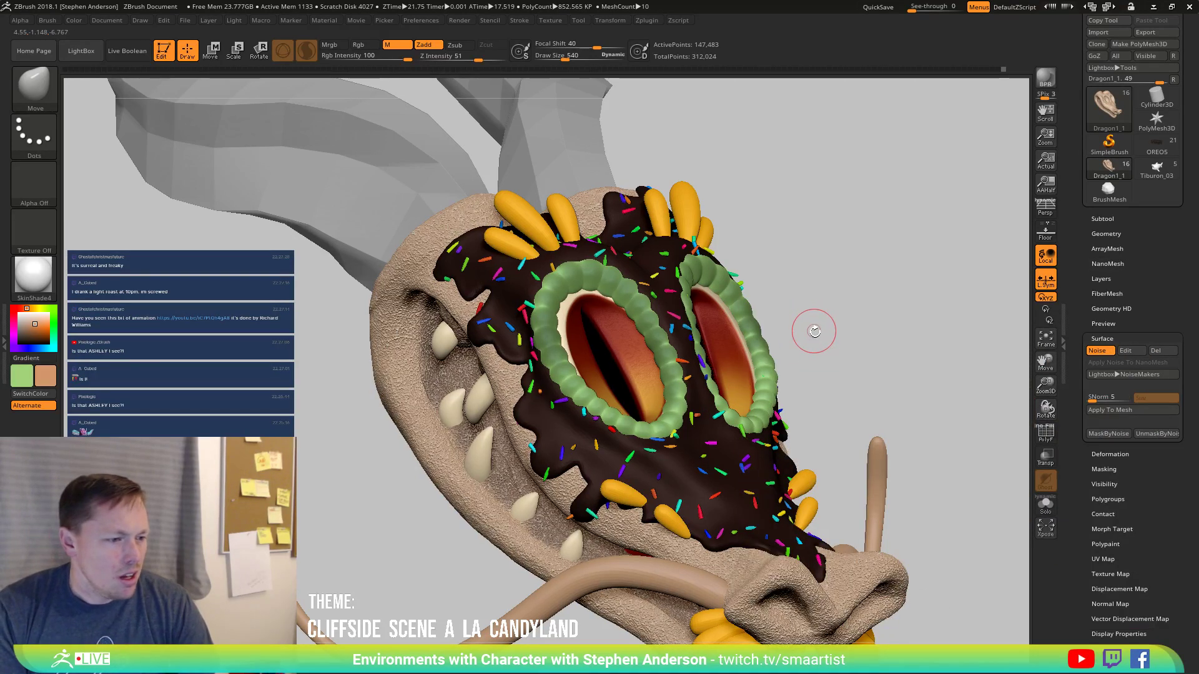
# Reopen the head's surface noise, reduce its Strength to 0.24267 and accept it.
pyautogui.press('ctrl')
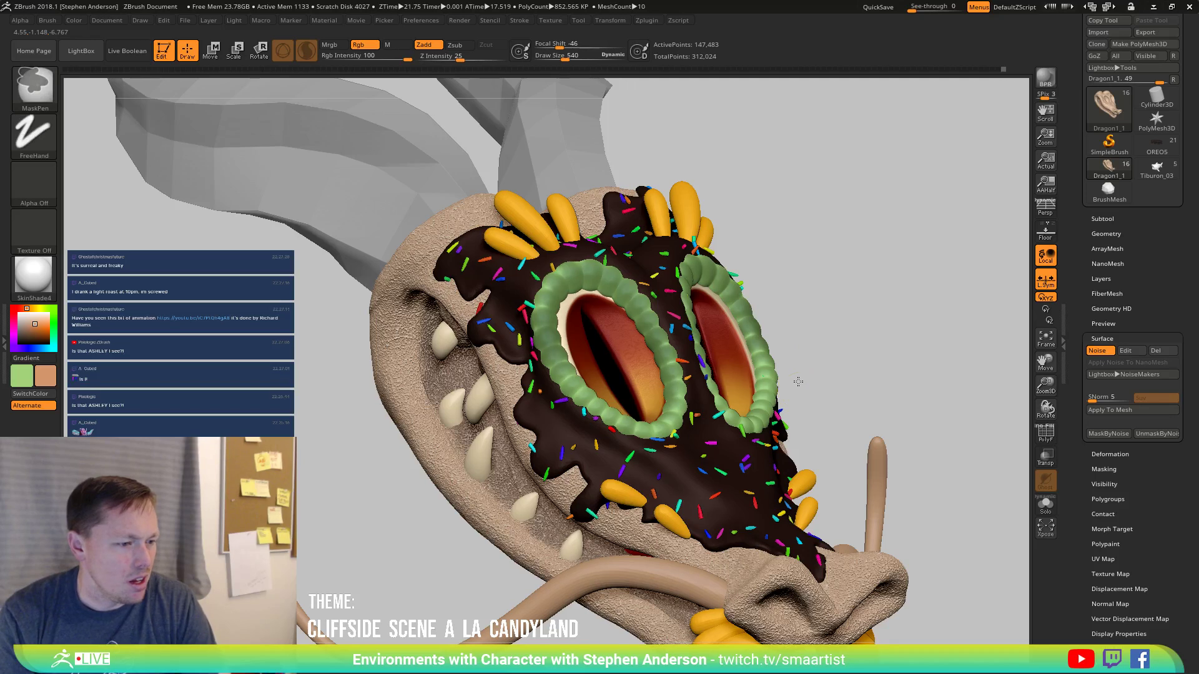
pyautogui.moveTo(798, 380)
pyautogui.mouseDown()
pyautogui.moveTo(824, 350)
pyautogui.moveTo(753, 392)
pyautogui.moveTo(786, 381)
pyautogui.moveTo(758, 375)
pyautogui.mouseUp()
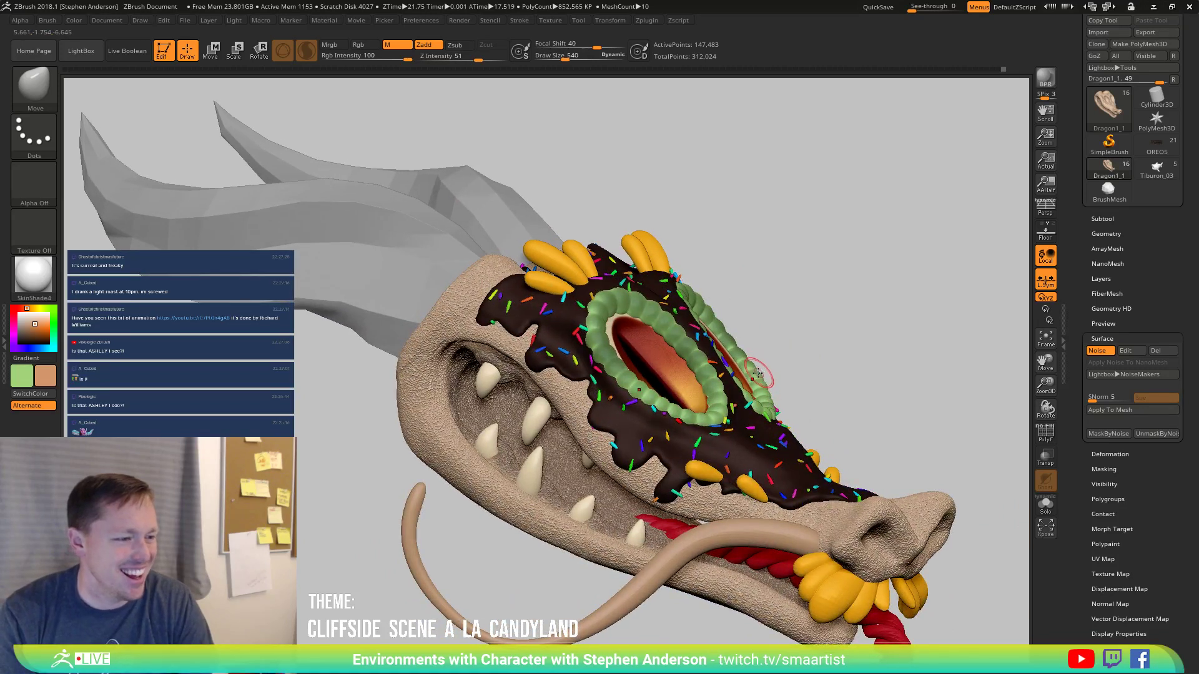
pyautogui.moveTo(749, 347); pyautogui.dragTo(510, 288)
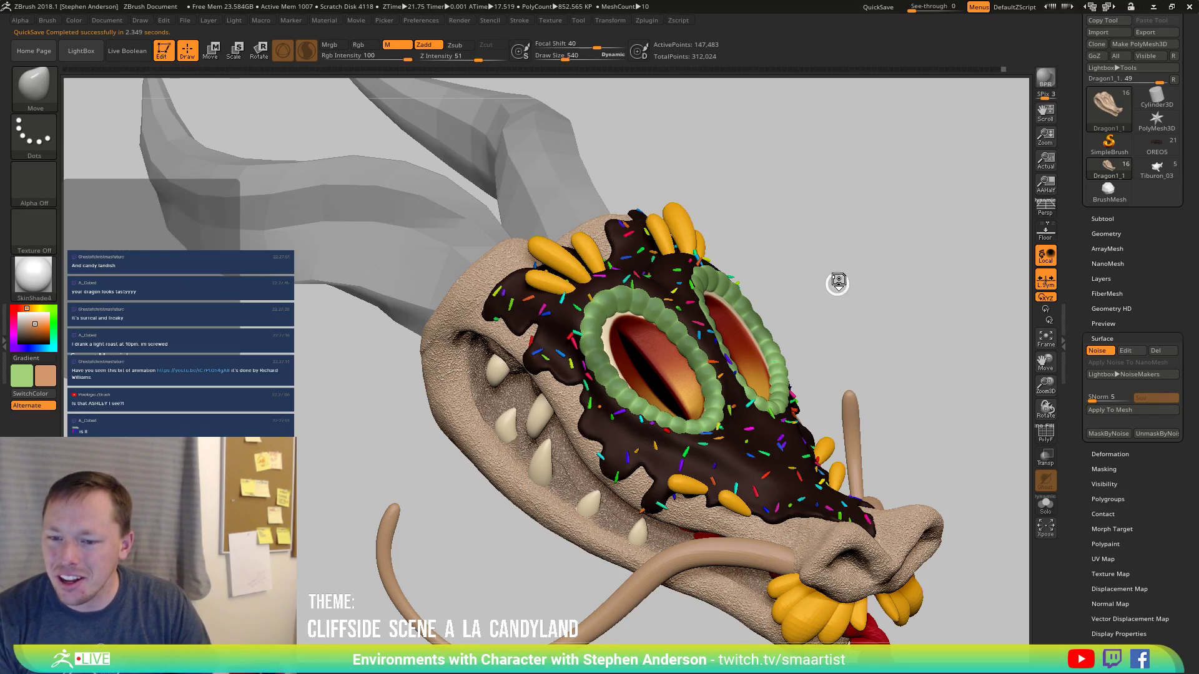
pyautogui.click(1131, 351)
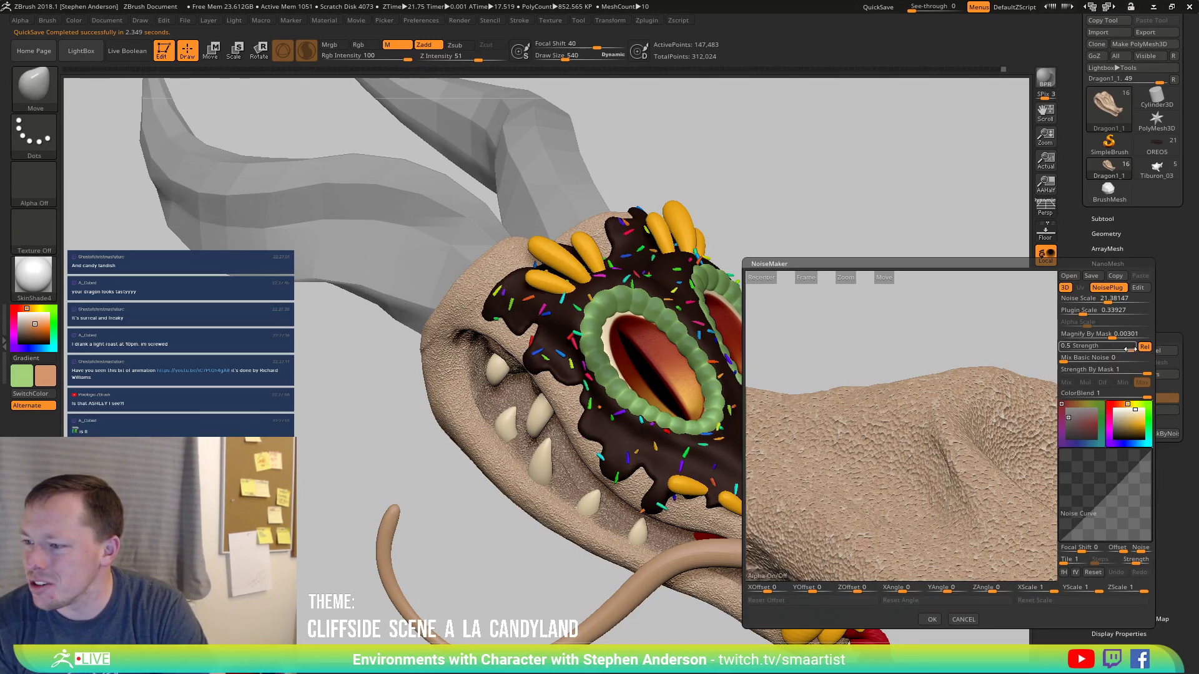
pyautogui.moveTo(1128, 349); pyautogui.dragTo(1121, 350)
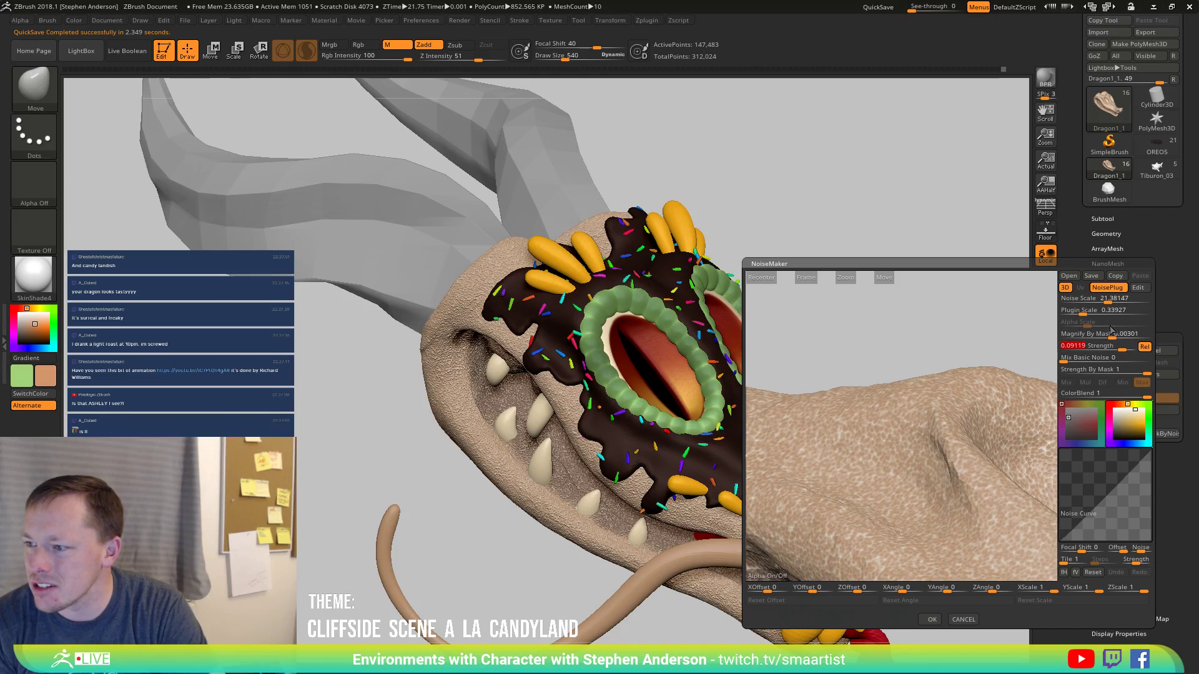
pyautogui.moveTo(1122, 350); pyautogui.dragTo(1131, 350)
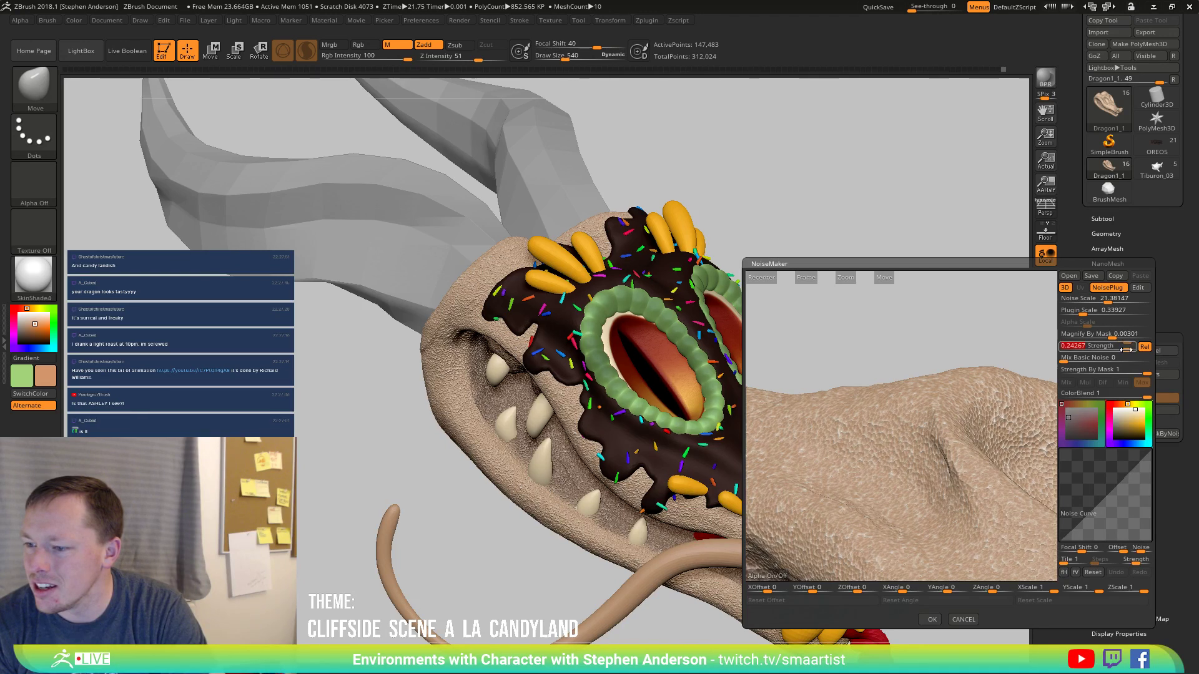
pyautogui.click(930, 620)
# Select the antennae, activate surface noise on them, and paste in the head's noise settings.
pyautogui.keyDown('alt'); pyautogui.click(381, 550); pyautogui.keyUp('alt')
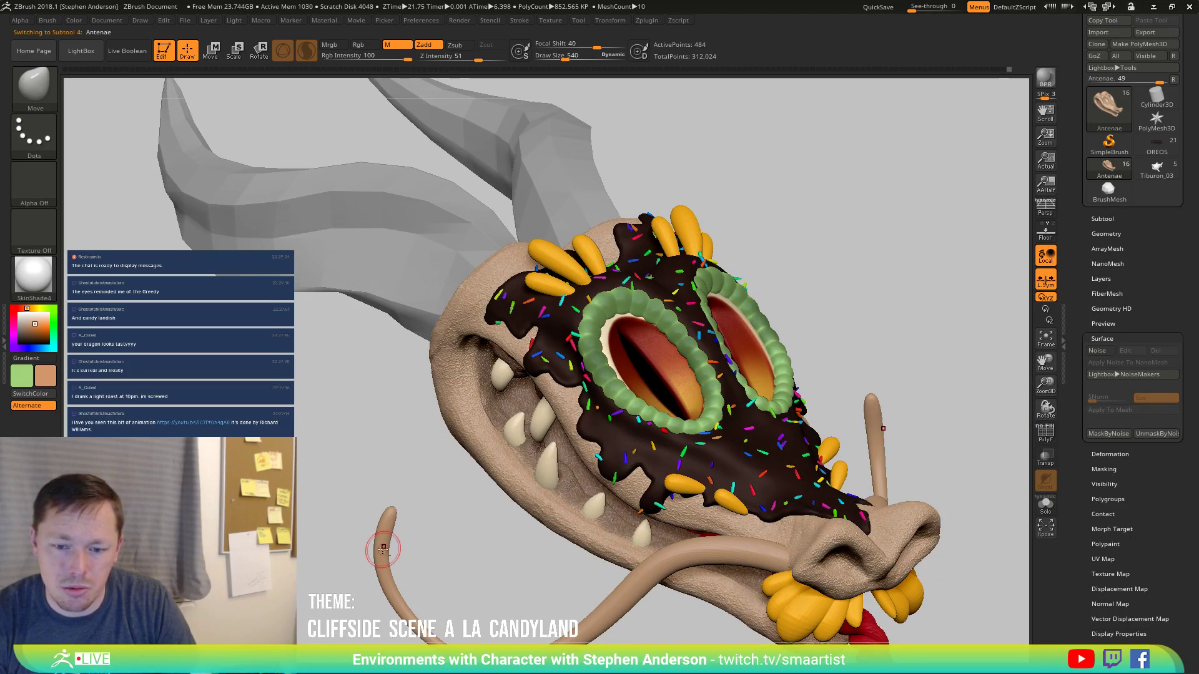
pyautogui.click(1102, 354)
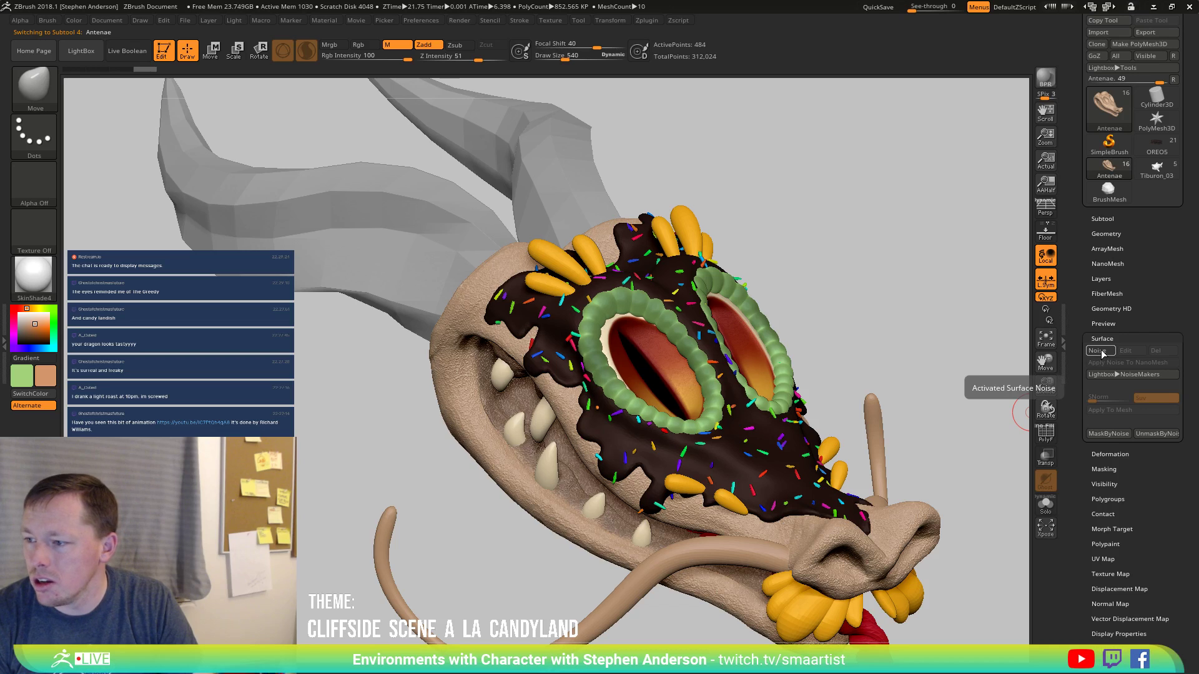
pyautogui.click(1125, 351)
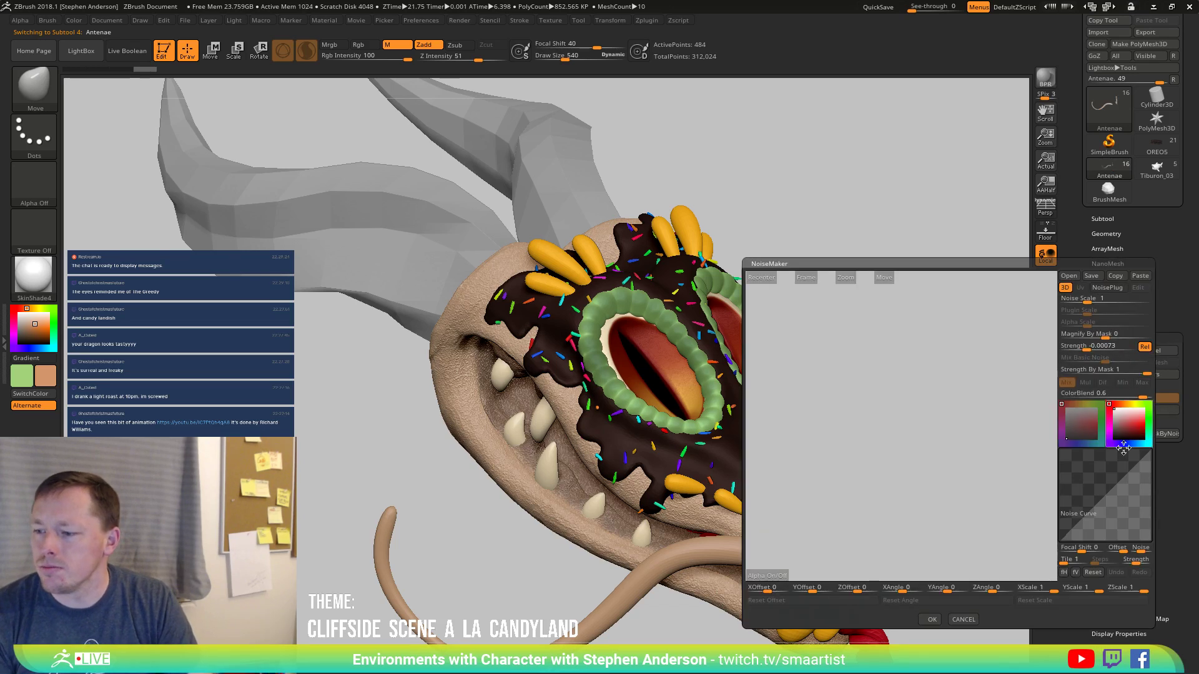
pyautogui.click(932, 620)
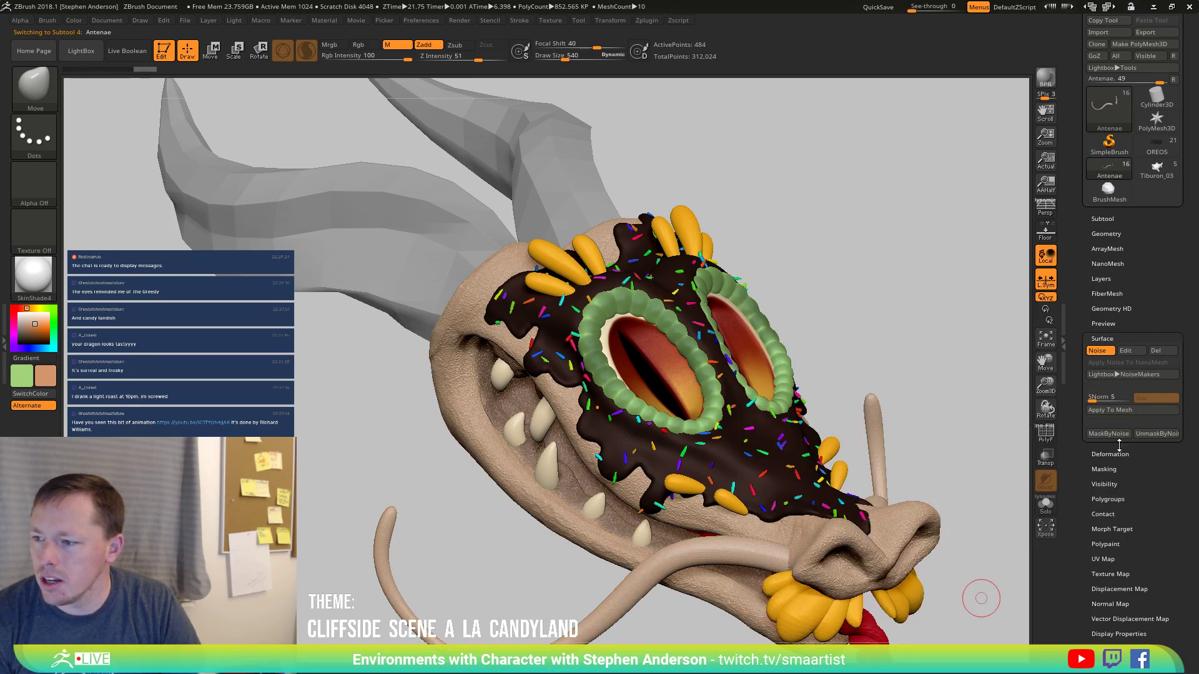
pyautogui.click(1127, 351)
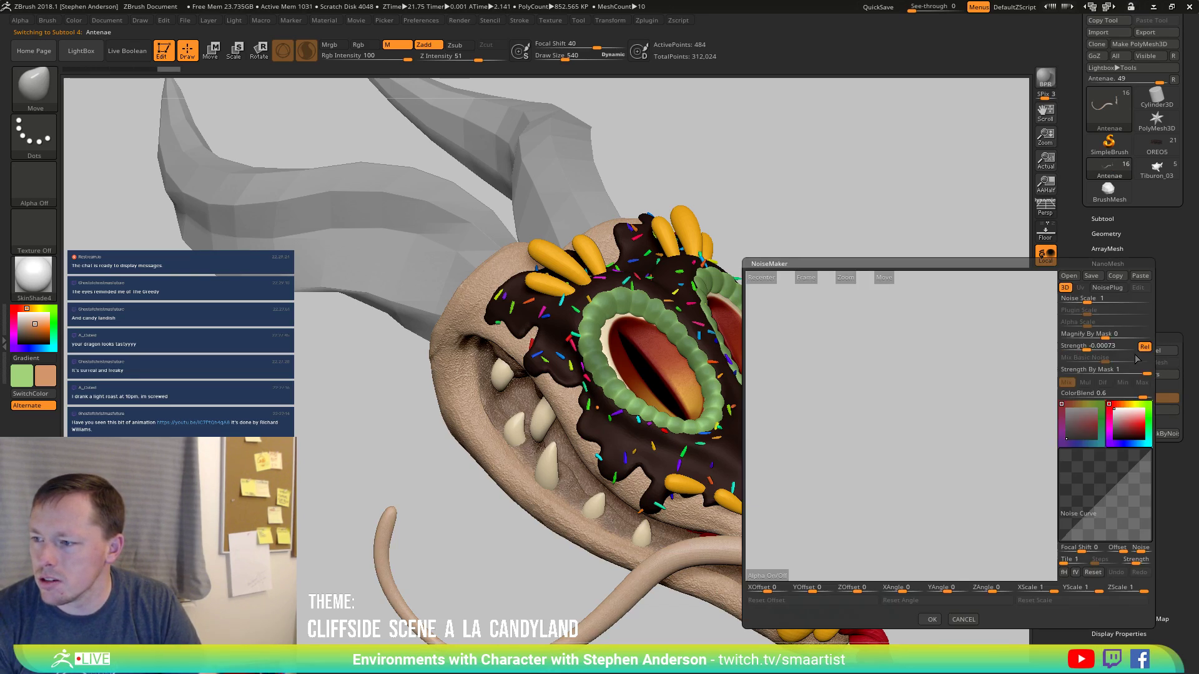
pyautogui.click(1140, 276)
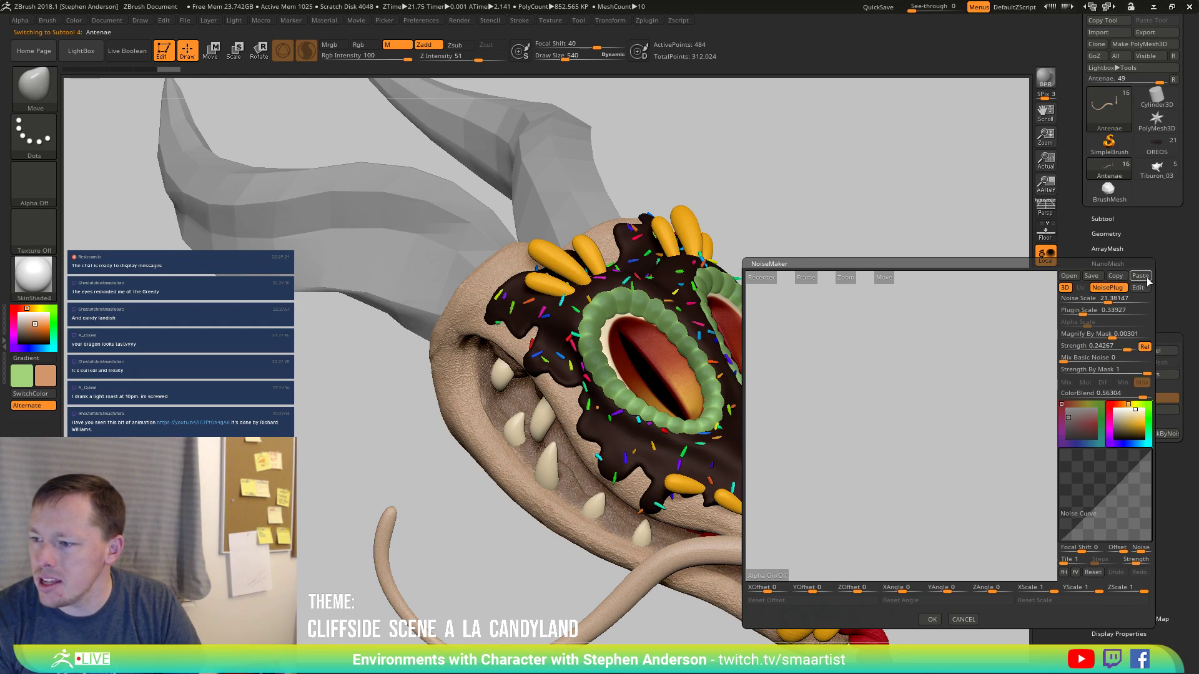
pyautogui.click(931, 619)
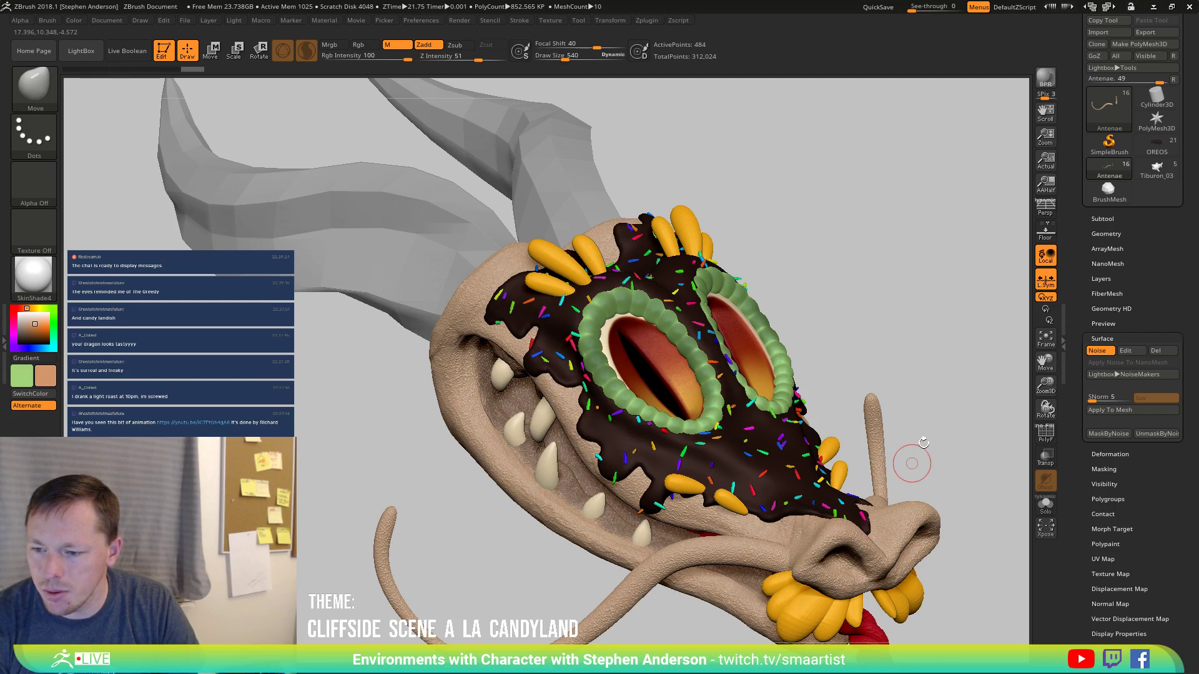
# Examine the surface noise on the antennae and head from several angles, close up and as a whole.
pyautogui.moveTo(860, 356)
pyautogui.mouseDown()
pyautogui.moveTo(874, 396)
pyautogui.moveTo(876, 372)
pyautogui.moveTo(862, 358)
pyautogui.moveTo(795, 377)
pyautogui.moveTo(760, 410)
pyautogui.mouseUp()
pyautogui.press('ctrl')
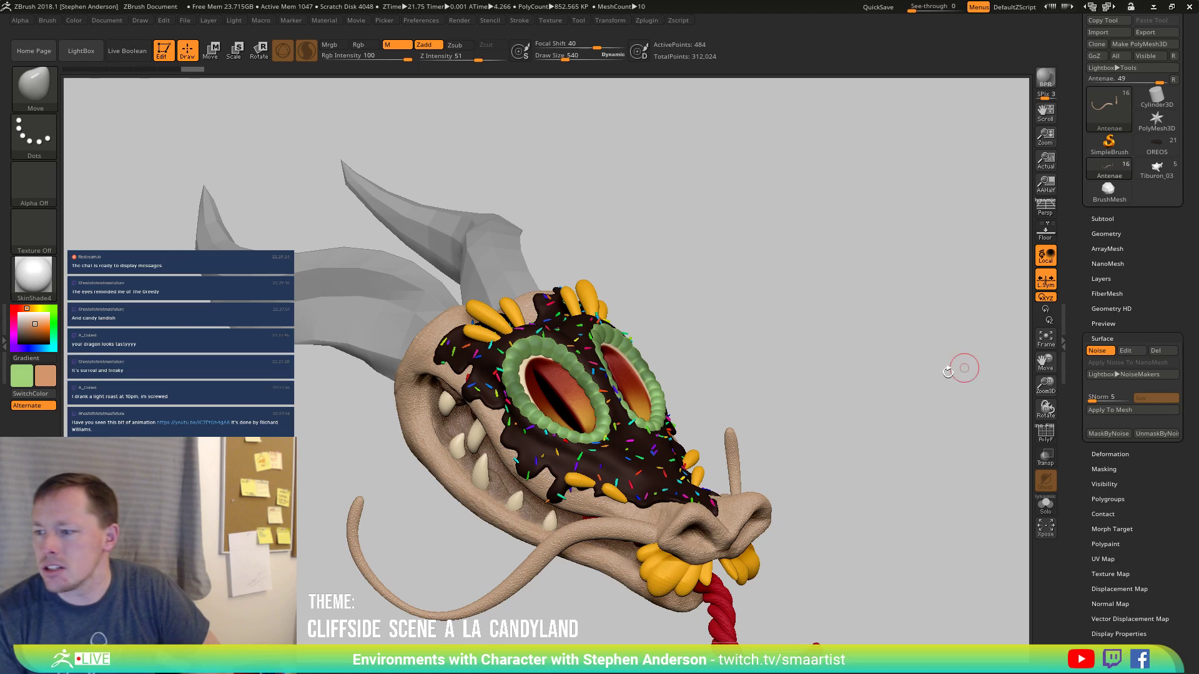
pyautogui.moveTo(870, 425); pyautogui.dragTo(827, 442)
pyautogui.moveTo(415, 381)
pyautogui.keyDown('ctrl'); pyautogui.mouseDown(button='right')
pyautogui.moveTo(480, 429)
pyautogui.moveTo(702, 531)
pyautogui.moveTo(827, 543)
pyautogui.mouseUp(button='right'); pyautogui.keyUp('ctrl')
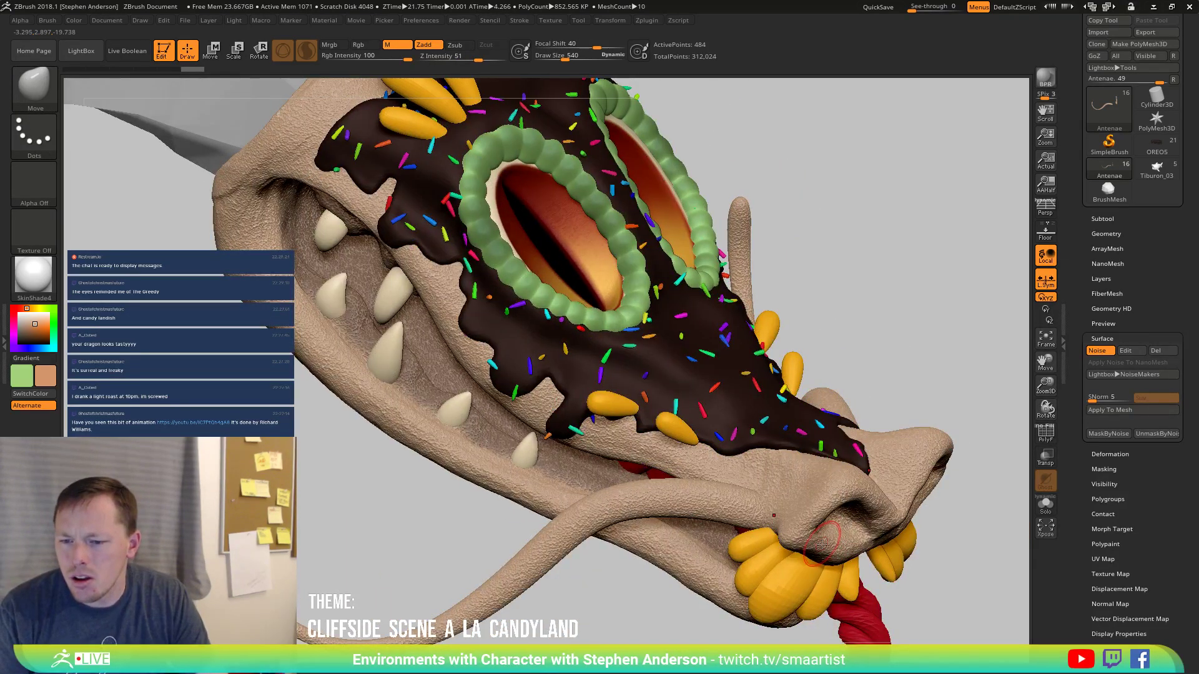
pyautogui.moveTo(819, 544)
pyautogui.keyDown('ctrl'); pyautogui.mouseDown(button='right')
pyautogui.moveTo(866, 417)
pyautogui.moveTo(843, 420)
pyautogui.moveTo(880, 418)
pyautogui.moveTo(867, 395)
pyautogui.moveTo(793, 372)
pyautogui.moveTo(837, 435)
pyautogui.moveTo(805, 410)
pyautogui.moveTo(811, 420)
pyautogui.mouseUp(button='right'); pyautogui.keyUp('ctrl')
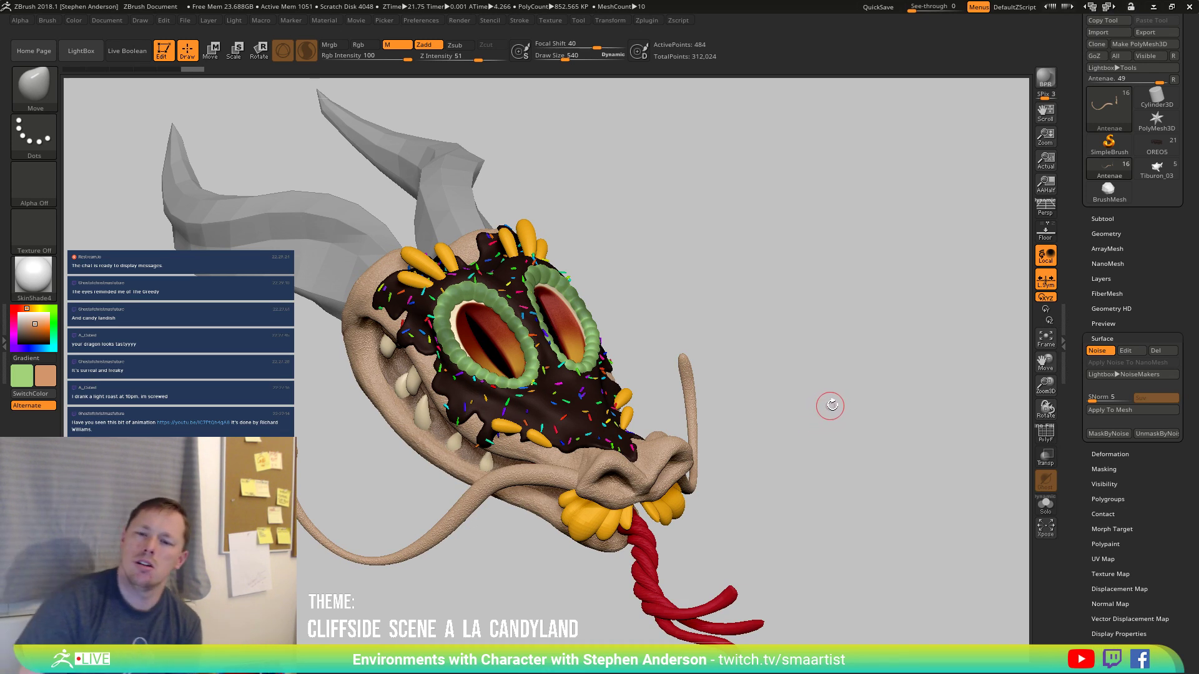
pyautogui.moveTo(853, 406); pyautogui.dragTo(826, 432, button='right')
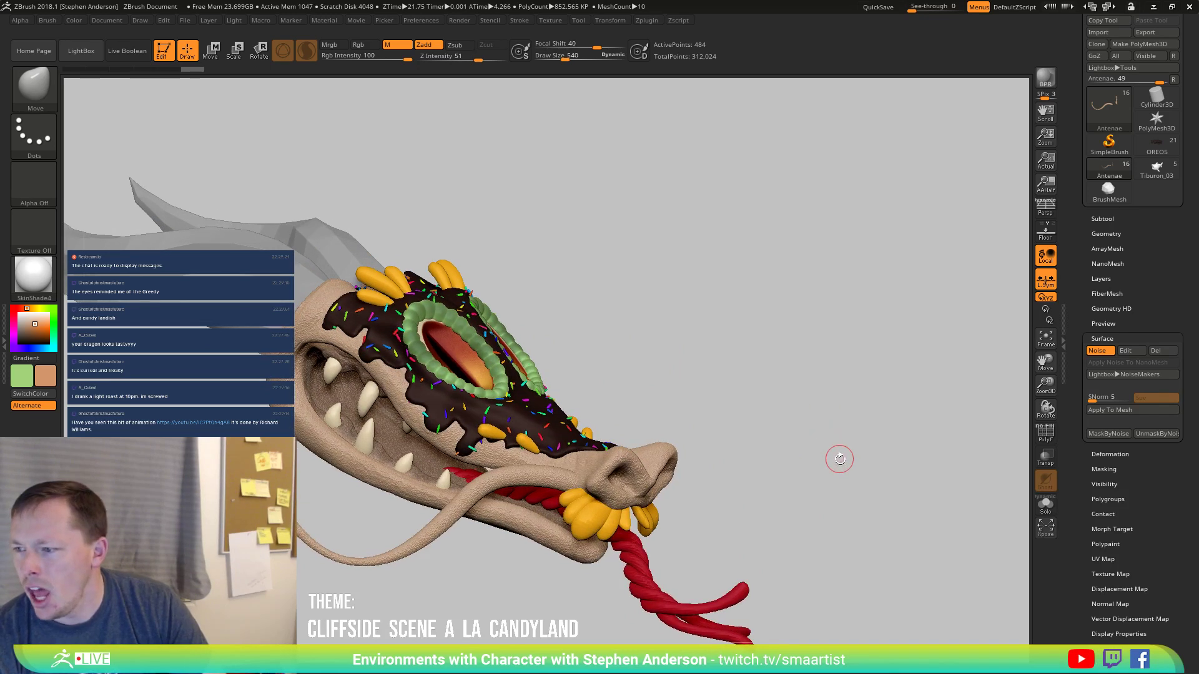
# Select the dragon head and hide its outer skin so only the mouth interior is shown.
pyautogui.hotkey('ctrl', 'shift')
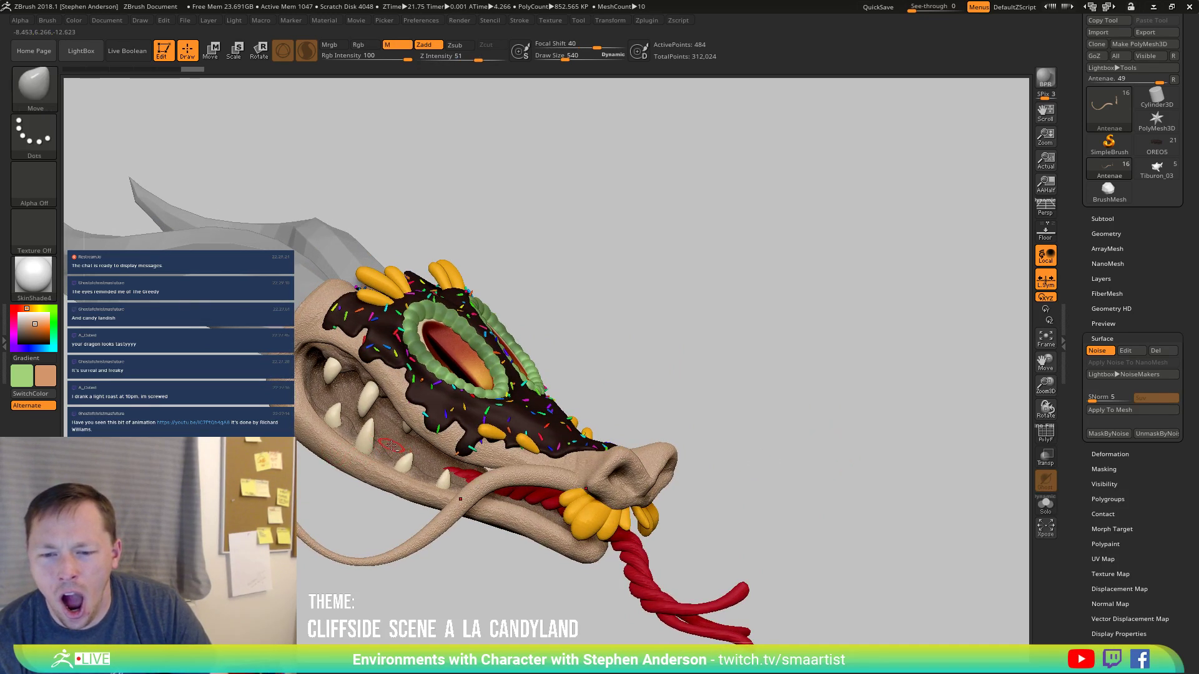
pyautogui.keyDown('alt'); pyautogui.click(395, 444); pyautogui.keyUp('alt')
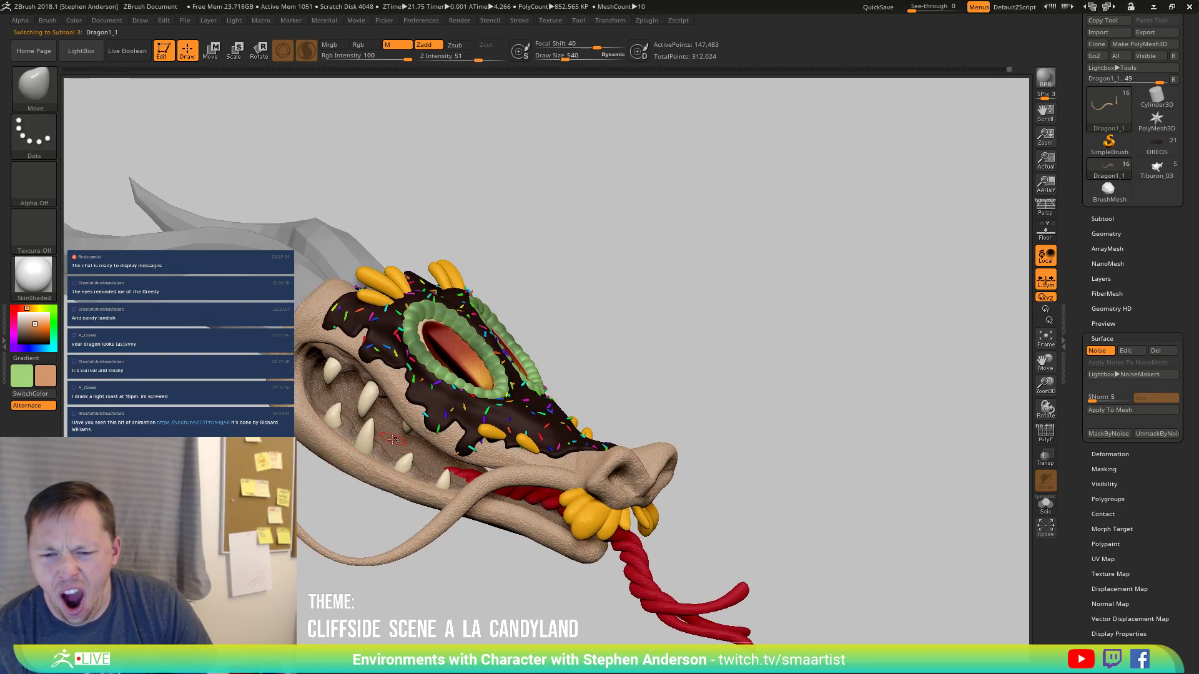
pyautogui.keyDown('ctrl'); pyautogui.keyDown('shift'); pyautogui.click(399, 447); pyautogui.keyUp('shift'); pyautogui.keyUp('ctrl')
pyautogui.moveTo(498, 465)
pyautogui.mouseDown()
pyautogui.moveTo(512, 447)
pyautogui.moveTo(545, 471)
pyautogui.mouseUp()
pyautogui.keyDown('ctrl'); pyautogui.moveTo(755, 569); pyautogui.dragTo(486, 469); pyautogui.keyUp('ctrl')
pyautogui.keyDown('ctrl'); pyautogui.moveTo(512, 539); pyautogui.dragTo(356, 418); pyautogui.keyUp('ctrl')
pyautogui.hotkey('ctrl', 'shift')
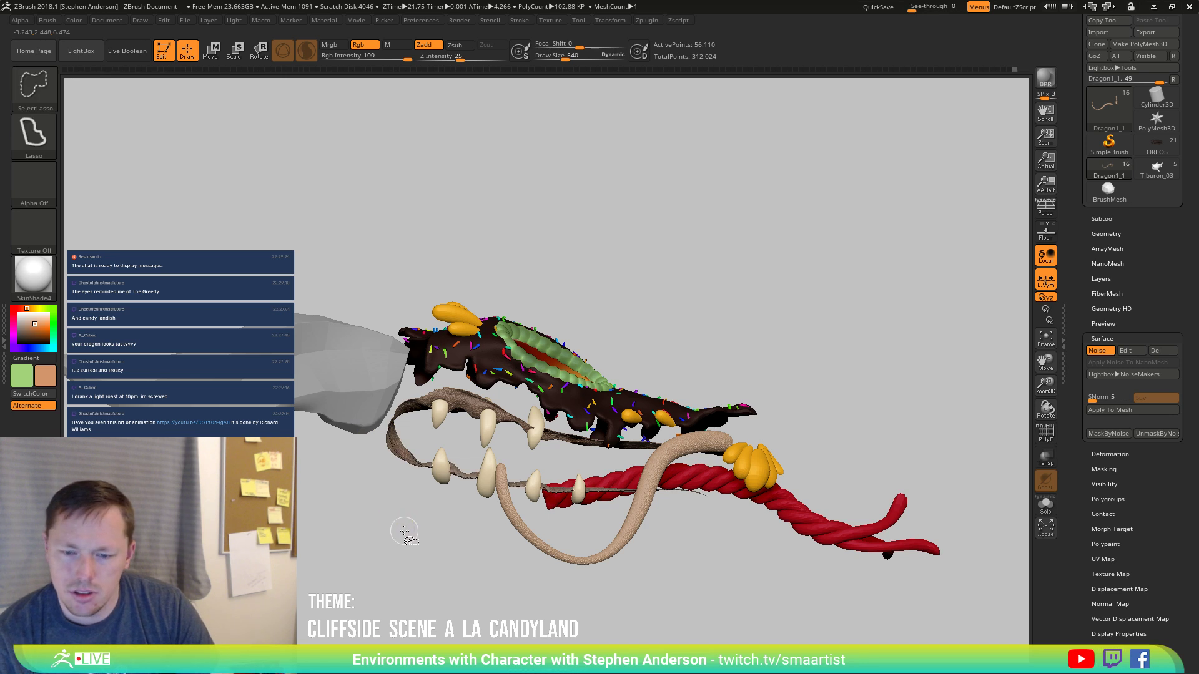
# Hide the upper part of the mouth interior and solo the lower mouth surface, viewed from above.
pyautogui.moveTo(409, 529); pyautogui.dragTo(431, 431)
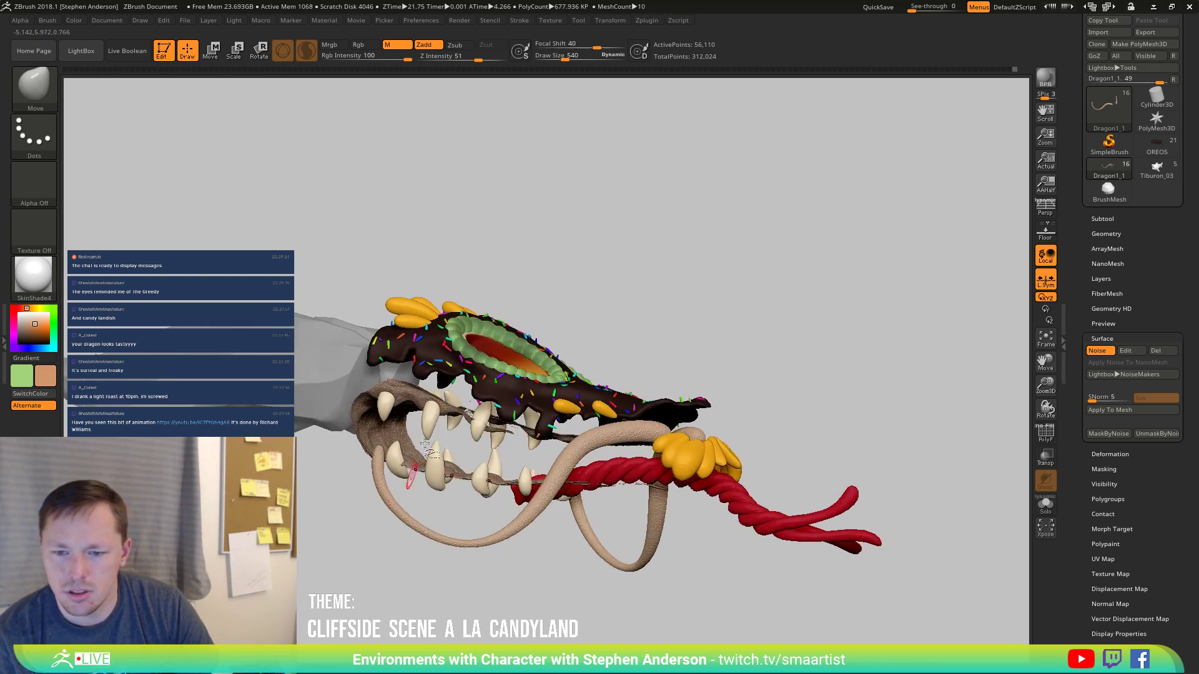
pyautogui.keyDown('ctrl'); pyautogui.keyDown('shift'); pyautogui.click(415, 403); pyautogui.keyUp('shift'); pyautogui.keyUp('ctrl')
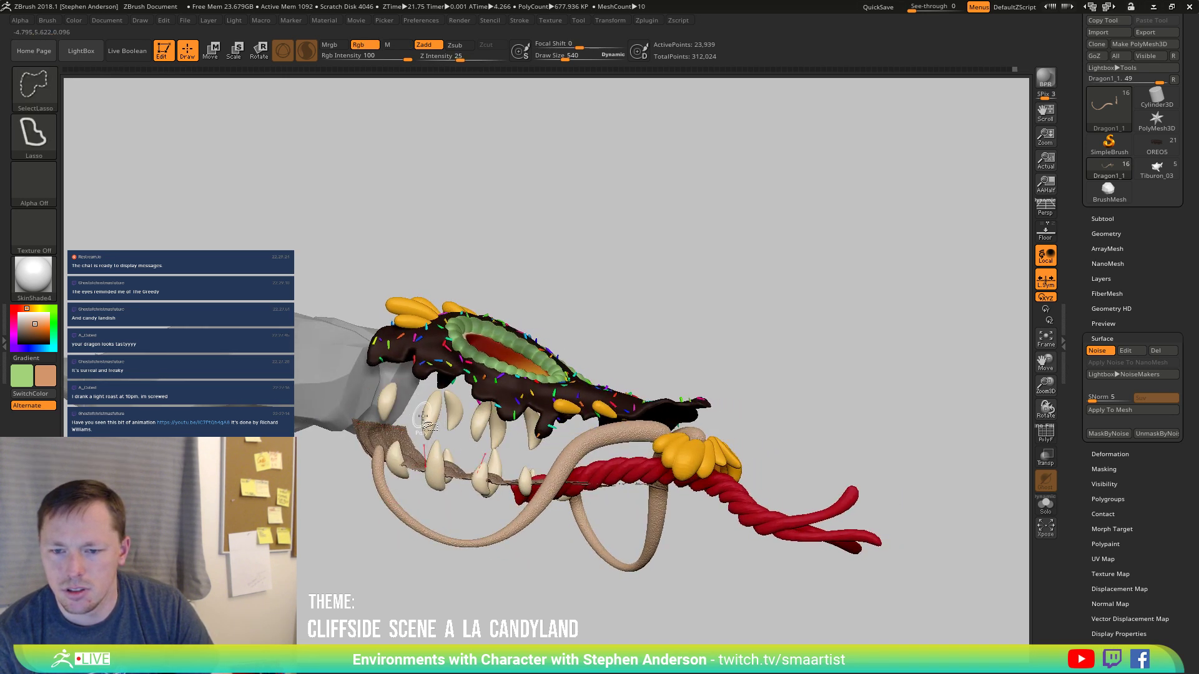
pyautogui.click(1045, 505)
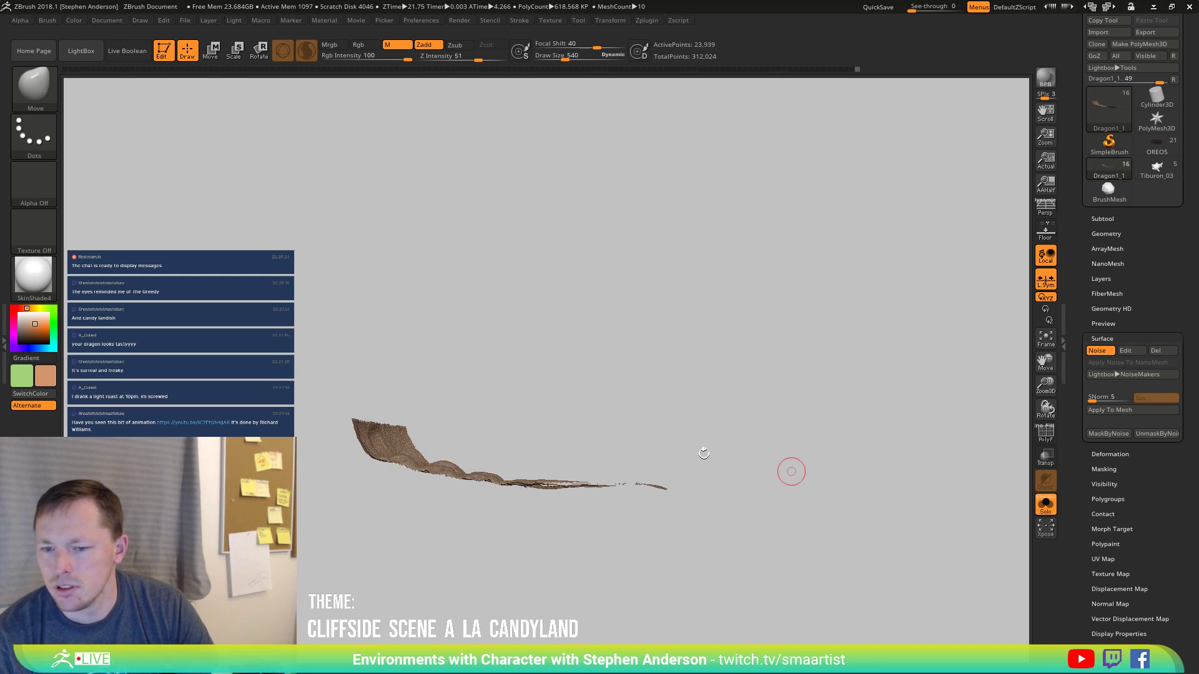
pyautogui.moveTo(789, 471); pyautogui.dragTo(508, 433)
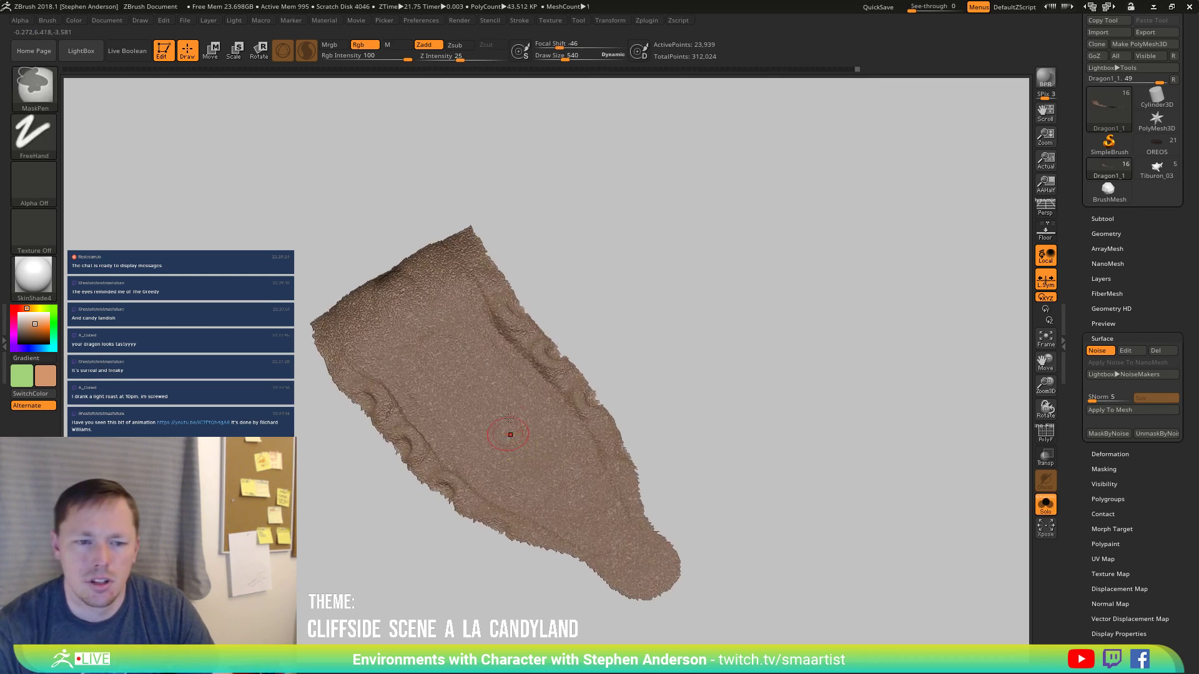
# Paint the lower mouth surface red with the Standard brush set to colour only, enlarging the draw size up to 1567.
pyautogui.click(20, 308)
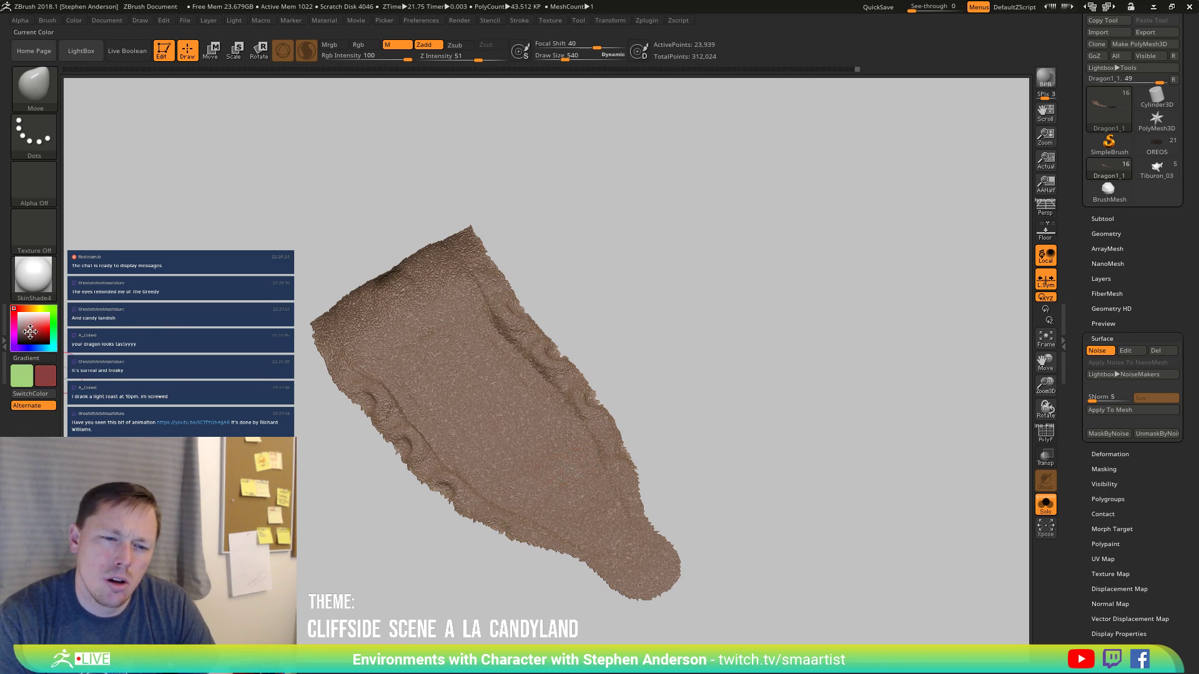
pyautogui.press('b')
pyautogui.press('s')
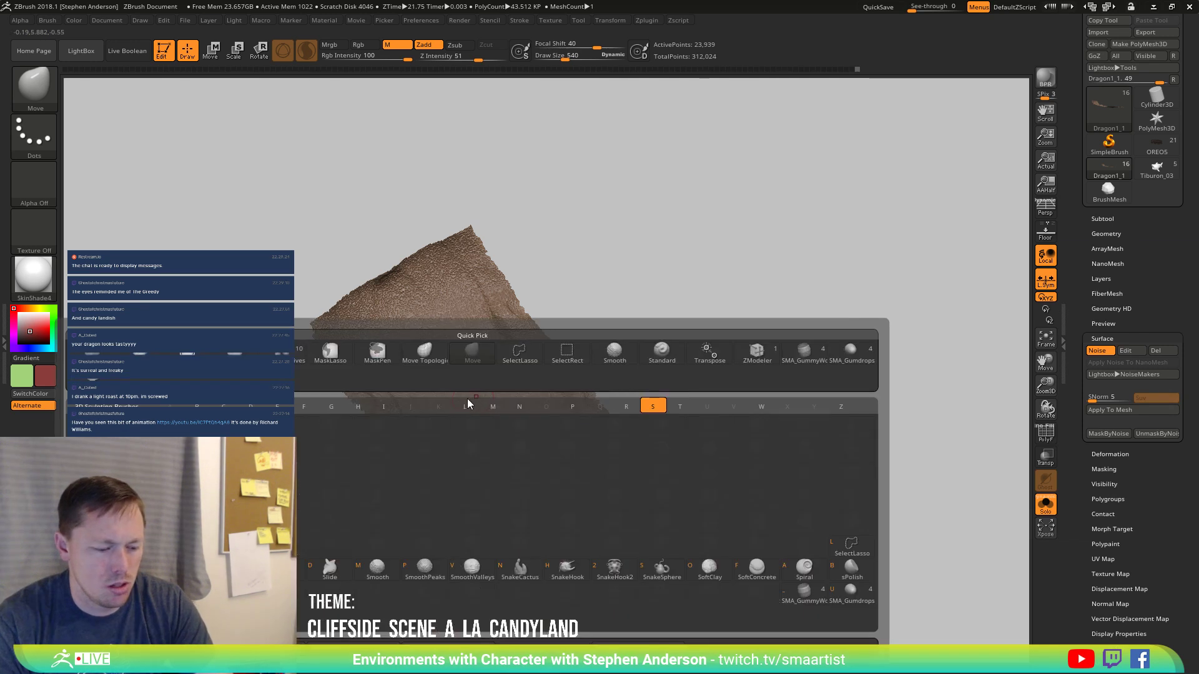
pyautogui.press('t')
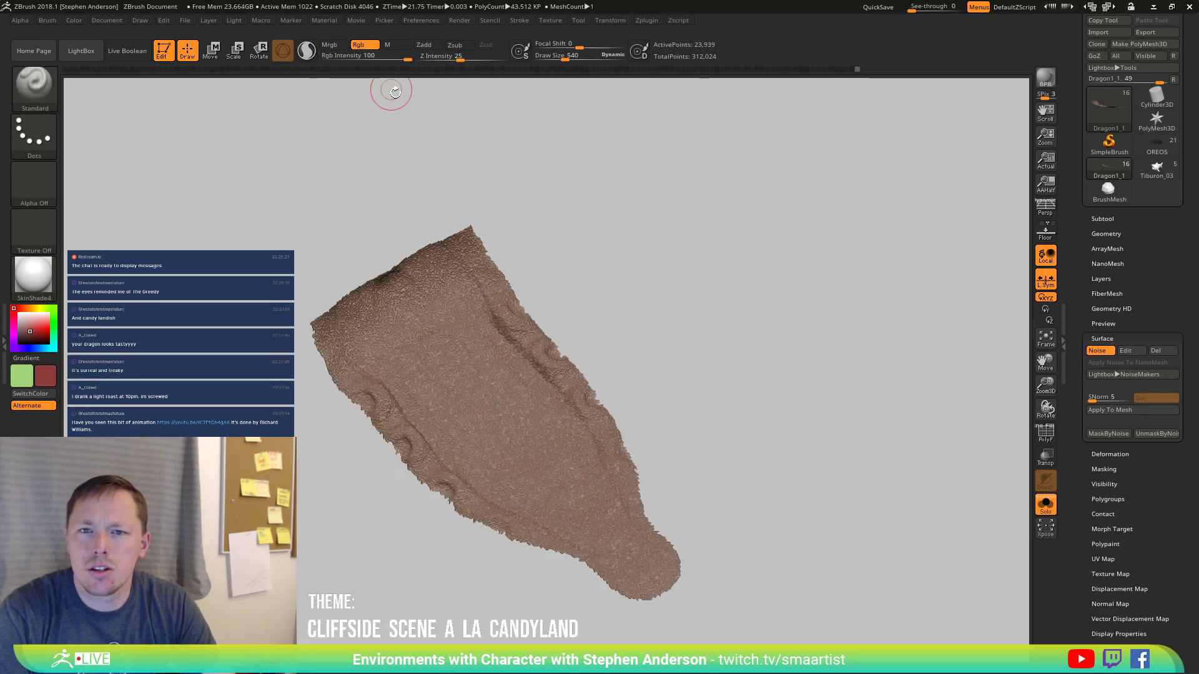
pyautogui.press('s')
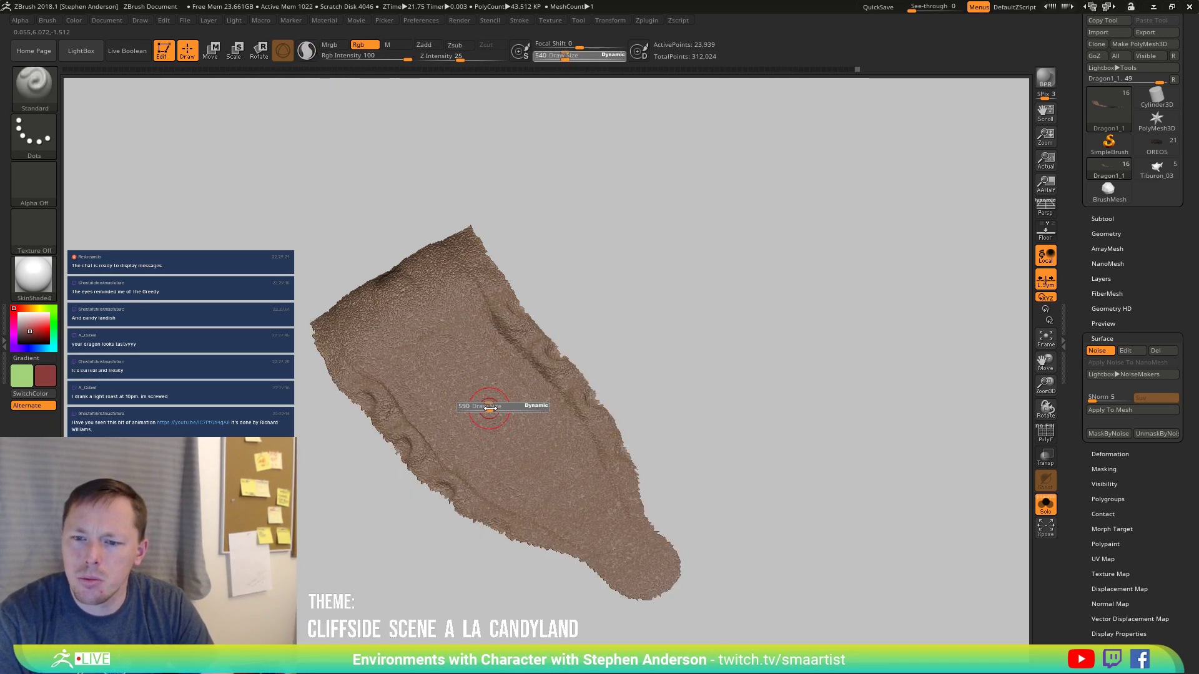
pyautogui.moveTo(497, 410); pyautogui.dragTo(493, 410)
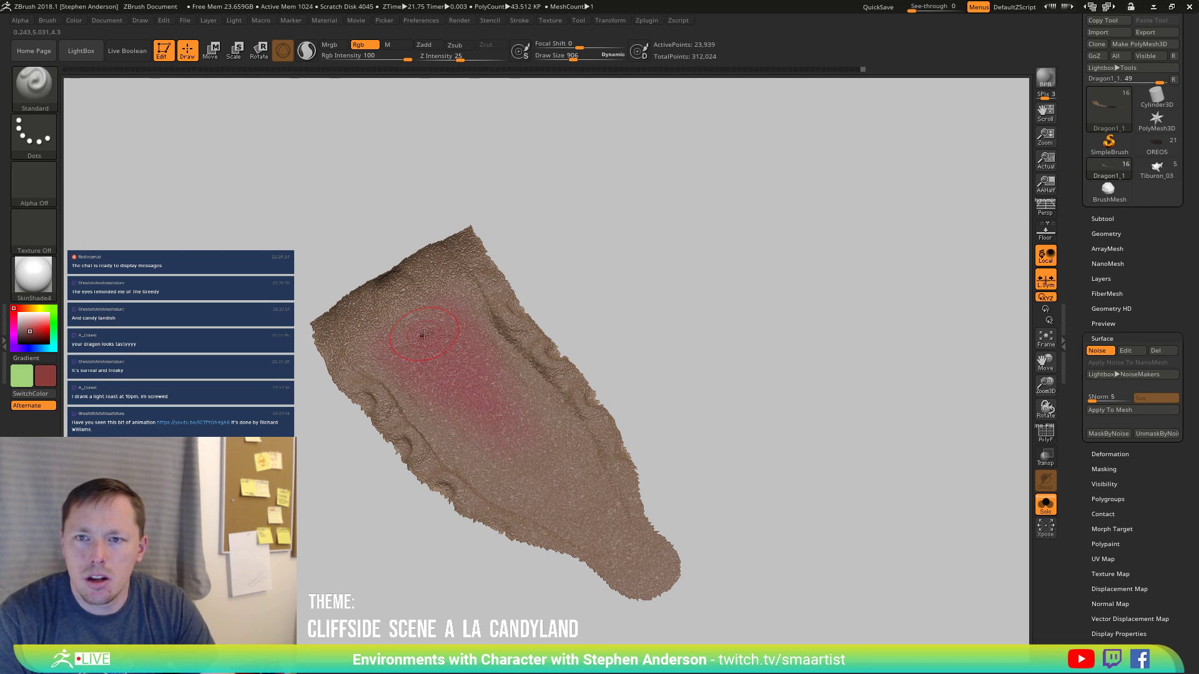
pyautogui.press('s')
pyautogui.moveTo(431, 333); pyautogui.dragTo(430, 332)
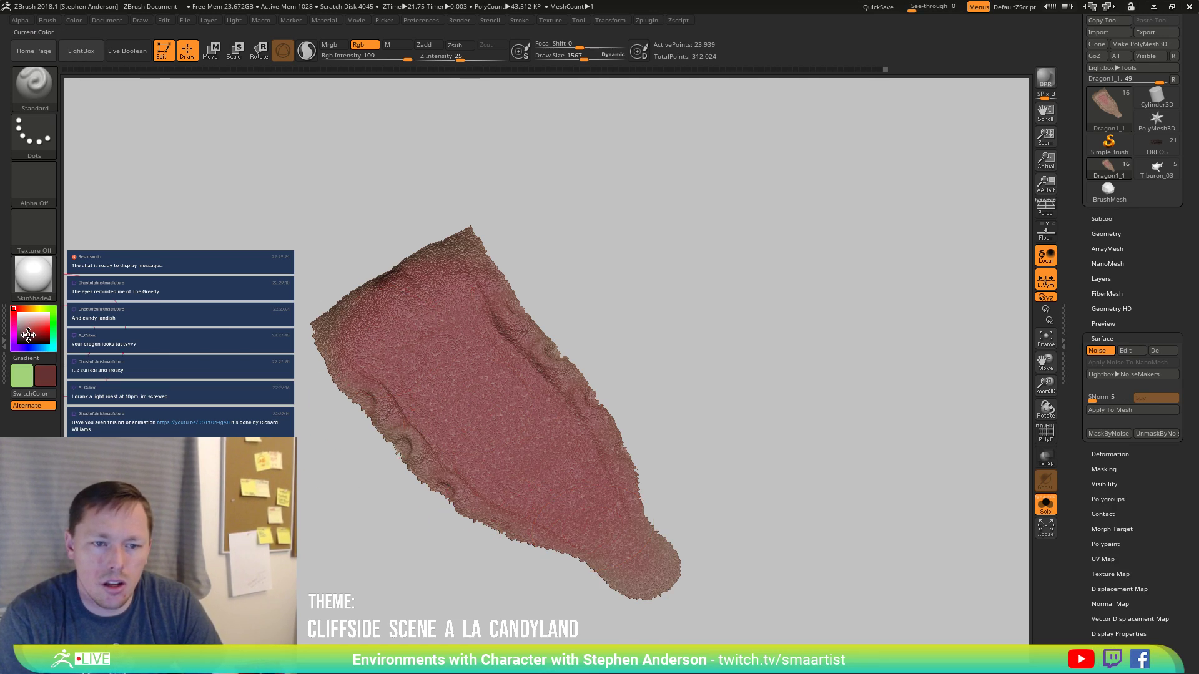
# Pick a darker red and shade the back and middle of the lower mouth surface.
pyautogui.moveTo(29, 334); pyautogui.dragTo(37, 338)
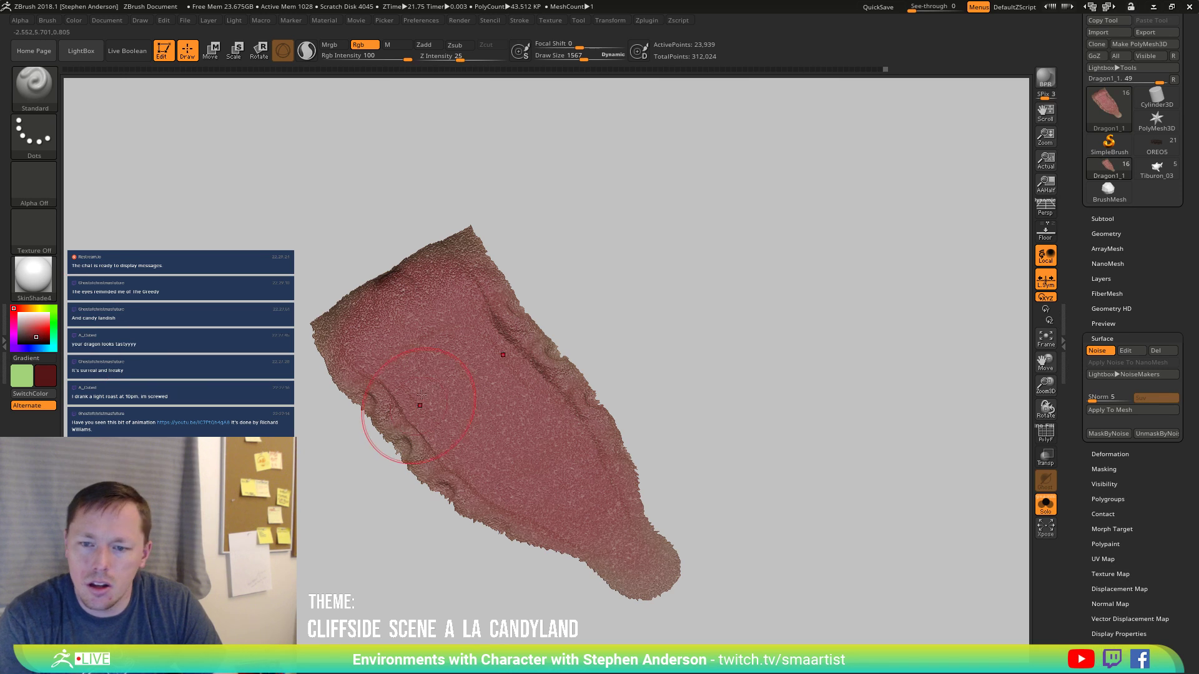
pyautogui.moveTo(437, 340)
pyautogui.mouseDown()
pyautogui.moveTo(412, 318)
pyautogui.moveTo(371, 324)
pyautogui.mouseUp()
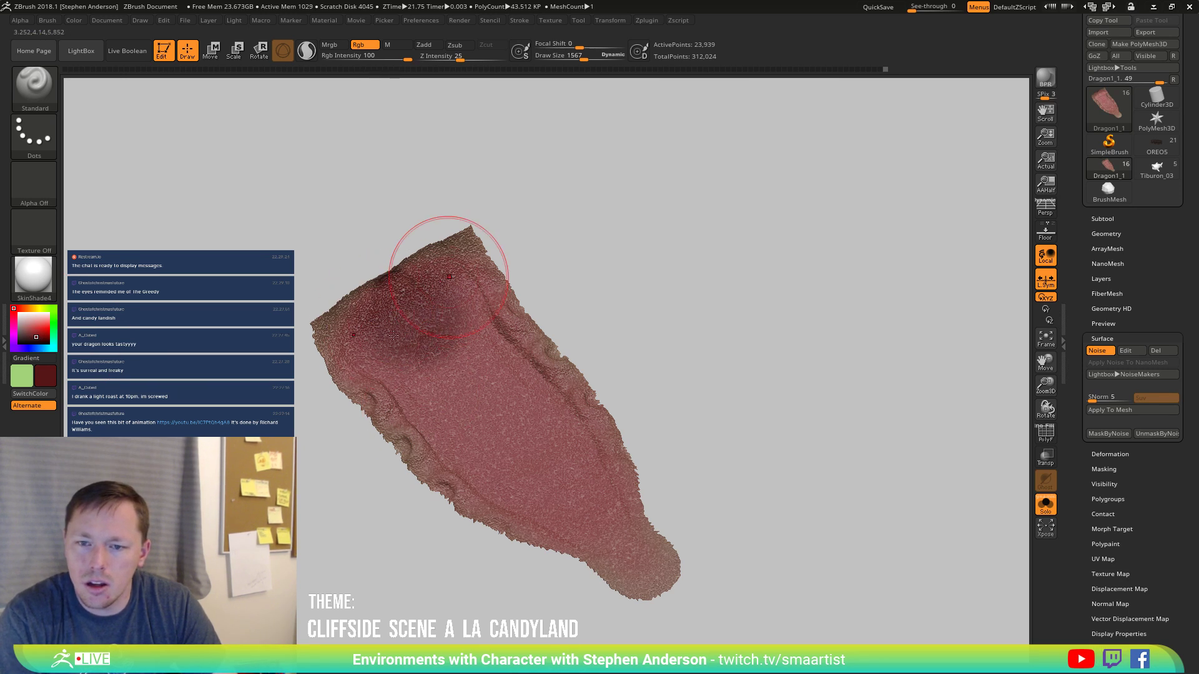
pyautogui.moveTo(488, 303)
pyautogui.mouseDown()
pyautogui.moveTo(512, 349)
pyautogui.moveTo(479, 431)
pyautogui.mouseUp()
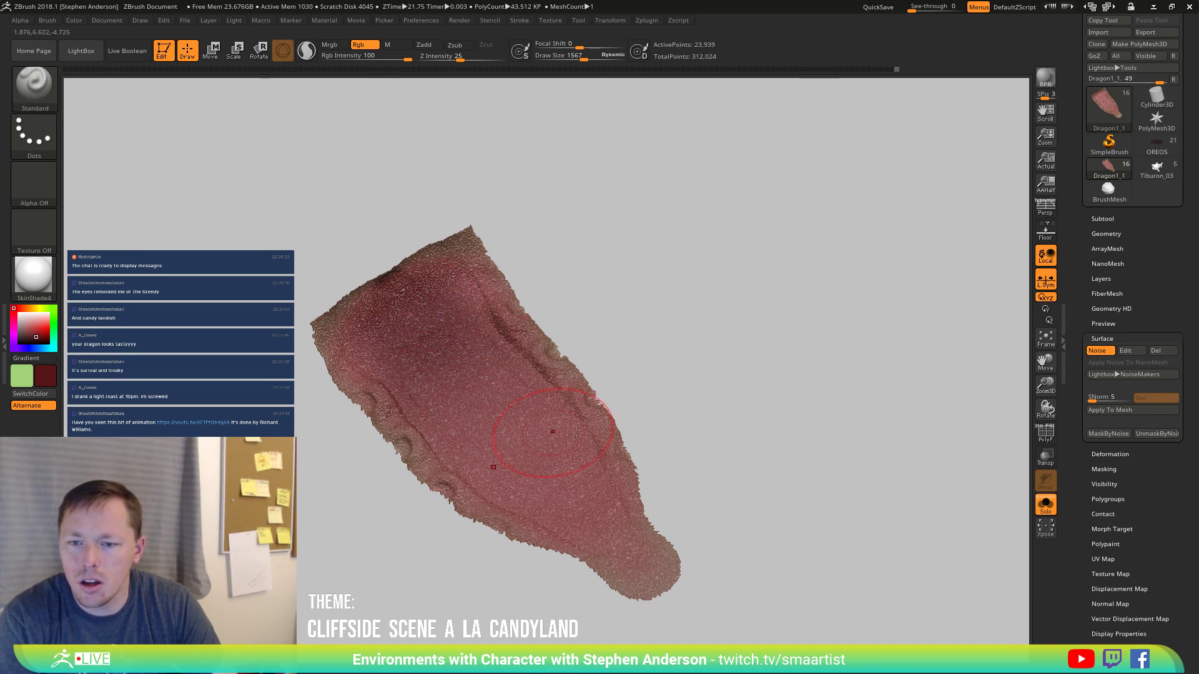
# Unhide the rest of the head and set the Smooth brush to affect only Rgb colour.
pyautogui.press('Up')
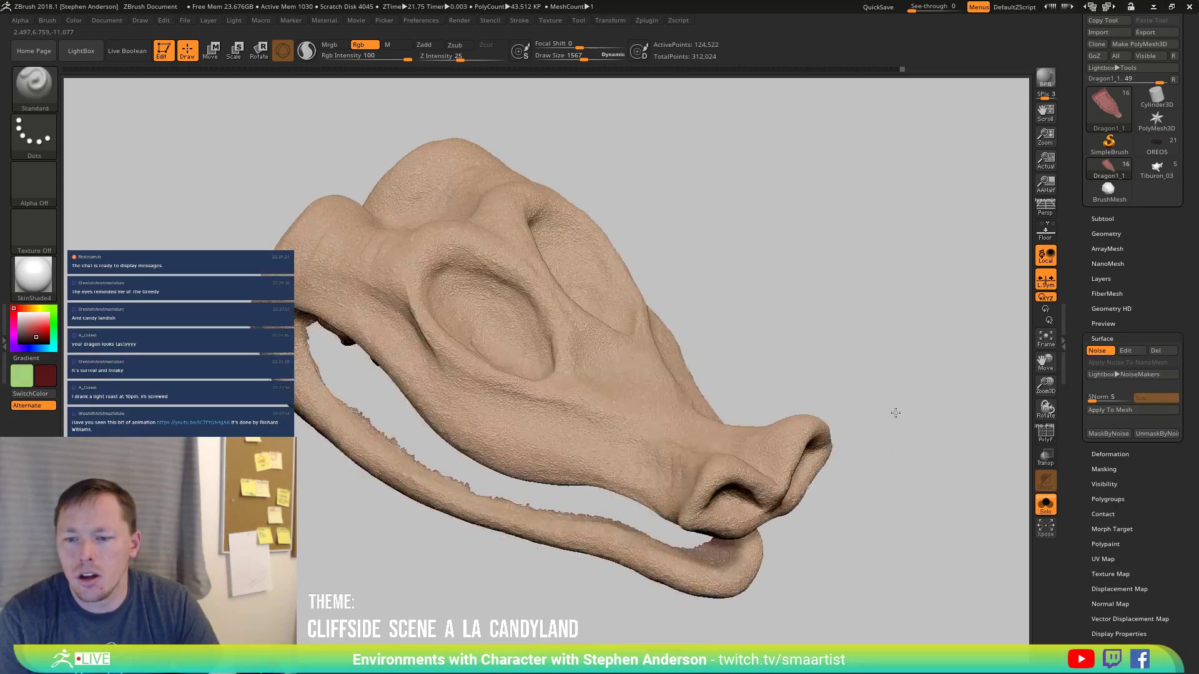
pyautogui.moveTo(896, 413)
pyautogui.mouseDown()
pyautogui.moveTo(905, 428)
pyautogui.moveTo(890, 452)
pyautogui.mouseUp()
pyautogui.keyDown('ctrl'); pyautogui.keyDown('shift'); pyautogui.click(909, 441); pyautogui.keyUp('shift'); pyautogui.keyUp('ctrl')
pyautogui.press('shift')
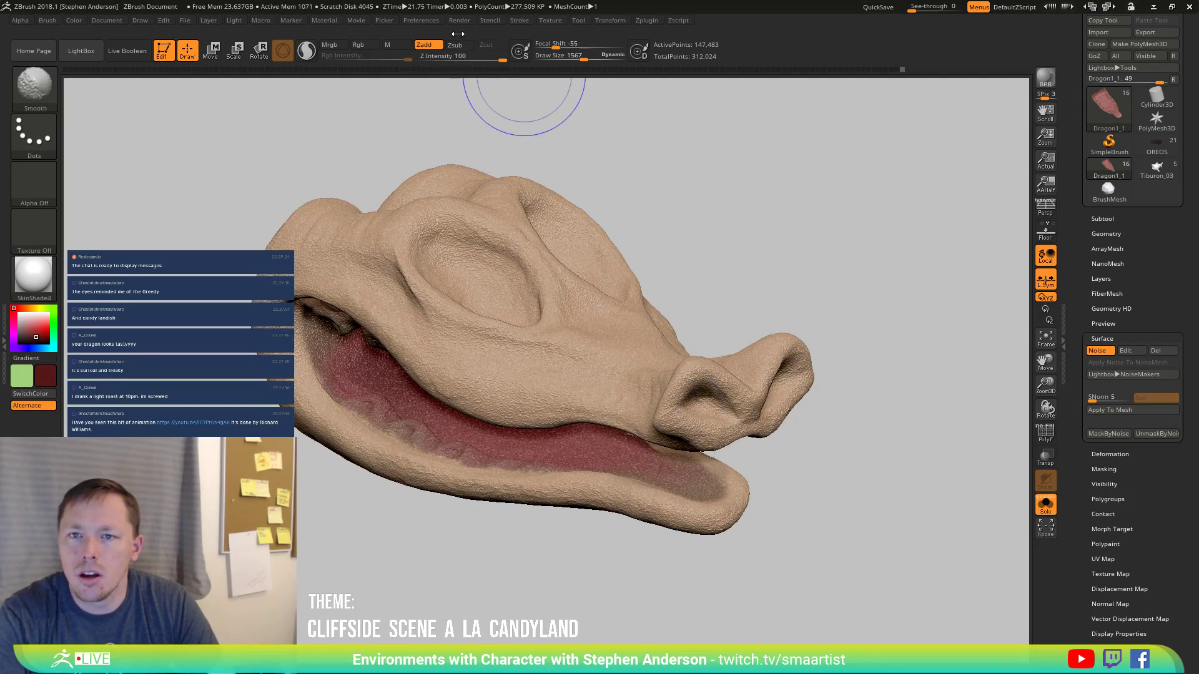
pyautogui.click(359, 44)
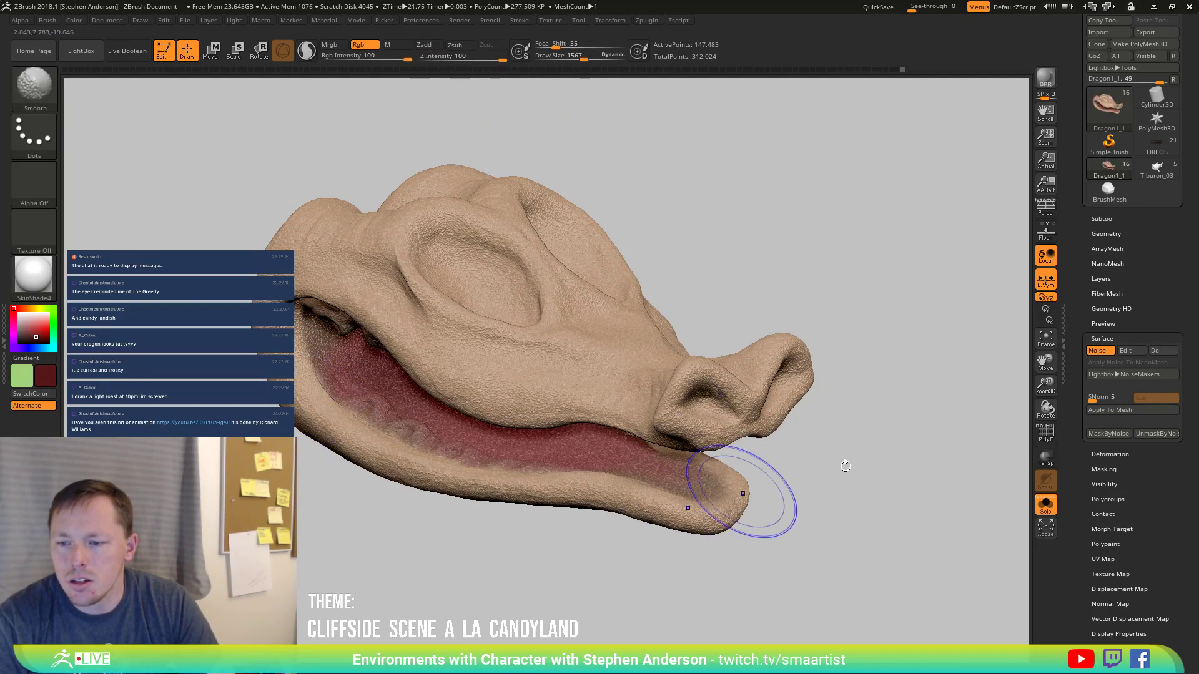
# Switch the selection brush to SelectRect and isolate the unpainted upper mouth interior seen from below.
pyautogui.moveTo(842, 463); pyautogui.dragTo(718, 424)
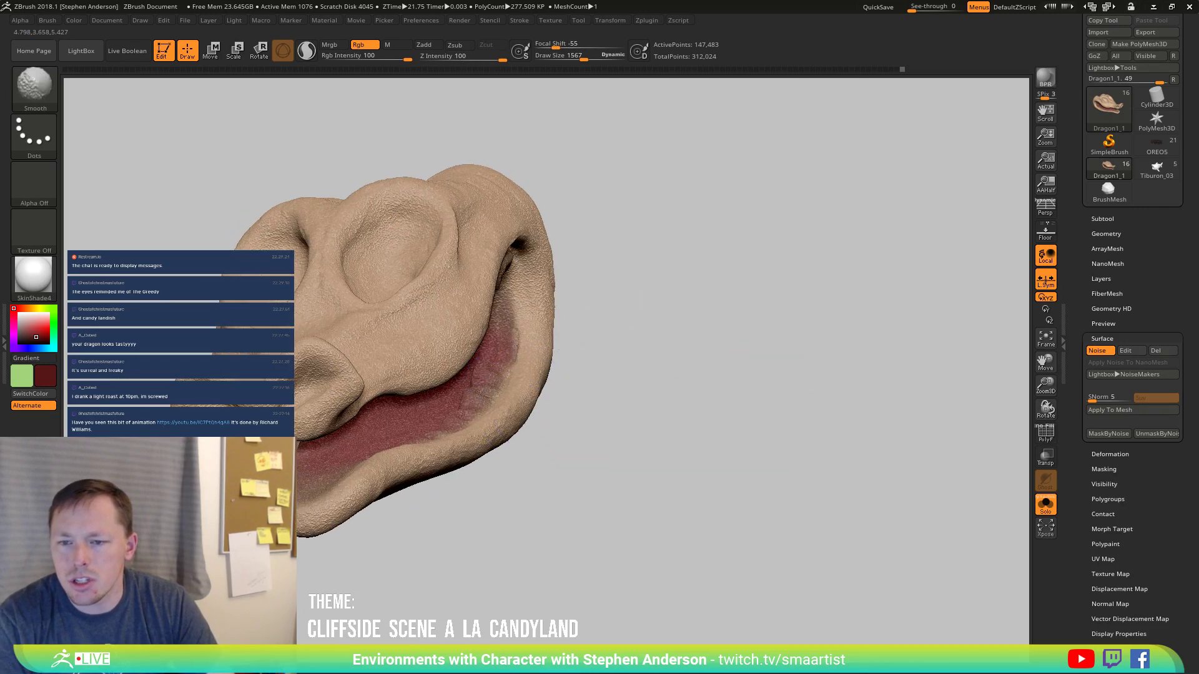
pyautogui.moveTo(610, 374); pyautogui.dragTo(413, 253)
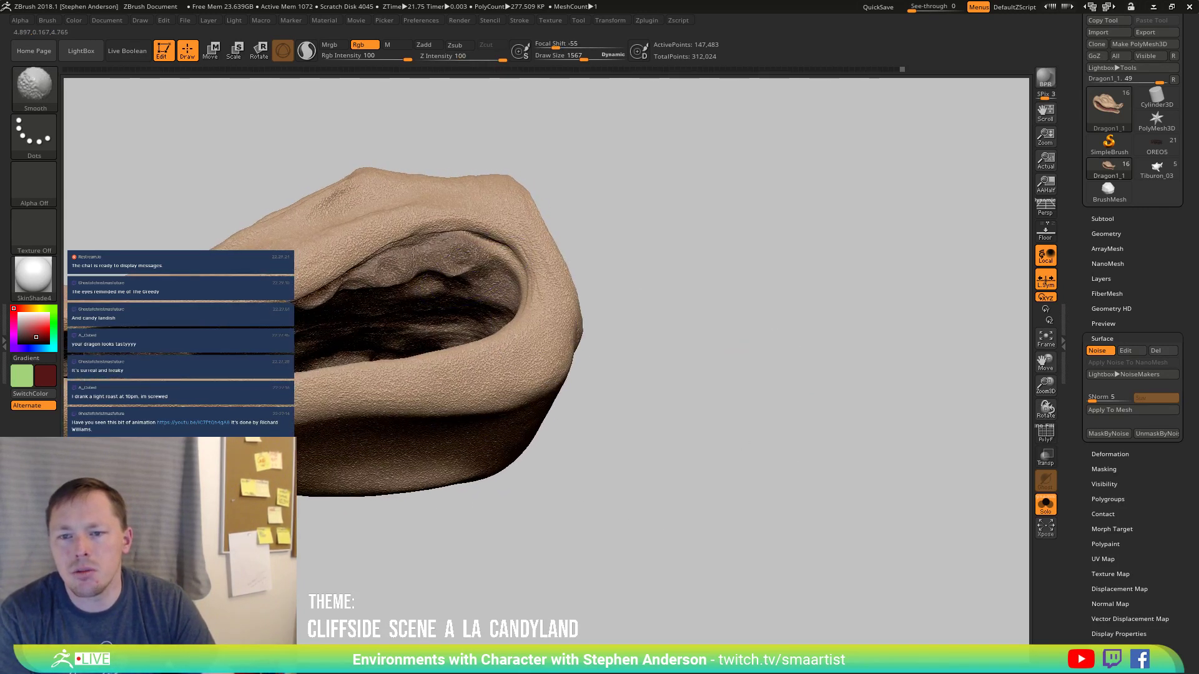
pyautogui.hotkey('ctrl', 'shift')
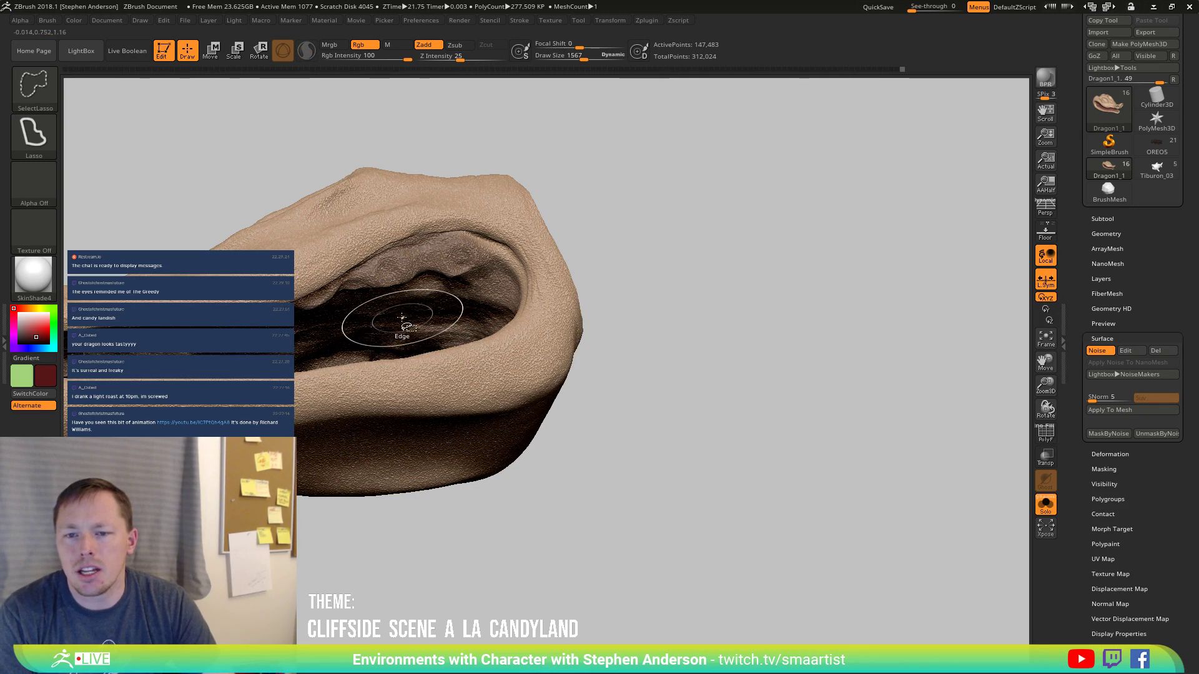
pyautogui.click(34, 87)
pyautogui.click(146, 101)
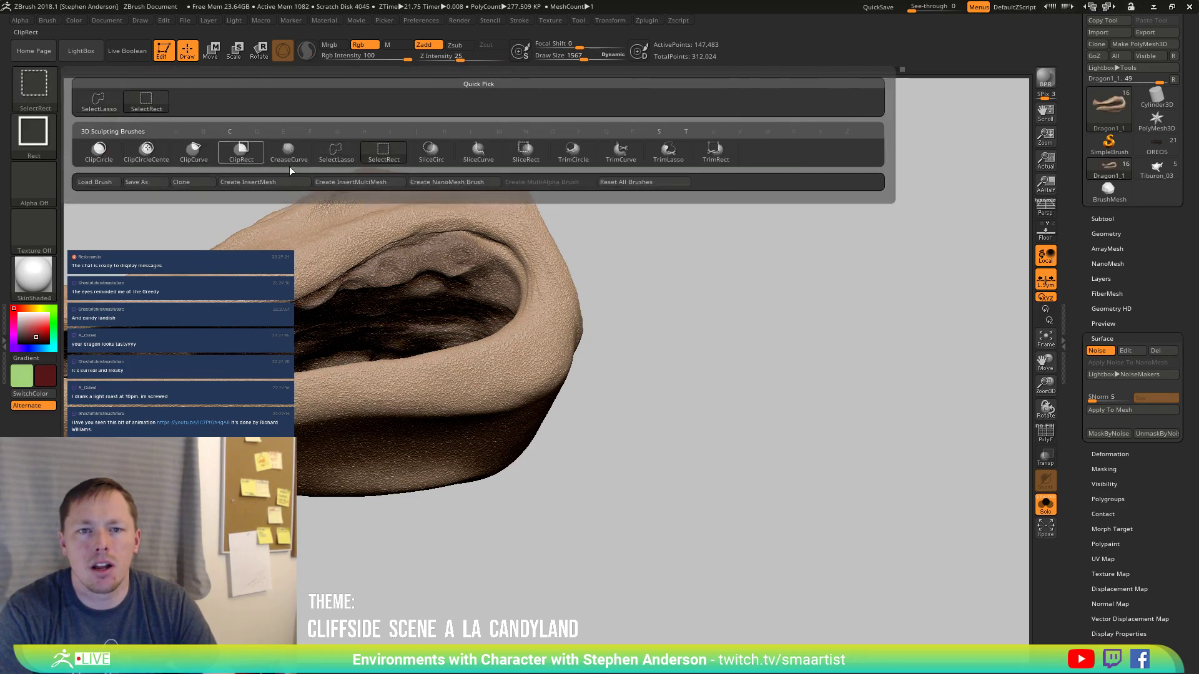
pyautogui.keyDown('ctrl'); pyautogui.keyDown('shift'); pyautogui.click(421, 305); pyautogui.keyUp('shift'); pyautogui.keyUp('ctrl')
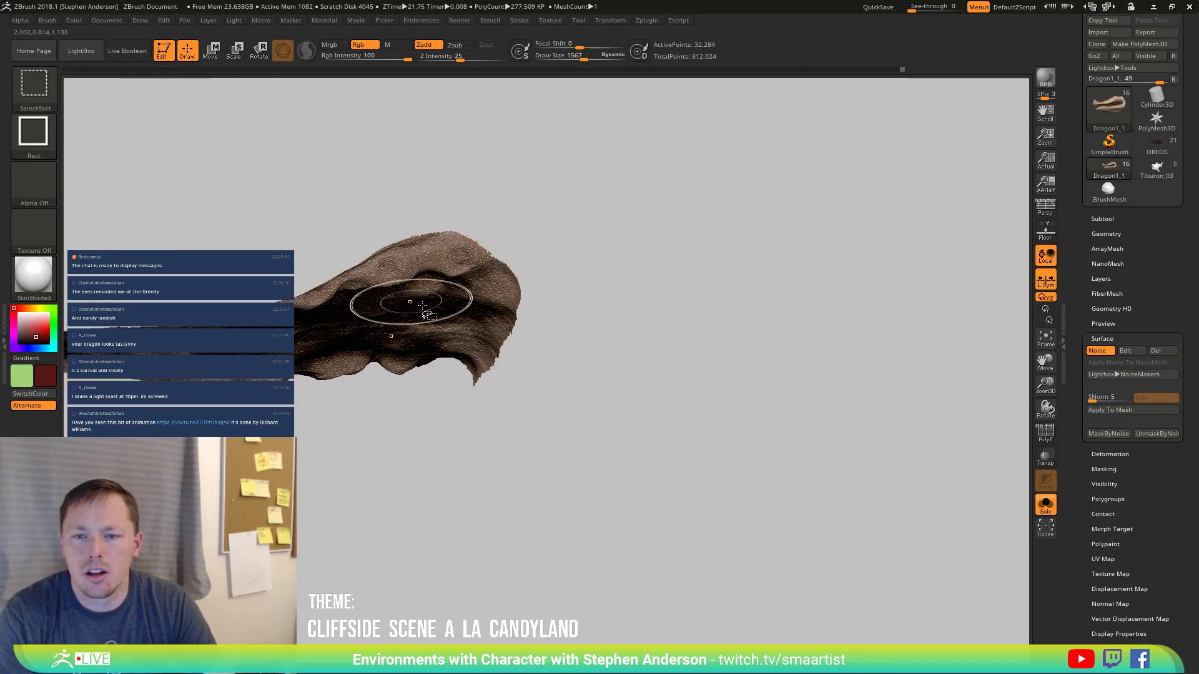
# Paint the upper mouth interior dark red from the throat to the edges with the Standard brush.
pyautogui.moveTo(421, 305); pyautogui.dragTo(428, 343, button='right')
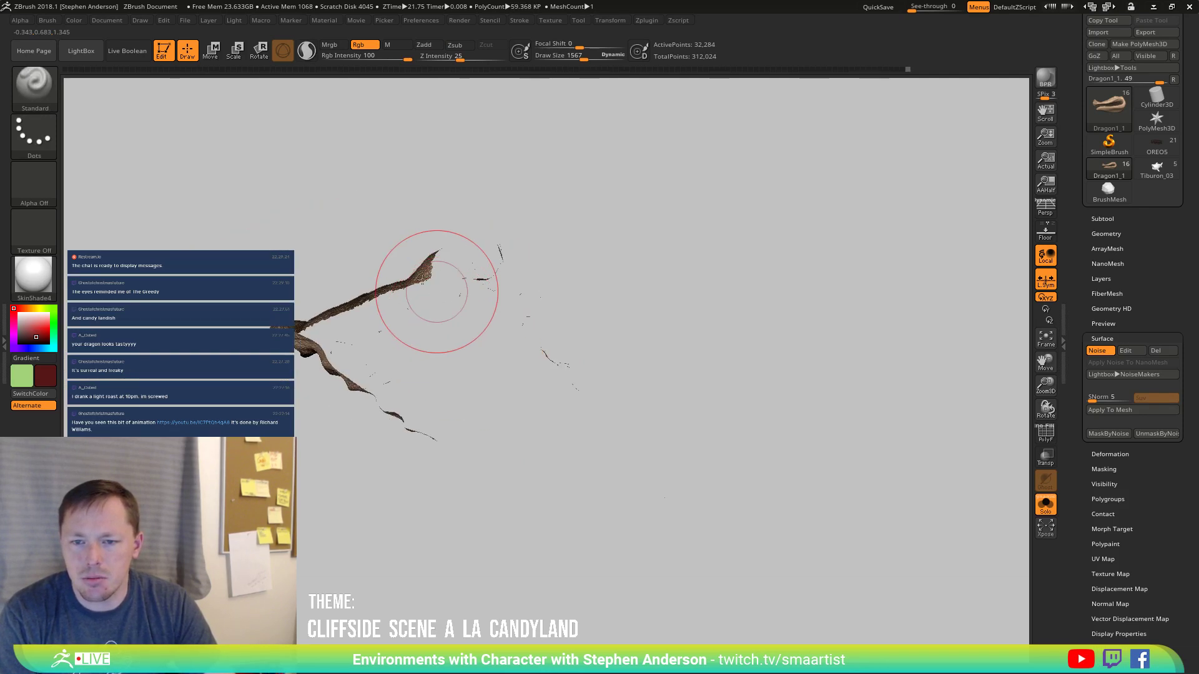
pyautogui.moveTo(423, 282); pyautogui.dragTo(570, 187, button='right')
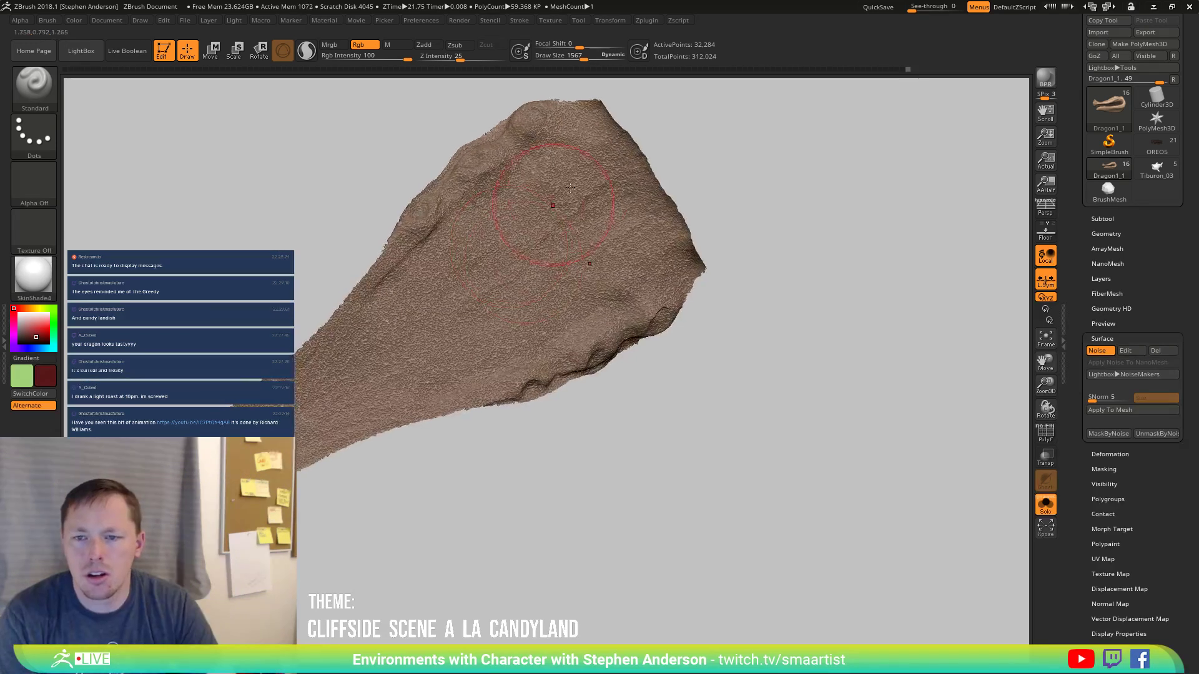
pyautogui.moveTo(570, 188)
pyautogui.mouseDown()
pyautogui.moveTo(600, 281)
pyautogui.moveTo(543, 300)
pyautogui.moveTo(620, 121)
pyautogui.moveTo(621, 256)
pyautogui.moveTo(643, 156)
pyautogui.moveTo(396, 214)
pyautogui.moveTo(343, 287)
pyautogui.moveTo(397, 310)
pyautogui.moveTo(406, 262)
pyautogui.moveTo(324, 381)
pyautogui.mouseUp()
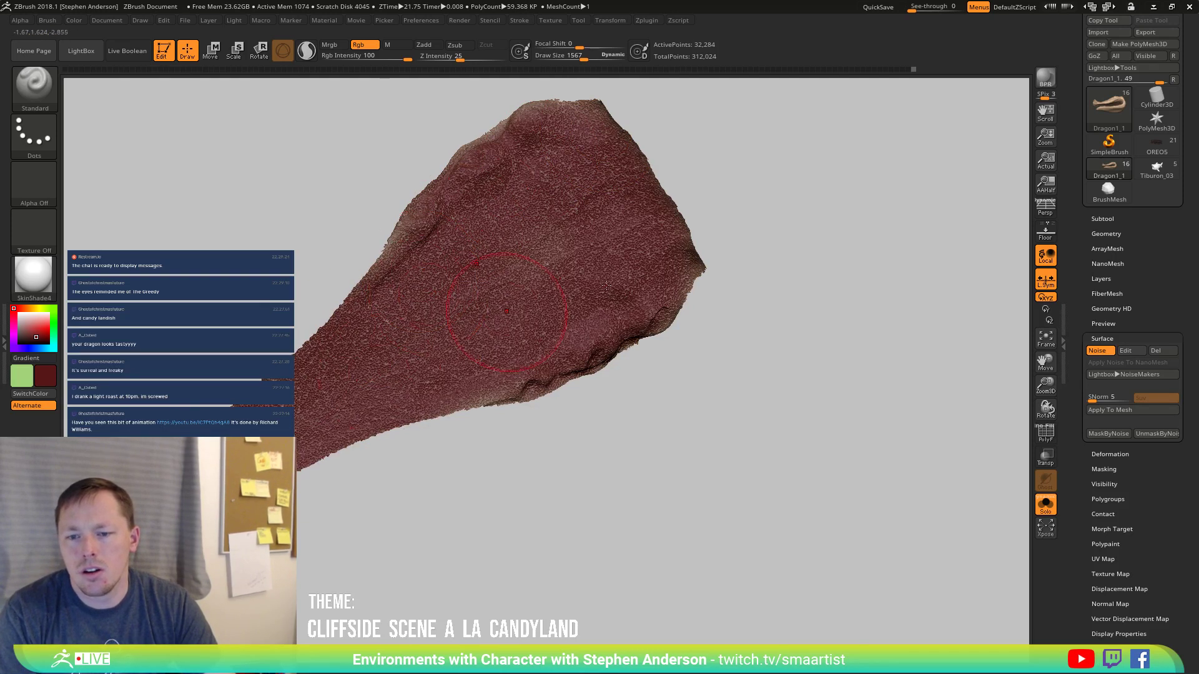
pyautogui.moveTo(506, 311); pyautogui.dragTo(564, 354)
pyautogui.moveTo(625, 217); pyautogui.dragTo(637, 200)
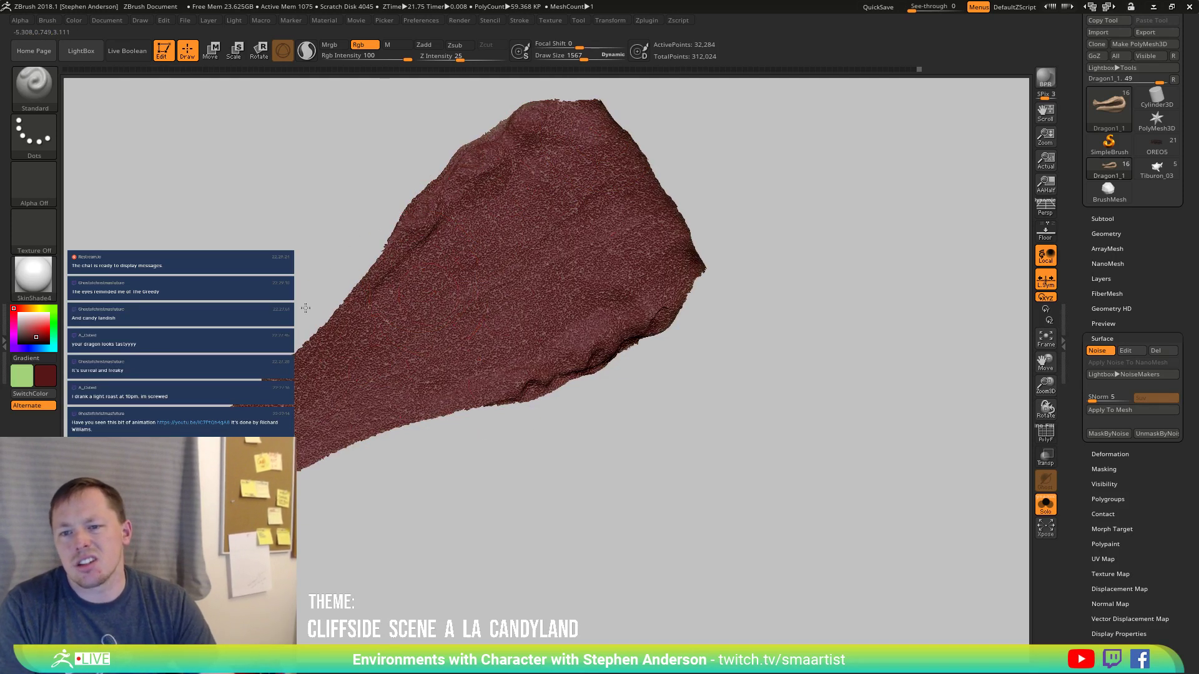
# Unhide the full head mesh, check the painted mouth up close, and turn off Solo to show all dragon parts.
pyautogui.keyDown('ctrl'); pyautogui.keyDown('shift'); pyautogui.click(678, 384); pyautogui.keyUp('shift'); pyautogui.keyUp('ctrl')
pyautogui.moveTo(460, 227); pyautogui.dragTo(428, 206, button='right')
pyautogui.moveTo(428, 206)
pyautogui.keyDown('shift'); pyautogui.mouseDown()
pyautogui.moveTo(482, 133)
pyautogui.moveTo(533, 99)
pyautogui.mouseUp(); pyautogui.keyUp('shift')
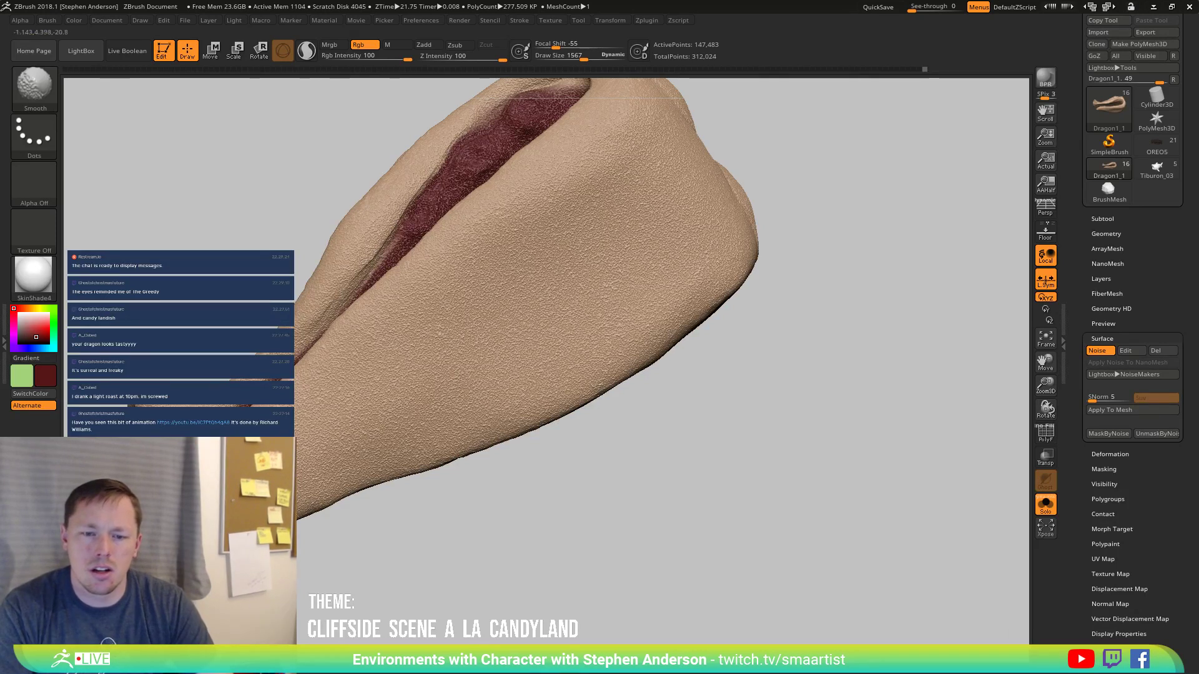
pyautogui.moveTo(404, 272)
pyautogui.mouseDown(button='right')
pyautogui.moveTo(422, 246)
pyautogui.moveTo(383, 351)
pyautogui.mouseUp(button='right')
pyautogui.moveTo(450, 299); pyautogui.dragTo(507, 267, button='right')
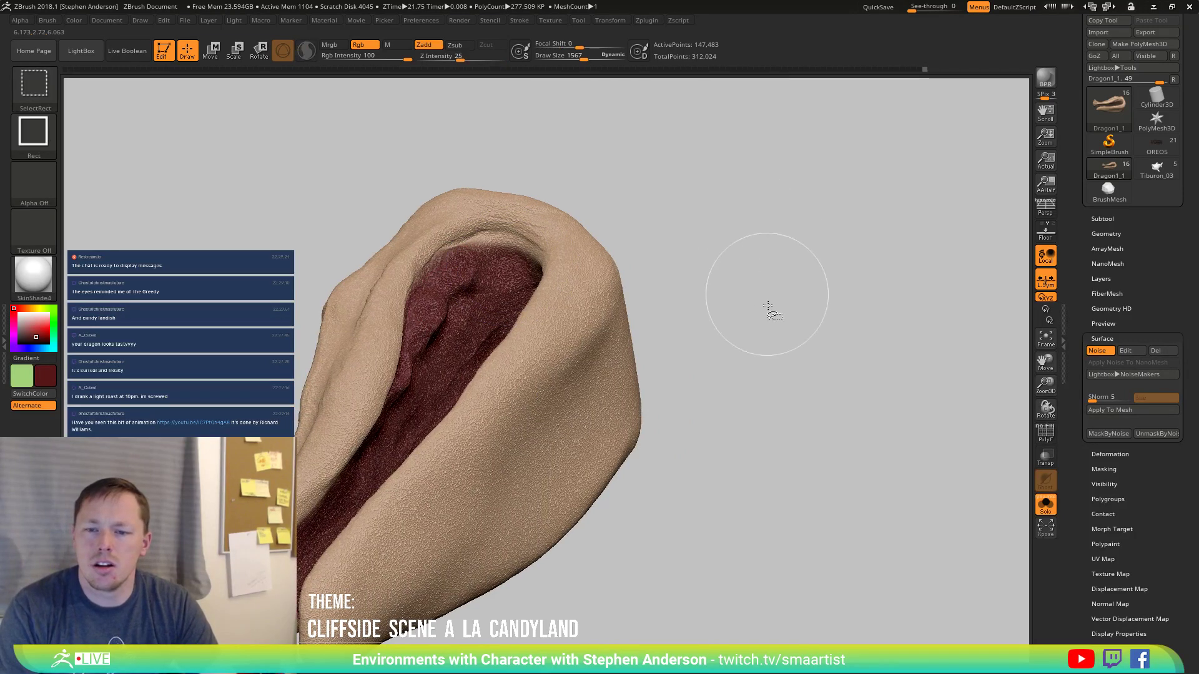
pyautogui.moveTo(771, 308)
pyautogui.mouseDown(button='right')
pyautogui.moveTo(730, 235)
pyautogui.moveTo(731, 339)
pyautogui.moveTo(907, 400)
pyautogui.mouseUp(button='right')
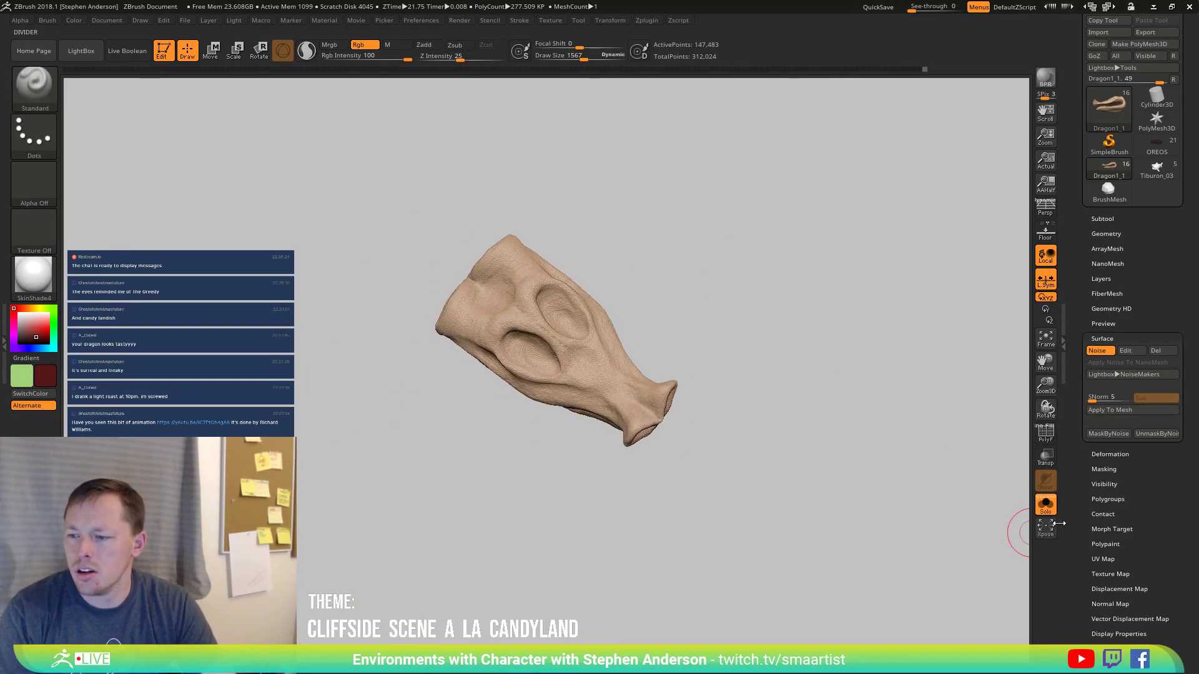
pyautogui.click(1045, 504)
pyautogui.moveTo(711, 428)
pyautogui.mouseDown(button='right')
pyautogui.moveTo(738, 348)
pyautogui.moveTo(718, 462)
pyautogui.moveTo(634, 420)
pyautogui.moveTo(698, 484)
pyautogui.moveTo(770, 396)
pyautogui.moveTo(797, 423)
pyautogui.moveTo(580, 431)
pyautogui.mouseUp(button='right')
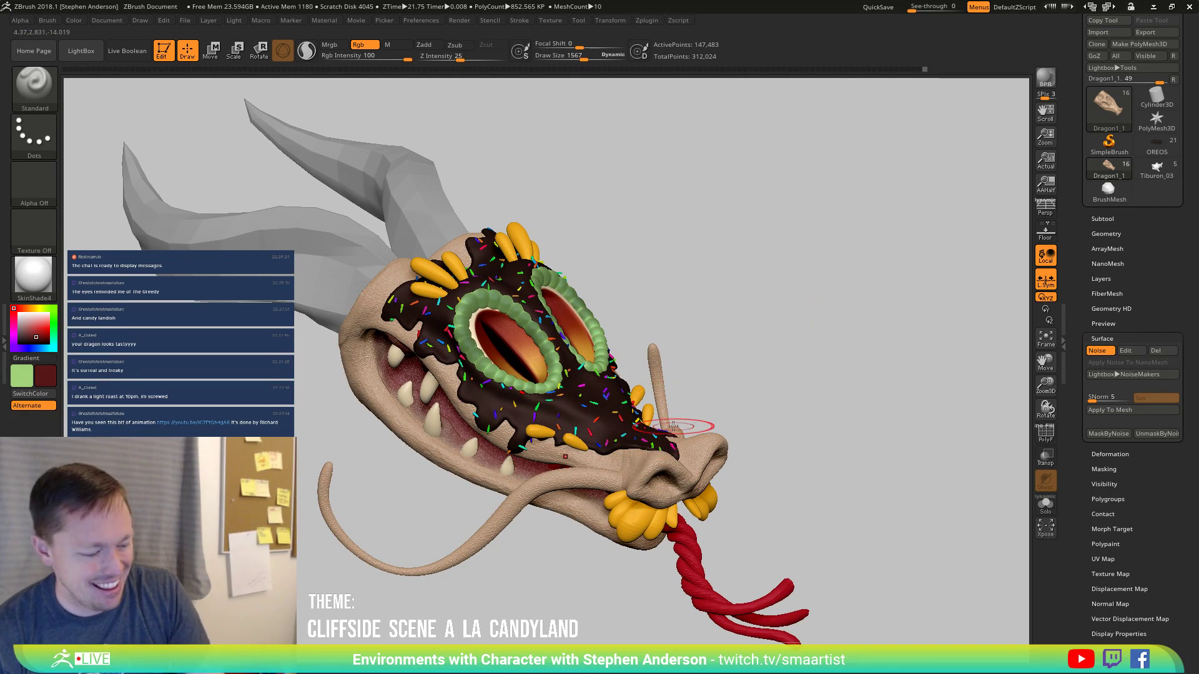
# Save the tool as Dragon in the _CandyLand folder, replacing the existing file.
pyautogui.hotkey('ctrl', 's')
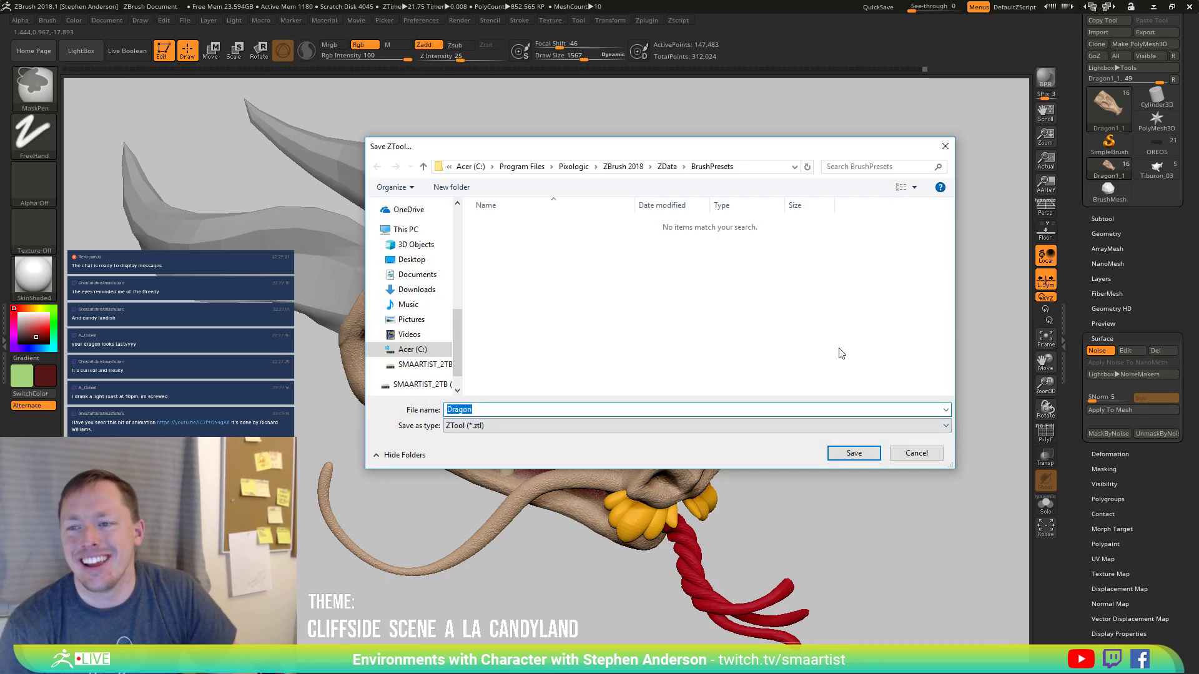
pyautogui.moveTo(458, 339); pyautogui.dragTo(493, 235)
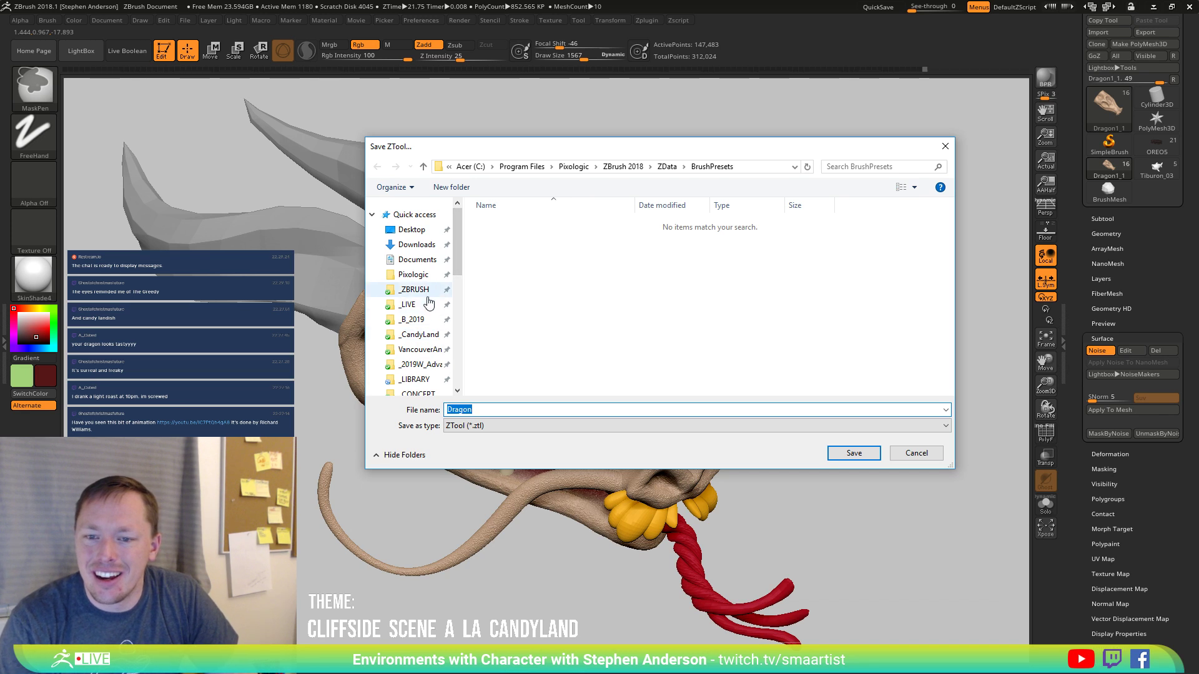
pyautogui.click(418, 334)
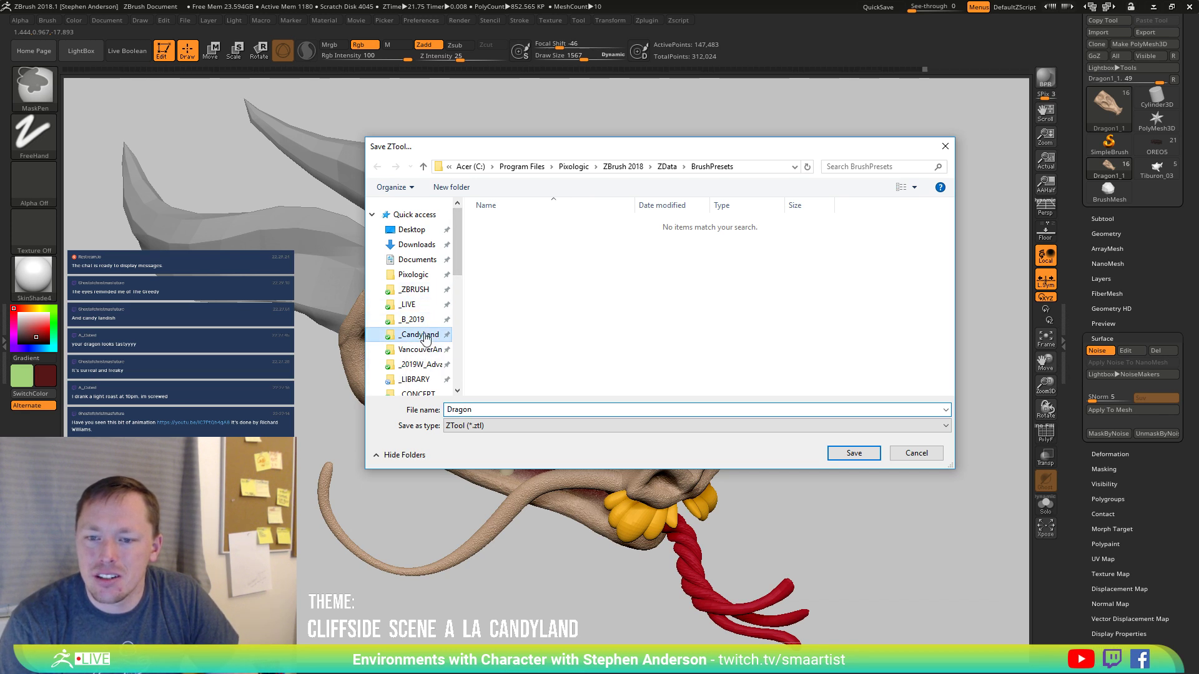
pyautogui.click(849, 452)
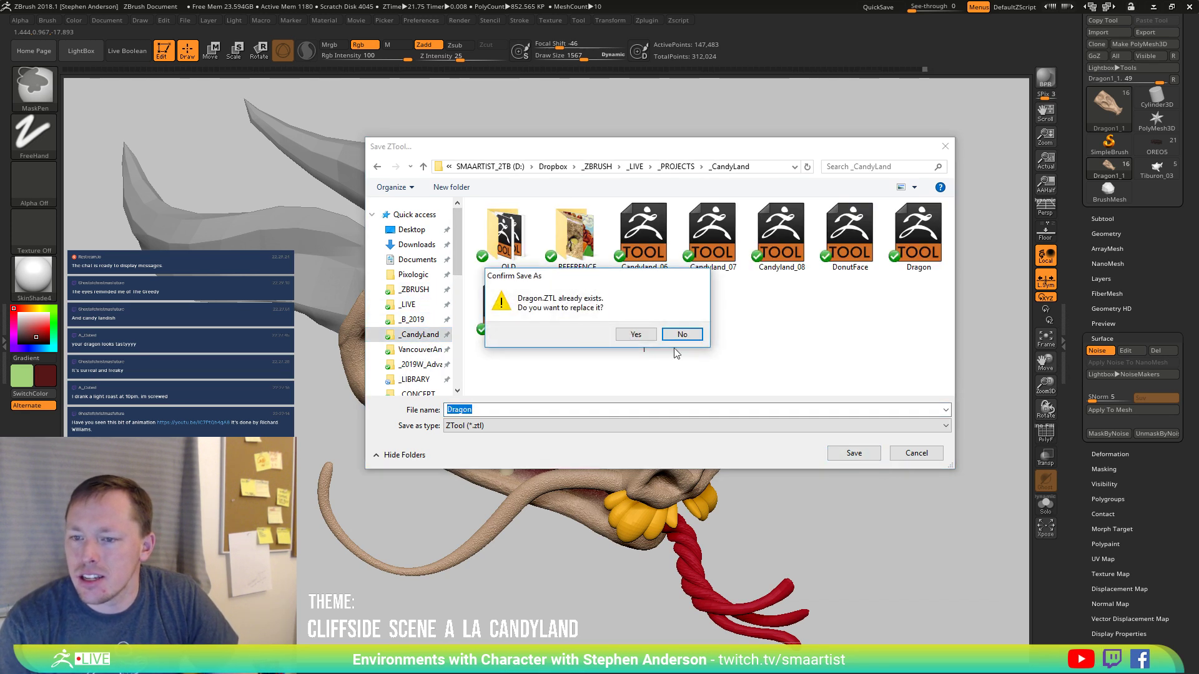
pyautogui.click(636, 335)
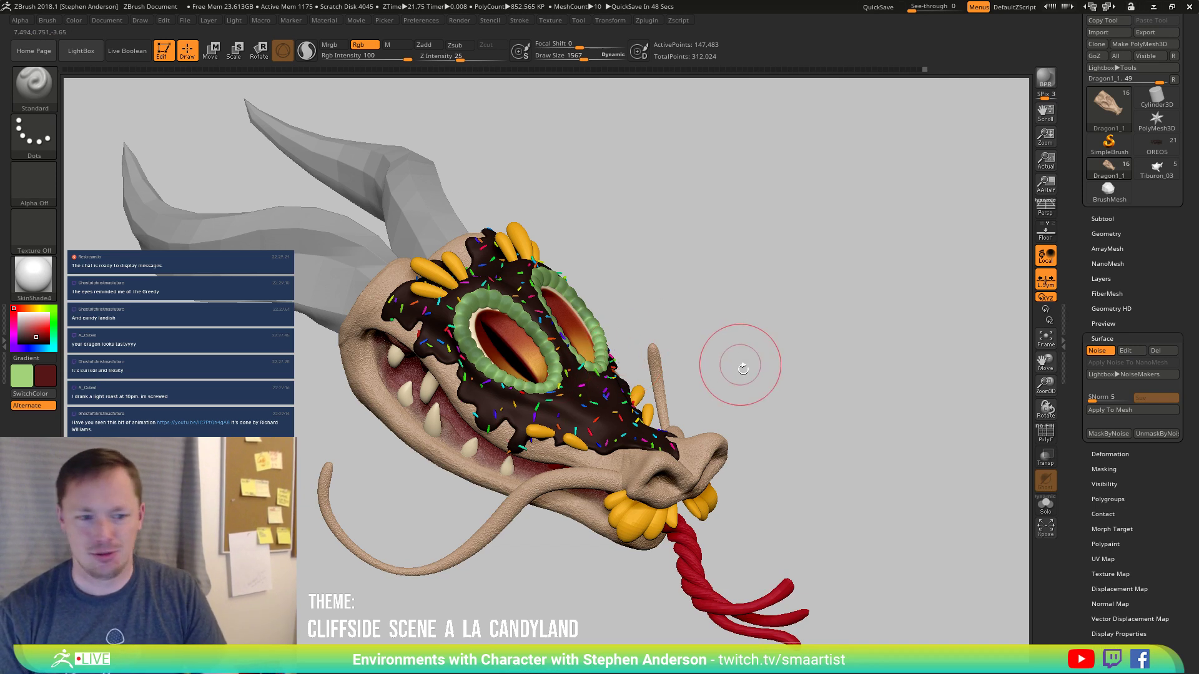
# Select the antennae subtool and thicken the antennae tips with the Inflat brush at an enlarged draw size.
pyautogui.moveTo(768, 401); pyautogui.dragTo(712, 382)
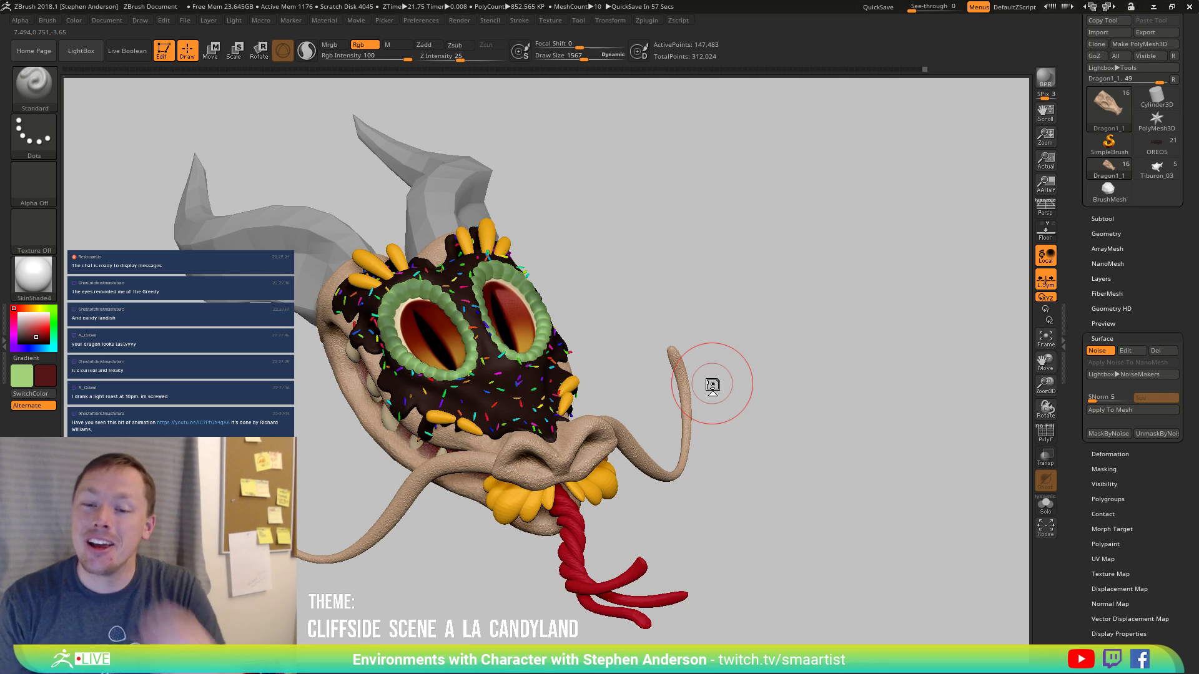
pyautogui.moveTo(649, 278)
pyautogui.mouseDown()
pyautogui.moveTo(674, 302)
pyautogui.moveTo(795, 289)
pyautogui.mouseUp()
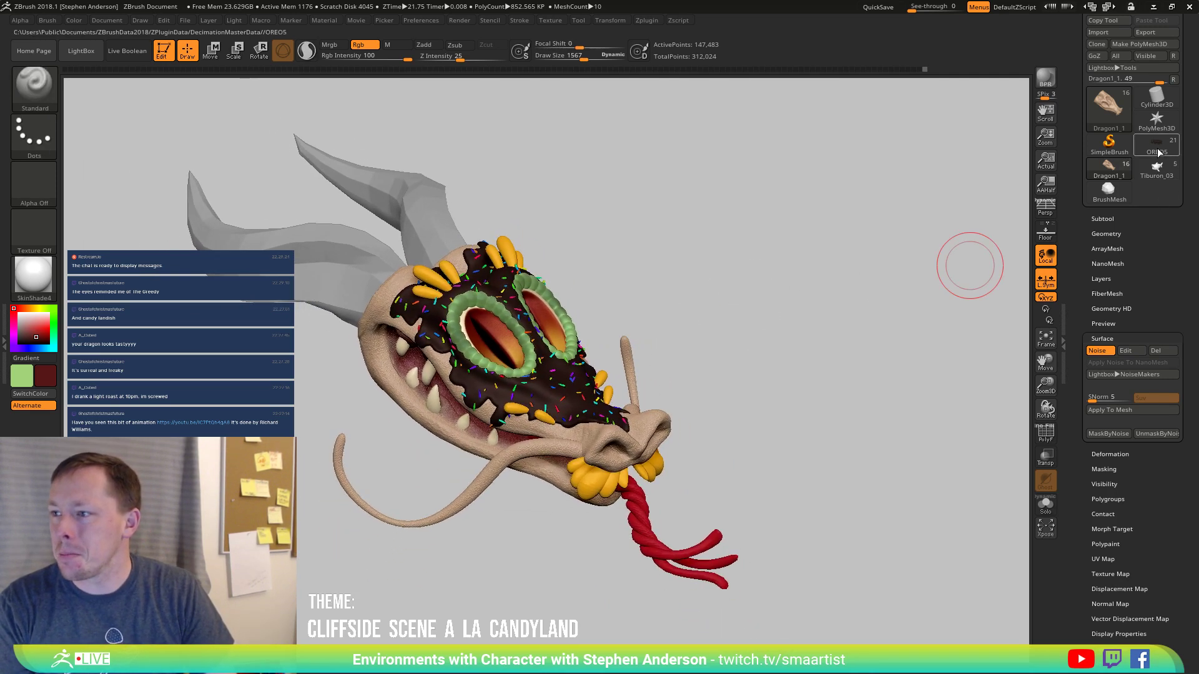
pyautogui.moveTo(1157, 148)
pyautogui.moveTo(731, 334)
pyautogui.mouseDown()
pyautogui.moveTo(743, 316)
pyautogui.moveTo(620, 358)
pyautogui.mouseUp()
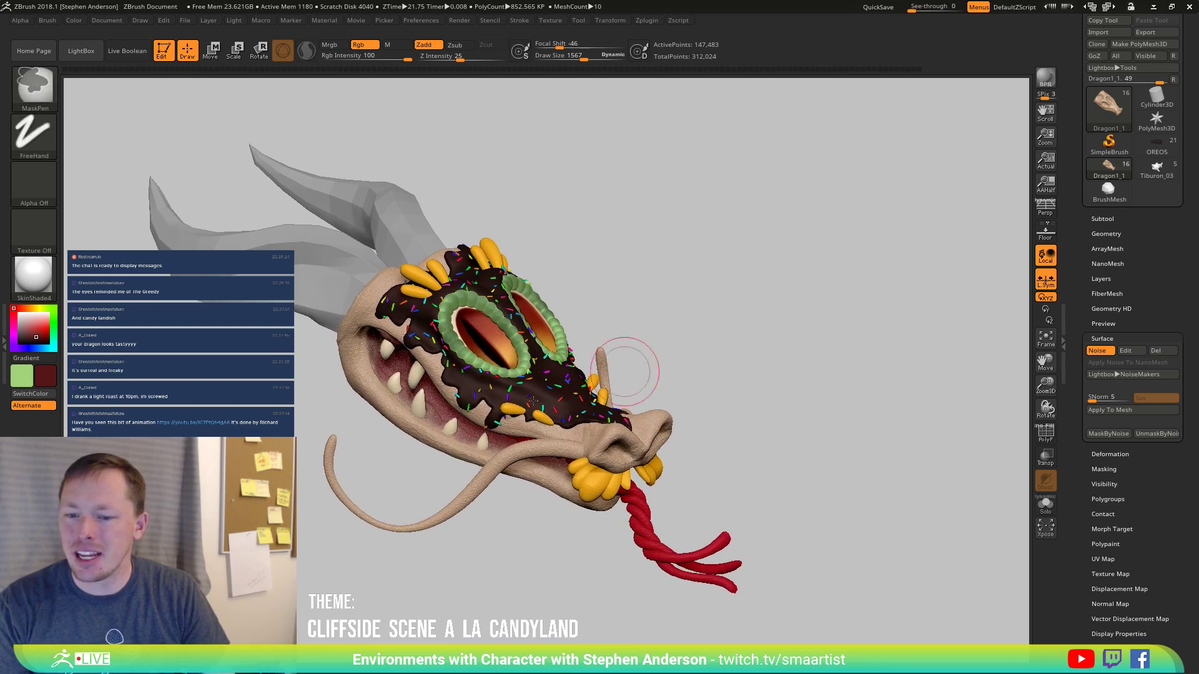
pyautogui.keyDown('alt'); pyautogui.click(331, 467); pyautogui.keyUp('alt')
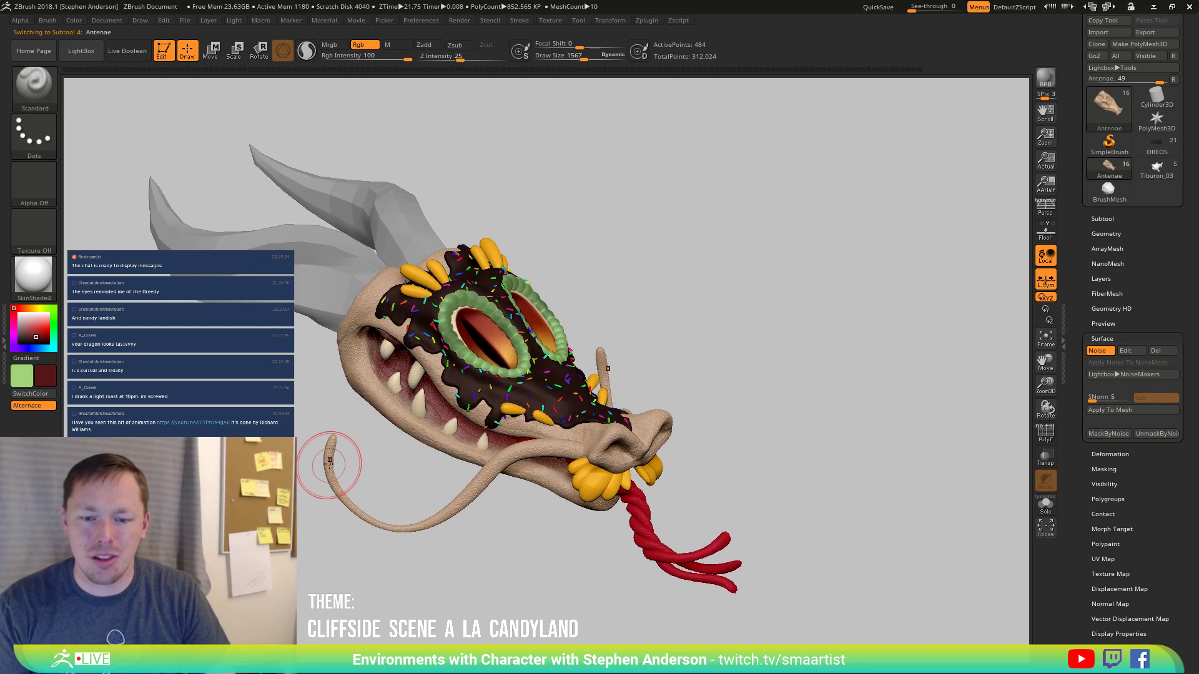
pyautogui.press('b')
pyautogui.press('i')
pyautogui.press('n')
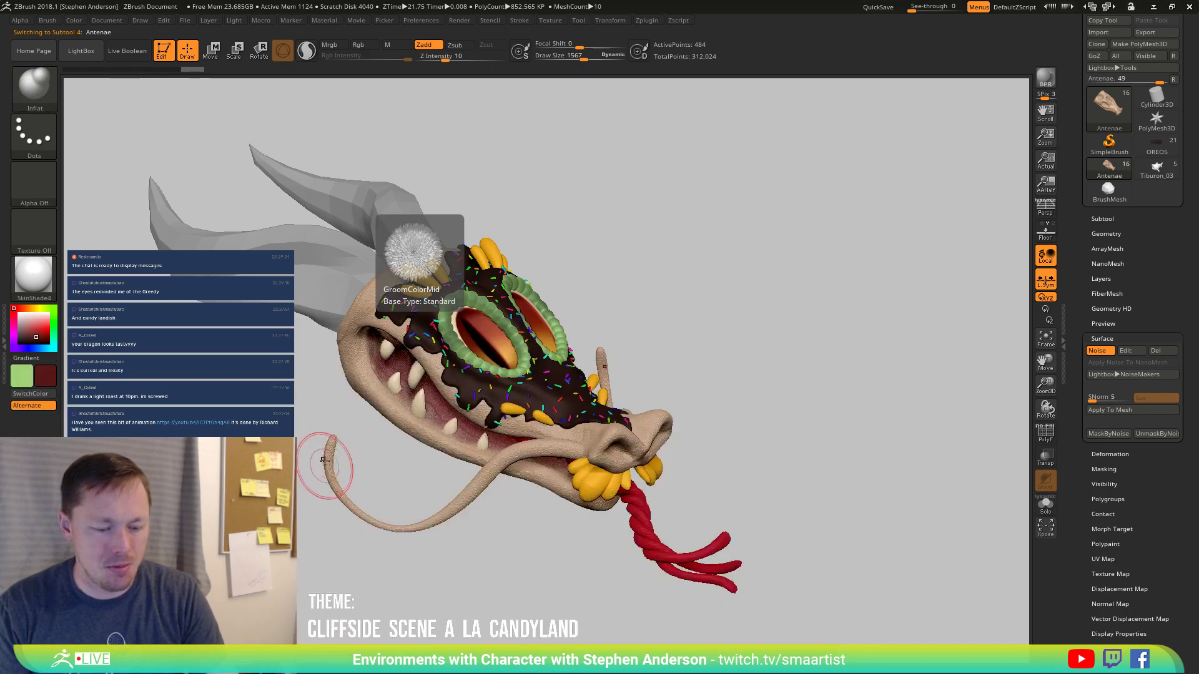
pyautogui.press(']')
pyautogui.press(']')
pyautogui.press(']')
pyautogui.press(']')
pyautogui.press(']')
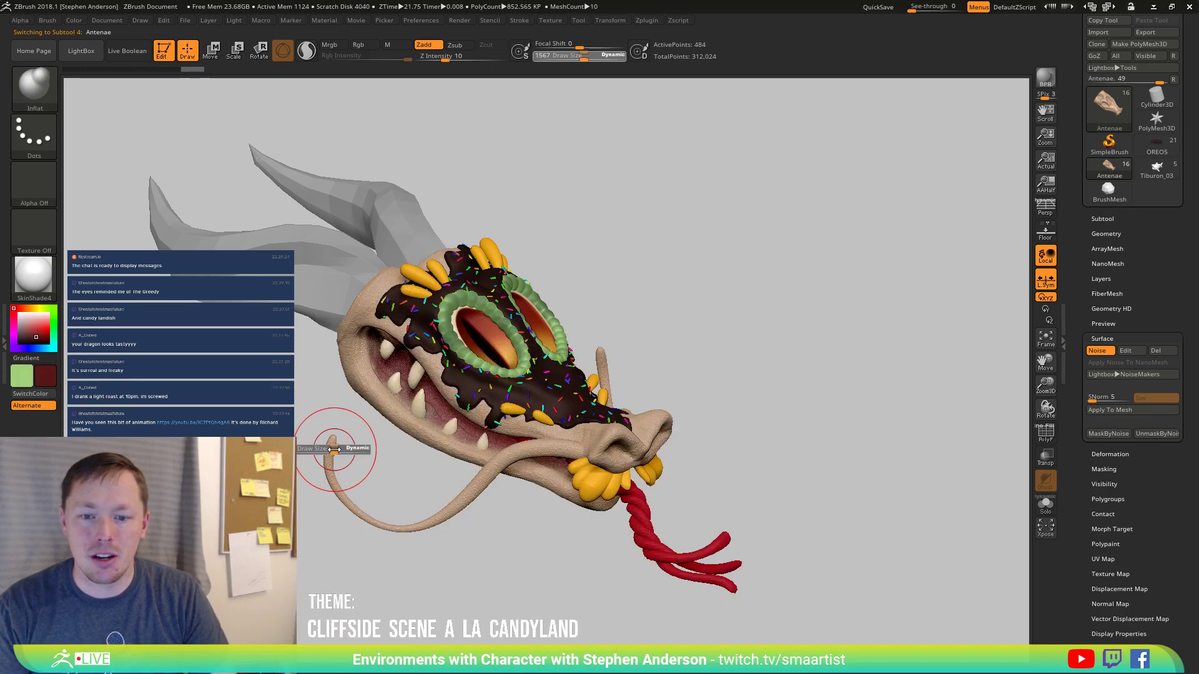
pyautogui.moveTo(336, 448); pyautogui.dragTo(328, 499)
pyautogui.moveTo(329, 459); pyautogui.dragTo(337, 442)
# Reshape the curves of both antennae with the Move brush at a draw size of about 3800, working from several angles.
pyautogui.moveTo(541, 447)
pyautogui.mouseDown(button='right')
pyautogui.moveTo(521, 487)
pyautogui.moveTo(533, 459)
pyautogui.moveTo(490, 500)
pyautogui.moveTo(514, 505)
pyautogui.moveTo(499, 507)
pyautogui.moveTo(483, 475)
pyautogui.mouseUp(button='right')
pyautogui.press('b')
pyautogui.press('m')
pyautogui.press('v')
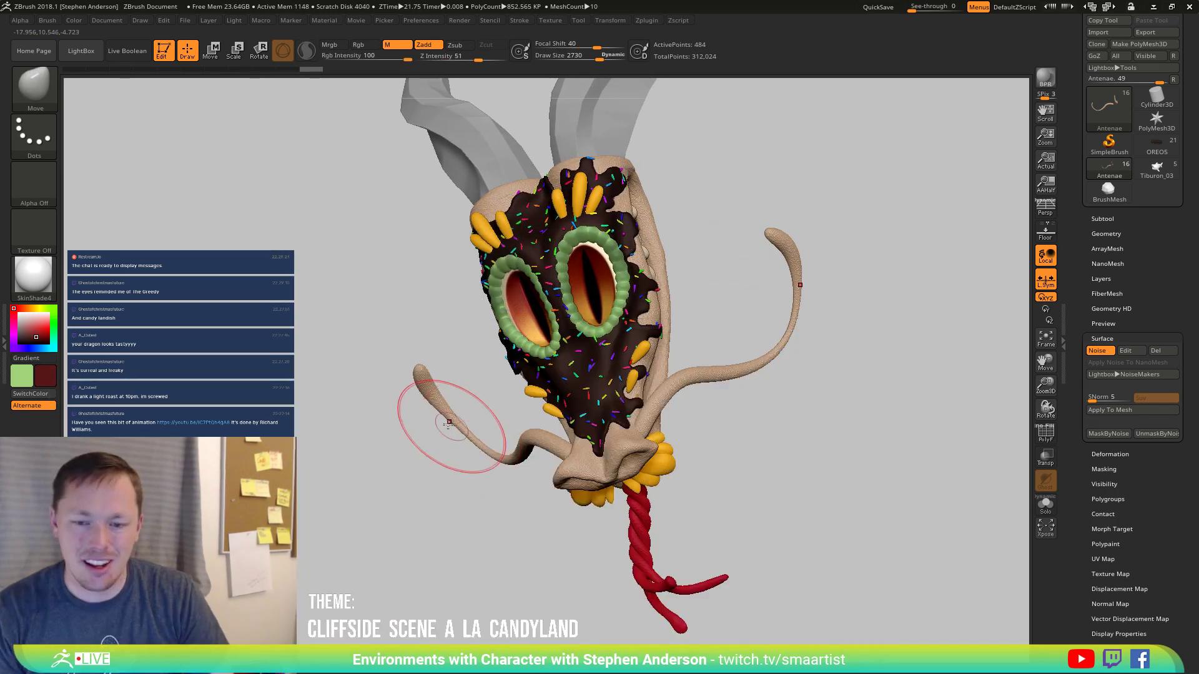
pyautogui.moveTo(477, 457); pyautogui.dragTo(476, 444, button='right')
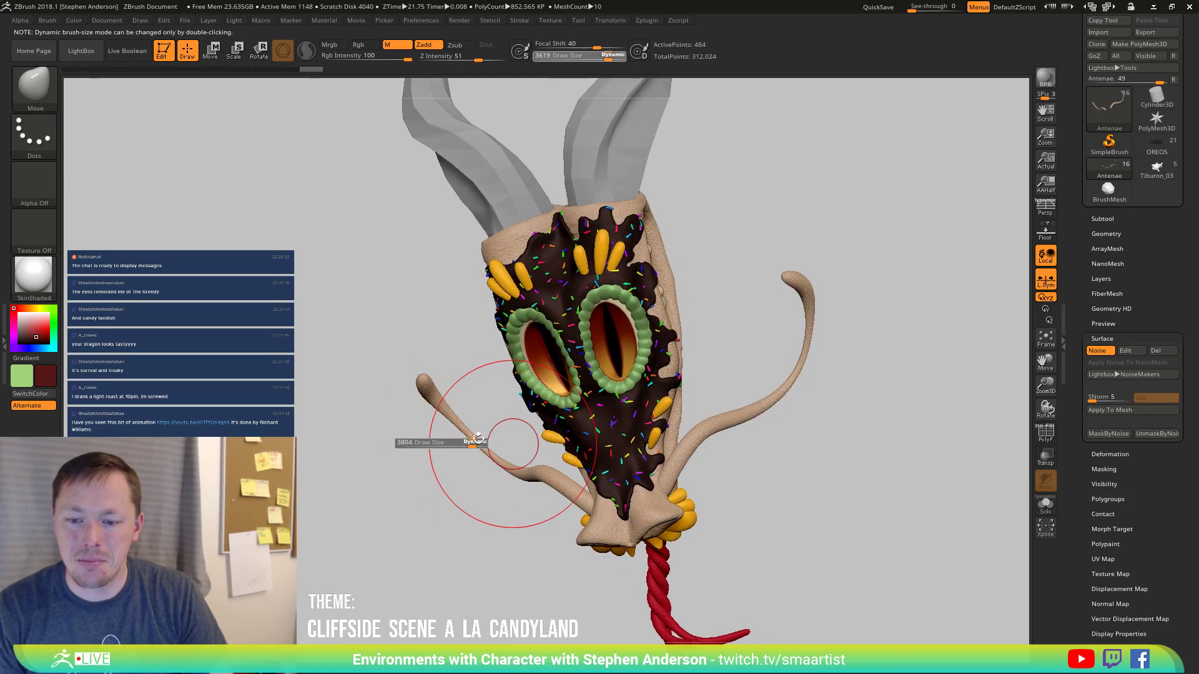
pyautogui.moveTo(468, 436)
pyautogui.mouseDown()
pyautogui.moveTo(457, 450)
pyautogui.moveTo(496, 475)
pyautogui.mouseUp()
pyautogui.moveTo(442, 427); pyautogui.dragTo(435, 420)
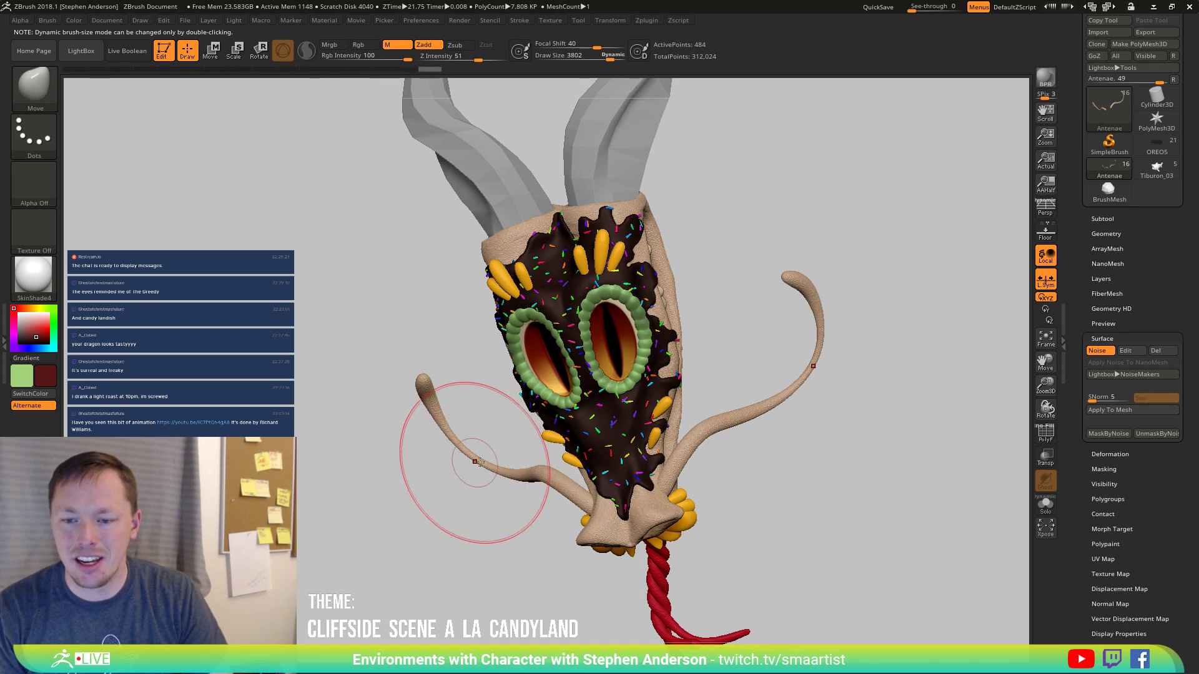
pyautogui.moveTo(476, 462)
pyautogui.mouseDown(button='right')
pyautogui.moveTo(527, 420)
pyautogui.moveTo(579, 420)
pyautogui.moveTo(567, 484)
pyautogui.mouseUp(button='right')
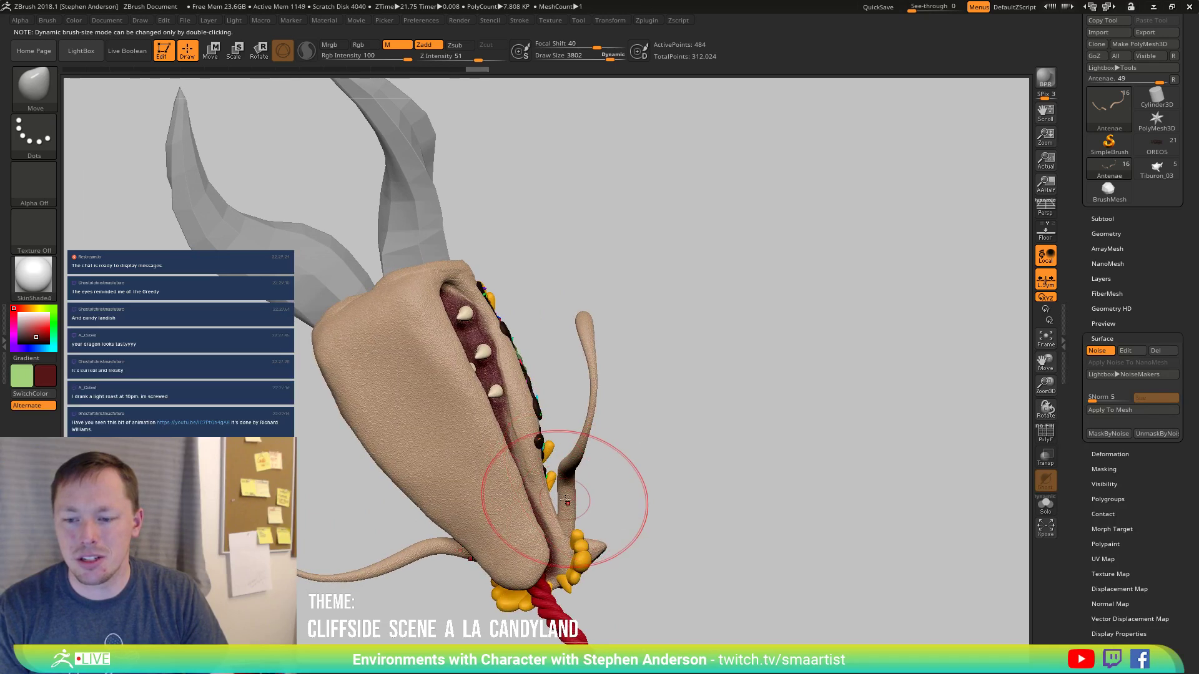
pyautogui.moveTo(560, 492)
pyautogui.mouseDown(button='right')
pyautogui.moveTo(571, 552)
pyautogui.moveTo(621, 517)
pyautogui.moveTo(600, 521)
pyautogui.moveTo(577, 561)
pyautogui.moveTo(583, 593)
pyautogui.moveTo(537, 488)
pyautogui.moveTo(545, 505)
pyautogui.mouseUp(button='right')
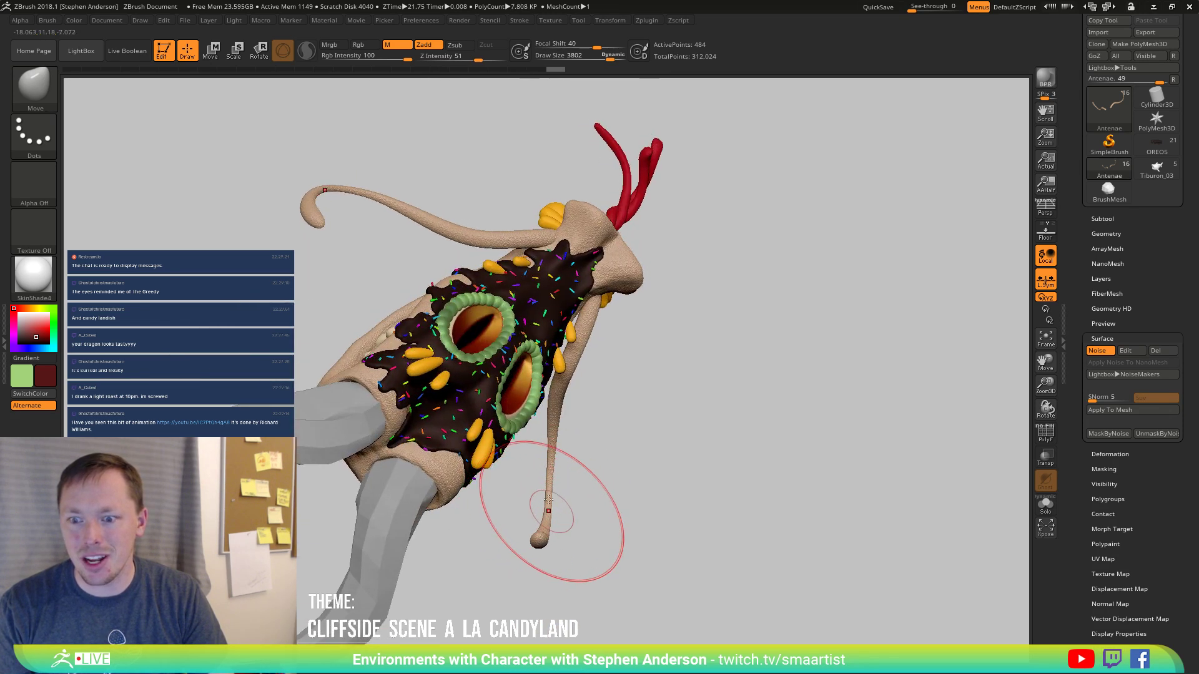
pyautogui.moveTo(580, 444)
pyautogui.mouseDown(button='right')
pyautogui.moveTo(582, 357)
pyautogui.moveTo(607, 361)
pyautogui.moveTo(562, 424)
pyautogui.moveTo(468, 495)
pyautogui.moveTo(474, 512)
pyautogui.moveTo(531, 451)
pyautogui.moveTo(542, 445)
pyautogui.moveTo(551, 485)
pyautogui.moveTo(490, 486)
pyautogui.moveTo(656, 437)
pyautogui.moveTo(719, 382)
pyautogui.mouseUp(button='right')
pyautogui.moveTo(652, 406)
pyautogui.mouseDown(button='right')
pyautogui.moveTo(674, 409)
pyautogui.moveTo(655, 415)
pyautogui.moveTo(677, 393)
pyautogui.mouseUp(button='right')
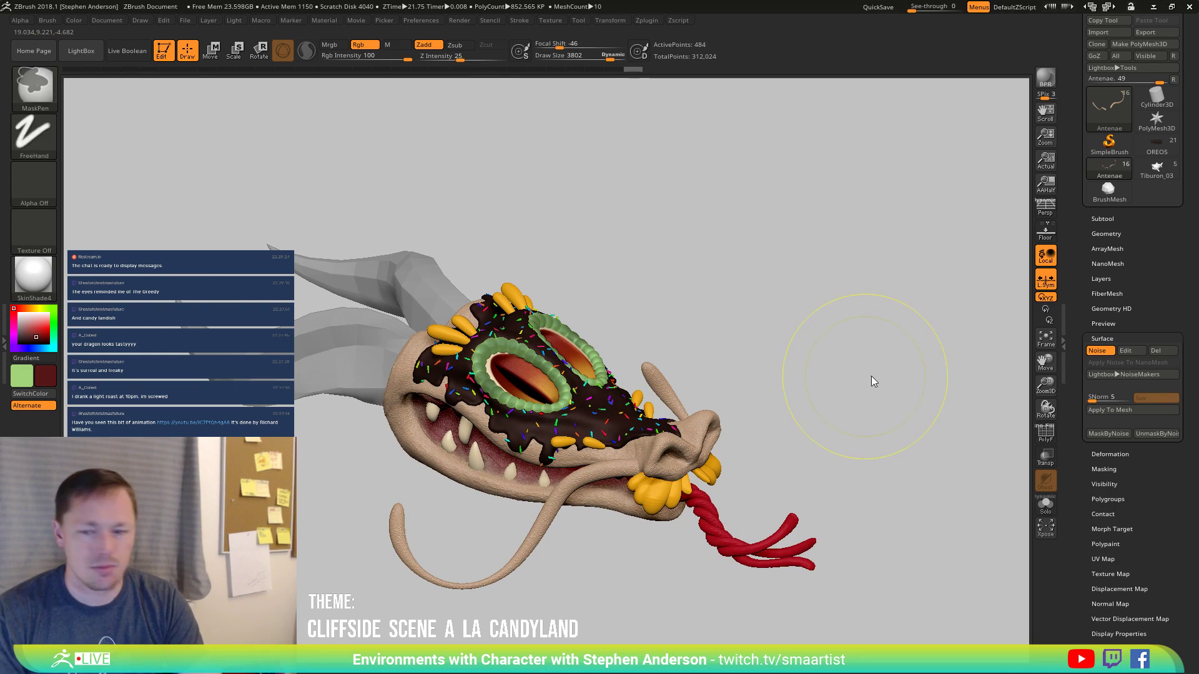
# Save the tool as Dragon in the _CandyLand folder again, replacing the existing file.
pyautogui.hotkey('ctrl', 's')
pyautogui.click(854, 452)
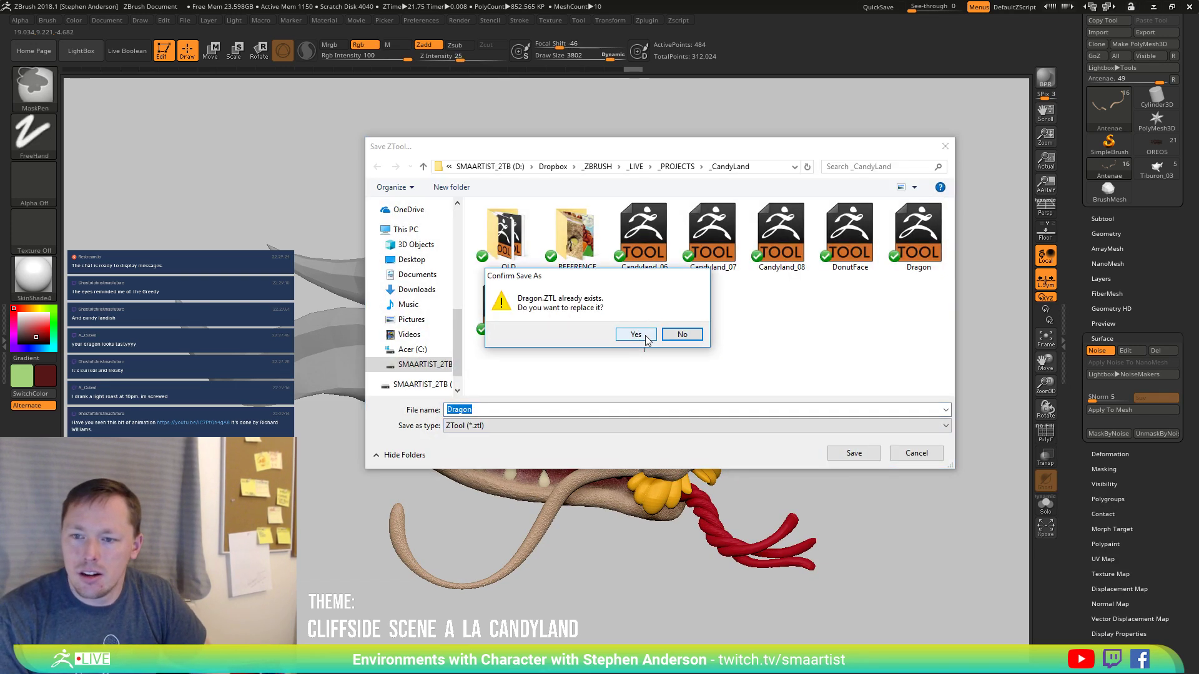
pyautogui.click(636, 334)
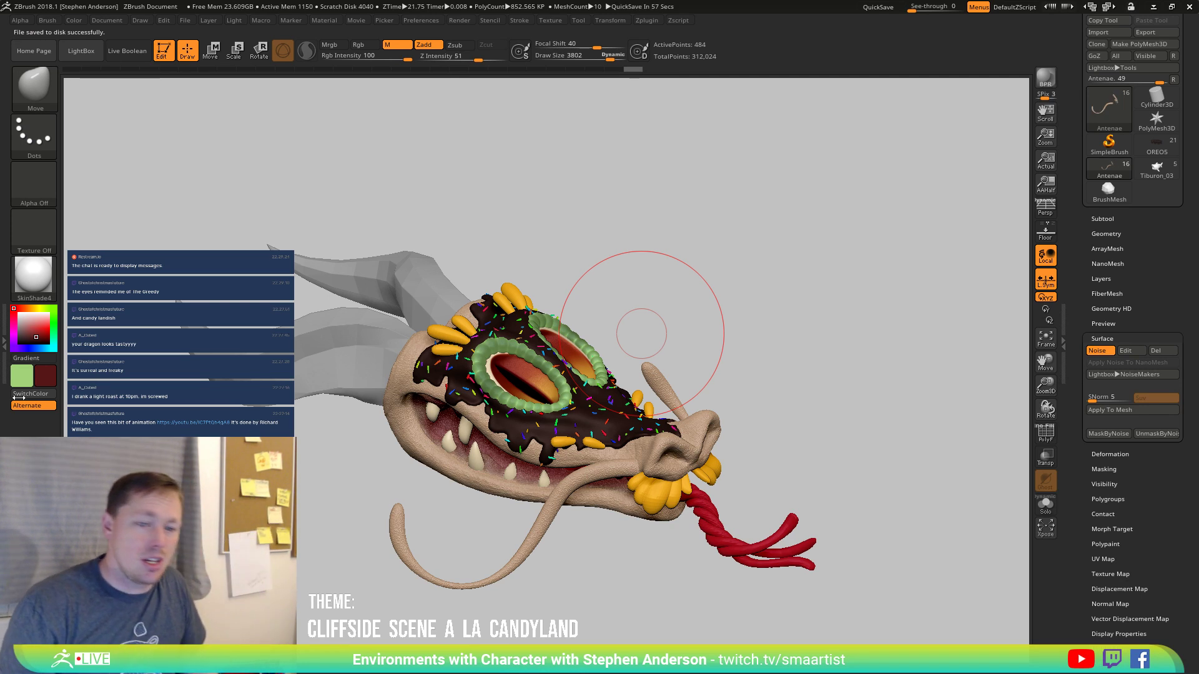
# Turn on perspective for the dragon head and view it from a three-quarter angle.
pyautogui.moveTo(776, 361); pyautogui.dragTo(973, 277)
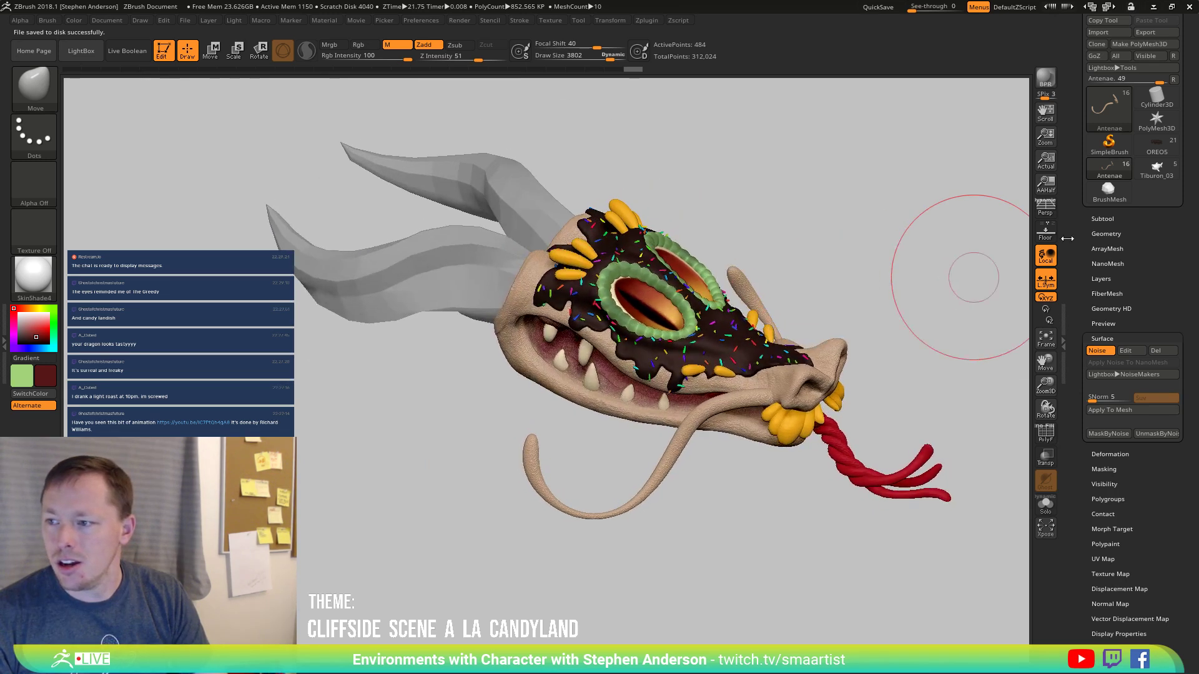
pyautogui.click(1045, 206)
pyautogui.moveTo(874, 300)
pyautogui.mouseDown()
pyautogui.moveTo(761, 313)
pyautogui.moveTo(757, 300)
pyautogui.moveTo(799, 271)
pyautogui.moveTo(793, 326)
pyautogui.moveTo(819, 305)
pyautogui.moveTo(838, 369)
pyautogui.moveTo(863, 372)
pyautogui.moveTo(870, 329)
pyautogui.moveTo(882, 329)
pyautogui.mouseUp()
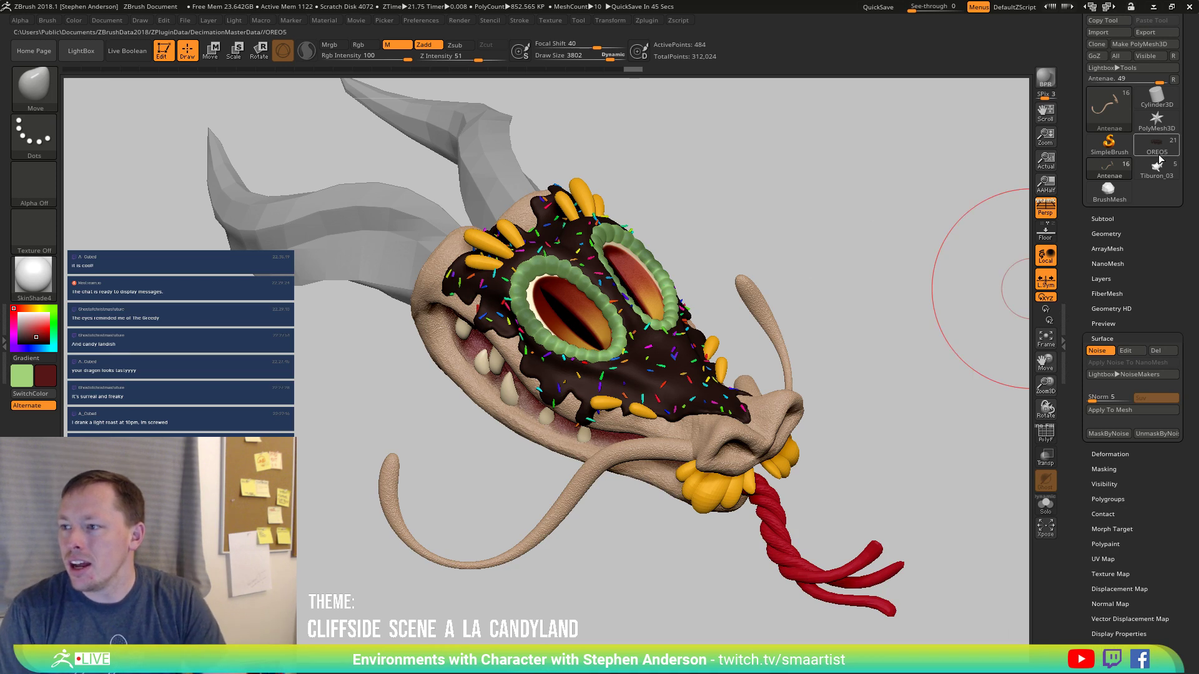
# Switch to the OREOS tool and frame the full cliffside scene from above.
pyautogui.moveTo(1168, 160)
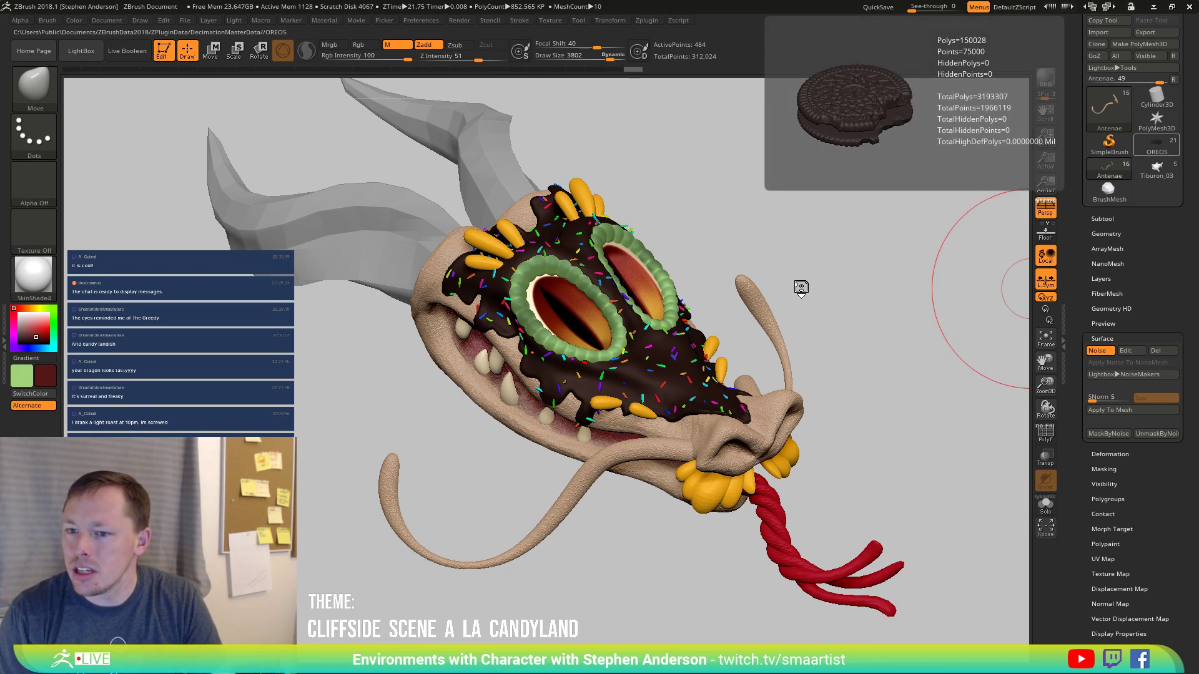
pyautogui.click(1157, 146)
pyautogui.press('f')
pyautogui.moveTo(618, 381); pyautogui.dragTo(604, 485)
pyautogui.moveTo(478, 337)
pyautogui.mouseDown()
pyautogui.moveTo(527, 399)
pyautogui.moveTo(530, 439)
pyautogui.moveTo(586, 433)
pyautogui.moveTo(575, 417)
pyautogui.moveTo(587, 425)
pyautogui.mouseUp()
# Select the TreeFoliageBlocking subtool and mask all of it except the foliage branch nearest the dragon's head.
pyautogui.keyDown('alt'); pyautogui.click(584, 433); pyautogui.keyUp('alt')
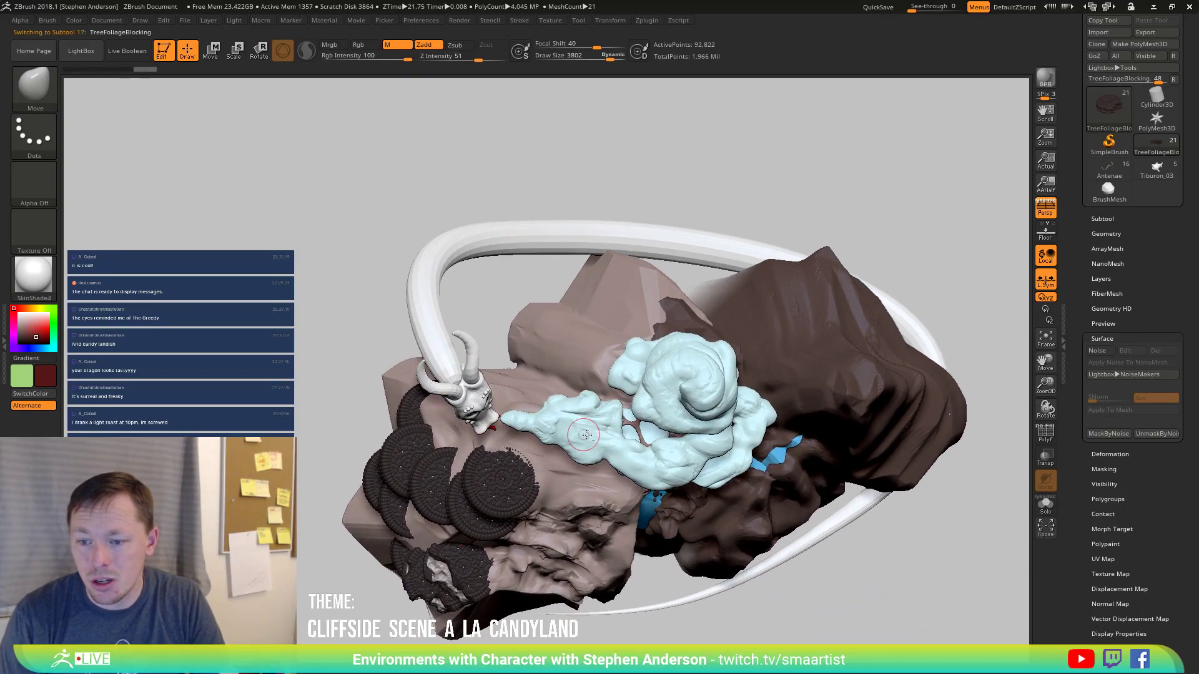
pyautogui.moveTo(541, 329); pyautogui.dragTo(512, 322)
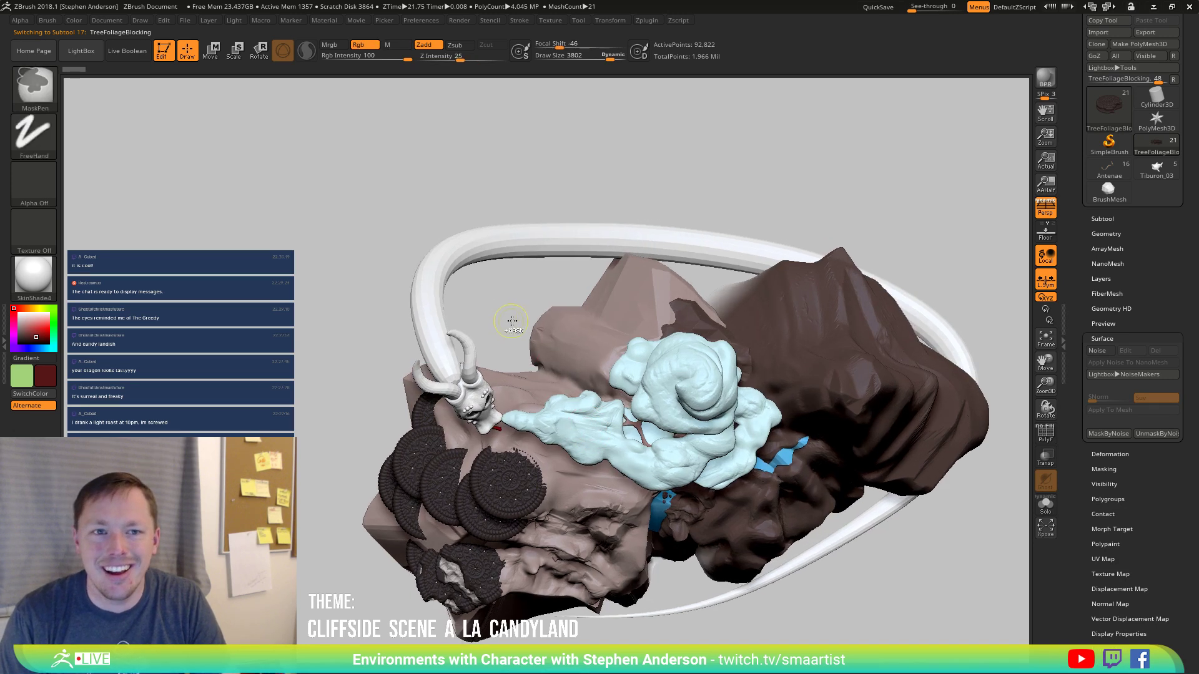
pyautogui.keyDown('ctrl'); pyautogui.moveTo(483, 402); pyautogui.dragTo(605, 541); pyautogui.keyUp('ctrl')
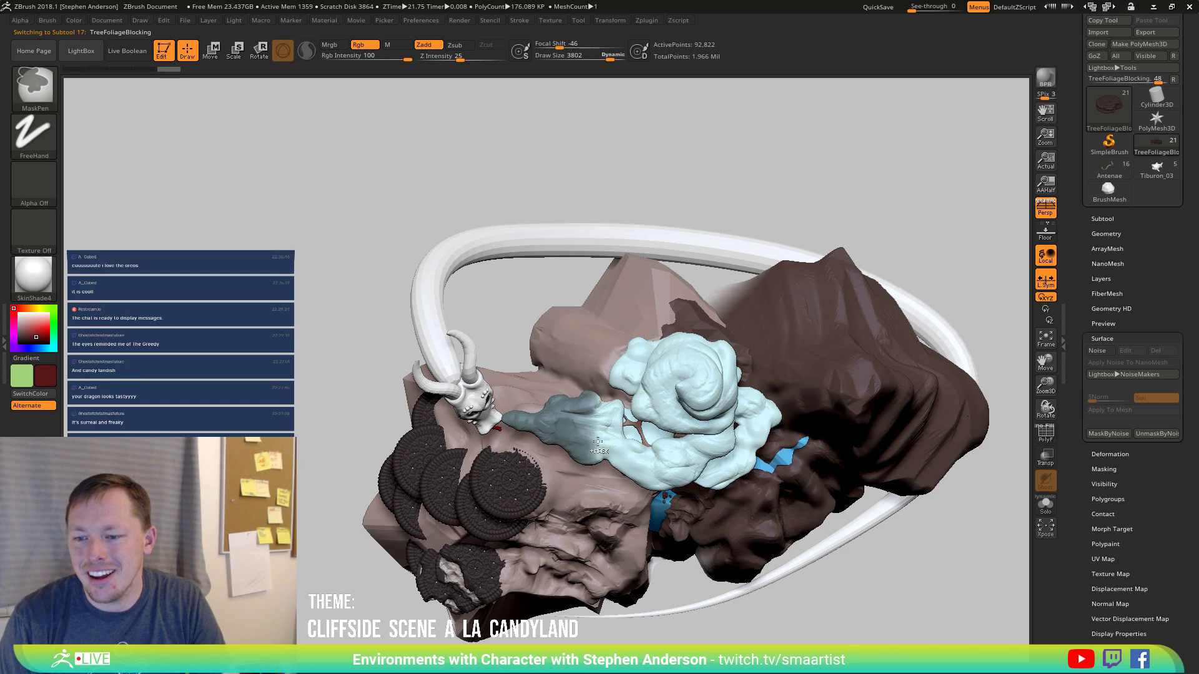
pyautogui.keyDown('ctrl'); pyautogui.click(522, 310); pyautogui.keyUp('ctrl')
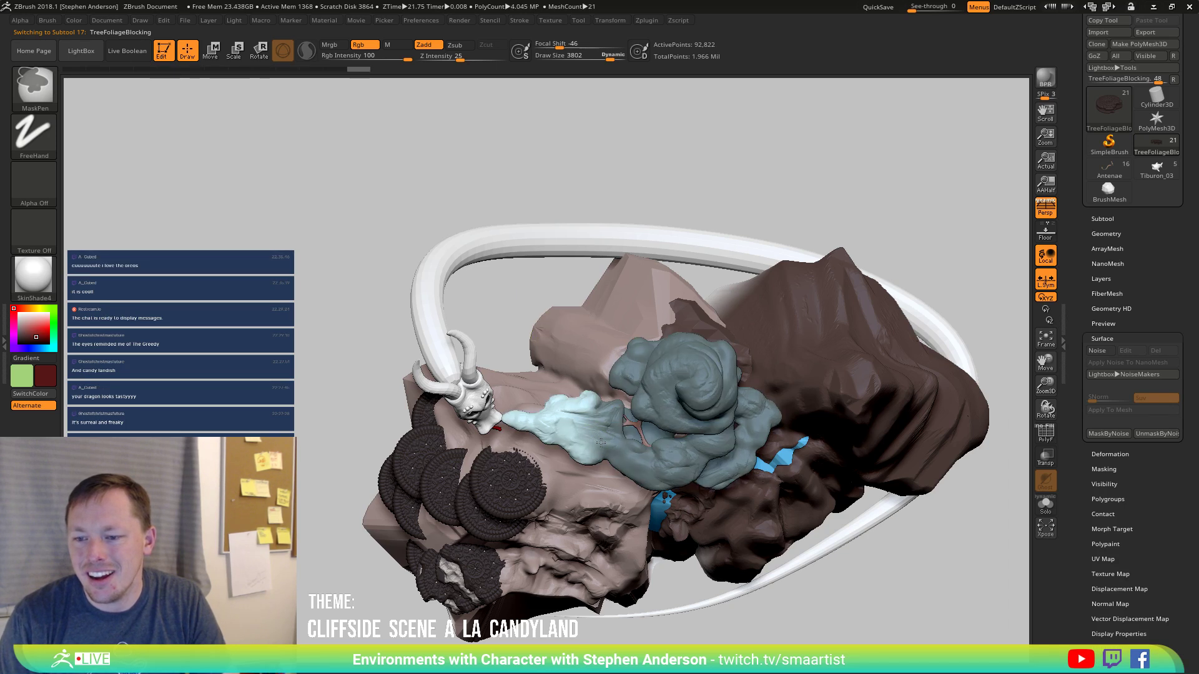
# Reposition the unmasked foliage branch with a Move transpose line drawn out past the dragon's head.
pyautogui.press('w')
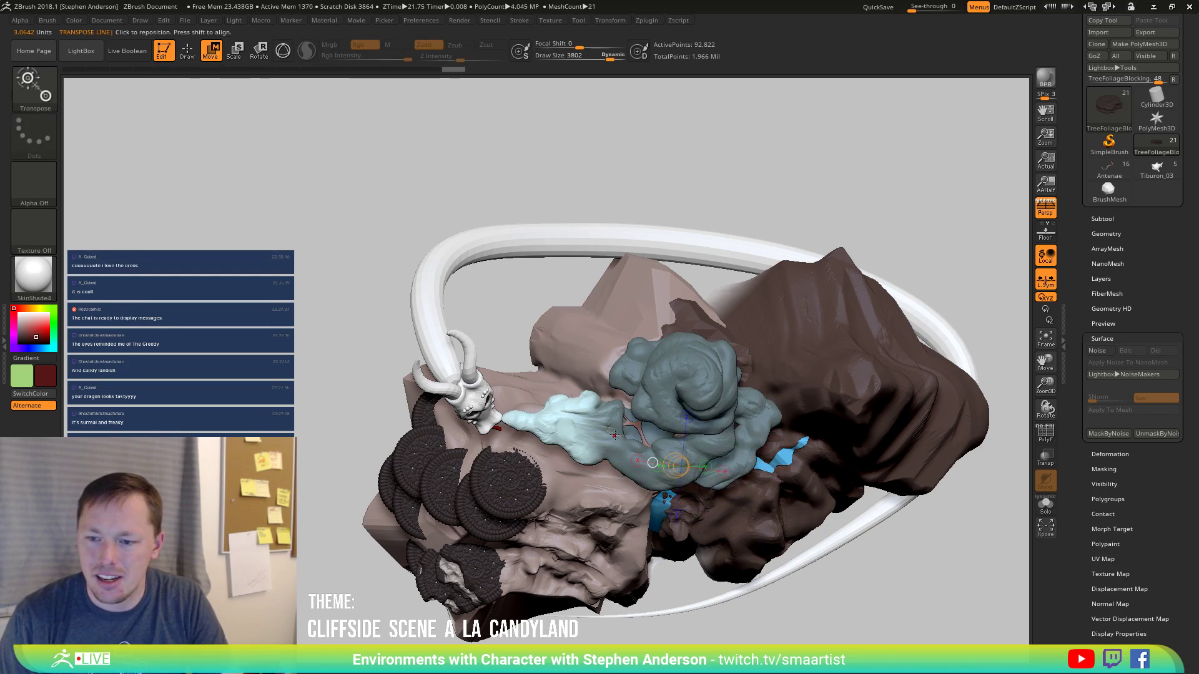
pyautogui.moveTo(614, 436); pyautogui.dragTo(377, 380)
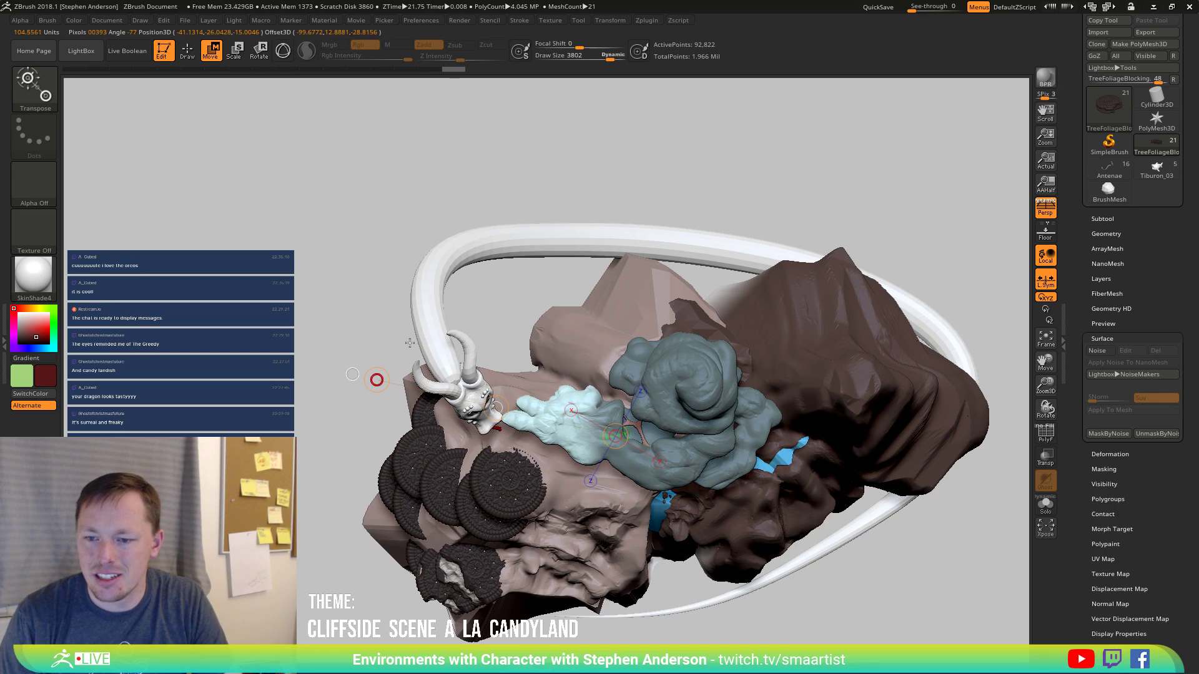
pyautogui.moveTo(491, 413); pyautogui.dragTo(503, 407)
pyautogui.moveTo(374, 369); pyautogui.dragTo(551, 435)
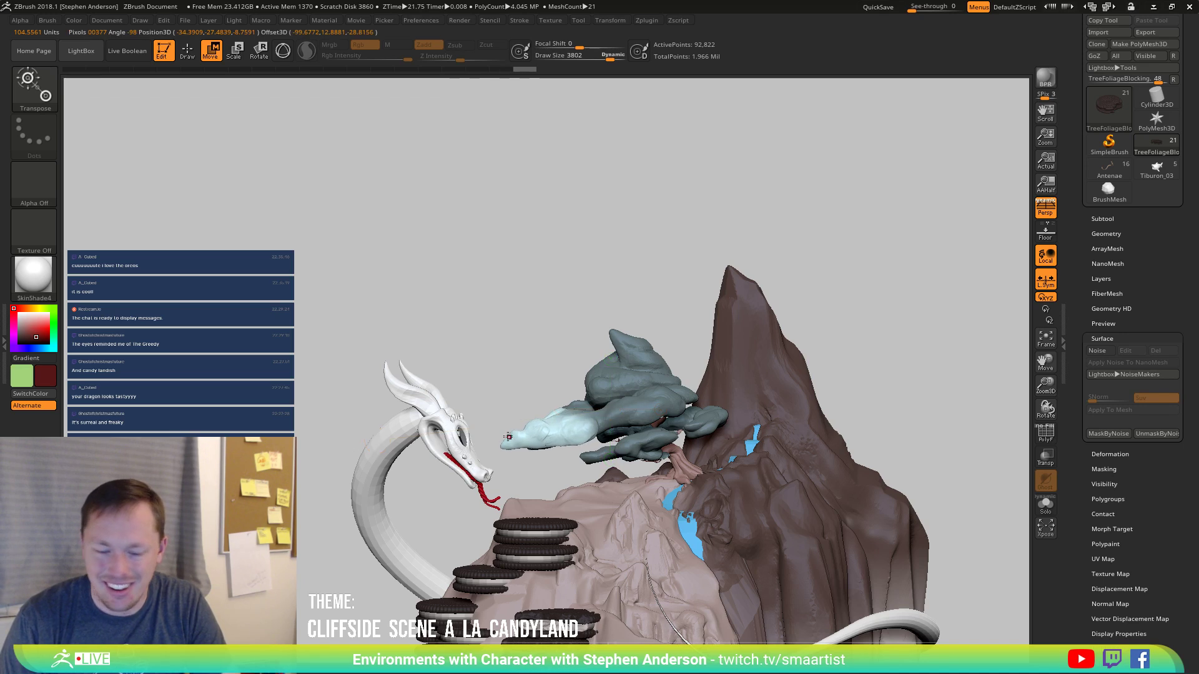
# Reshape the unmasked foliage branch with the Move brush at draw size 5000, then clear the mask.
pyautogui.press('b')
pyautogui.press('m')
pyautogui.press('v')
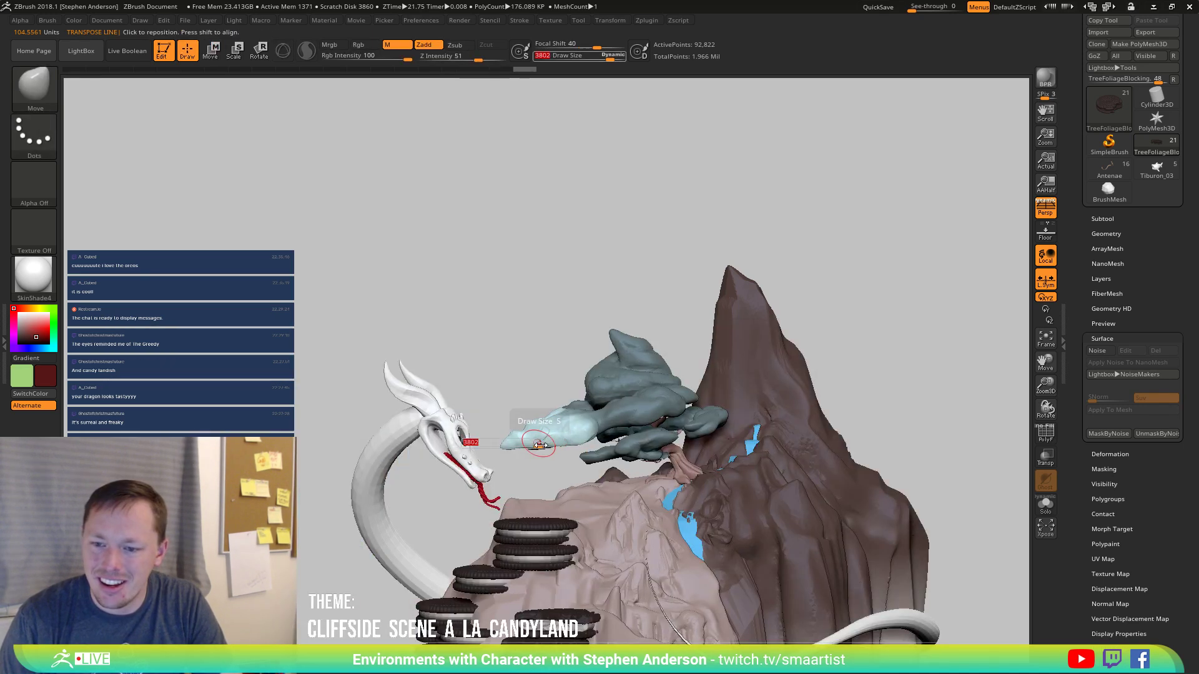
pyautogui.moveTo(539, 445); pyautogui.dragTo(556, 448)
pyautogui.press('s')
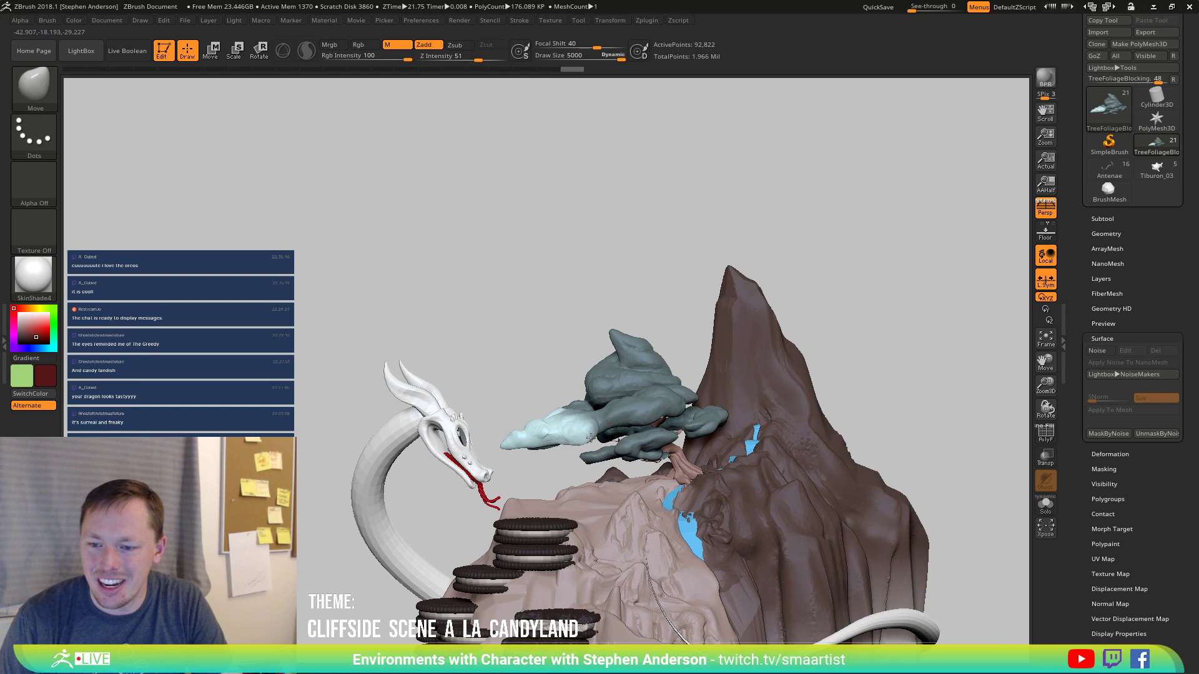
pyautogui.moveTo(590, 437)
pyautogui.mouseDown(button='right')
pyautogui.moveTo(562, 430)
pyautogui.moveTo(572, 417)
pyautogui.moveTo(562, 425)
pyautogui.mouseUp(button='right')
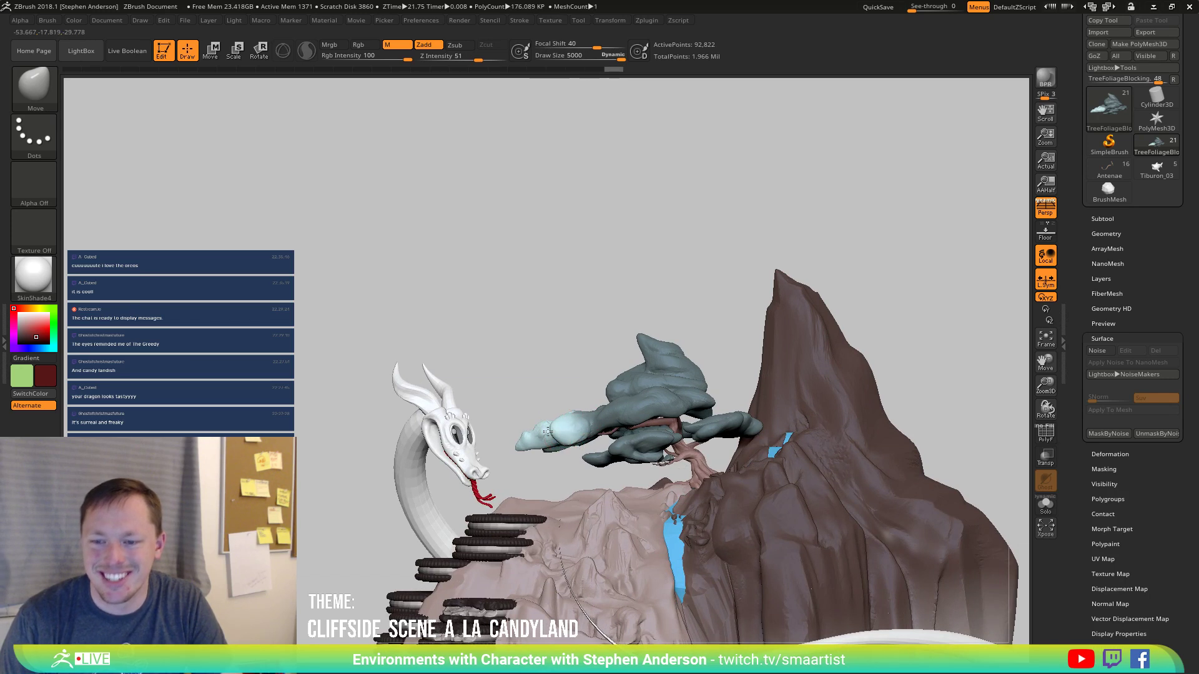
pyautogui.moveTo(553, 432)
pyautogui.mouseDown(button='right')
pyautogui.moveTo(551, 480)
pyautogui.moveTo(513, 440)
pyautogui.moveTo(506, 385)
pyautogui.moveTo(513, 462)
pyautogui.moveTo(532, 443)
pyautogui.moveTo(562, 259)
pyautogui.moveTo(543, 243)
pyautogui.mouseUp(button='right')
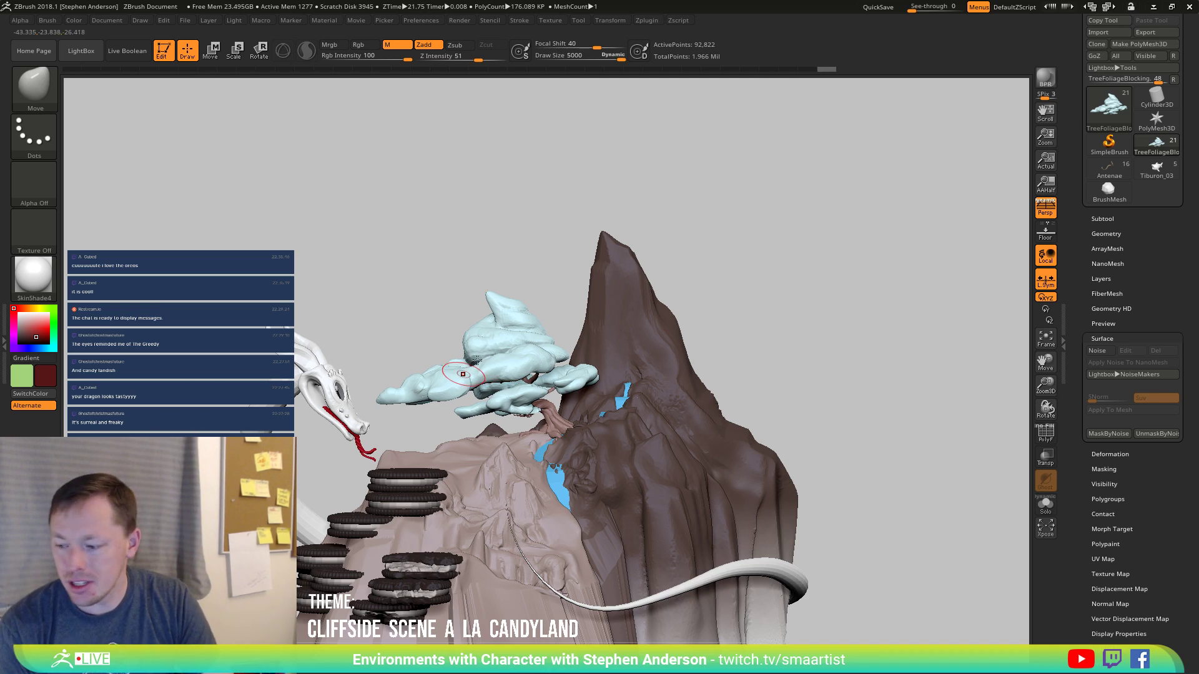
# Refine the foliage clumps and the branch tip beside the dragon with the Move brush from several angles.
pyautogui.moveTo(497, 377)
pyautogui.mouseDown(button='right')
pyautogui.moveTo(482, 381)
pyautogui.moveTo(577, 372)
pyautogui.moveTo(585, 382)
pyautogui.moveTo(563, 349)
pyautogui.mouseUp(button='right')
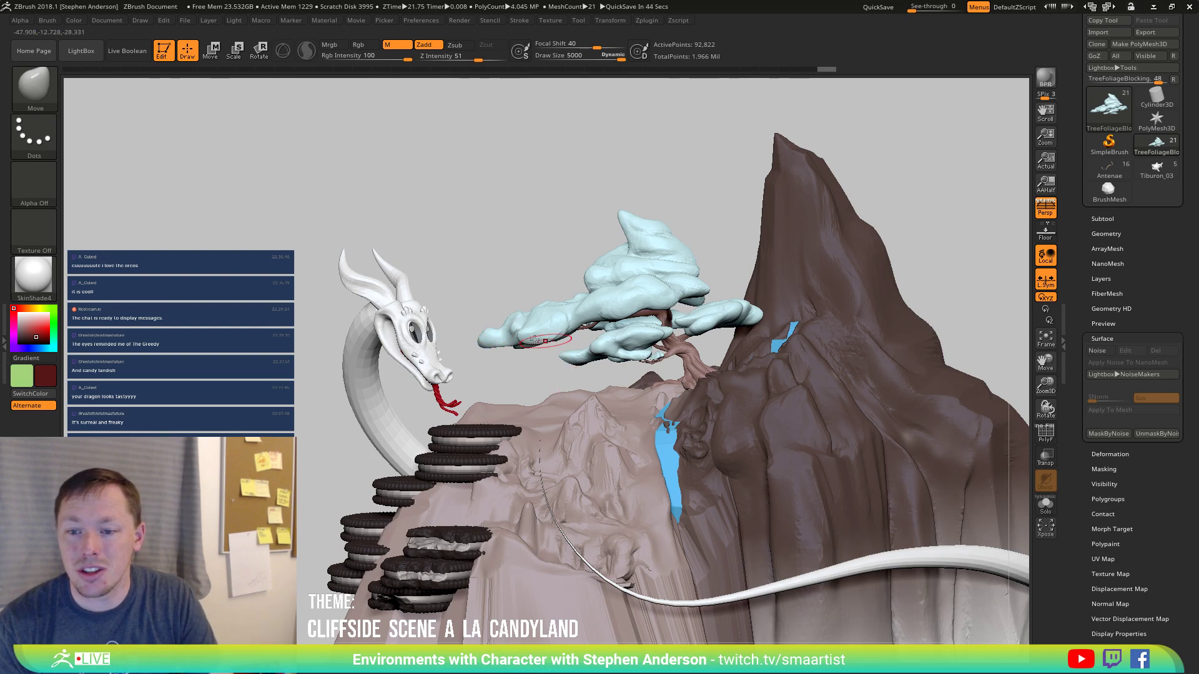
pyautogui.moveTo(514, 334)
pyautogui.mouseDown(button='right')
pyautogui.moveTo(542, 343)
pyautogui.moveTo(531, 317)
pyautogui.moveTo(487, 413)
pyautogui.moveTo(488, 367)
pyautogui.mouseUp(button='right')
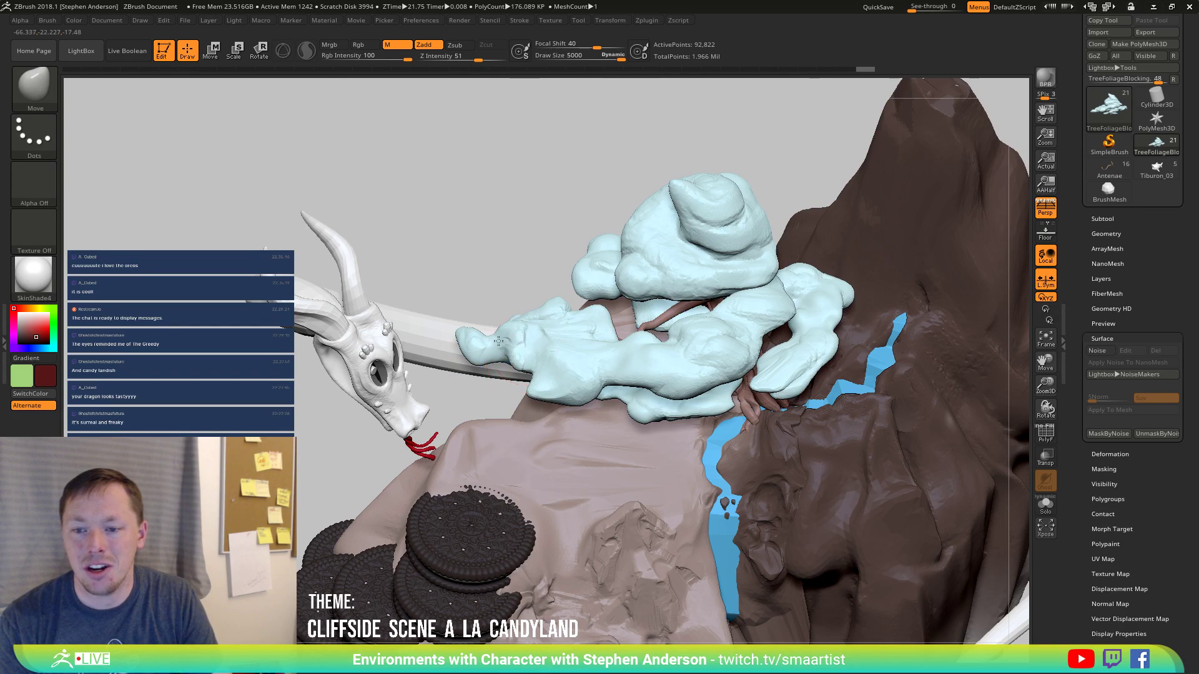
pyautogui.moveTo(498, 342); pyautogui.dragTo(501, 345)
pyautogui.moveTo(502, 350); pyautogui.dragTo(510, 310, button='right')
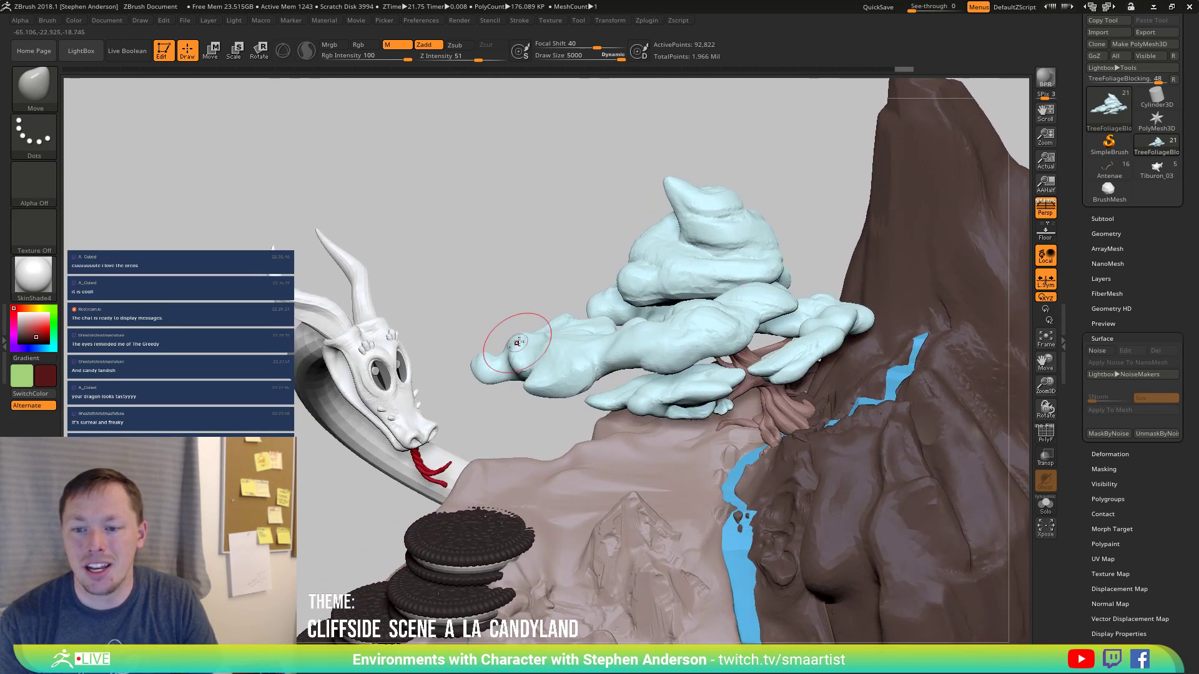
pyautogui.moveTo(511, 371)
pyautogui.mouseDown(button='right')
pyautogui.moveTo(511, 286)
pyautogui.moveTo(530, 401)
pyautogui.moveTo(507, 393)
pyautogui.moveTo(492, 366)
pyautogui.mouseUp(button='right')
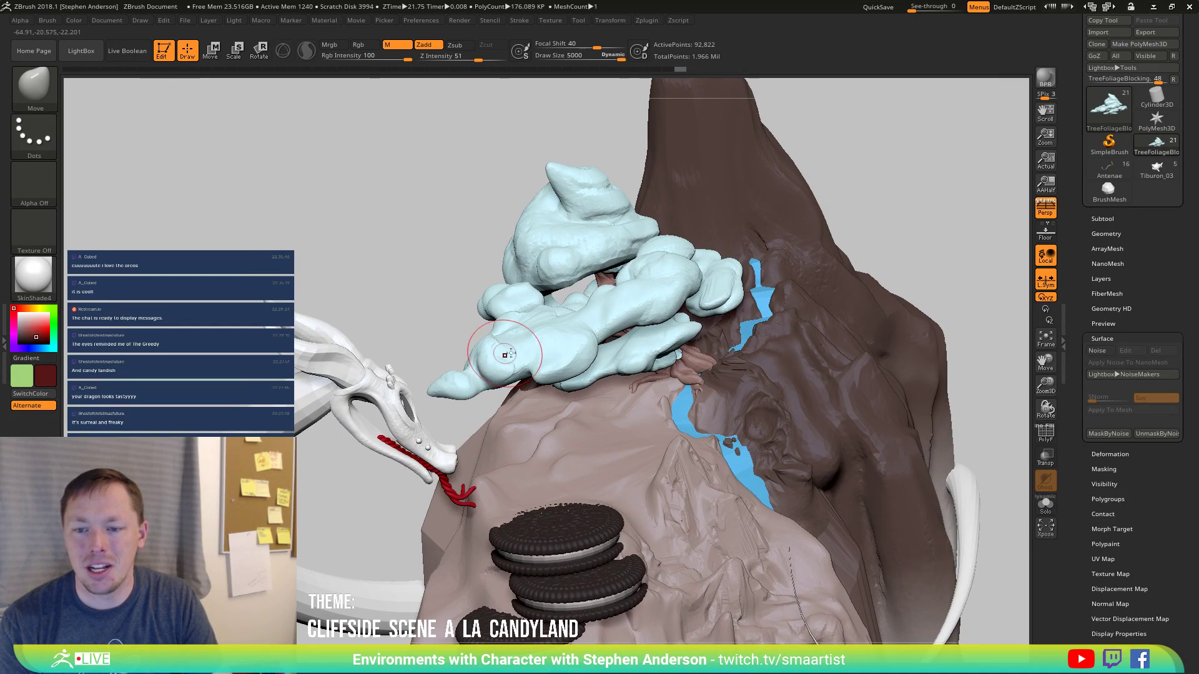
pyautogui.moveTo(512, 346); pyautogui.dragTo(508, 356, button='right')
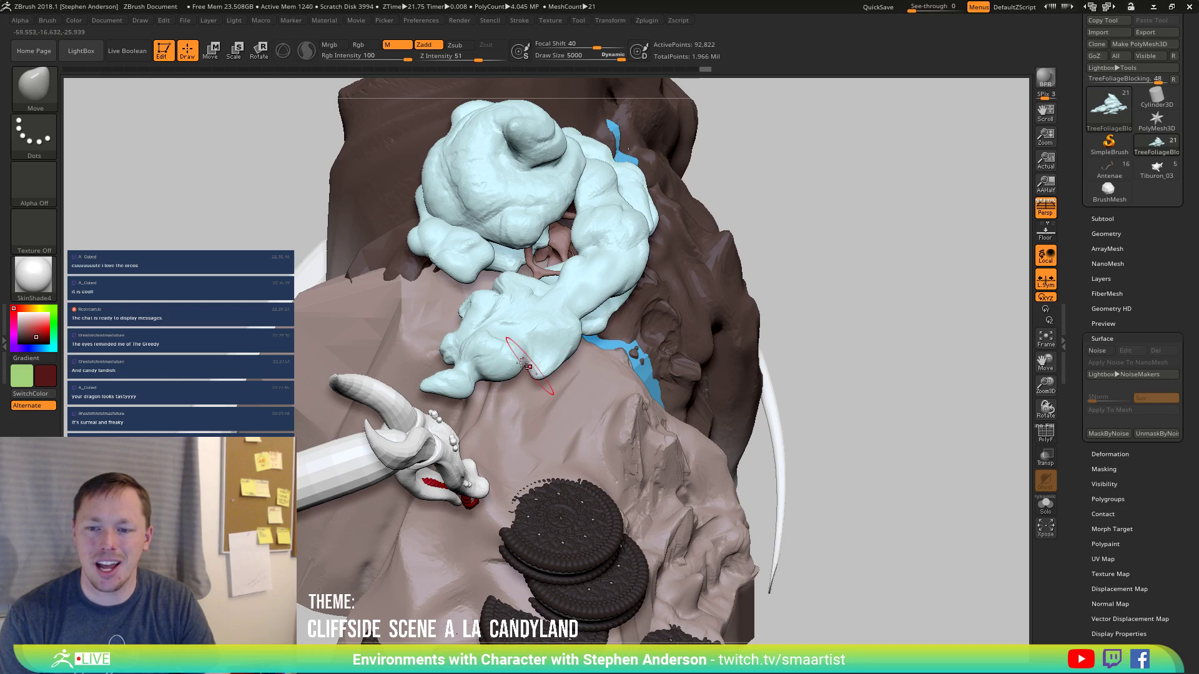
pyautogui.moveTo(507, 382); pyautogui.dragTo(497, 359, button='right')
pyautogui.keyDown('ctrl'); pyautogui.moveTo(515, 364); pyautogui.dragTo(527, 282, button='right'); pyautogui.keyUp('ctrl')
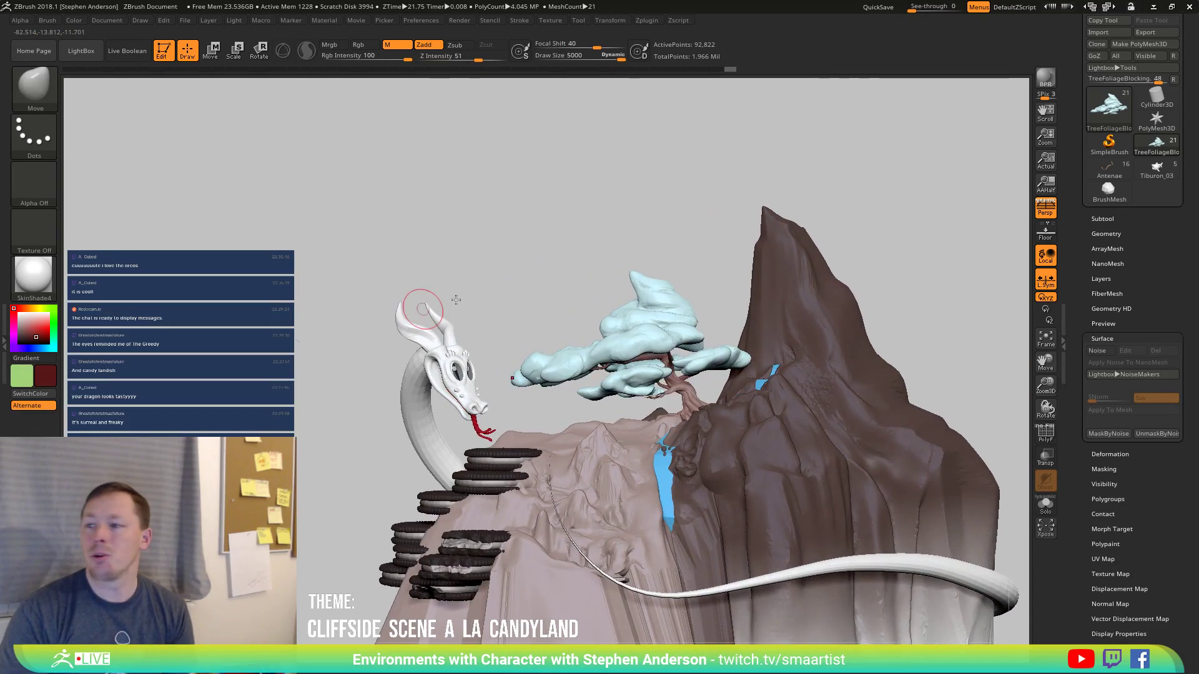
# Switch back to the dragon head tool and frame the whole head in a three-quarter view.
pyautogui.click(1113, 173)
pyautogui.moveTo(637, 417); pyautogui.dragTo(694, 435, button='right')
pyautogui.press('f')
pyautogui.press('f')
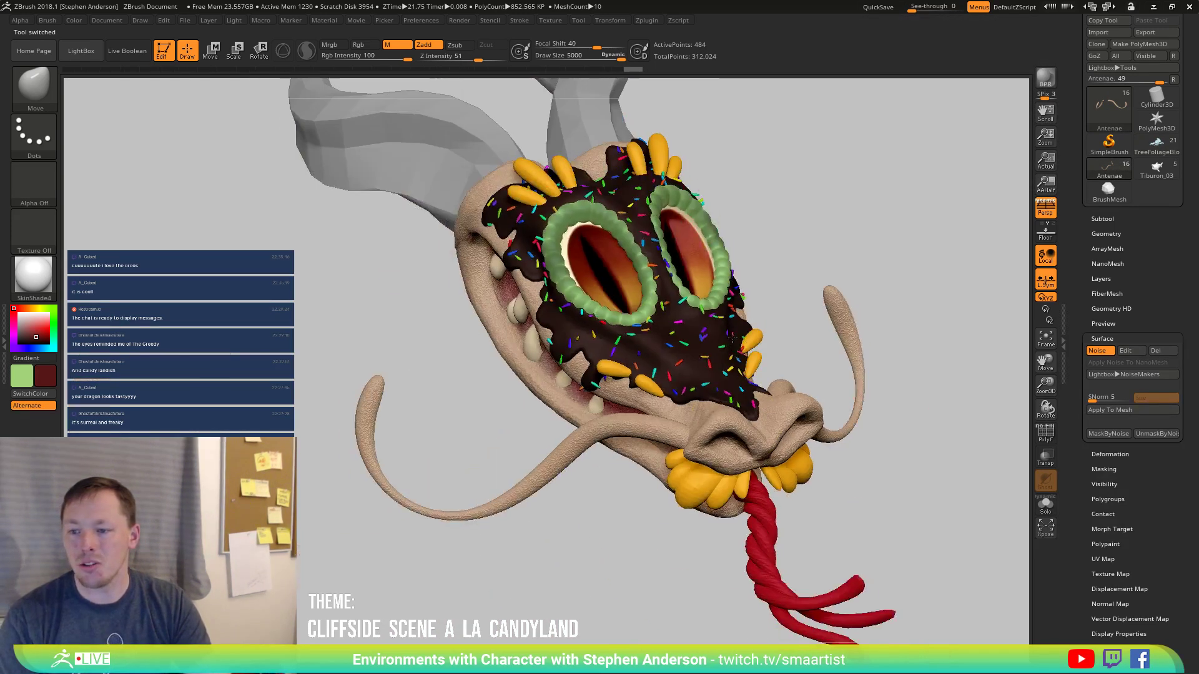
pyautogui.moveTo(751, 379); pyautogui.dragTo(725, 373, button='right')
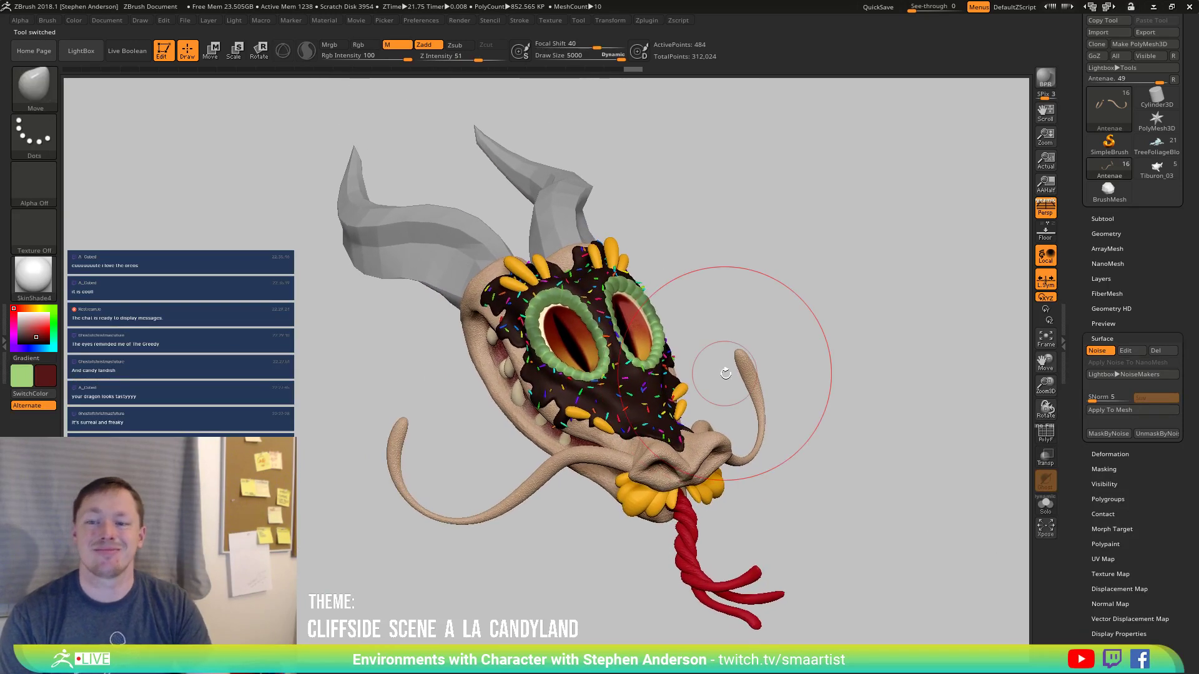